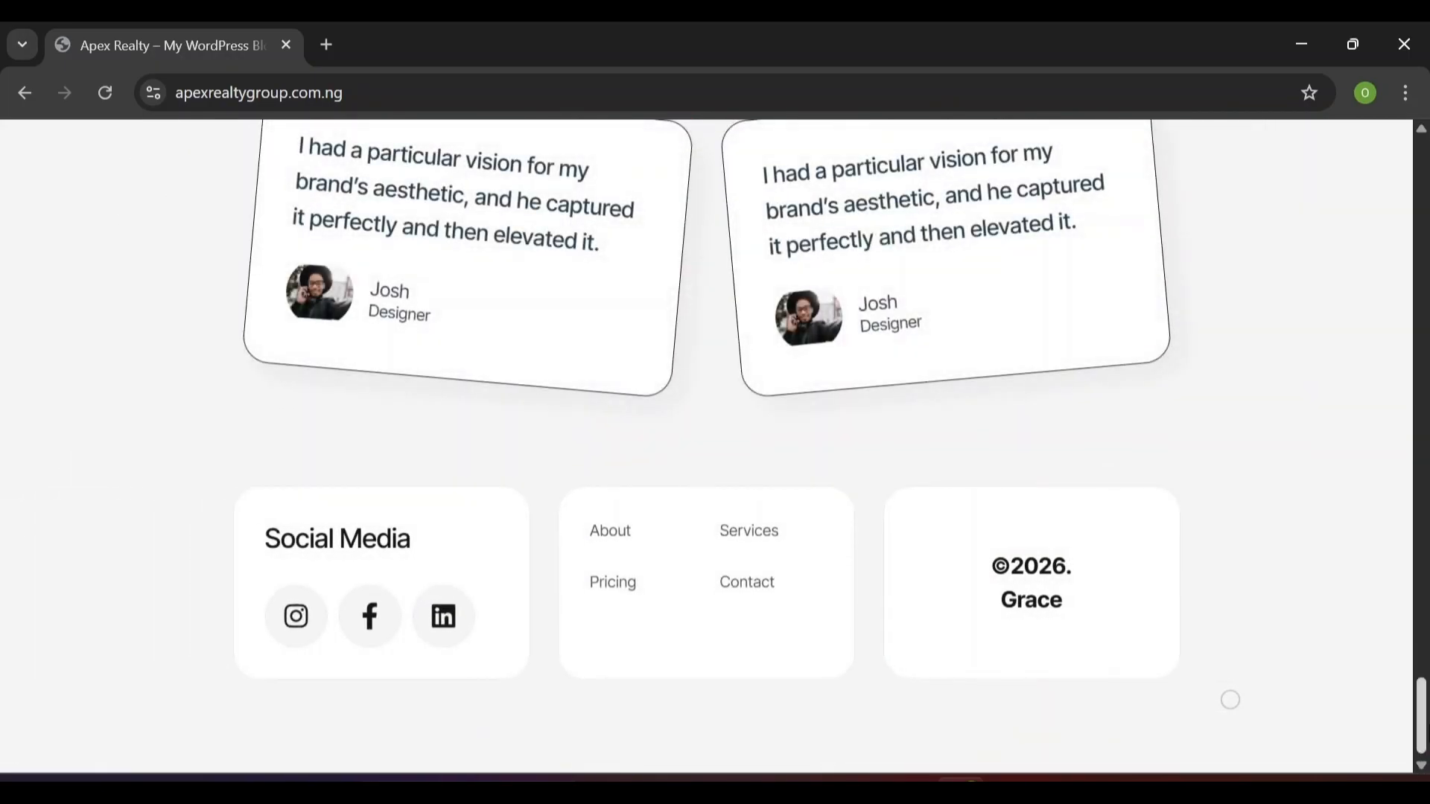
# Browse the Apex Realty site's About and Service pages
pyautogui.moveTo(1423, 715); pyautogui.dragTo(1422, 171)
pyautogui.click(605, 179)
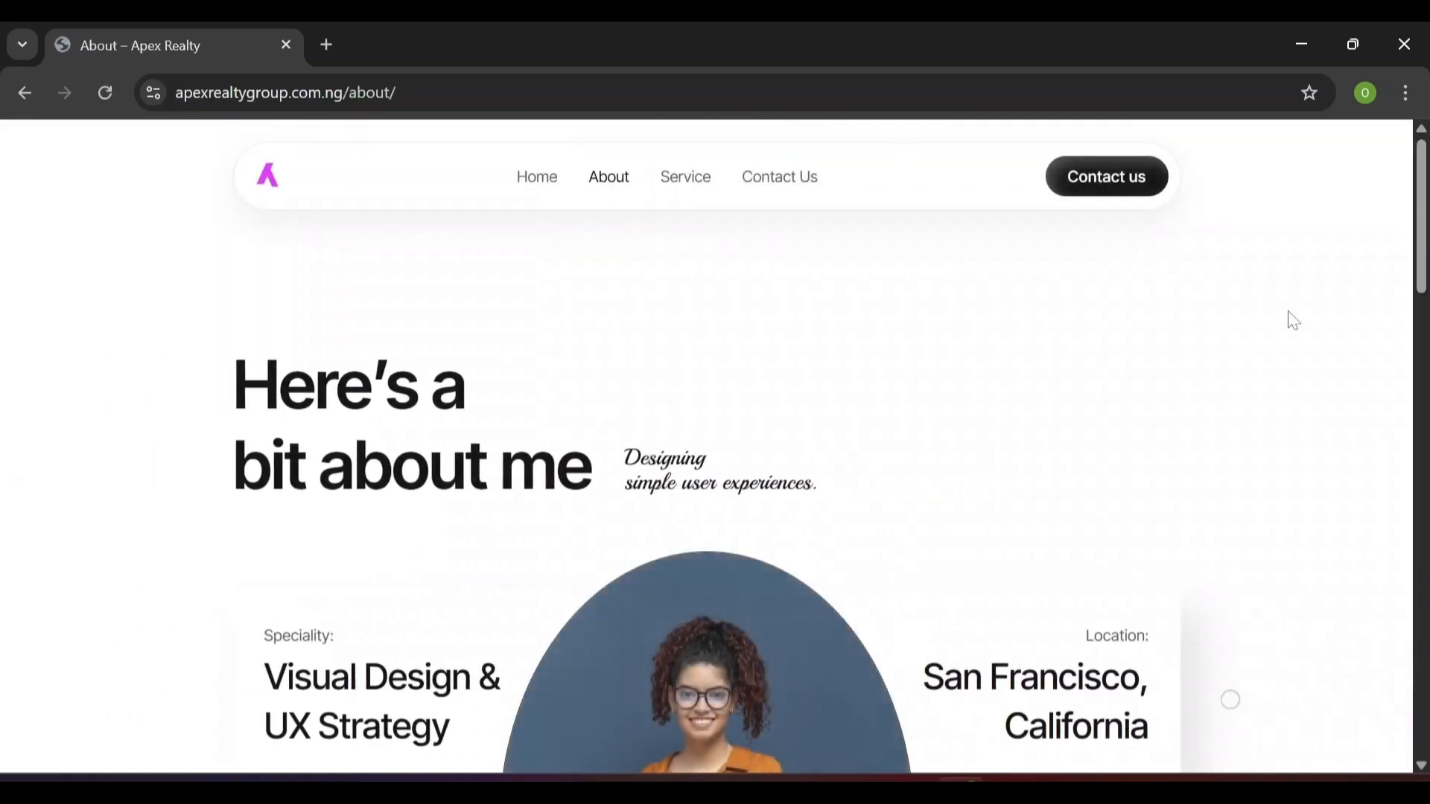
pyautogui.moveTo(1425, 260); pyautogui.dragTo(1424, 656)
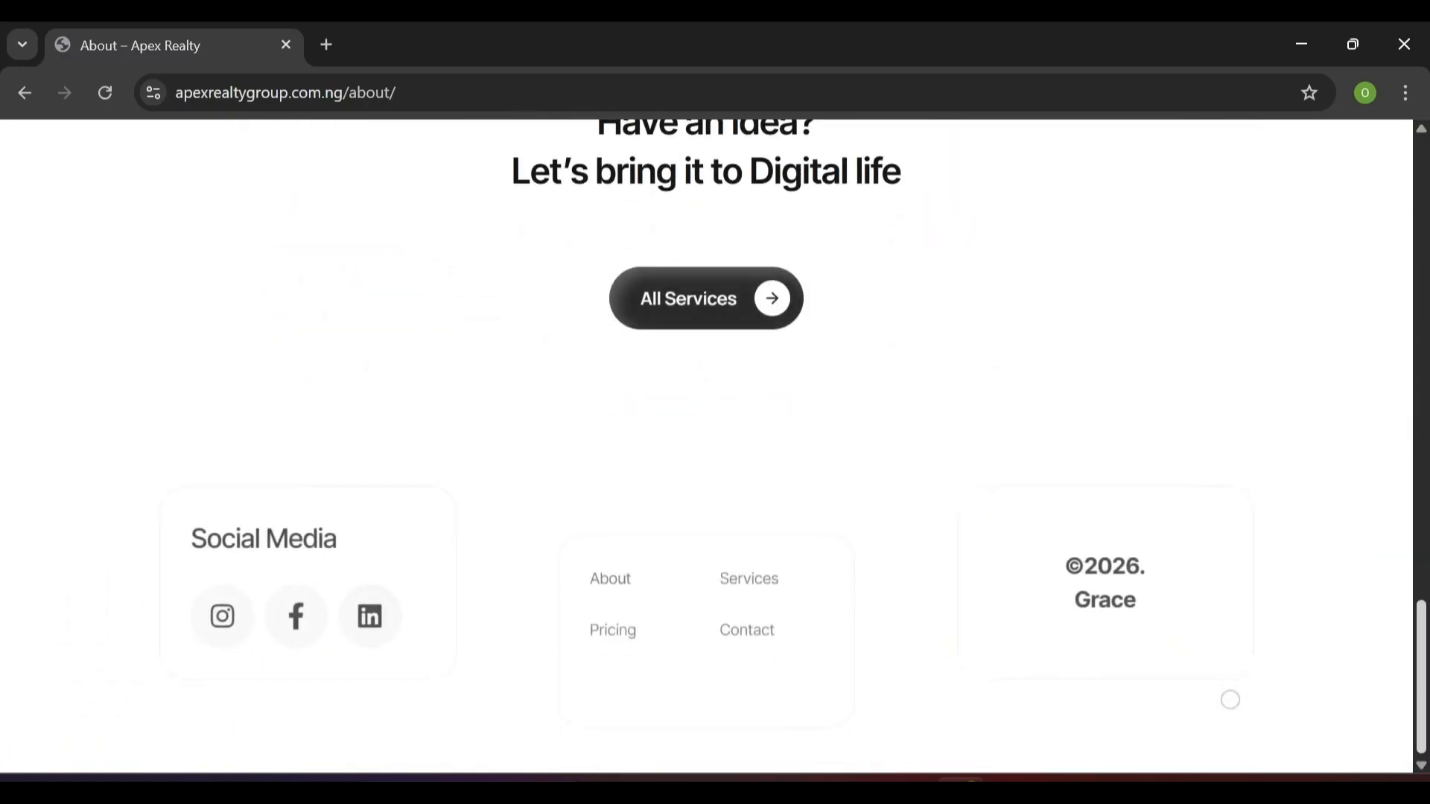
pyautogui.click(697, 182)
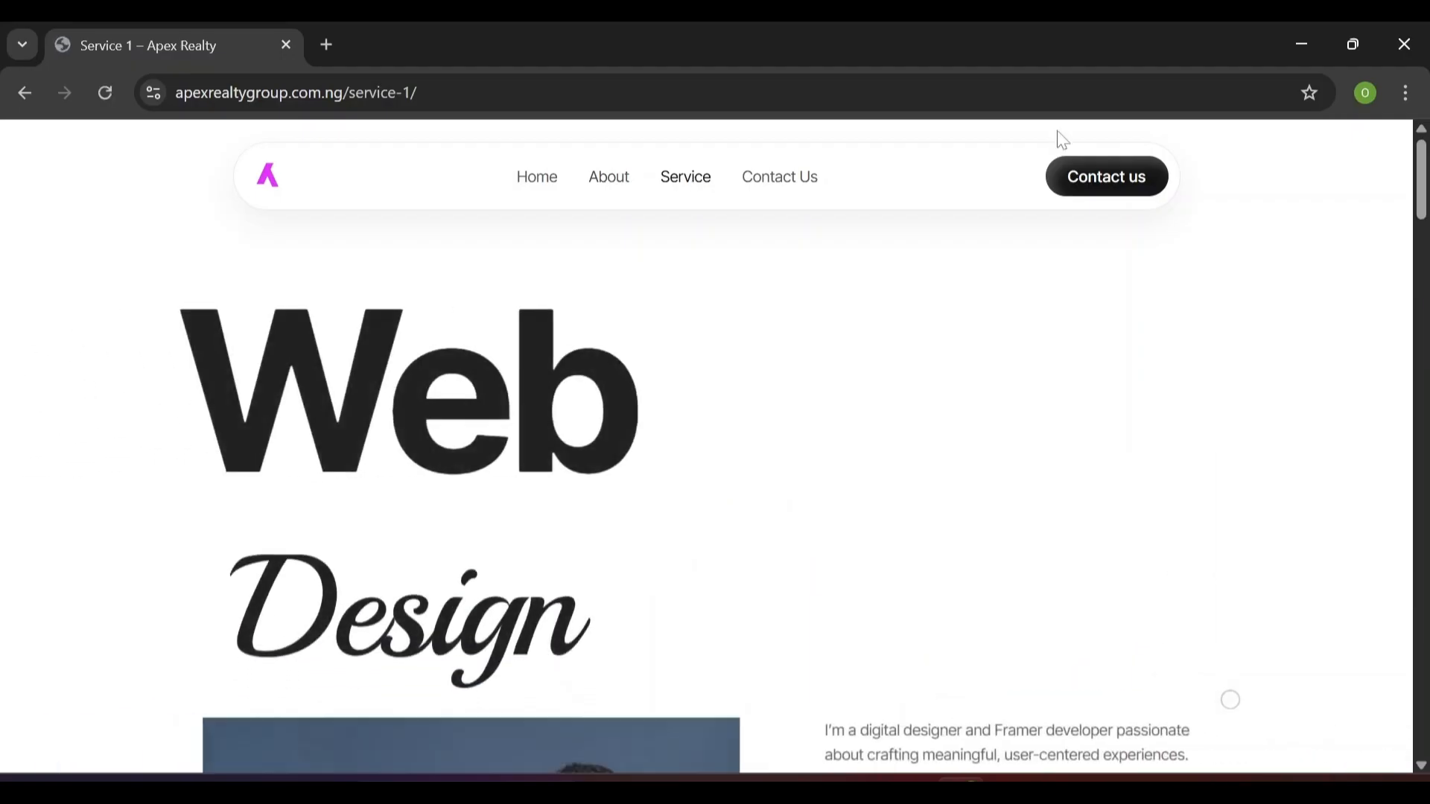
pyautogui.moveTo(1424, 220); pyautogui.dragTo(1421, 171)
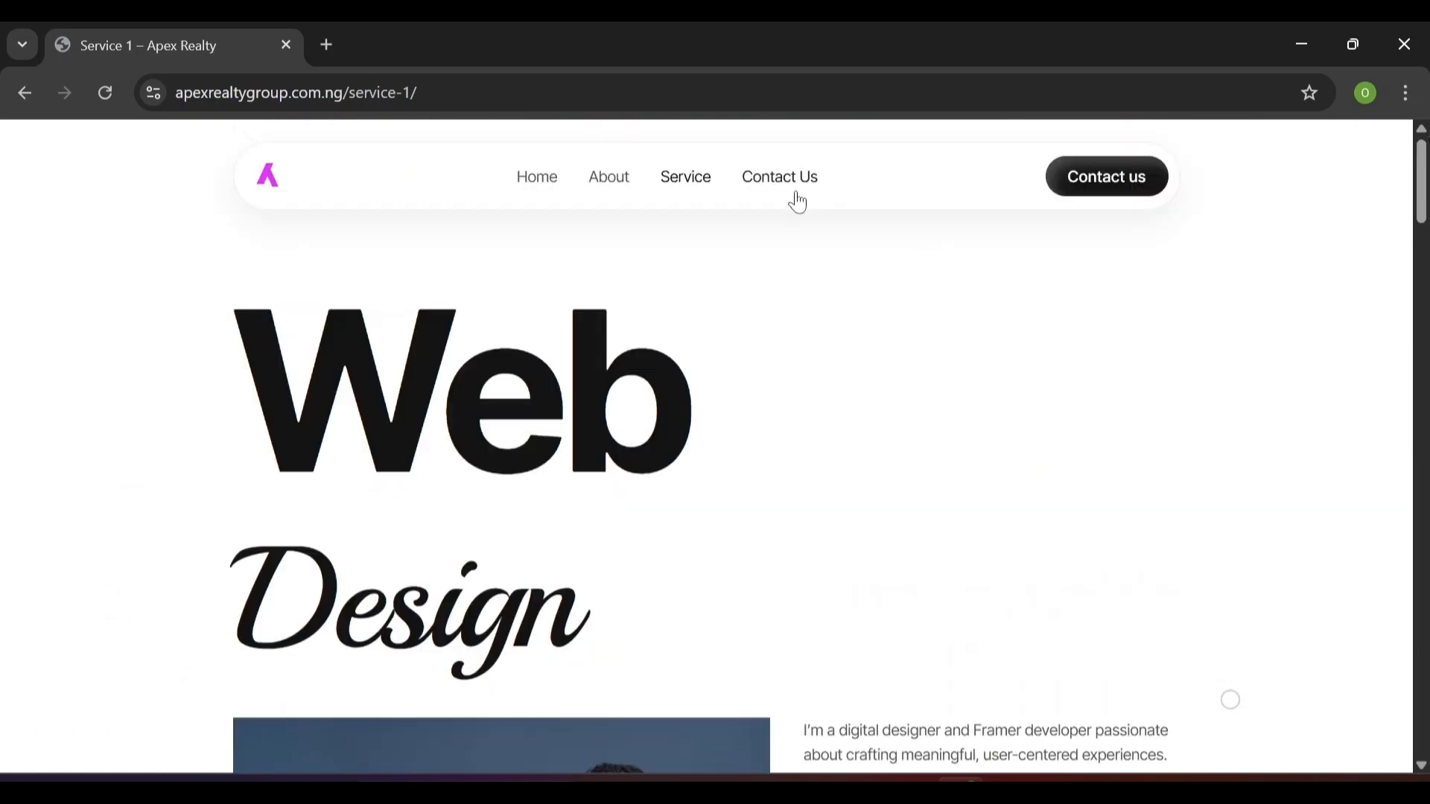
# View the Contact Us page and its enquiry form, return home, and switch back to YouTube
pyautogui.click(793, 197)
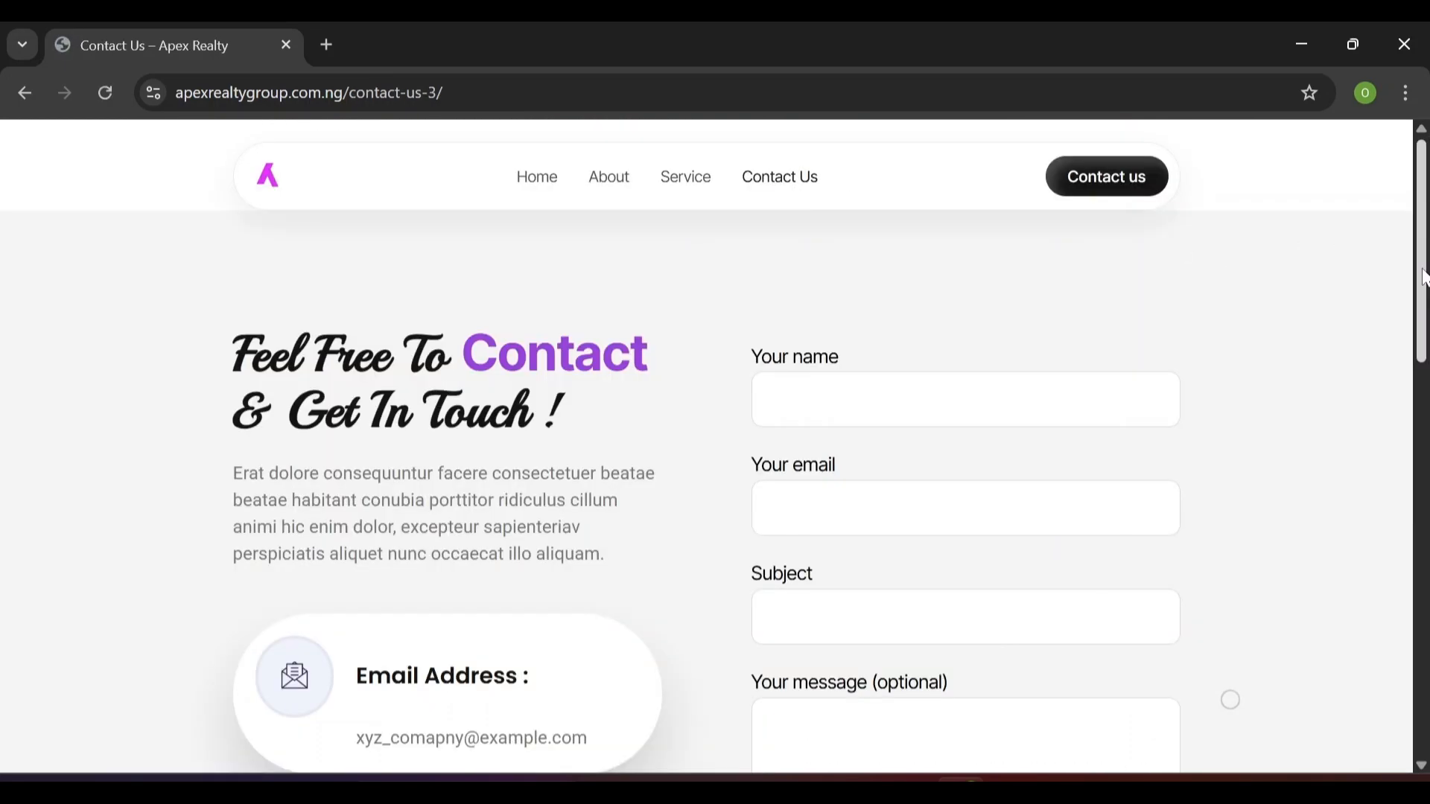
pyautogui.moveTo(1422, 277); pyautogui.dragTo(1400, 500)
pyautogui.scroll(10, 1273, 259)
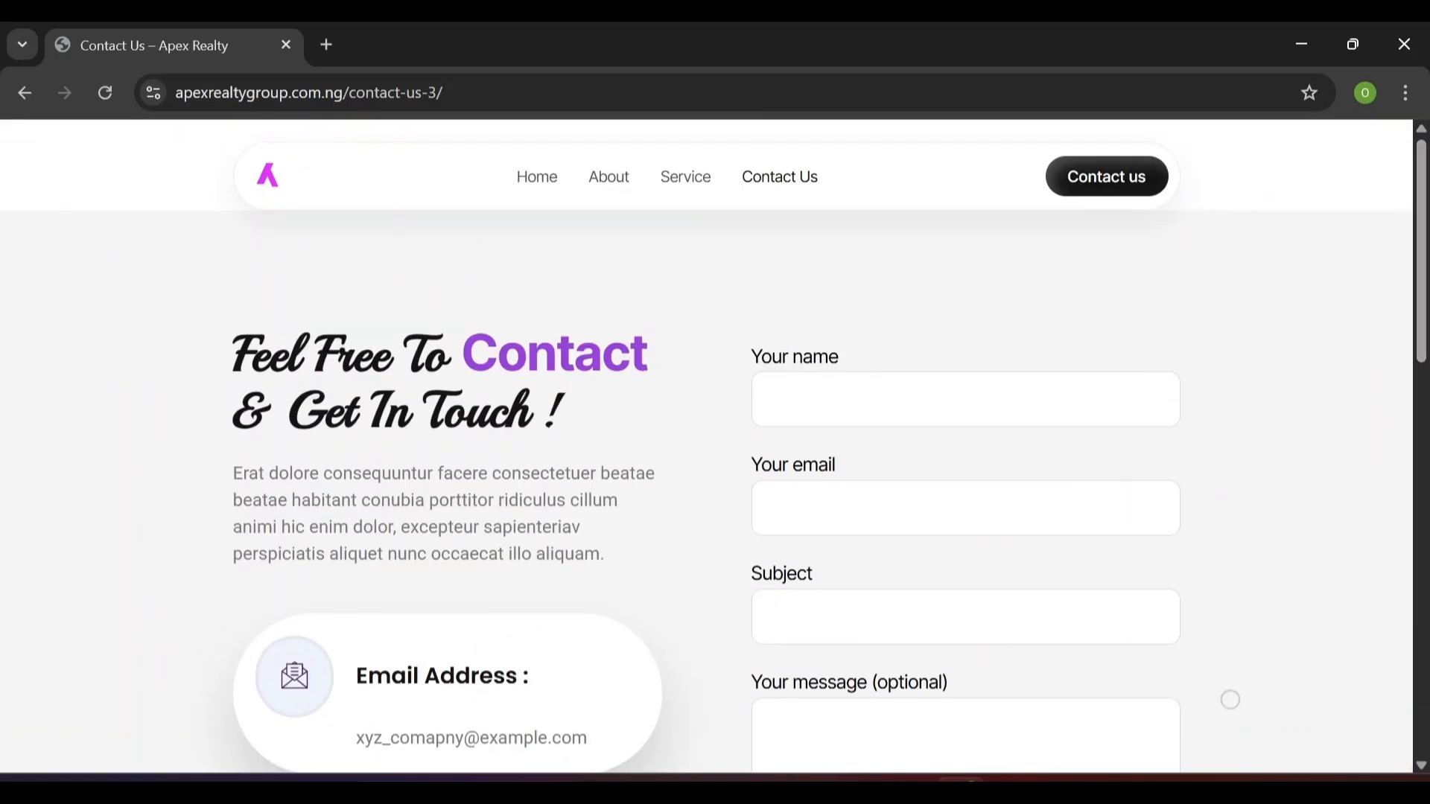
pyautogui.click(557, 195)
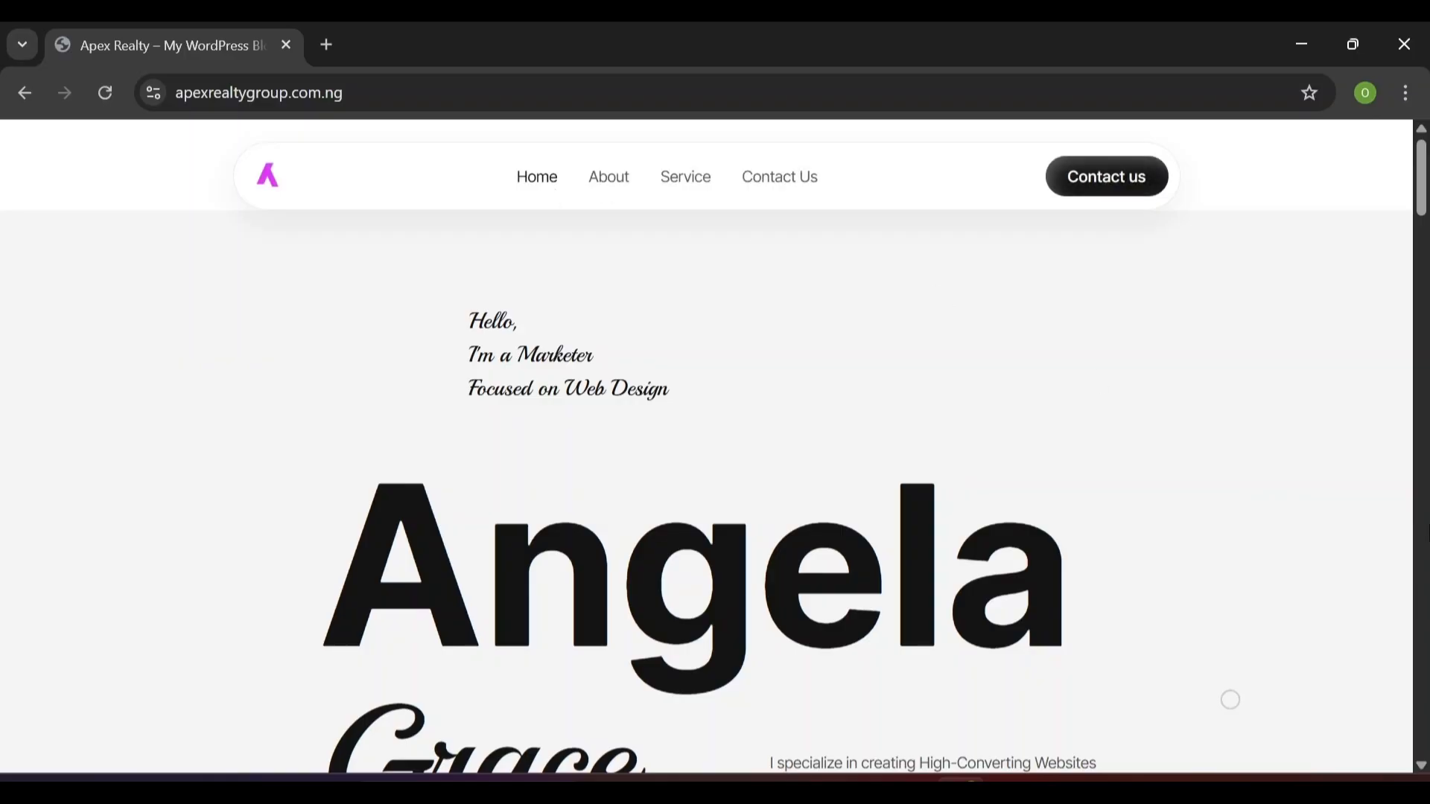
pyautogui.hotkey('alt', 'Tab')
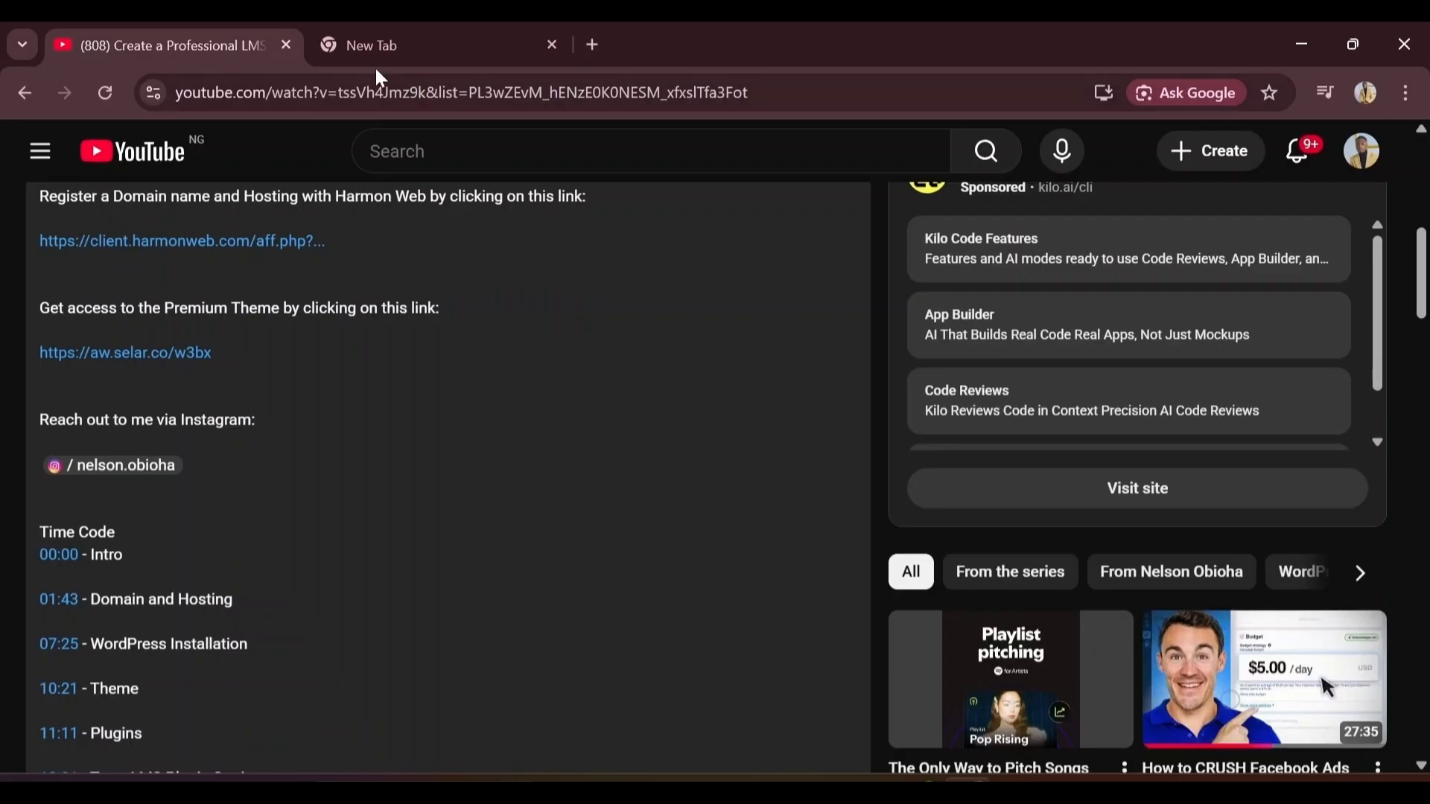
# Open the client.harmonweb.com link from the YouTube video description in a new tab
pyautogui.click(373, 46)
pyautogui.click(183, 31)
pyautogui.click(216, 243)
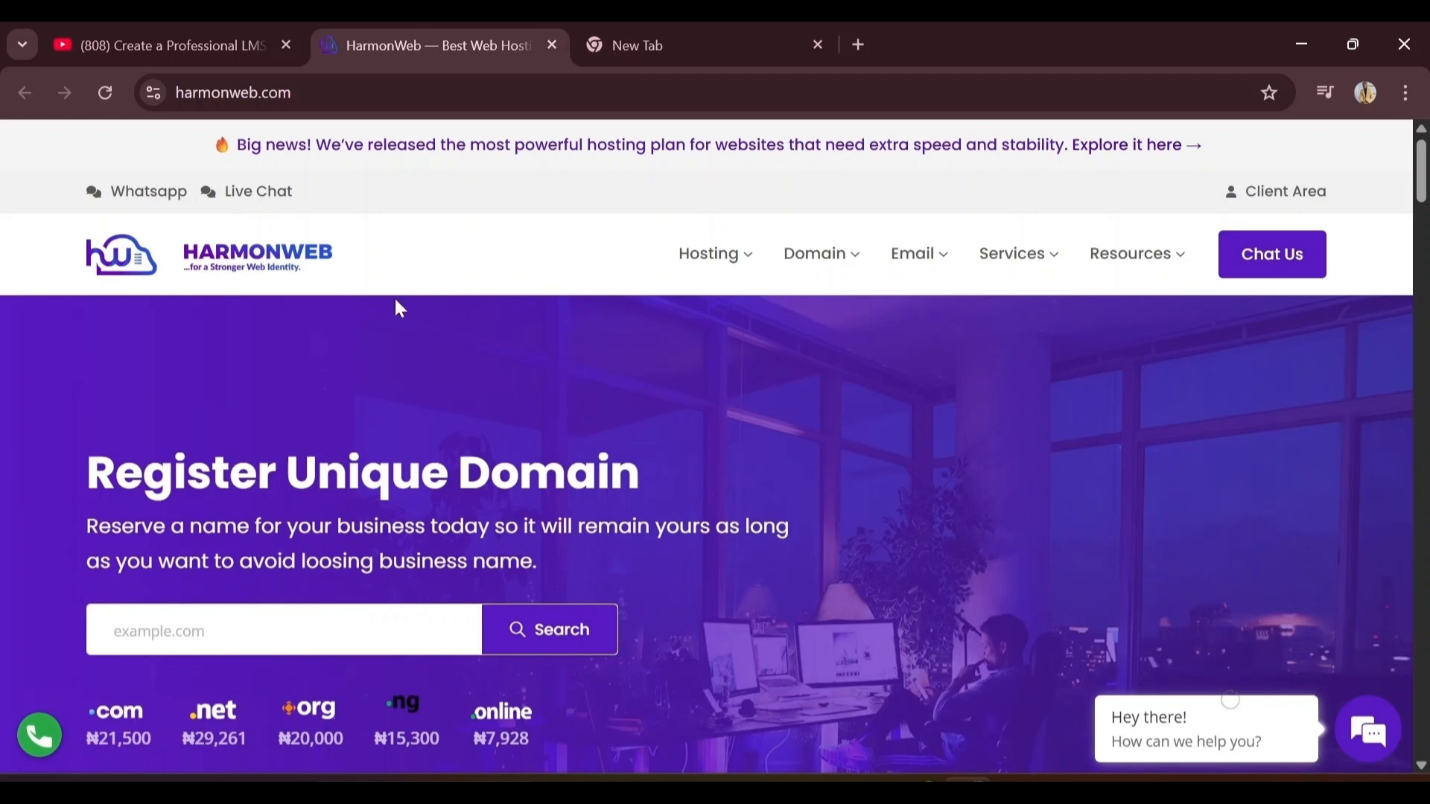
# Scroll the HarmonWeb home page and cycle the hero carousel to the hosting slide and back
pyautogui.scroll(-3, 442, 524)
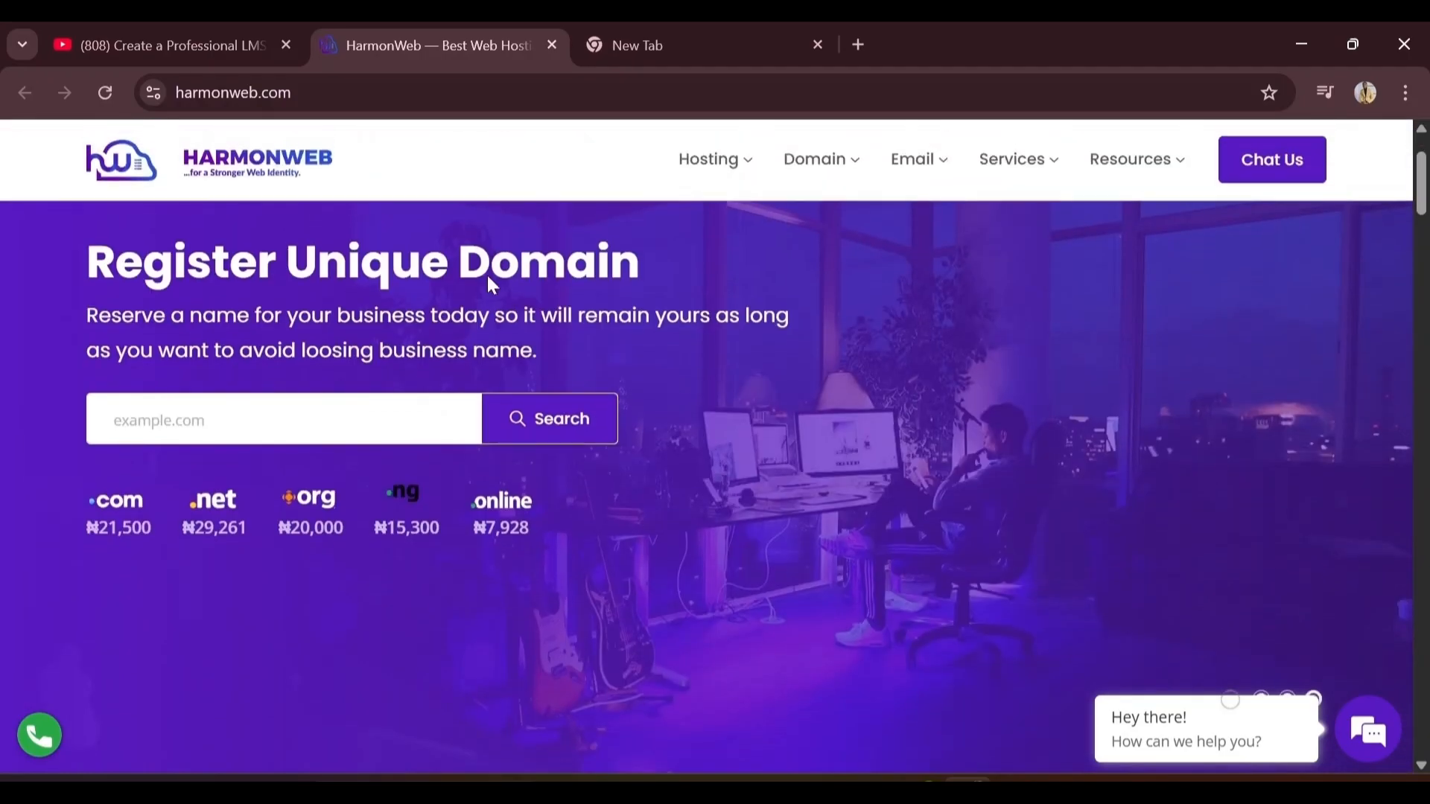
pyautogui.scroll(-2, 583, 416)
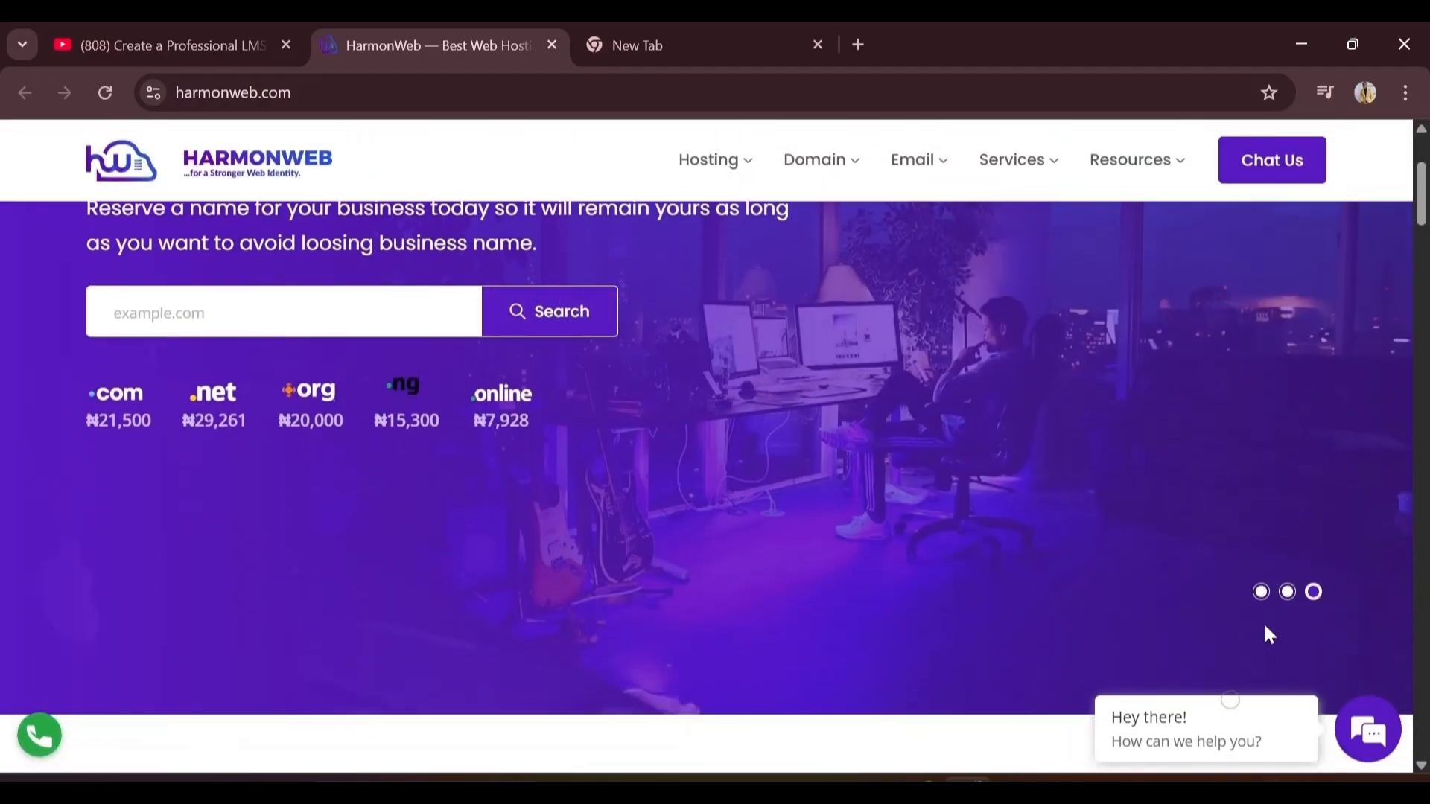
pyautogui.click(1261, 592)
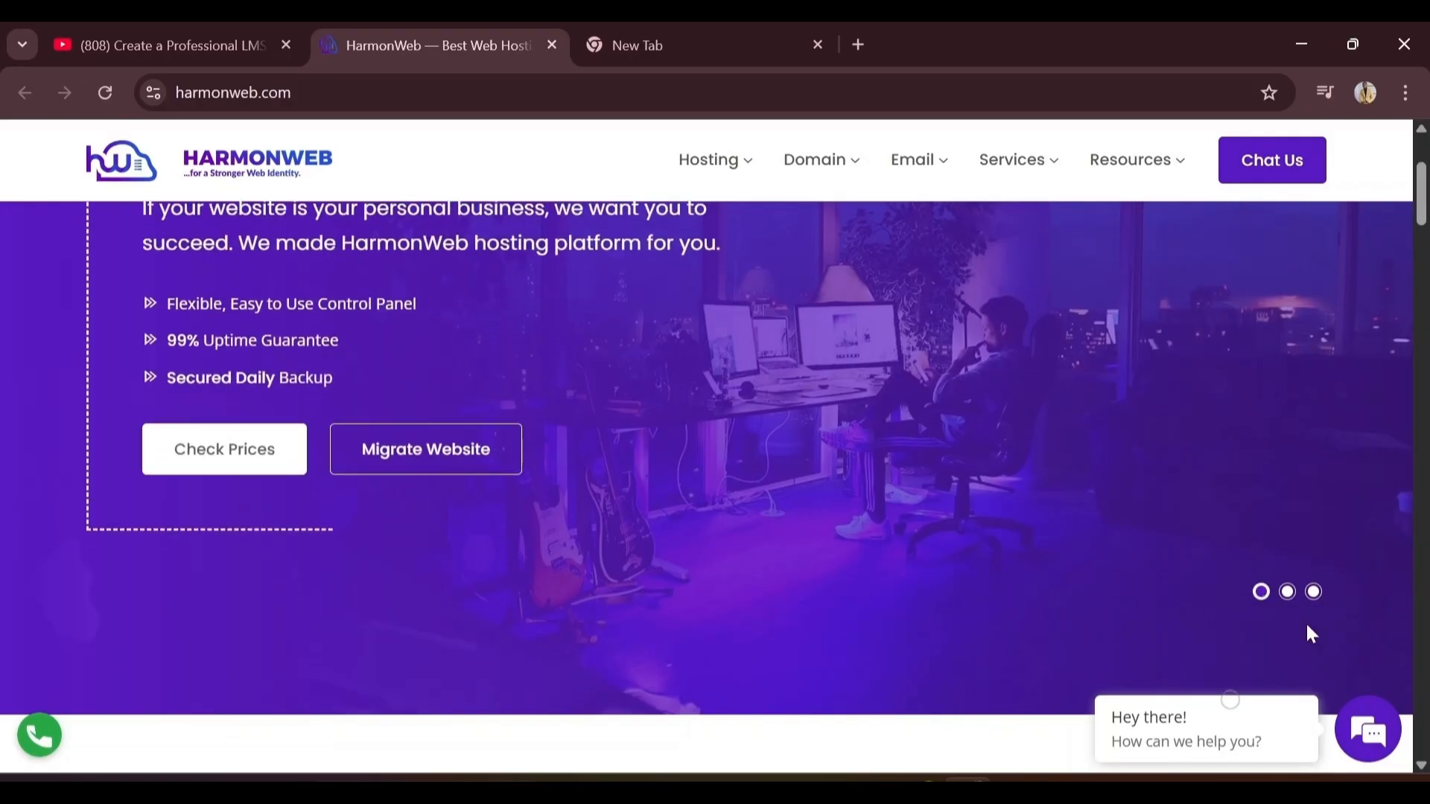
pyautogui.click(1314, 594)
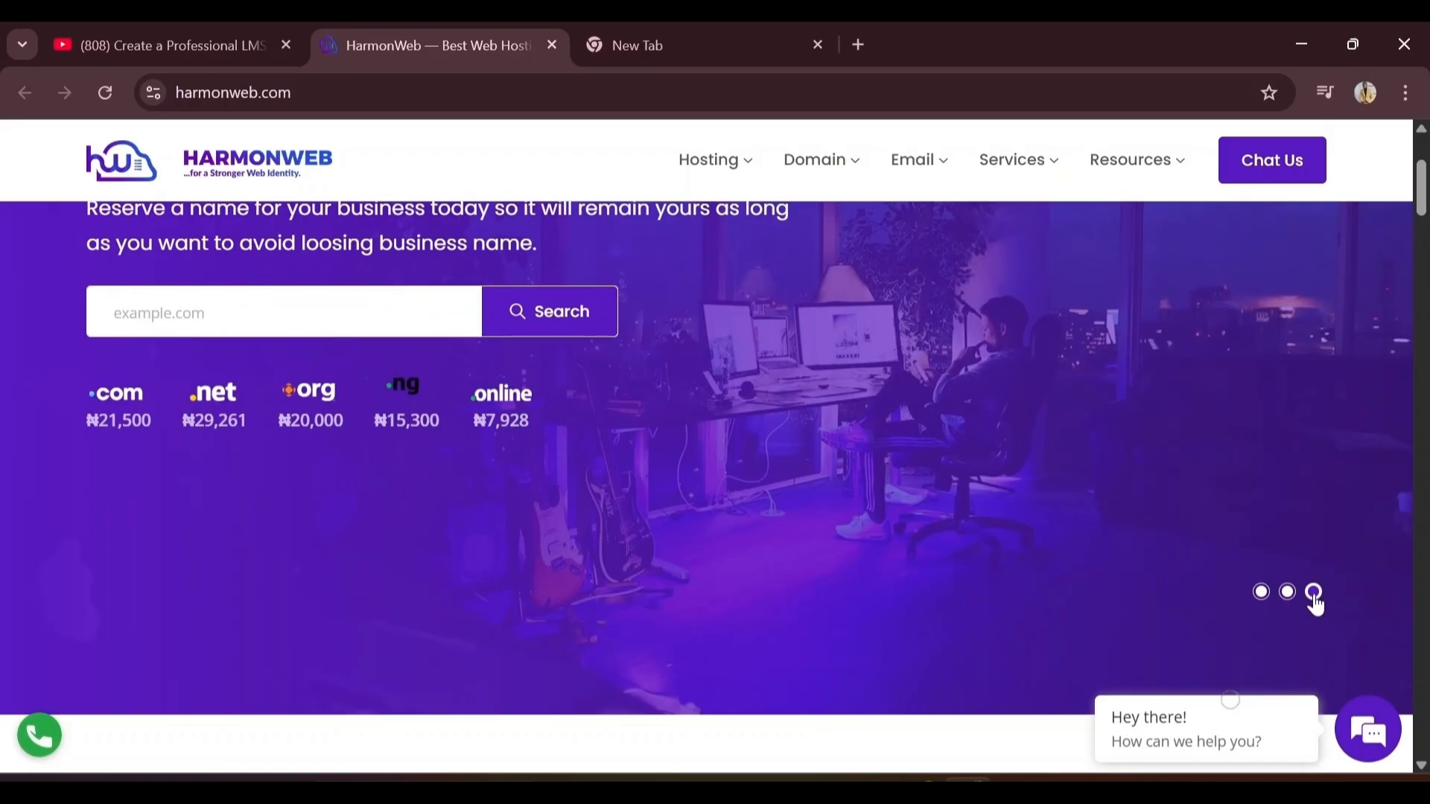
# Search the domain box for graceamazing.com
pyautogui.scroll(3, 1315, 605)
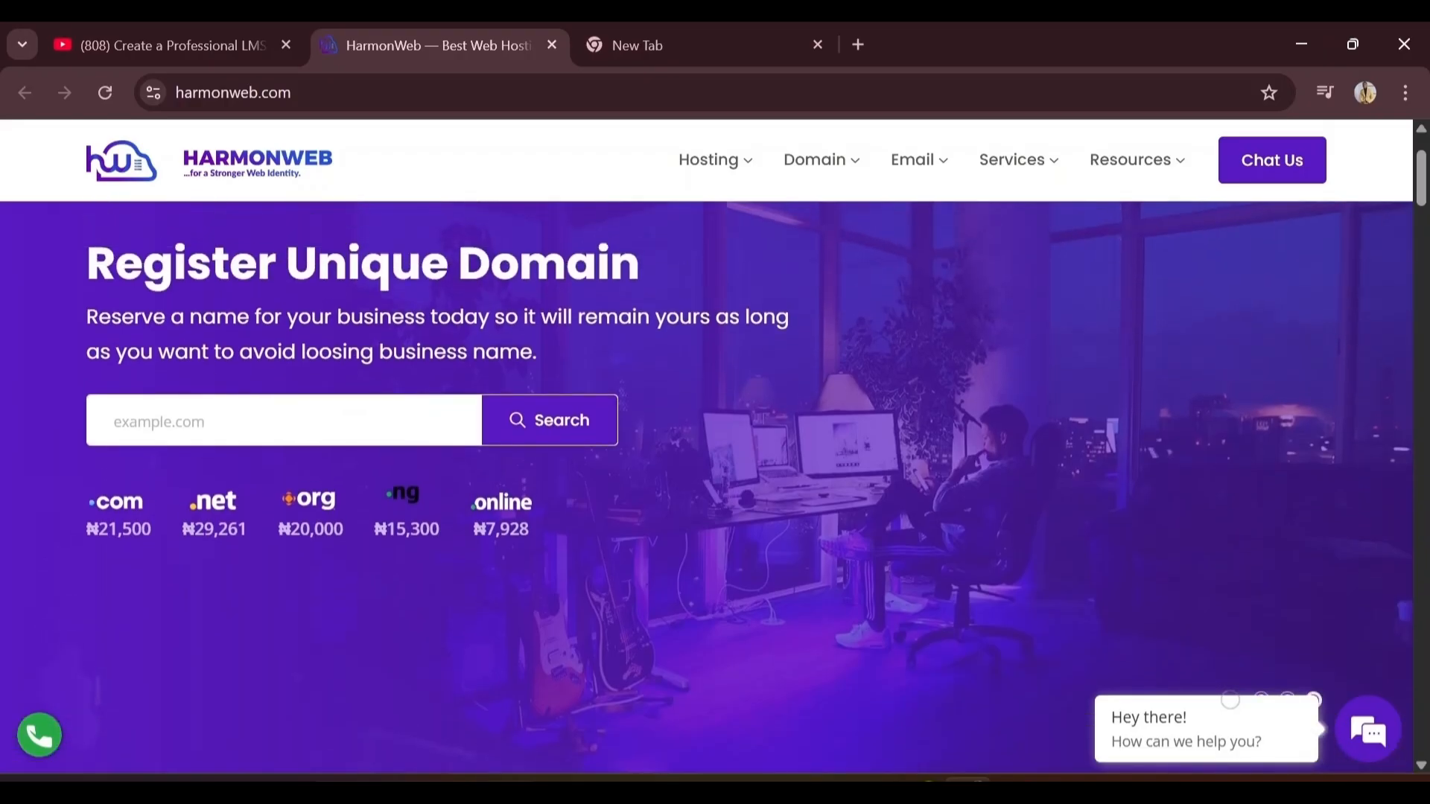
pyautogui.click(272, 526)
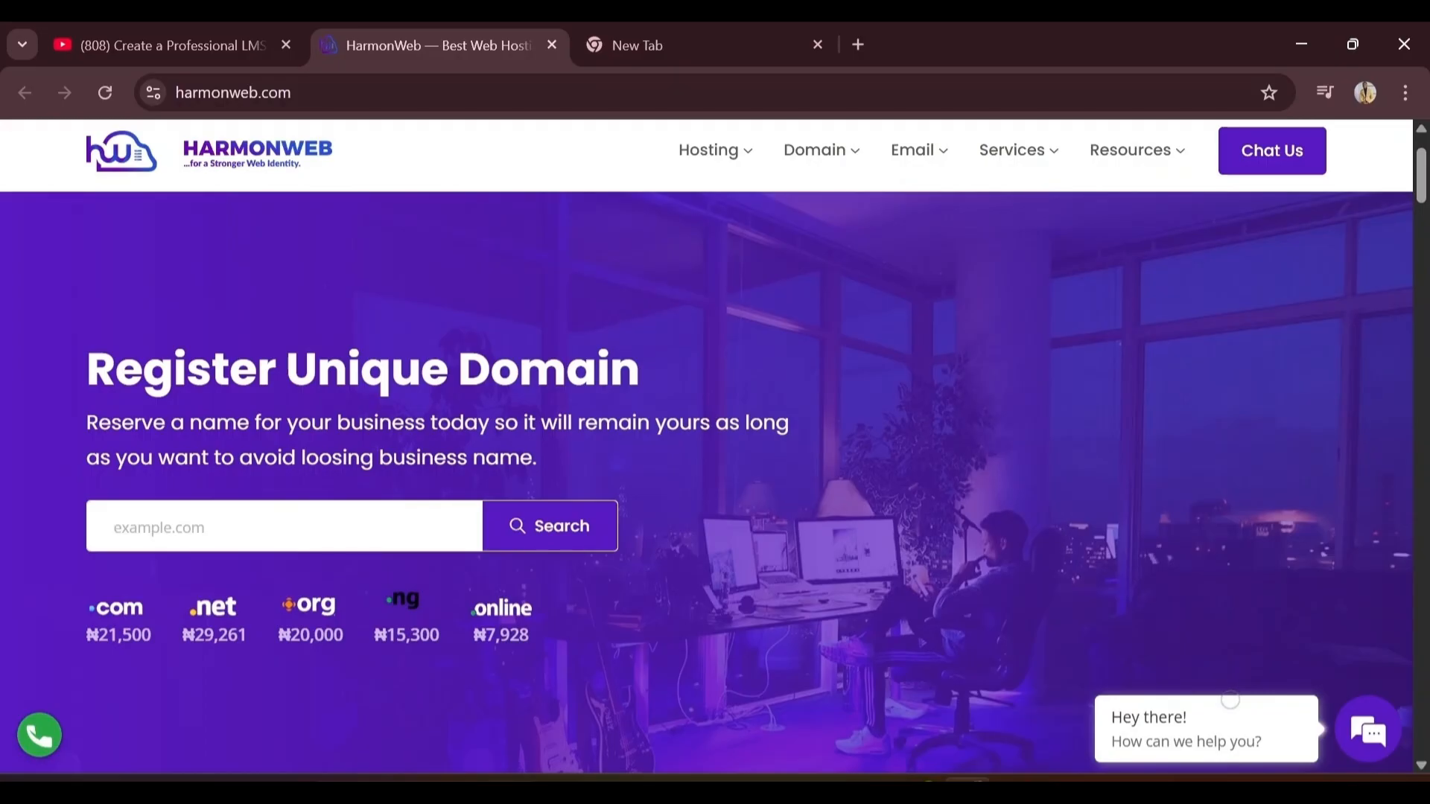
pyautogui.write('graceamazing')
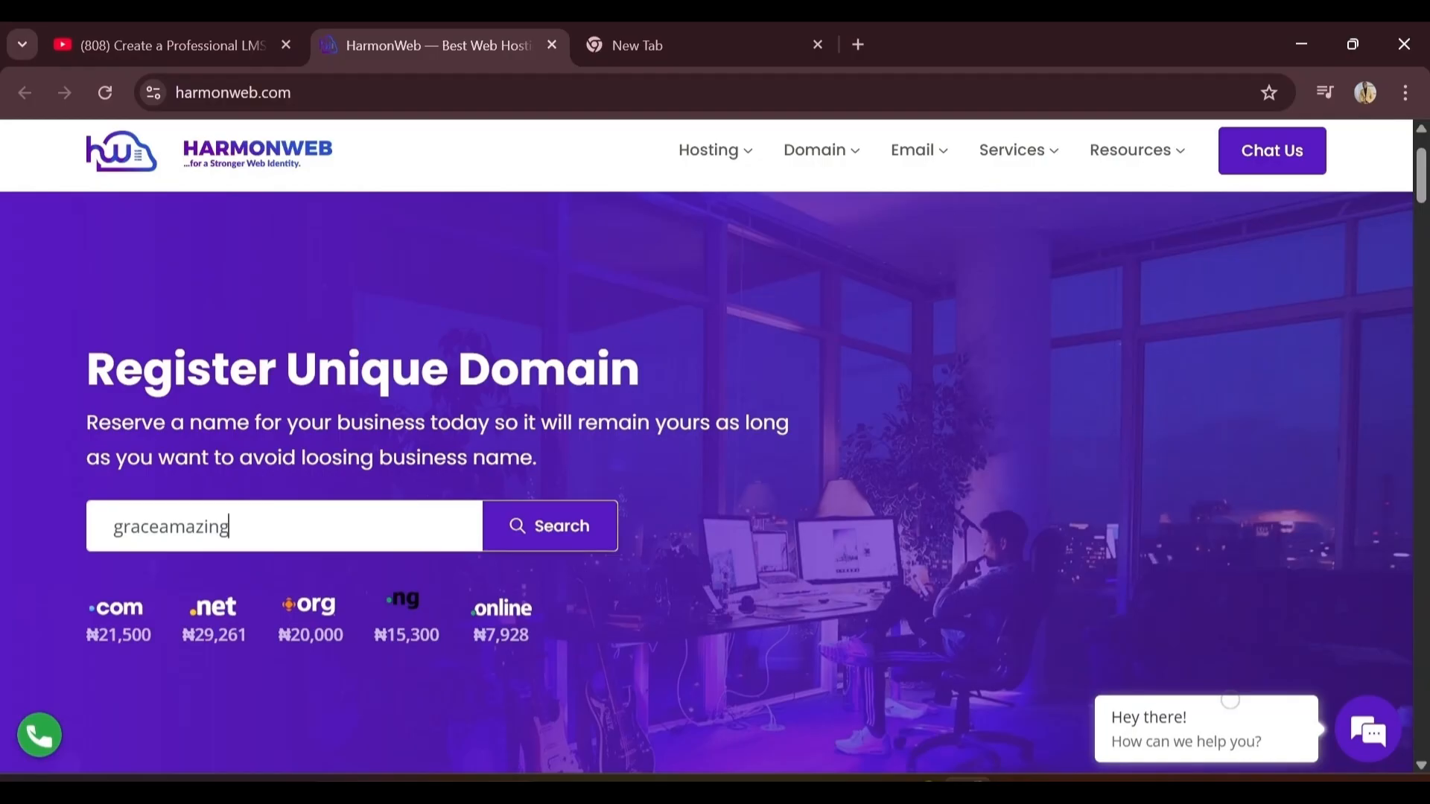
pyautogui.write('.com')
pyautogui.click(511, 542)
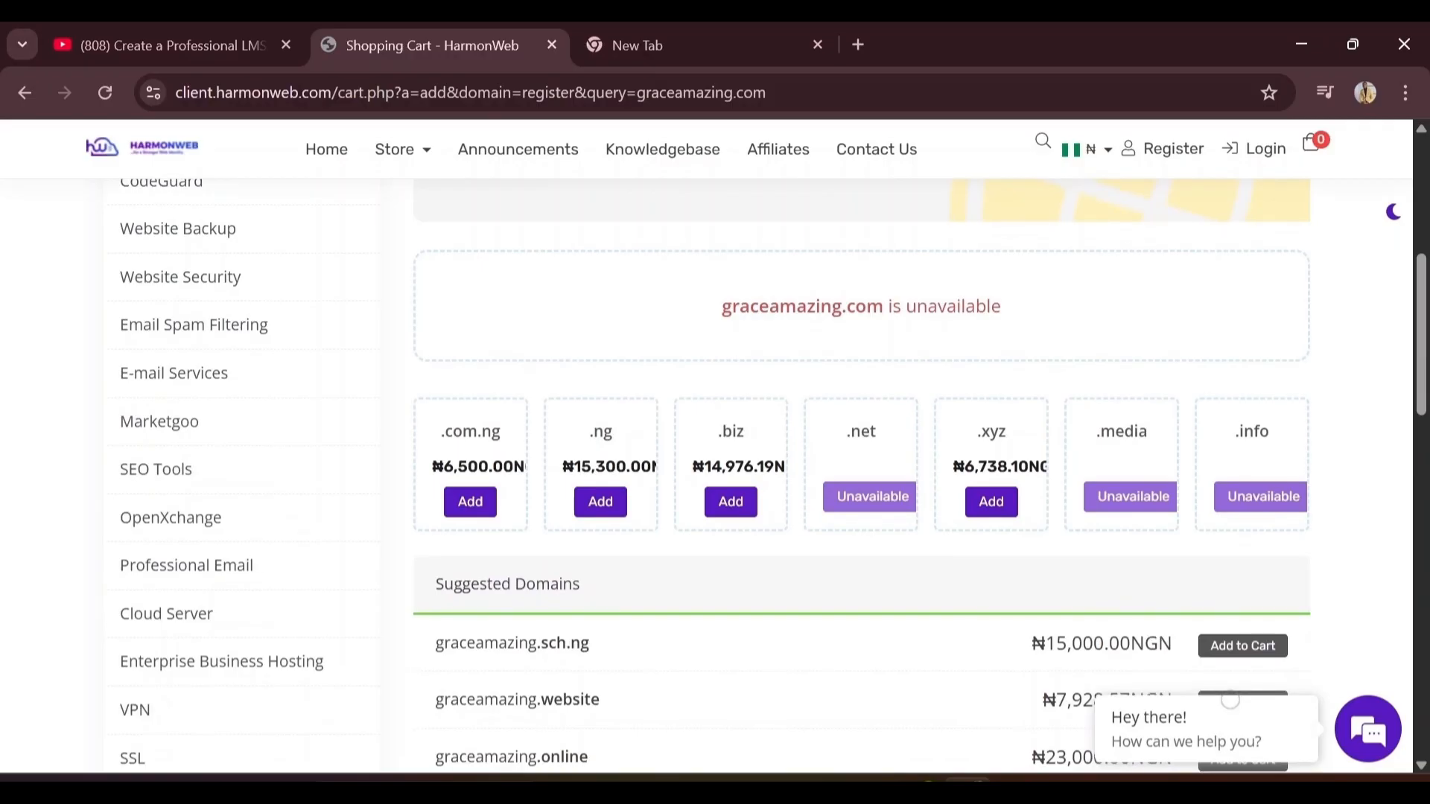
# Change the domain search to graceismarketing.com and check its availability
pyautogui.scroll(4, 707, 477)
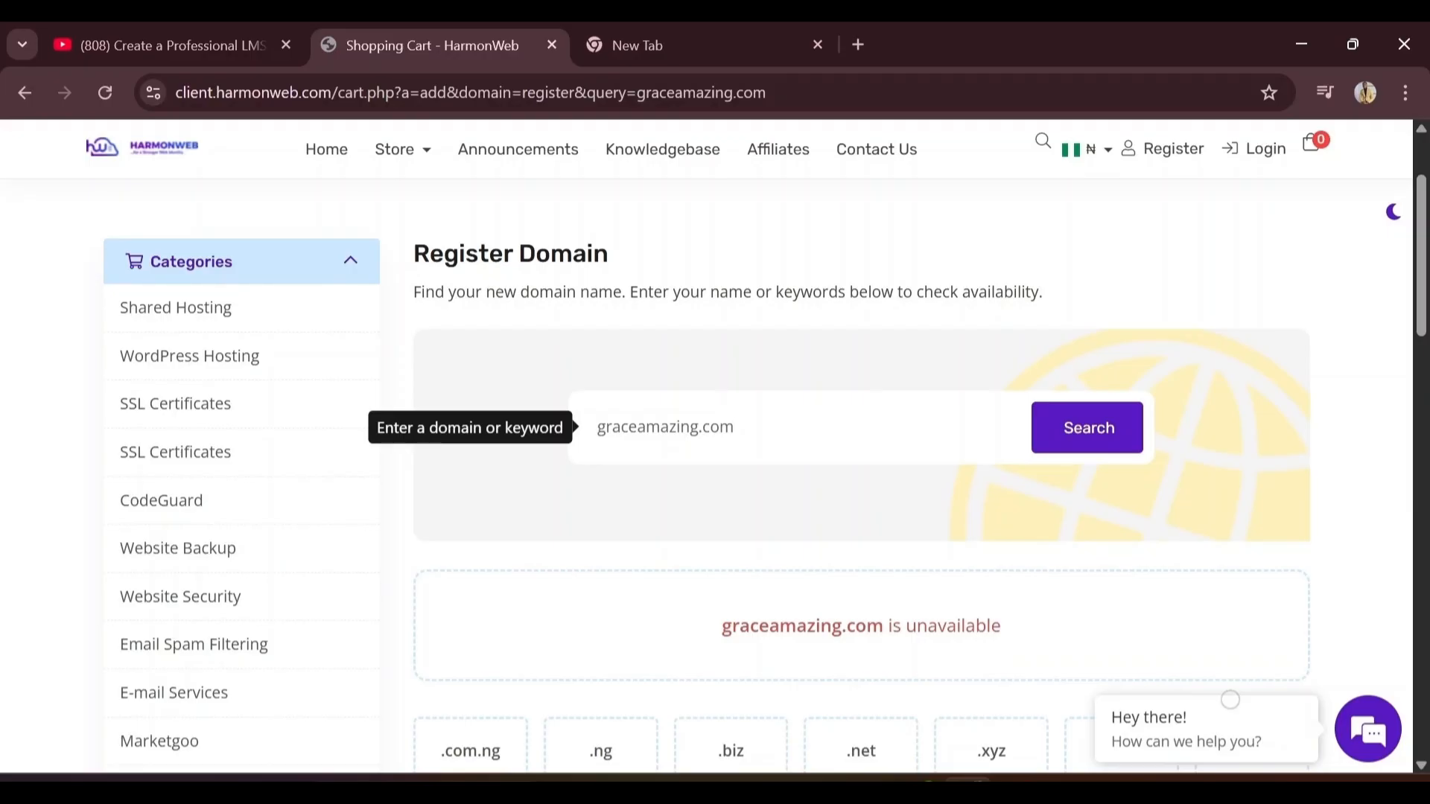
pyautogui.click(698, 427)
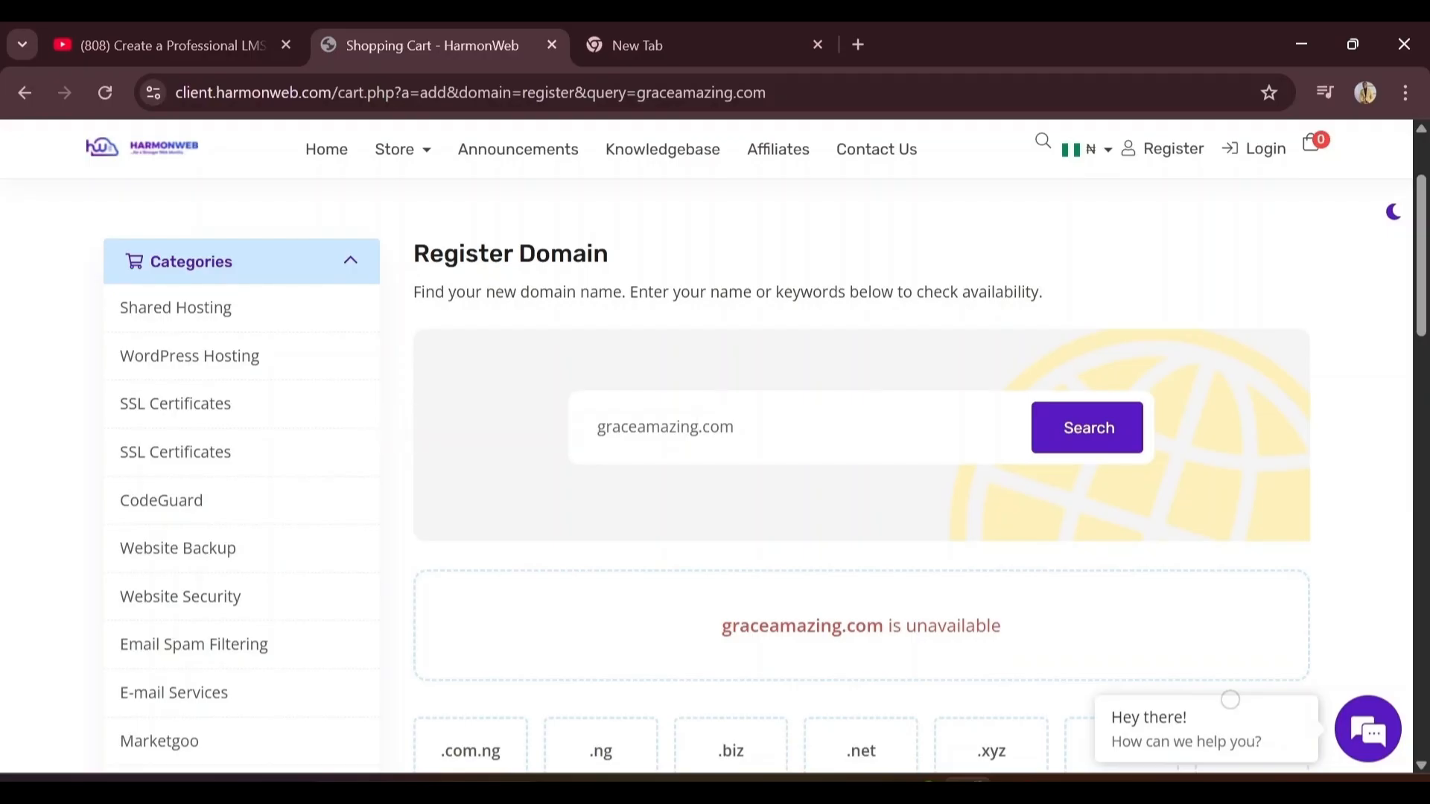
pyautogui.press('BackSpace')
pyautogui.press('BackSpace')
pyautogui.press('BackSpace')
pyautogui.press('BackSpace')
pyautogui.press('BackSpace')
pyautogui.press('BackSpace')
pyautogui.press('BackSpace')
pyautogui.write('ismarketing')
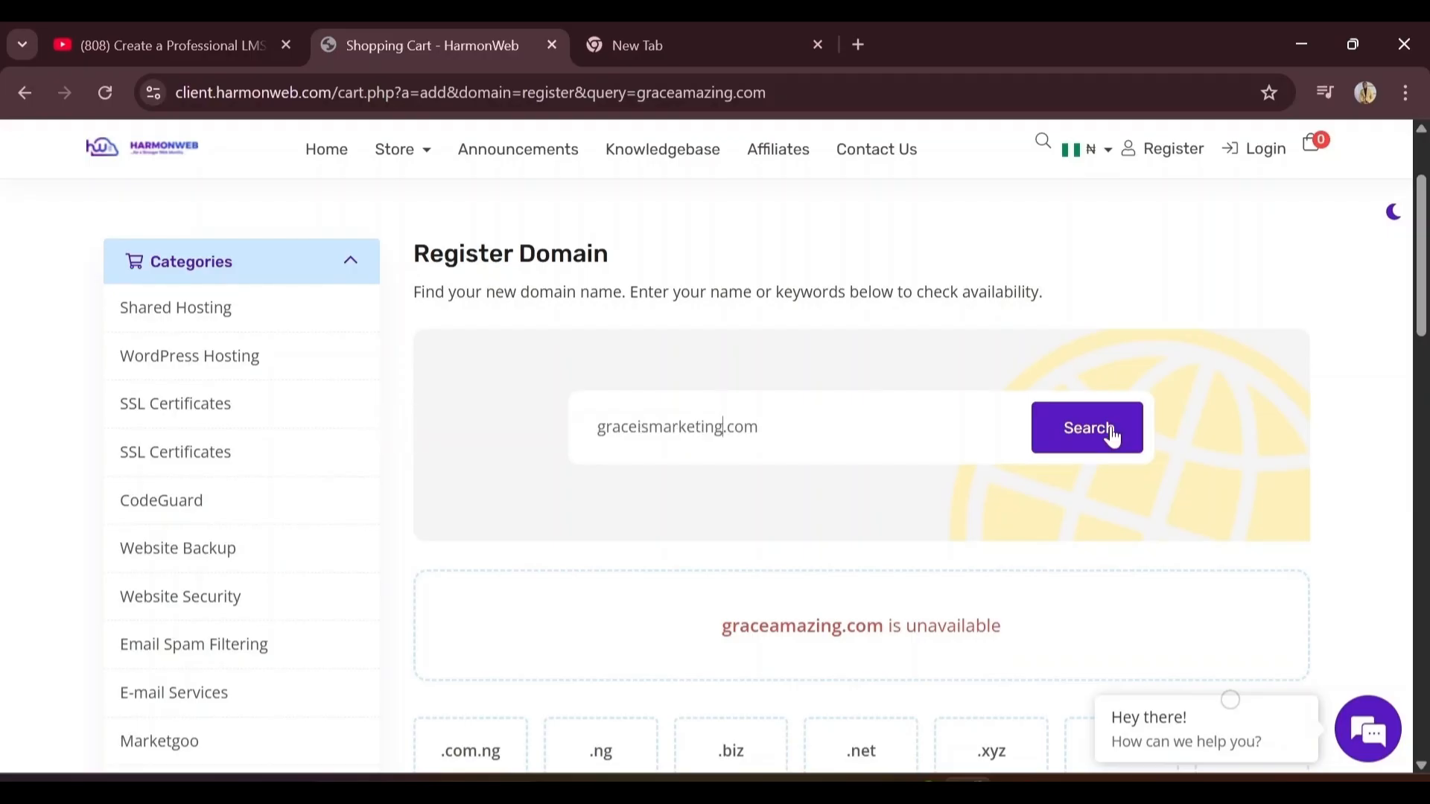
pyautogui.click(1112, 432)
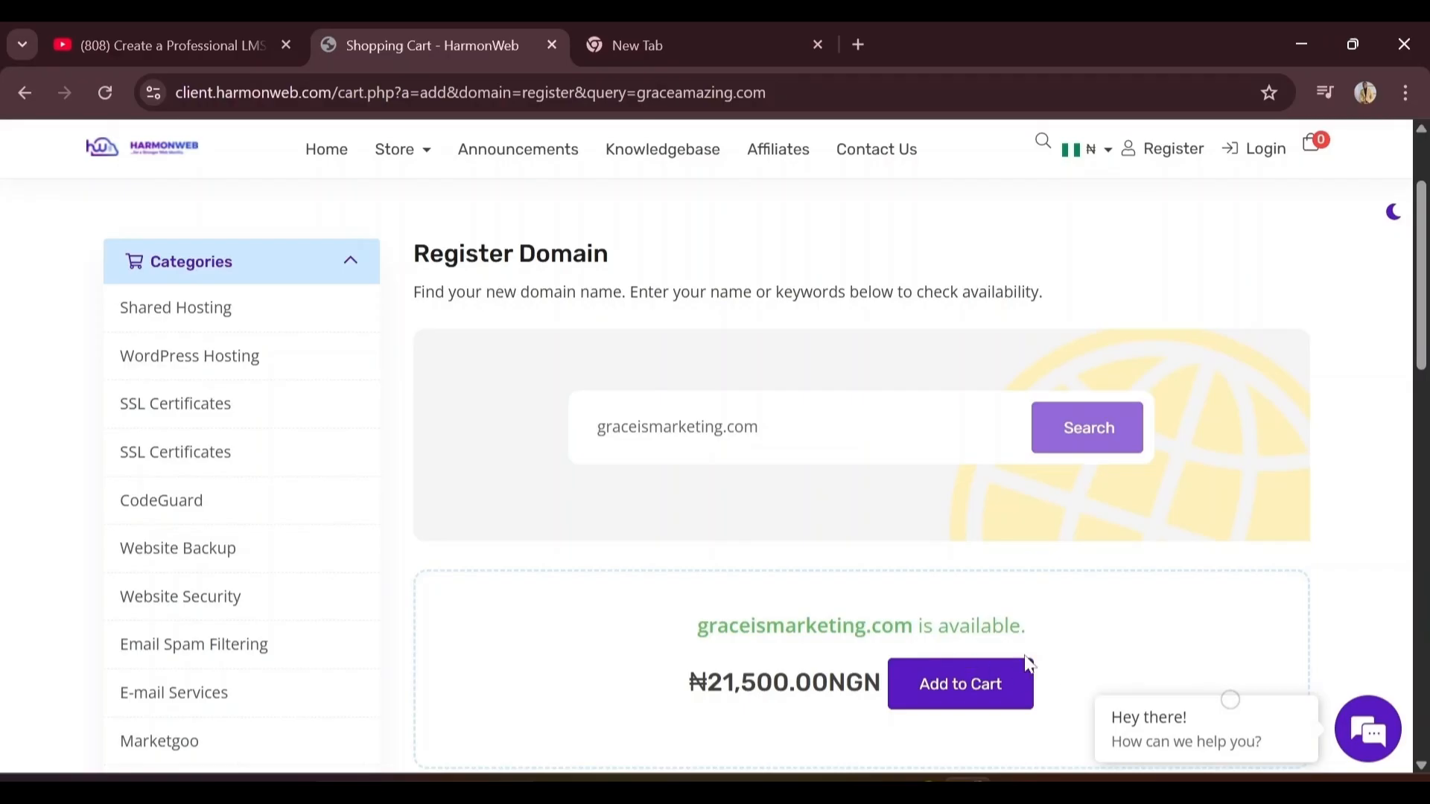
# Add graceismarketing.com to the cart and proceed to checkout
pyautogui.scroll(-1, 1028, 663)
pyautogui.scroll(-1, 1028, 663)
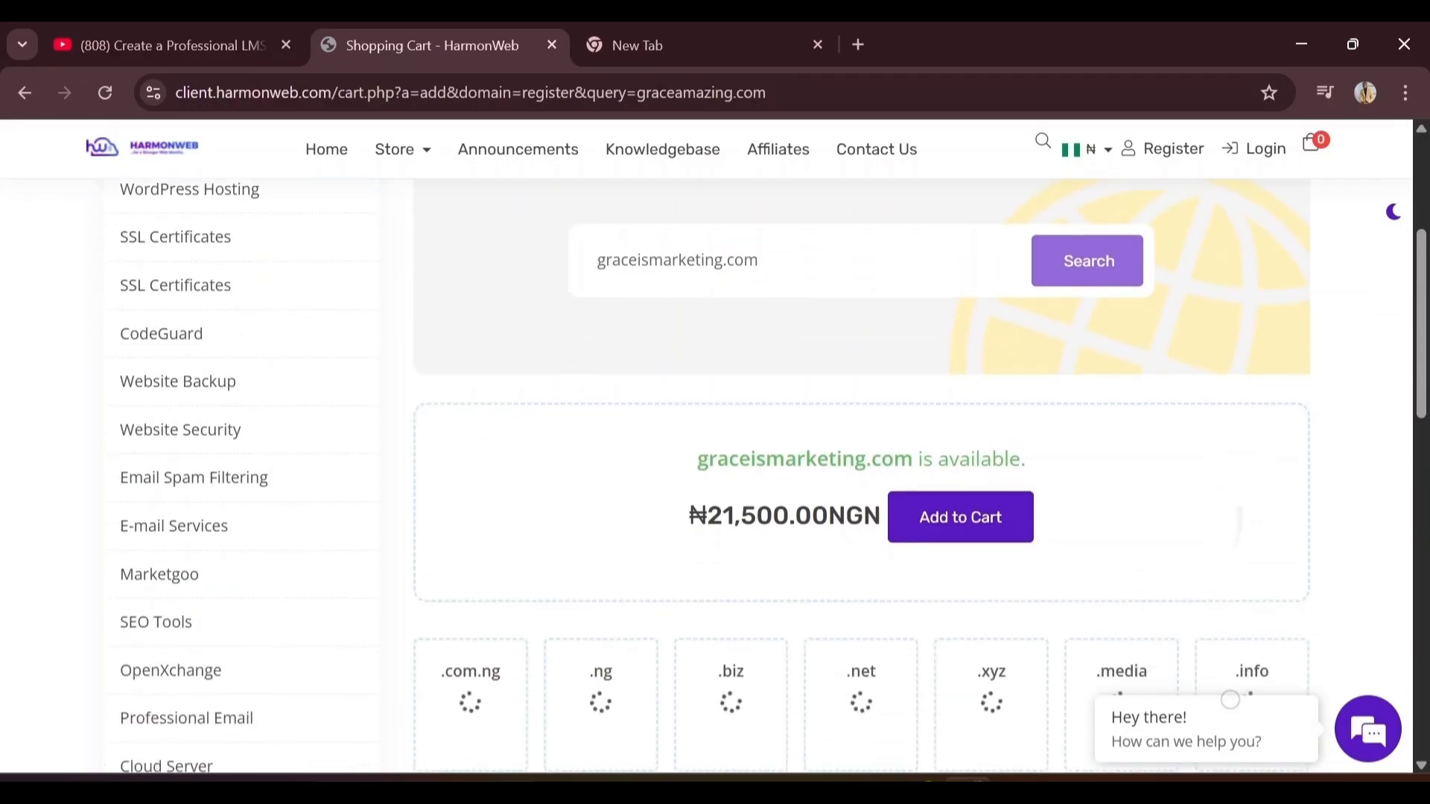
pyautogui.scroll(-1, 1028, 662)
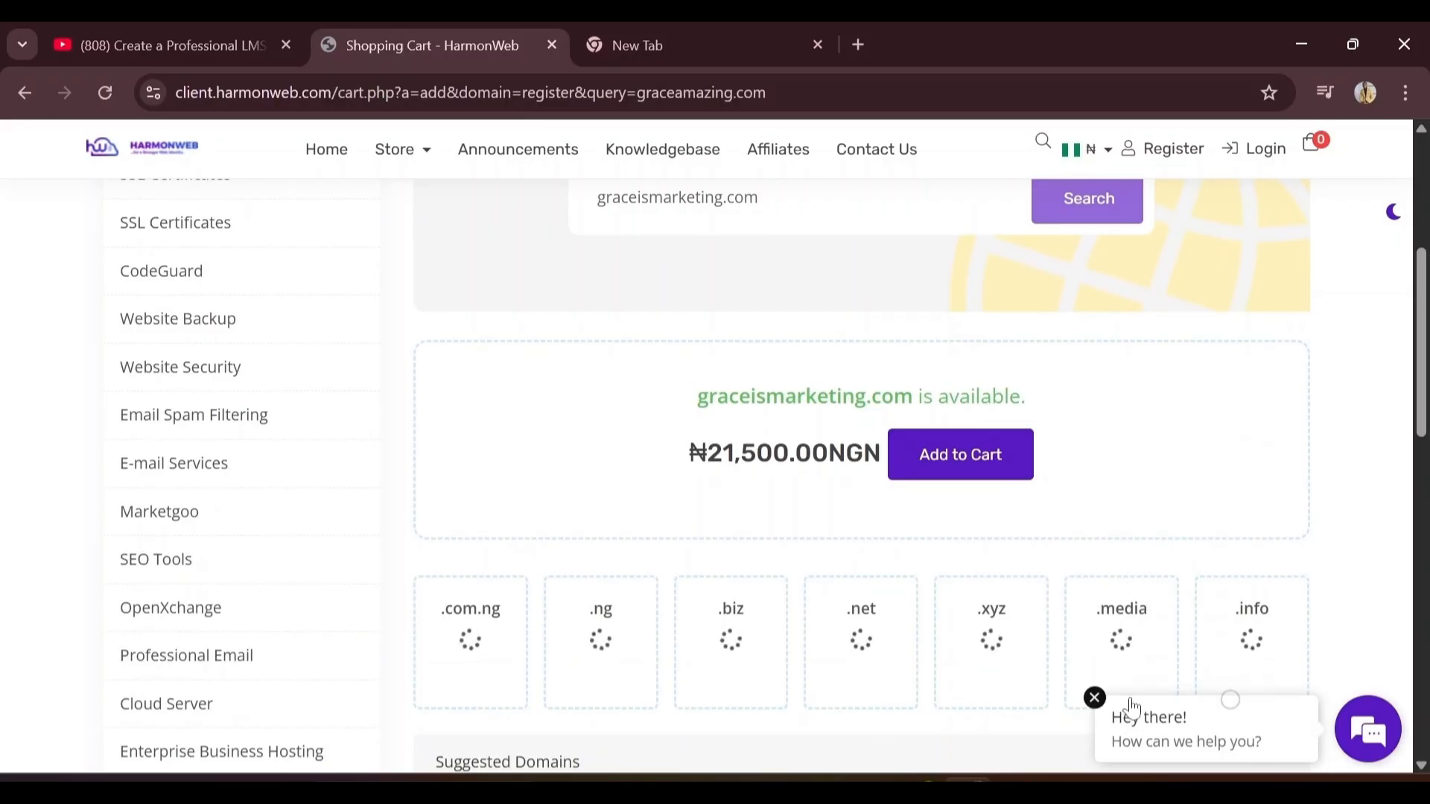
pyautogui.scroll(-6, 1296, 623)
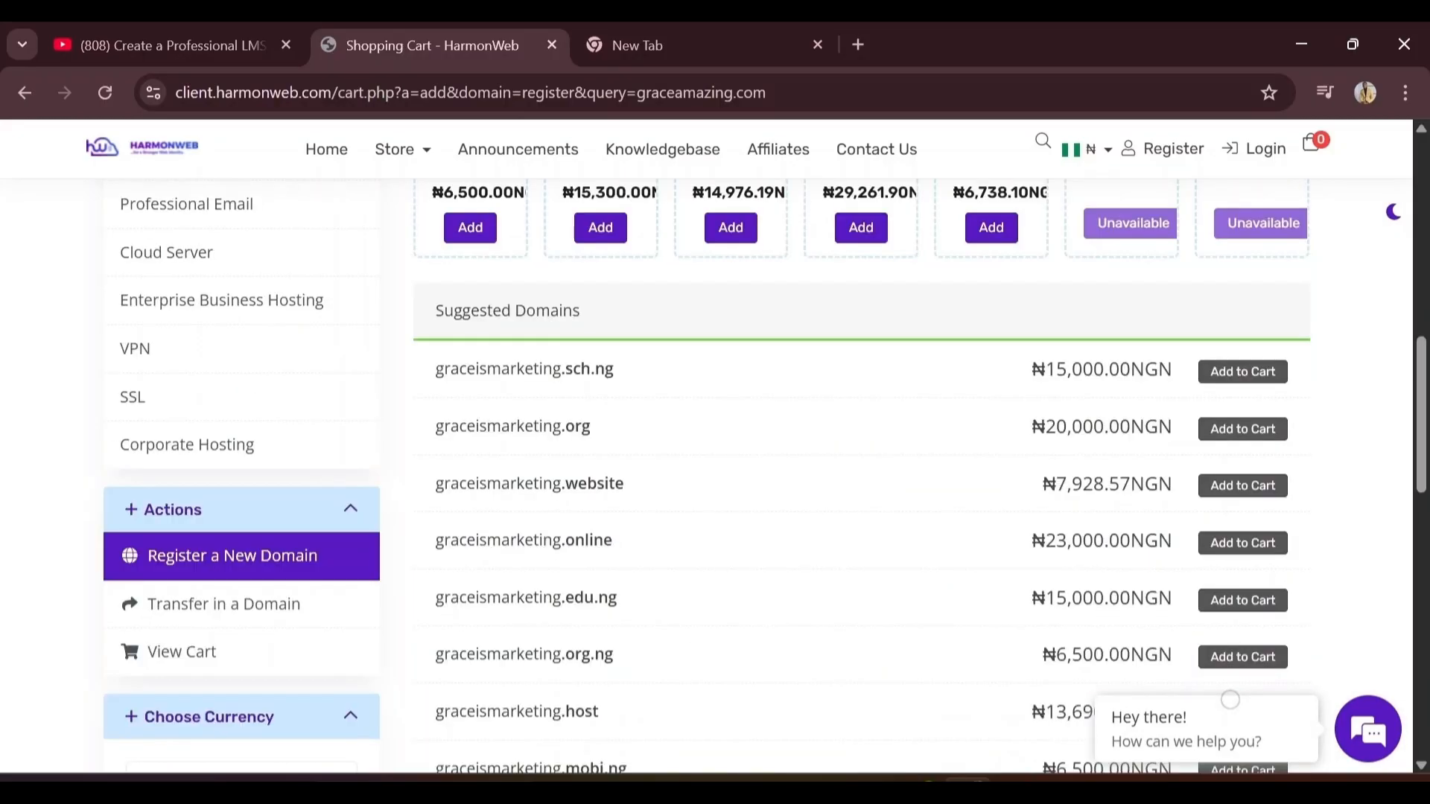
pyautogui.scroll(-6, 863, 521)
pyautogui.scroll(7, 862, 521)
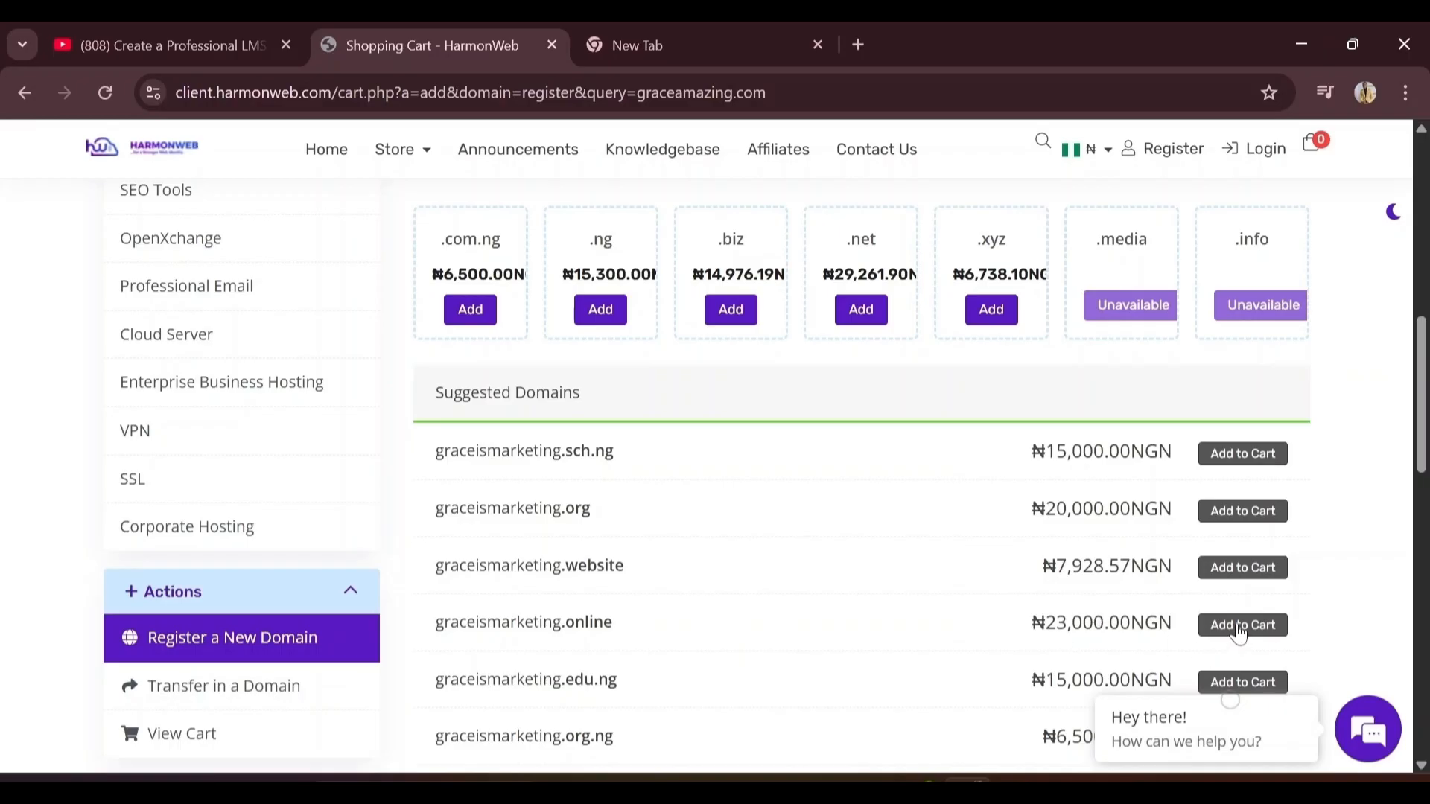
pyautogui.scroll(7, 1239, 633)
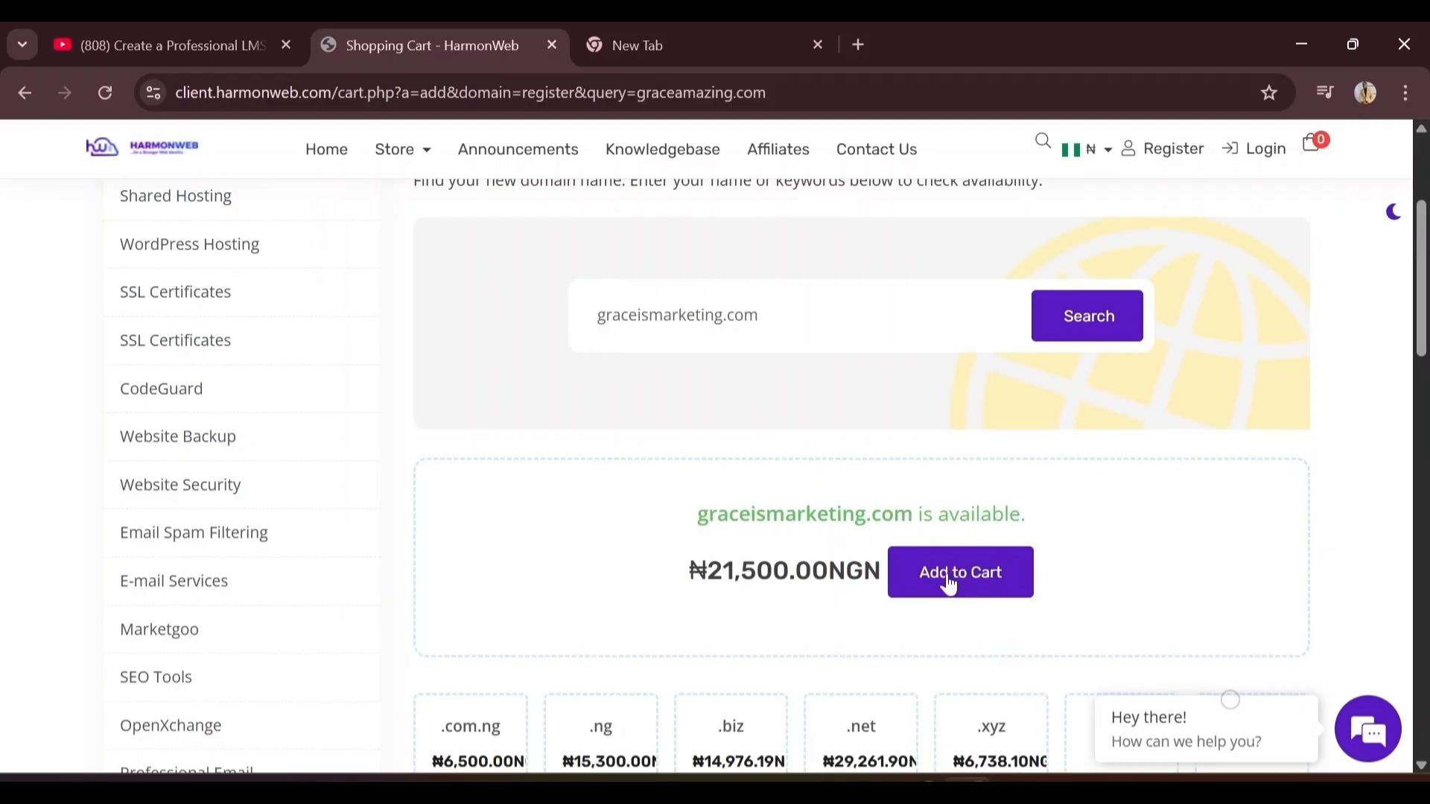
pyautogui.click(948, 586)
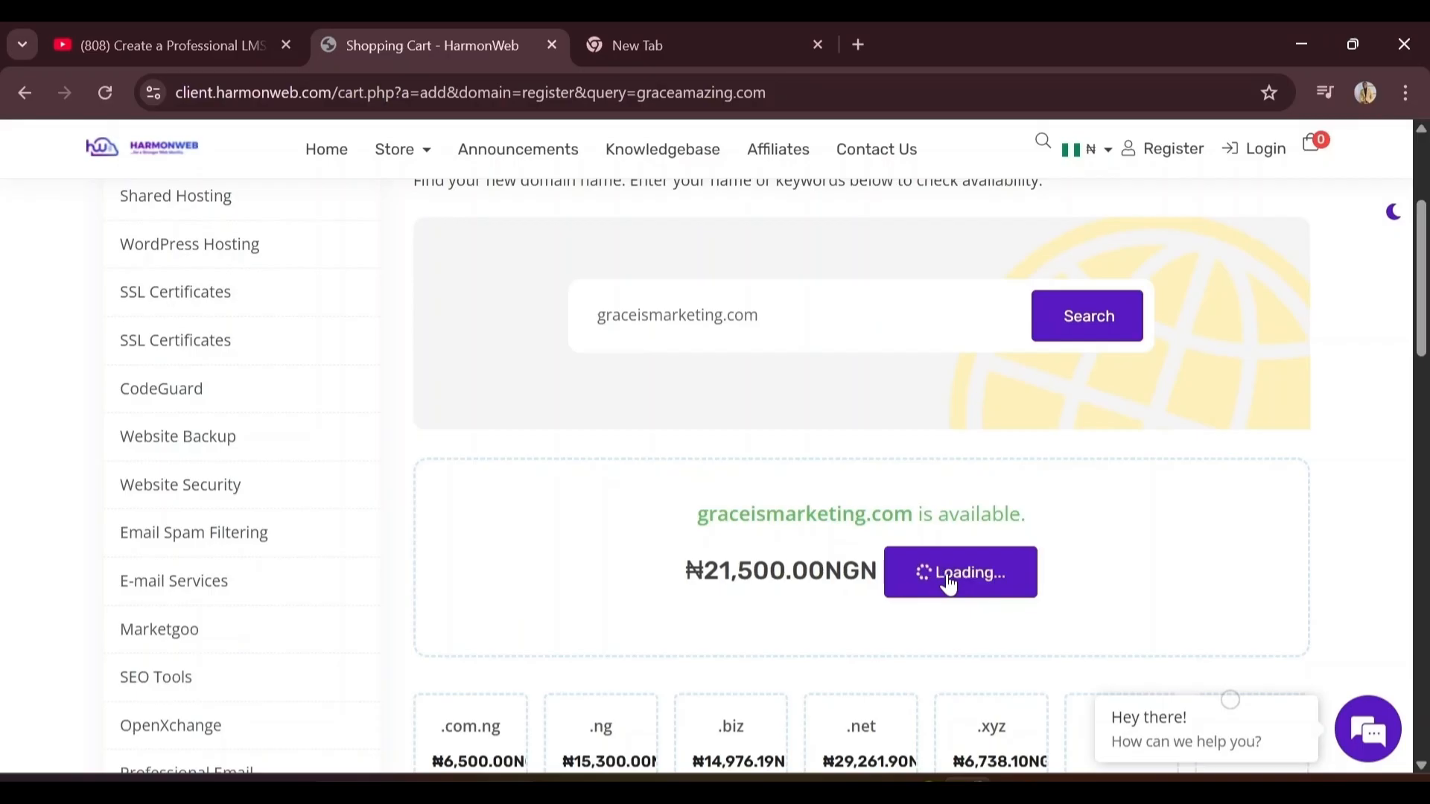
pyautogui.click(948, 585)
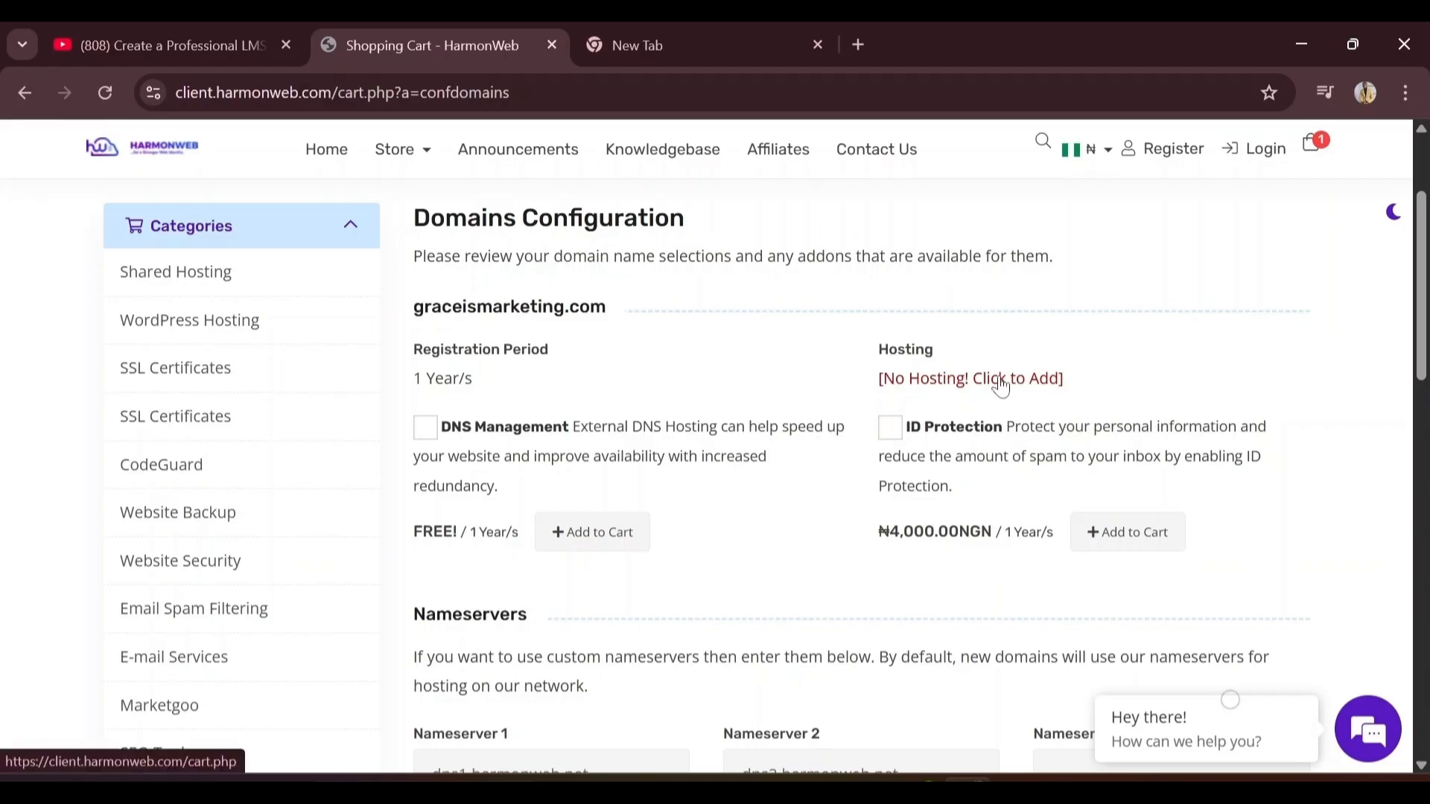
# Add hosting to the domain, compare the shared hosting plans, and order the Starter Plan
pyautogui.click(1000, 380)
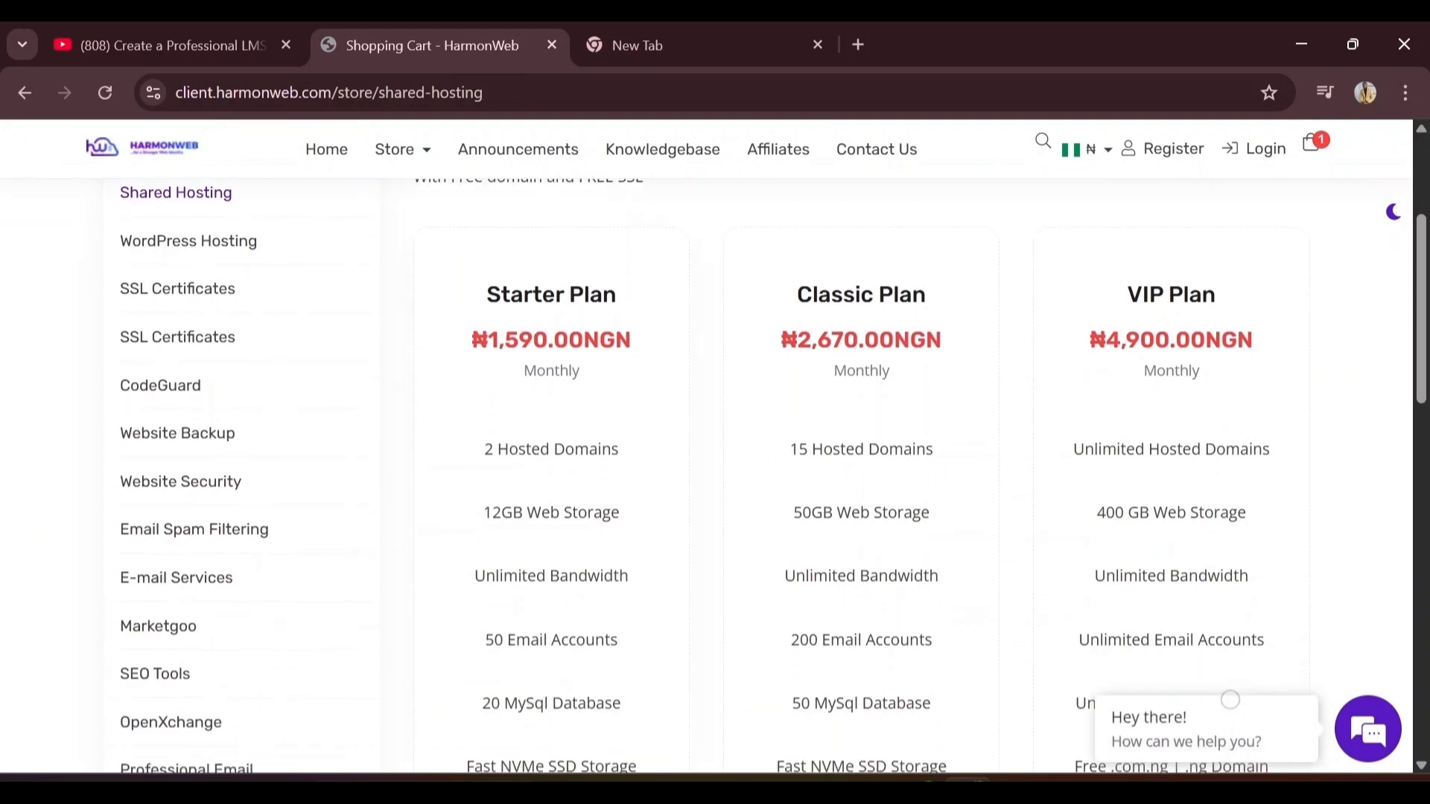
pyautogui.scroll(1, 781, 268)
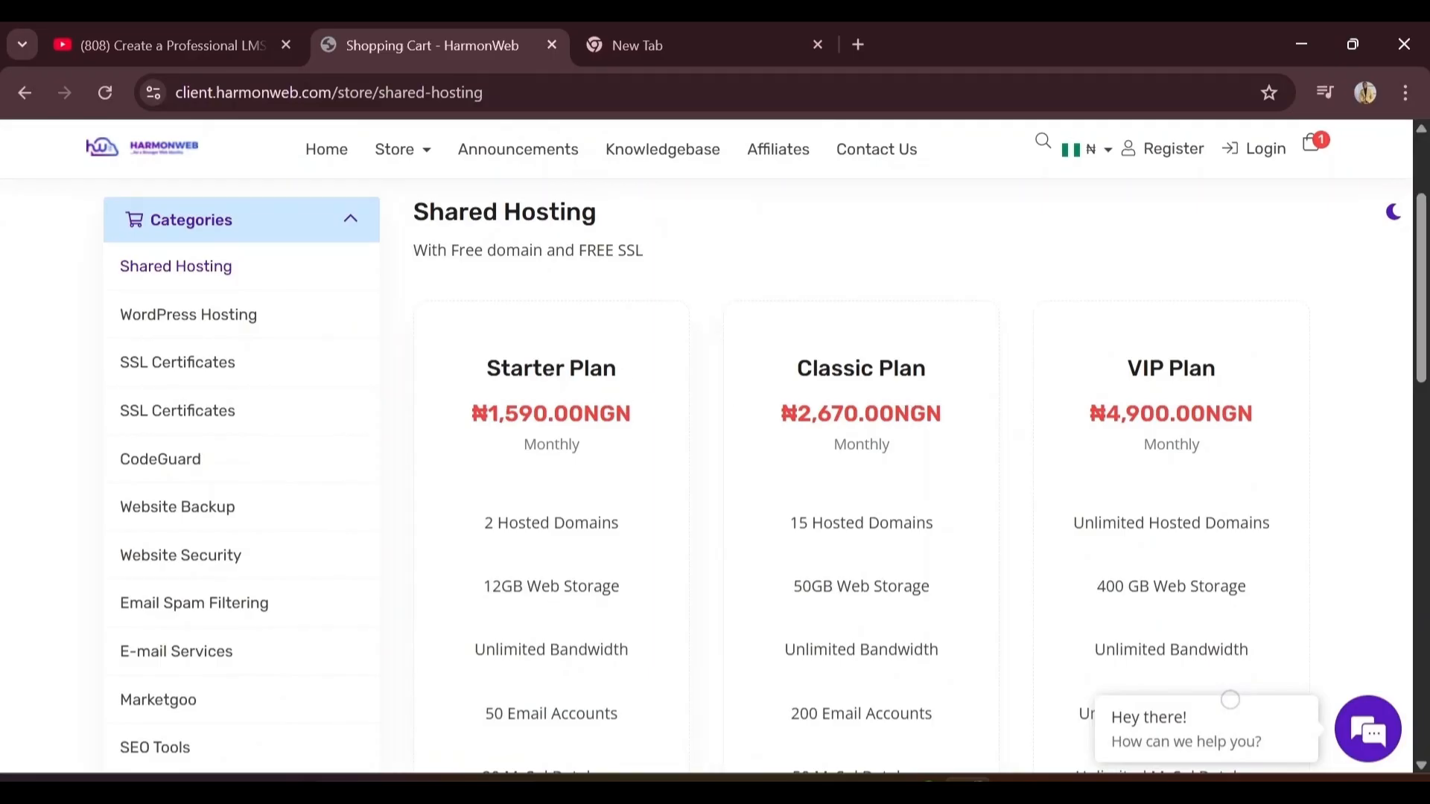
pyautogui.scroll(-2, 775, 476)
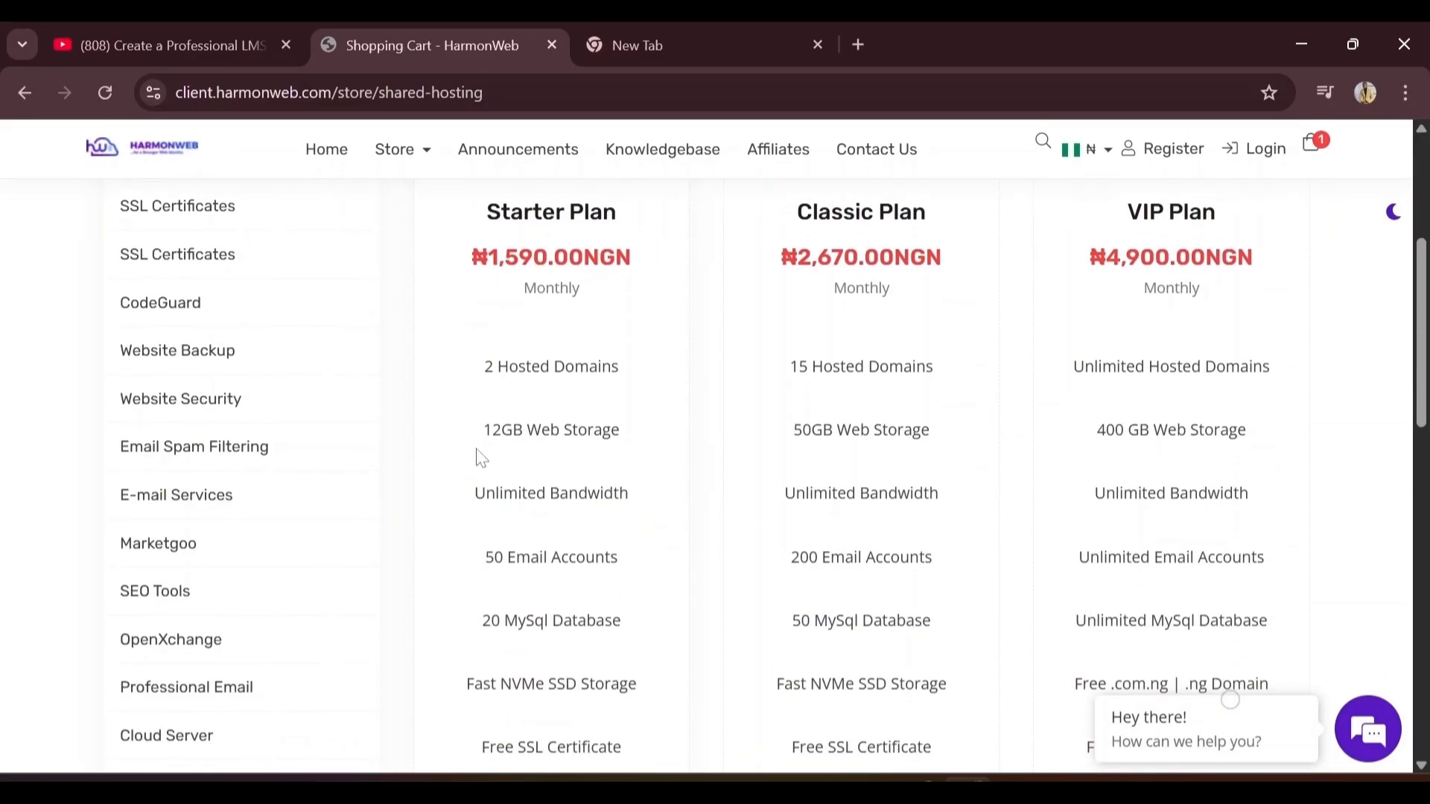
pyautogui.scroll(-5, 628, 555)
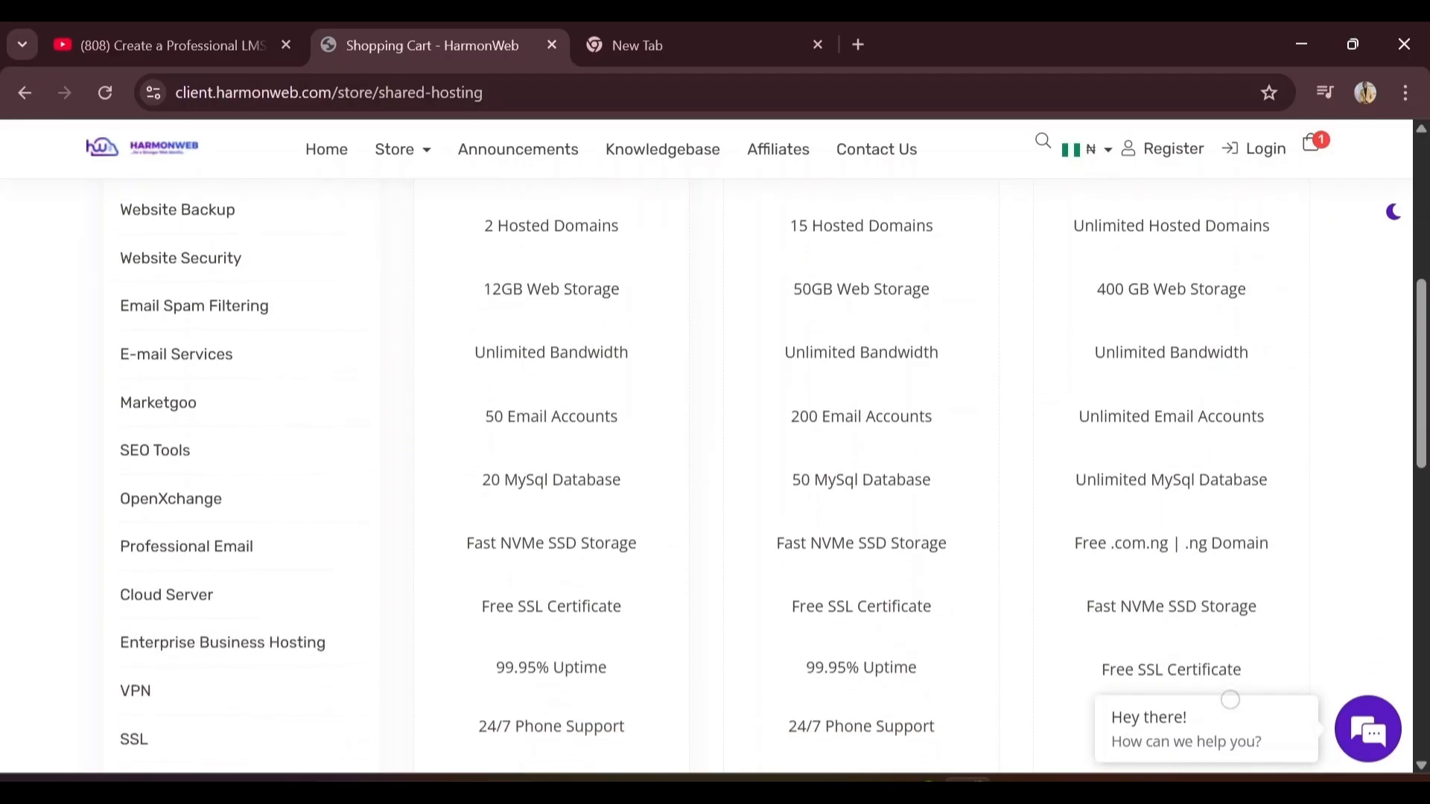
pyautogui.scroll(2, 431, 510)
pyautogui.scroll(1, 406, 558)
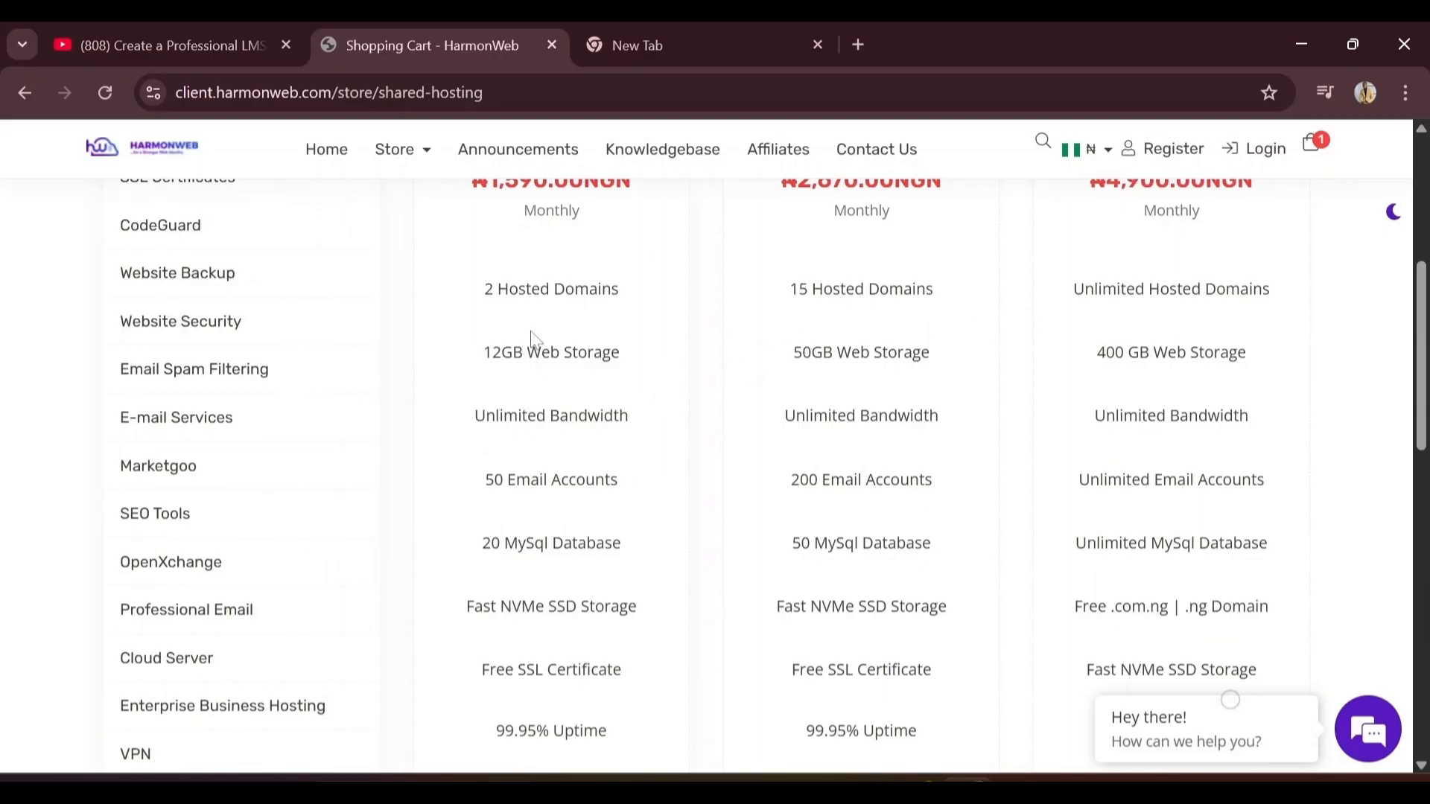
pyautogui.scroll(1, 604, 350)
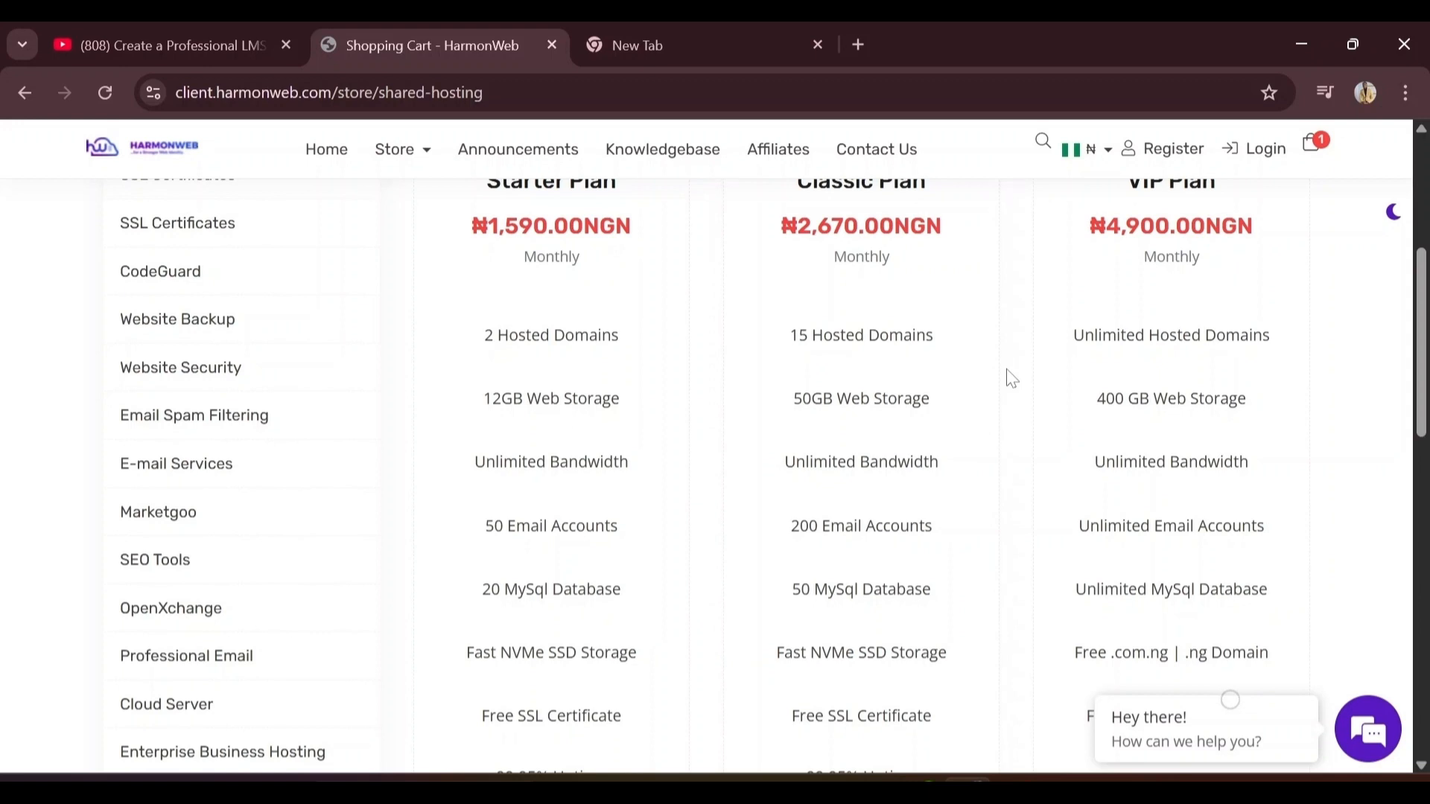
pyautogui.scroll(1, 1011, 377)
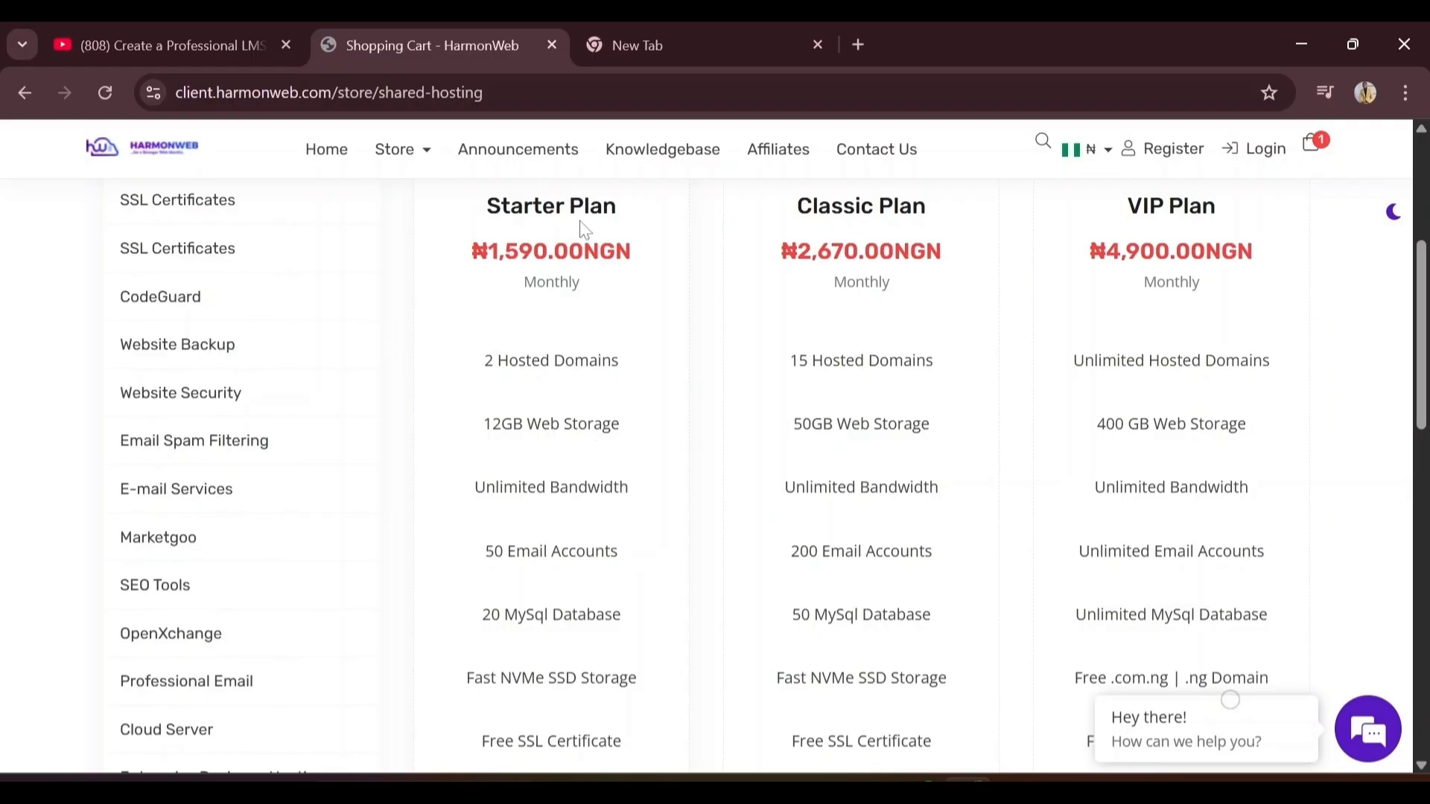
pyautogui.scroll(-4, 585, 229)
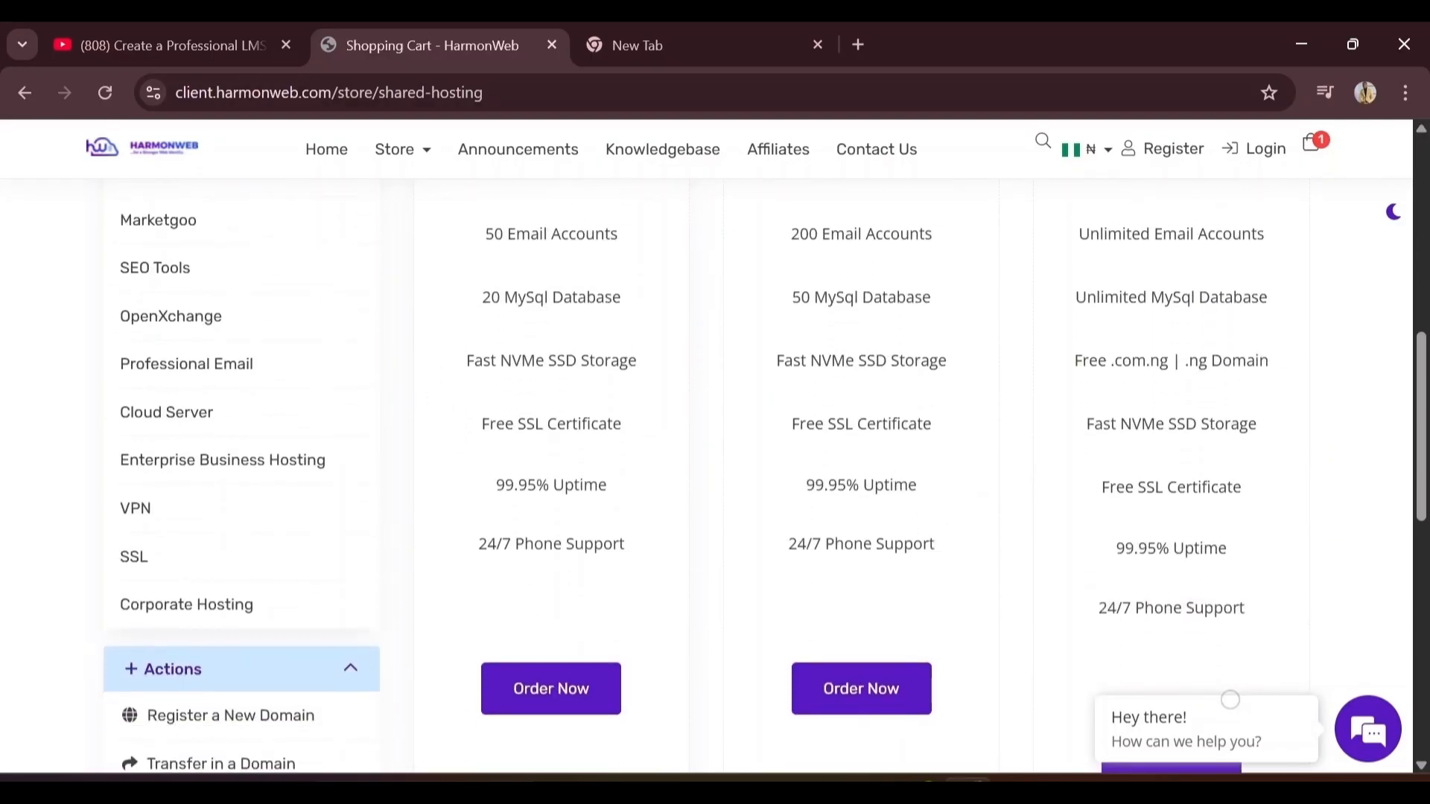
pyautogui.click(534, 703)
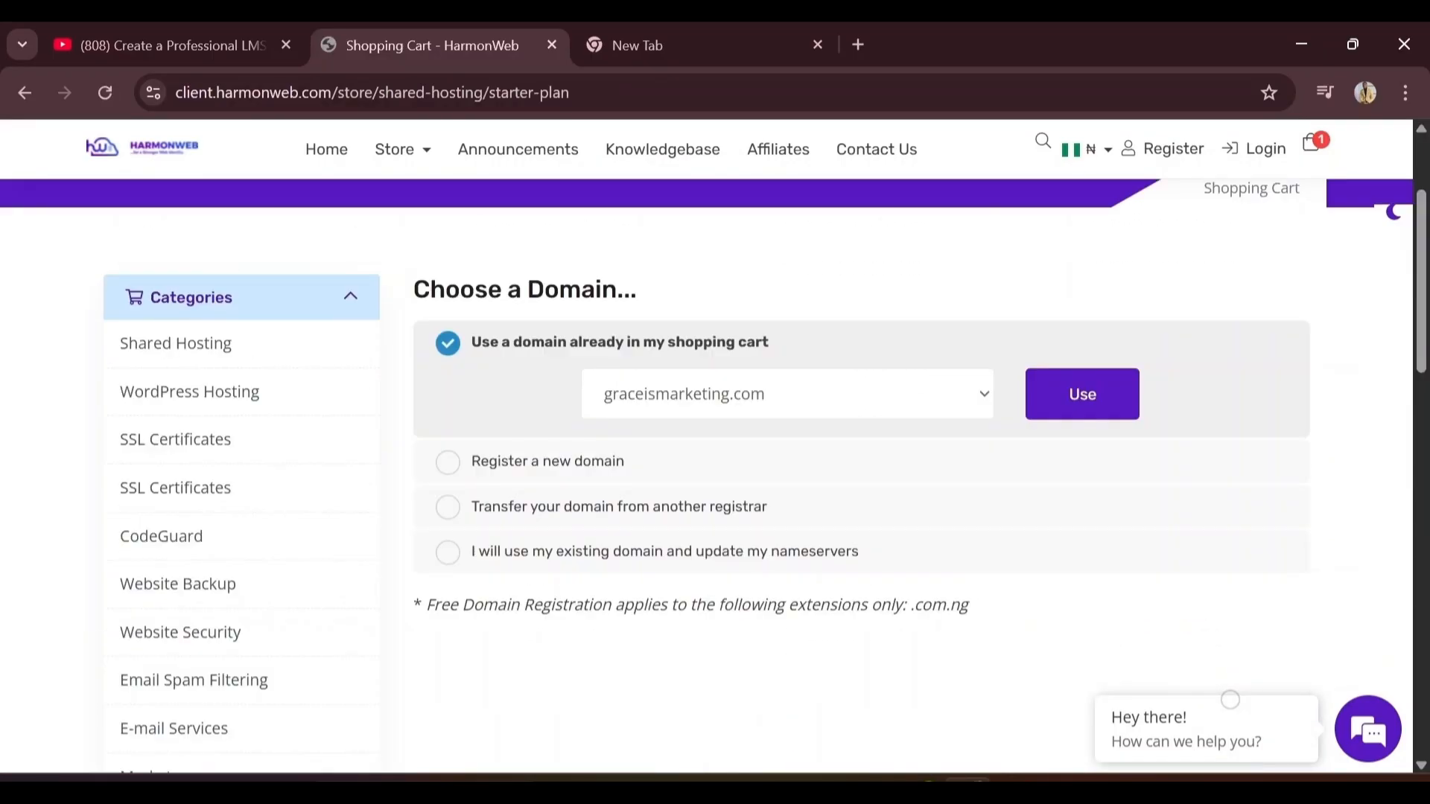
# Attach the cart's graceismarketing.com domain to the Starter Plan order
pyautogui.click(754, 407)
pyautogui.click(754, 406)
pyautogui.click(747, 398)
pyautogui.click(747, 399)
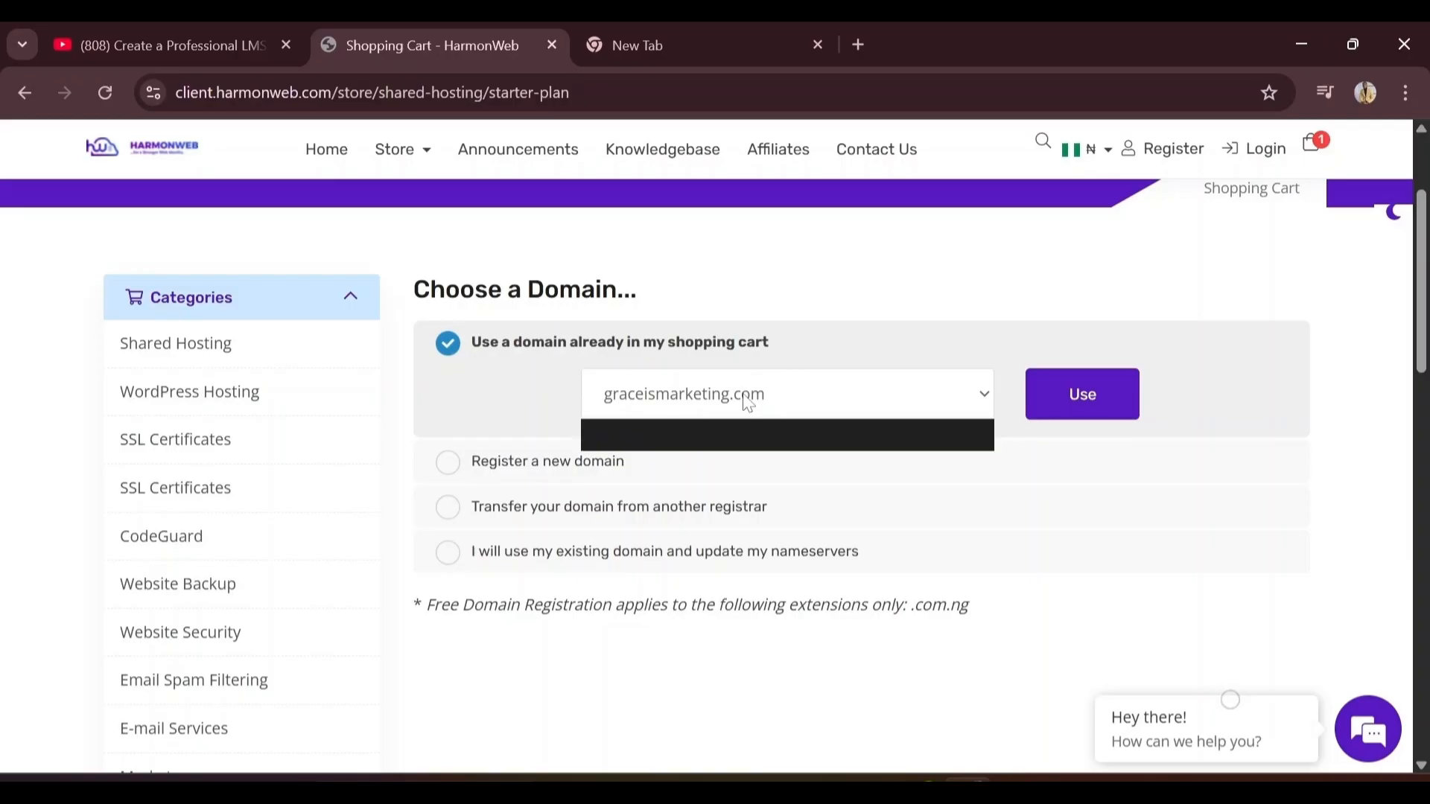
pyautogui.click(1110, 411)
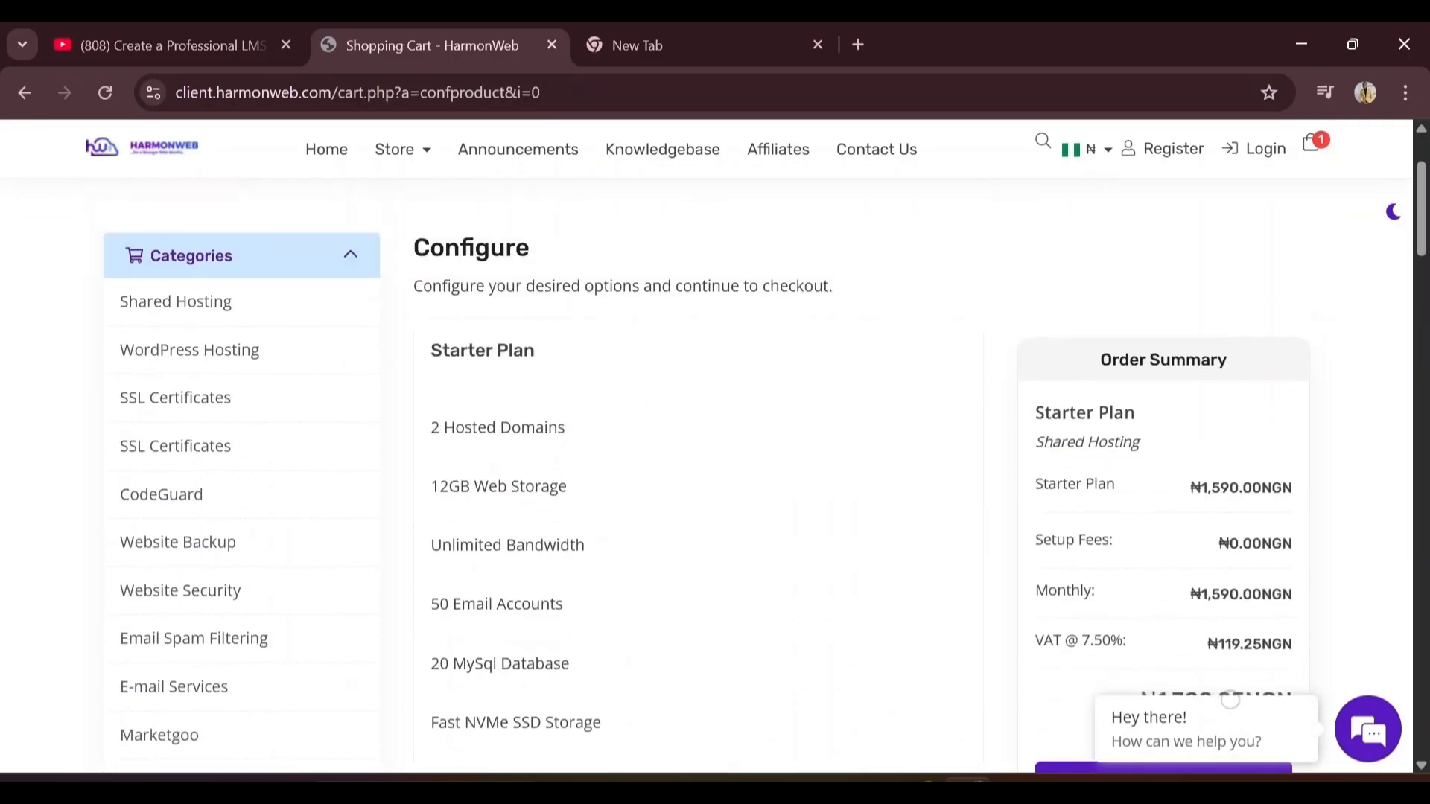
# Set the billing cycle to 12 Month Price and continue past domains configuration
pyautogui.scroll(-8, 1230, 700)
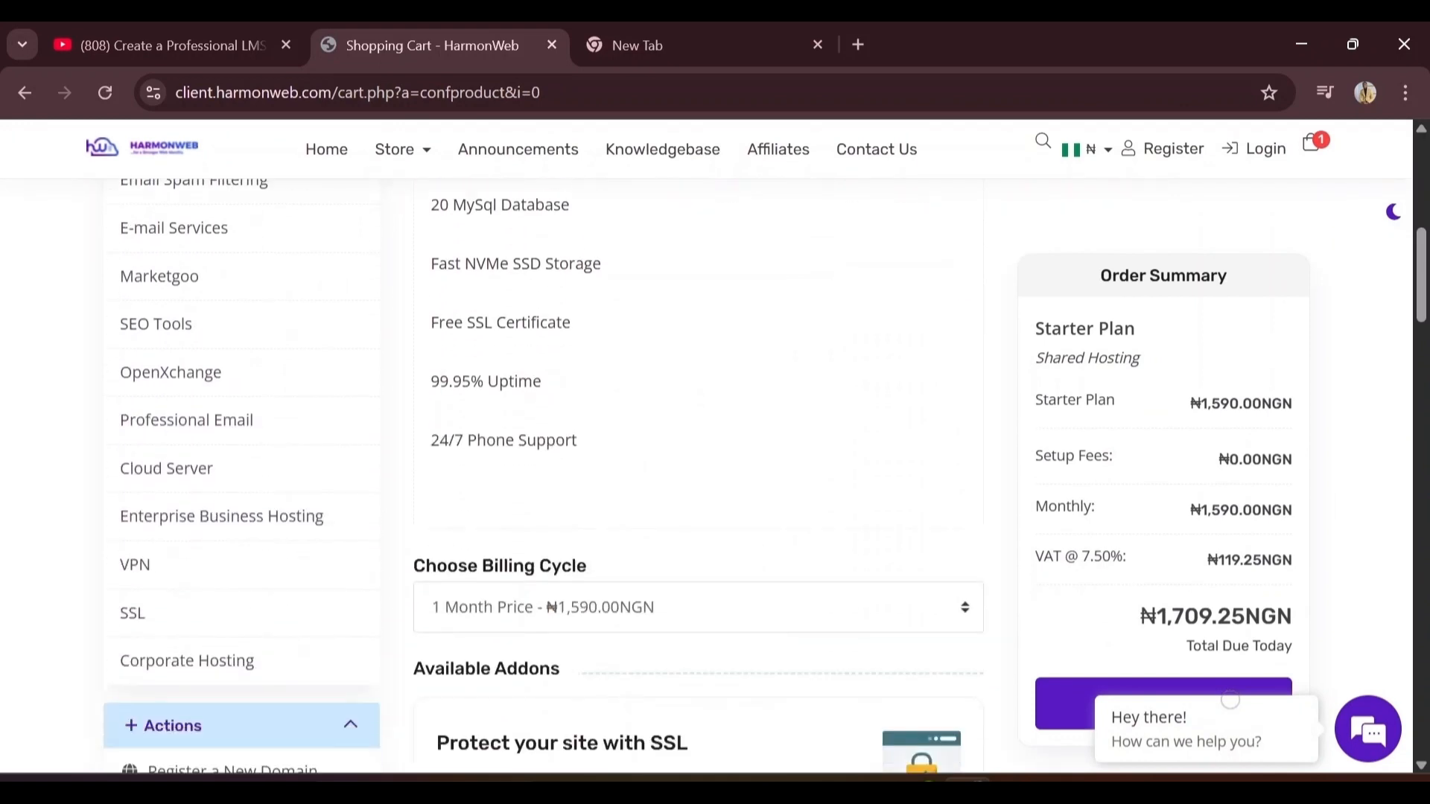
pyautogui.scroll(-3, 1230, 700)
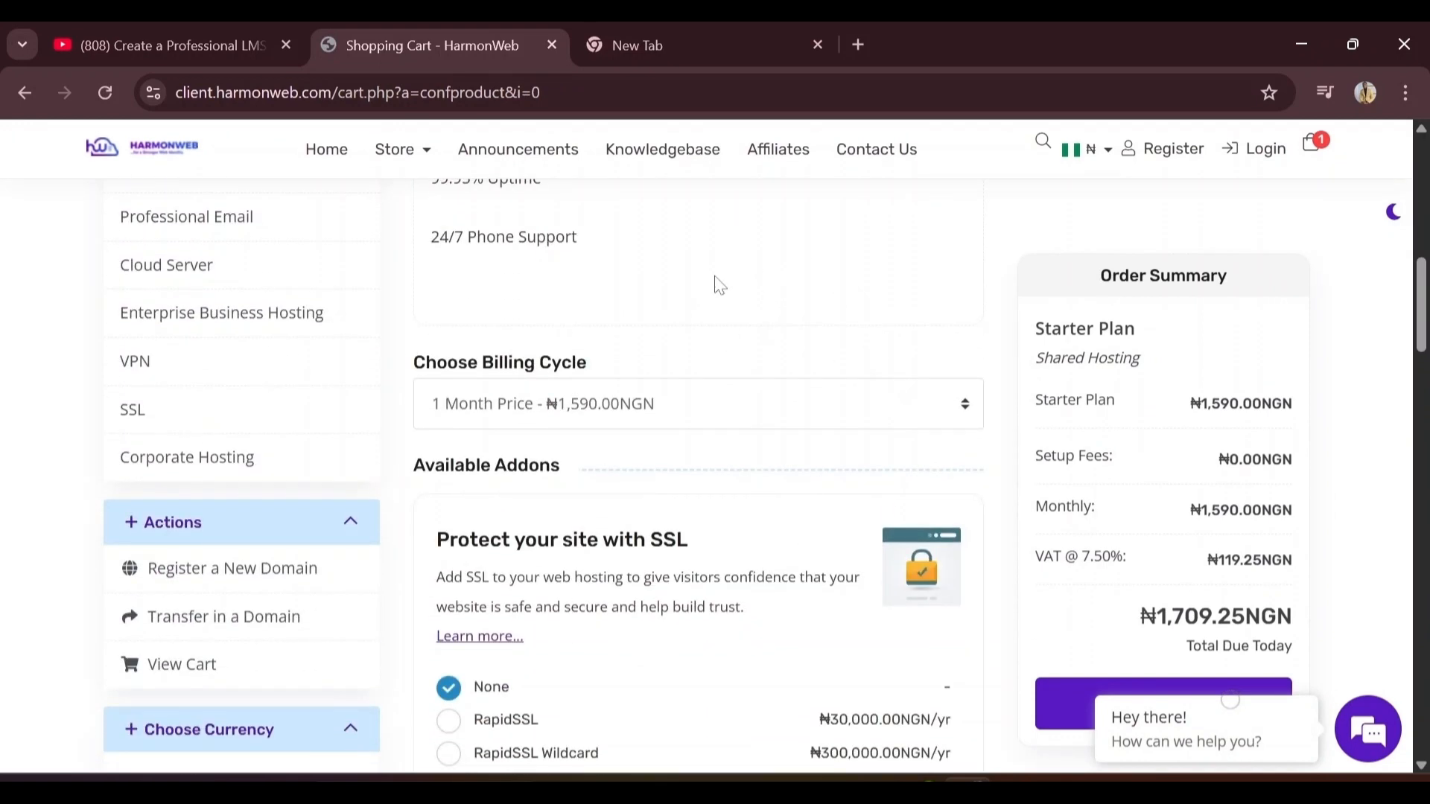
pyautogui.click(638, 418)
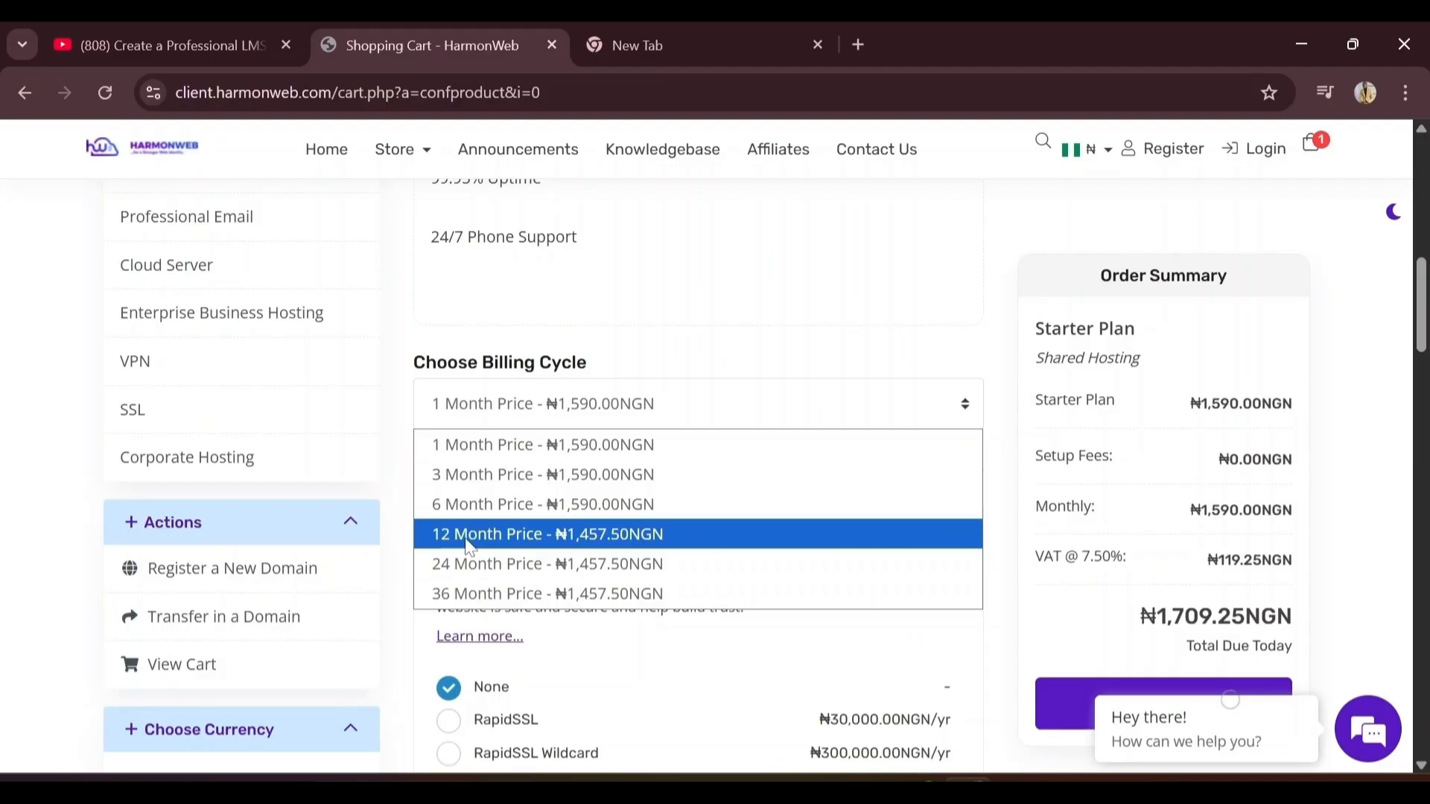
pyautogui.click(507, 534)
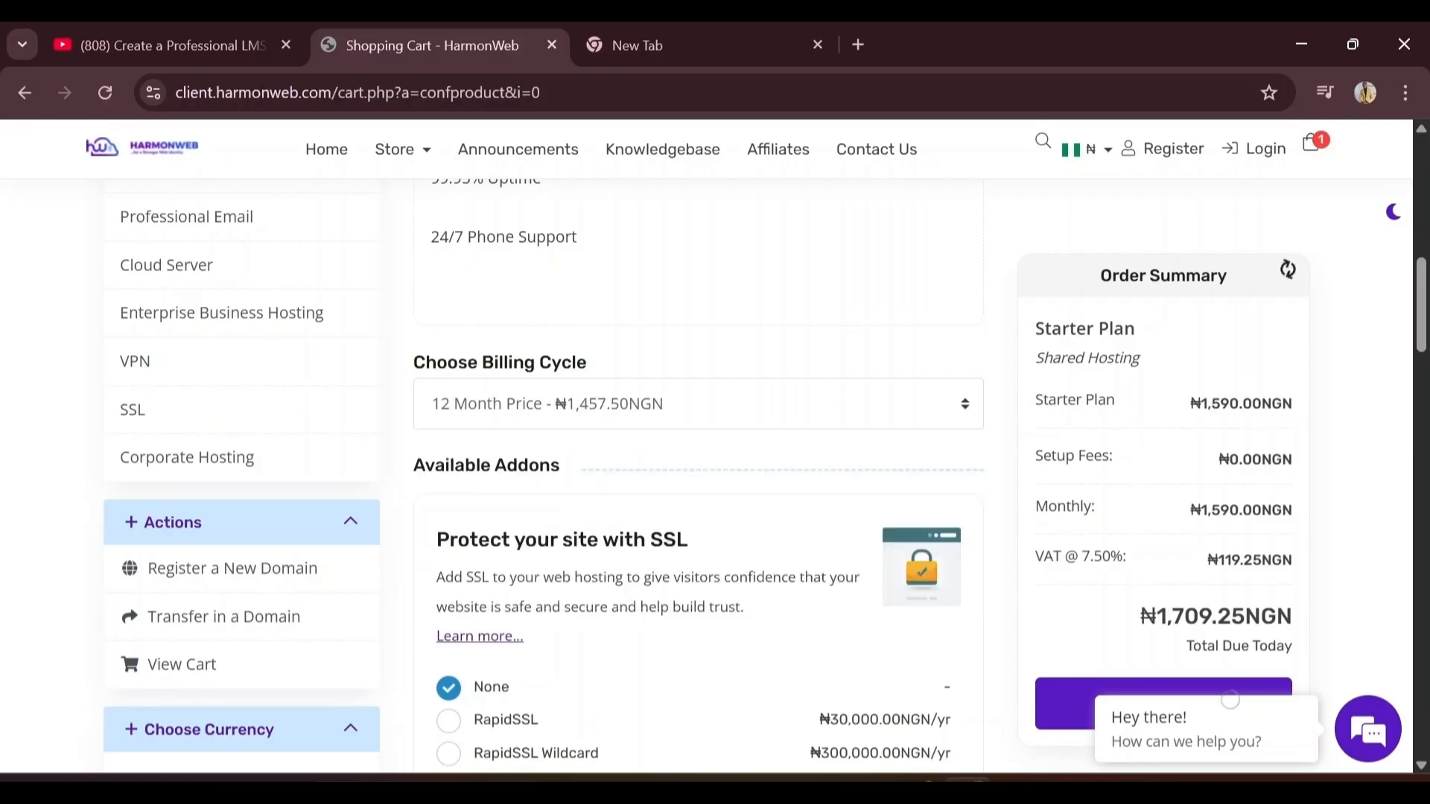
pyautogui.moveTo(1419, 347); pyautogui.dragTo(1420, 681)
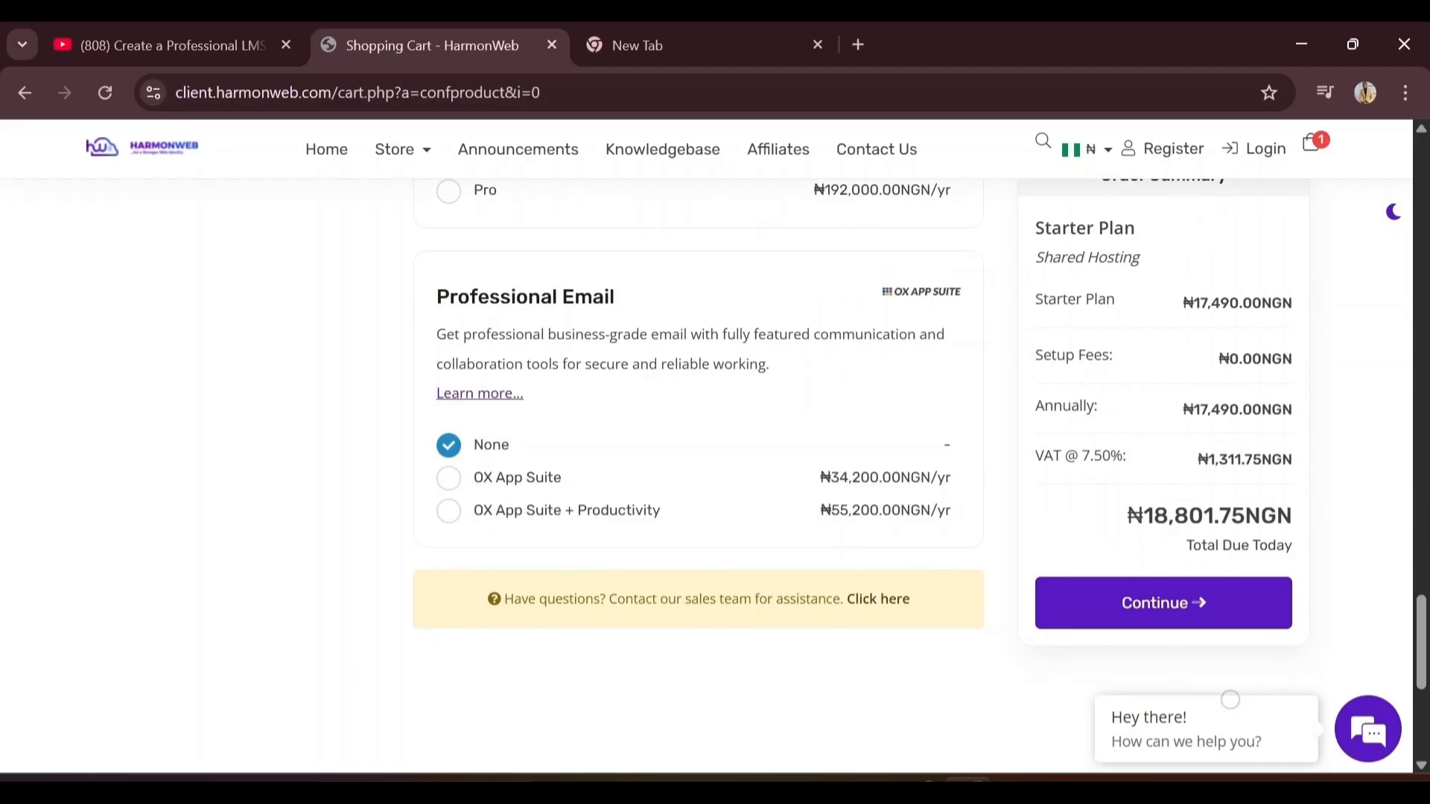
pyautogui.doubleClick(1210, 515)
pyautogui.click(1368, 609)
pyautogui.click(1257, 624)
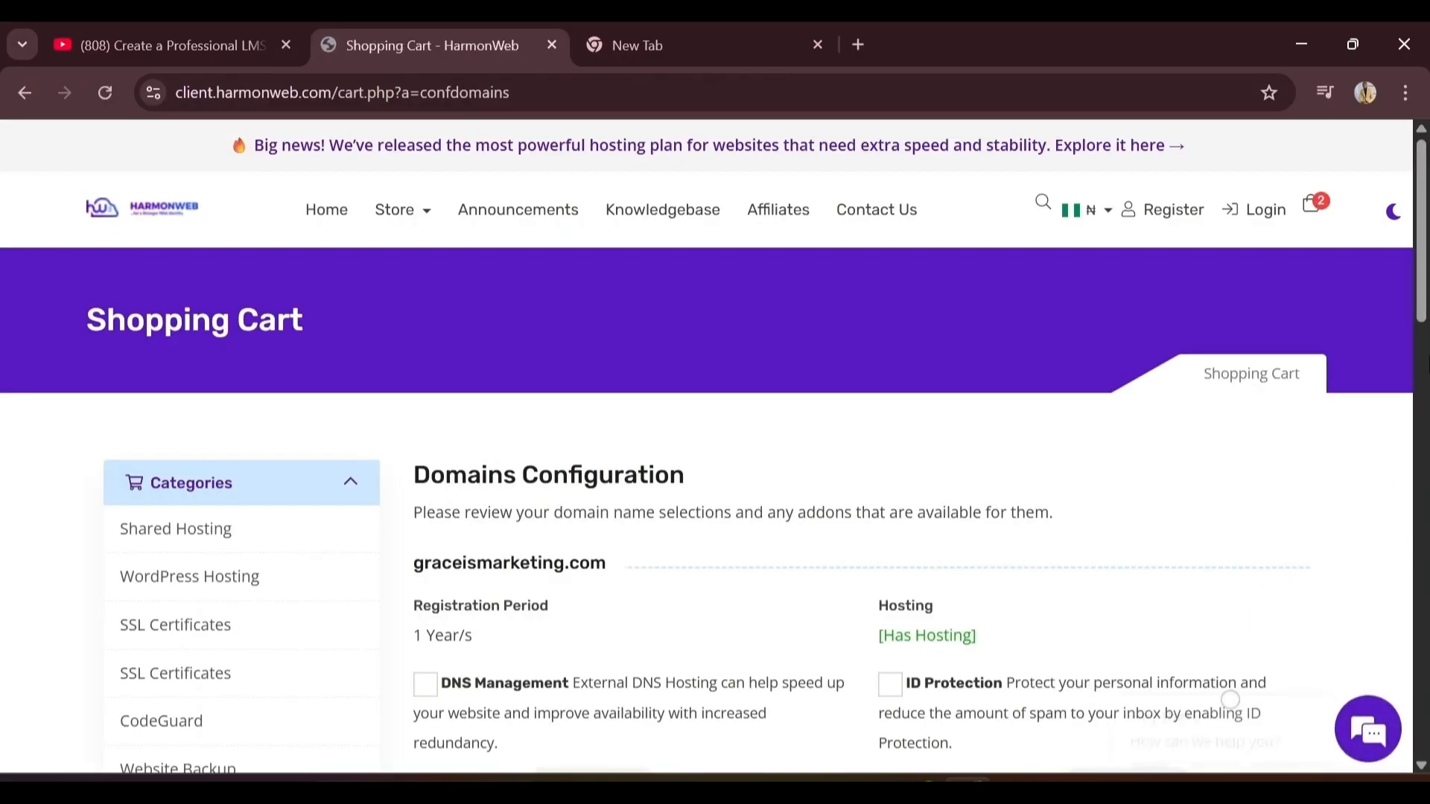
pyautogui.moveTo(1424, 304); pyautogui.dragTo(1424, 367)
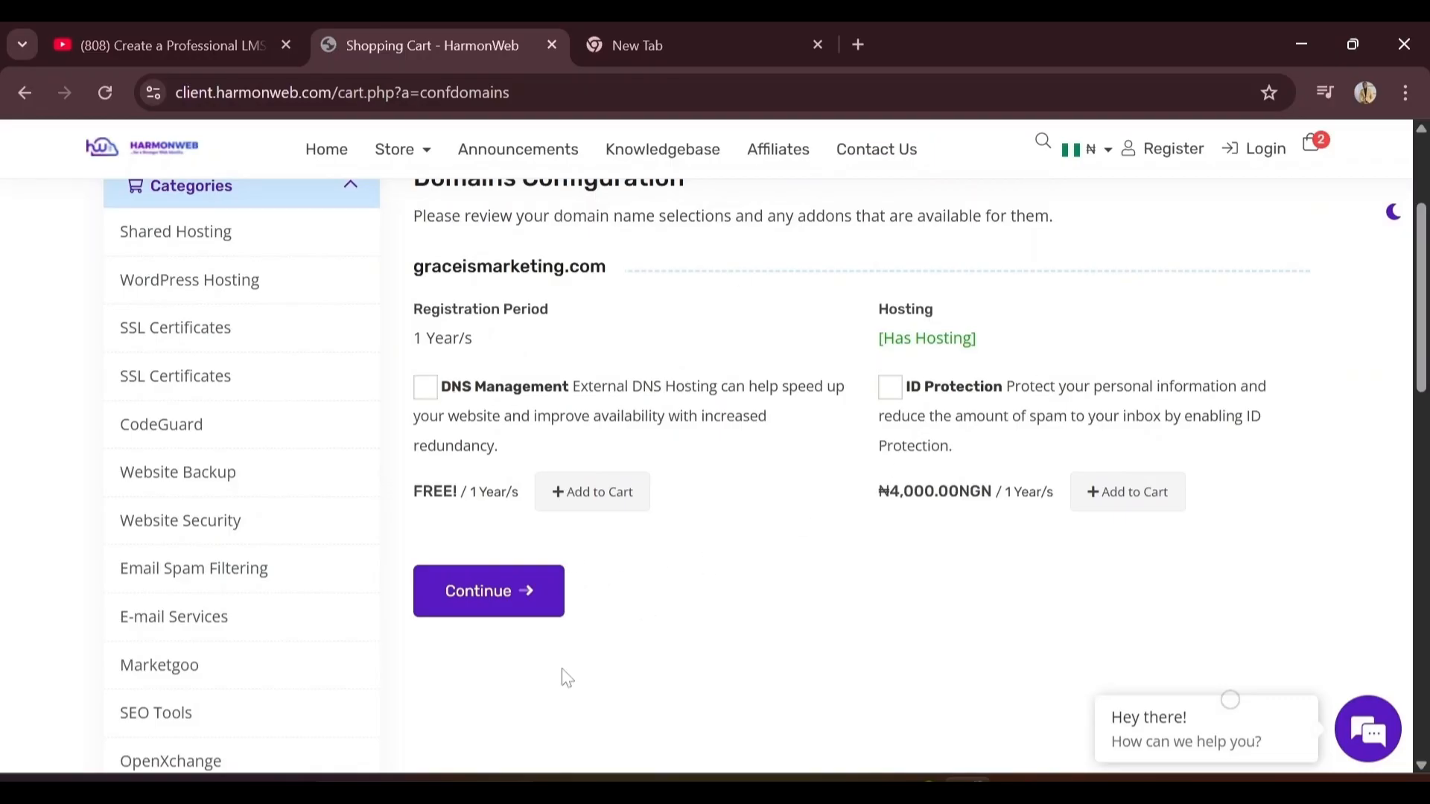
pyautogui.click(508, 611)
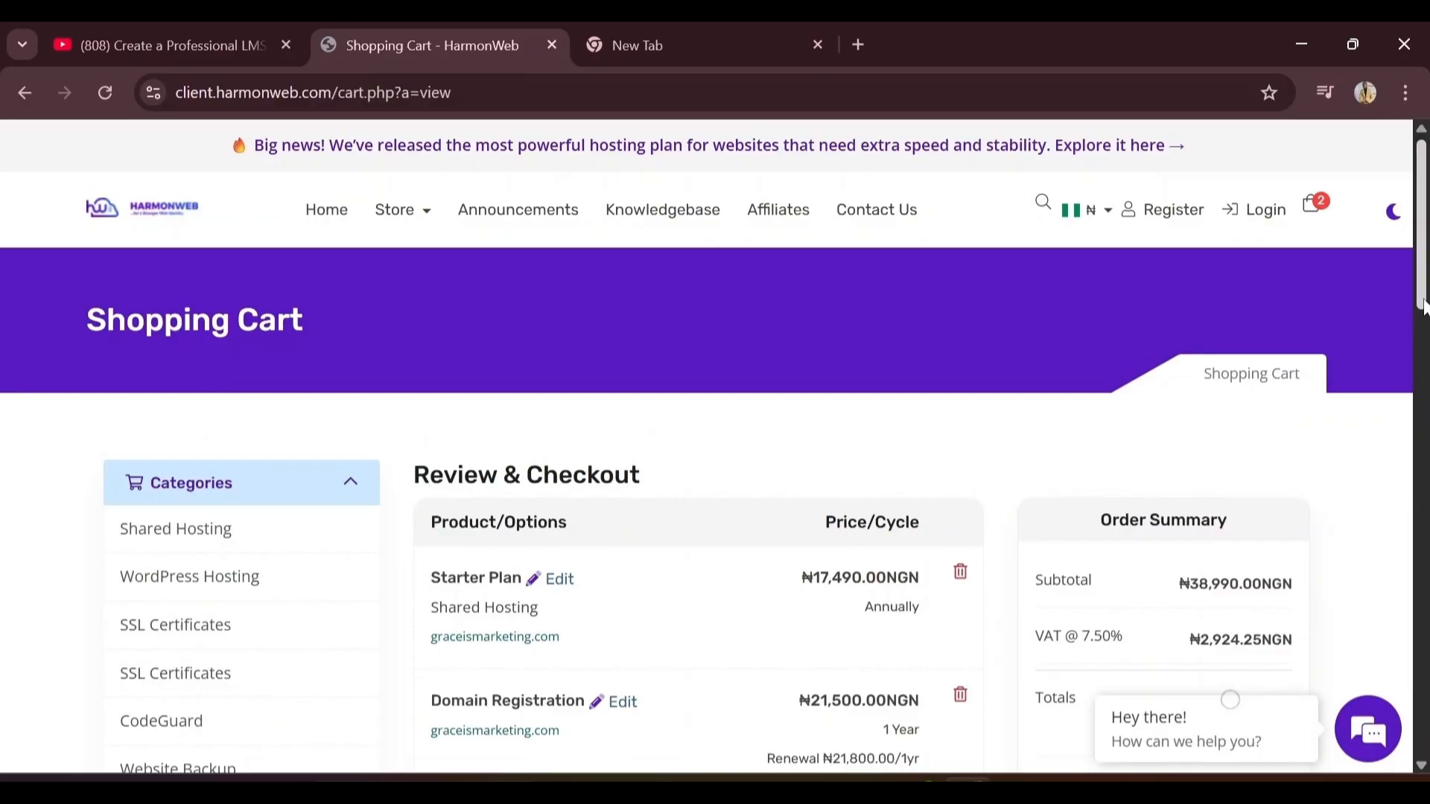
# Scroll to the Review & Checkout summary showing 7.50% VAT on the ₦38,990.00NGN subtotal
pyautogui.scroll(-3, 1422, 306)
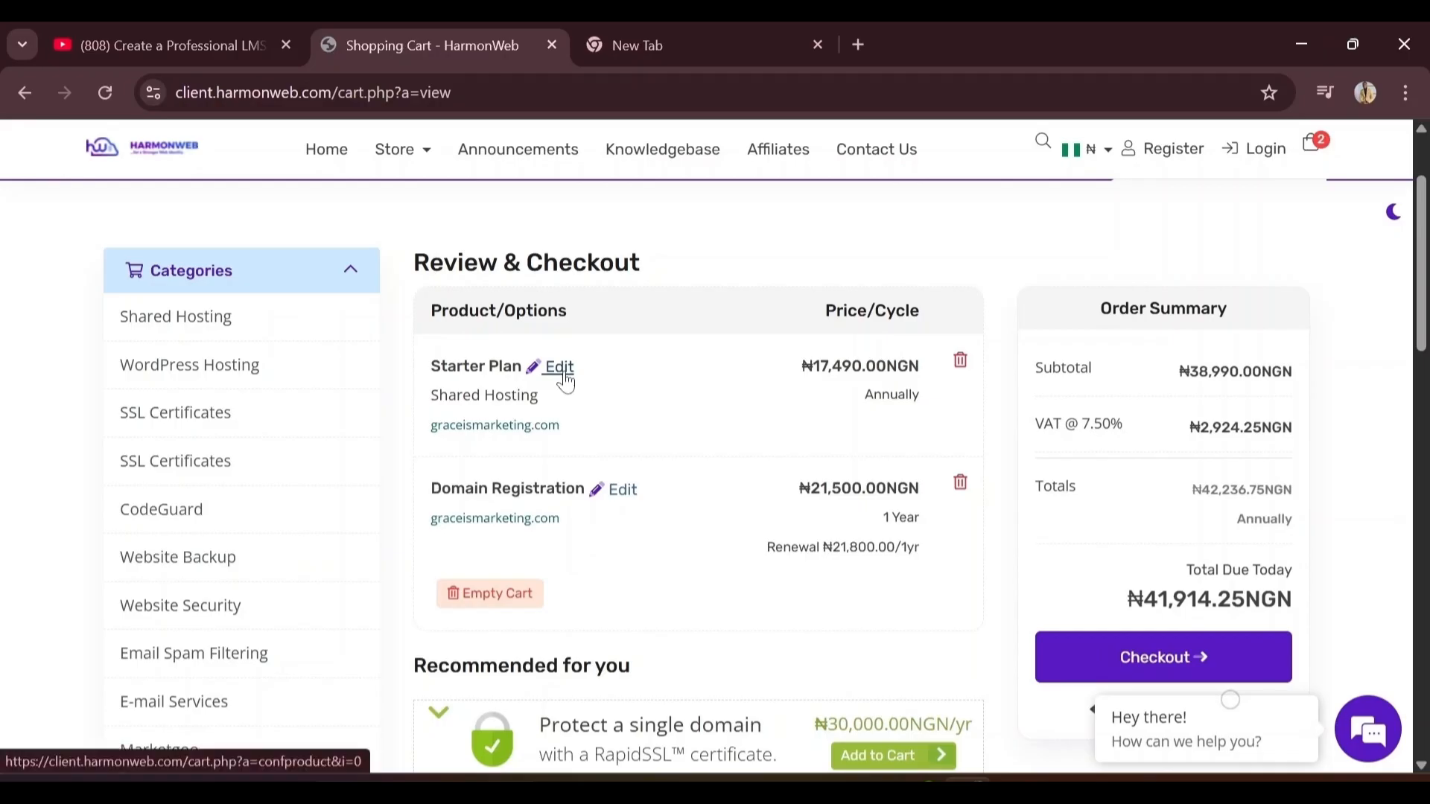
# Change the Starter Plan to the 6 Month Price, giving a ₦31,040.00NGN subtotal
pyautogui.click(566, 381)
pyautogui.click(747, 376)
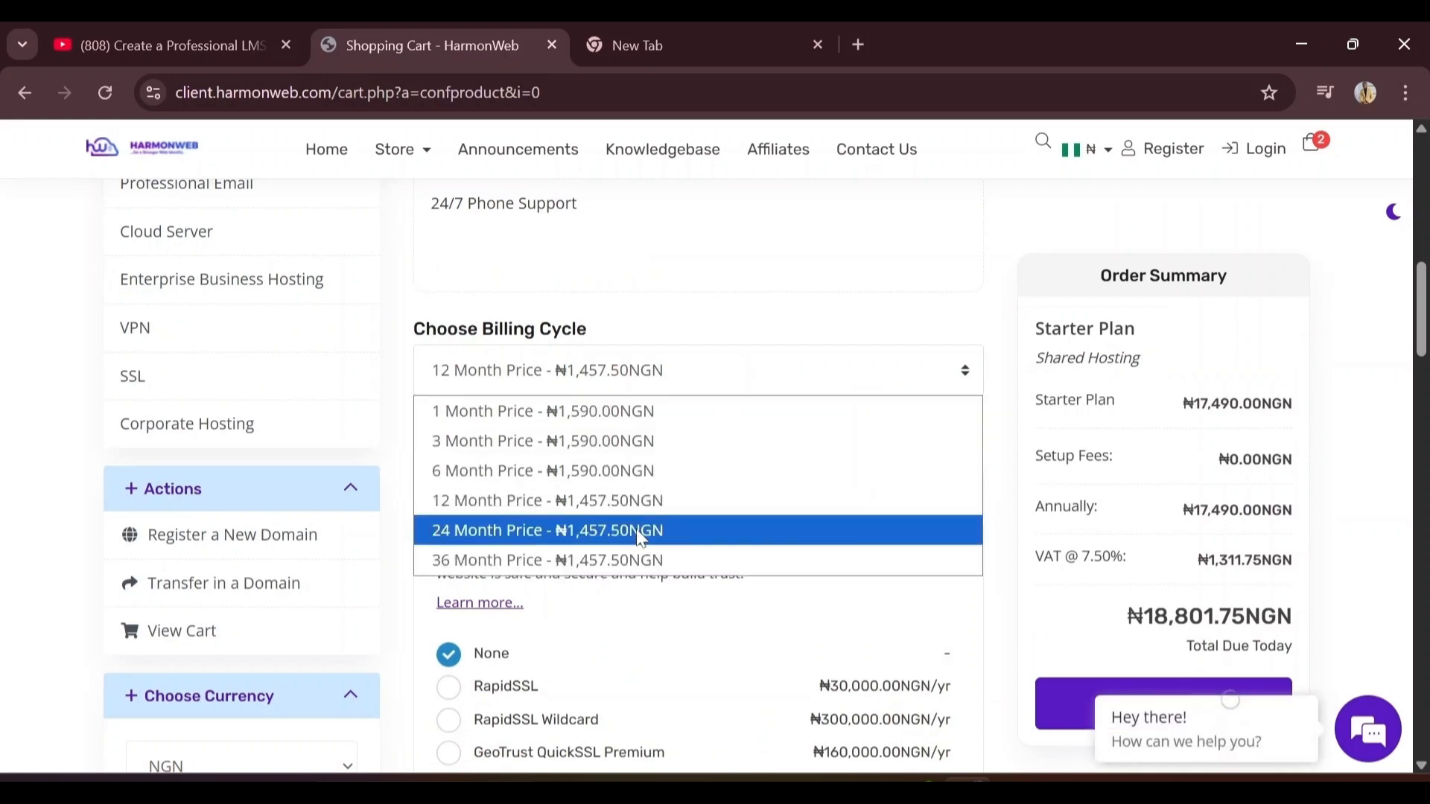
pyautogui.click(653, 477)
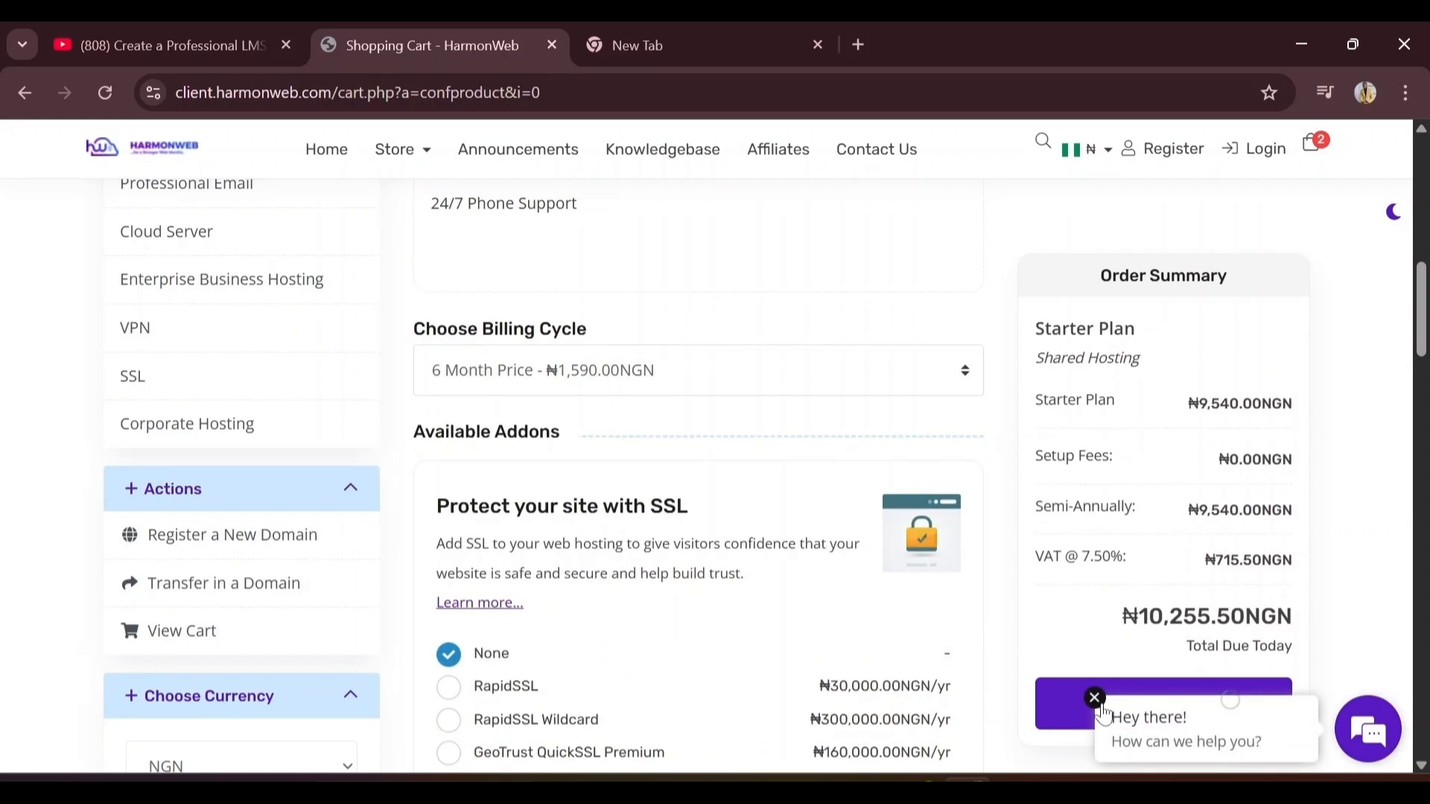
pyautogui.click(1095, 698)
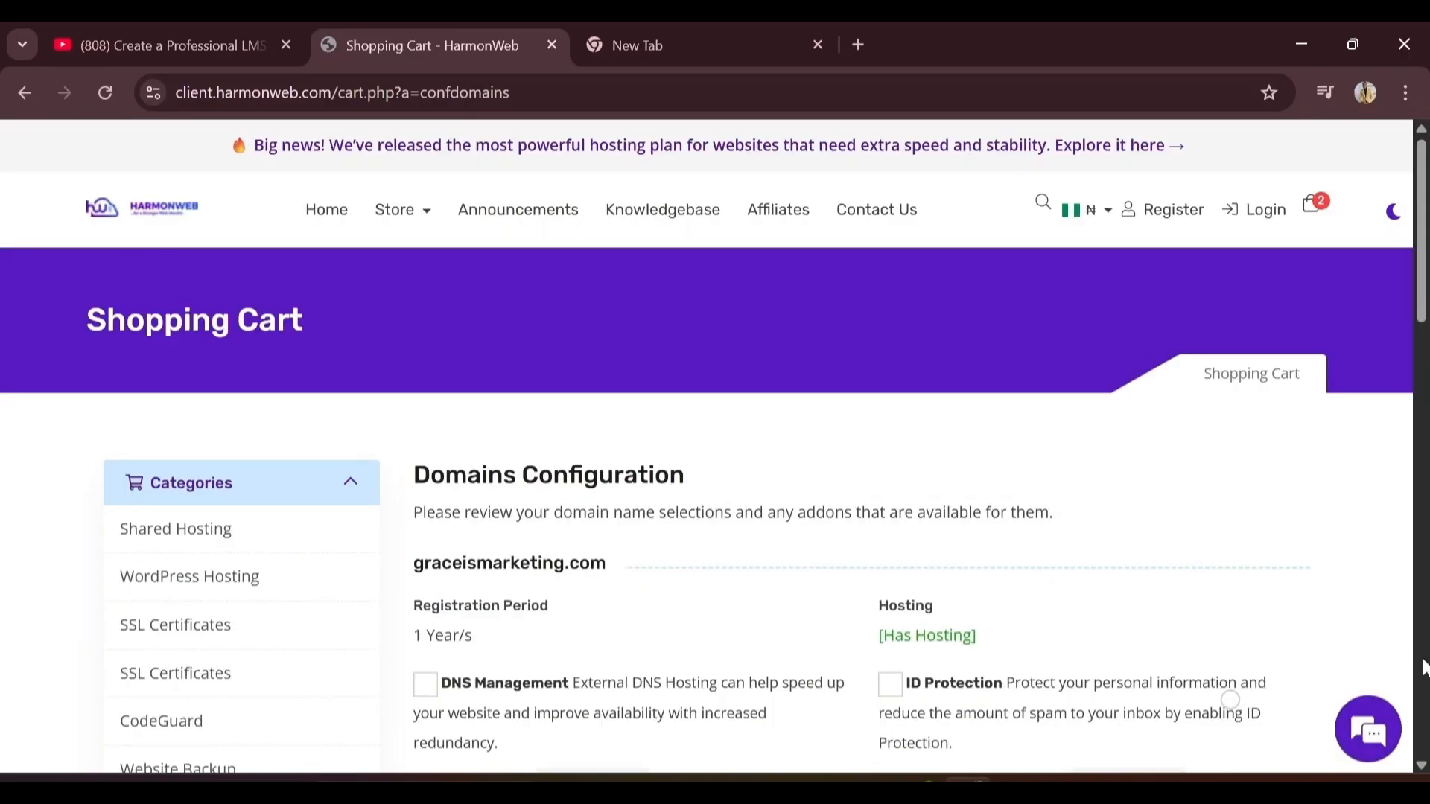
pyautogui.scroll(-15, 1422, 667)
pyautogui.scroll(12, 440, 593)
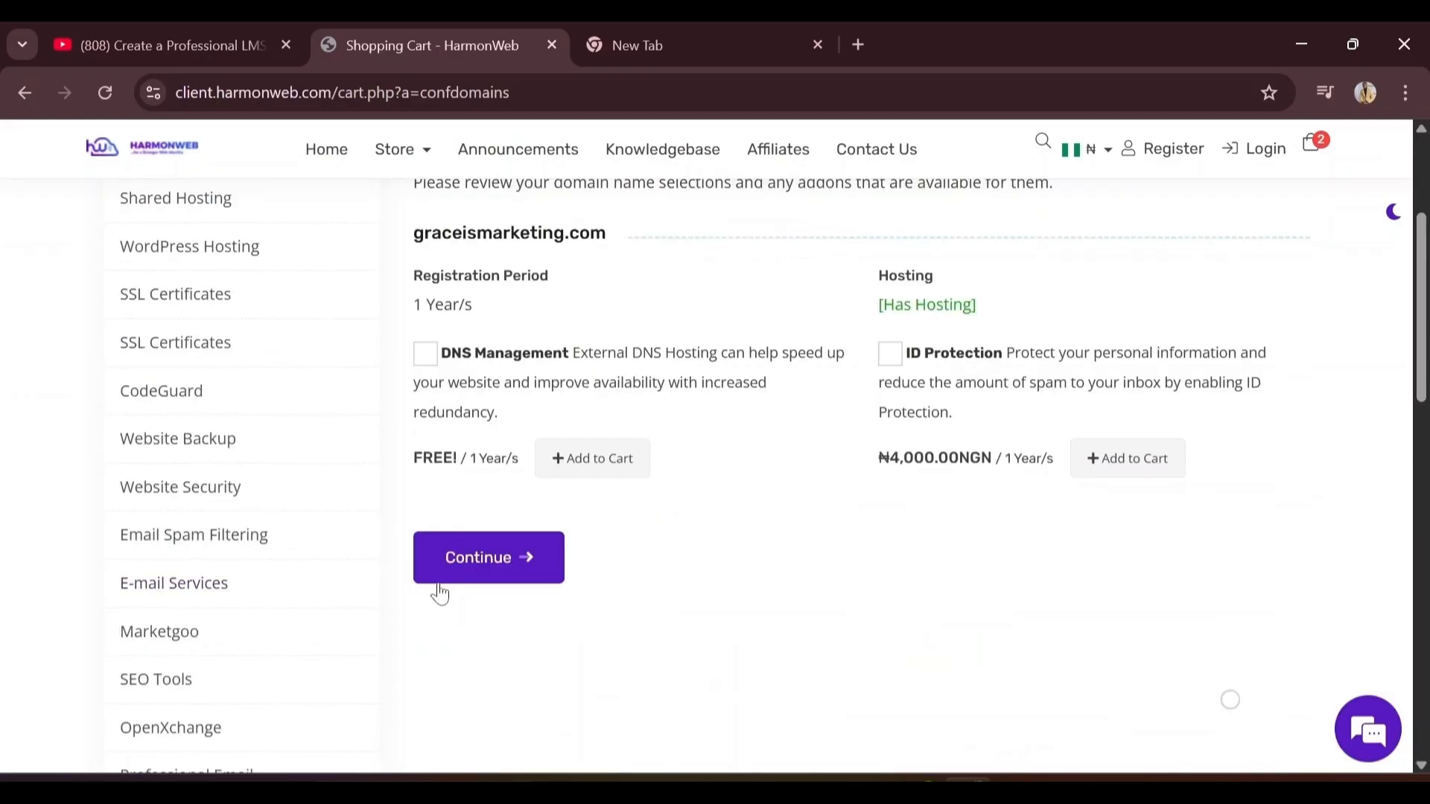
pyautogui.click(452, 580)
pyautogui.scroll(5, 1373, 405)
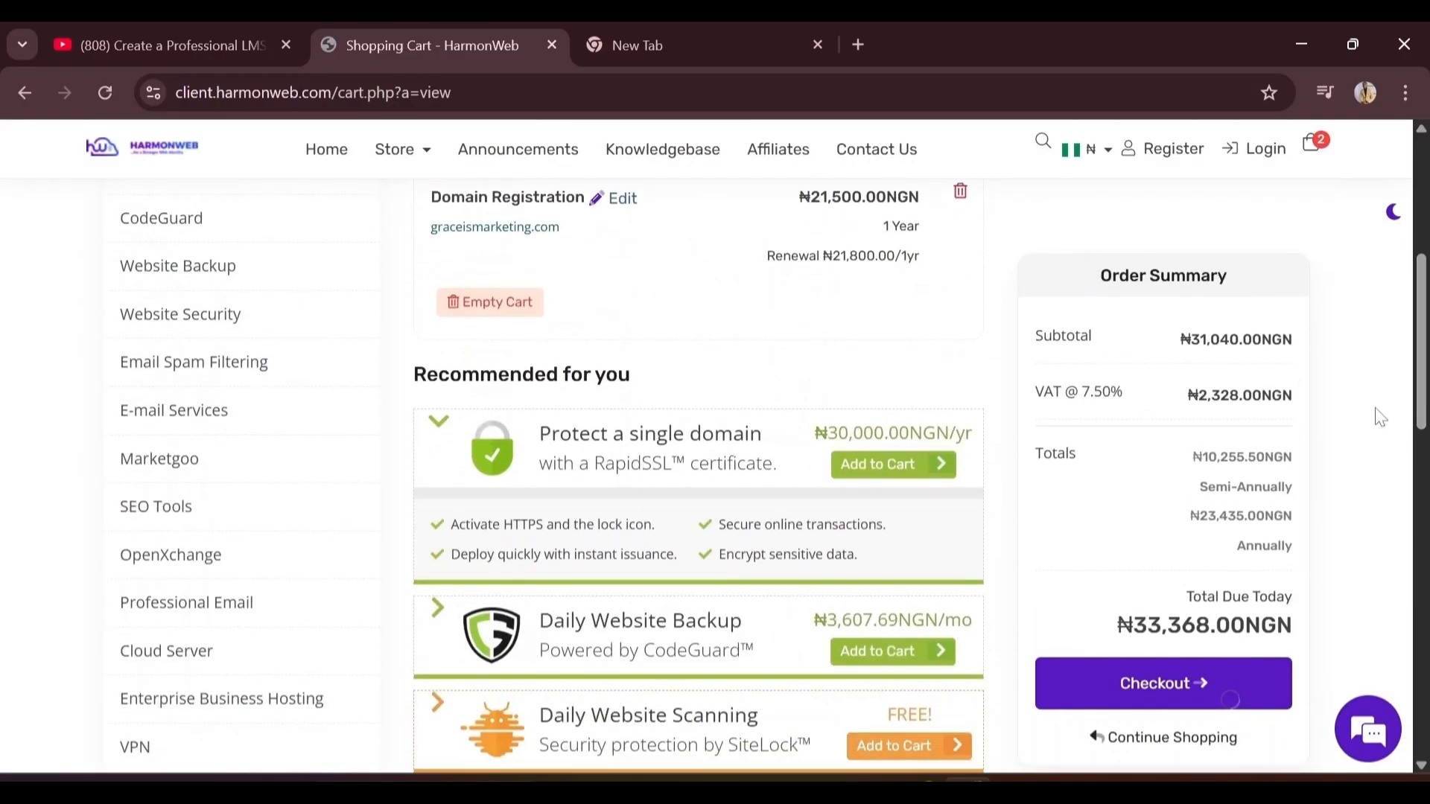
# Check out with the saved e-mail address and request a verification code
pyautogui.click(1149, 685)
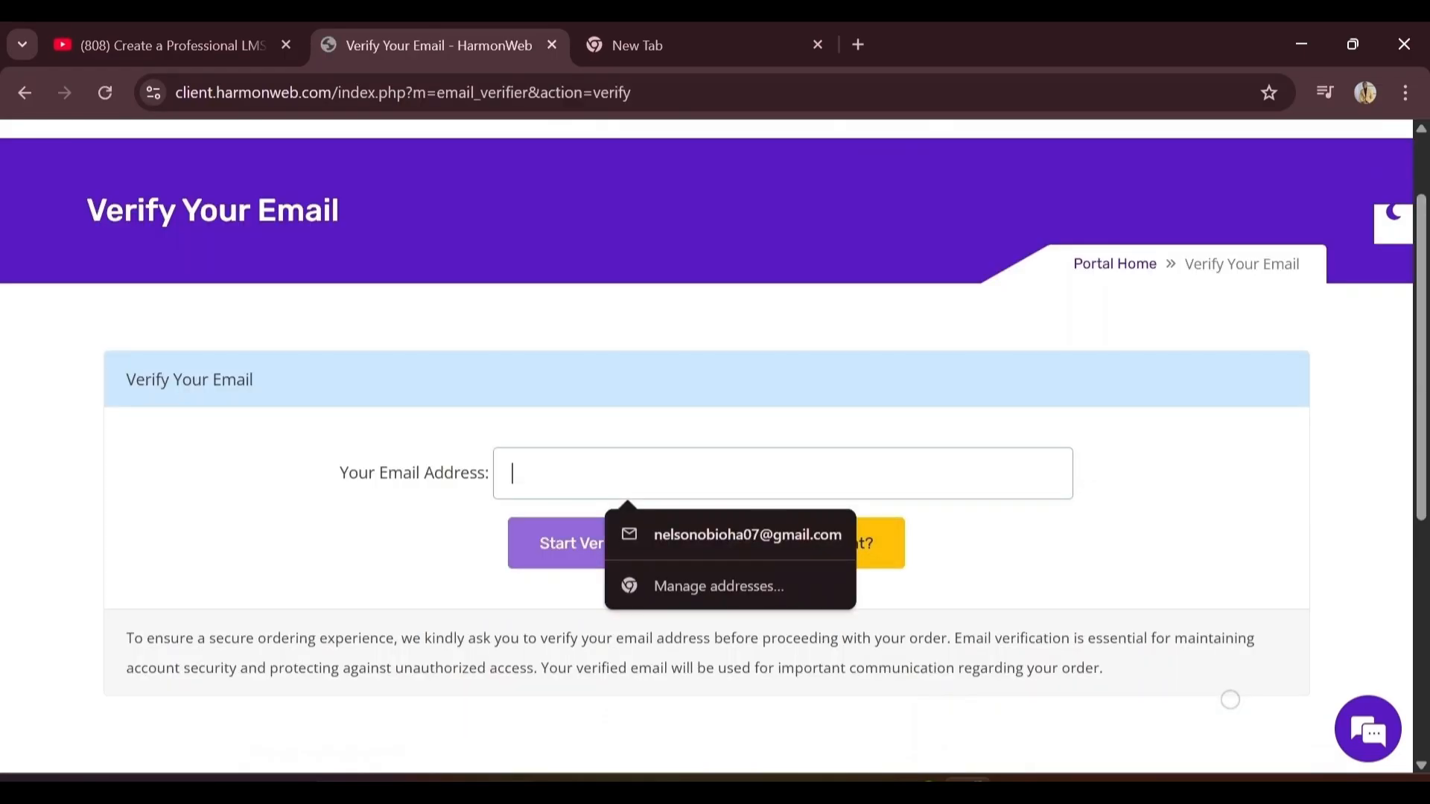
pyautogui.click(697, 540)
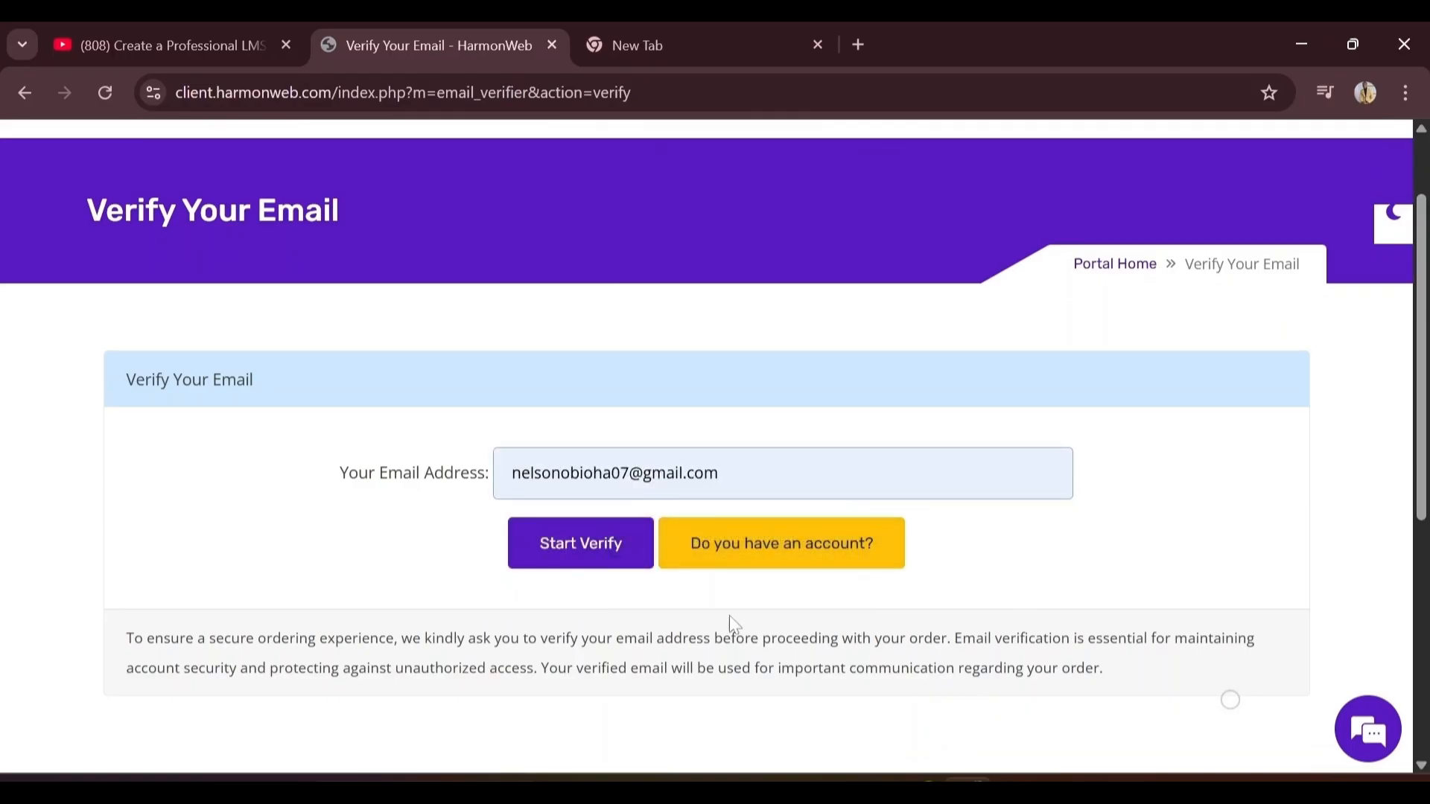
pyautogui.click(602, 558)
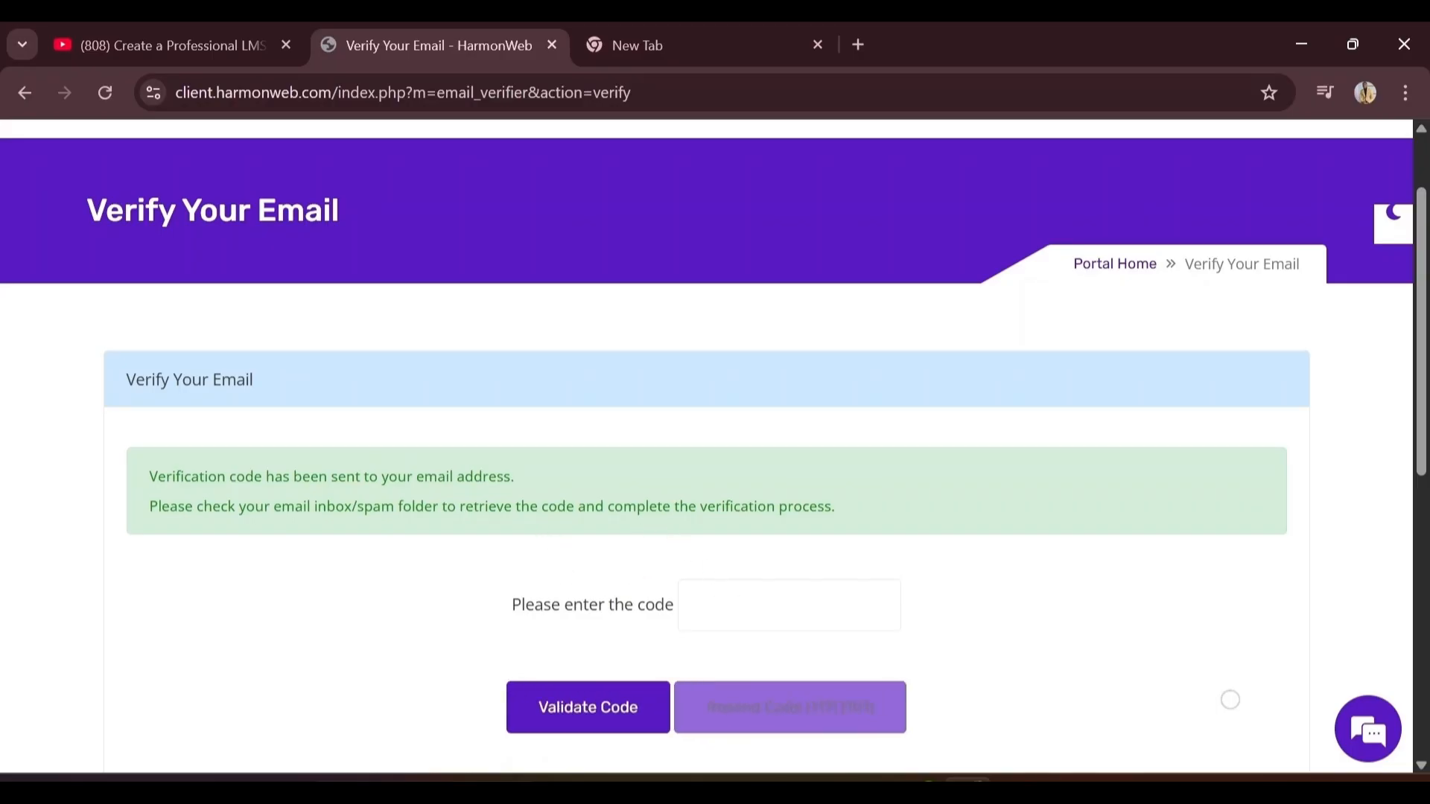
pyautogui.click(572, 615)
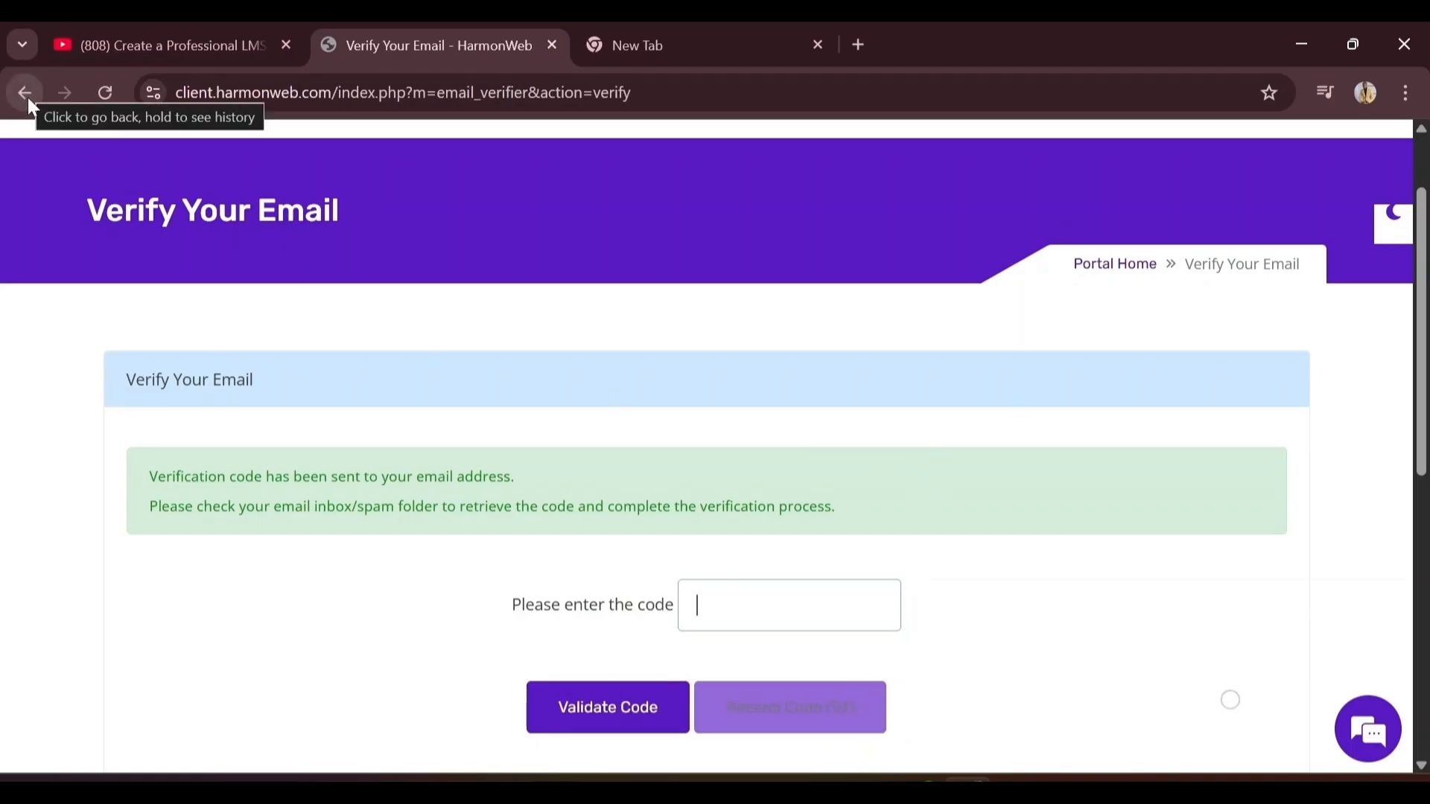
# Return to the cart, check out again, and open the existing-account Login page
pyautogui.scroll(-5, 1408, 656)
pyautogui.hotkey('alt', 'Left')
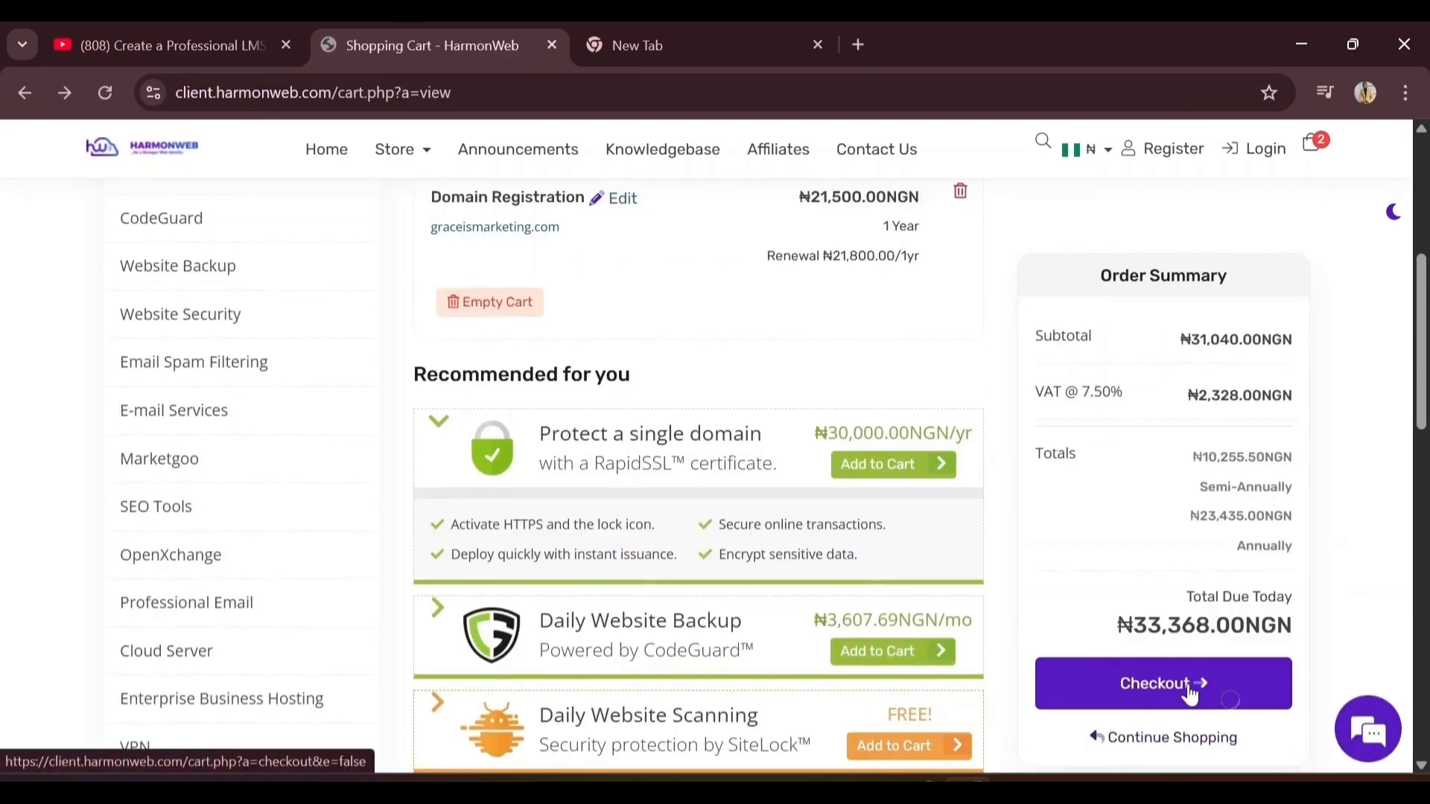
pyautogui.click(1192, 689)
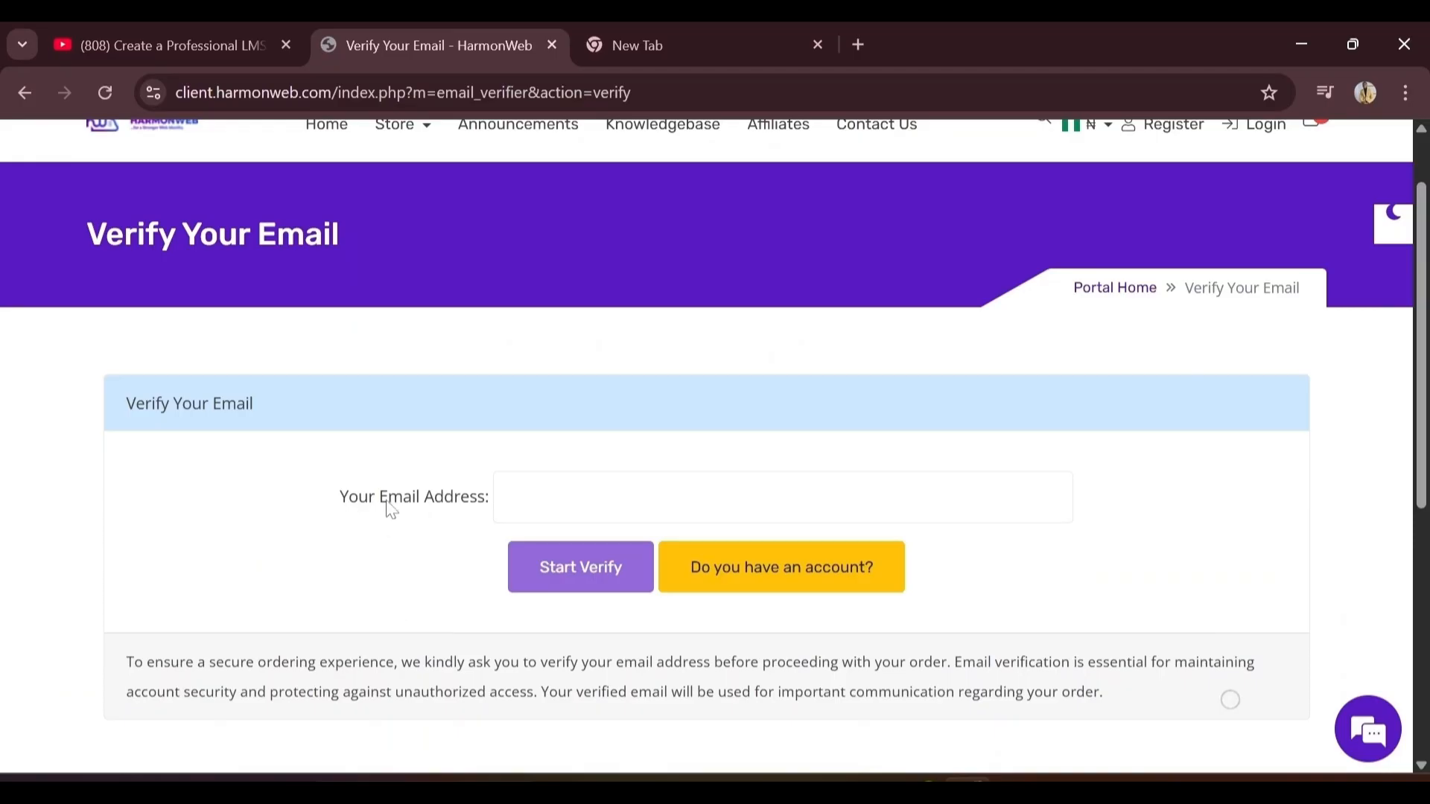
pyautogui.click(792, 586)
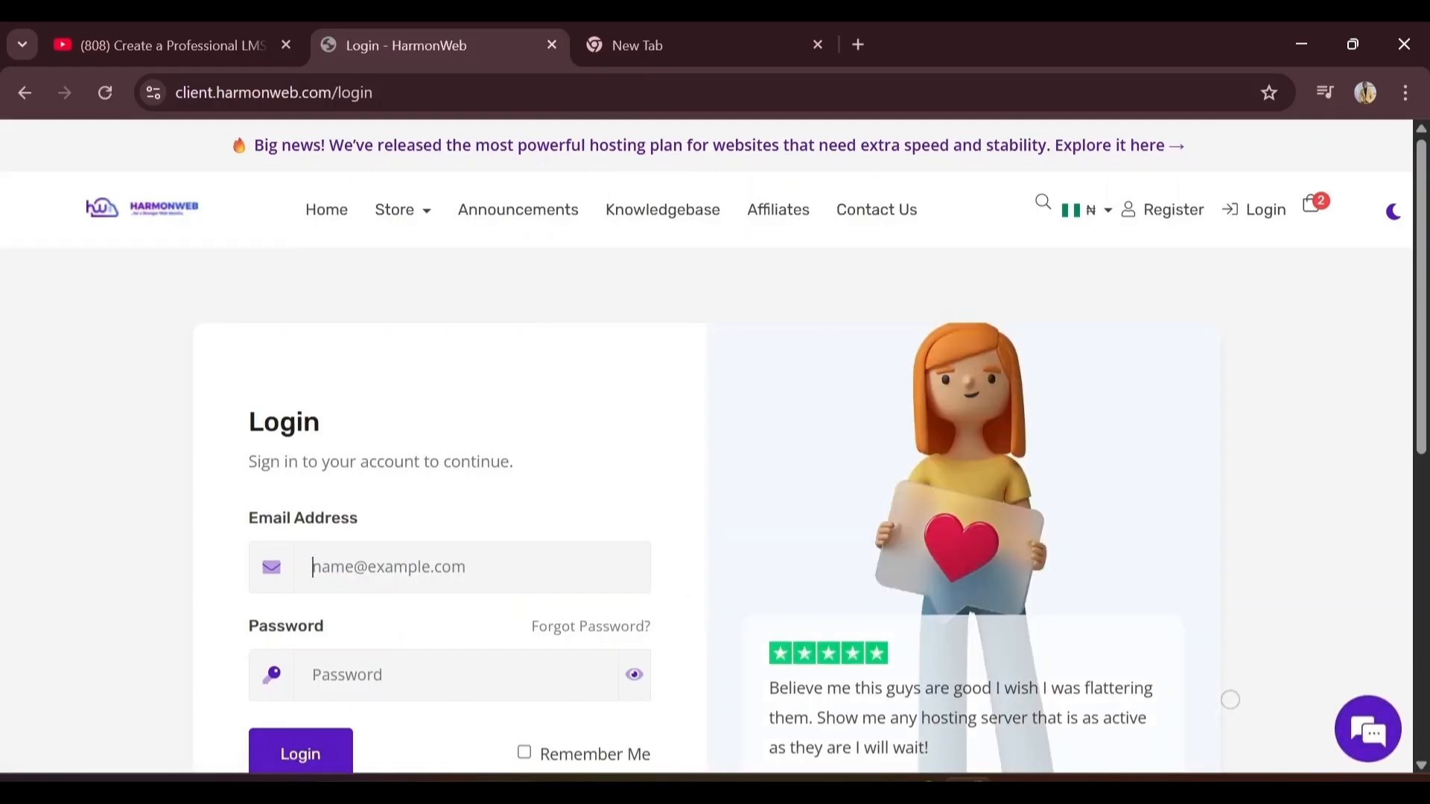
# Sign in to HarmonWeb with the saved e-mail suggestion and the pasted password
pyautogui.click(313, 567)
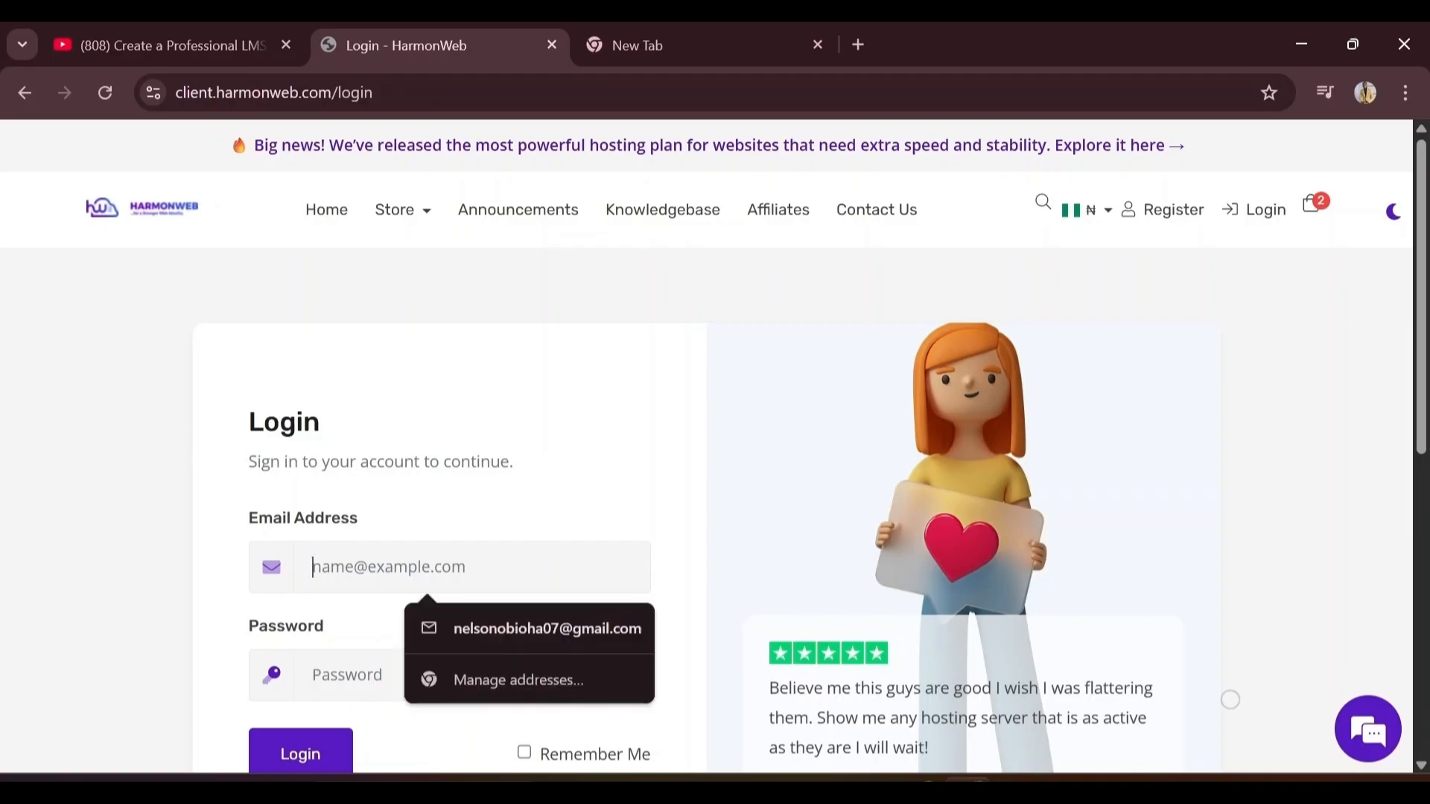
pyautogui.press('Down')
pyautogui.press('Return')
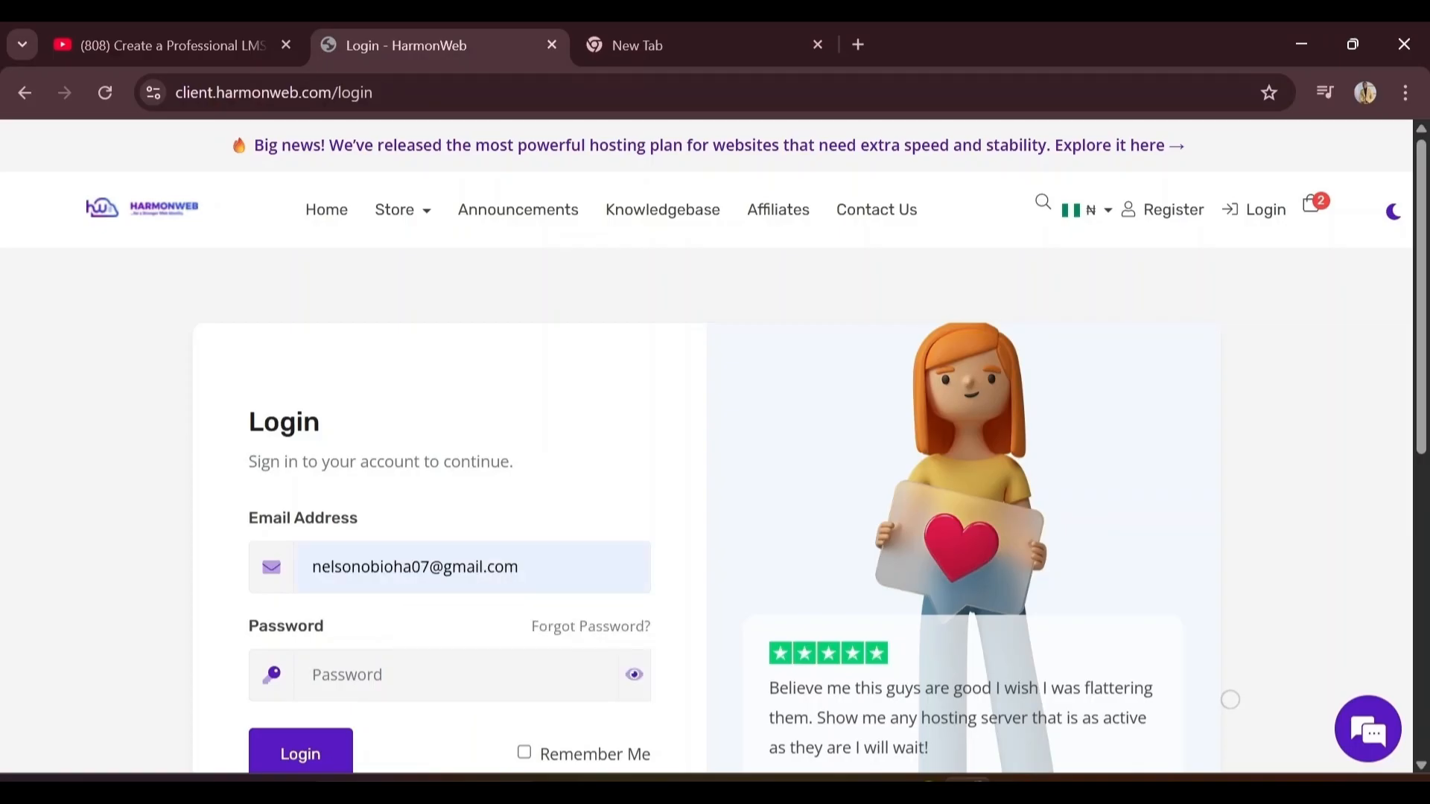
pyautogui.press('Down')
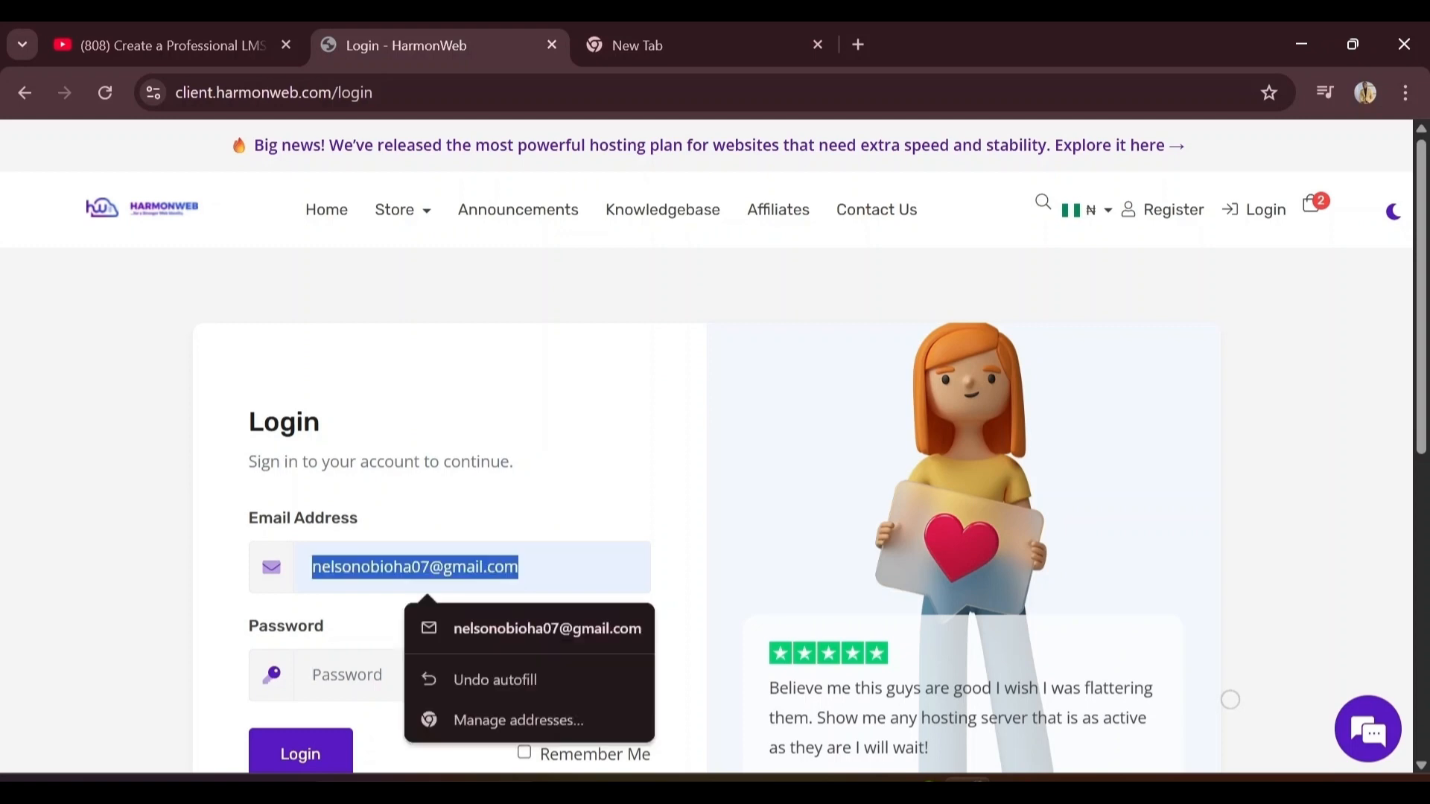
pyautogui.press('Down')
pyautogui.press('Up')
pyautogui.press('Escape')
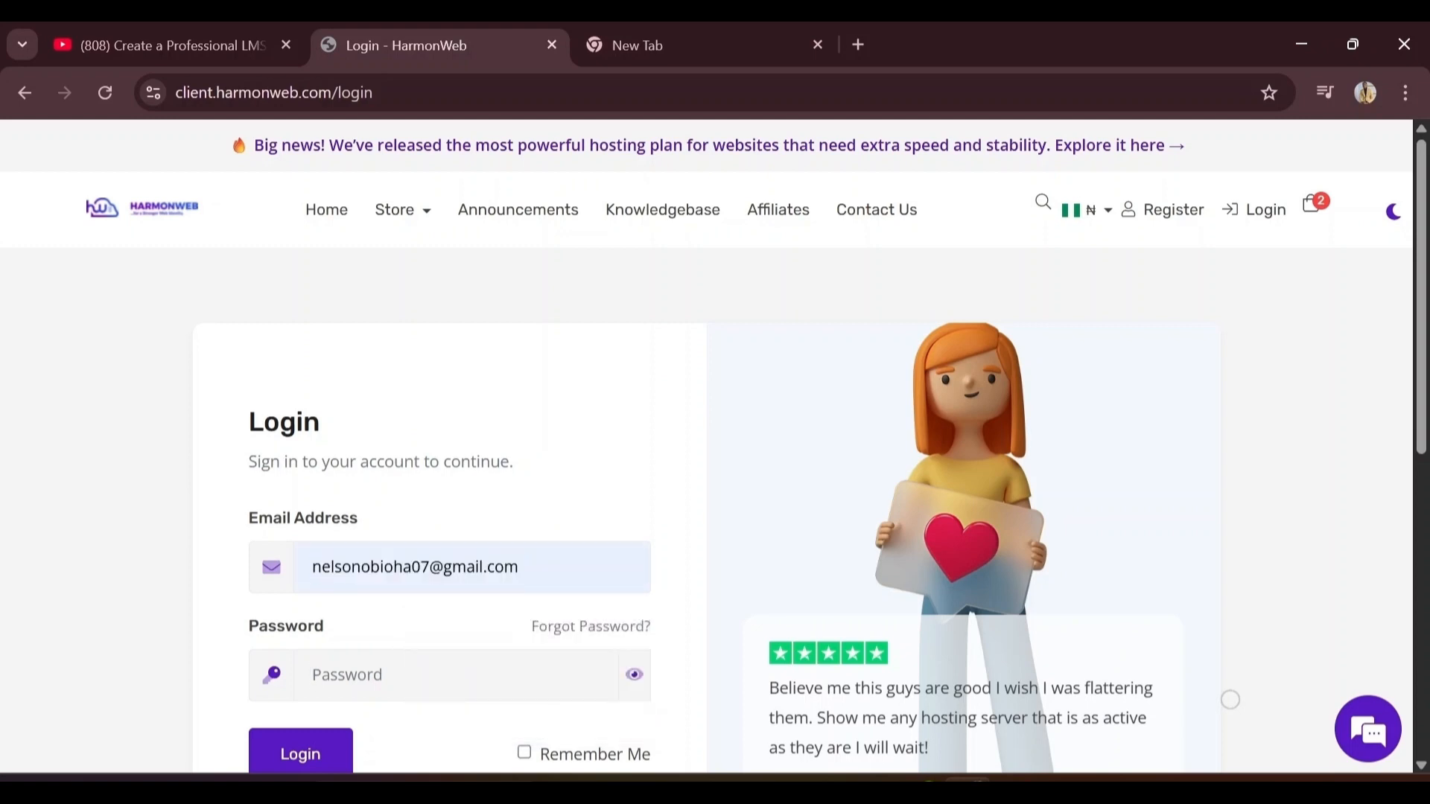
pyautogui.scroll(-3, 311, 557)
pyautogui.hotkey('ctrl', 'v')
pyautogui.click(311, 557)
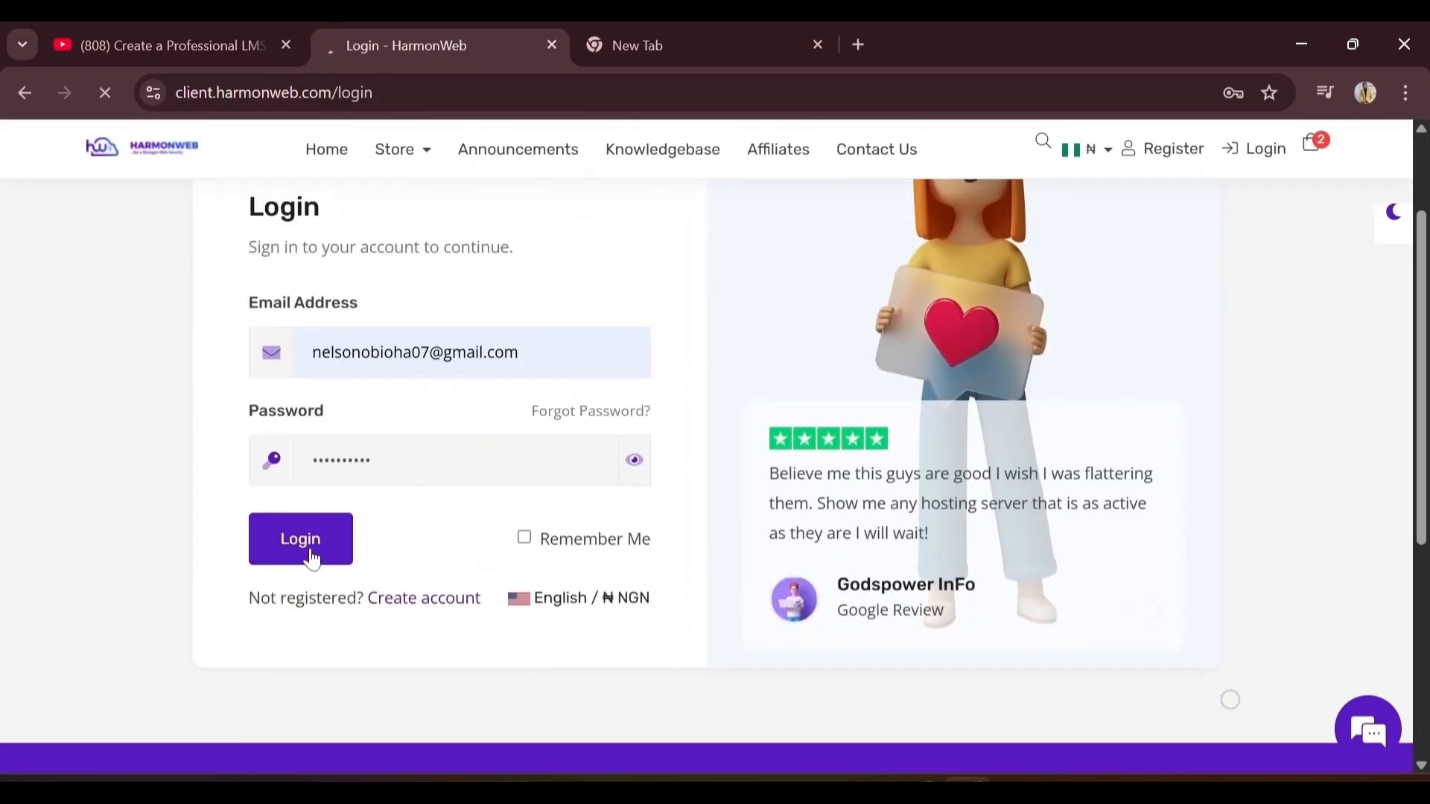
# Review the ₦33,368.00NGN cart and proceed to Checkout
pyautogui.scroll(-9, 699, 476)
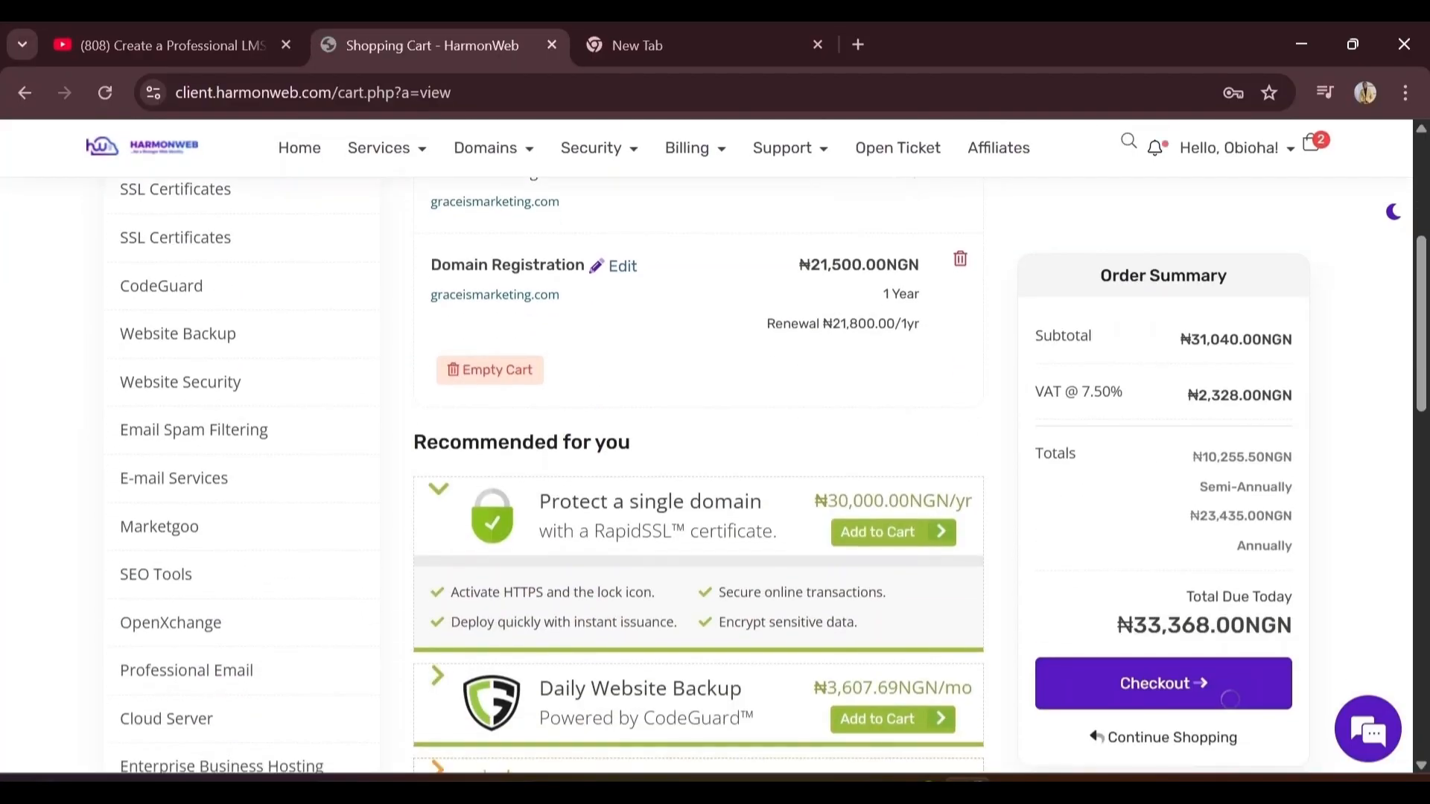
pyautogui.scroll(-7, 1230, 699)
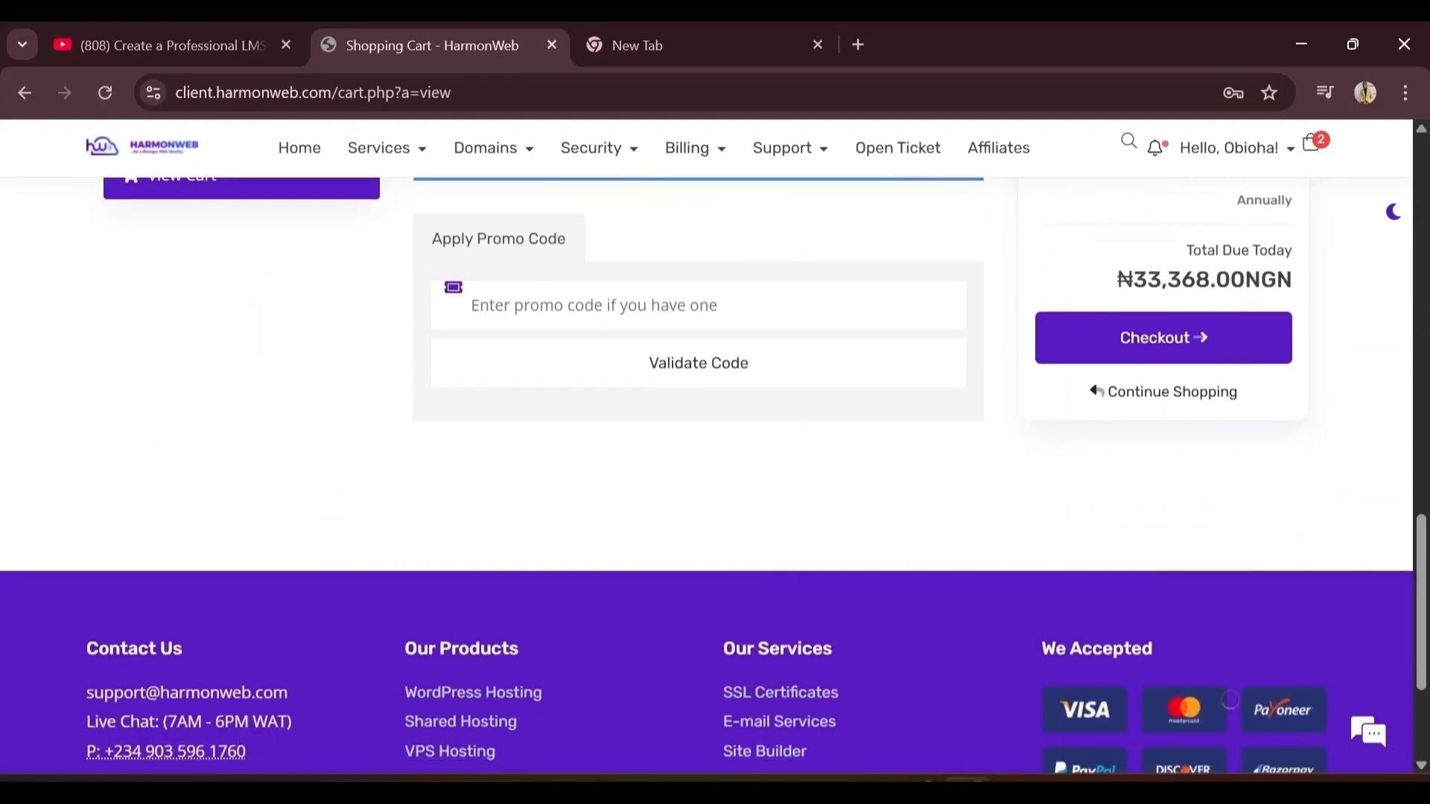
pyautogui.scroll(6, 1230, 700)
pyautogui.scroll(10, 1229, 699)
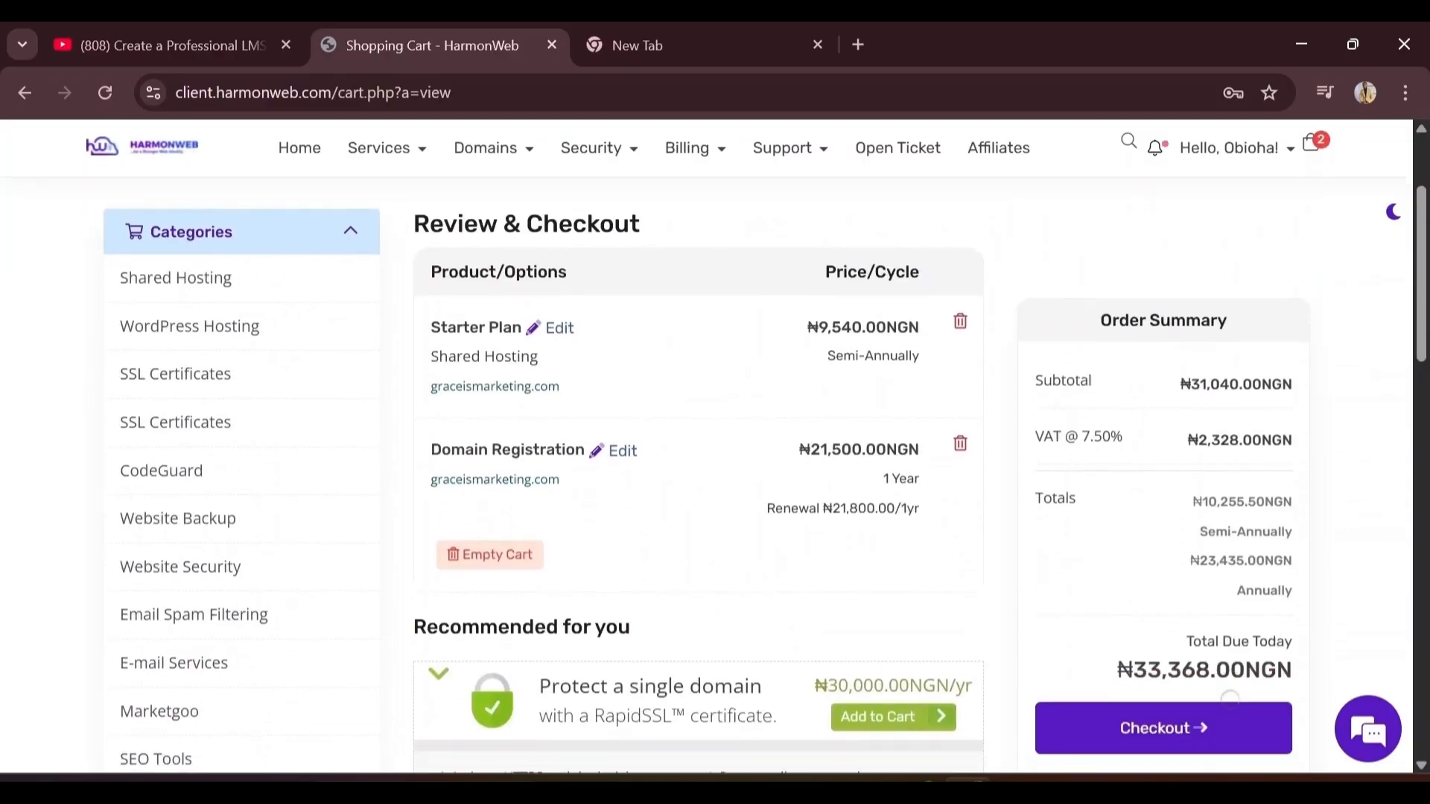
pyautogui.scroll(-7, 1230, 699)
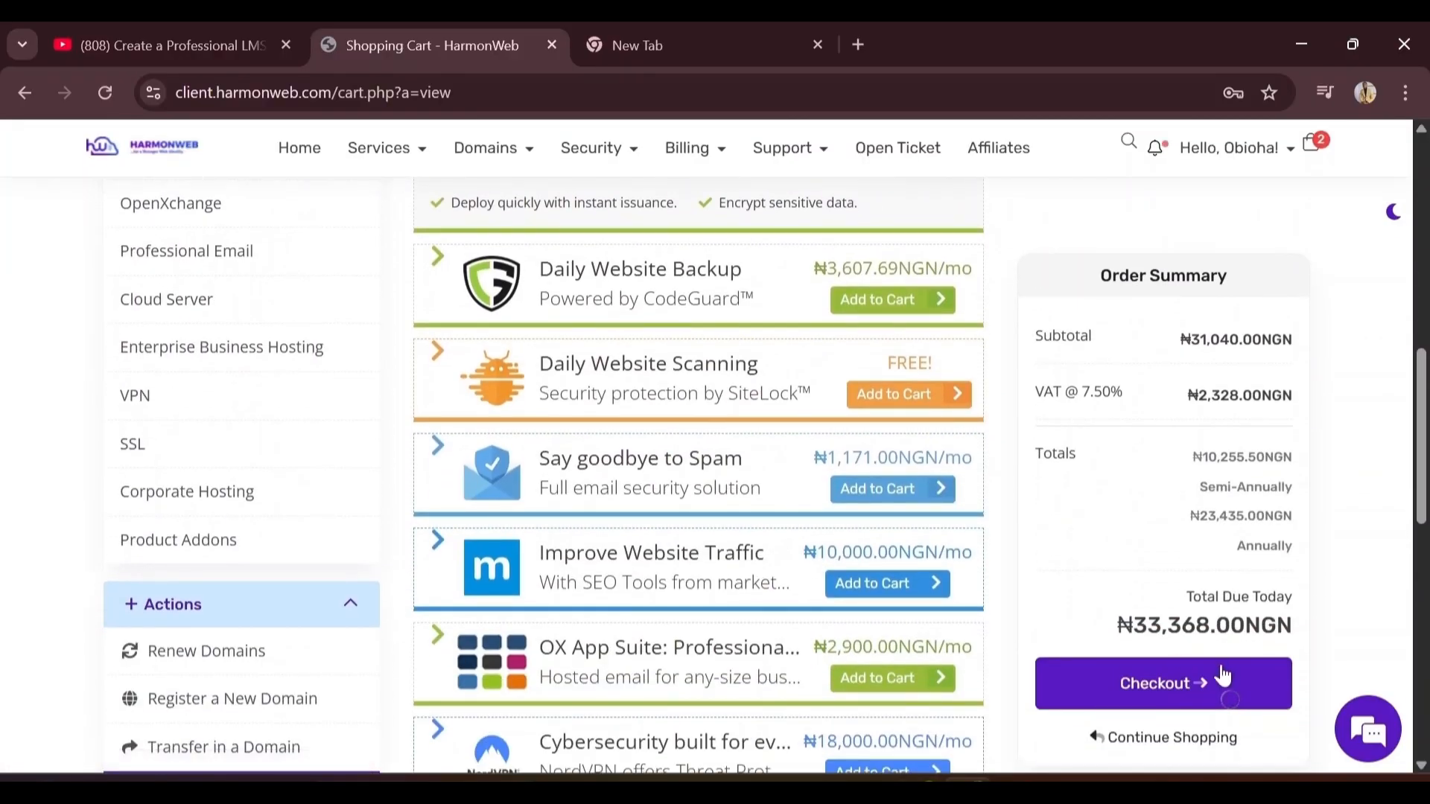
pyautogui.click(1210, 692)
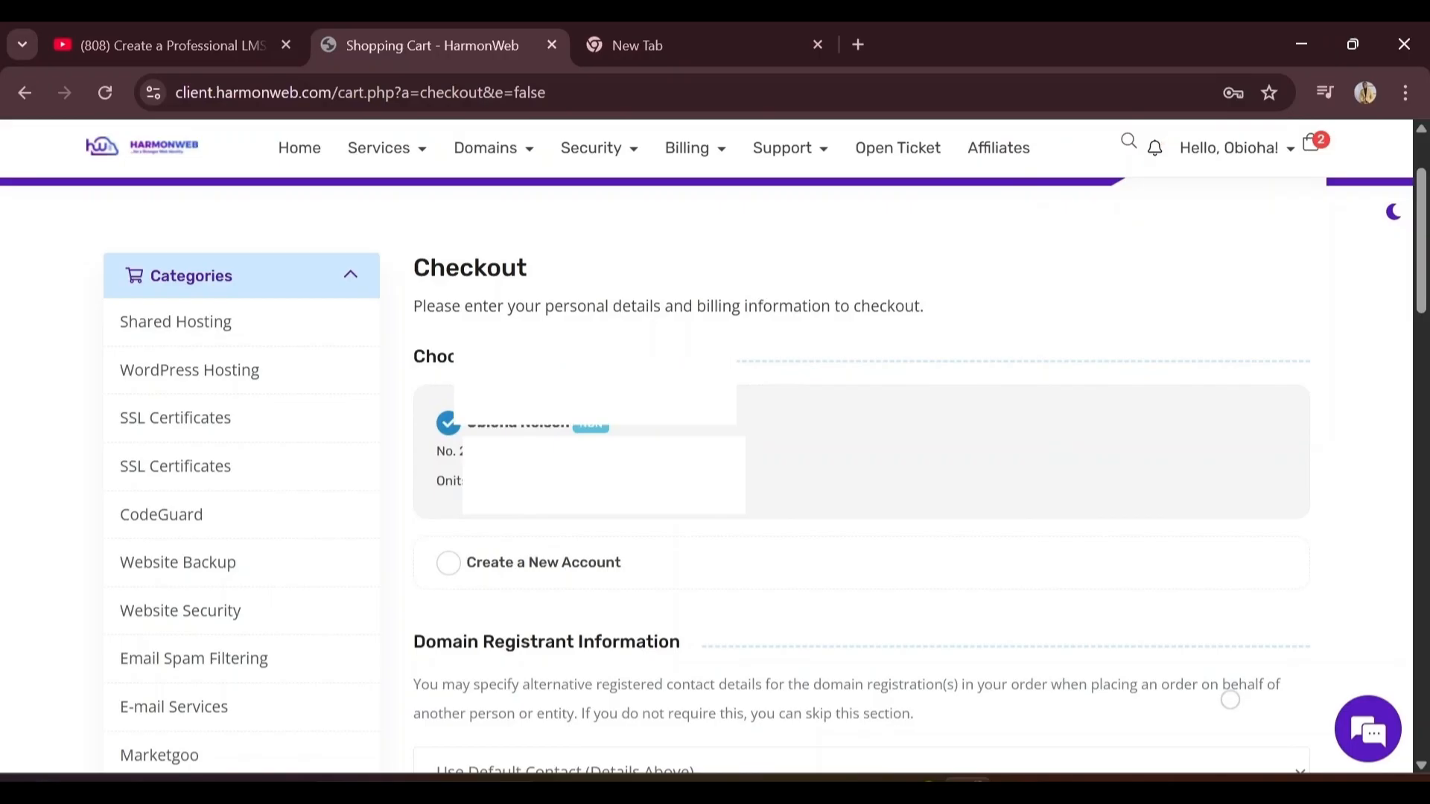
# Under Additional Information, answer 'How did you find us?' with Friend
pyautogui.scroll(-2, 1230, 700)
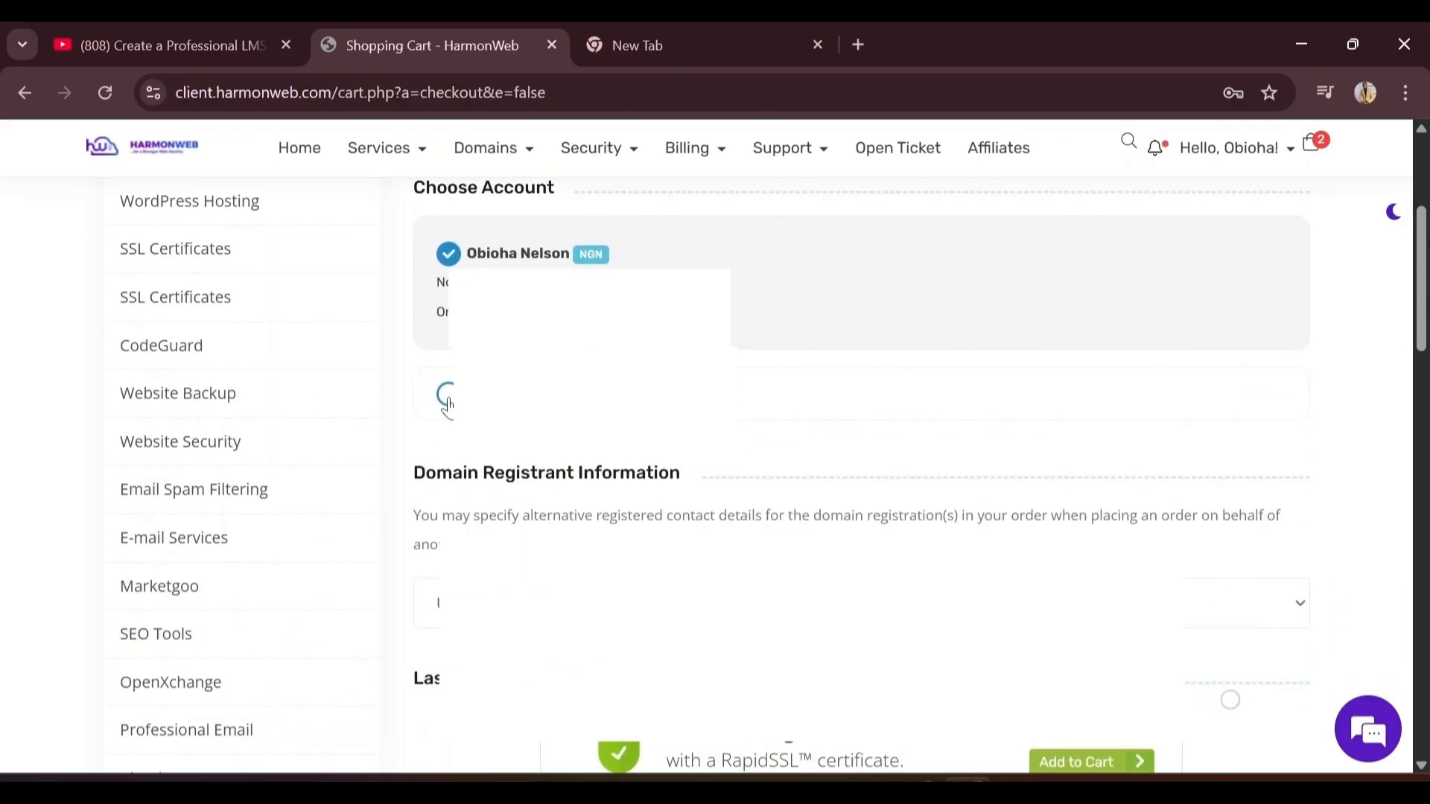
pyautogui.scroll(-2, 1231, 700)
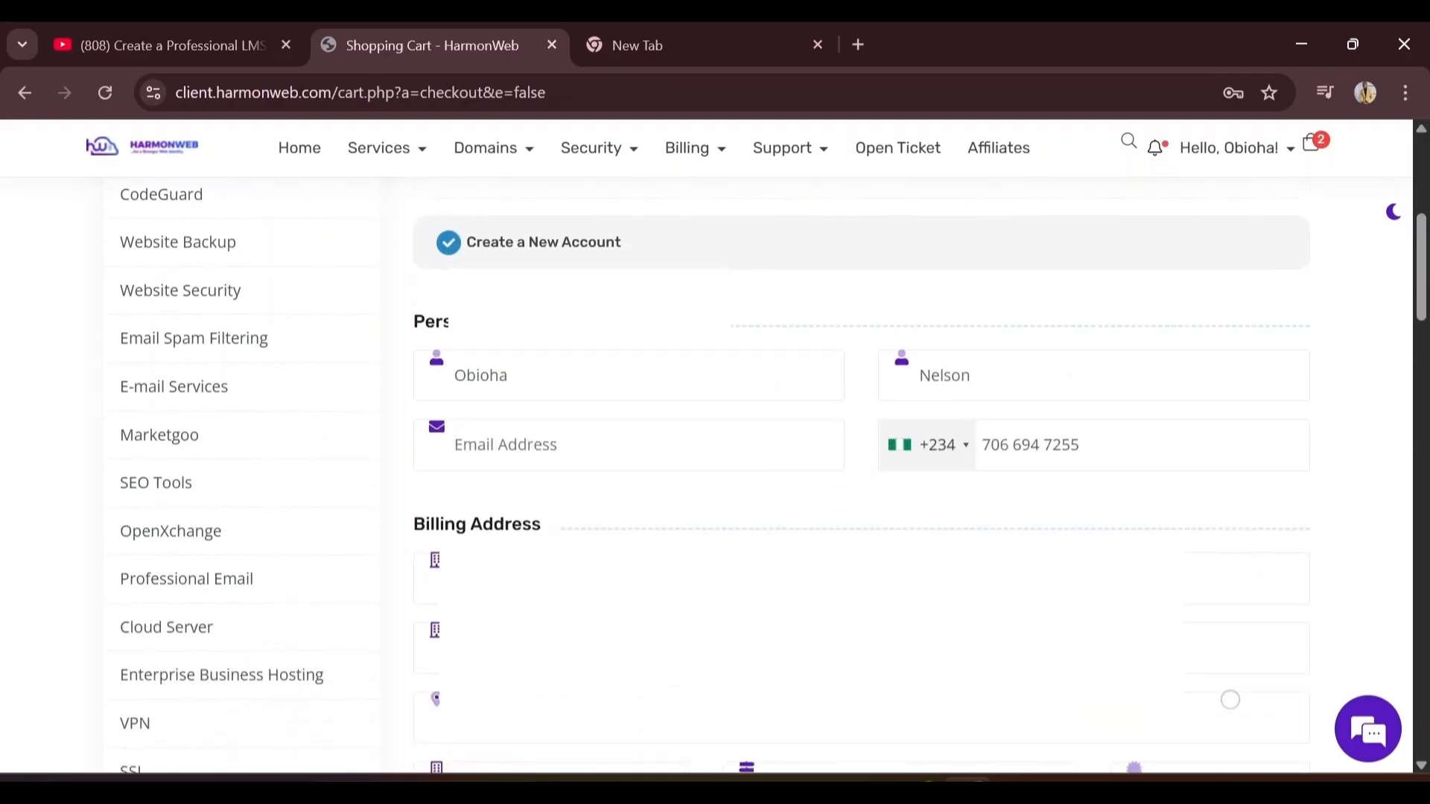
pyautogui.scroll(-1, 1230, 700)
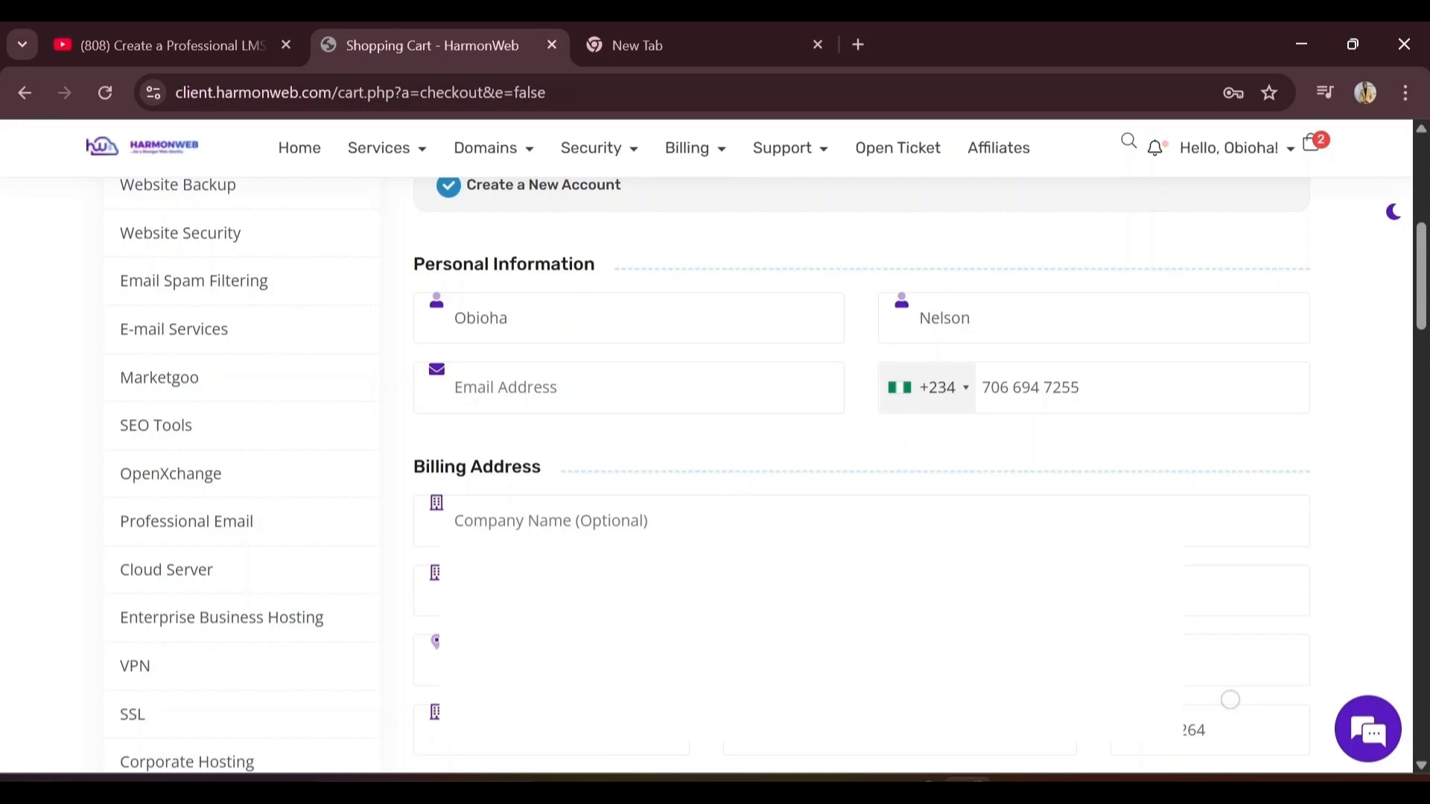
pyautogui.scroll(1, 857, 447)
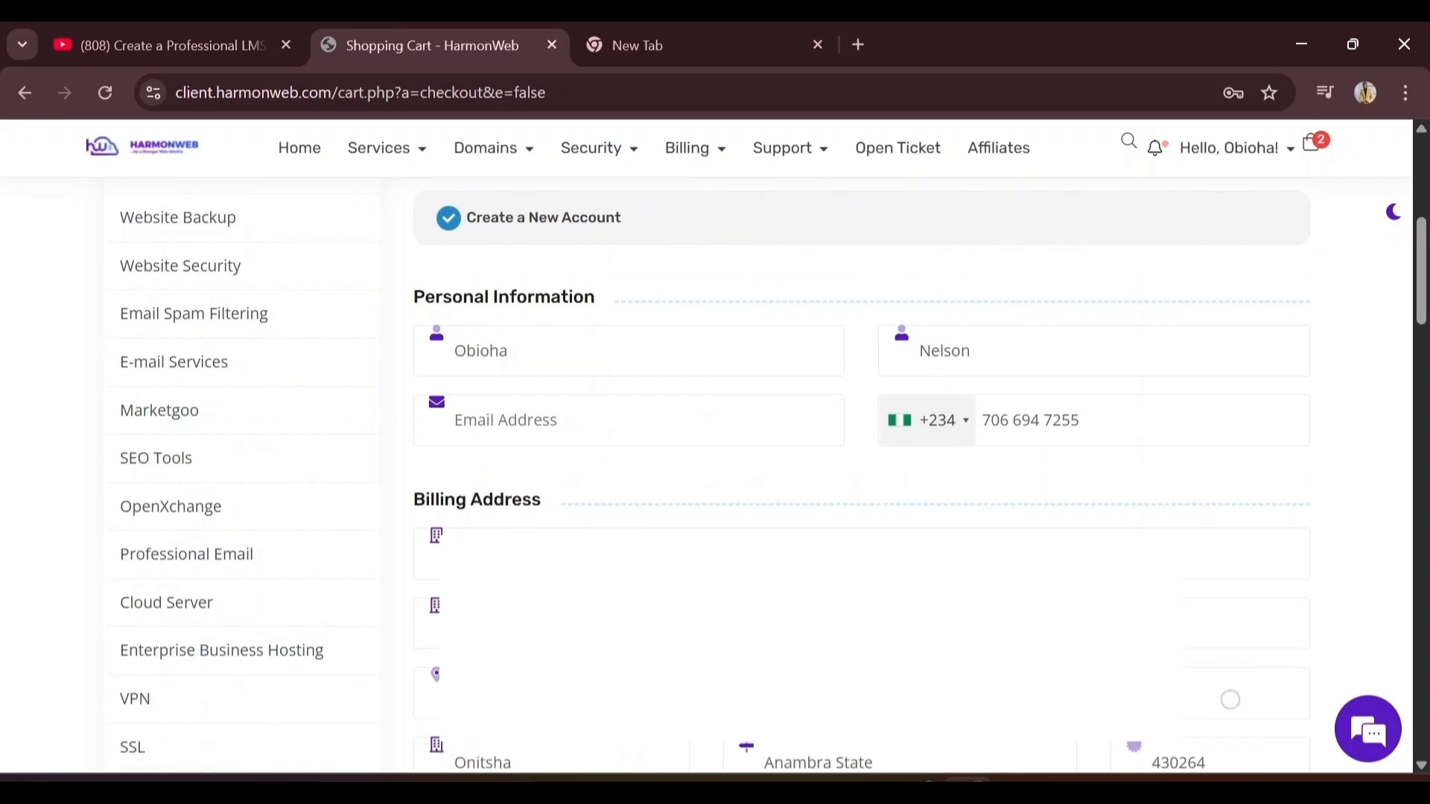
pyautogui.scroll(-10, 857, 446)
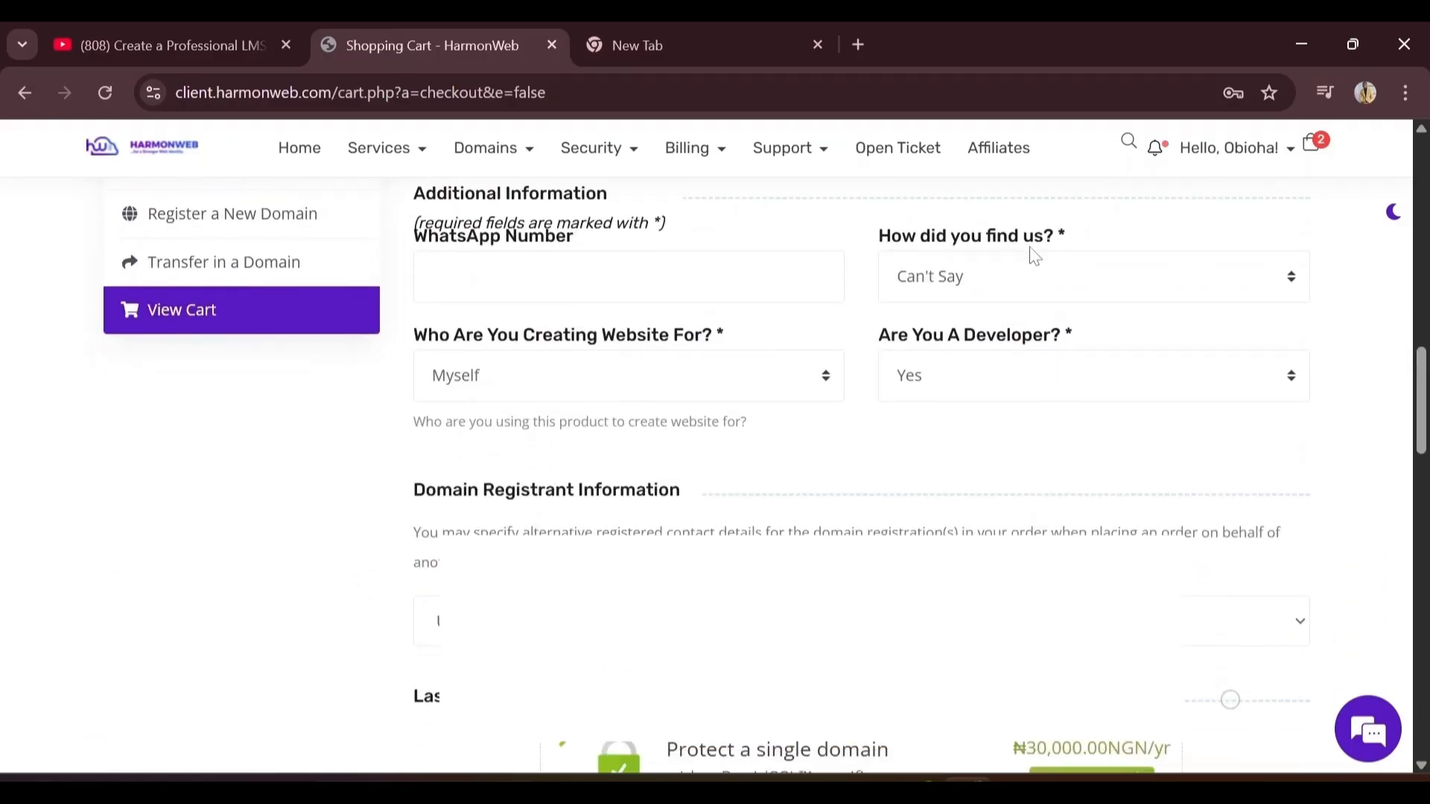
pyautogui.click(1097, 294)
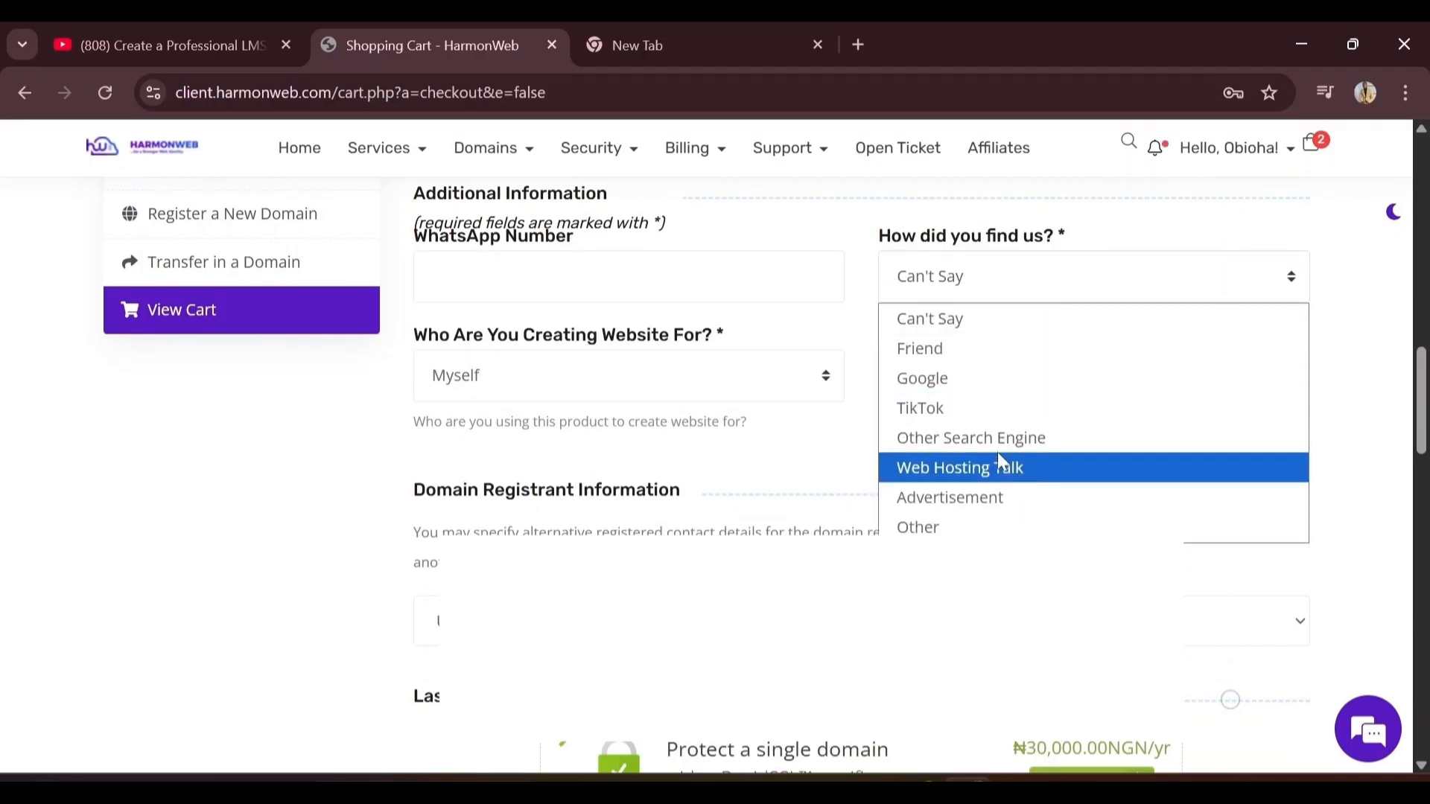
pyautogui.click(978, 362)
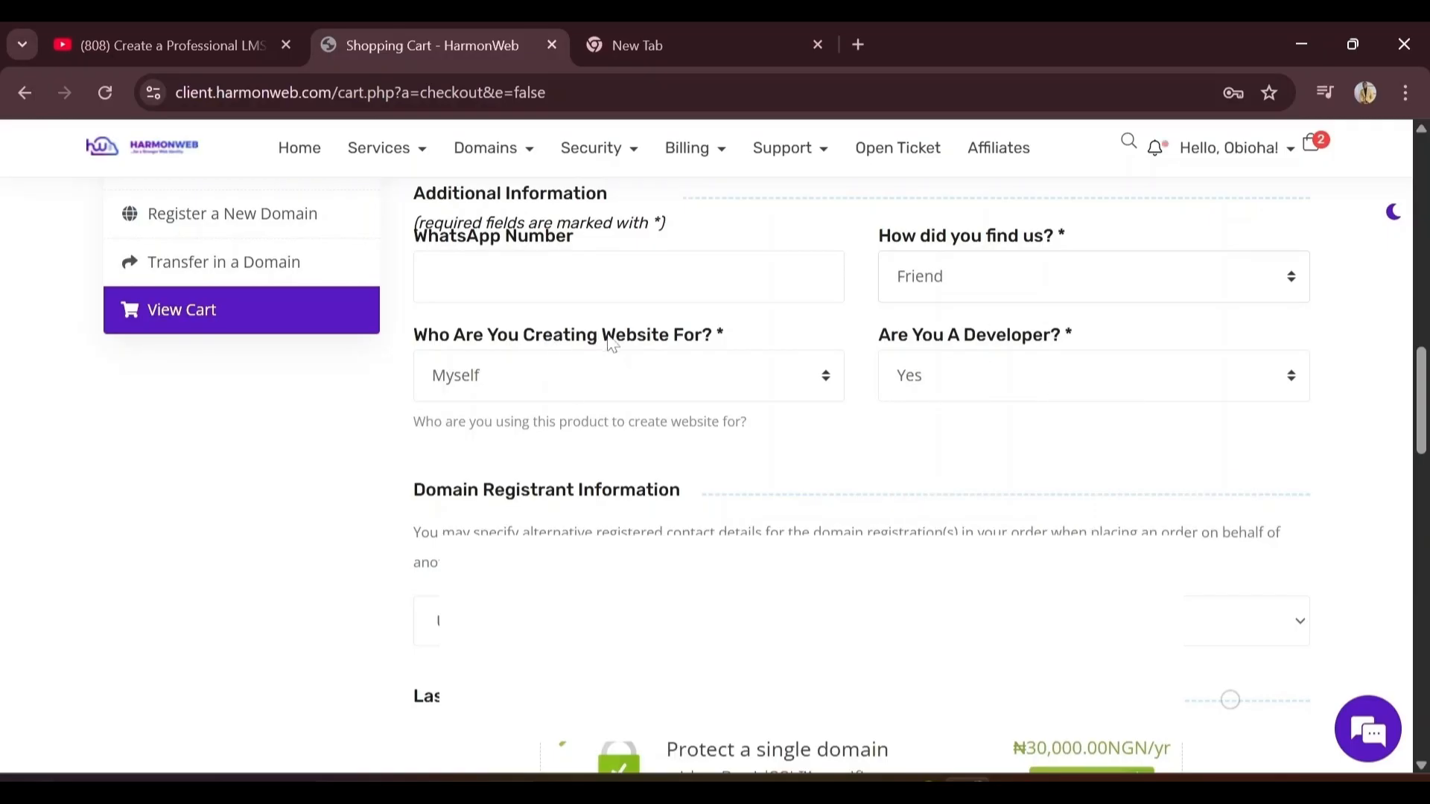
# Keep Myself as who the website is for and Yes for being a developer
pyautogui.click(613, 395)
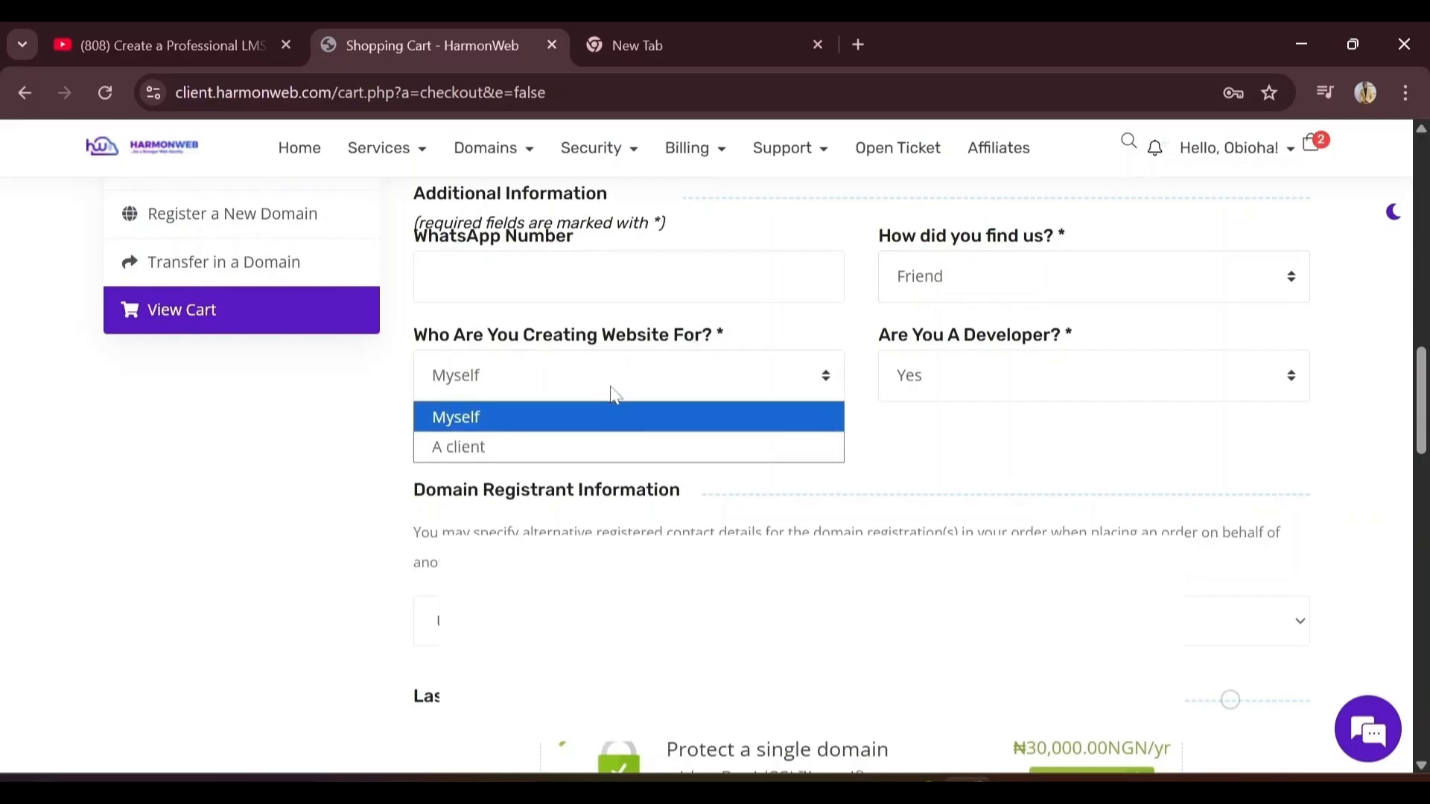
pyautogui.click(605, 425)
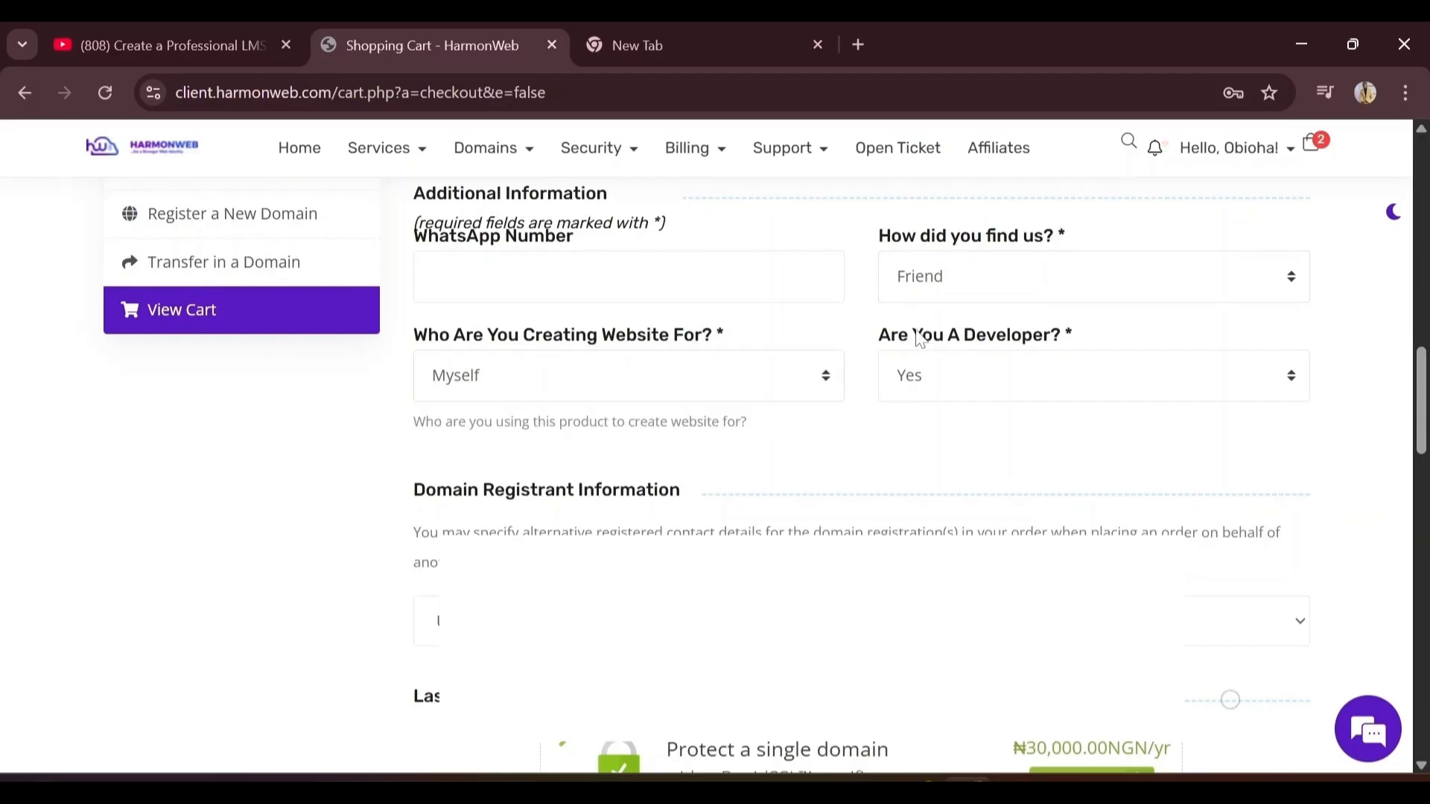
pyautogui.click(1031, 378)
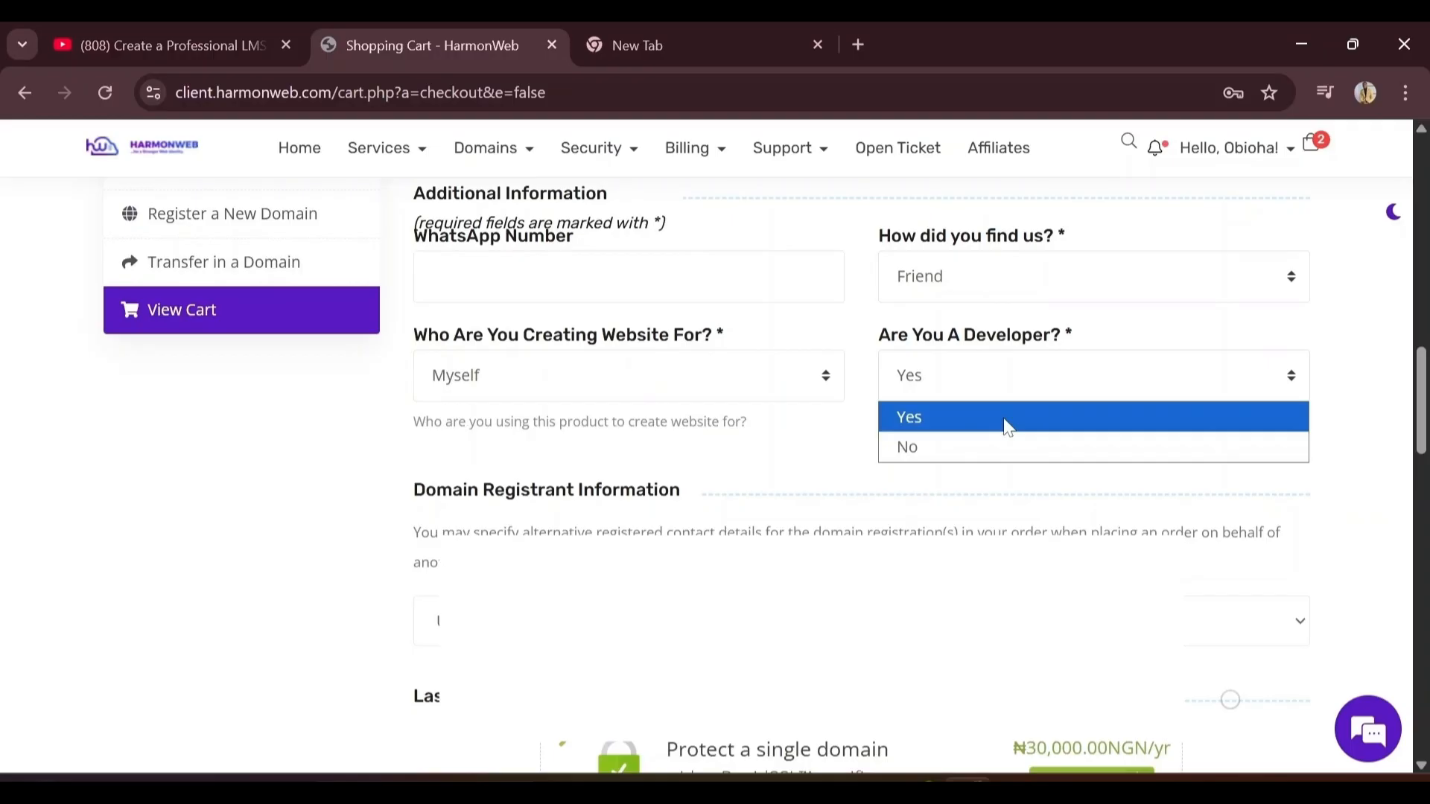
pyautogui.click(1005, 421)
pyautogui.scroll(-2, 1005, 425)
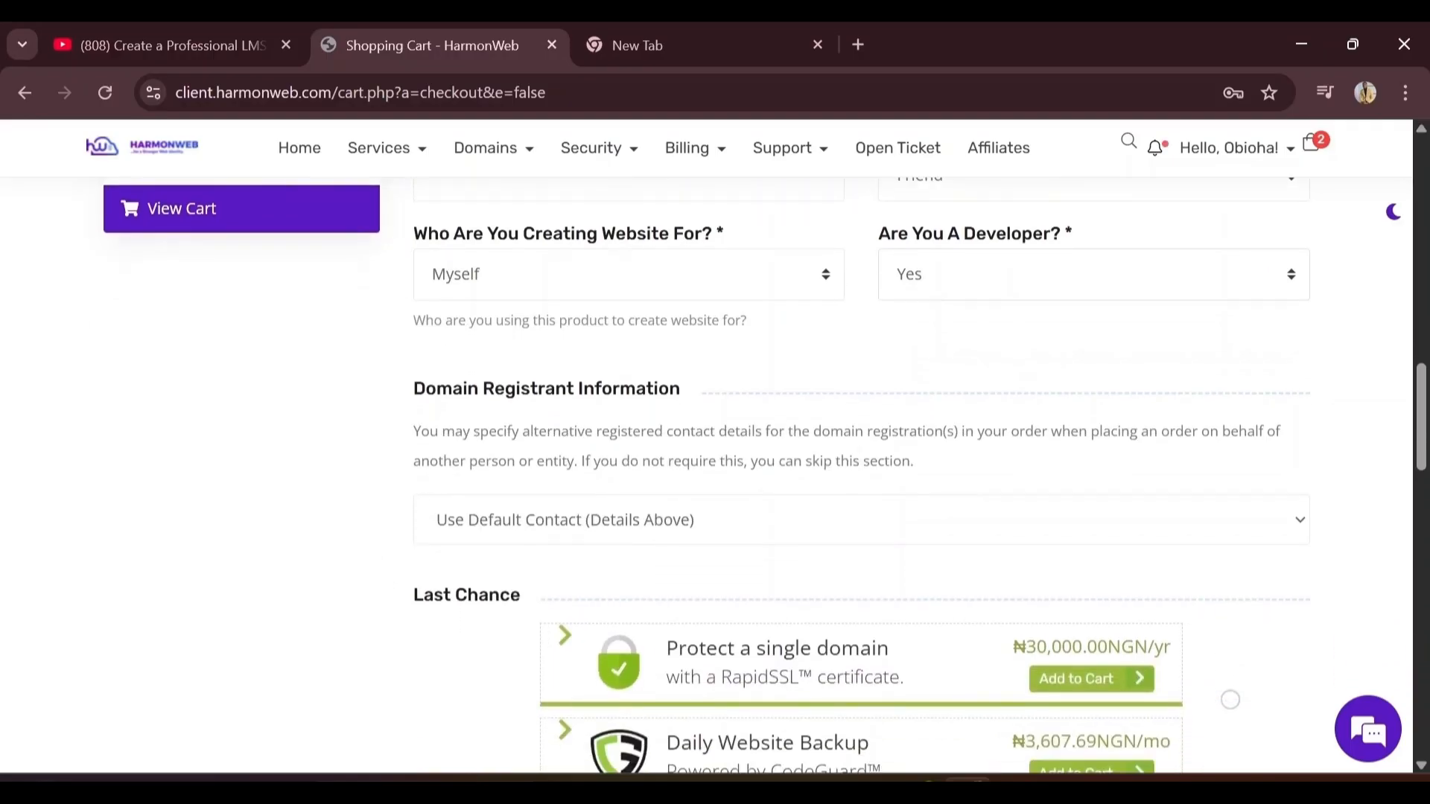
pyautogui.scroll(-10, 607, 447)
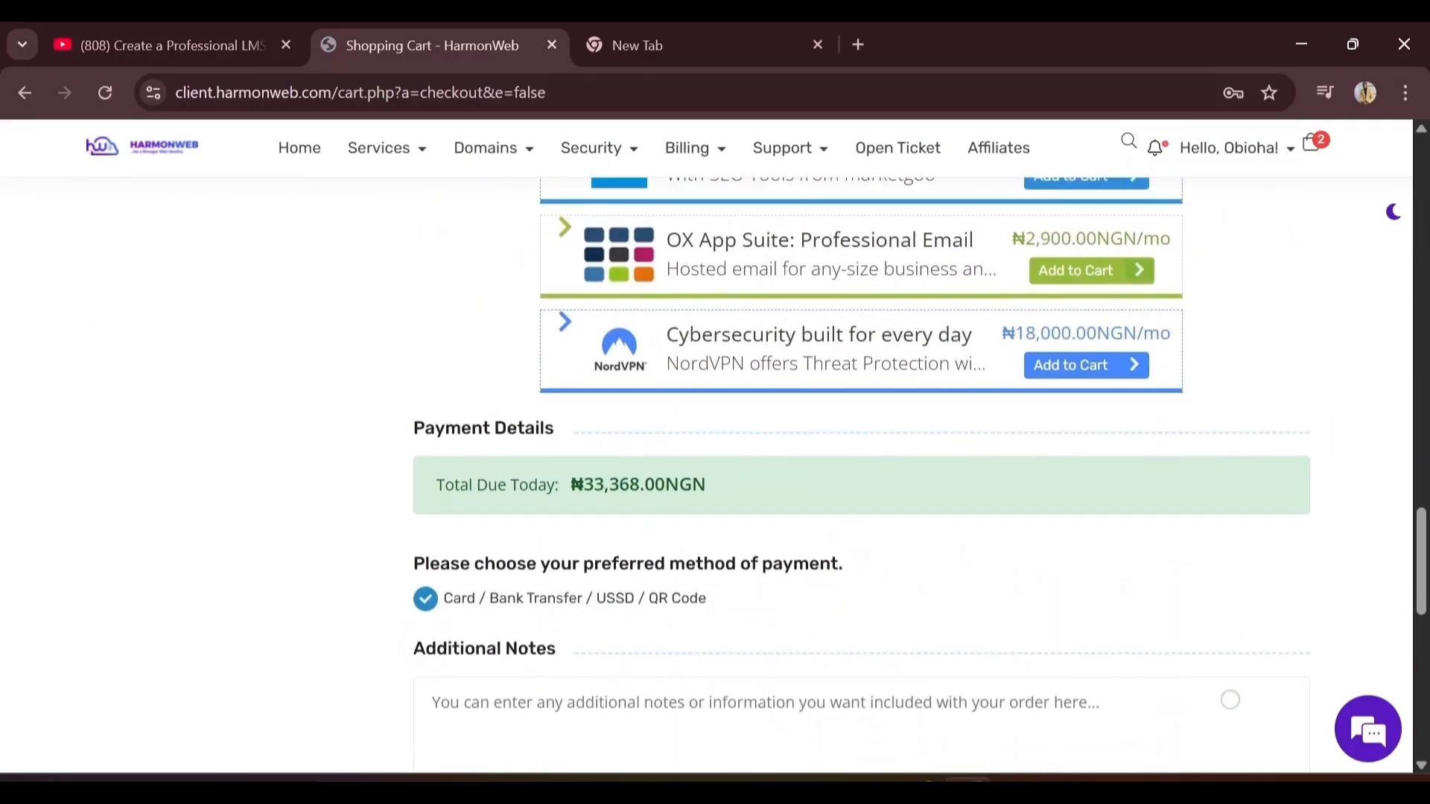
# Tick the Terms of Service checkbox and submit Complete Order for NGN 33,368
pyautogui.scroll(-3, 1231, 700)
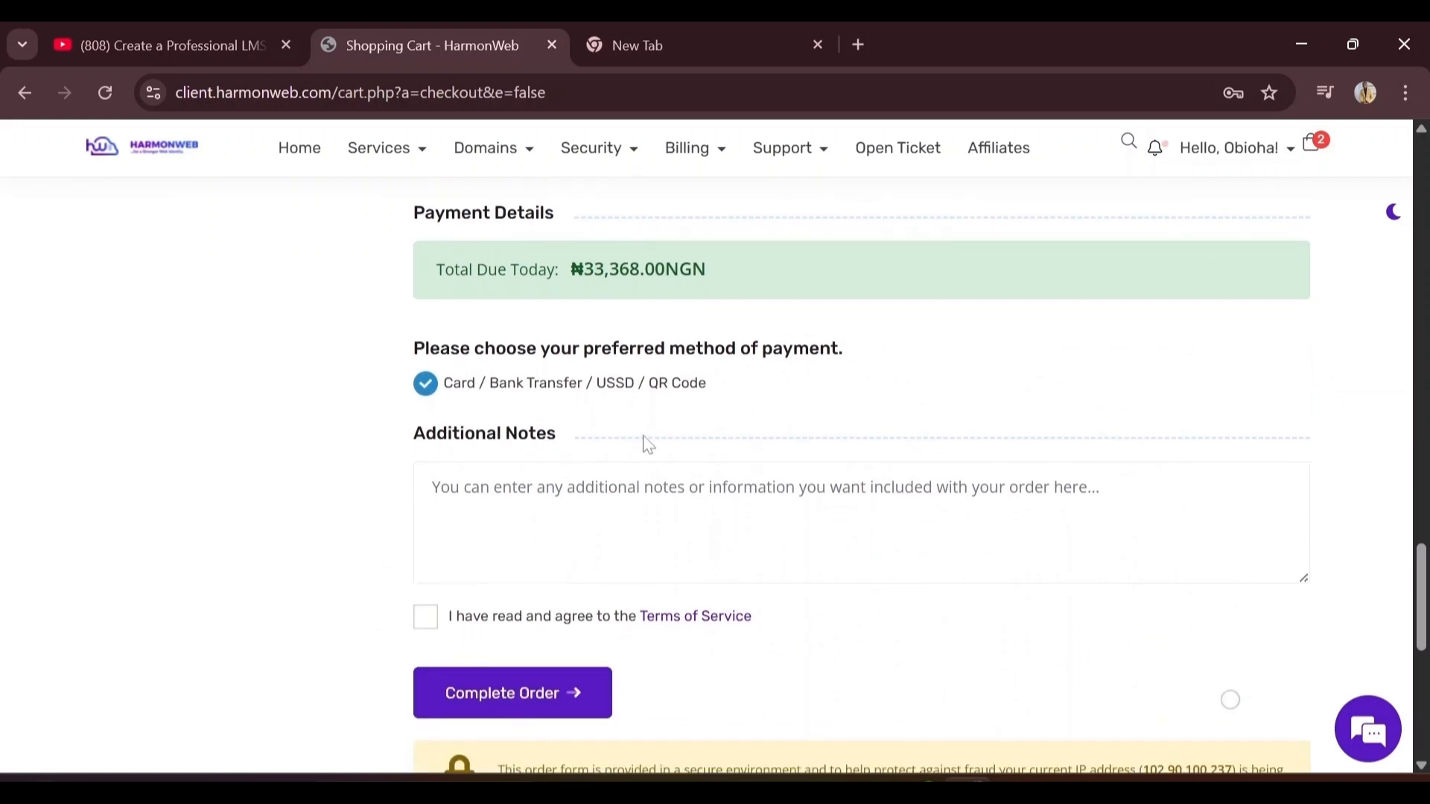
pyautogui.click(427, 629)
pyautogui.scroll(-2, 429, 632)
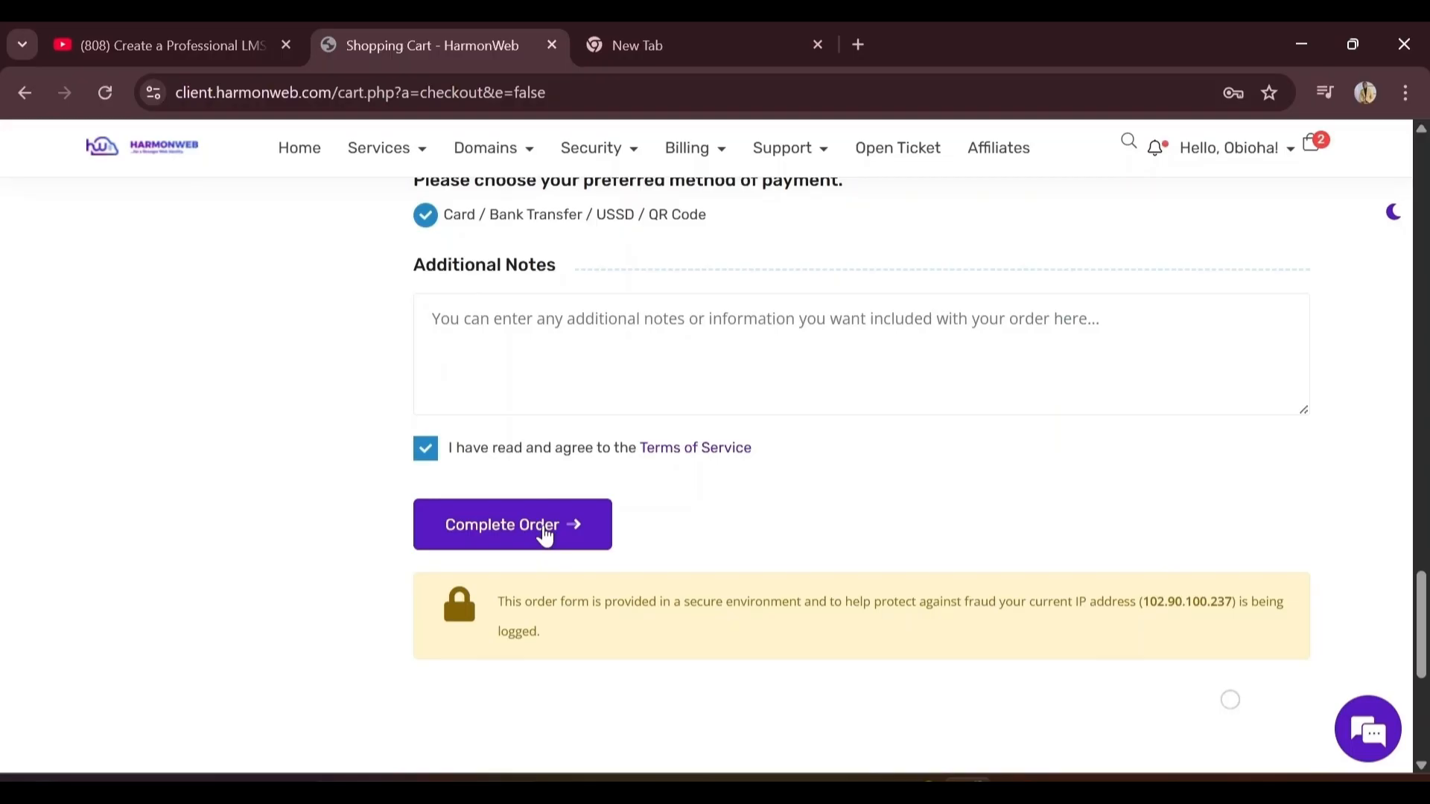
pyautogui.click(545, 534)
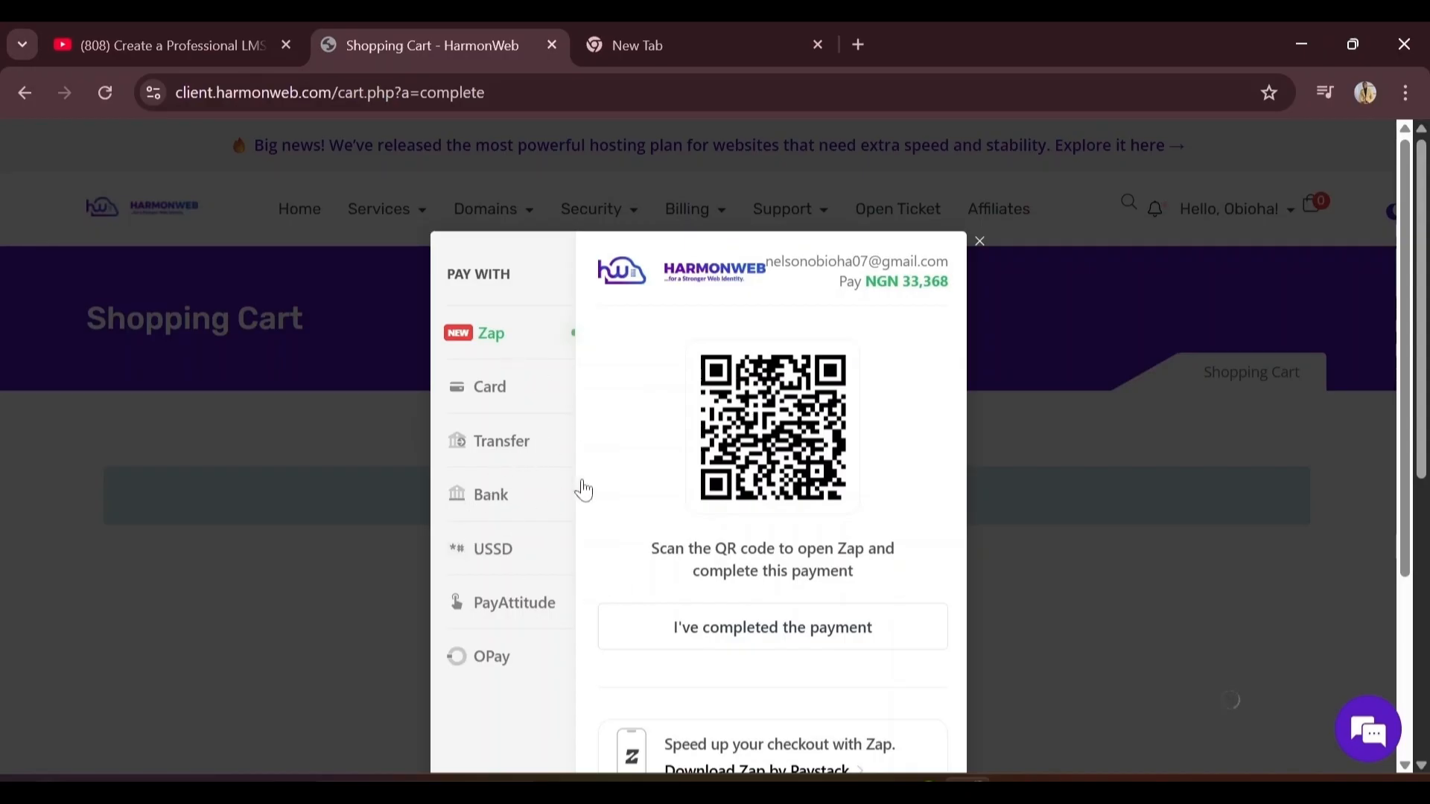
# Choose Transfer in the Paystack popup, briefly try Bank, then return to Transfer
pyautogui.click(501, 442)
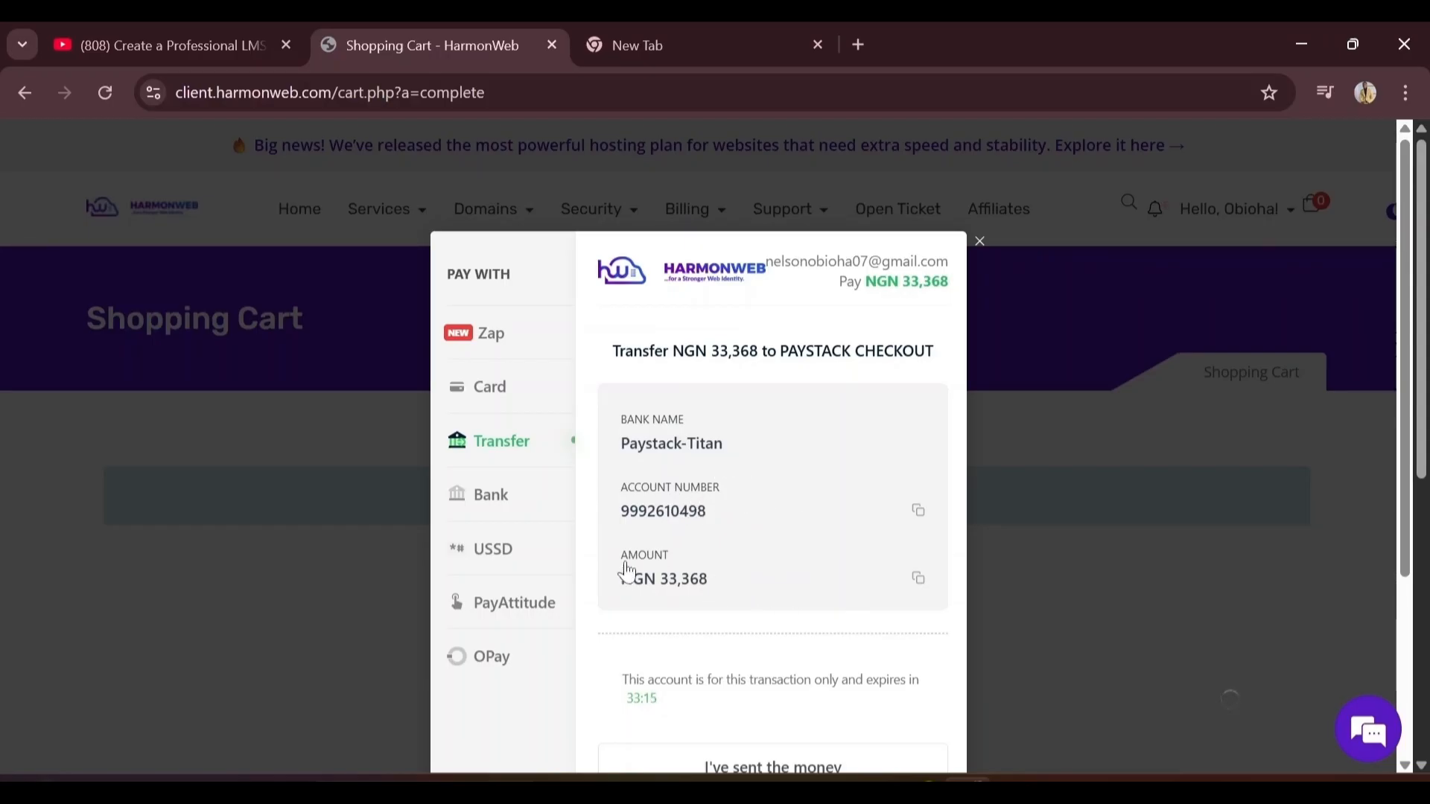
pyautogui.click(492, 513)
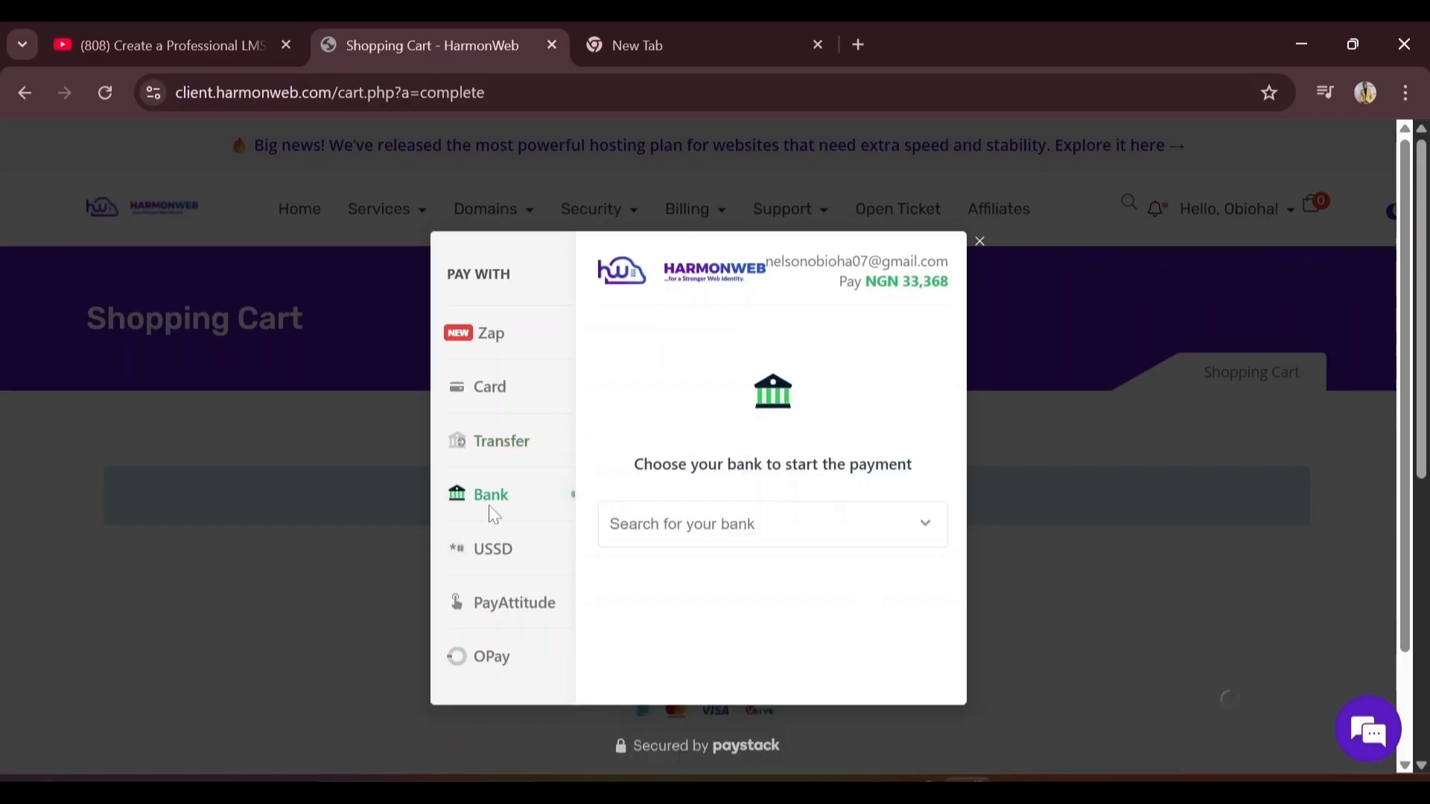
pyautogui.click(519, 438)
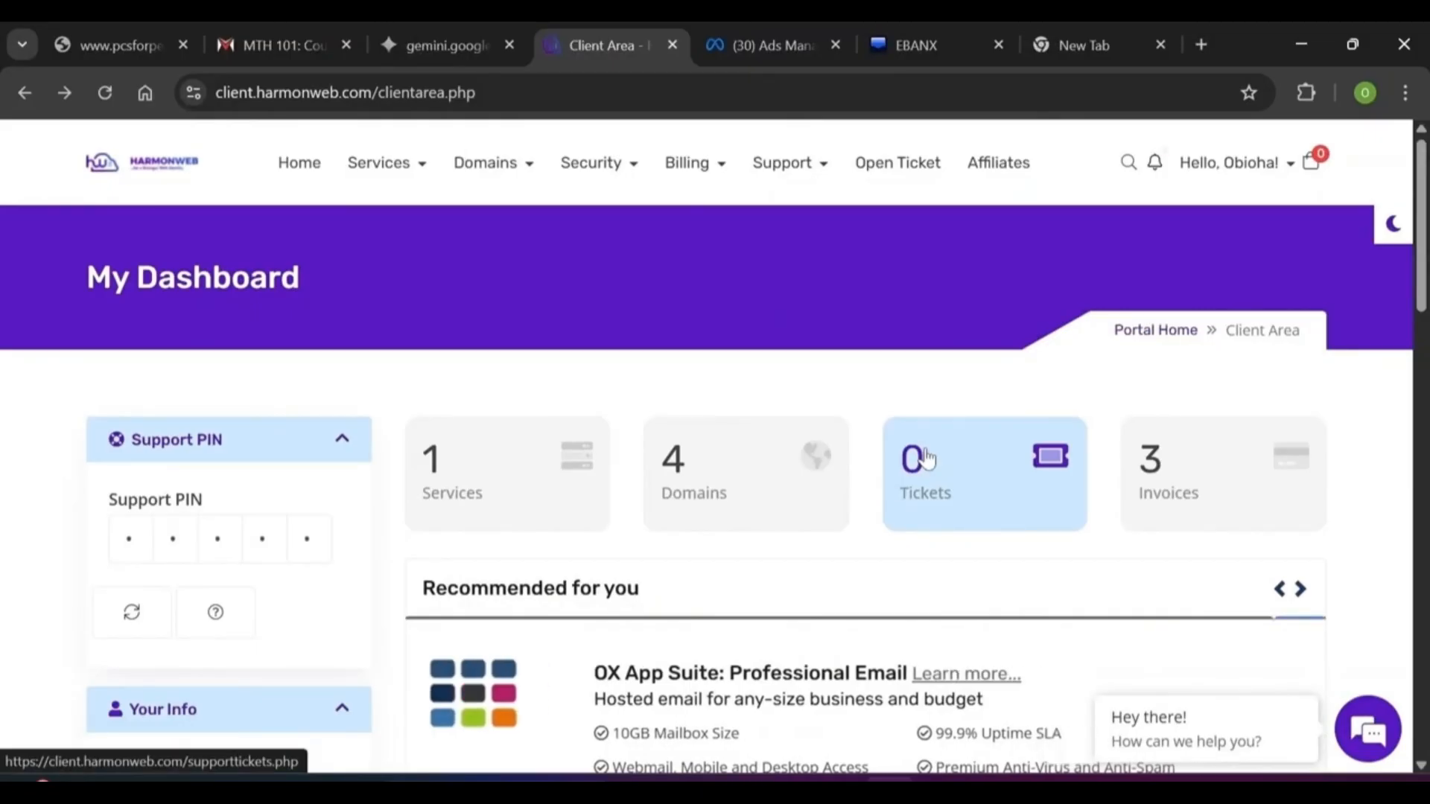
# Go to Services > My Services and open the active nelsondigitalnow.com Starter Plan row
pyautogui.click(419, 172)
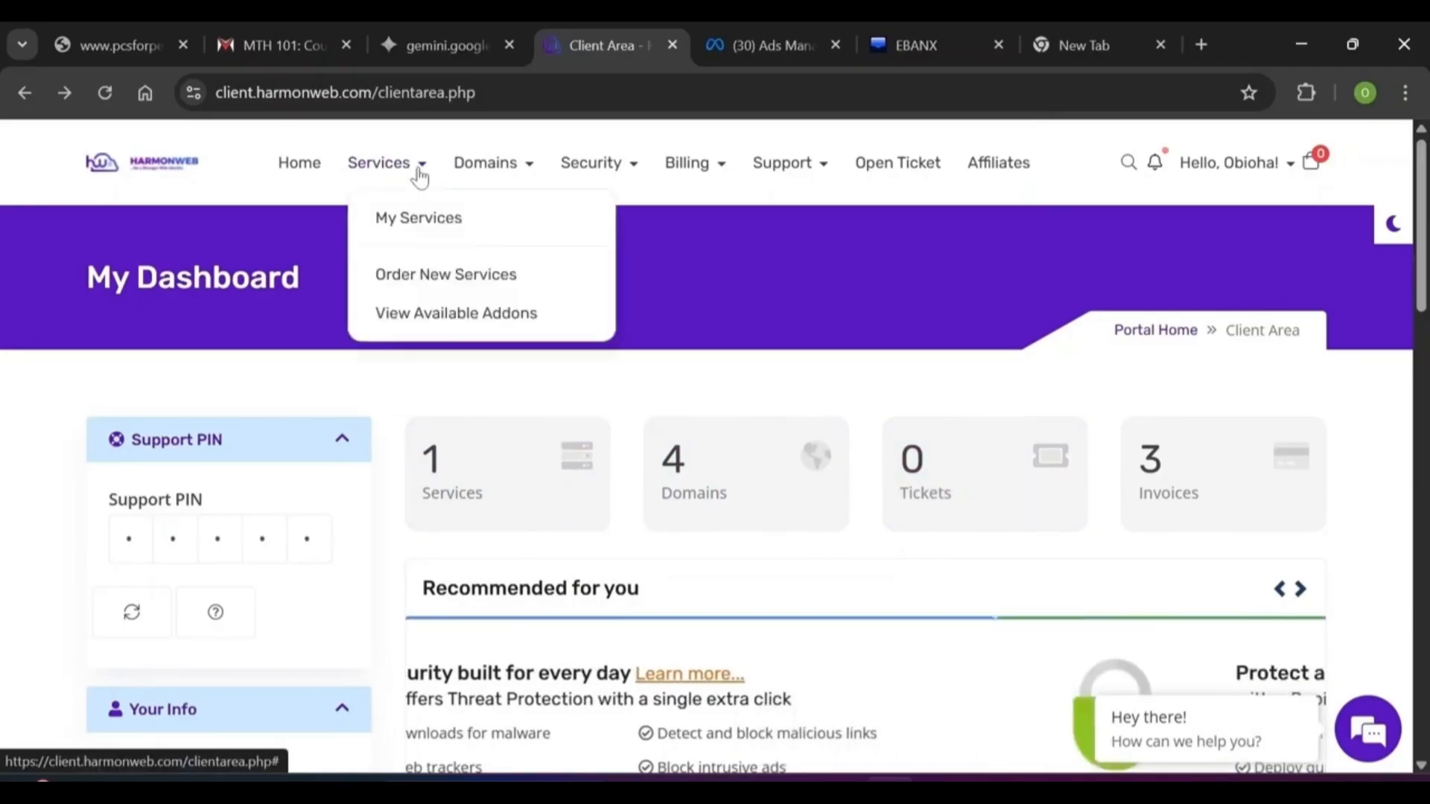
pyautogui.click(436, 235)
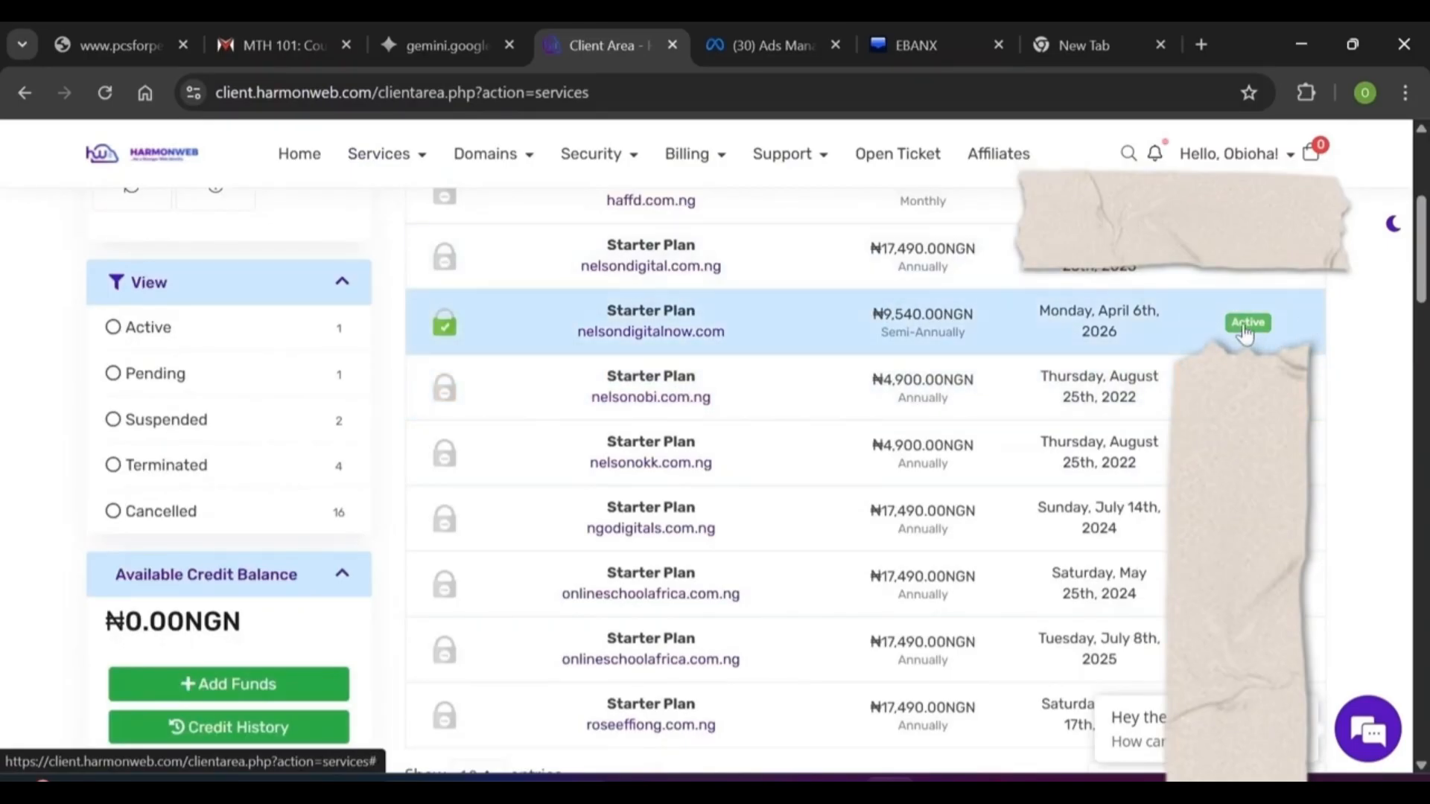
pyautogui.click(1245, 336)
pyautogui.rightClick(1065, 240)
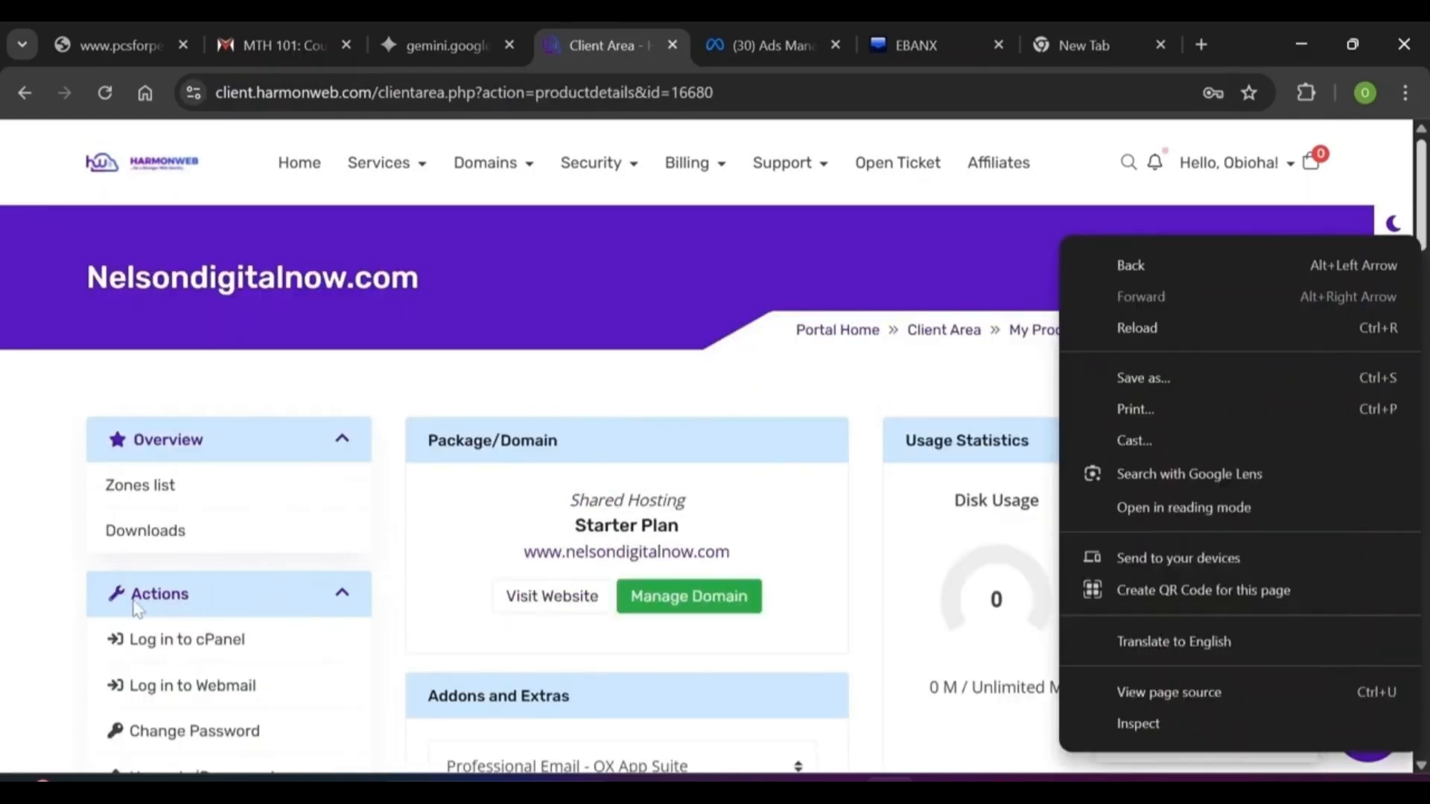
pyautogui.click(117, 671)
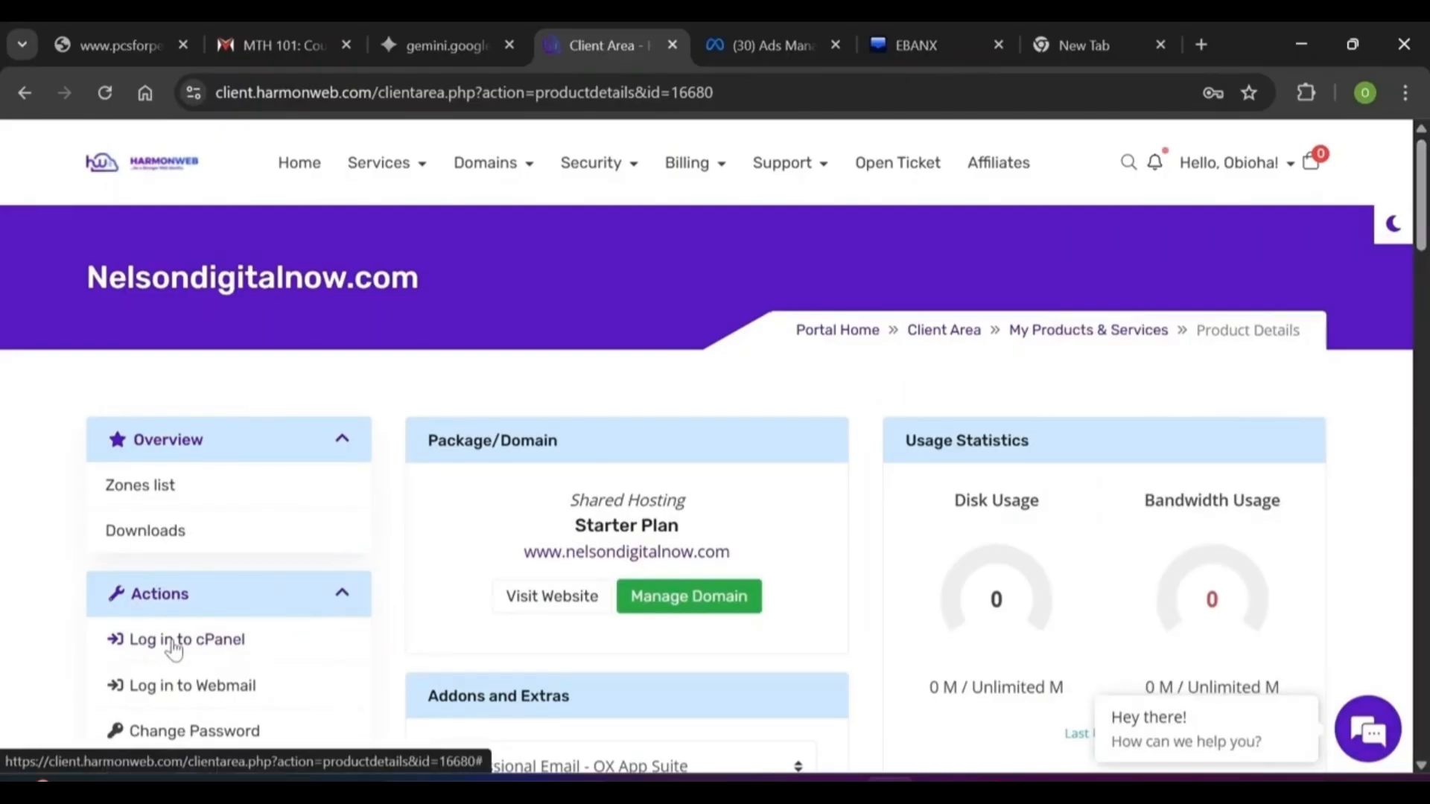
# Launch WordPress Manager by Softaculous from cPanel and choose 'Remind me later' on the plugins popup
pyautogui.click(174, 642)
pyautogui.moveTo(1421, 265); pyautogui.dragTo(1421, 541)
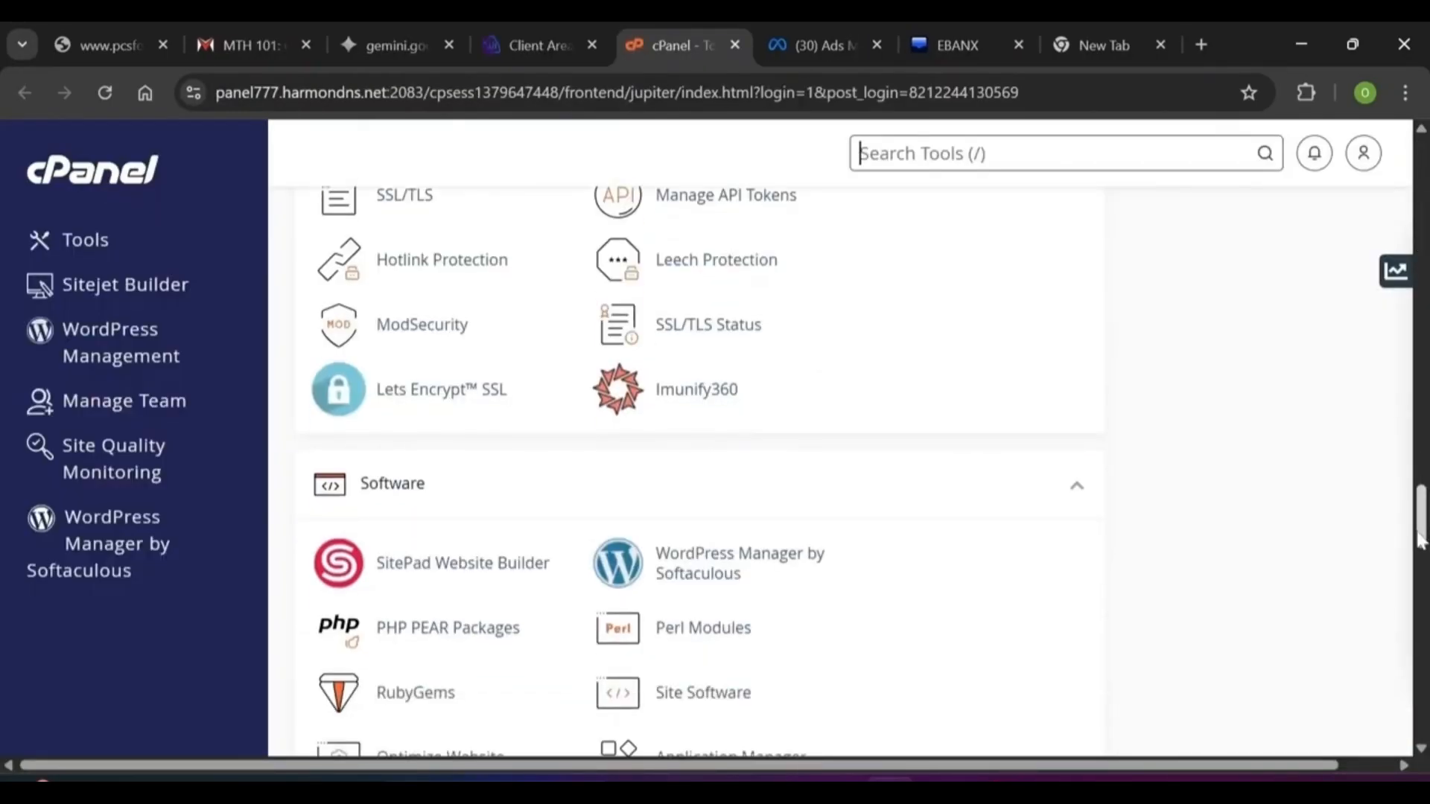
pyautogui.click(692, 570)
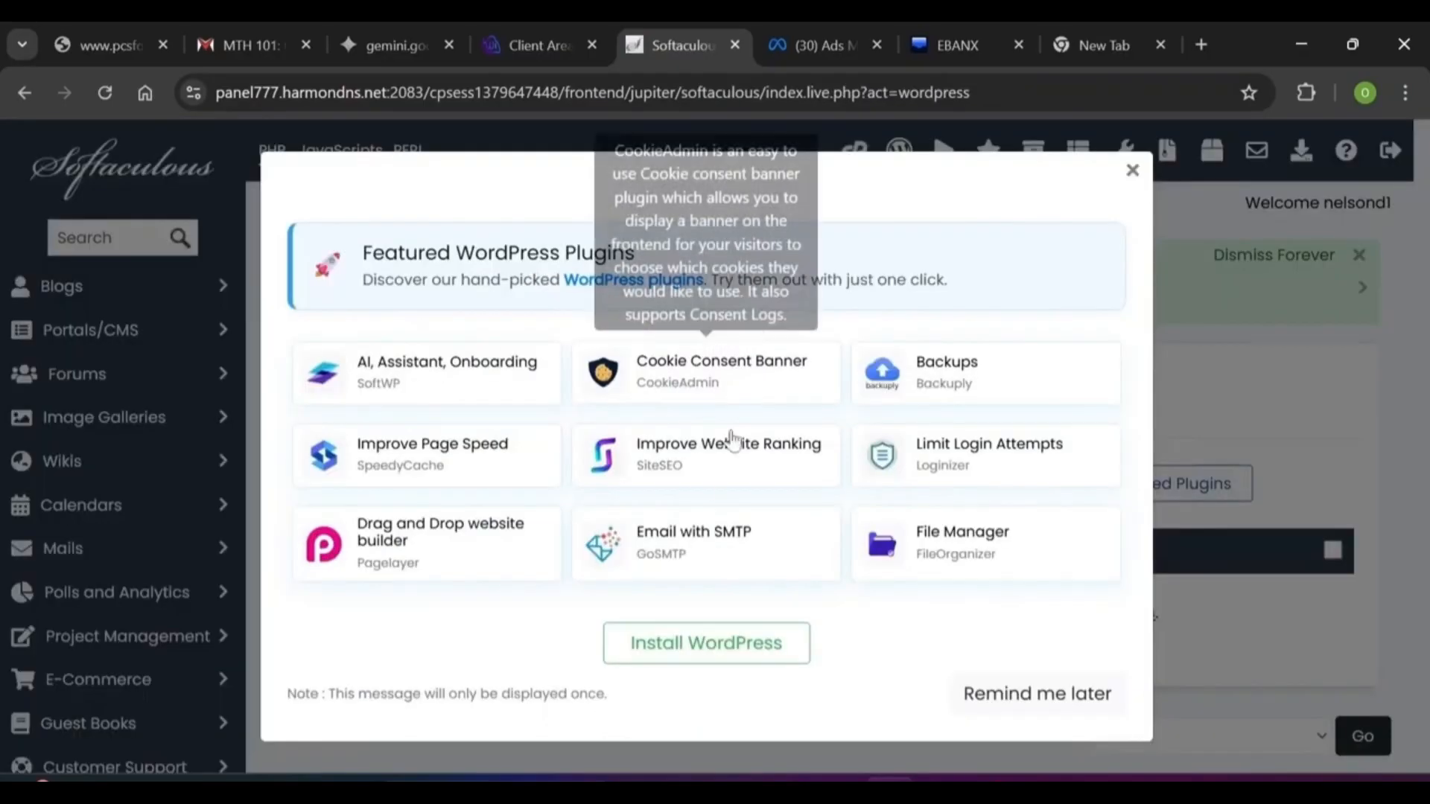
pyautogui.click(1010, 708)
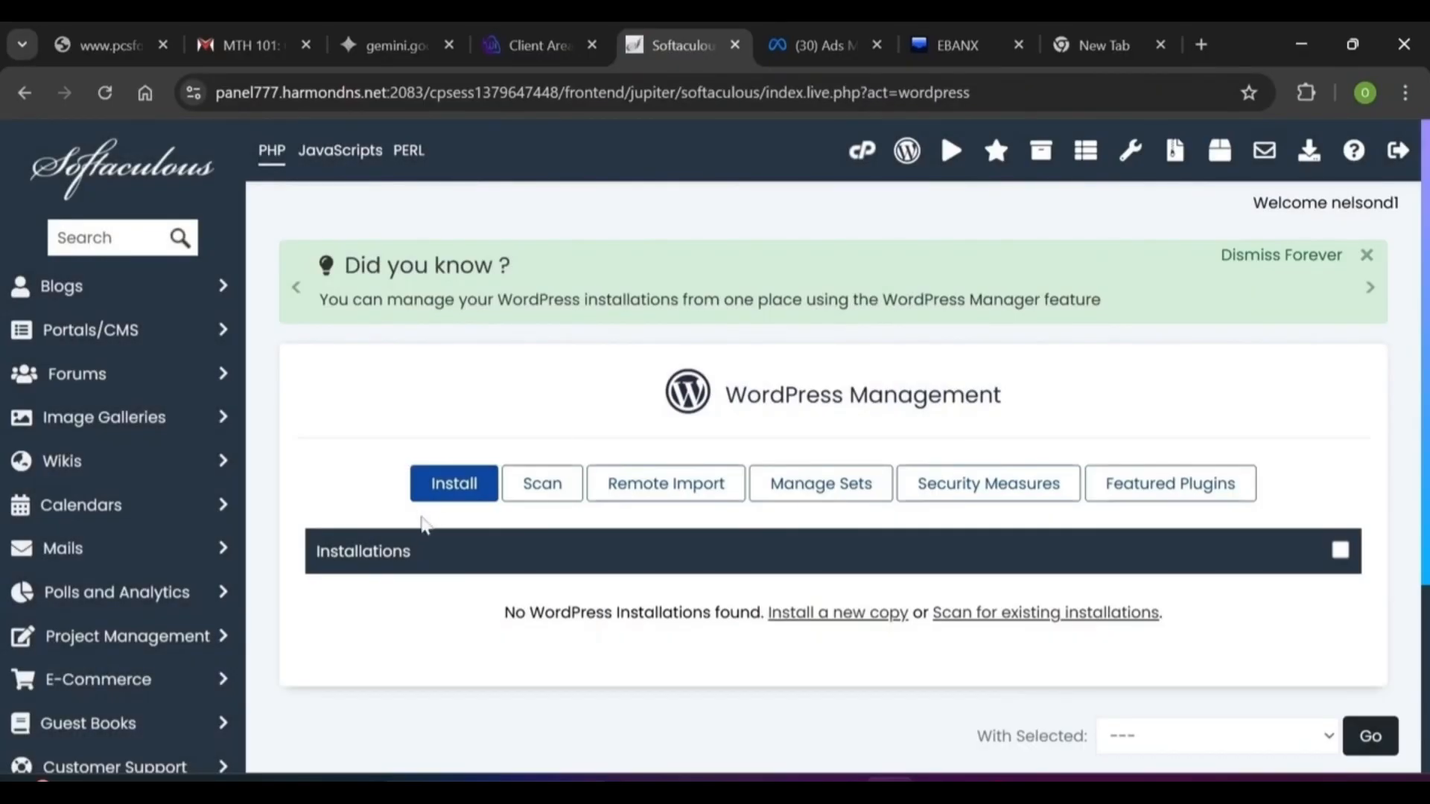
pyautogui.click(457, 490)
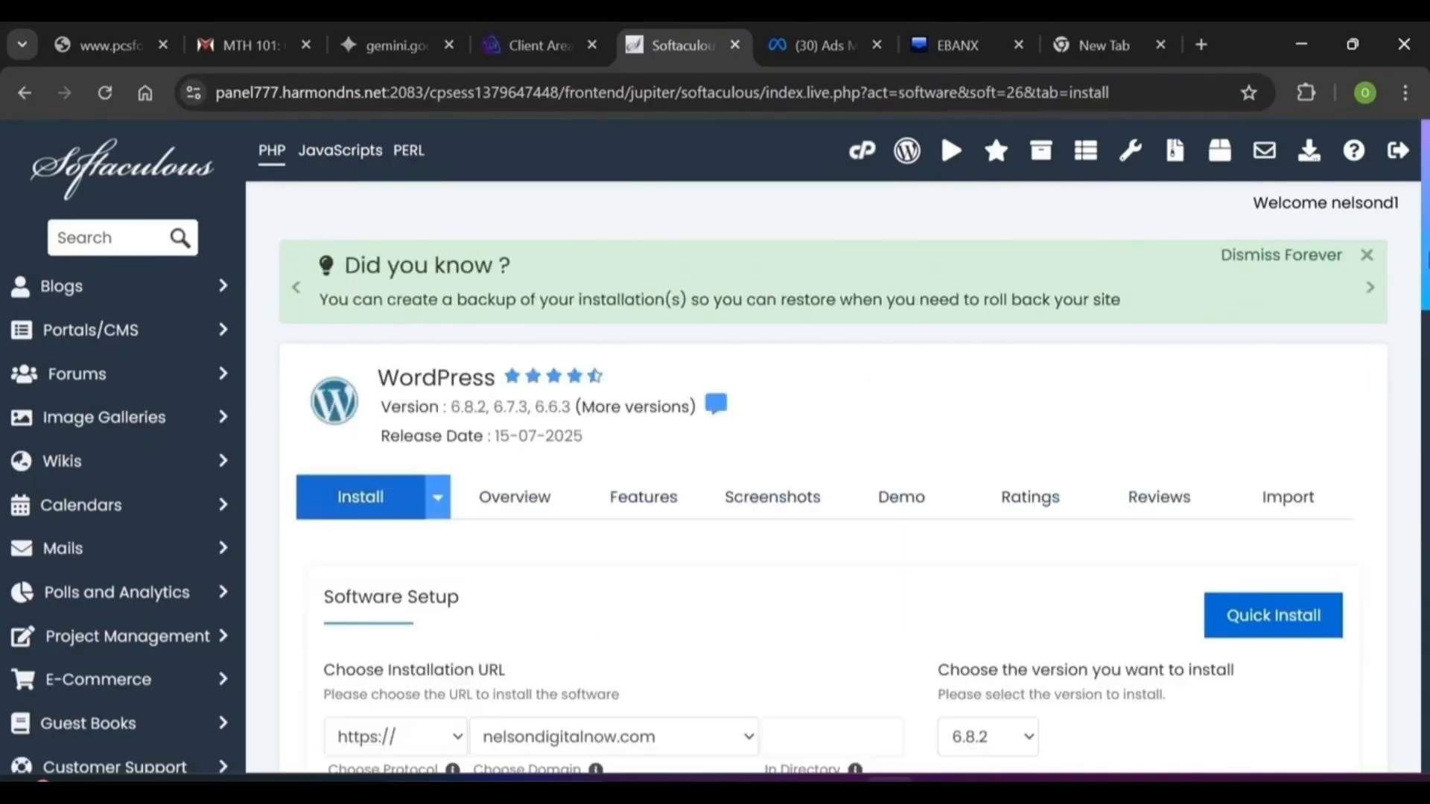
pyautogui.scroll(-4, 819, 447)
pyautogui.click(405, 453)
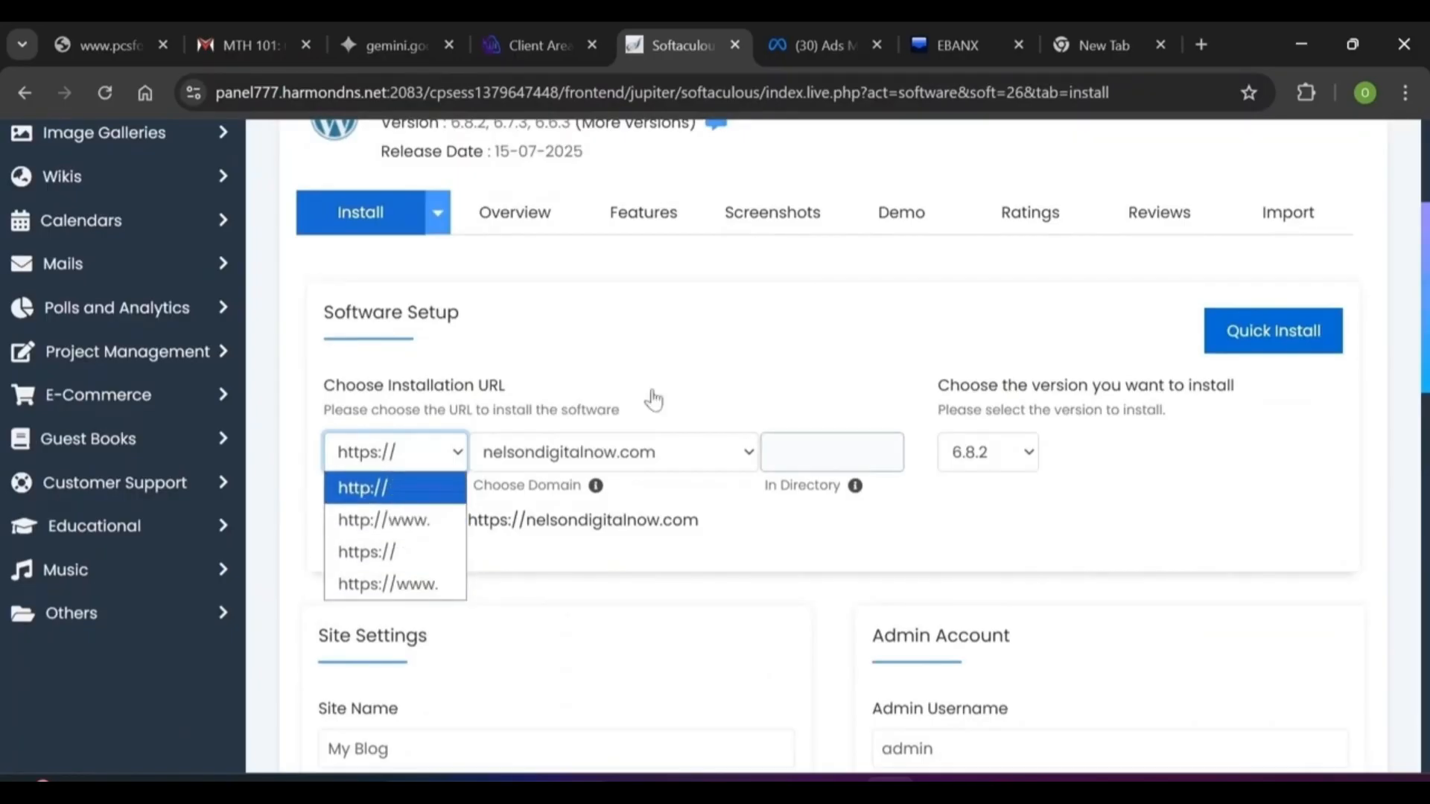
pyautogui.click(443, 460)
pyautogui.click(442, 460)
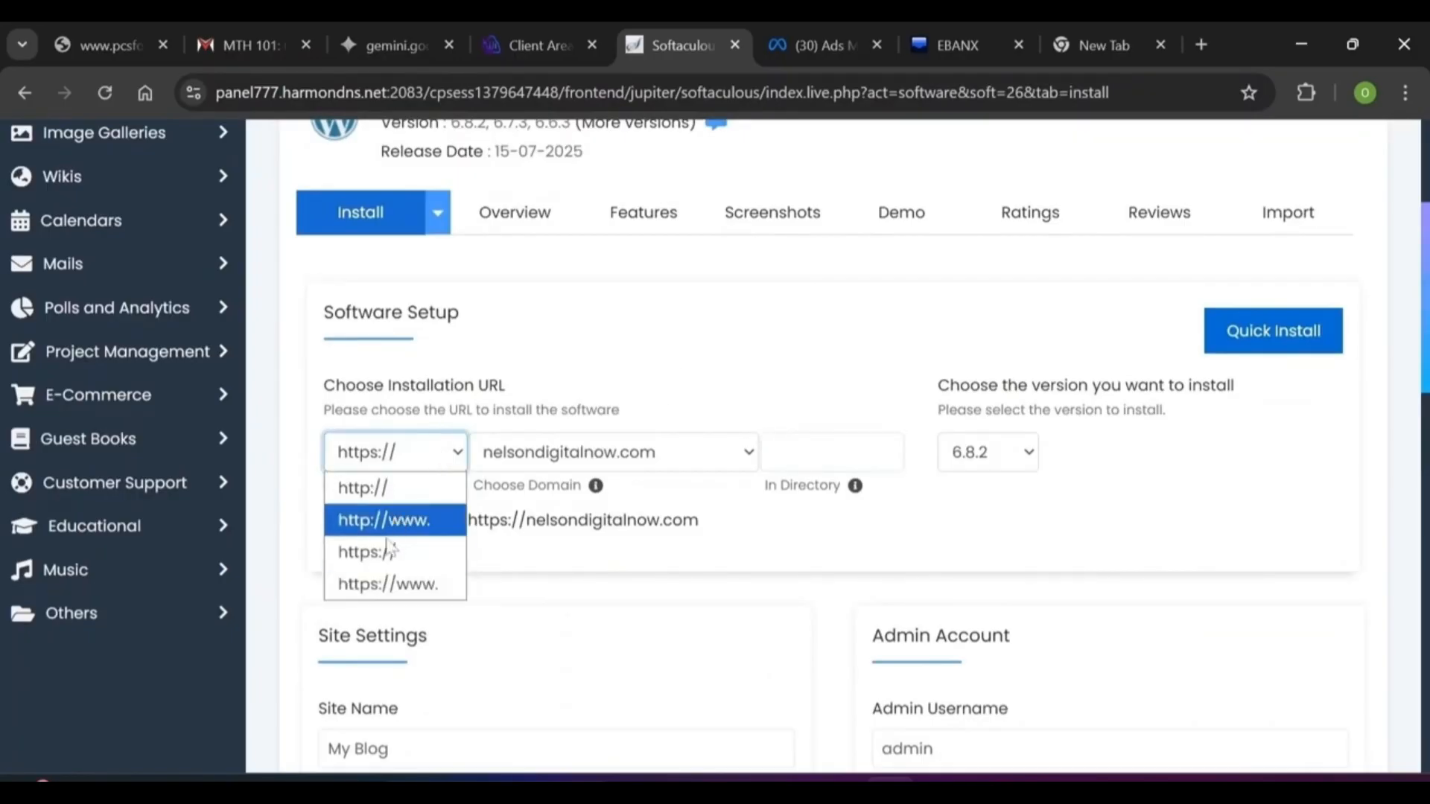
pyautogui.click(686, 378)
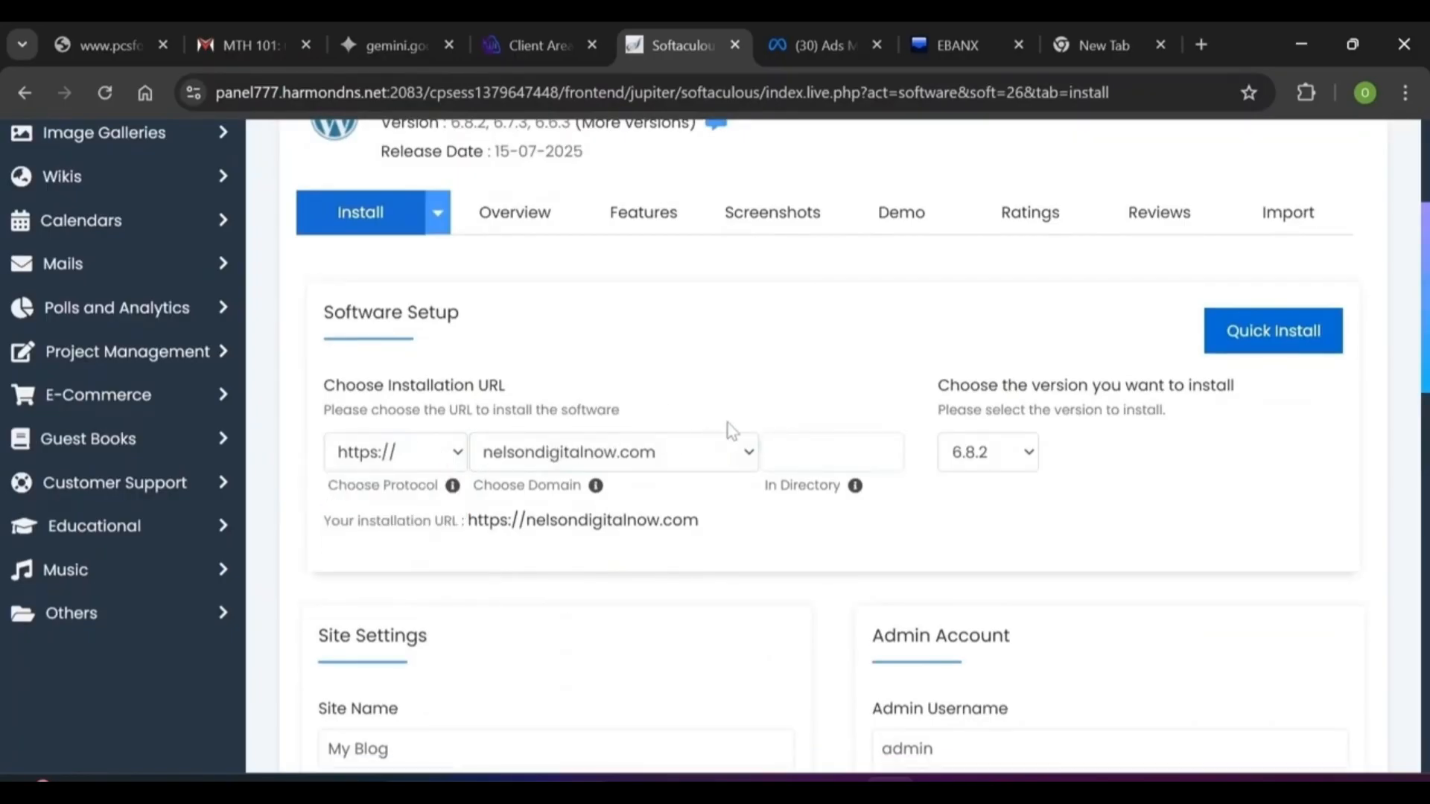
pyautogui.click(747, 451)
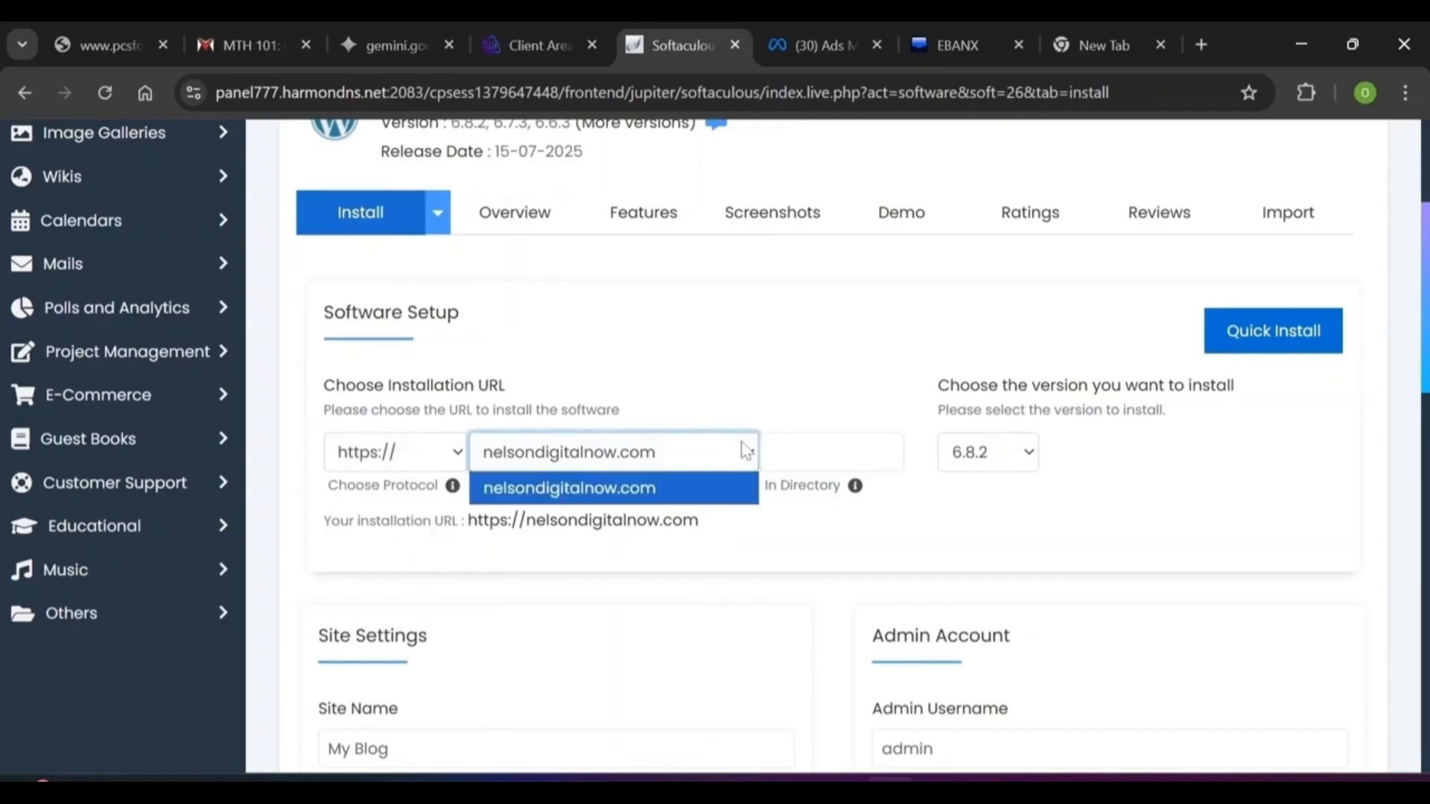
pyautogui.click(652, 486)
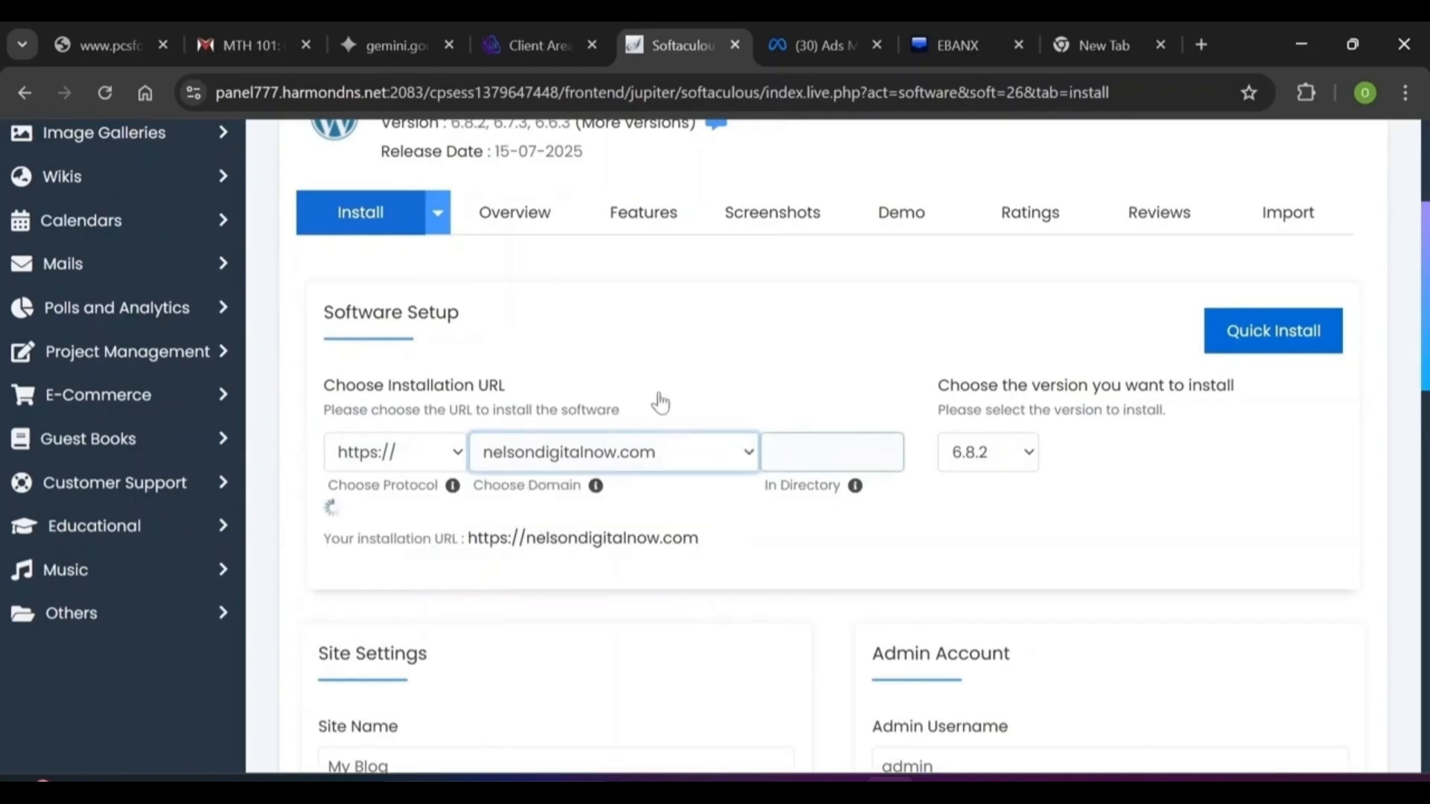
pyautogui.click(806, 449)
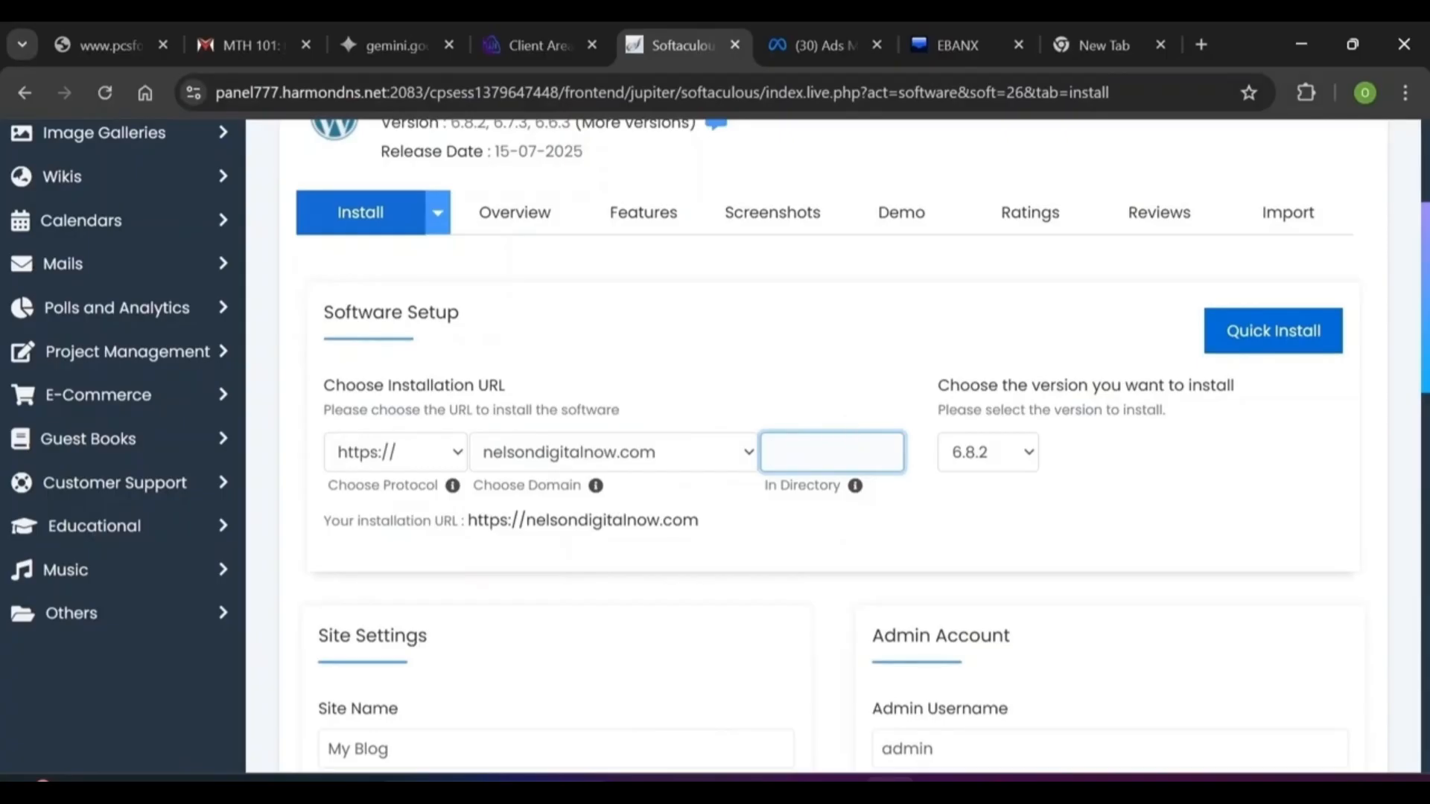
# Keep WordPress version 6.8.2 and select the default site name text
pyautogui.click(1027, 456)
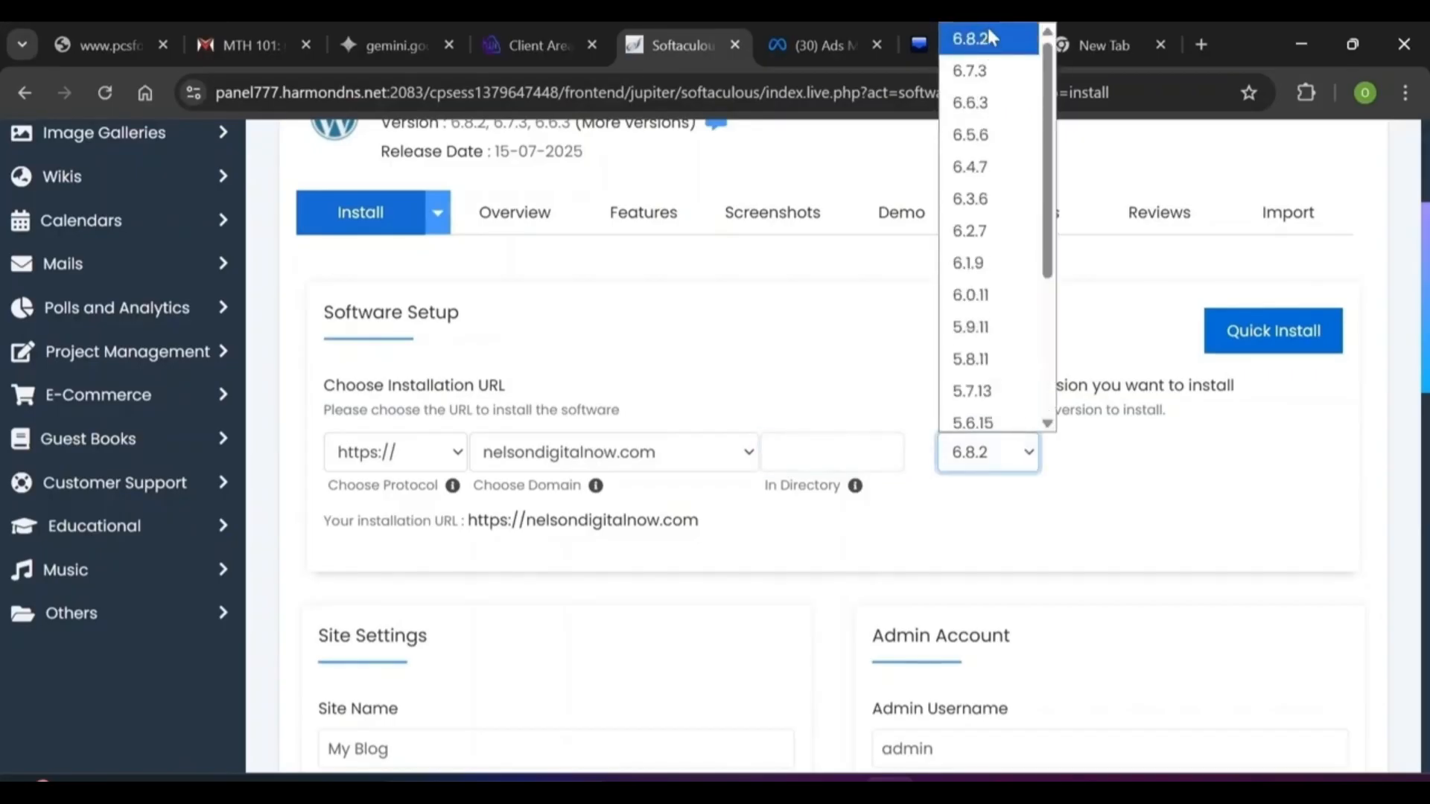
pyautogui.click(987, 26)
pyautogui.click(1027, 452)
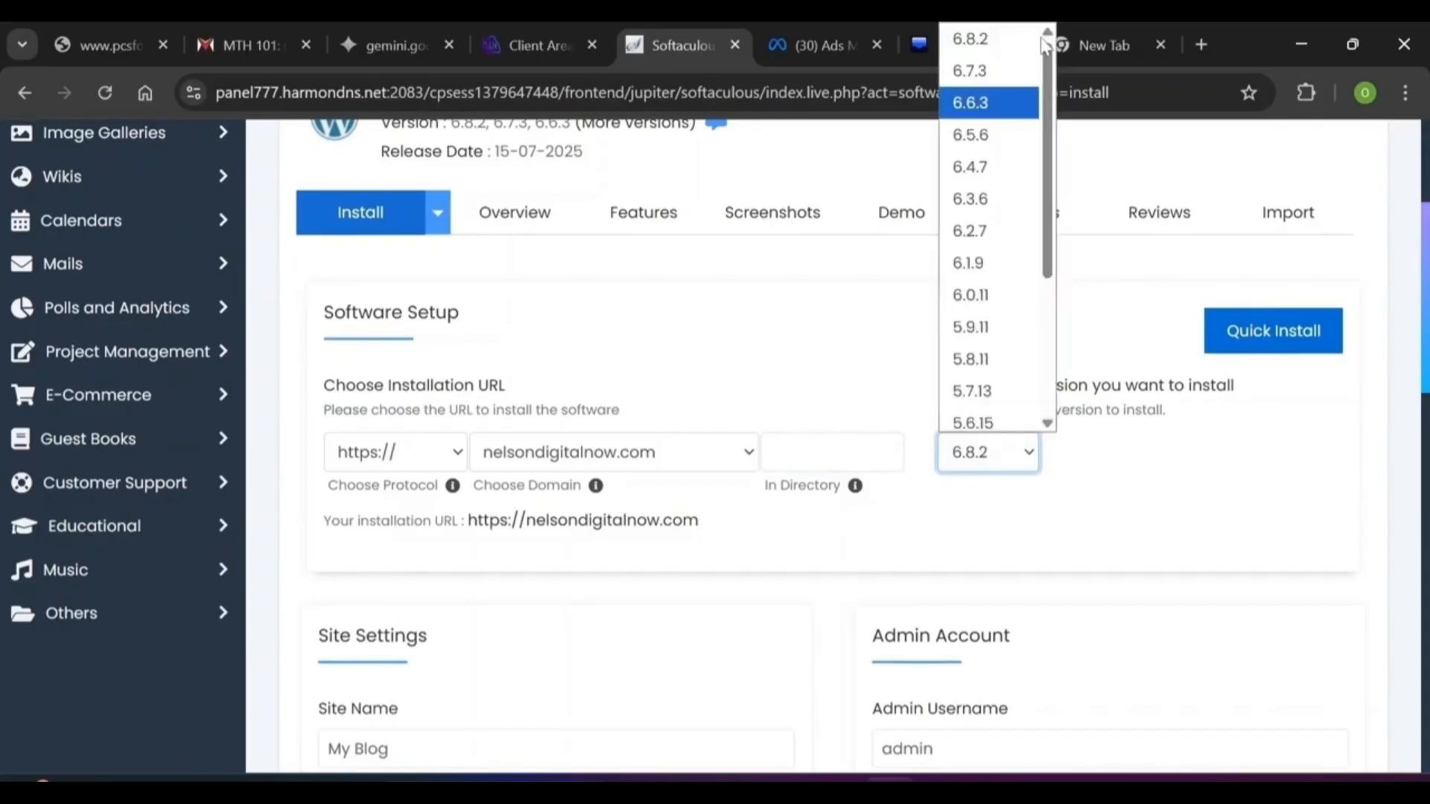
pyautogui.click(1001, 38)
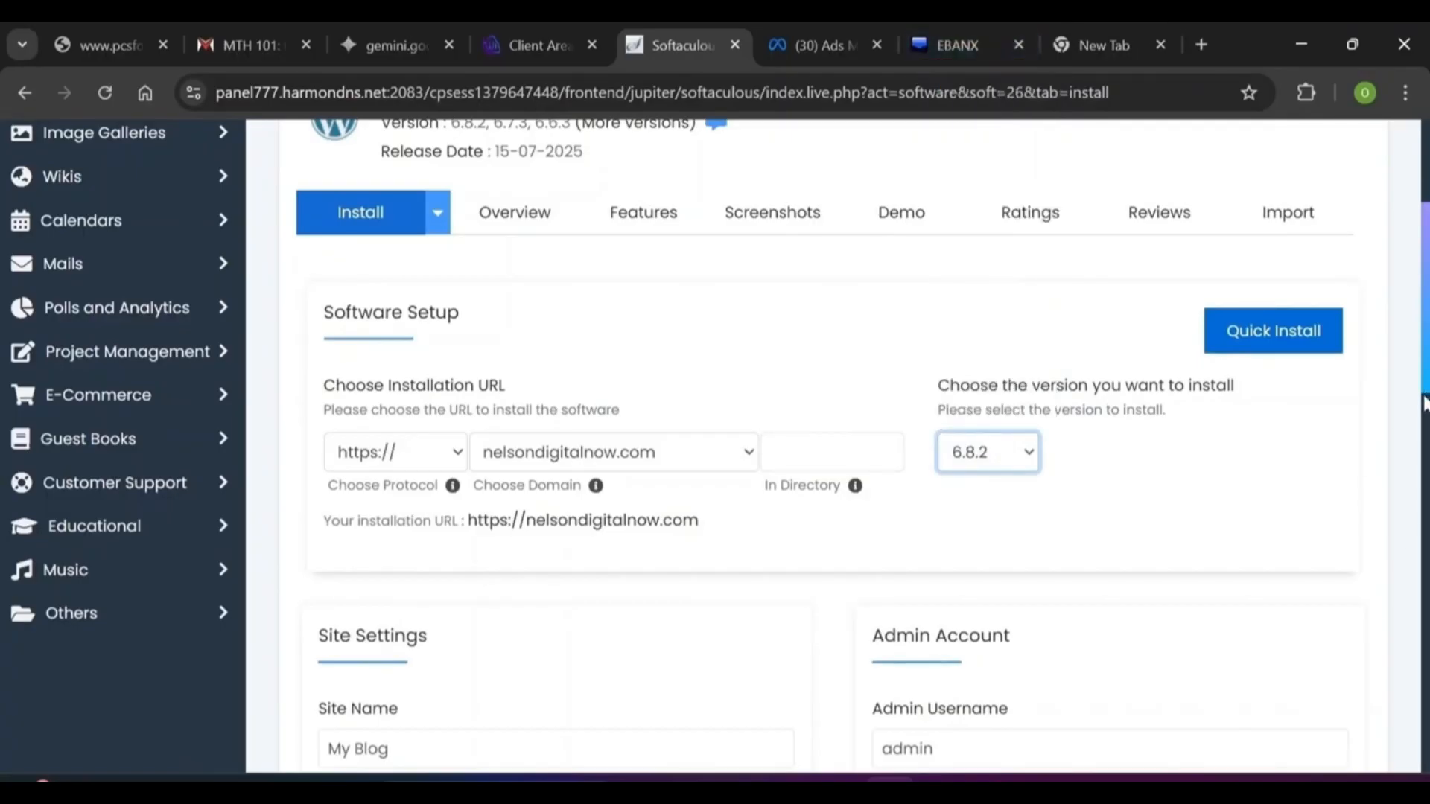
pyautogui.scroll(-3, 1424, 404)
pyautogui.doubleClick(371, 525)
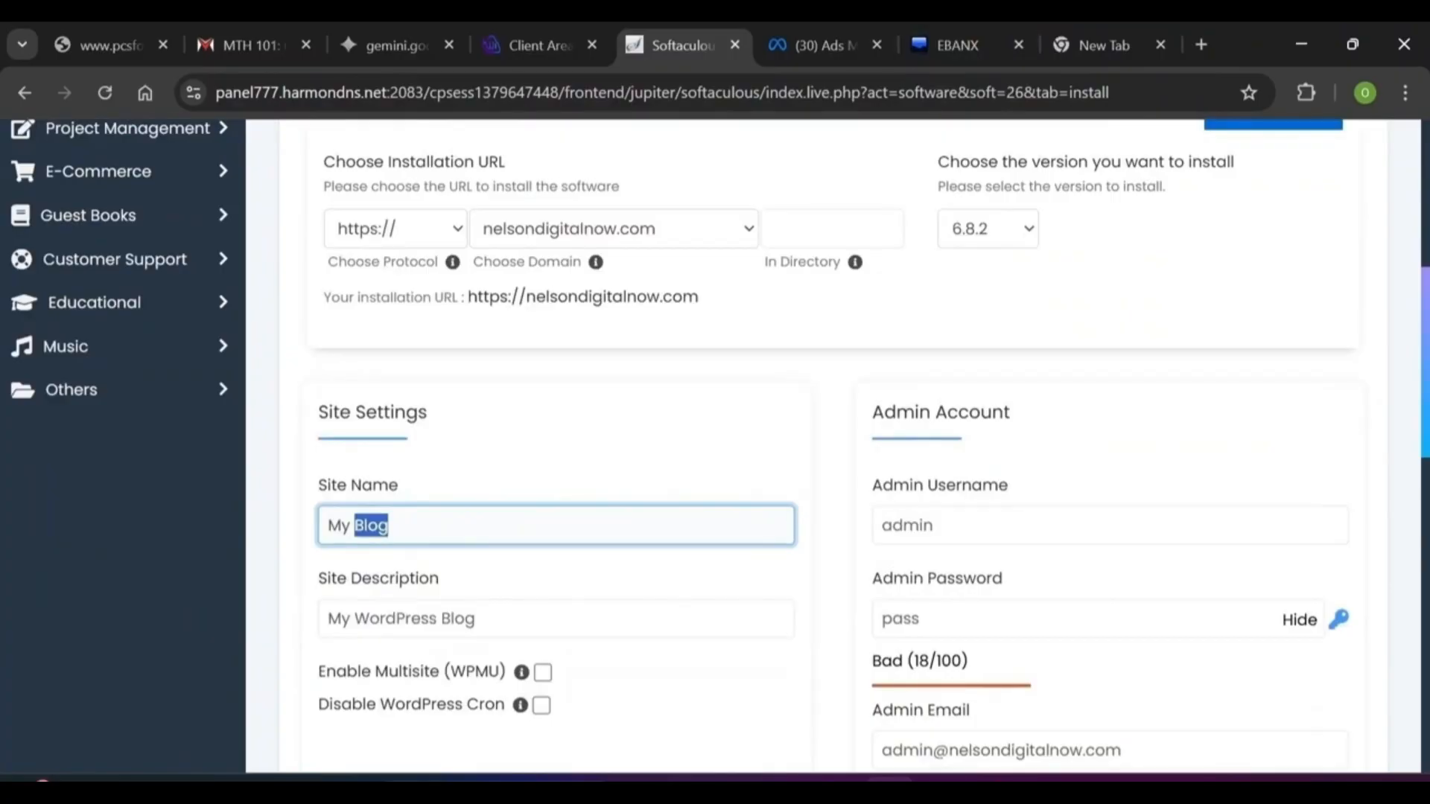
# Replace the default site name 'My Blog' with 'Nelson Digital' and select the admin username
pyautogui.hotkey('ctrl', 'a')
pyautogui.press('BackSpace')
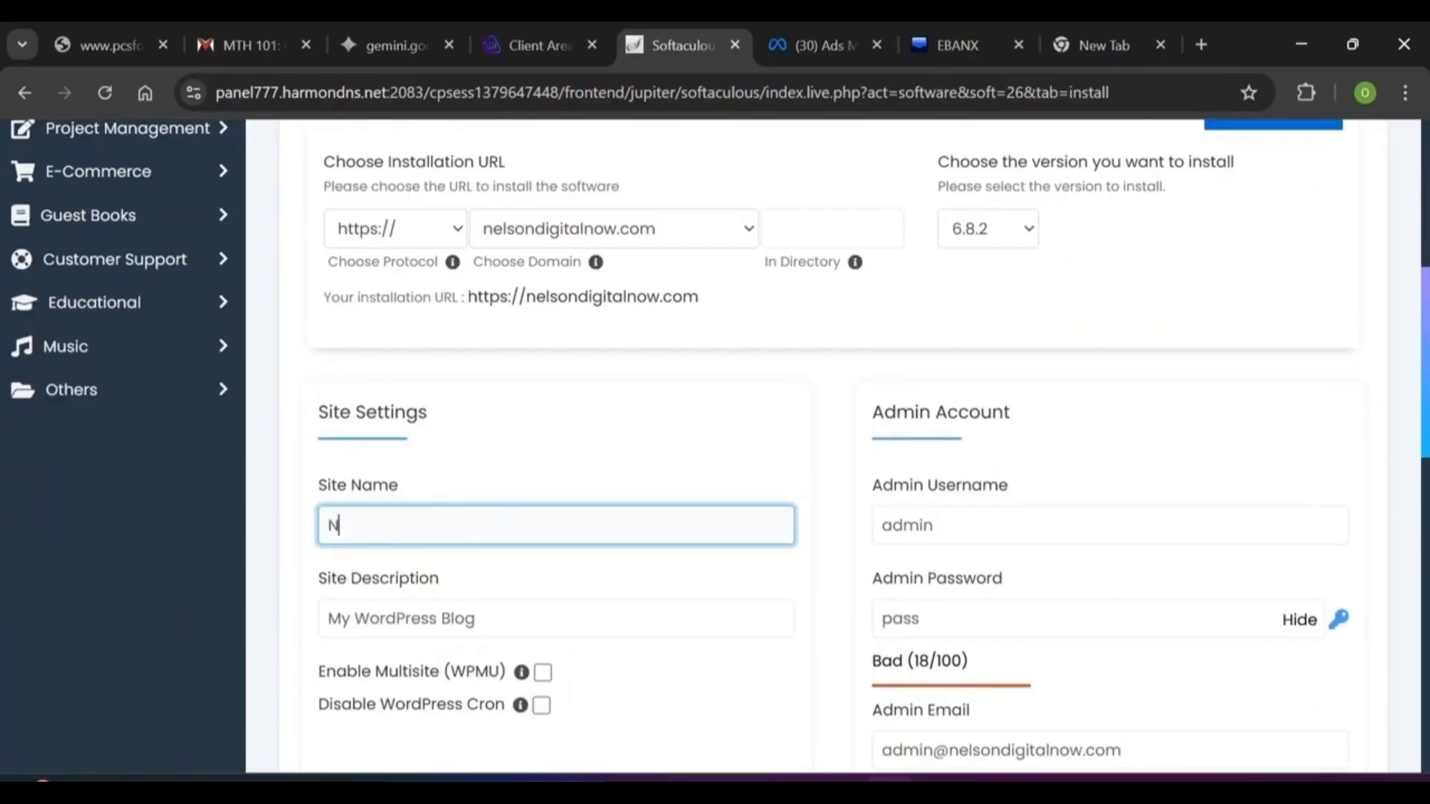
pyautogui.write('Nelson Digital')
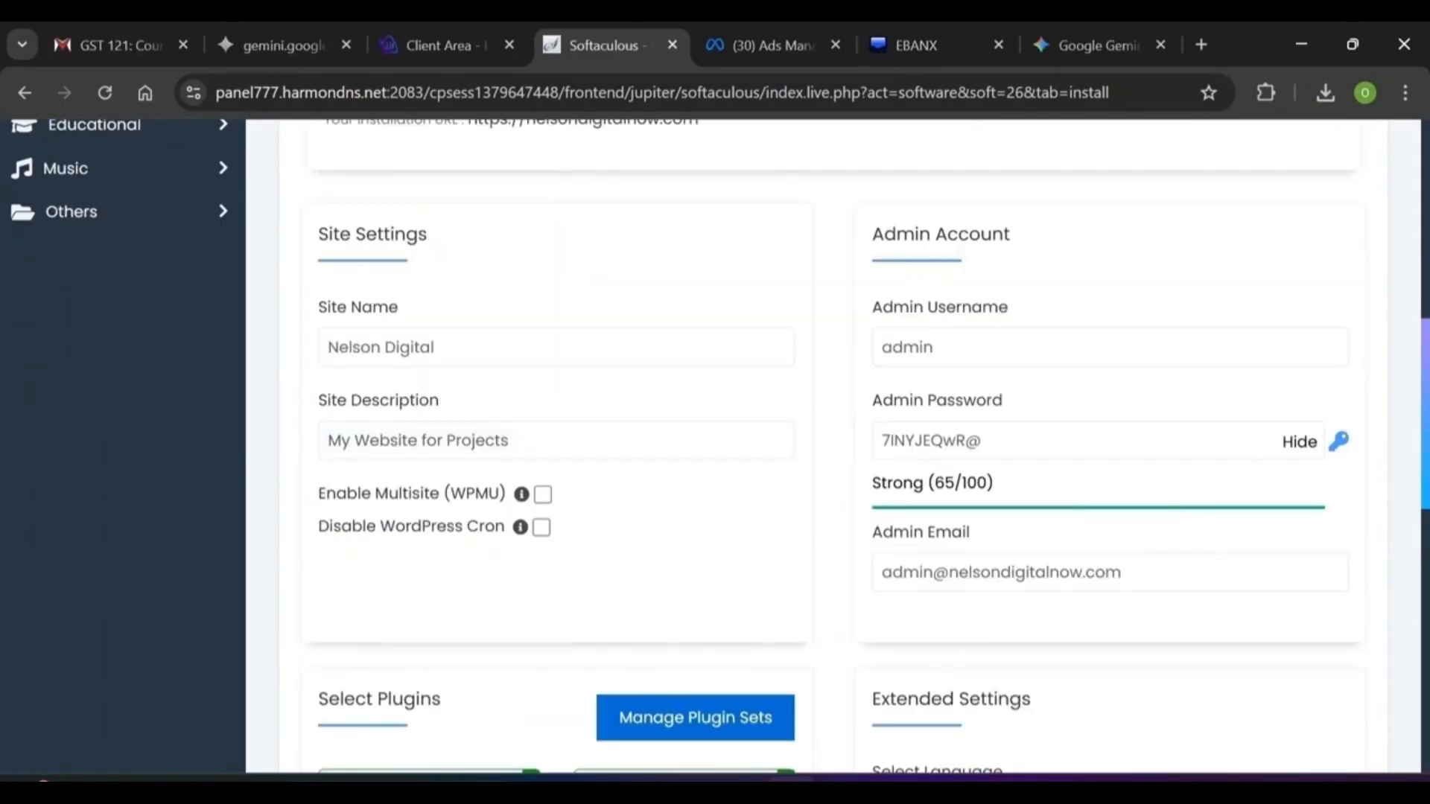
pyautogui.click(1058, 347)
pyautogui.hotkey('ctrl', 'a')
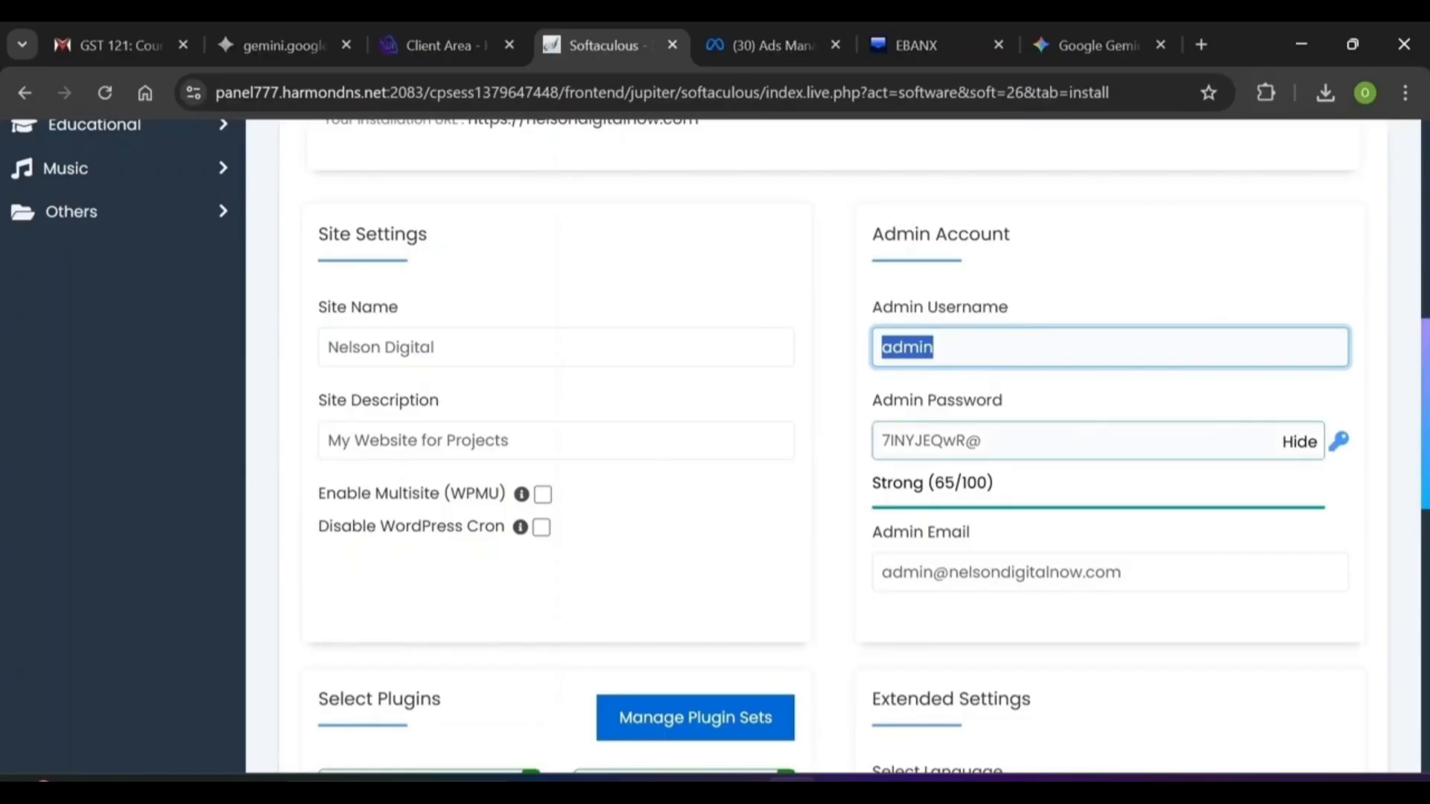
pyautogui.click(980, 441)
pyautogui.hotkey('shift', 'Left')
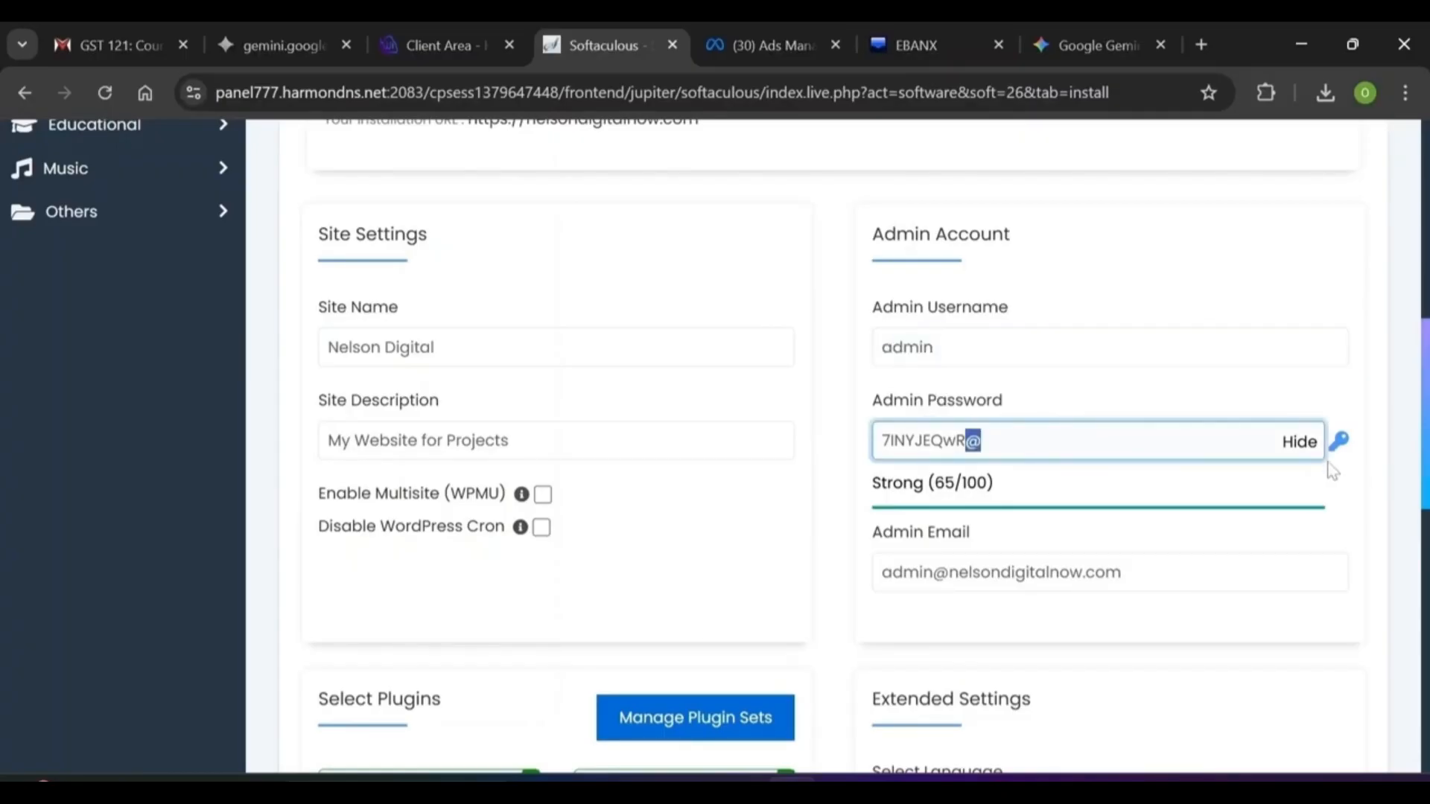
# Regenerate the admin password several times with the key icon, then recheck the admin username
pyautogui.click(1337, 446)
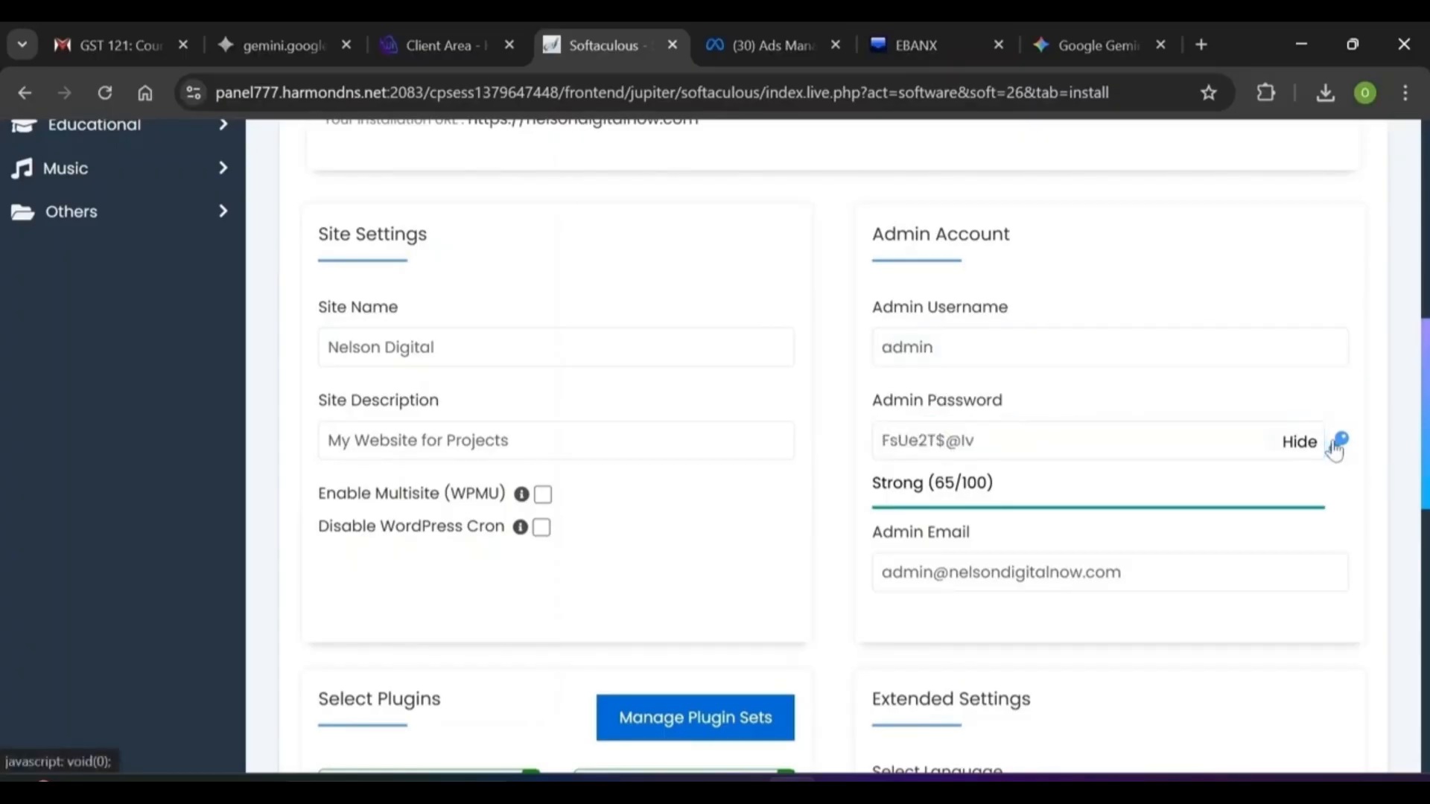
pyautogui.click(1338, 445)
pyautogui.click(1339, 445)
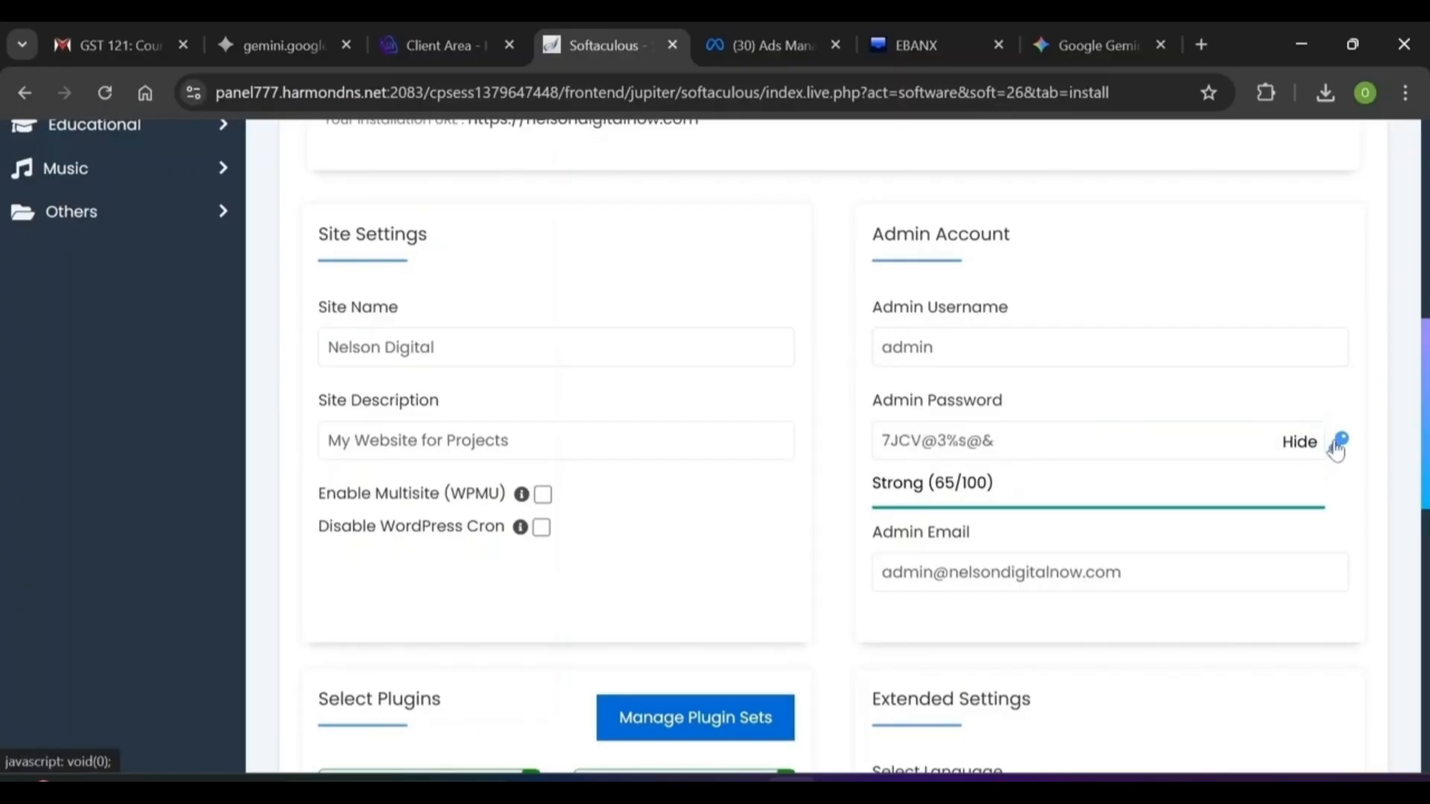
pyautogui.click(1338, 445)
pyautogui.click(1339, 445)
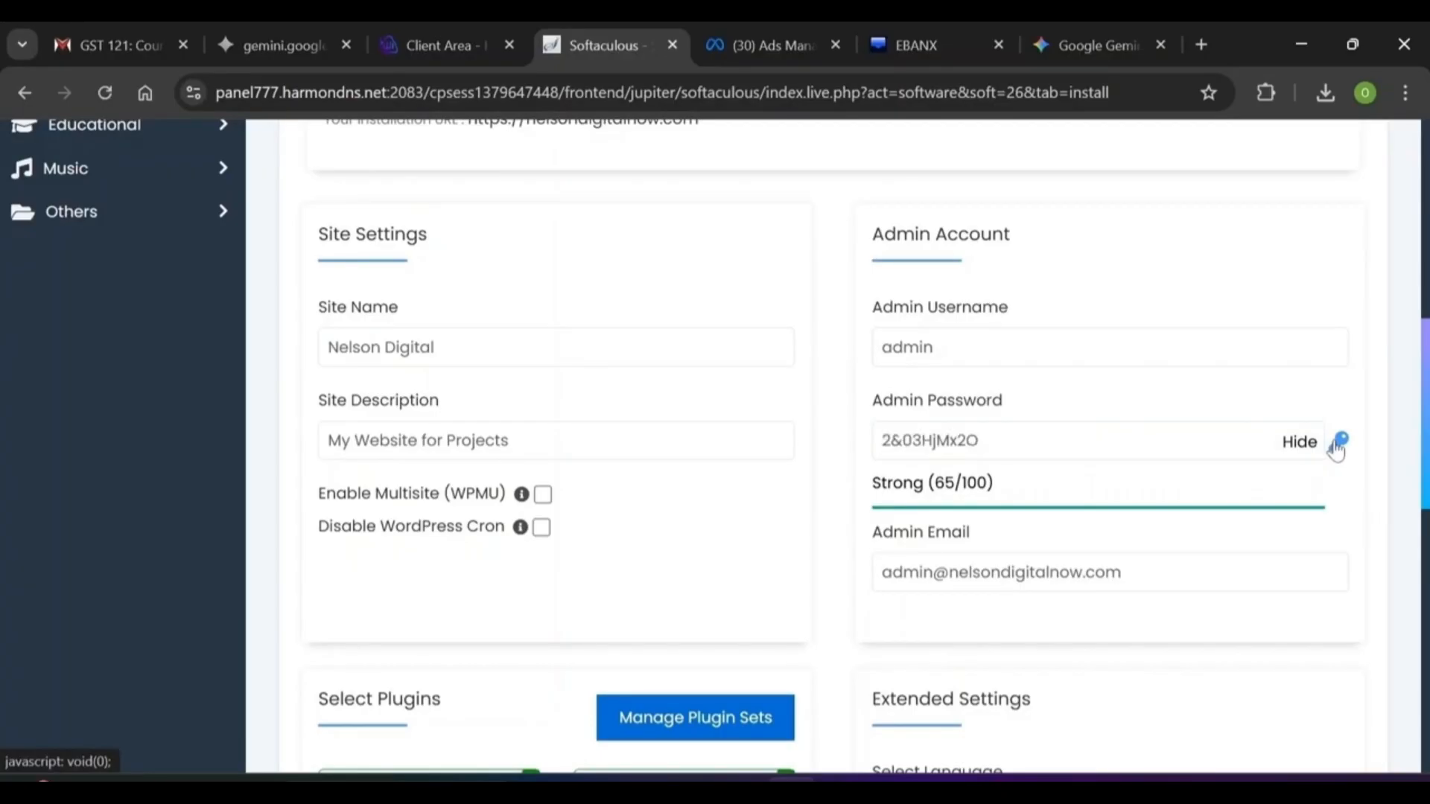
pyautogui.click(876, 331)
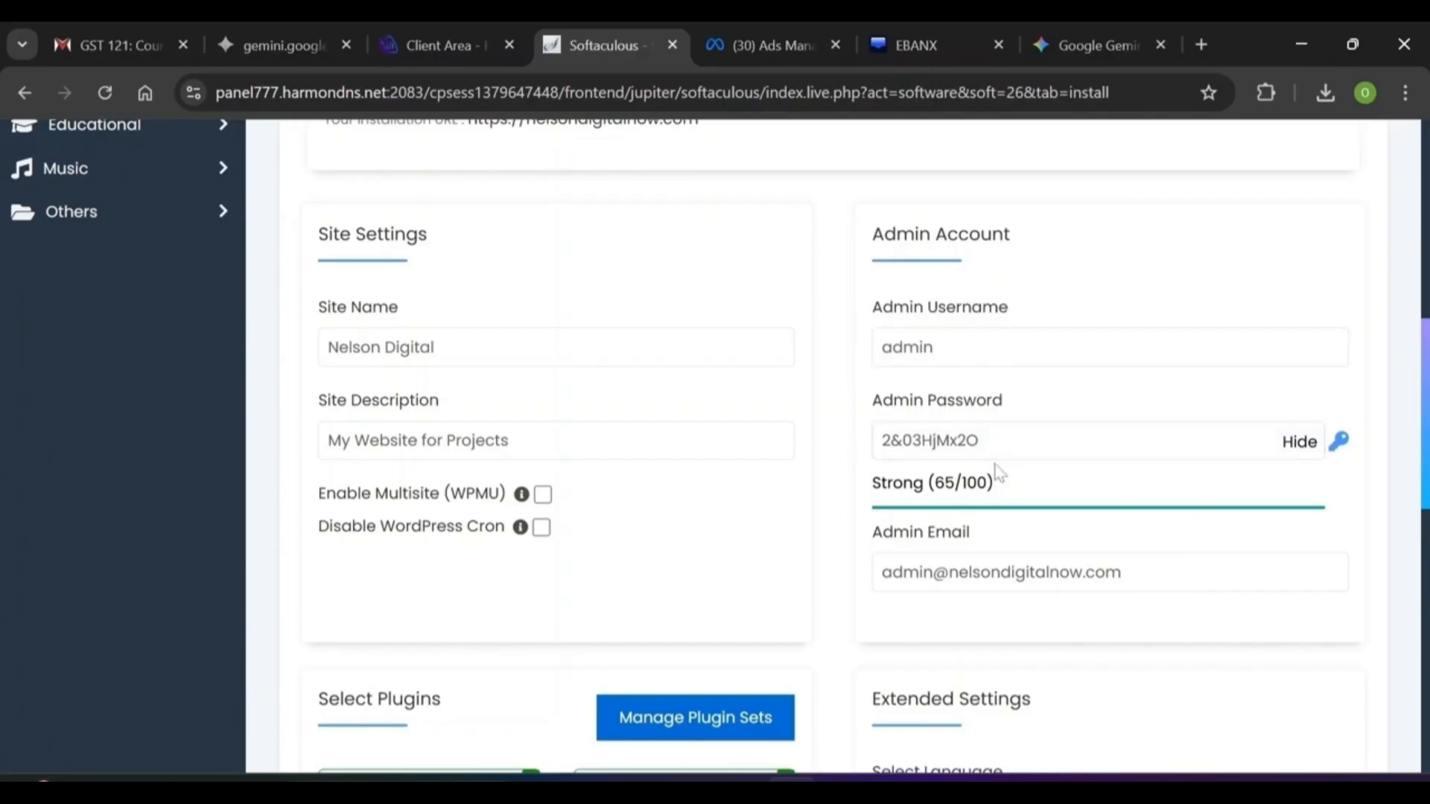
pyautogui.doubleClick(909, 347)
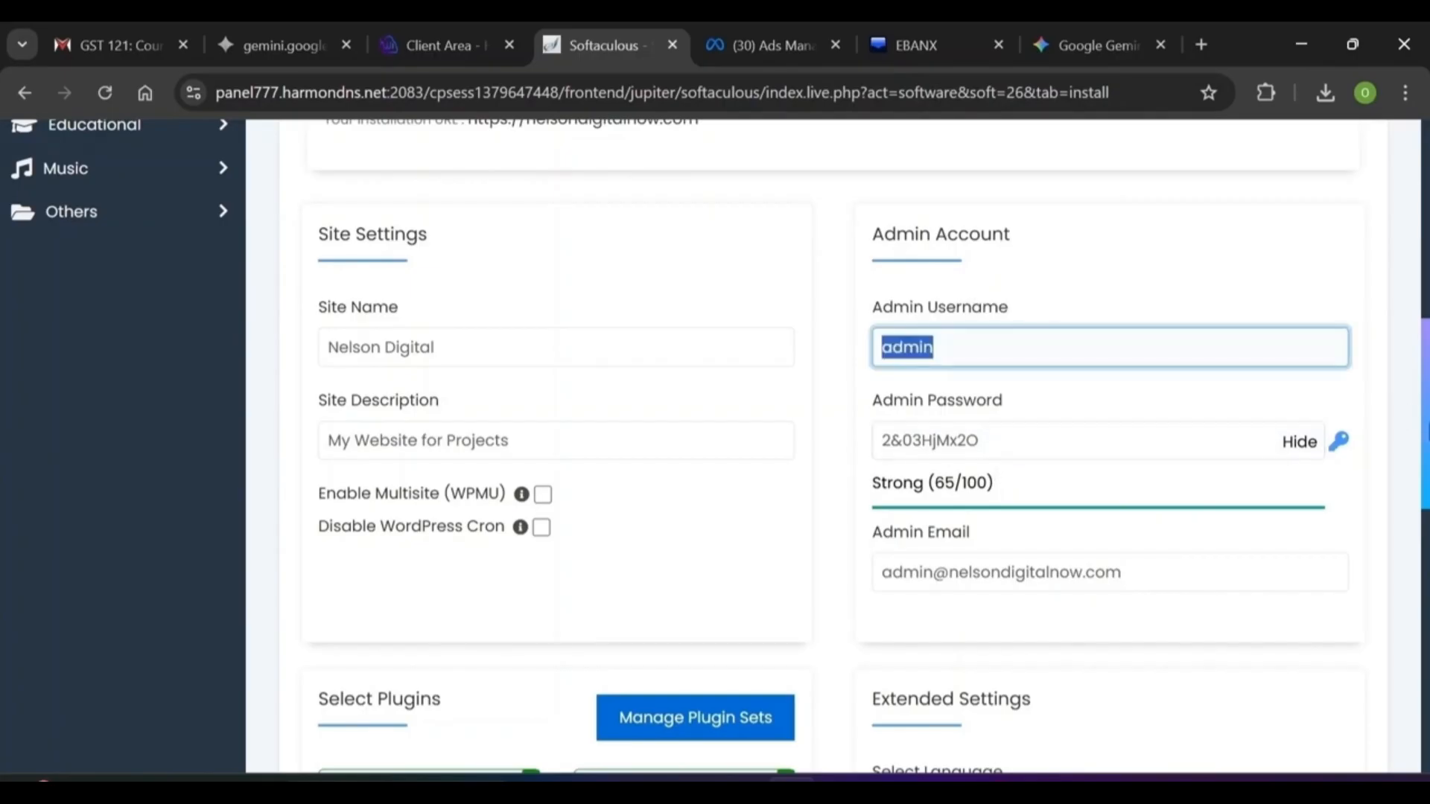
pyautogui.scroll(-7, 1427, 438)
# Check the installation-details e-mail field and run the WordPress Install
pyautogui.scroll(-4, 774, 590)
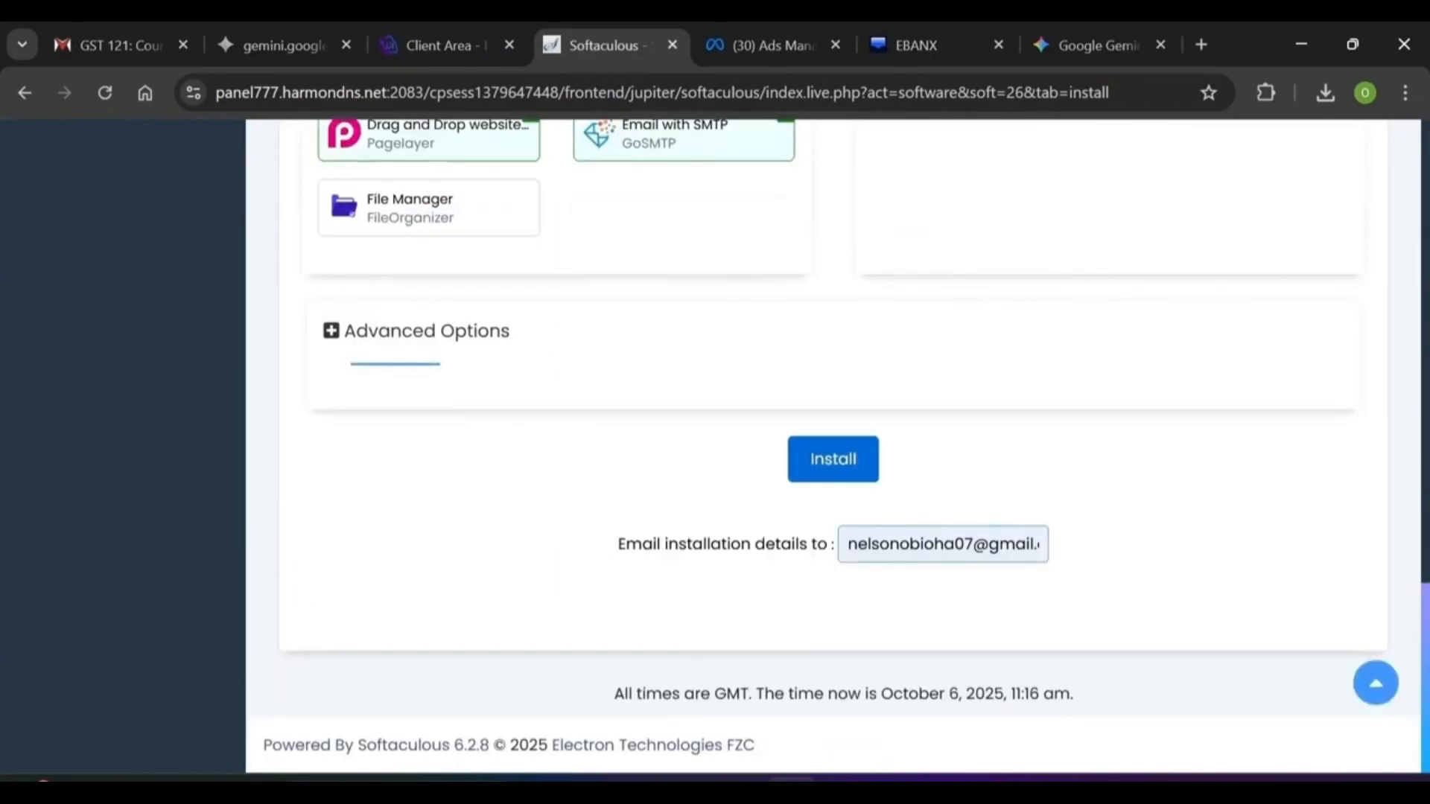
pyautogui.click(910, 544)
pyautogui.click(698, 666)
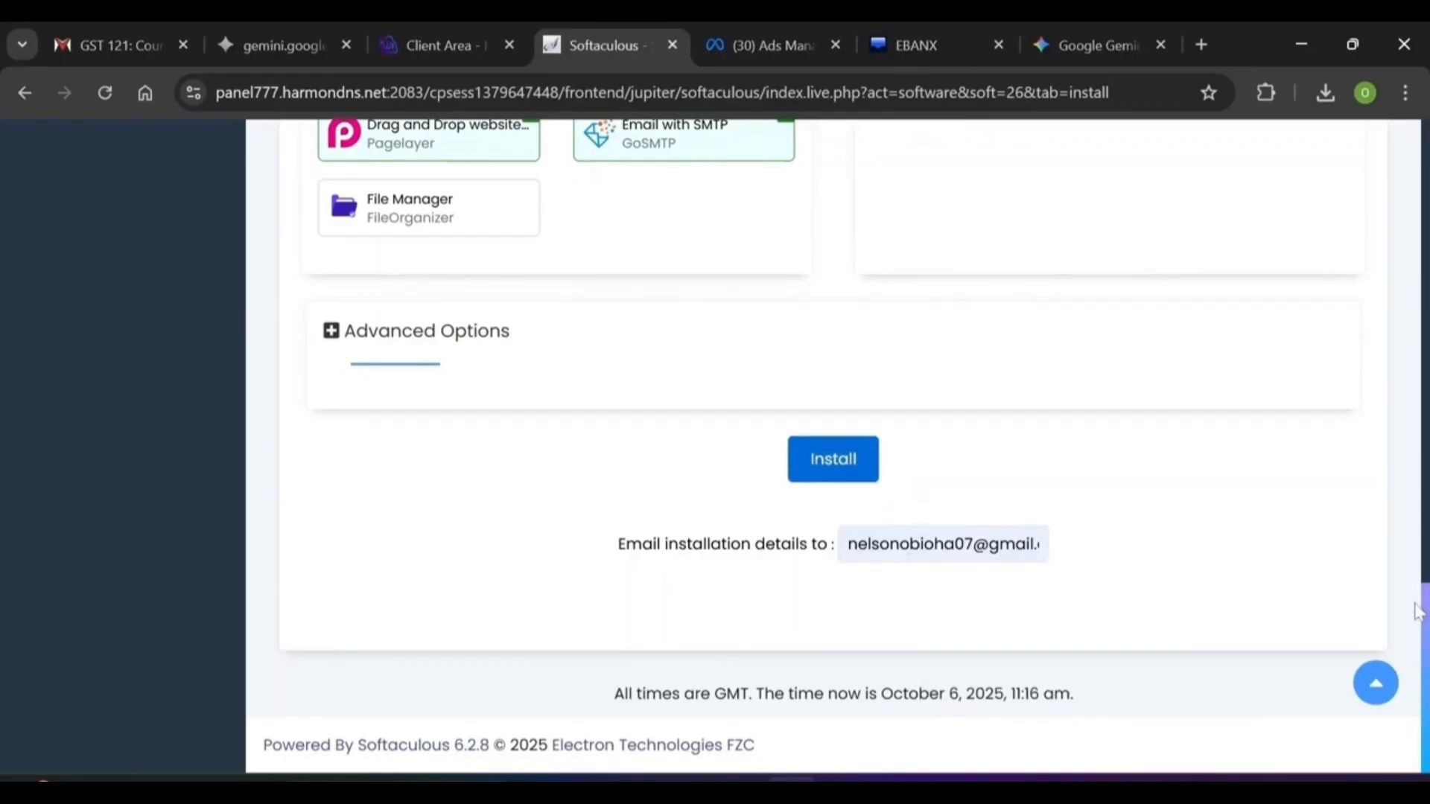
pyautogui.click(876, 479)
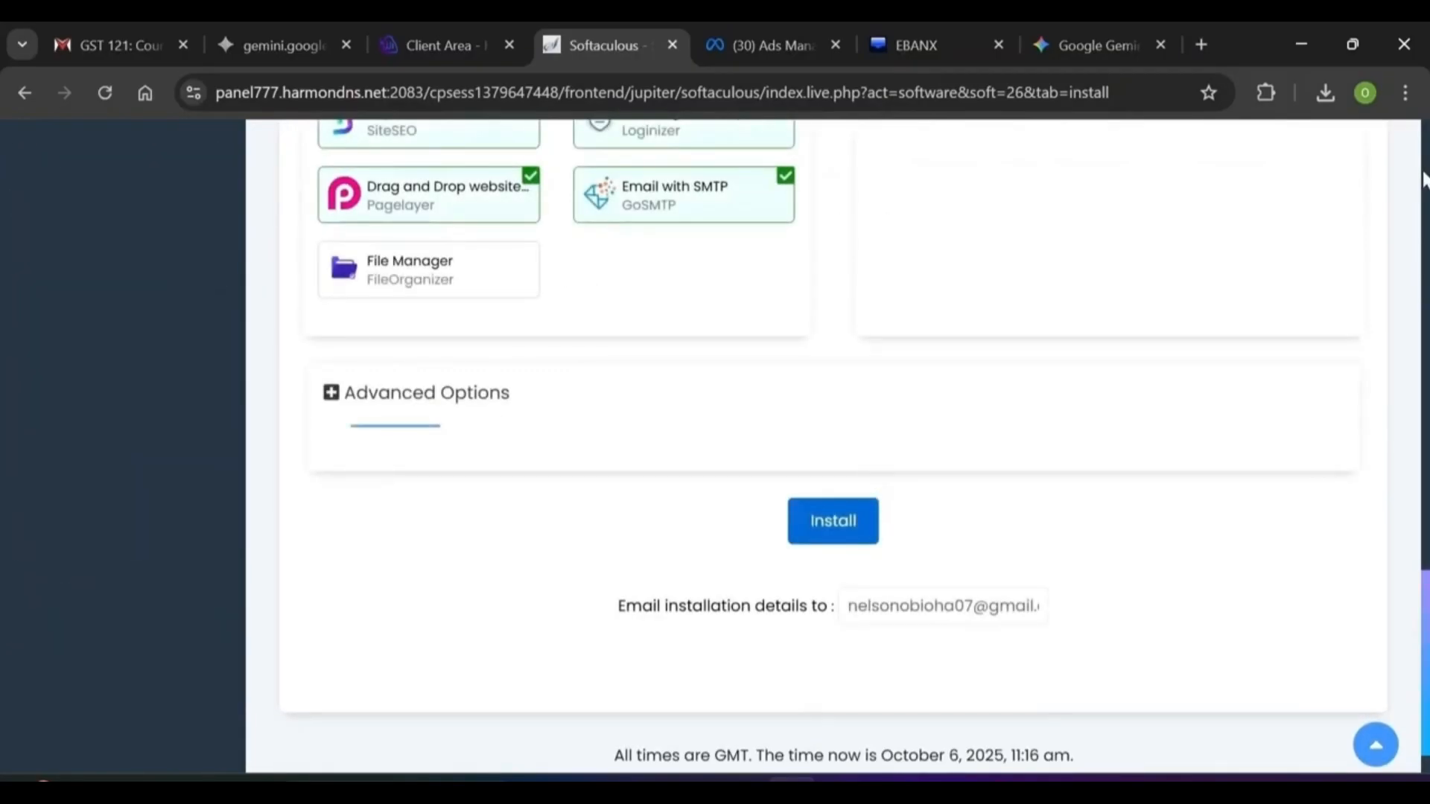
# Tick 'overwrite all files and continue' to replace index.php and run Install again
pyautogui.scroll(15, 871, 453)
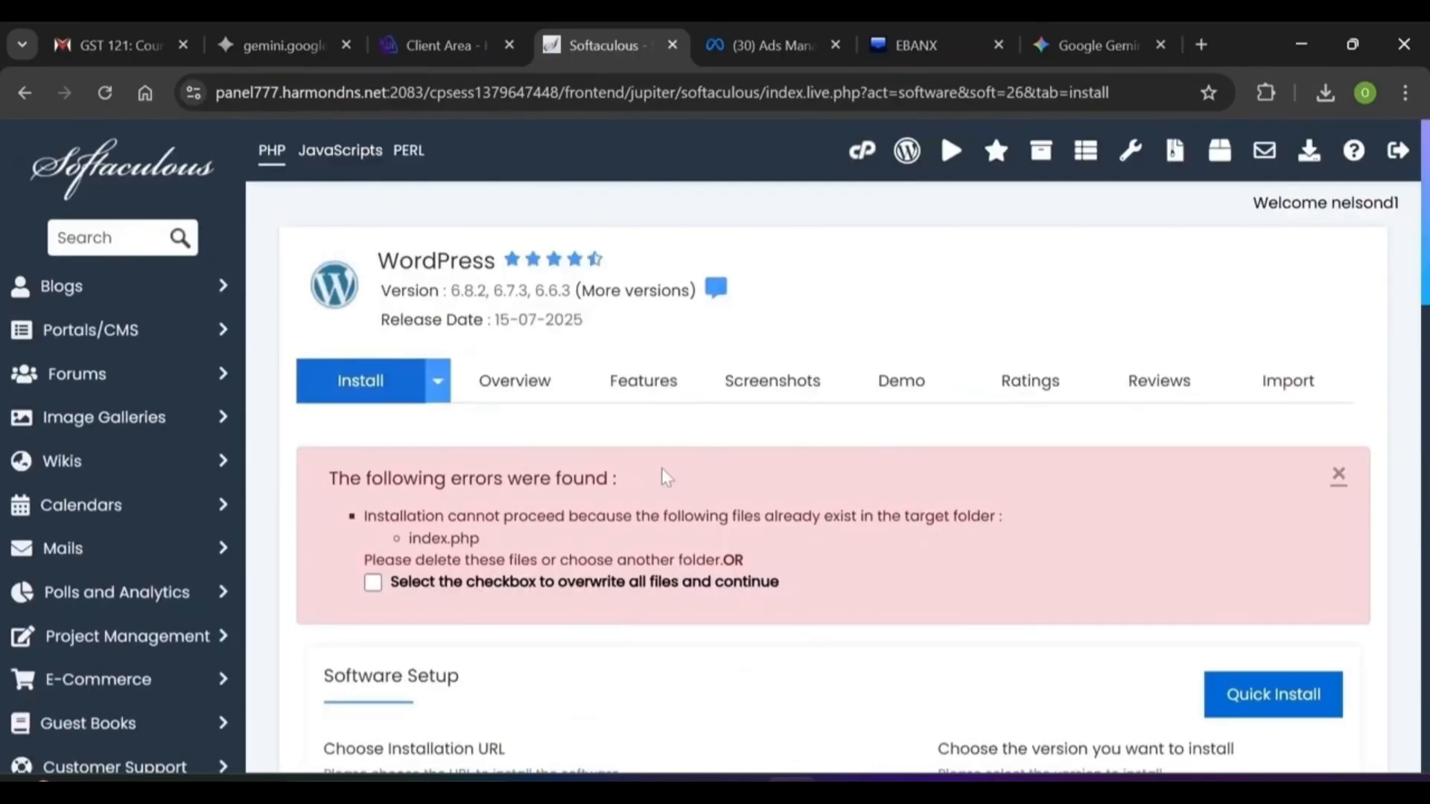
pyautogui.click(373, 583)
pyautogui.scroll(-20, 1318, 630)
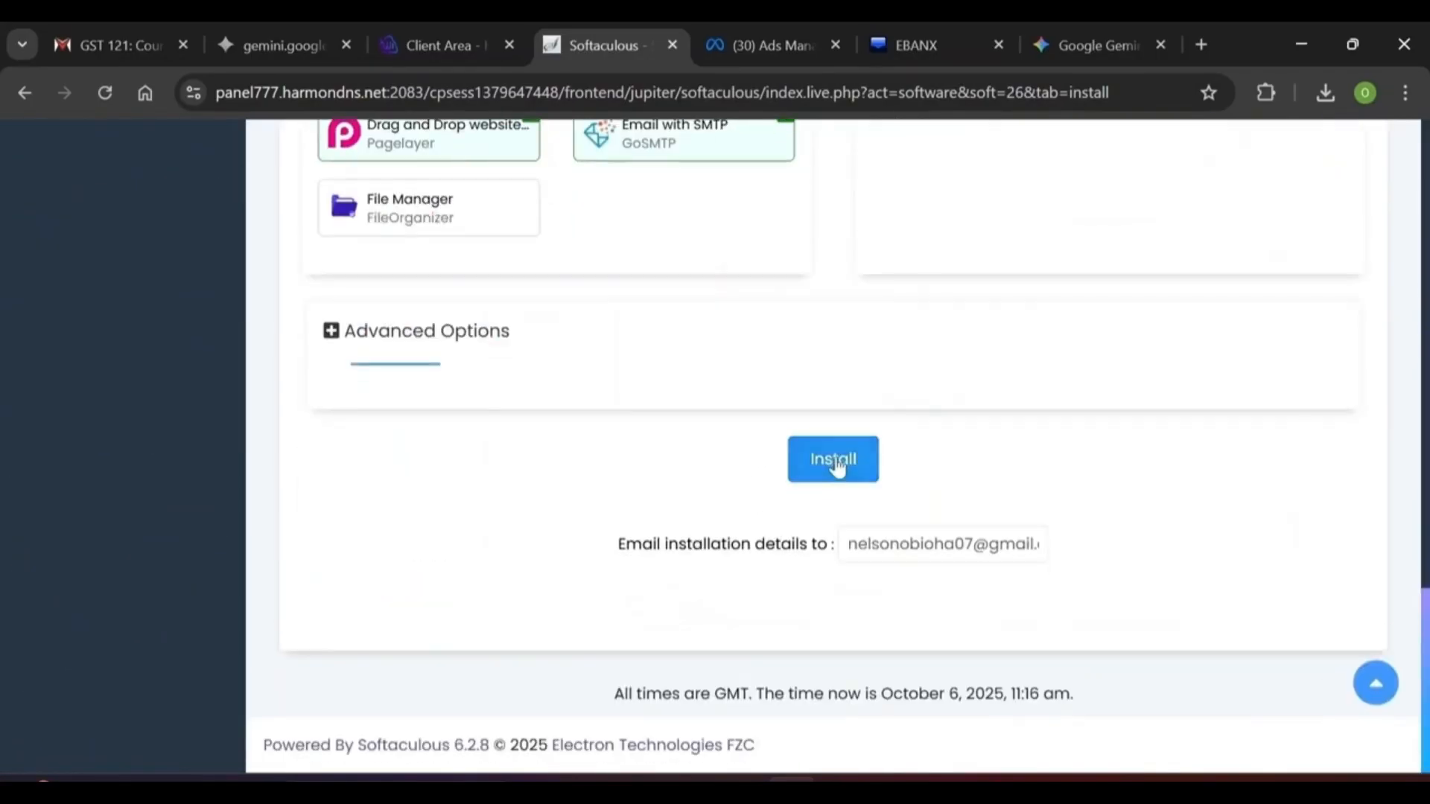
pyautogui.click(838, 465)
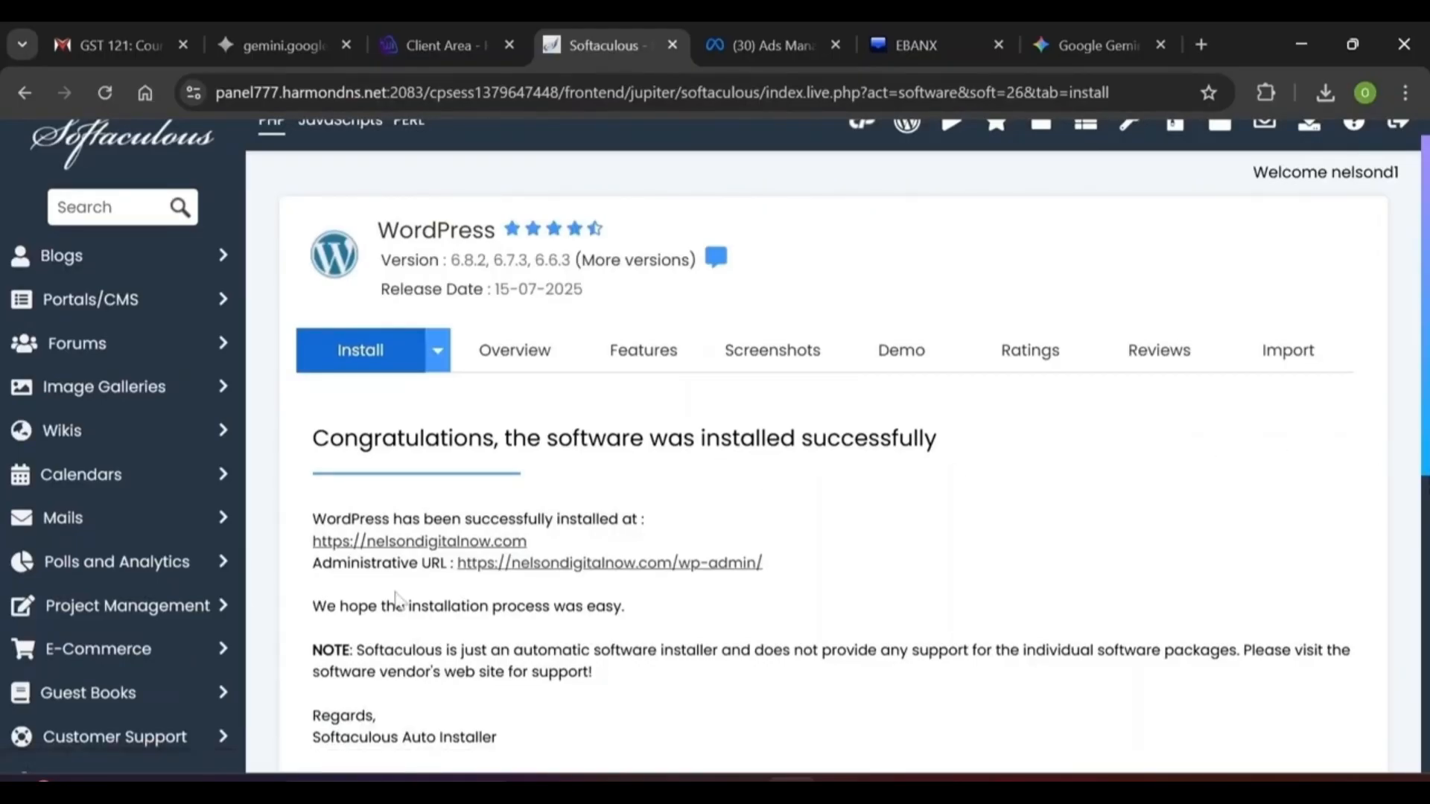
# Follow the new site's /wp-admin/ link and Dismiss the Welcome to WordPress panel
pyautogui.click(564, 566)
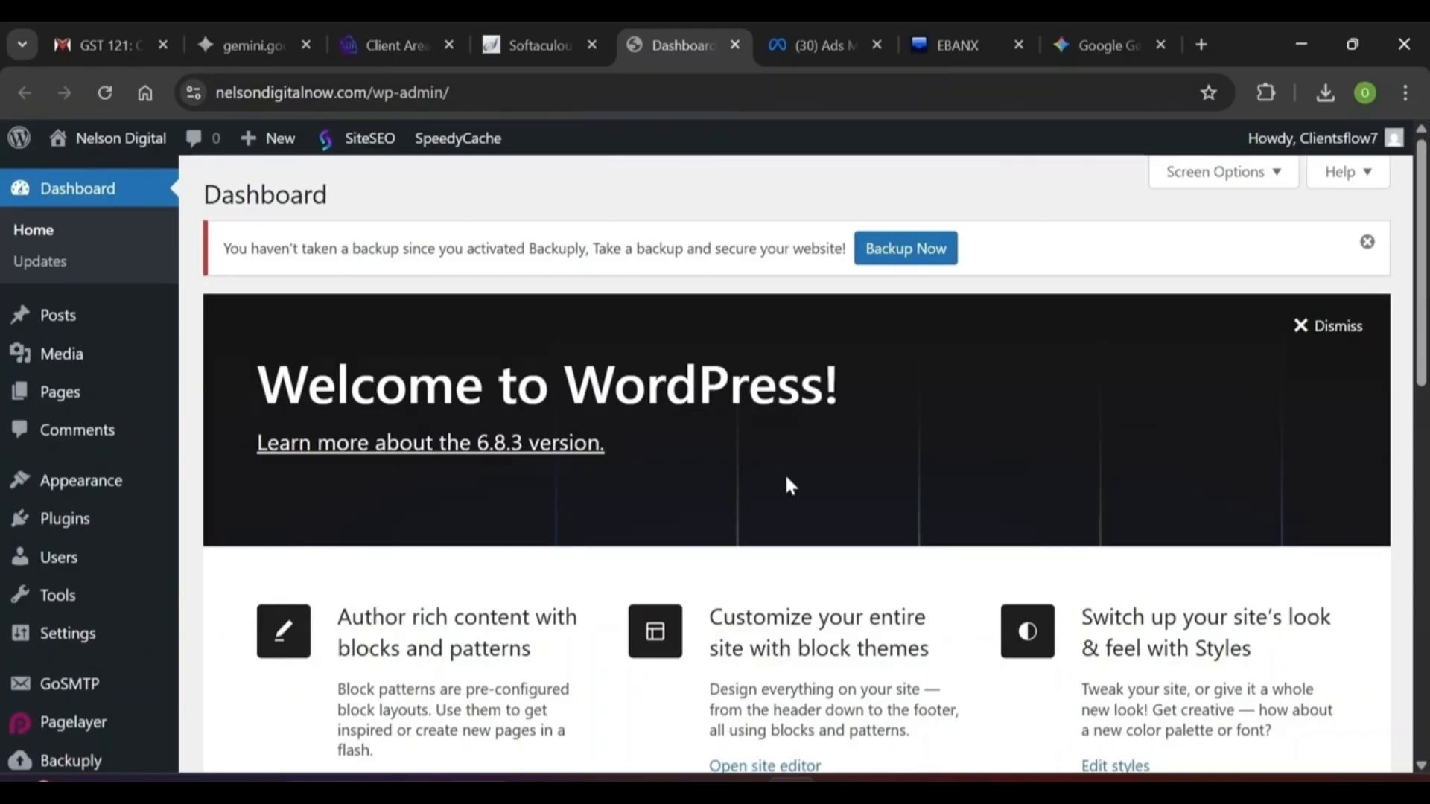
pyautogui.click(1329, 326)
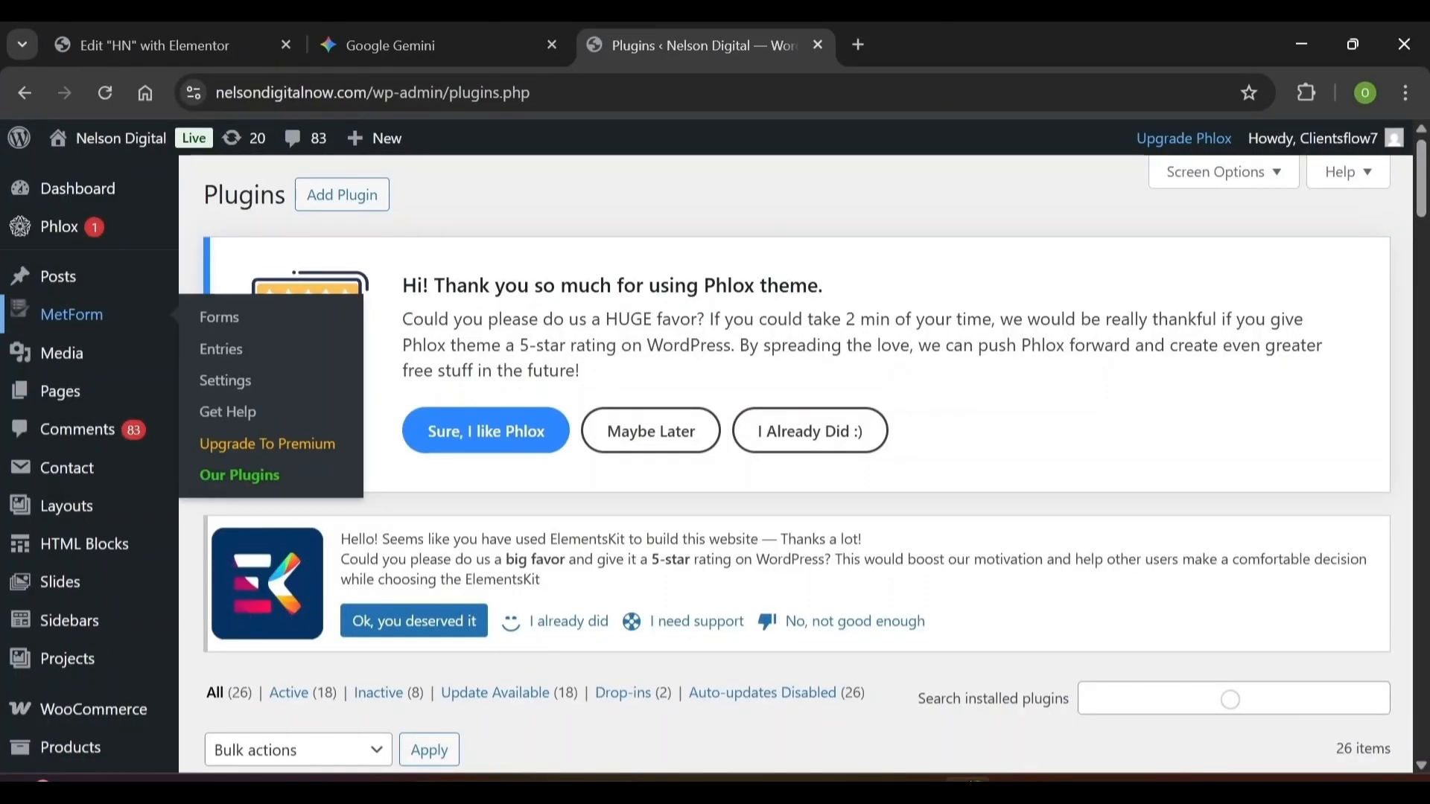
# Open the Appearance > Themes page listing the six installed themes
pyautogui.scroll(-12, 1231, 700)
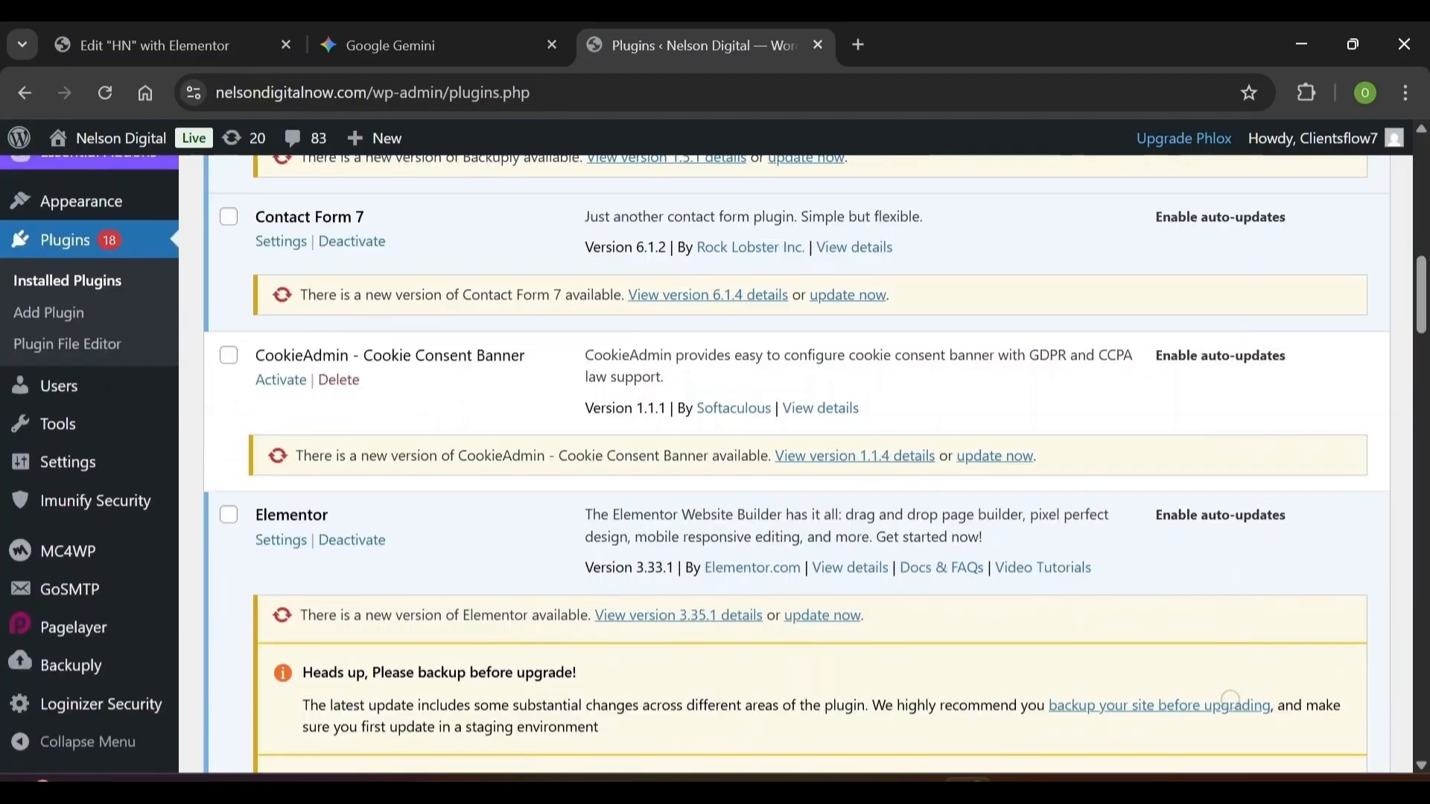
pyautogui.click(81, 202)
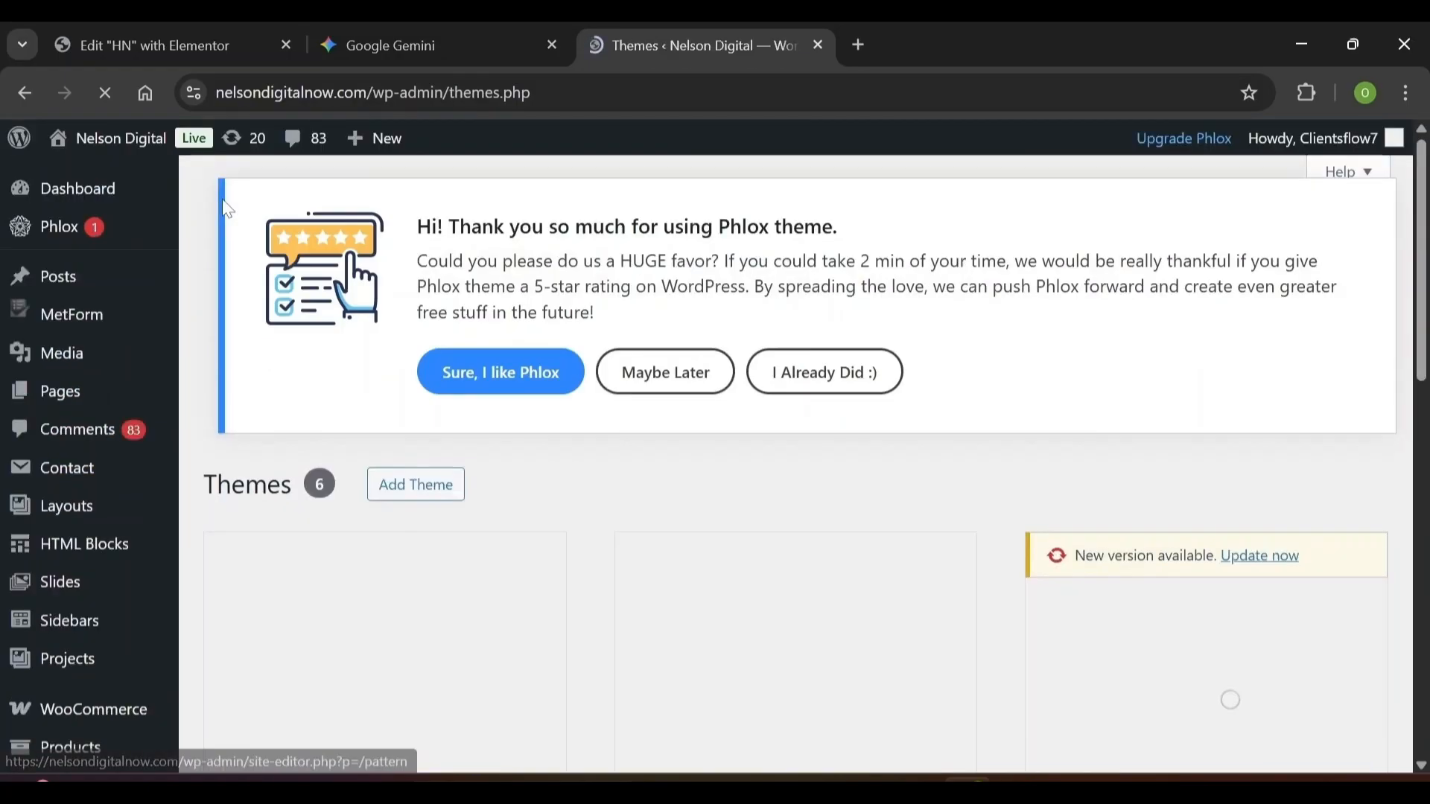
pyautogui.scroll(-10, 128, 182)
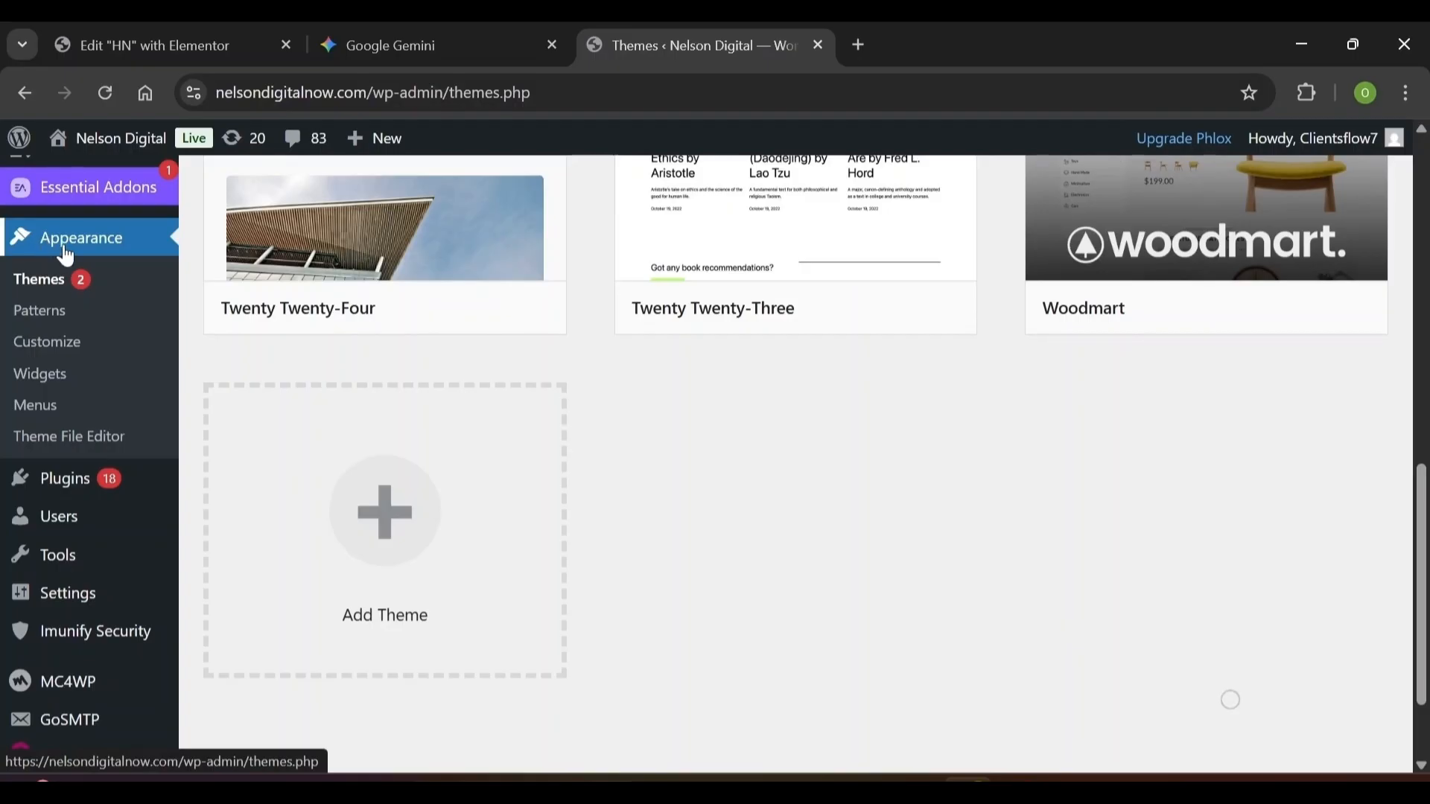
pyautogui.click(55, 294)
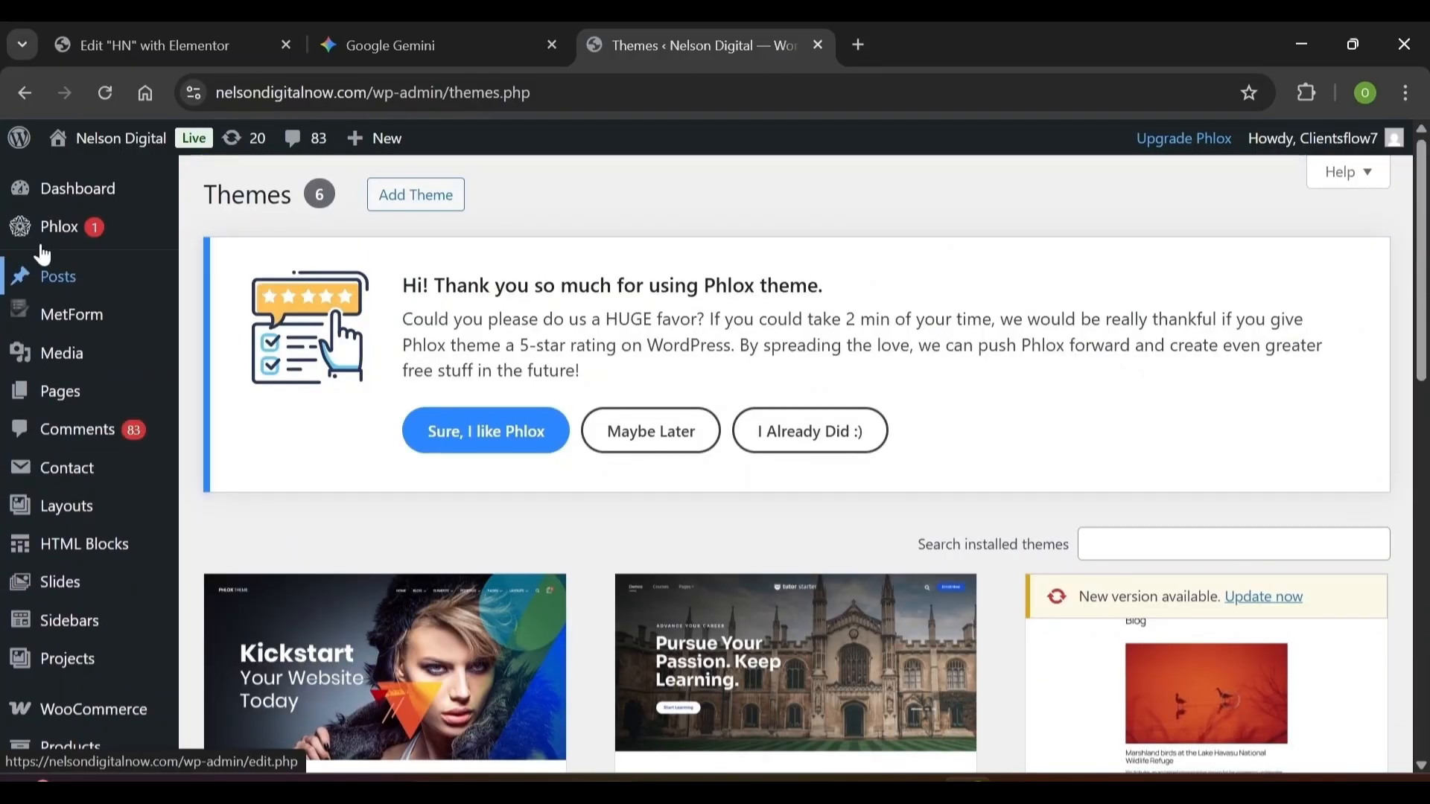
pyautogui.click(394, 198)
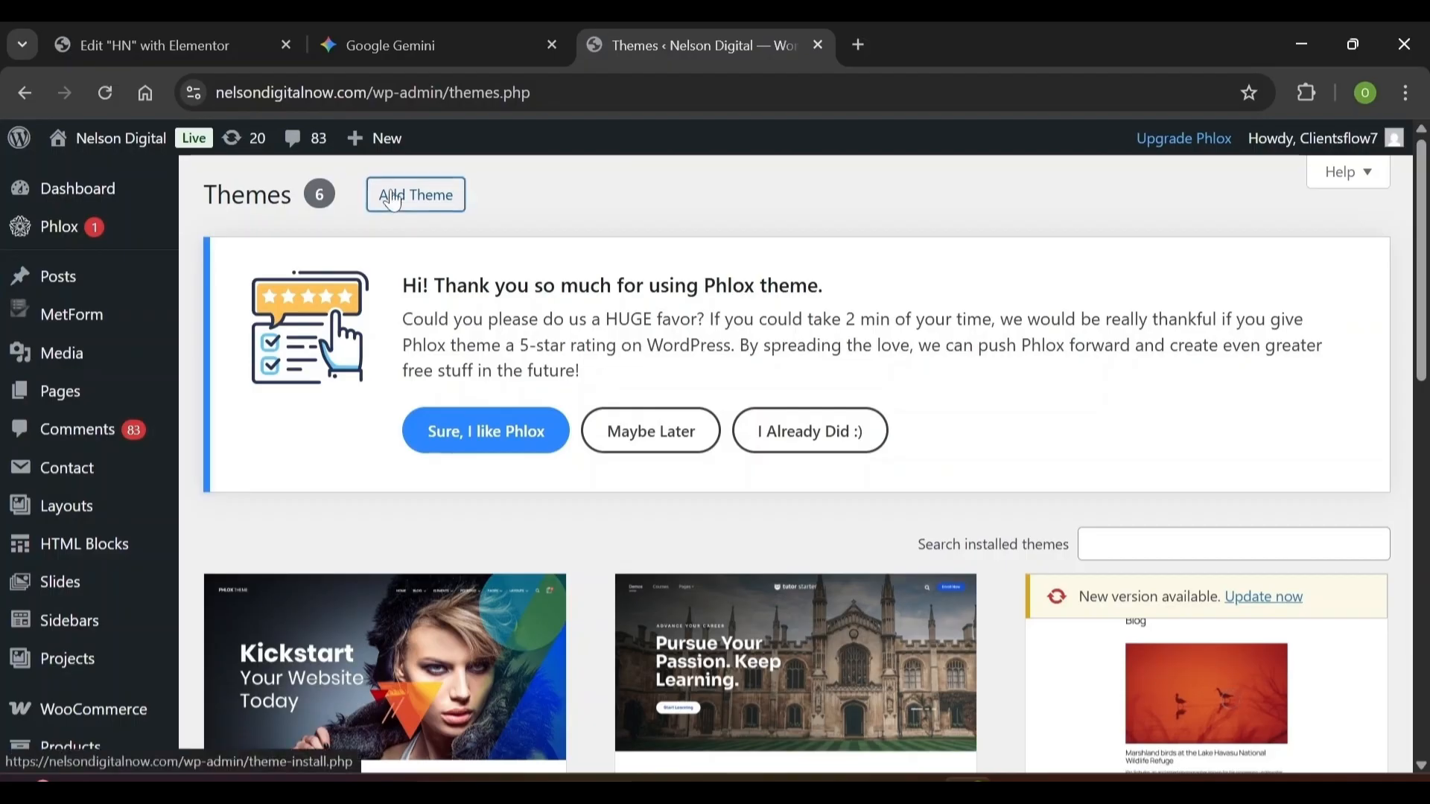
# Search themes for 'kadence', then install and activate the Kadence theme
pyautogui.scroll(-2, 1231, 700)
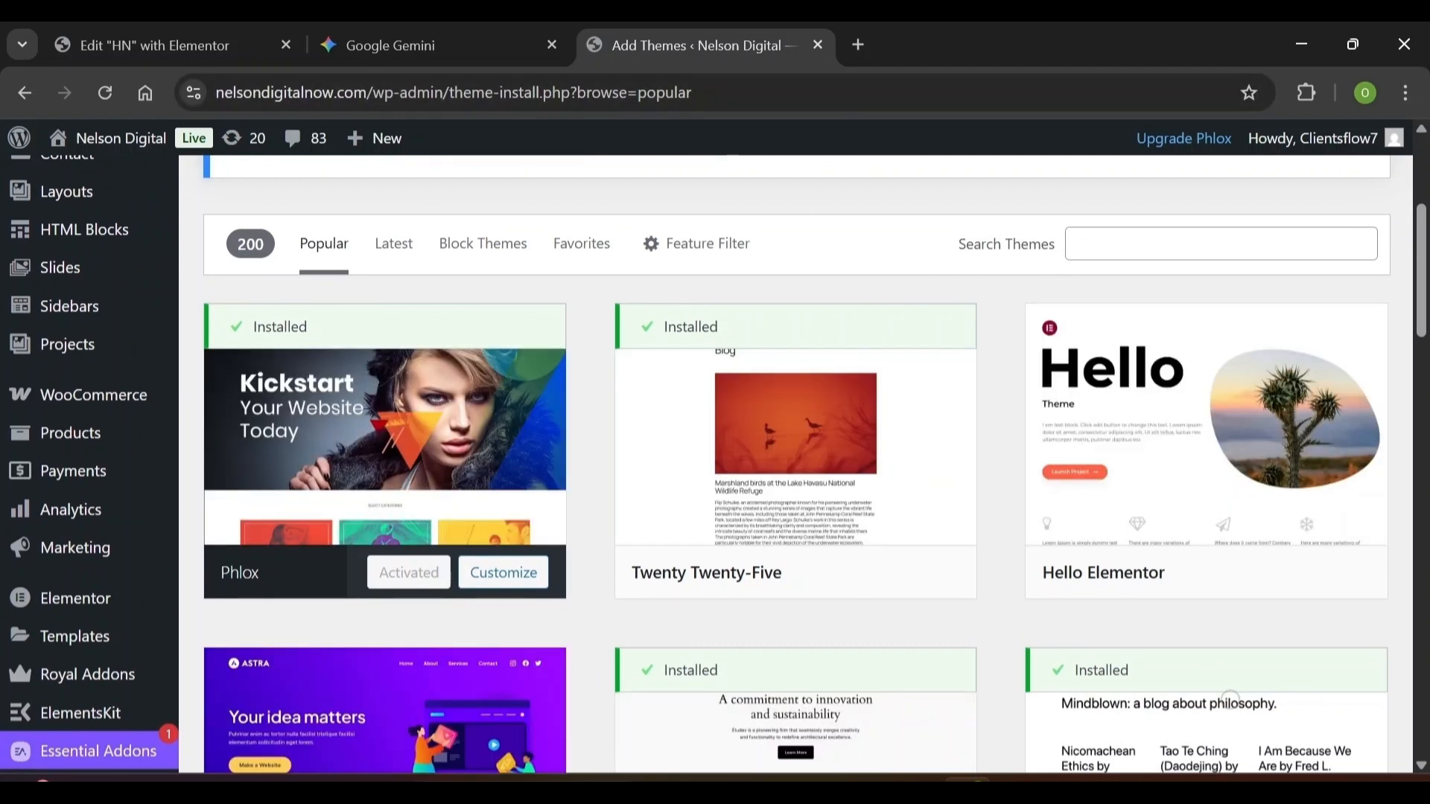
pyautogui.click(1222, 243)
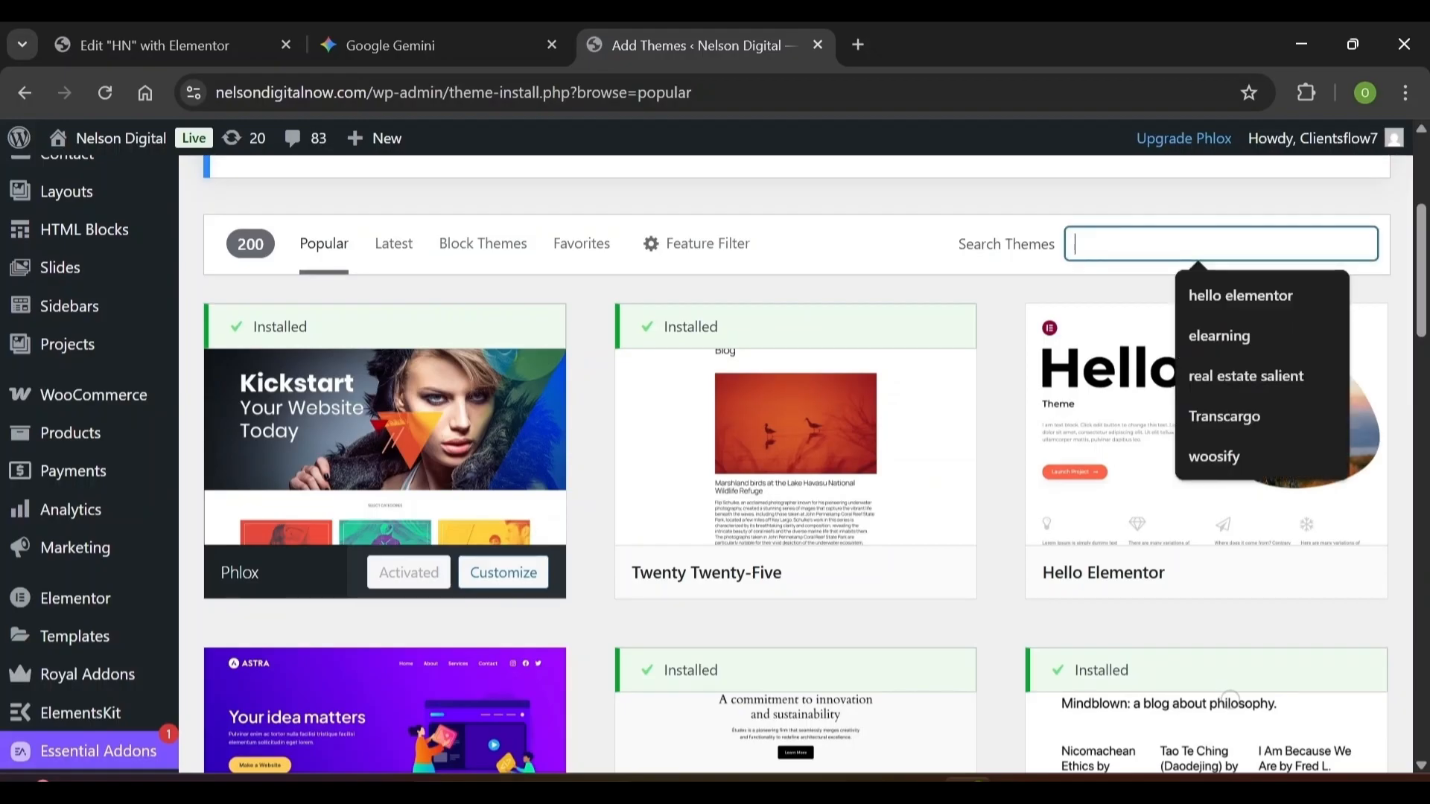
pyautogui.write('kadence')
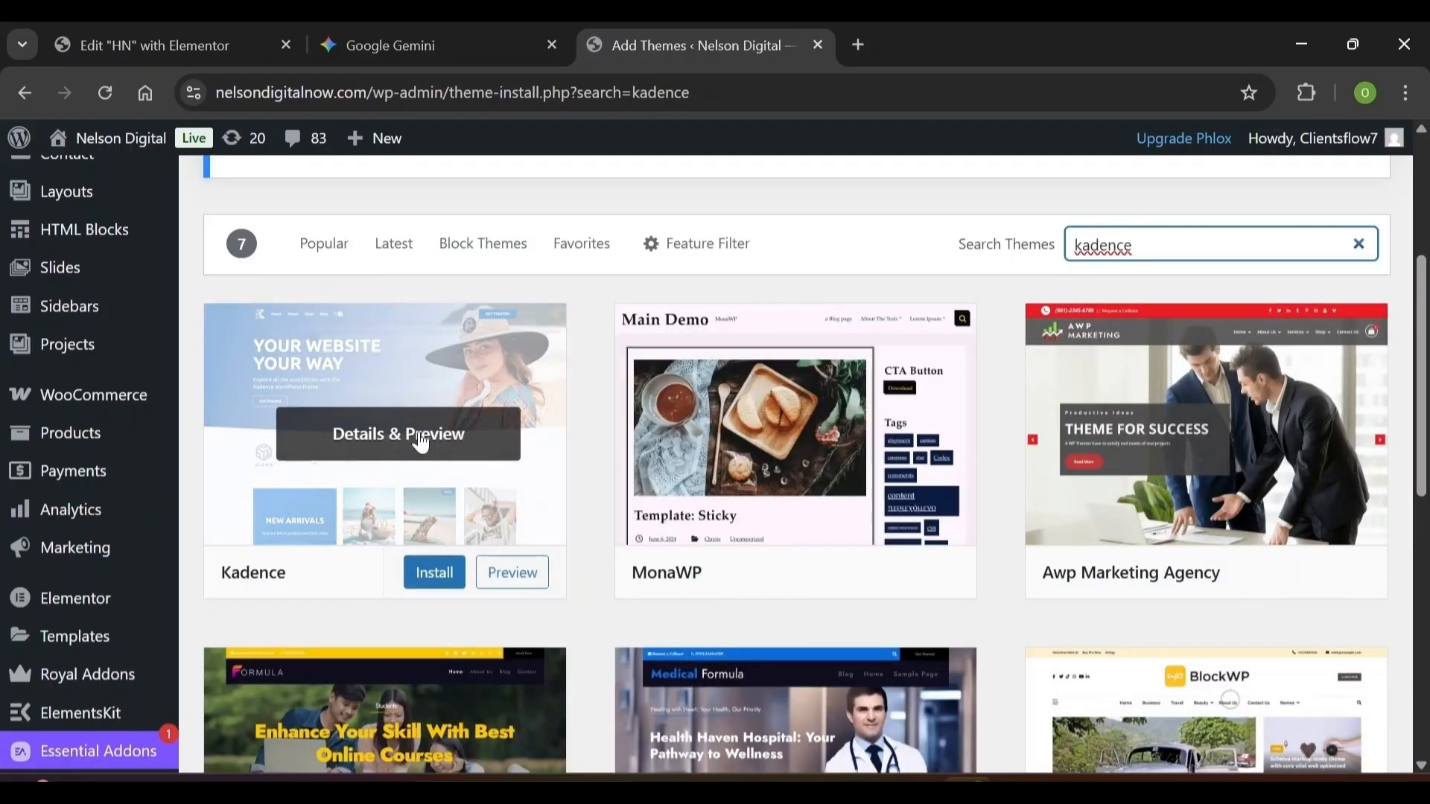
pyautogui.click(435, 572)
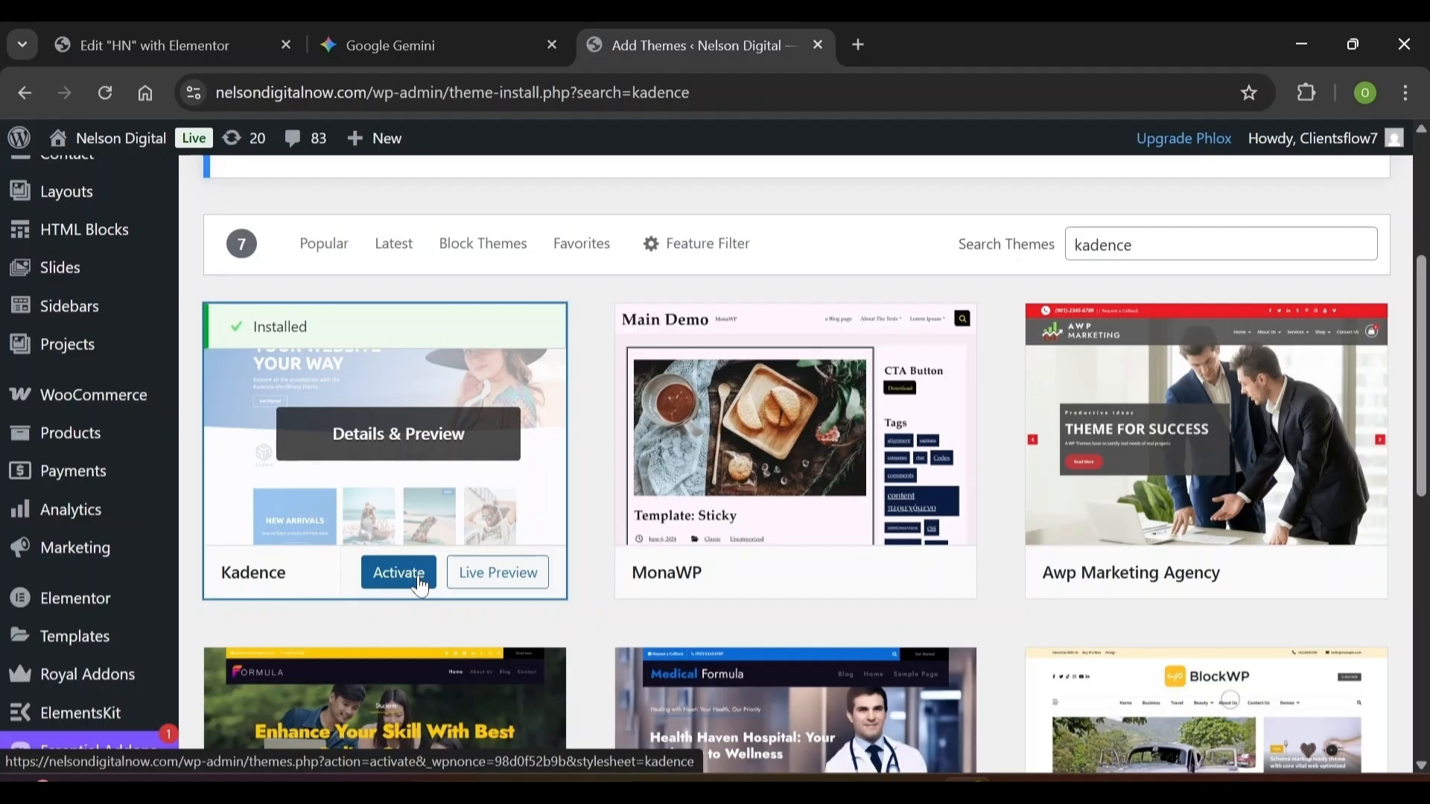
pyautogui.click(420, 579)
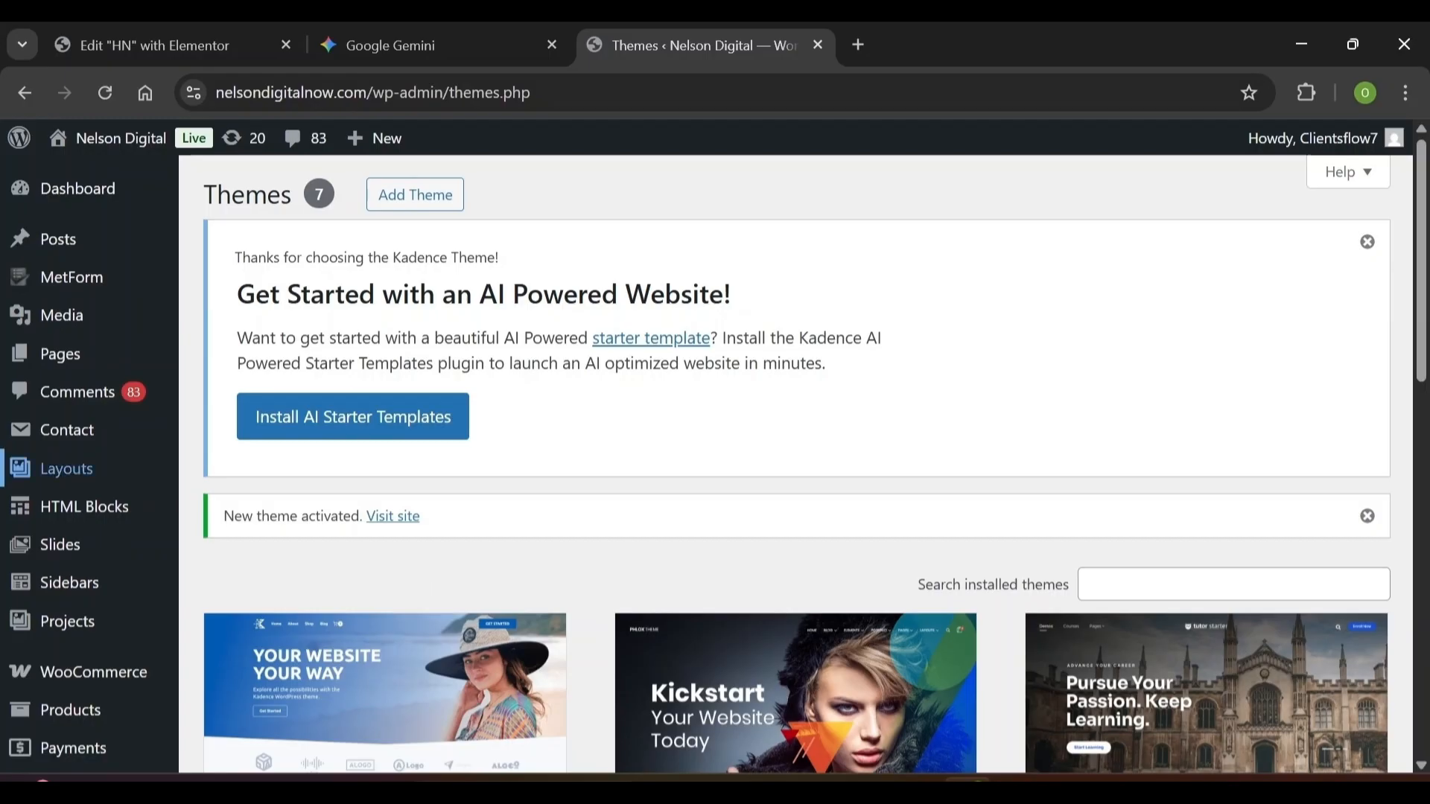
pyautogui.scroll(-2, 67, 469)
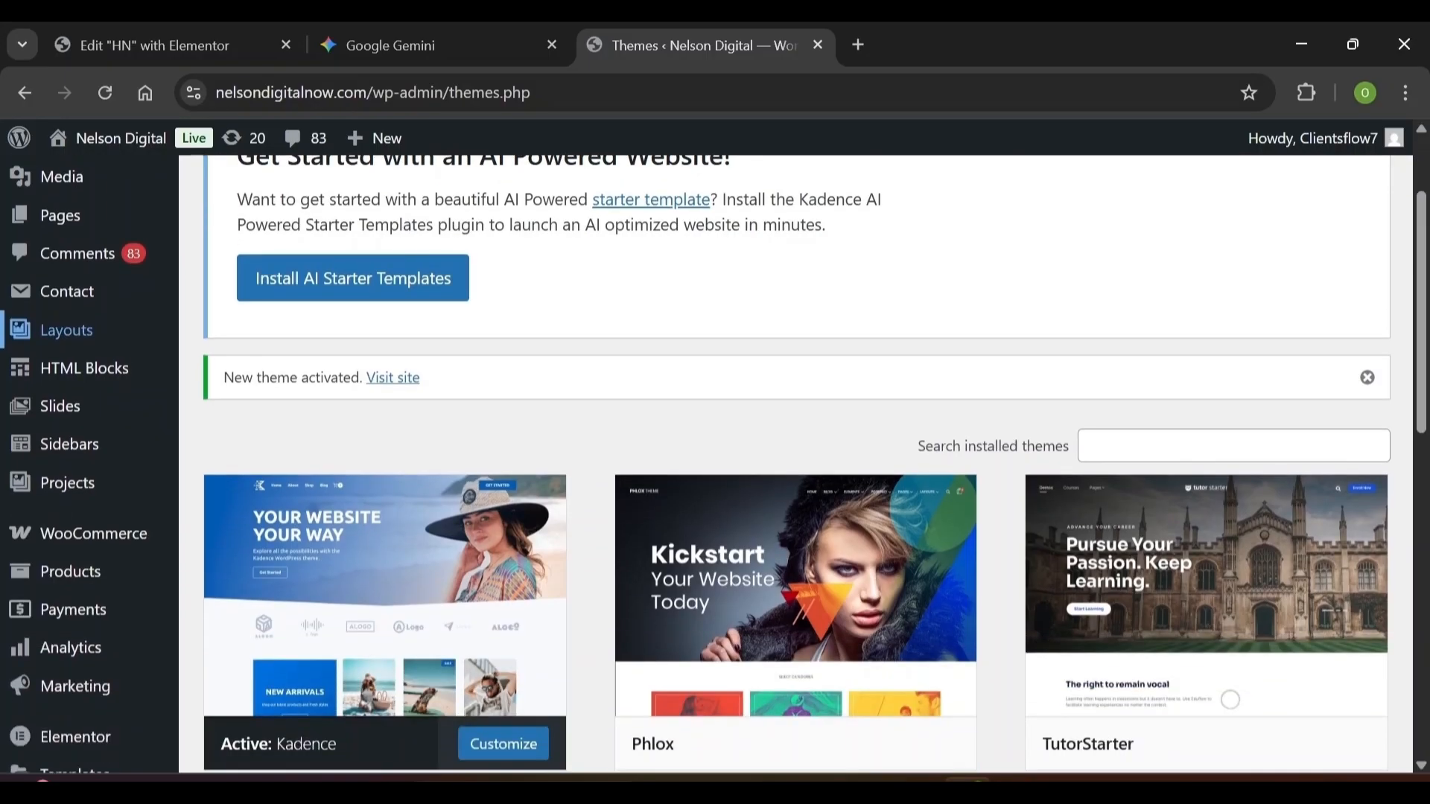
pyautogui.scroll(-10, 1231, 700)
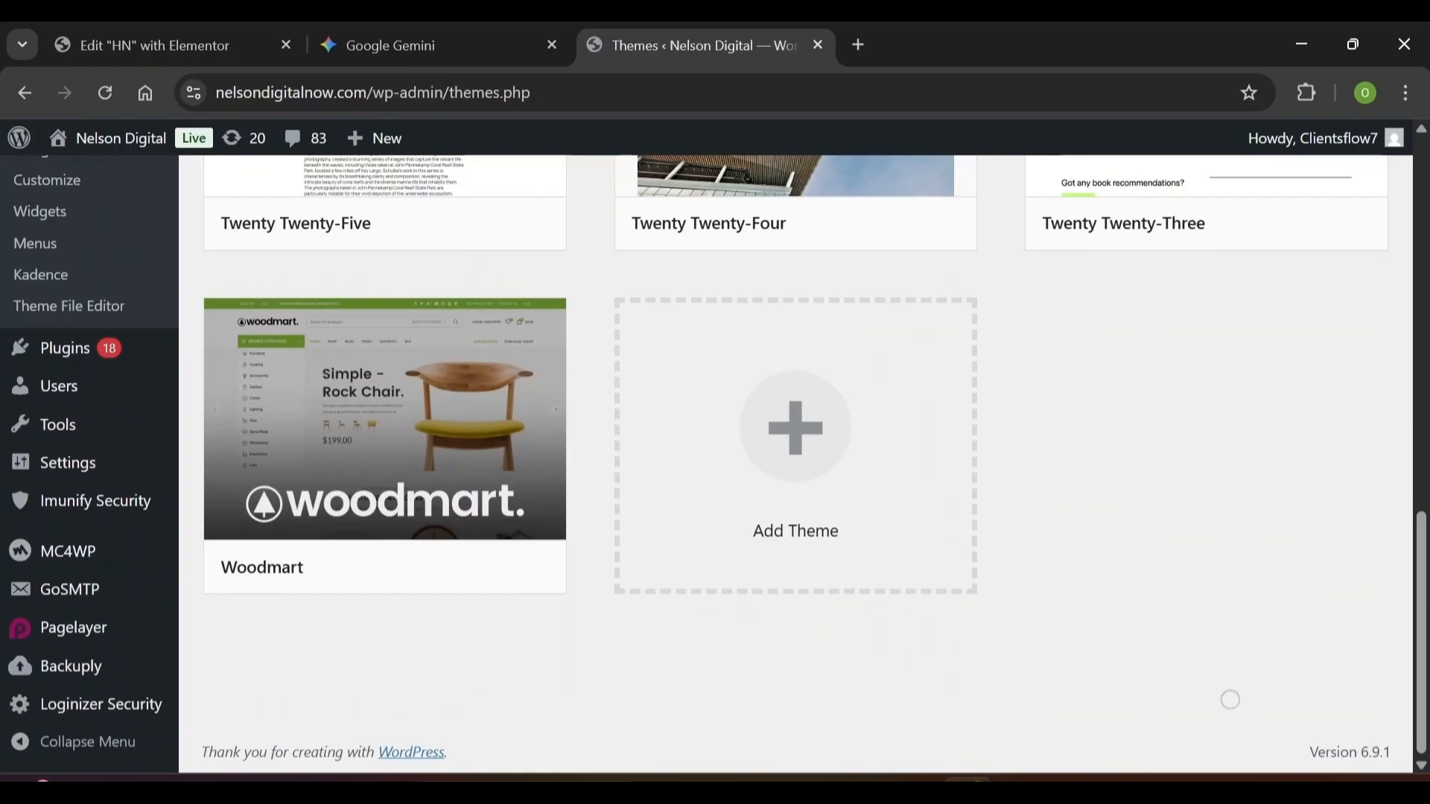
# Go to Plugins > Add Plugin and search the directory for Elementor
pyautogui.click(58, 345)
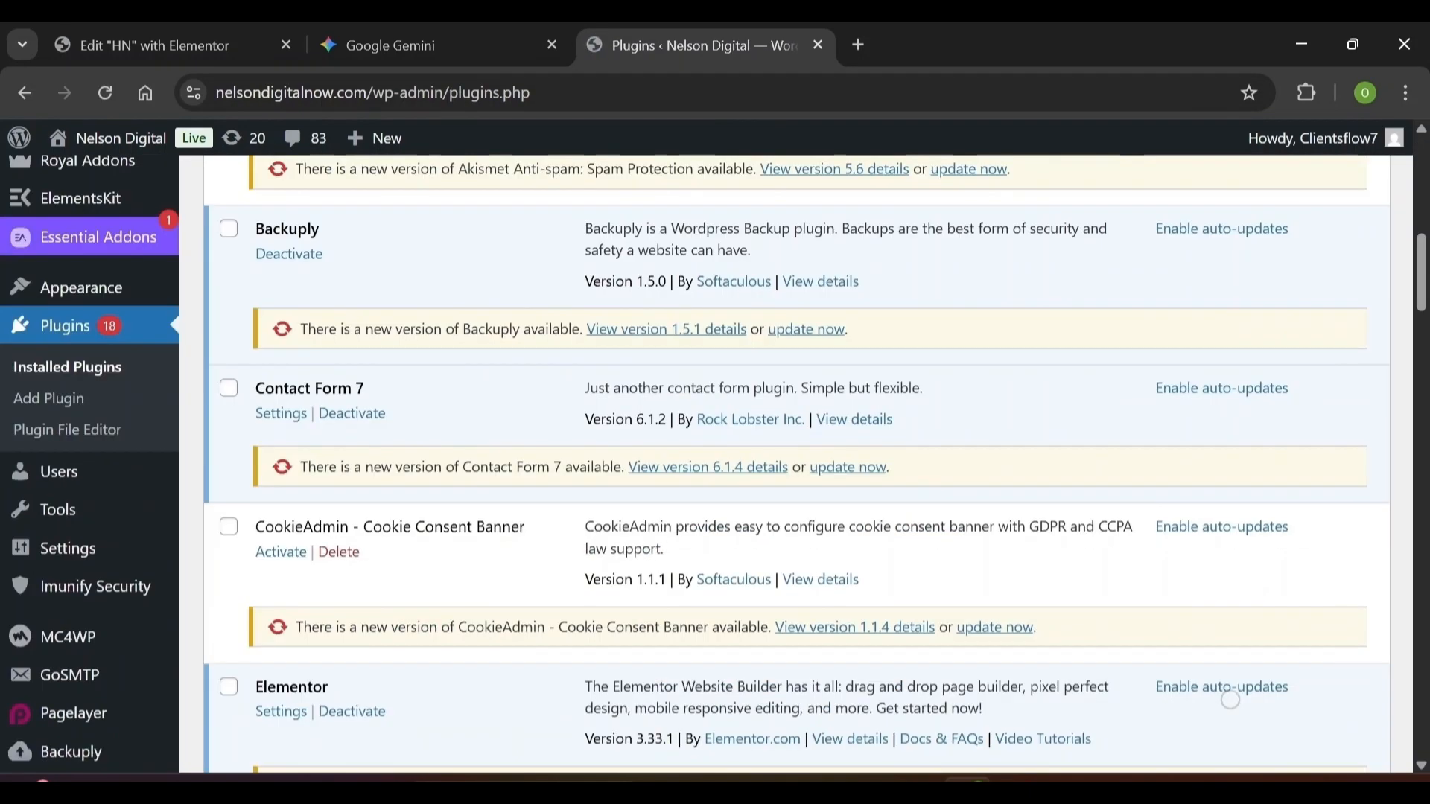
pyautogui.click(49, 399)
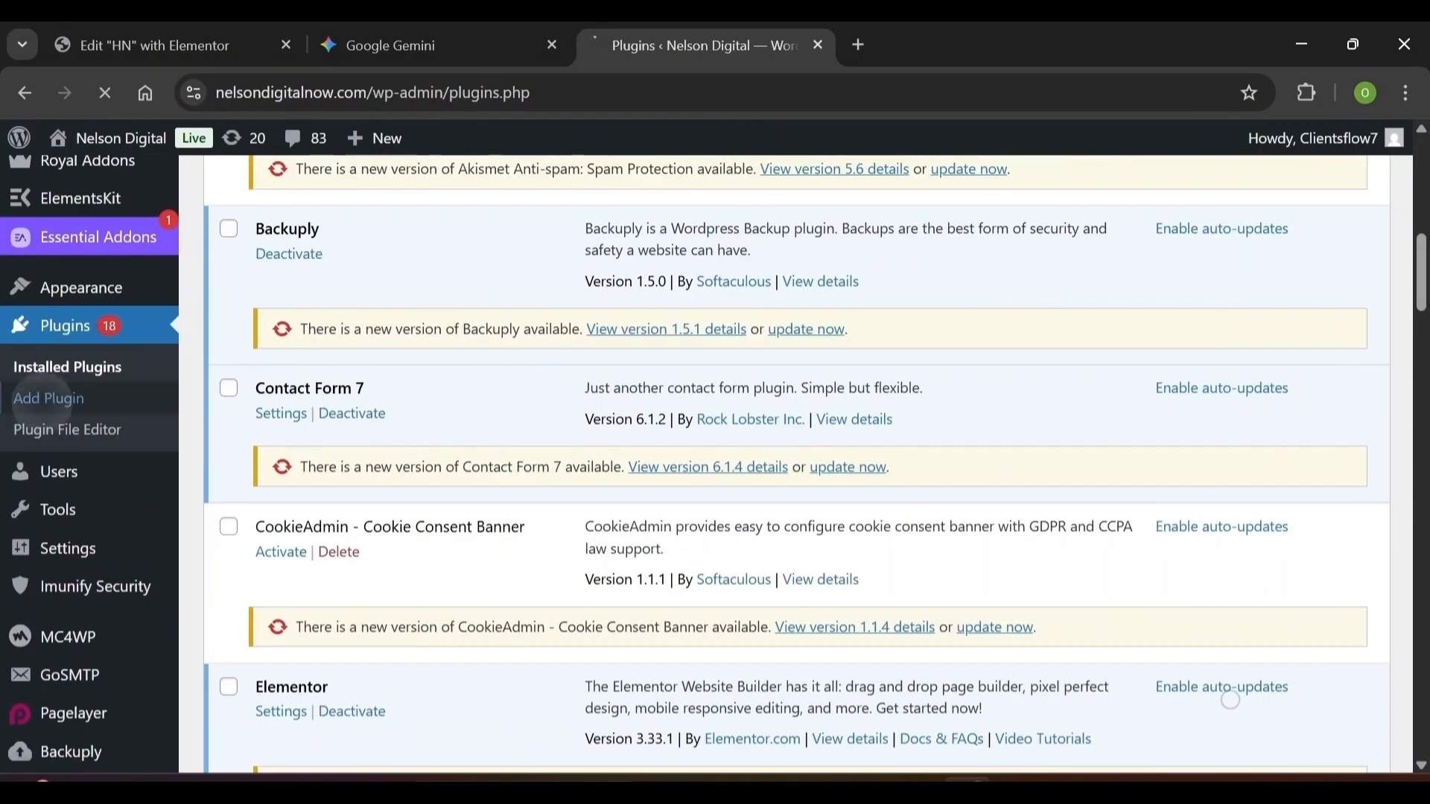
pyautogui.scroll(-3, 1230, 700)
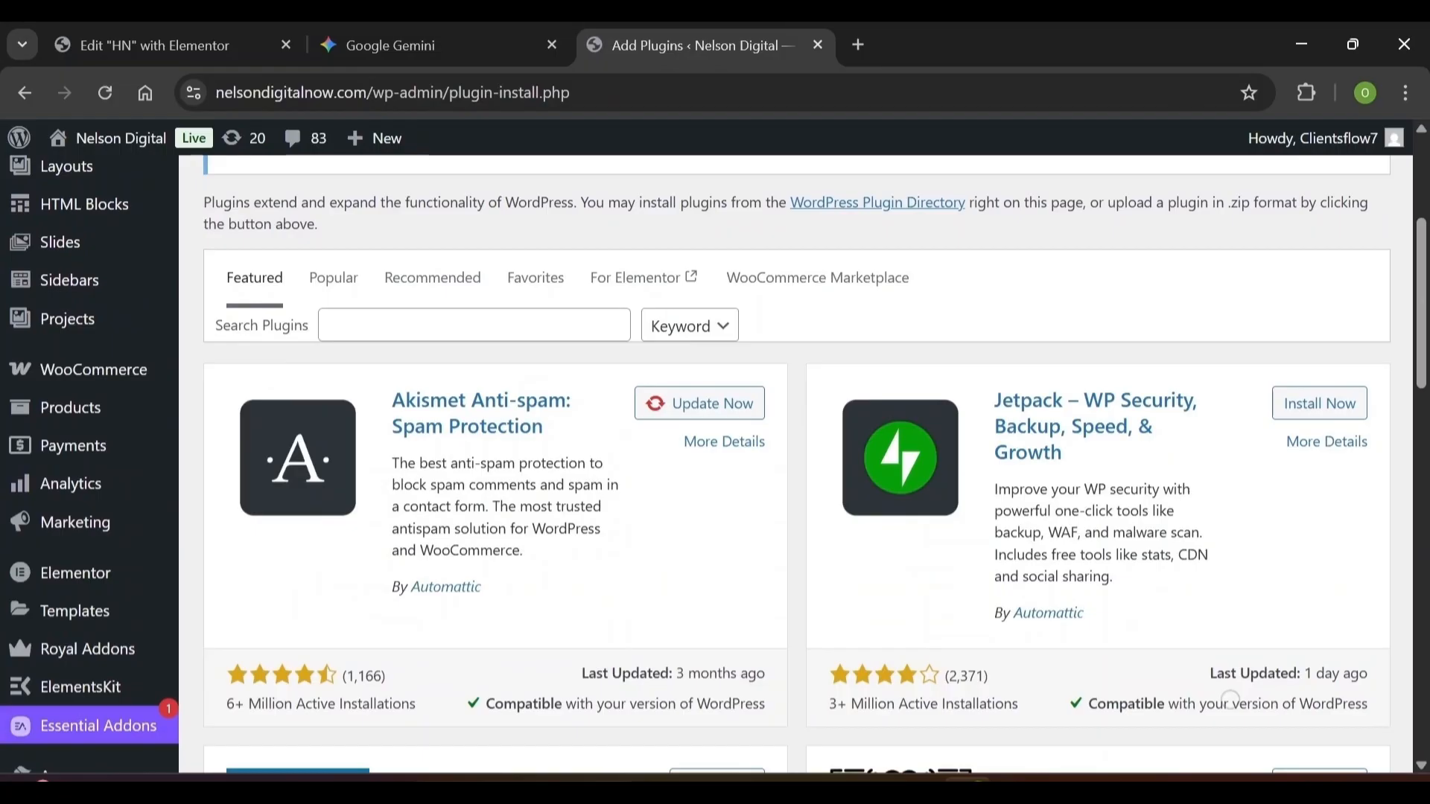
pyautogui.click(475, 325)
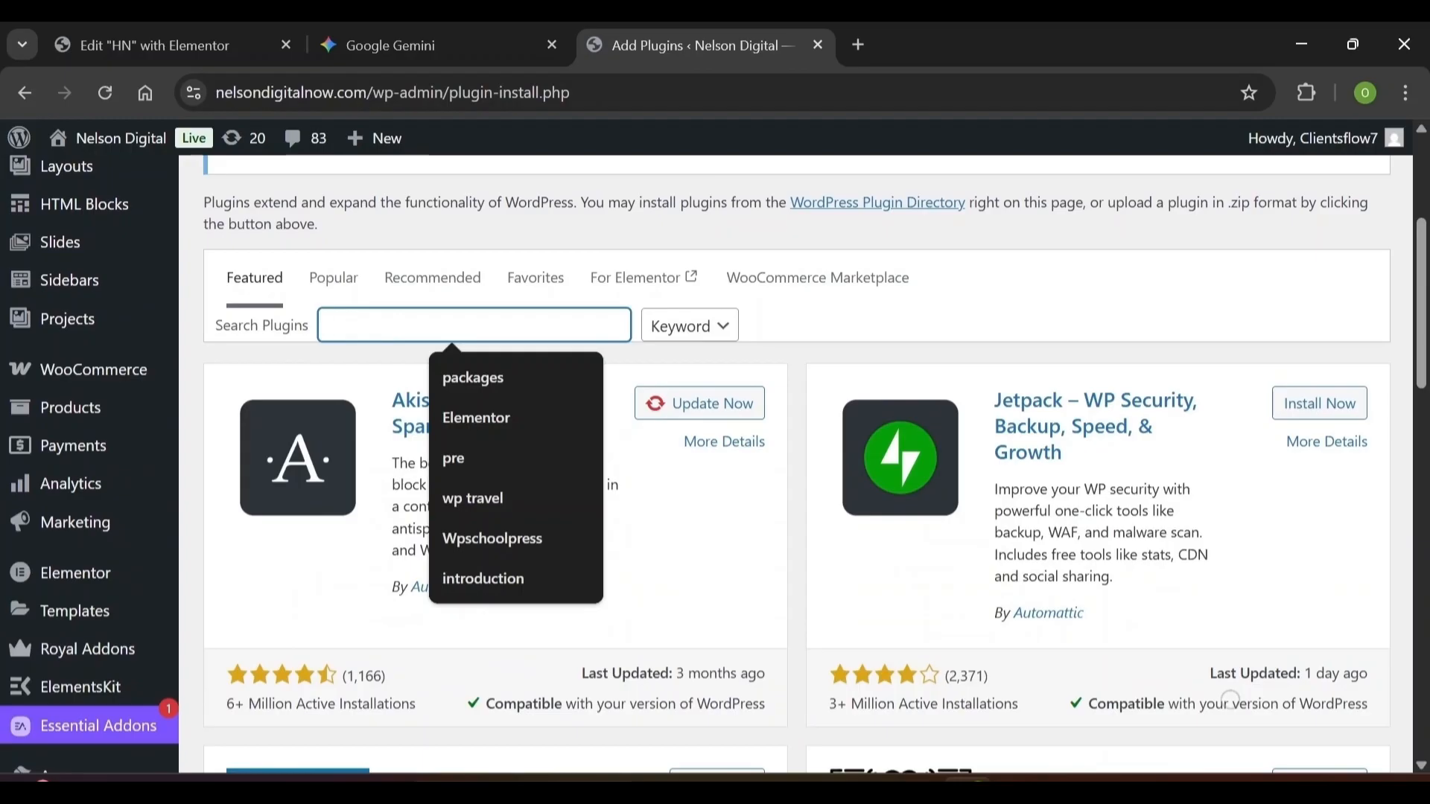
pyautogui.write('E')
pyautogui.press('Down')
pyautogui.press('Return')
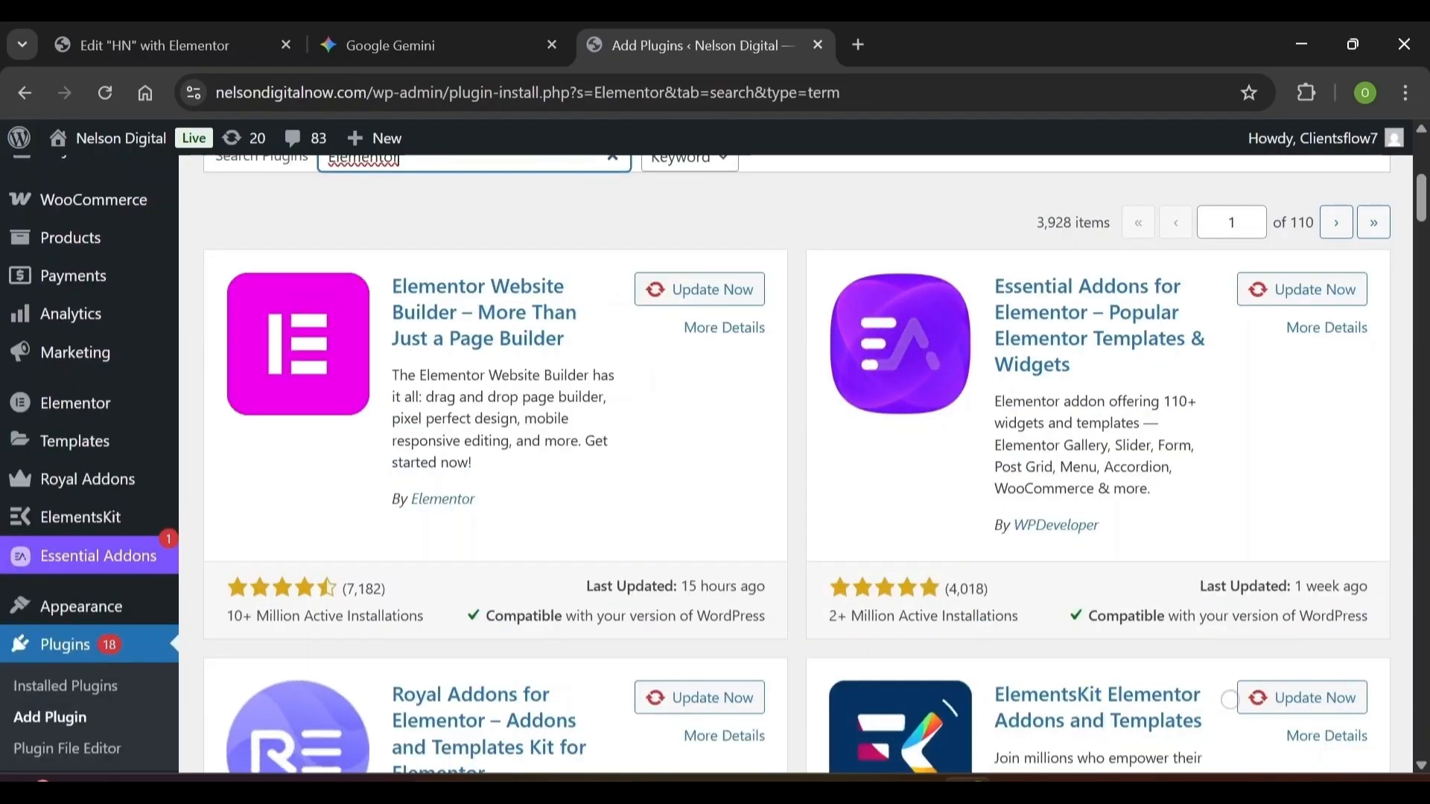
# Update Elementor Website Builder to its latest version
pyautogui.click(752, 315)
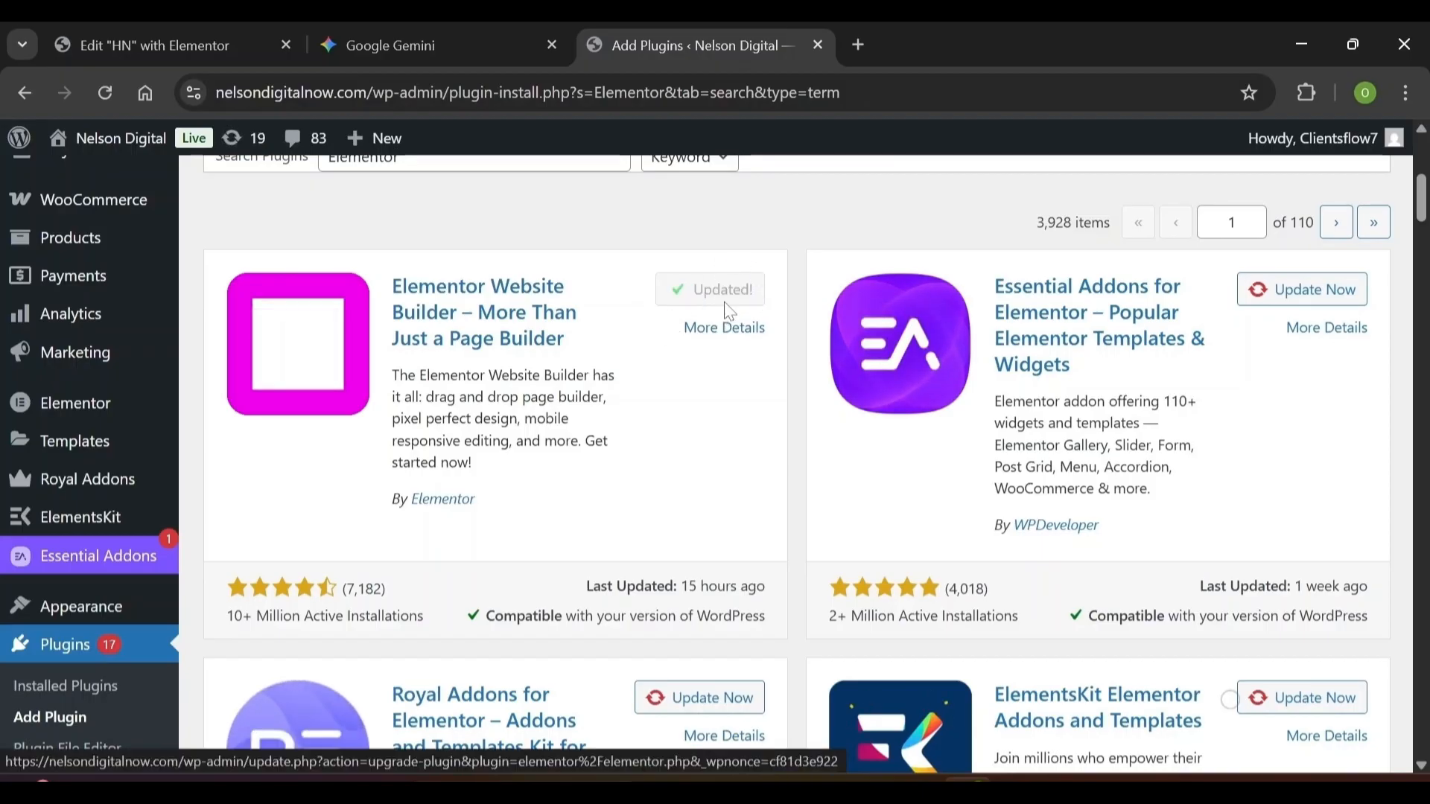
pyautogui.scroll(-1, 730, 311)
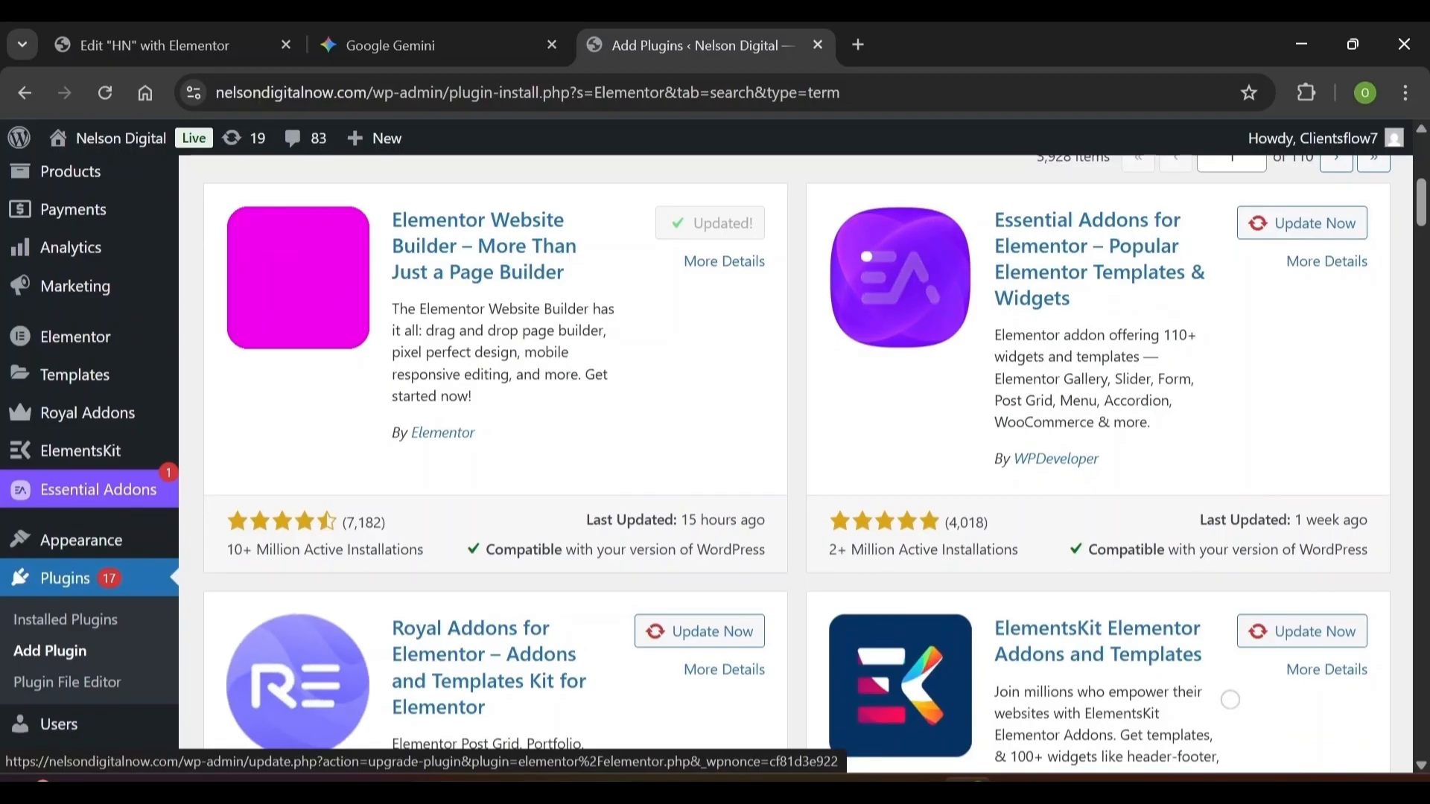
pyautogui.scroll(-1, 1230, 700)
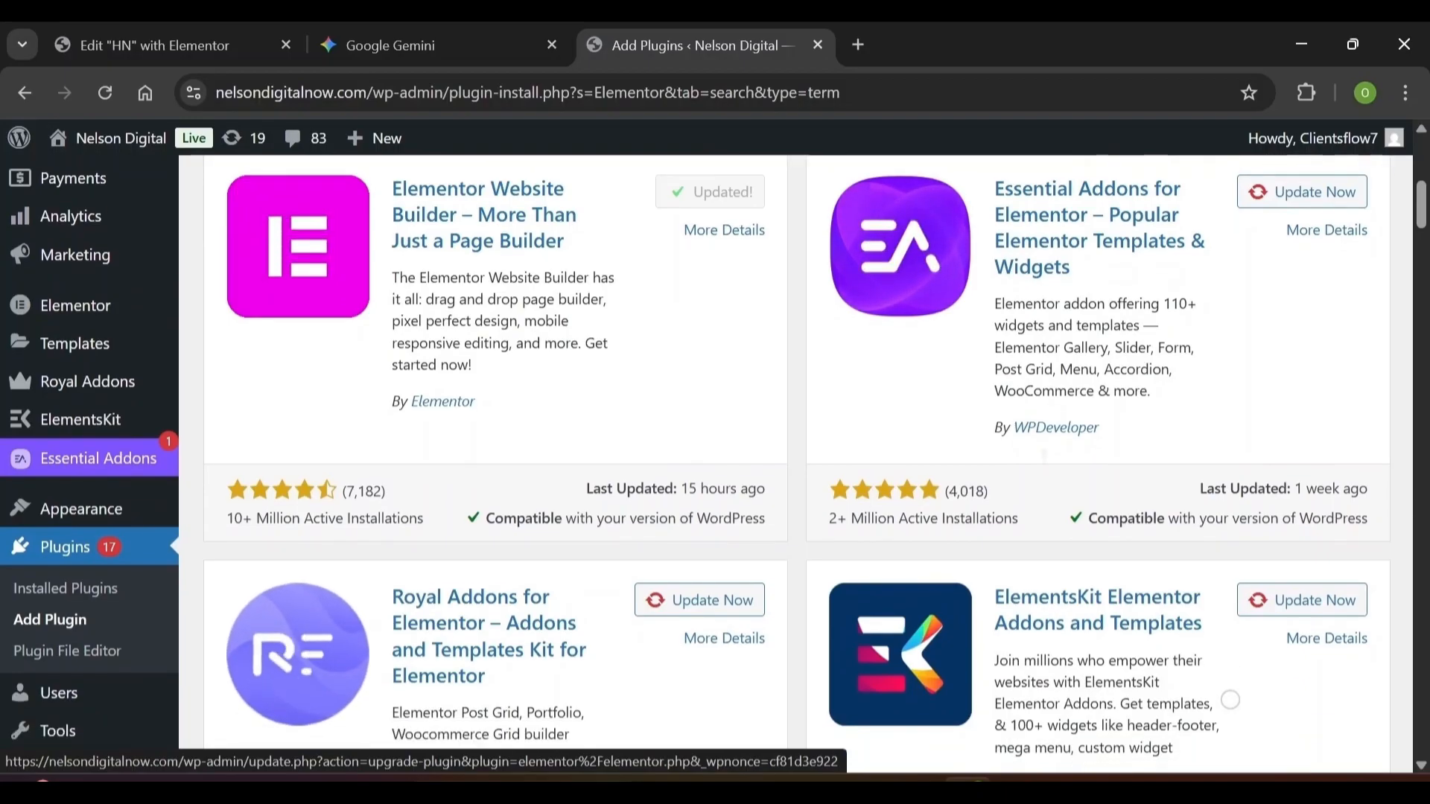
pyautogui.scroll(1, 1230, 700)
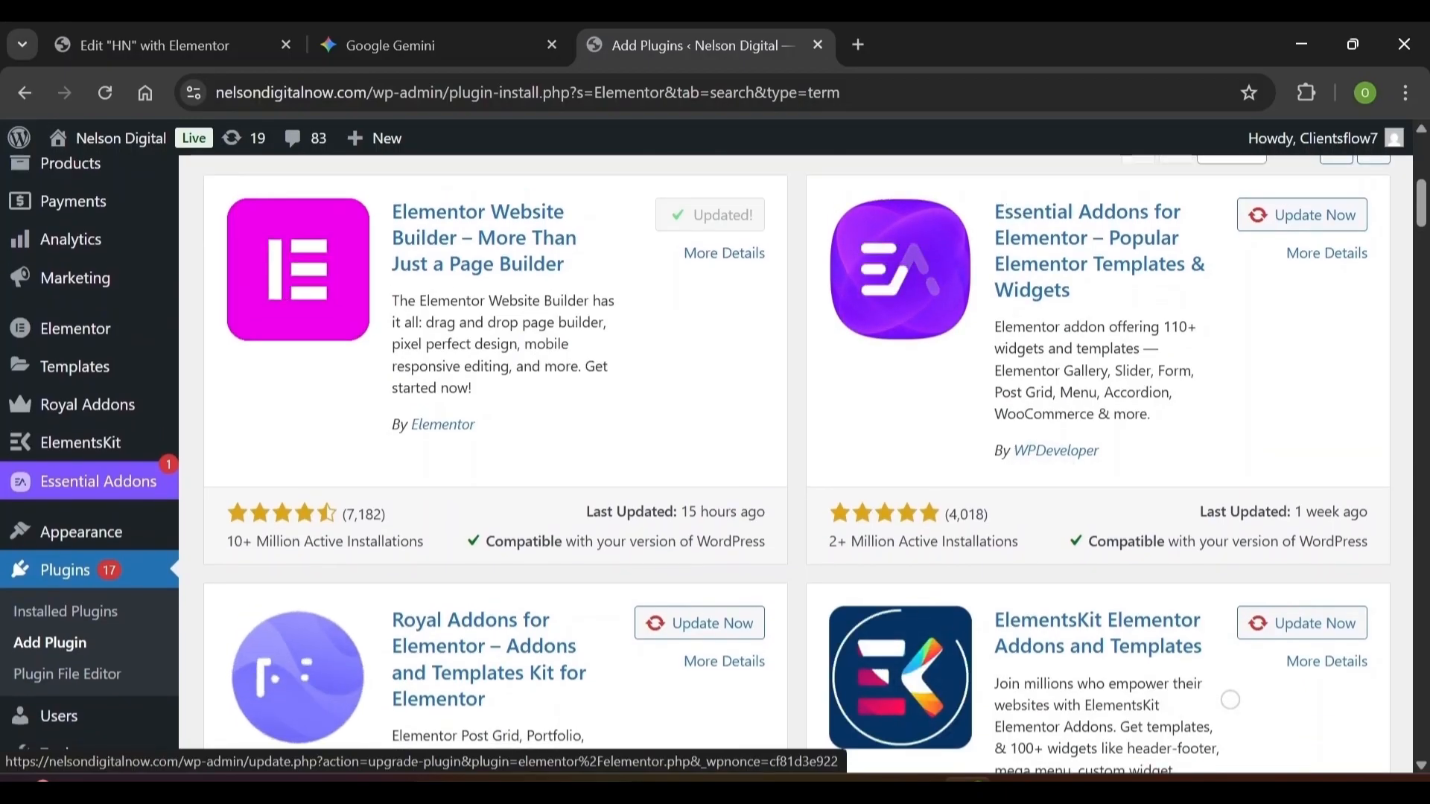
pyautogui.scroll(-4, 1230, 700)
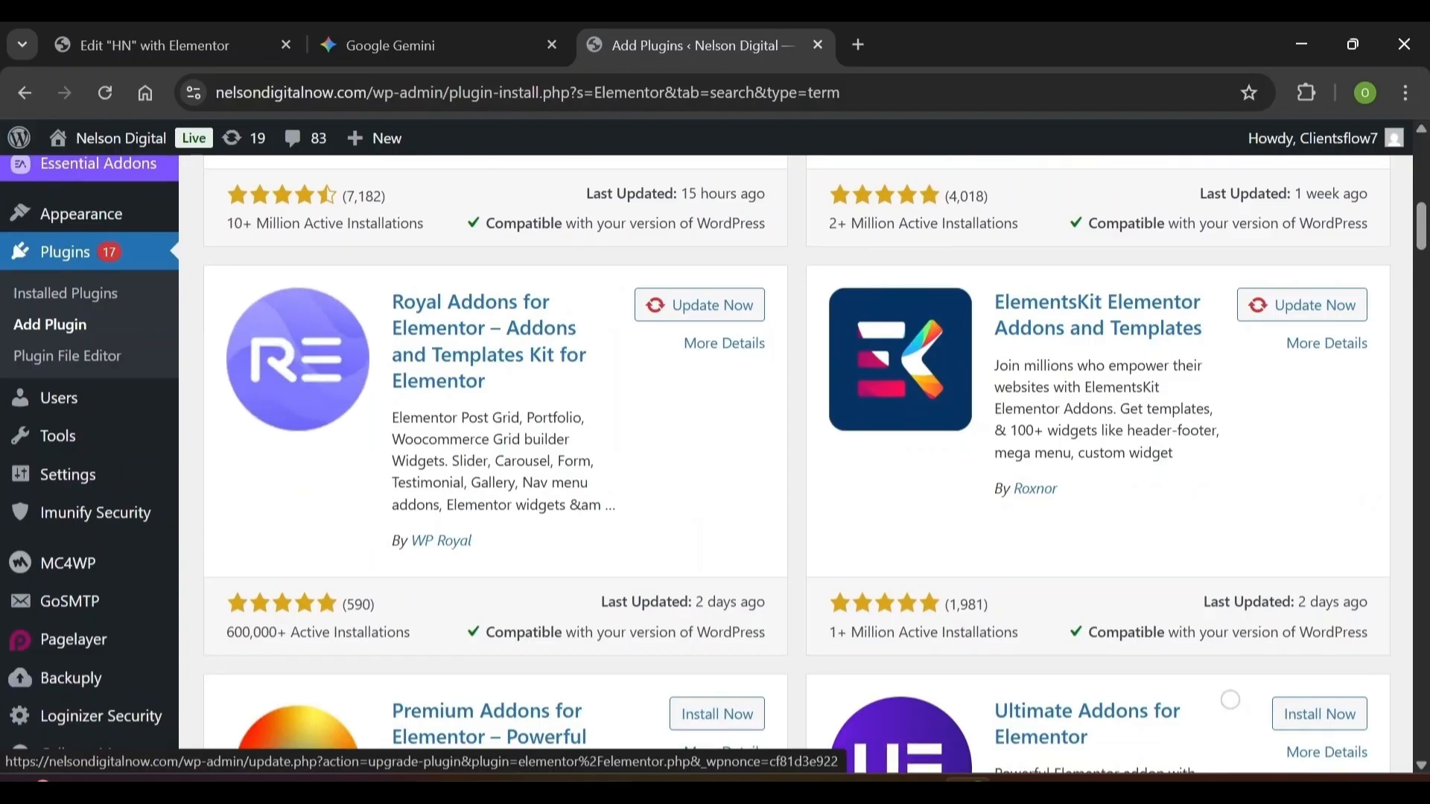
pyautogui.scroll(4, 1231, 700)
pyautogui.scroll(-2, 1230, 701)
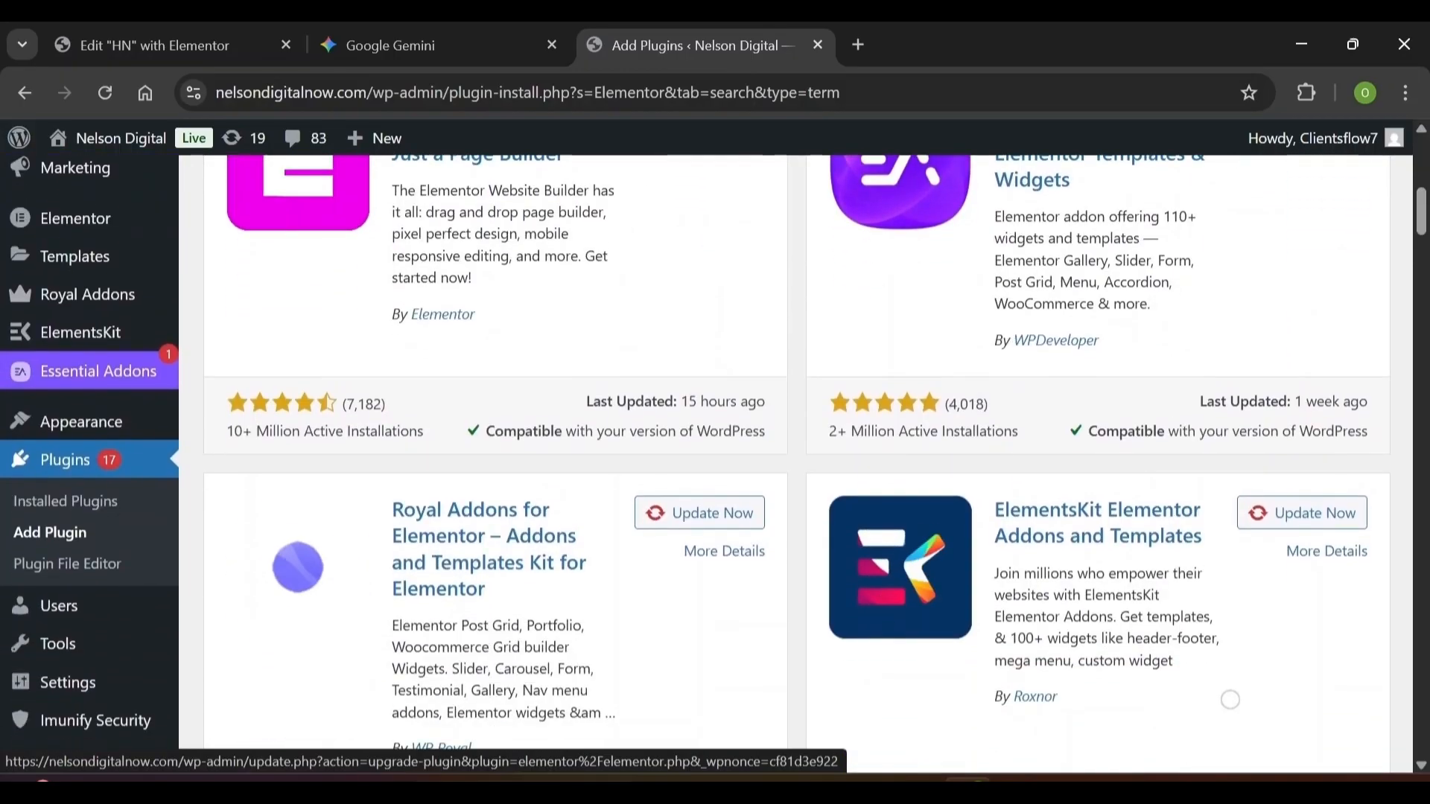
pyautogui.scroll(5, 1230, 700)
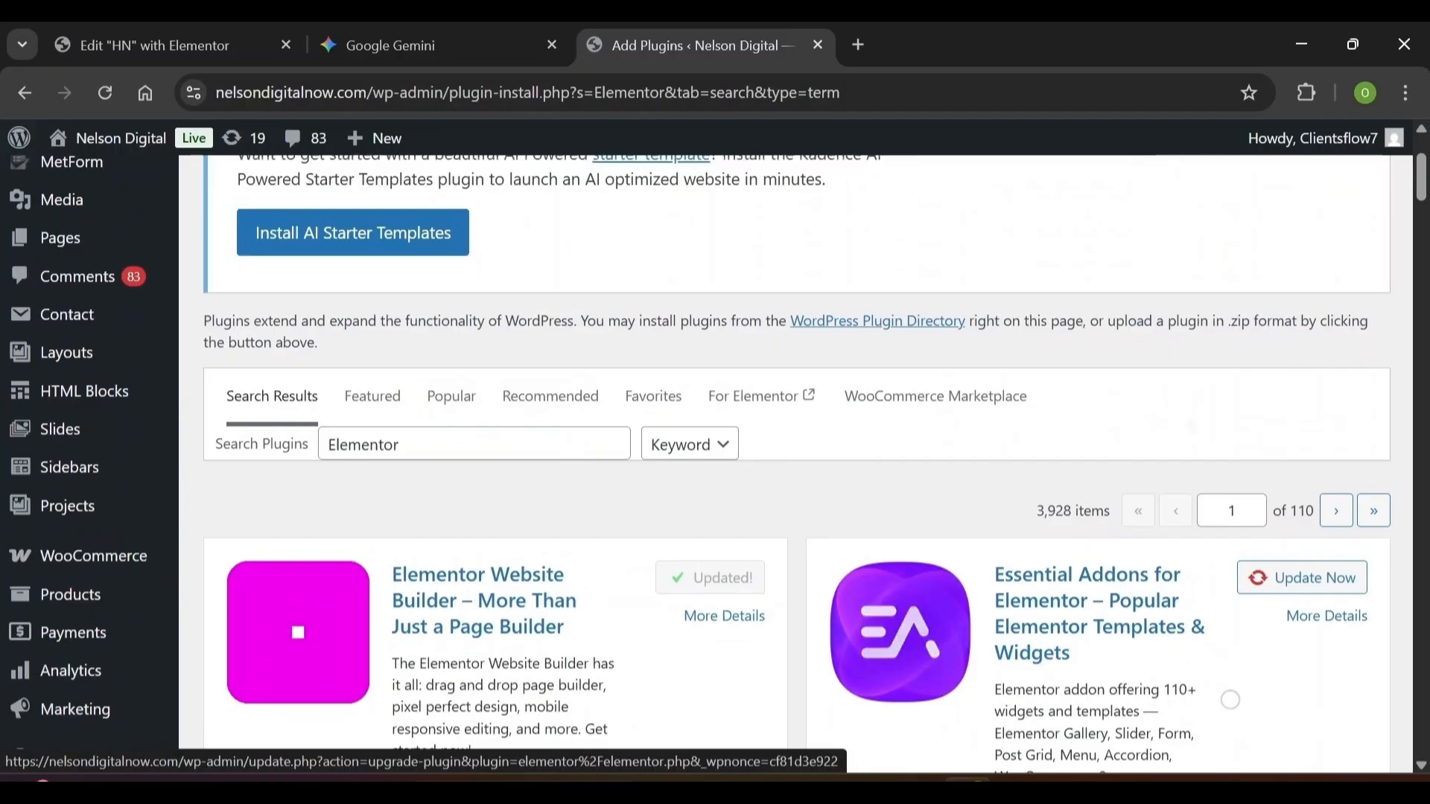
pyautogui.scroll(1, 1230, 700)
# Change the search to 'Elementskit Lite' and update the ElementsKit Elementor Addons plugin
pyautogui.press('BackSpace')
pyautogui.press('BackSpace')
pyautogui.write('s')
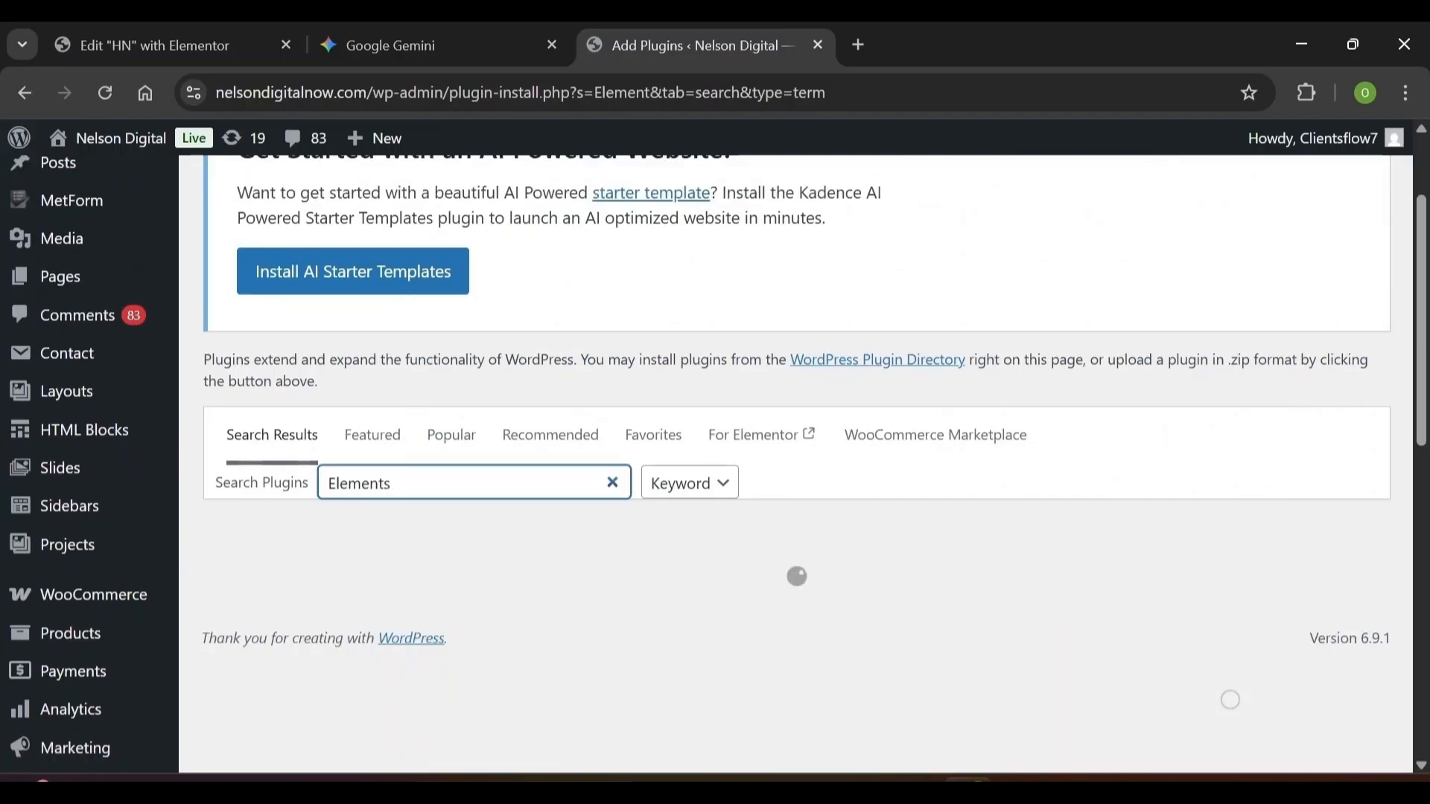
pyautogui.write('kit Lite')
pyautogui.scroll(-6, 1230, 700)
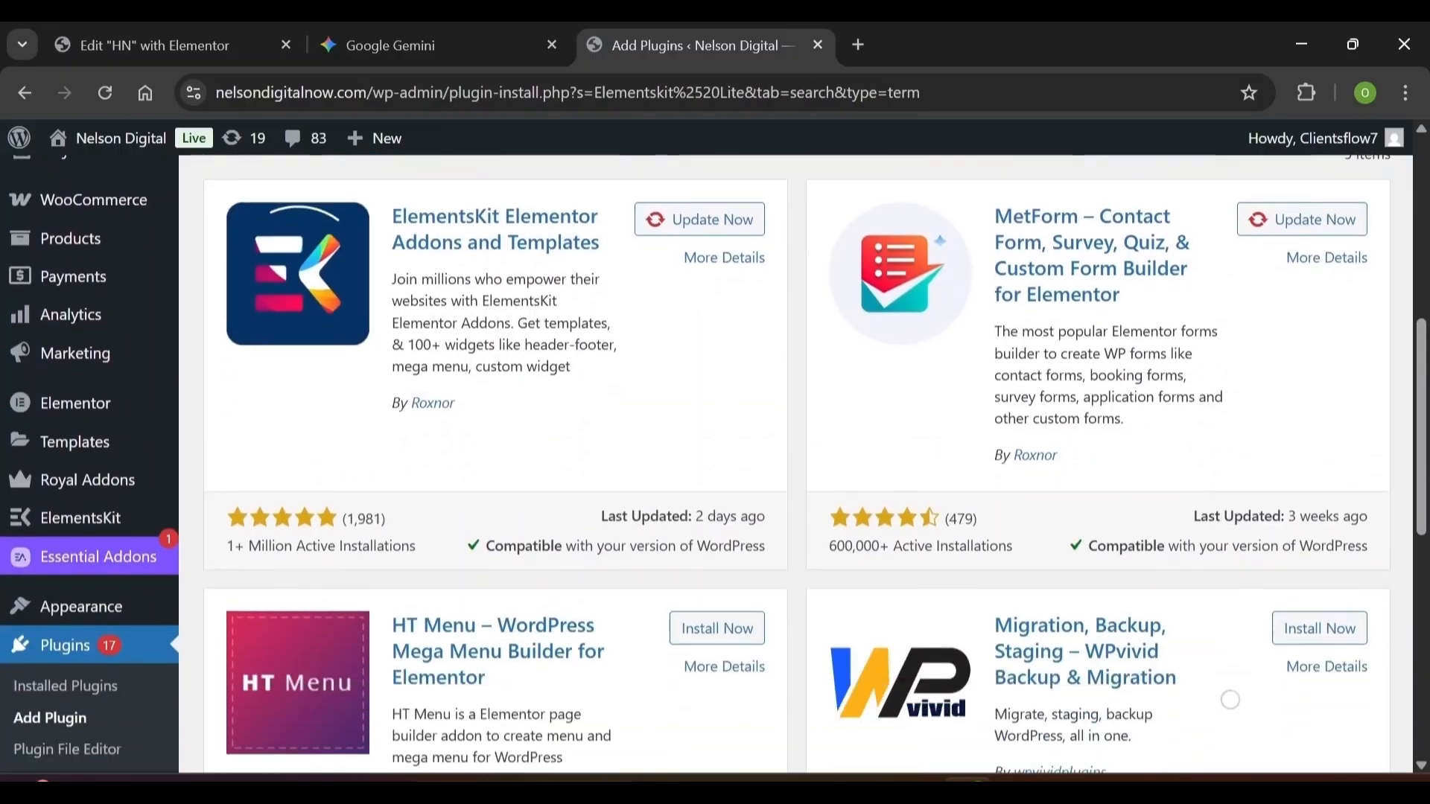
pyautogui.scroll(1, 682, 270)
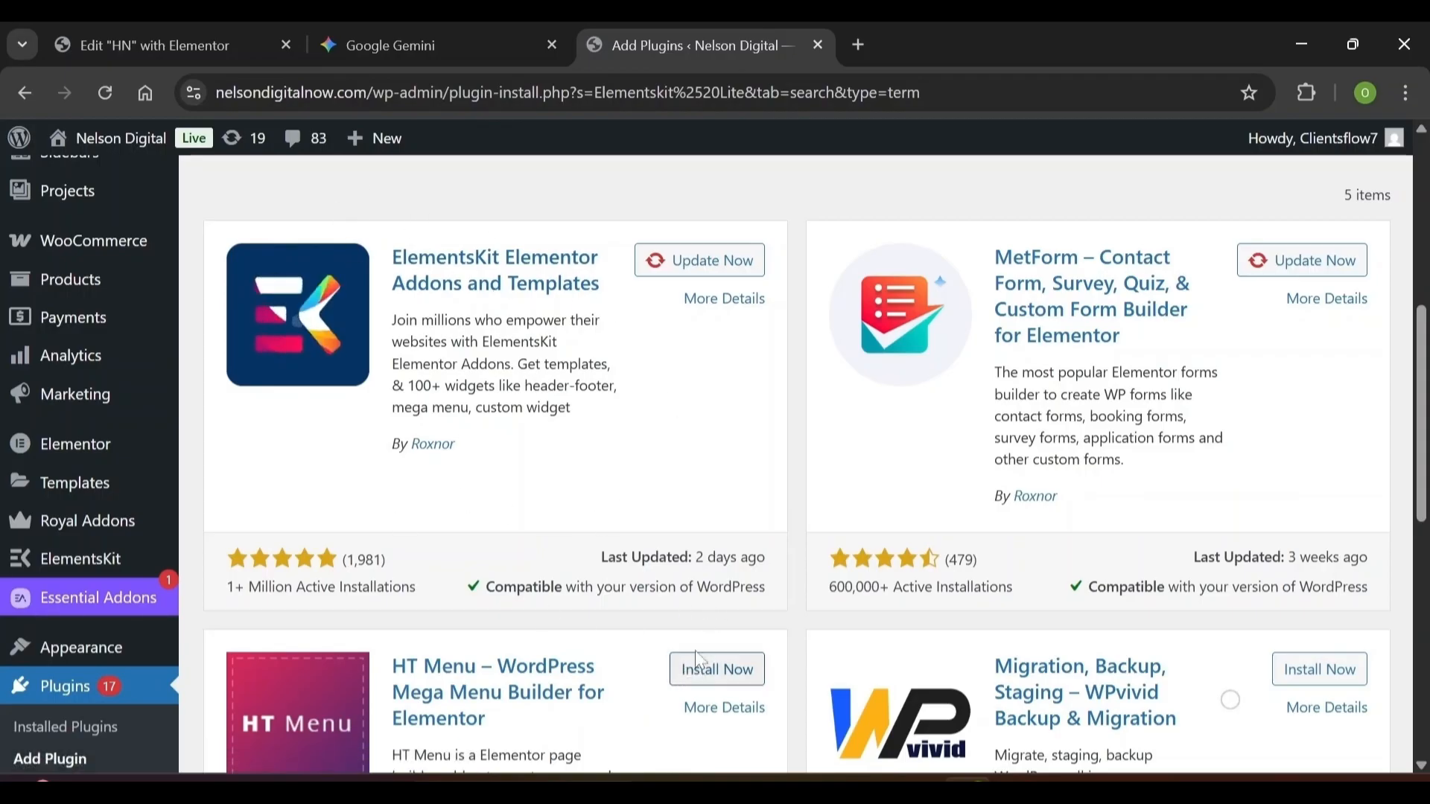
pyautogui.click(686, 267)
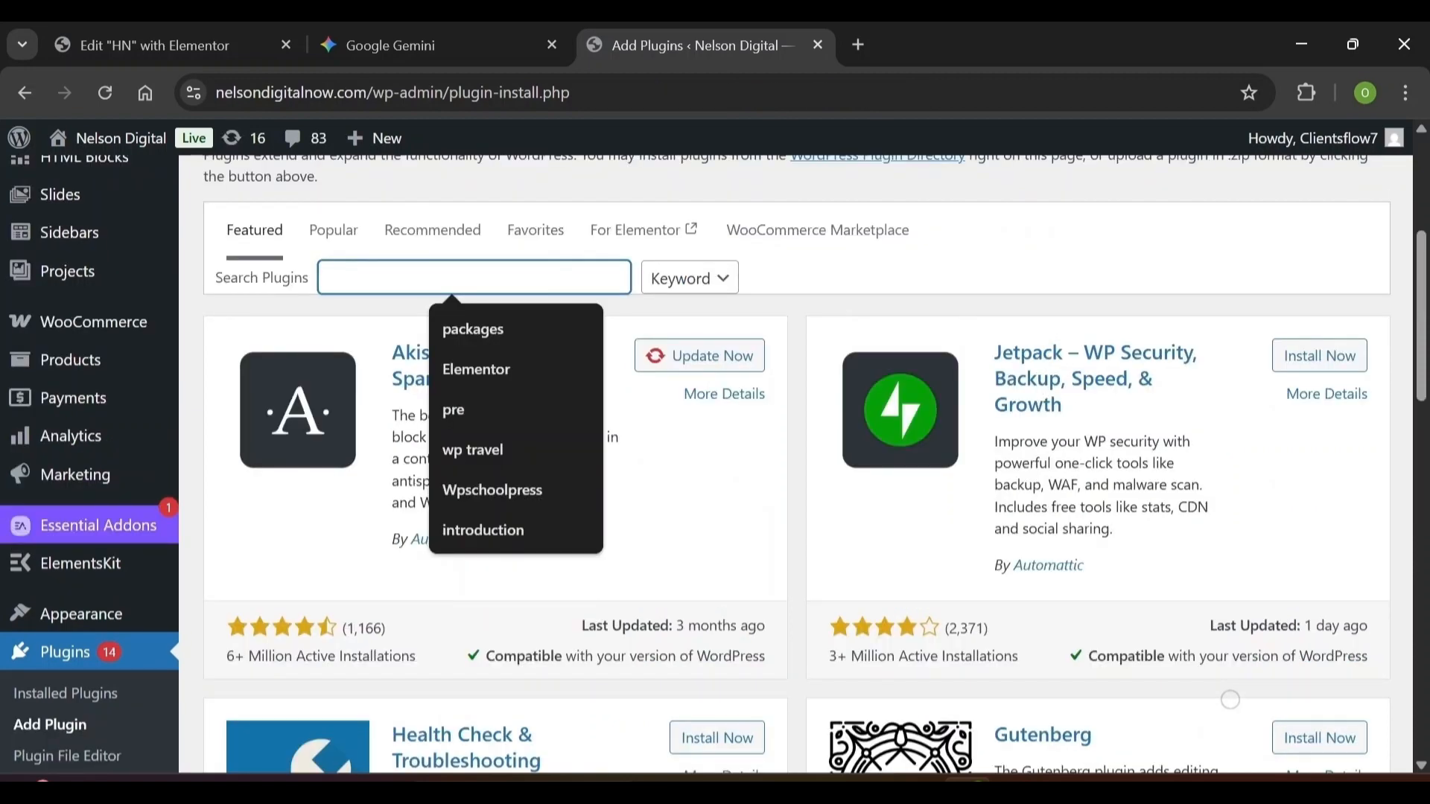
# Search for 'Metform', then install and activate the MetForm plugin
pyautogui.write('M')
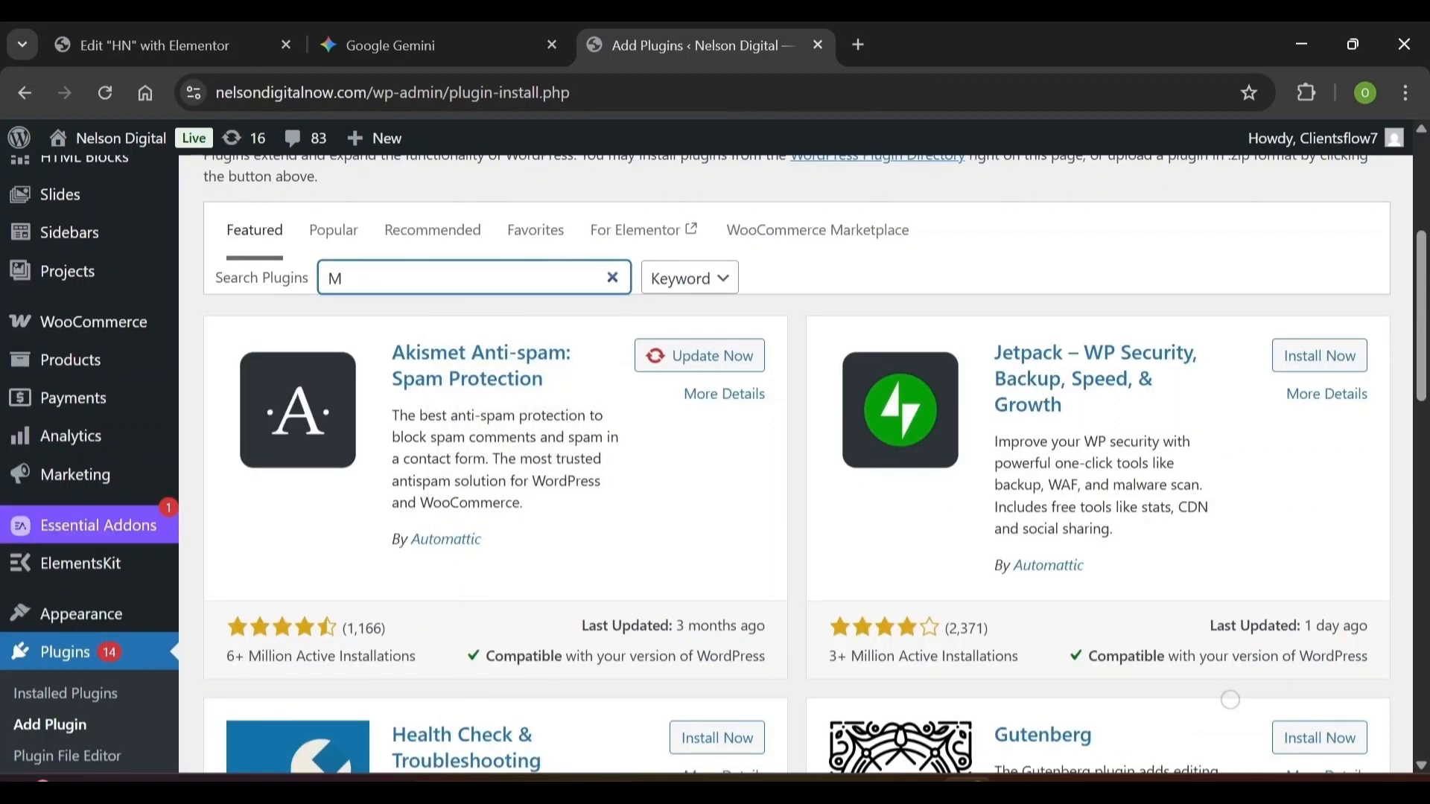
pyautogui.write('etform')
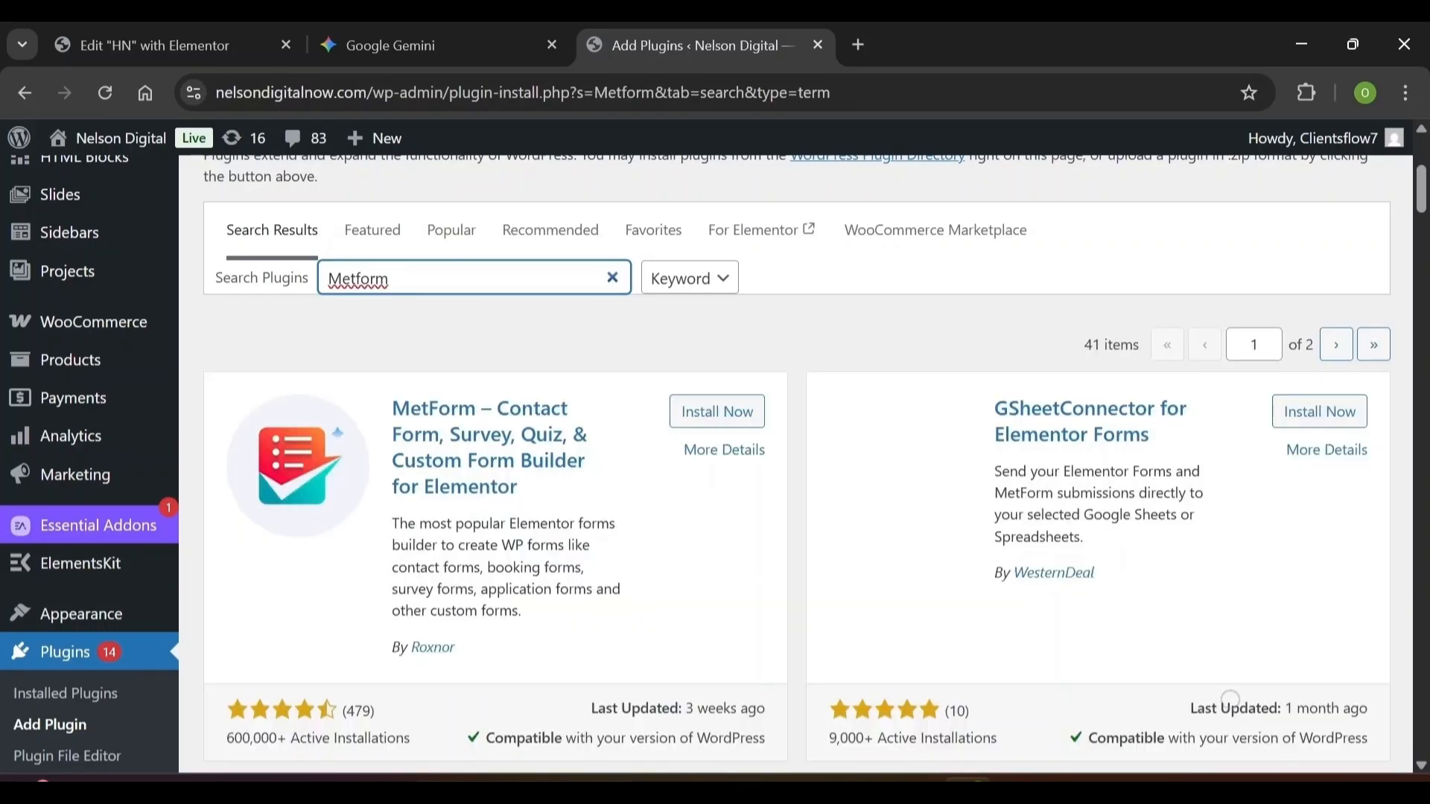
pyautogui.scroll(-1, 1230, 700)
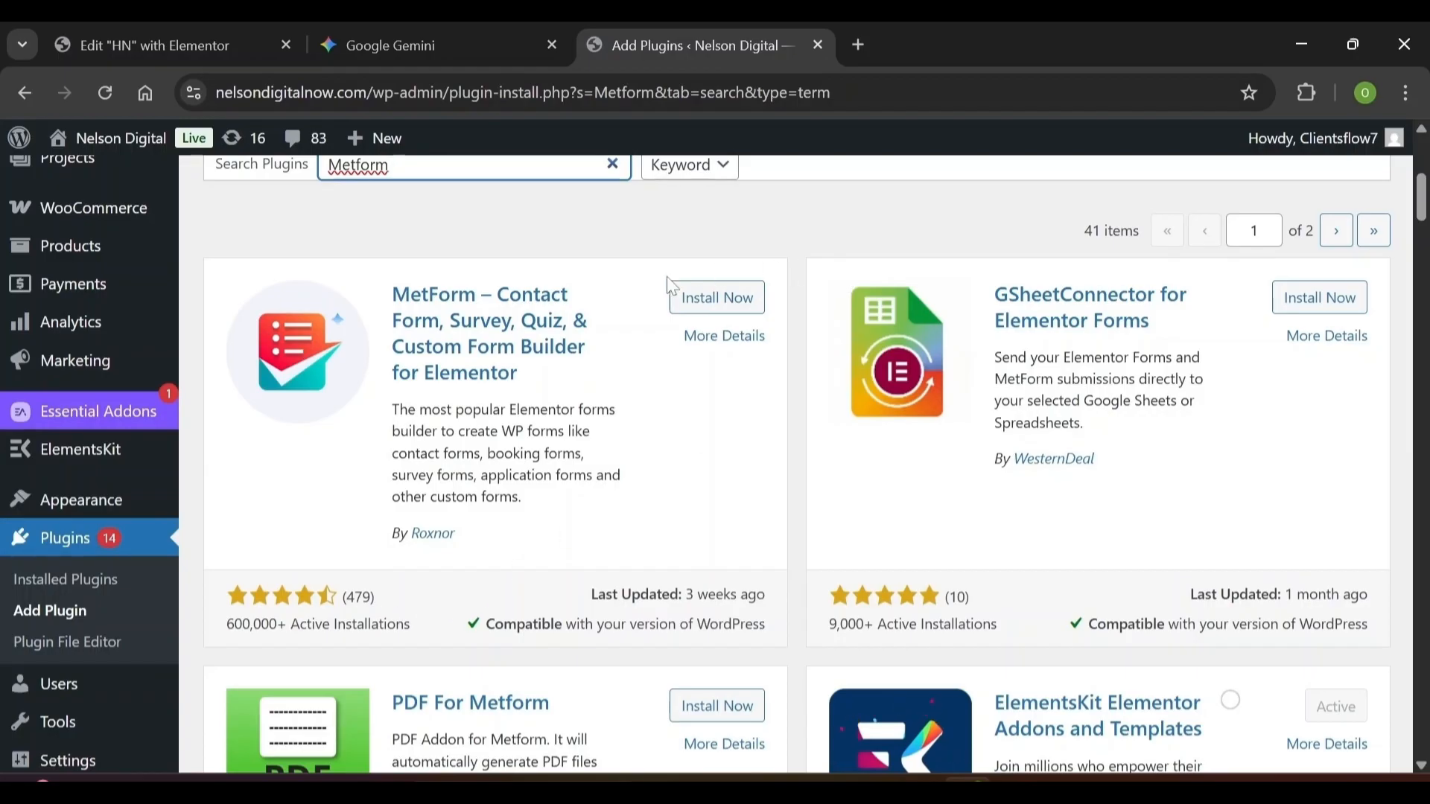
pyautogui.click(710, 320)
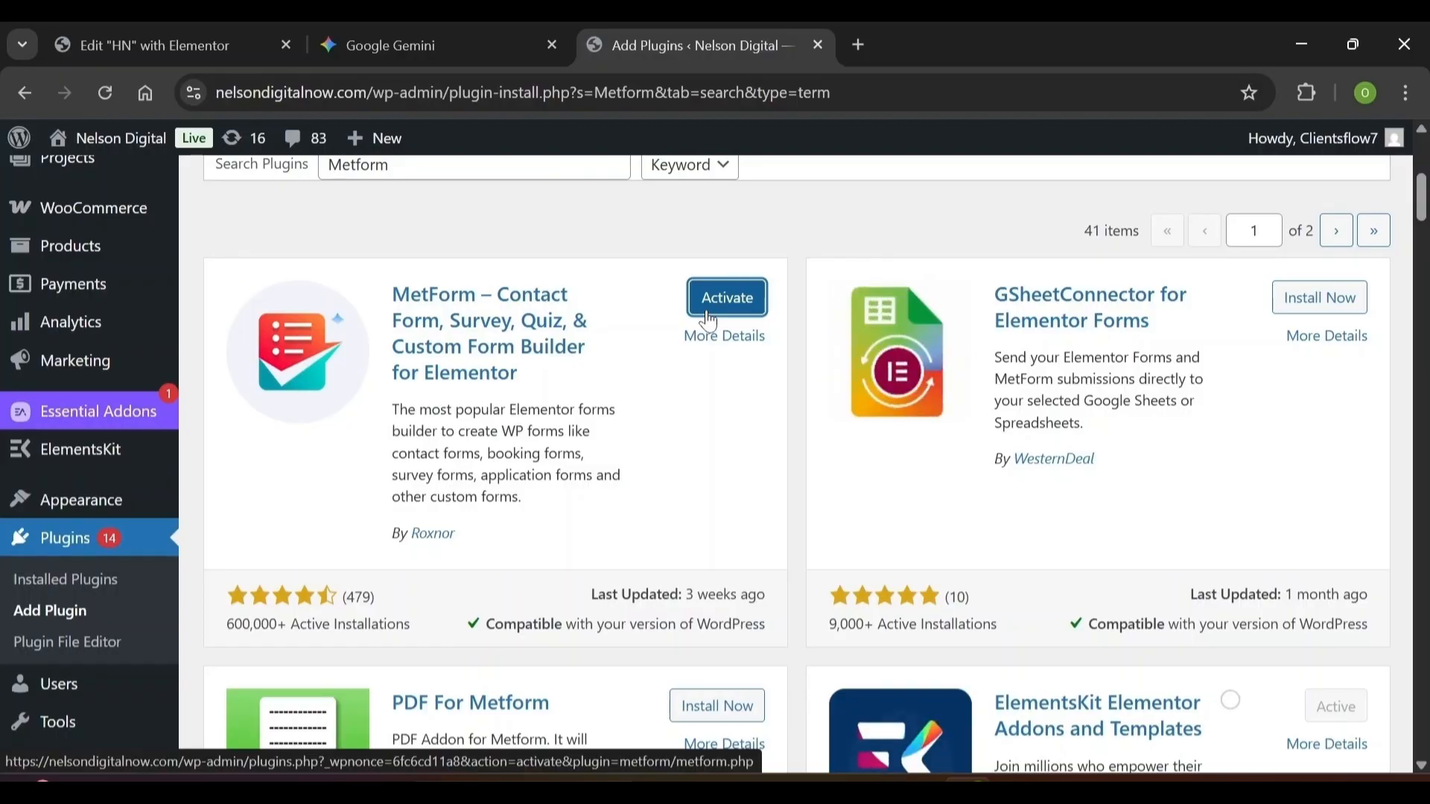
pyautogui.click(726, 298)
pyautogui.scroll(-6, 797, 462)
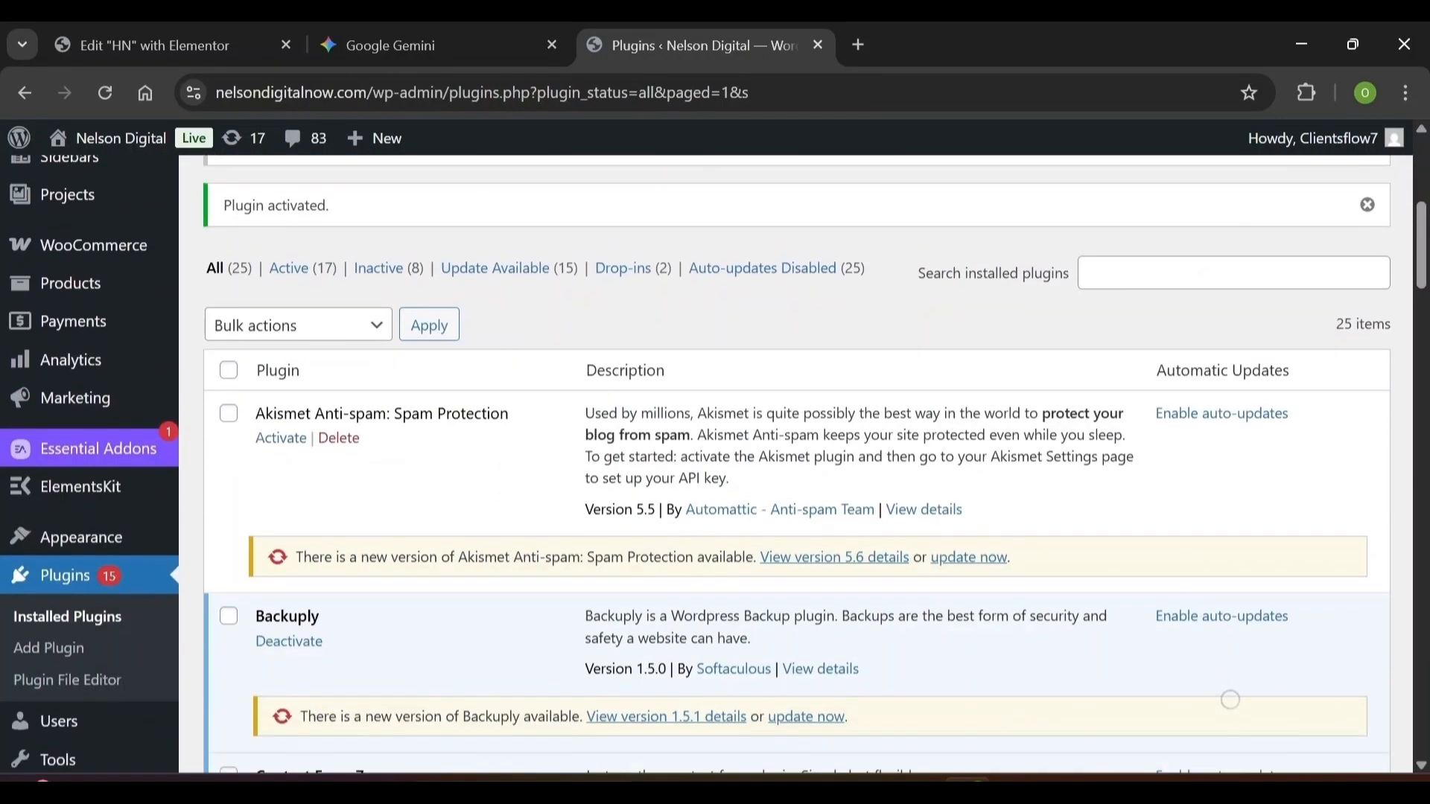
# Go to Add Plugin and search the directory for 'Royal Elementor Addons'
pyautogui.click(49, 533)
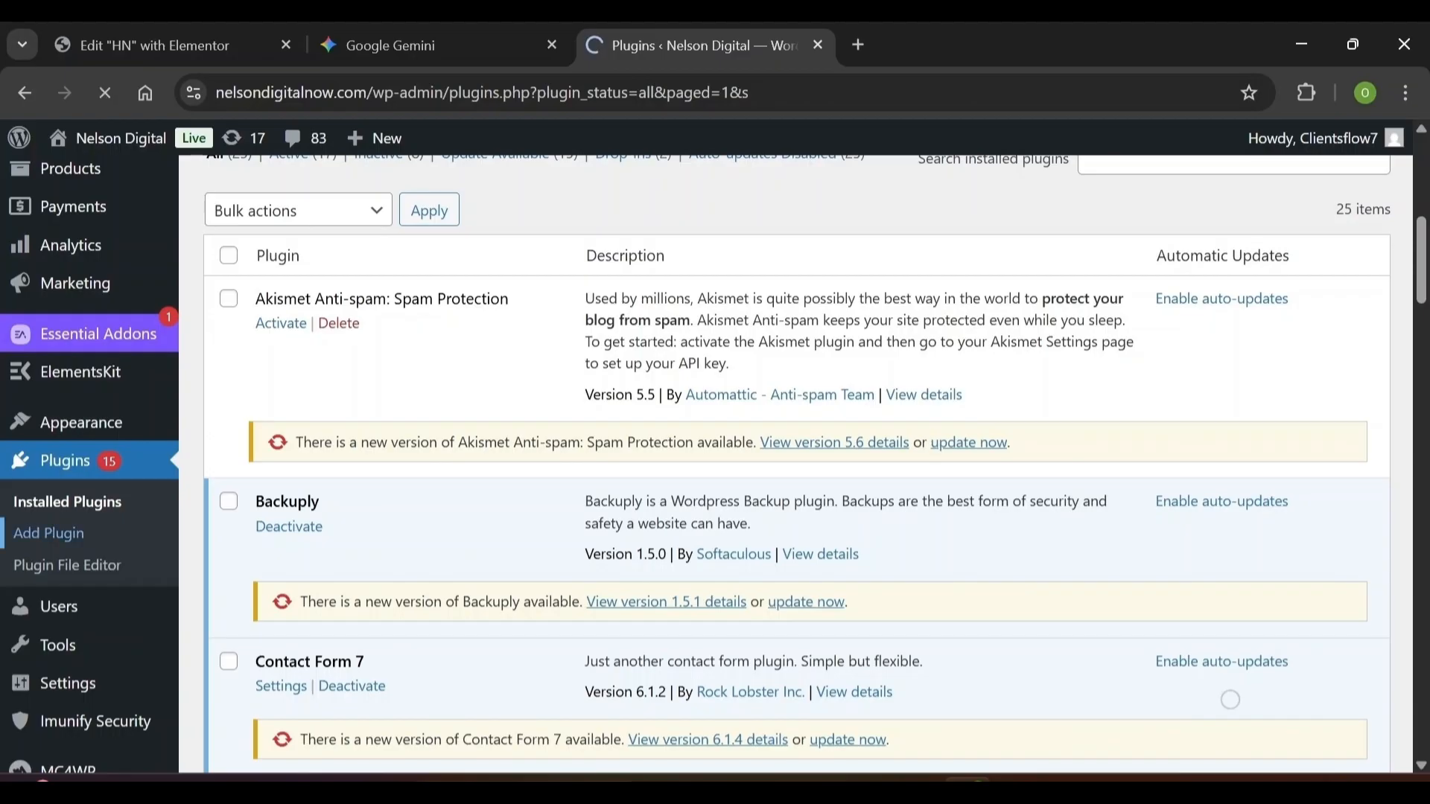
pyautogui.scroll(-6, 1231, 701)
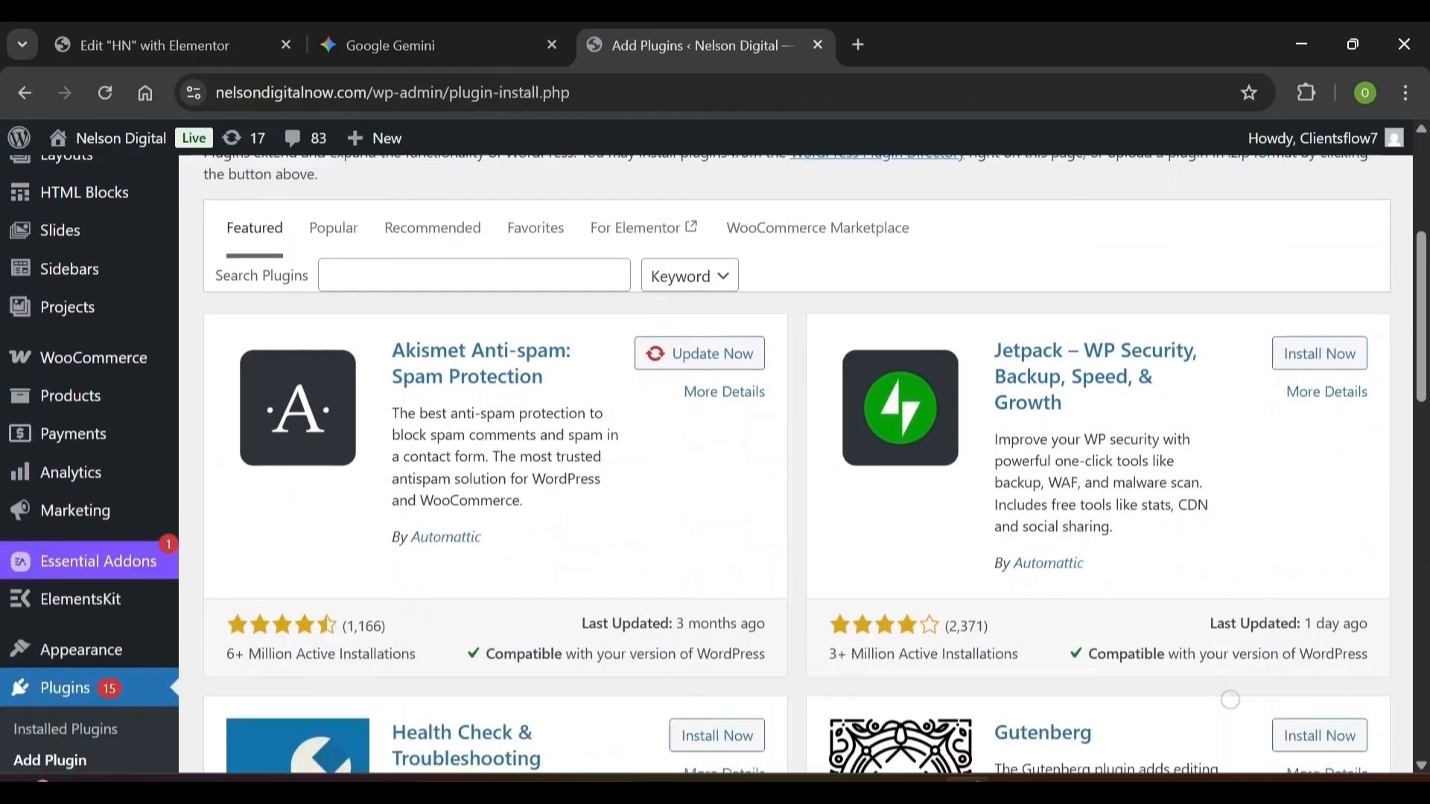
pyautogui.scroll(1, 1231, 700)
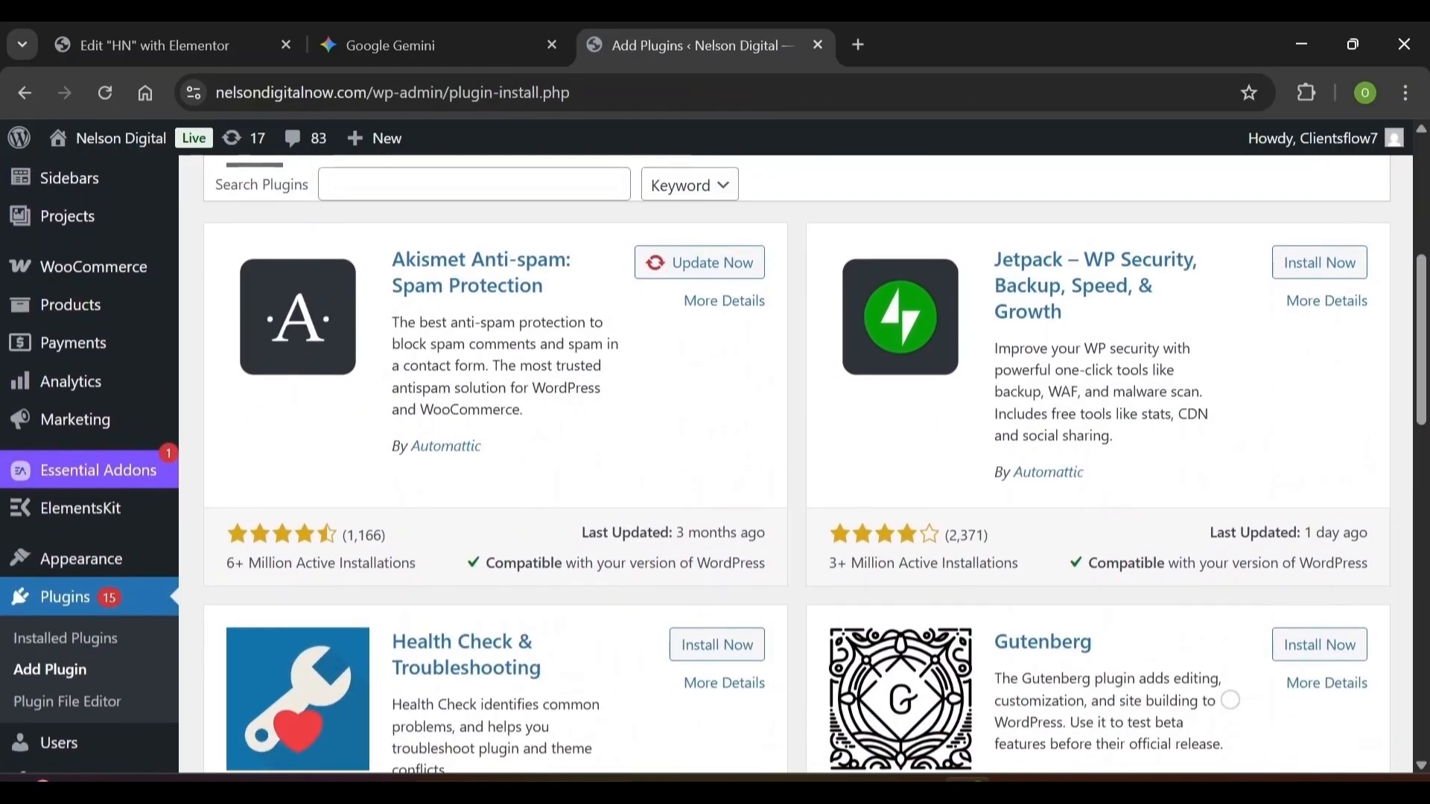
pyautogui.scroll(2, 1231, 700)
pyautogui.click(453, 267)
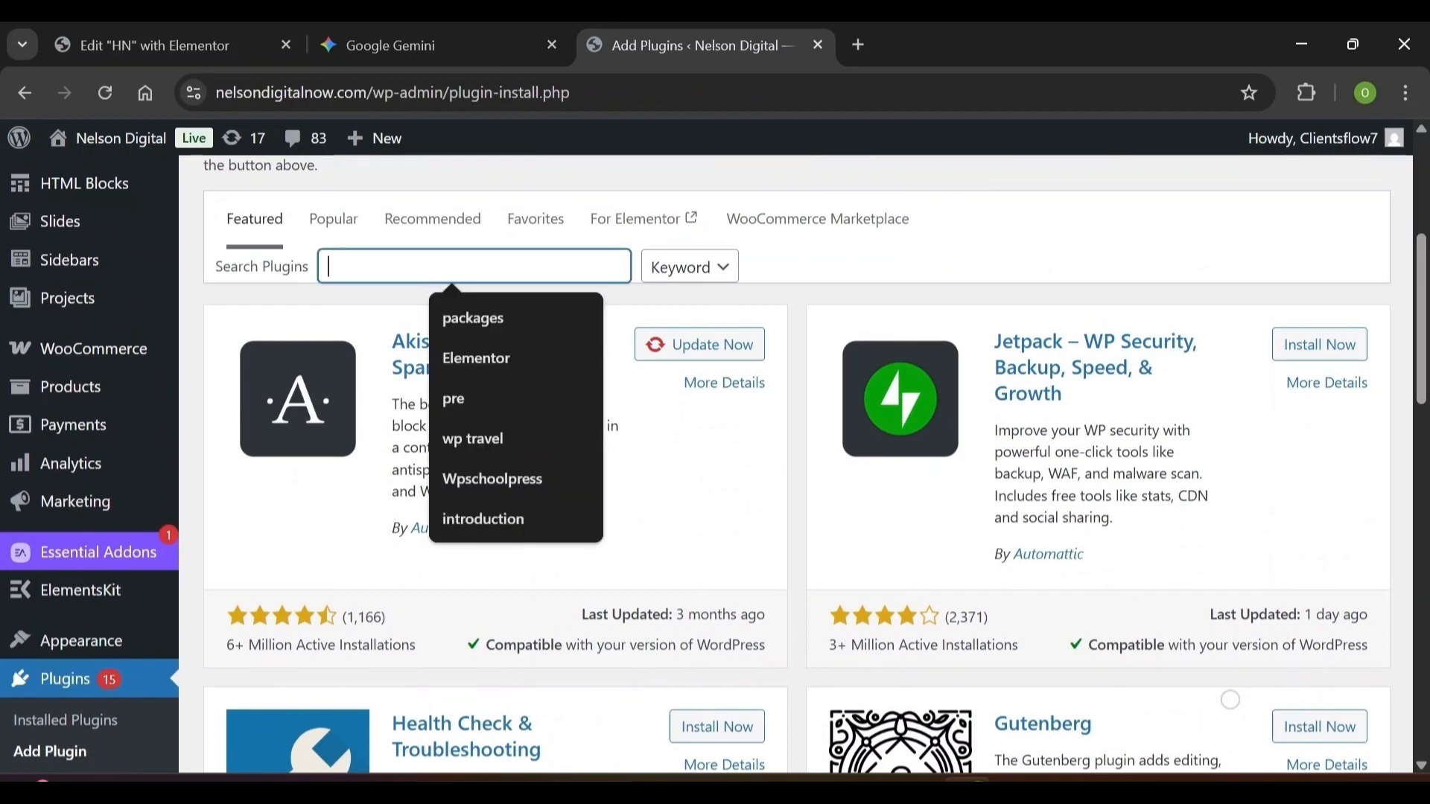
pyautogui.write('Royal Elementor Addons')
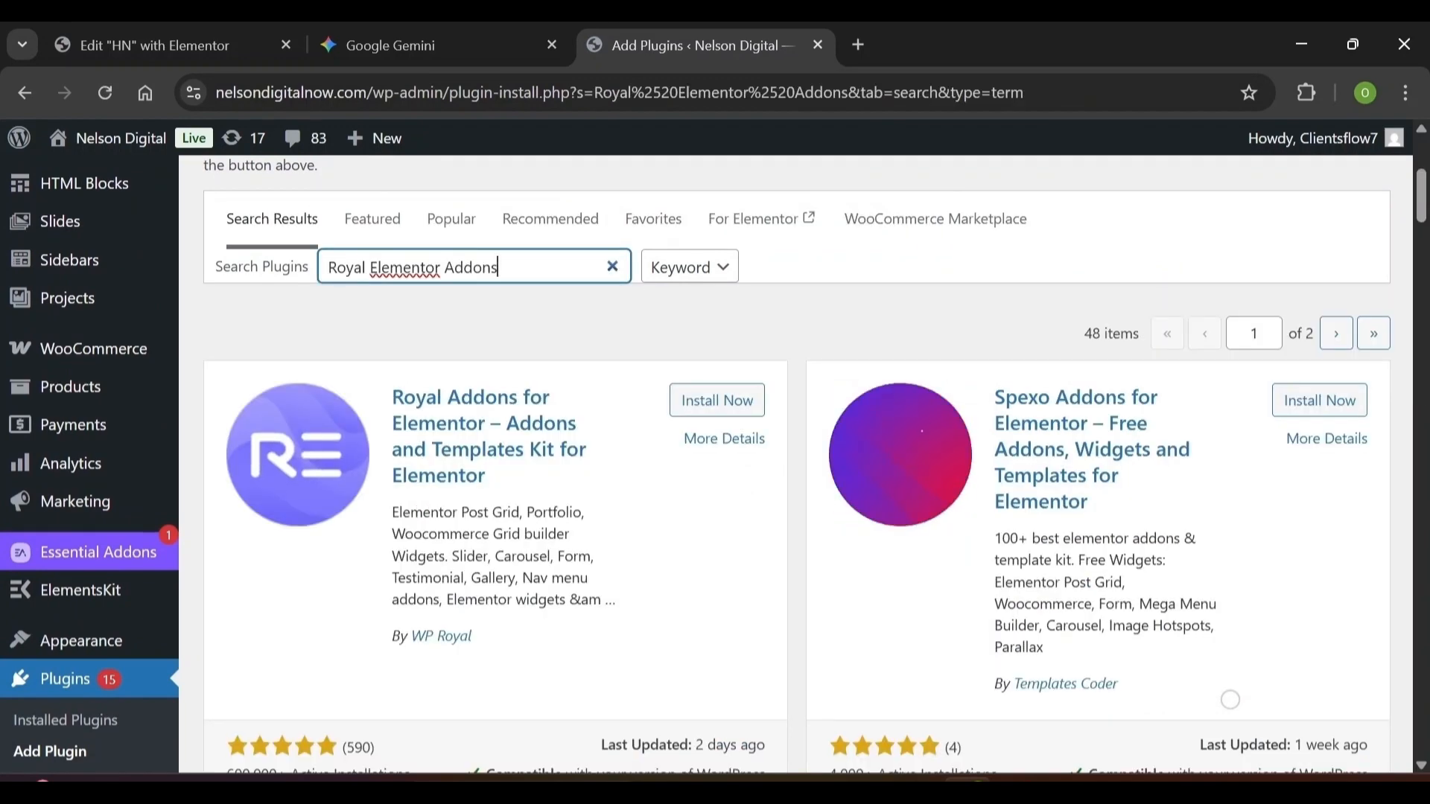
# Install and activate Royal Addons for Elementor, ending on its Templates Kit page
pyautogui.scroll(-1, 1230, 700)
pyautogui.scroll(-1, 1230, 701)
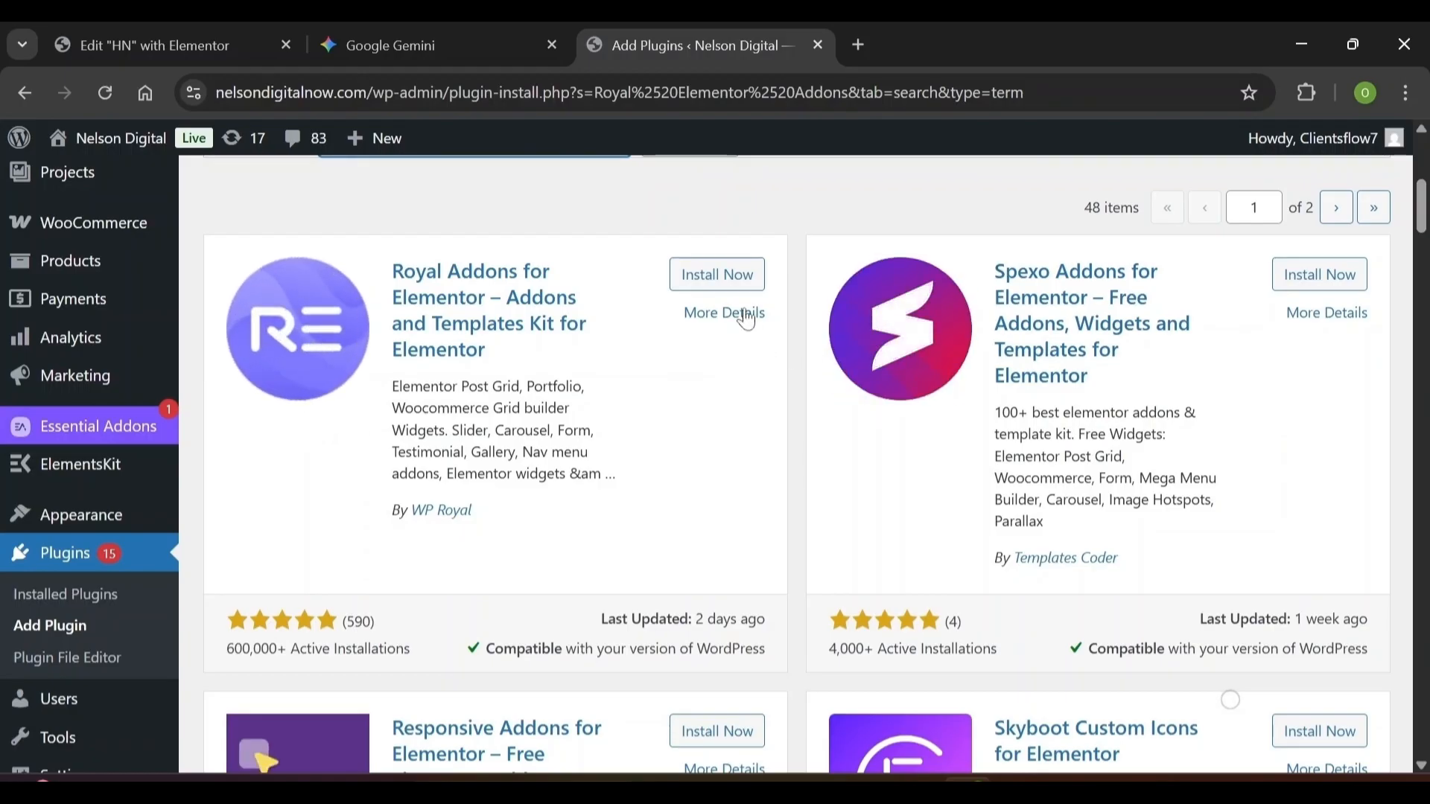
pyautogui.click(718, 286)
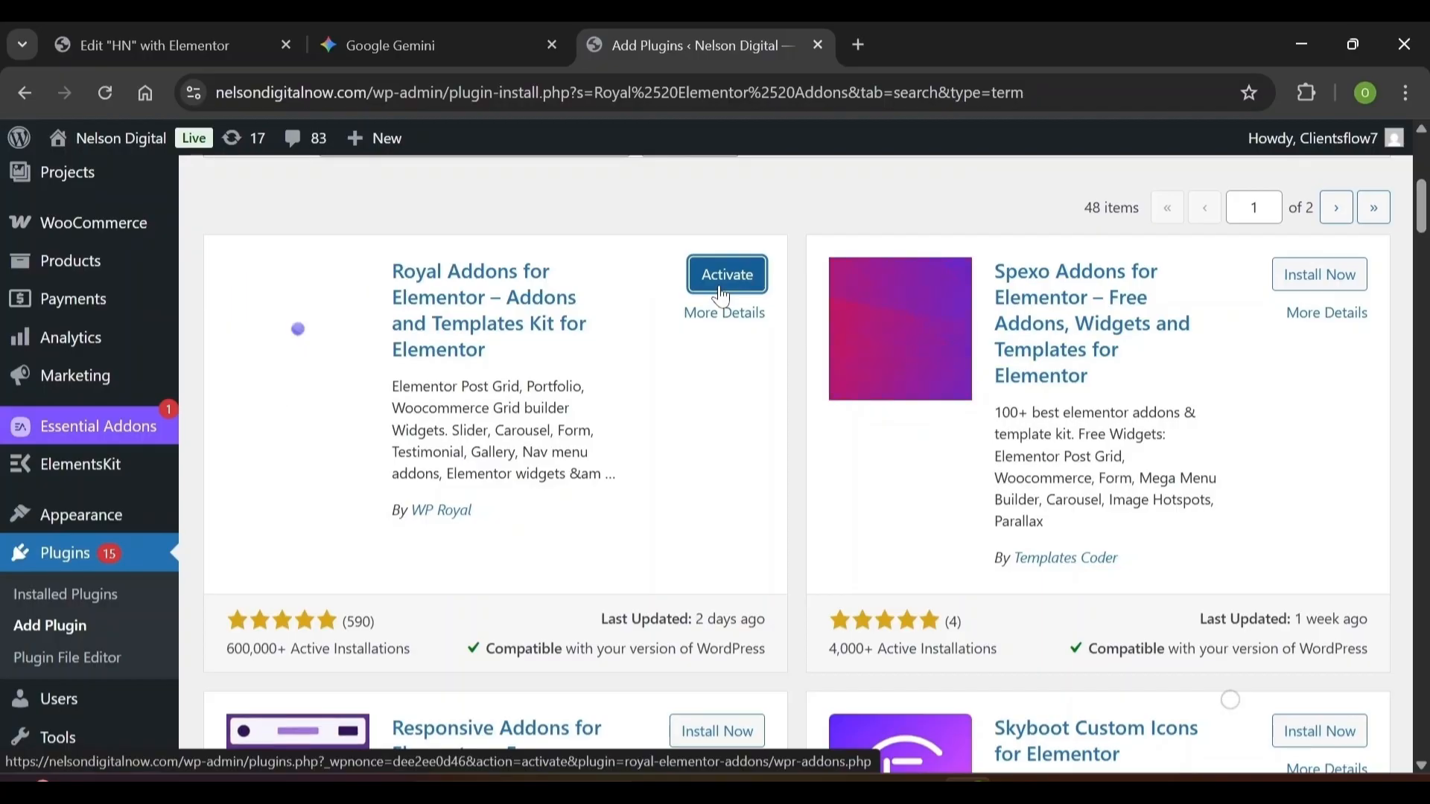
pyautogui.click(722, 277)
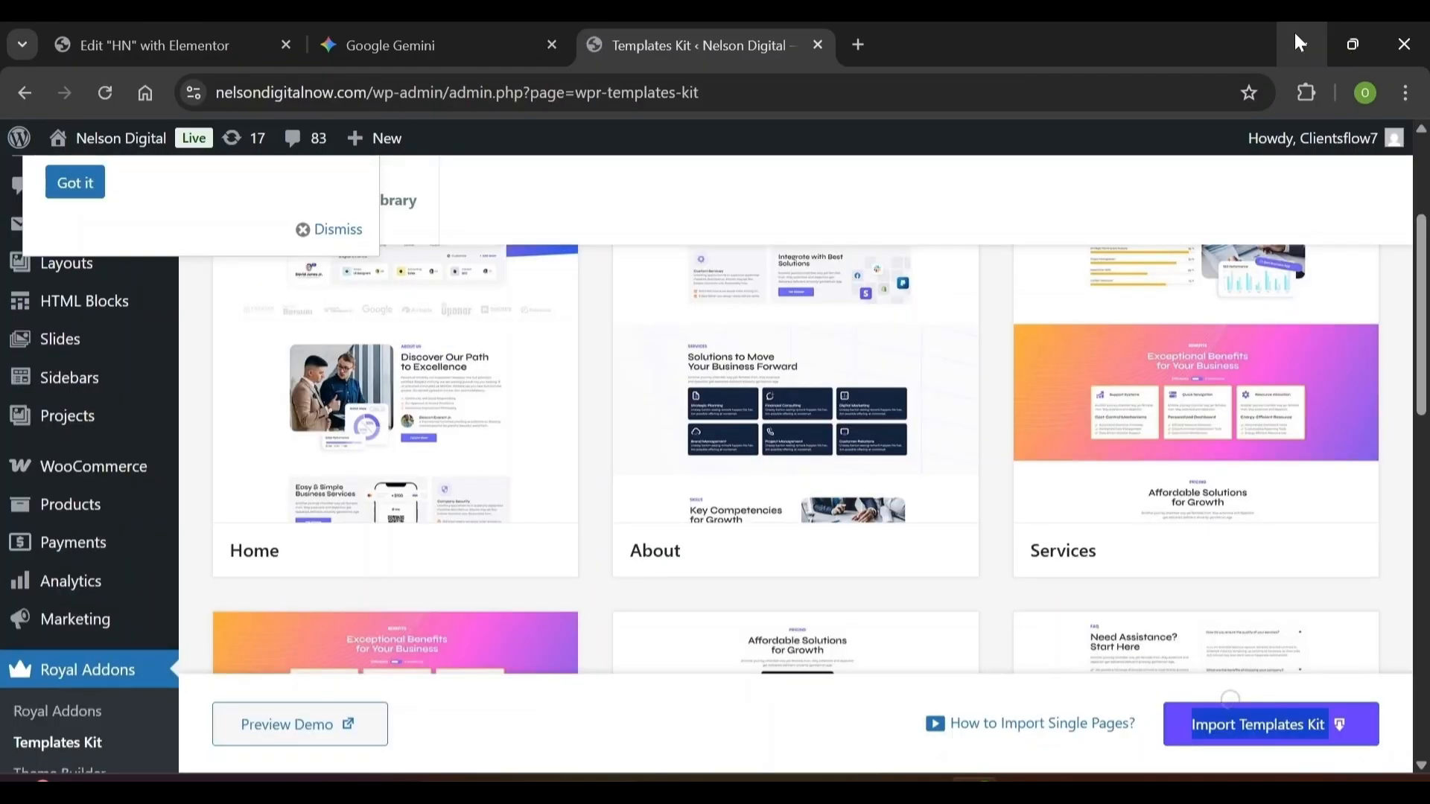
pyautogui.scroll(3, 291, 512)
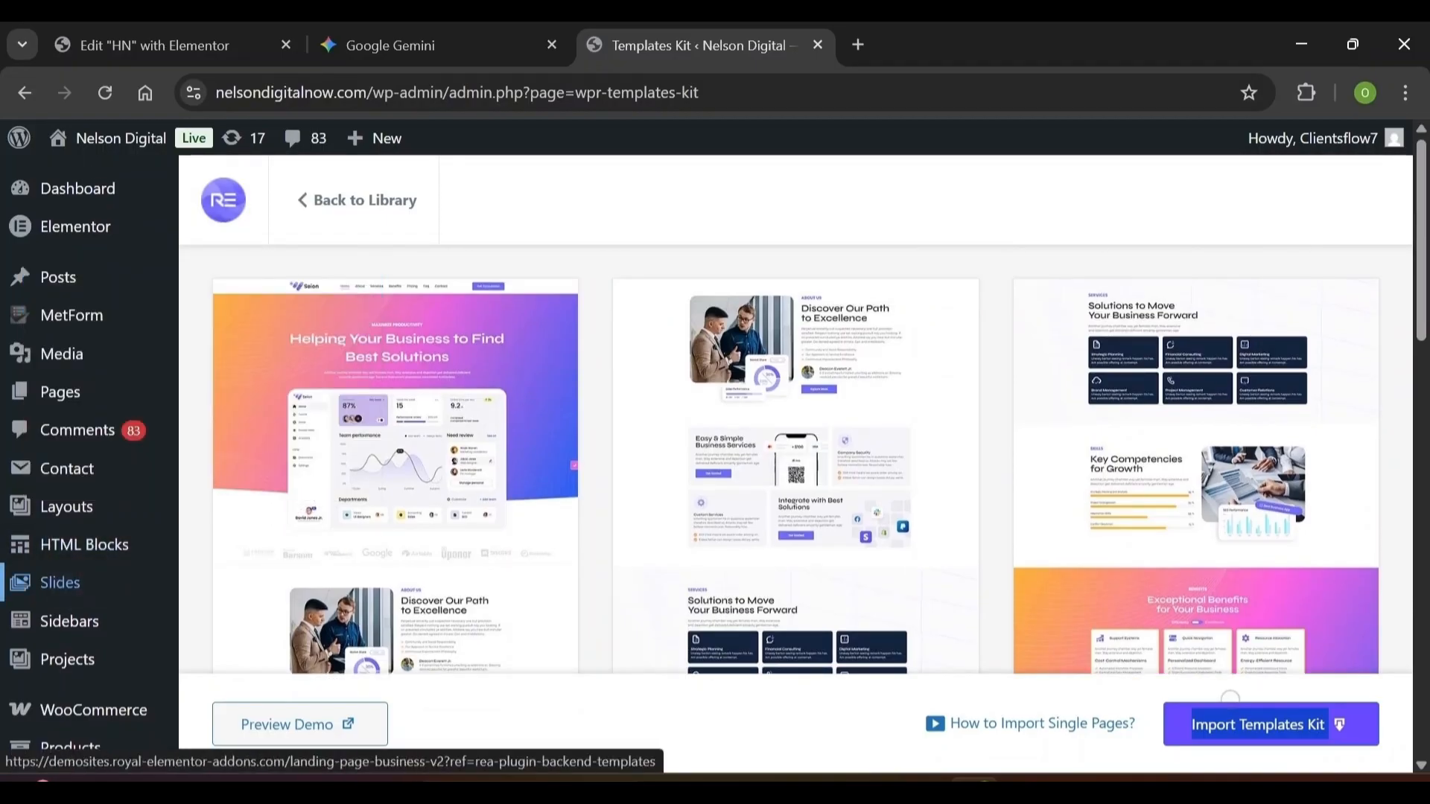
pyautogui.moveTo(143, 593)
pyautogui.scroll(-1, 144, 592)
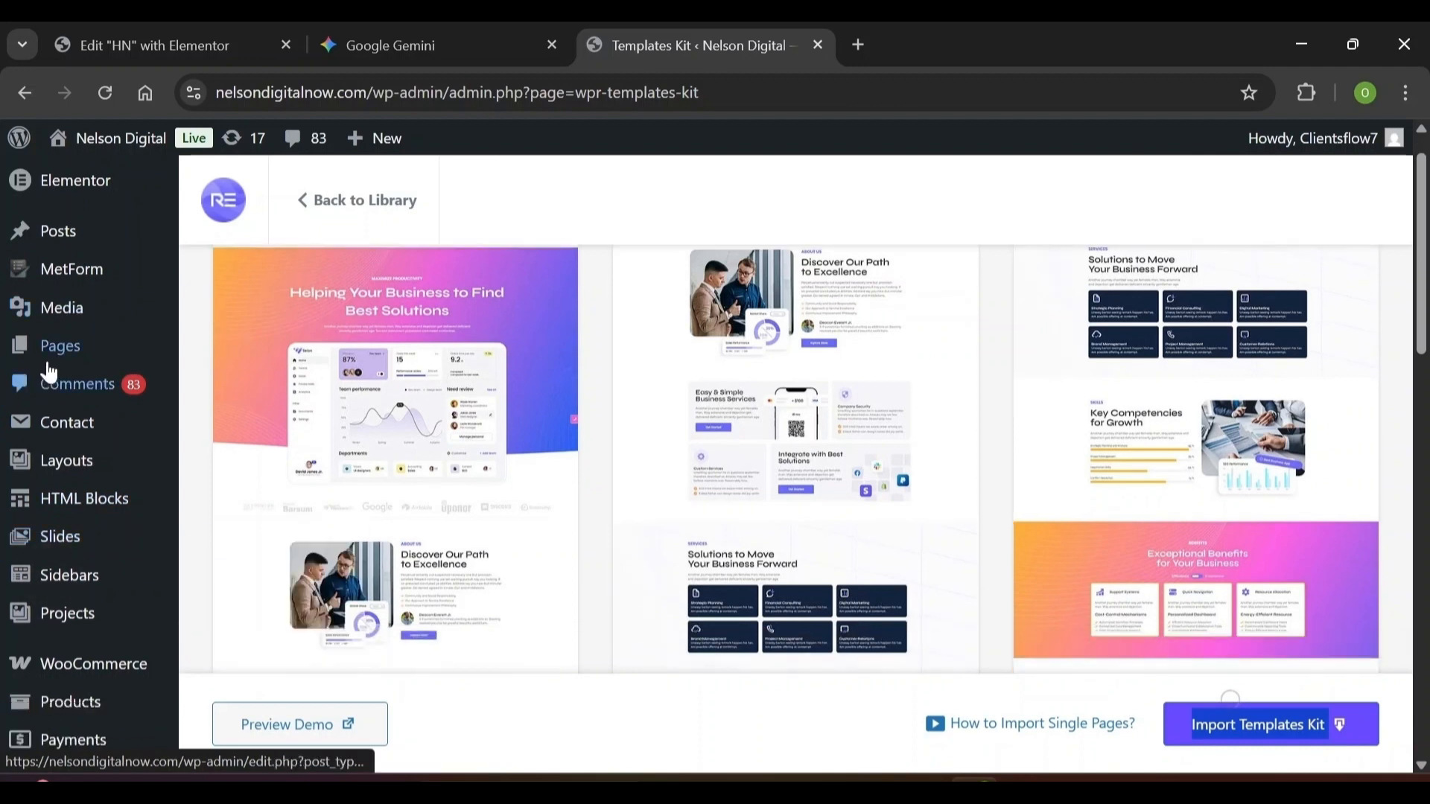
pyautogui.moveTo(54, 363)
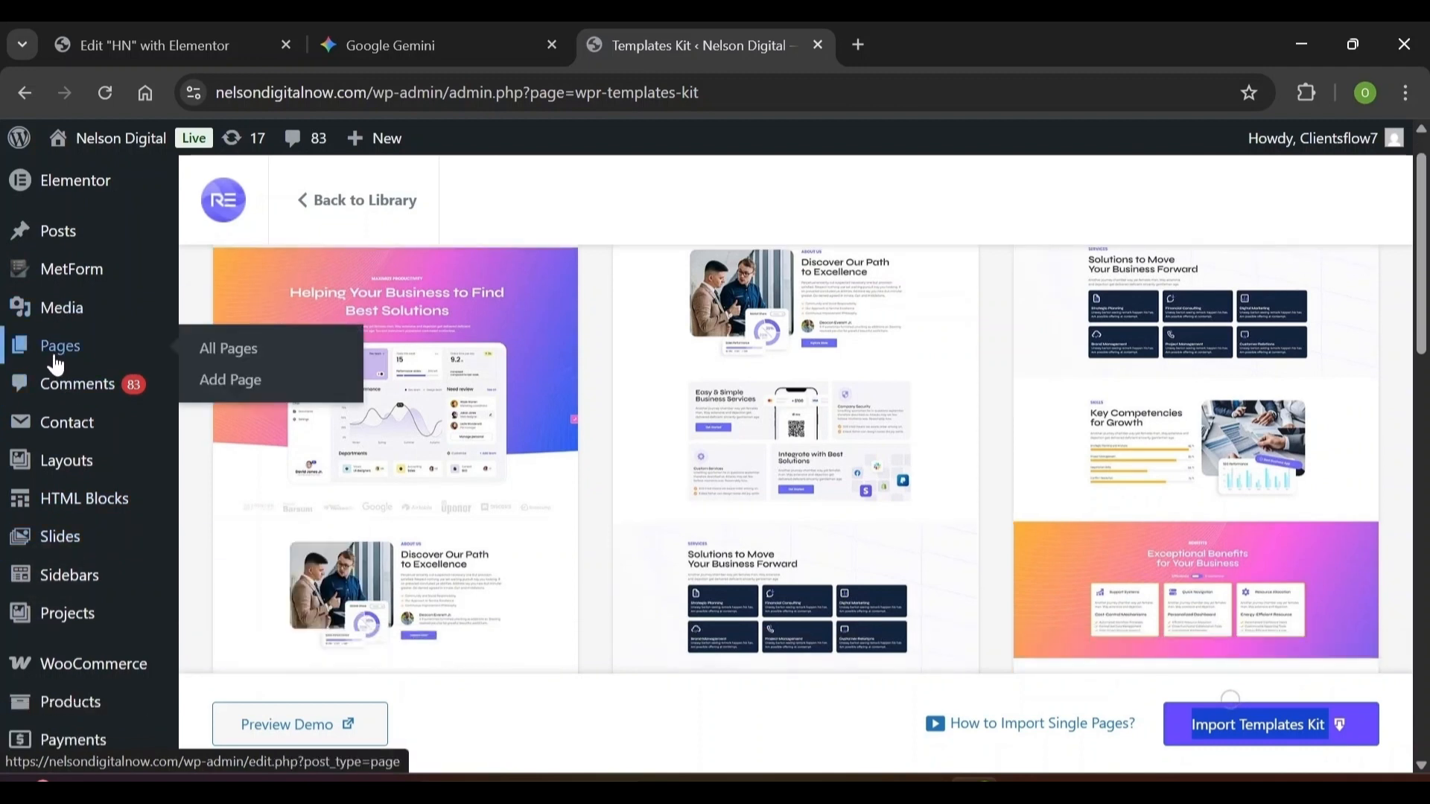
# Add a new page and give it the title 'Home Page'
pyautogui.click(237, 382)
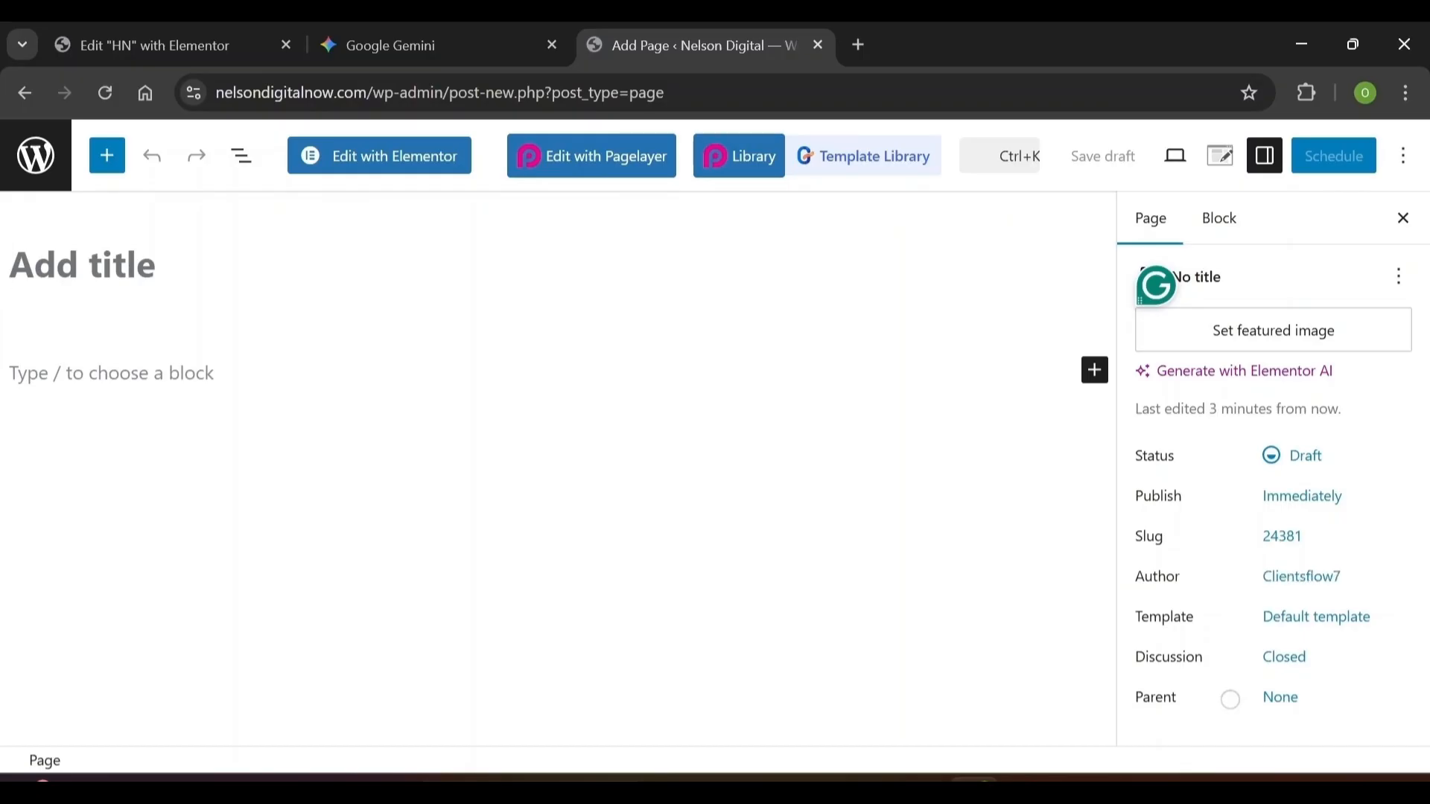
pyautogui.write('Home')
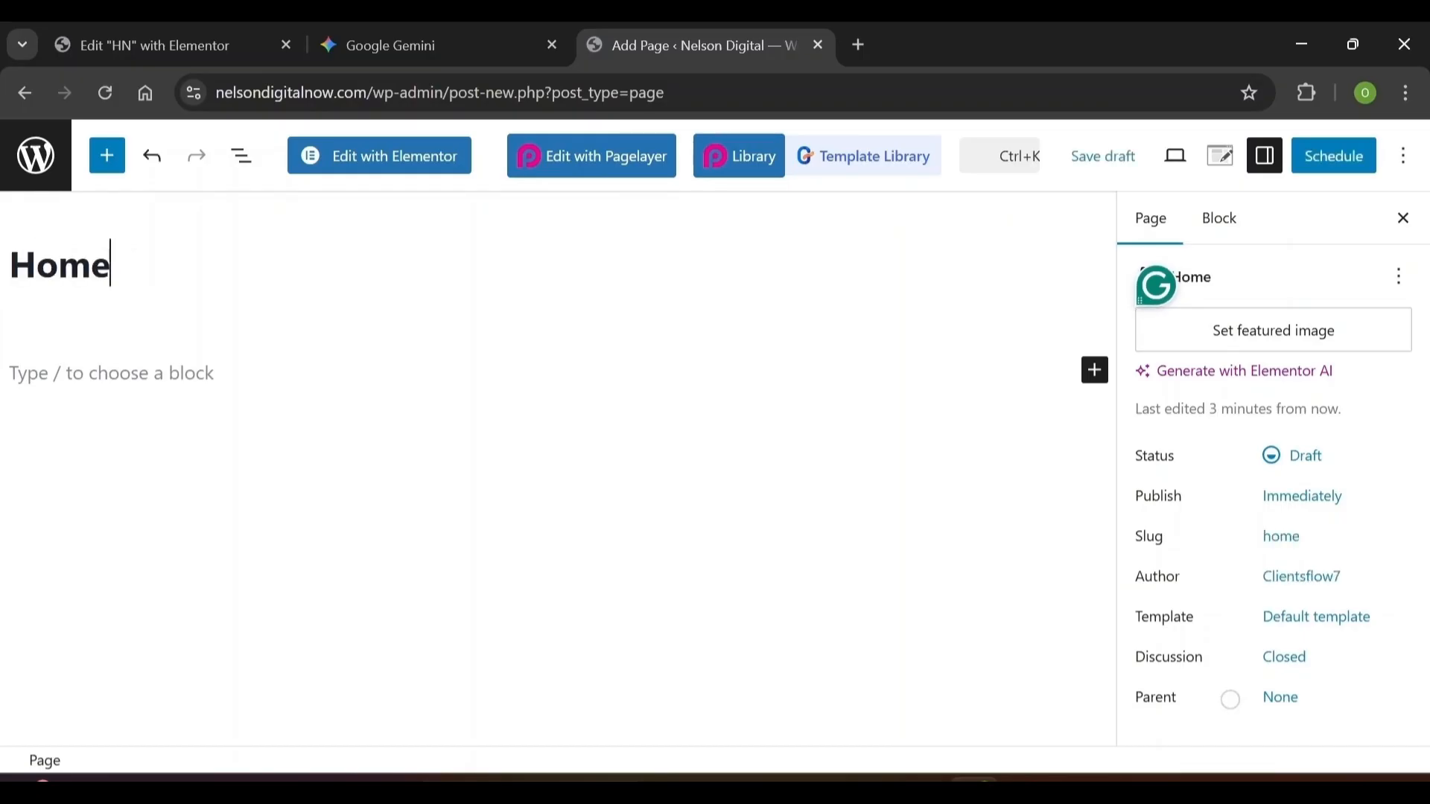
pyautogui.write(' Page')
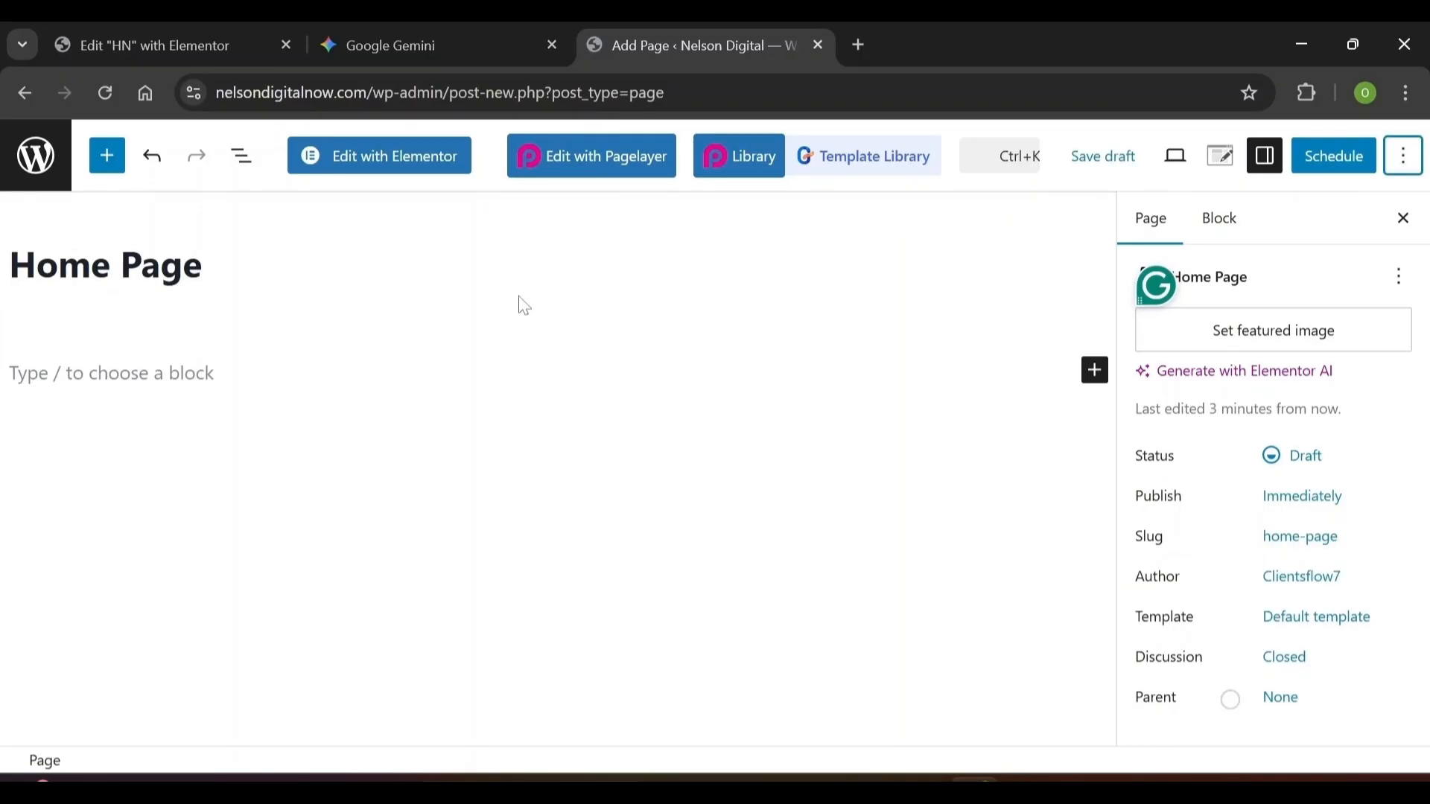
pyautogui.click(525, 306)
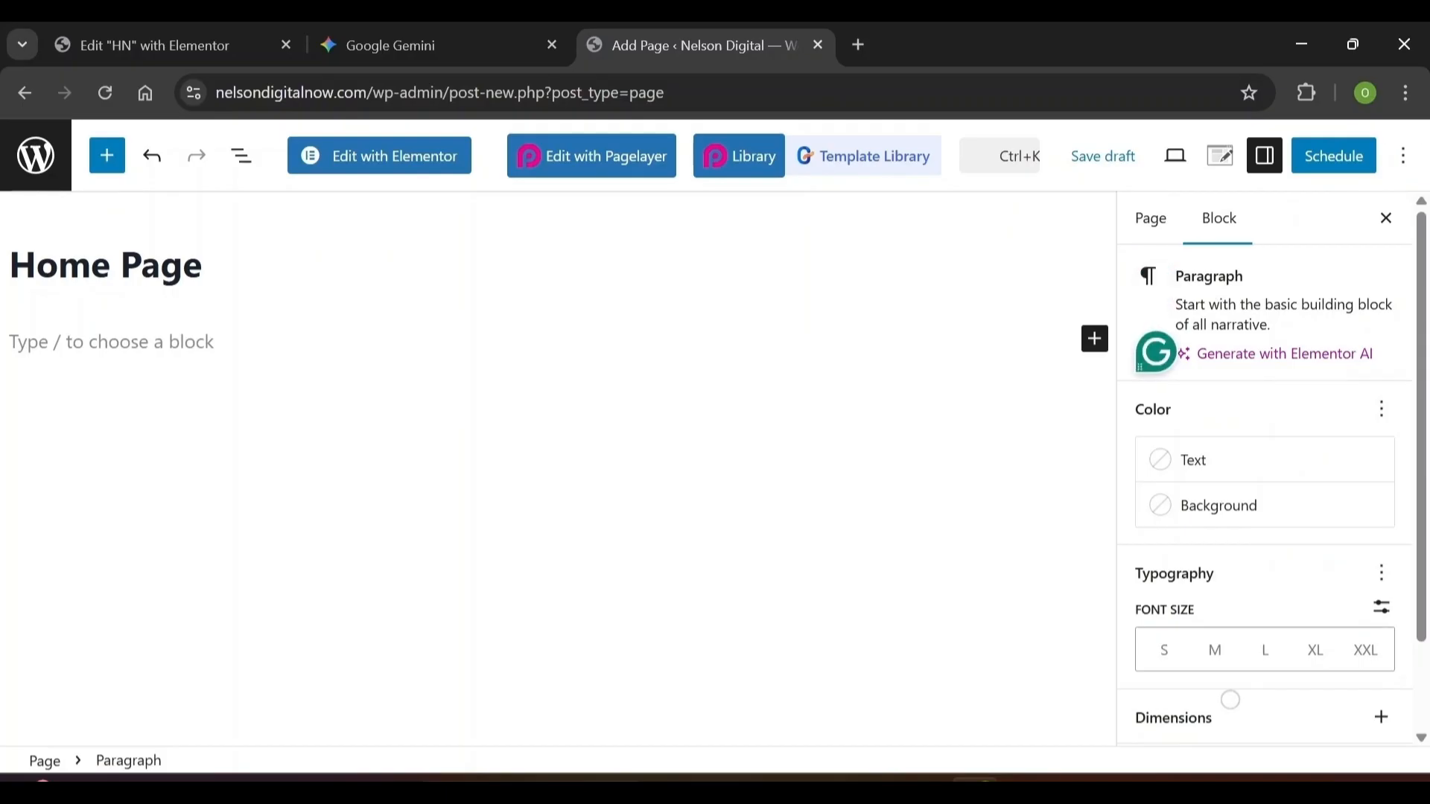
# Open Home Page in Elementor and choose the Elementor Full Width page layout
pyautogui.click(419, 177)
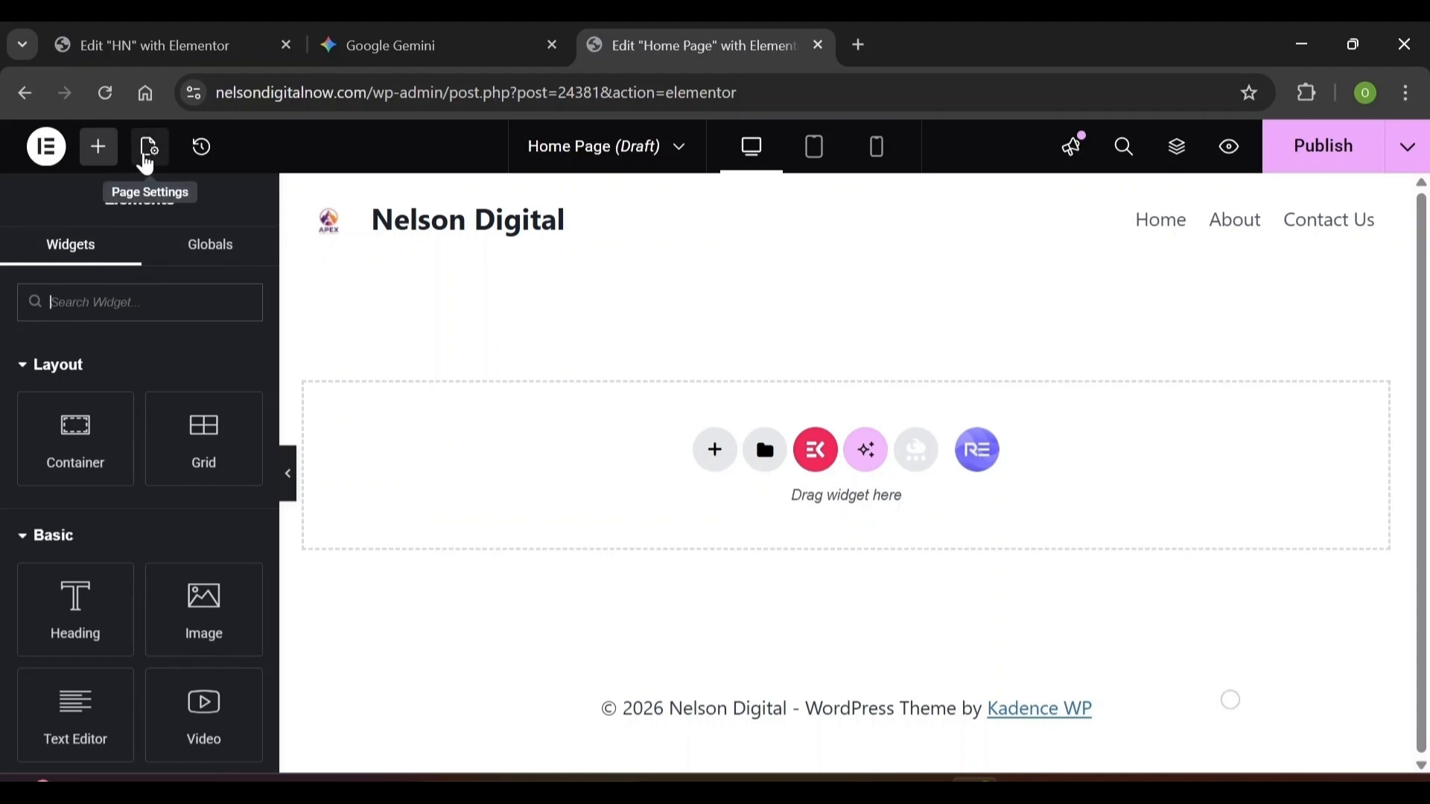
pyautogui.click(148, 148)
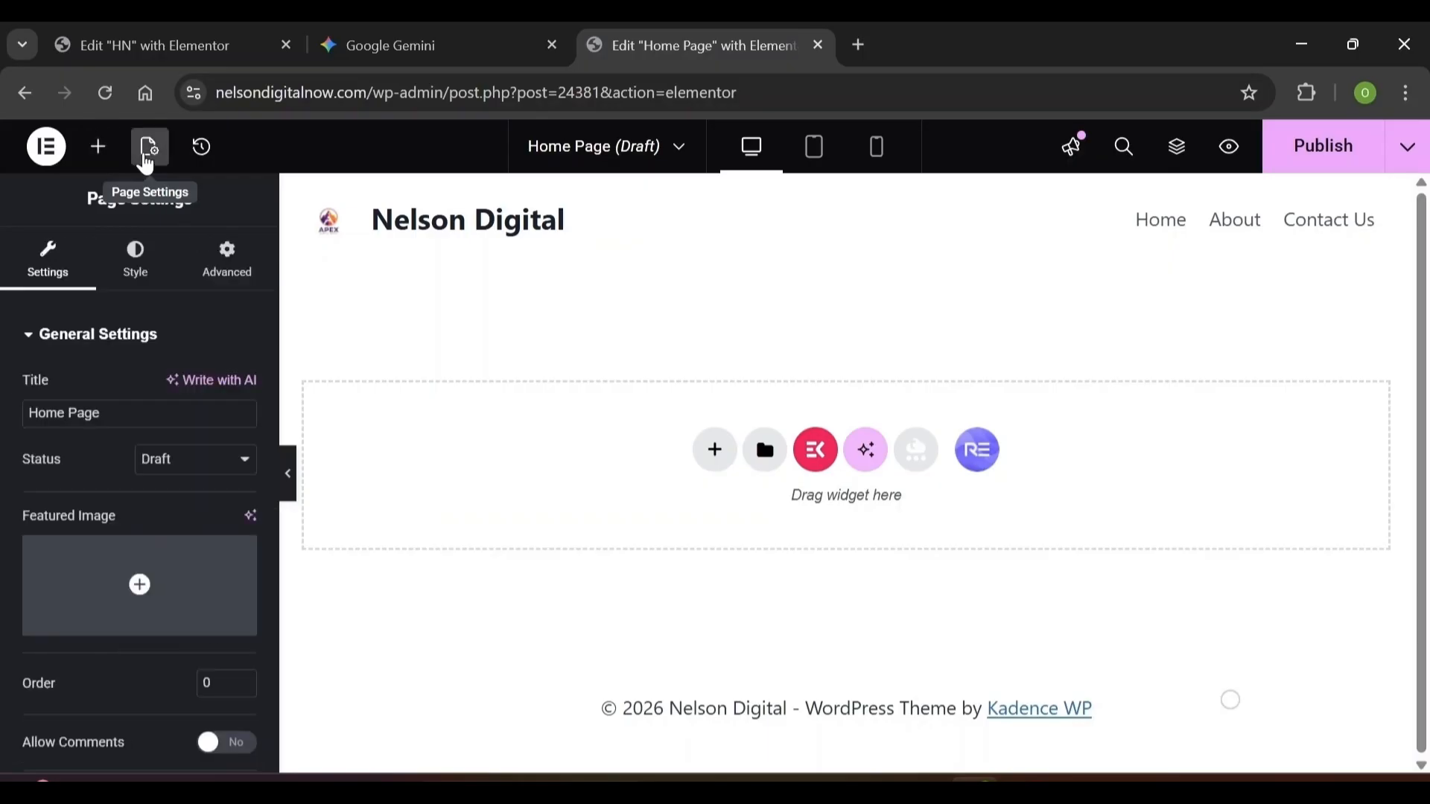
pyautogui.scroll(-6, 270, 505)
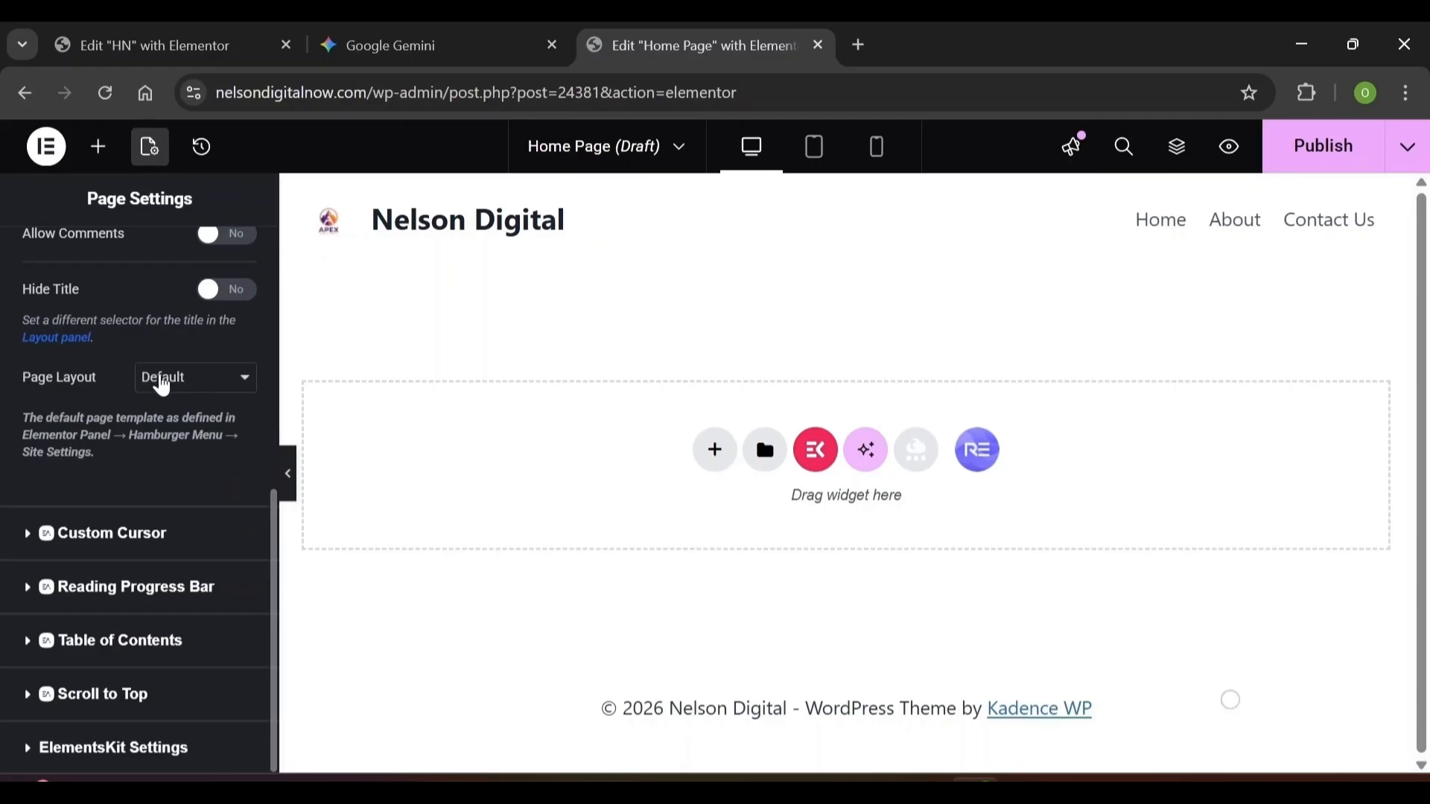
pyautogui.click(162, 386)
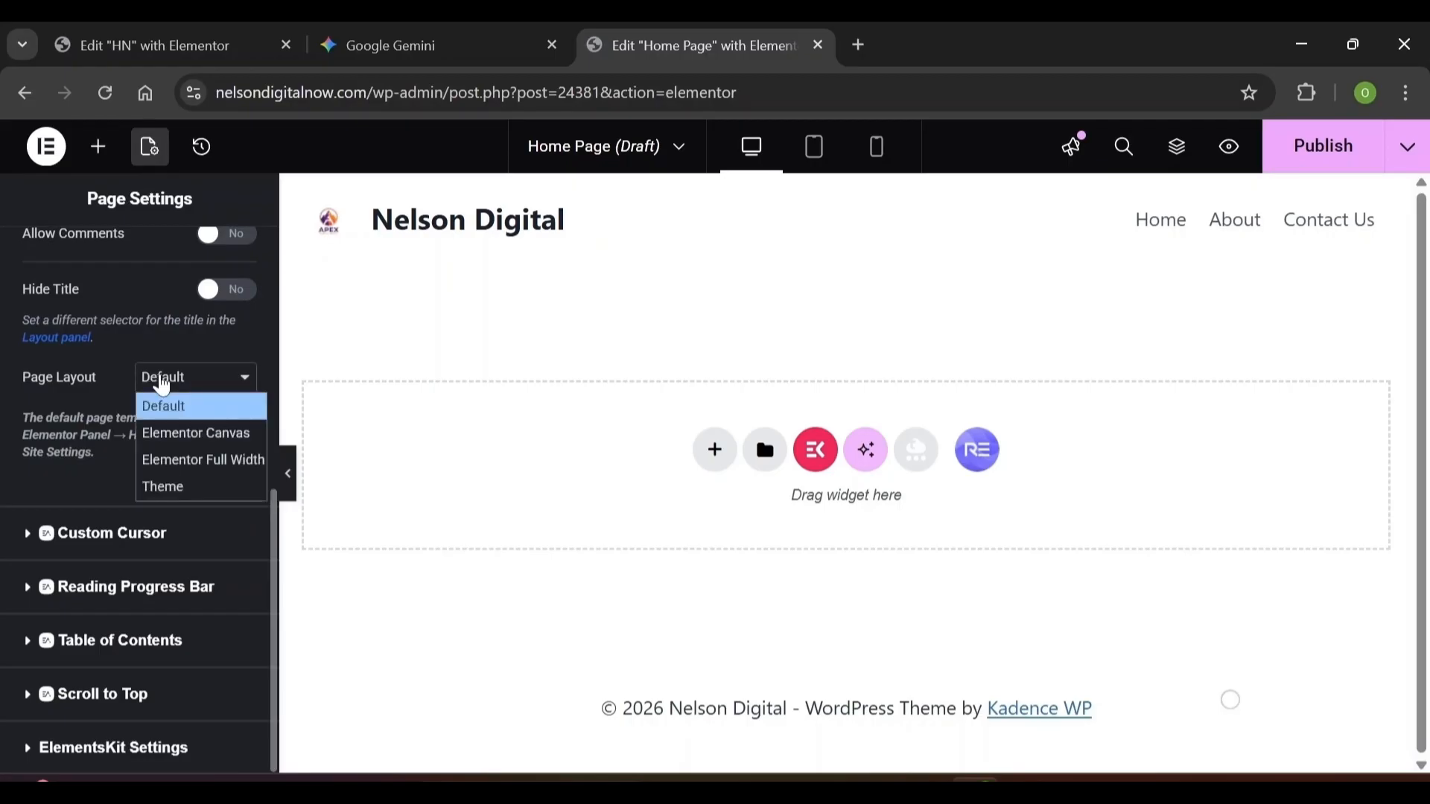
pyautogui.click(180, 469)
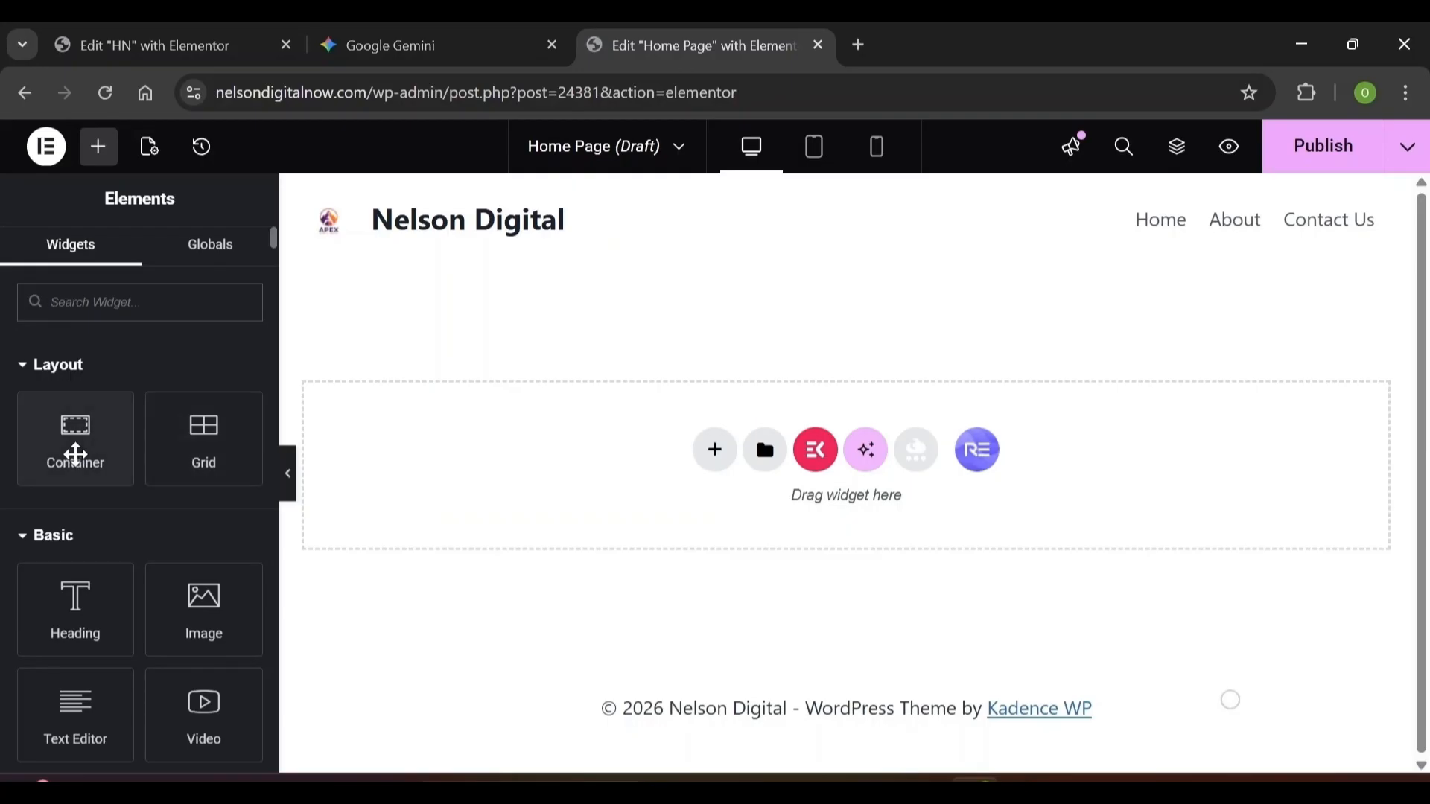
# Drag a Container from the Elements panel onto the empty Home Page canvas
pyautogui.moveTo(75, 454); pyautogui.dragTo(775, 409)
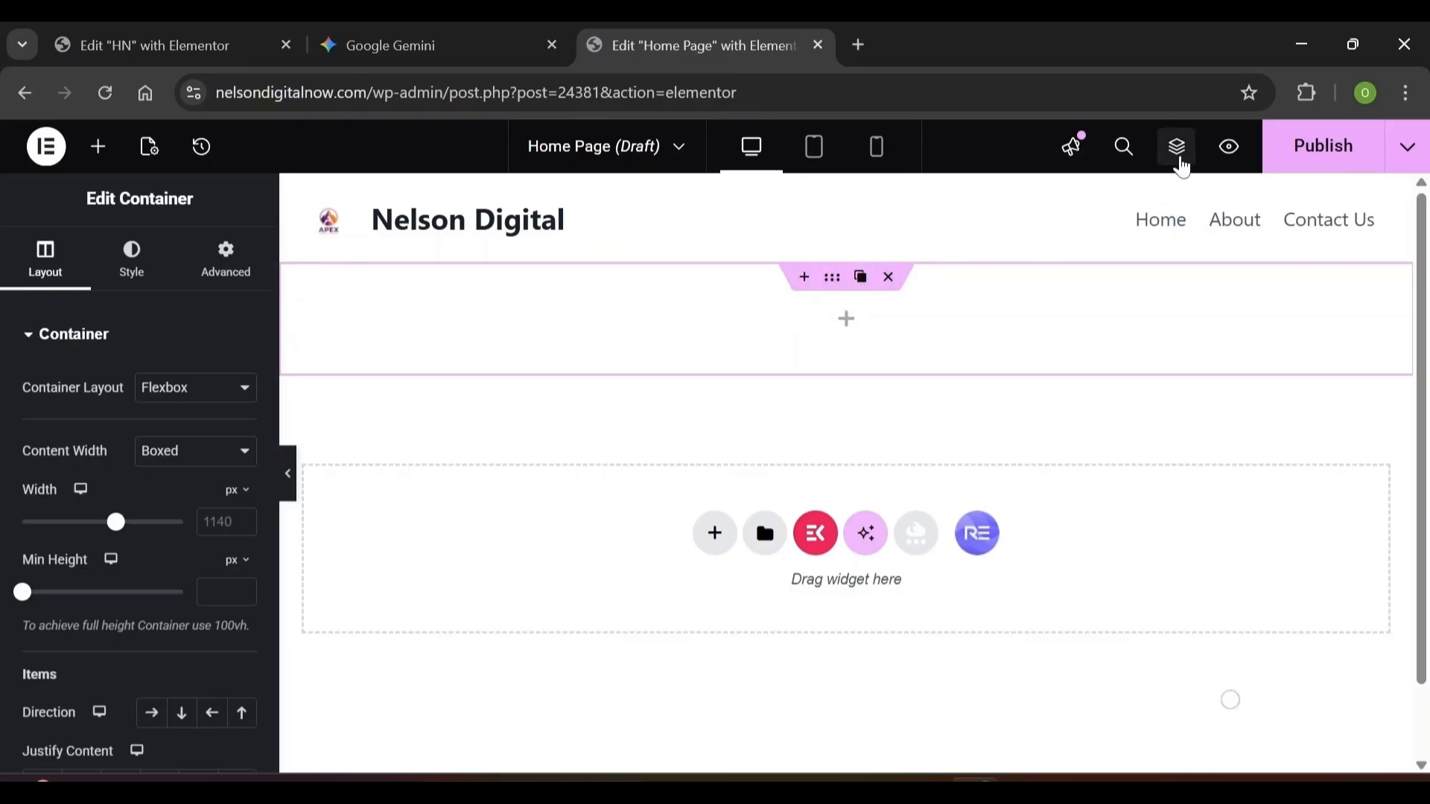
# Rename the container to 'Hero Section Container' in the Navigator
pyautogui.click(1180, 156)
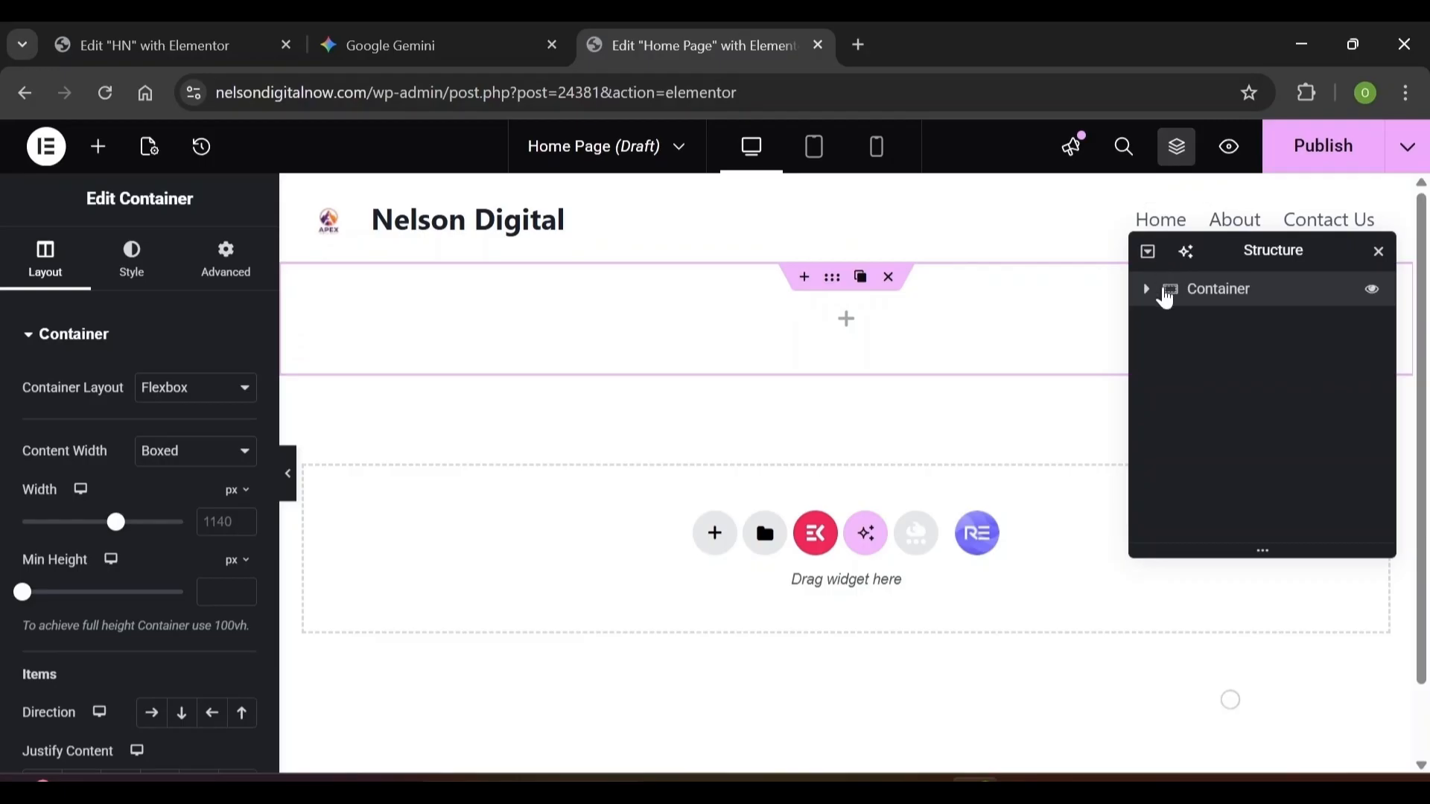
pyautogui.doubleClick(1205, 300)
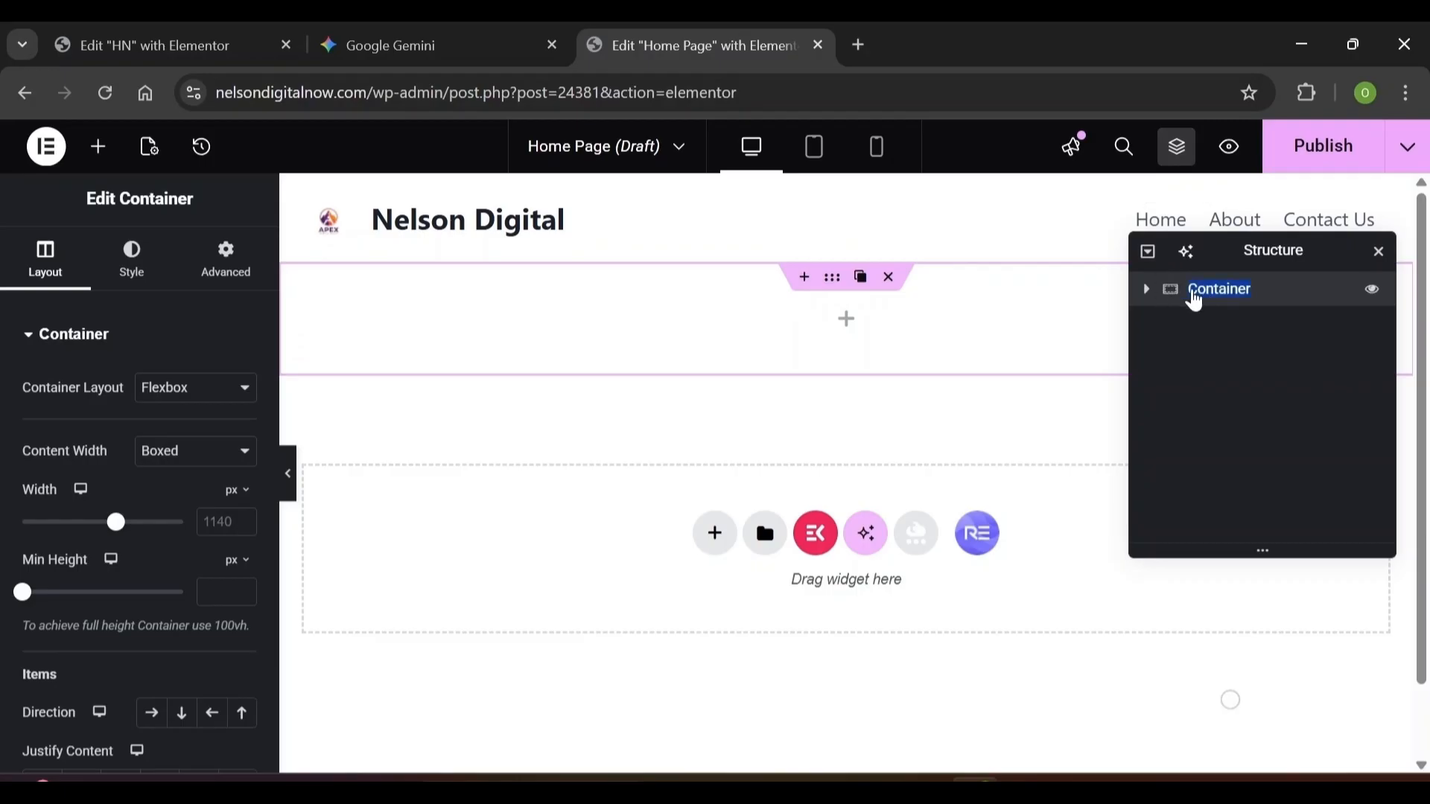
pyautogui.click(1191, 299)
pyautogui.write('Hero Section')
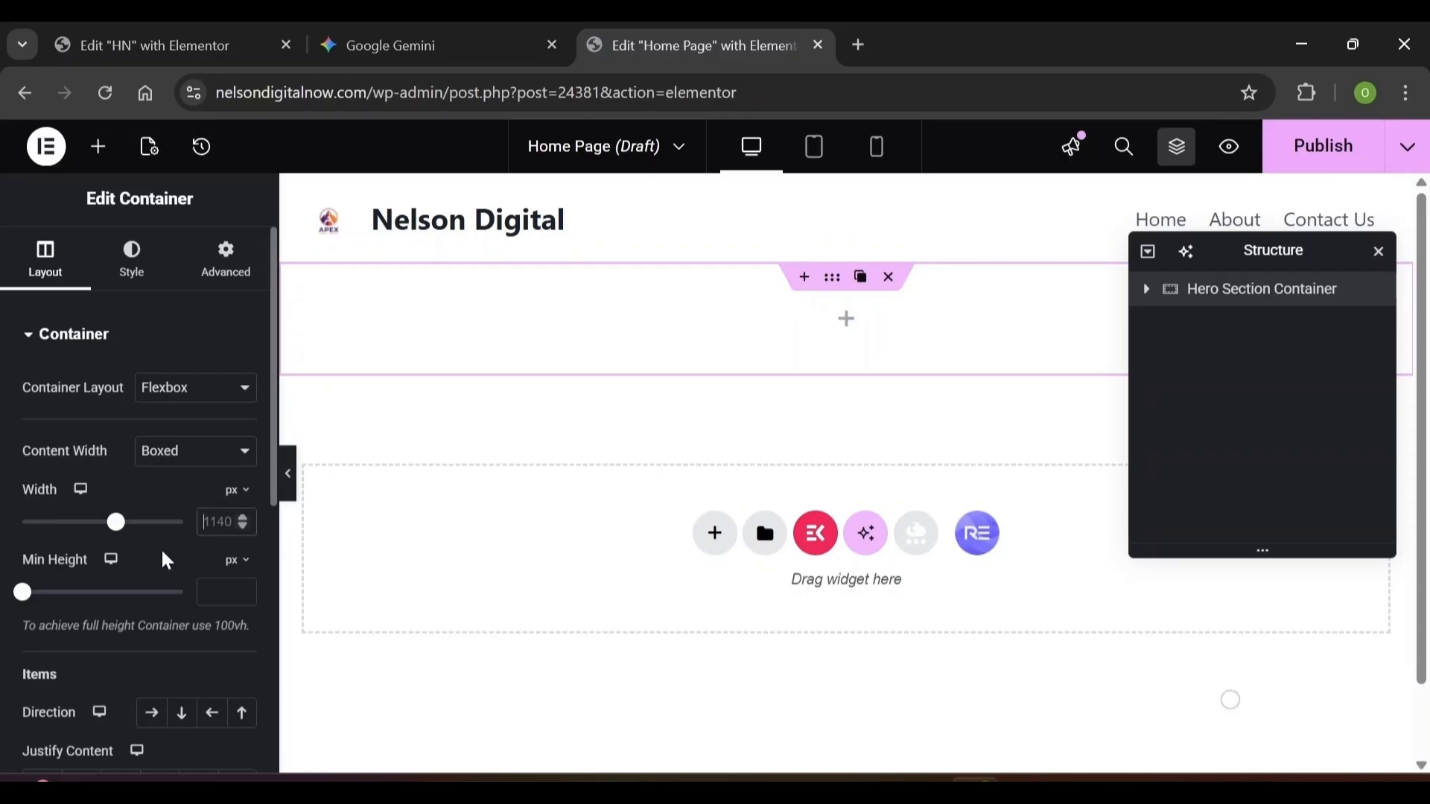
# Set the container width to 848 px, direction to column, and gaps to 0
pyautogui.write('848')
pyautogui.click(246, 491)
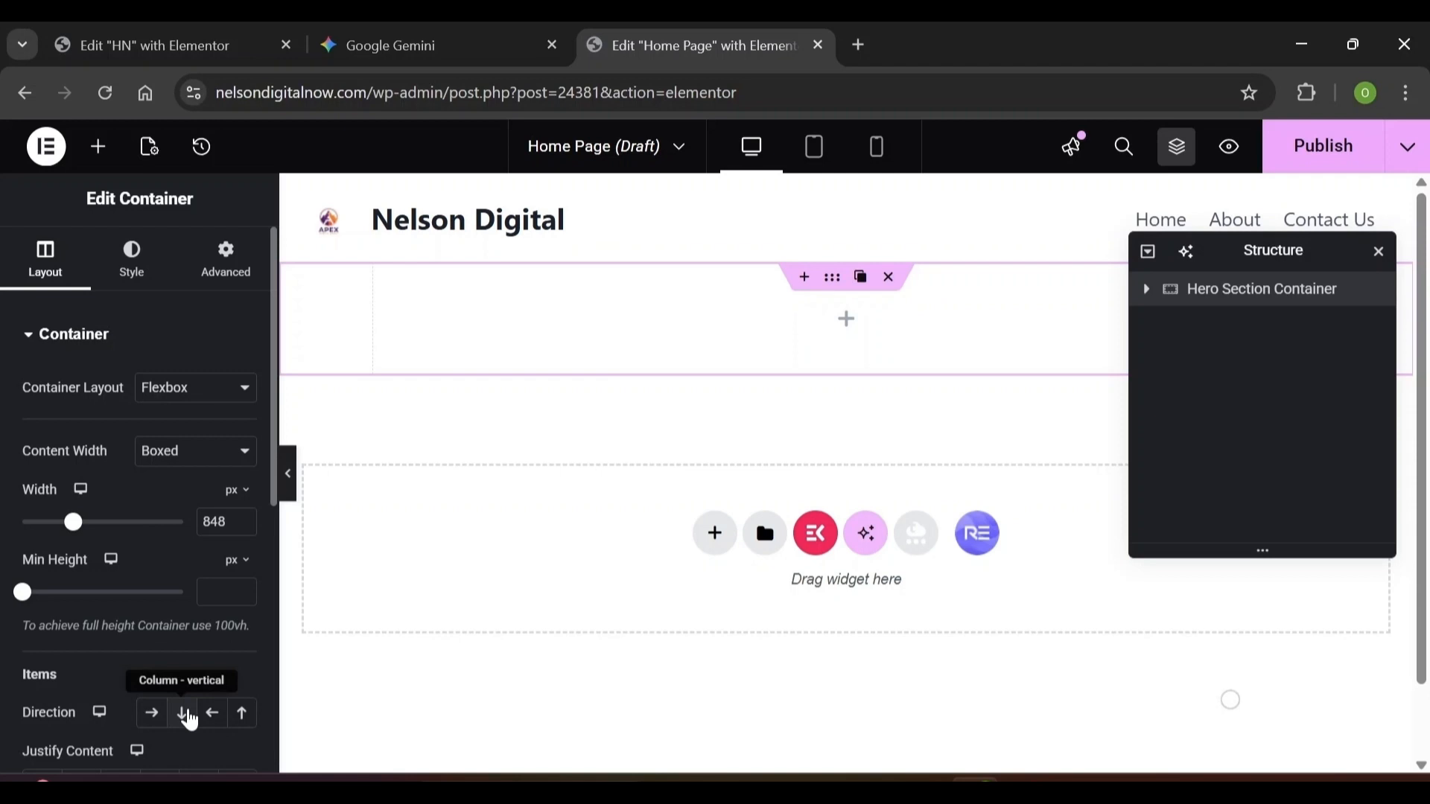
pyautogui.click(188, 714)
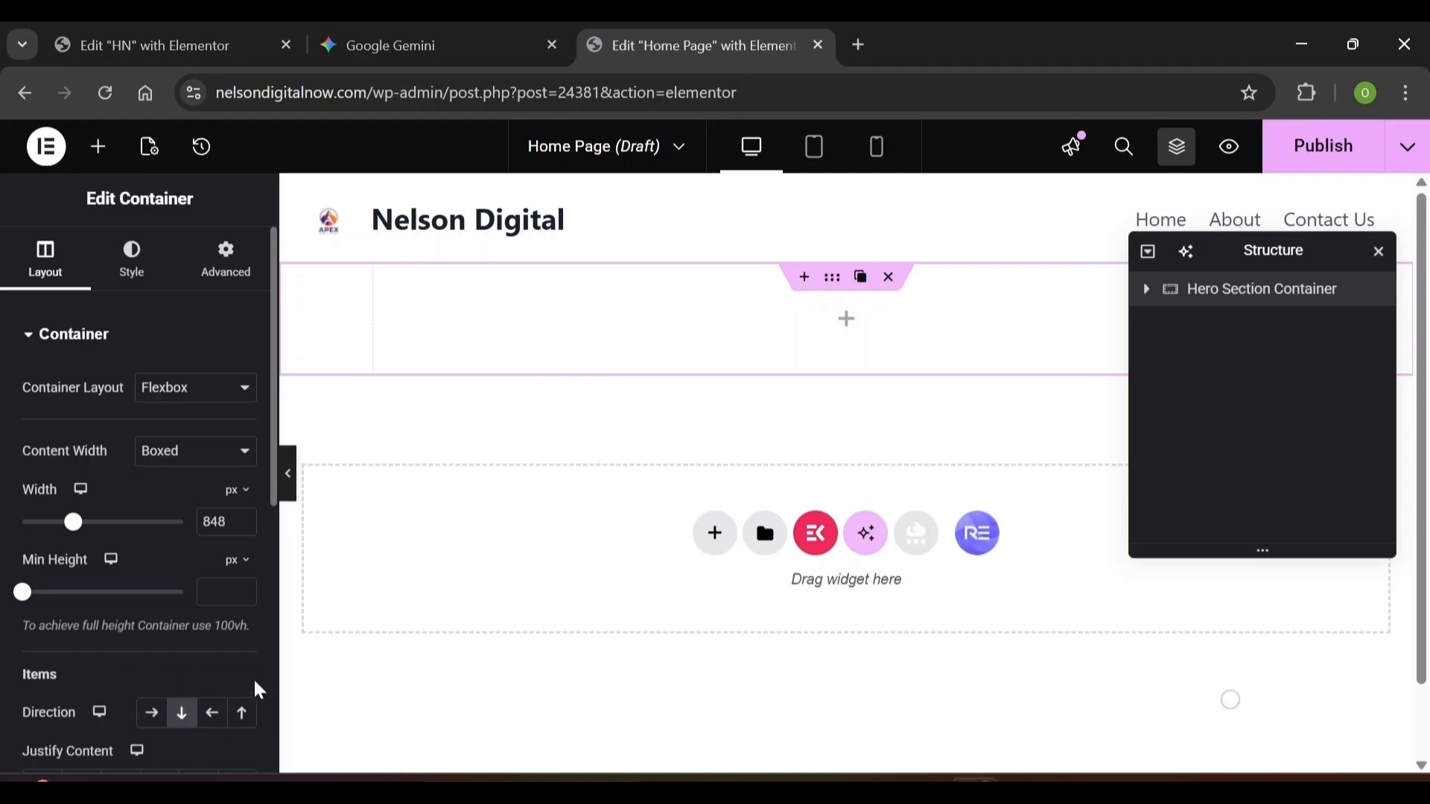
pyautogui.scroll(-5, 196, 682)
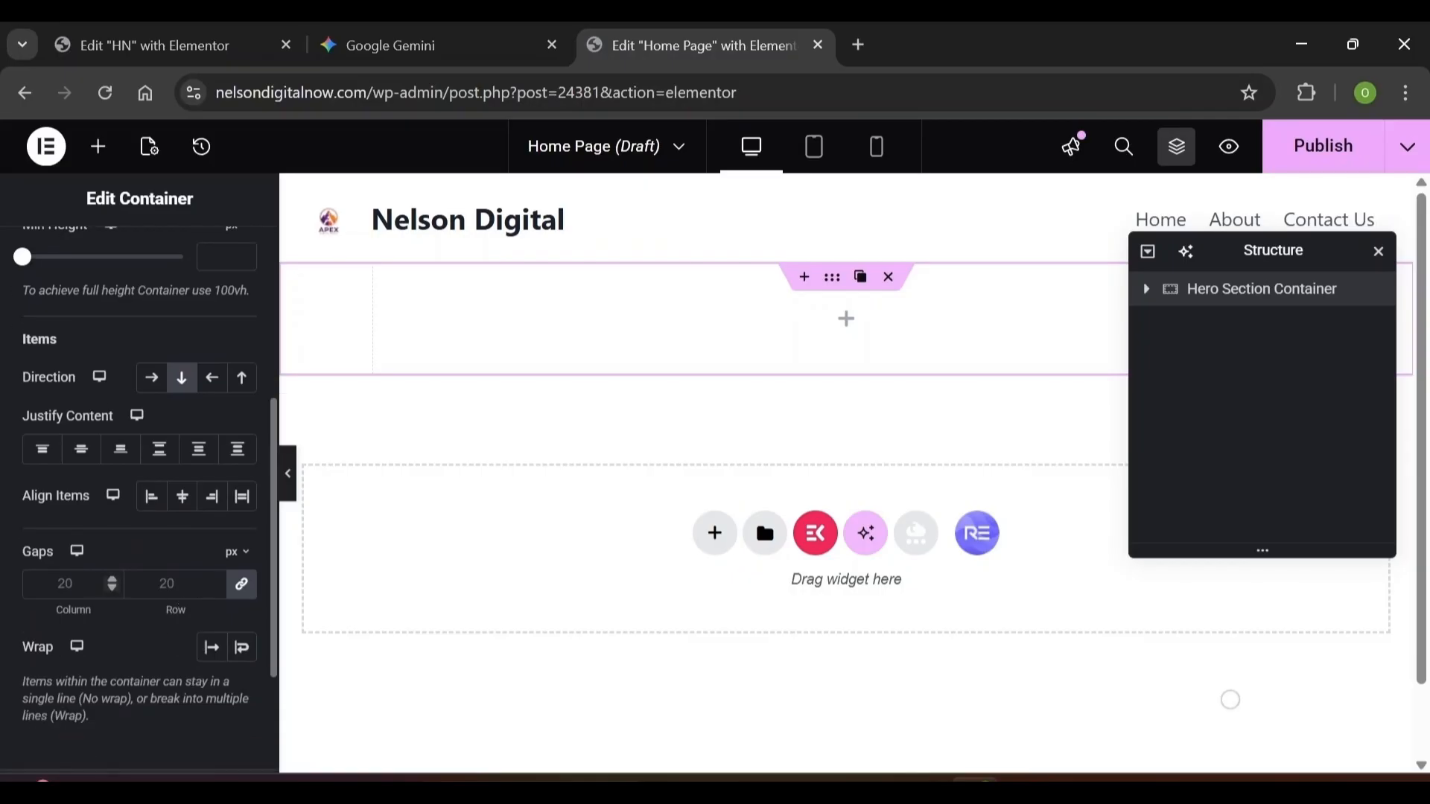
pyautogui.click(66, 584)
pyautogui.write('0')
pyautogui.scroll(5, 260, 335)
pyautogui.click(236, 291)
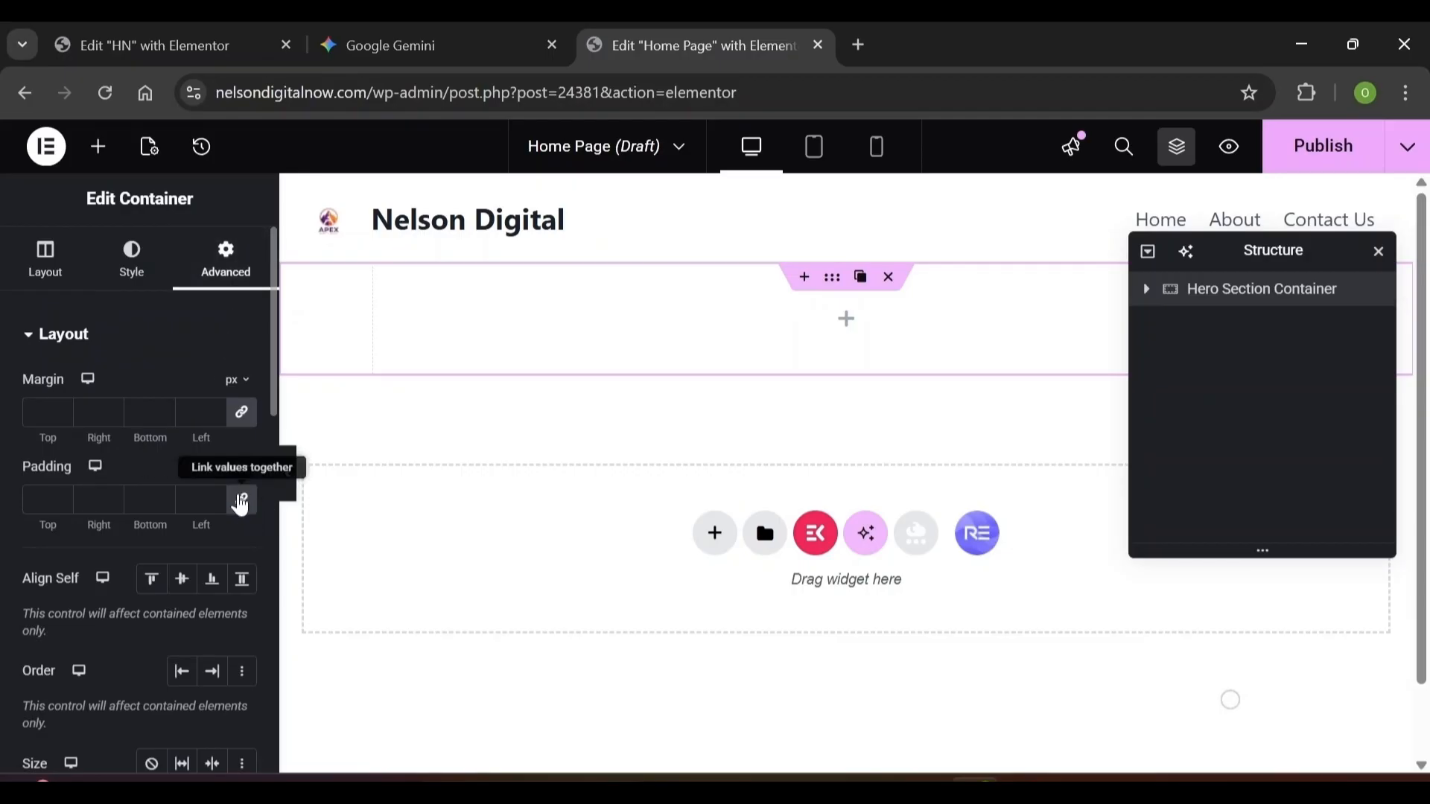
# Unlink the container padding, set it to 84 px top, 20 px right, 20 px left, then show the widgets list
pyautogui.click(240, 500)
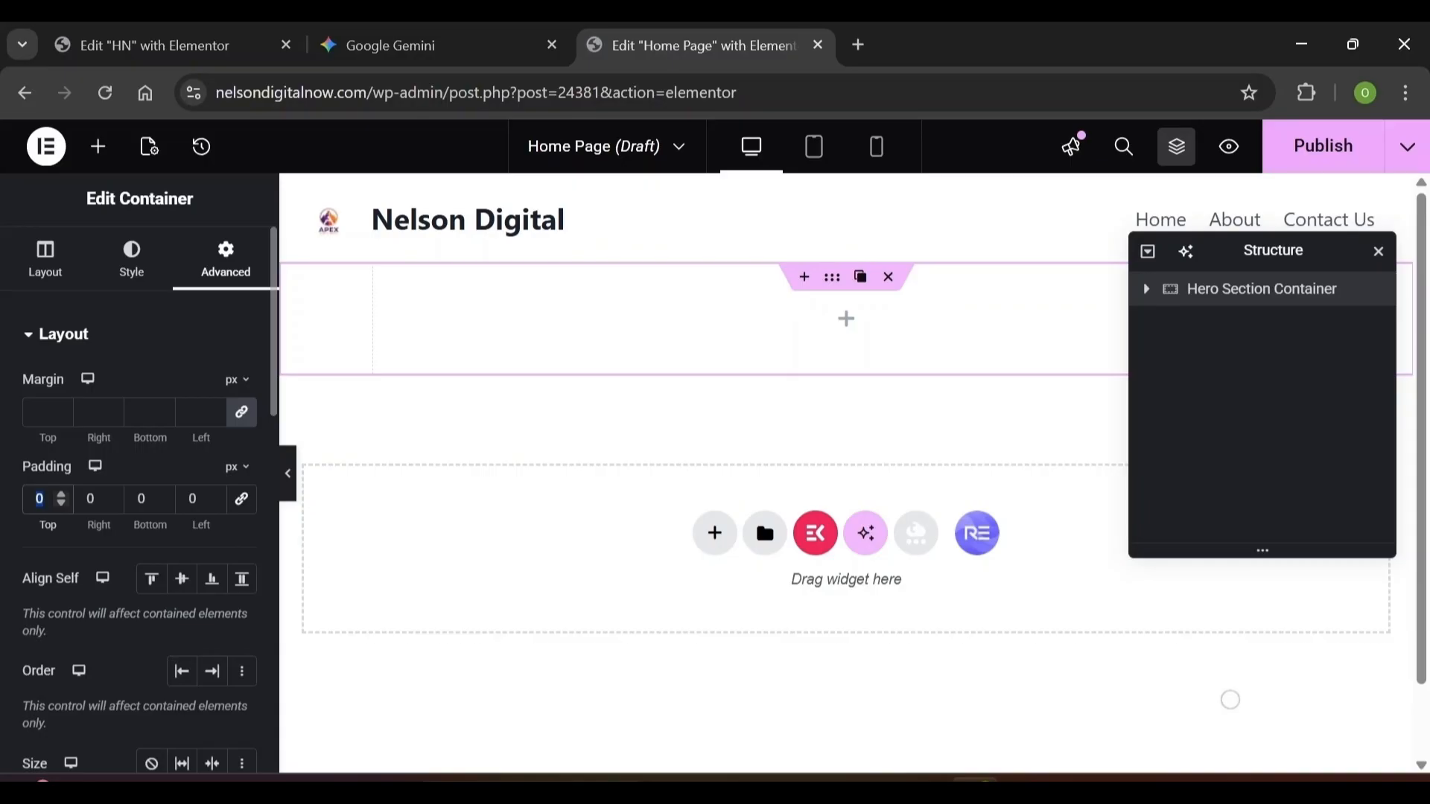
pyautogui.write('84')
pyautogui.press('Tab')
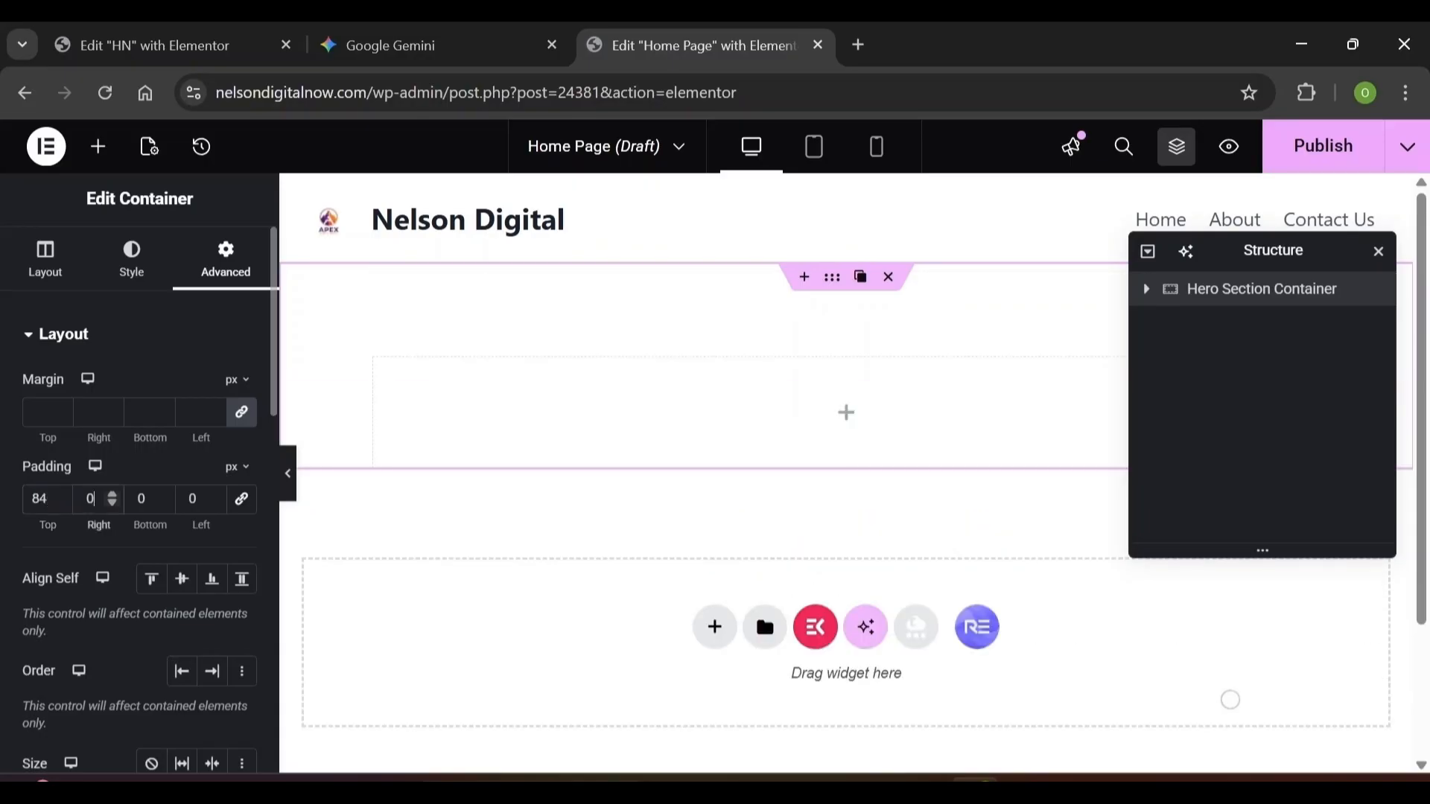
pyautogui.write('20')
pyautogui.press('Tab')
pyautogui.press('Tab')
pyautogui.hotkey('ctrl', 'a')
pyautogui.write('20')
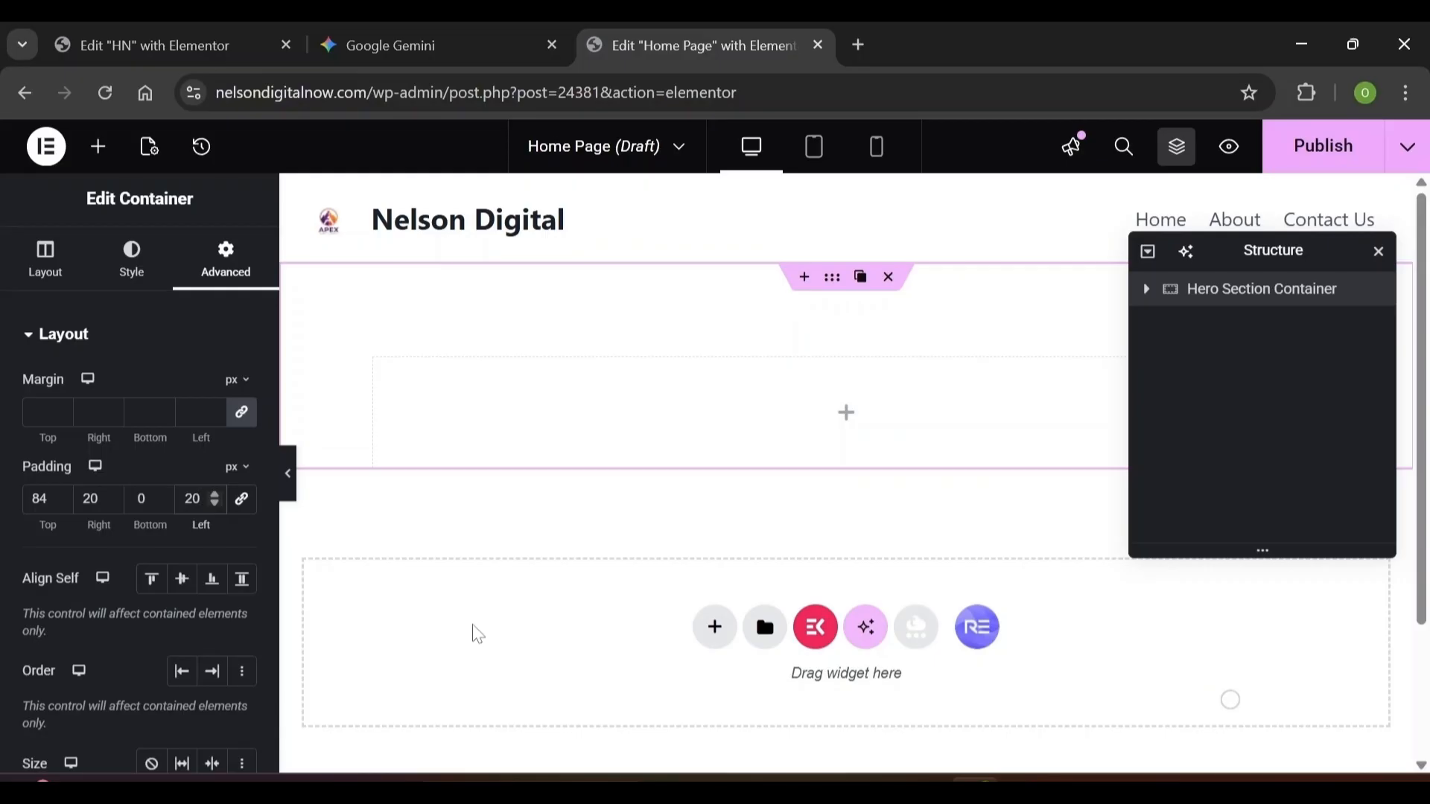
pyautogui.click(98, 156)
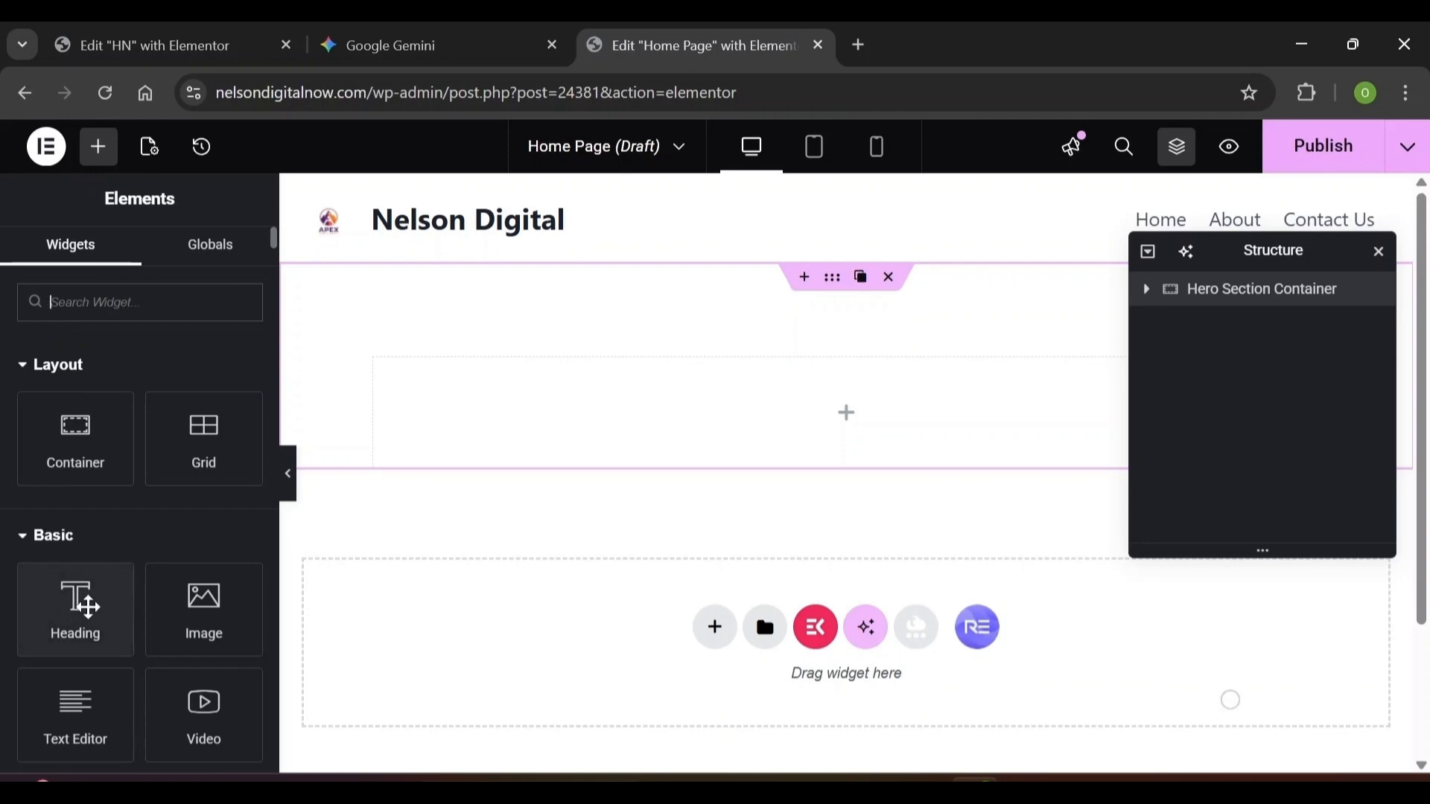
# Drop a Heading widget into the Hero Section Container and paste the new title over the placeholder
pyautogui.moveTo(75, 607); pyautogui.dragTo(417, 445)
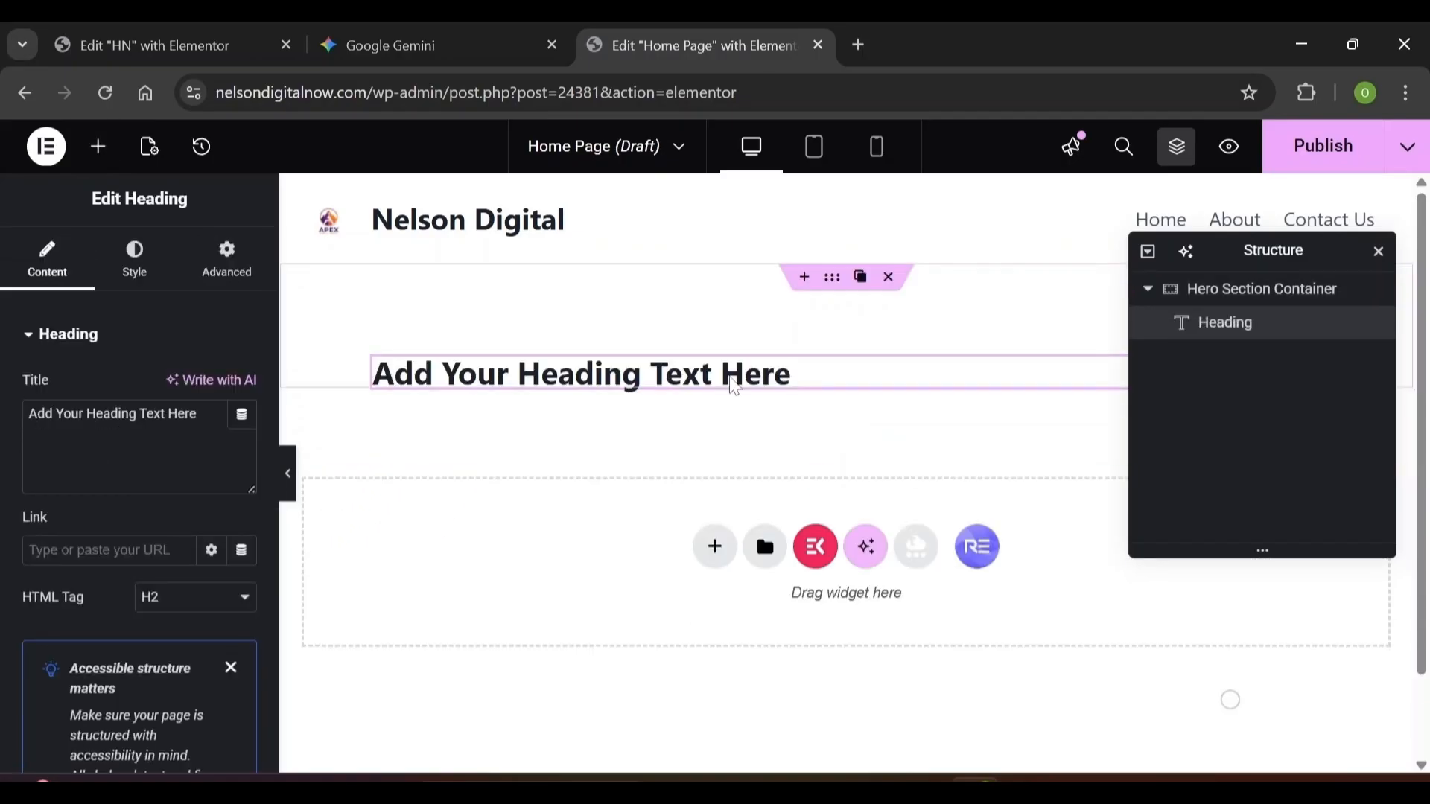
pyautogui.click(734, 387)
pyautogui.hotkey('ctrl', 'a')
pyautogui.write("Hello, I'm a Marketer Focused on Web Design")
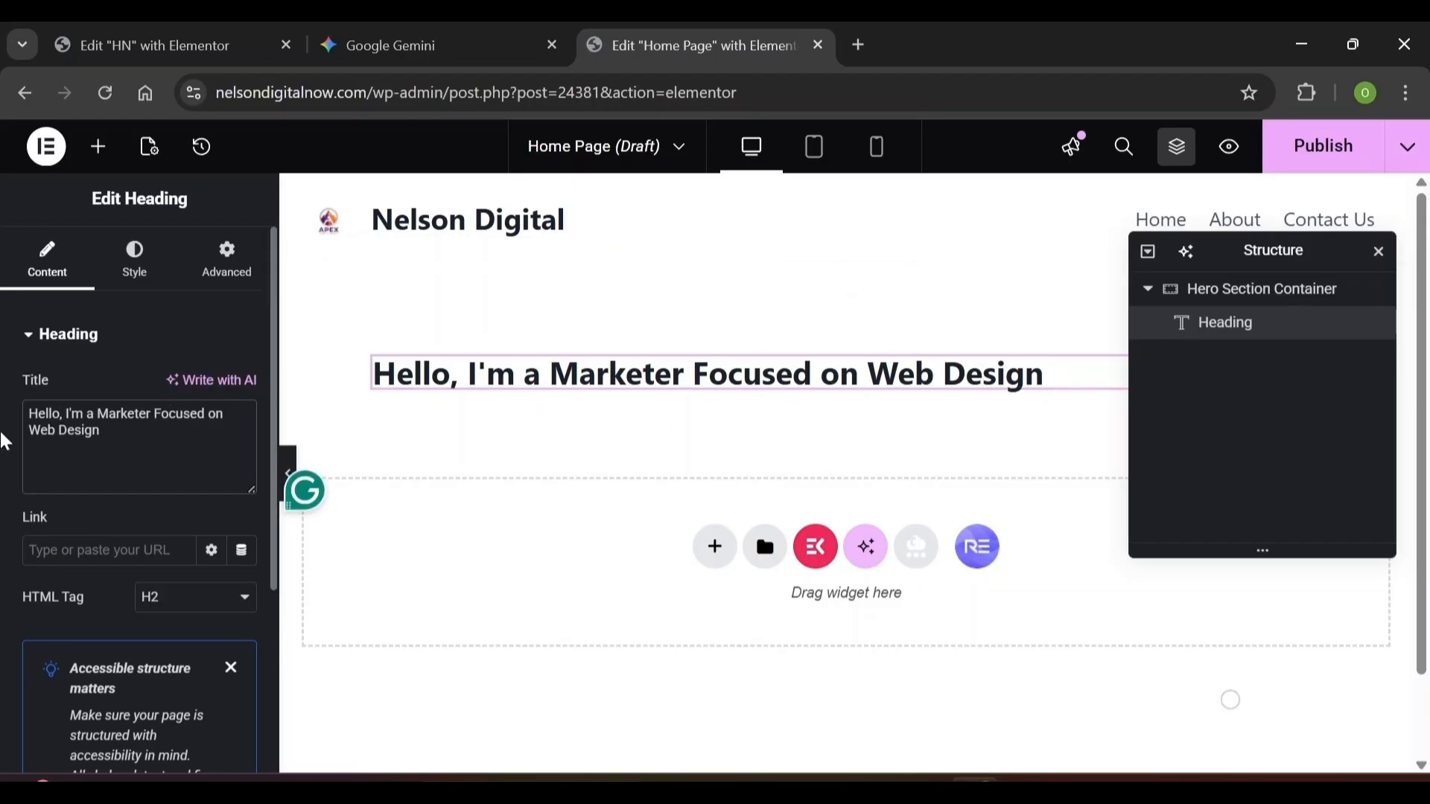
# Break the title into three lines after 'Hello,' and 'Marketer' and set its HTML tag to H6
pyautogui.press('Return')
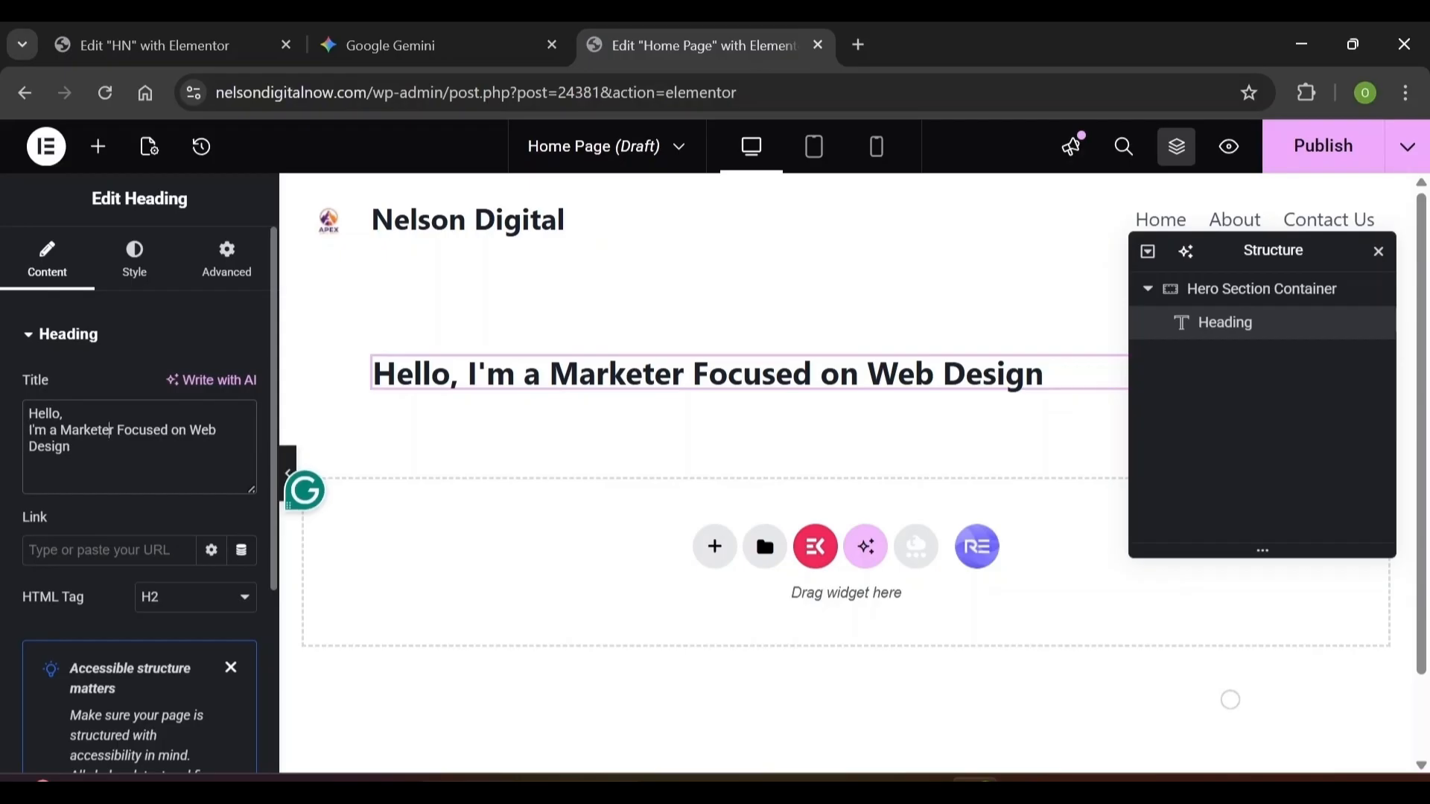
pyautogui.press('Return')
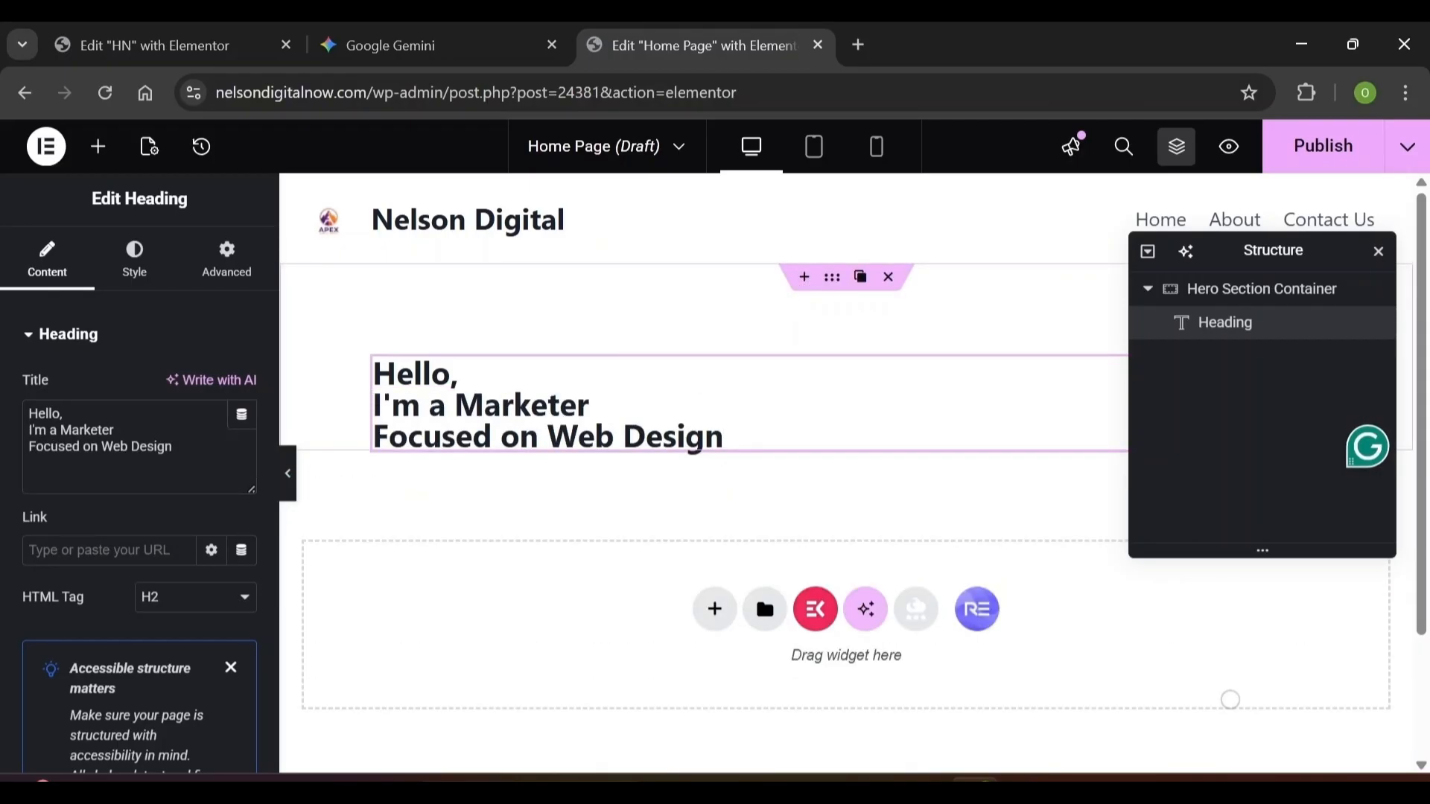
pyautogui.write('<br>')
pyautogui.press('Delete')
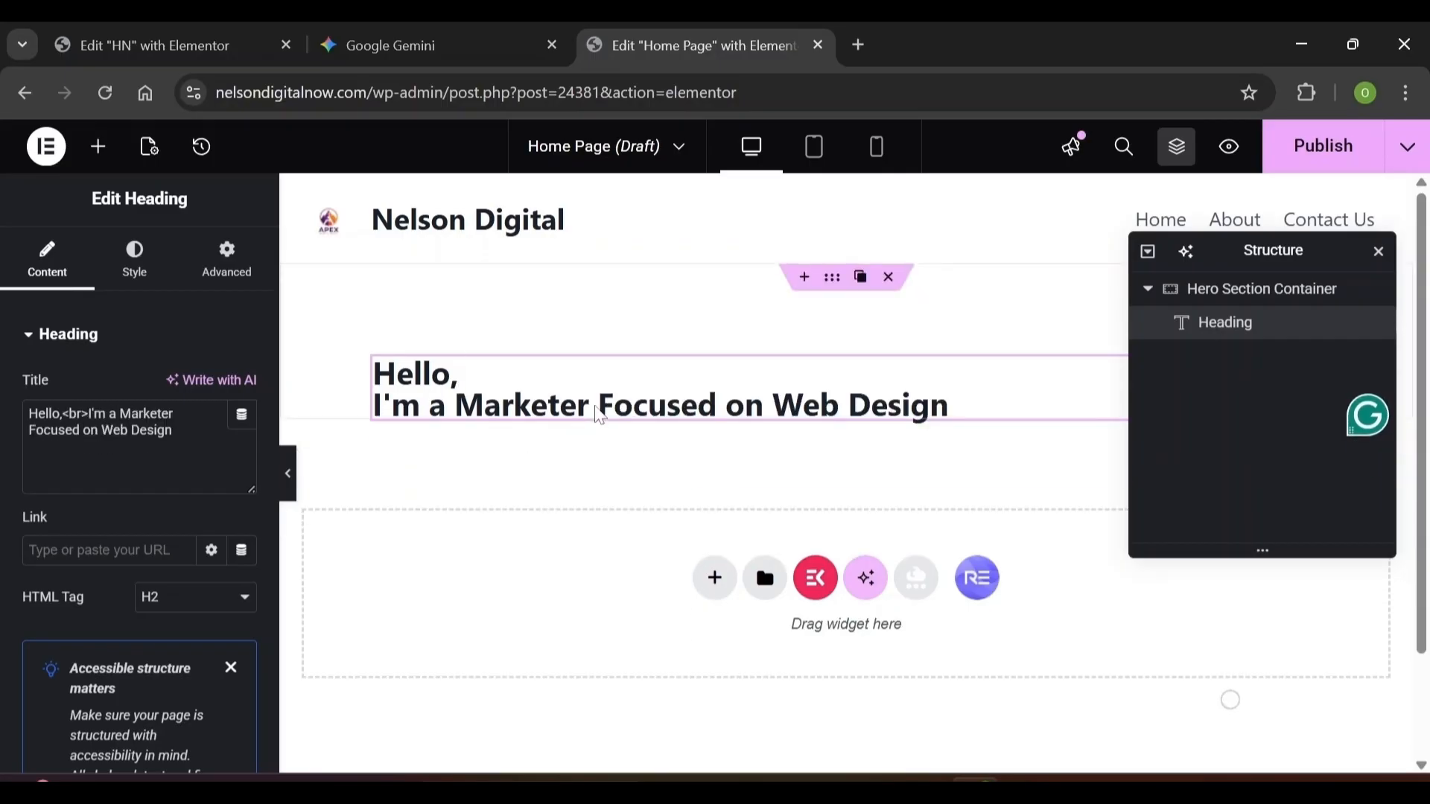
pyautogui.press('Delete')
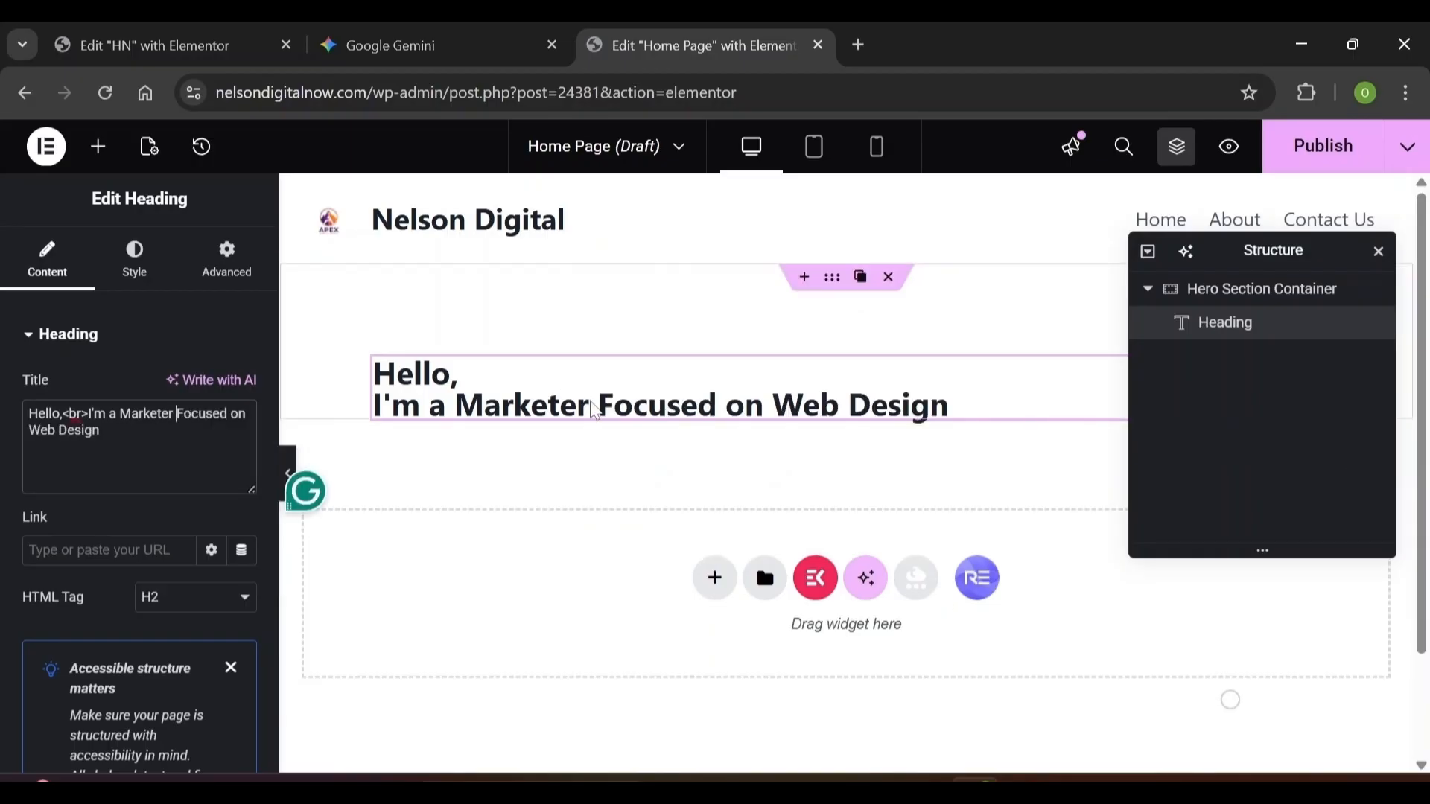
pyautogui.click(598, 406)
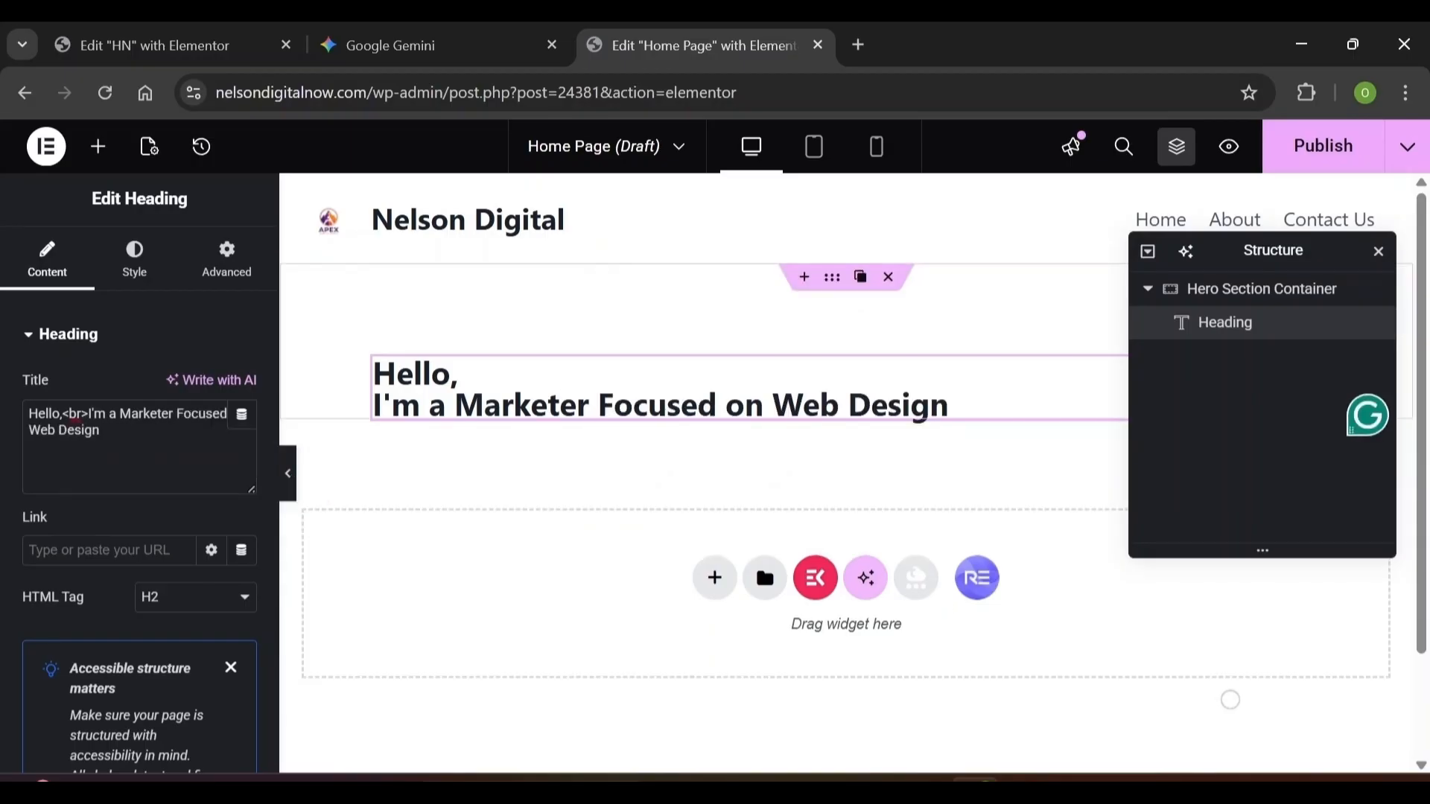
pyautogui.press('Return')
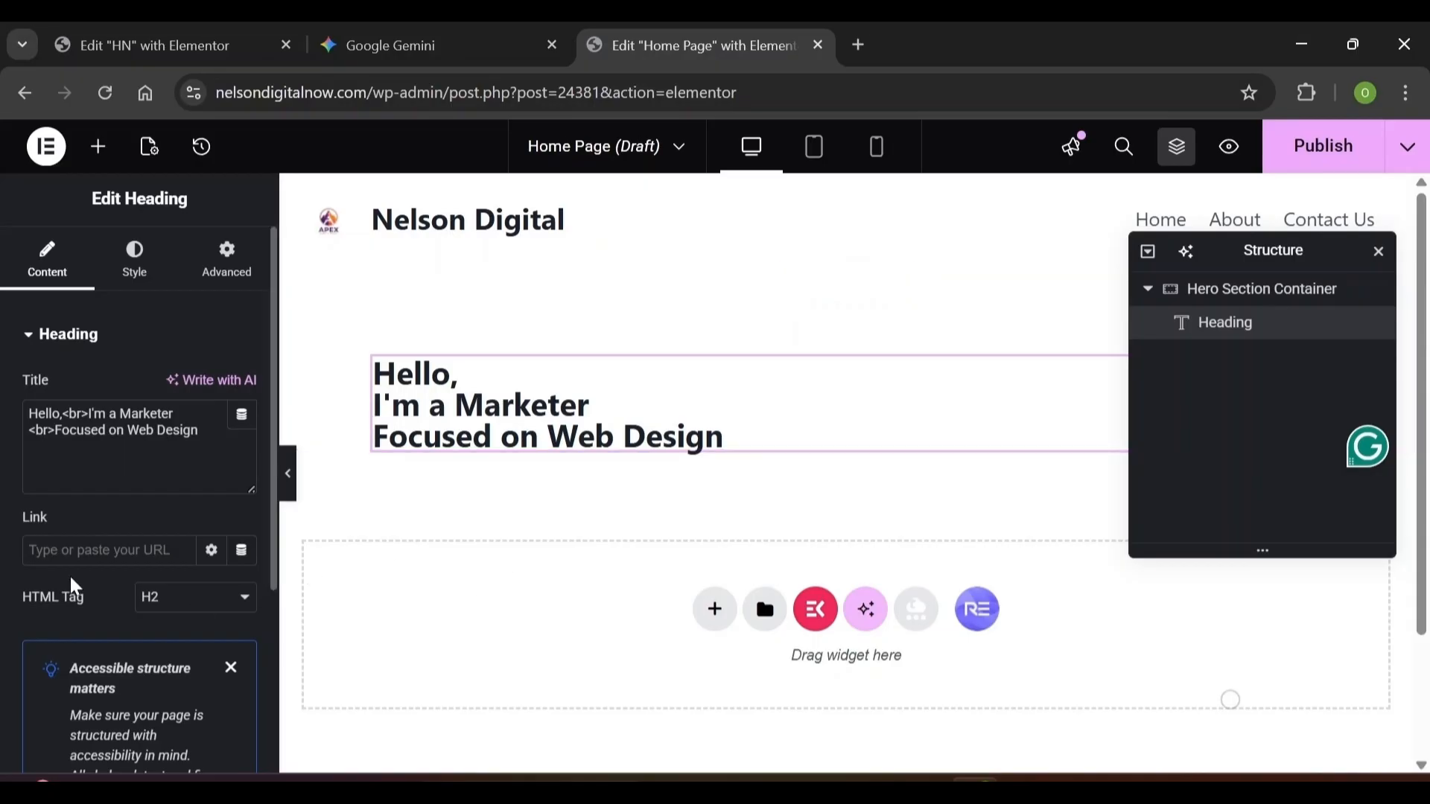
pyautogui.click(190, 602)
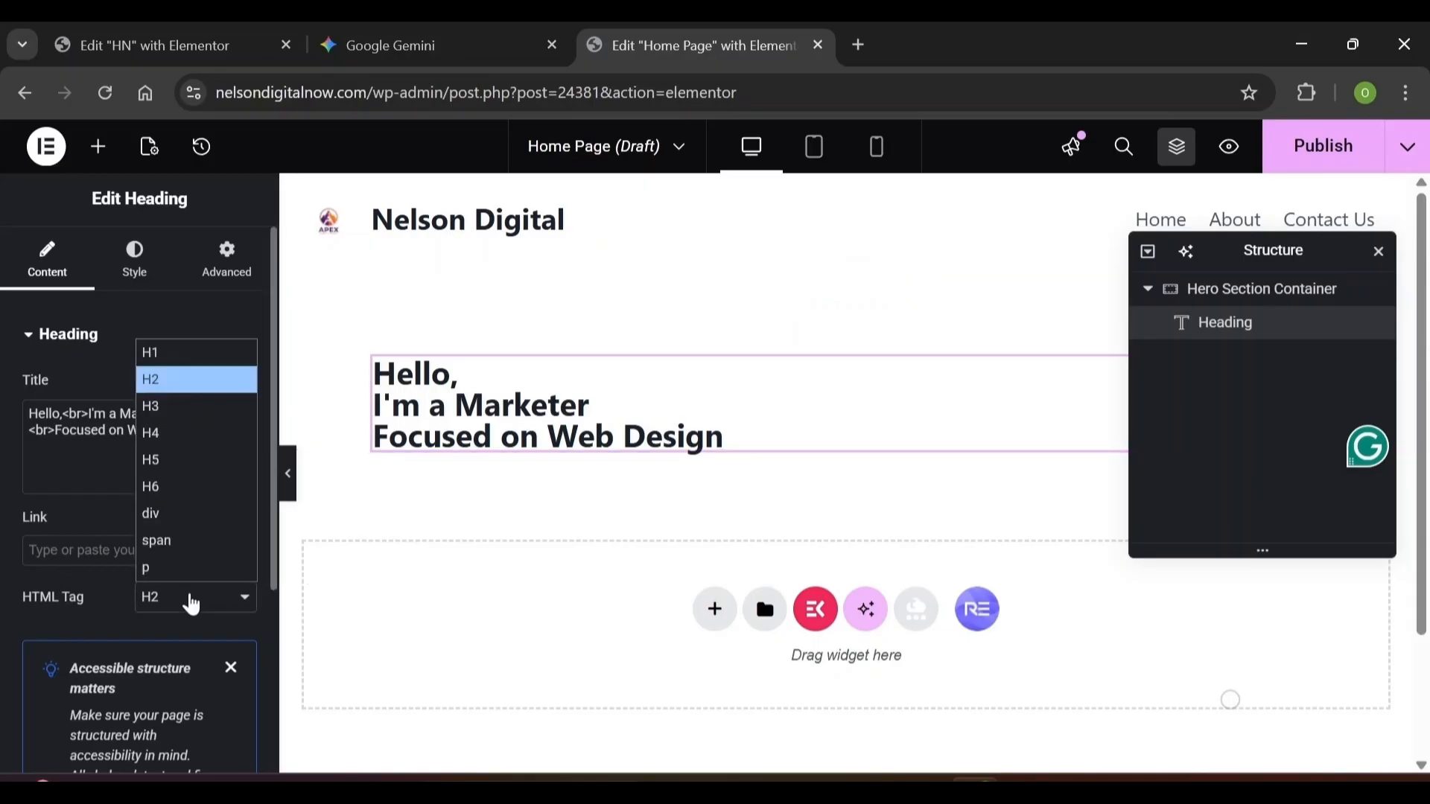
pyautogui.click(179, 488)
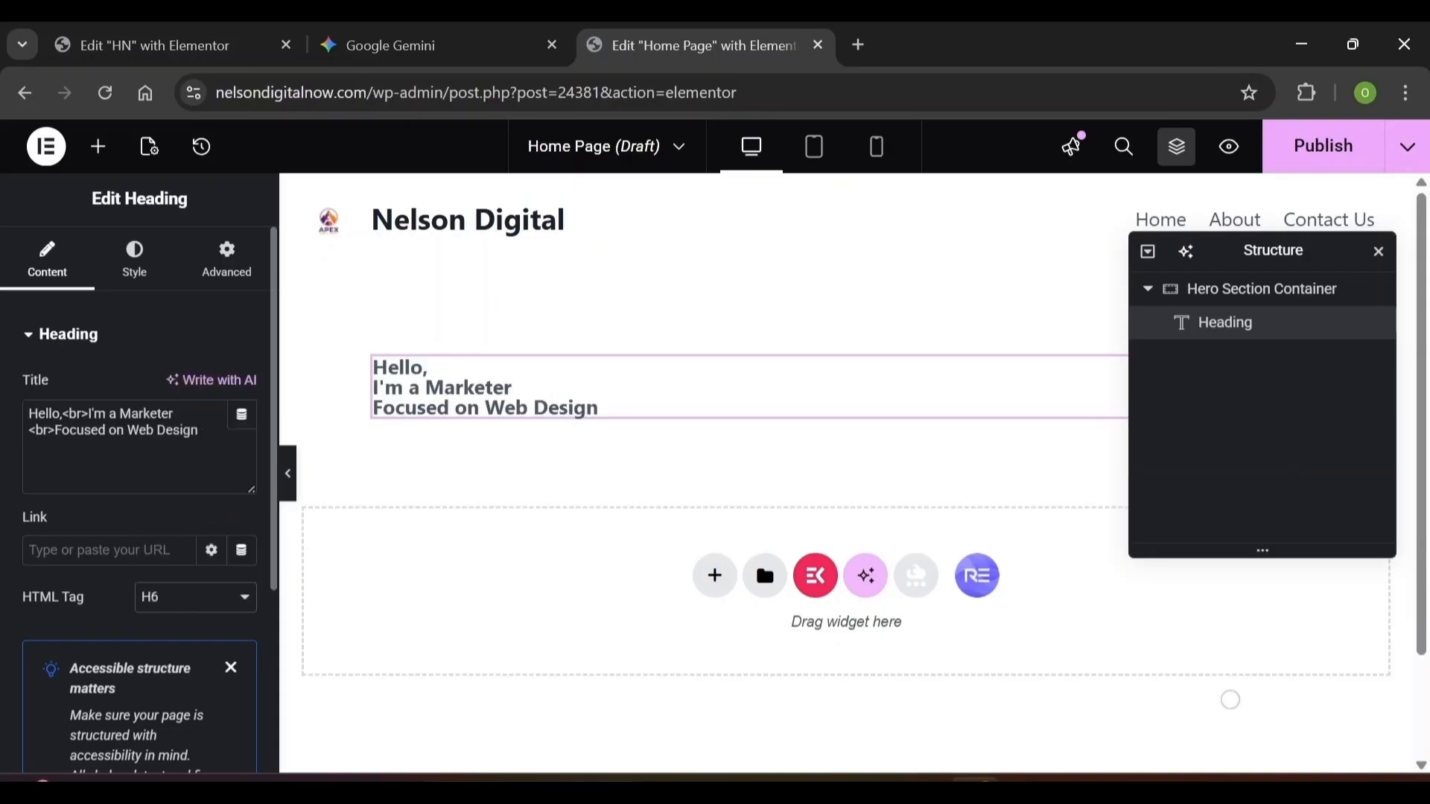
# Set the heading typography to Playball, size 20, weight 400 (Normal), line height 30
pyautogui.click(141, 273)
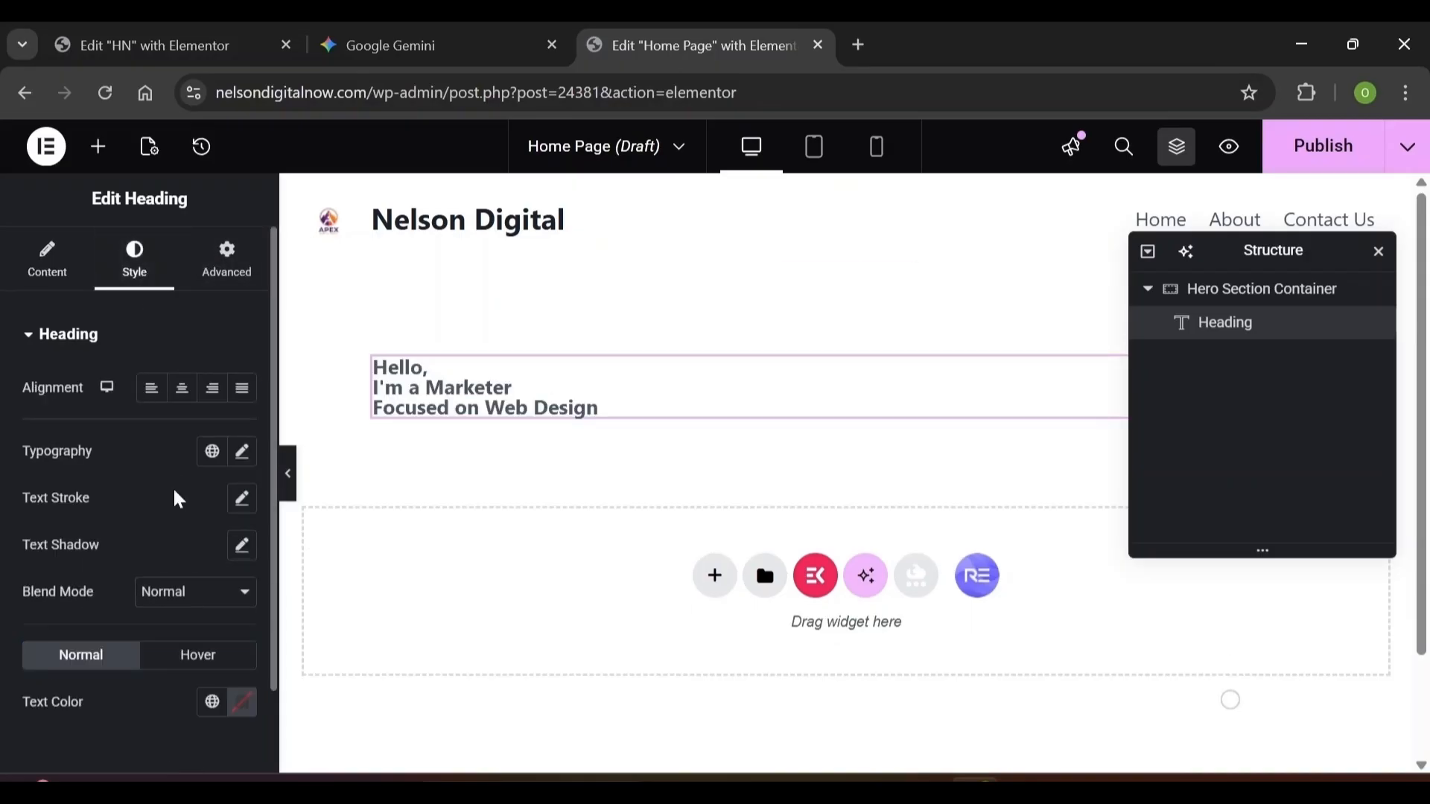
pyautogui.click(243, 453)
pyautogui.click(207, 559)
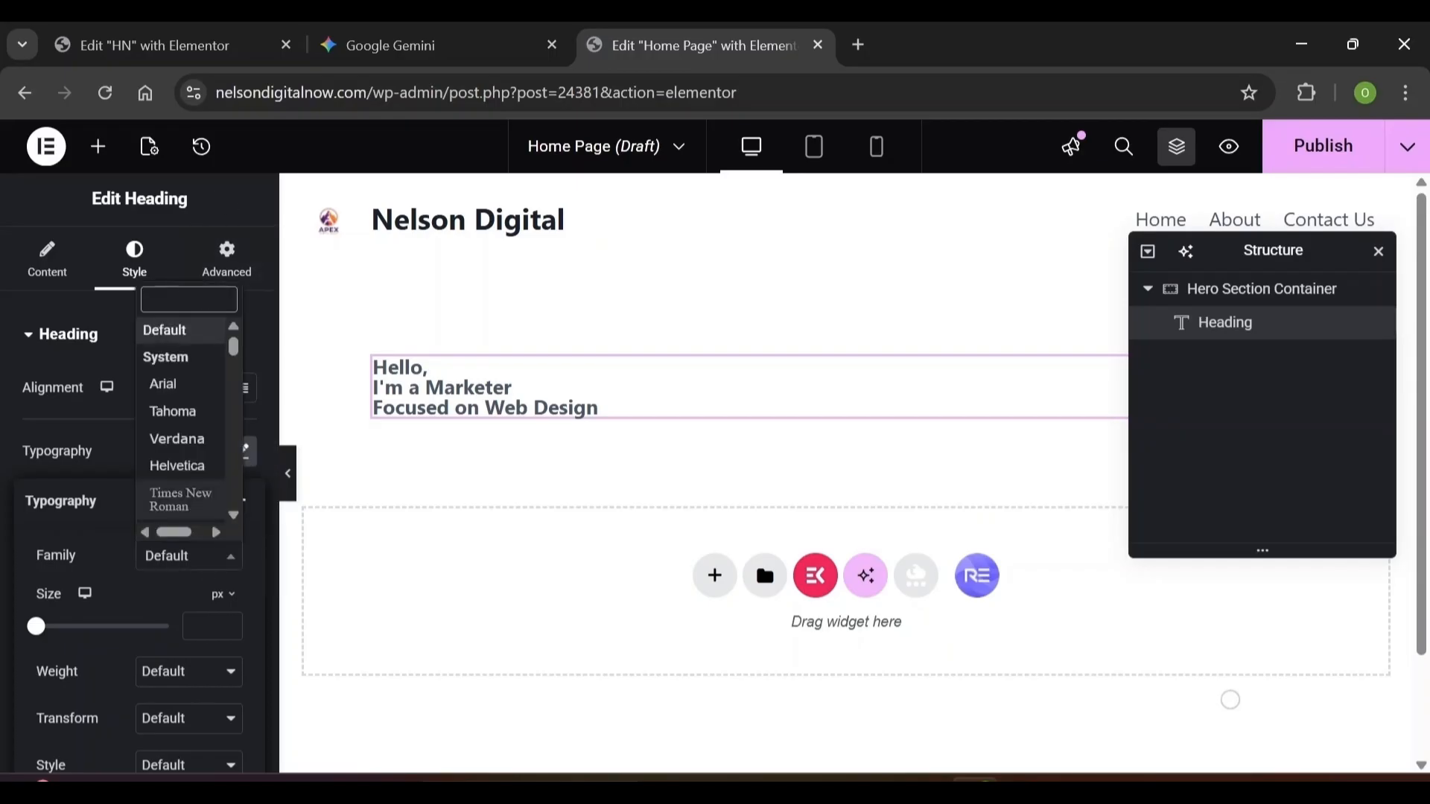
pyautogui.write('pla')
pyautogui.press('Return')
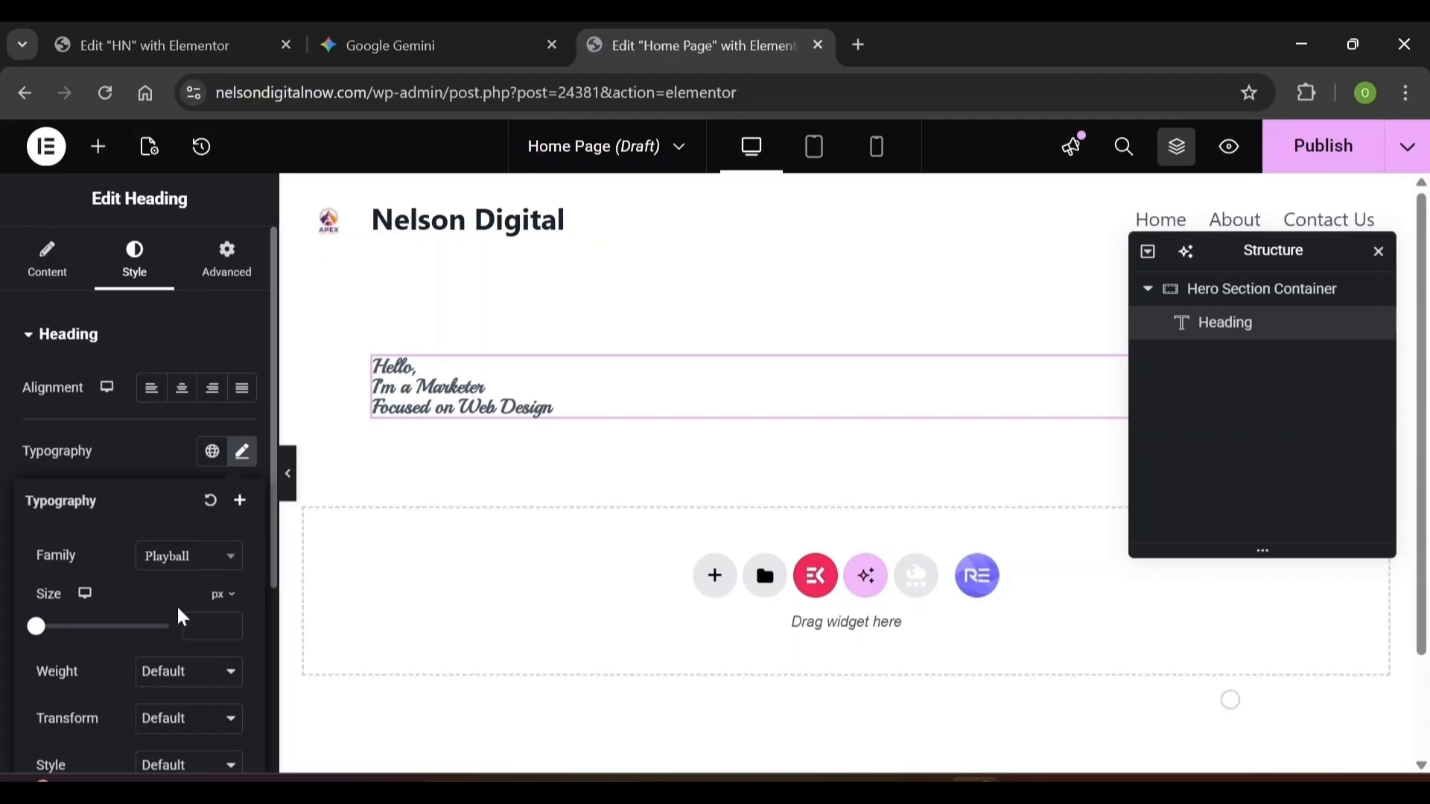
pyautogui.write('20')
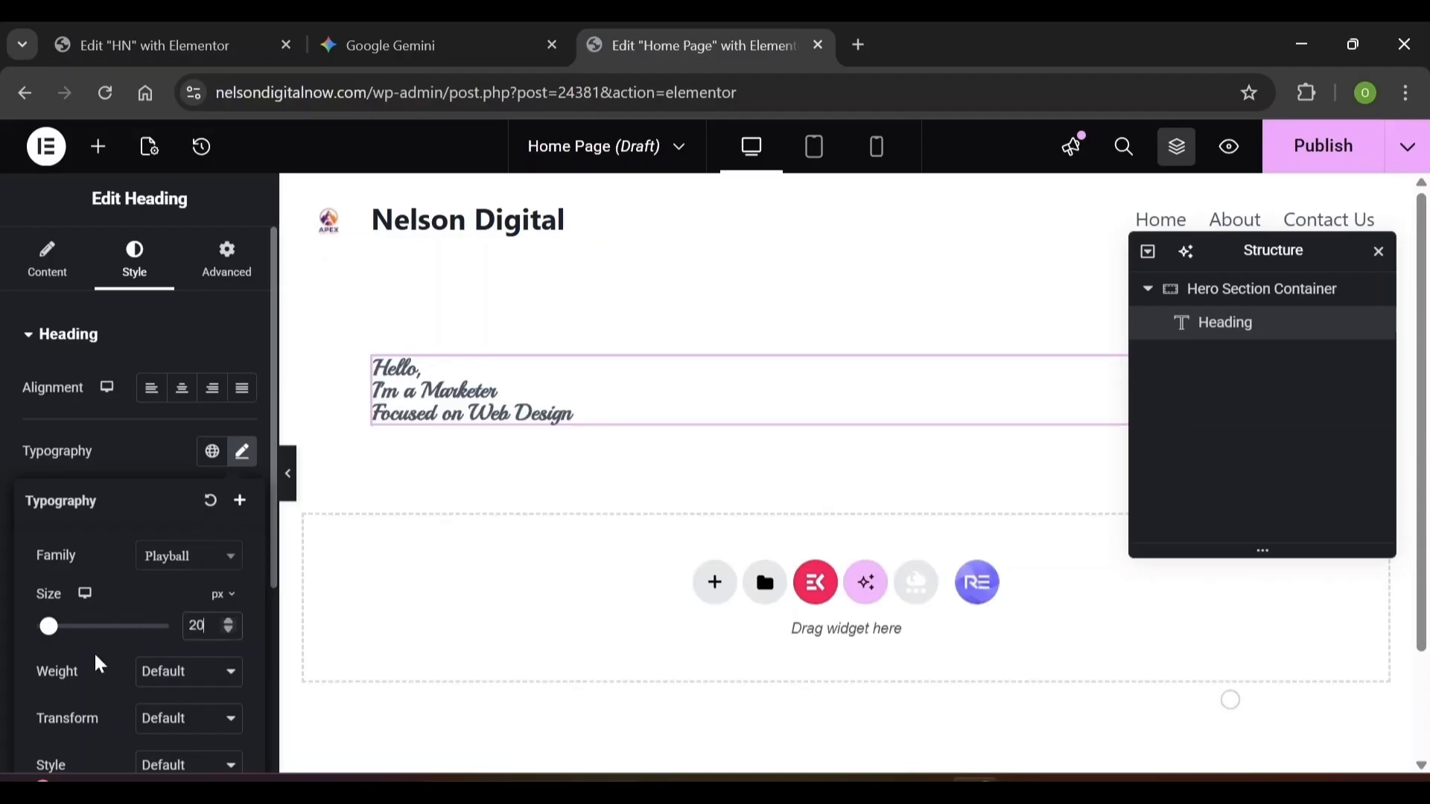
pyautogui.click(174, 675)
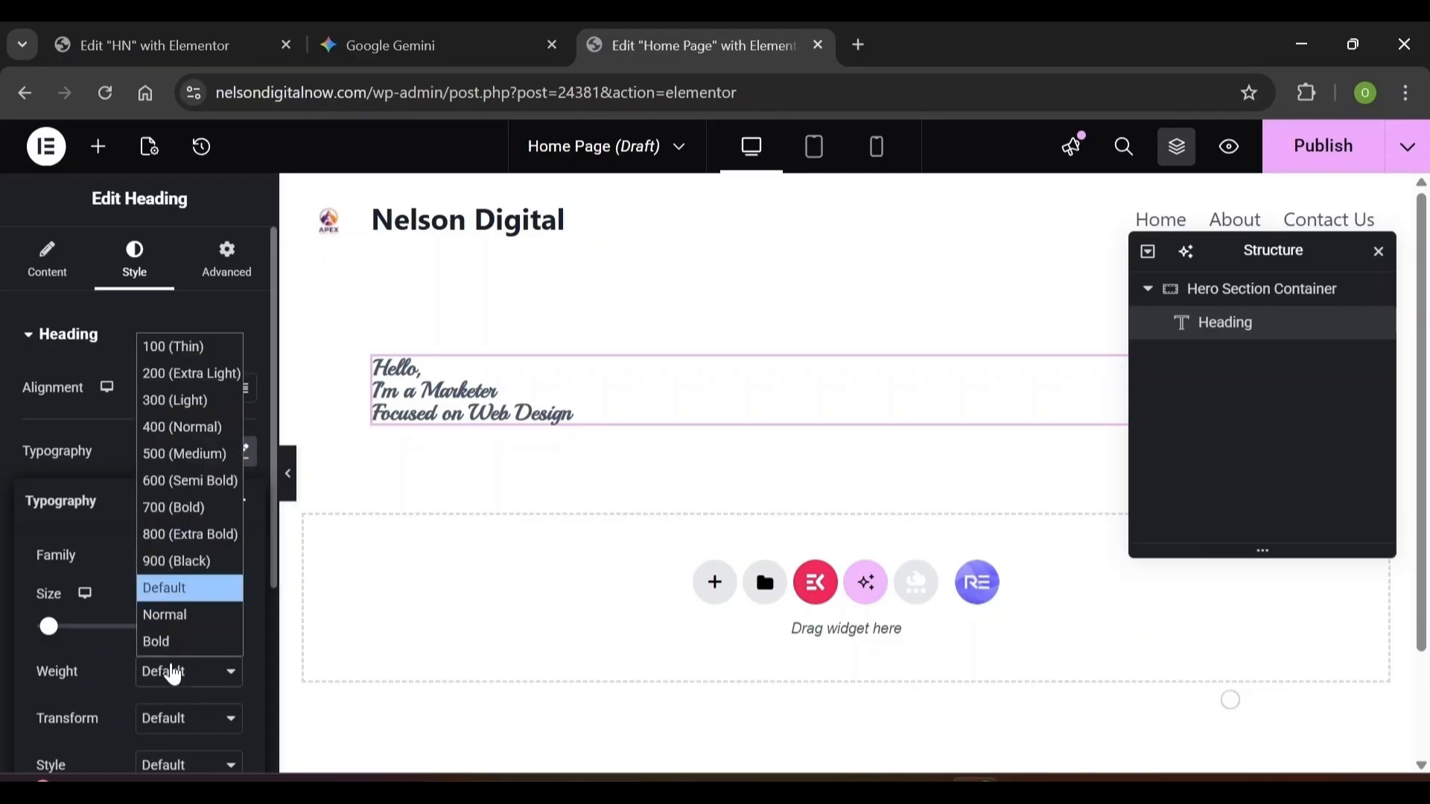
pyautogui.click(171, 423)
pyautogui.scroll(-3, 101, 661)
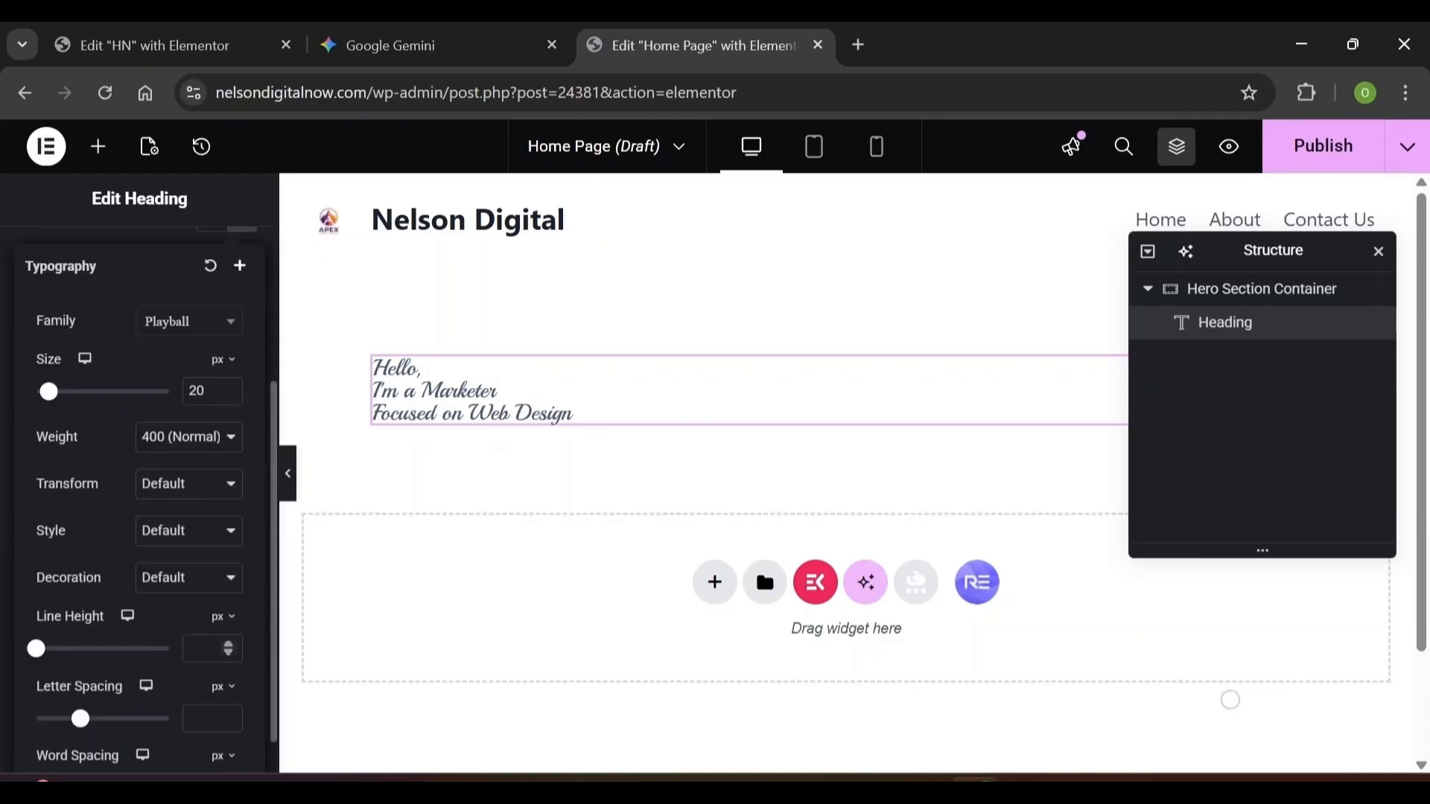
pyautogui.click(209, 649)
pyautogui.write('30')
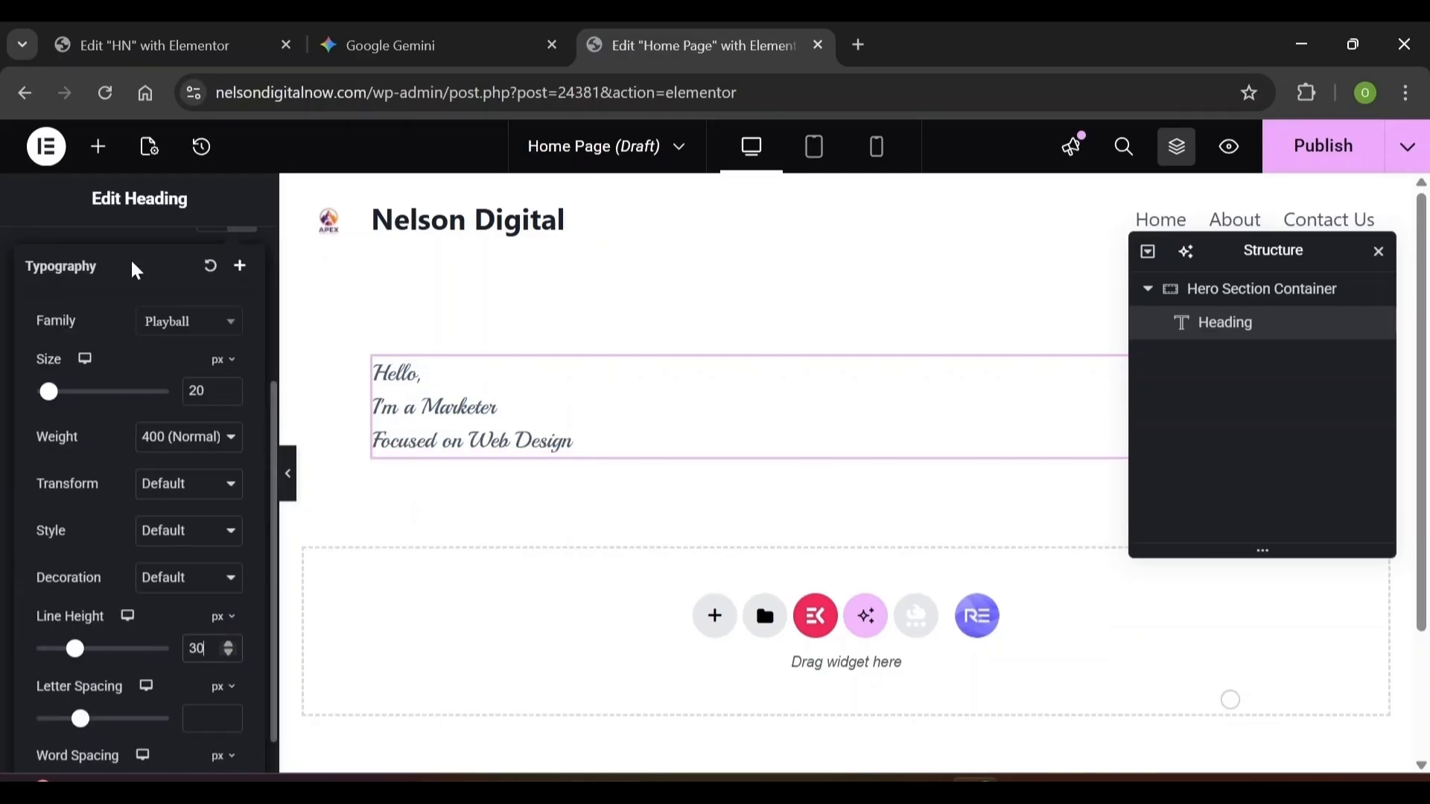
pyautogui.click(131, 258)
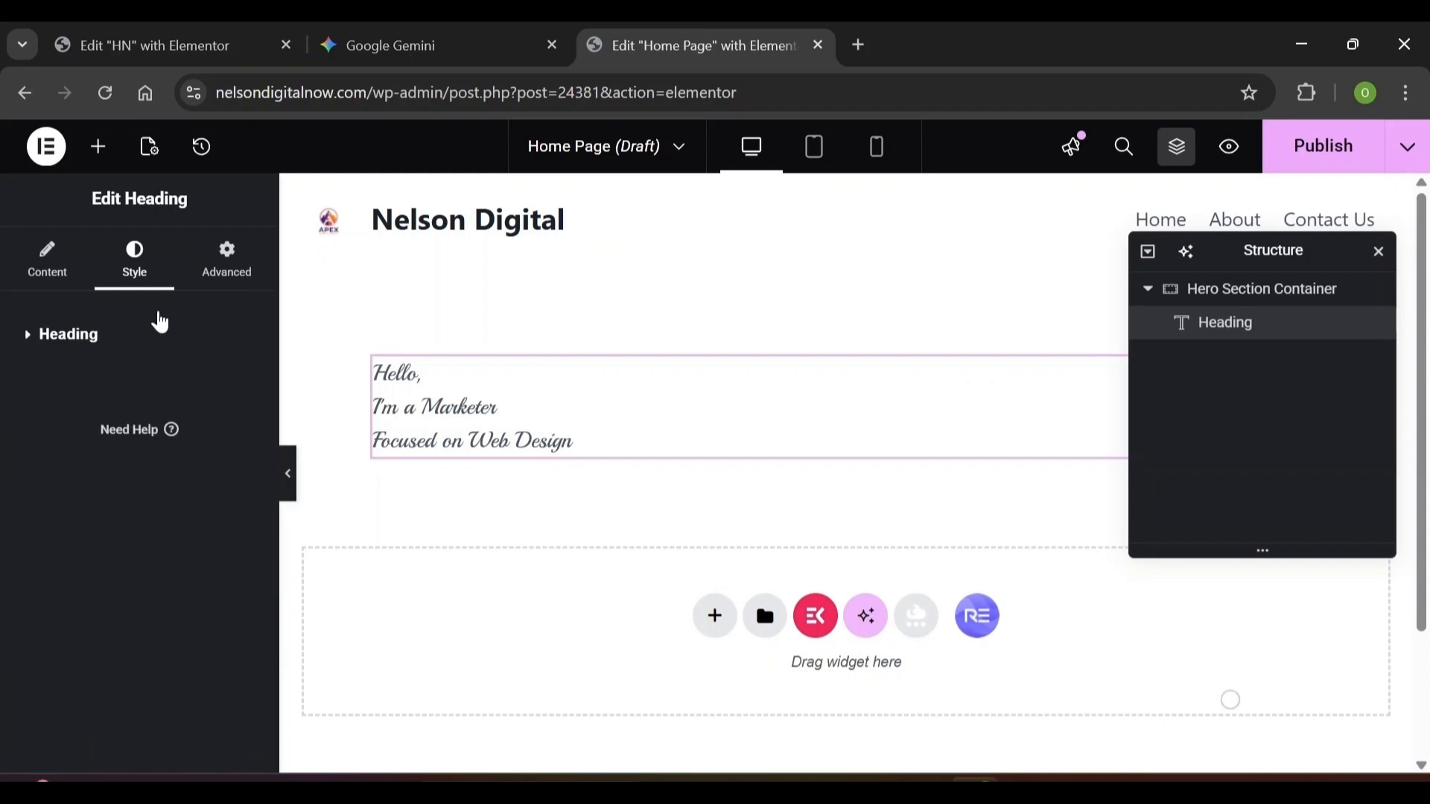
# Set the heading text colour to #141414
pyautogui.click(45, 337)
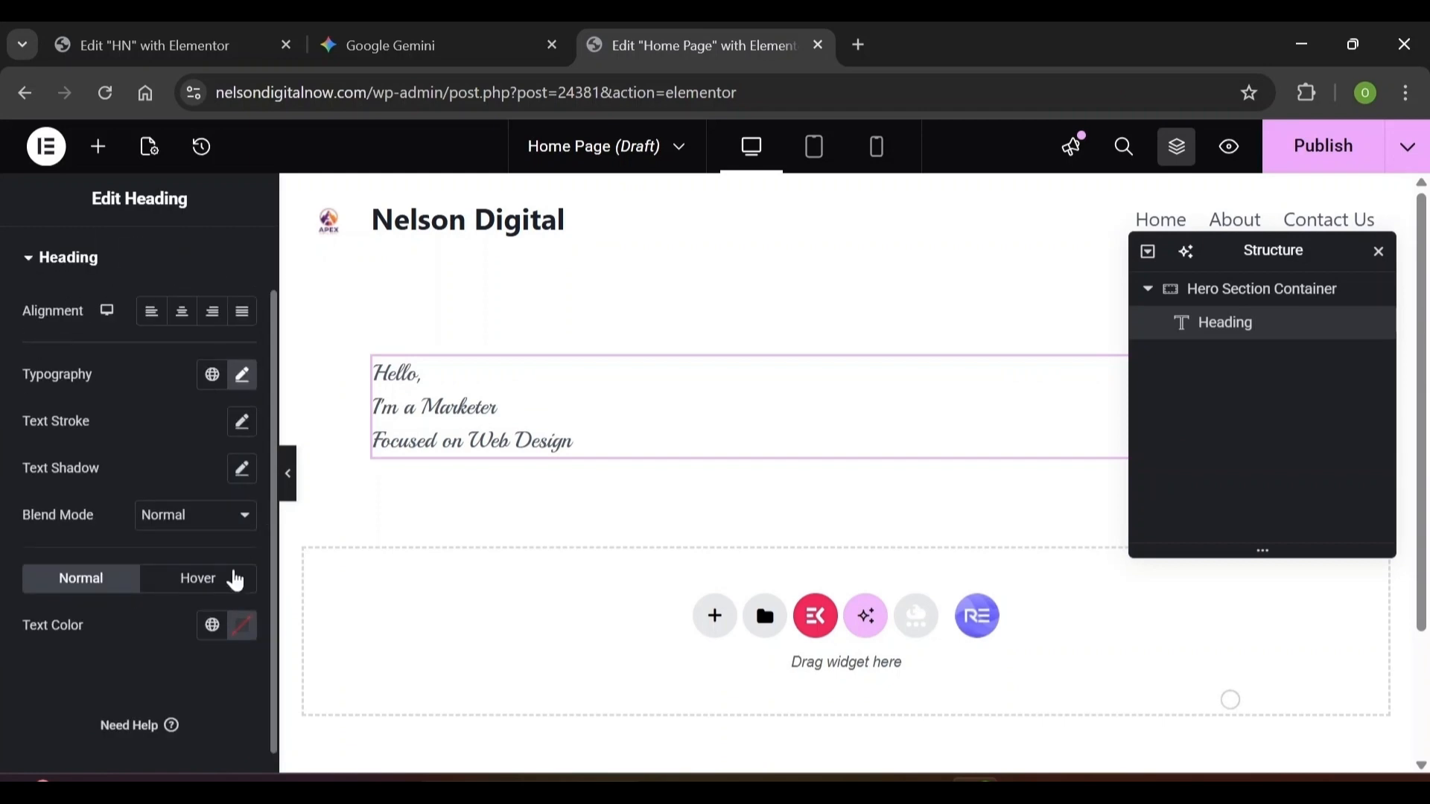
pyautogui.click(237, 630)
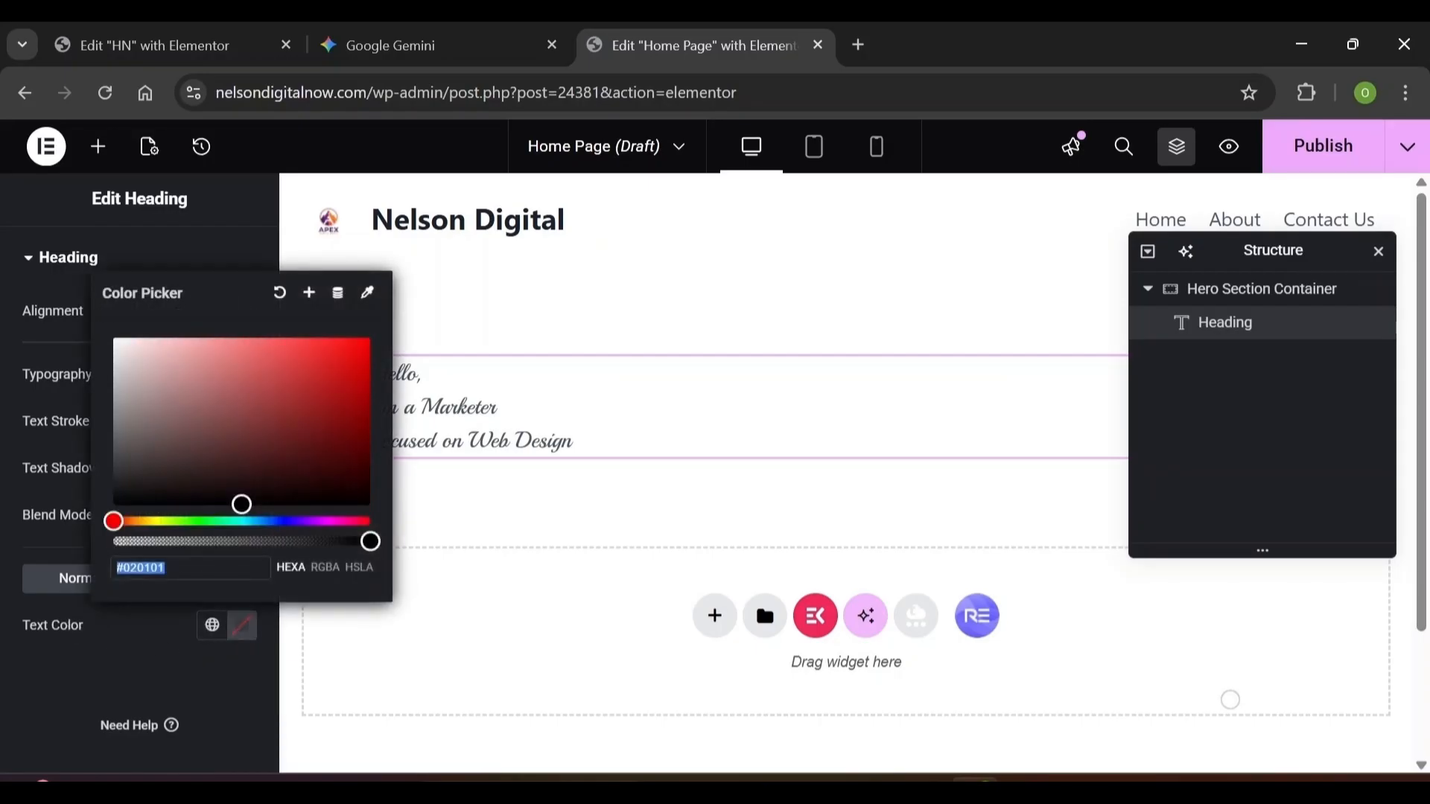
pyautogui.write('14141')
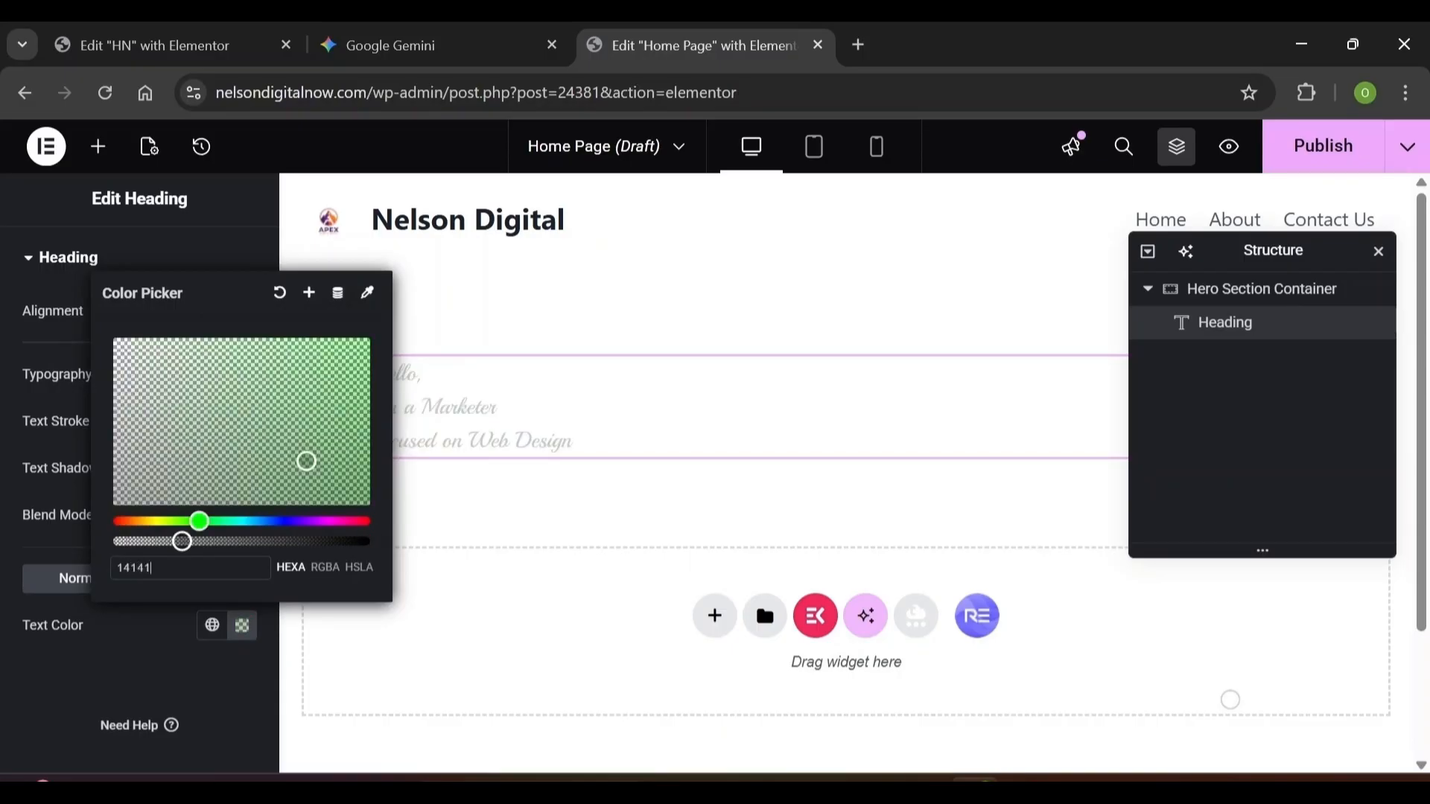
pyautogui.write('4')
pyautogui.click(159, 690)
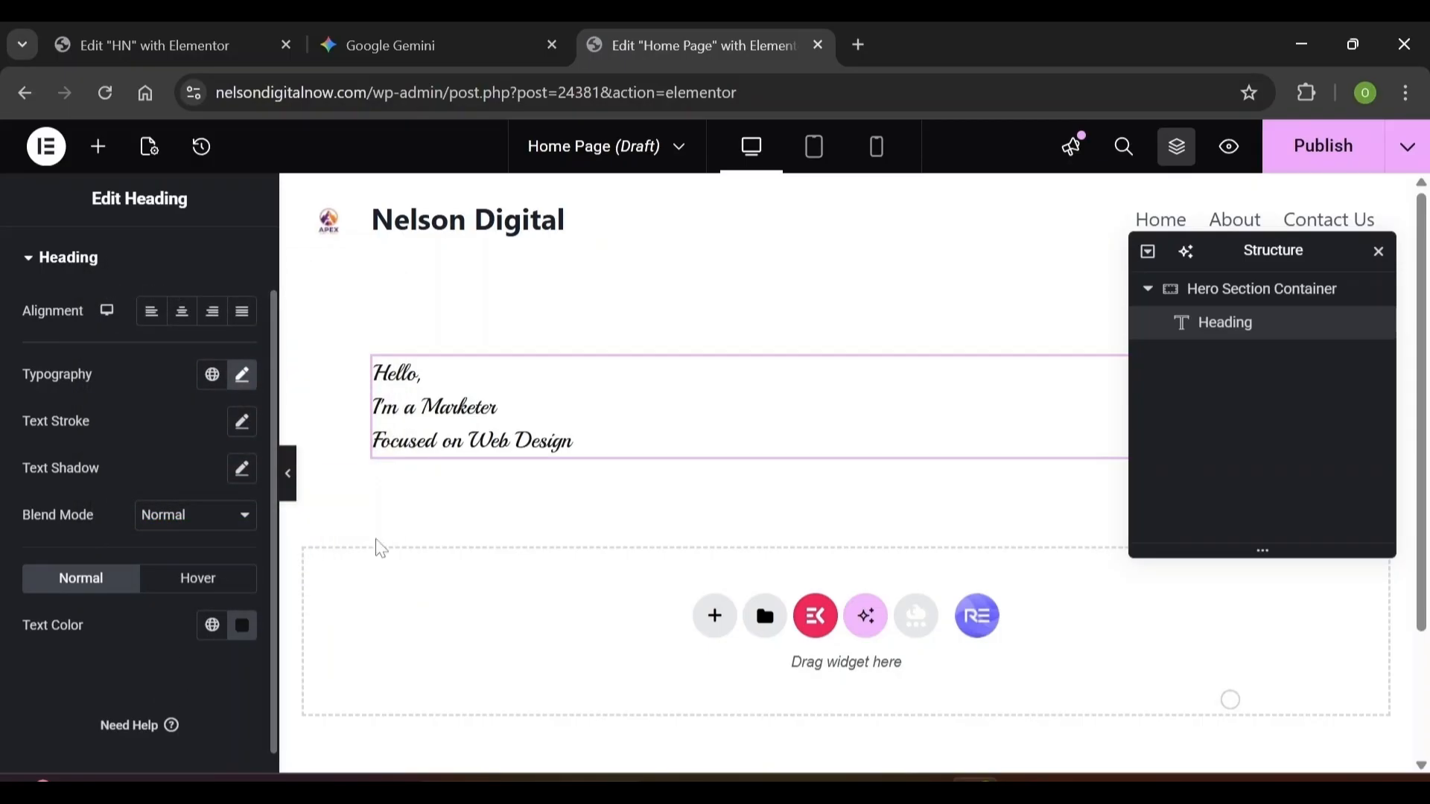
pyautogui.scroll(1, 229, 277)
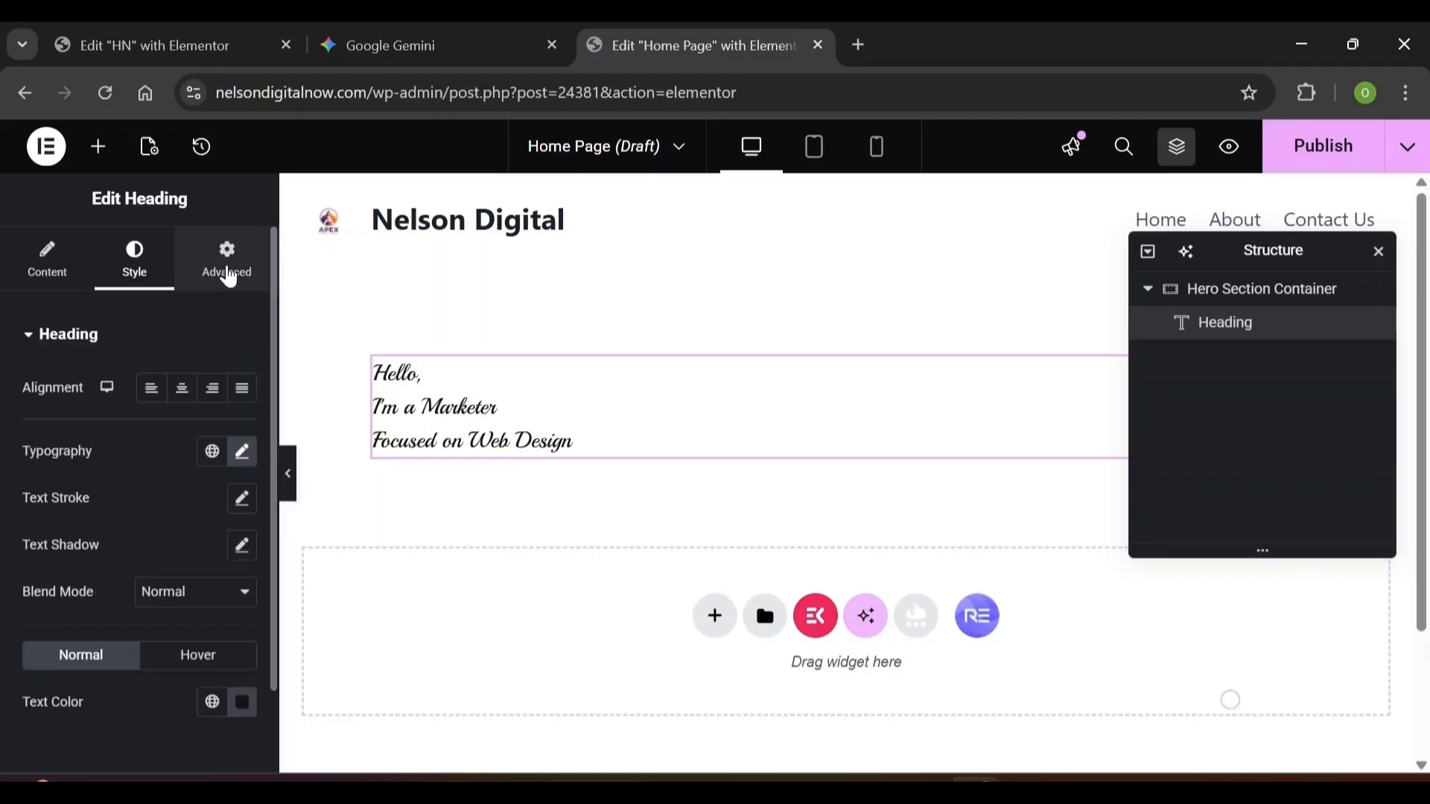
# Unlink the heading's padding in the Advanced tab and set the left padding to 211
pyautogui.click(230, 279)
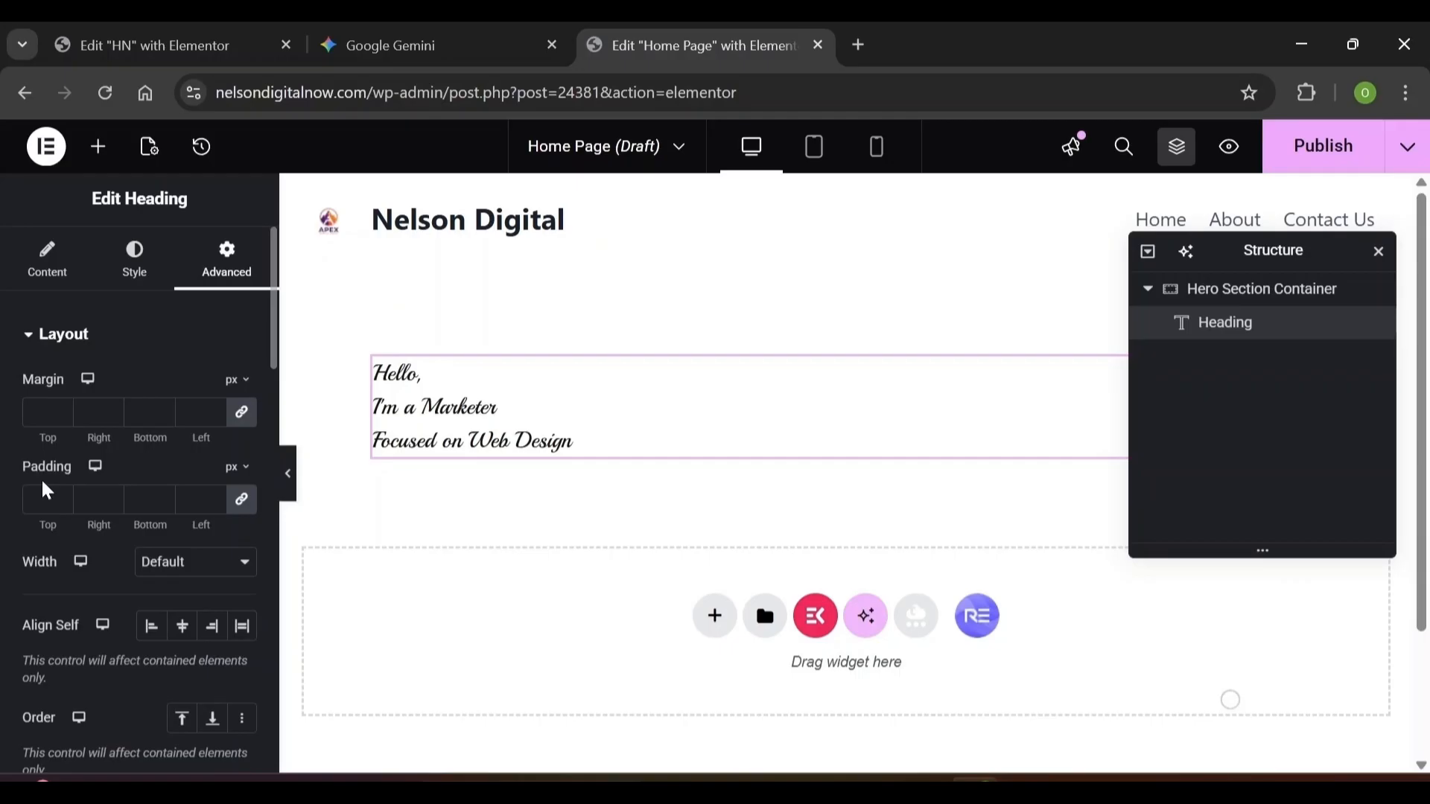
pyautogui.click(240, 506)
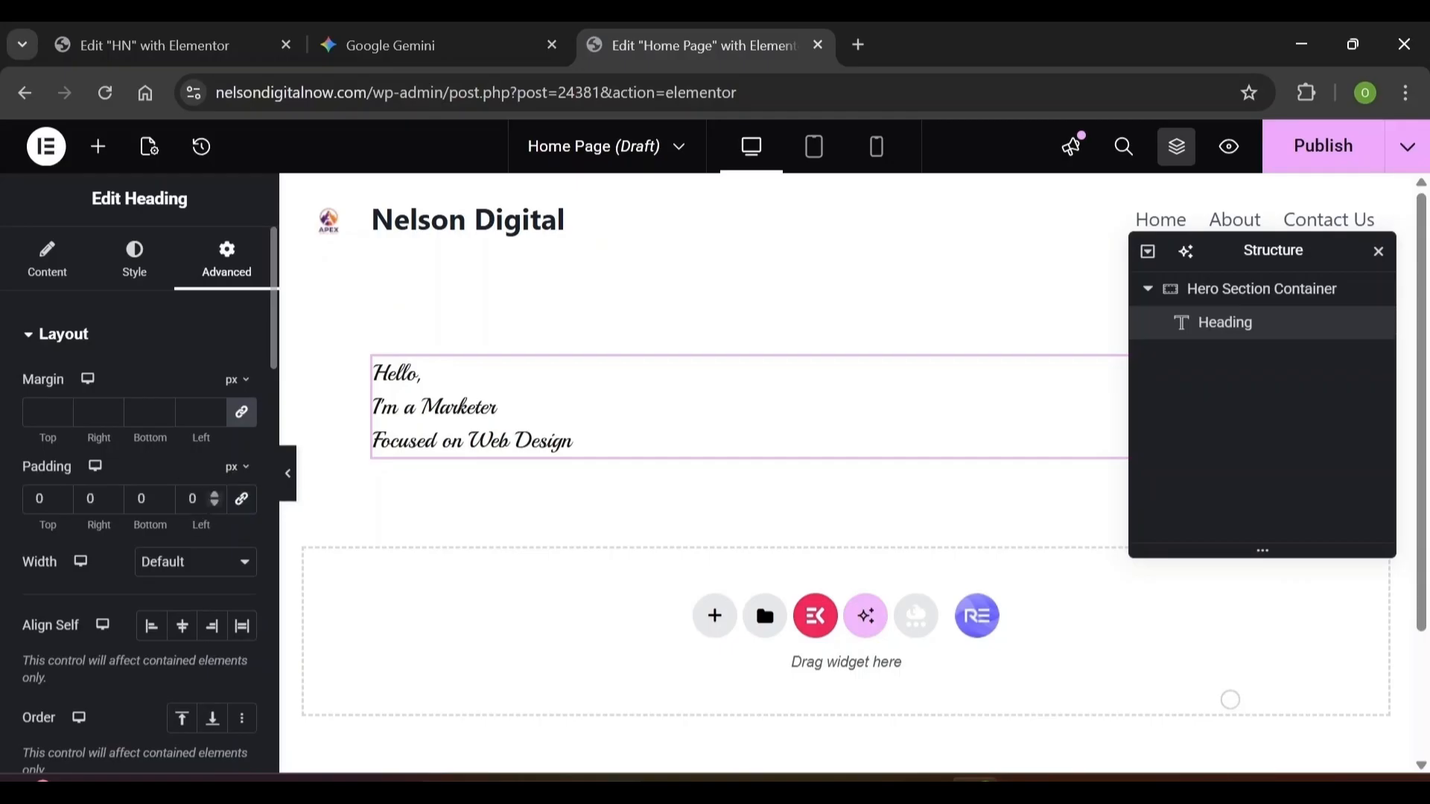
pyautogui.click(195, 499)
pyautogui.write('21')
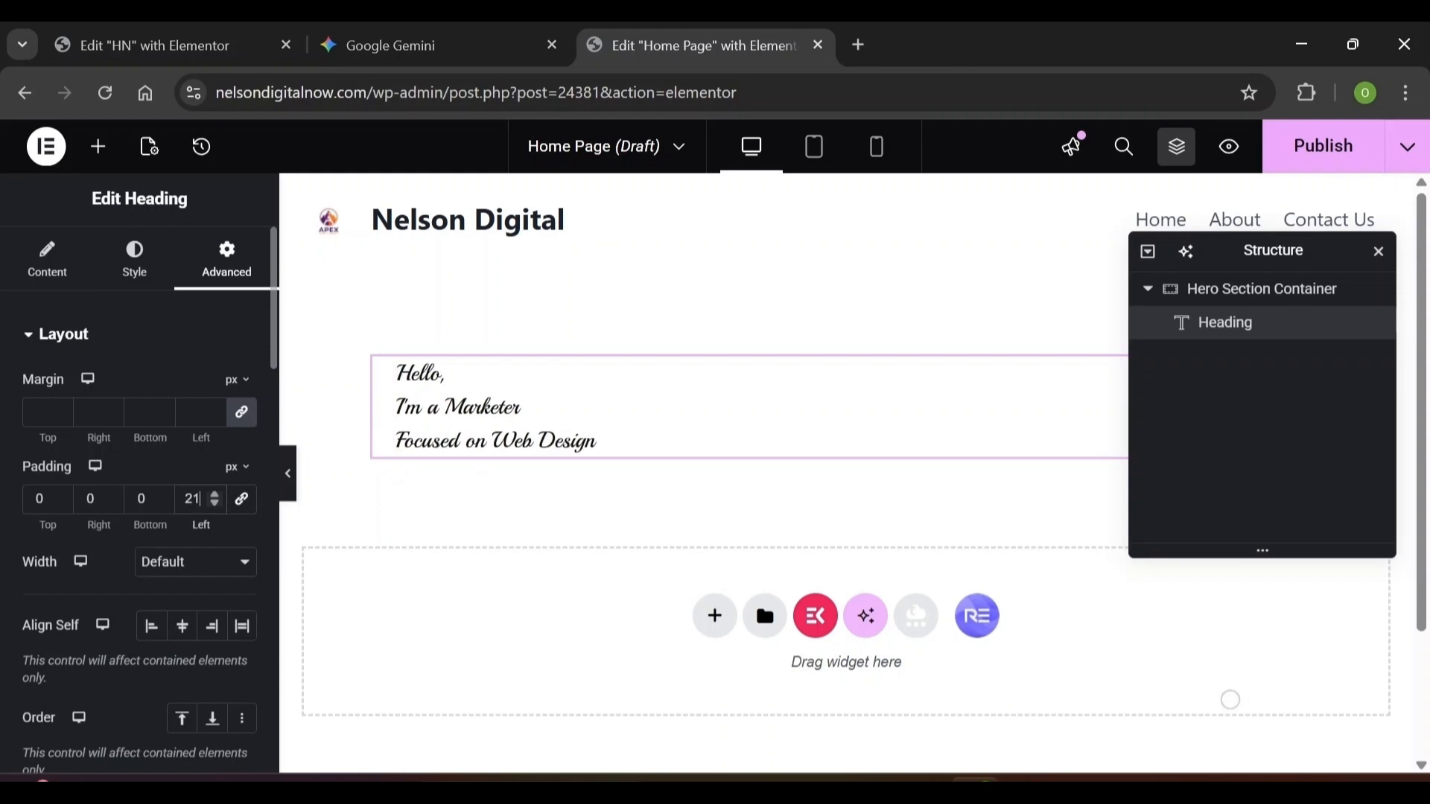
pyautogui.write('1')
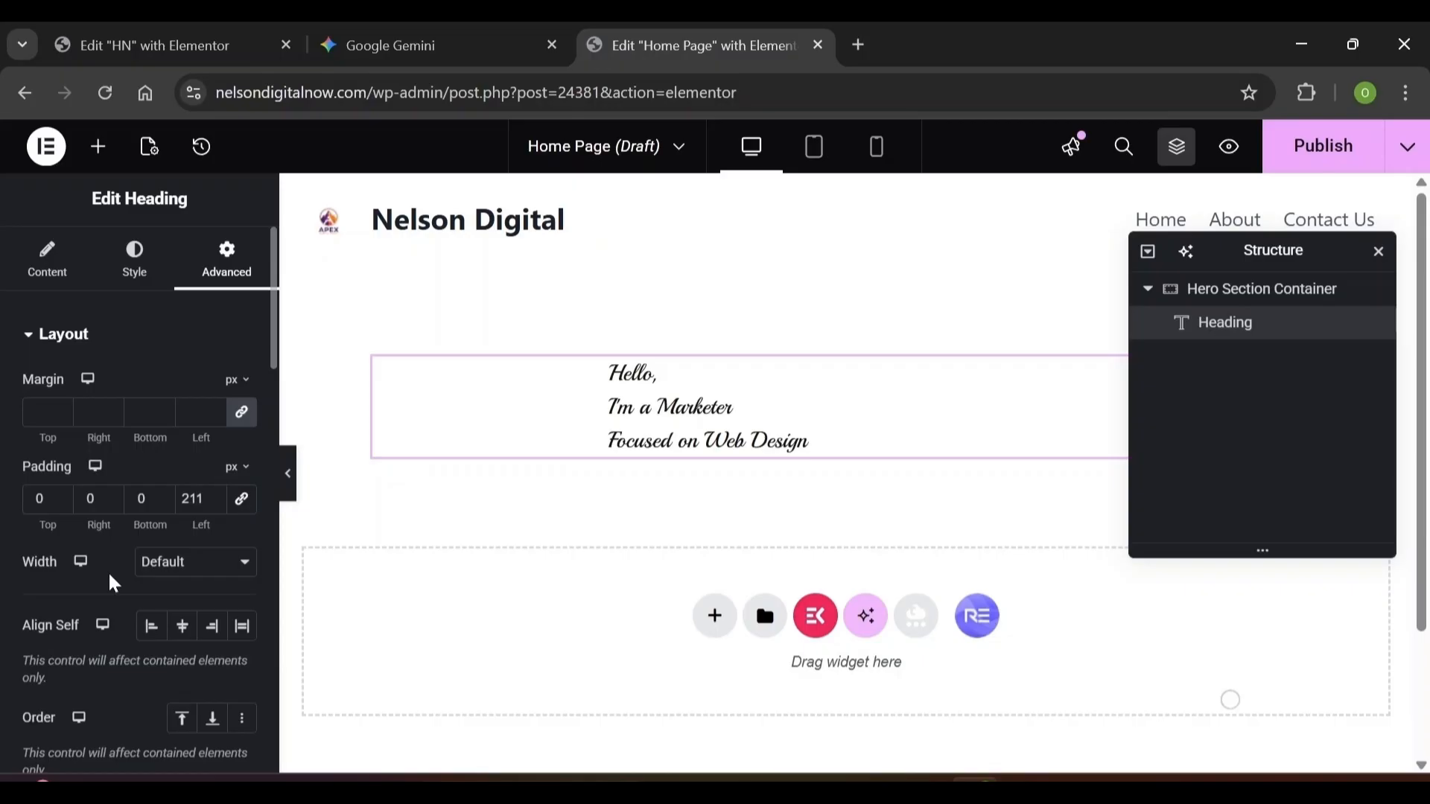
# Drag a new Container widget into the Hero Section Container beneath the heading
pyautogui.click(102, 151)
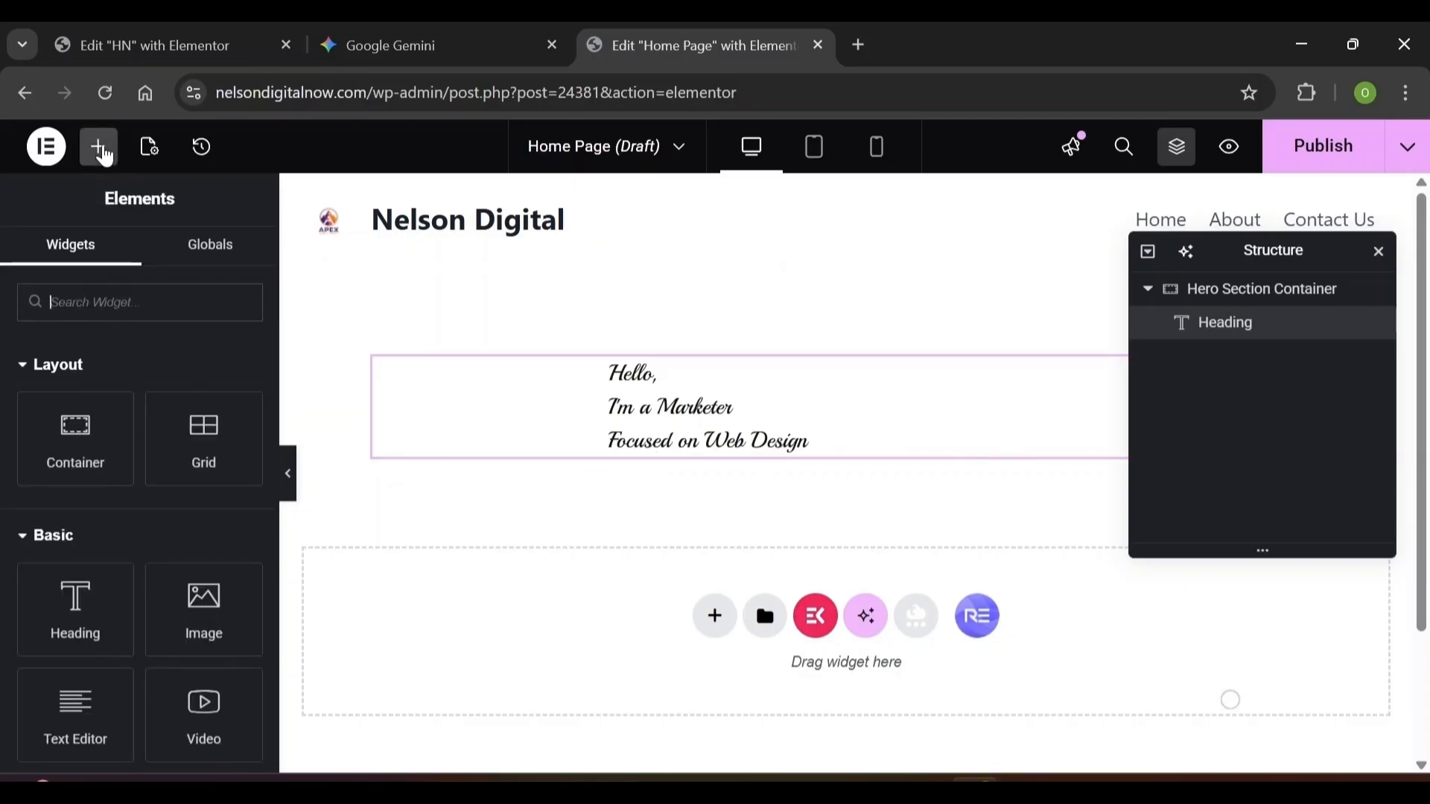
pyautogui.moveTo(93, 456); pyautogui.dragTo(629, 457)
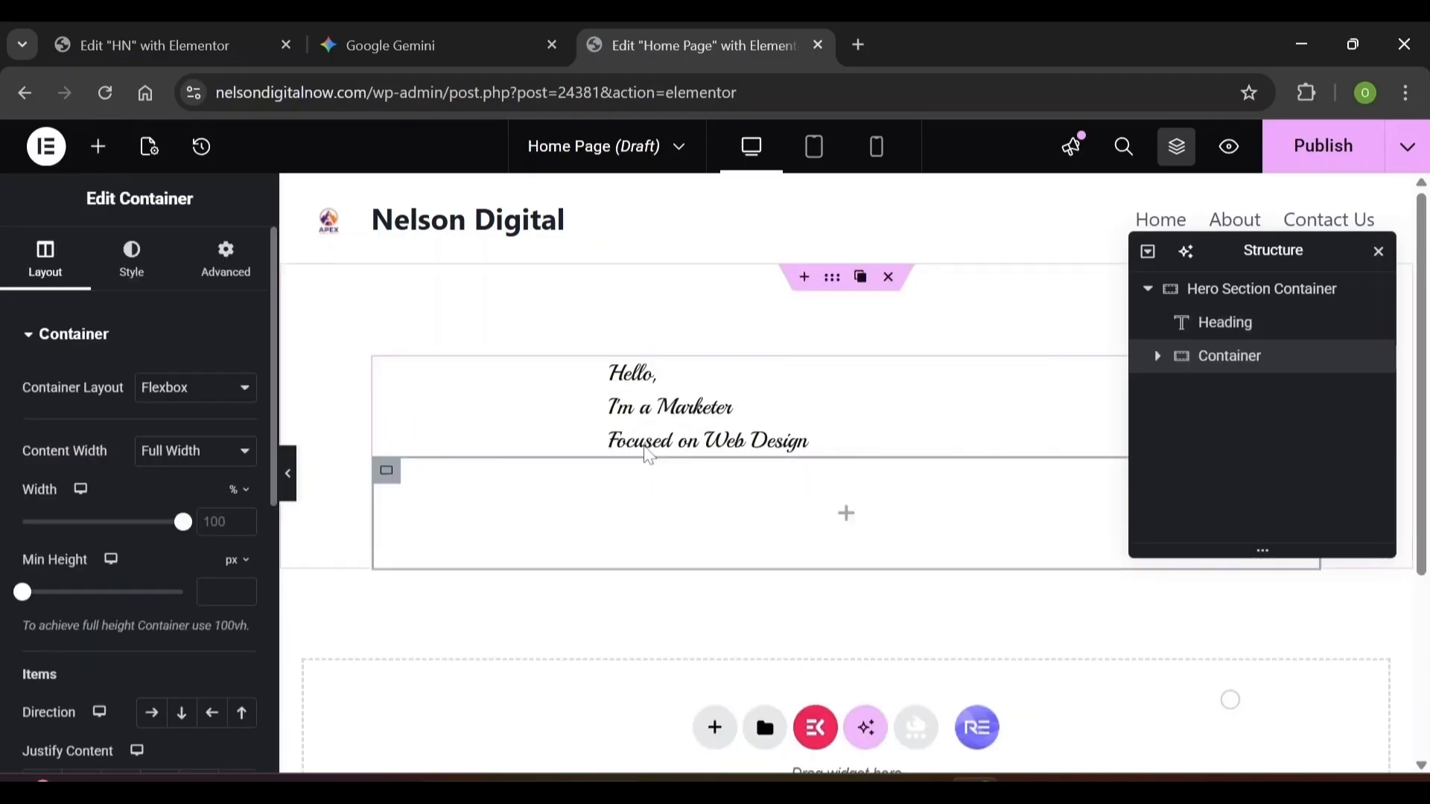
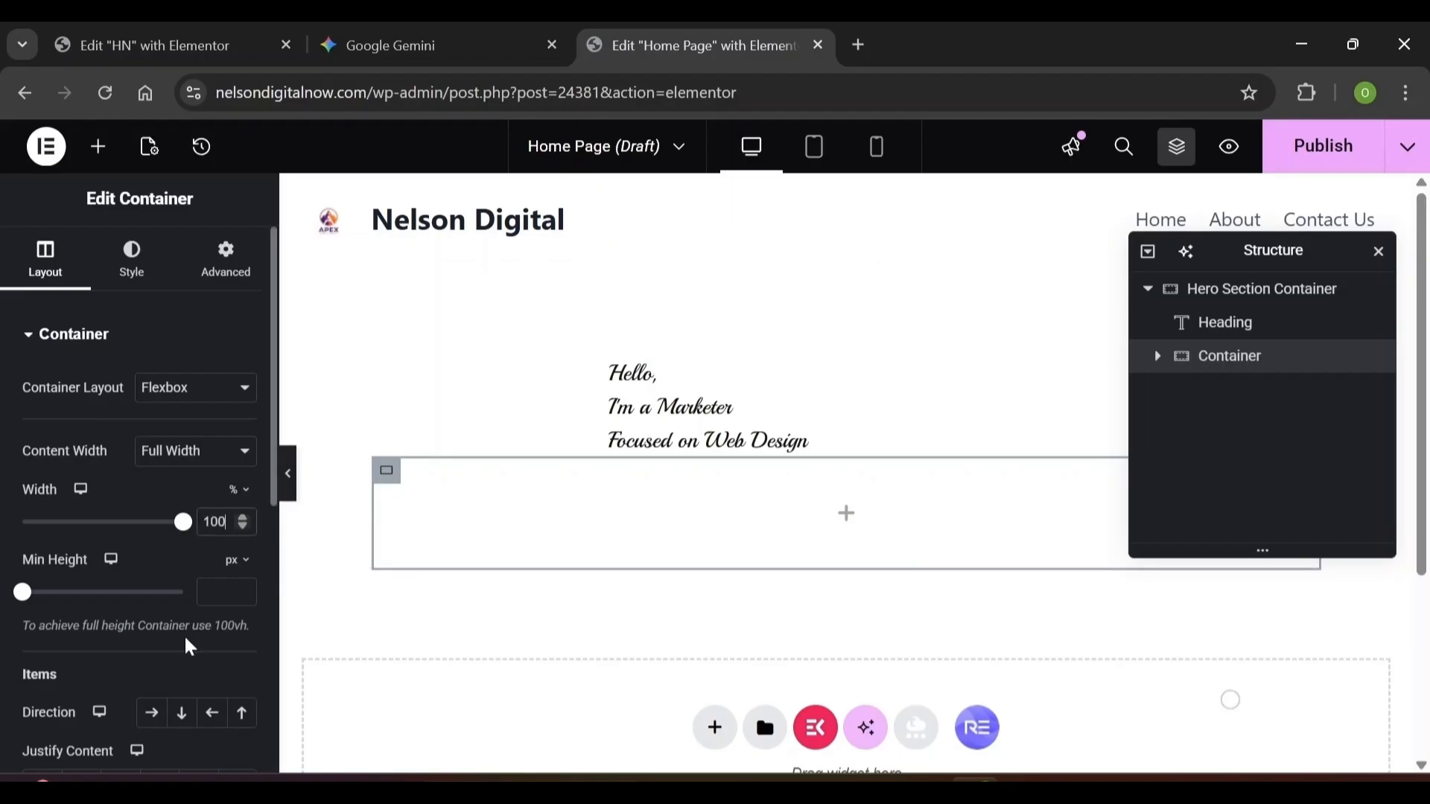
# Set the inner container's column and row gaps to 0
pyautogui.scroll(-3, 254, 655)
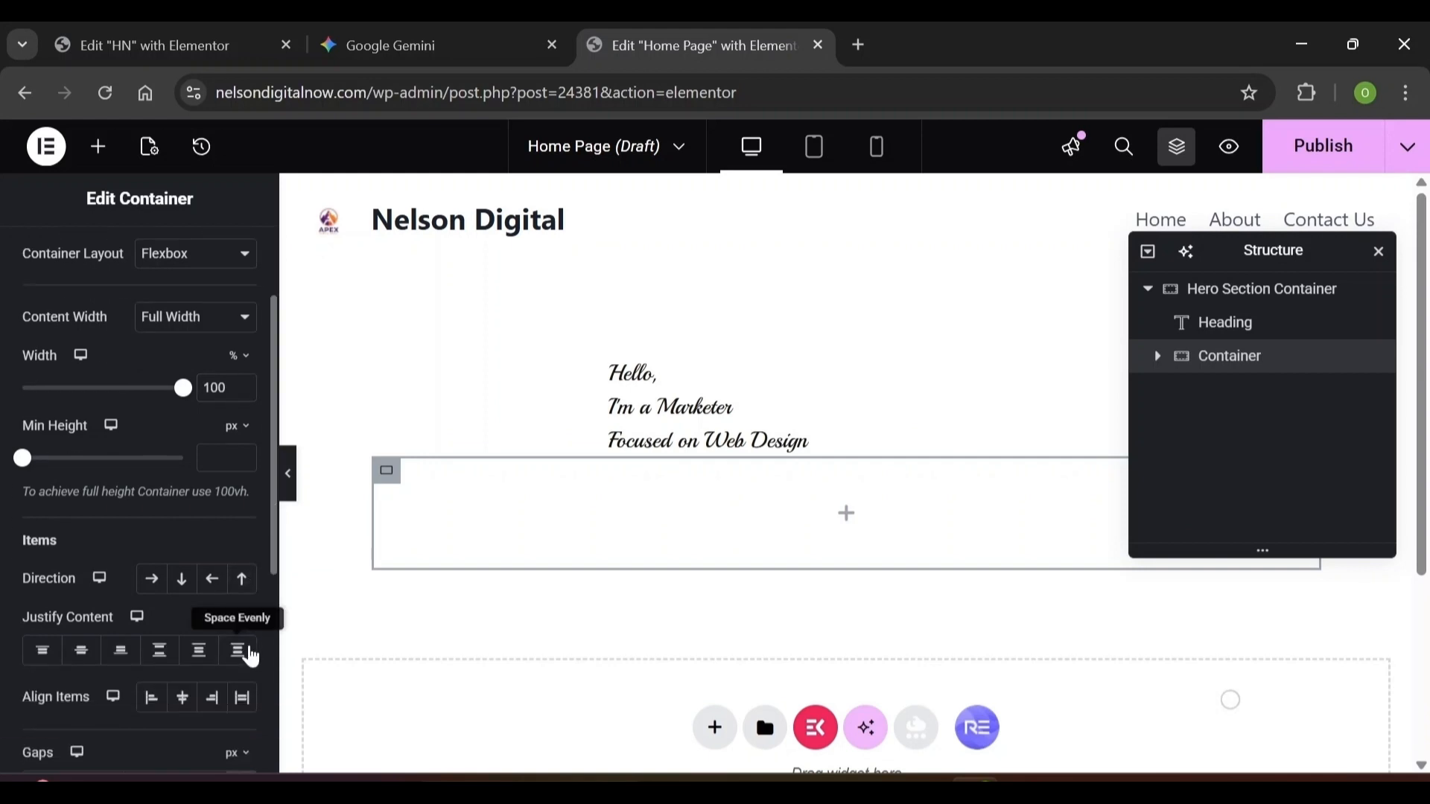
pyautogui.click(65, 684)
pyautogui.write('0')
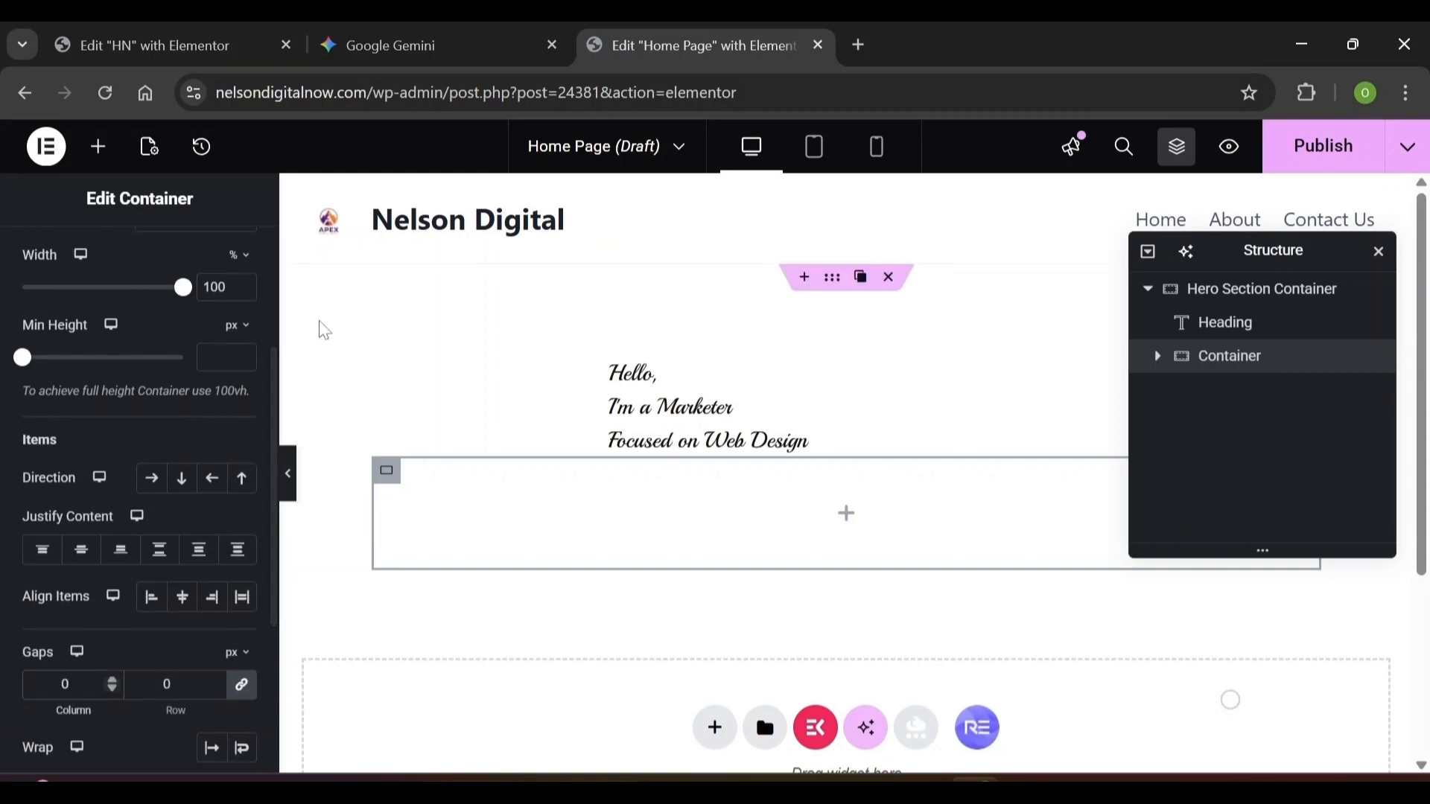
pyautogui.scroll(3, 275, 330)
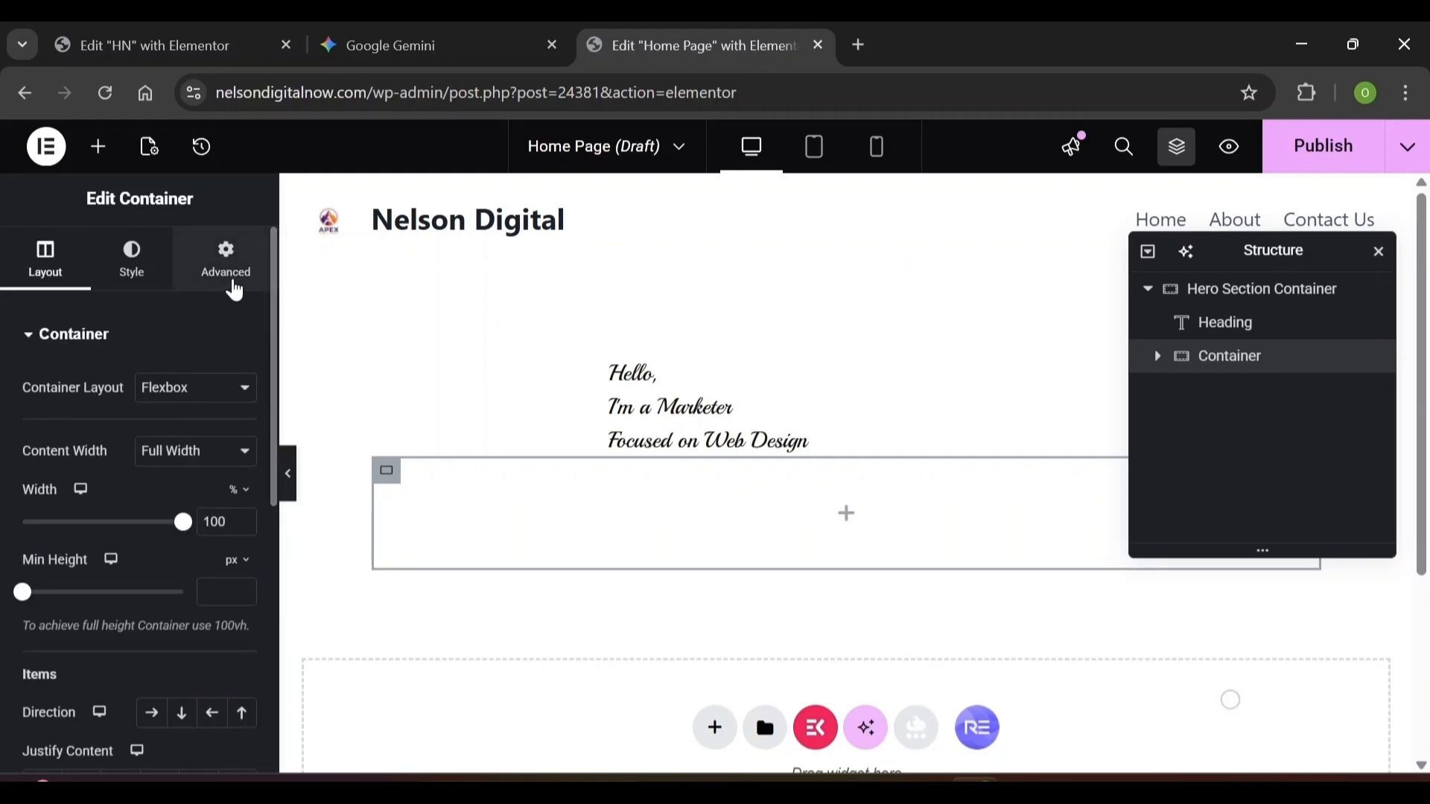
# Unlink the container's margin and set the top margin to -38 px
pyautogui.click(234, 286)
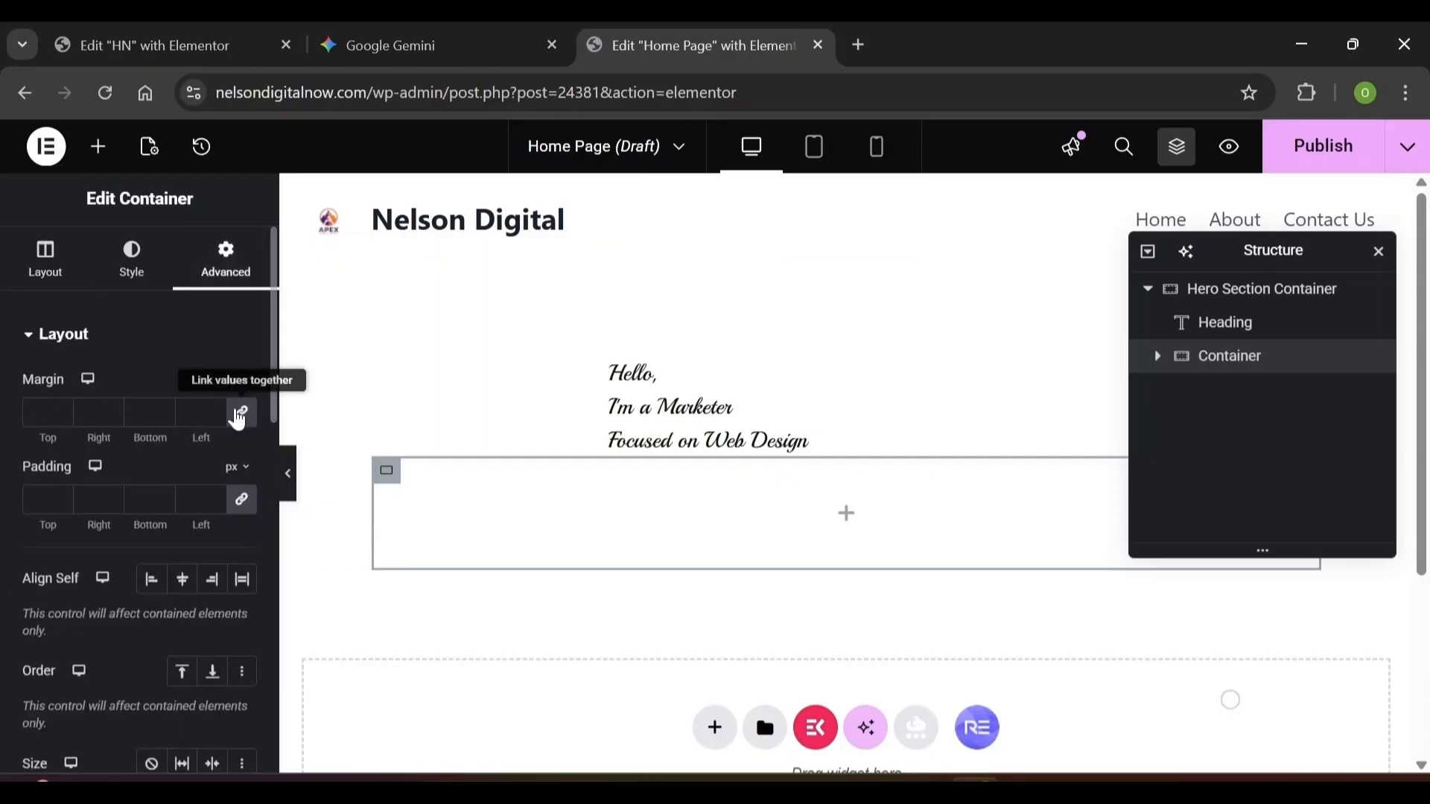
pyautogui.click(240, 414)
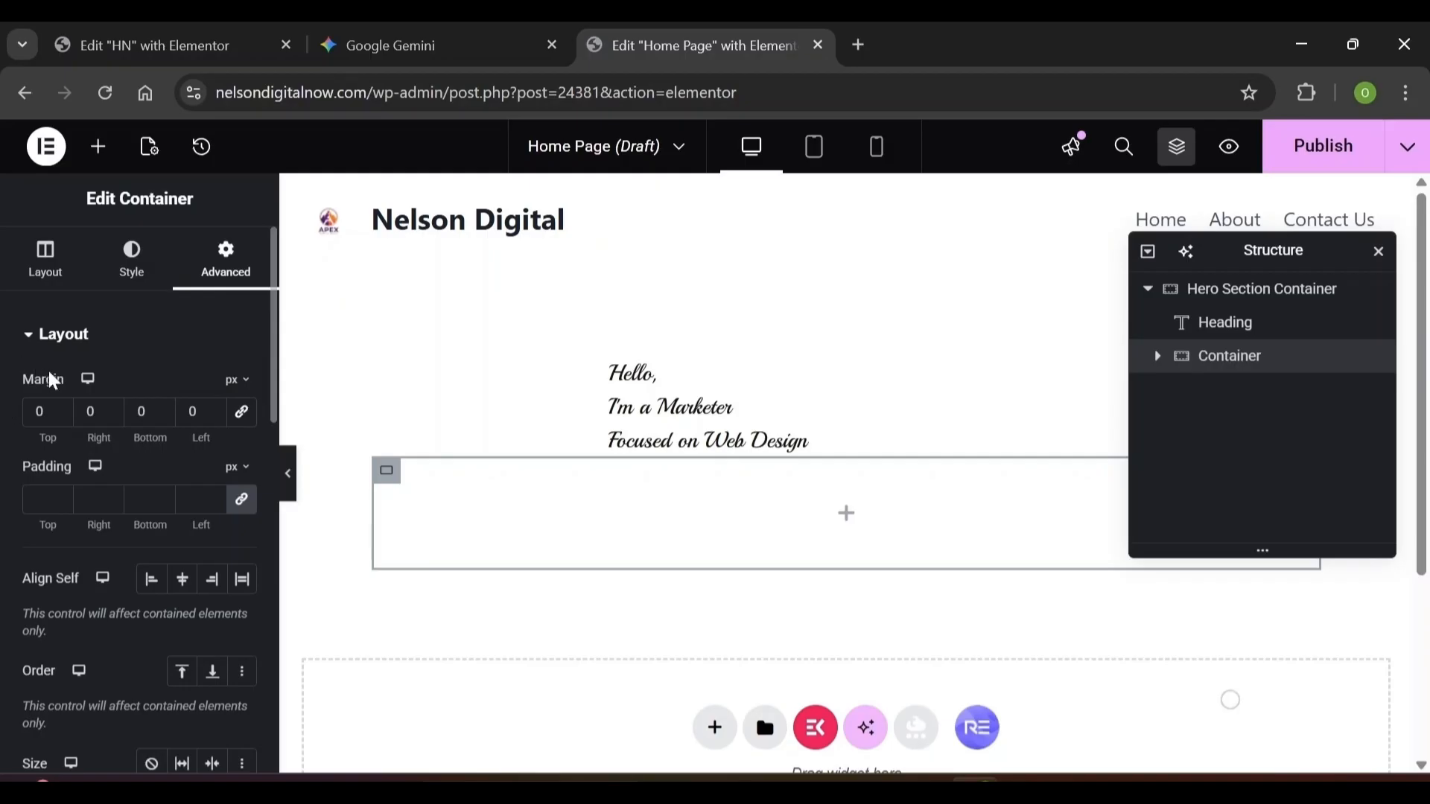
pyautogui.click(40, 411)
pyautogui.write('-38')
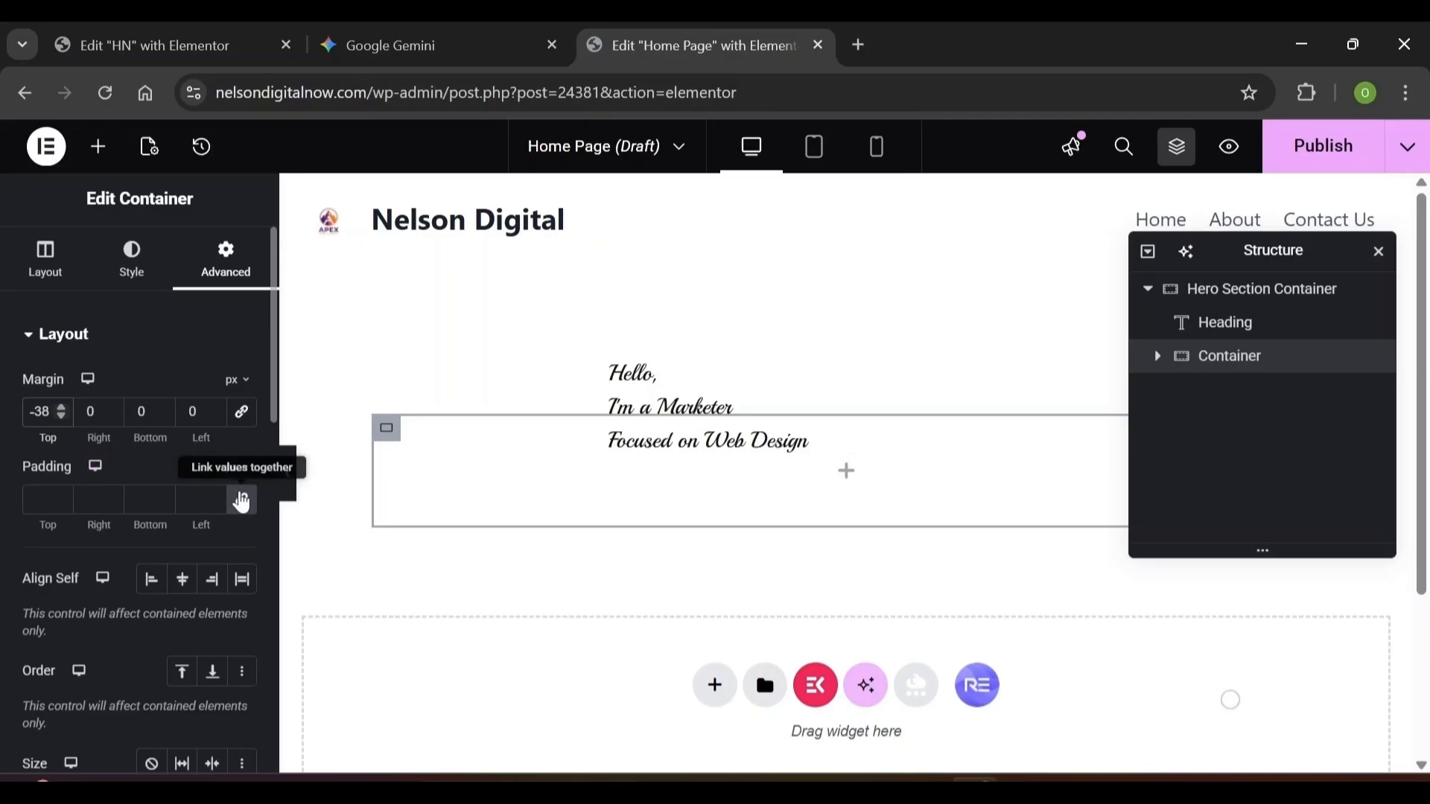
# Unlink the container's padding and set the left padding to 79 px
pyautogui.click(242, 501)
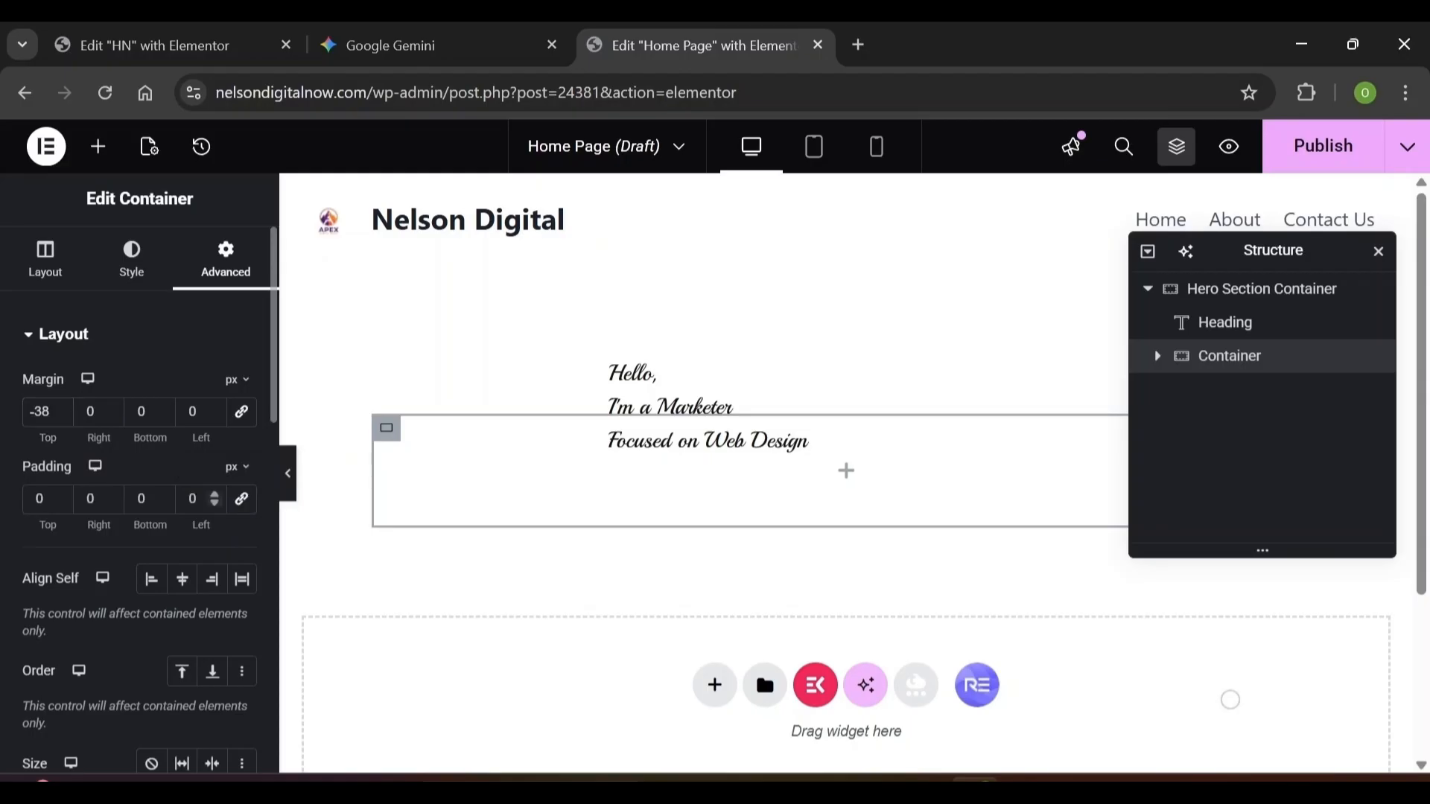
pyautogui.doubleClick(192, 499)
pyautogui.write('79')
pyautogui.click(64, 233)
# Add a Heading reading 'Nelson' to the inner container and make it an H1
pyautogui.click(97, 159)
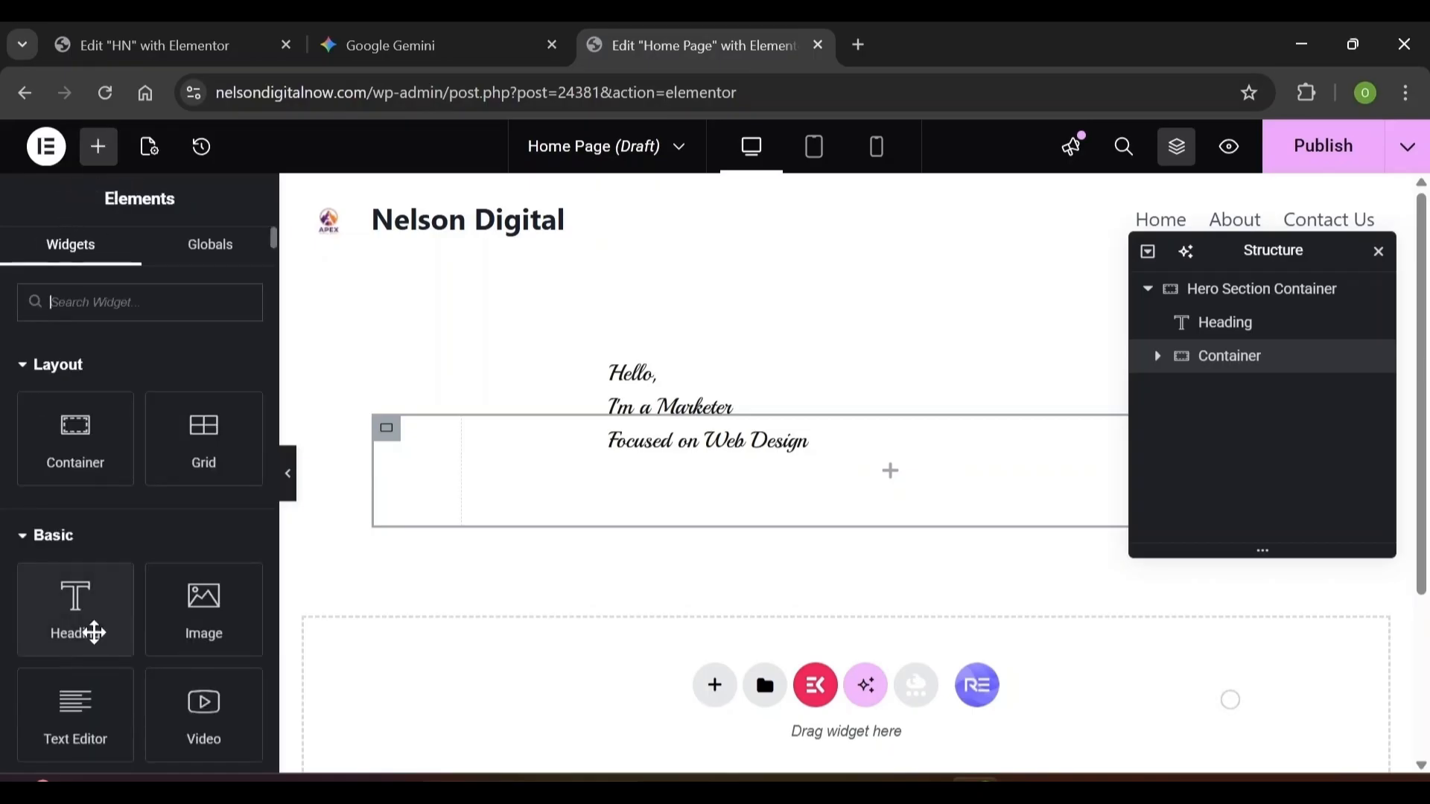
pyautogui.moveTo(94, 632); pyautogui.dragTo(497, 491)
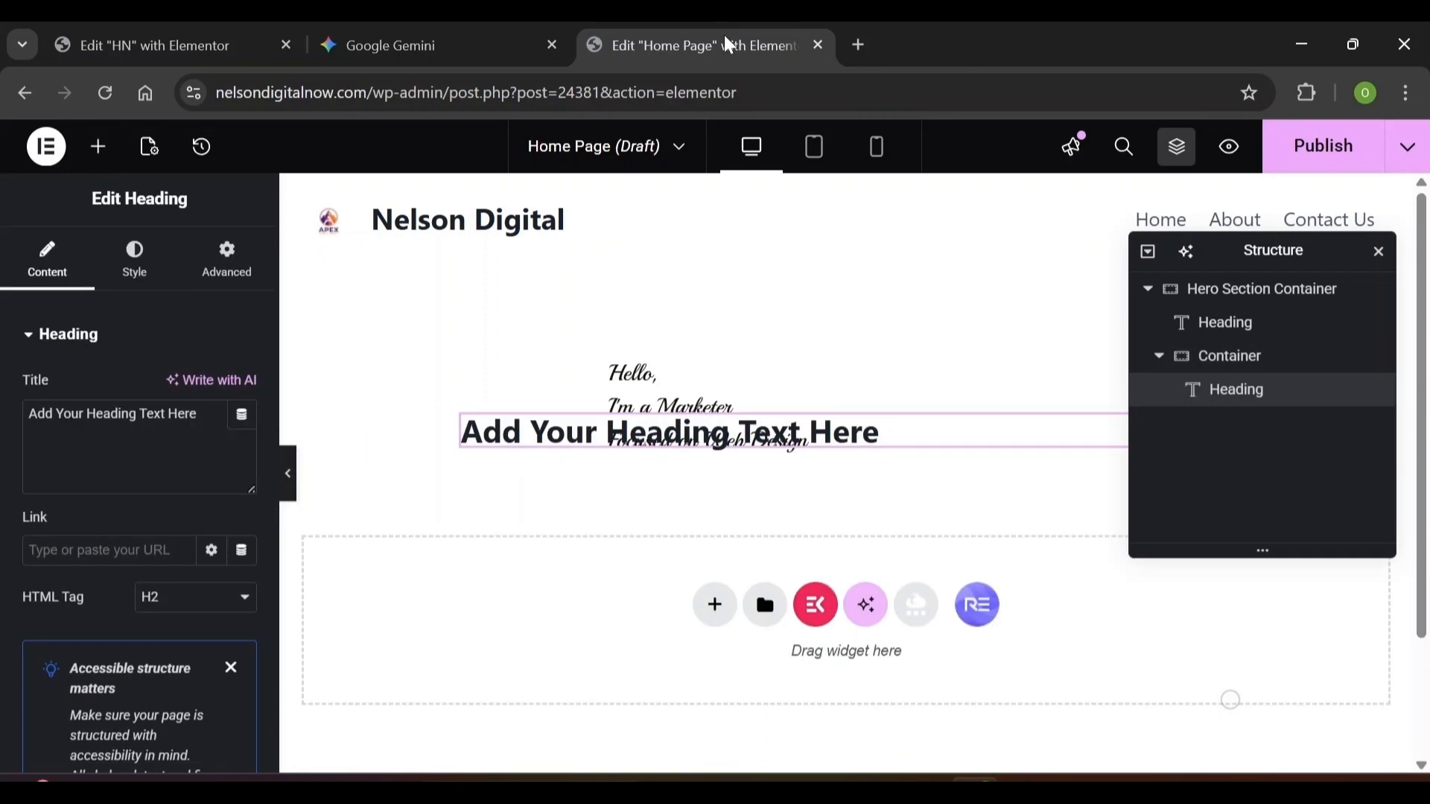
pyautogui.hotkey('ctrl', 'a')
pyautogui.write('N')
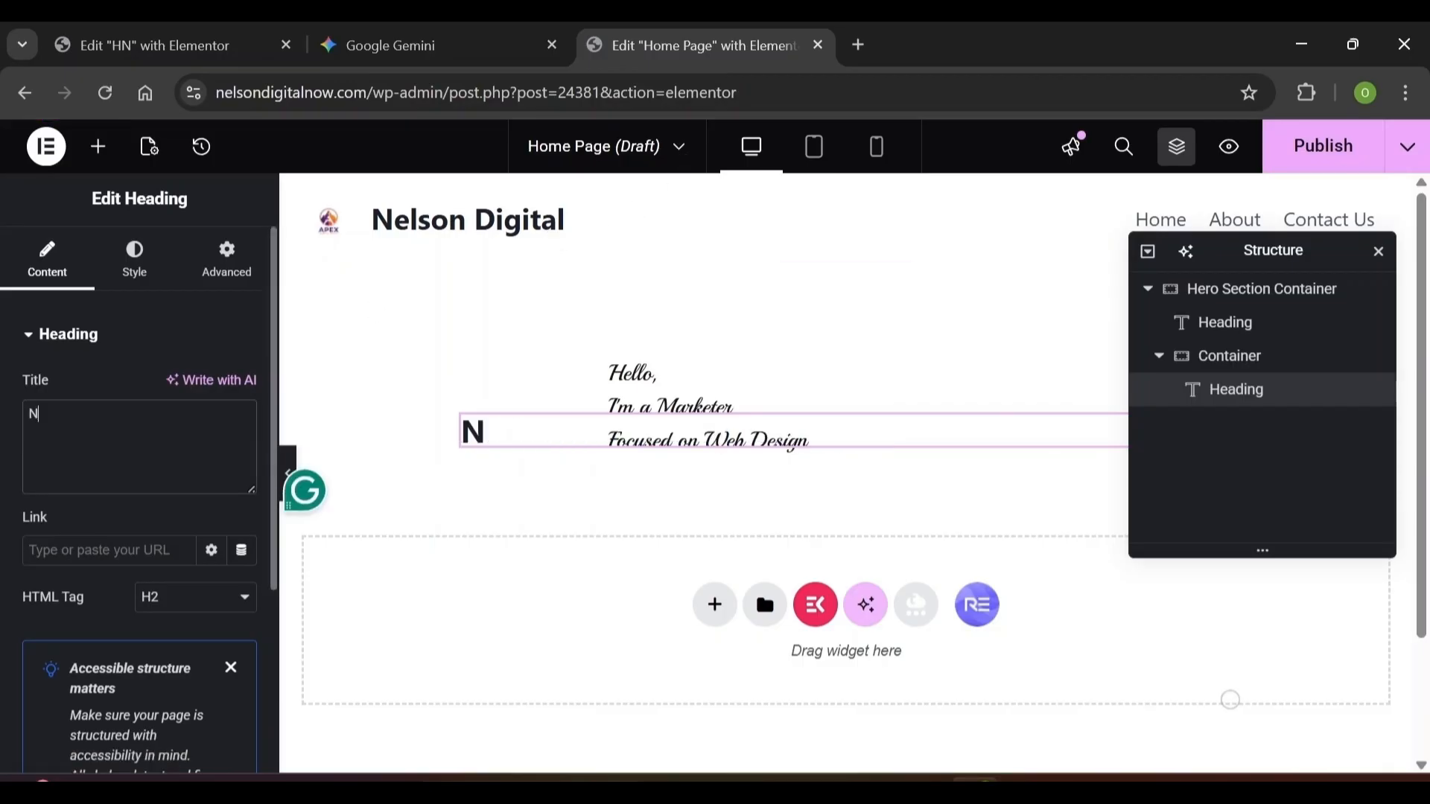
pyautogui.write('elson')
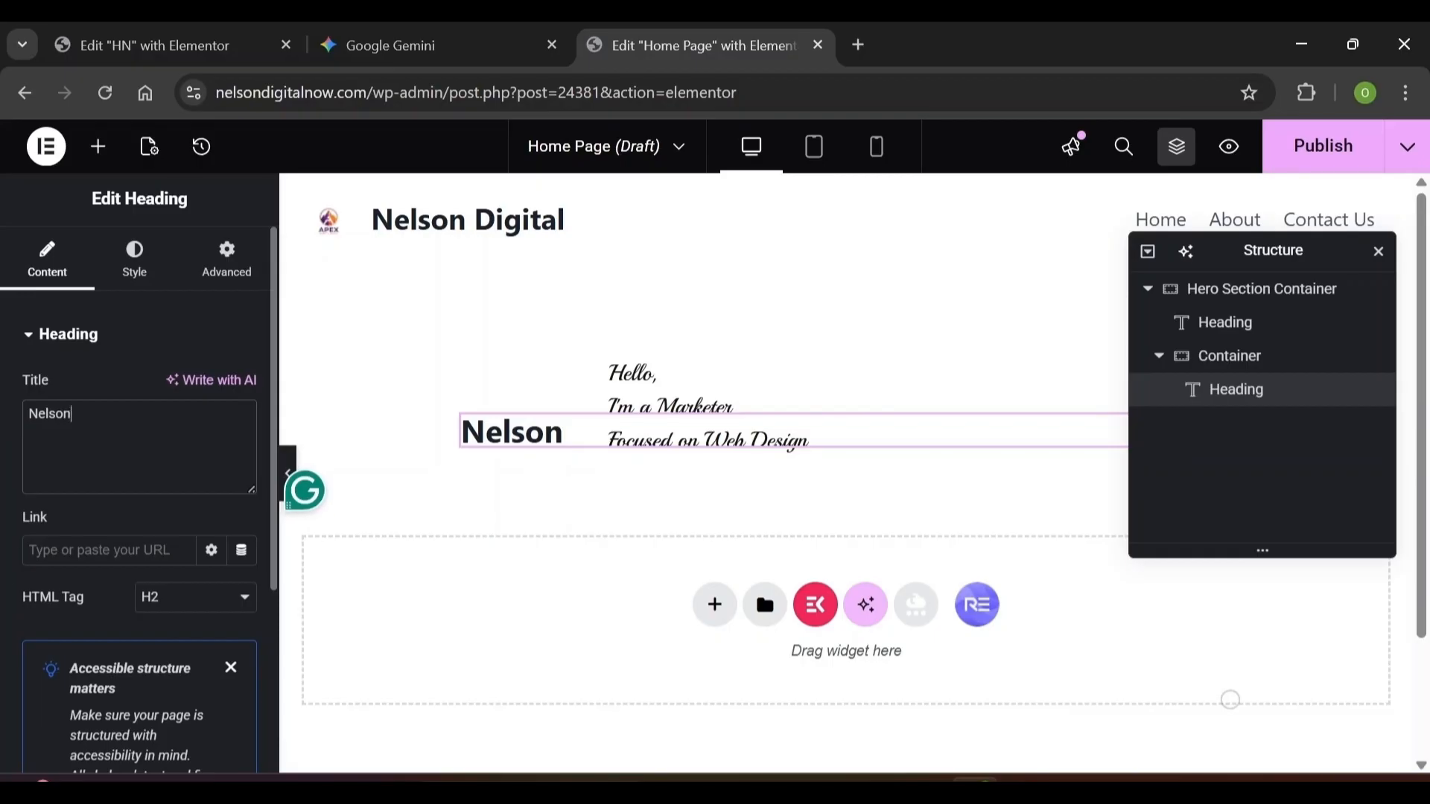
pyautogui.click(199, 600)
pyautogui.click(175, 361)
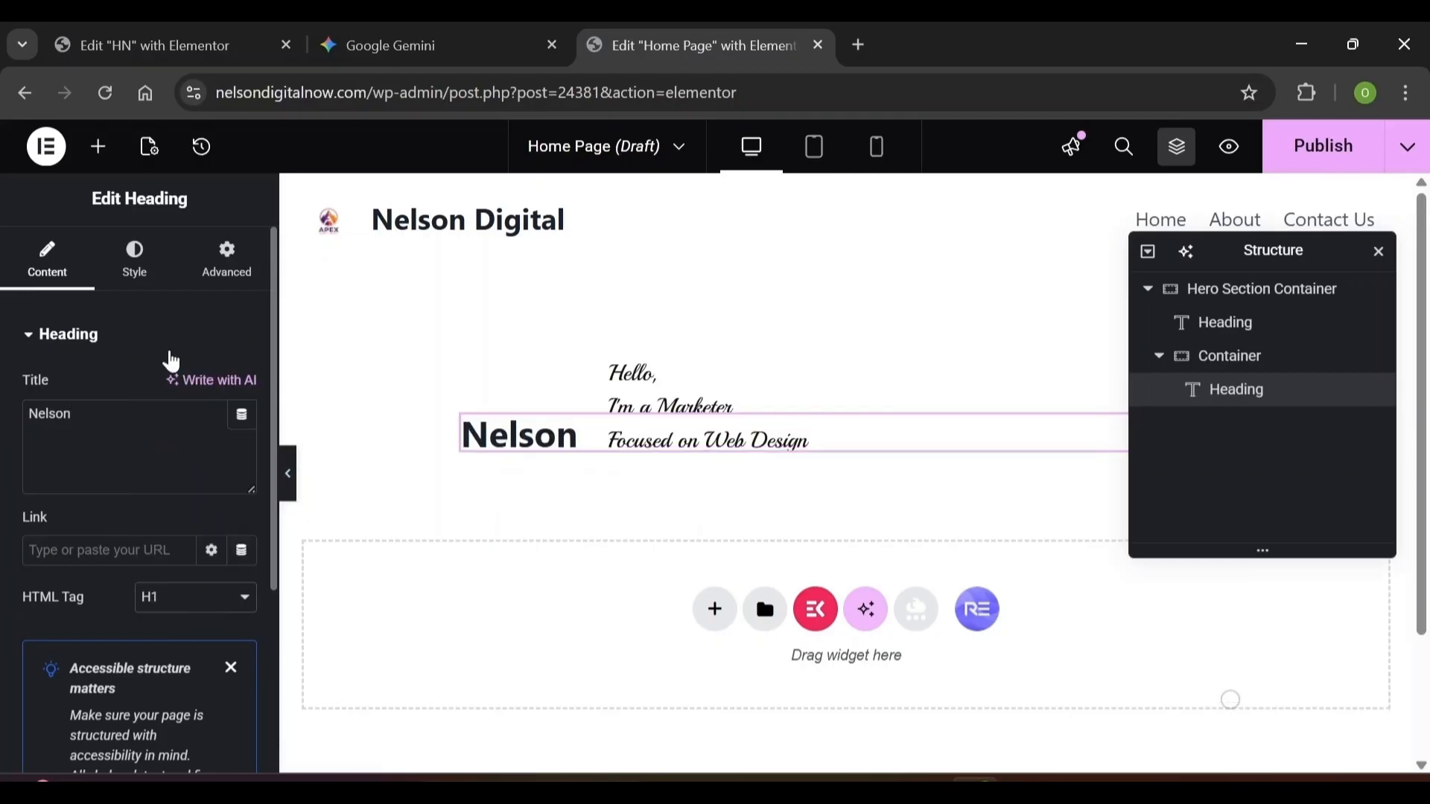
# Set the Nelson heading's text colour to a near-black hex value
pyautogui.scroll(-4, 255, 591)
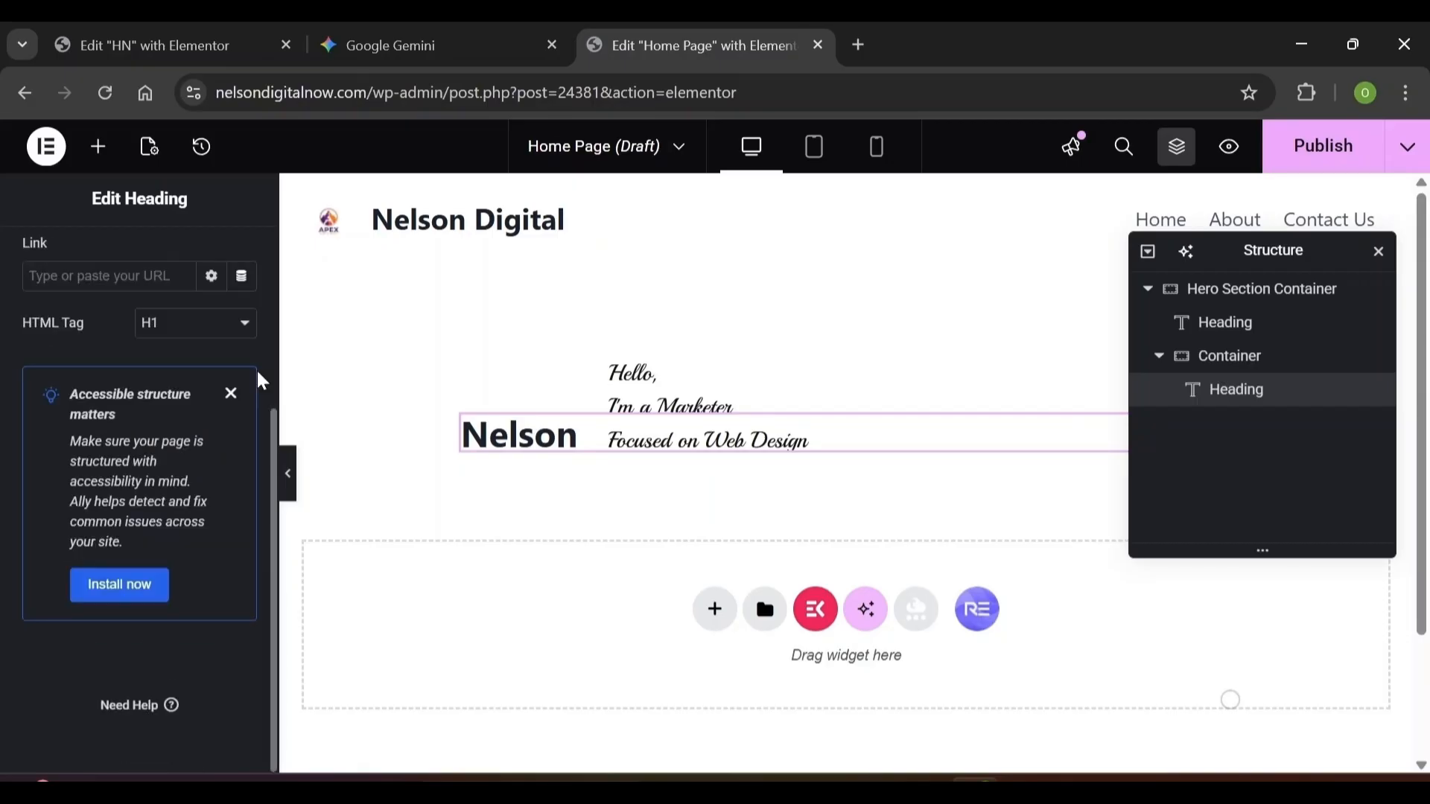
pyautogui.scroll(5, 186, 447)
pyautogui.click(135, 261)
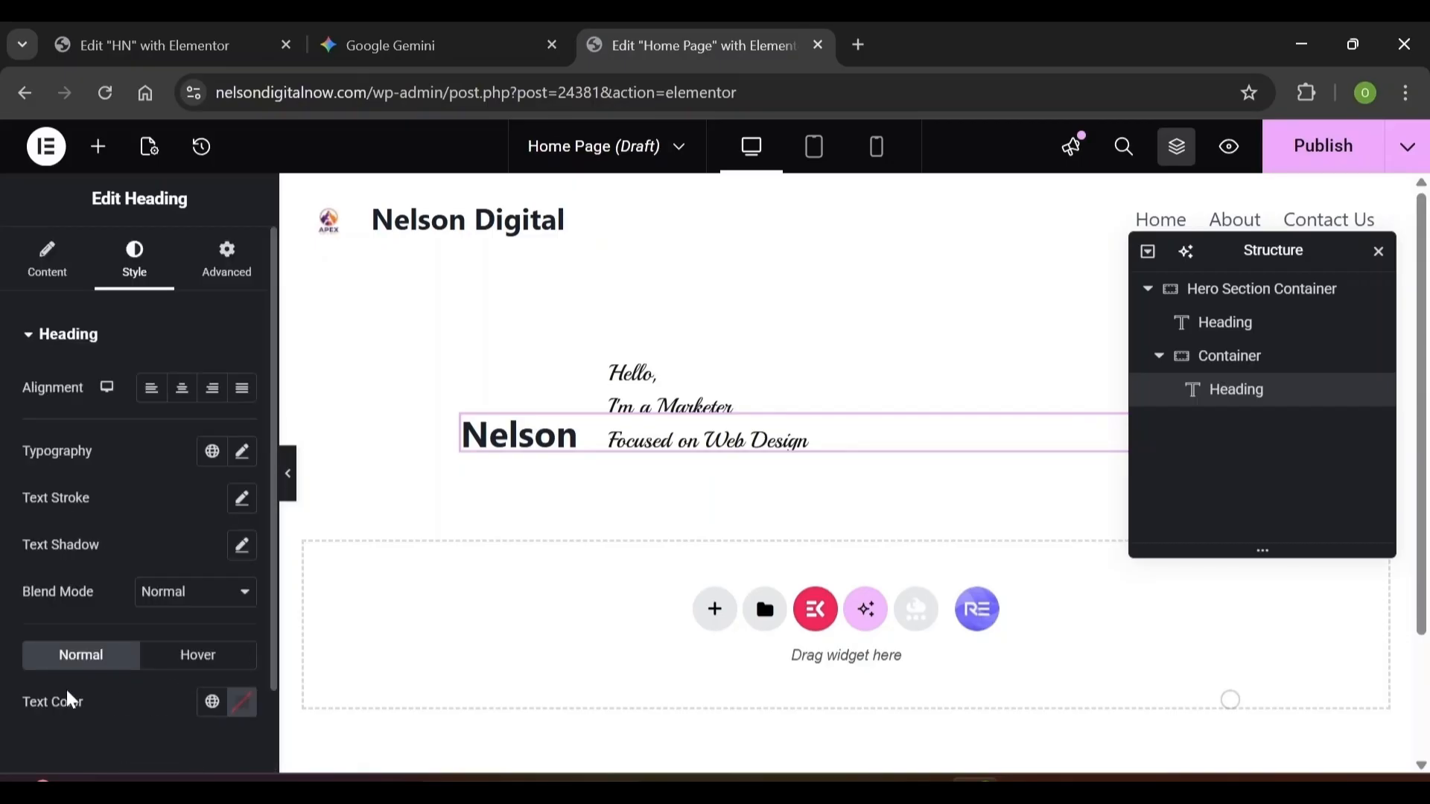
pyautogui.click(236, 707)
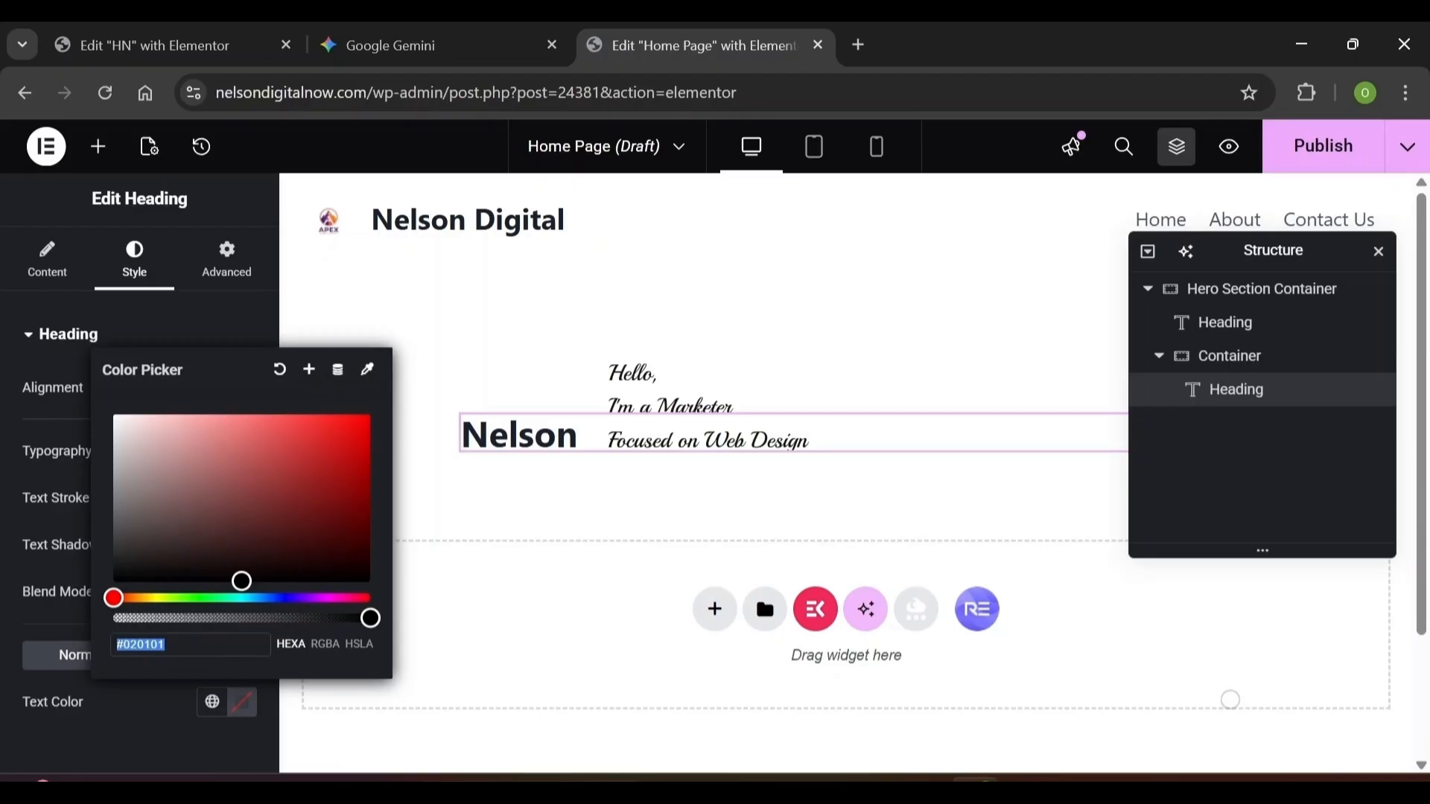
pyautogui.write('1')
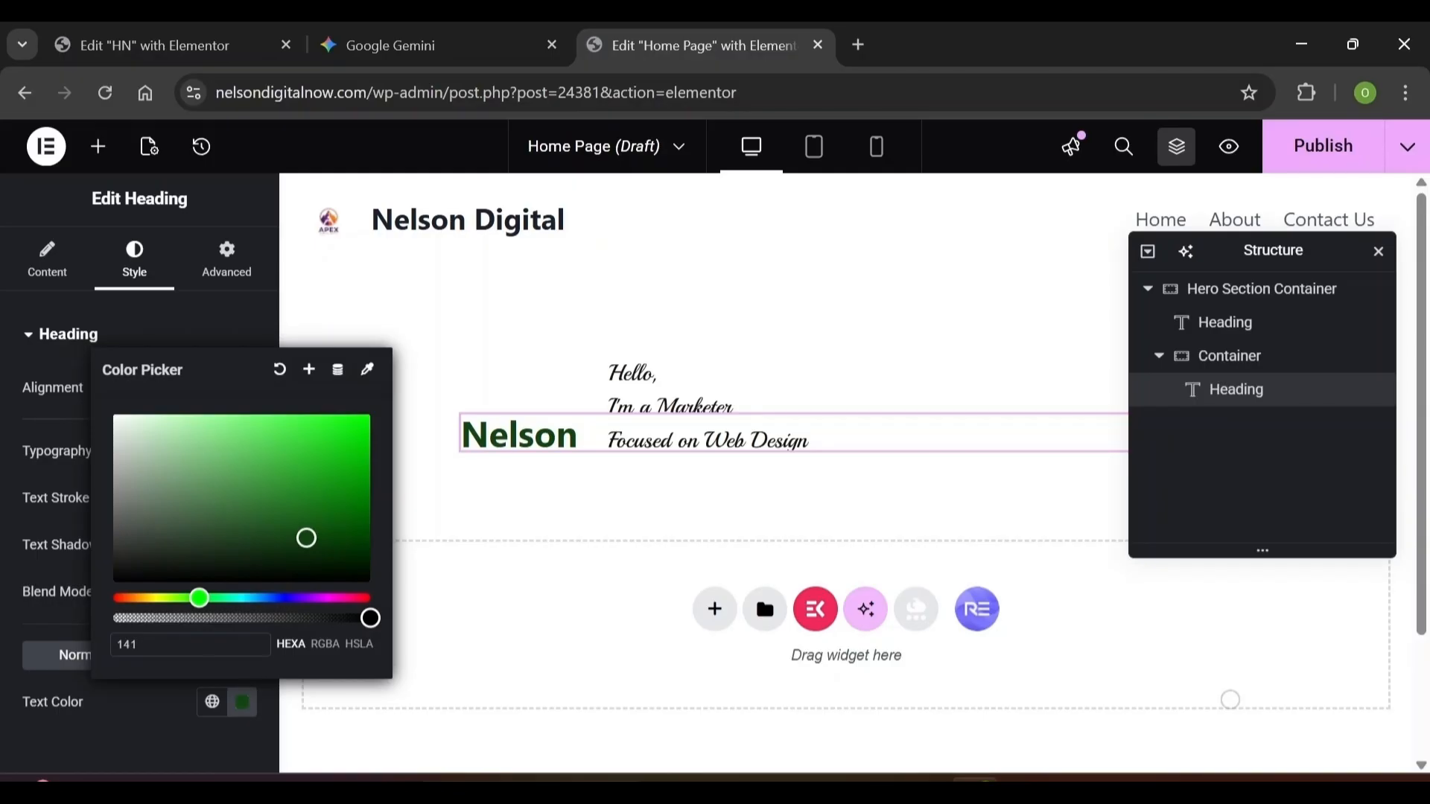
pyautogui.write('41')
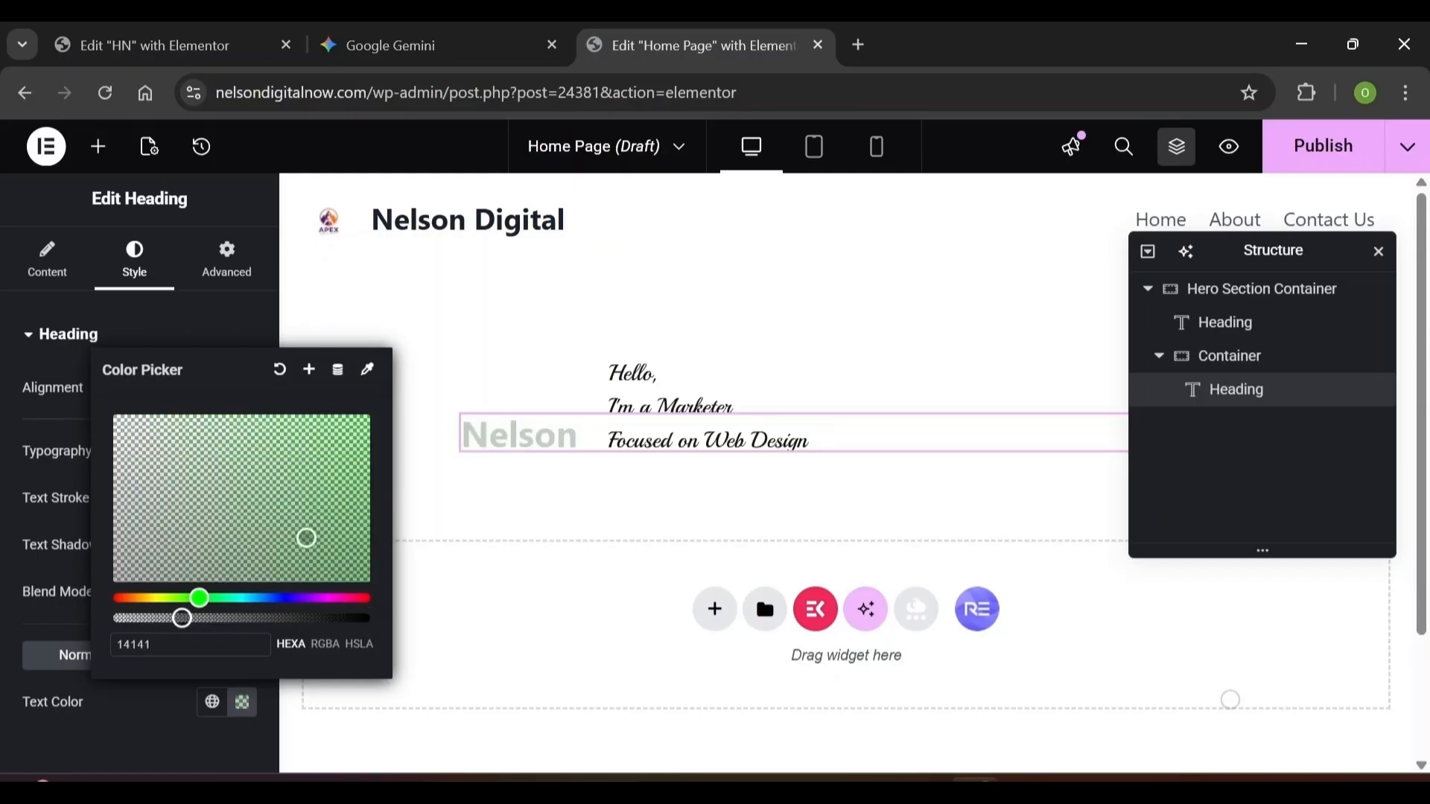
pyautogui.click(57, 361)
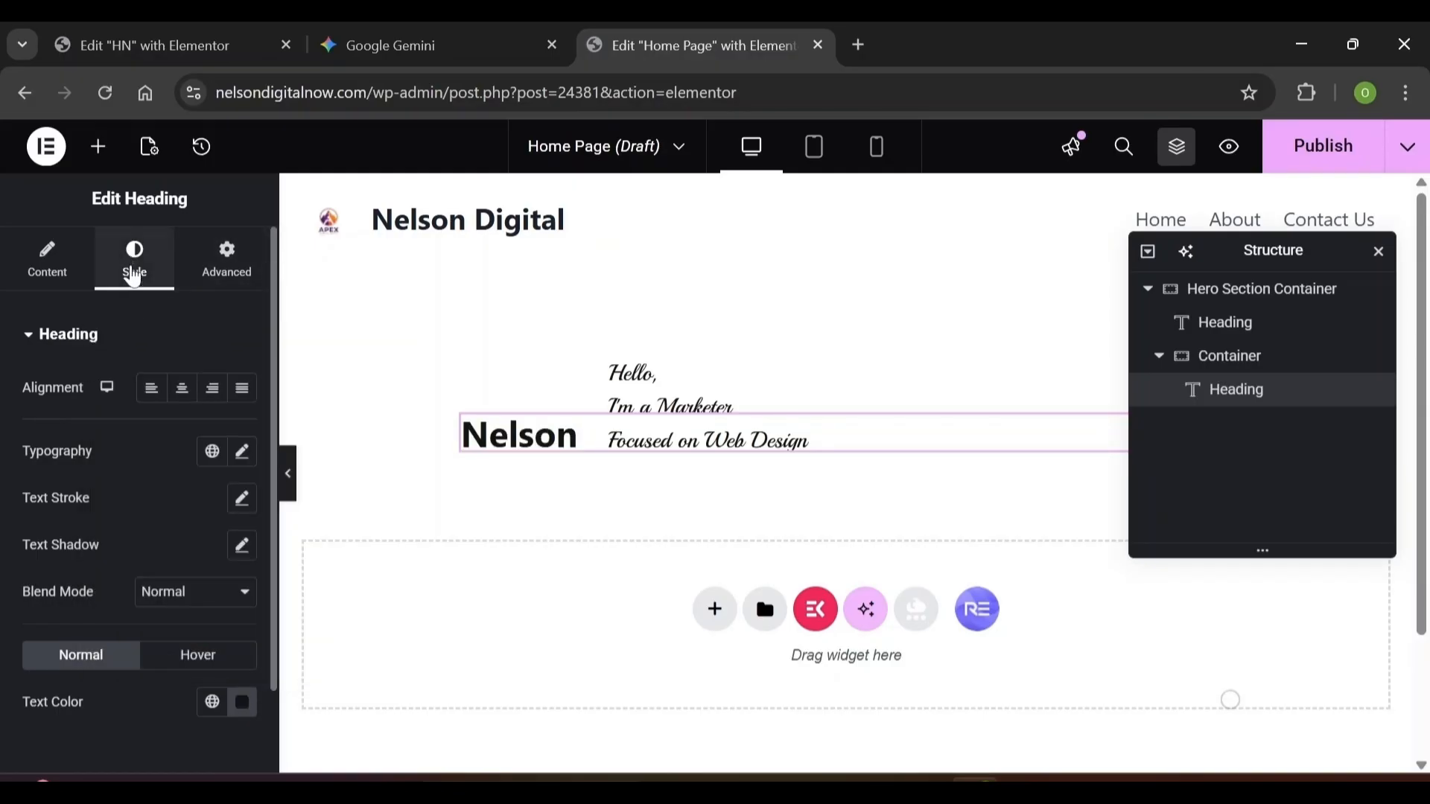
pyautogui.click(241, 454)
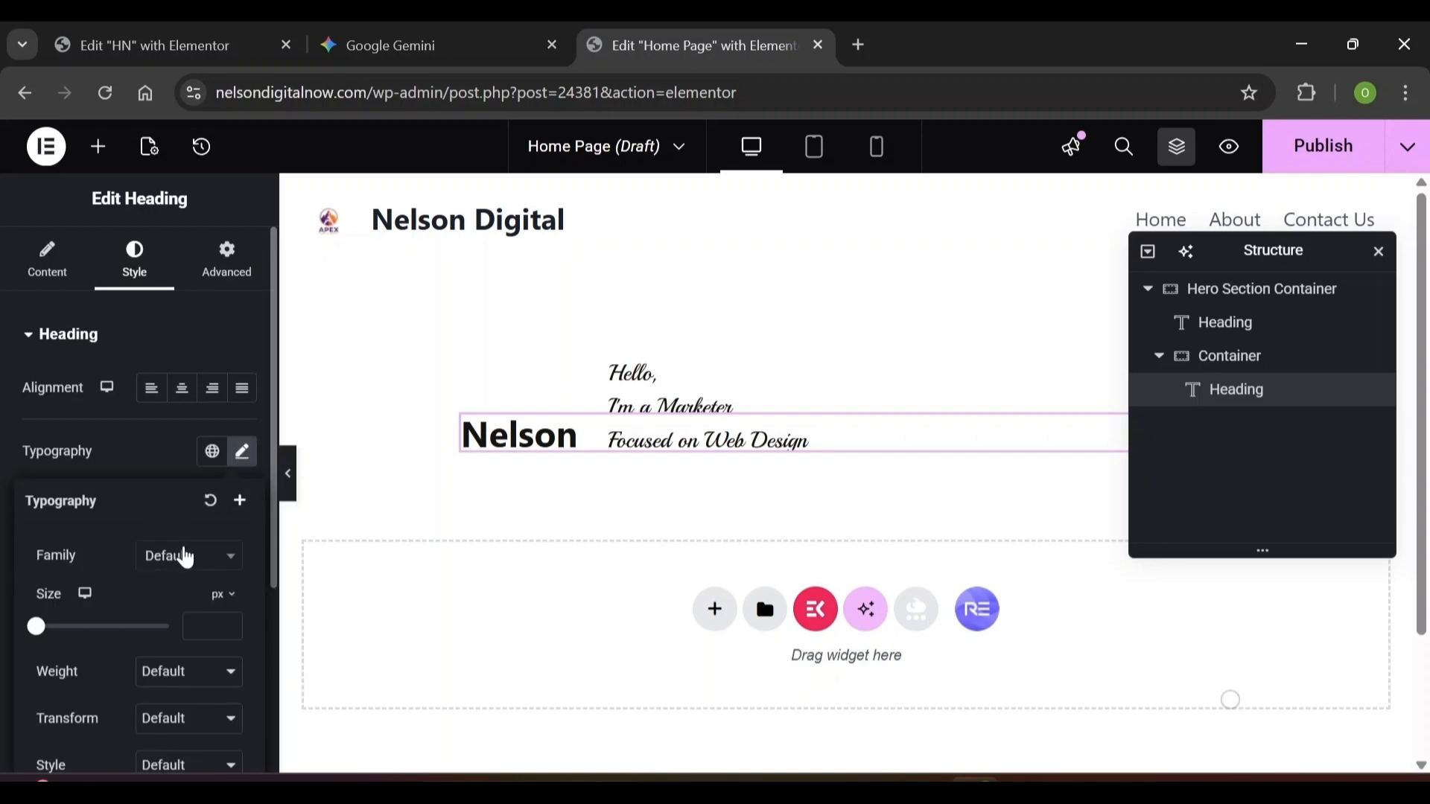
# Set the Nelson heading's font to Inter Tight at size 200 px
pyautogui.click(183, 557)
pyautogui.write('inter')
pyautogui.click(179, 528)
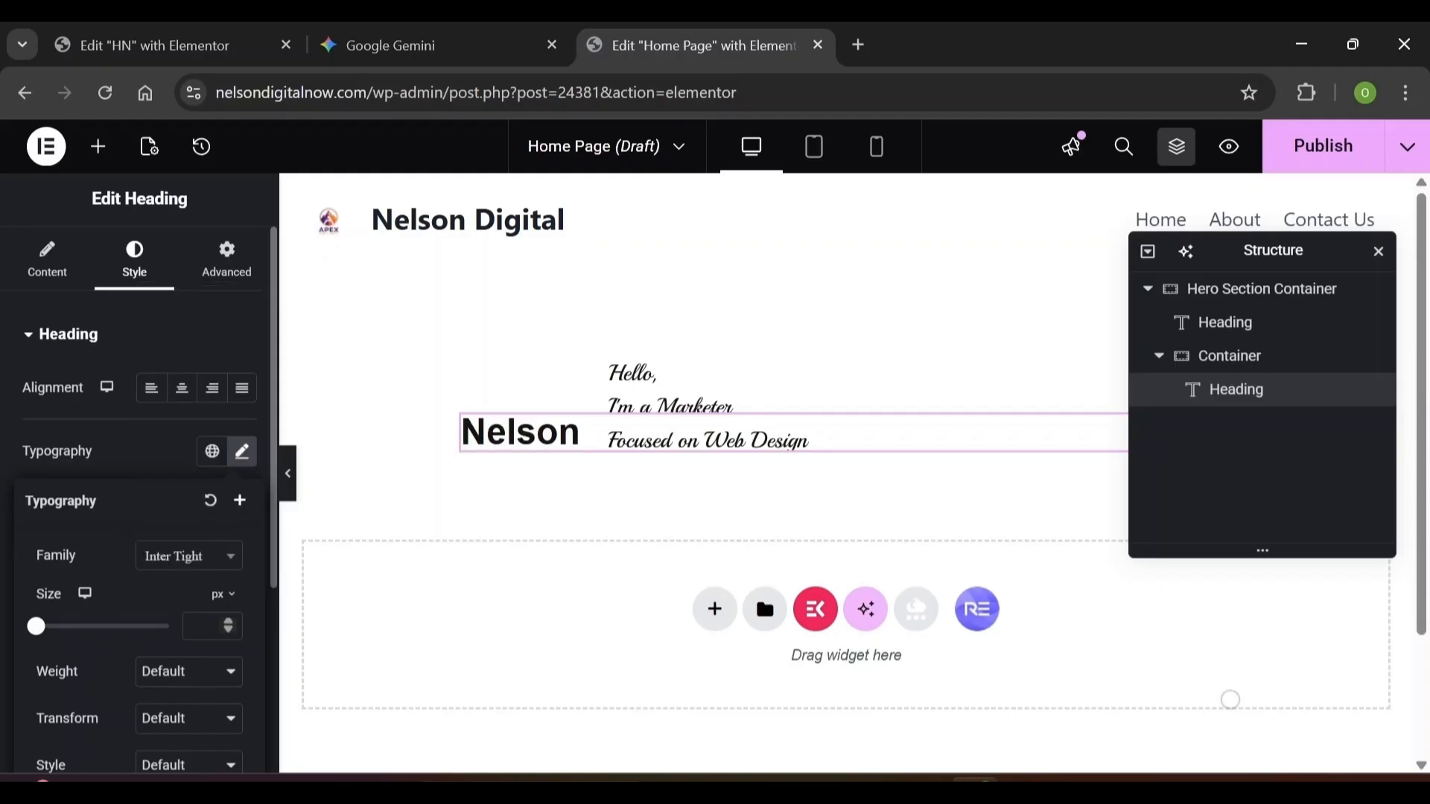
pyautogui.write('200')
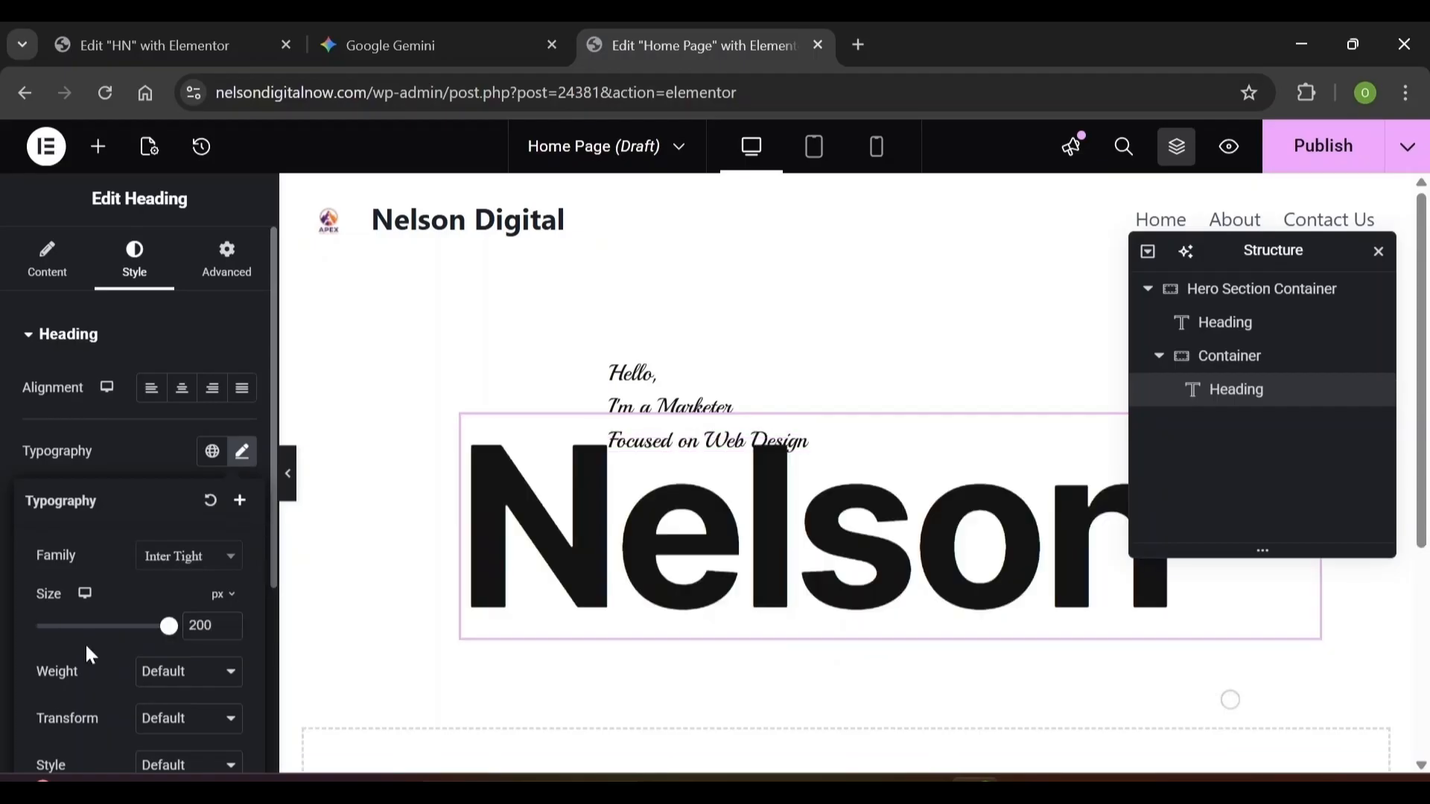
# Give the Nelson heading a 210 px line height and 0.02 em letter spacing
pyautogui.scroll(-4, 85, 642)
pyautogui.click(195, 615)
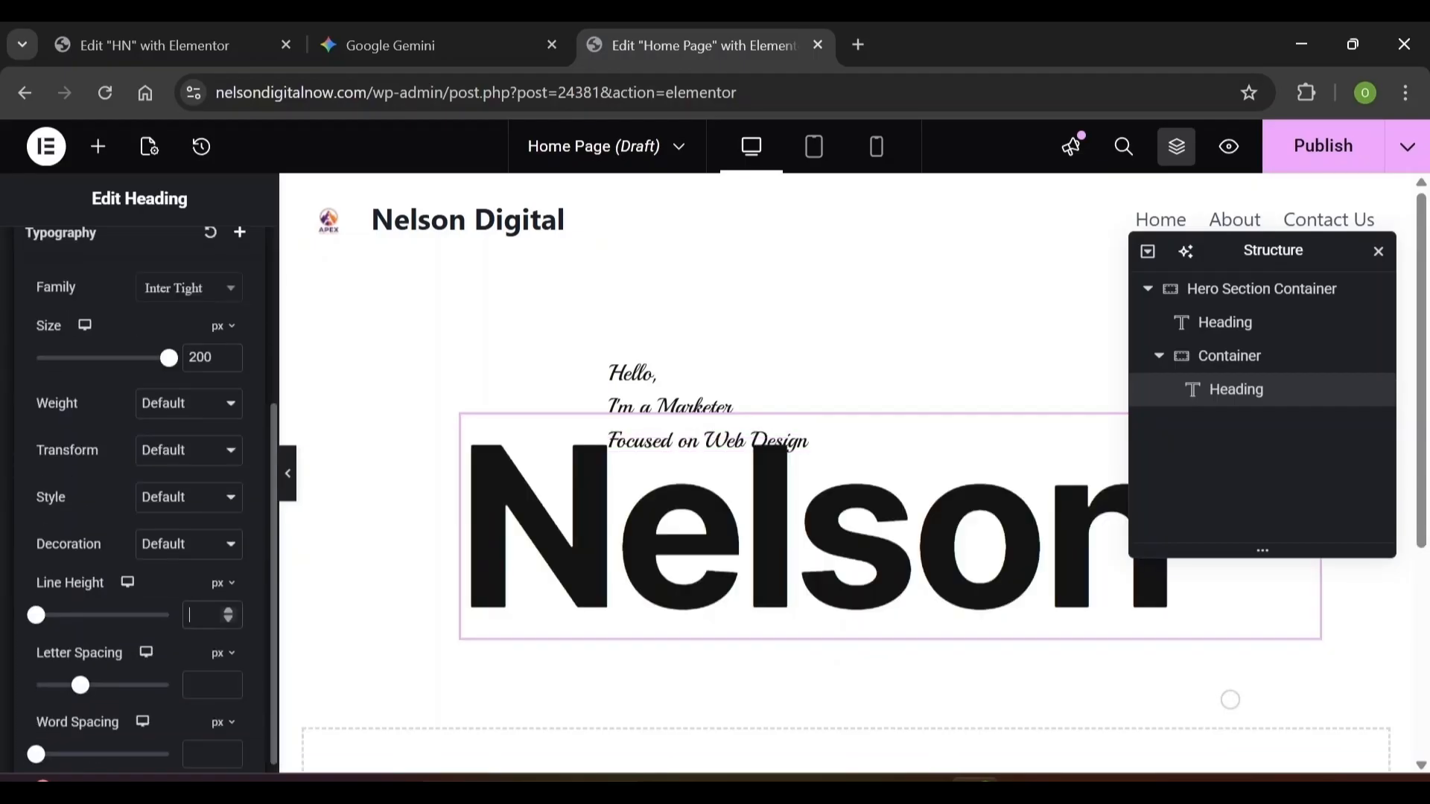
pyautogui.write('210')
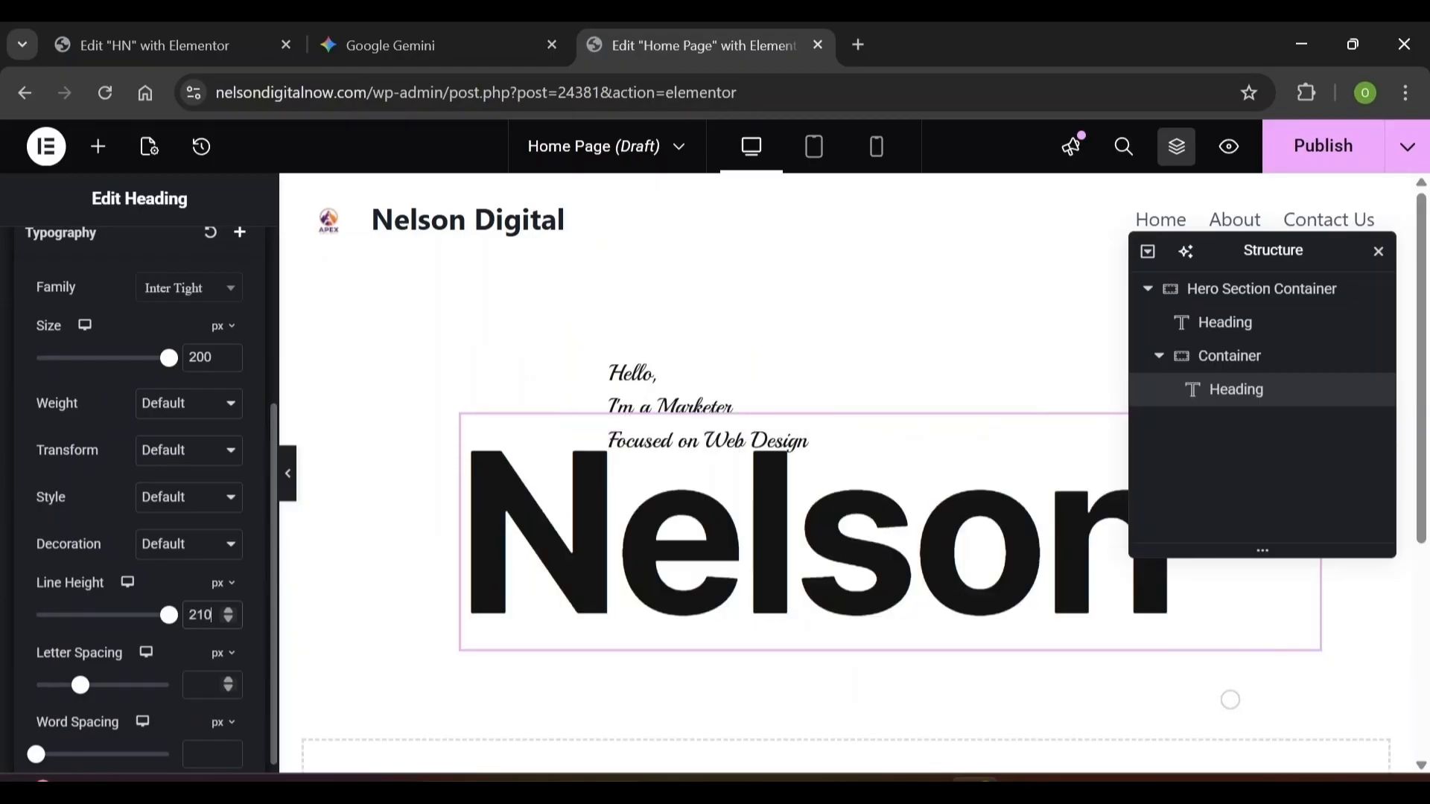
pyautogui.click(205, 685)
pyautogui.write('0.02')
pyautogui.click(224, 653)
pyautogui.click(230, 700)
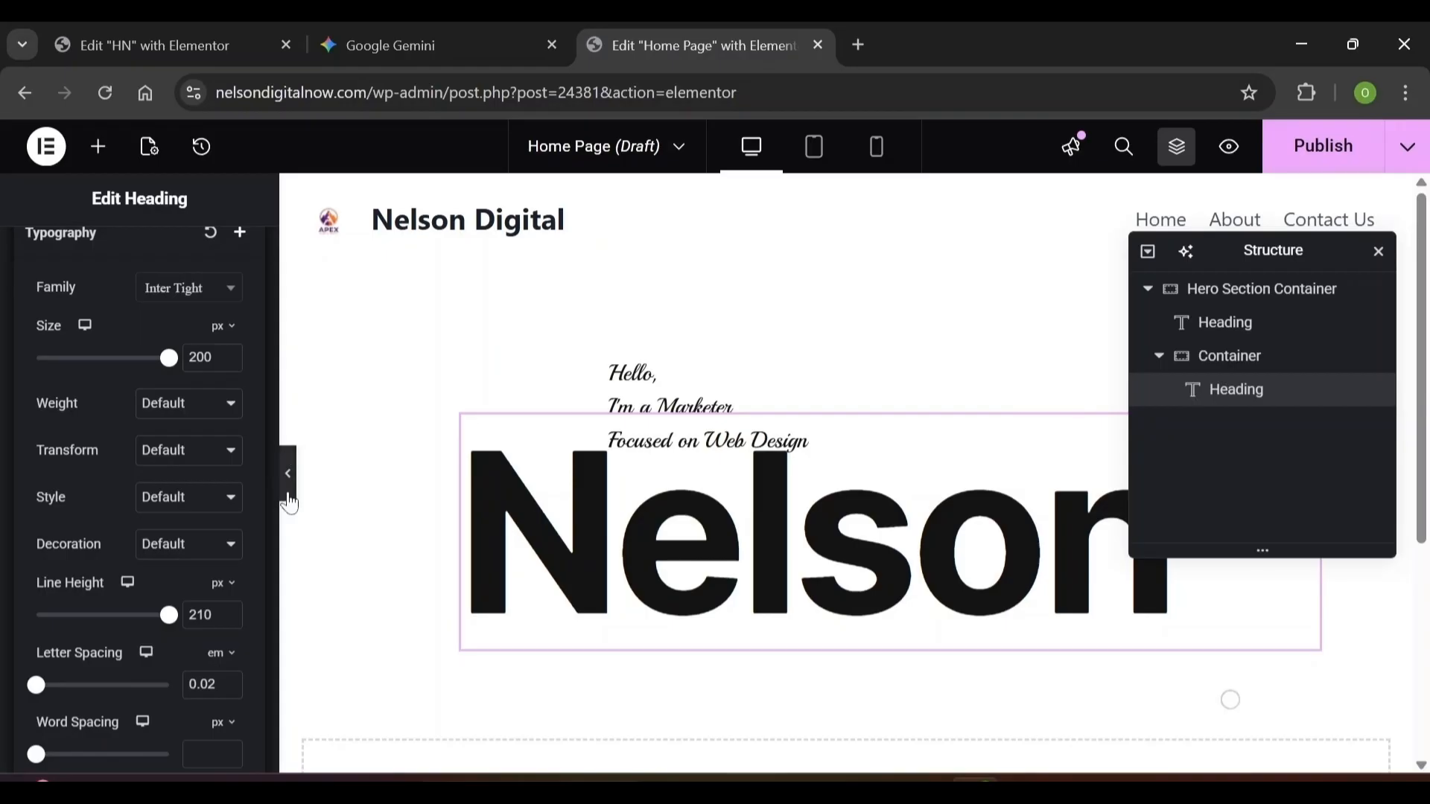
pyautogui.click(273, 441)
pyautogui.click(100, 149)
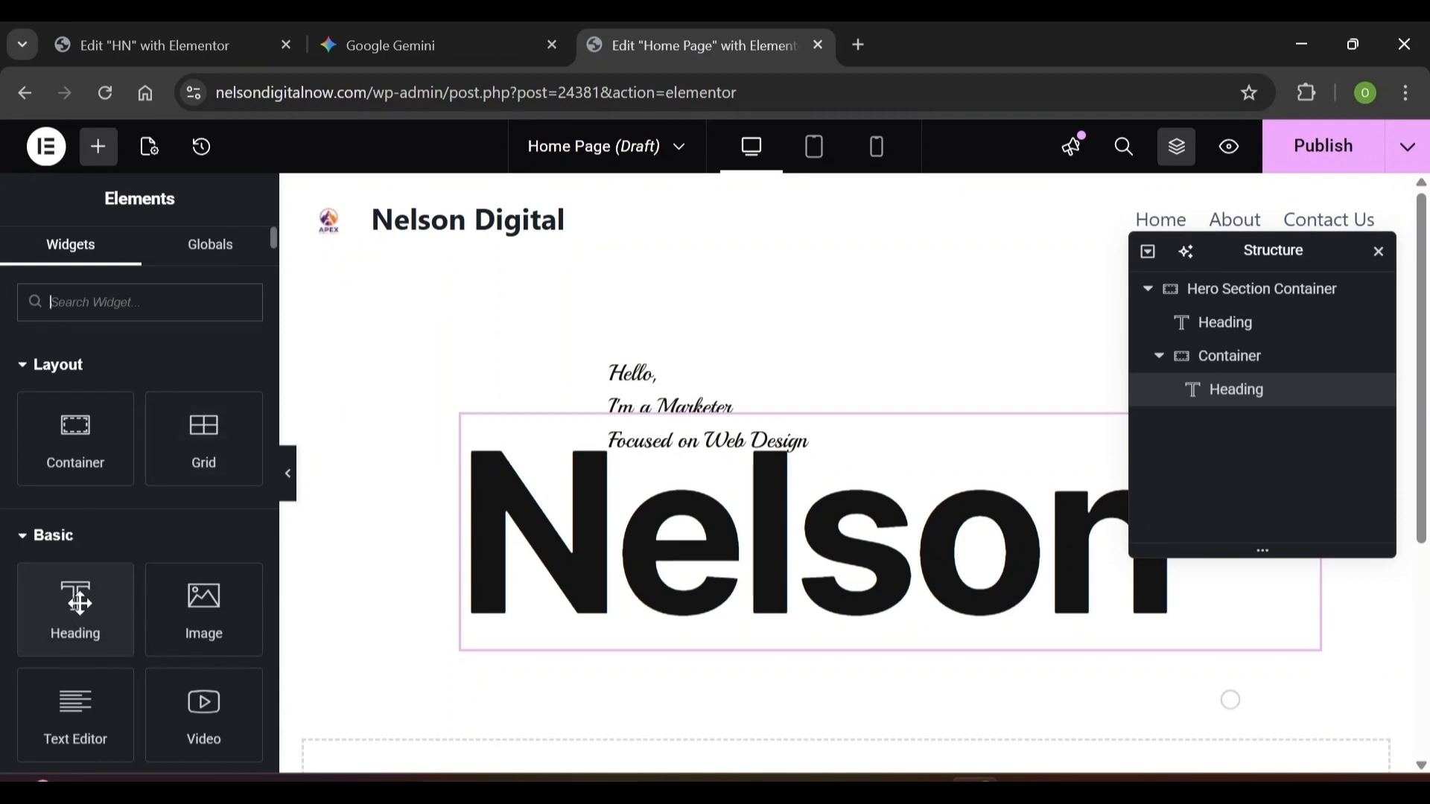
pyautogui.moveTo(80, 603); pyautogui.dragTo(555, 626)
pyautogui.write('Obioha')
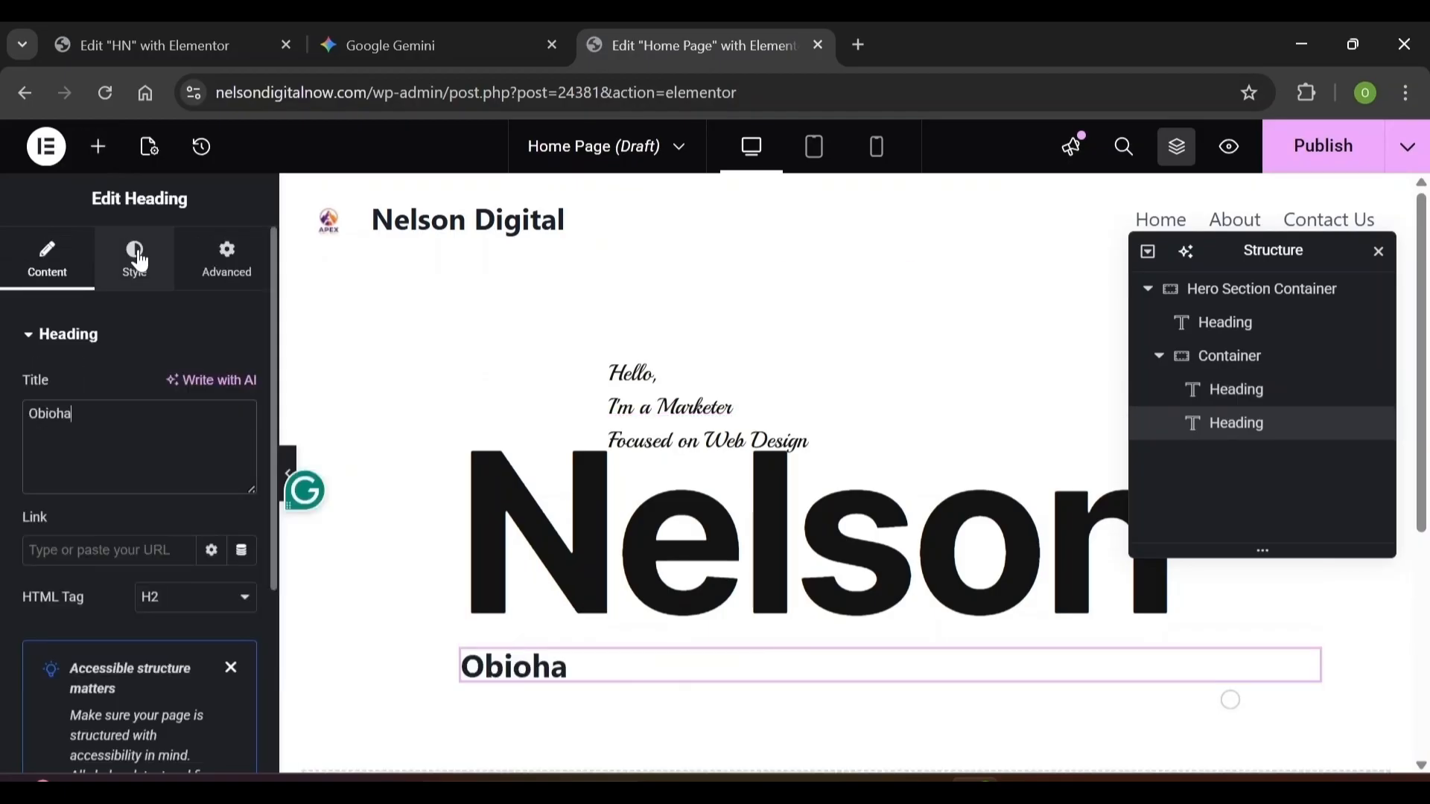
pyautogui.click(138, 260)
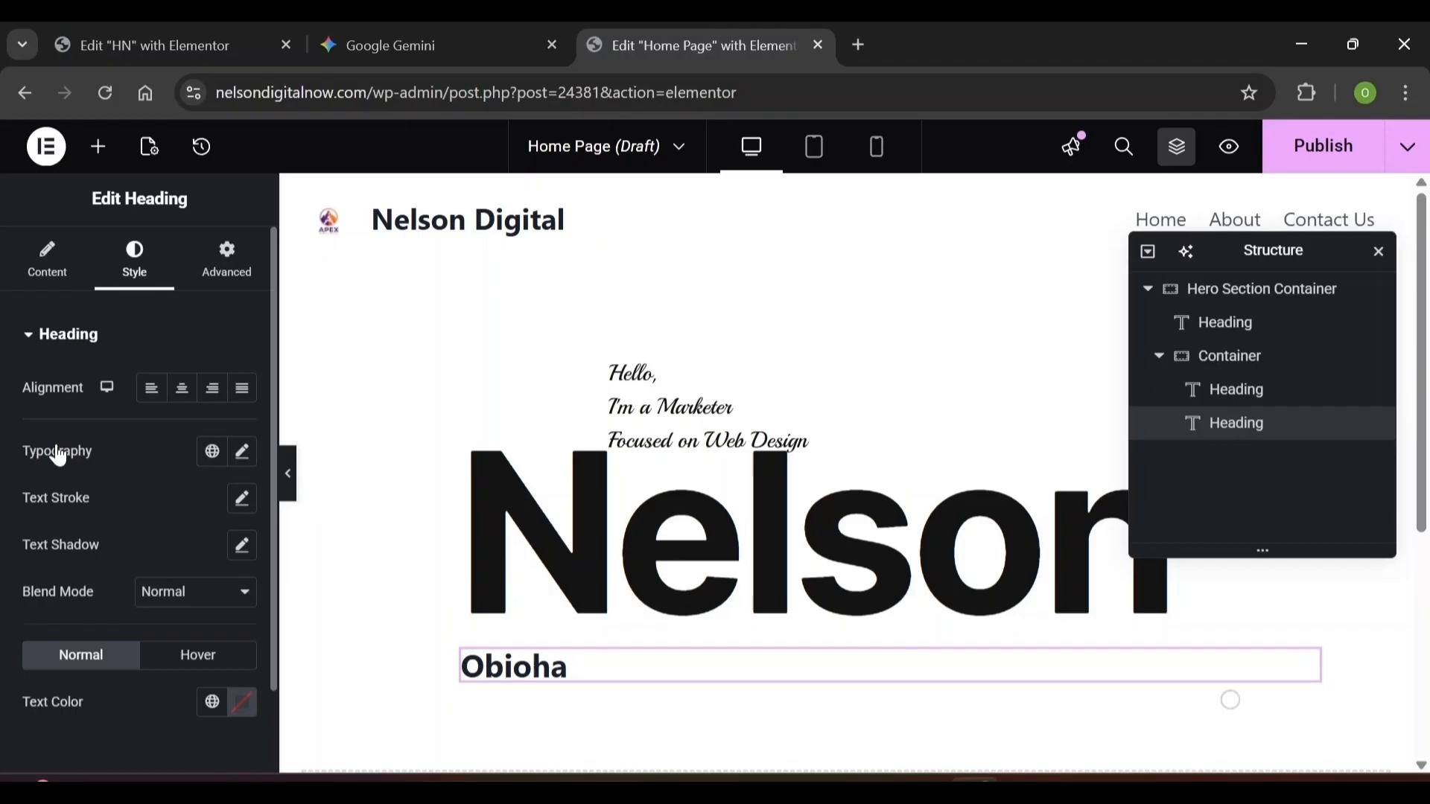
pyautogui.click(244, 452)
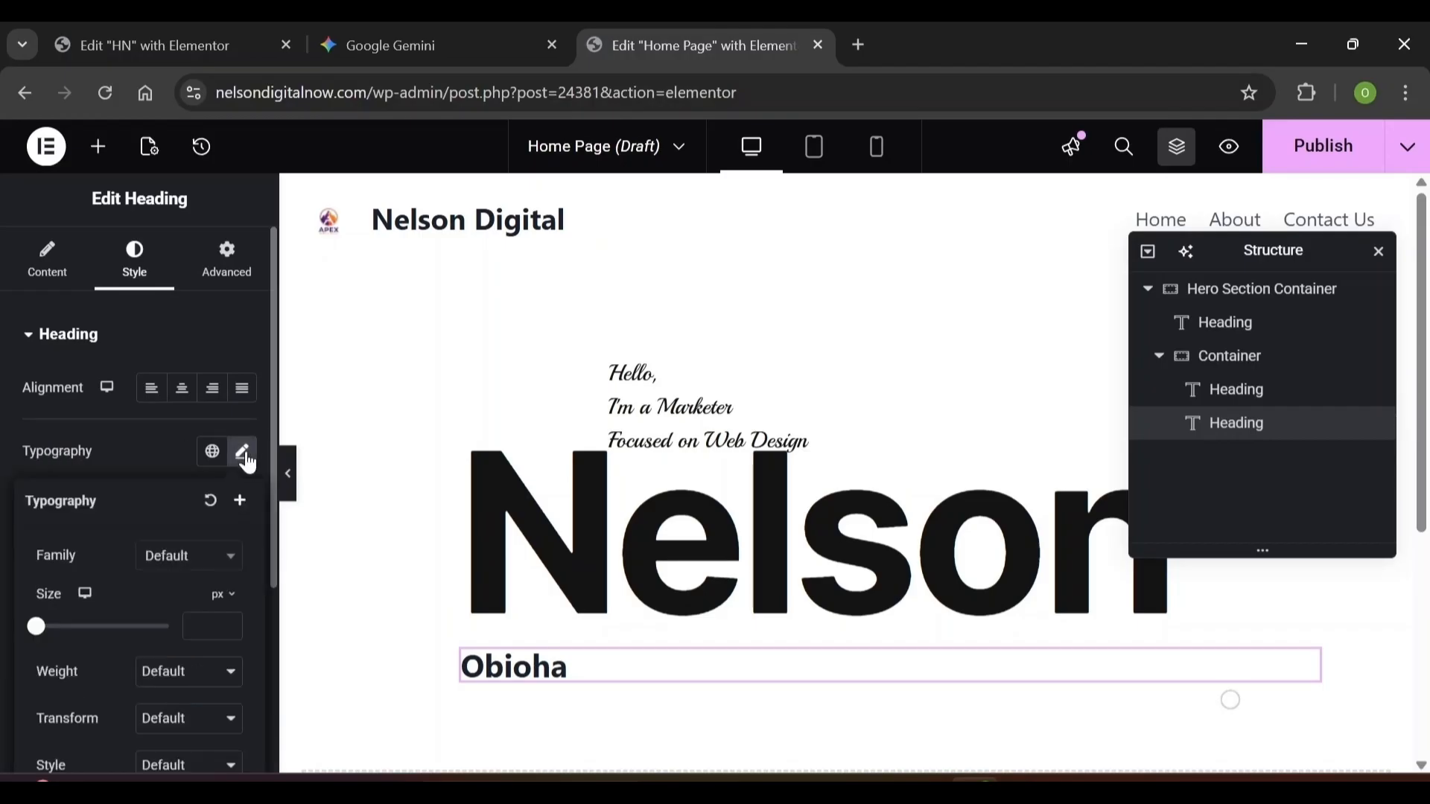
pyautogui.click(205, 571)
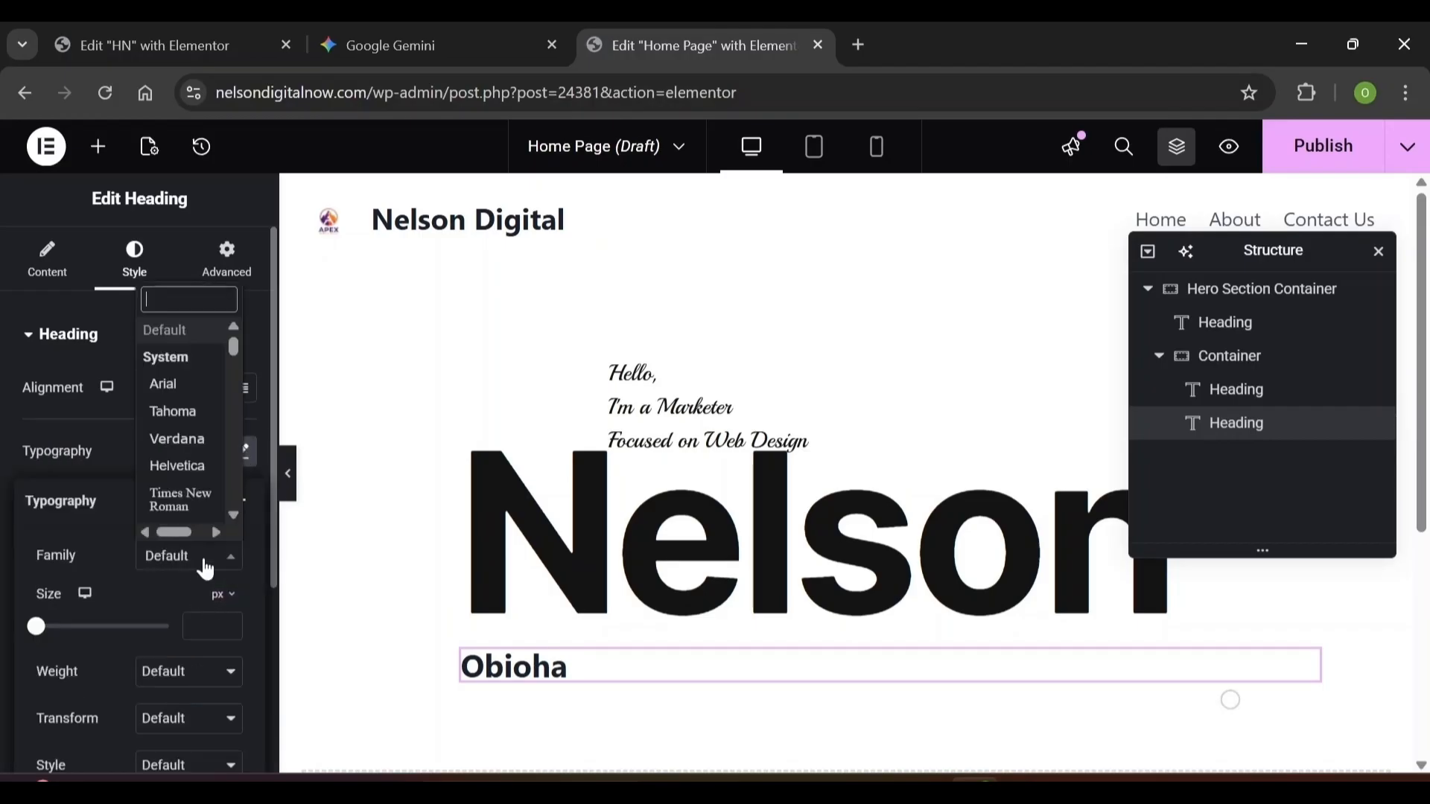
pyautogui.write('pla')
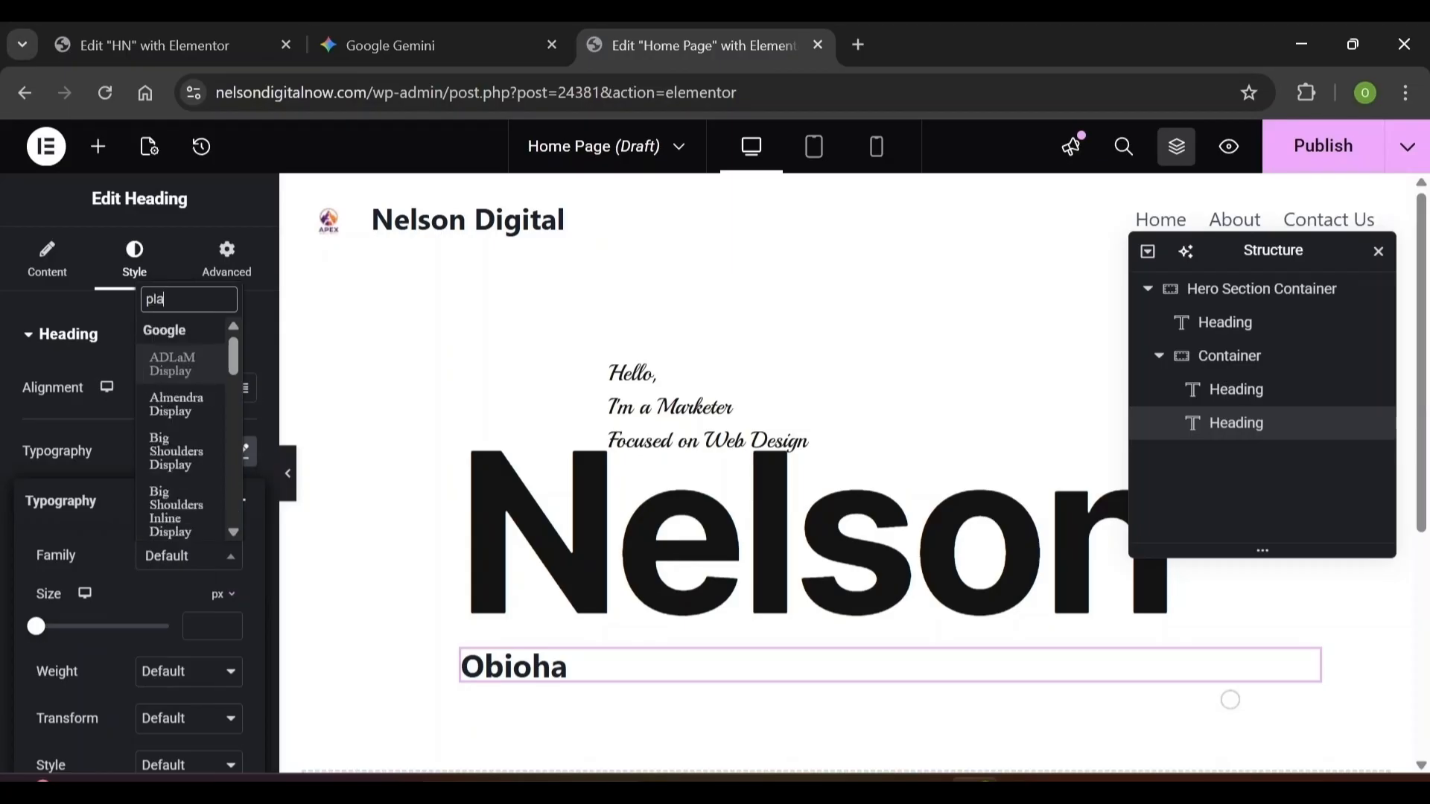
pyautogui.write('yball')
pyautogui.press('Return')
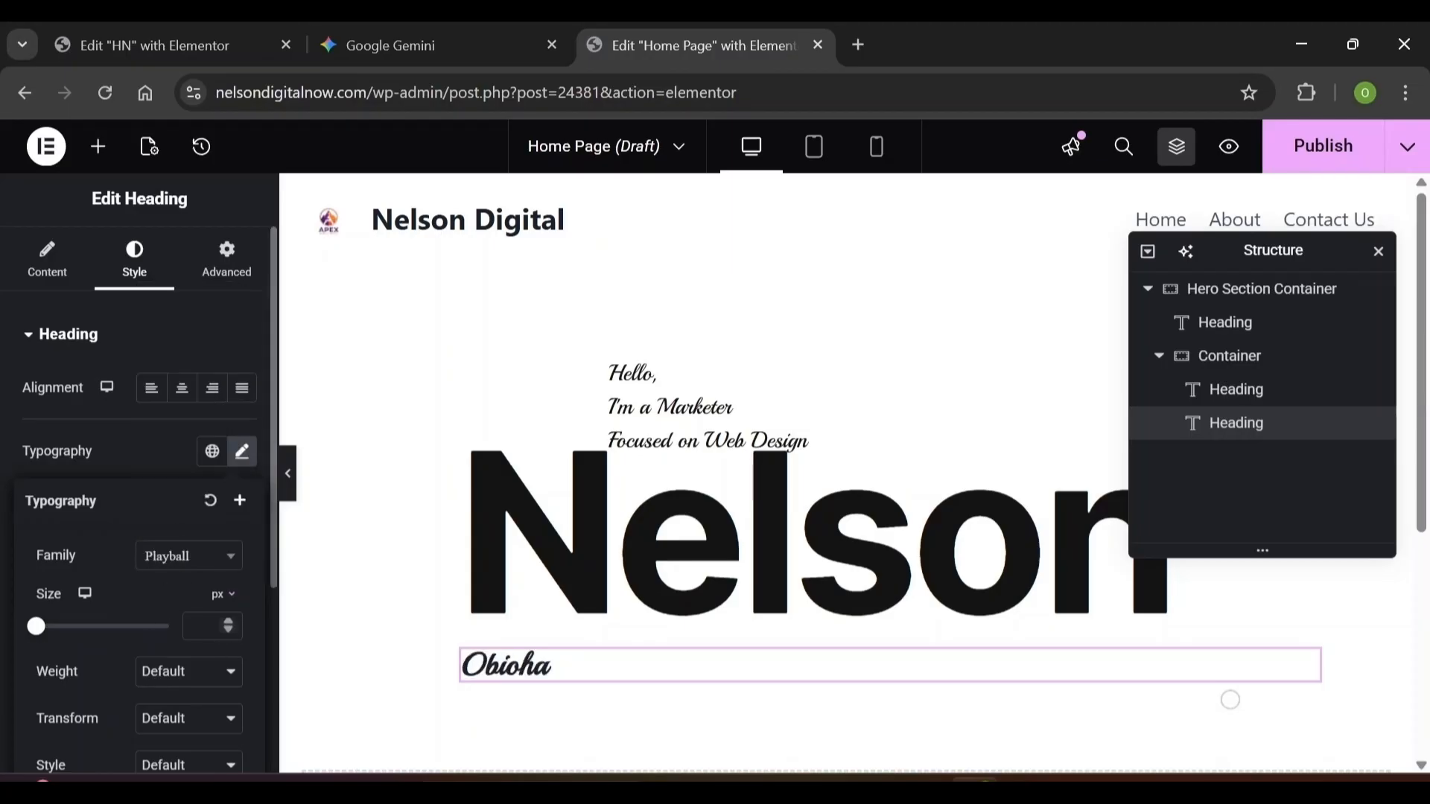
# Set Obioha to size 128, weight 400, line height 138, letter spacing -0.02
pyautogui.write('12')
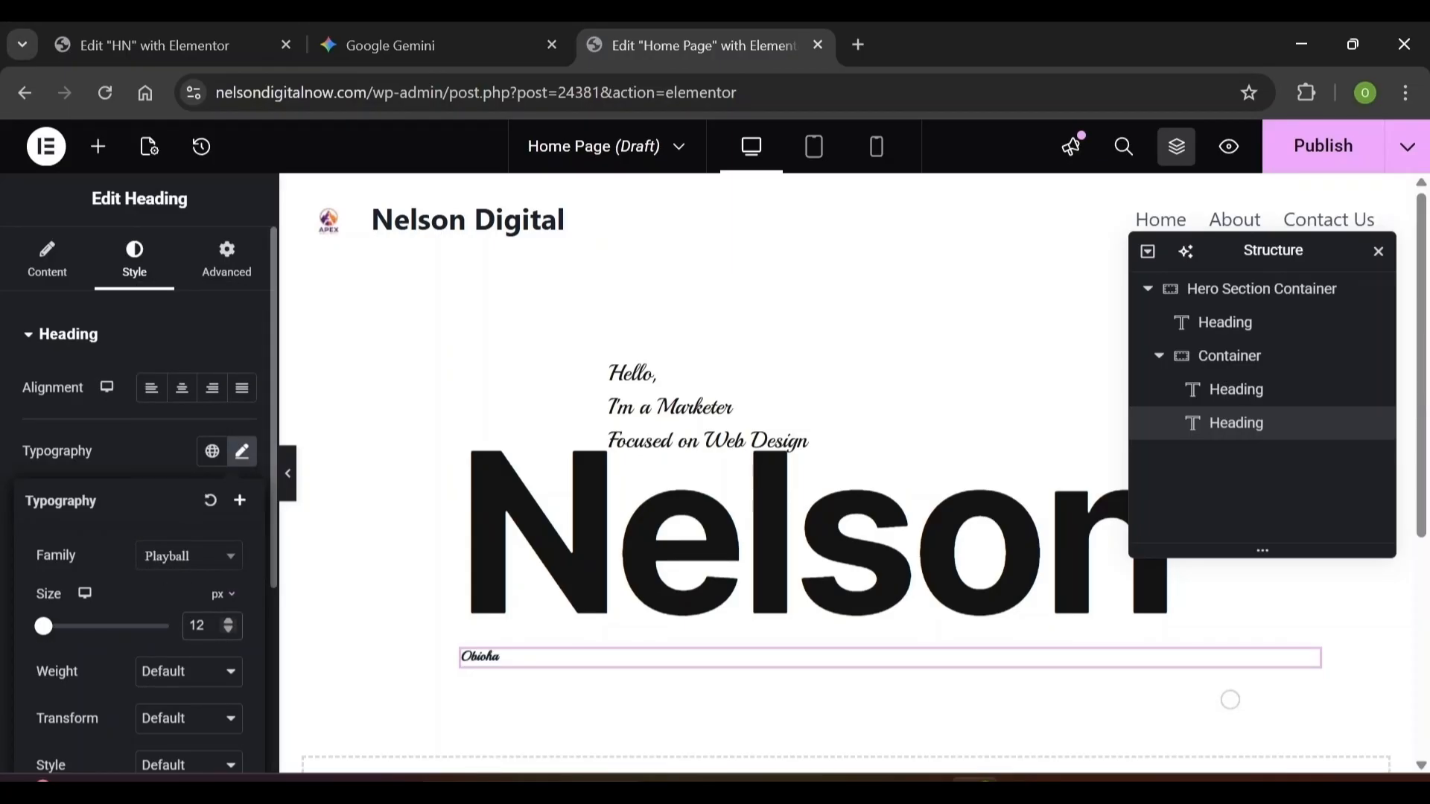
pyautogui.write('8')
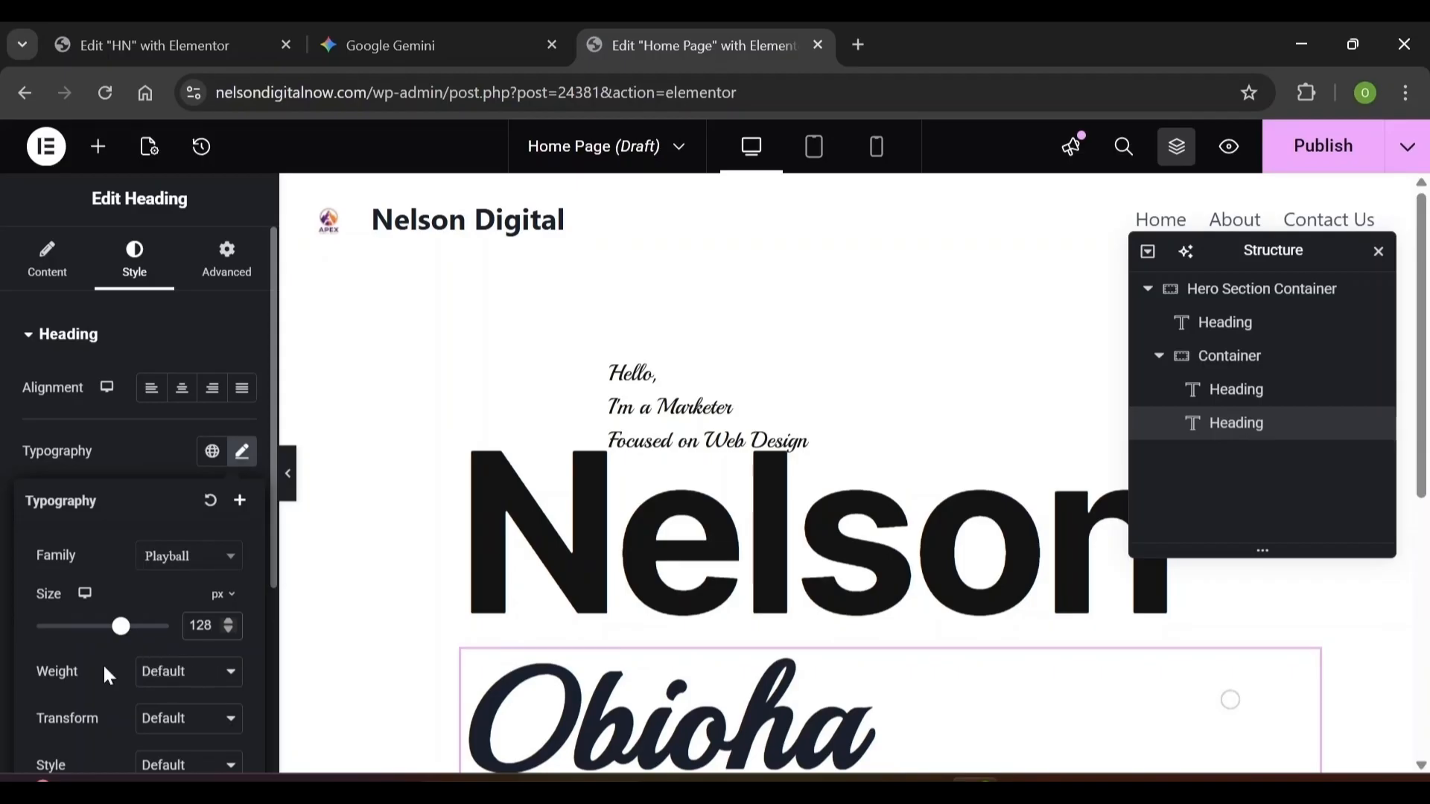
pyautogui.click(189, 672)
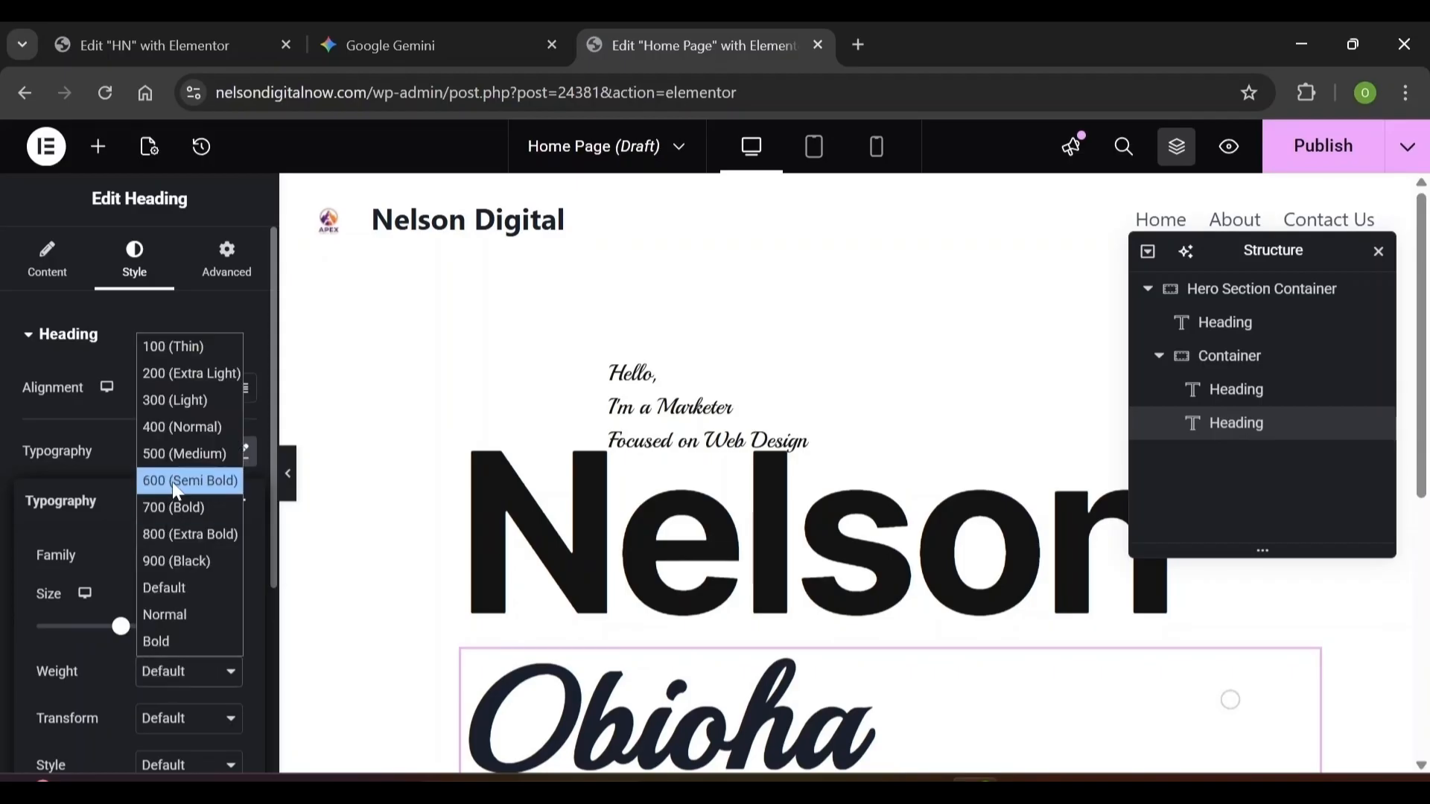
pyautogui.click(180, 423)
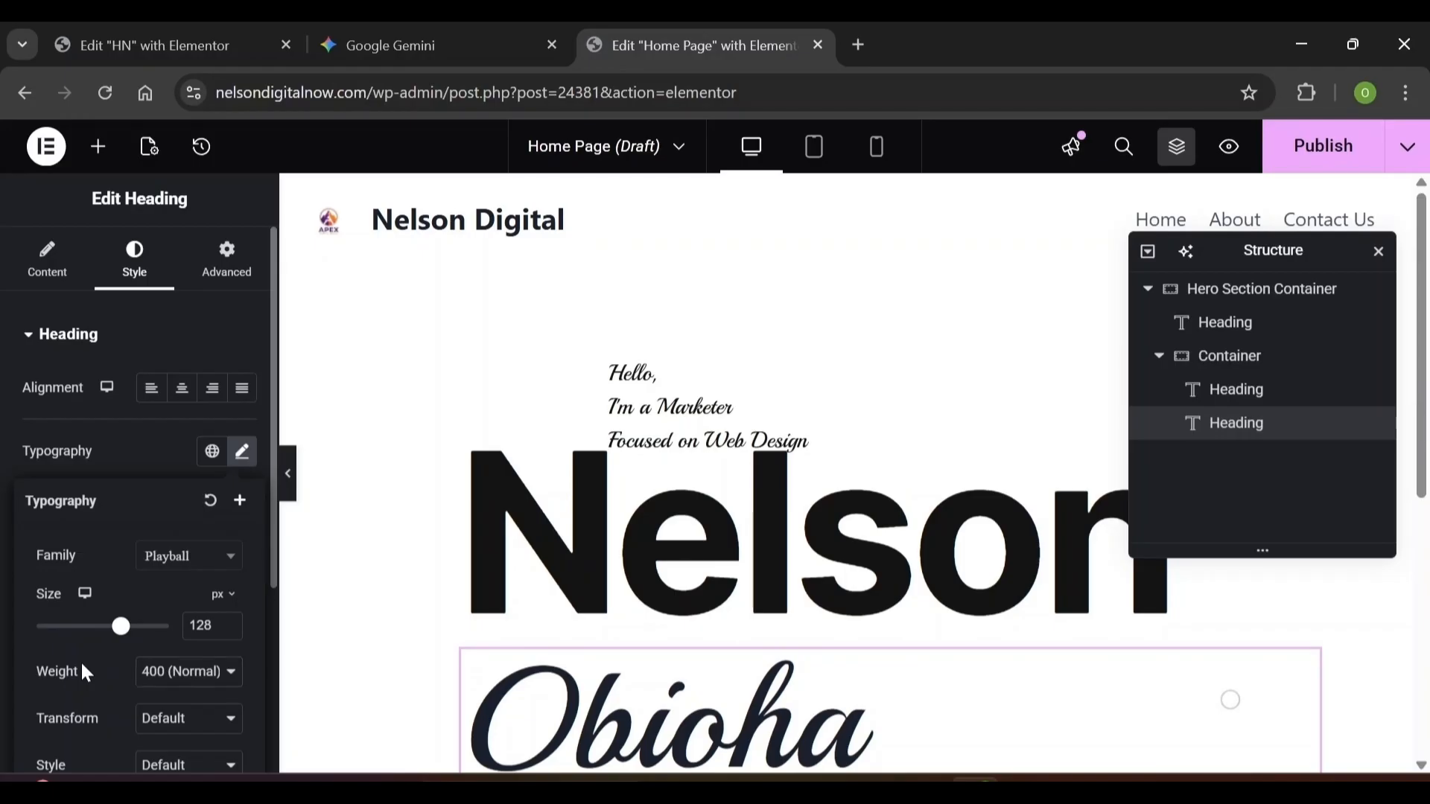
pyautogui.scroll(-3, 82, 665)
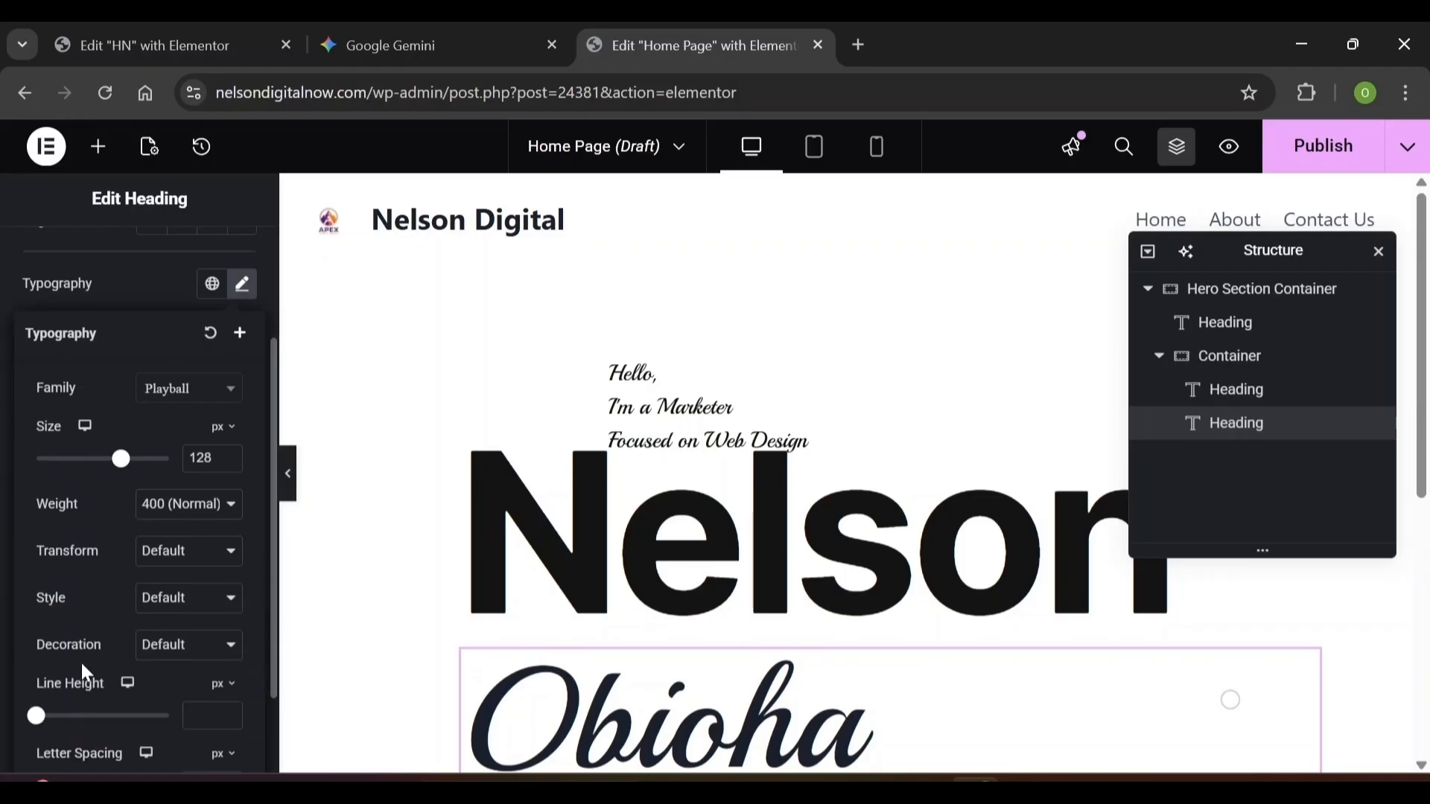
pyautogui.scroll(-1, 82, 663)
pyautogui.click(205, 603)
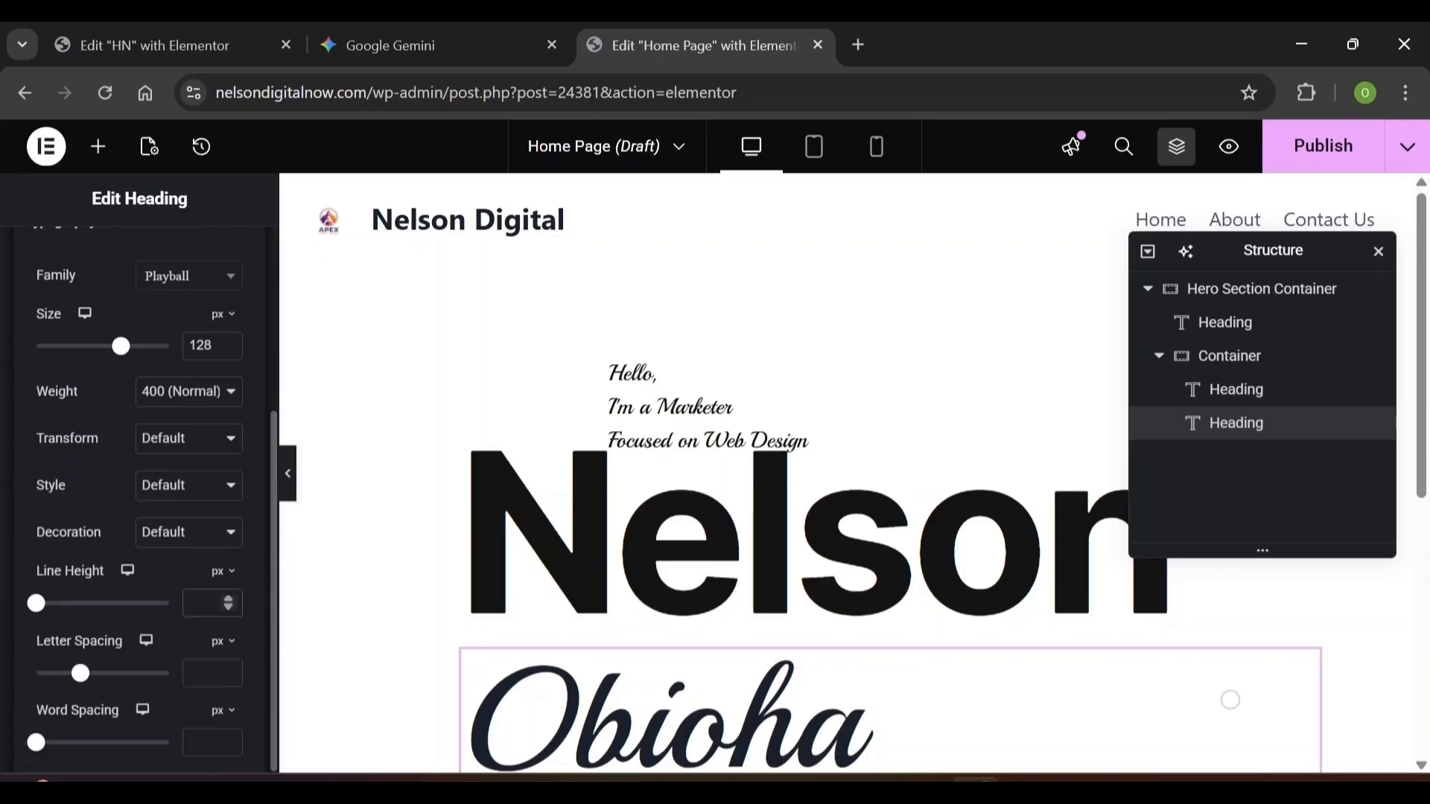
pyautogui.write('138')
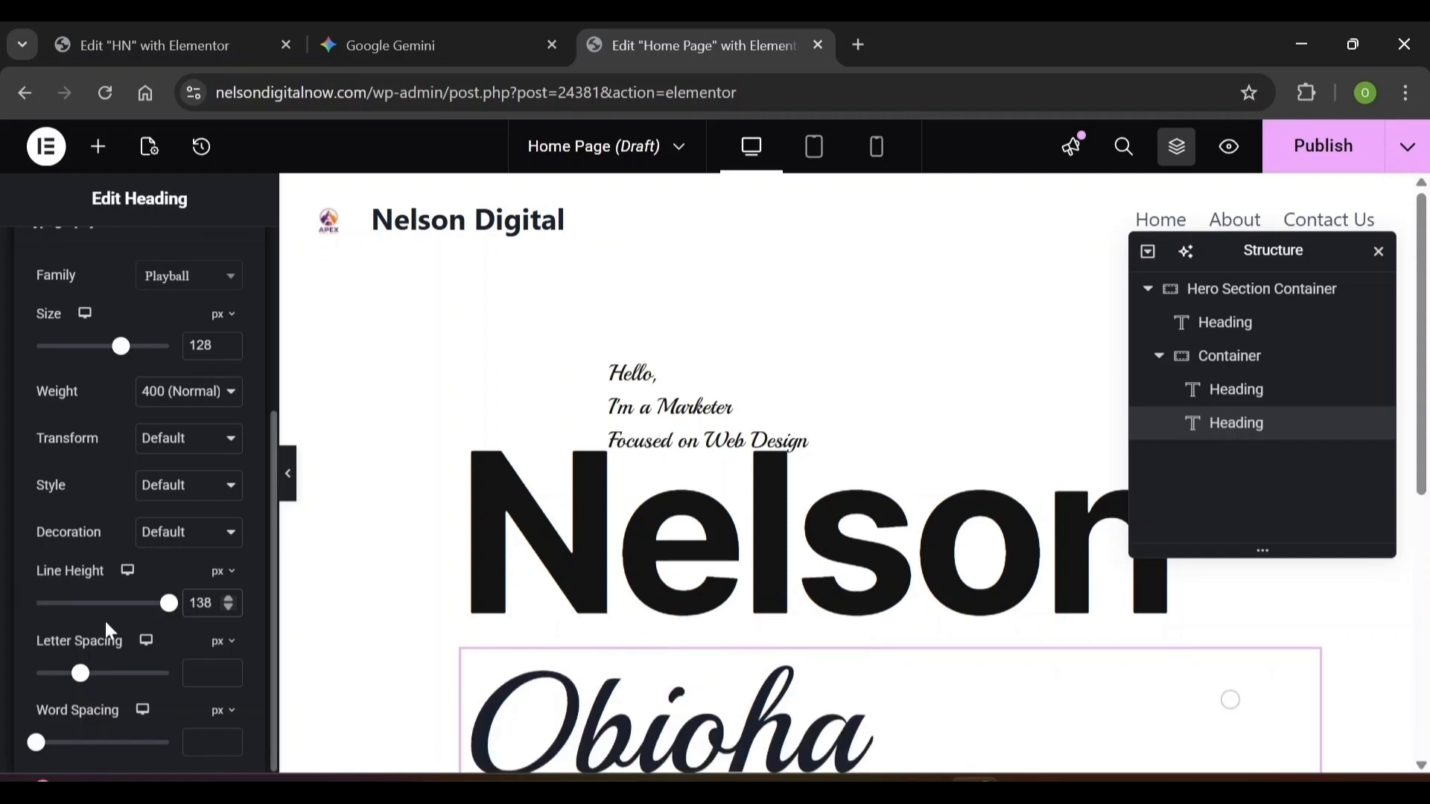
pyautogui.click(205, 673)
pyautogui.write('-0.02')
# Set the Obioha heading's text colour to #141414
pyautogui.scroll(-5, 47, 450)
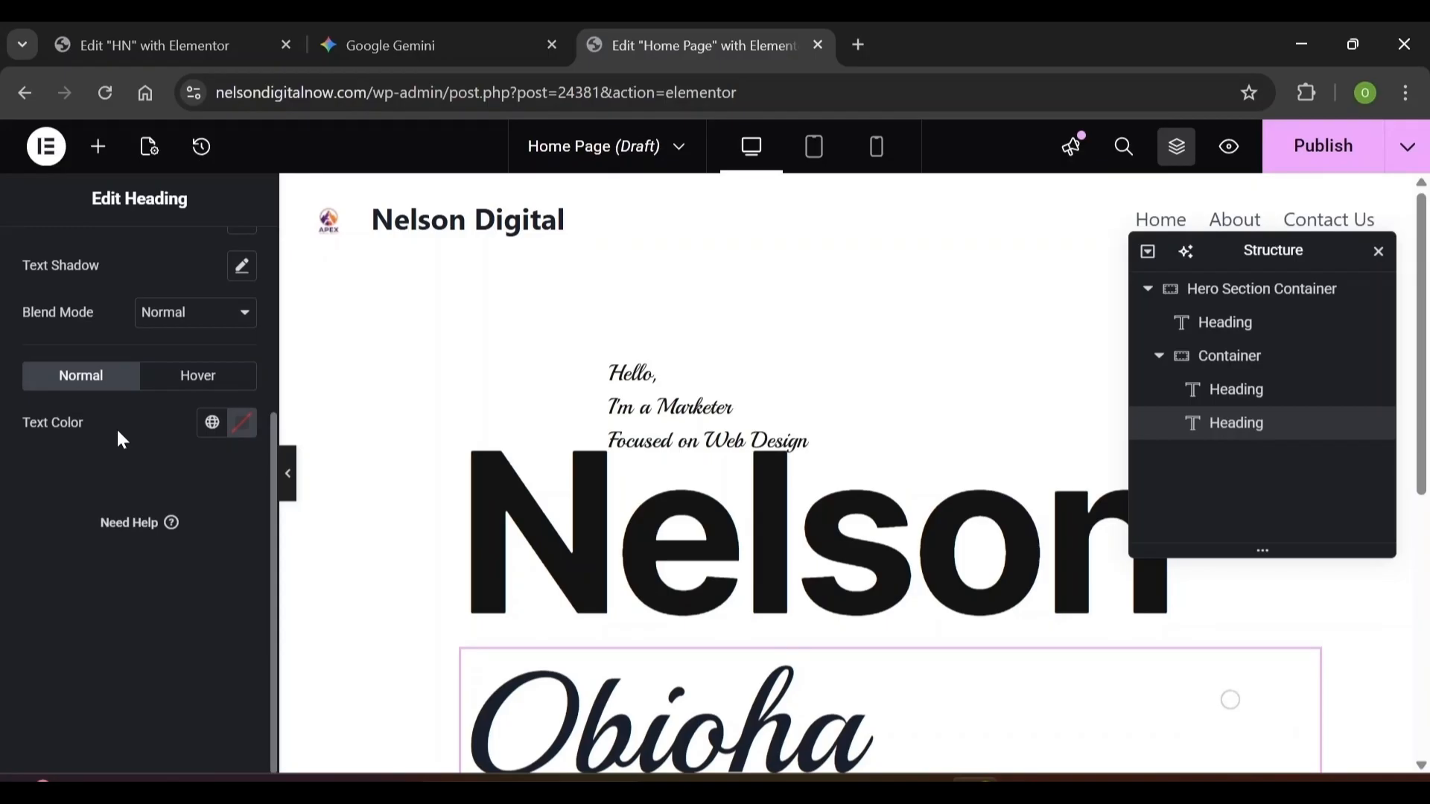
pyautogui.click(237, 434)
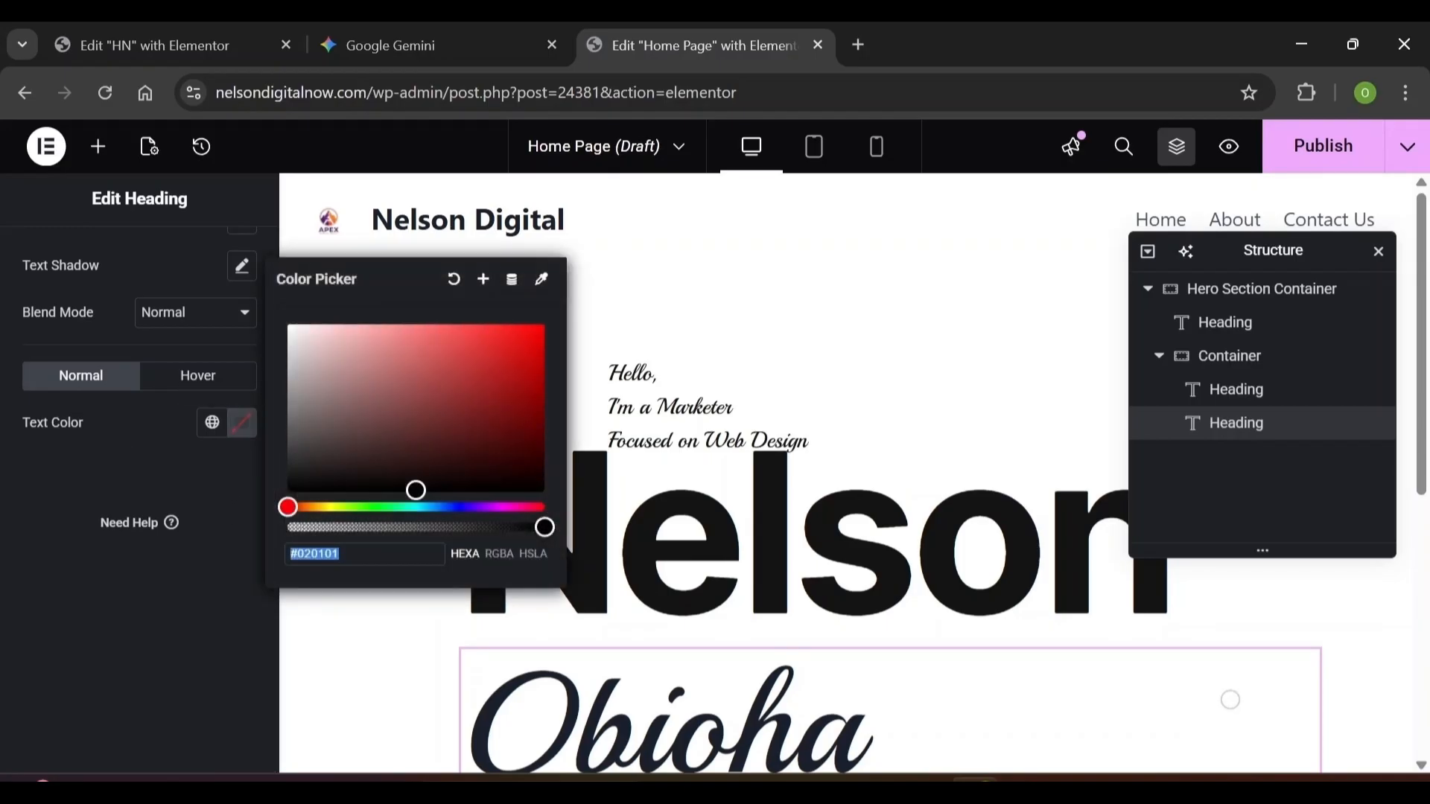
pyautogui.write('141')
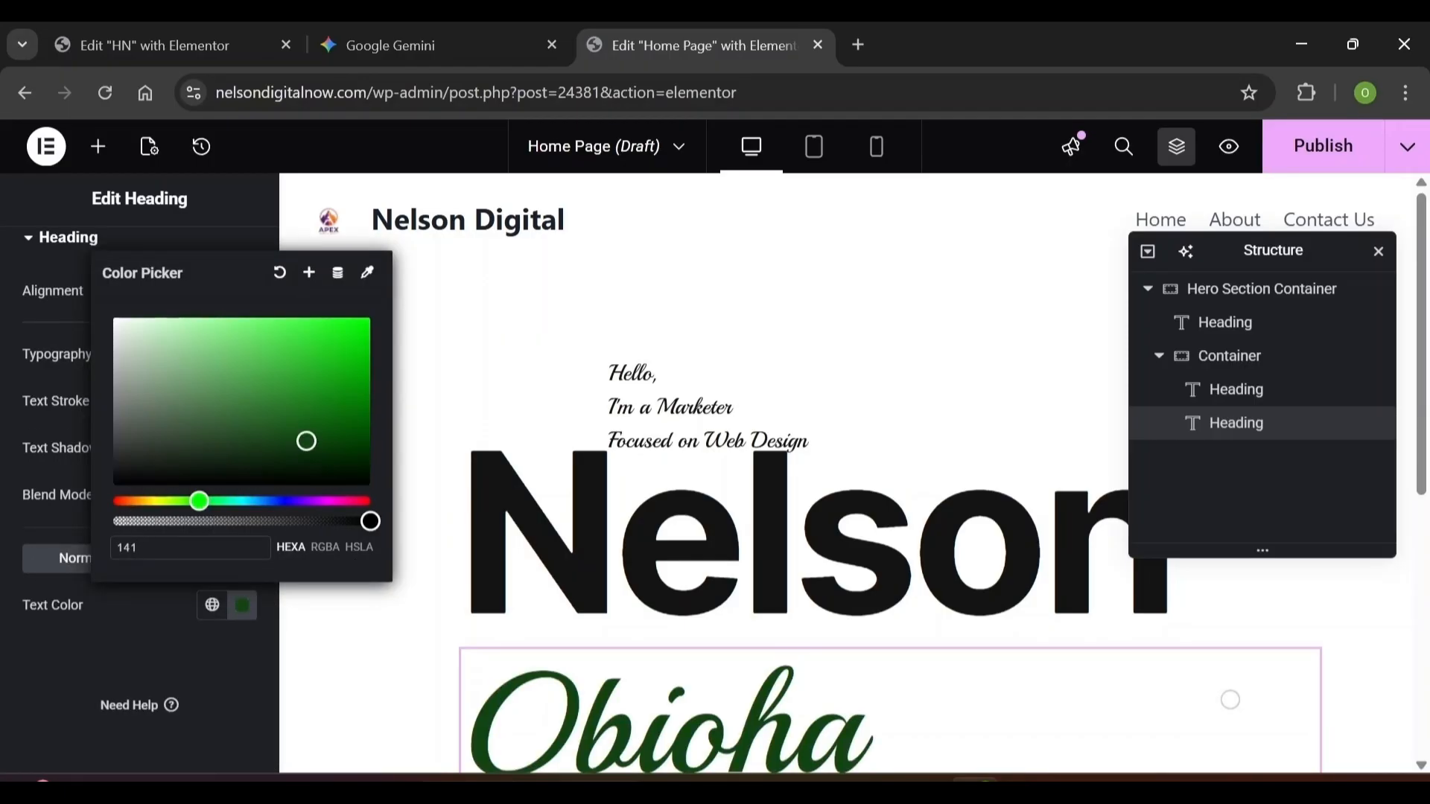
pyautogui.write('41')
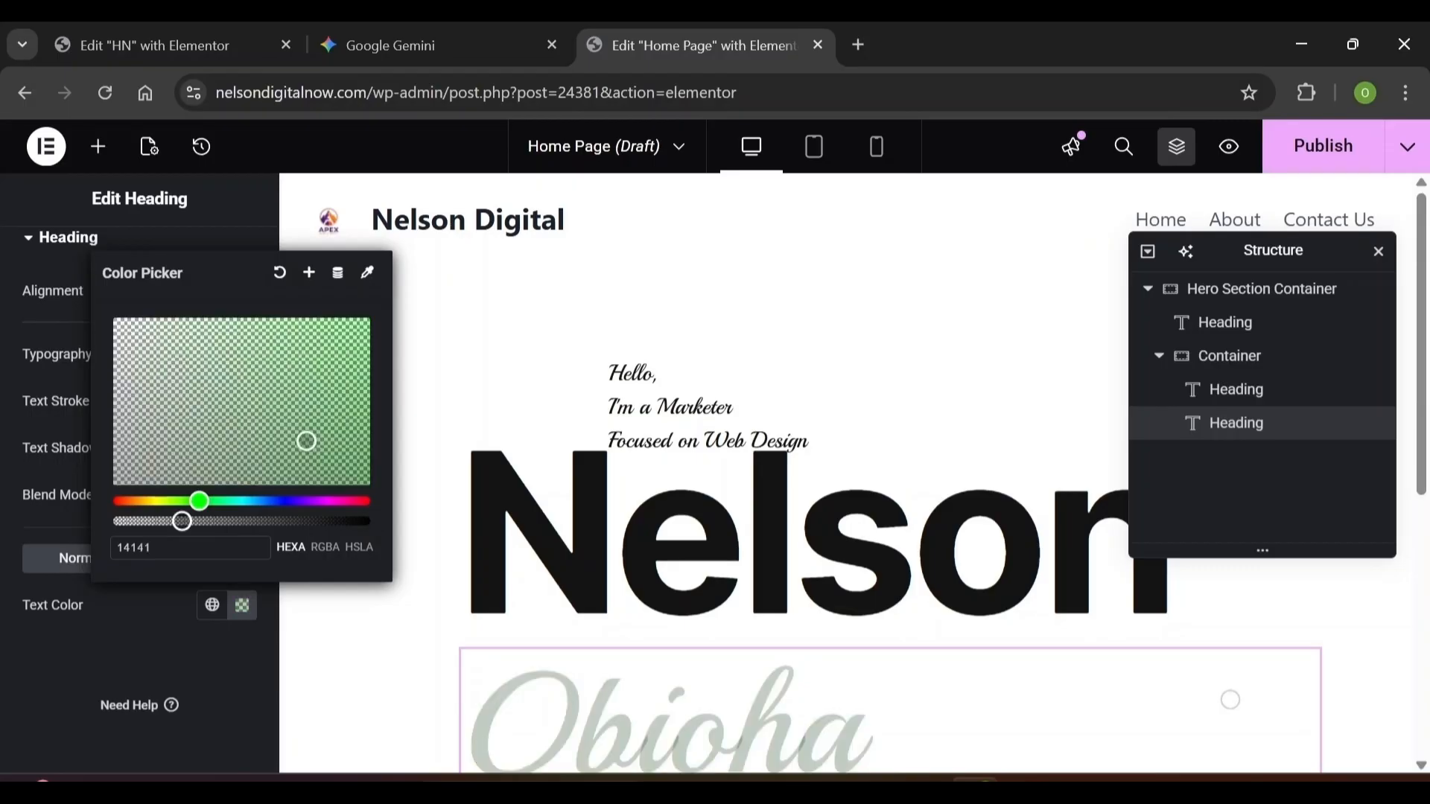
pyautogui.write('4')
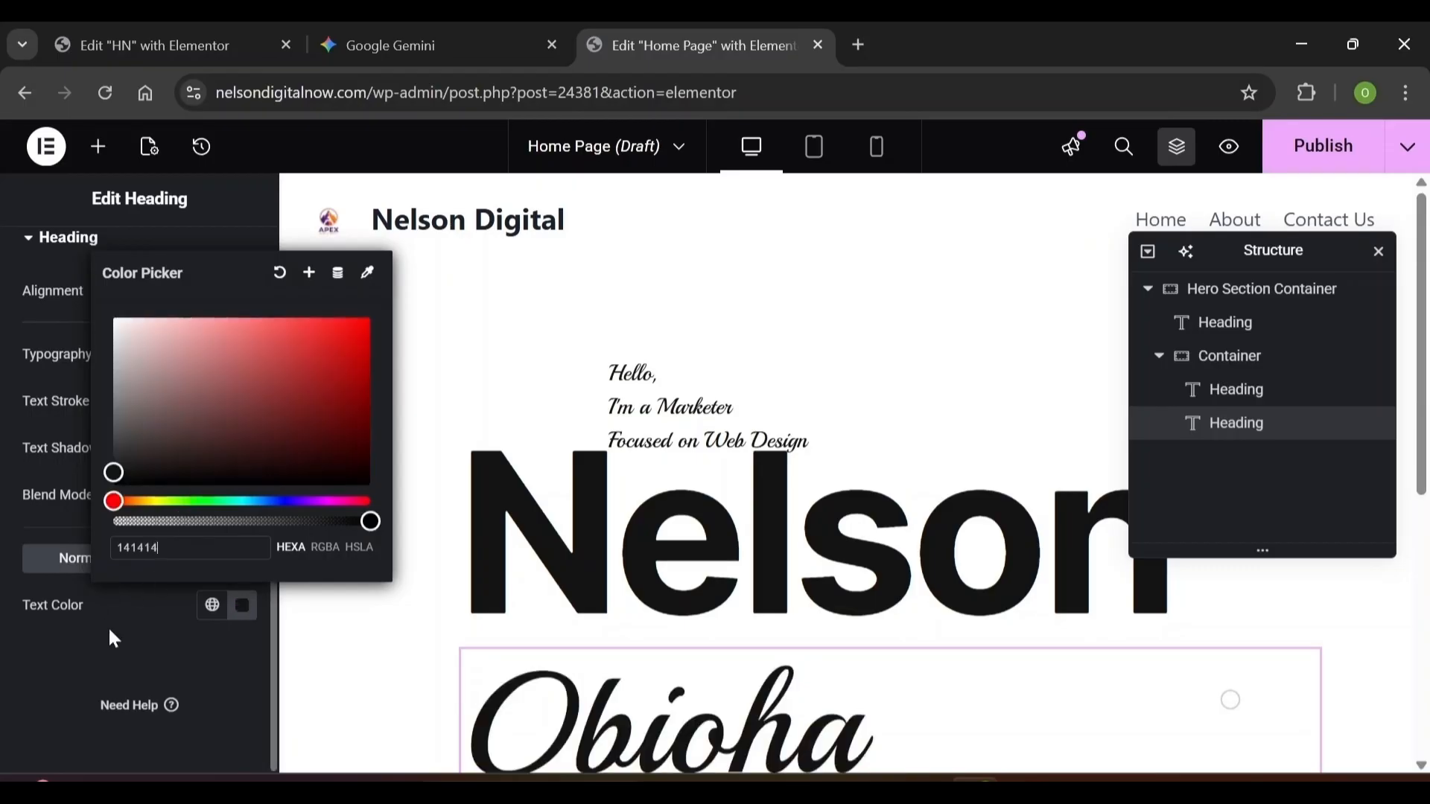
pyautogui.click(110, 632)
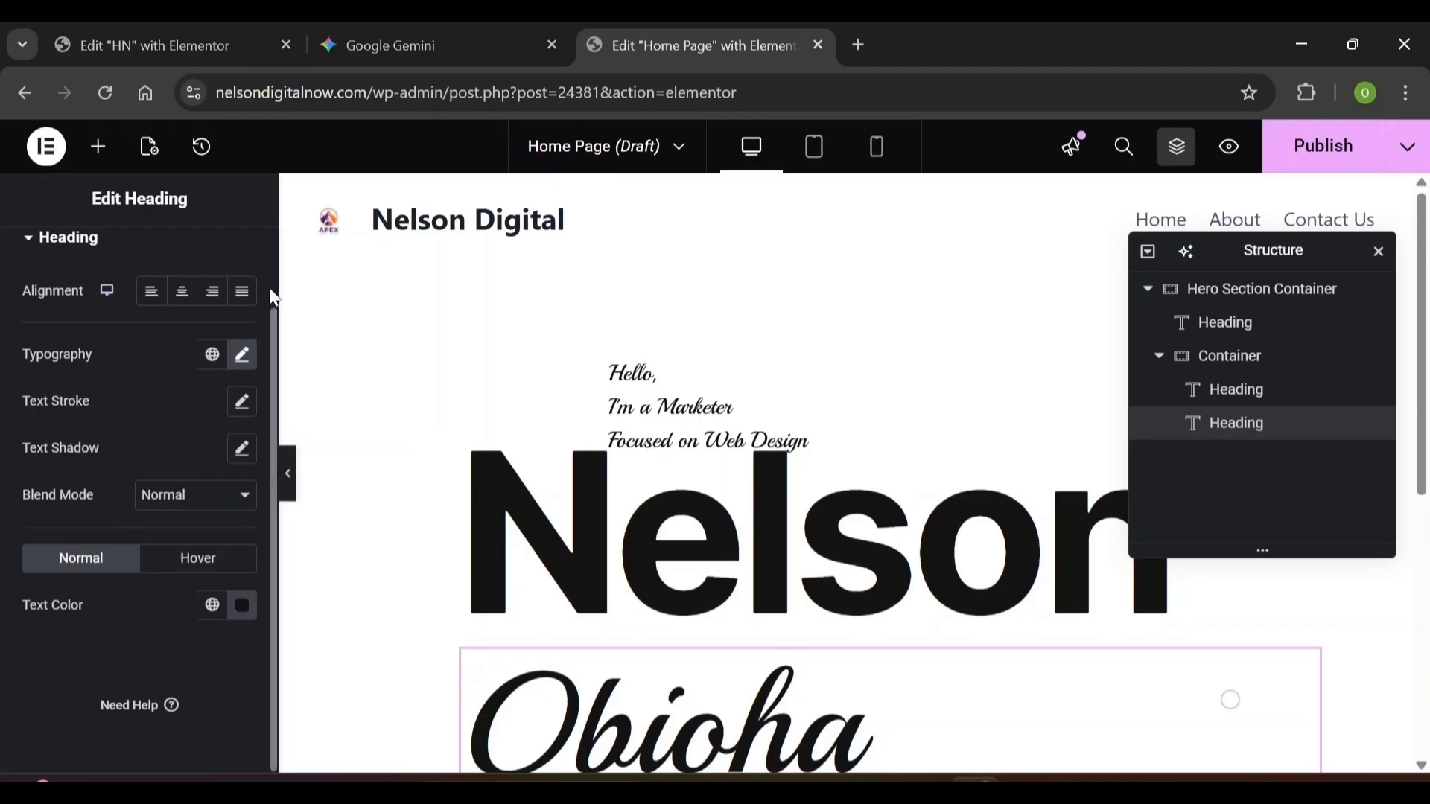
# Unlink the Obioha heading's margin and set its top margin to -6 px
pyautogui.scroll(2, 272, 292)
pyautogui.click(239, 265)
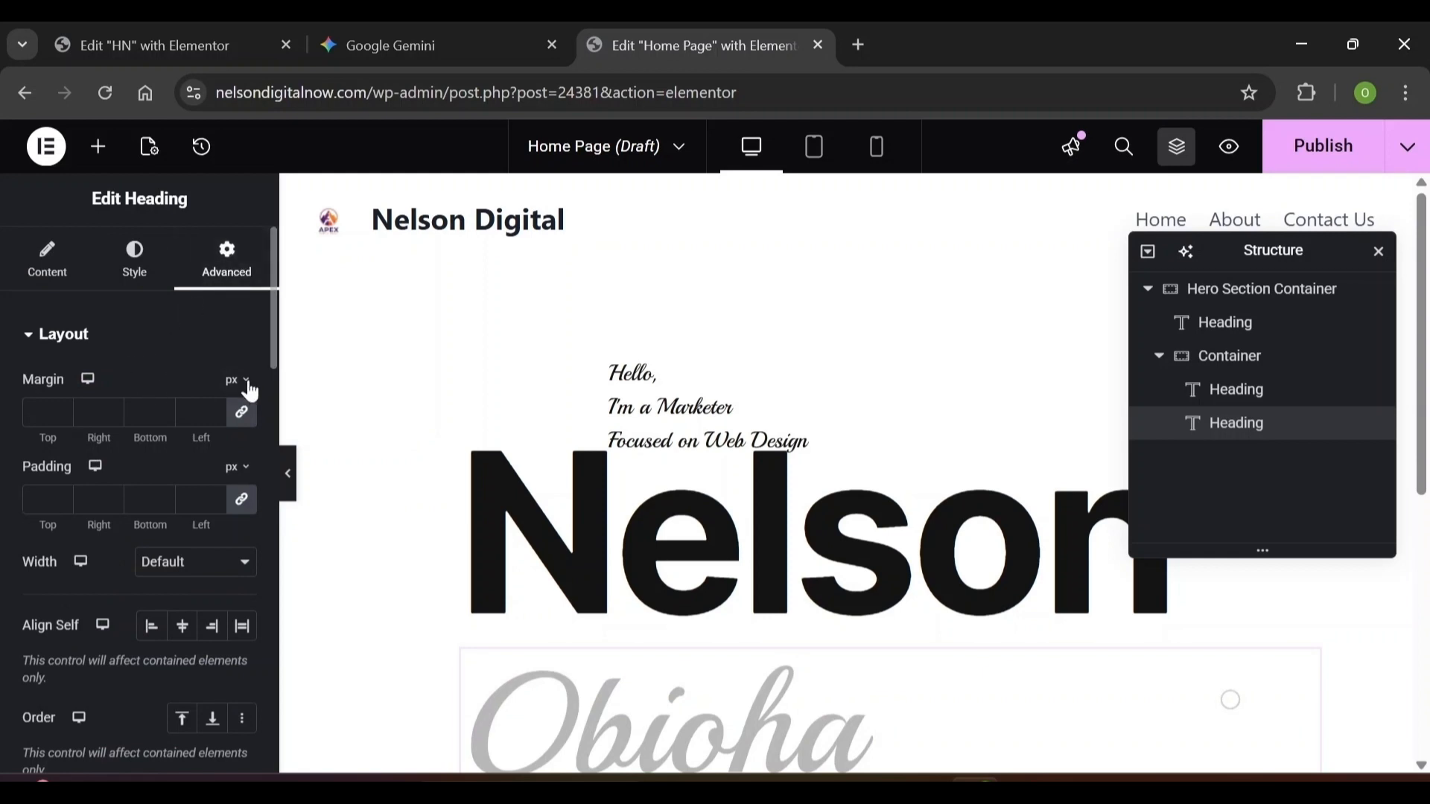
pyautogui.click(241, 412)
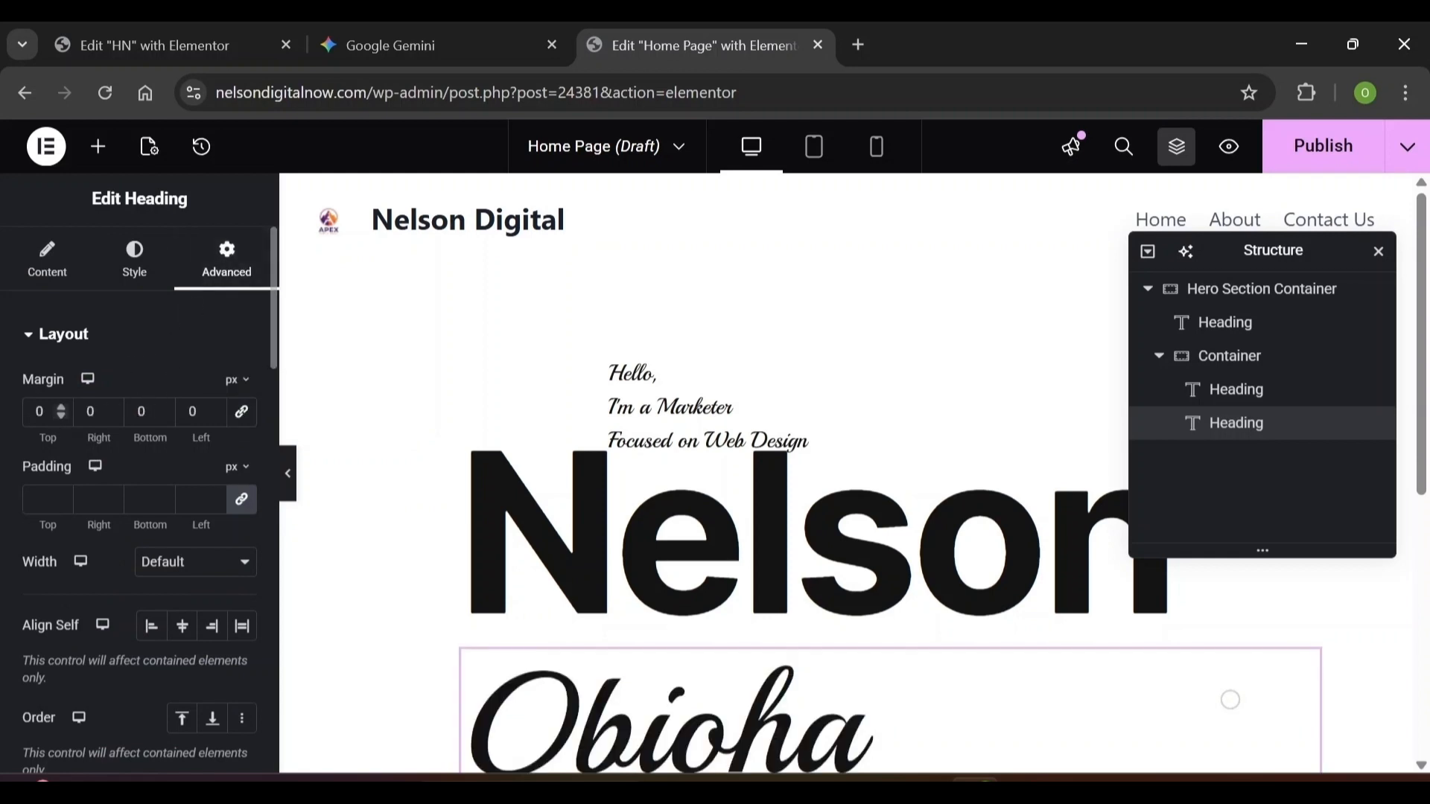
pyautogui.click(40, 411)
pyautogui.write('-6')
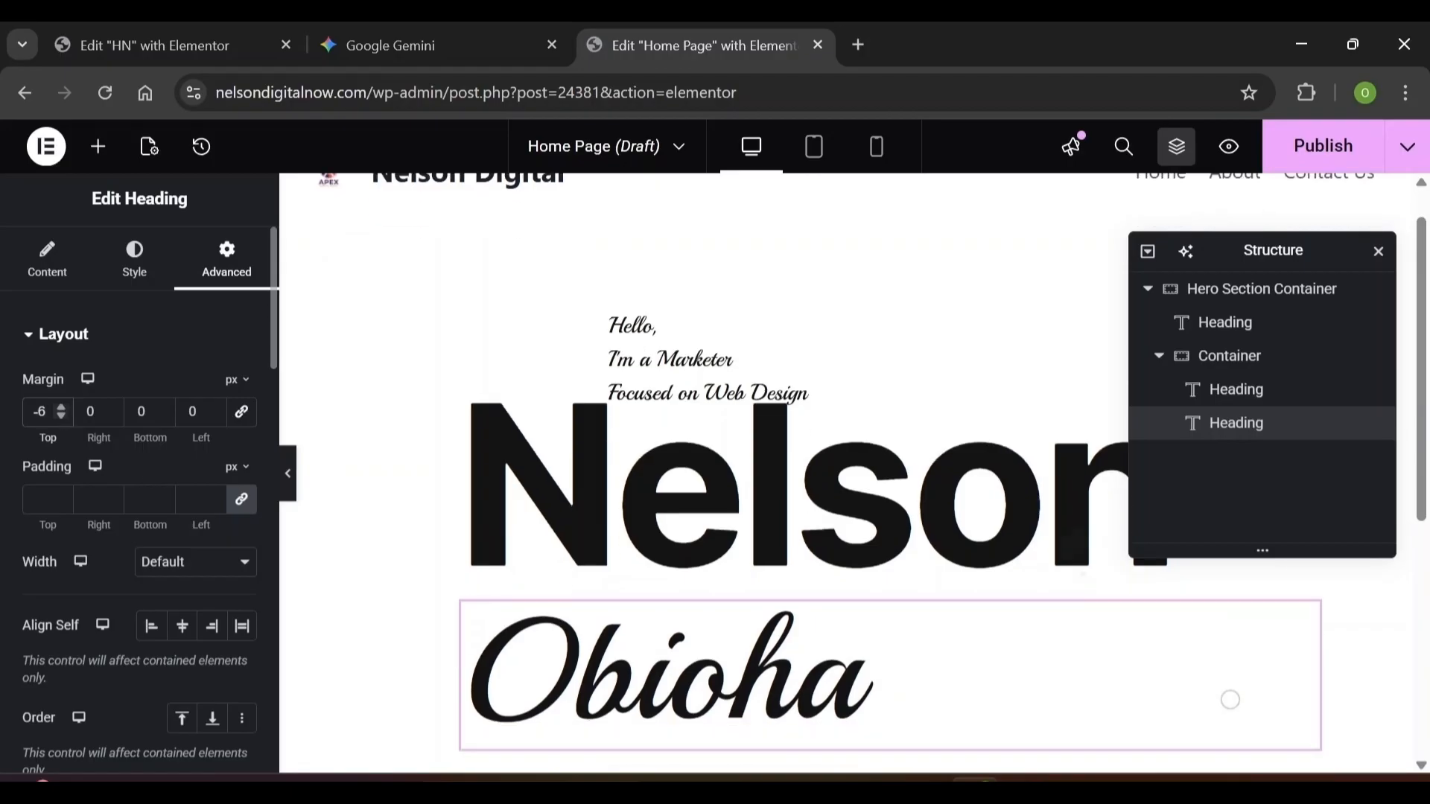
# Drop a new Container below Obioha and begin renaming its parent container in Structure
pyautogui.click(101, 153)
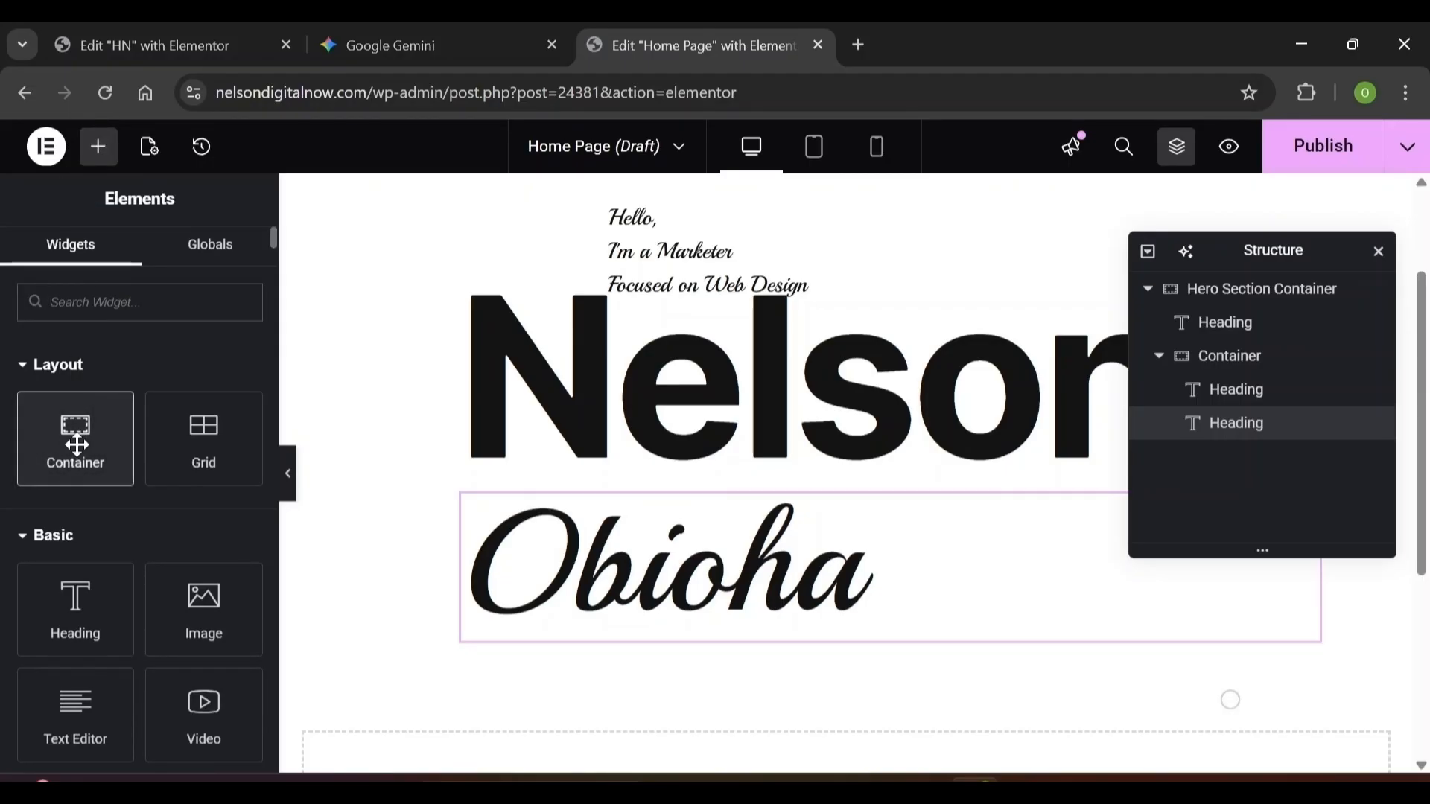
pyautogui.moveTo(80, 442)
pyautogui.mouseDown()
pyautogui.moveTo(280, 387)
pyautogui.moveTo(577, 642)
pyautogui.moveTo(85, 436)
pyautogui.mouseUp()
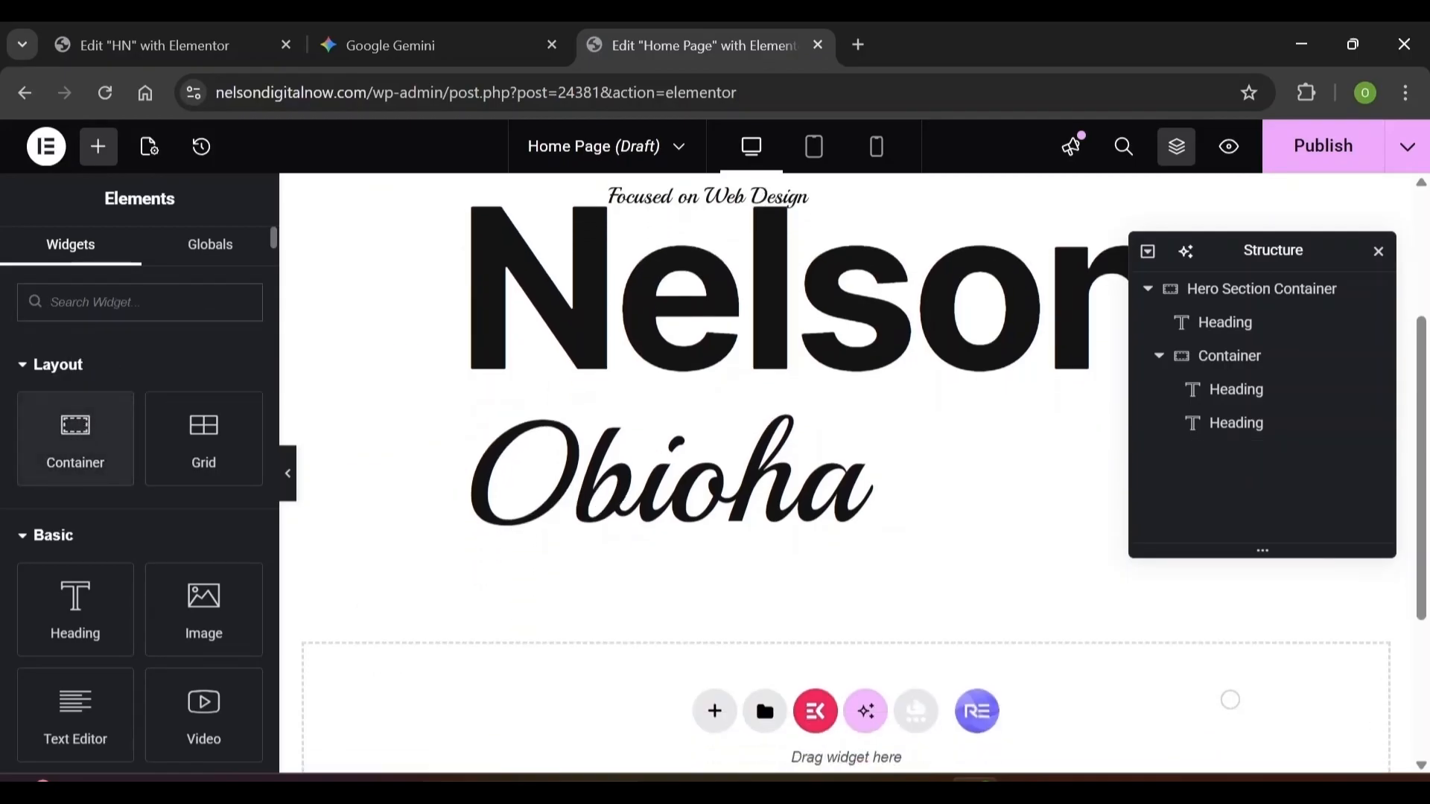
pyautogui.moveTo(67, 456); pyautogui.dragTo(664, 654)
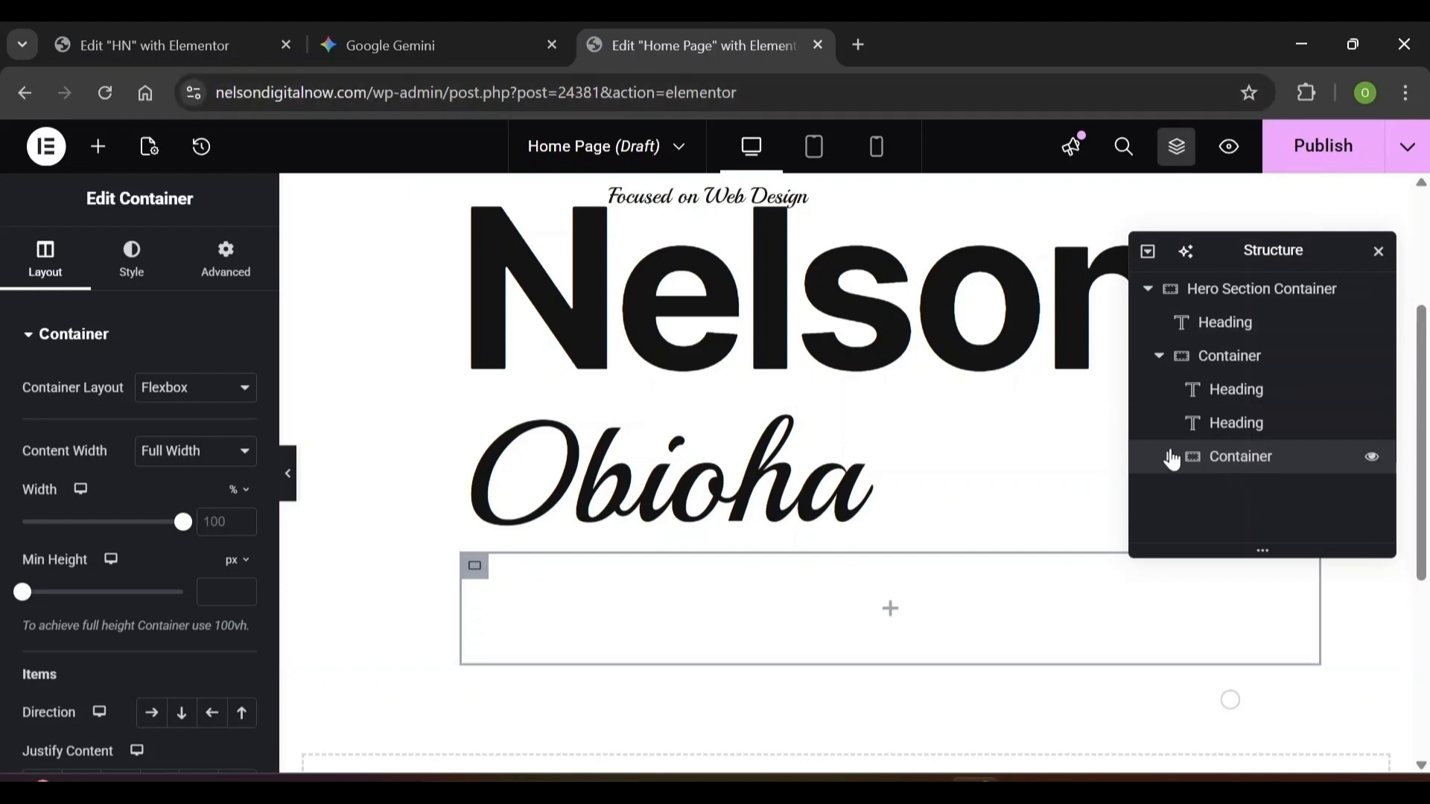
pyautogui.click(1172, 458)
pyautogui.doubleClick(1208, 366)
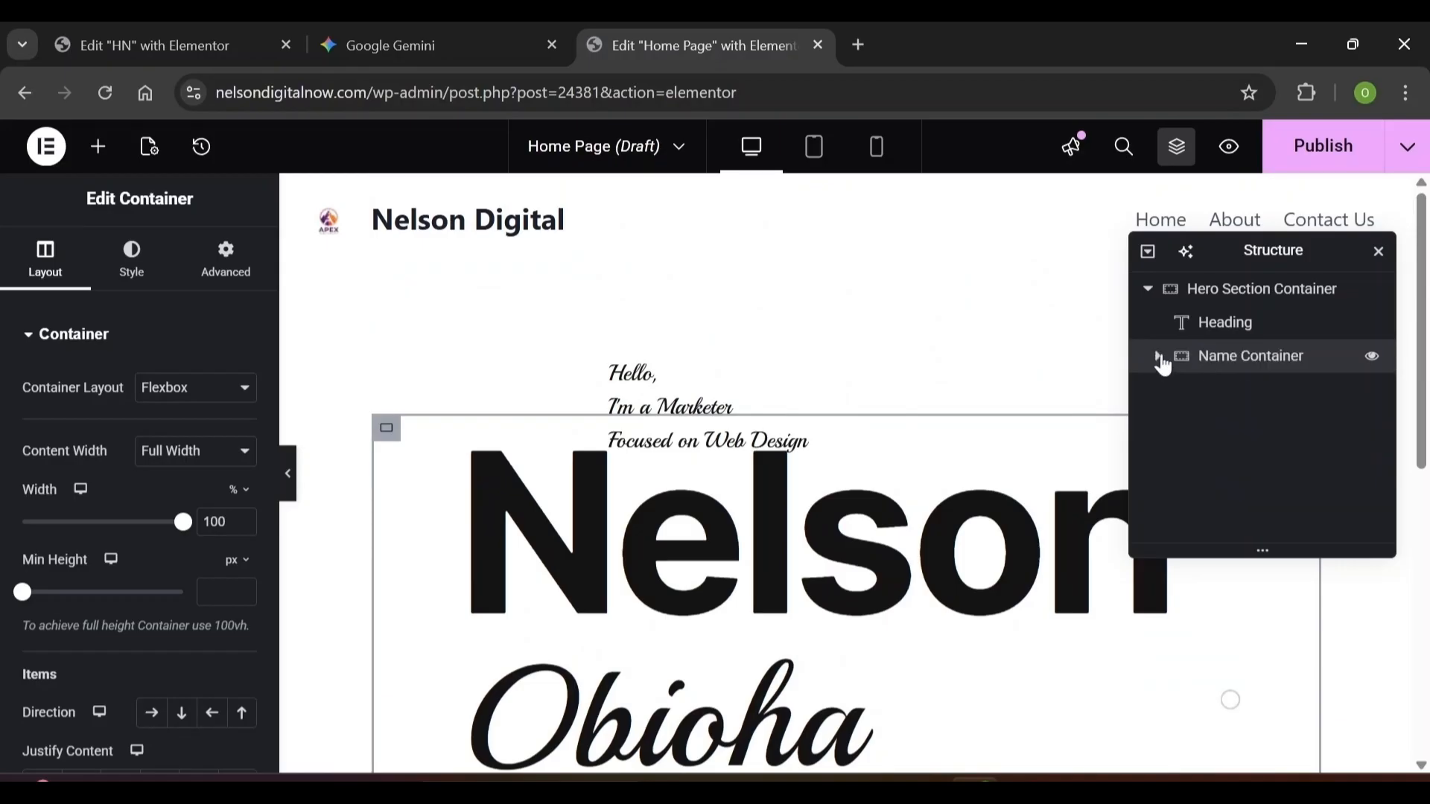
# Select the empty nested container and enter layout values 300 and 24
pyautogui.click(1162, 363)
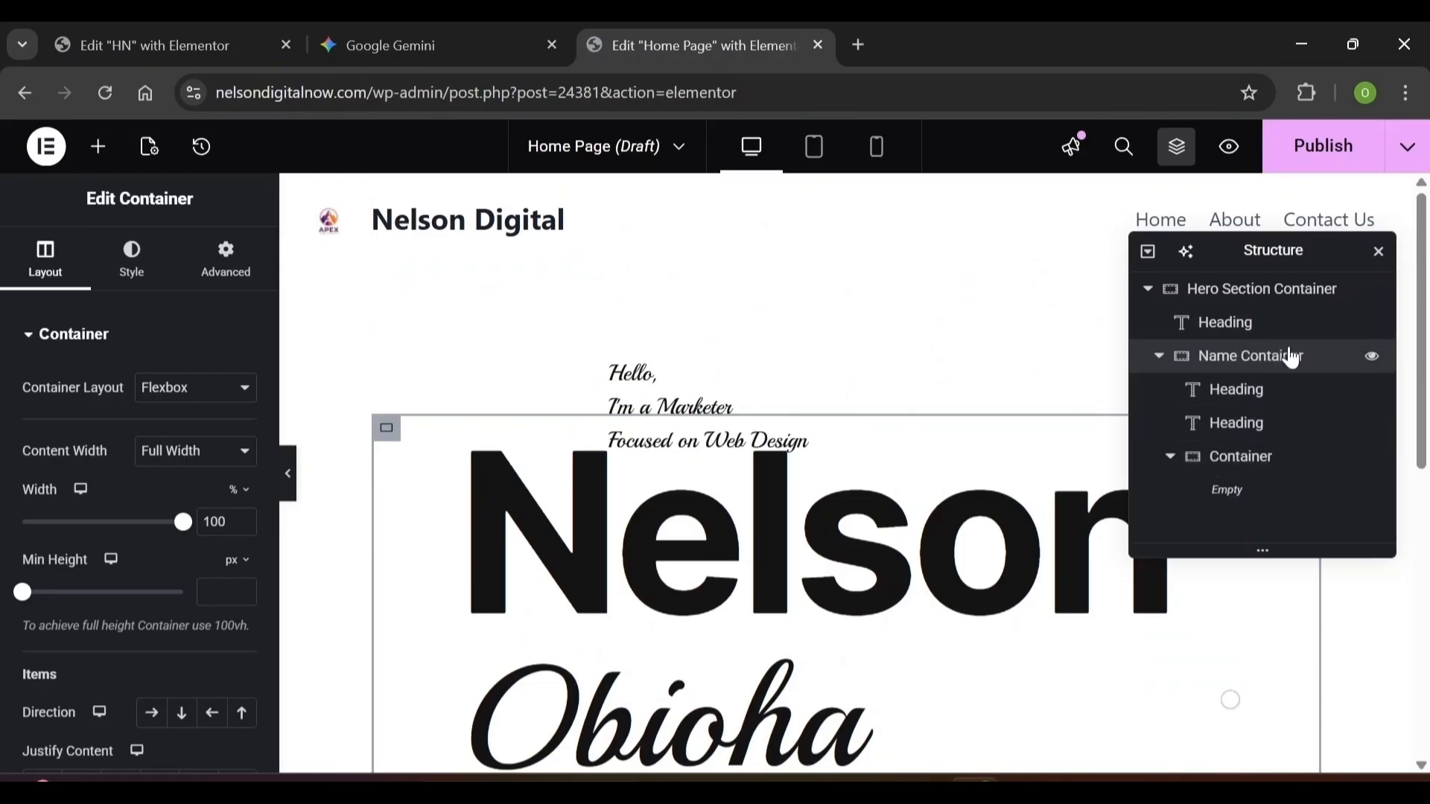
pyautogui.click(1161, 358)
pyautogui.click(1163, 357)
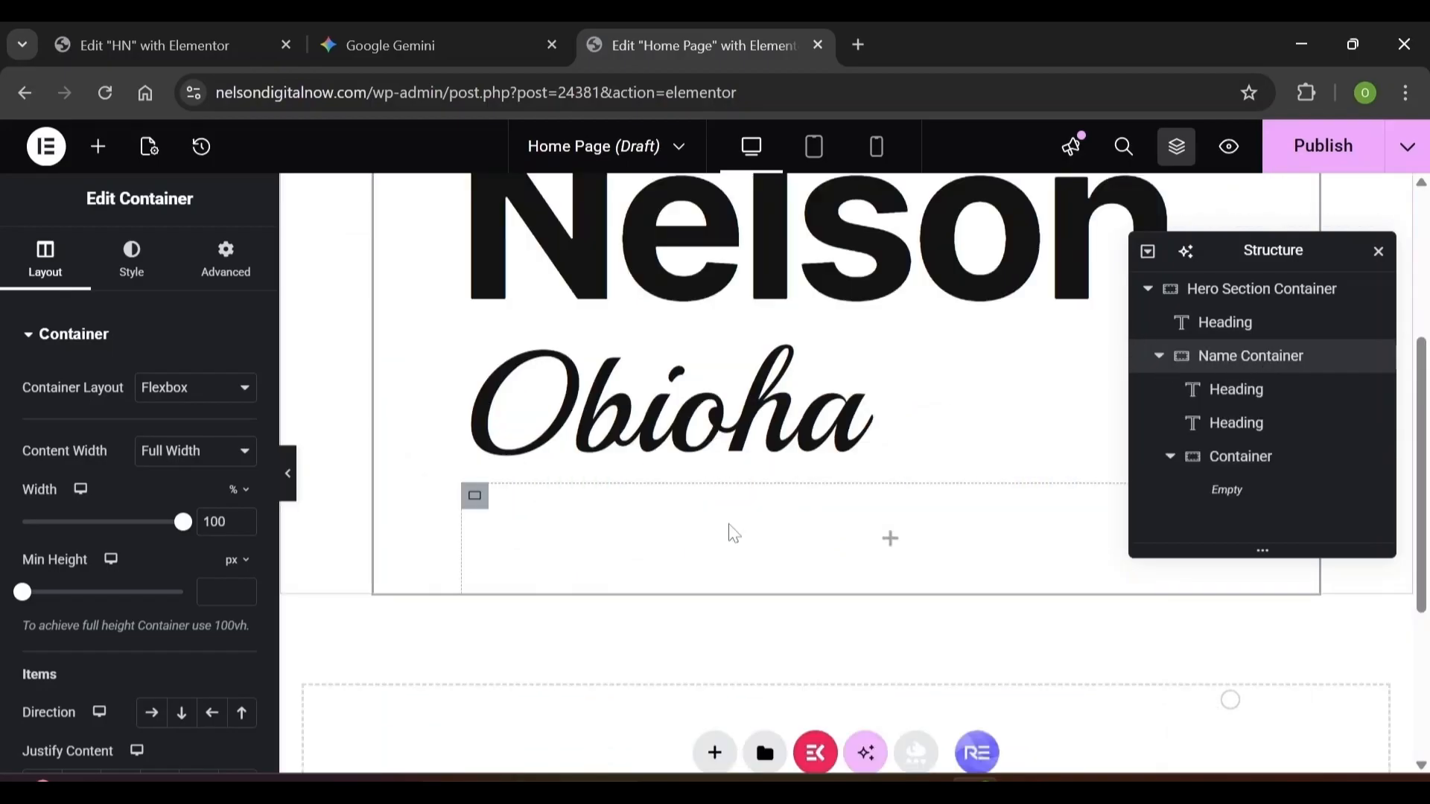
pyautogui.click(477, 505)
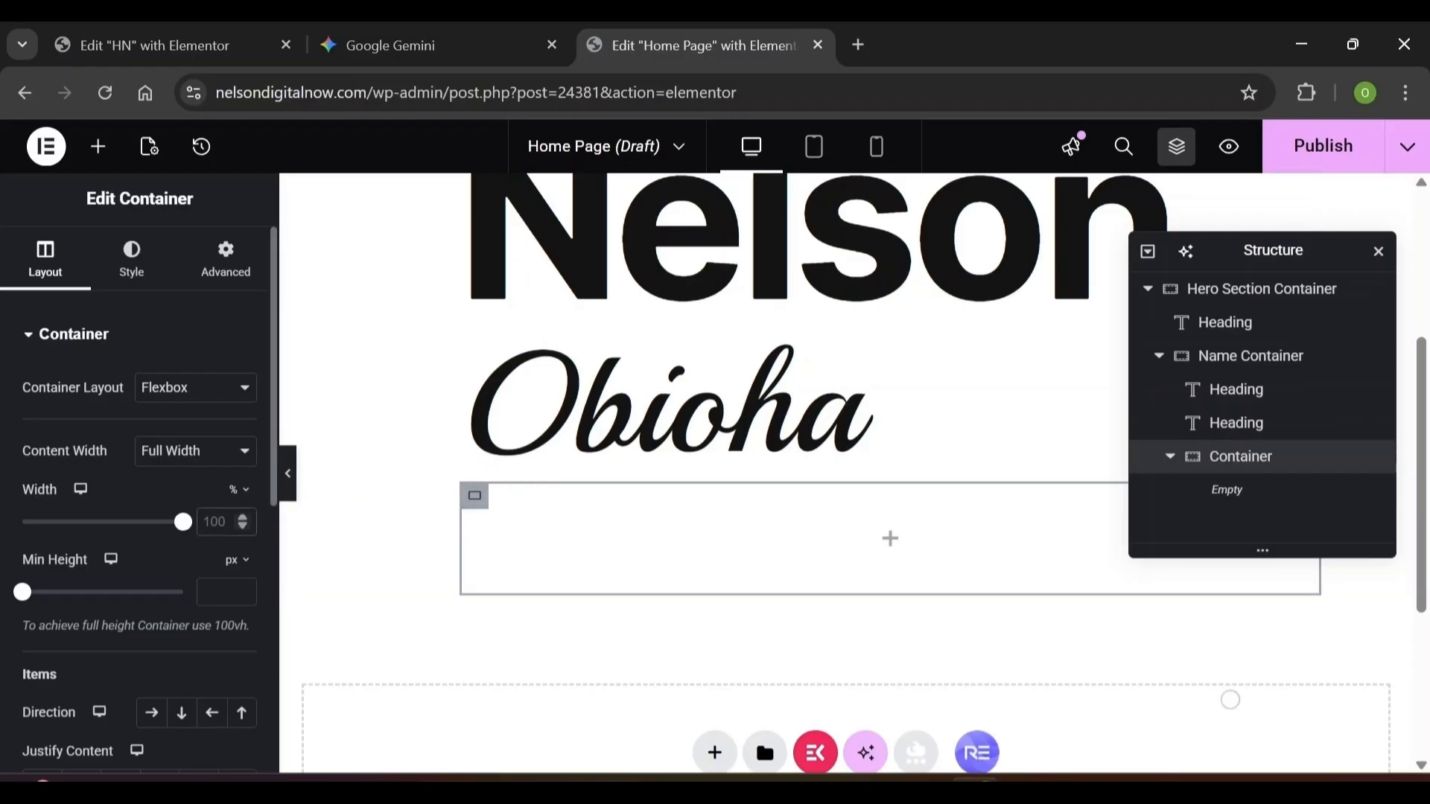
pyautogui.write('300')
pyautogui.scroll(-4, 246, 641)
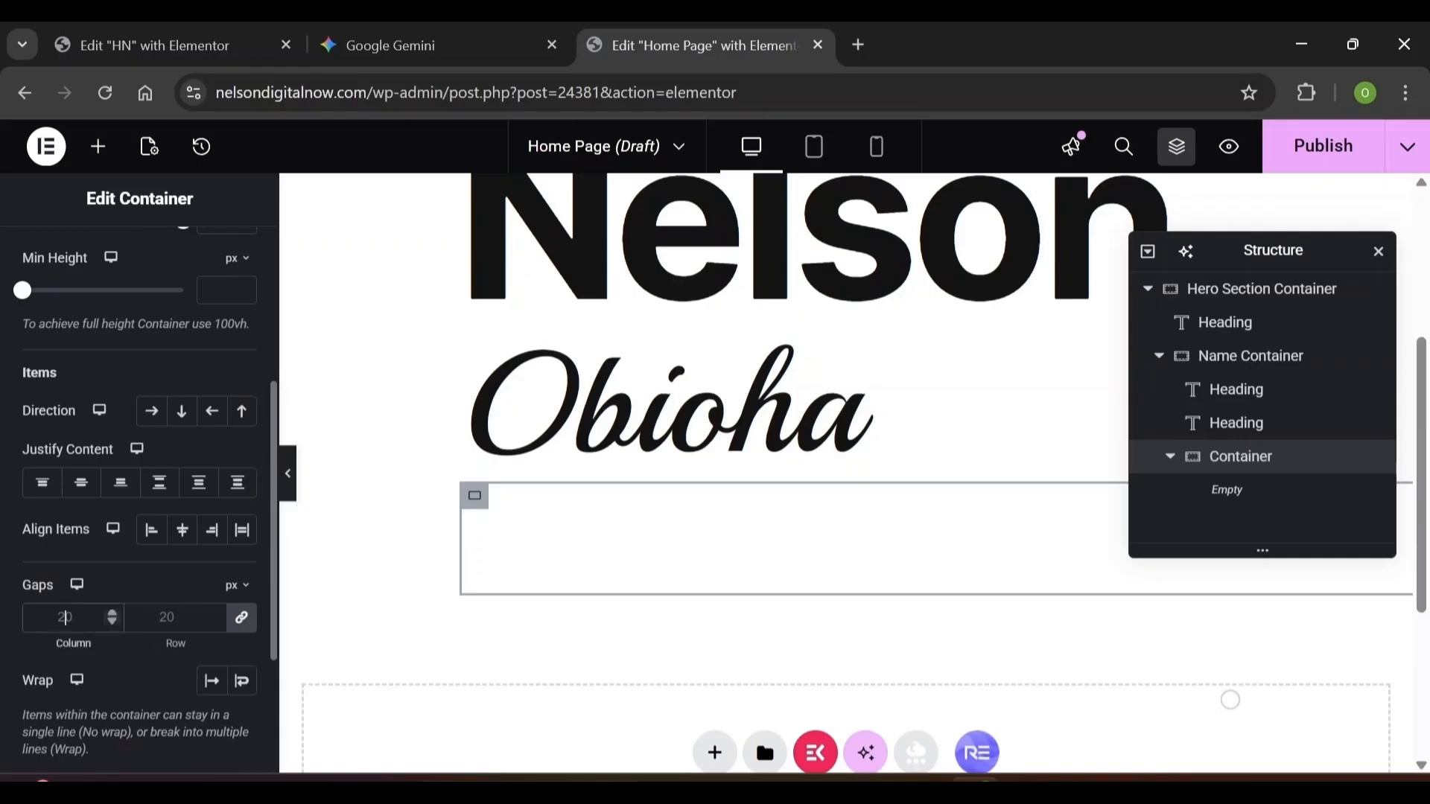
pyautogui.write('24')
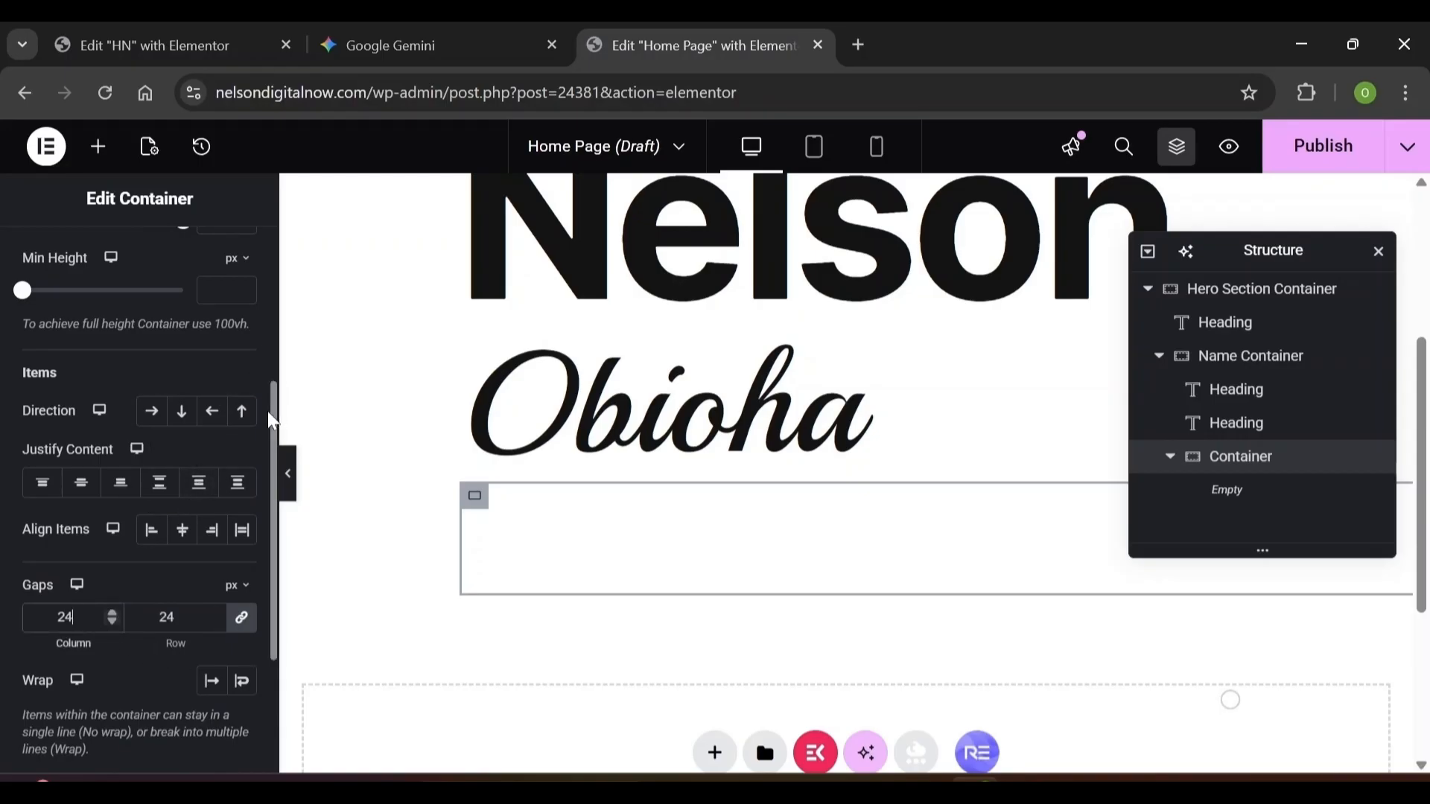
pyautogui.scroll(4, 267, 352)
# Unlink the container's margin, set top -91 and right 75, and align it to End
pyautogui.click(233, 286)
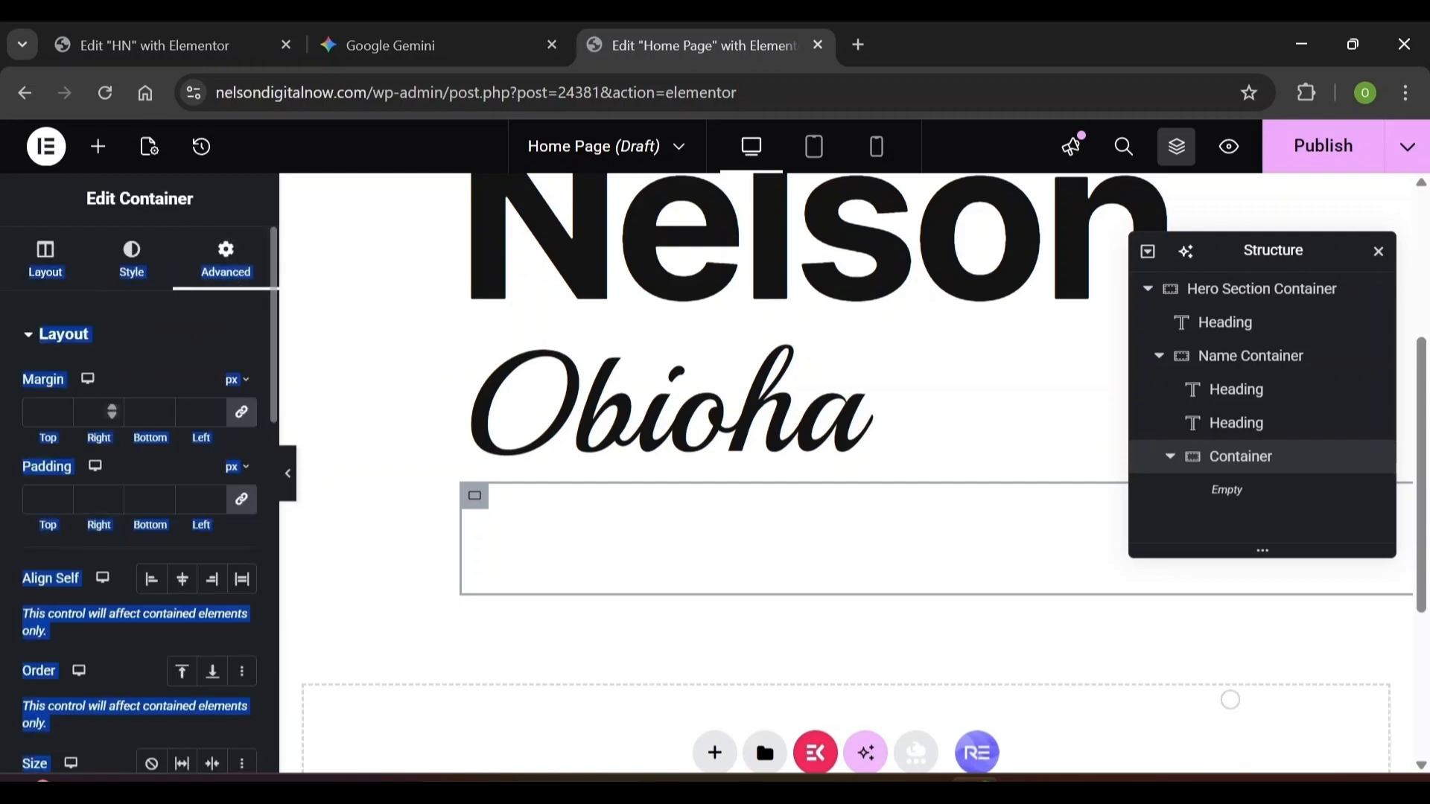
pyautogui.click(242, 412)
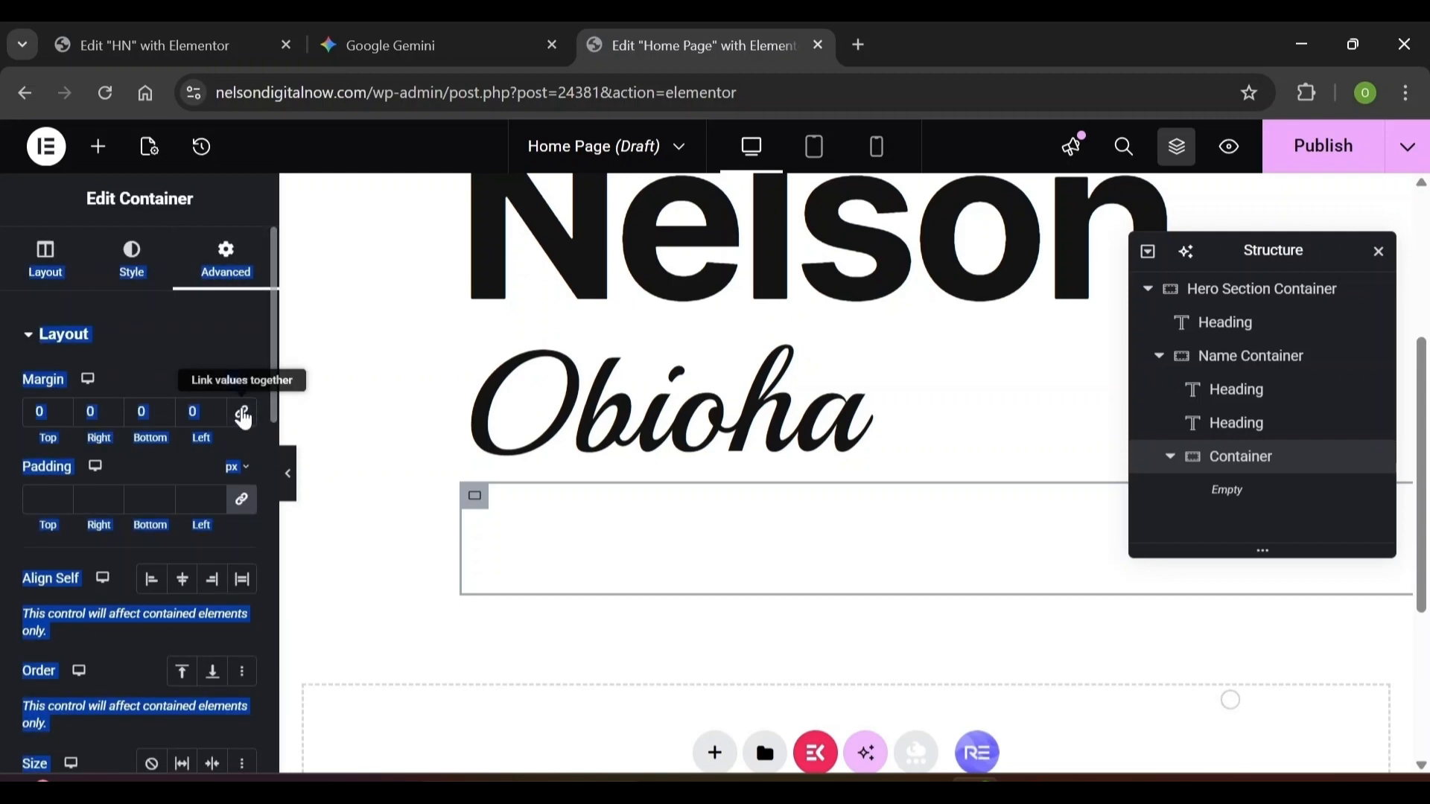
pyautogui.click(134, 367)
pyautogui.scroll(-1, 134, 367)
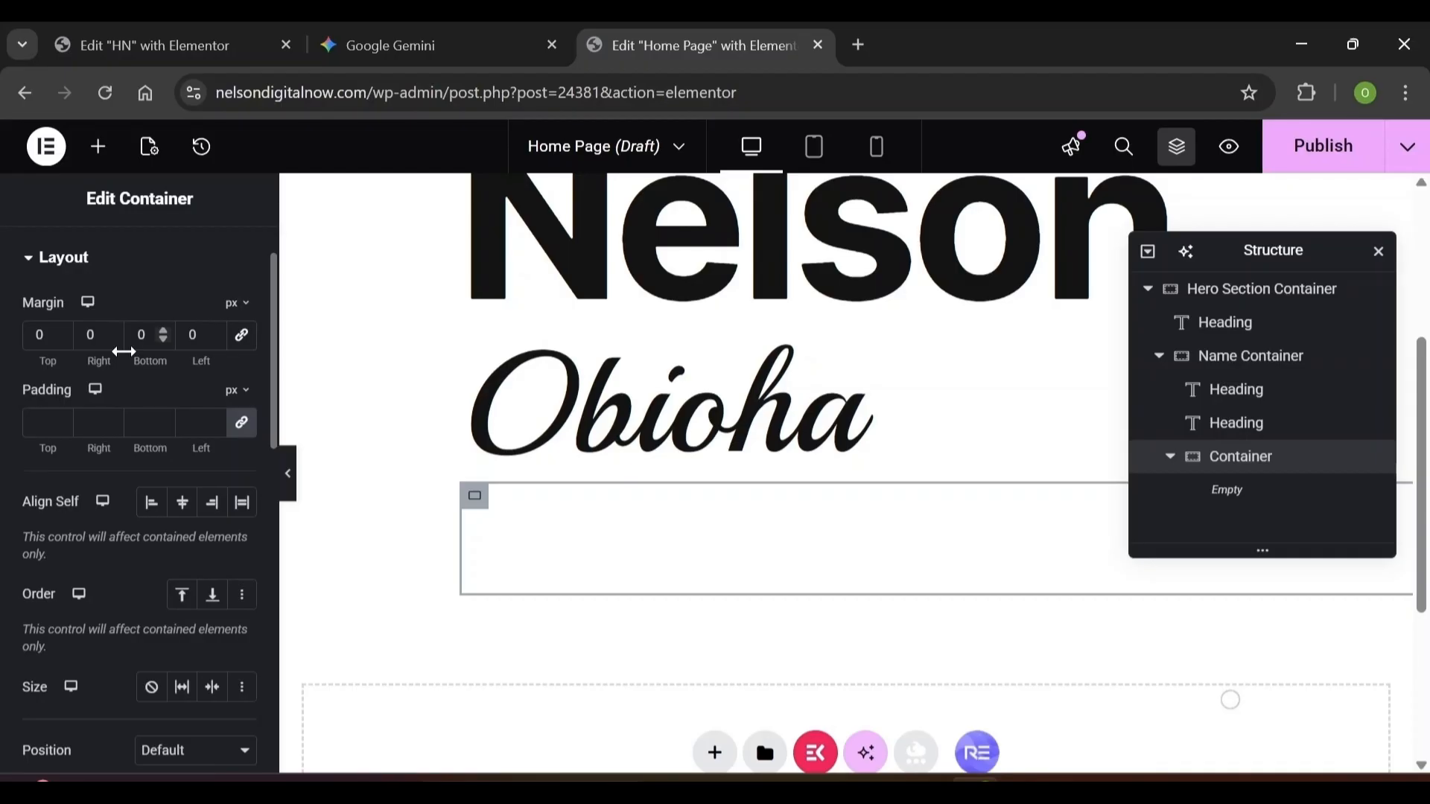
pyautogui.doubleClick(40, 336)
pyautogui.write('-91')
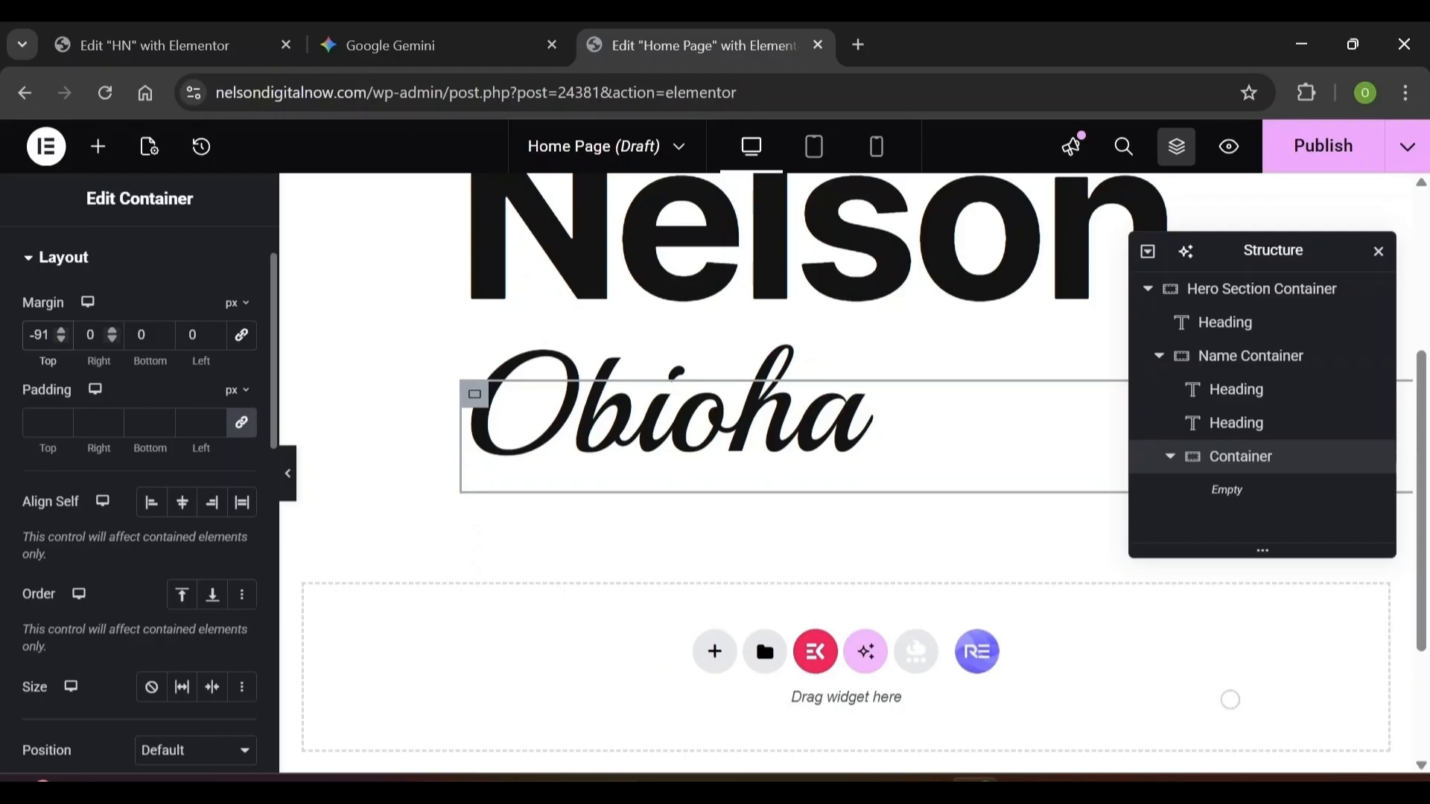
pyautogui.press('Tab')
pyautogui.write('75')
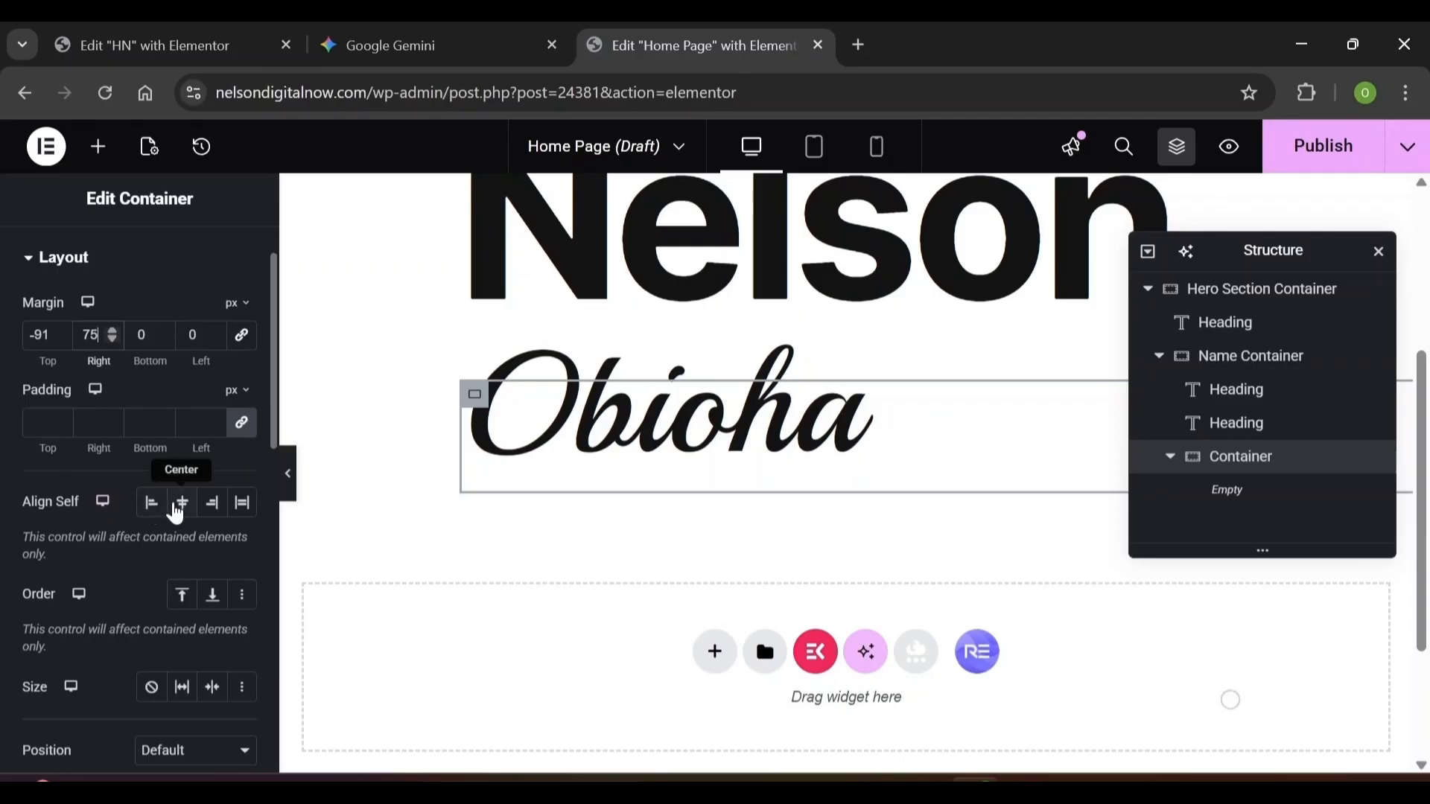
pyautogui.click(212, 503)
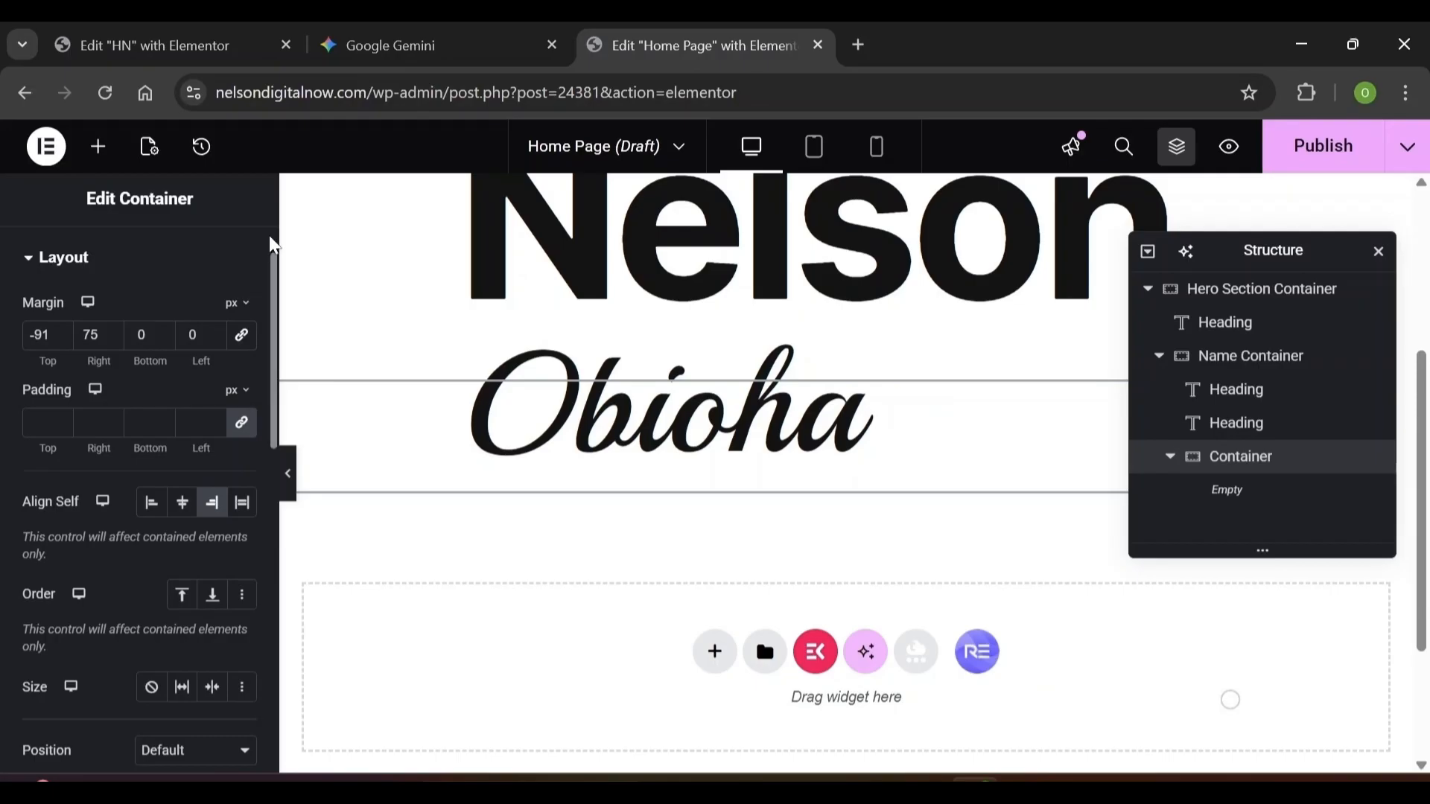
pyautogui.scroll(1, 274, 246)
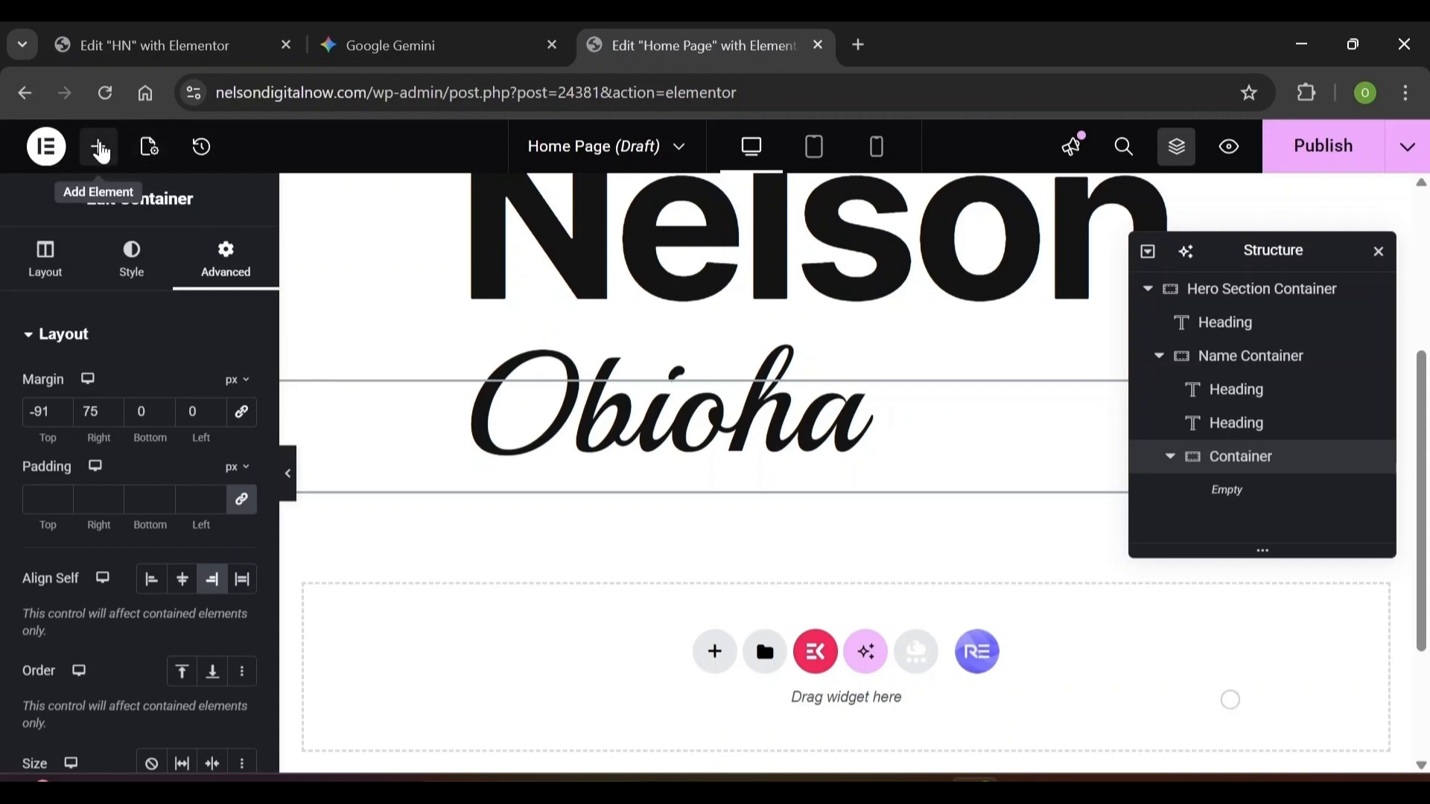
# Drop a Text Editor into the container and paste the 'I specialize in creating…' tagline
pyautogui.click(101, 149)
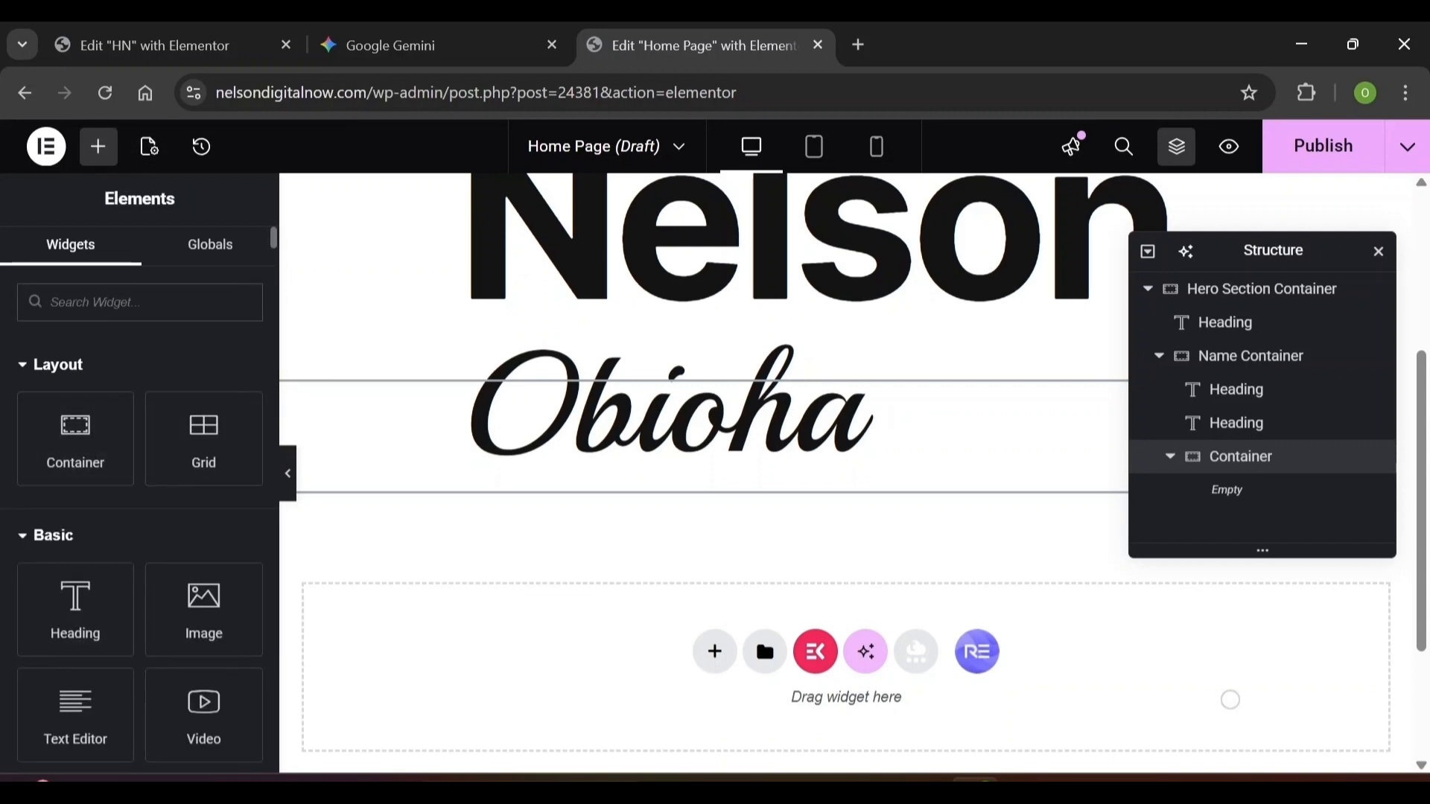
pyautogui.write('text')
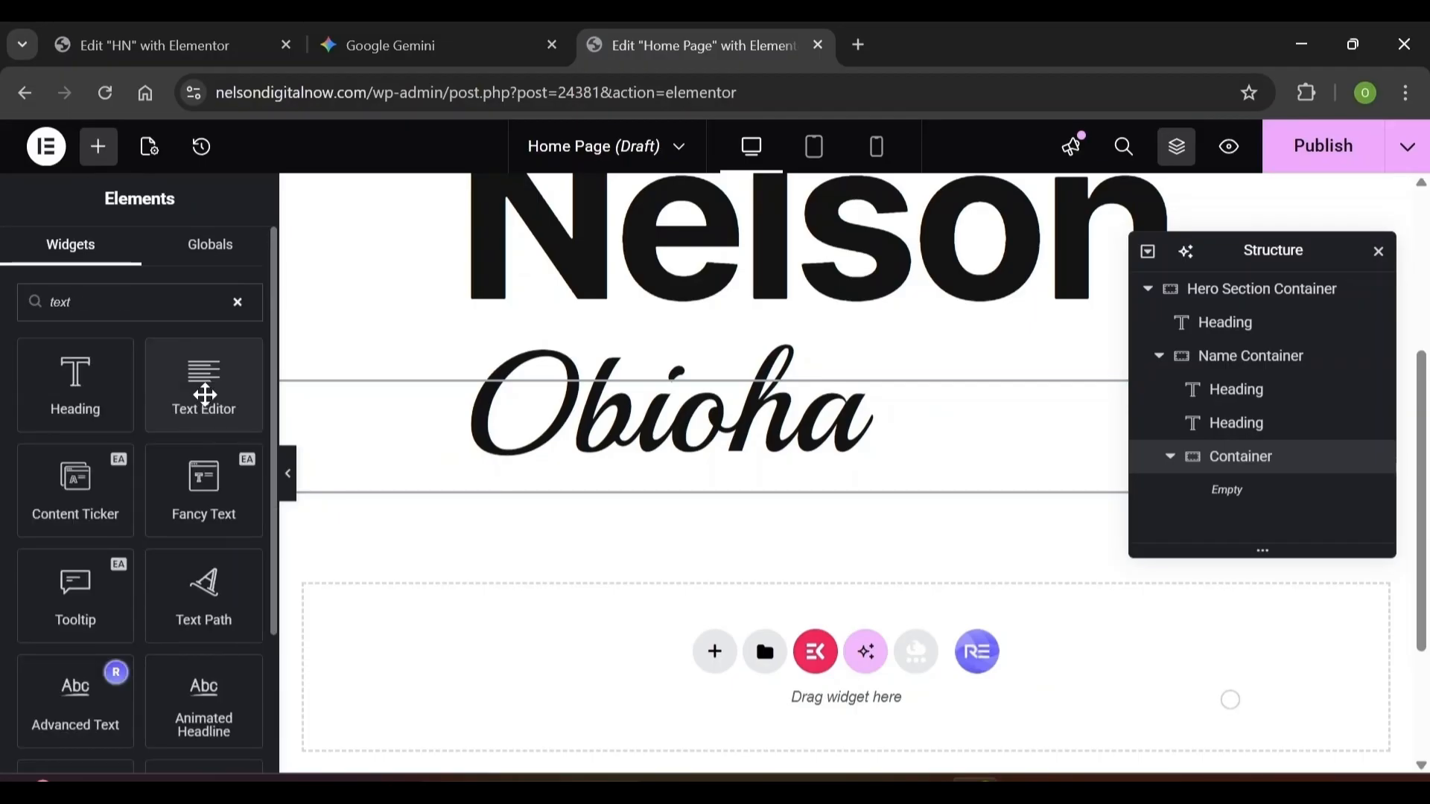
pyautogui.moveTo(205, 395); pyautogui.dragTo(452, 467)
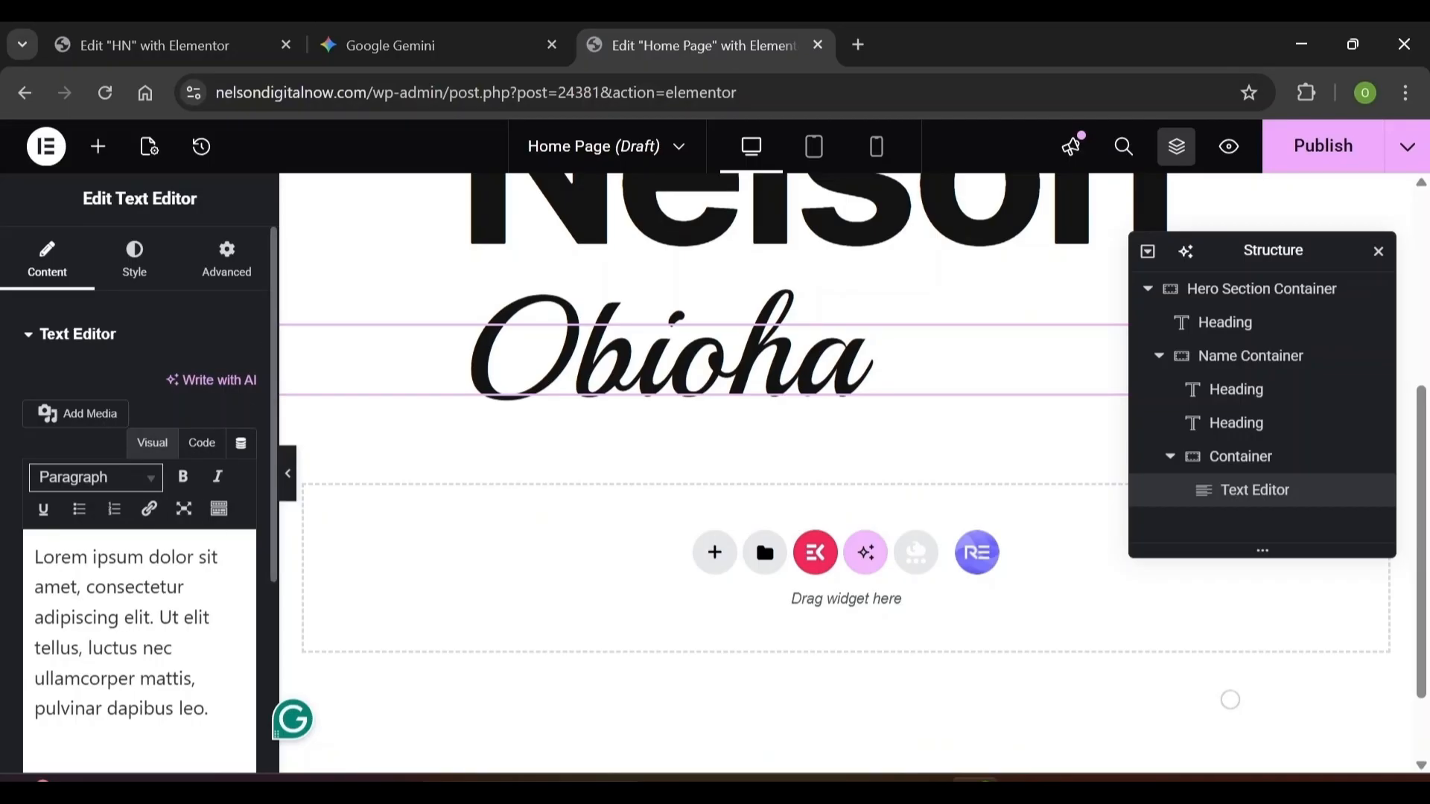
pyautogui.hotkey('ctrl', 'a')
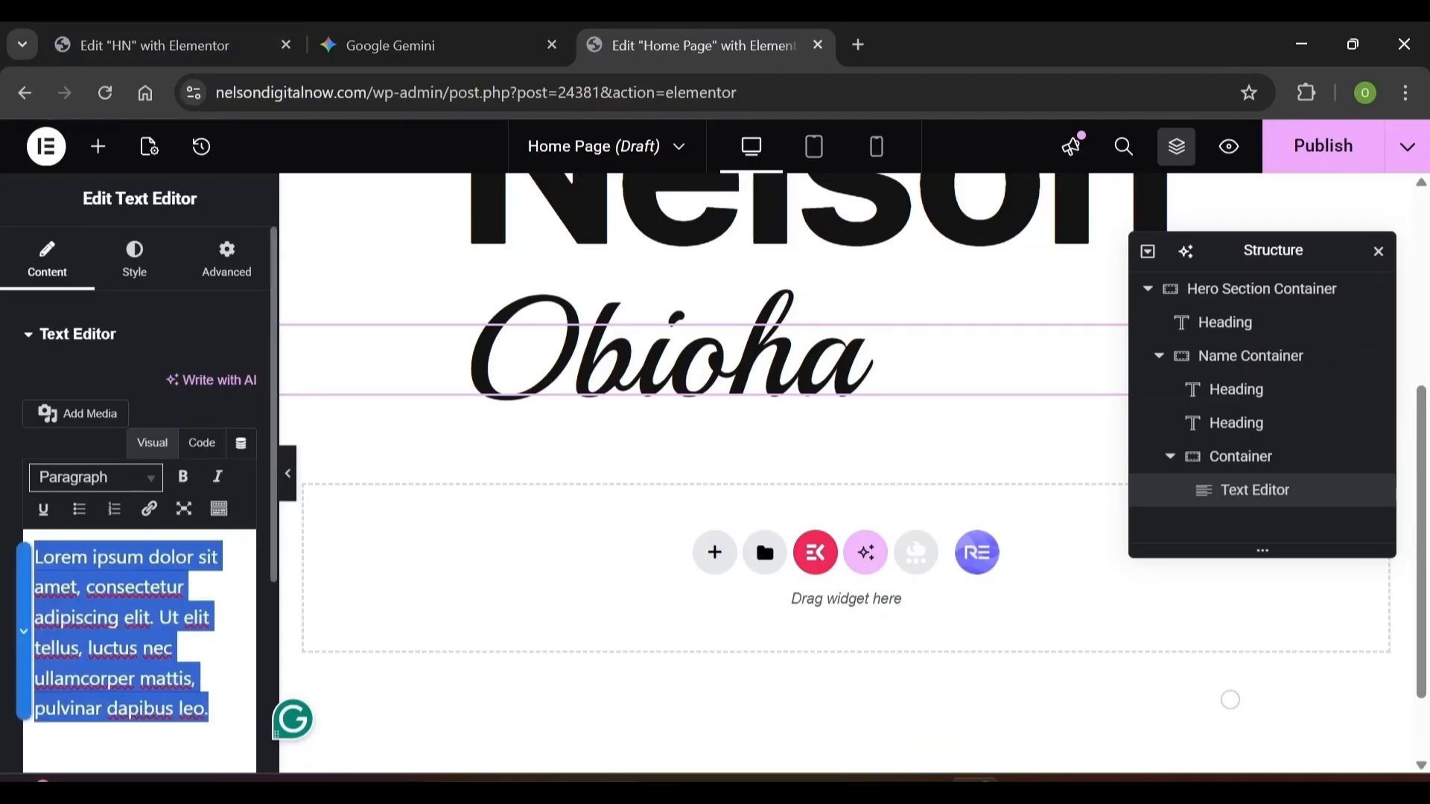
pyautogui.write('I specialize in creating High-Converting Websites Pages to increase sales conversions.')
pyautogui.click(1378, 251)
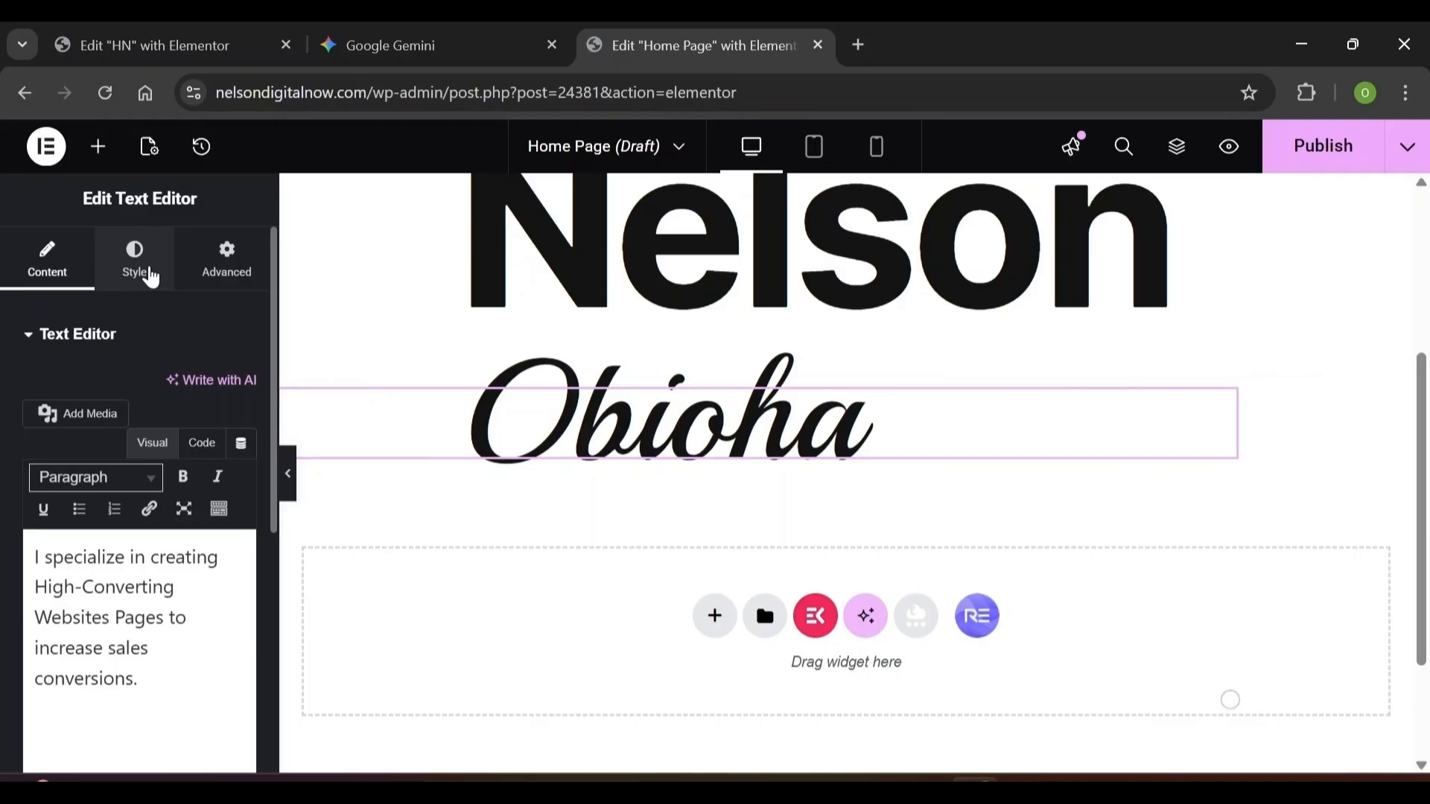
# Set the tagline's text colour to #545454
pyautogui.click(151, 278)
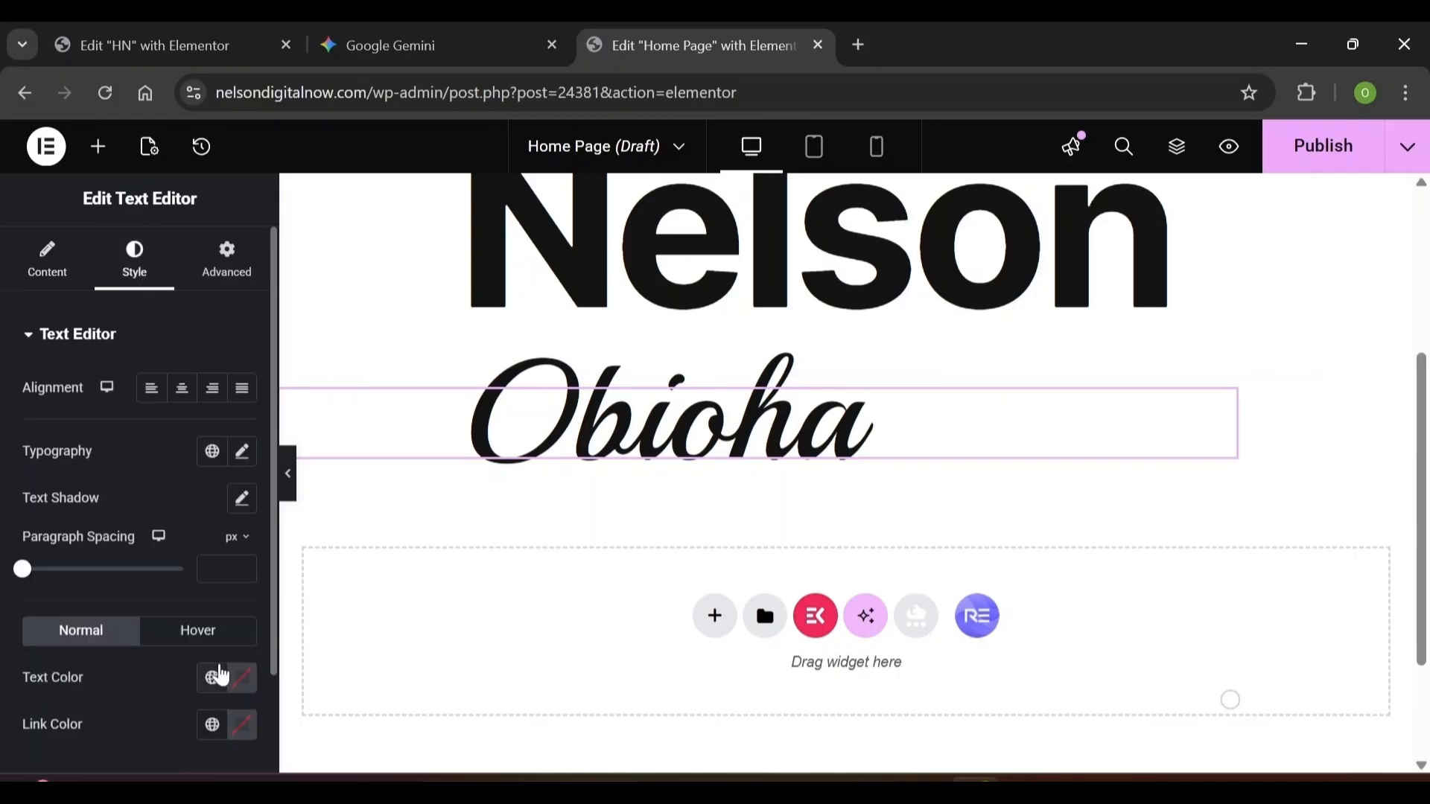
pyautogui.click(242, 687)
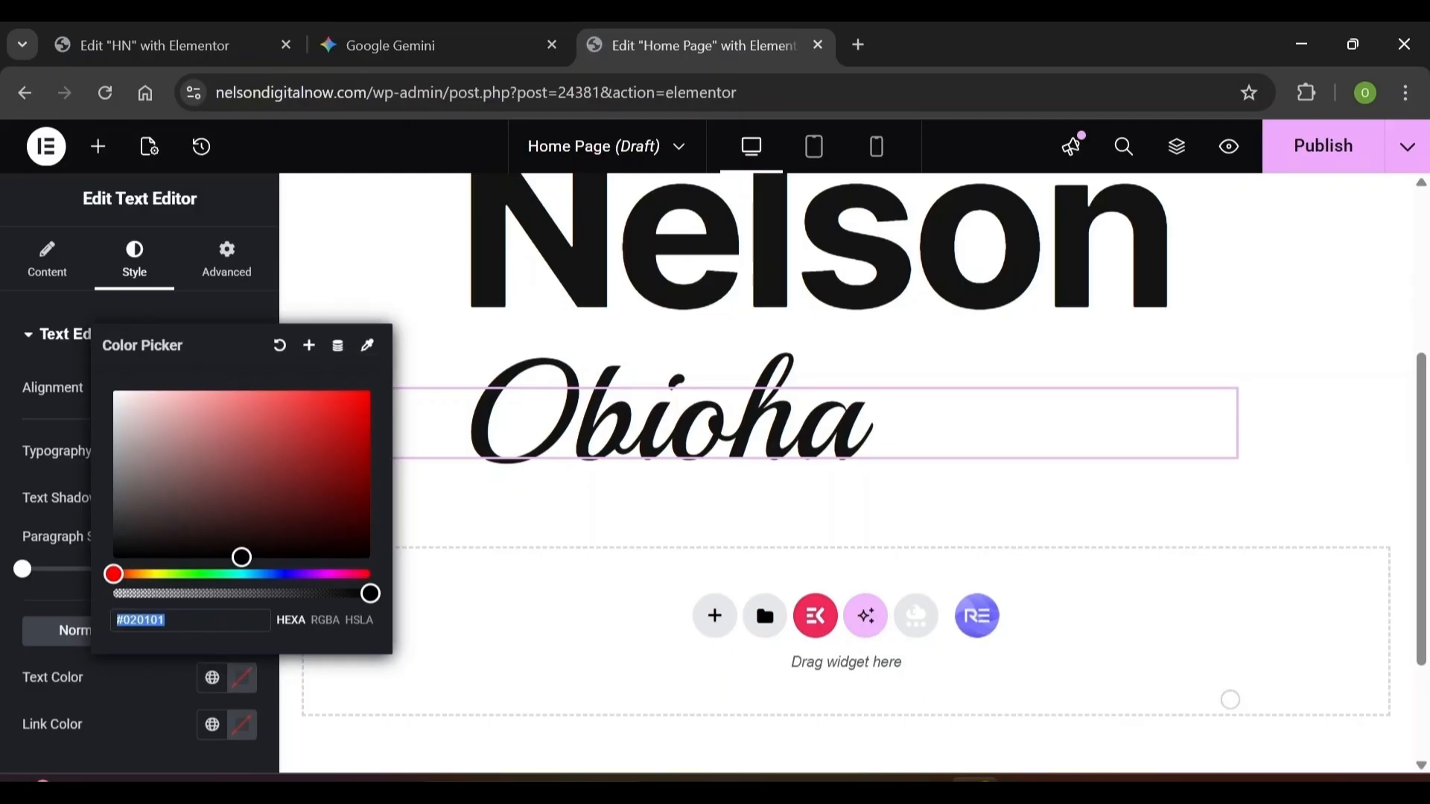
pyautogui.write('54545')
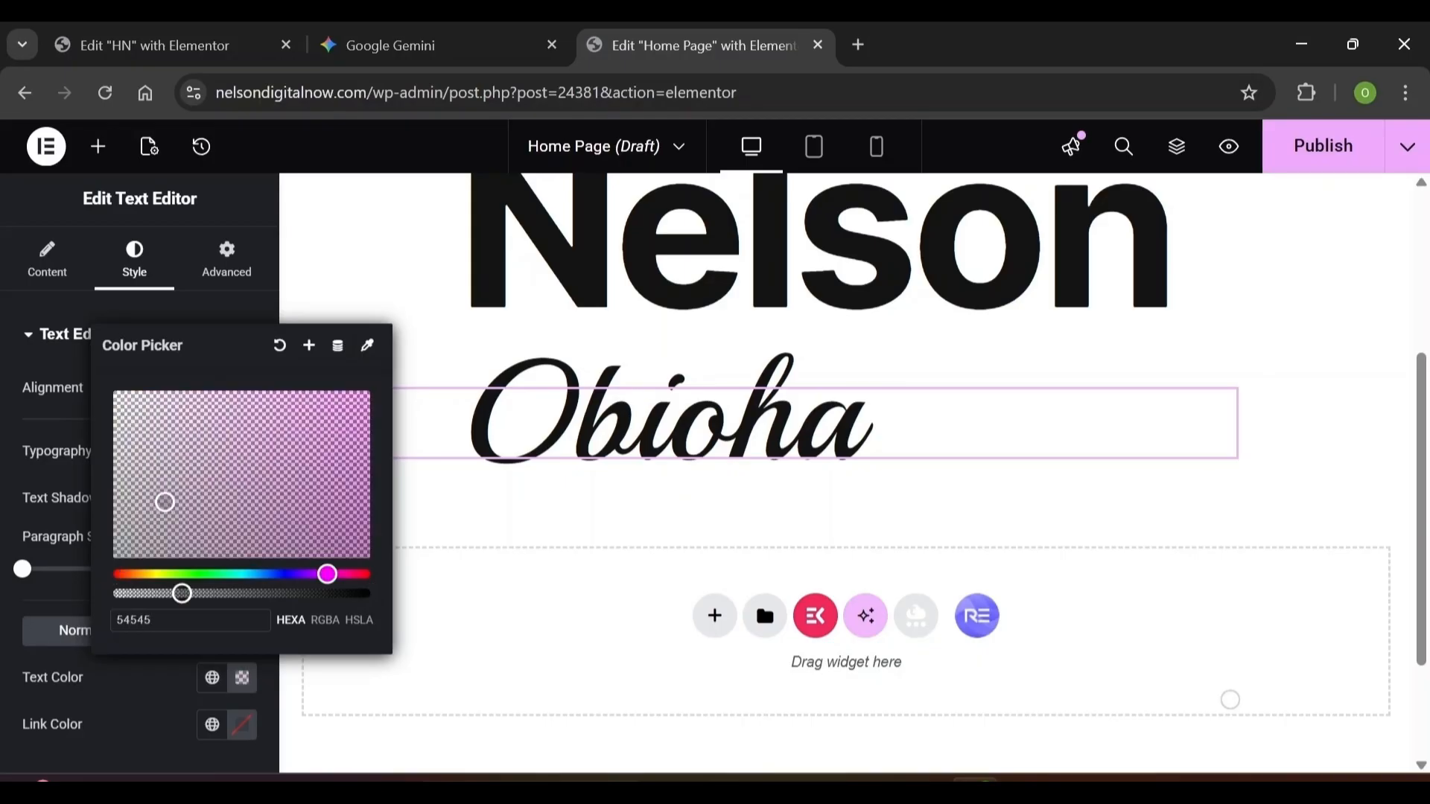
pyautogui.write('4')
pyautogui.click(246, 306)
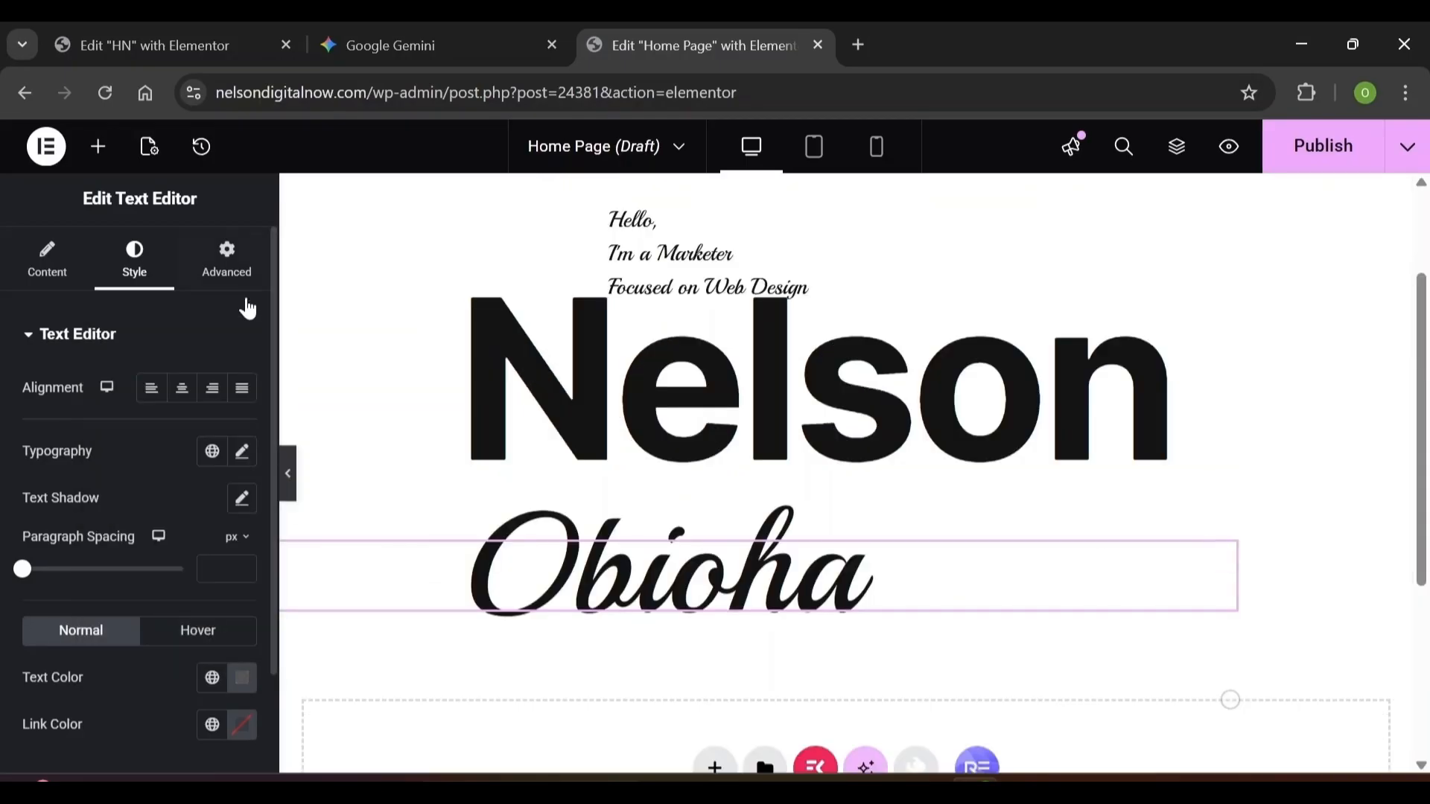
pyautogui.click(241, 452)
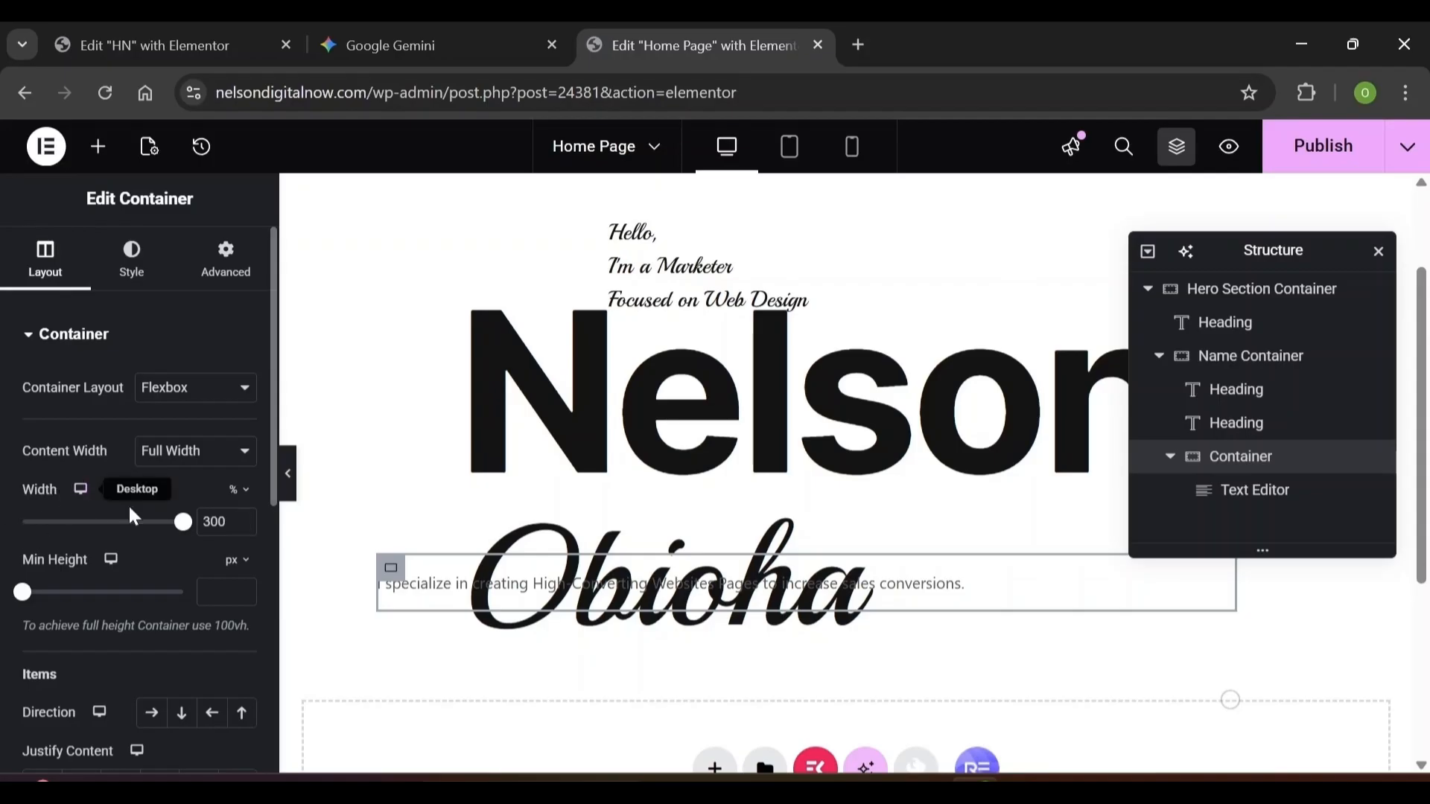
# Change the tagline container's width unit to px and set it to 300
pyautogui.click(239, 491)
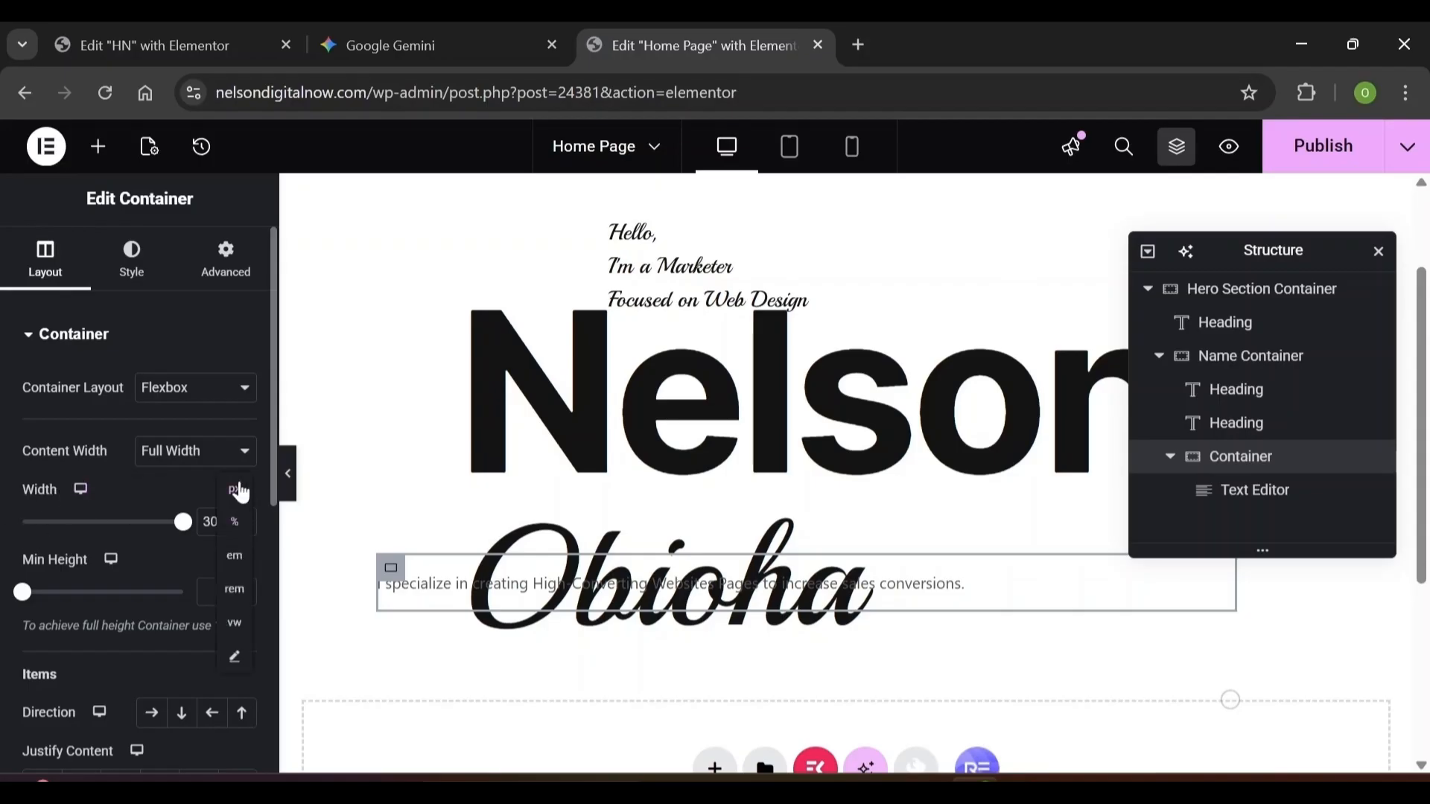
pyautogui.click(237, 490)
pyautogui.hotkey('ctrl', 'a')
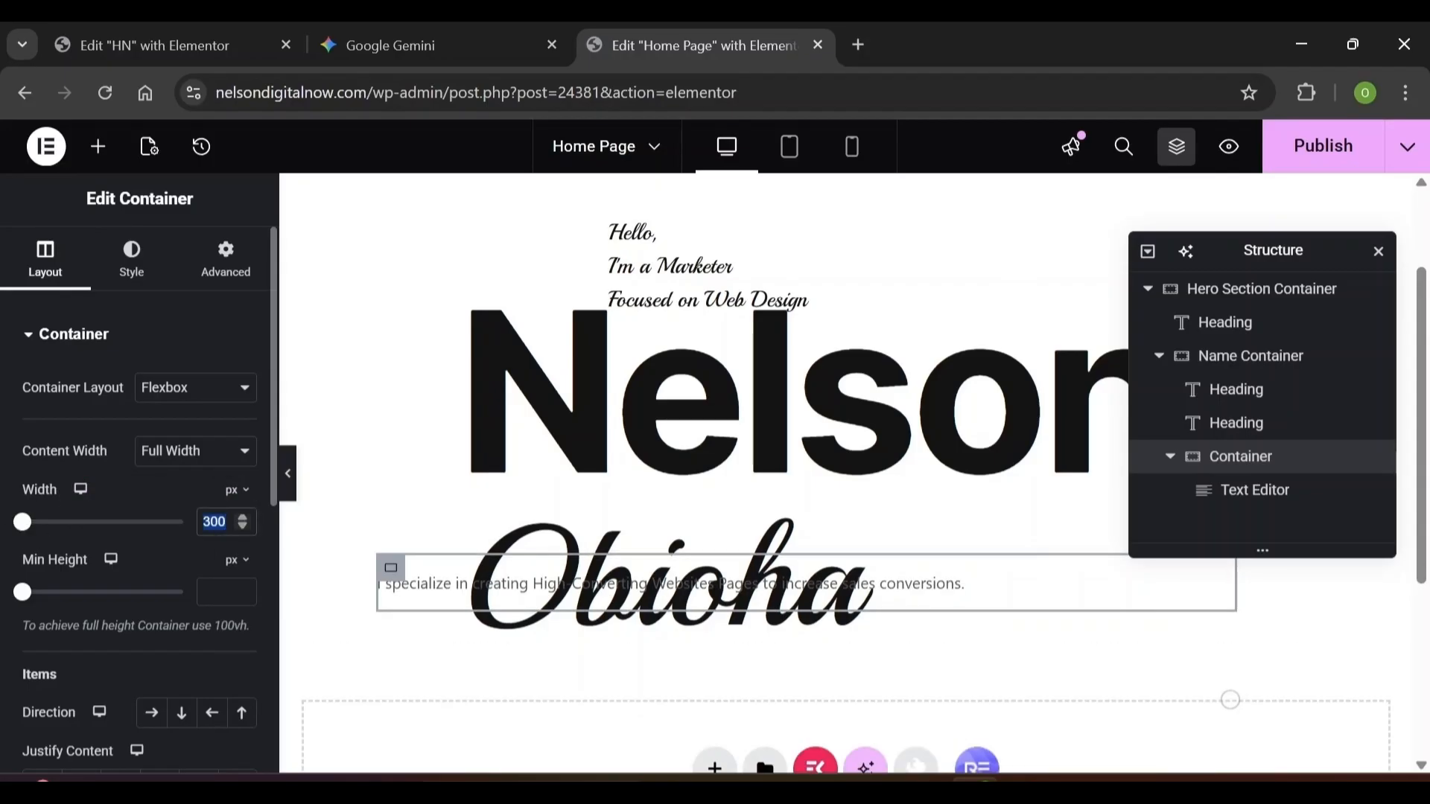
pyautogui.write('300')
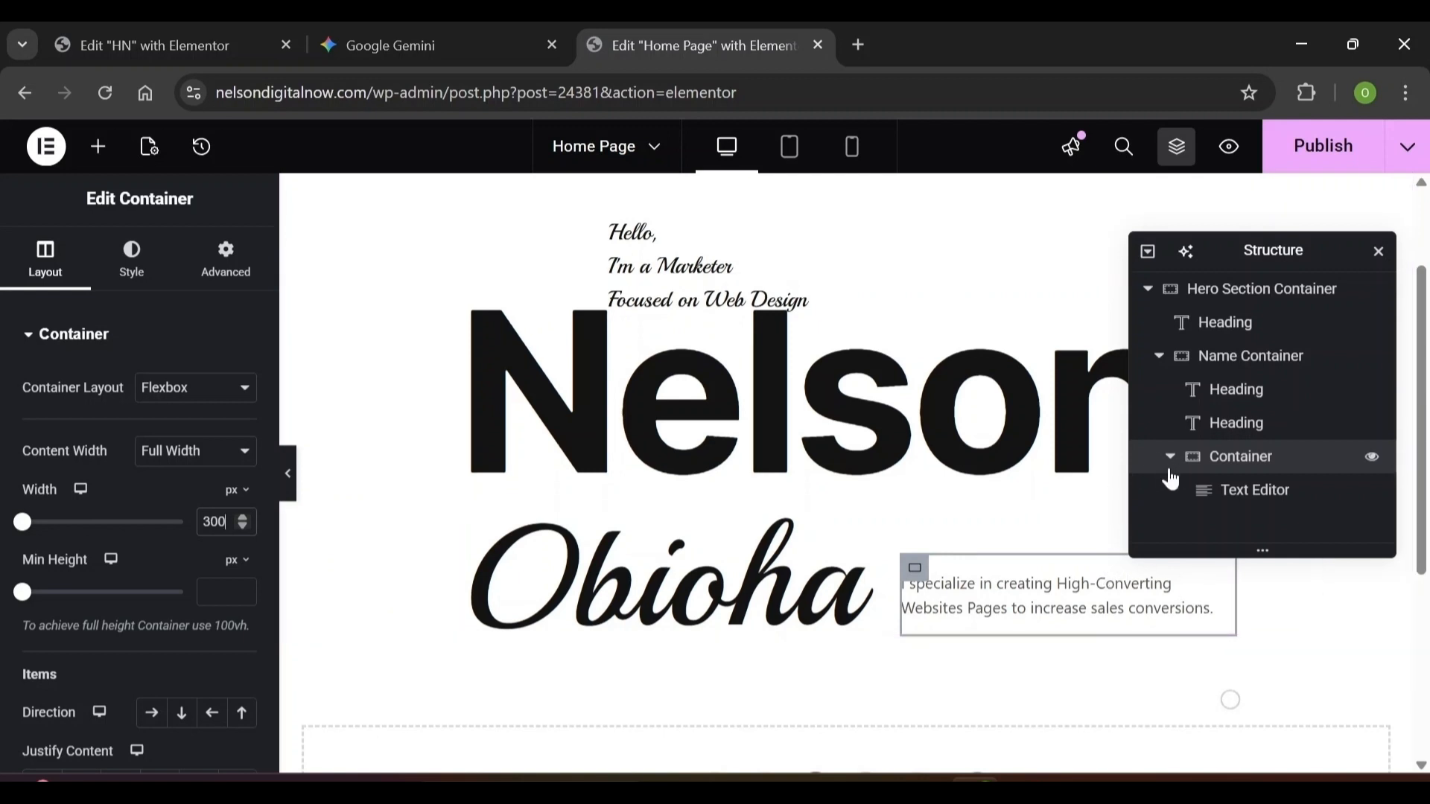
pyautogui.click(1244, 490)
pyautogui.moveTo(1275, 250); pyautogui.dragTo(1291, 188)
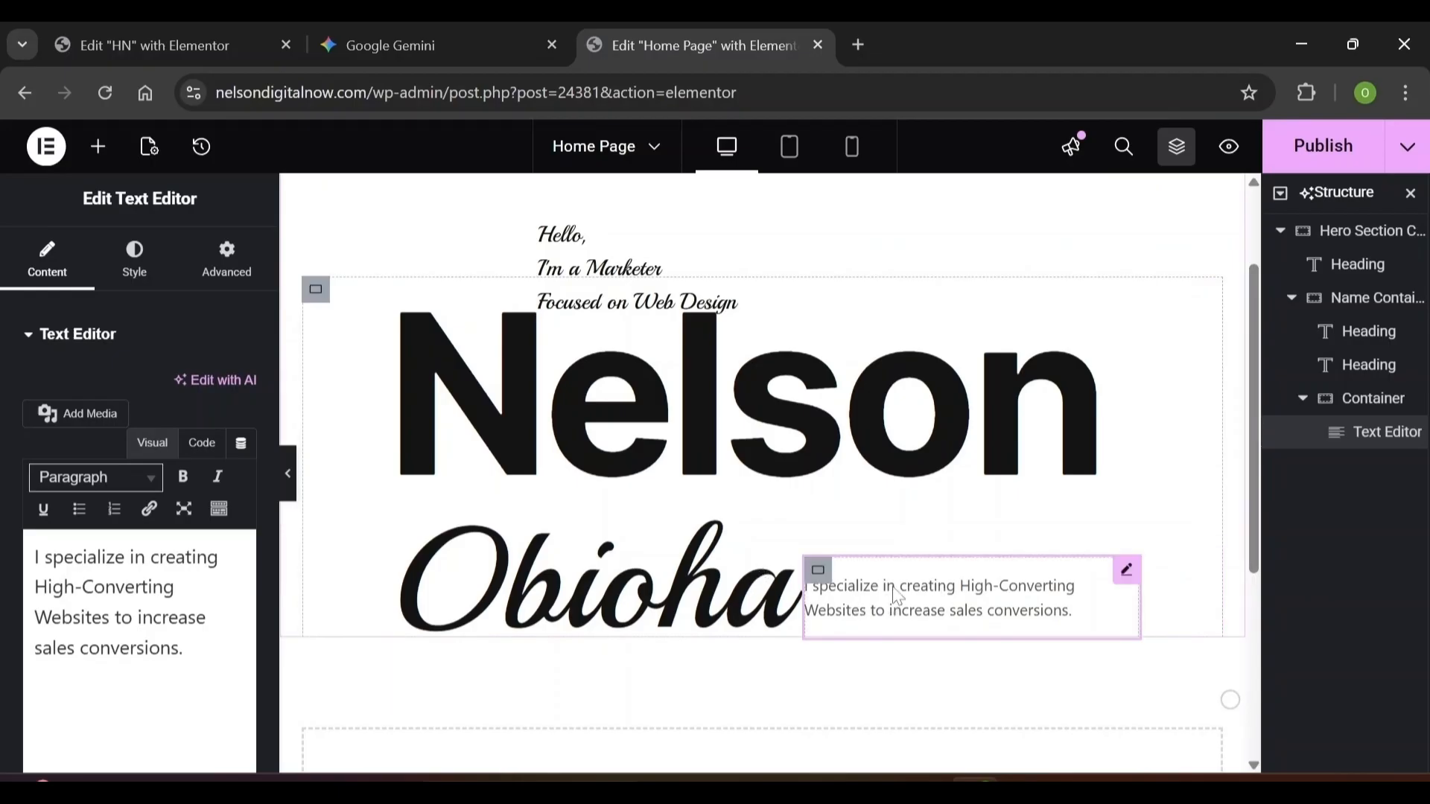
pyautogui.click(136, 251)
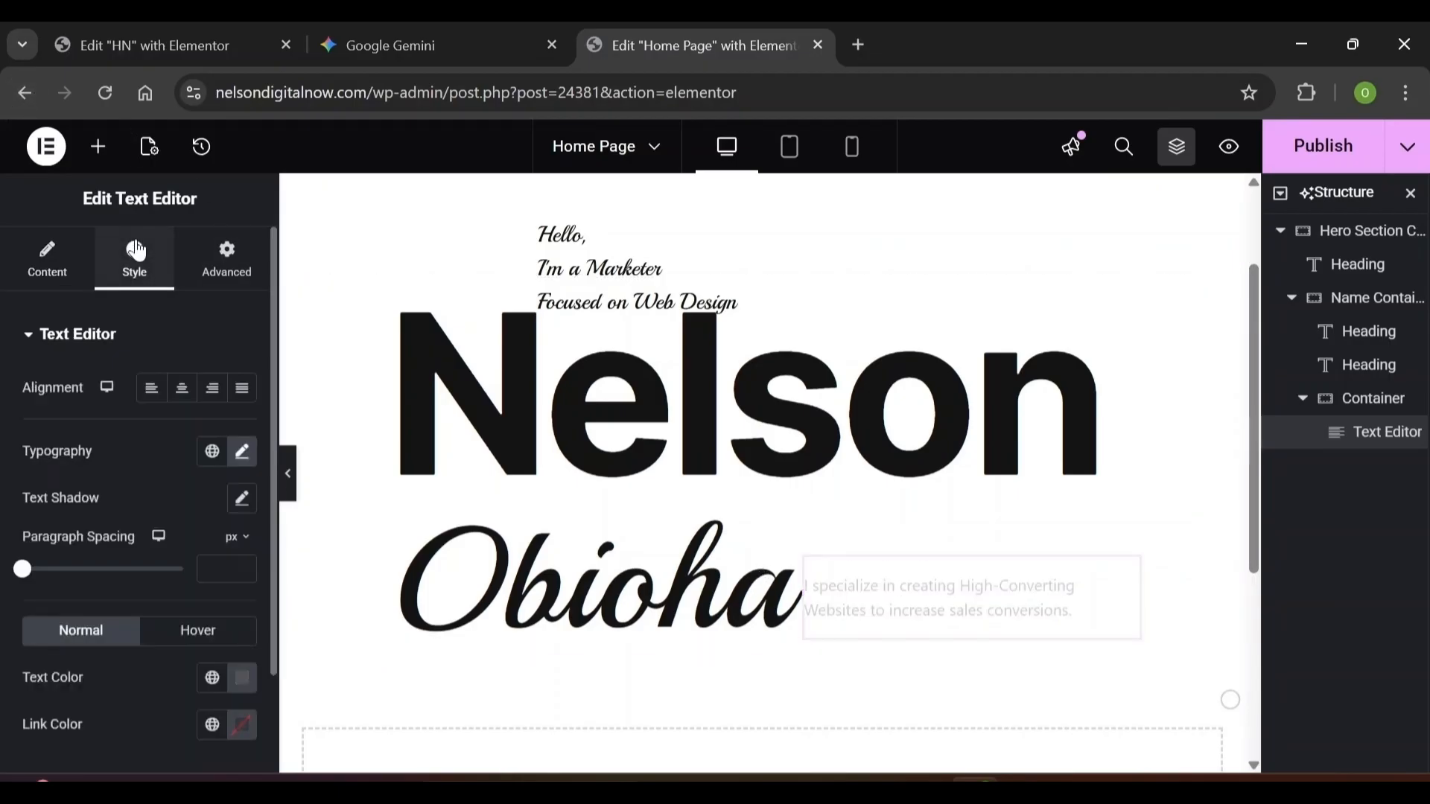
# Set the tagline typography to weight 400 (Normal) and letter spacing 0.01 em
pyautogui.click(244, 453)
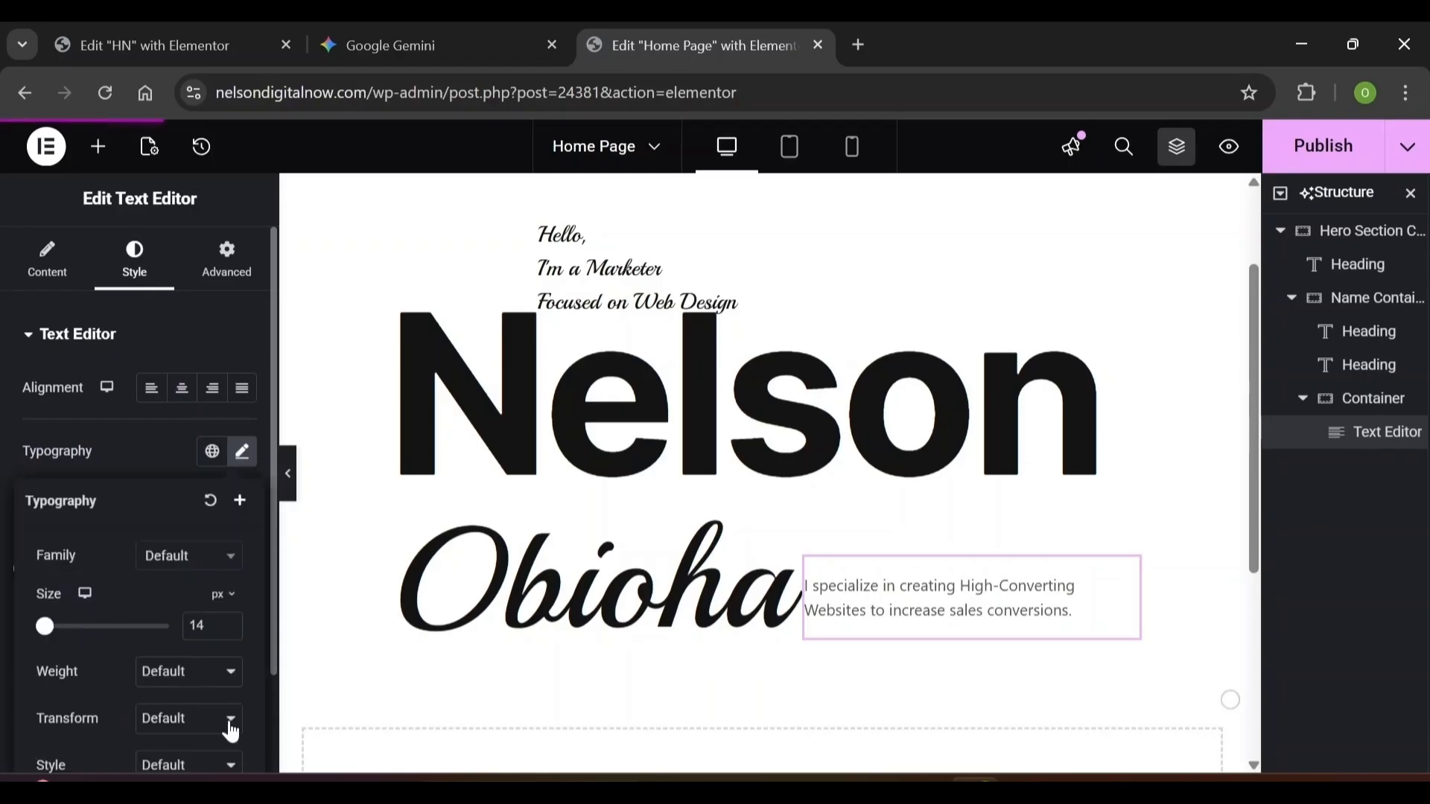
pyautogui.click(222, 685)
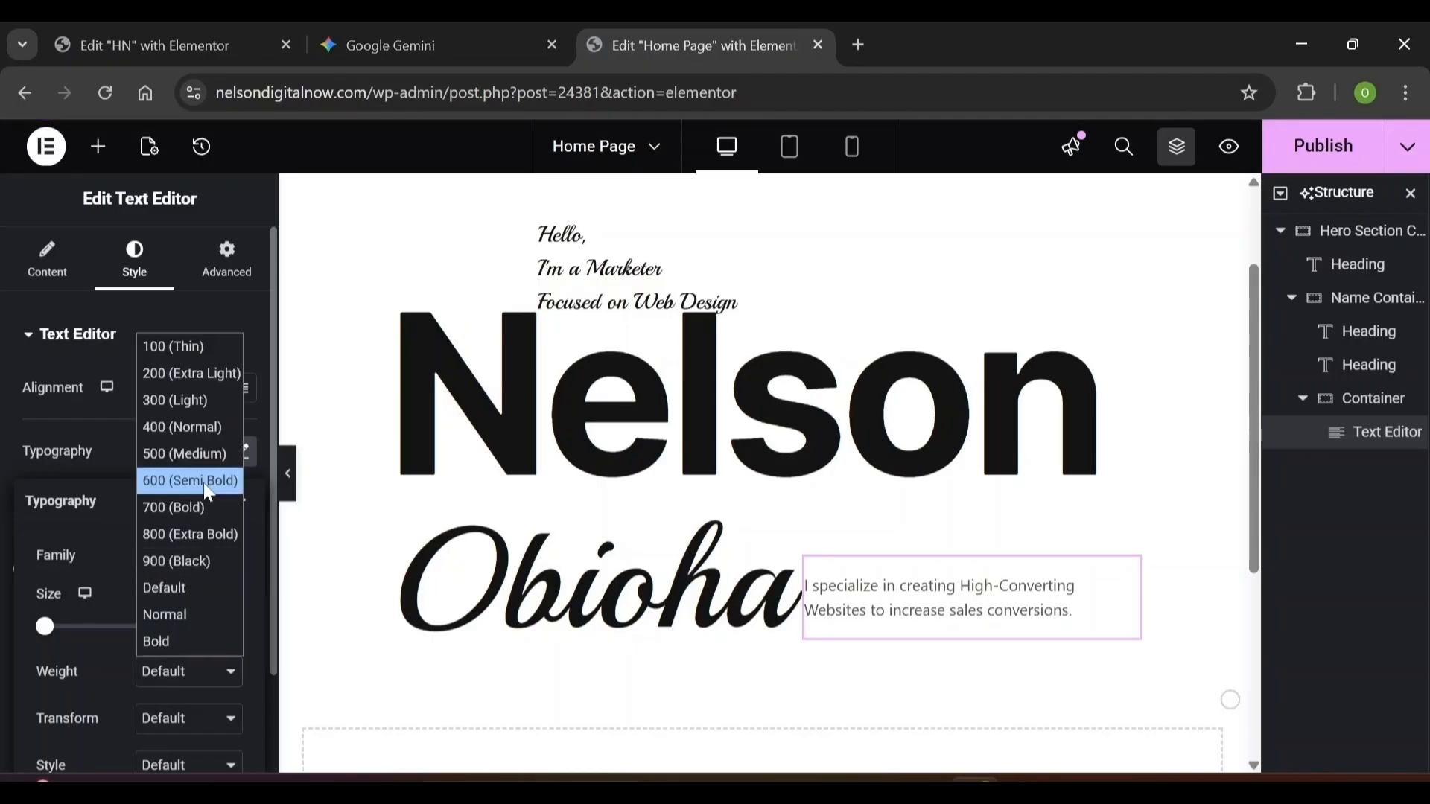
pyautogui.click(210, 429)
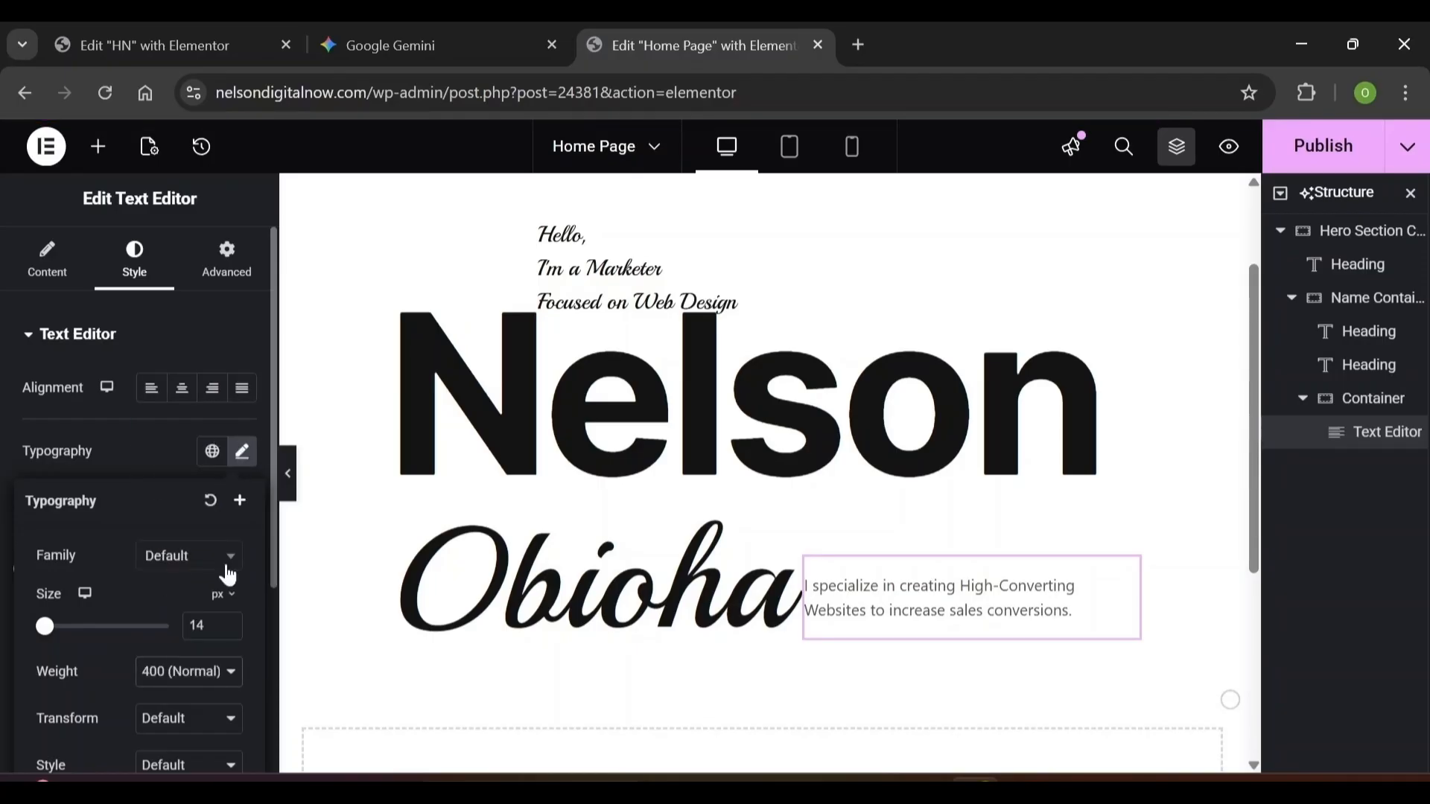
pyautogui.scroll(-4, 250, 646)
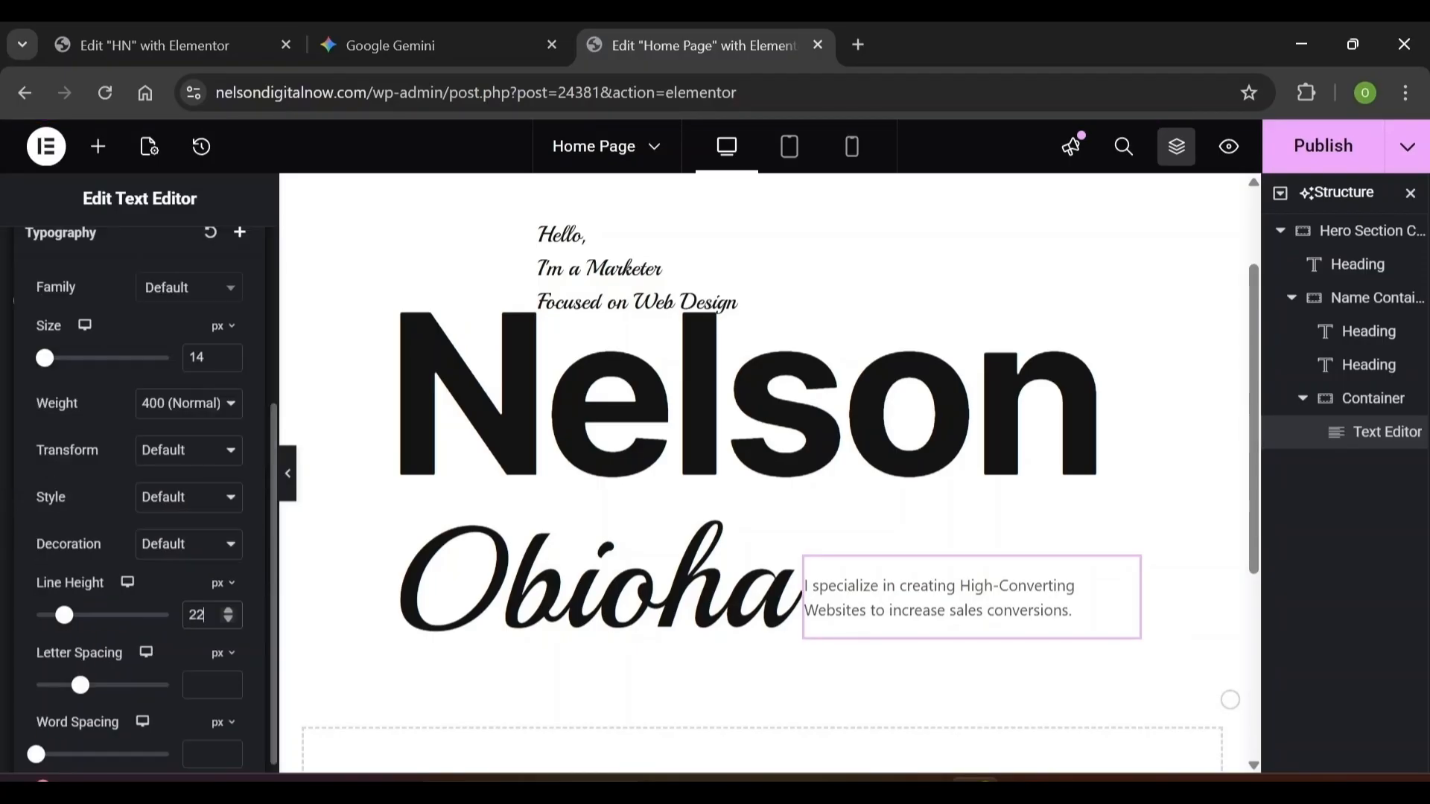
pyautogui.click(210, 685)
pyautogui.write('0.')
pyautogui.click(218, 654)
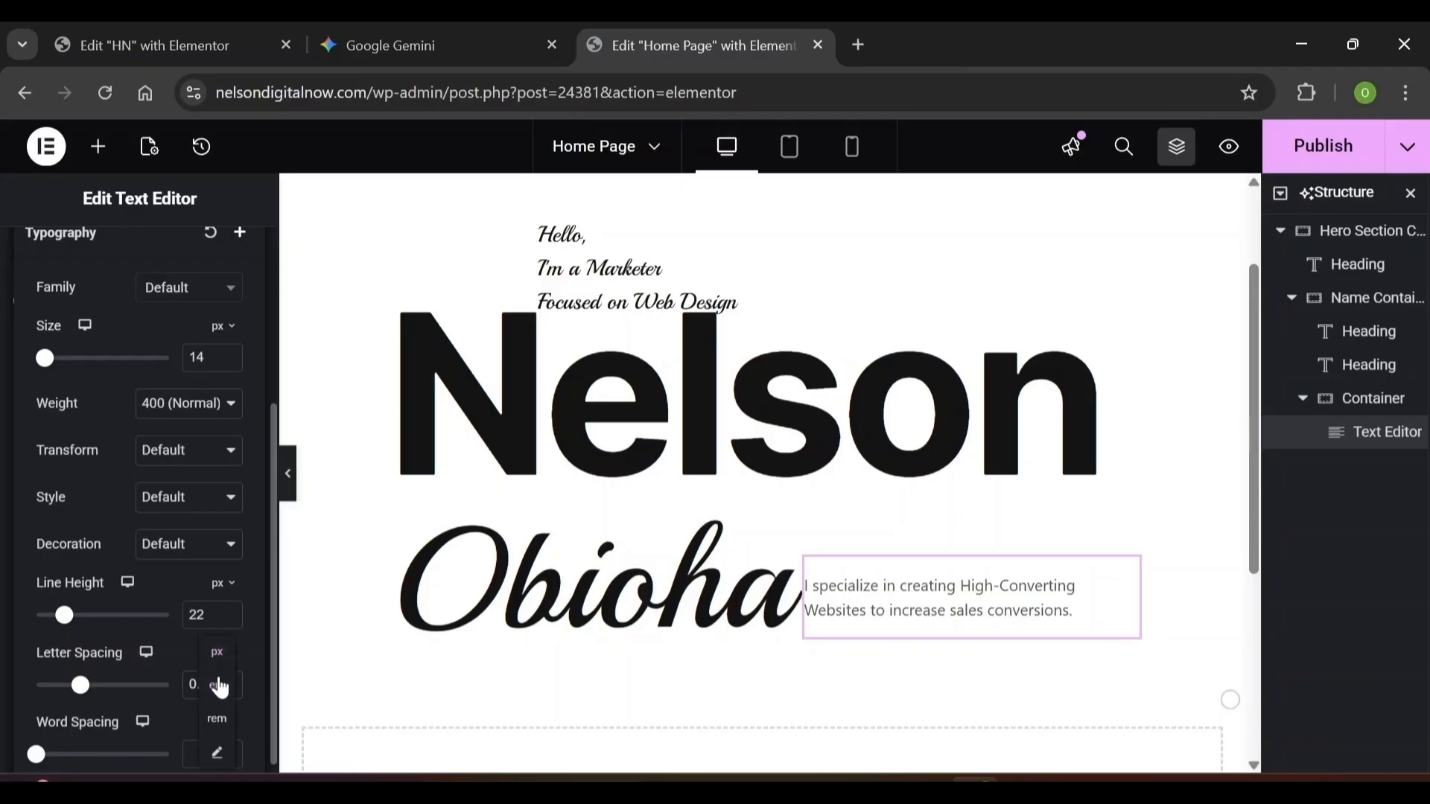
pyautogui.click(219, 687)
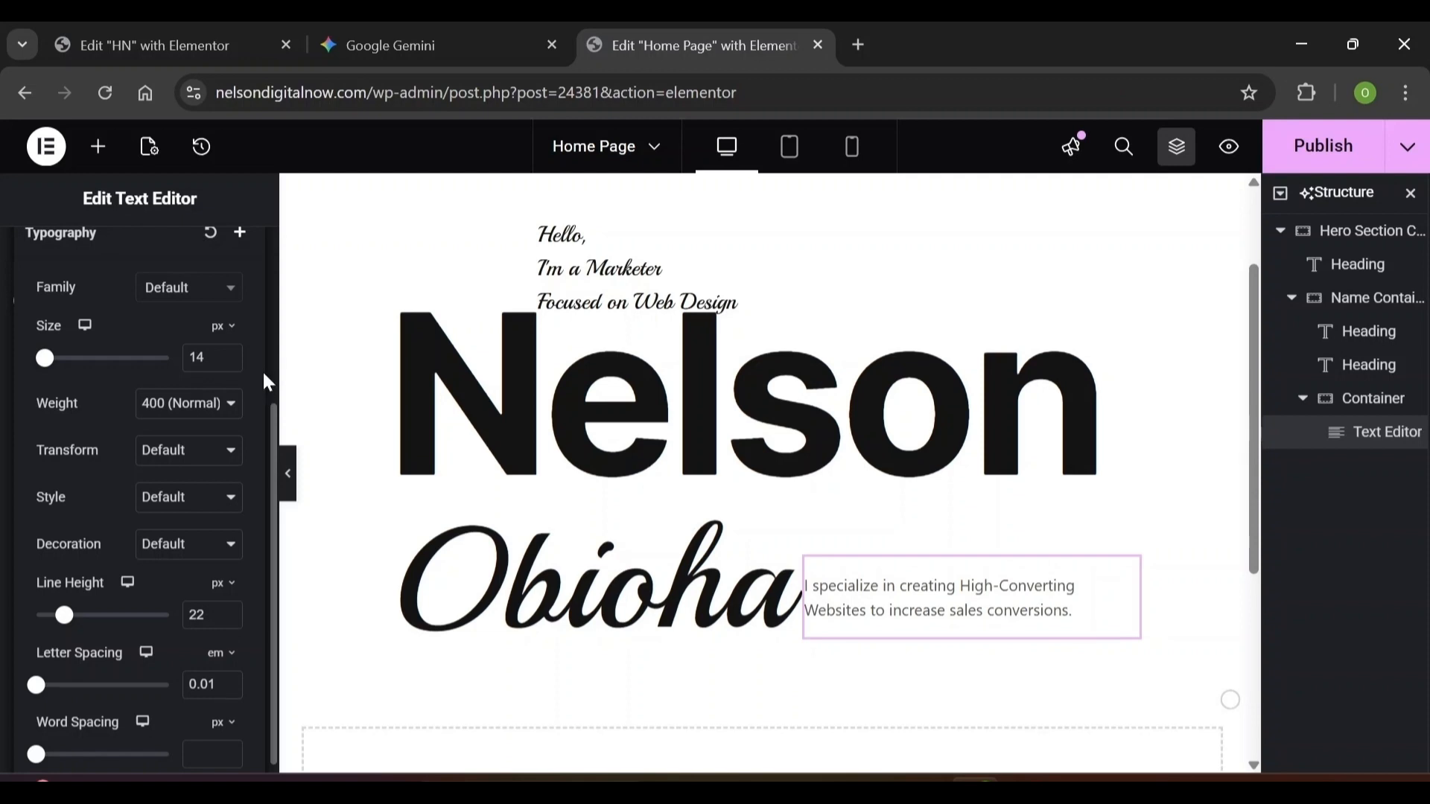
# Add a Button widget below the tagline
pyautogui.click(96, 150)
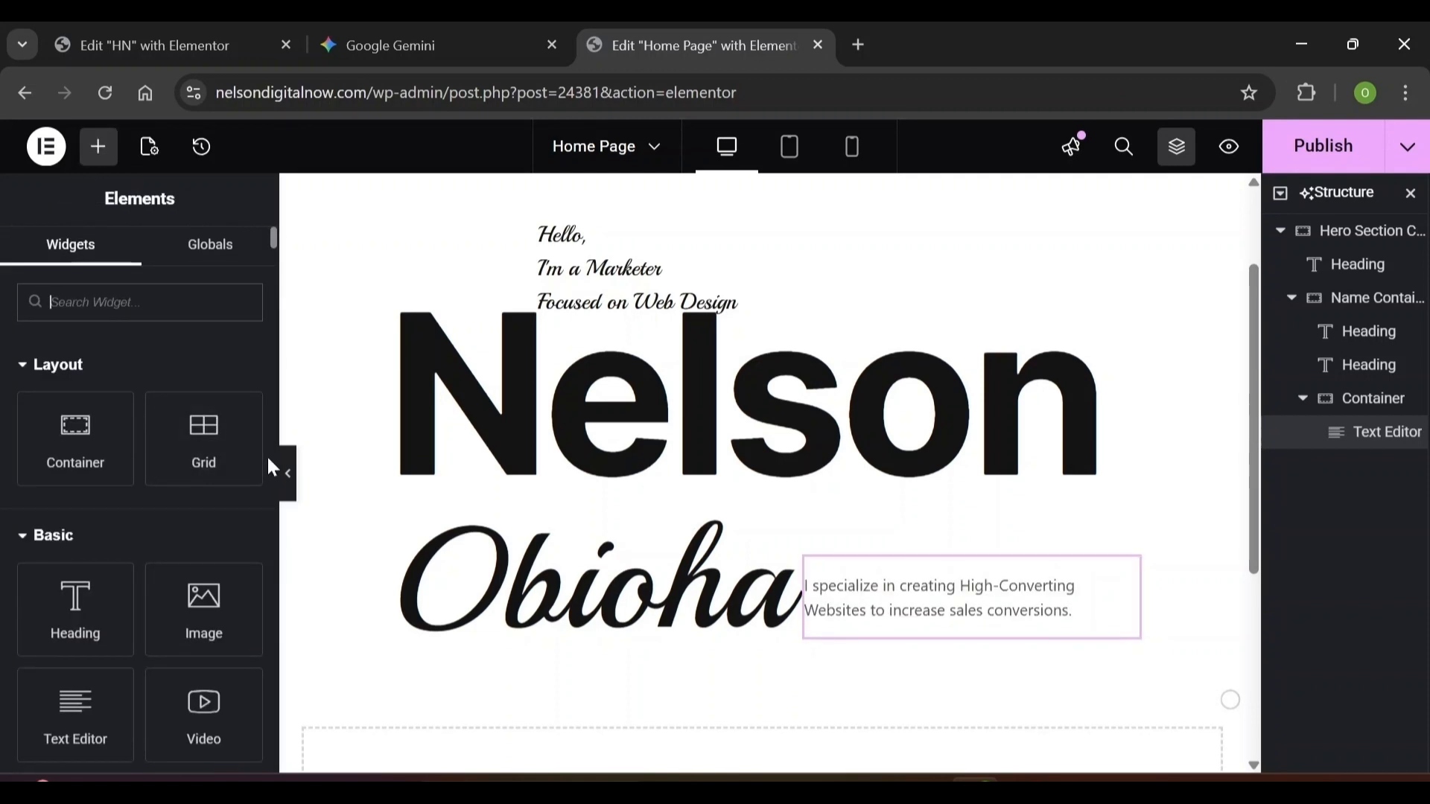
pyautogui.write('button')
pyautogui.moveTo(71, 388); pyautogui.dragTo(849, 611)
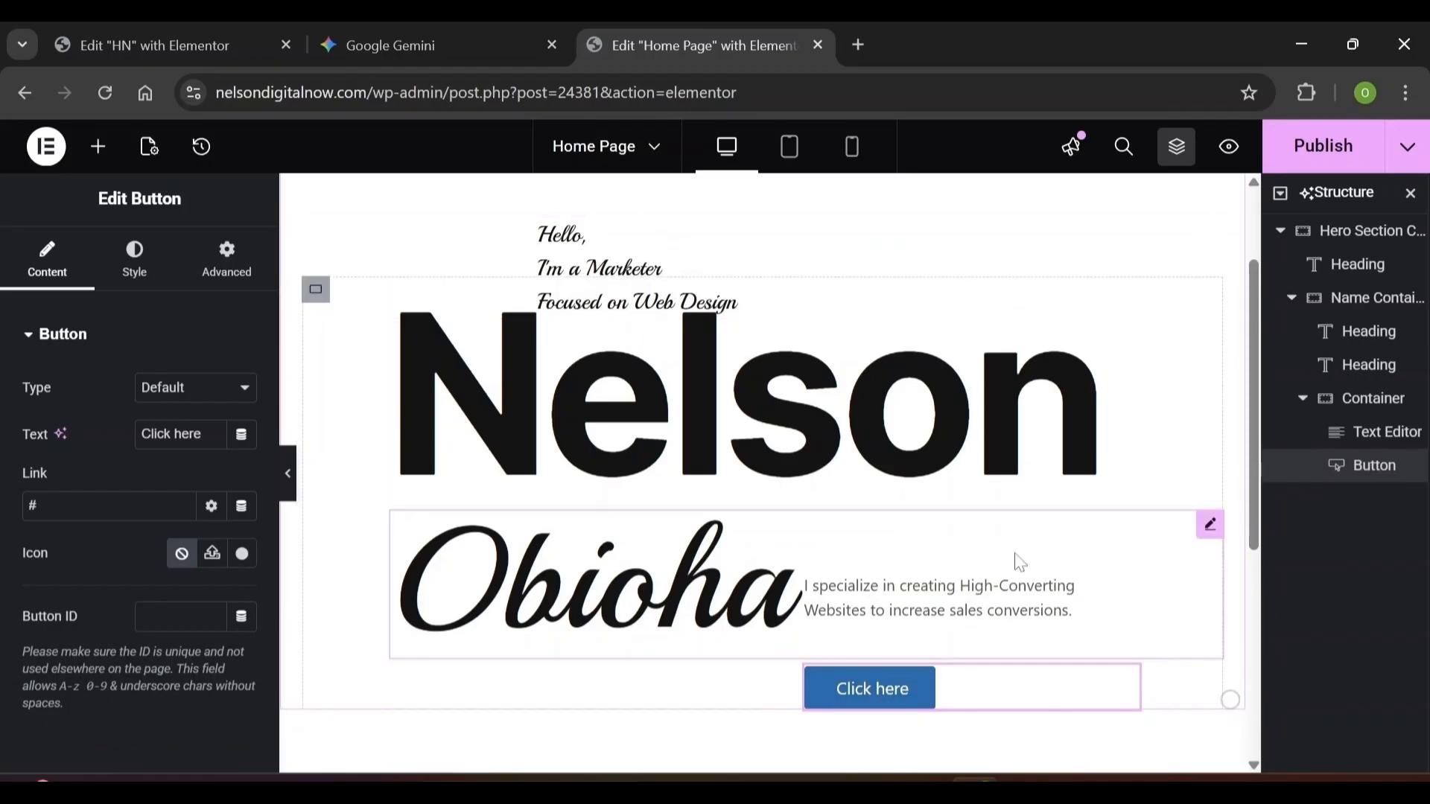
# Change the button label to 'Start a Project' and bring up its Icon Library
pyautogui.tripleClick(172, 434)
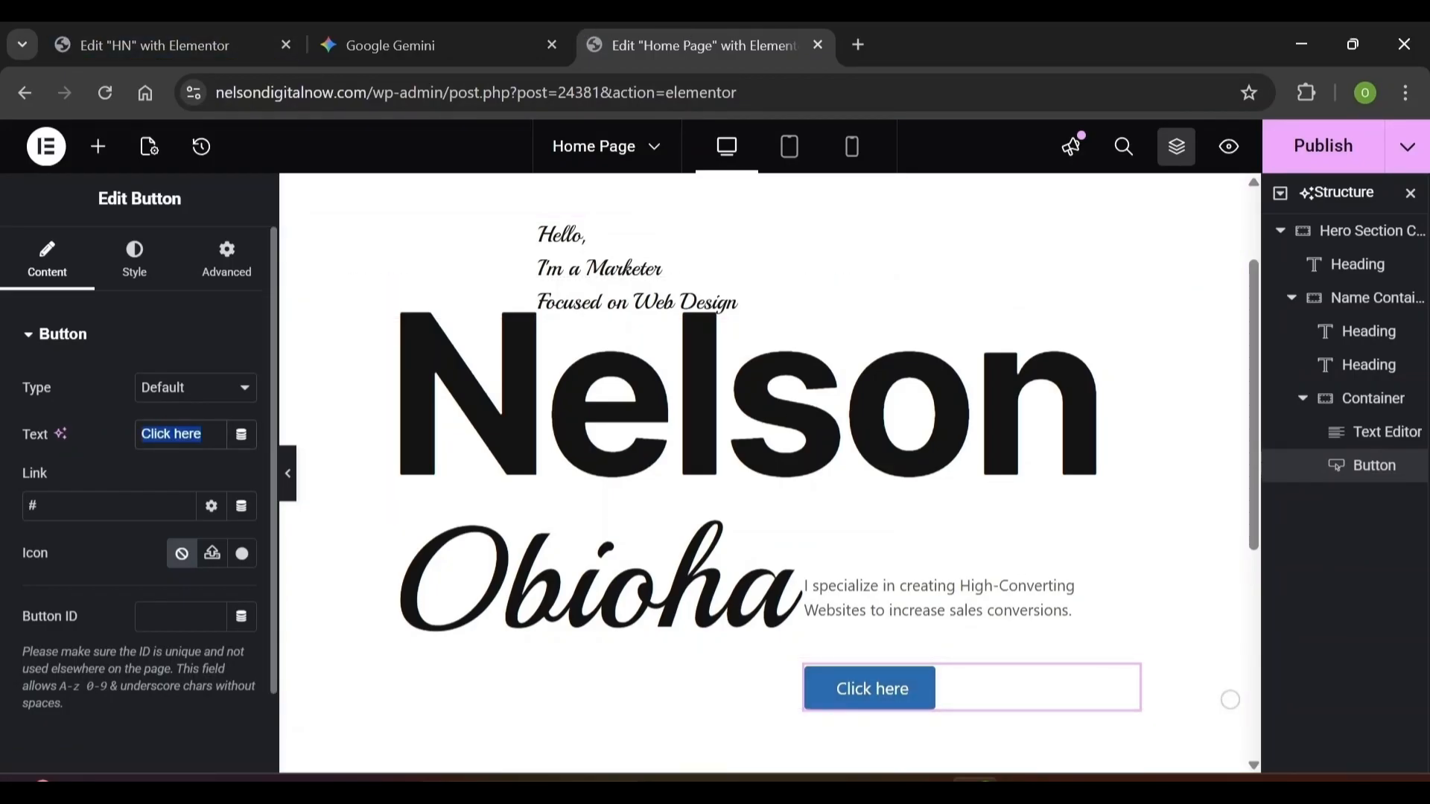
pyautogui.write('Start a Project')
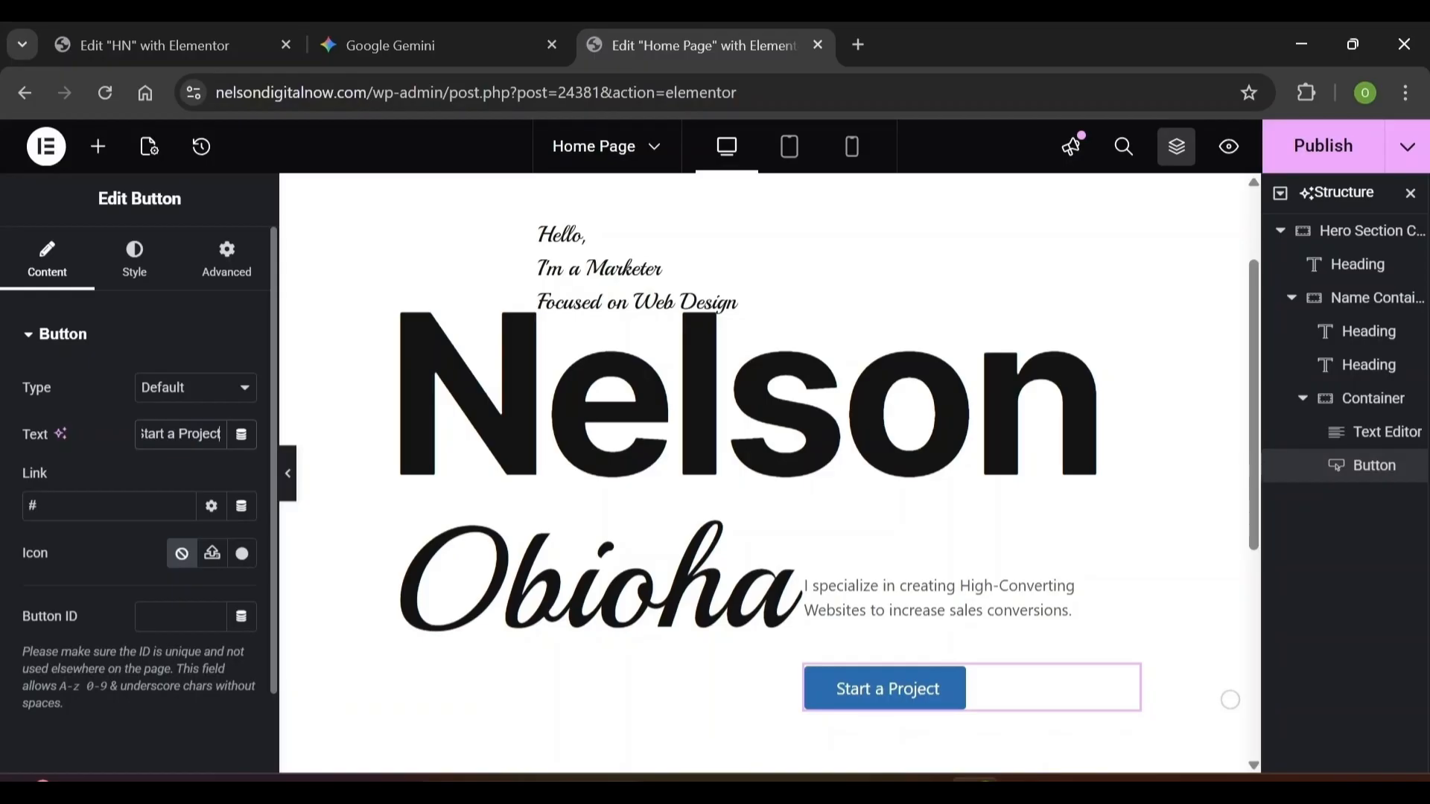
pyautogui.click(242, 555)
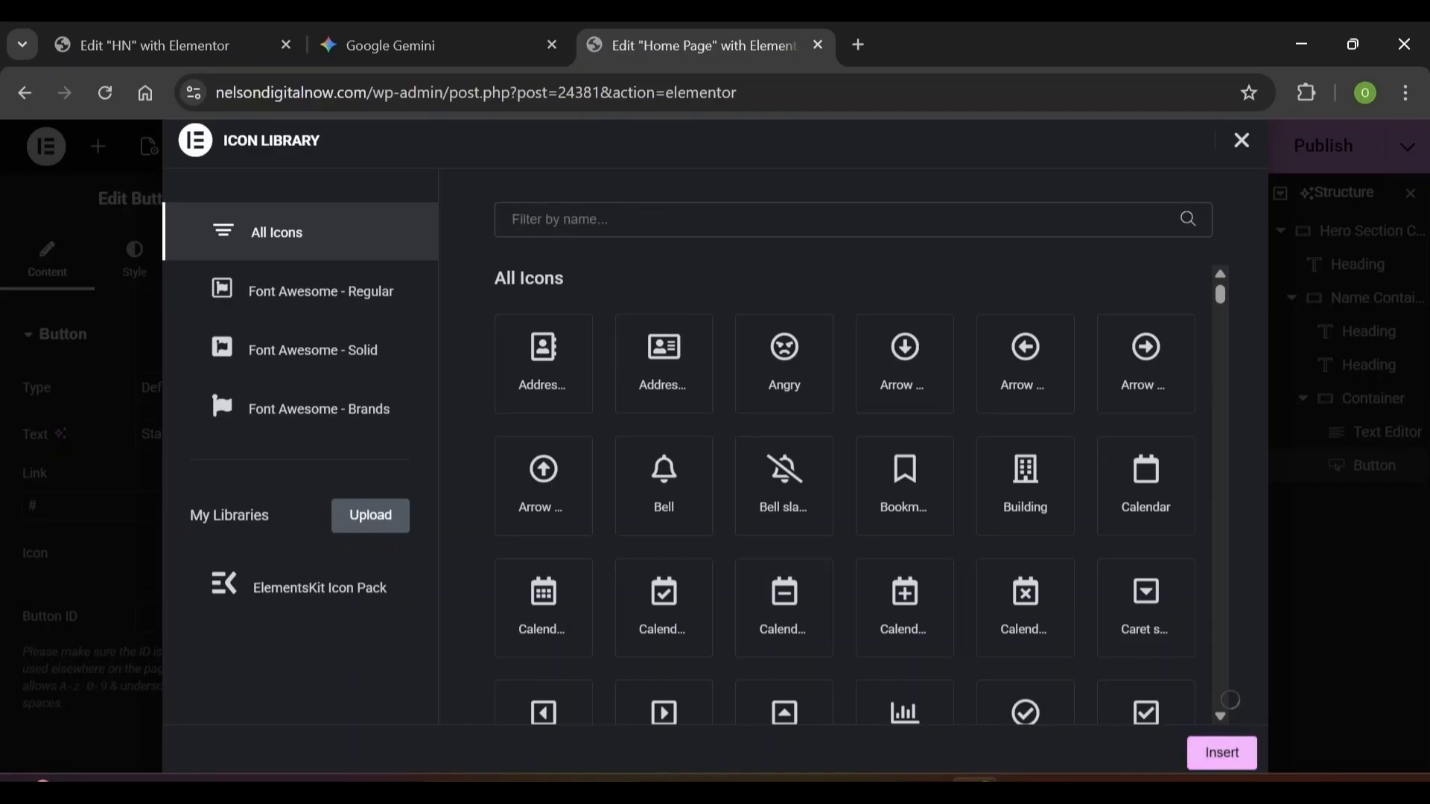
# Insert the circled right-arrow icon after the button text, spaced 16 px away
pyautogui.scroll(-15, 1222, 709)
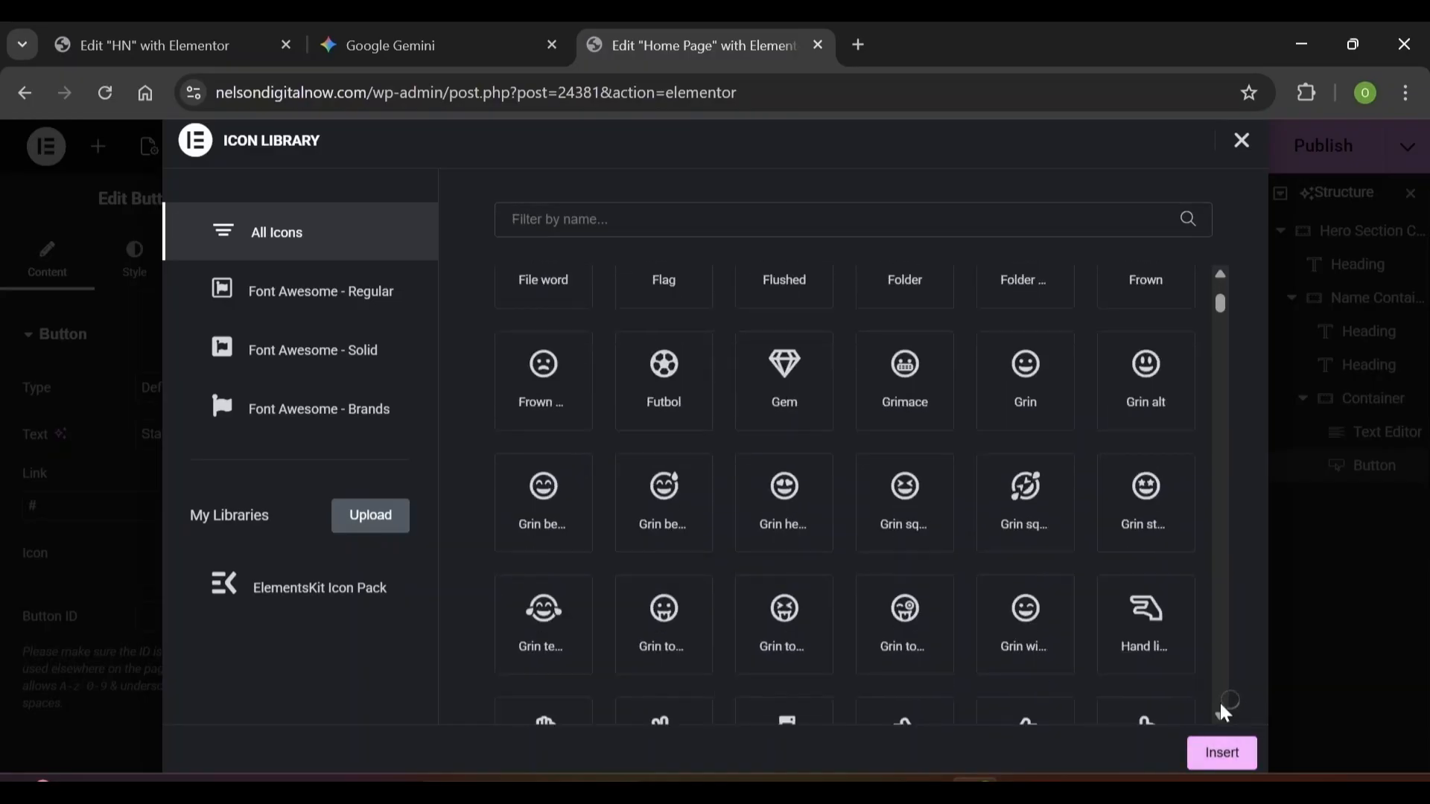
pyautogui.scroll(15, 1225, 713)
pyautogui.click(1155, 368)
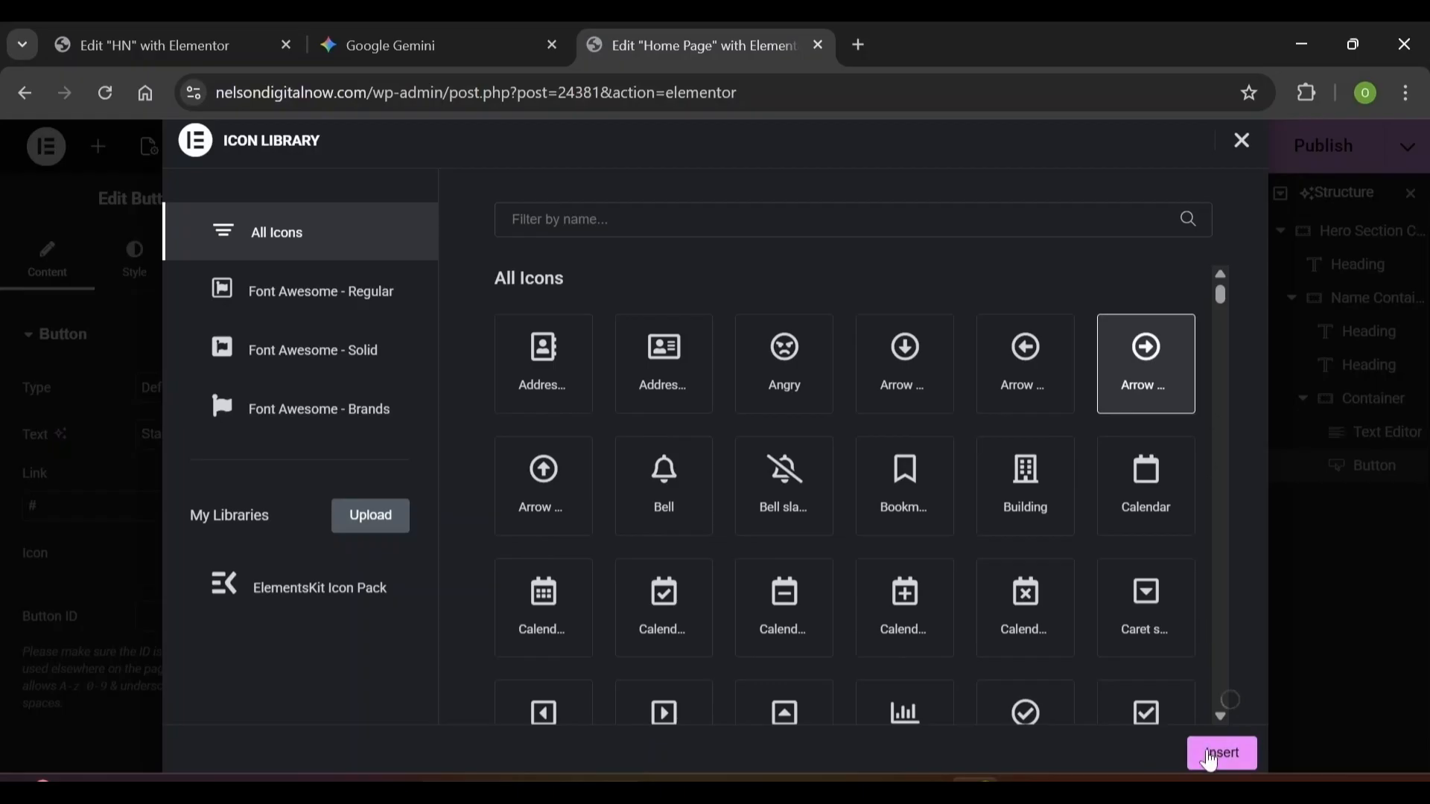
pyautogui.click(1210, 756)
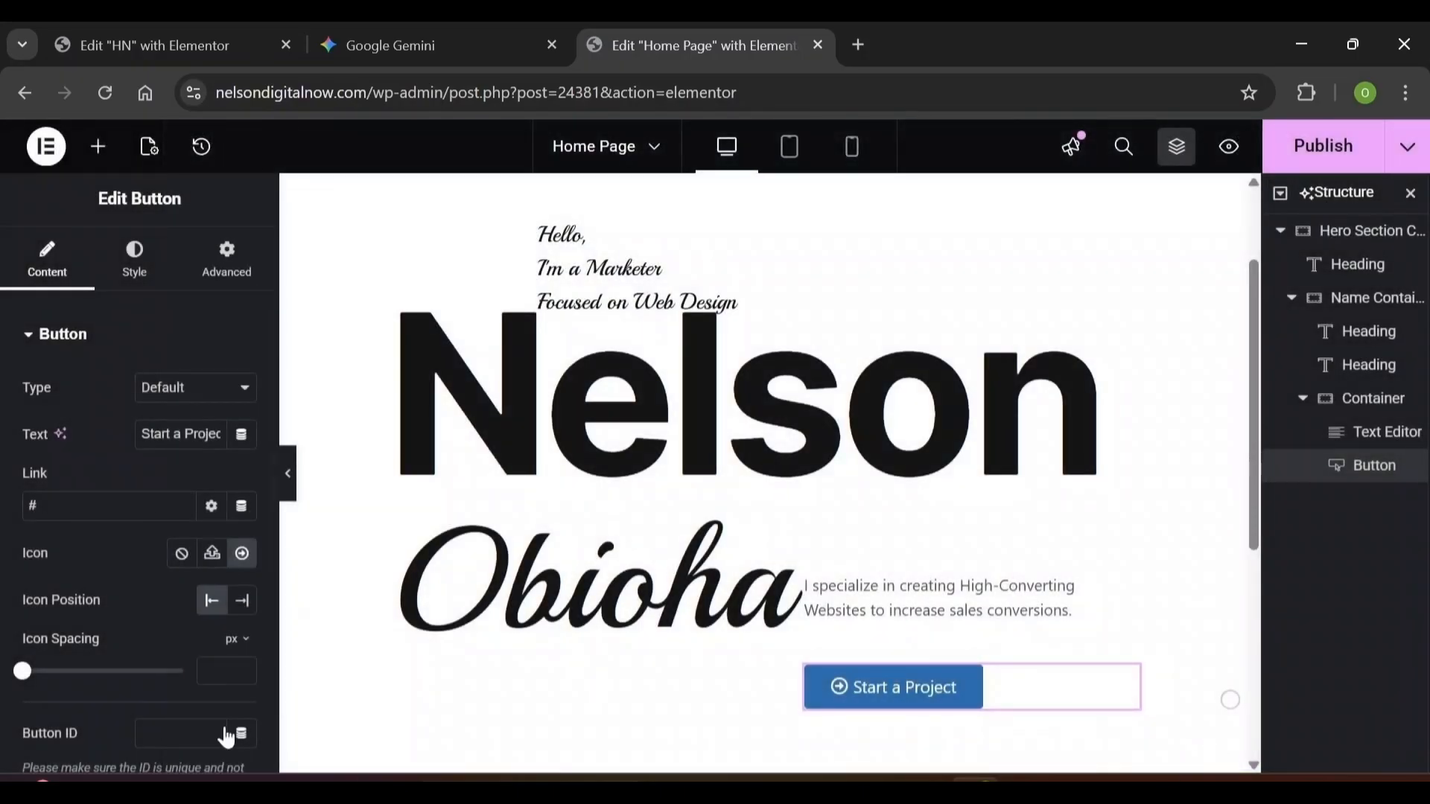
pyautogui.click(244, 609)
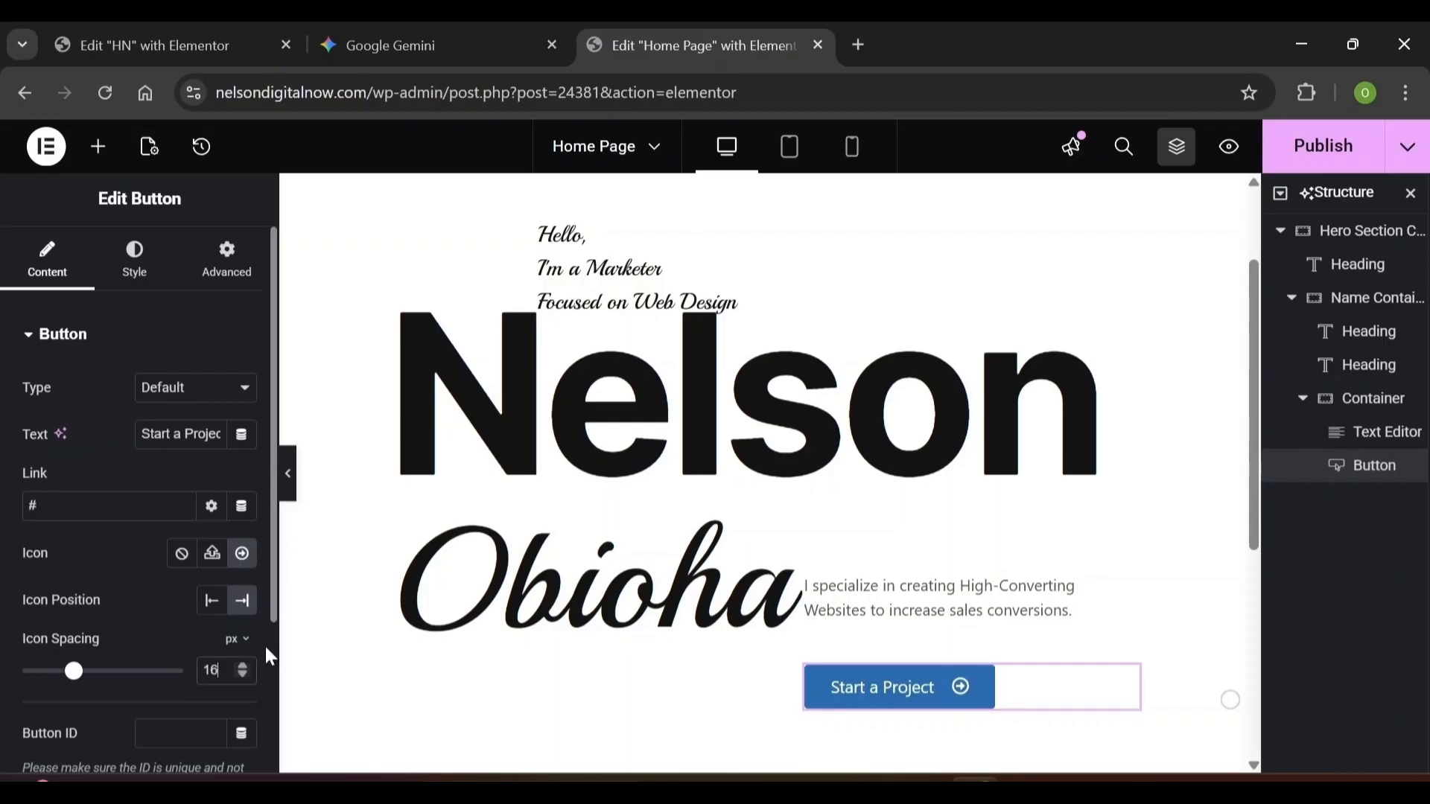
pyautogui.scroll(-3, 270, 657)
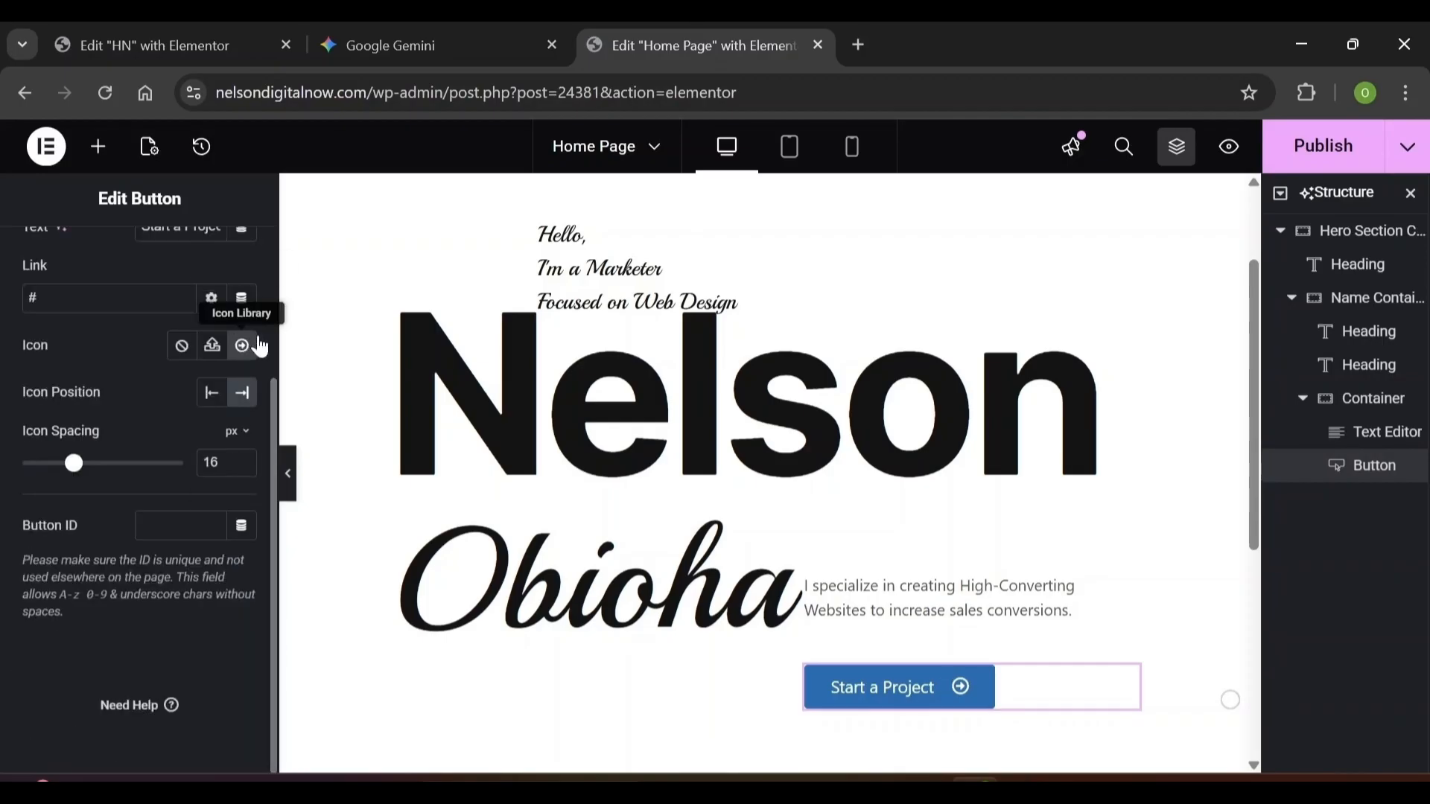
pyautogui.scroll(3, 154, 277)
# Set the button text font to Manrope at 16 px
pyautogui.click(137, 262)
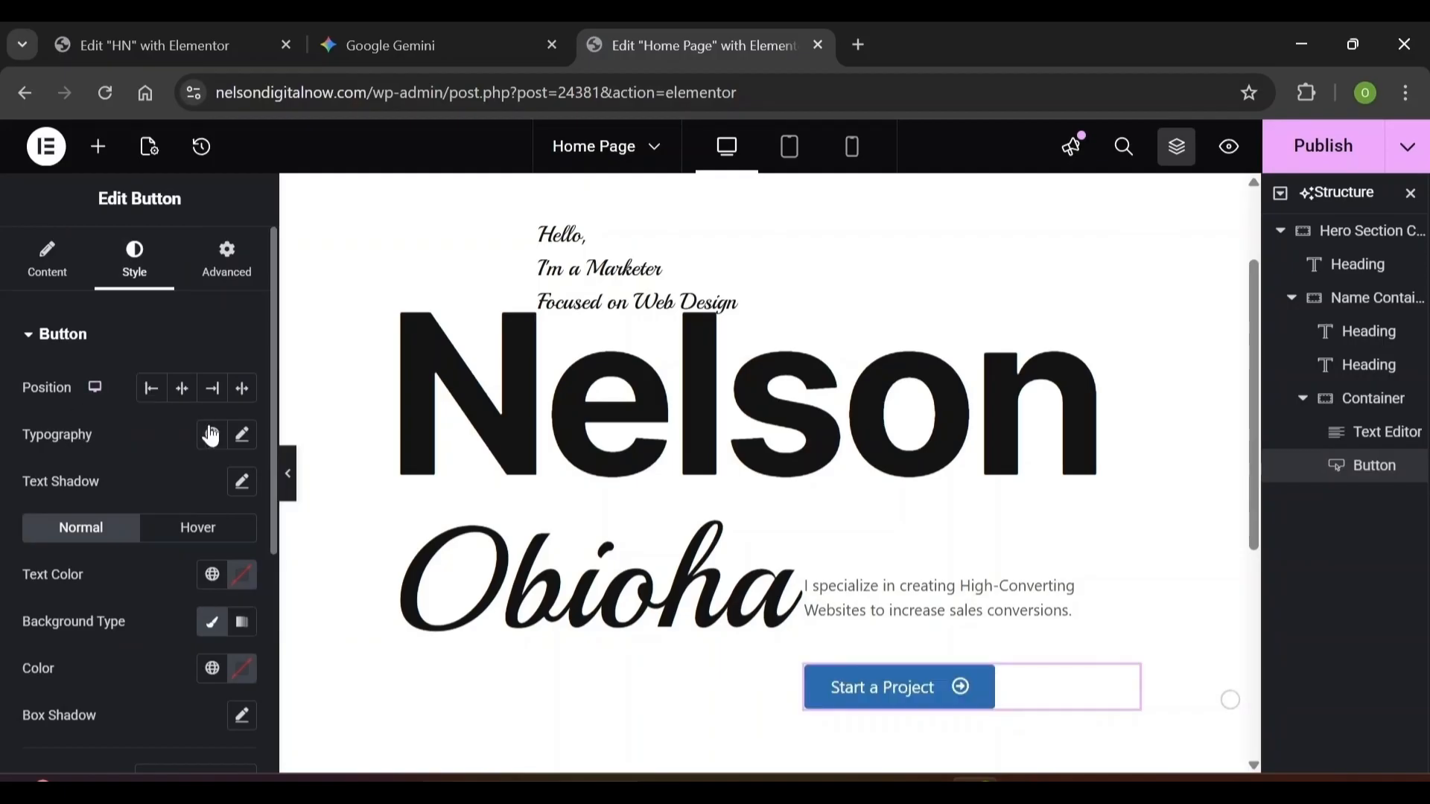
pyautogui.click(243, 436)
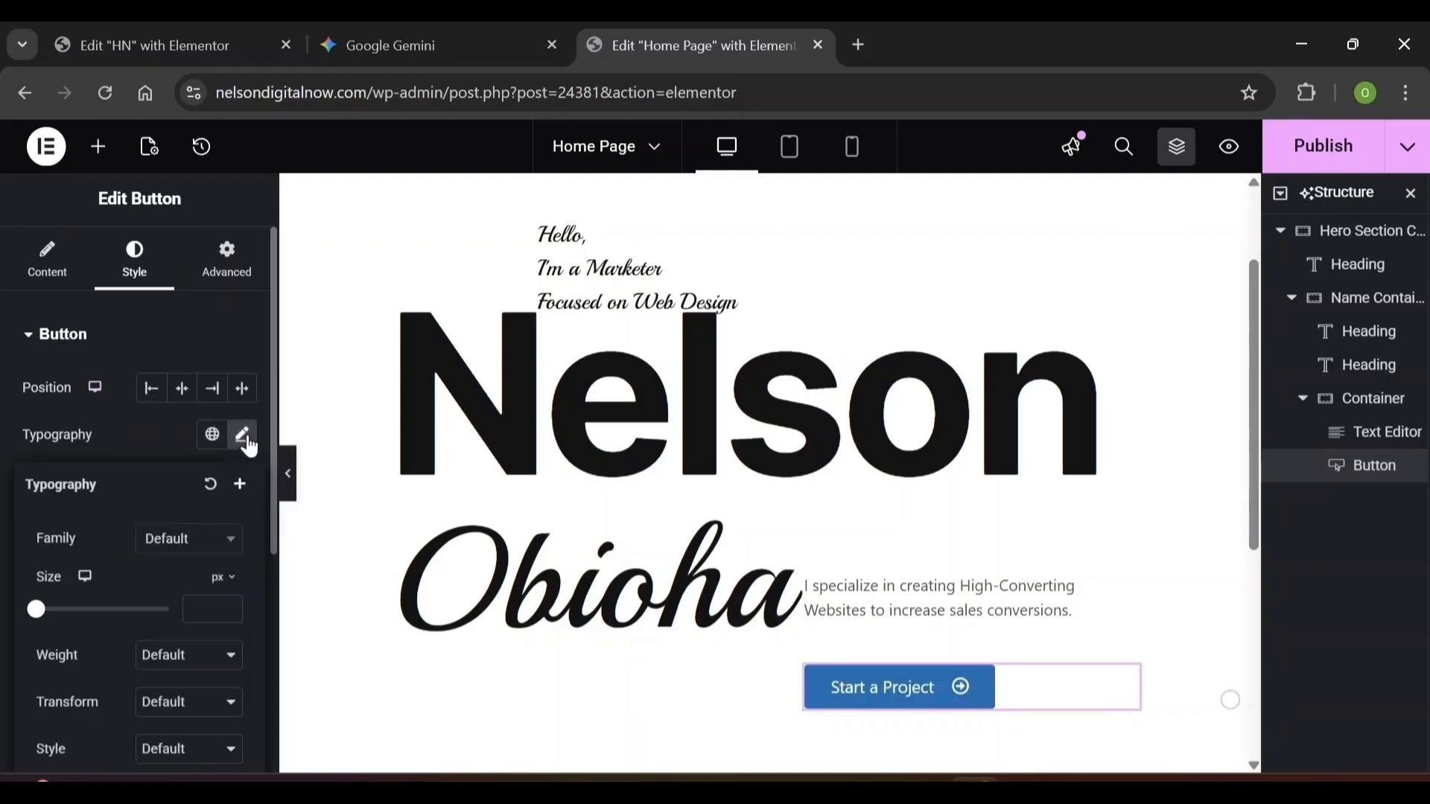
pyautogui.click(193, 544)
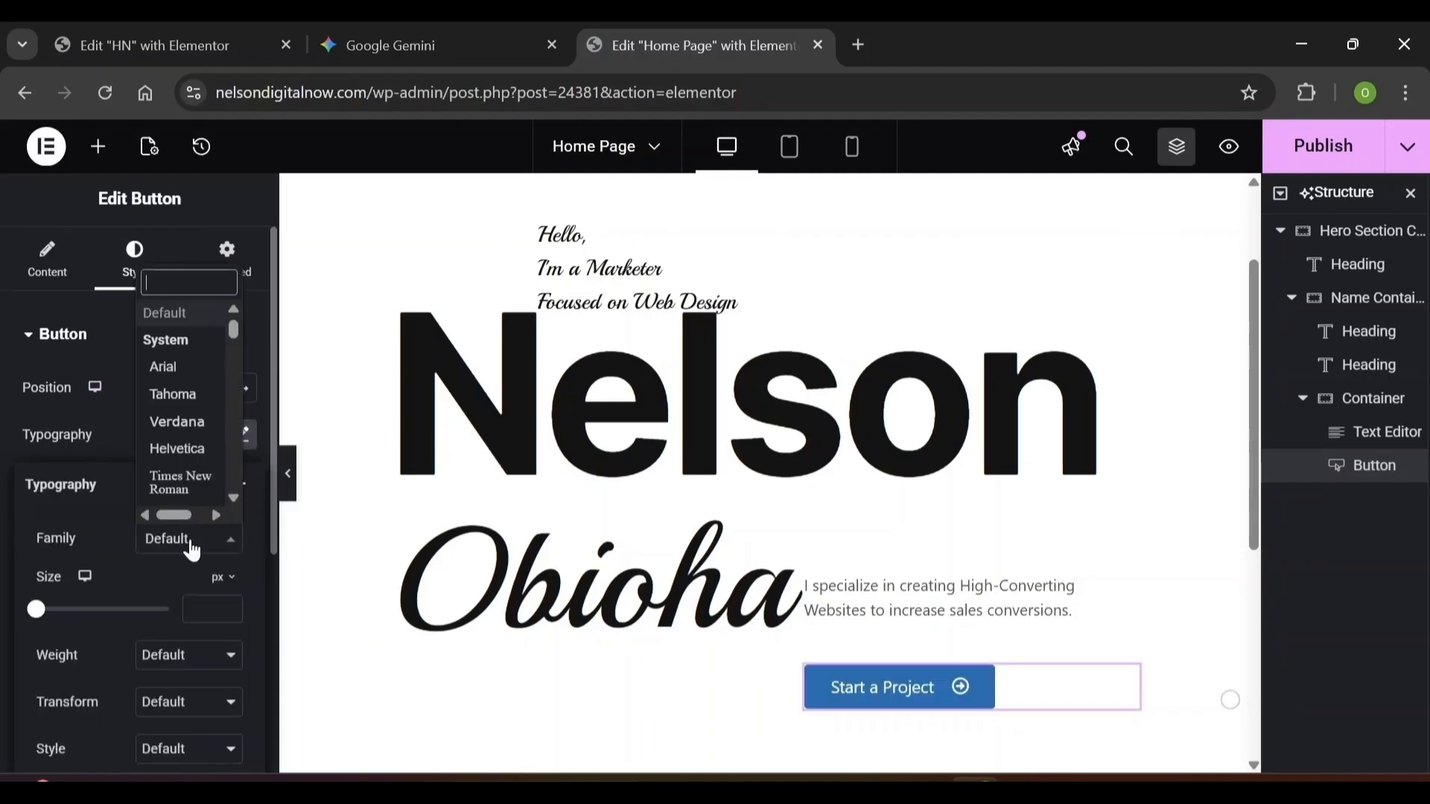
pyautogui.write('manr')
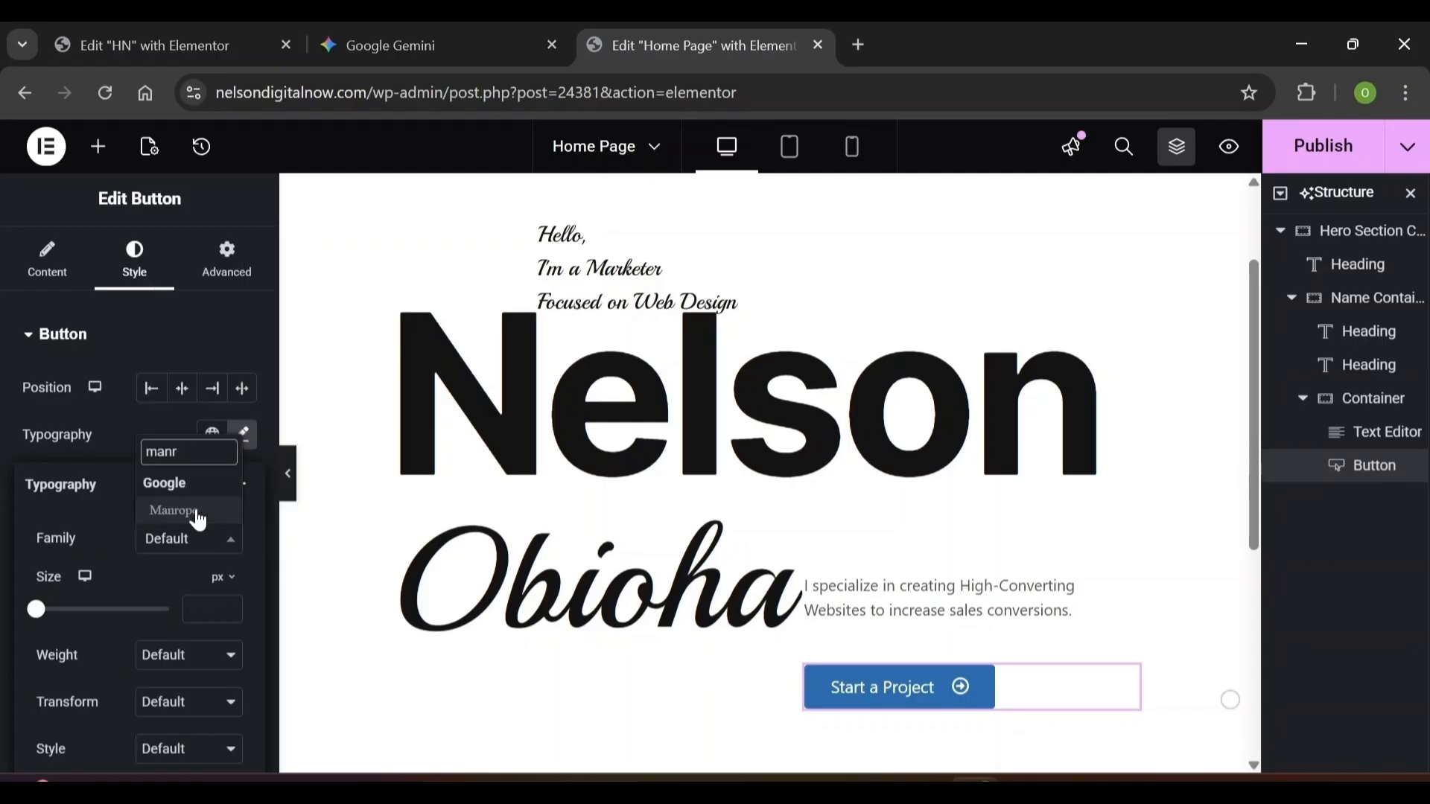
pyautogui.click(190, 513)
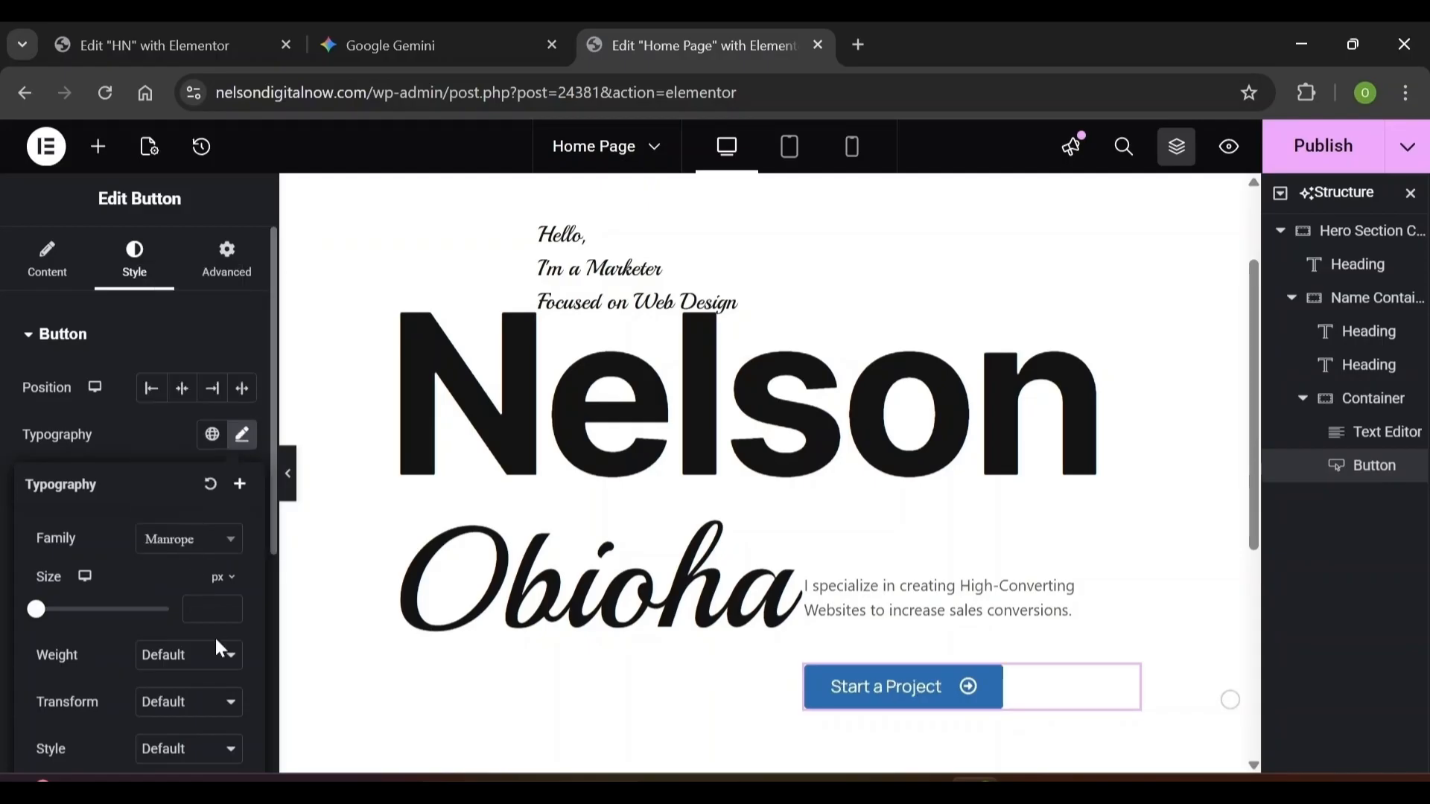
pyautogui.click(215, 599)
pyautogui.write('16')
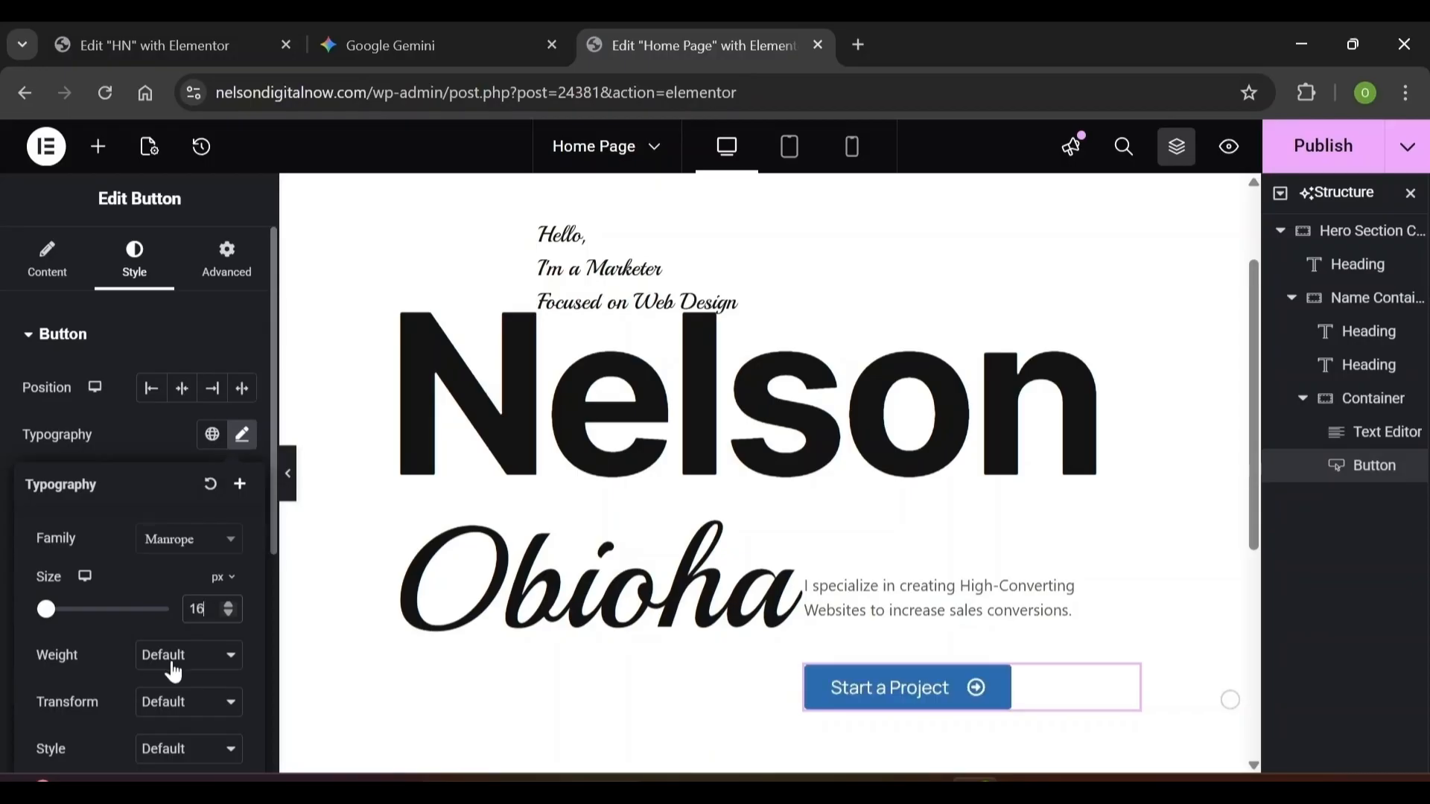
# Make the button text 600 (Semi Bold) with 26 px line height and slightly negative letter spacing
pyautogui.click(174, 663)
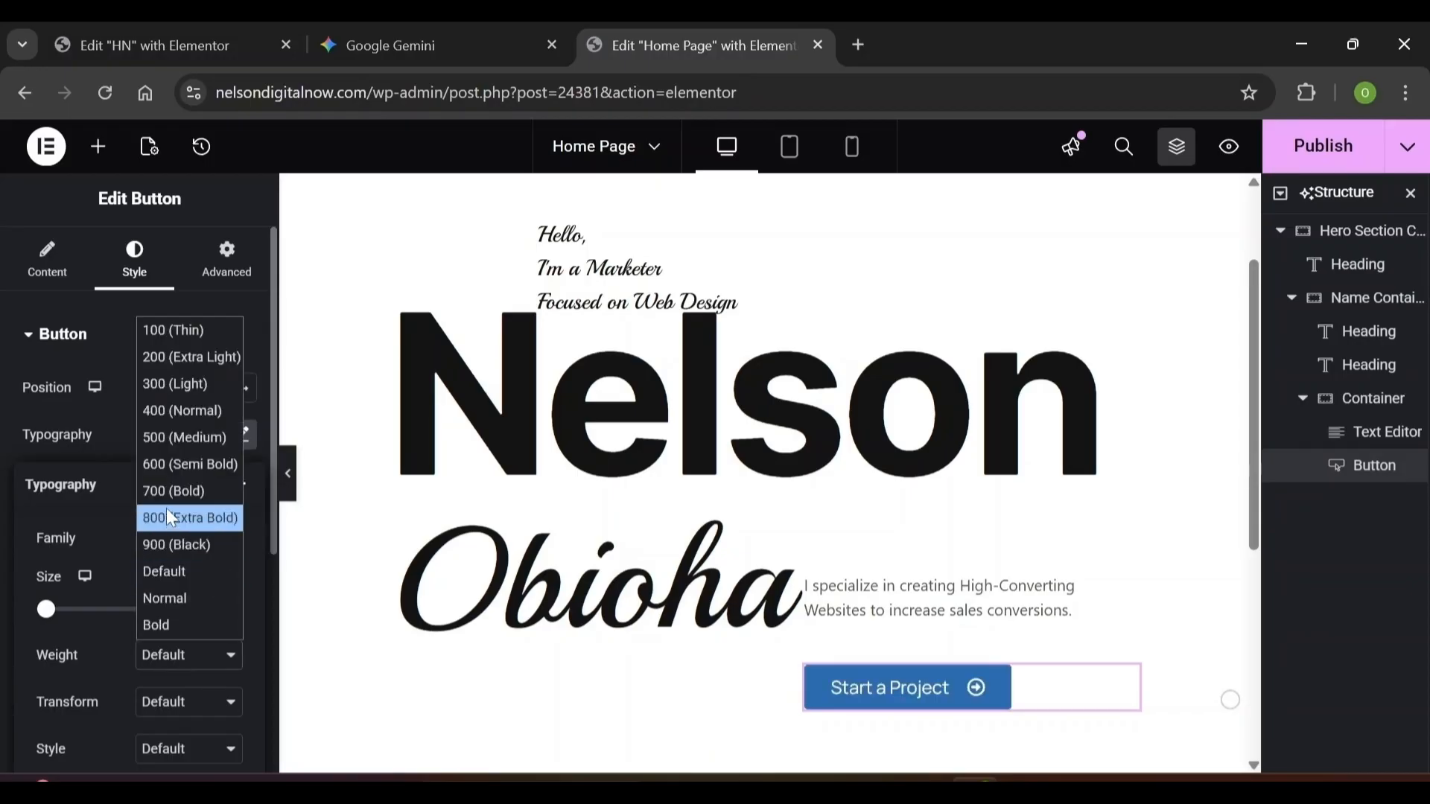
pyautogui.click(168, 465)
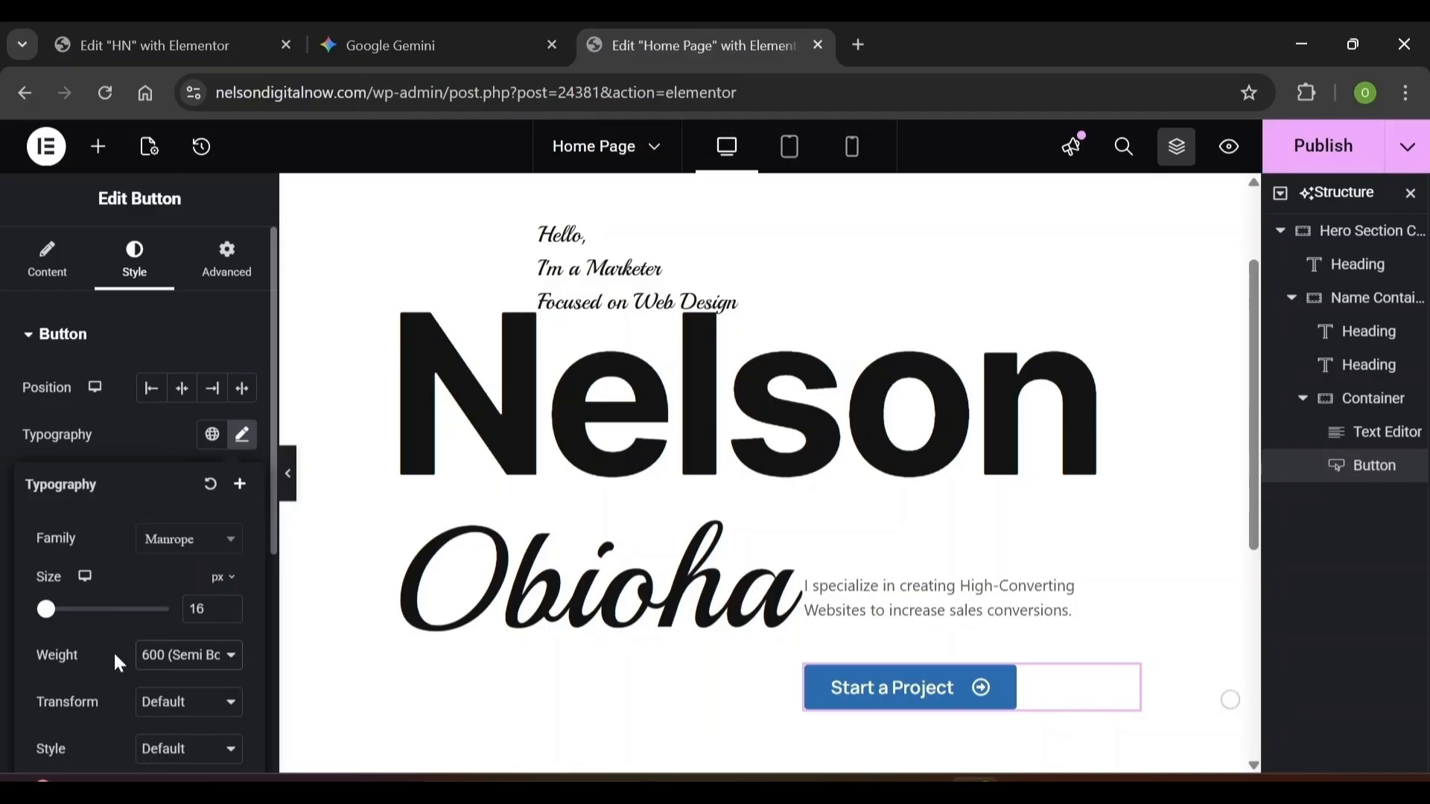
pyautogui.scroll(-4, 114, 634)
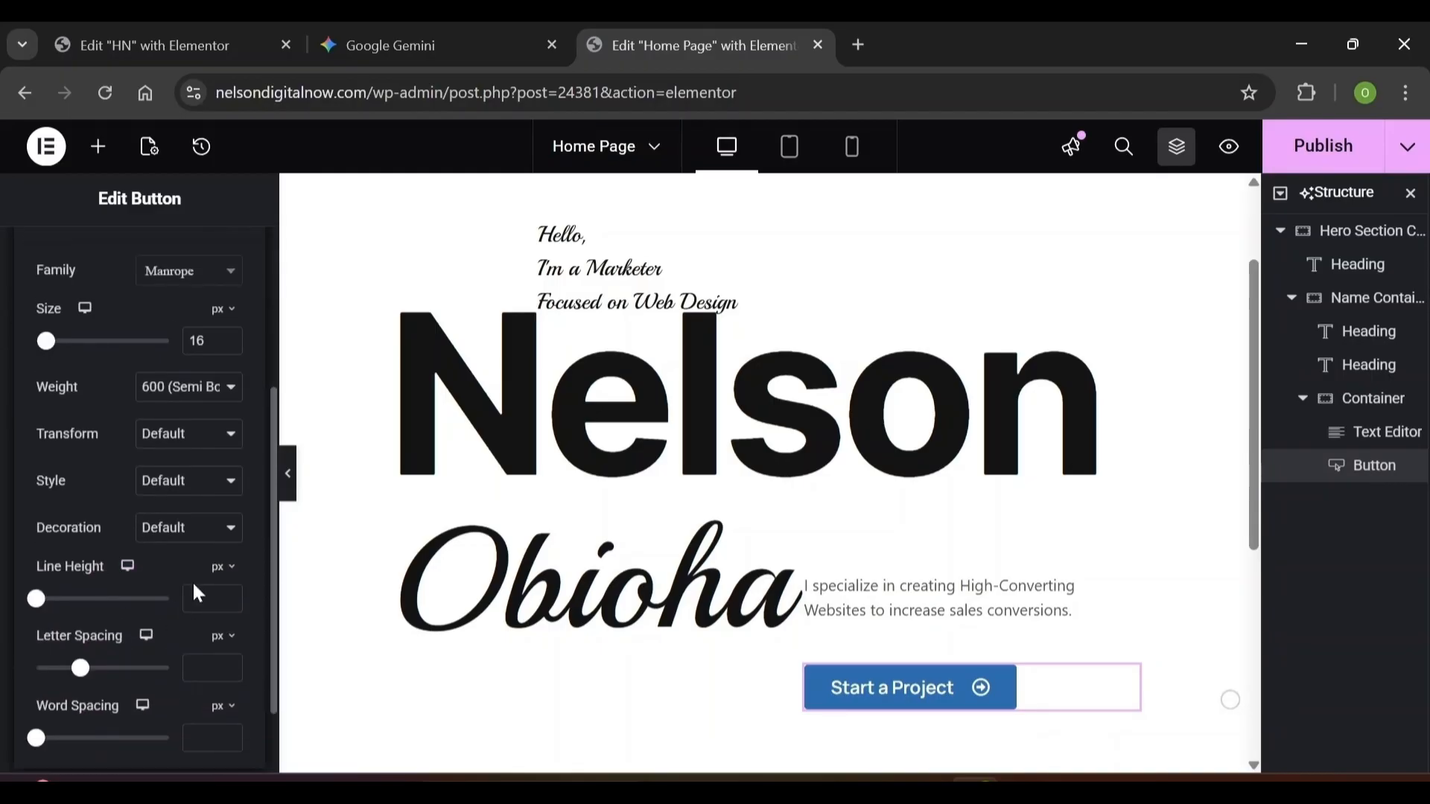
pyautogui.click(201, 598)
pyautogui.write('26')
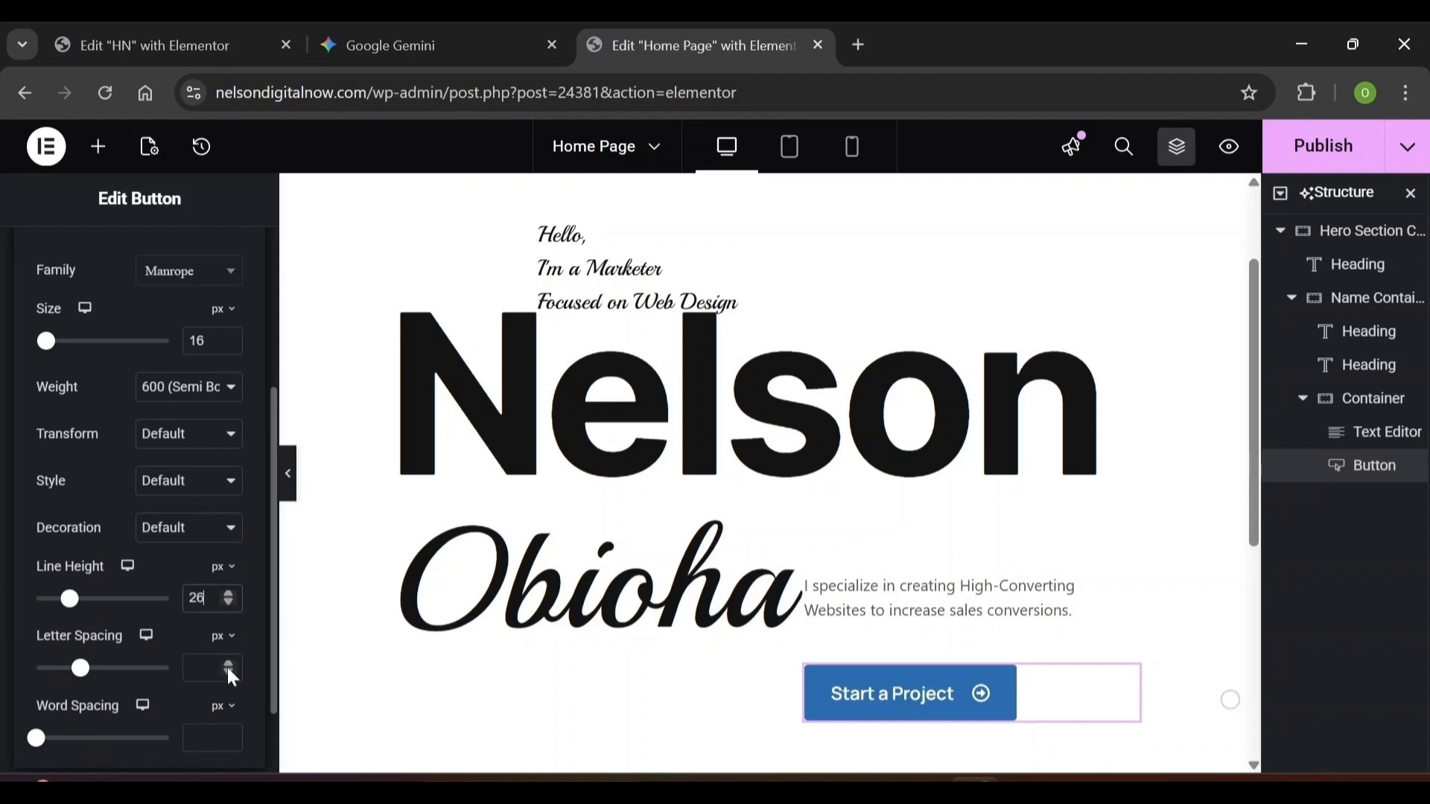
pyautogui.click(205, 668)
pyautogui.write('-0')
pyautogui.write('25')
# Give the button a Classic solid background in near-black #020101
pyautogui.click(205, 633)
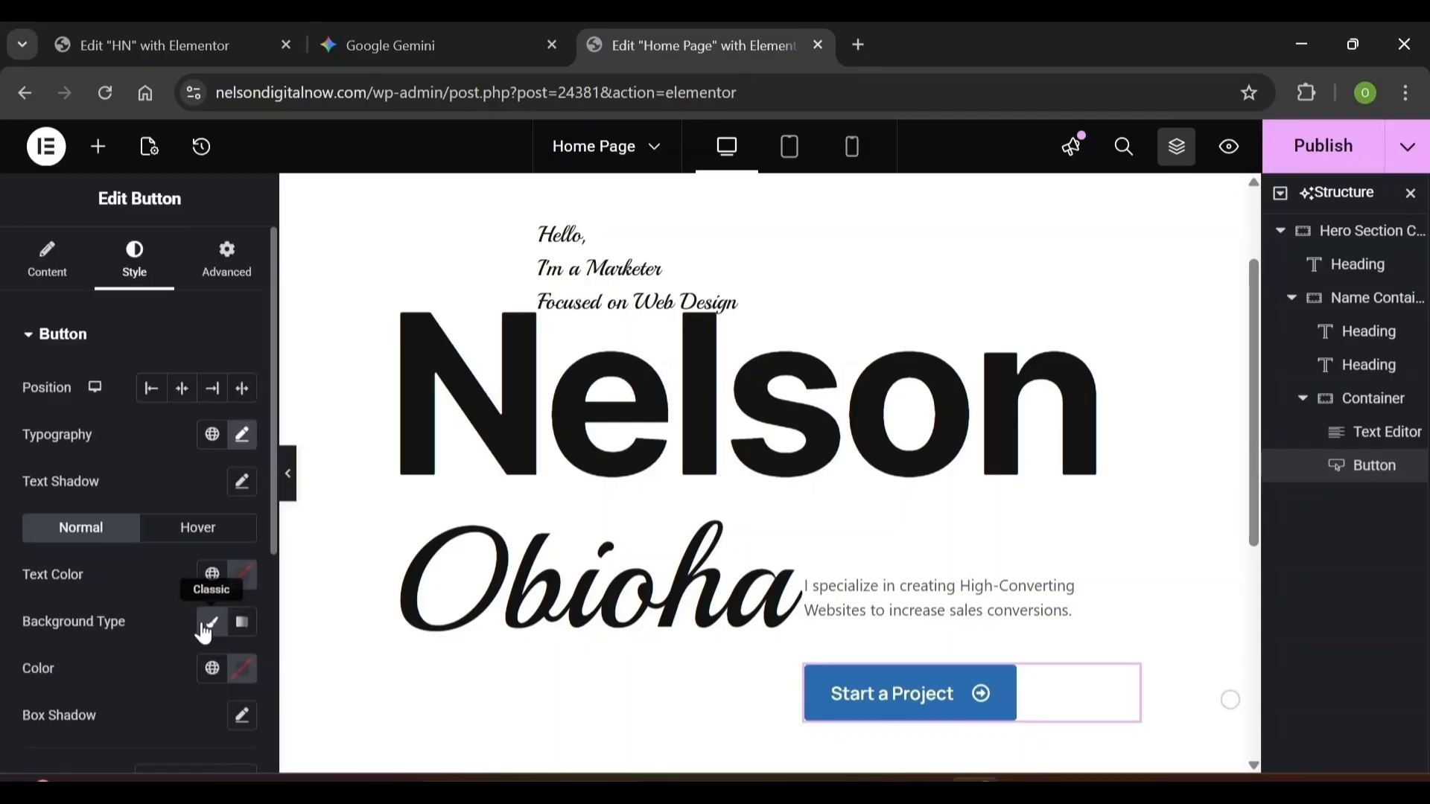
pyautogui.click(205, 632)
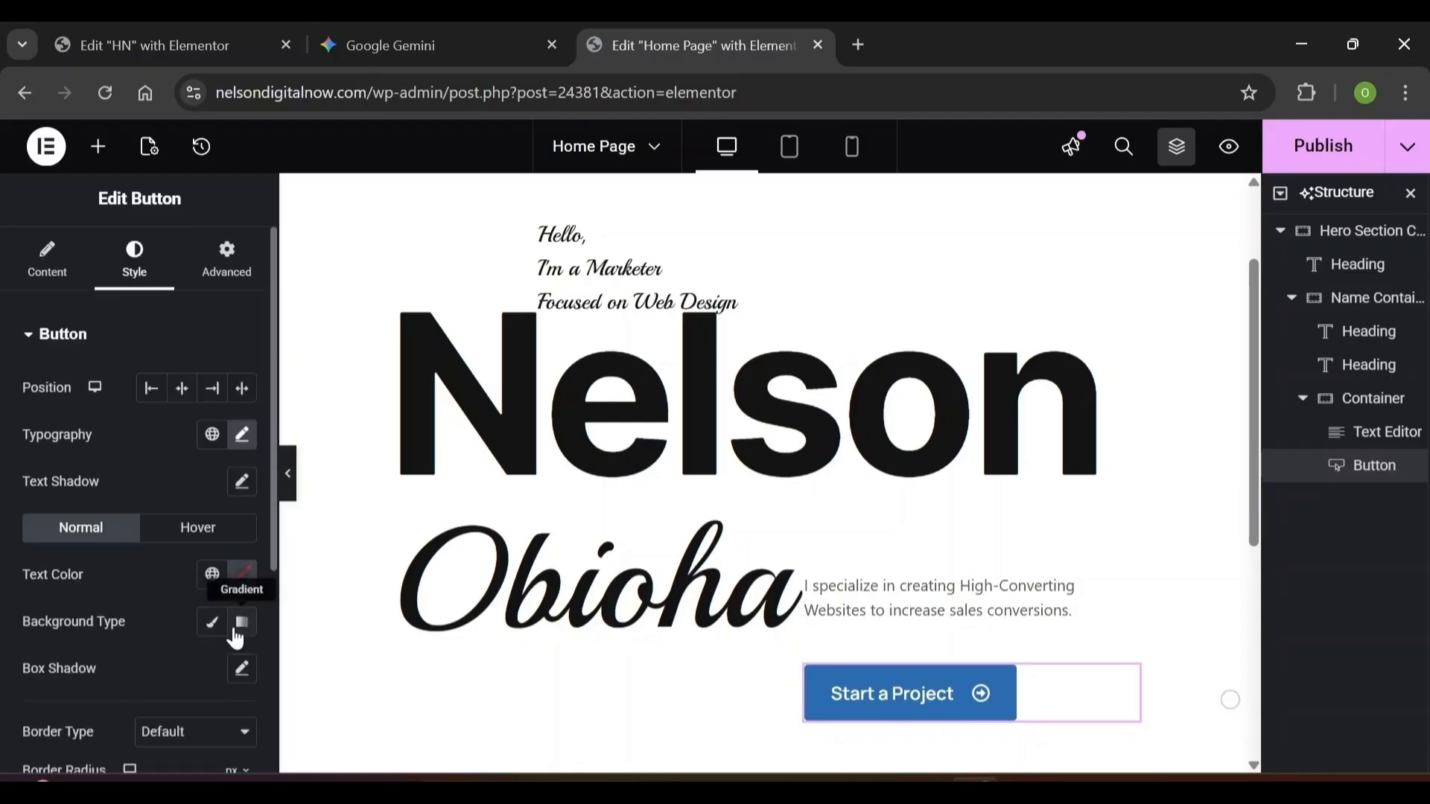
pyautogui.click(212, 623)
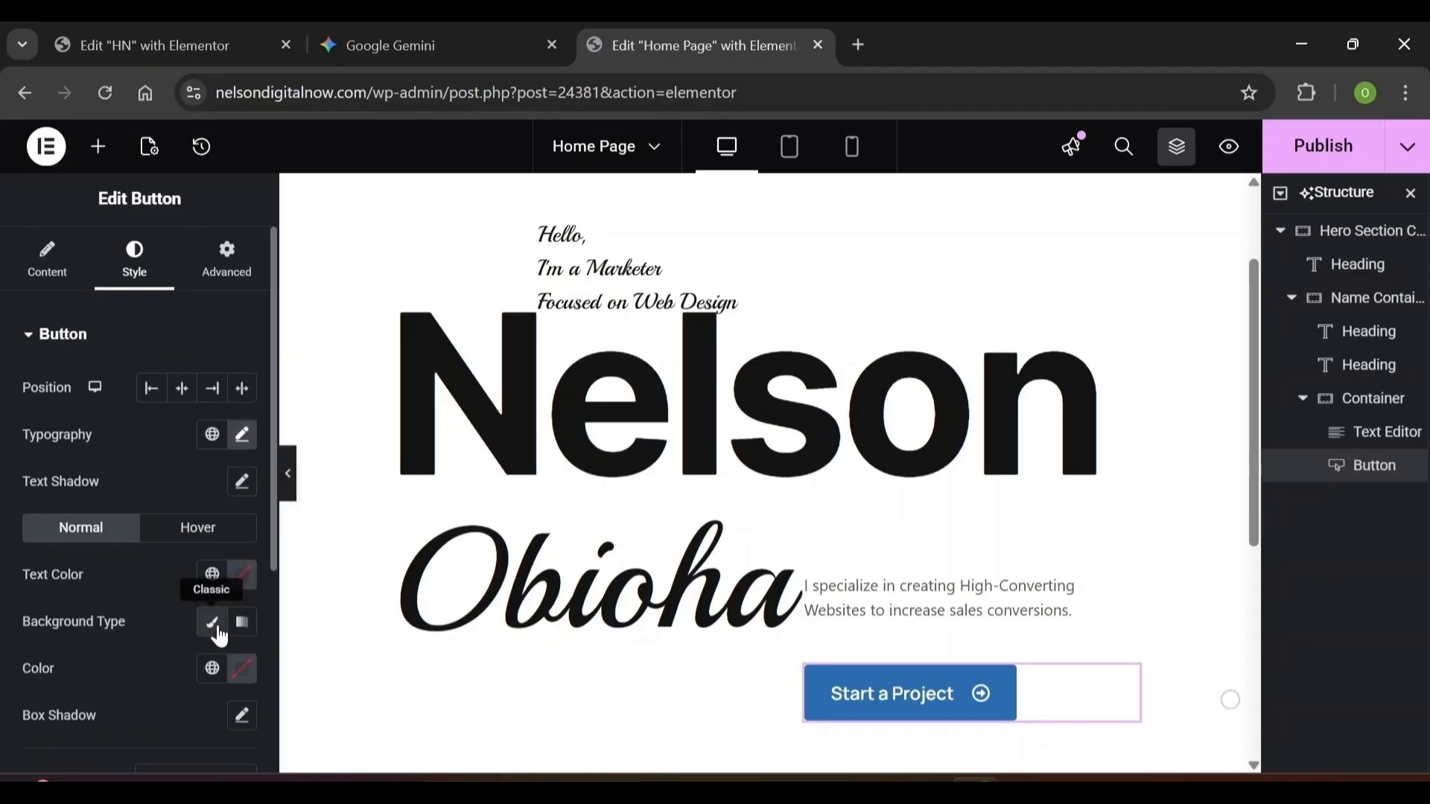
pyautogui.click(244, 670)
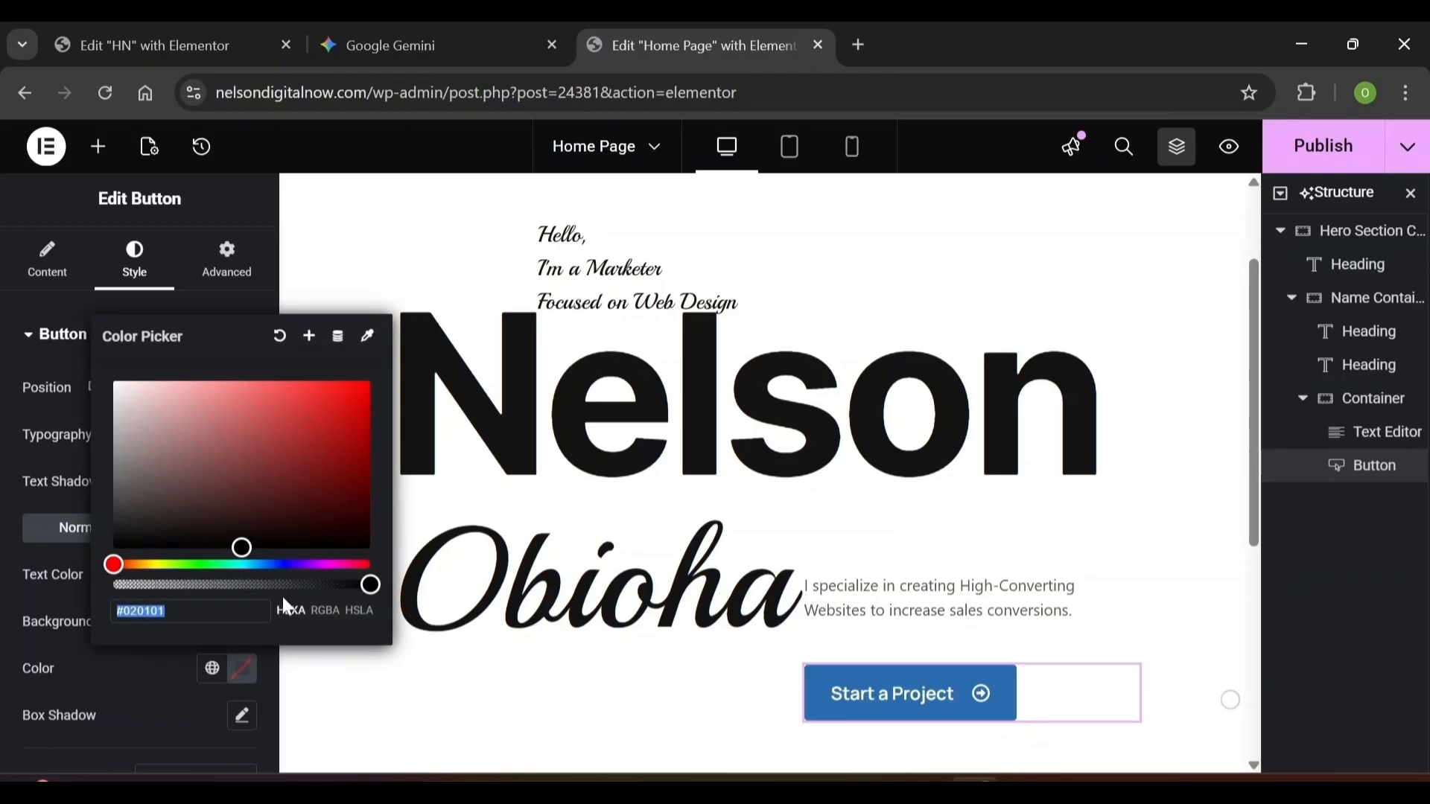
pyautogui.click(121, 611)
pyautogui.hotkey('ctrl', 'a')
pyautogui.press('BackSpace')
pyautogui.write('02010')
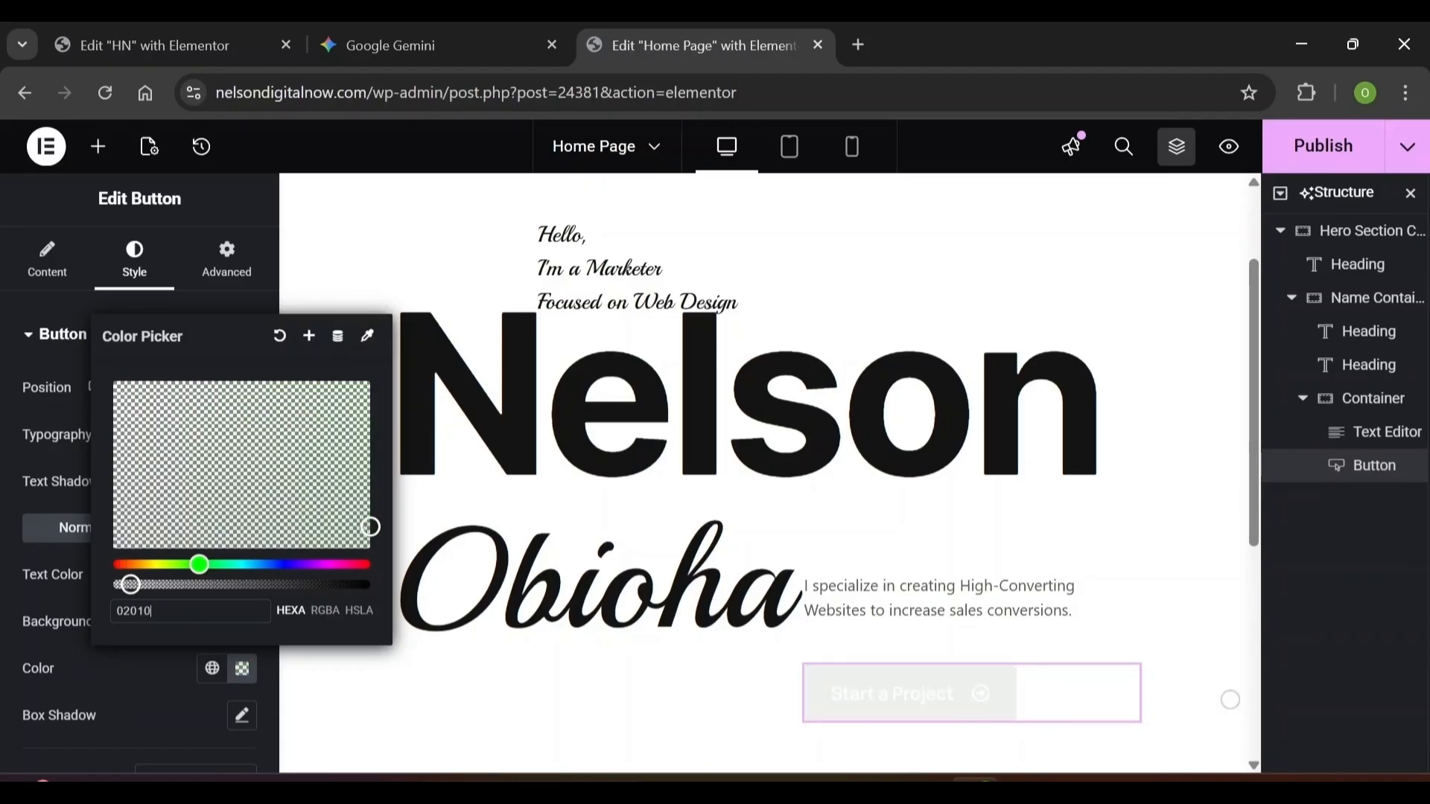
pyautogui.write('1')
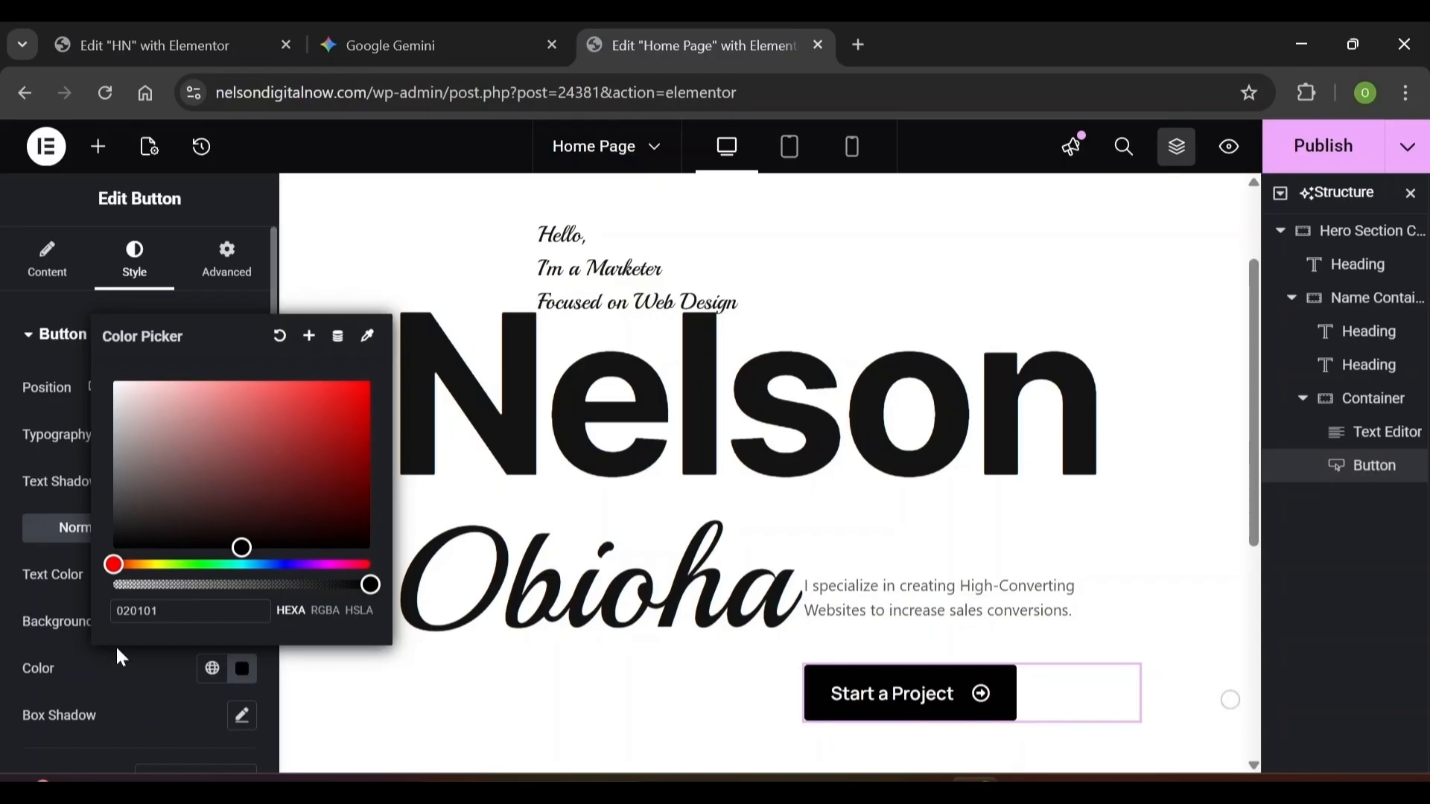
pyautogui.click(122, 670)
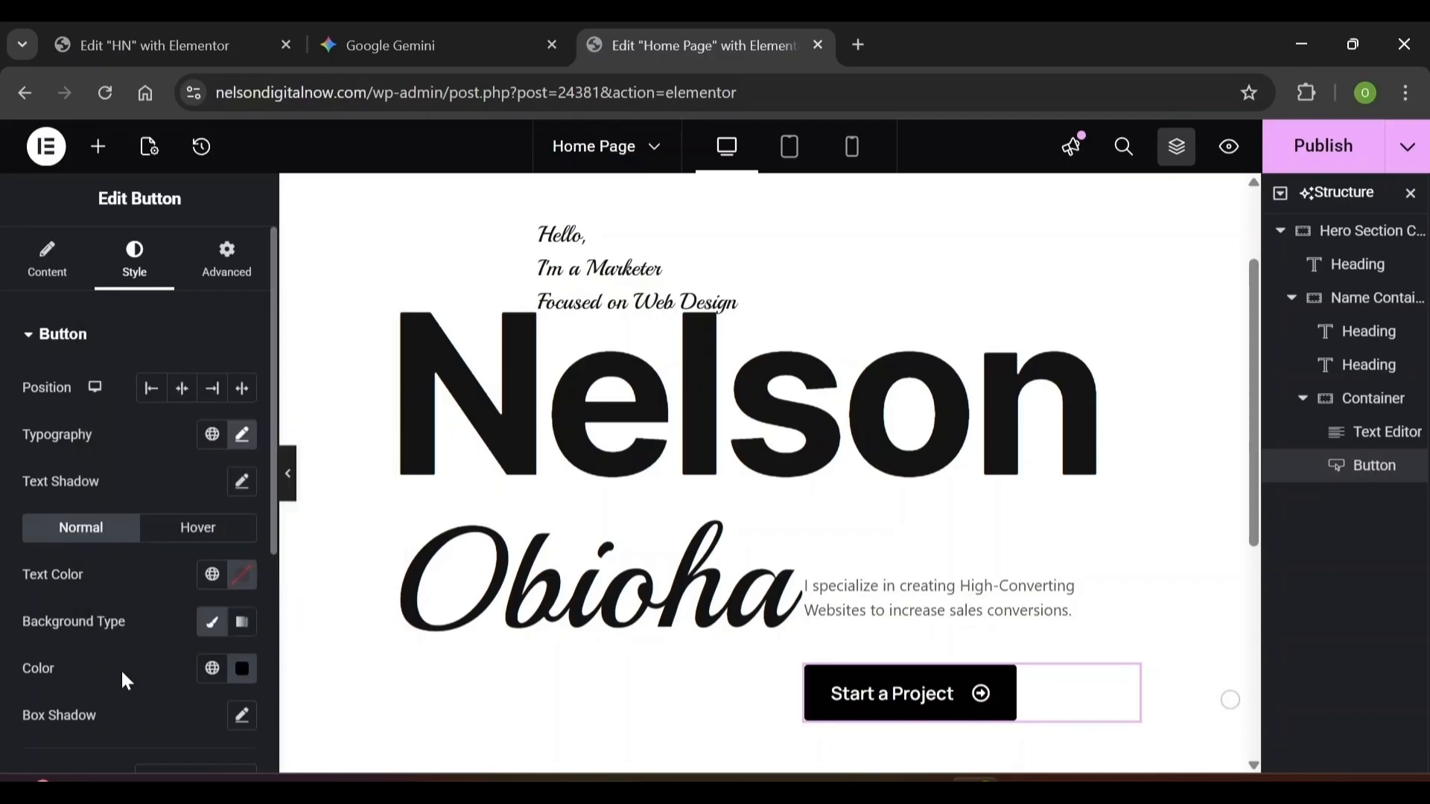
pyautogui.click(242, 716)
# Set the button's box shadow to 6 px horizontal, 6 px vertical, 12 px blur, inset
pyautogui.scroll(-5, 184, 752)
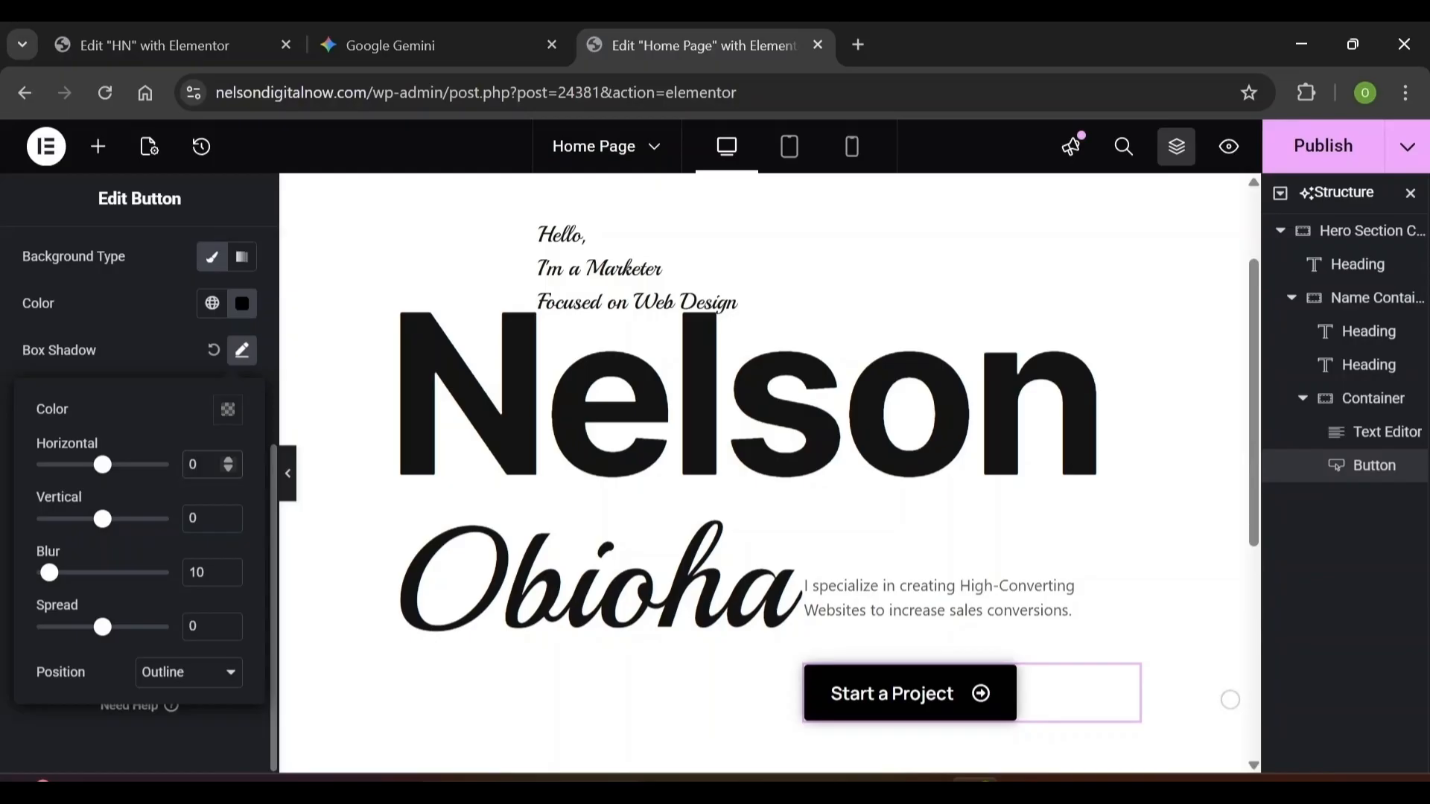
pyautogui.doubleClick(193, 465)
pyautogui.write('6')
pyautogui.doubleClick(193, 518)
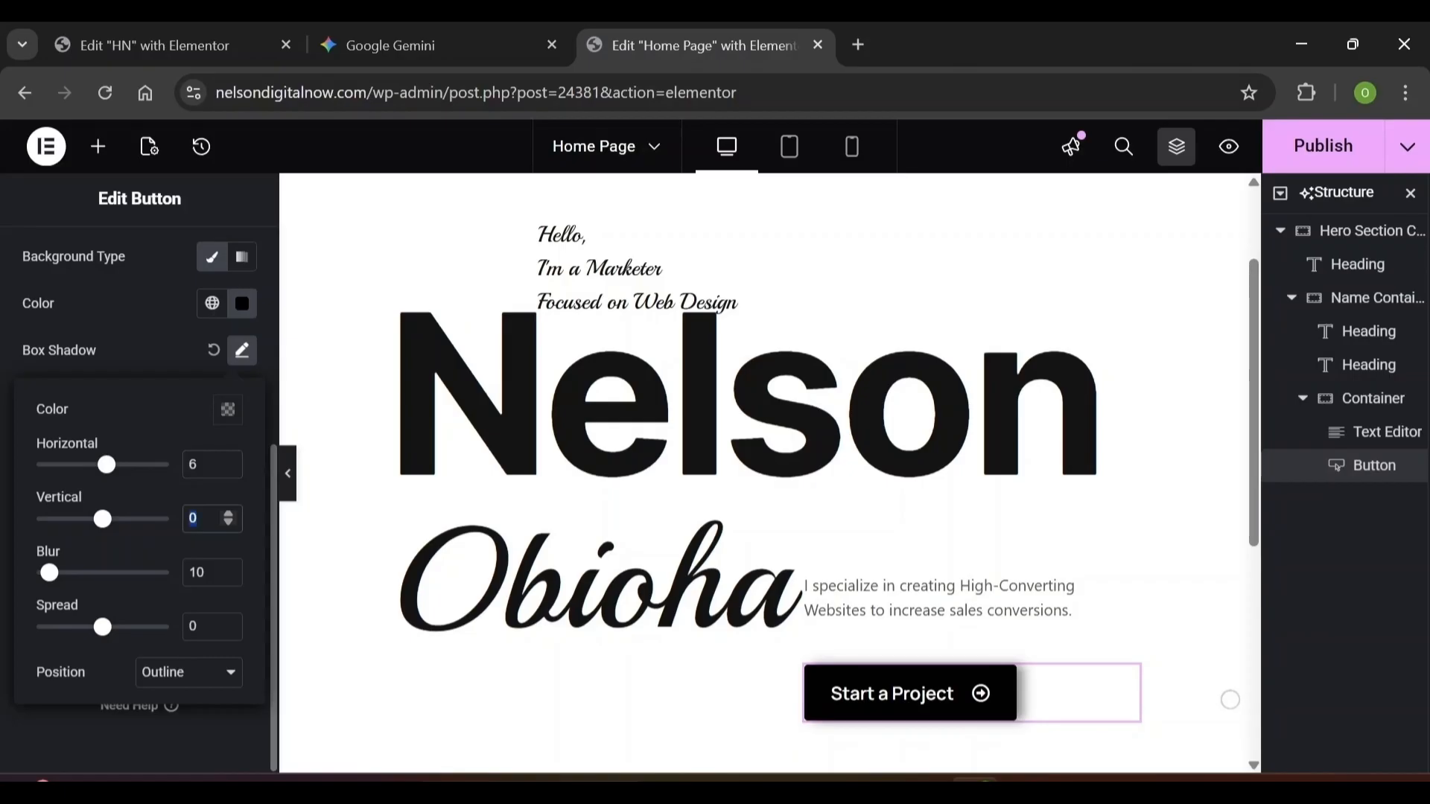
pyautogui.write('6')
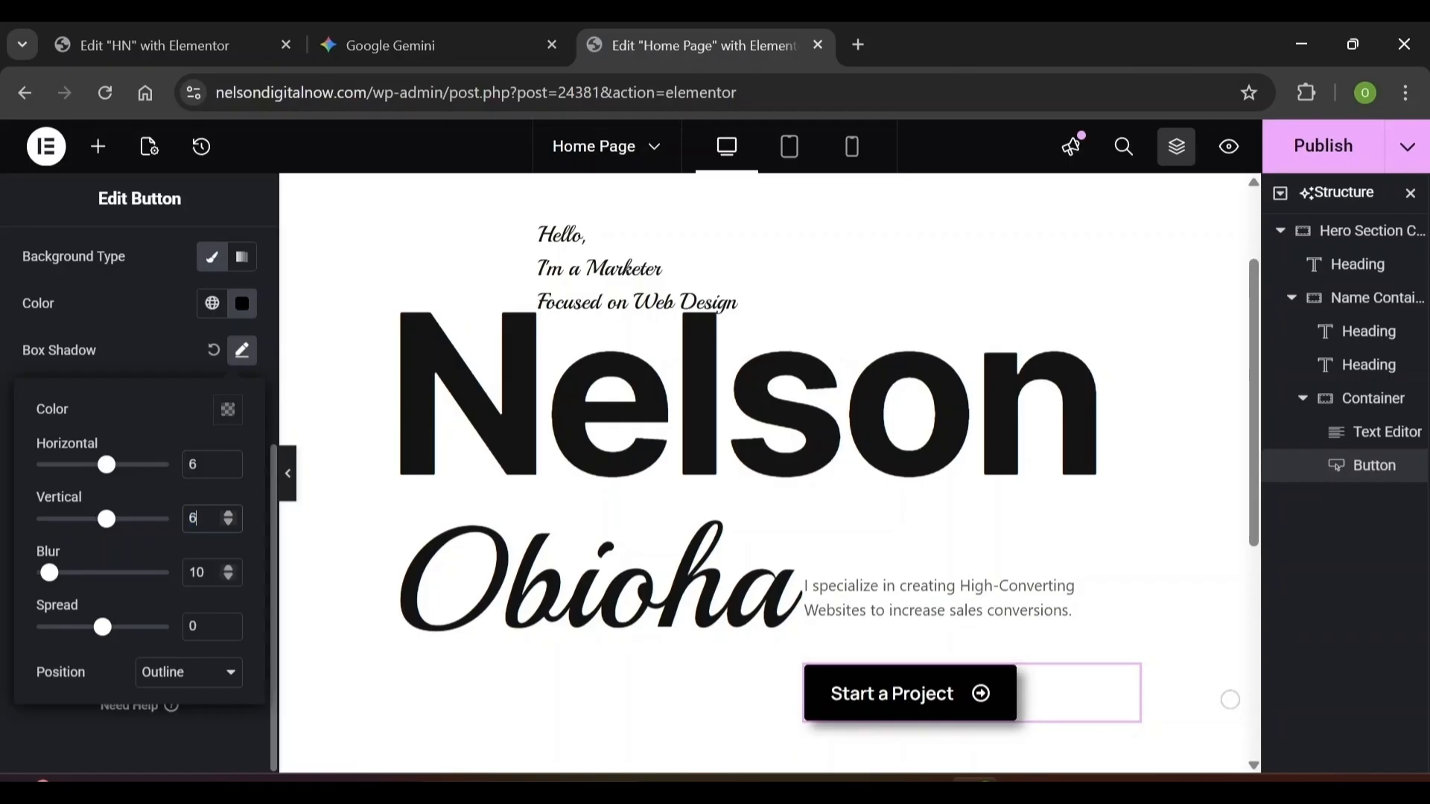
pyautogui.doubleClick(197, 572)
pyautogui.write('12')
pyautogui.click(185, 681)
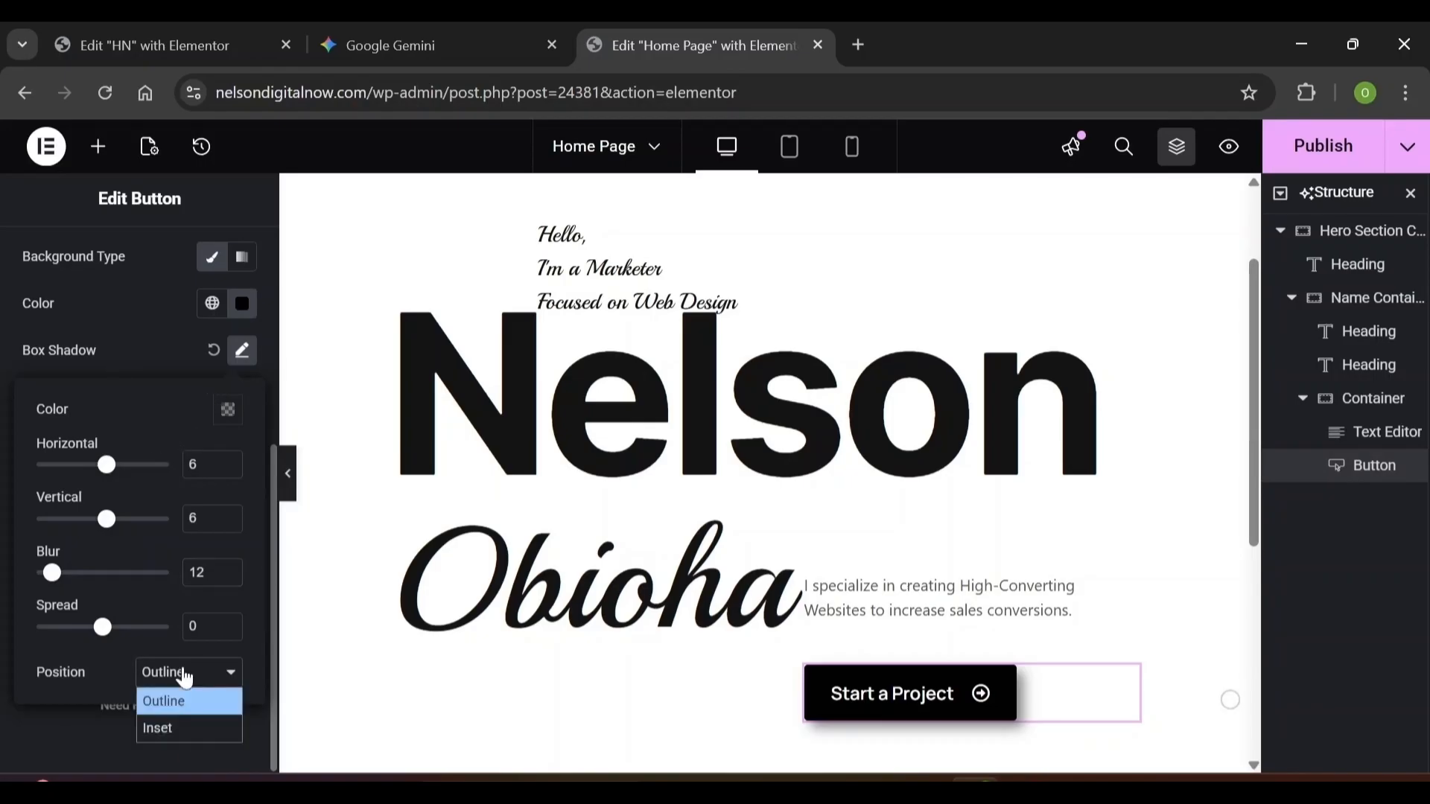
pyautogui.click(158, 729)
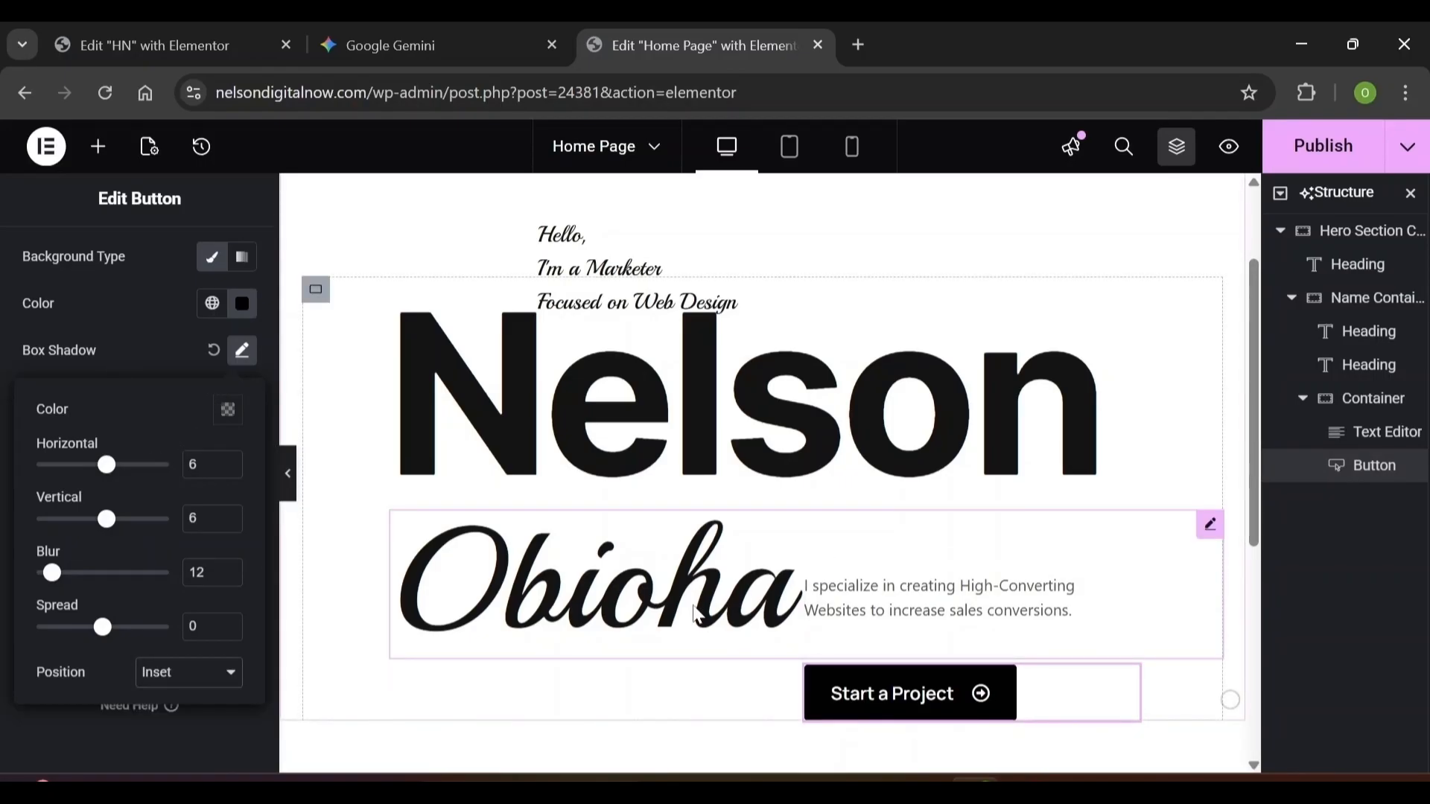
# Change the shadow colour to semi-transparent white, rgba(255, 255, 255, 0.5)
pyautogui.click(228, 411)
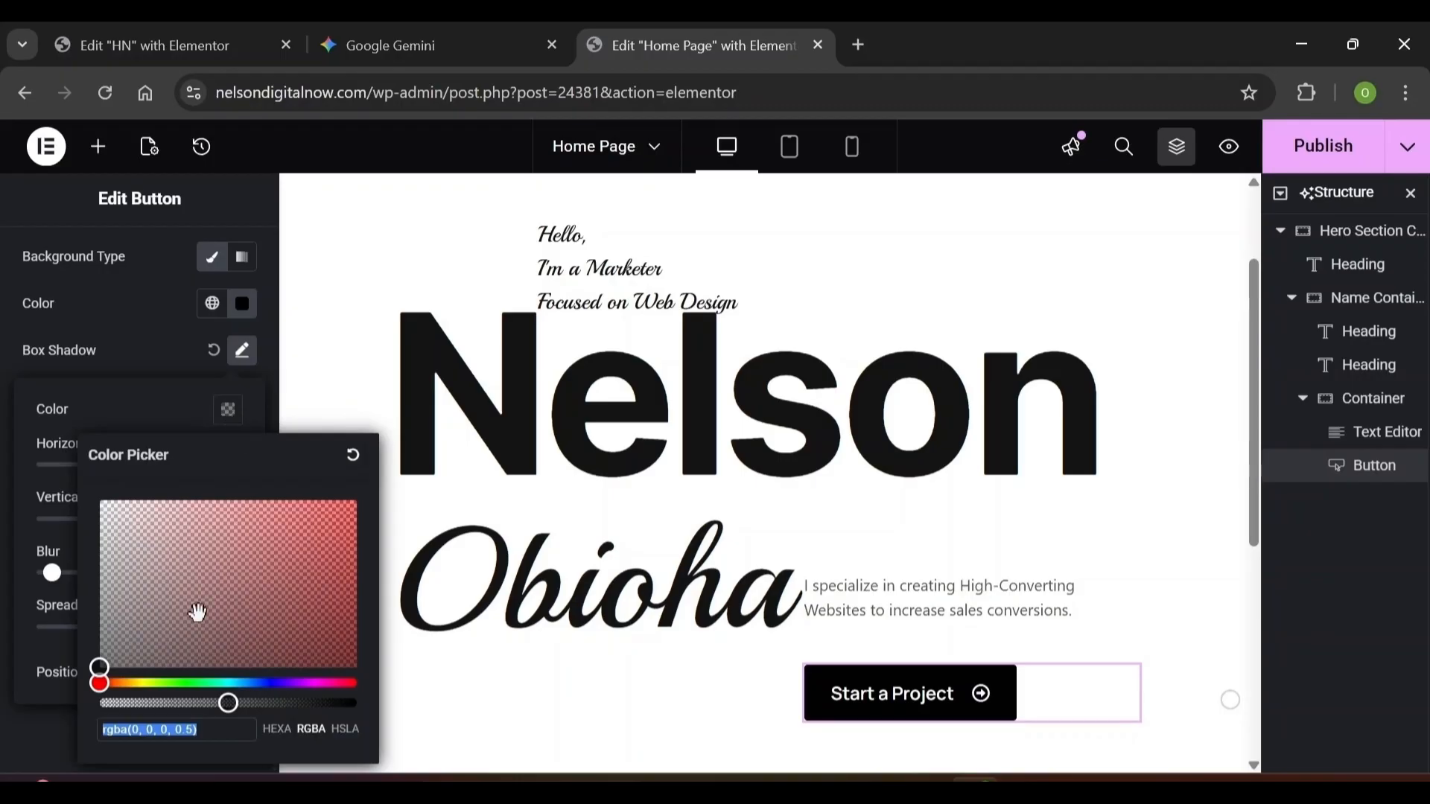
pyautogui.click(140, 730)
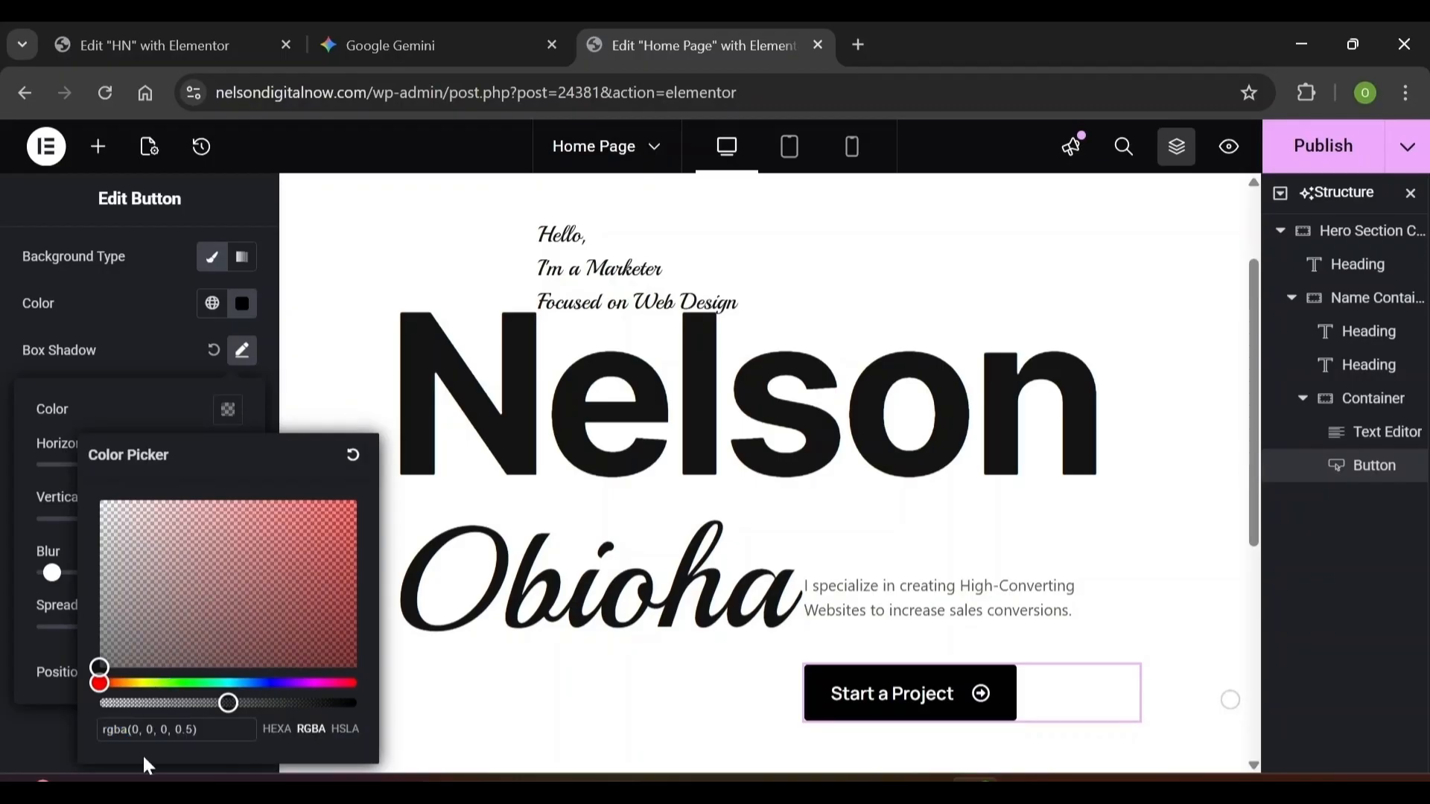
pyautogui.press('BackSpace')
pyautogui.write('255')
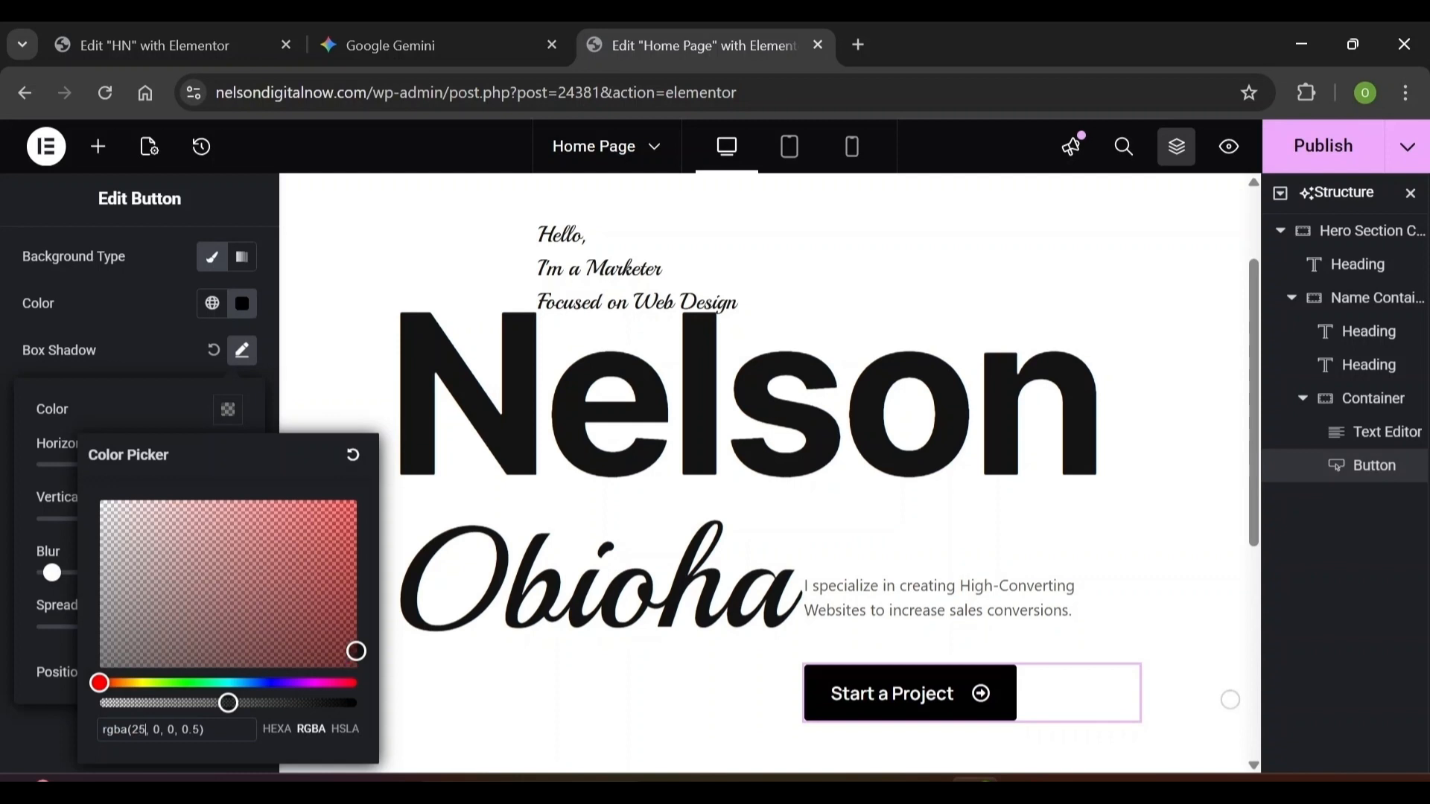
pyautogui.hotkey('ctrl', 'a')
pyautogui.click(160, 730)
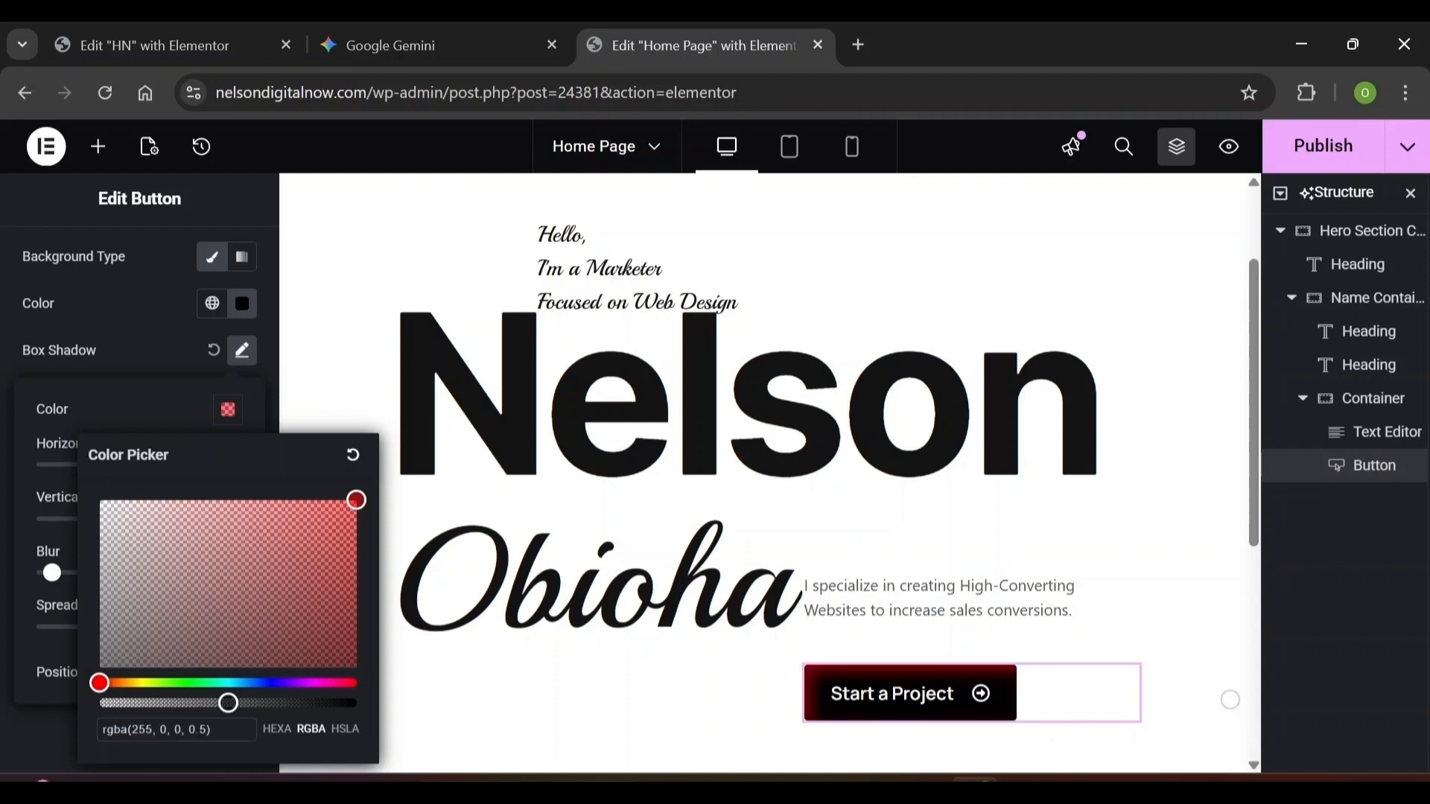
pyautogui.press('Delete')
pyautogui.write('255')
pyautogui.press('Right')
pyautogui.press('Right')
pyautogui.press('Delete')
pyautogui.write('2')
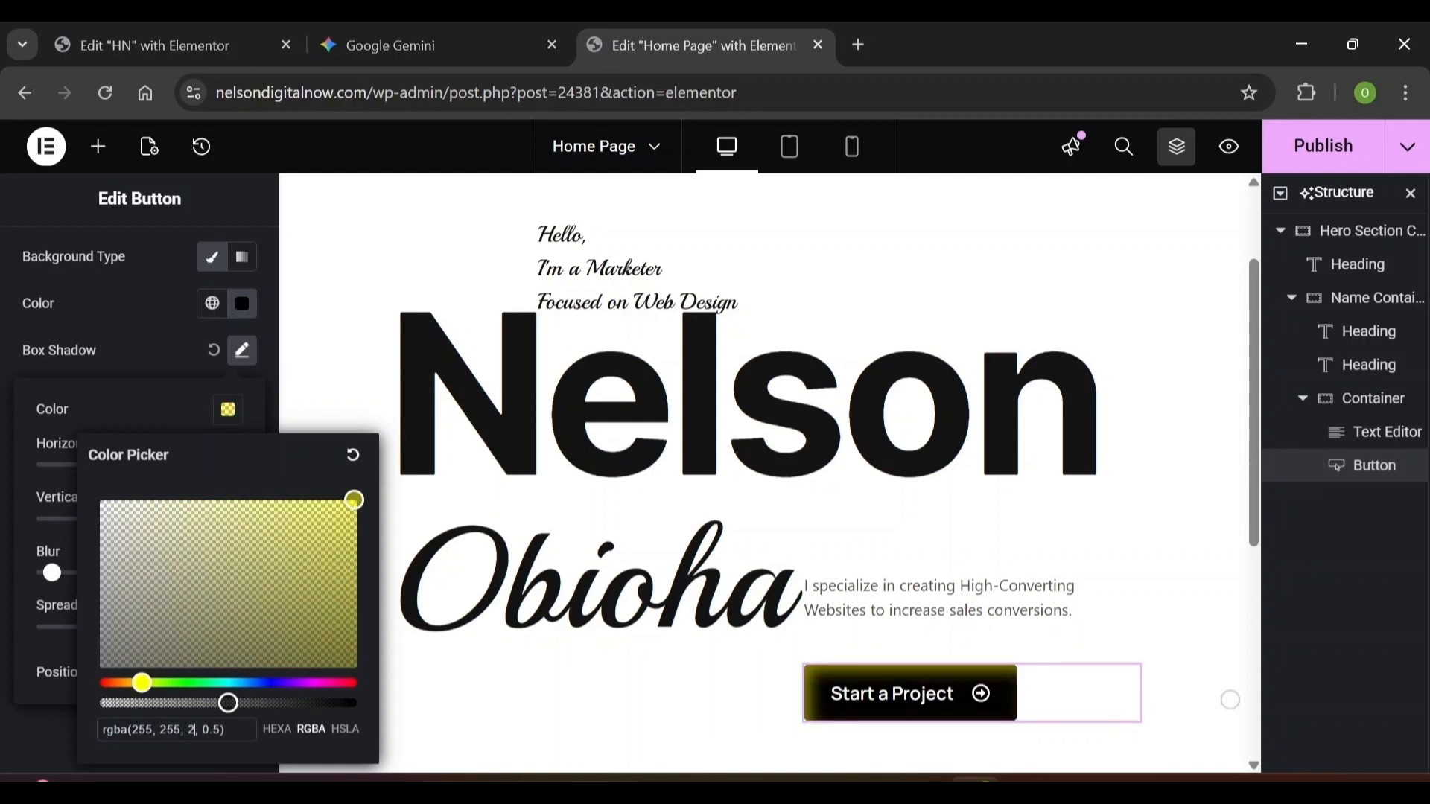
pyautogui.write('55')
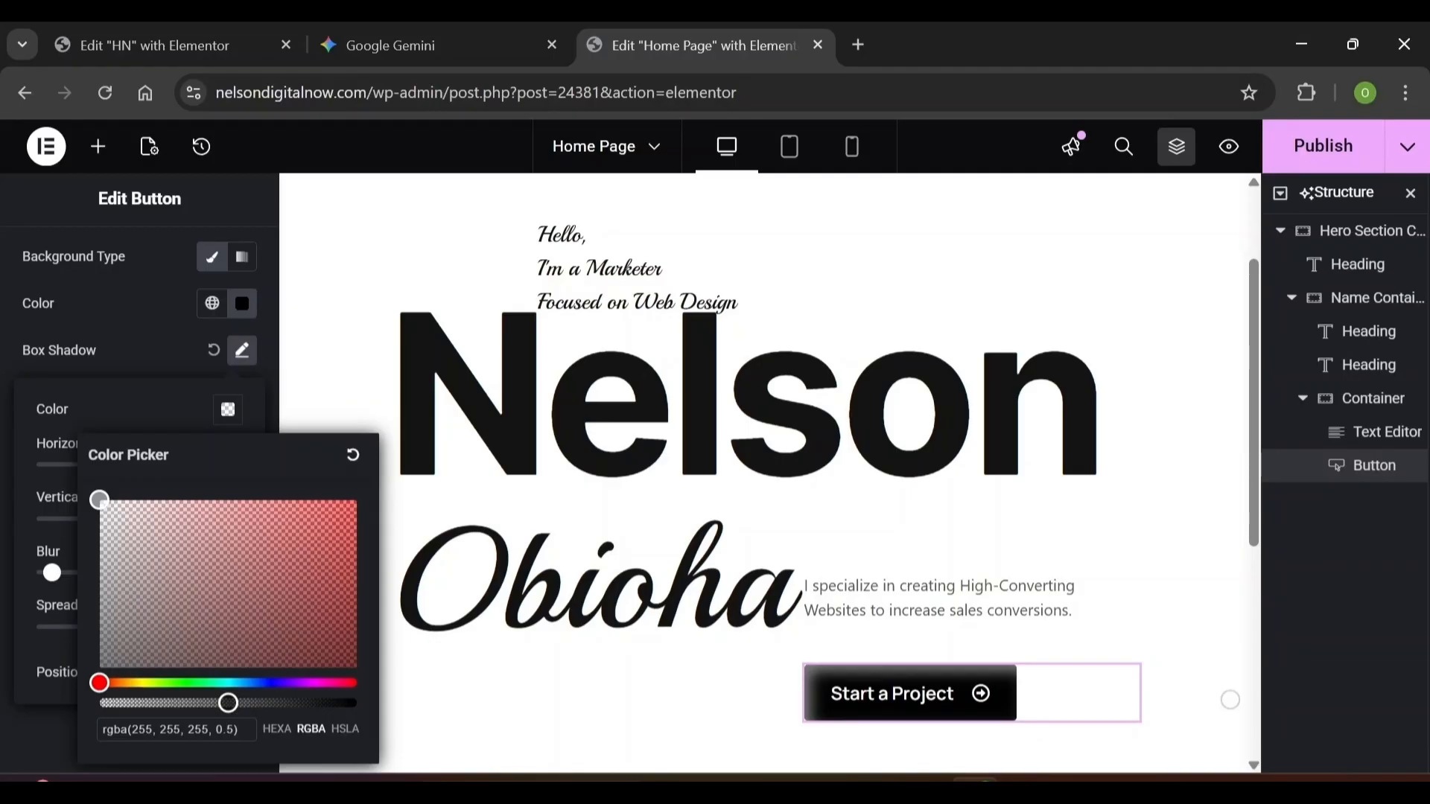
# Round all of the button's corners with a 100 px border radius
pyautogui.write('2')
pyautogui.press('Escape')
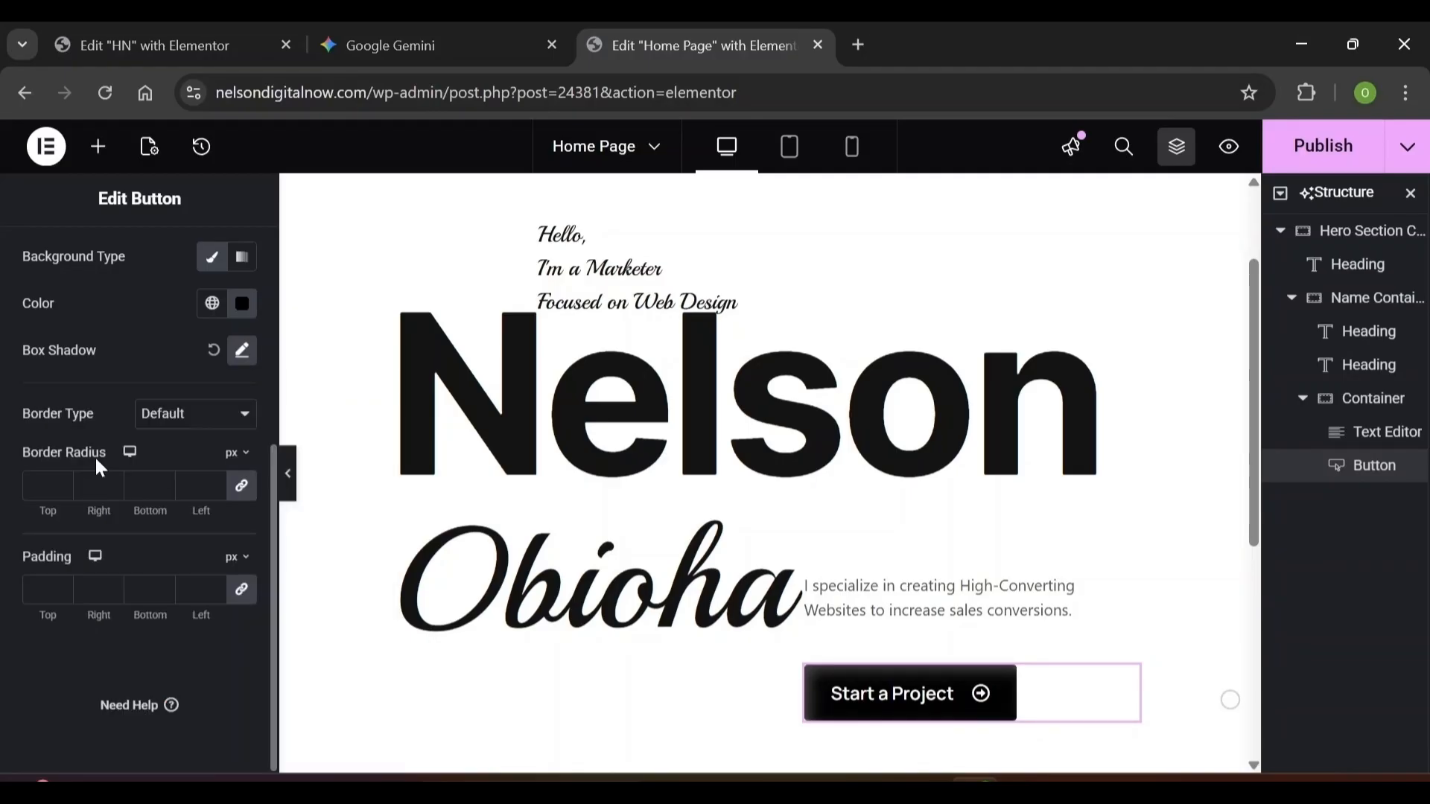
pyautogui.click(45, 485)
pyautogui.write('100')
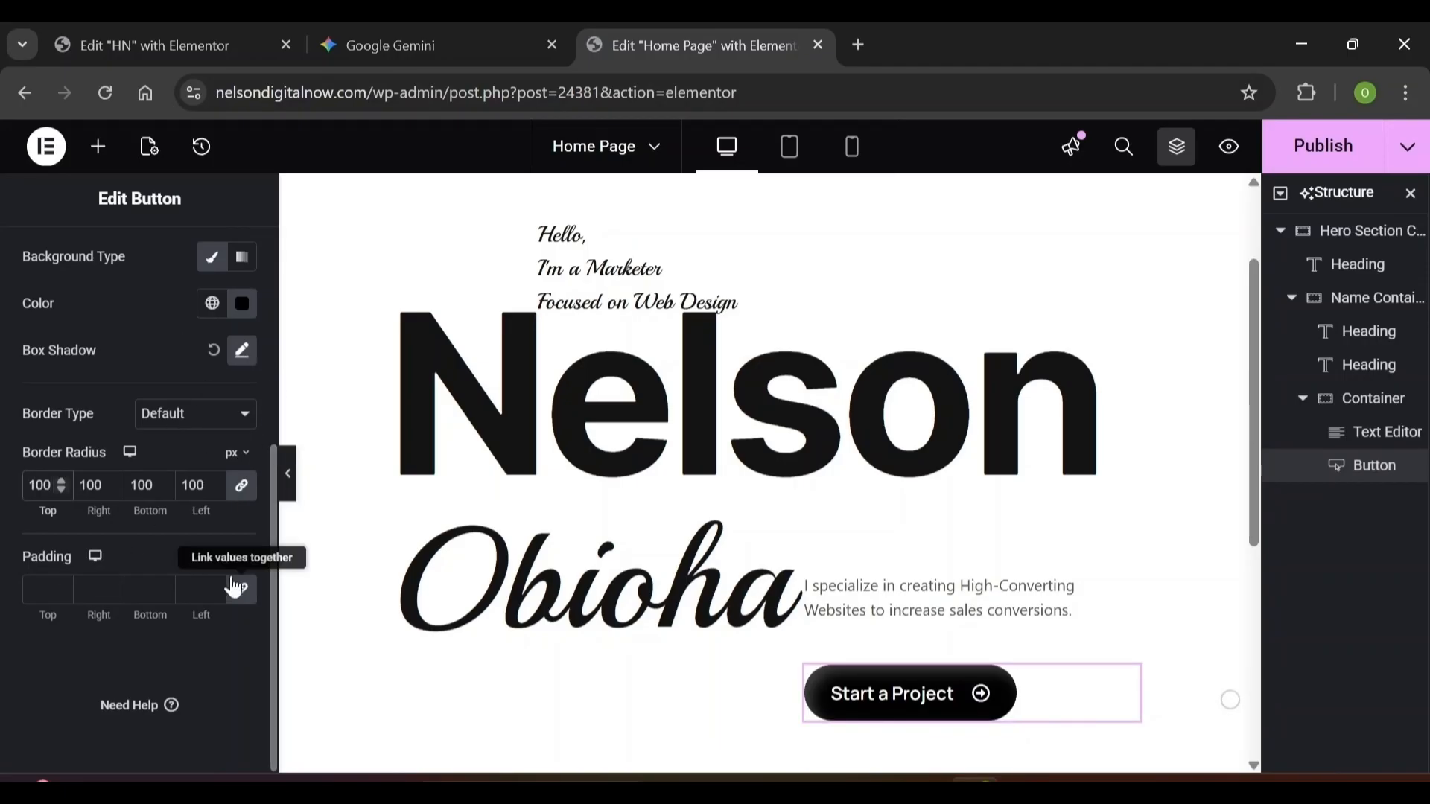
# Set the button padding to 12, 12, 12 and 28 px
pyautogui.click(39, 589)
pyautogui.write('0')
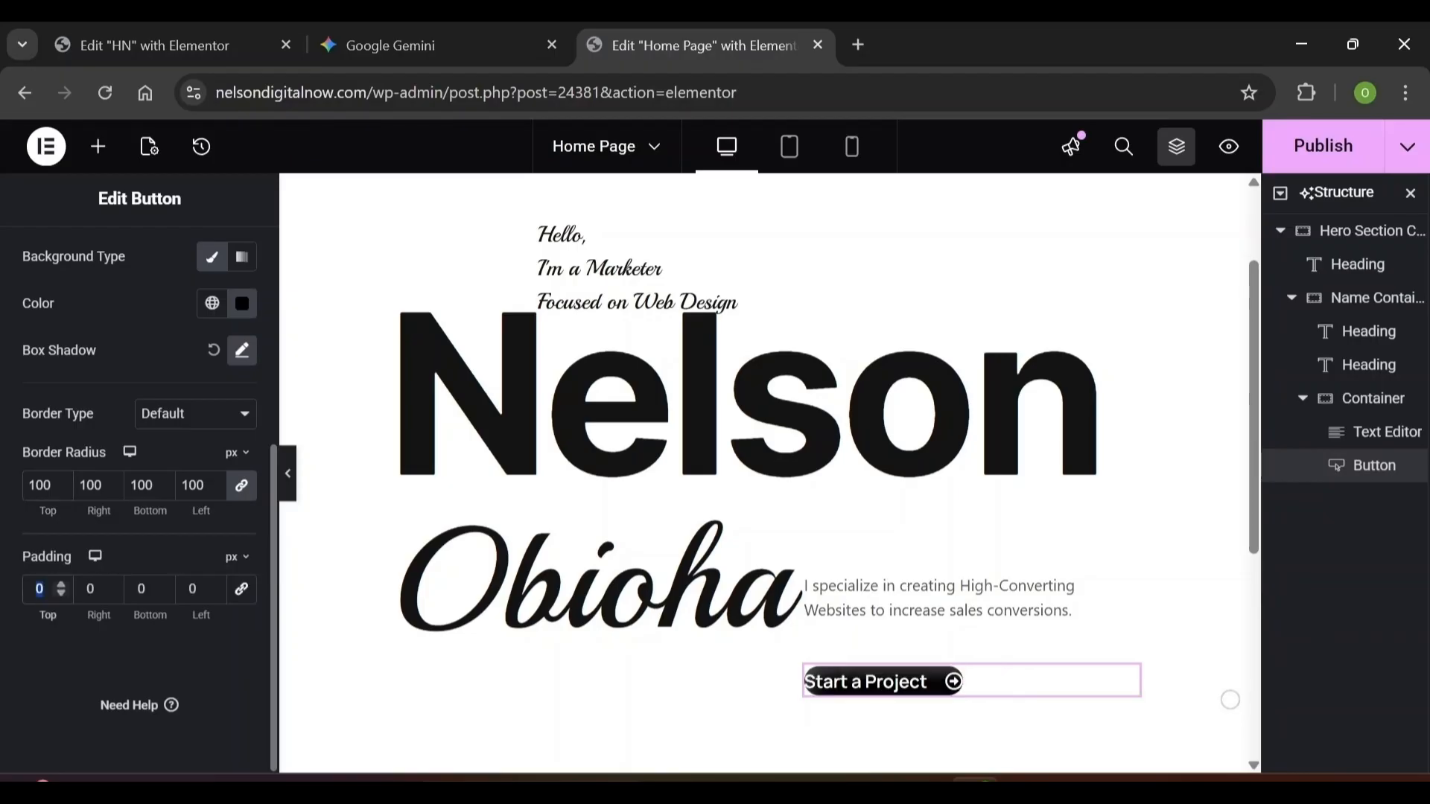
pyautogui.write('12')
pyautogui.press('Tab')
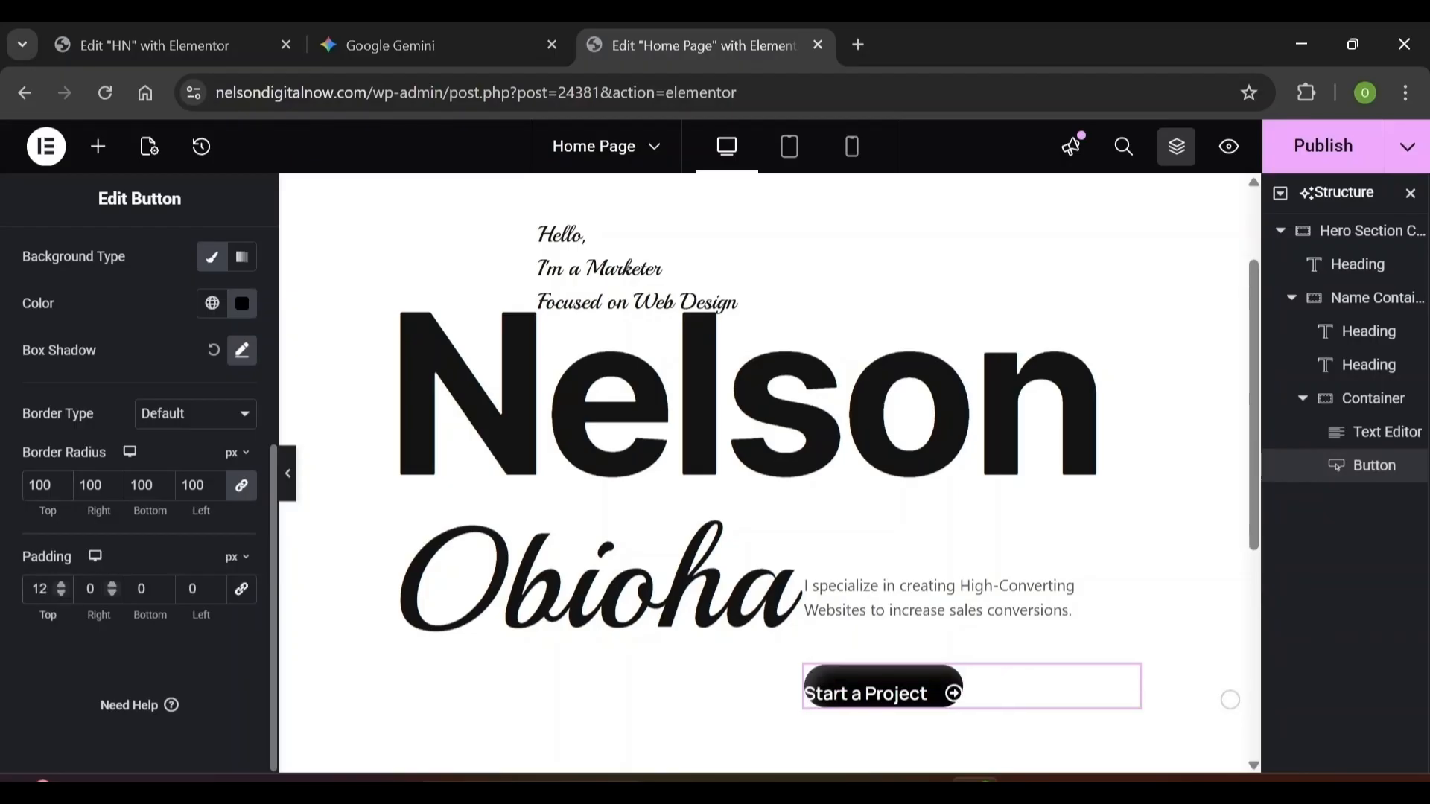
pyautogui.write('12')
pyautogui.press('Tab')
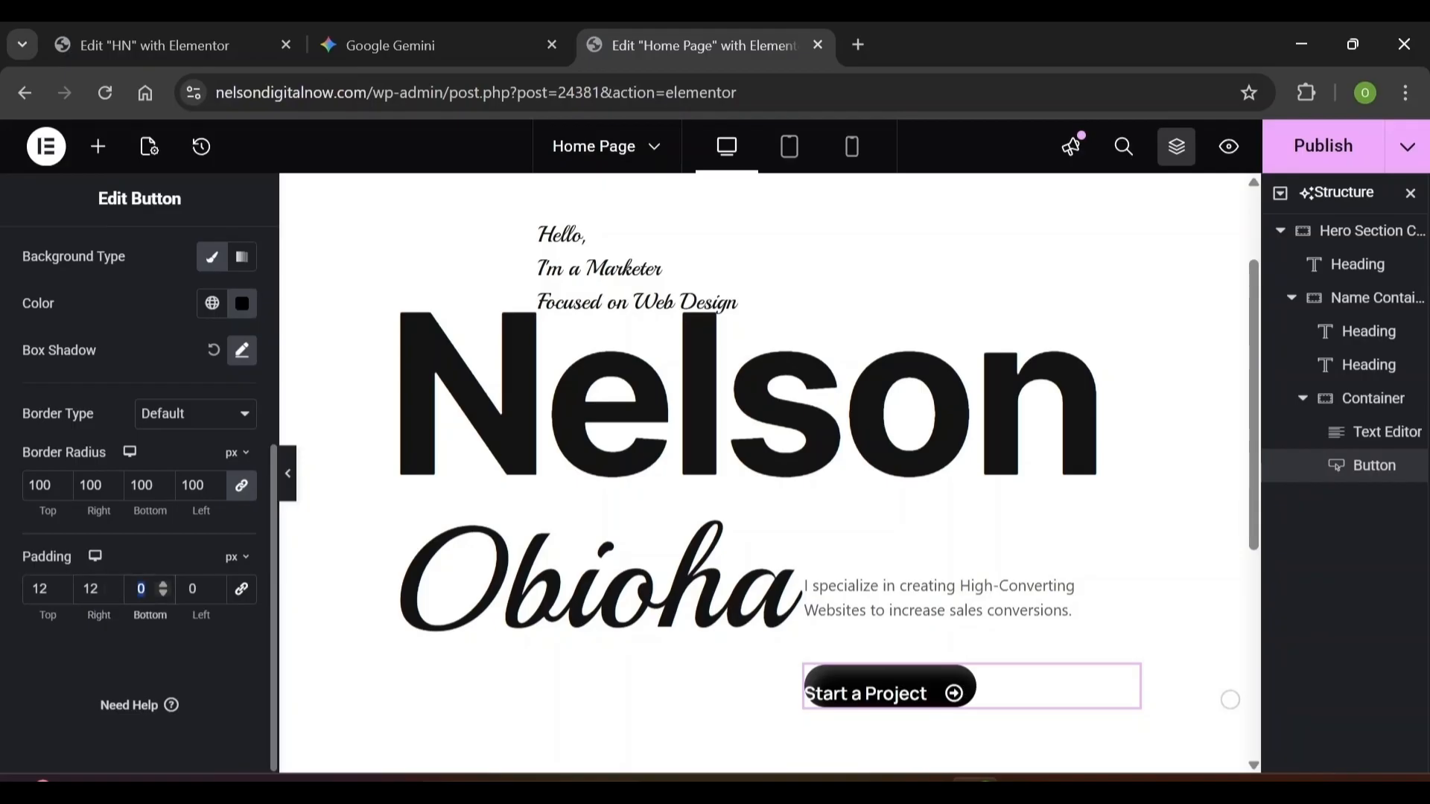
pyautogui.write('12')
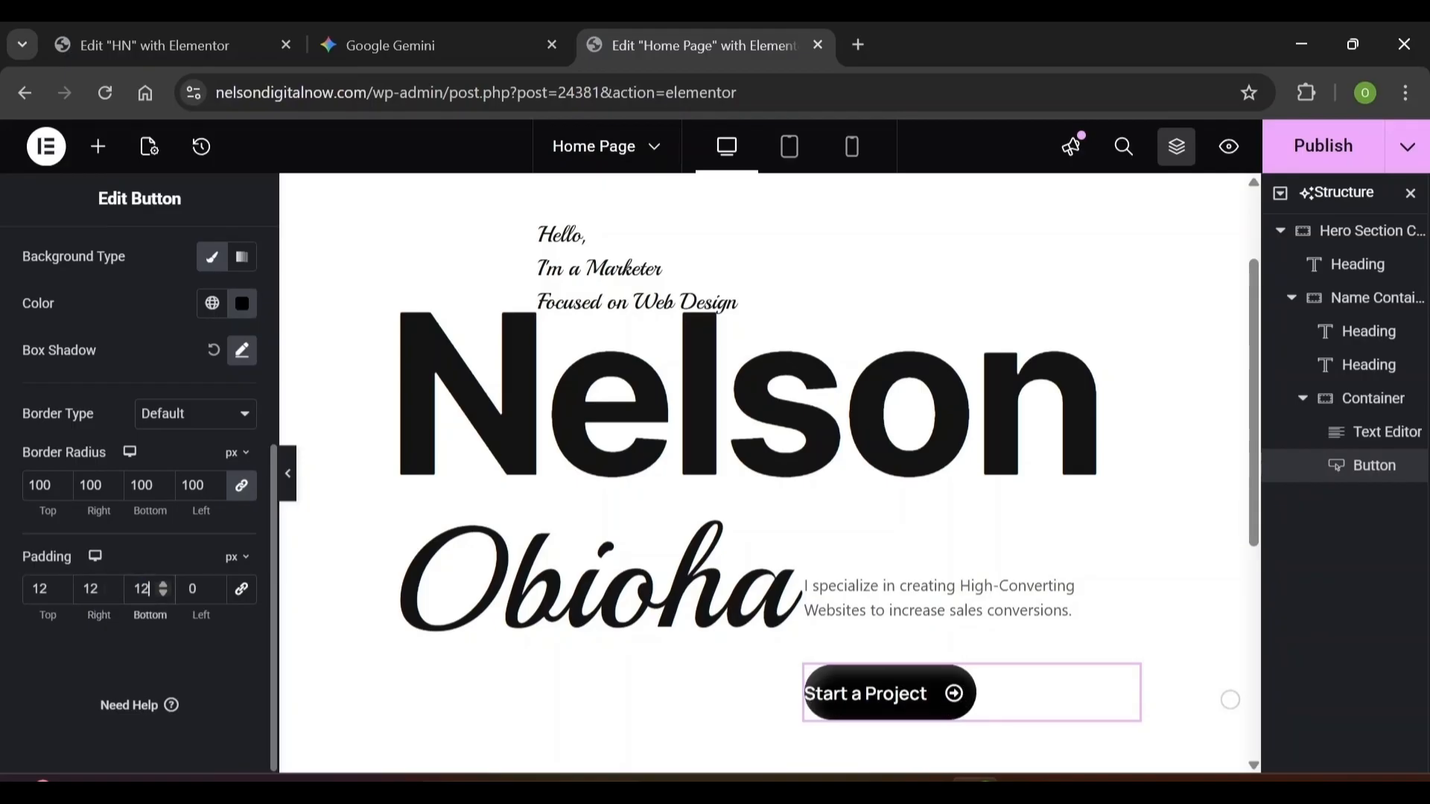
pyautogui.press('Tab')
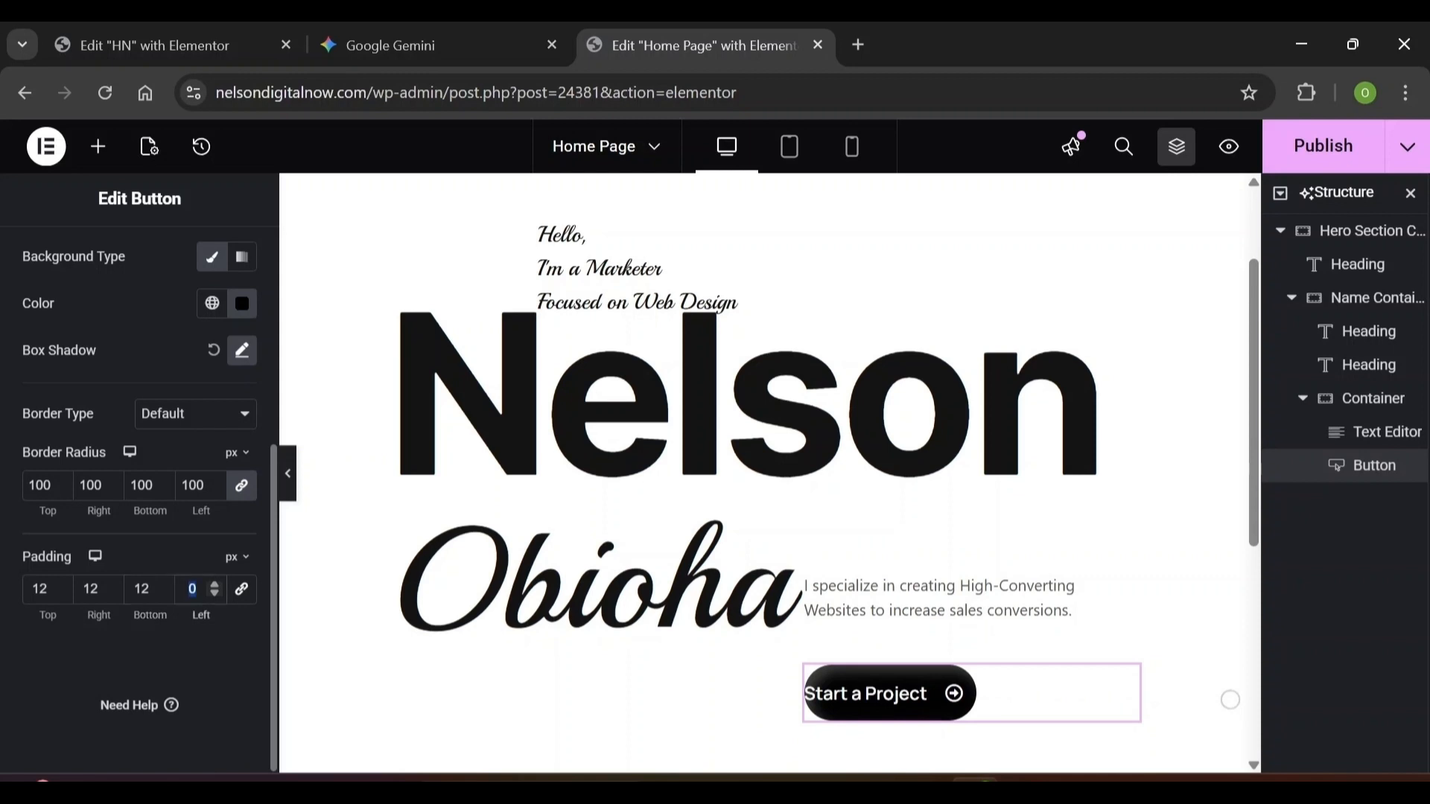
pyautogui.write('28')
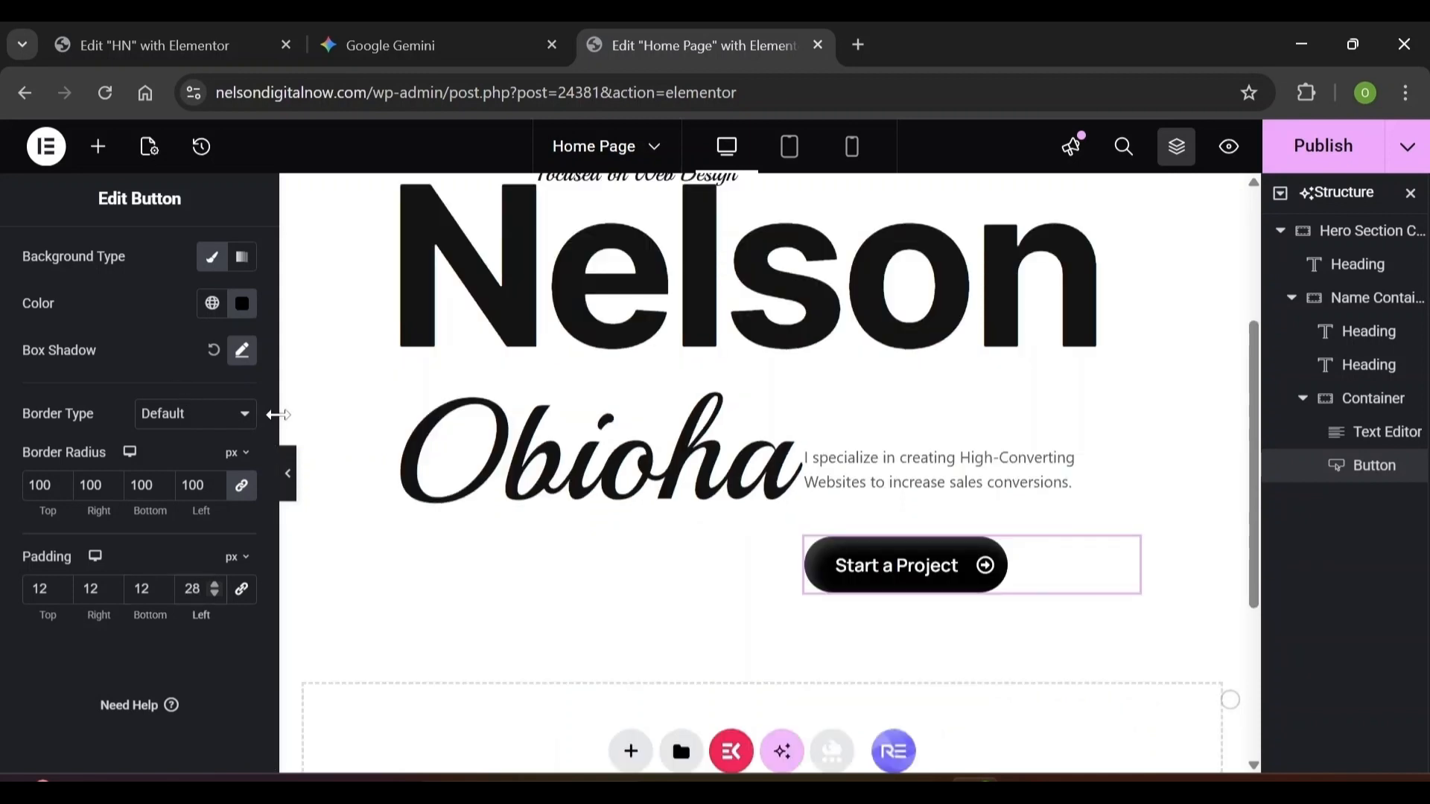
pyautogui.scroll(5, 267, 419)
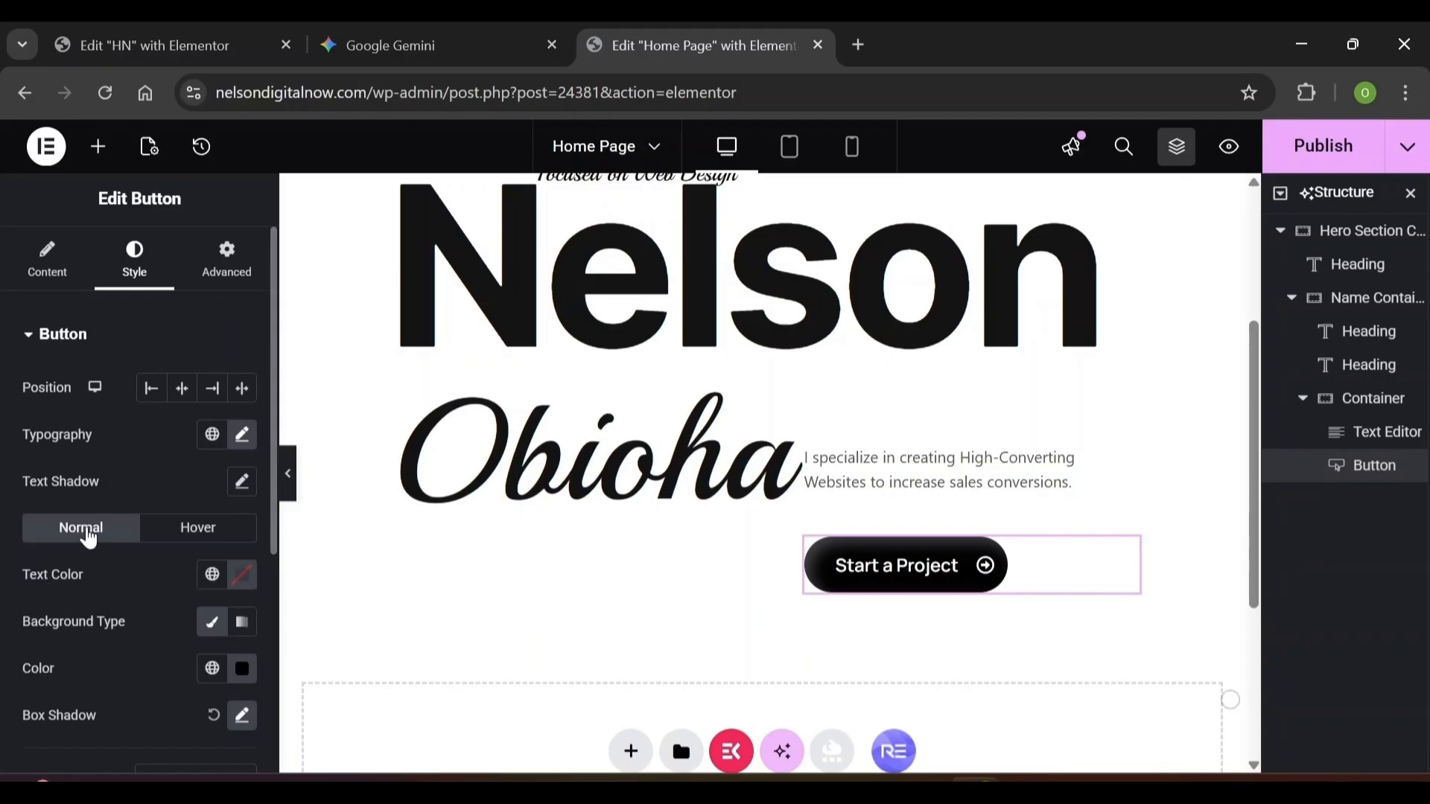
# For the hover state, set the button's box shadow to 12/12/12 and inset
pyautogui.click(192, 530)
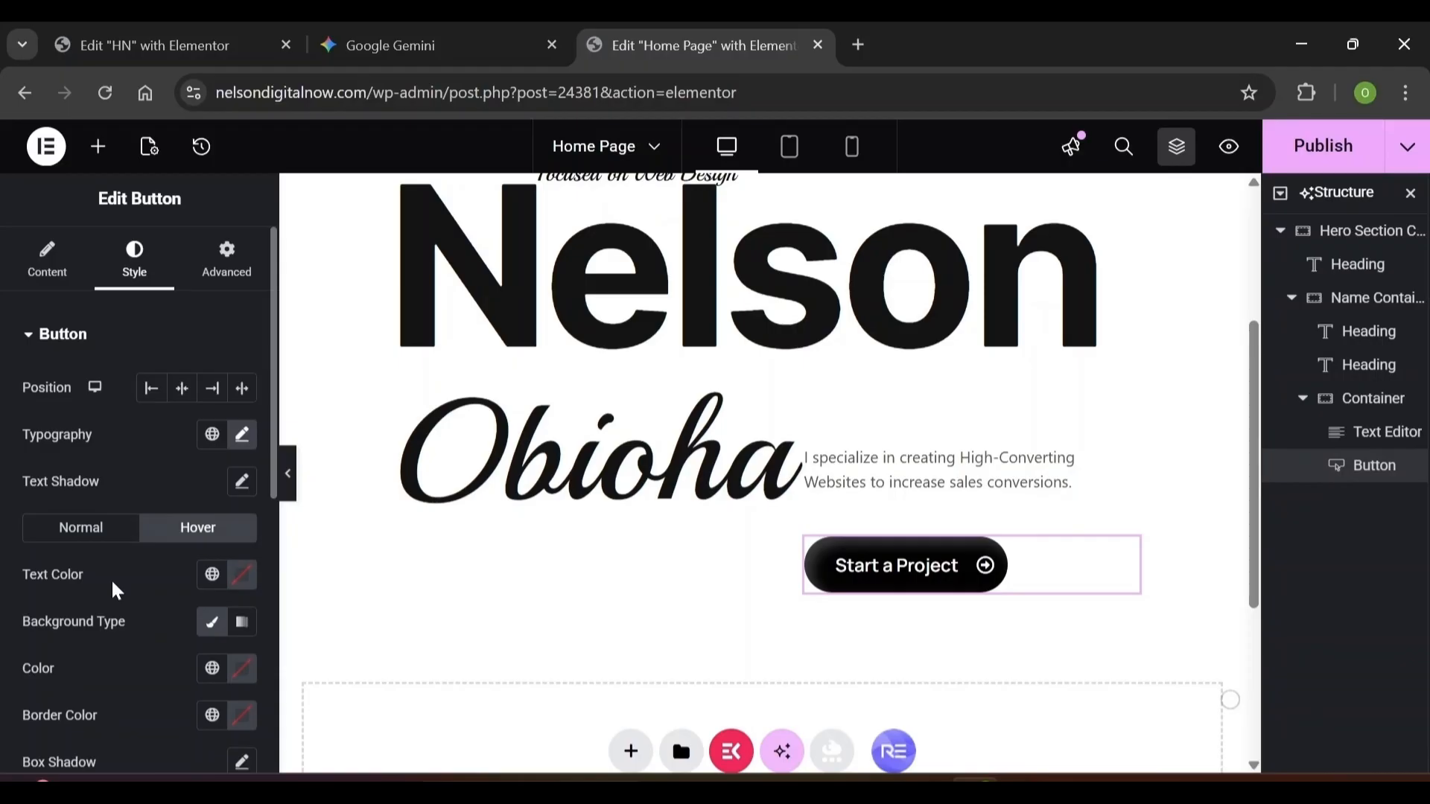
pyautogui.scroll(-3, 201, 745)
pyautogui.click(233, 546)
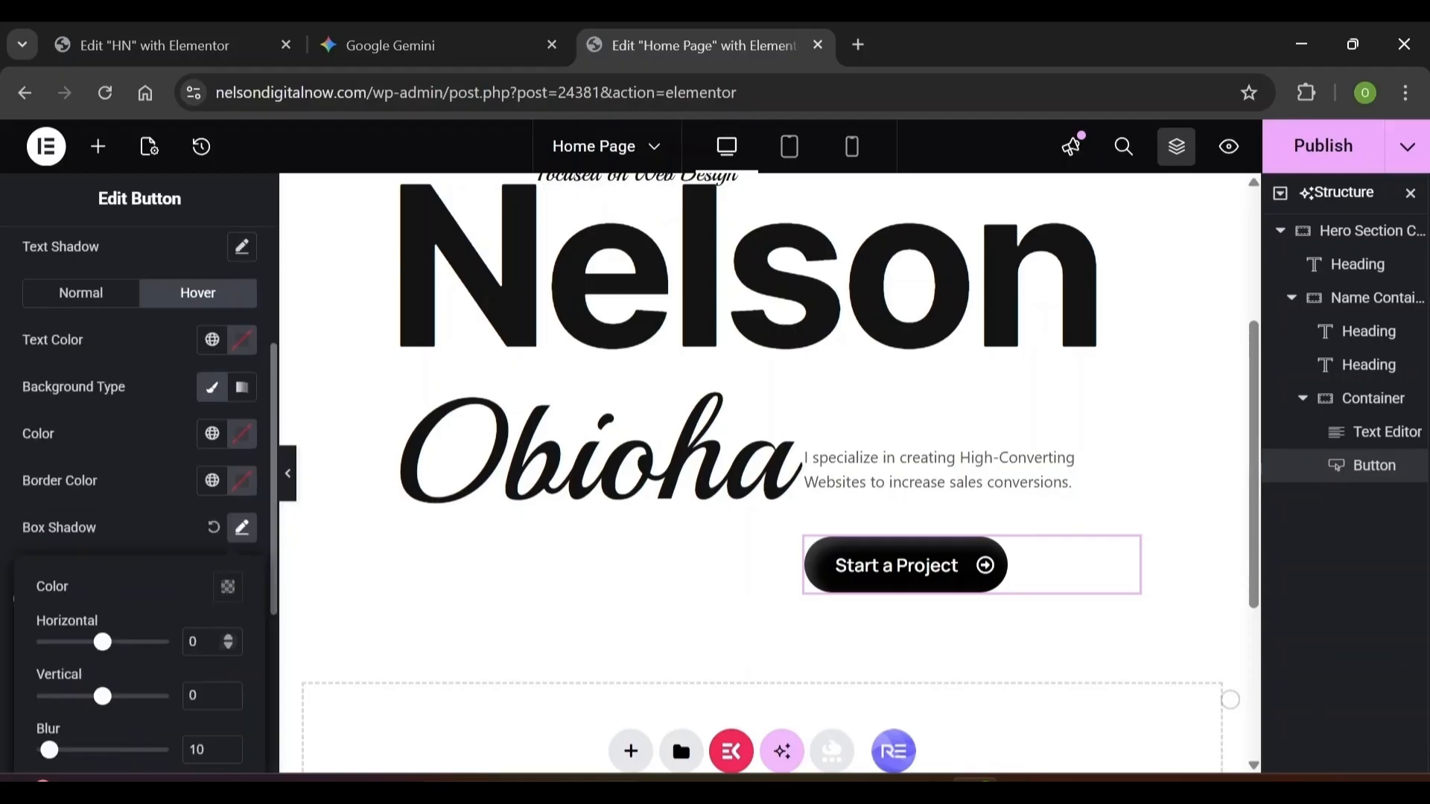
pyautogui.doubleClick(194, 641)
pyautogui.write('12')
pyautogui.press('Tab')
pyautogui.write('12')
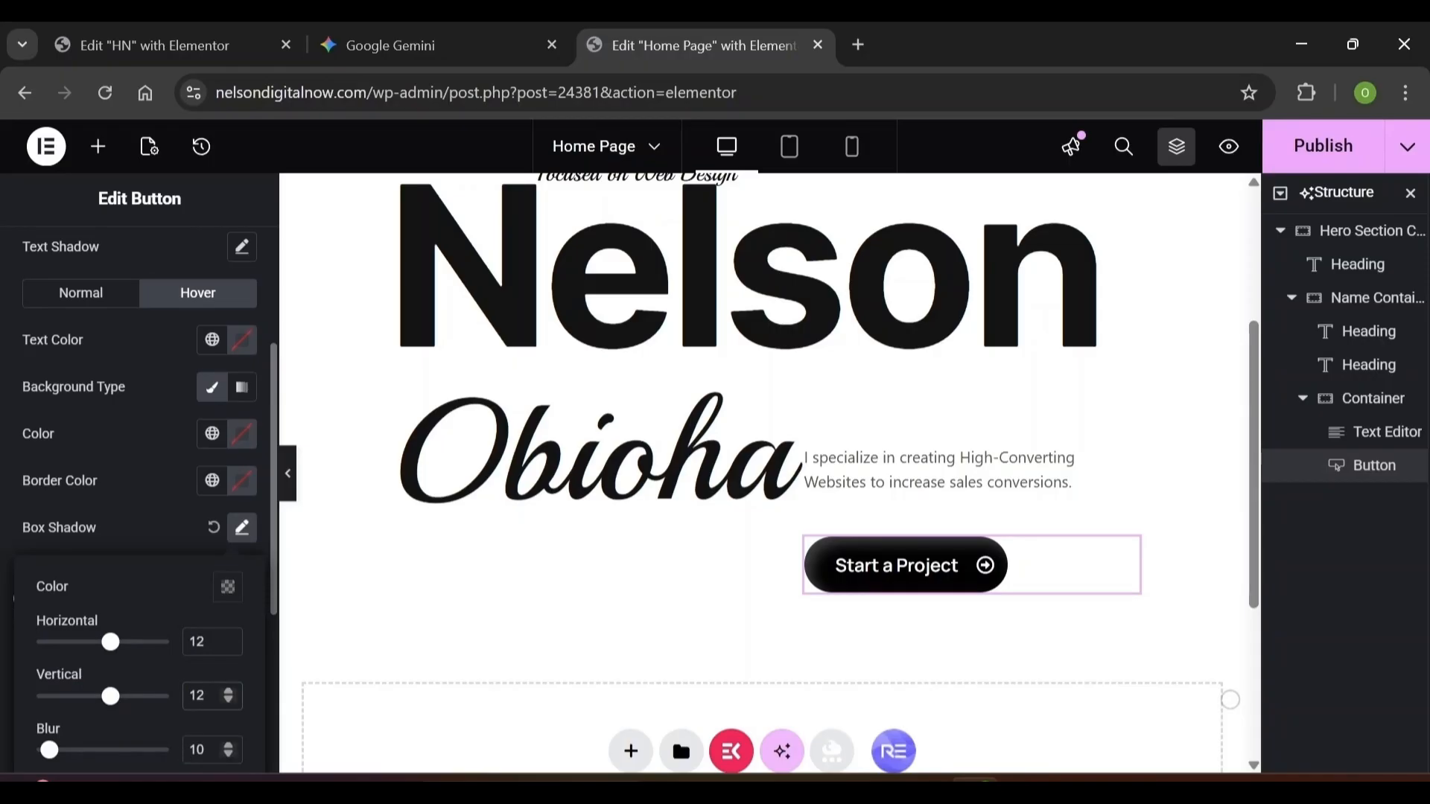
pyautogui.press('Tab')
pyautogui.write('12')
pyautogui.scroll(-3, 245, 704)
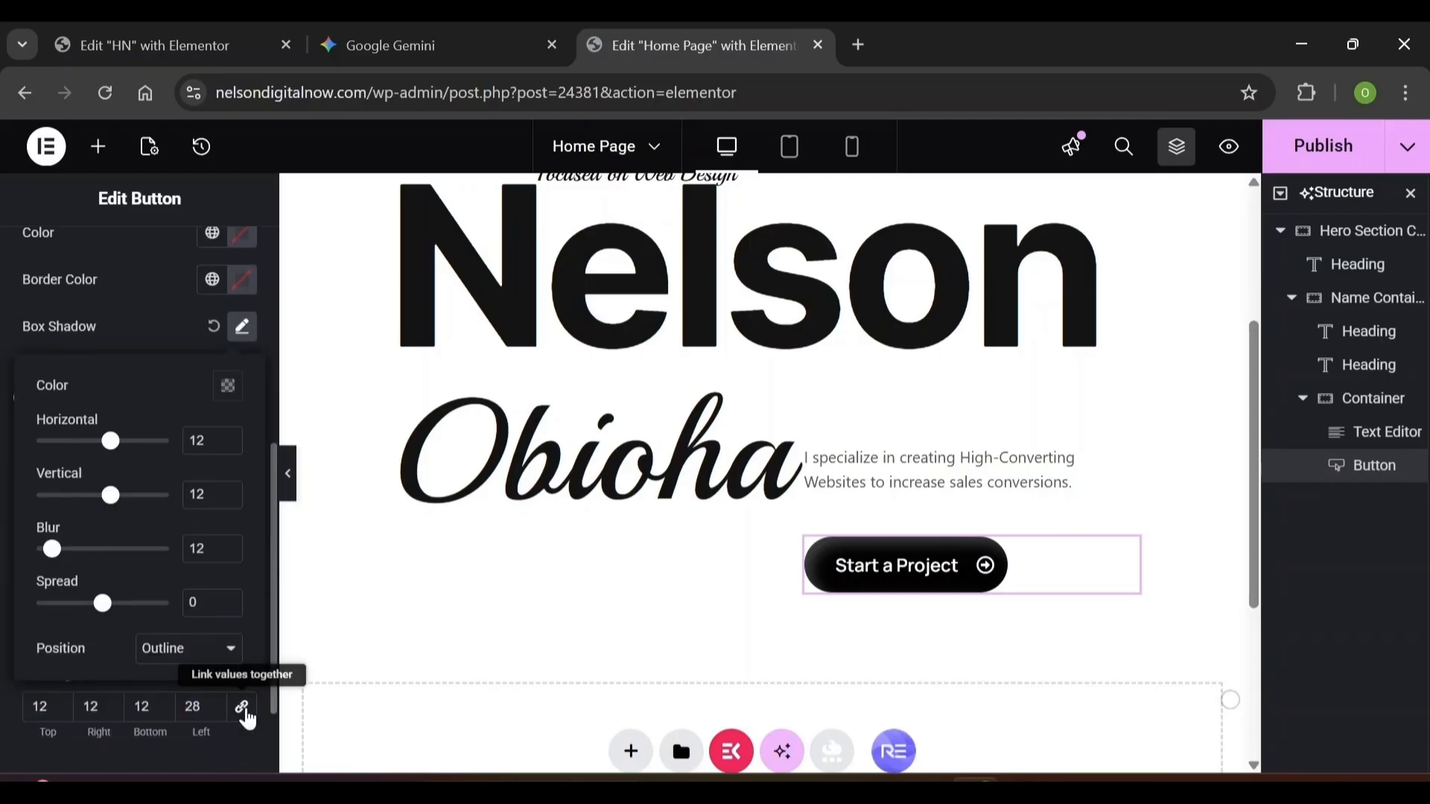
pyautogui.click(163, 648)
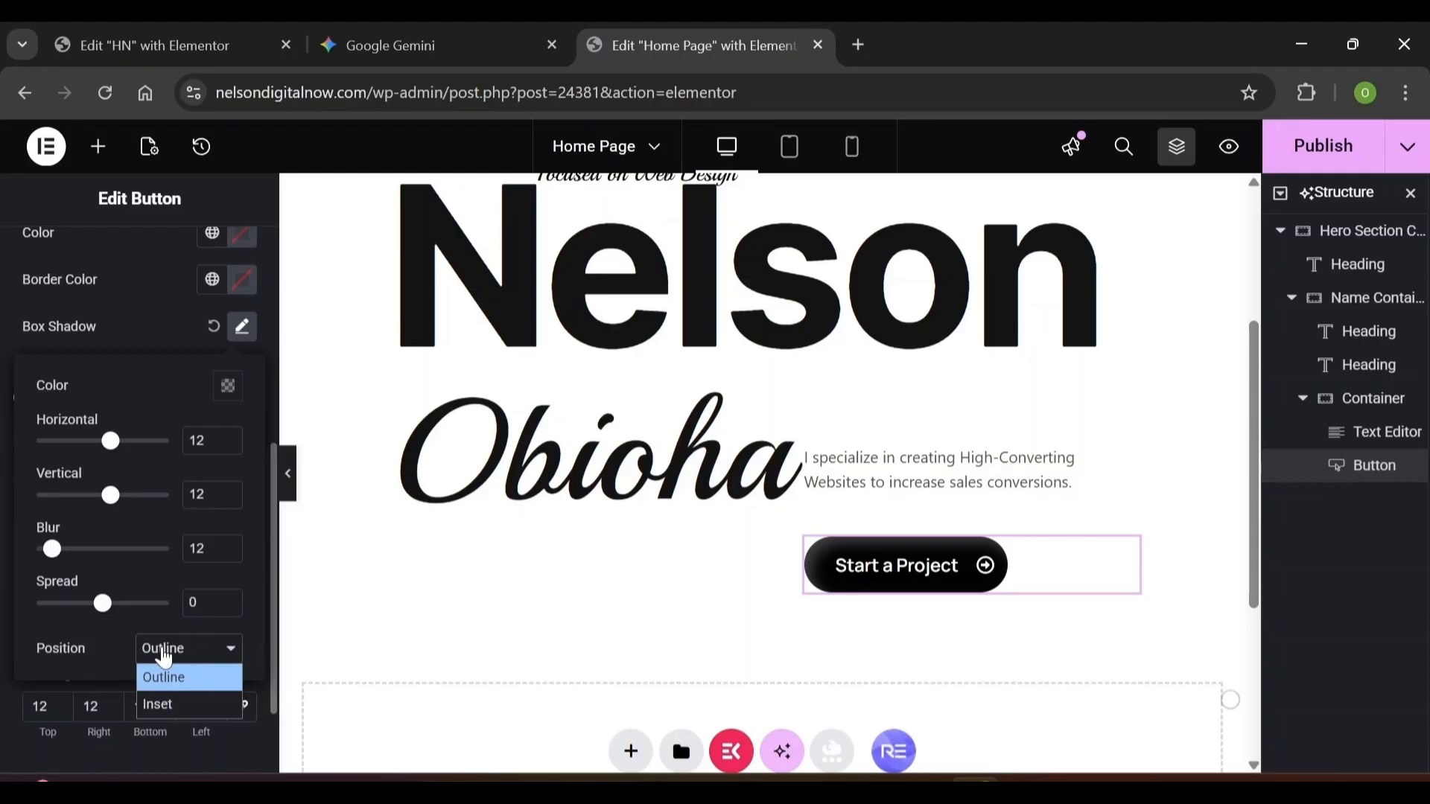
pyautogui.click(170, 703)
# Make the hover shadow colour semi-transparent white, rgba(255, 255, 255, 0.5)
pyautogui.click(162, 334)
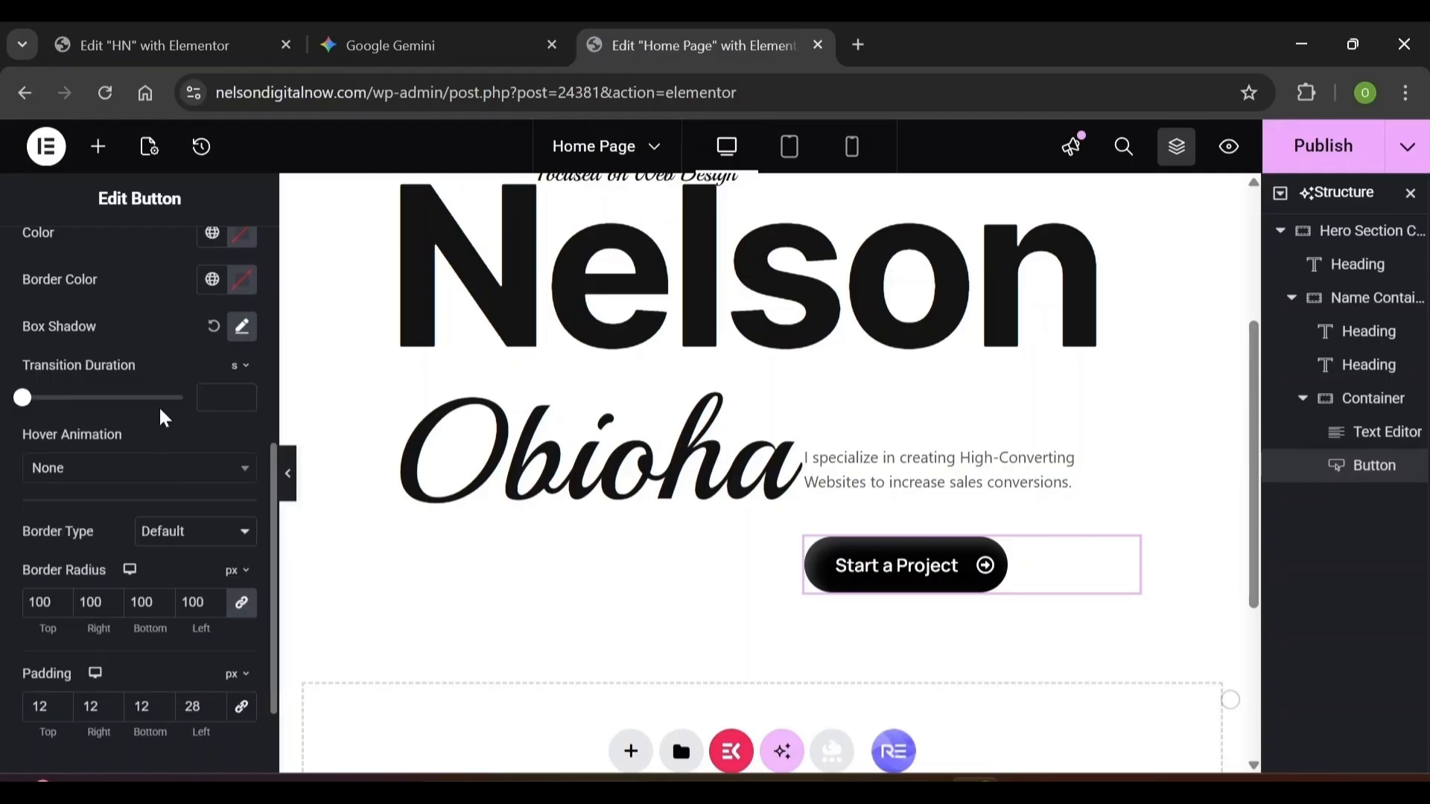
pyautogui.click(242, 328)
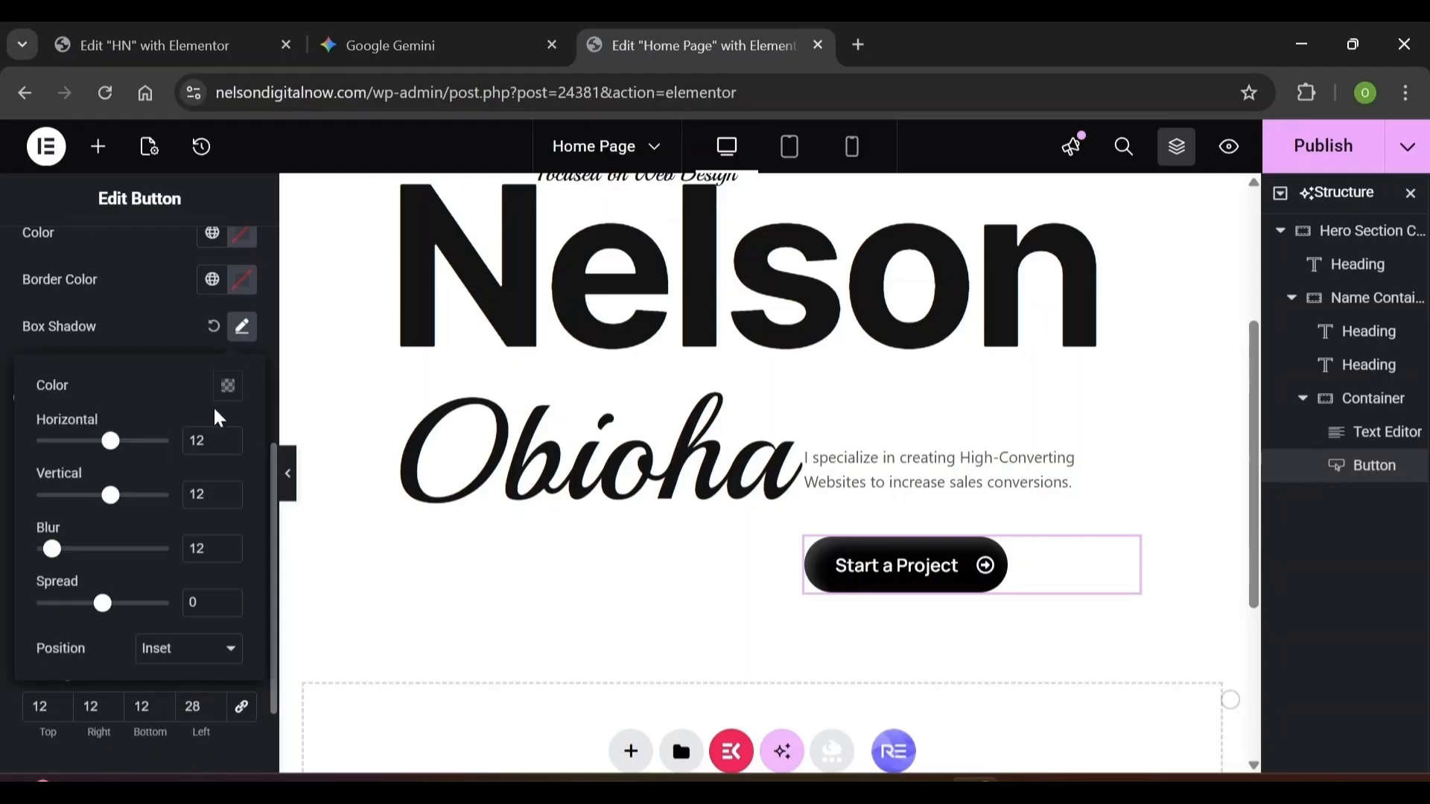
pyautogui.click(229, 385)
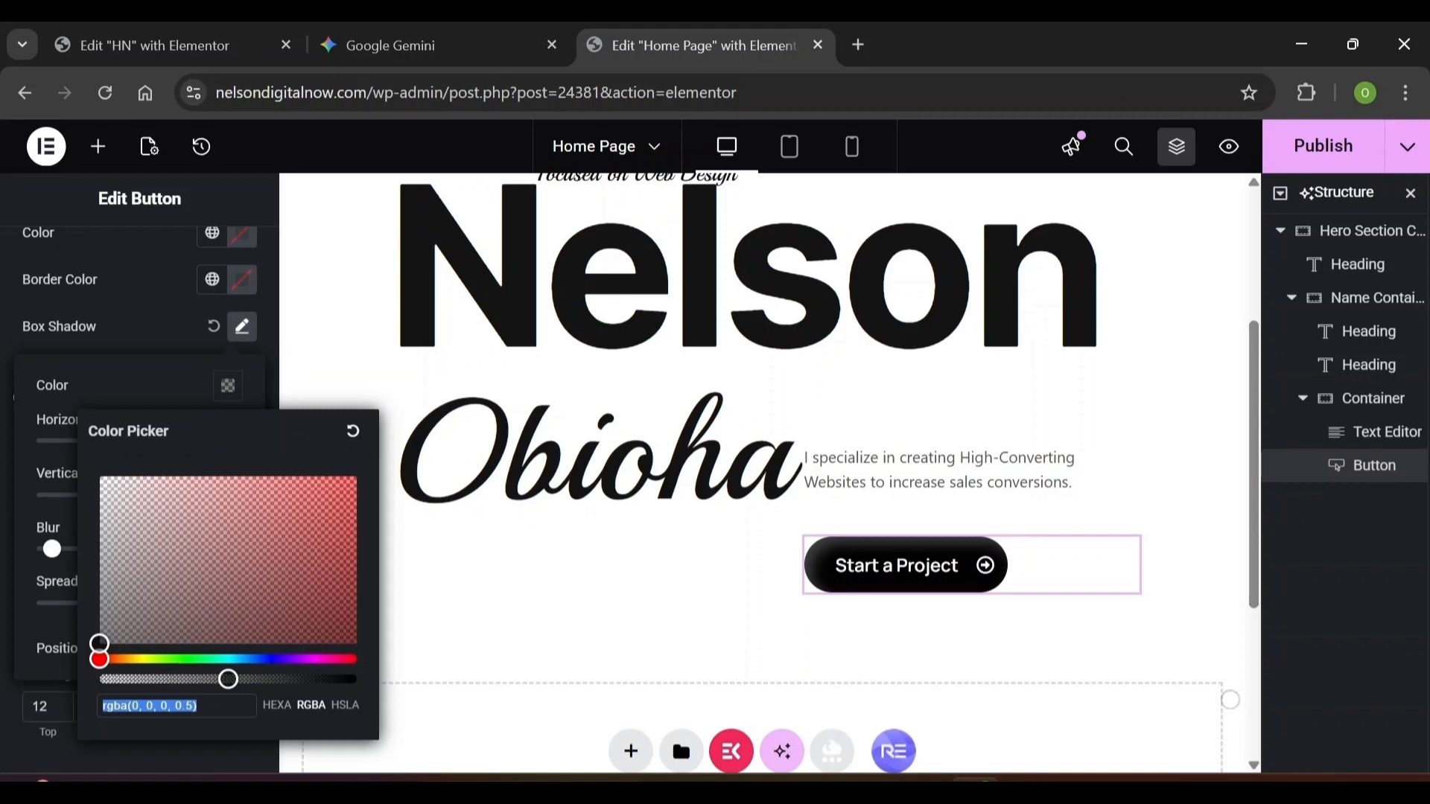
pyautogui.write('rgba(255, 0, 0, 0.5)')
pyautogui.write('2')
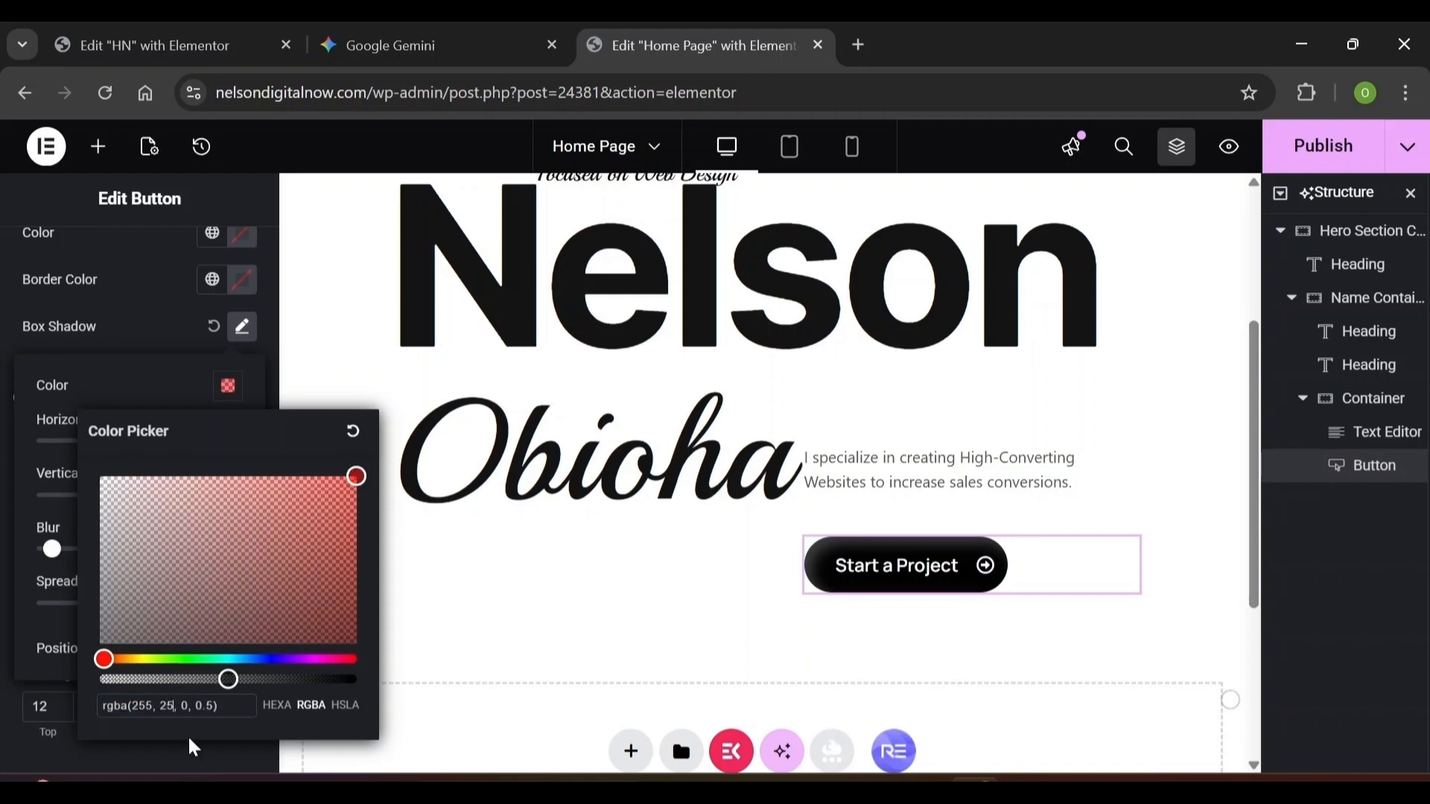
pyautogui.write('55')
pyautogui.press('Right')
pyautogui.press('Right')
pyautogui.press('Delete')
pyautogui.write('255, ')
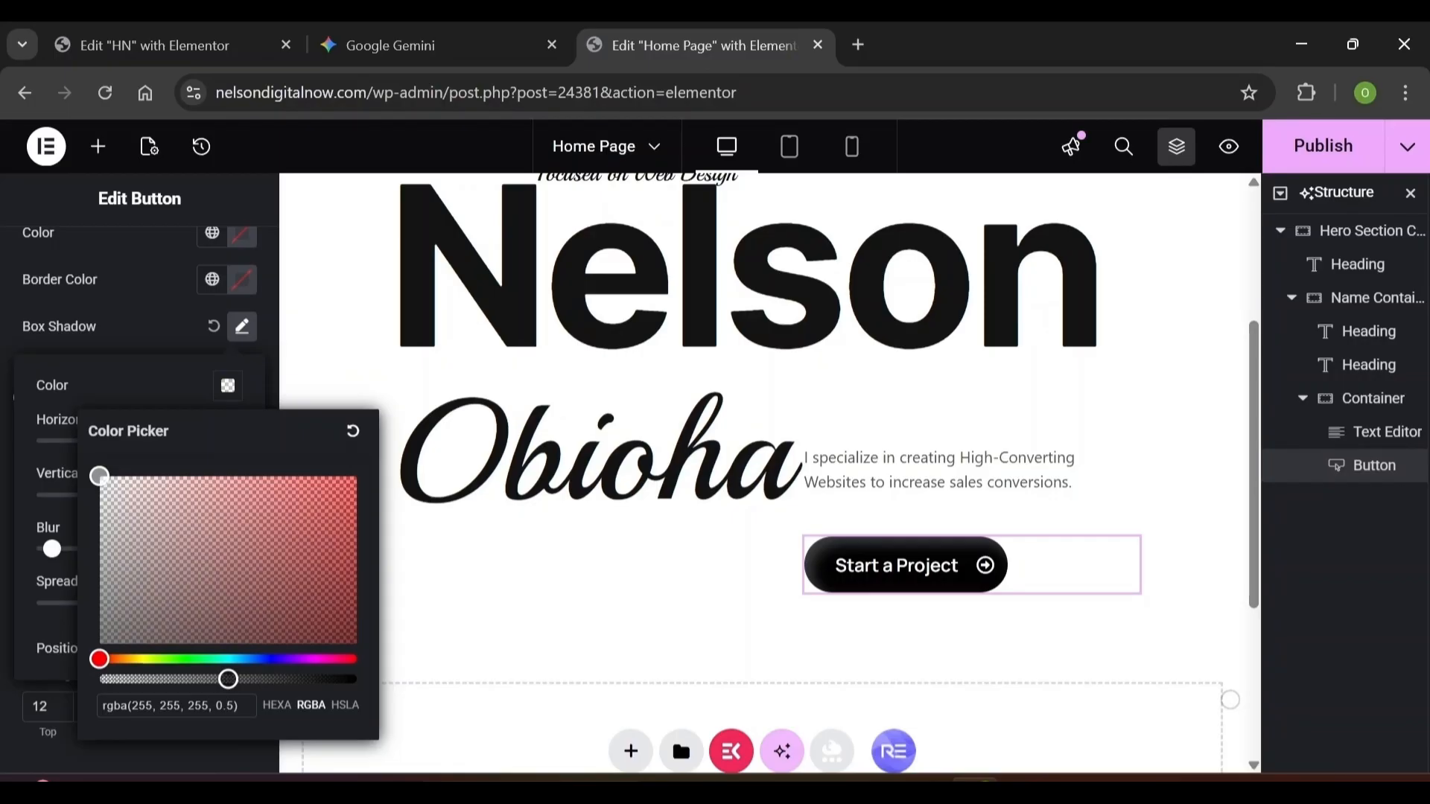
pyautogui.write('2')
pyautogui.click(176, 767)
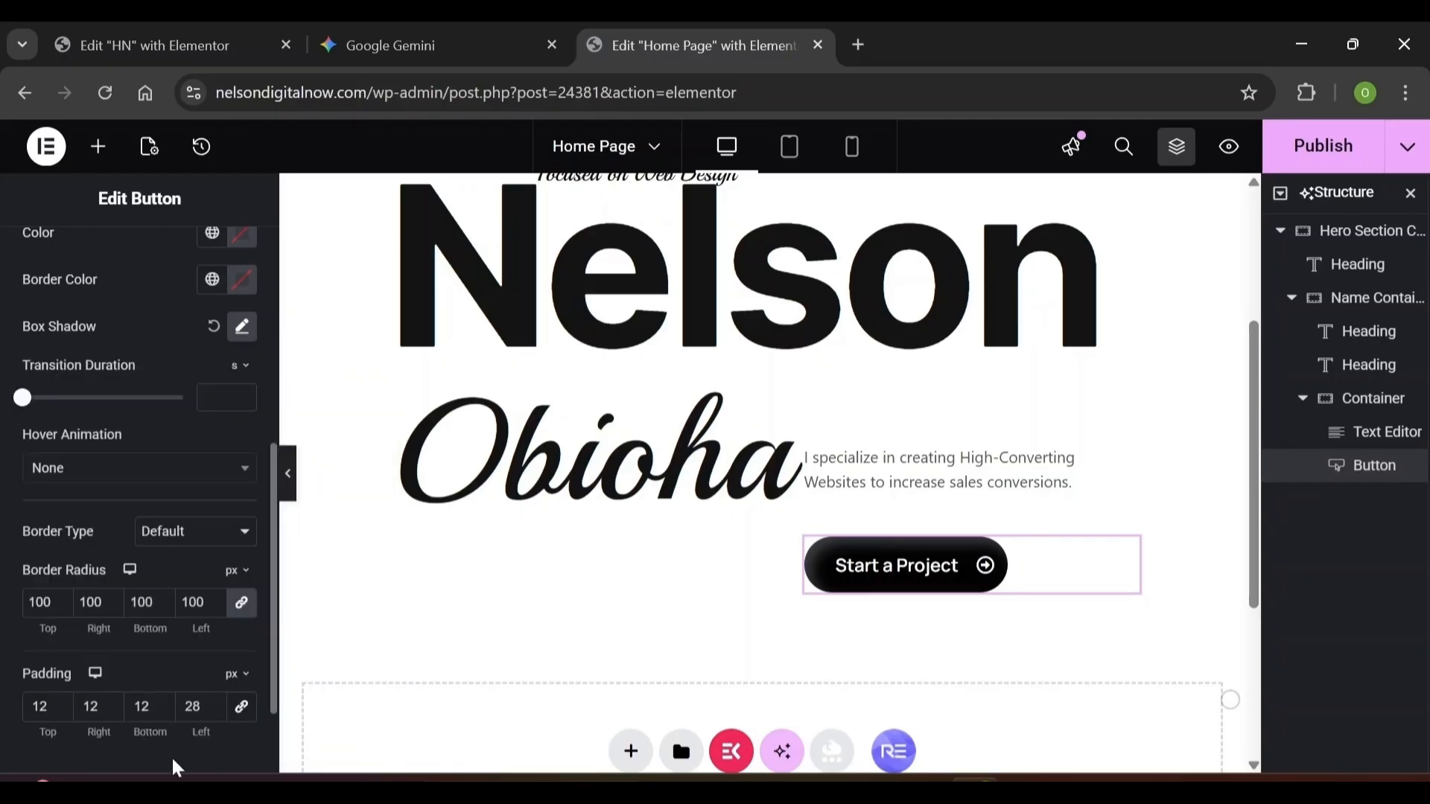
# Apply the Grow hover animation to the button
pyautogui.click(134, 467)
pyautogui.click(230, 527)
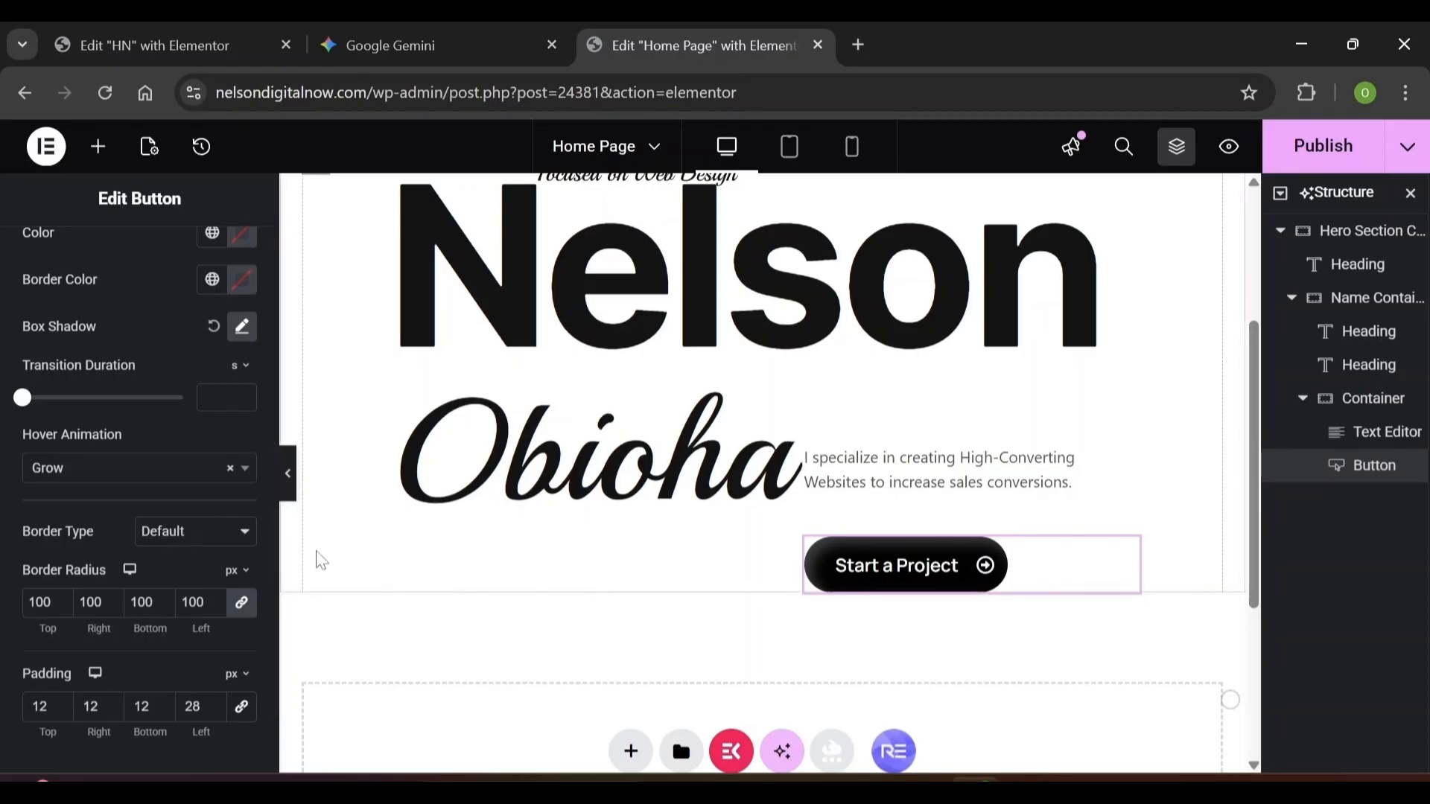
pyautogui.scroll(3, 322, 561)
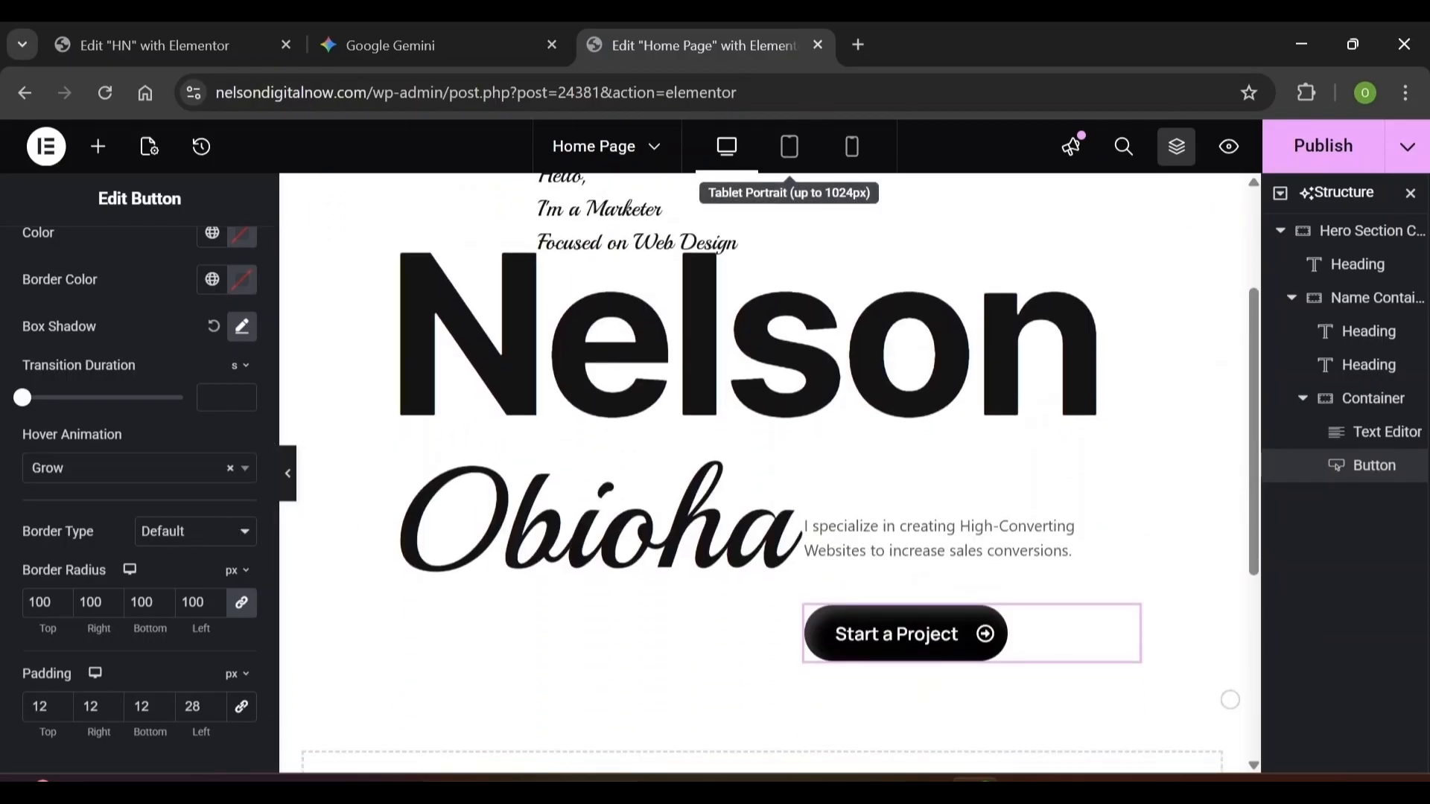
# In tablet view, zero the Name Container's padding on all sides, then return to mobile preview
pyautogui.click(854, 149)
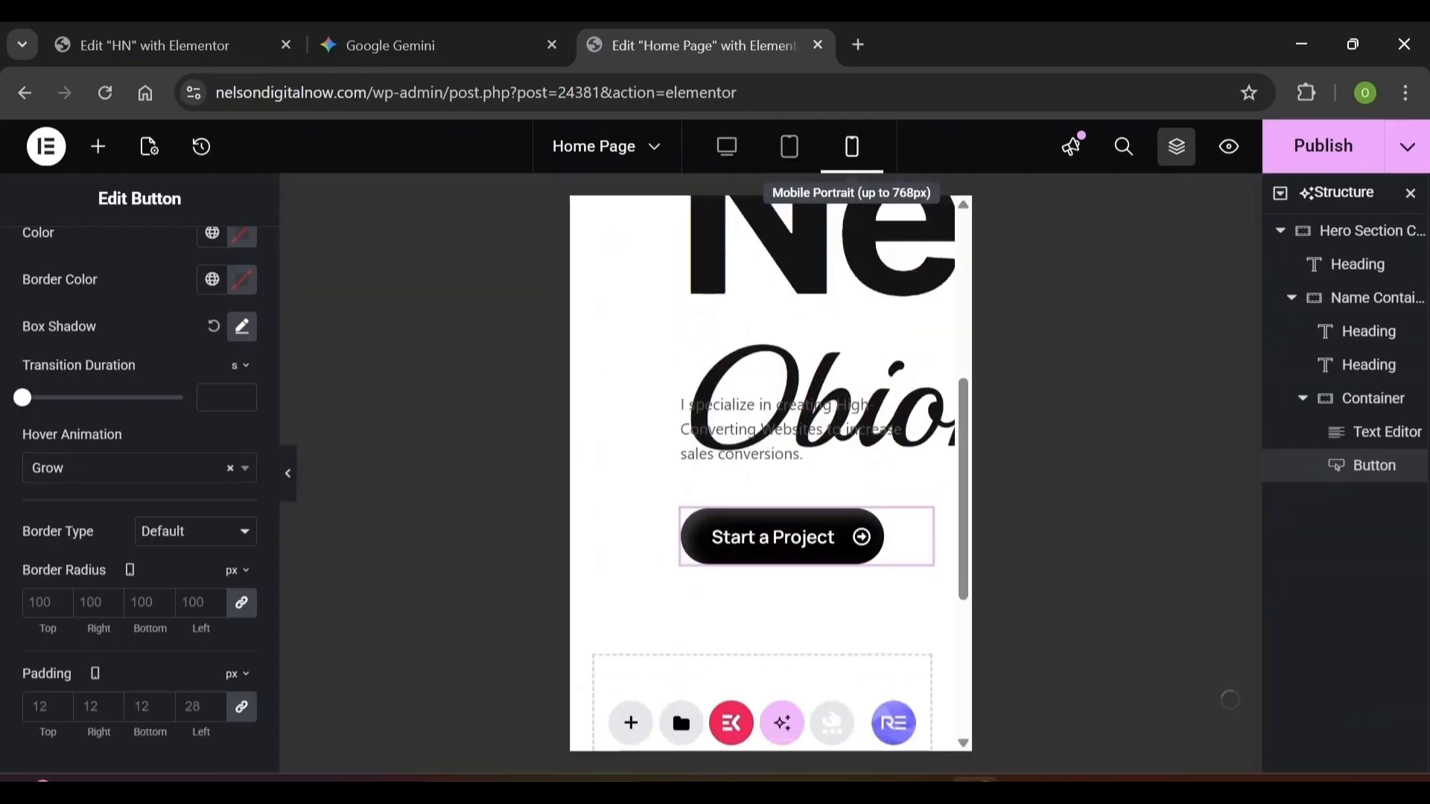
pyautogui.click(791, 149)
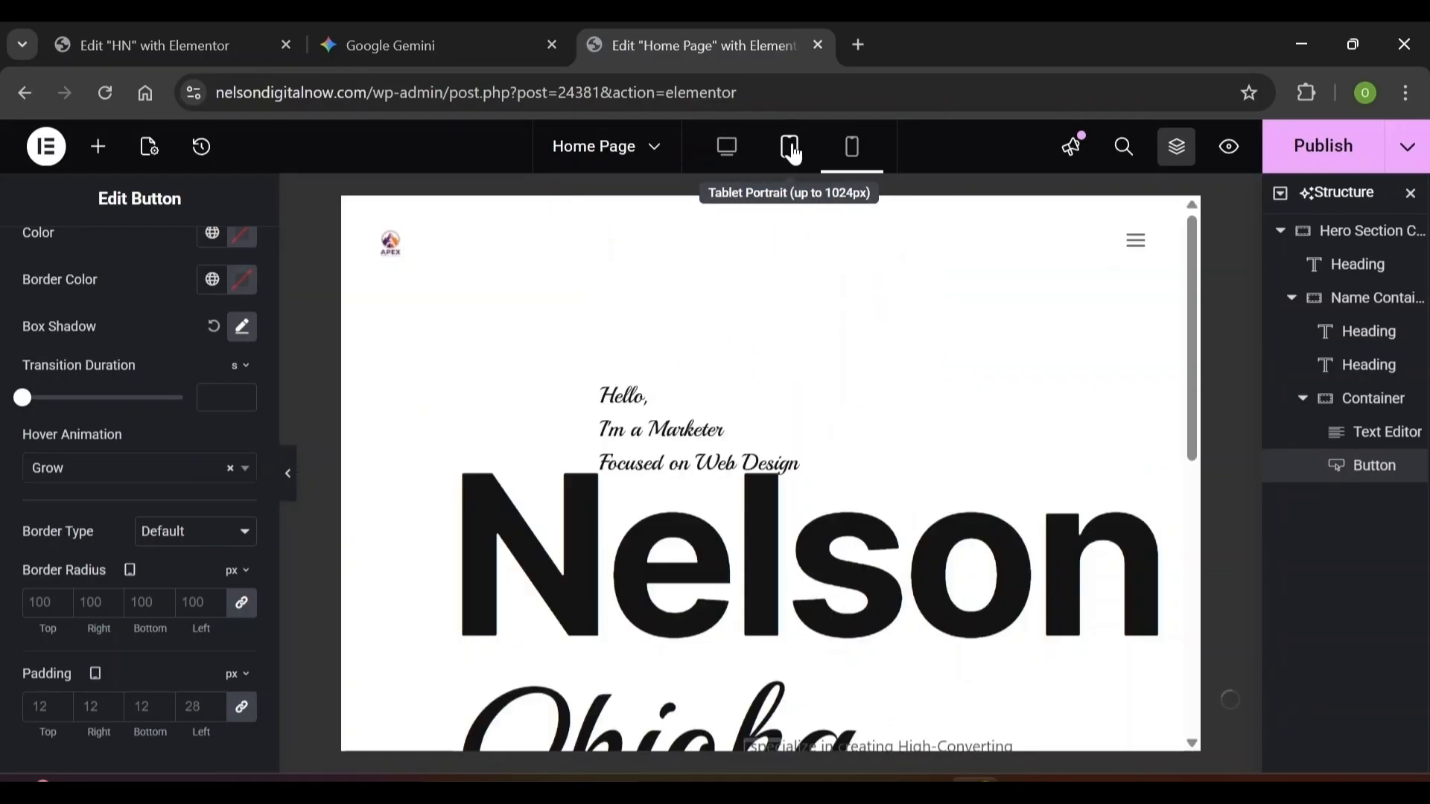
pyautogui.click(1183, 151)
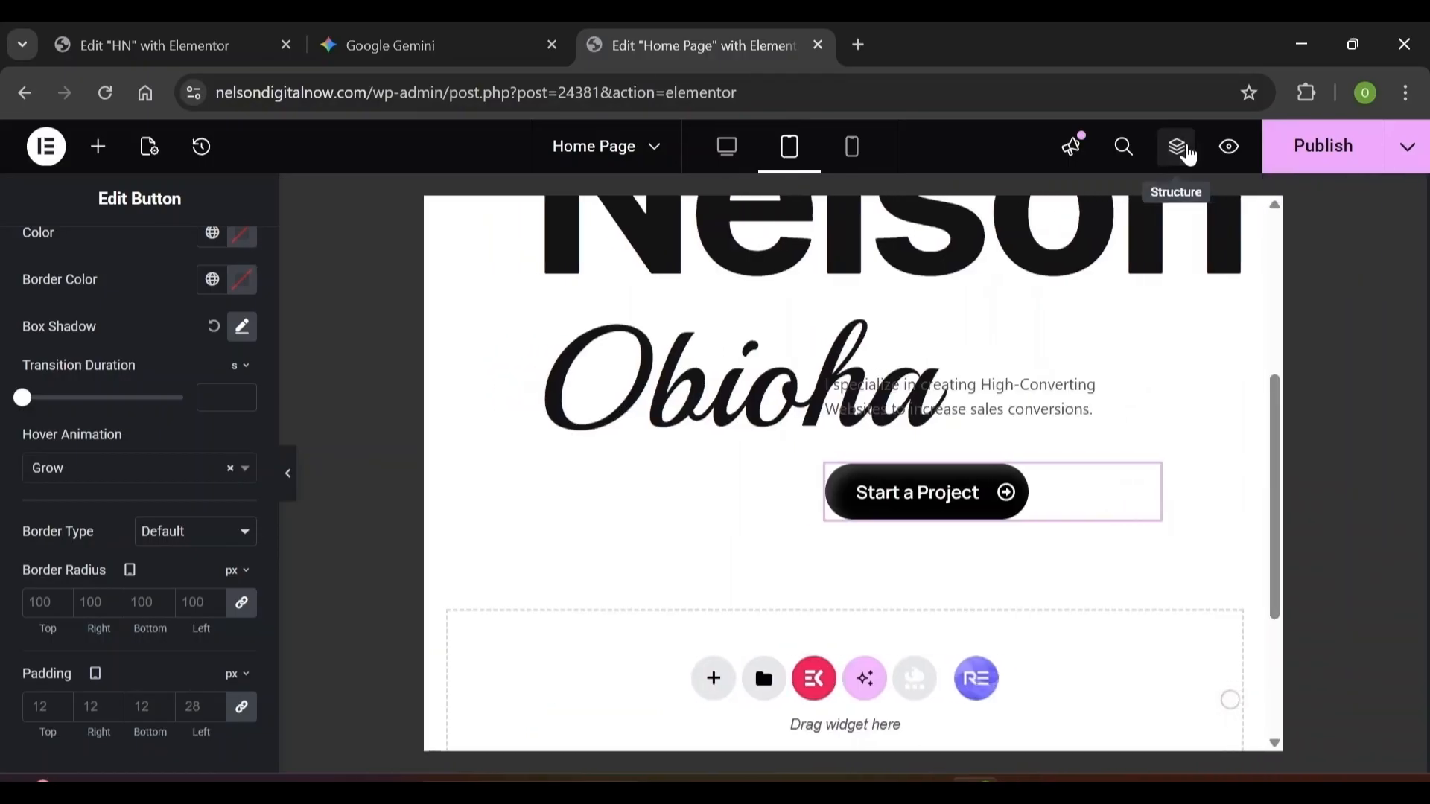
pyautogui.click(1189, 154)
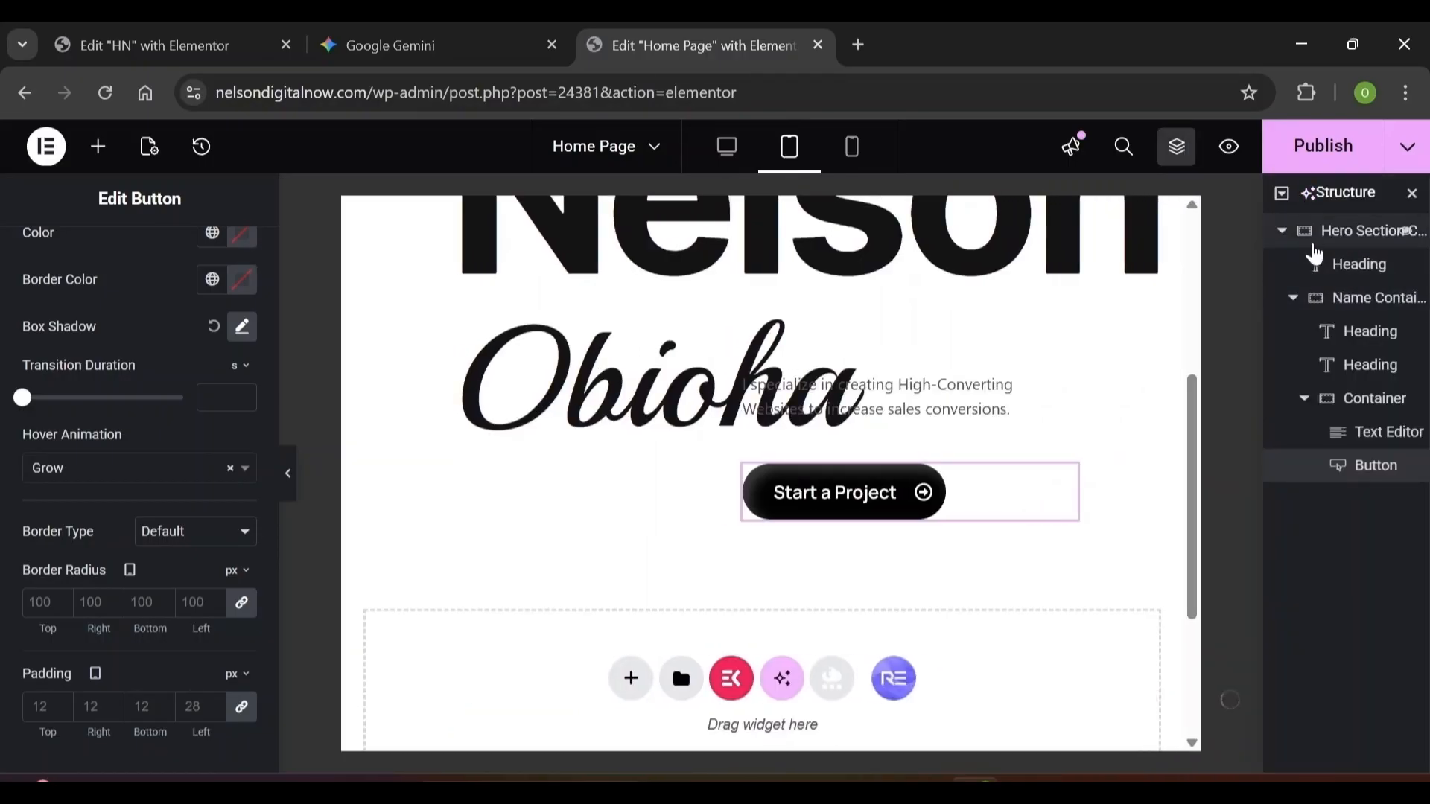
pyautogui.click(1360, 300)
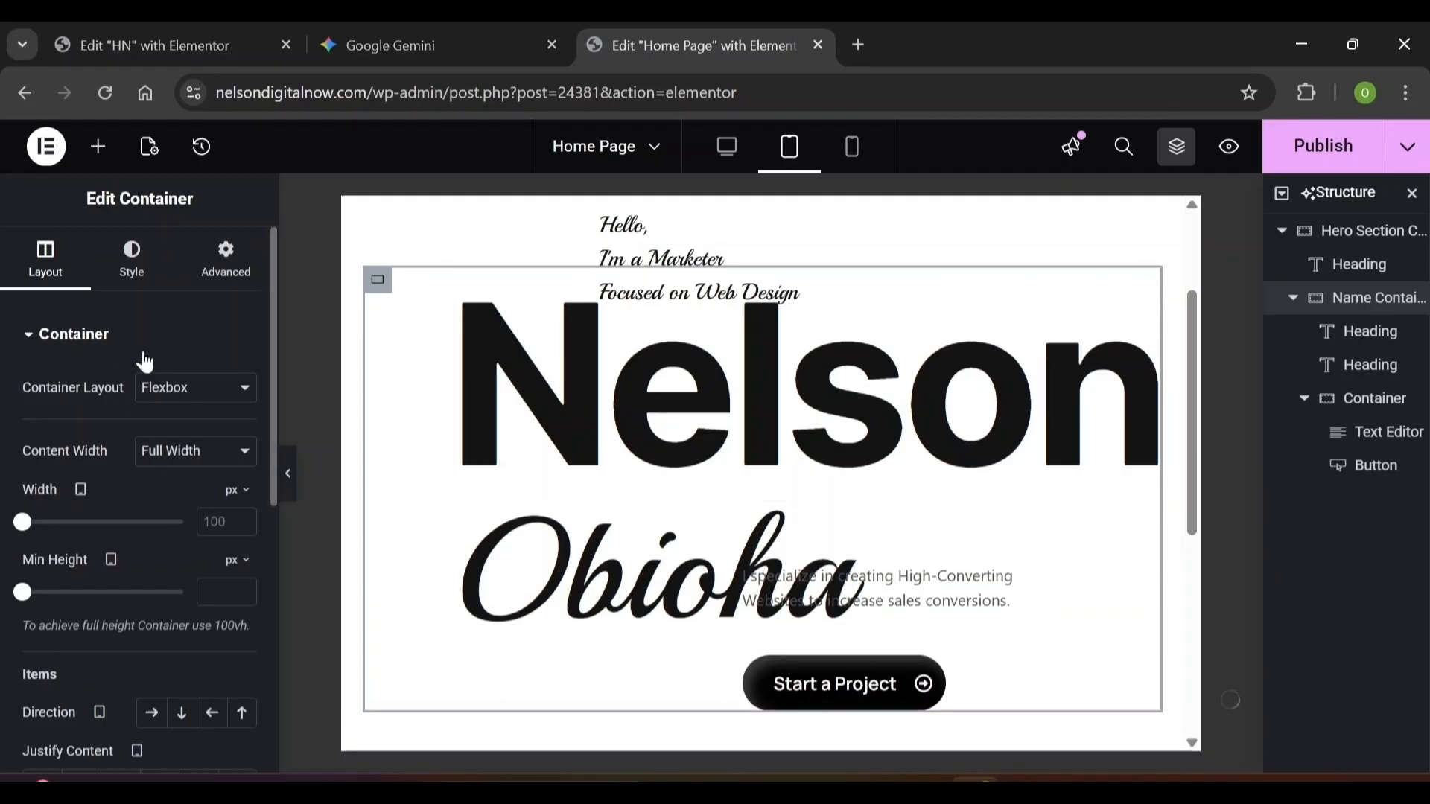
pyautogui.click(221, 281)
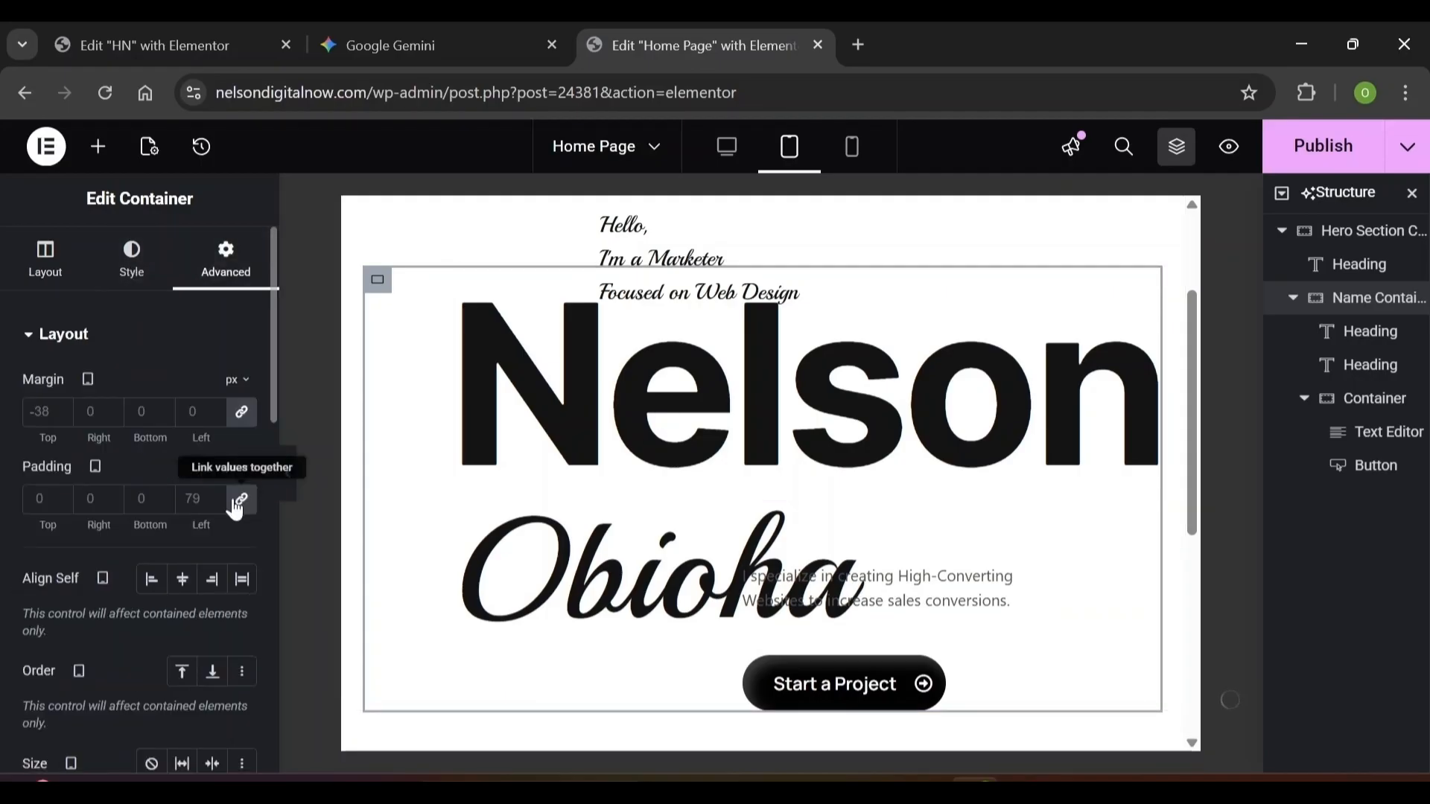
pyautogui.click(237, 503)
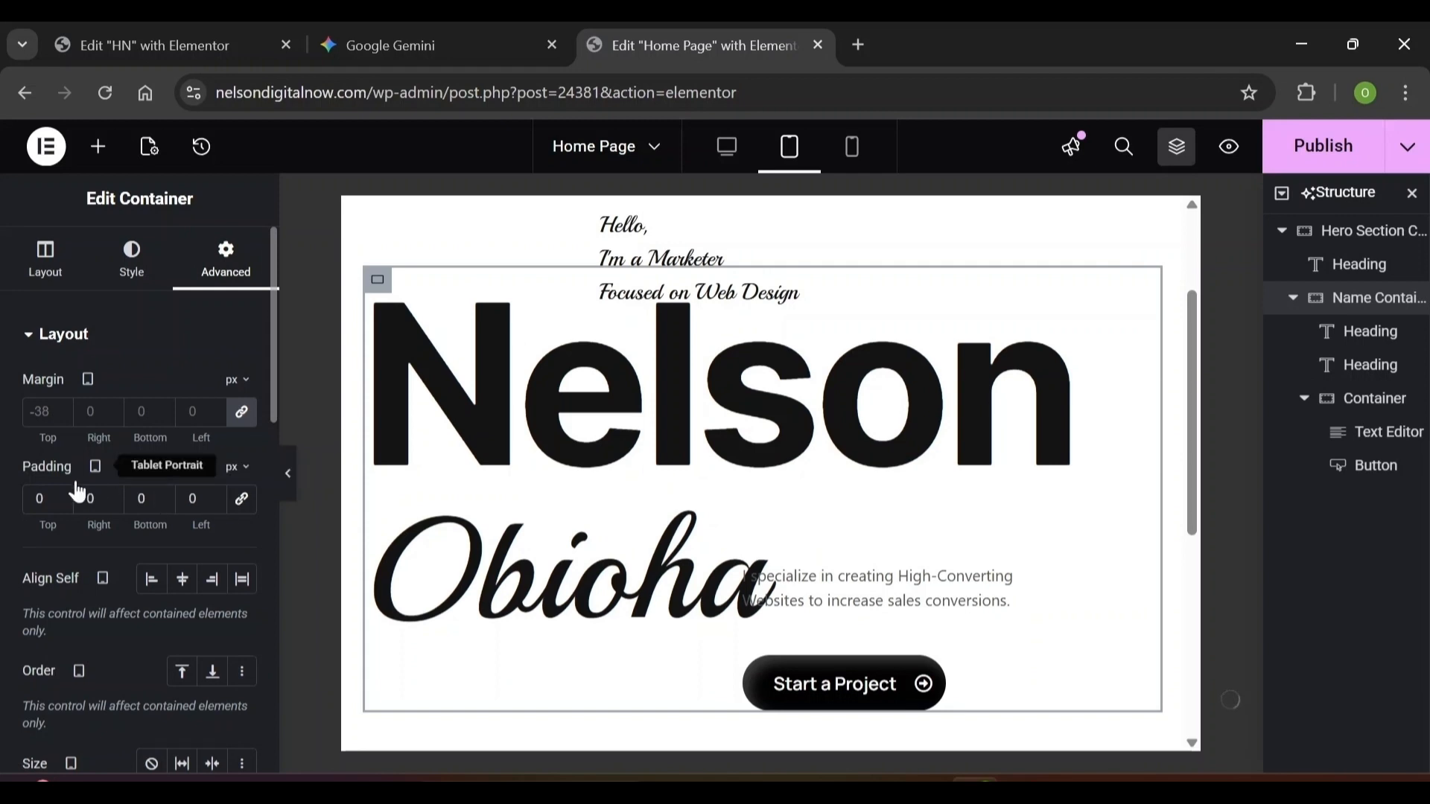
pyautogui.click(864, 151)
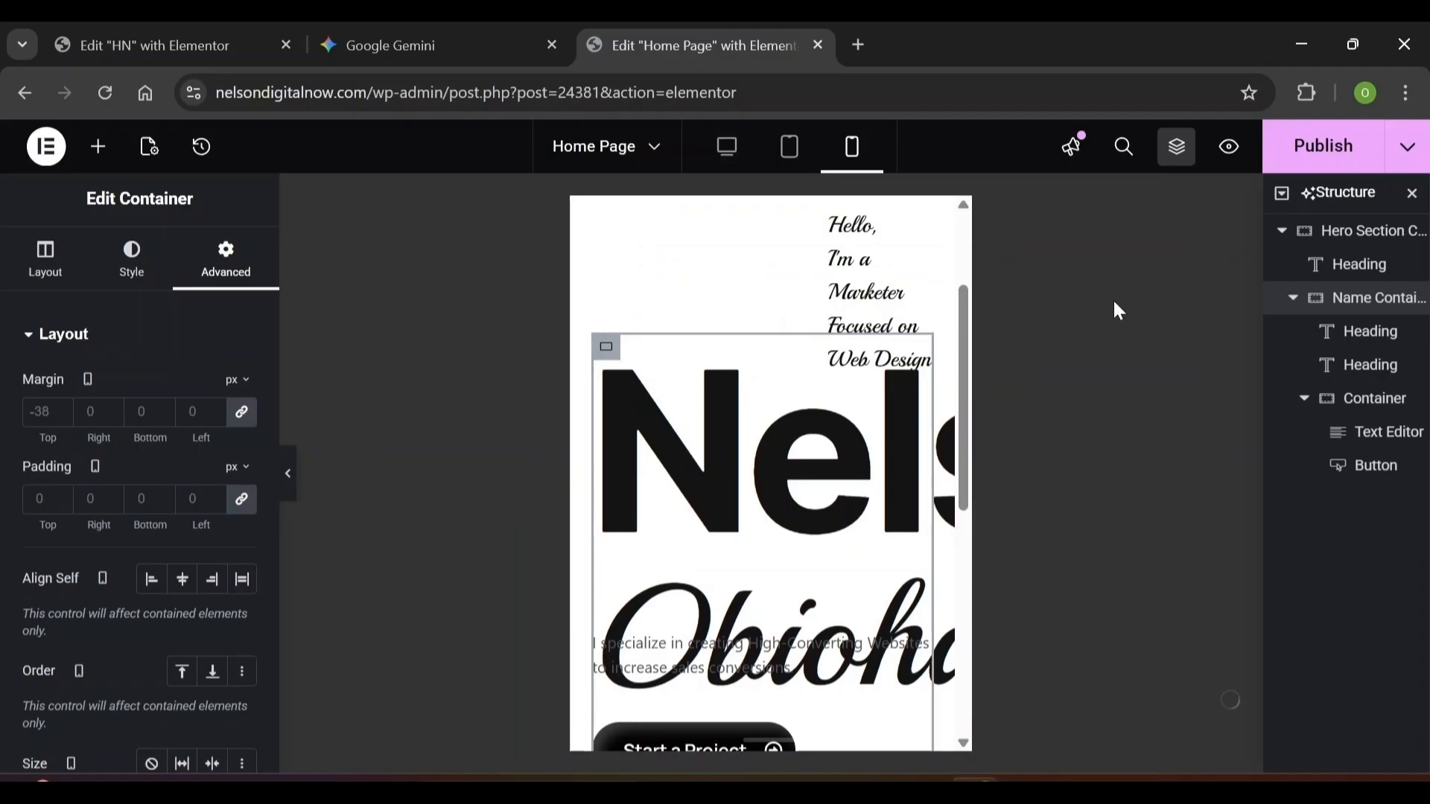
# On mobile, set the script intro heading to 18 px with a 28 px line height
pyautogui.click(1354, 244)
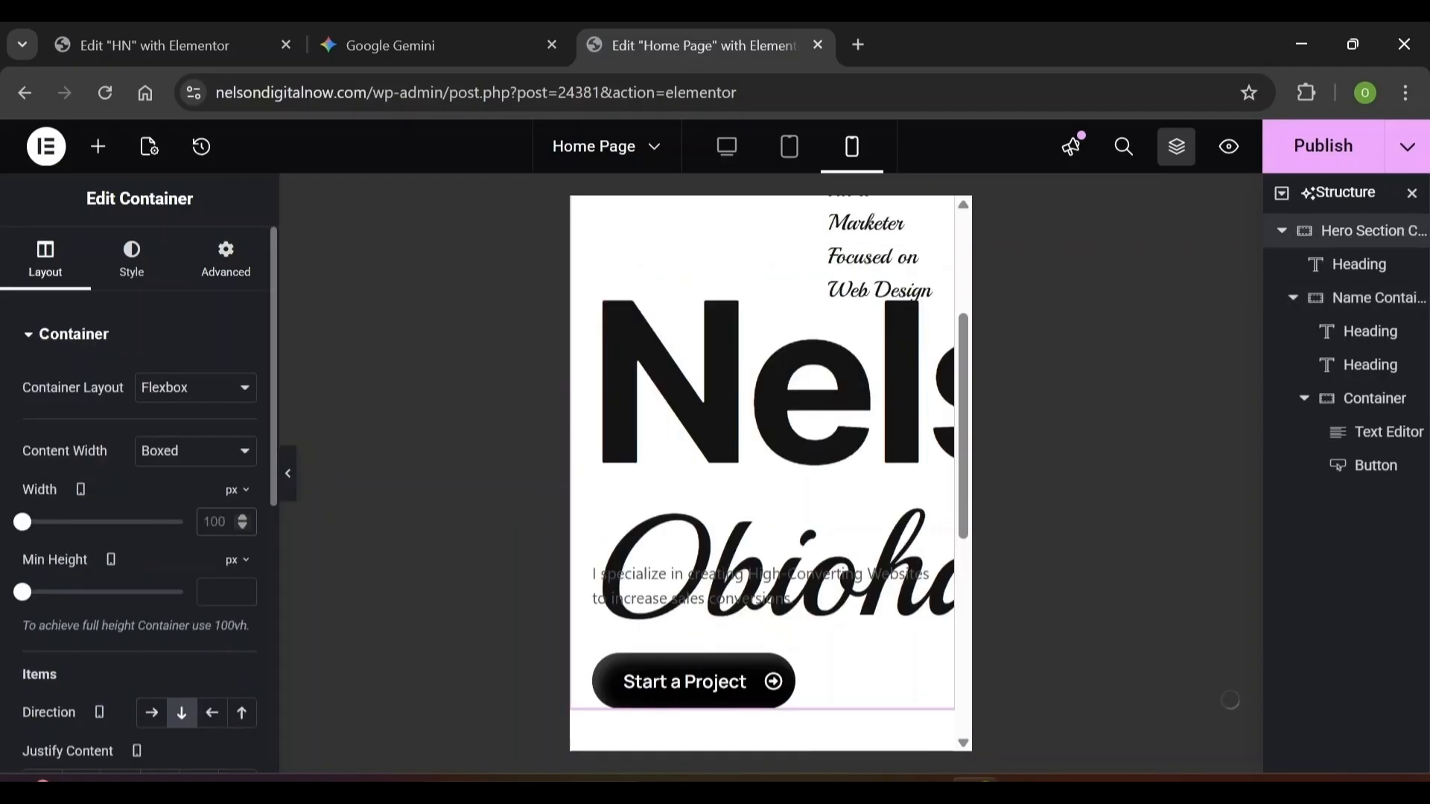
pyautogui.click(874, 284)
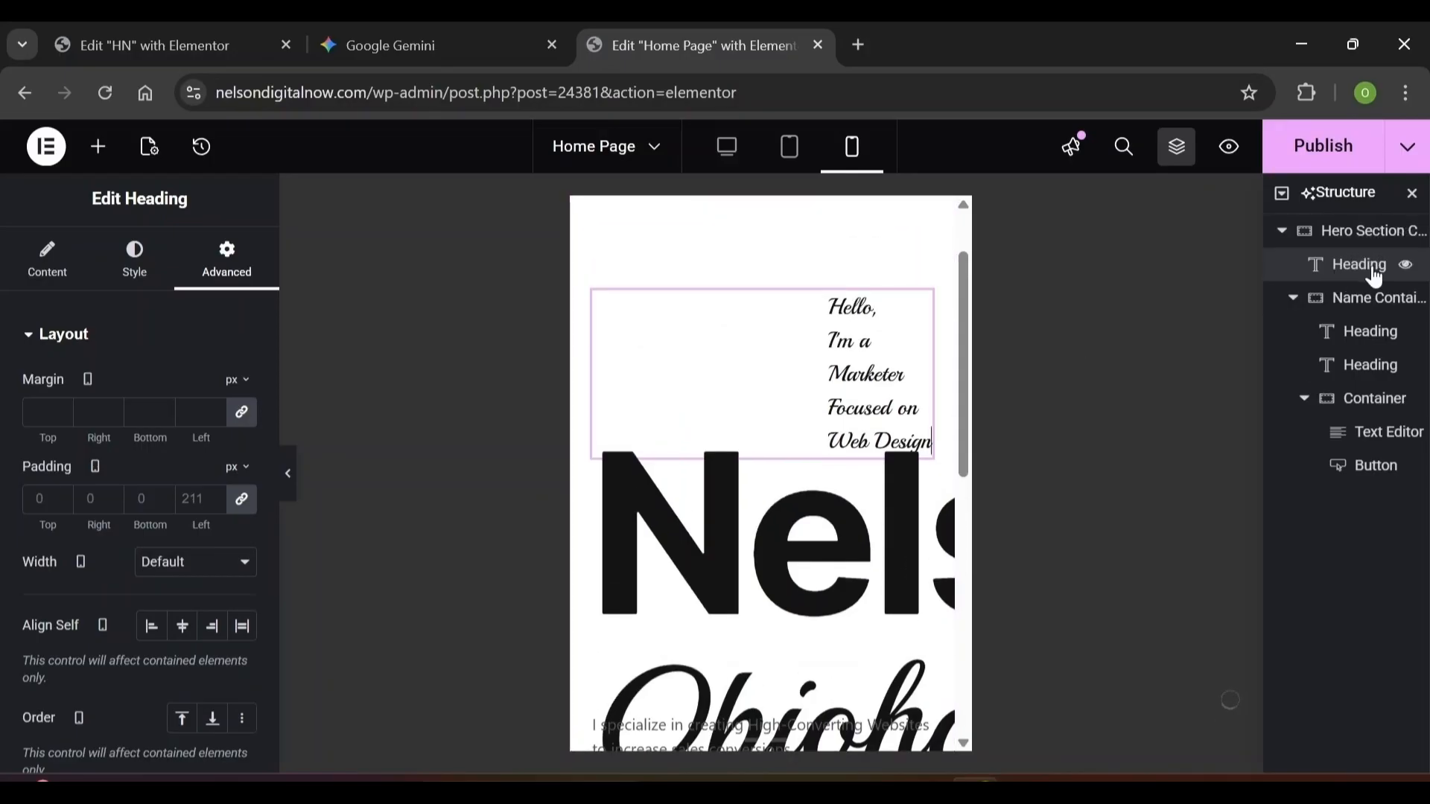
pyautogui.click(138, 293)
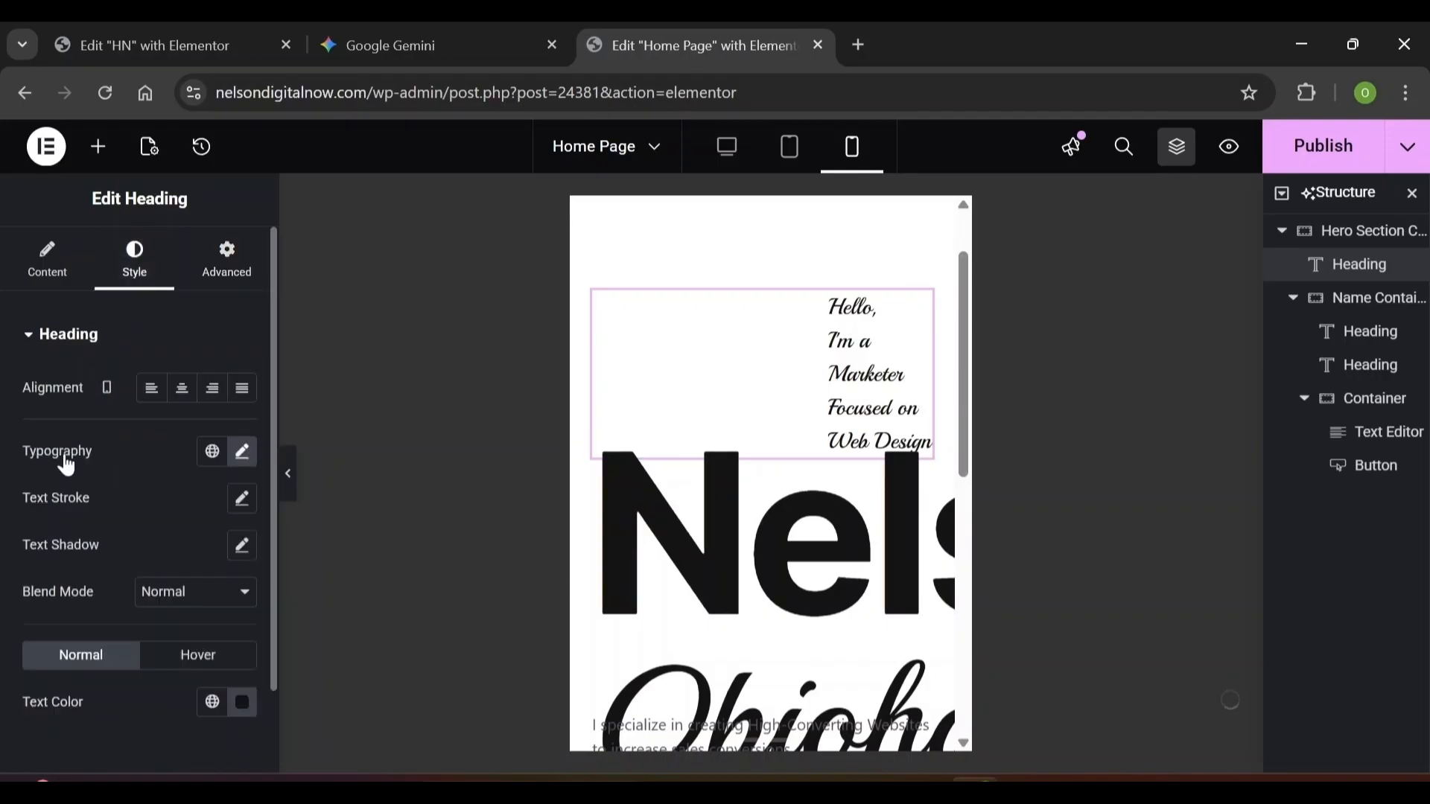
pyautogui.click(243, 455)
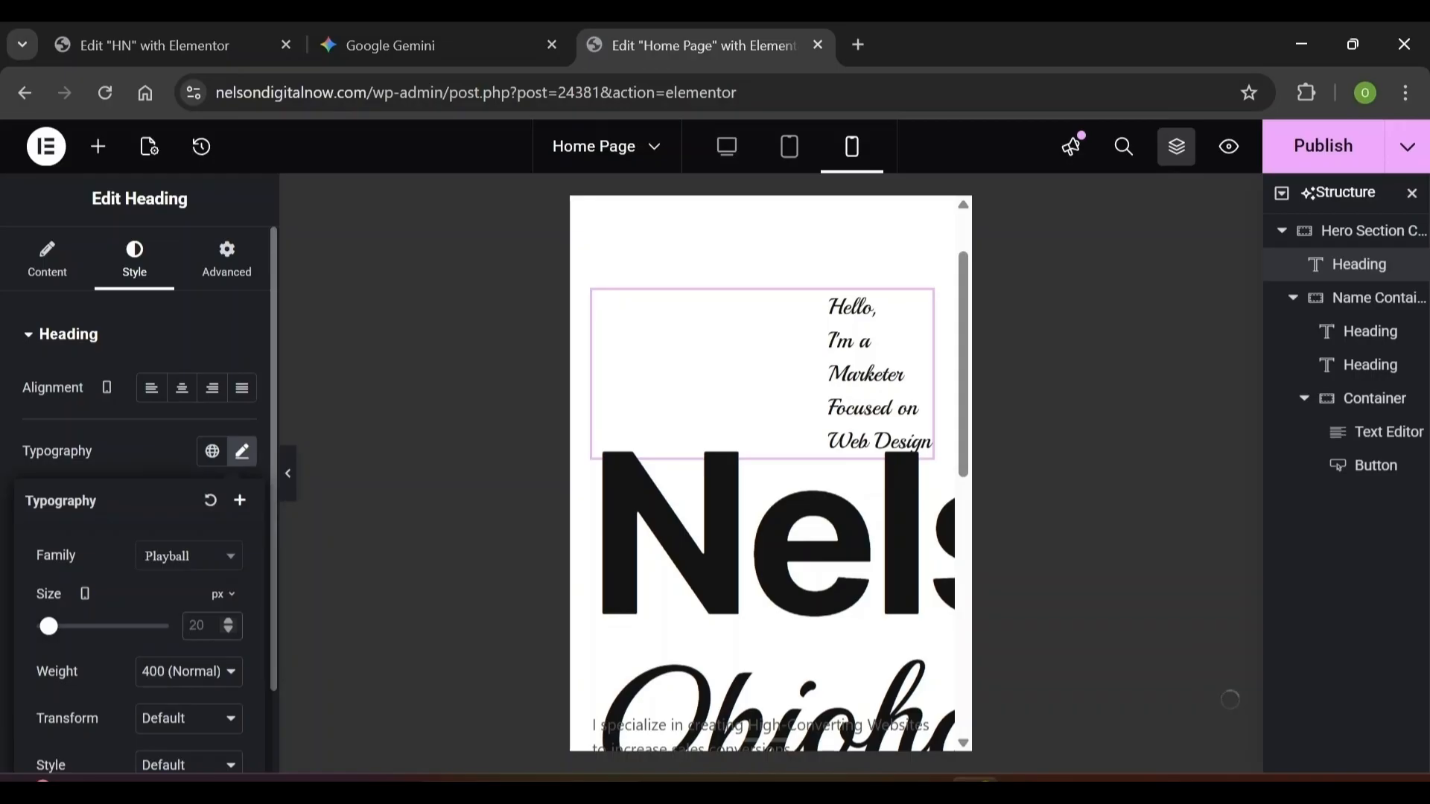
pyautogui.write('18')
pyautogui.scroll(-4, 149, 596)
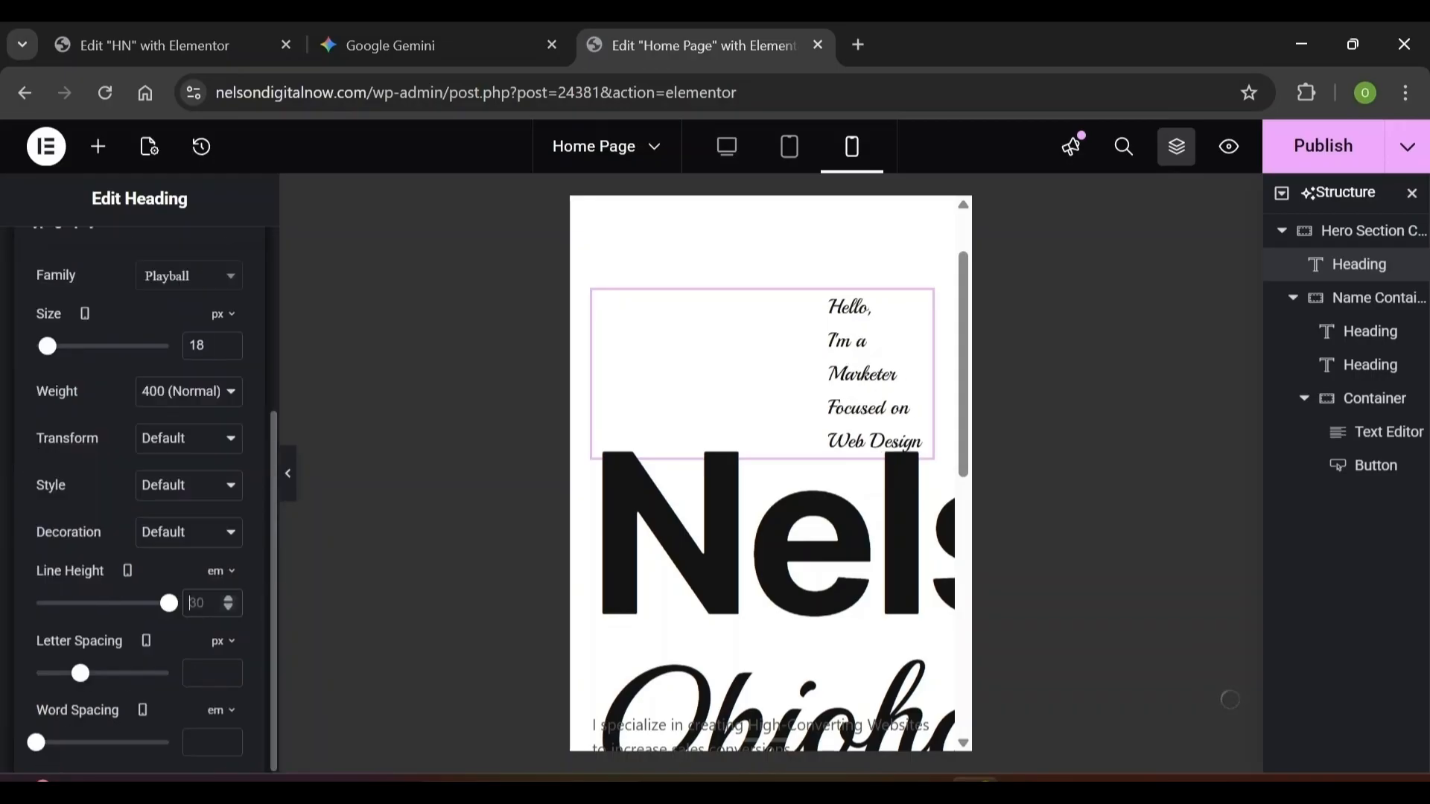
pyautogui.click(222, 571)
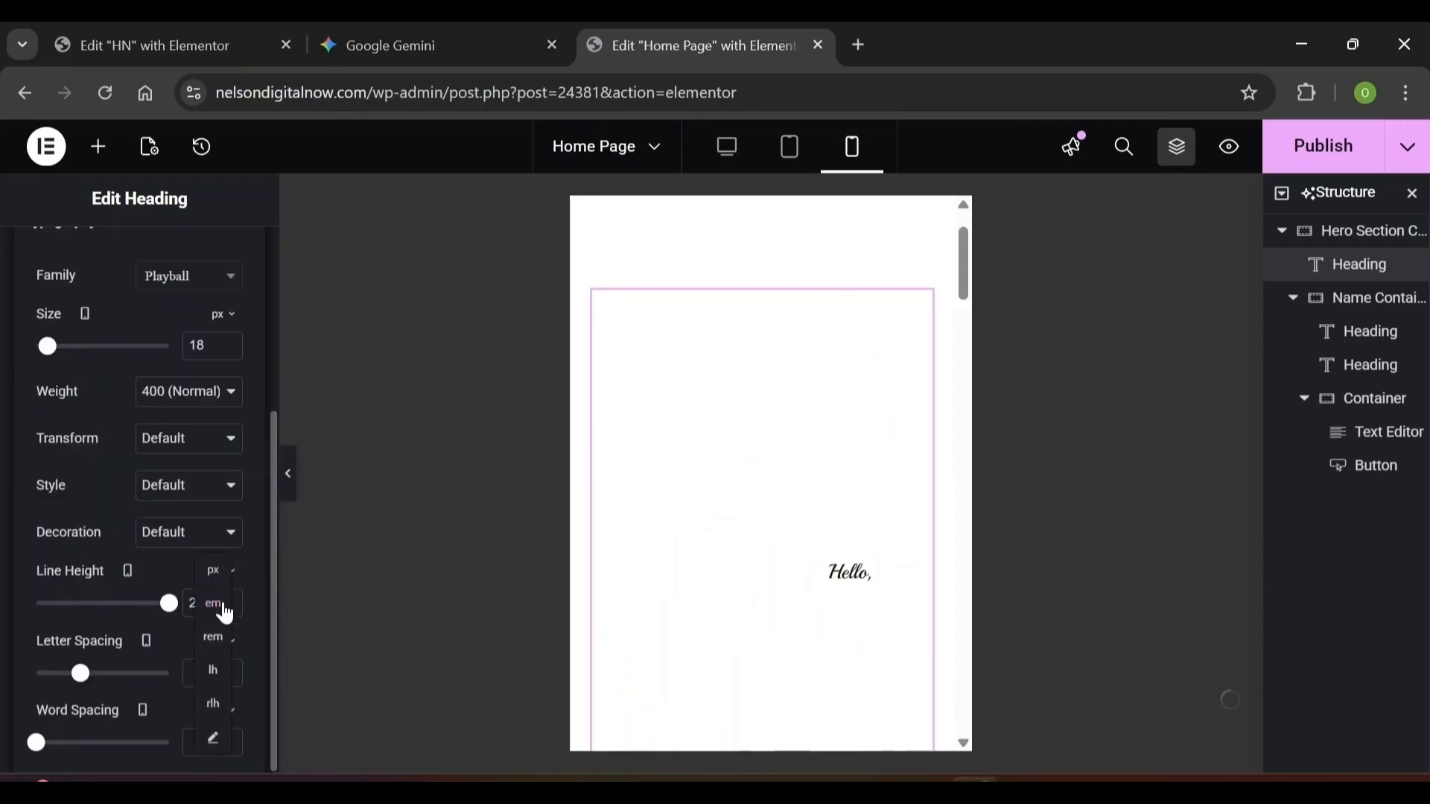
pyautogui.click(203, 653)
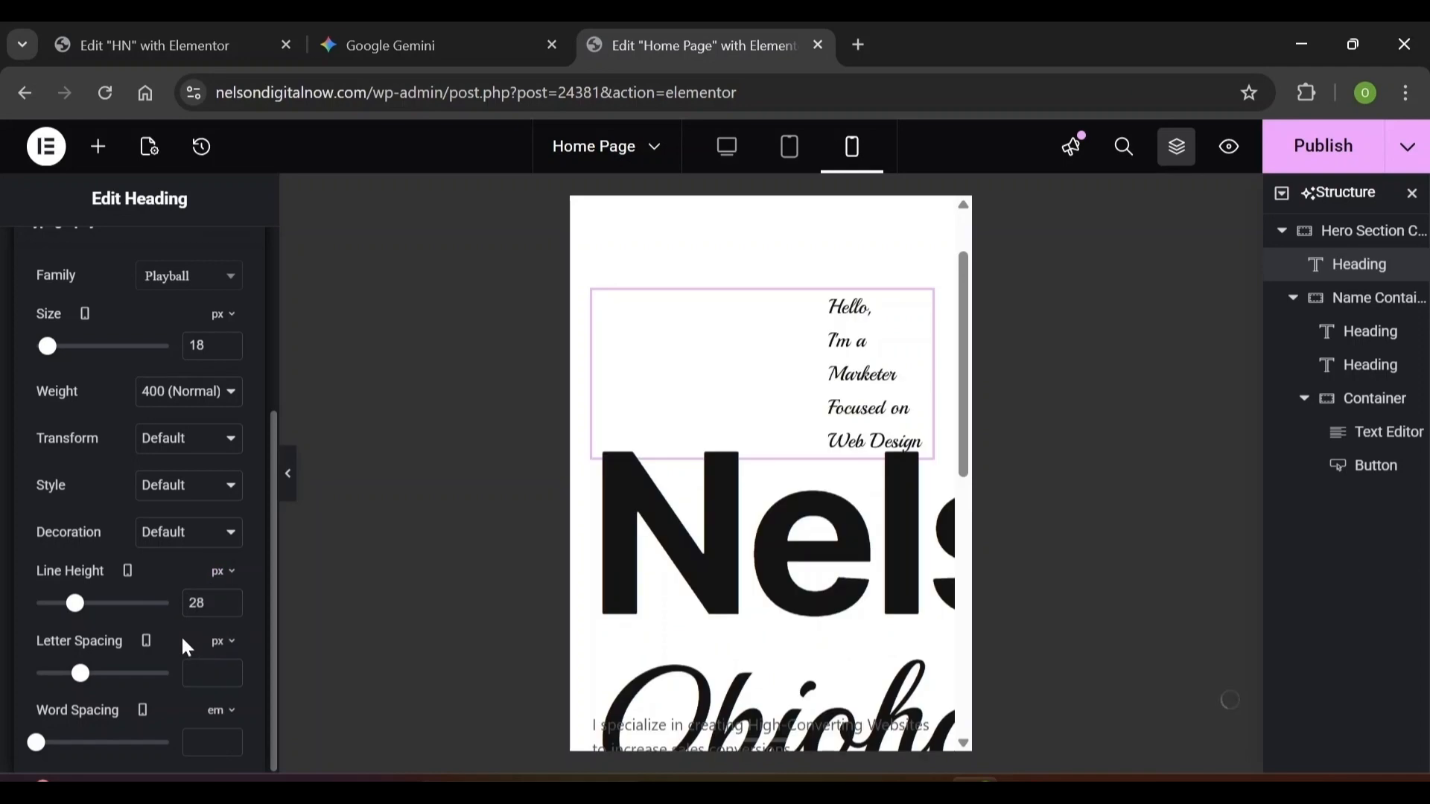
pyautogui.click(274, 313)
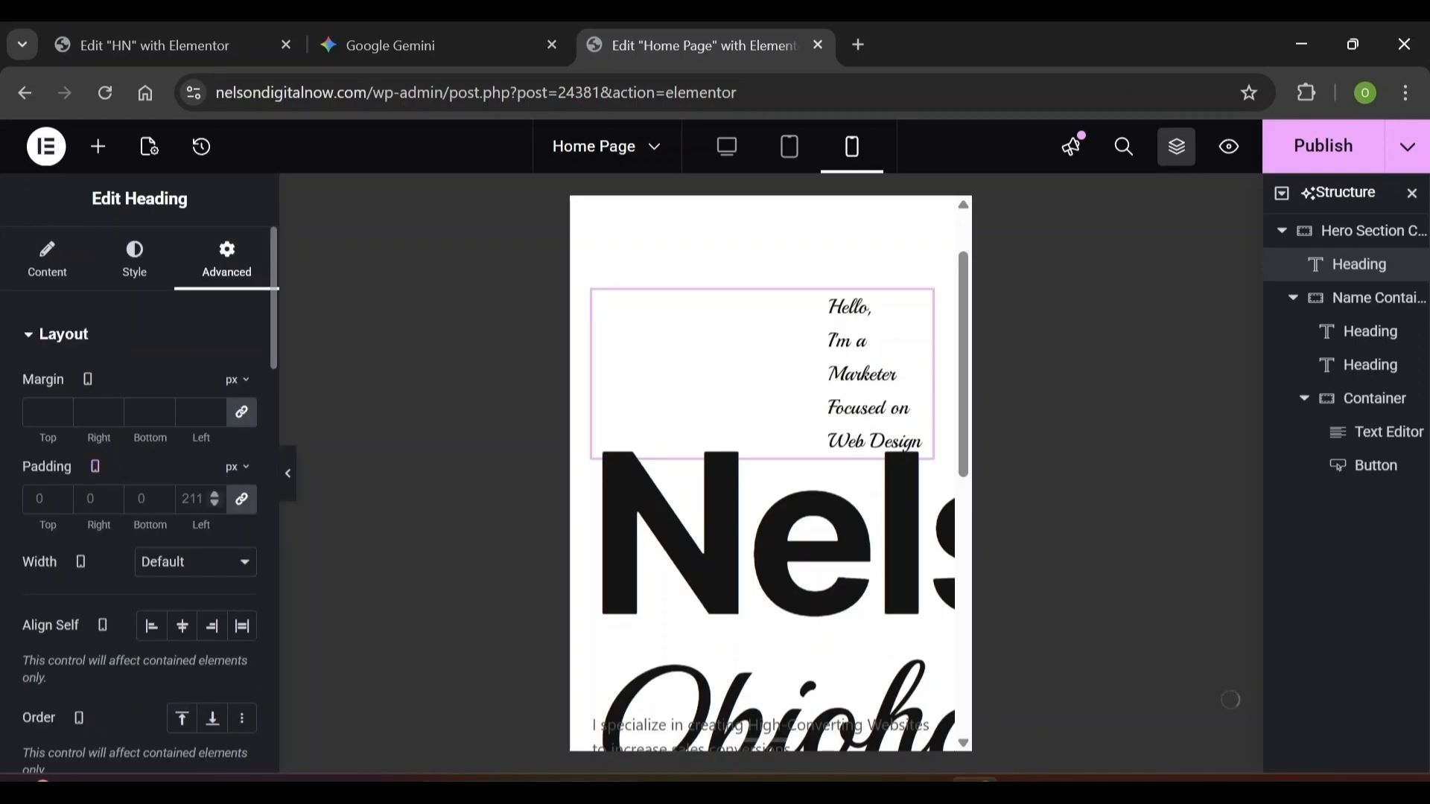
# Zero the intro heading's mobile padding except for 40 px on the left
pyautogui.click(240, 500)
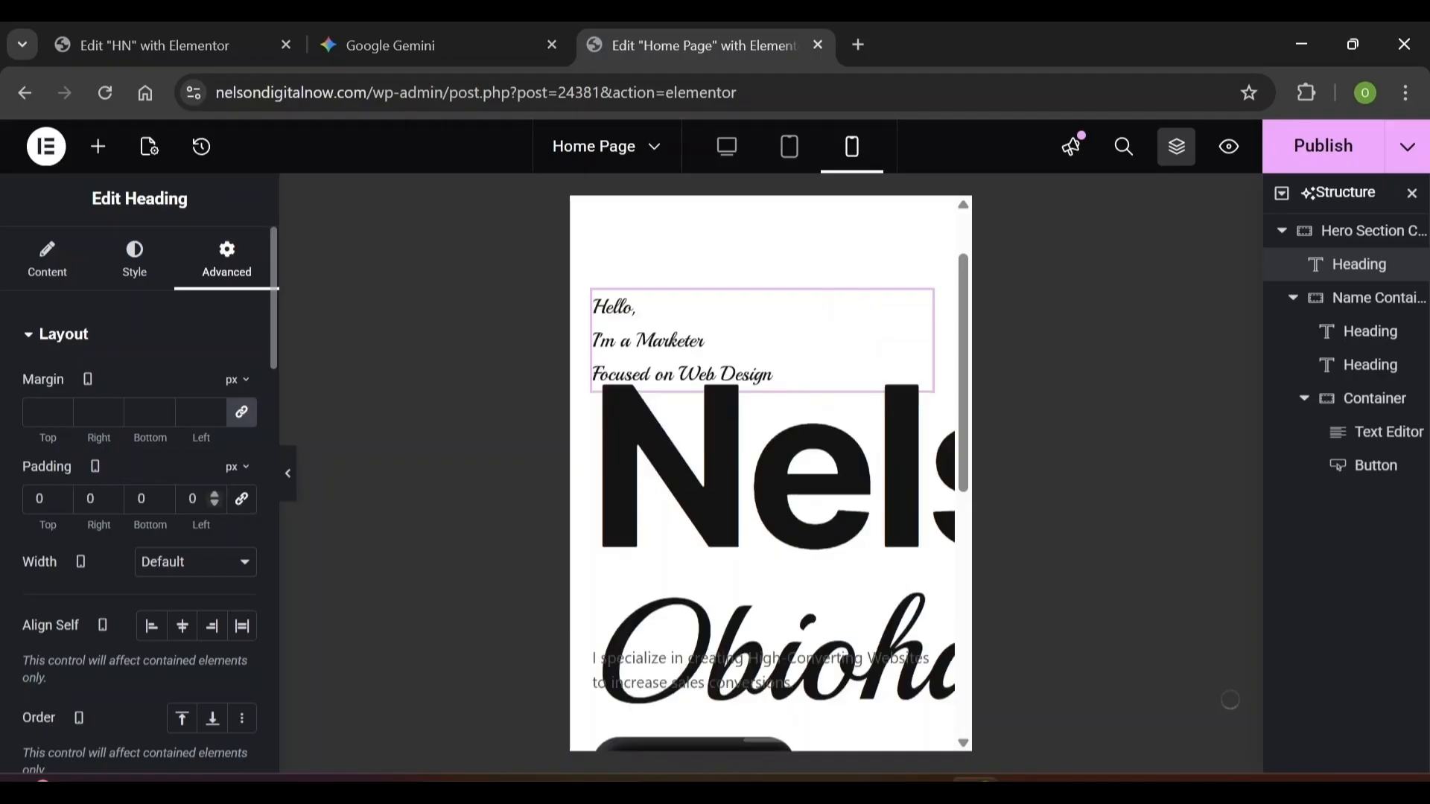
pyautogui.doubleClick(192, 498)
pyautogui.write('40')
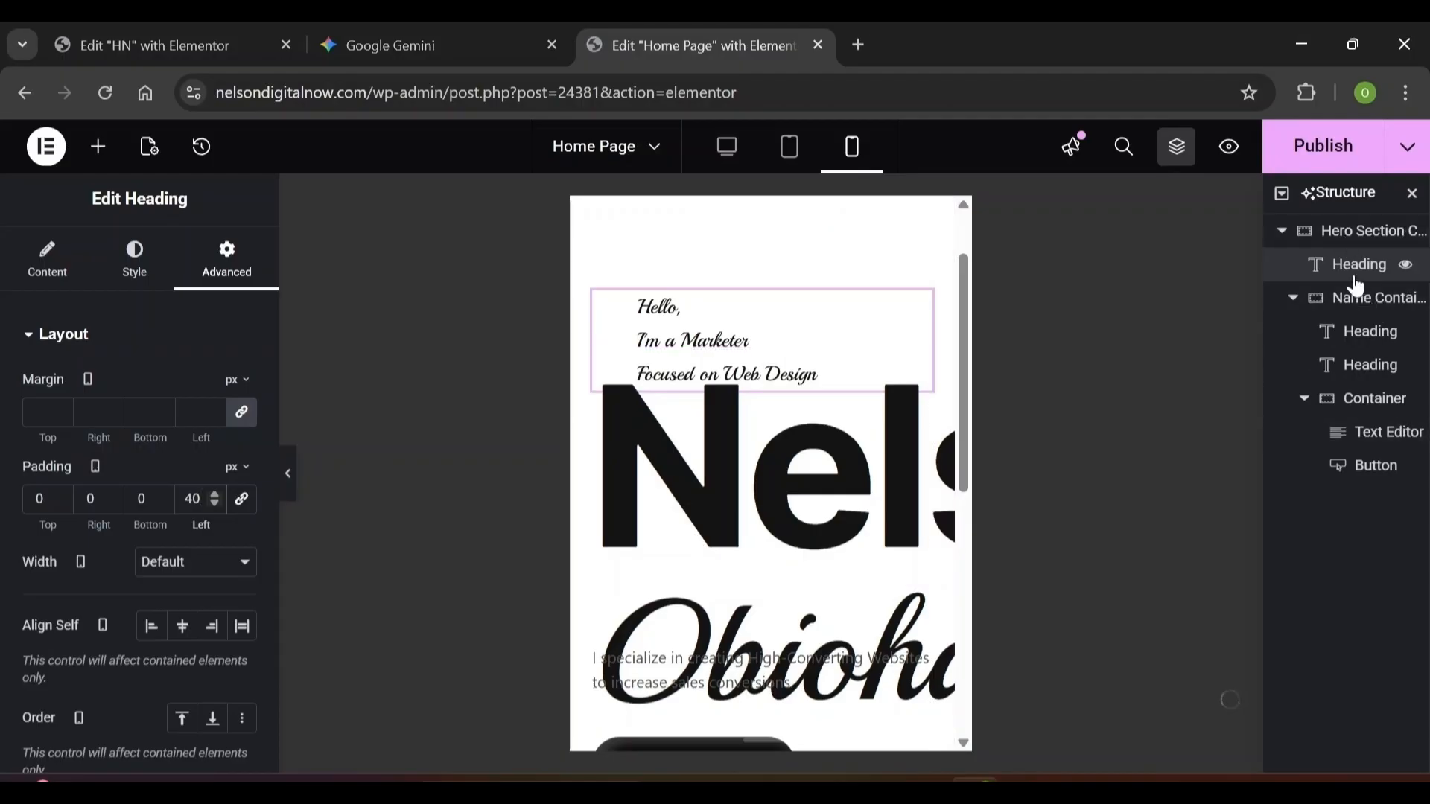
pyautogui.click(1381, 340)
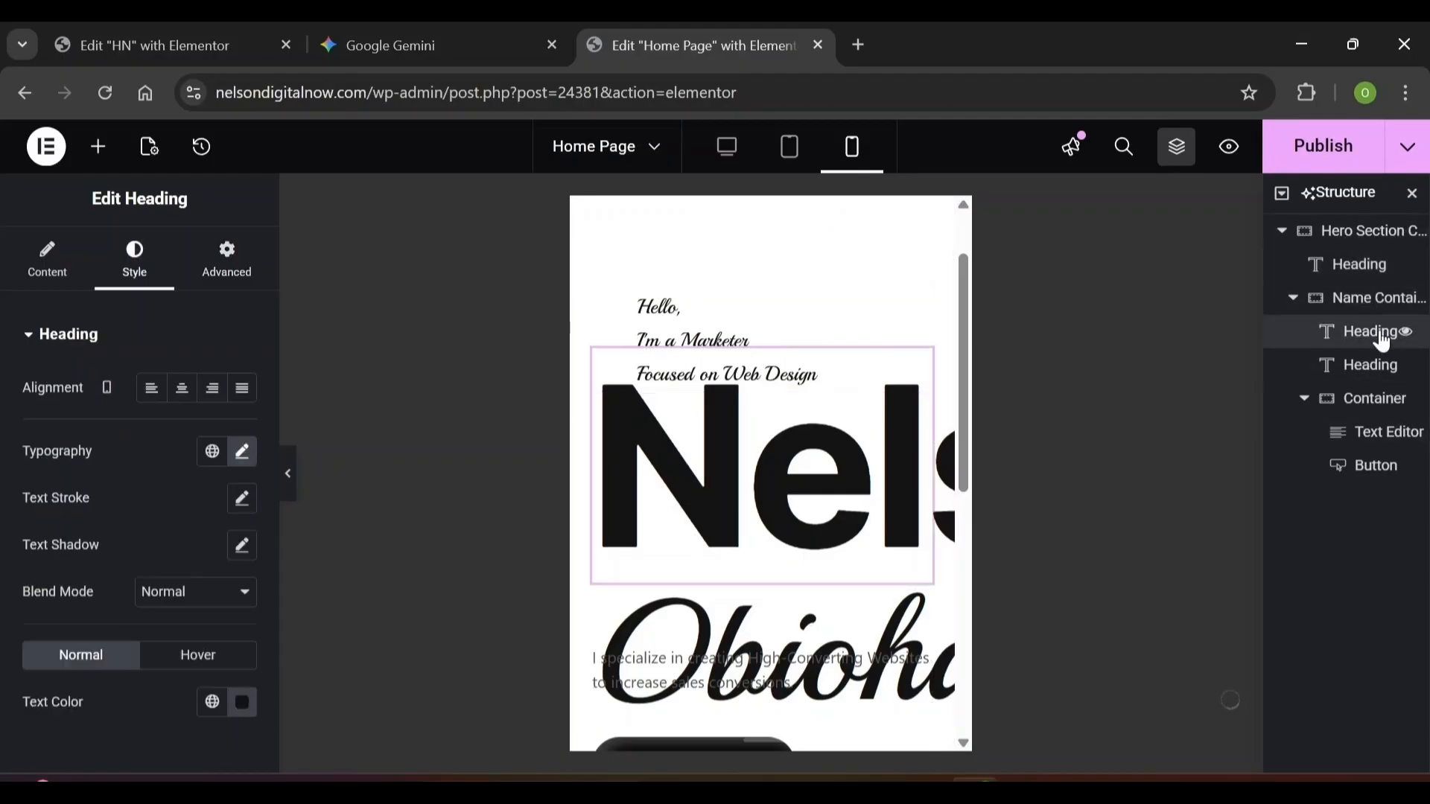
# Zero all margins of the Nelson heading in the mobile layout
pyautogui.click(221, 277)
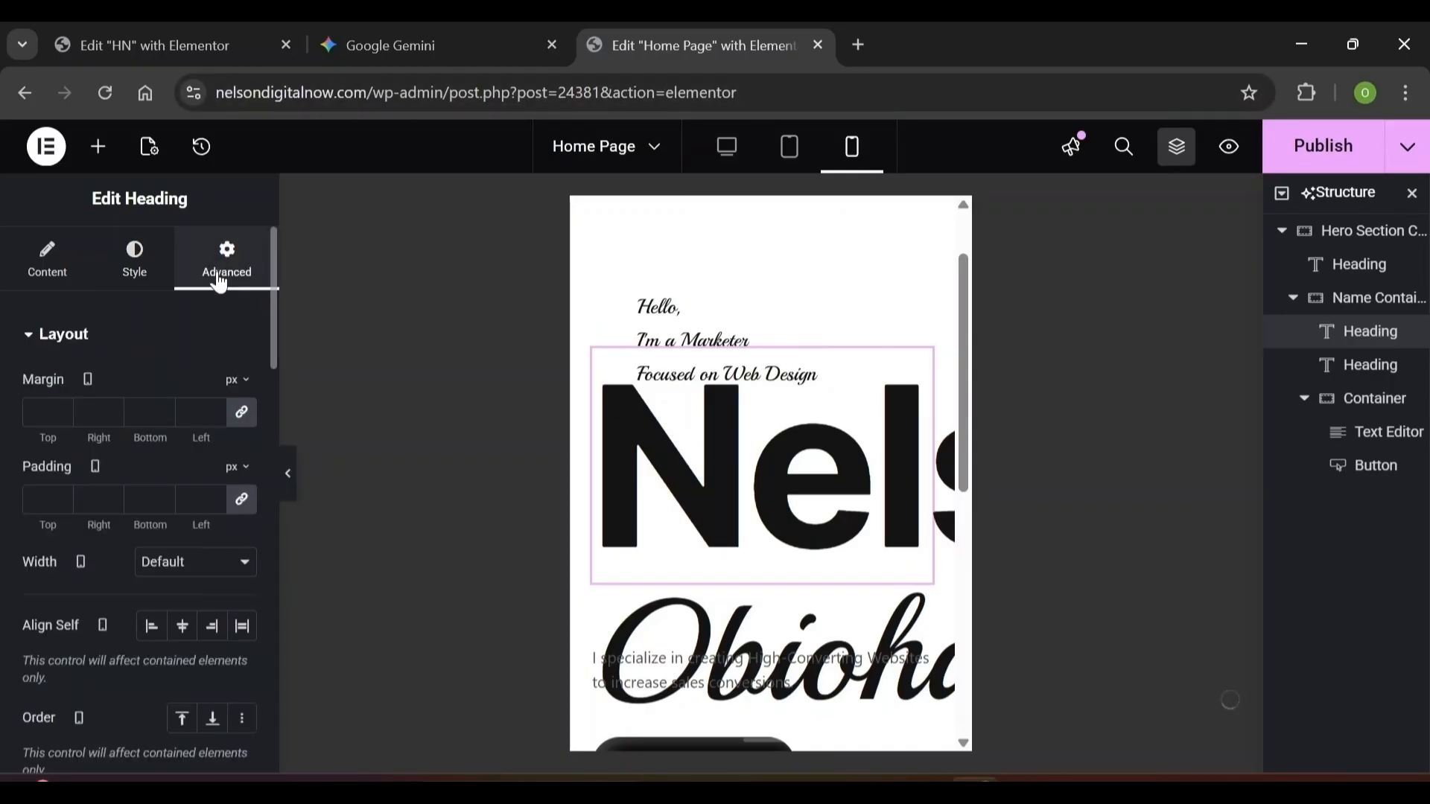
pyautogui.click(242, 414)
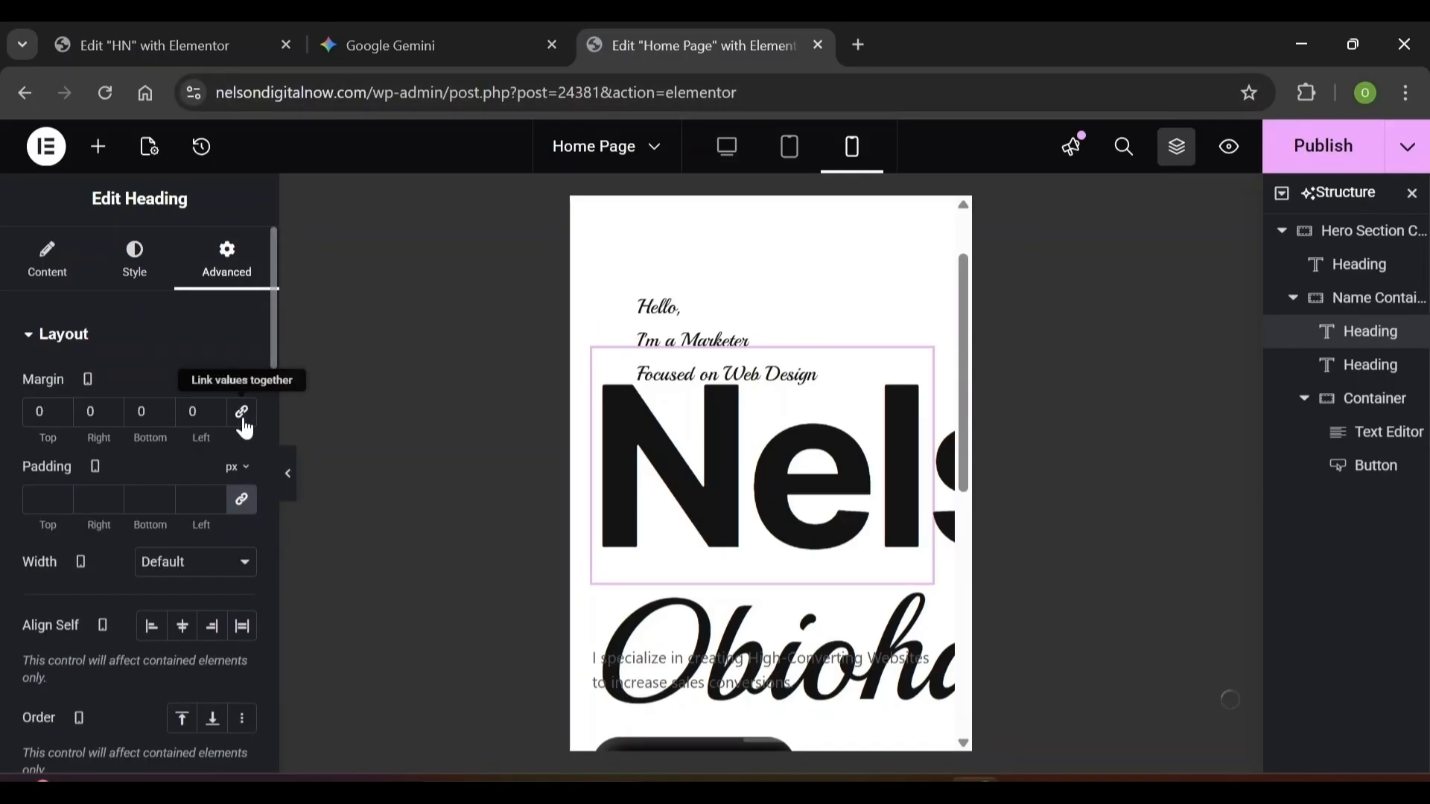
pyautogui.click(62, 259)
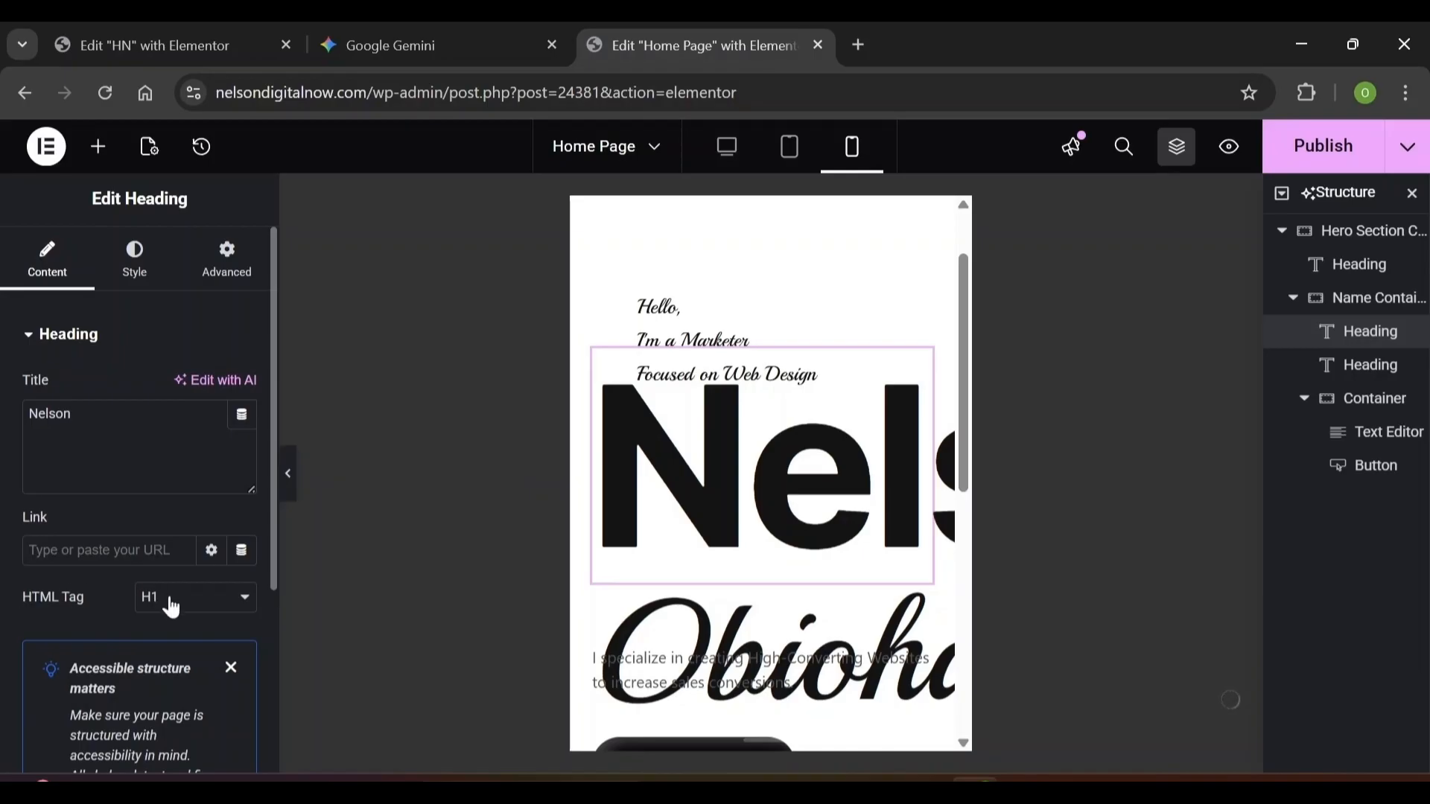
# Set the Nelson heading's mobile typography to 100 px size with a 110 px line height
pyautogui.click(126, 254)
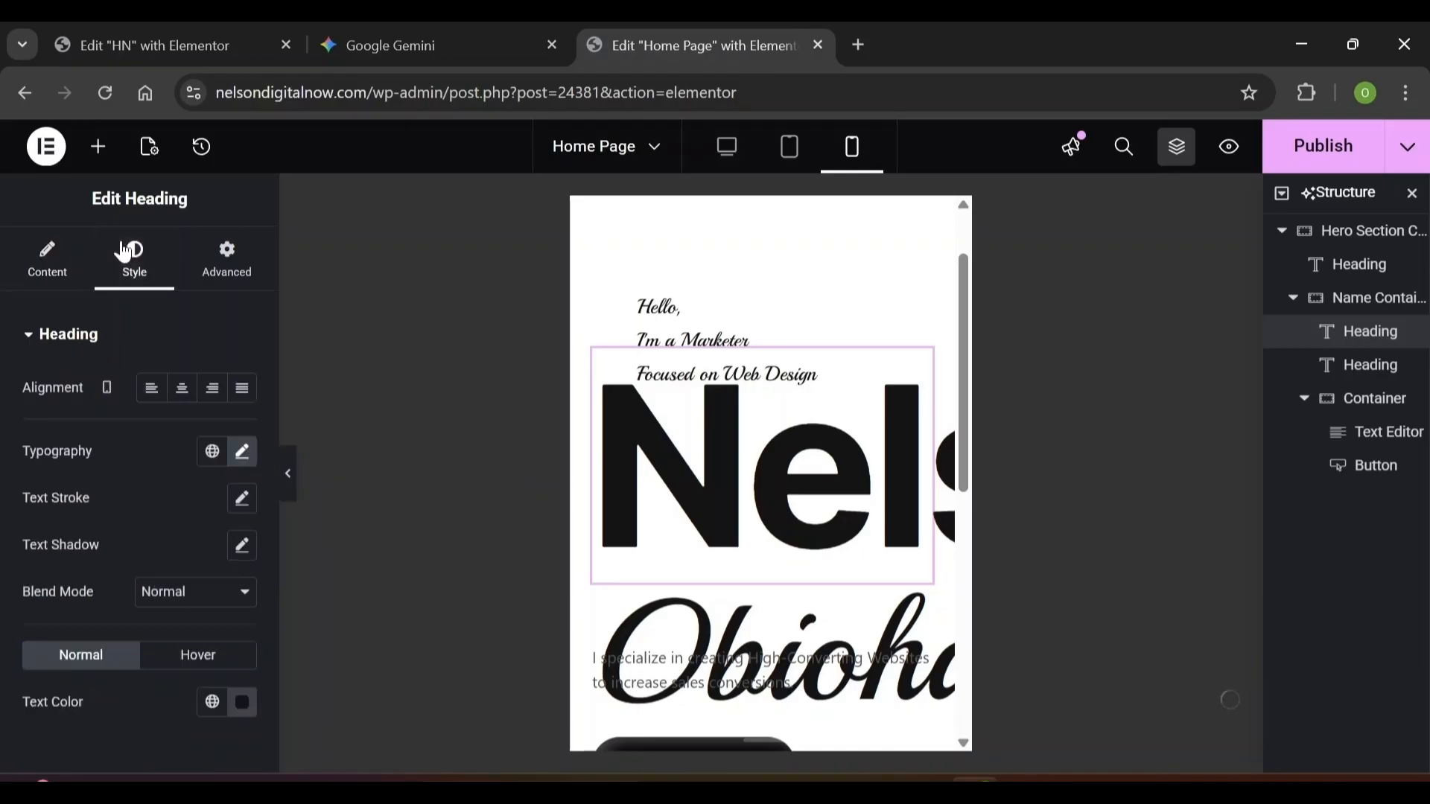
pyautogui.click(243, 458)
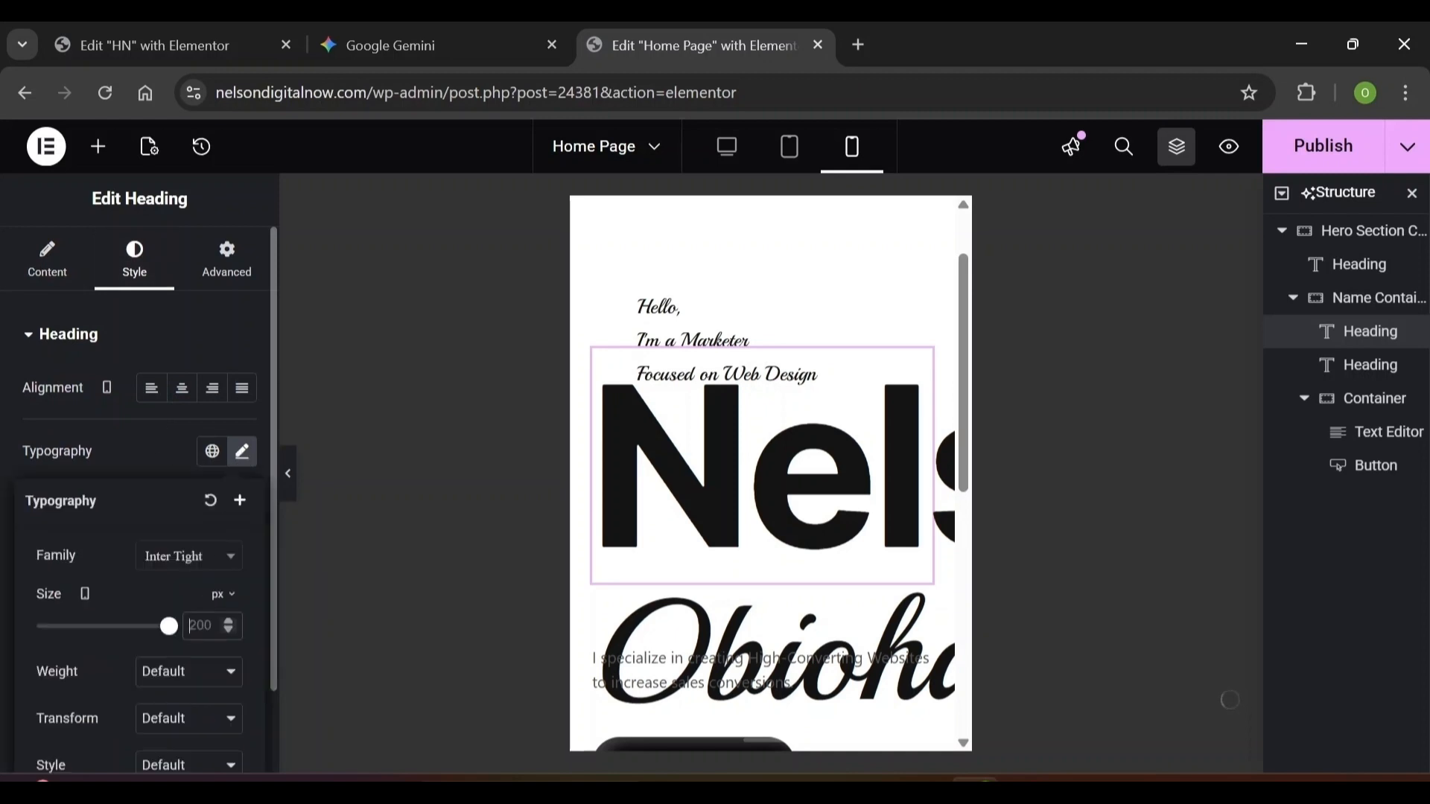
pyautogui.write('100')
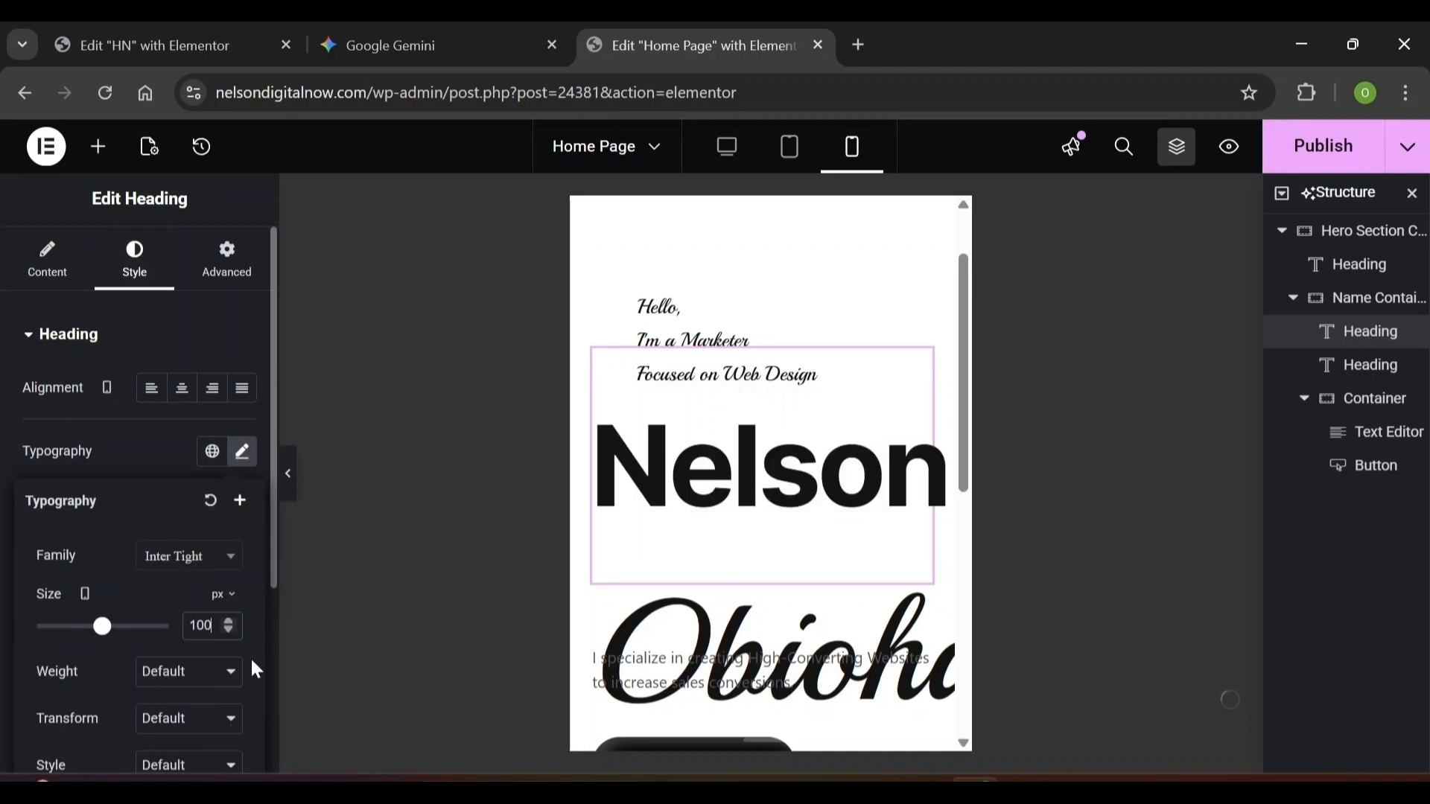
pyautogui.scroll(-5, 251, 657)
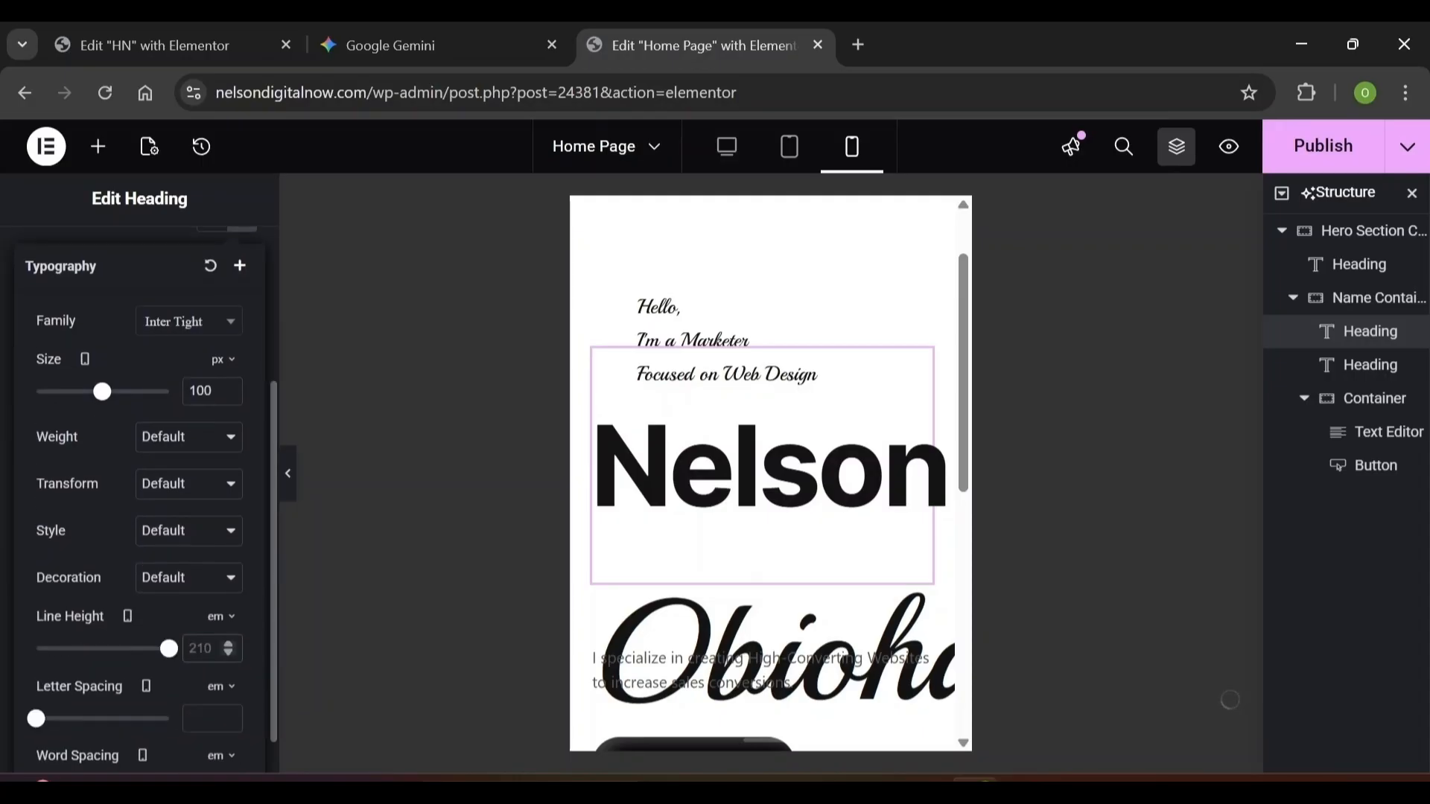
pyautogui.write('11')
pyautogui.click(221, 617)
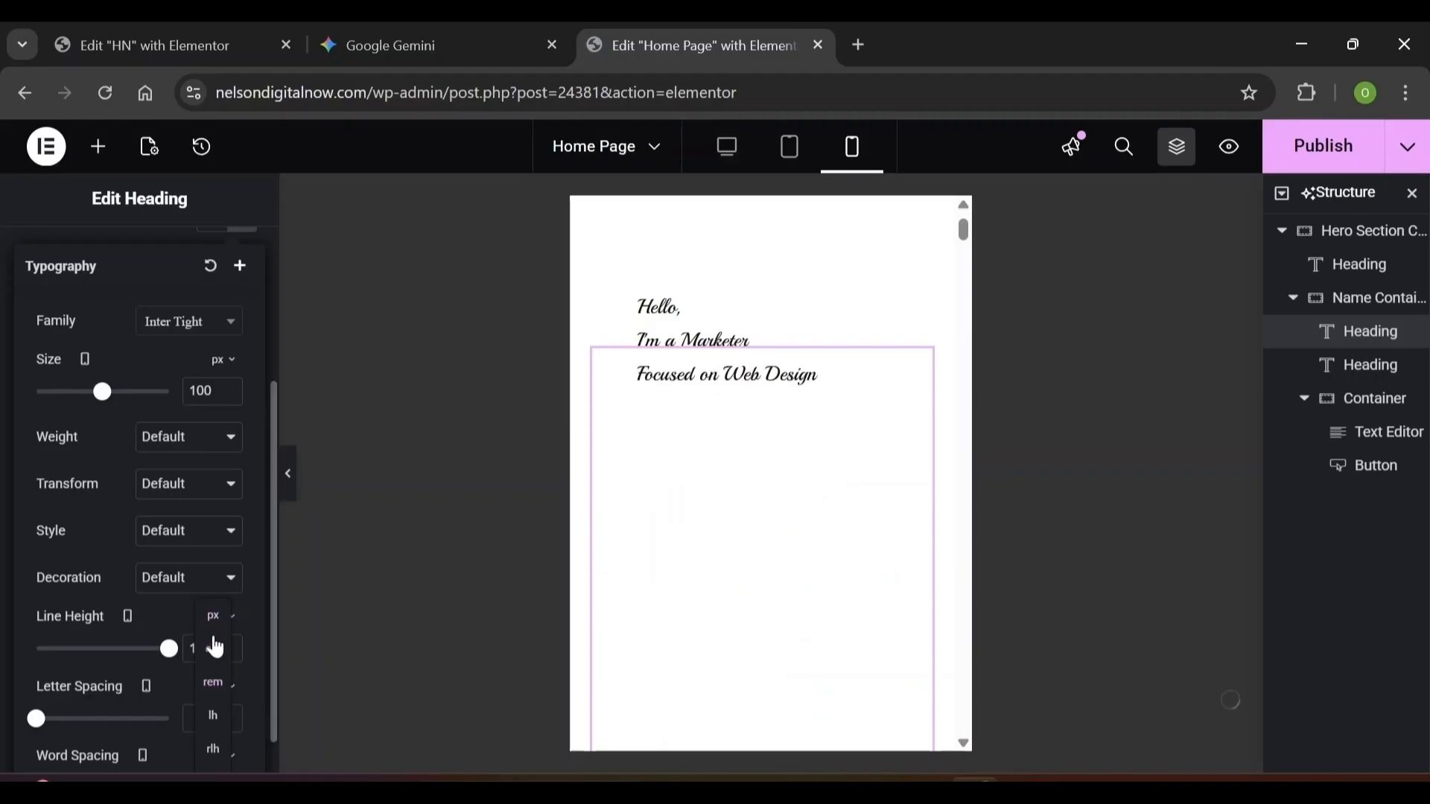
pyautogui.click(221, 624)
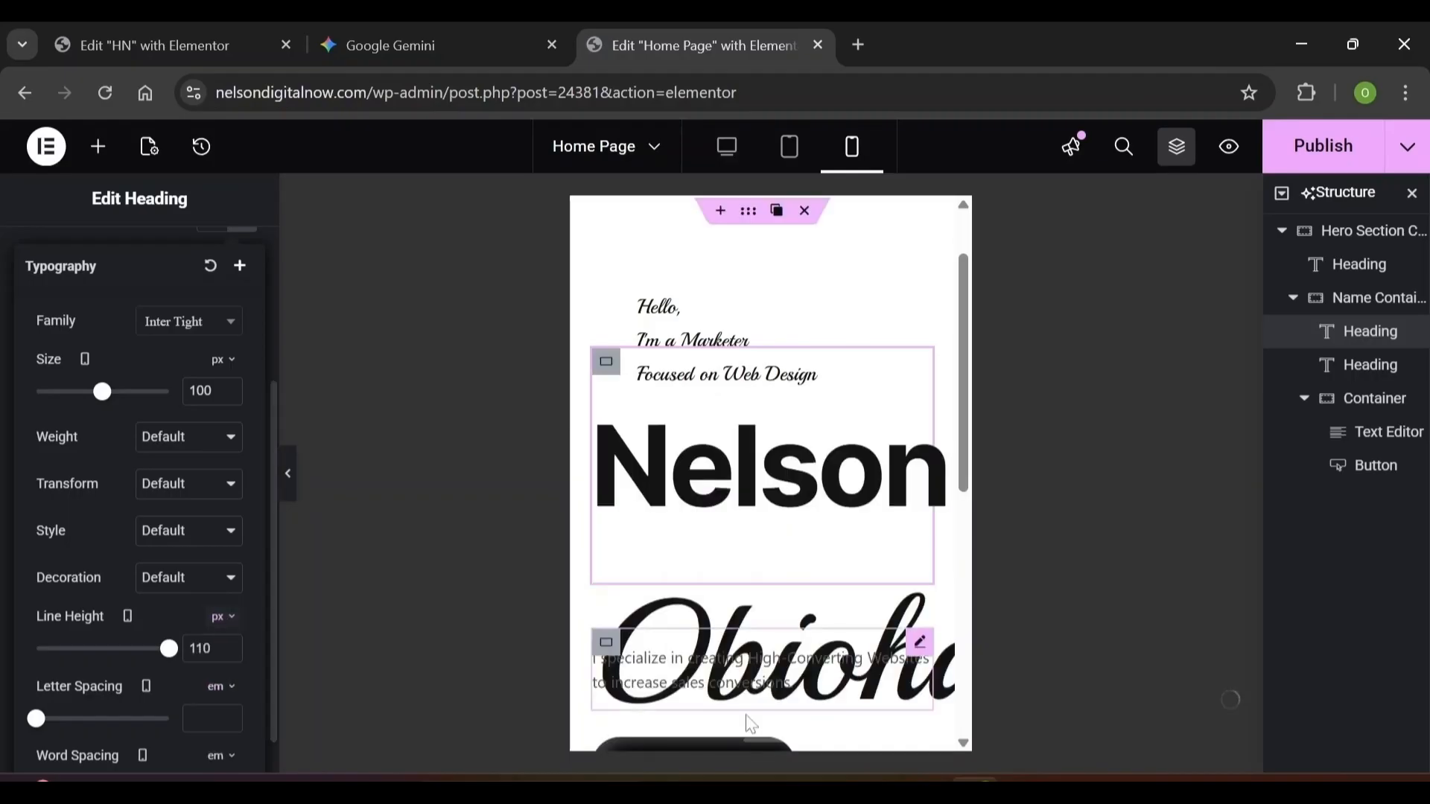
pyautogui.click(1354, 366)
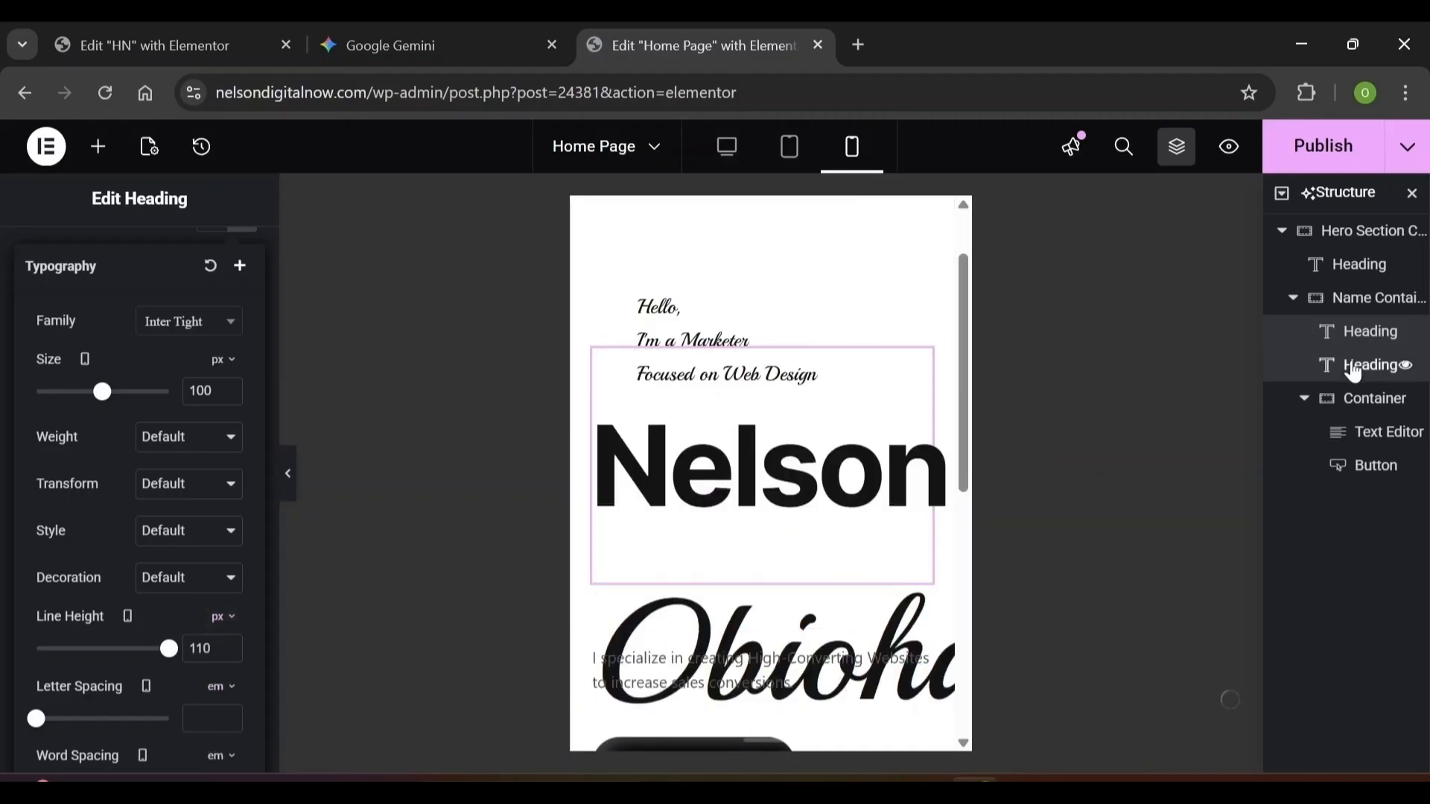
# Set the Obioha heading's mobile typography to size 70 px and line height 1
pyautogui.click(112, 264)
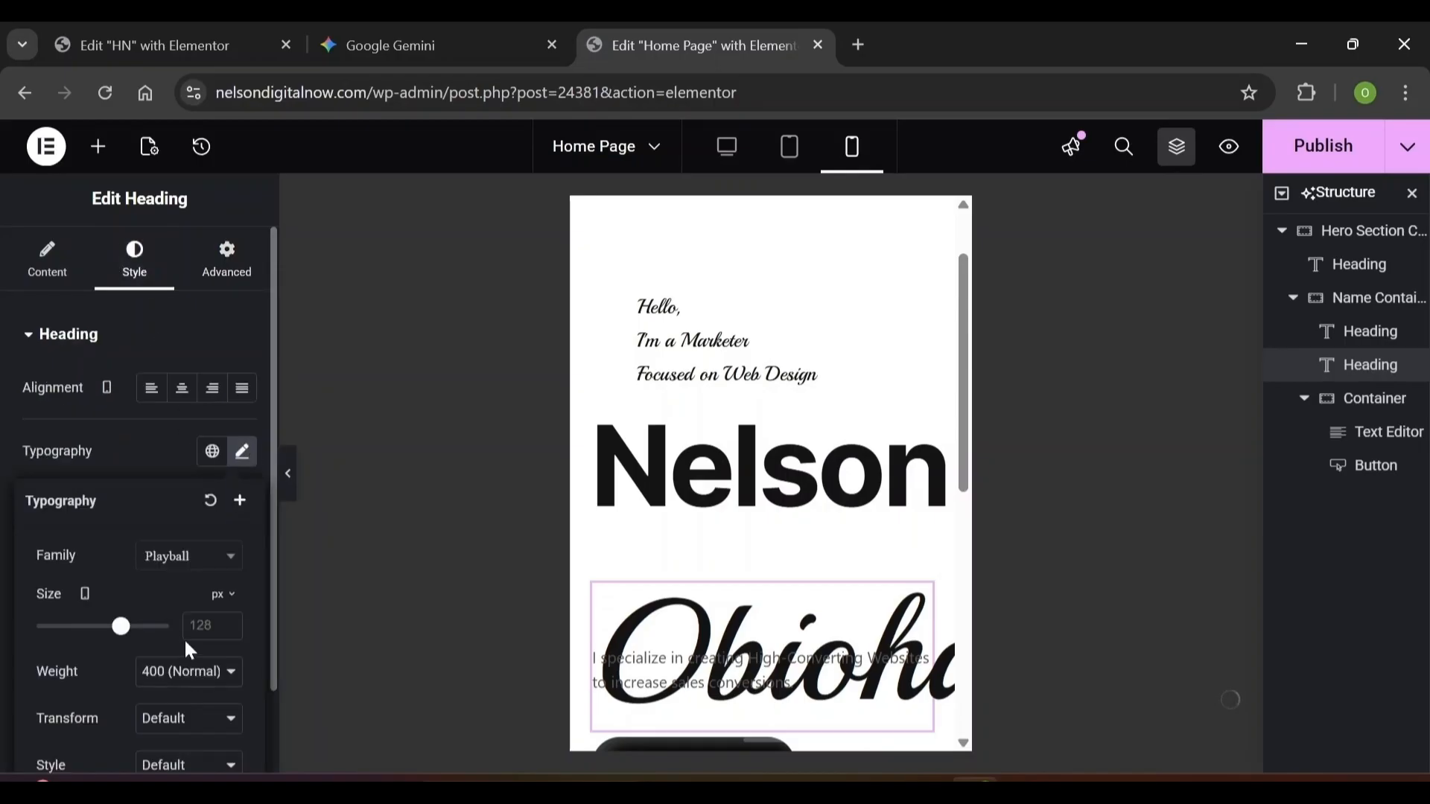
pyautogui.write('70')
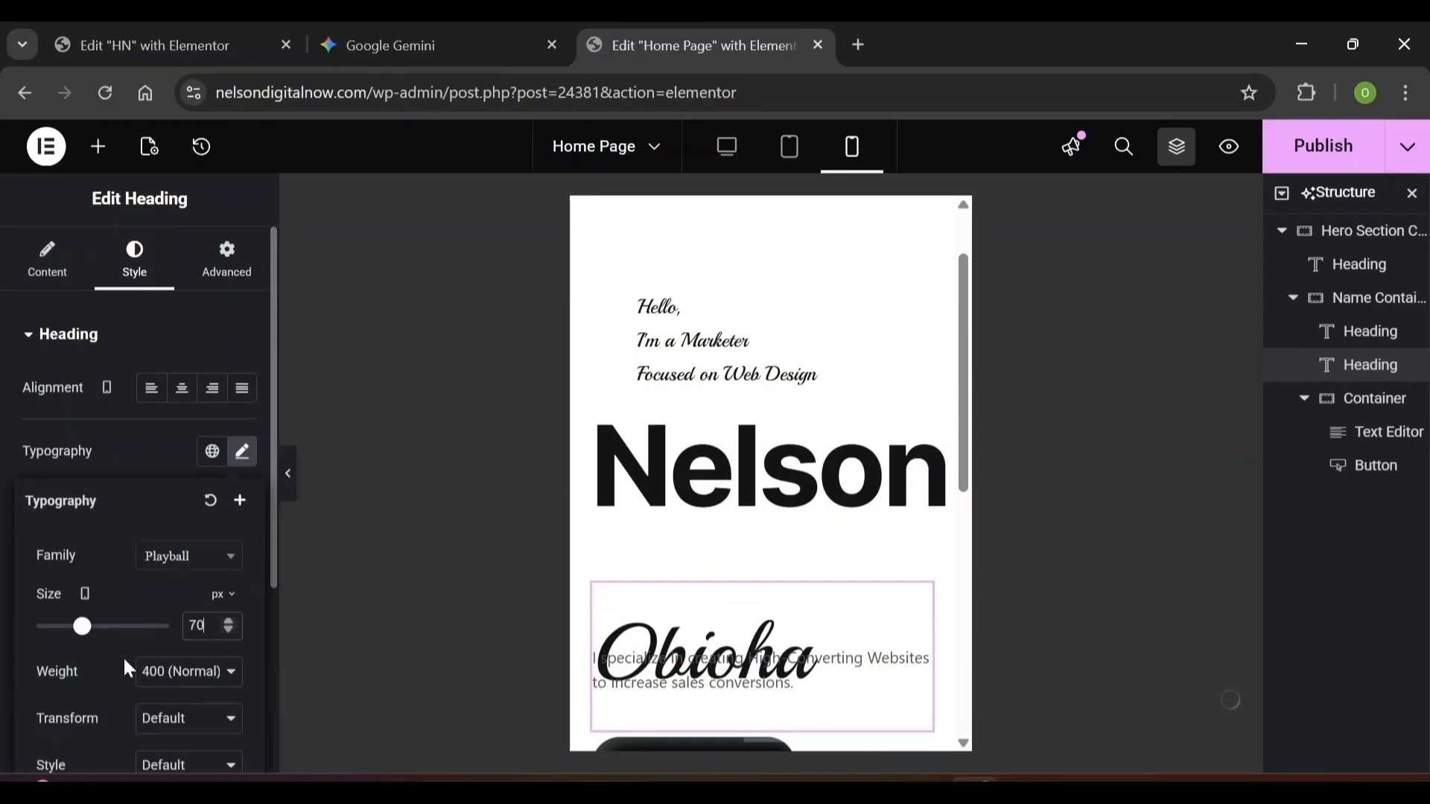
pyautogui.scroll(-3, 123, 655)
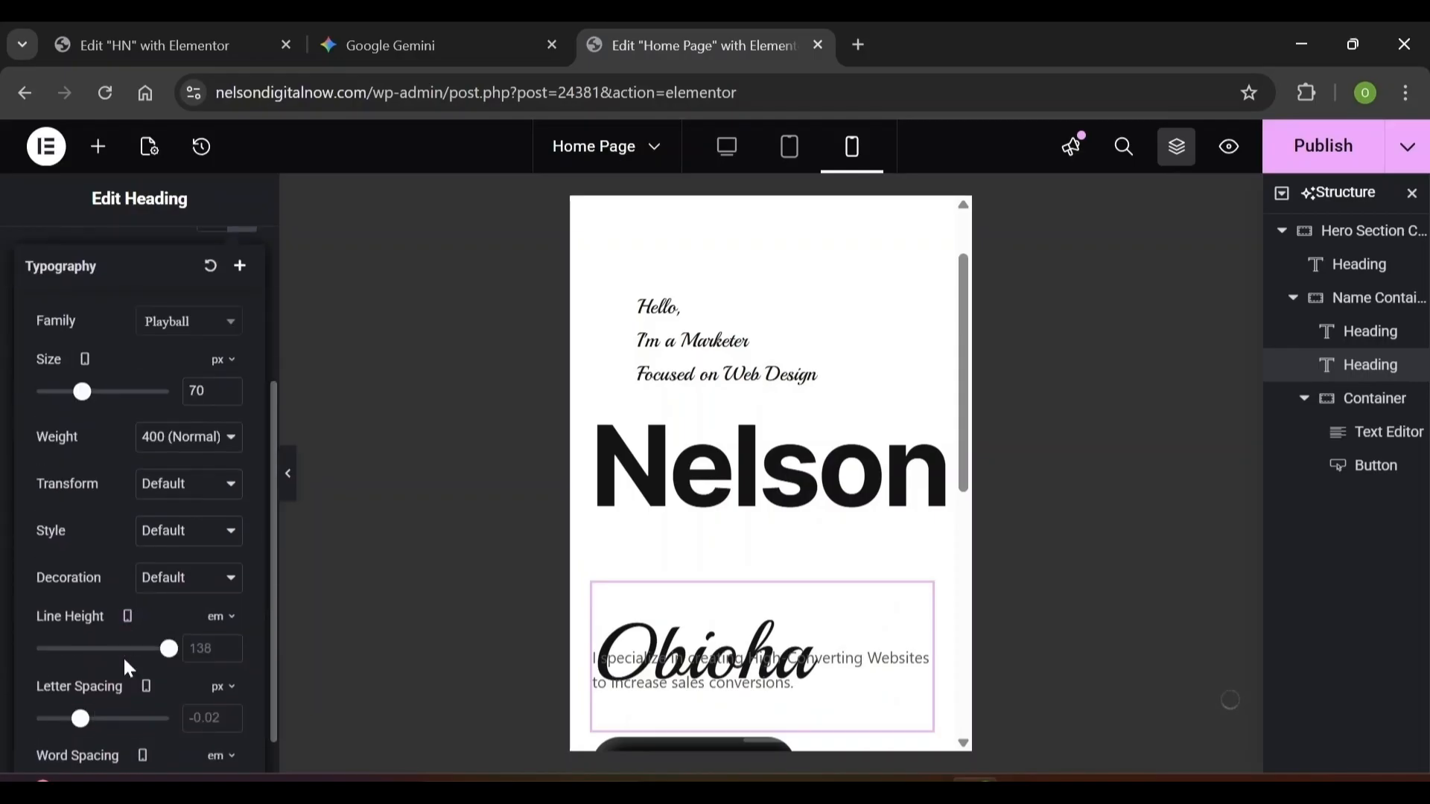
pyautogui.write('1')
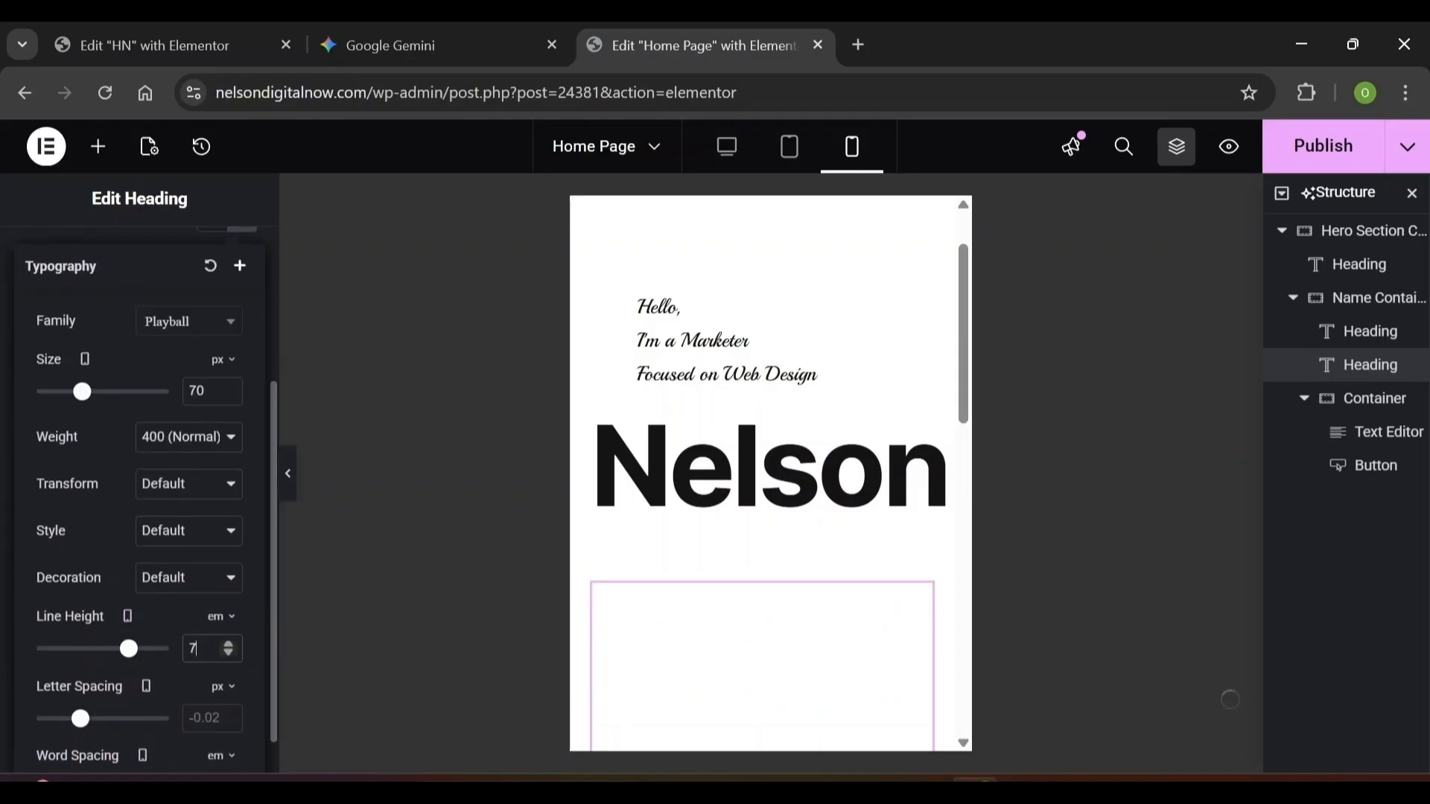
pyautogui.click(239, 266)
# Link the Obioha heading's padding values, then select the tagline-and-button container's advanced settings
pyautogui.click(224, 264)
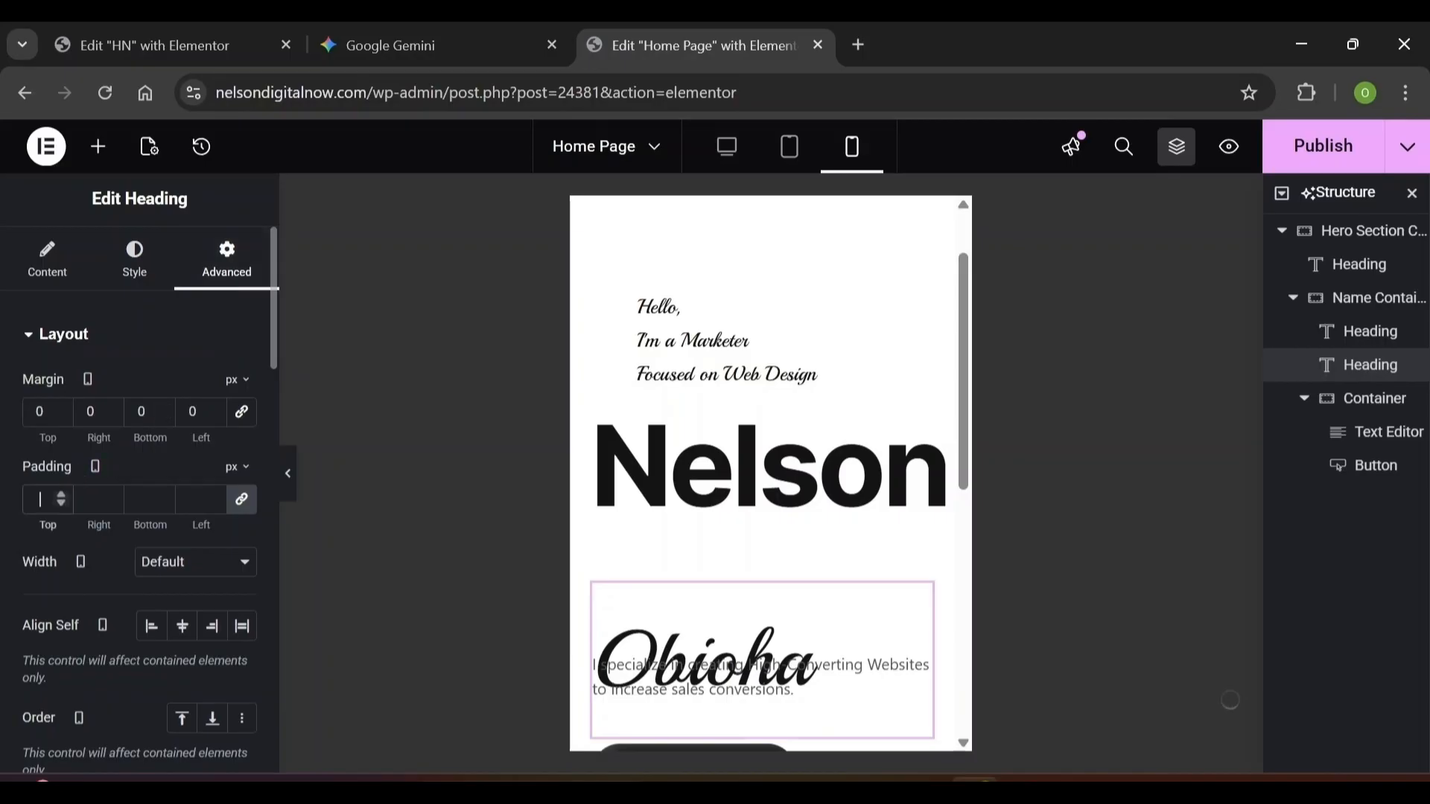
pyautogui.click(242, 499)
pyautogui.click(857, 715)
pyautogui.scroll(-2, 819, 671)
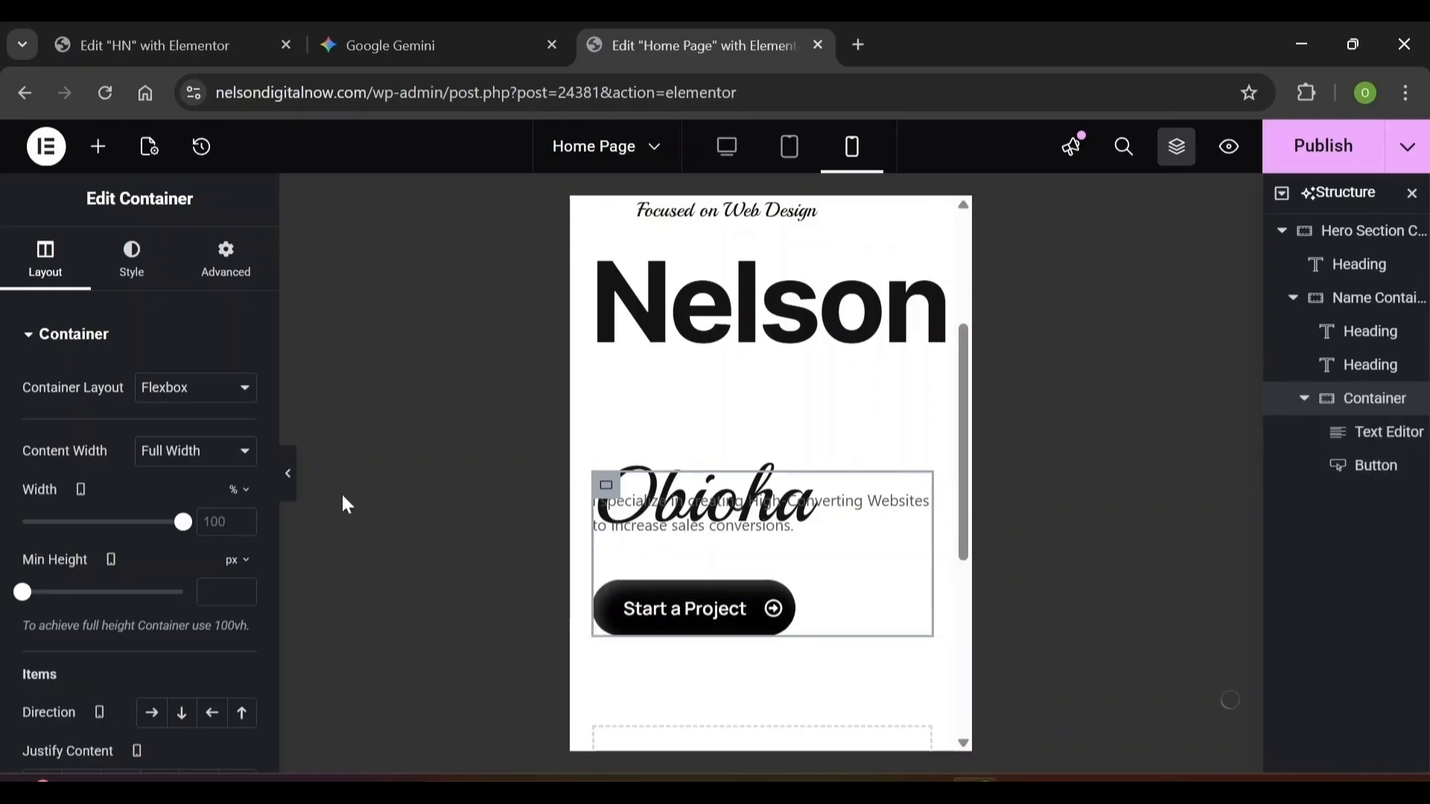
pyautogui.click(228, 265)
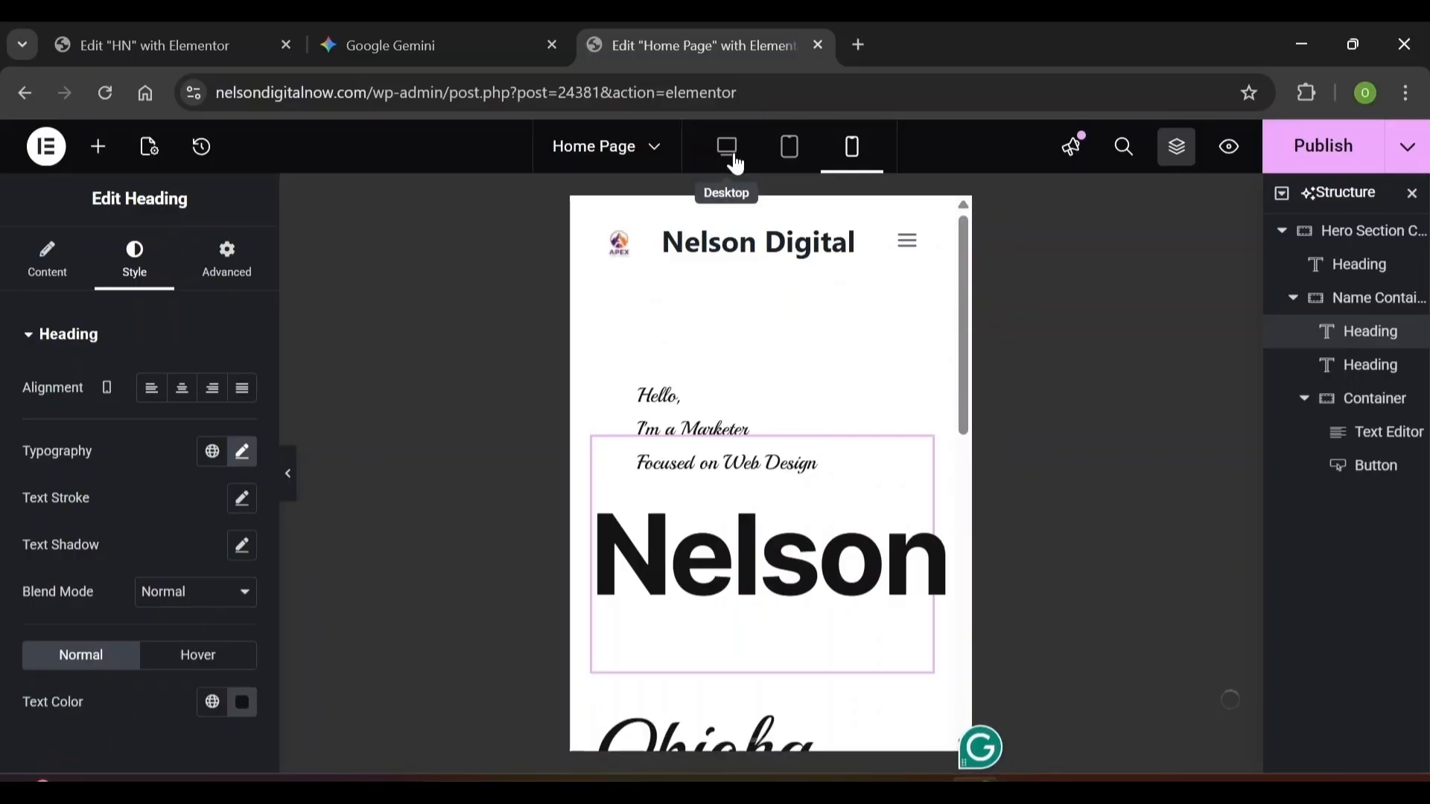
# Switch to the desktop preview, paste the copied content, and open the Elementor main menu
pyautogui.click(736, 160)
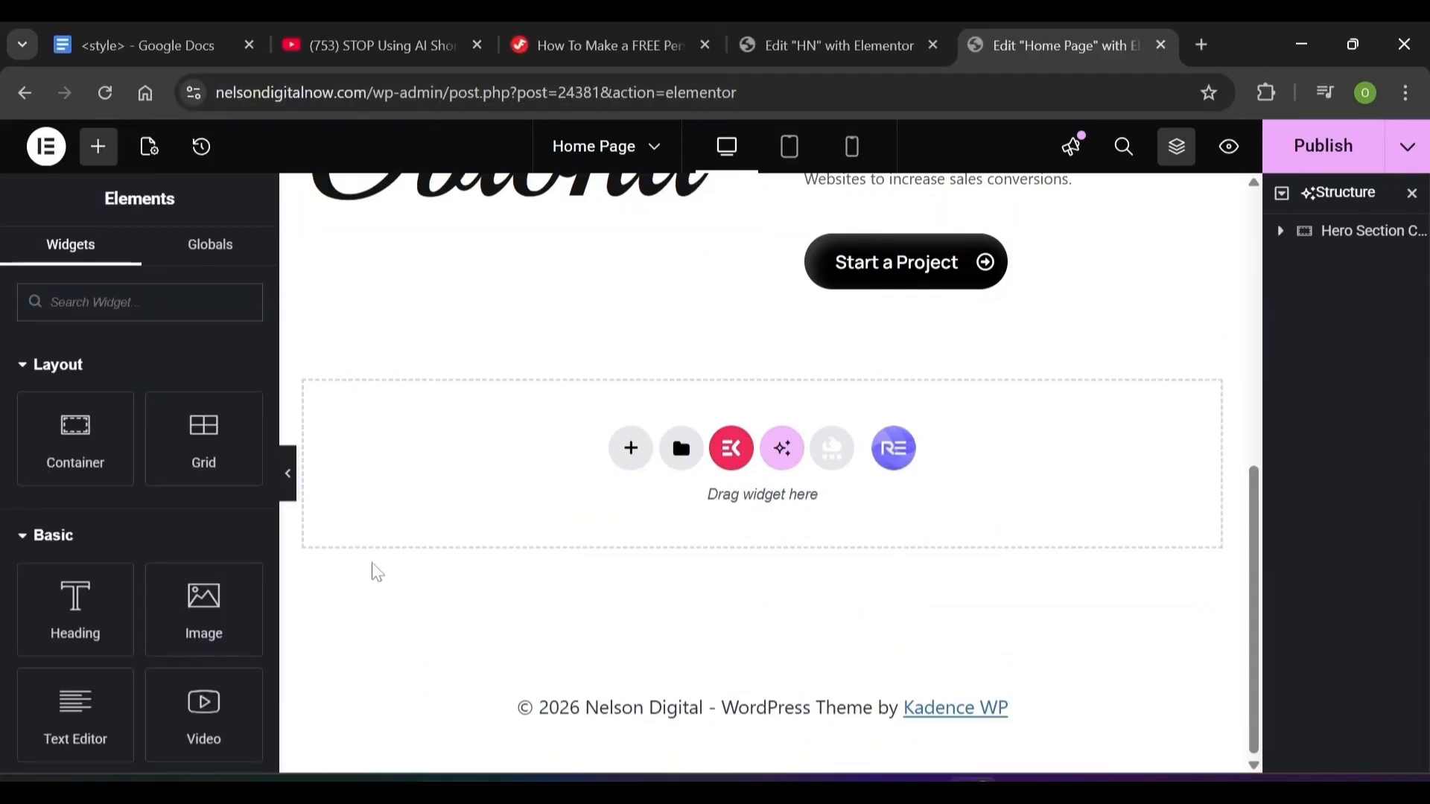
pyautogui.hotkey('ctrl', 'v')
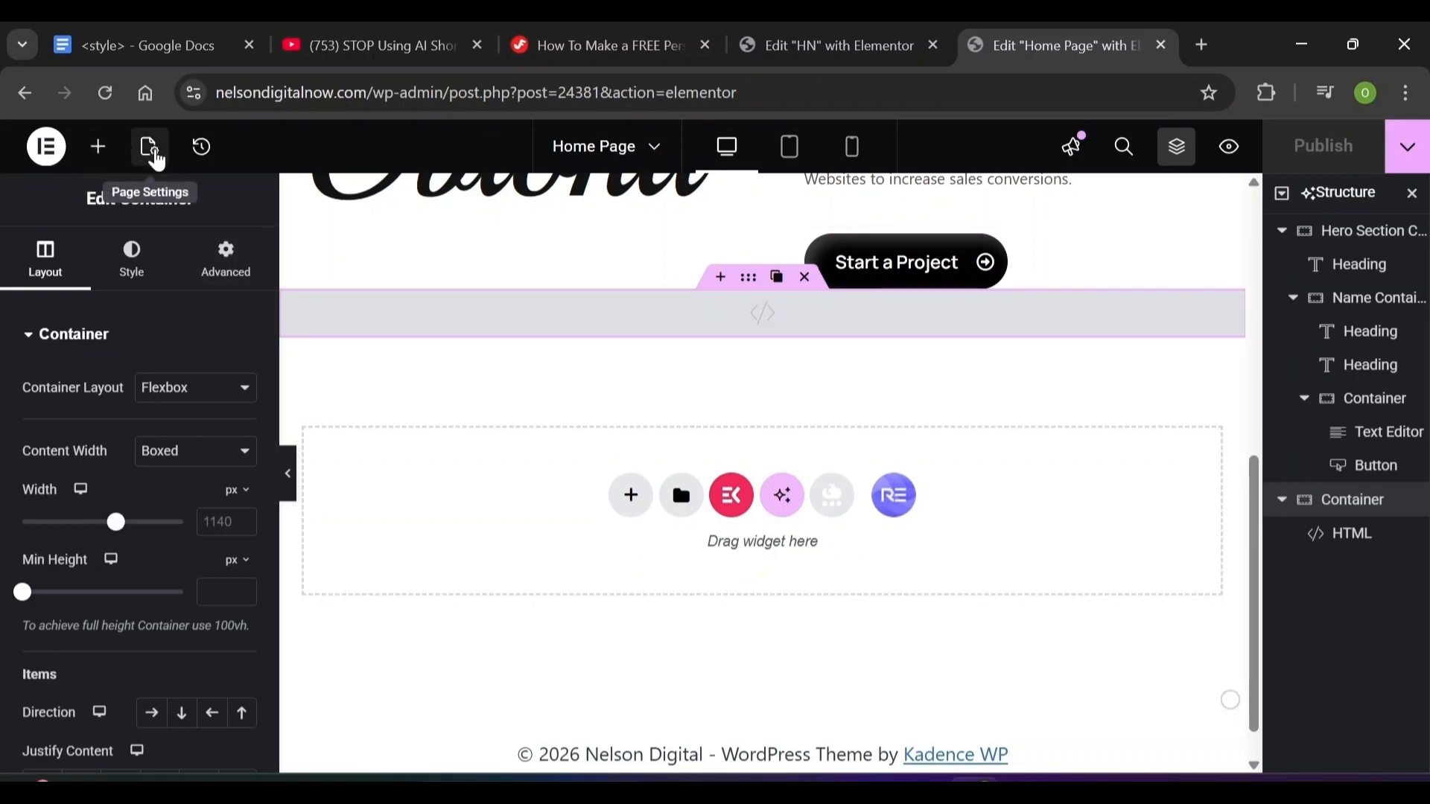
pyautogui.click(151, 152)
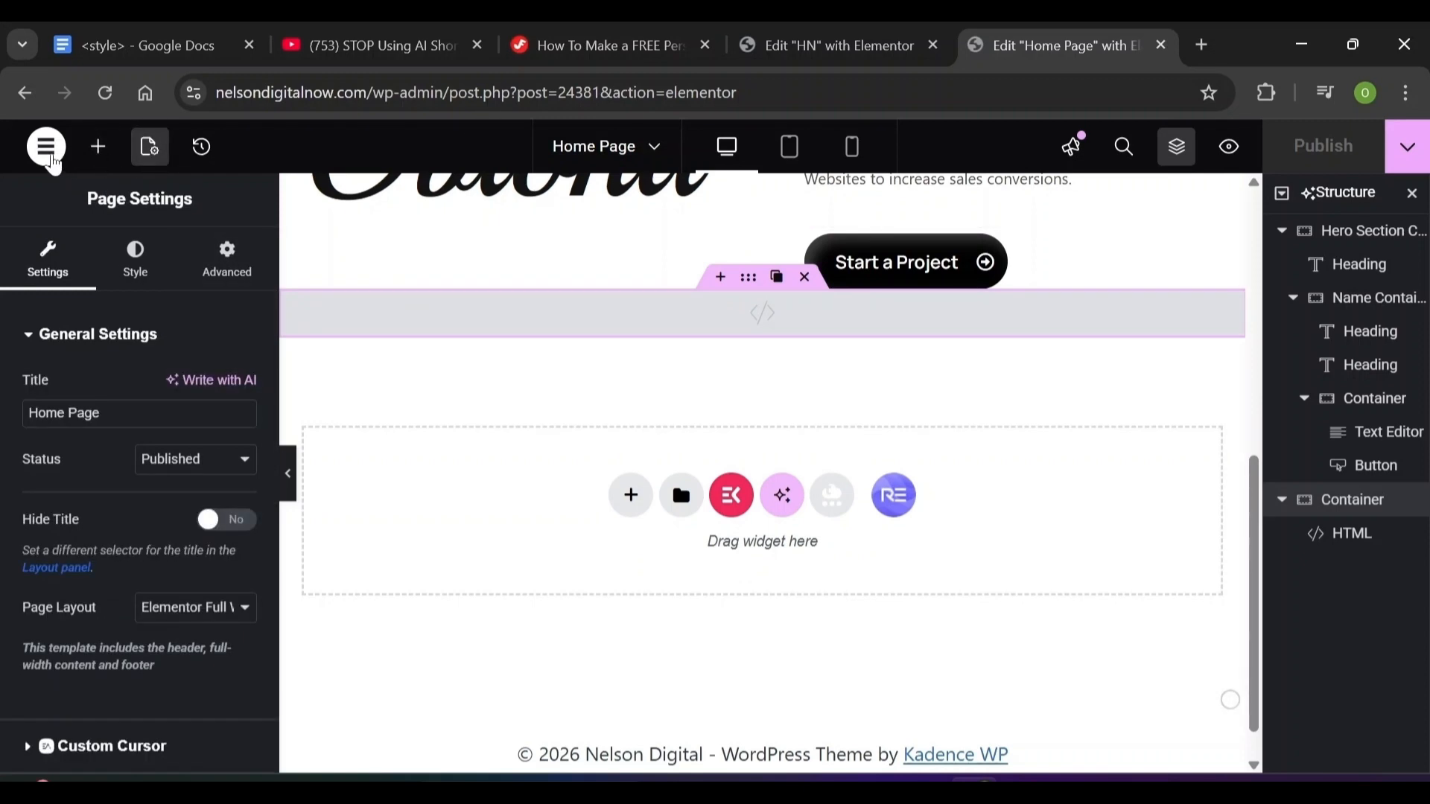
pyautogui.click(46, 148)
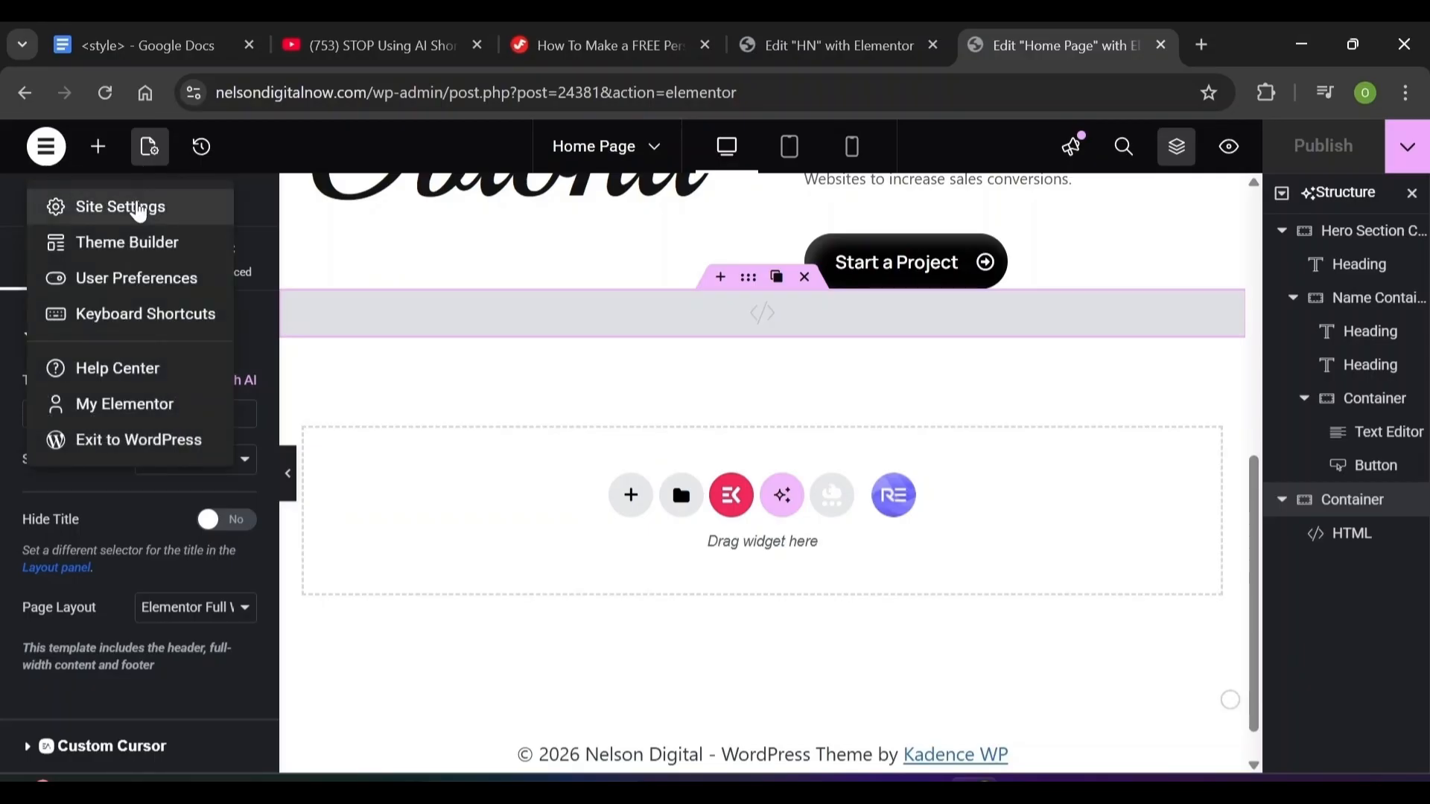
# In Site Settings > Global Colors, set Primary to #141414 and Secondary to #53595F
pyautogui.click(138, 210)
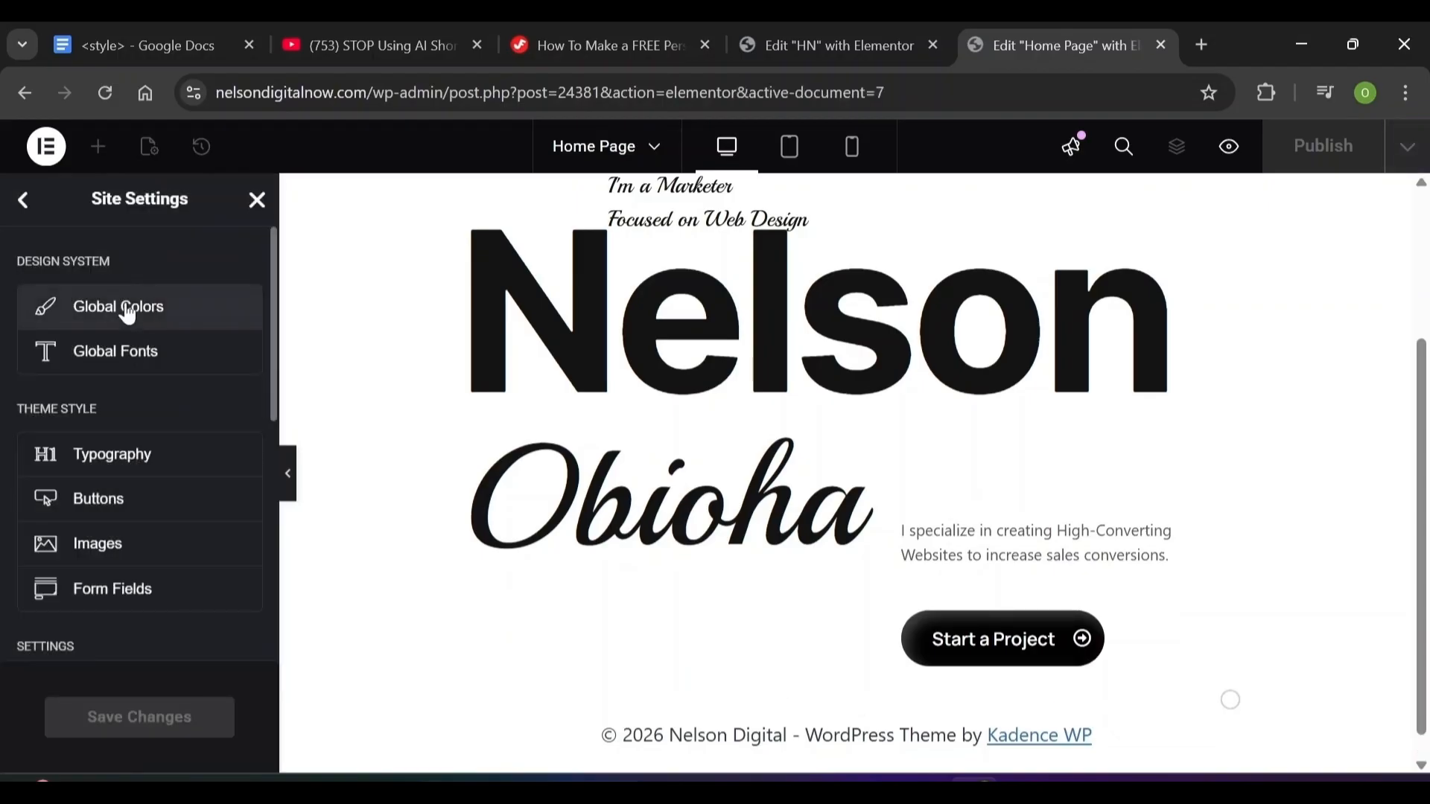
pyautogui.click(128, 315)
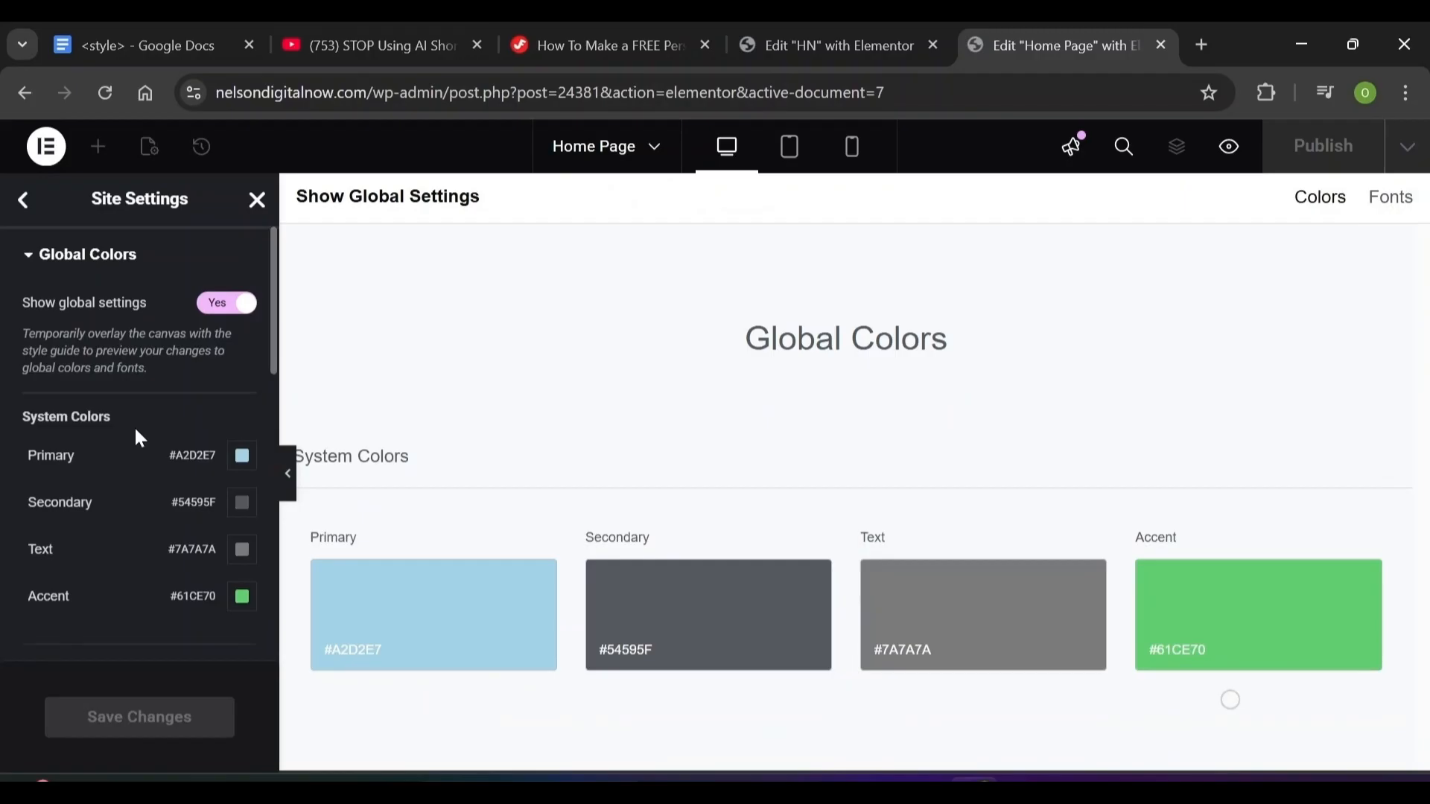
pyautogui.click(242, 456)
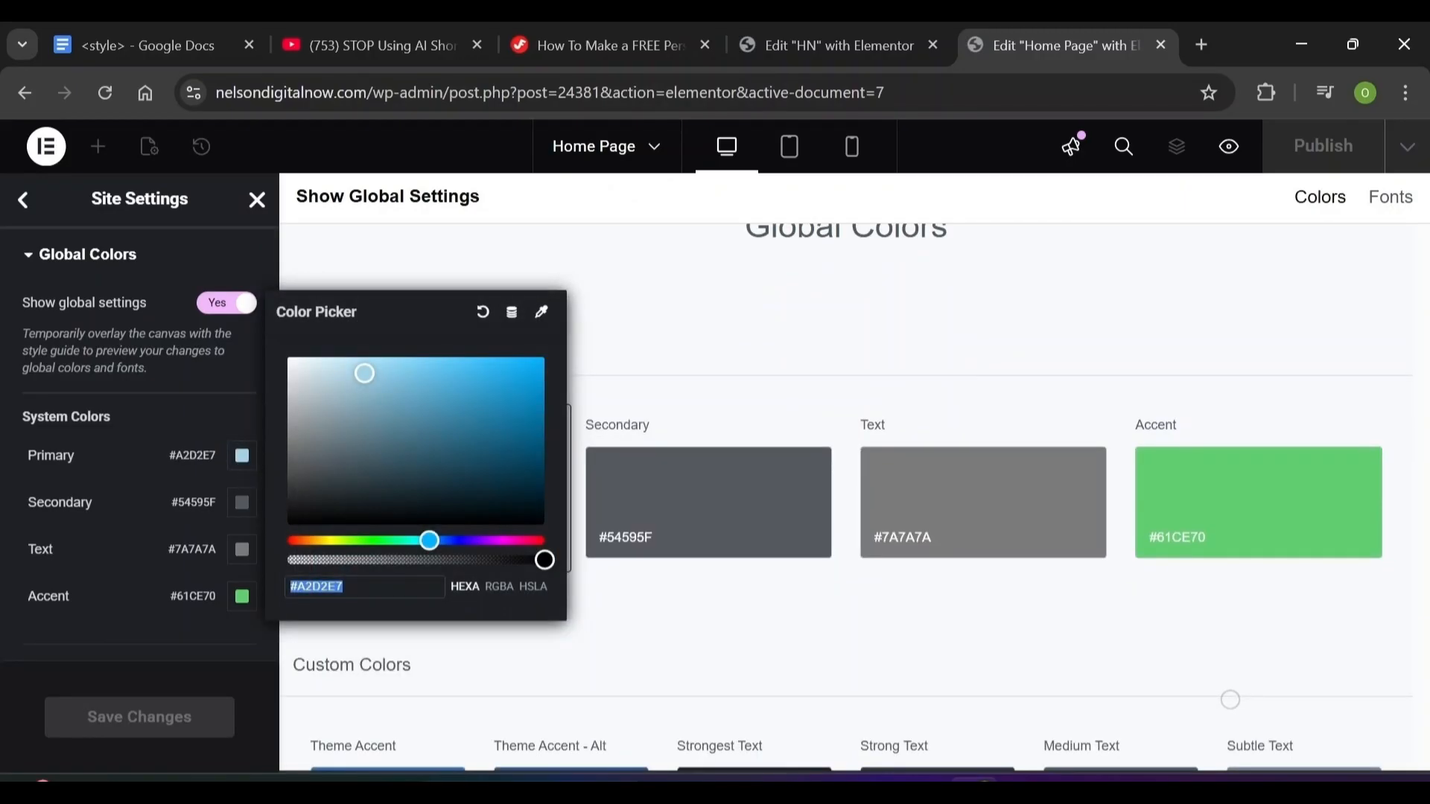
pyautogui.write('141414')
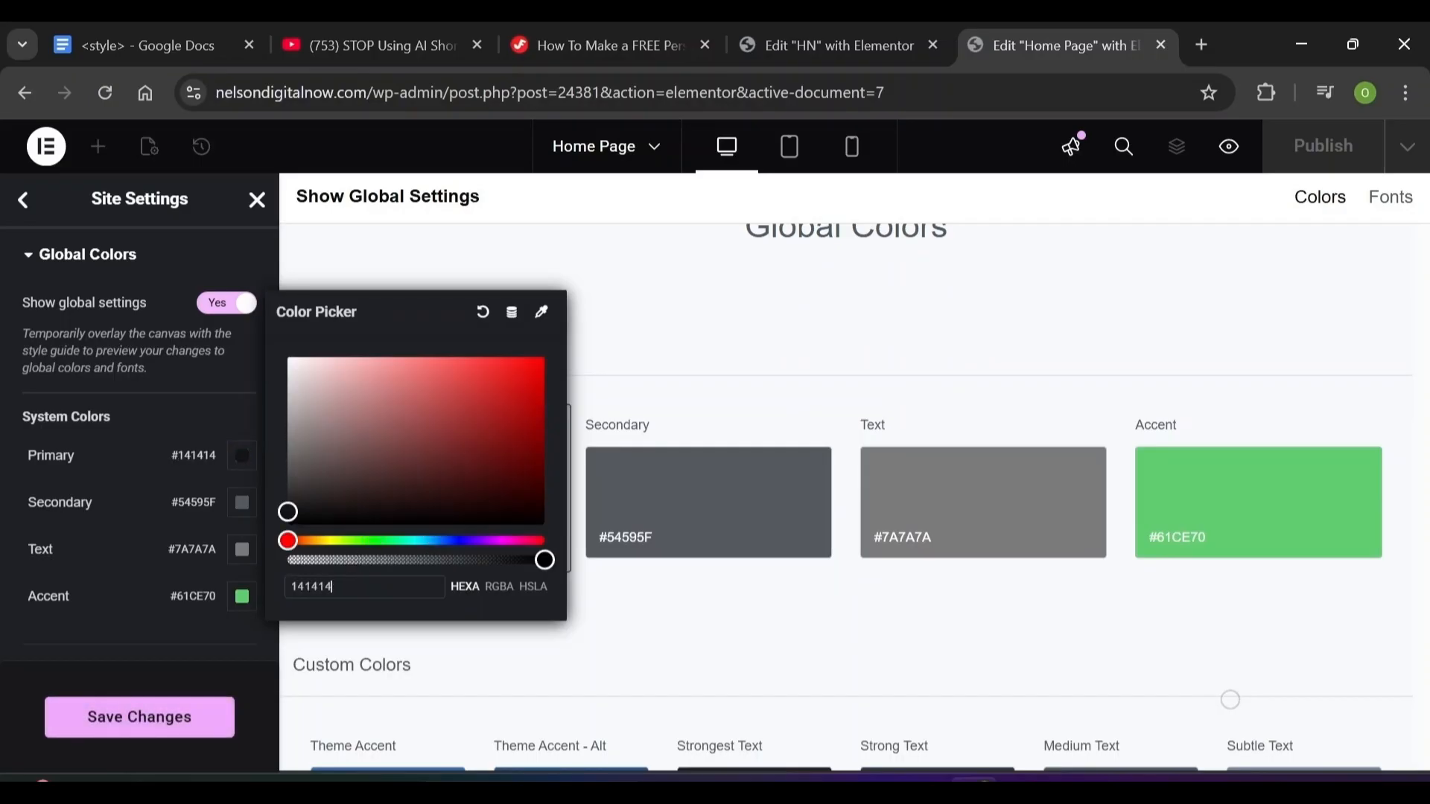
pyautogui.click(241, 507)
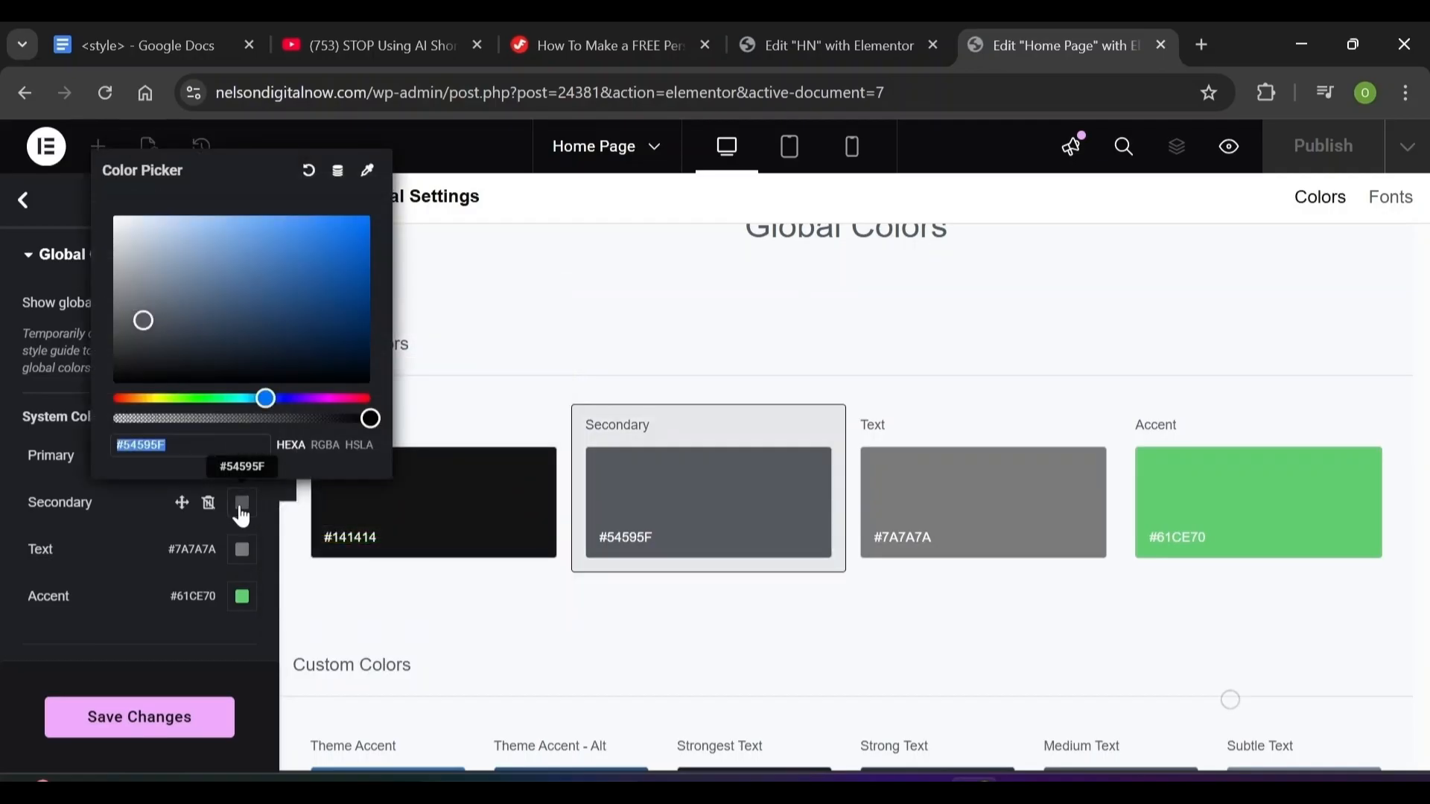
pyautogui.write('5359')
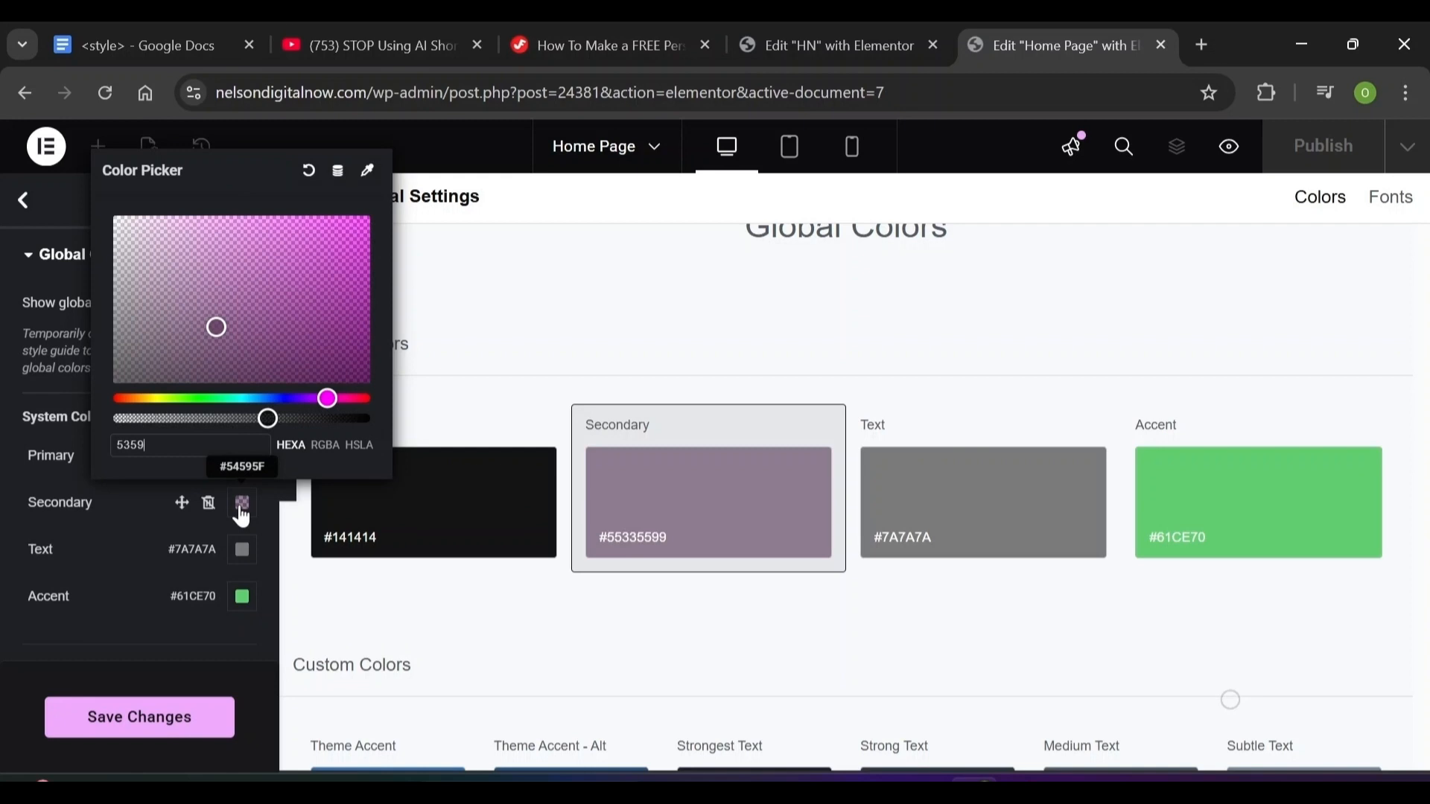
pyautogui.write('5')
pyautogui.write('F')
pyautogui.click(134, 536)
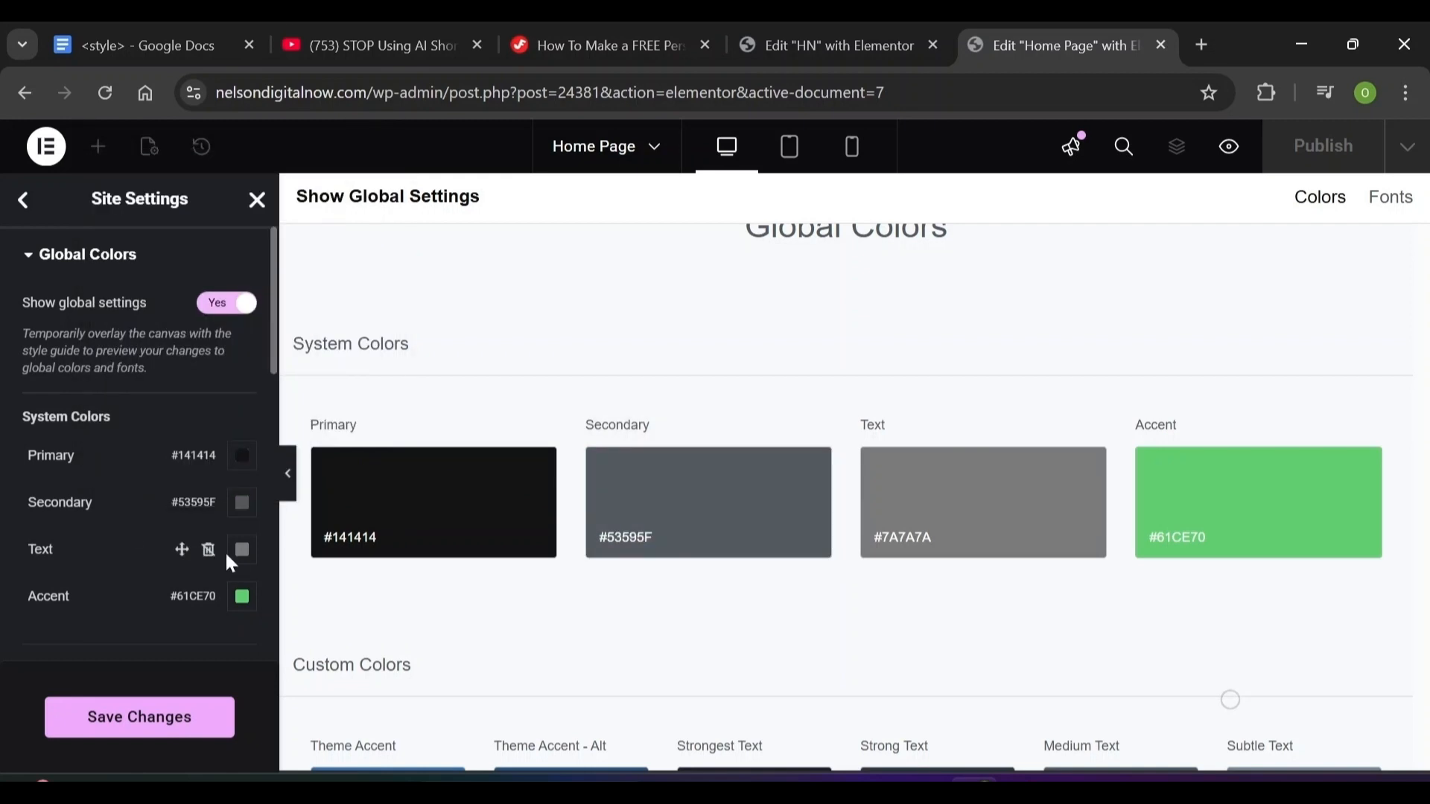
# Set the global Text colour to #8A8A8A and the Accent colour to #141414
pyautogui.click(240, 551)
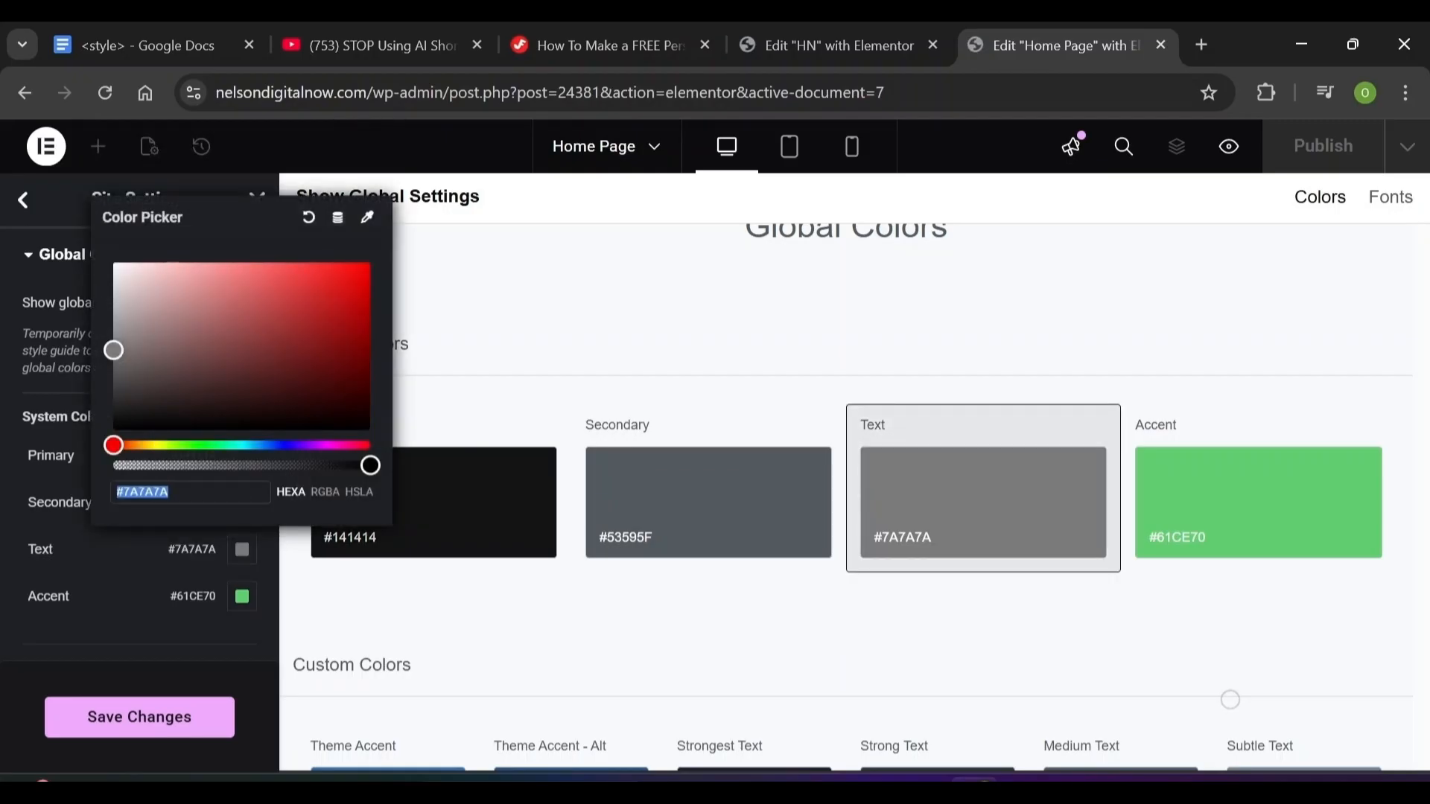
pyautogui.write('8a8')
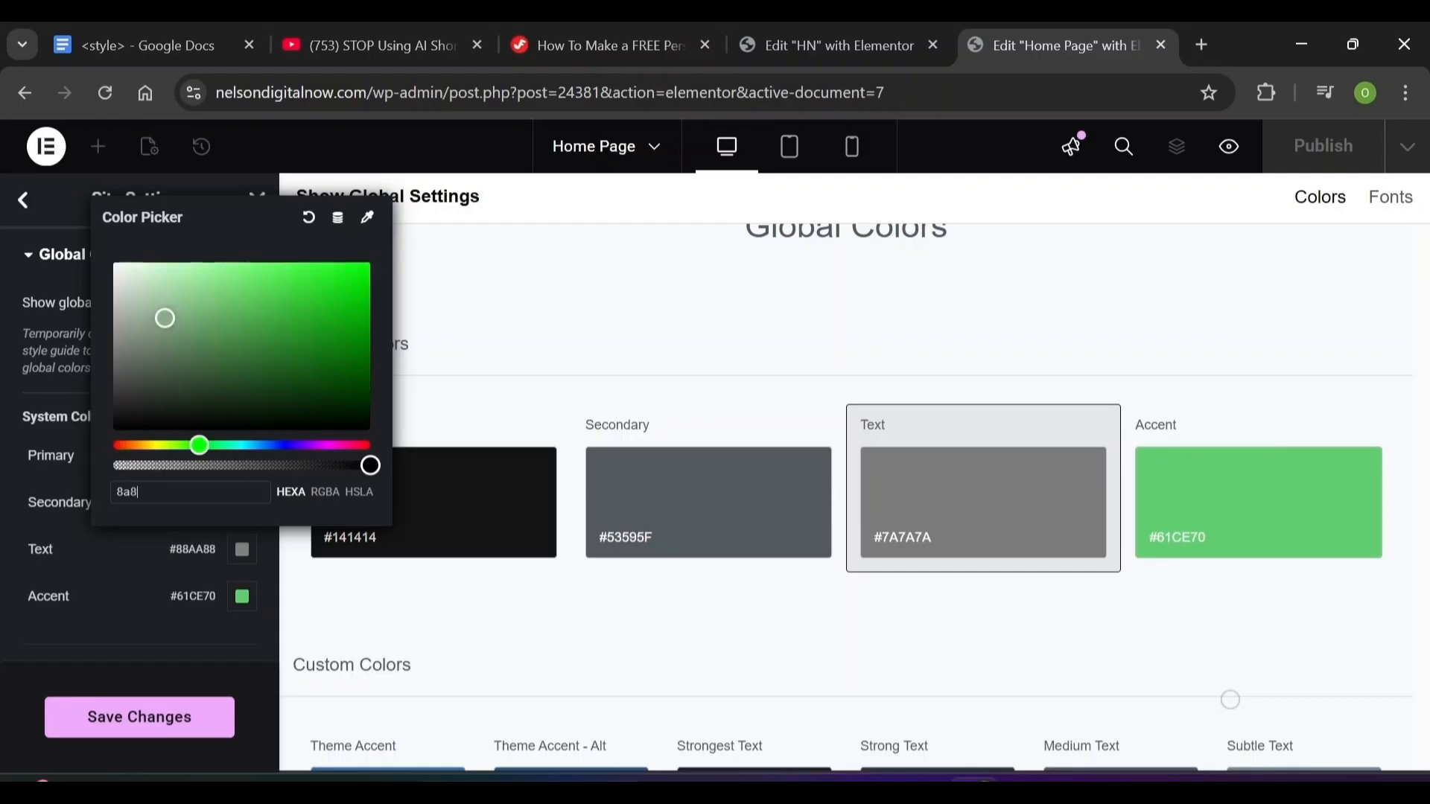
pyautogui.write('a8a')
pyautogui.click(88, 563)
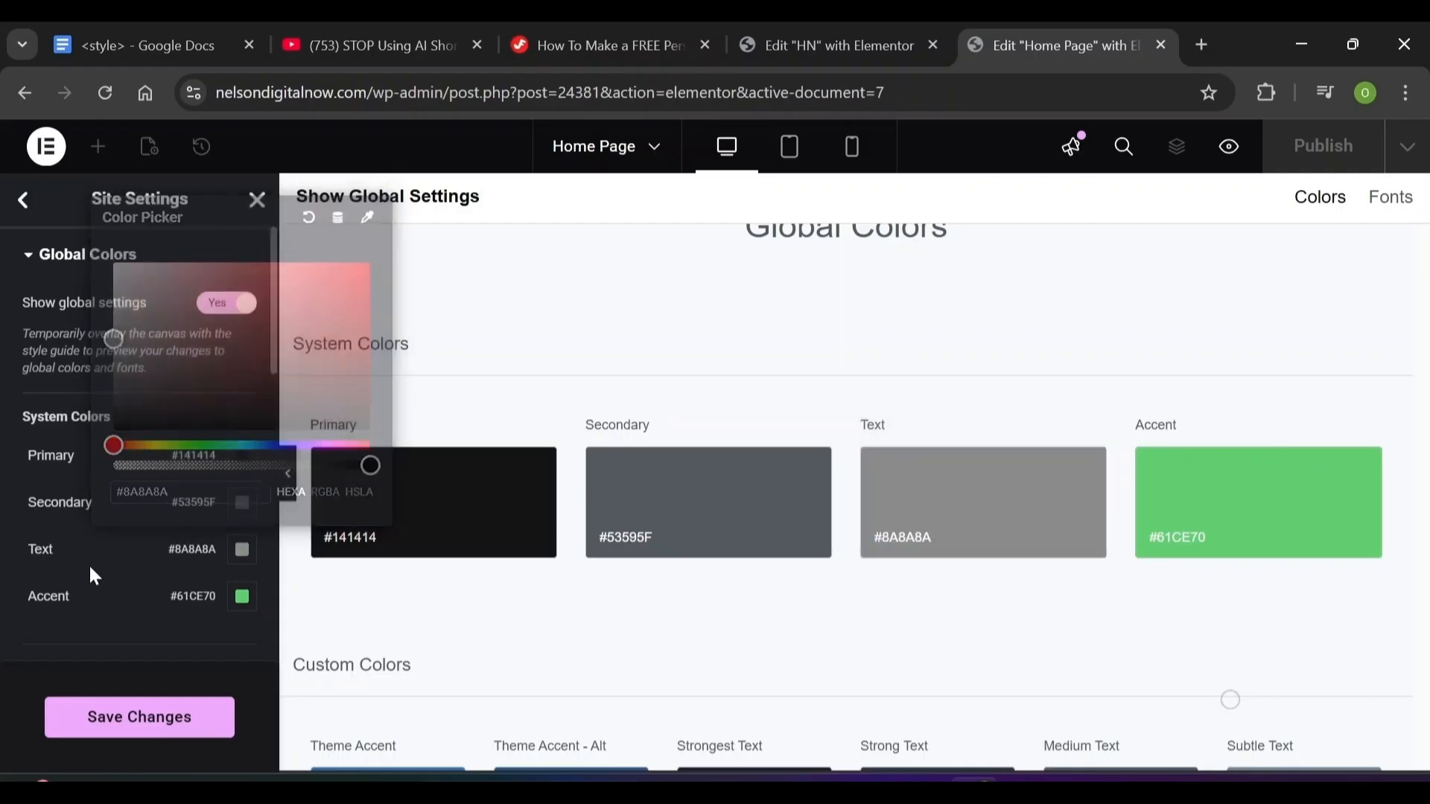
pyautogui.click(244, 605)
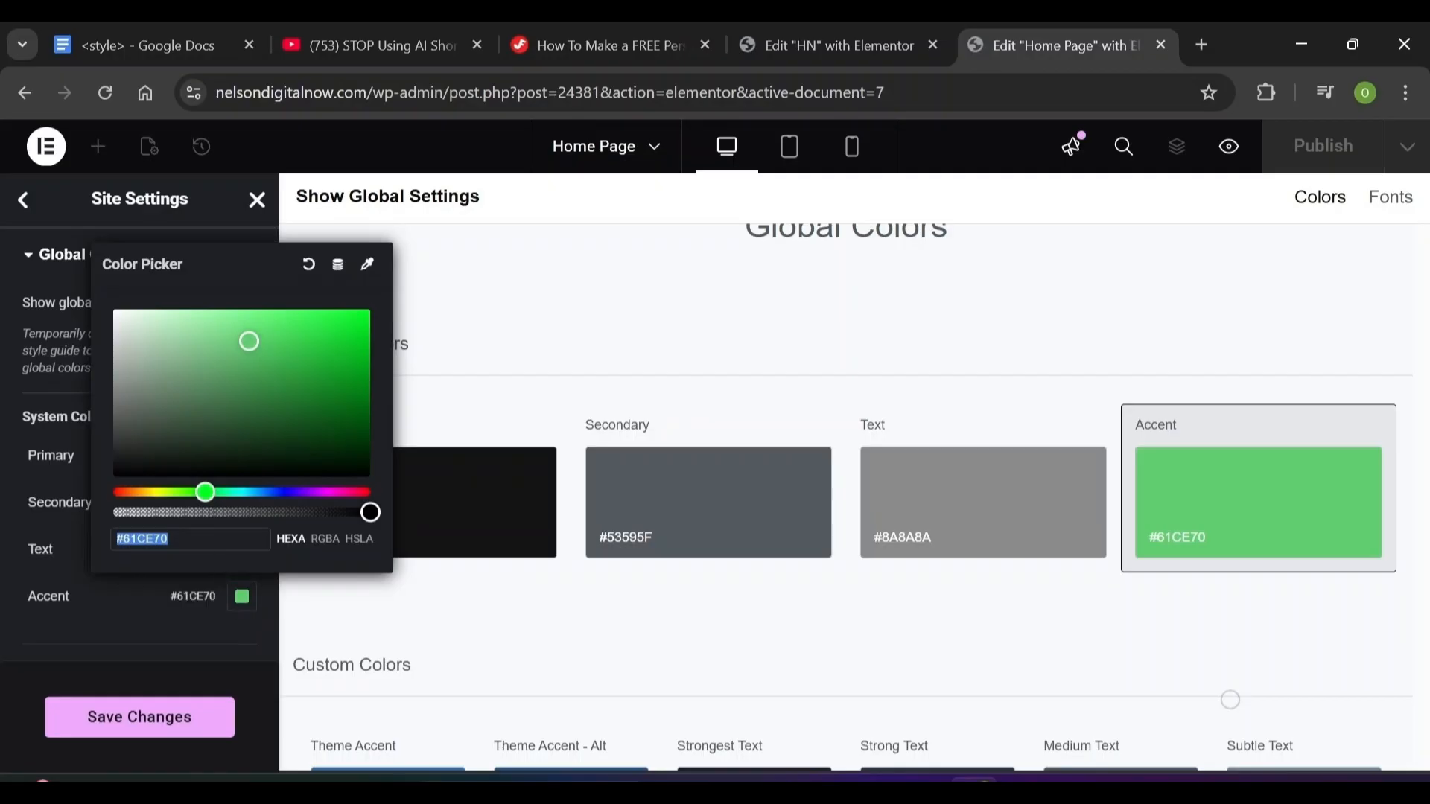
pyautogui.write('141414')
pyautogui.press('Return')
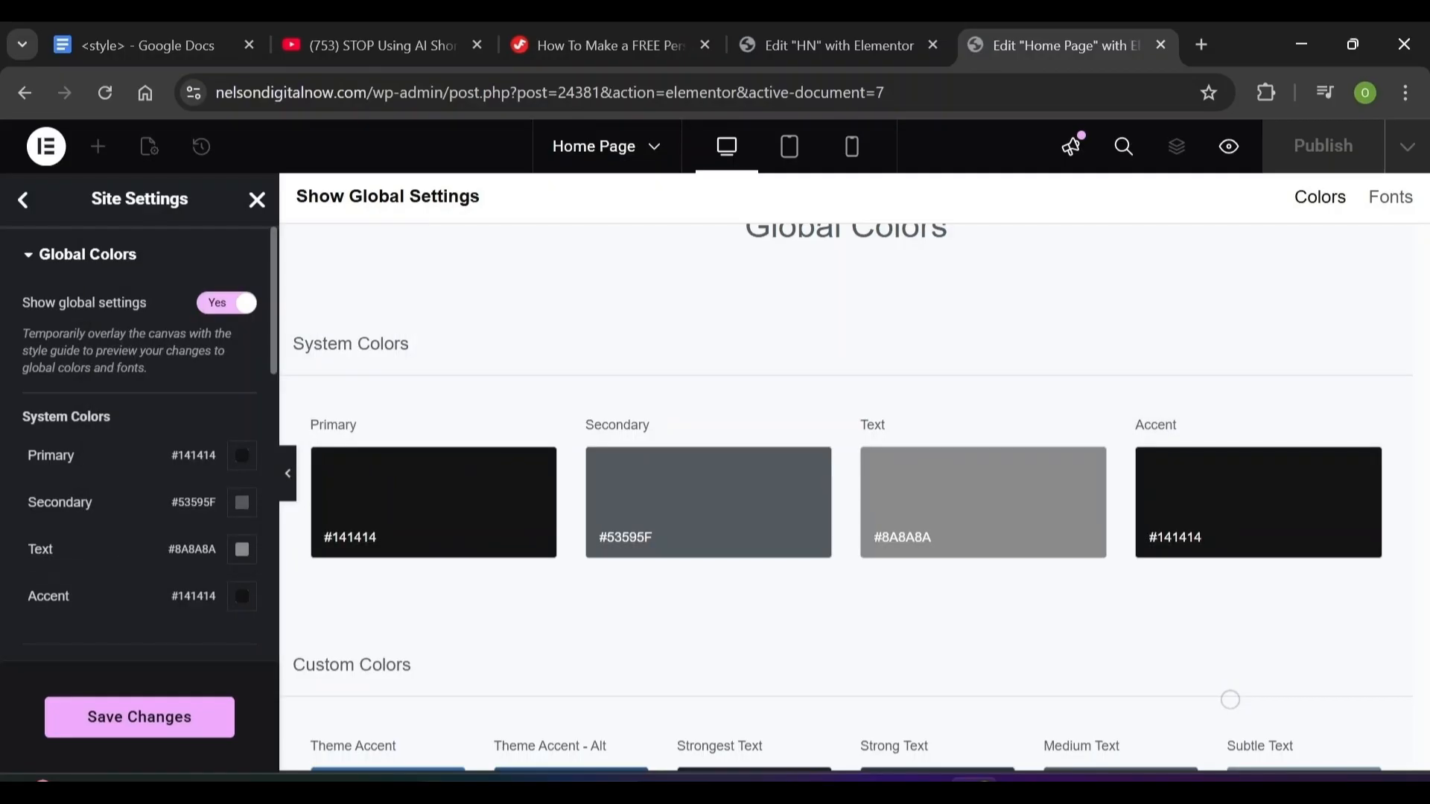
# Add a custom global colour 'New Item #21' and open its colour picker
pyautogui.scroll(-3, 177, 655)
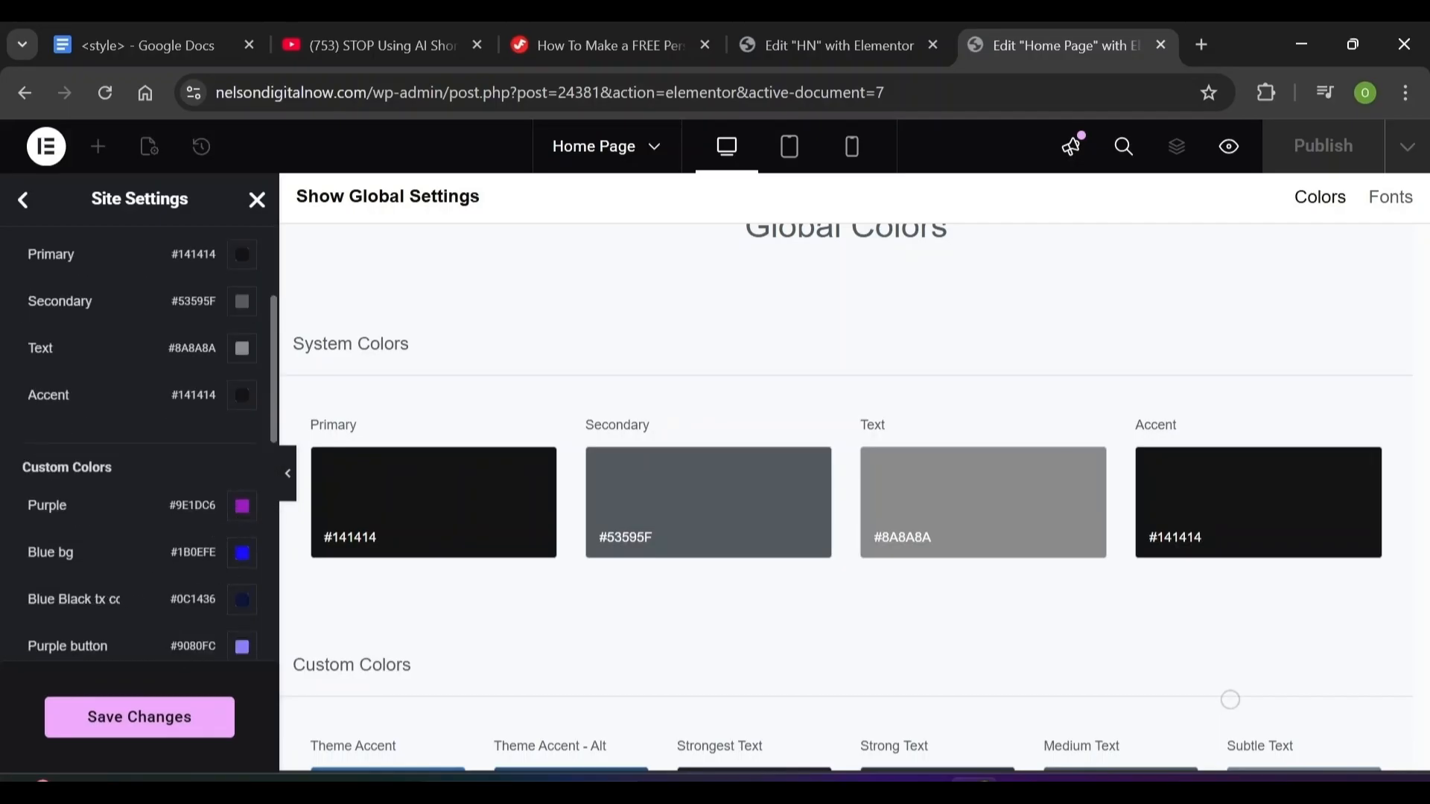
pyautogui.scroll(-1, 100, 657)
pyautogui.scroll(-2, 100, 657)
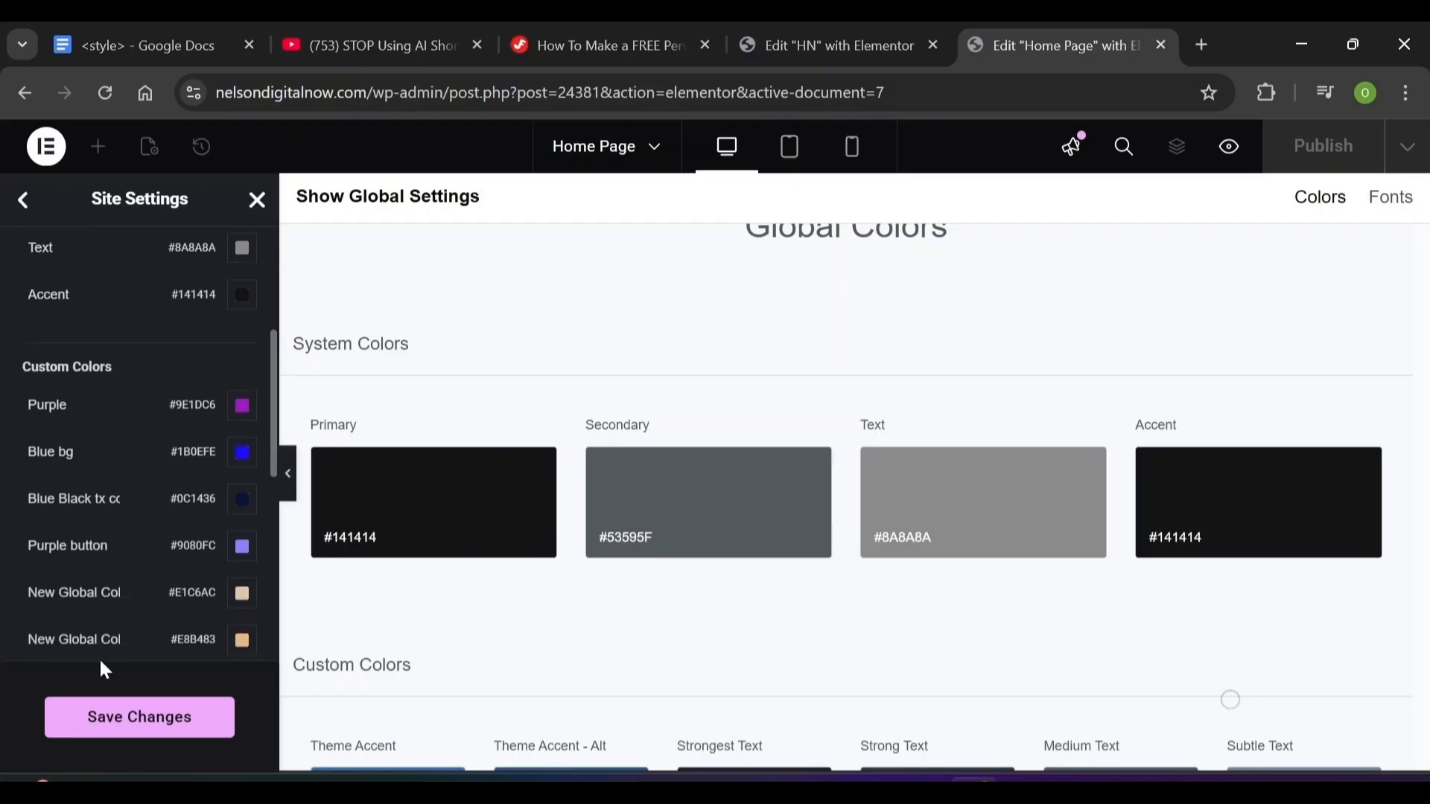
pyautogui.scroll(-5, 102, 667)
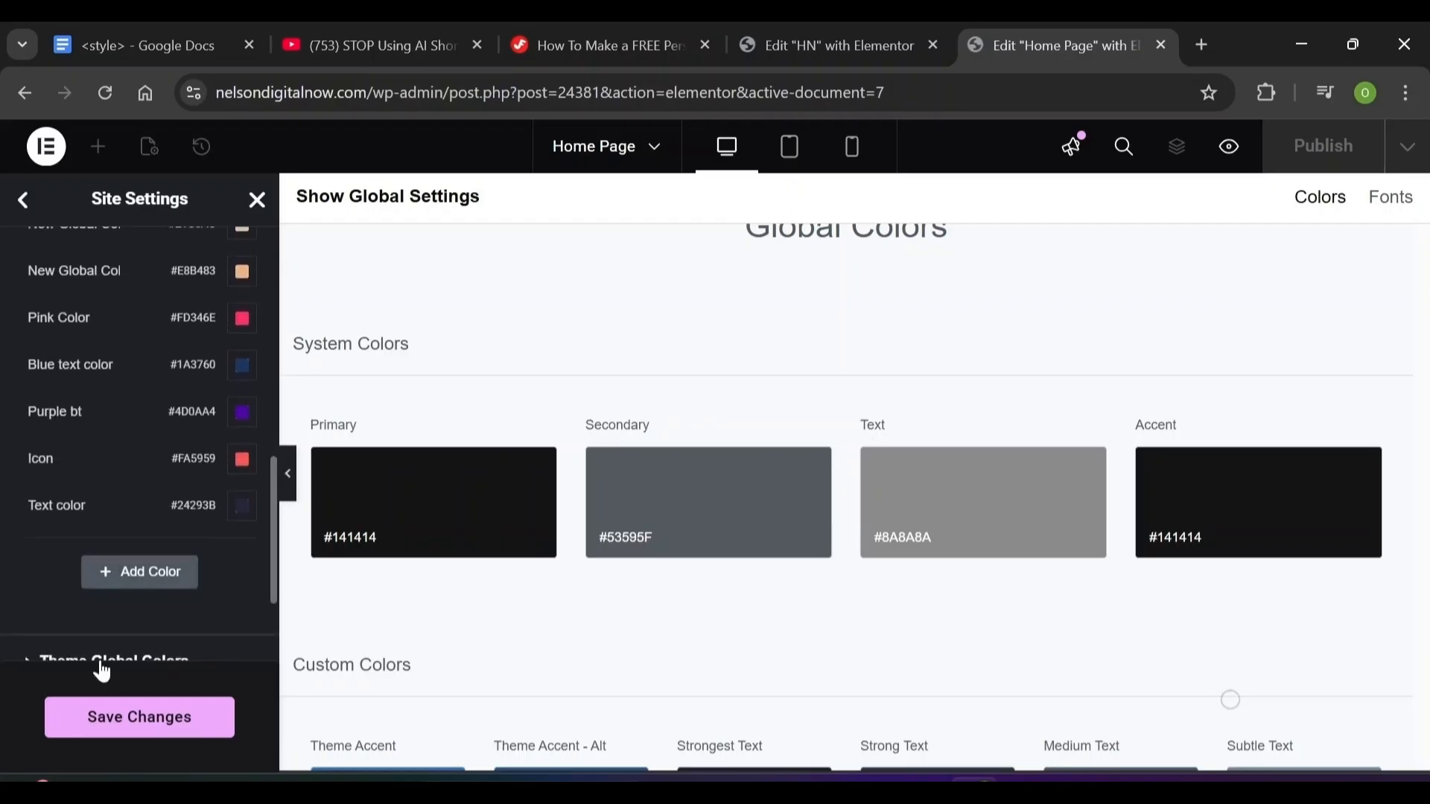
pyautogui.click(124, 557)
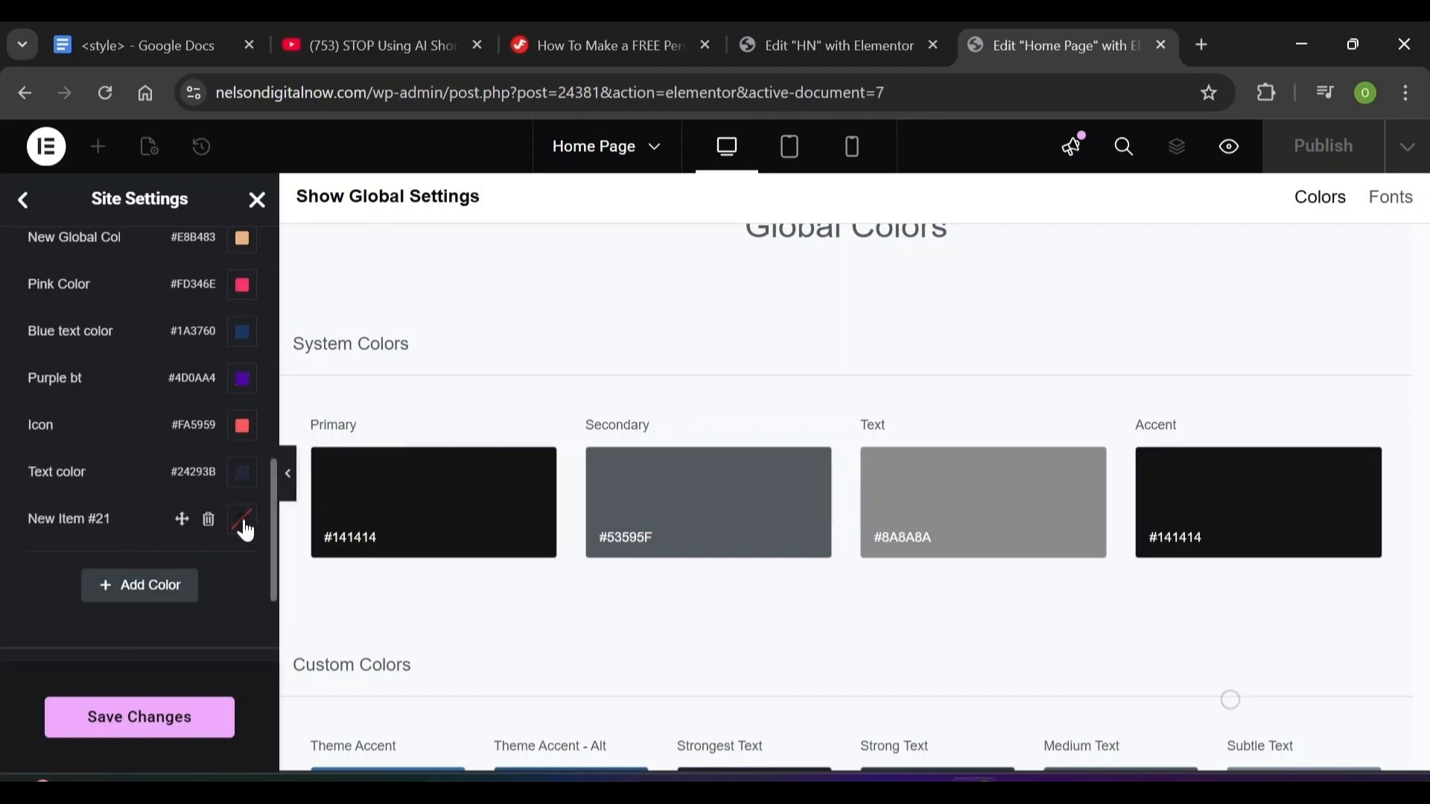
pyautogui.click(246, 529)
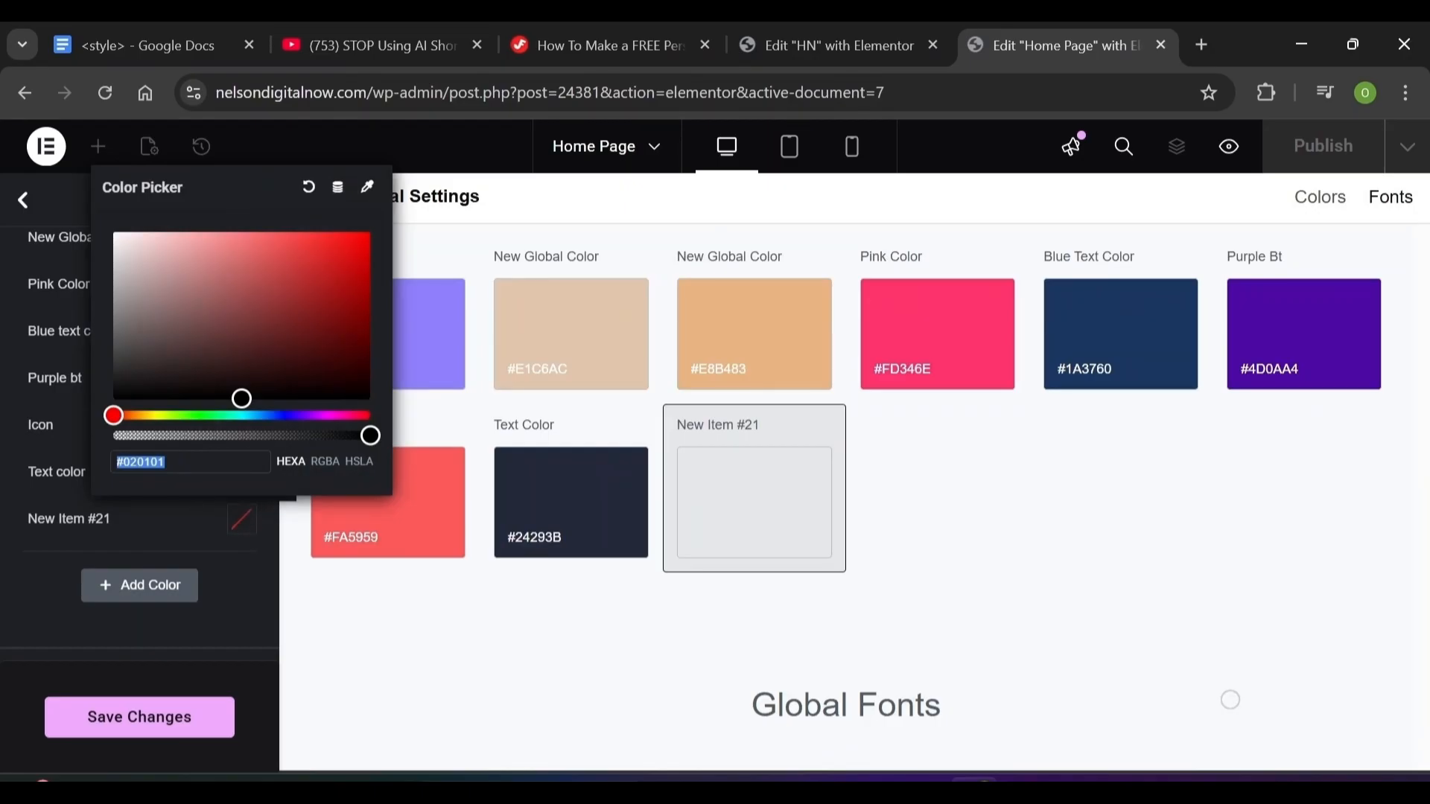
# Set New Item #21 to #545454 and rename it 'Grey color'
pyautogui.write('#545454')
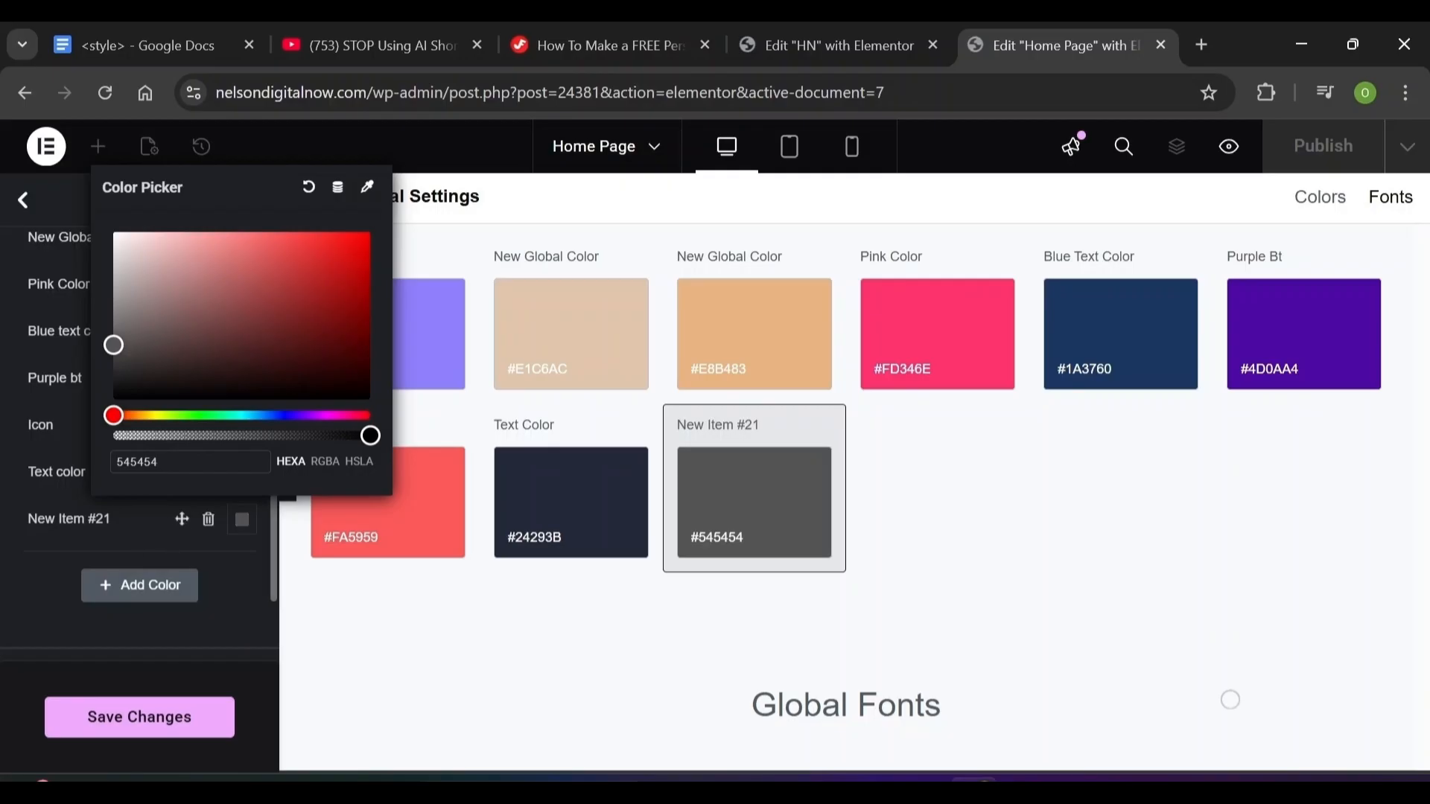
pyautogui.click(138, 543)
pyautogui.tripleClick(69, 519)
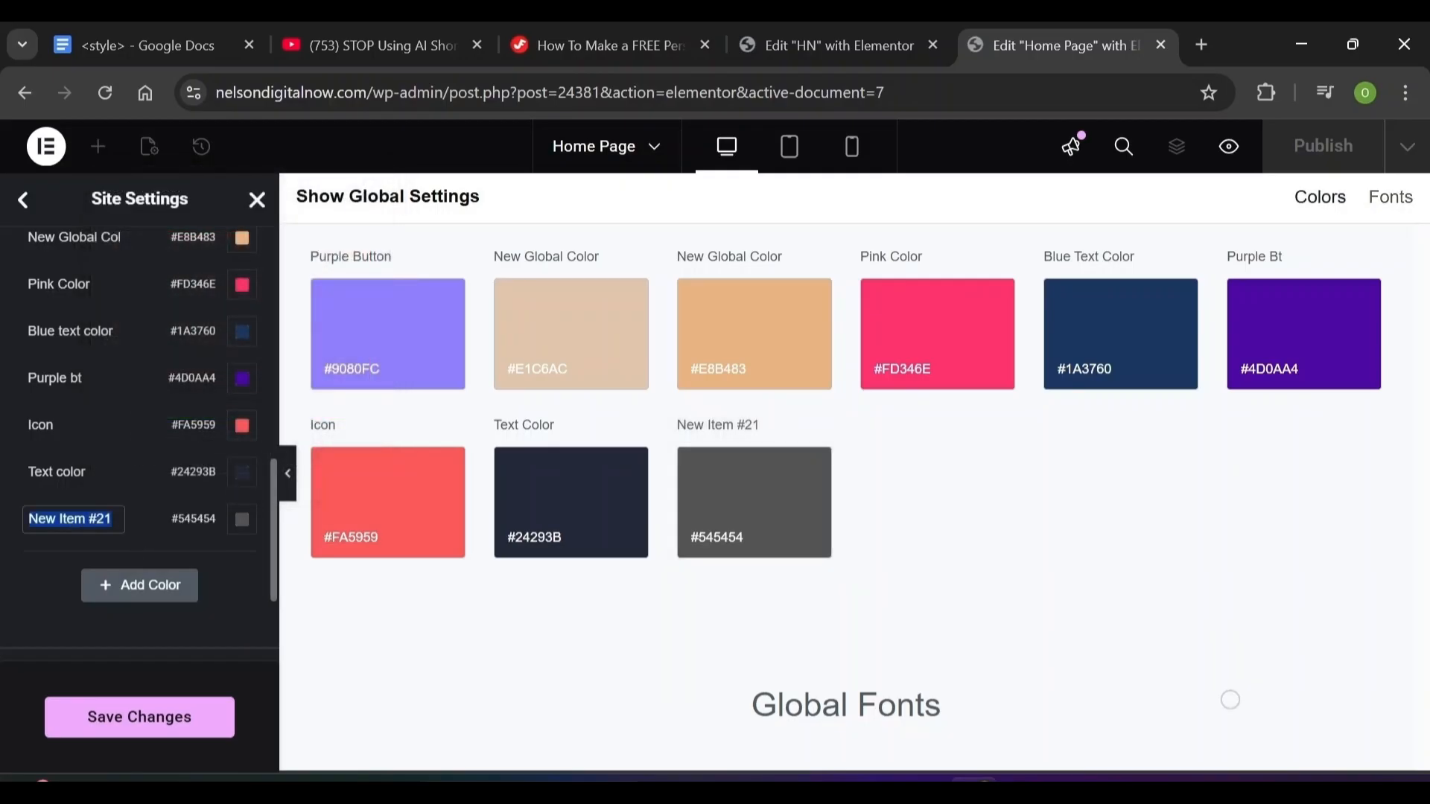
pyautogui.write('Grey color')
# Add a global colour named 'White Smoke' with value #F5F5F5
pyautogui.click(136, 592)
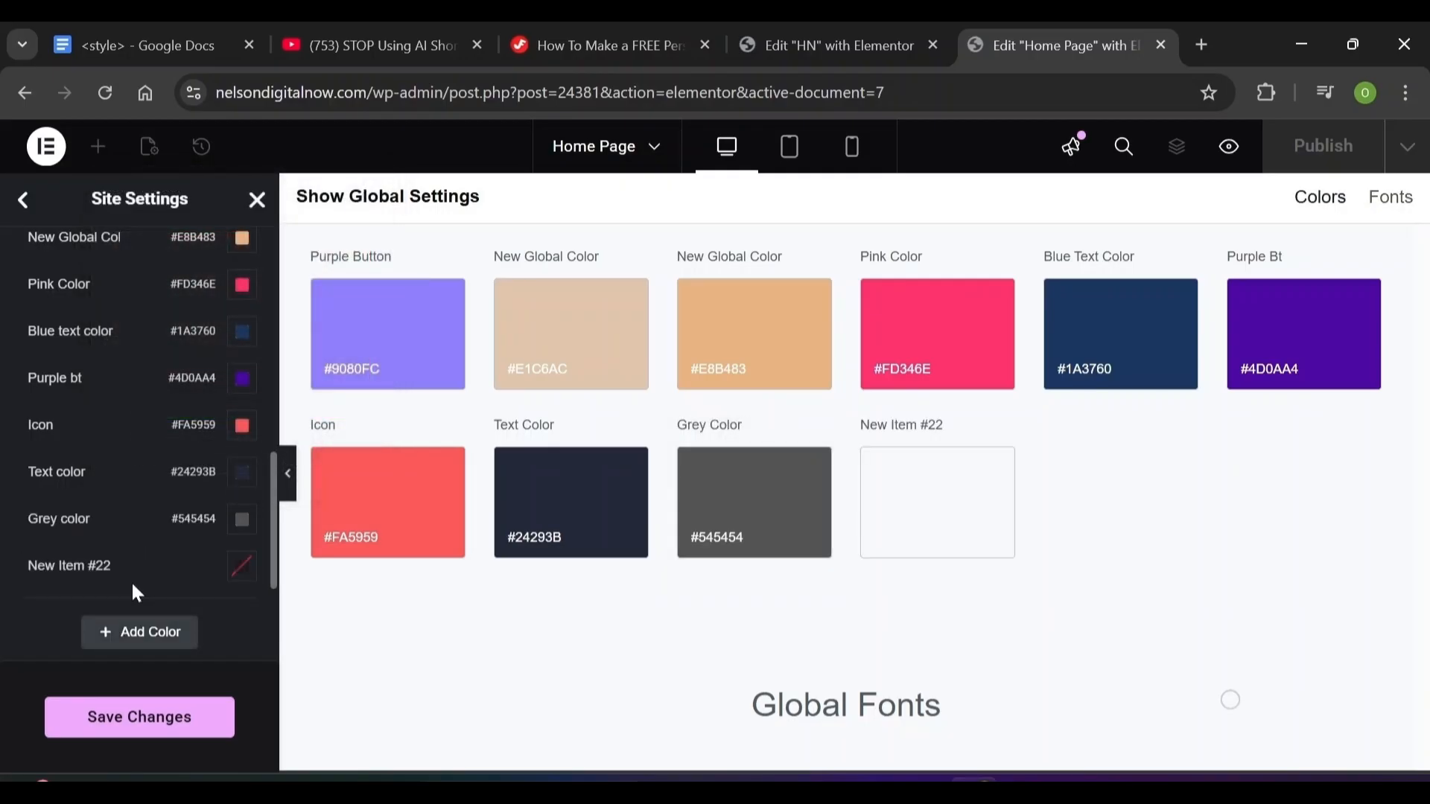
pyautogui.click(242, 568)
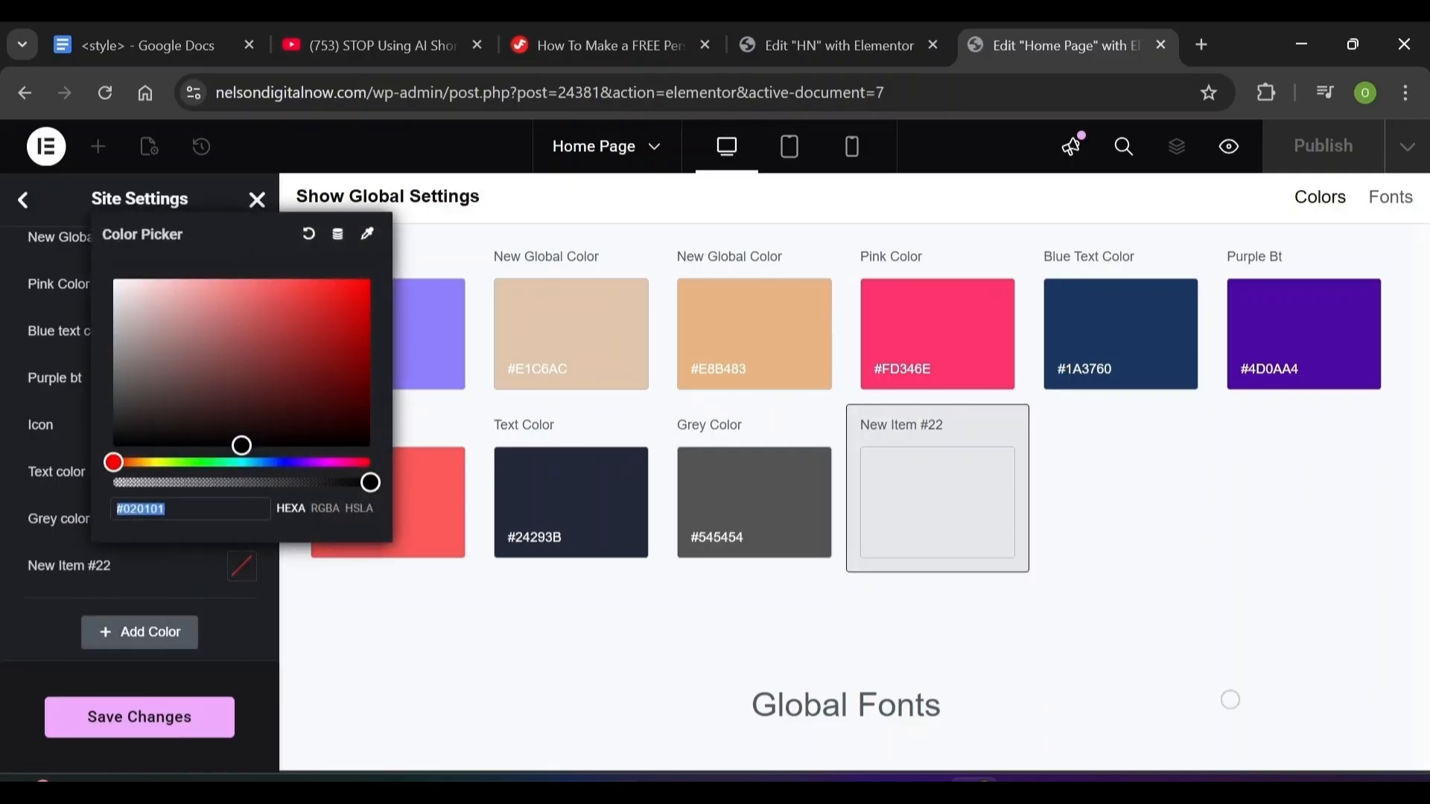
pyautogui.write('#FFFFFF')
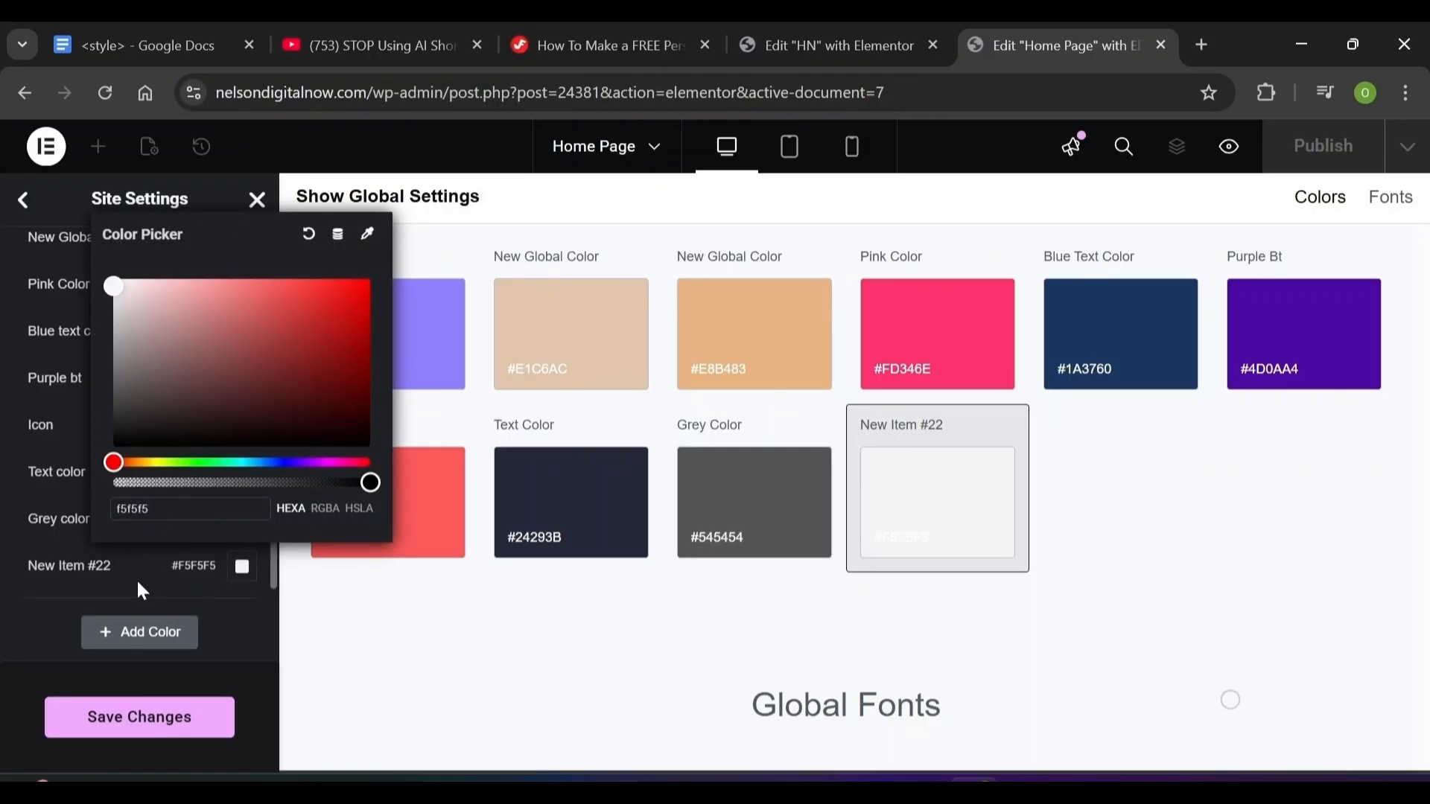
pyautogui.click(216, 586)
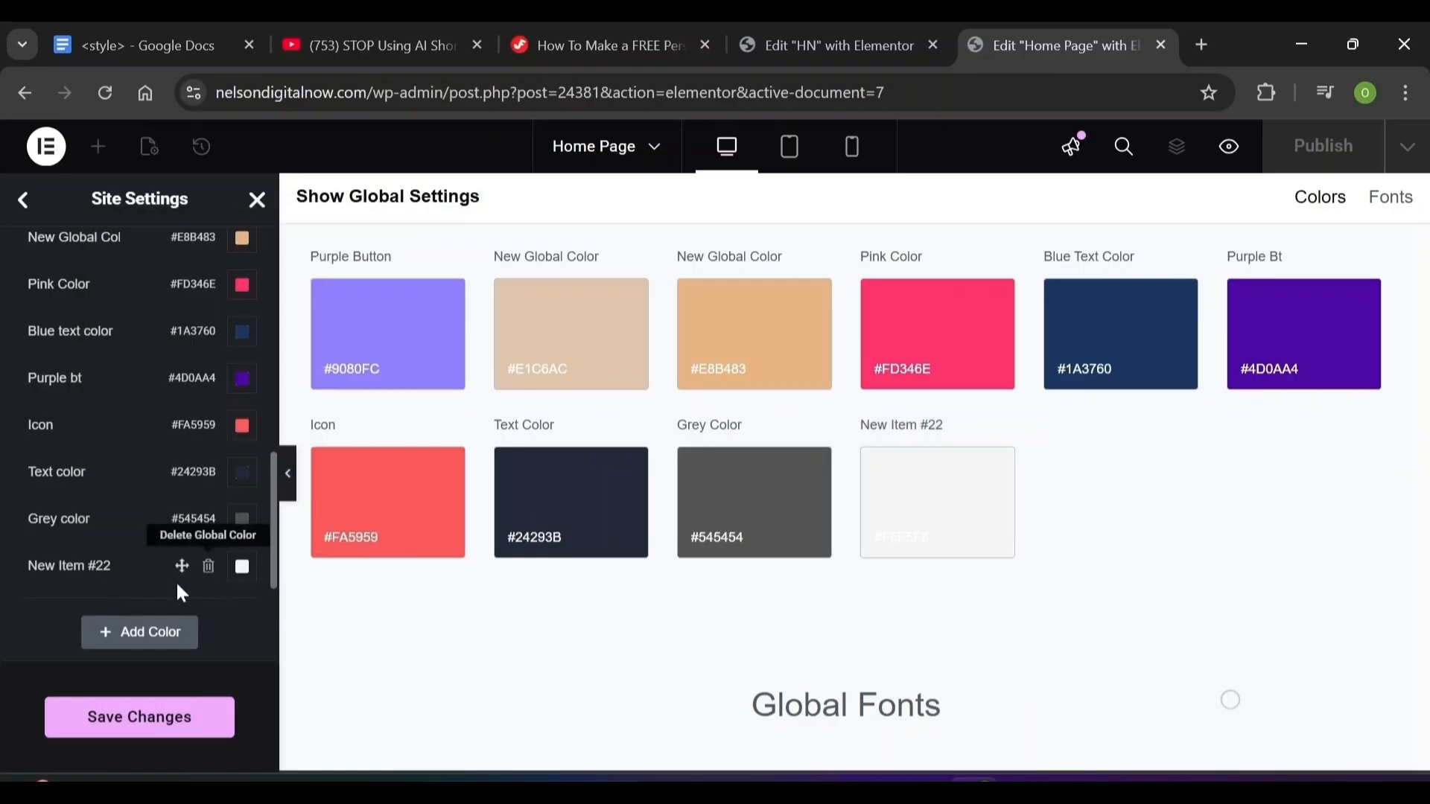
pyautogui.click(70, 566)
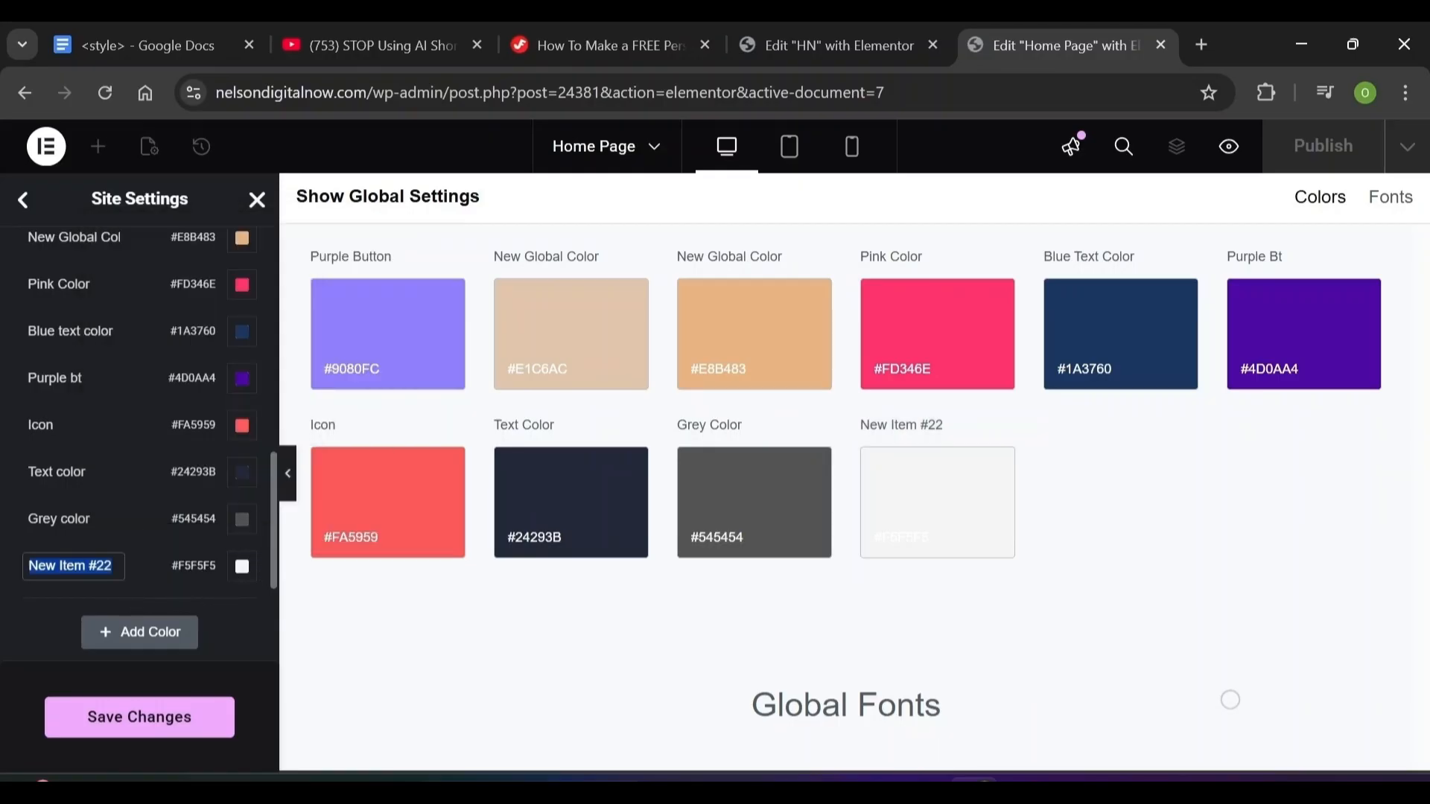
pyautogui.write('White Smoke')
pyautogui.click(15, 627)
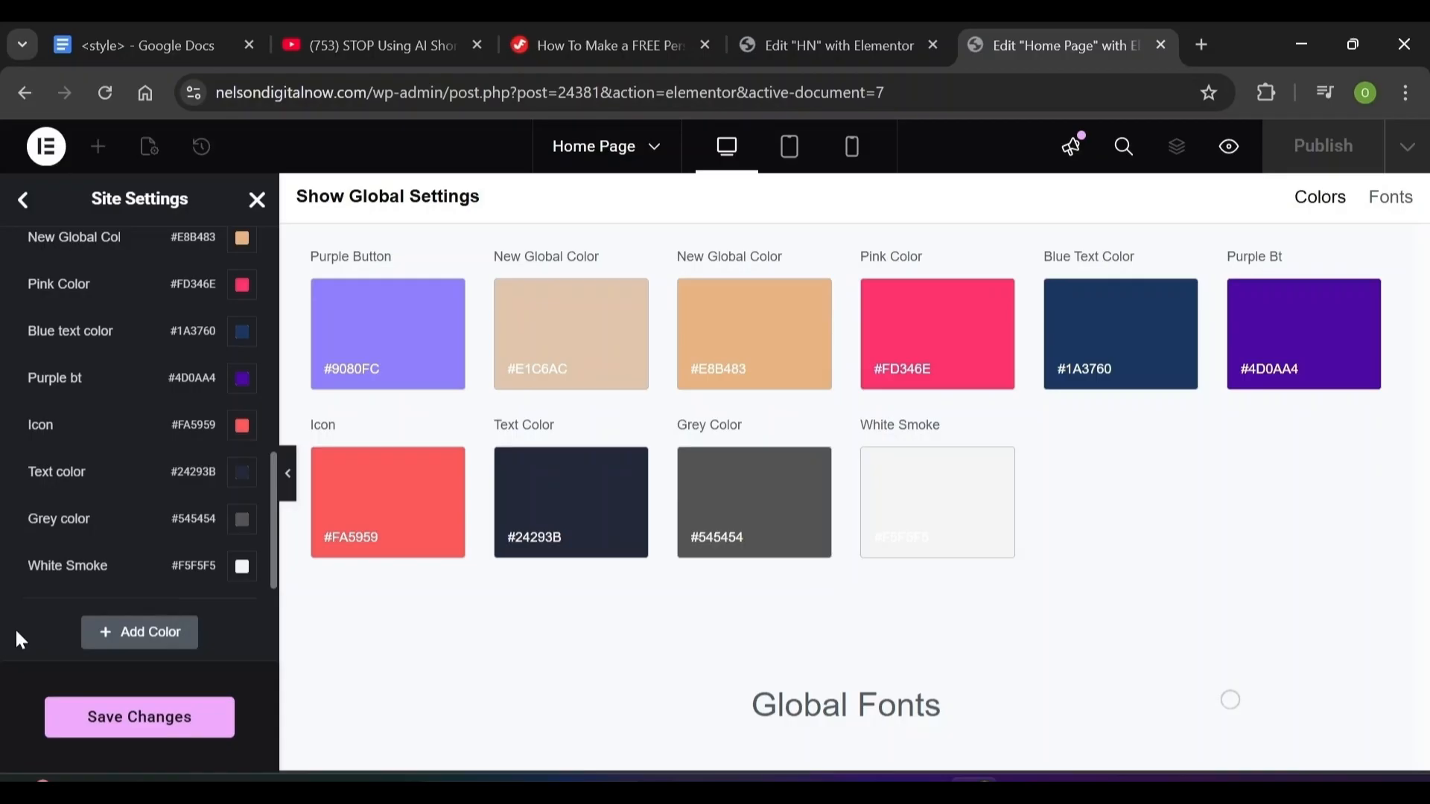
# Add a third global colour set to transparent white #FFFFFF00 and select its name
pyautogui.click(138, 640)
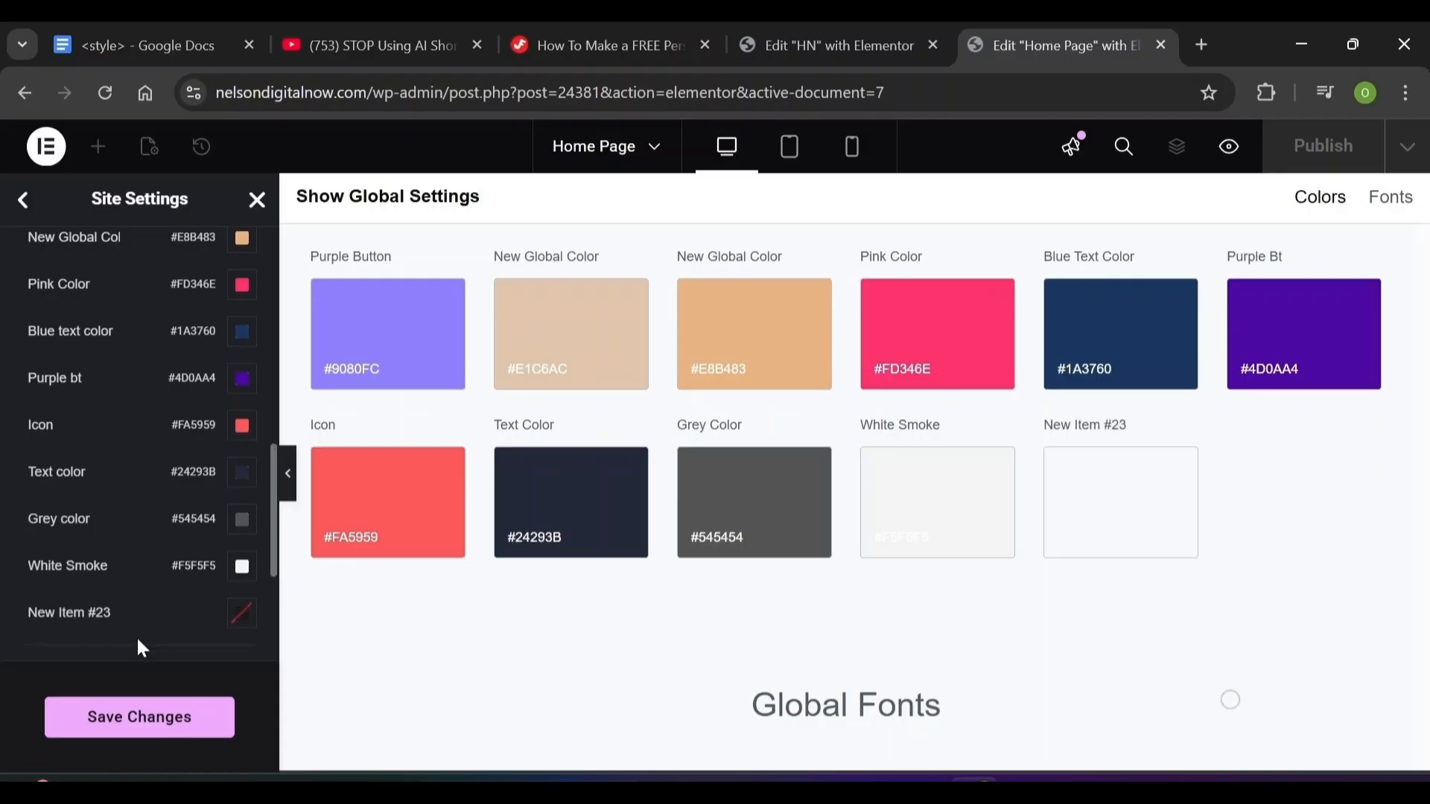
pyautogui.click(243, 613)
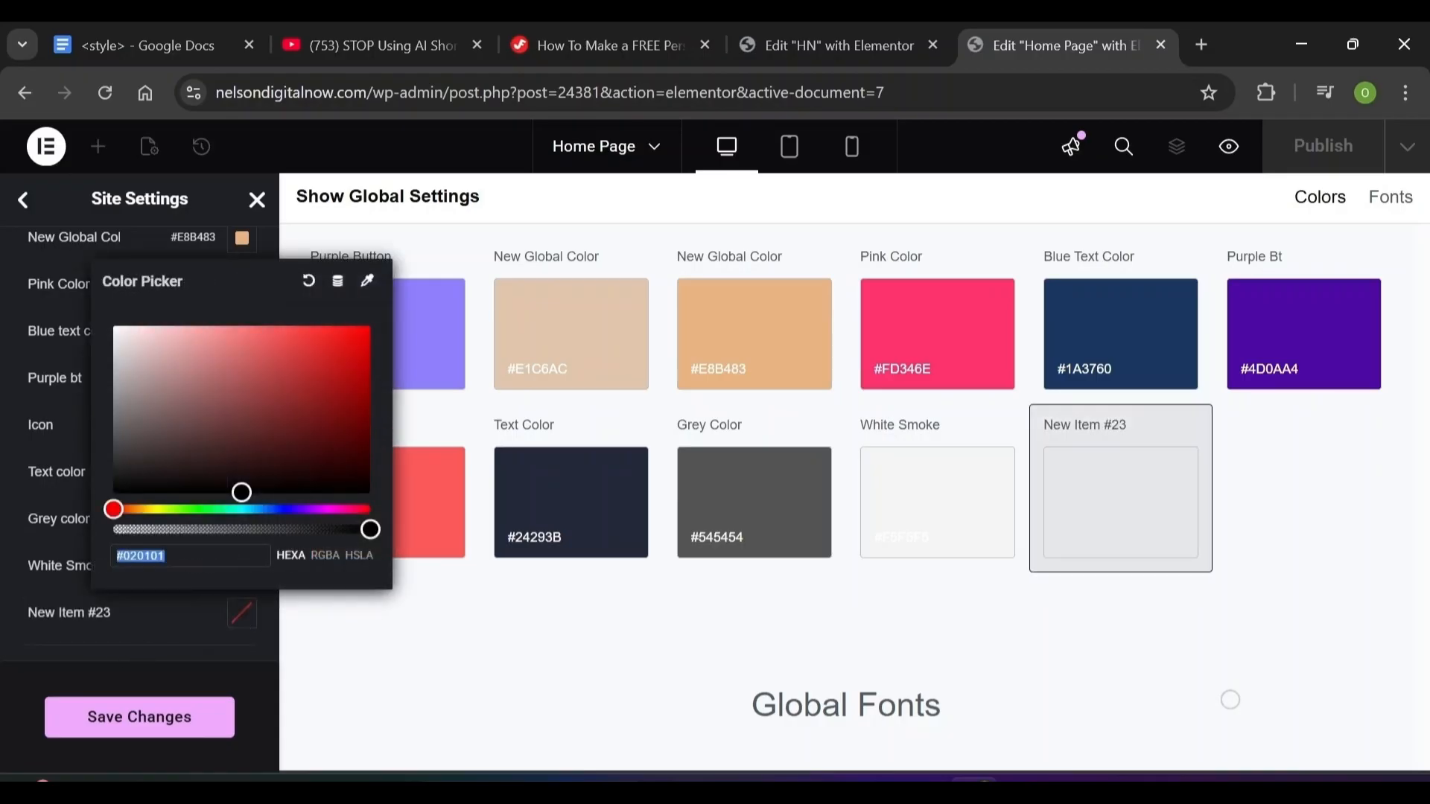
pyautogui.write('ffffff')
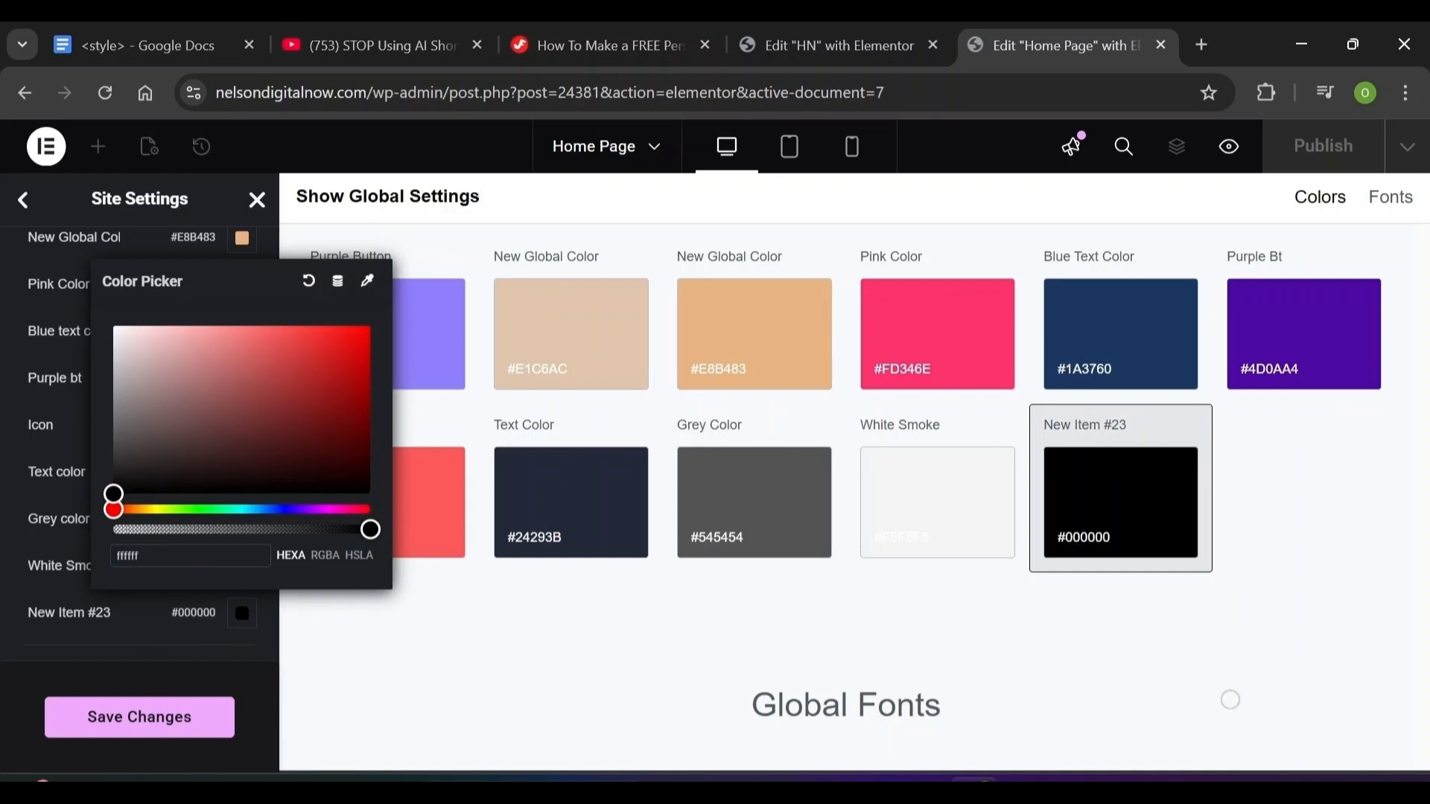
pyautogui.click(124, 593)
pyautogui.moveTo(112, 613); pyautogui.dragTo(29, 613)
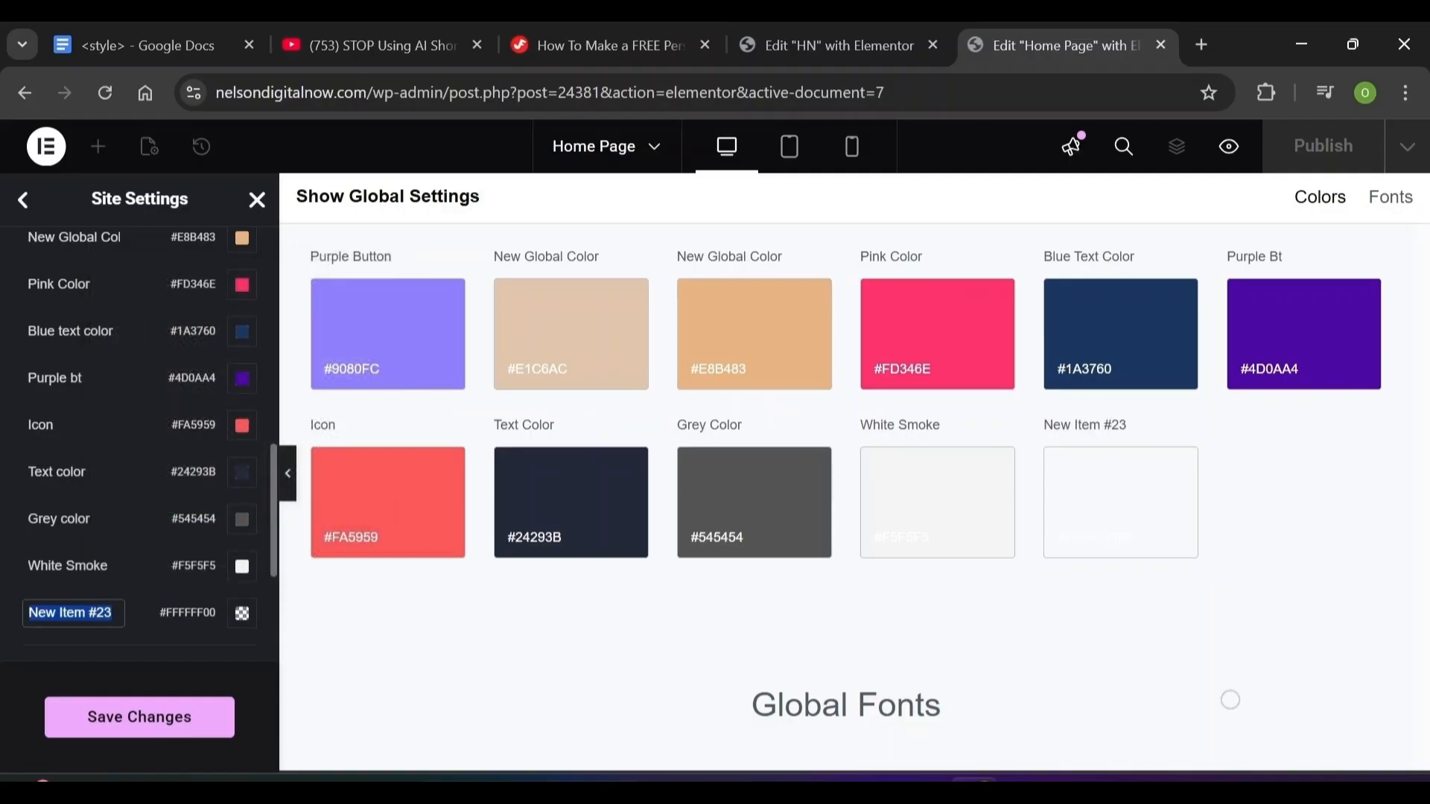
pyautogui.press('Return')
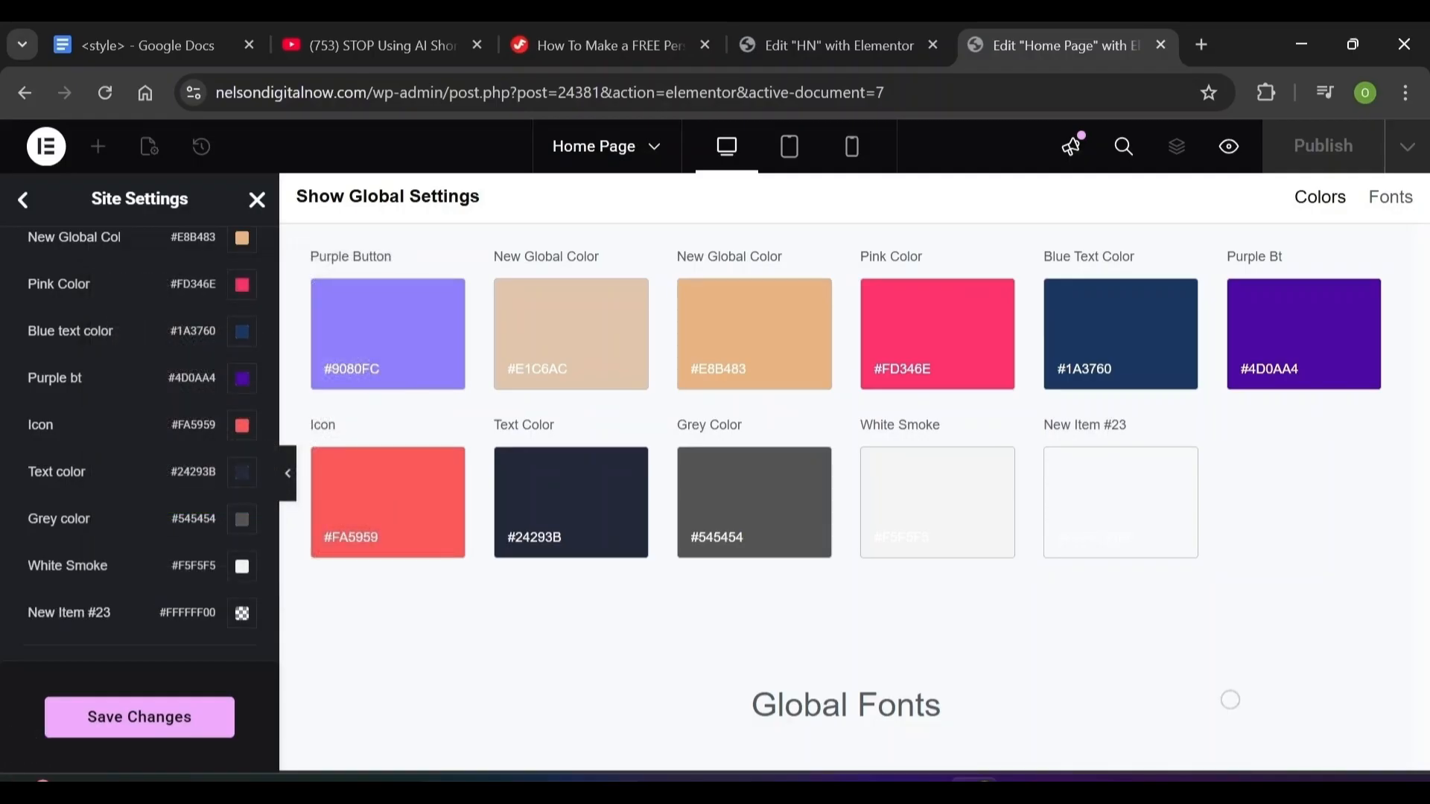
pyautogui.moveTo(29, 613); pyautogui.dragTo(112, 613)
# Name the transparent colour 'Transparent' and add 'Orange Color' with value #FF3300
pyautogui.write('Transparent')
pyautogui.press('Return')
pyautogui.scroll(-1, 138, 596)
pyautogui.click(138, 618)
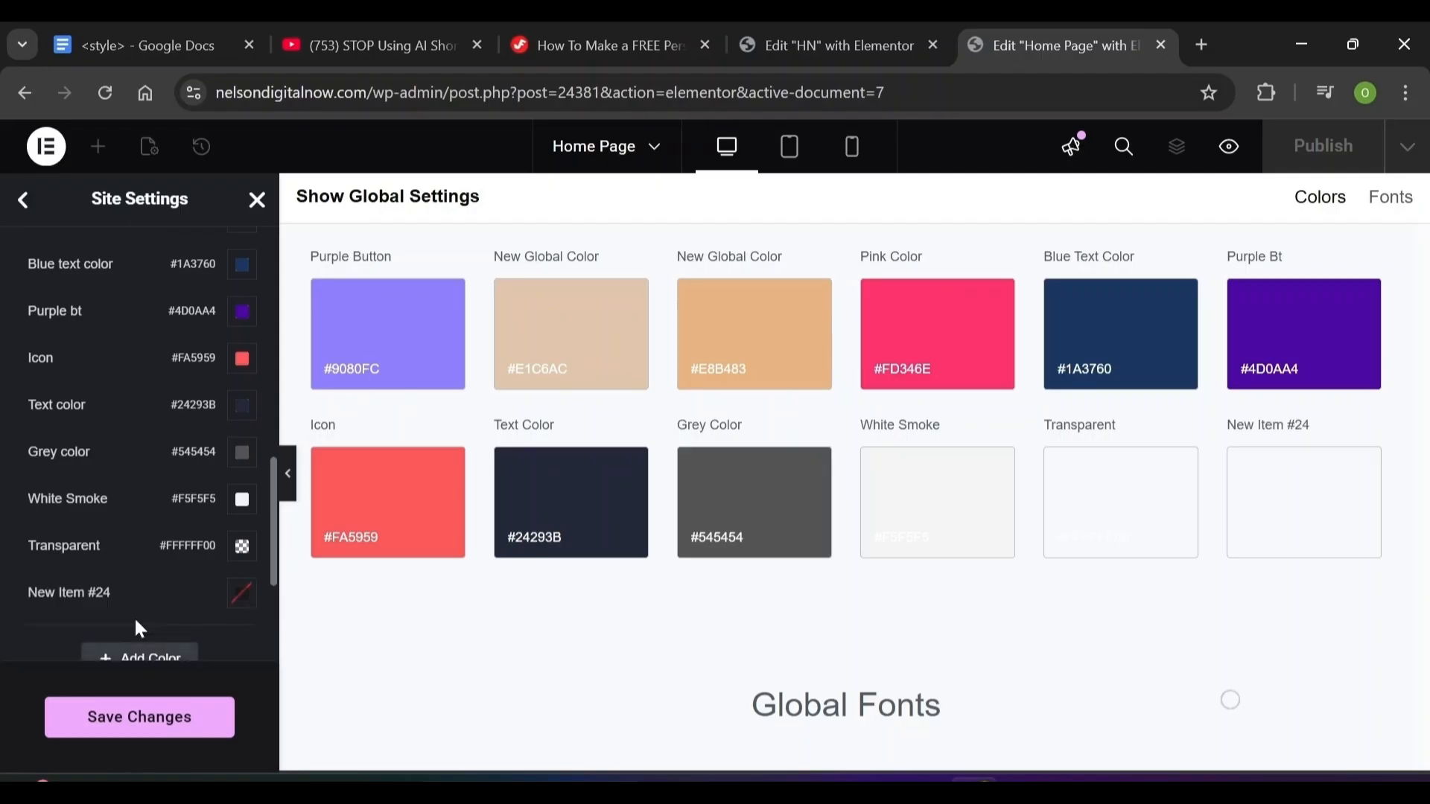
pyautogui.click(242, 595)
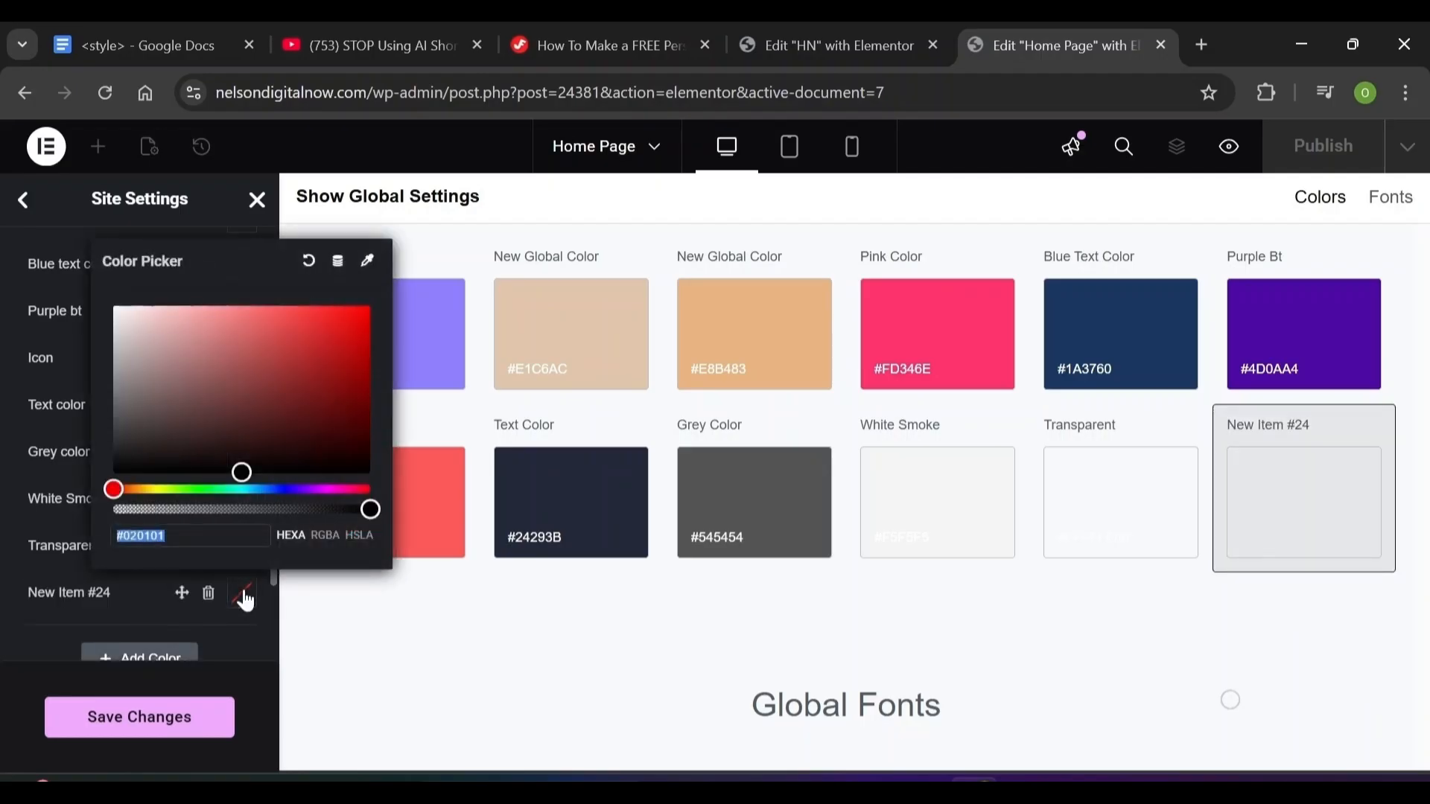
pyautogui.write('f')
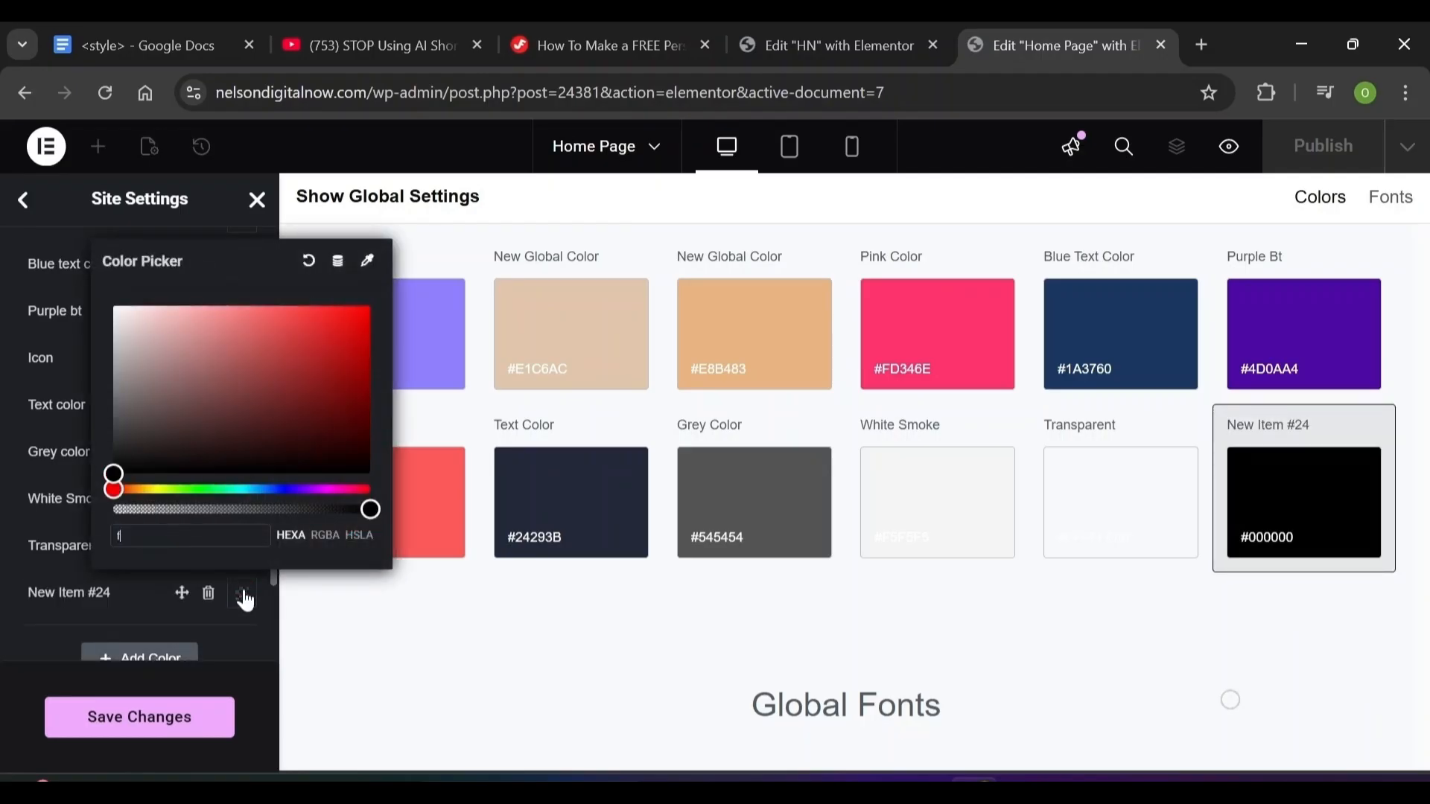
pyautogui.write('f3300')
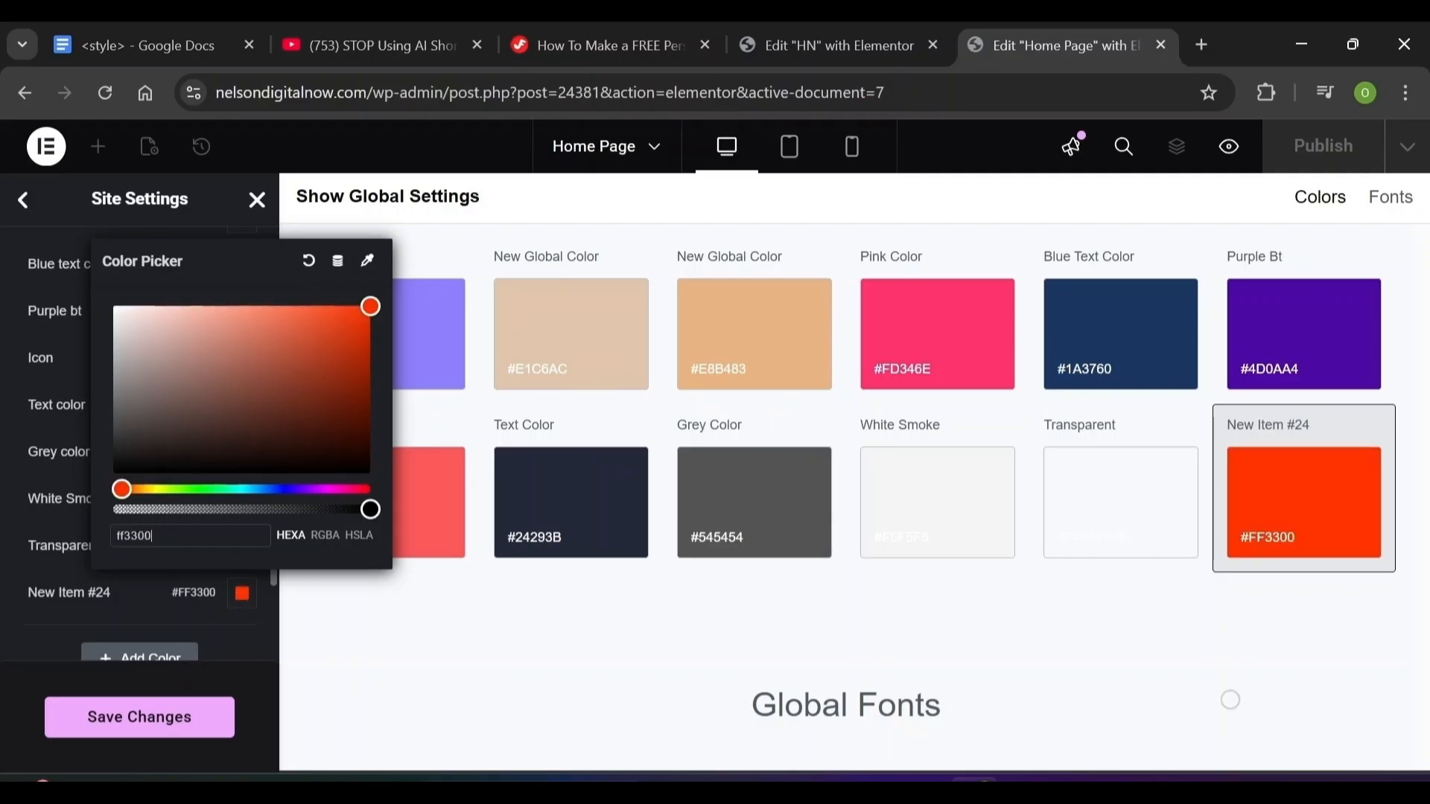
pyautogui.click(86, 593)
pyautogui.tripleClick(85, 593)
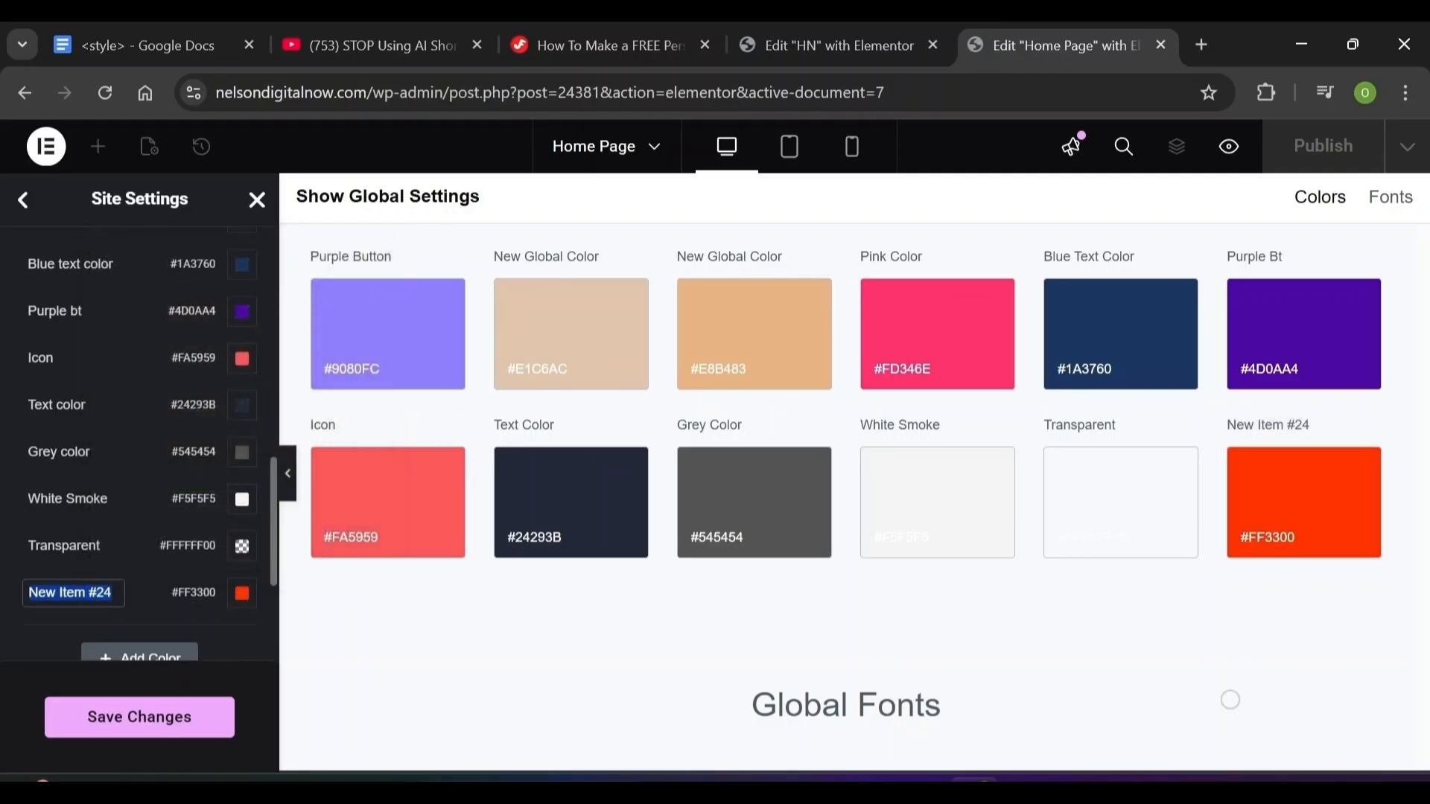
pyautogui.write('Orange Color')
# Add a #B4B4B4 colour named 'New C', then save and return to Site Settings
pyautogui.moveTo(43, 614); pyautogui.dragTo(135, 663)
pyautogui.click(135, 663)
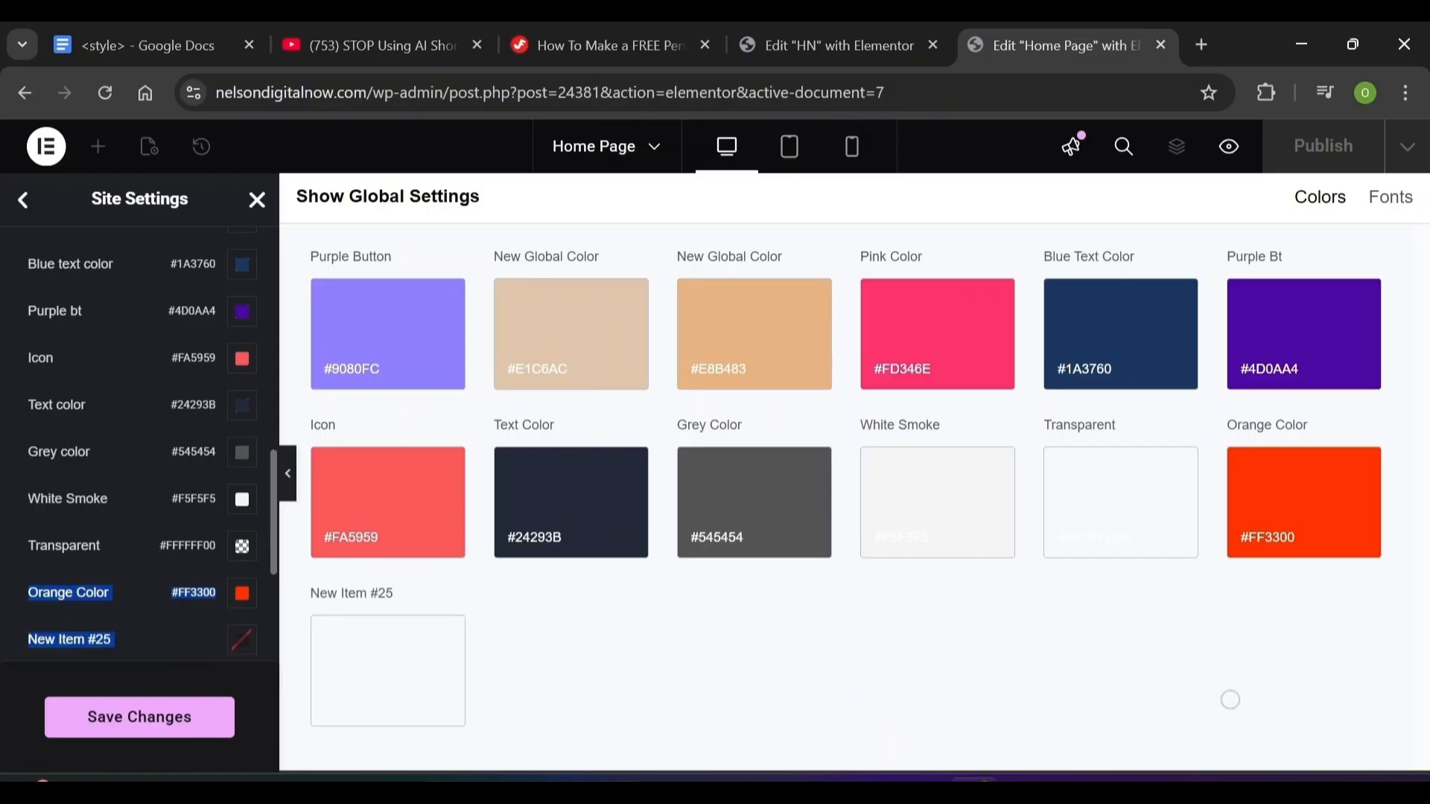
pyautogui.click(241, 645)
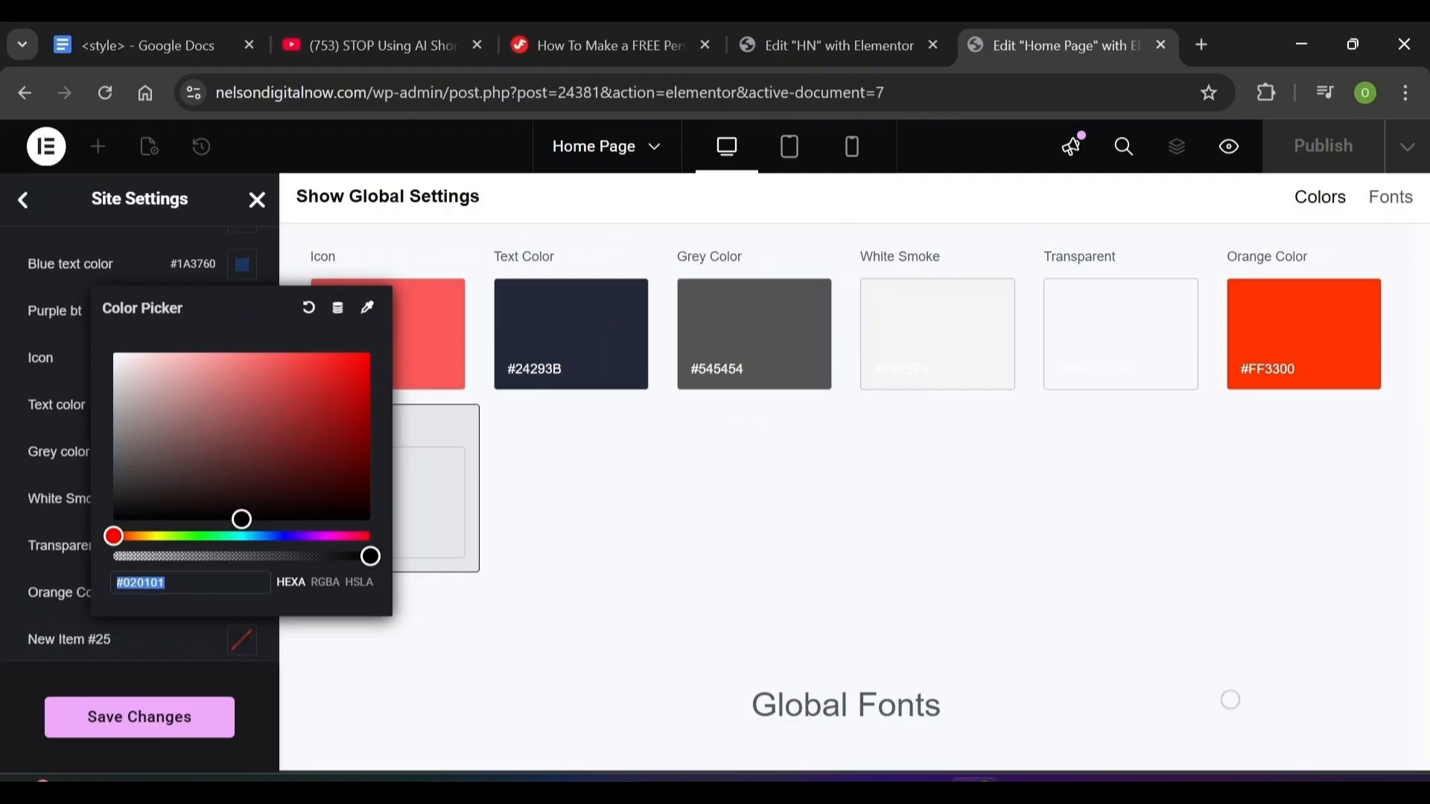
pyautogui.write('B4B4B$')
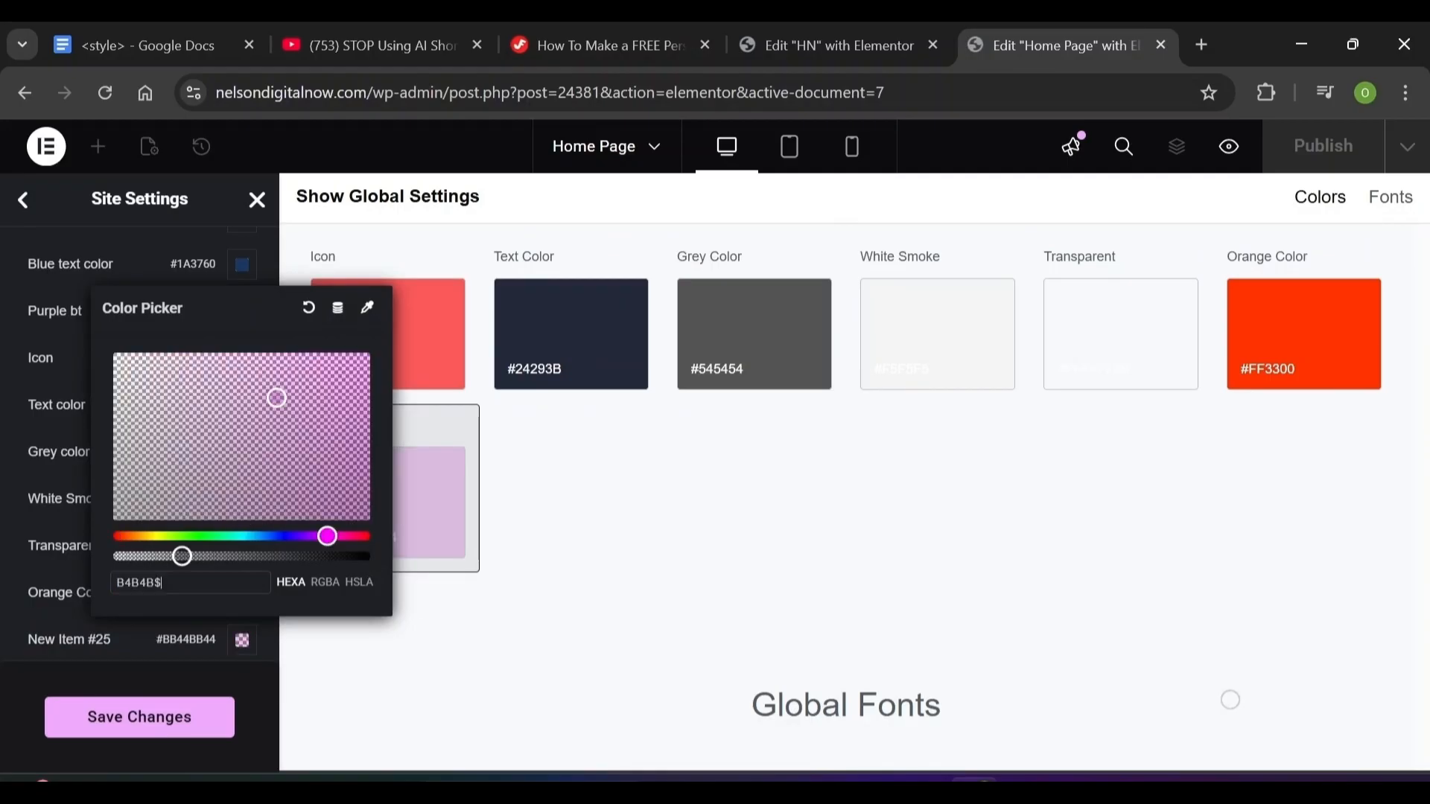
pyautogui.click(73, 640)
pyautogui.press('BackSpace')
pyautogui.press('BackSpace')
pyautogui.press('BackSpace')
pyautogui.press('BackSpace')
pyautogui.press('BackSpace')
pyautogui.press('BackSpace')
pyautogui.press('BackSpace')
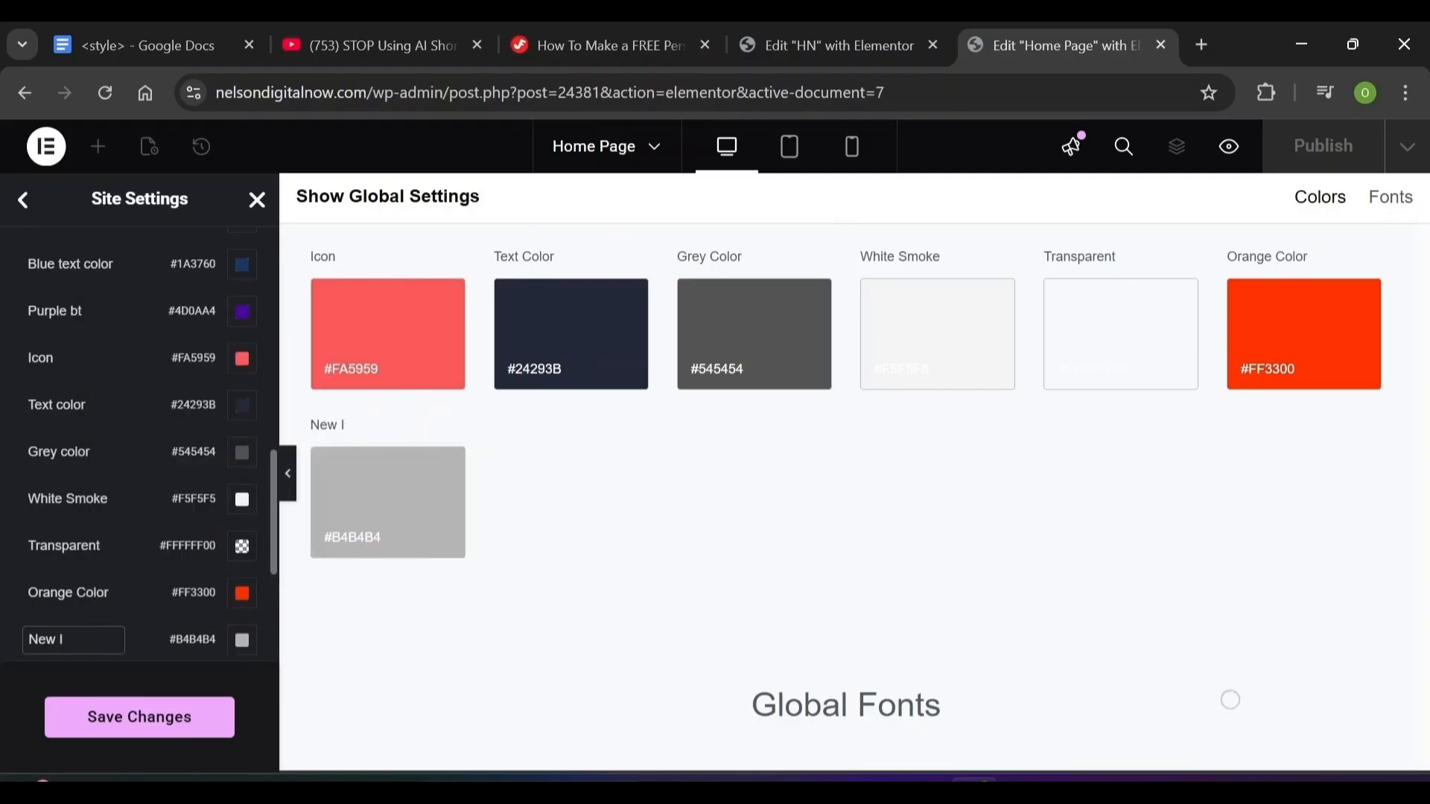
pyautogui.press('BackSpace')
pyautogui.write('C')
pyautogui.click(151, 732)
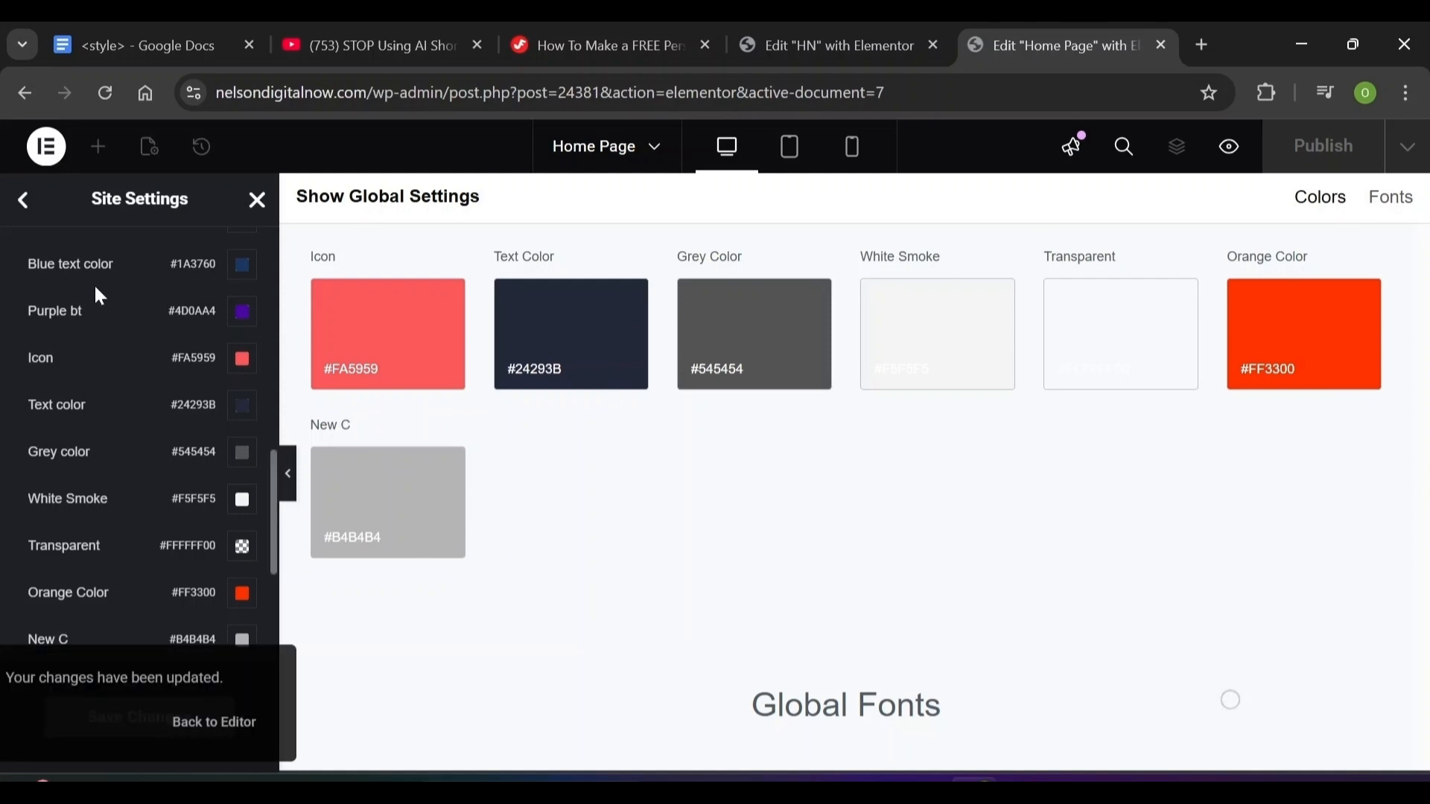
pyautogui.click(22, 201)
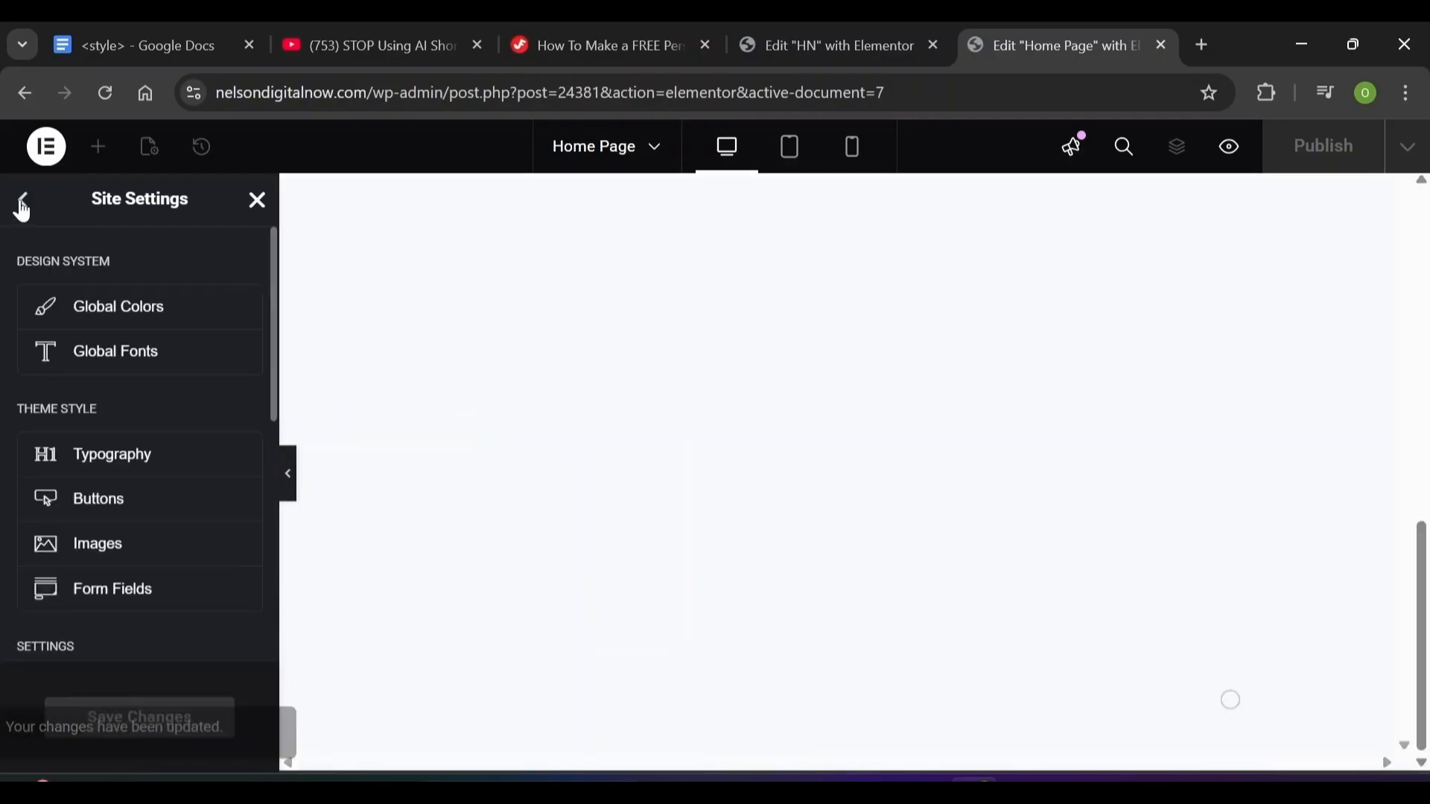
# In Global Fonts, set the Primary font family to Inter Tight
pyautogui.click(95, 359)
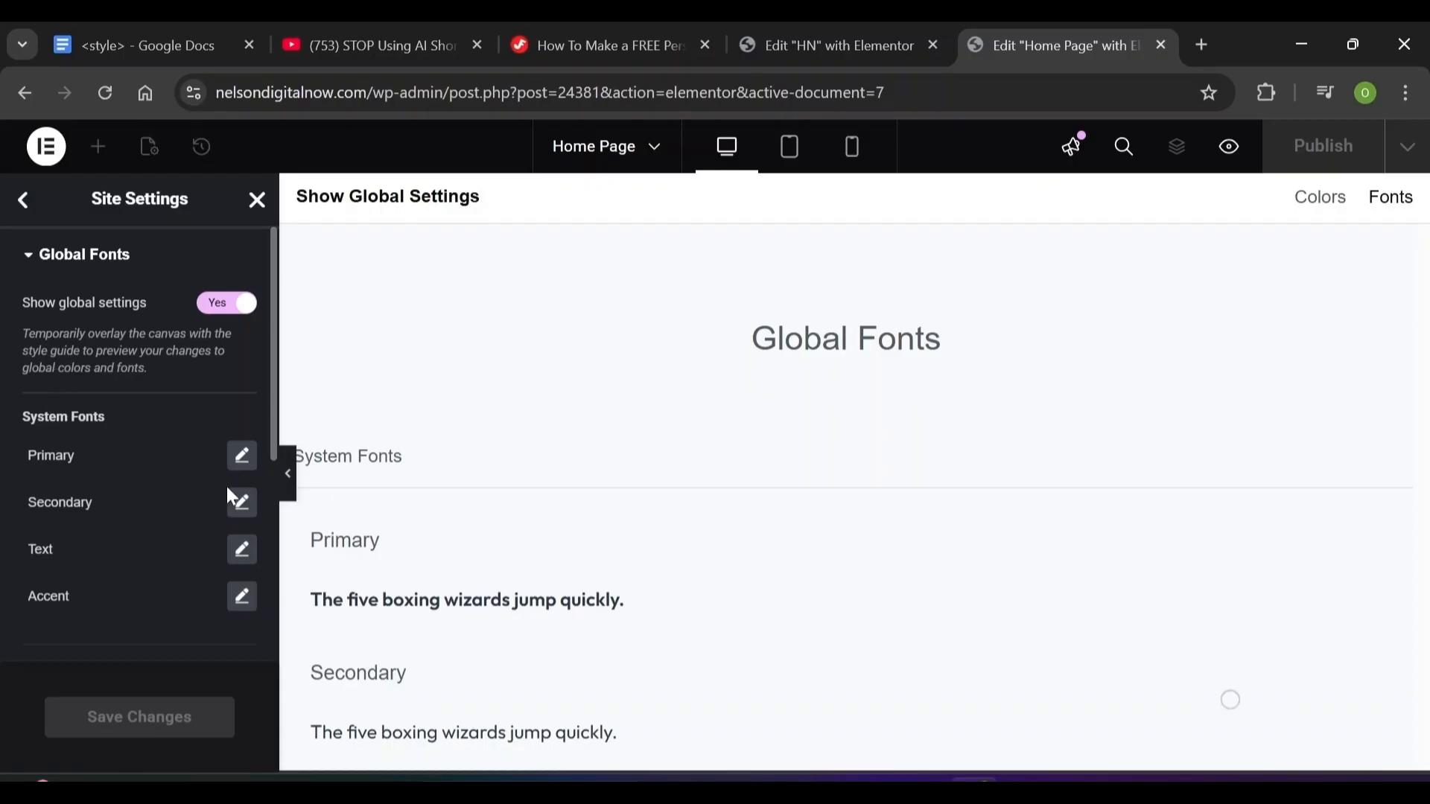
pyautogui.click(242, 456)
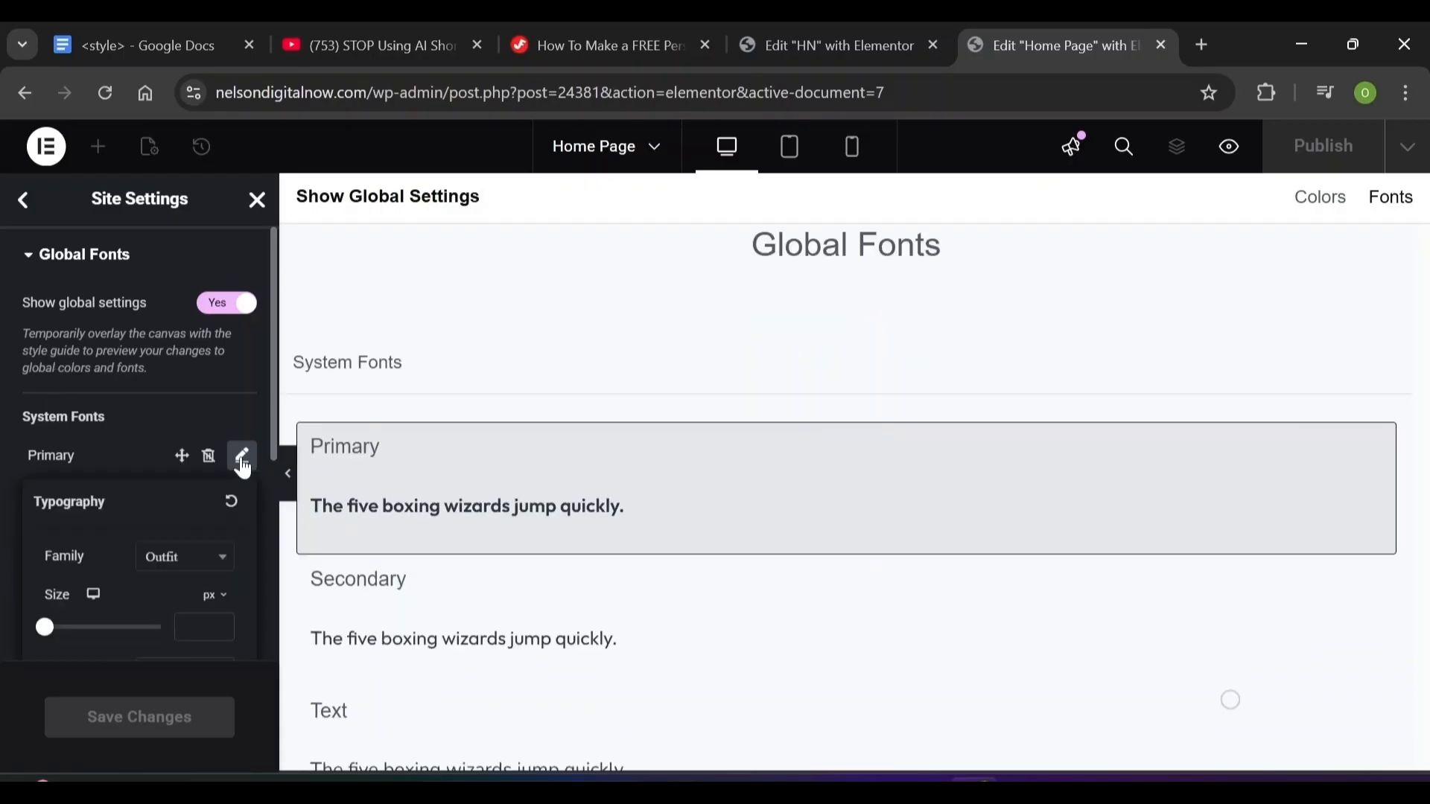
pyautogui.click(207, 569)
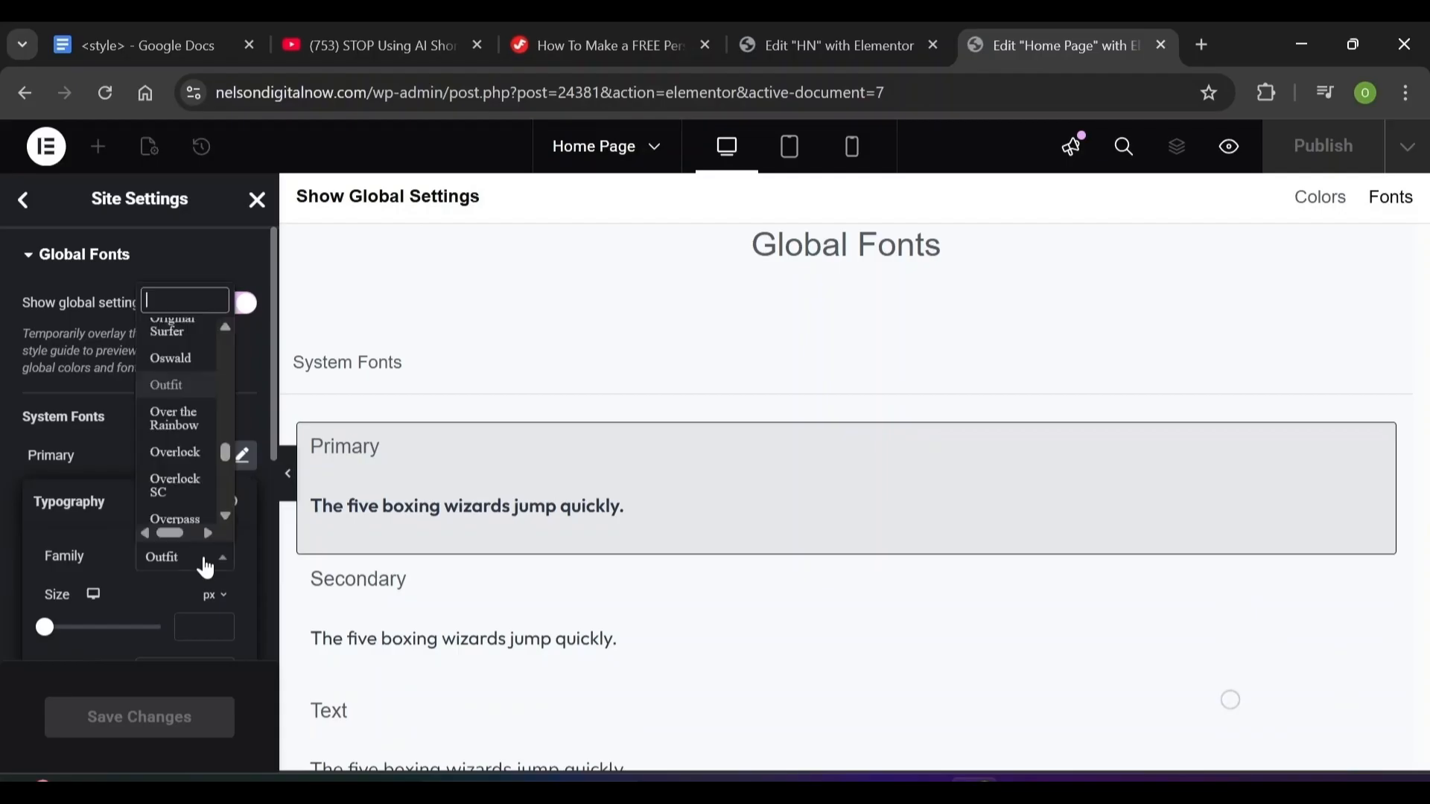
pyautogui.write('Inter Tight')
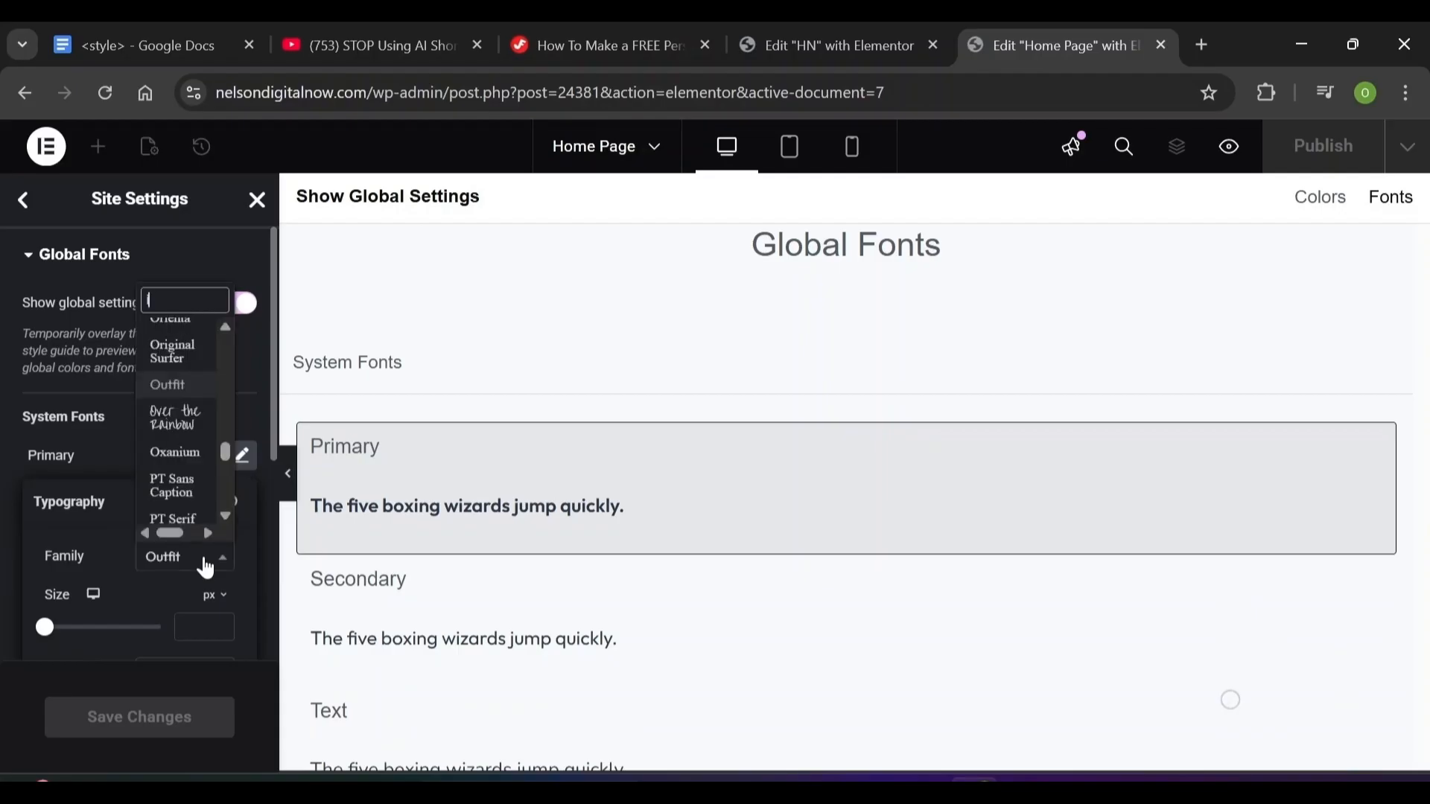
pyautogui.press('Return')
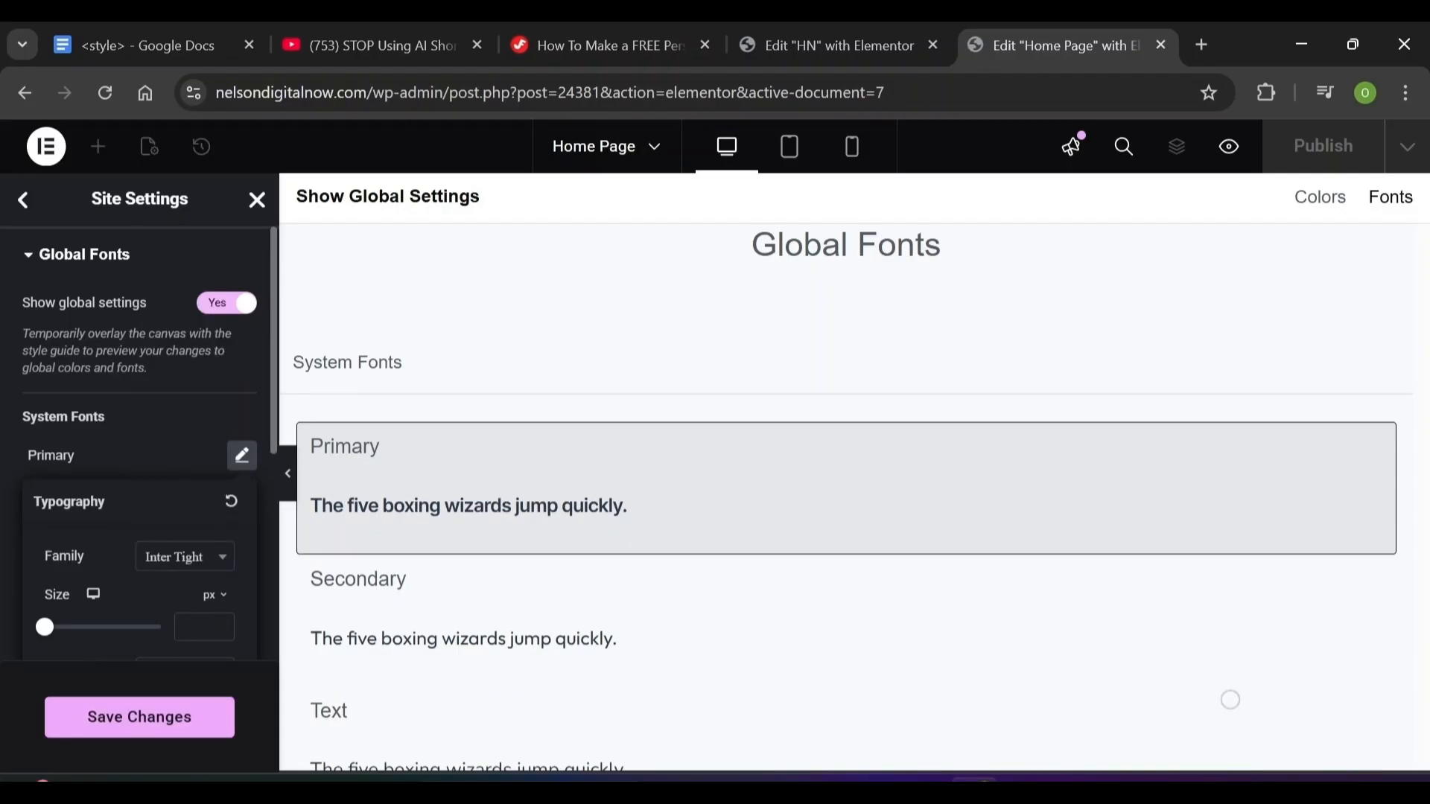
pyautogui.click(75, 455)
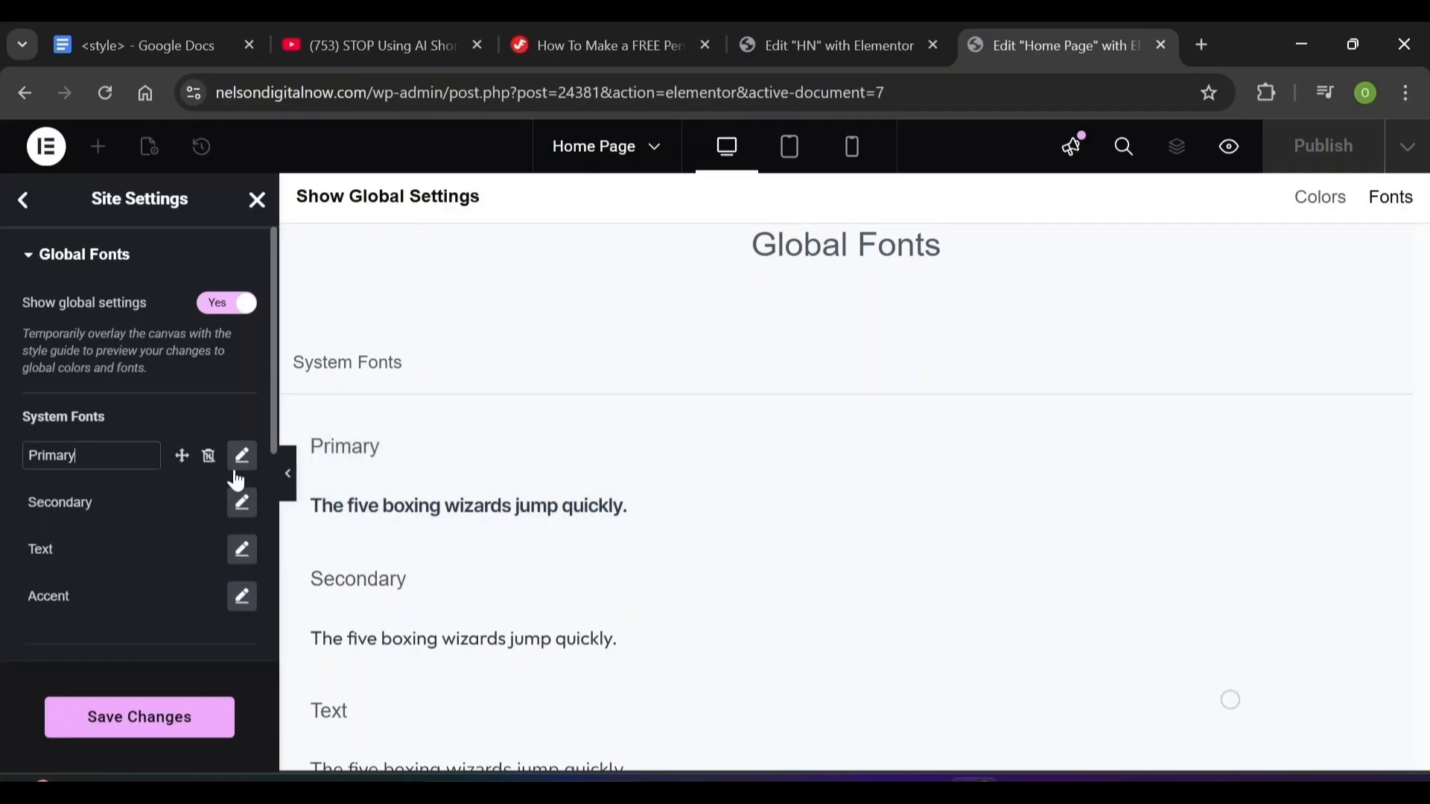
# Set the Secondary font family to Inter Tight
pyautogui.click(243, 503)
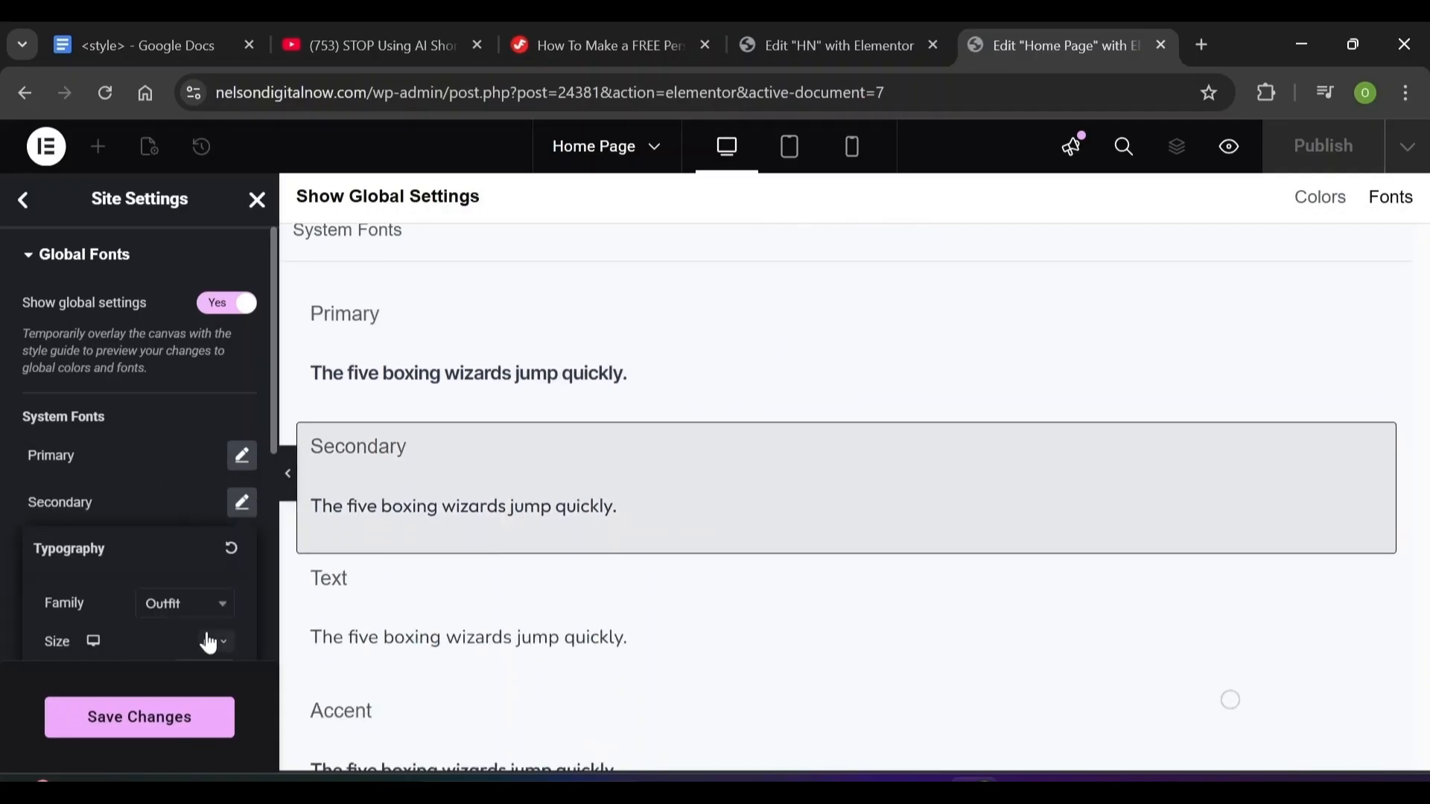
pyautogui.click(205, 615)
pyautogui.write('in')
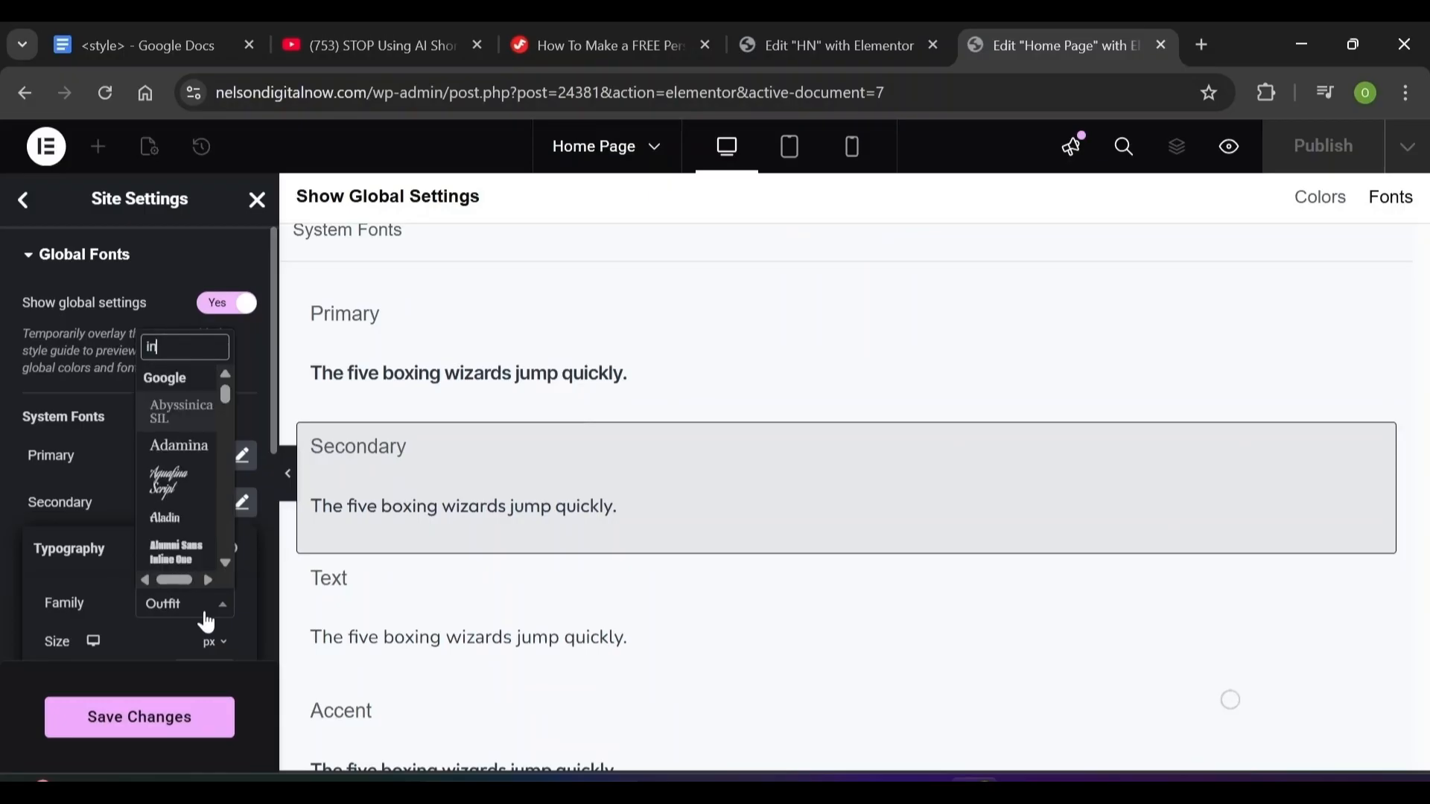
pyautogui.write('ter')
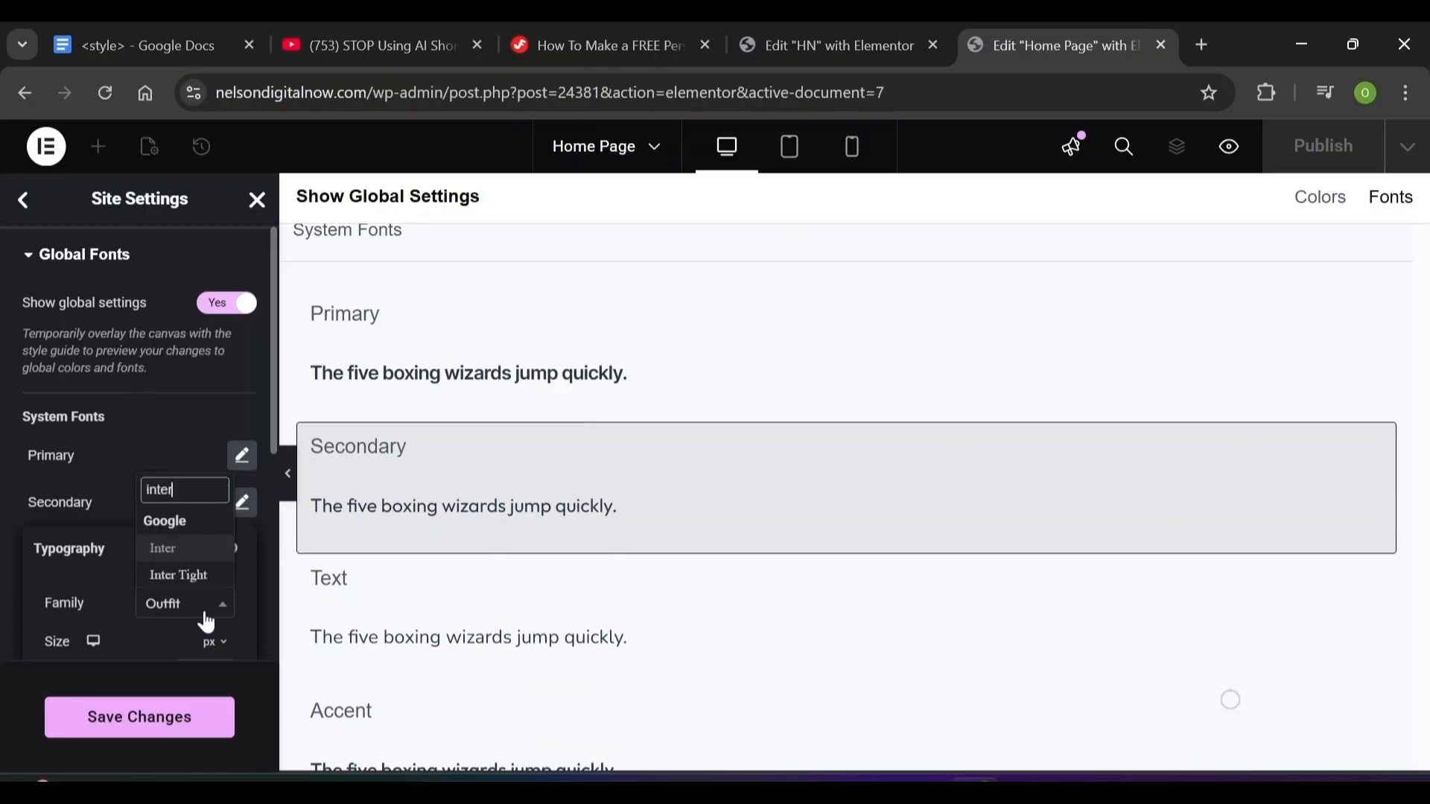
pyautogui.click(187, 574)
pyautogui.click(95, 399)
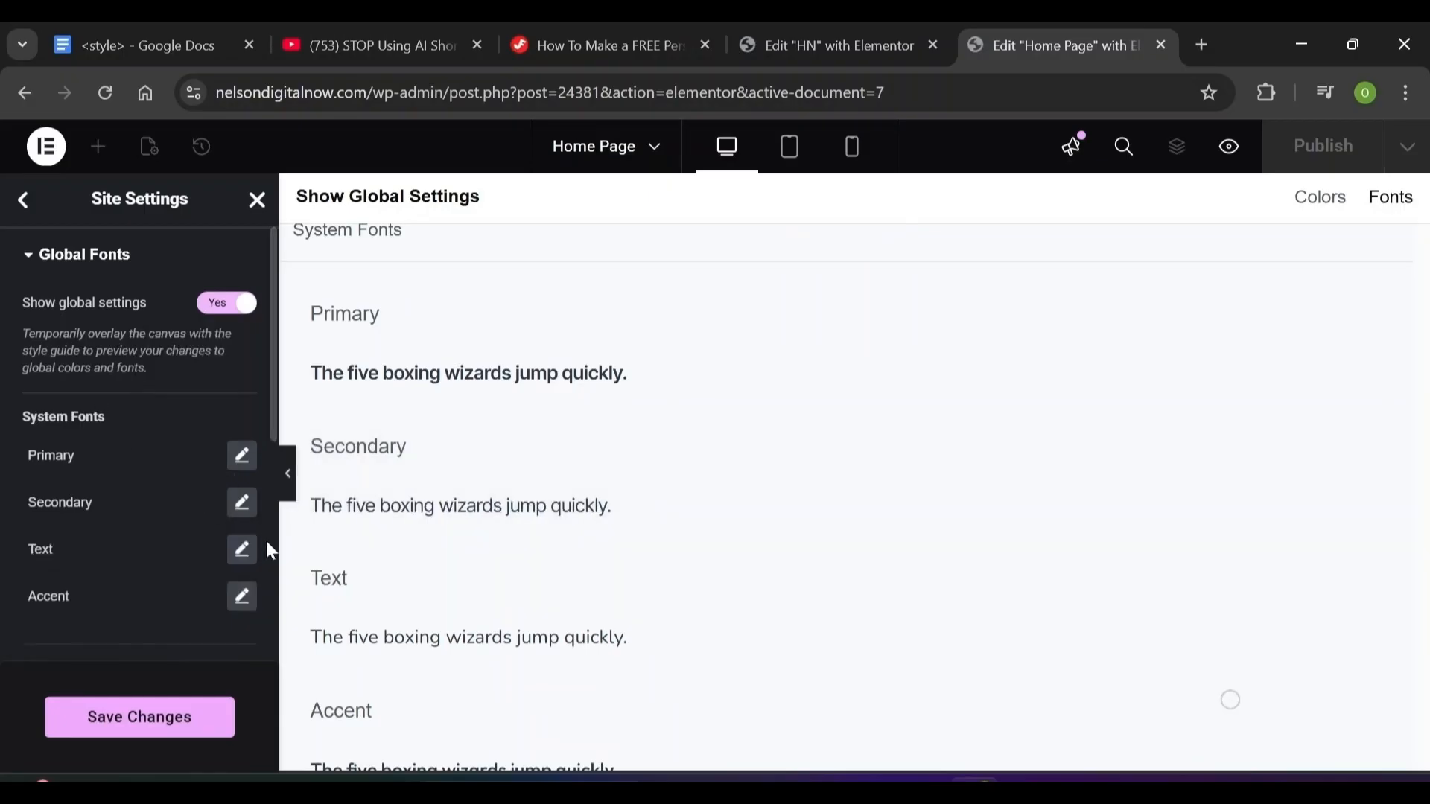
# Set the Text font family to Inter Tight, leaving the Accent font unchanged
pyautogui.click(242, 549)
pyautogui.click(198, 653)
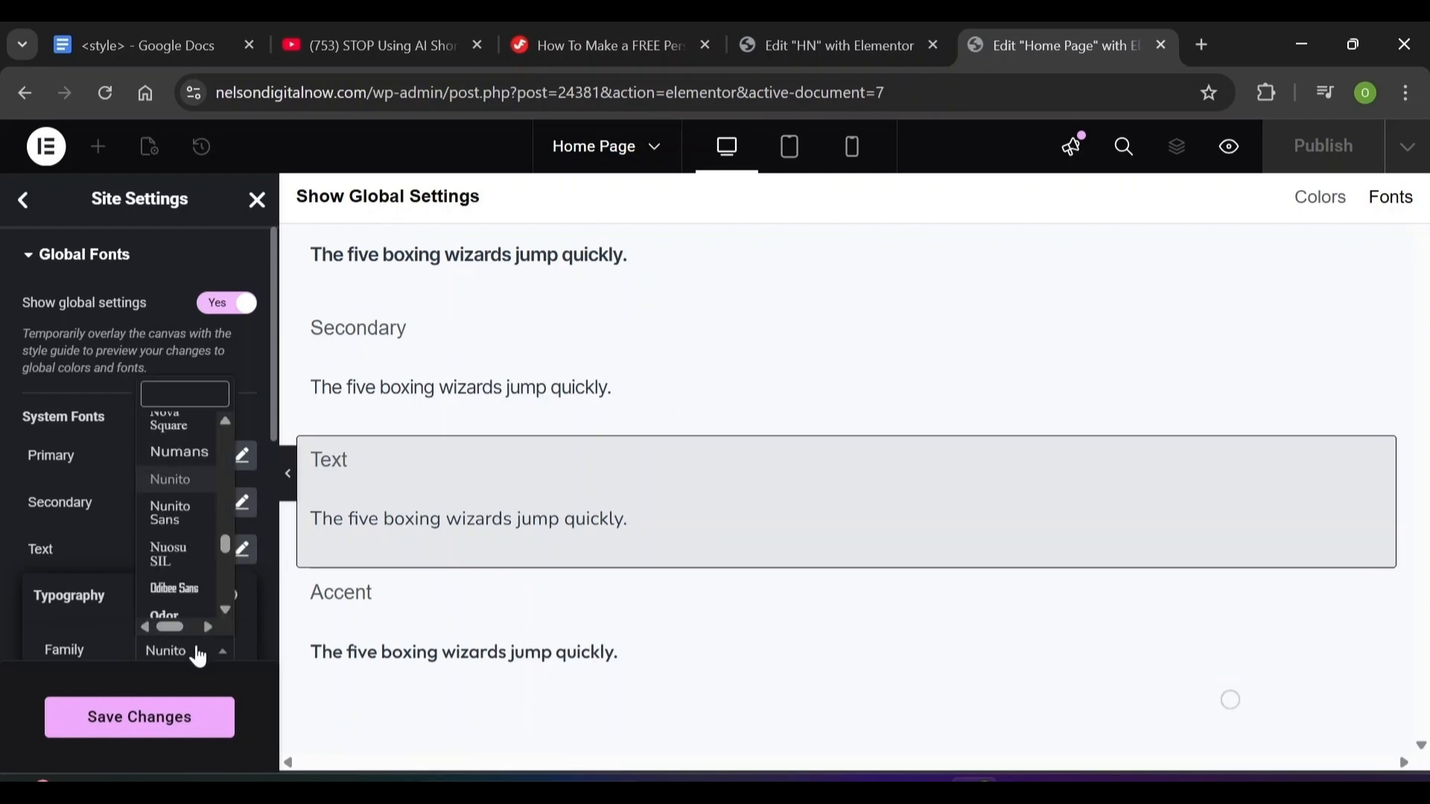
pyautogui.write('inter')
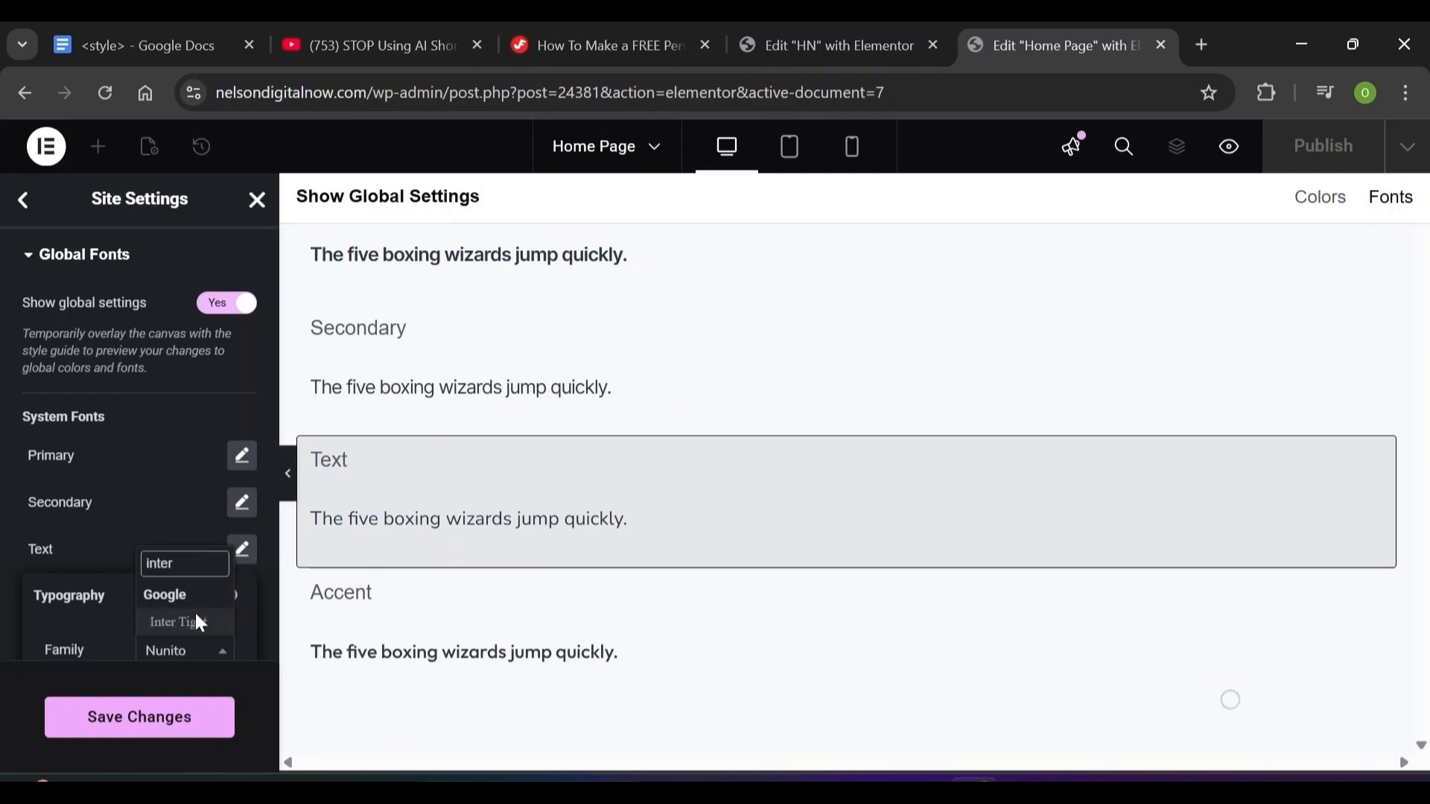
pyautogui.click(179, 623)
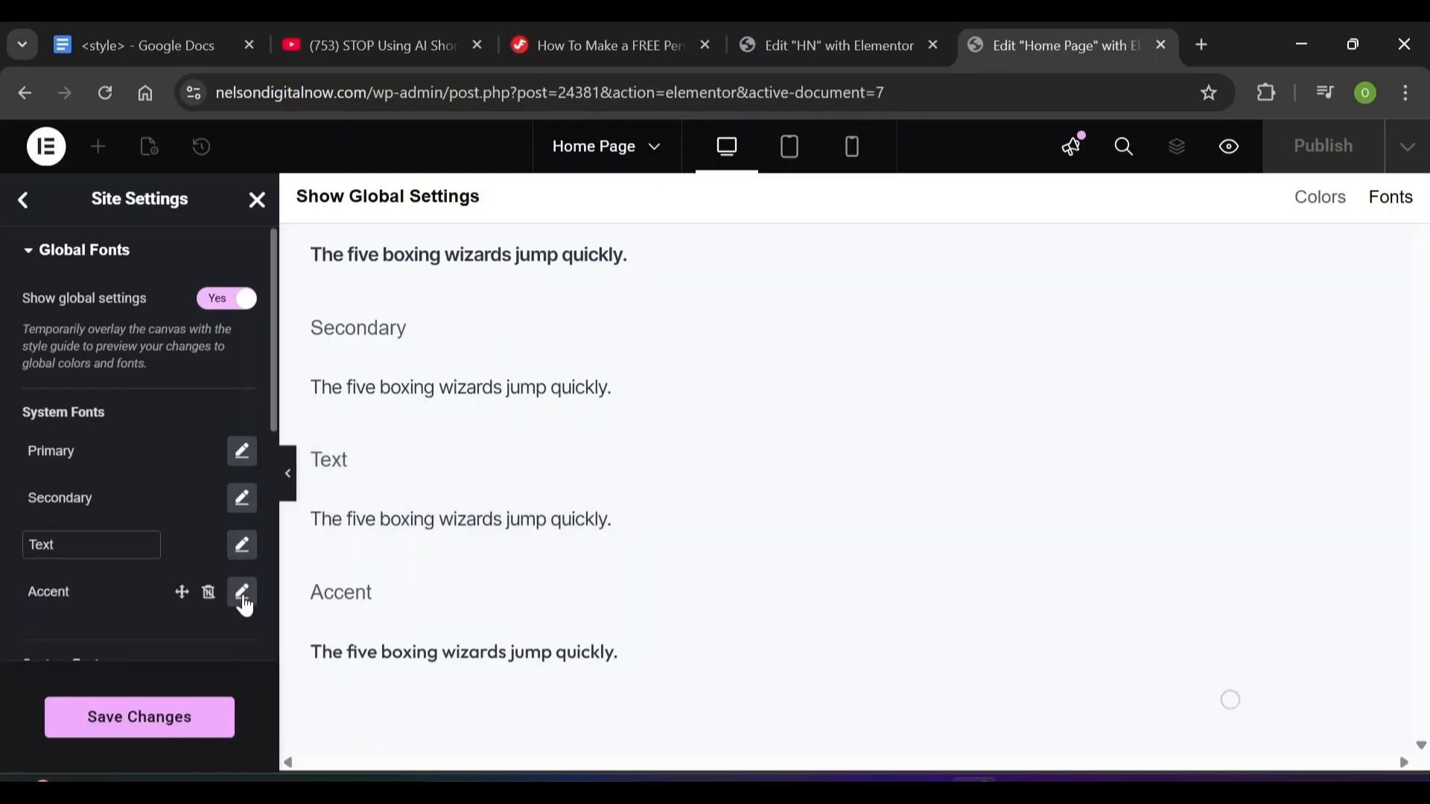
pyautogui.click(243, 603)
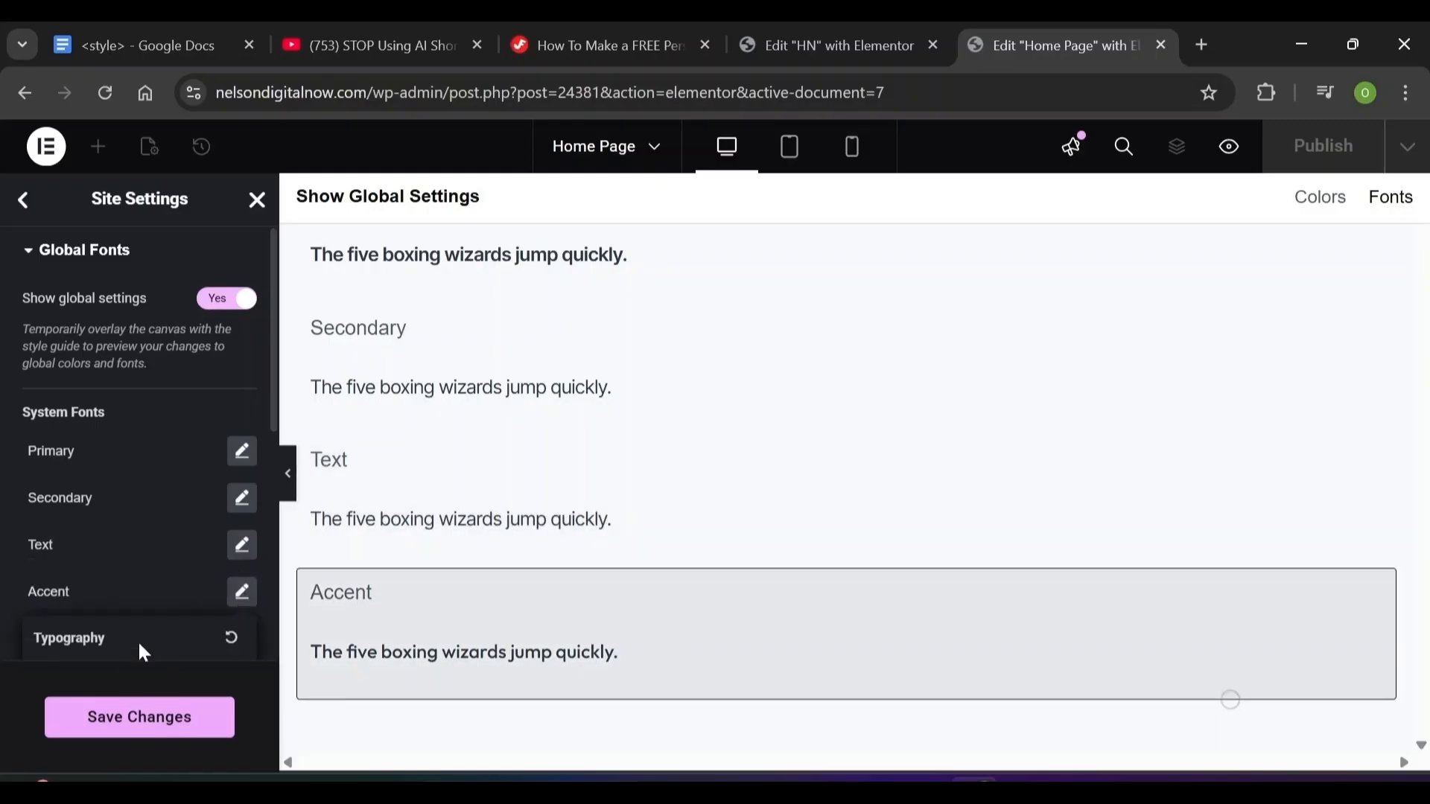
pyautogui.scroll(-4, 141, 521)
pyautogui.click(198, 435)
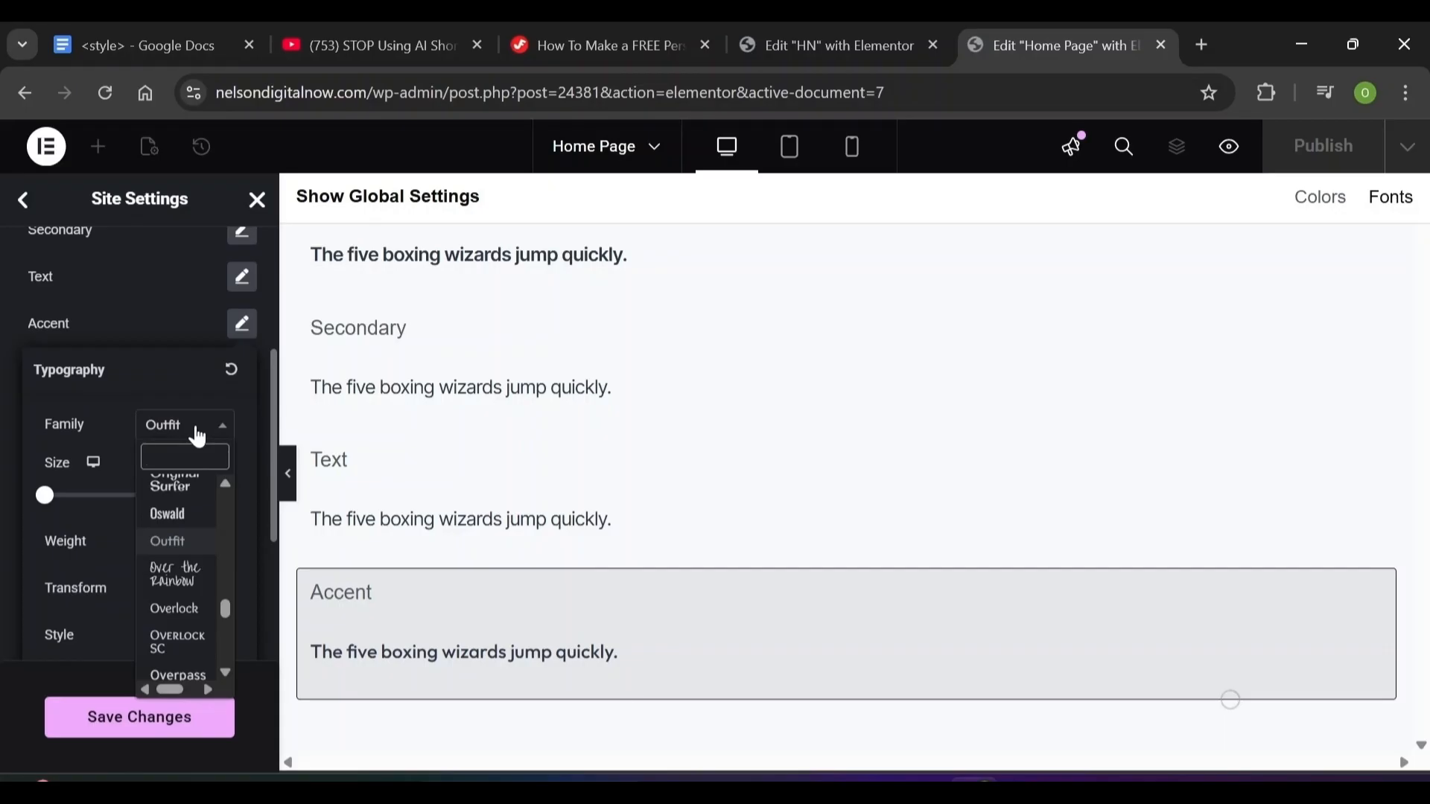
pyautogui.click(68, 362)
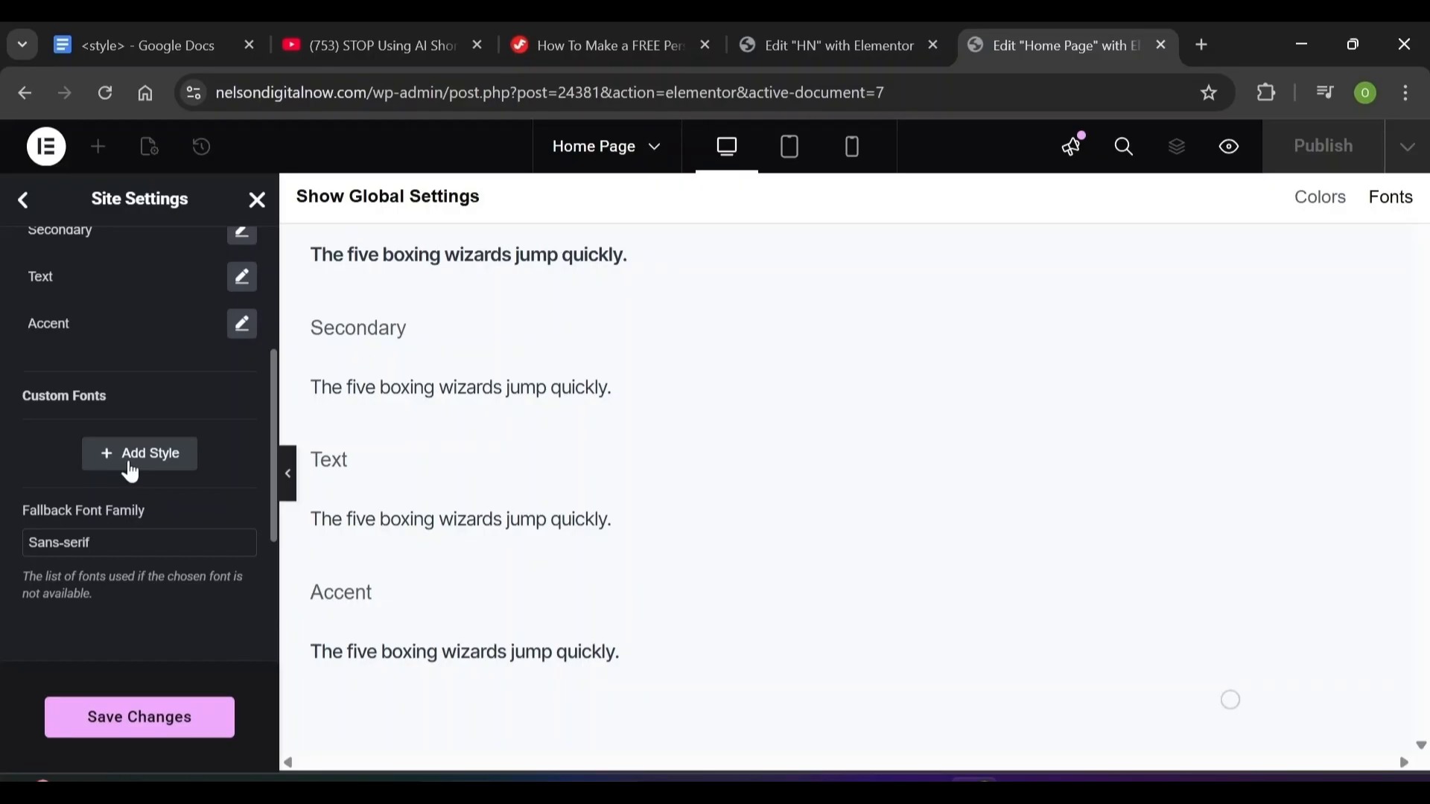
# Add a custom font style named 'Playball' and set its font family
pyautogui.click(131, 472)
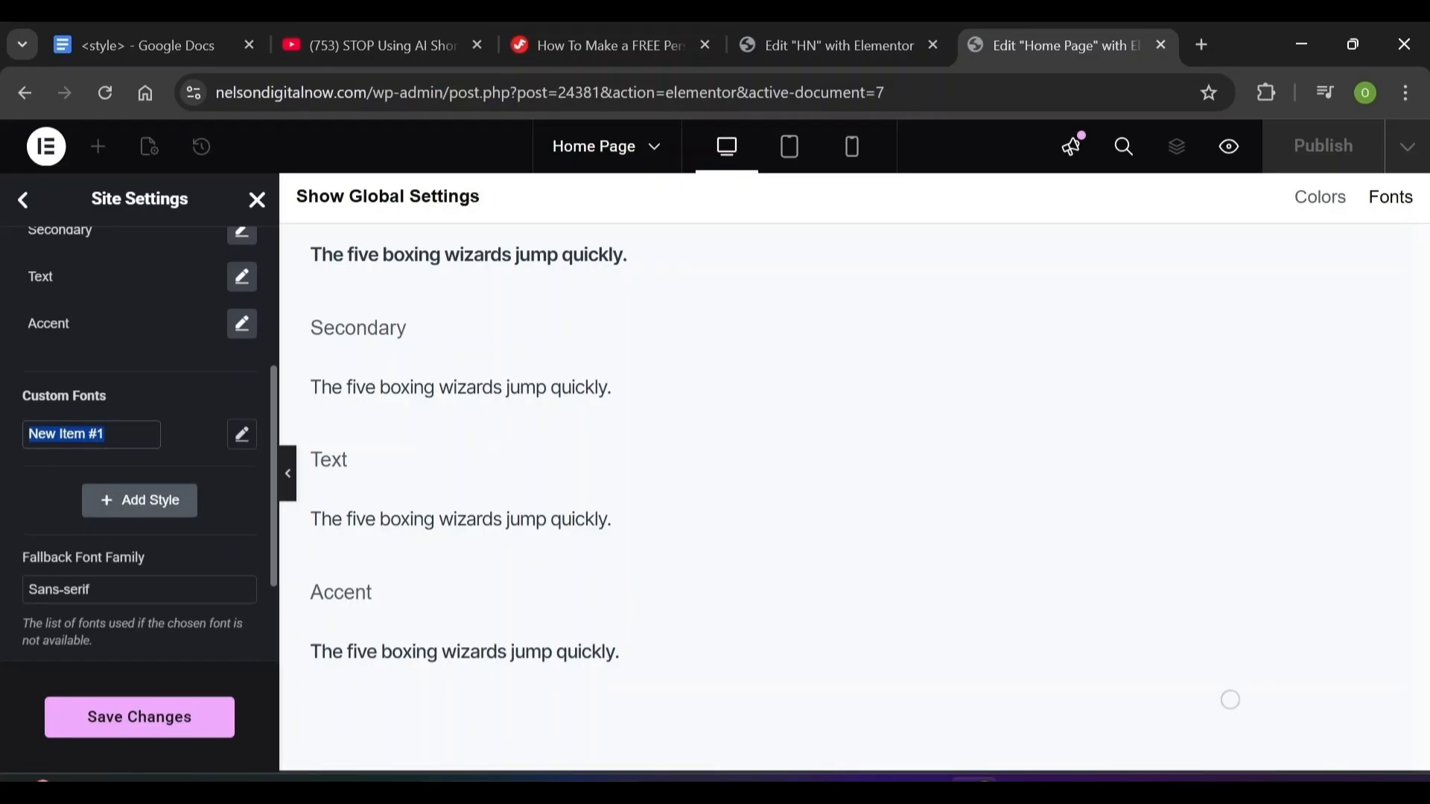
pyautogui.write('Playball')
pyautogui.click(245, 440)
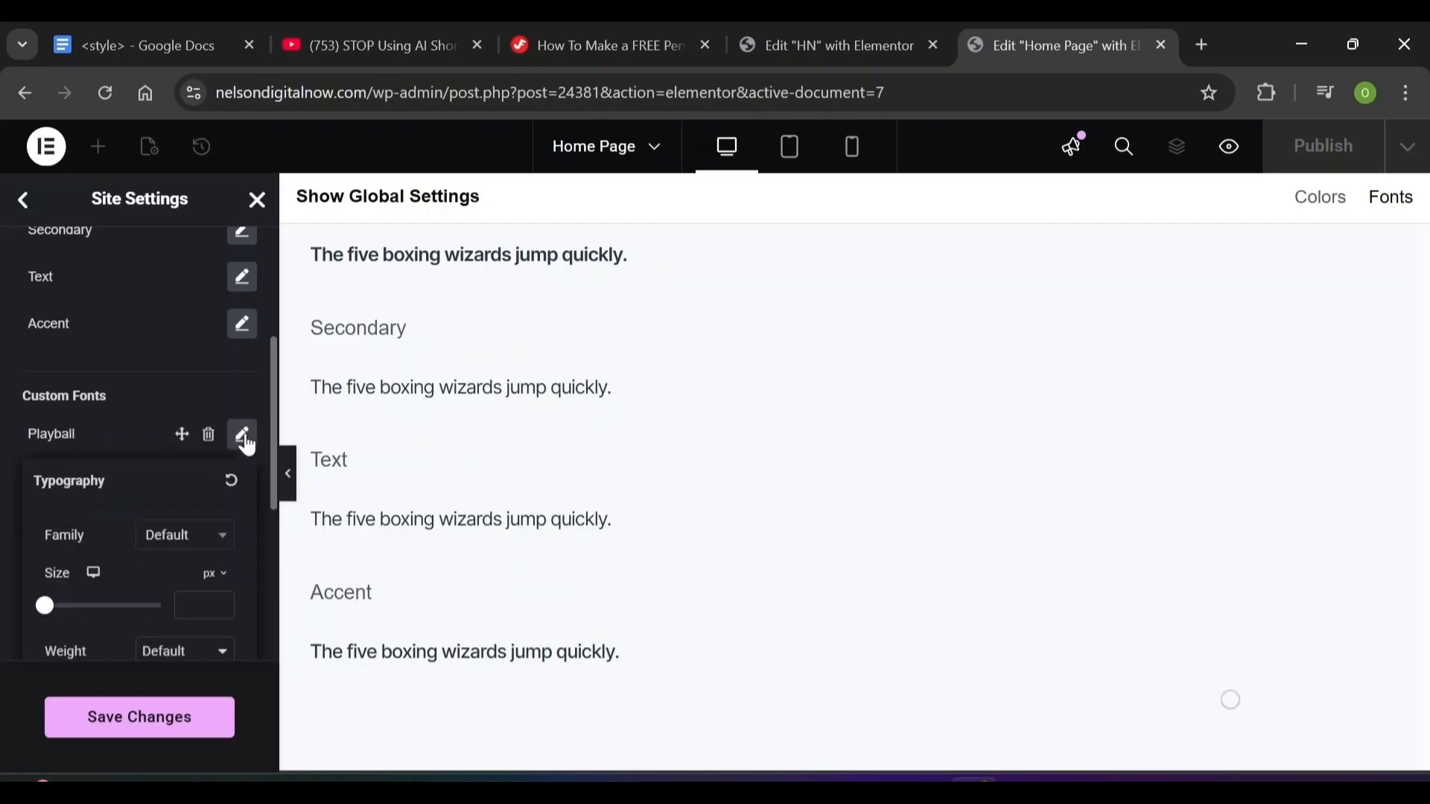
pyautogui.click(209, 545)
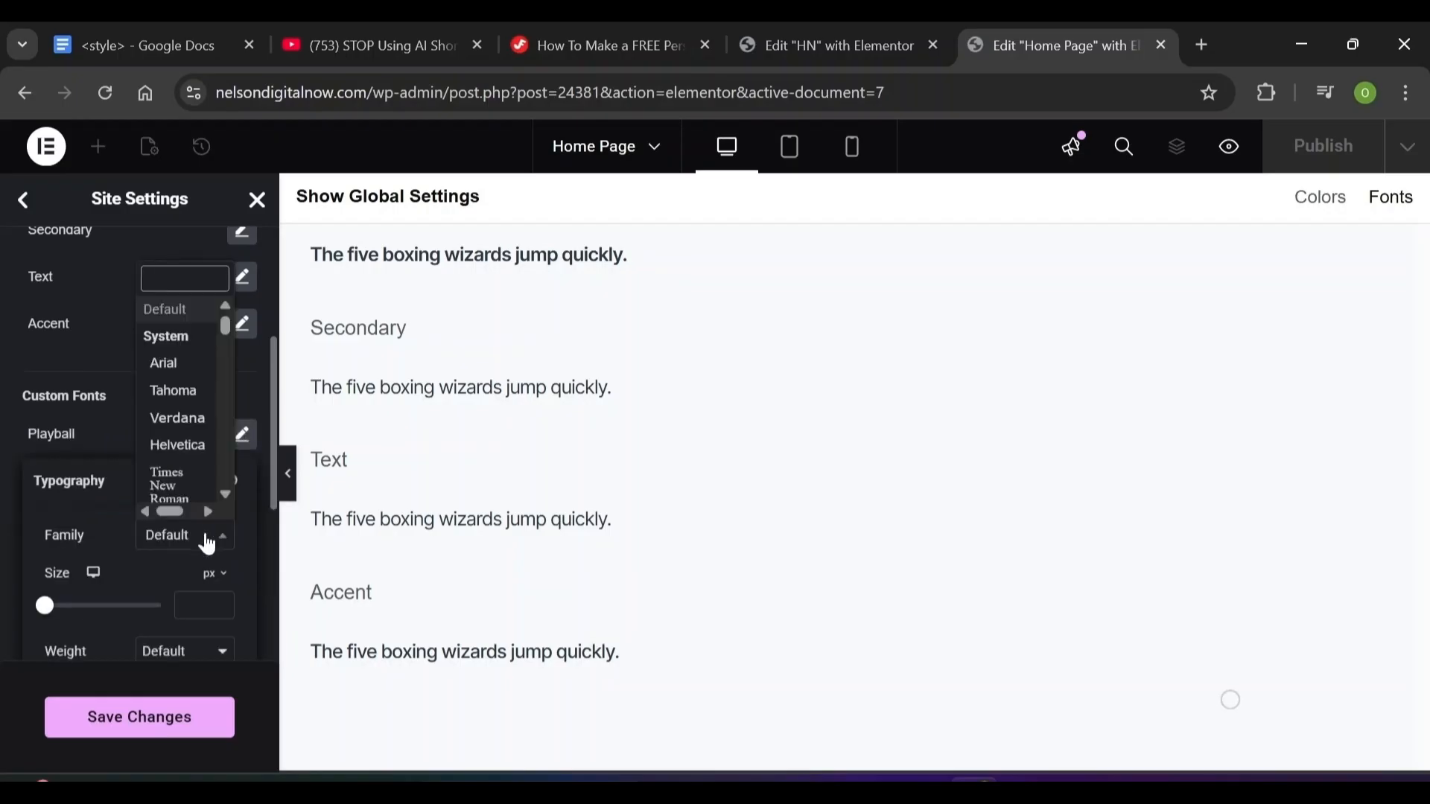
pyautogui.write('pl')
pyautogui.press('Escape')
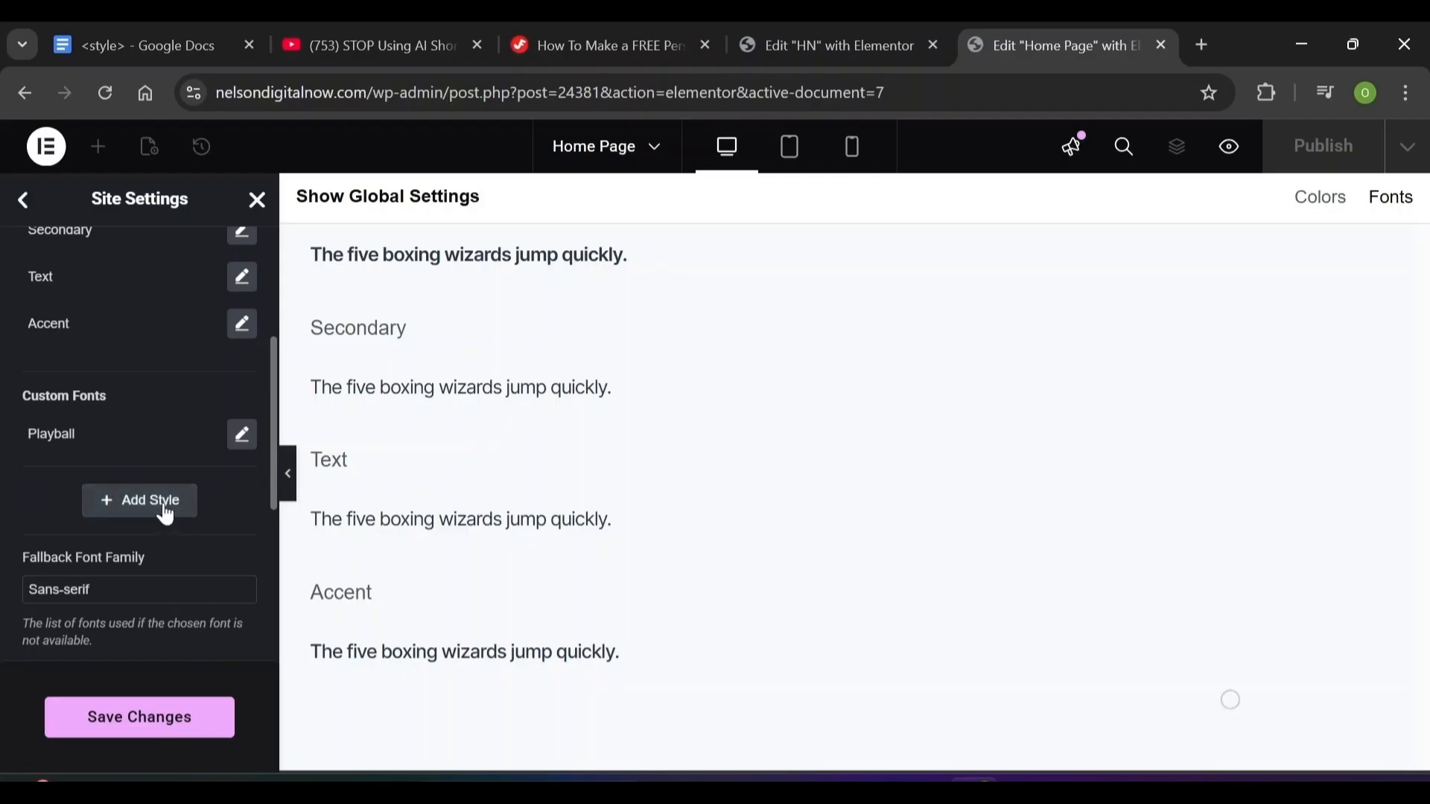
# Add a 'Manrope' custom style using the Manrope family, then save and return to Site Settings
pyautogui.click(166, 512)
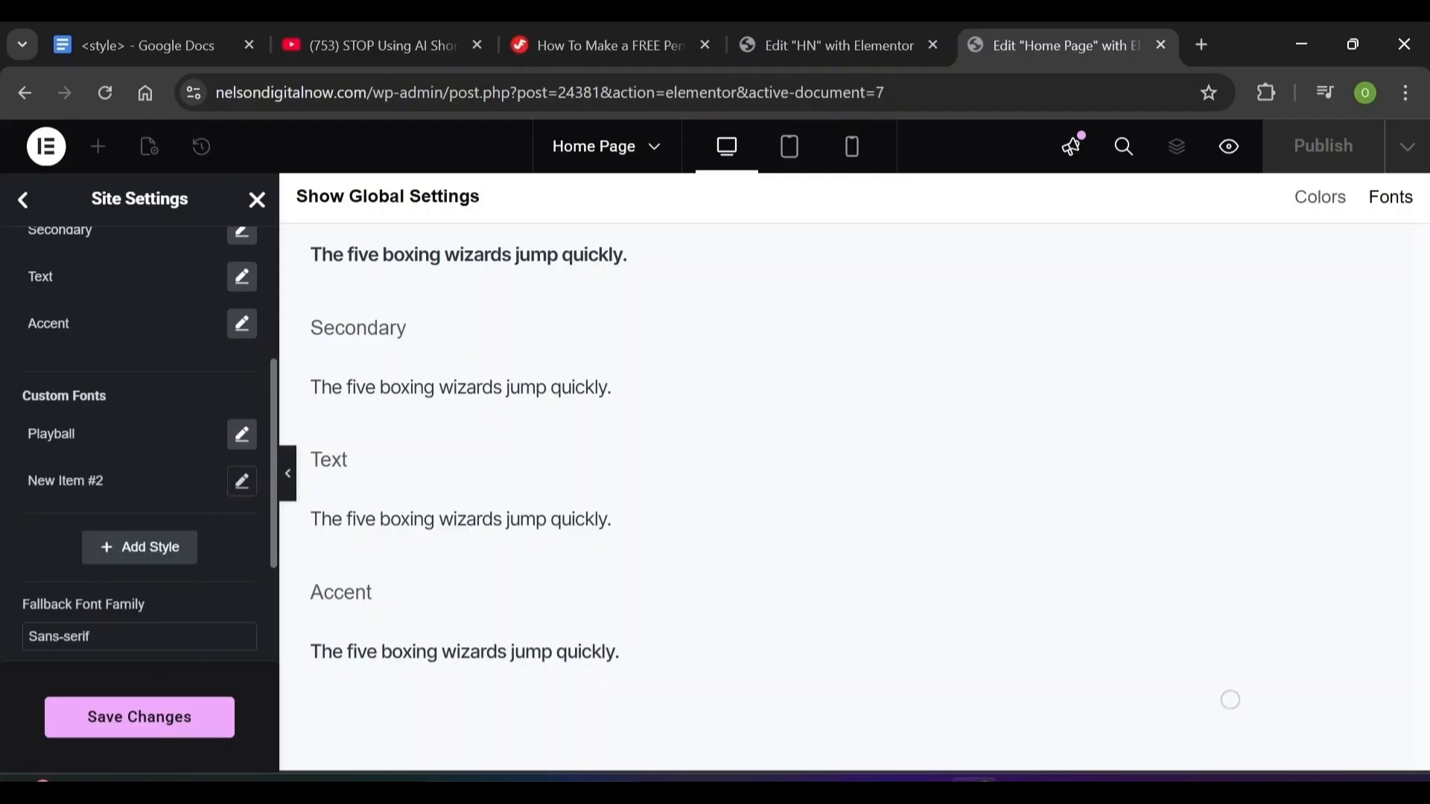
pyautogui.click(65, 481)
pyautogui.write('Manrope')
pyautogui.click(243, 482)
pyautogui.click(185, 583)
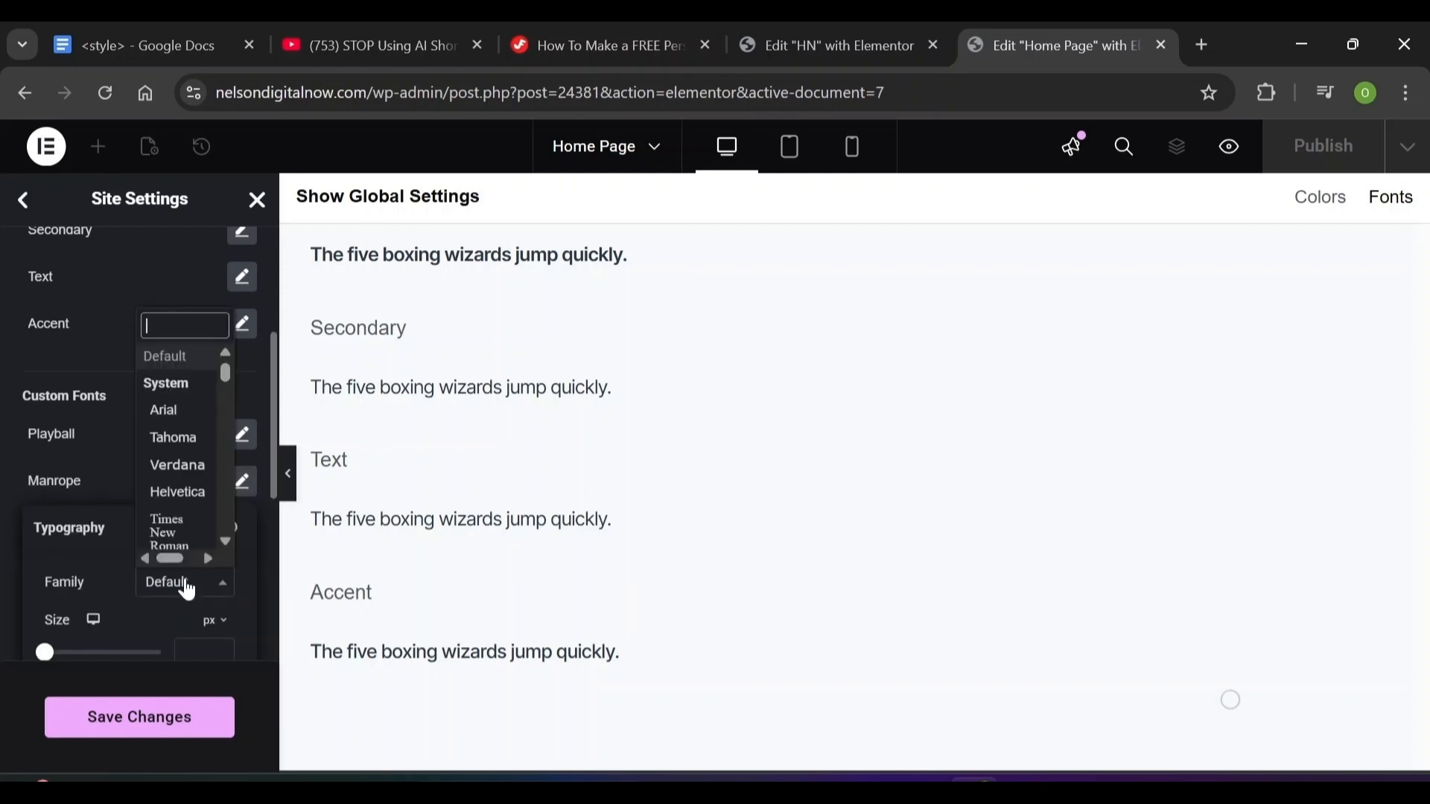
pyautogui.write('manrop')
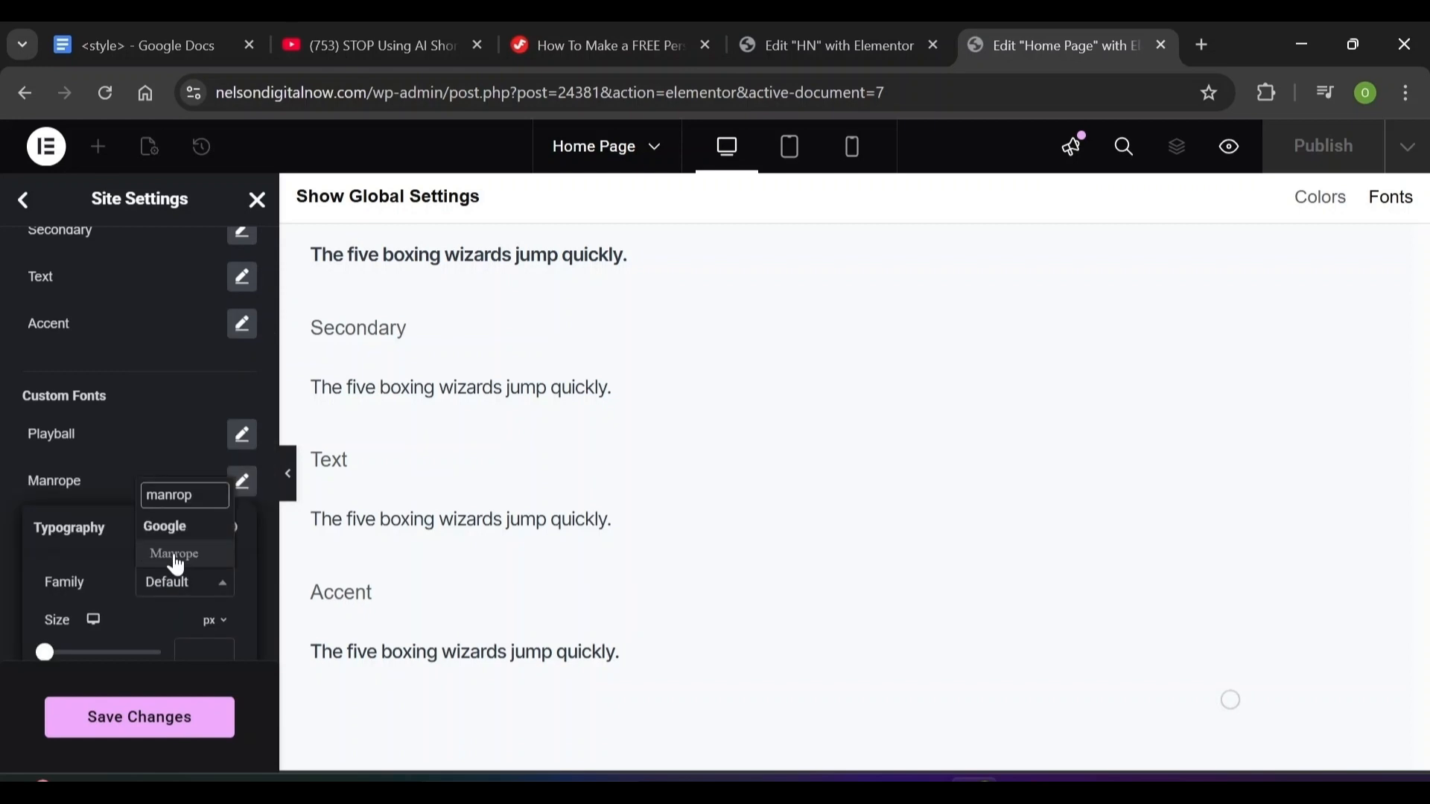
pyautogui.click(174, 555)
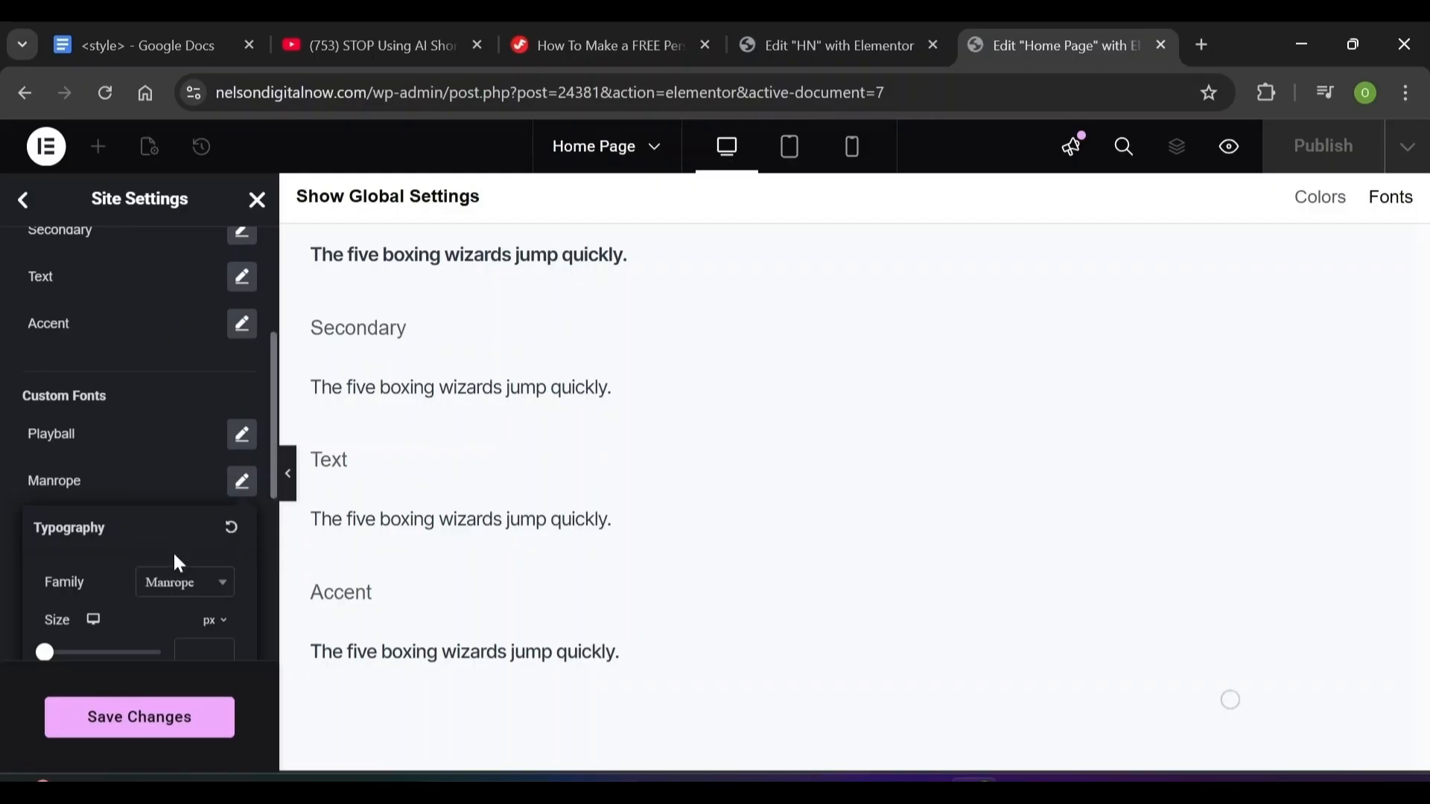
pyautogui.click(149, 471)
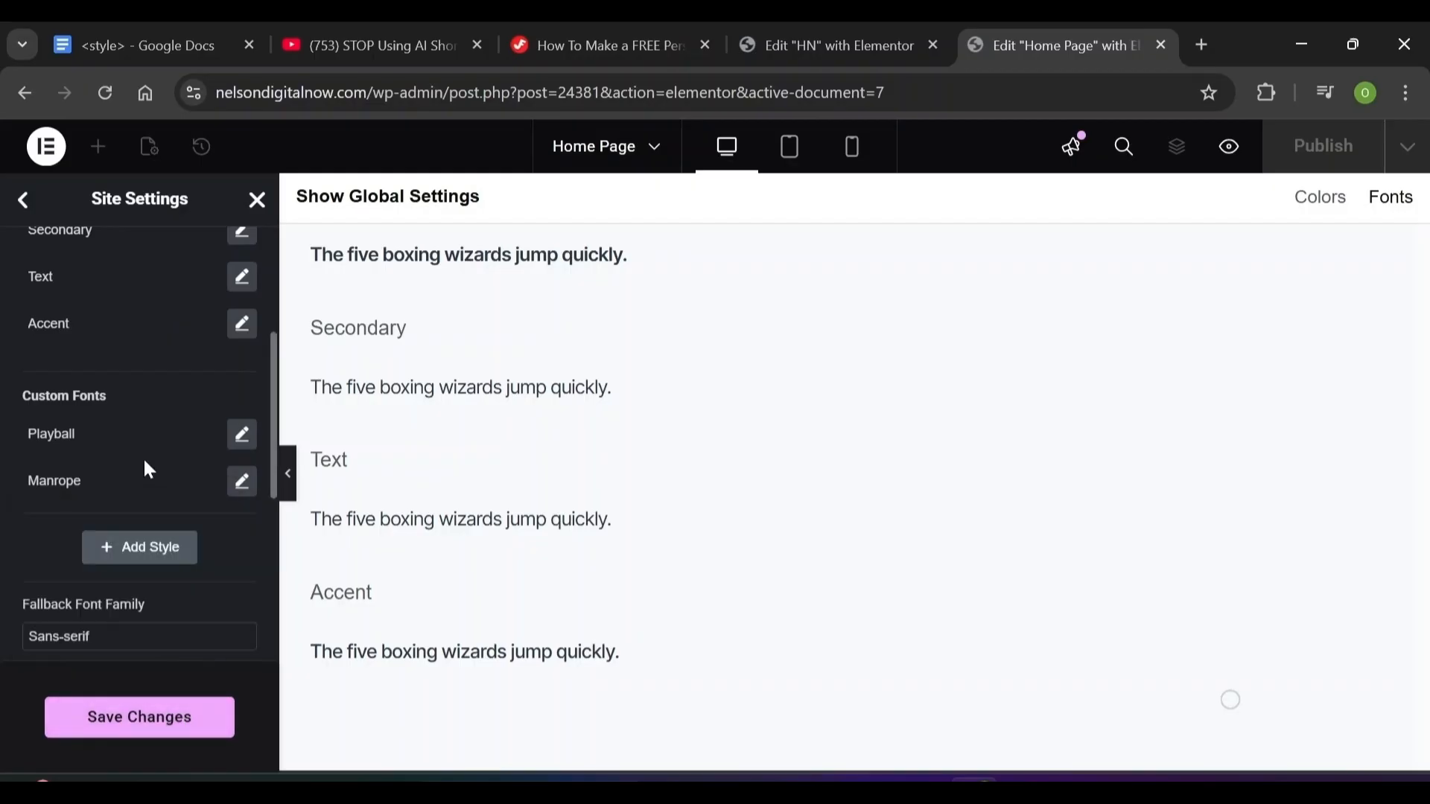
pyautogui.click(134, 739)
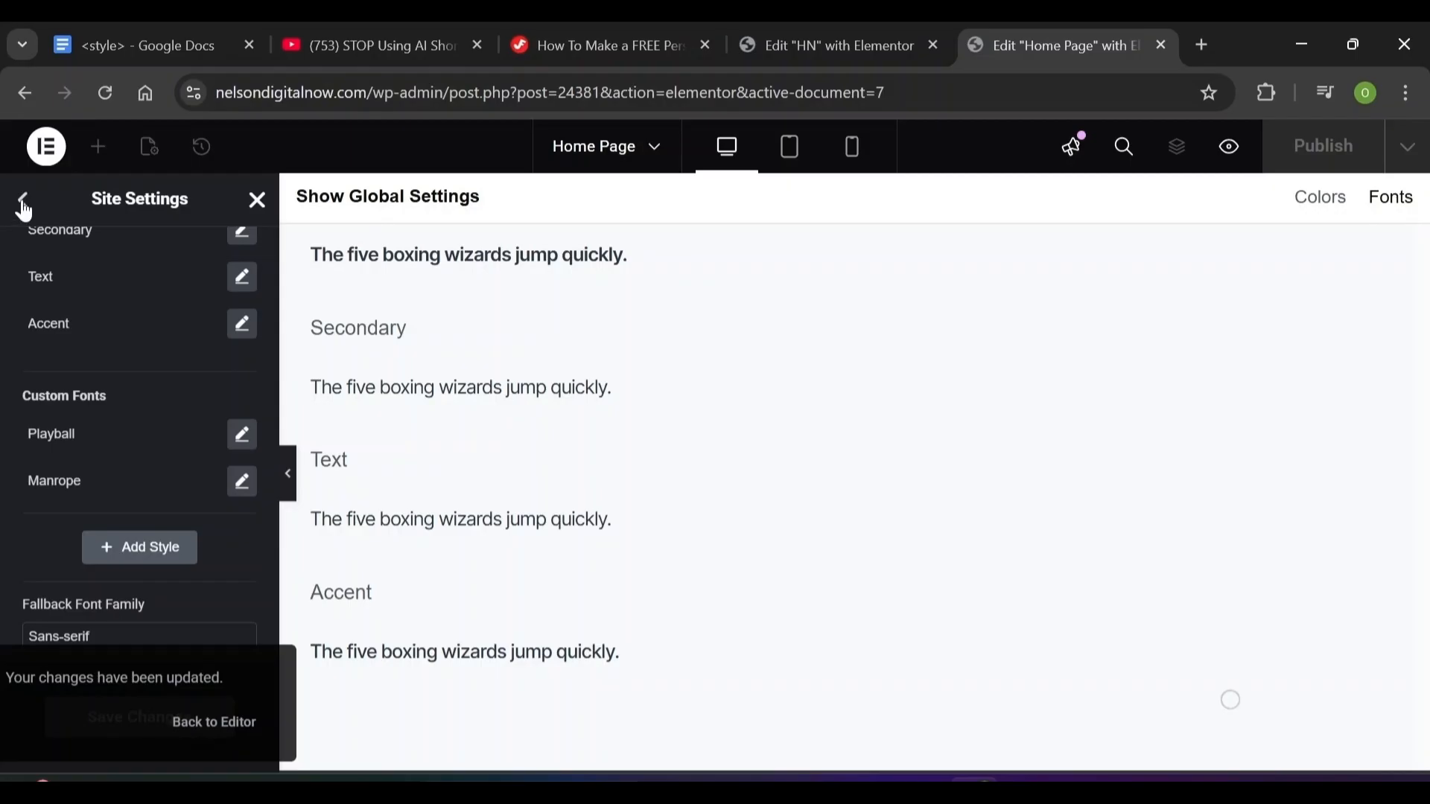
pyautogui.click(24, 207)
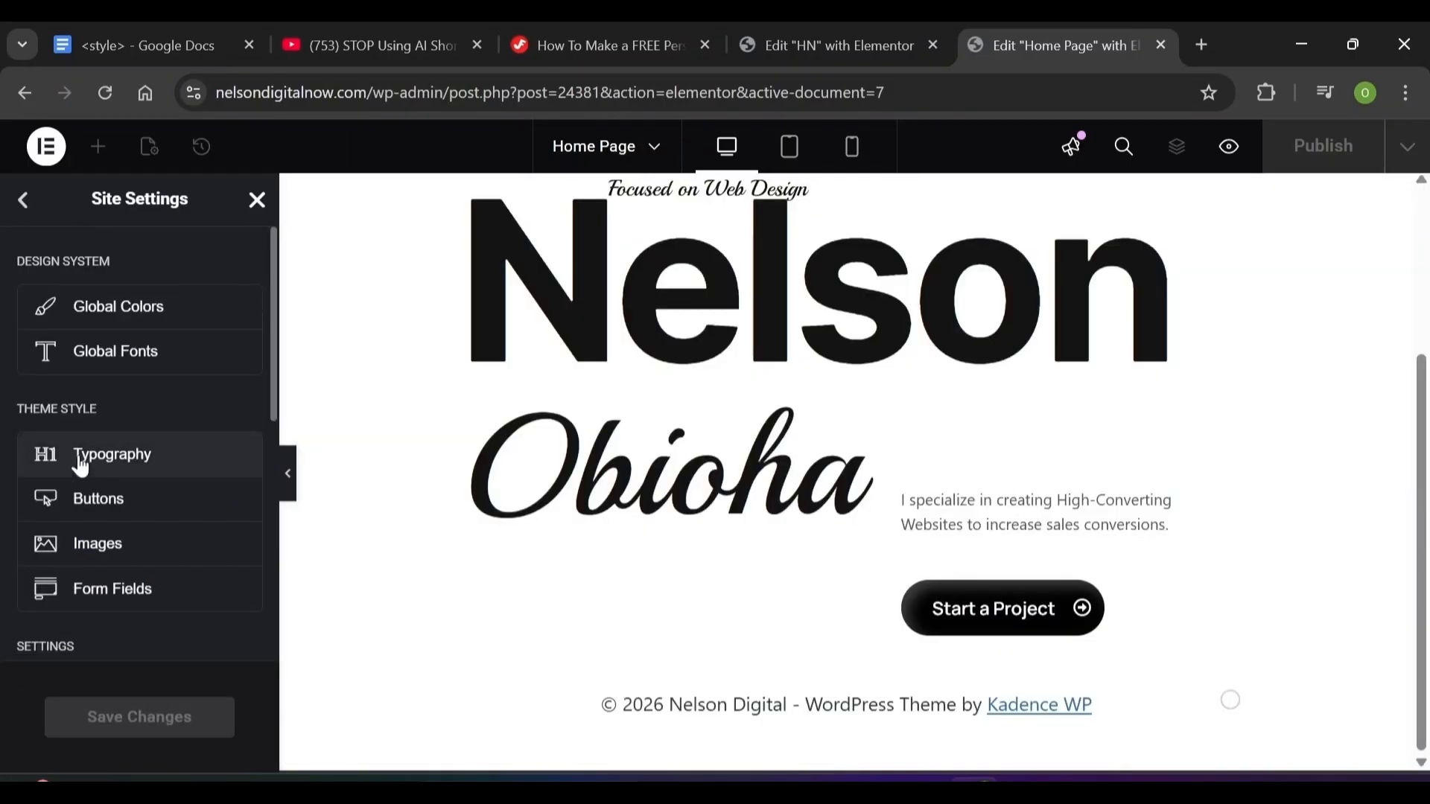
# In Typography, pick a new Body font family and set Body paragraph spacing to 0 px
pyautogui.click(82, 467)
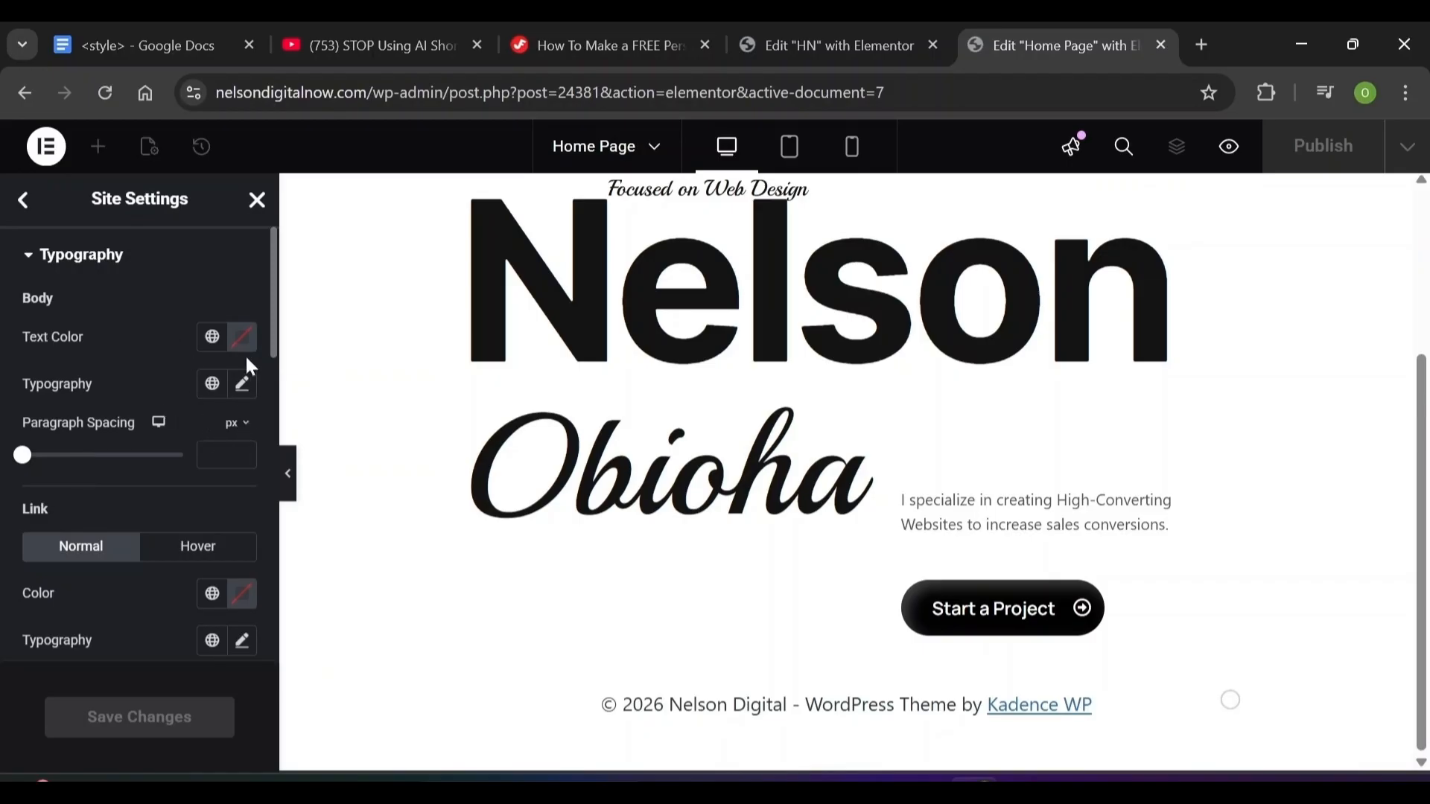
pyautogui.click(244, 388)
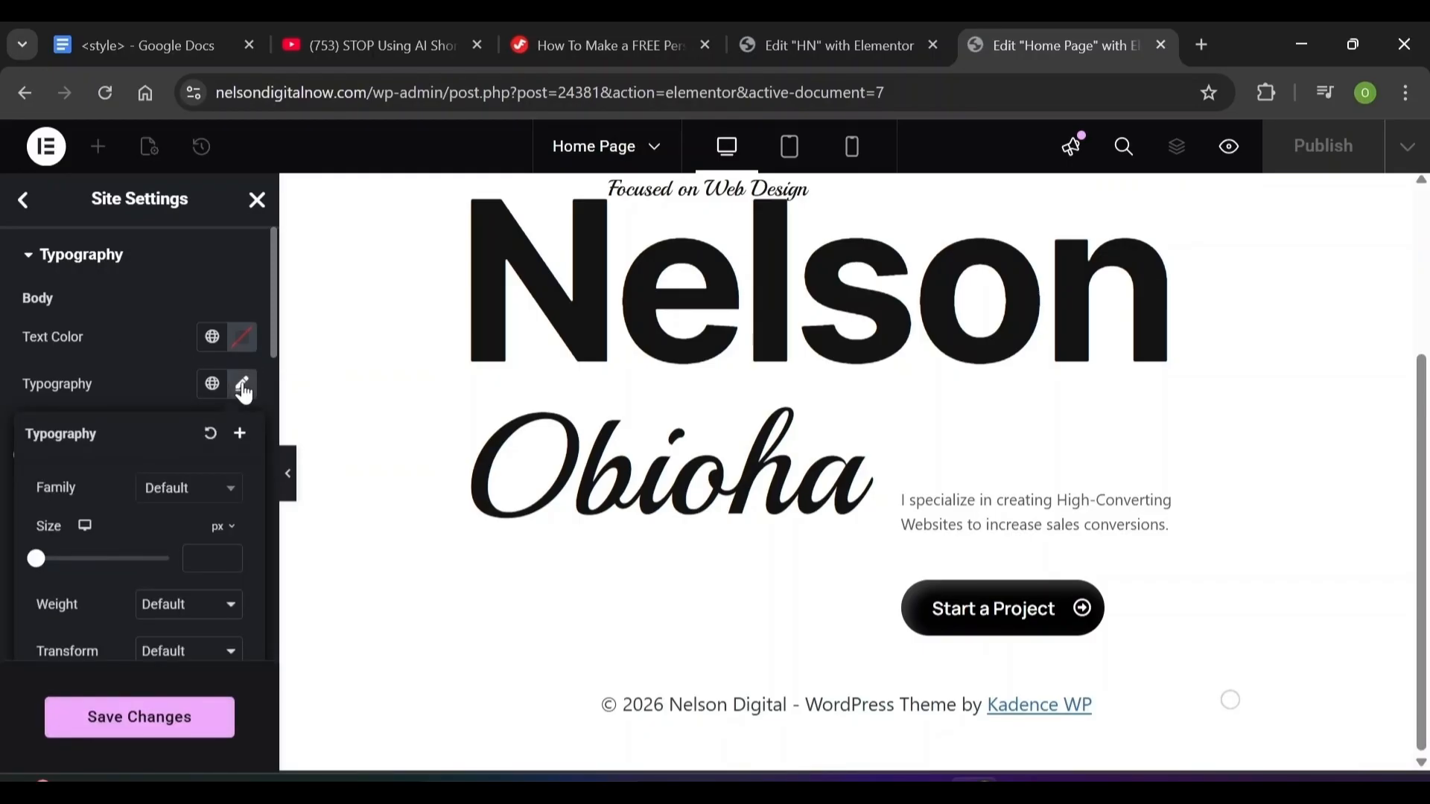
pyautogui.click(210, 497)
pyautogui.click(148, 379)
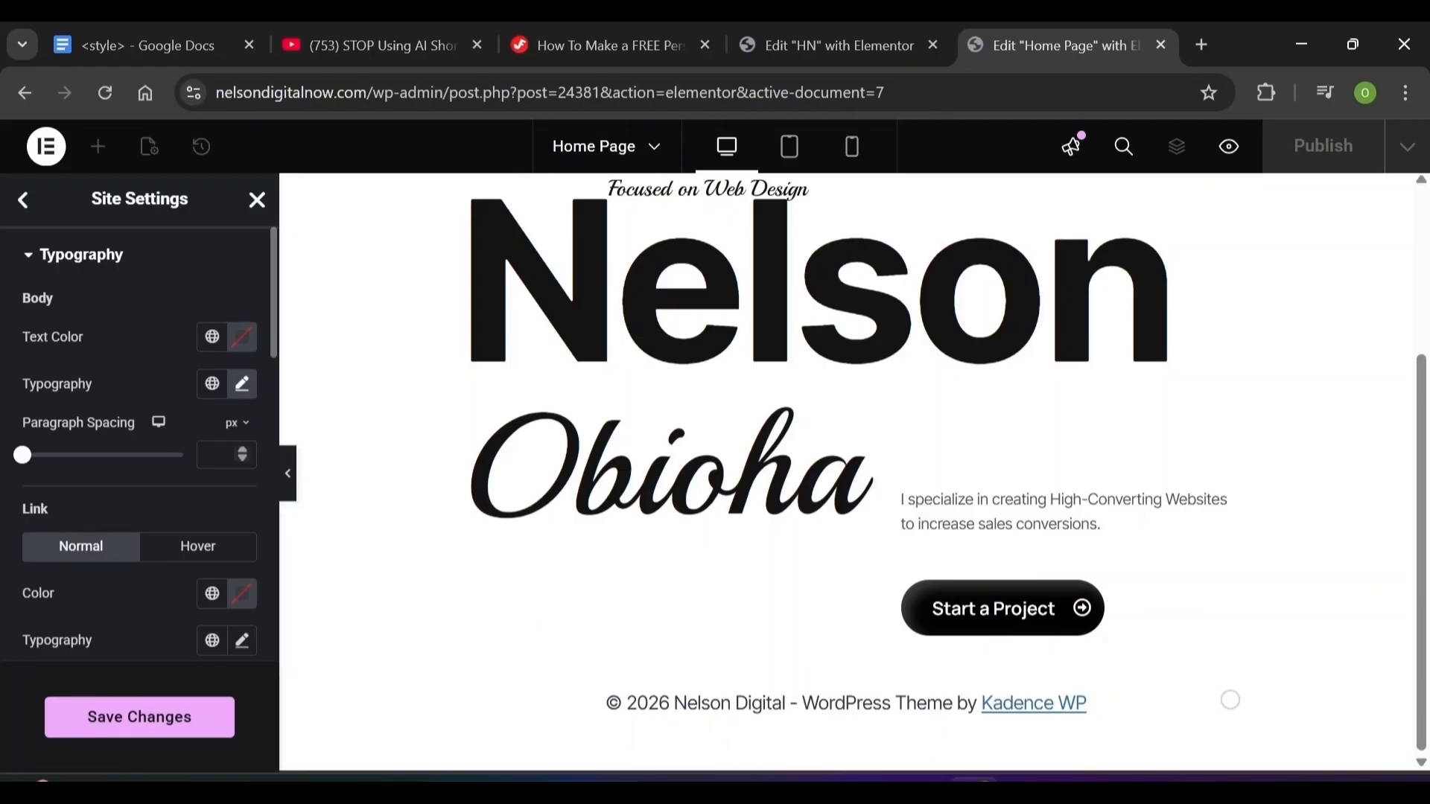
pyautogui.click(216, 455)
pyautogui.write('0')
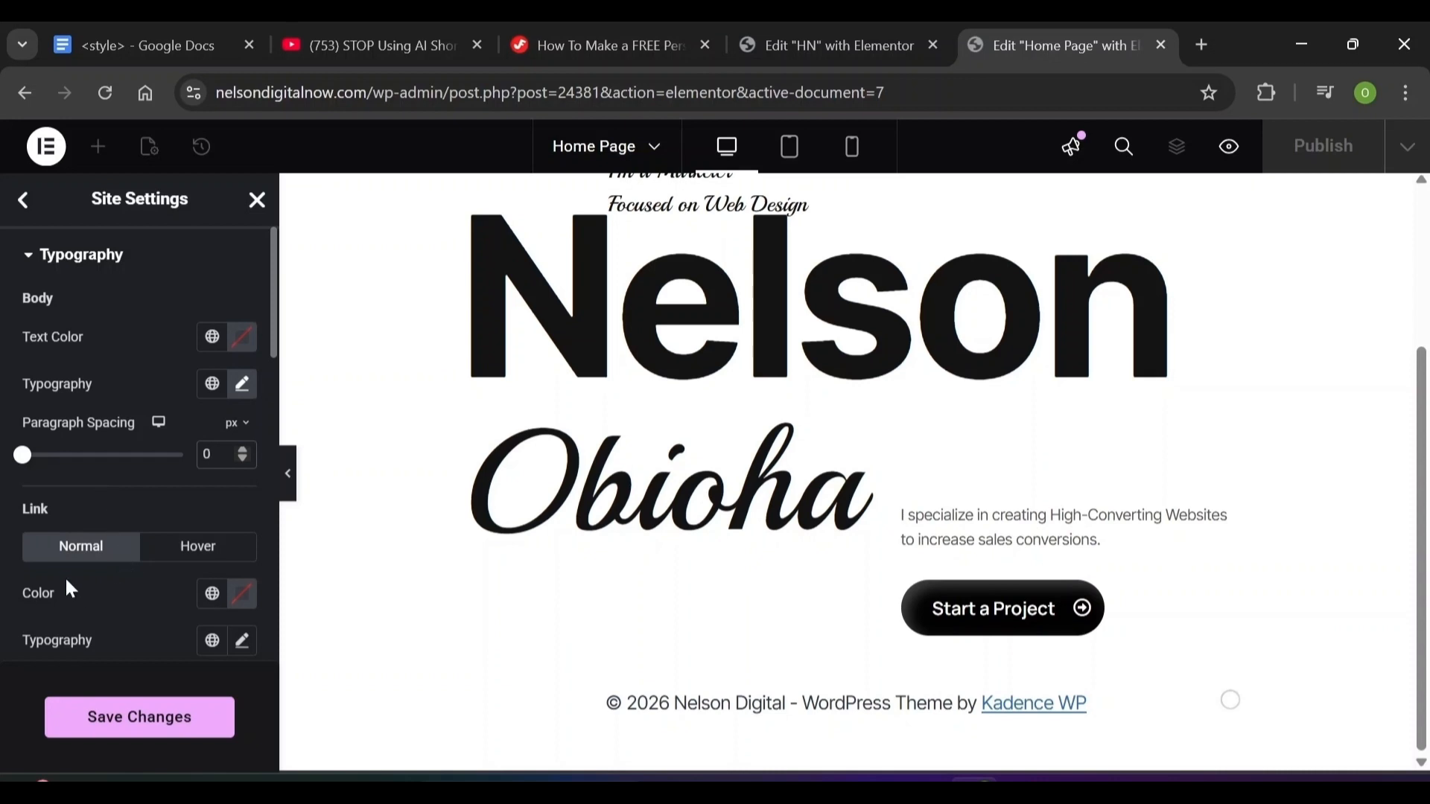
pyautogui.click(80, 593)
pyautogui.scroll(-4, 82, 599)
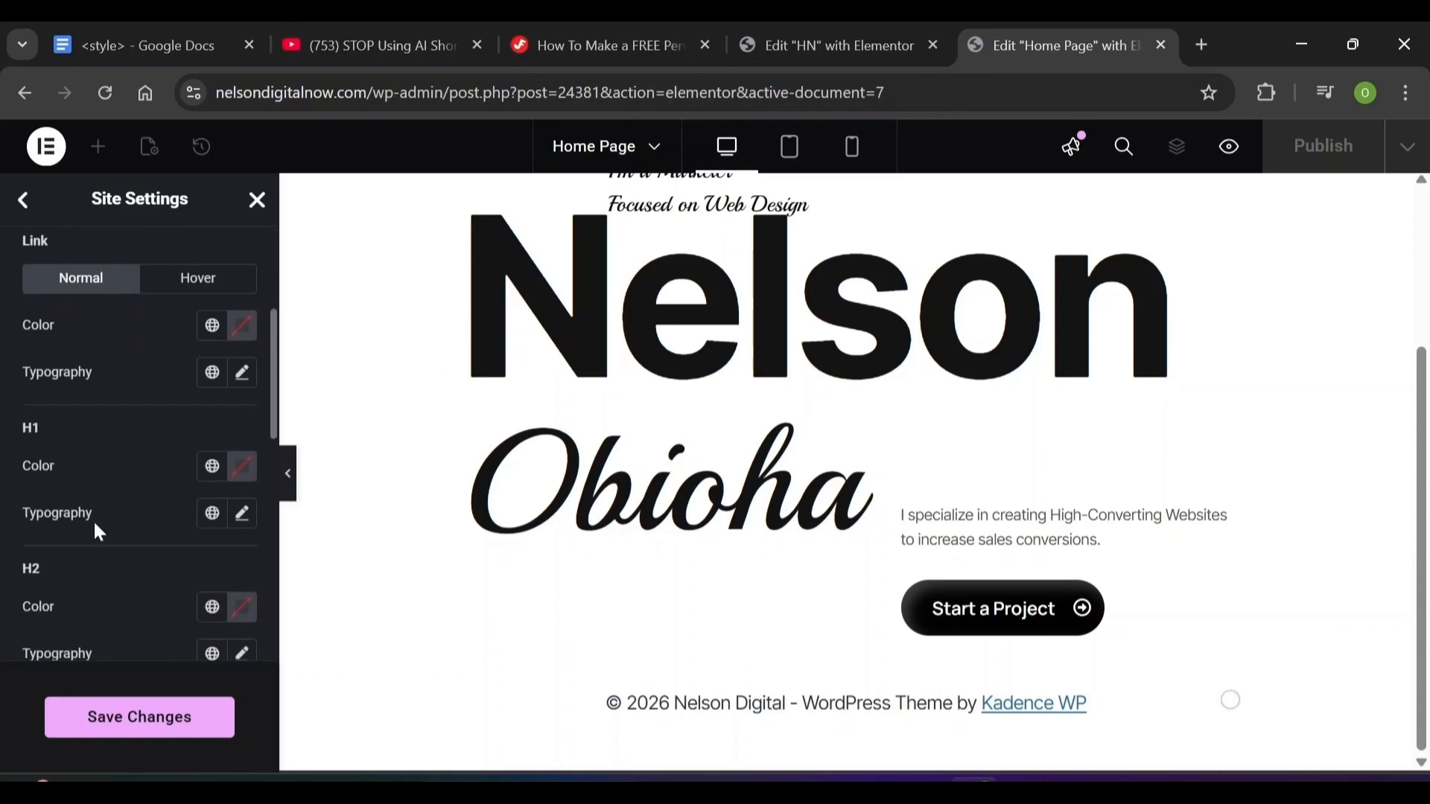
# Set the H1 heading colour to #141414, leaving its typography unchanged
pyautogui.click(239, 468)
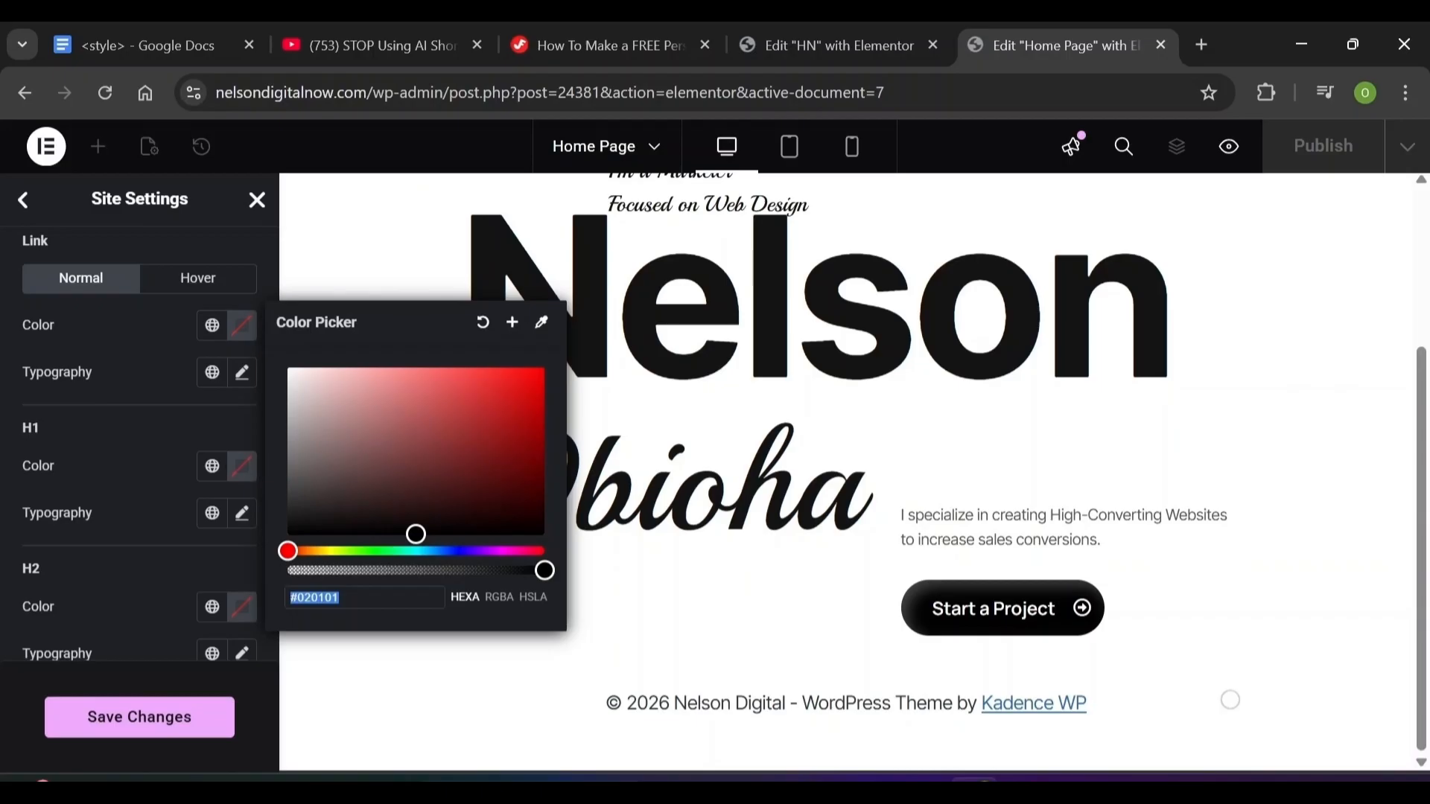
pyautogui.write('1414')
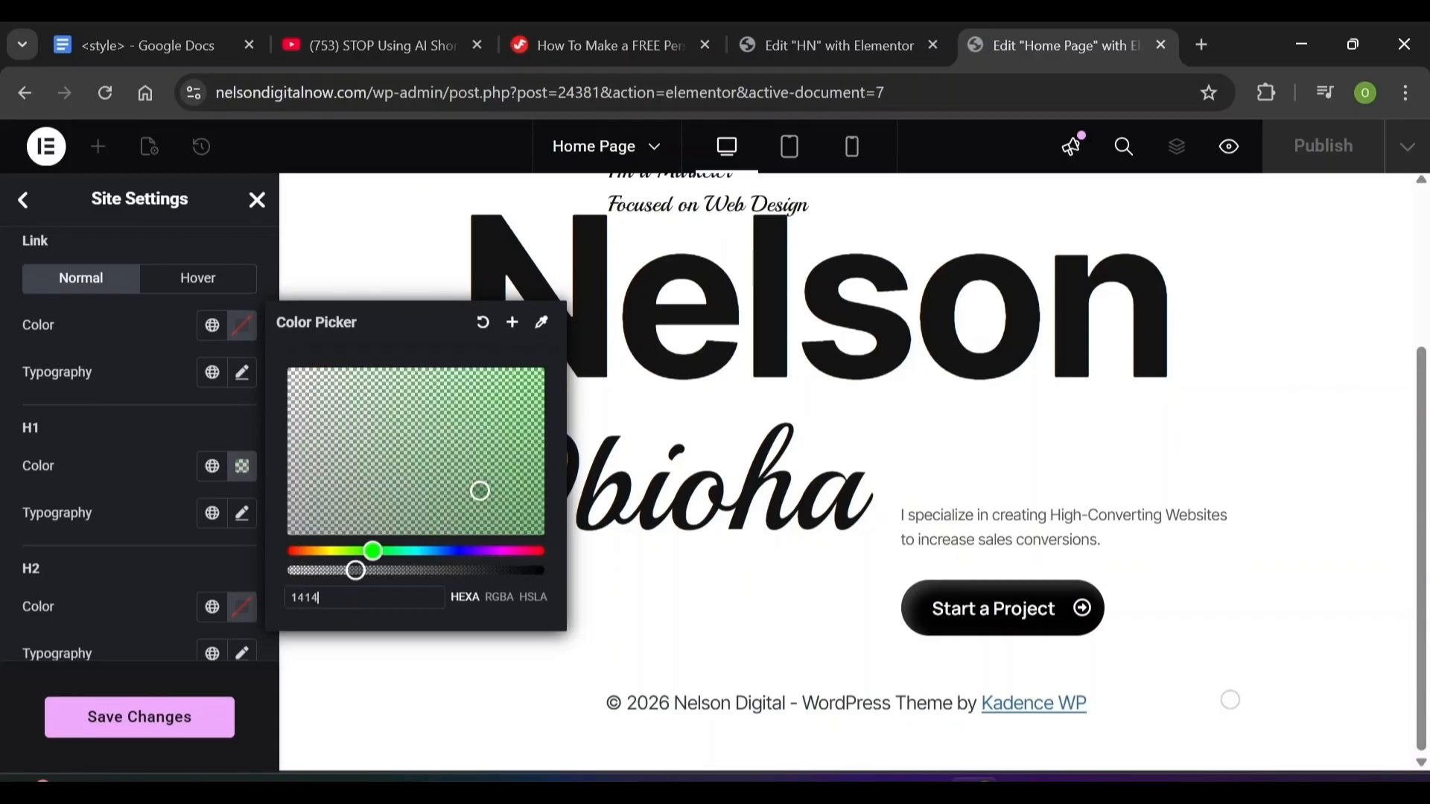
pyautogui.write('14')
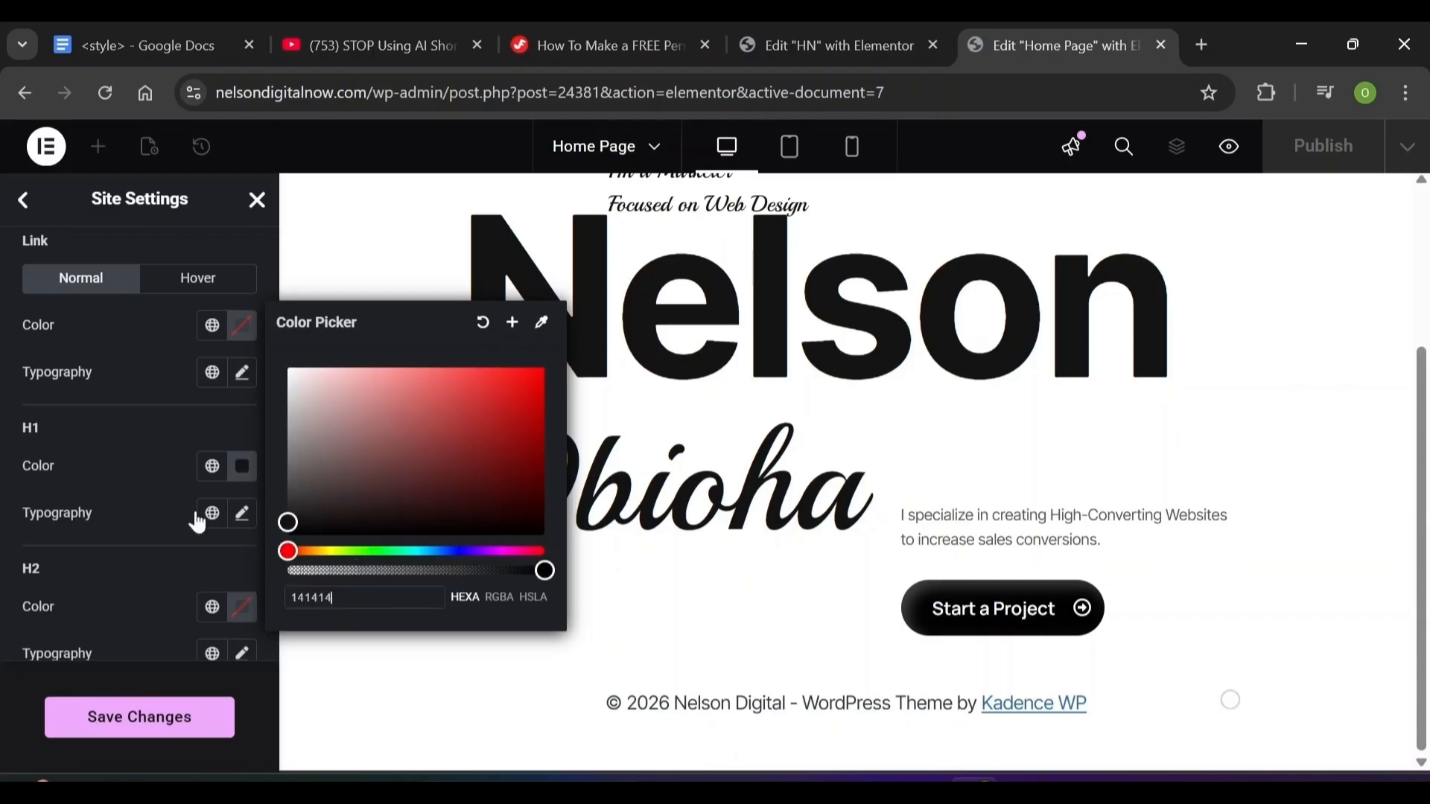
pyautogui.click(144, 493)
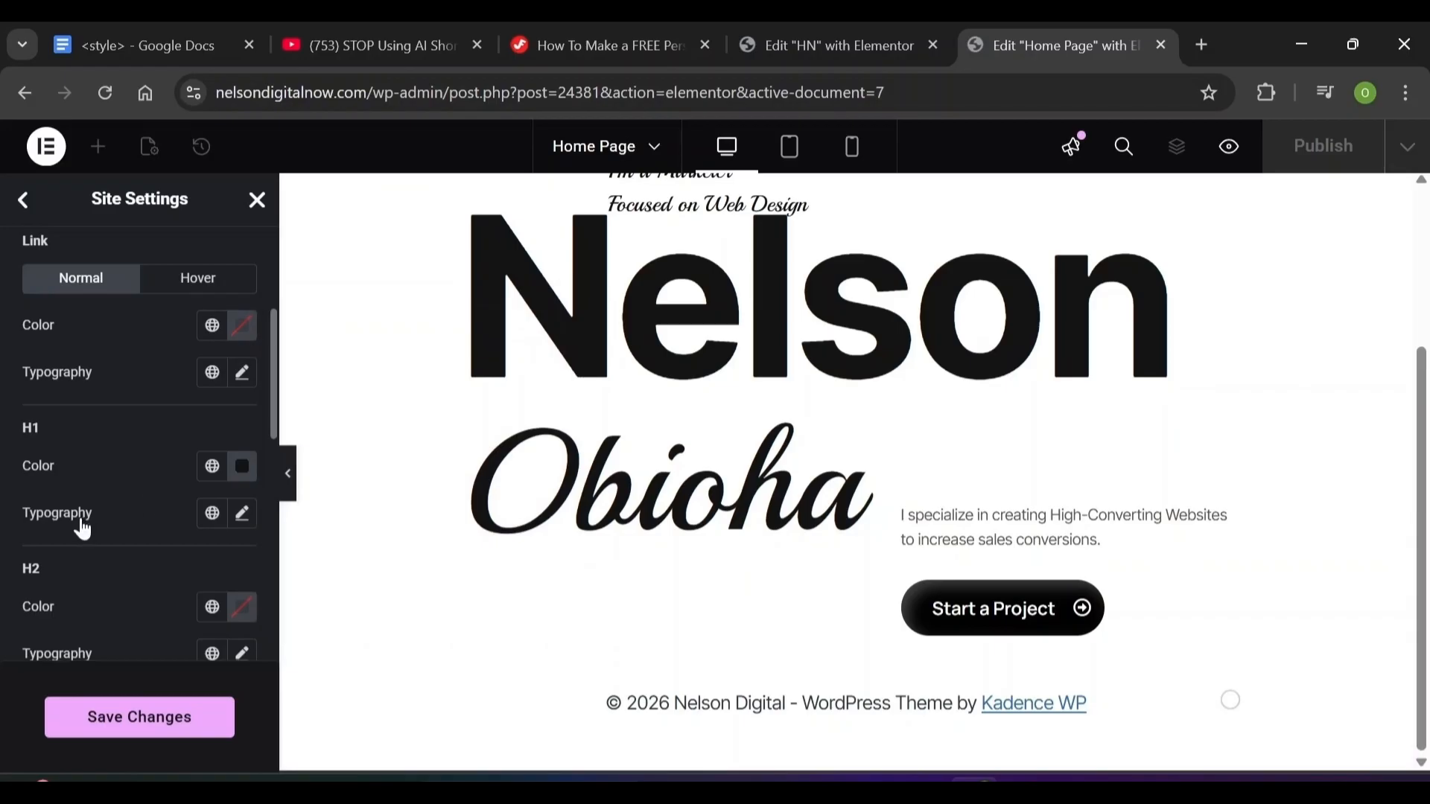
pyautogui.click(249, 524)
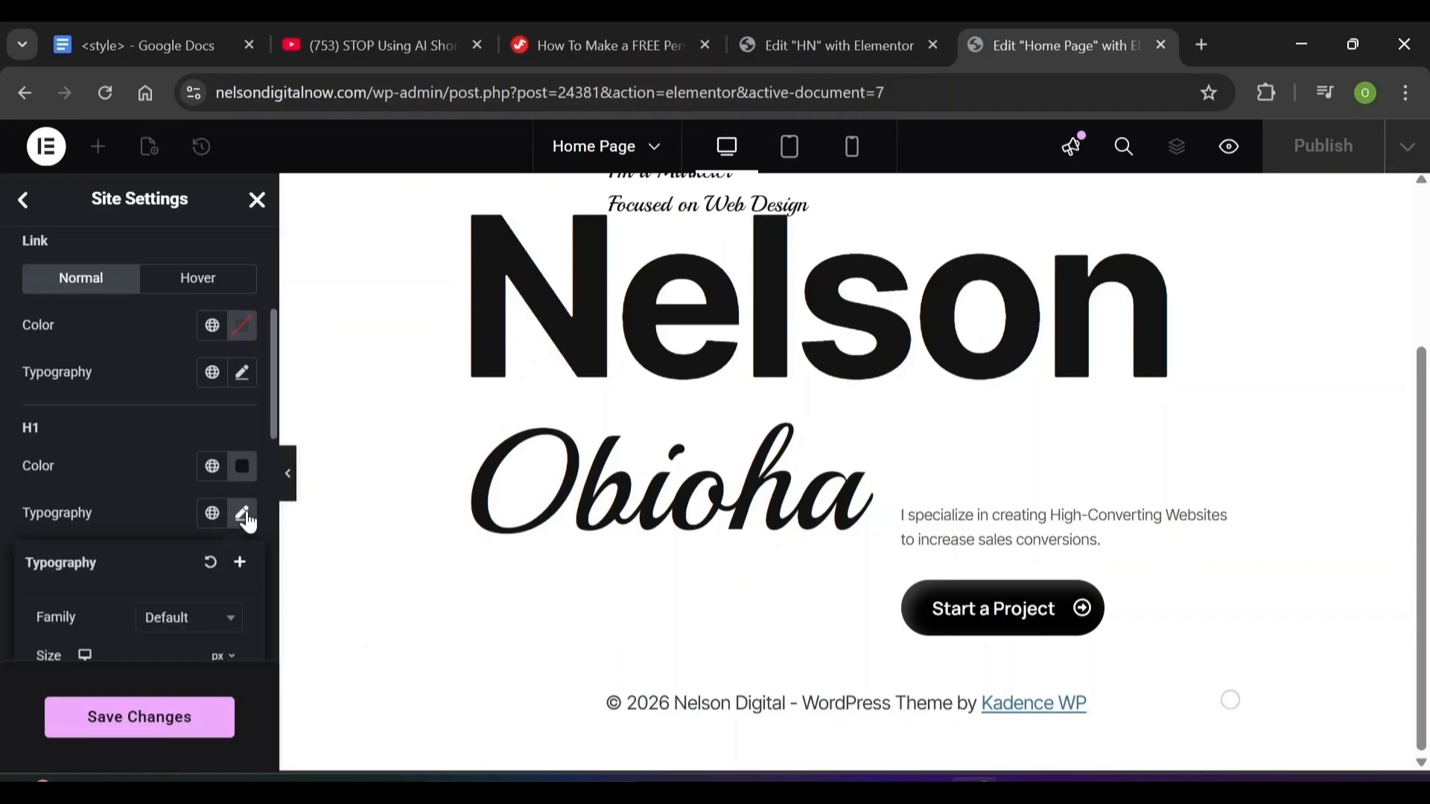
pyautogui.click(207, 618)
pyautogui.click(183, 507)
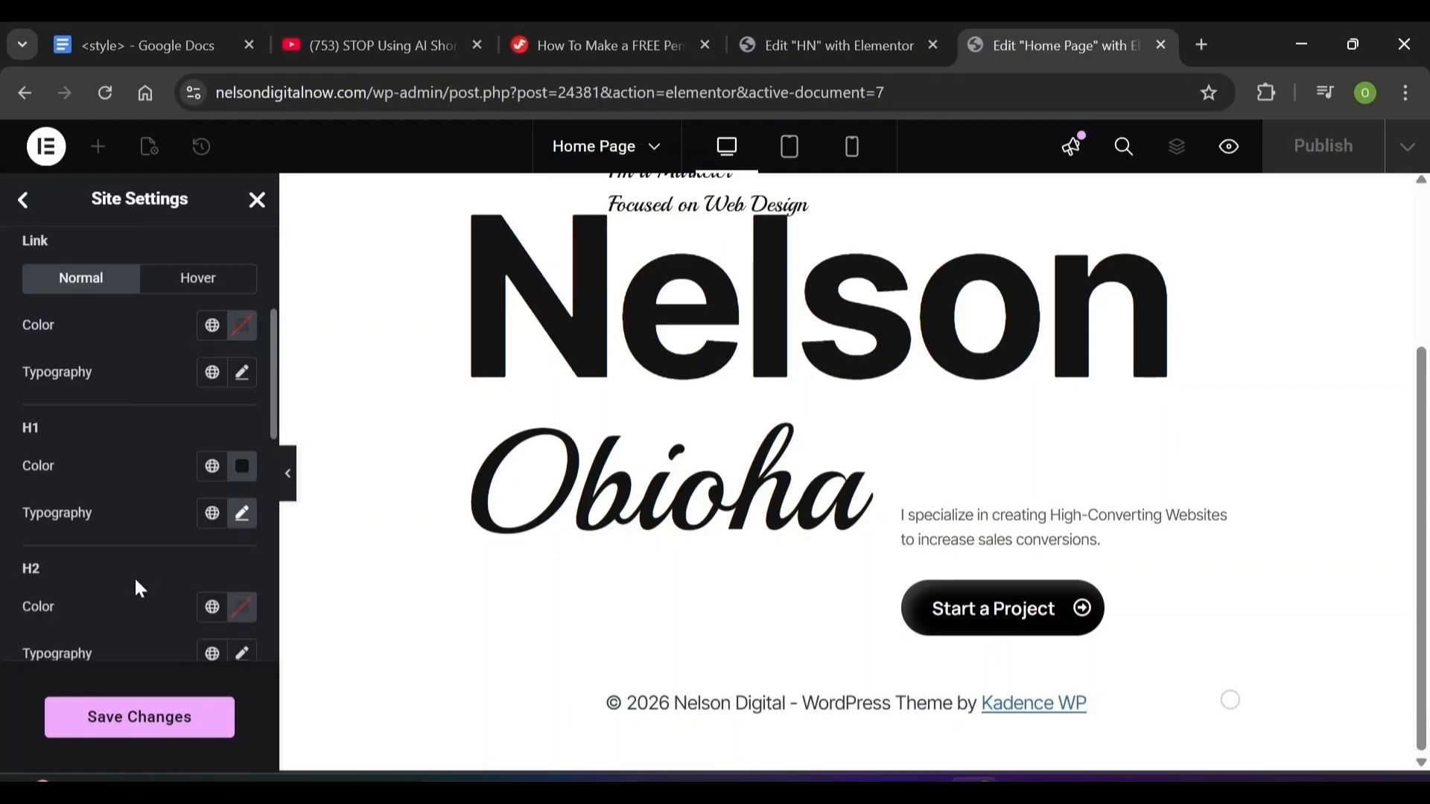
# Give H2 headings a dark colour and the Inter Tight font family
pyautogui.click(242, 608)
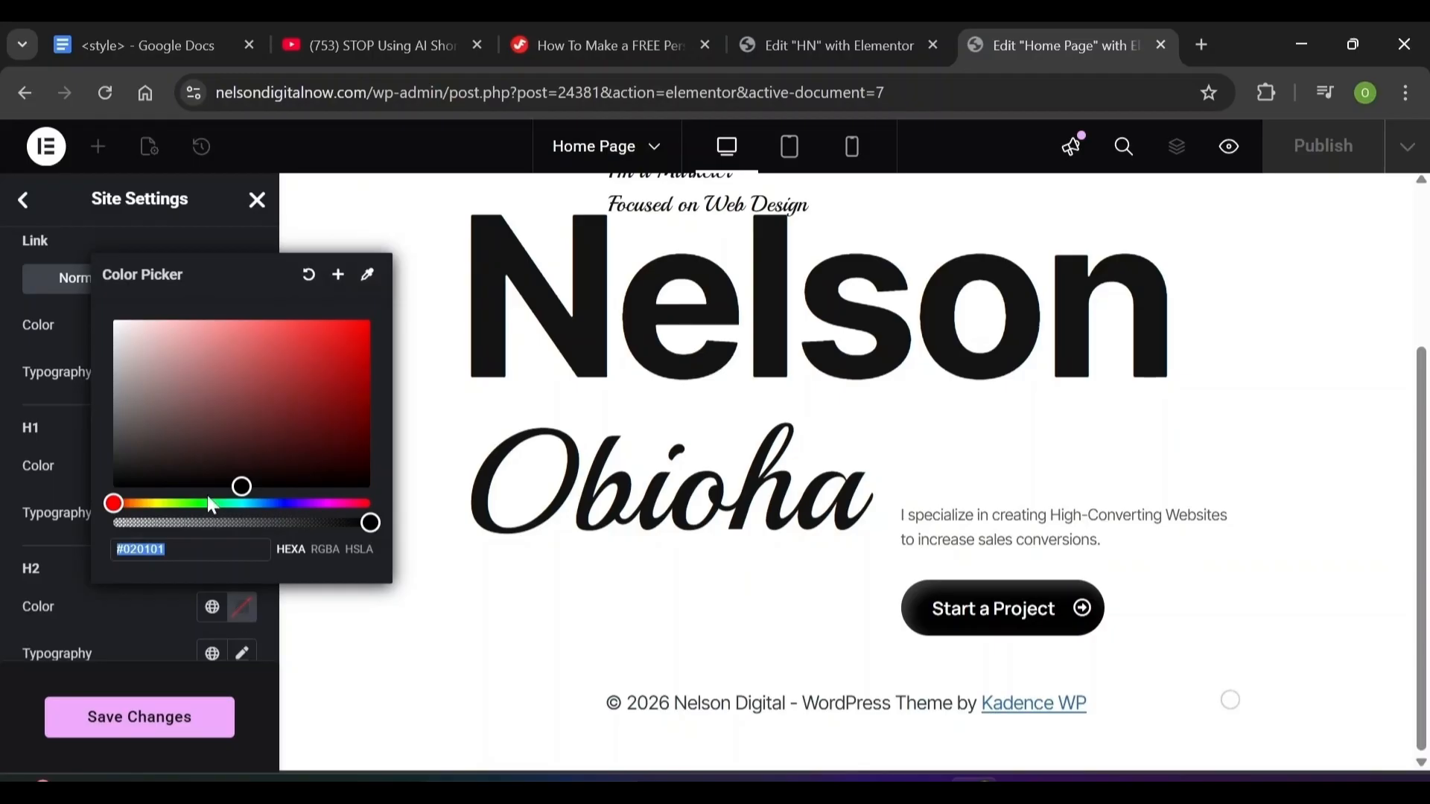
pyautogui.scroll(-2, 208, 469)
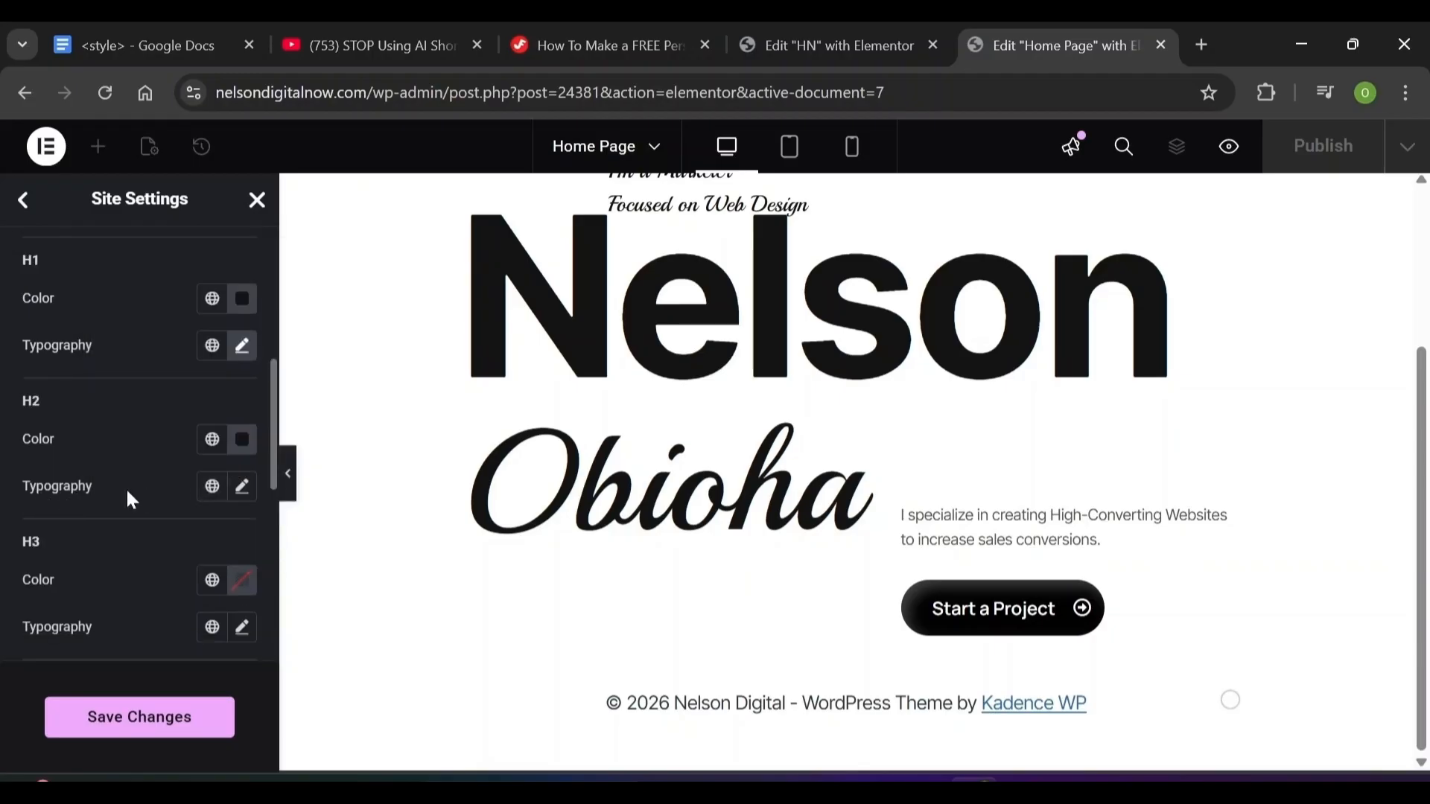
pyautogui.click(242, 487)
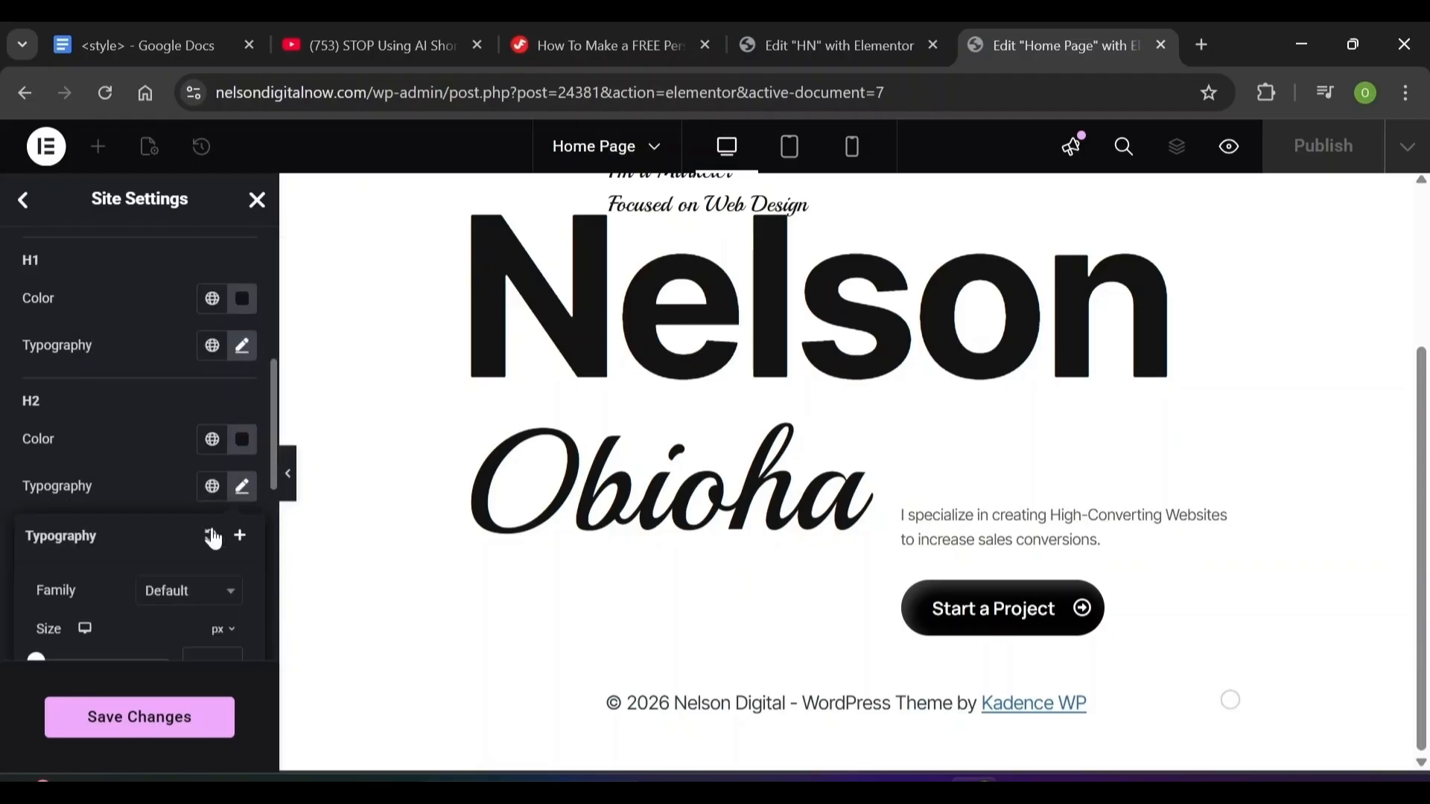
pyautogui.click(187, 596)
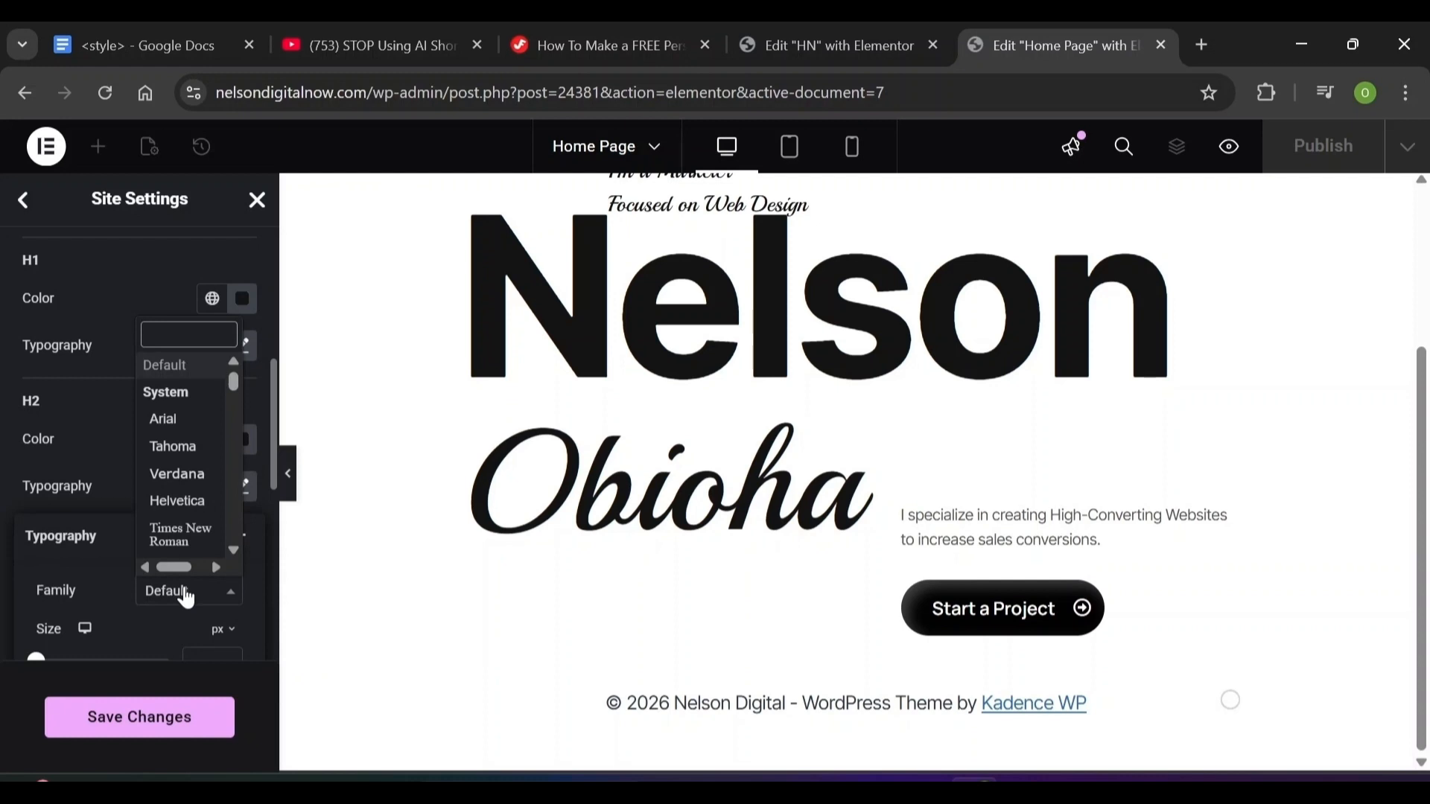
pyautogui.press('Escape')
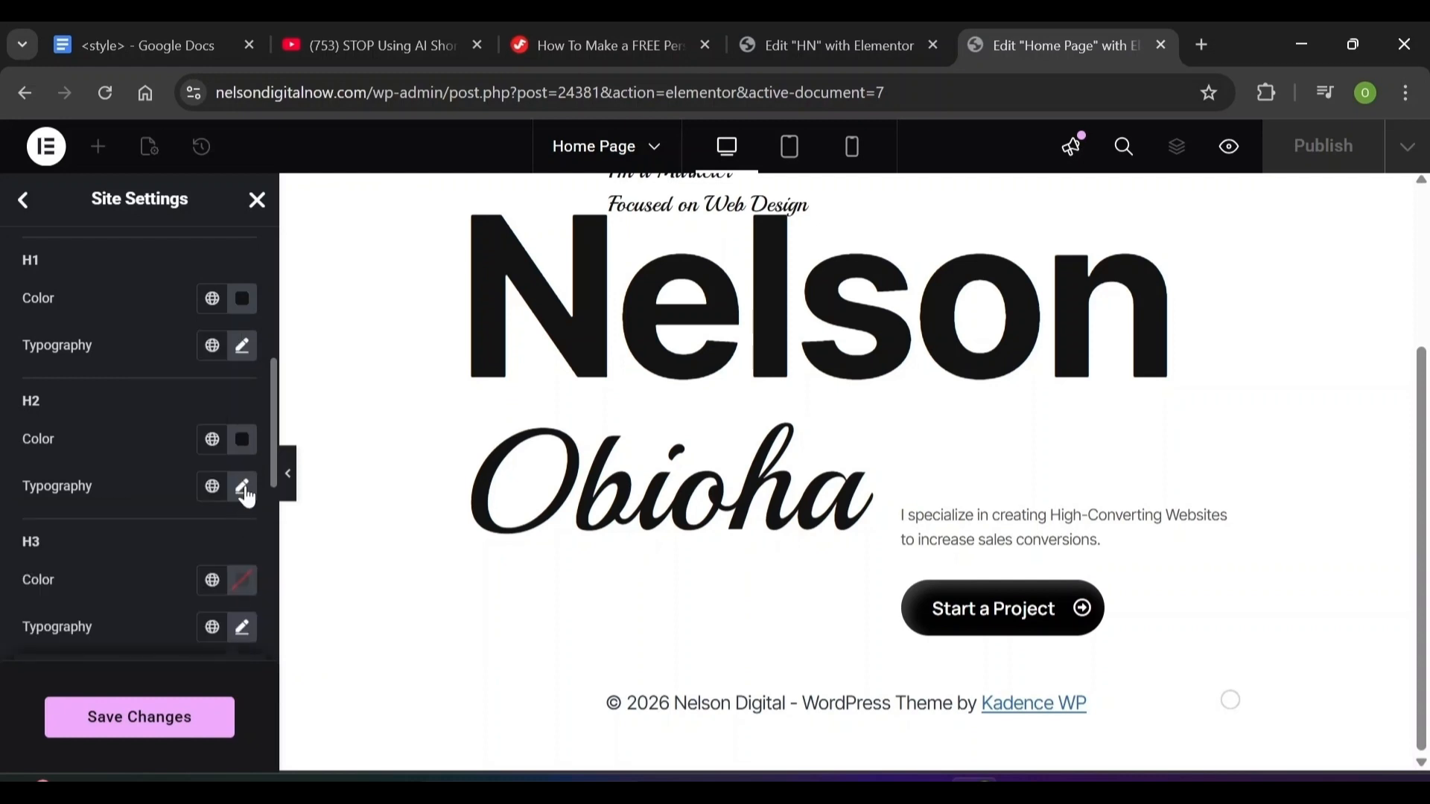
pyautogui.click(243, 490)
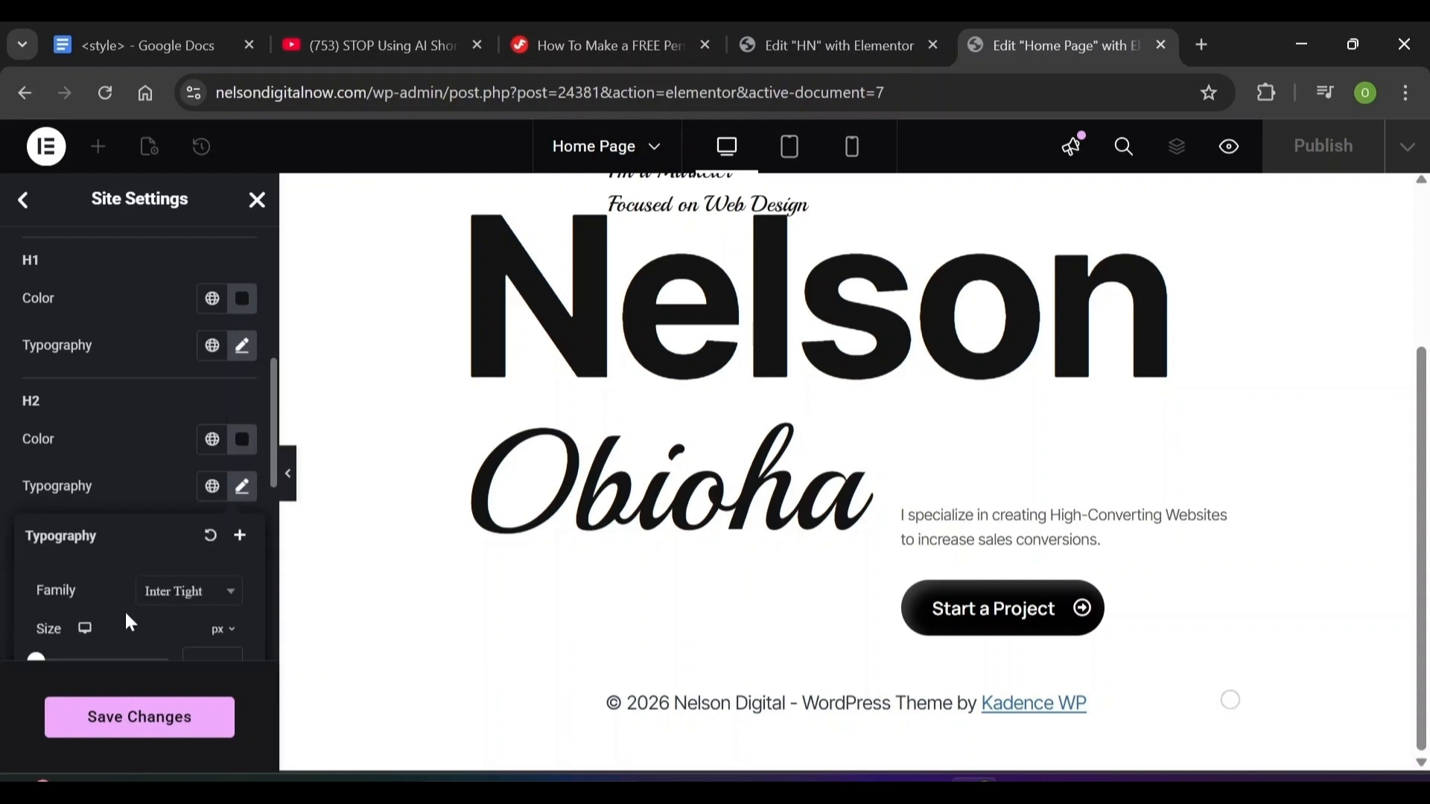
pyautogui.scroll(-3, 124, 610)
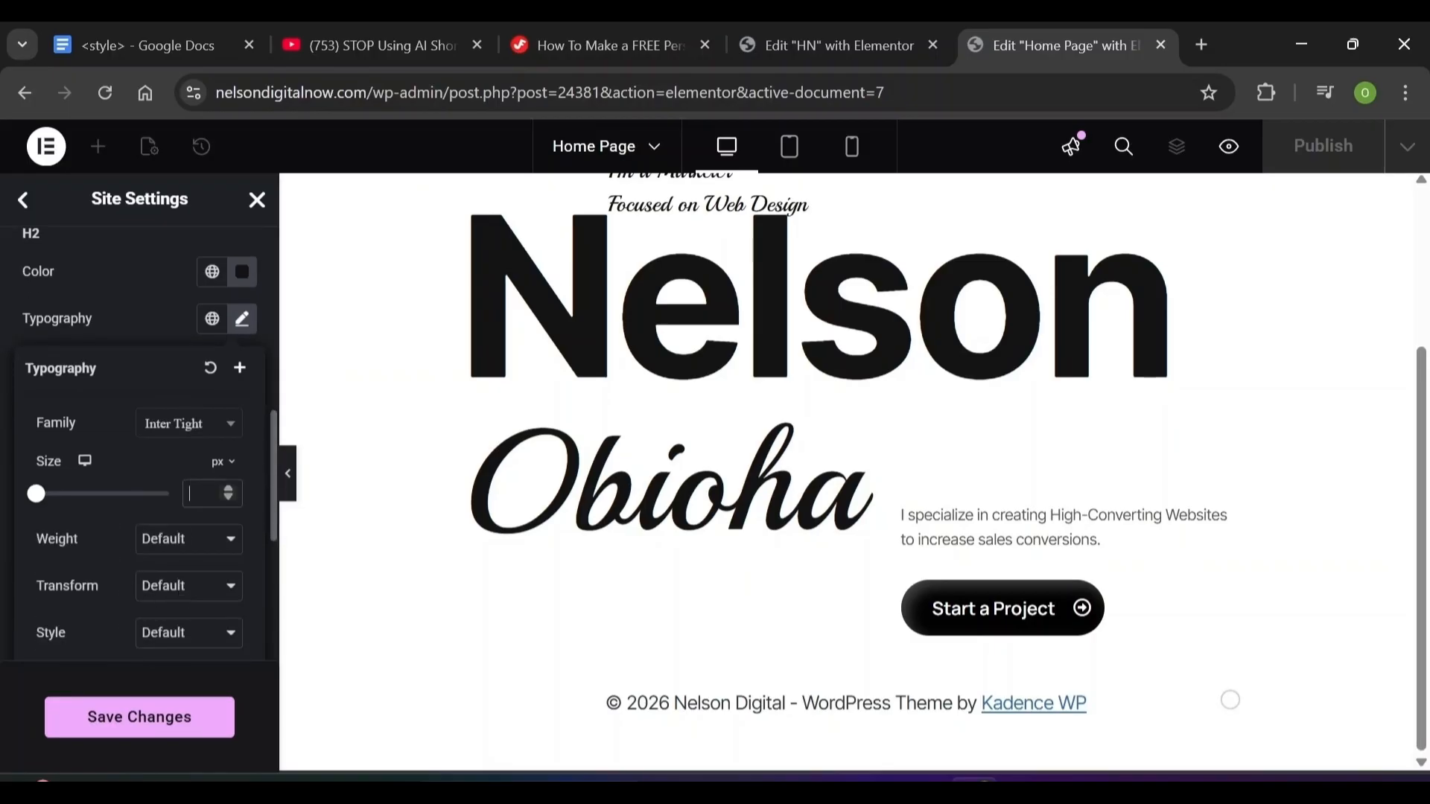
# Set H2 size 60, weight 600, line height 72, letter spacing -0.03, and save
pyautogui.write('60')
pyautogui.click(187, 540)
pyautogui.click(190, 348)
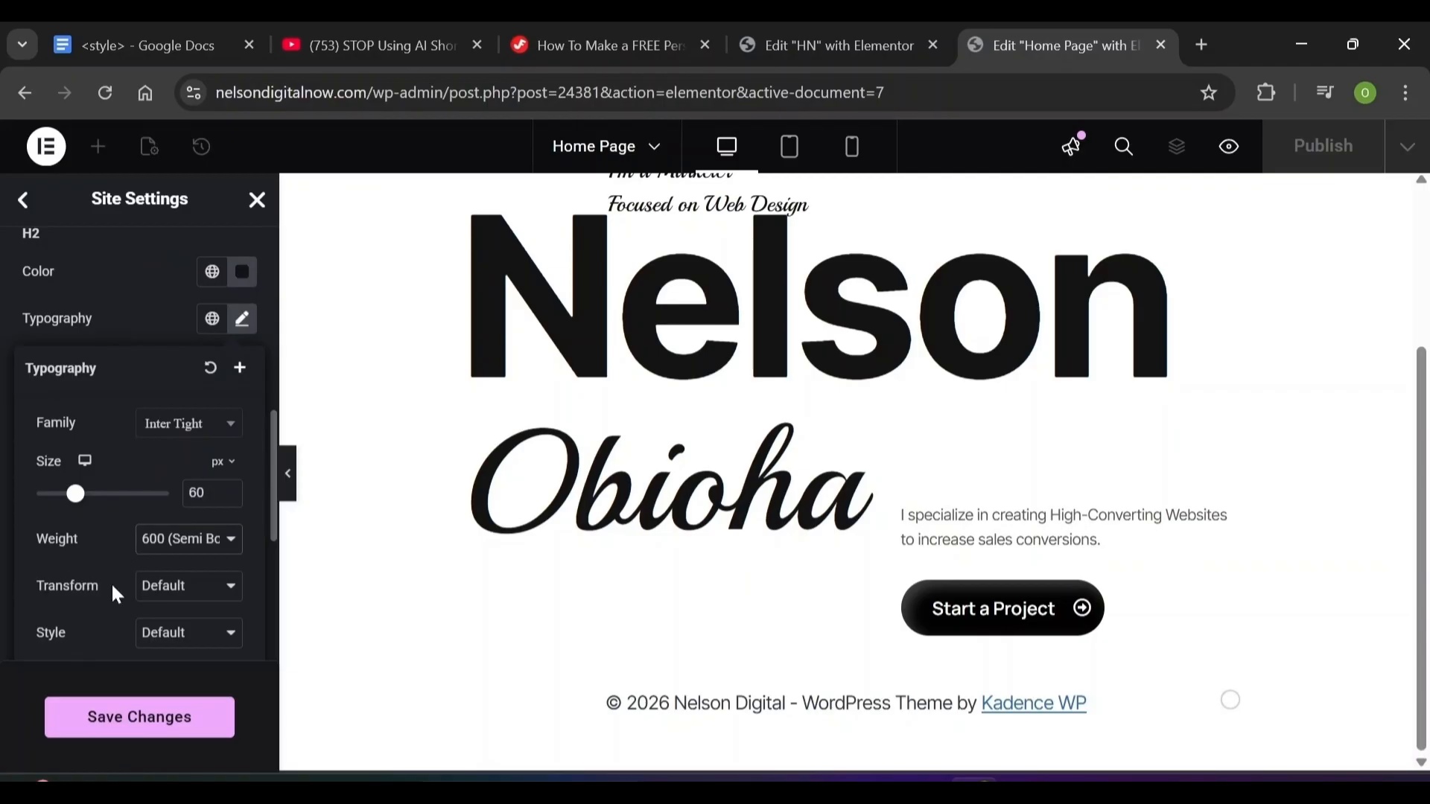
pyautogui.scroll(-4, 244, 558)
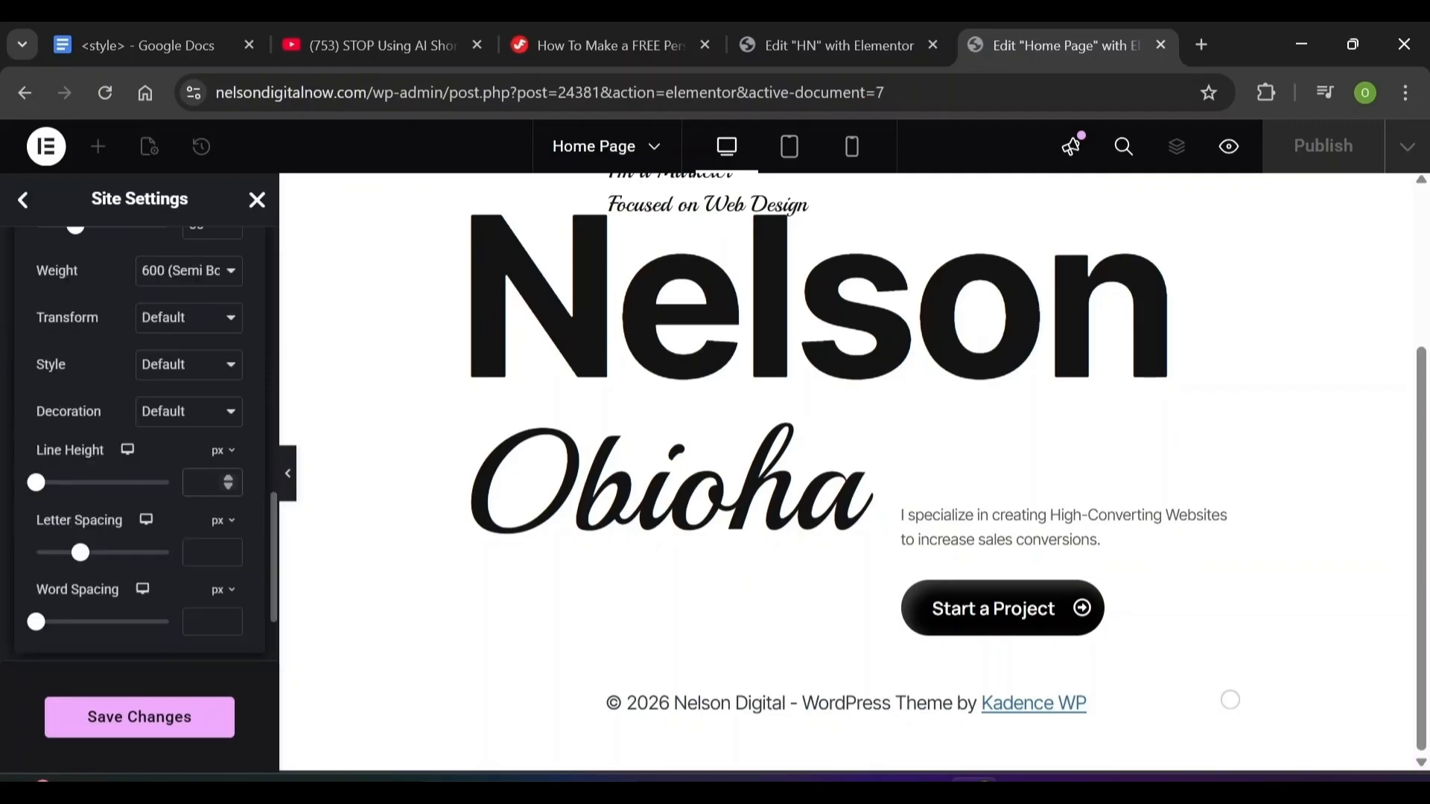
pyautogui.write('72')
pyautogui.click(207, 552)
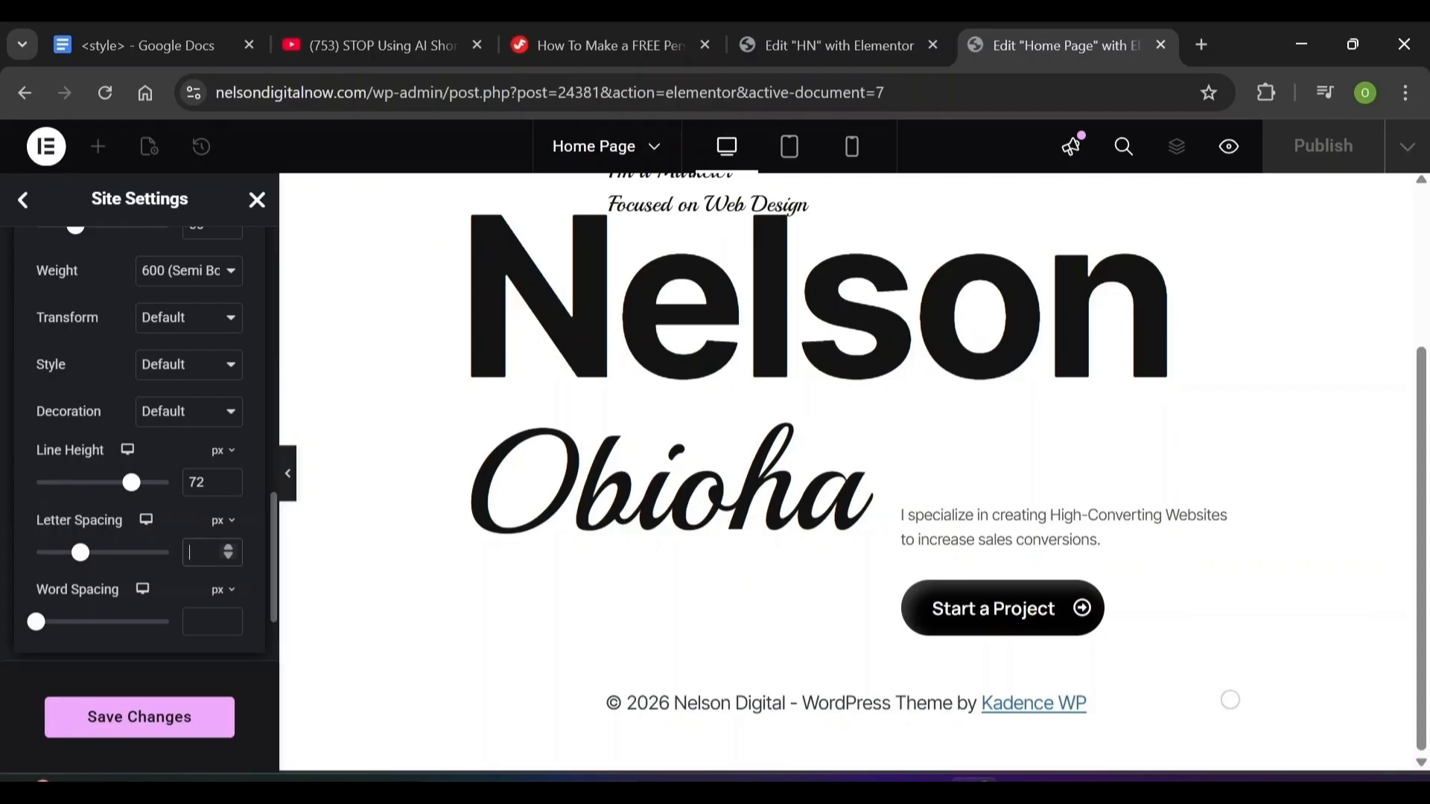
pyautogui.write('-0.03')
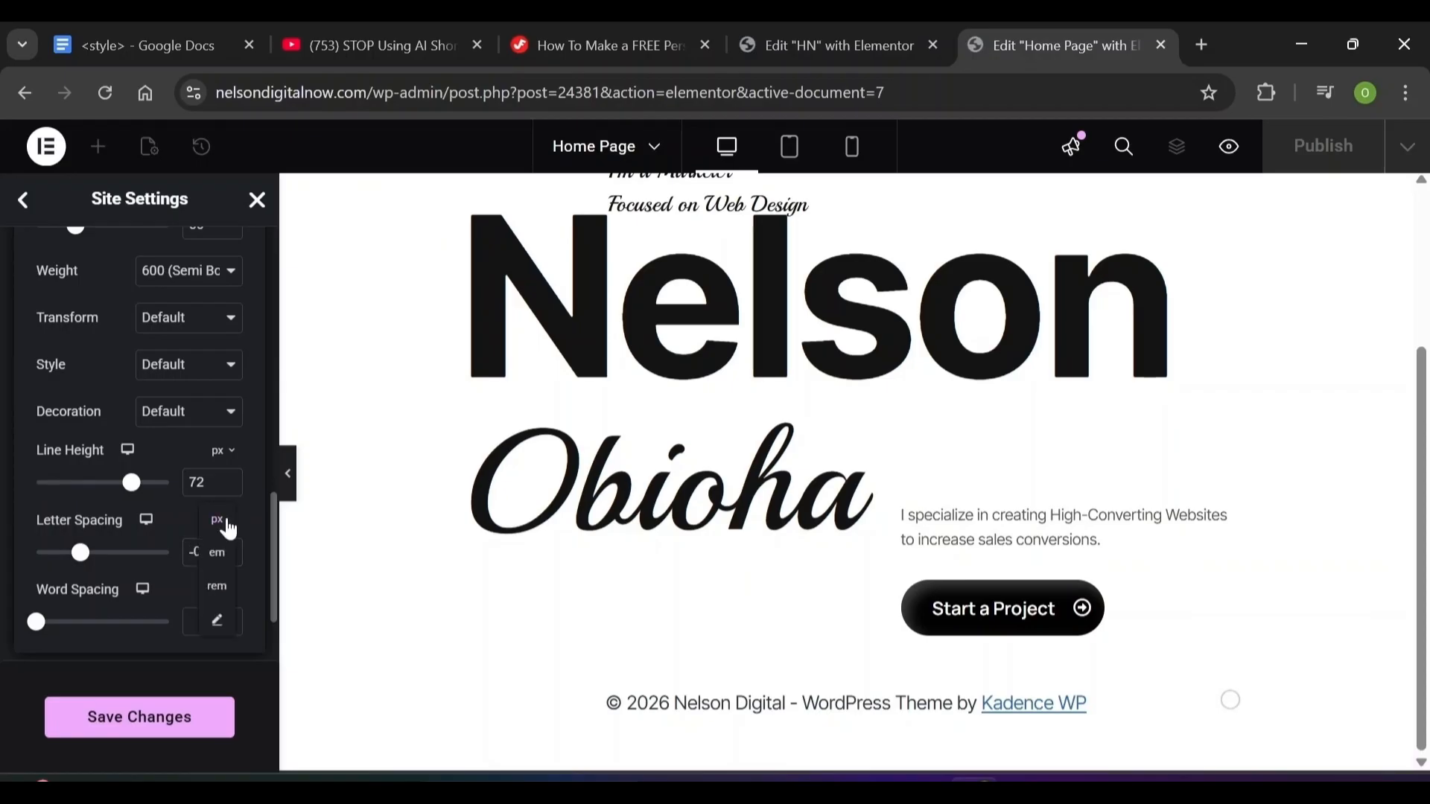
pyautogui.click(157, 721)
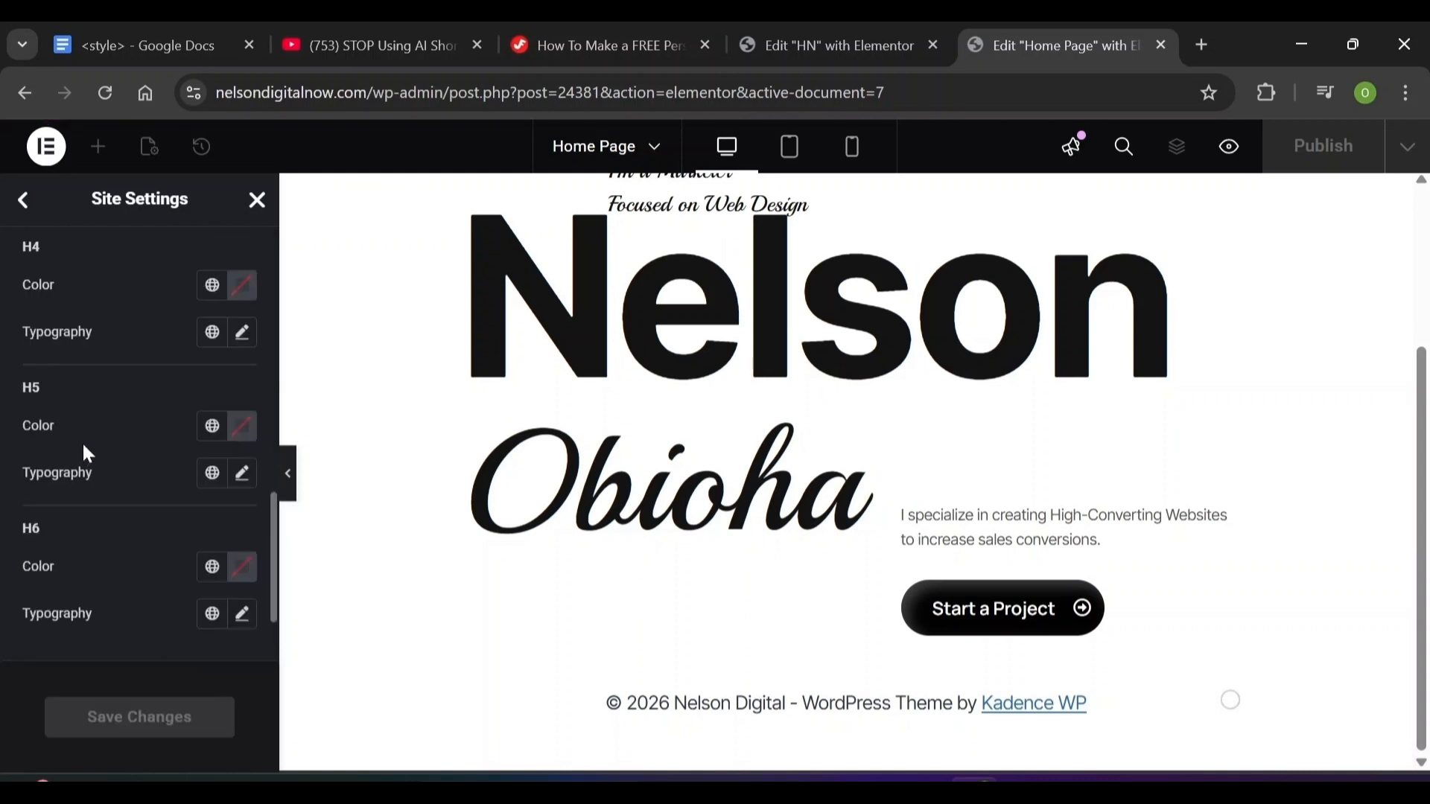
# Set the H3 heading colour to #141414 and its font to Inter Tight
pyautogui.scroll(5, 82, 336)
pyautogui.click(241, 537)
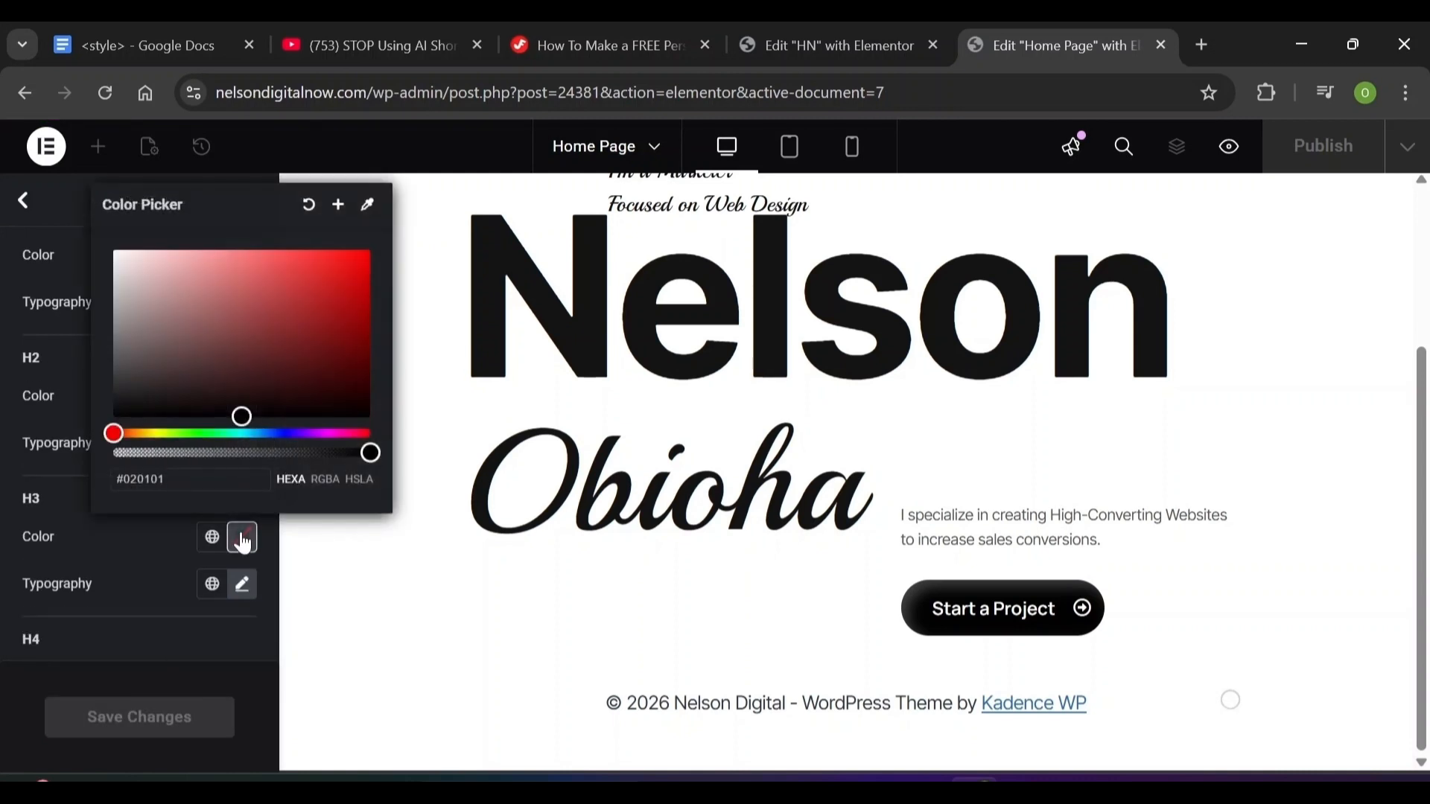
pyautogui.write('141414')
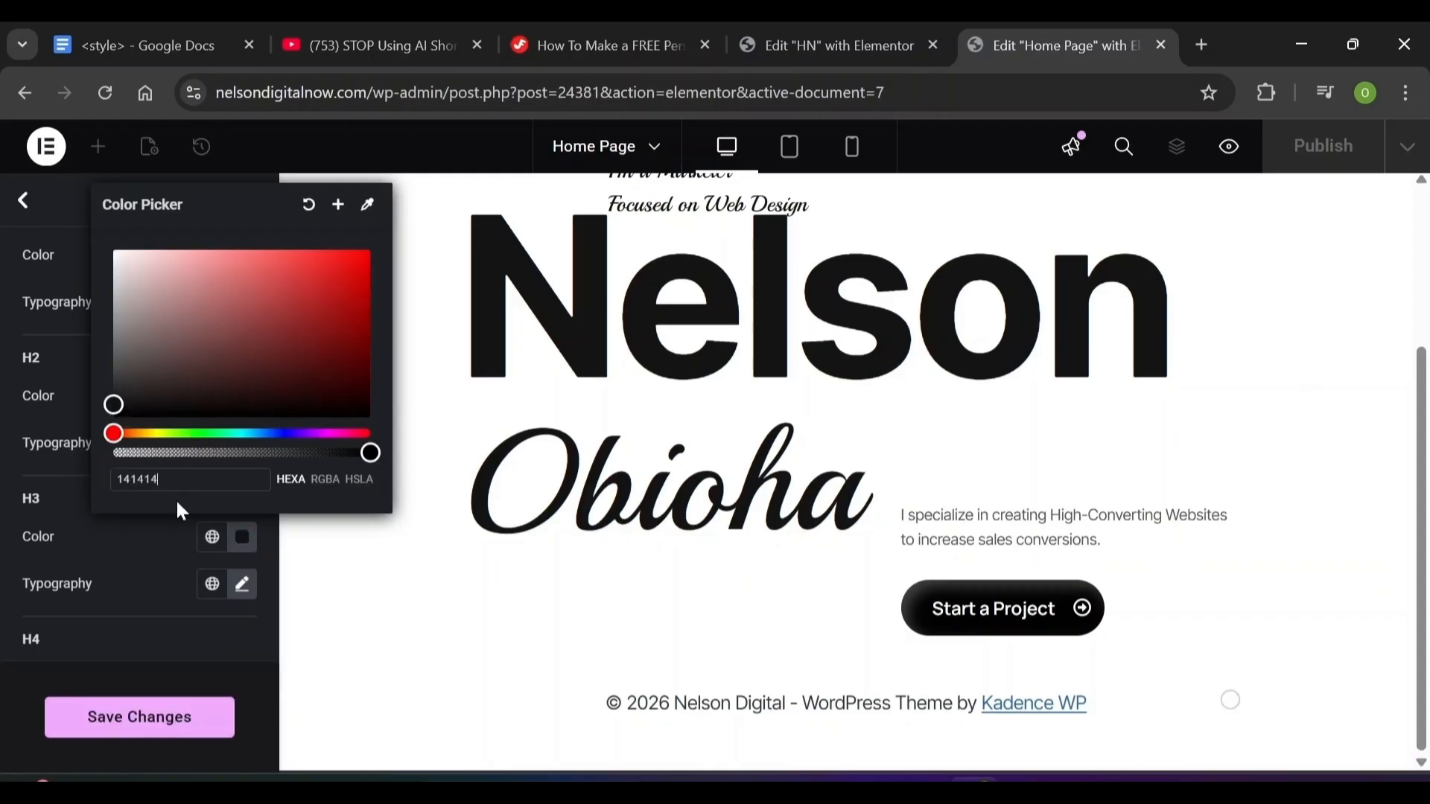
pyautogui.click(118, 566)
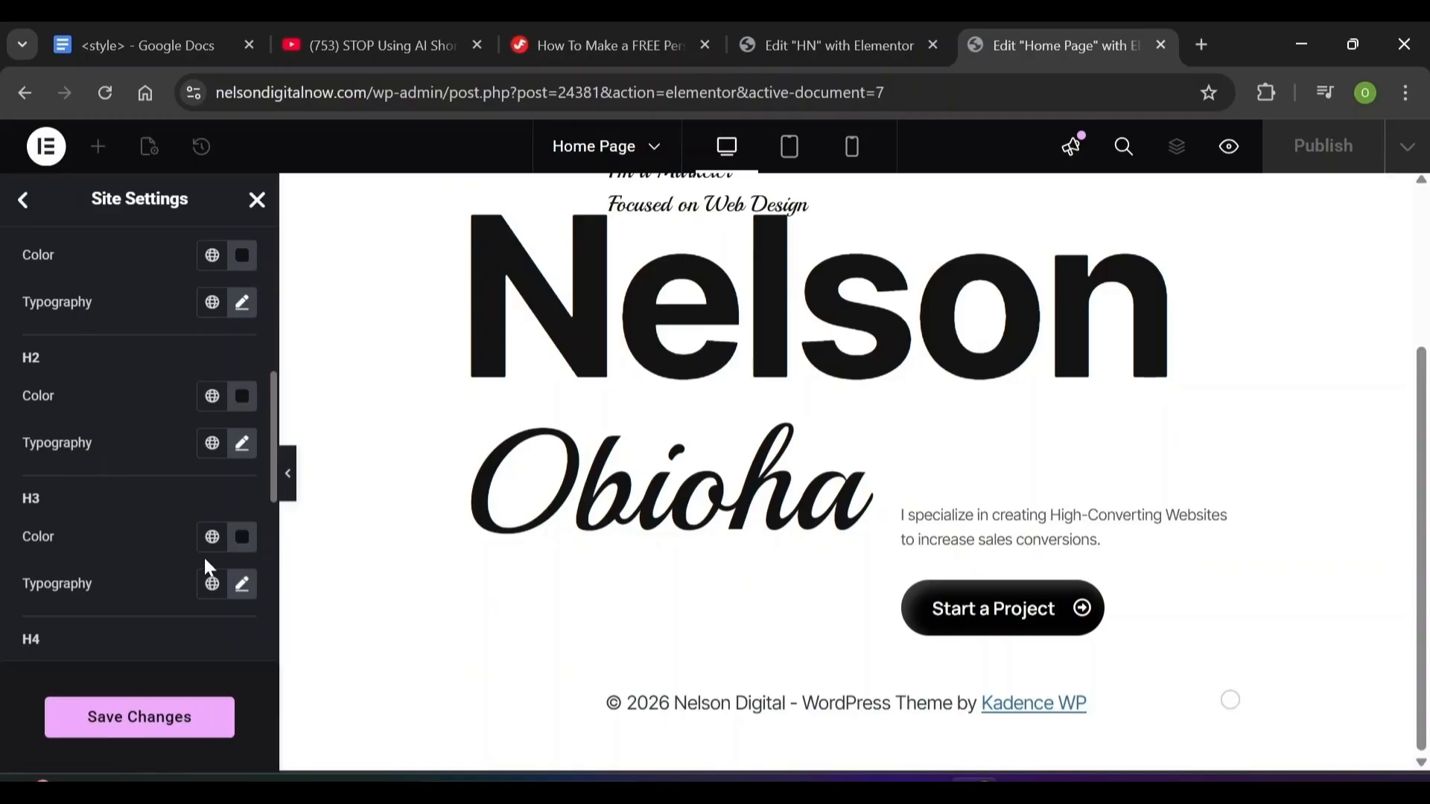
pyautogui.click(242, 585)
pyautogui.scroll(-5, 224, 521)
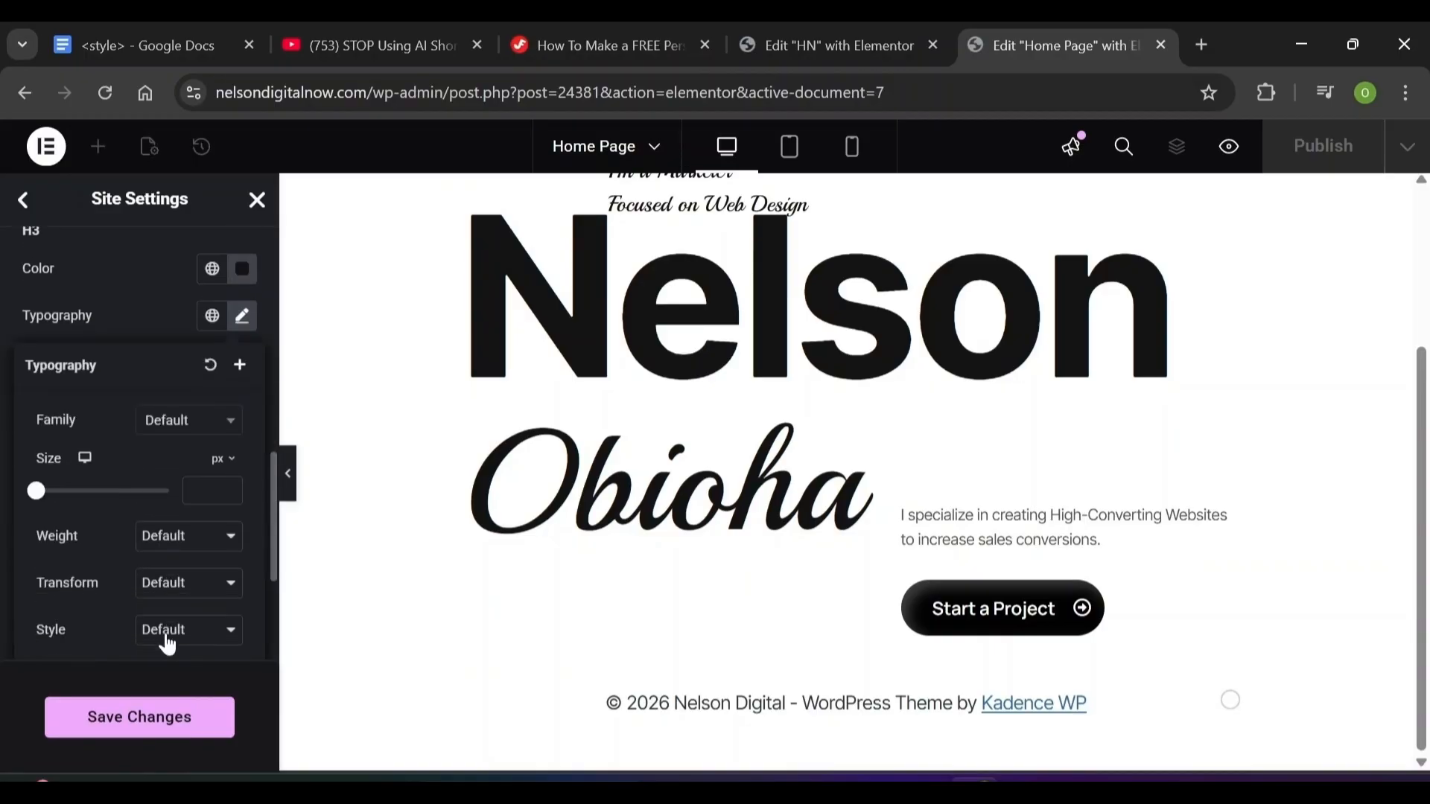
pyautogui.click(198, 373)
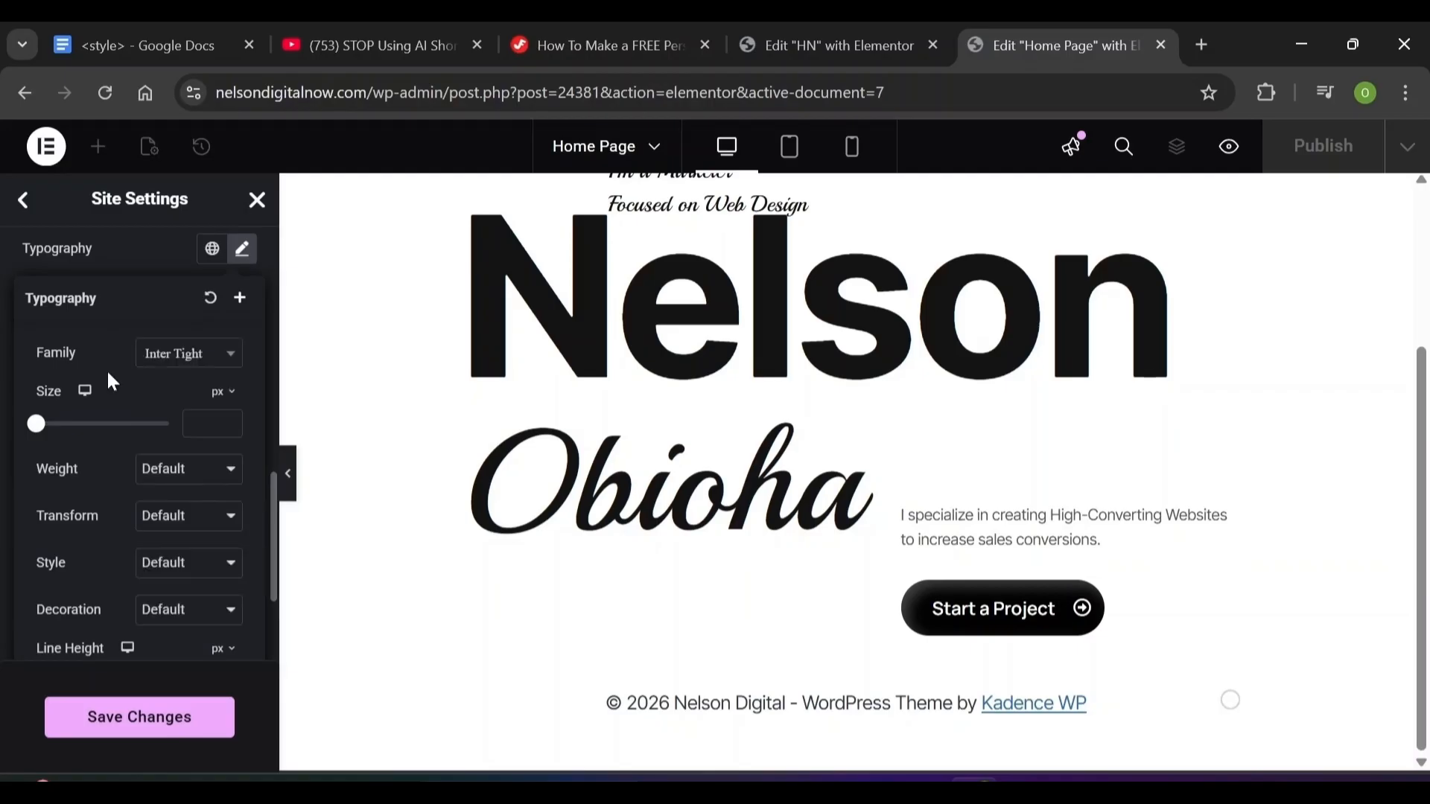
pyautogui.click(242, 249)
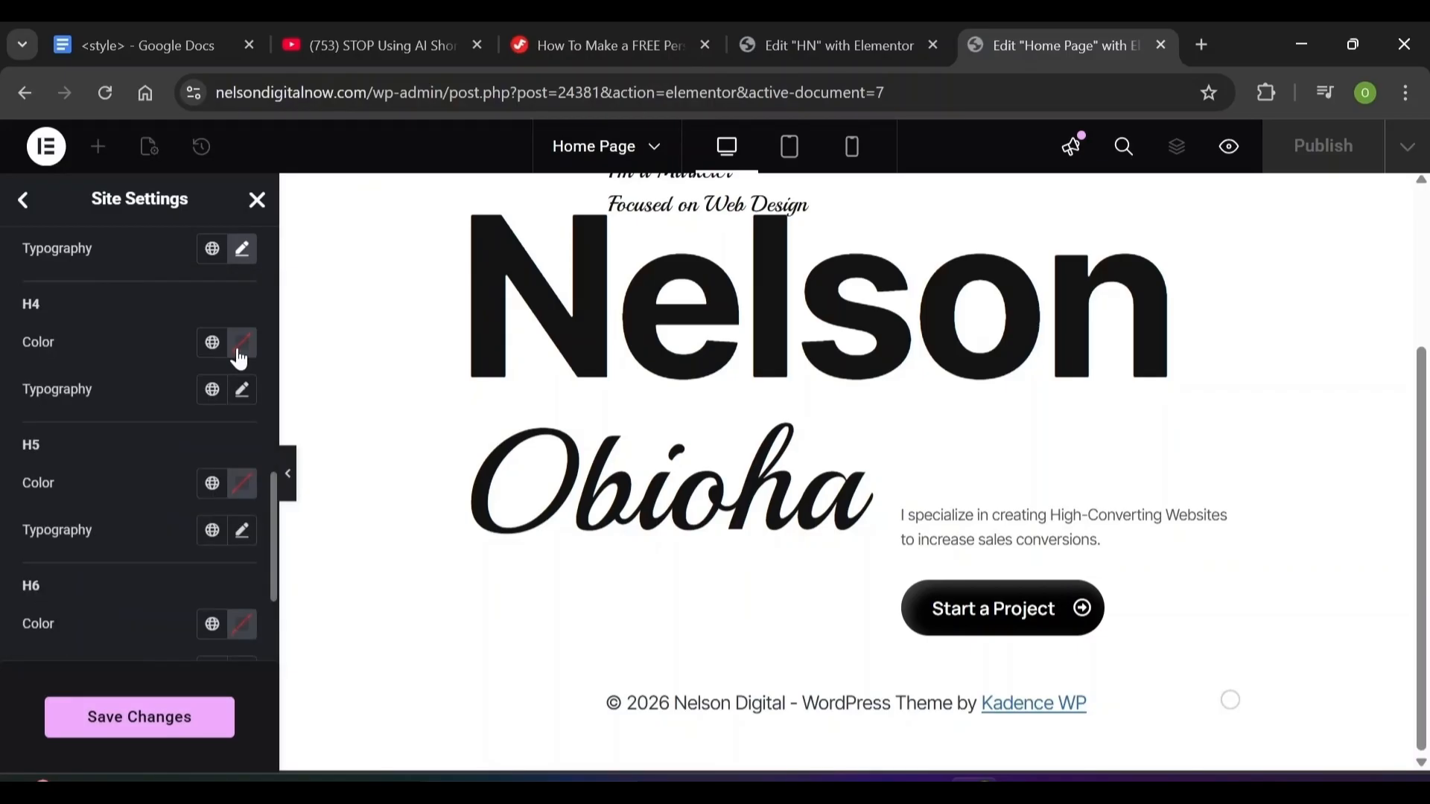
# Set H4 headings to colour #141414 and the Inter Tight font
pyautogui.click(239, 353)
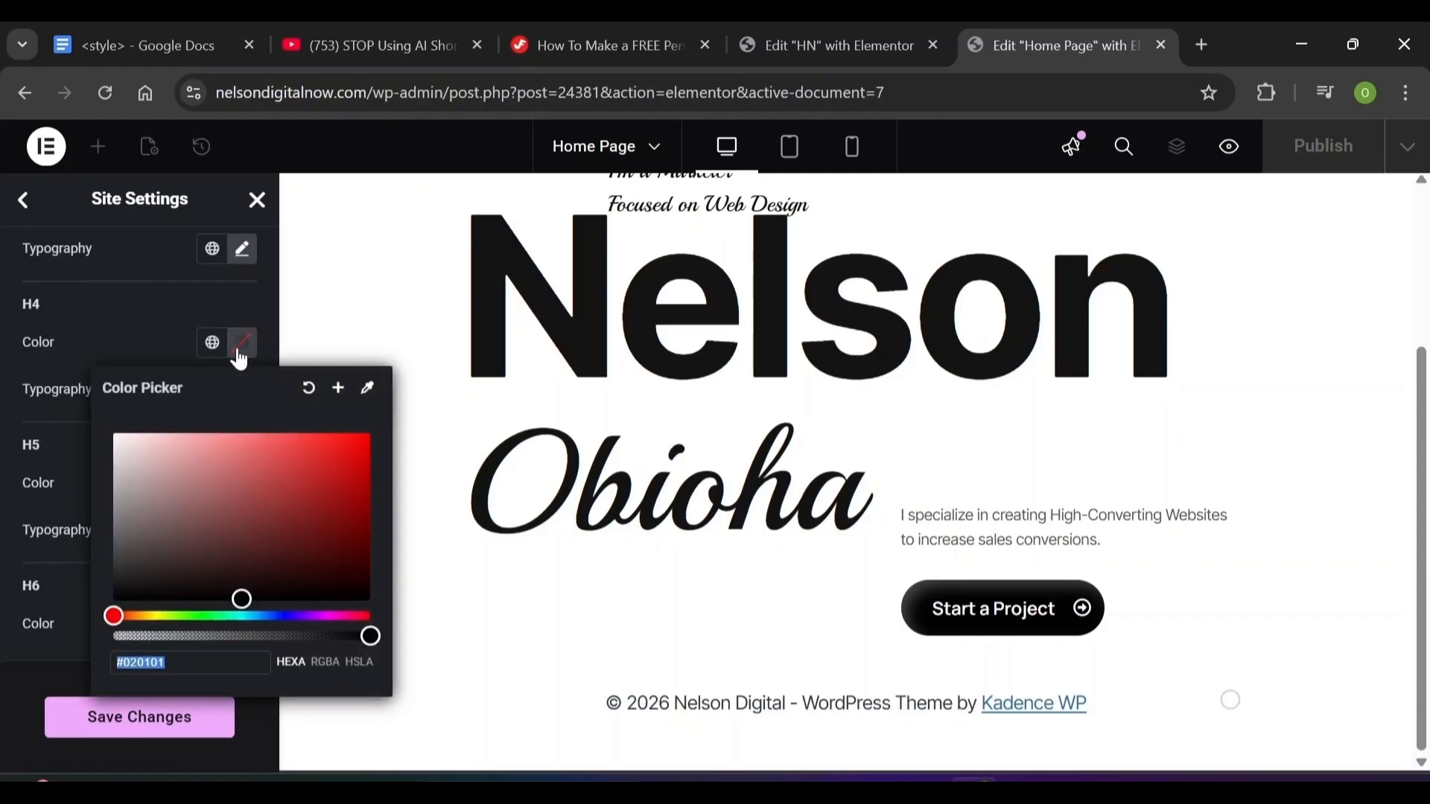
pyautogui.write('141414')
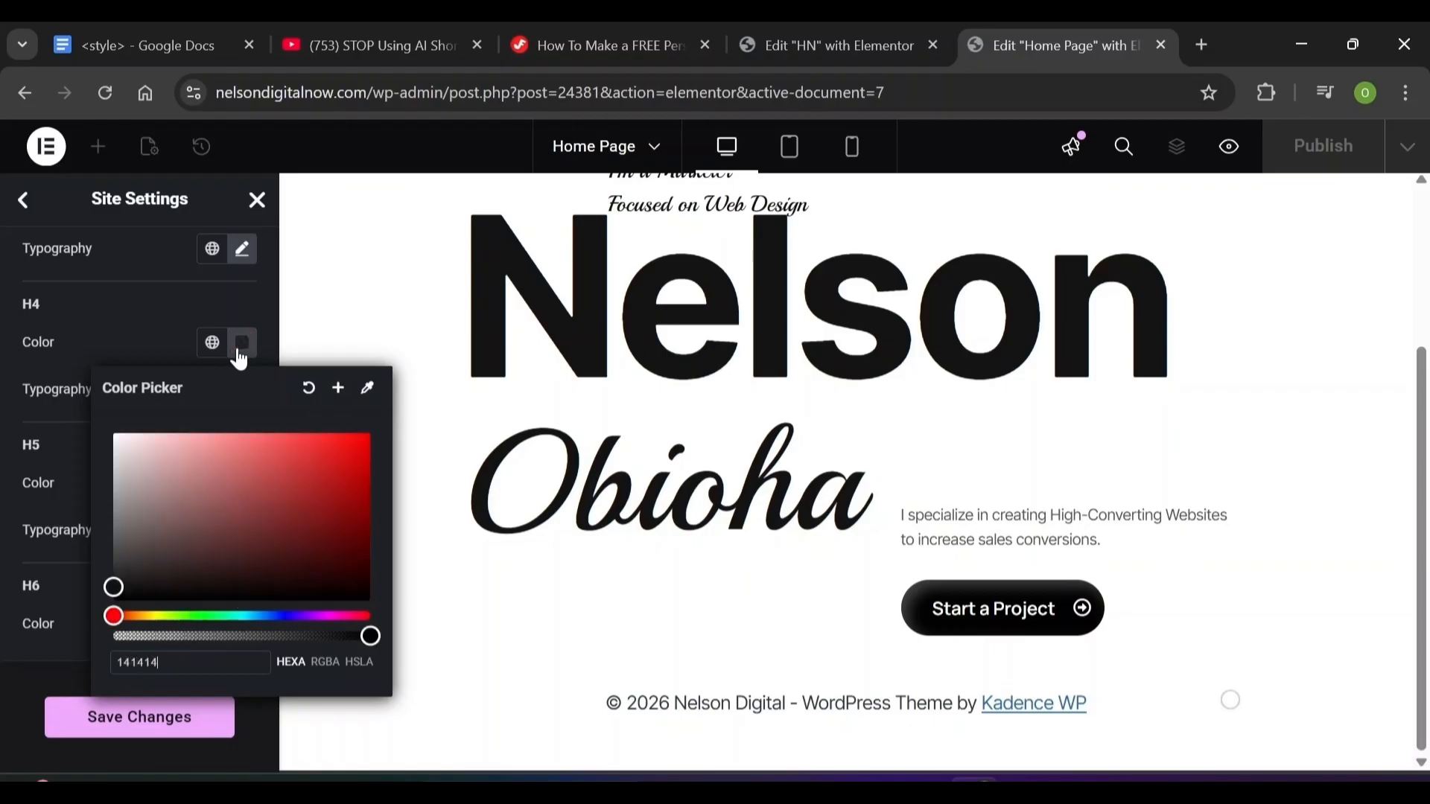
pyautogui.click(342, 350)
pyautogui.click(242, 392)
pyautogui.click(212, 499)
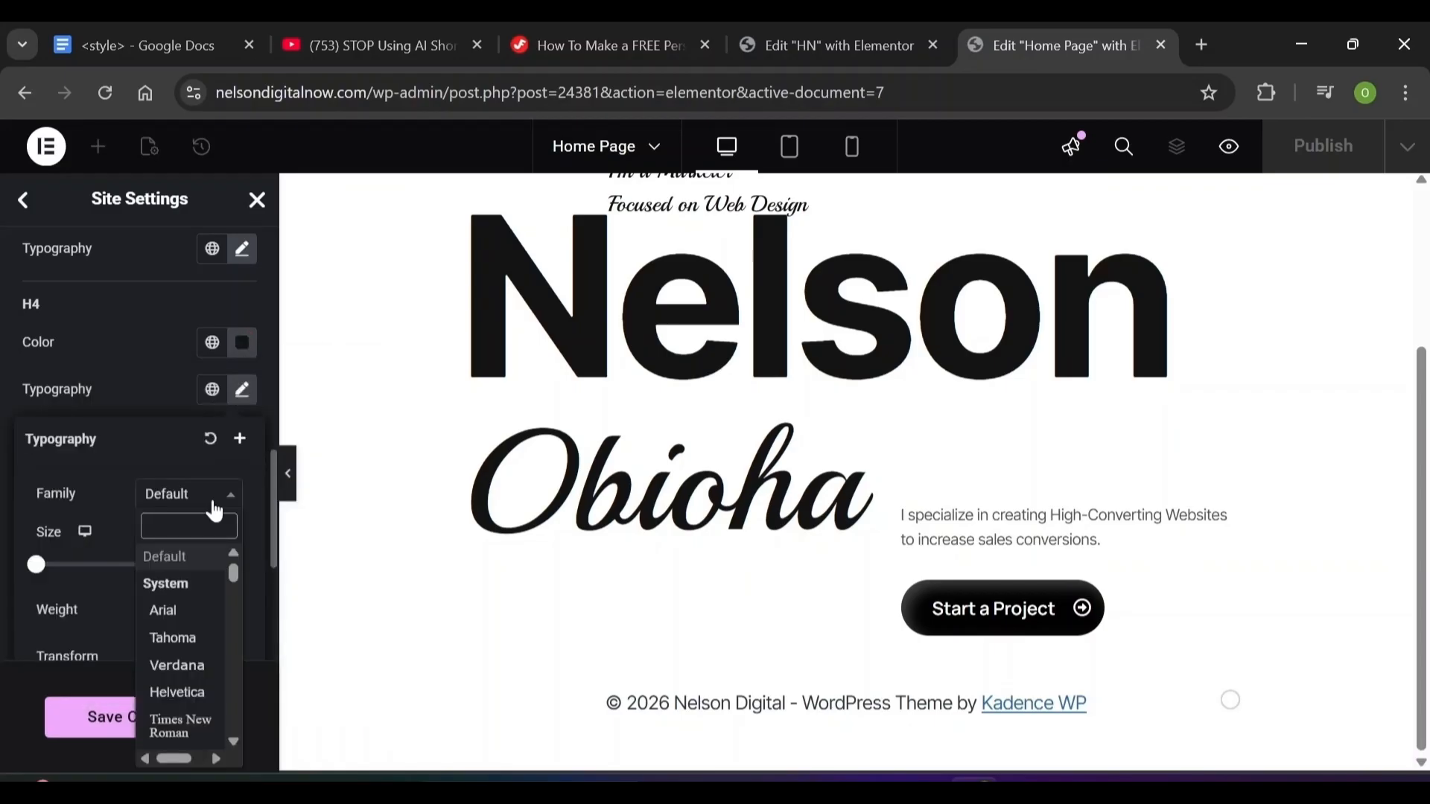
pyautogui.click(215, 584)
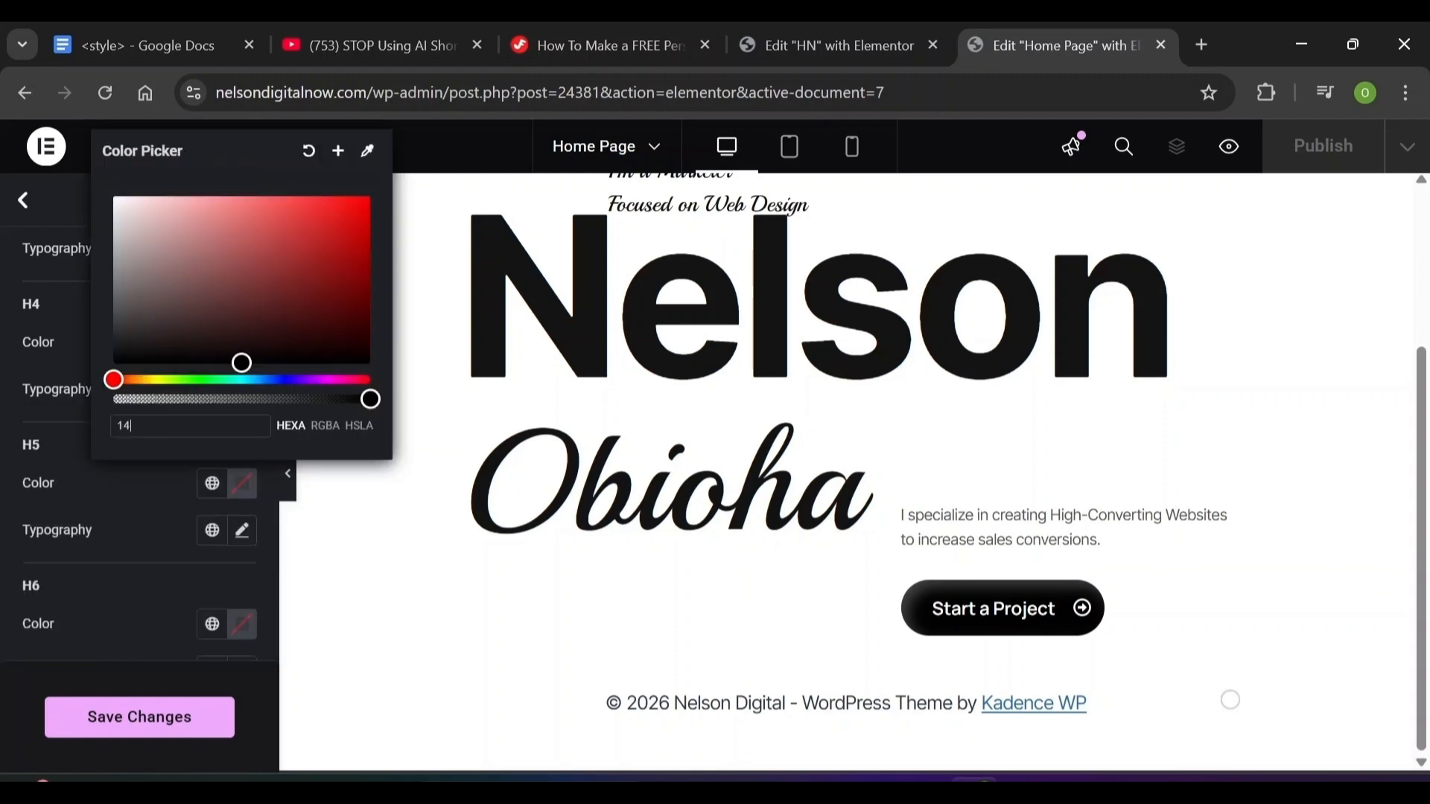
# Set the H5 heading colour to #141414 and save the typography changes
pyautogui.write('141414')
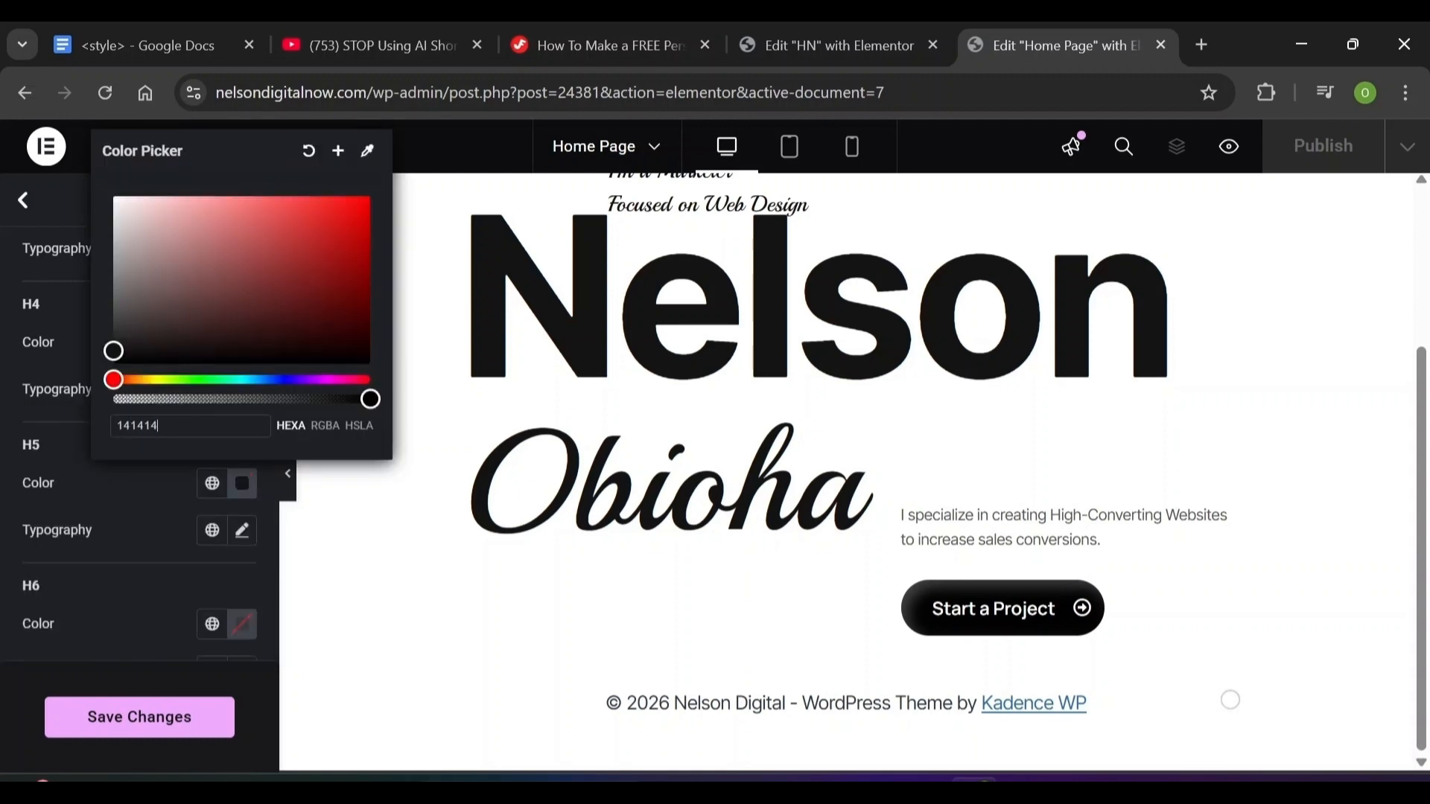
pyautogui.click(246, 531)
pyautogui.click(246, 531)
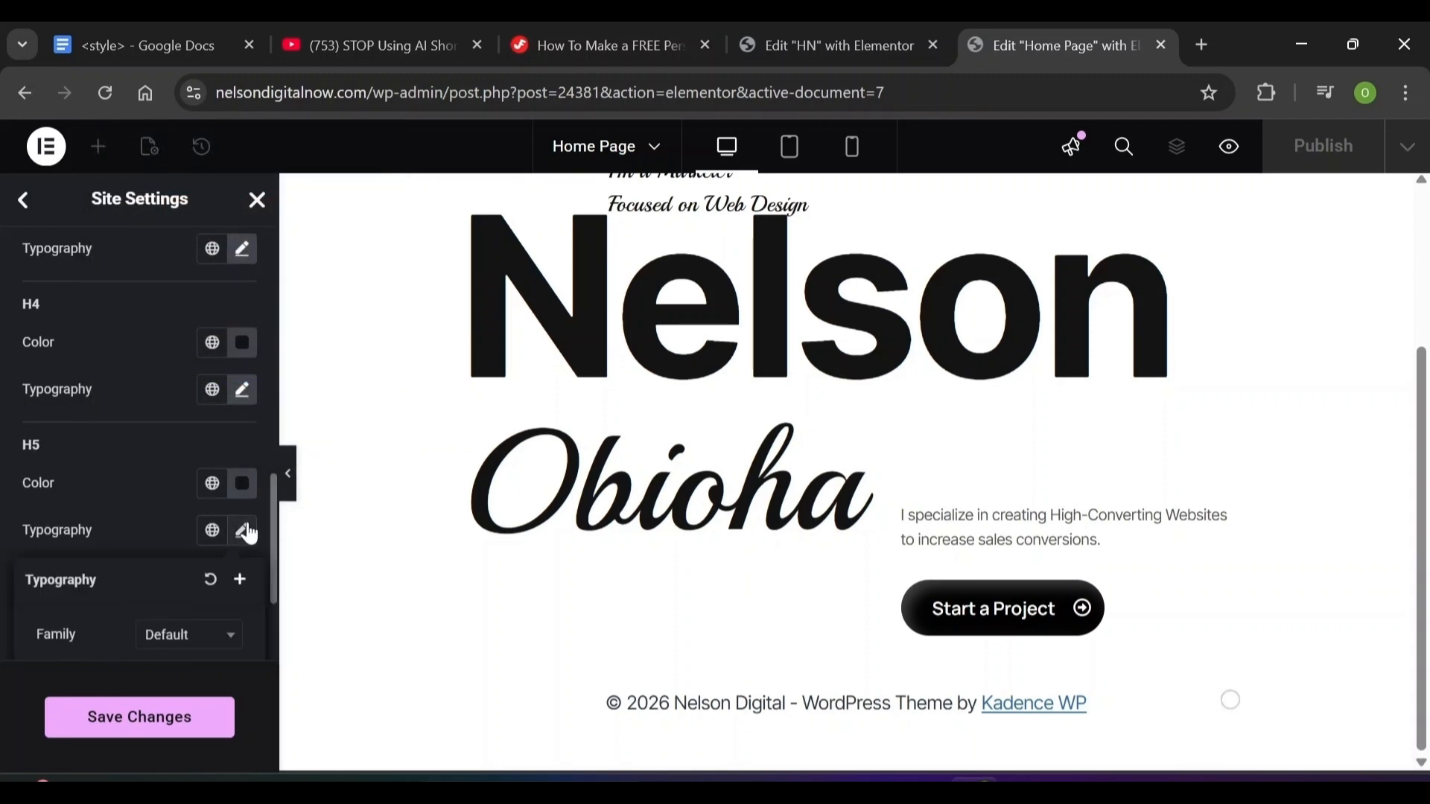
pyautogui.click(187, 637)
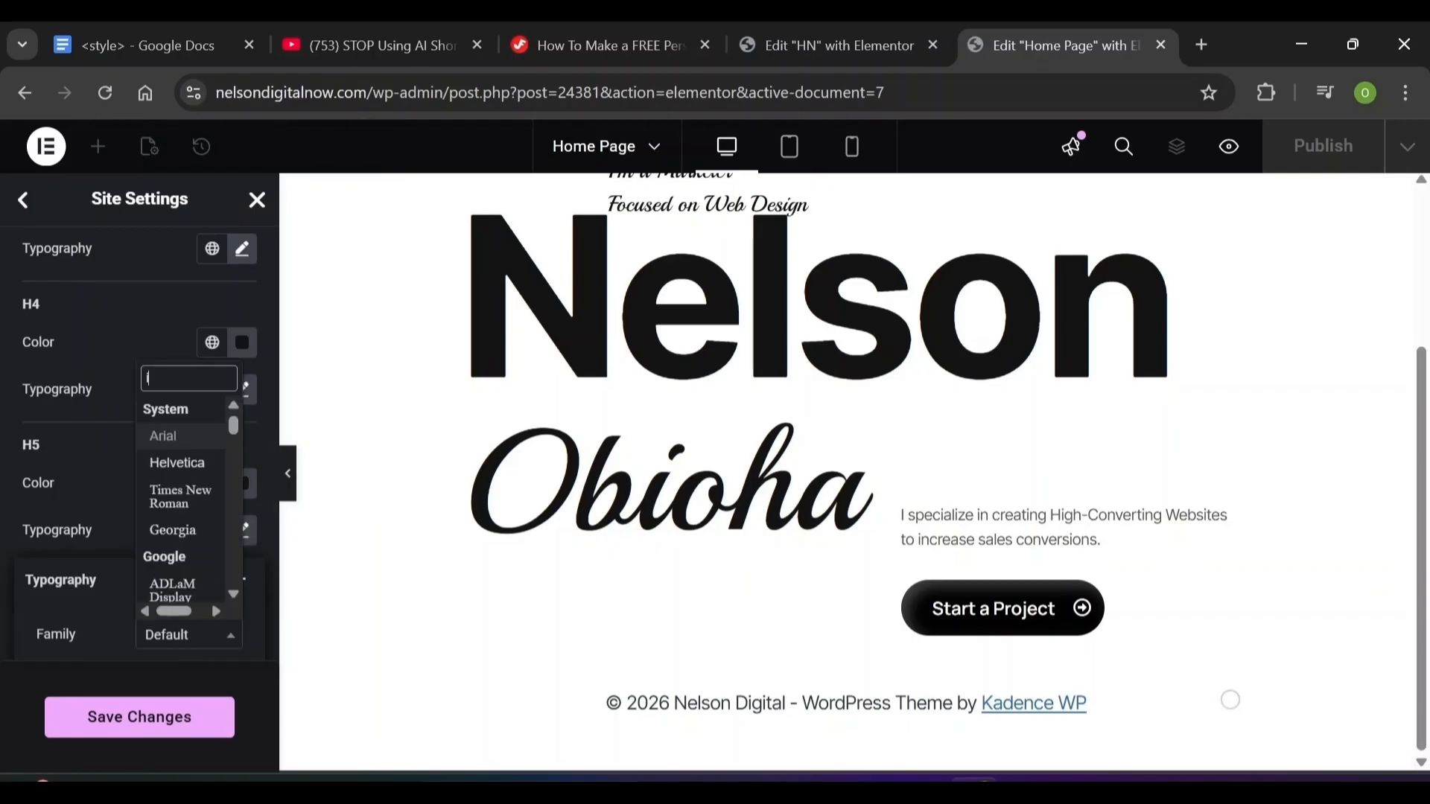
pyautogui.click(158, 464)
pyautogui.click(139, 721)
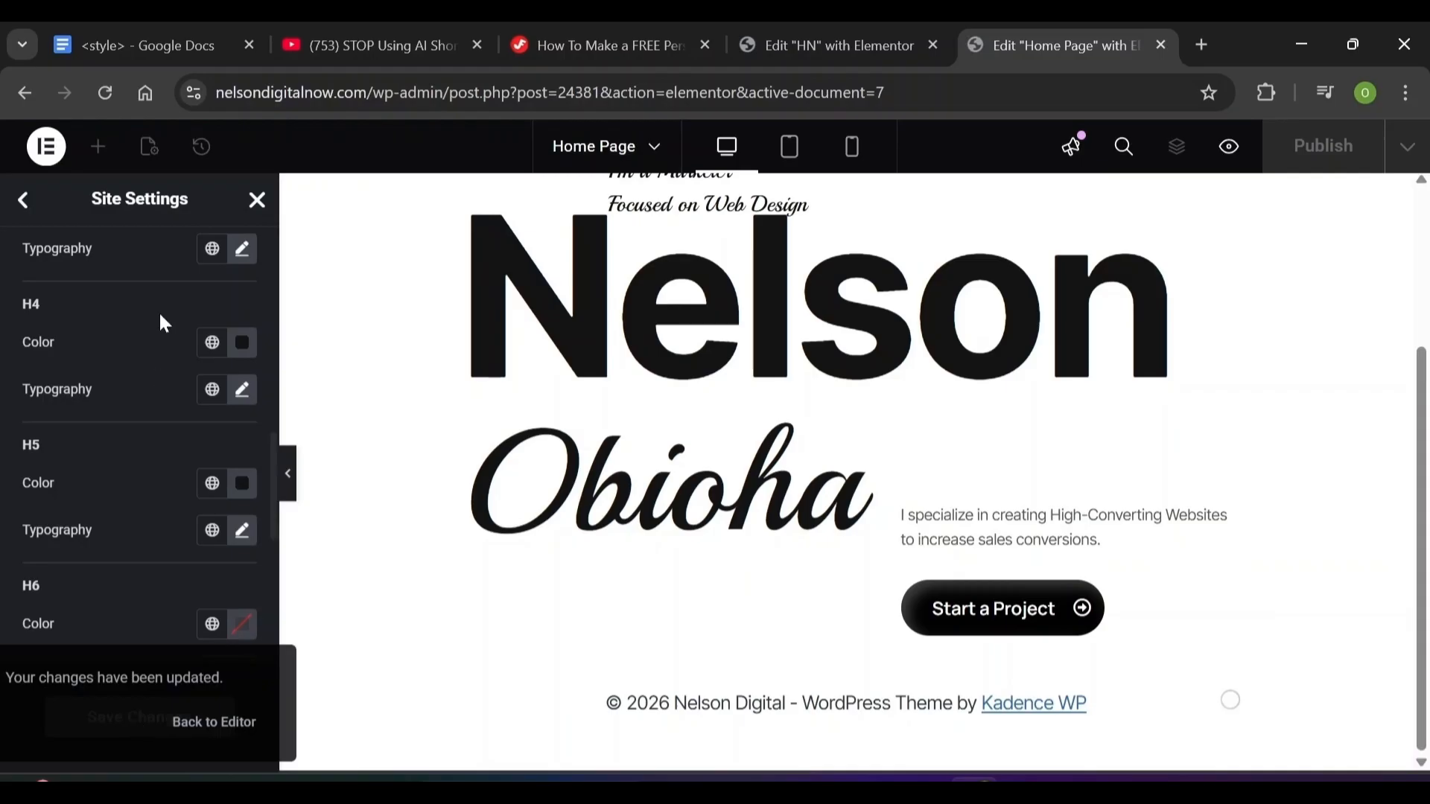
# Make the site background a solid White Smoke (#F5F5F5) colour, save, and go back
pyautogui.click(25, 212)
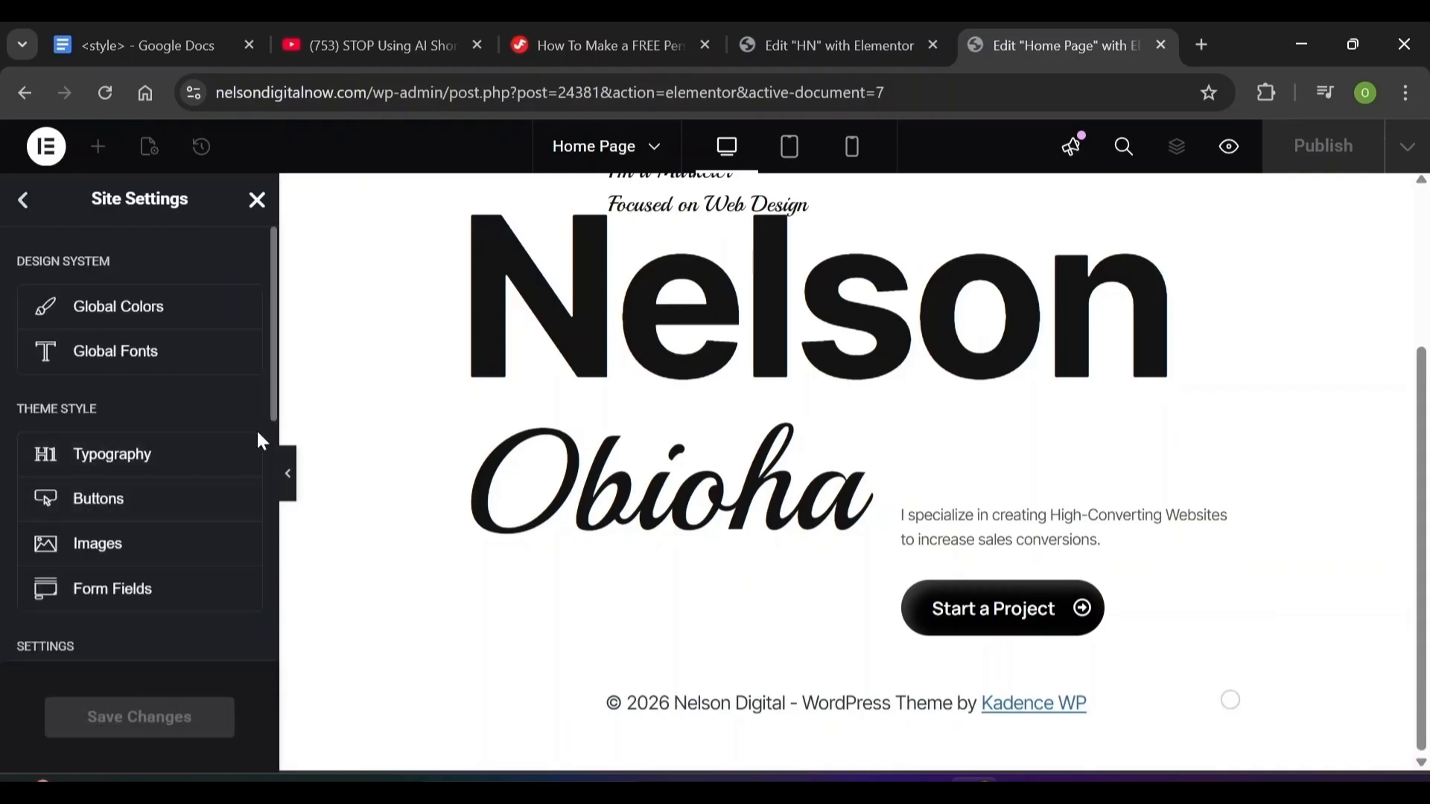
pyautogui.moveTo(268, 418); pyautogui.dragTo(261, 583)
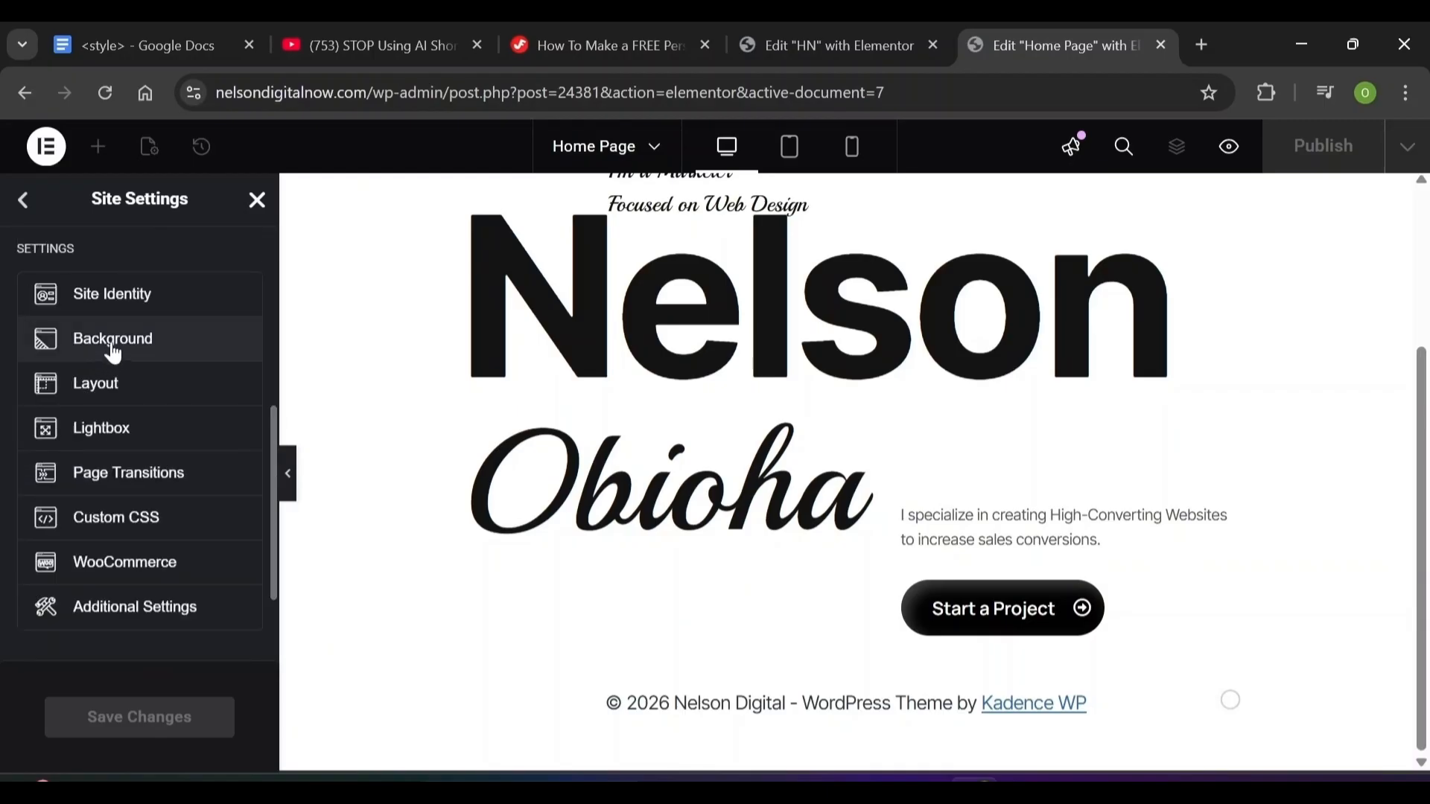
pyautogui.click(118, 340)
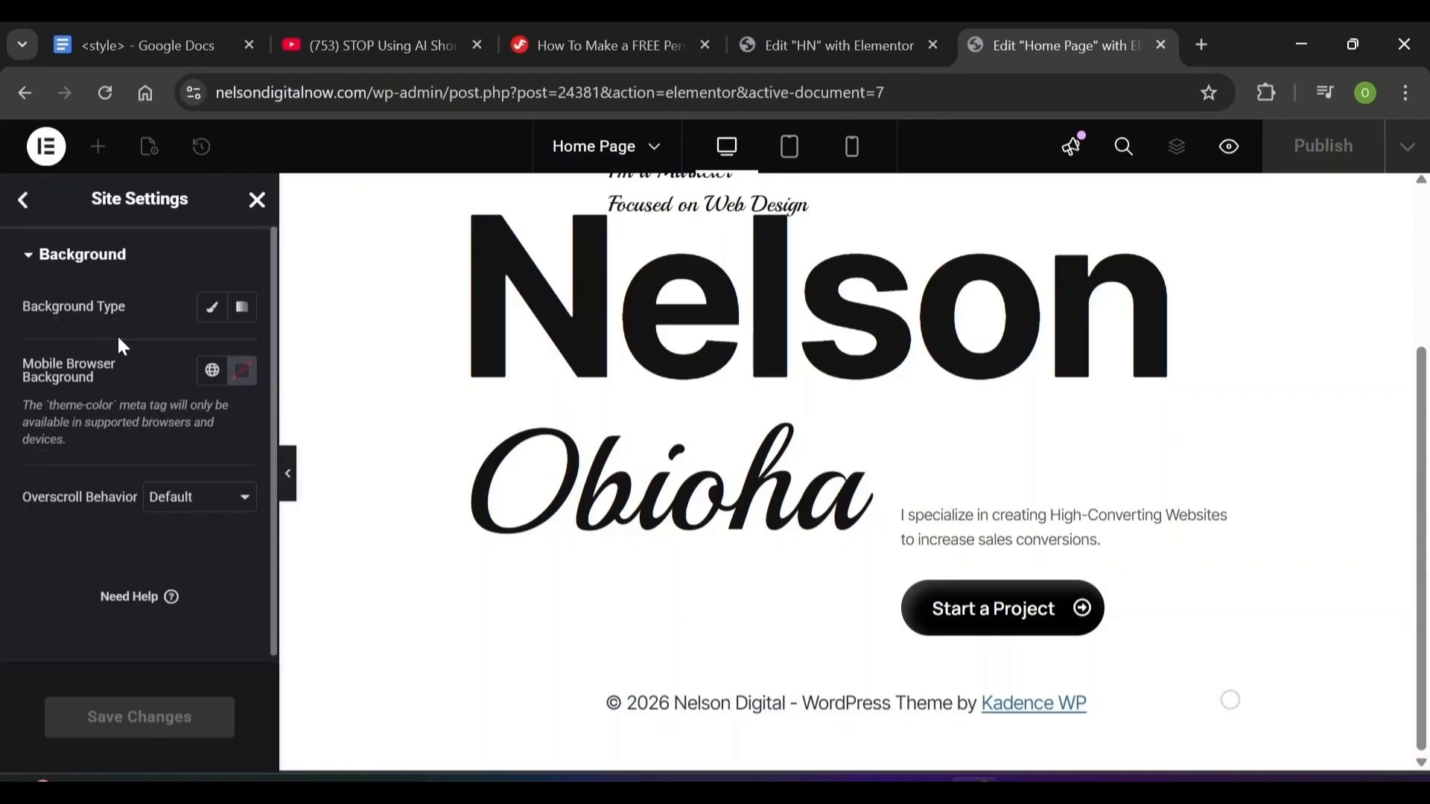
pyautogui.click(211, 319)
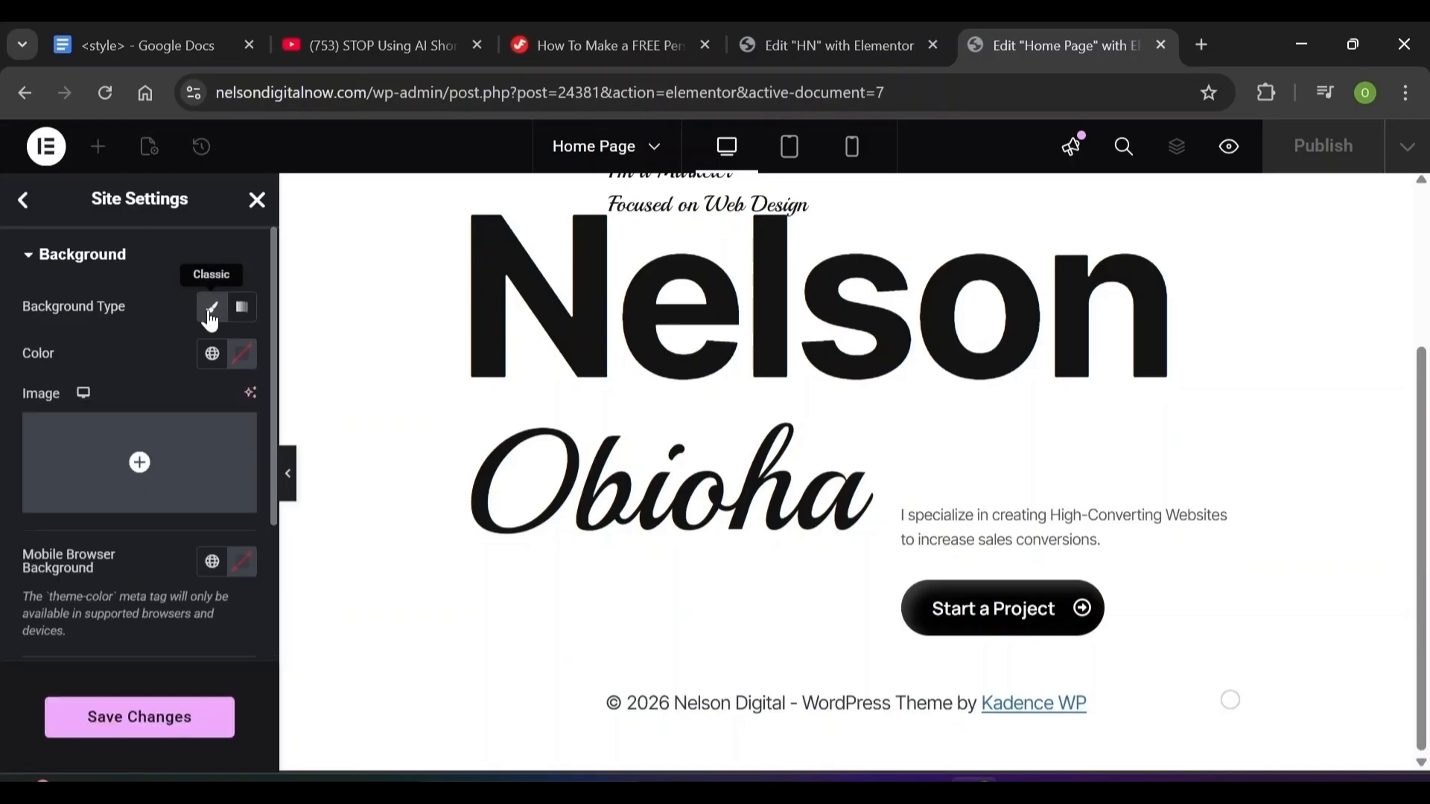
pyautogui.click(213, 361)
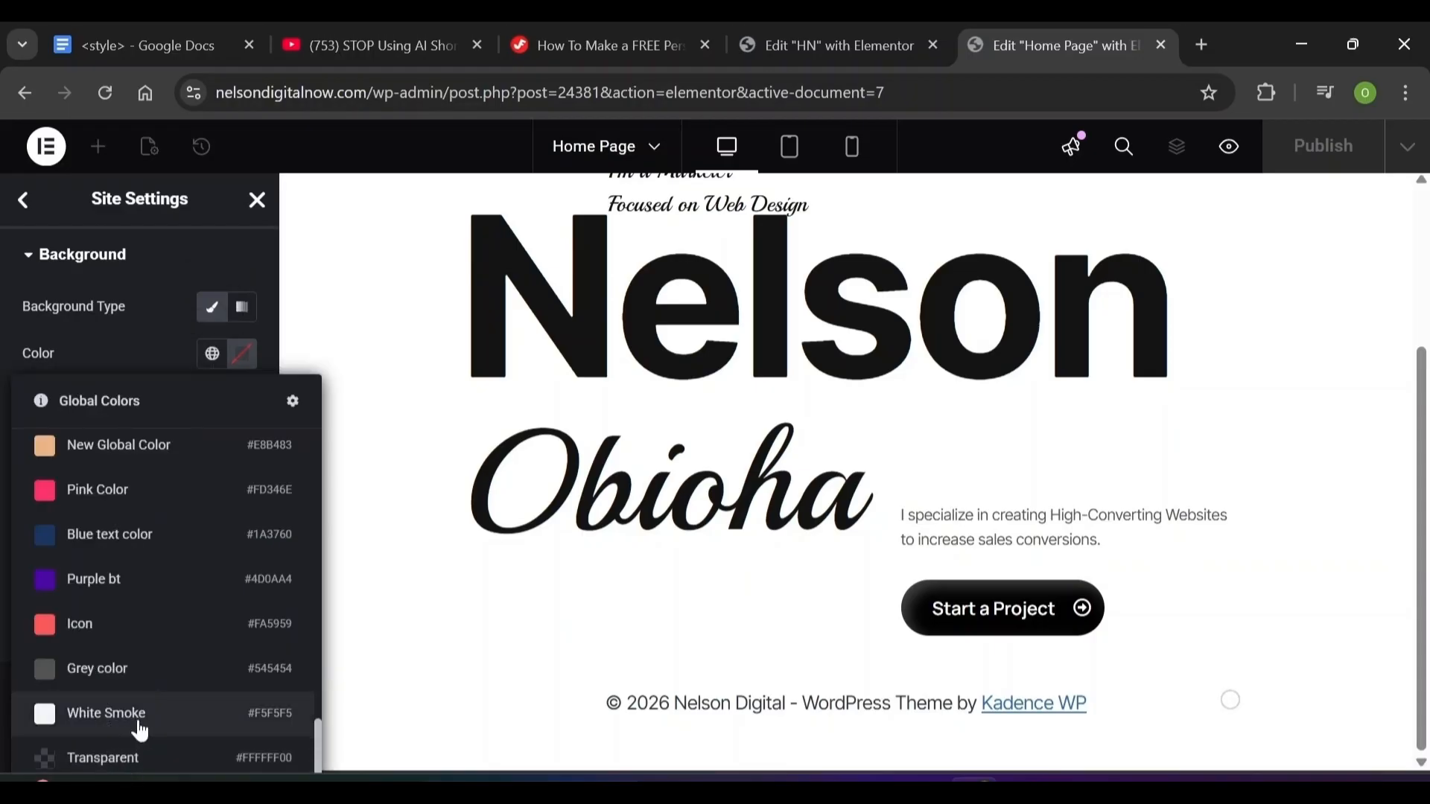
pyautogui.click(141, 722)
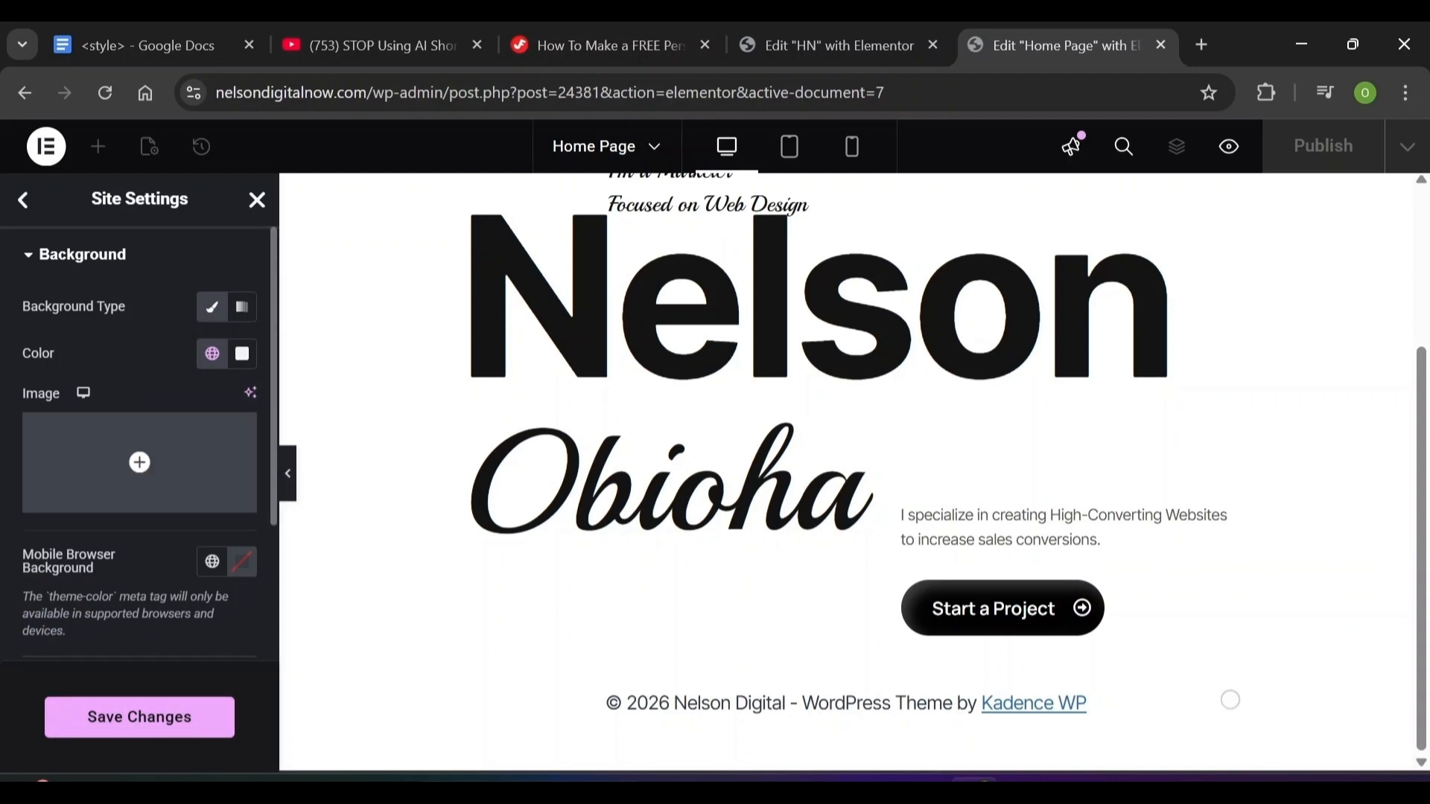
pyautogui.click(142, 717)
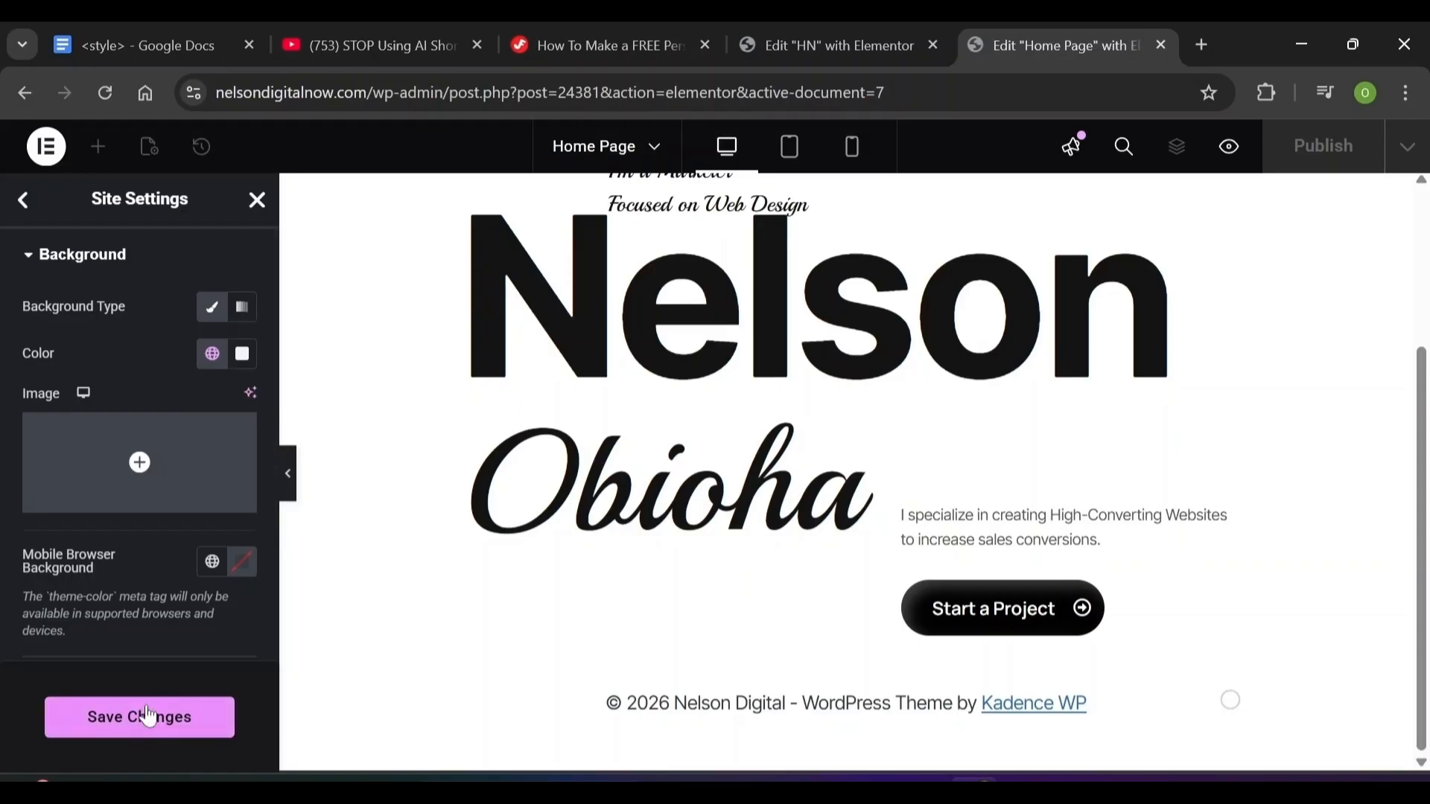
pyautogui.click(25, 203)
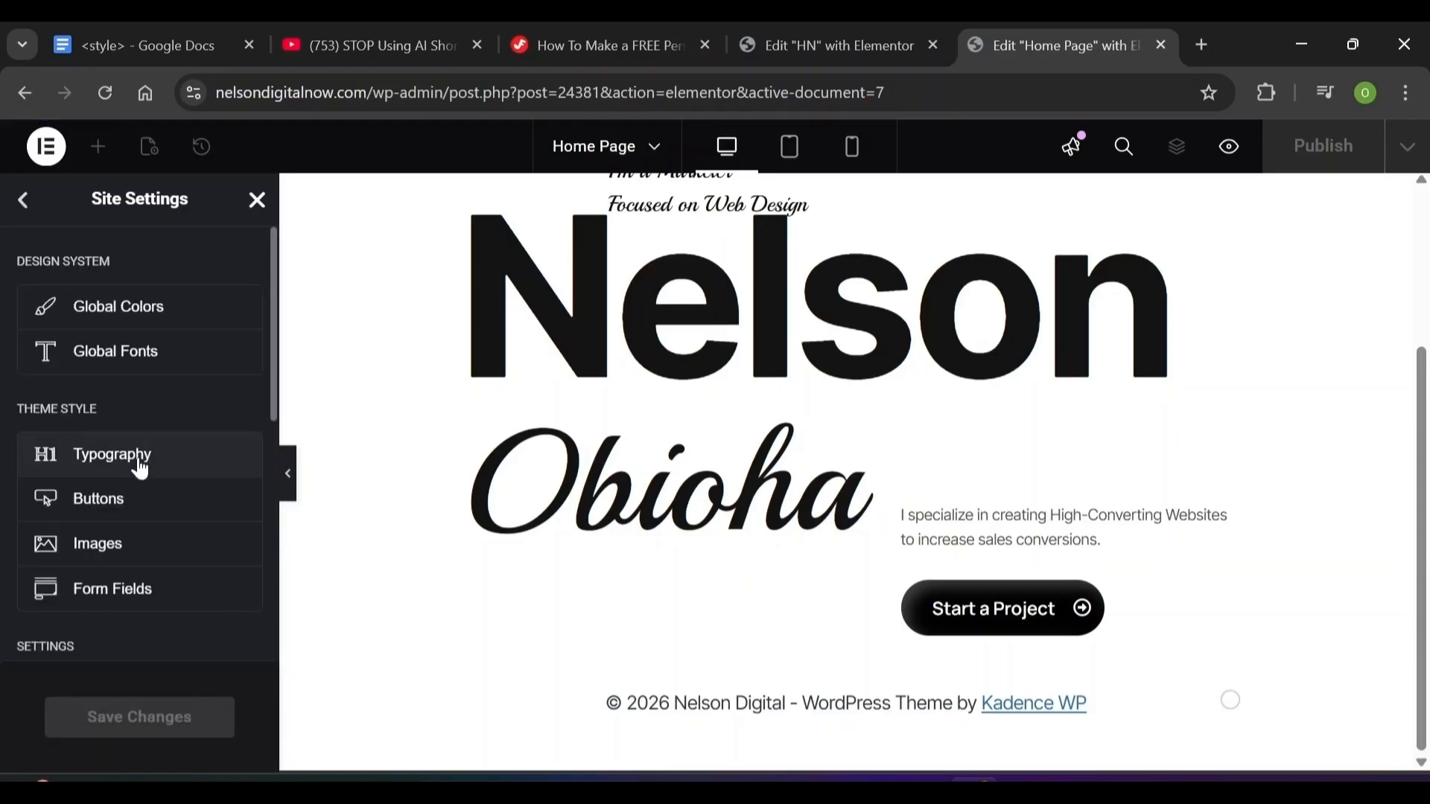
# In Site Settings Layout, set Content Width to 848 and Gaps to 0, then save
pyautogui.scroll(-5, 257, 479)
pyautogui.click(131, 355)
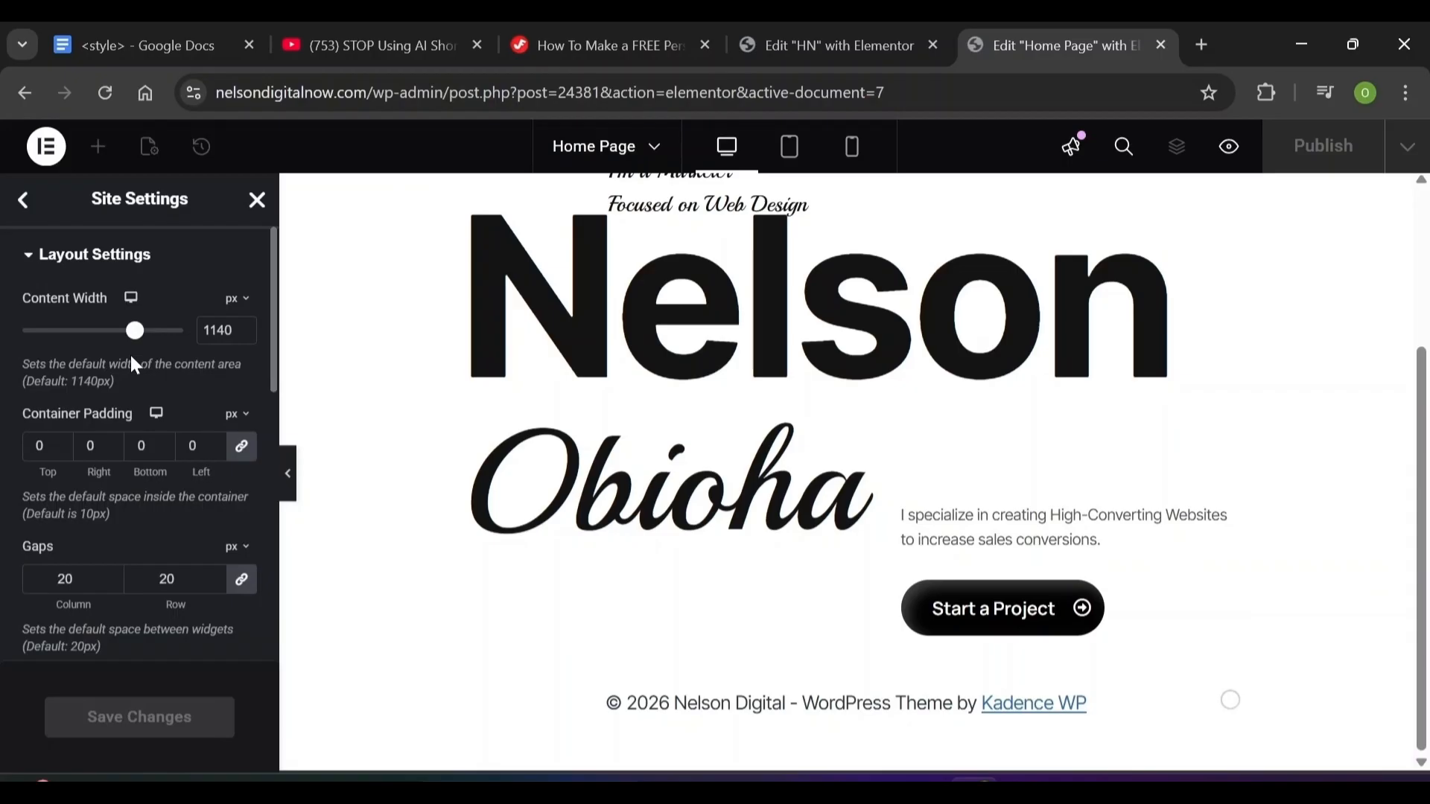
pyautogui.doubleClick(218, 330)
pyautogui.write('848')
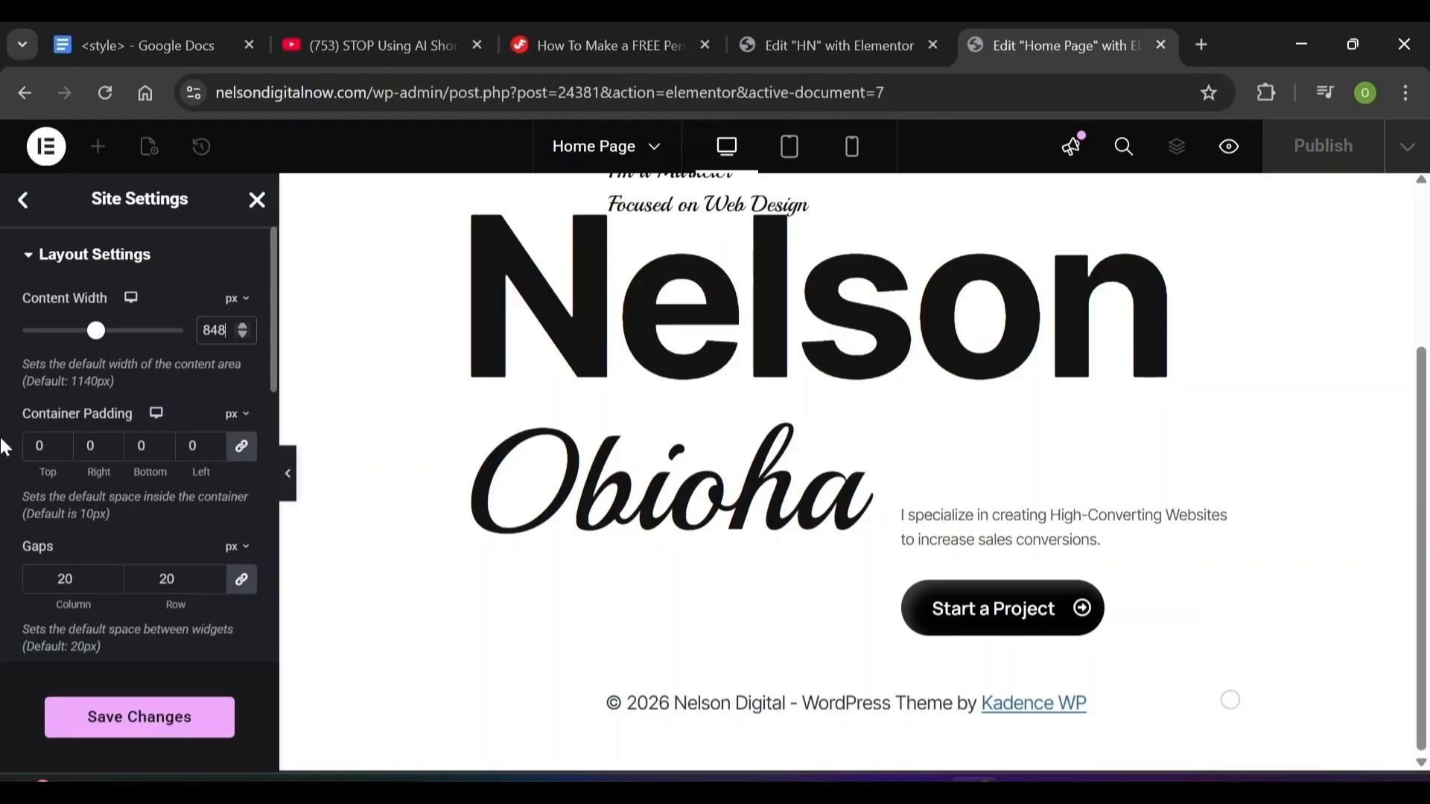
pyautogui.doubleClick(65, 579)
pyautogui.write('0')
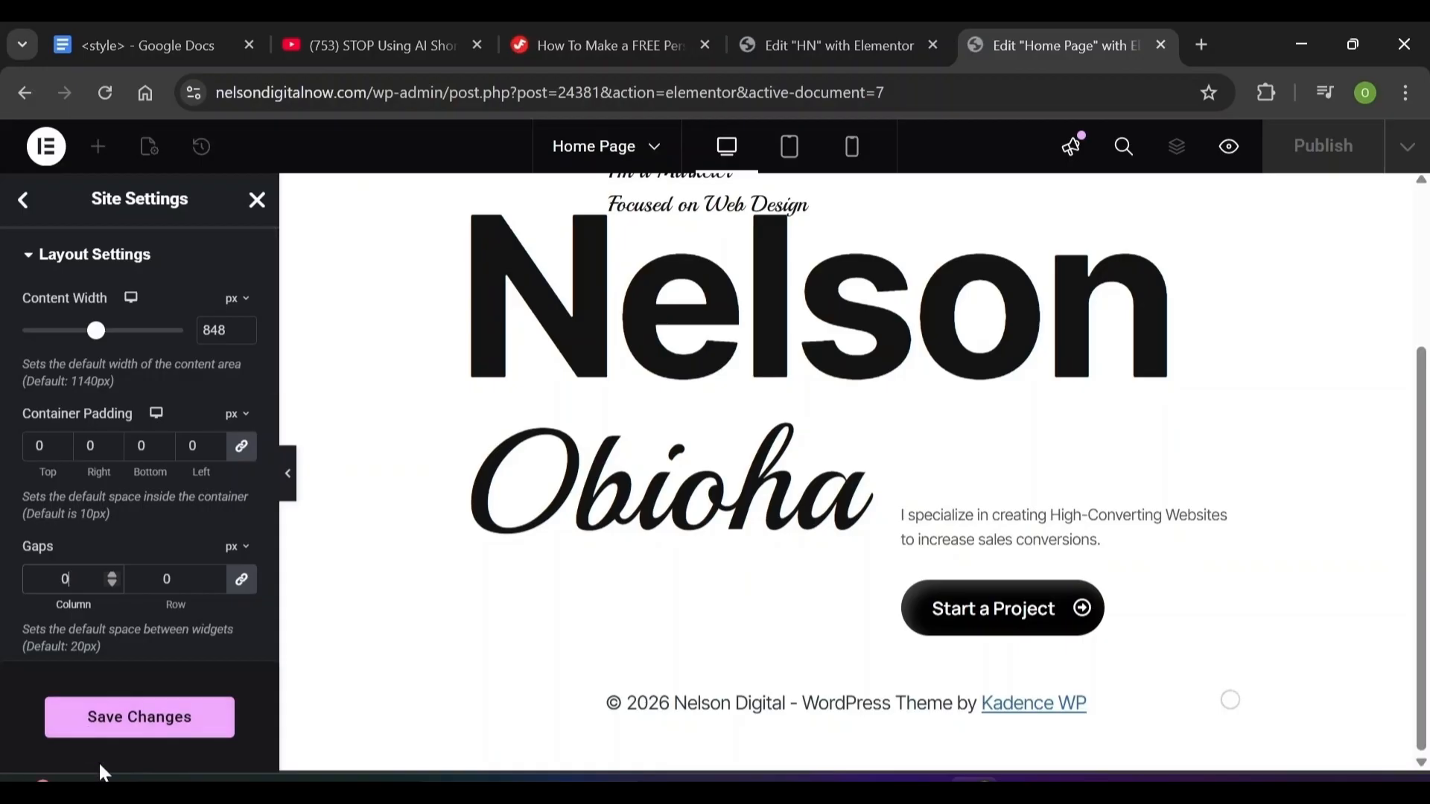
pyautogui.click(116, 737)
# Set the Default Page Layout to Elementor Full Width and save
pyautogui.scroll(-5, 226, 653)
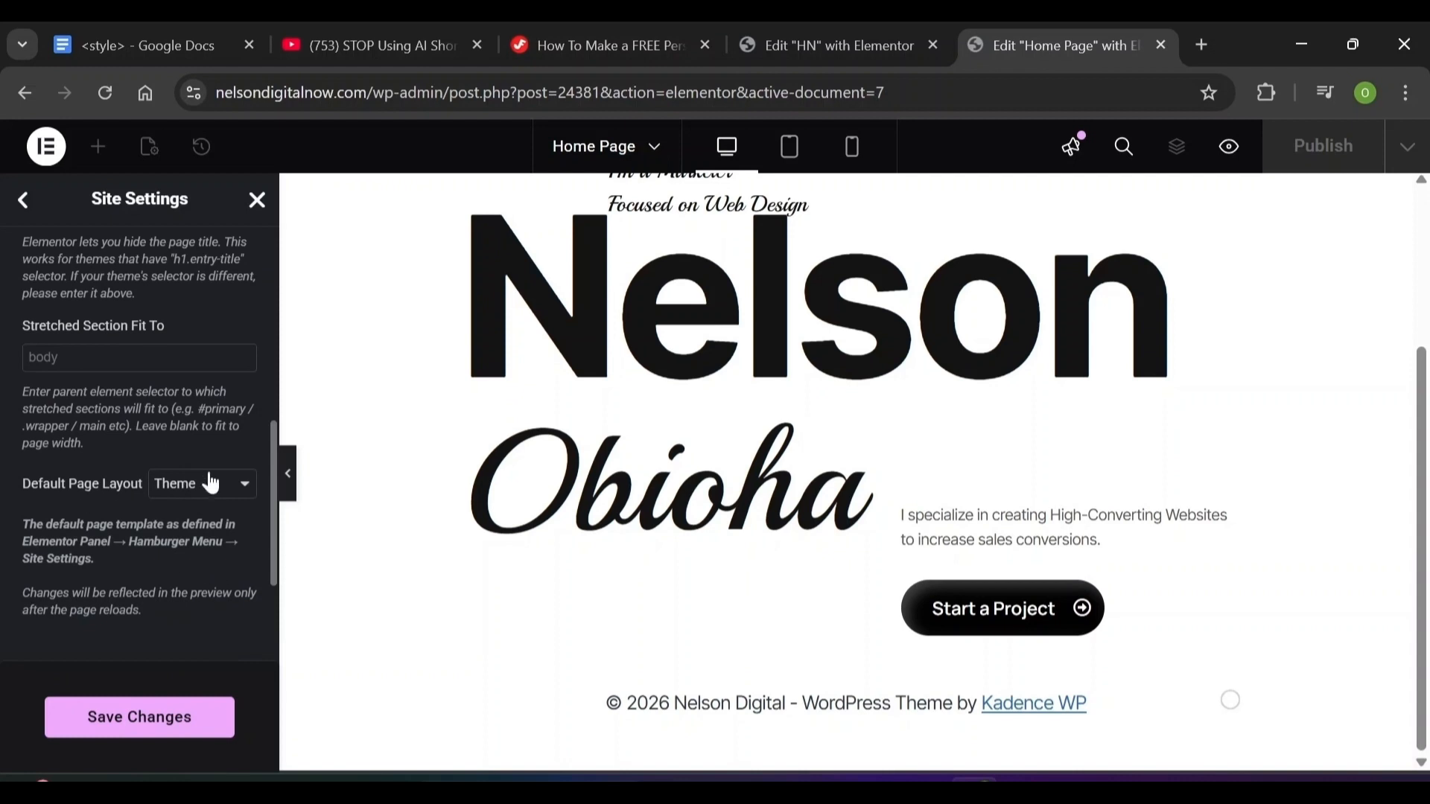
pyautogui.click(210, 484)
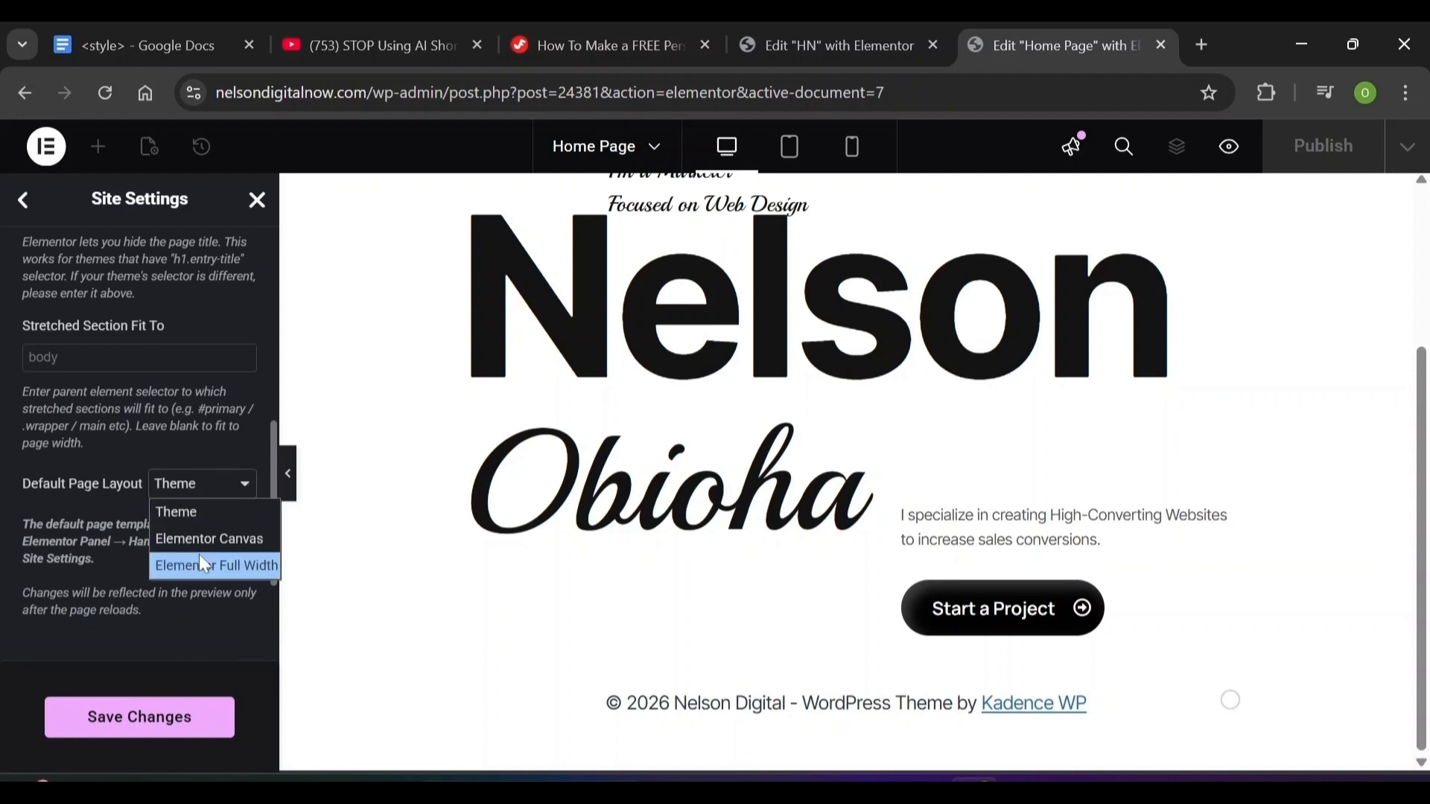
pyautogui.click(199, 563)
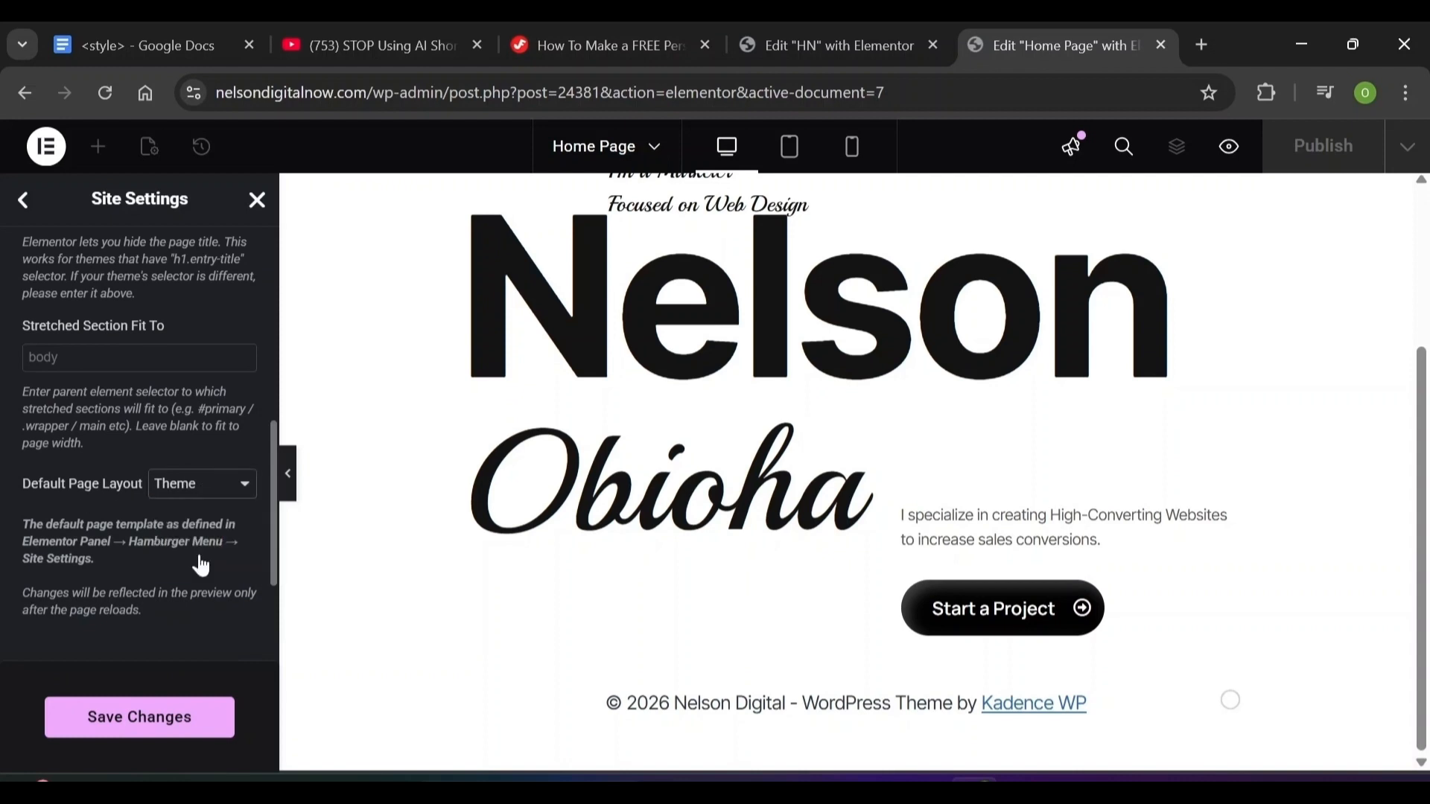
pyautogui.click(94, 719)
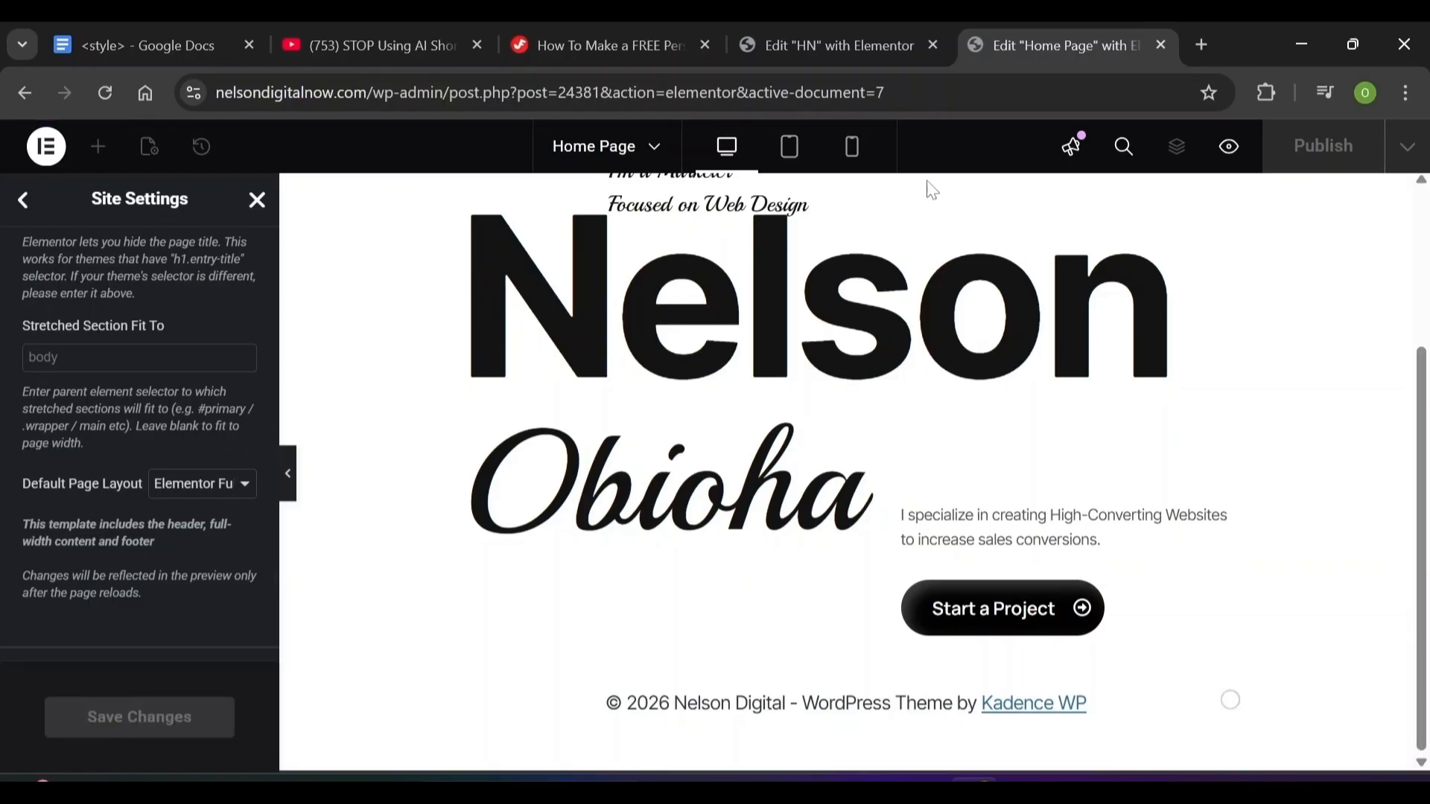
pyautogui.click(854, 160)
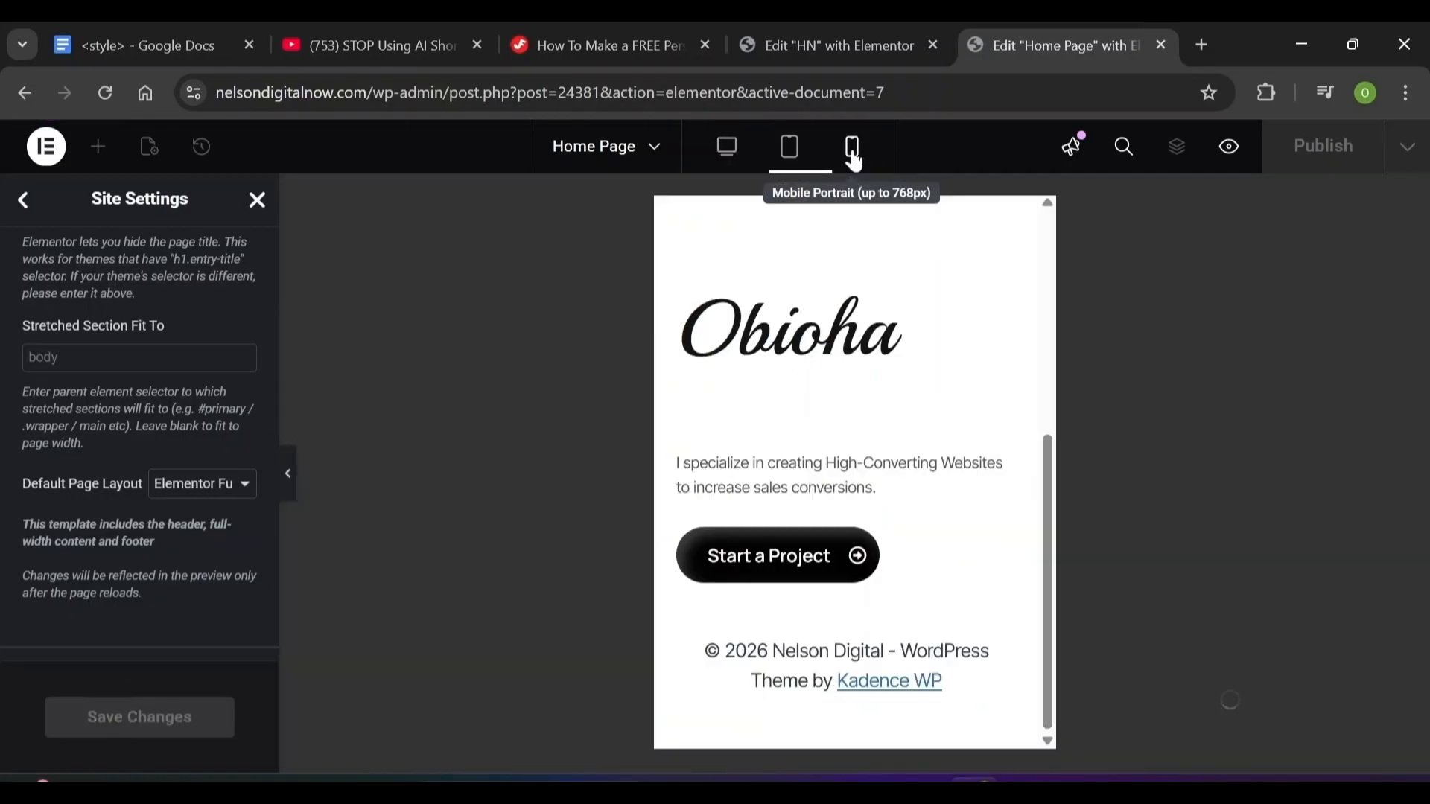
# Open the H2 heading options in the Site Settings typography section
pyautogui.click(22, 202)
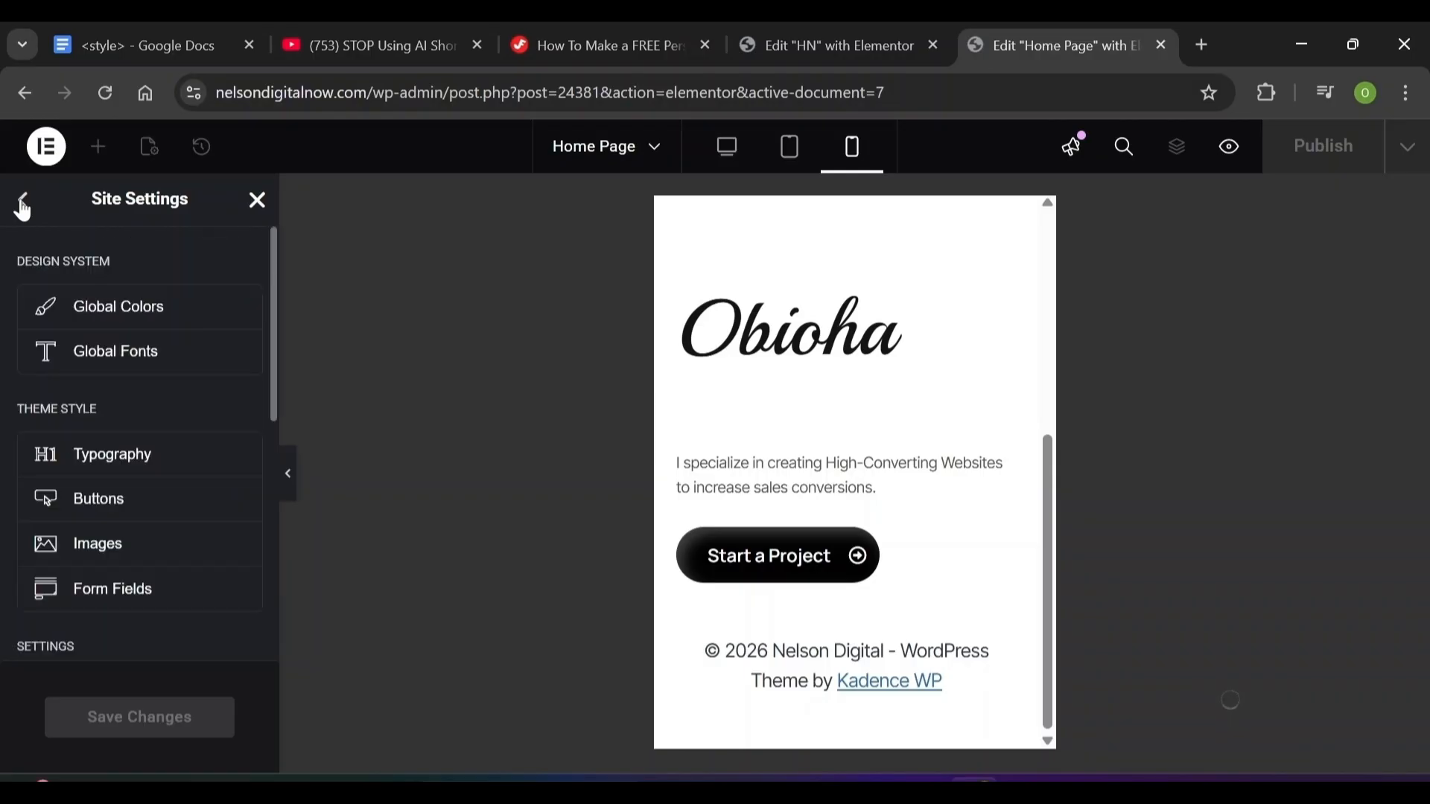
pyautogui.click(105, 353)
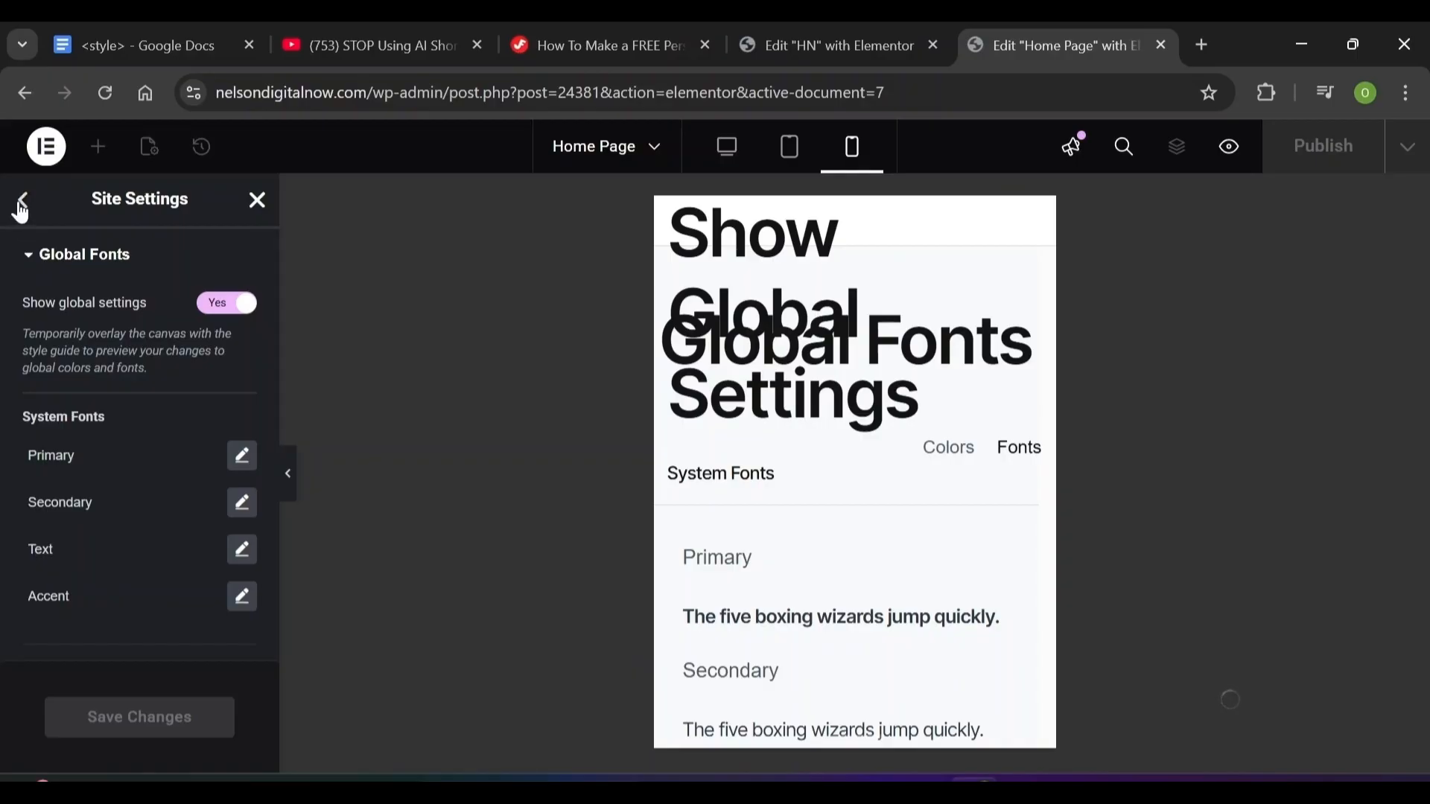
pyautogui.click(21, 203)
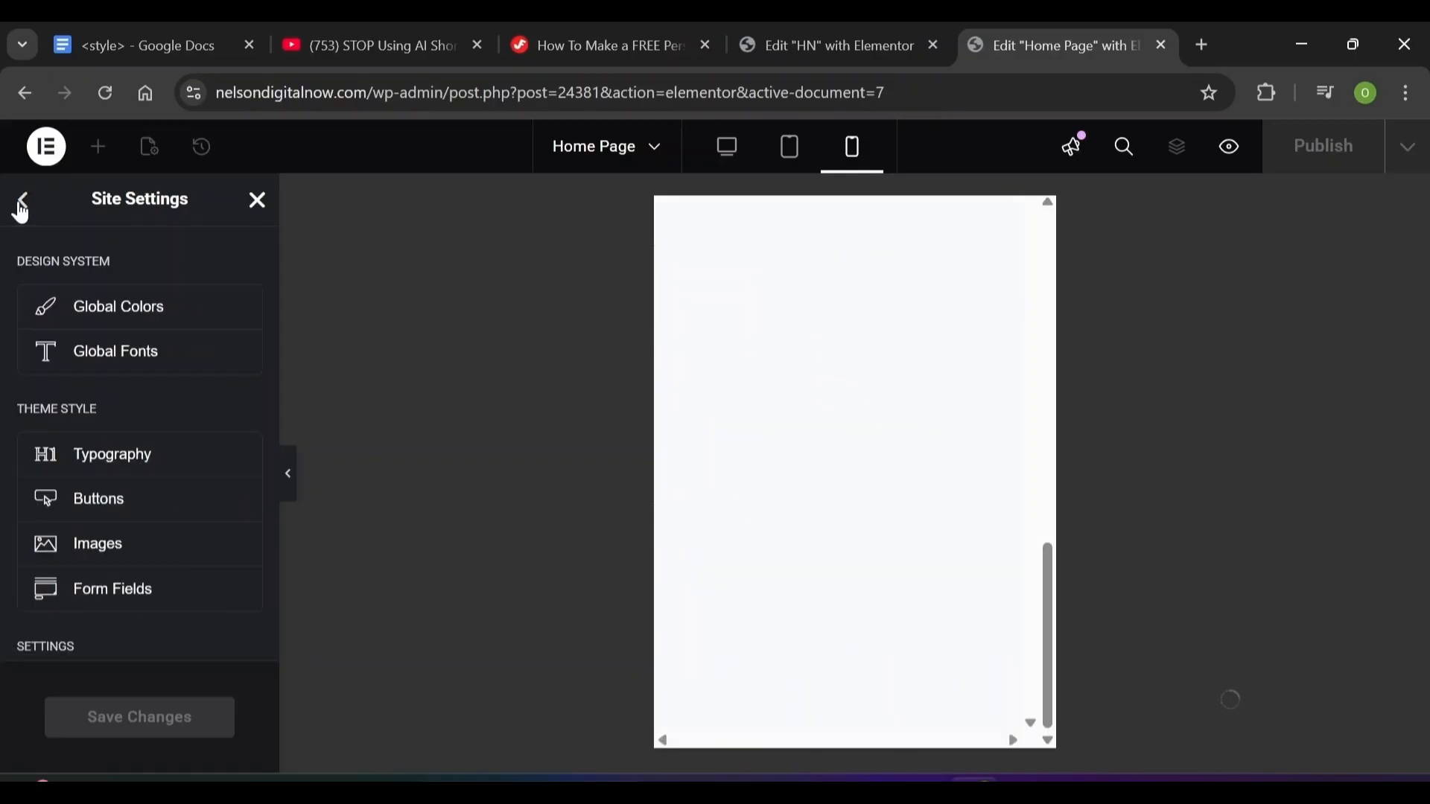
pyautogui.click(77, 460)
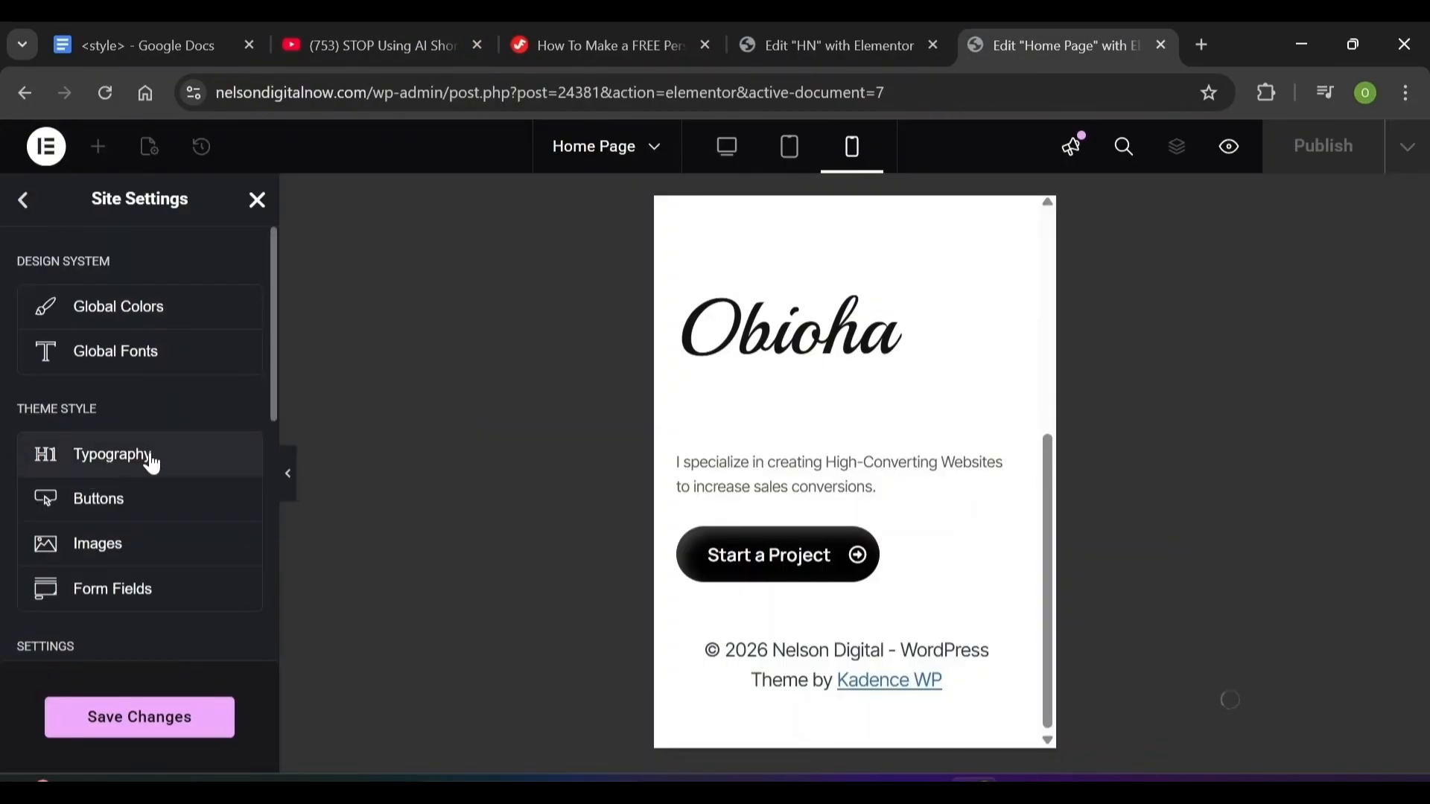
pyautogui.click(158, 469)
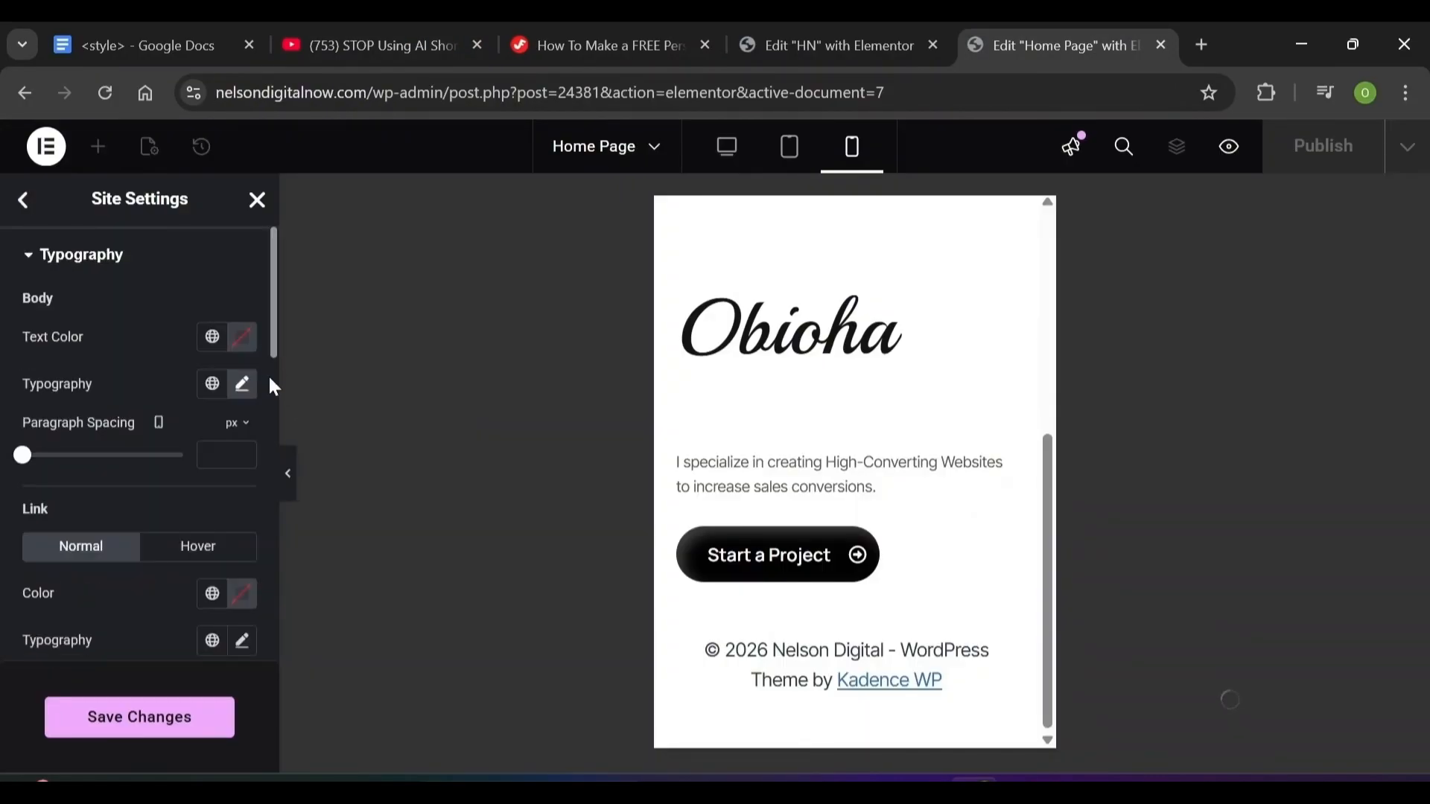
pyautogui.scroll(-7, 267, 432)
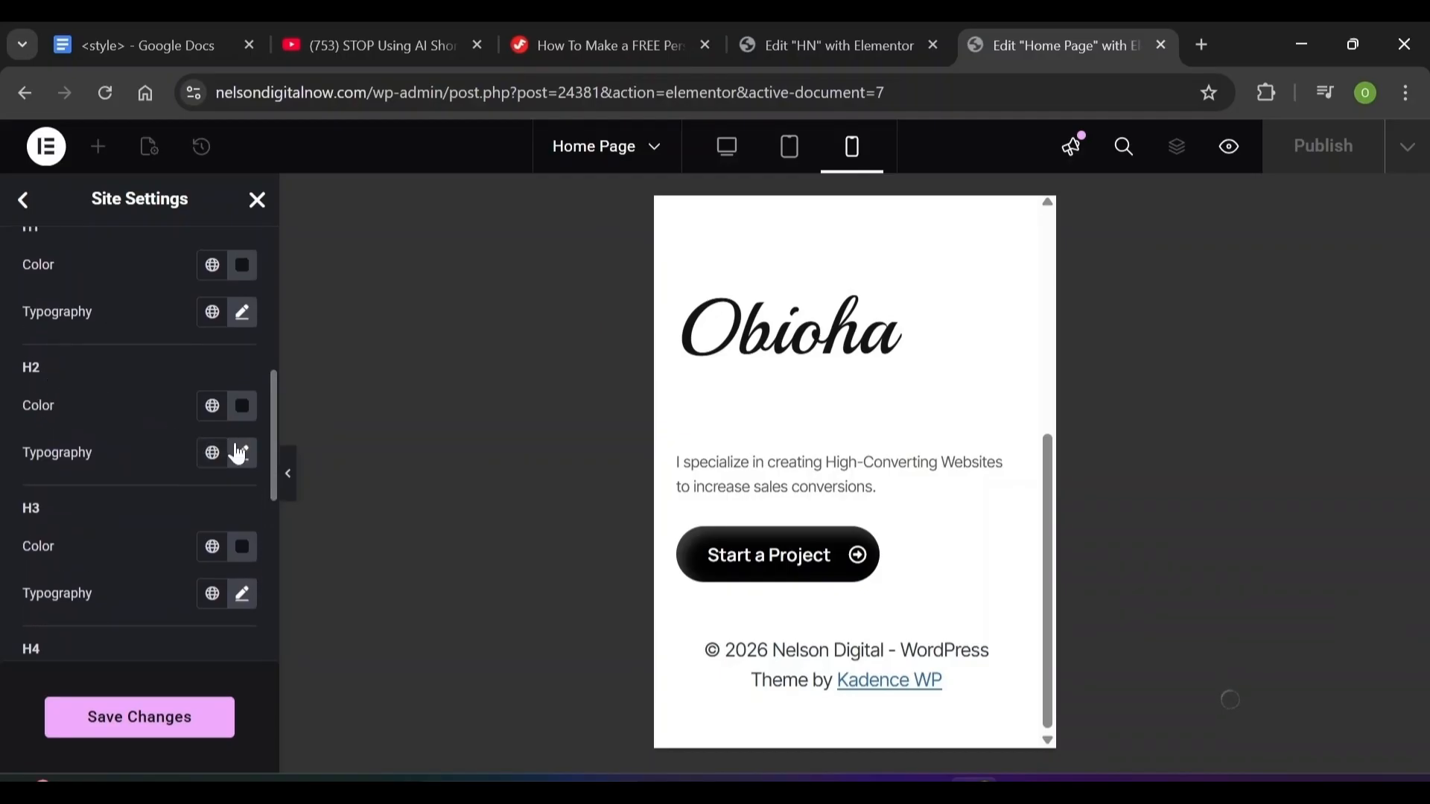
pyautogui.click(243, 456)
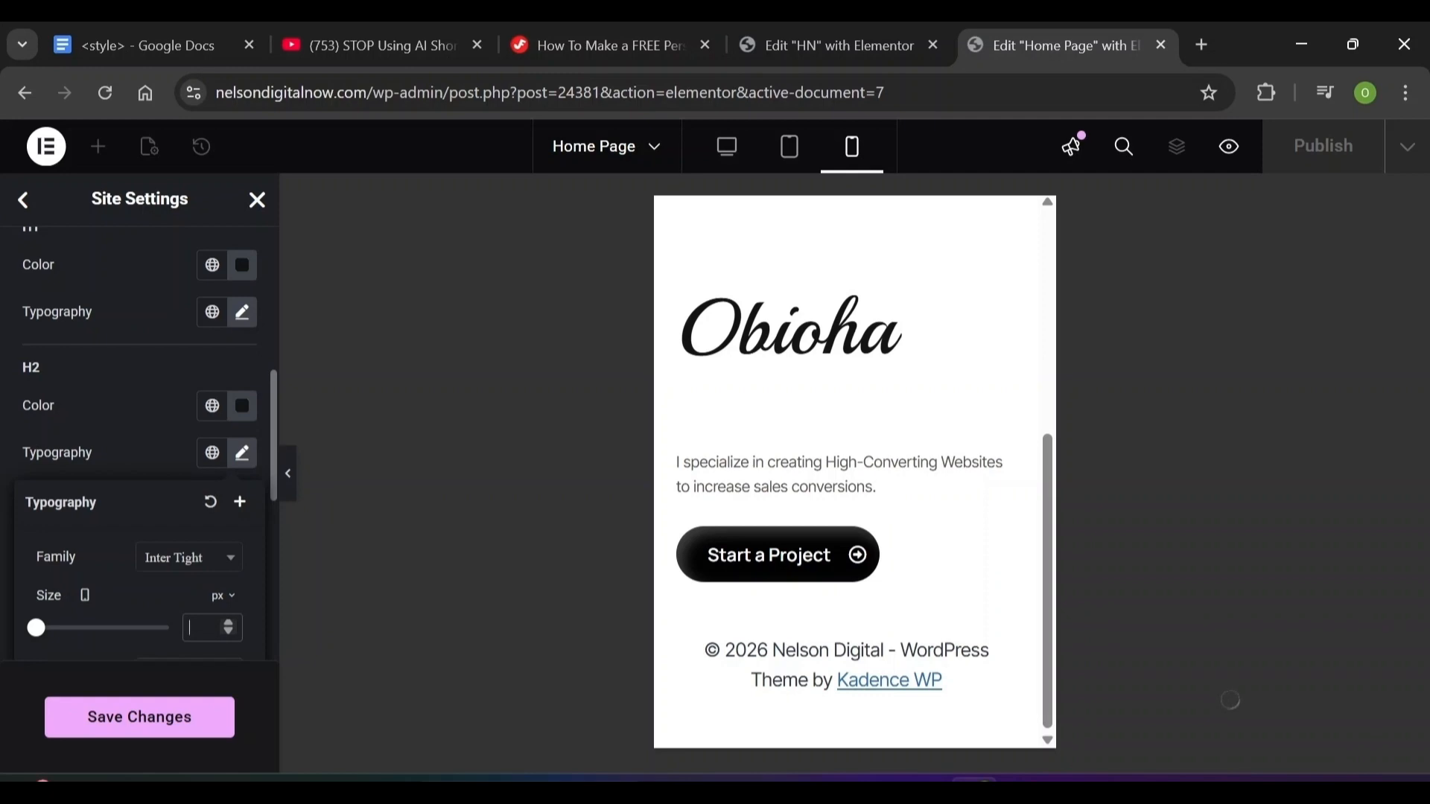
# Set the mobile H2 line height to 50 px and save the changes
pyautogui.scroll(-4, 142, 594)
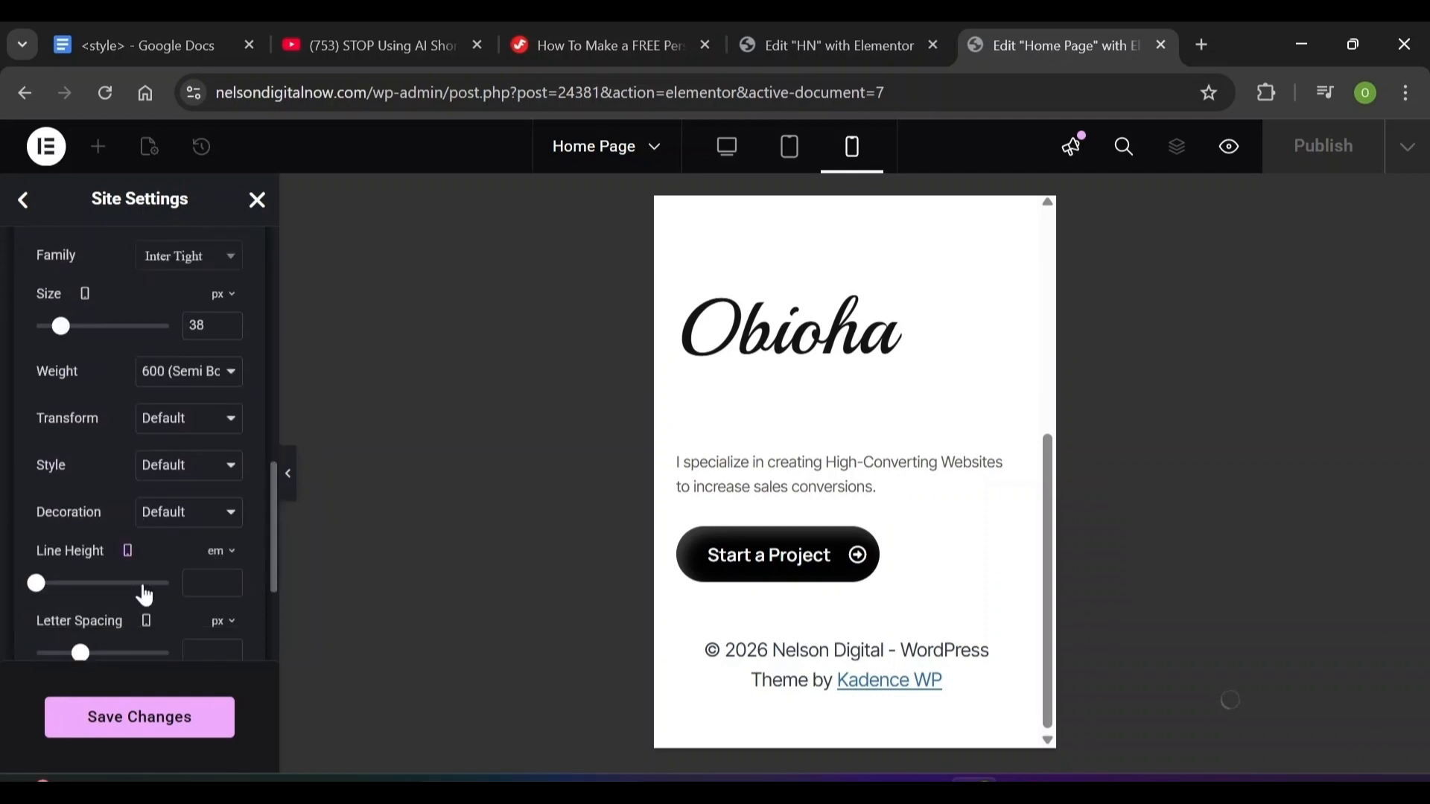
pyautogui.click(207, 584)
pyautogui.write('50')
pyautogui.click(221, 551)
pyautogui.click(224, 570)
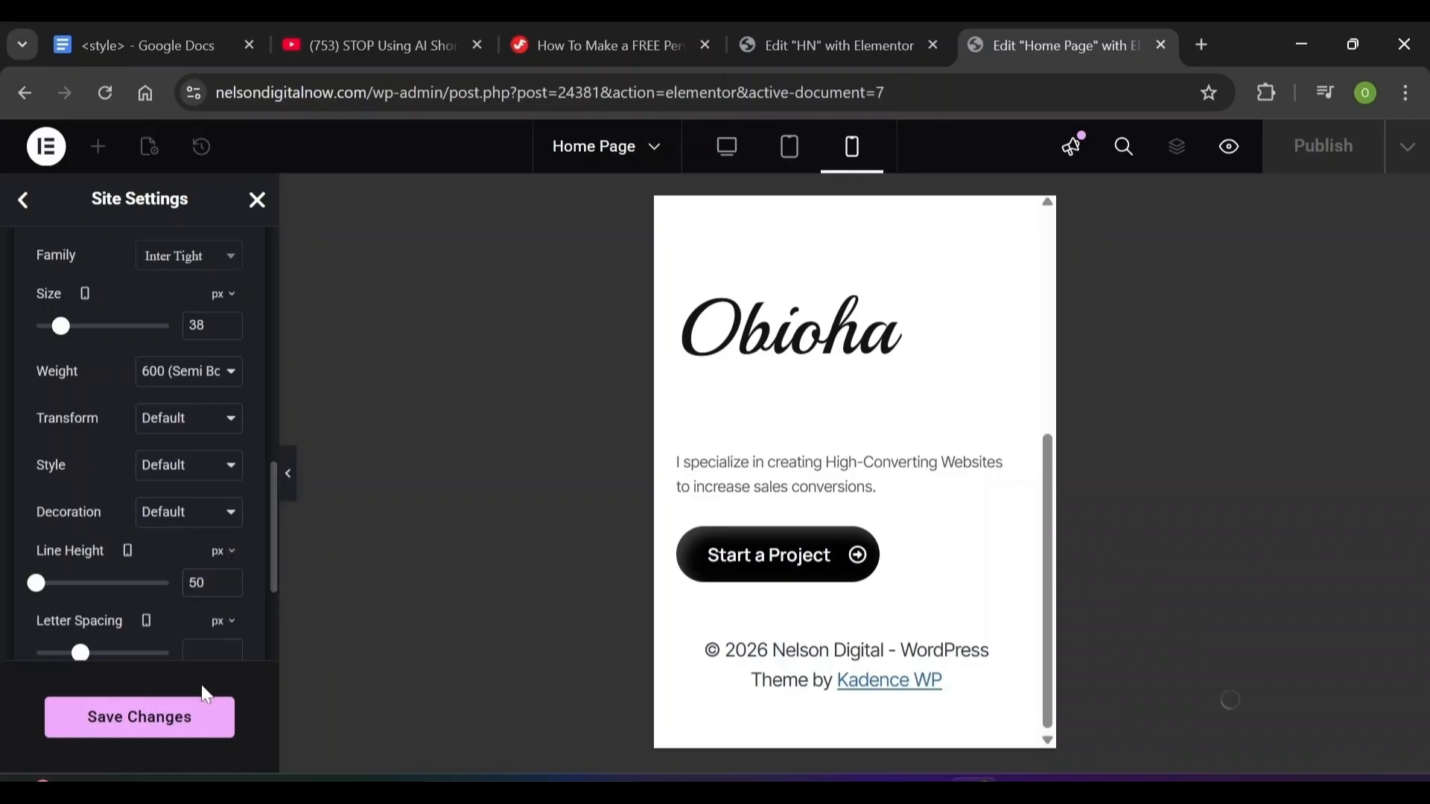
pyautogui.click(166, 739)
pyautogui.click(25, 209)
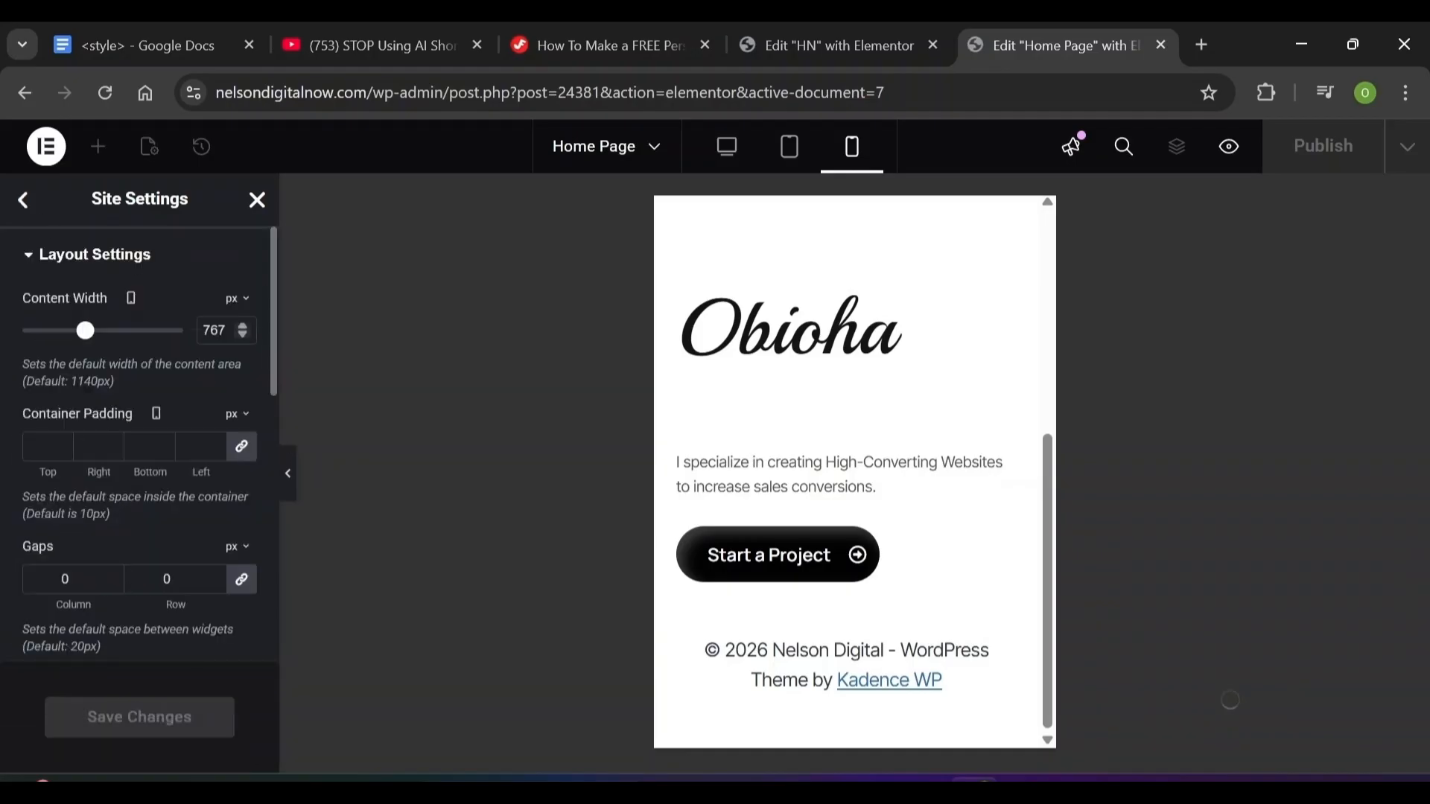
# Save a 460 px mobile content width, return to desktop view, and close Site Settings
pyautogui.doubleClick(215, 331)
pyautogui.write('460')
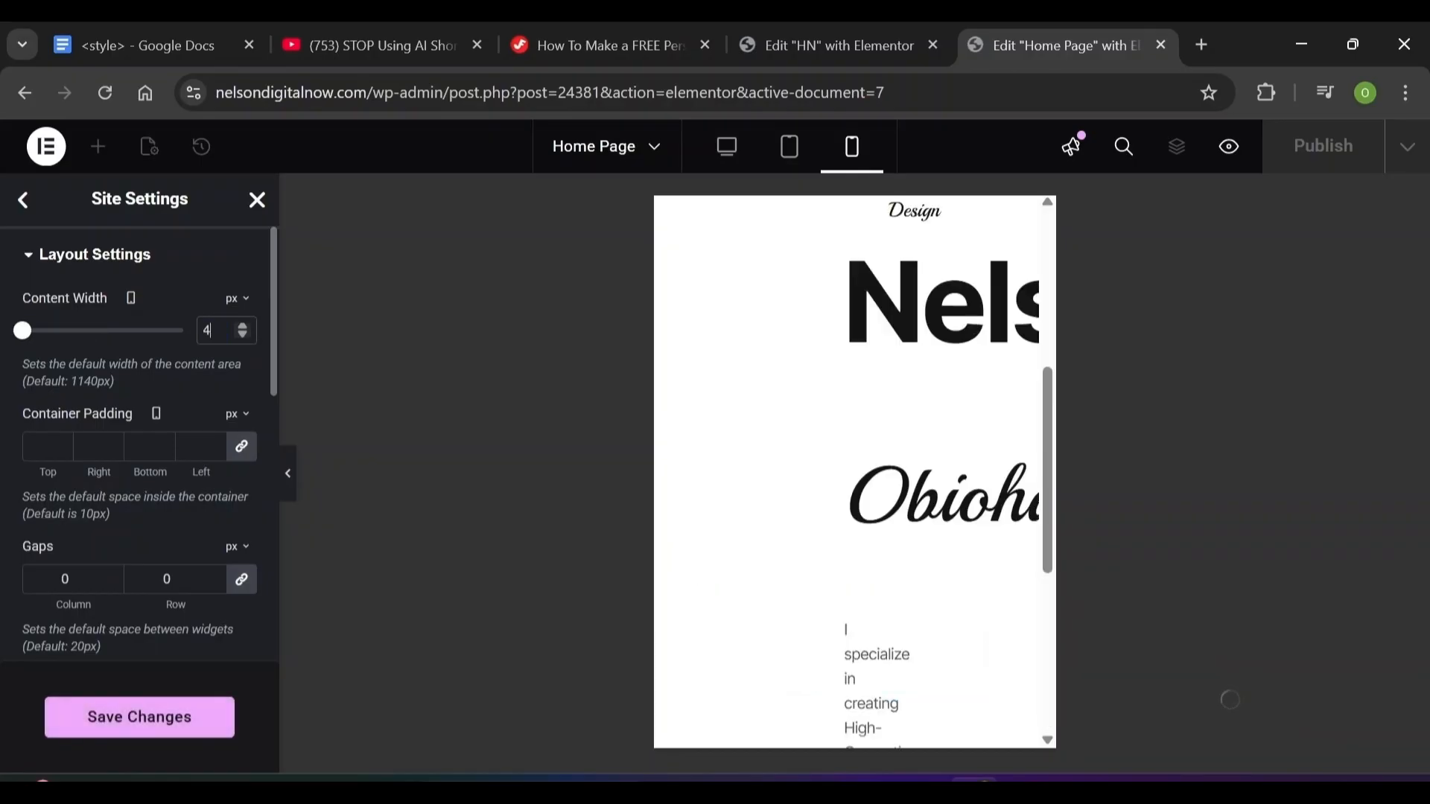
pyautogui.click(201, 732)
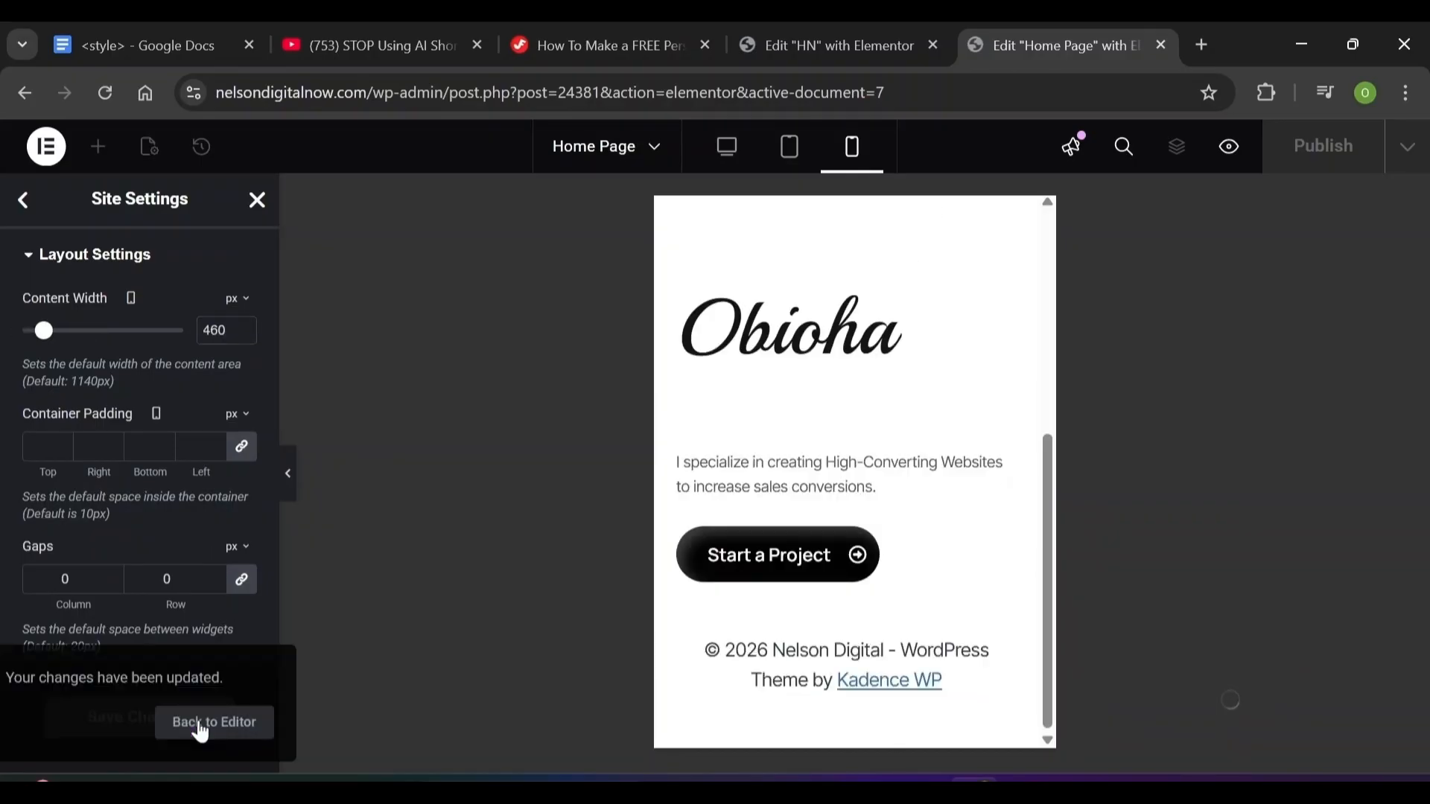
pyautogui.click(729, 151)
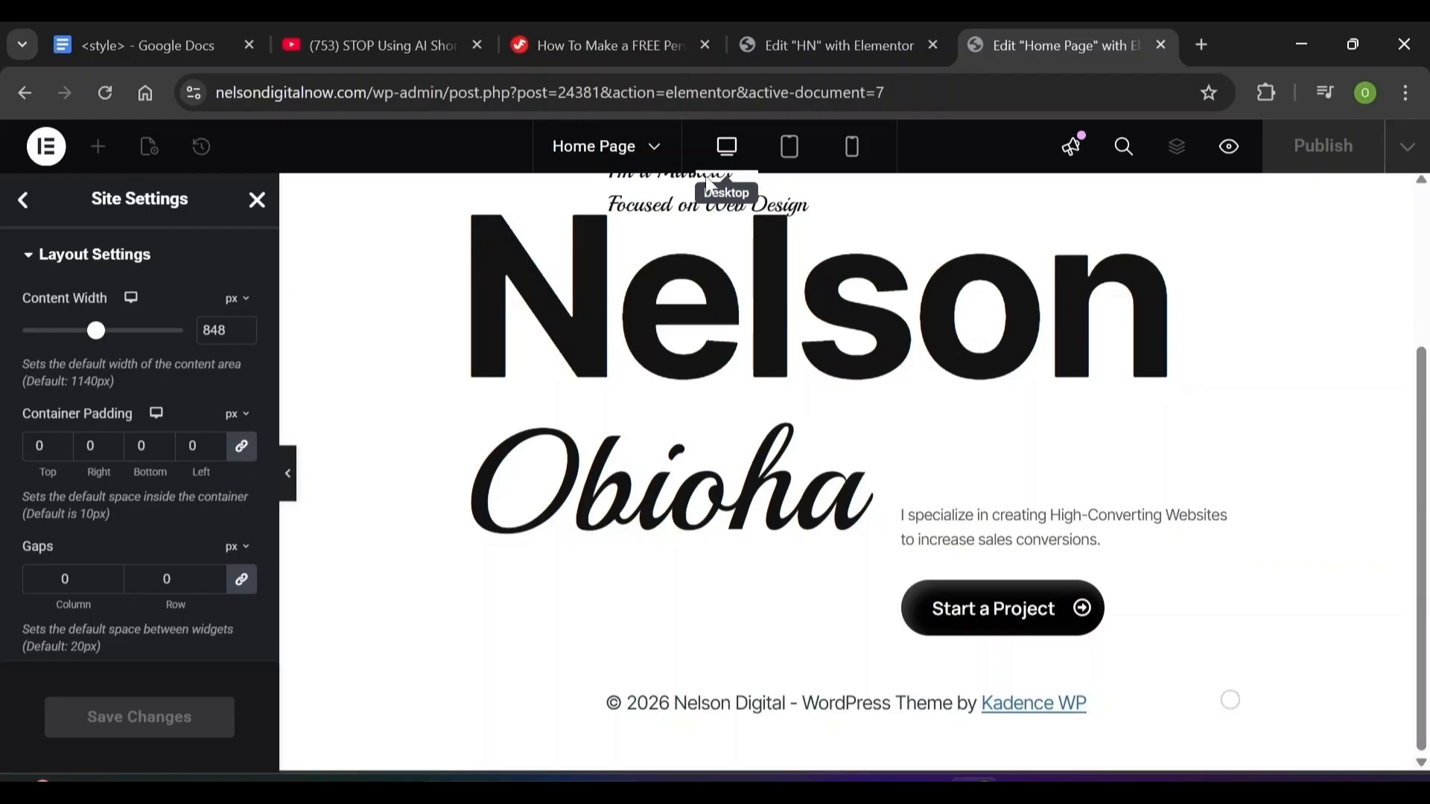
pyautogui.click(22, 201)
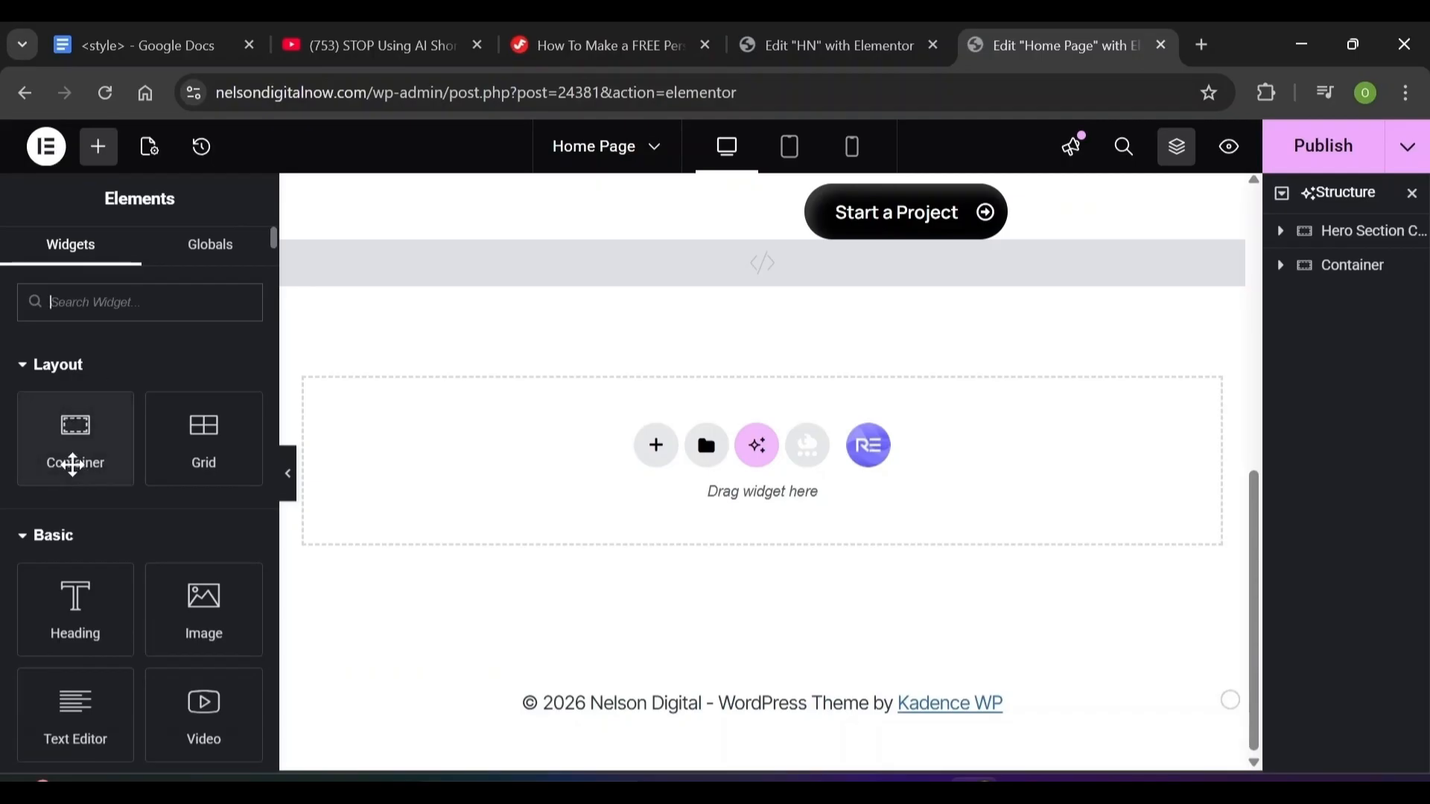
# Add a container above the HTML block, rename it Featured Section, and switch its layout to Grid
pyautogui.moveTo(73, 464); pyautogui.dragTo(658, 427)
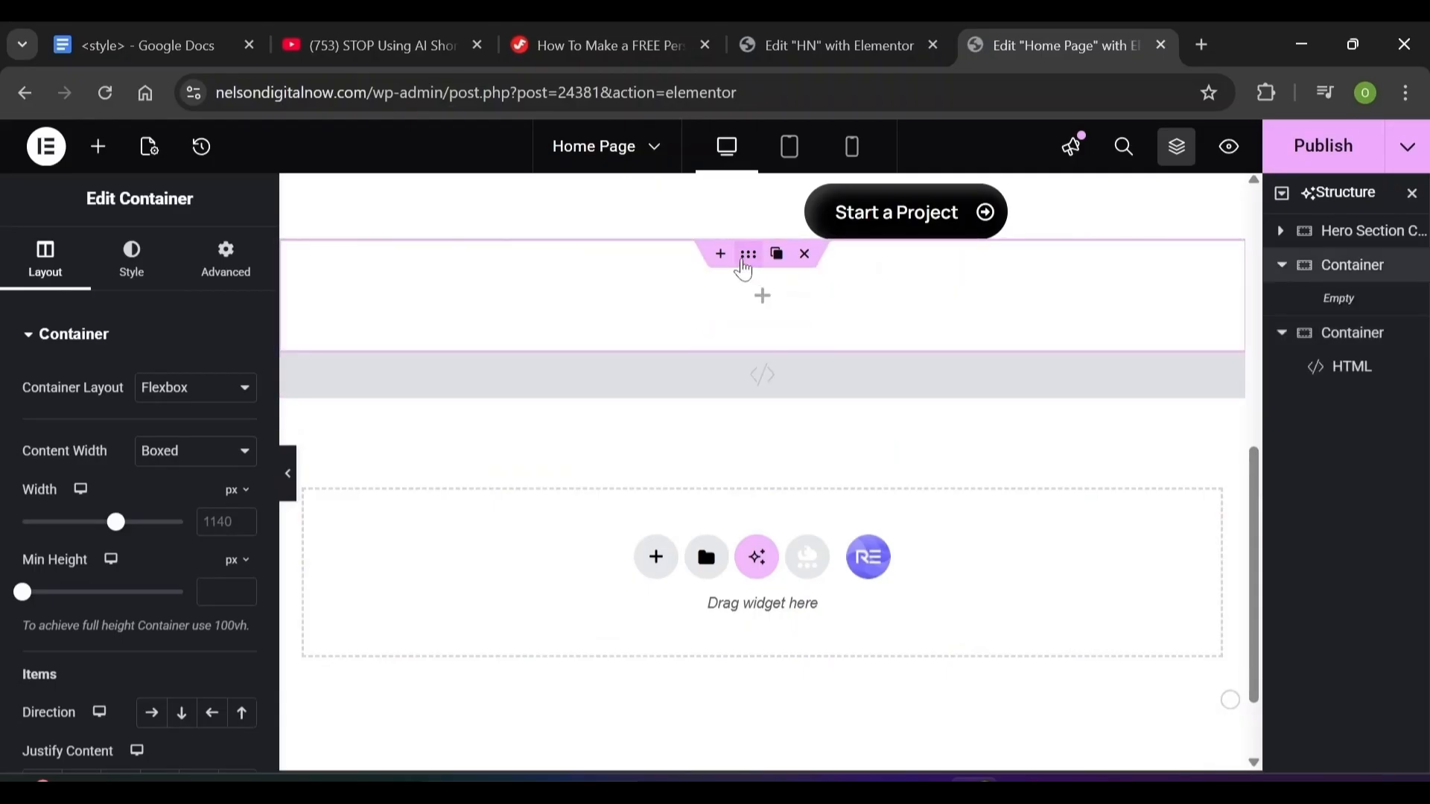
pyautogui.doubleClick(1361, 266)
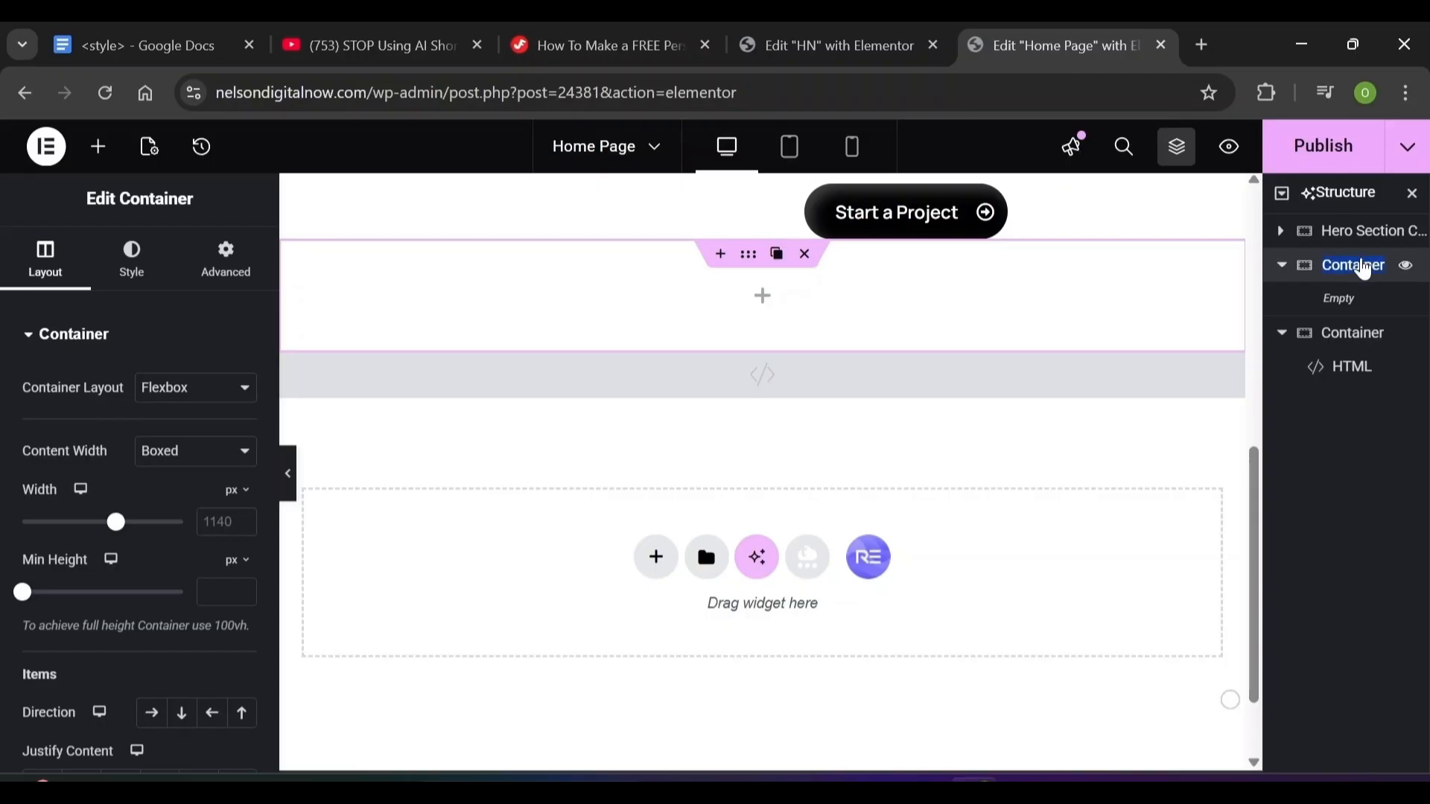
pyautogui.press('BackSpace')
pyautogui.write('Featured Section')
pyautogui.press('Return')
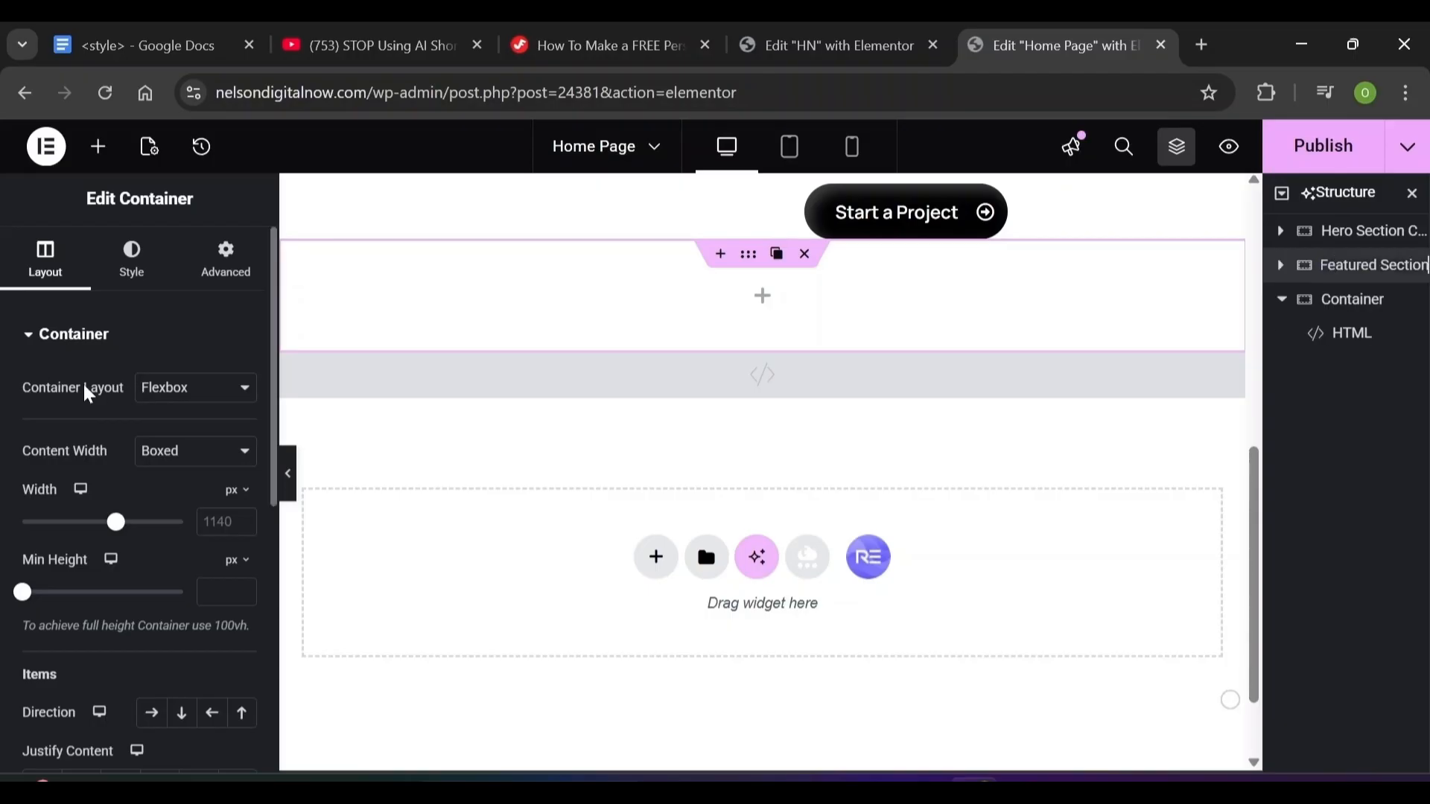
pyautogui.click(181, 395)
pyautogui.click(156, 441)
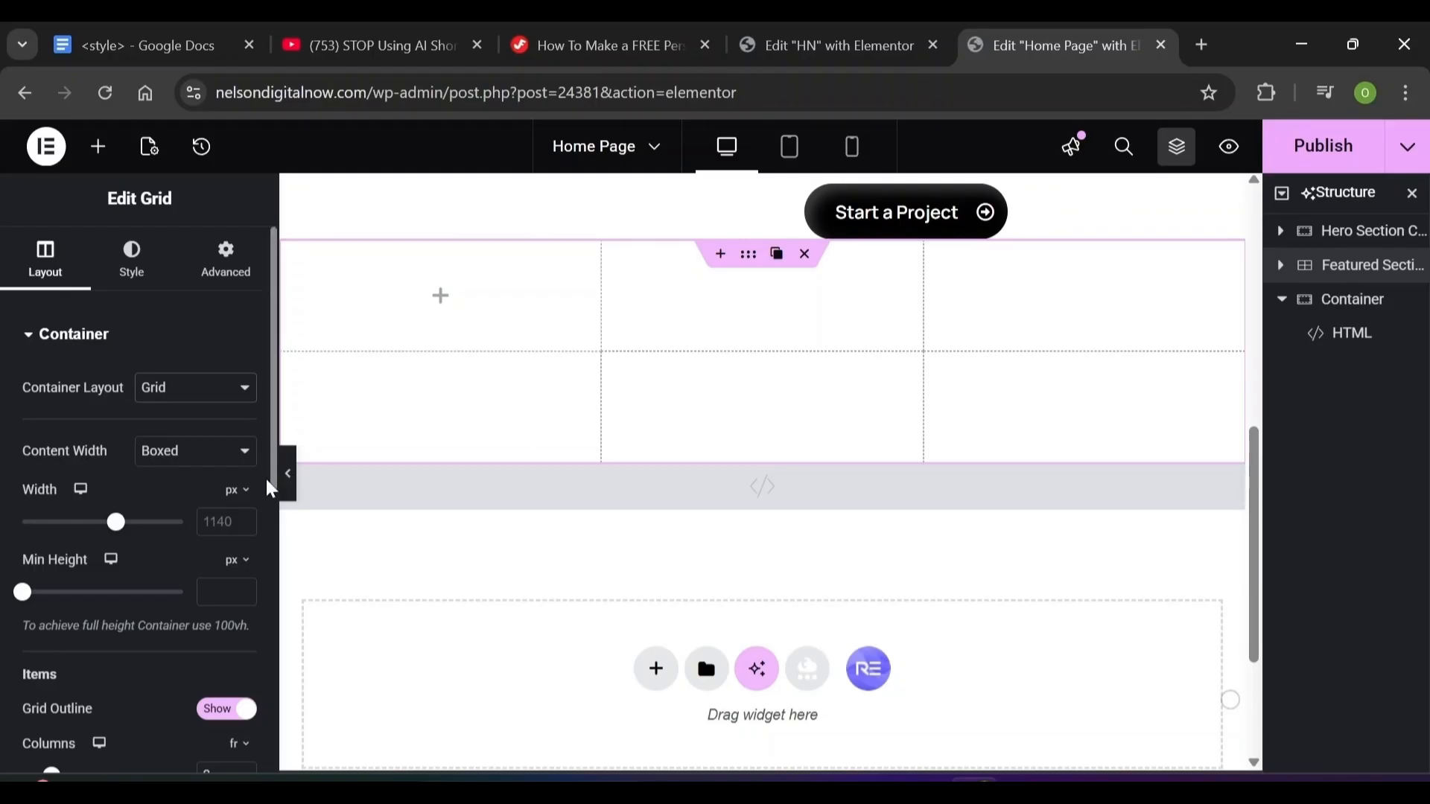
# Set the Featured Section grid gaps to 25
pyautogui.moveTo(270, 490); pyautogui.dragTo(265, 635)
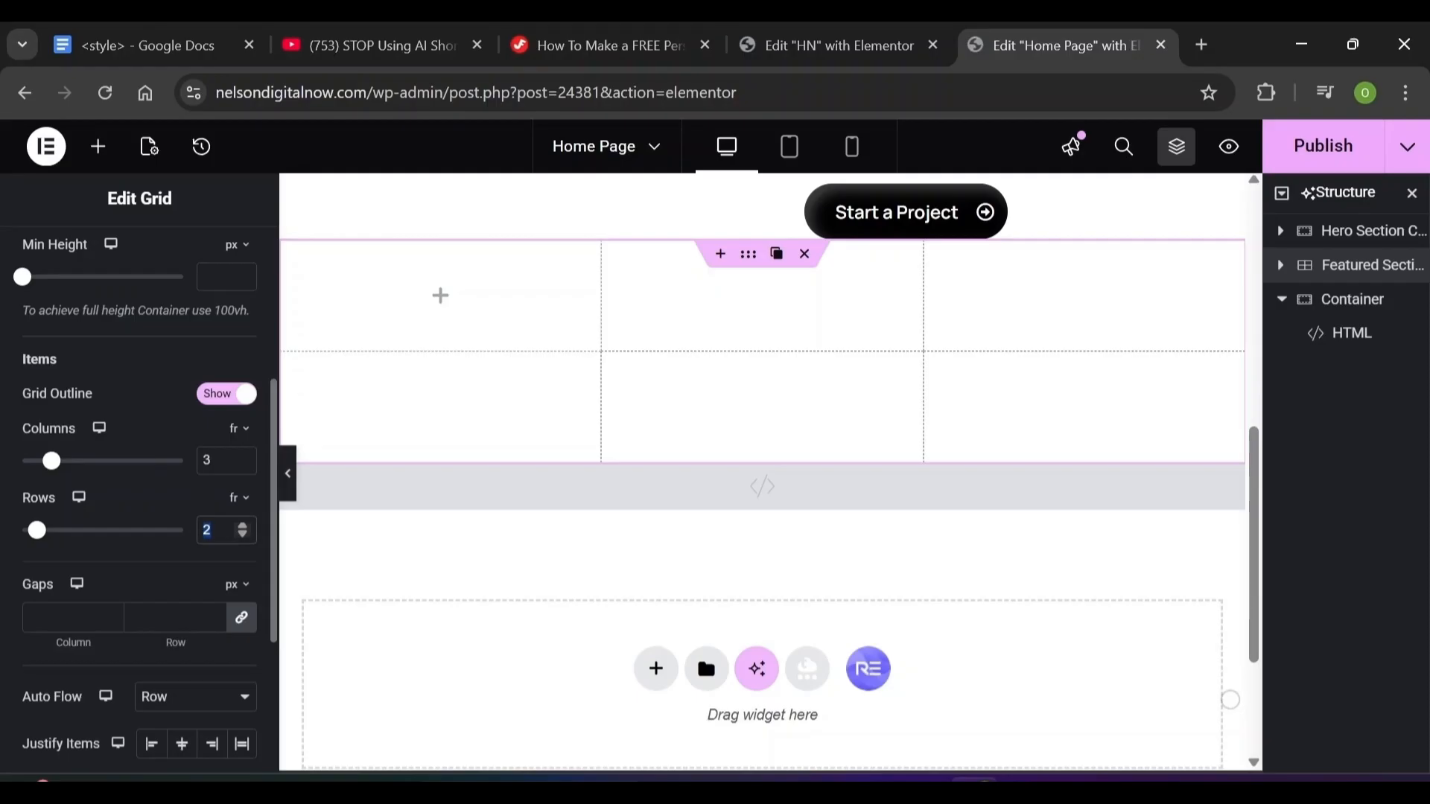
pyautogui.write('1')
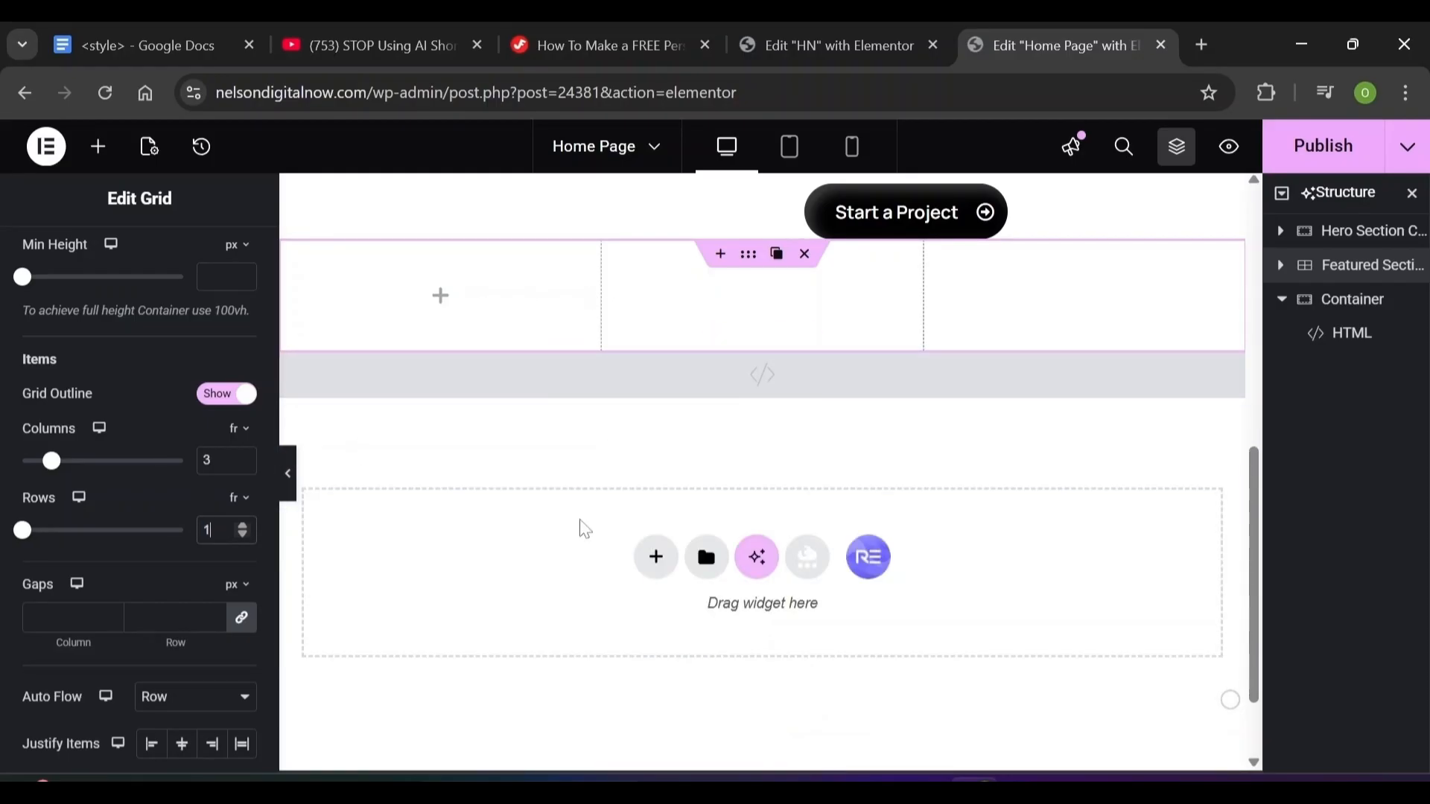
pyautogui.click(66, 617)
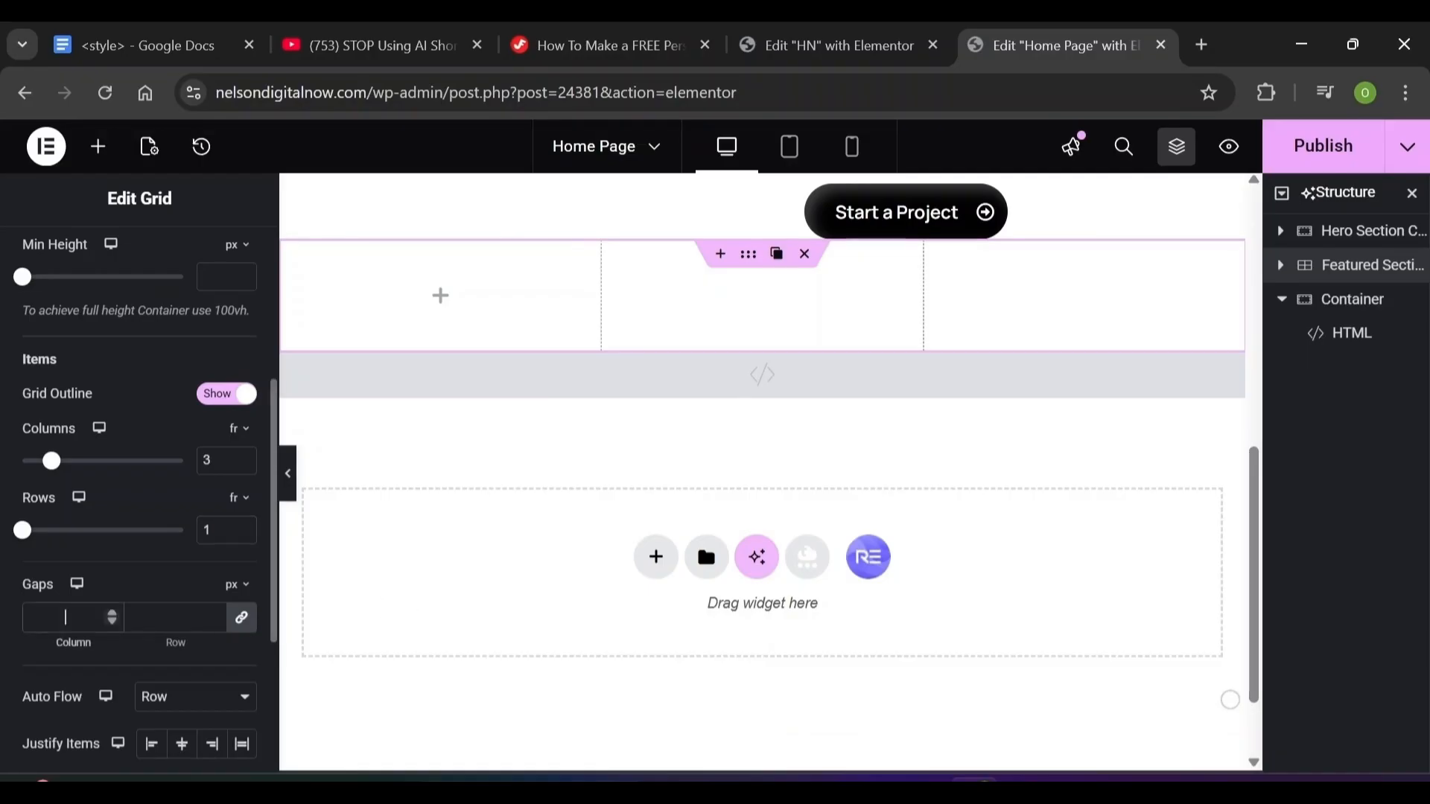
pyautogui.write('25')
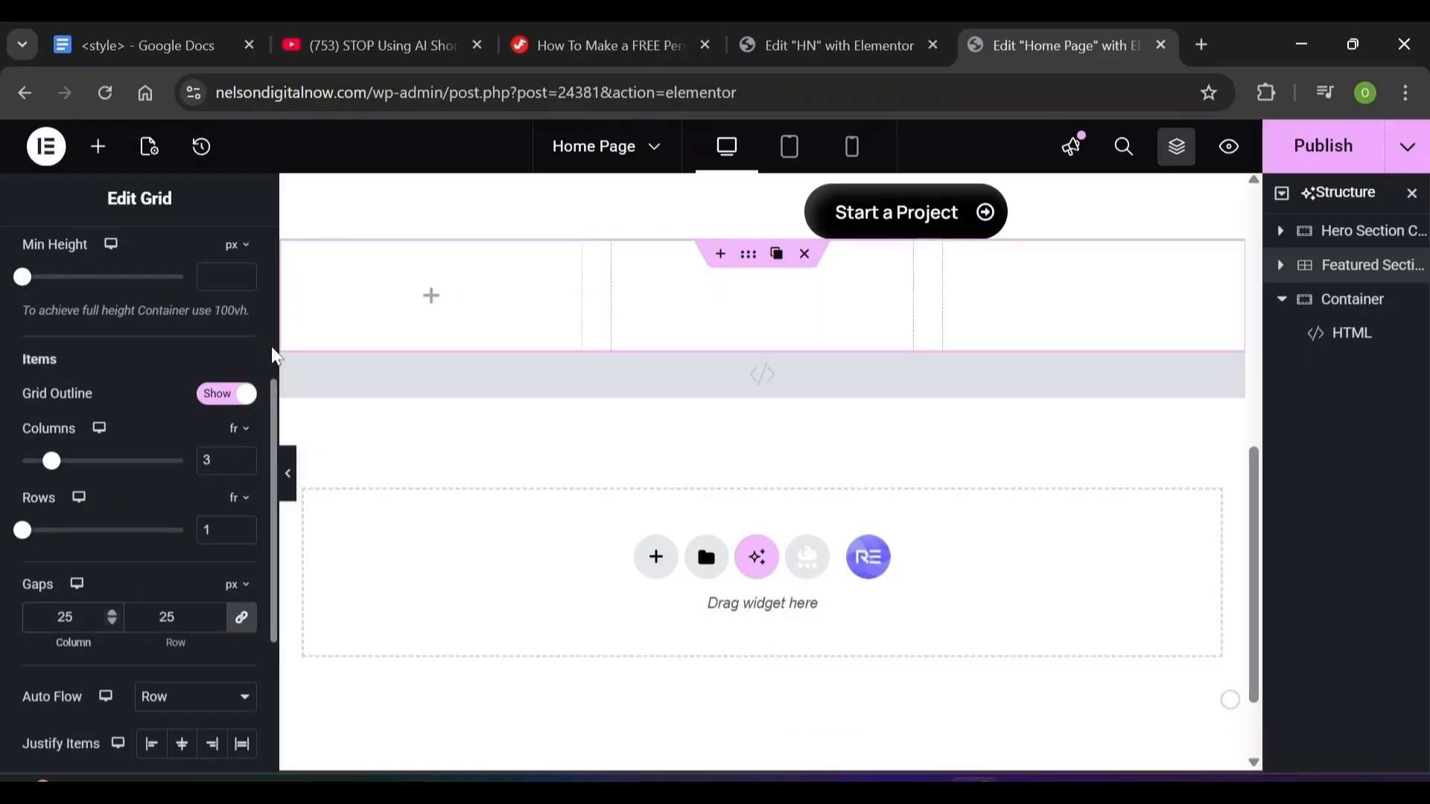
# Give the grid unlinked padding of 120 top, 20 right and 20 left
pyautogui.scroll(3, 271, 349)
pyautogui.click(224, 264)
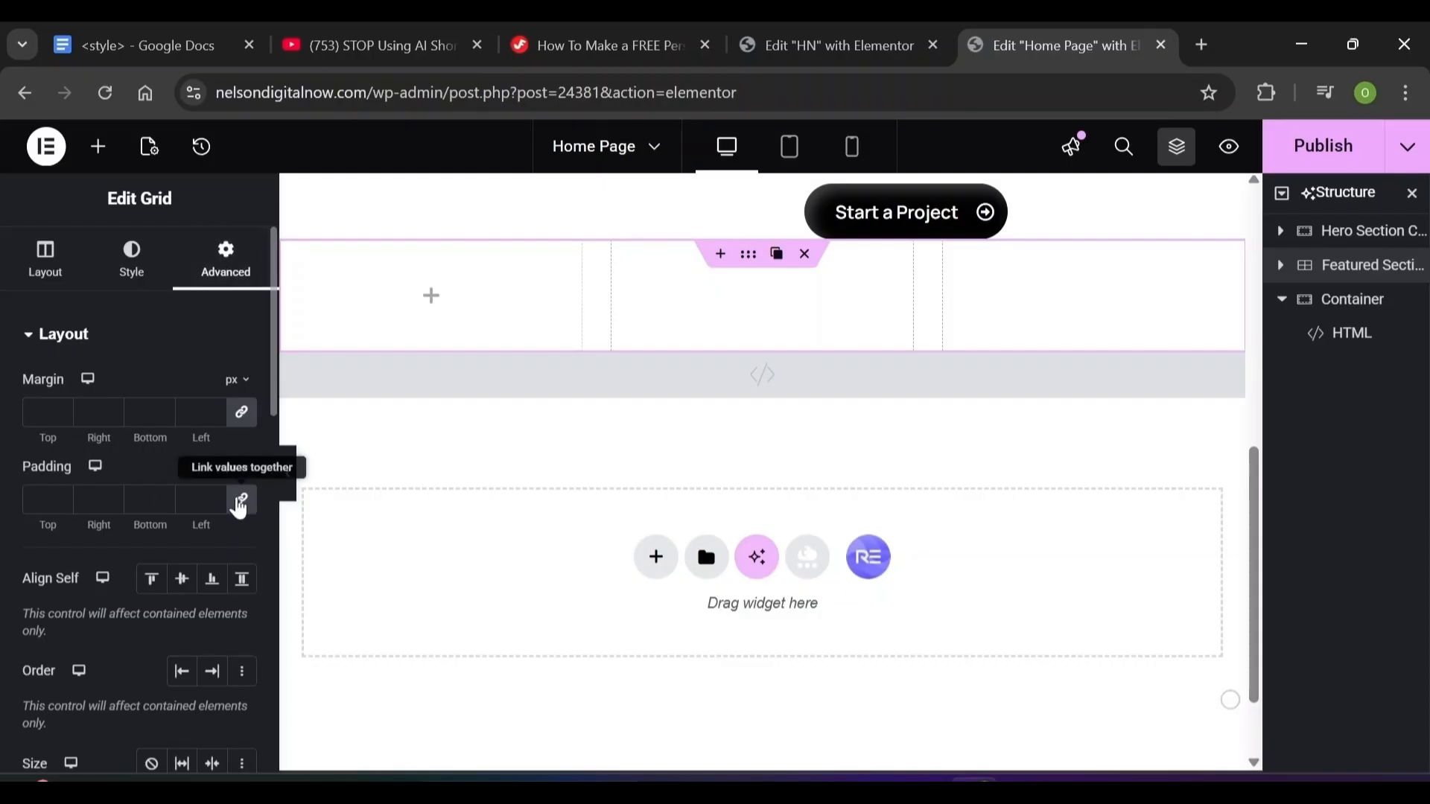
pyautogui.click(240, 500)
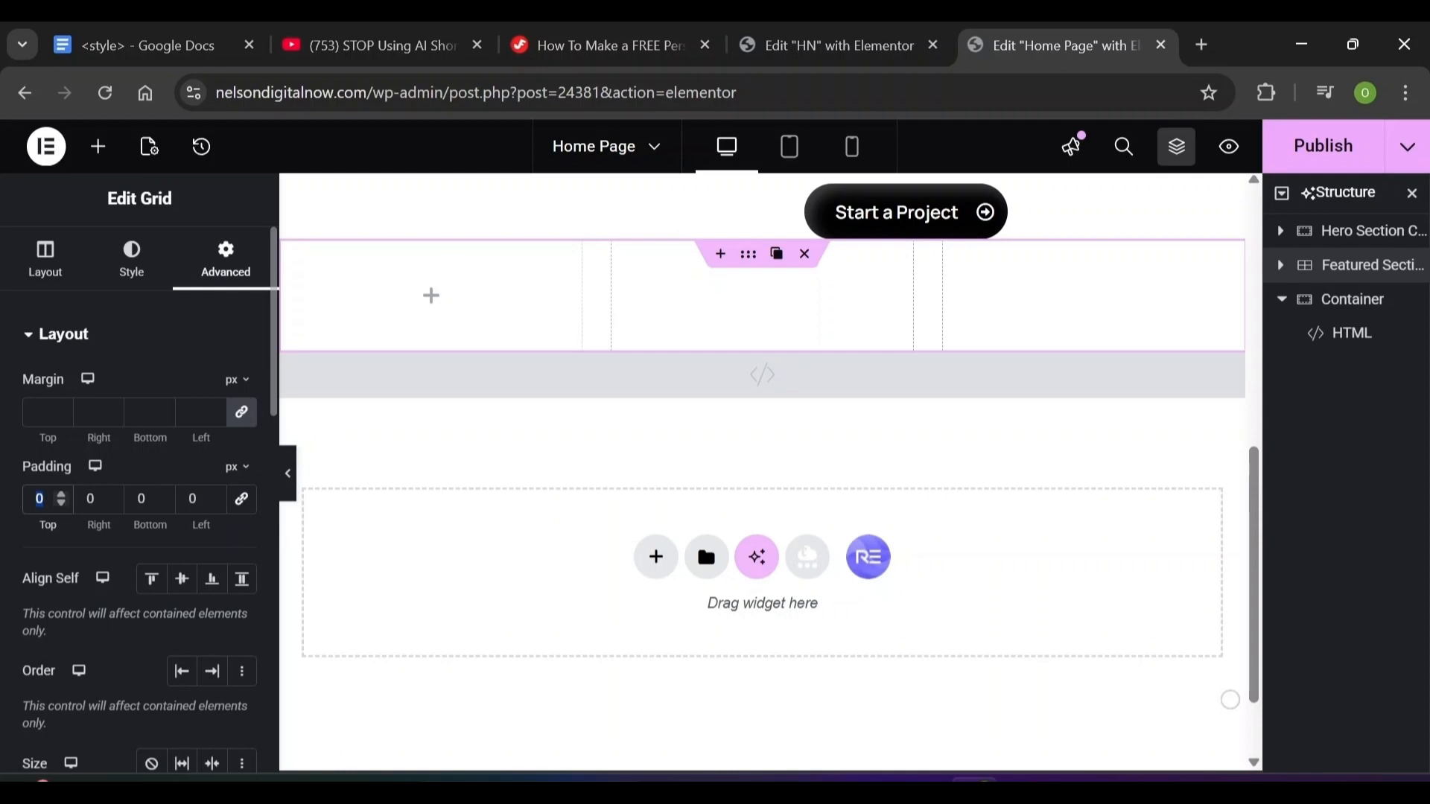
pyautogui.write('120')
pyautogui.press('Tab')
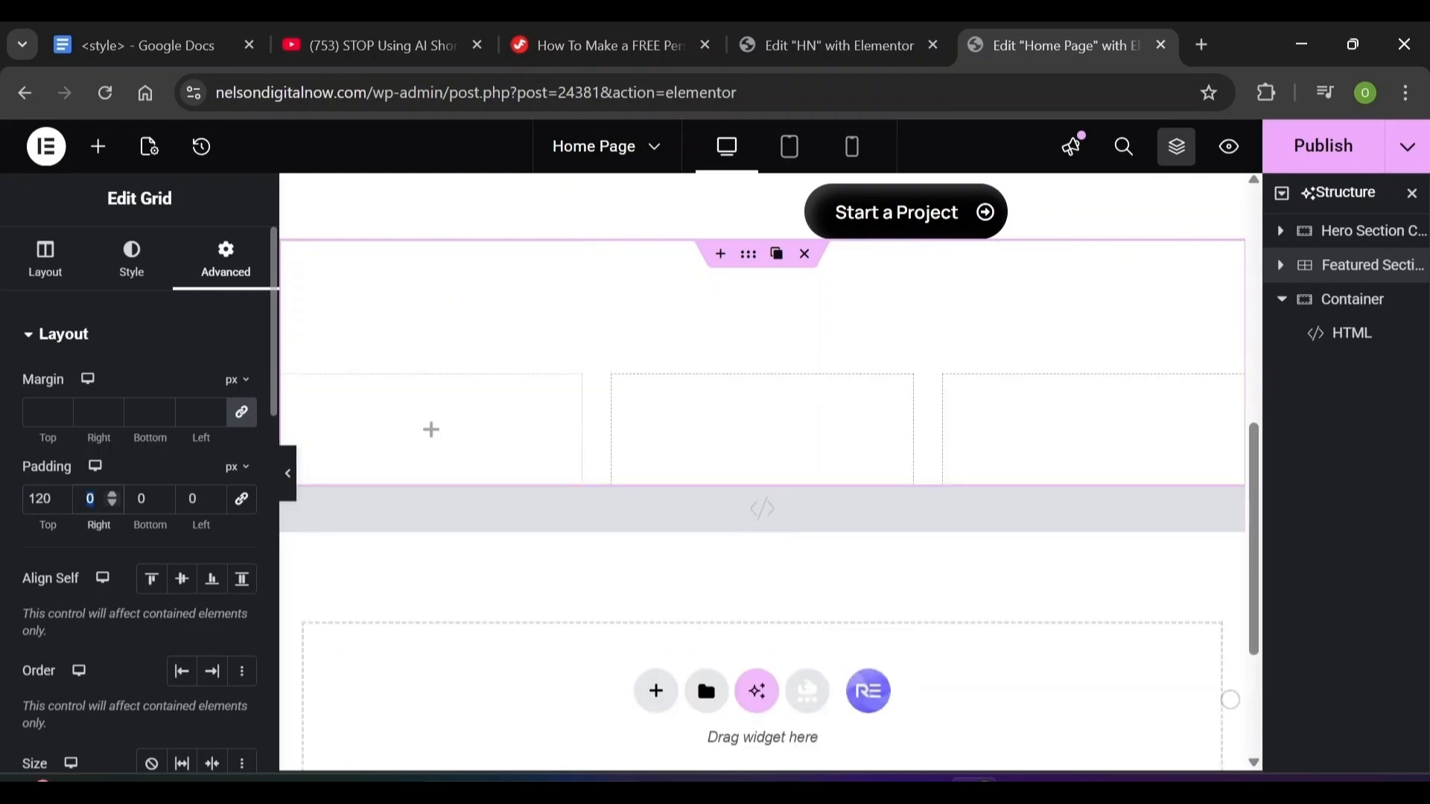
pyautogui.write('20')
pyautogui.press('Tab')
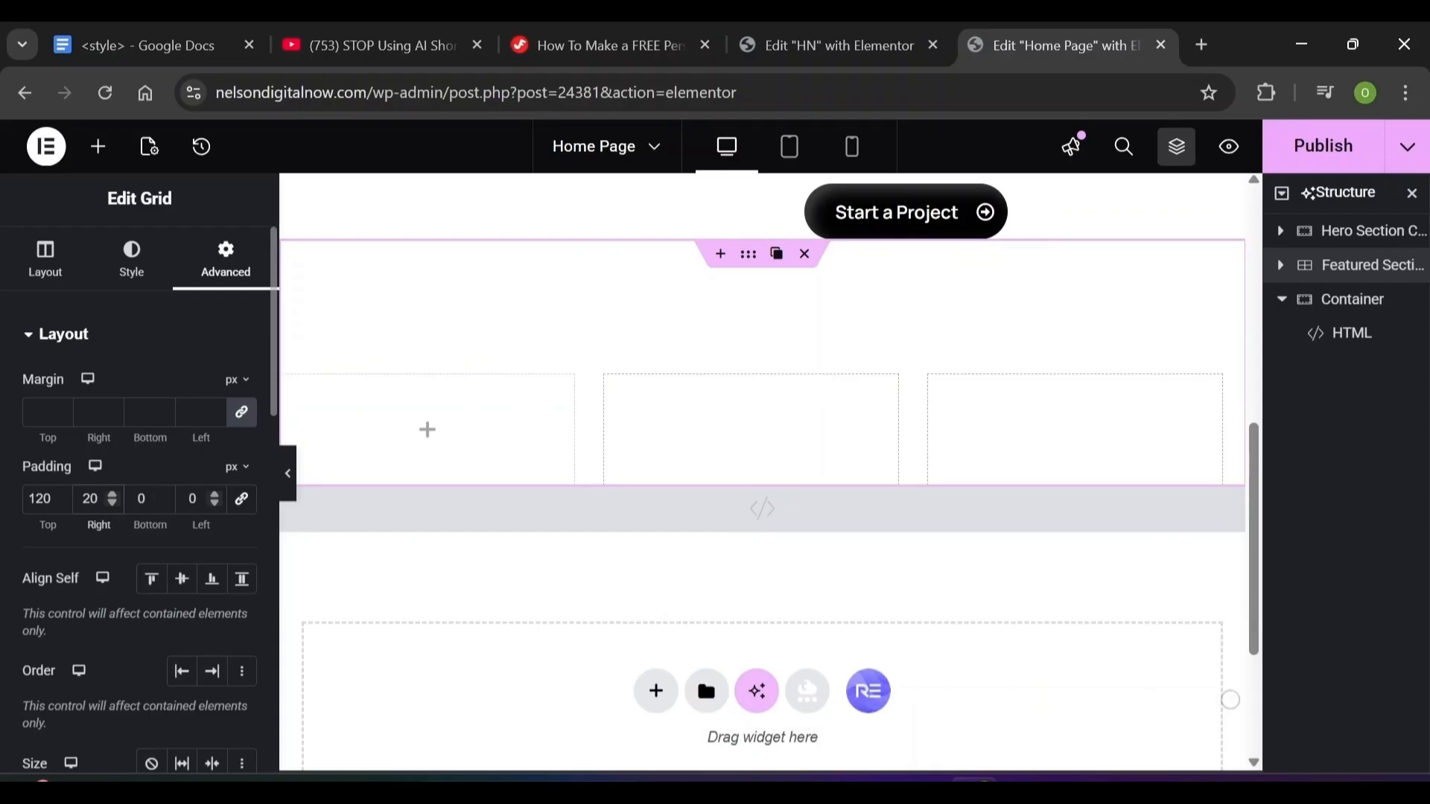
pyautogui.click(197, 499)
pyautogui.write('20')
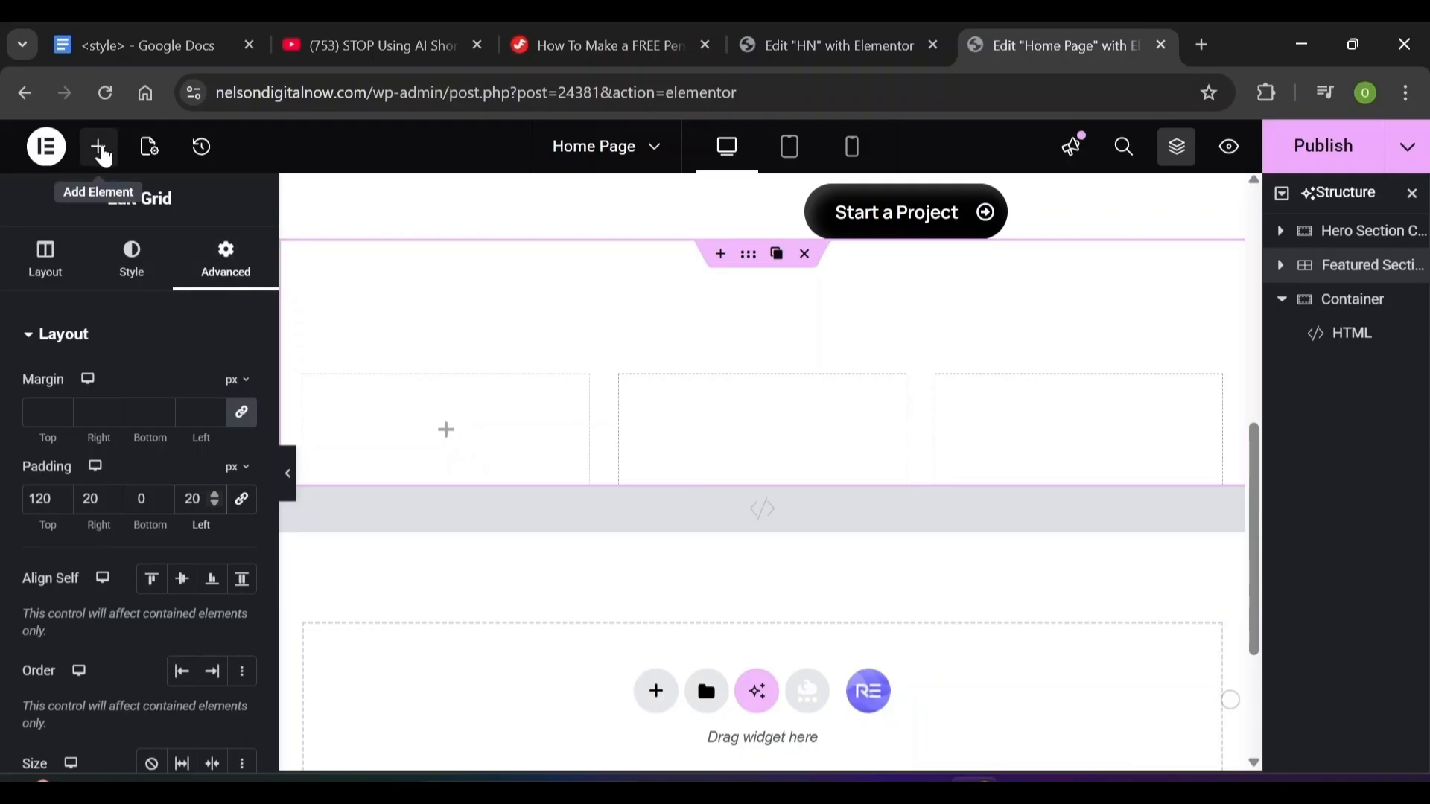
# Drop a container into the first Featured Section grid cell and rename it Icon Box Container
pyautogui.click(100, 148)
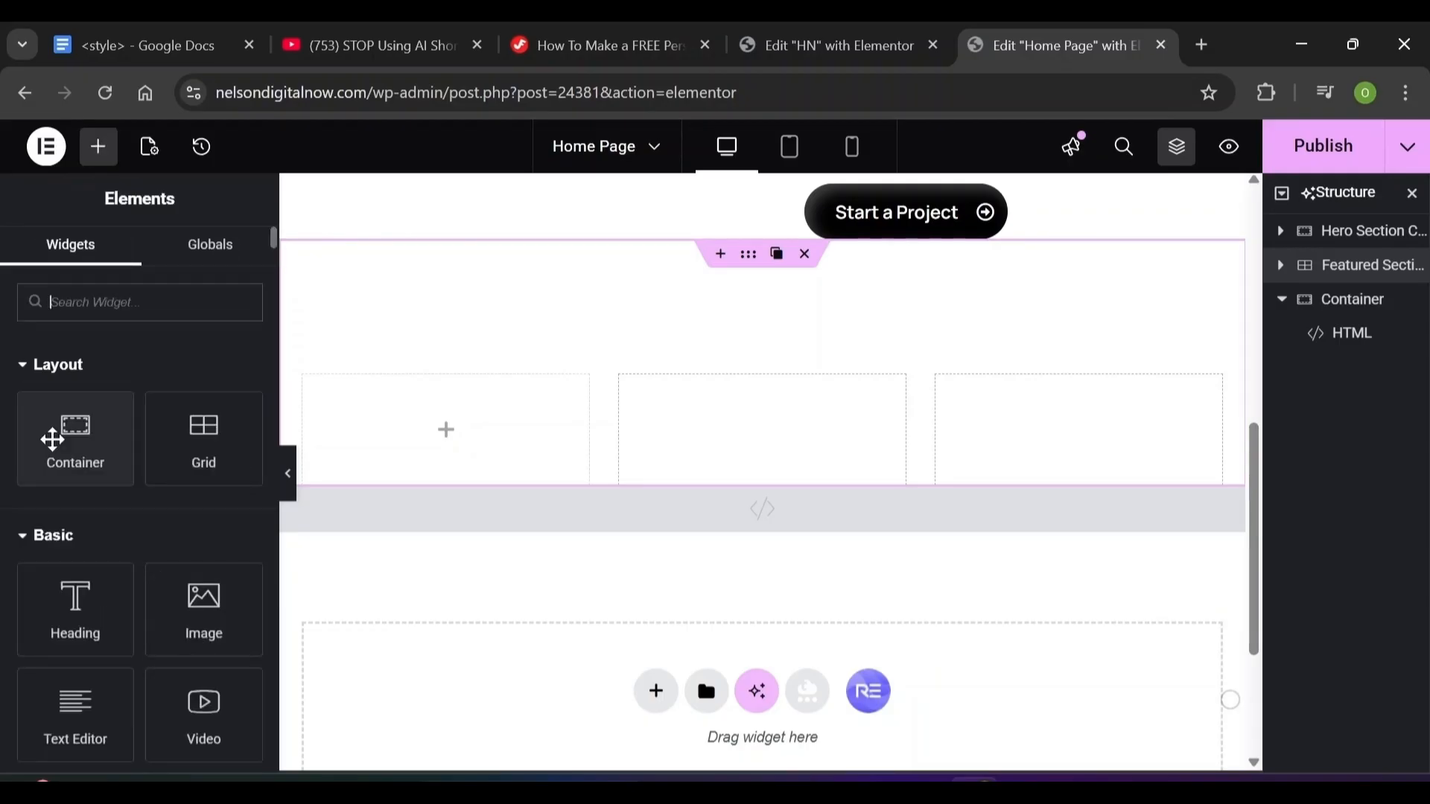
pyautogui.click(52, 439)
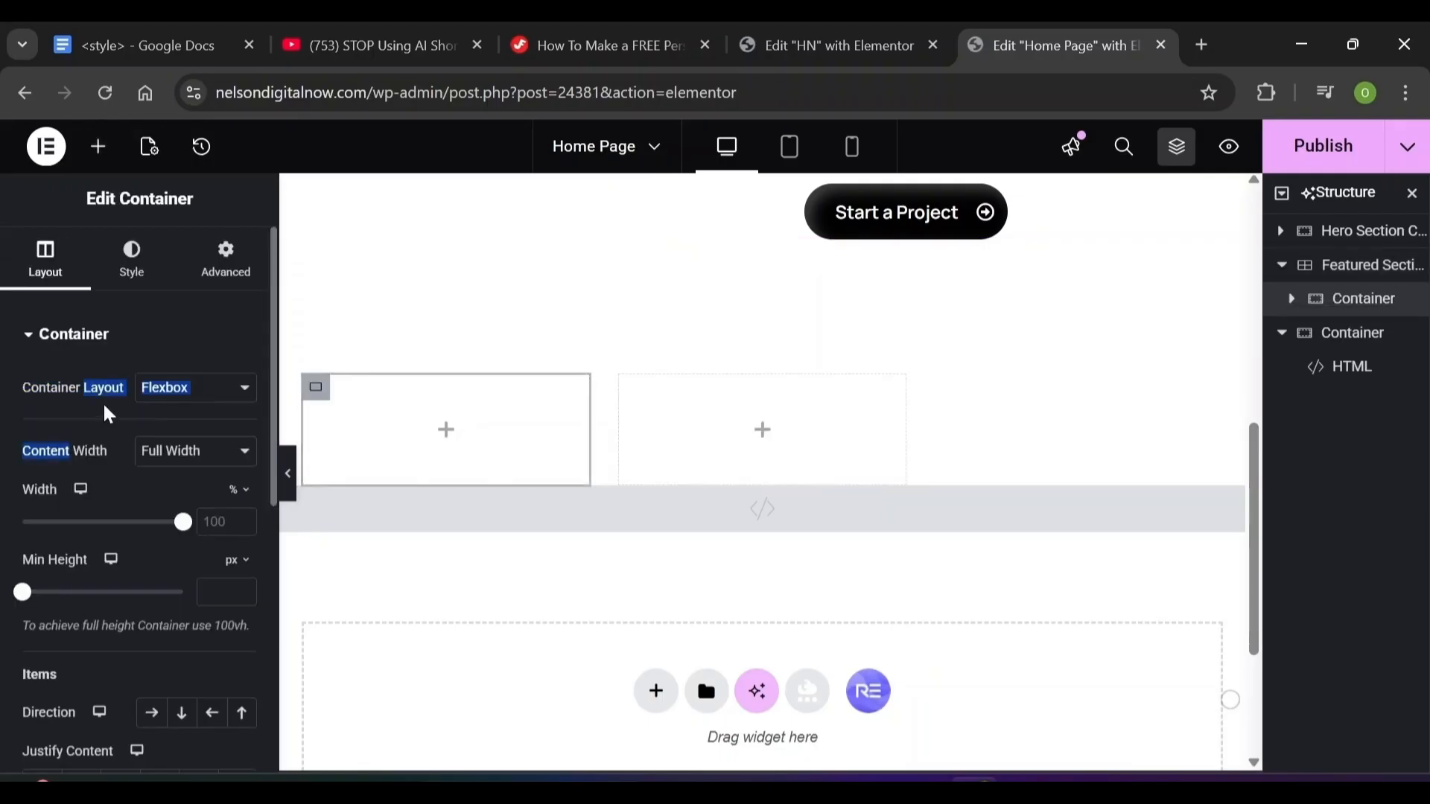
pyautogui.hotkey('ctrl', 'z')
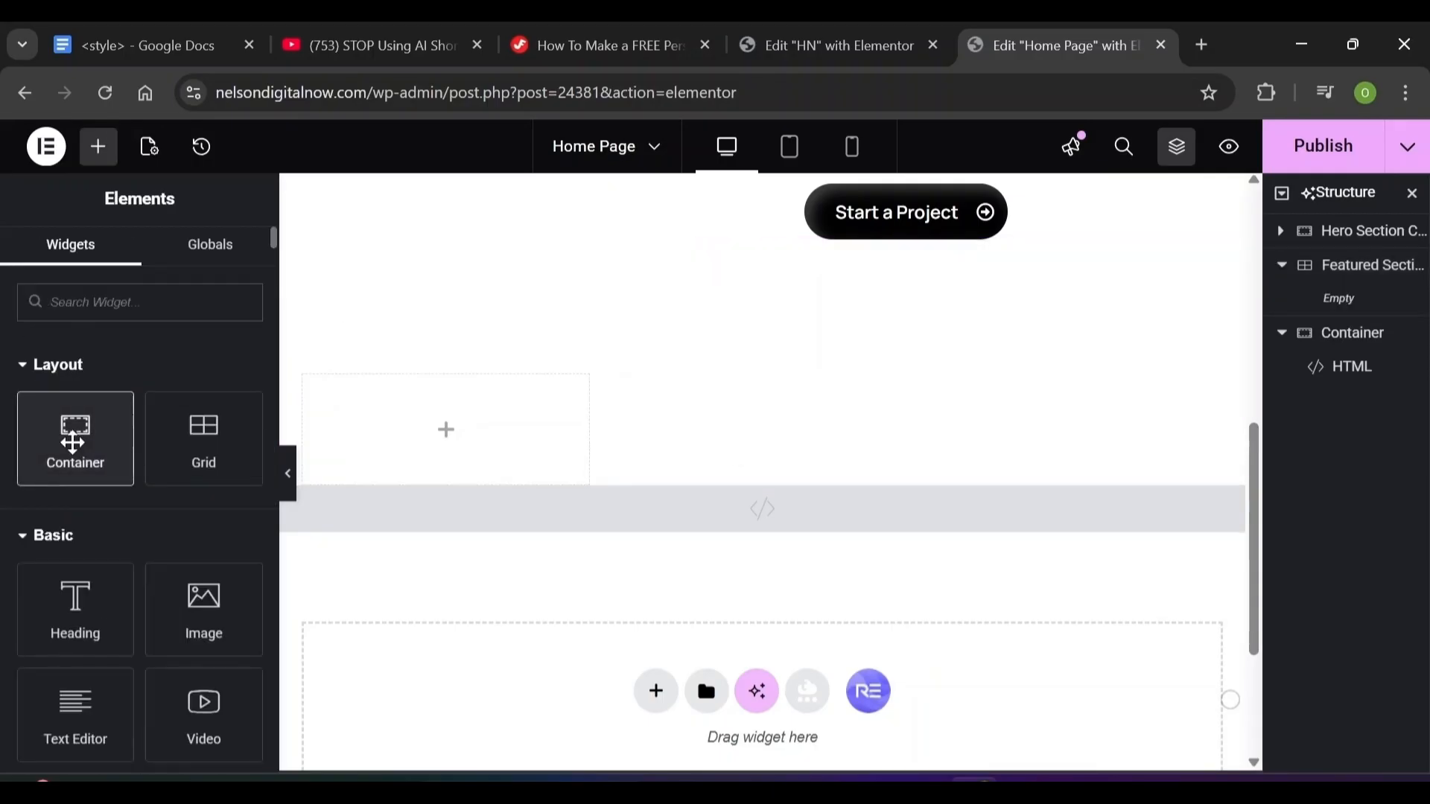
pyautogui.moveTo(75, 439); pyautogui.dragTo(456, 430)
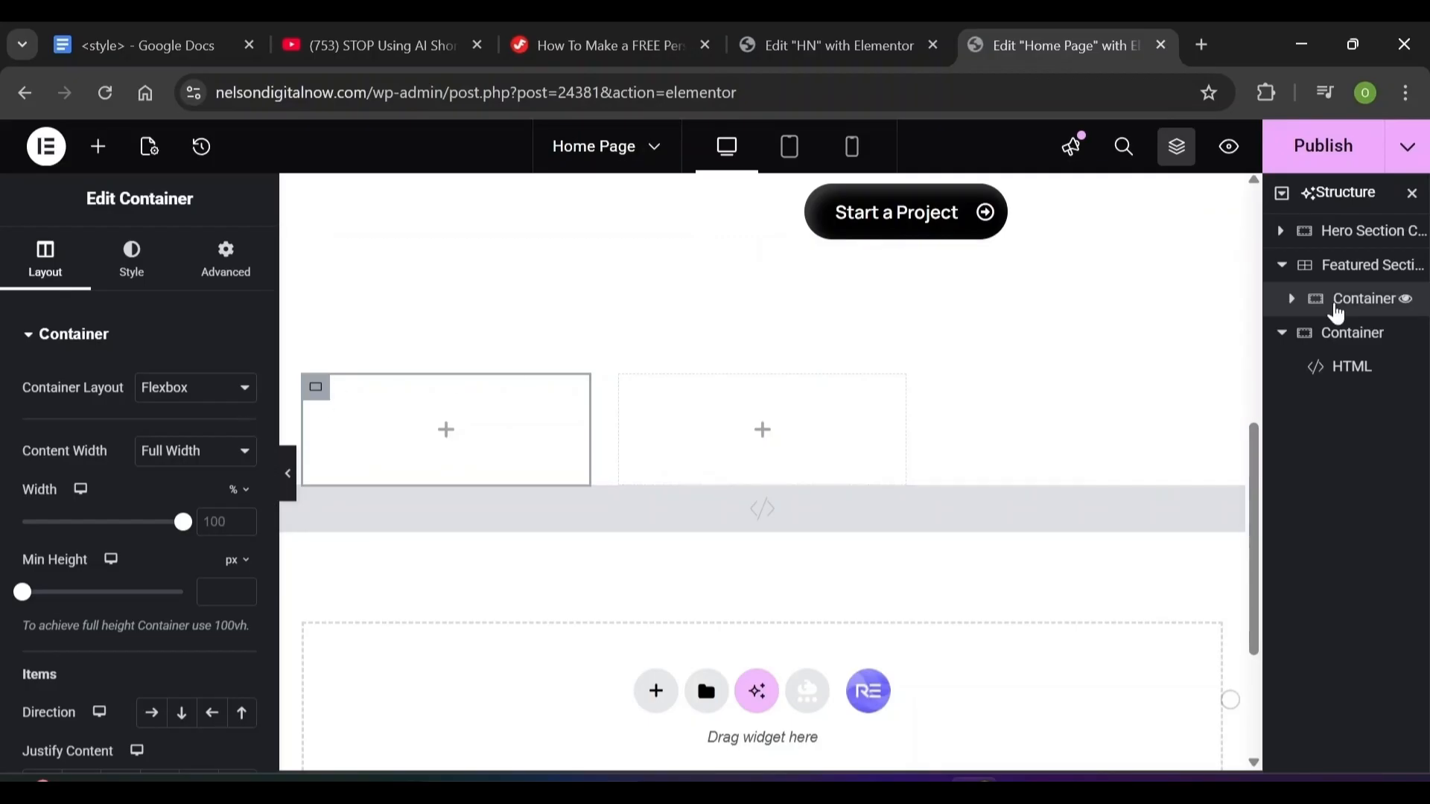
pyautogui.write('Icon Box')
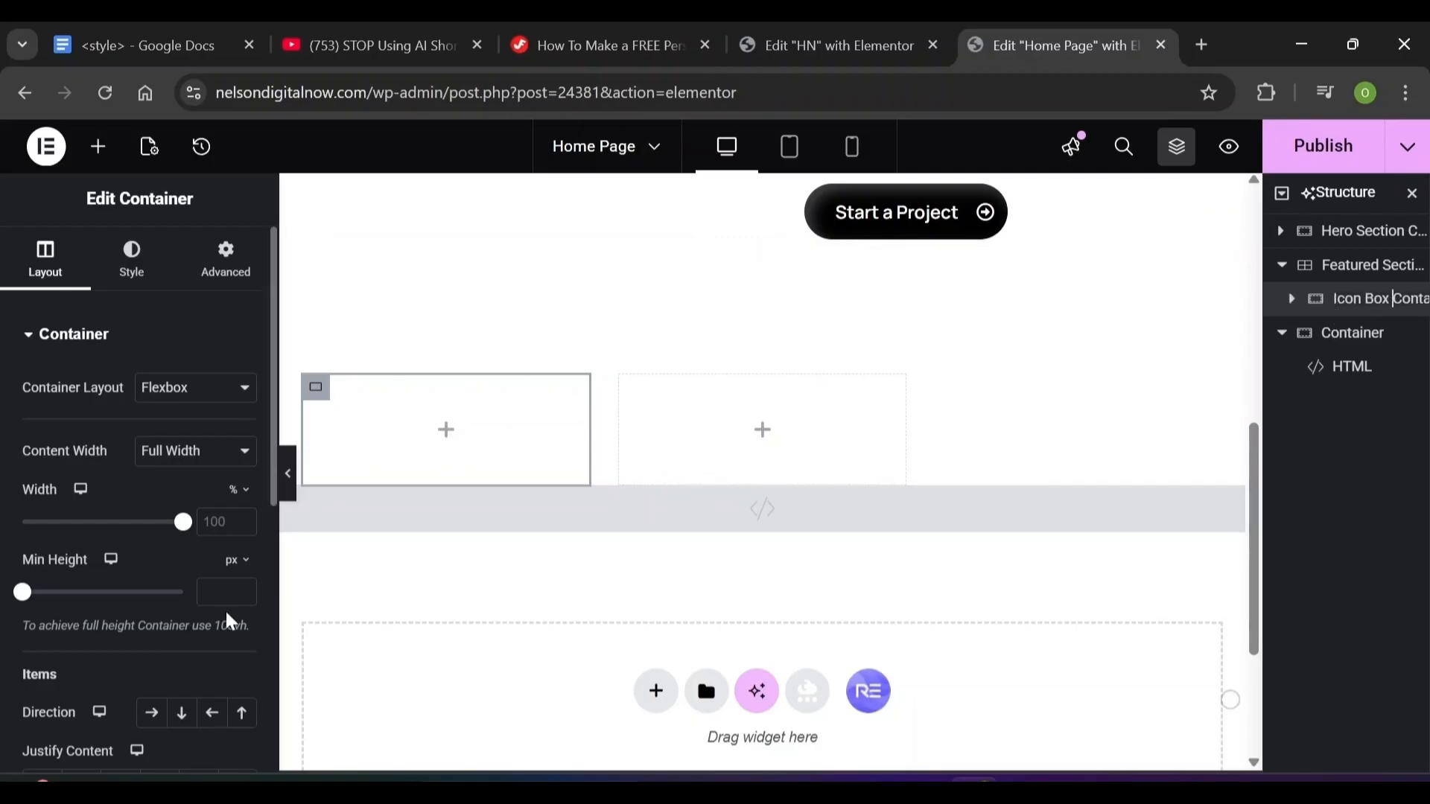
pyautogui.click(146, 264)
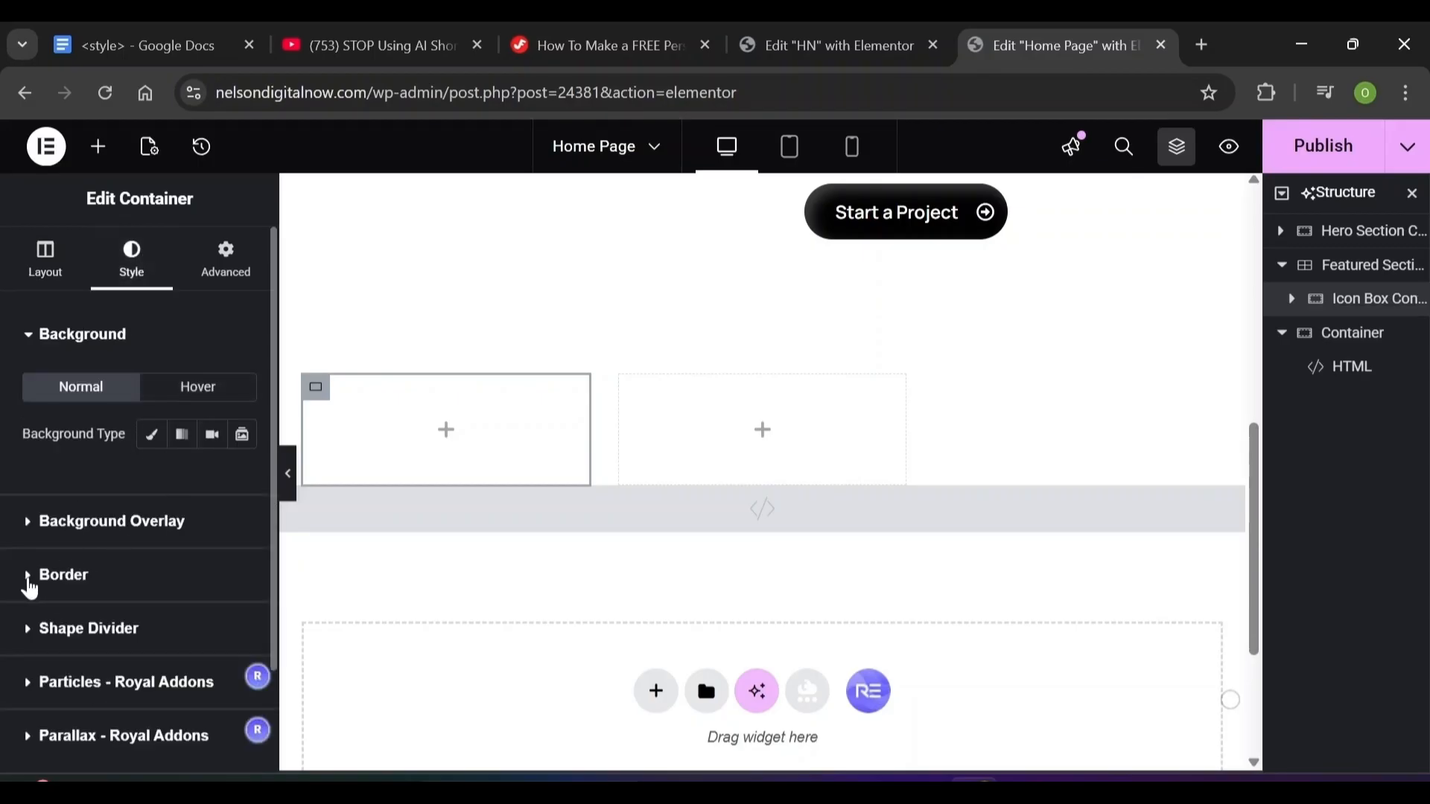
pyautogui.click(29, 586)
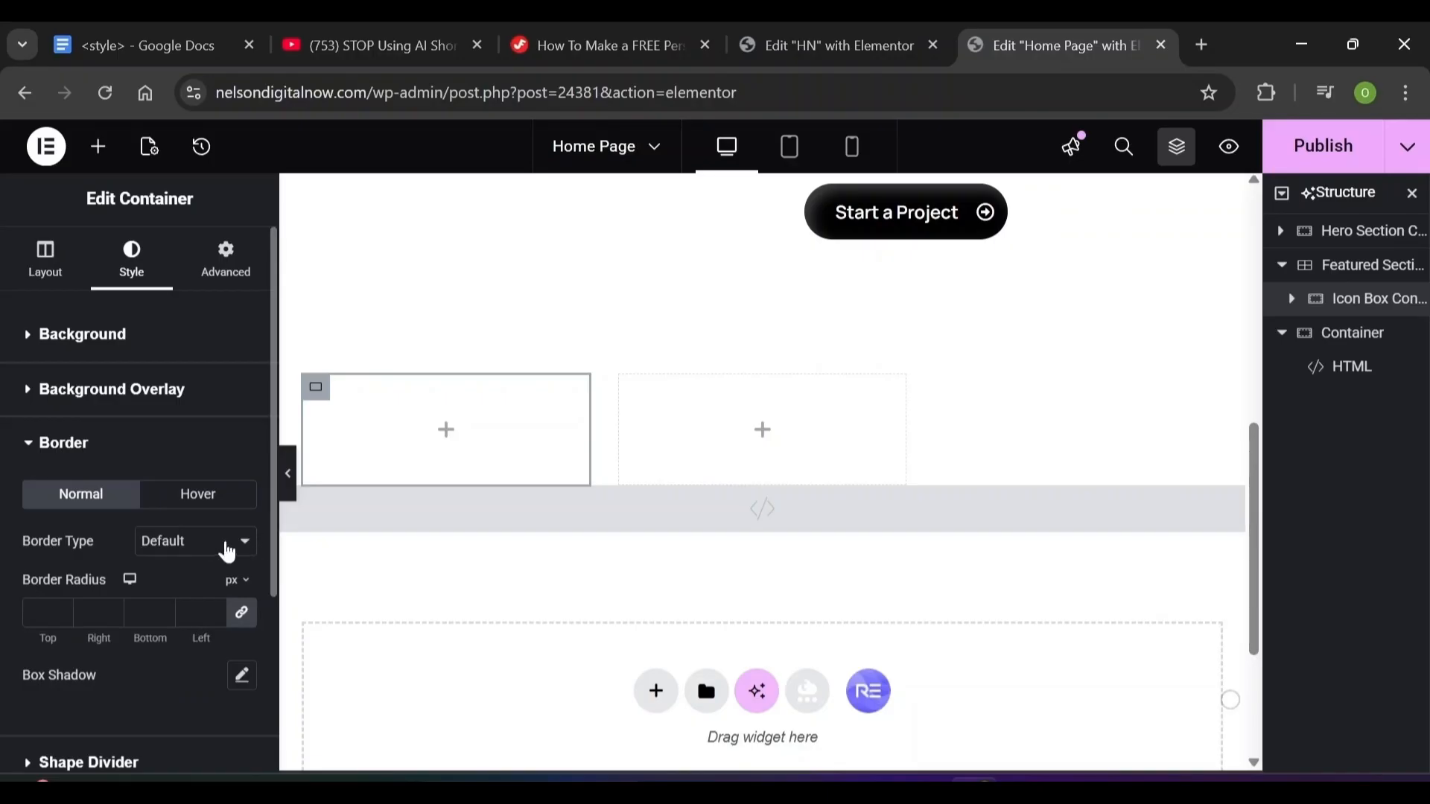
# Set a 48 px border radius and an outline box shadow: horizontal 40, vertical 40, blur 44
pyautogui.click(41, 613)
pyautogui.write('48')
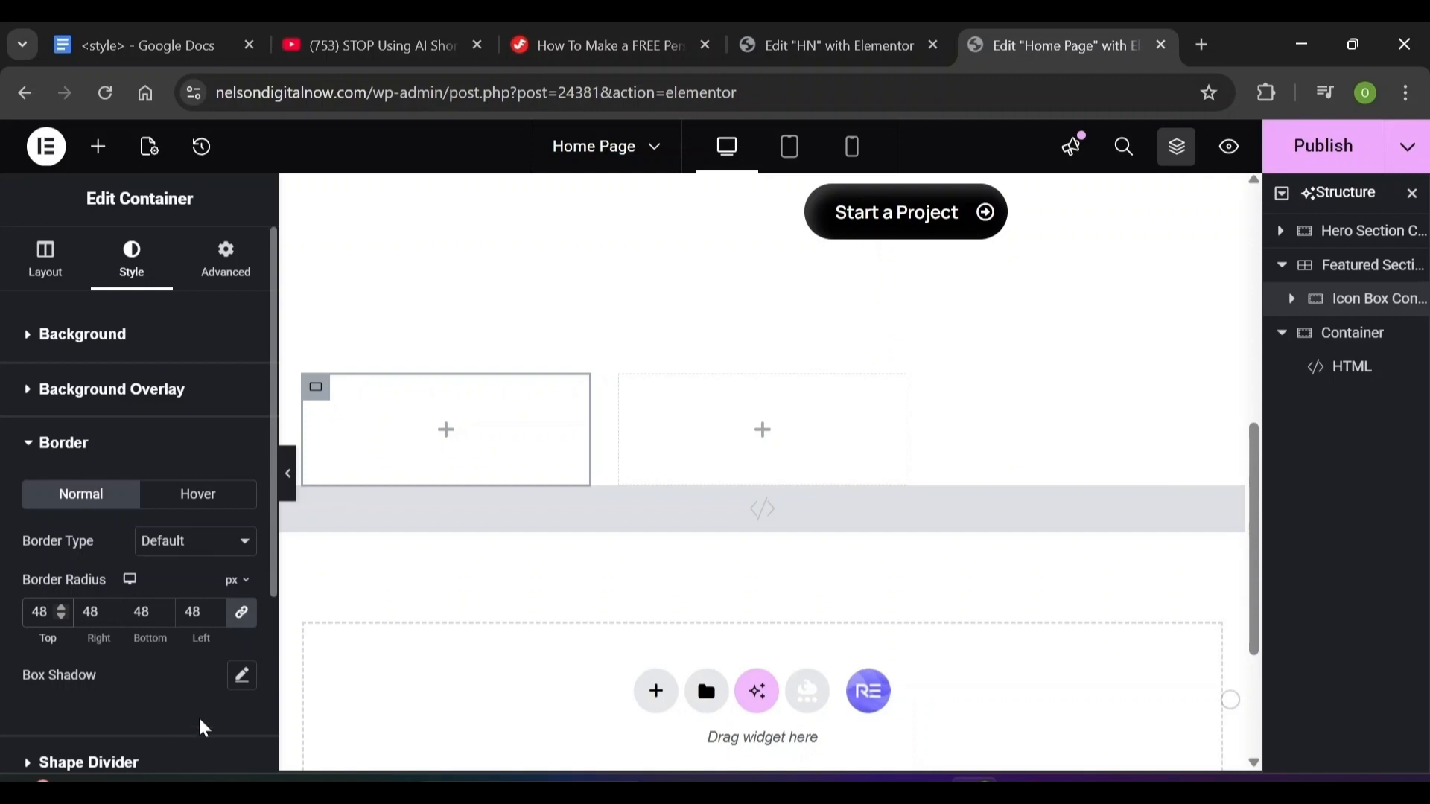
pyautogui.click(242, 680)
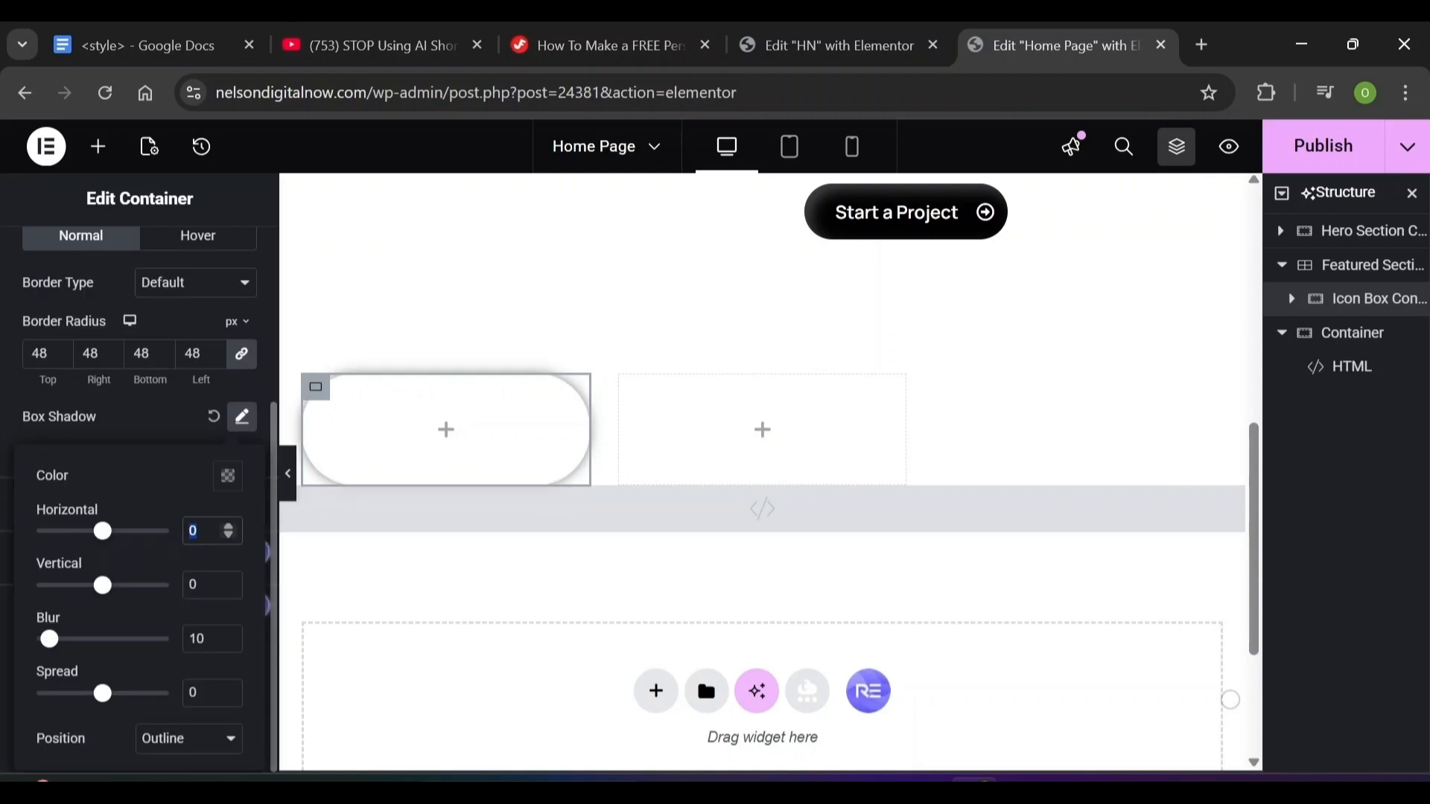
pyautogui.write('40')
pyautogui.press('Tab')
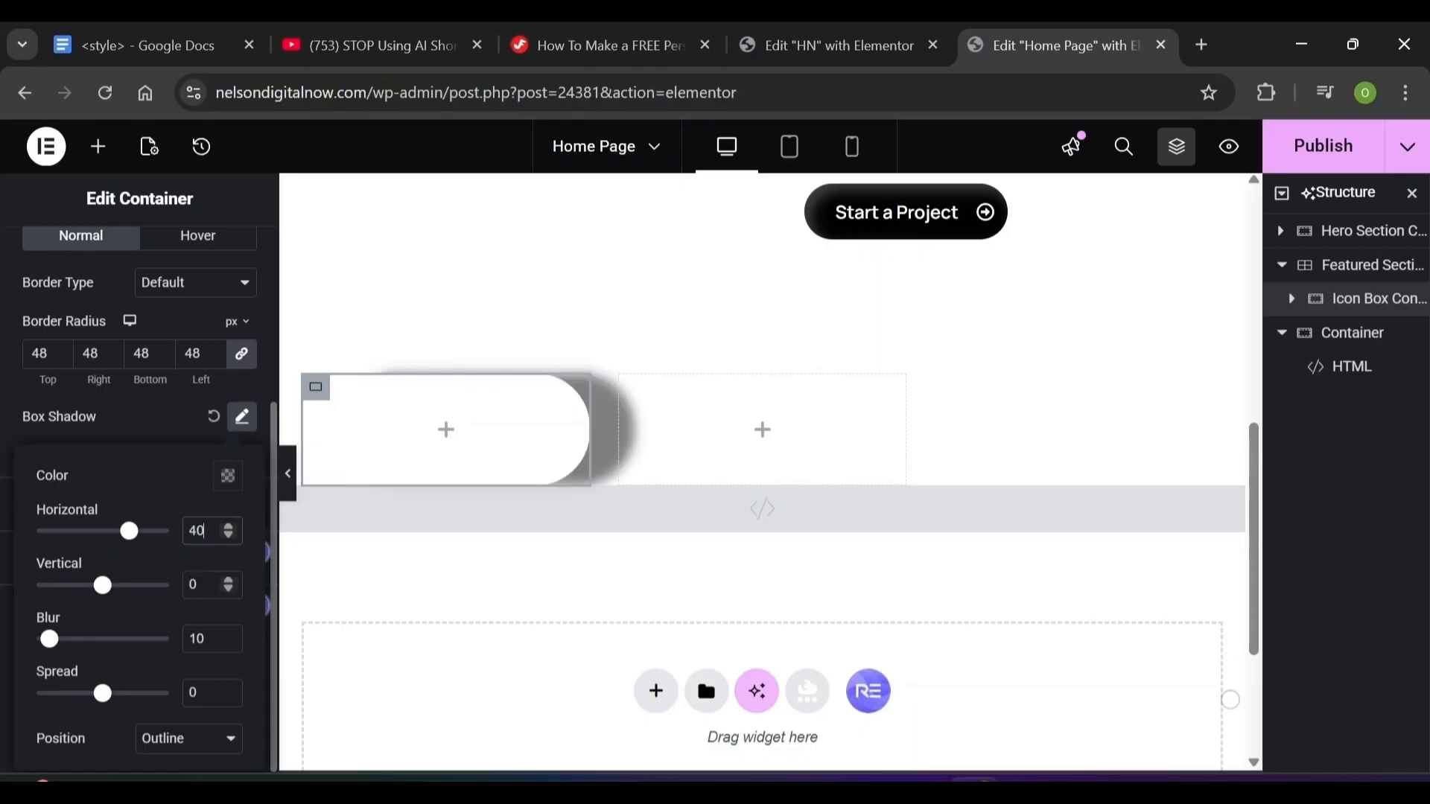
pyautogui.write('40')
pyautogui.press('Tab')
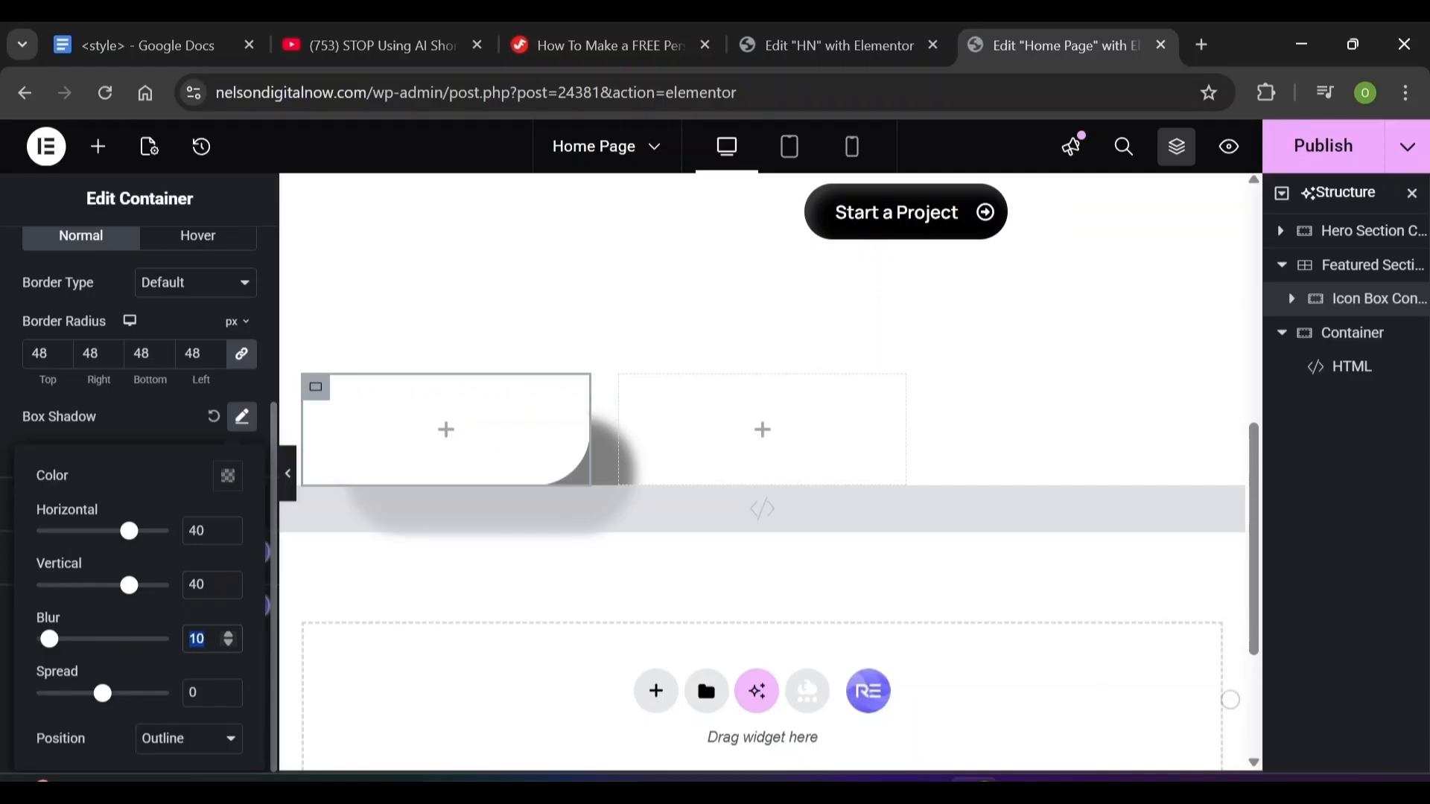
pyautogui.write('44')
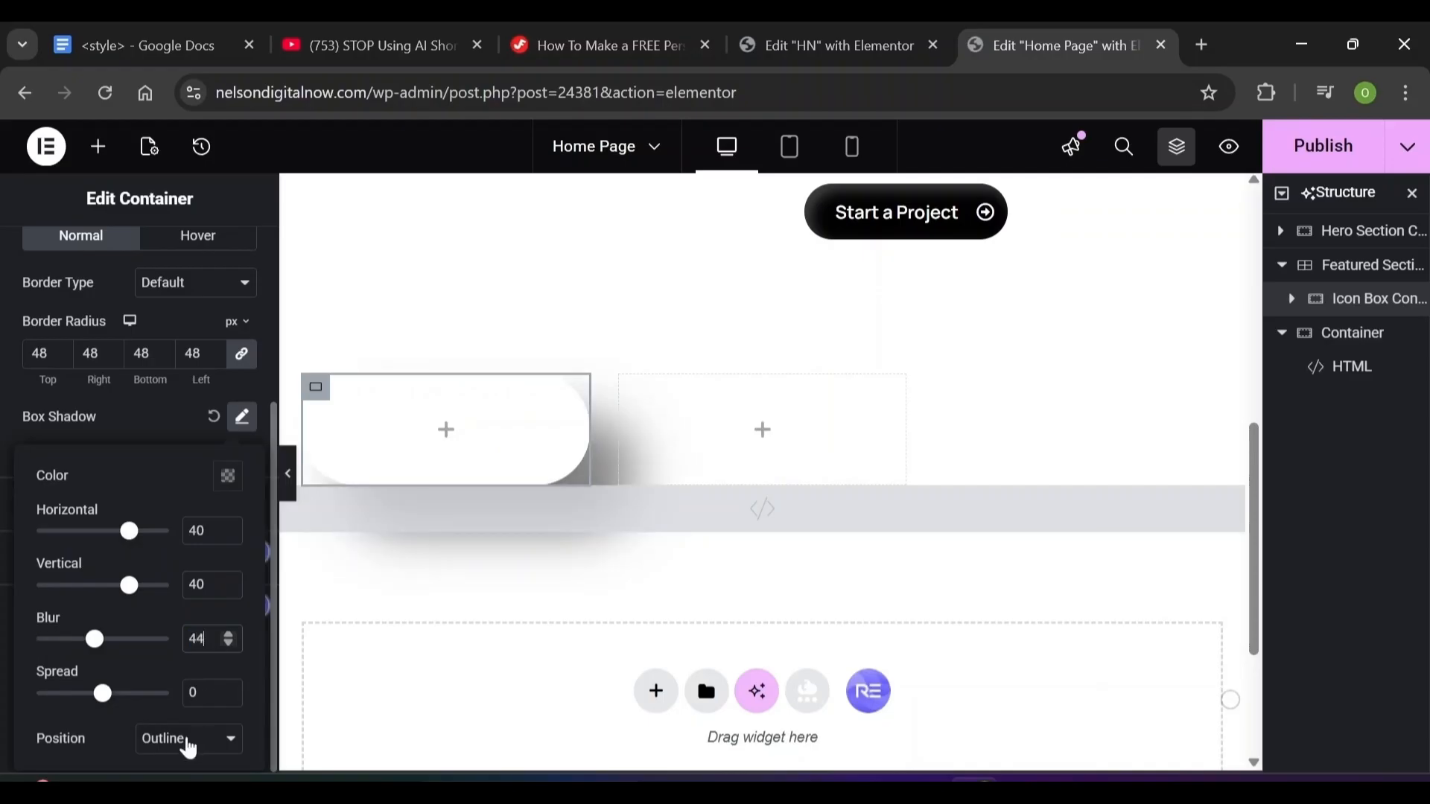
pyautogui.click(189, 748)
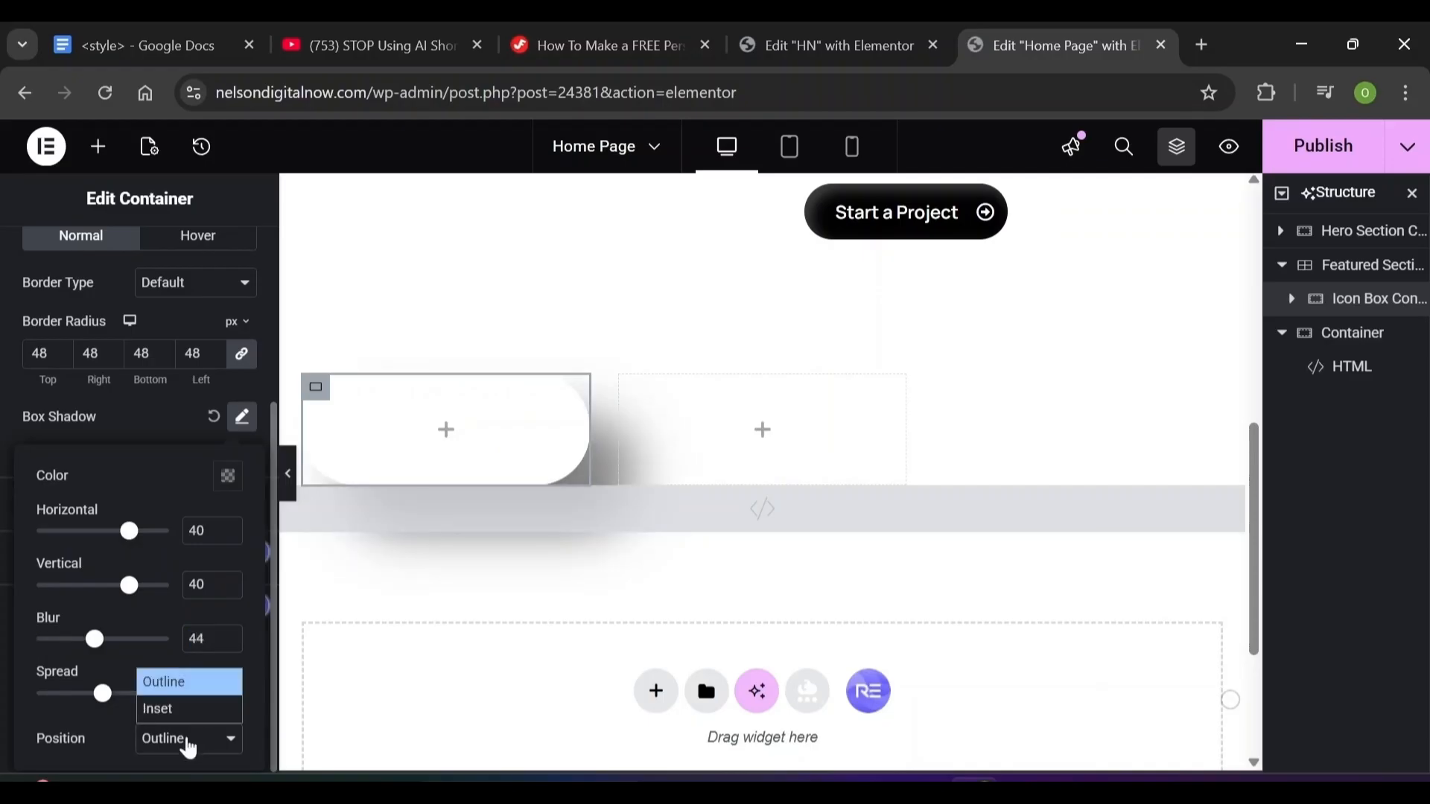
pyautogui.click(121, 727)
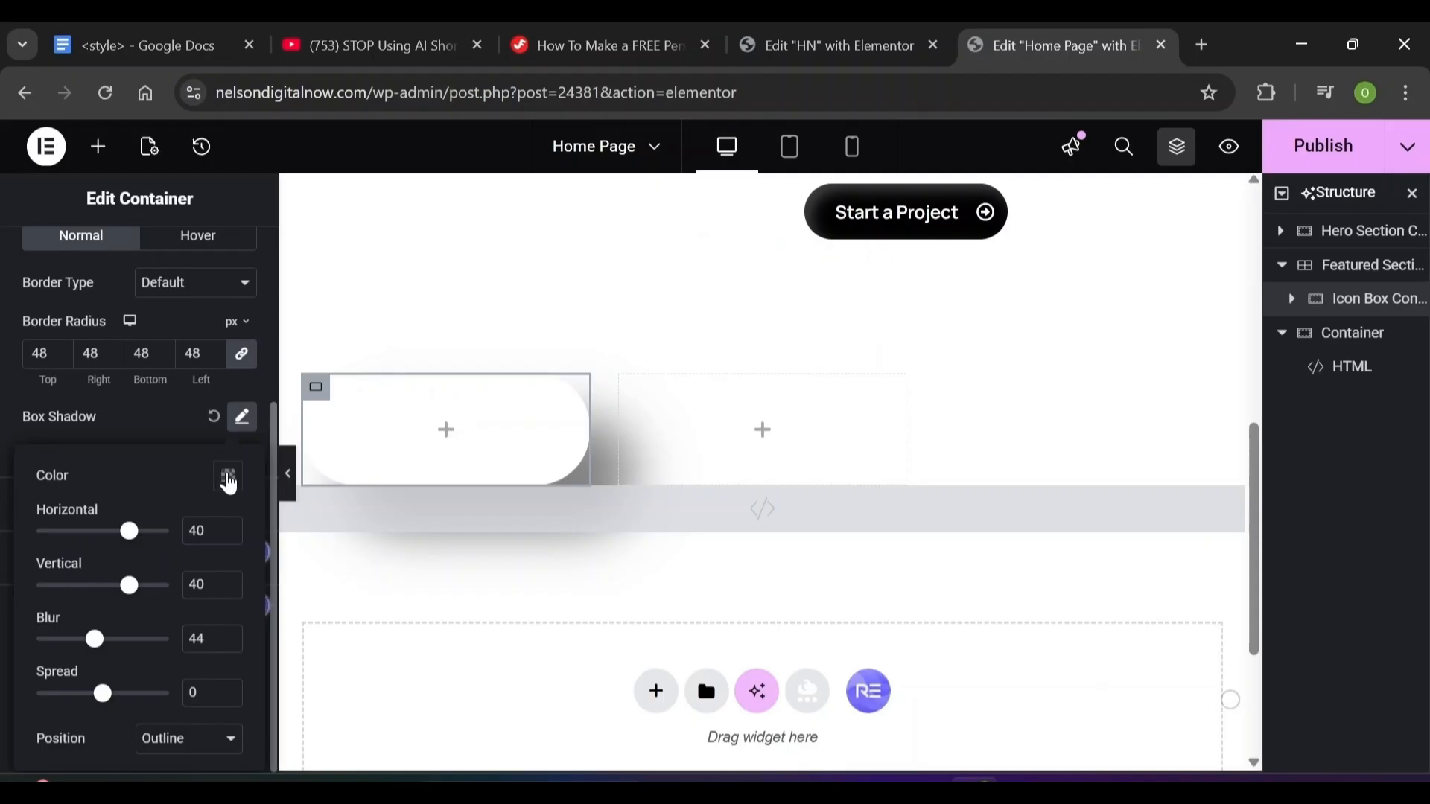
# Set the box shadow colour to rgba(20, 20, 20, 0.1)
pyautogui.click(229, 478)
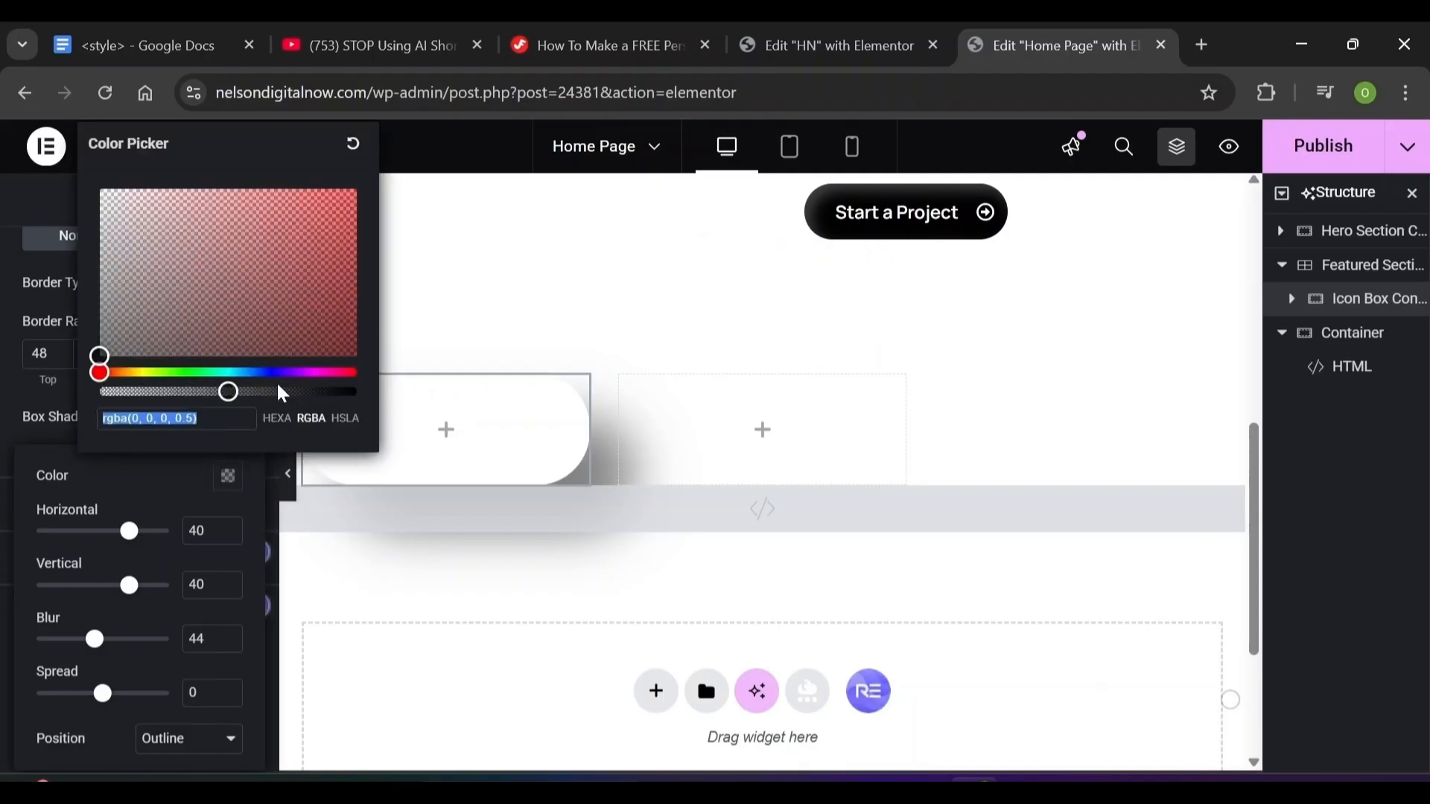
pyautogui.click(128, 418)
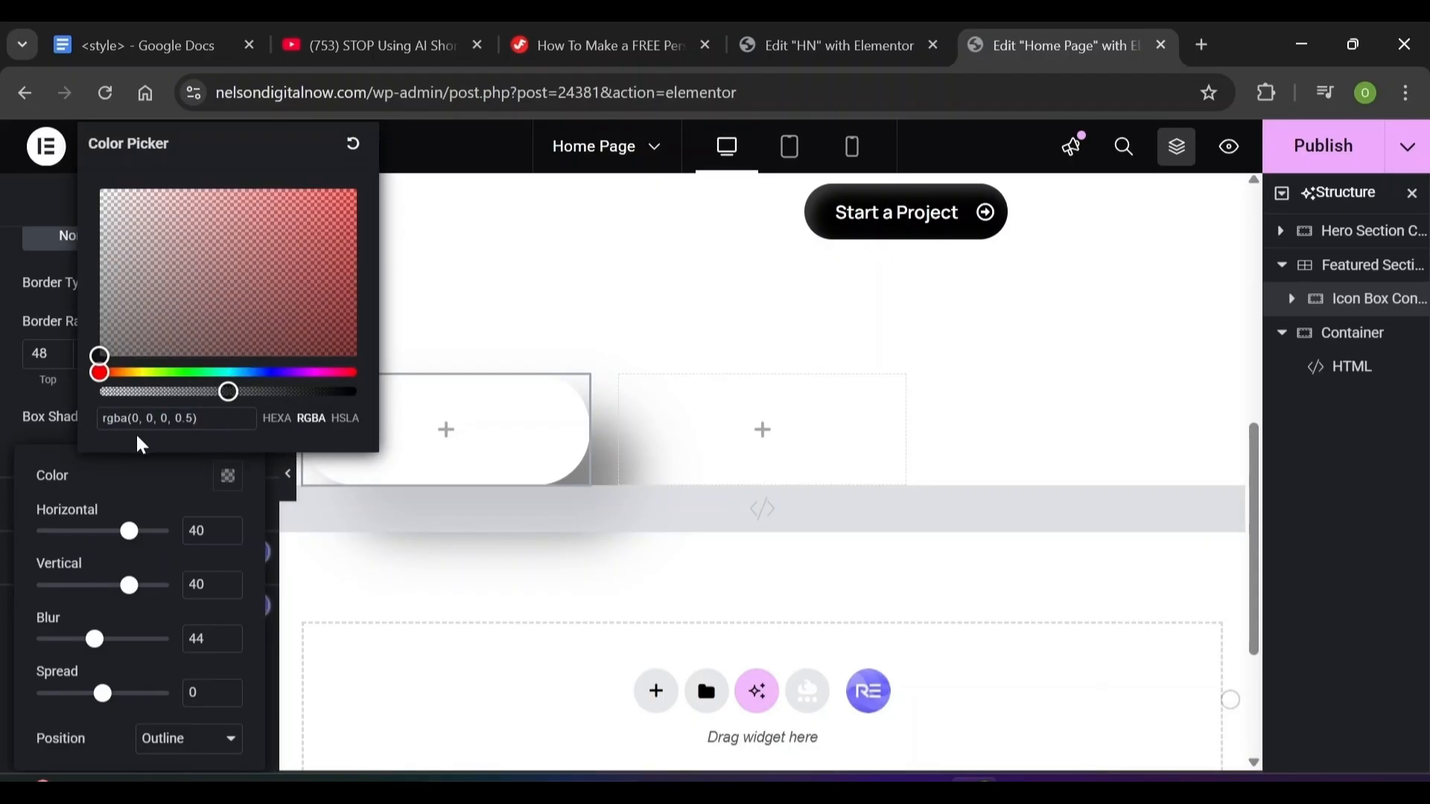
pyautogui.write('20, ')
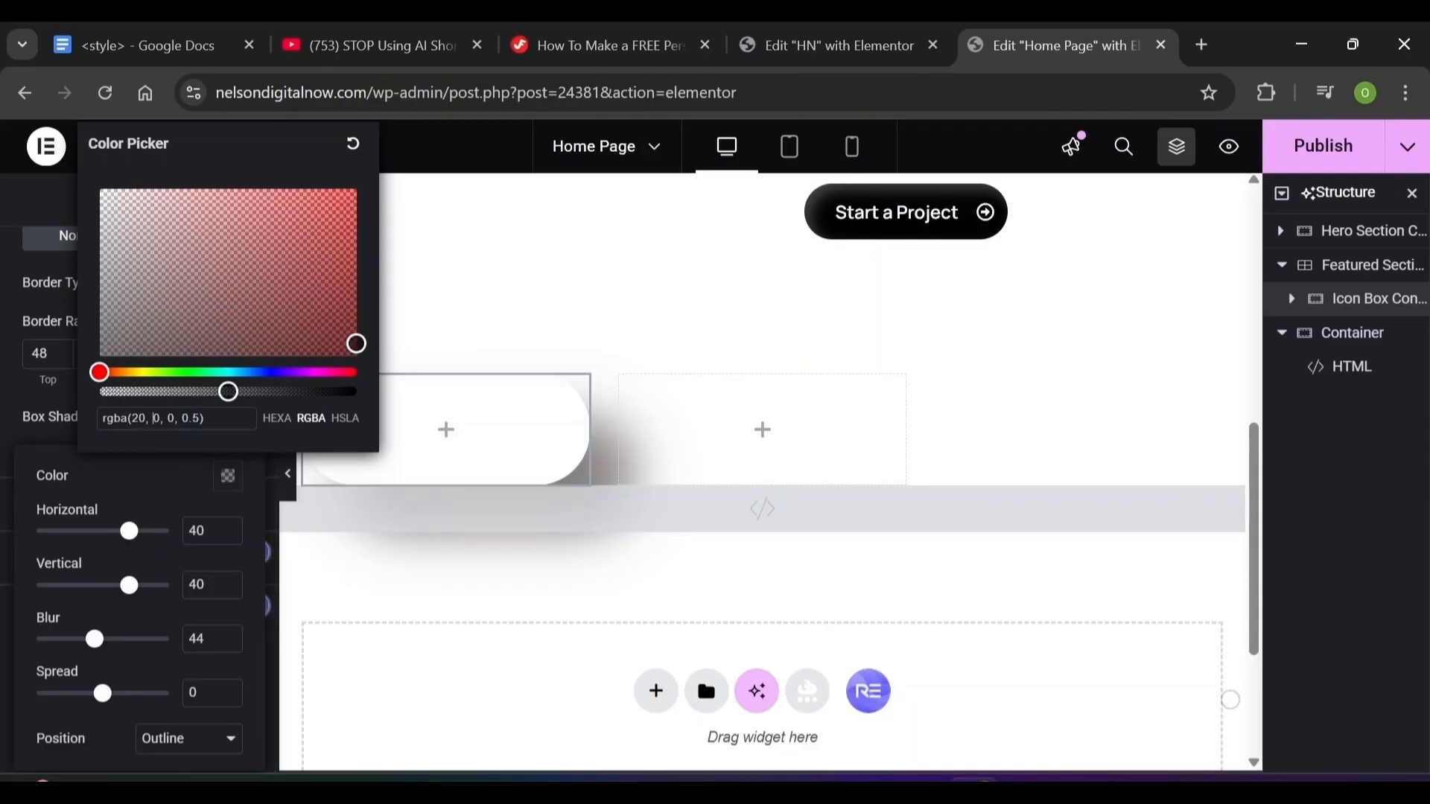
pyautogui.write('2')
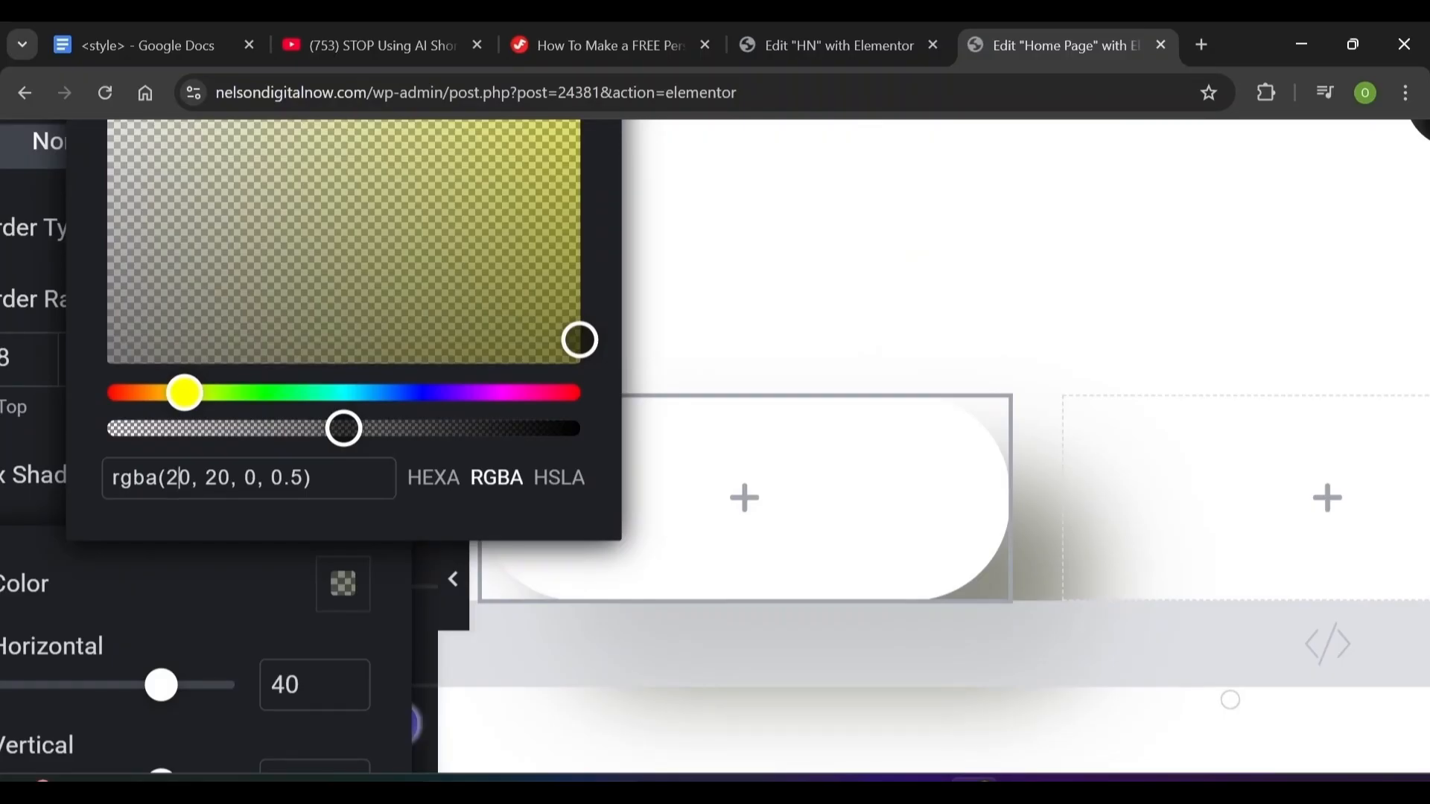
pyautogui.doubleClick(179, 477)
pyautogui.click(219, 477)
pyautogui.doubleClick(219, 478)
pyautogui.click(236, 477)
pyautogui.write('2')
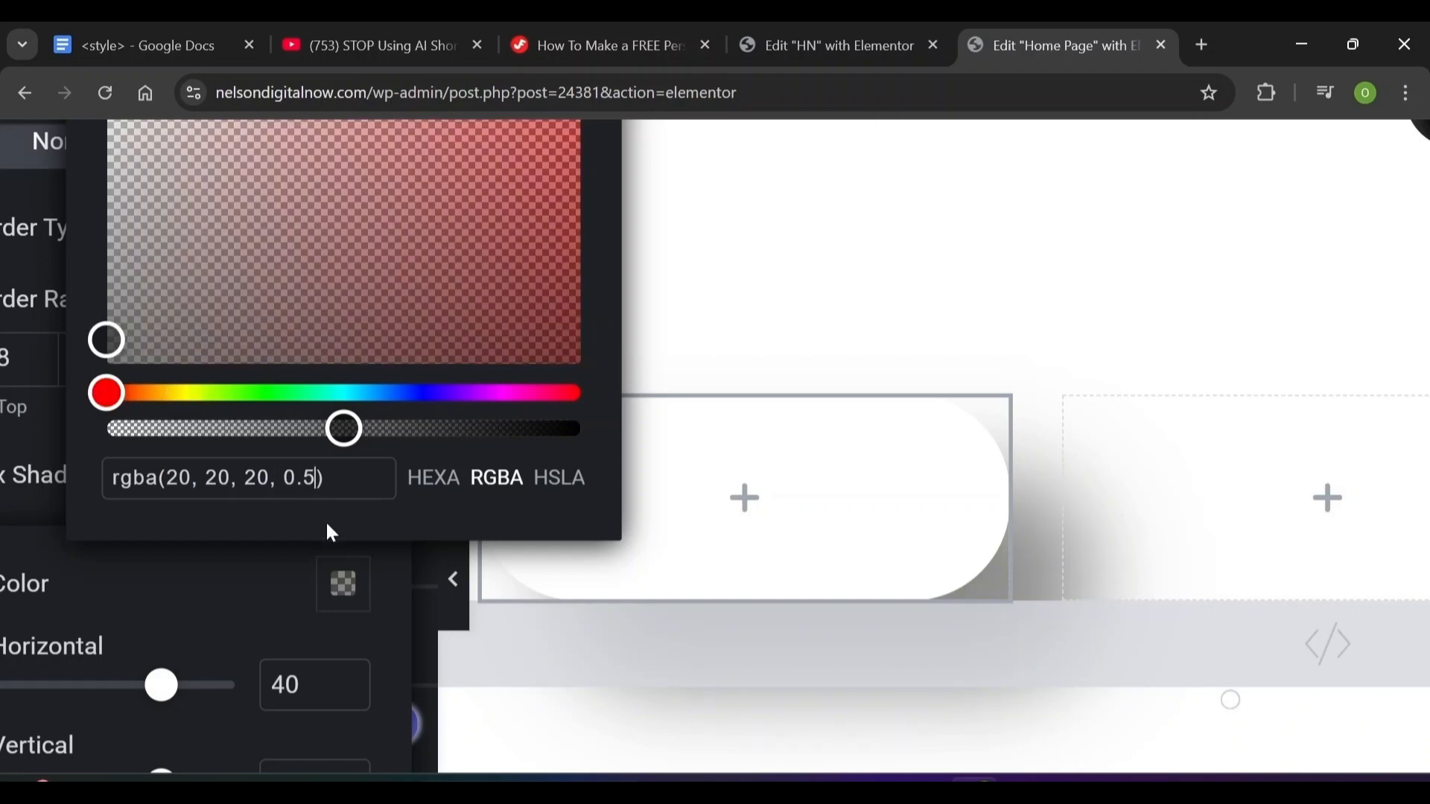
pyautogui.write('1')
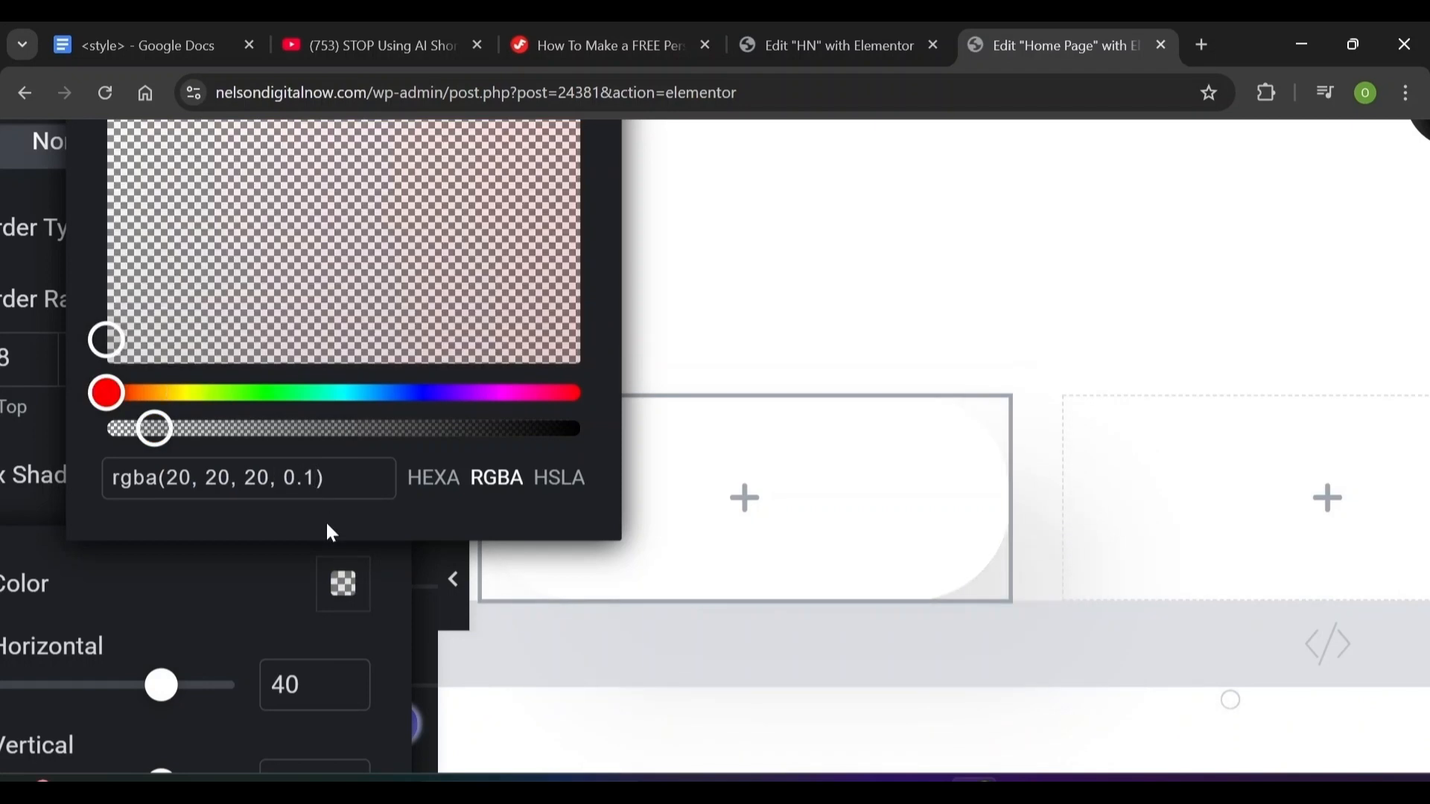
pyautogui.click(227, 558)
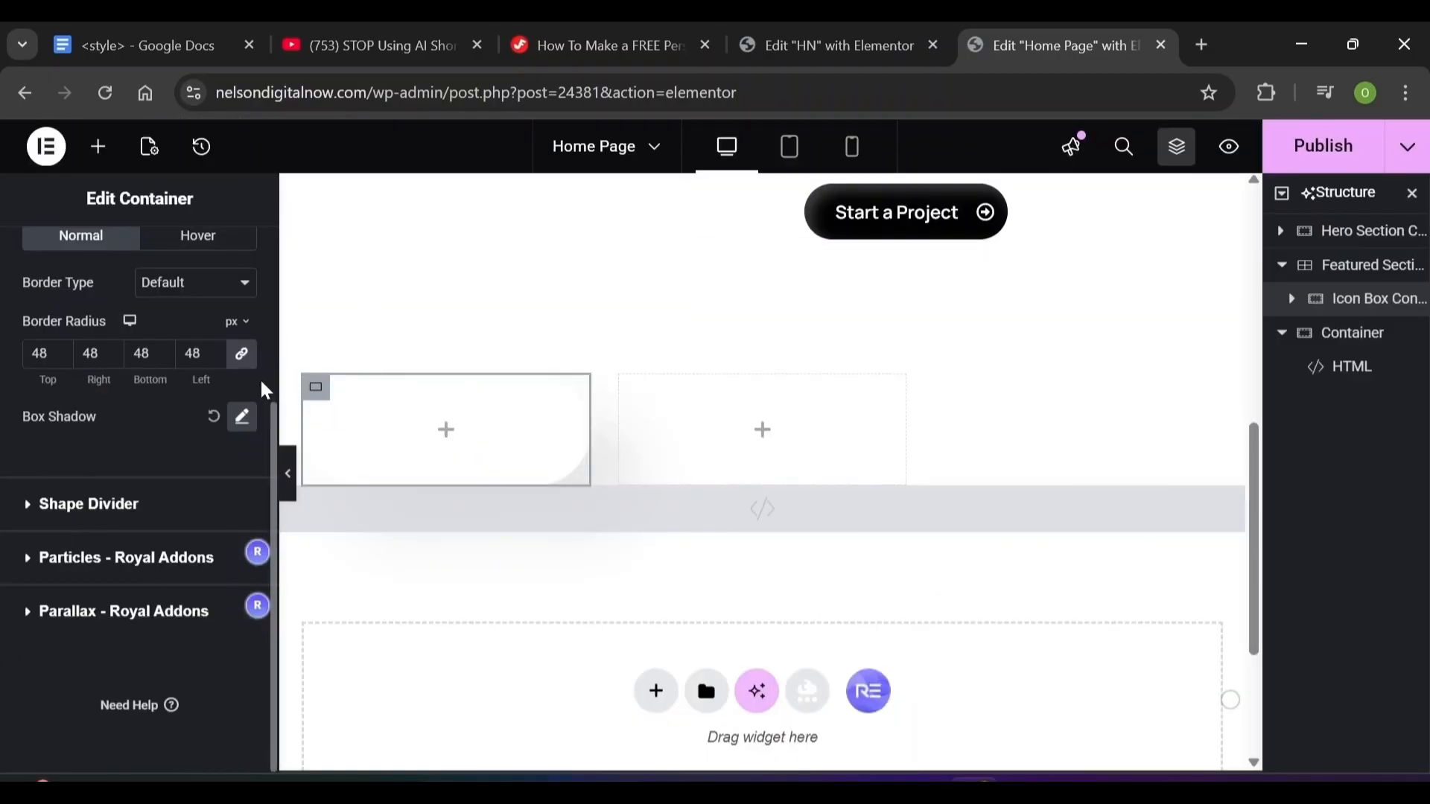
# Give the Icon Box Container linked padding of 40 px on every side
pyautogui.scroll(8, 246, 336)
pyautogui.click(227, 281)
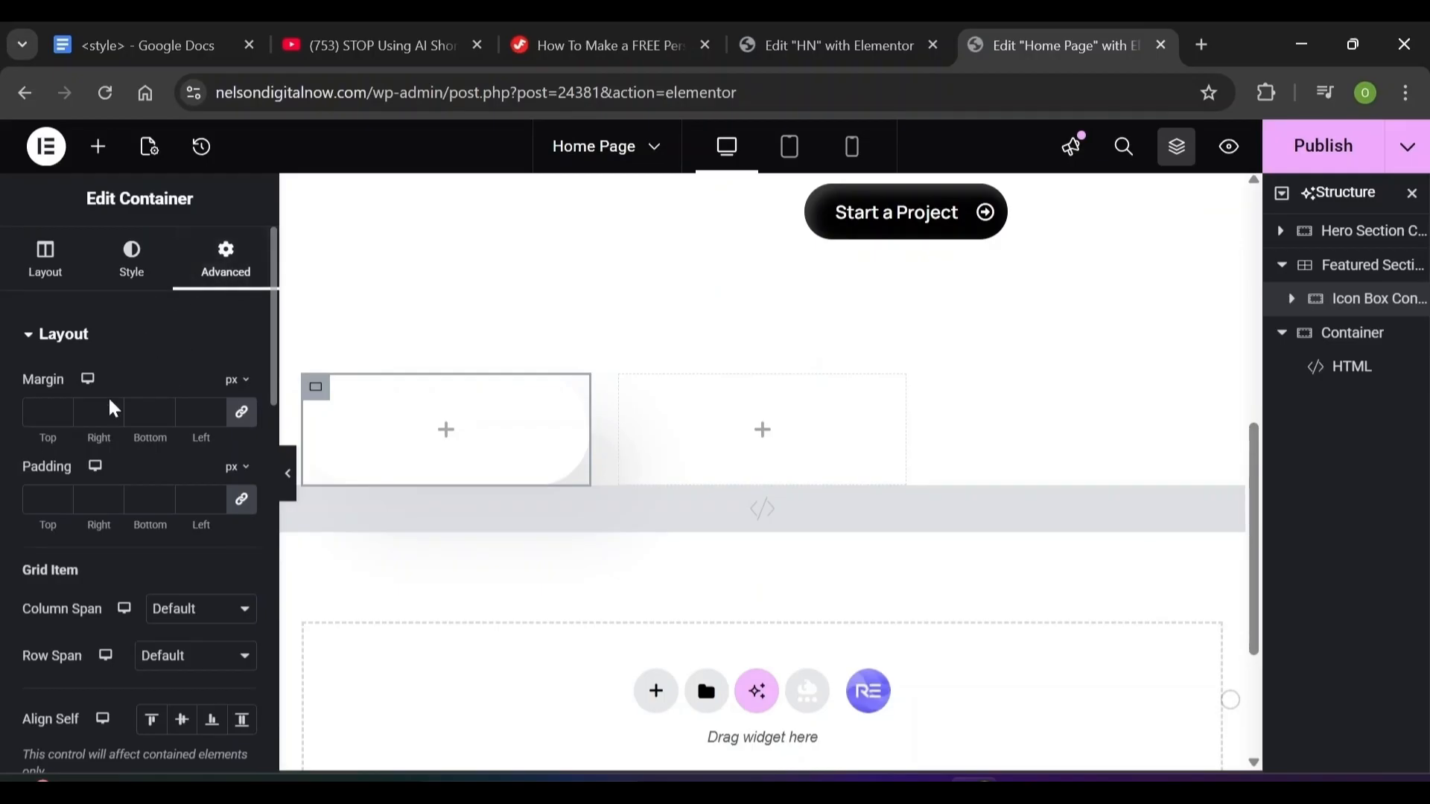
pyautogui.click(40, 499)
pyautogui.write('40')
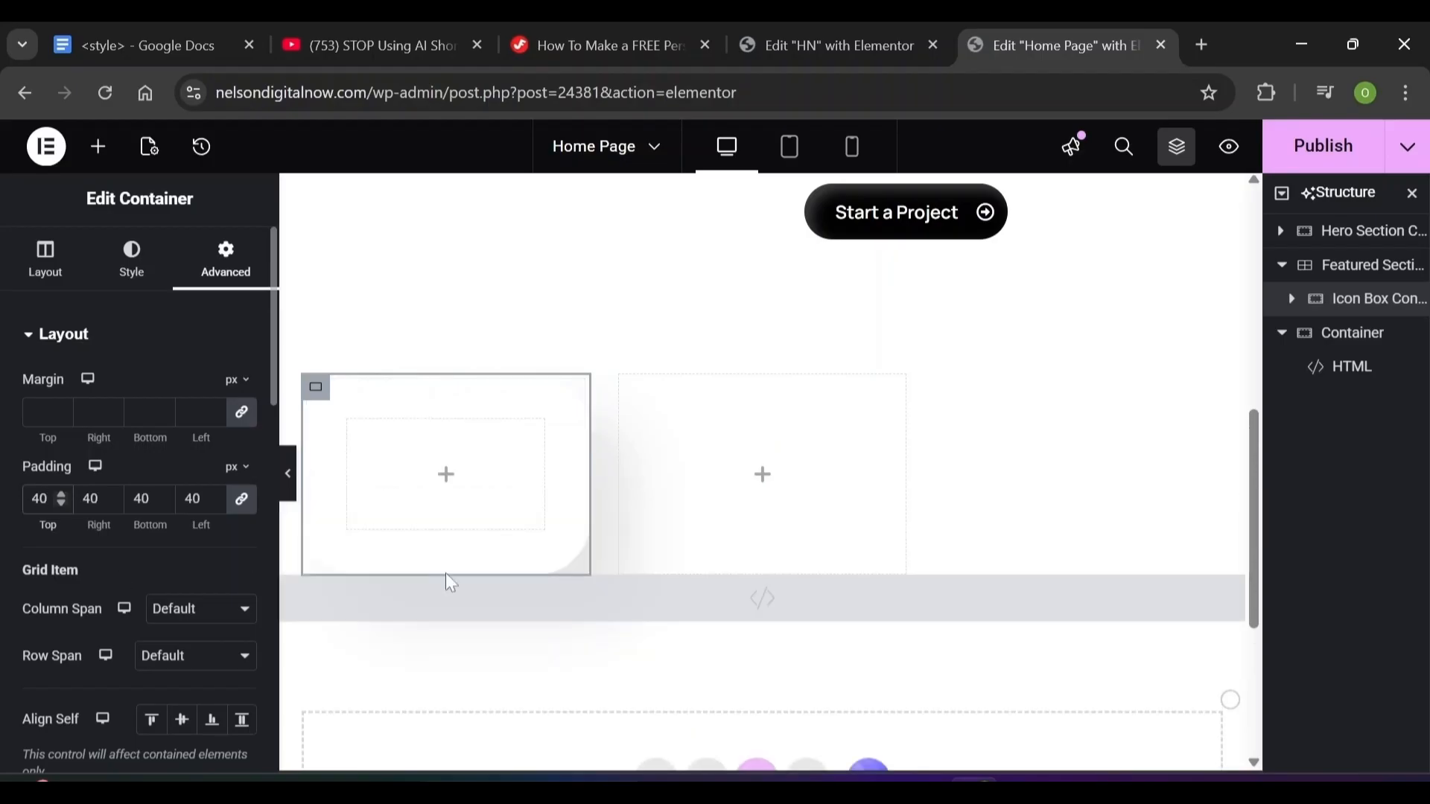
pyautogui.click(750, 570)
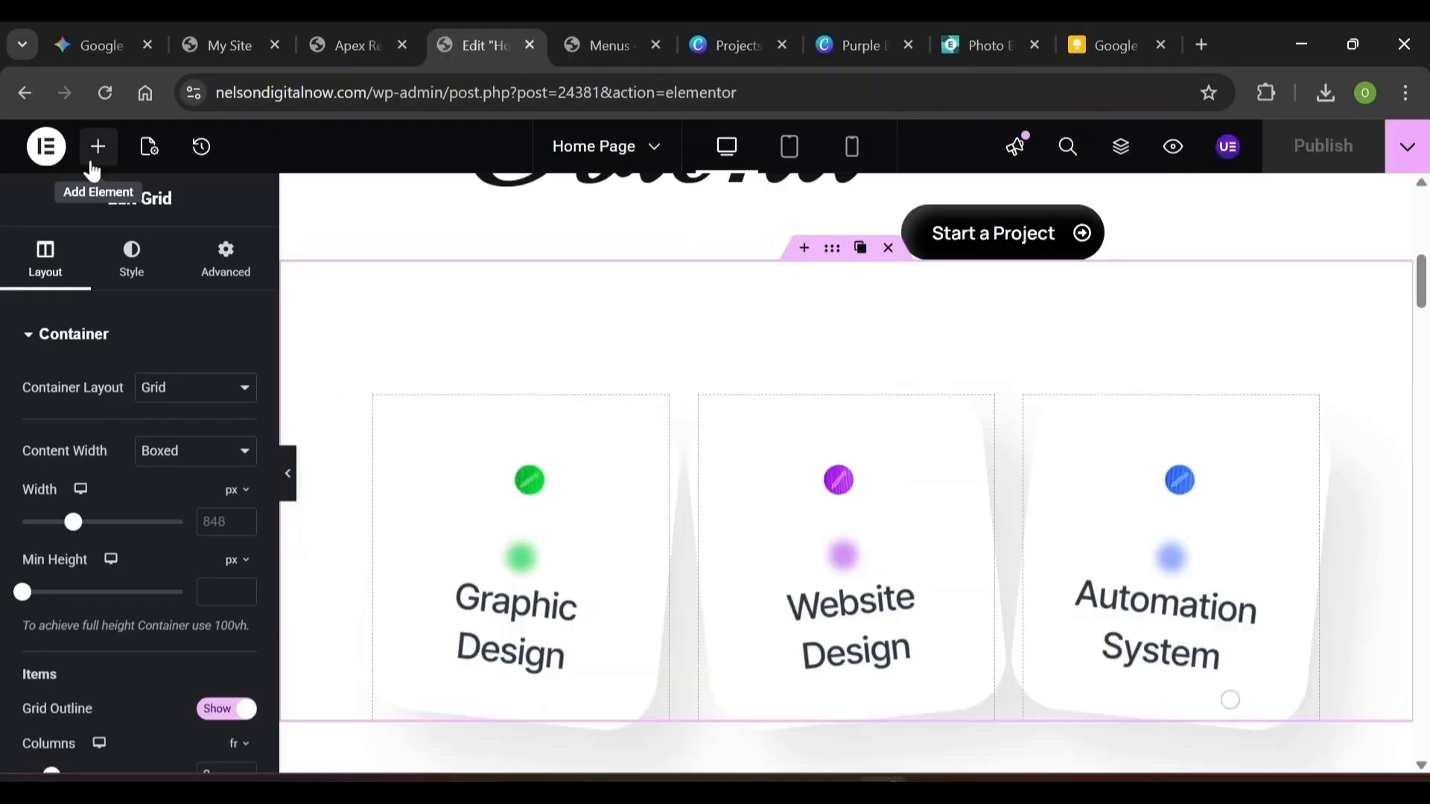
# Search for the HTML widget and drag it onto the Home Page canvas
pyautogui.click(99, 147)
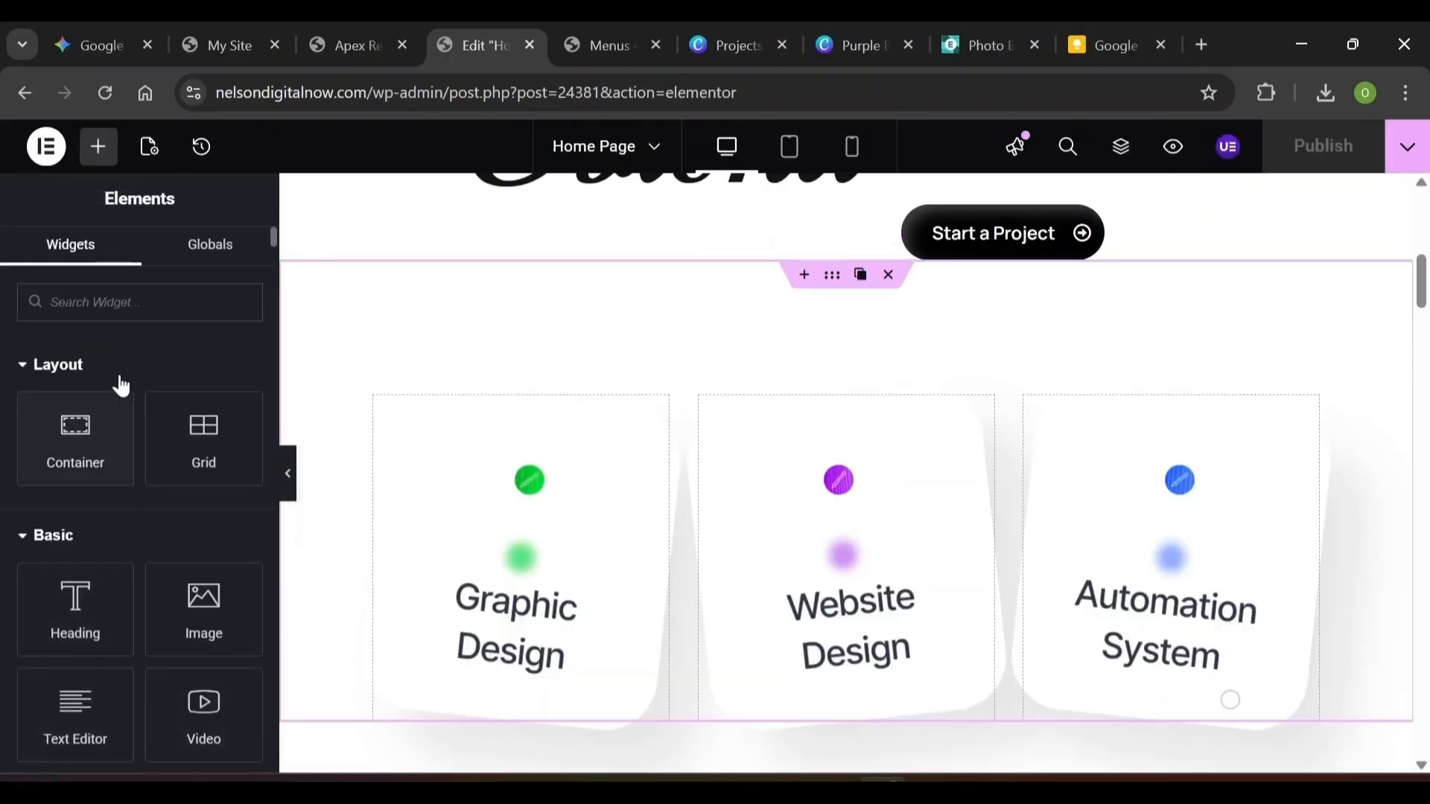
pyautogui.write('html')
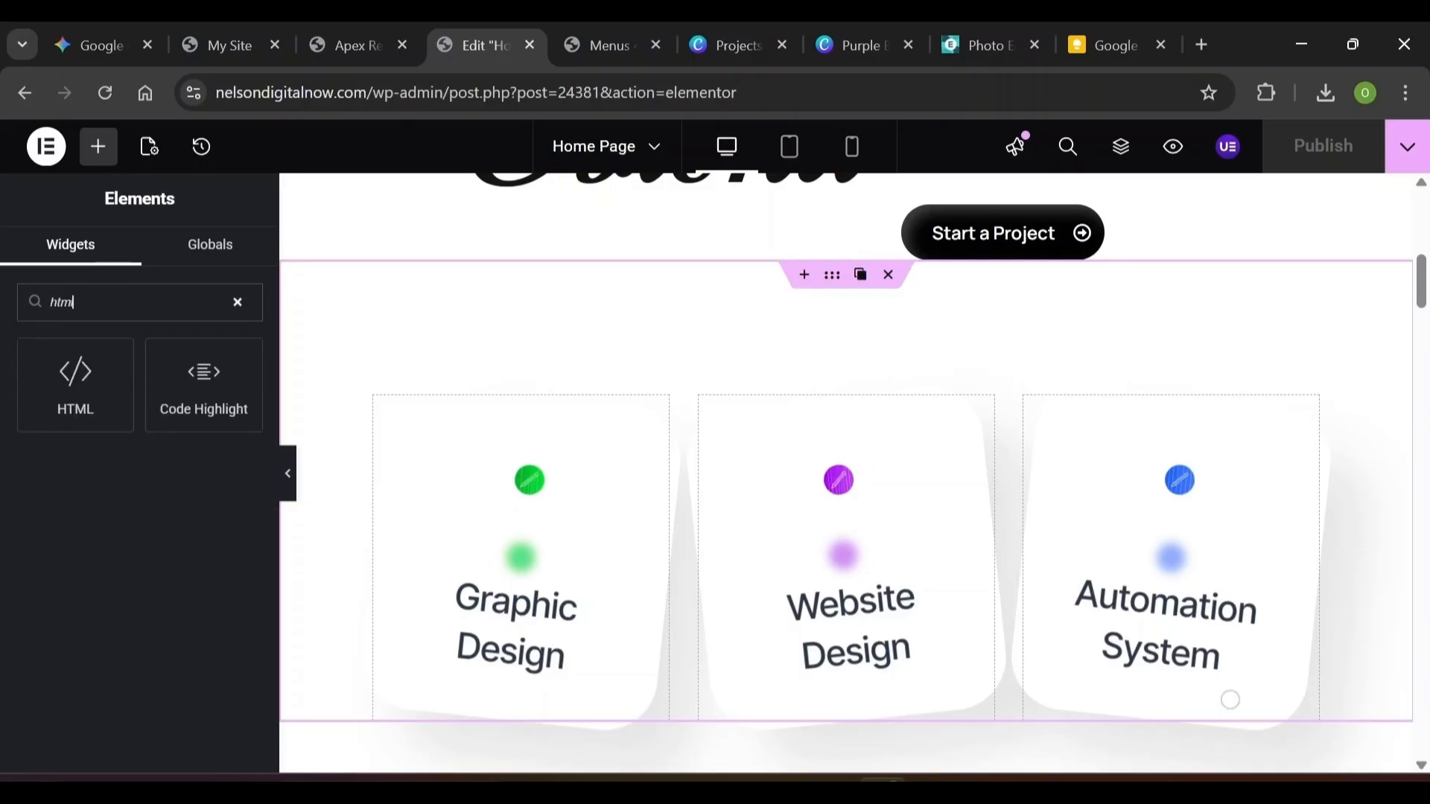
pyautogui.moveTo(82, 372); pyautogui.dragTo(846, 381)
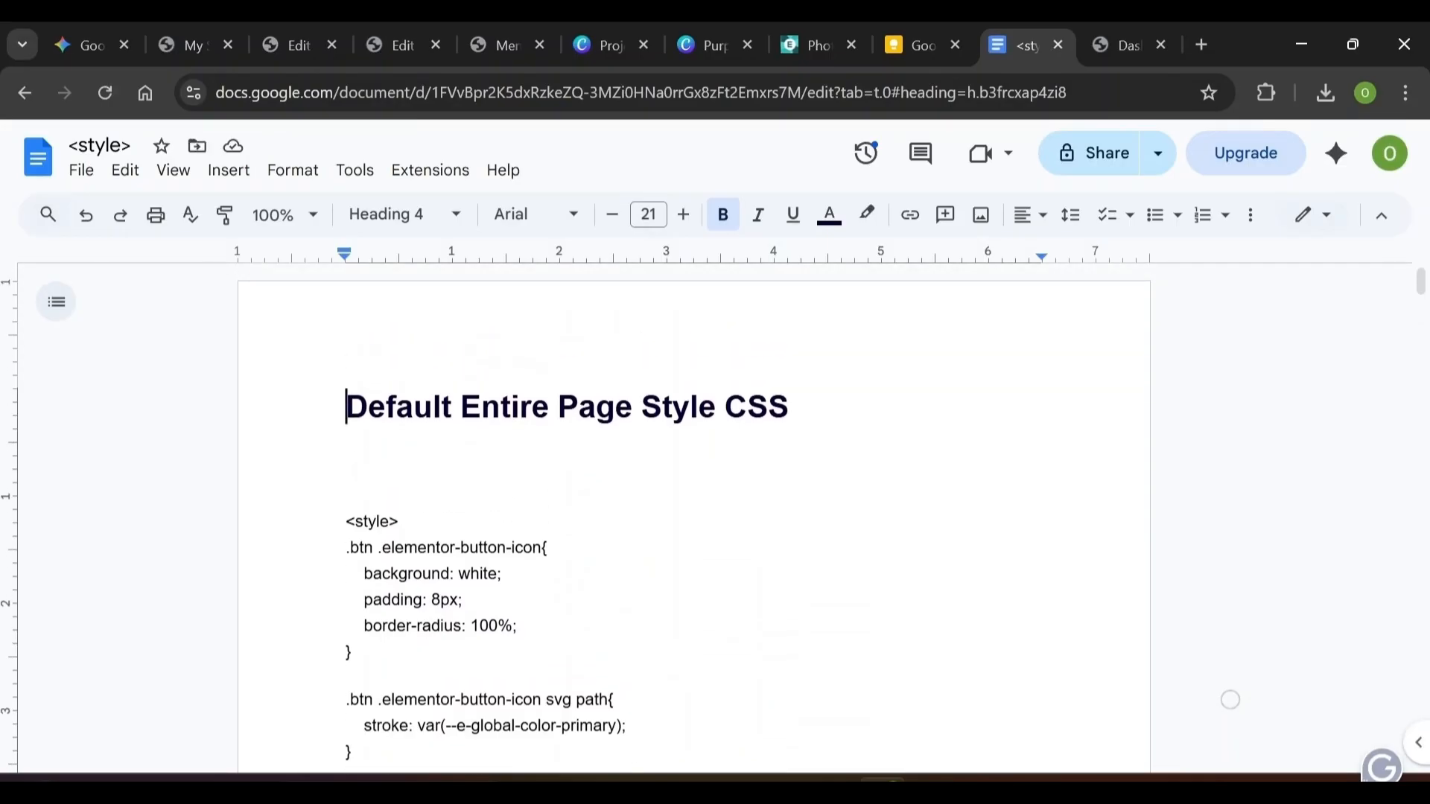
# Select the full <style>…</style> CSS block in the Google Doc and copy it
pyautogui.click(346, 522)
pyautogui.hotkey('shift', 'End')
pyautogui.press('Left')
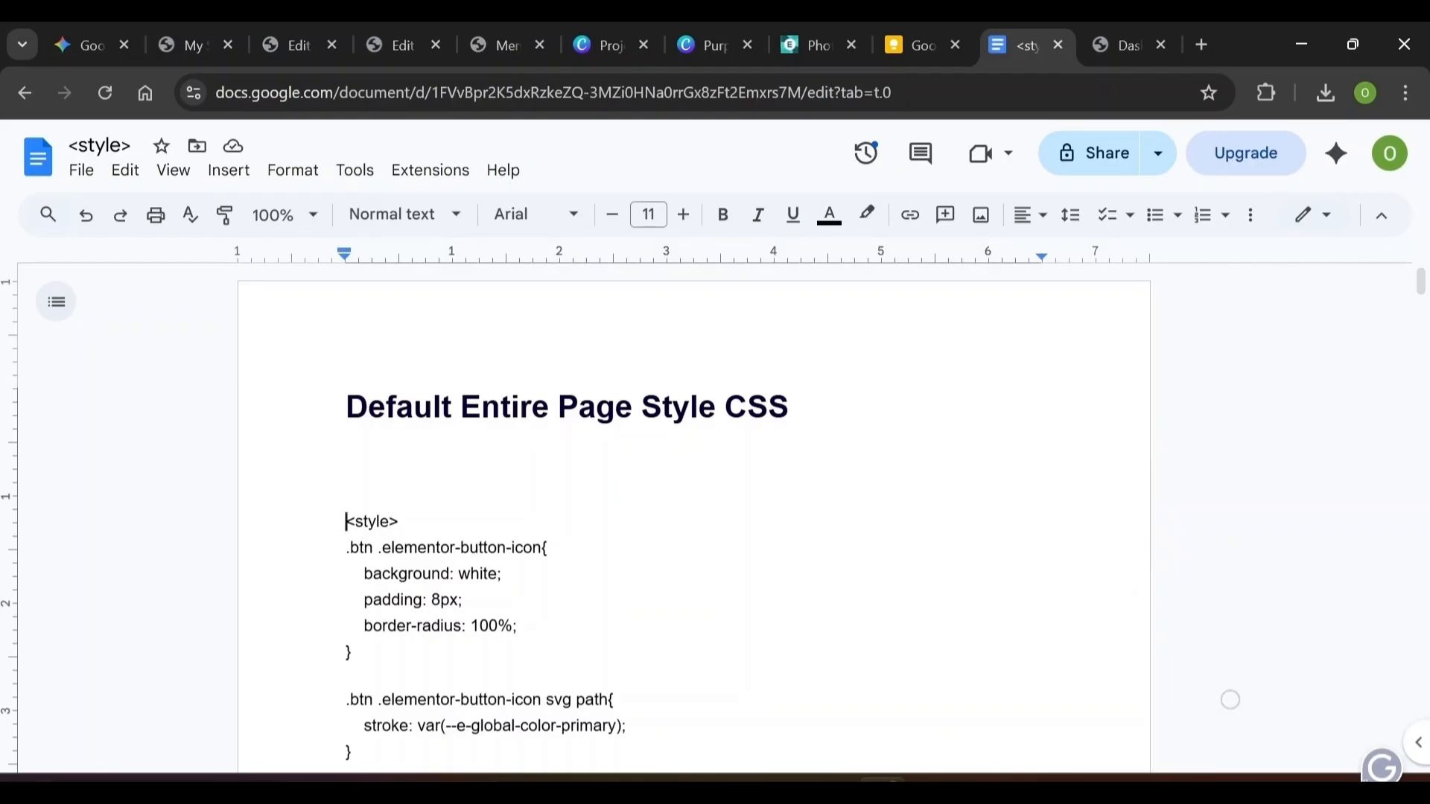
pyautogui.press('Up')
pyautogui.press('Up')
pyautogui.hotkey('ctrl', 'shift', 'Right')
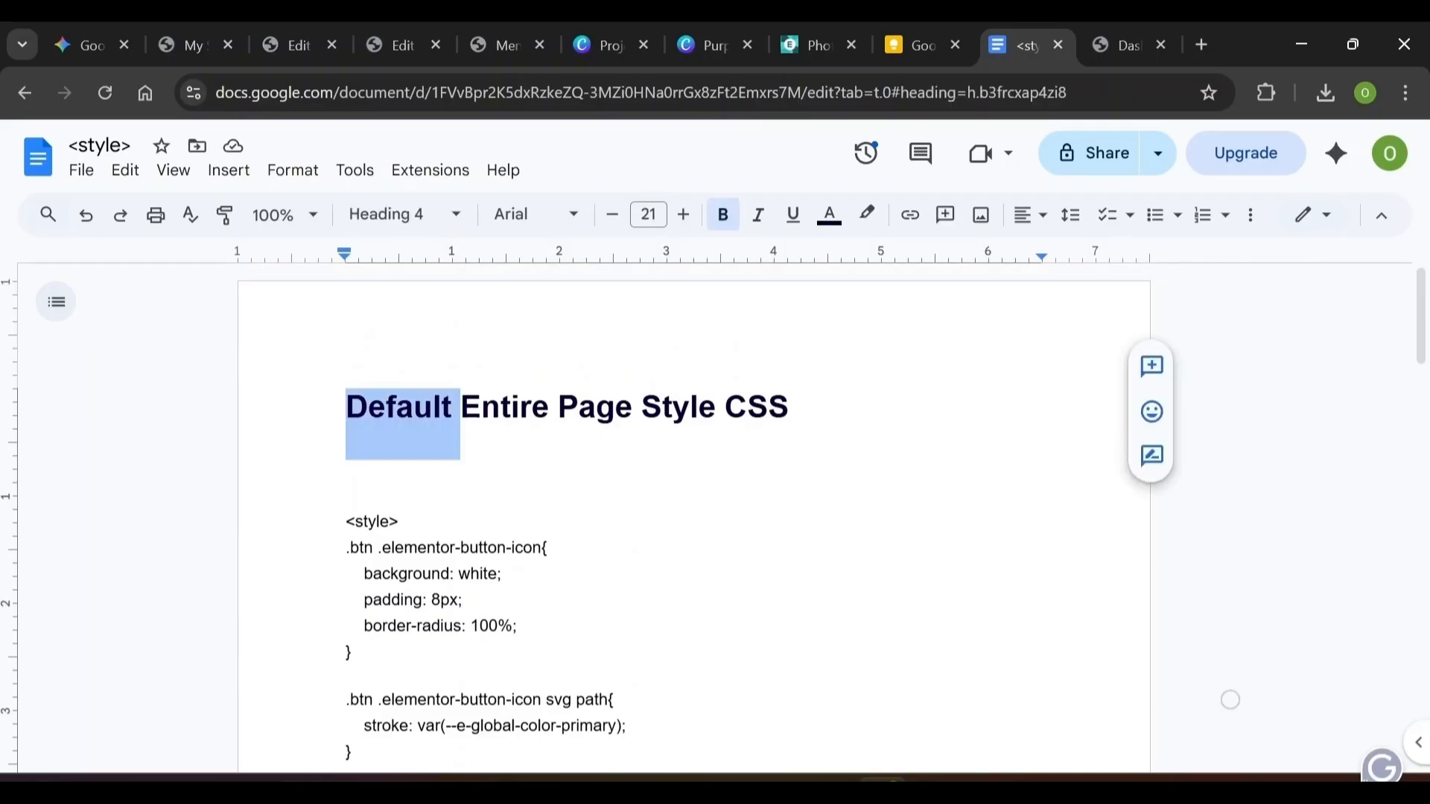
pyautogui.press('Down')
pyautogui.press('Down')
pyautogui.hotkey('shift', 'Down')
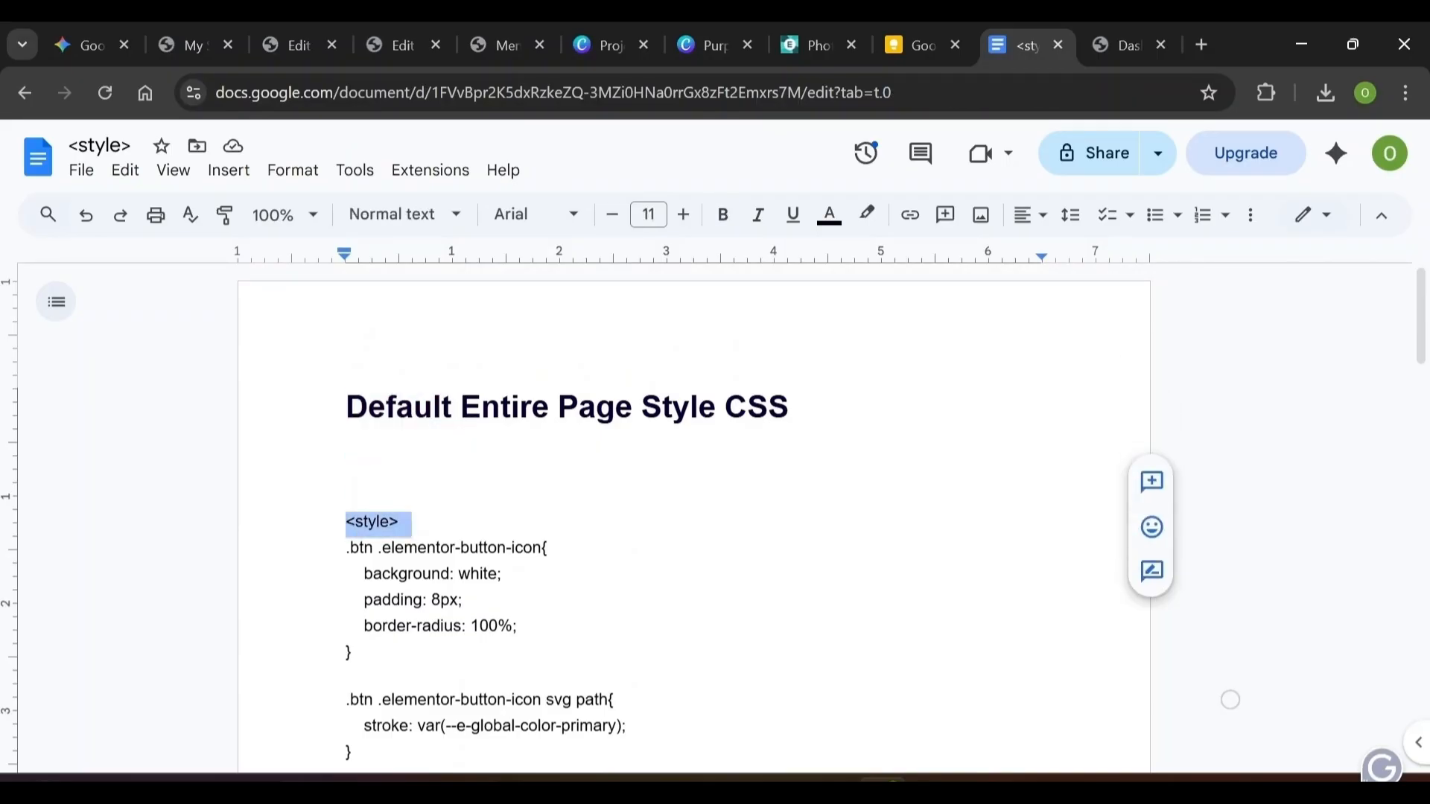
pyautogui.hotkey('shift', 'Down')
pyautogui.hotkey('shift', 'Down')
pyautogui.hotkey('shift', 'Down')
pyautogui.hotkey('shift', 'Down')
pyautogui.hotkey('shift', 'Down')
pyautogui.hotkey('shift', 'Down')
pyautogui.hotkey('shift', 'Down')
pyautogui.hotkey('shift', 'Down')
pyautogui.hotkey('shift', 'Down')
pyautogui.hotkey('shift', 'Down')
pyautogui.hotkey('shift', 'Down')
pyautogui.hotkey('shift', 'Down')
pyautogui.hotkey('shift', 'Down')
pyautogui.hotkey('shift', 'Down')
pyautogui.hotkey('shift', 'Down')
pyautogui.hotkey('shift', 'Down')
pyautogui.hotkey('shift', 'Down')
pyautogui.hotkey('shift', 'Down')
pyautogui.hotkey('shift', 'Down')
pyautogui.hotkey('shift', 'Down')
pyautogui.hotkey('shift', 'Down')
pyautogui.hotkey('shift', 'Down')
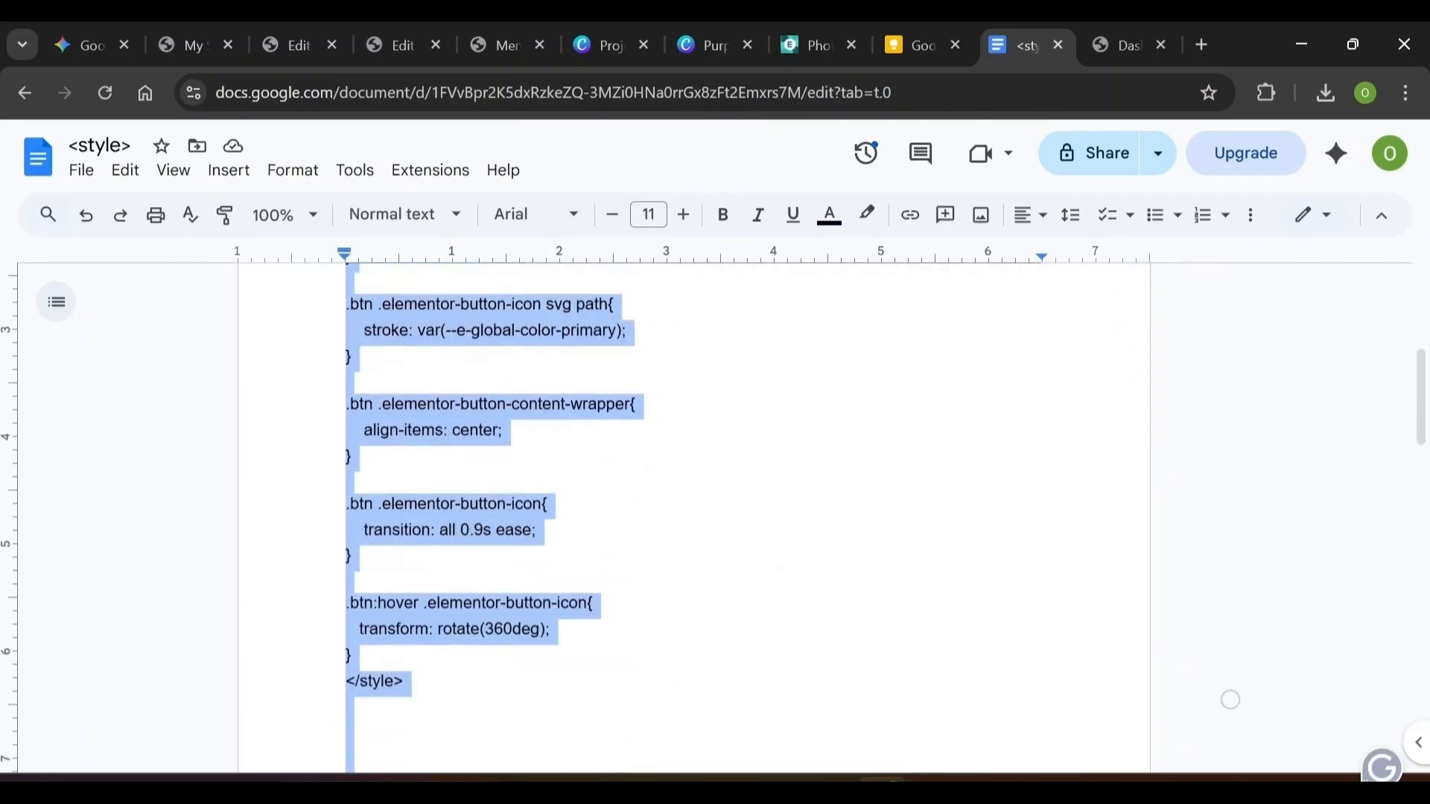
pyautogui.hotkey('shift', 'Up')
pyautogui.hotkey('shift', 'Up')
pyautogui.hotkey('shift', 'Up')
pyautogui.hotkey('shift', 'Up')
pyautogui.hotkey('shift', 'Up')
pyautogui.hotkey('shift', 'Up')
pyautogui.hotkey('shift', 'Up')
pyautogui.hotkey('shift', 'Up')
pyautogui.hotkey('shift', 'Up')
pyautogui.hotkey('shift', 'Up')
pyautogui.hotkey('shift', 'Up')
pyautogui.hotkey('shift', 'Up')
pyautogui.hotkey('shift', 'Up')
pyautogui.hotkey('shift', 'Up')
pyautogui.hotkey('shift', 'Up')
pyautogui.hotkey('shift', 'Up')
pyautogui.hotkey('shift', 'Up')
pyautogui.hotkey('shift', 'Up')
pyautogui.hotkey('shift', 'Up')
pyautogui.hotkey('shift', 'Up')
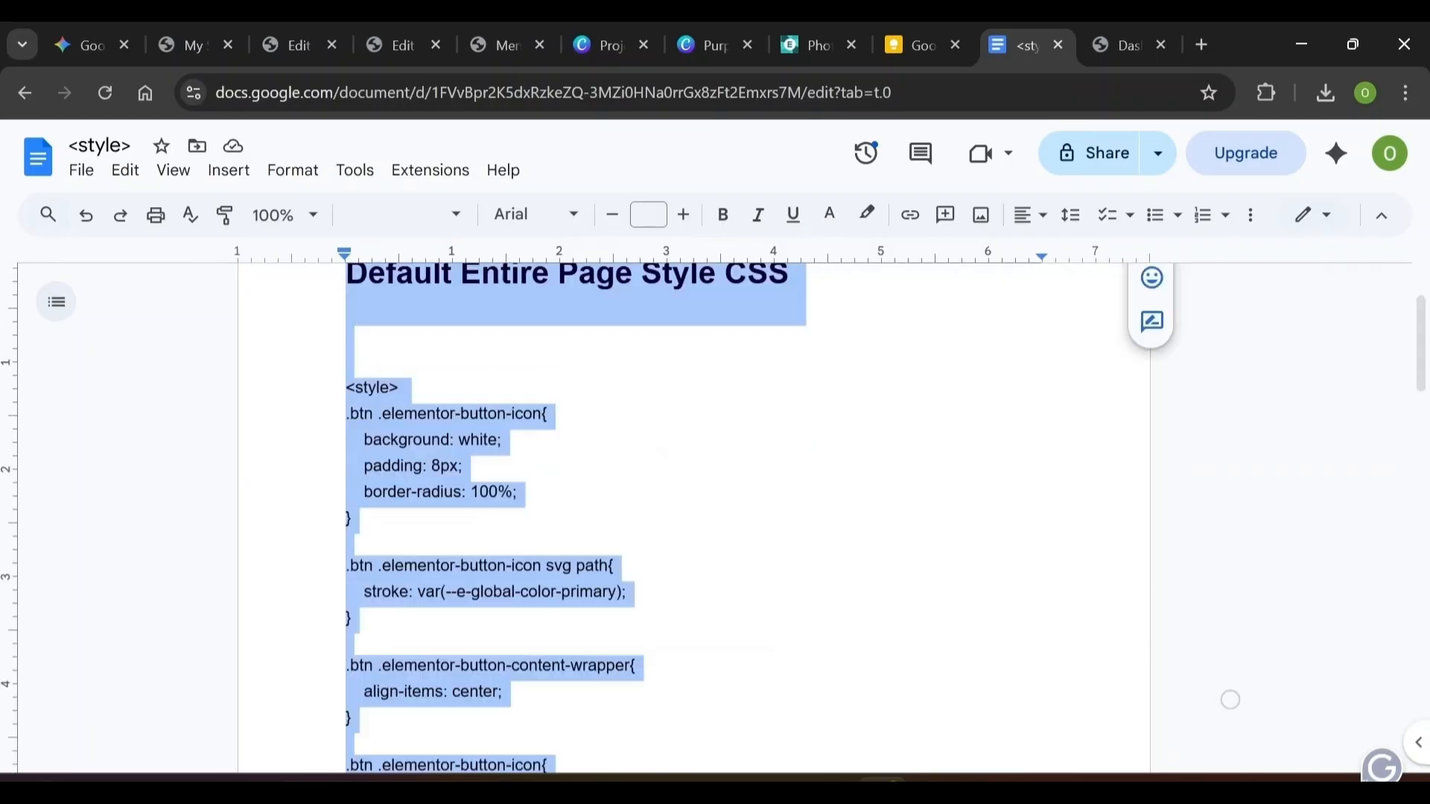
pyautogui.hotkey('shift', 'Down')
pyautogui.hotkey('shift', 'Down')
pyautogui.hotkey('shift', 'Down')
pyautogui.hotkey('shift', 'Down')
pyautogui.hotkey('shift', 'Down')
pyautogui.hotkey('shift', 'Down')
pyautogui.hotkey('shift', 'Down')
pyautogui.hotkey('shift', 'Down')
pyautogui.hotkey('shift', 'Down')
pyautogui.hotkey('shift', 'Down')
pyautogui.hotkey('shift', 'Down')
pyautogui.hotkey('shift', 'Down')
pyautogui.hotkey('shift', 'Down')
pyautogui.hotkey('shift', 'Down')
pyautogui.hotkey('shift', 'Down')
pyautogui.hotkey('shift', 'Down')
pyautogui.hotkey('shift', 'Down')
pyautogui.hotkey('shift', 'Down')
pyautogui.hotkey('shift', 'Down')
pyautogui.hotkey('shift', 'Down')
pyautogui.hotkey('shift', 'Down')
pyautogui.hotkey('shift', 'Down')
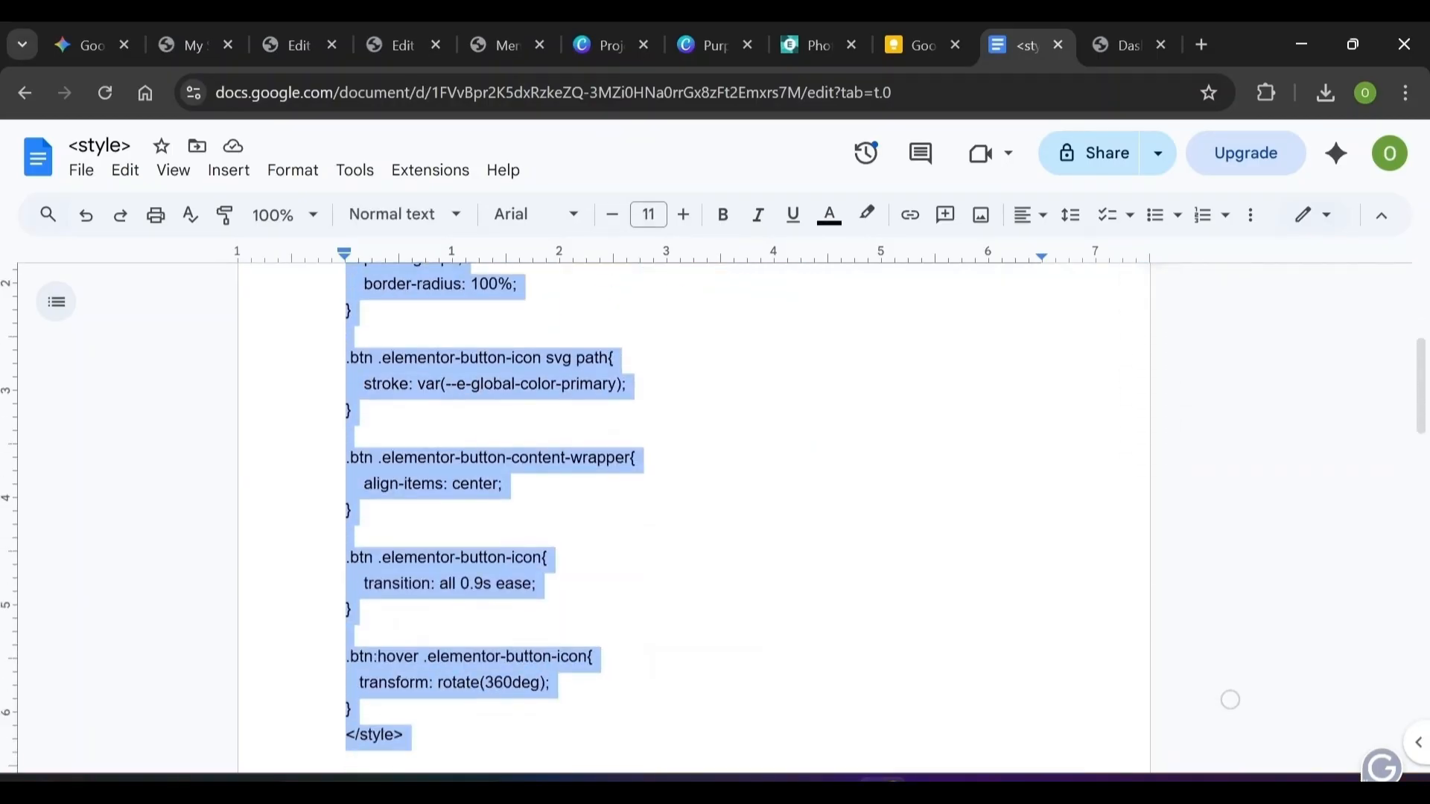
pyautogui.click(198, 29)
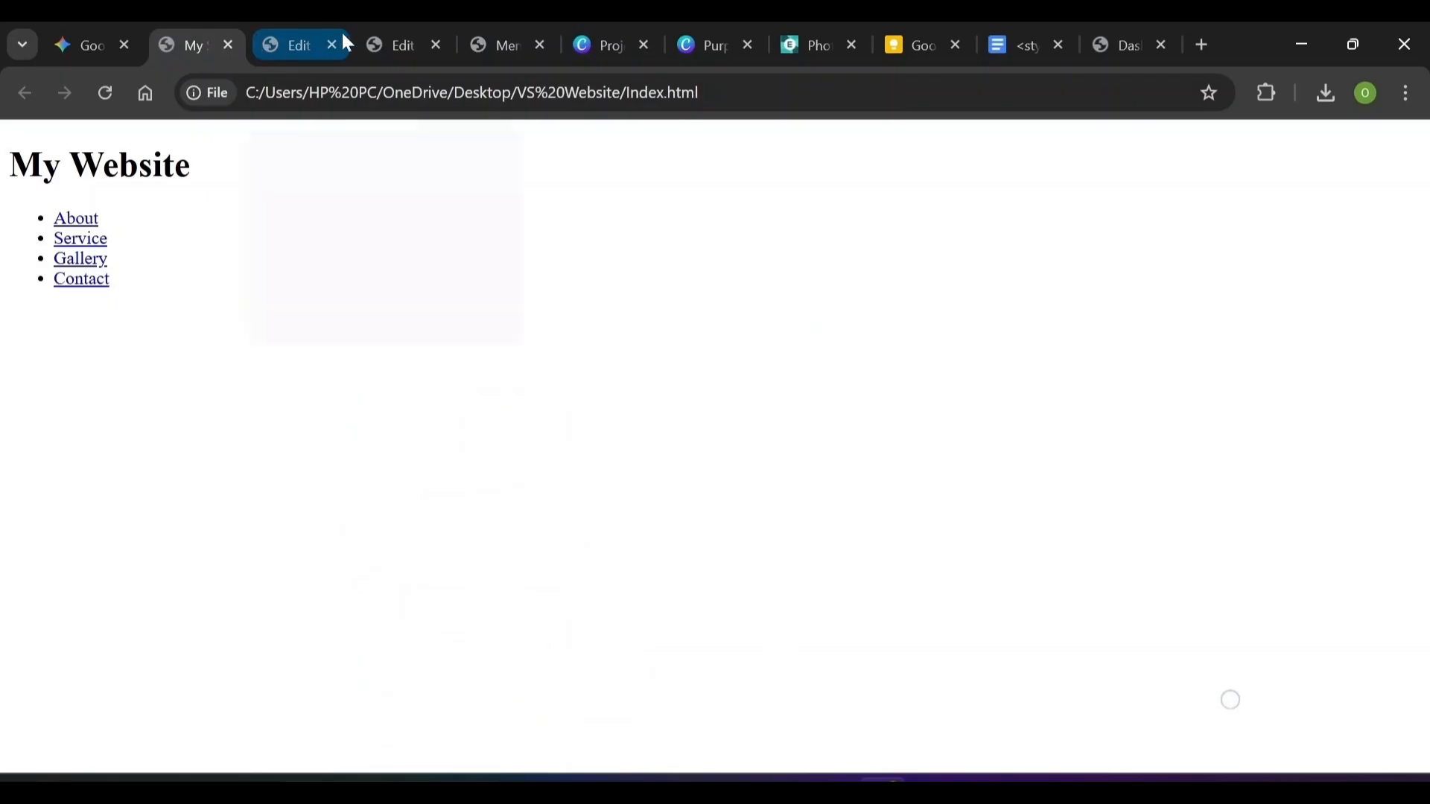
# Paste the button-icon CSS with its 360deg hover rotation into the HTML widget, leaving blank lines before </style>
pyautogui.click(391, 45)
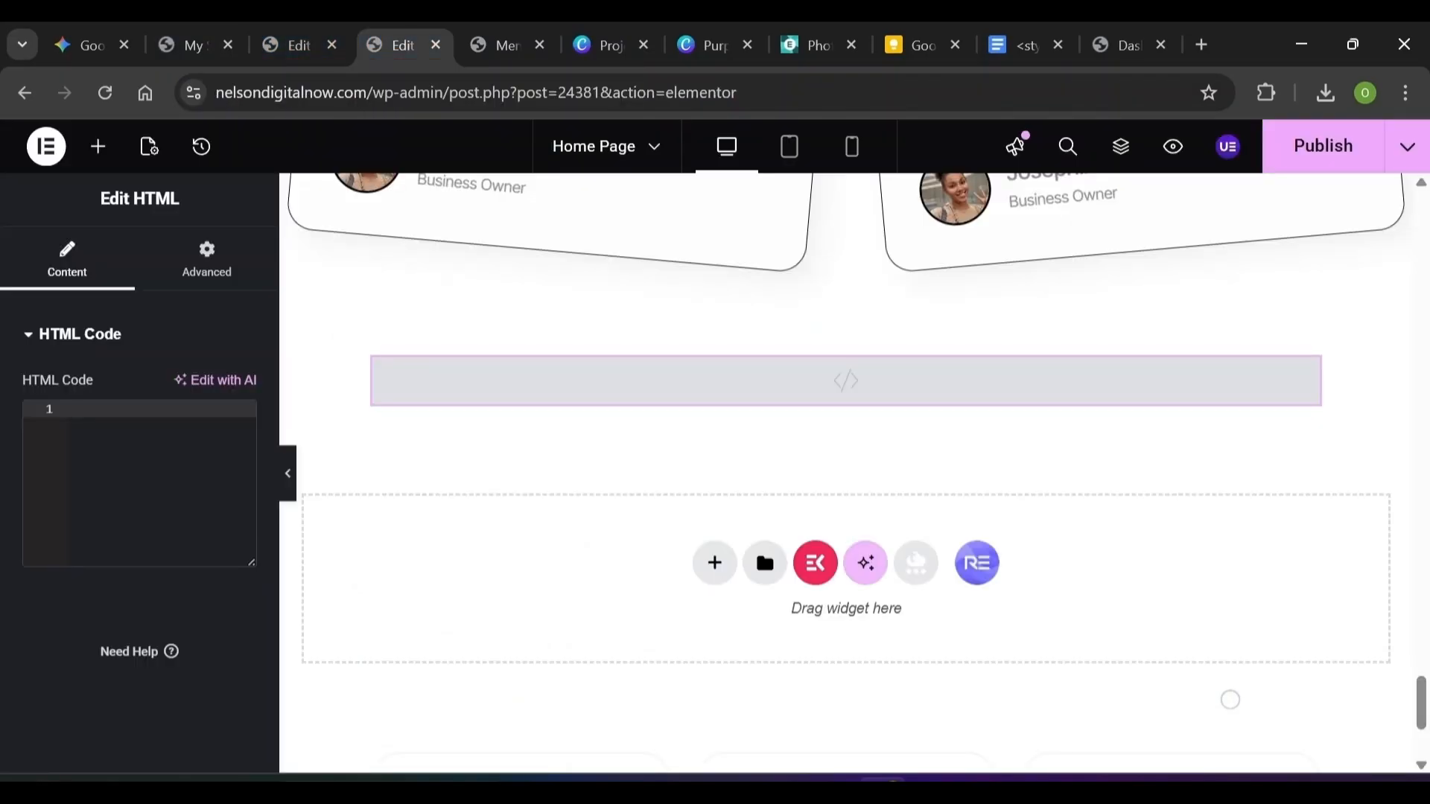
pyautogui.hotkey('ctrl', 'v')
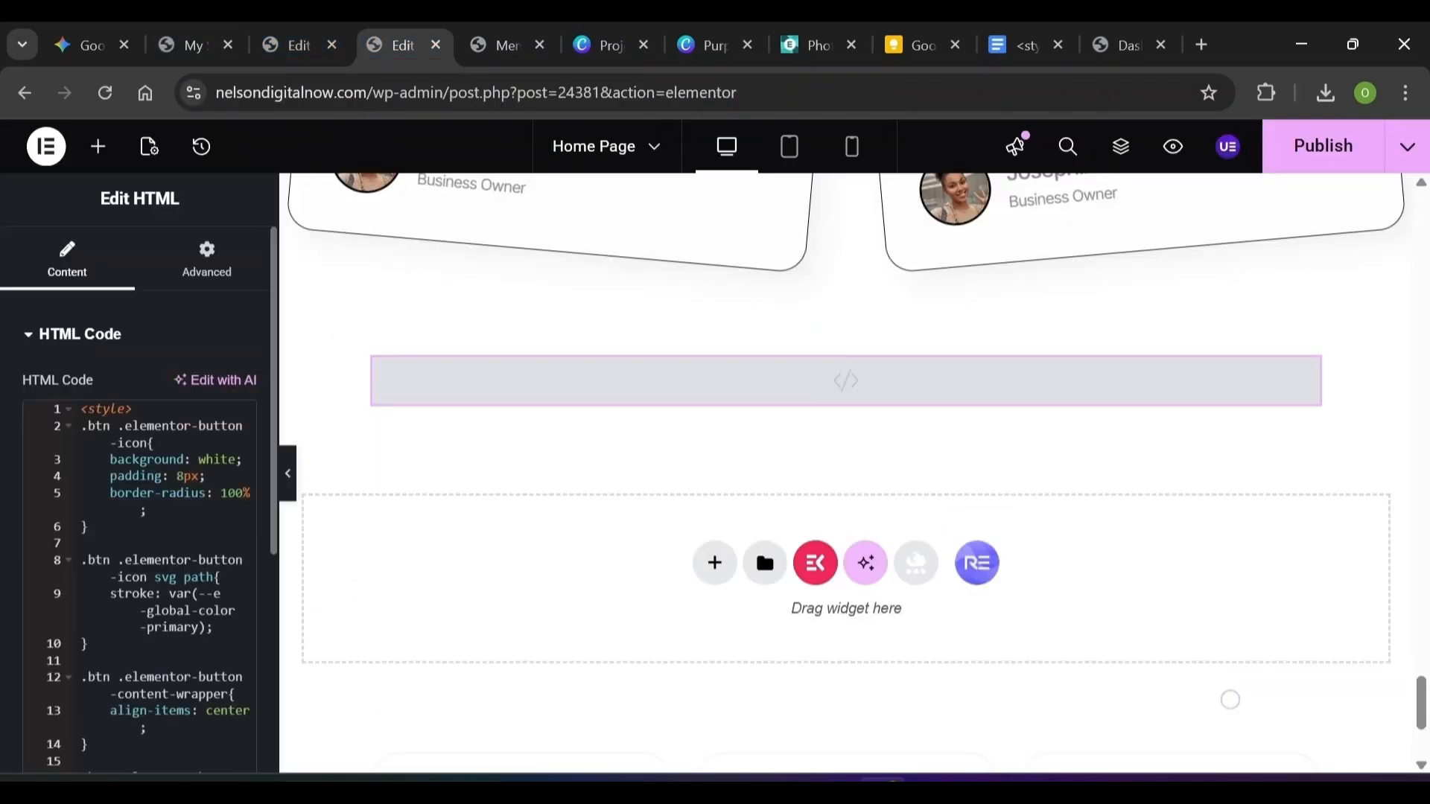
pyautogui.scroll(-5, 272, 519)
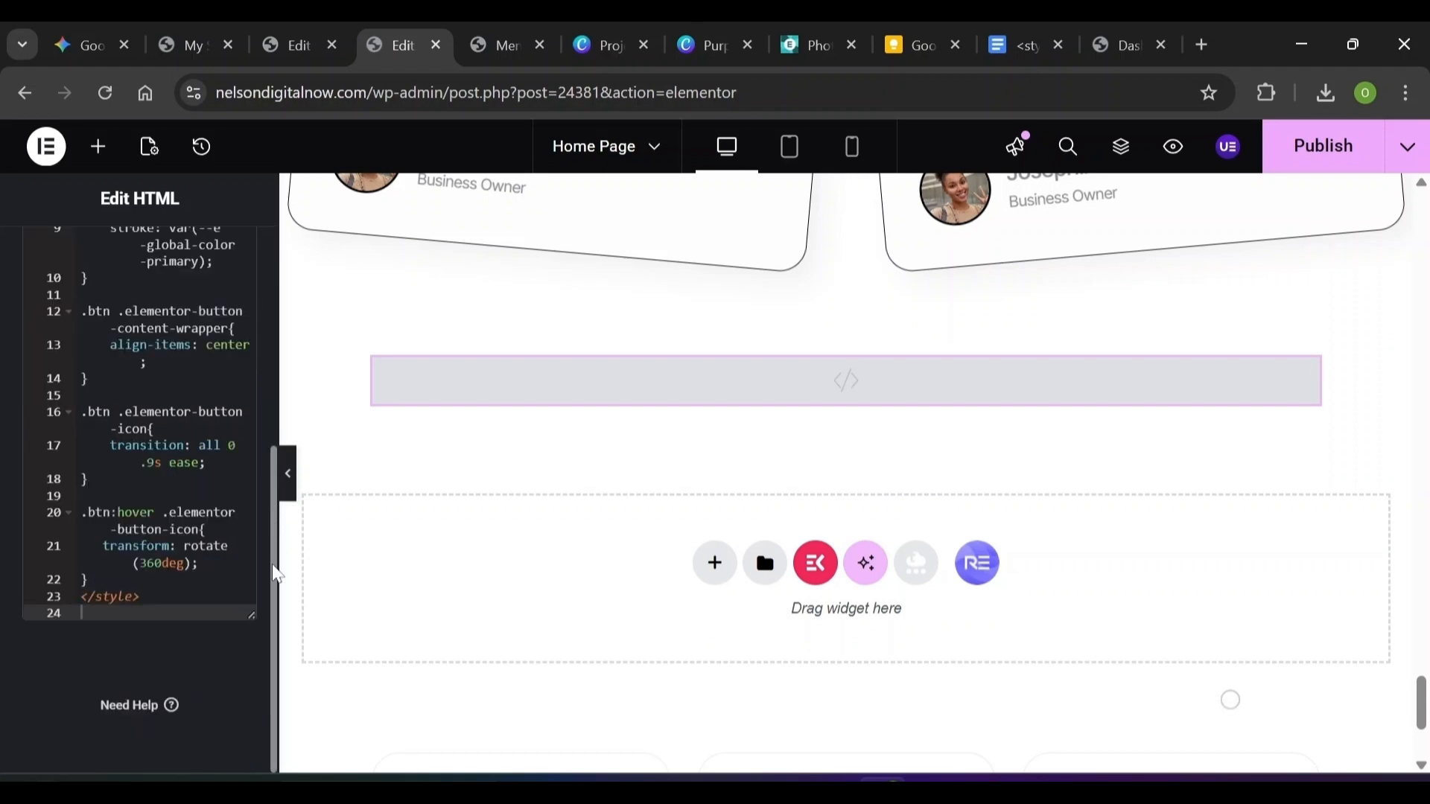
pyautogui.click(89, 580)
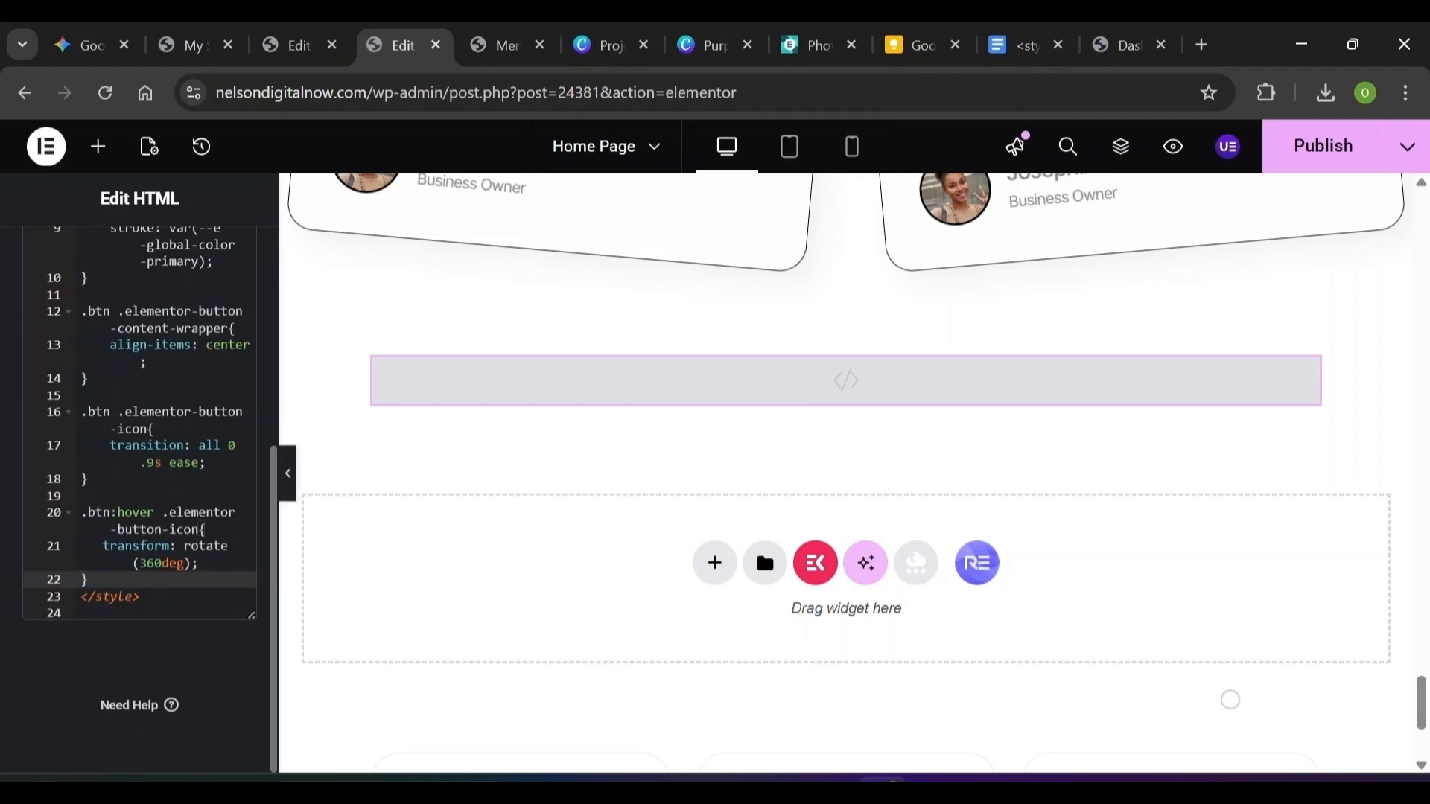
pyautogui.press('Return')
pyautogui.press('Return')
pyautogui.press('Return')
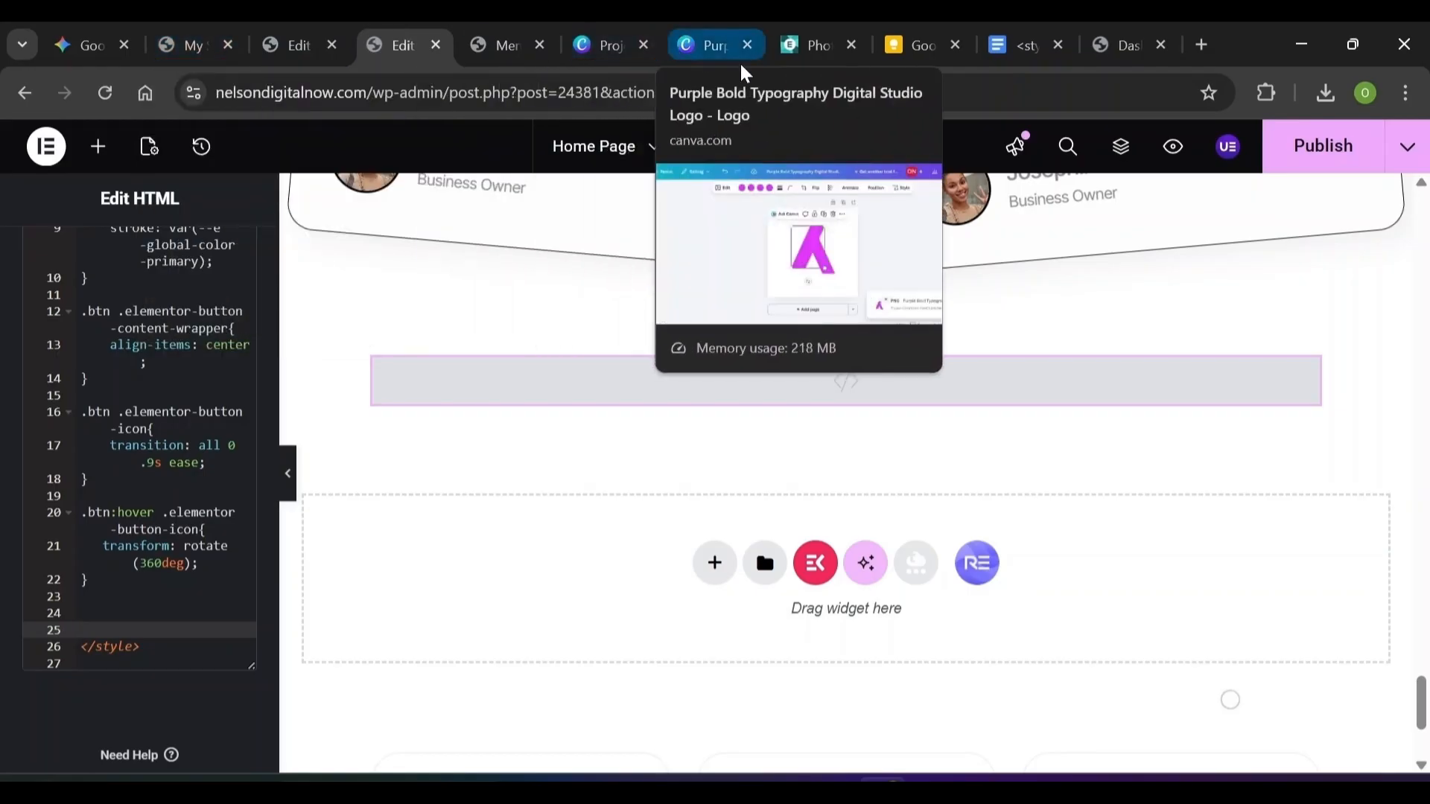
# Open the Icon Box Style CSS document in Google Docs and copy all its rules
pyautogui.click(1006, 45)
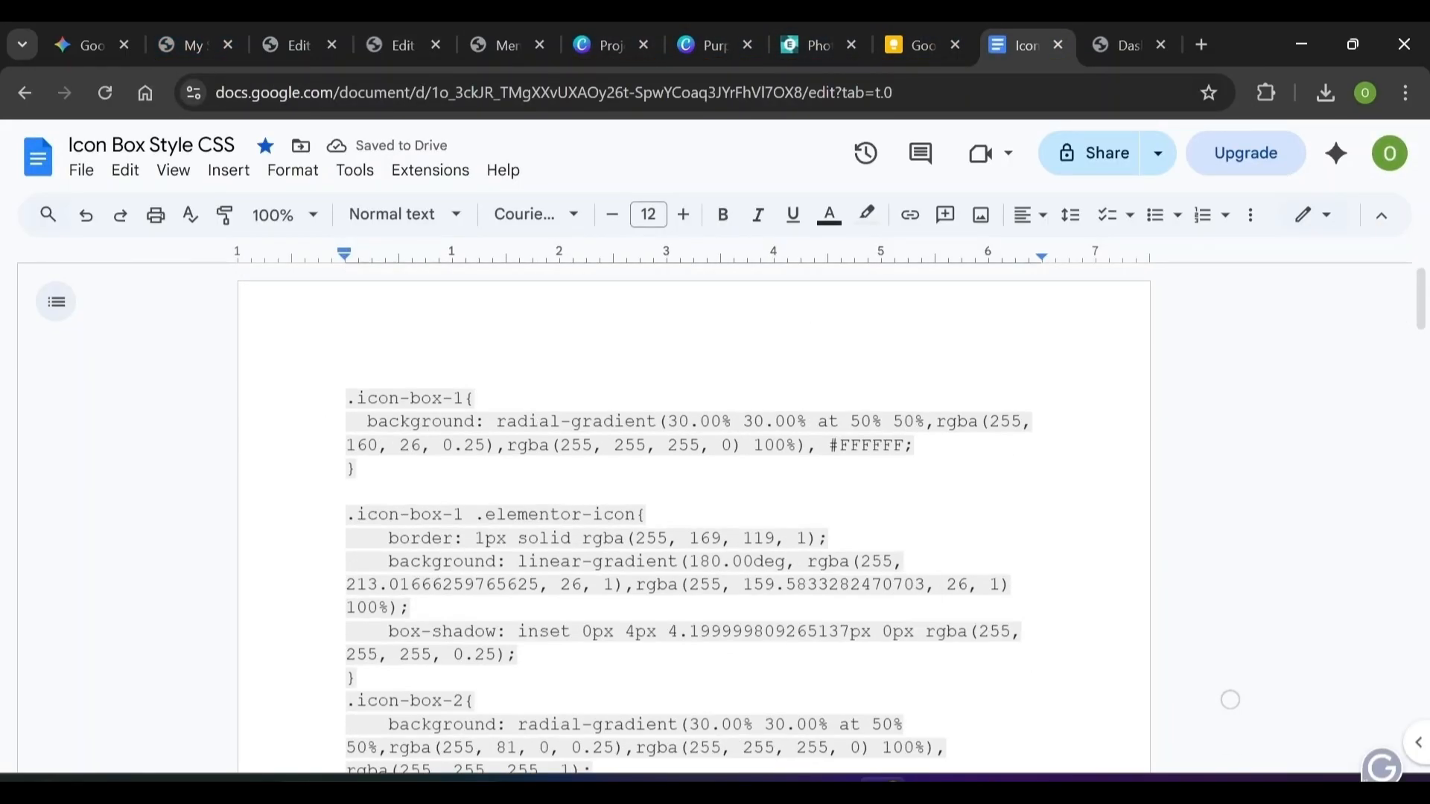
pyautogui.click(24, 92)
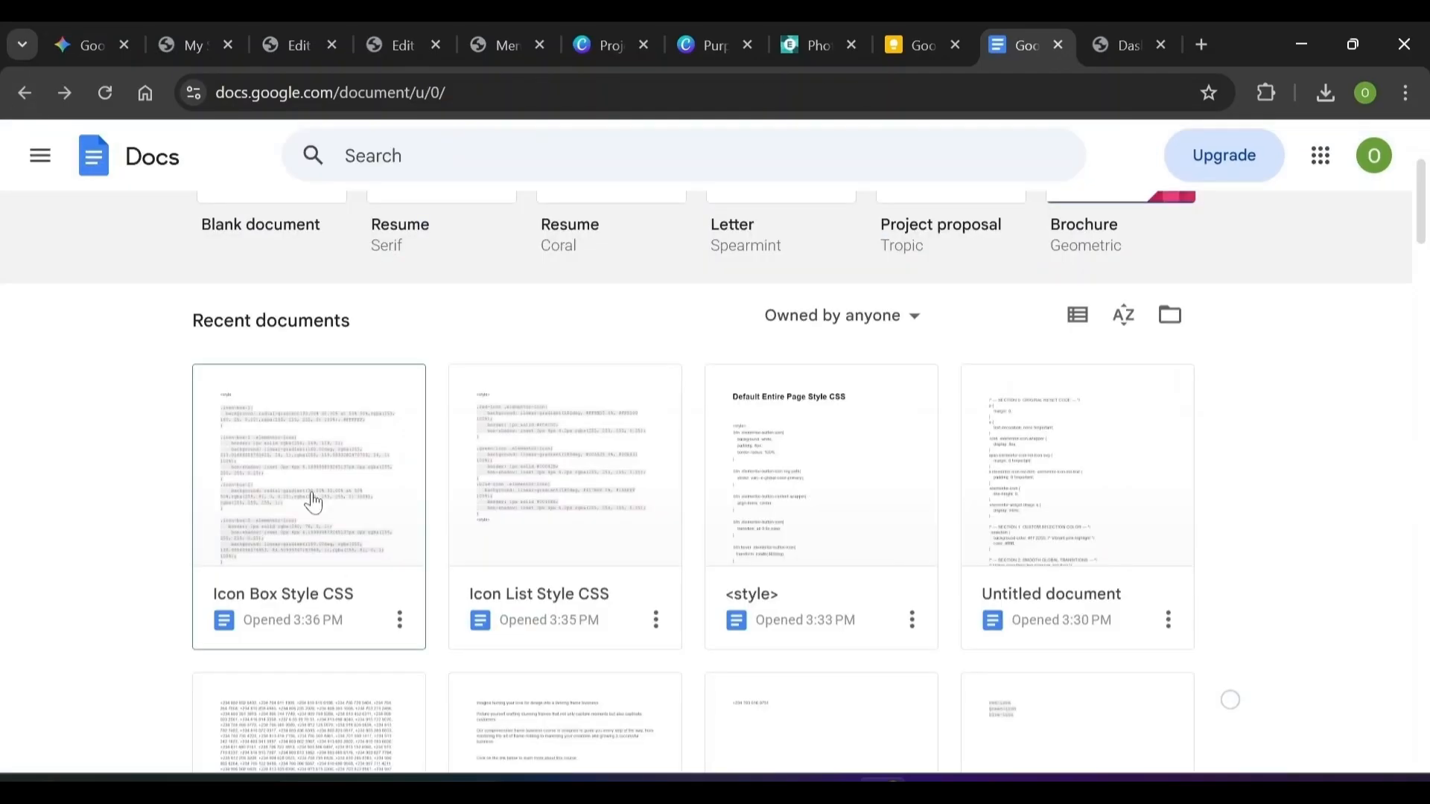
pyautogui.click(328, 498)
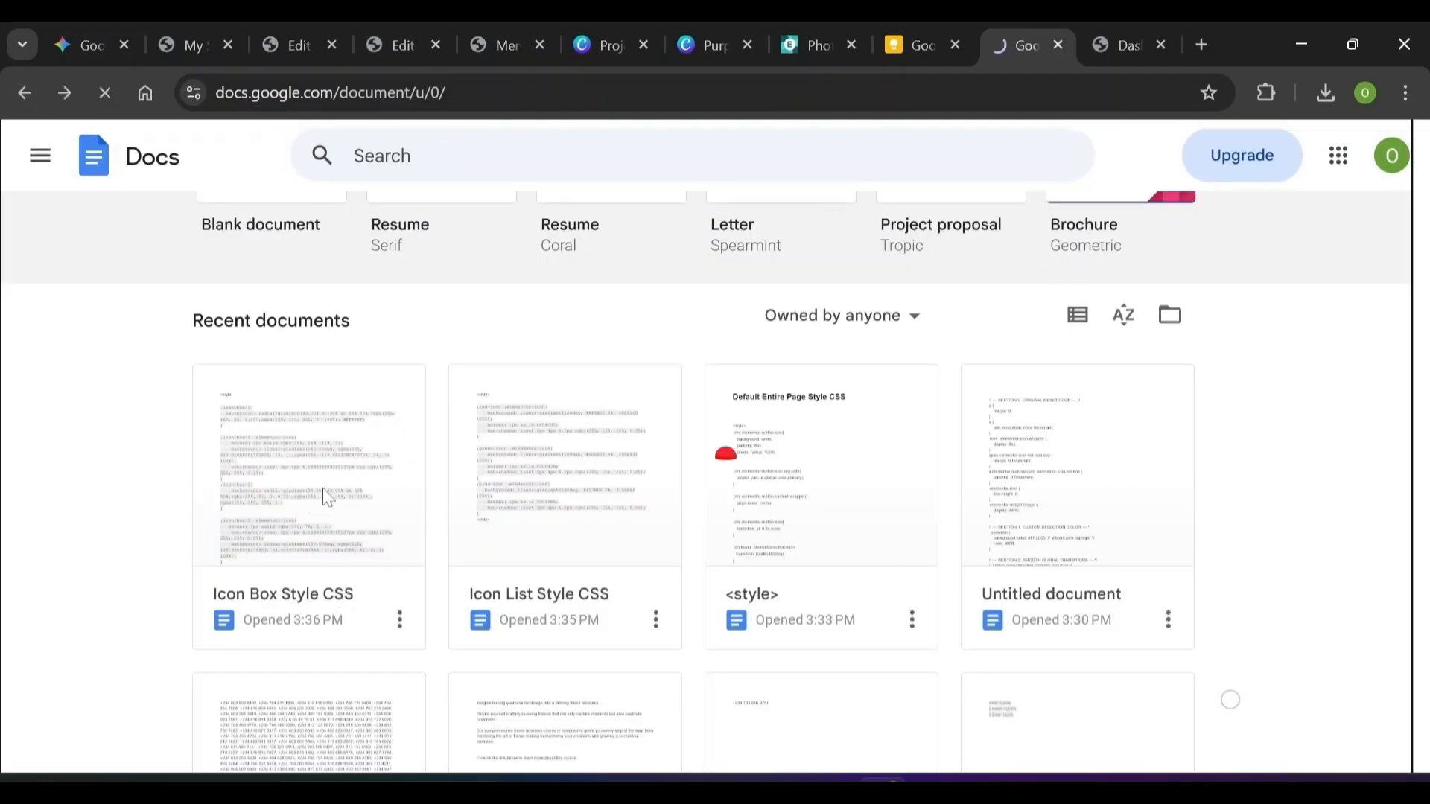
pyautogui.hotkey('ctrl', 'a')
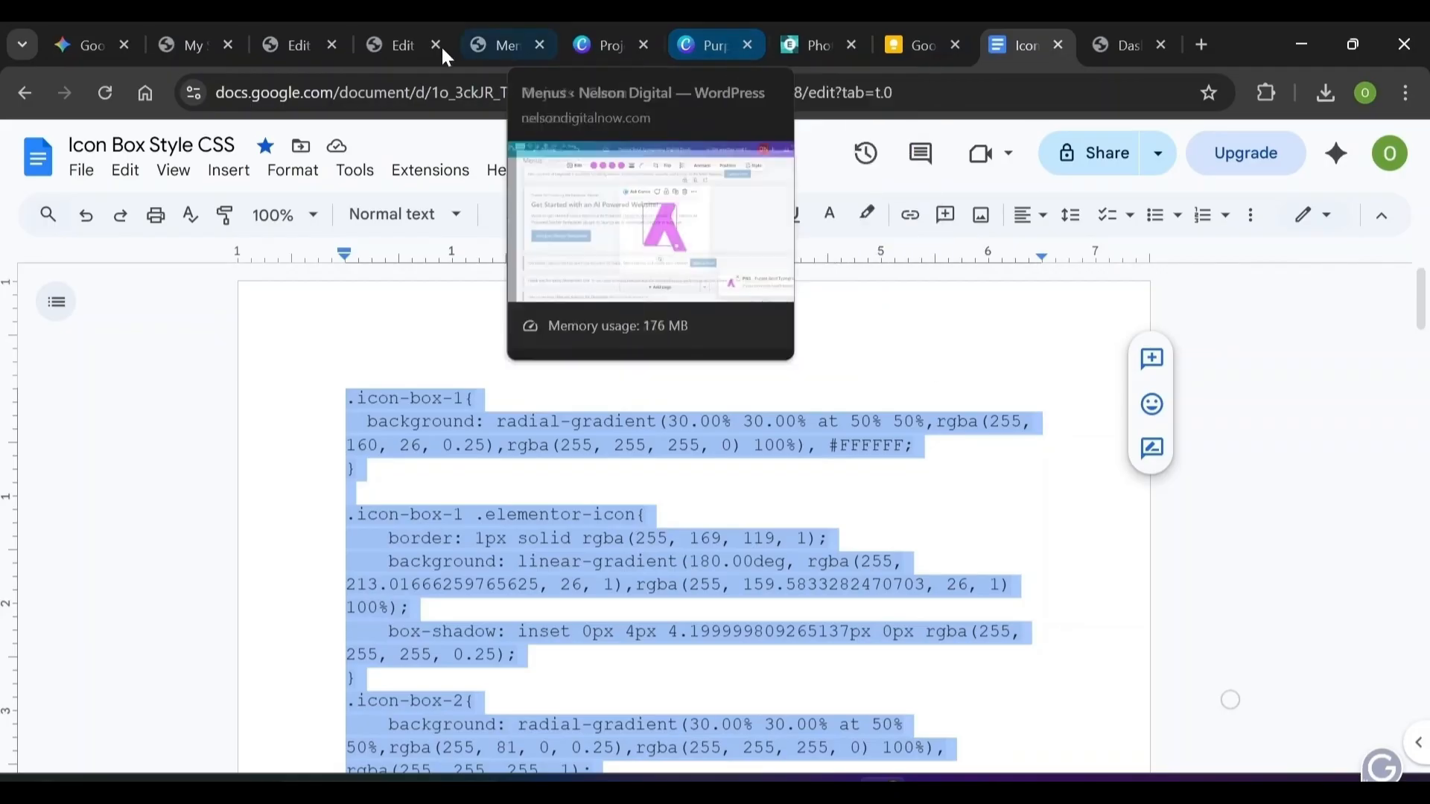
pyautogui.click(300, 41)
pyautogui.click(195, 43)
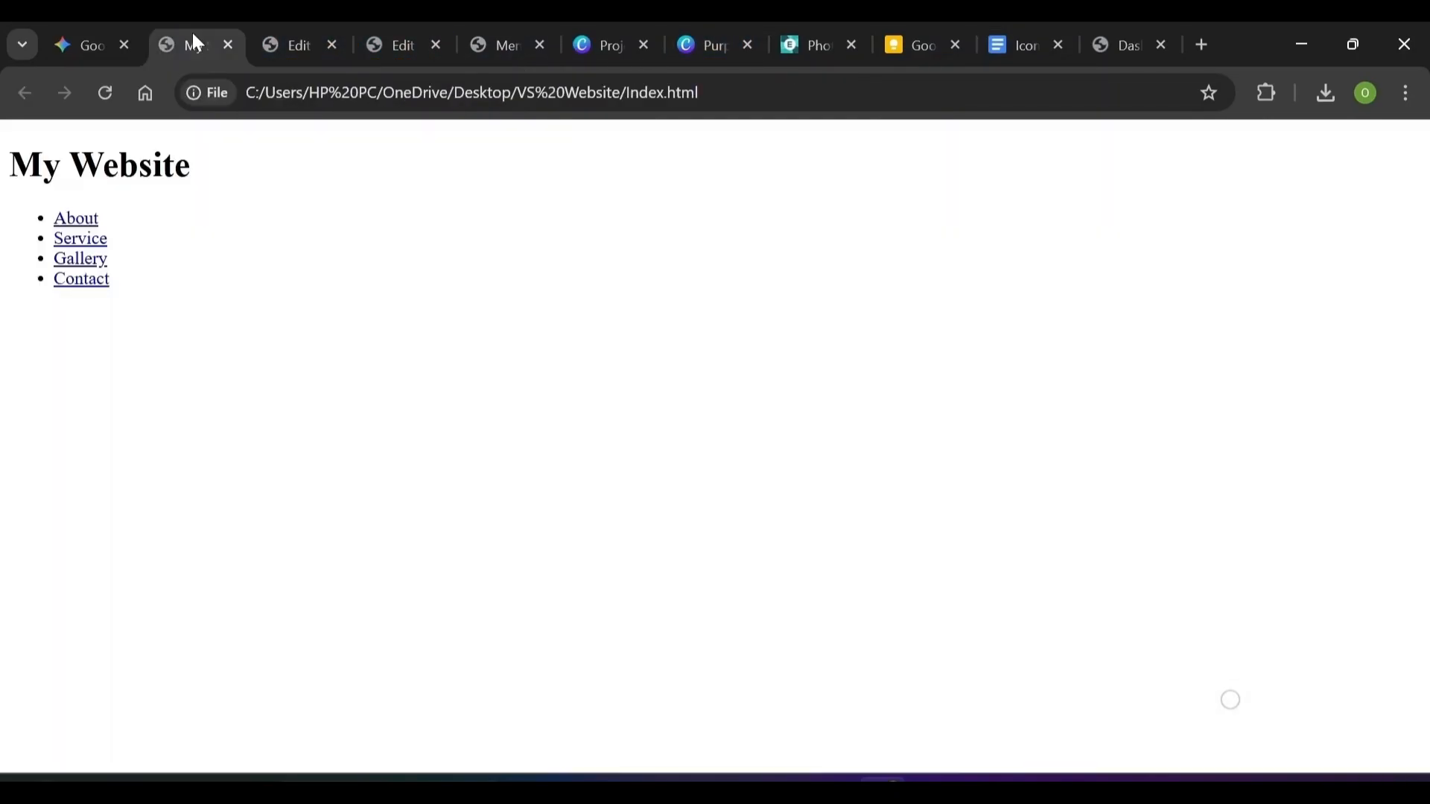
pyautogui.click(293, 38)
pyautogui.click(402, 43)
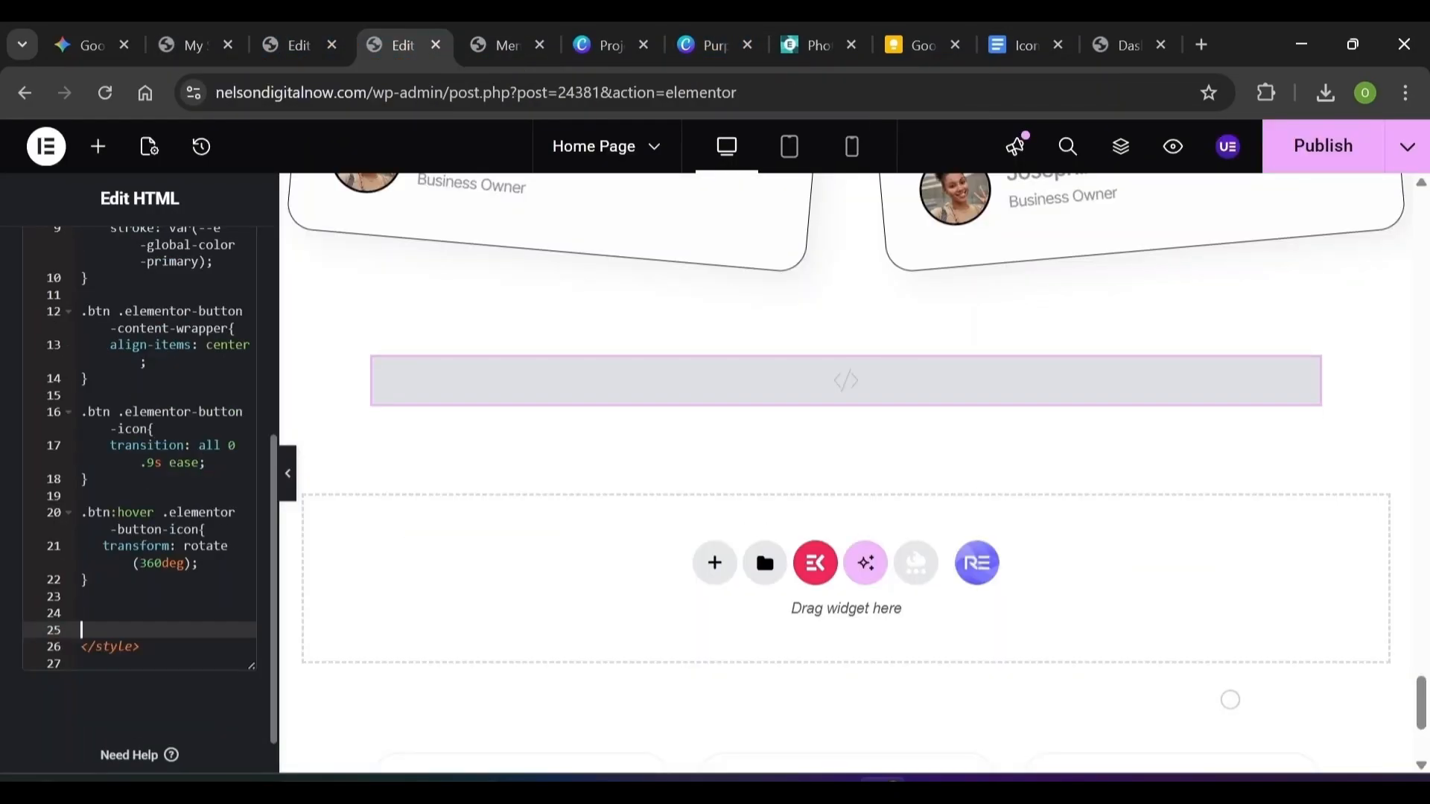
# Paste the icon-box CSS rules into the HTML code and bring up the first card container's CSS Classes field
pyautogui.write('.icon-box-1{   background: radial-gradient(30.00% 30.00% at 50% 50%,rgba(255, 160, 26, 0.25),rgba(255, 255, 255, 0) 100%), #FFFFFF; }')
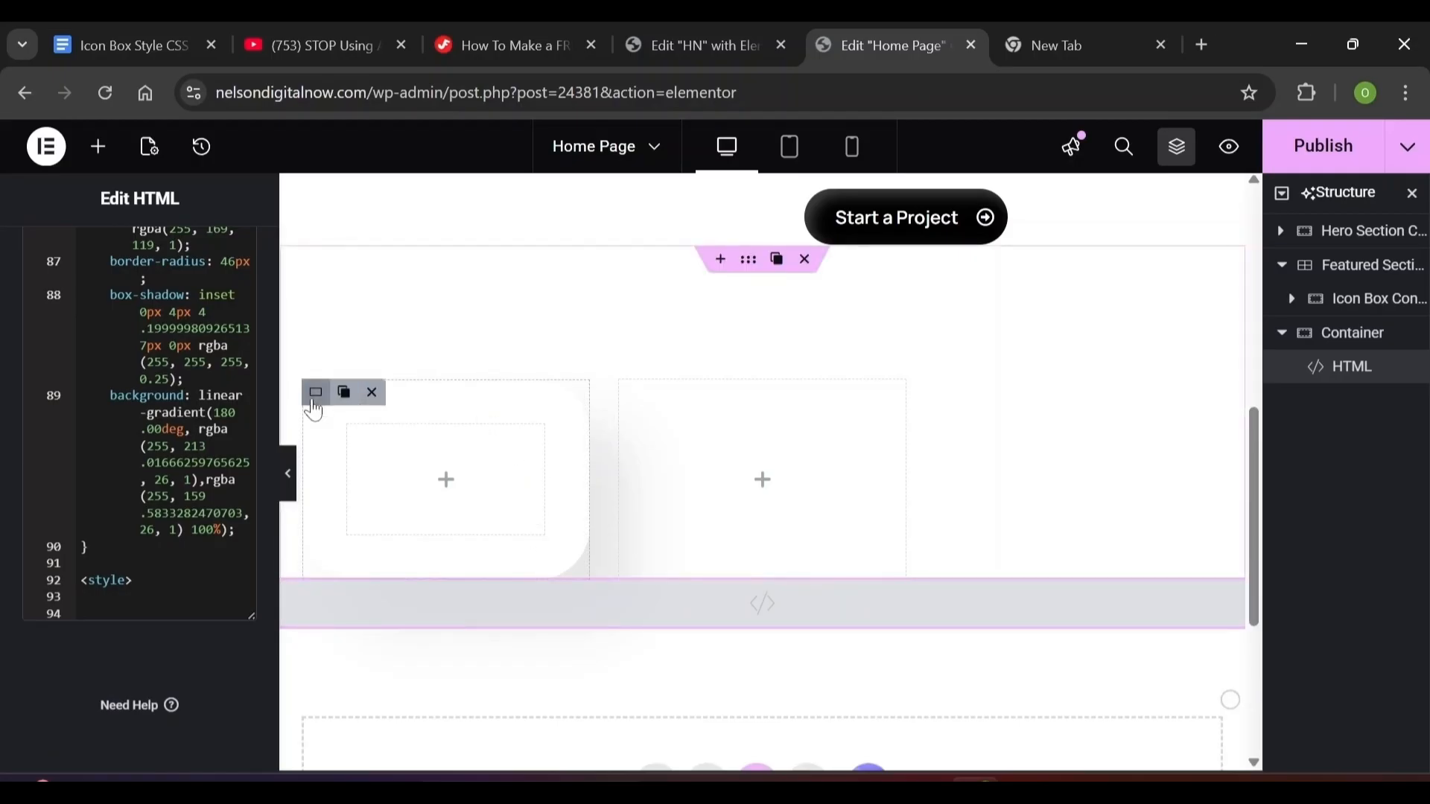
pyautogui.click(315, 394)
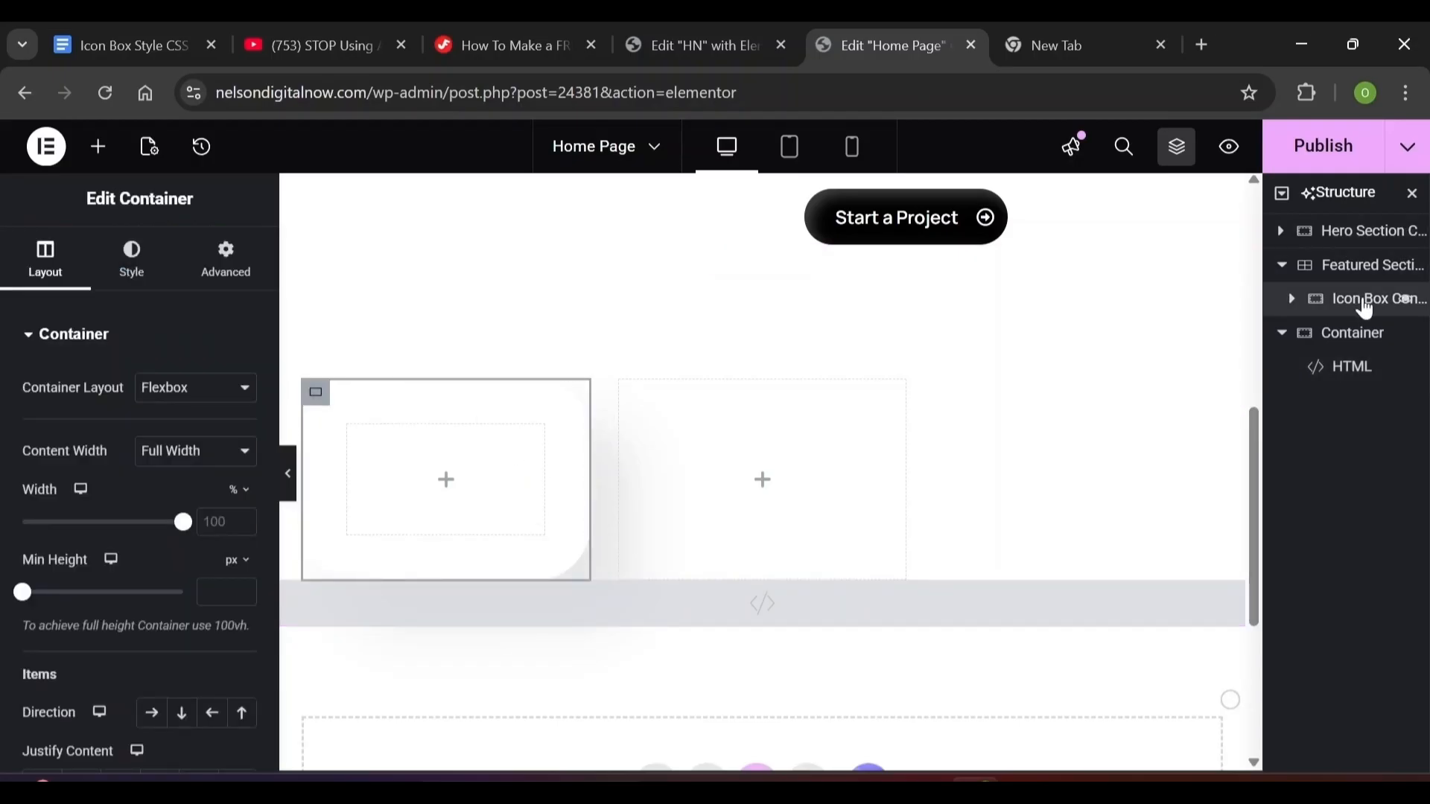
pyautogui.click(199, 288)
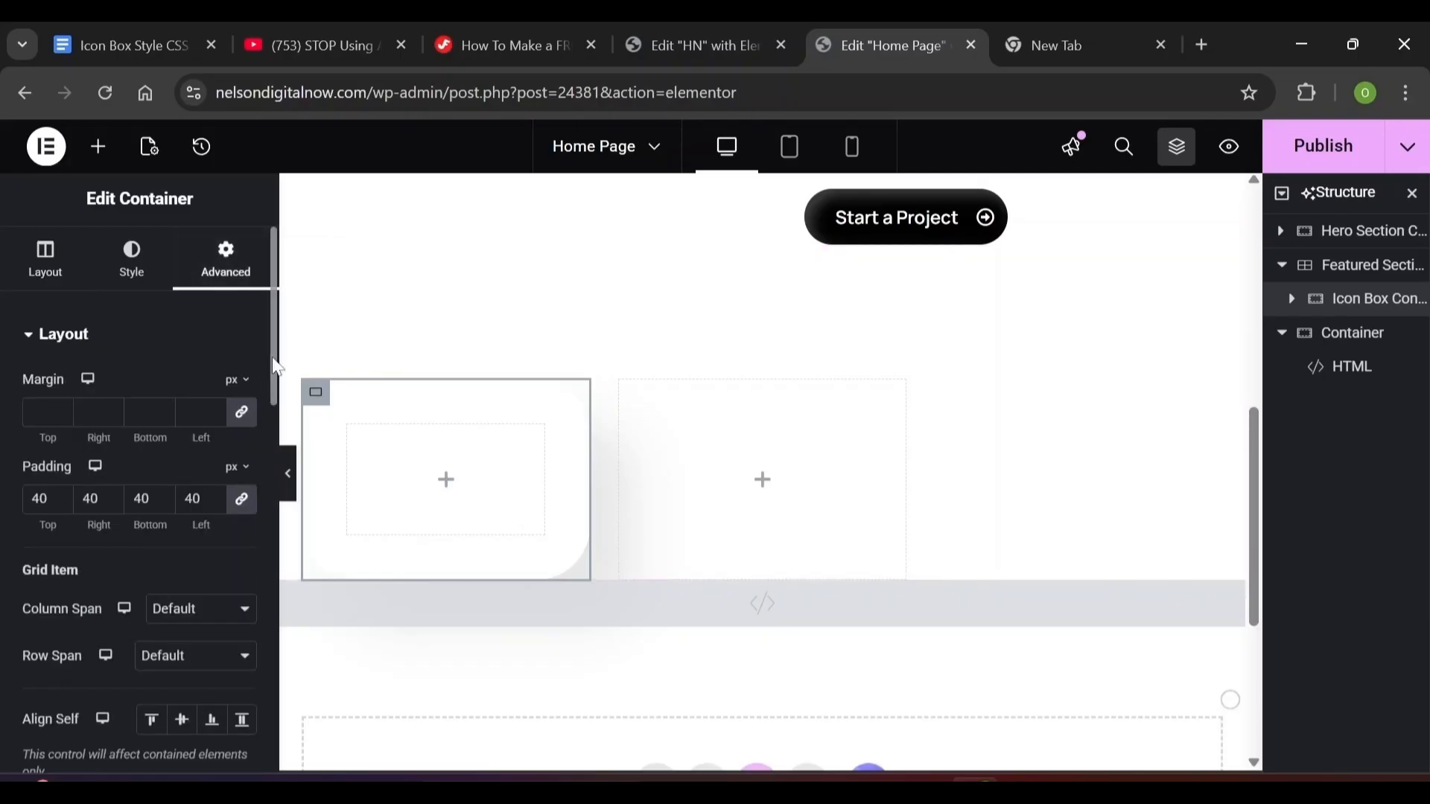
pyautogui.scroll(-4, 277, 461)
pyautogui.scroll(-3, 277, 462)
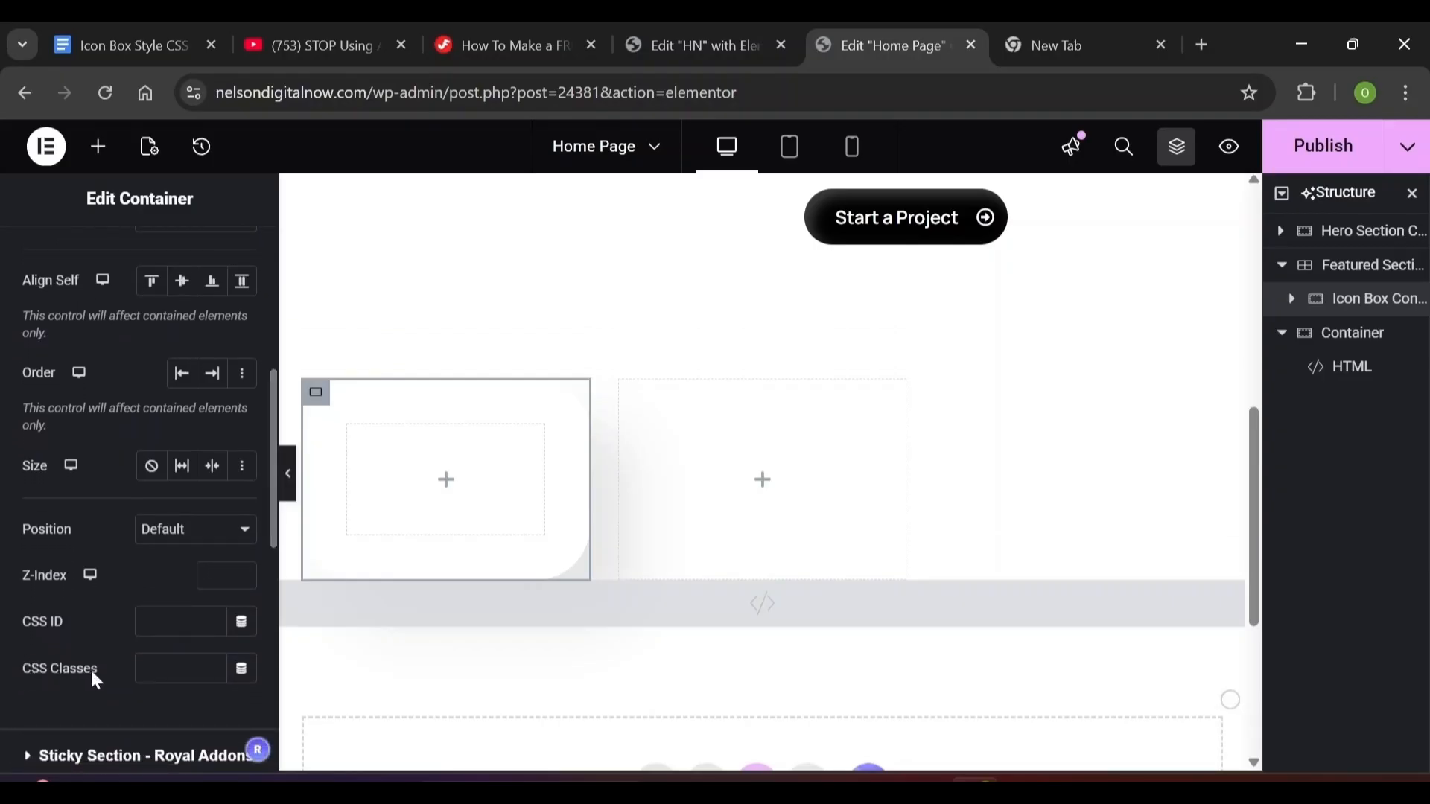
pyautogui.hotkey('ctrl', '1')
pyautogui.click(25, 94)
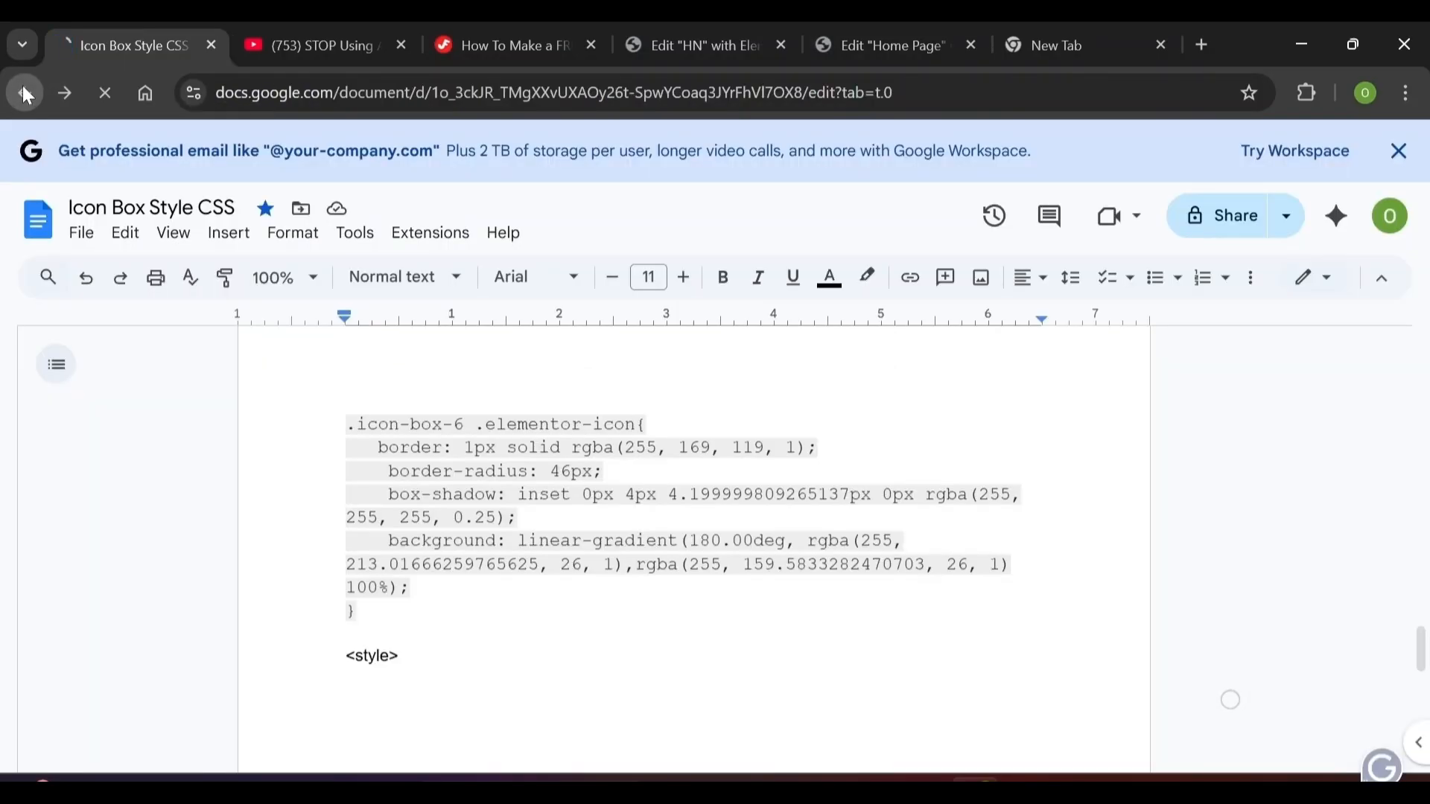
# Open the Icon Box Style CSS Classes document and copy the class name icon-box-1
pyautogui.scroll(-5, 708, 477)
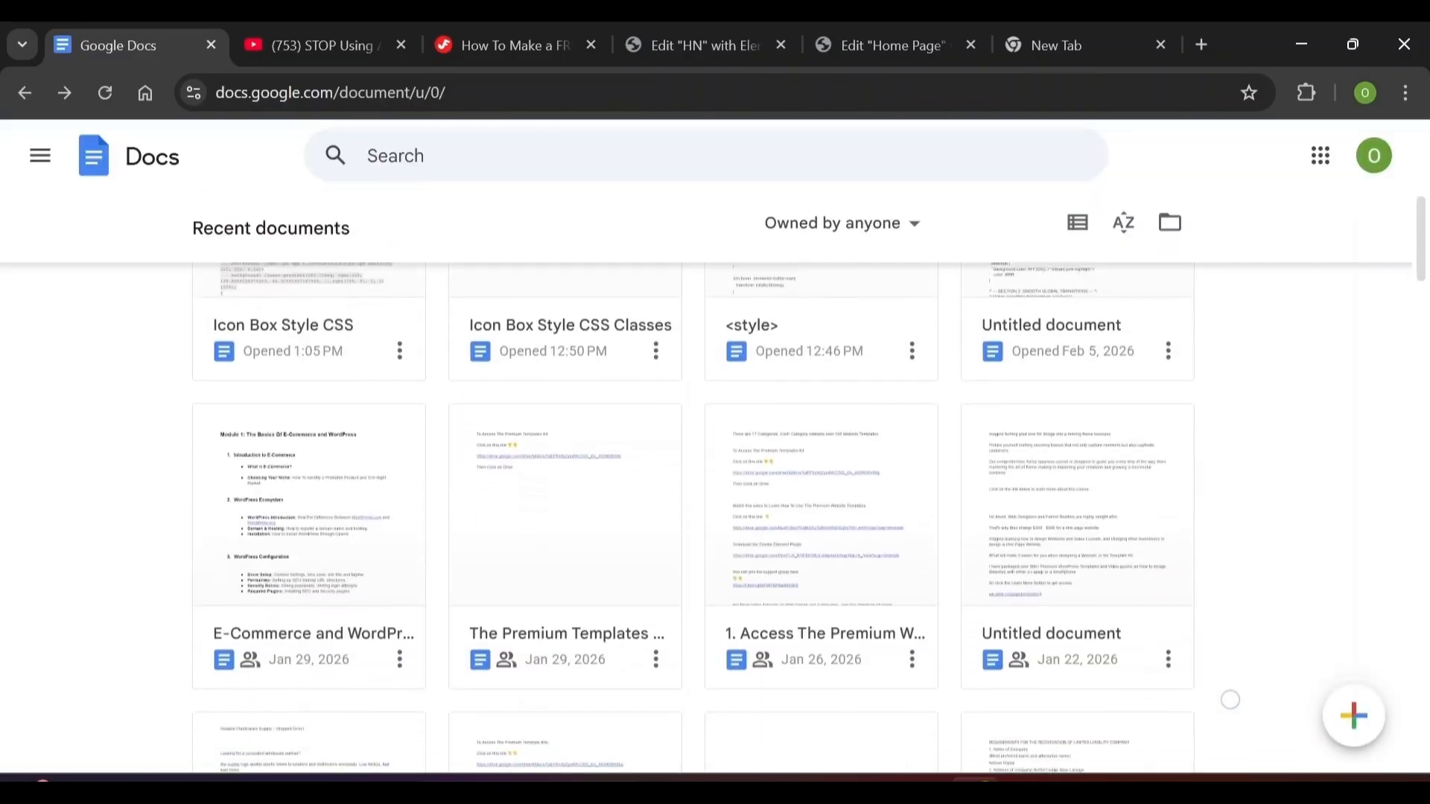
pyautogui.scroll(4, 708, 477)
pyautogui.scroll(-1, 708, 477)
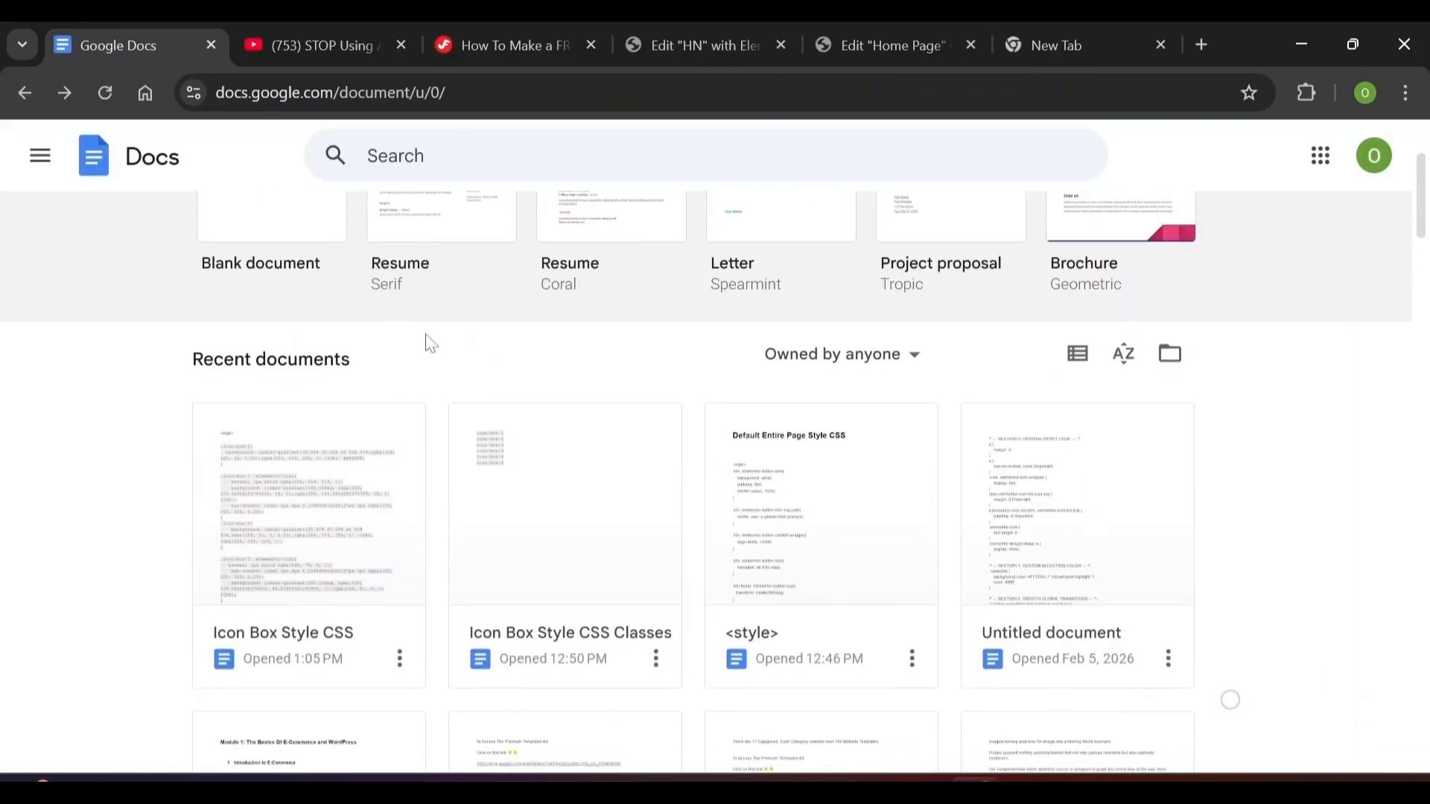
pyautogui.click(557, 576)
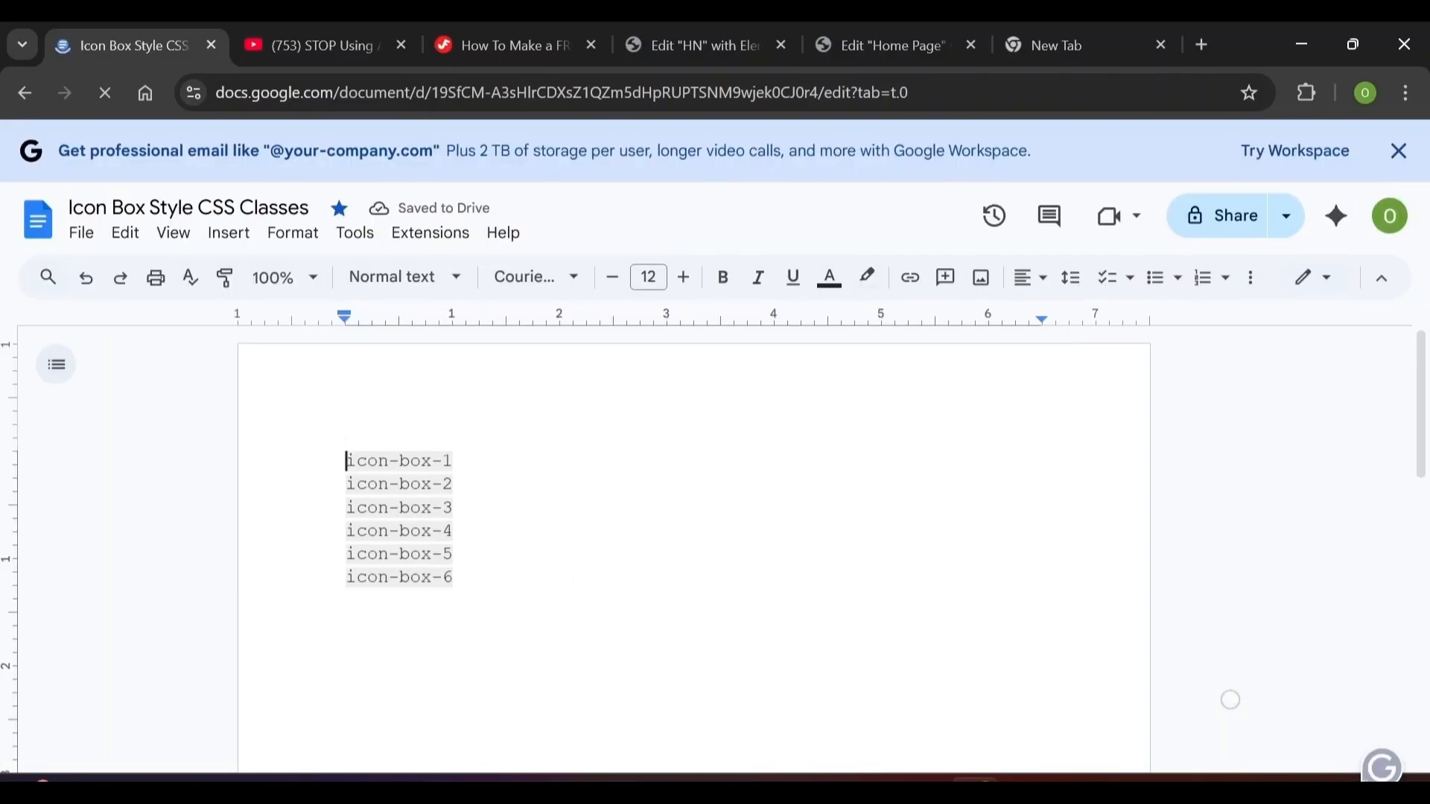
pyautogui.tripleClick(416, 462)
pyautogui.hotkey('ctrl', 'c')
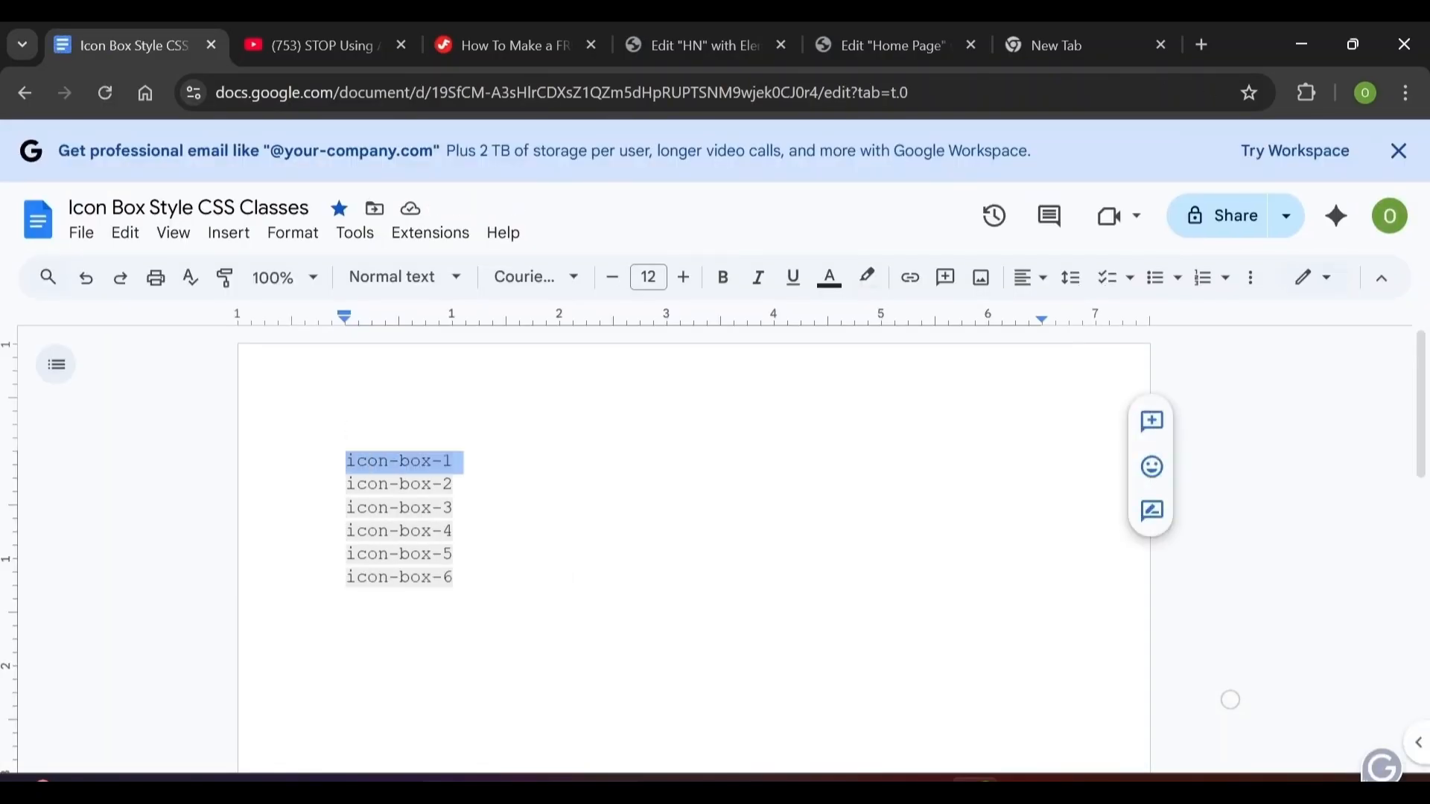
pyautogui.hotkey('ctrl', '5')
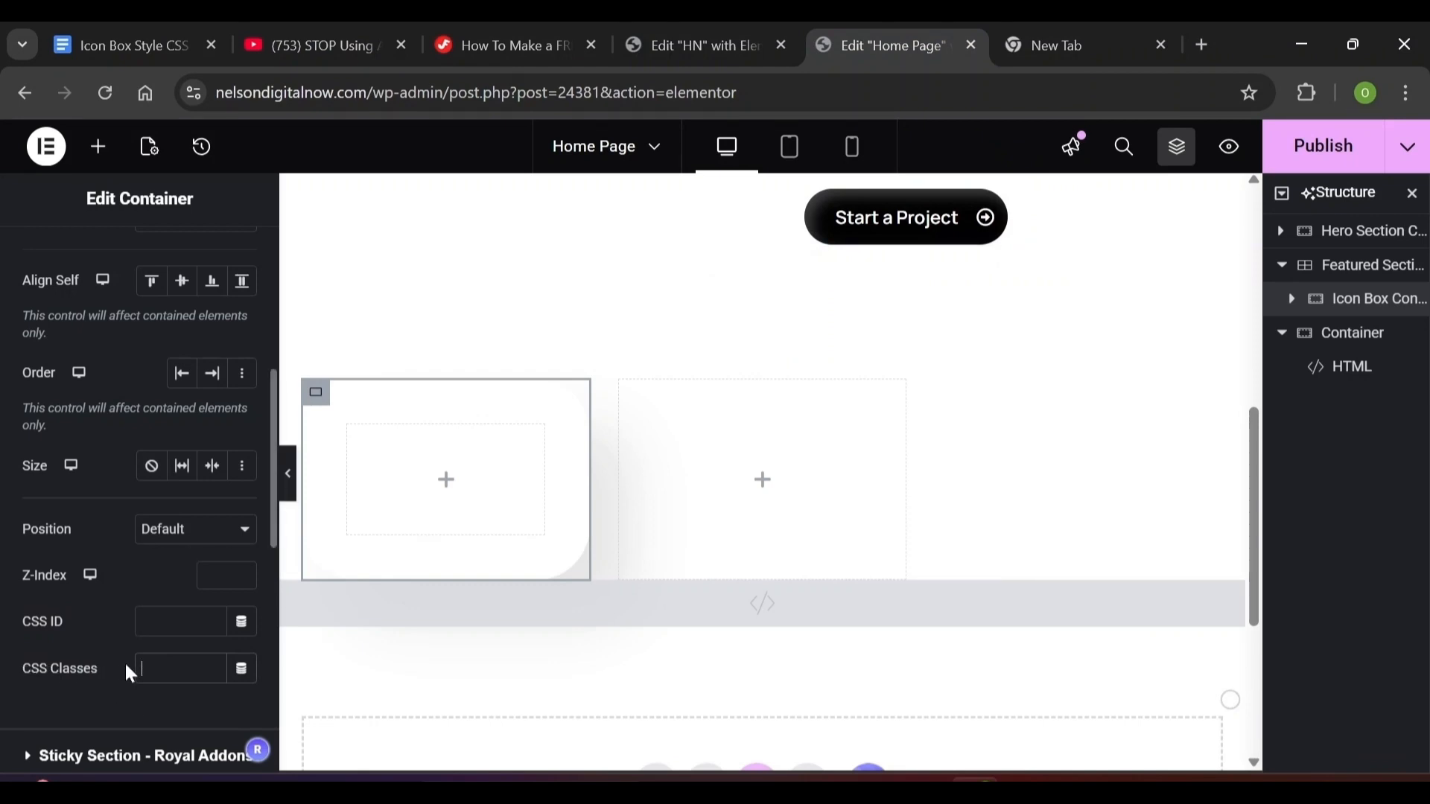
# Assign CSS class icon-box-1 to the first icon box container and rotate it 6 degrees
pyautogui.hotkey('ctrl', 'v')
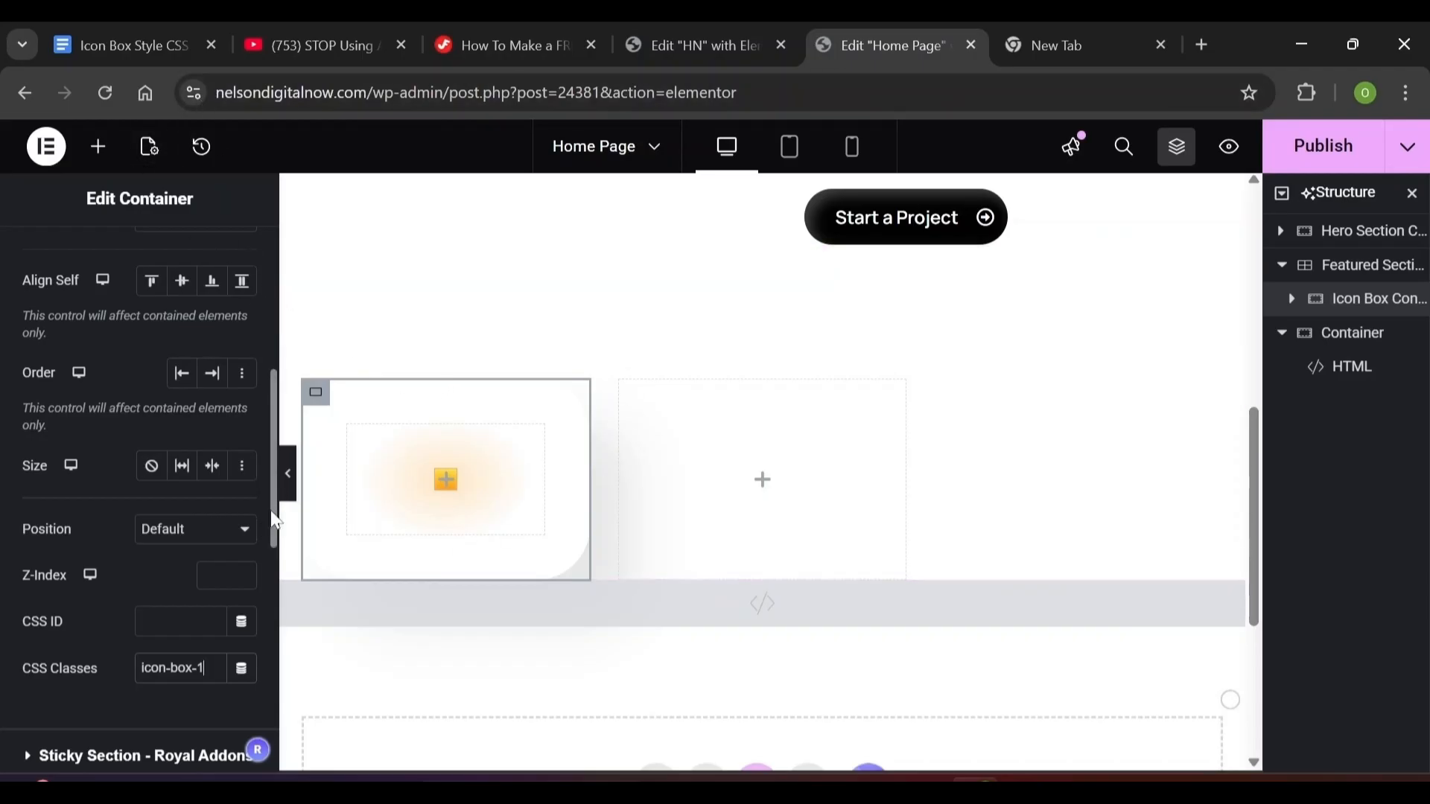
pyautogui.scroll(-10, 276, 520)
pyautogui.click(30, 405)
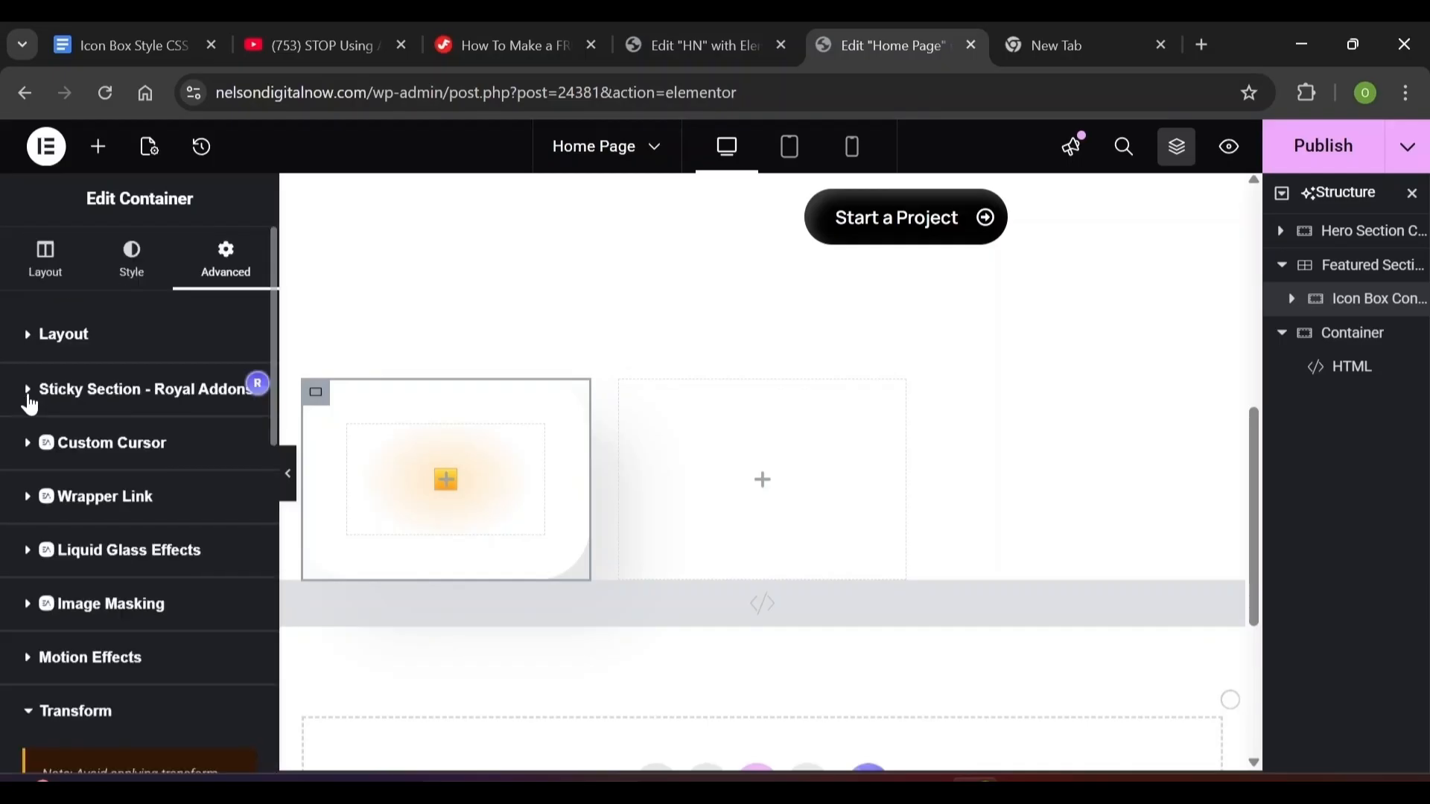
pyautogui.scroll(-4, 276, 521)
pyautogui.scroll(-1, 276, 621)
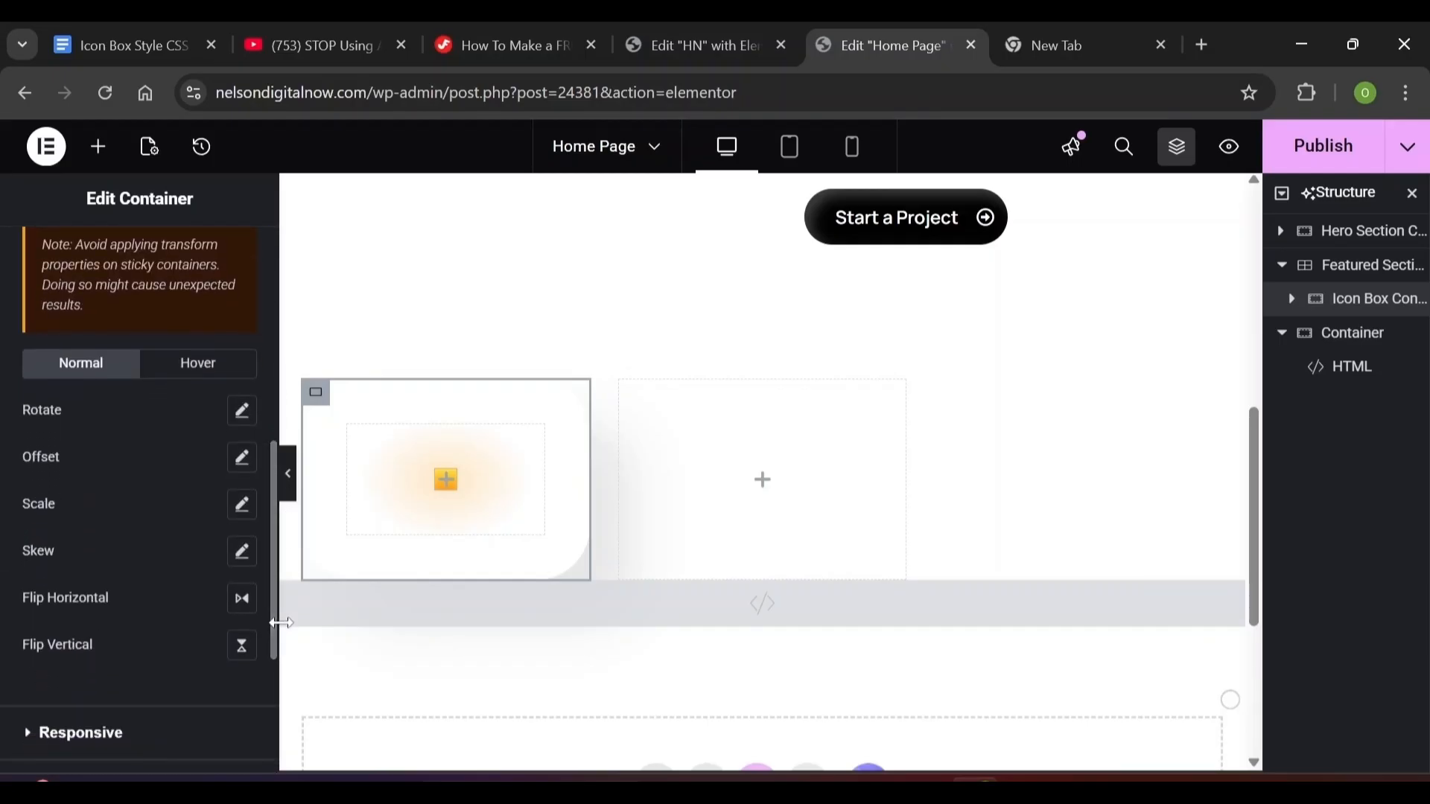
pyautogui.click(243, 417)
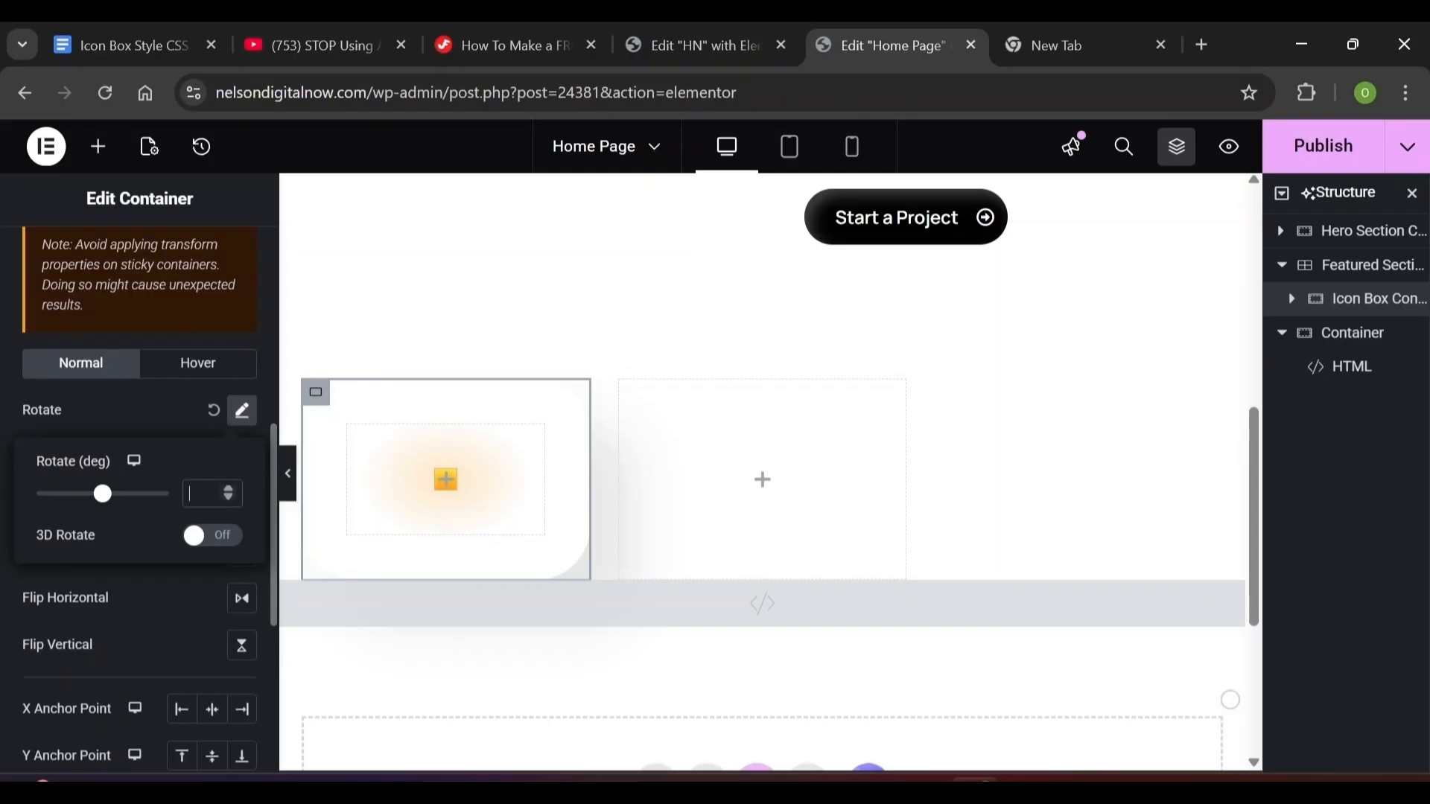
pyautogui.write('6')
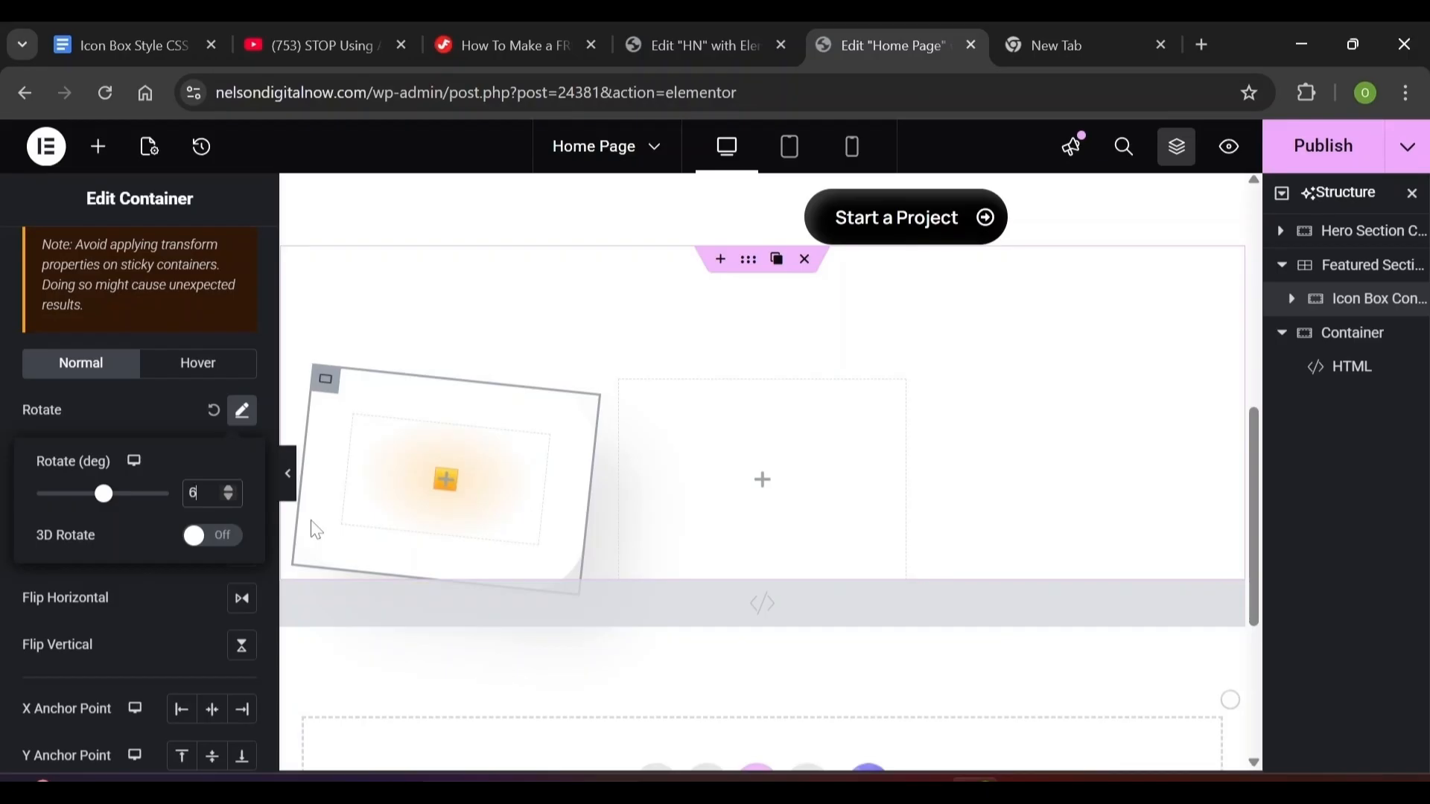
pyautogui.click(270, 387)
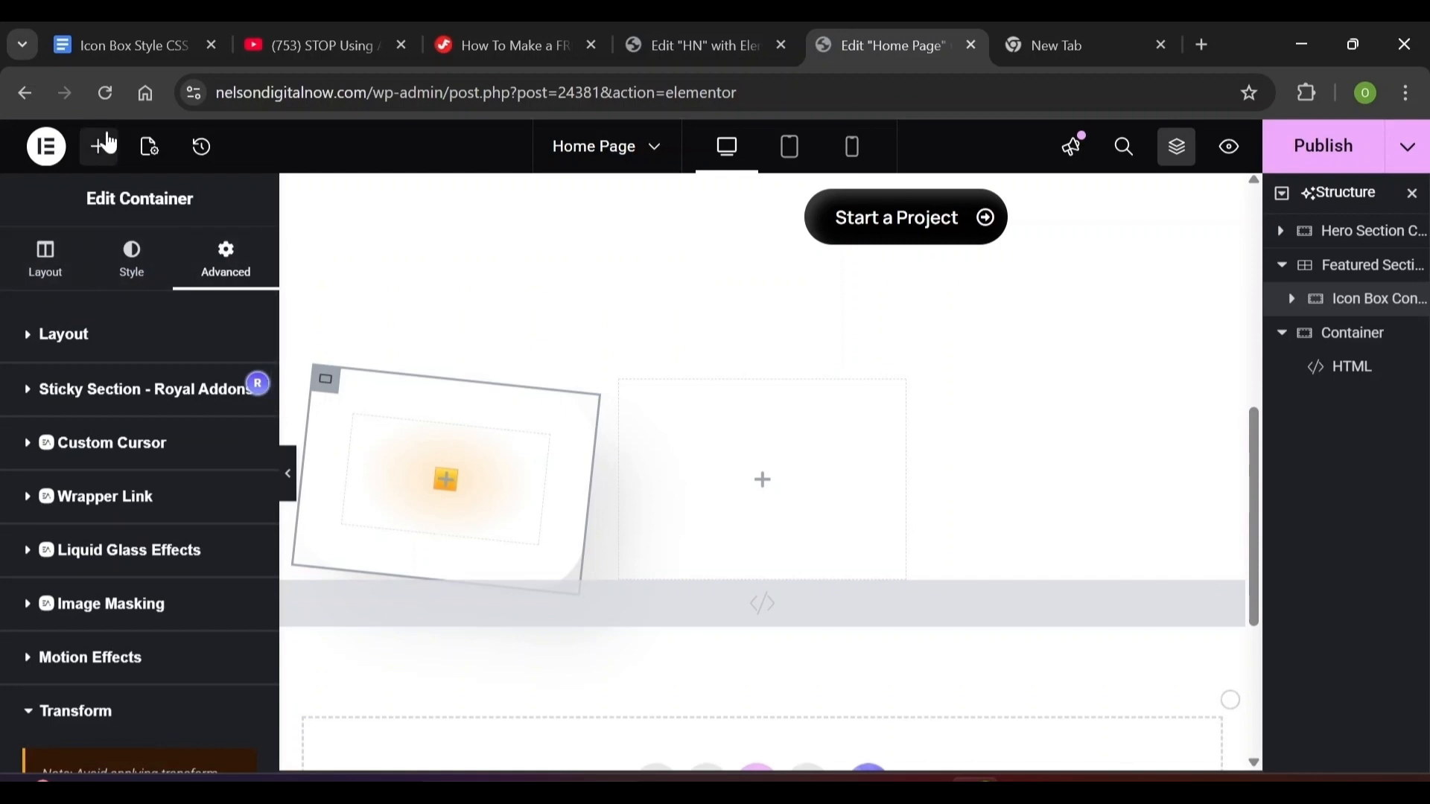
pyautogui.click(97, 149)
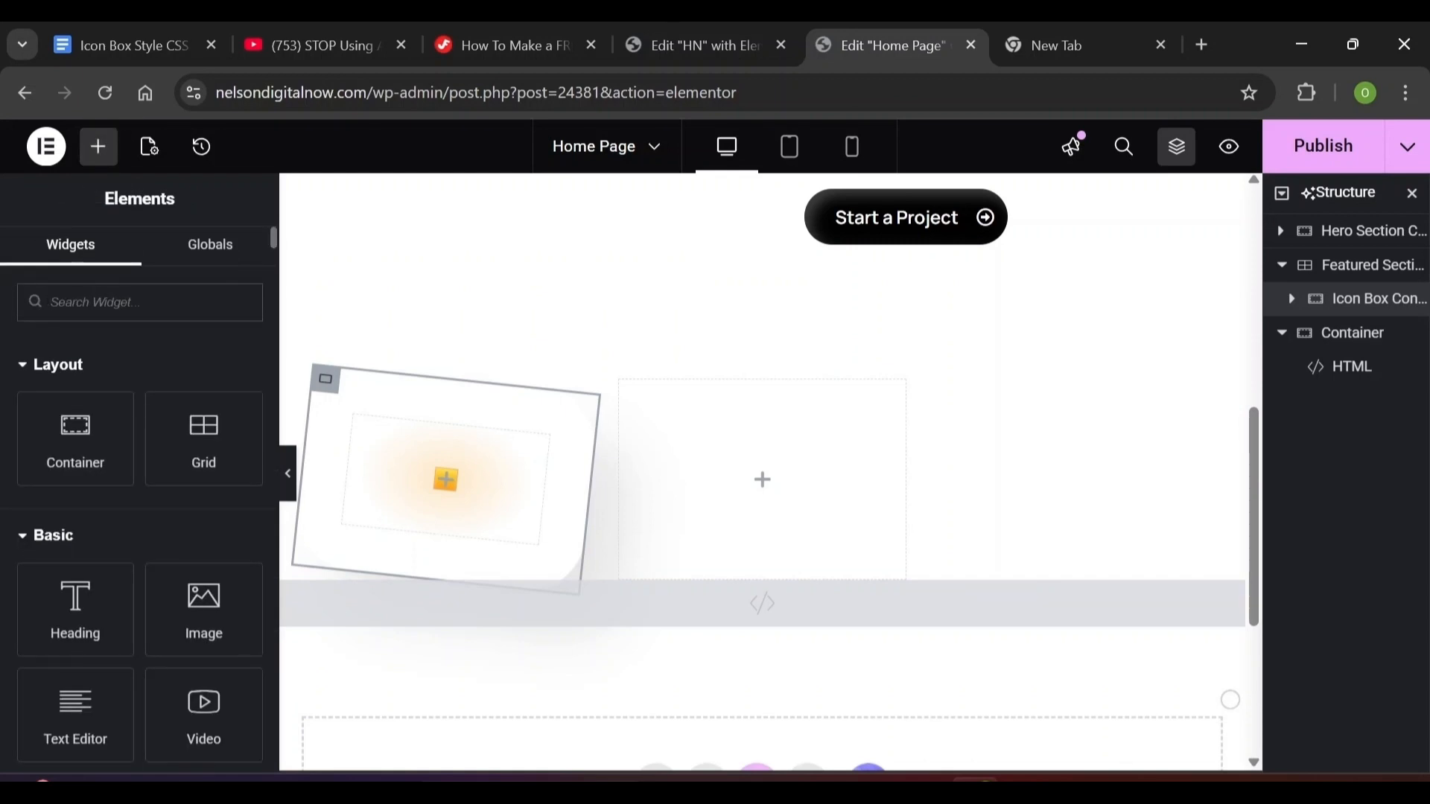
# Search the widgets for 'icon' and drop an Icon Box into the 6-degree-tilted container
pyautogui.write('icon')
pyautogui.moveTo(205, 388); pyautogui.dragTo(433, 480)
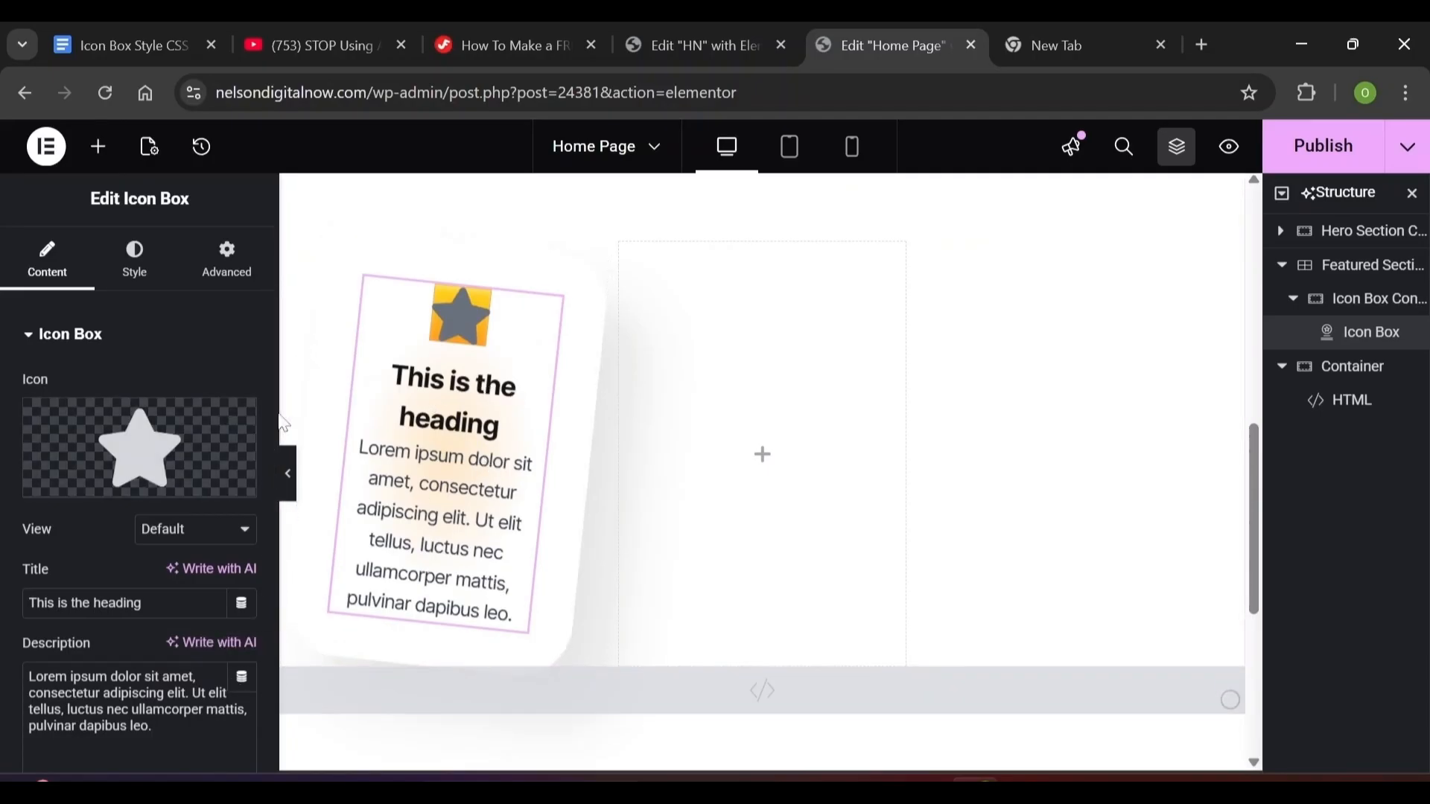
pyautogui.moveTo(147, 494)
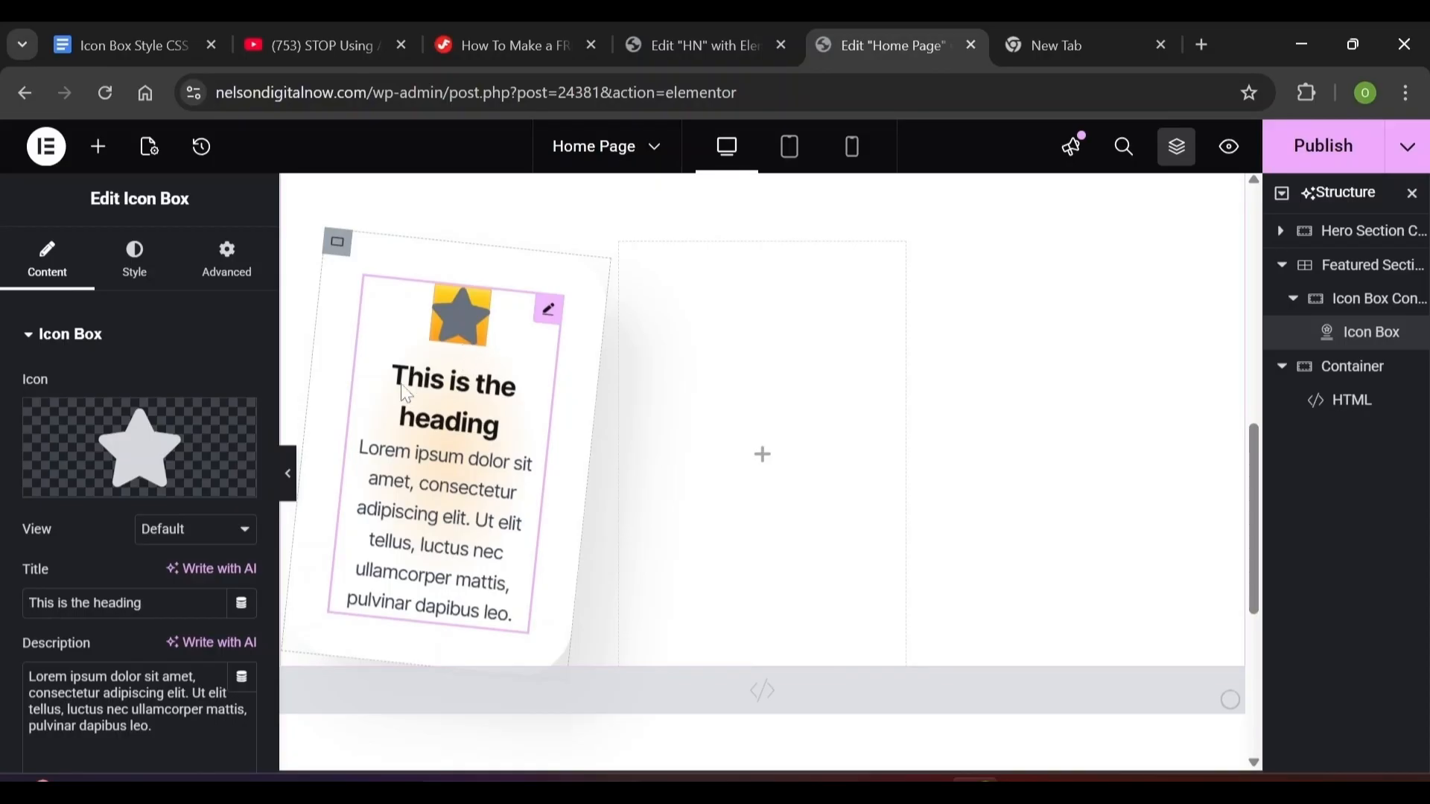
pyautogui.moveTo(204, 485)
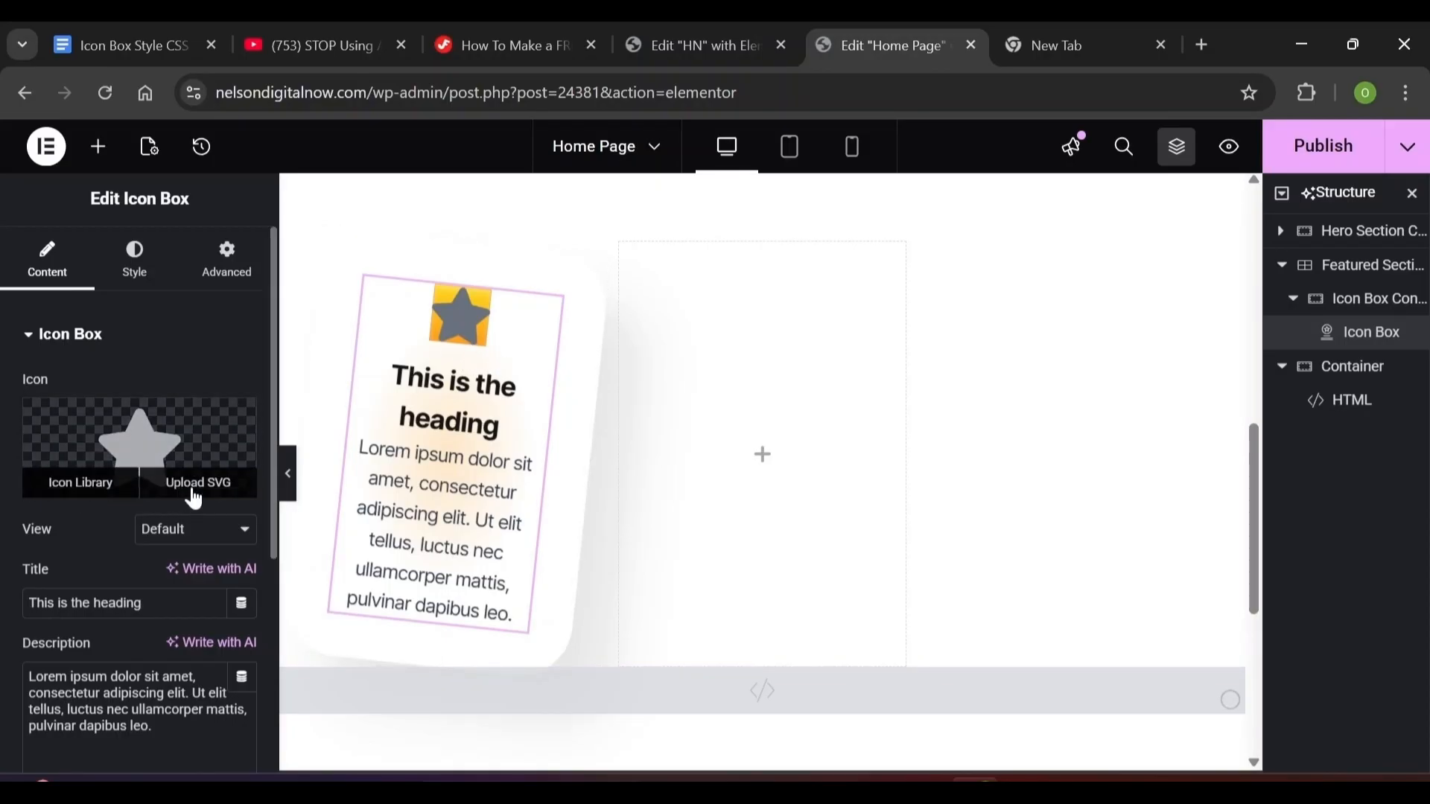
# Upload icon-park-solid_graphic-design.svg and insert it as the Icon Box icon instead of the star
pyautogui.click(193, 487)
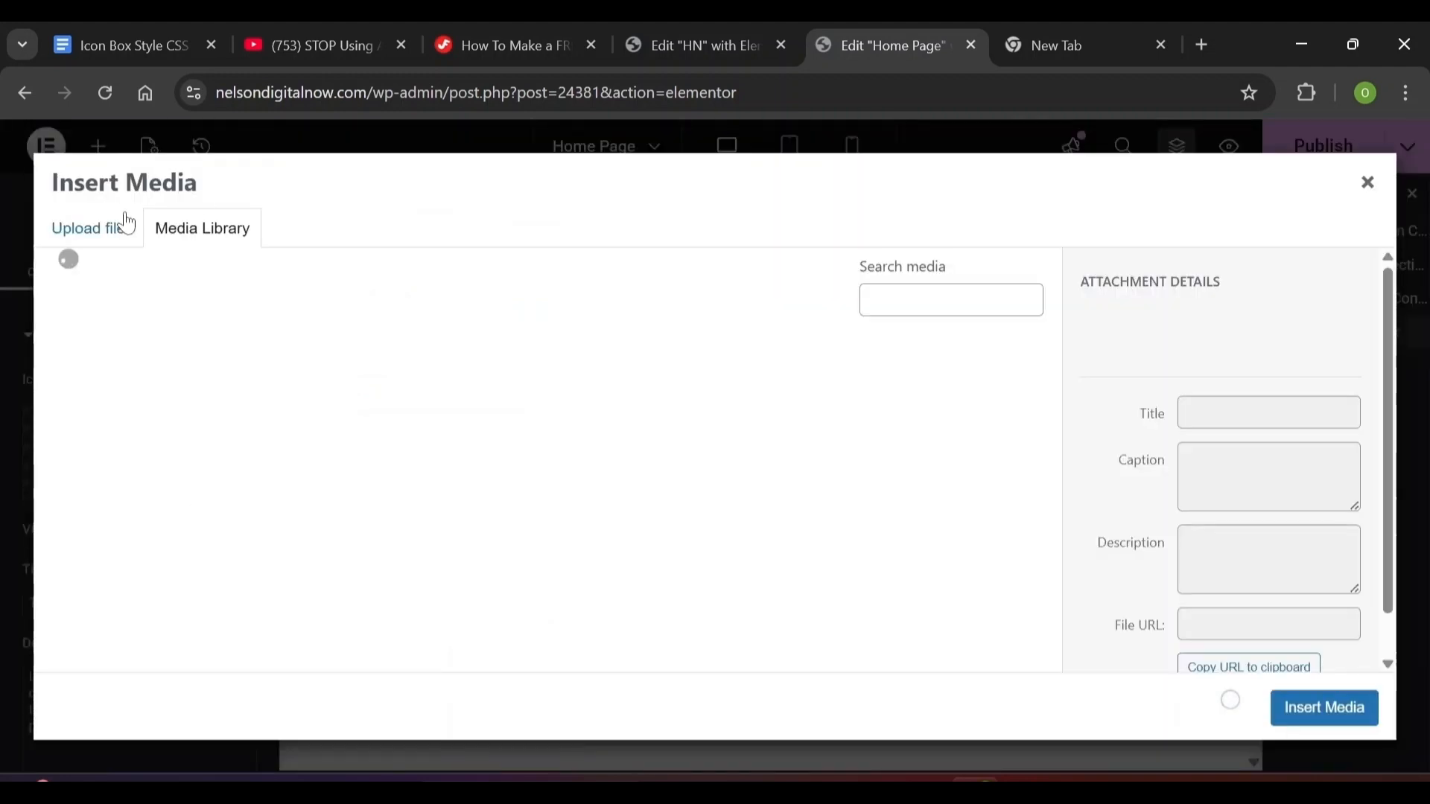
pyautogui.click(121, 235)
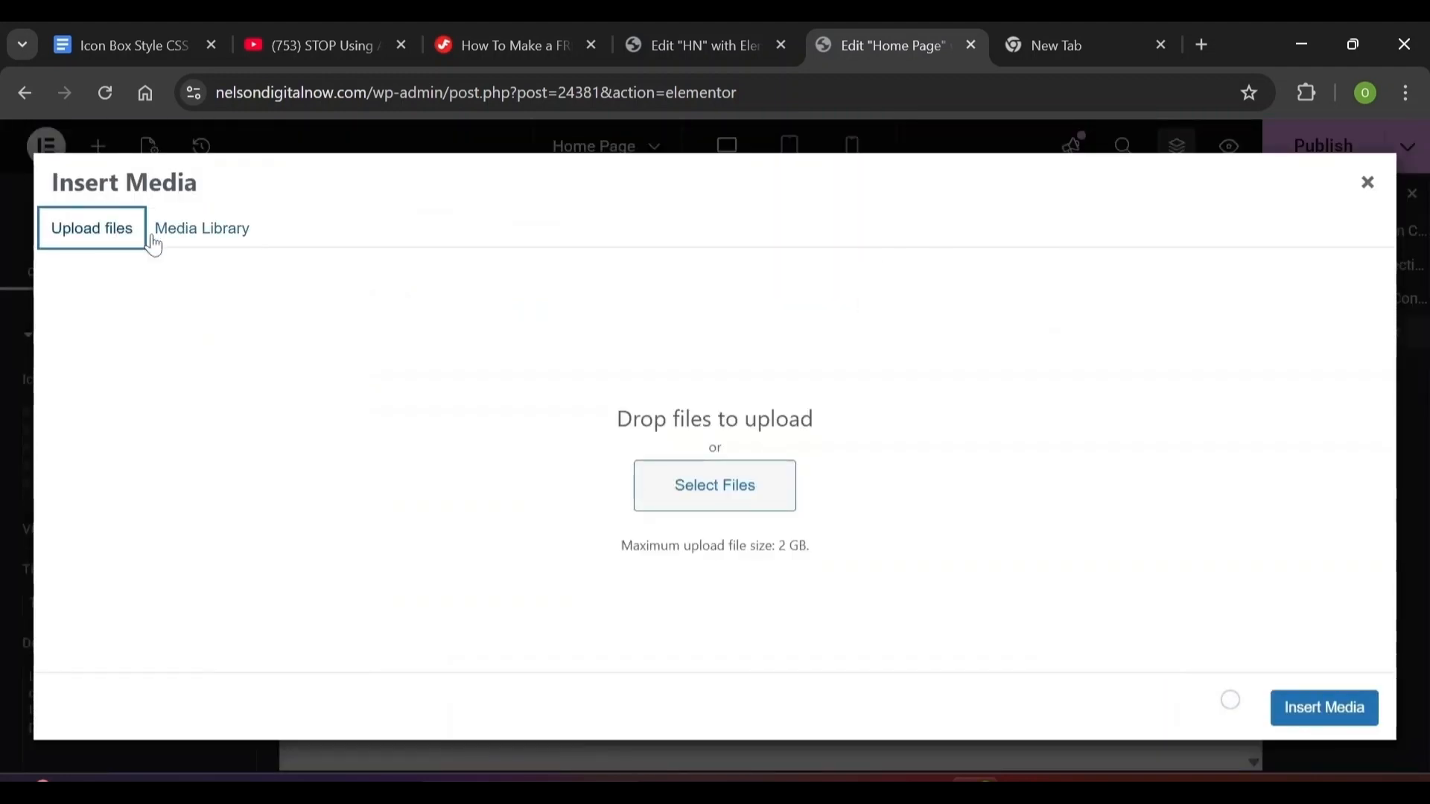
pyautogui.click(758, 487)
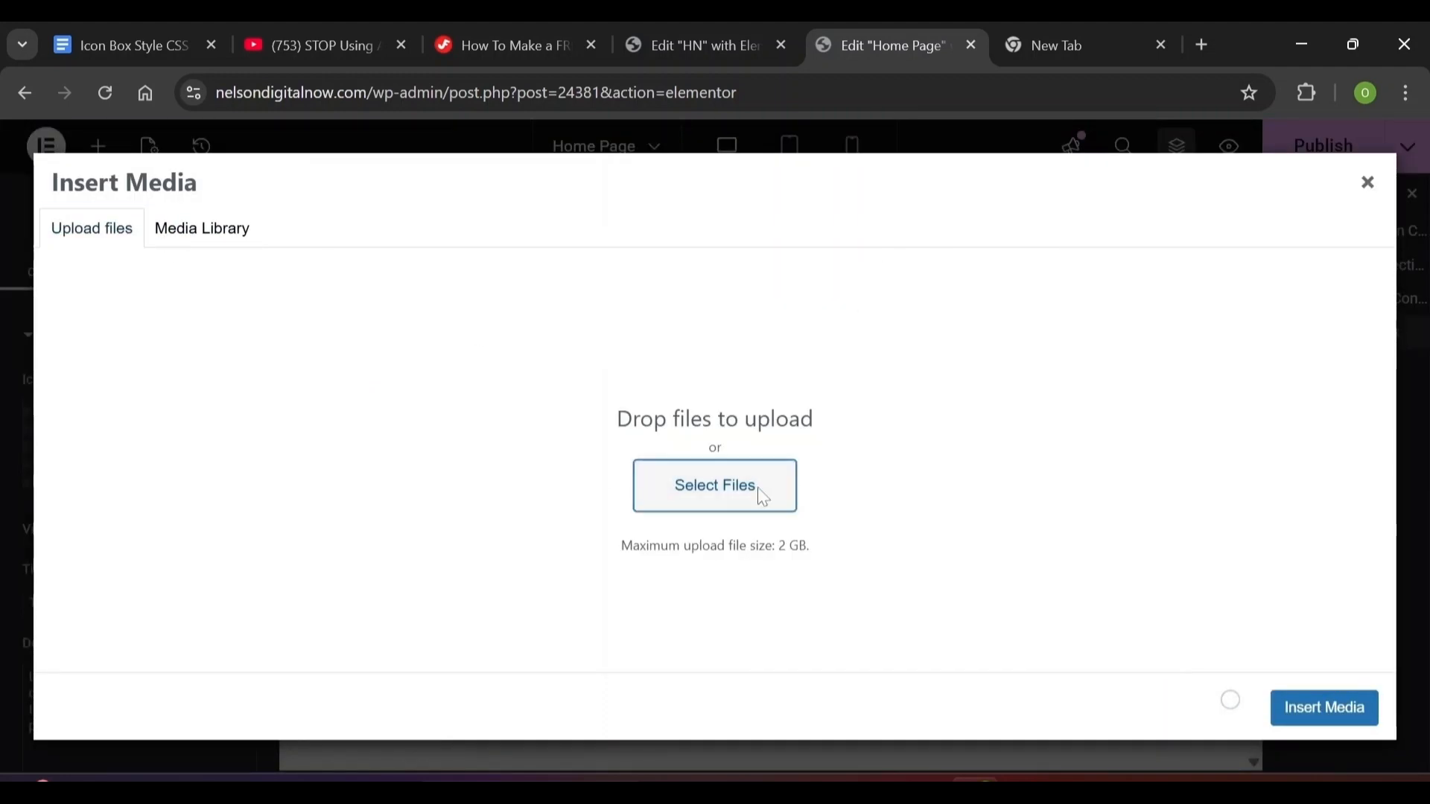
pyautogui.click(378, 228)
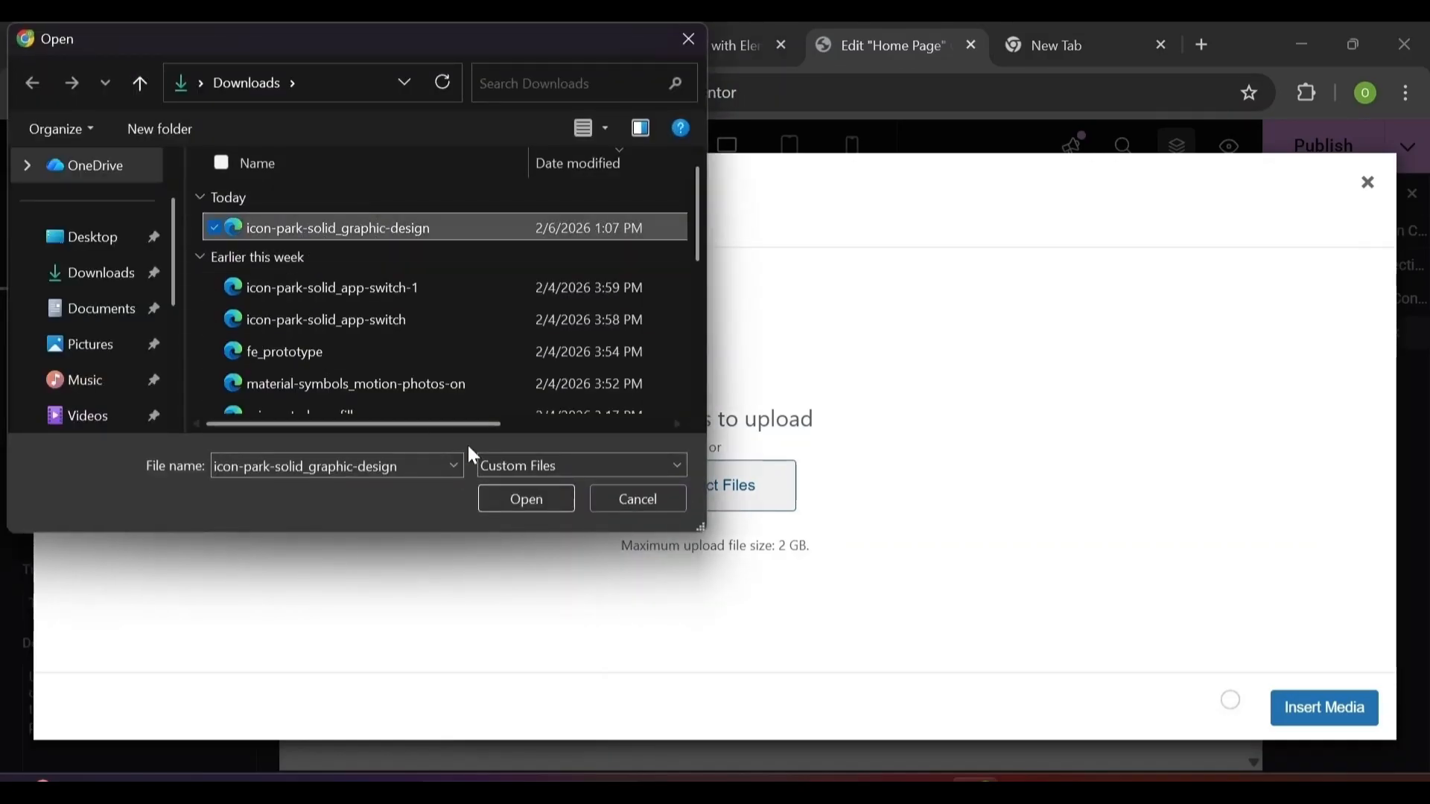
pyautogui.click(521, 497)
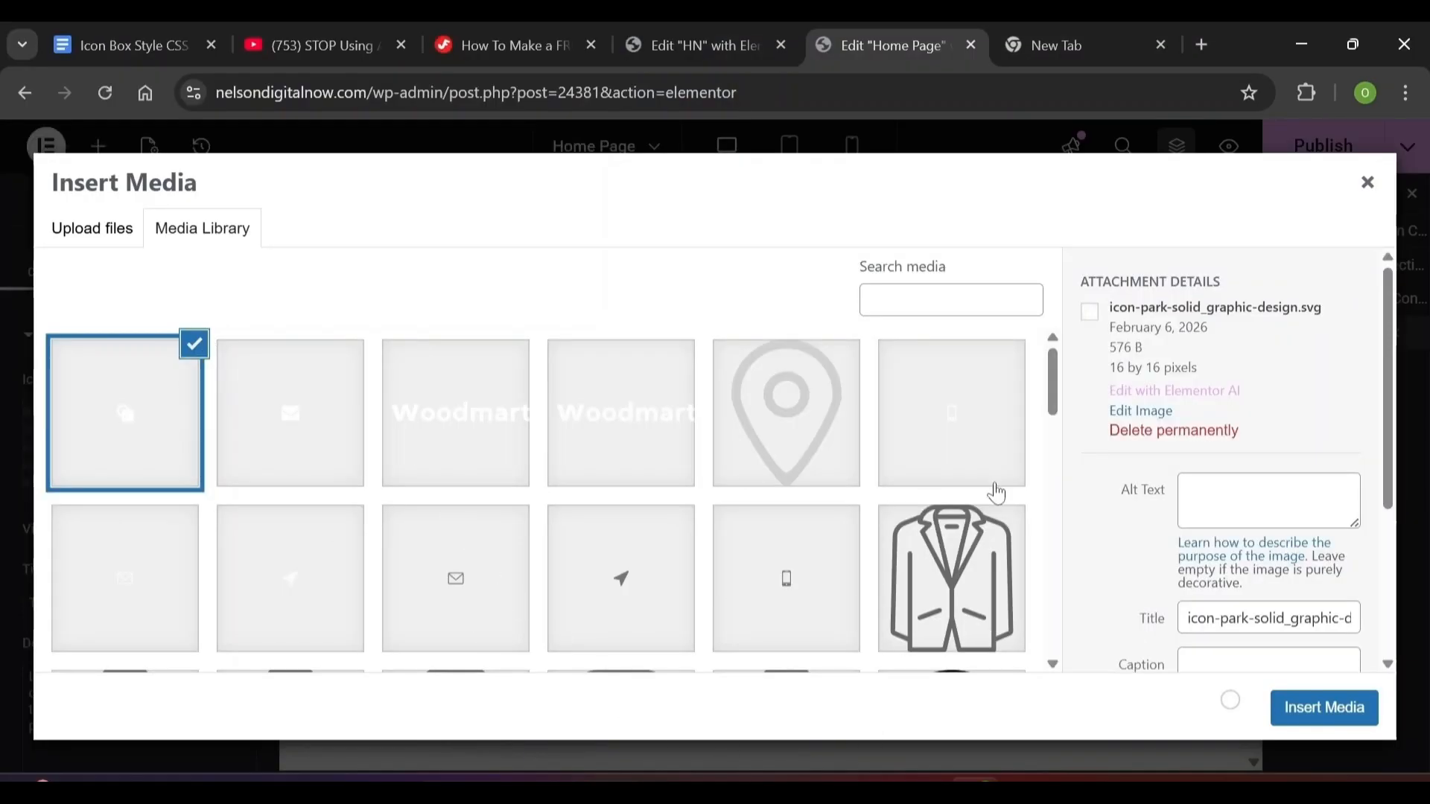
pyautogui.click(1342, 719)
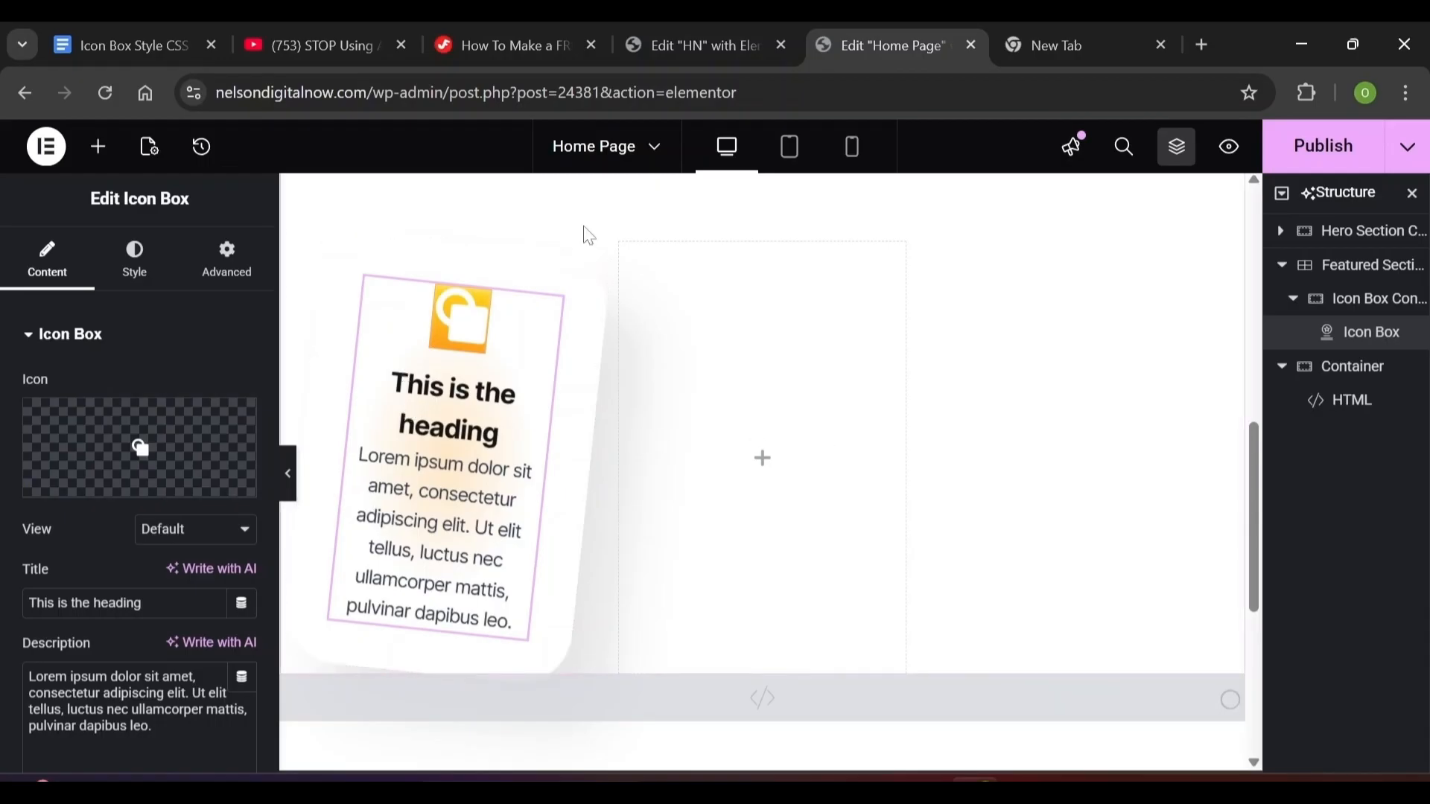
# Retitle the icon box 'Graphic Design' and delete its description text
pyautogui.doubleClick(116, 604)
pyautogui.hotkey('ctrl', 'a')
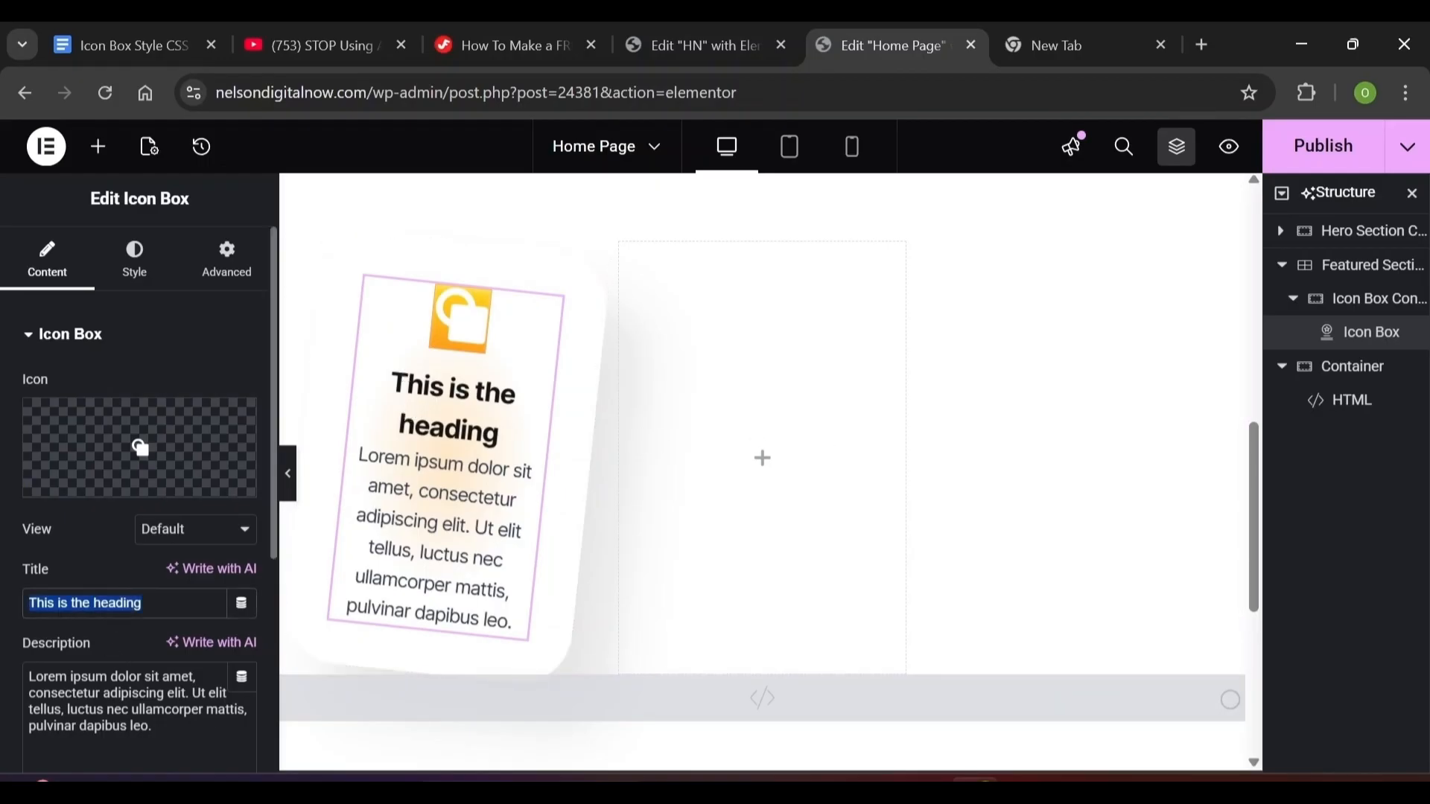
pyautogui.write('Gr')
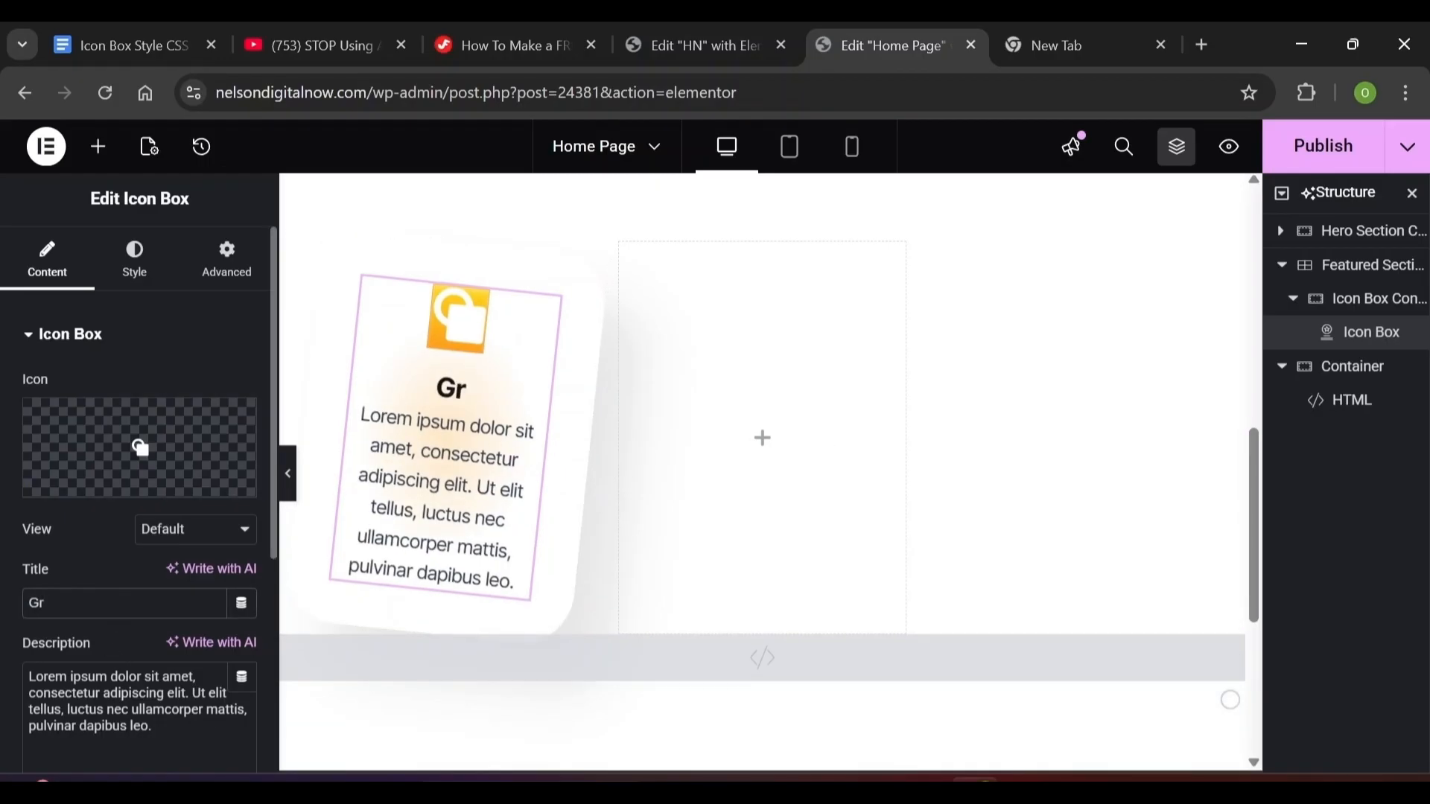
pyautogui.write('aphic Design')
pyautogui.press('Tab')
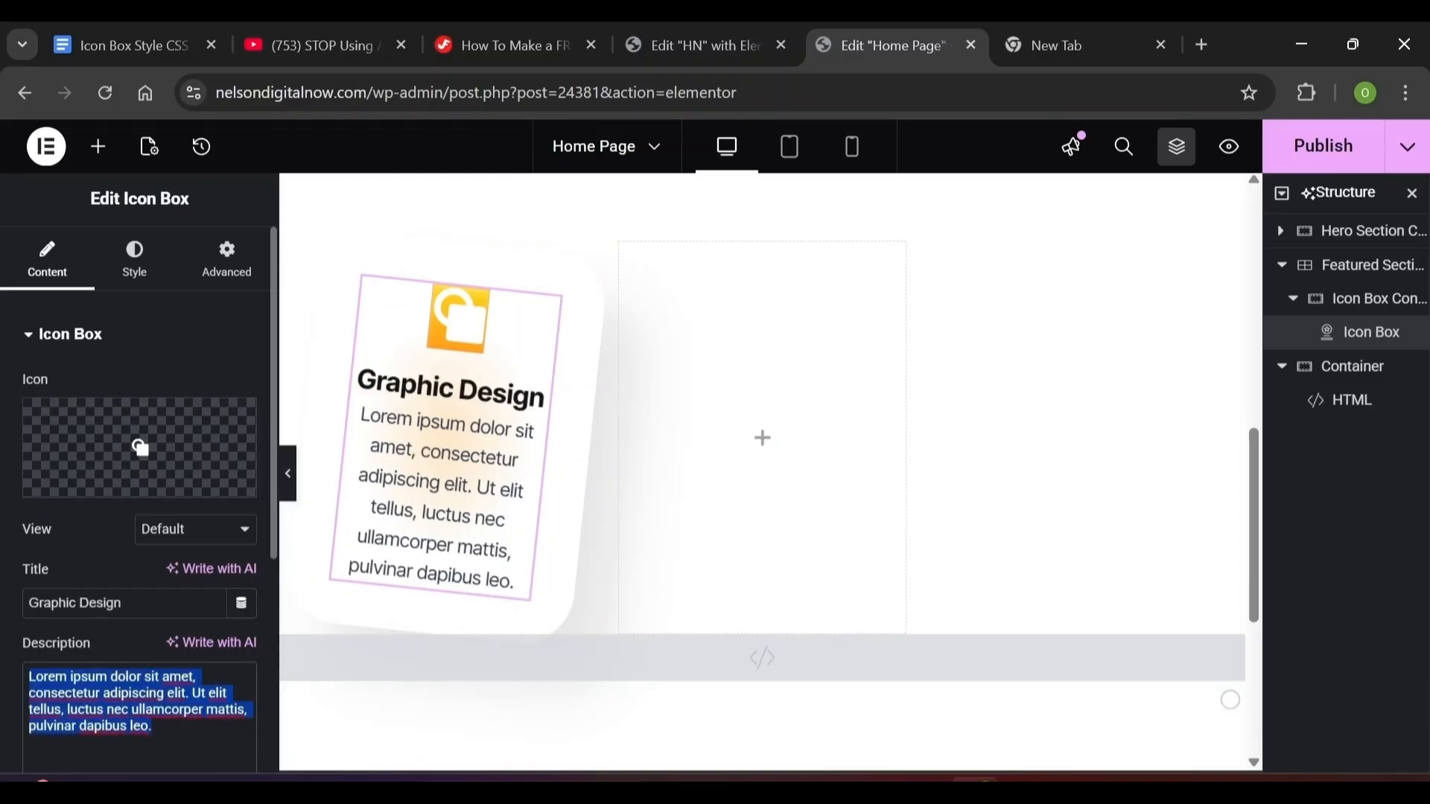
pyautogui.press('BackSpace')
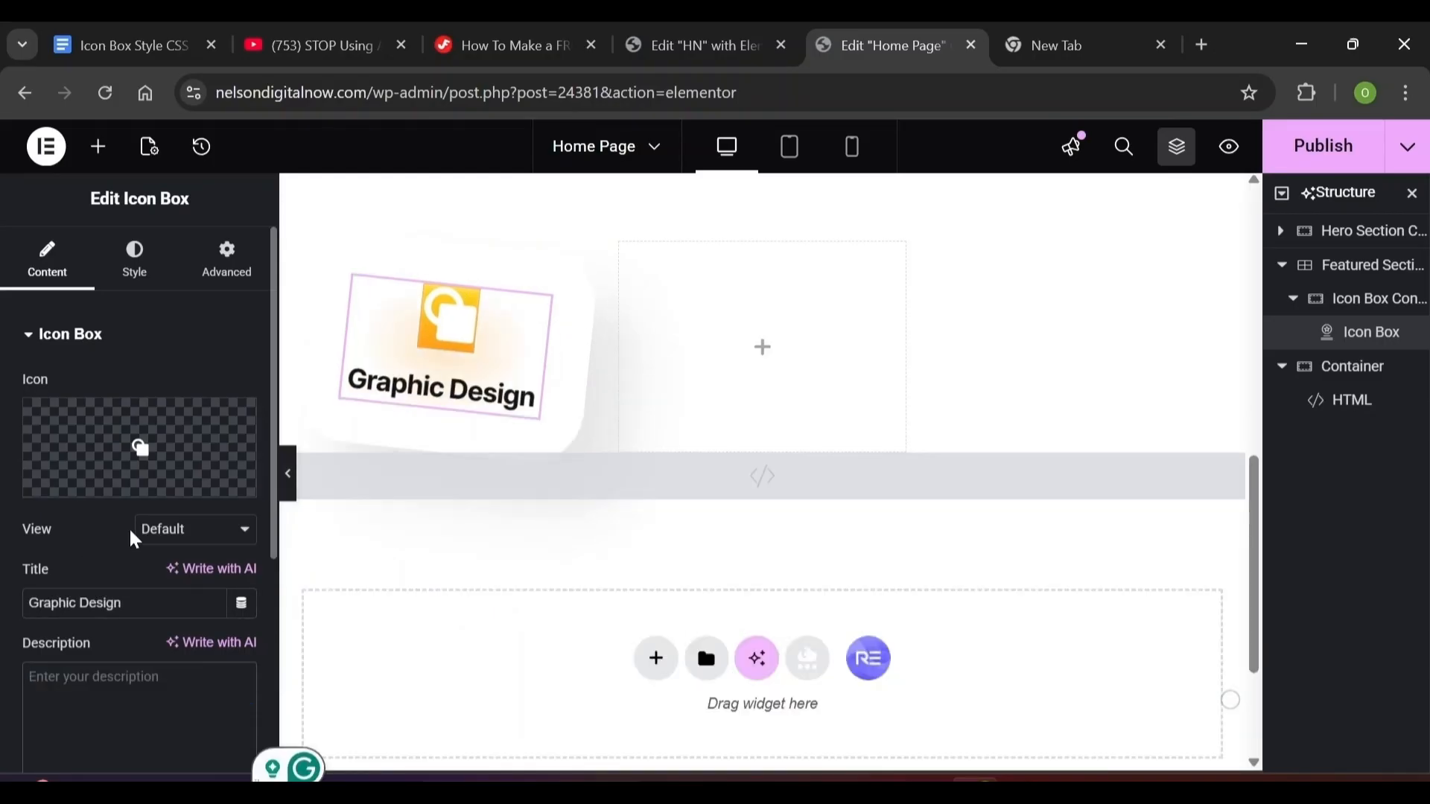
# Set the icon View to Stacked and the title HTML tag to div
pyautogui.click(141, 533)
pyautogui.click(159, 584)
pyautogui.scroll(-5, 275, 548)
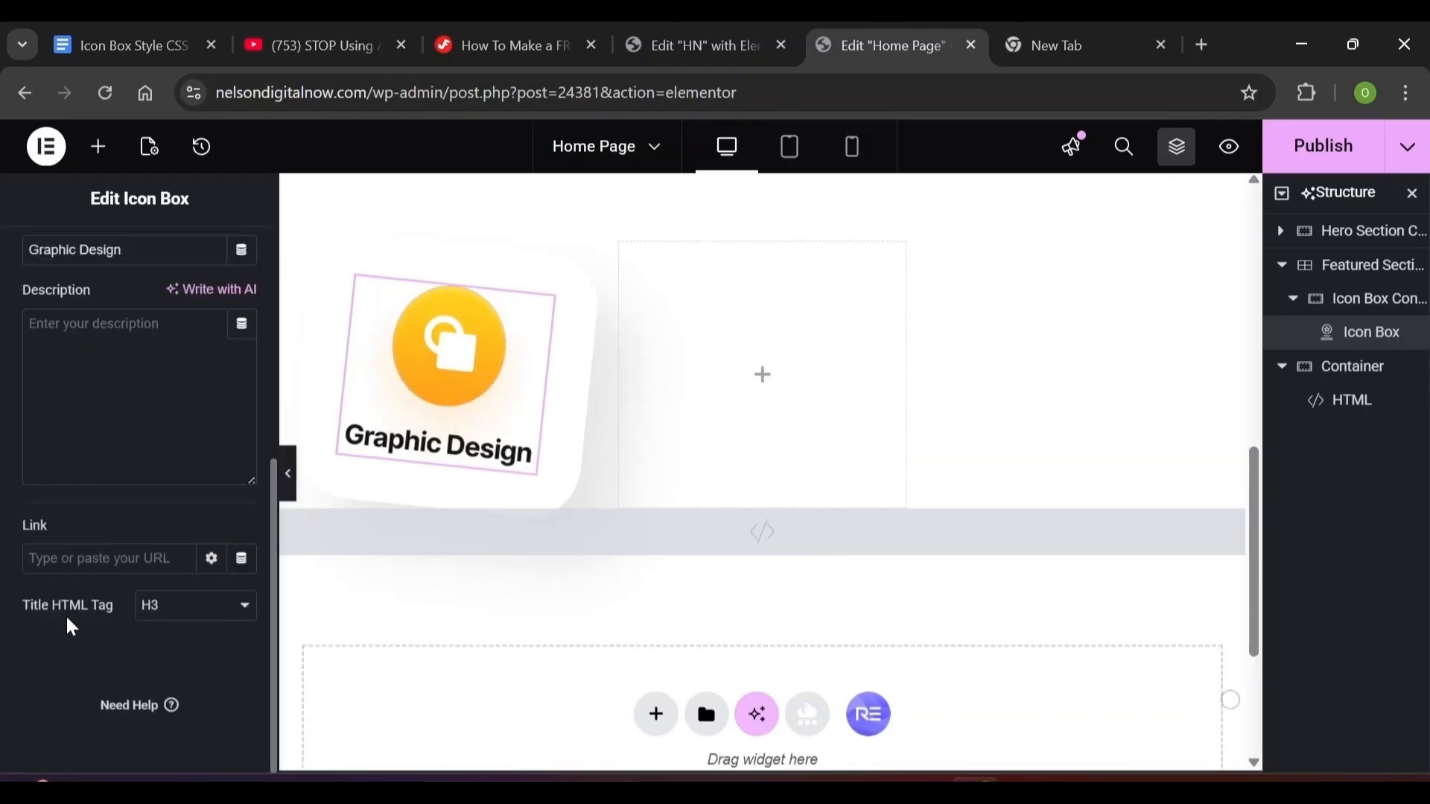
pyautogui.click(186, 612)
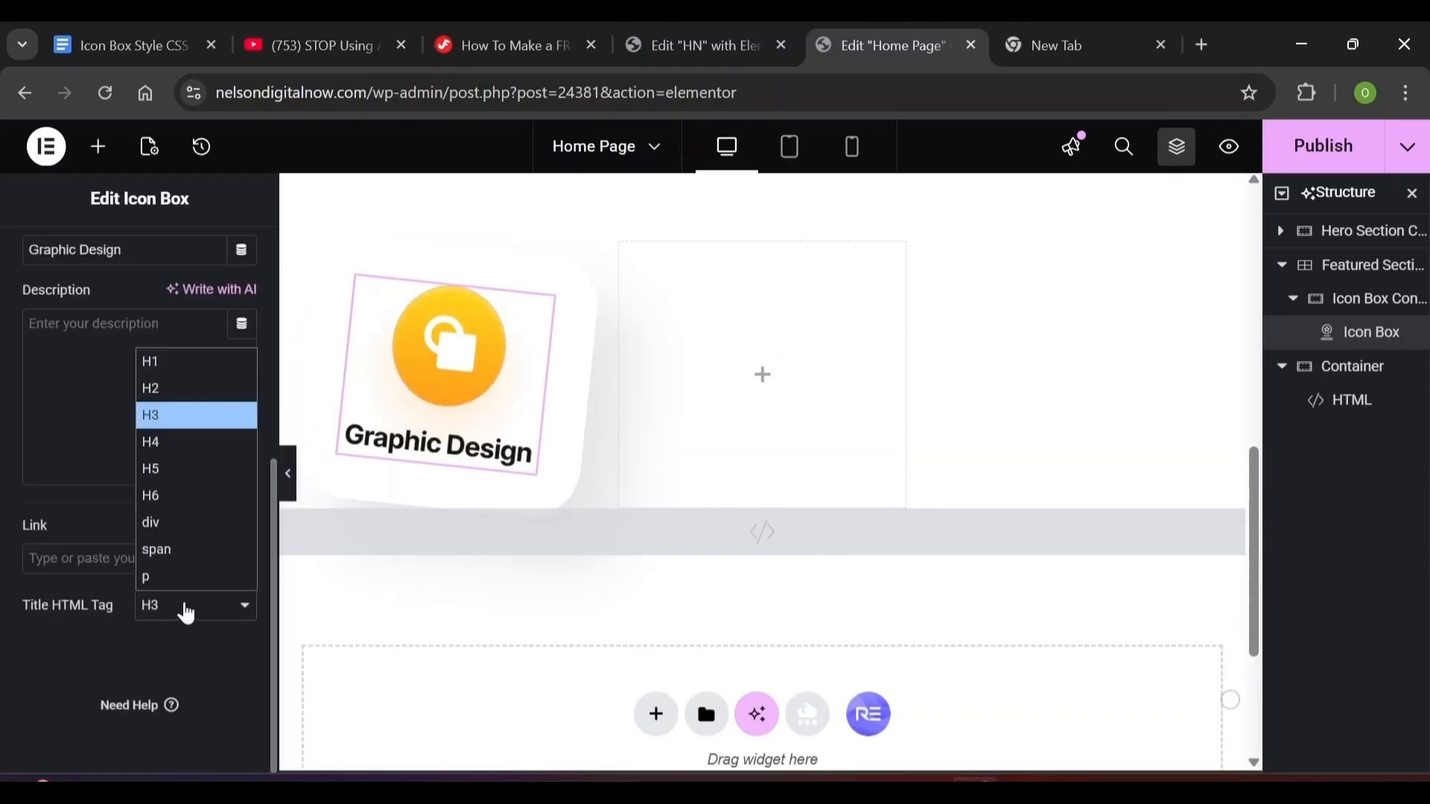
pyautogui.click(192, 519)
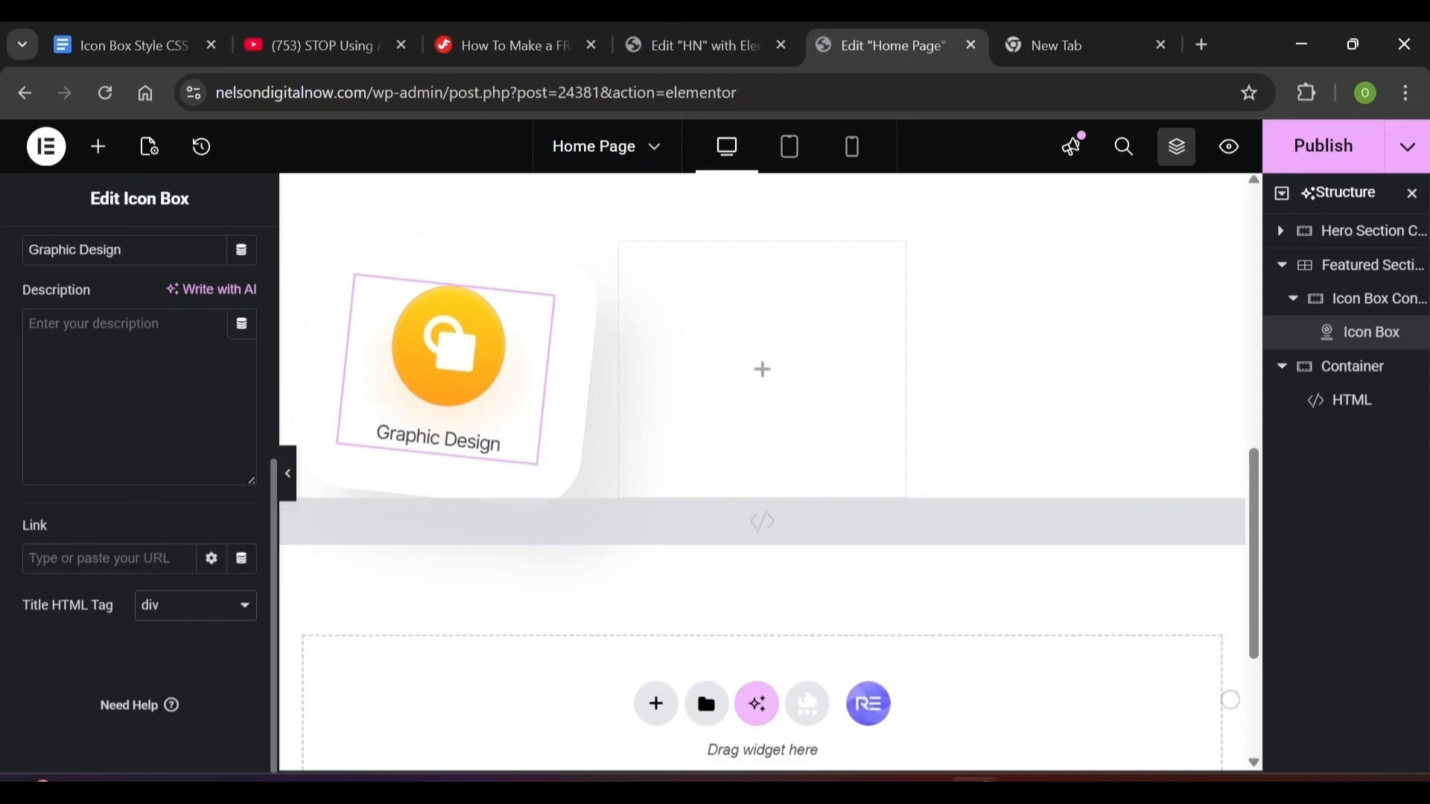
pyautogui.scroll(5, 150, 281)
pyautogui.click(142, 272)
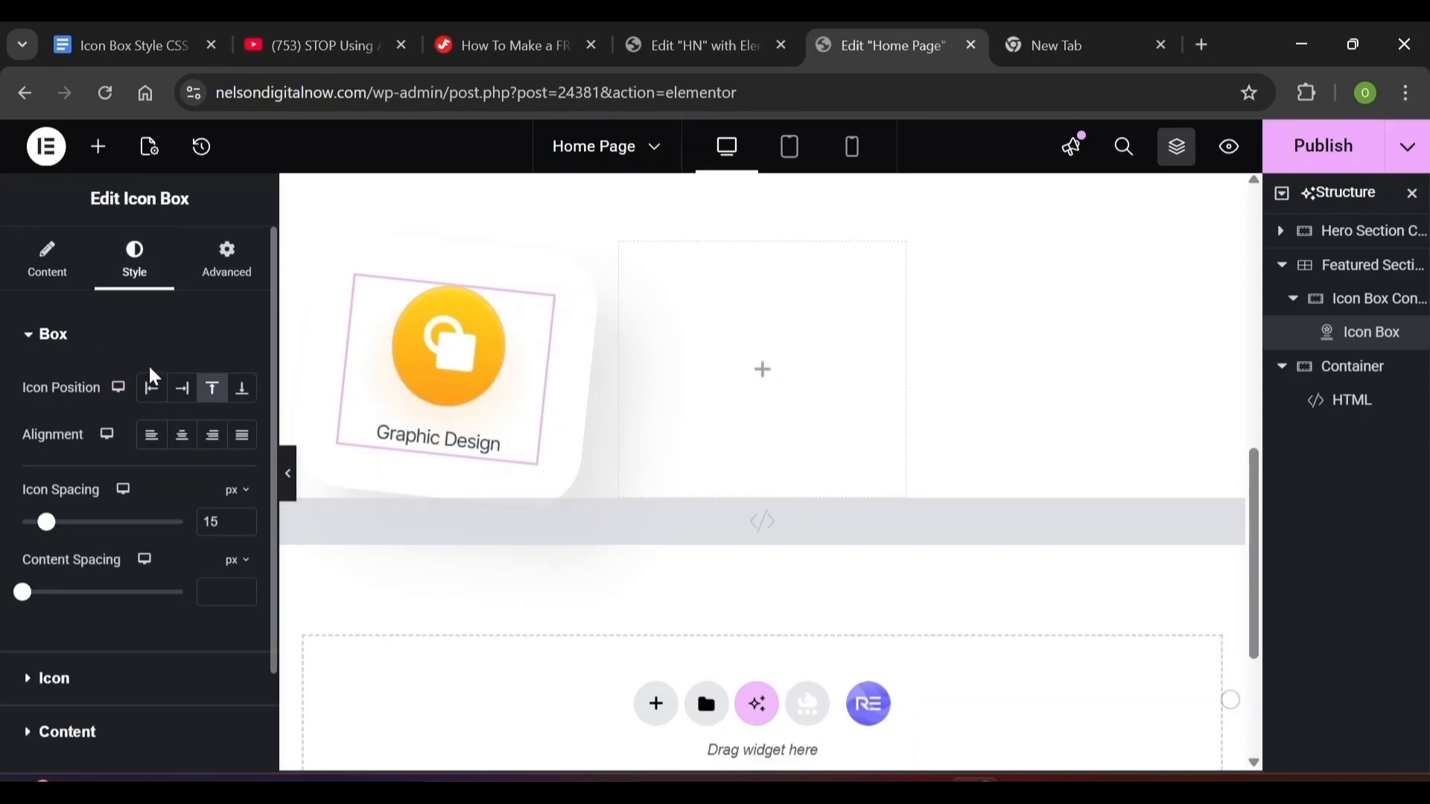
# Keep the icon above the text and set its primary colour to white
pyautogui.click(182, 388)
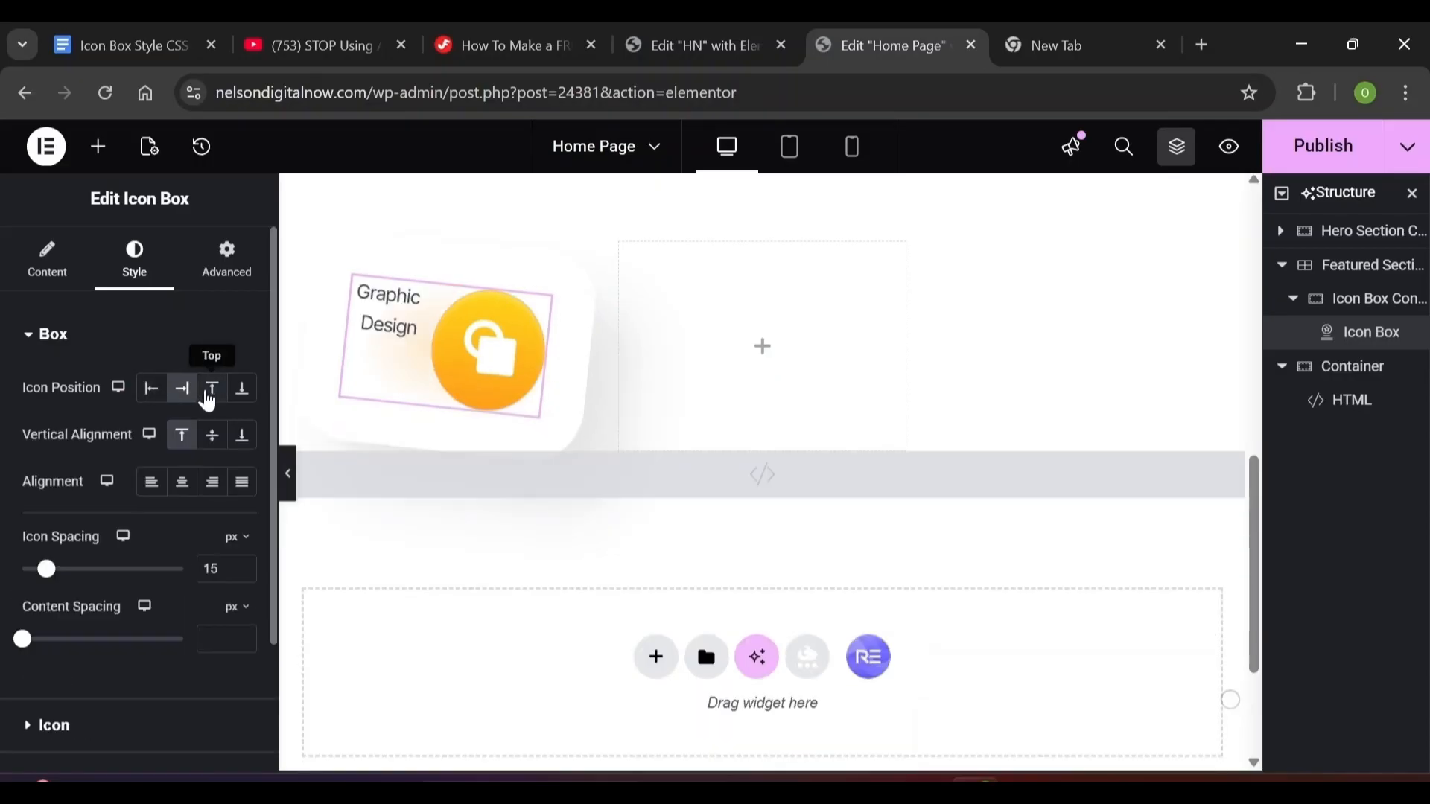
pyautogui.click(207, 398)
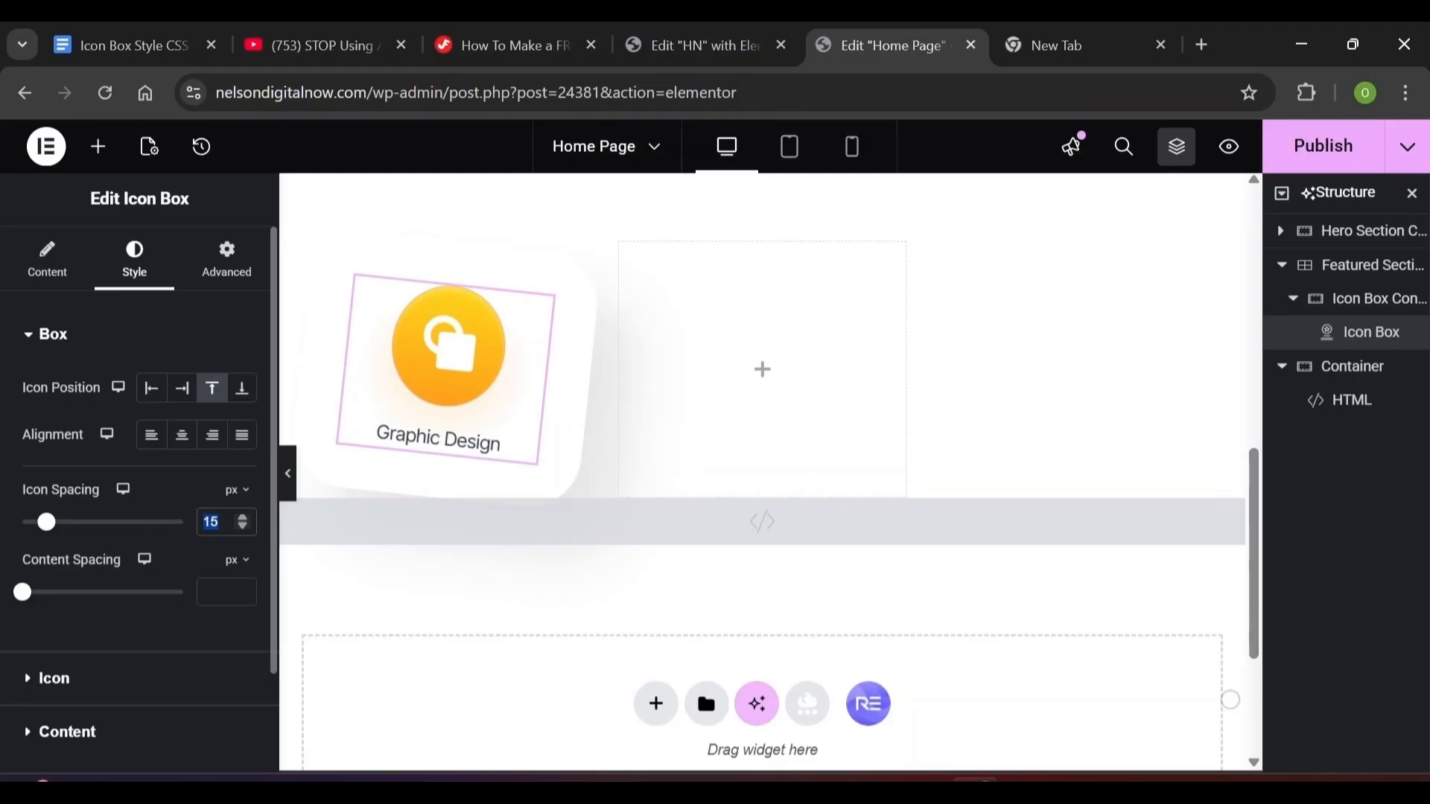
pyautogui.write('48')
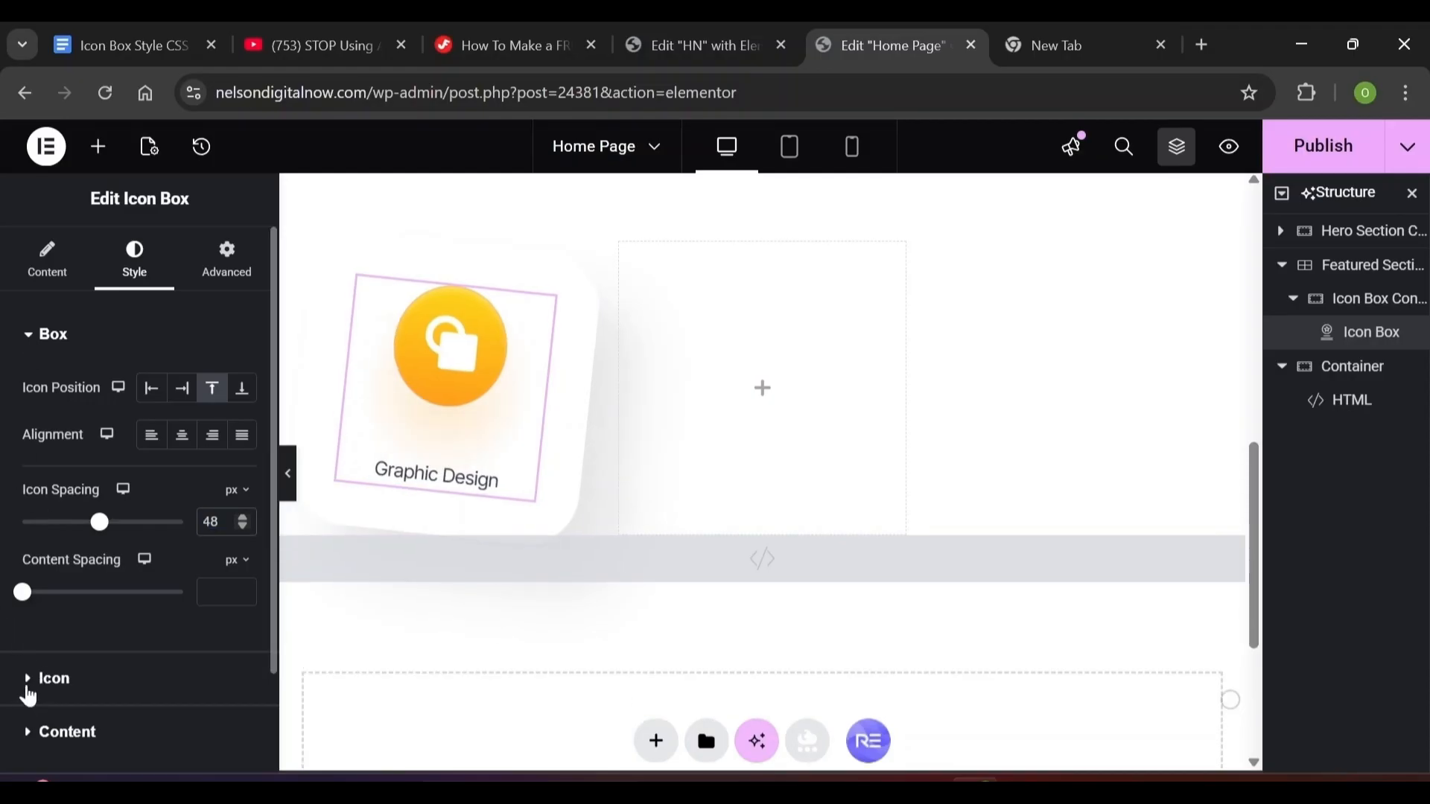
pyautogui.click(28, 694)
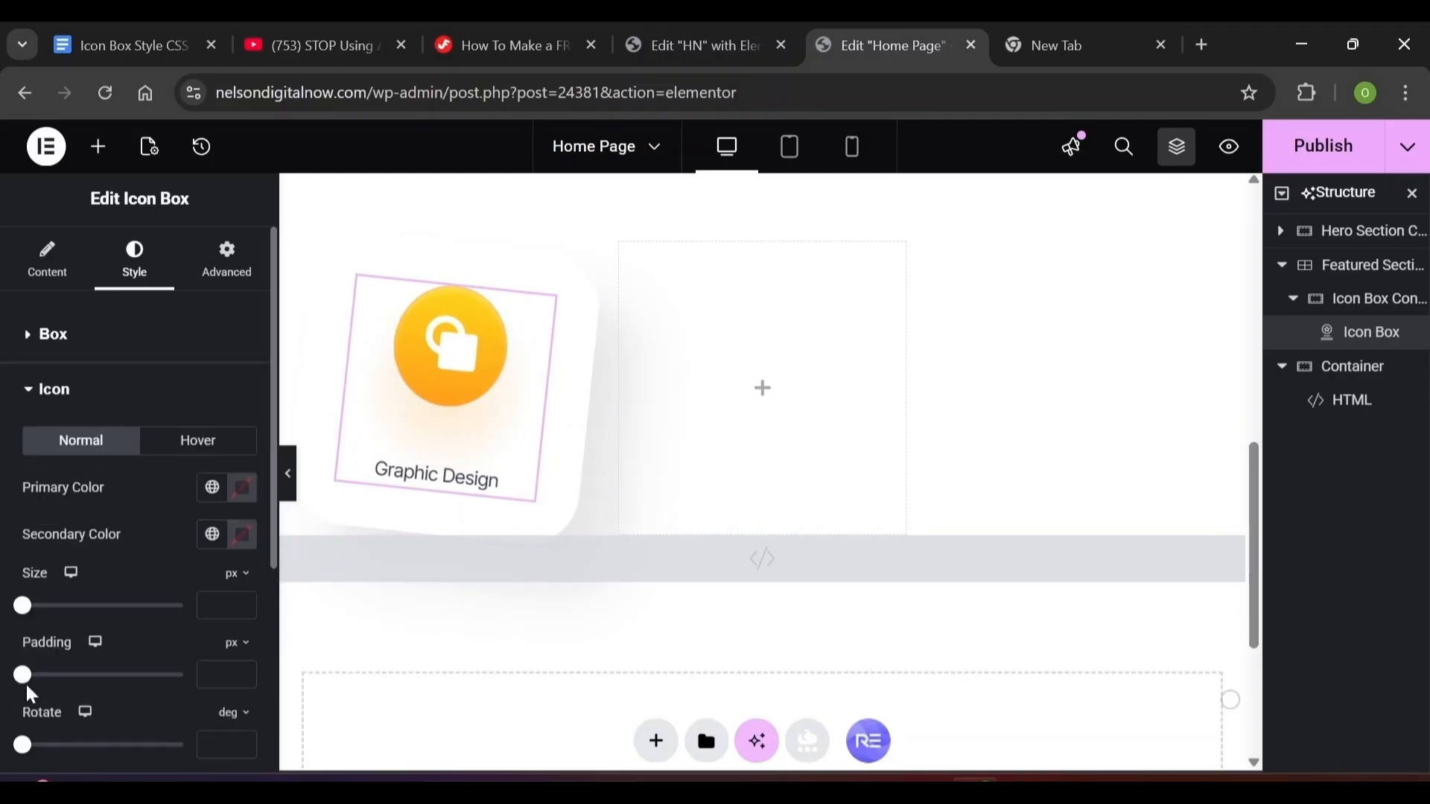
pyautogui.click(242, 492)
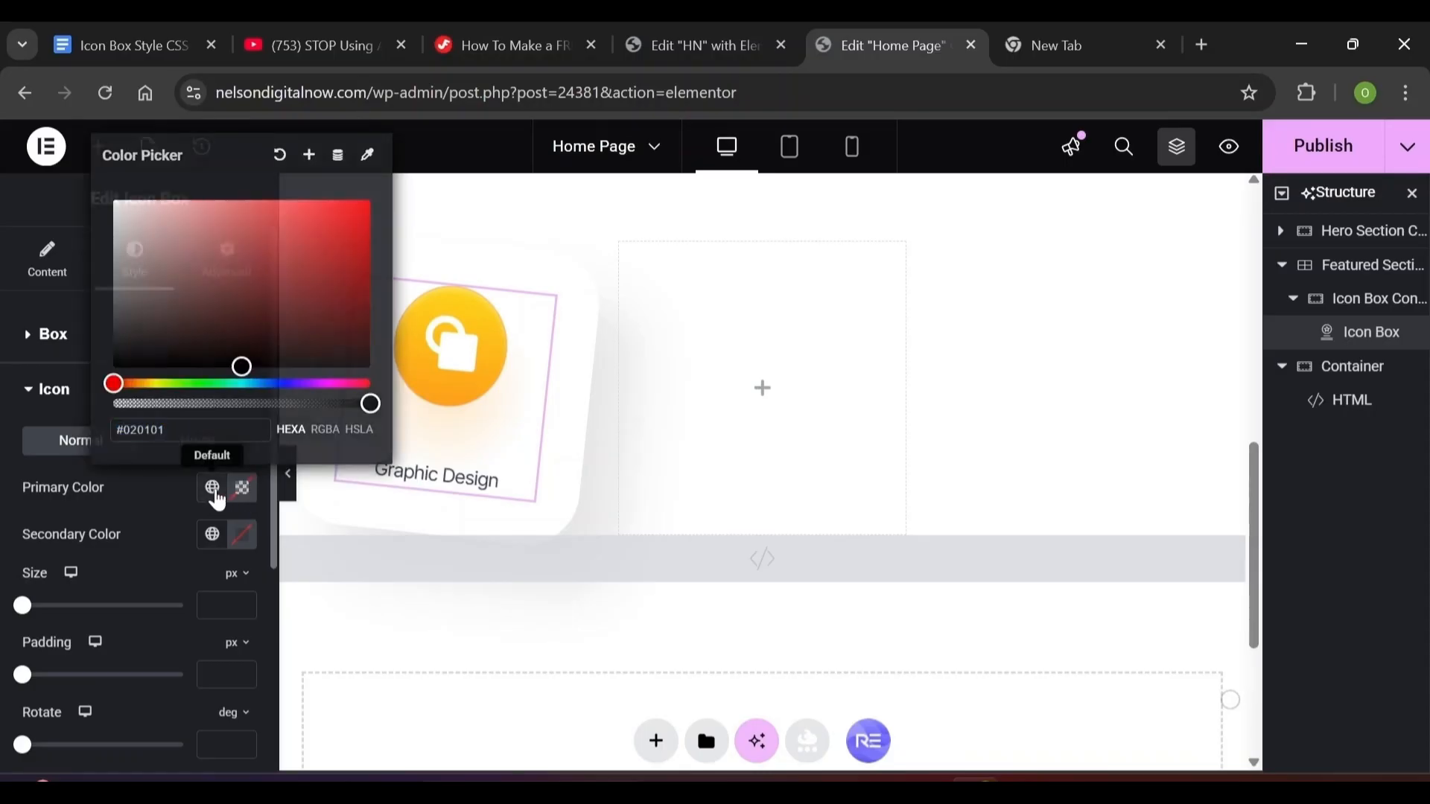
pyautogui.click(215, 494)
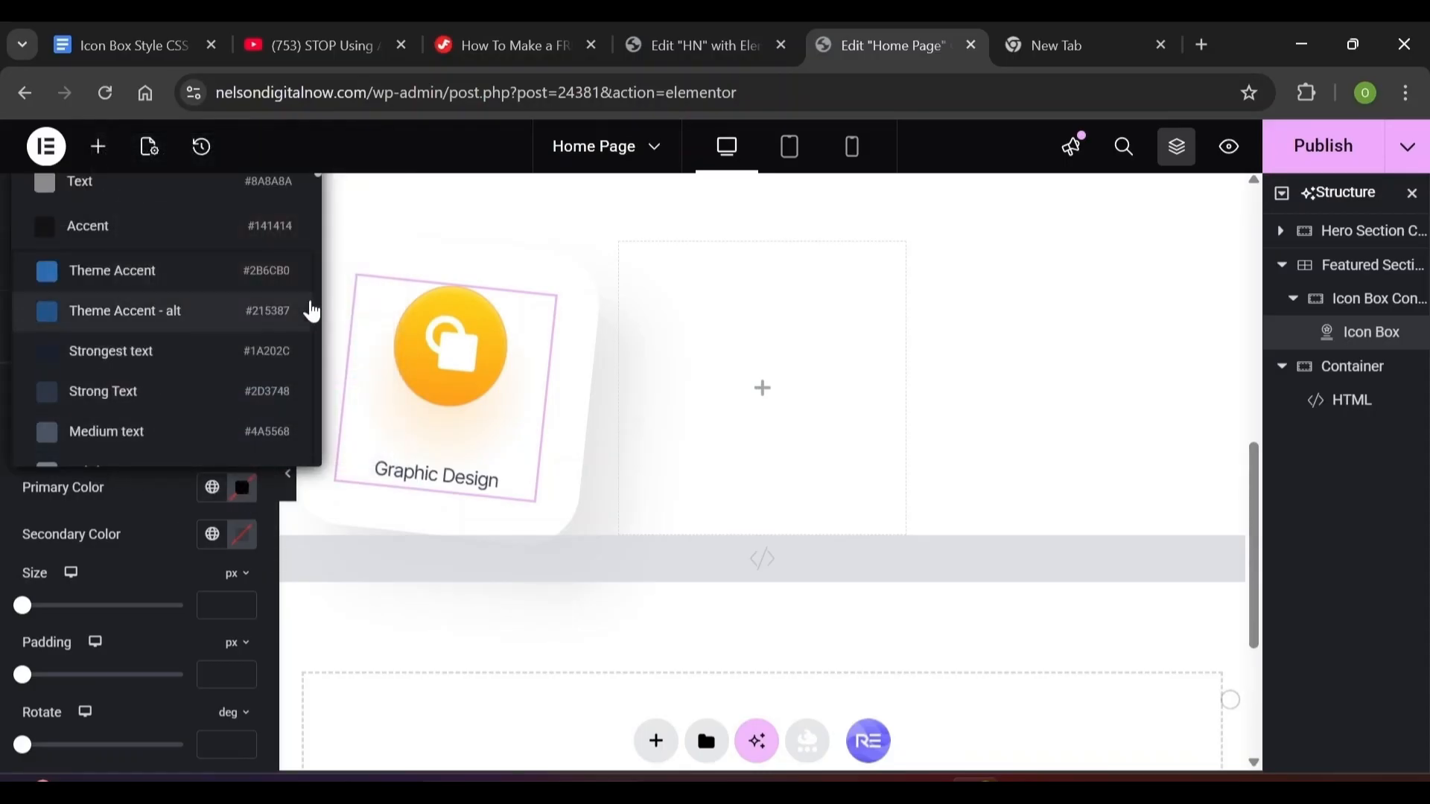
pyautogui.scroll(-5, 317, 238)
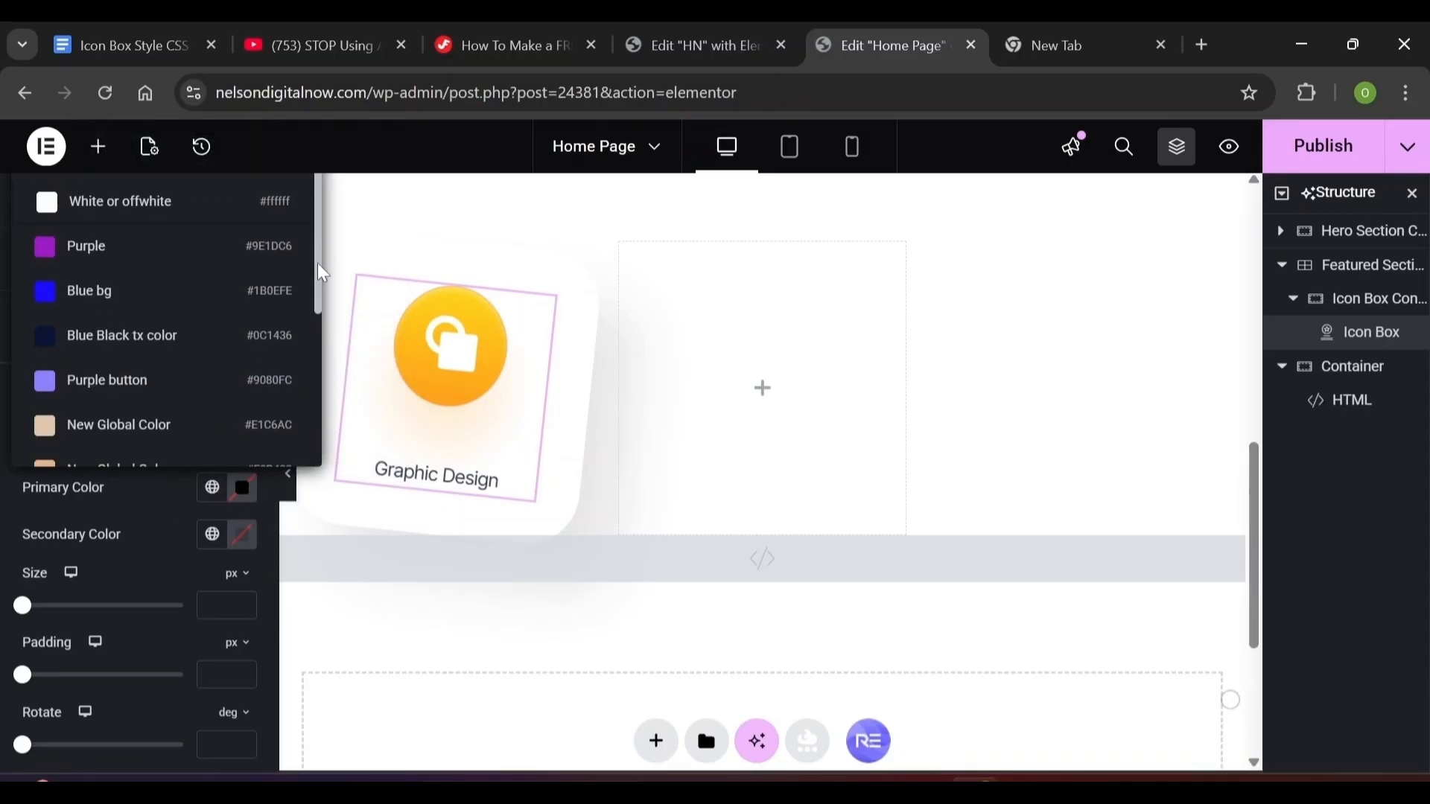
pyautogui.scroll(5, 320, 327)
pyautogui.click(166, 547)
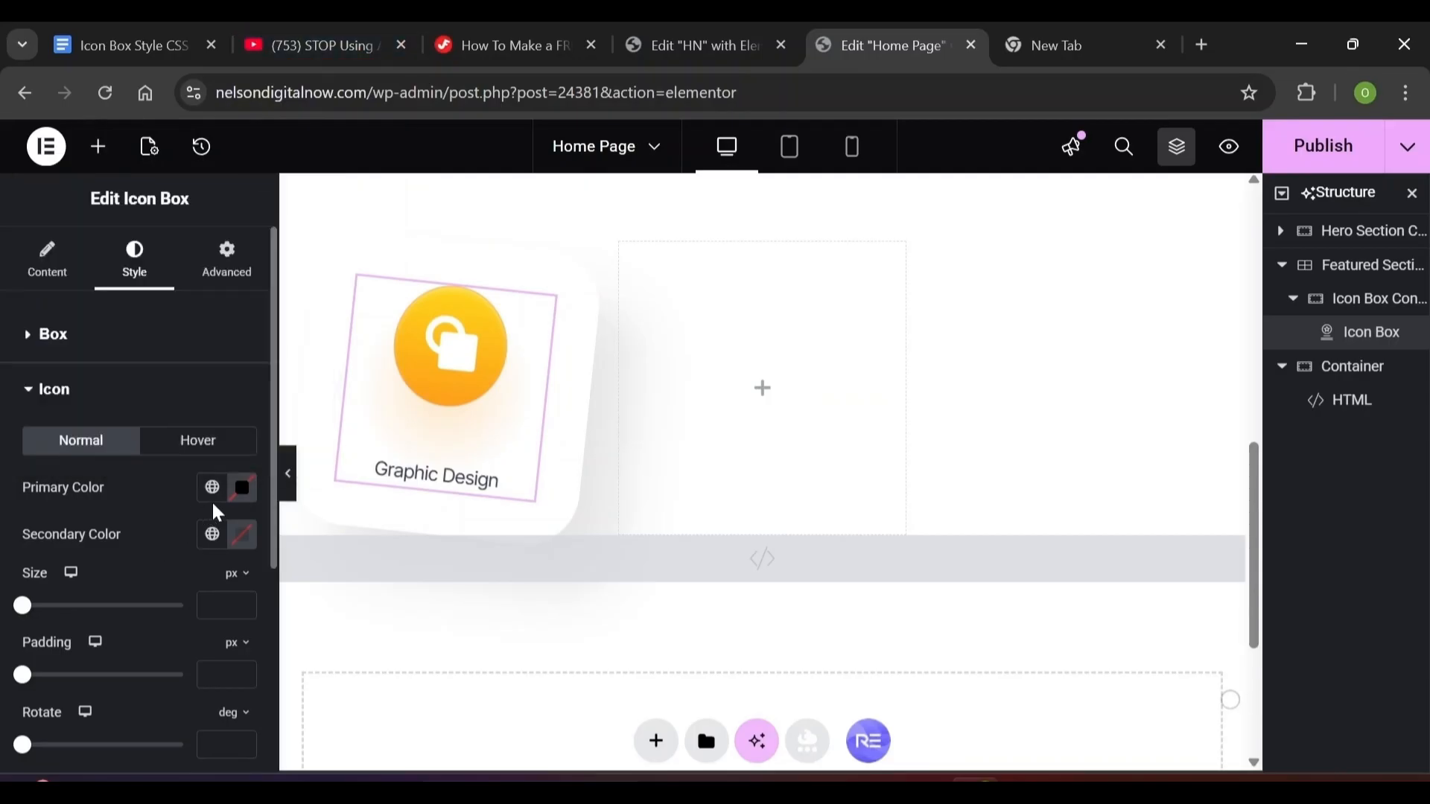
pyautogui.click(239, 488)
pyautogui.click(131, 501)
# Set the icon size to 28 px and its padding to 22 px
pyautogui.click(203, 605)
pyautogui.write('28')
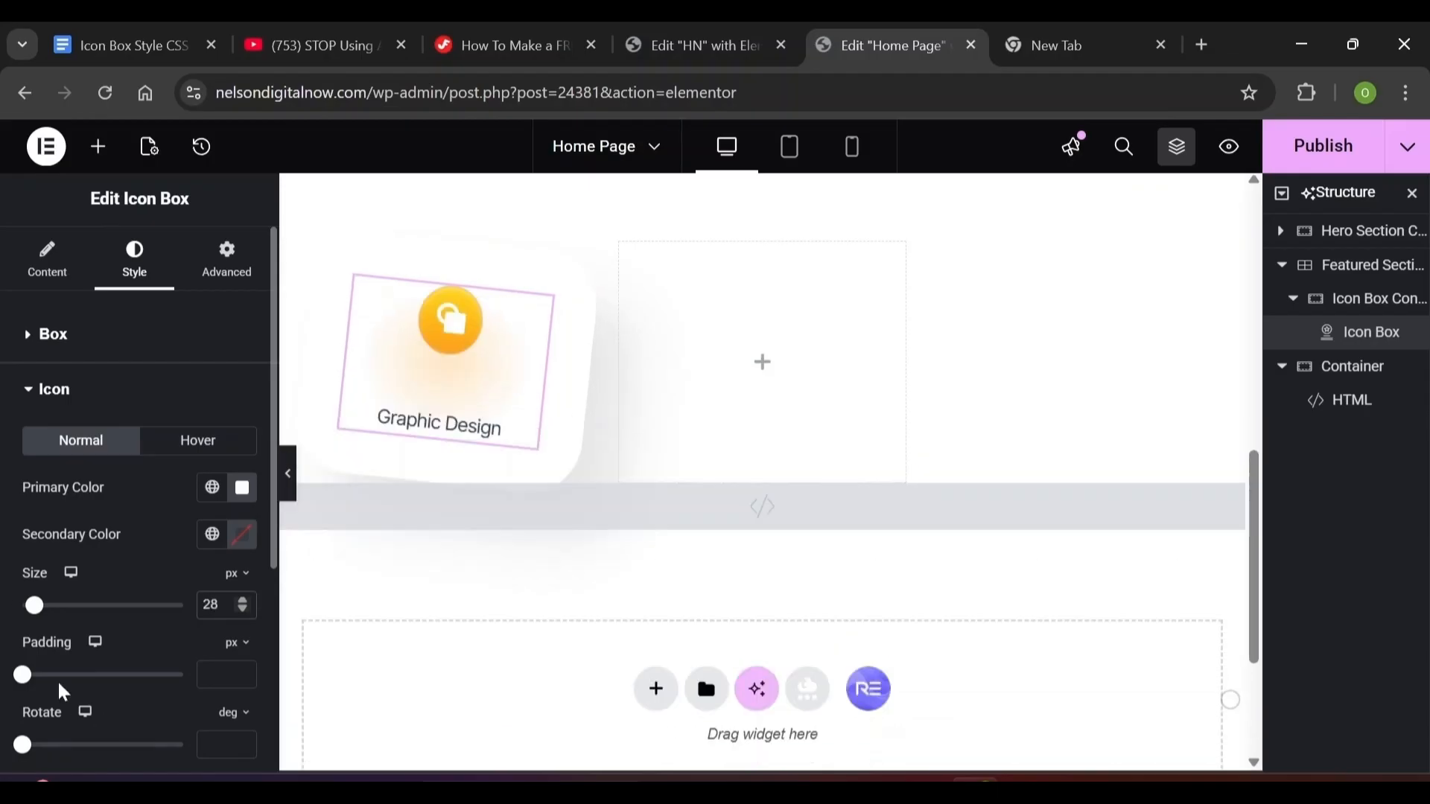
pyautogui.click(220, 675)
pyautogui.write('22')
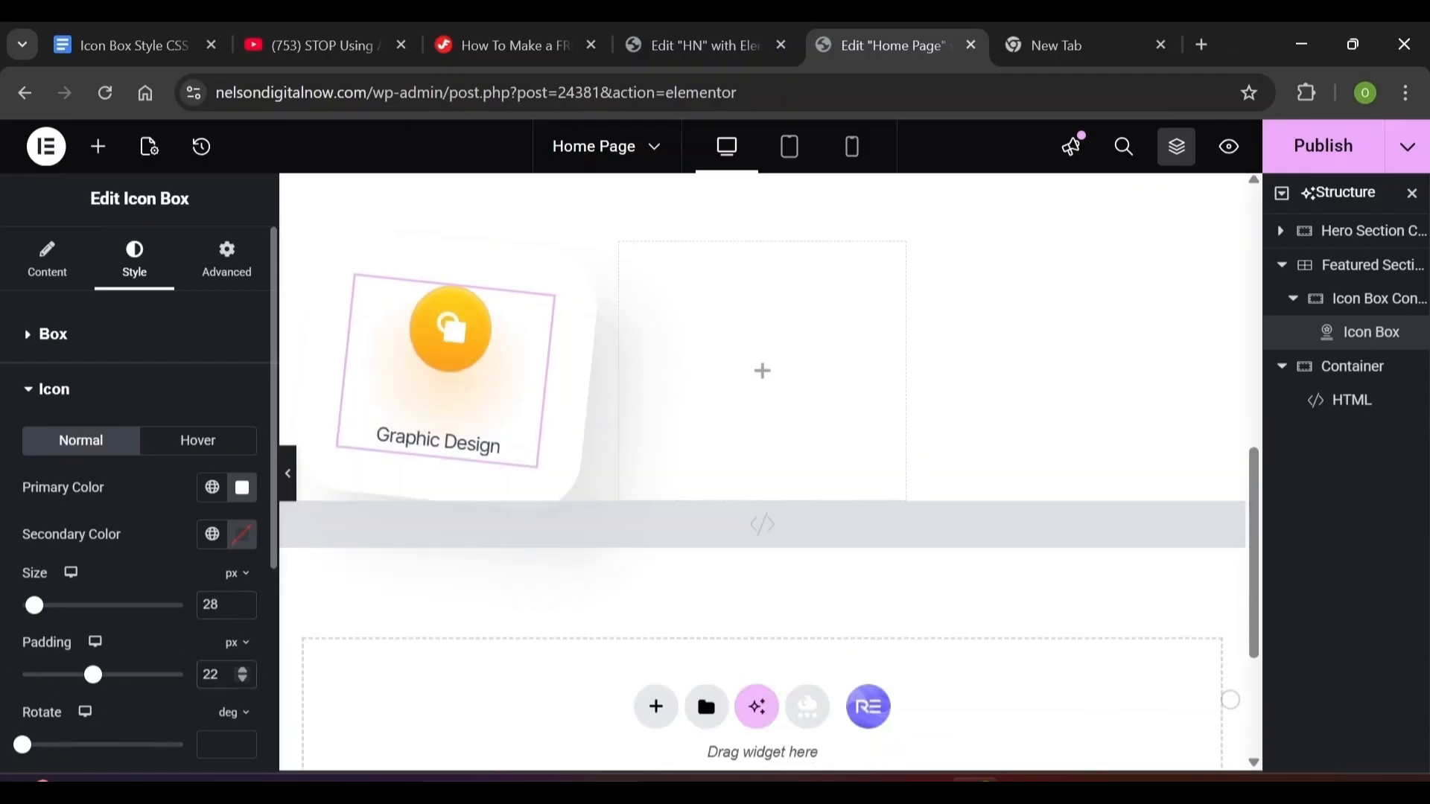
pyautogui.click(26, 392)
pyautogui.click(34, 444)
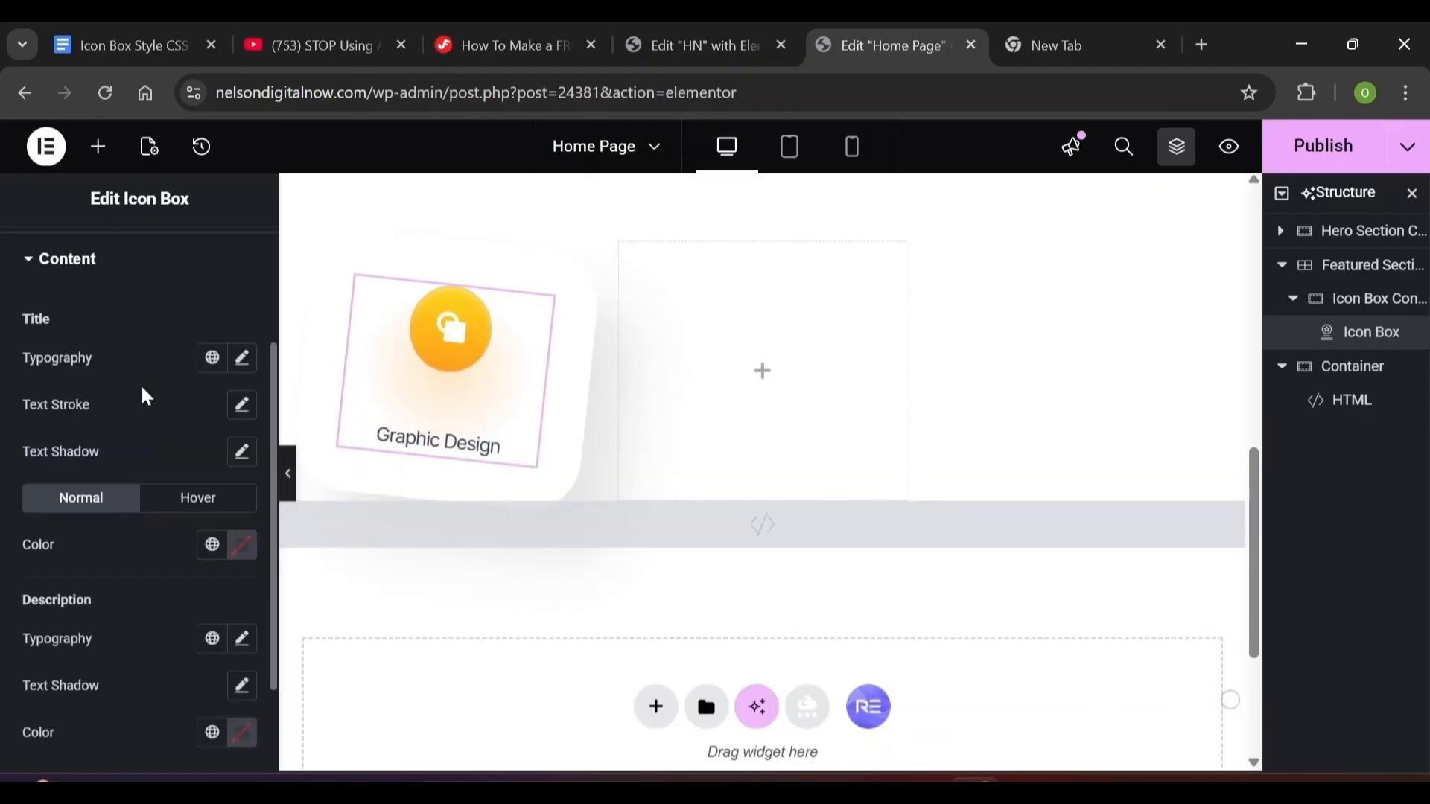
# Give the title typography size 32, weight 500 (Medium) and line height 44
pyautogui.click(236, 365)
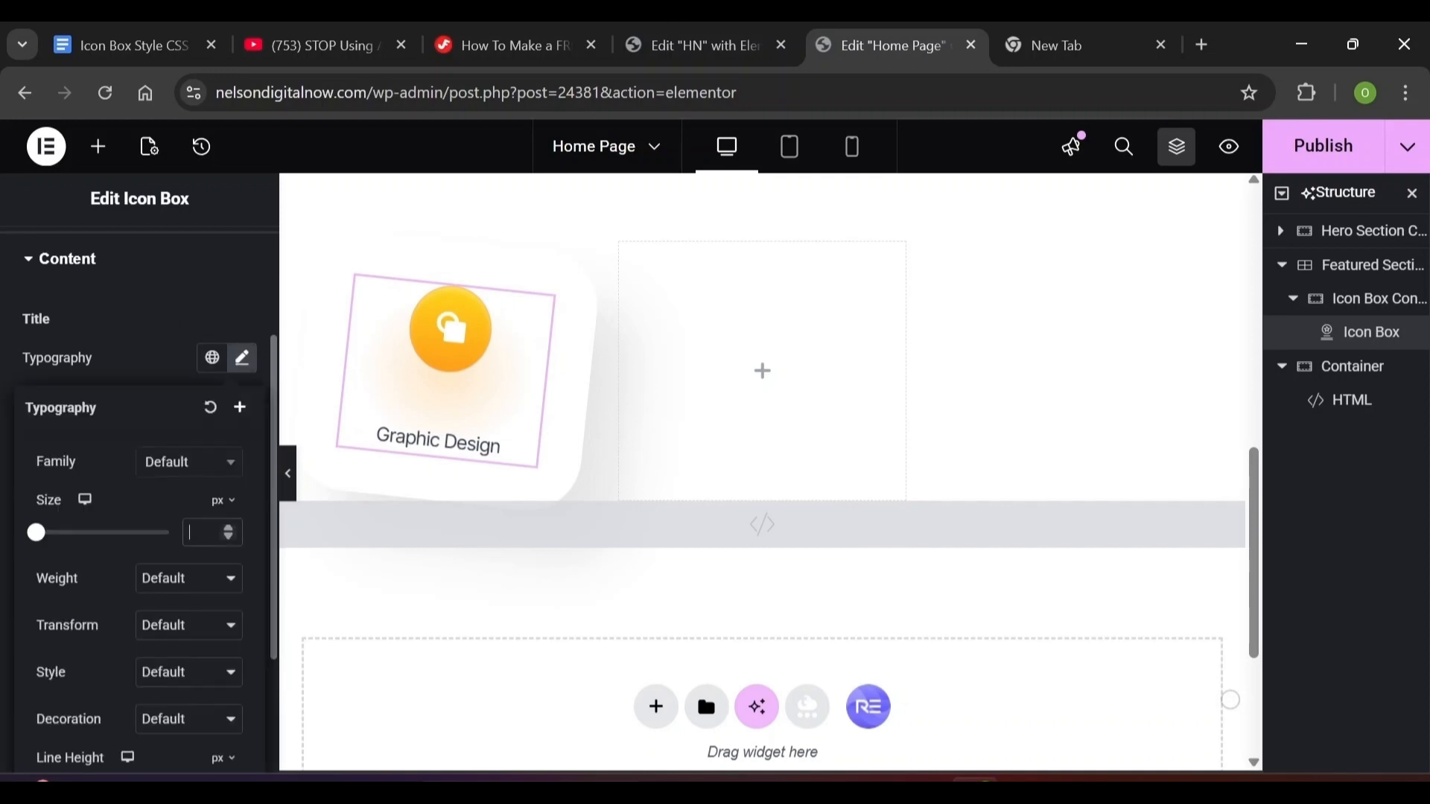
pyautogui.click(200, 532)
pyautogui.write('32')
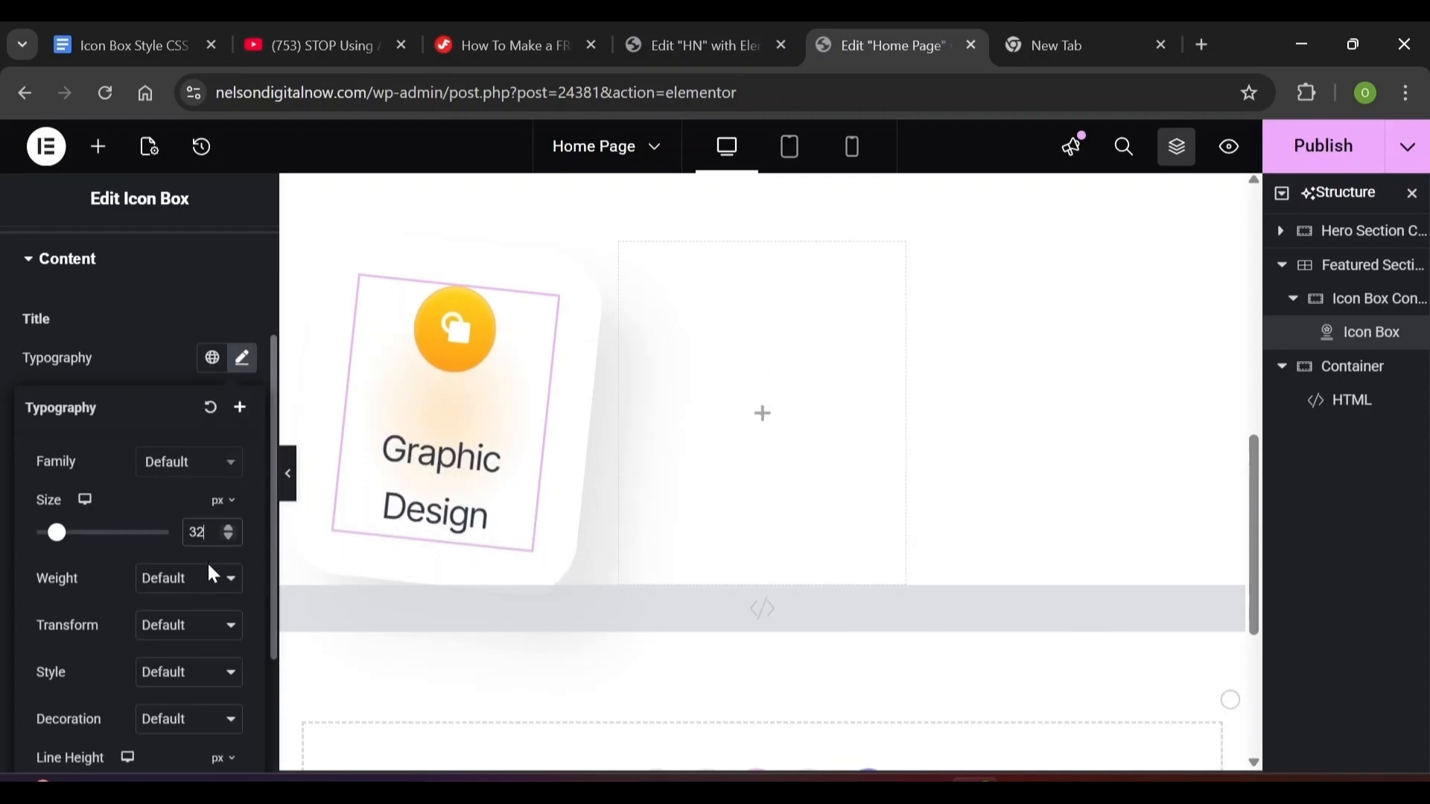
pyautogui.click(210, 585)
pyautogui.click(190, 353)
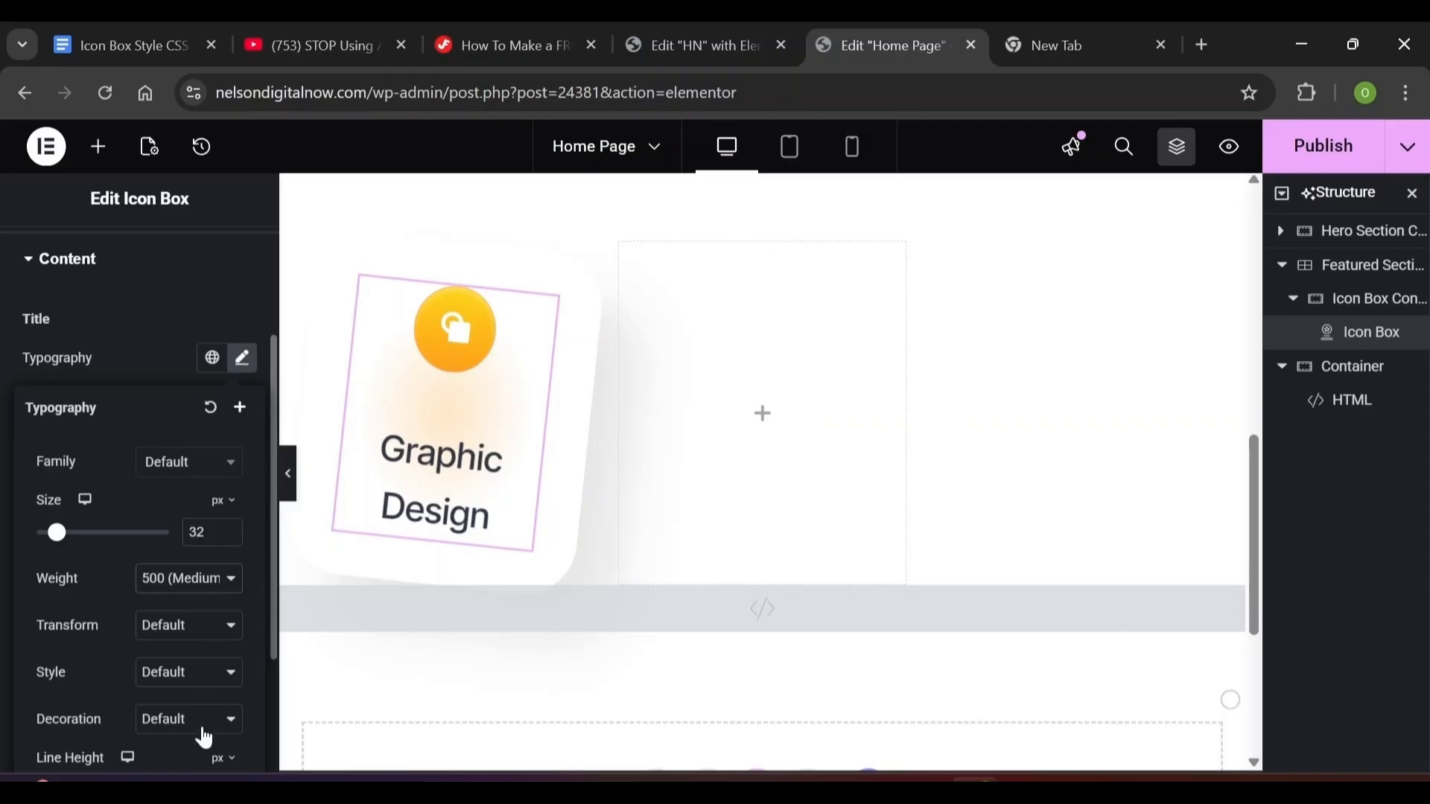
pyautogui.scroll(-2, 177, 764)
pyautogui.click(201, 623)
pyautogui.write('44')
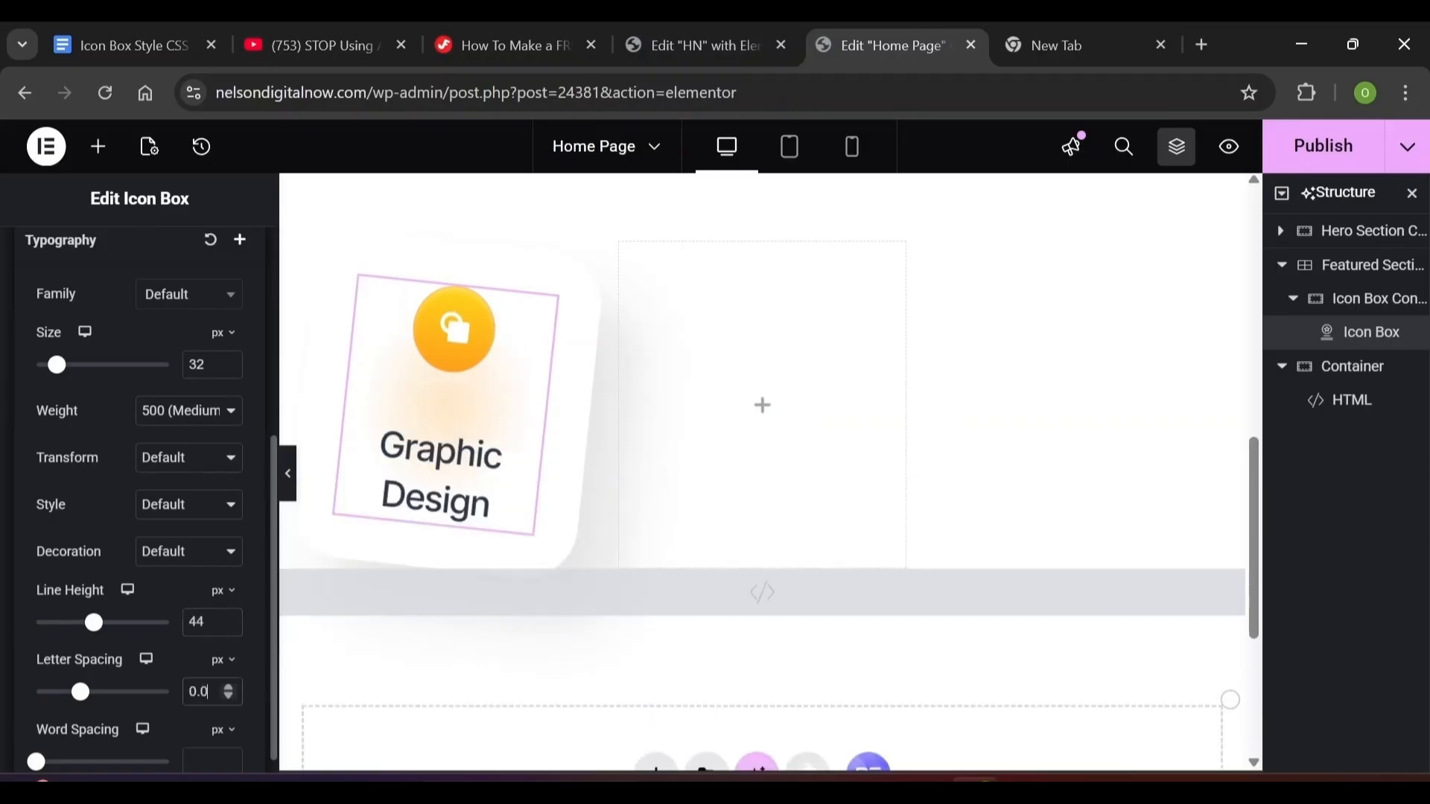
# Set the title's letter spacing to 0.01 em
pyautogui.click(232, 664)
pyautogui.click(223, 686)
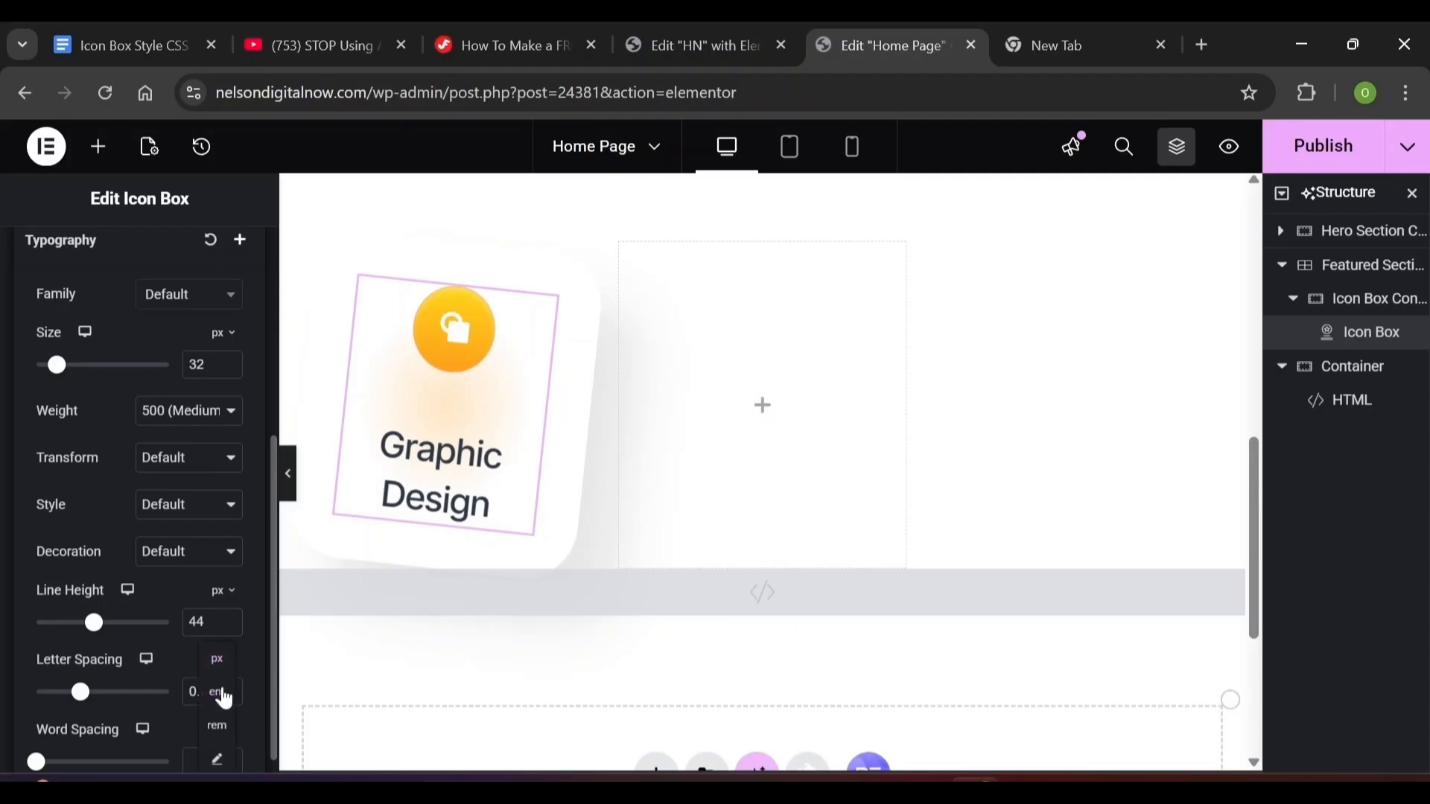
pyautogui.click(163, 670)
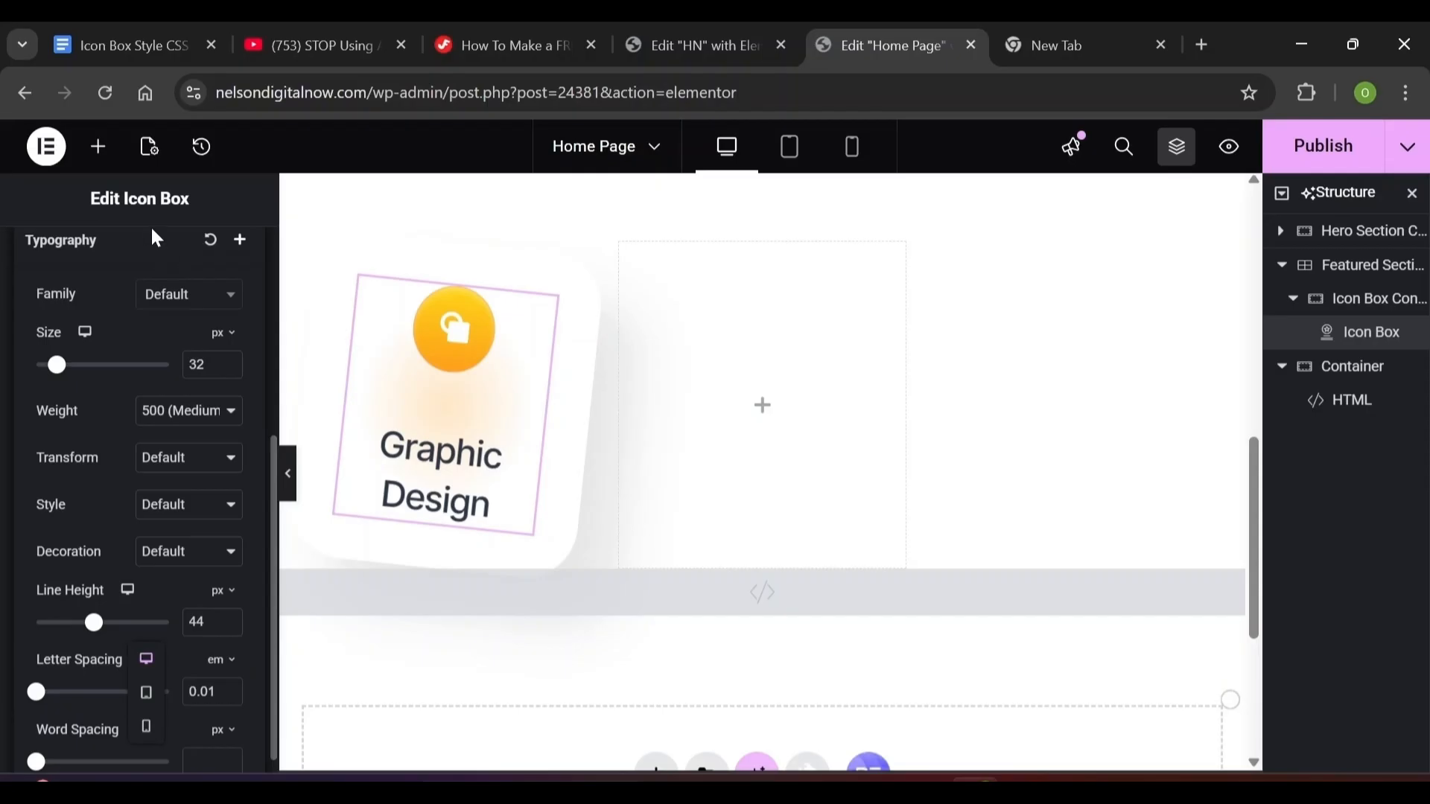
pyautogui.click(274, 425)
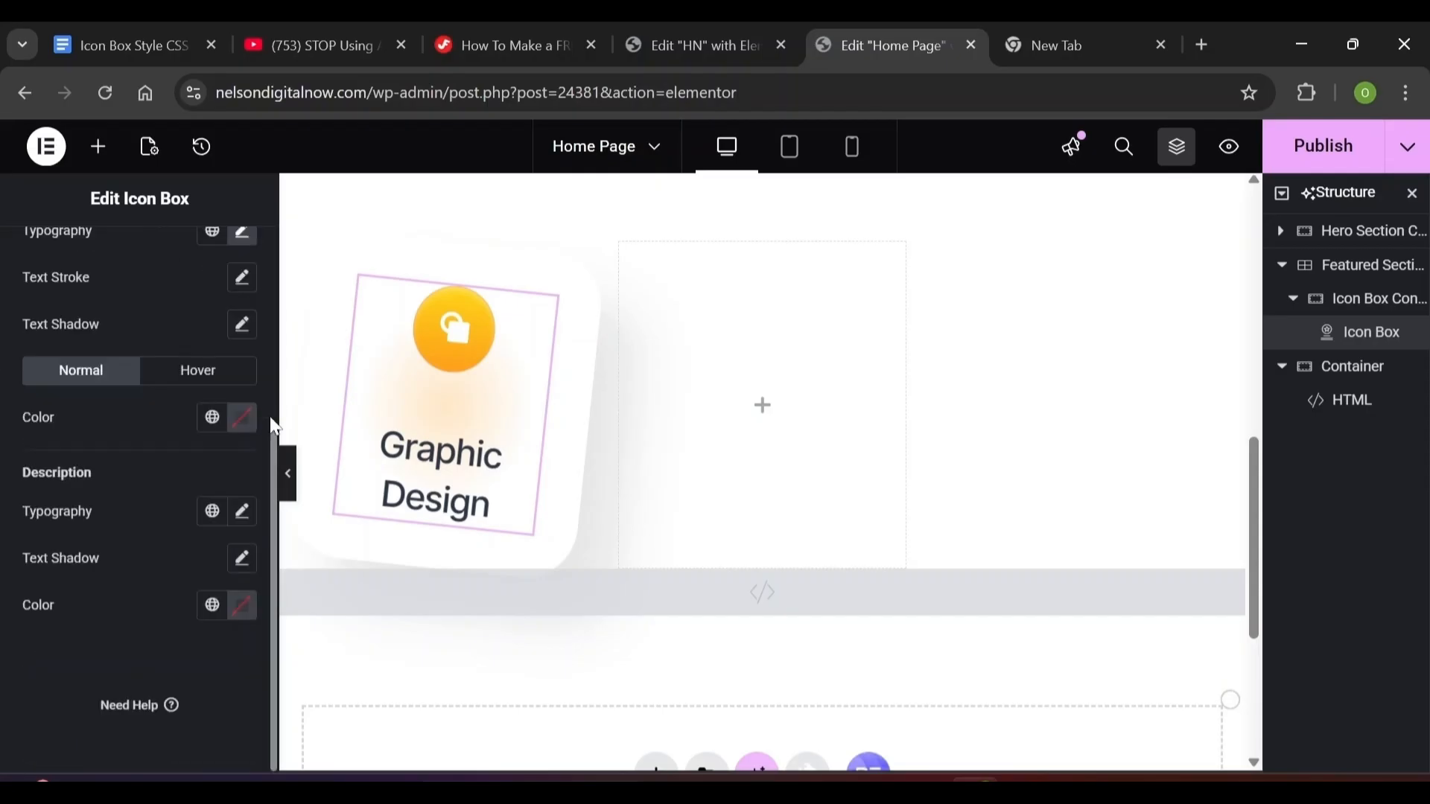
pyautogui.scroll(4, 275, 426)
pyautogui.click(237, 277)
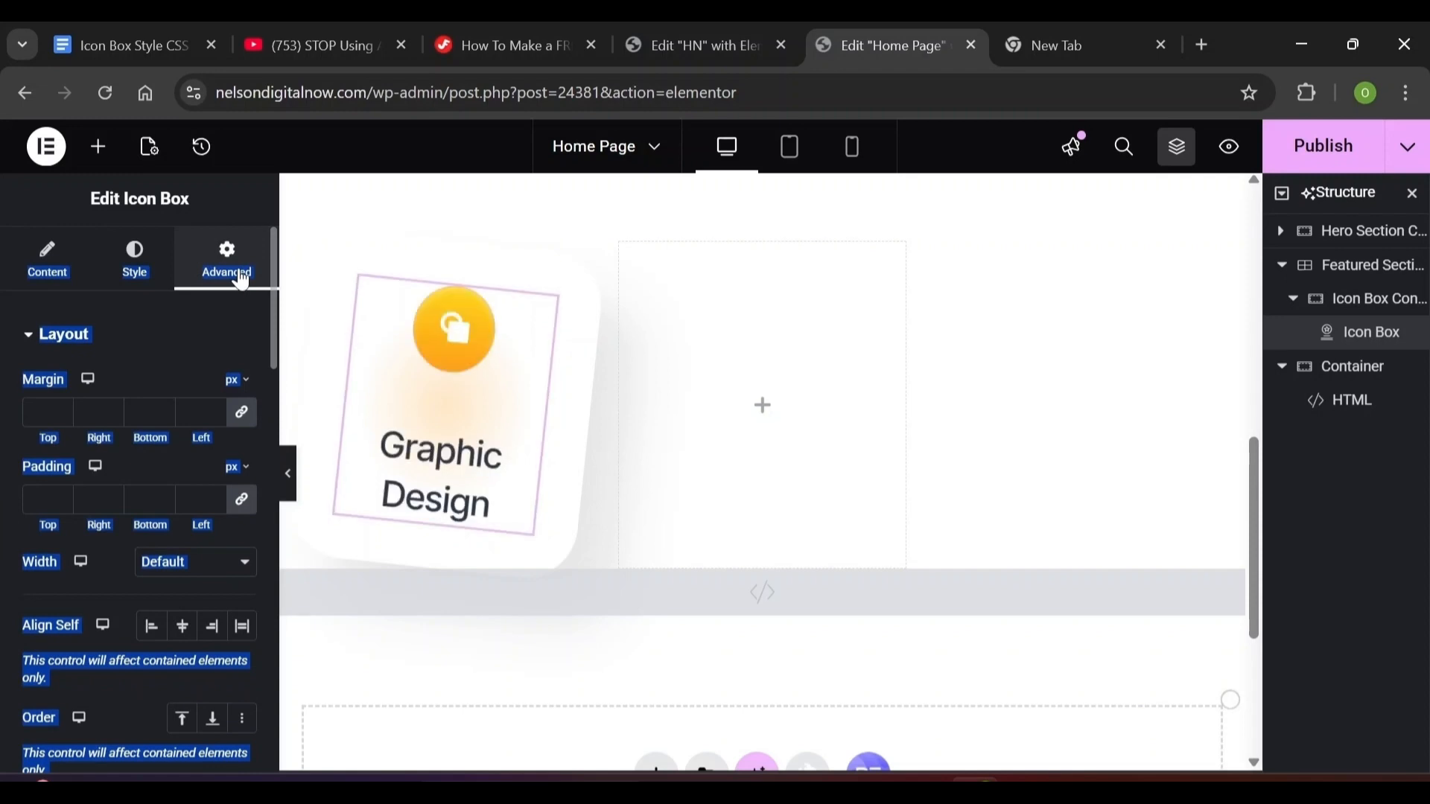
pyautogui.click(129, 298)
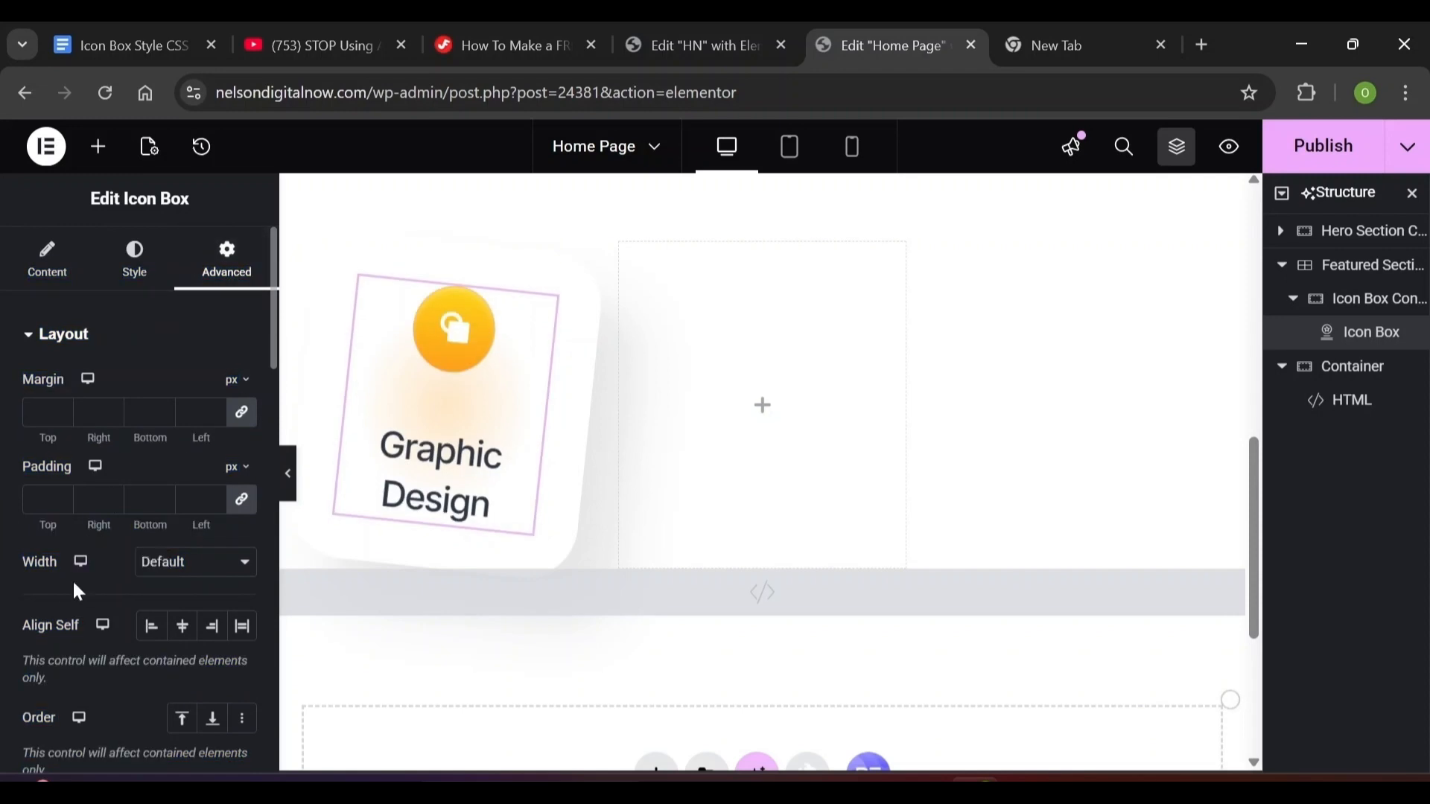
# Set the icon box to a custom 180 px width, centre it with Align Self, and select its card container
pyautogui.click(172, 563)
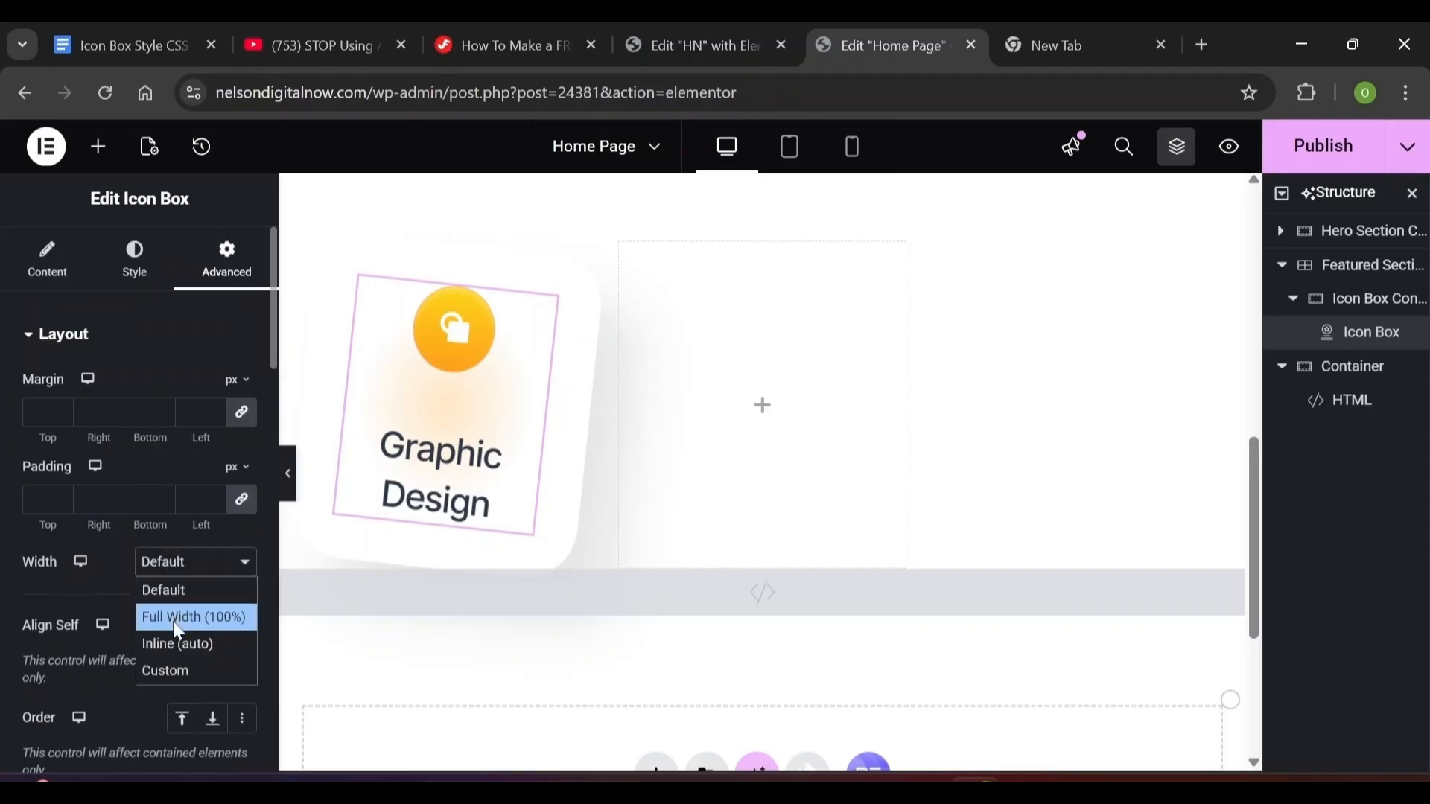
pyautogui.click(170, 670)
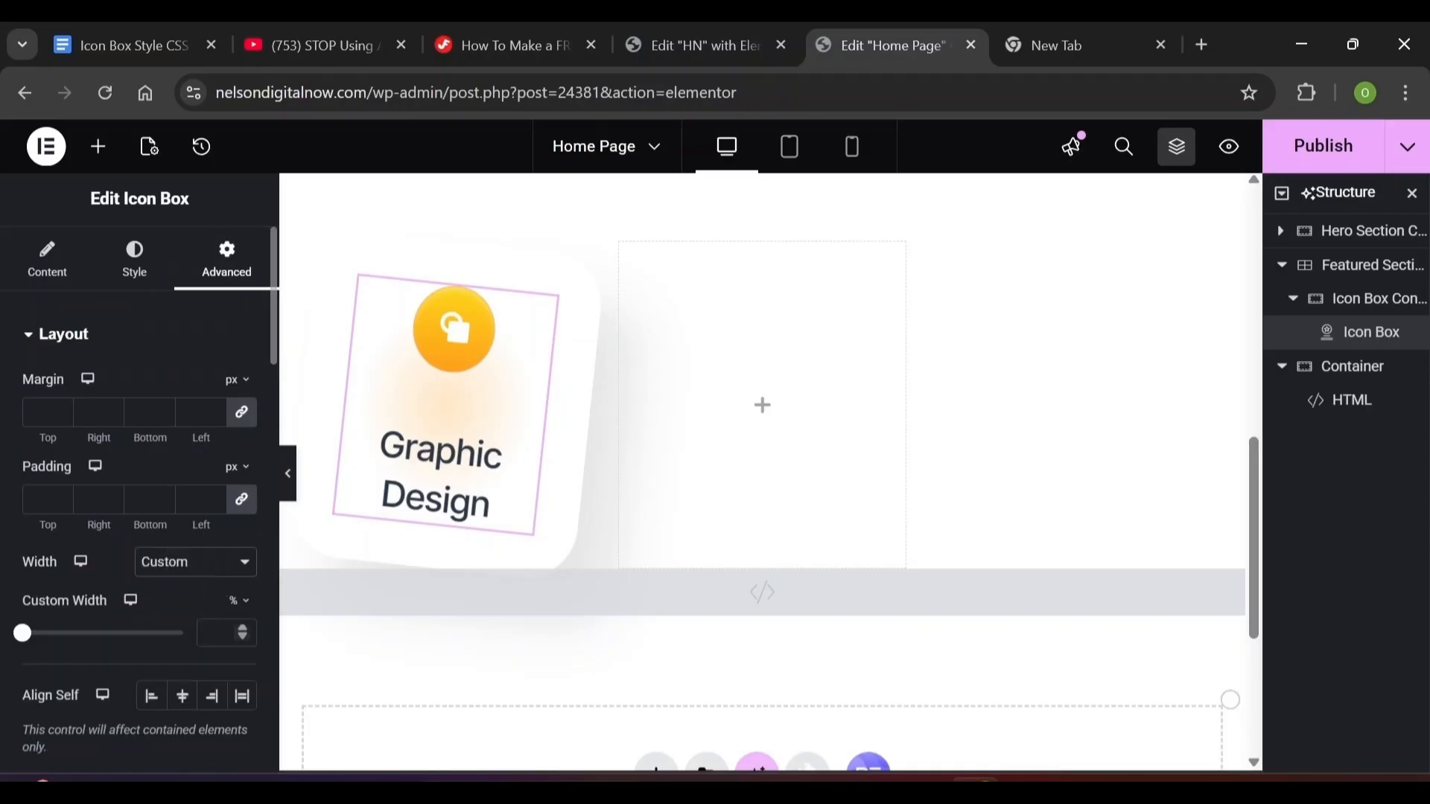
pyautogui.write('180')
pyautogui.click(236, 603)
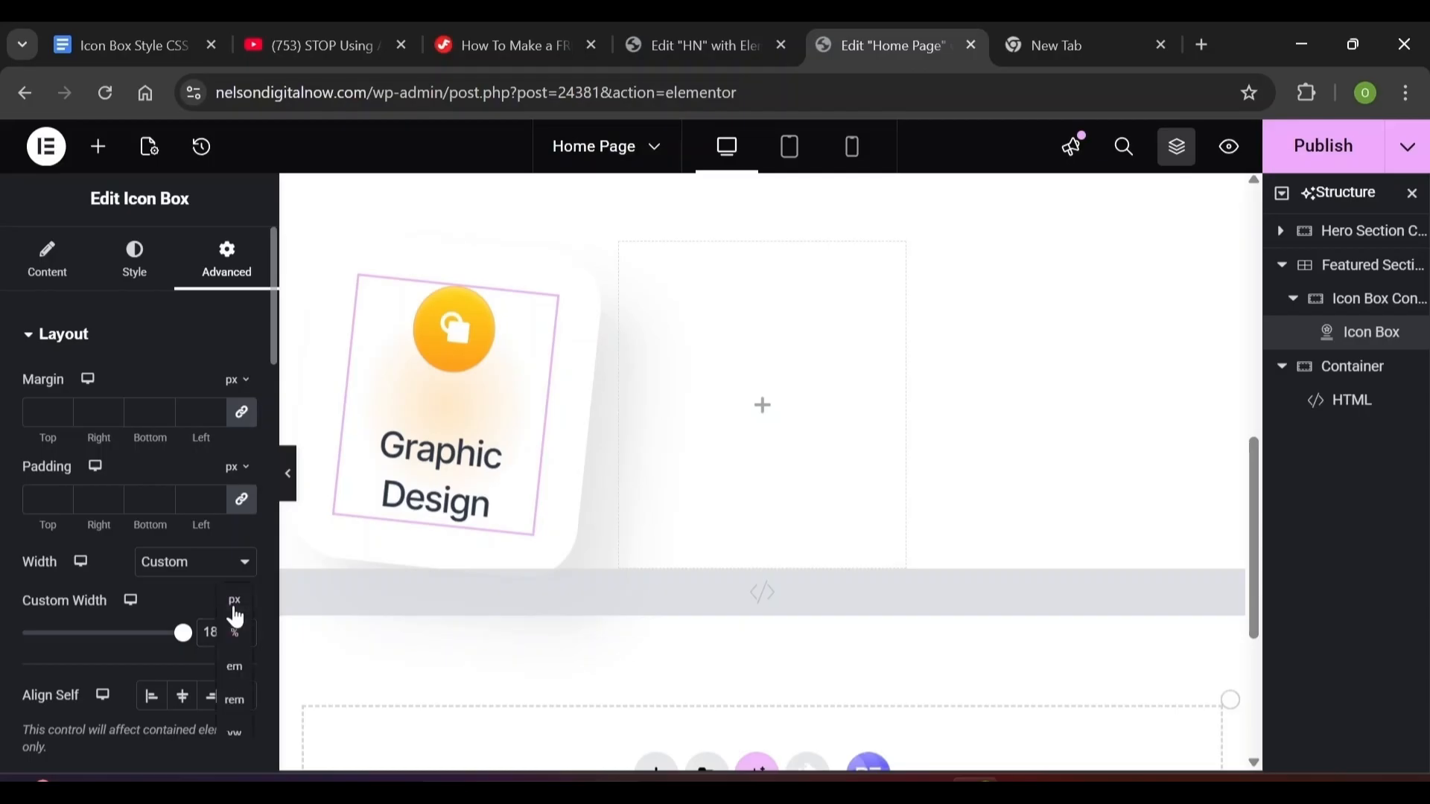
pyautogui.click(235, 641)
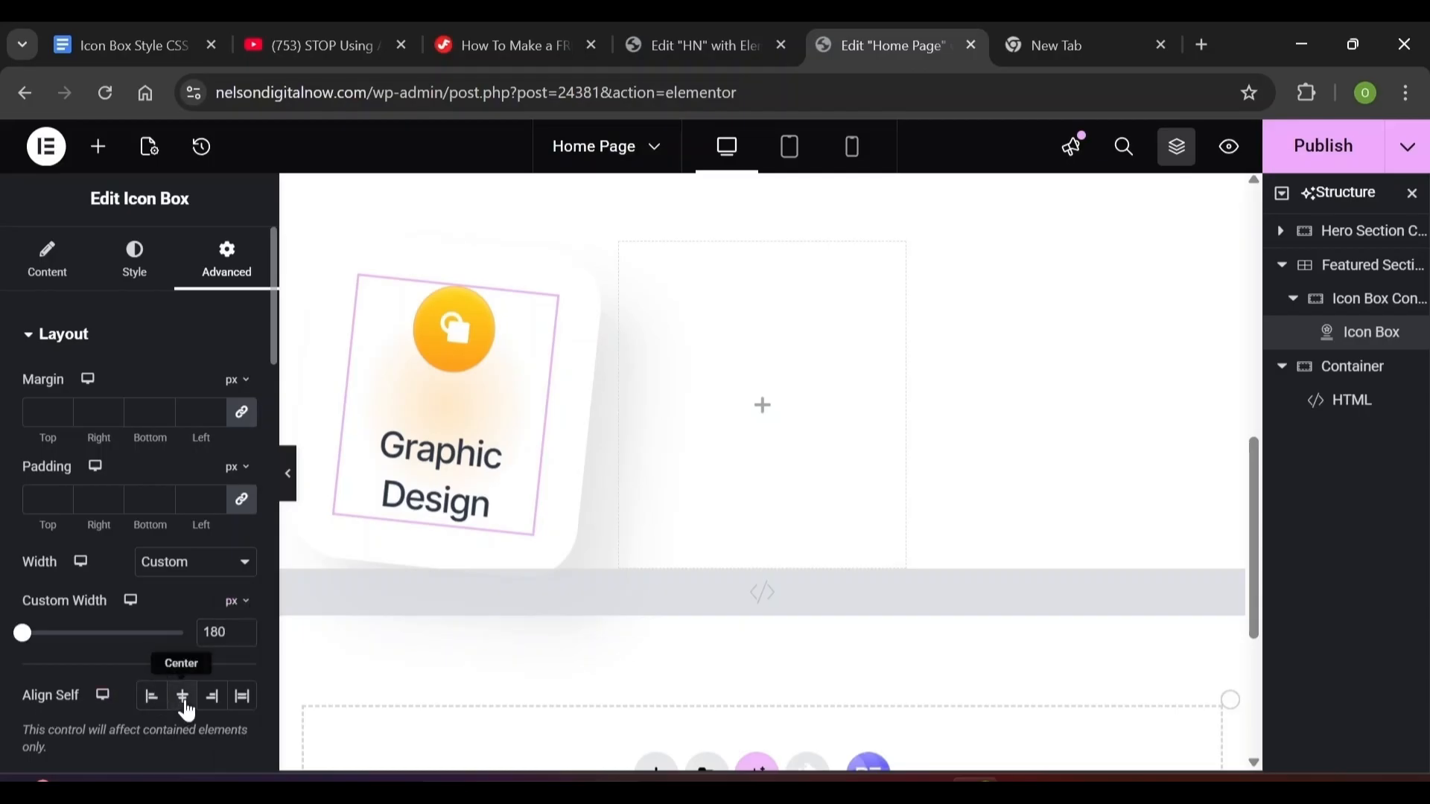
pyautogui.click(184, 704)
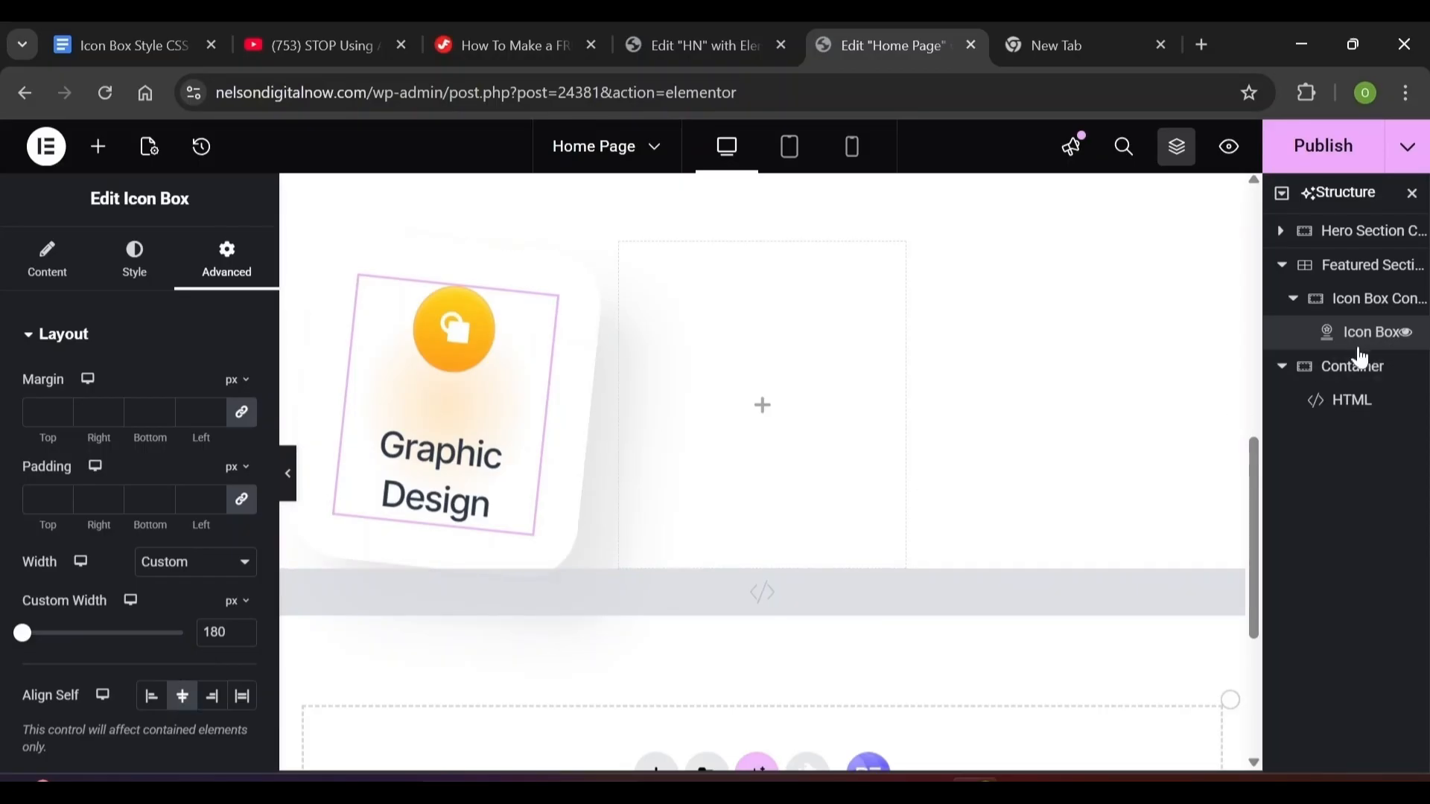
pyautogui.click(1348, 302)
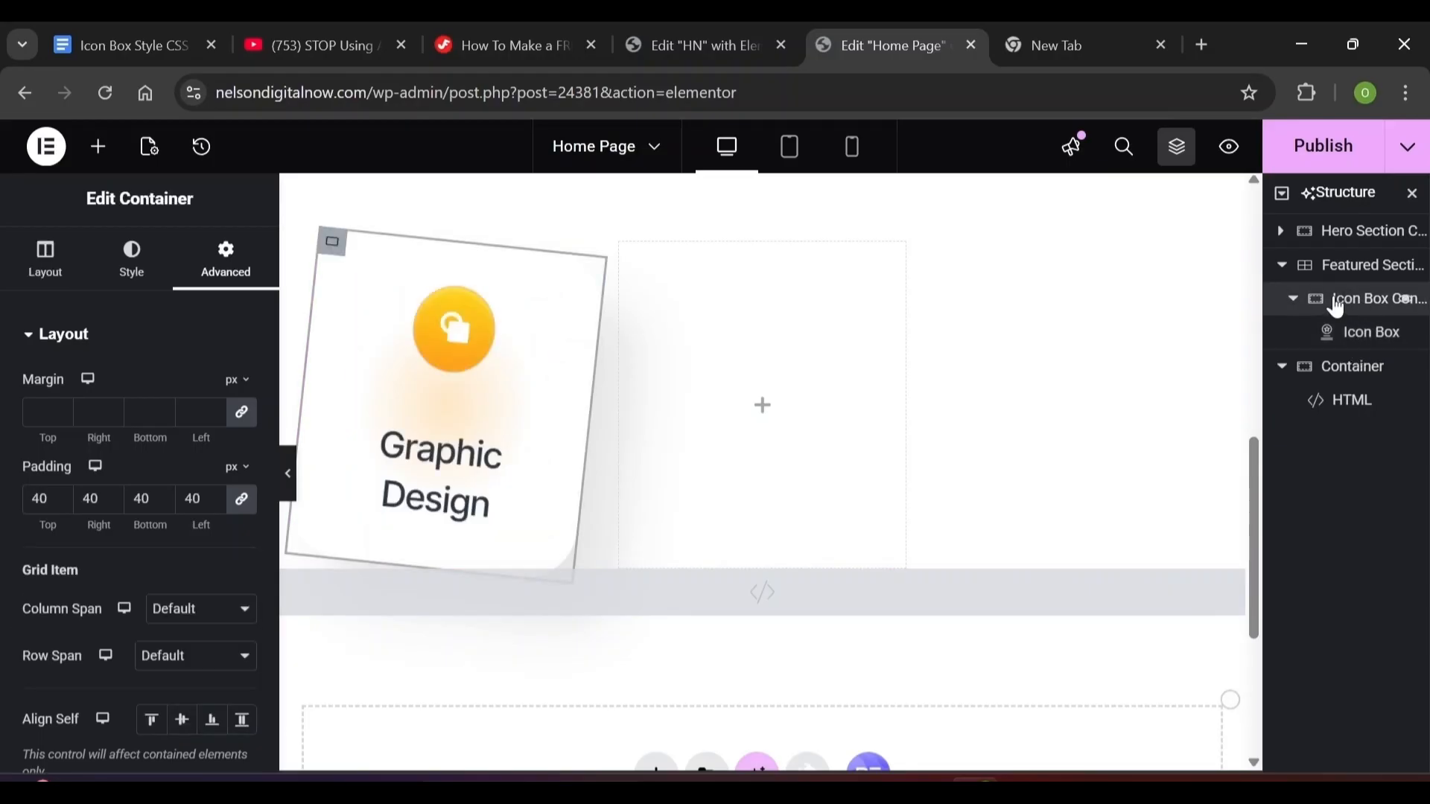
# Duplicate the Graphic Design card container twice in the Structure panel
pyautogui.click(1177, 152)
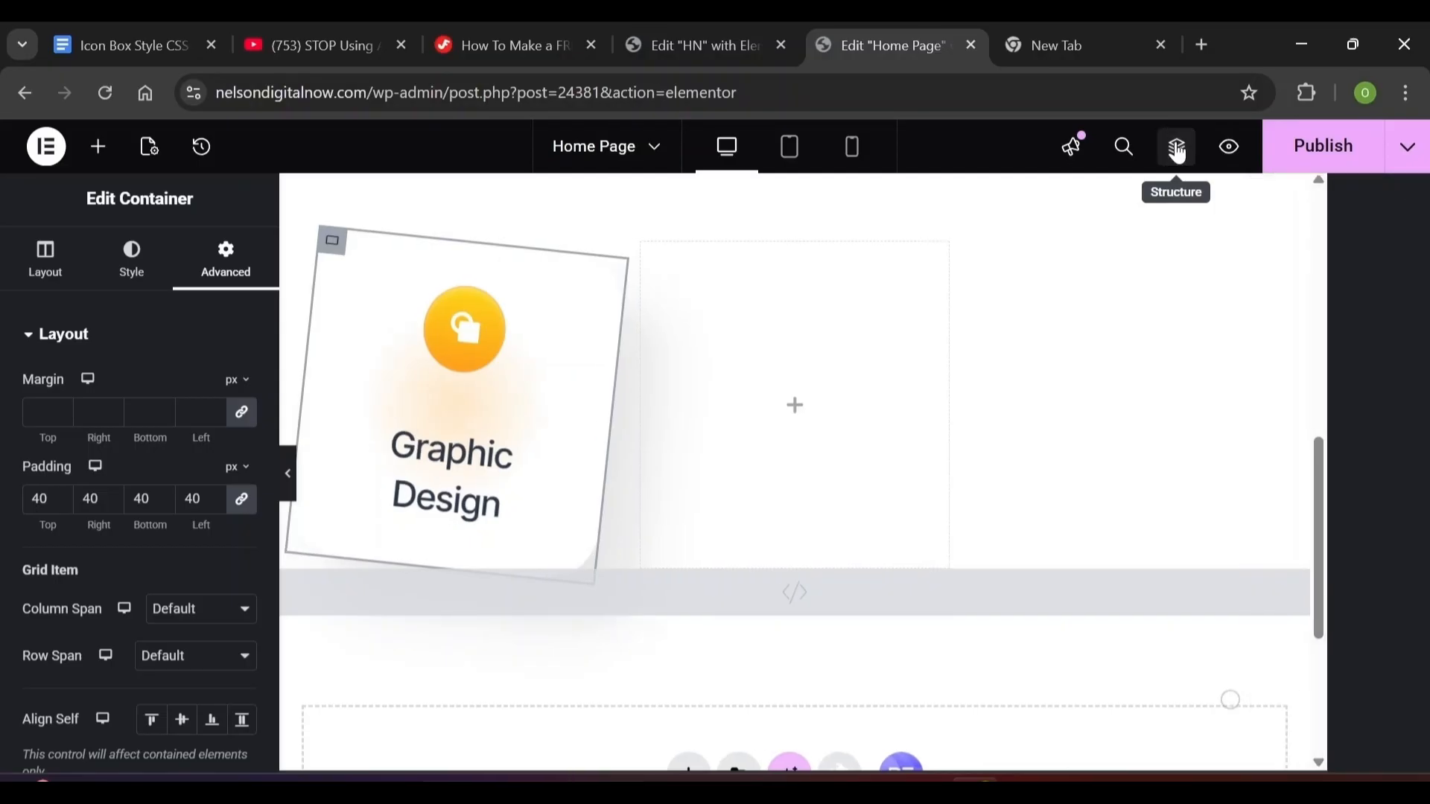
pyautogui.click(1177, 152)
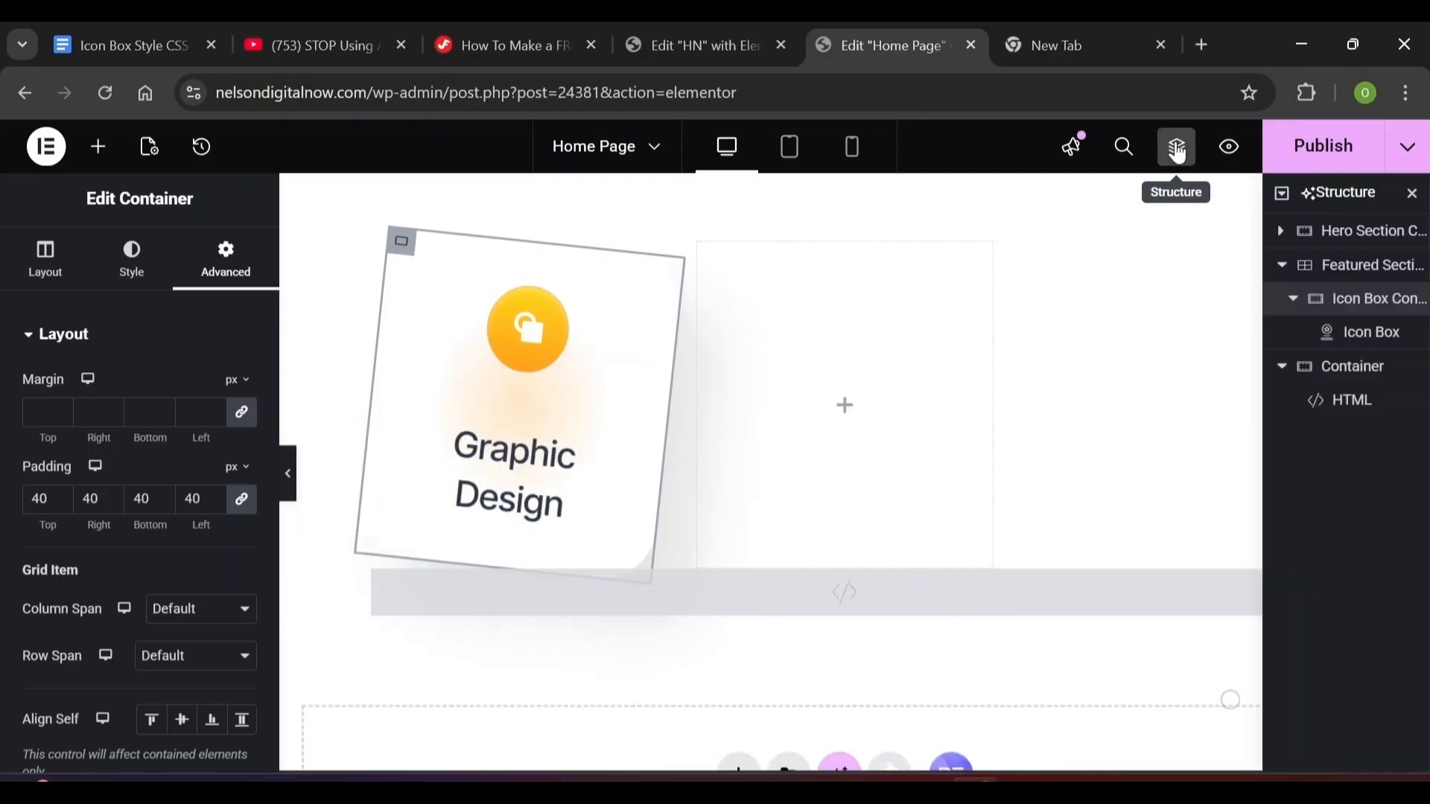
pyautogui.rightClick(1338, 305)
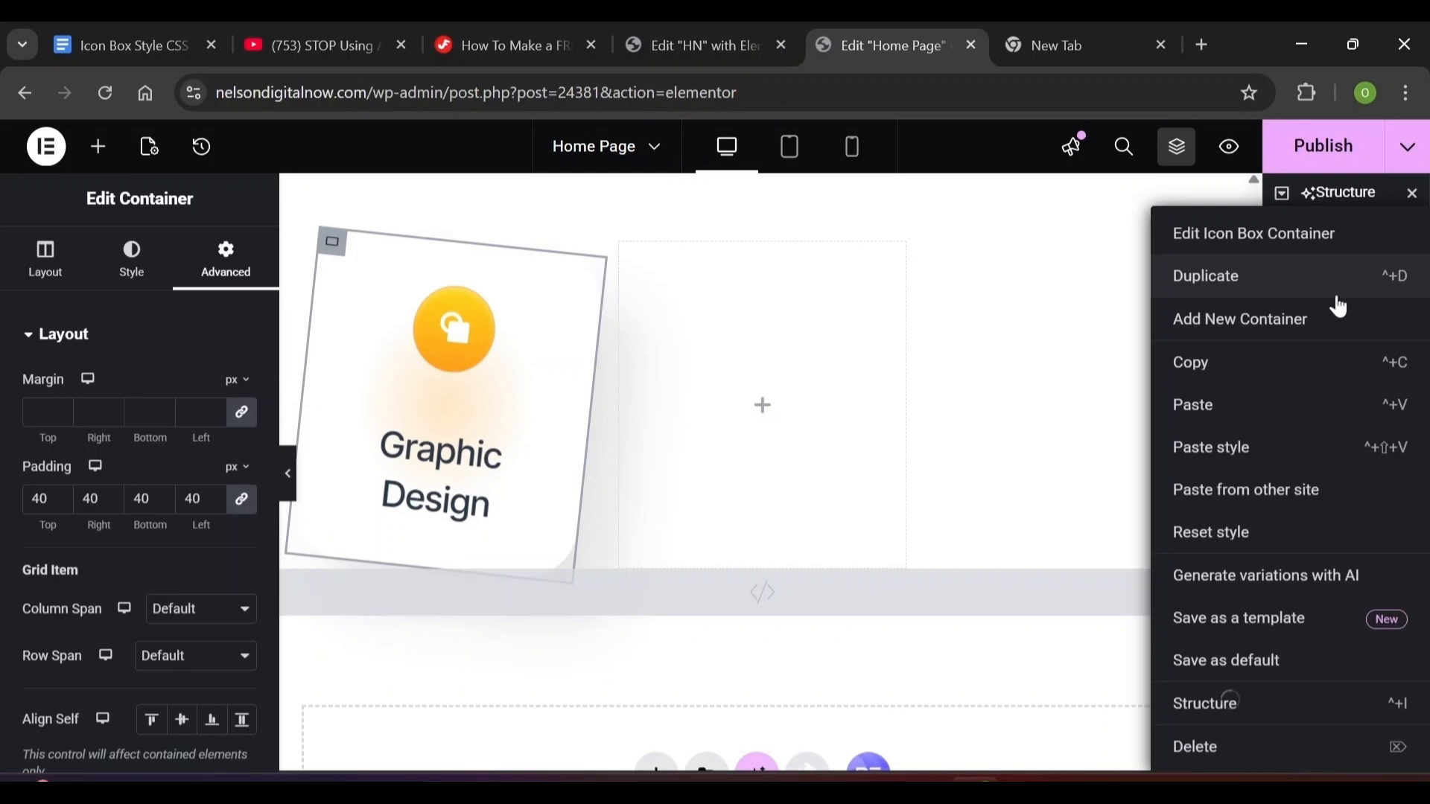
pyautogui.click(1194, 280)
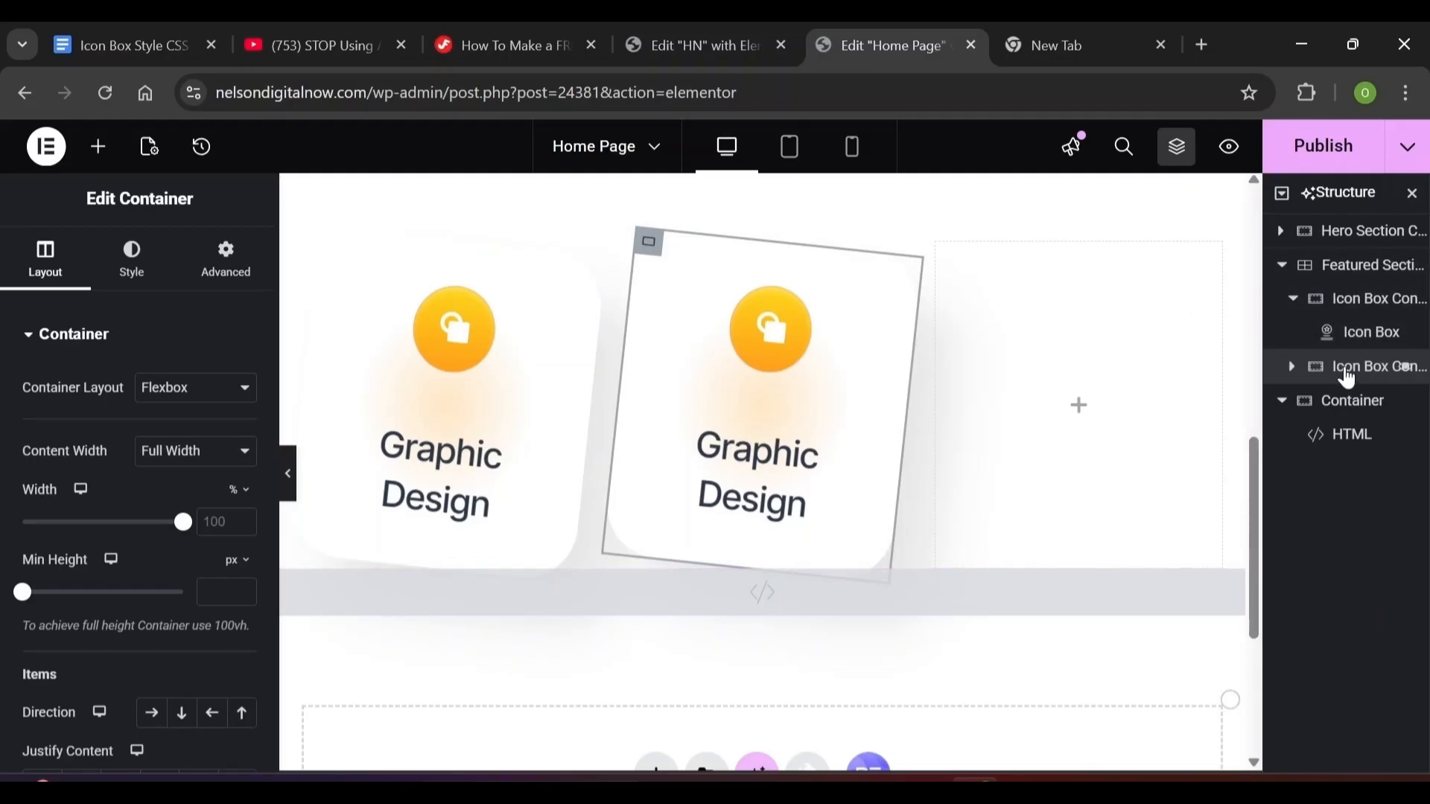
pyautogui.rightClick(1344, 368)
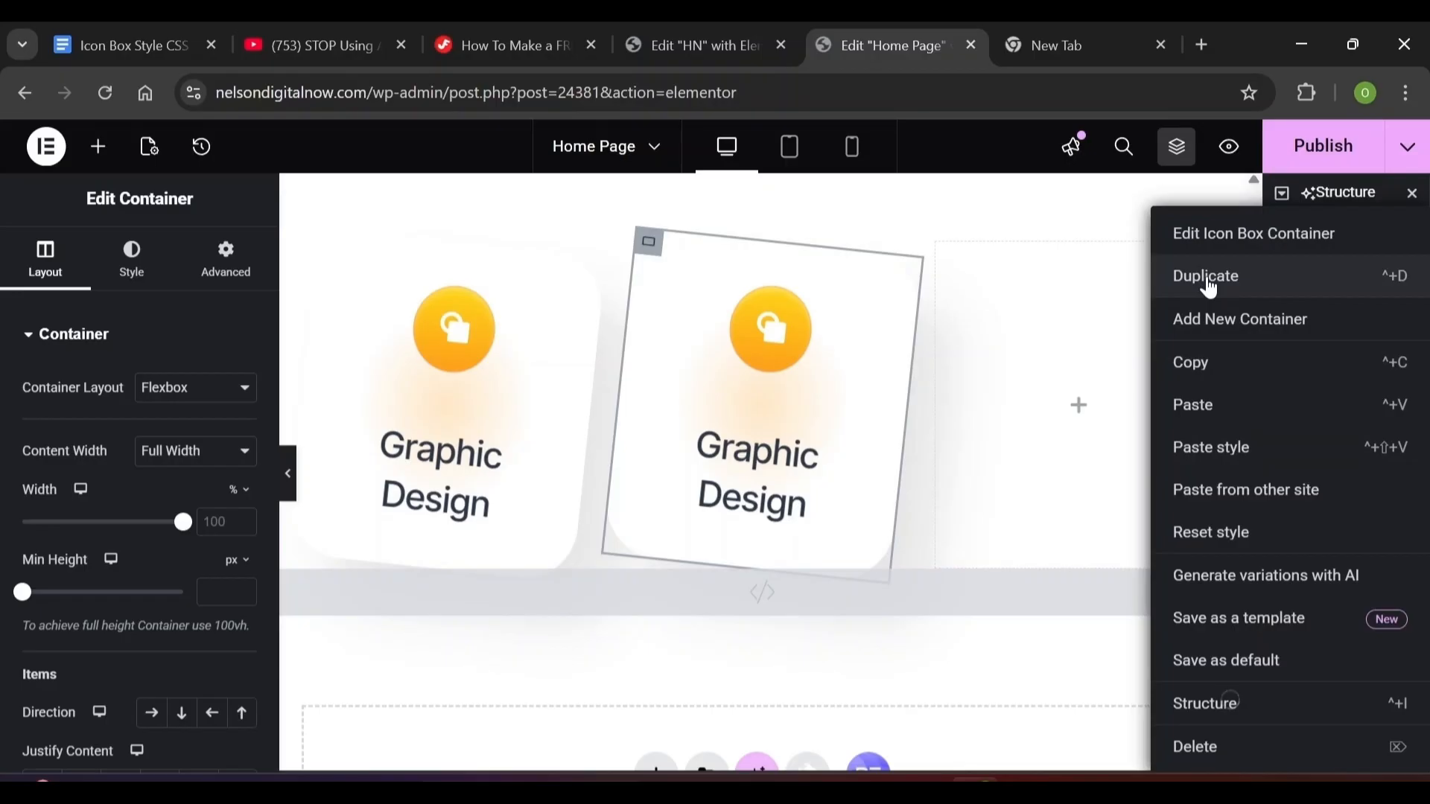
pyautogui.click(1208, 283)
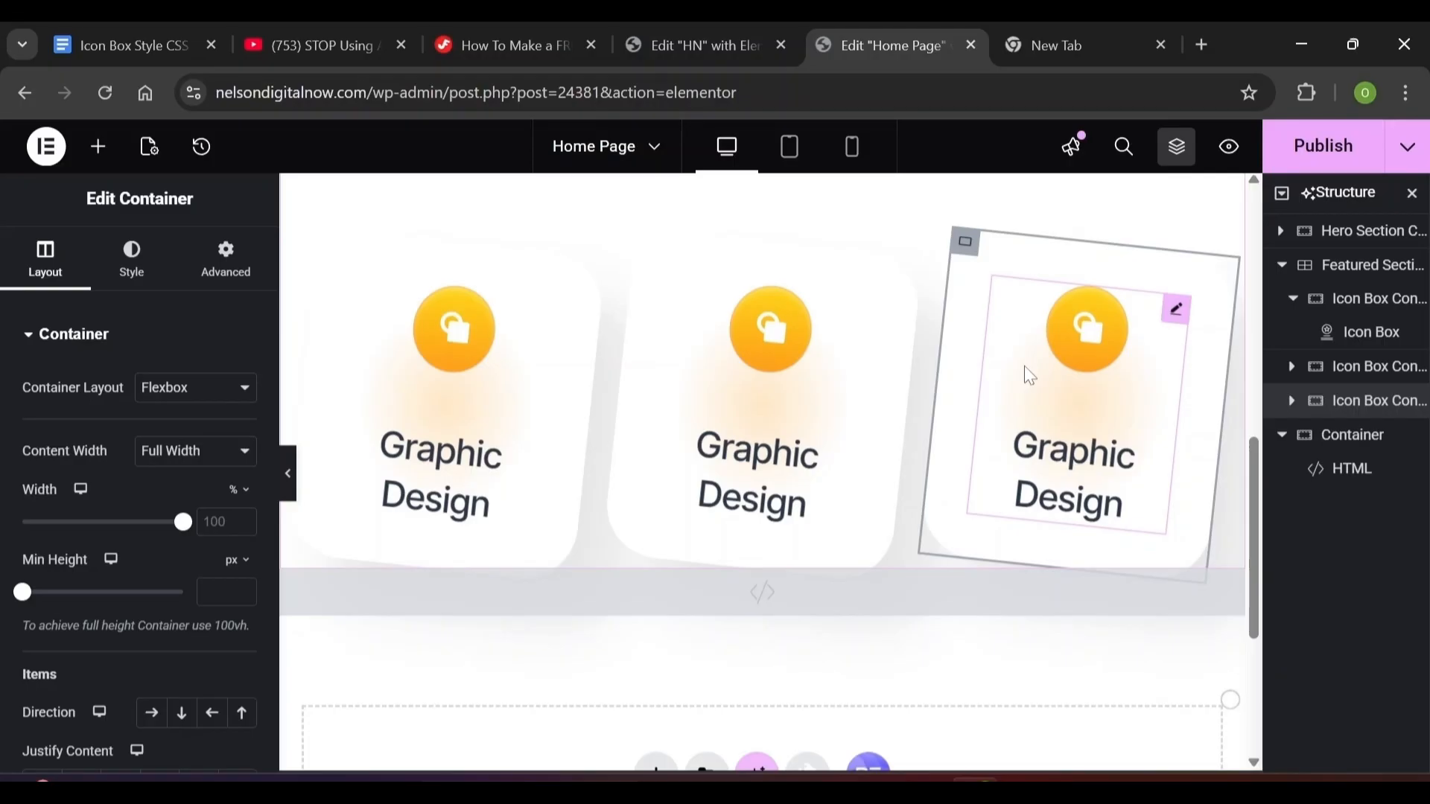
# Rename the second card's container to Icon Box 2
pyautogui.click(649, 245)
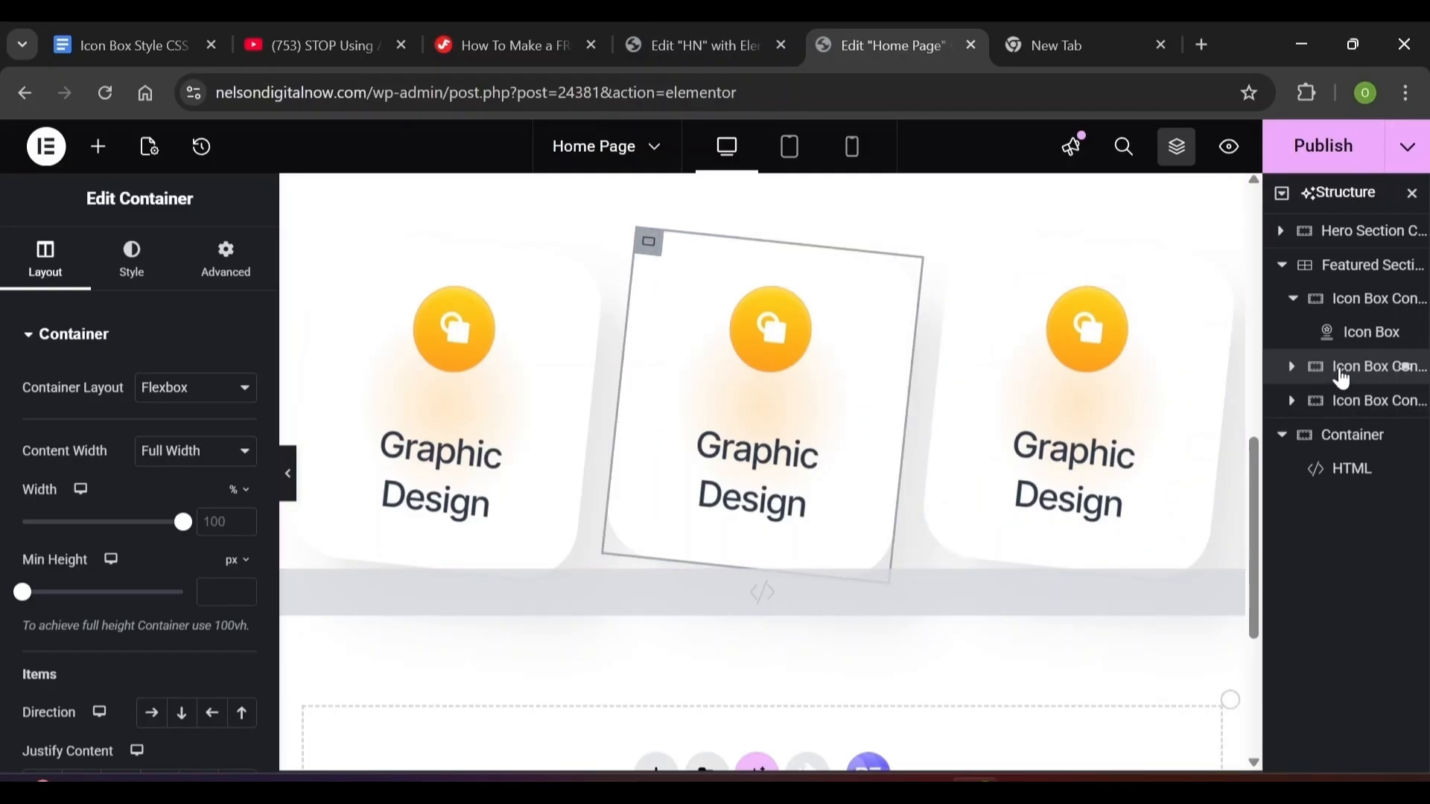
pyautogui.doubleClick(1393, 370)
pyautogui.write('2')
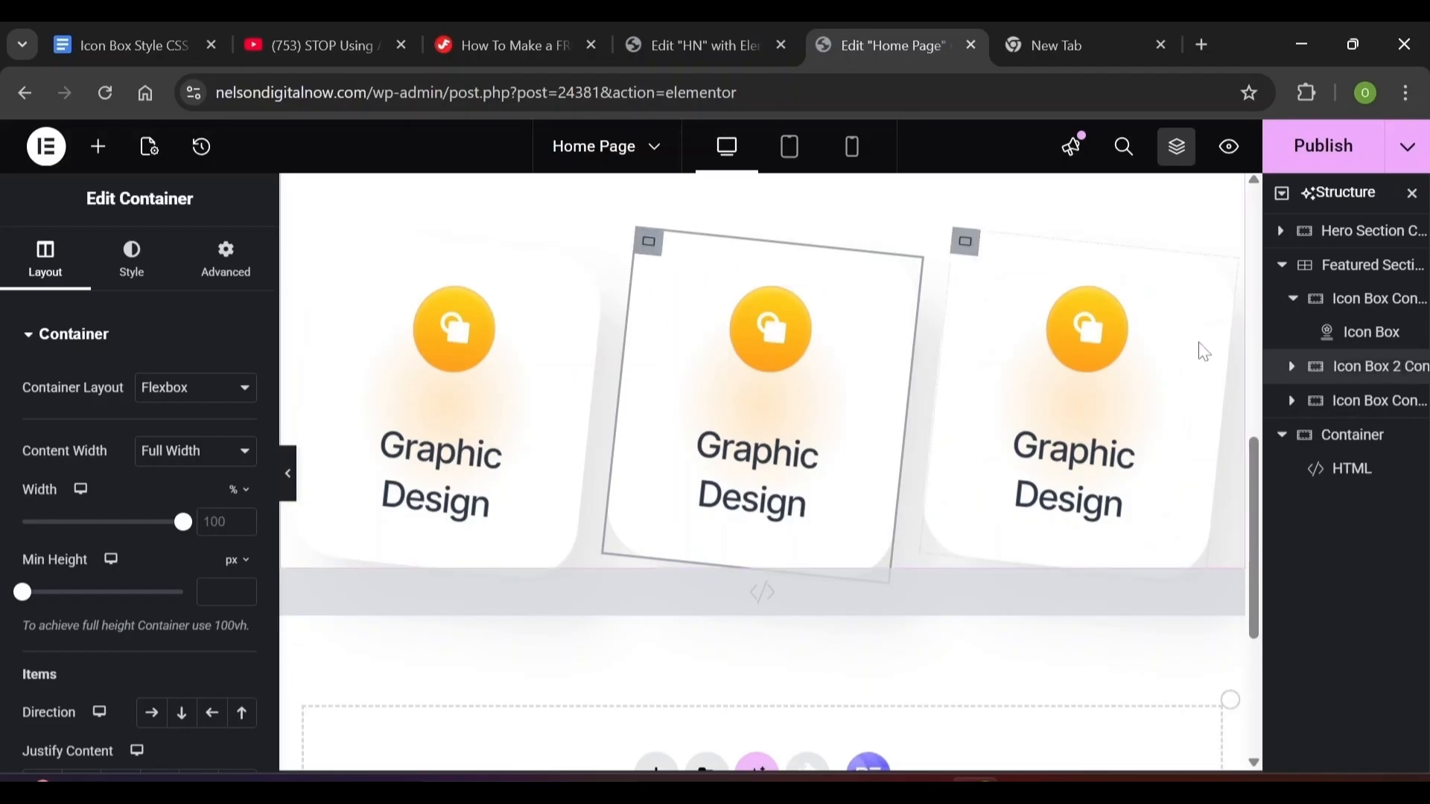
# Set the middle card container's Transform rotation to -6 degrees
pyautogui.click(216, 268)
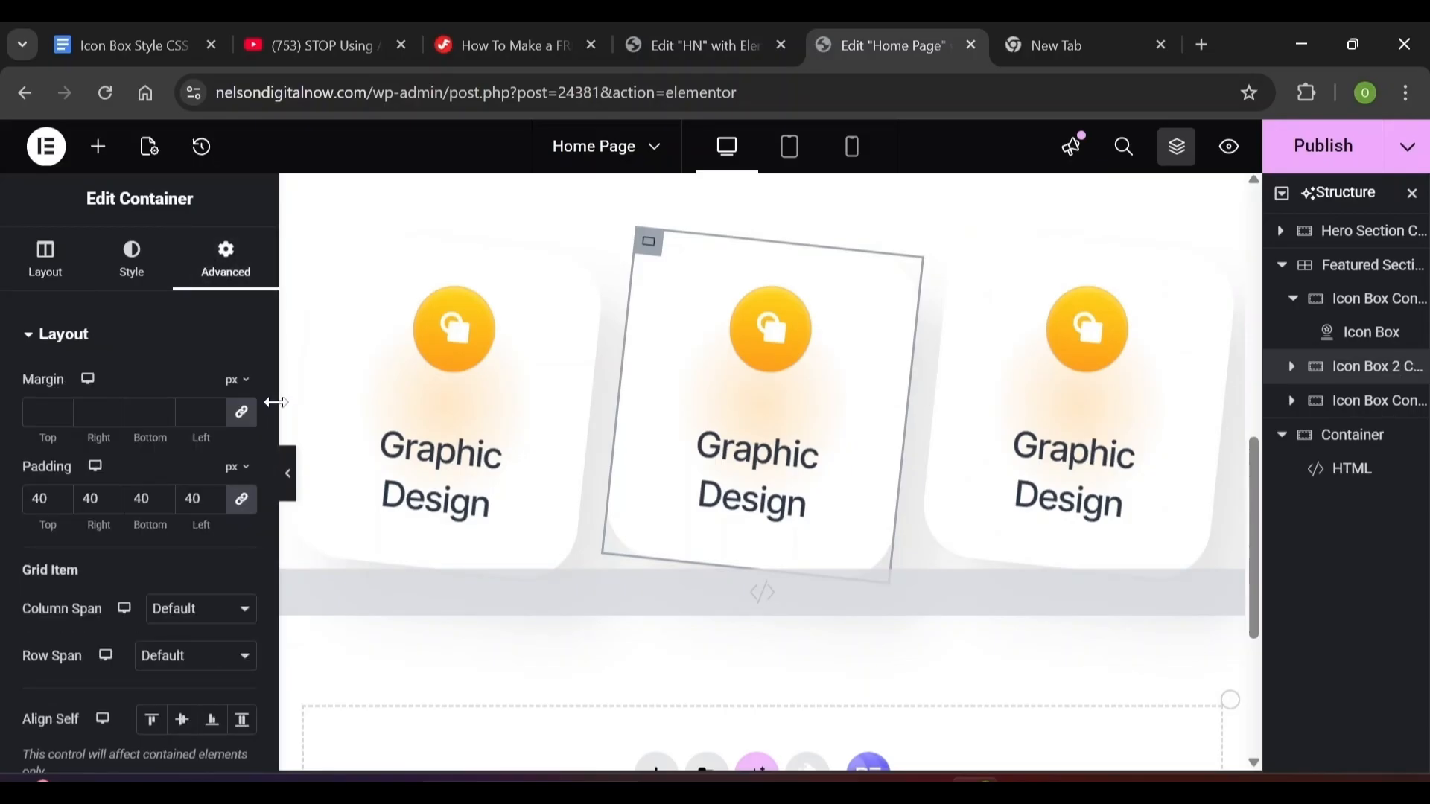
pyautogui.scroll(-5, 269, 387)
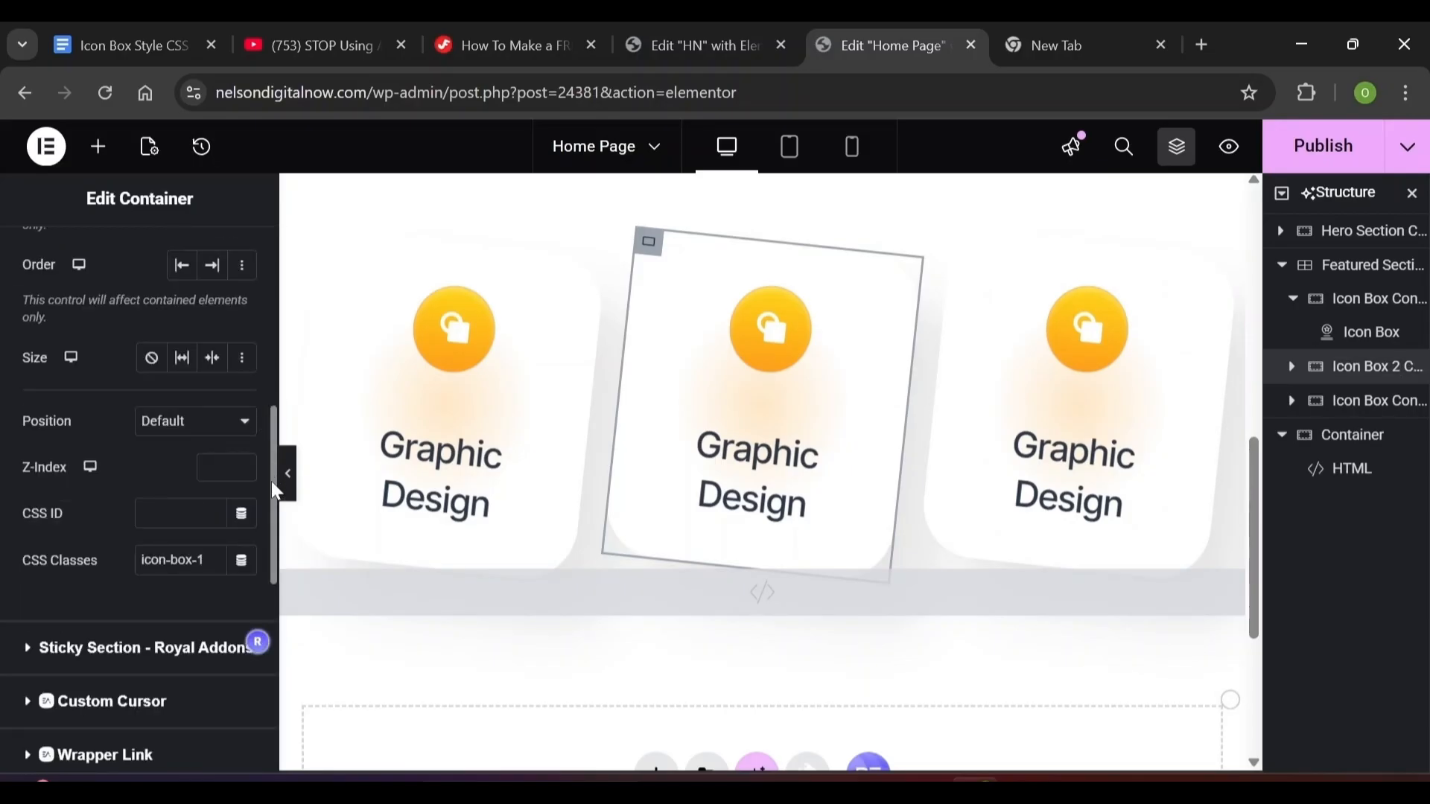
pyautogui.moveTo(276, 491); pyautogui.dragTo(269, 651)
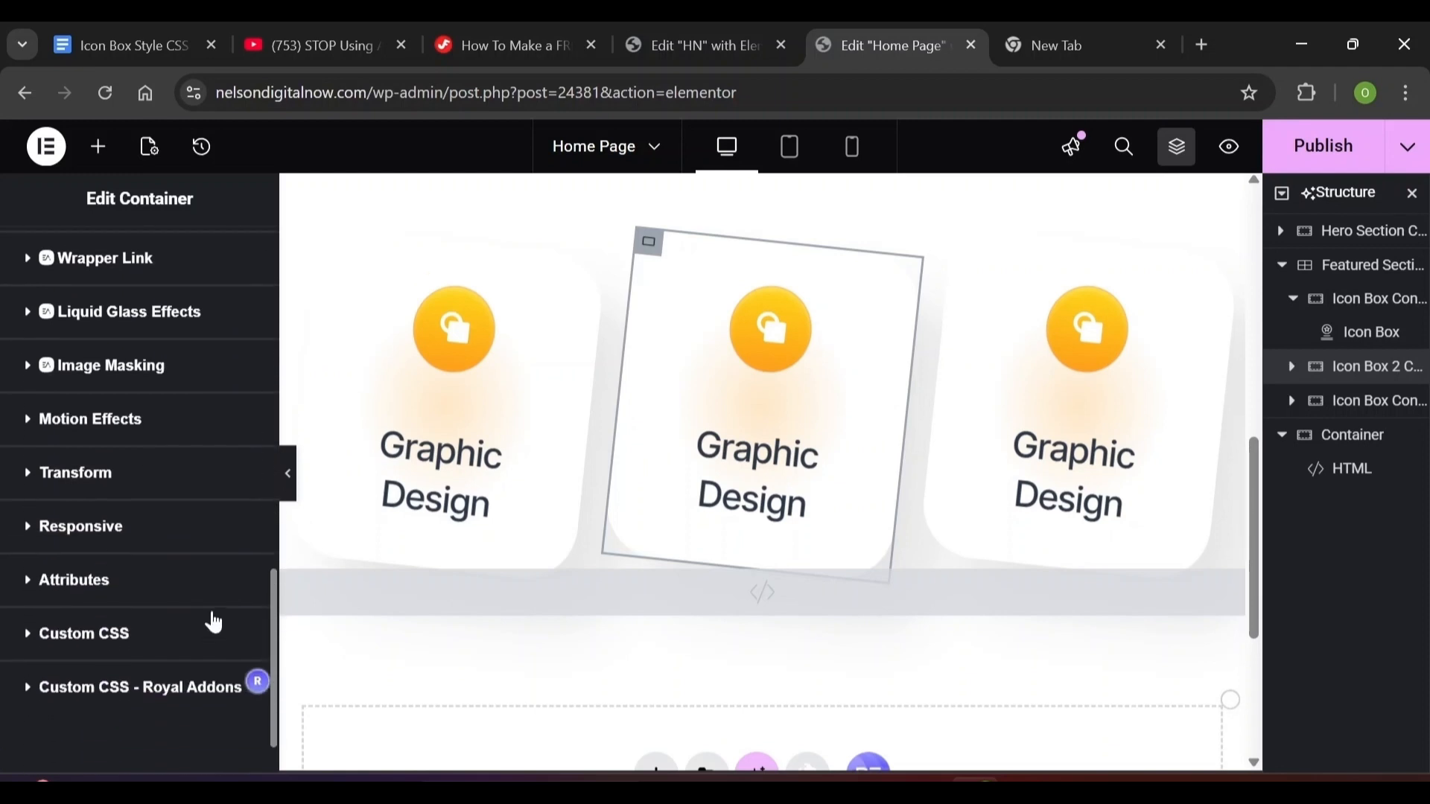
pyautogui.click(26, 477)
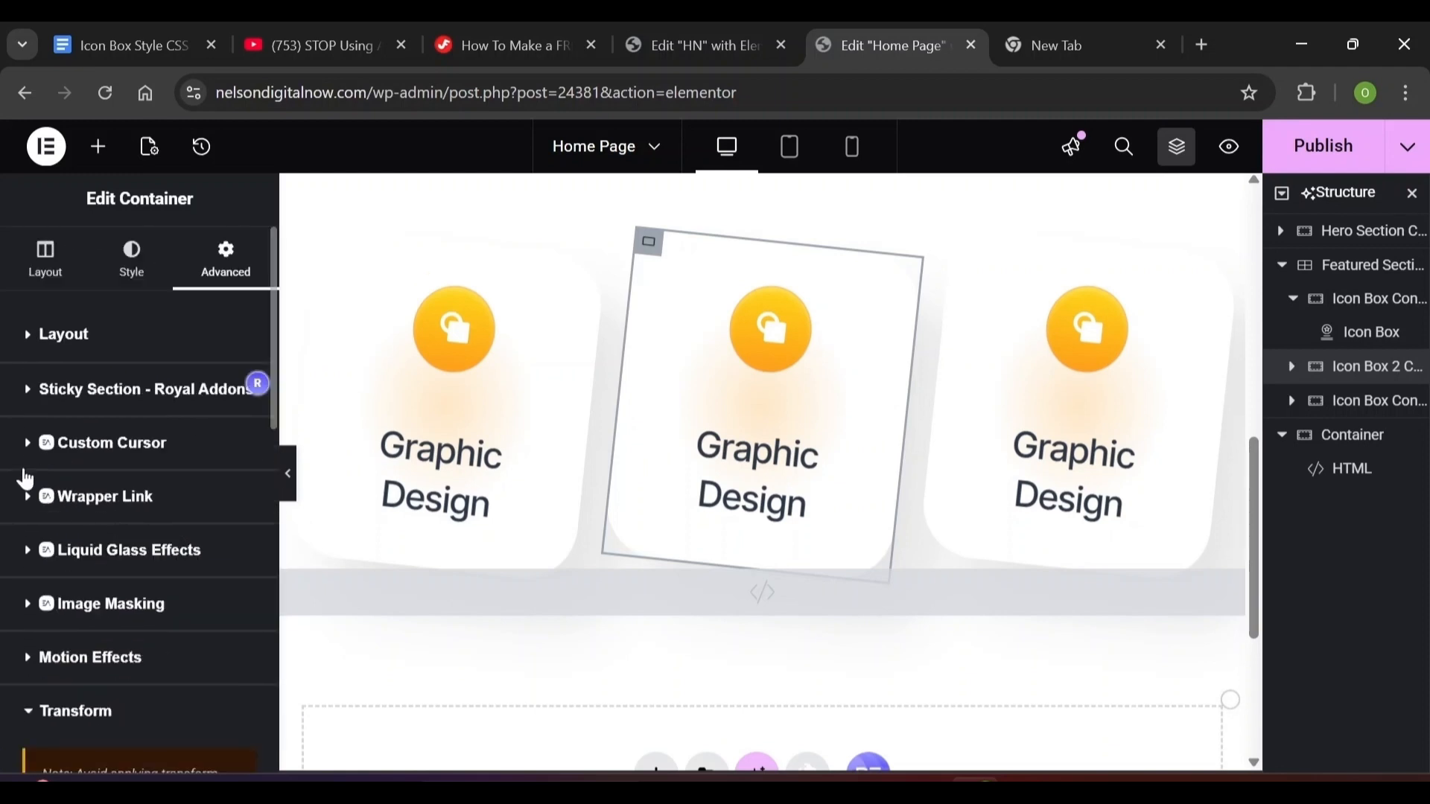
pyautogui.moveTo(276, 421); pyautogui.dragTo(268, 623)
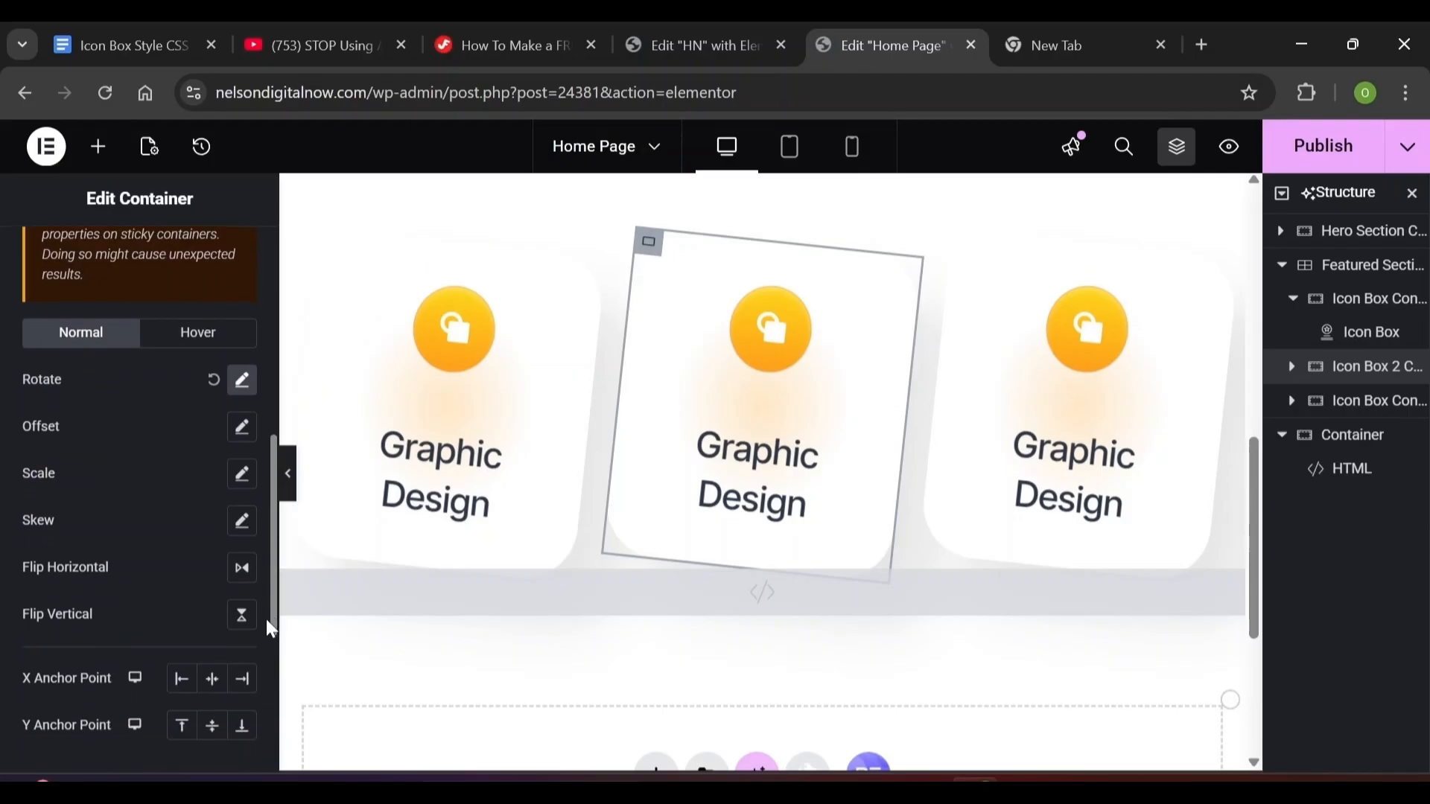
pyautogui.click(242, 381)
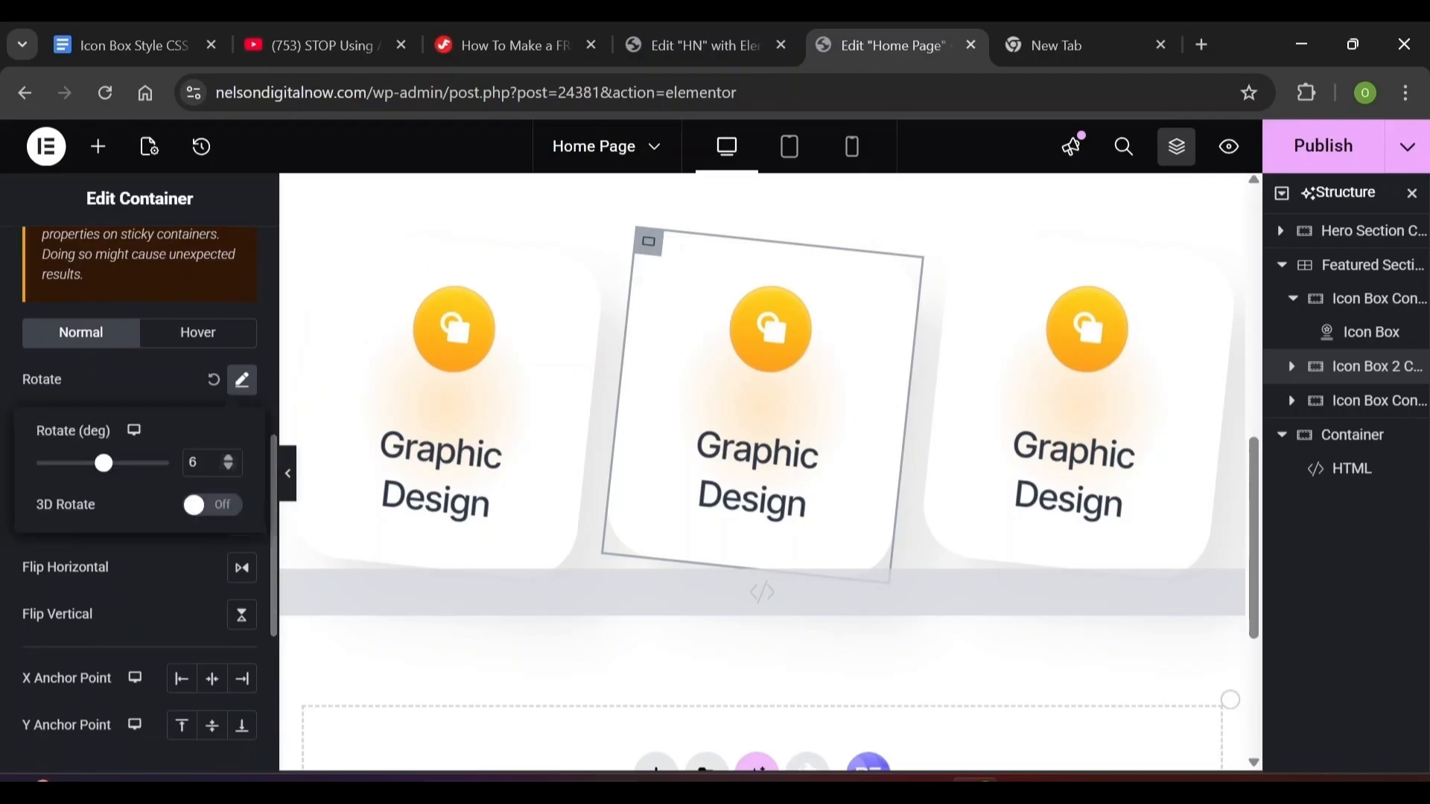
pyautogui.moveTo(104, 463); pyautogui.dragTo(101, 464)
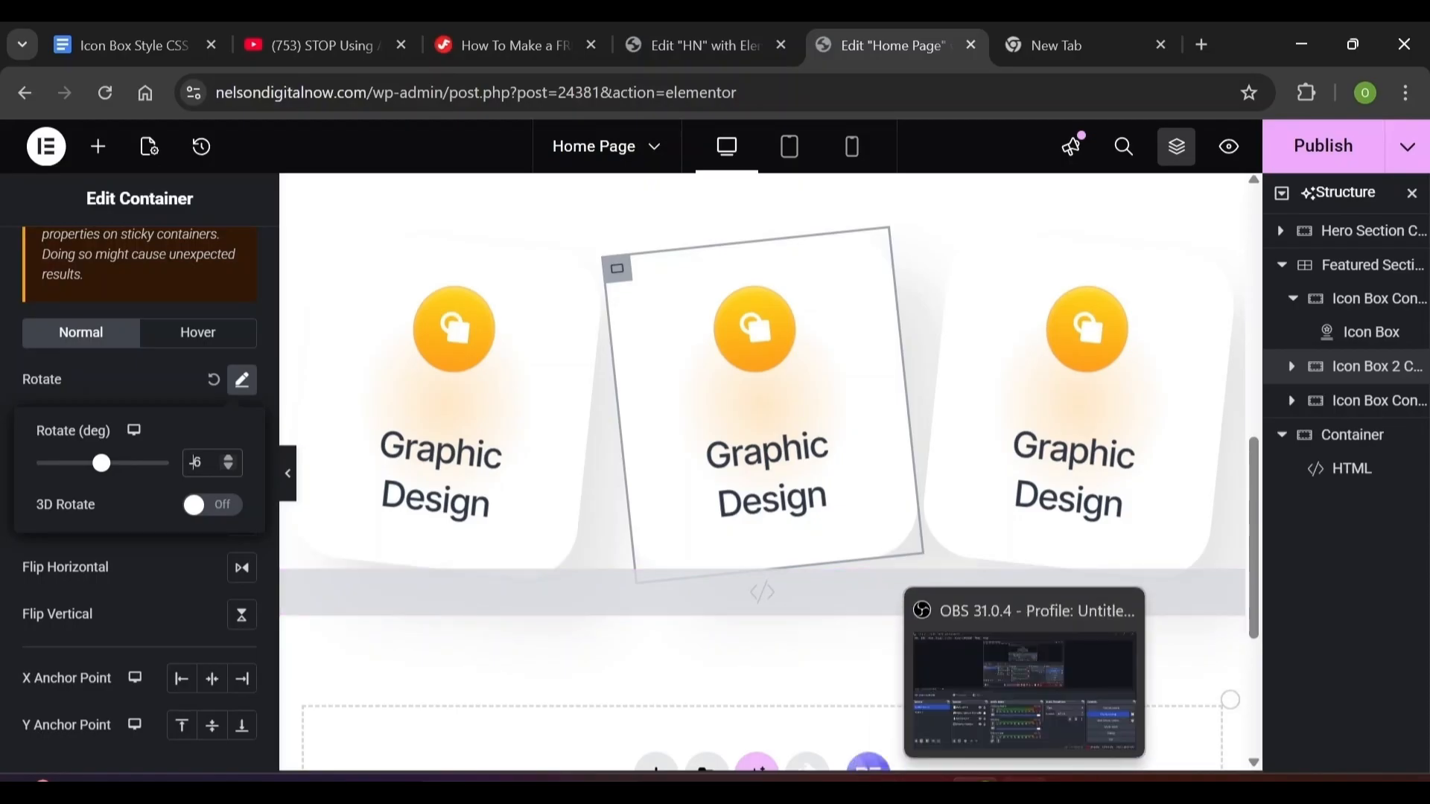
# Stop and minimize the screen recorder, check the finished HN page, and return to the editor
pyautogui.click(1024, 791)
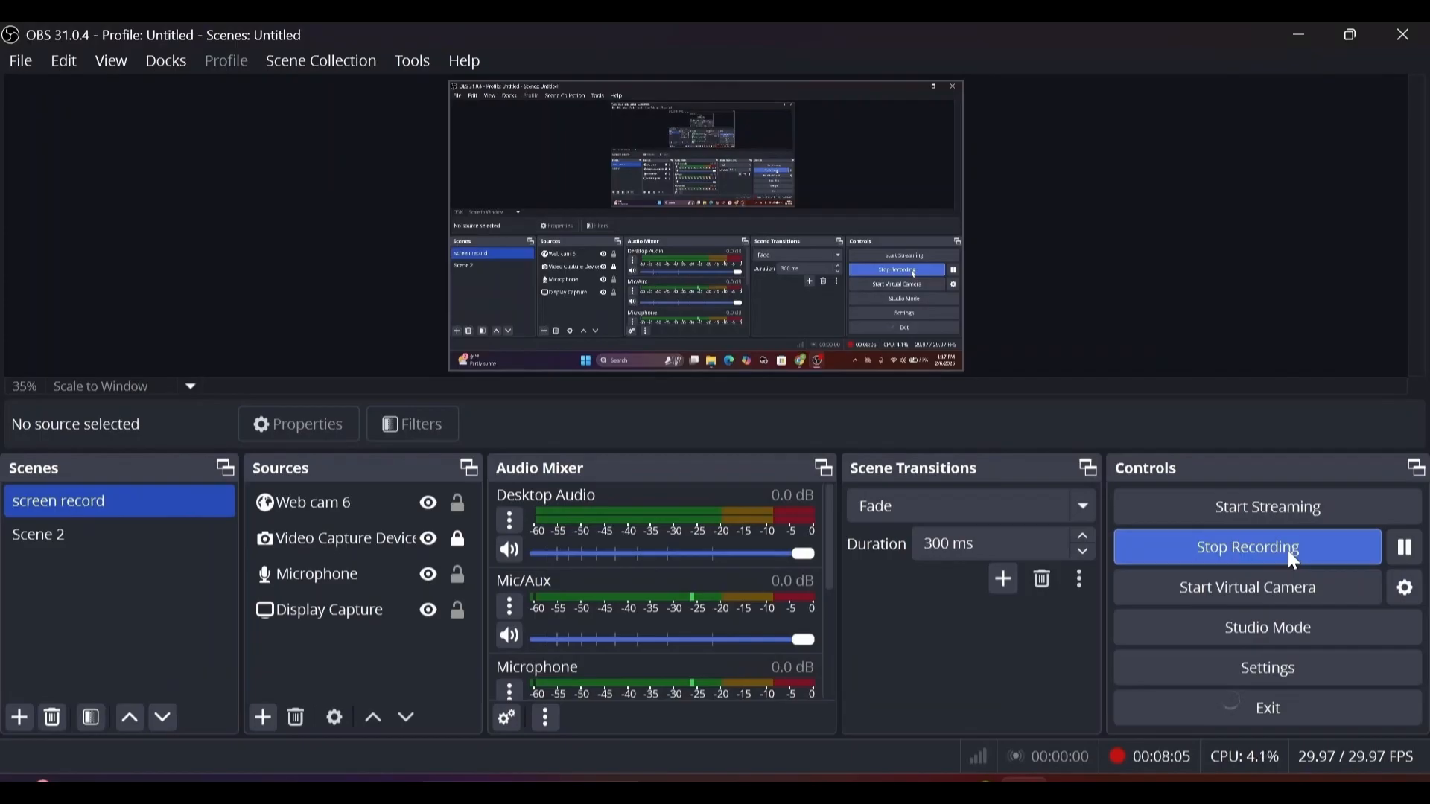
pyautogui.click(1289, 551)
pyautogui.click(1305, 35)
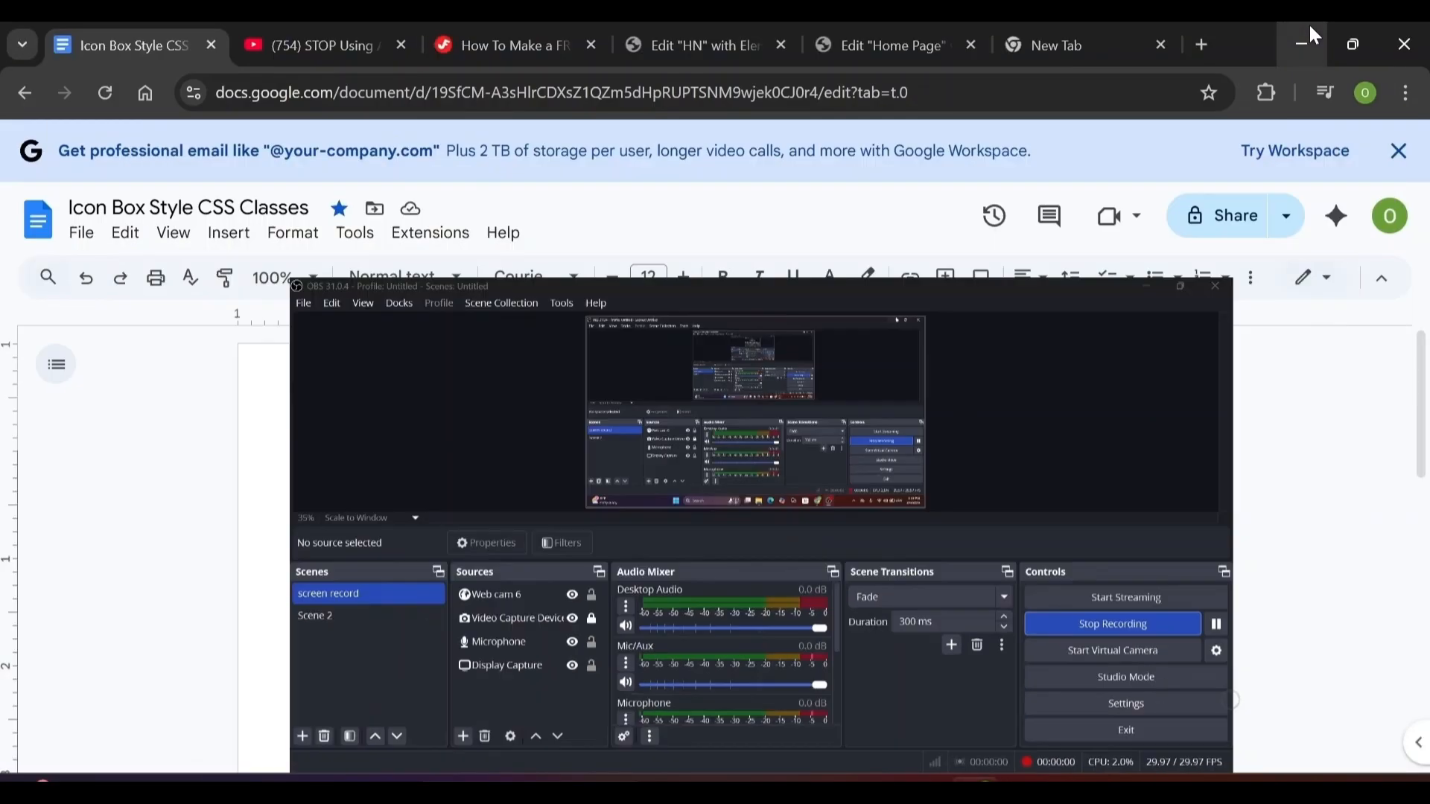
pyautogui.click(724, 47)
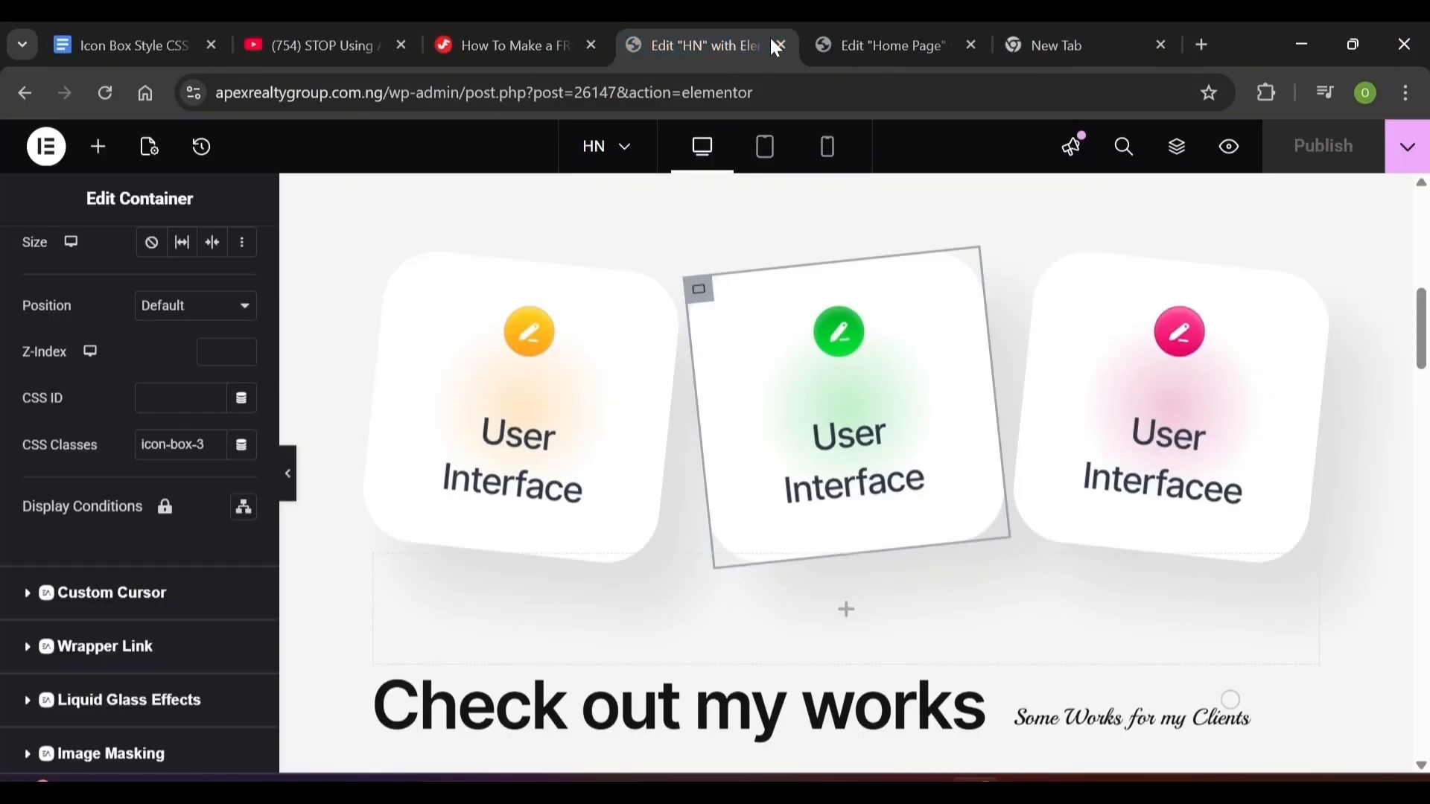
pyautogui.click(865, 43)
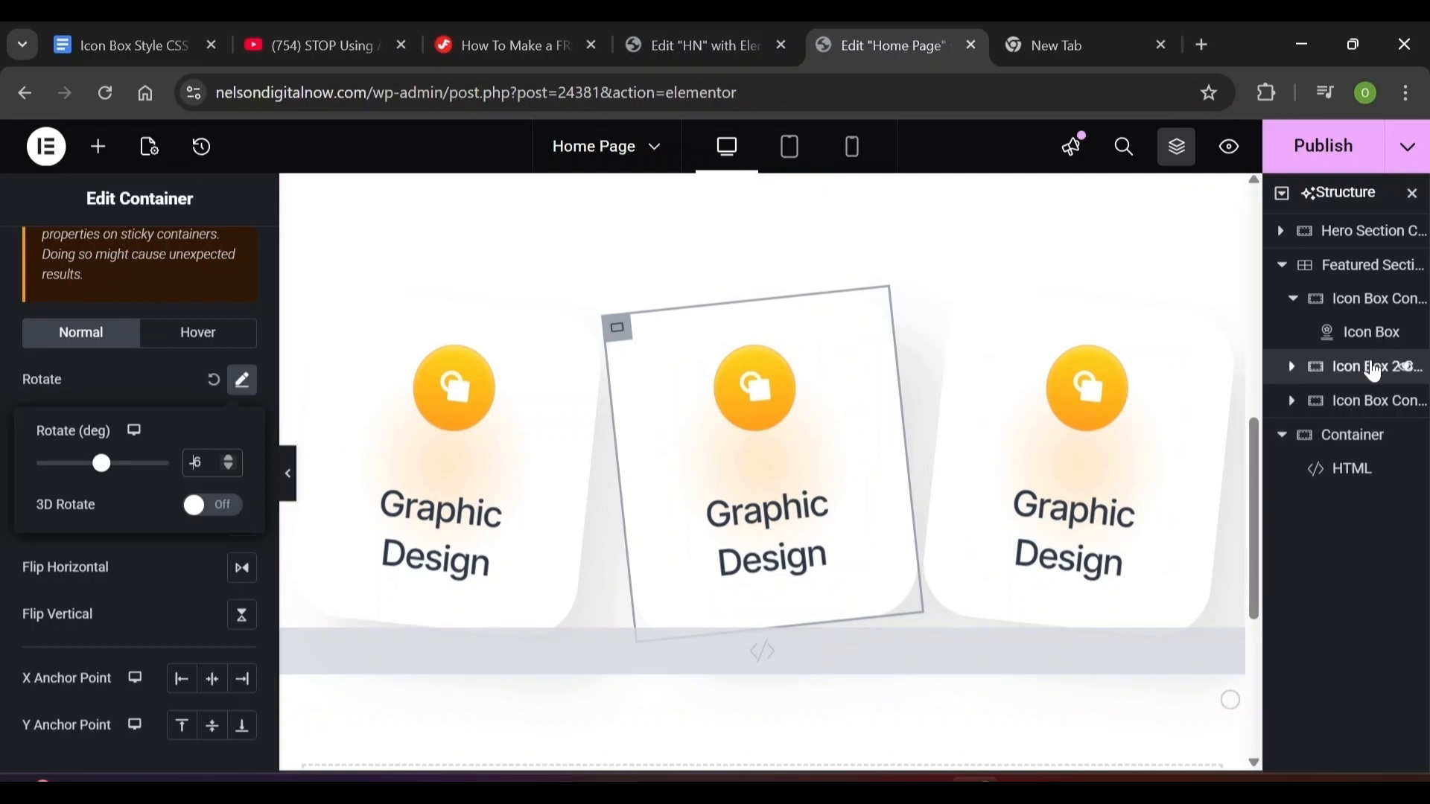
# Select the Icon Box 2 container and highlight its icon-box-1 CSS class
pyautogui.click(1374, 368)
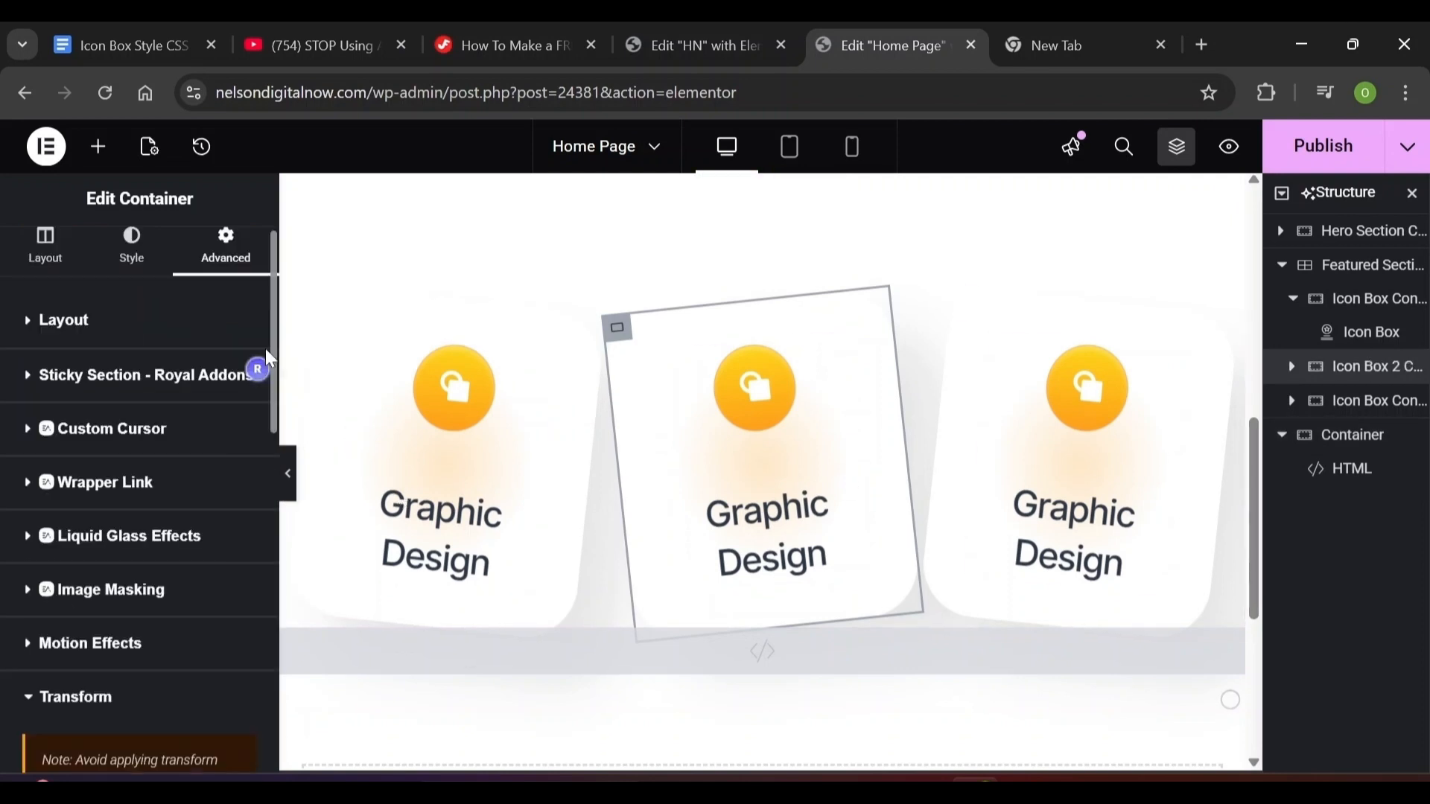
pyautogui.click(26, 330)
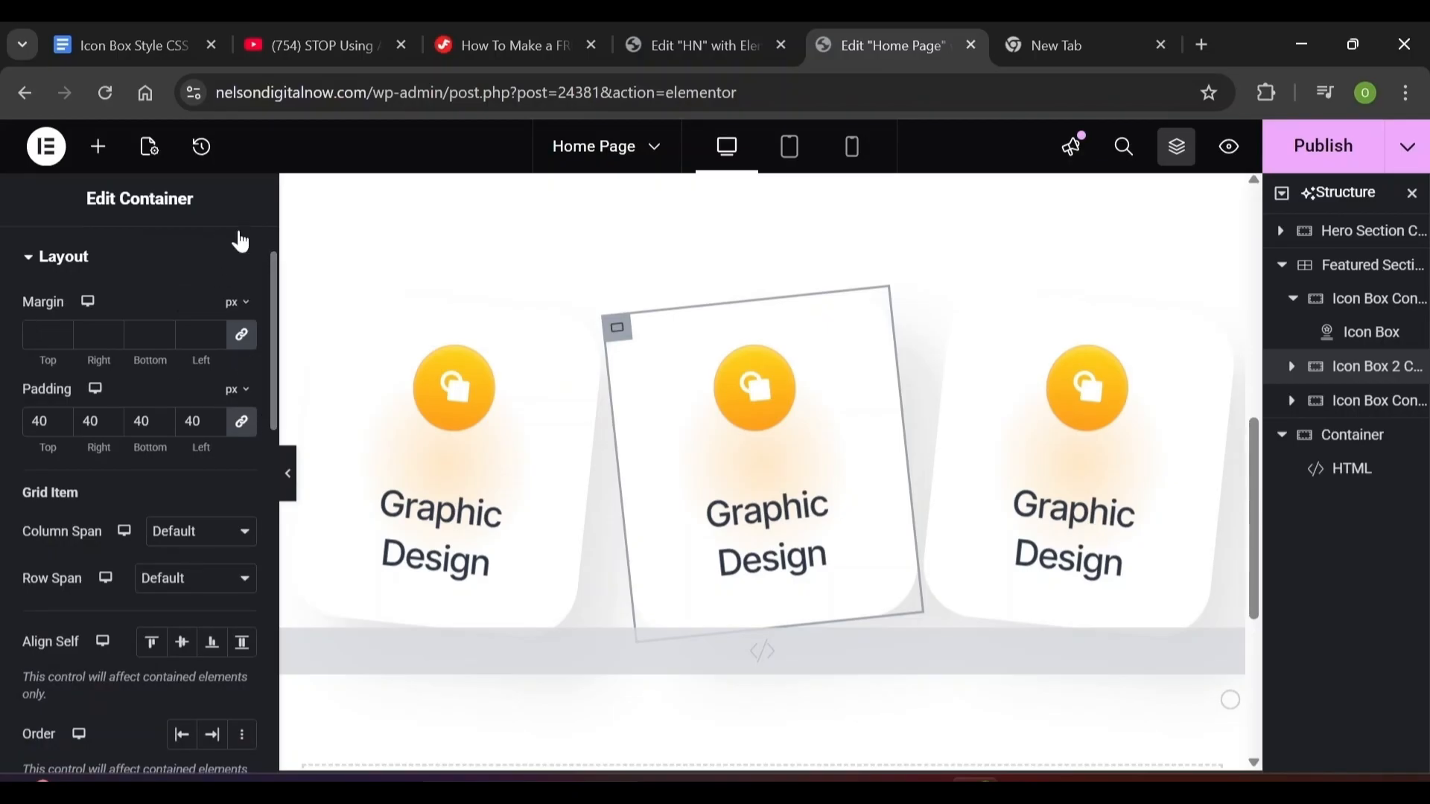
pyautogui.scroll(1, 246, 261)
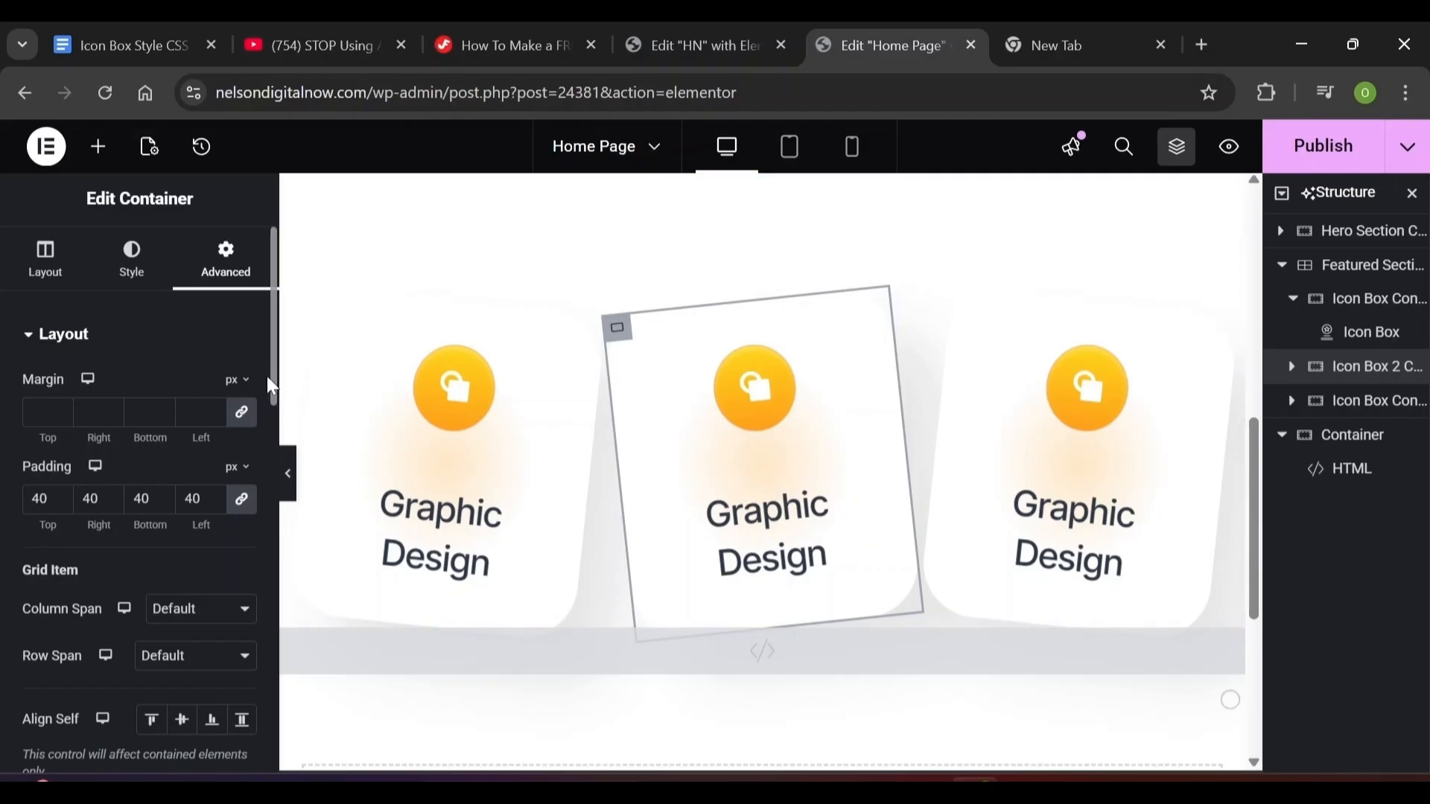
pyautogui.moveTo(272, 386); pyautogui.dragTo(277, 632)
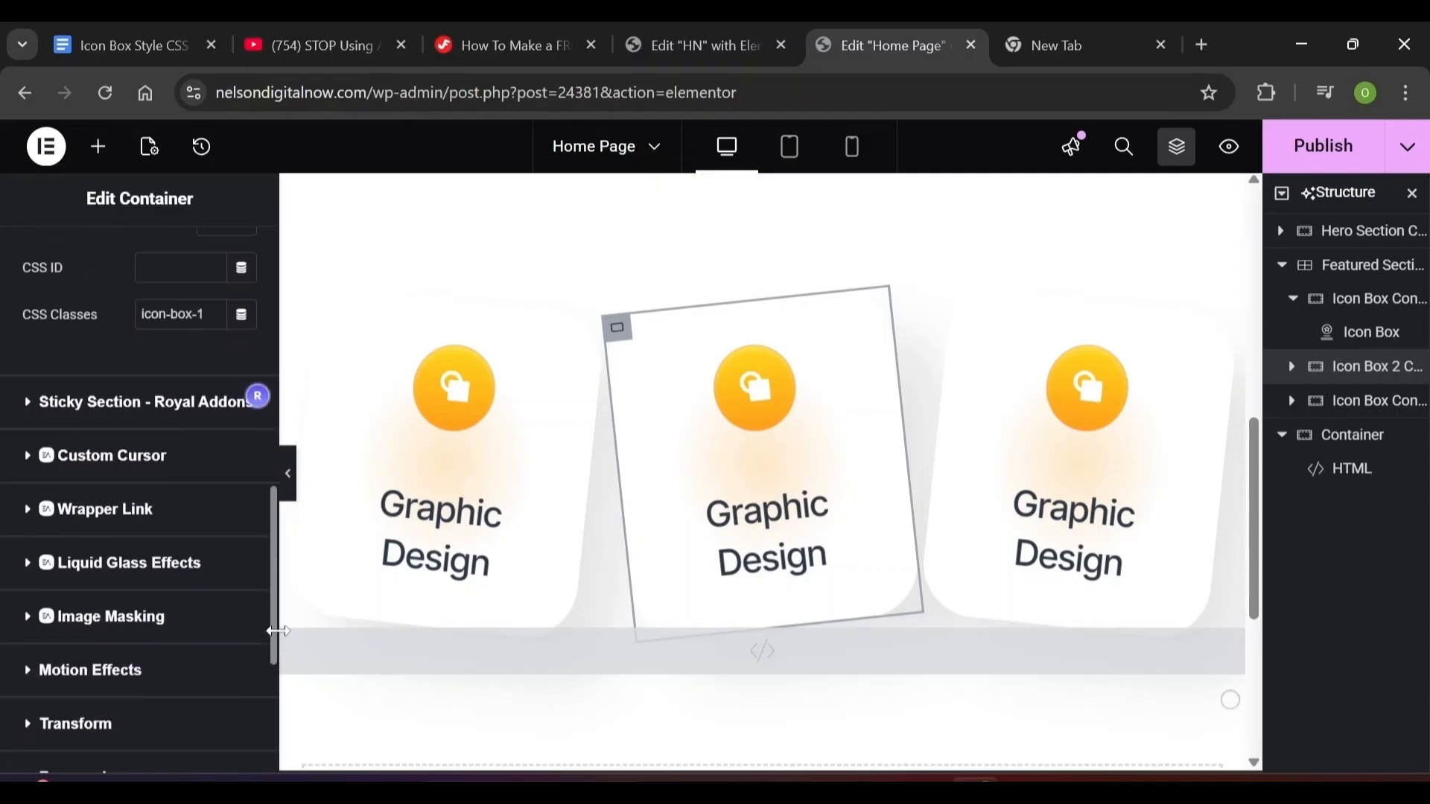
pyautogui.scroll(1, 187, 447)
pyautogui.tripleClick(181, 400)
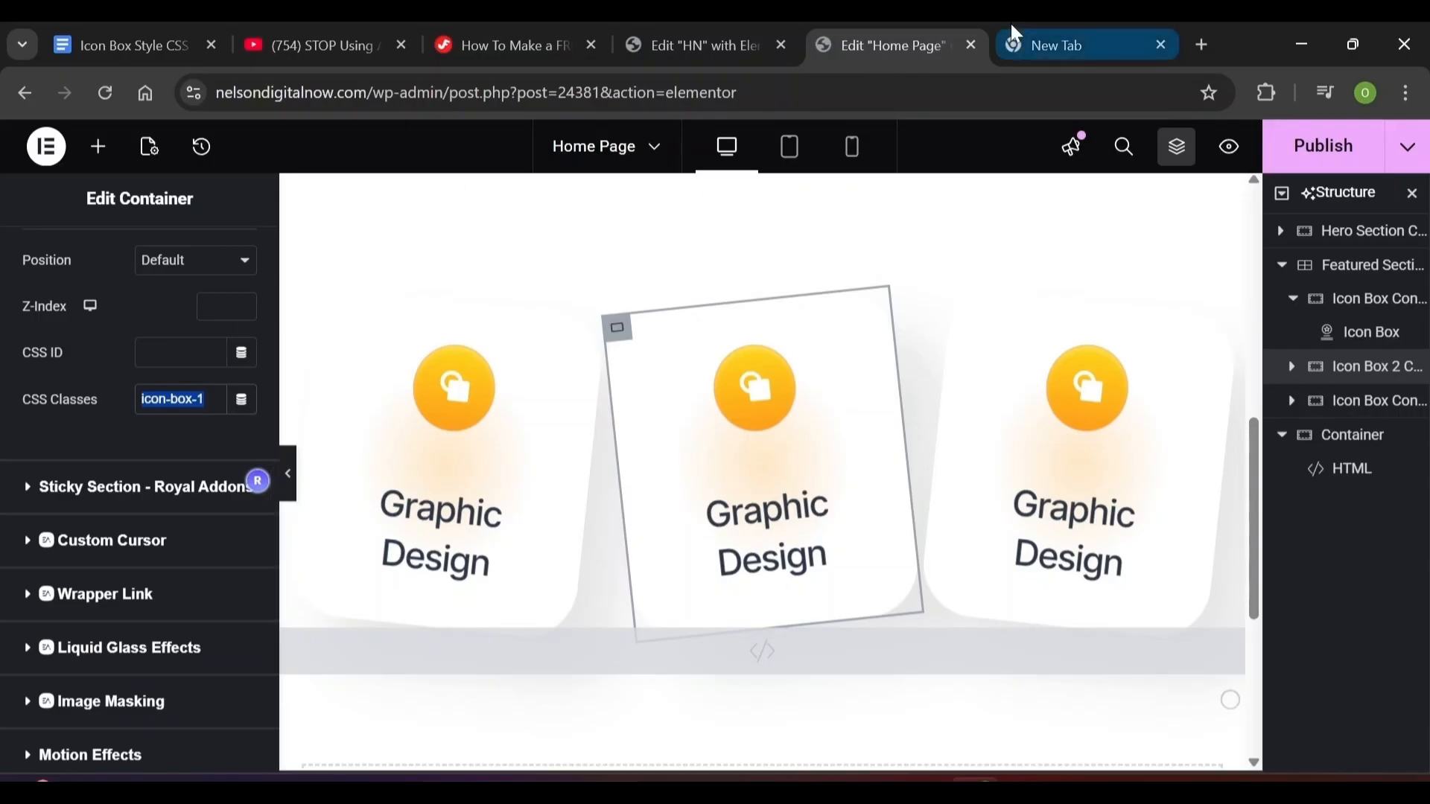
# Copy icon-box-3 from the class document and paste it over icon-box-1, turning the icon green
pyautogui.click(149, 49)
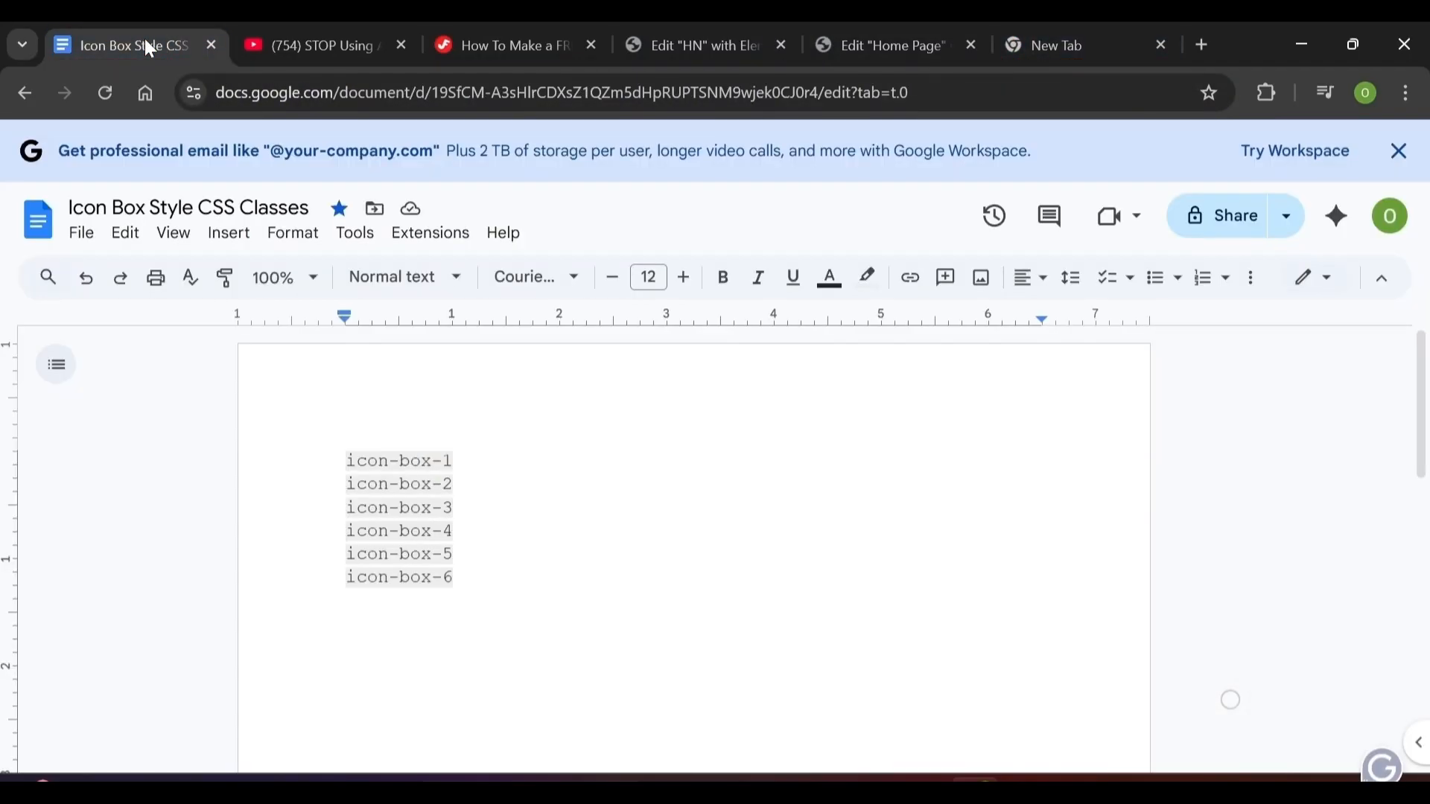
pyautogui.click(454, 508)
pyautogui.moveTo(432, 507); pyautogui.dragTo(442, 508)
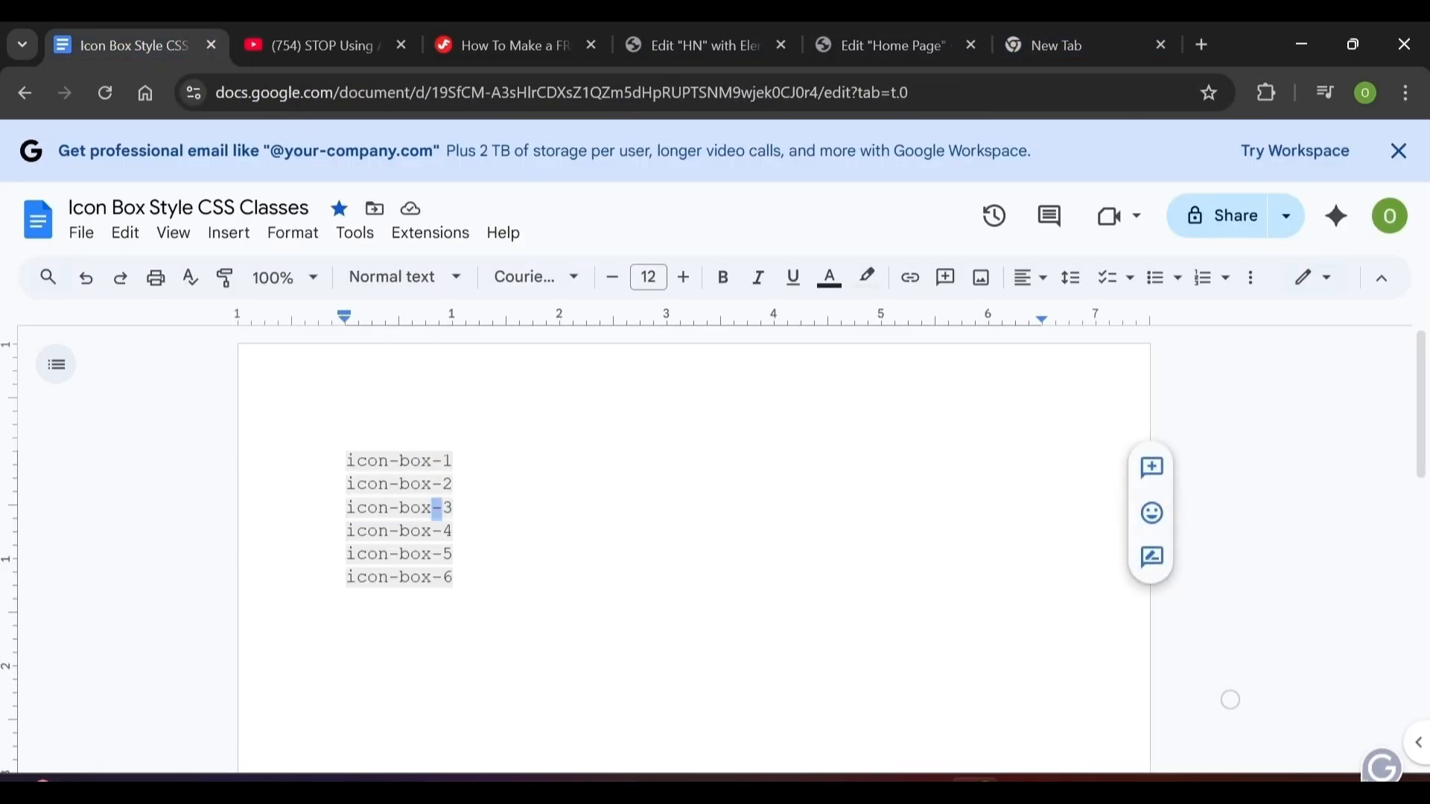
pyautogui.tripleClick(438, 508)
pyautogui.hotkey('ctrl', 'c')
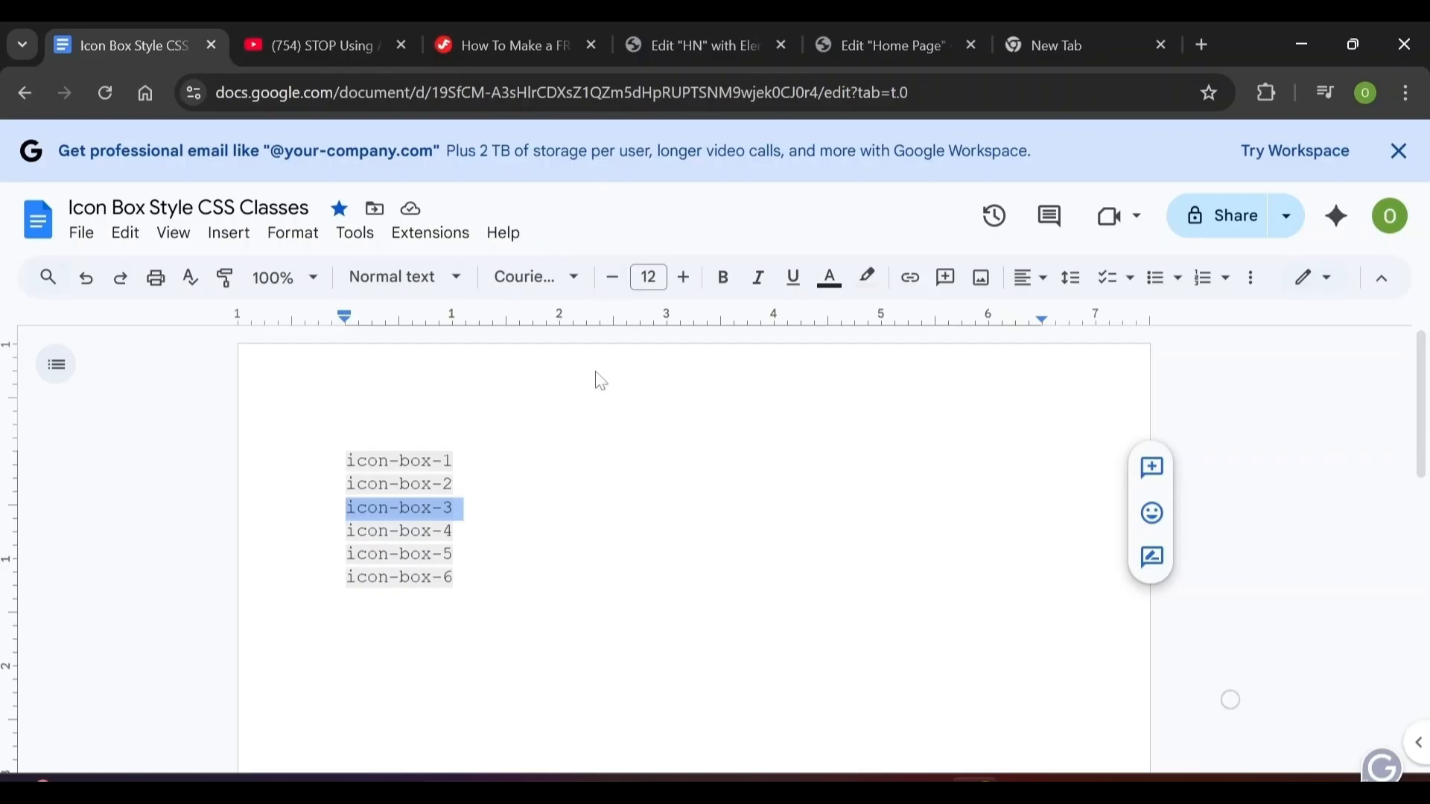
pyautogui.click(915, 39)
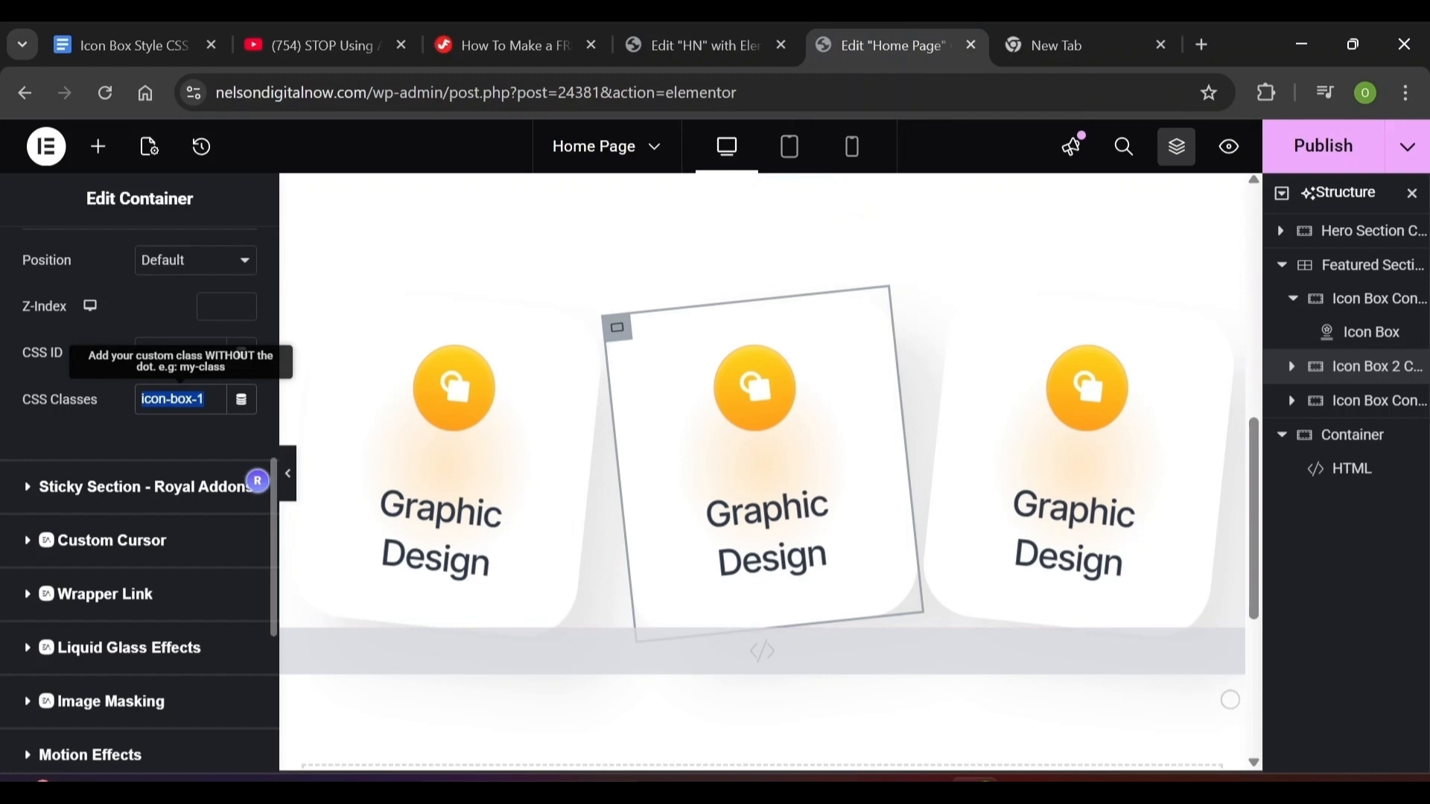
pyautogui.press('BackSpace')
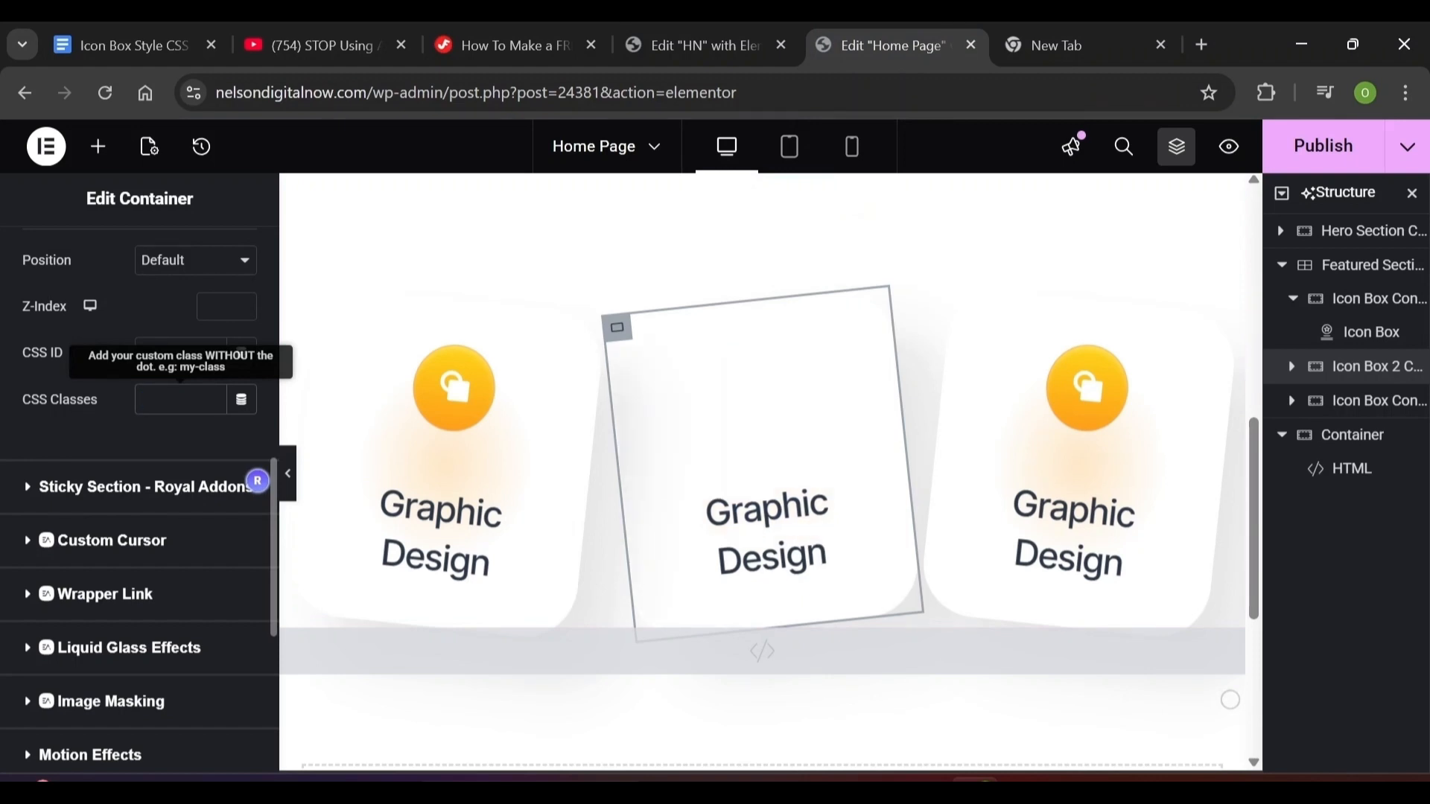
pyautogui.hotkey('ctrl', 'v')
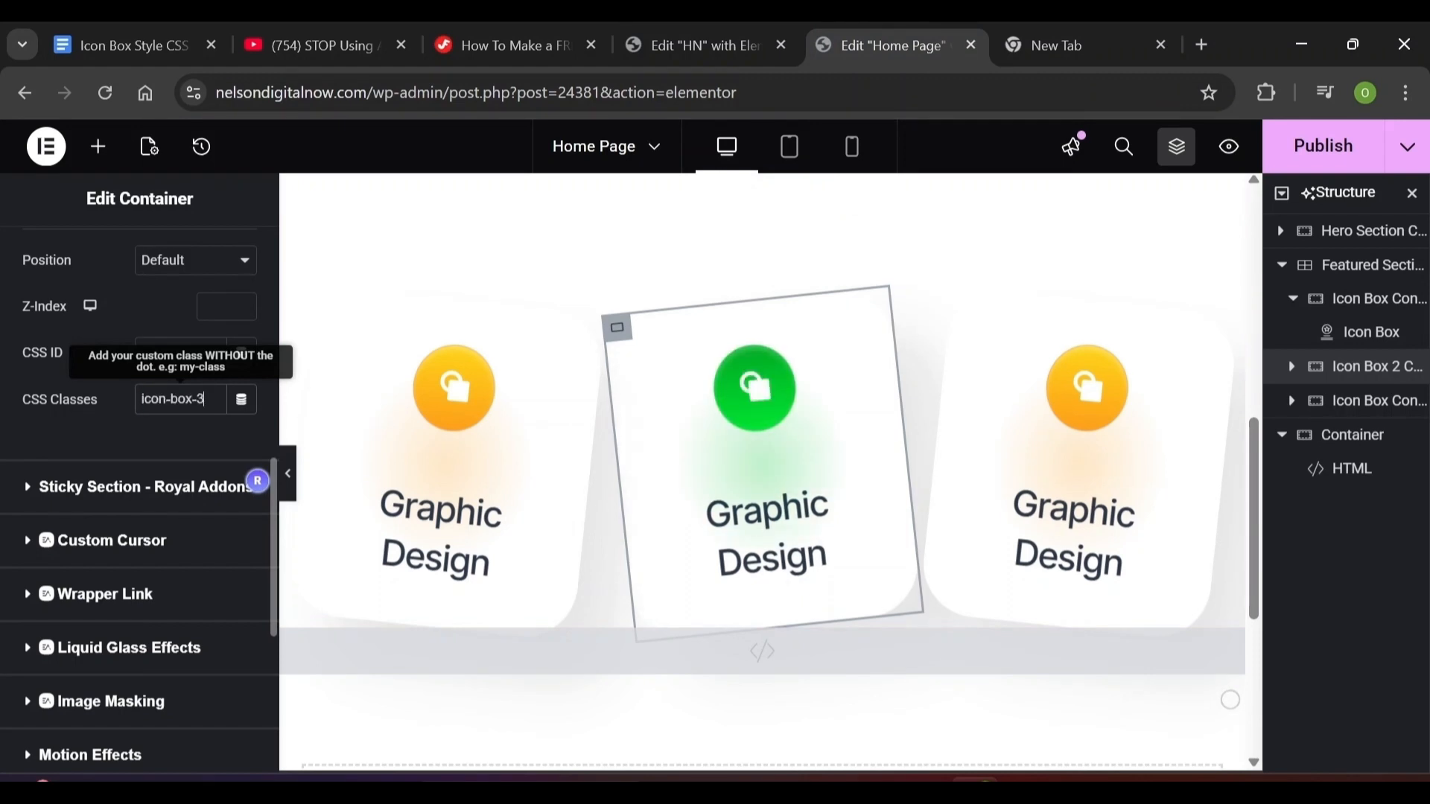
# Rename the right card's container to Icon Box 3
pyautogui.click(1094, 390)
pyautogui.click(968, 307)
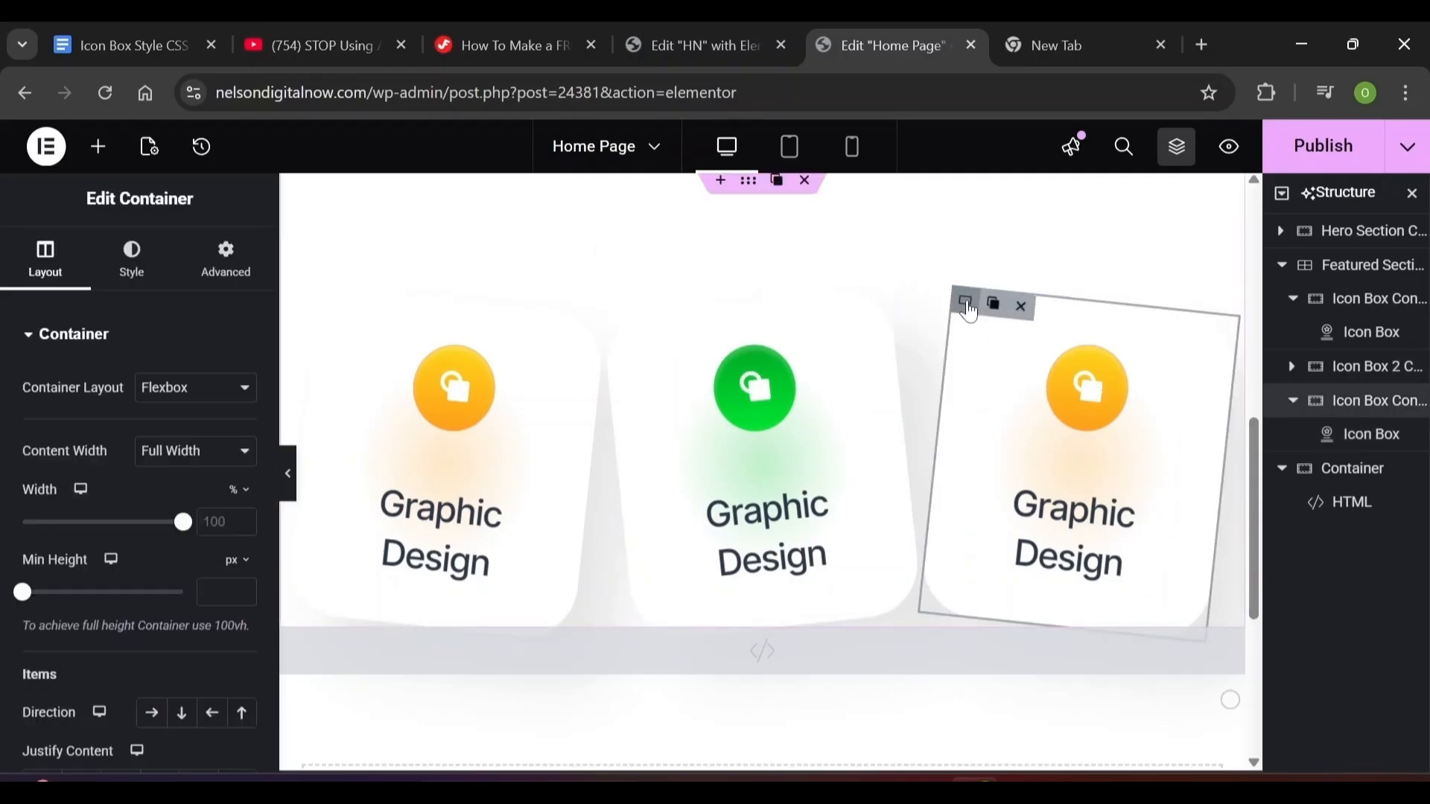
pyautogui.doubleClick(1393, 409)
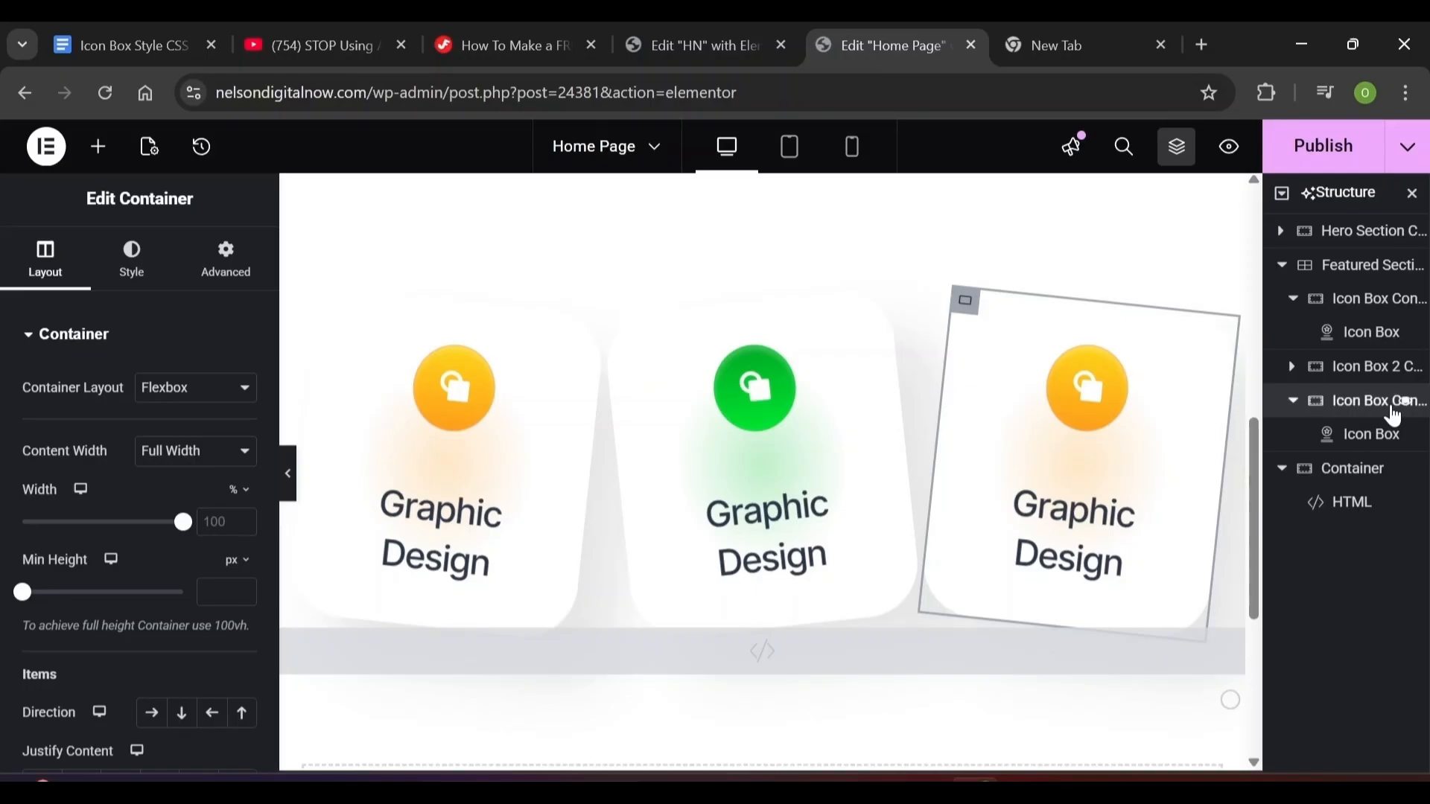
pyautogui.click(1394, 407)
pyautogui.write('3')
pyautogui.press('Return')
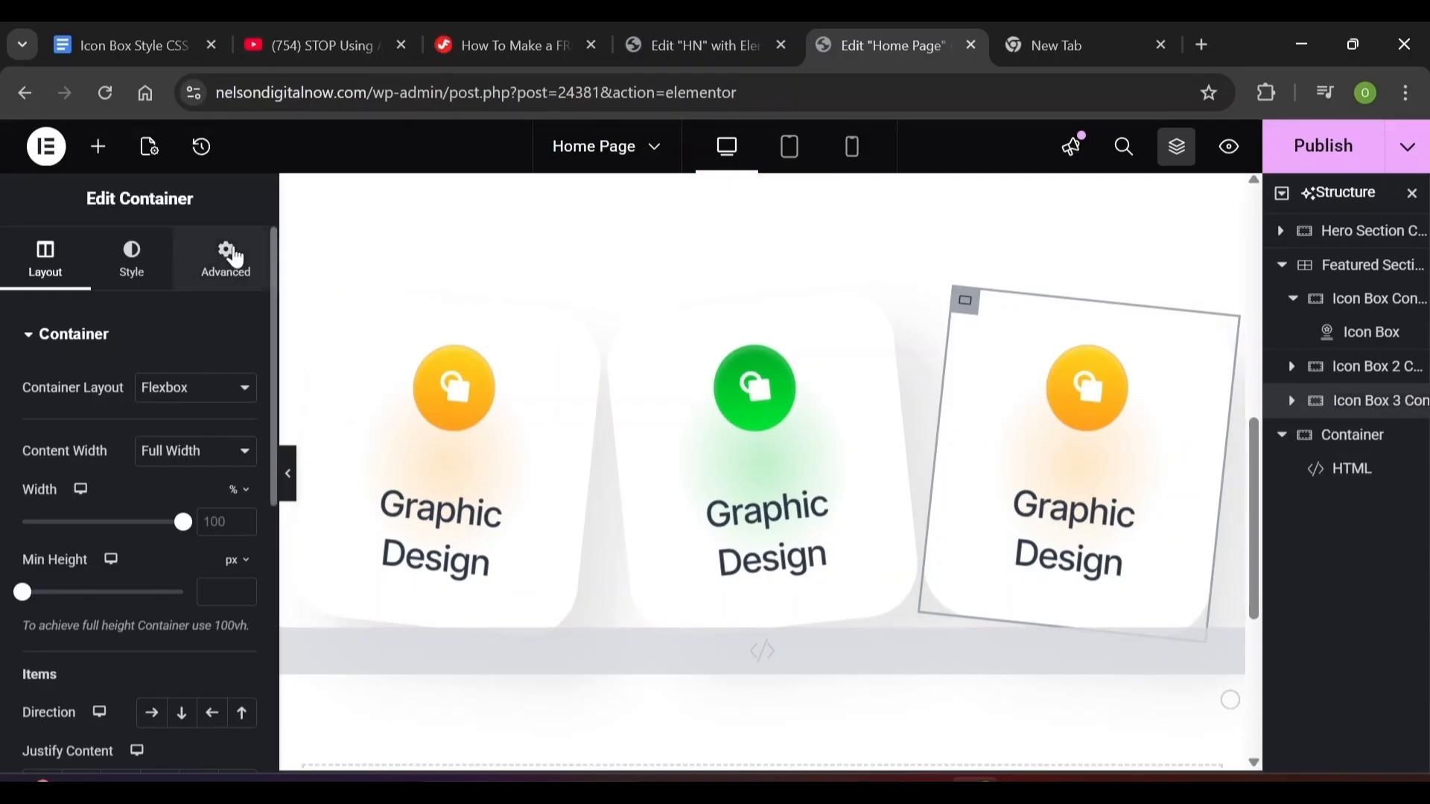
# Replace the Icon Box 3 container's icon-box-1 class with icon-box-4 copied from the Google Doc
pyautogui.click(234, 257)
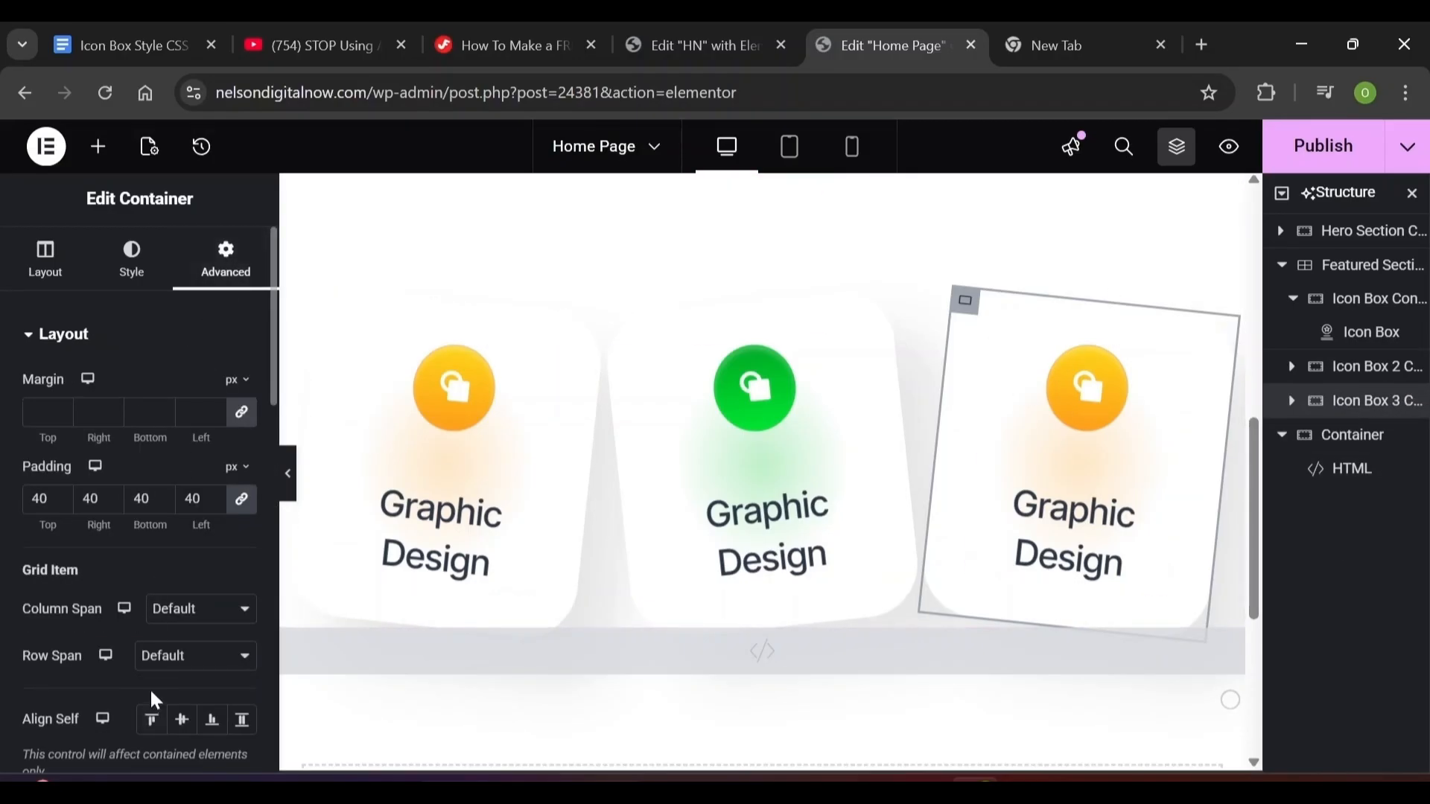
pyautogui.moveTo(270, 413); pyautogui.dragTo(268, 589)
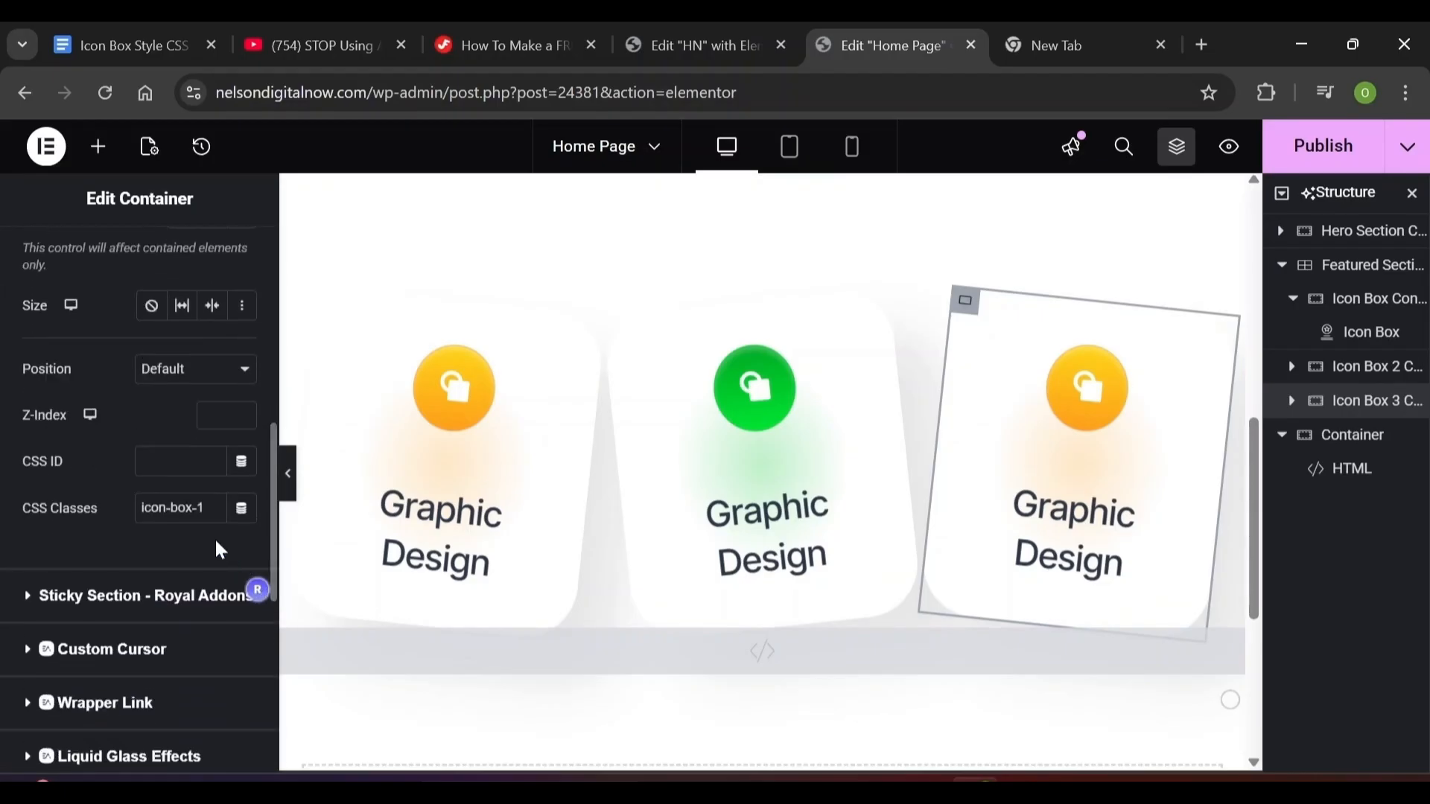
pyautogui.click(179, 508)
pyautogui.hotkey('ctrl', 'a')
pyautogui.click(695, 35)
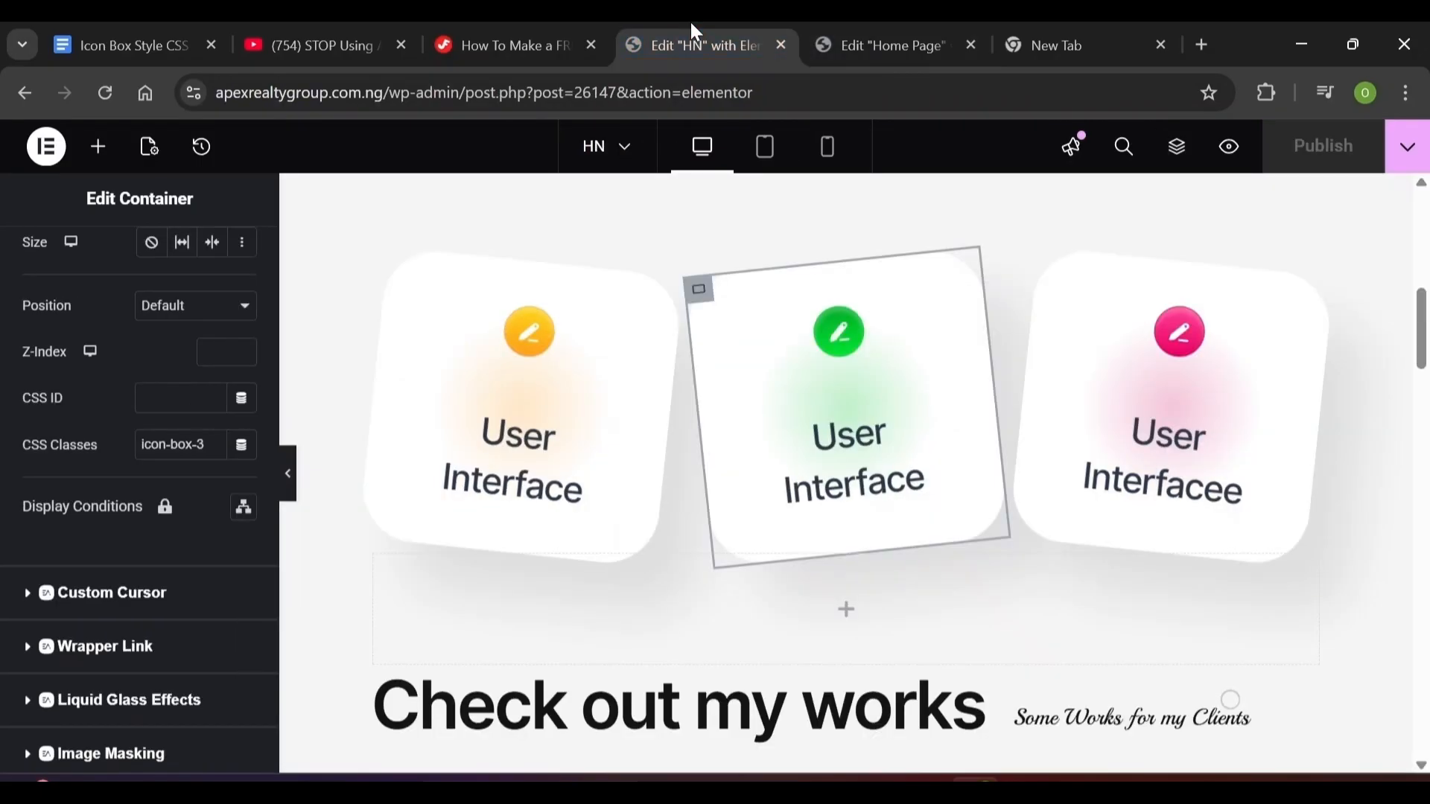
pyautogui.hotkey('ctrl', '1')
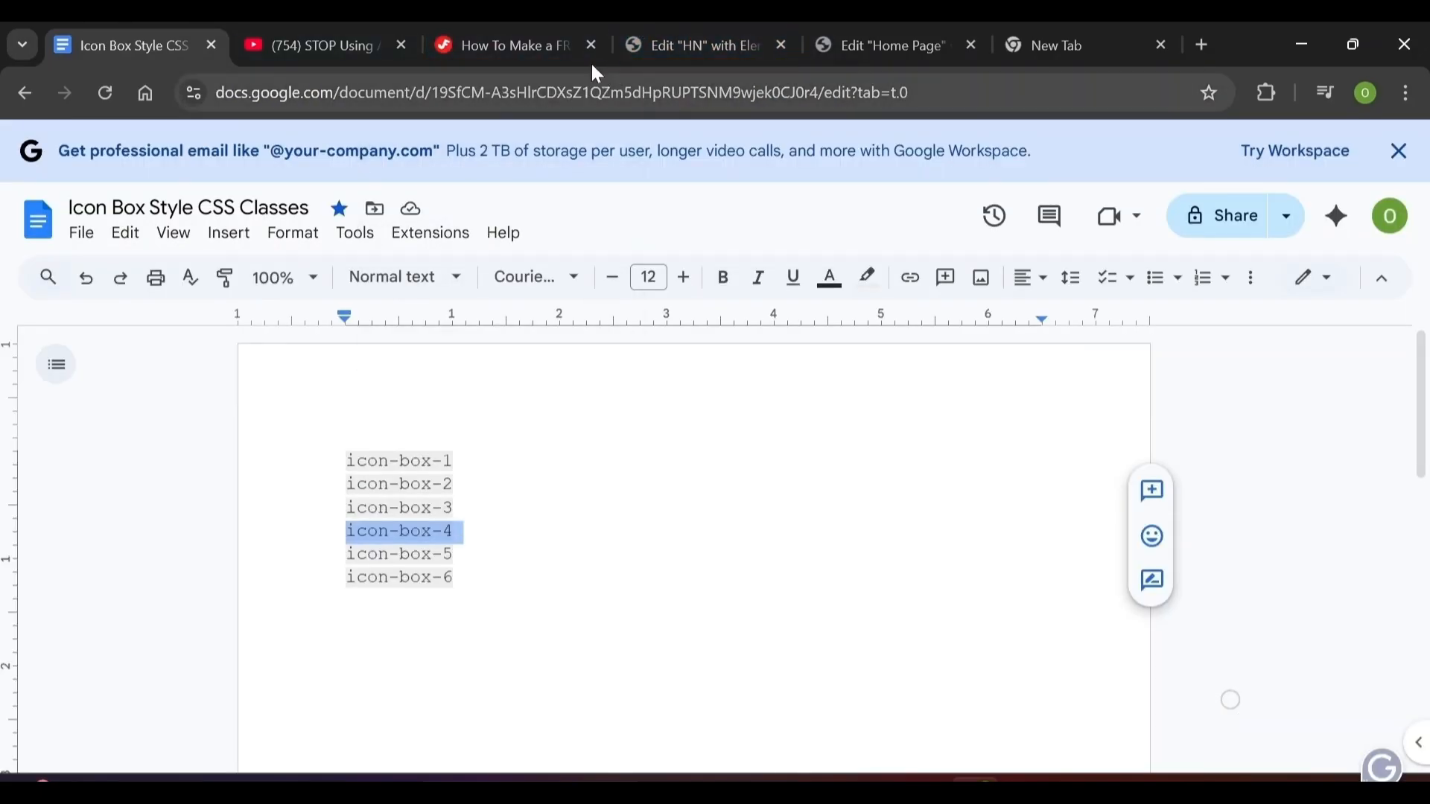
pyautogui.click(825, 33)
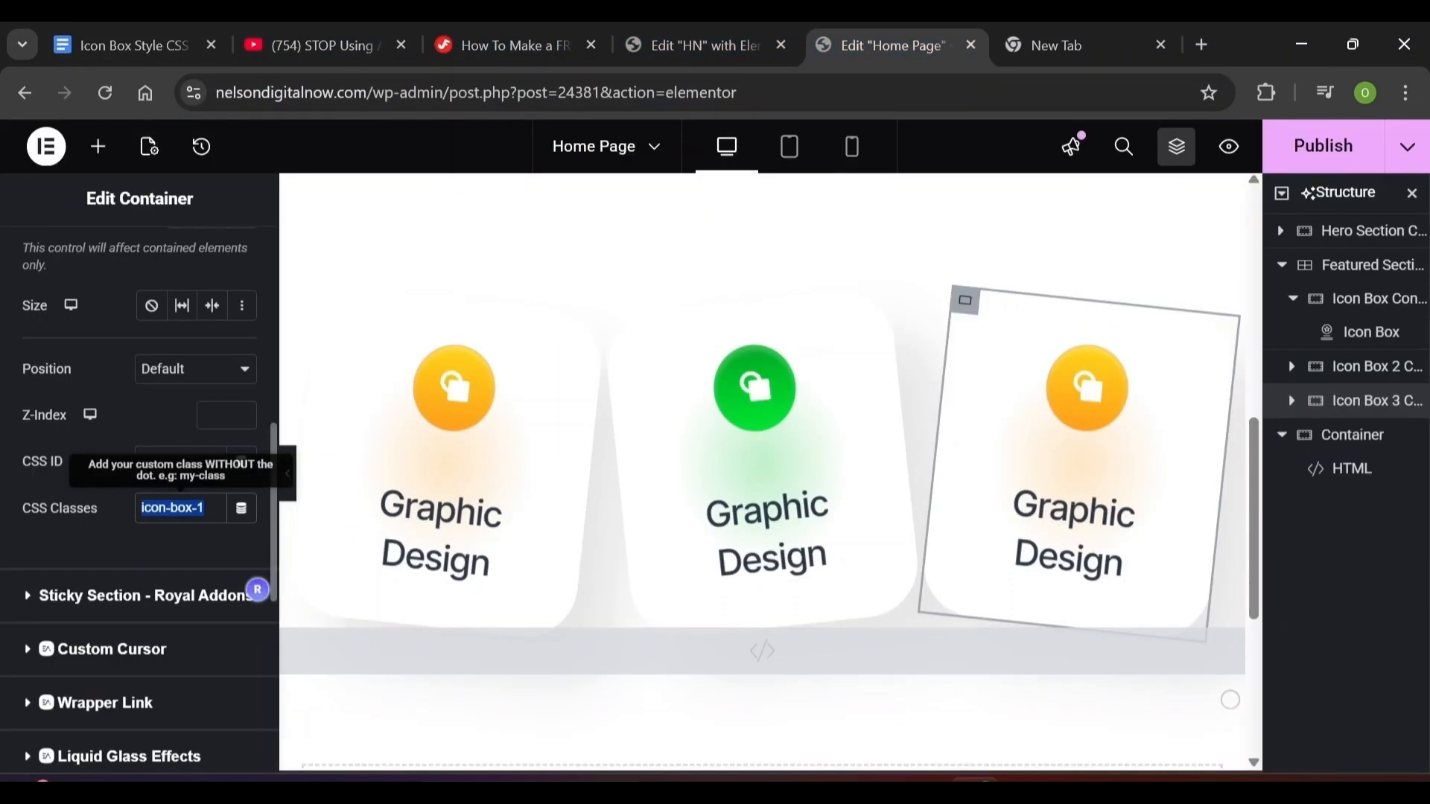
pyautogui.write('icon-box-4')
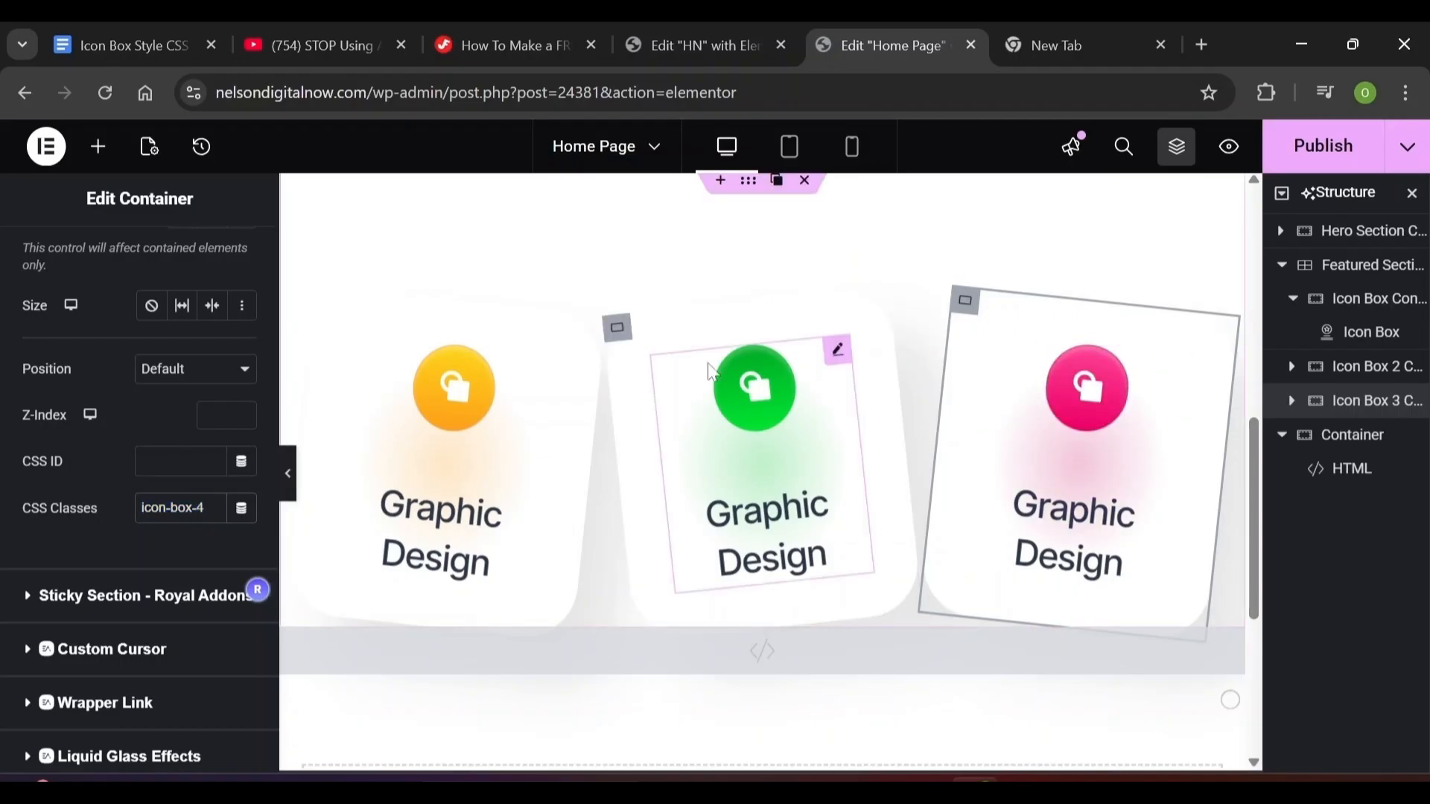
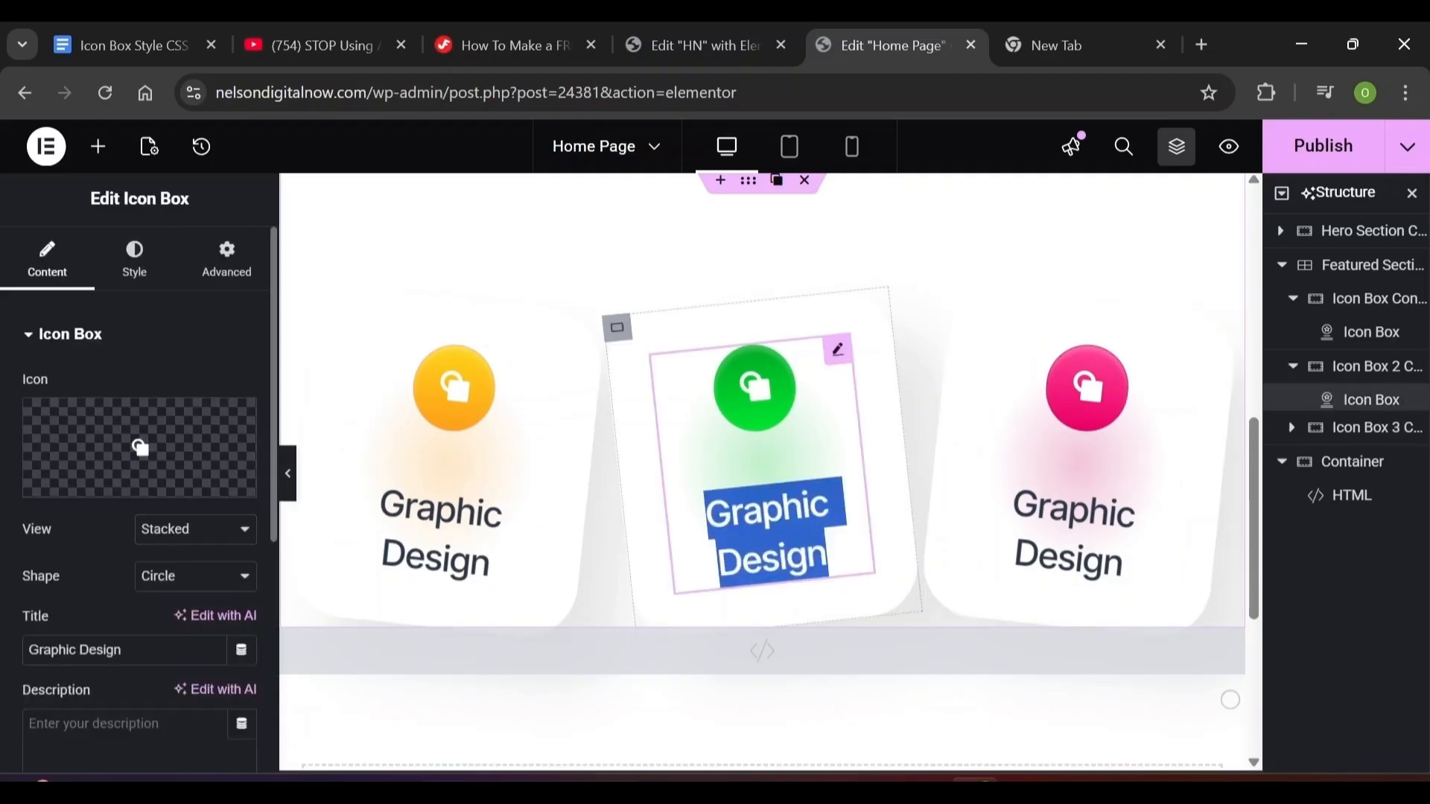
# Change the second card's title from 'Graphic Design' to 'Website Design' and the third card's to 'Automation System'
pyautogui.tripleClick(753, 513)
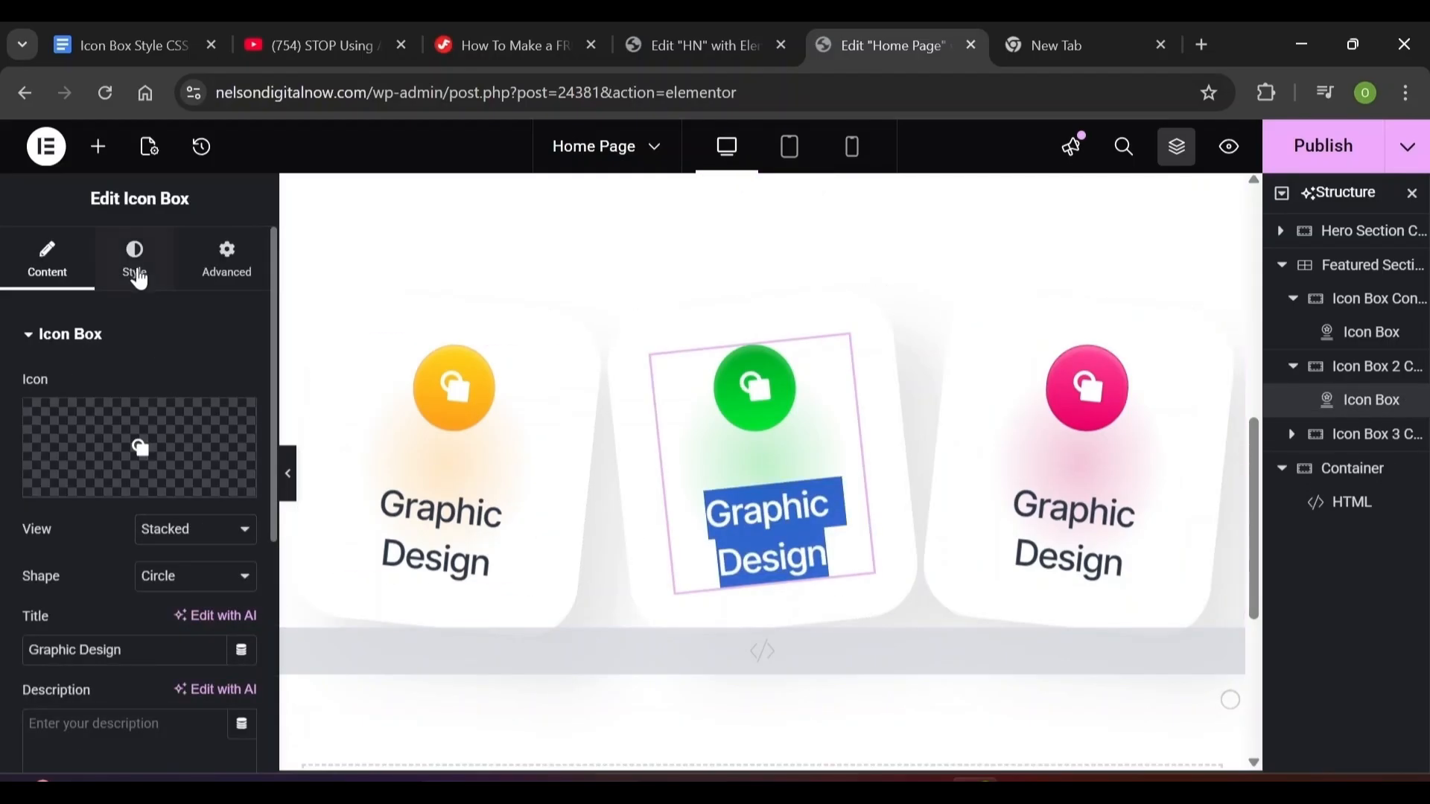
pyautogui.click(137, 274)
pyautogui.click(47, 261)
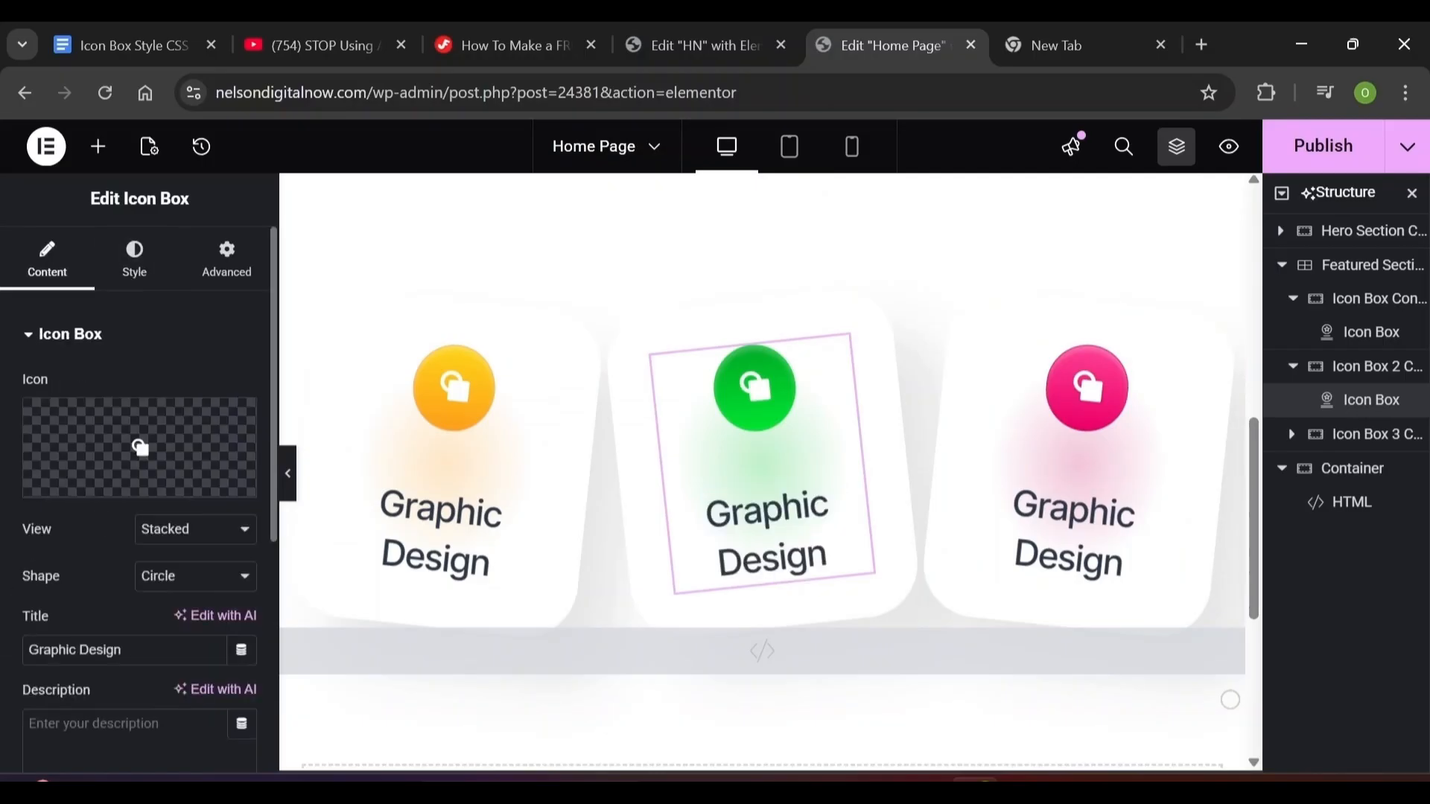
pyautogui.press('BackSpace')
pyautogui.press('BackSpace')
pyautogui.press('BackSpace')
pyautogui.press('BackSpace')
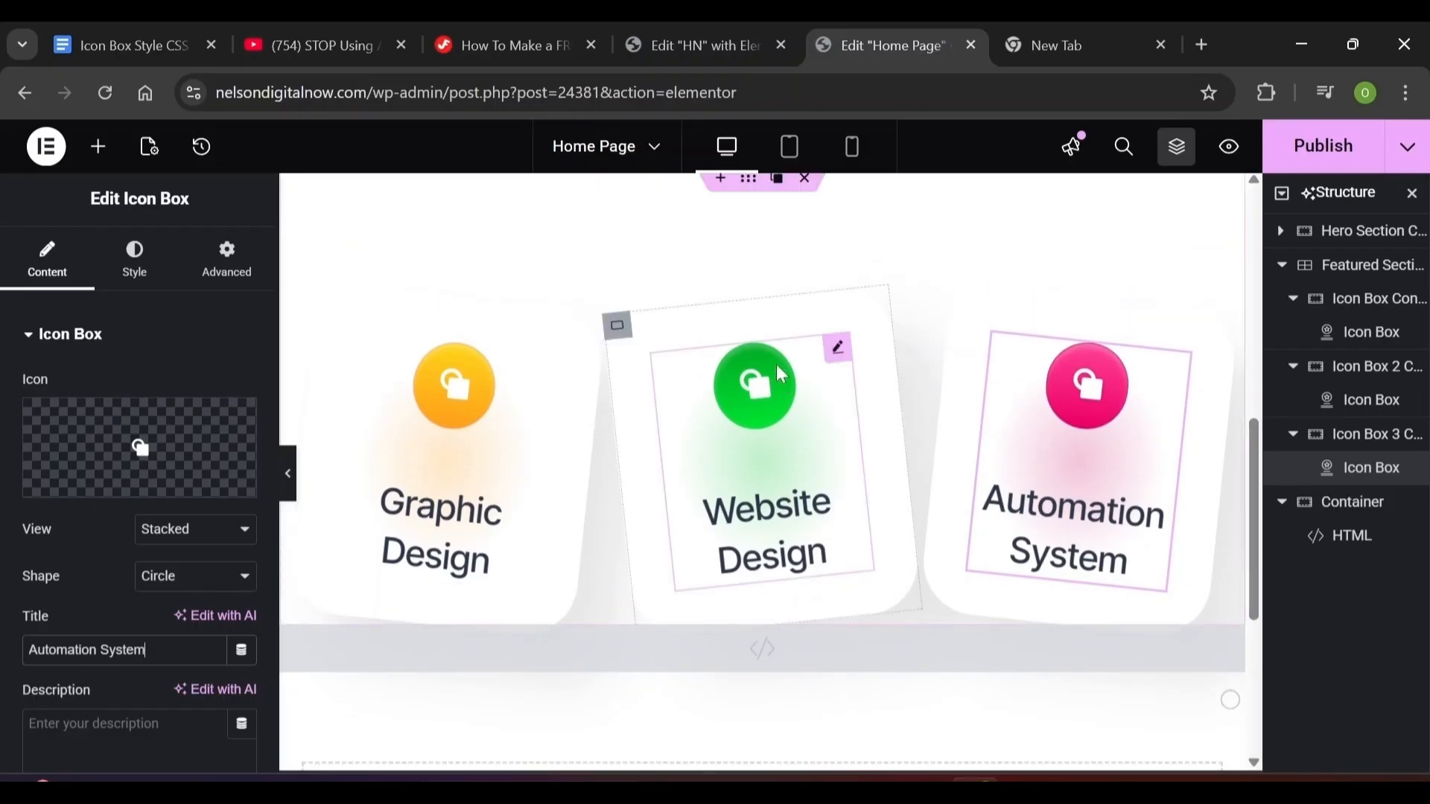
pyautogui.click(767, 392)
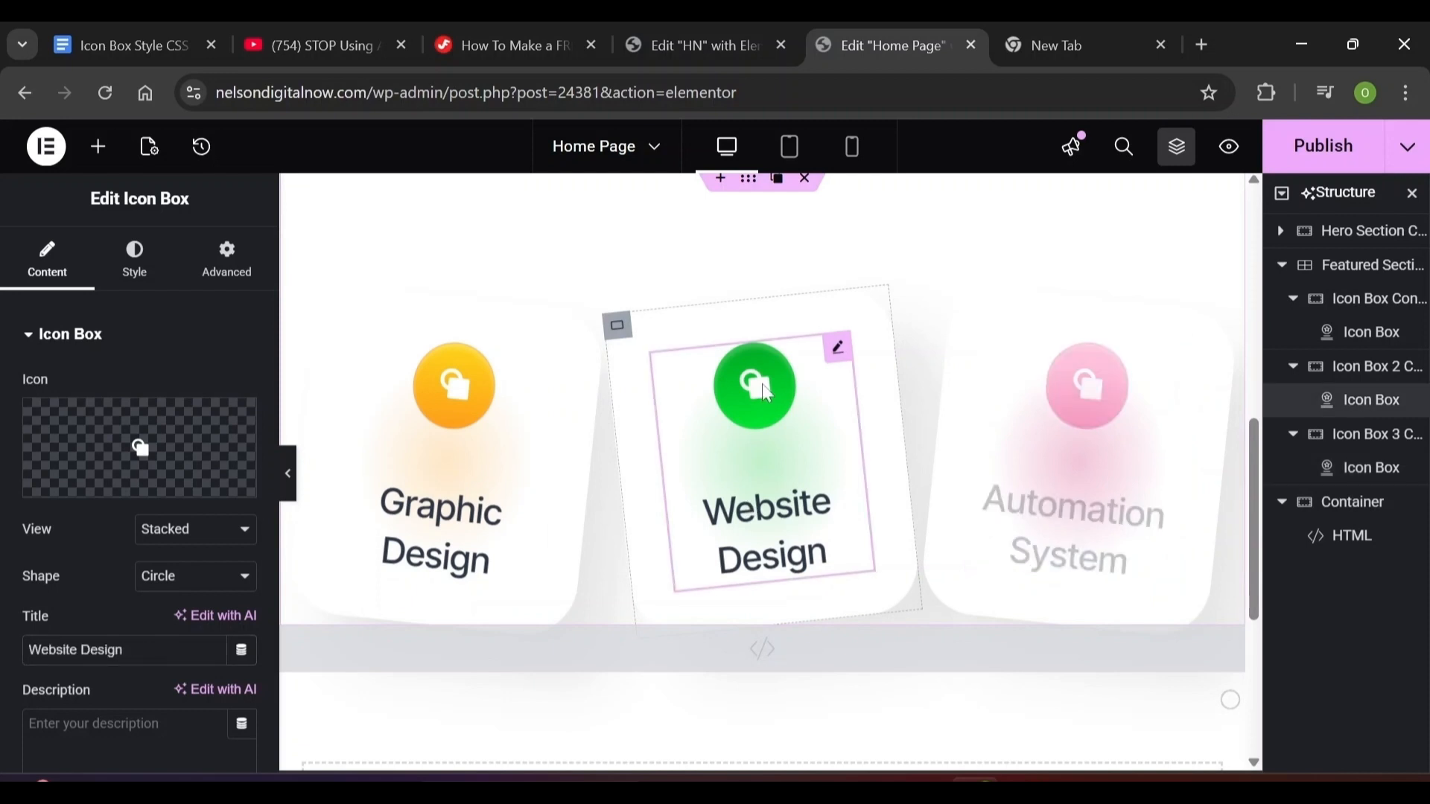
# Upload the game-icons_token SVG and set it as the Website Design card's icon
pyautogui.click(200, 488)
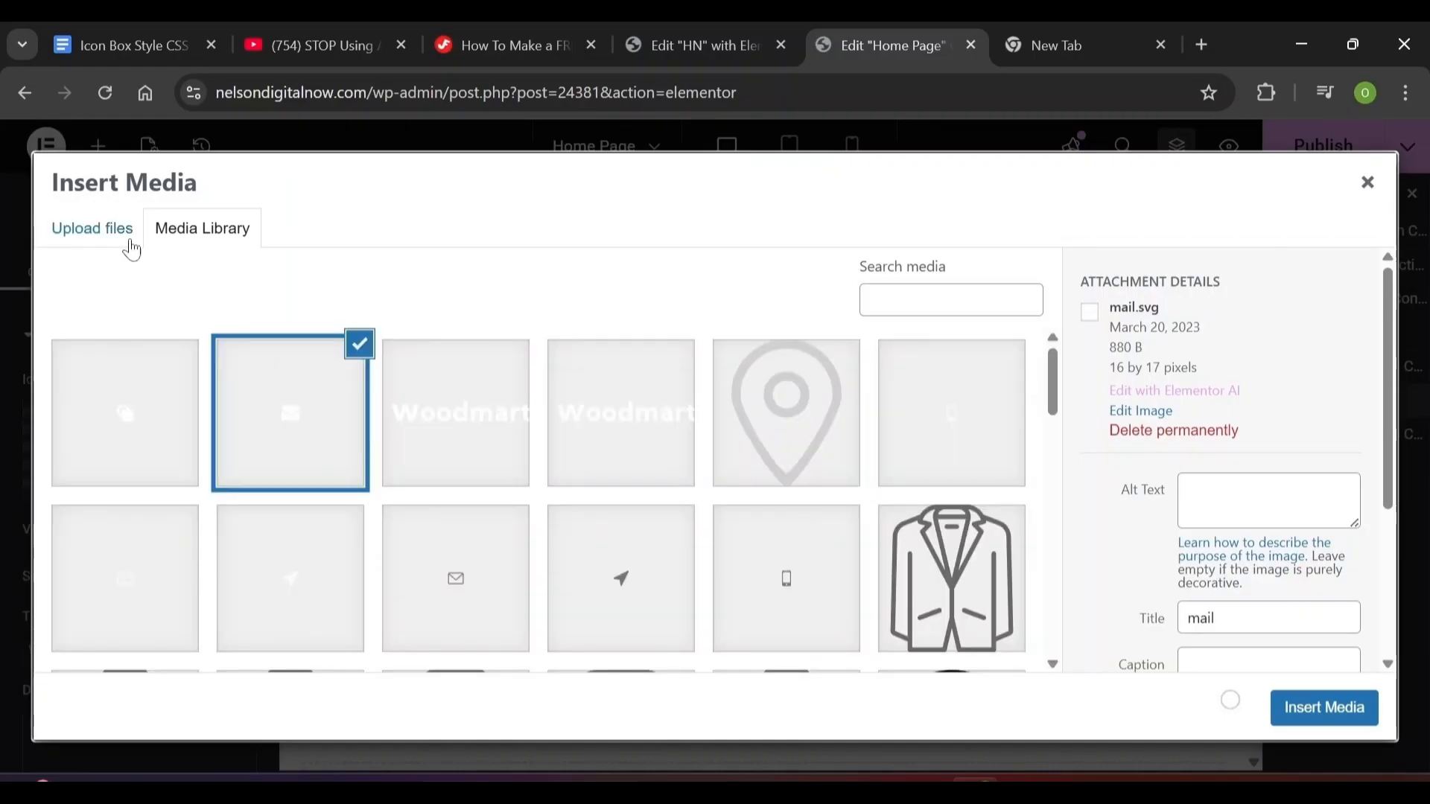
pyautogui.click(123, 237)
pyautogui.click(716, 486)
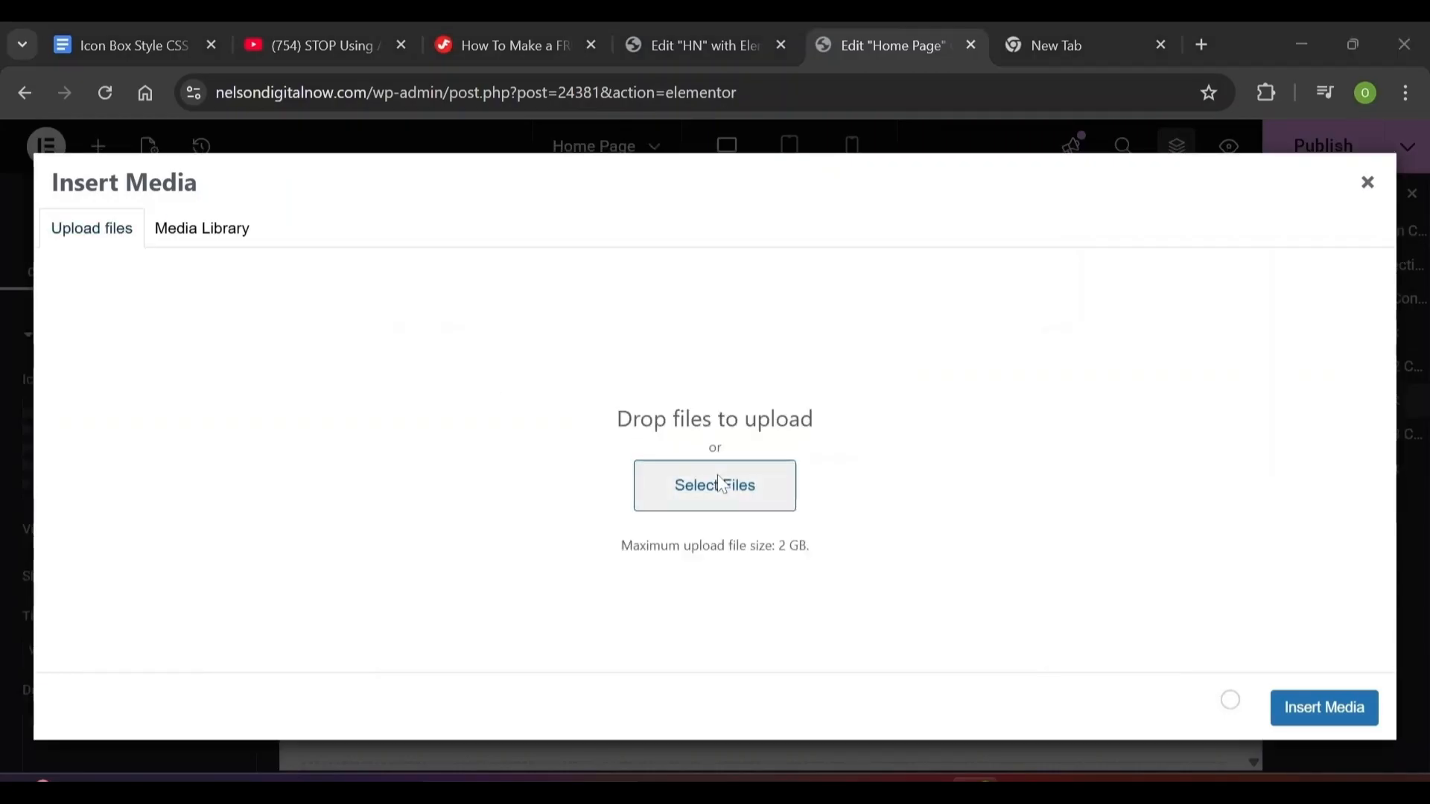
pyautogui.click(557, 500)
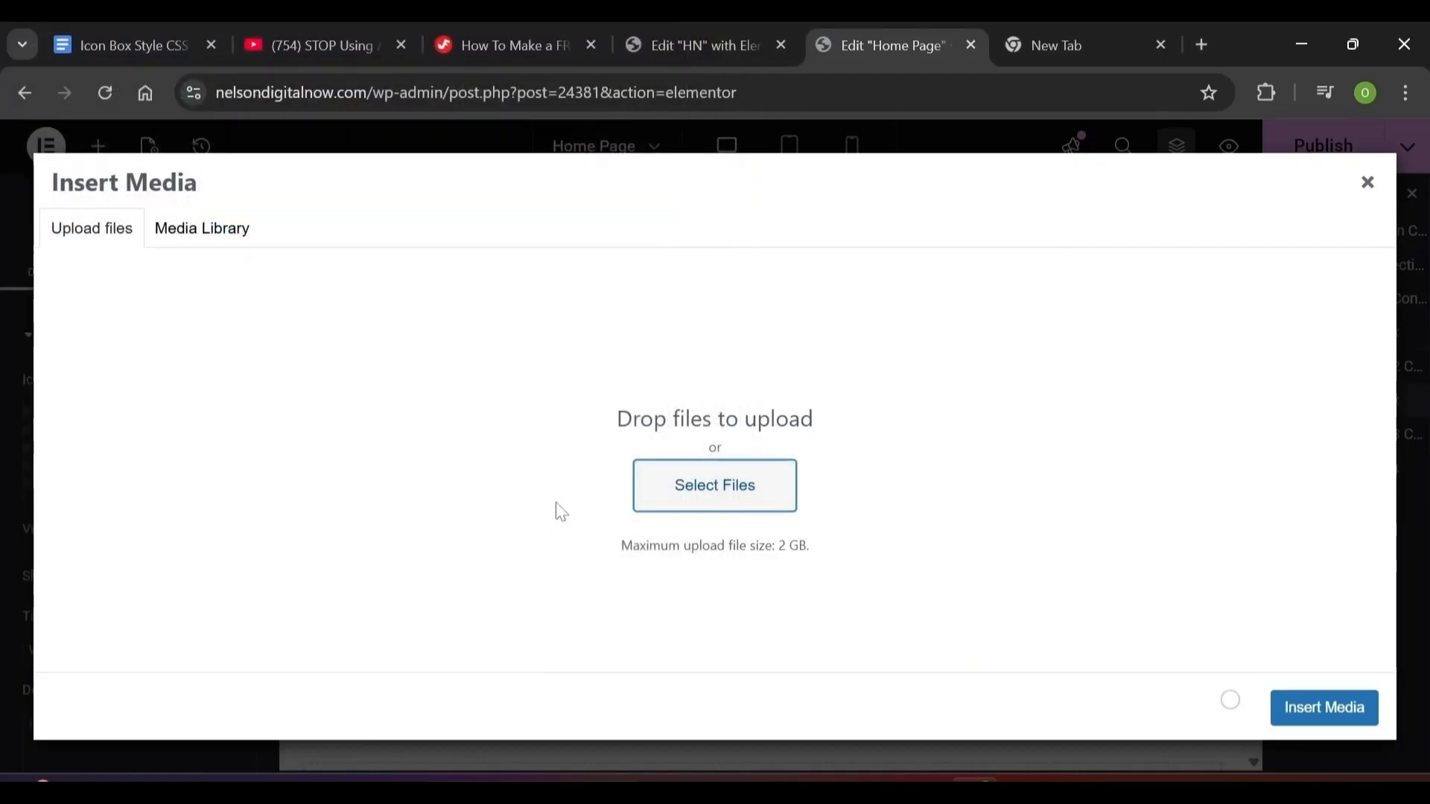
pyautogui.click(1358, 711)
# Give the Automation System card the wd-phone-light icon from the media library
pyautogui.click(1370, 468)
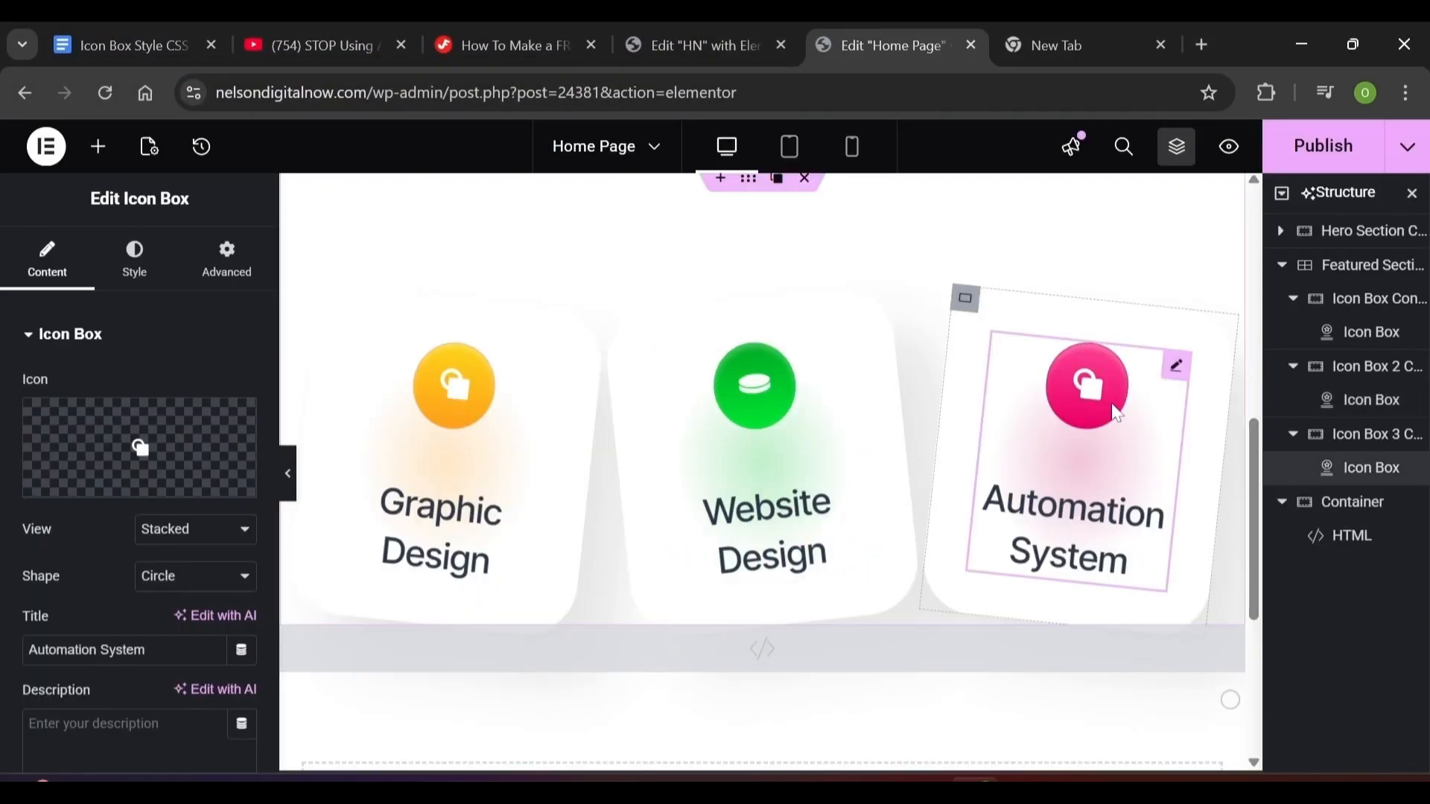
pyautogui.moveTo(92, 483); pyautogui.dragTo(210, 494)
pyautogui.click(211, 494)
pyautogui.click(113, 570)
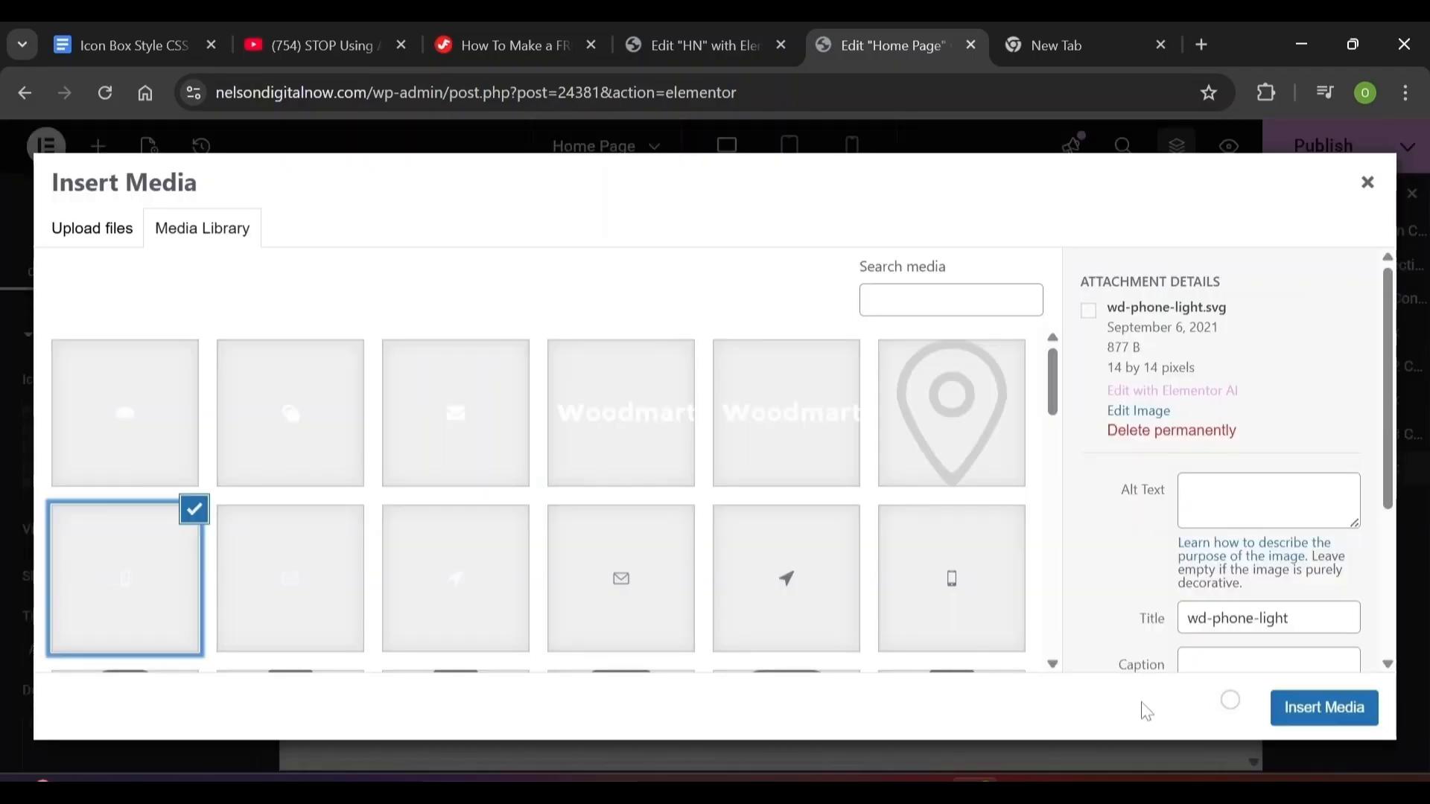
pyautogui.click(1292, 711)
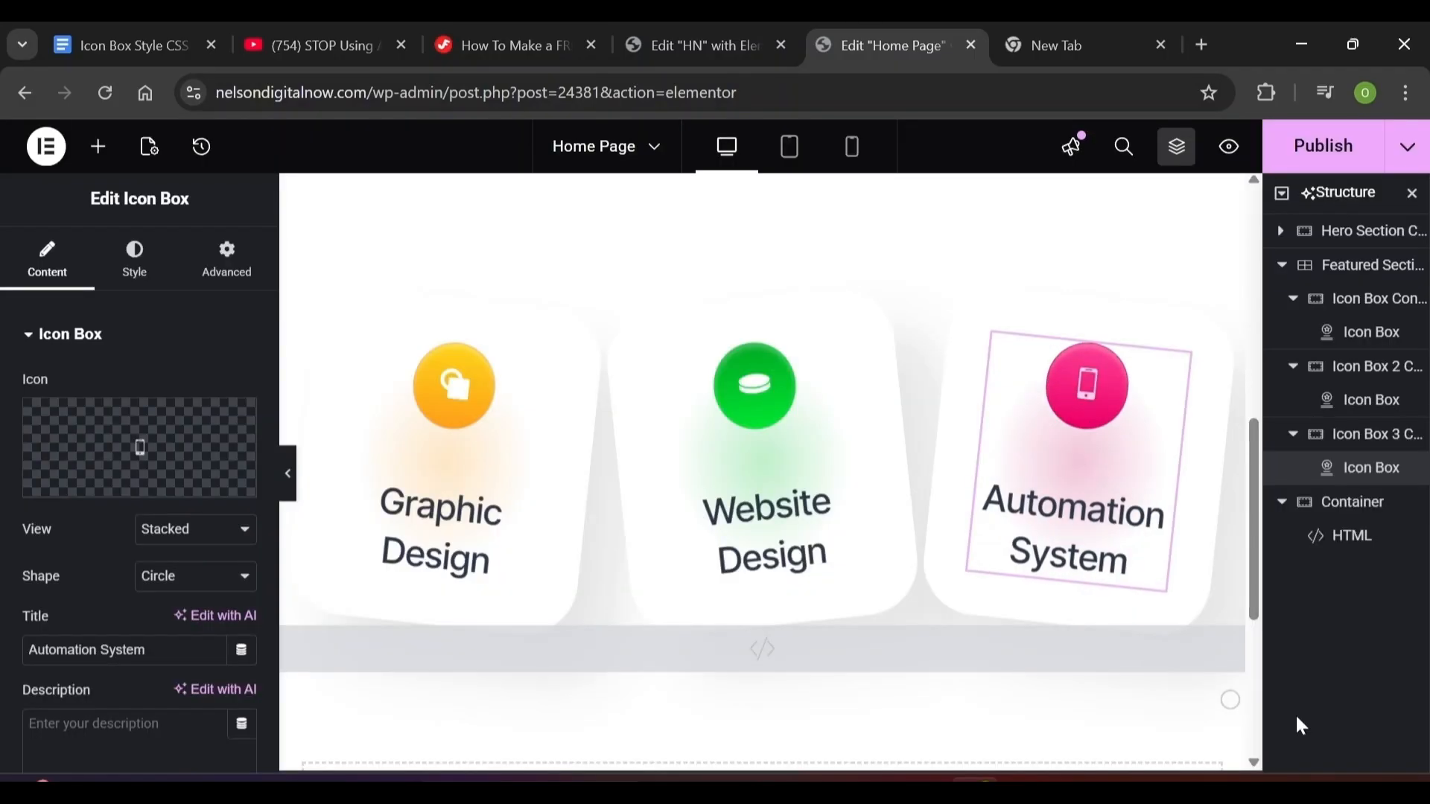
pyautogui.scroll(-2, 1219, 577)
pyautogui.scroll(1, 1218, 577)
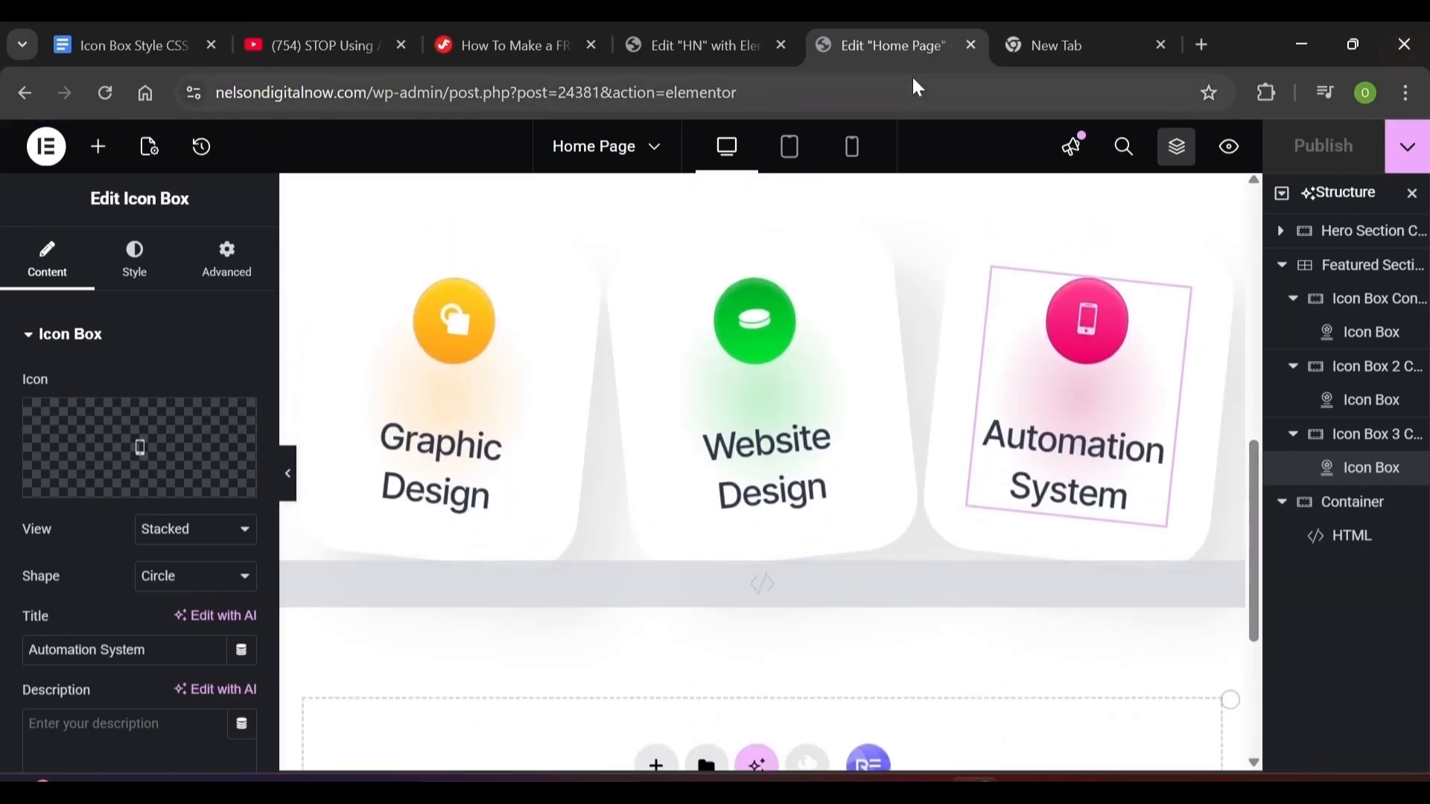
# Preview the page at tablet width and select the Automation System card
pyautogui.click(788, 164)
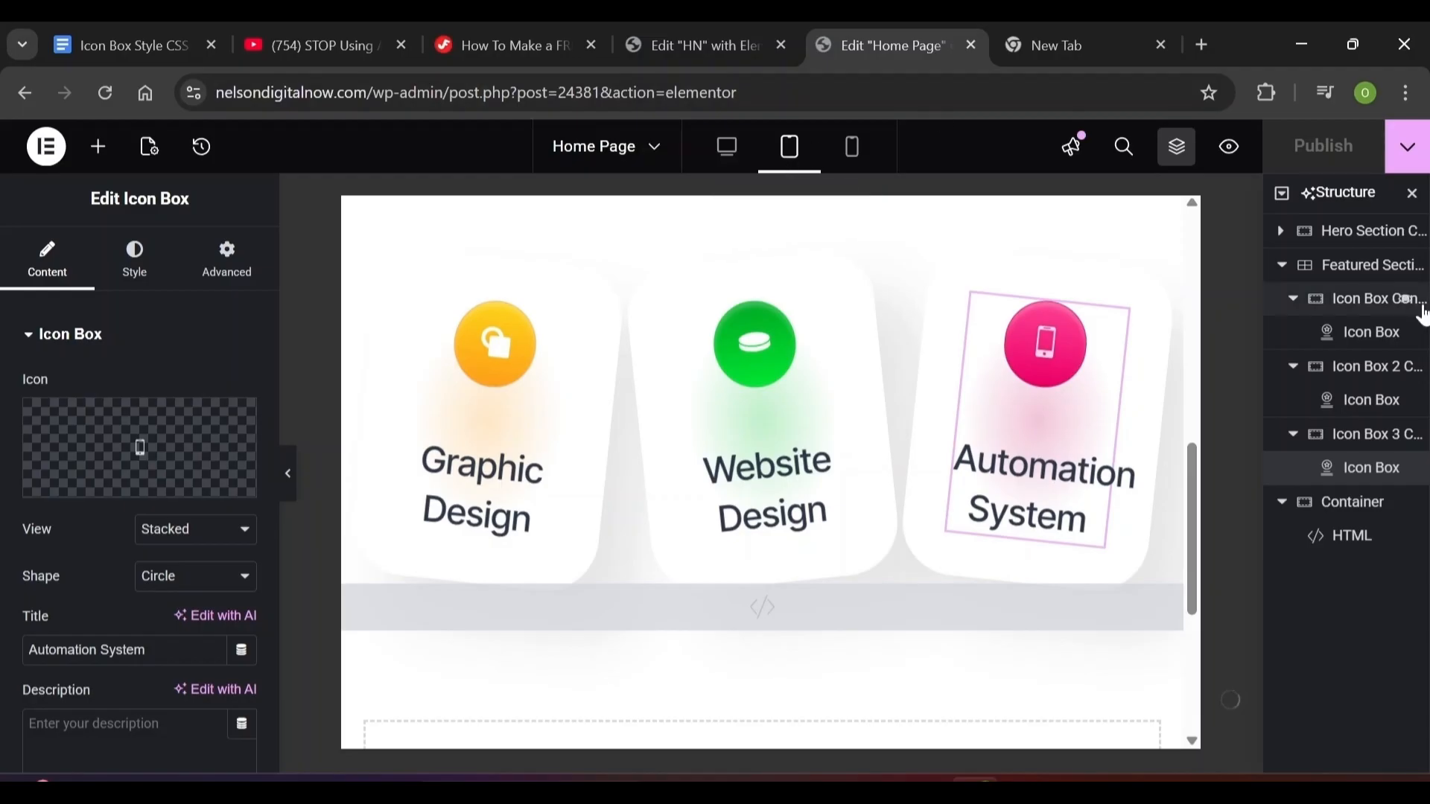
pyautogui.click(1386, 403)
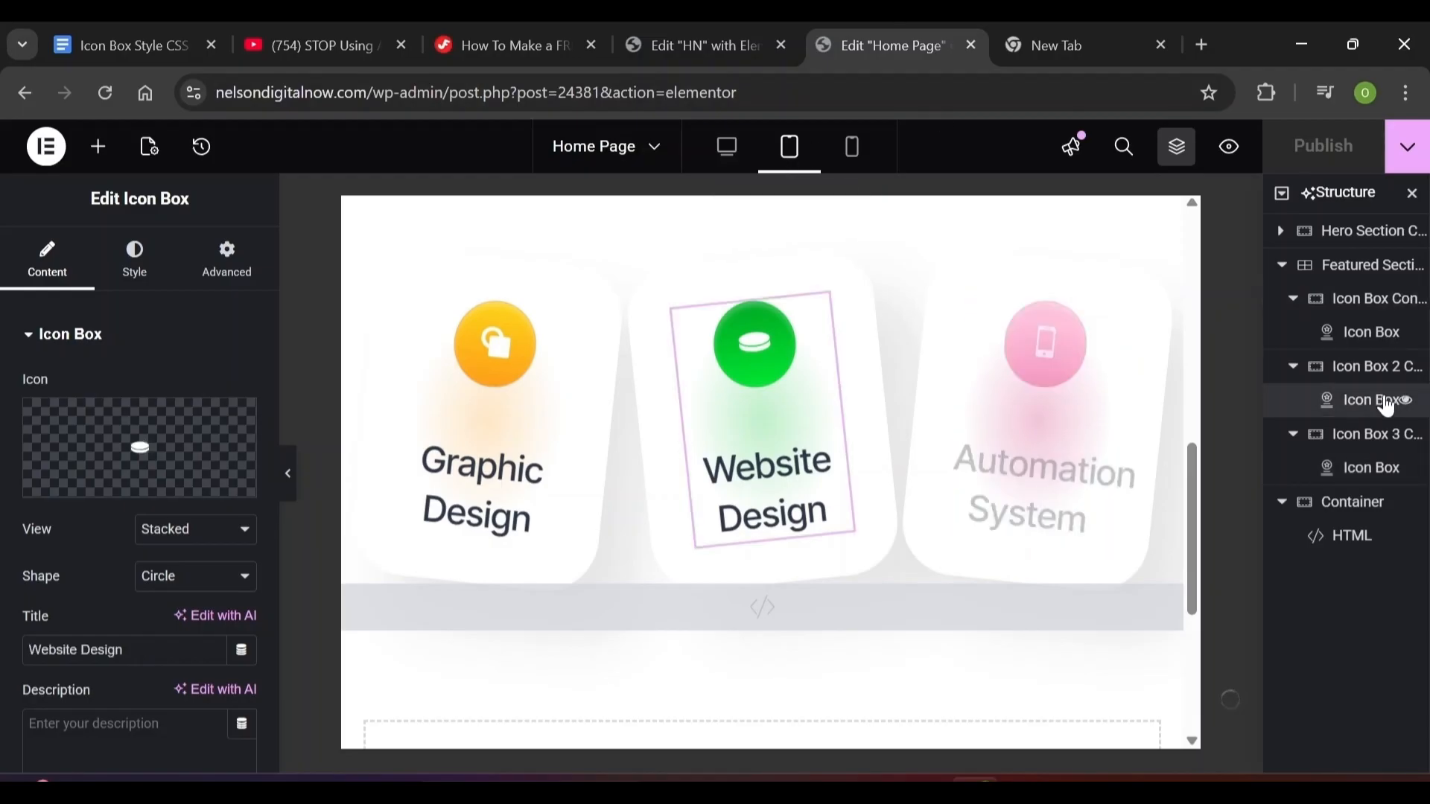
pyautogui.click(1367, 336)
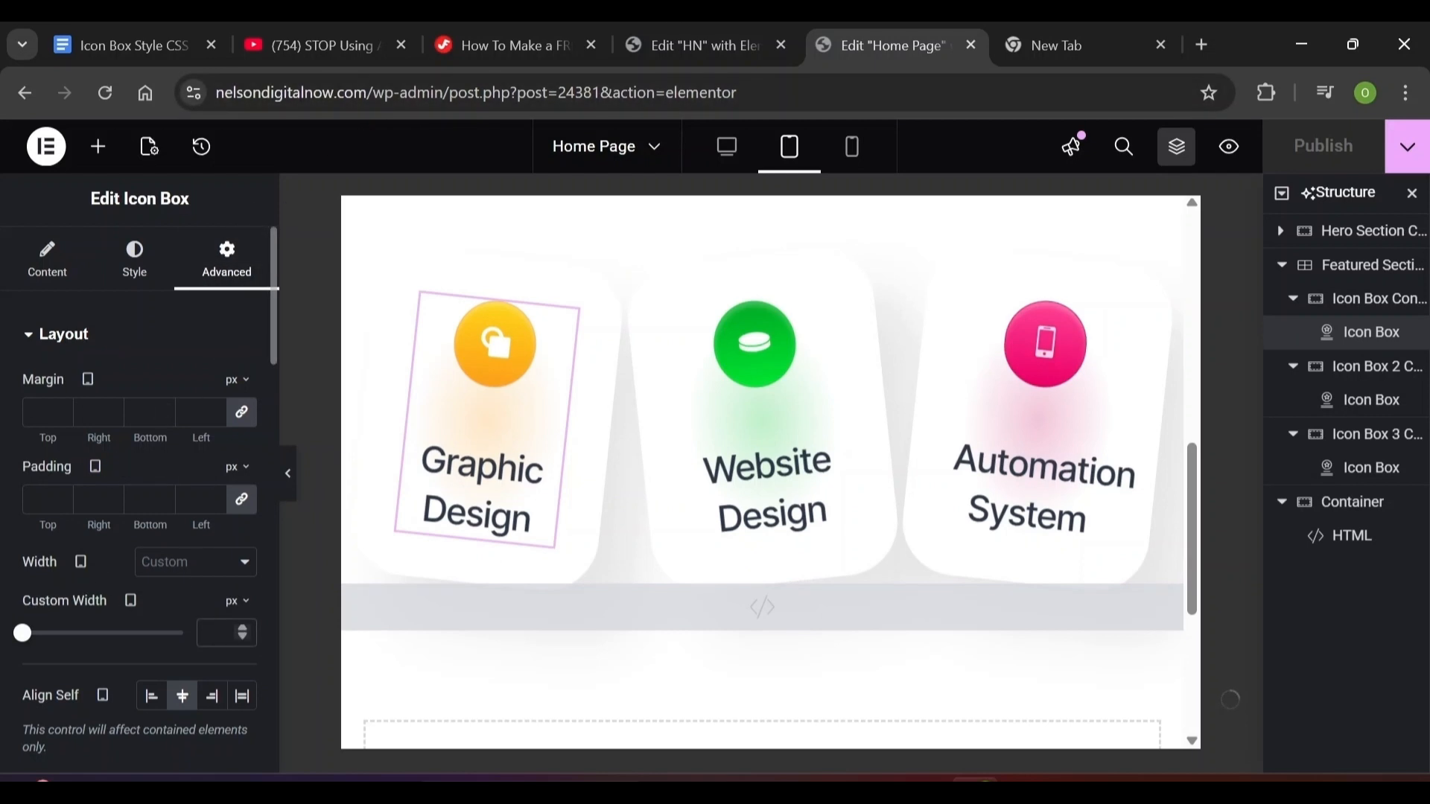
pyautogui.click(760, 417)
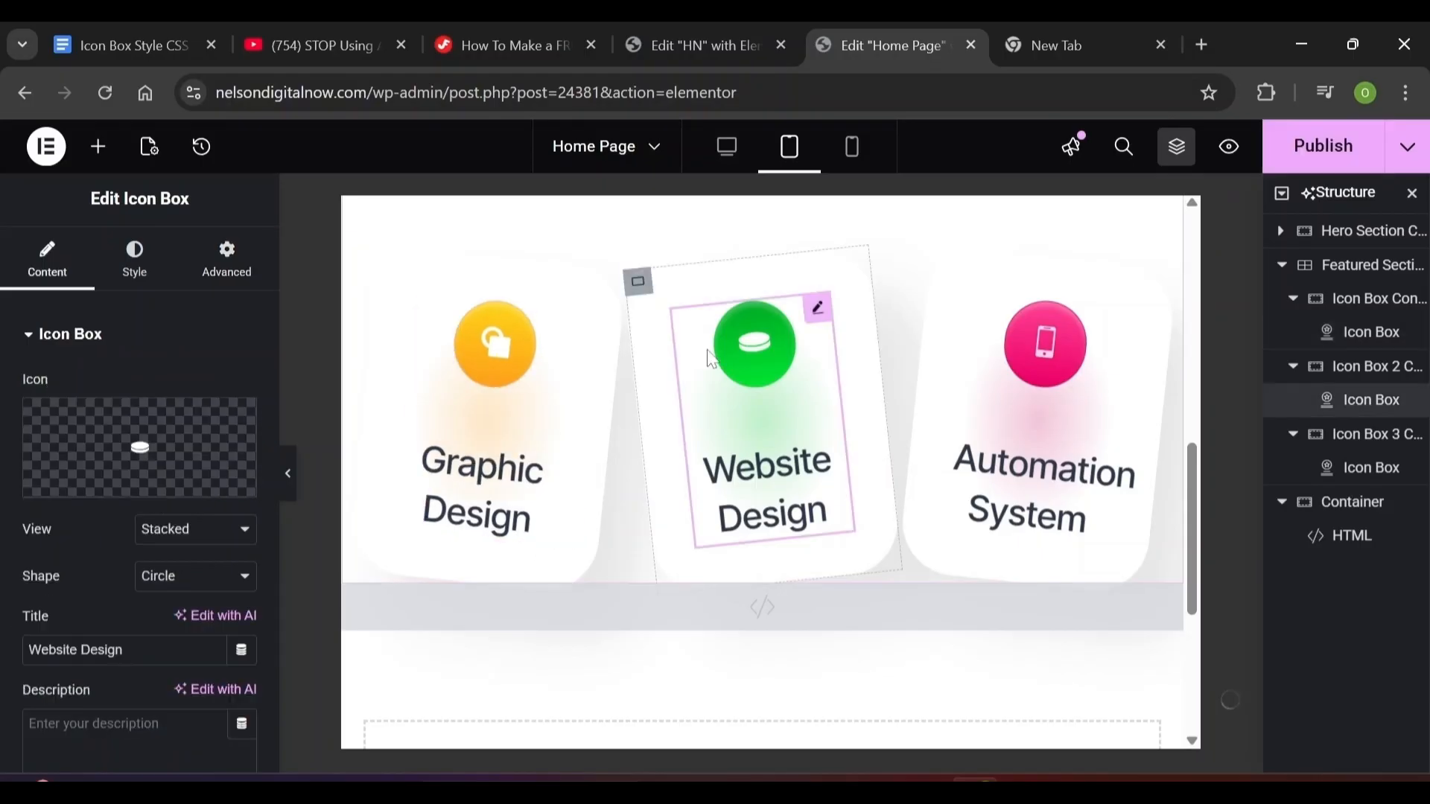
pyautogui.click(226, 283)
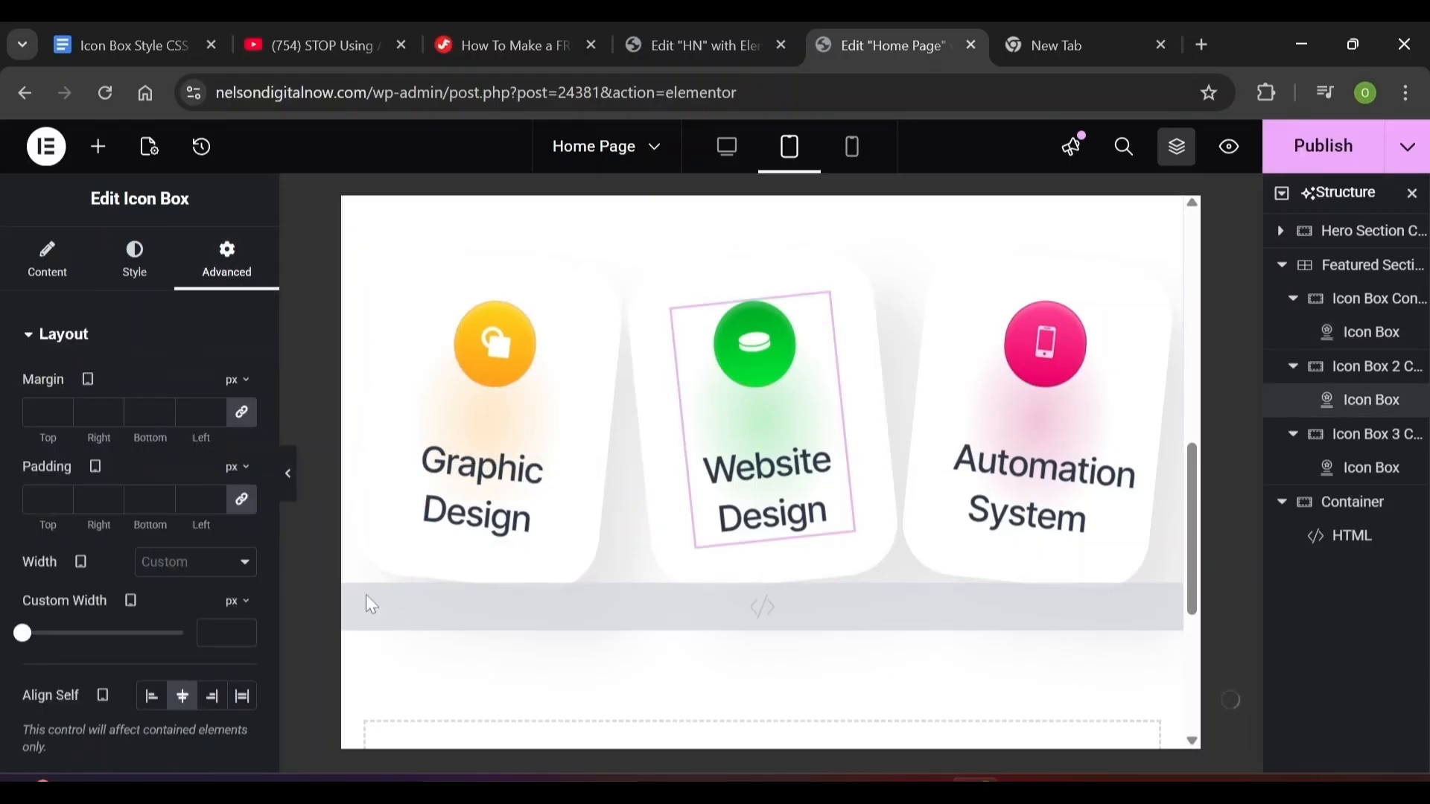
pyautogui.click(1042, 447)
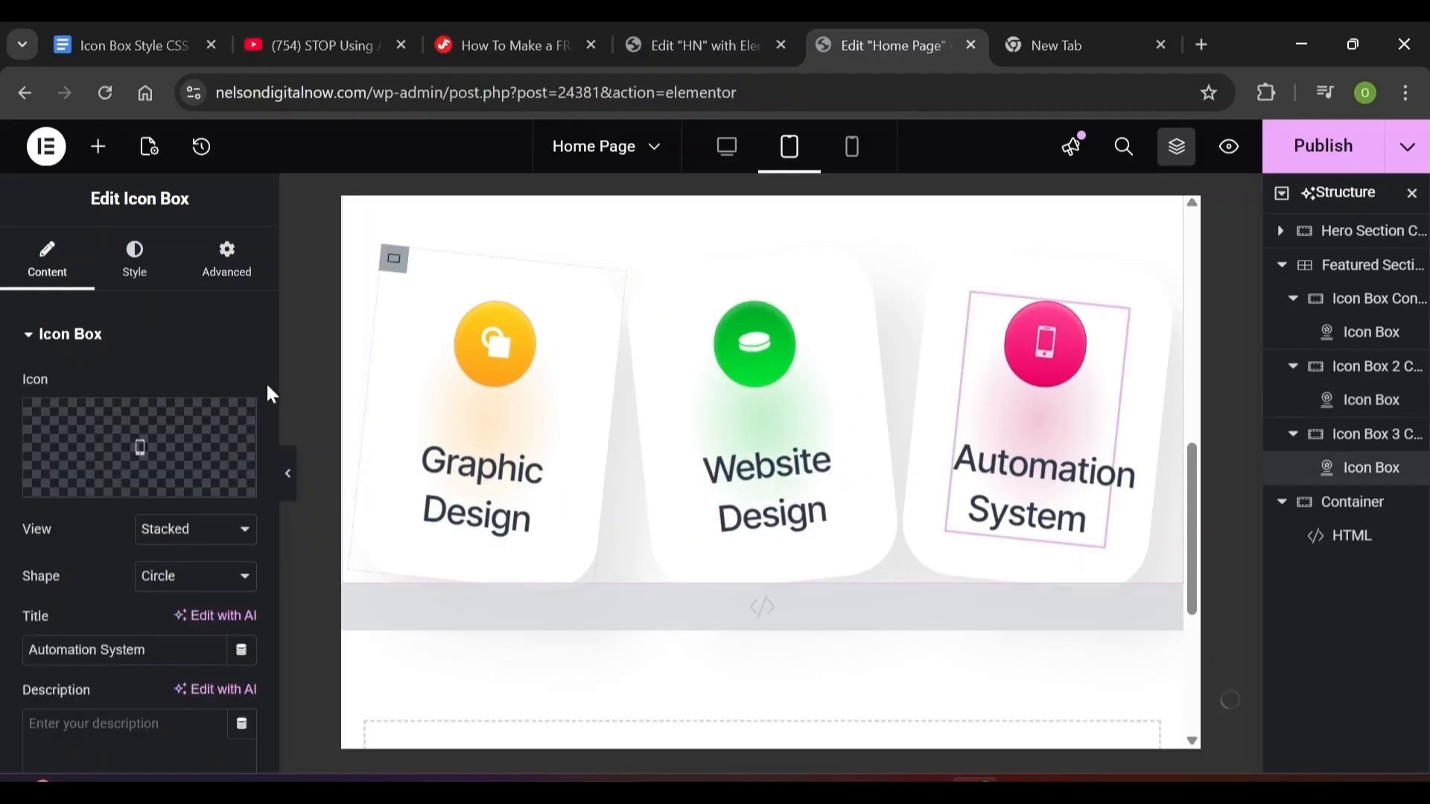
pyautogui.click(226, 259)
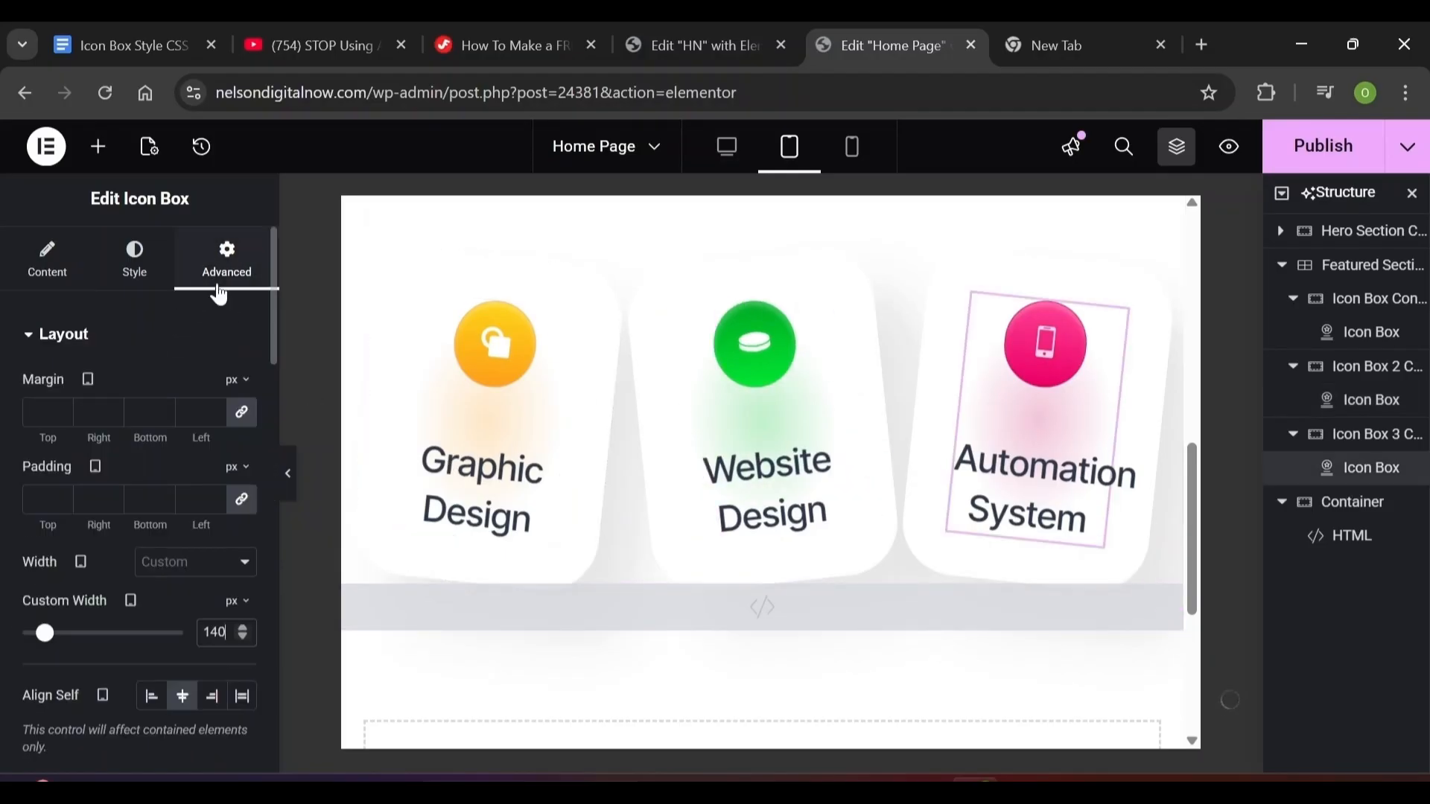
# Give the Automation System title a 24 px size and a 38 px line height
pyautogui.click(135, 260)
pyautogui.click(56, 715)
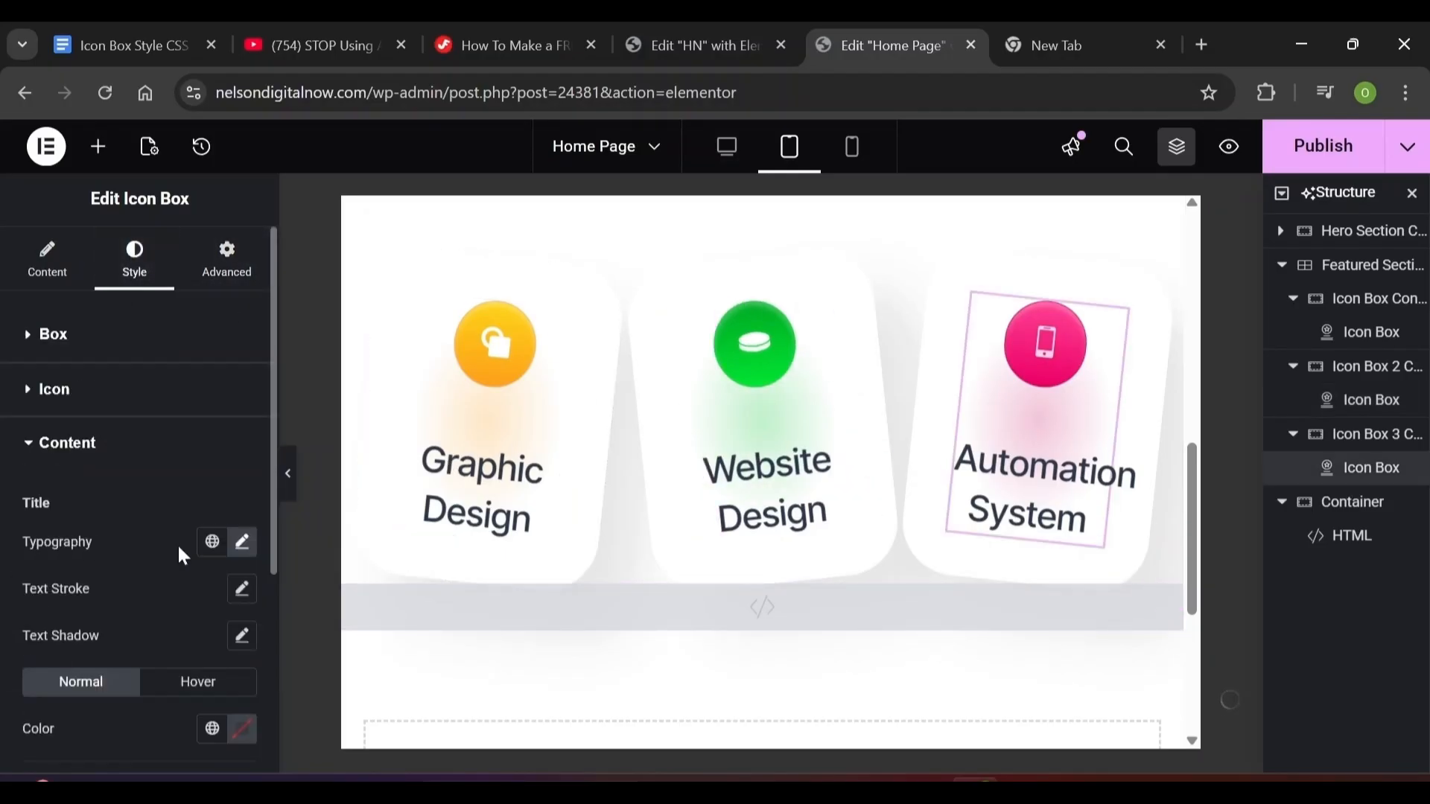
pyautogui.click(243, 543)
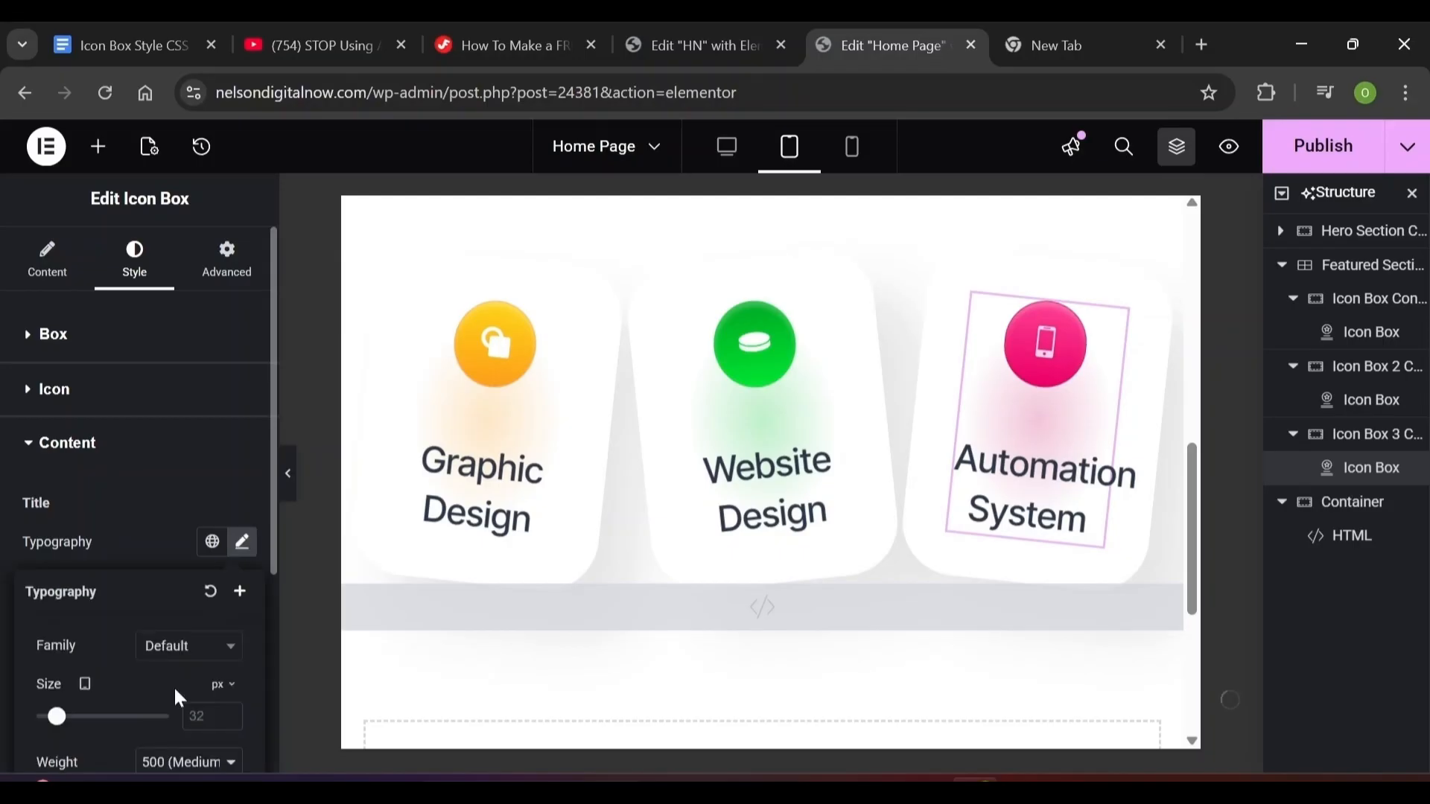
pyautogui.click(186, 715)
pyautogui.write('24')
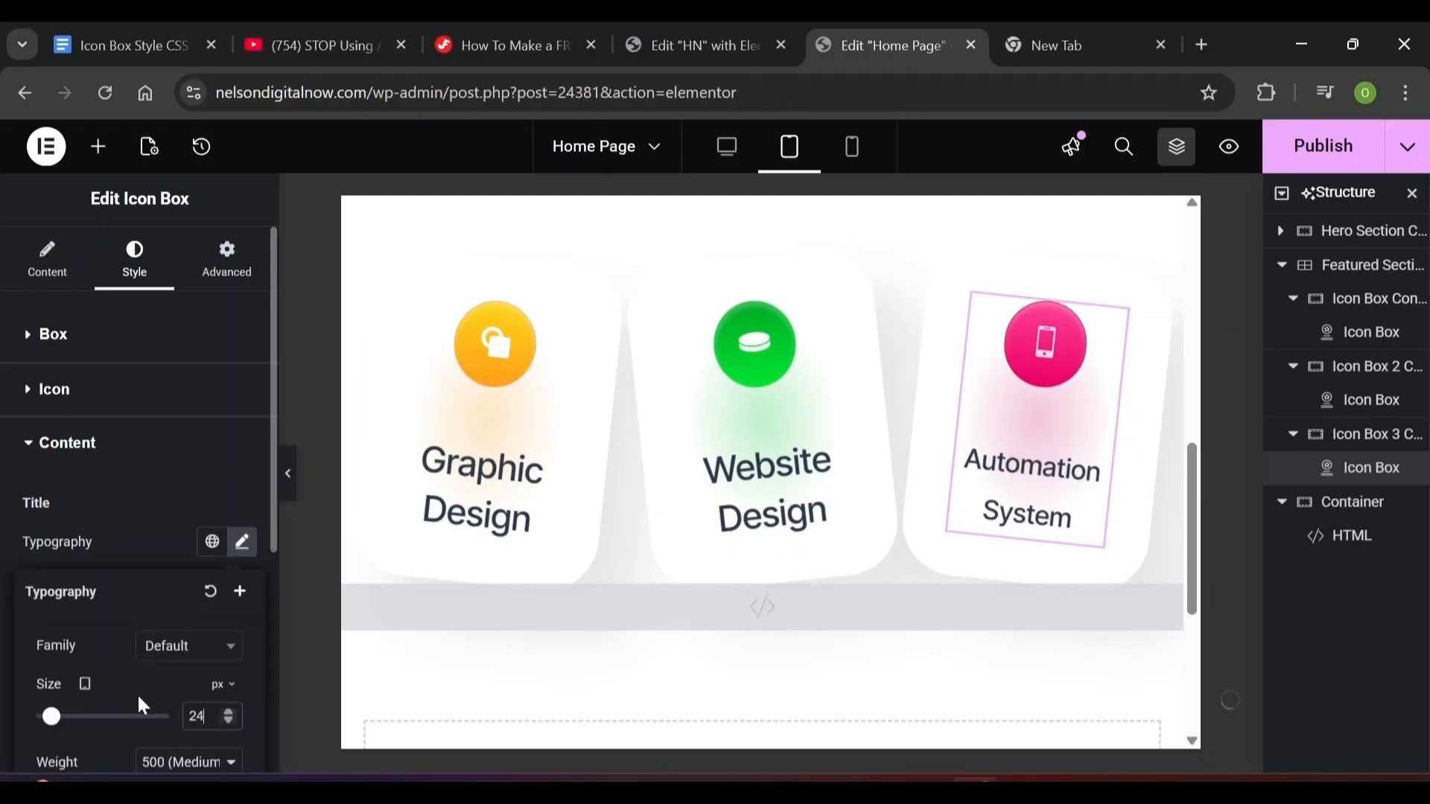
pyautogui.scroll(-4, 138, 699)
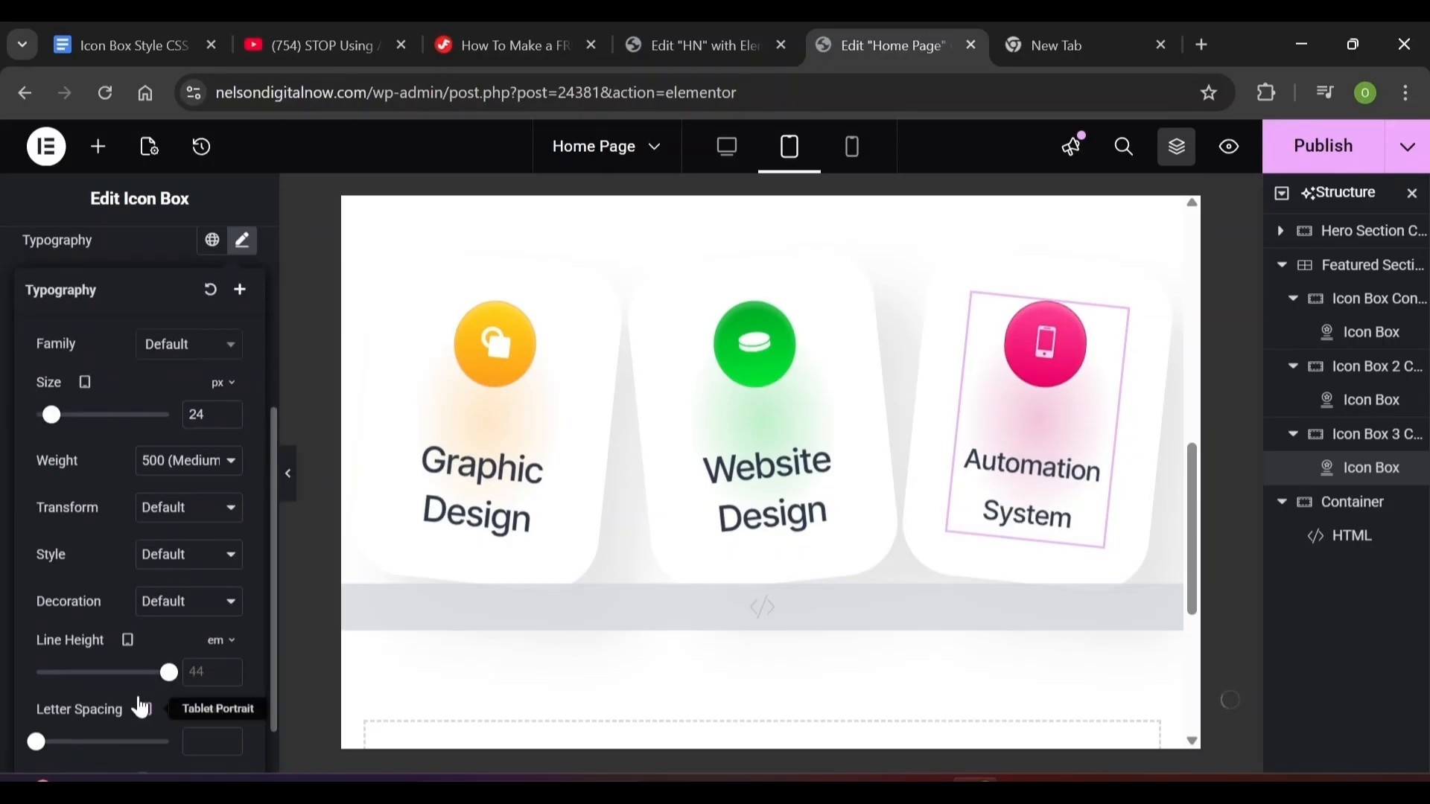
pyautogui.scroll(-1, 138, 696)
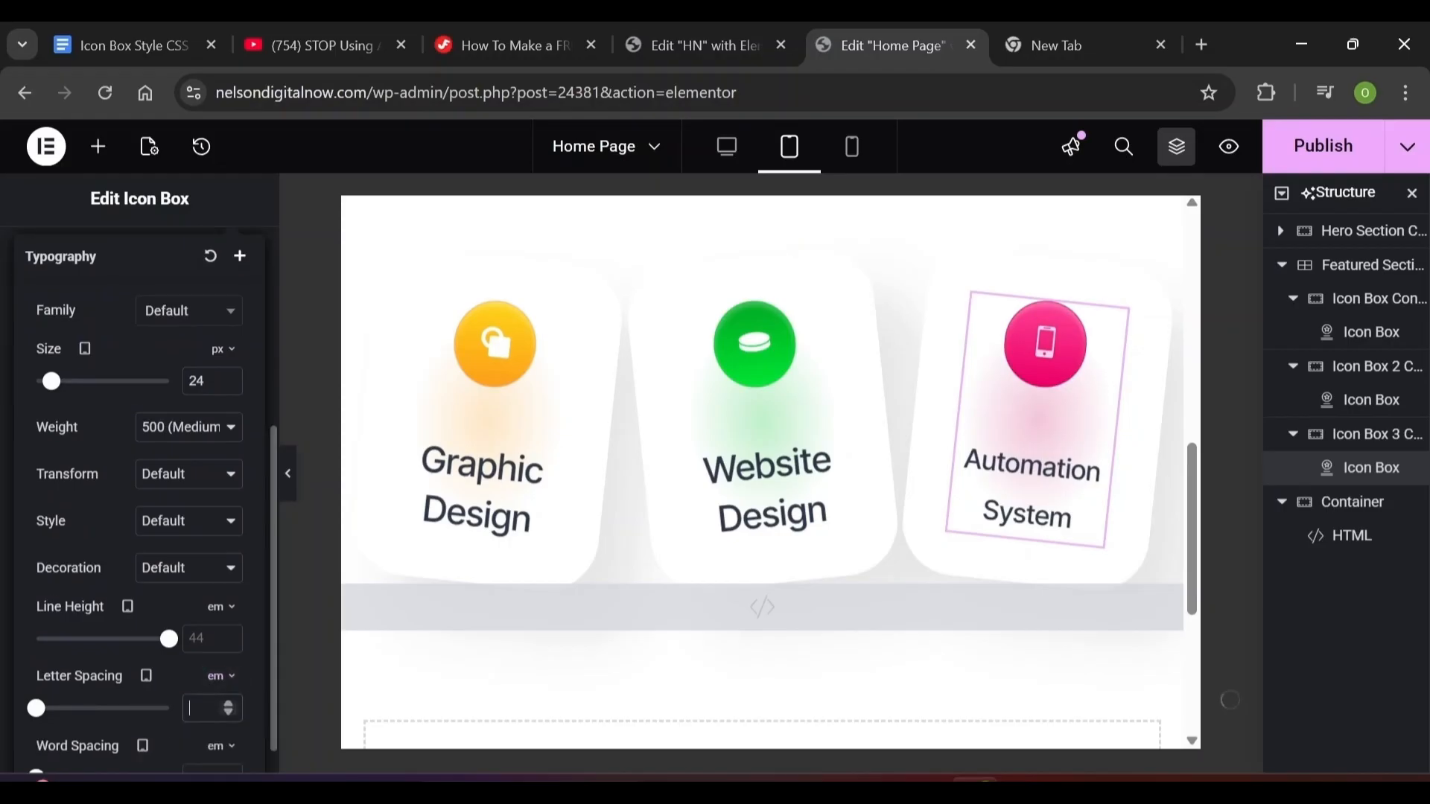
pyautogui.click(205, 638)
pyautogui.write('38')
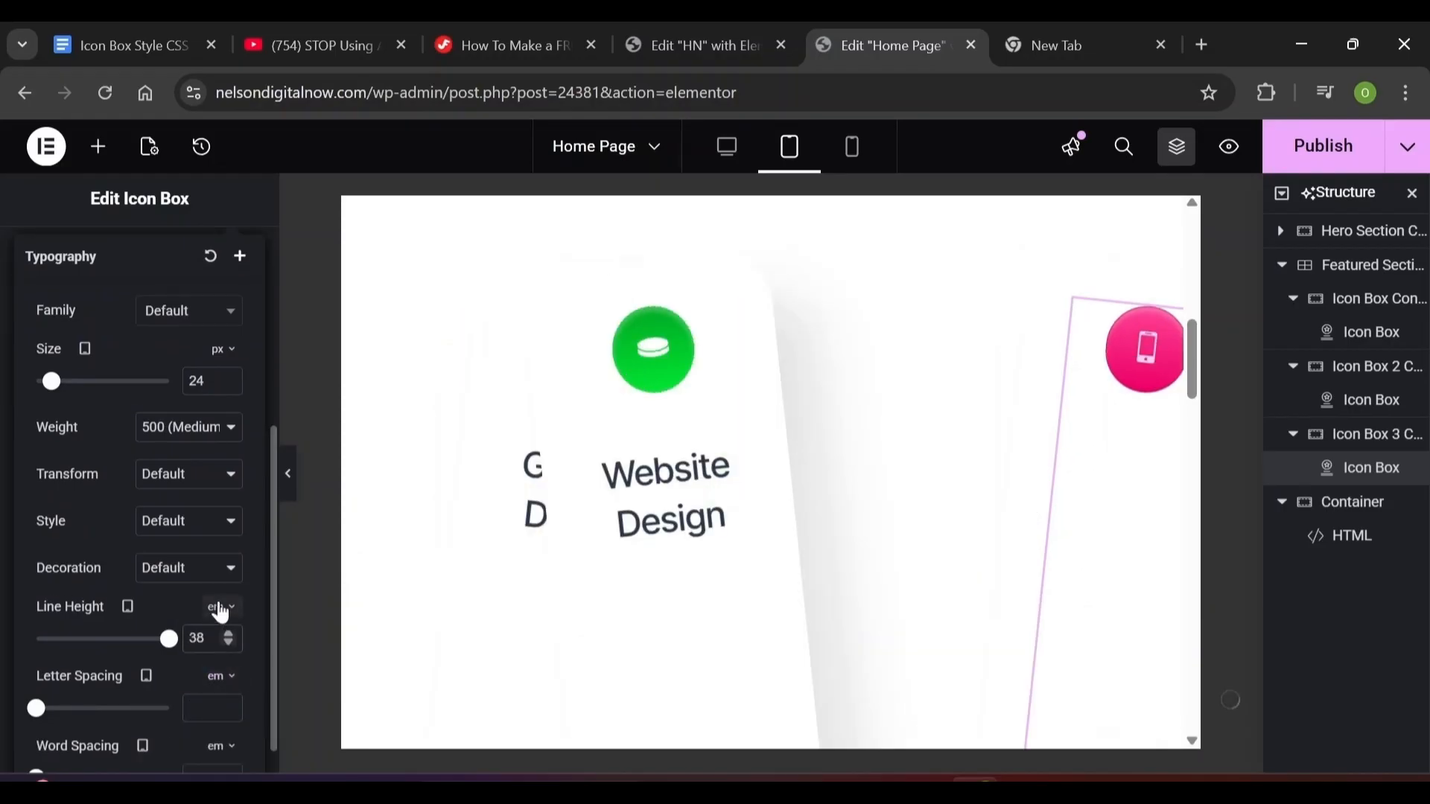
pyautogui.click(225, 611)
pyautogui.click(221, 615)
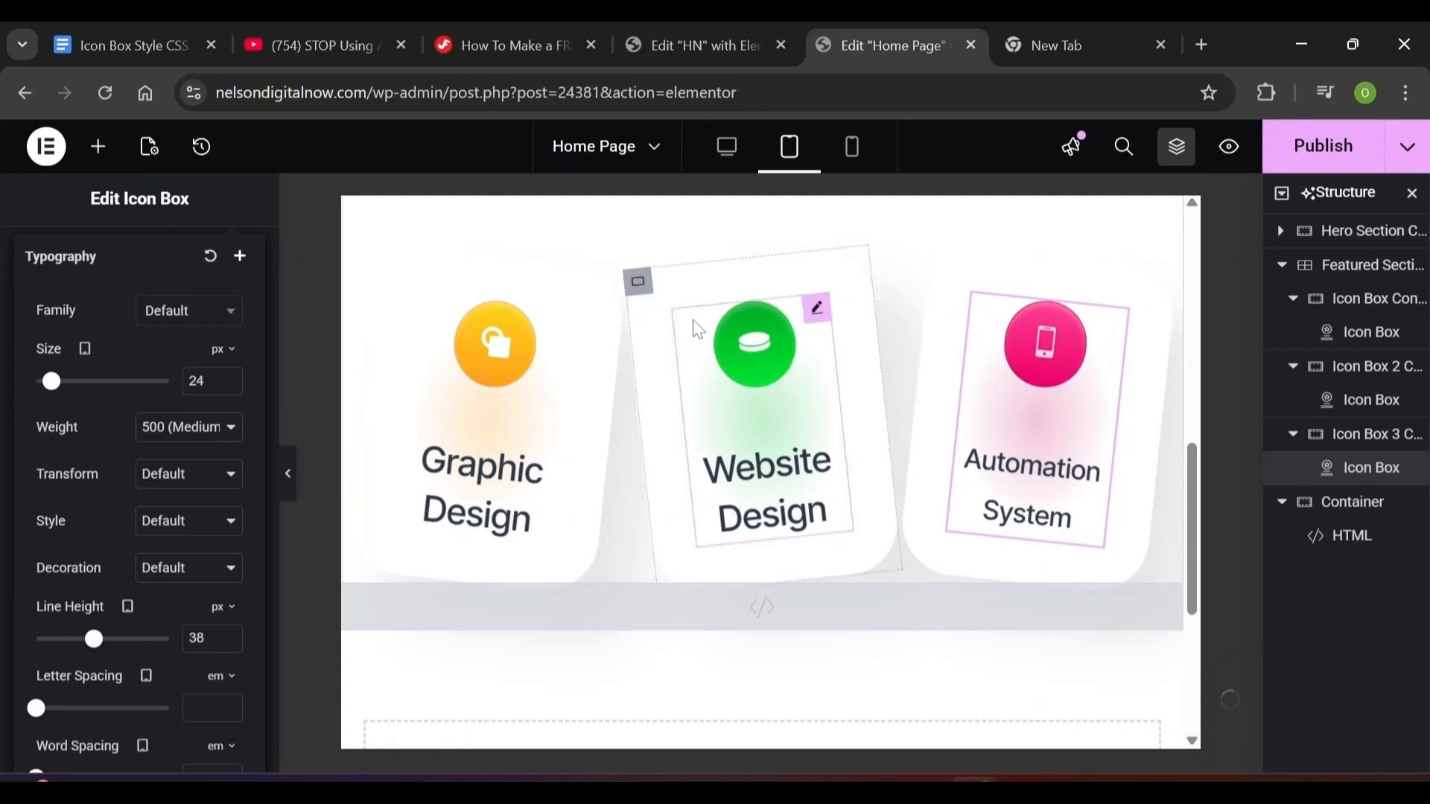
pyautogui.click(698, 328)
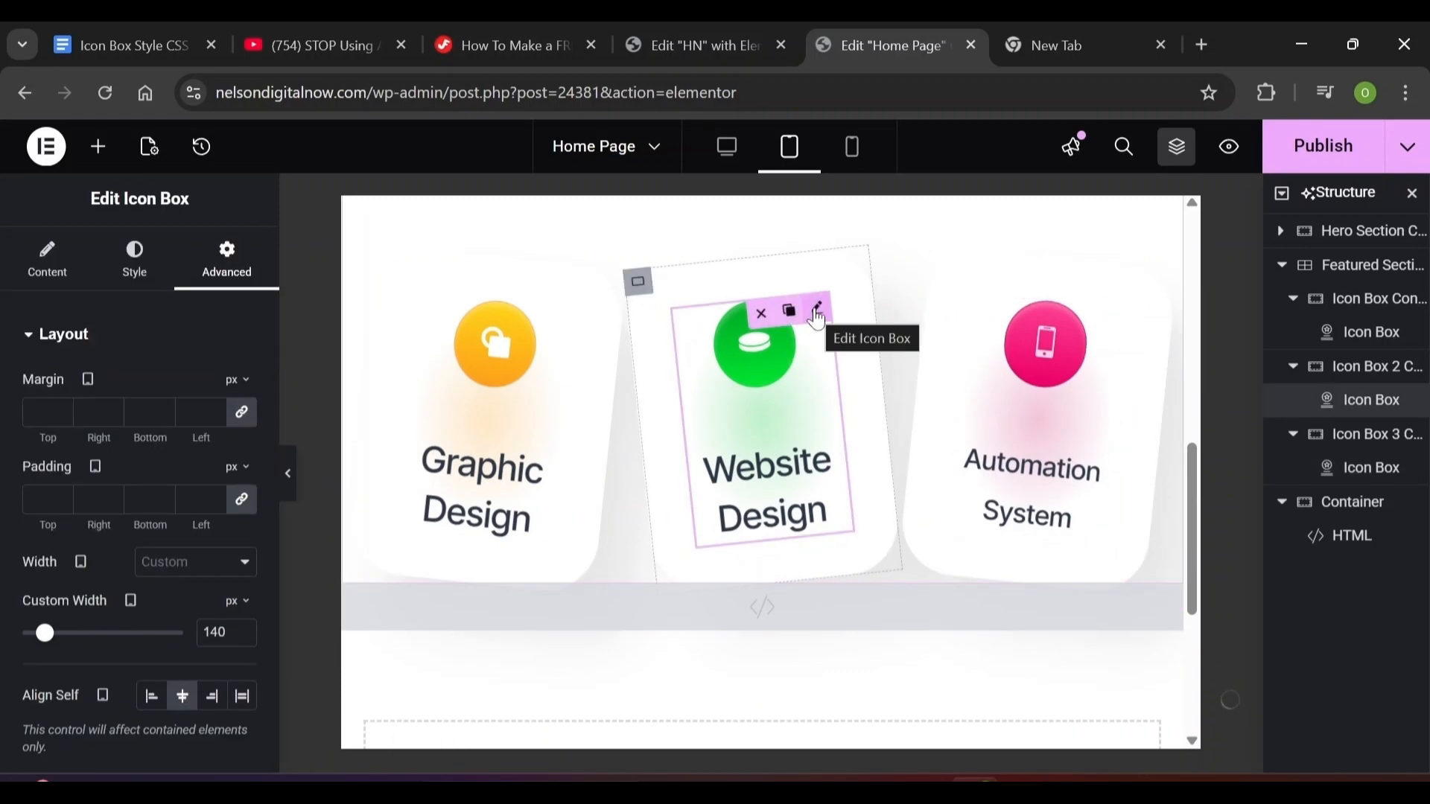
# Copy the Website Design card and give its text typography 24 px size with 38 px line height
pyautogui.rightClick(1363, 400)
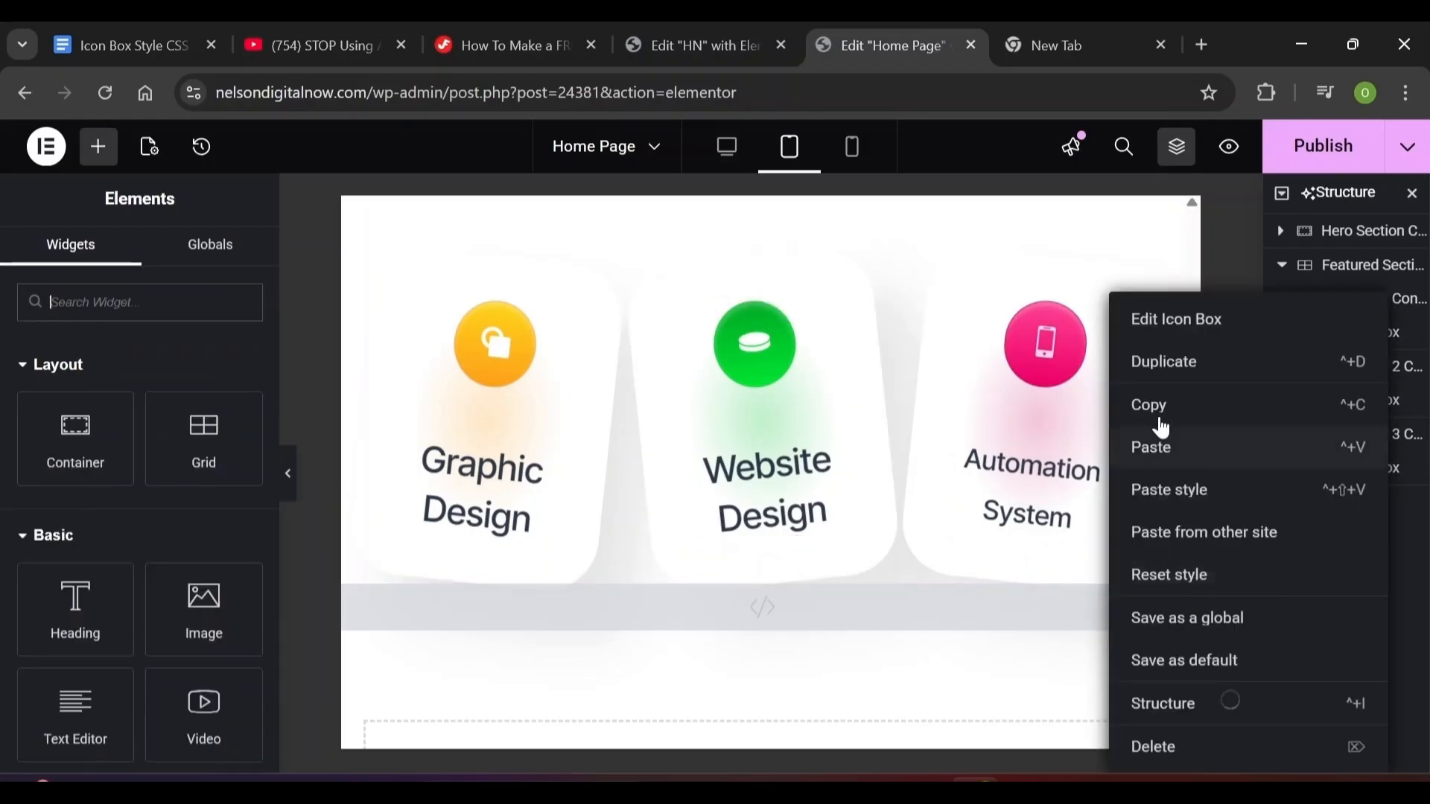
pyautogui.click(1155, 407)
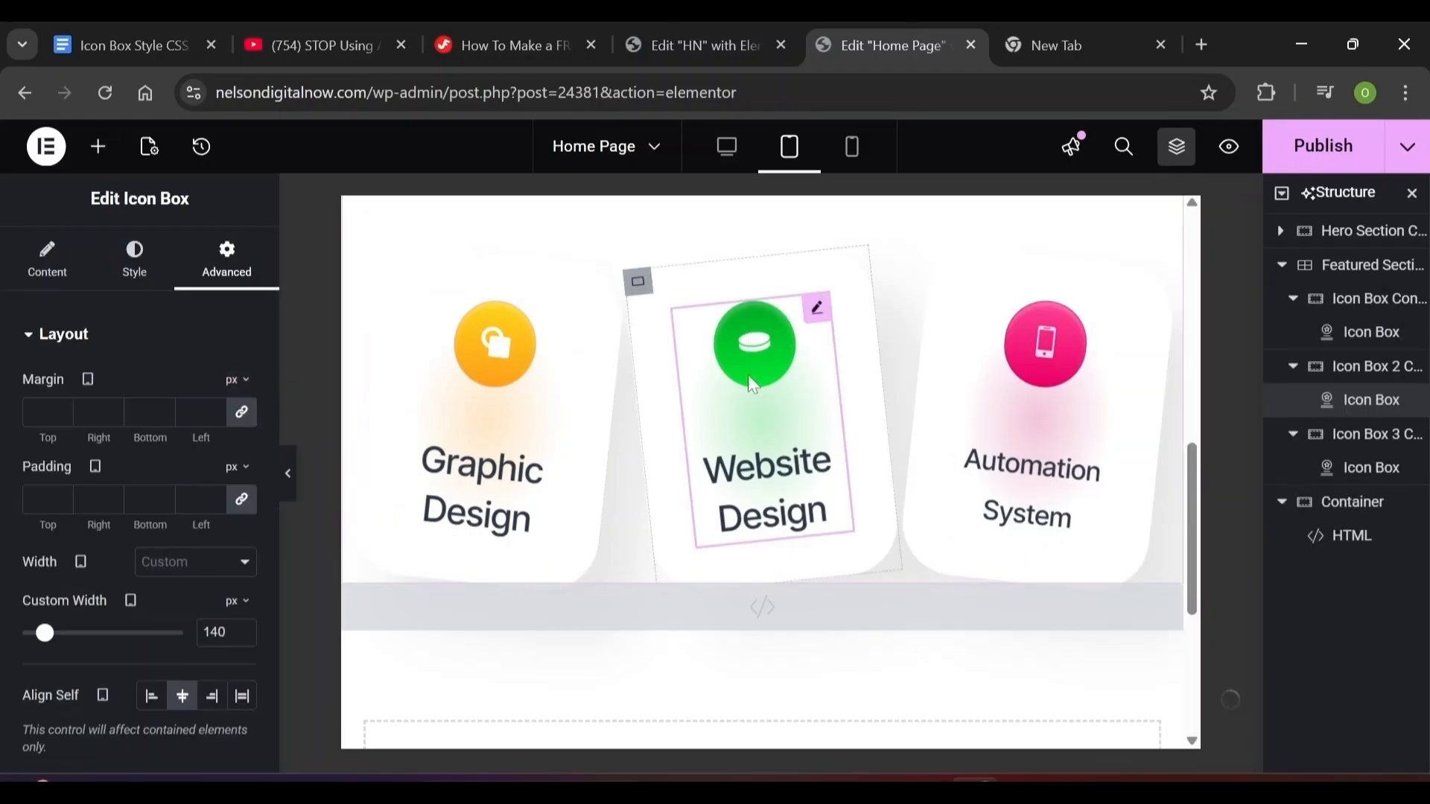
pyautogui.click(131, 272)
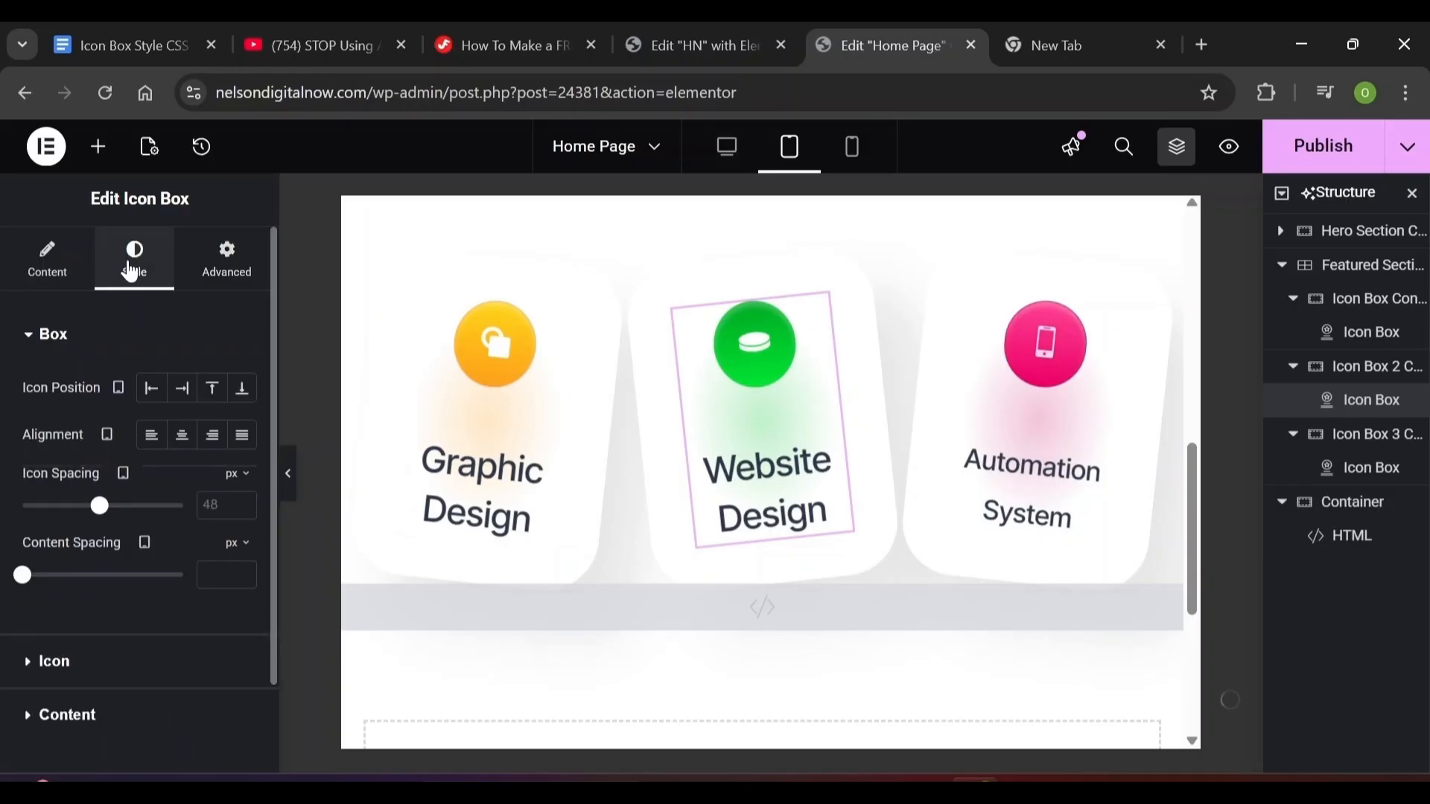
pyautogui.click(45, 334)
pyautogui.click(31, 445)
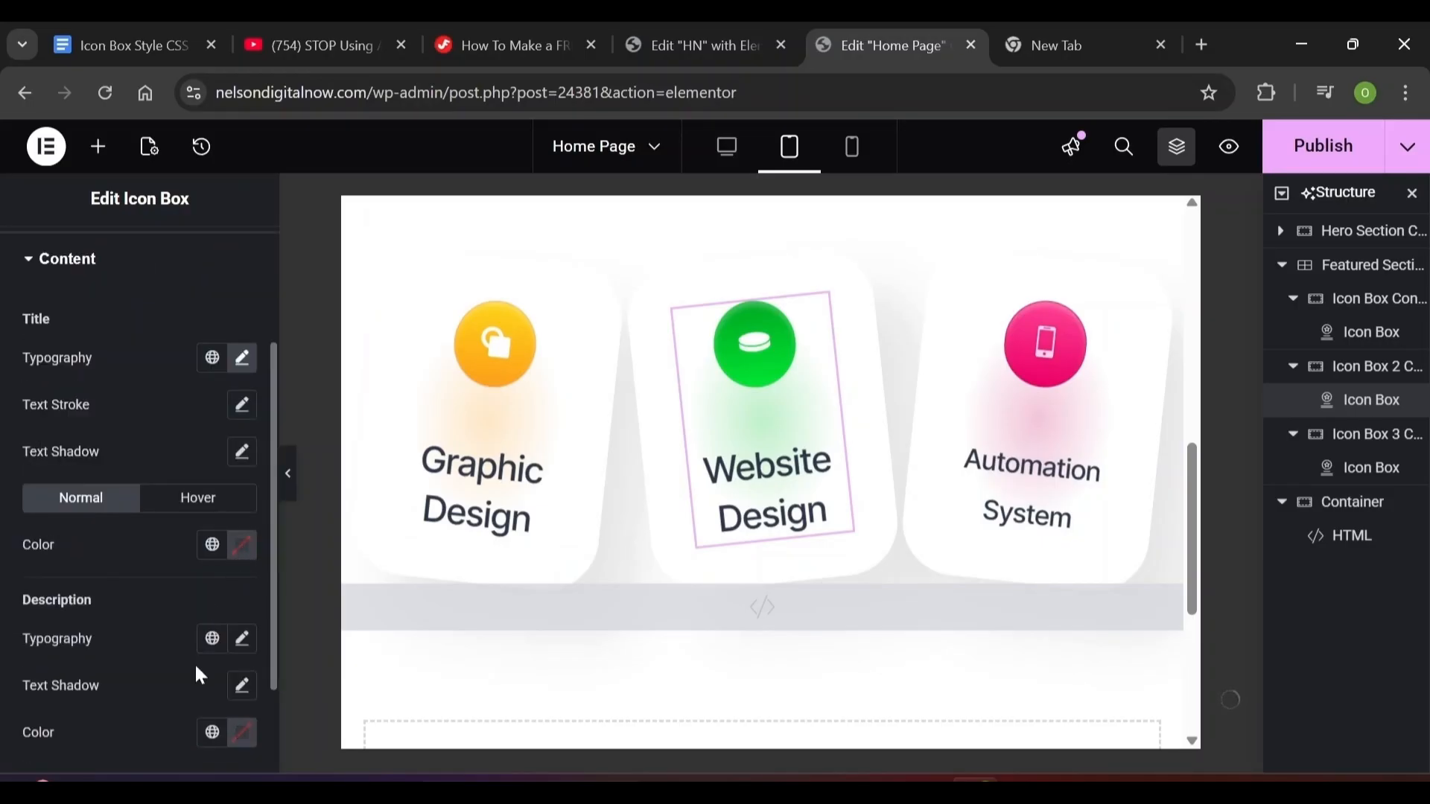
pyautogui.click(242, 638)
pyautogui.scroll(-5, 246, 524)
pyautogui.click(186, 485)
pyautogui.write('24')
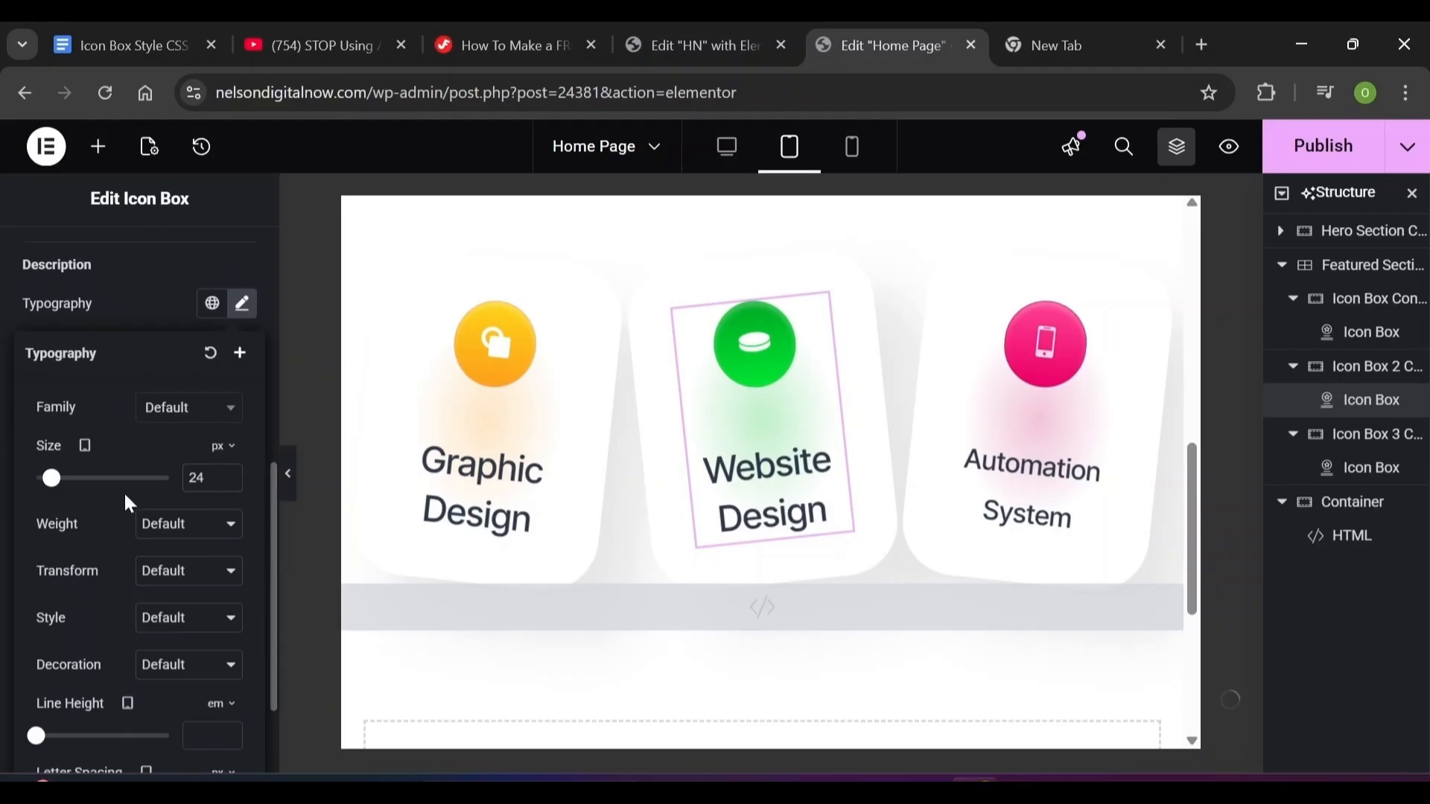
pyautogui.scroll(-3, 123, 491)
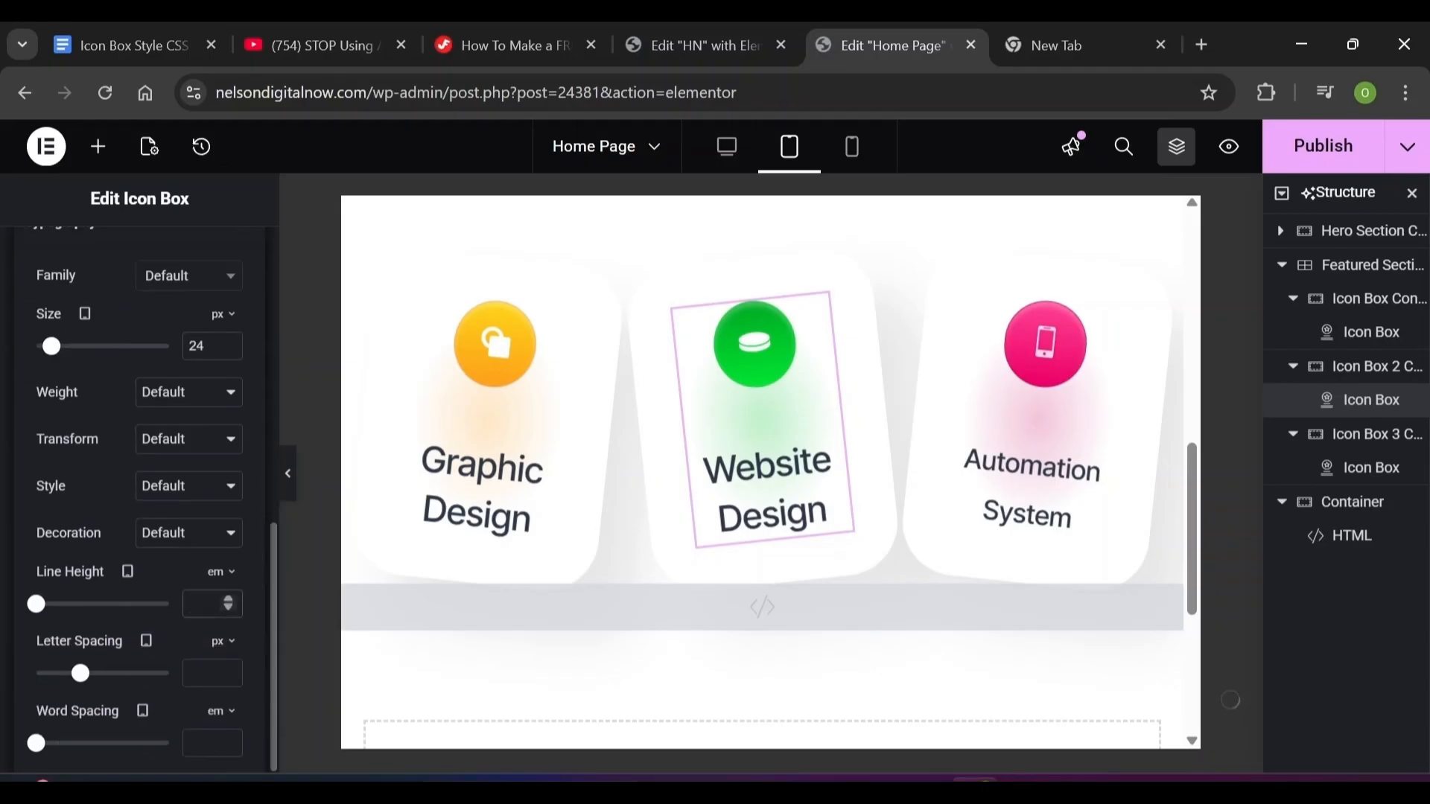
pyautogui.write('38')
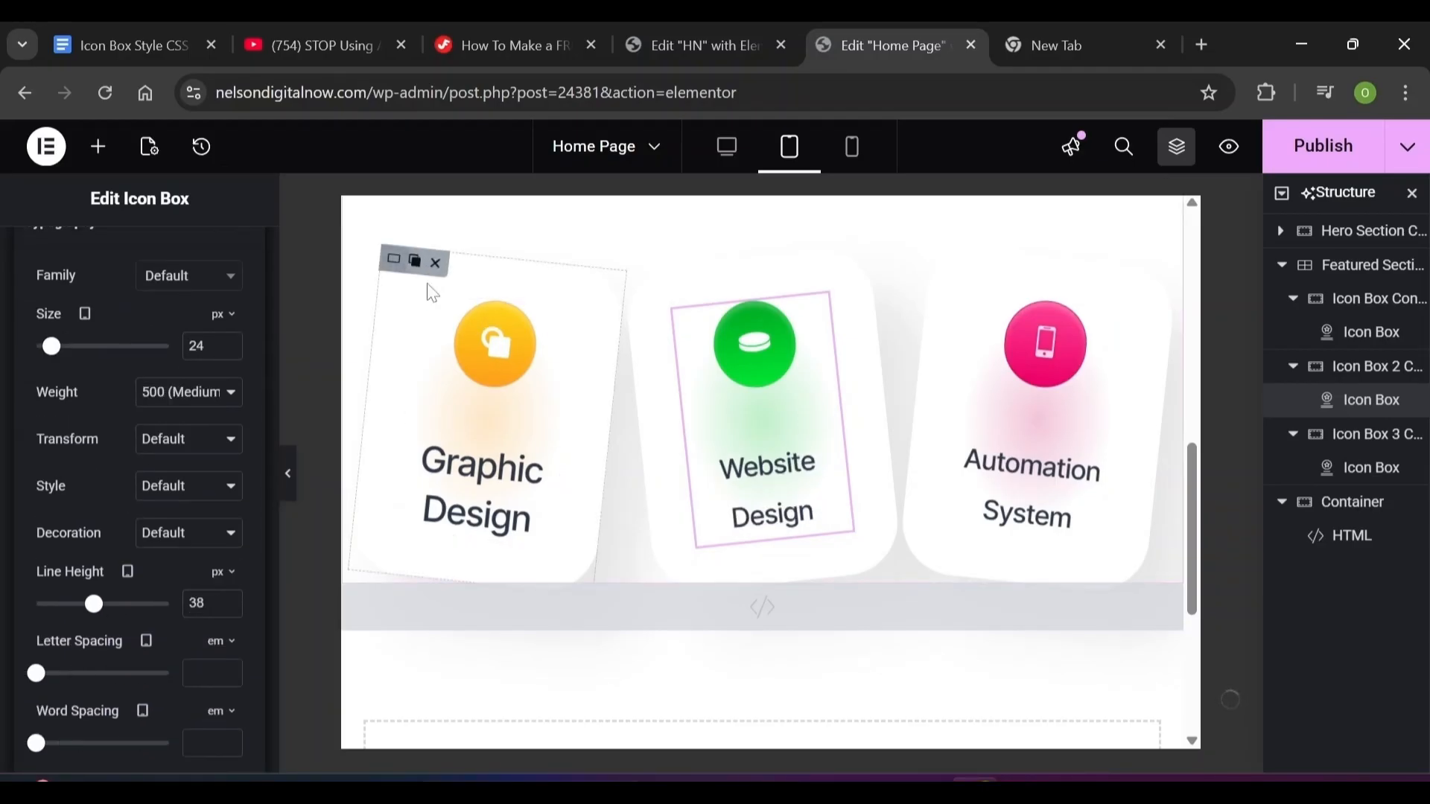
# Set the Graphic Design card's title line height to 38 px, then preview at desktop width
pyautogui.click(502, 346)
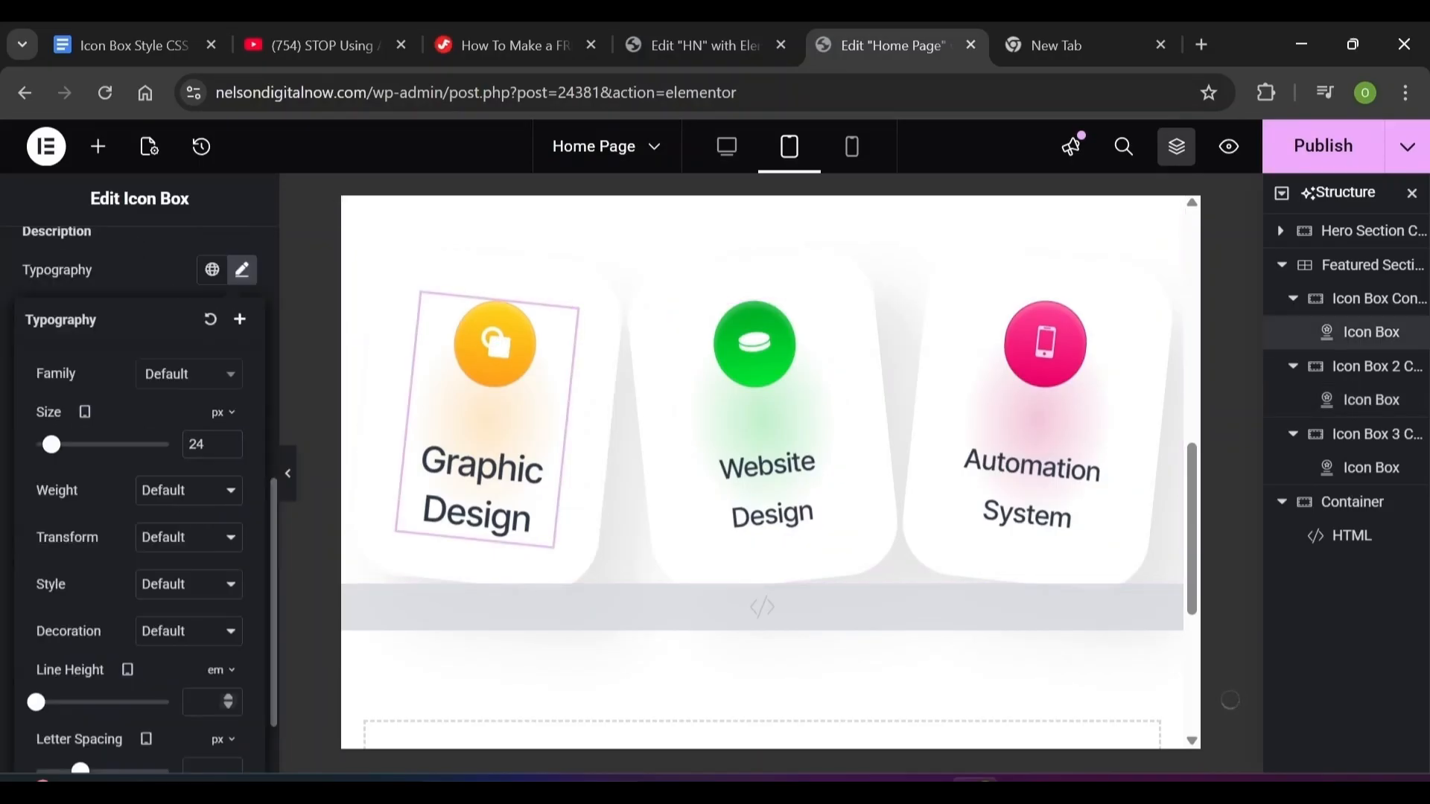
pyautogui.write('38')
pyautogui.click(128, 230)
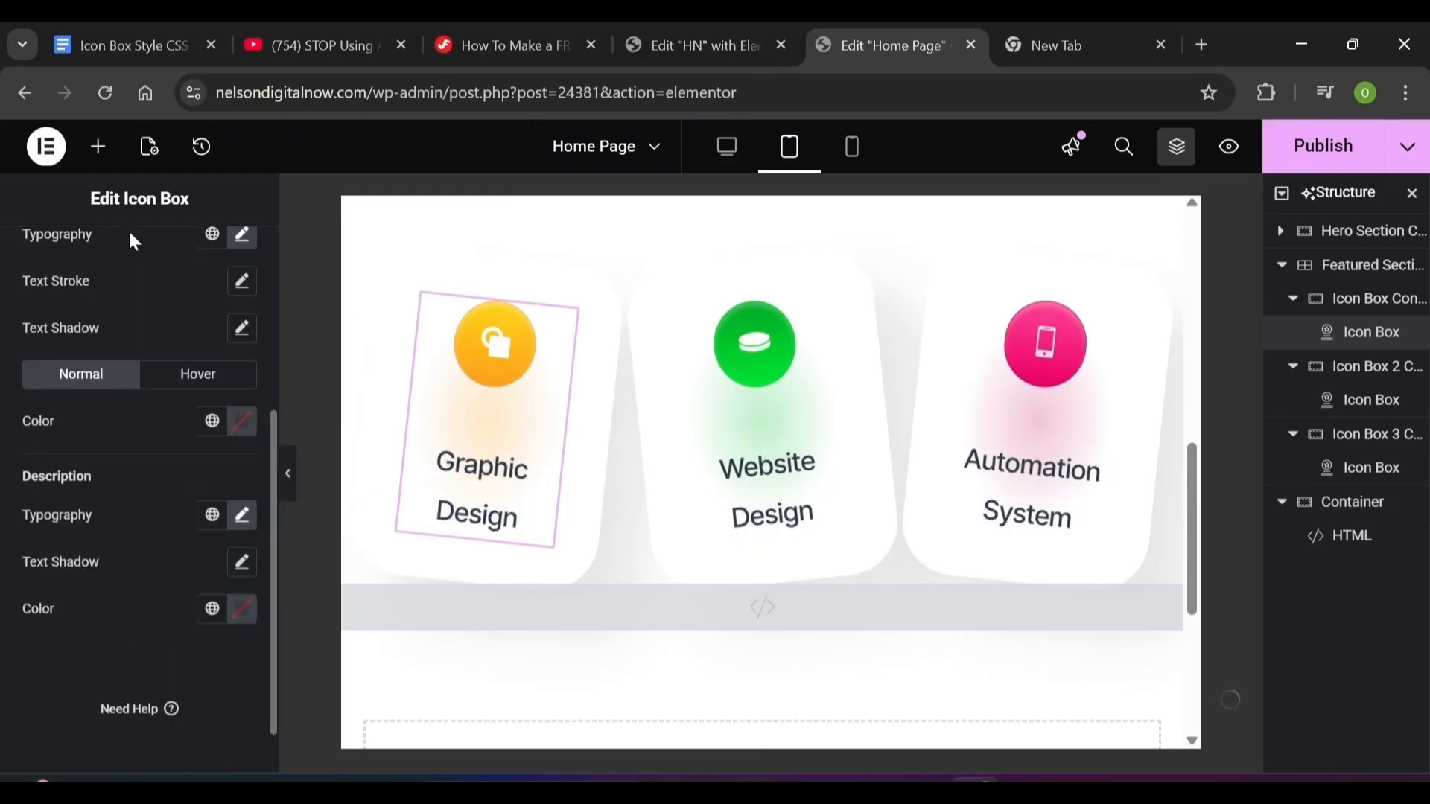
pyautogui.click(726, 146)
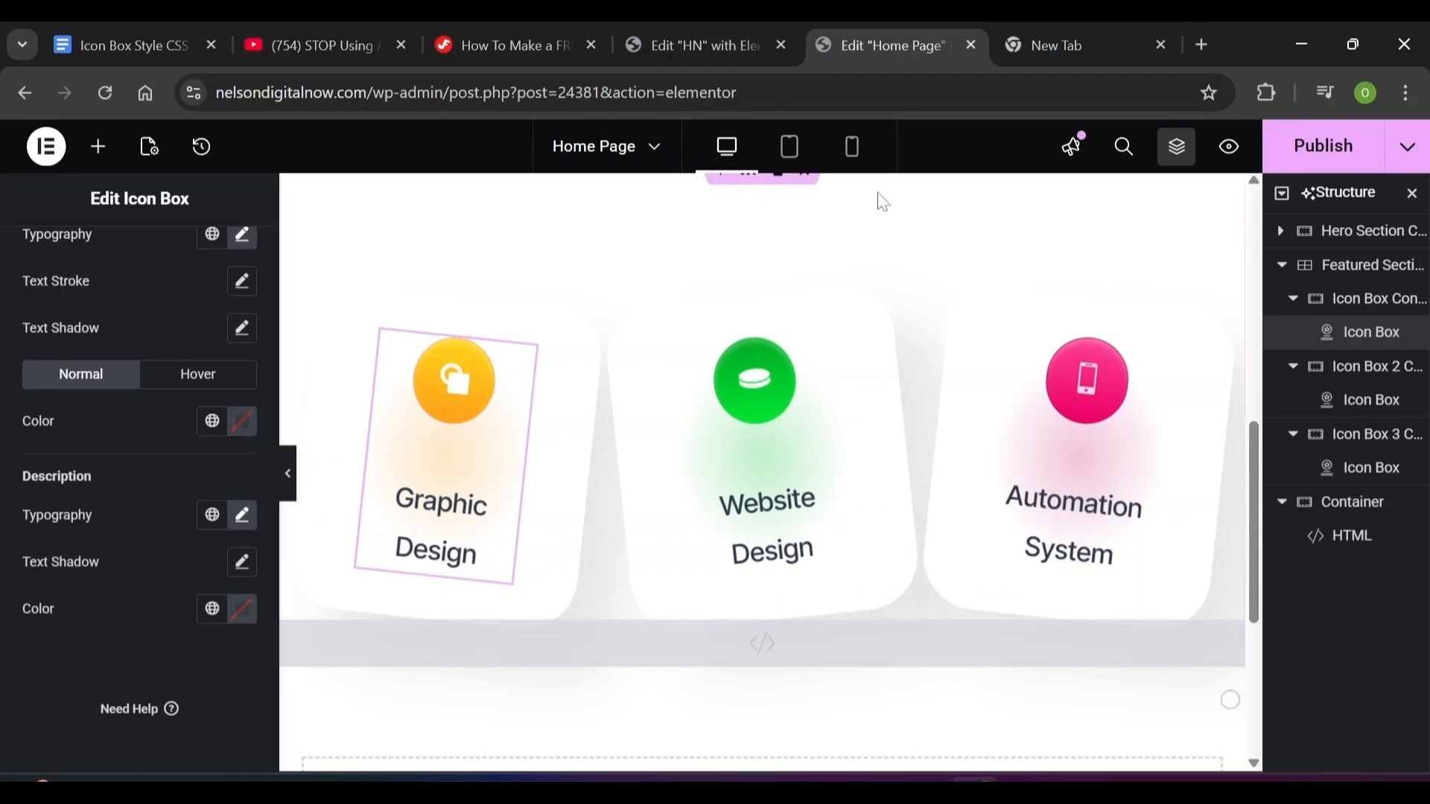
# Switch to mobile preview and select the Featured Section grid's layout settings
pyautogui.click(853, 166)
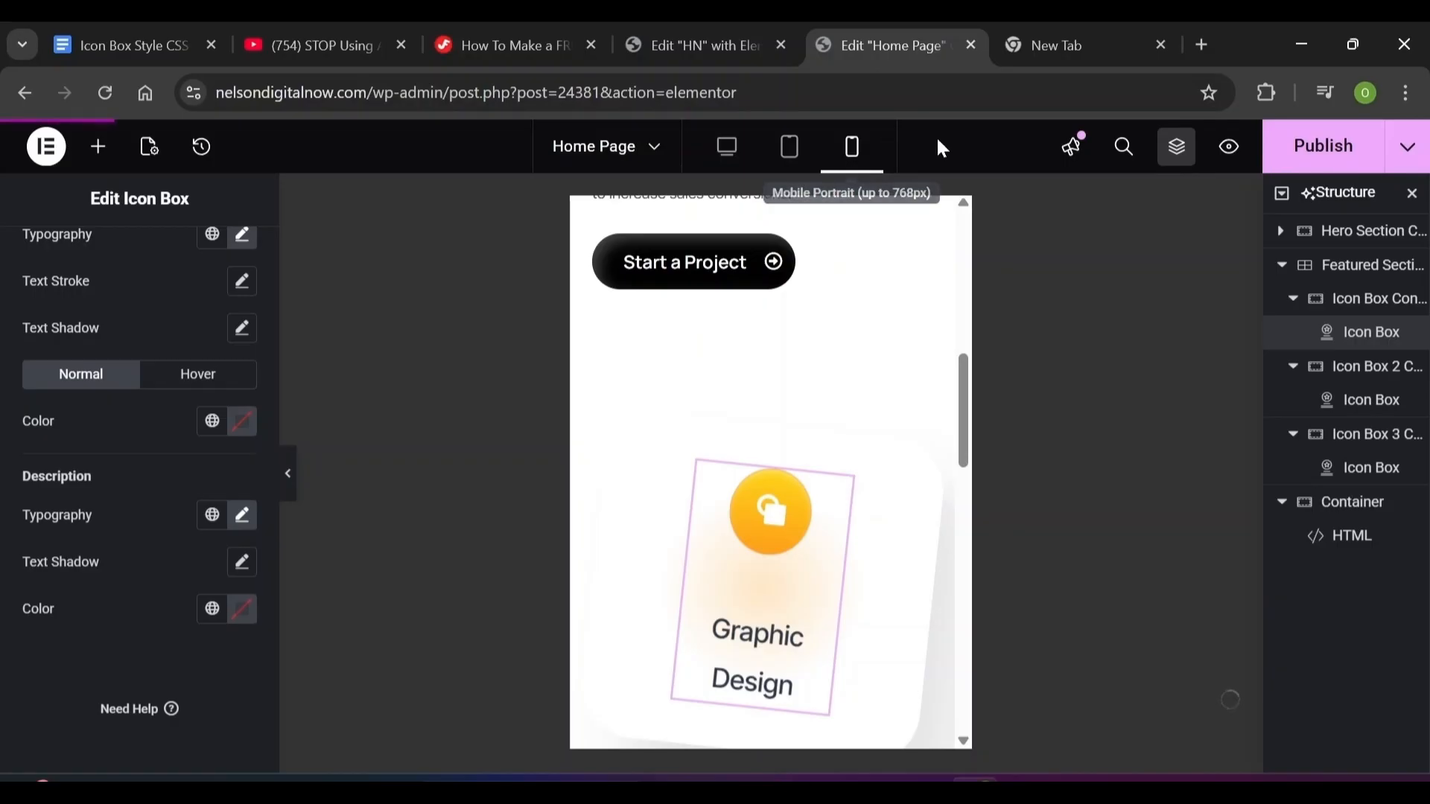
pyautogui.click(1176, 152)
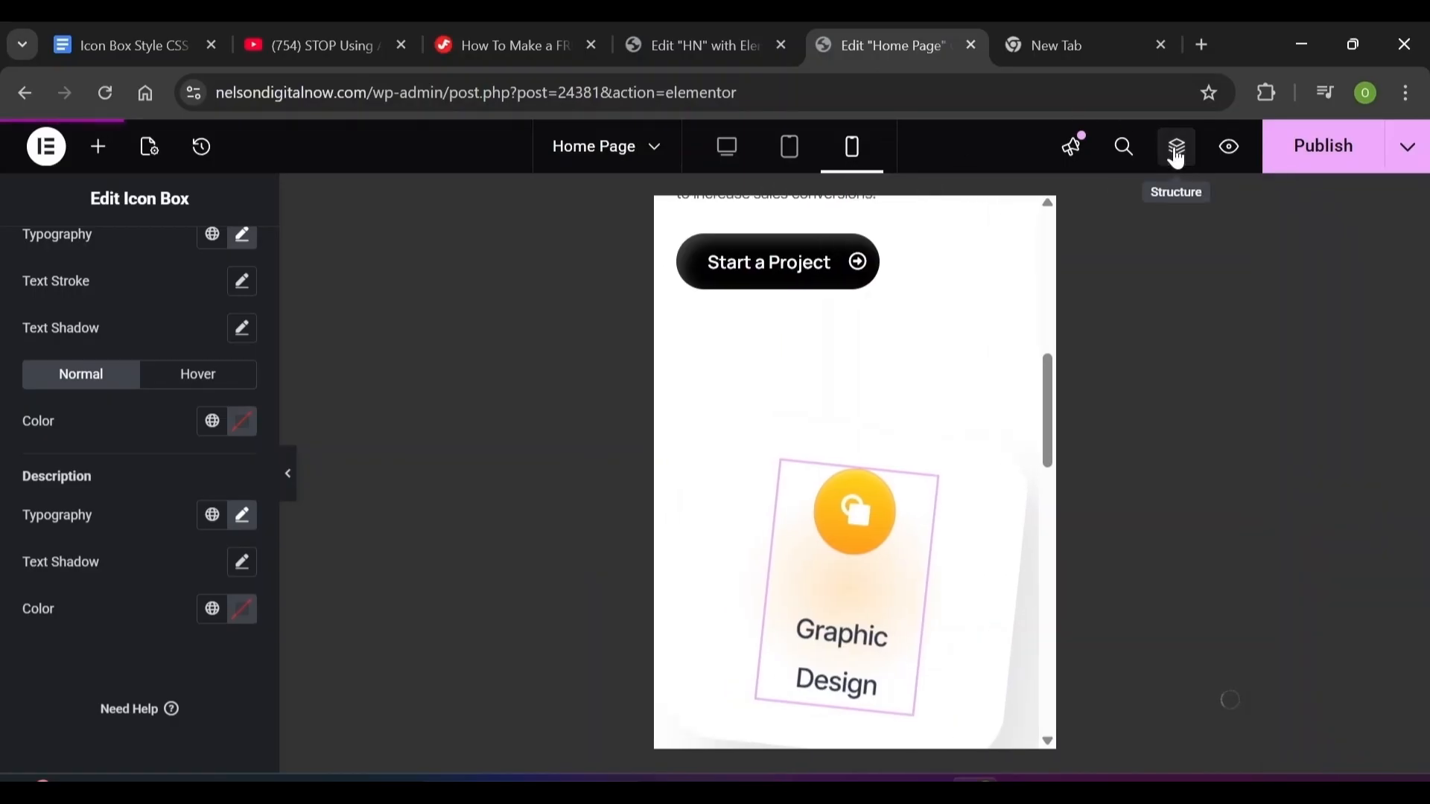
pyautogui.click(1177, 157)
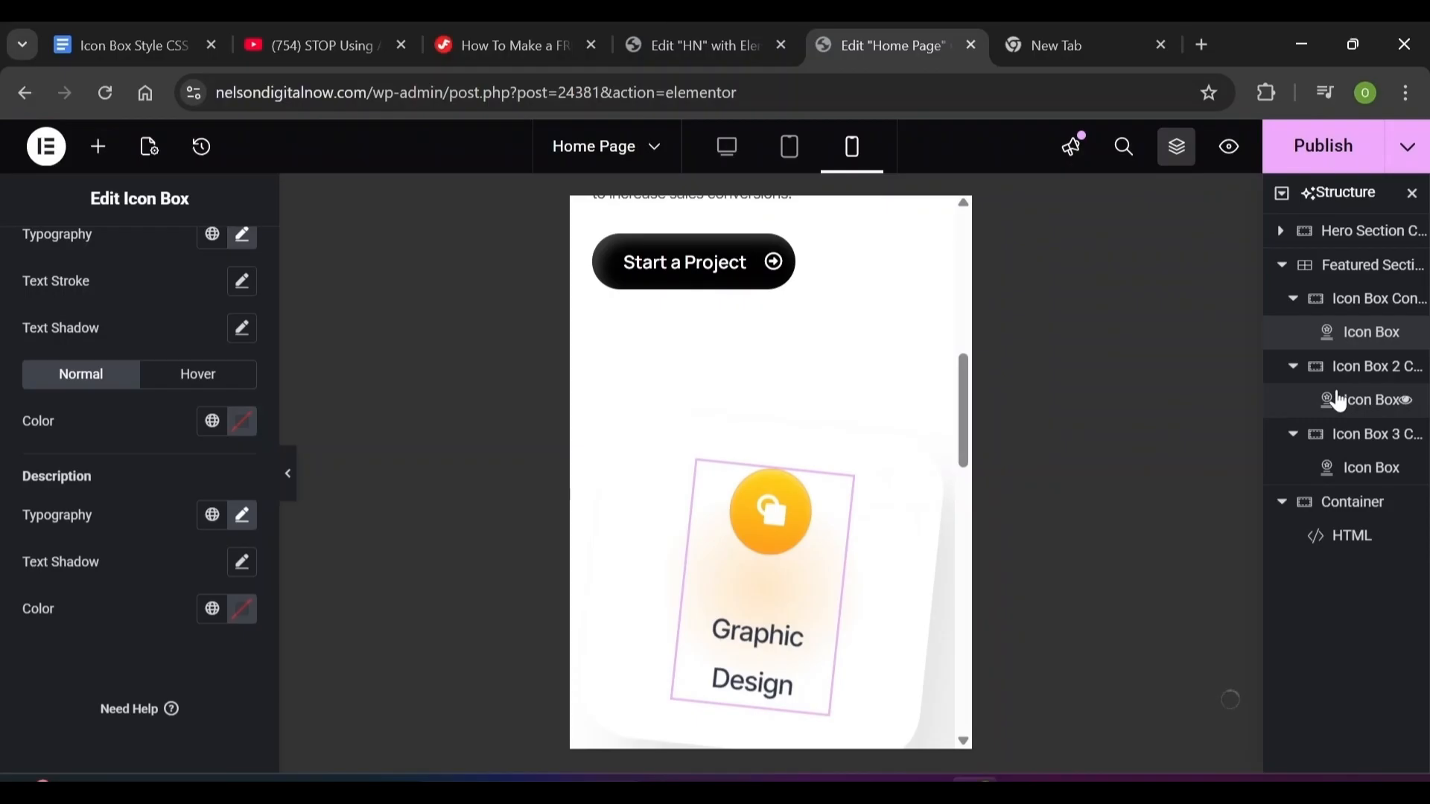
pyautogui.click(1358, 277)
pyautogui.click(47, 289)
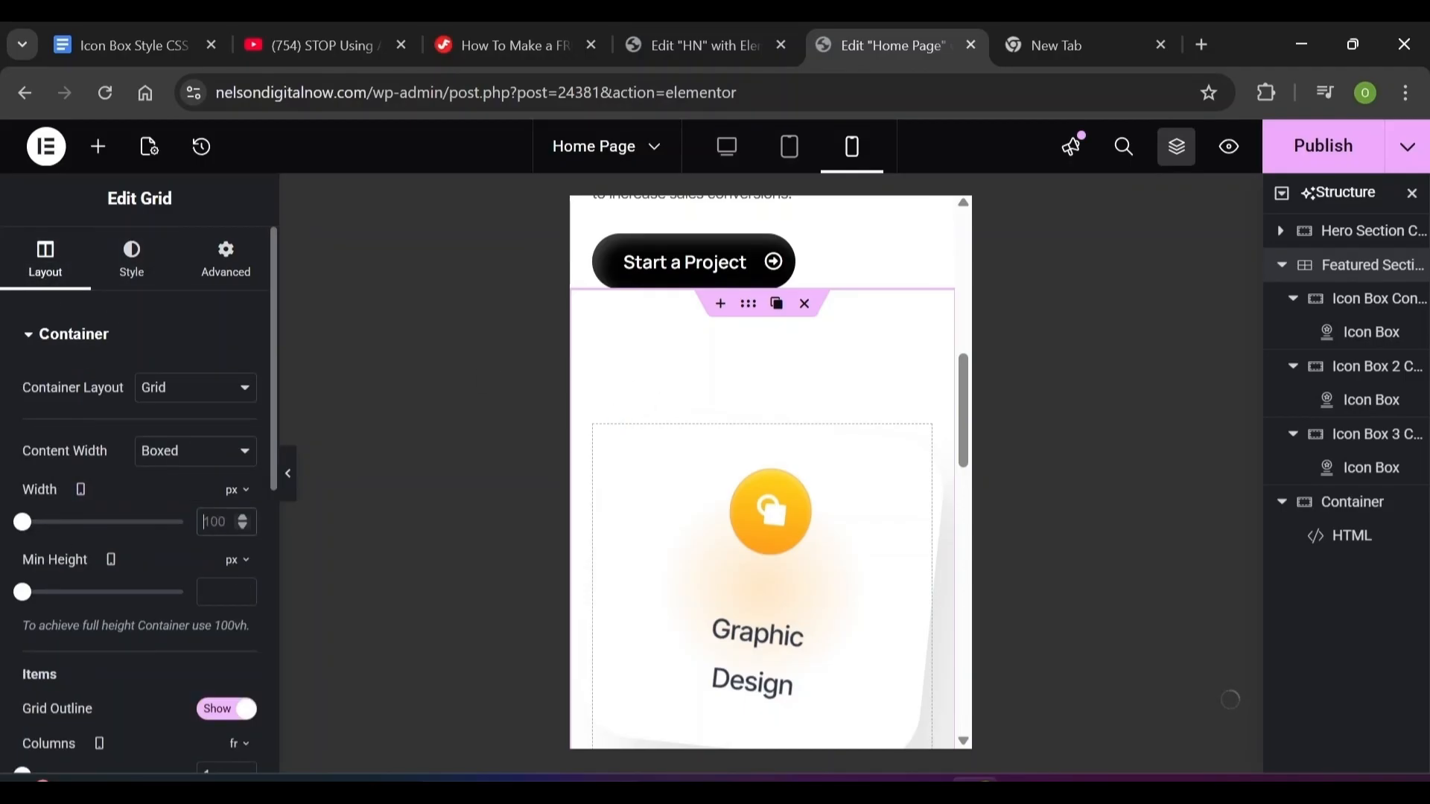
pyautogui.write('300')
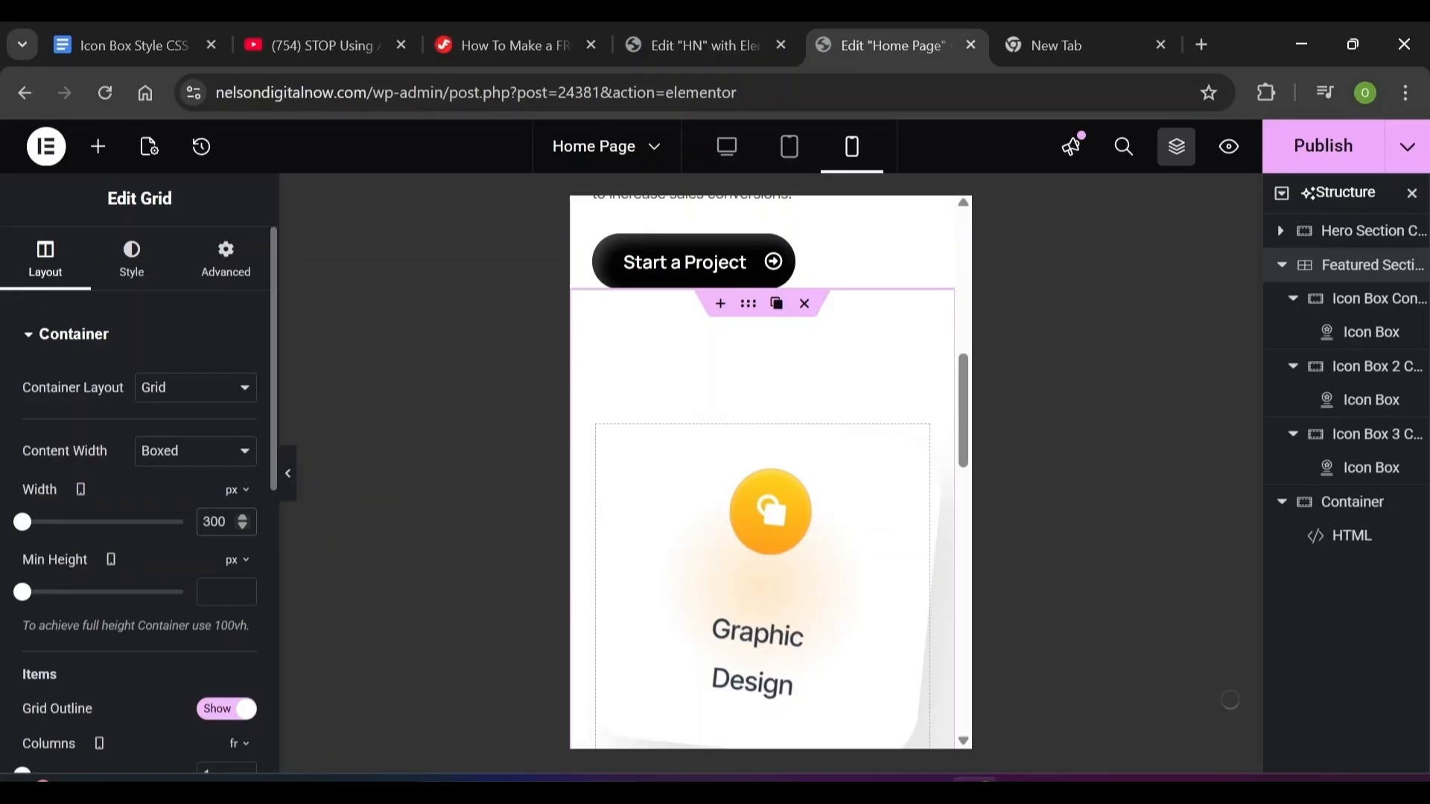
# Set the grid's mobile padding to 70 top, 20 right, 0 bottom, 20 left, then return to desktop
pyautogui.click(218, 285)
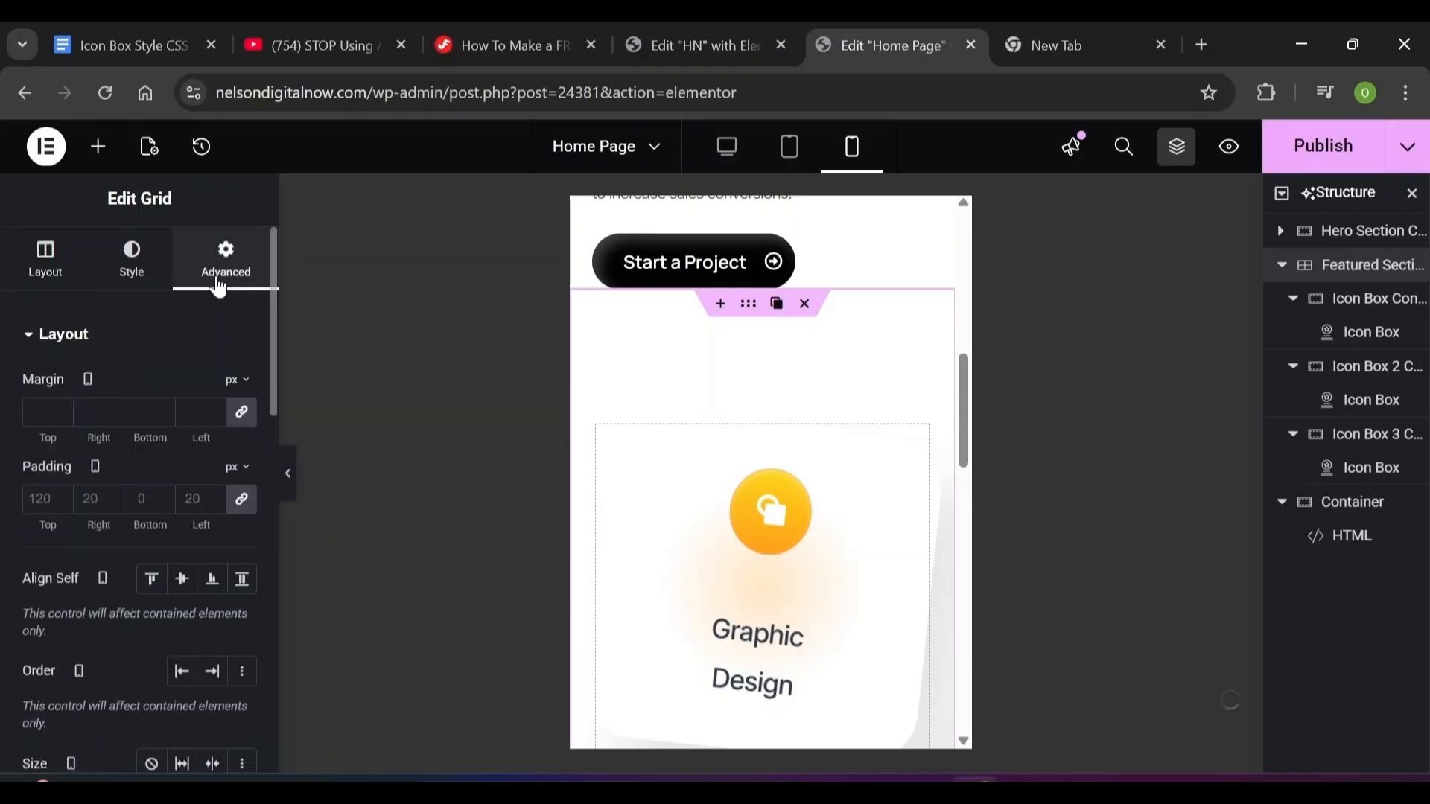
pyautogui.click(241, 499)
pyautogui.click(41, 498)
pyautogui.write('0')
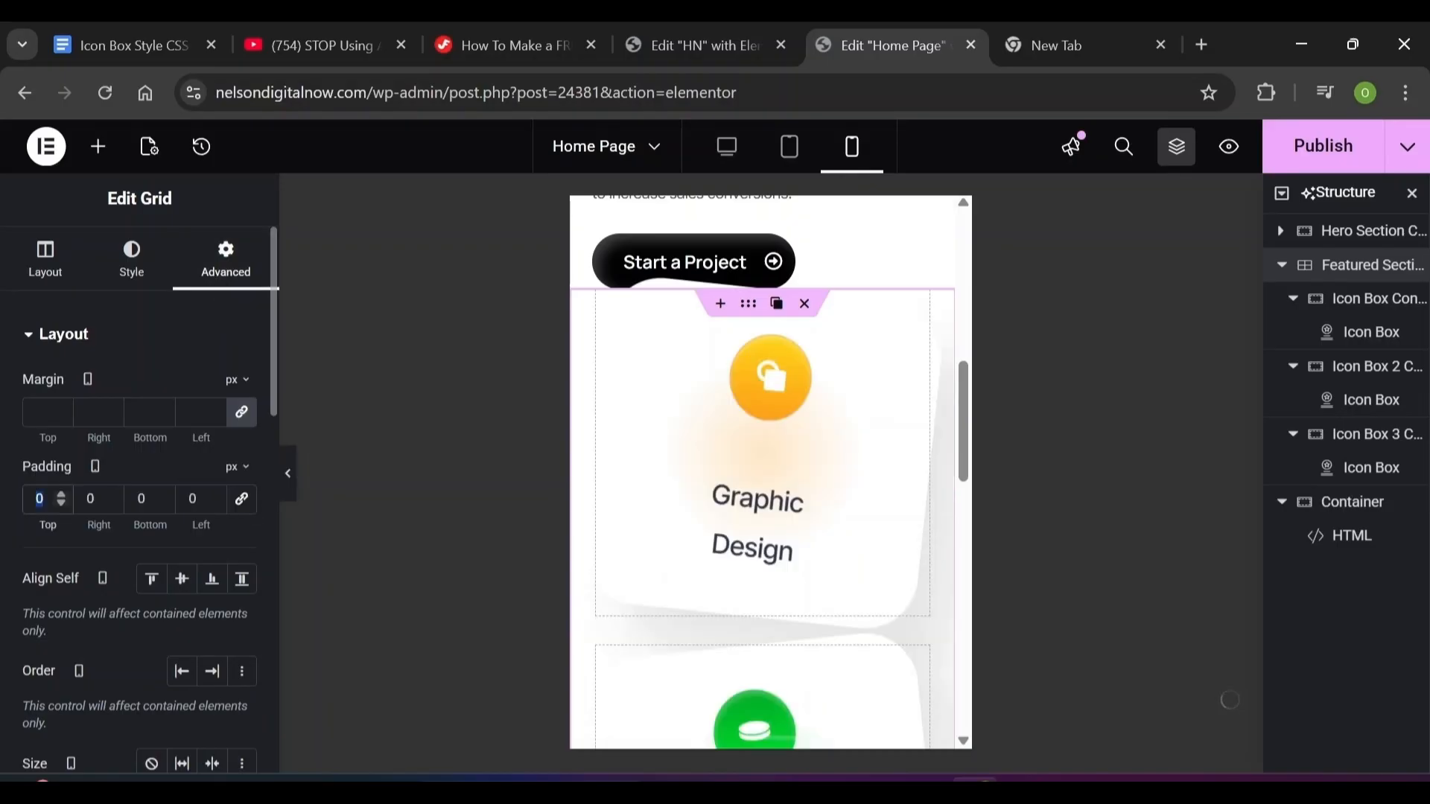
pyautogui.write('70')
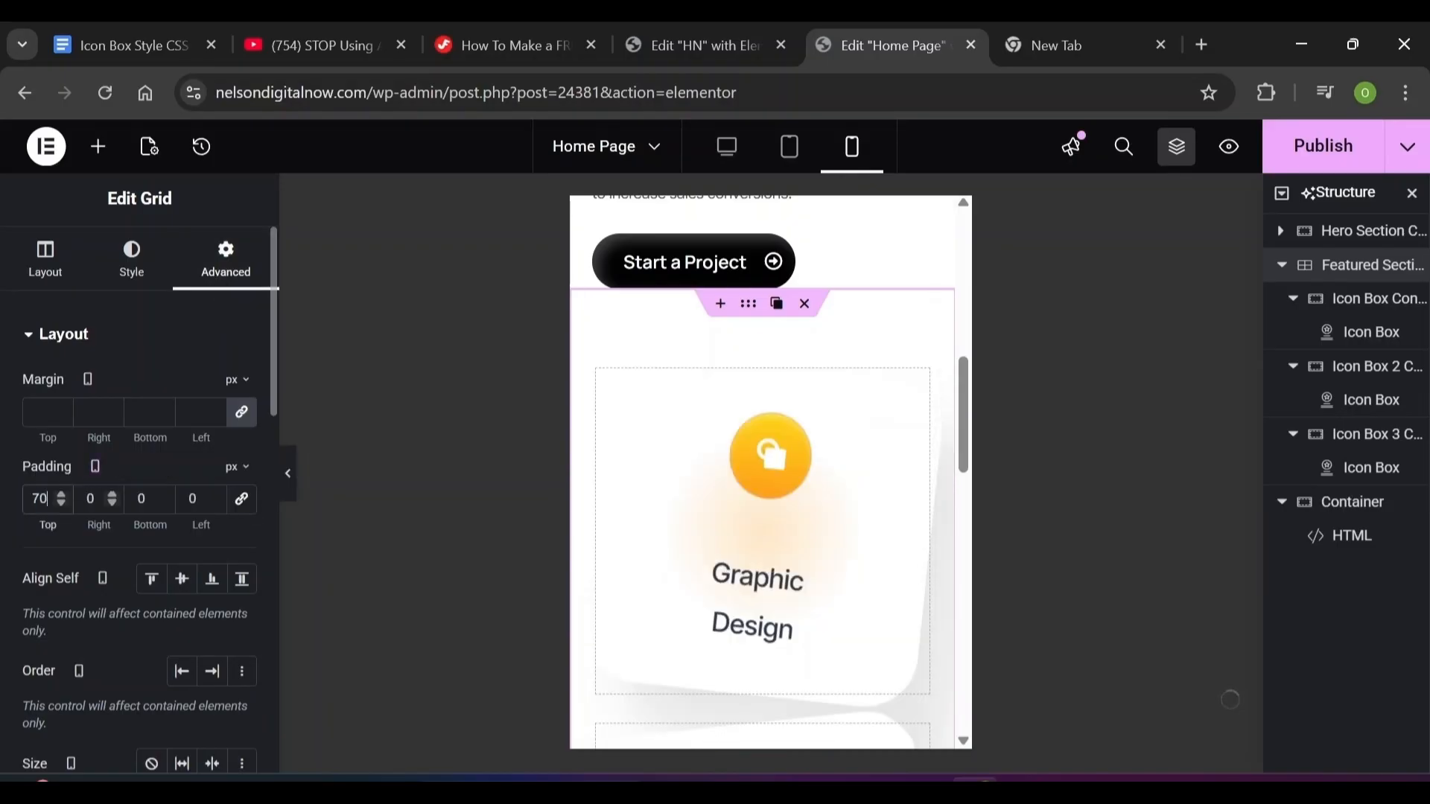
pyautogui.press('Tab')
pyautogui.write('20')
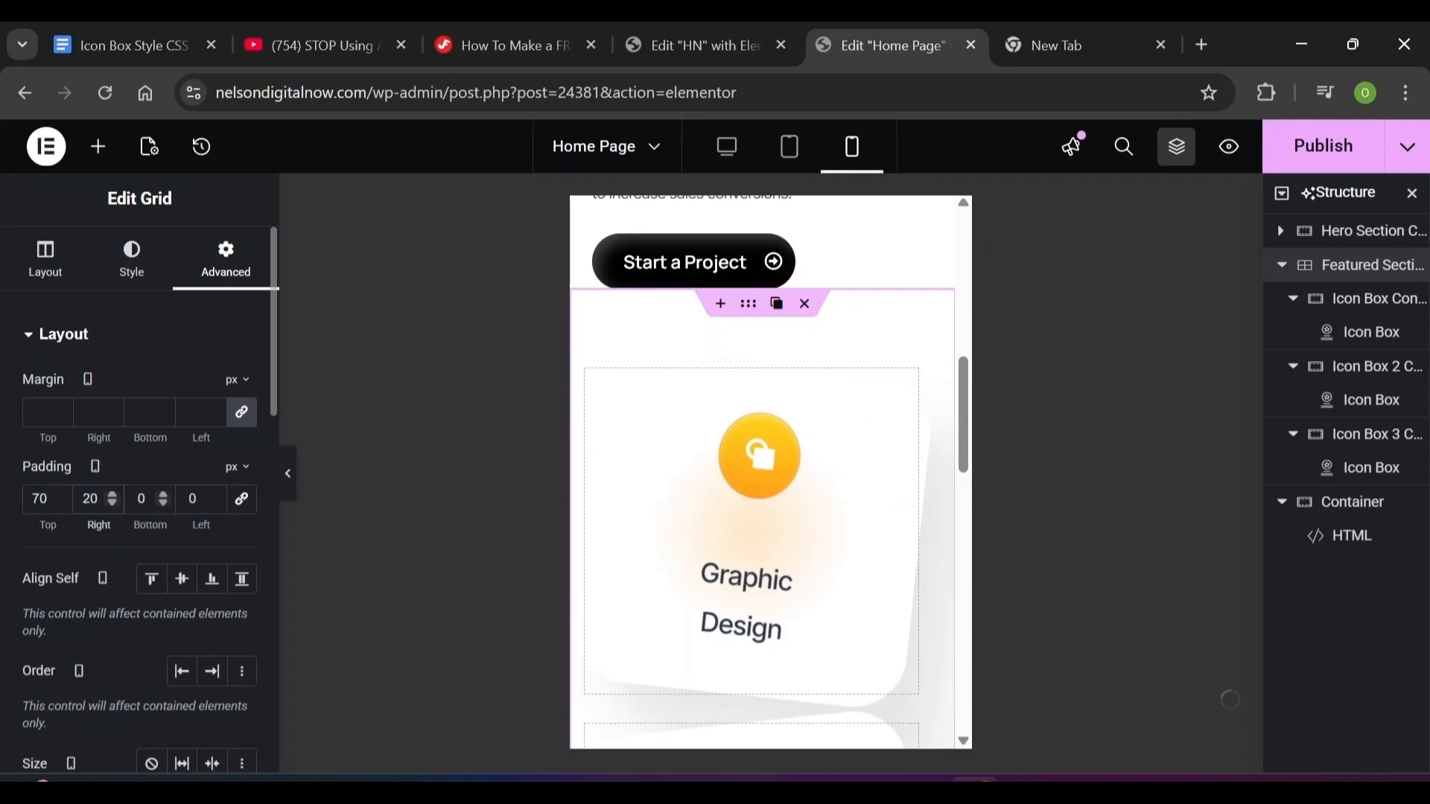
pyautogui.press('Tab')
pyautogui.press('Tab')
pyautogui.write('20')
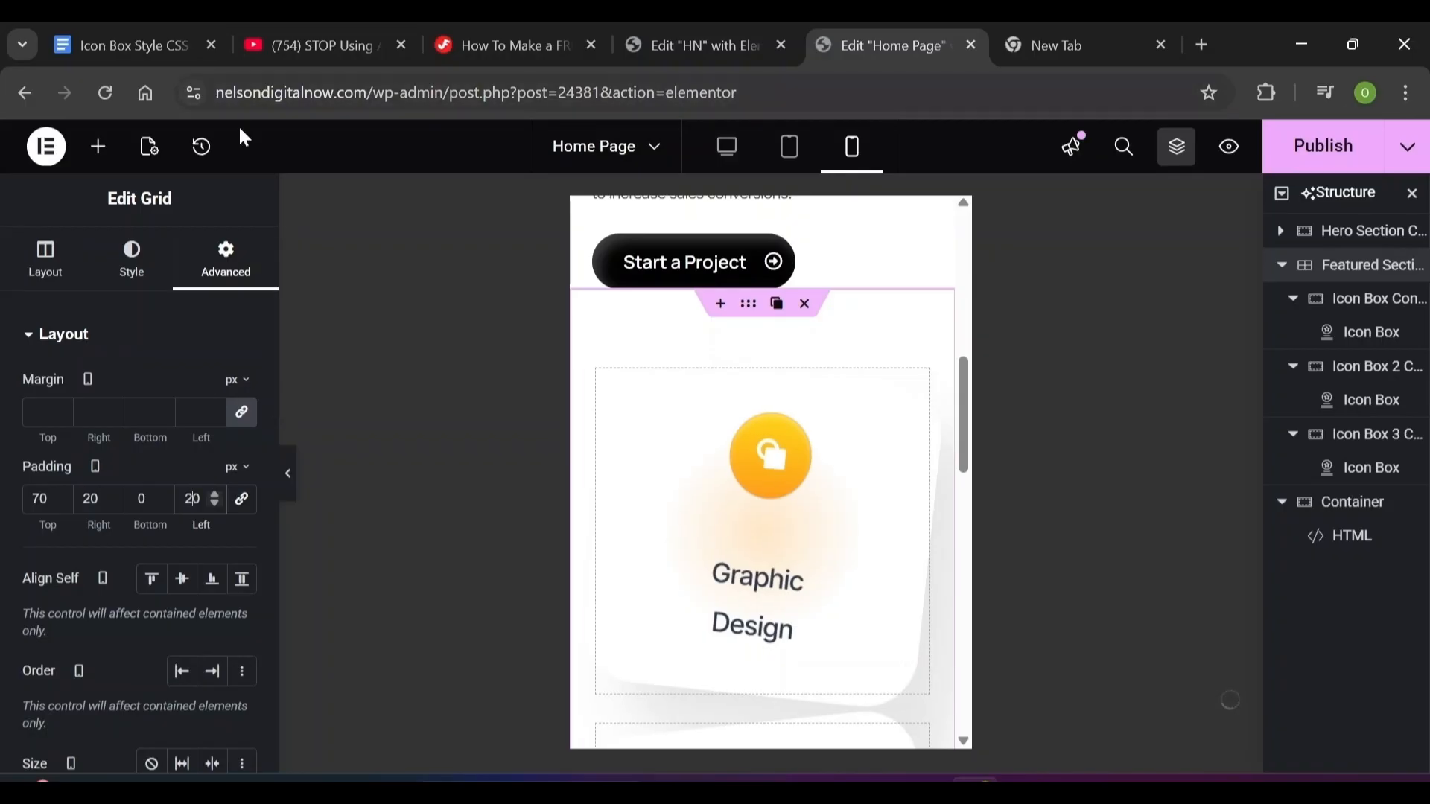
pyautogui.click(717, 151)
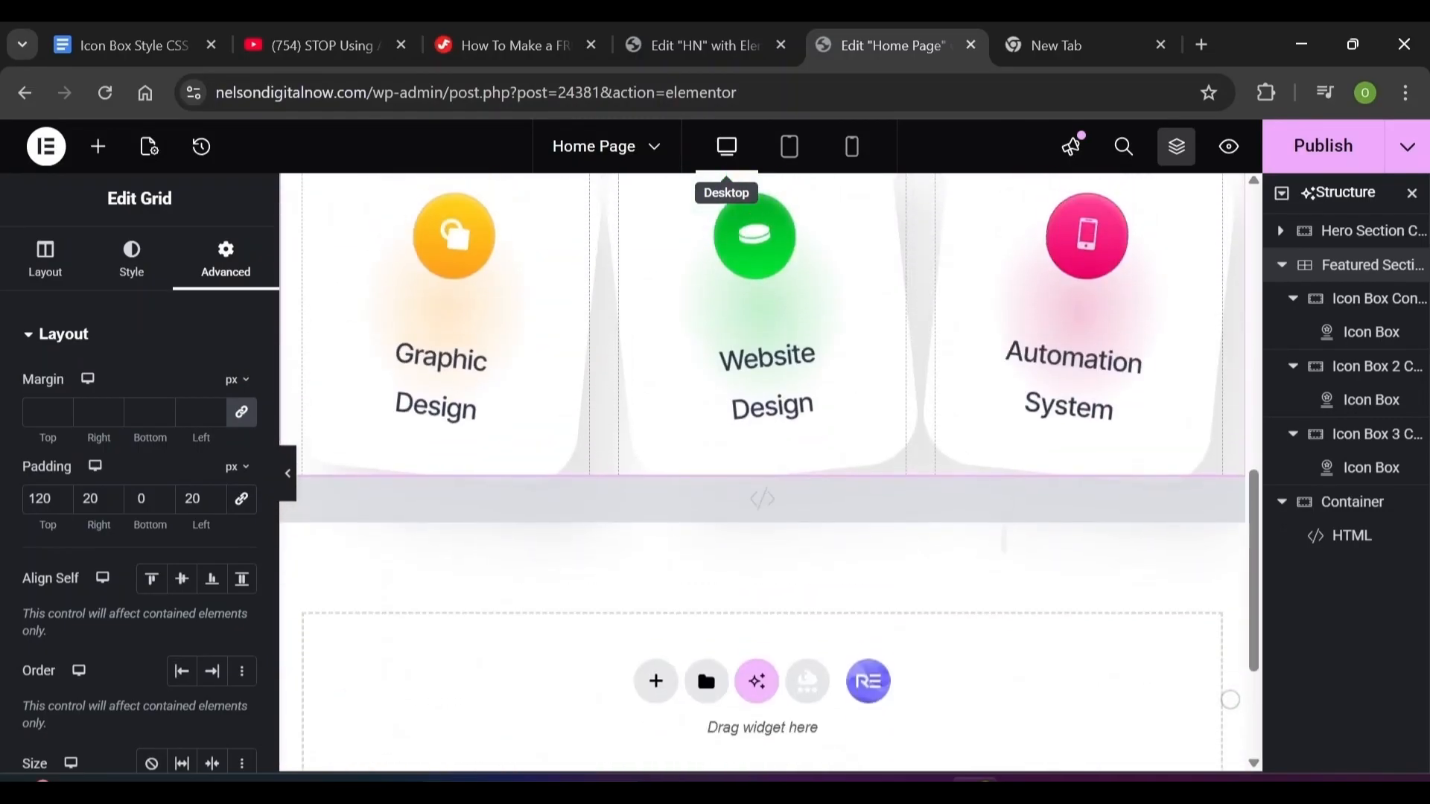
# Add a new container below the feature cards and move the HTML container beneath it
pyautogui.scroll(2, 656, 340)
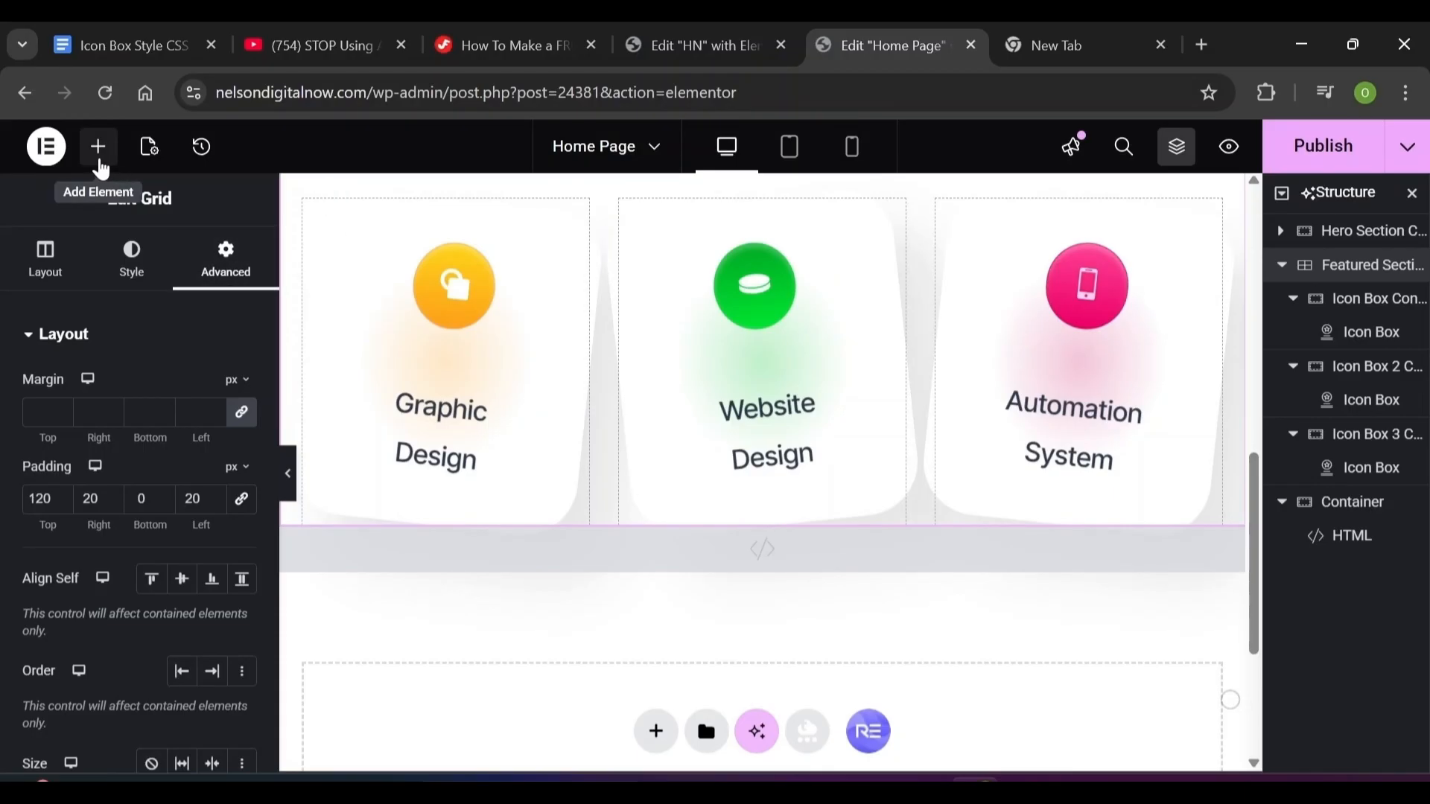
pyautogui.click(100, 161)
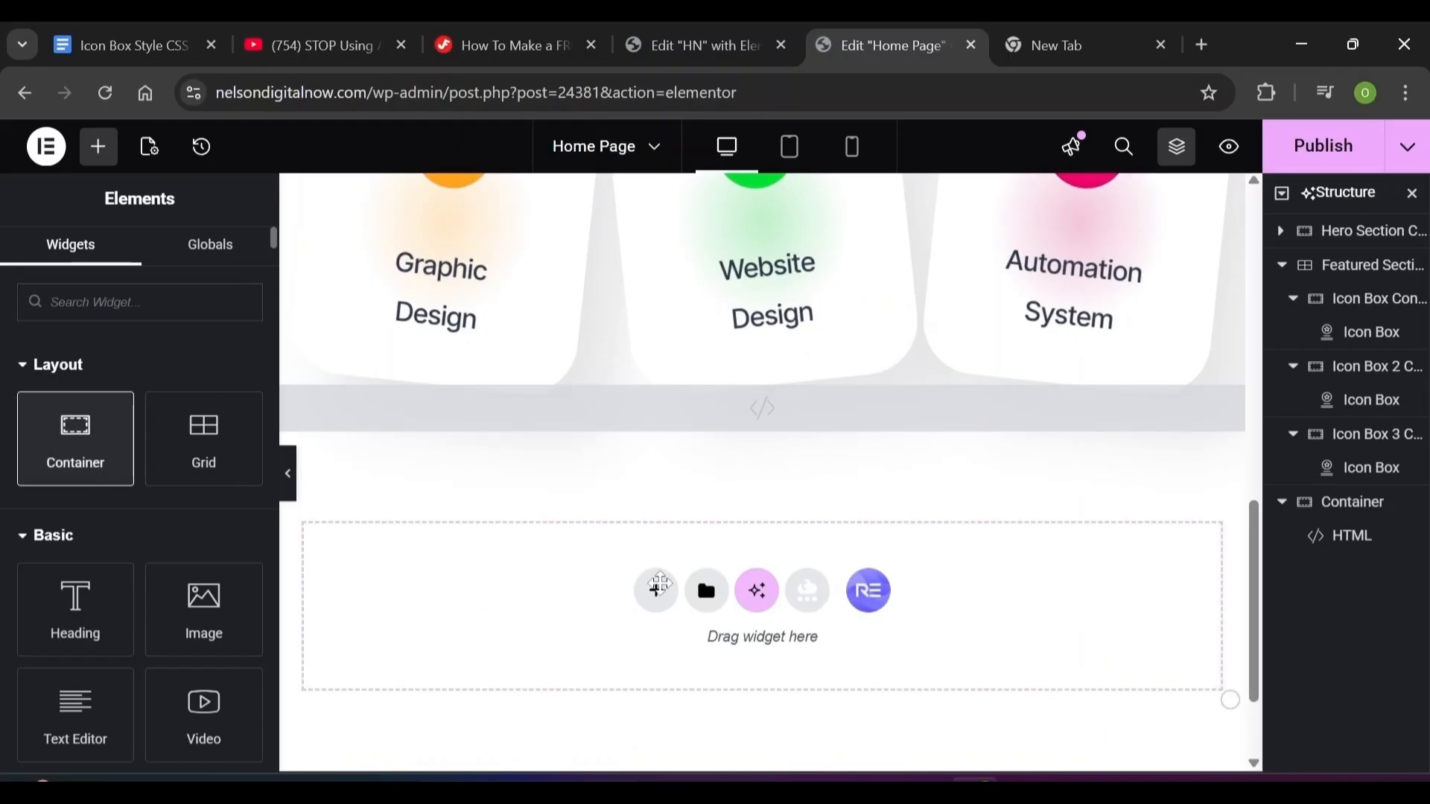
pyautogui.moveTo(75, 439); pyautogui.dragTo(661, 587)
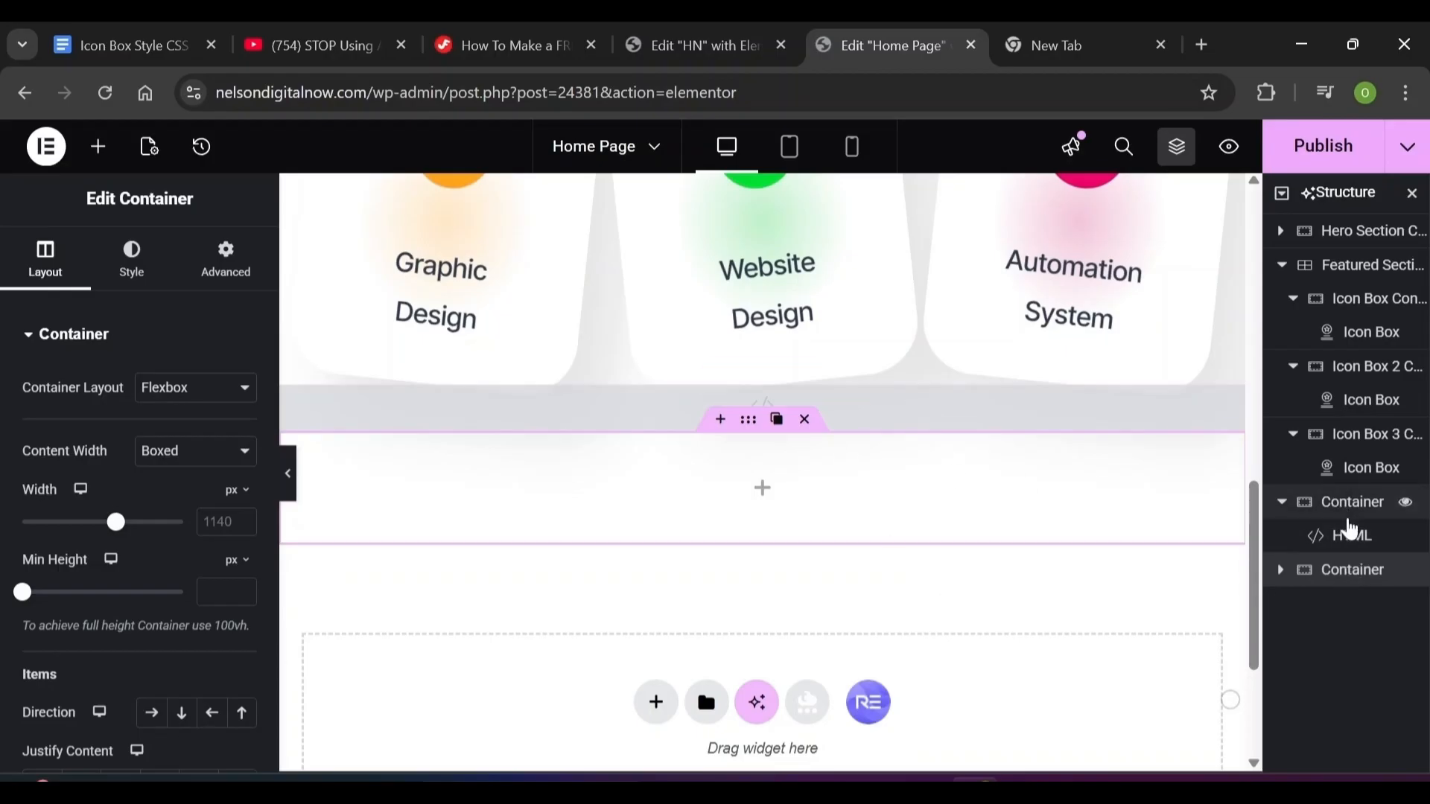
pyautogui.moveTo(1351, 502); pyautogui.dragTo(1344, 603)
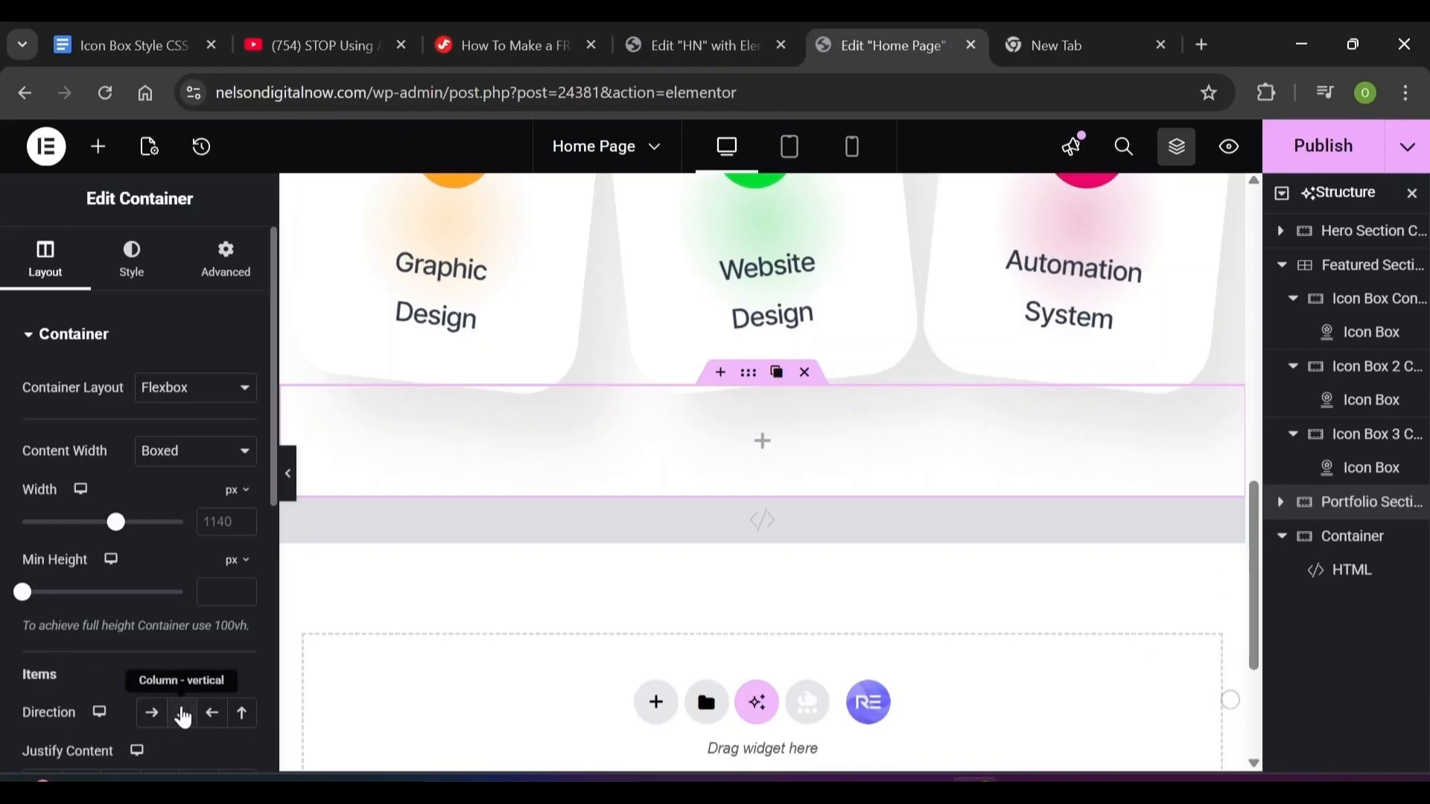
# Set the new container's direction to column with 20 px right and left padding
pyautogui.click(183, 713)
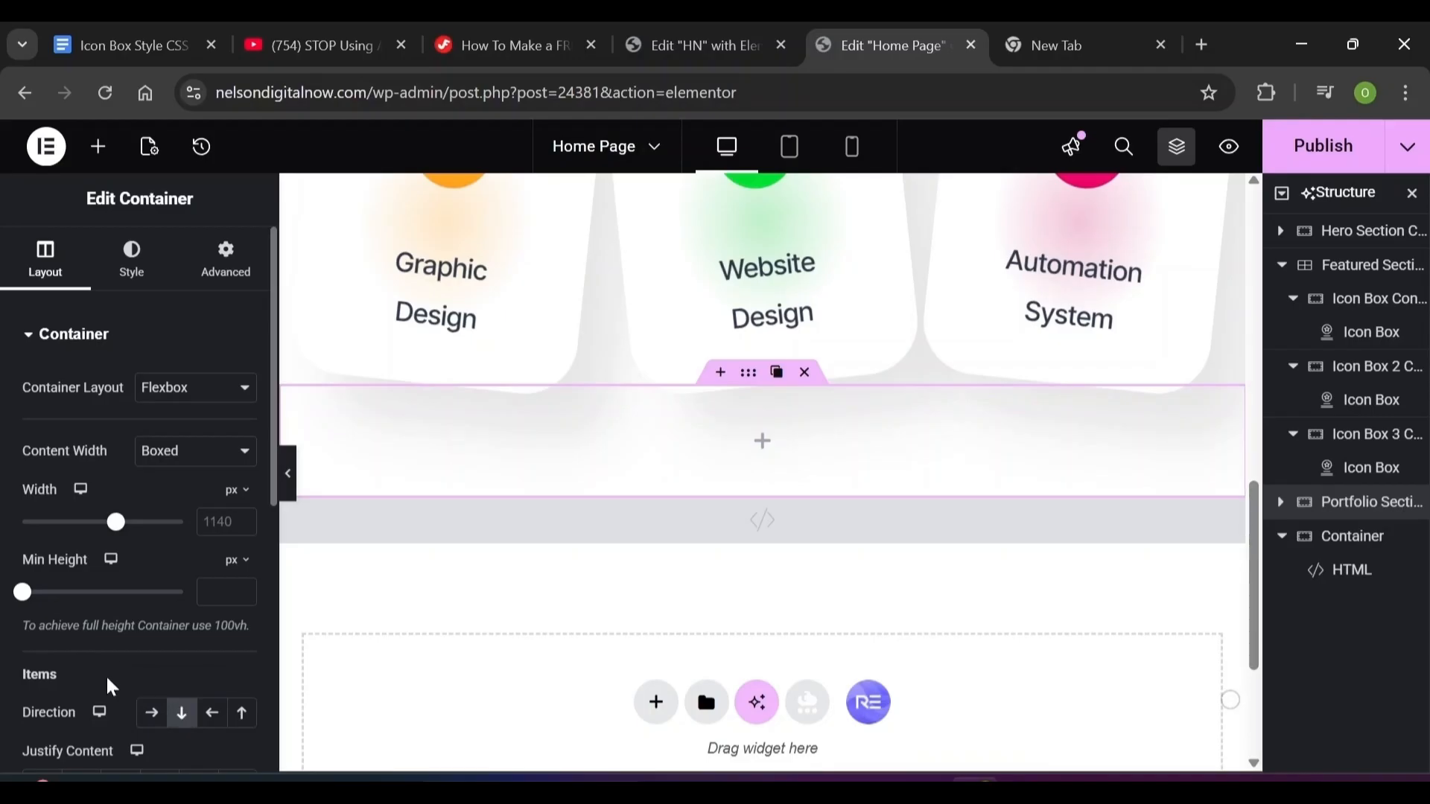
pyautogui.scroll(-5, 110, 686)
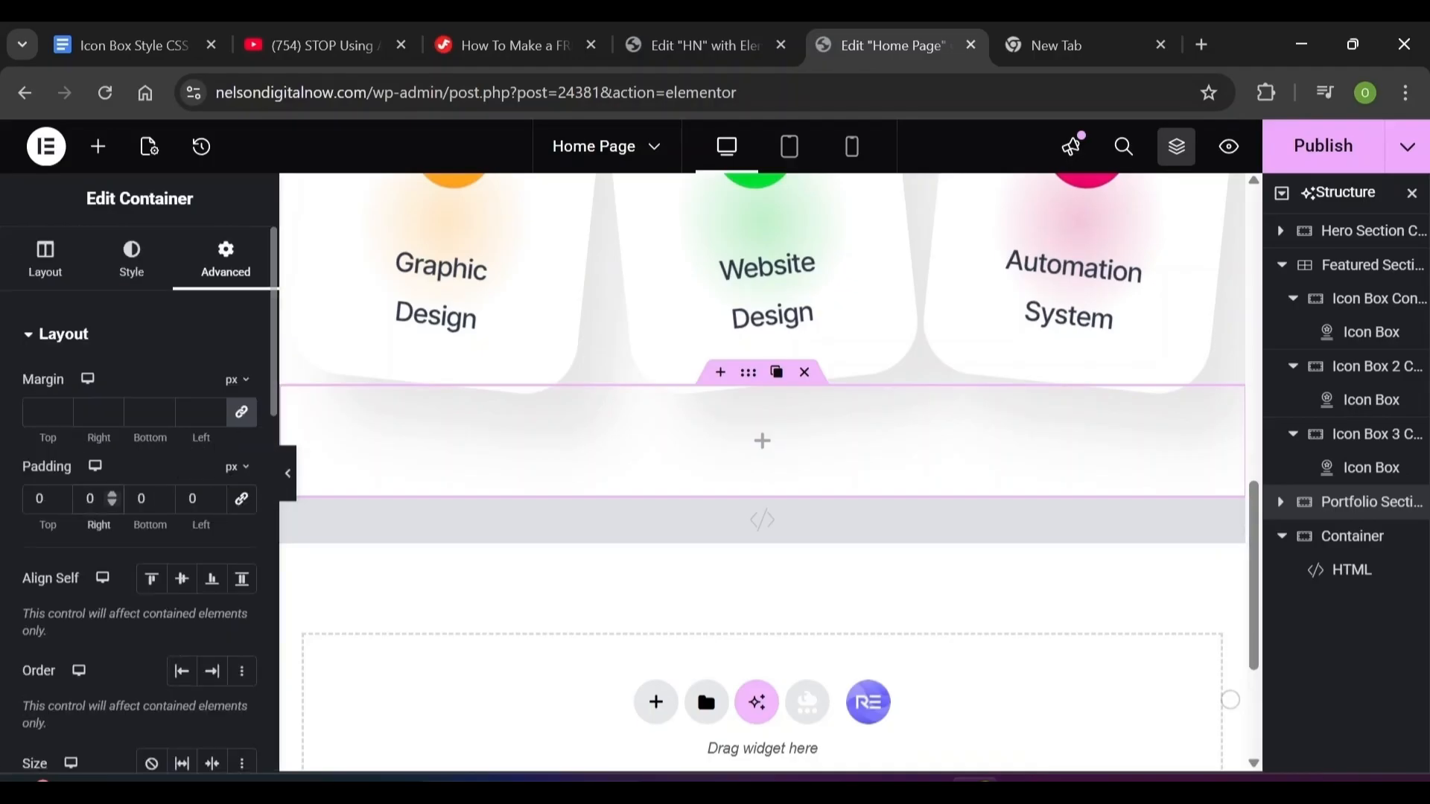
pyautogui.click(88, 499)
pyautogui.write('2')
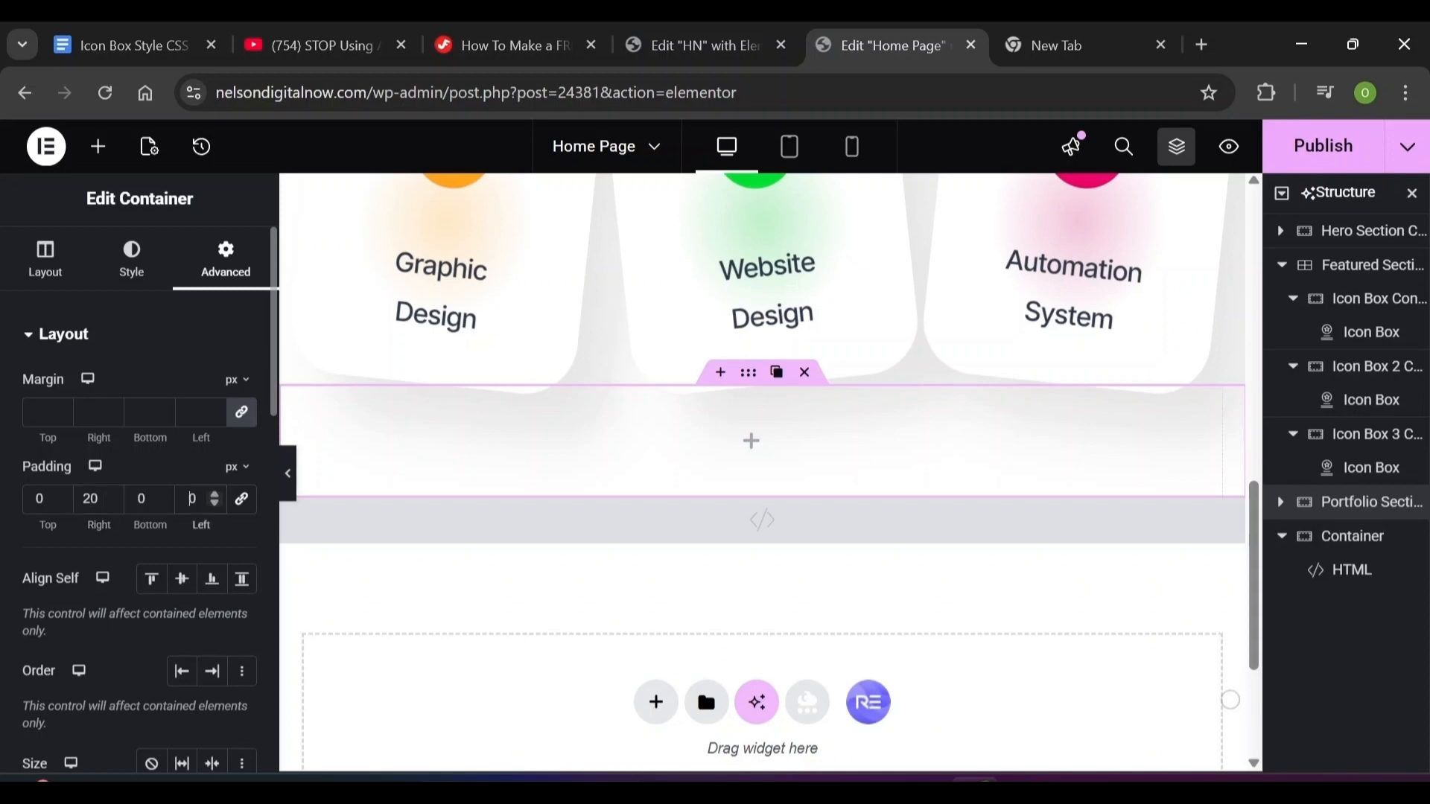
pyautogui.click(189, 499)
pyautogui.write('2')
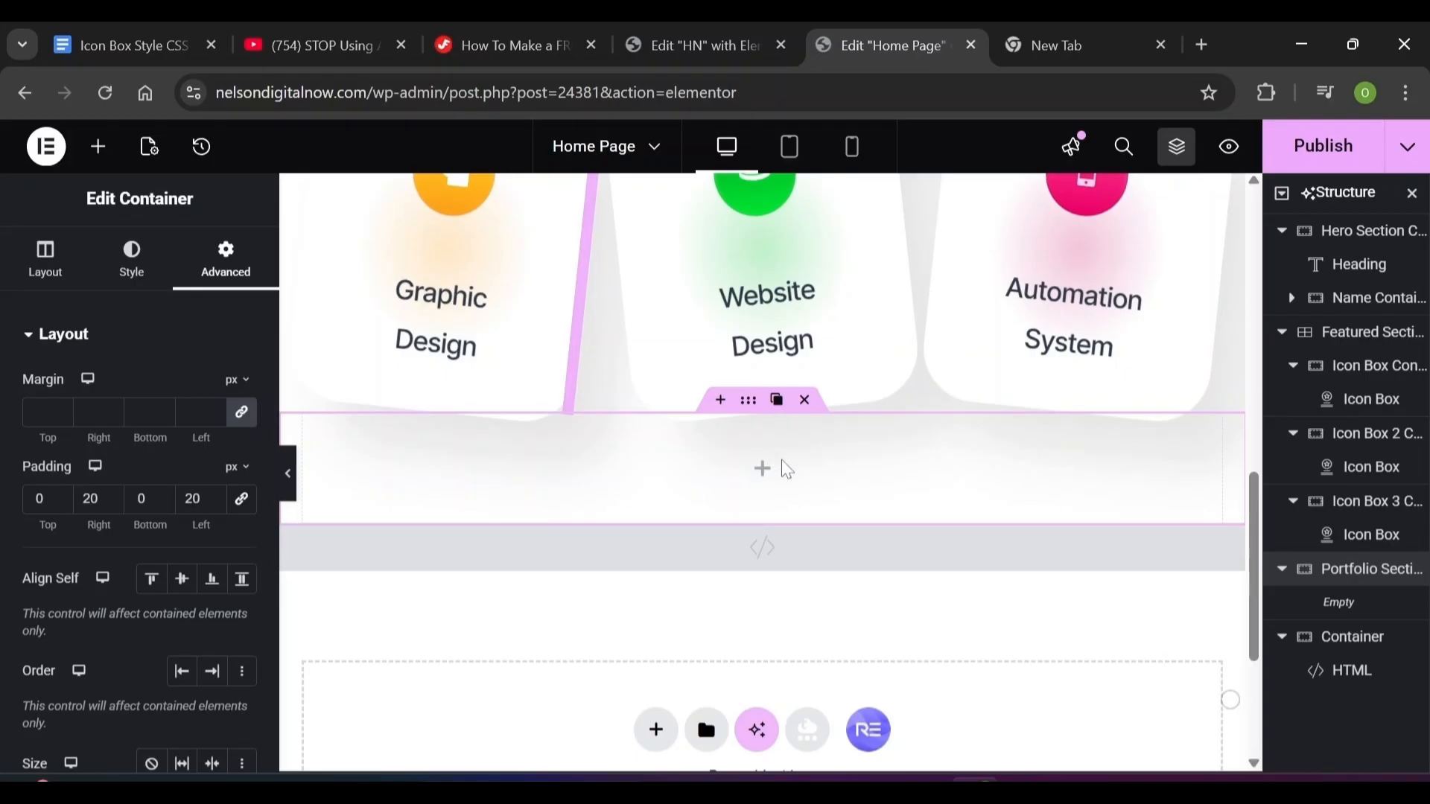
pyautogui.click(45, 259)
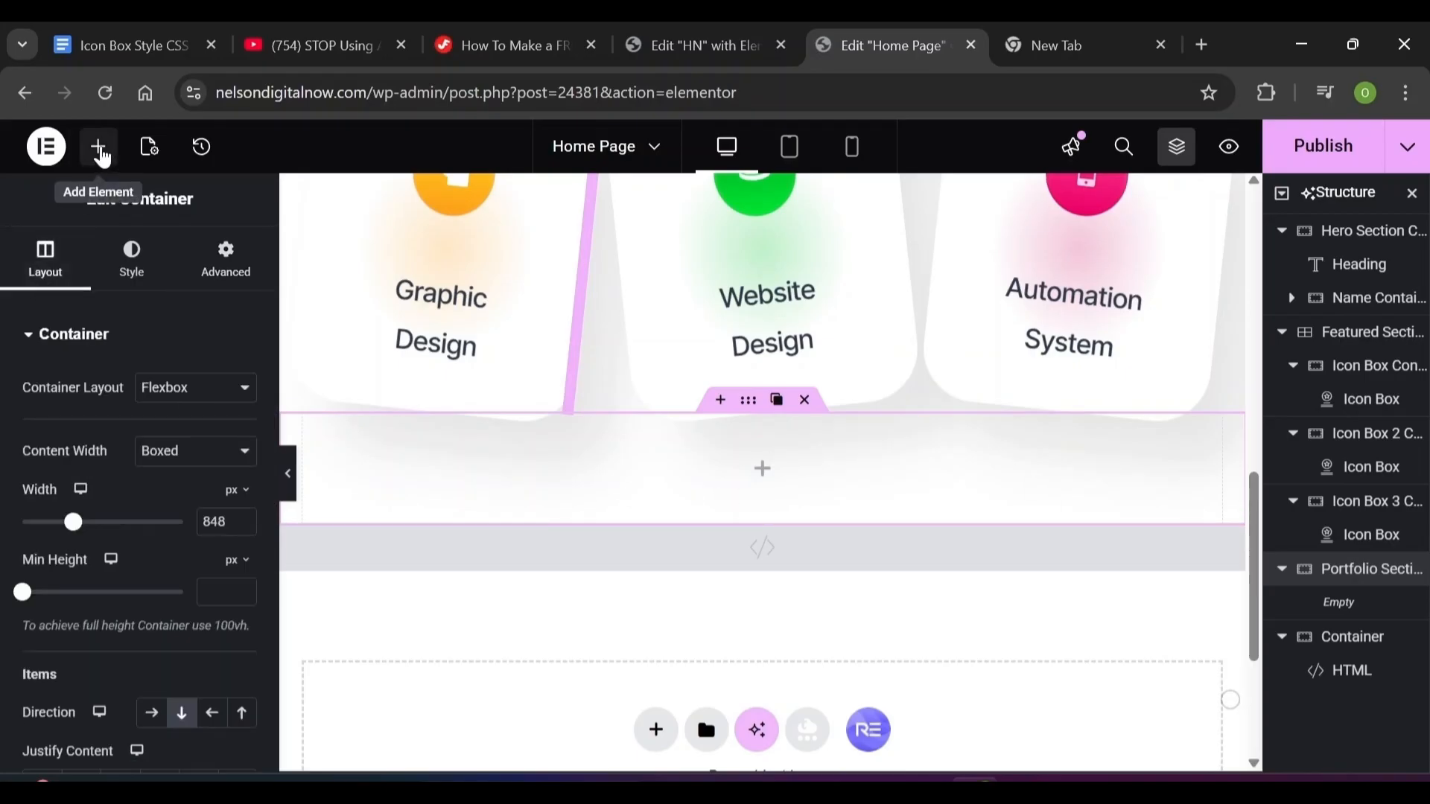
# Add an inner container to the portfolio section, laid out in a row with items aligned to the end
pyautogui.click(101, 153)
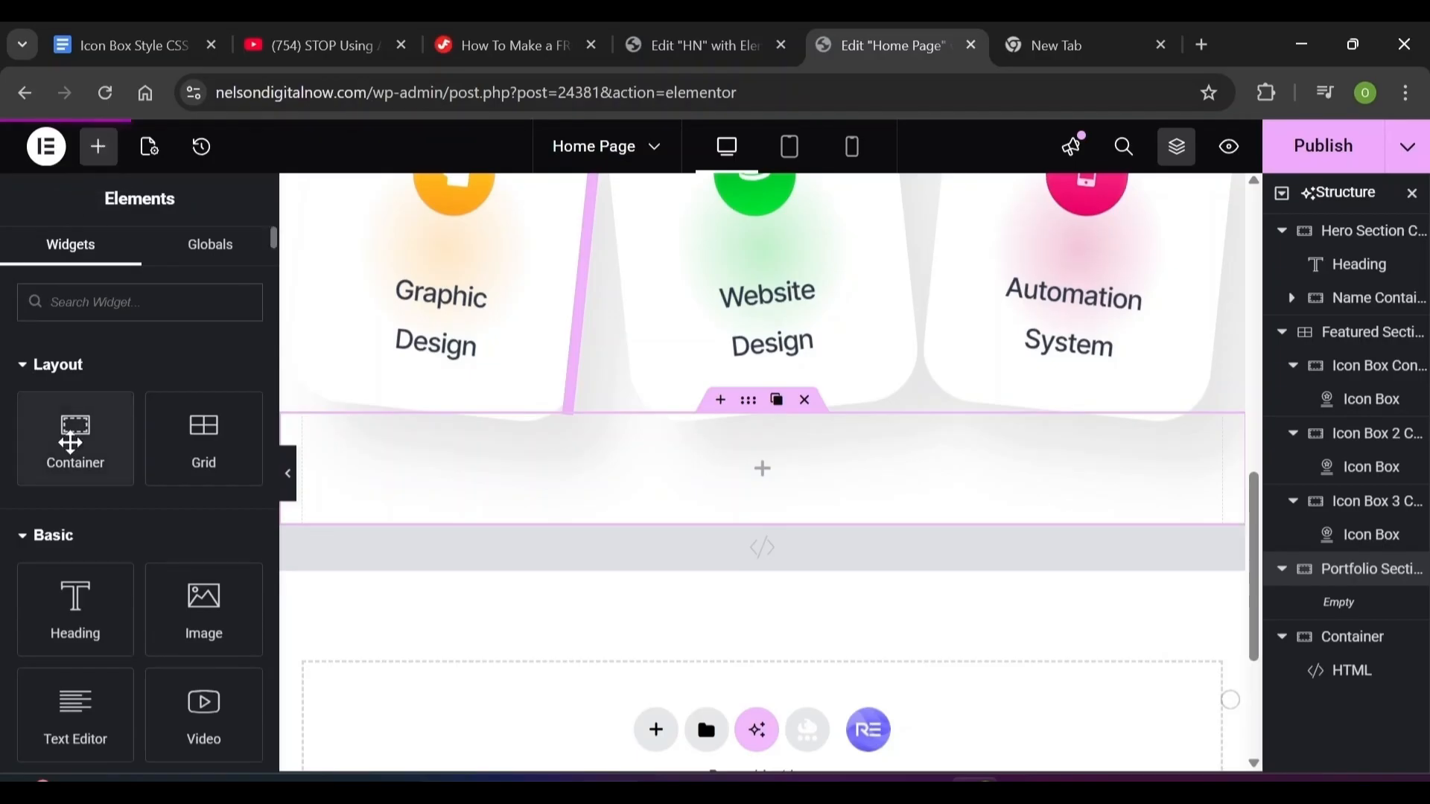
pyautogui.moveTo(71, 443); pyautogui.dragTo(425, 462)
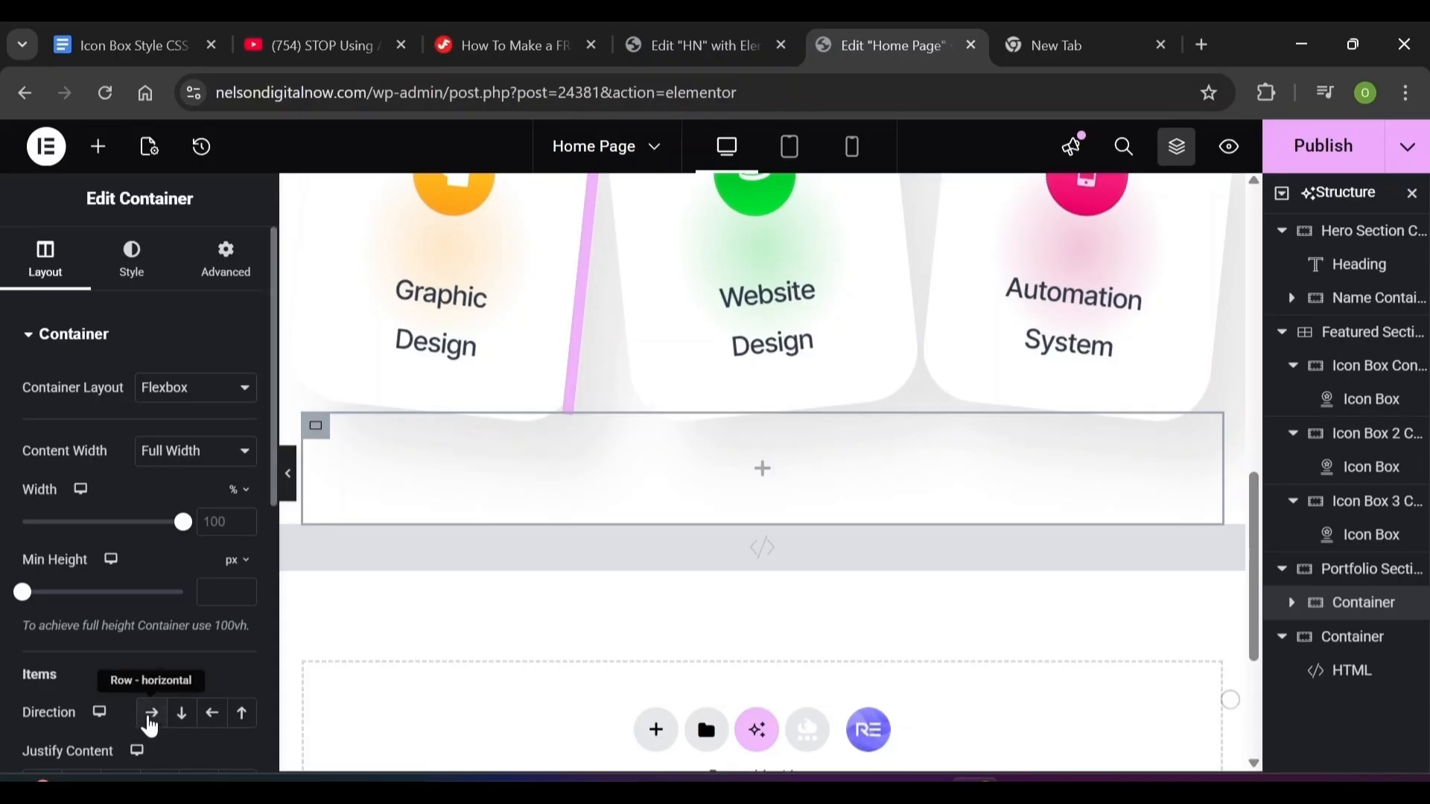
pyautogui.click(149, 720)
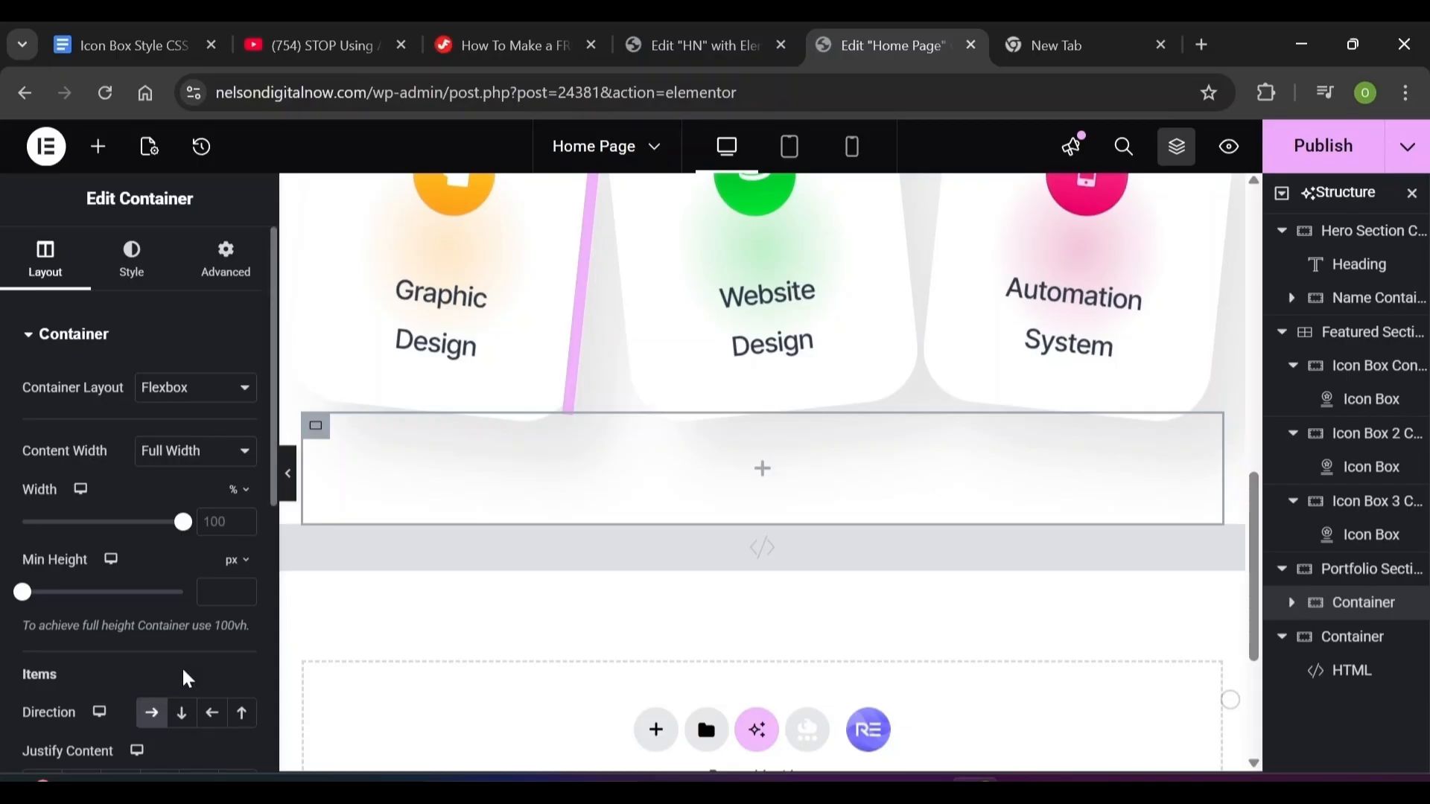
pyautogui.scroll(-3, 186, 678)
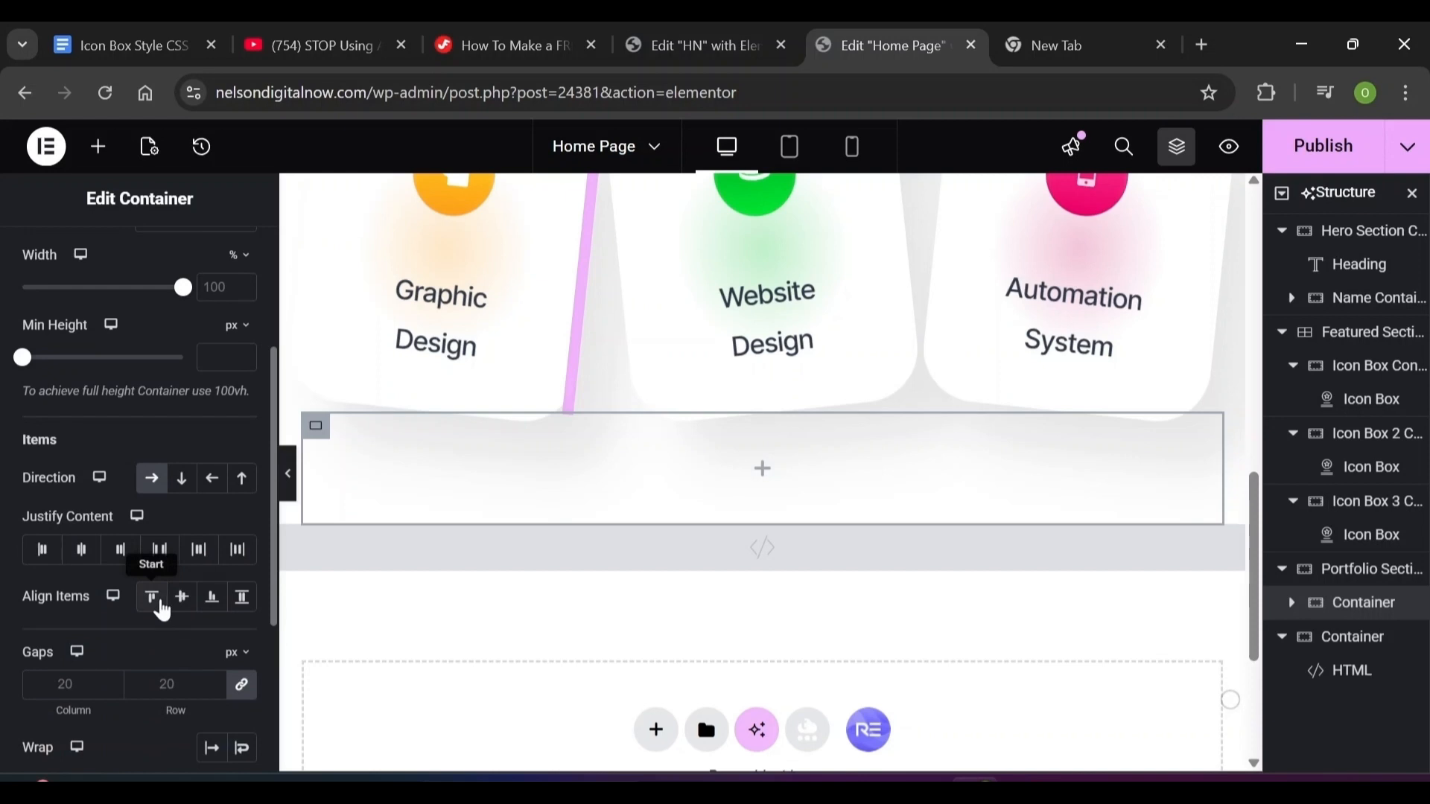
pyautogui.click(212, 601)
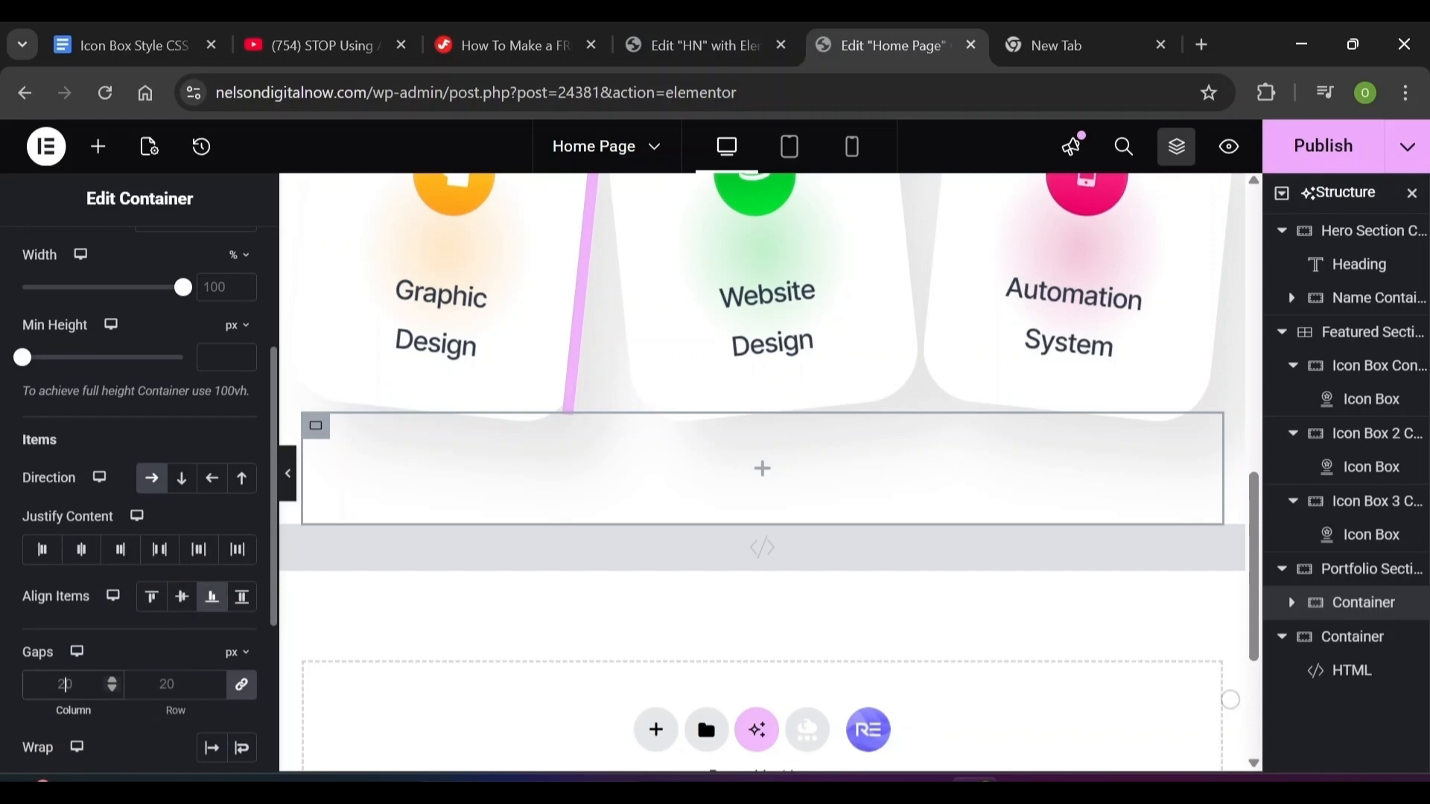
pyautogui.scroll(3, 272, 326)
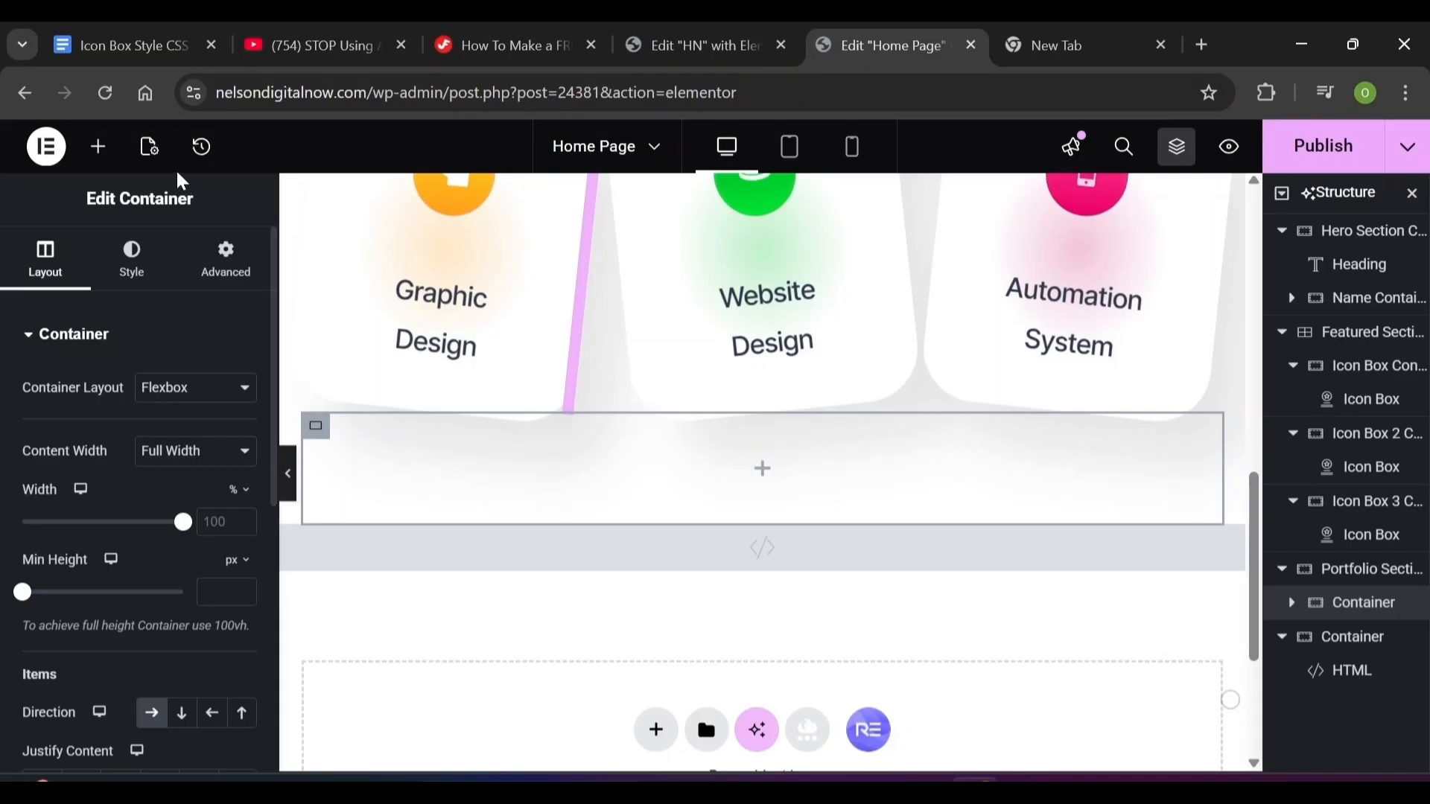
pyautogui.click(100, 149)
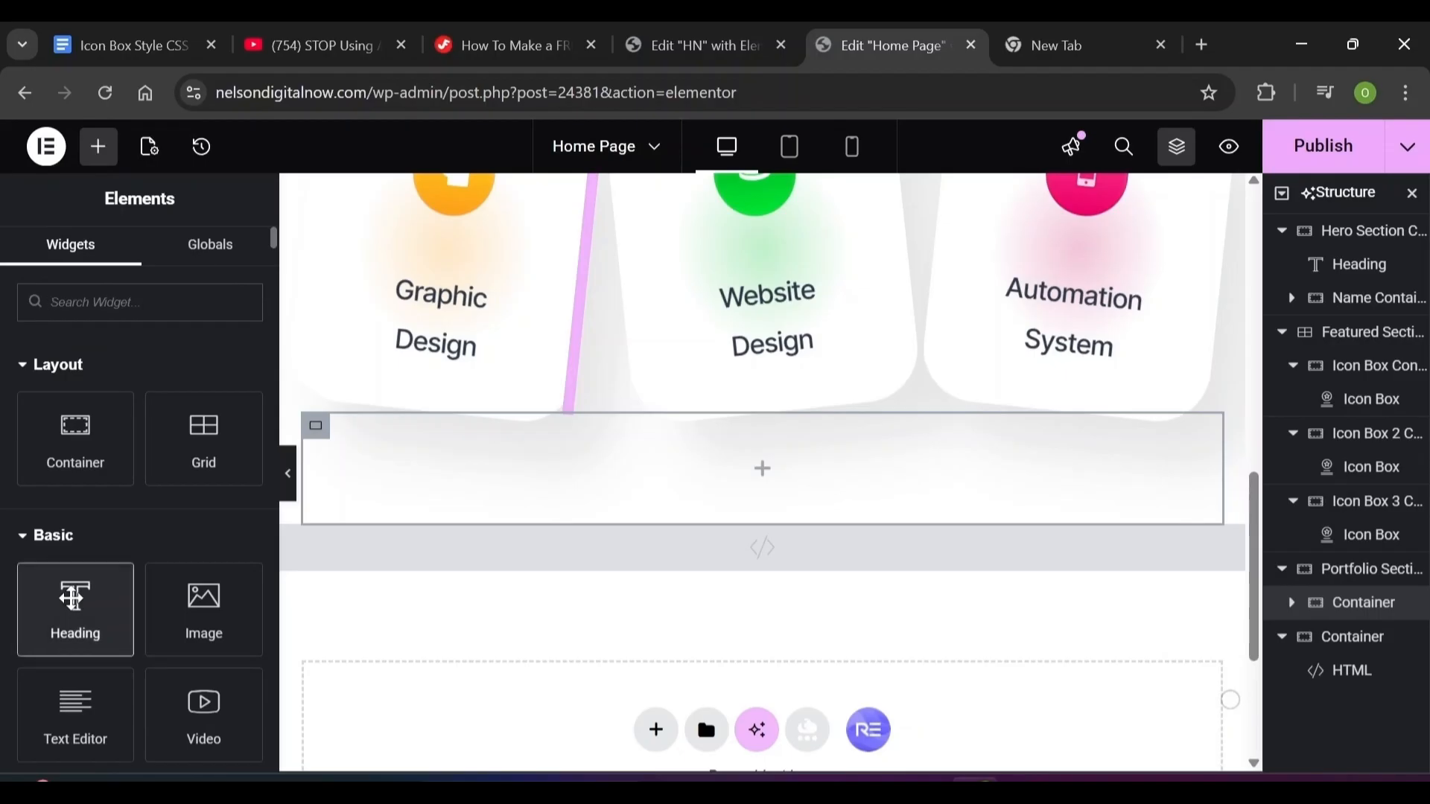
# Add a heading to the inner container and copy the hero's 'Hello, I'm a Marketer' heading
pyautogui.moveTo(72, 598); pyautogui.dragTo(508, 480)
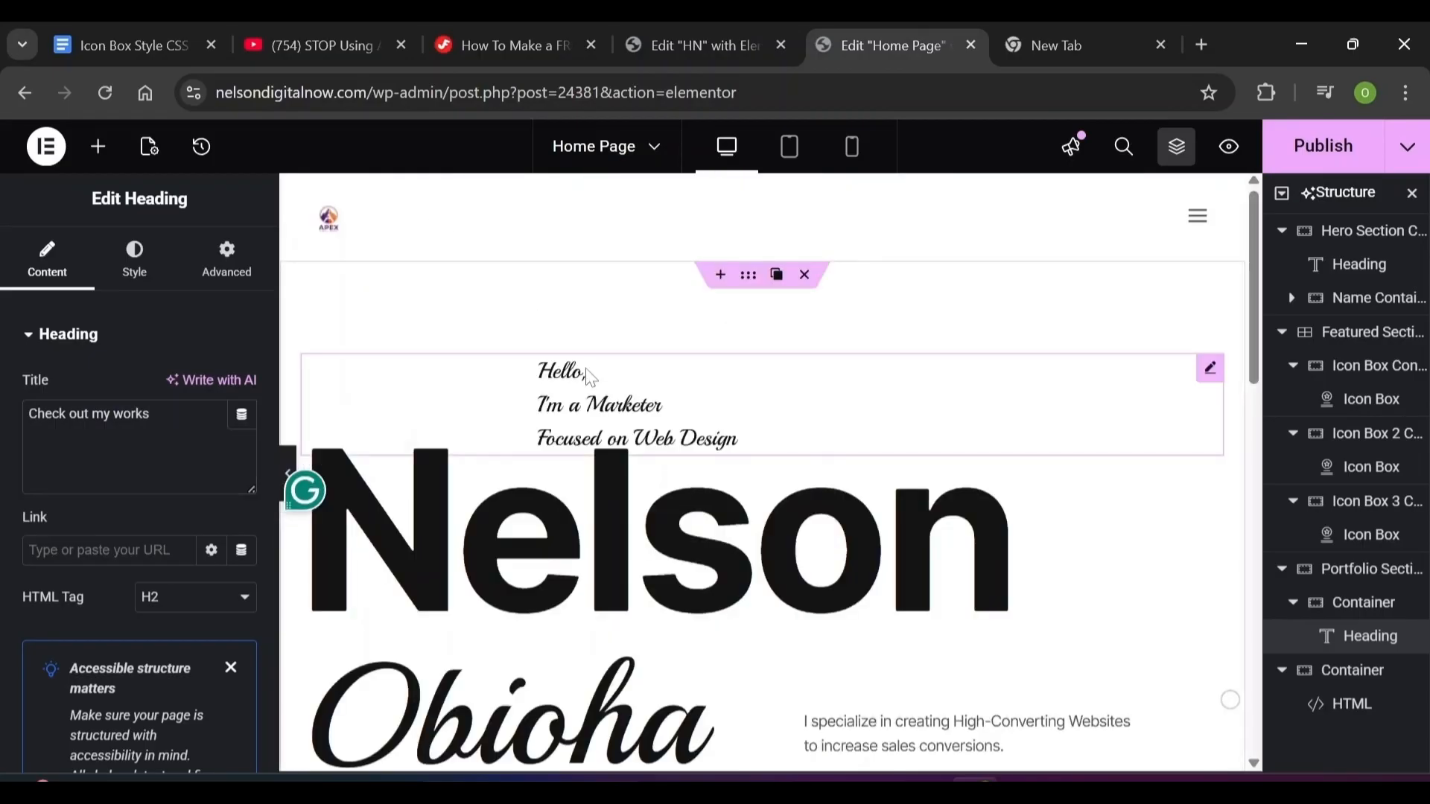
pyautogui.click(584, 373)
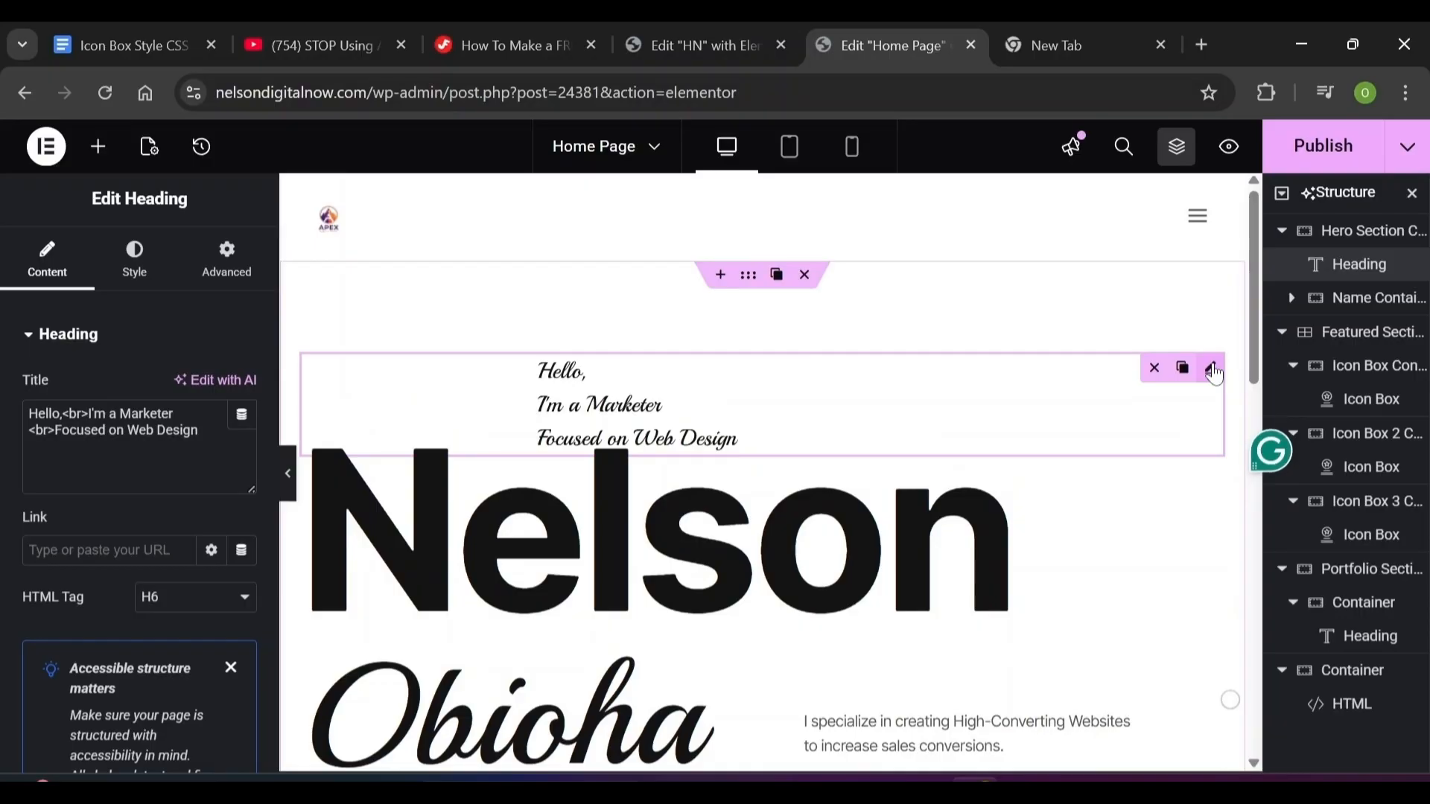
pyautogui.rightClick(1216, 375)
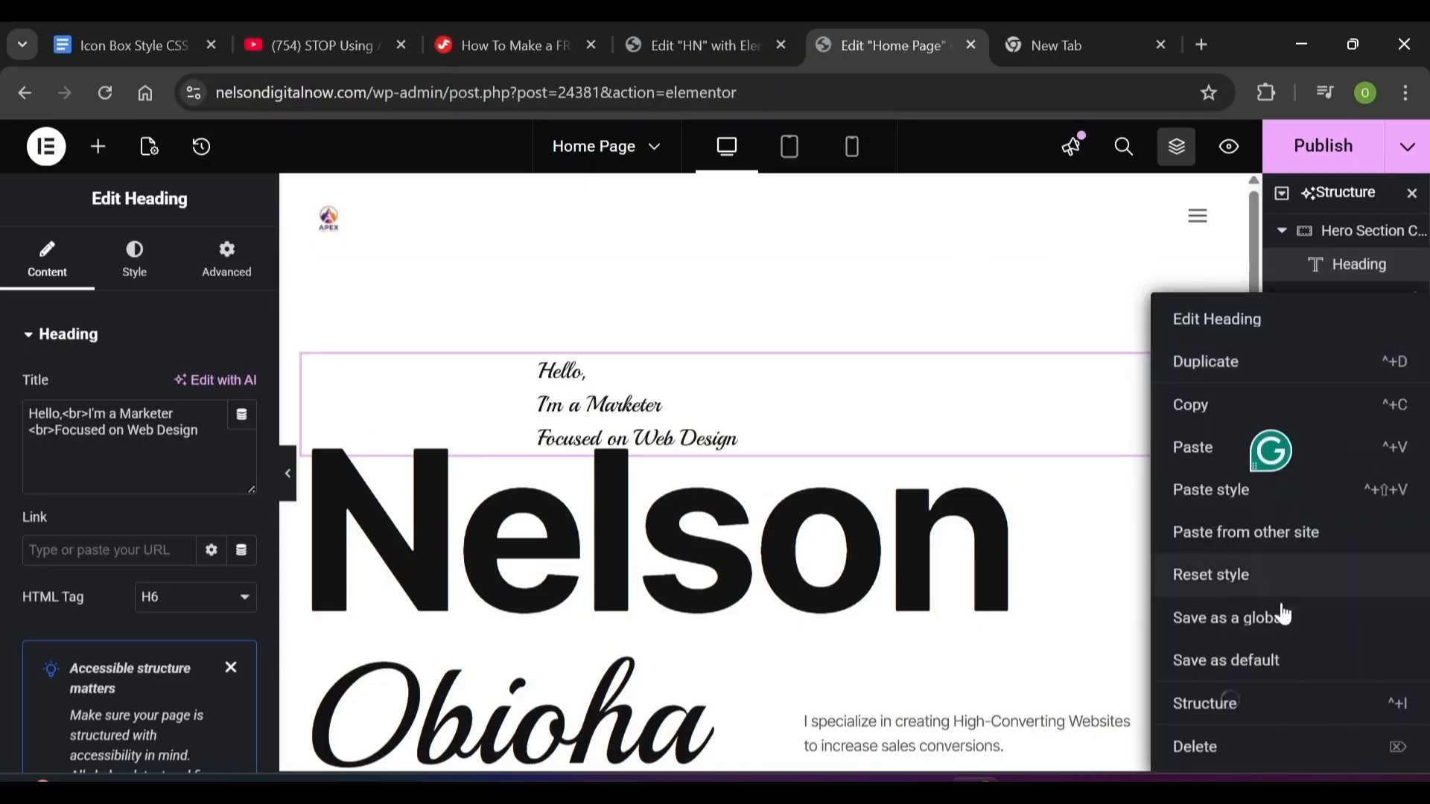
pyautogui.click(1187, 406)
# Paste the copied hero heading into the 'Check out my works' container
pyautogui.scroll(-15, 1187, 405)
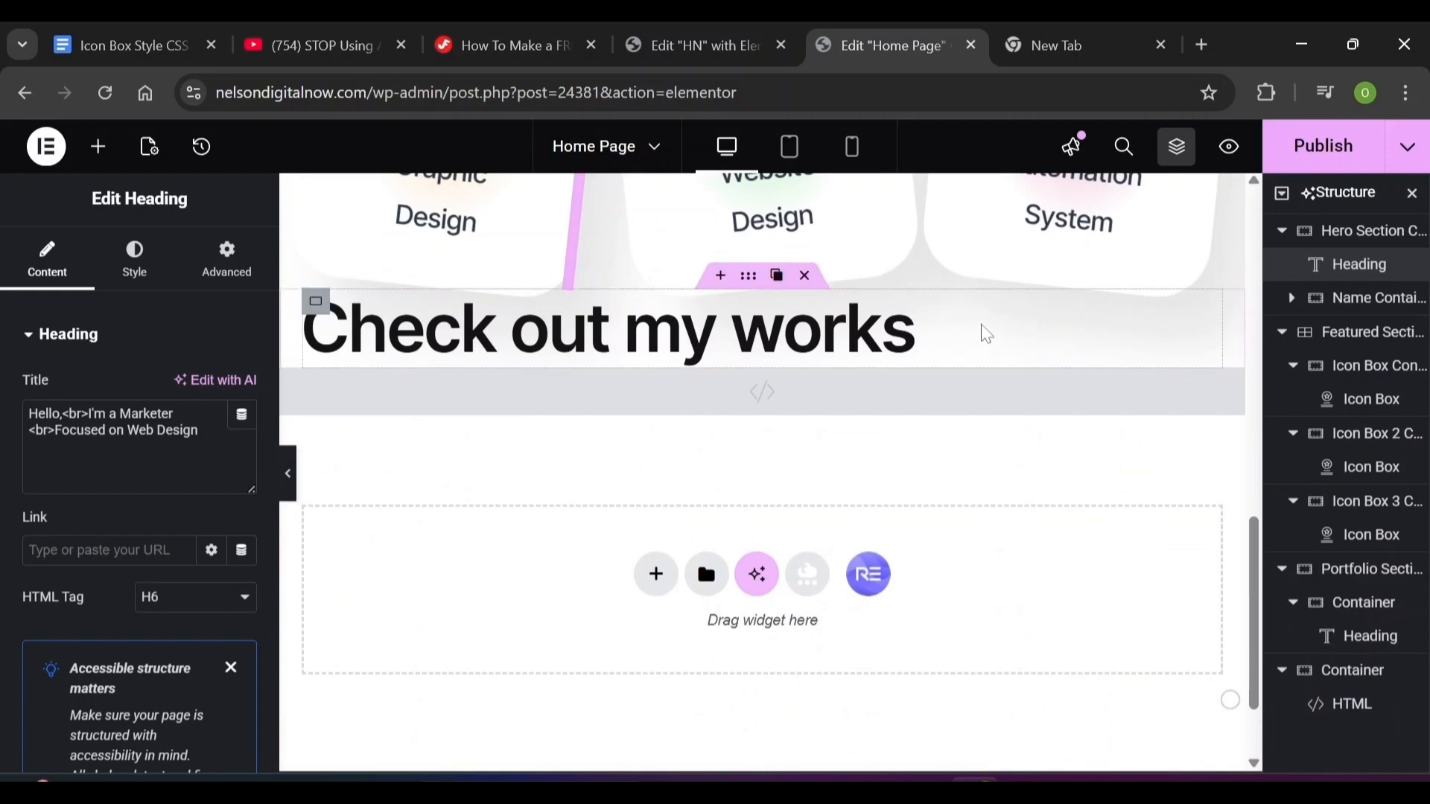
pyautogui.rightClick(980, 360)
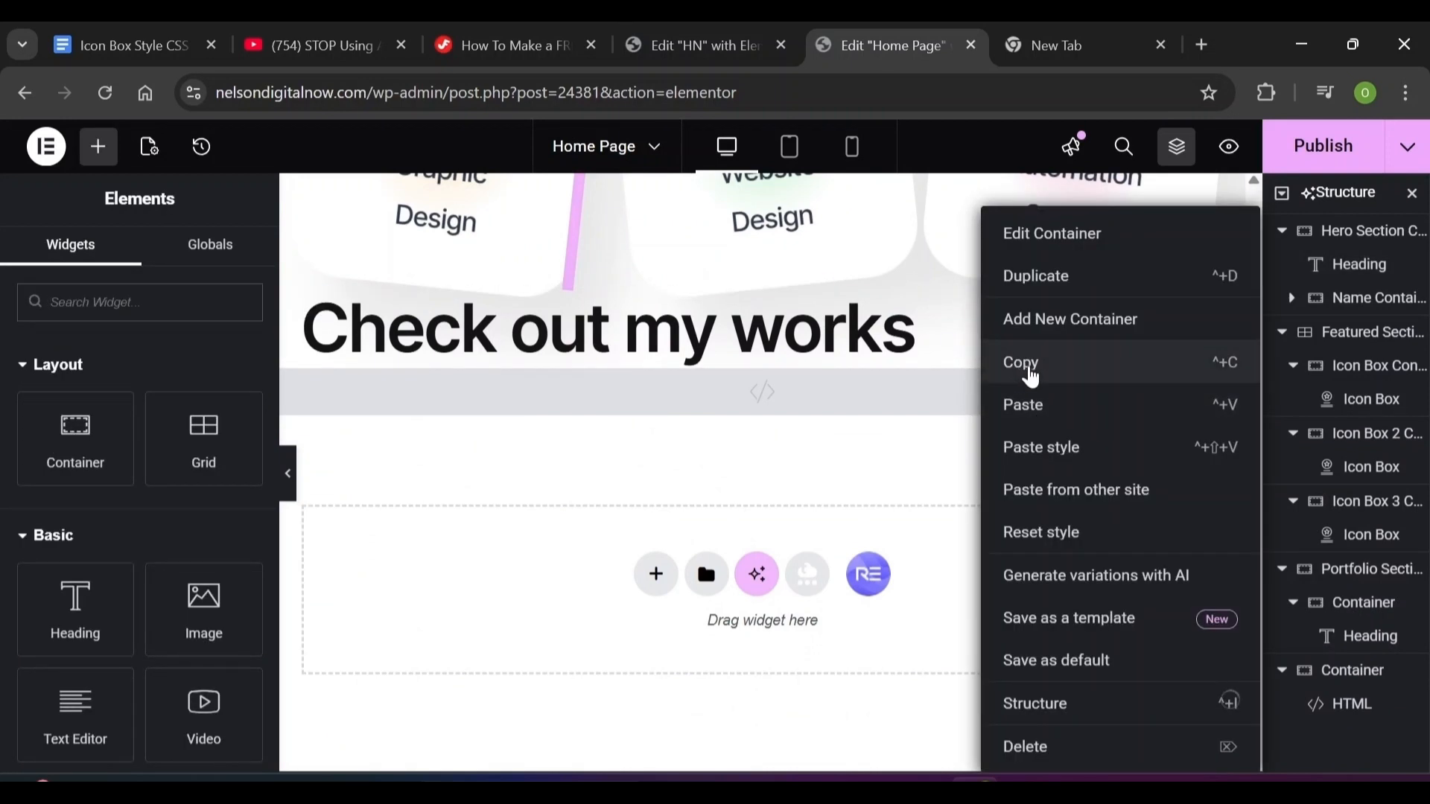
pyautogui.click(1031, 376)
pyautogui.scroll(15, 896, 355)
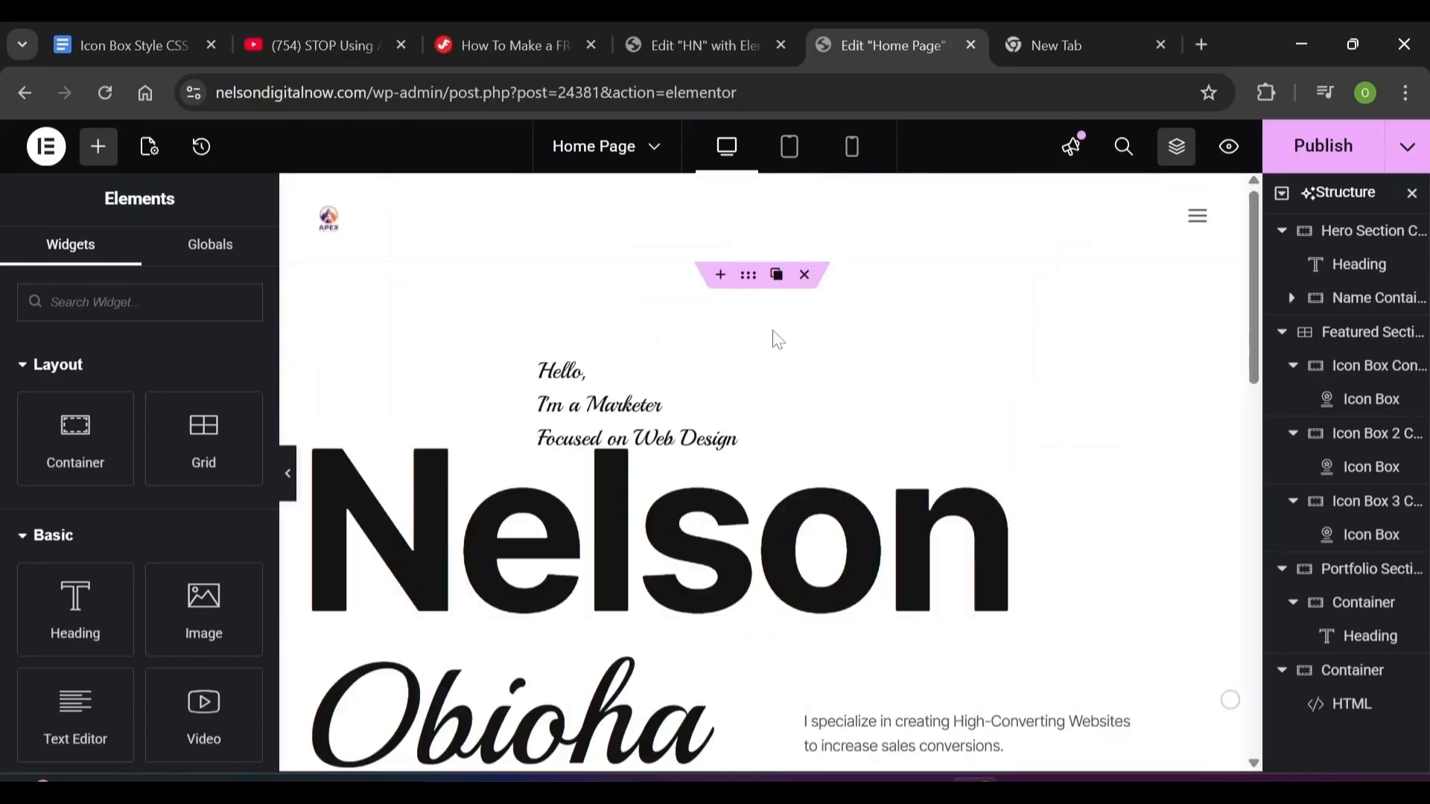
pyautogui.scroll(-15, 728, 381)
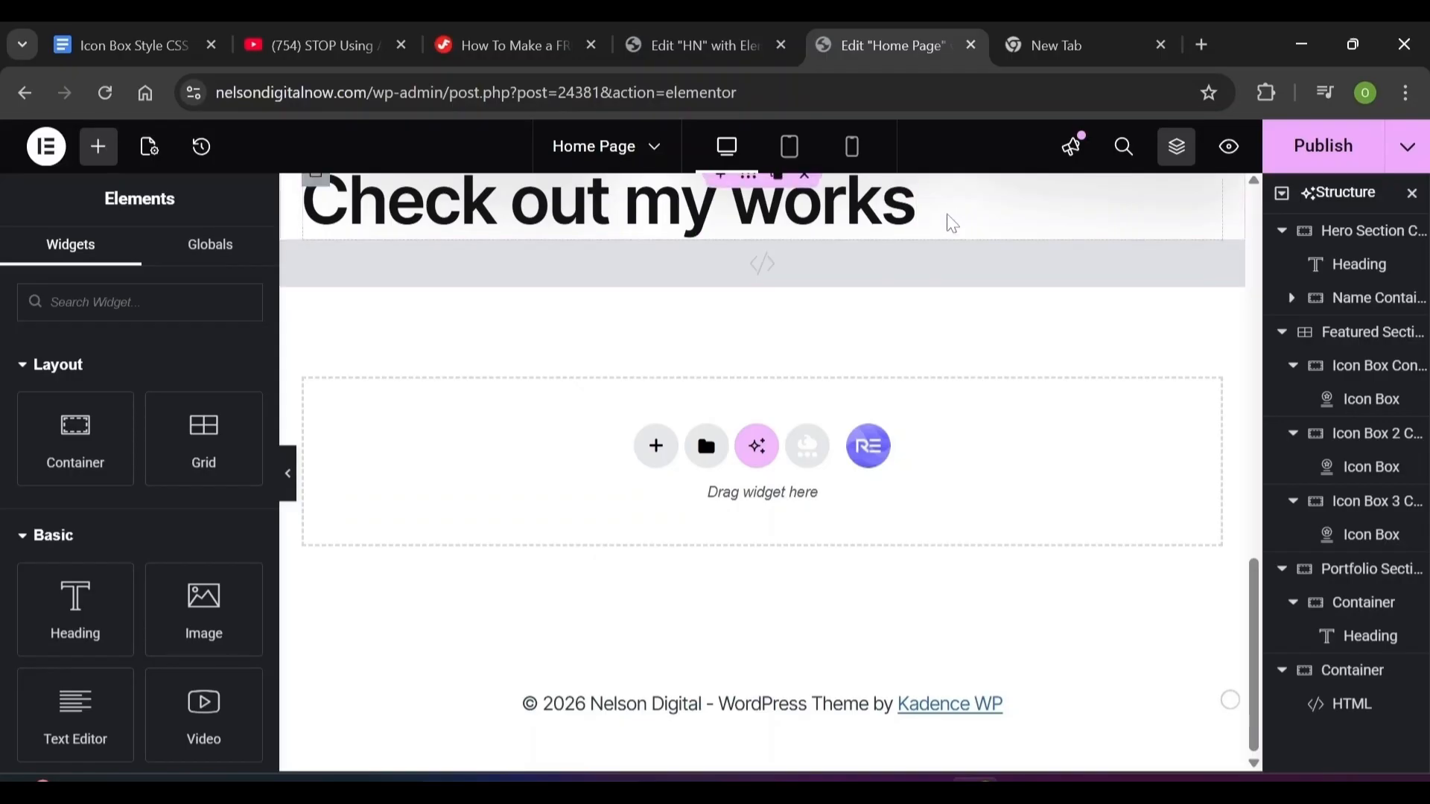
pyautogui.scroll(2, 962, 389)
pyautogui.rightClick(960, 390)
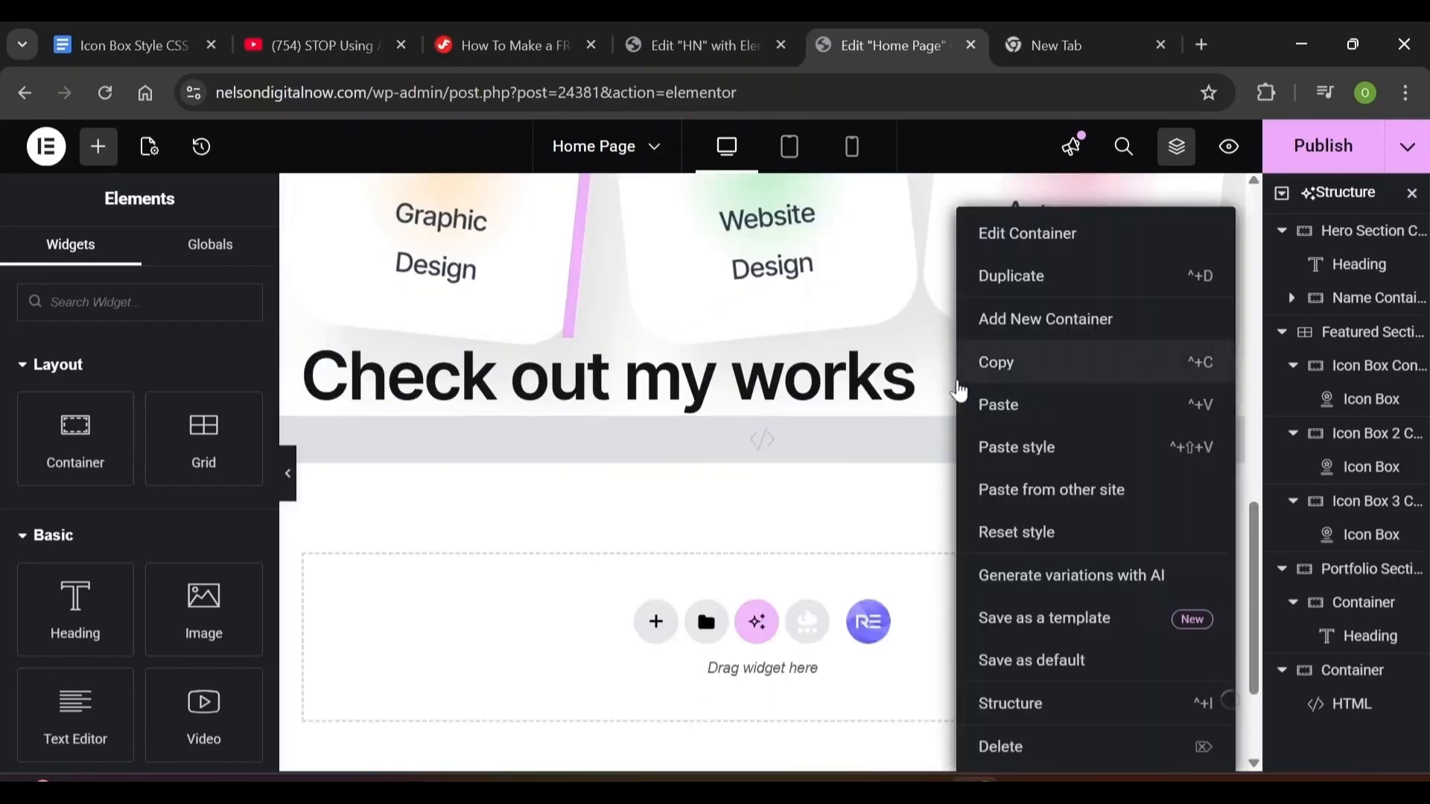
pyautogui.click(993, 408)
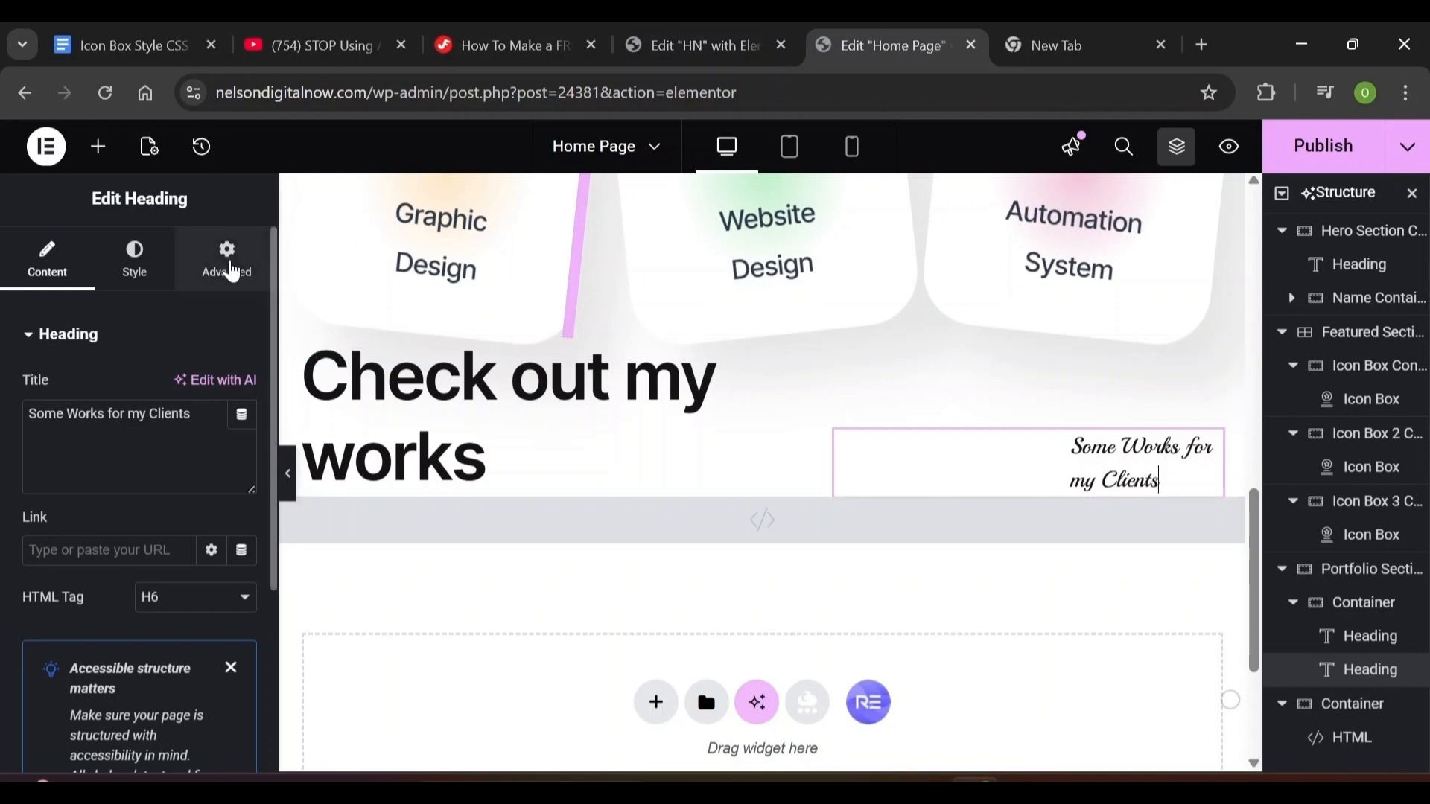
# Change the heading's left padding from 211 to 0 and set its bottom margin to 10 px
pyautogui.click(232, 270)
pyautogui.doubleClick(192, 499)
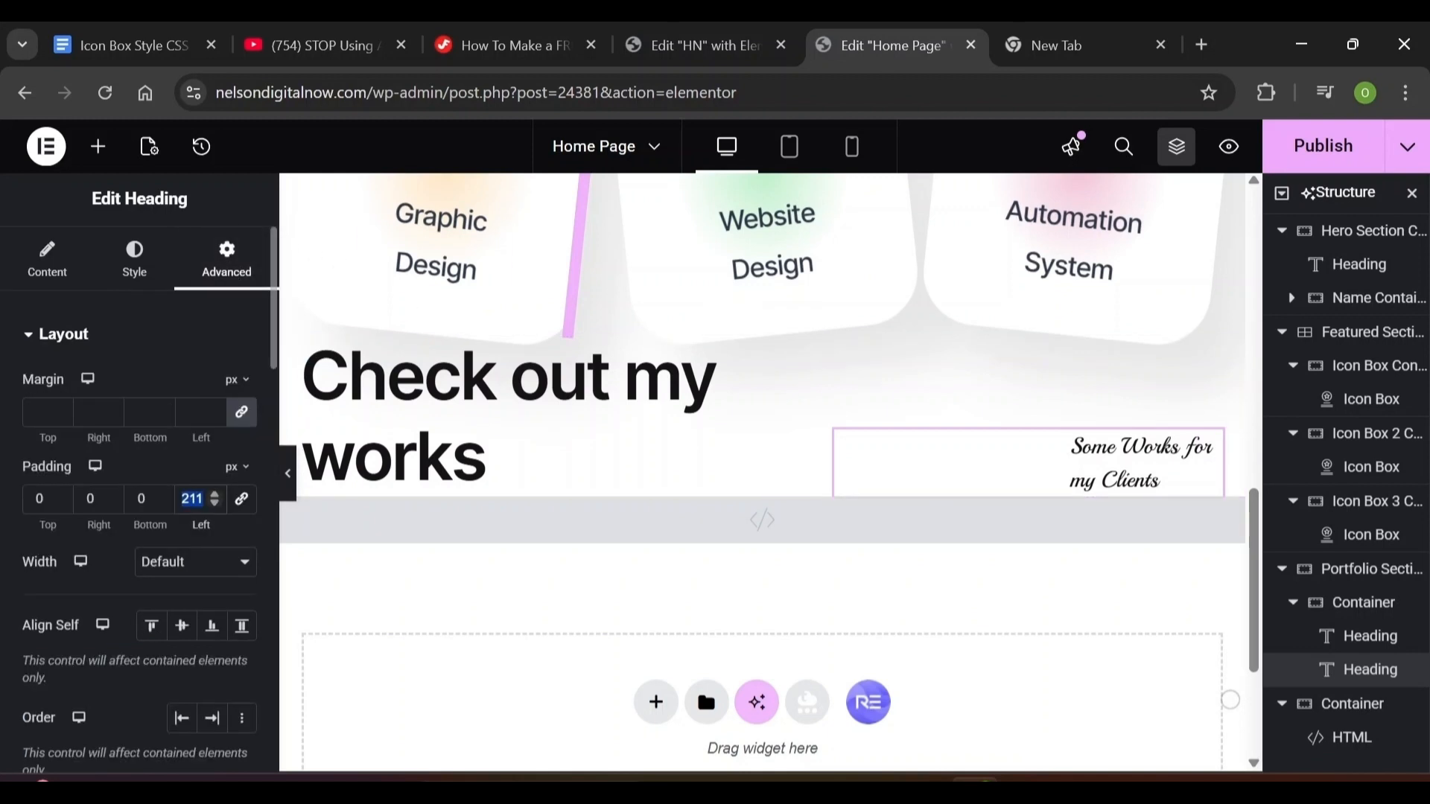
pyautogui.write('0')
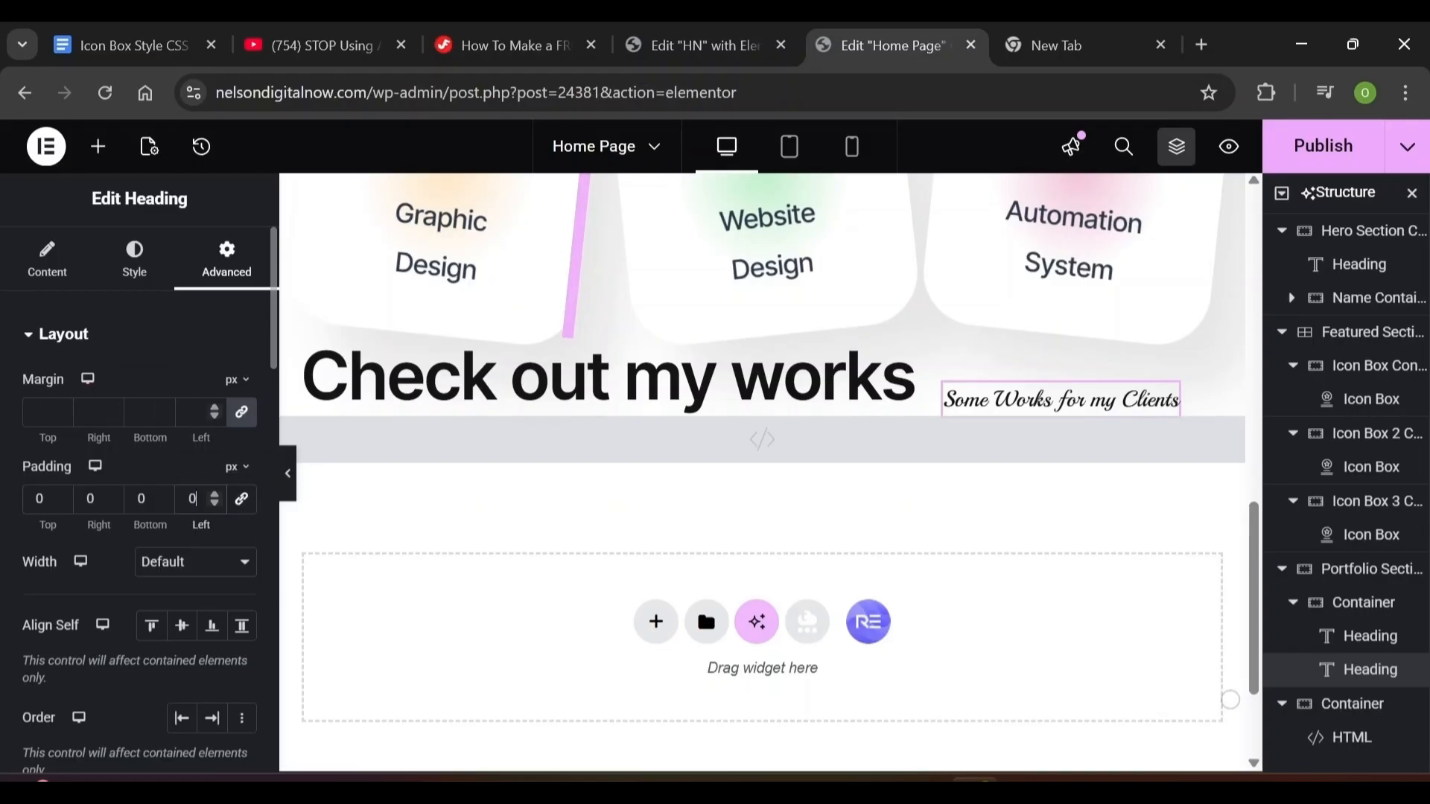
pyautogui.click(241, 412)
pyautogui.click(140, 412)
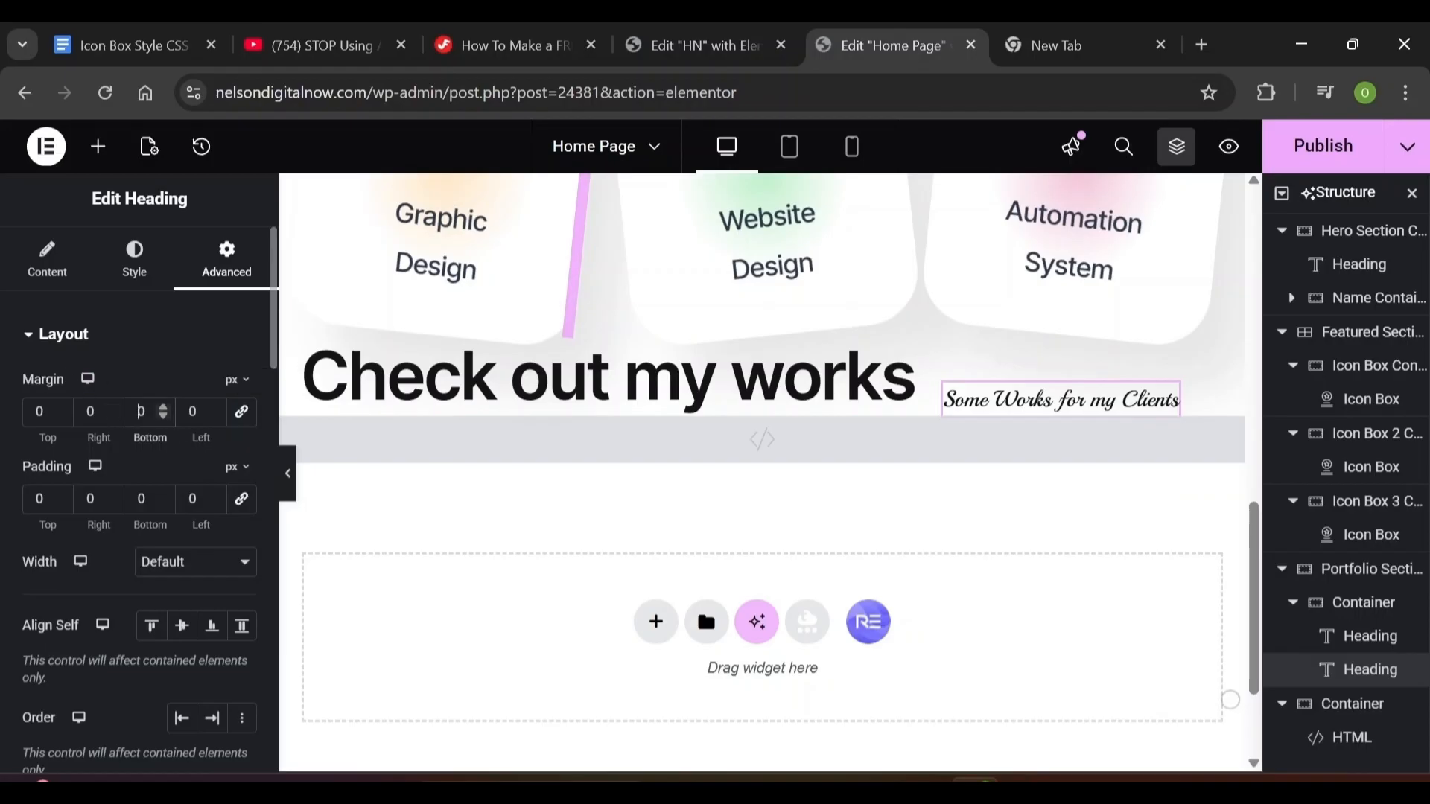
pyautogui.write('1')
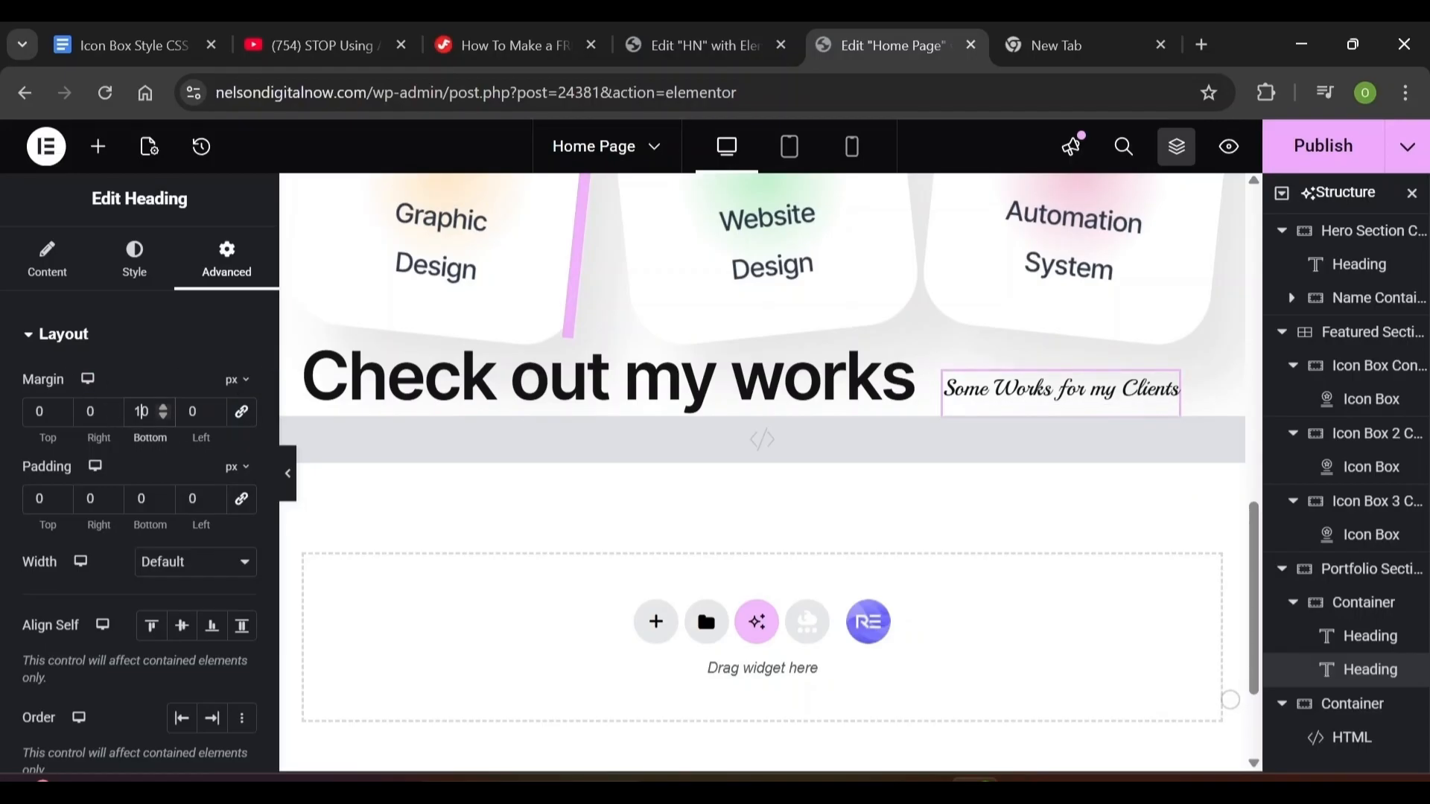
pyautogui.scroll(-2, 762, 447)
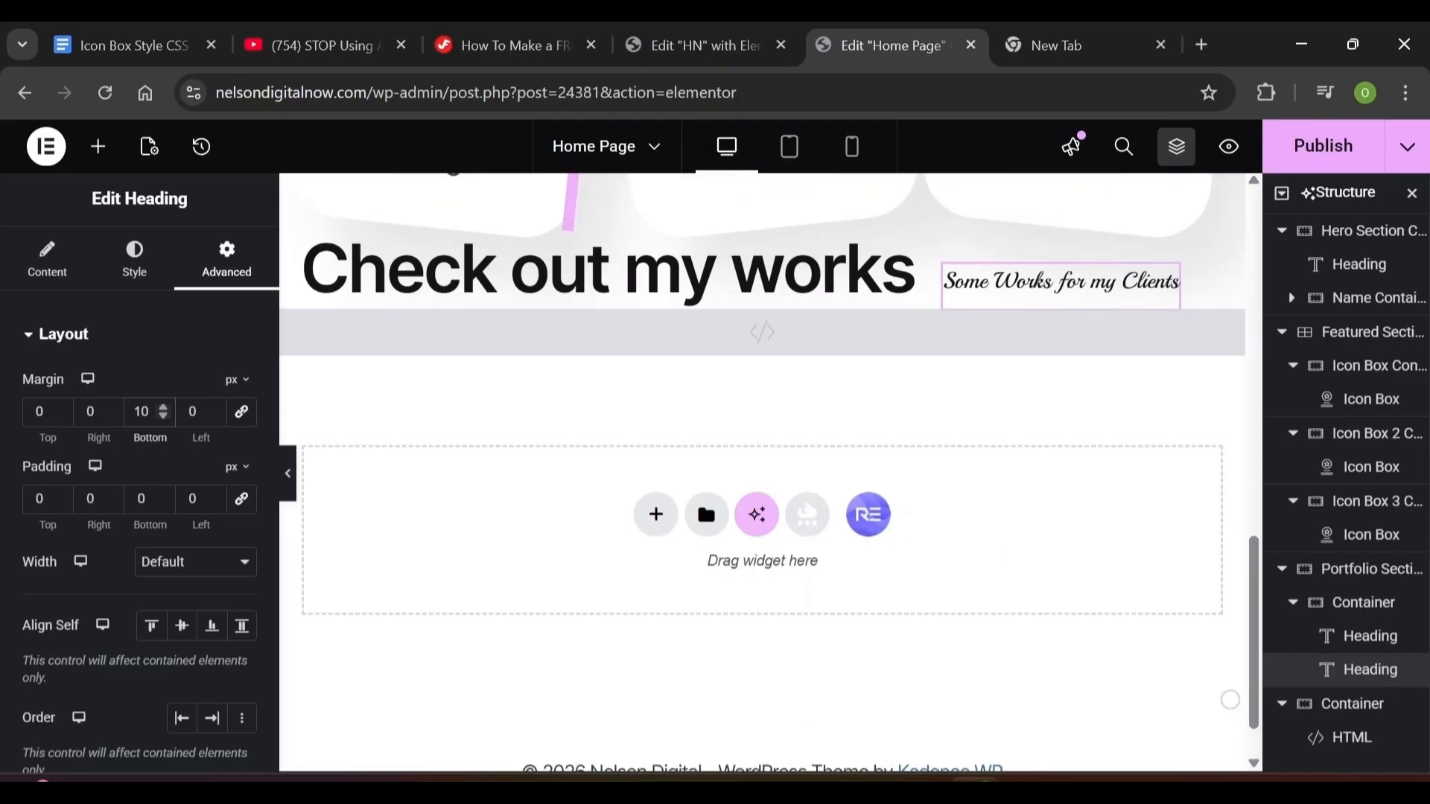
# Add a grid to the Portfolio Section above the HTML block and set its gap to 20
pyautogui.click(95, 151)
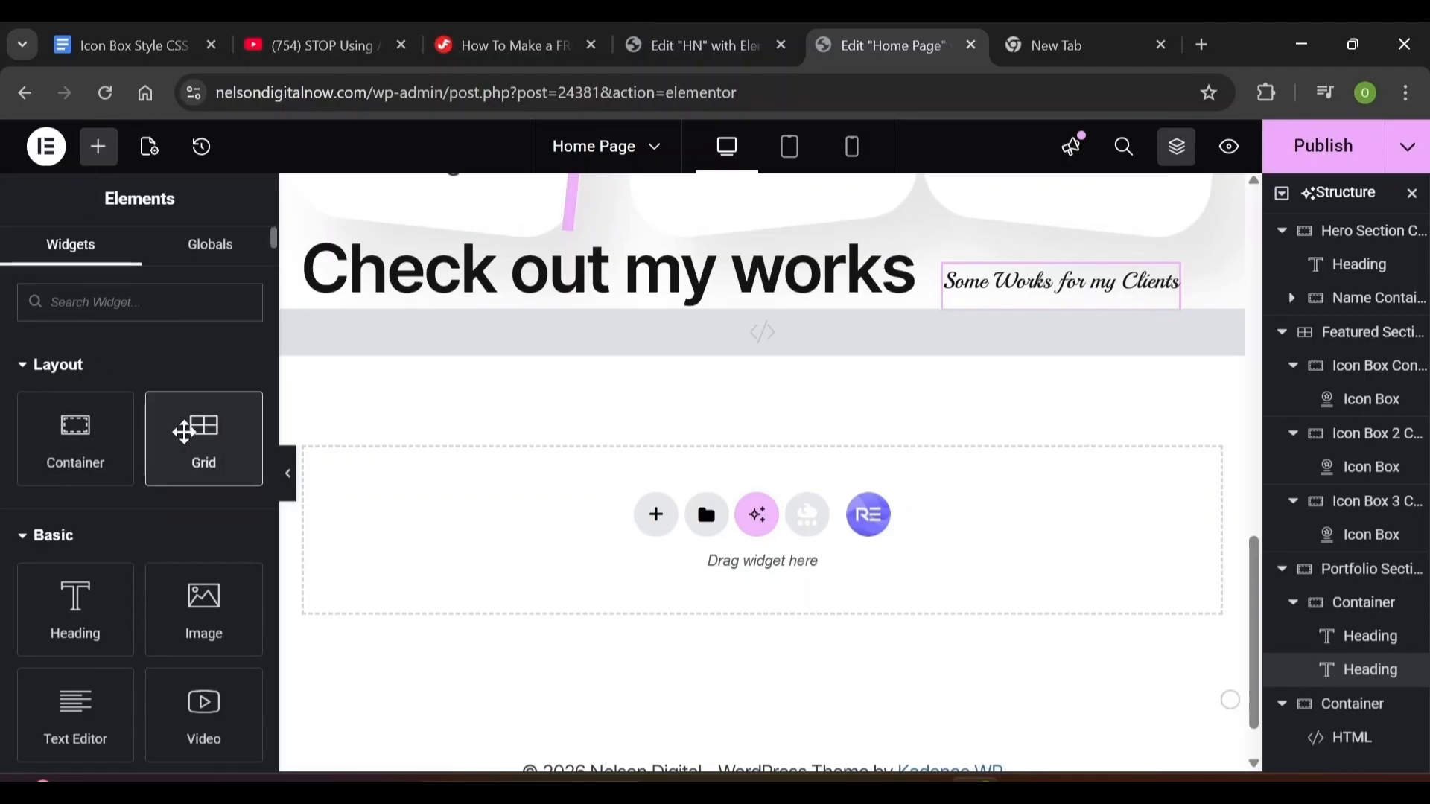
pyautogui.moveTo(191, 435); pyautogui.dragTo(387, 363)
pyautogui.hotkey('ctrl', 'z')
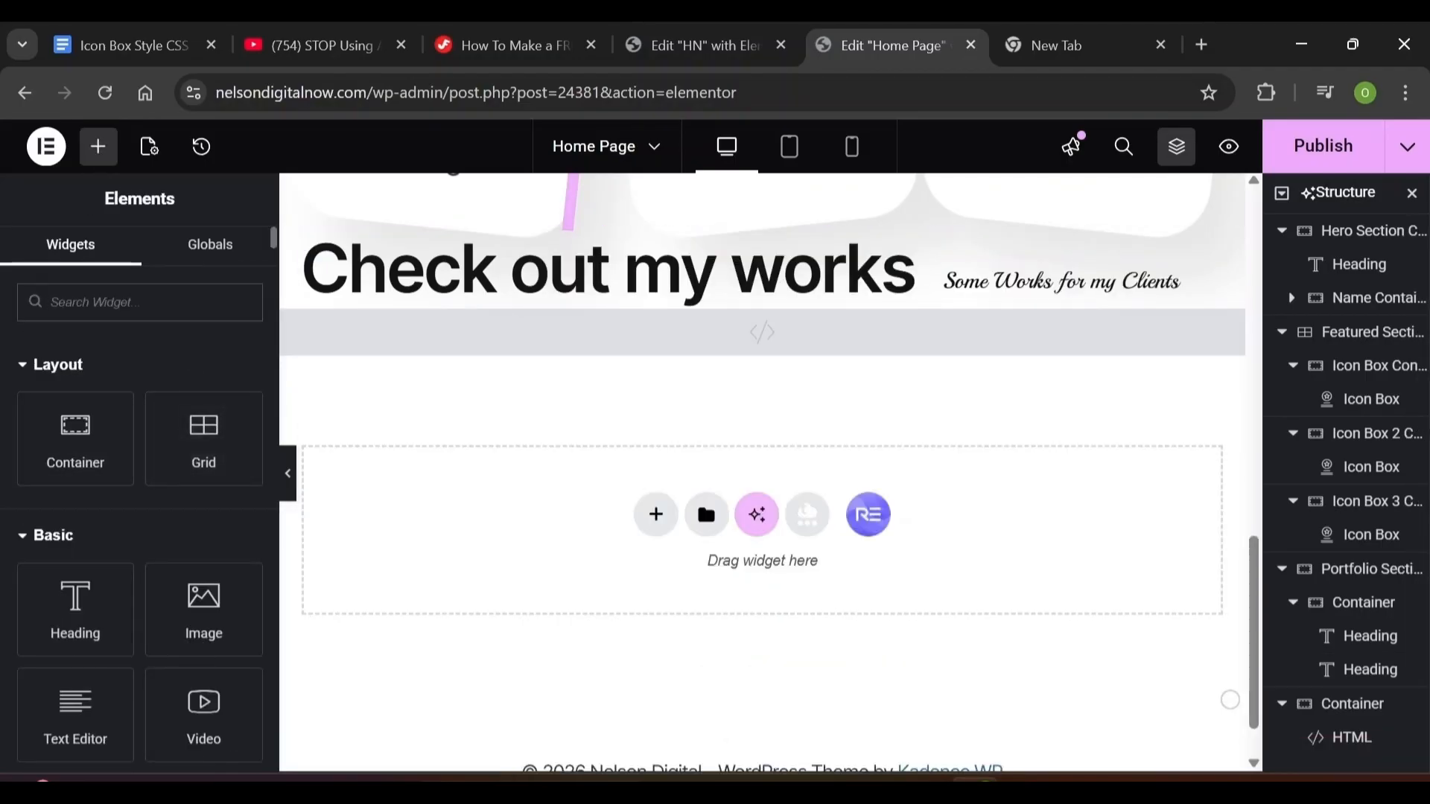
pyautogui.write('html')
pyautogui.press('BackSpace')
pyautogui.press('BackSpace')
pyautogui.press('BackSpace')
pyautogui.press('BackSpace')
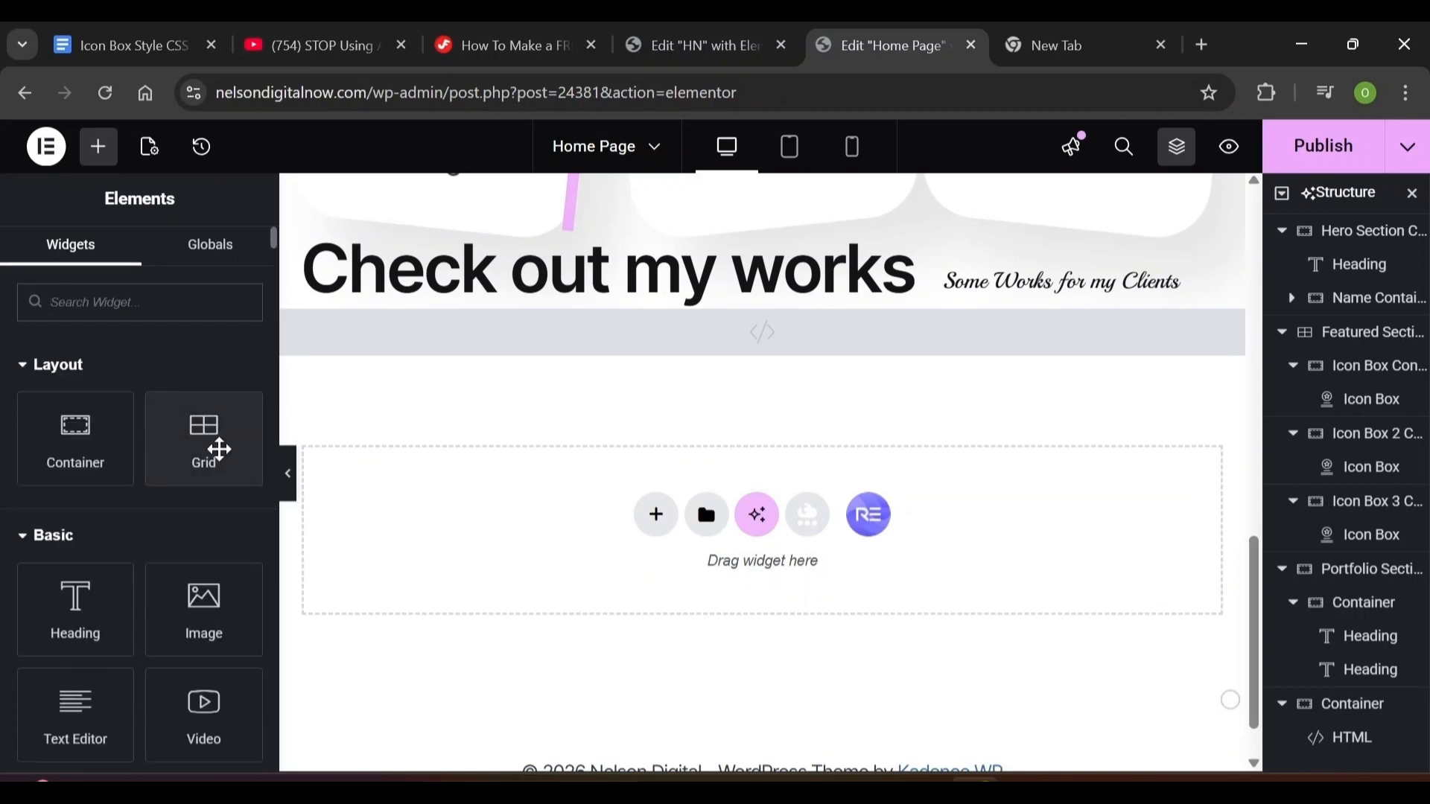
pyautogui.moveTo(203, 430); pyautogui.dragTo(862, 405)
pyautogui.click(1282, 571)
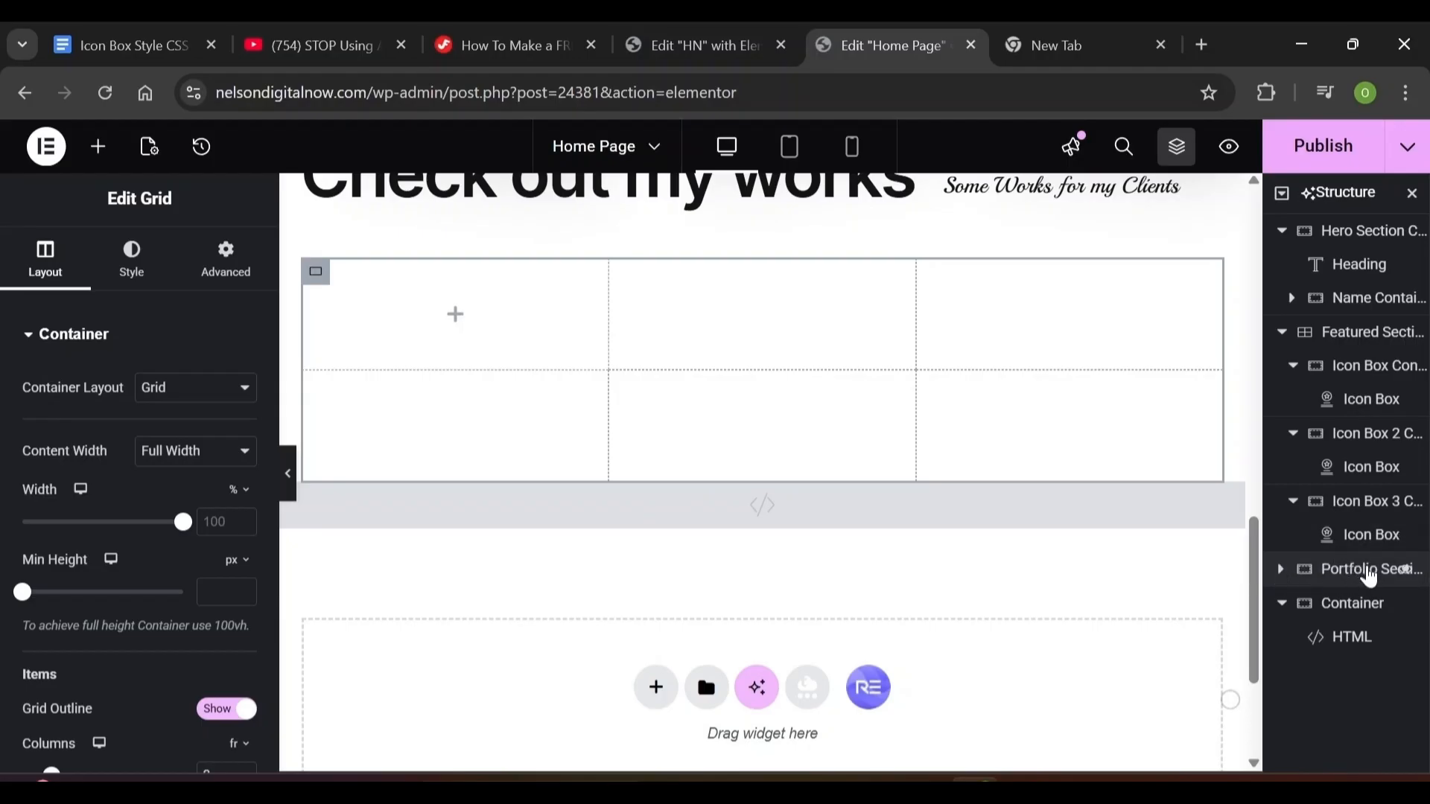
pyautogui.click(1367, 569)
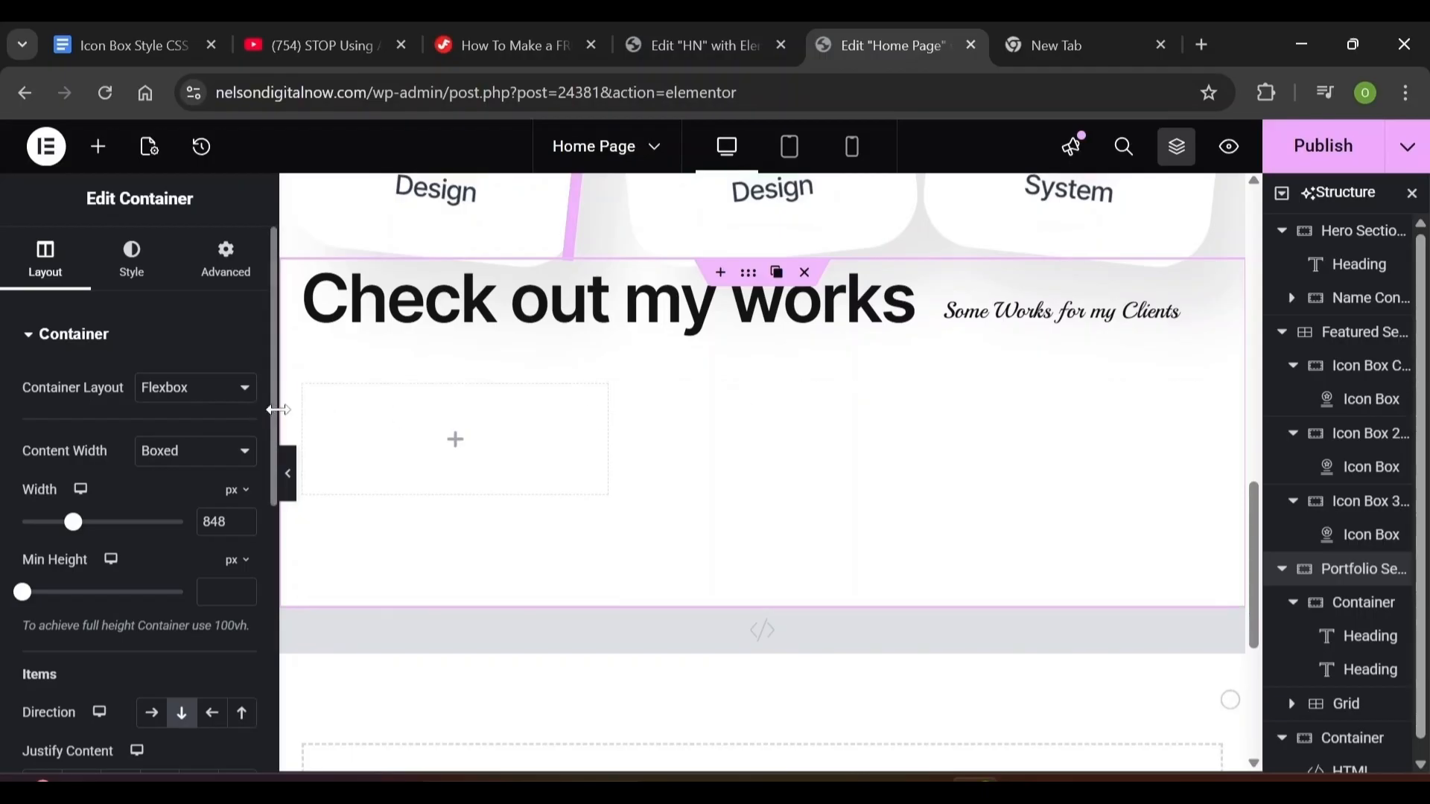
pyautogui.click(315, 397)
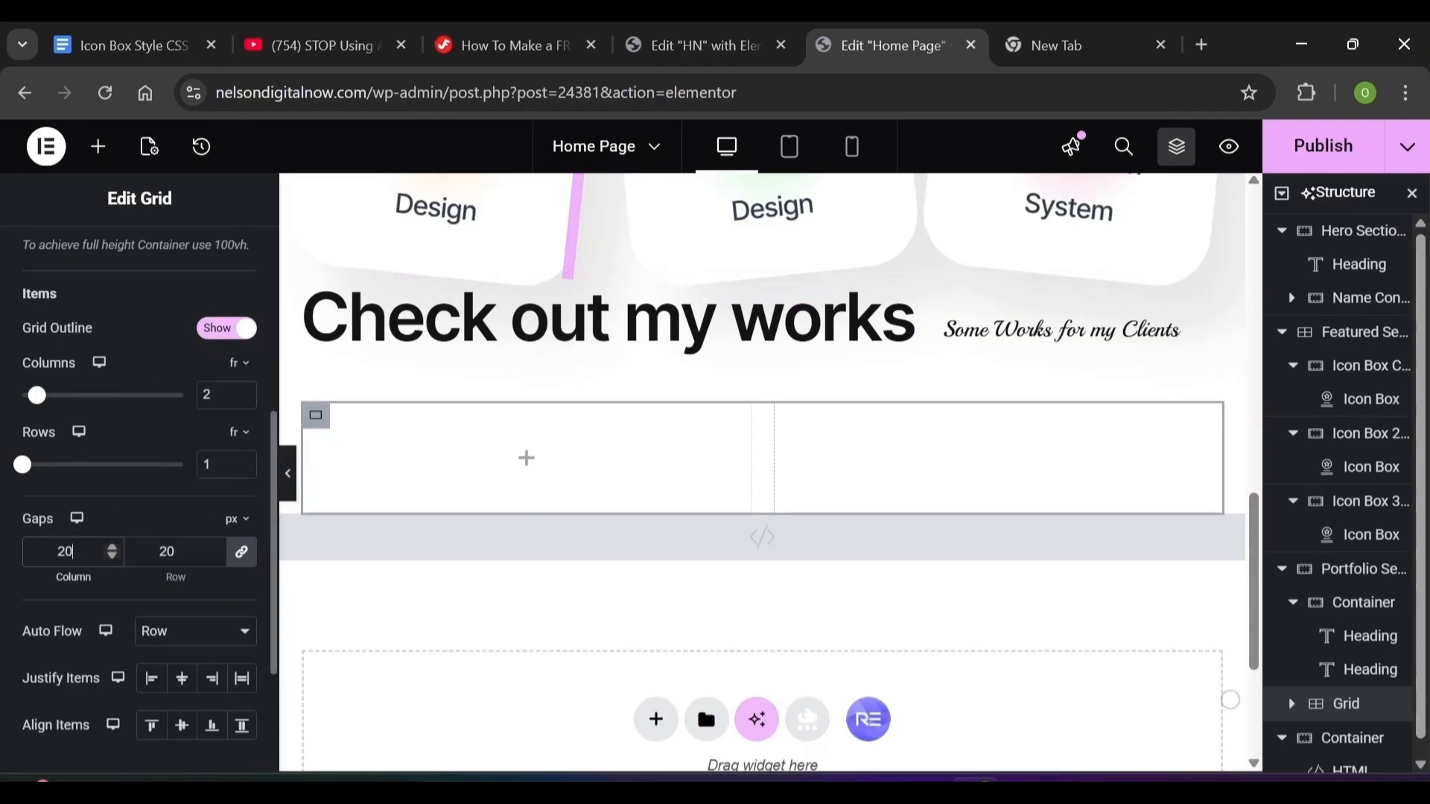
pyautogui.hotkey('ctrl', 'a')
pyautogui.write('20')
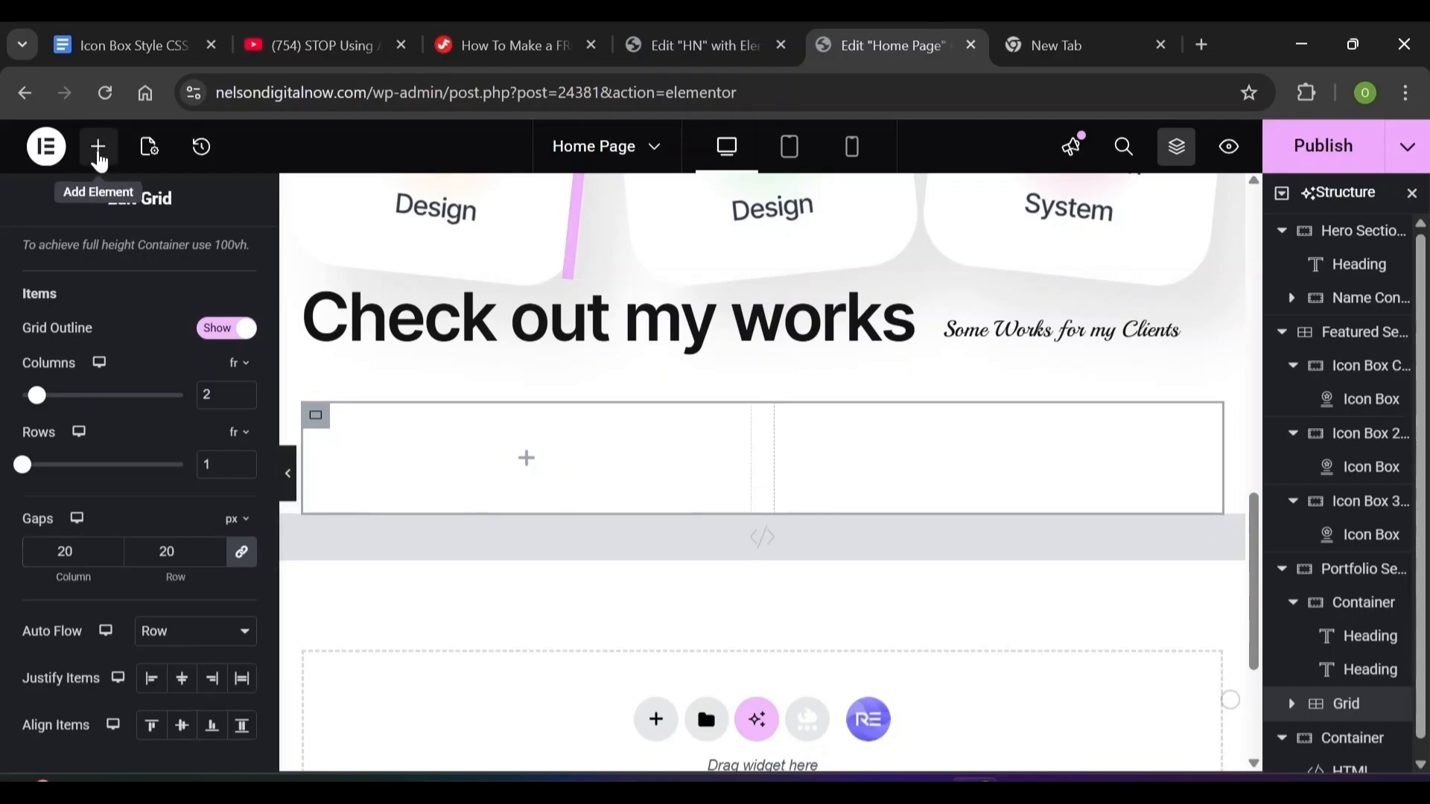
# Place a container in the grid's first cell with 12 px gaps
pyautogui.click(99, 157)
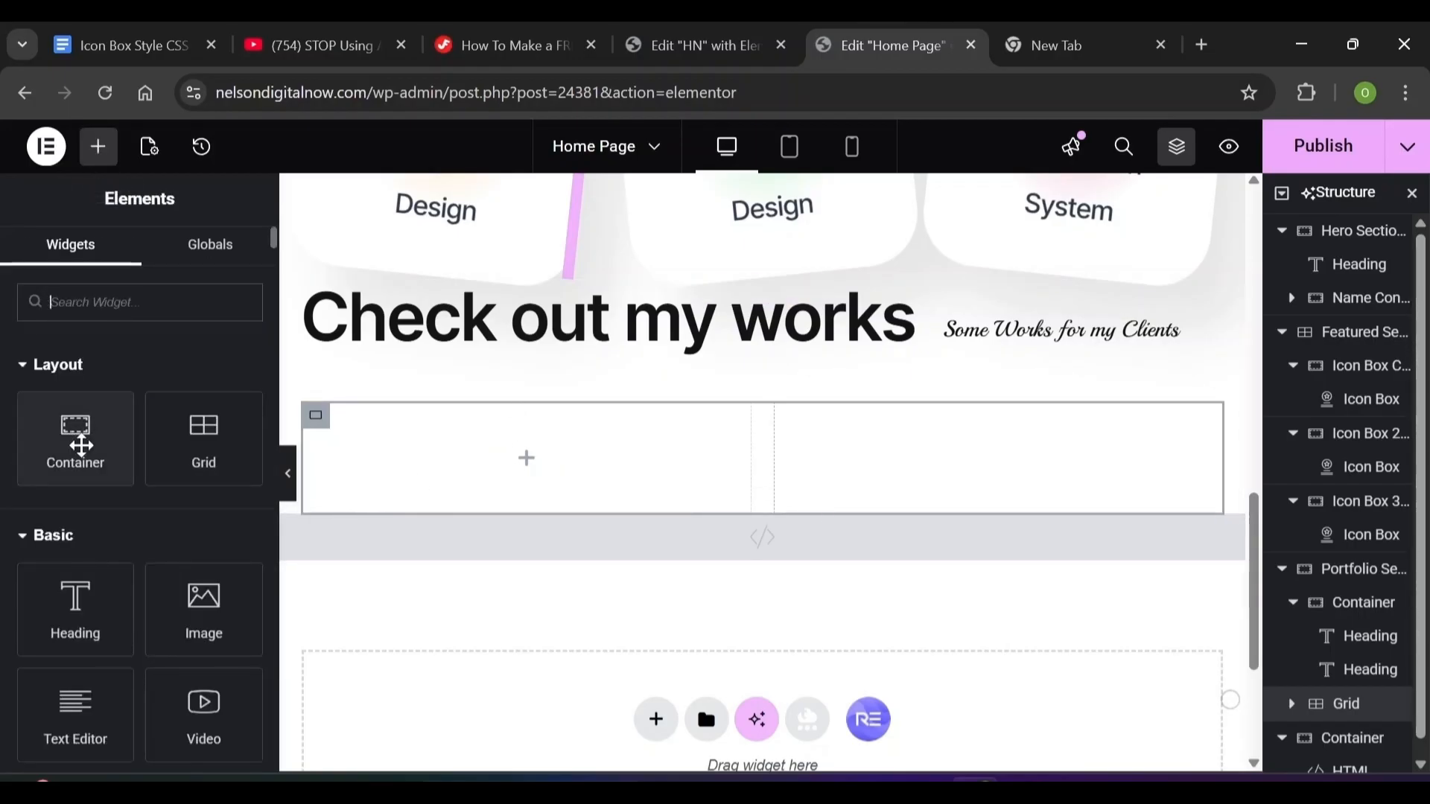
pyautogui.moveTo(78, 445); pyautogui.dragTo(514, 456)
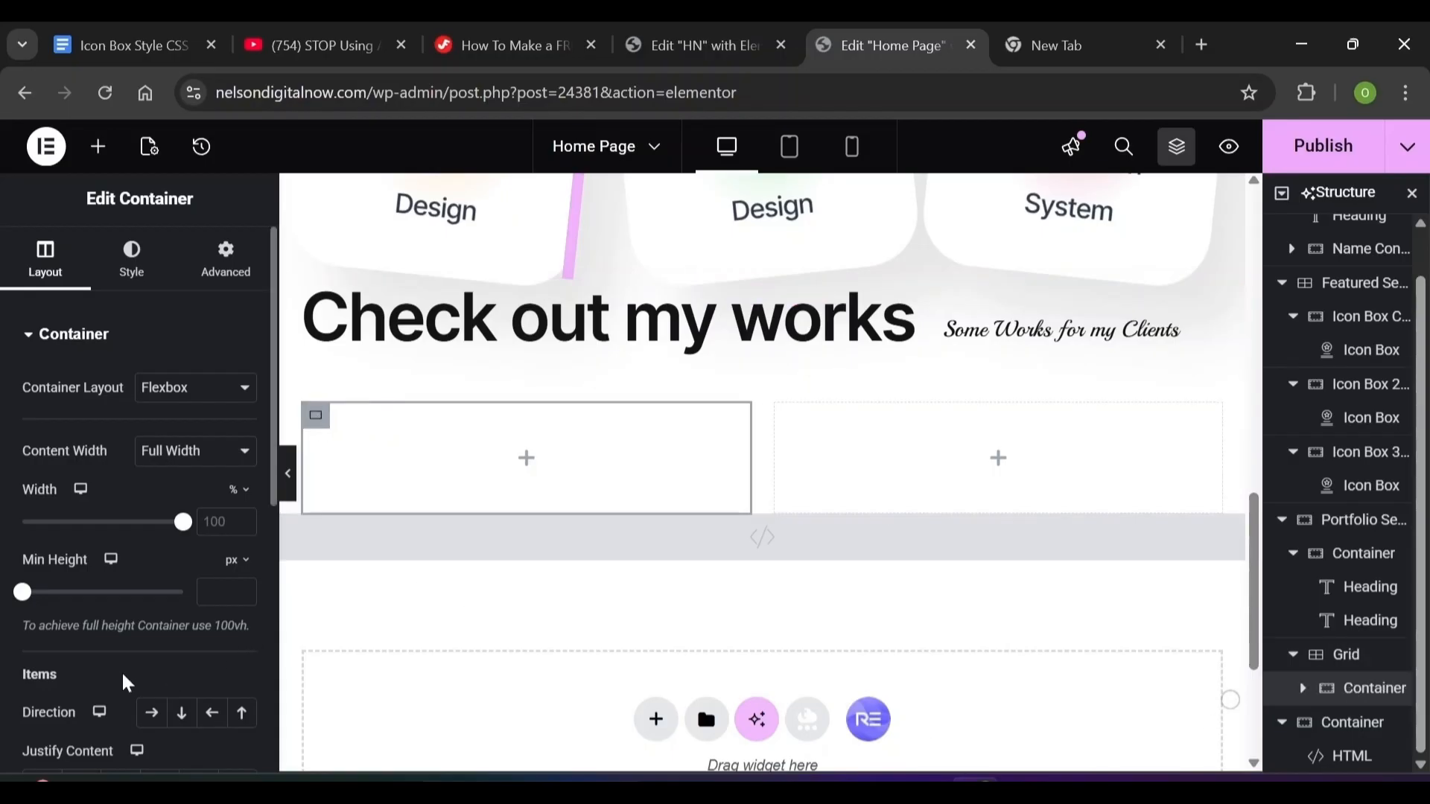
pyautogui.scroll(-7, 223, 549)
pyautogui.click(66, 397)
pyautogui.write('12')
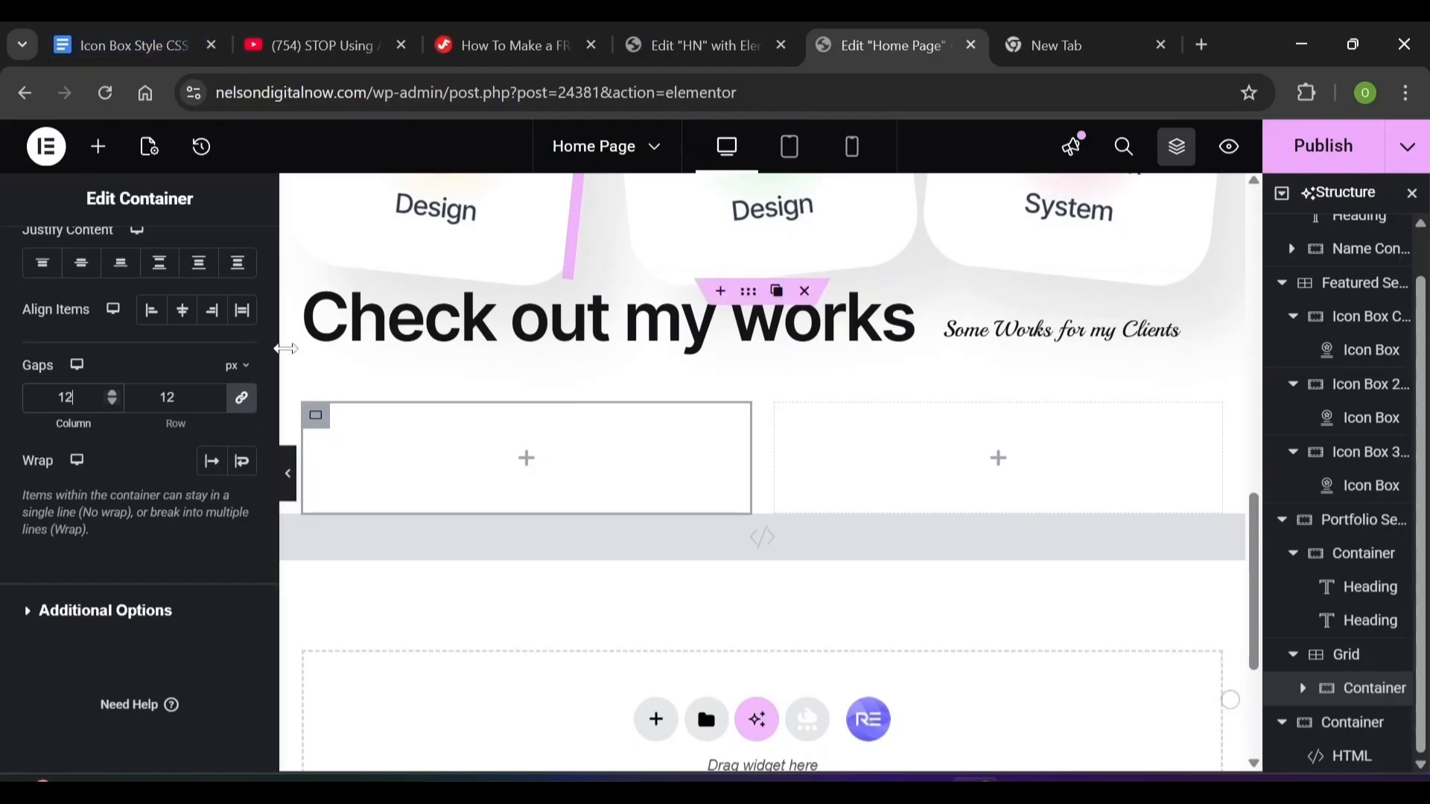
pyautogui.scroll(7, 140, 298)
pyautogui.click(140, 298)
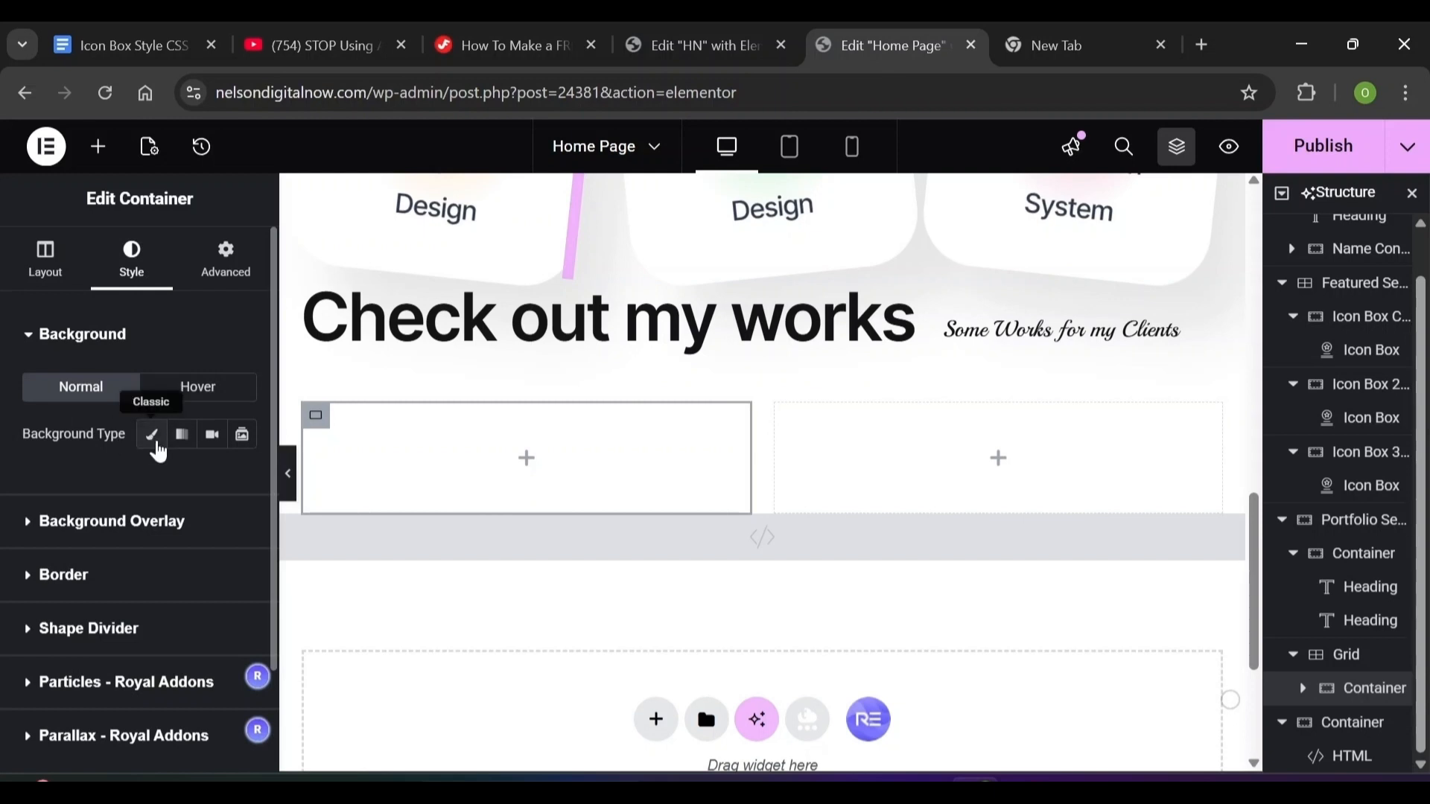
# Give the first card a gradient background from blue 0045ef at the top to green 00e436
pyautogui.click(151, 435)
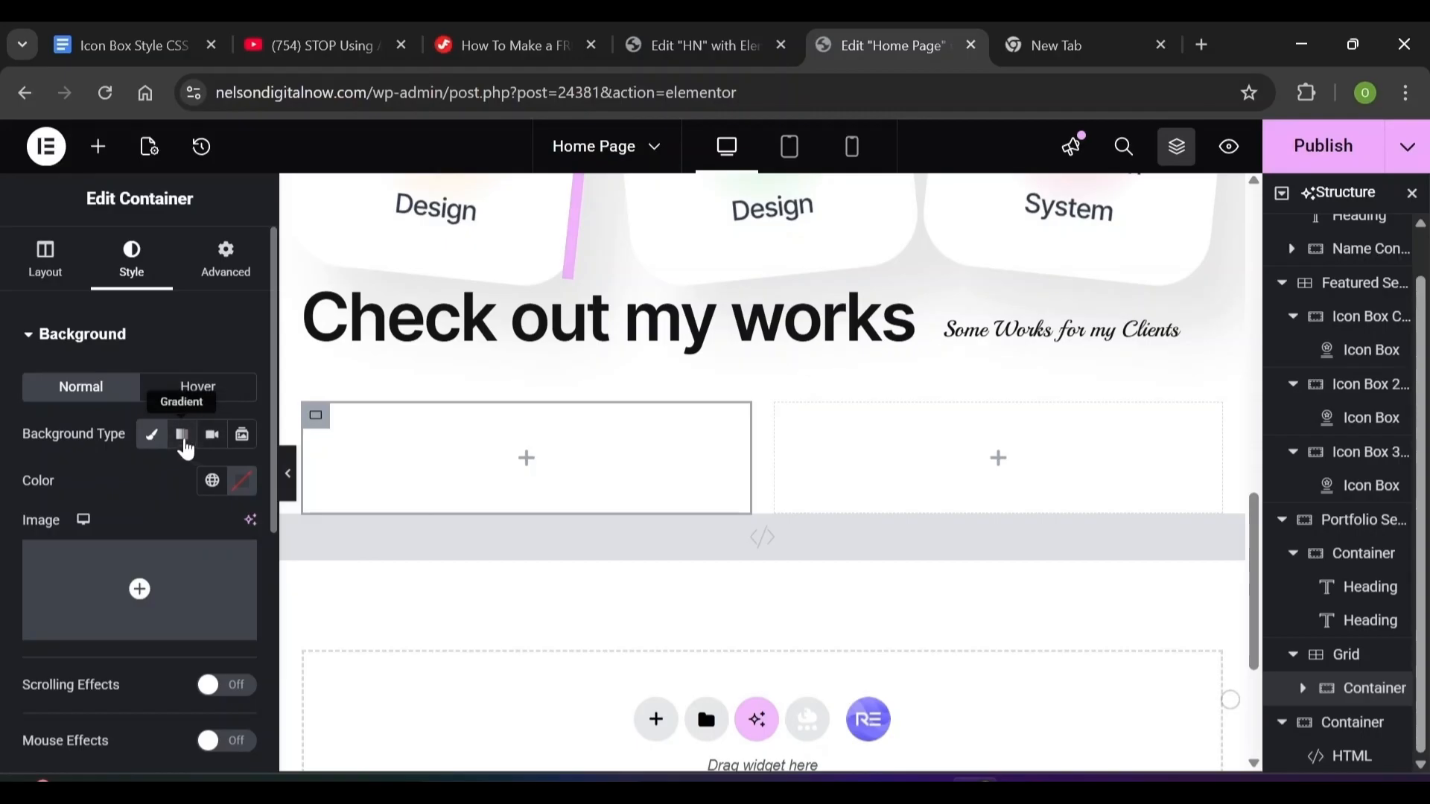
pyautogui.click(184, 443)
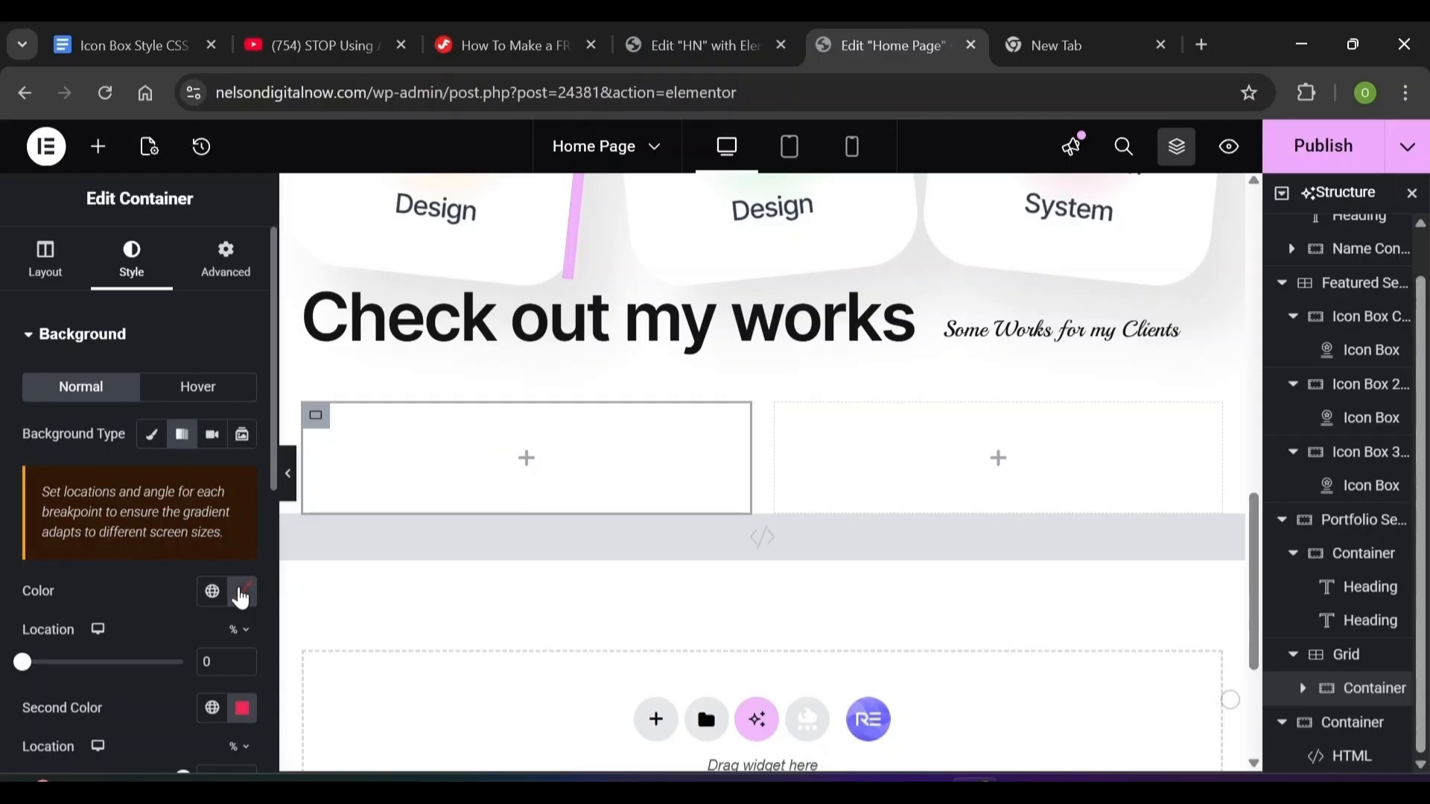
pyautogui.click(241, 596)
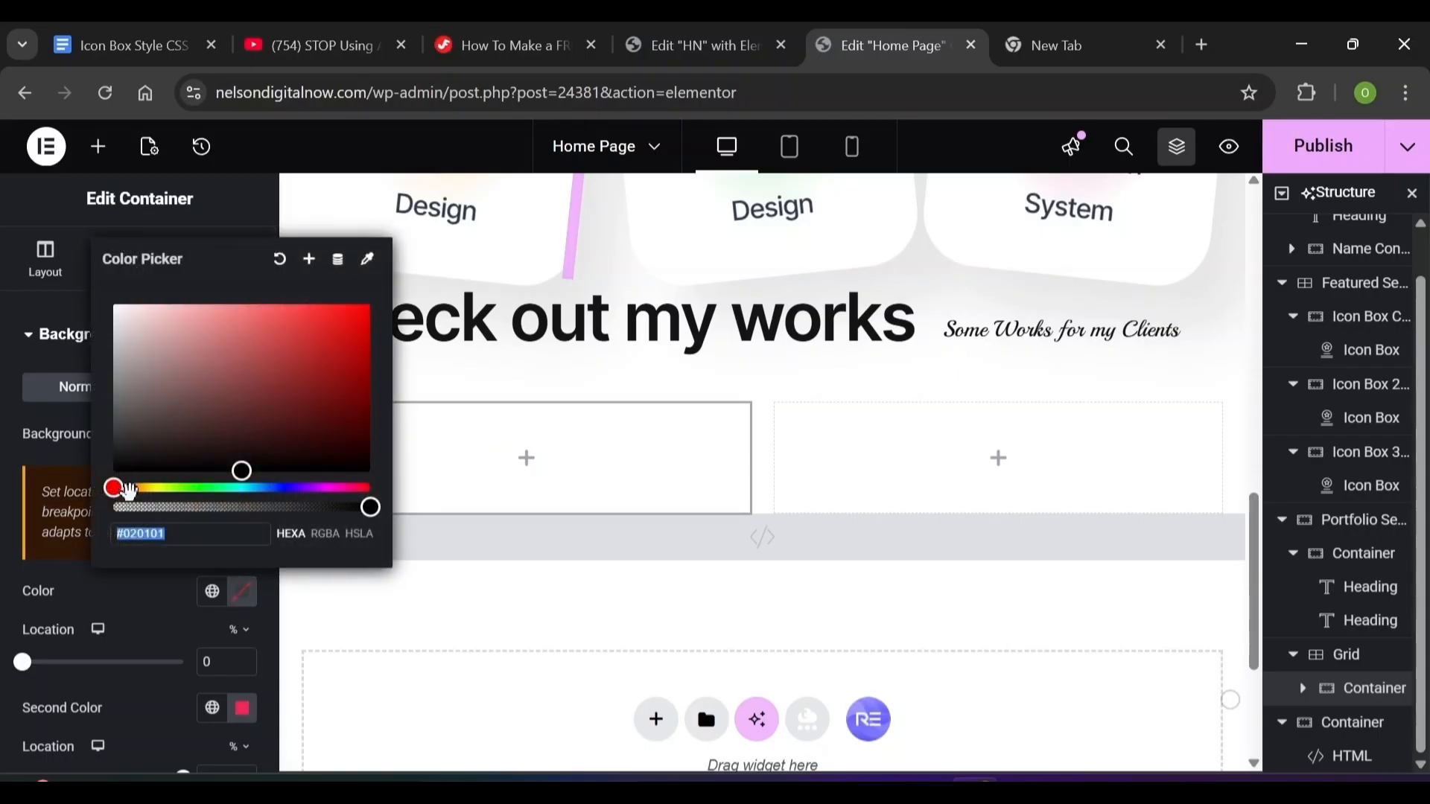
pyautogui.write('0045')
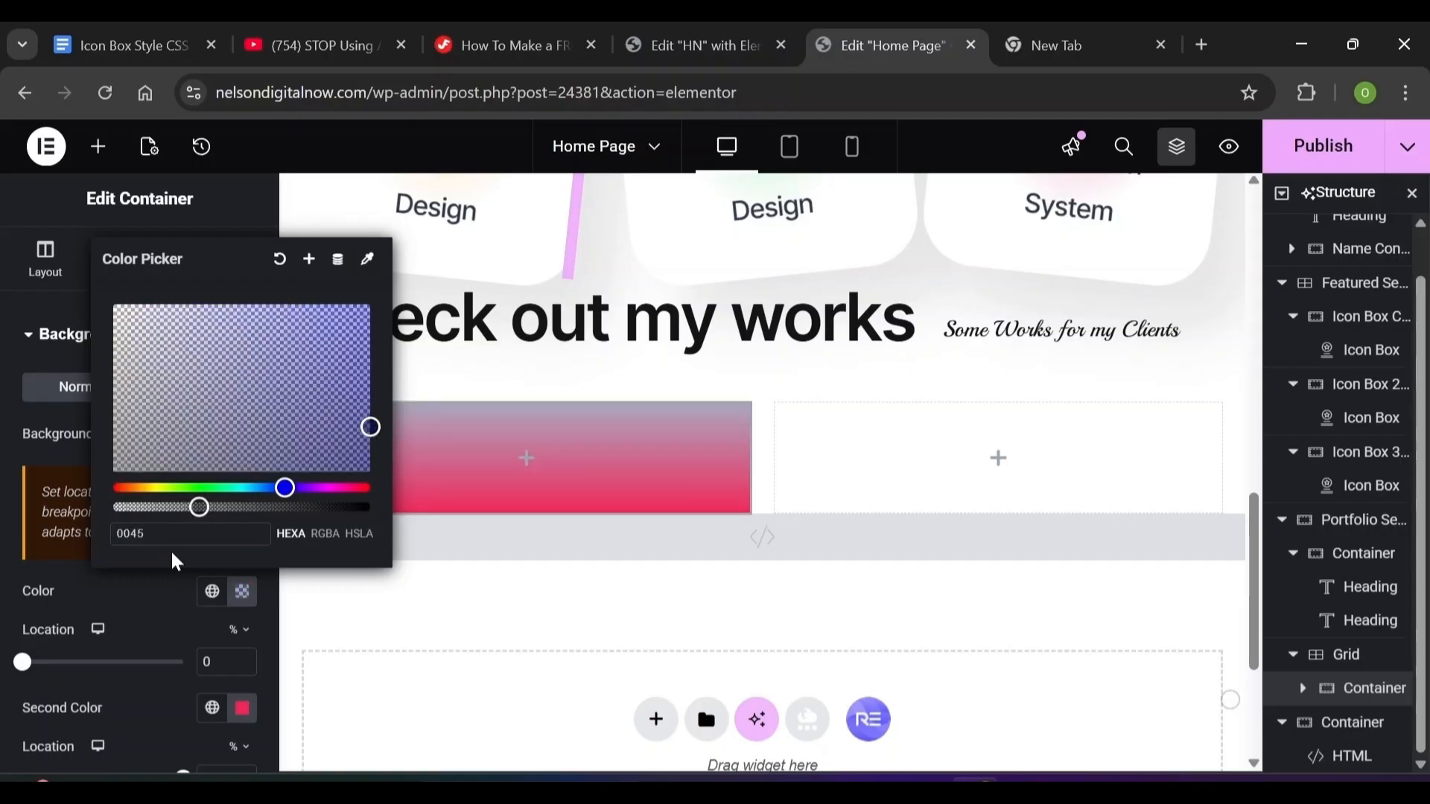
pyautogui.write('ef')
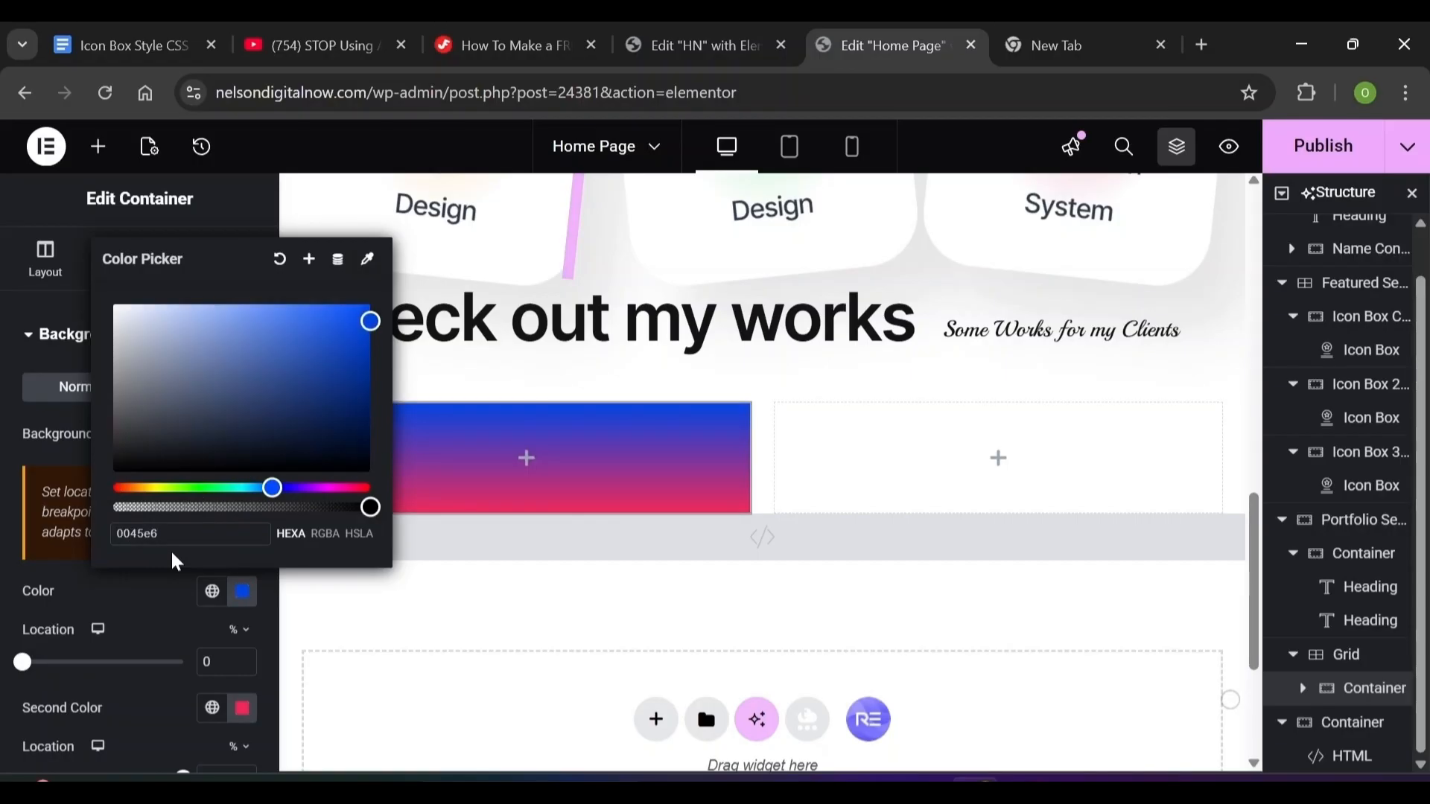
pyautogui.click(166, 607)
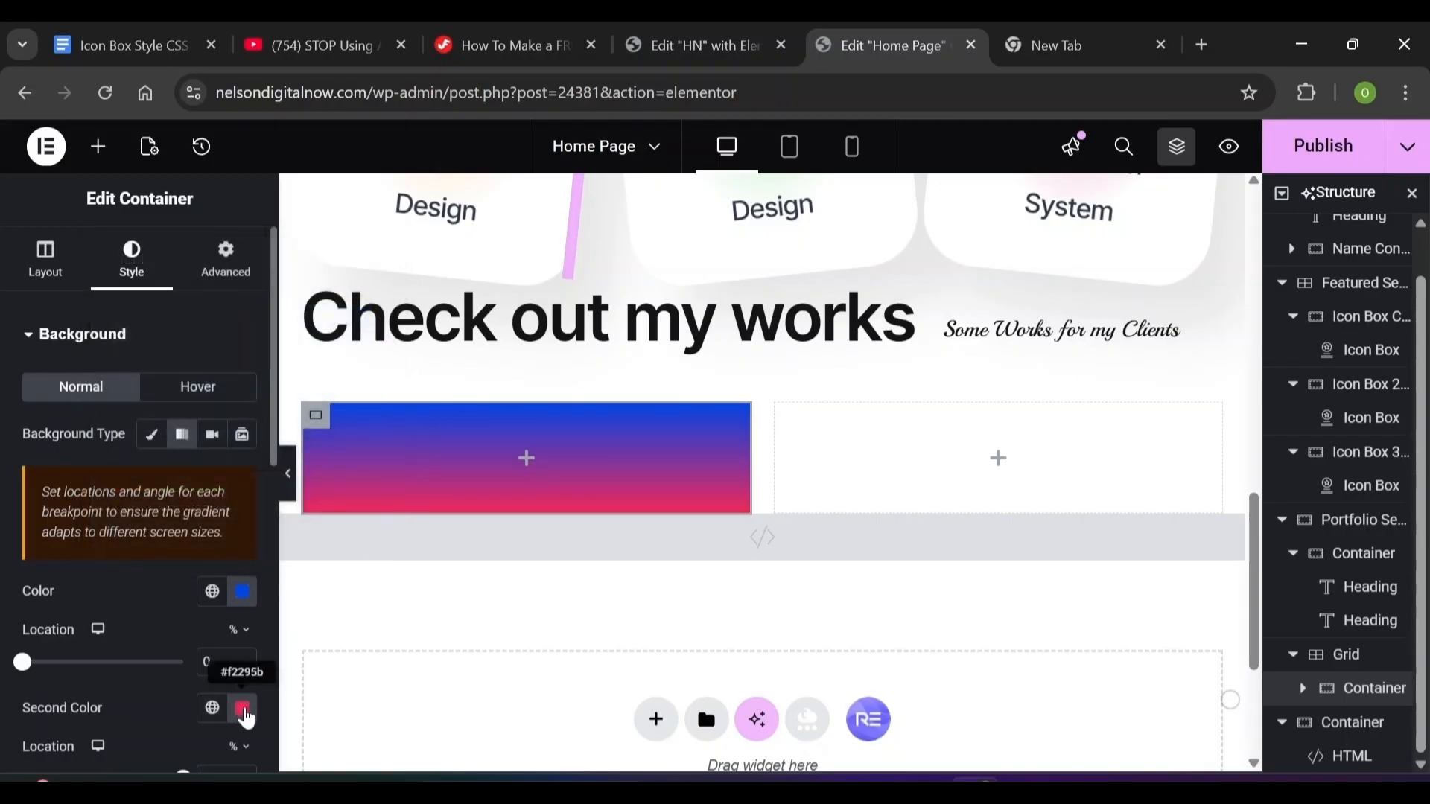
pyautogui.click(242, 709)
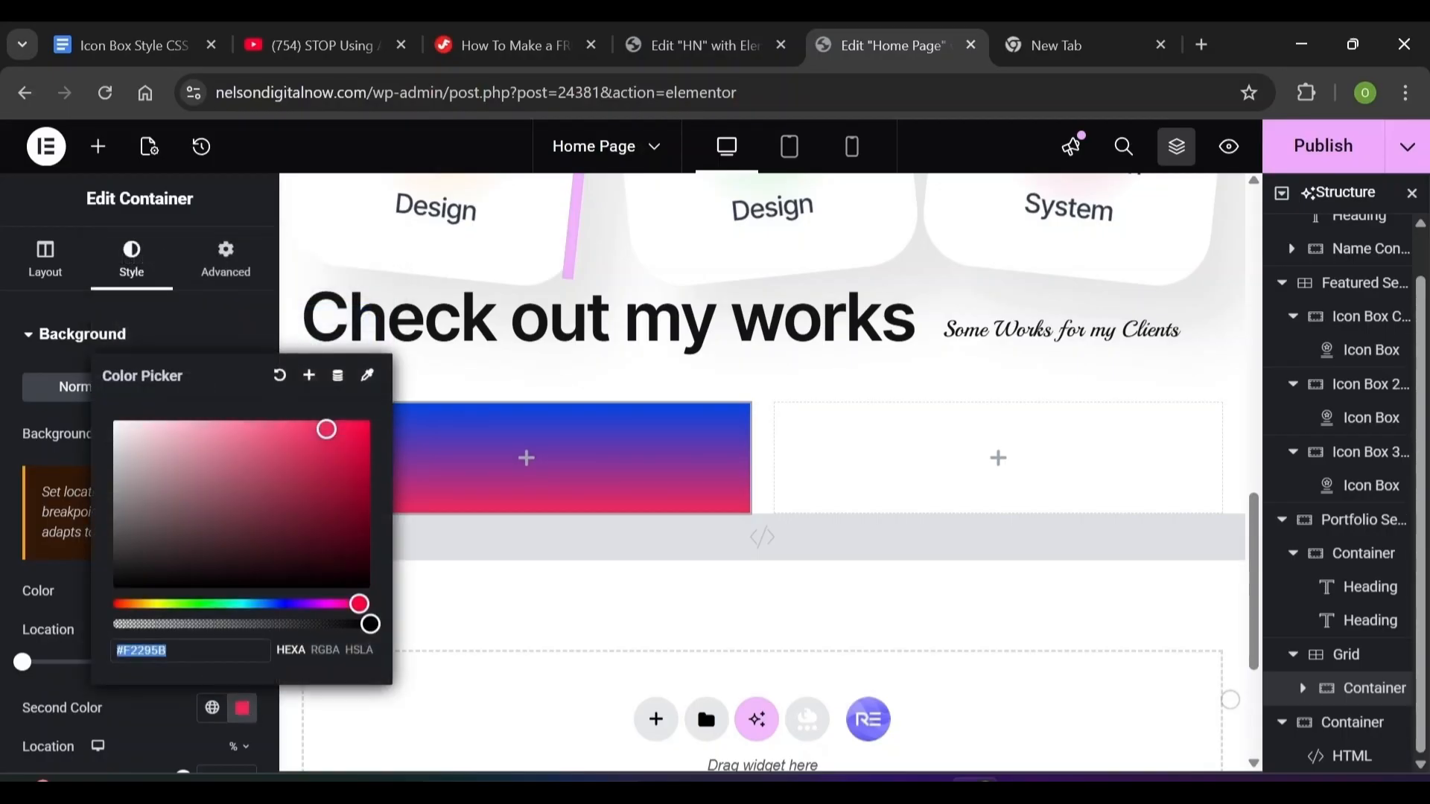
pyautogui.write('00e')
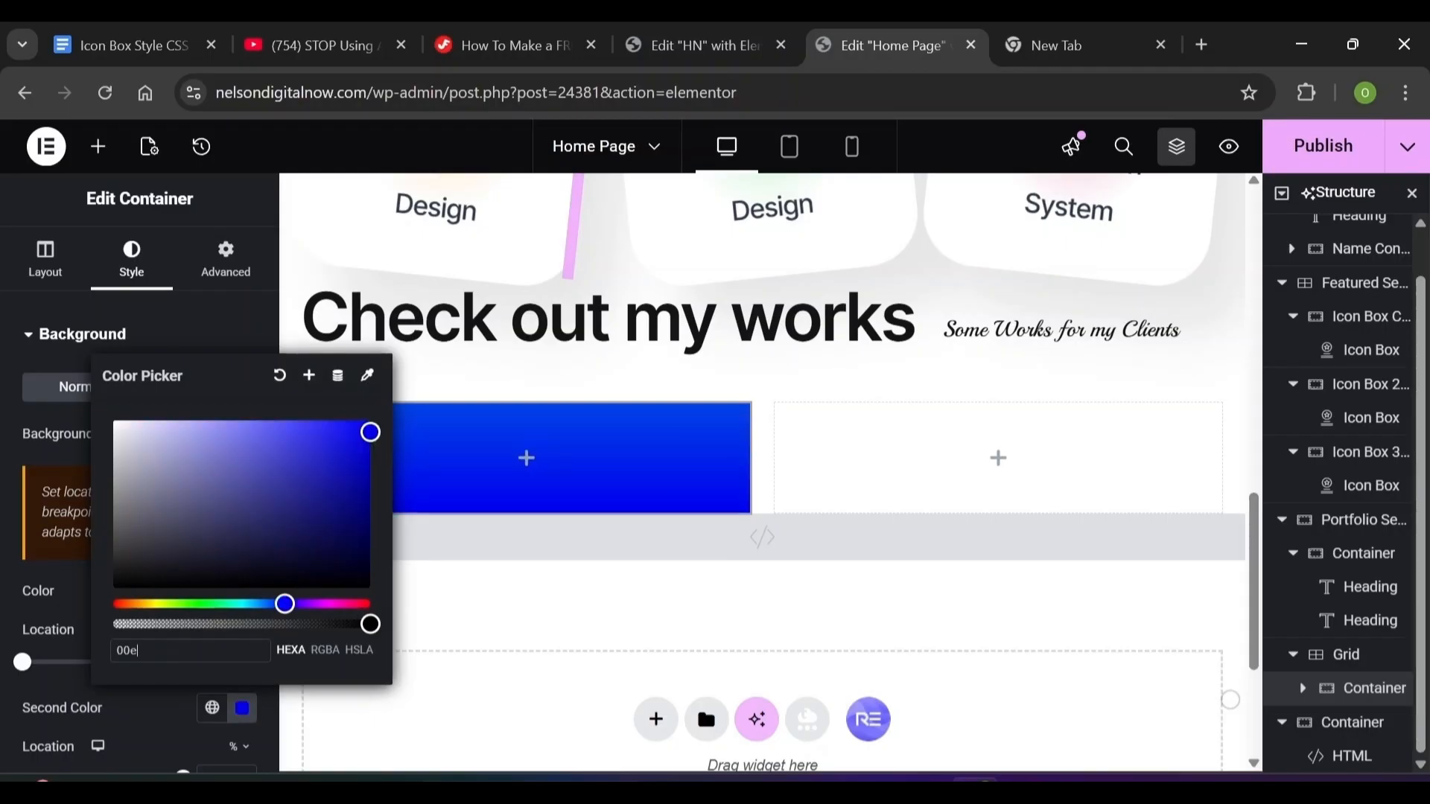
pyautogui.write('4')
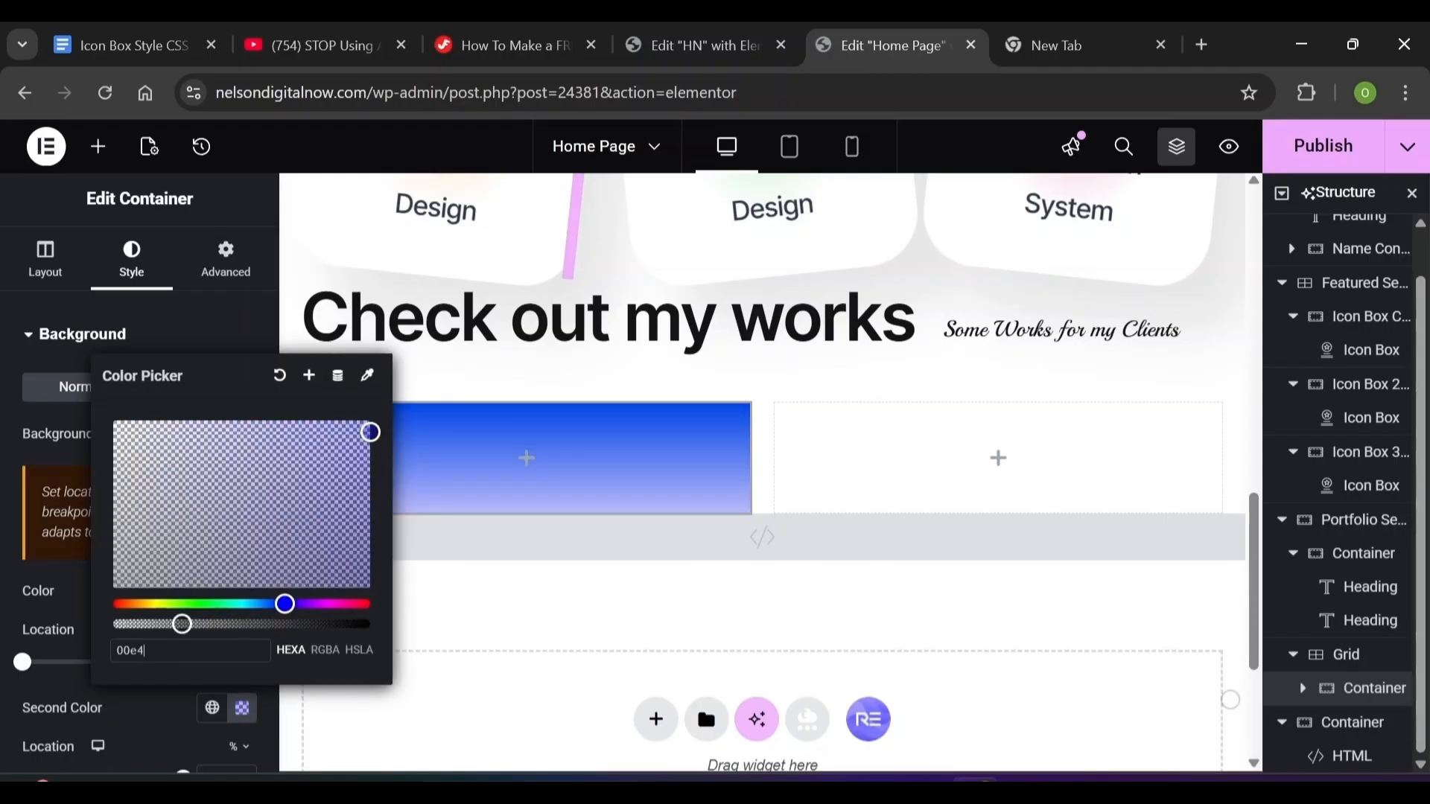
pyautogui.write('36')
pyautogui.click(22, 383)
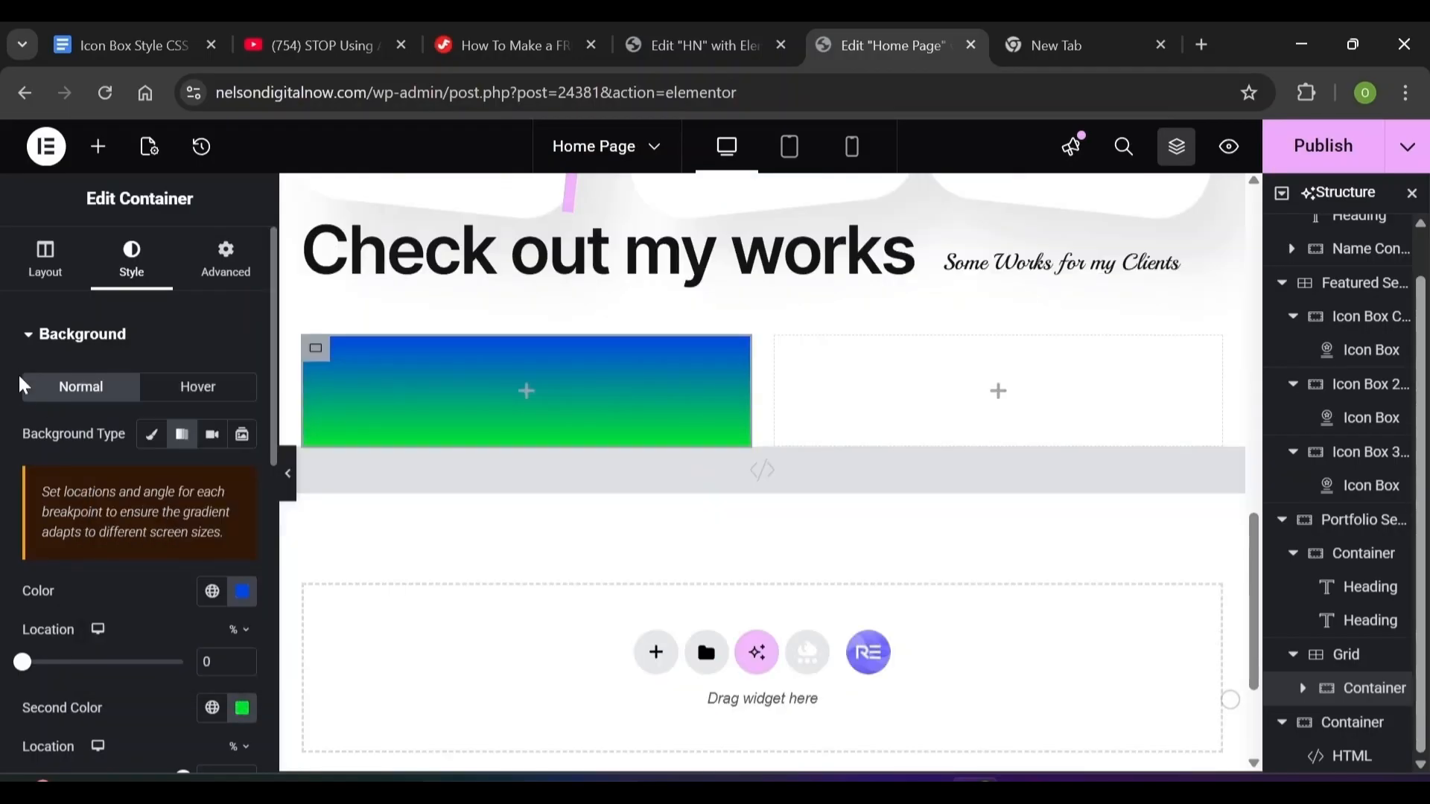
pyautogui.click(30, 339)
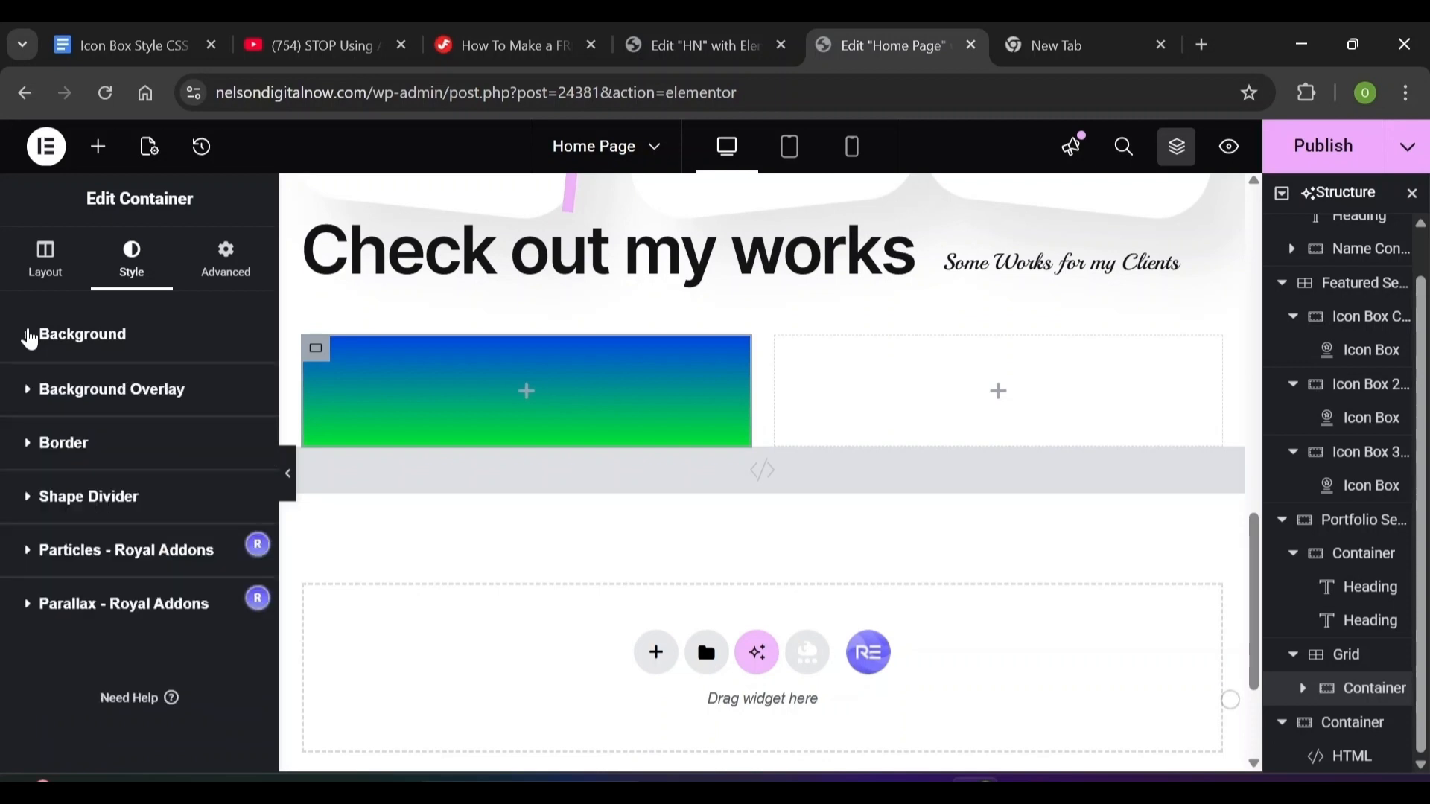
# Give the card a solid white border with a corner radius of 1
pyautogui.click(27, 445)
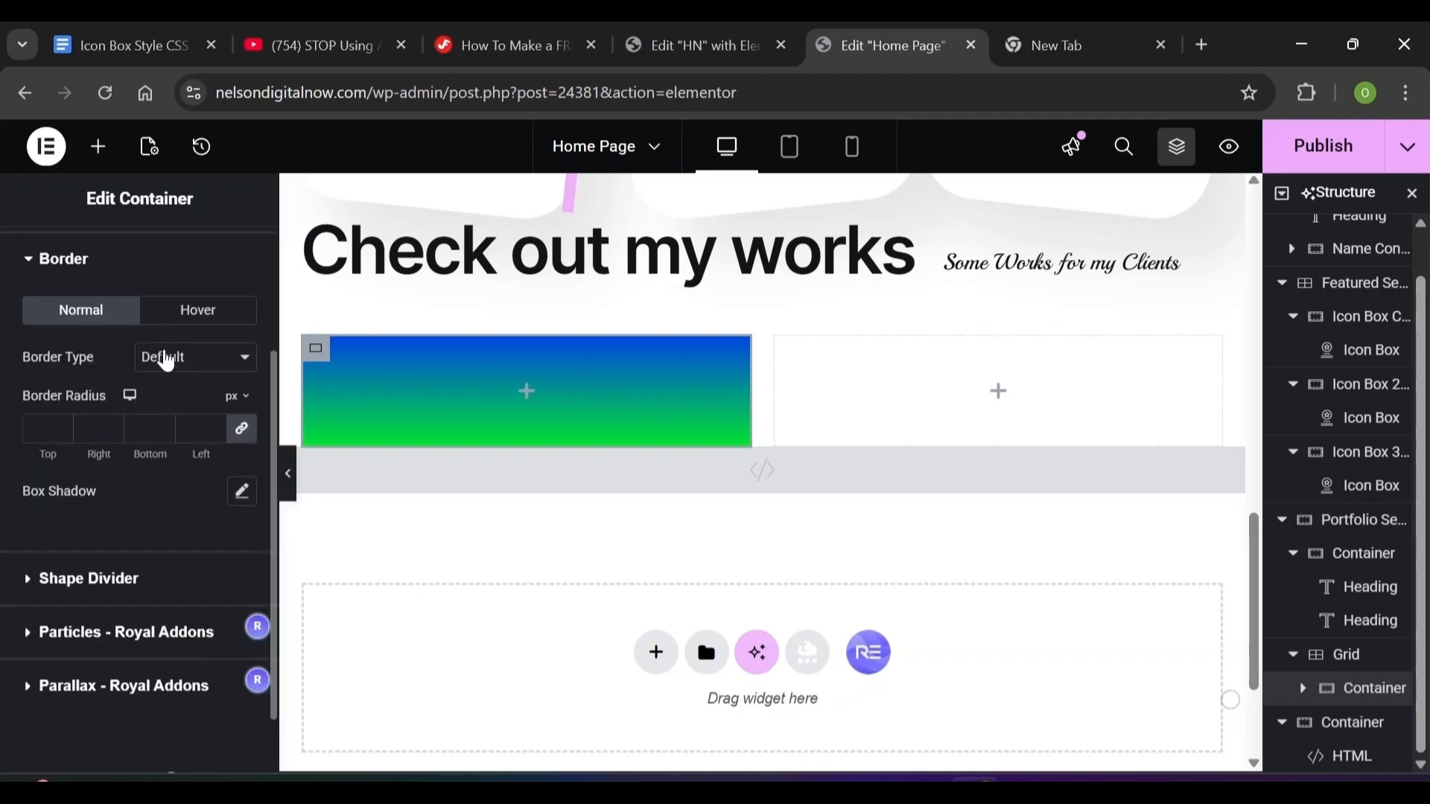
pyautogui.click(168, 359)
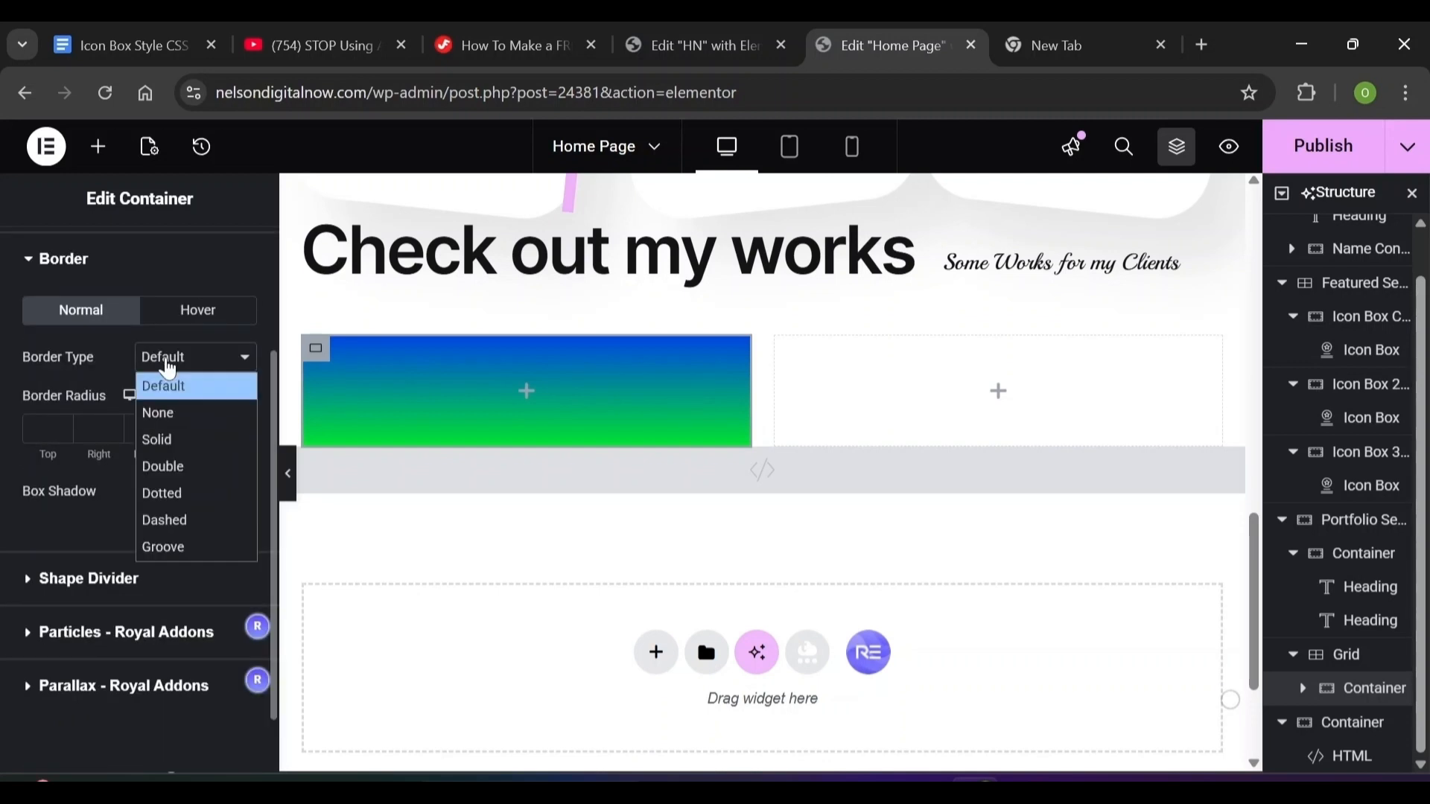
pyautogui.click(169, 452)
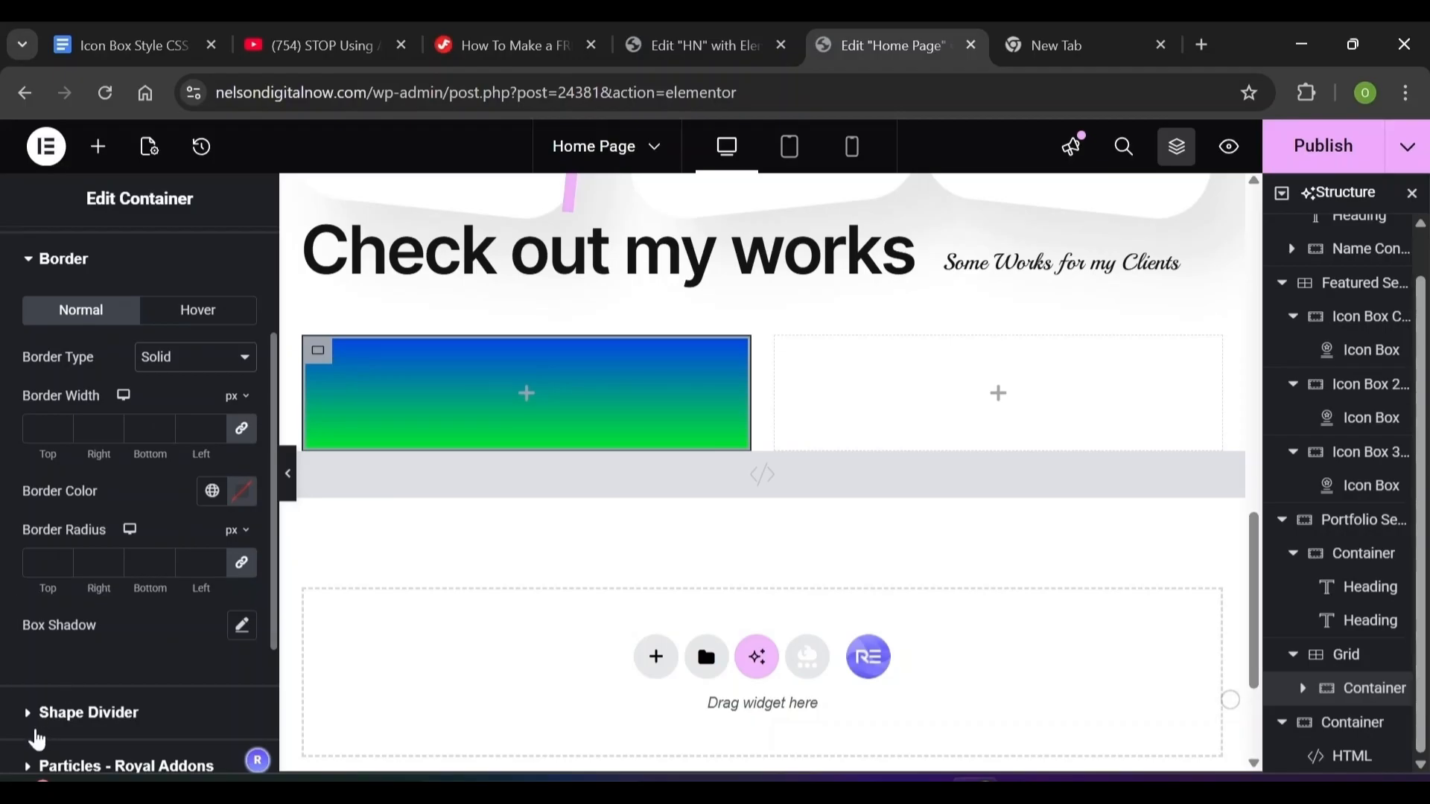
pyautogui.click(40, 562)
pyautogui.click(243, 495)
pyautogui.click(244, 497)
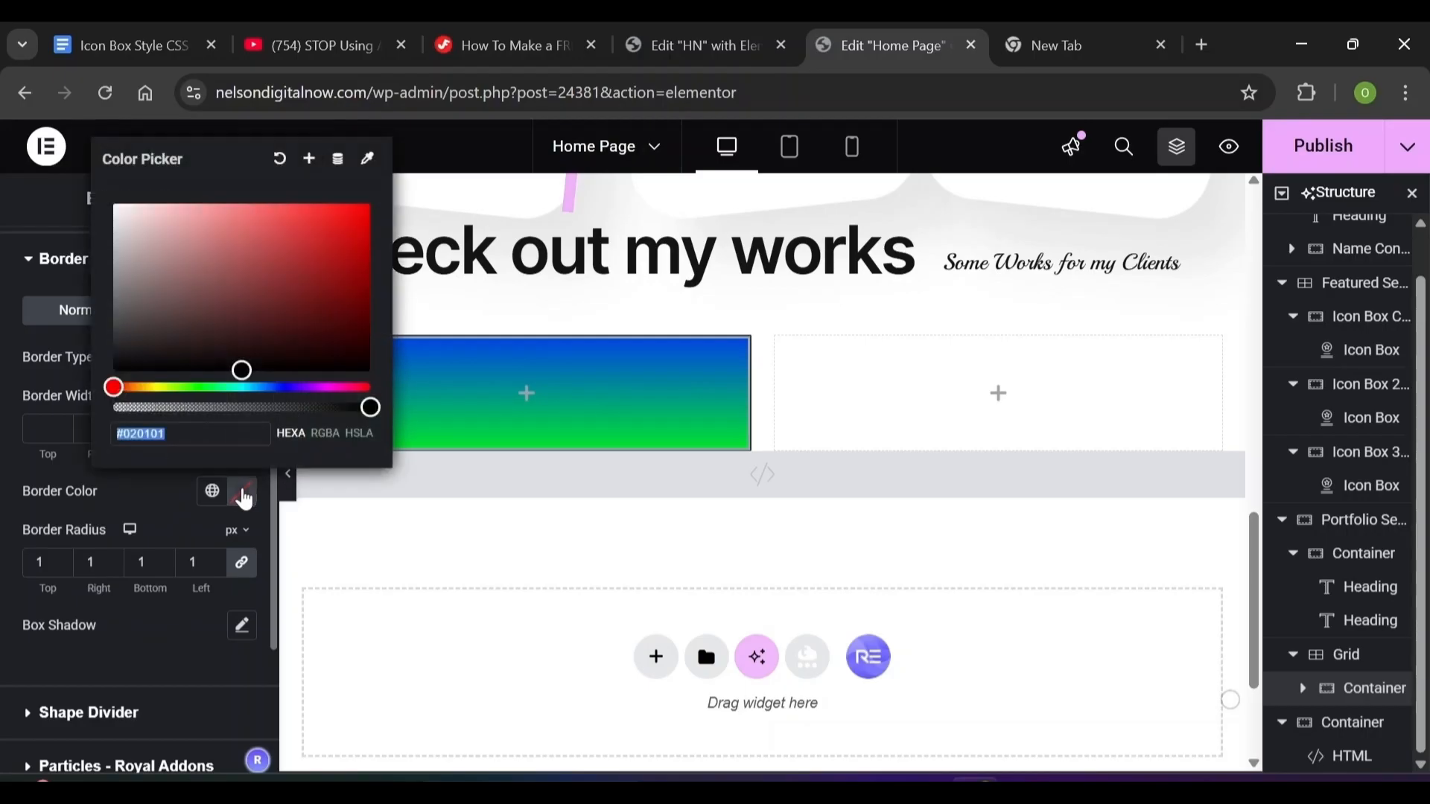
pyautogui.click(270, 474)
# Make the card's hover border solid, 1 px wide, in blue 0045e
pyautogui.click(198, 310)
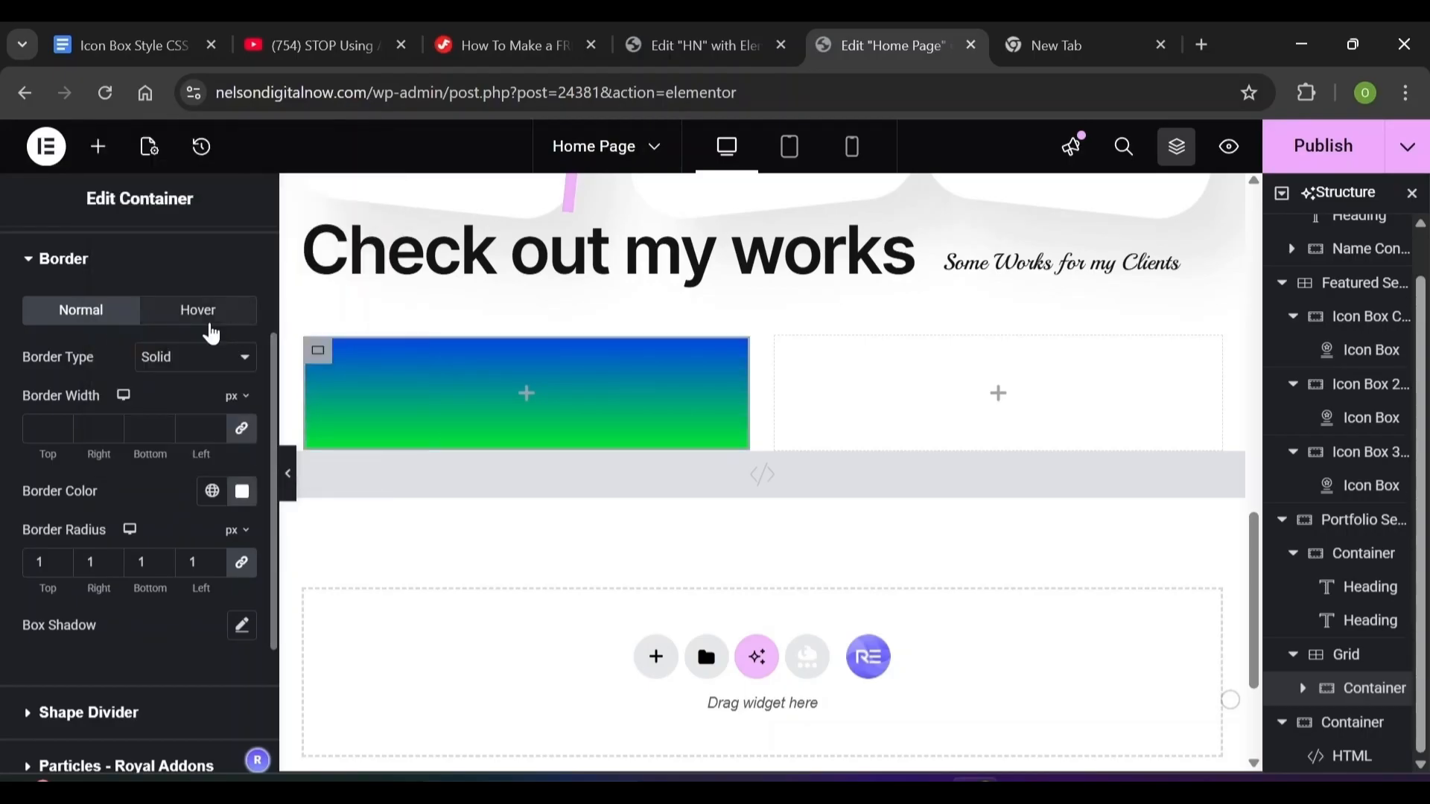
pyautogui.click(205, 357)
pyautogui.click(179, 439)
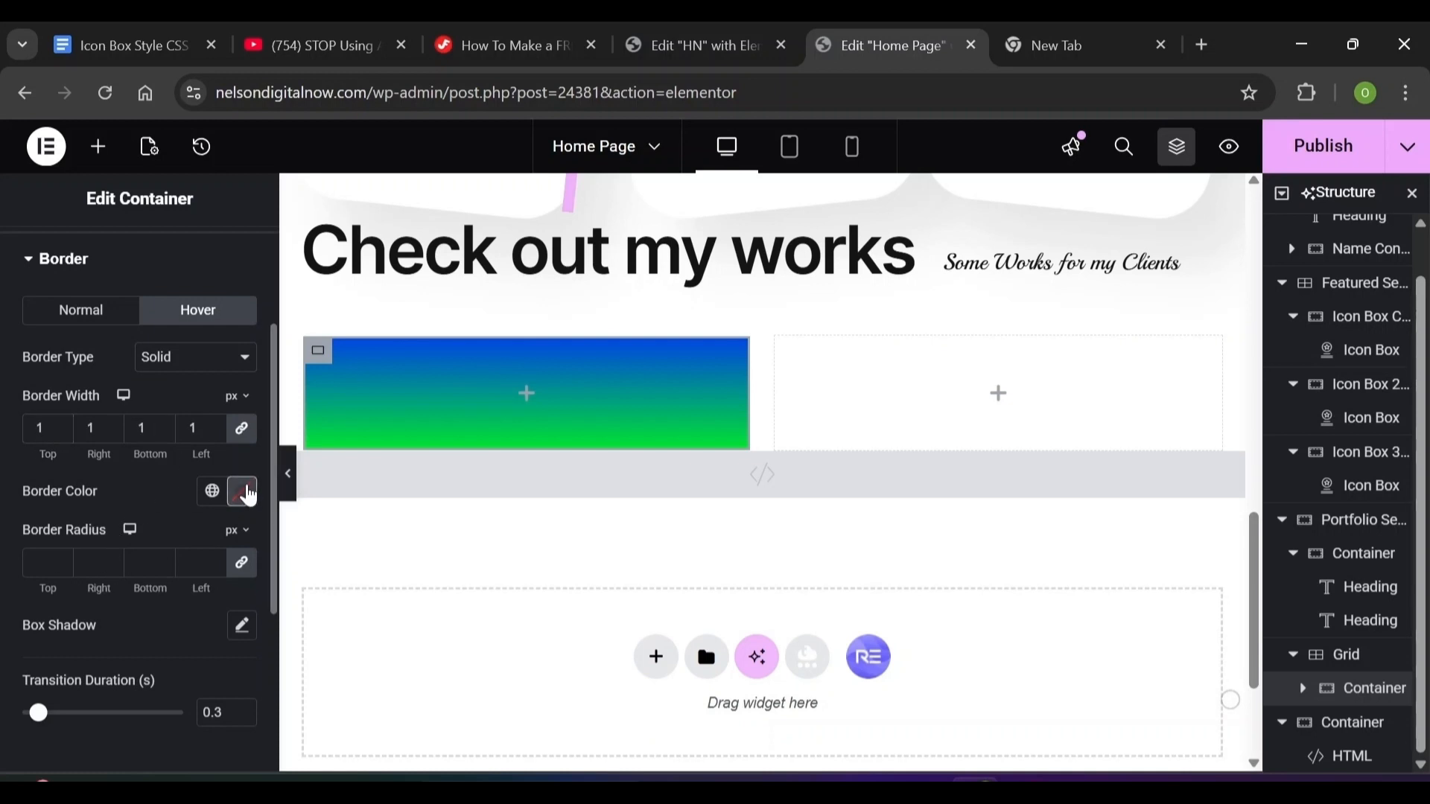
pyautogui.click(245, 493)
pyautogui.write('0')
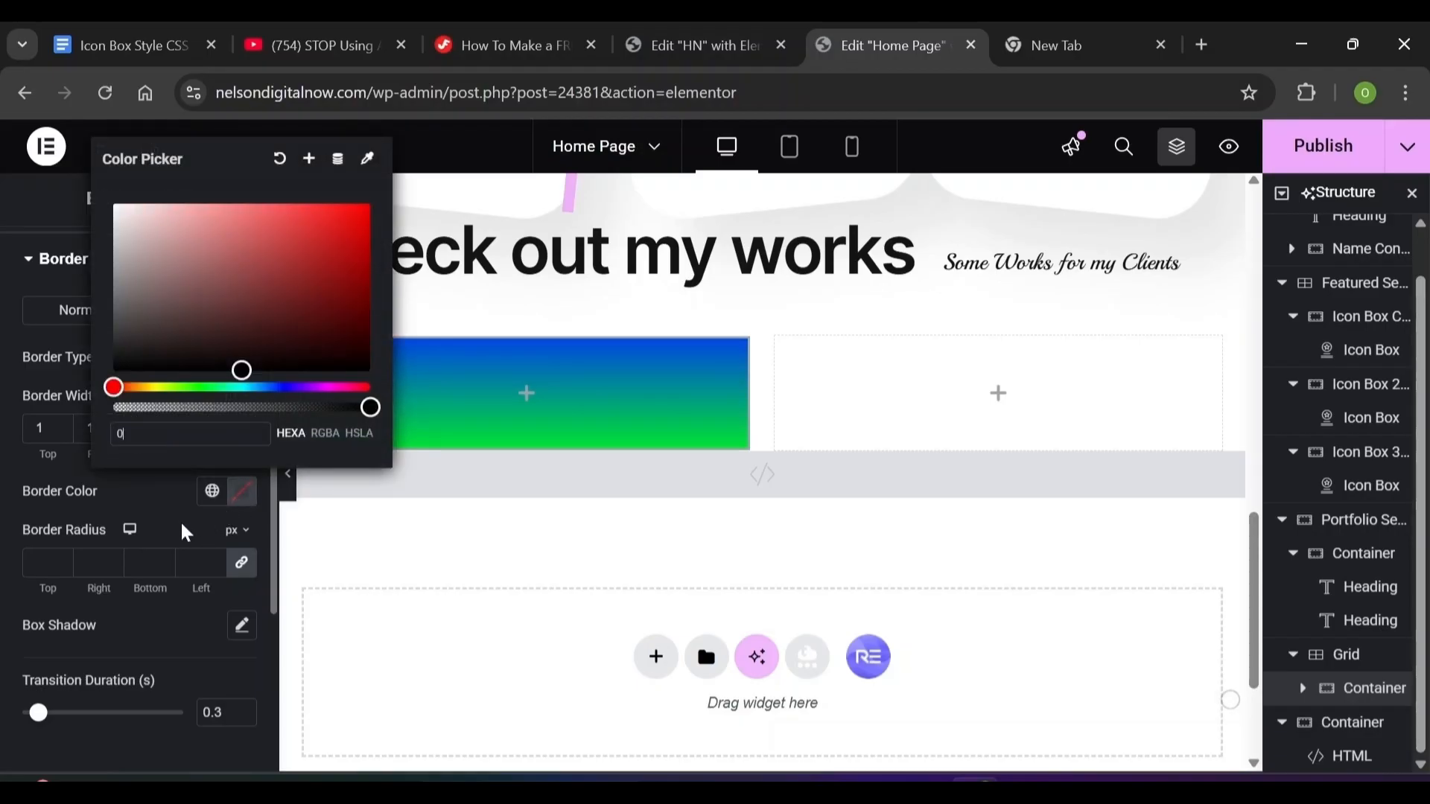
pyautogui.write('045')
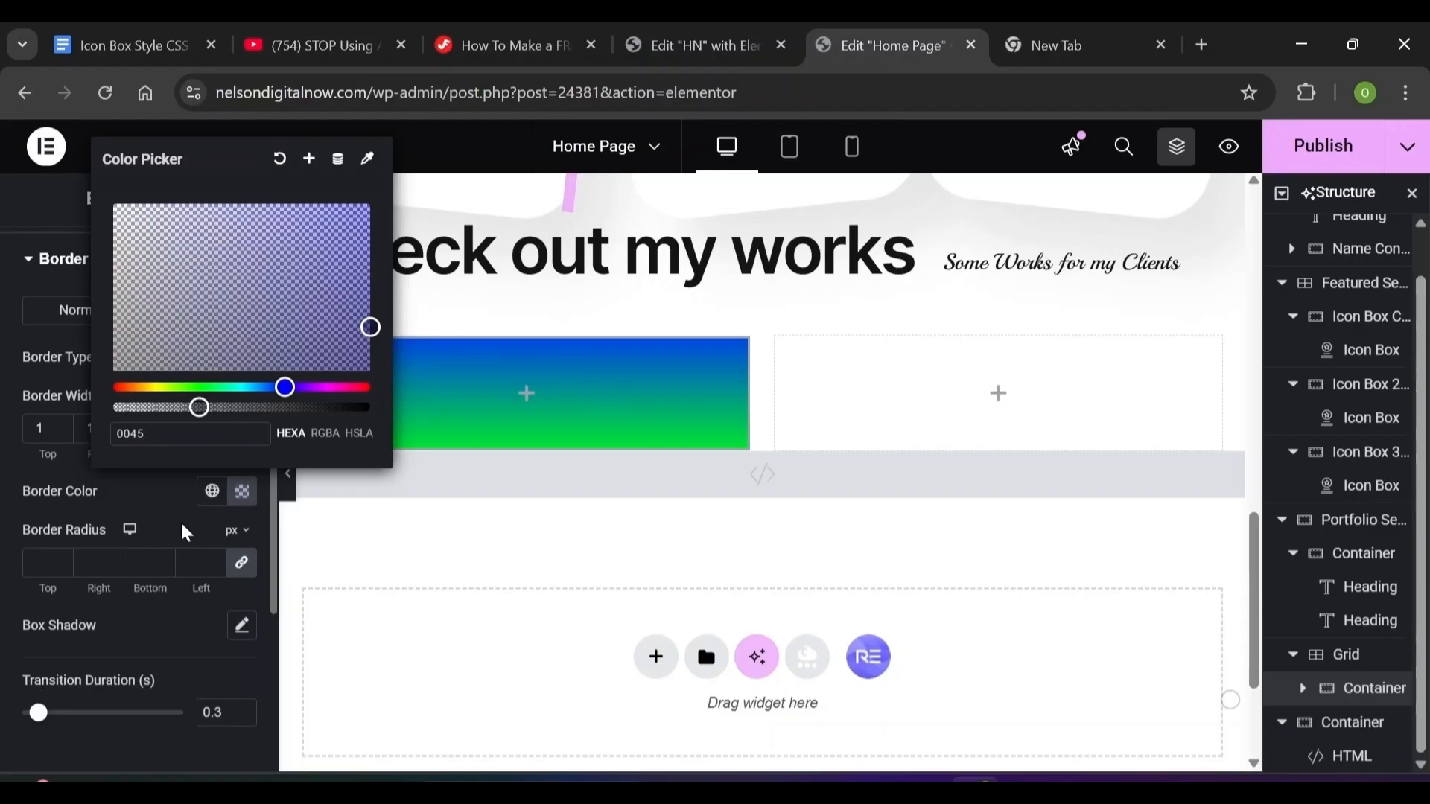
pyautogui.write('e')
pyautogui.click(186, 533)
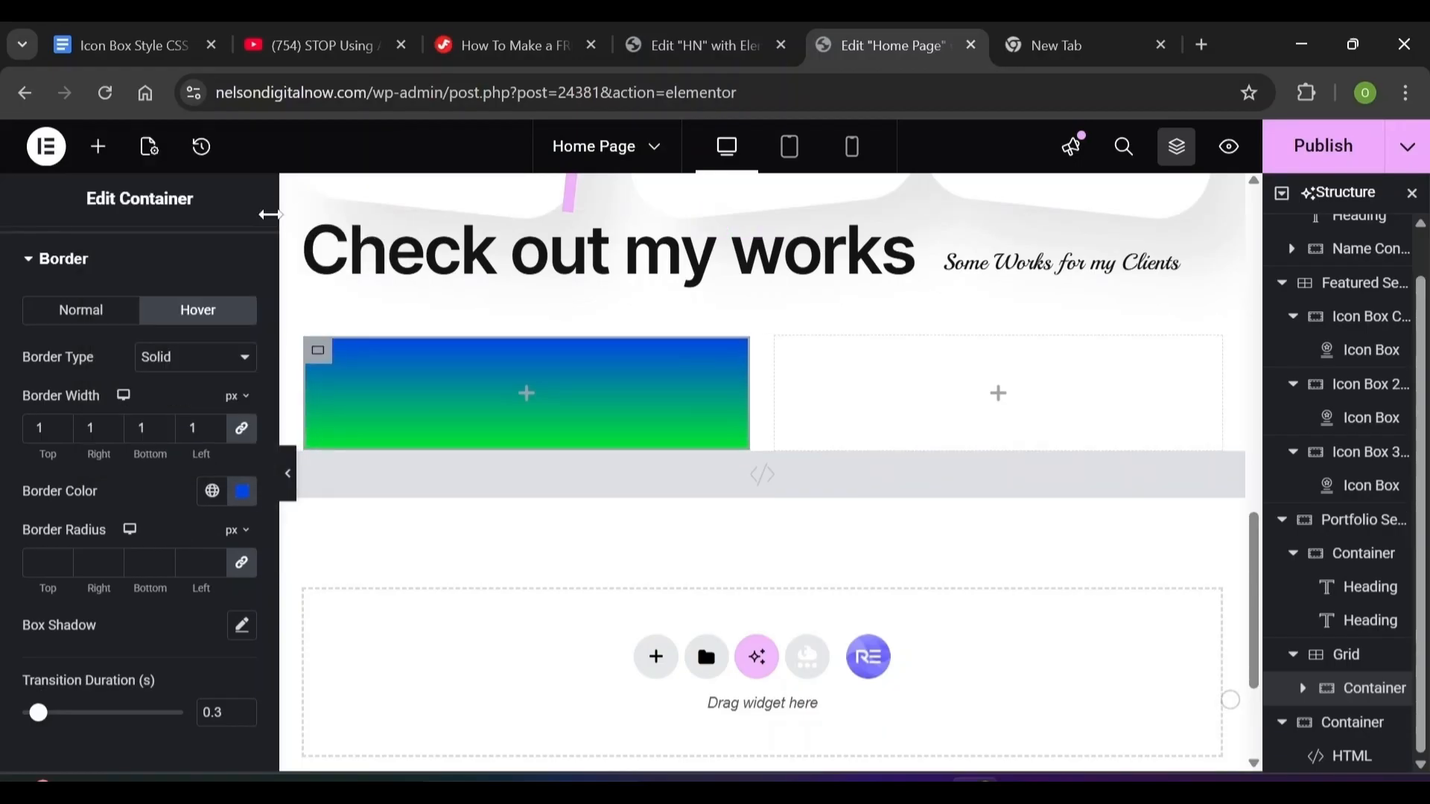
pyautogui.scroll(3, 265, 283)
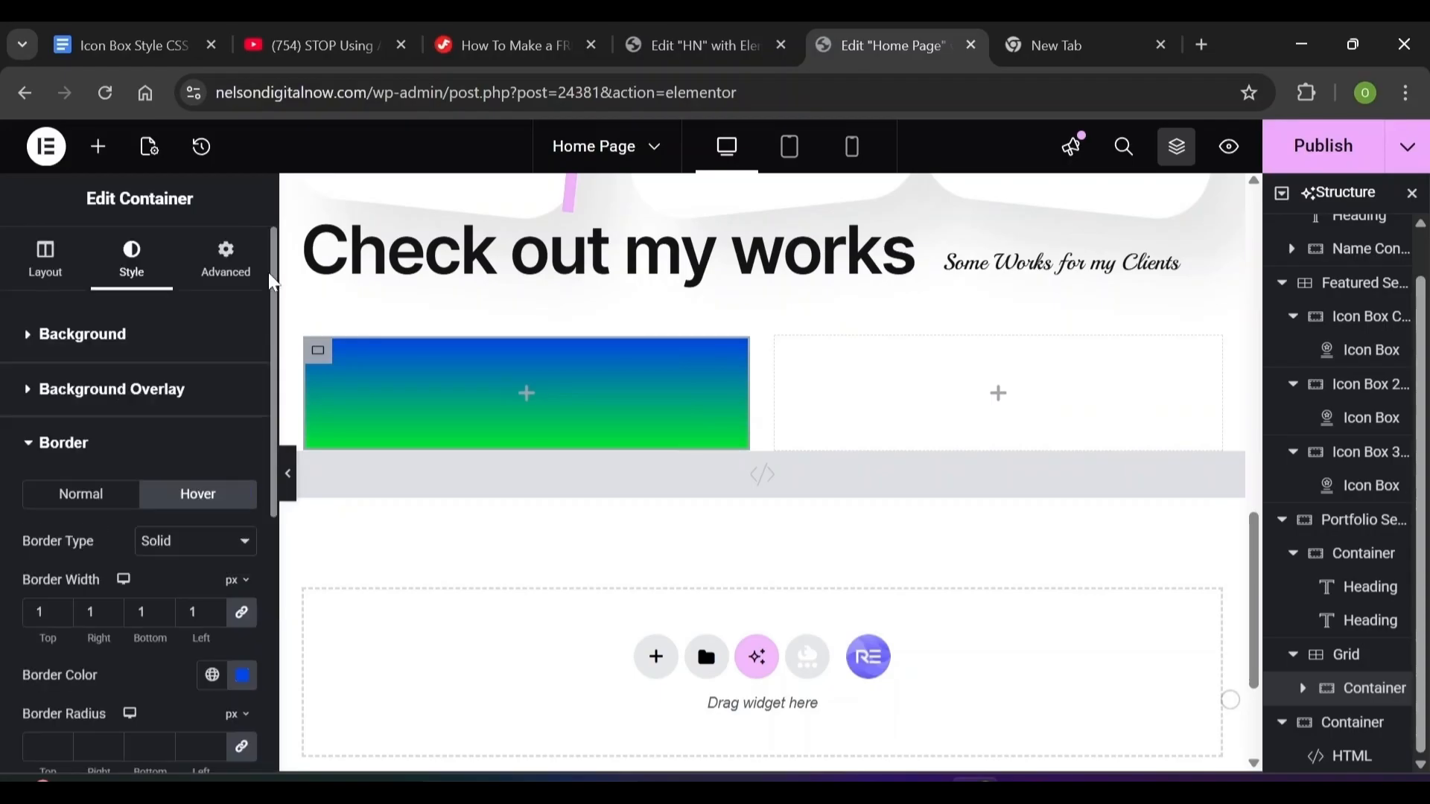
# Pad the card 16 px on every side
pyautogui.click(233, 275)
pyautogui.click(50, 499)
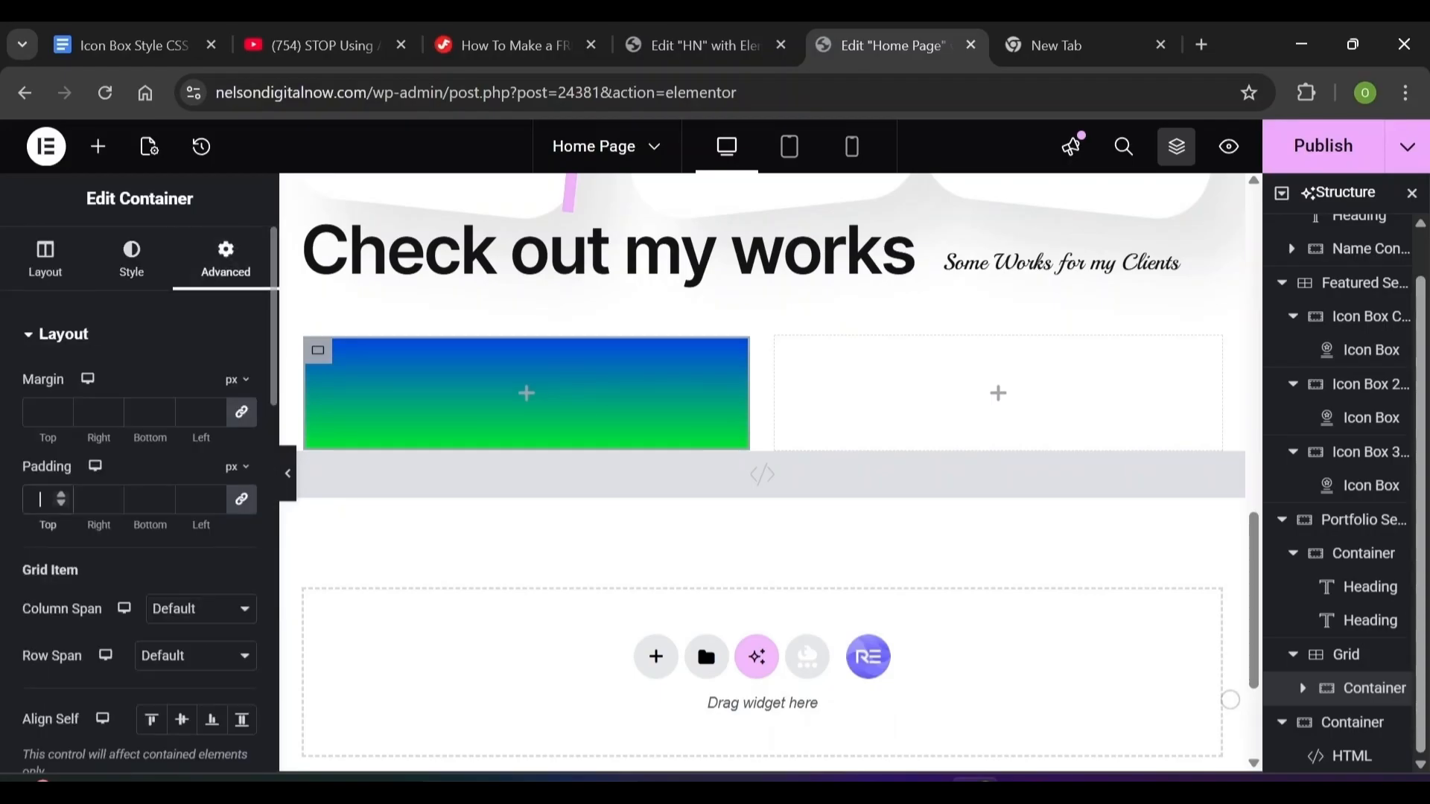
pyautogui.write('16')
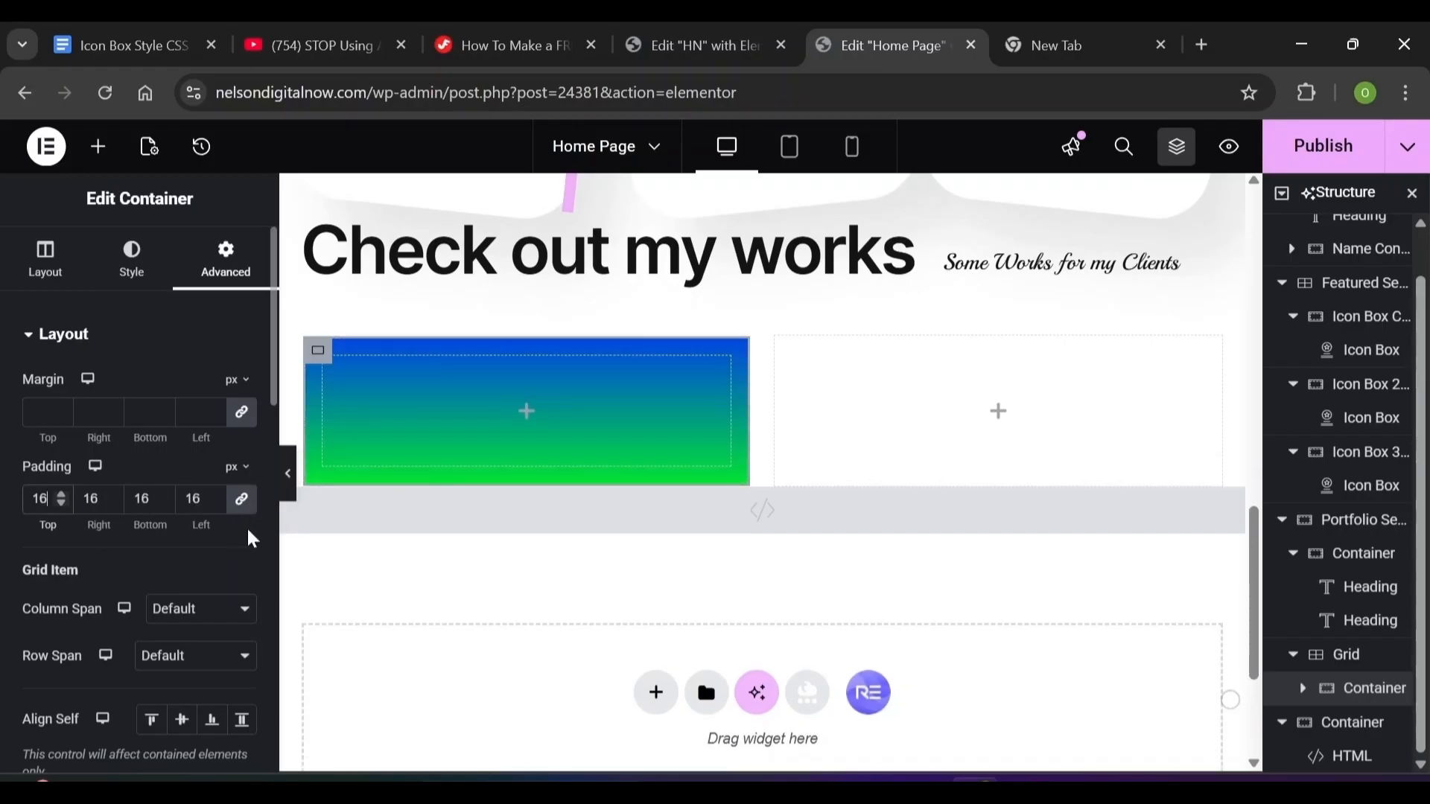
# Give the card a Fade In Left entrance animation
pyautogui.scroll(-10, 274, 469)
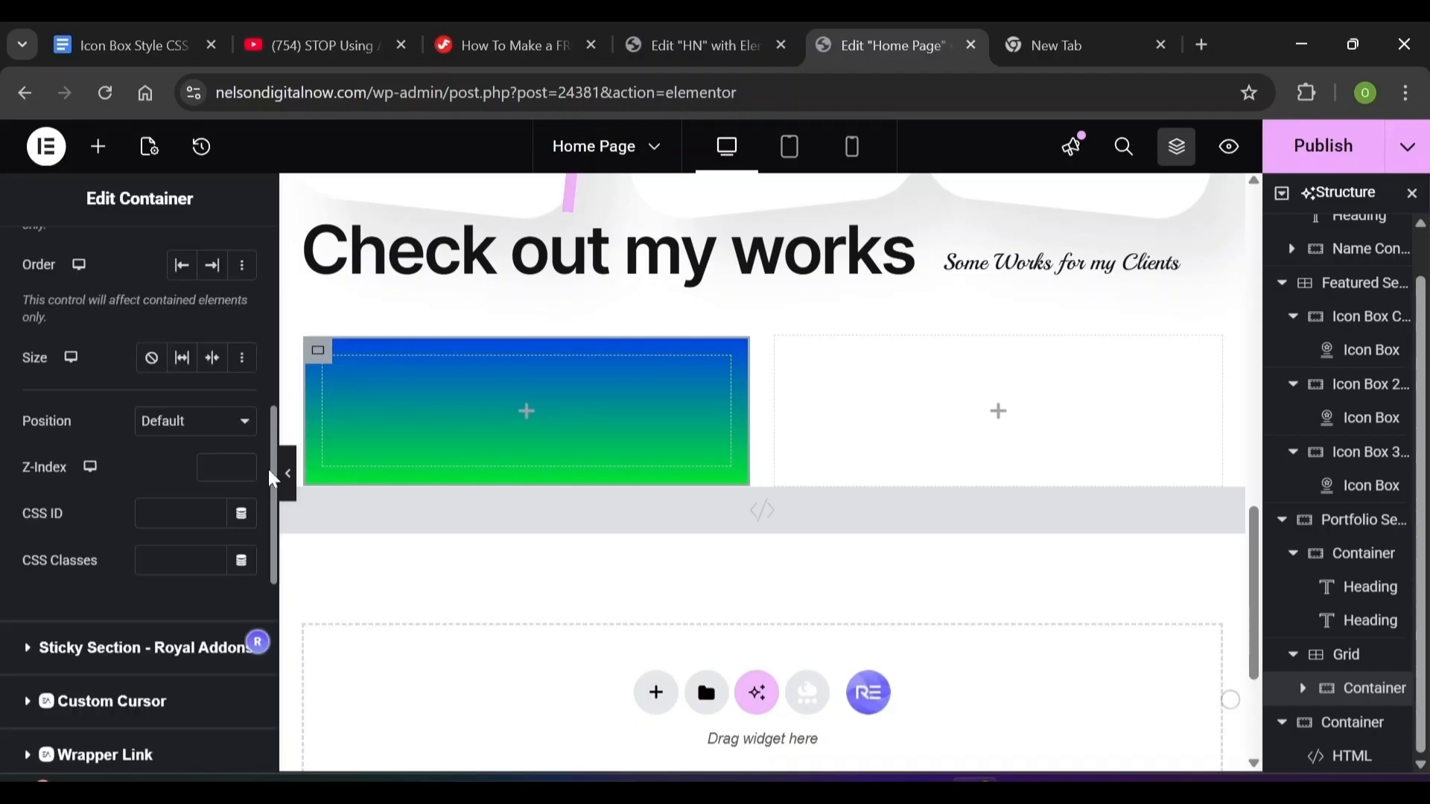
pyautogui.scroll(-3, 278, 713)
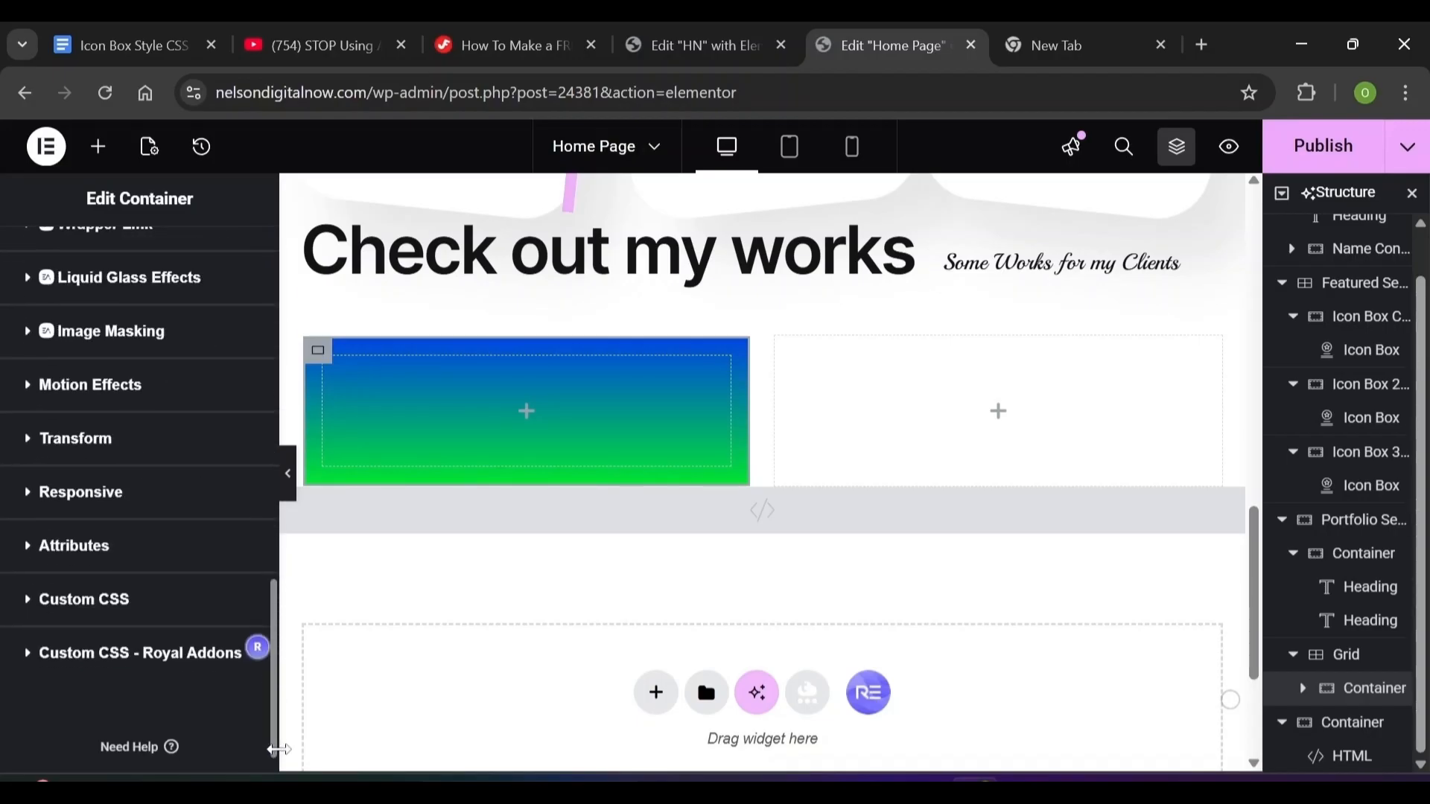
pyautogui.click(30, 387)
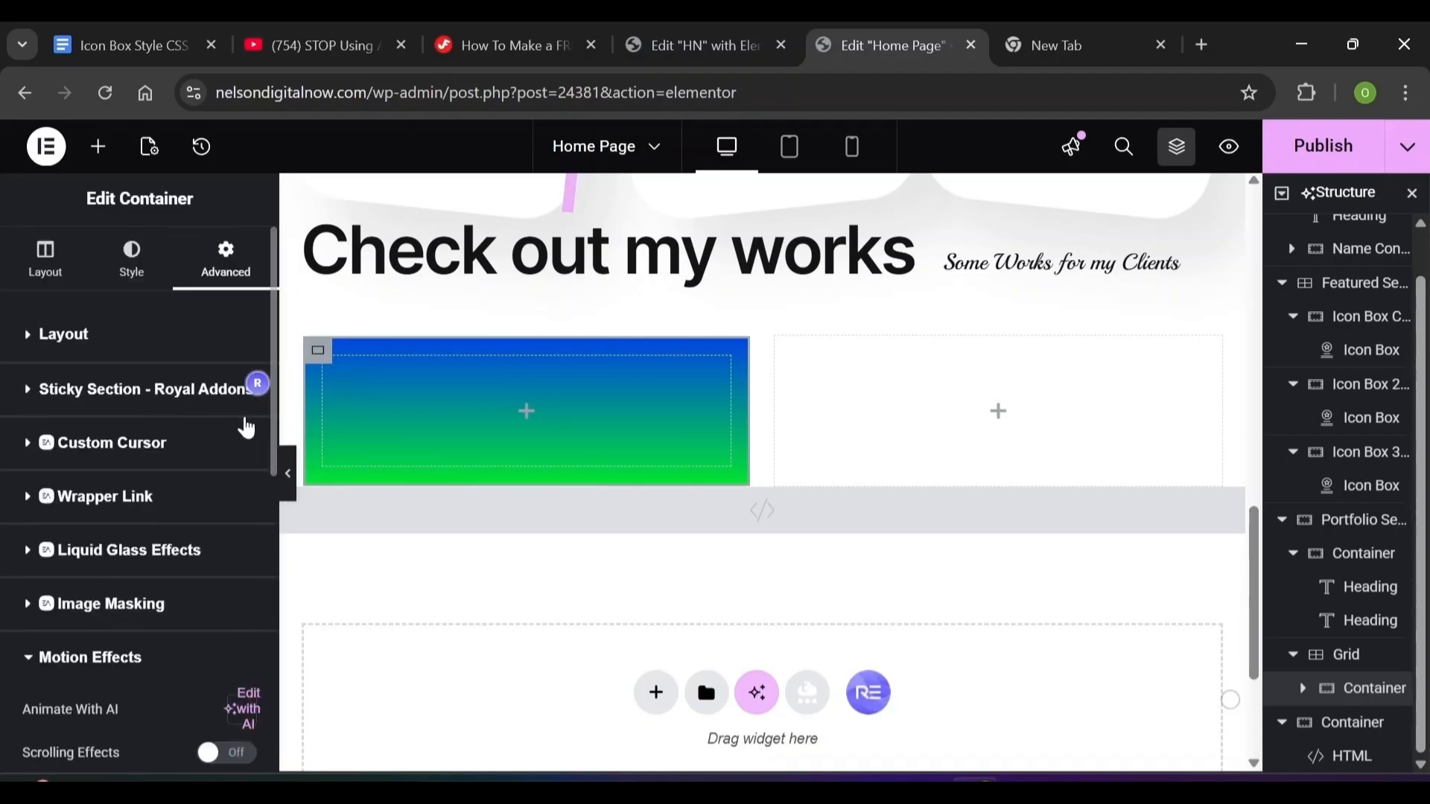
pyautogui.scroll(-5, 253, 447)
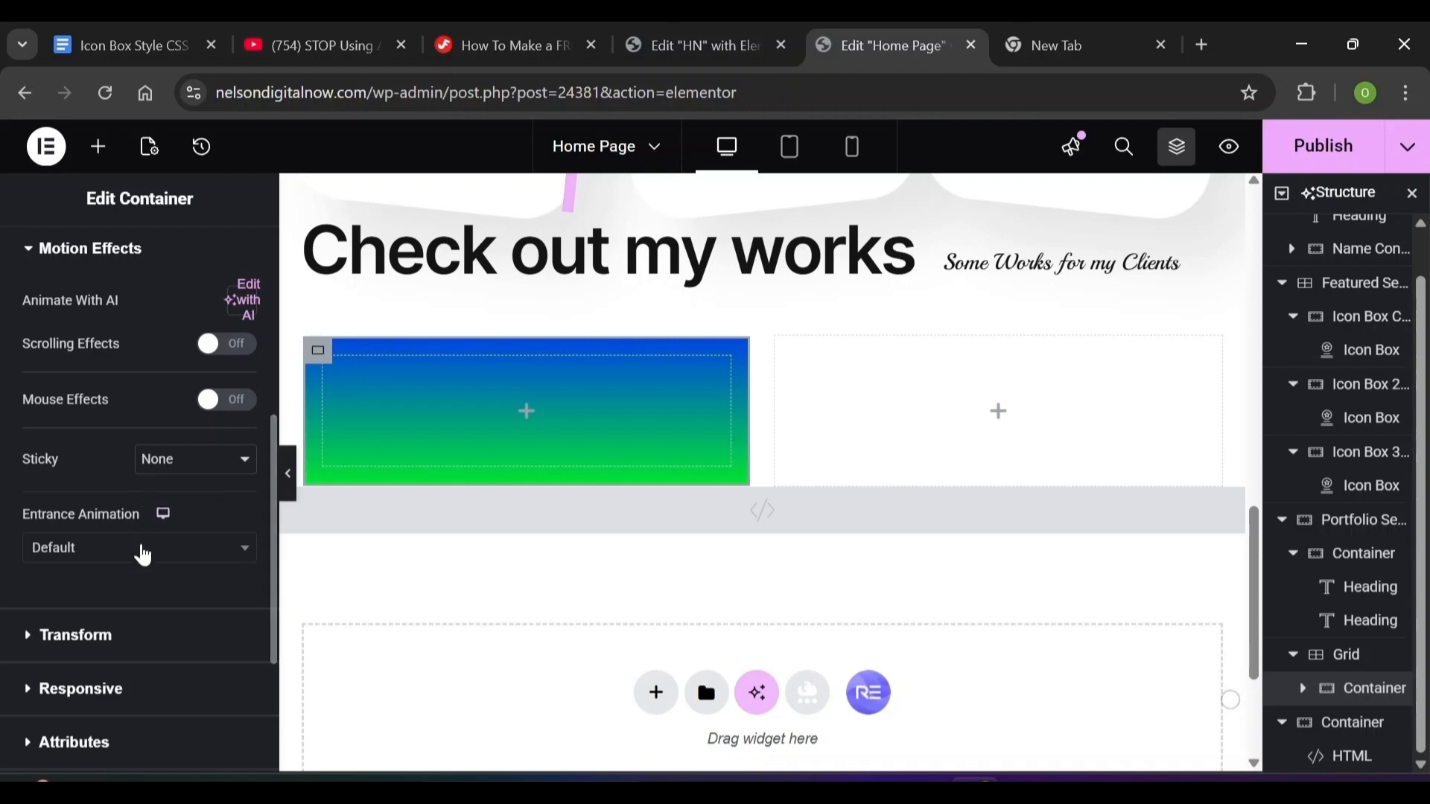
pyautogui.click(144, 555)
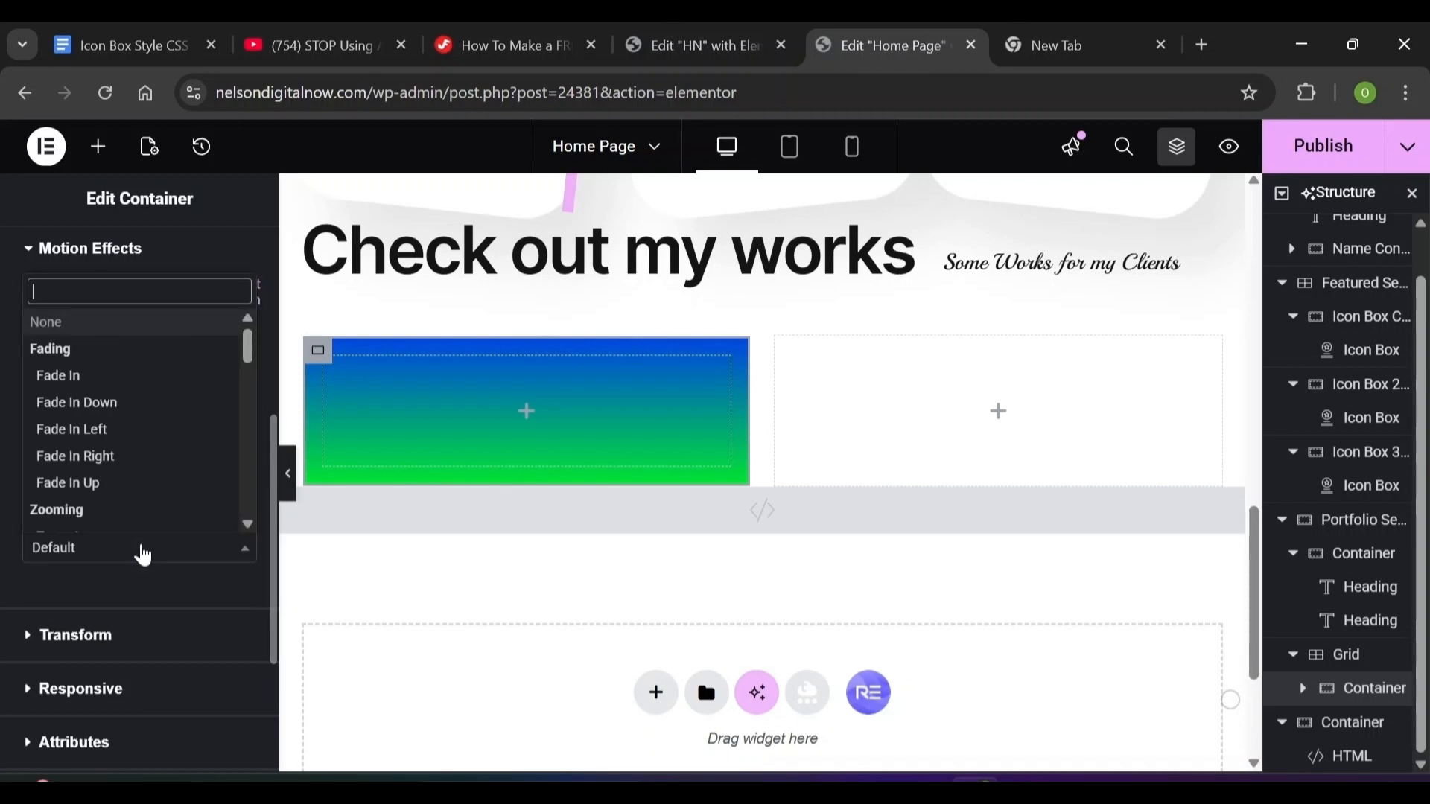
pyautogui.click(75, 432)
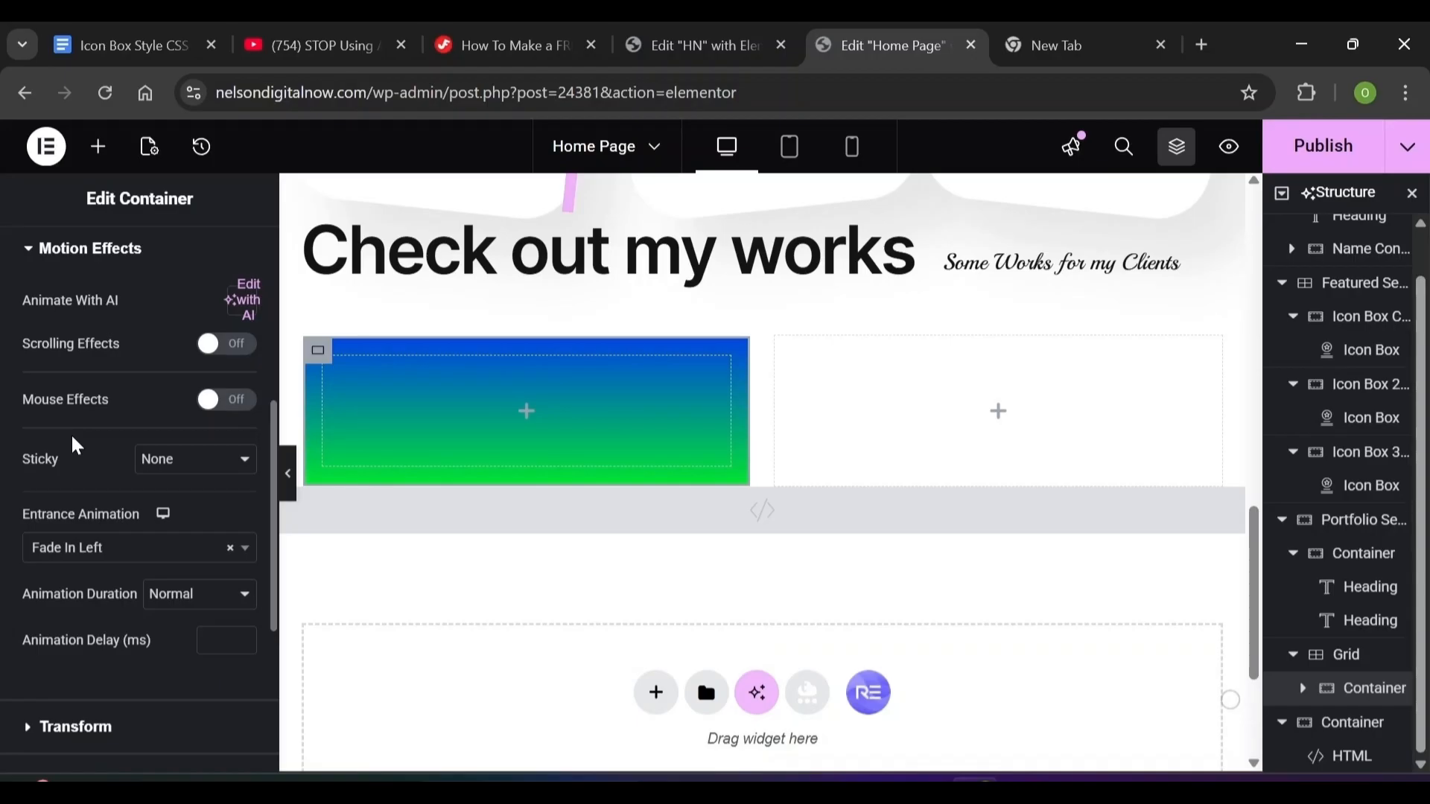
pyautogui.click(97, 149)
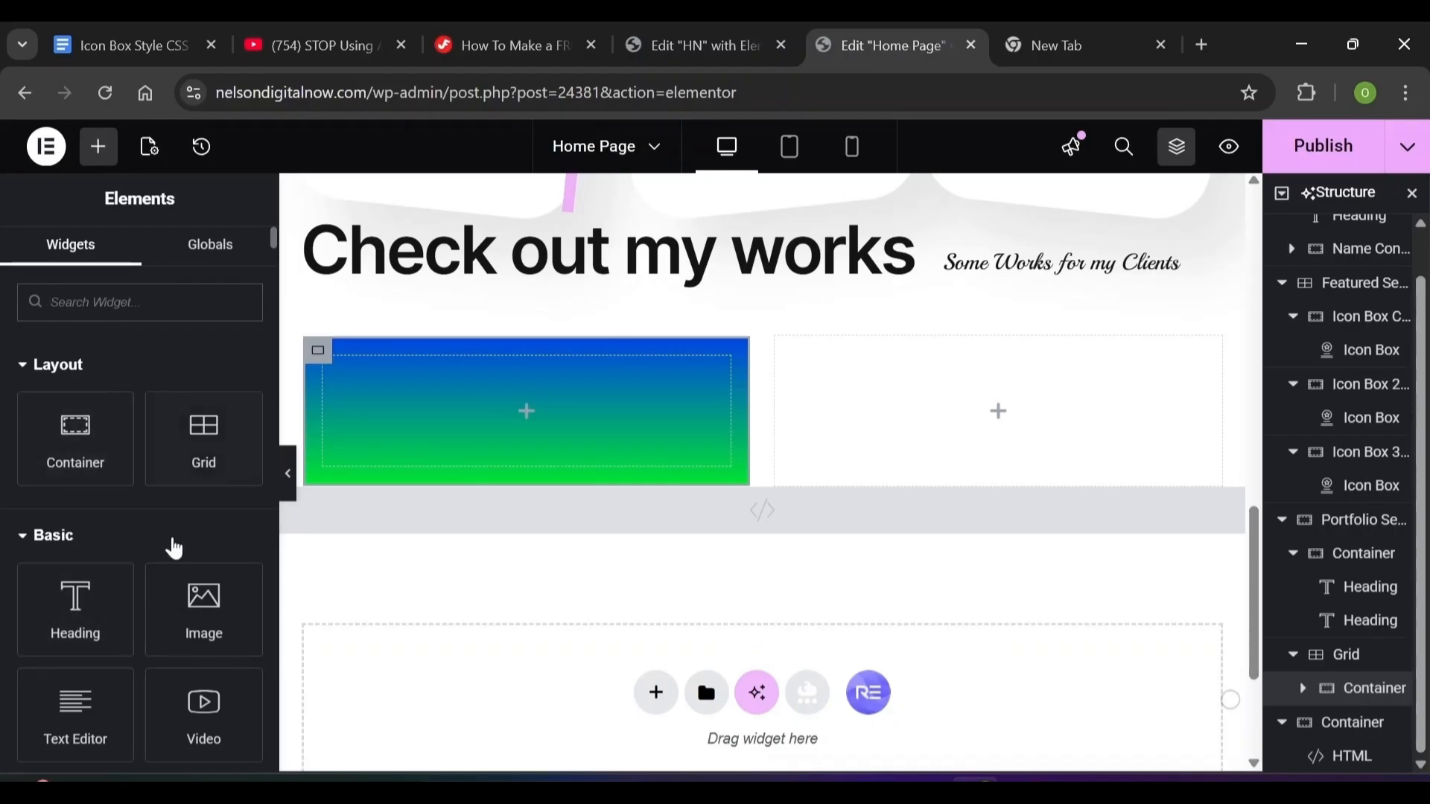
# Add an Image widget to the card showing the uploaded UI/UX Design mockup 5781568-scaled.jpg
pyautogui.click(205, 612)
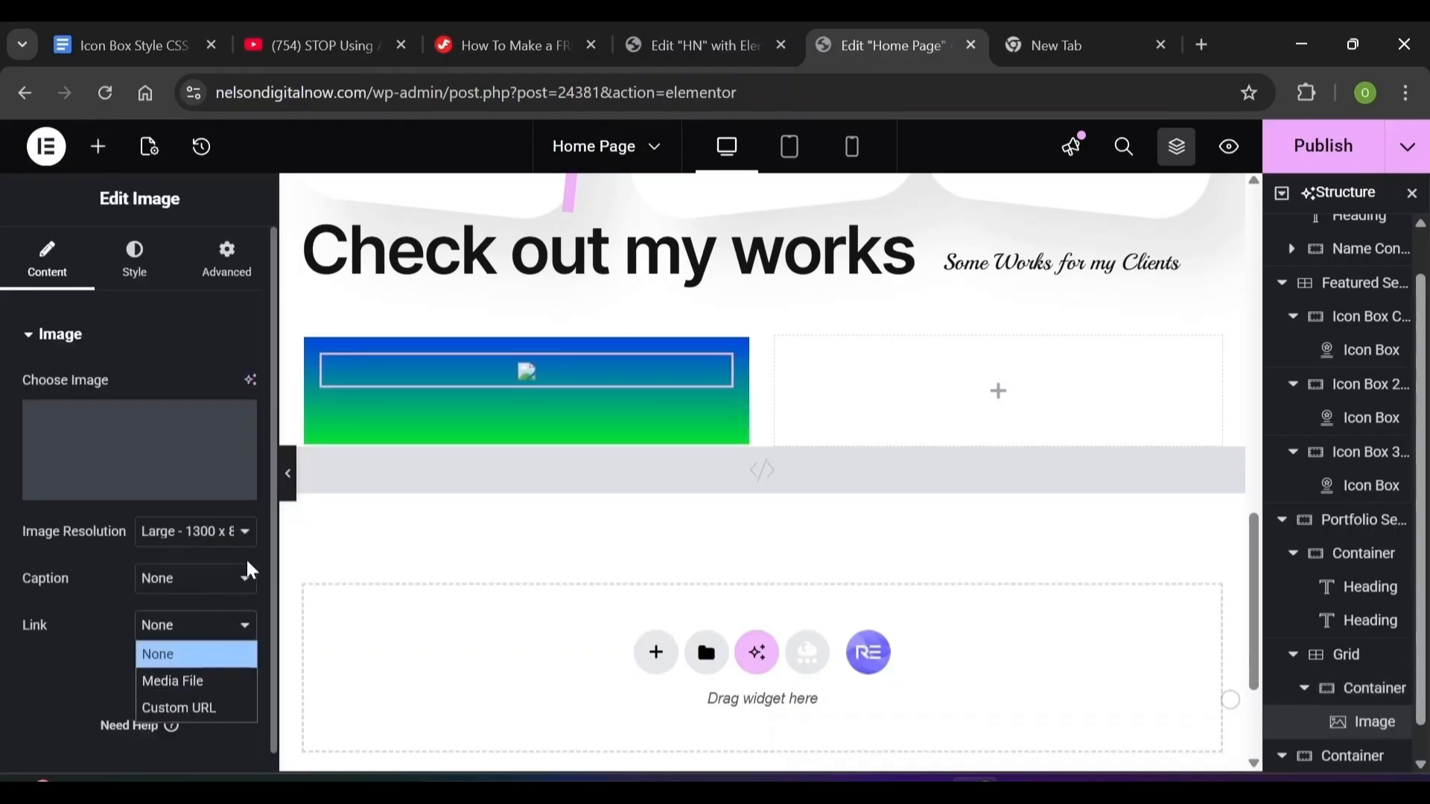
pyautogui.hotkey('ctrl', 'z')
pyautogui.moveTo(212, 626); pyautogui.dragTo(394, 417)
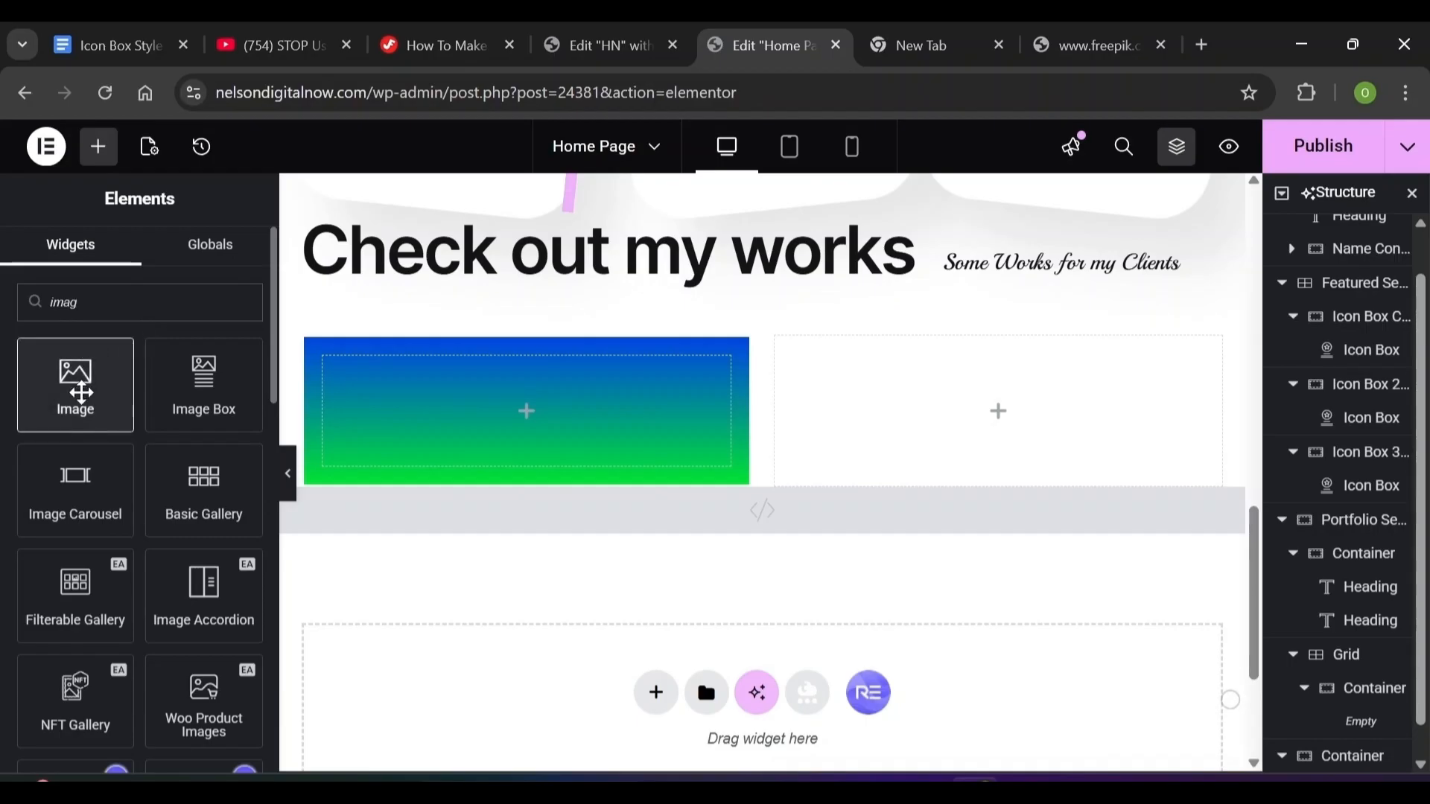
pyautogui.moveTo(81, 392); pyautogui.dragTo(498, 422)
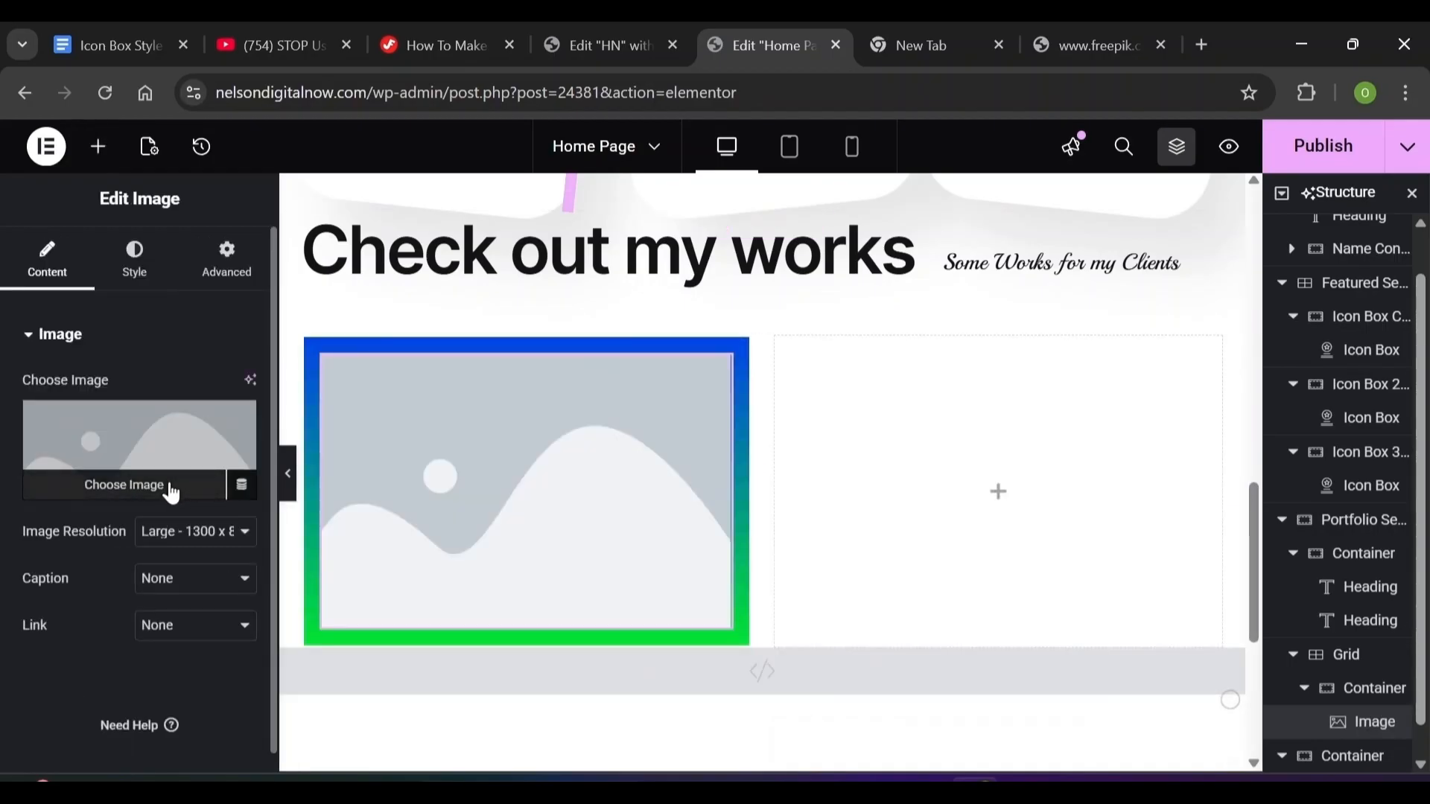
pyautogui.click(137, 493)
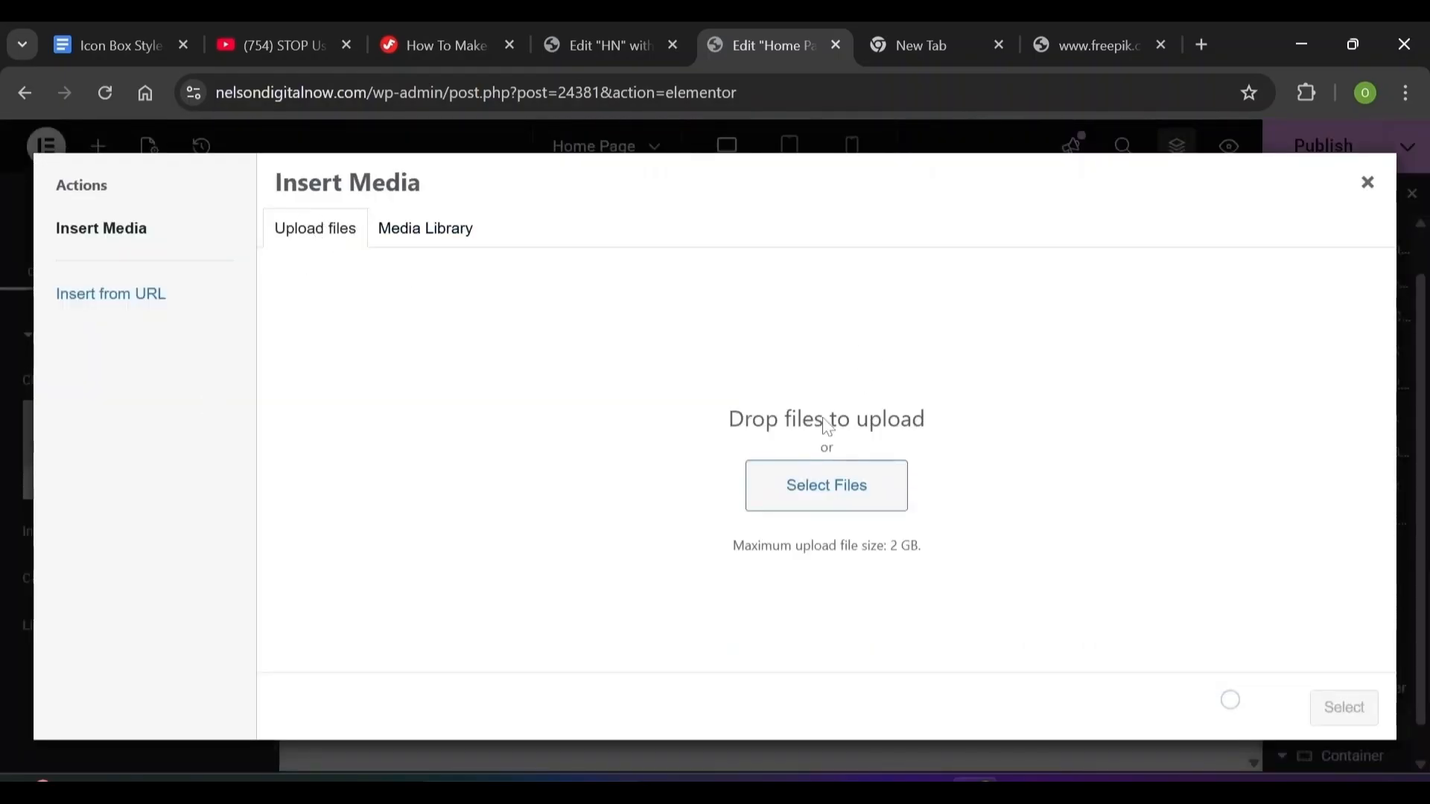
pyautogui.click(843, 486)
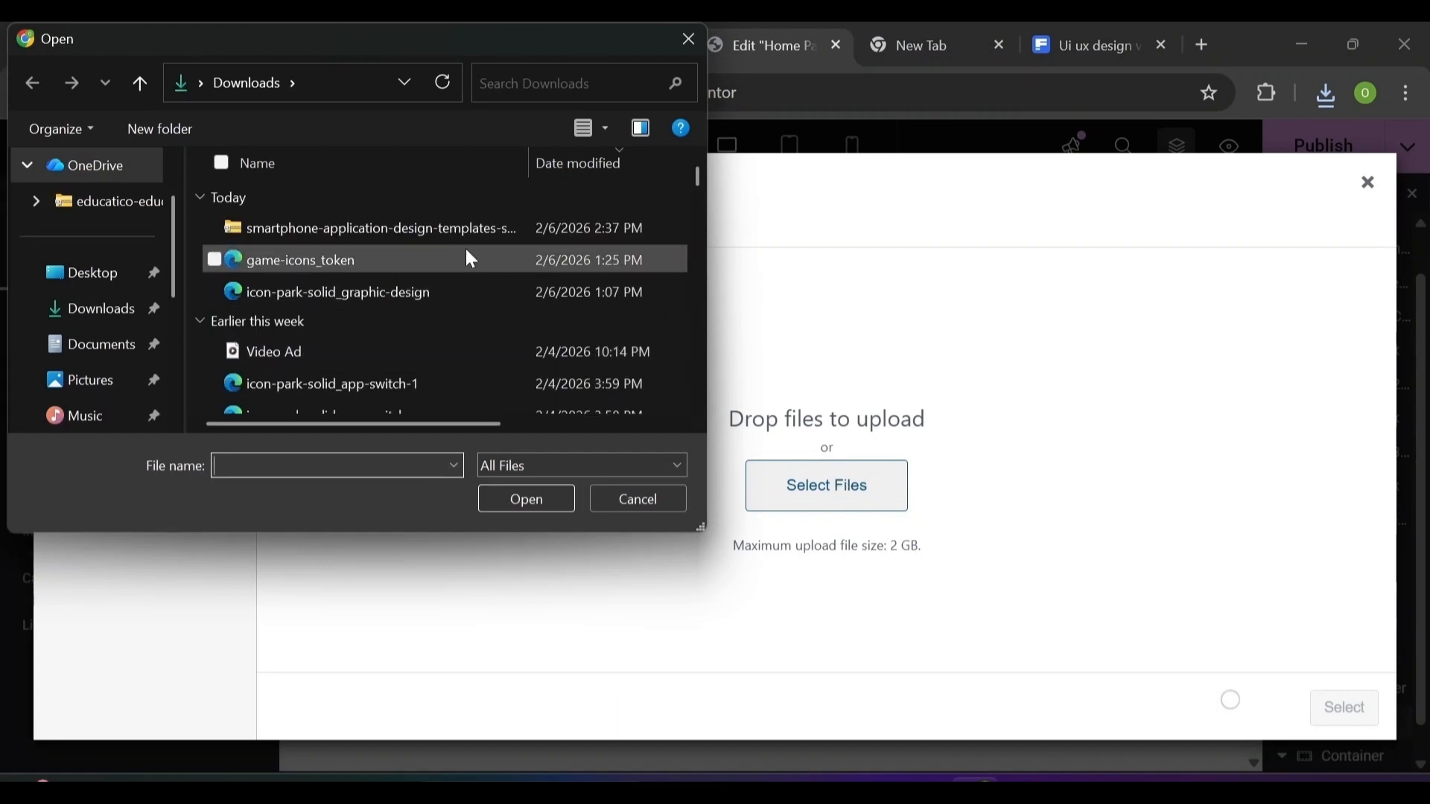
pyautogui.doubleClick(466, 255)
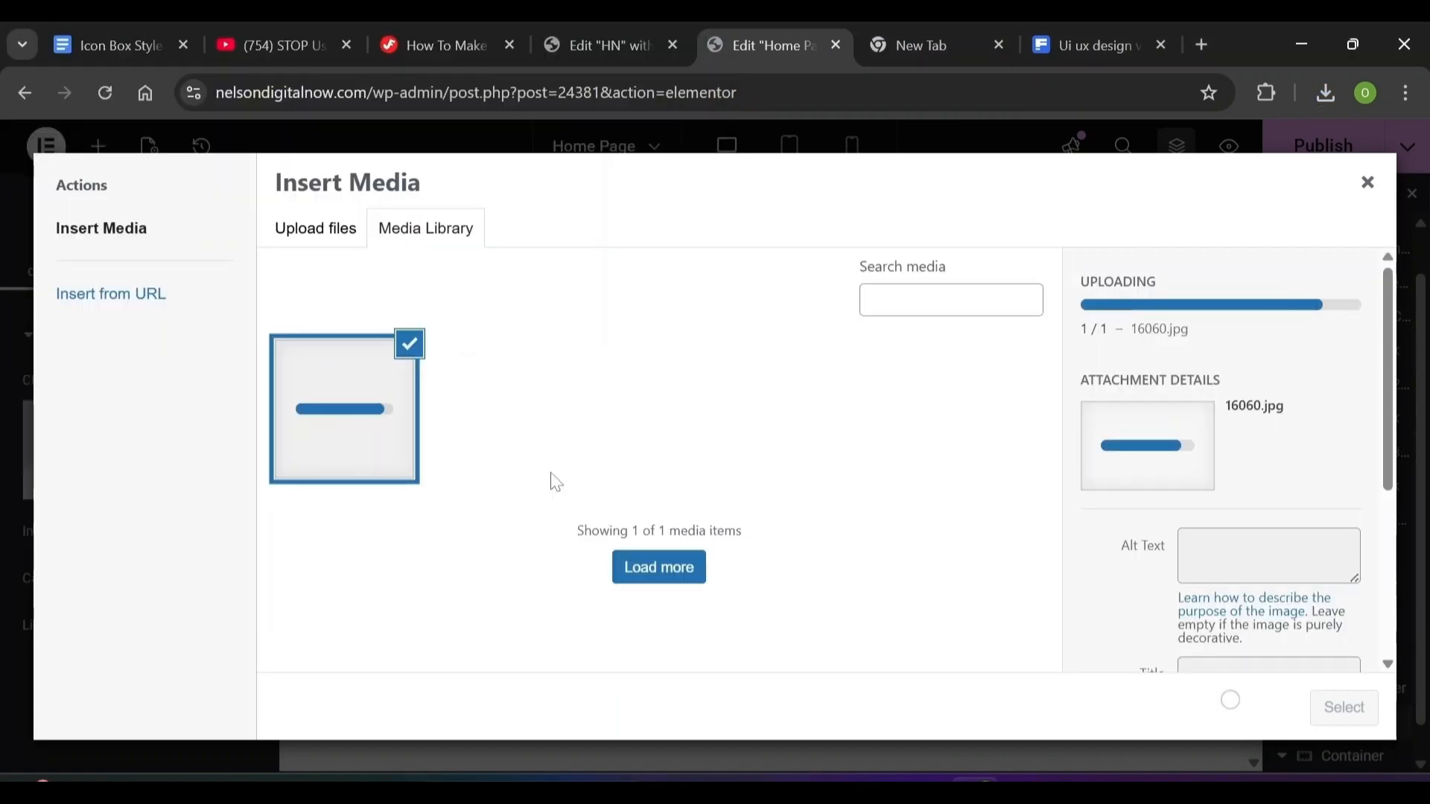
pyautogui.click(356, 238)
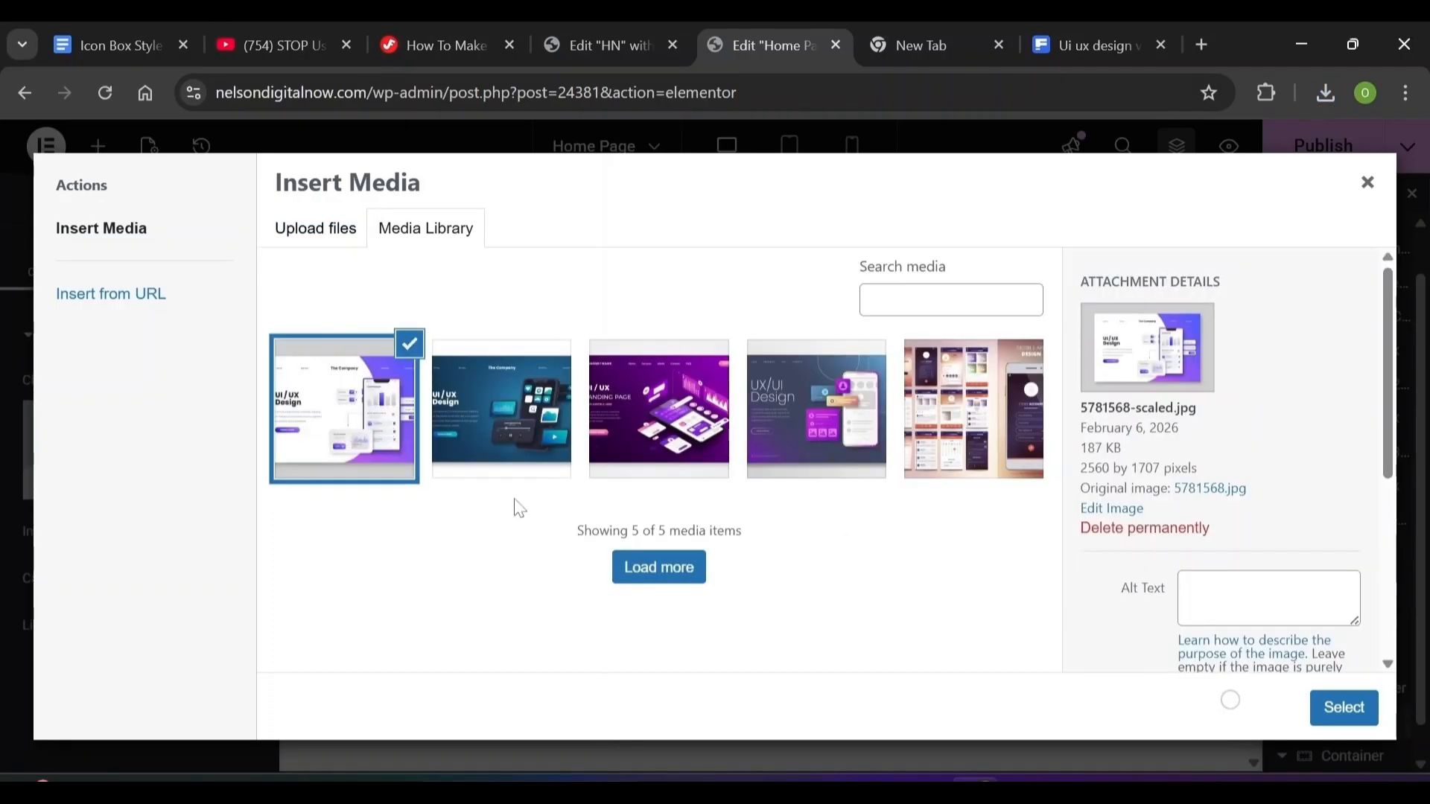
pyautogui.click(1333, 707)
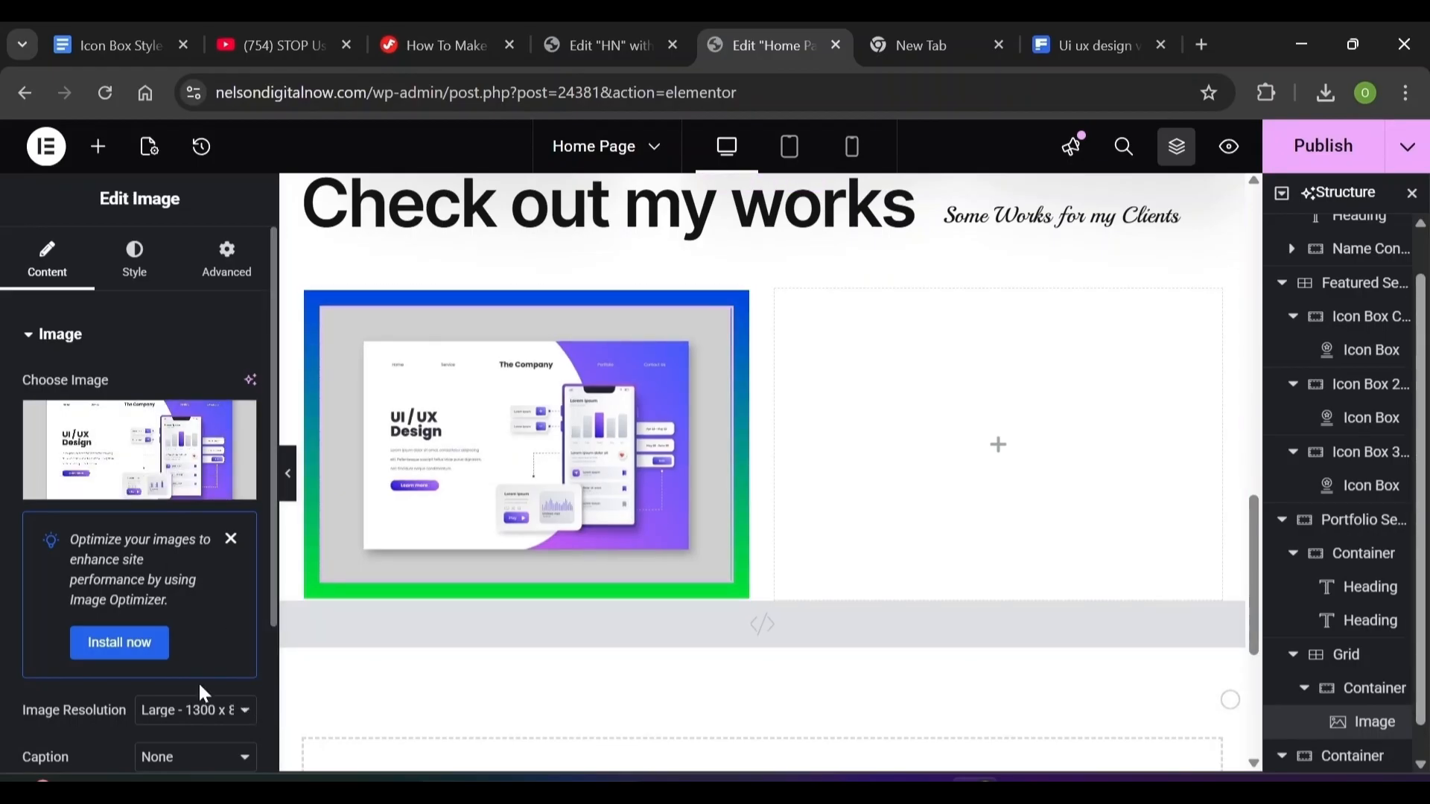
# Set the UI/UX image's link option to Custom URL and select the URL field
pyautogui.scroll(-3, 198, 681)
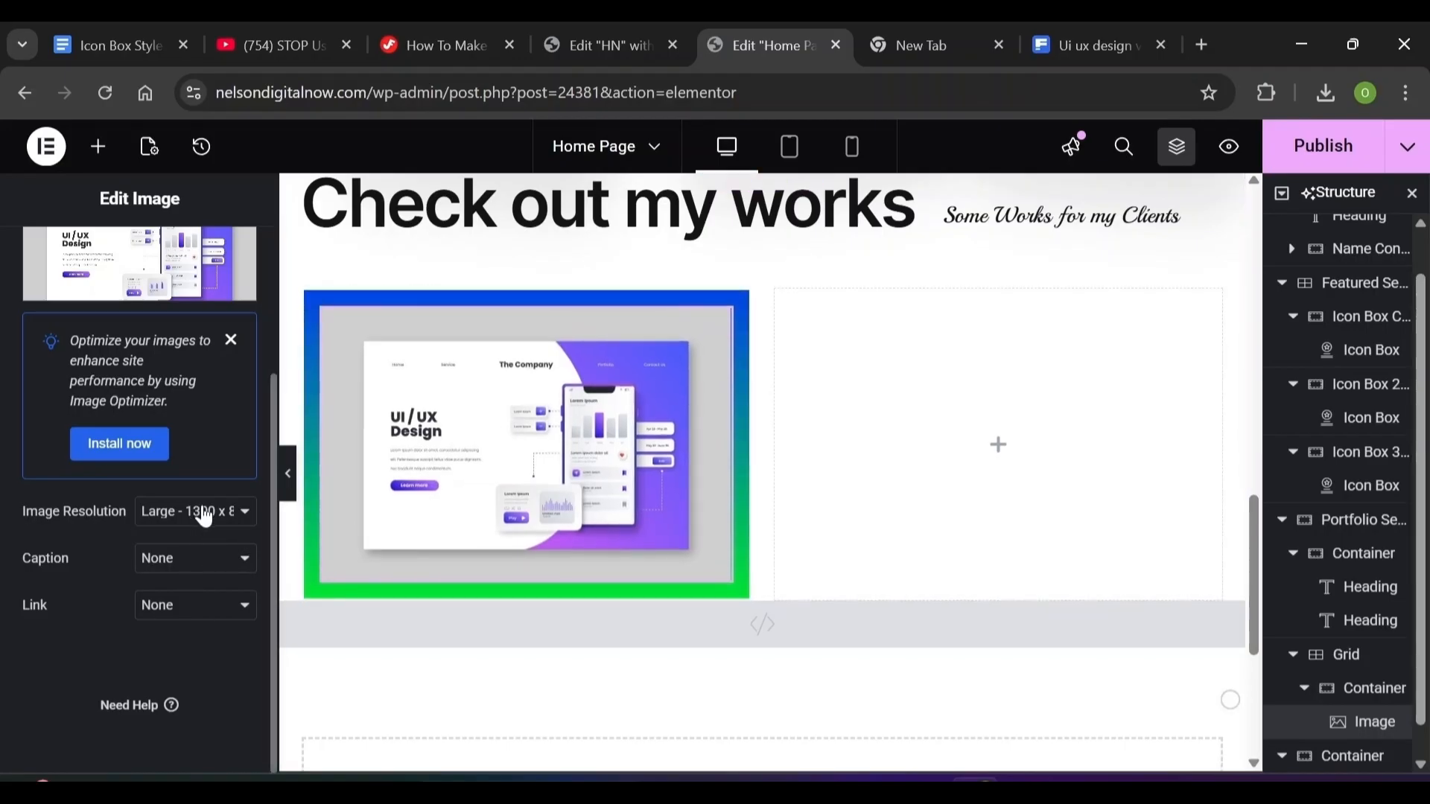
pyautogui.click(201, 616)
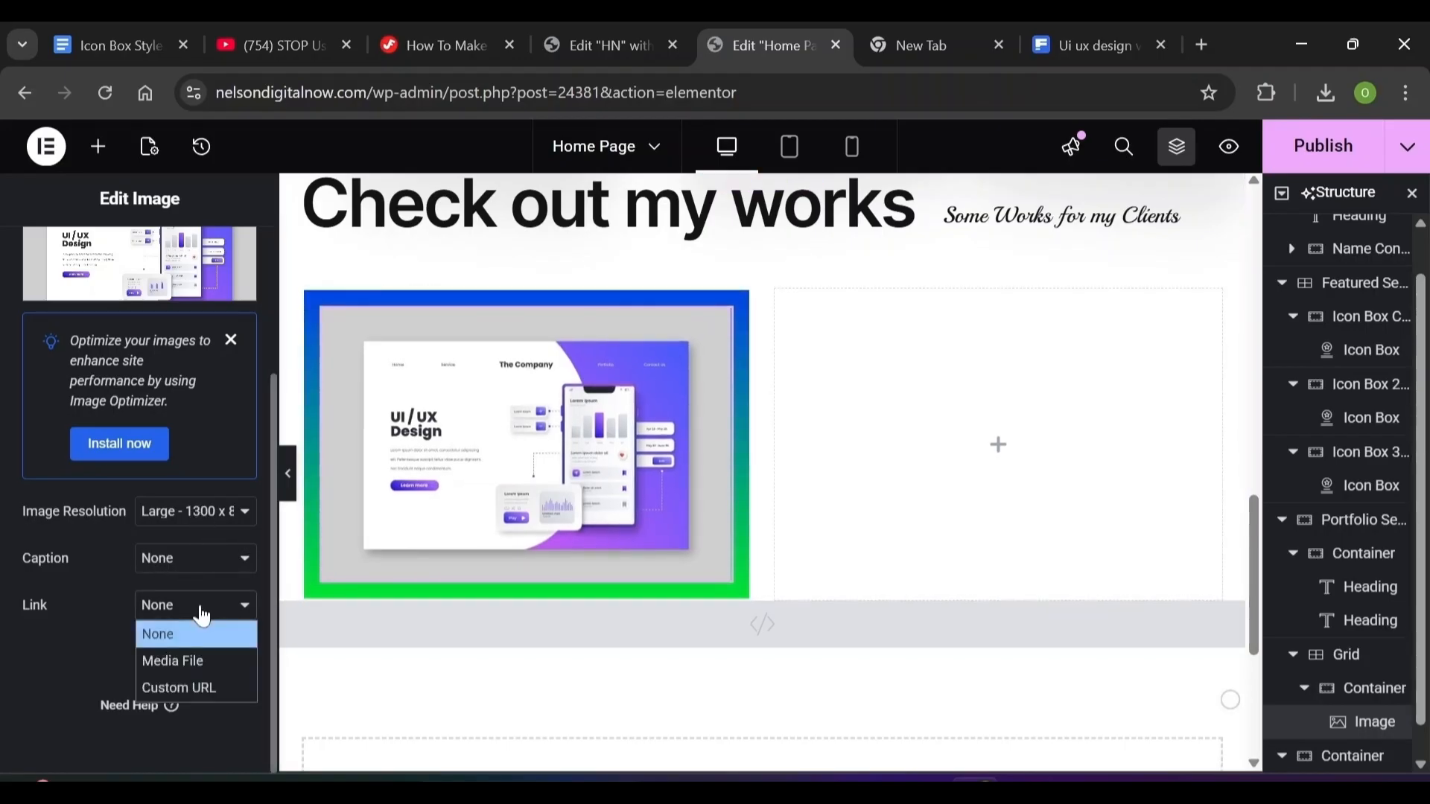
pyautogui.click(167, 684)
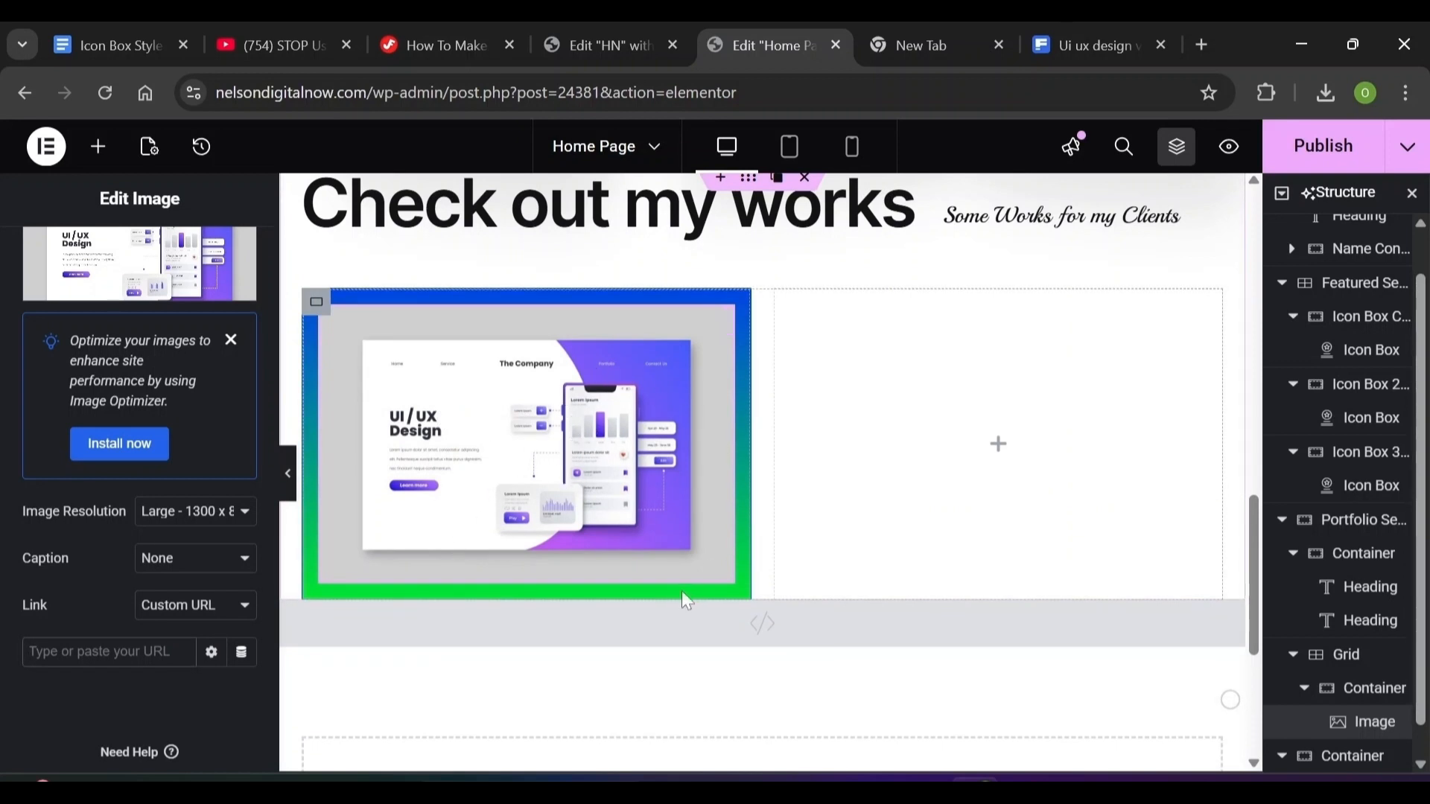
pyautogui.click(145, 656)
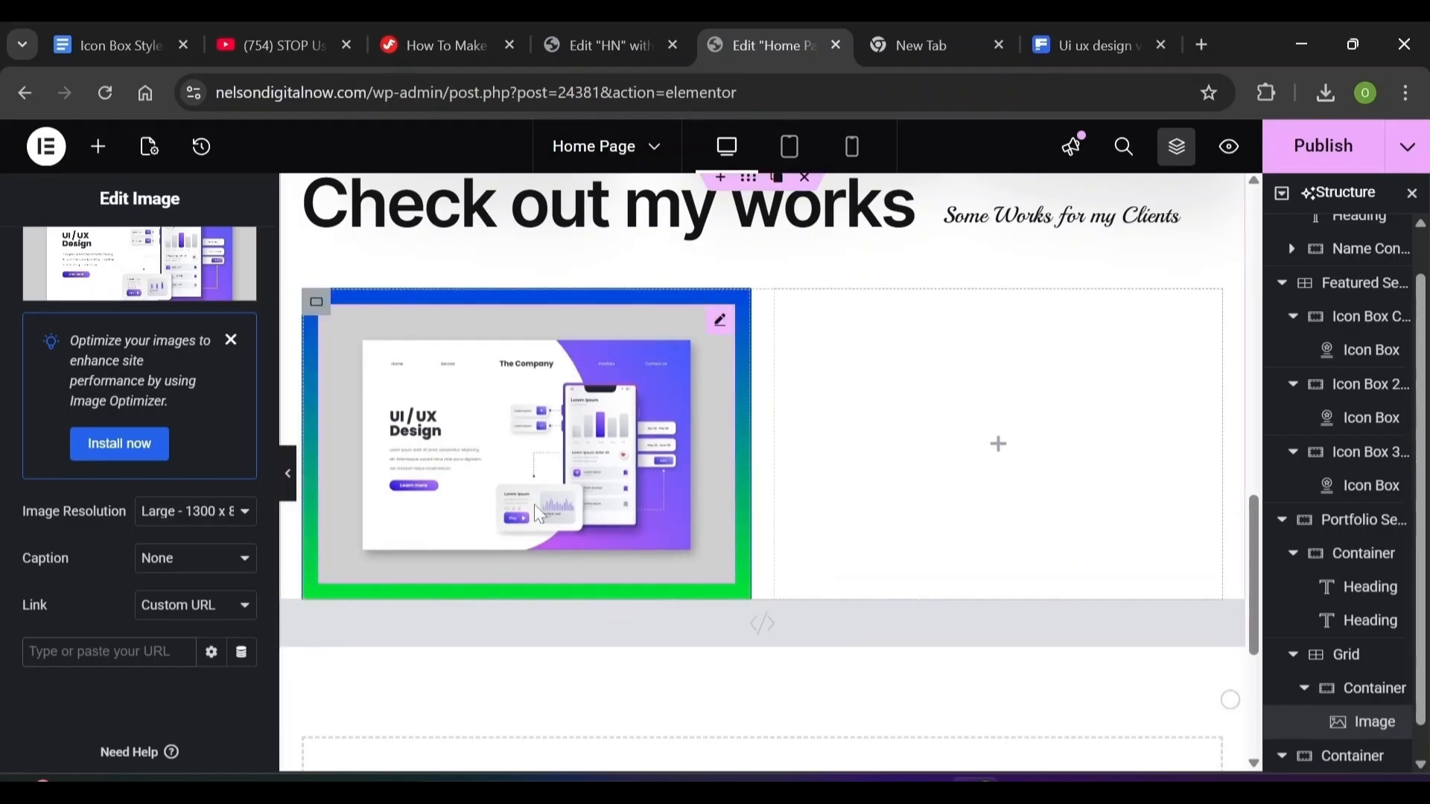
pyautogui.click(129, 269)
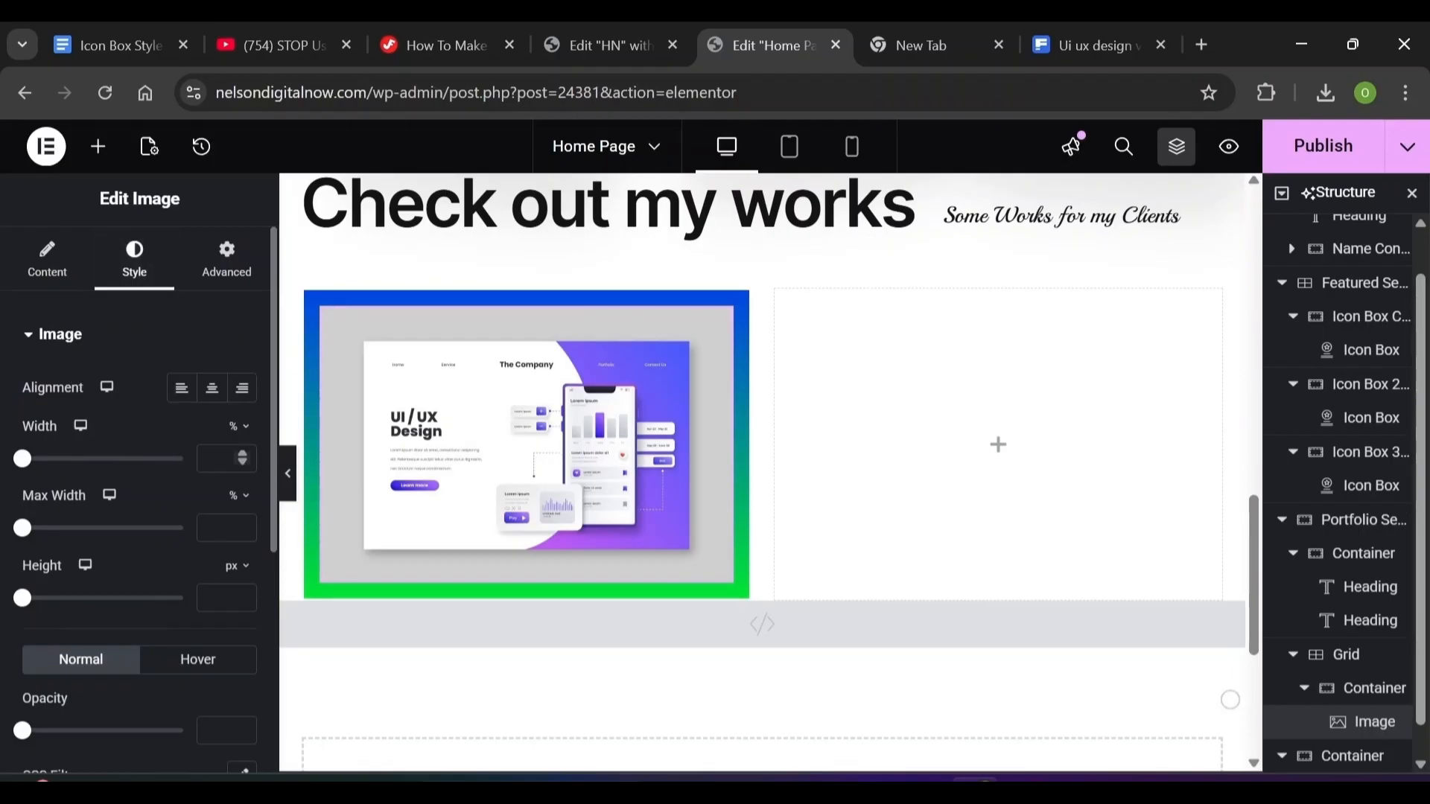
# Size the image to 100% width and 256 px height with Cover object fit
pyautogui.moveTo(22, 458); pyautogui.dragTo(183, 458)
pyautogui.click(213, 598)
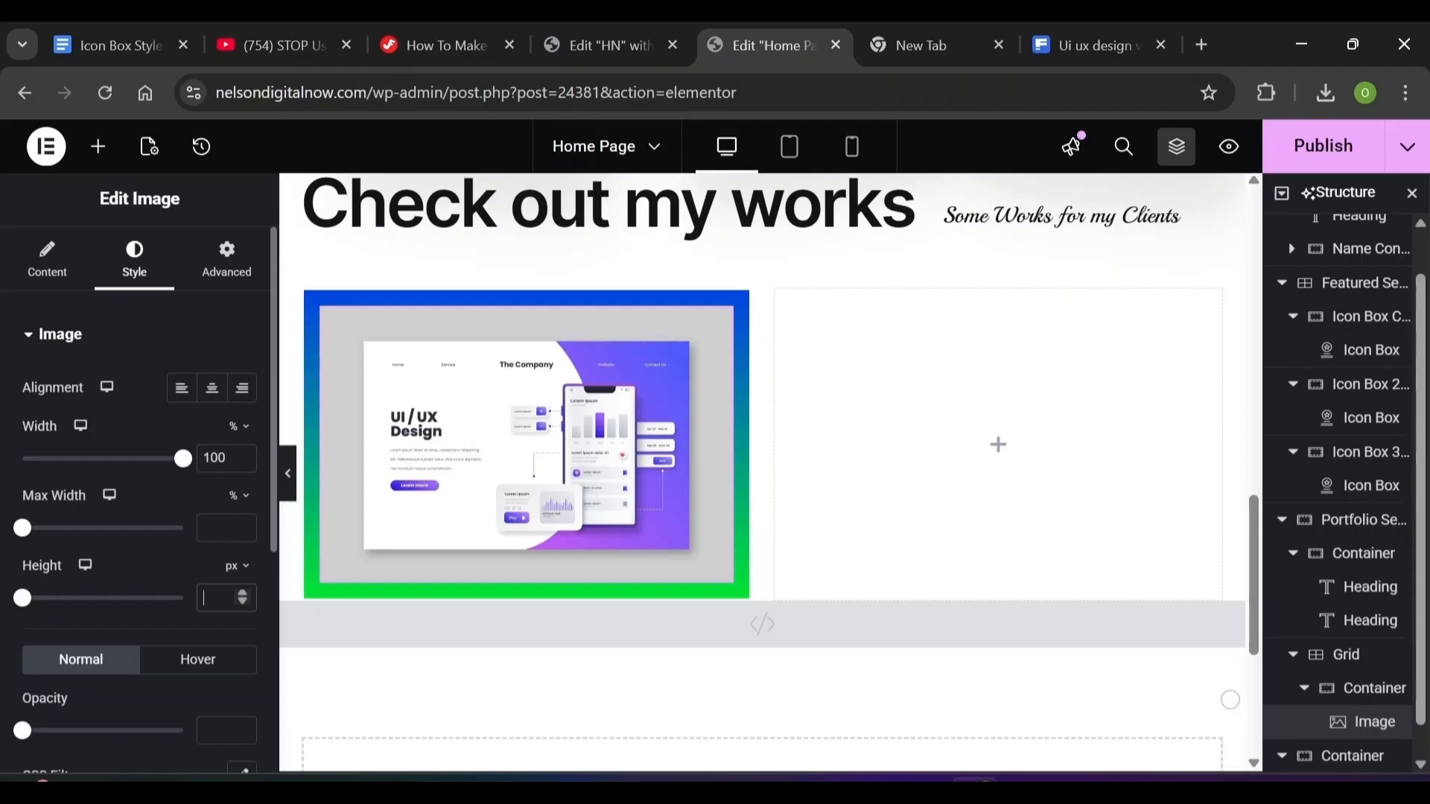
pyautogui.write('256')
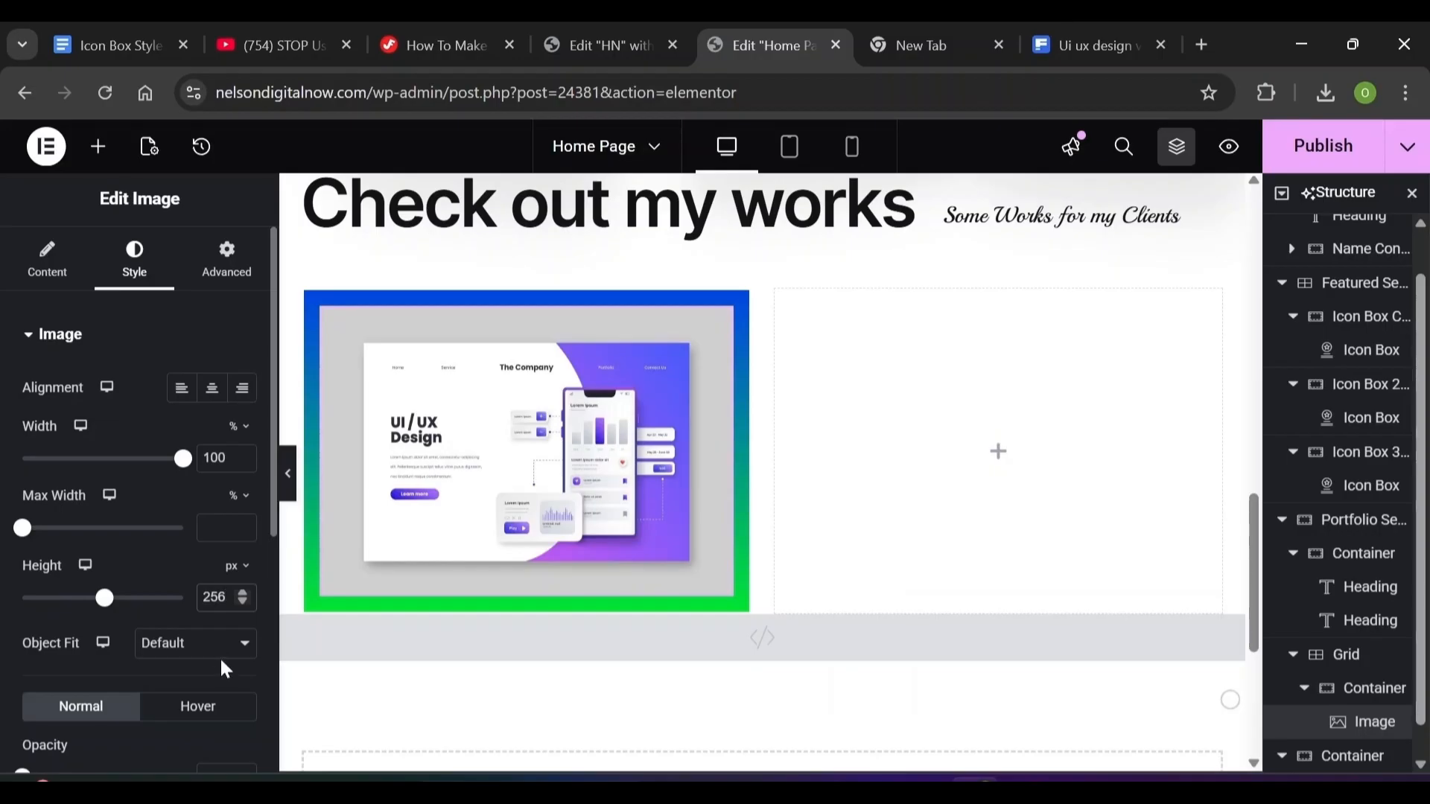
pyautogui.click(223, 654)
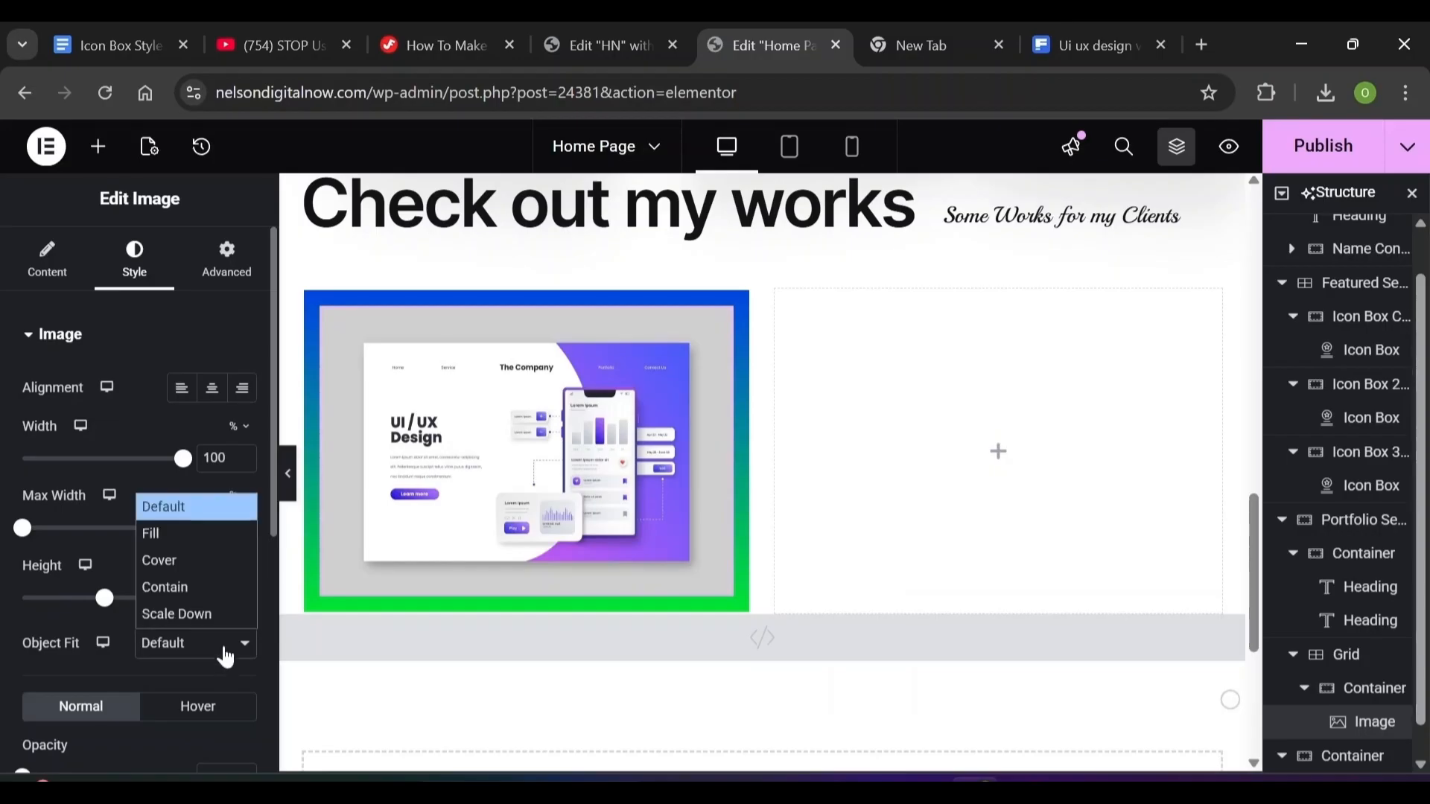
pyautogui.click(201, 560)
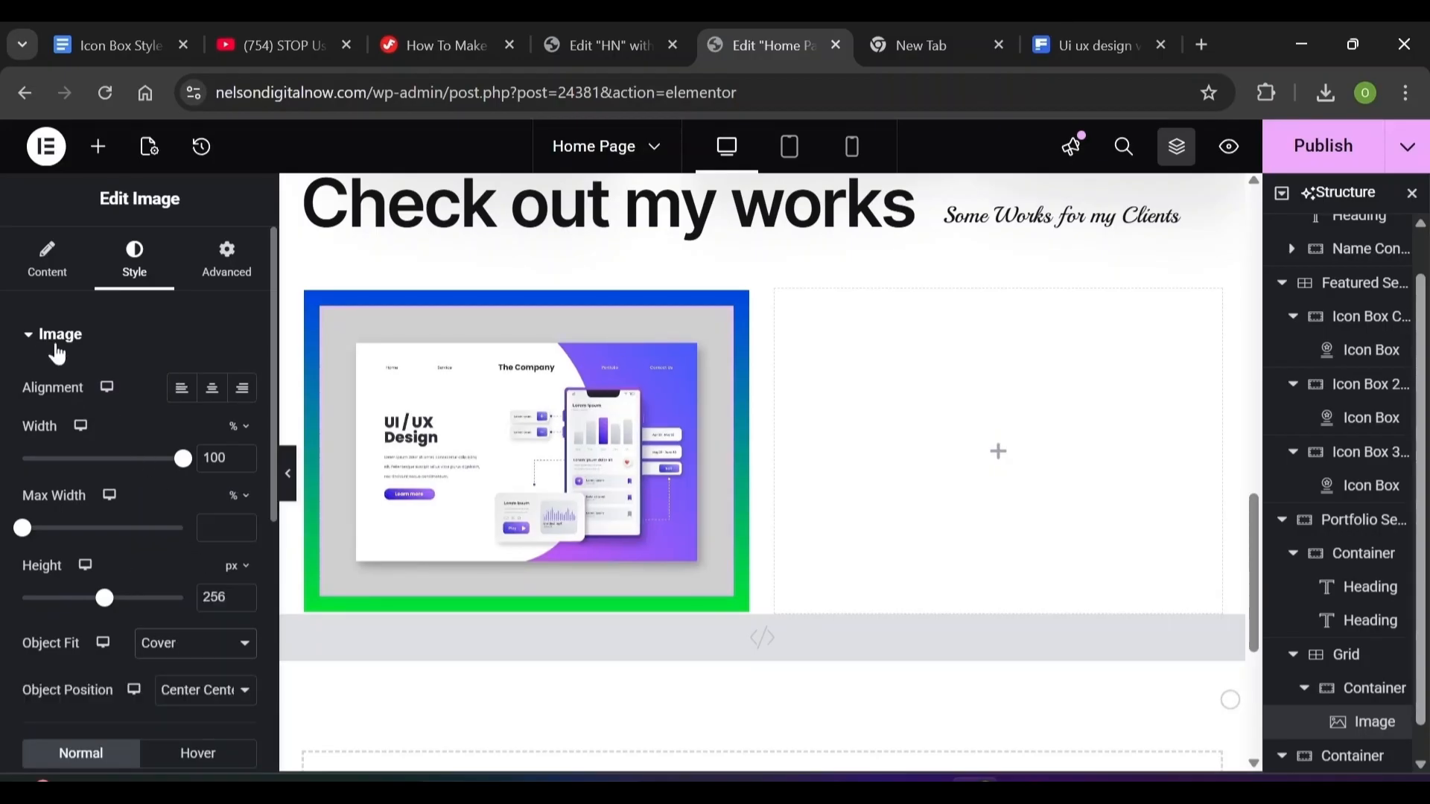
pyautogui.click(32, 336)
pyautogui.click(32, 336)
pyautogui.scroll(-5, 134, 521)
# Give the image a solid 8 px border with 24 px rounded corners
pyautogui.click(195, 528)
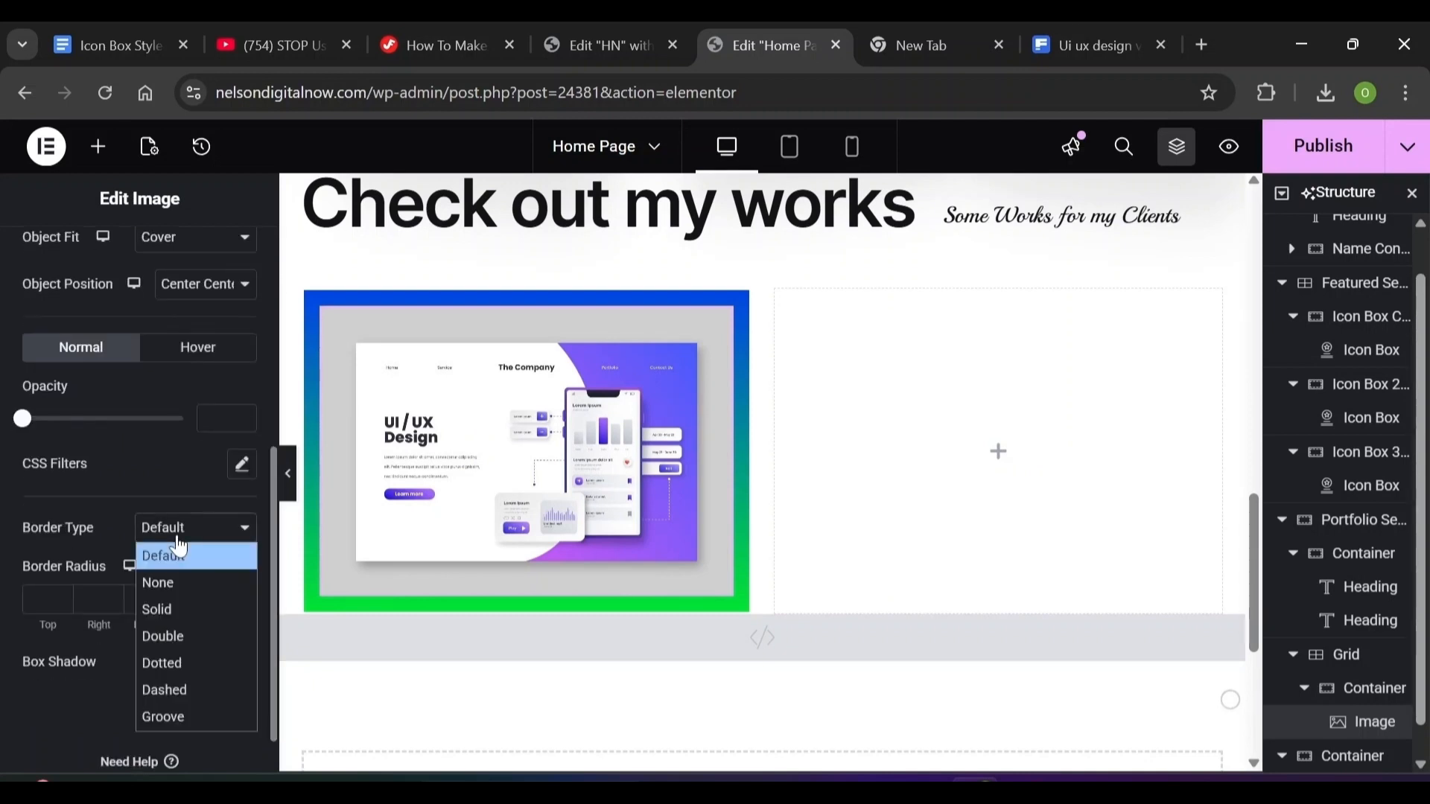
pyautogui.click(168, 623)
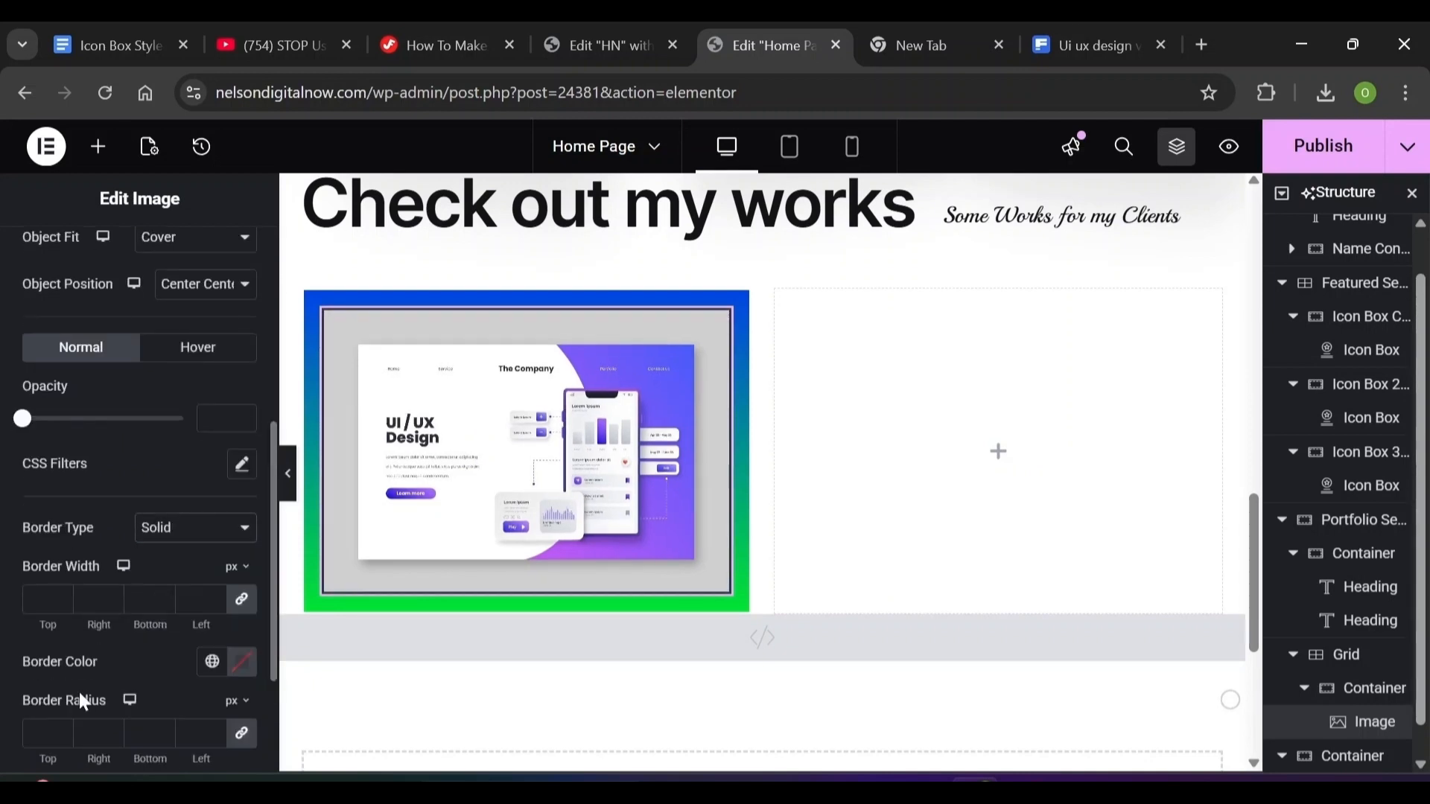
pyautogui.click(40, 600)
pyautogui.write('8')
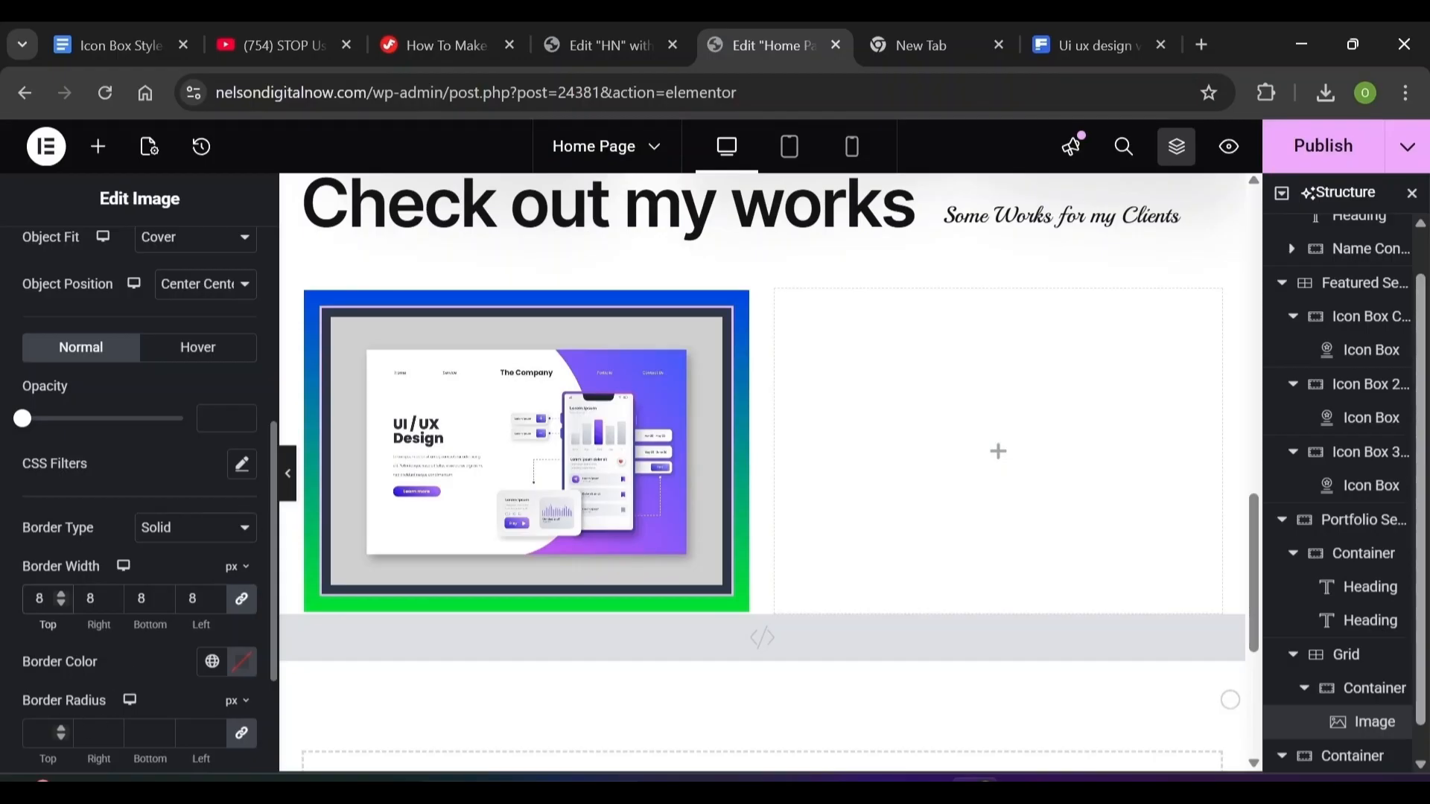
pyautogui.click(40, 733)
pyautogui.write('24')
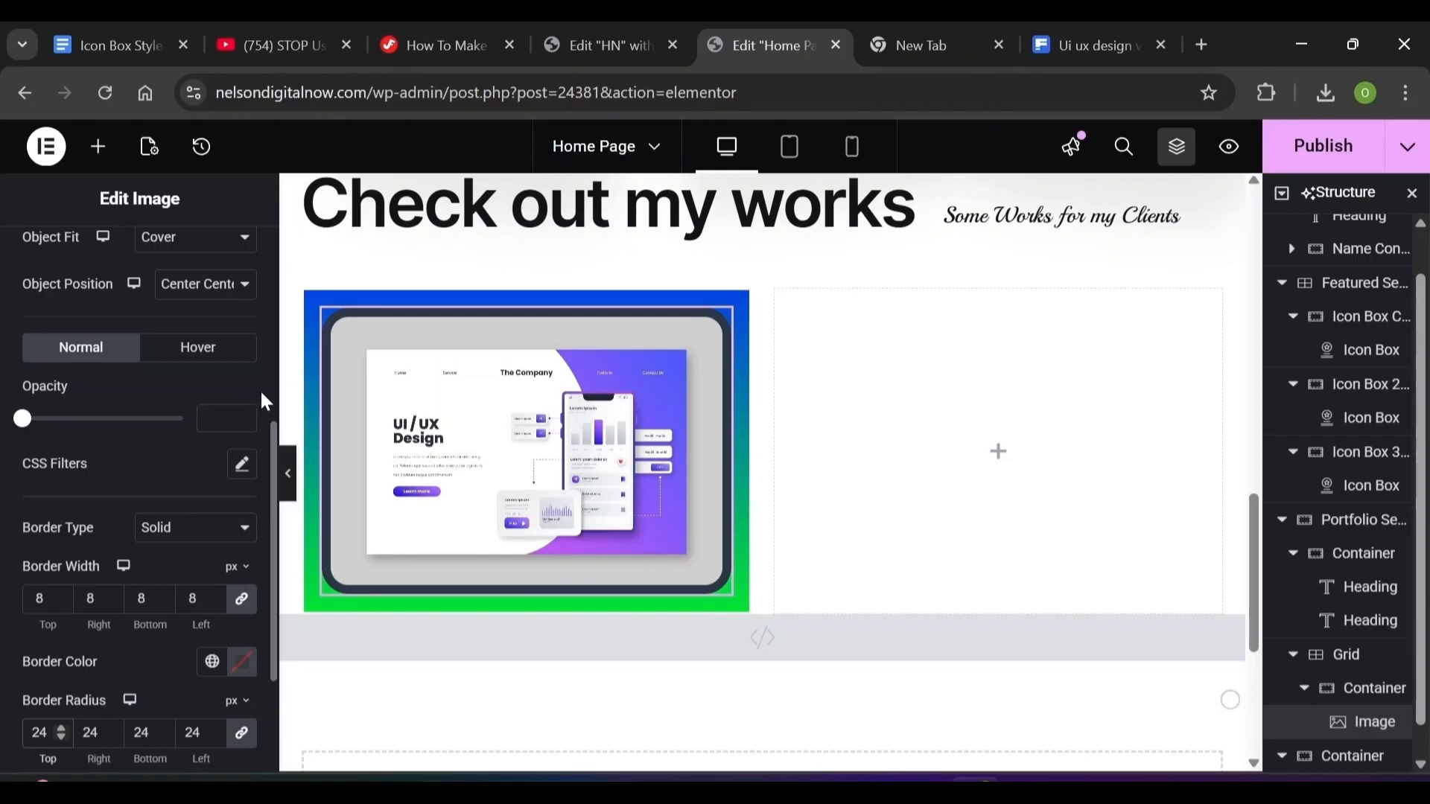
pyautogui.scroll(10, 267, 395)
pyautogui.click(227, 257)
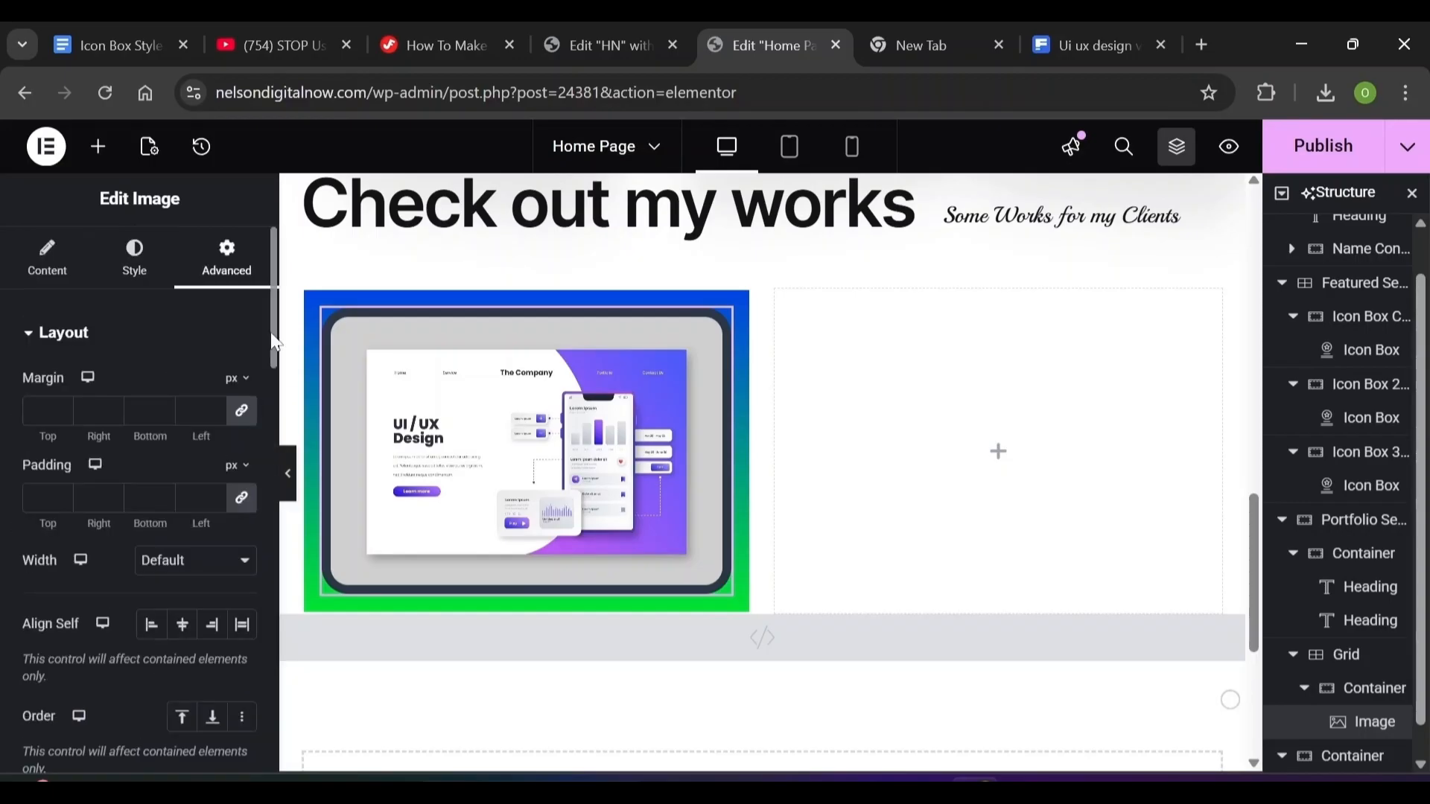
# Set the image's layout width to Full Width (100%) and align it to the center
pyautogui.click(195, 560)
pyautogui.click(186, 613)
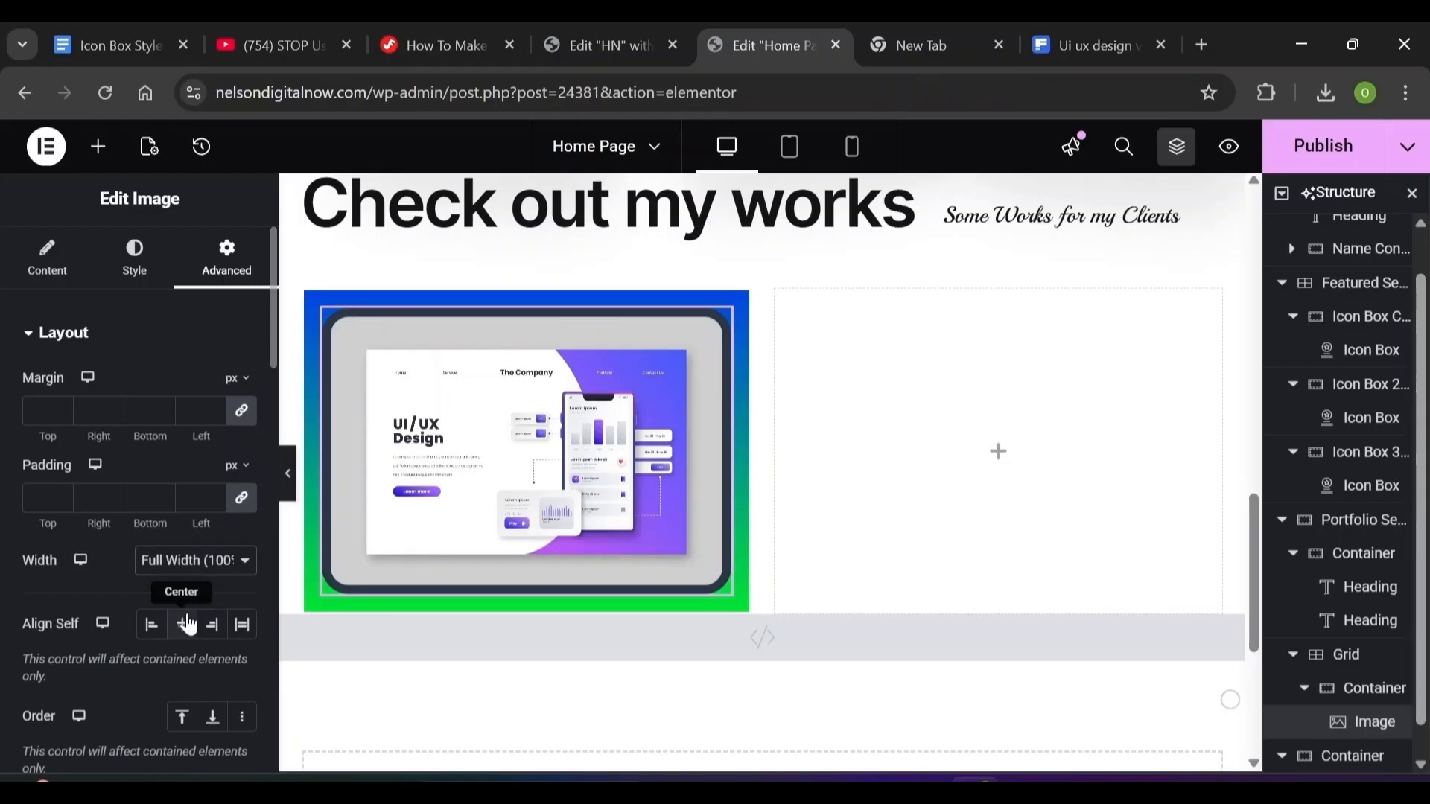
pyautogui.click(188, 625)
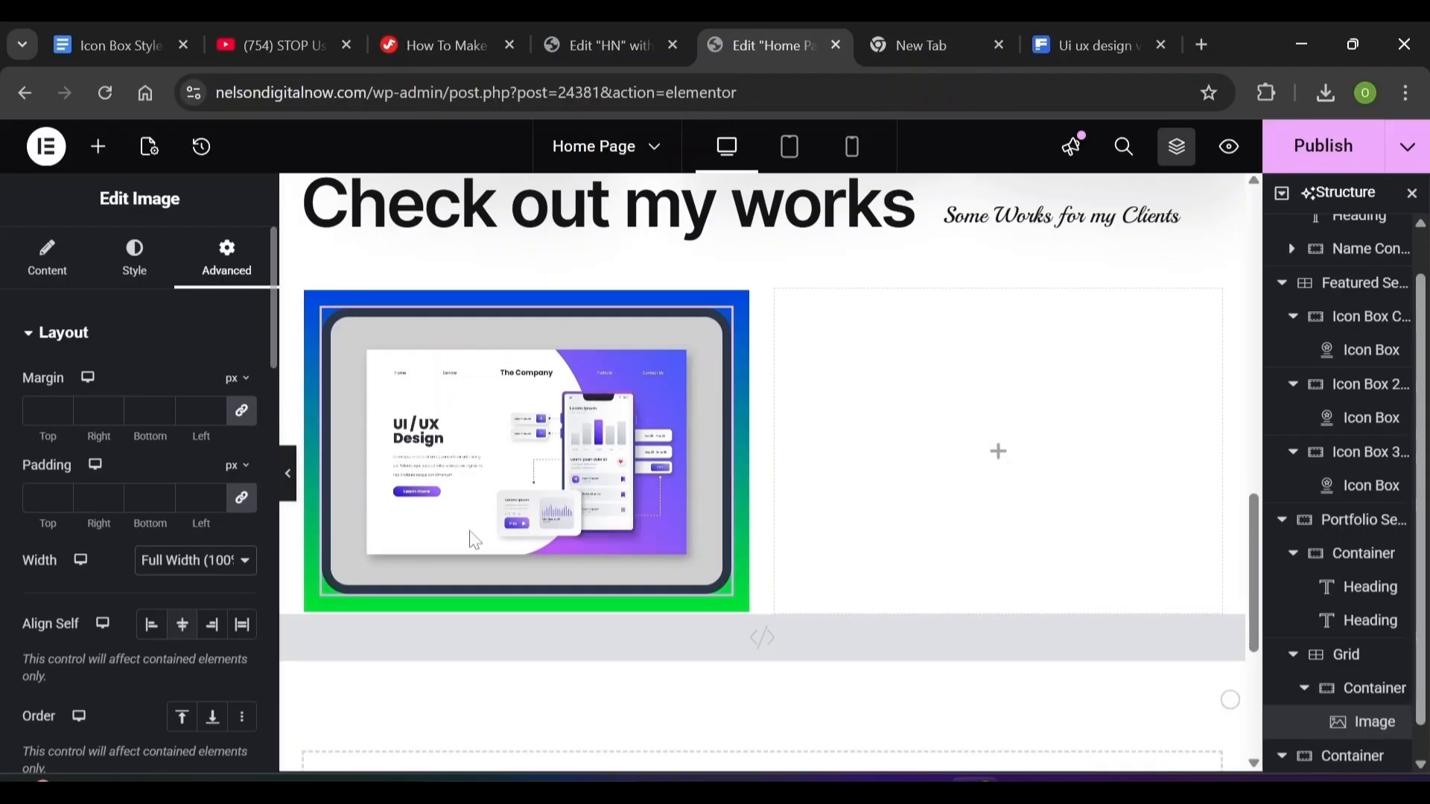
pyautogui.click(97, 149)
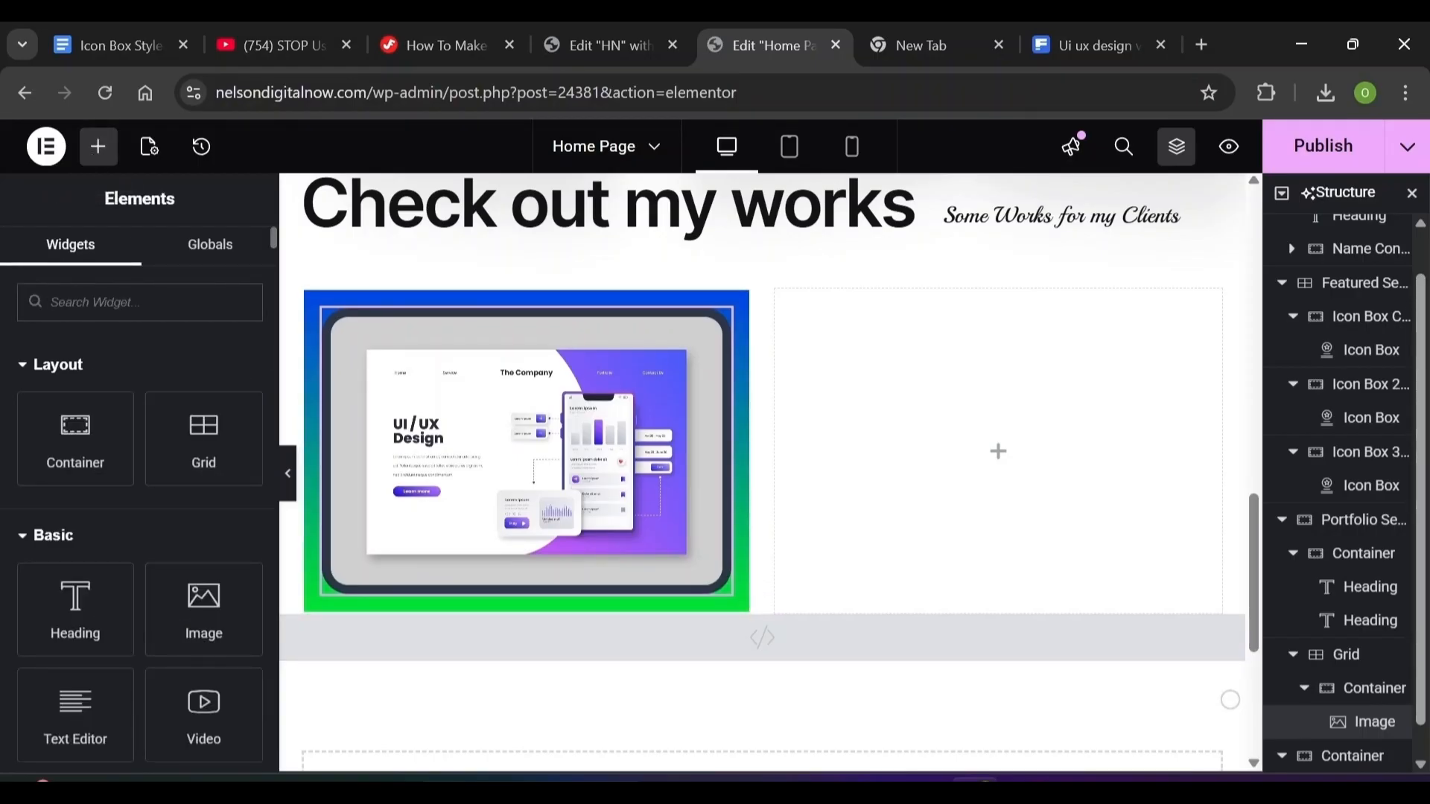
# Add a container below the image with row direction, centered items and 10 px gaps
pyautogui.moveTo(56, 406); pyautogui.dragTo(395, 587)
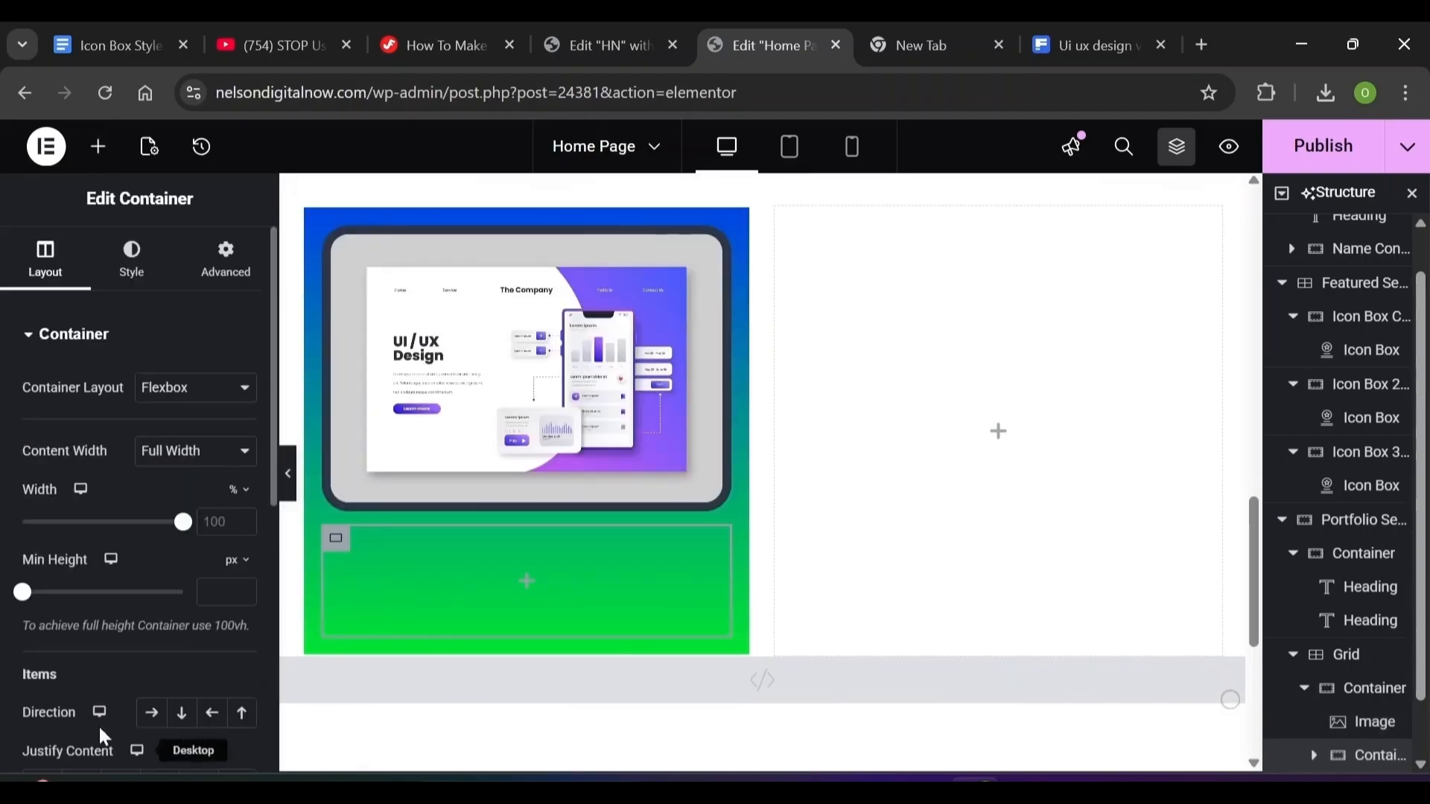
pyautogui.click(153, 716)
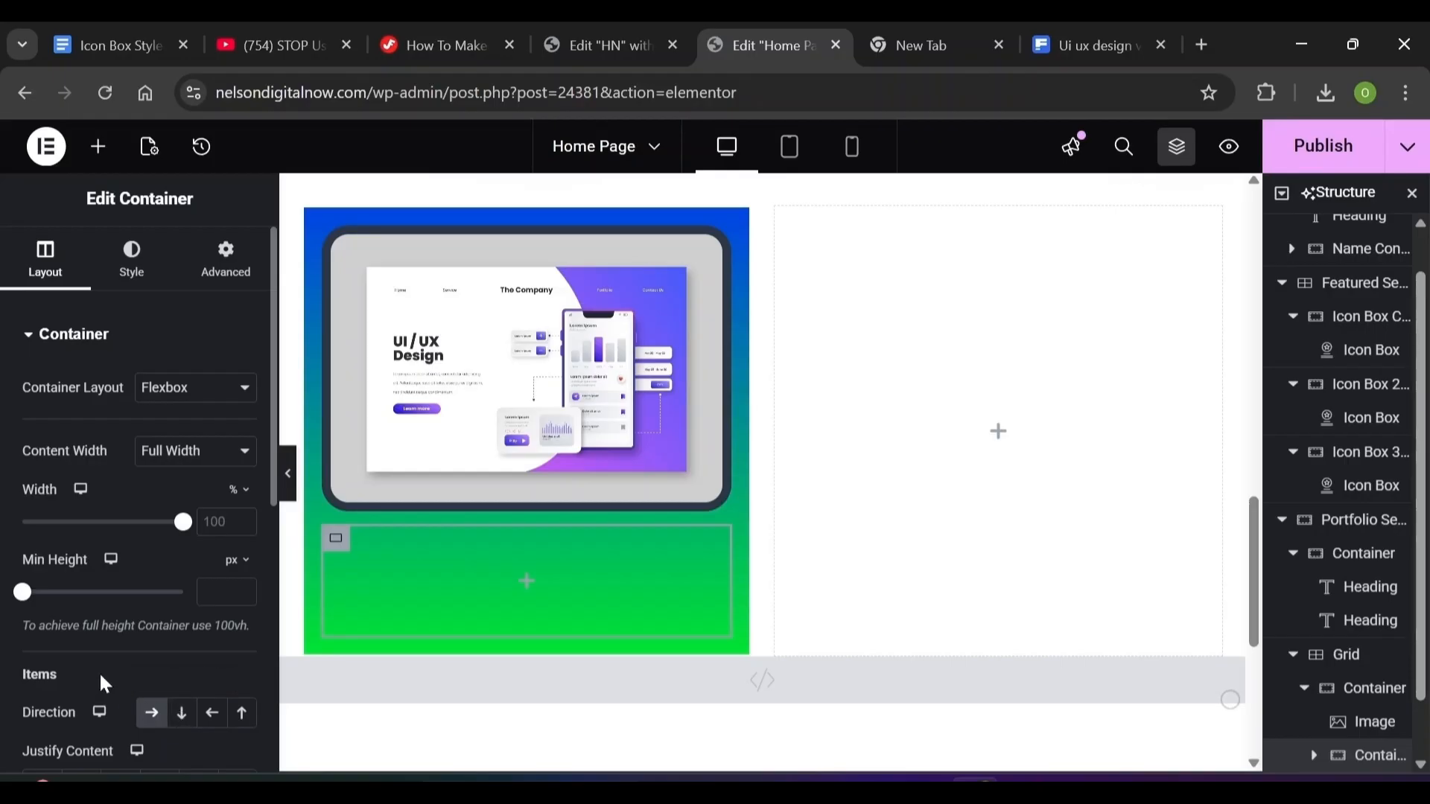
pyautogui.scroll(-3, 100, 672)
pyautogui.click(183, 633)
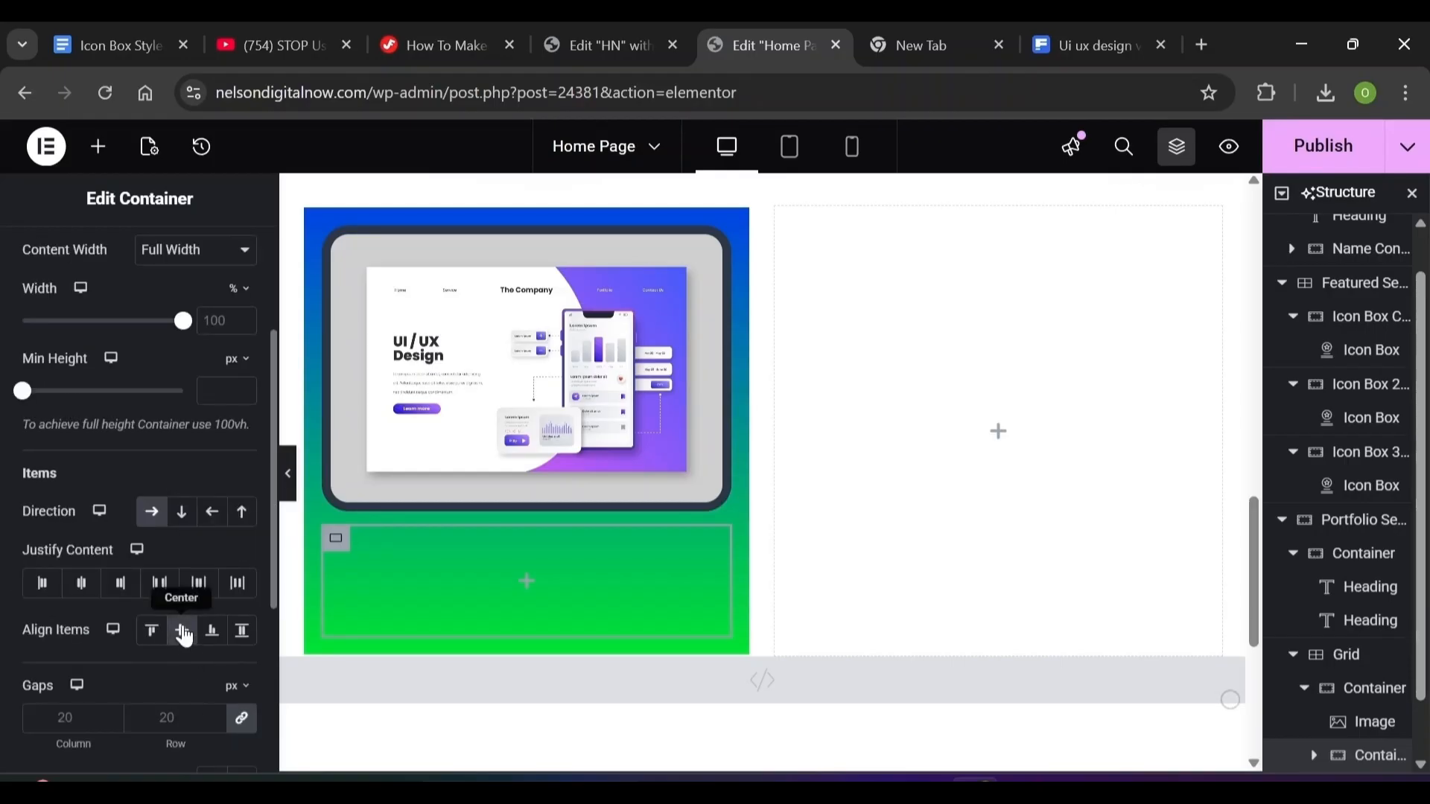
pyautogui.click(67, 717)
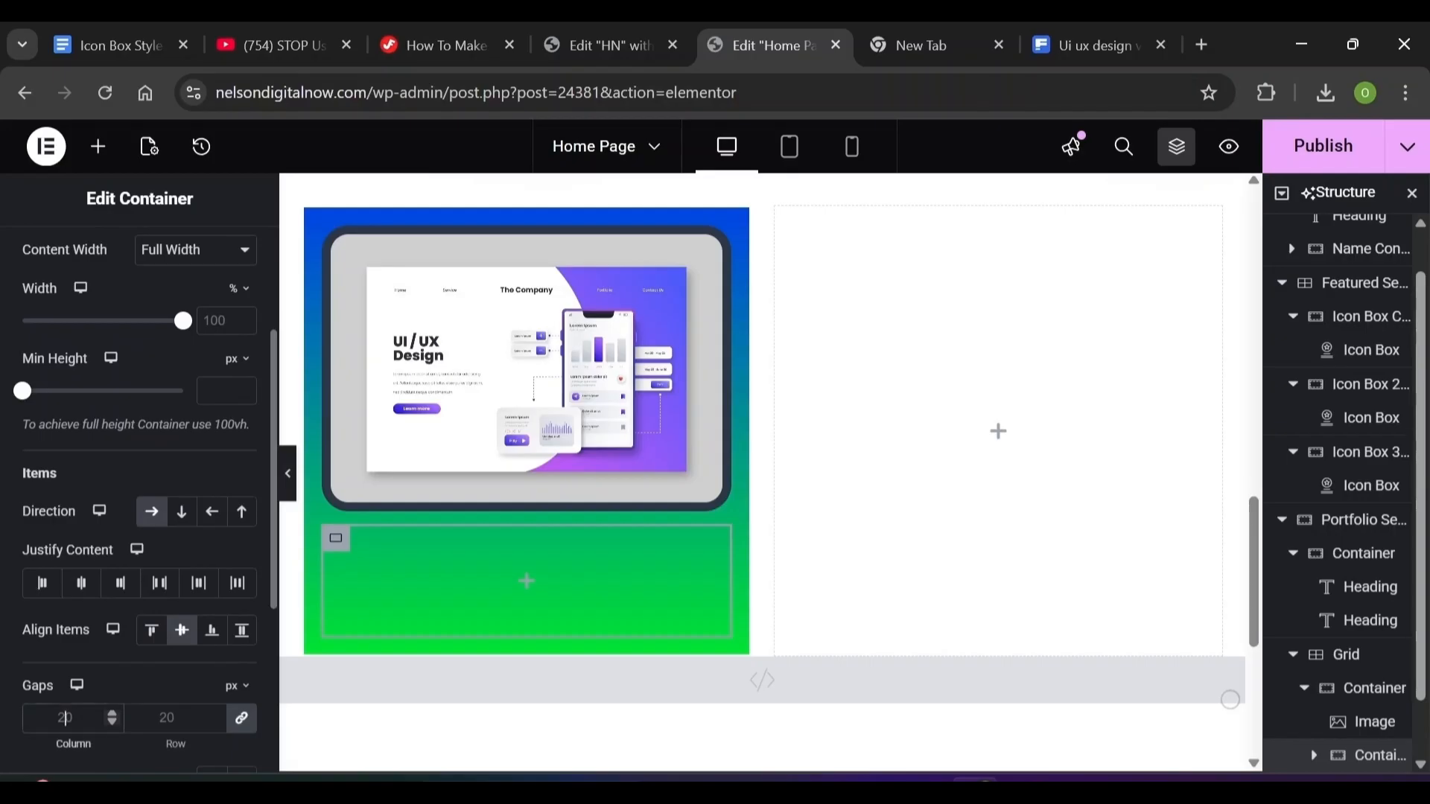
pyautogui.write('10')
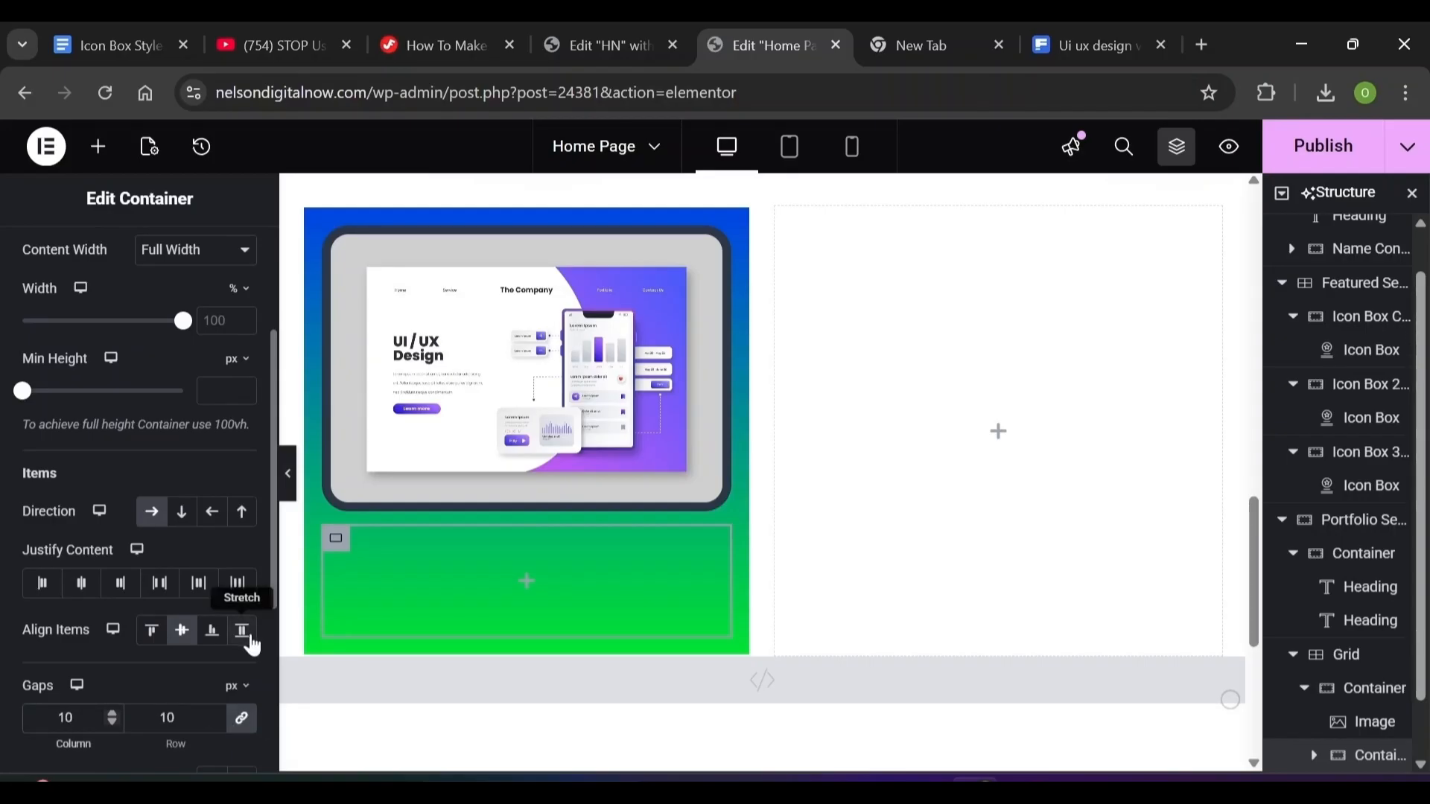
pyautogui.scroll(3, 266, 295)
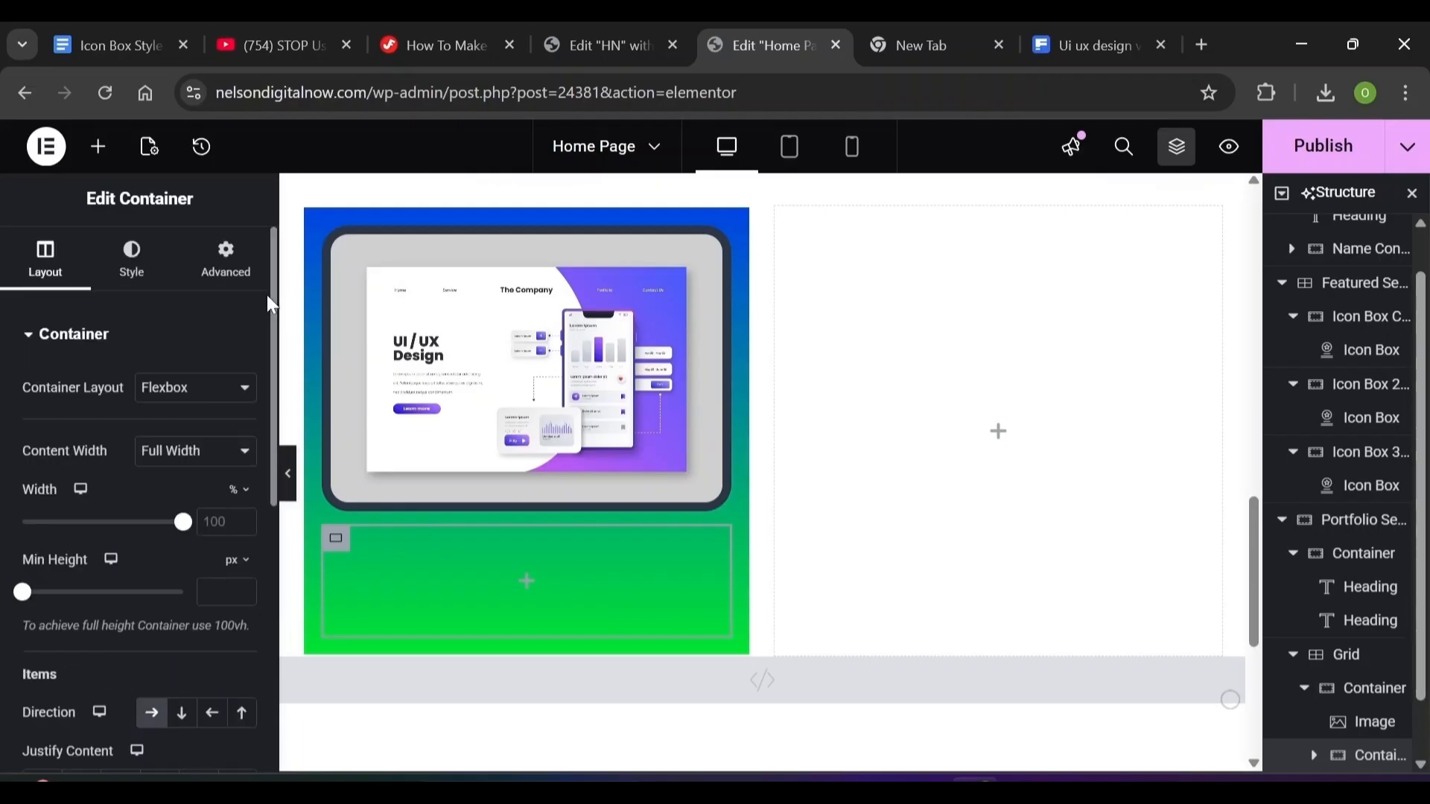
# Unlink the container's padding and set right and left padding to 8 px
pyautogui.click(237, 269)
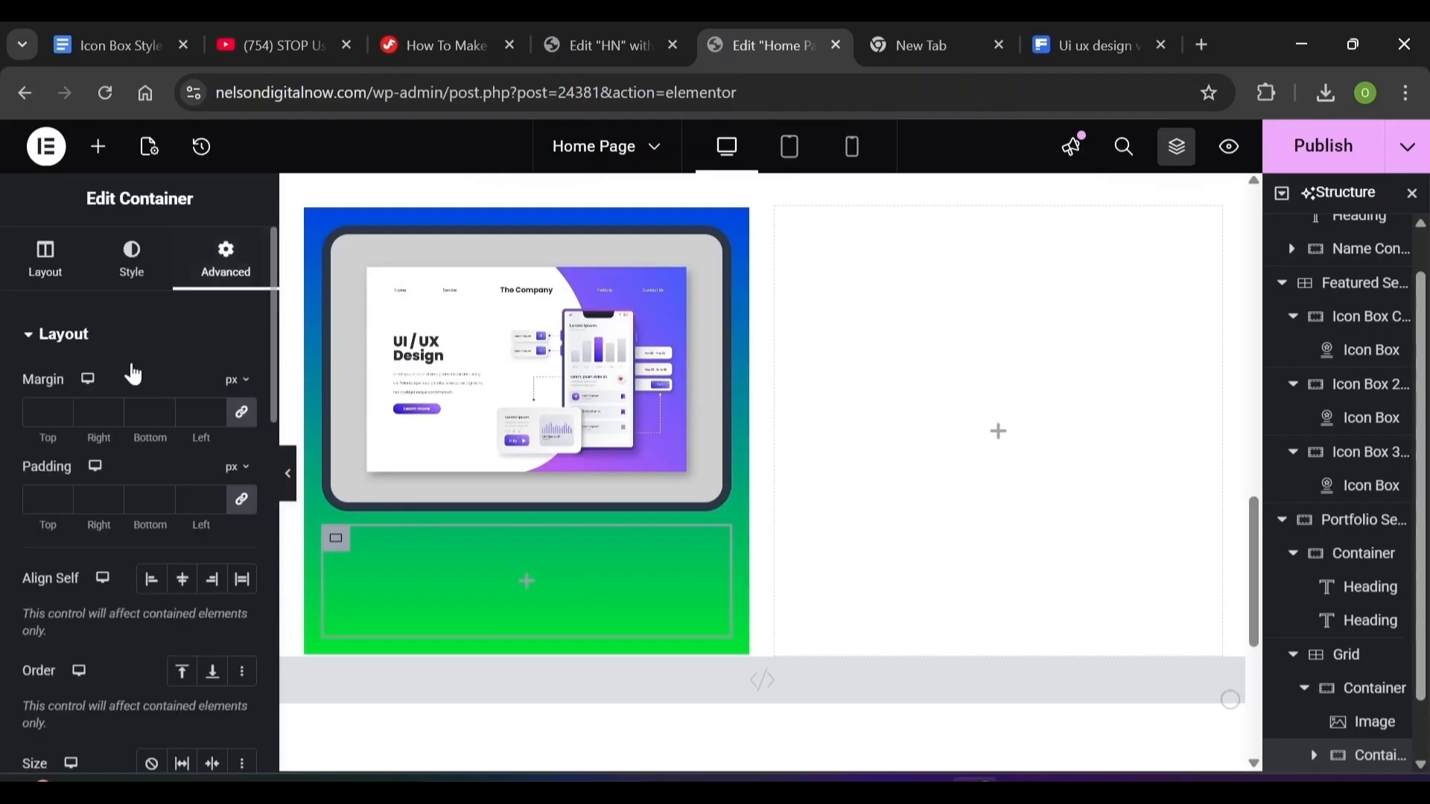
pyautogui.click(242, 499)
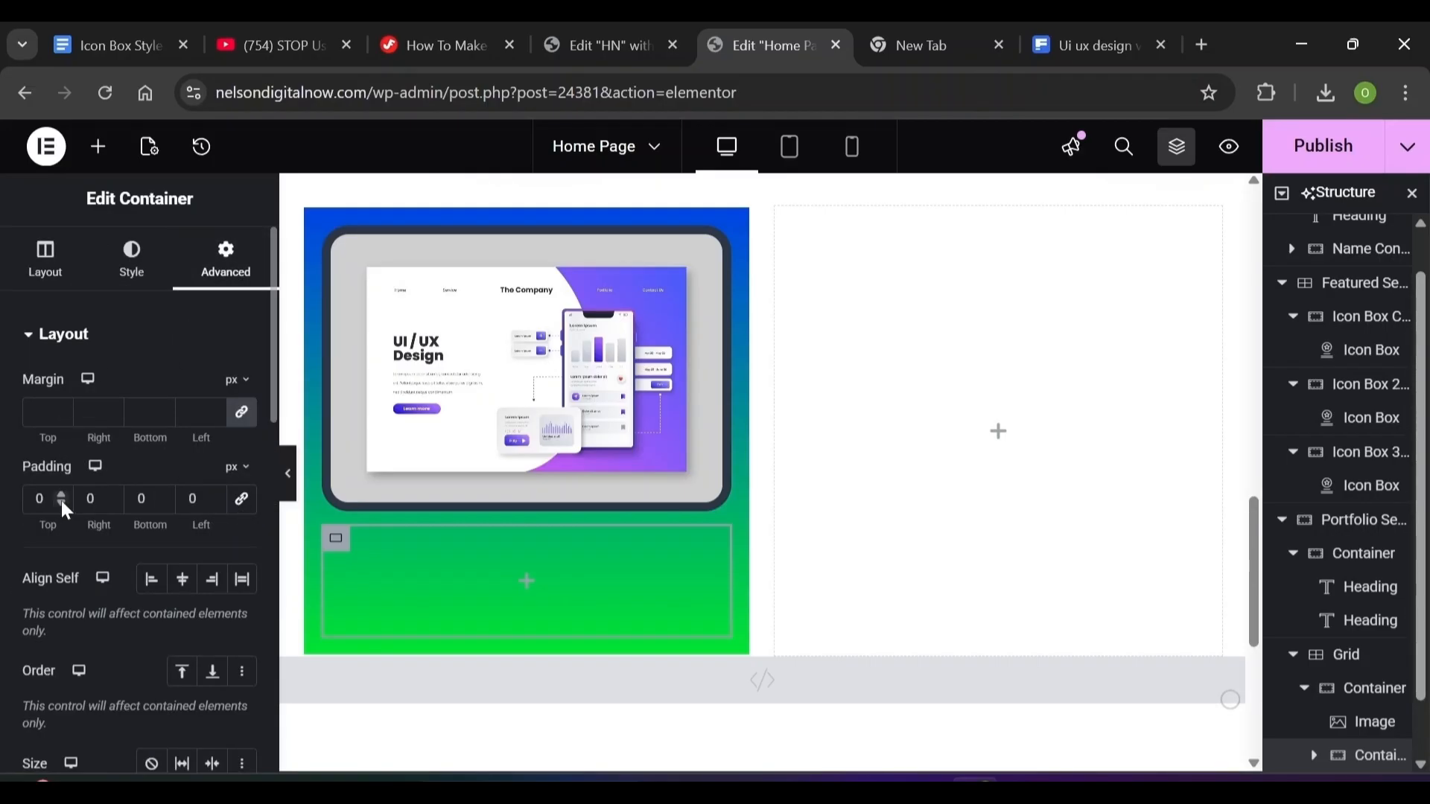
pyautogui.doubleClick(89, 499)
pyautogui.write('8')
pyautogui.press('Tab')
pyautogui.press('Tab')
pyautogui.write('8')
pyautogui.click(97, 149)
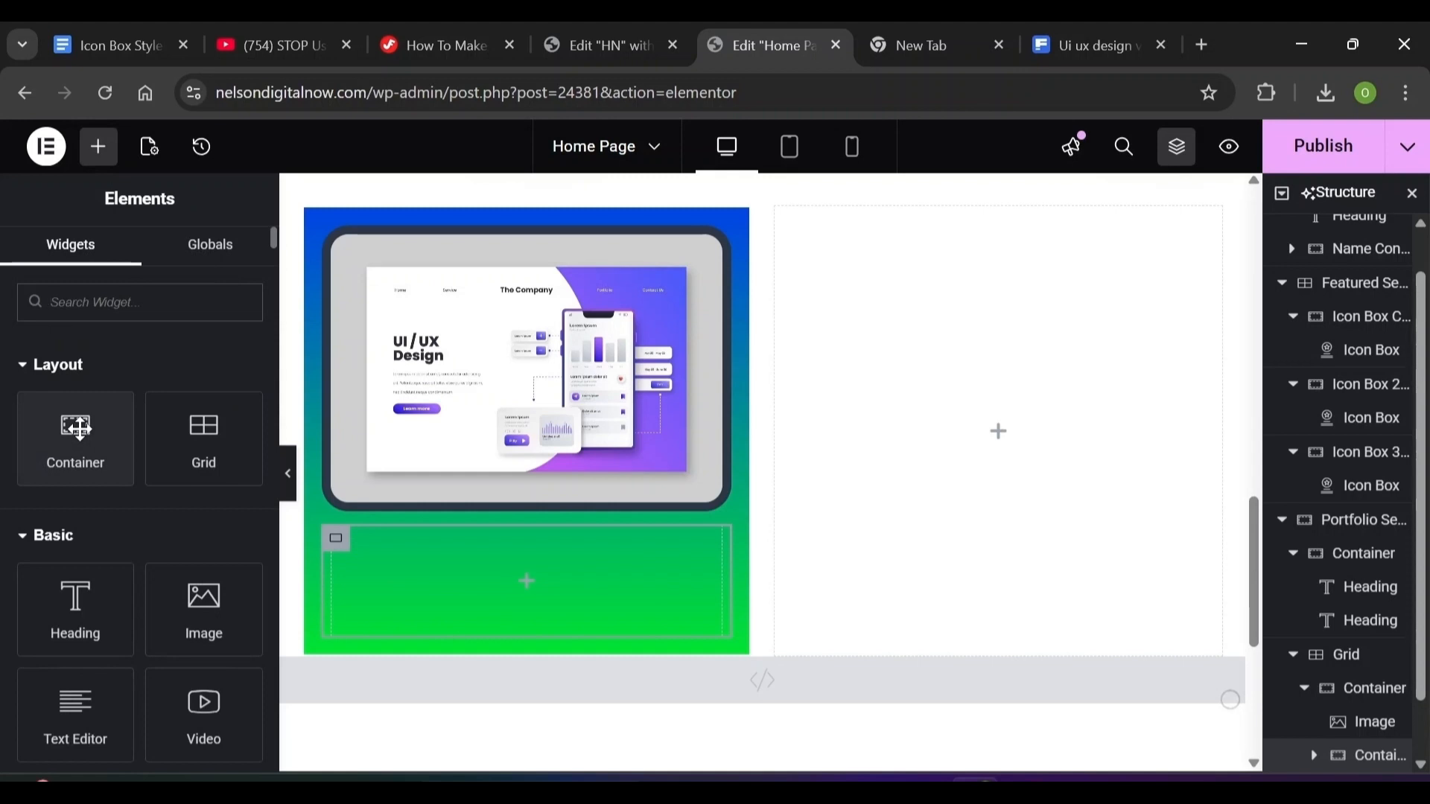
# Drop a Heading widget into the new container and set its HTML tag to H4
pyautogui.moveTo(58, 607); pyautogui.dragTo(370, 564)
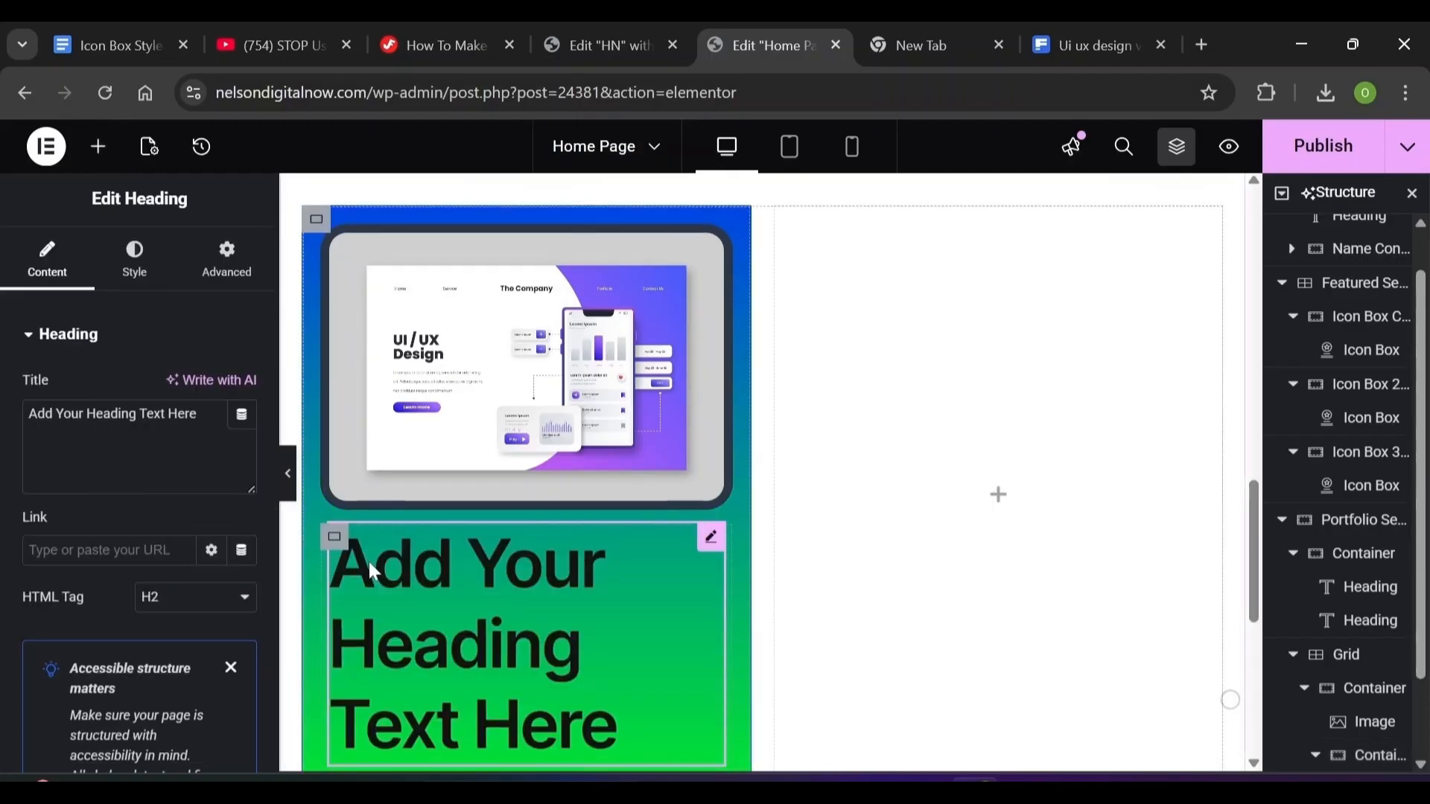
pyautogui.scroll(-2, 370, 568)
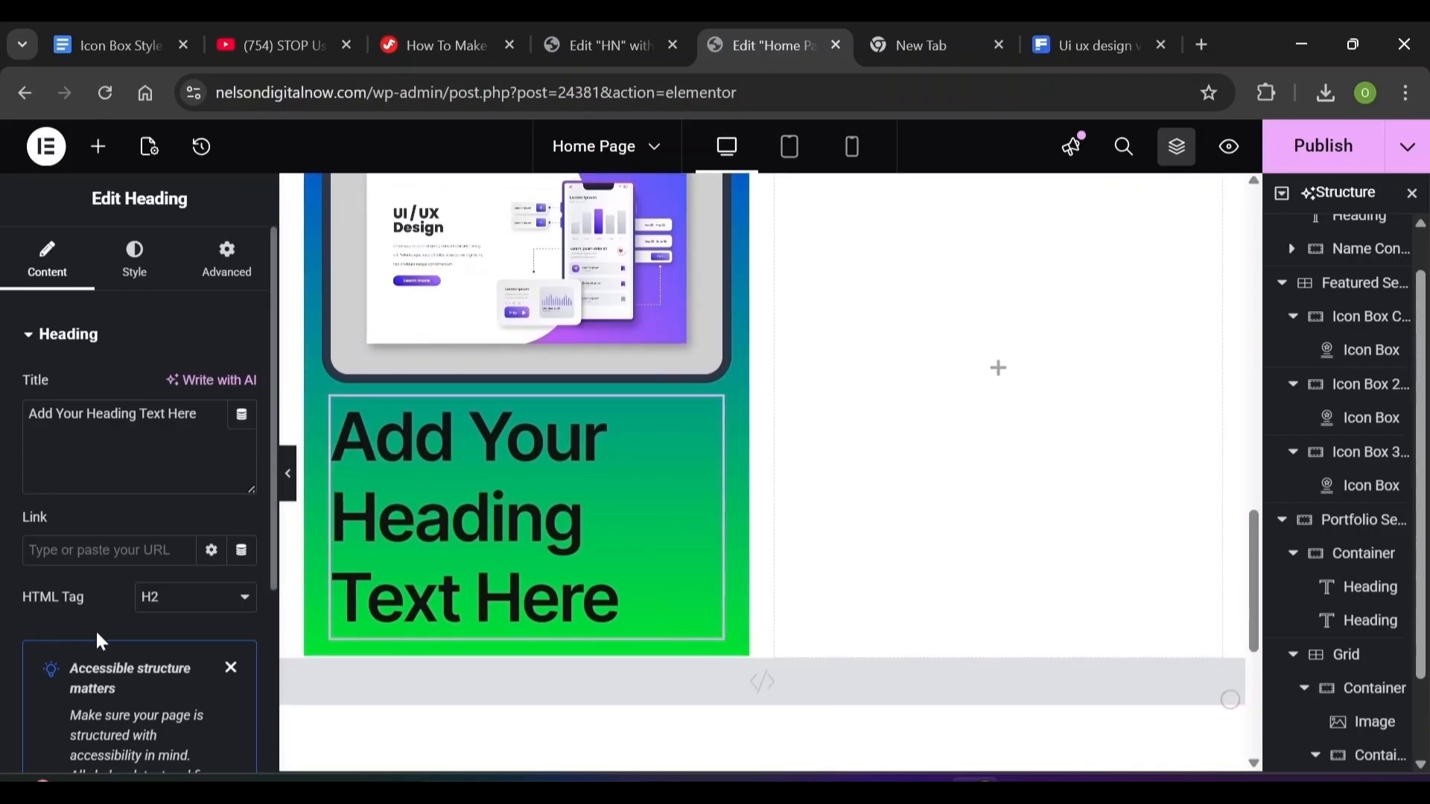
pyautogui.click(181, 604)
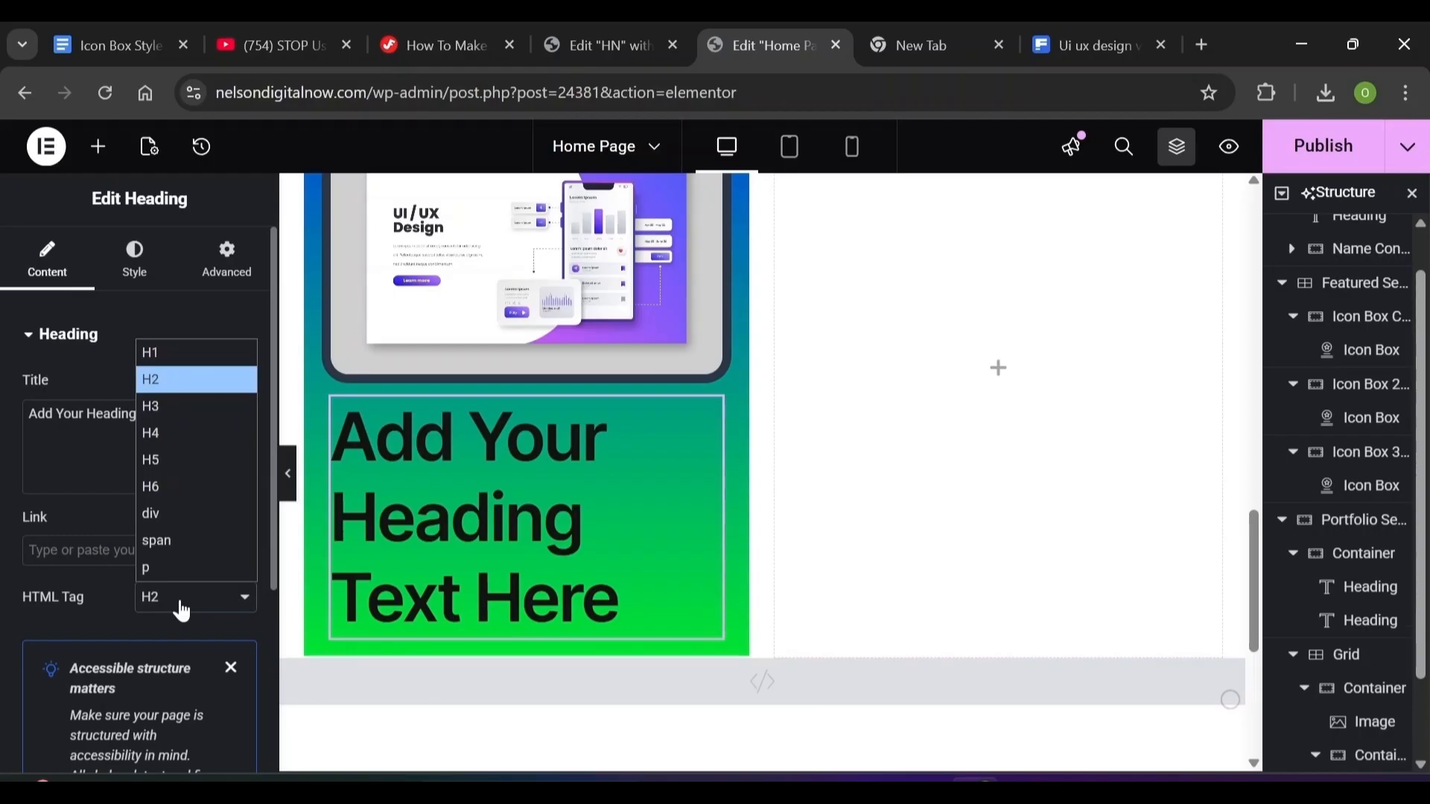
pyautogui.click(168, 432)
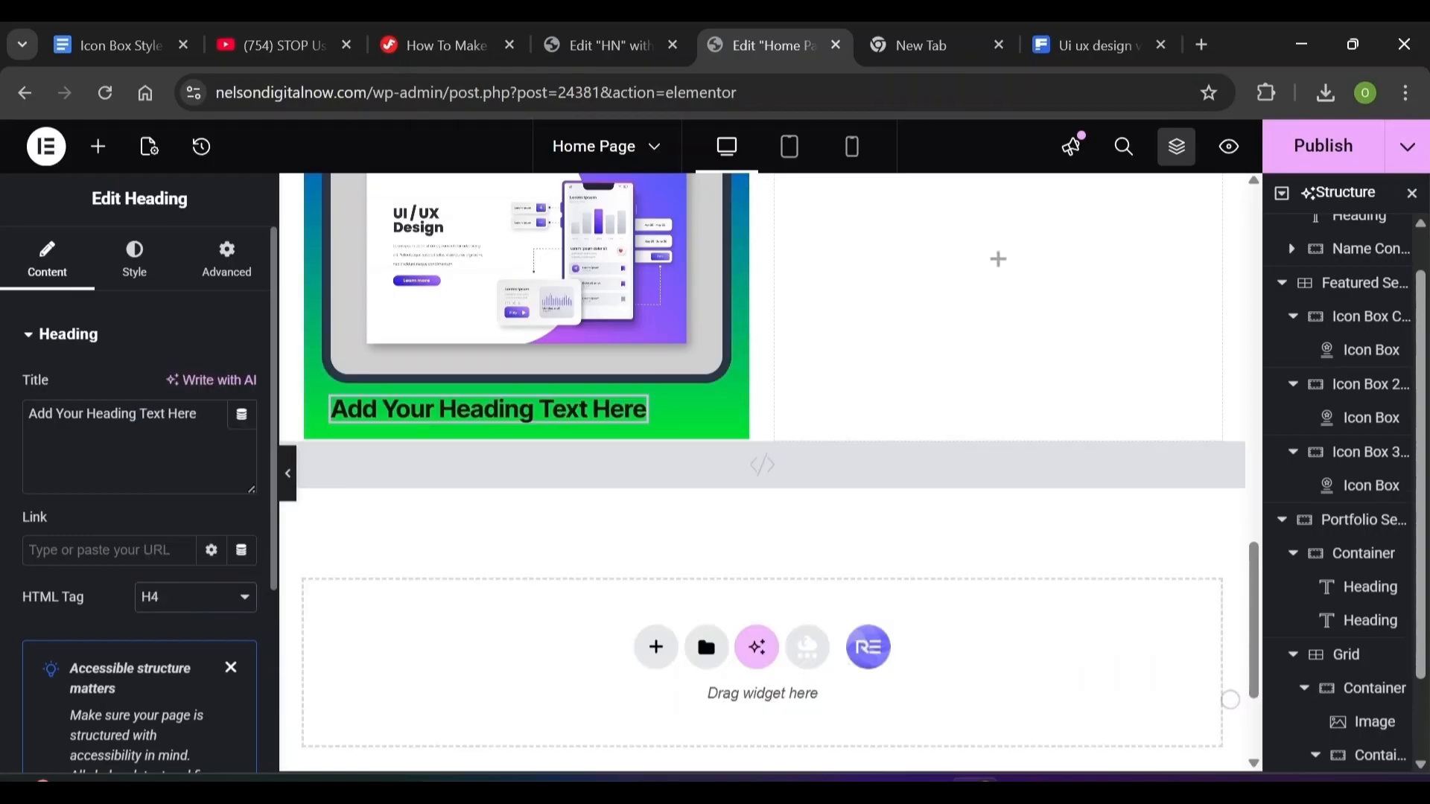
# Set the caption typography to weight 400, 22 px line height and 0.01 em letter spacing
pyautogui.click(145, 273)
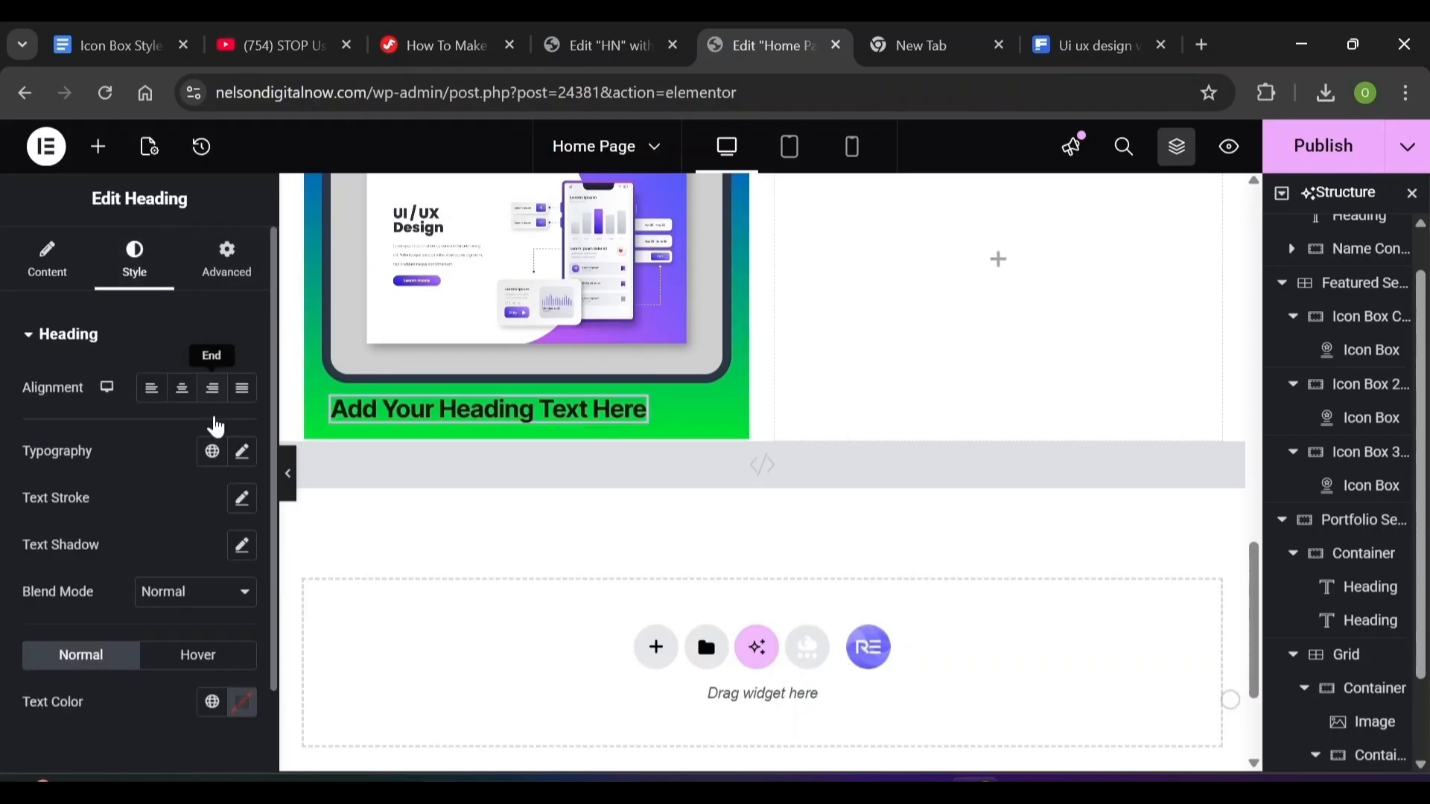
pyautogui.click(243, 455)
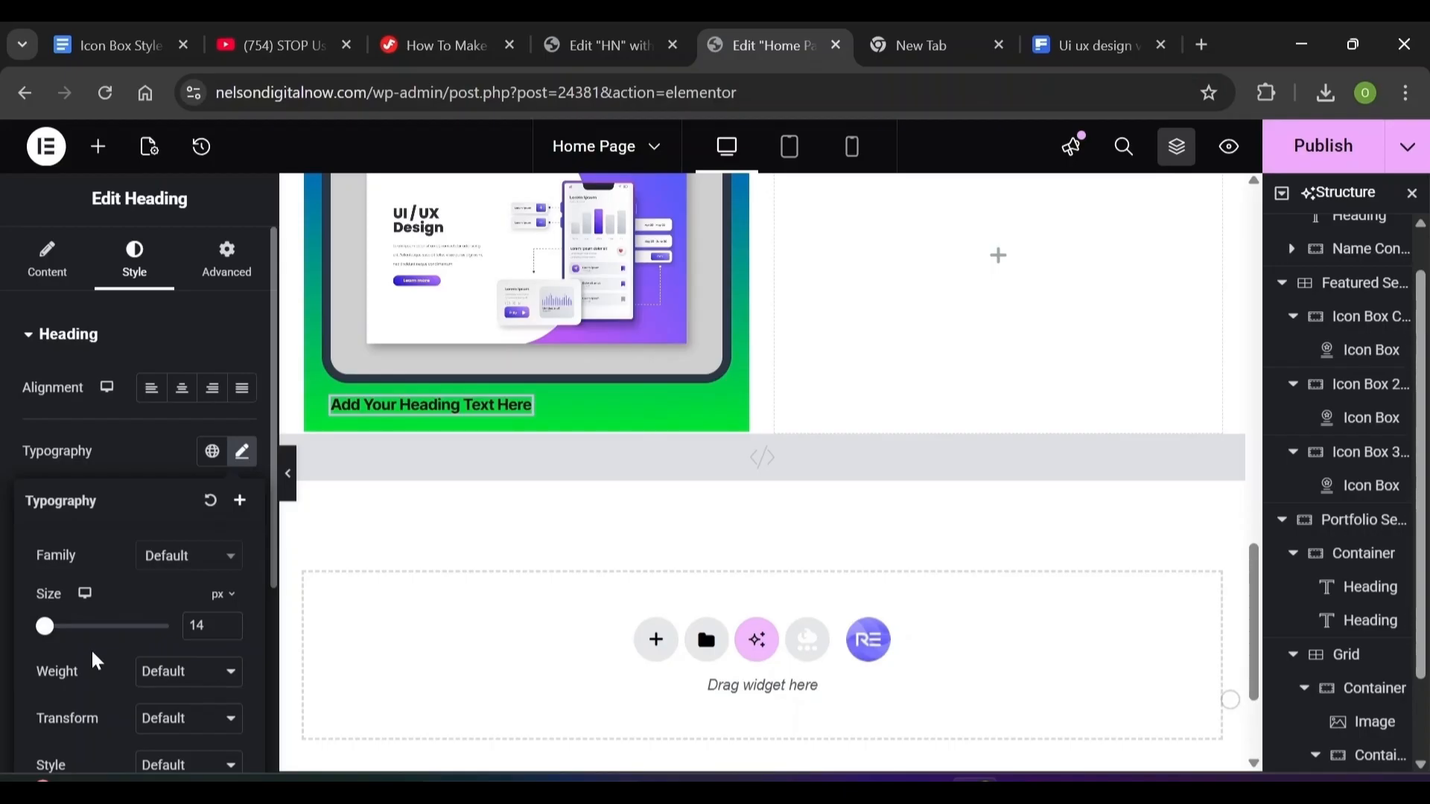
pyautogui.click(183, 674)
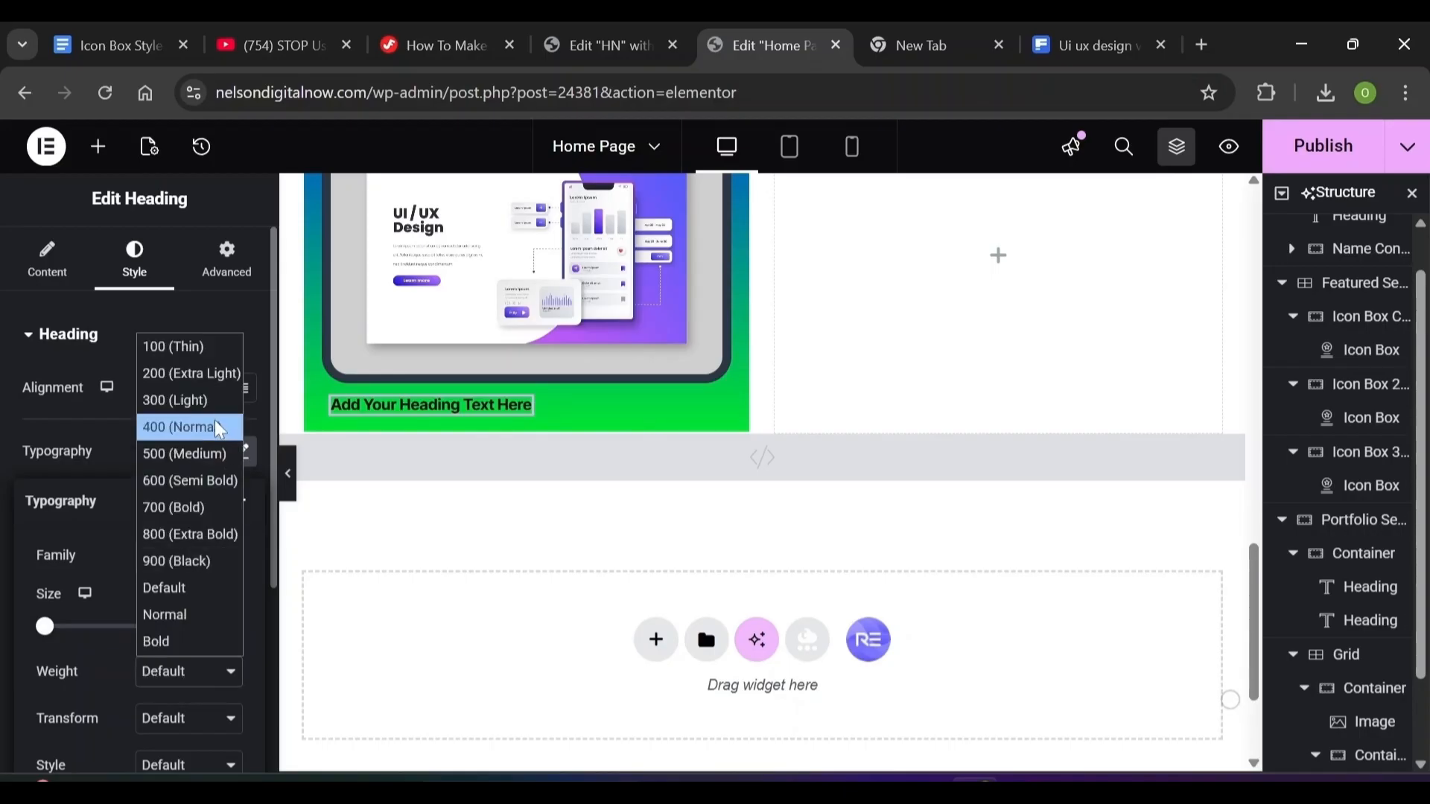
pyautogui.click(219, 429)
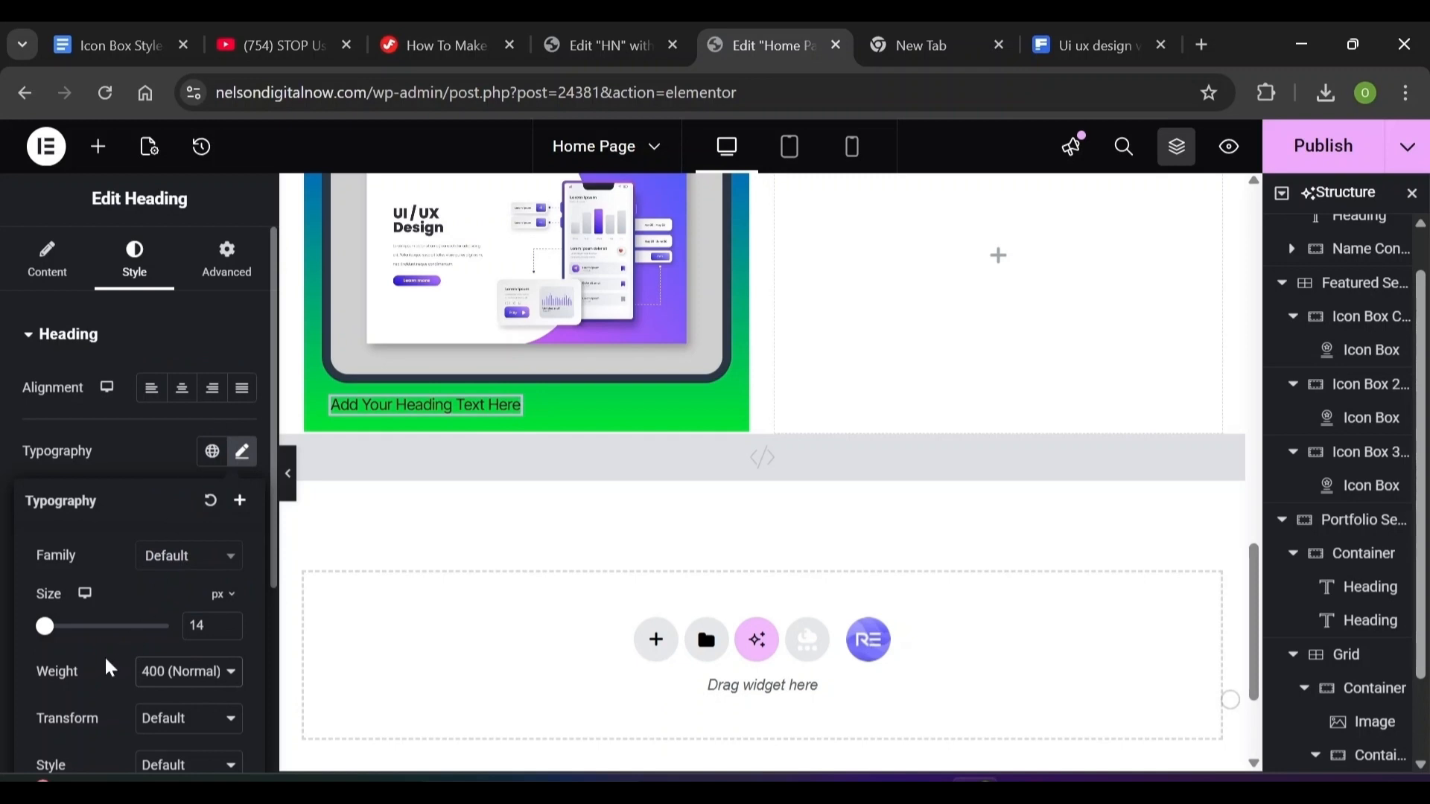
pyautogui.scroll(-3, 111, 668)
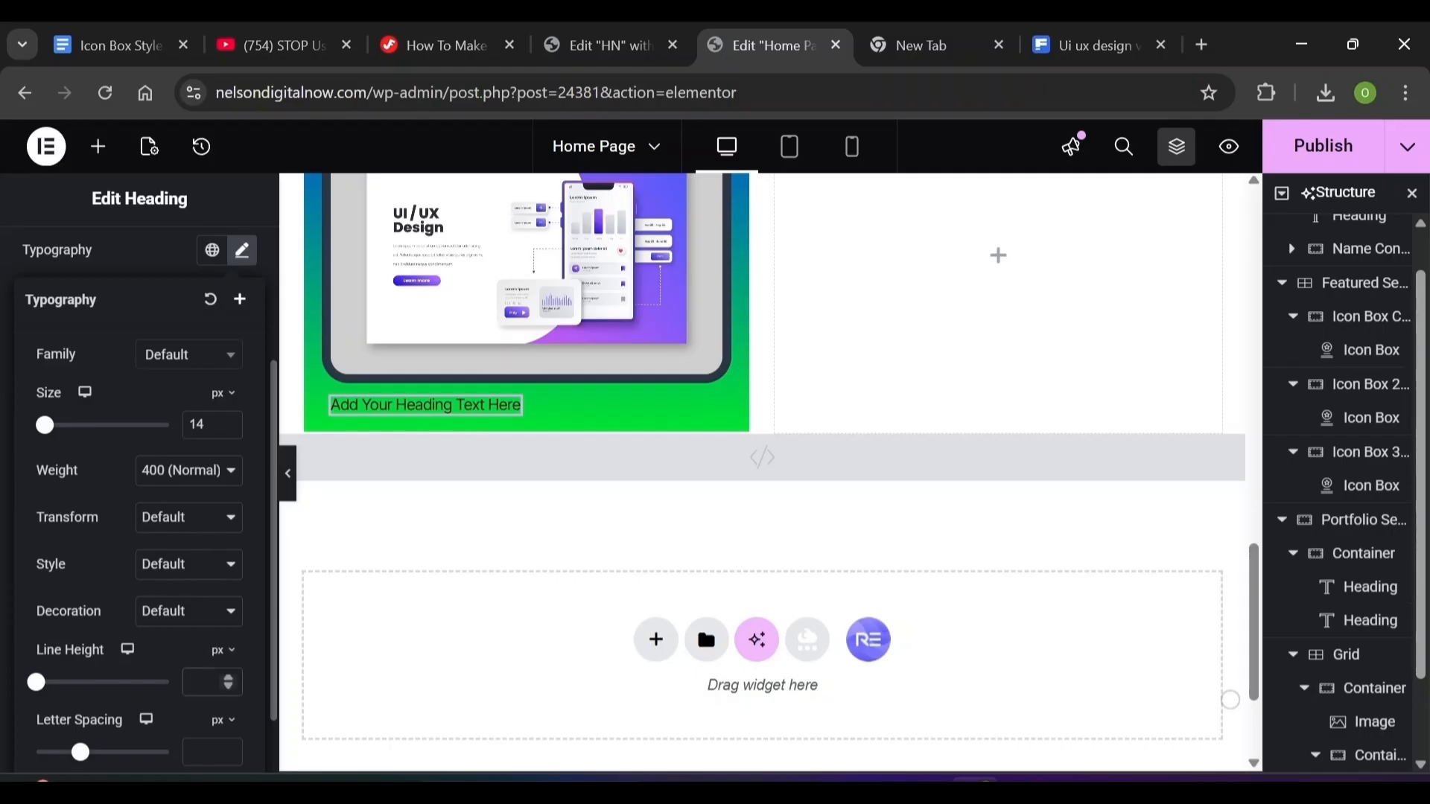
pyautogui.write('22')
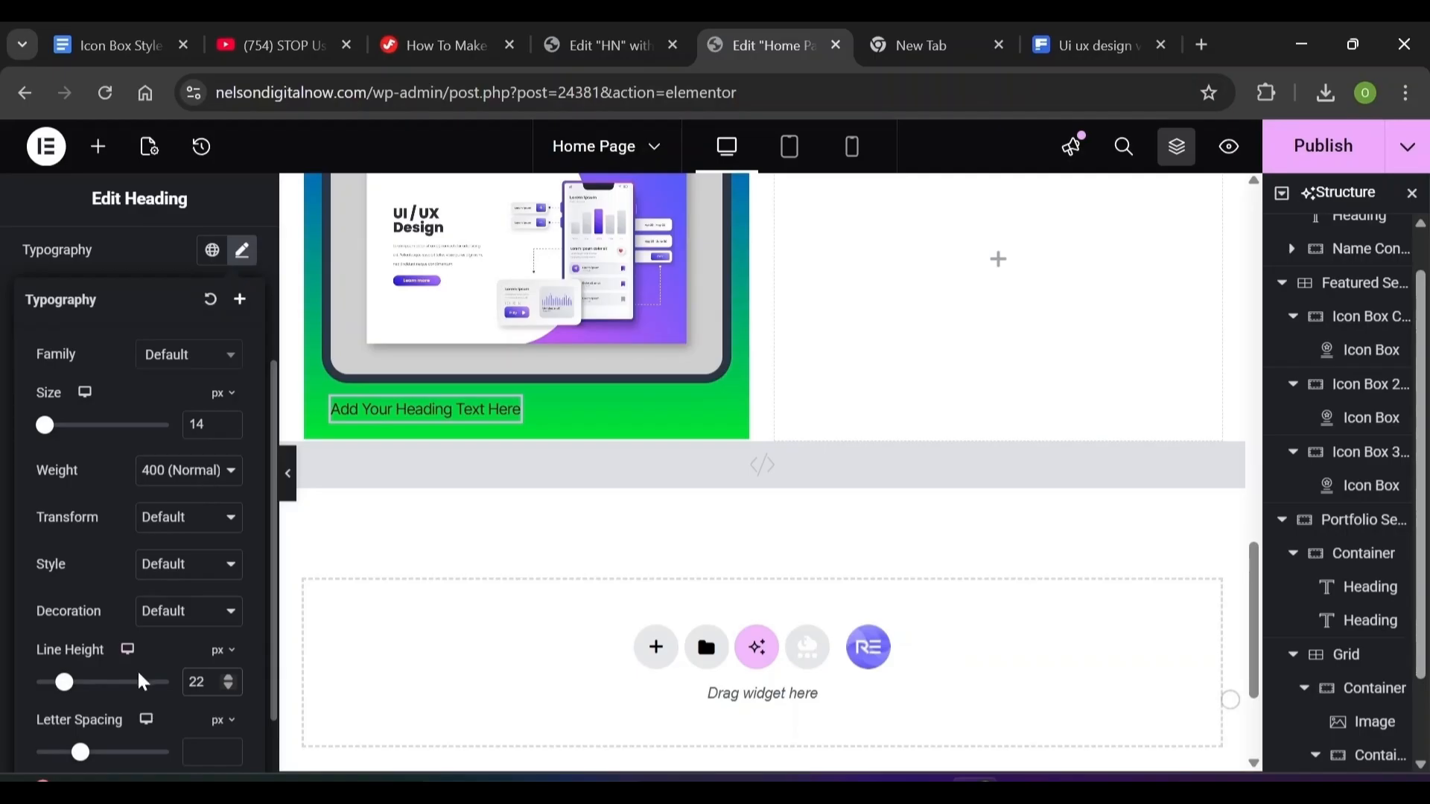
pyautogui.click(212, 752)
pyautogui.write('0.01')
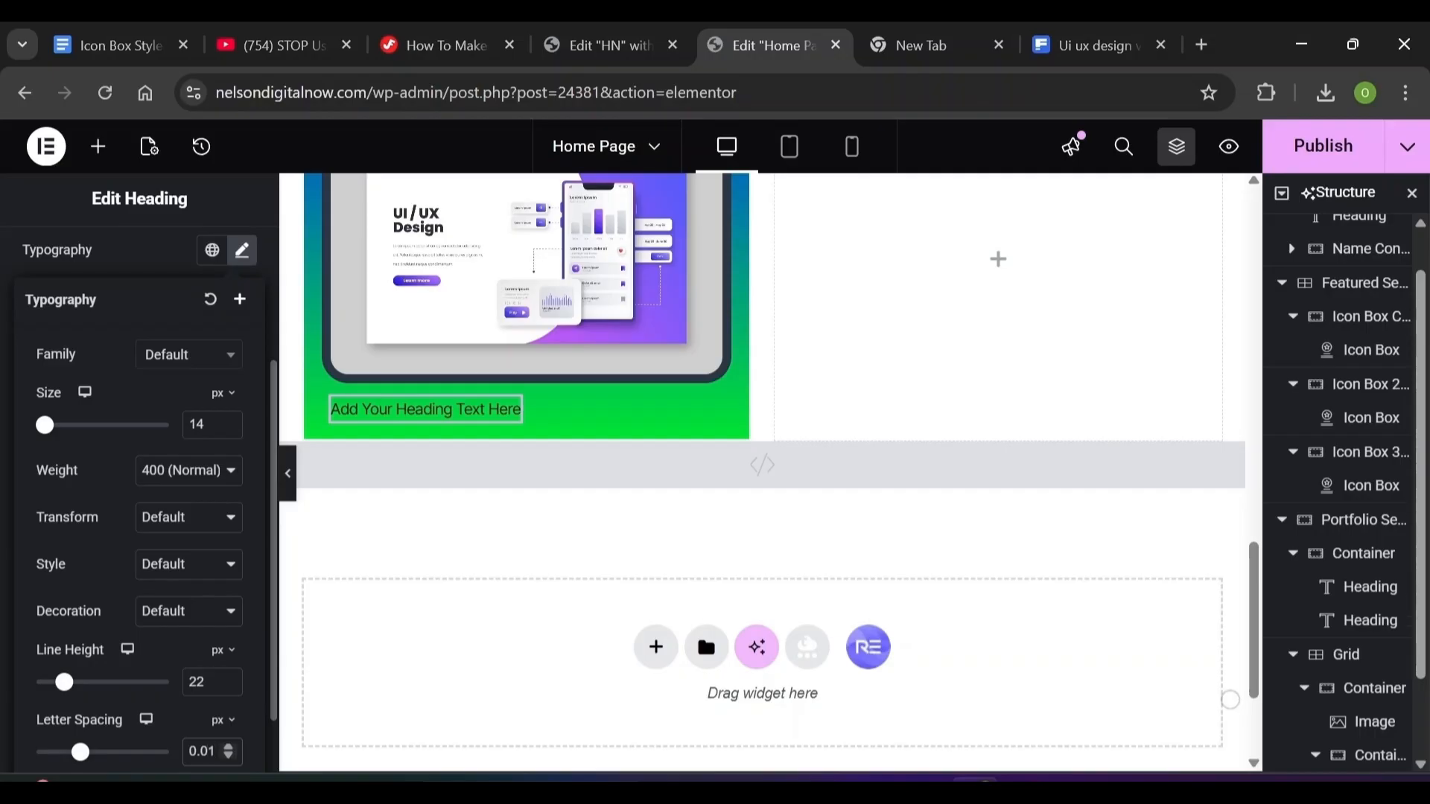
pyautogui.moveTo(219, 721)
pyautogui.click(222, 754)
pyautogui.scroll(-1, 175, 726)
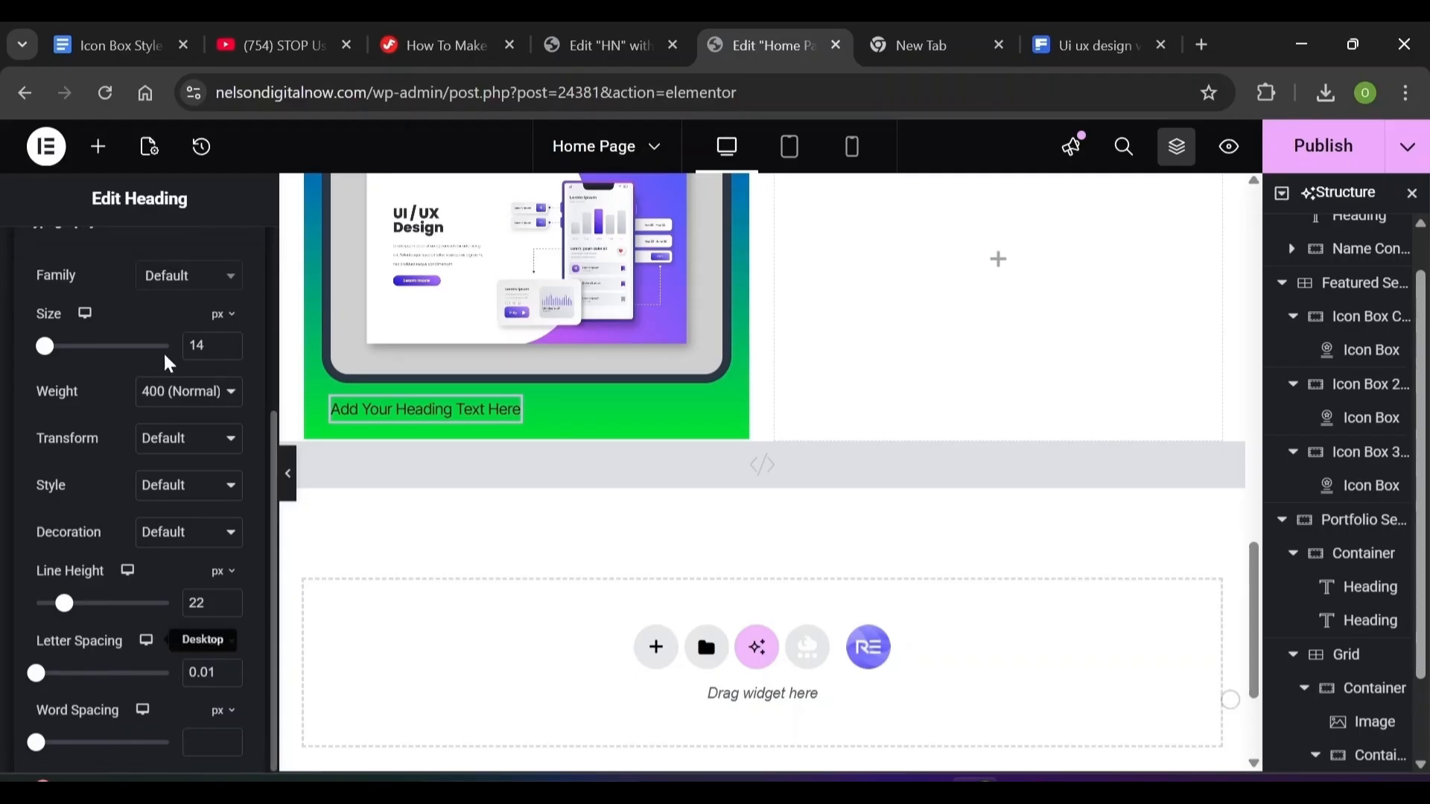
pyautogui.click(6, 320)
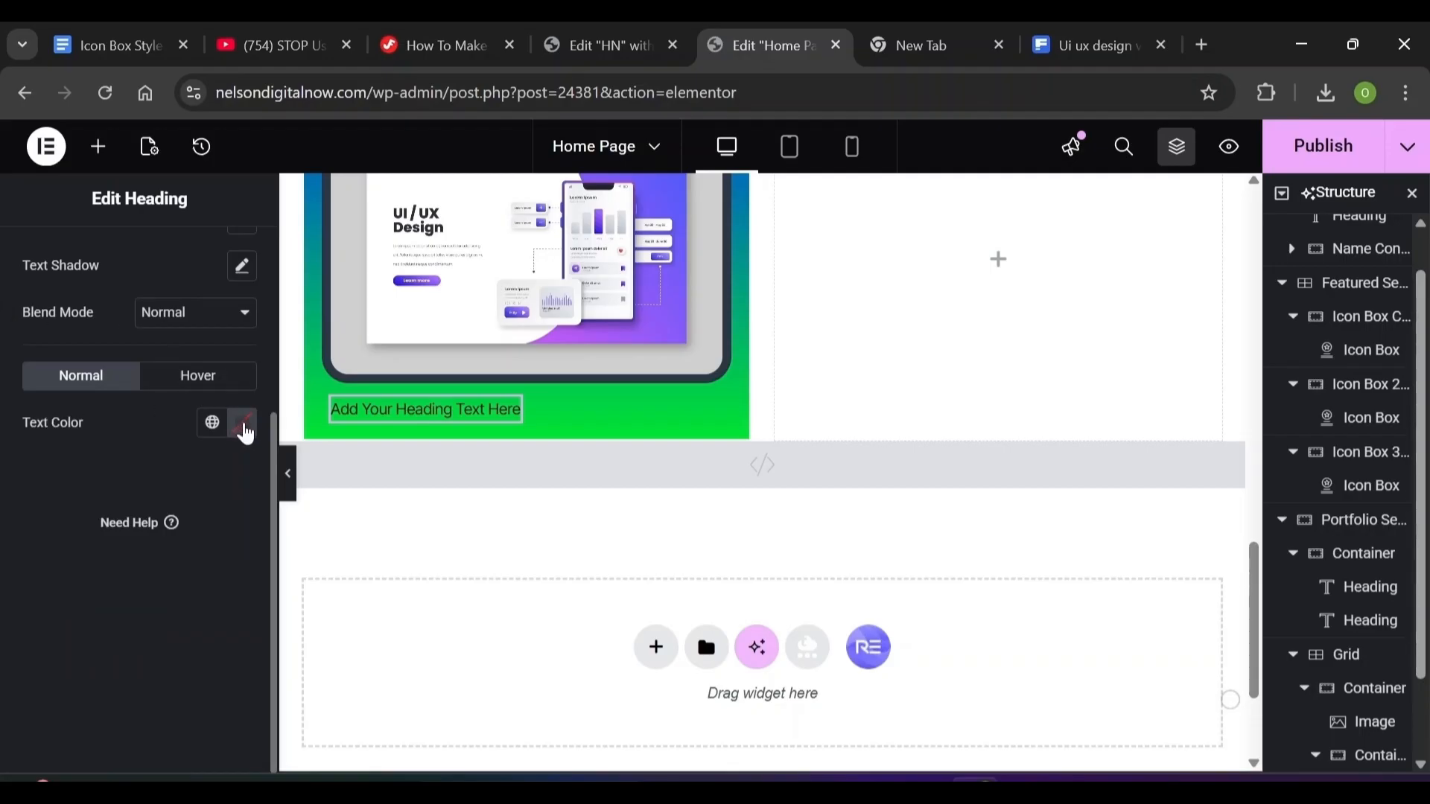
# Make the caption heading's text colour white
pyautogui.click(244, 429)
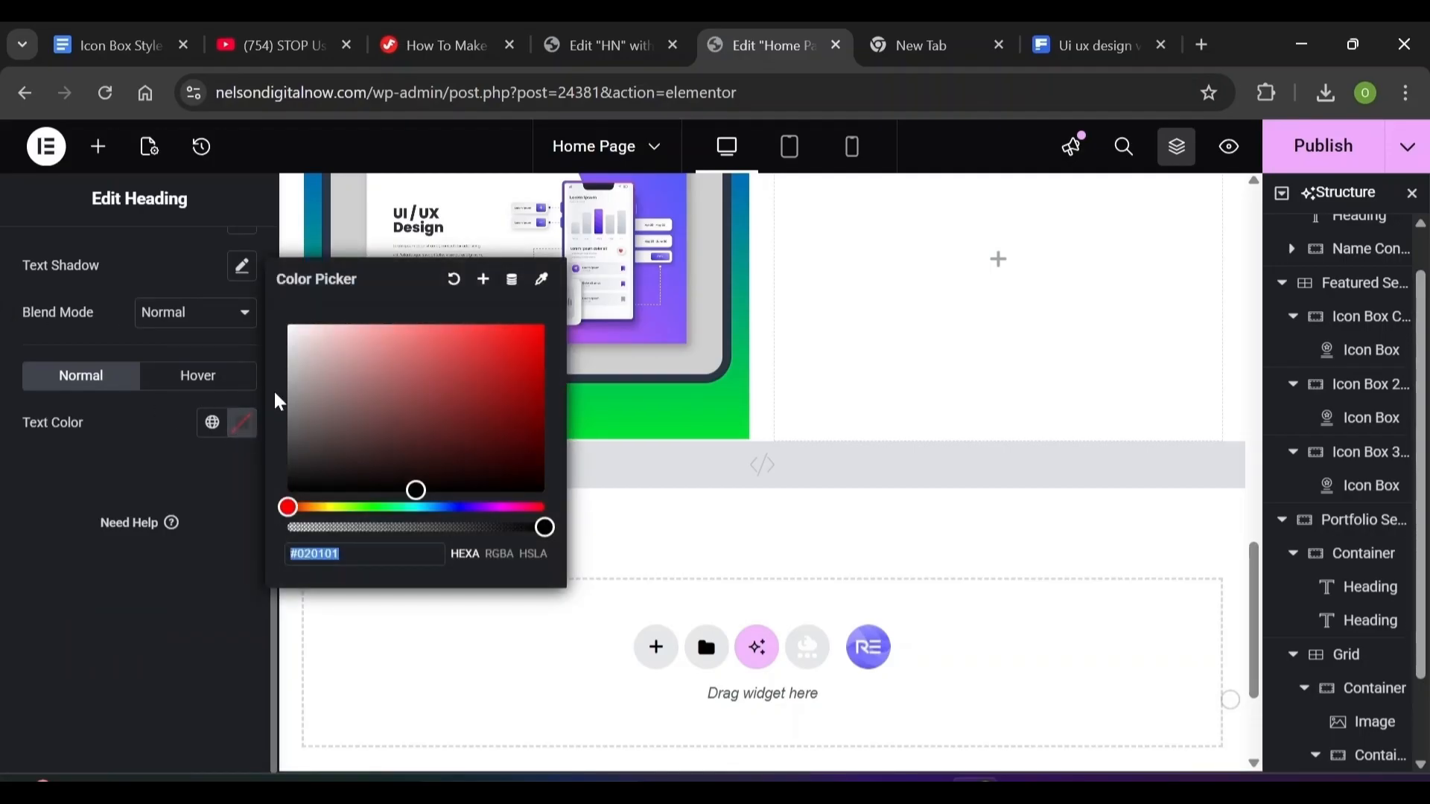
pyautogui.click(312, 362)
pyautogui.scroll(3, 92, 311)
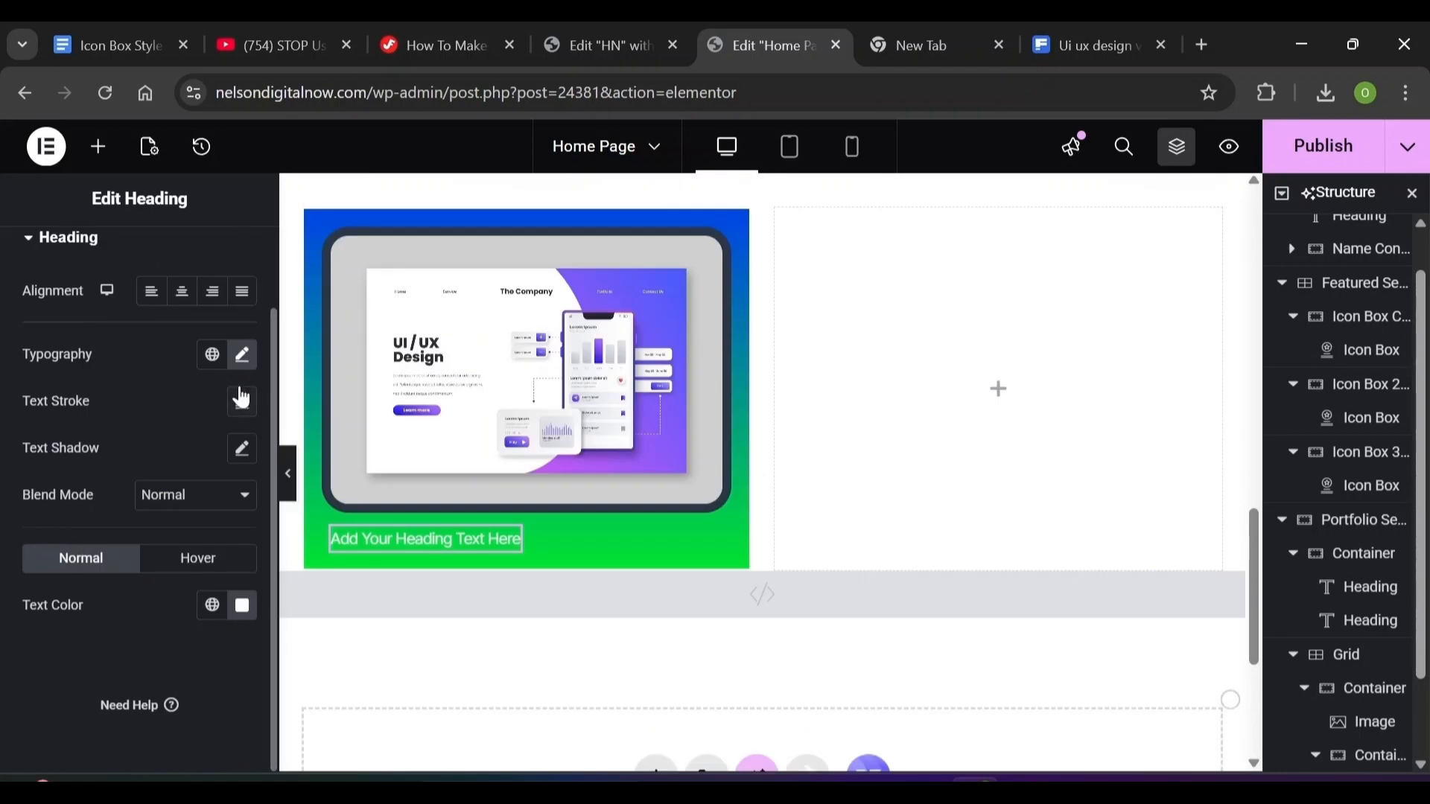
pyautogui.scroll(2, 264, 296)
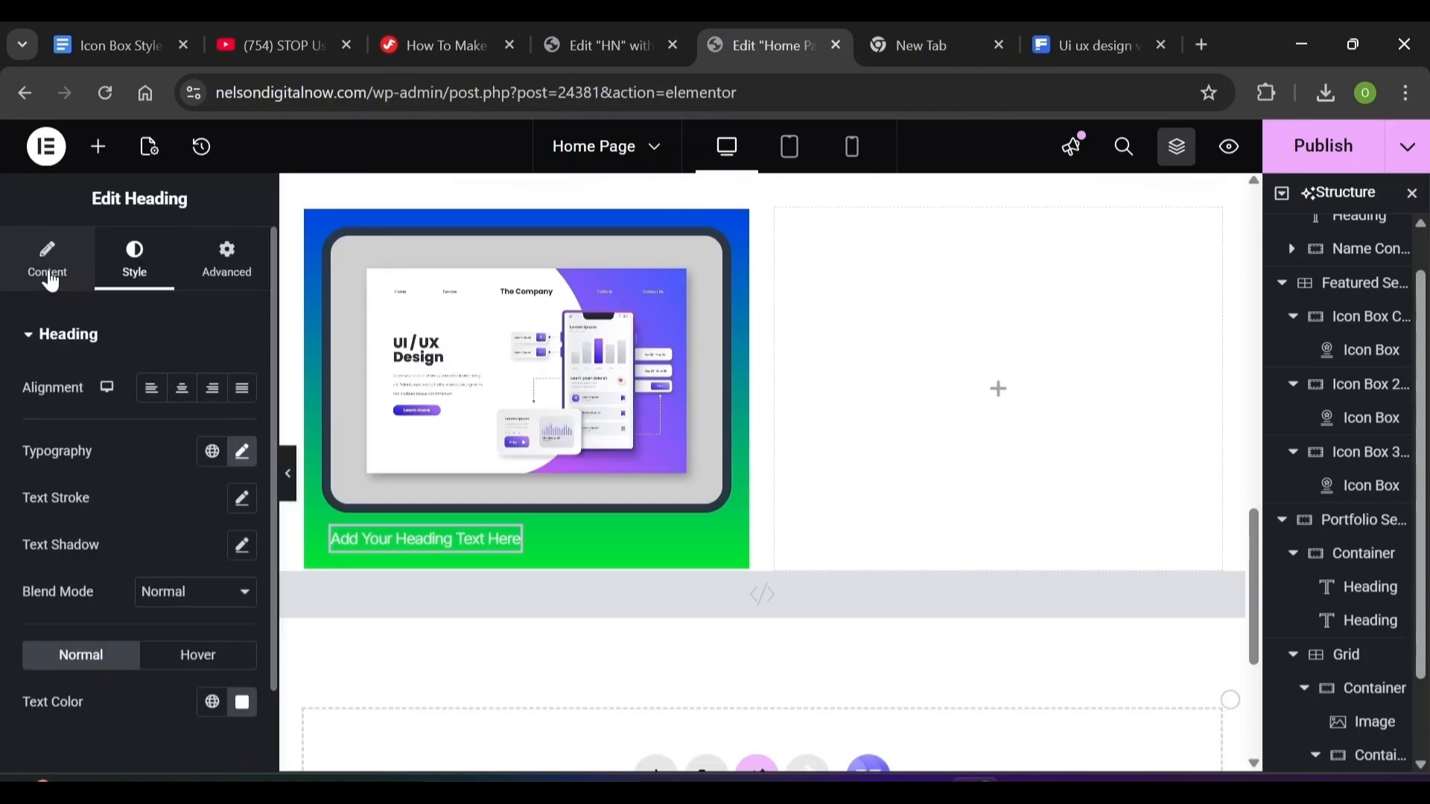
# Change the card caption to 'Website:' and drag a new Heading widget in beneath it
pyautogui.click(51, 282)
pyautogui.moveTo(28, 413); pyautogui.dragTo(72, 431)
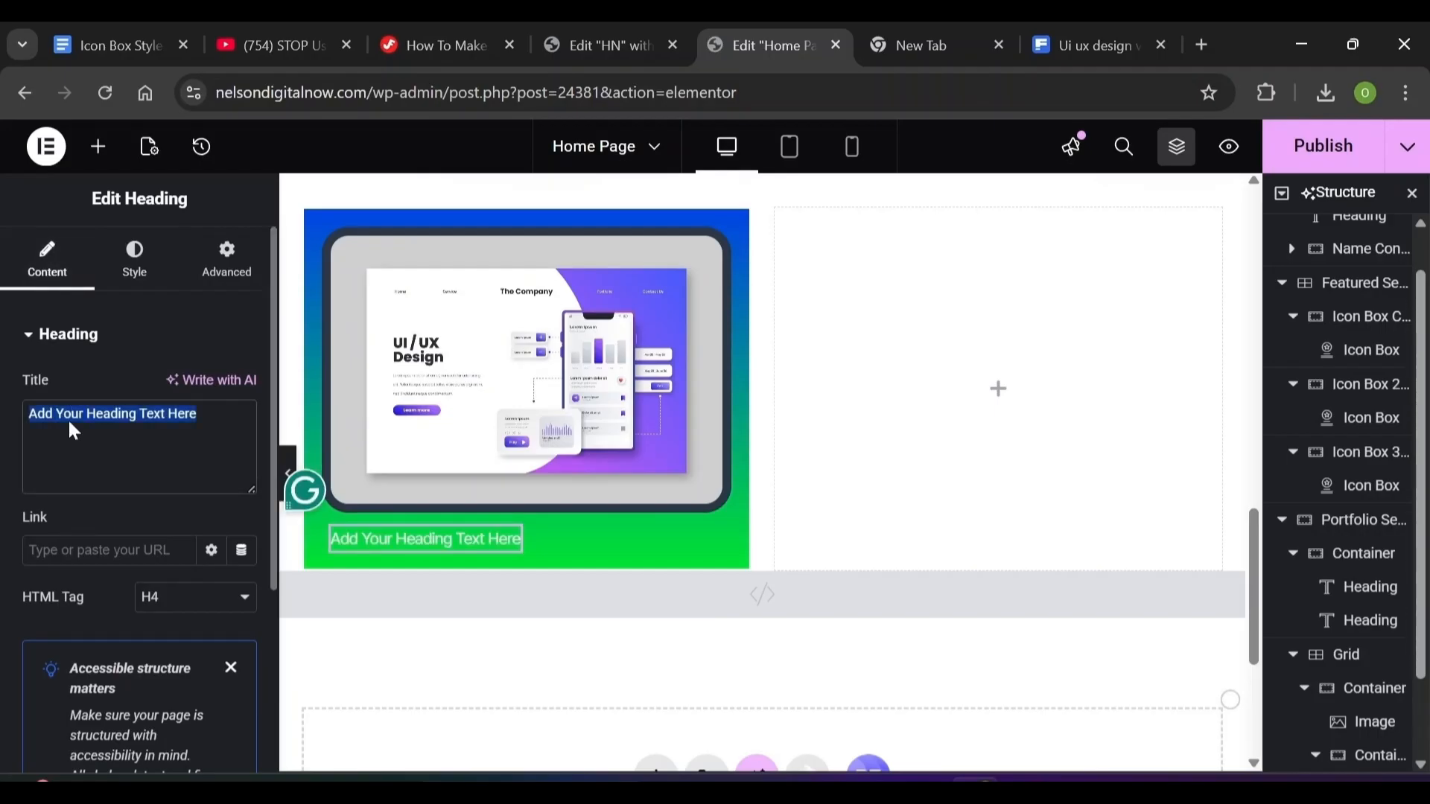
pyautogui.write('W')
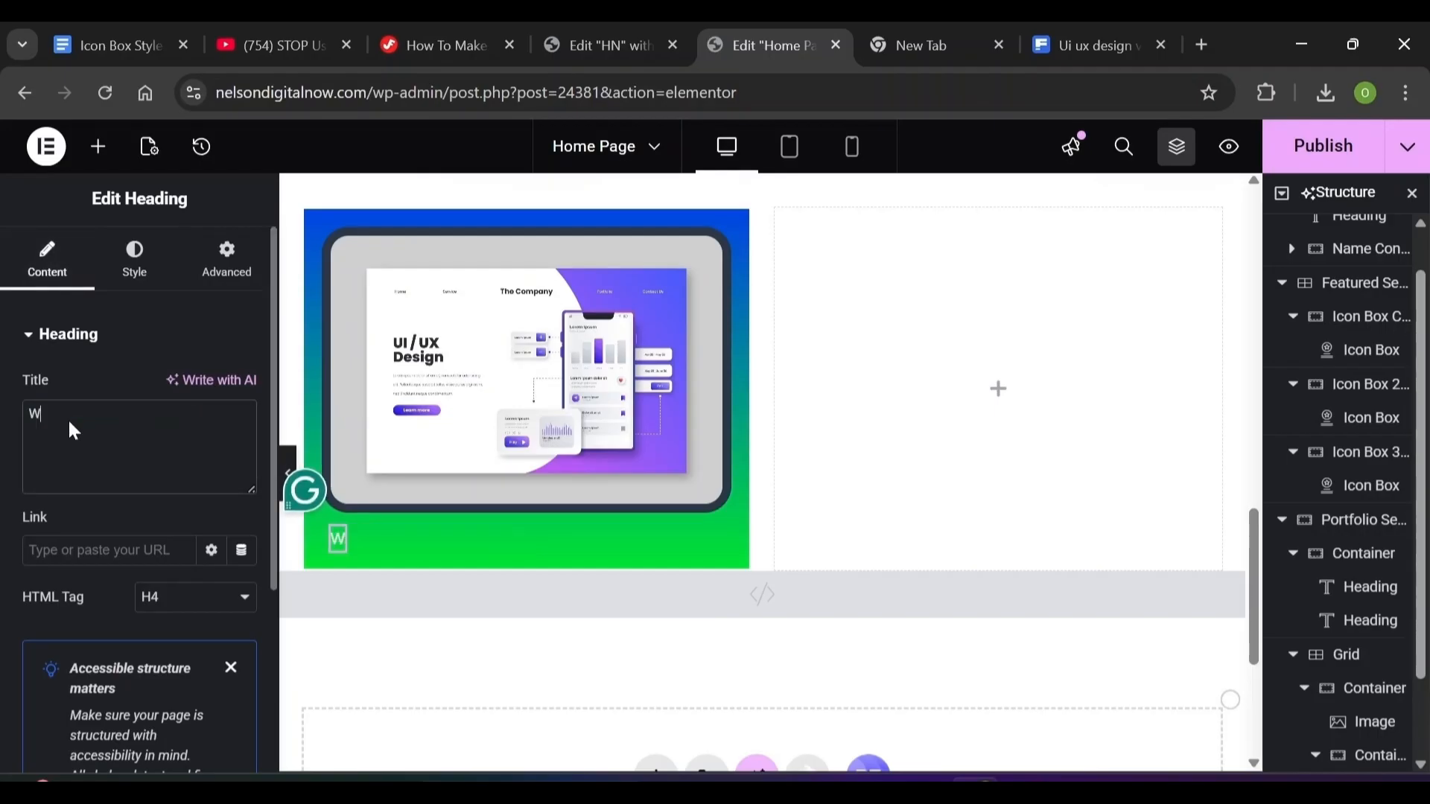
pyautogui.write('ebsite:')
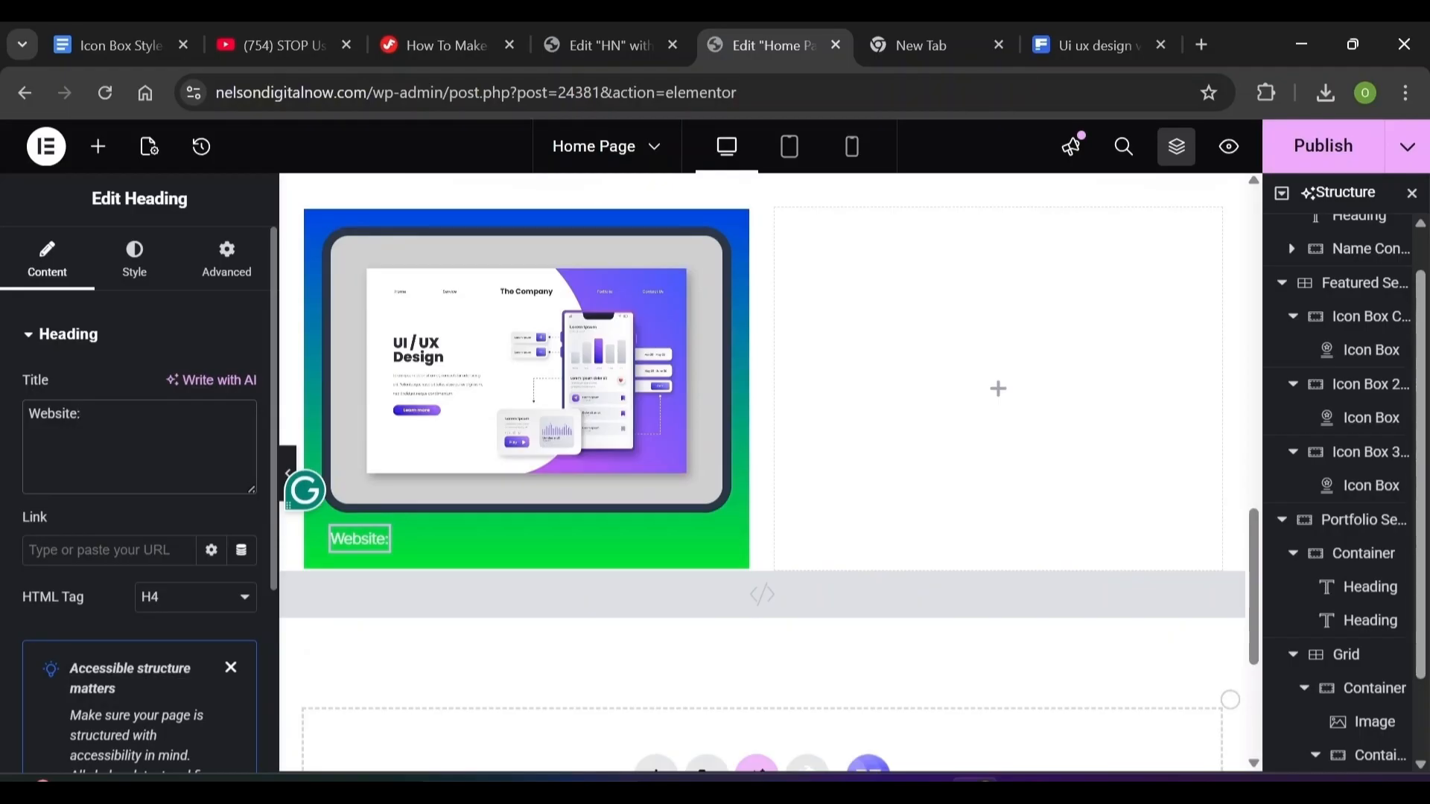
pyautogui.click(99, 148)
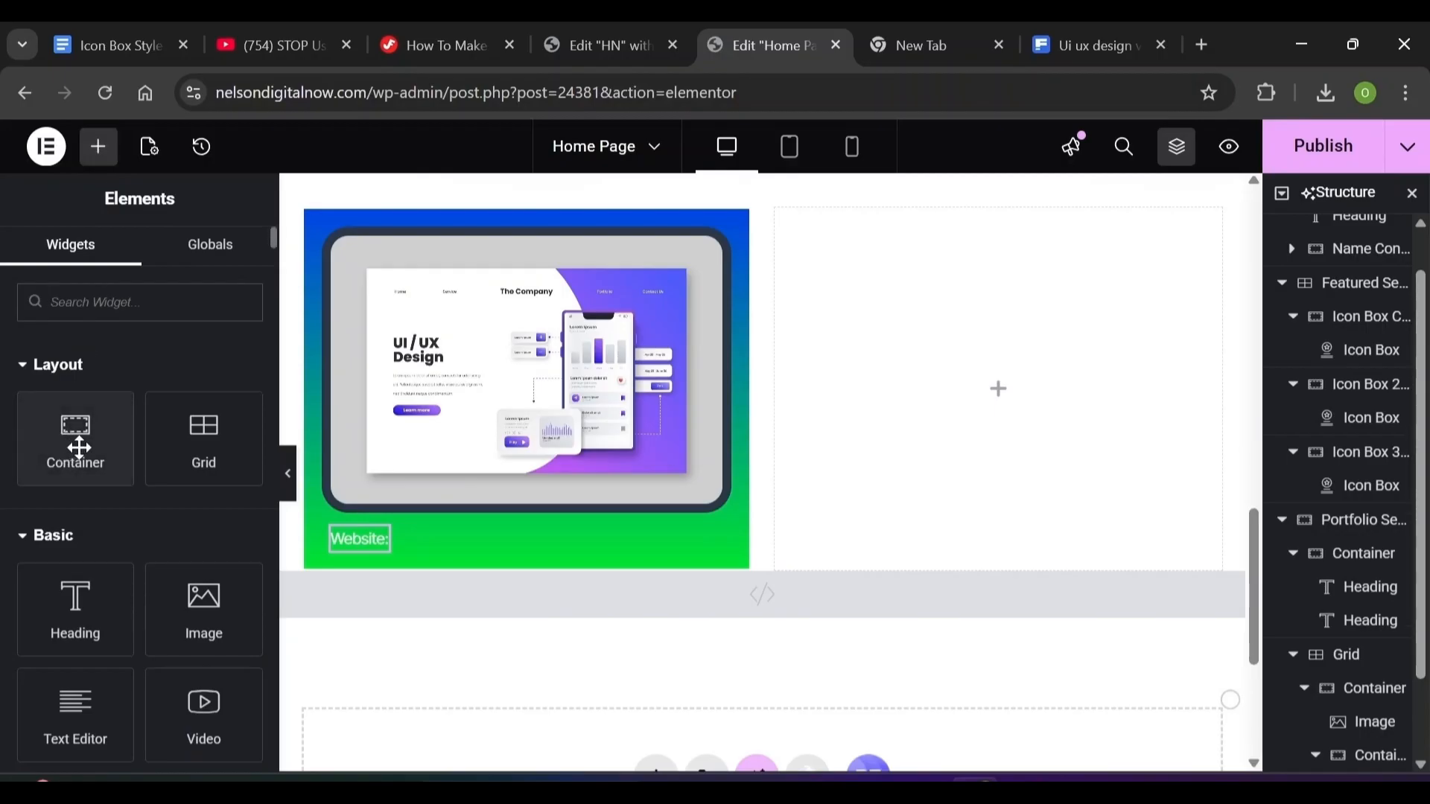
pyautogui.moveTo(87, 637); pyautogui.dragTo(458, 529)
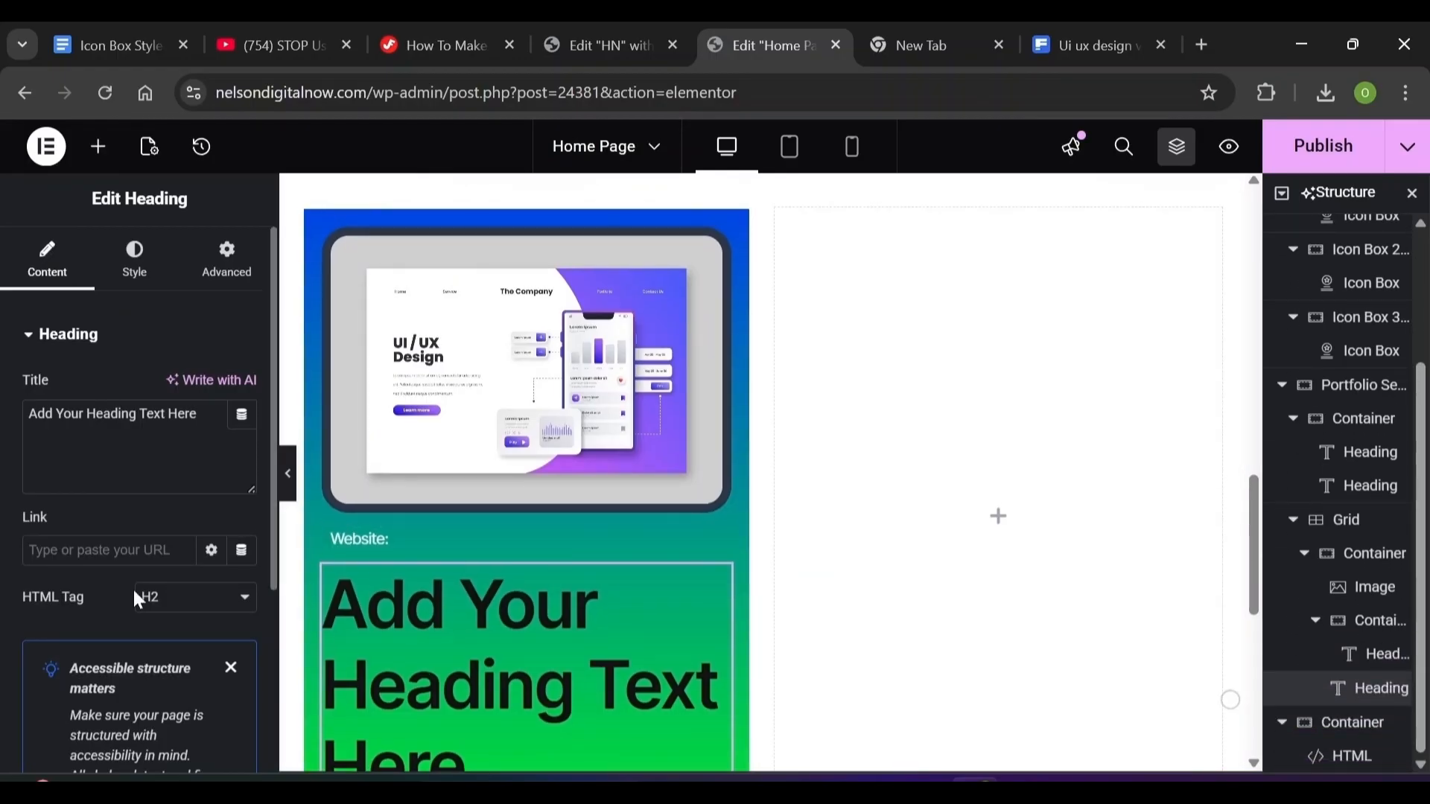
# Give the new heading 24 px size, 500 Medium weight, 36 px line height and -0.01 em letter spacing
pyautogui.click(134, 262)
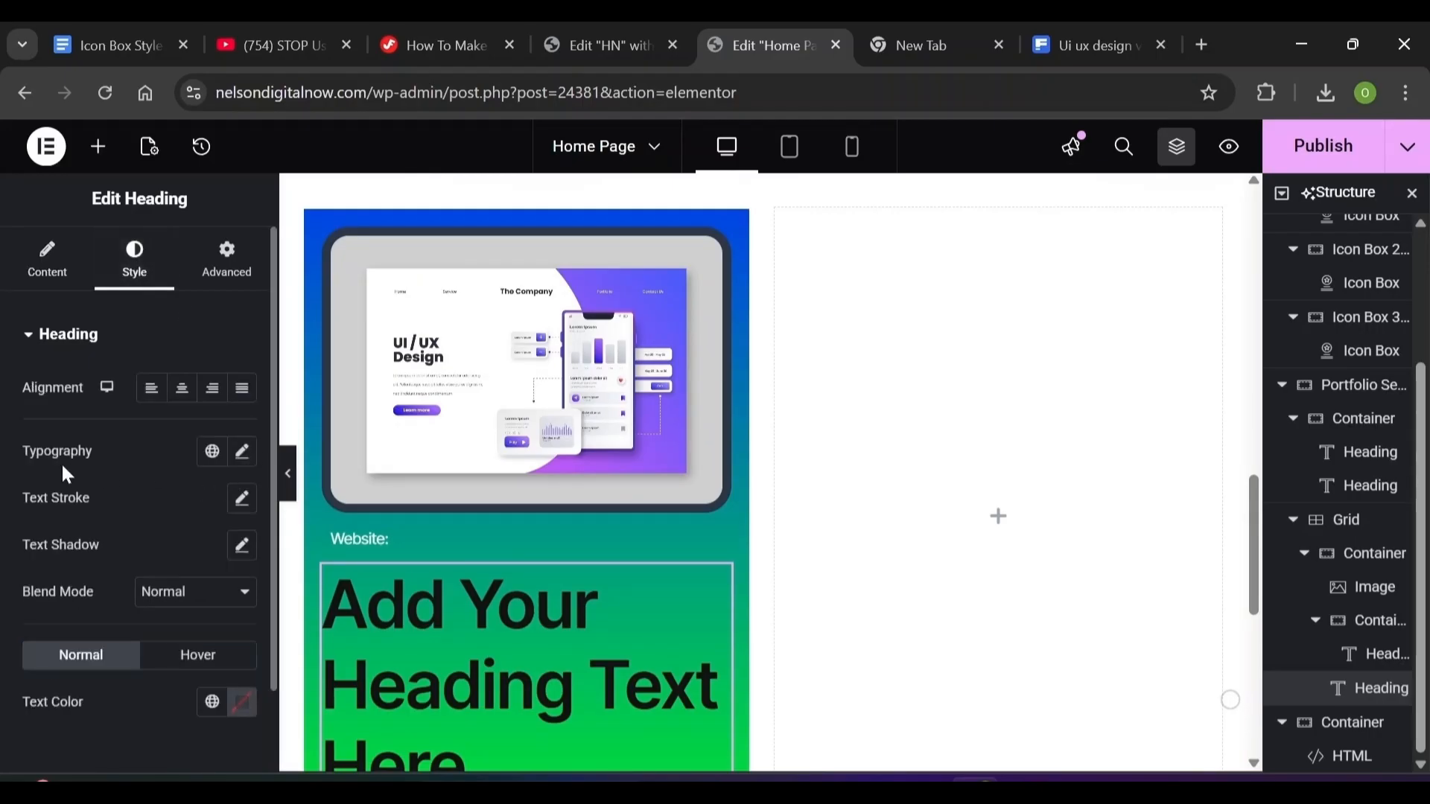
pyautogui.click(241, 452)
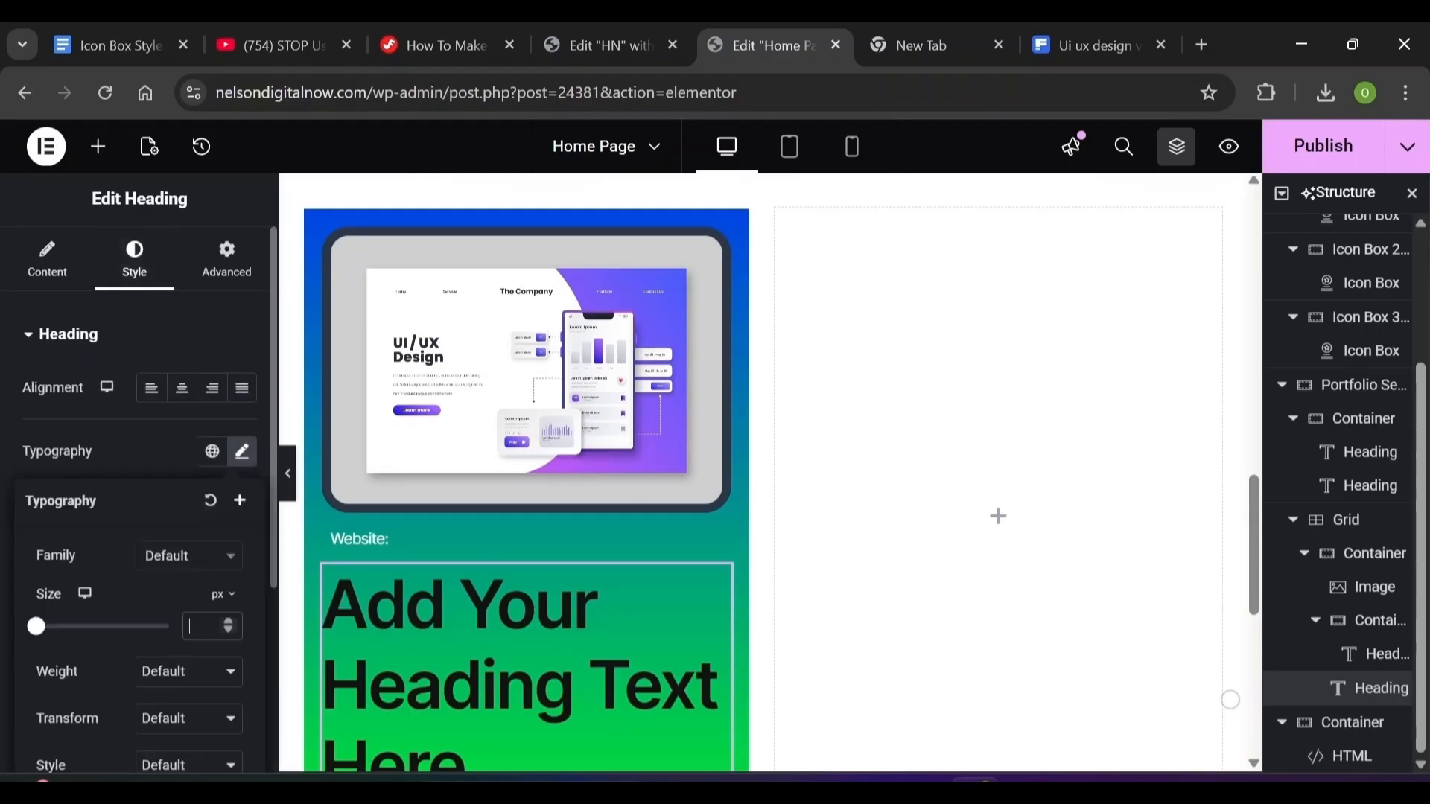
pyautogui.write('2')
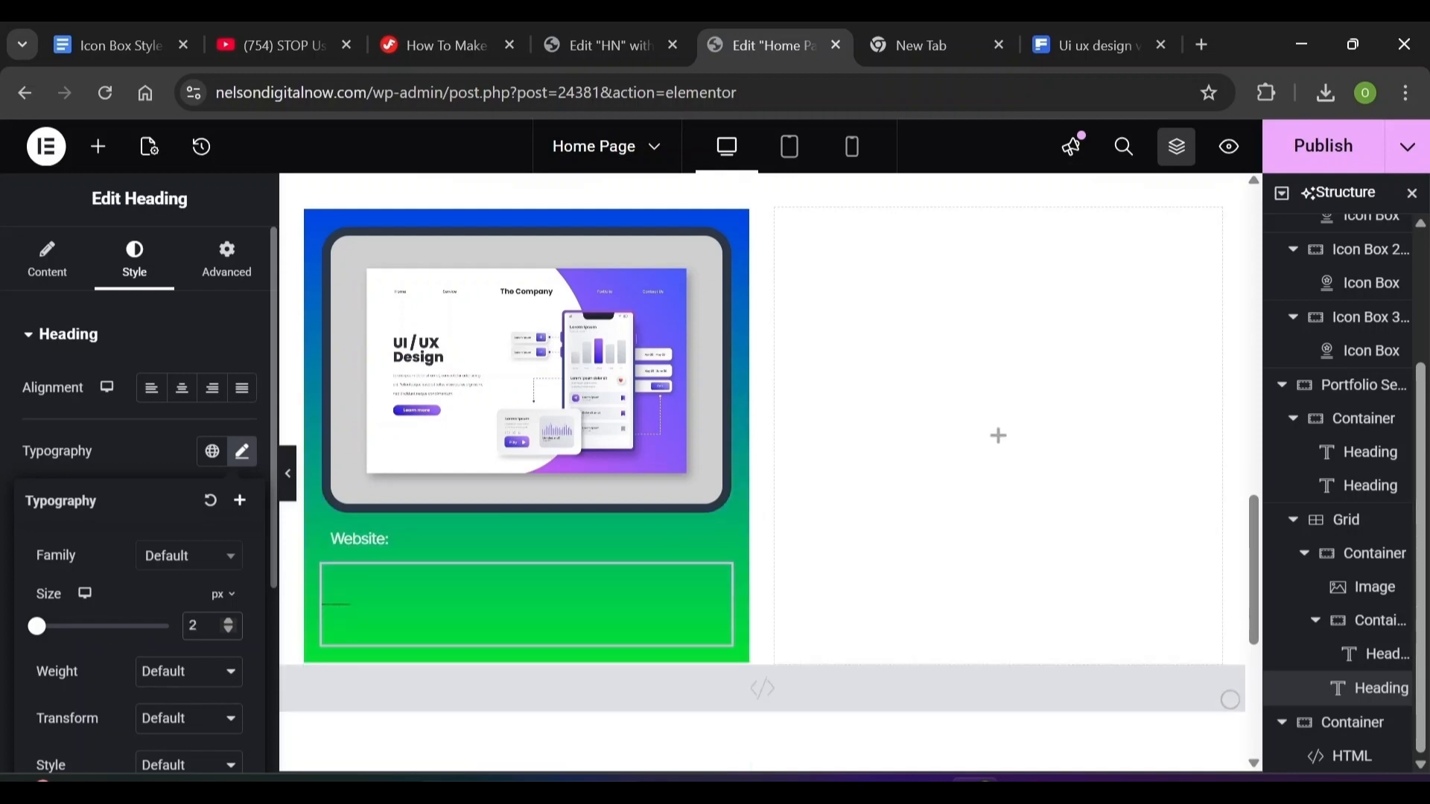
pyautogui.write('4')
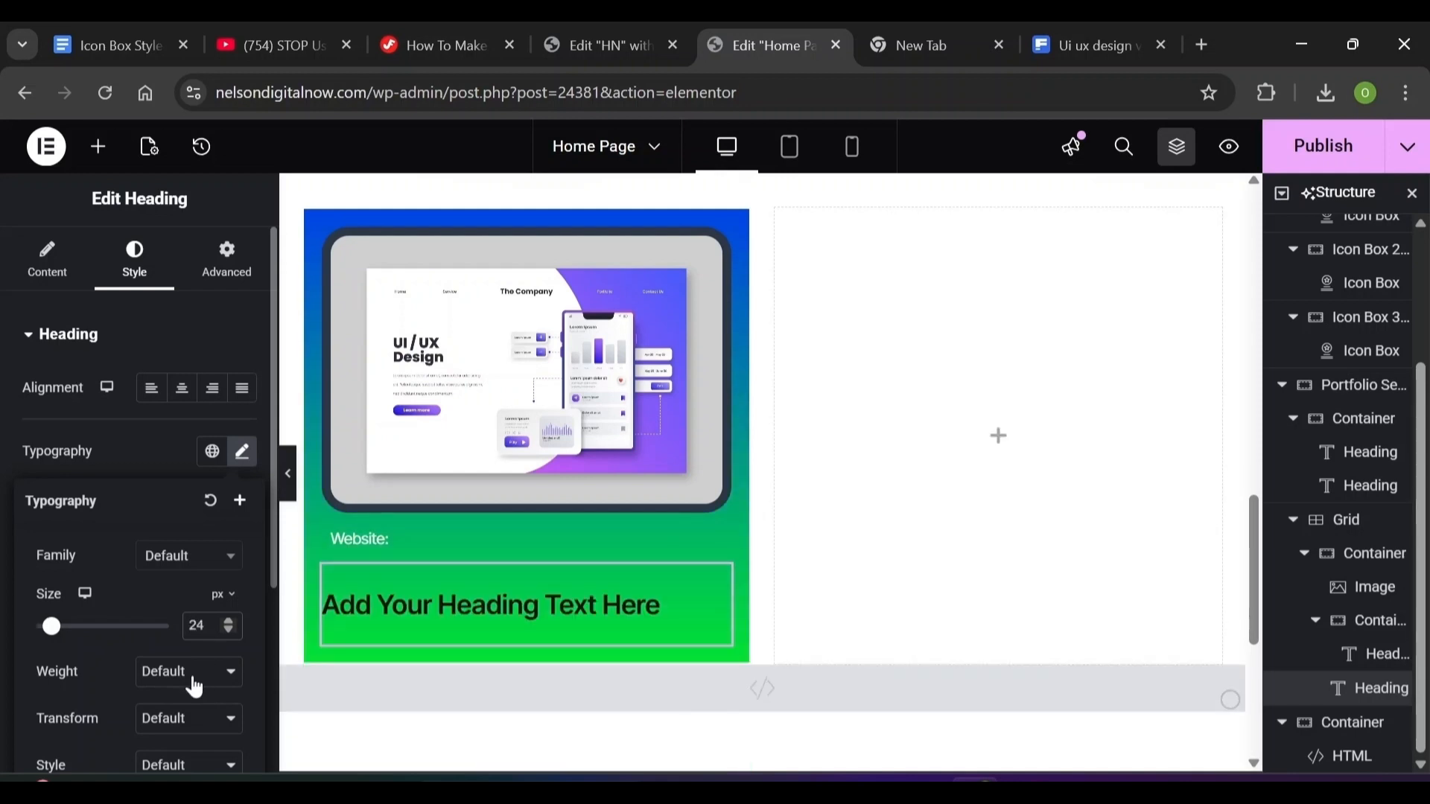
pyautogui.click(195, 673)
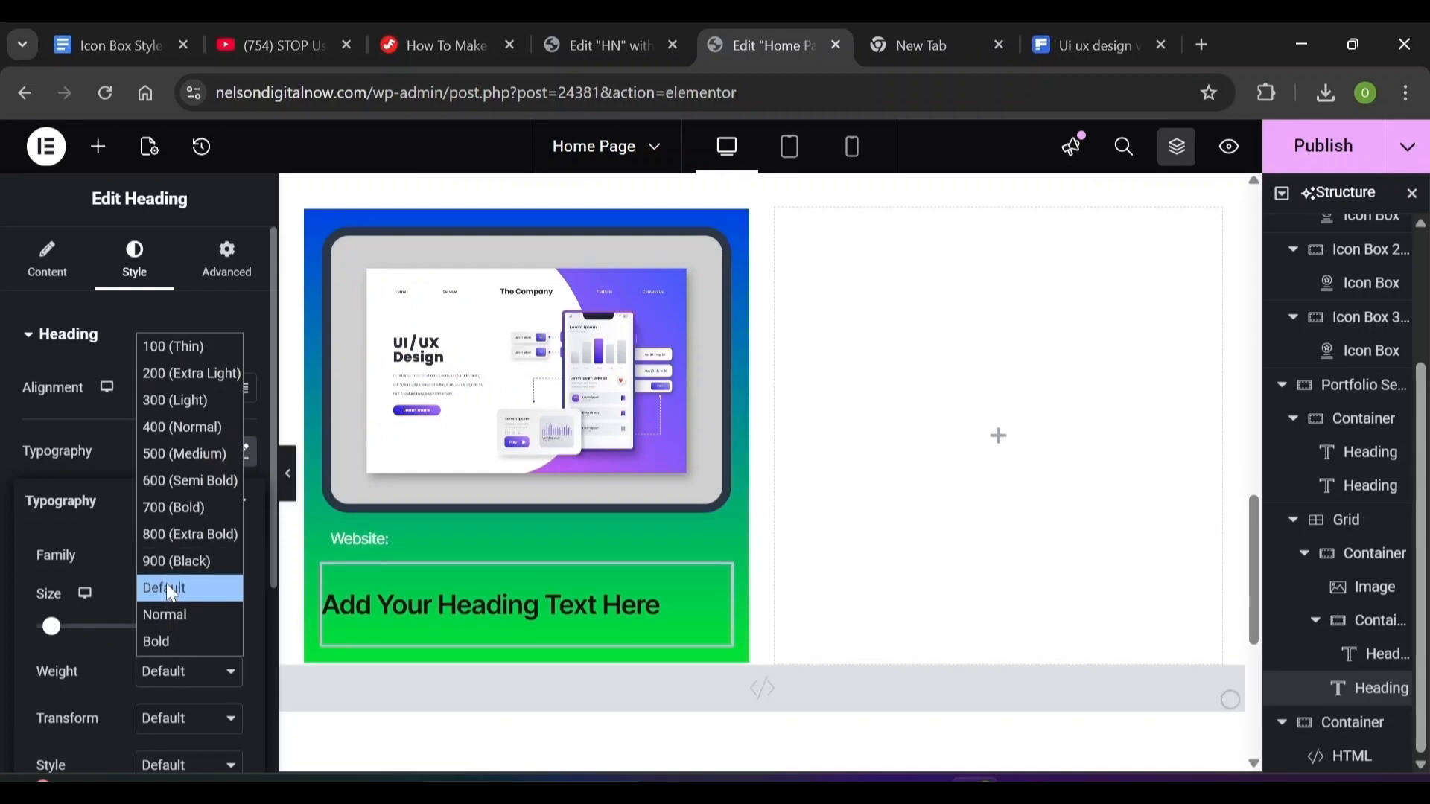
pyautogui.click(185, 454)
pyautogui.scroll(-3, 118, 688)
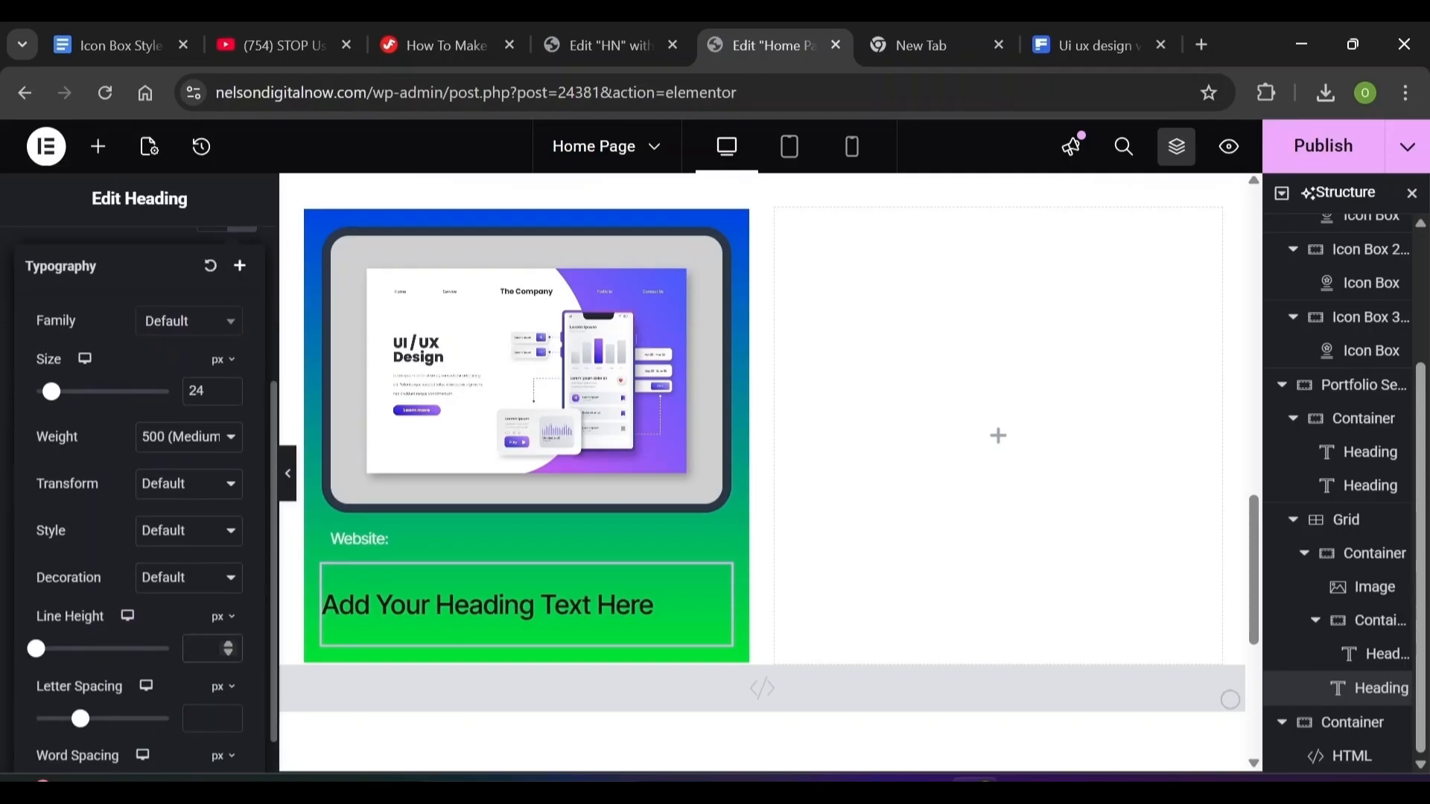
pyautogui.write('36')
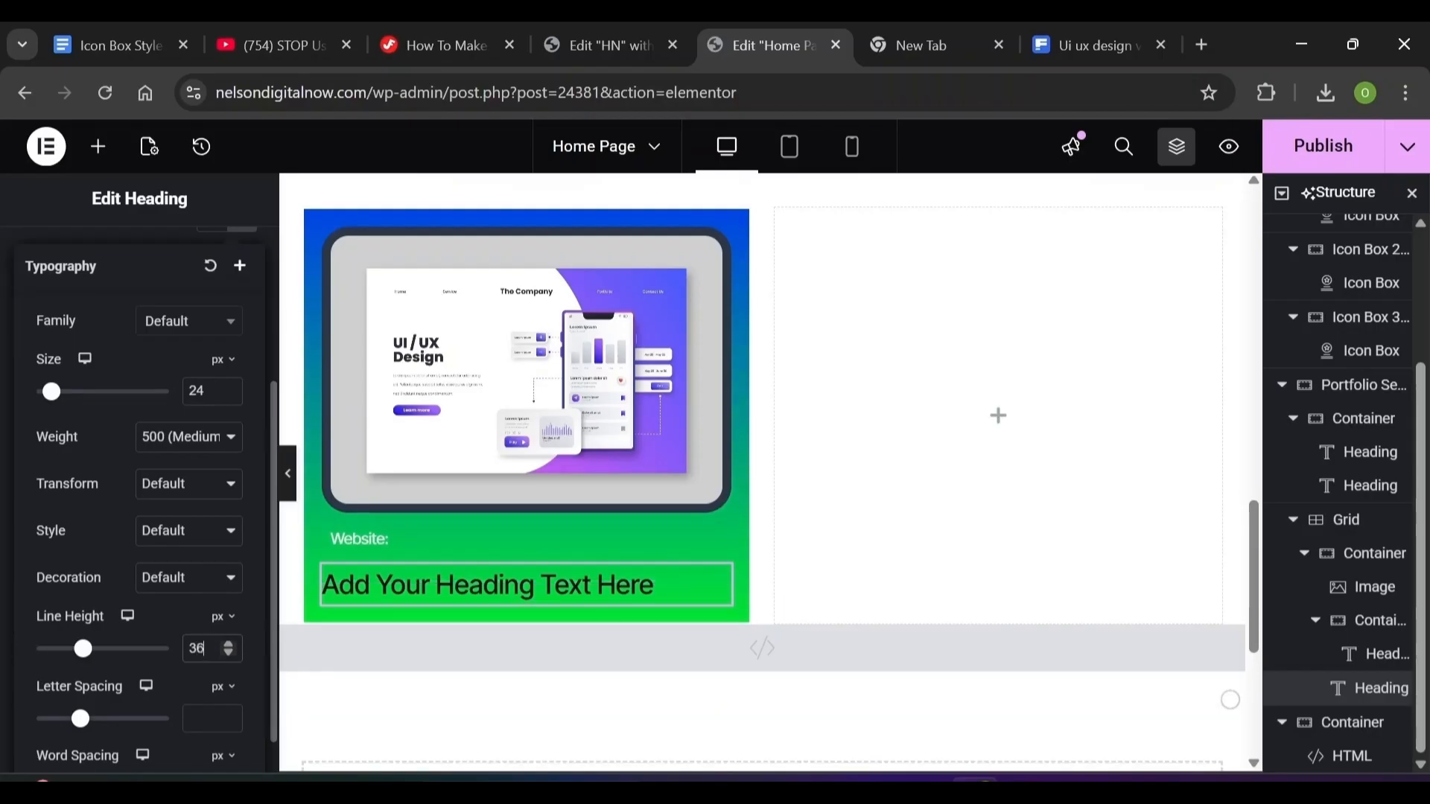
pyautogui.click(203, 718)
pyautogui.write('-0.01')
pyautogui.click(222, 686)
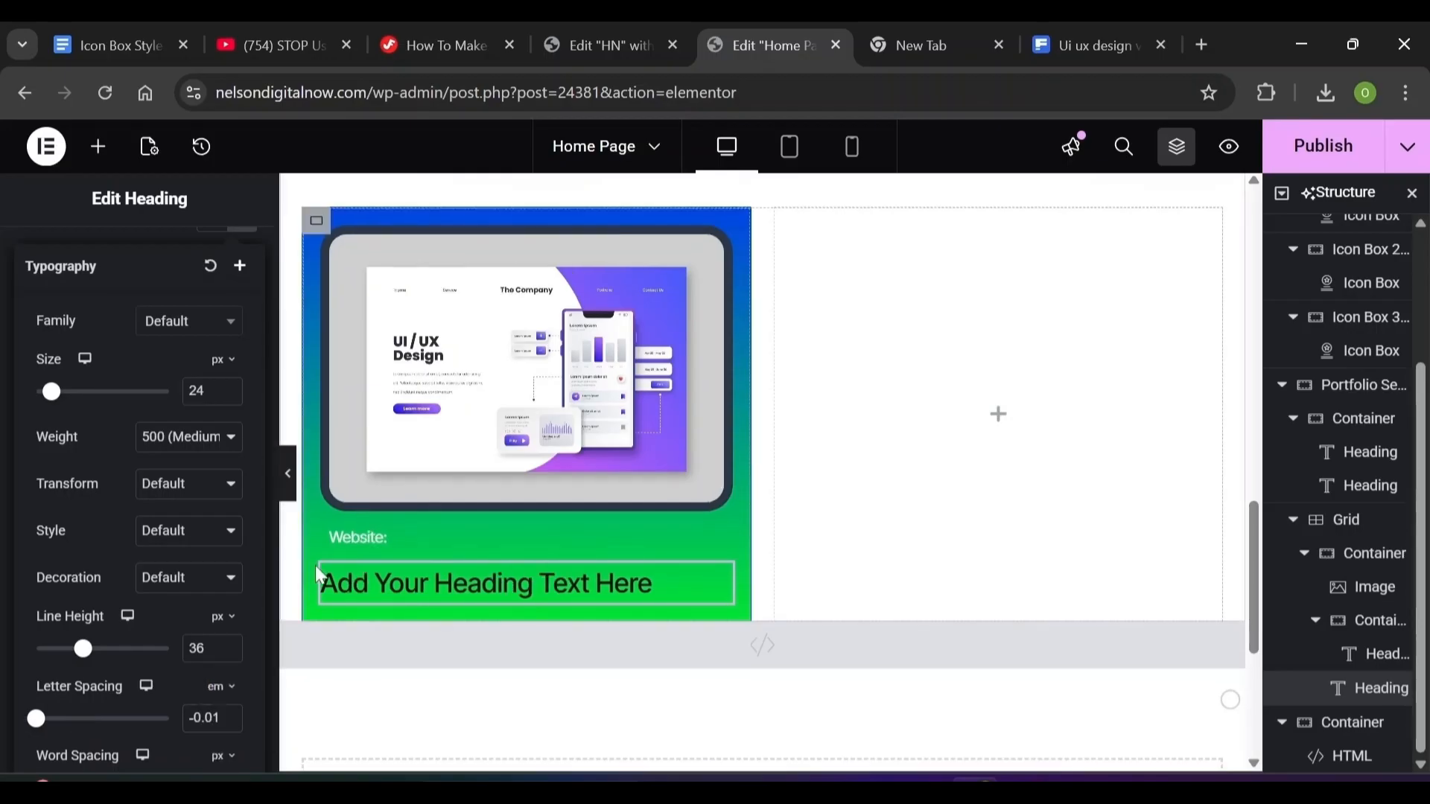
pyautogui.click(97, 230)
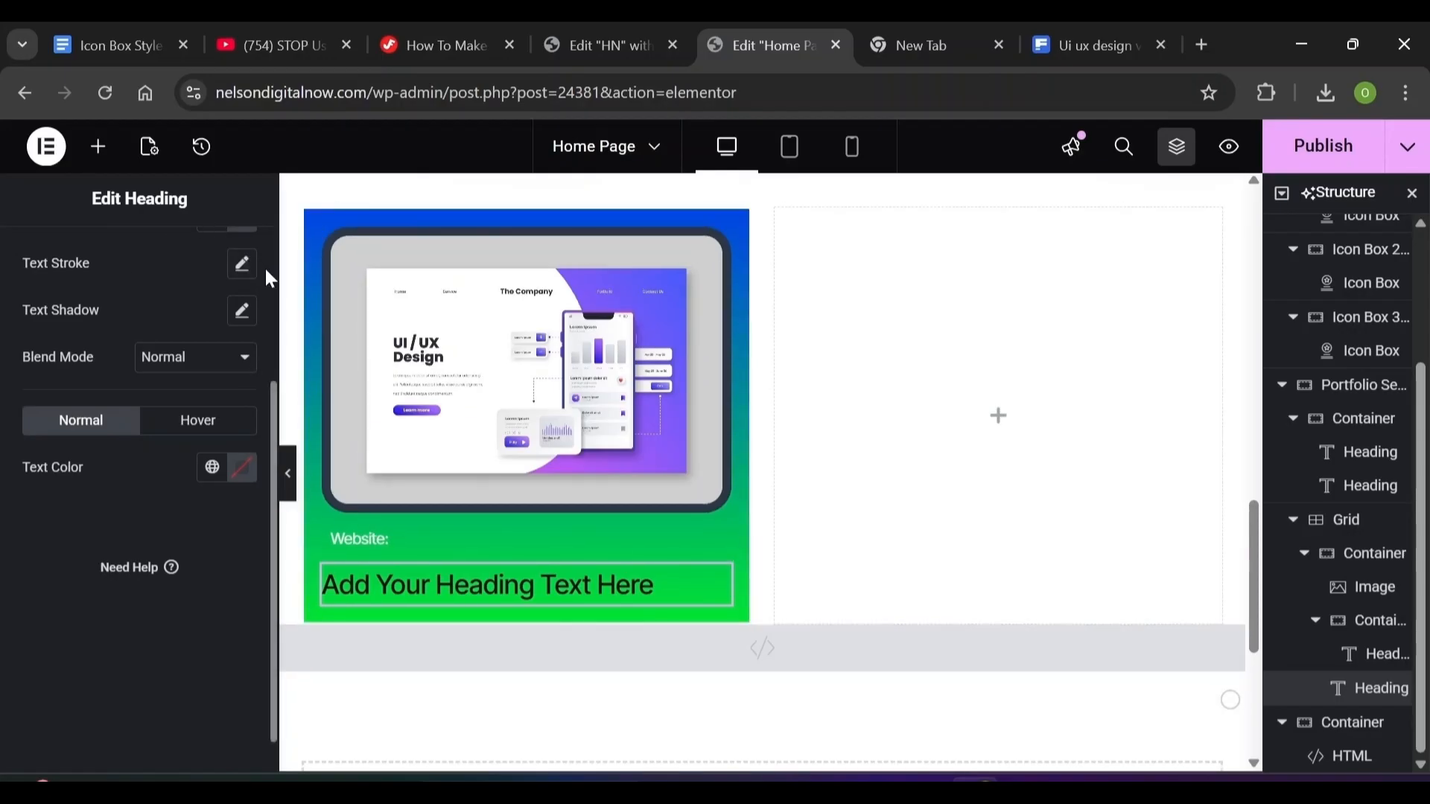
pyautogui.scroll(3, 266, 269)
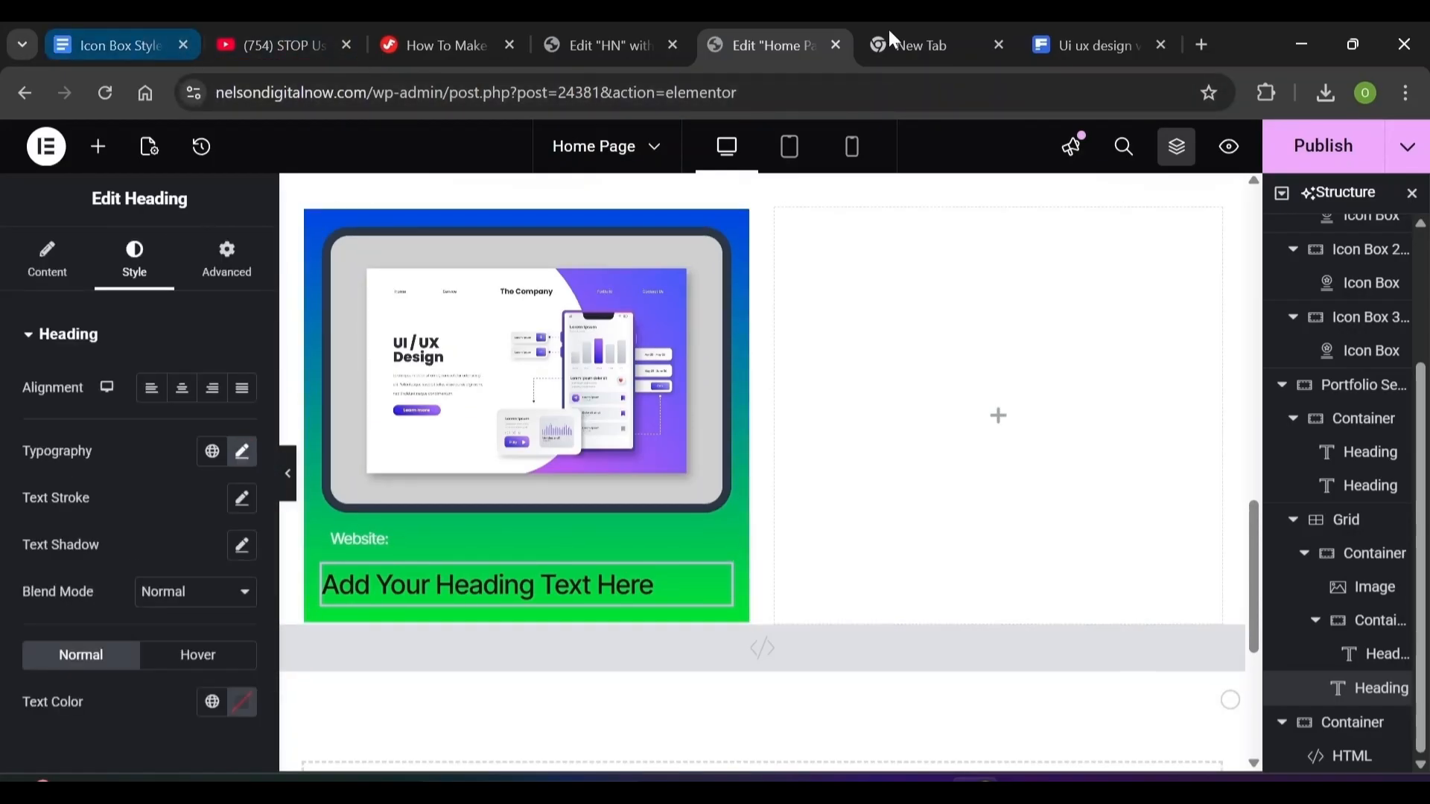
# Replace the heading text with CanvasIQ and move it after 'Website:' in the Navigator
pyautogui.click(47, 261)
pyautogui.moveTo(197, 413); pyautogui.dragTo(29, 413)
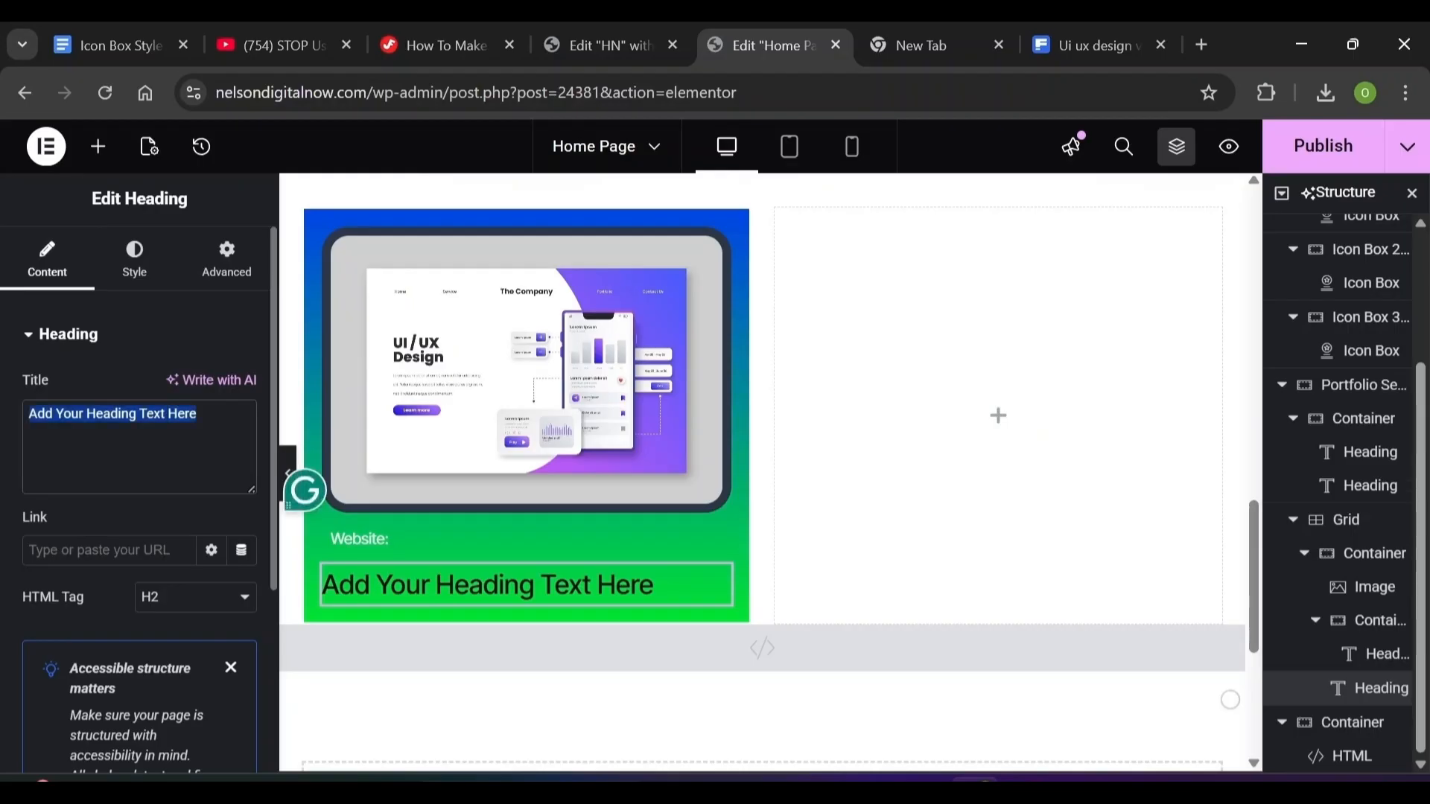
pyautogui.write('CanvasIQ')
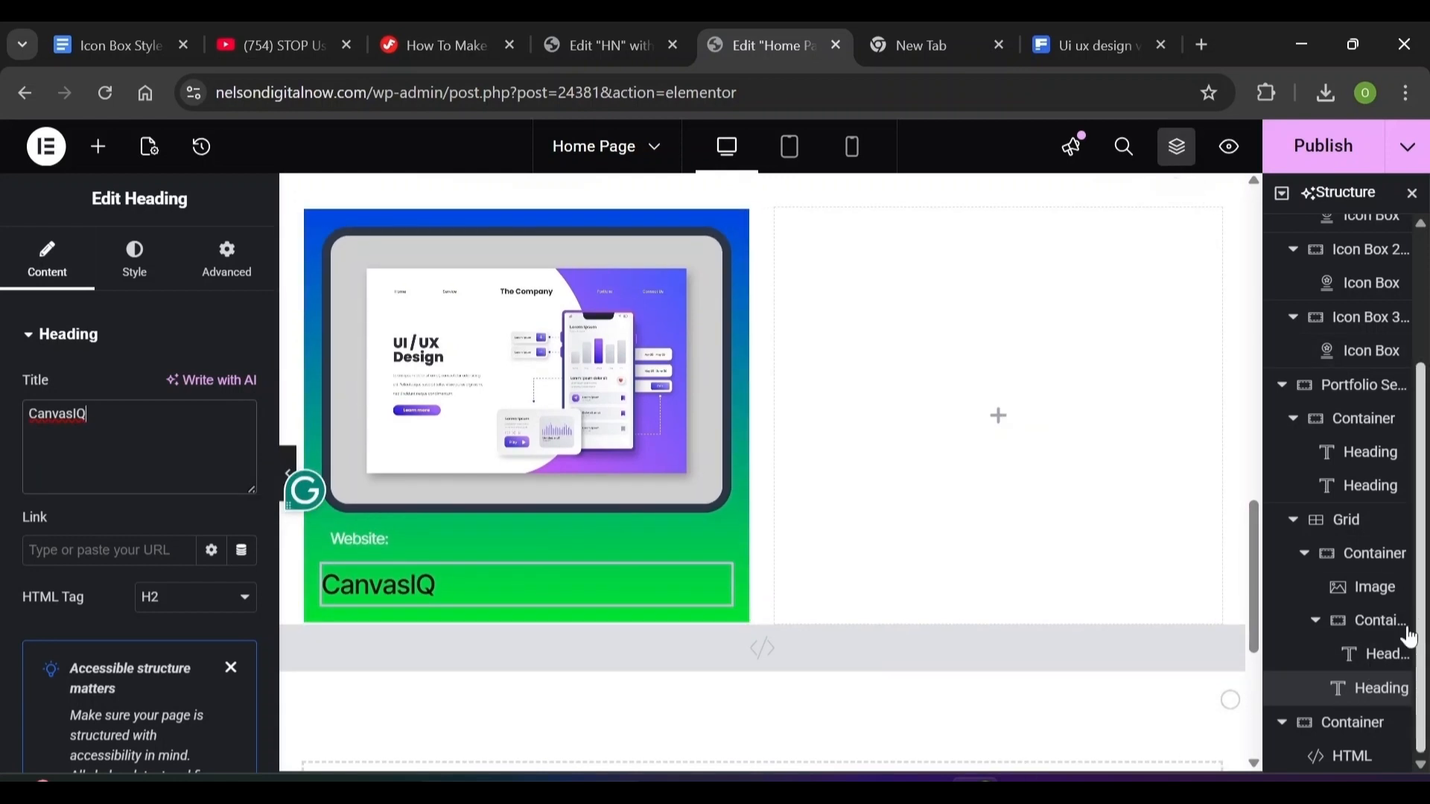
pyautogui.moveTo(1377, 693); pyautogui.dragTo(1372, 730)
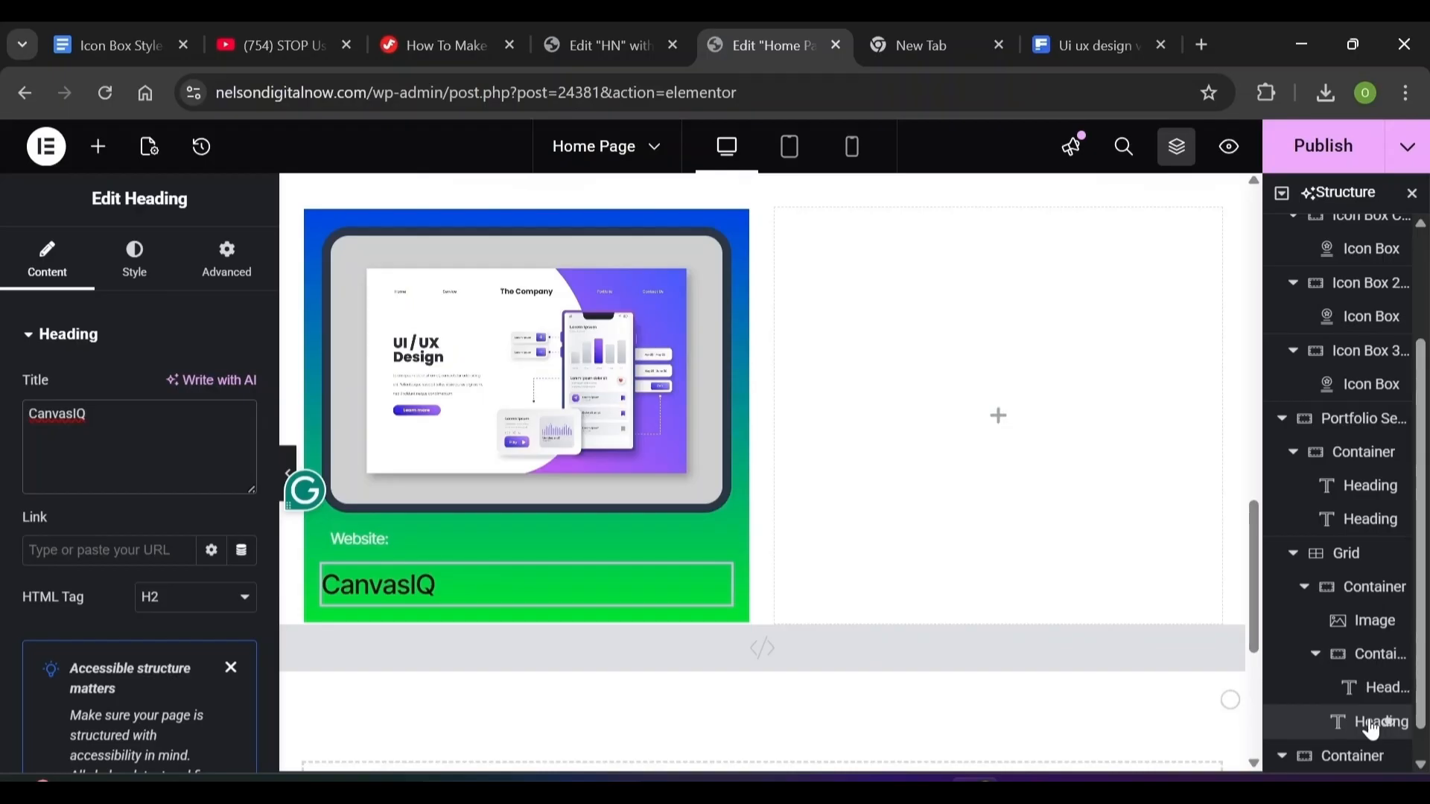
pyautogui.moveTo(1373, 730); pyautogui.dragTo(1374, 648)
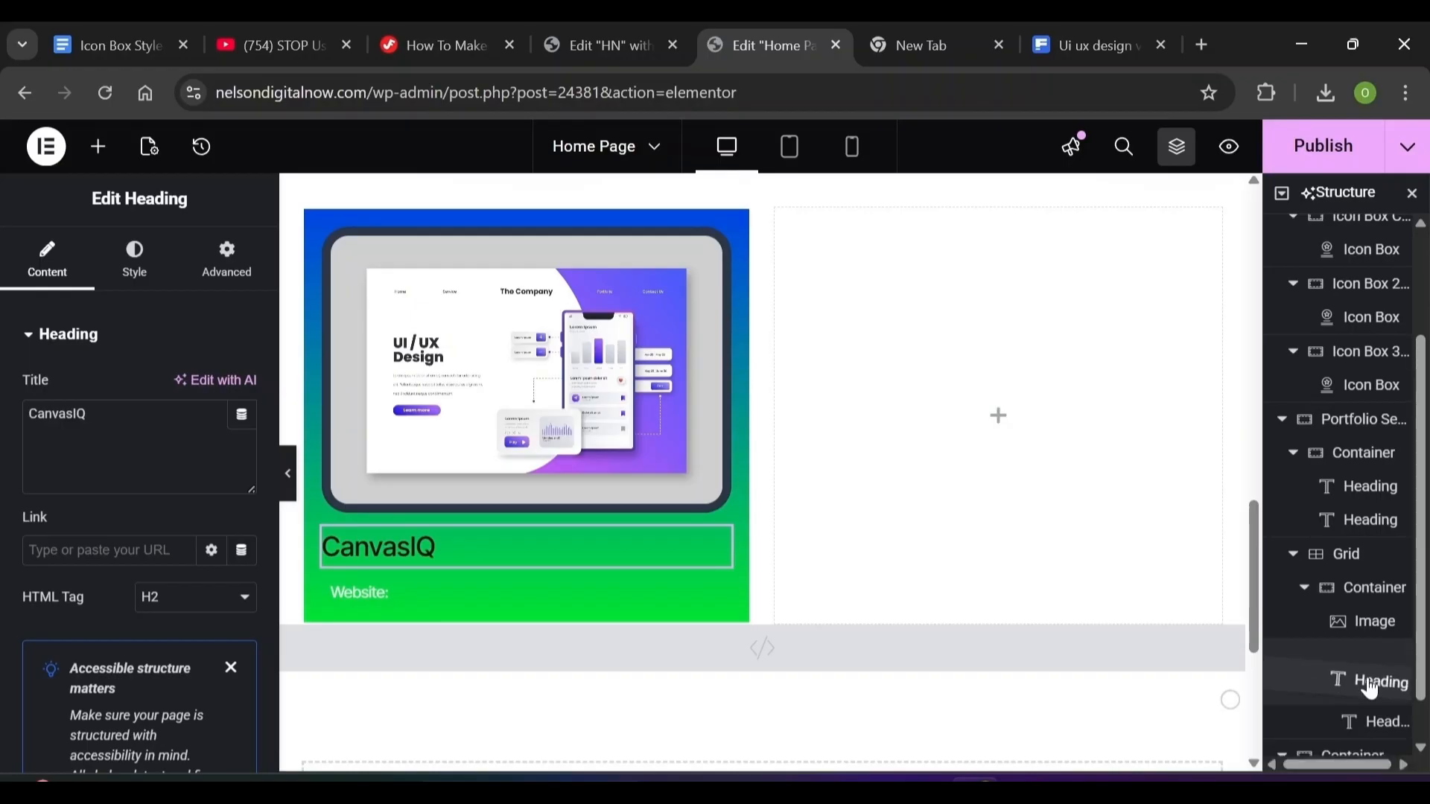
pyautogui.moveTo(1369, 661); pyautogui.dragTo(1311, 719)
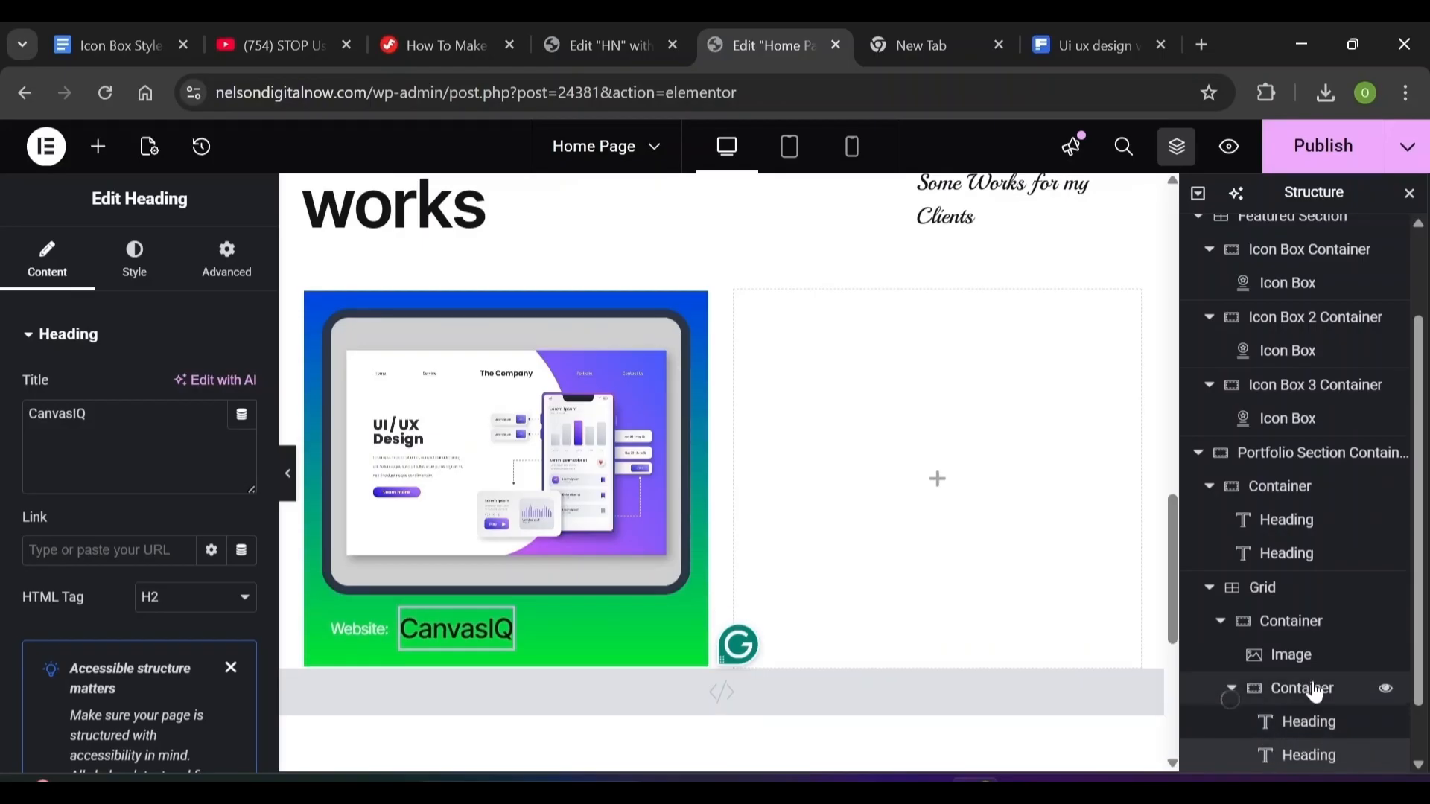
# Set the CanvasIQ heading's text colour to white in its Style settings
pyautogui.click(1270, 755)
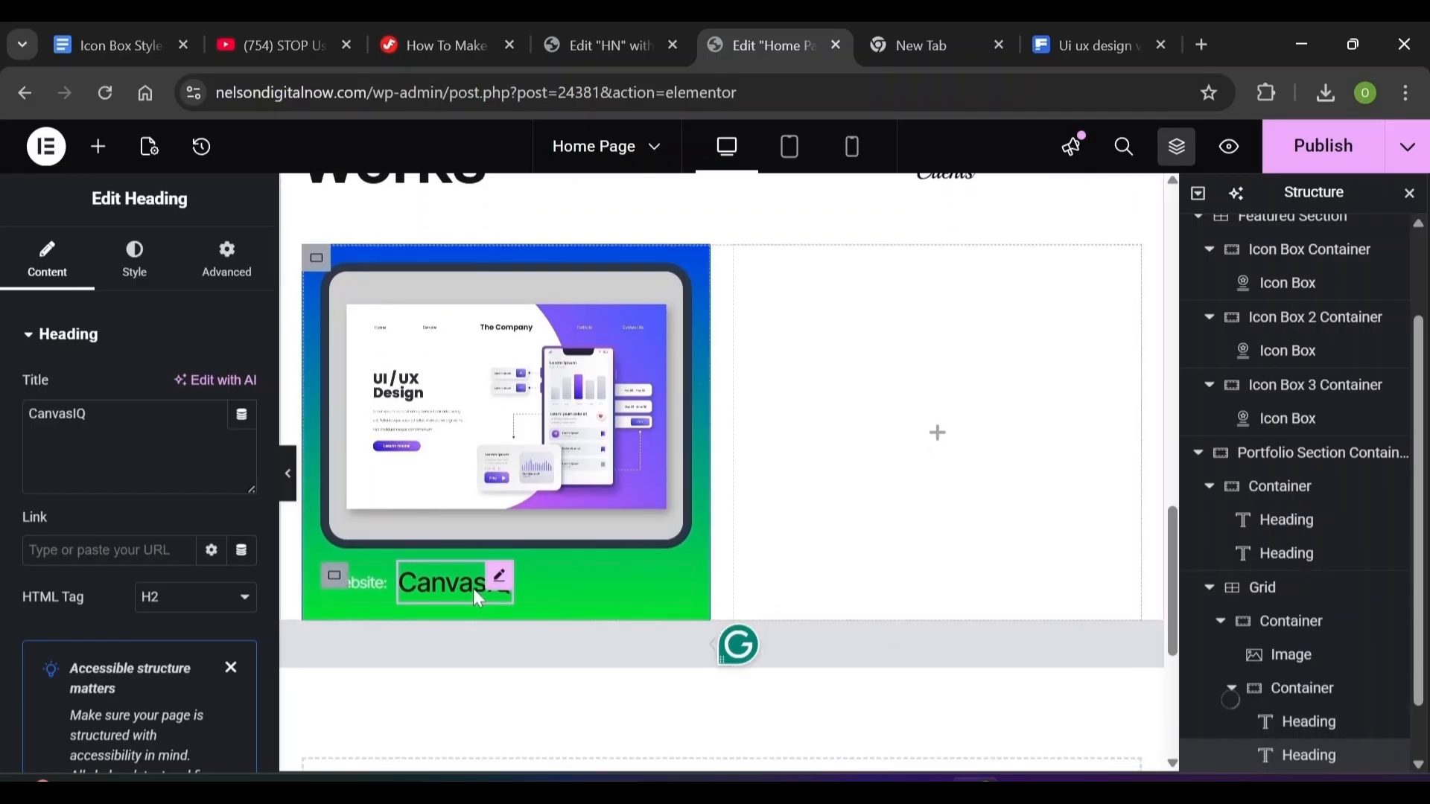
pyautogui.click(141, 272)
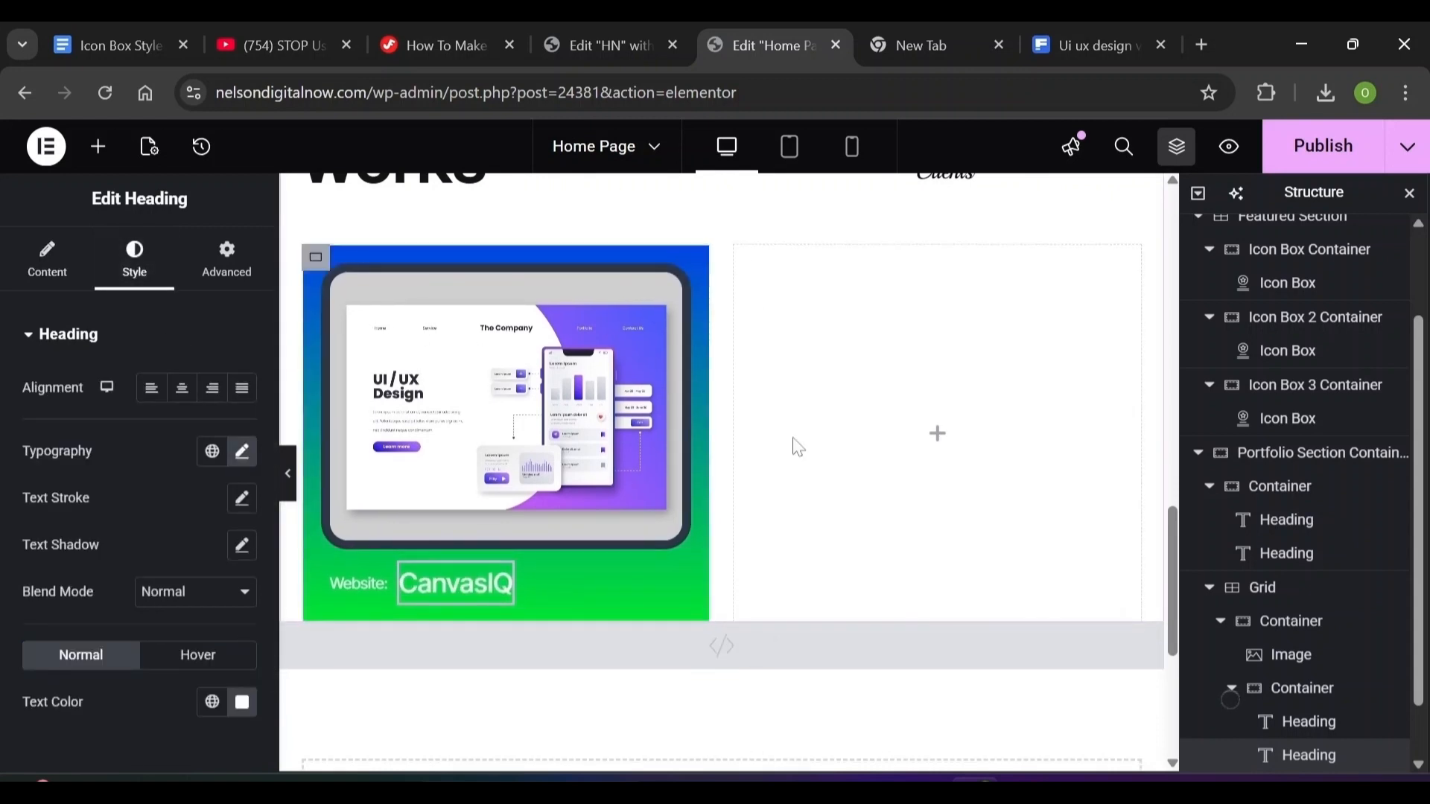
pyautogui.scroll(2, 712, 535)
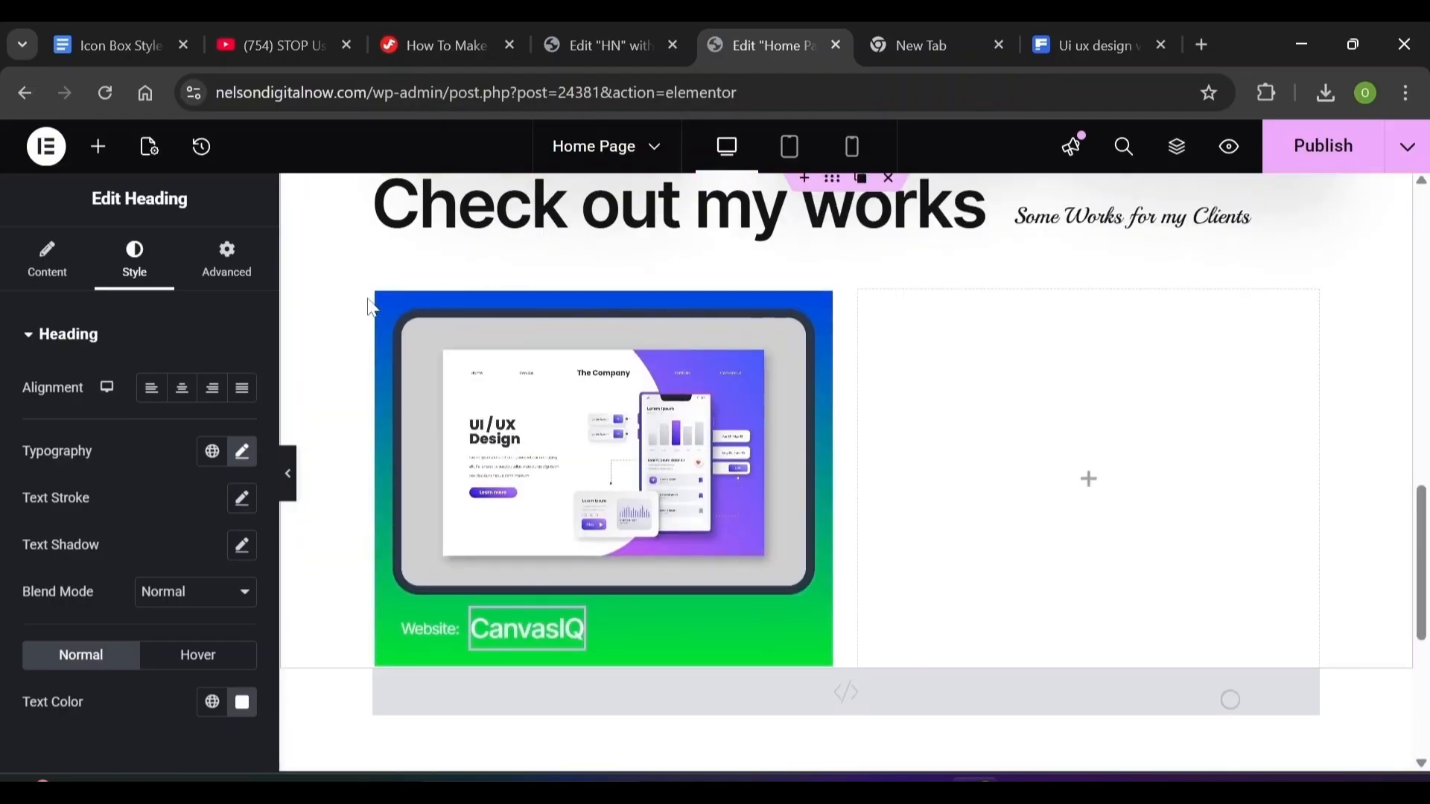
pyautogui.scroll(1, 387, 354)
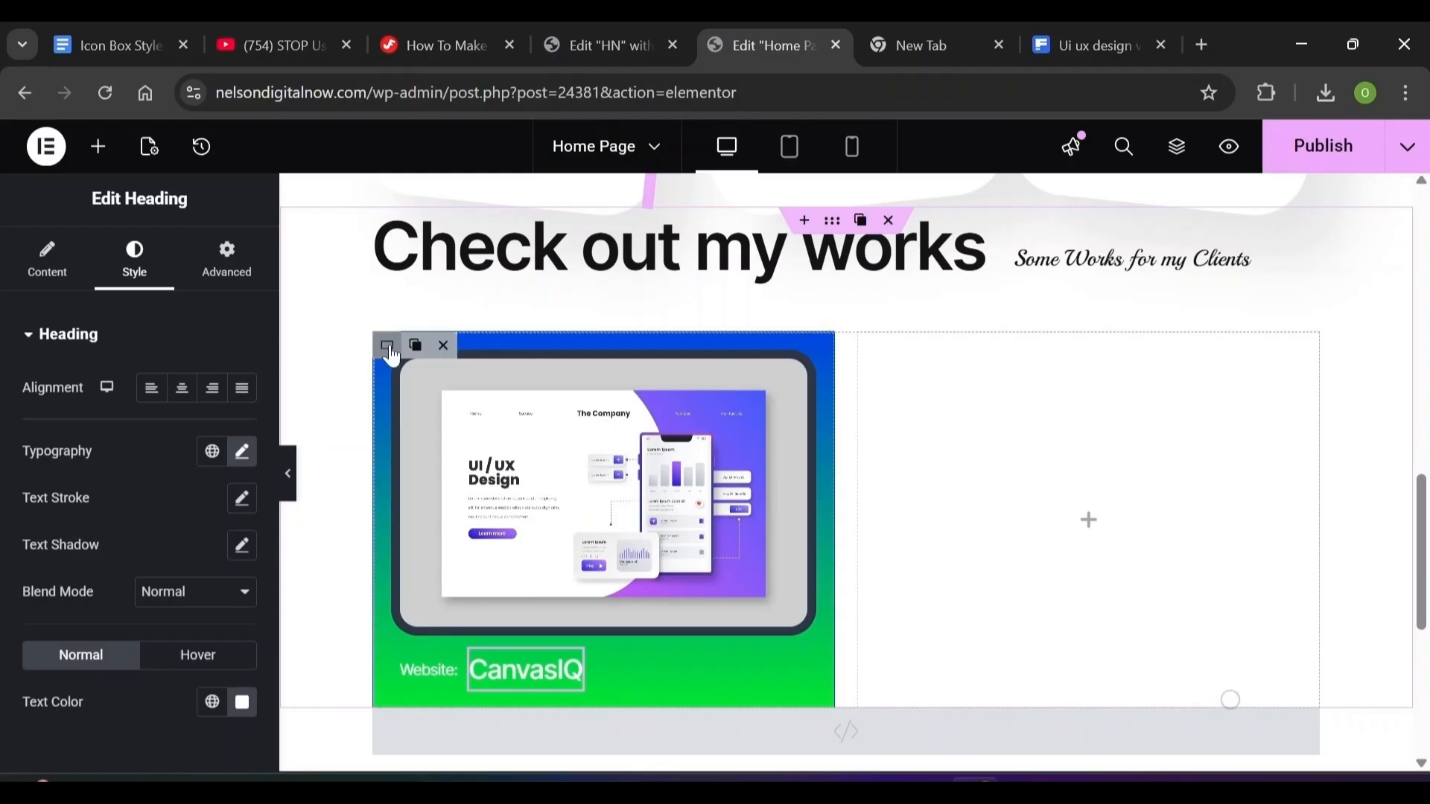
# Duplicate the CanvasIQ card so a second identical card sits beside it
pyautogui.click(387, 349)
pyautogui.rightClick(389, 357)
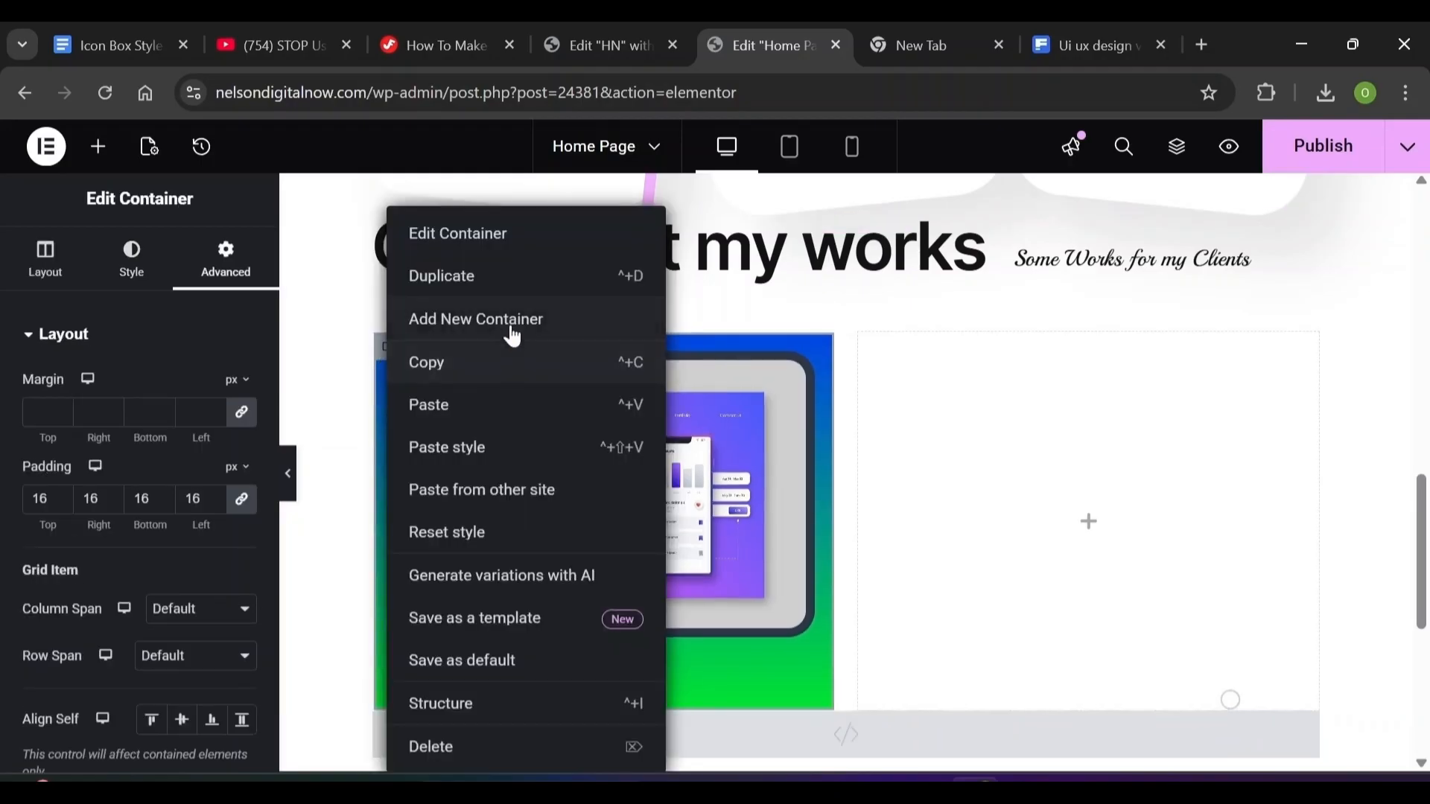
pyautogui.click(474, 286)
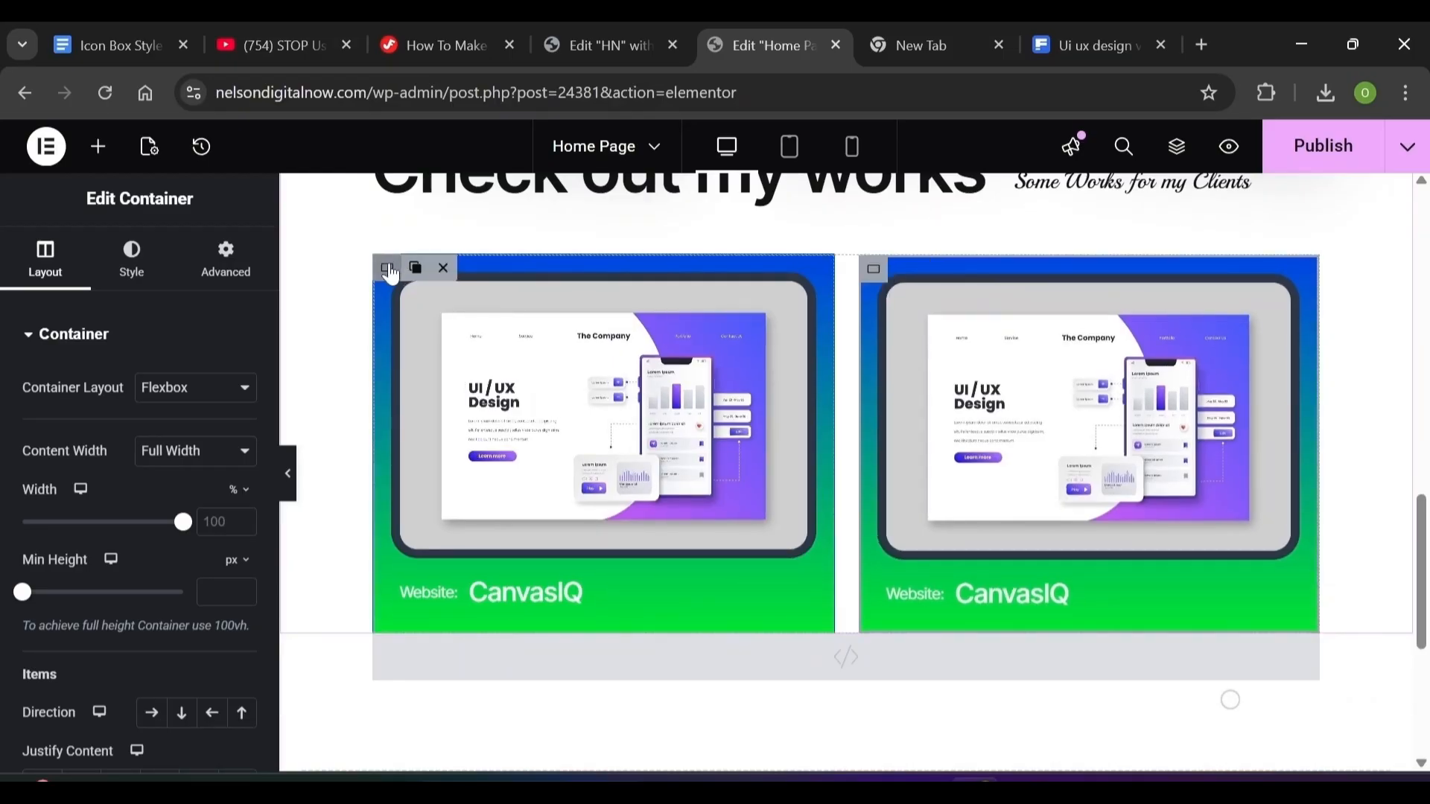
# Duplicate the card grid to add a second row of two cards
pyautogui.rightClick(388, 270)
pyautogui.click(493, 289)
pyautogui.rightClick(436, 293)
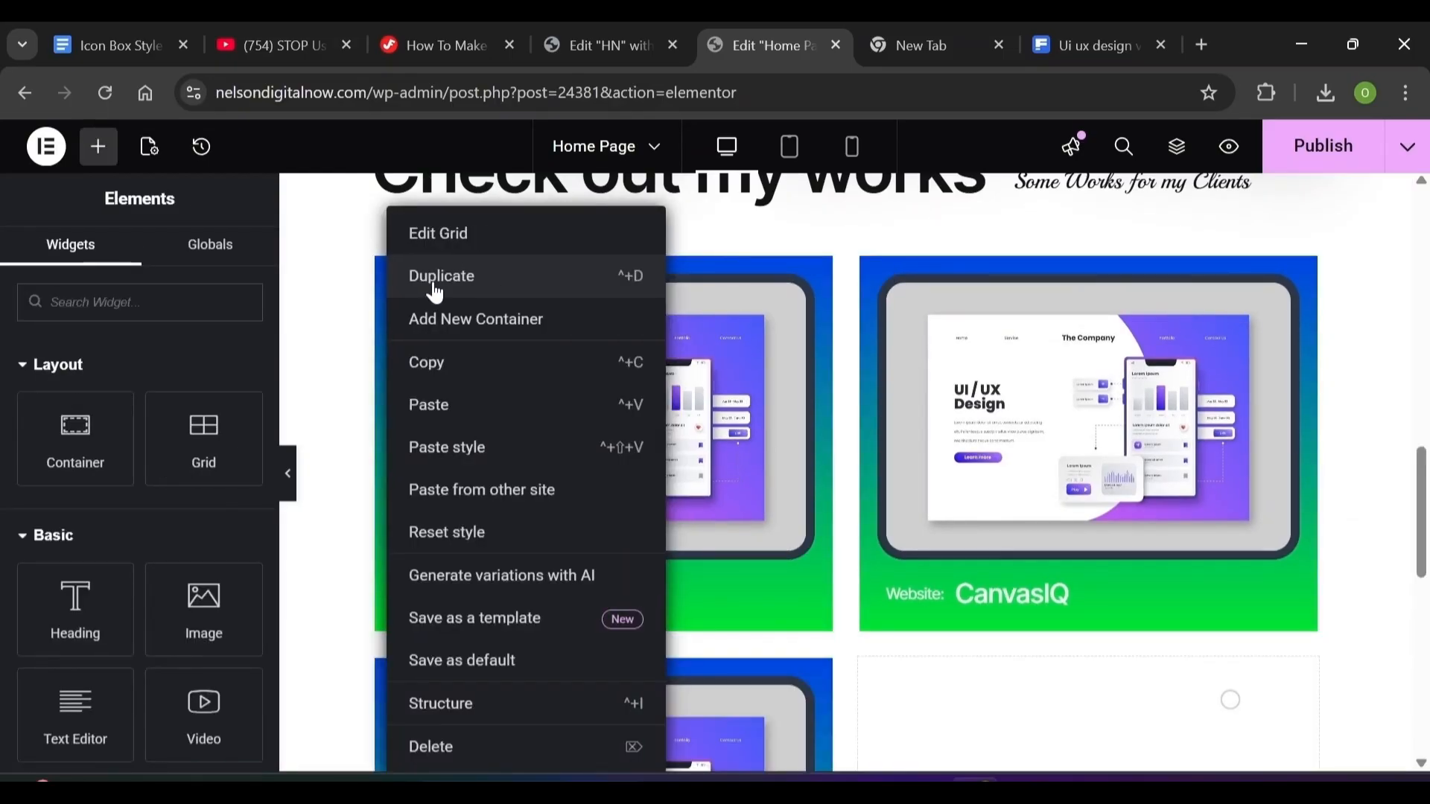
pyautogui.click(436, 293)
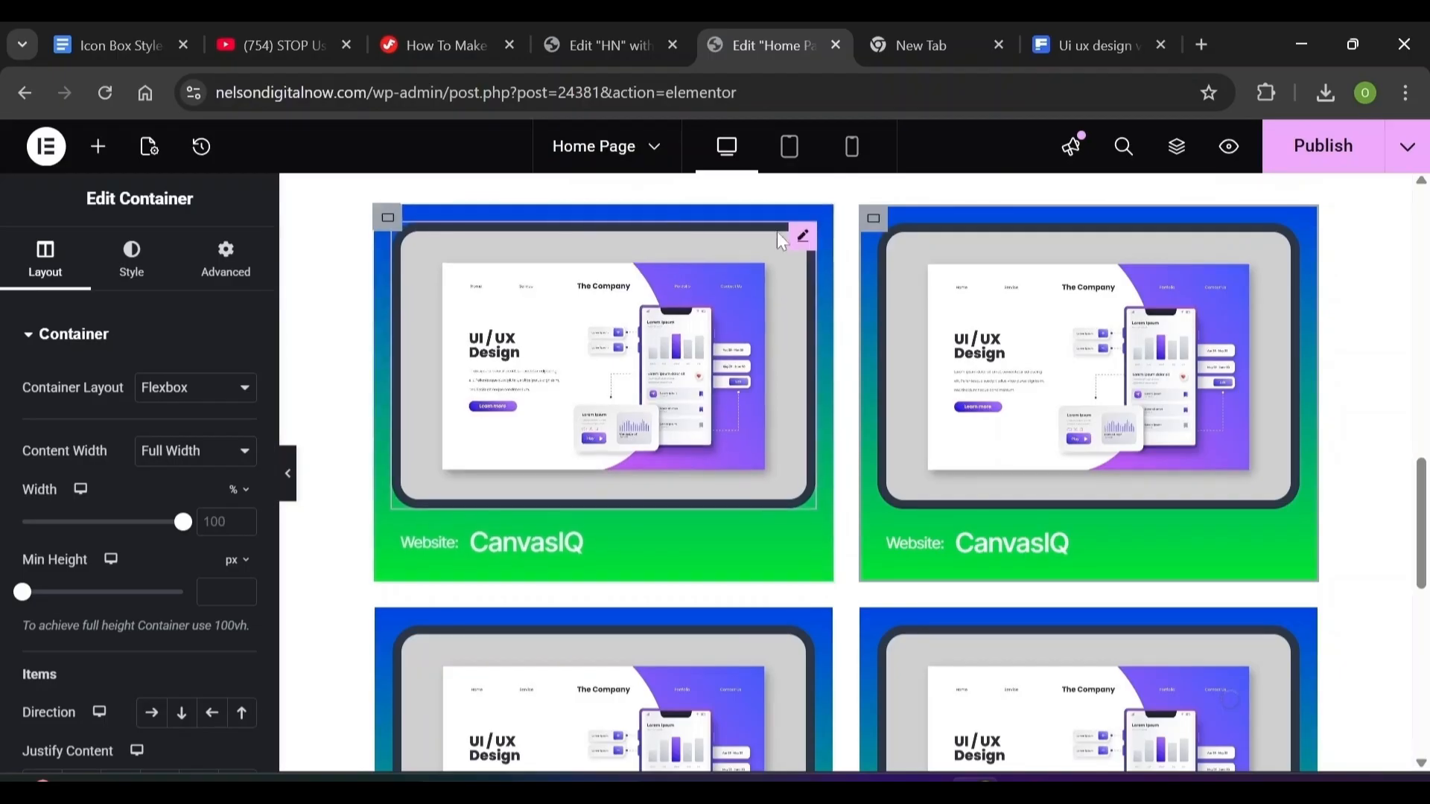
# Set the top-right card's background gradient to #ffcd1b and #417bff
pyautogui.click(226, 261)
pyautogui.click(45, 260)
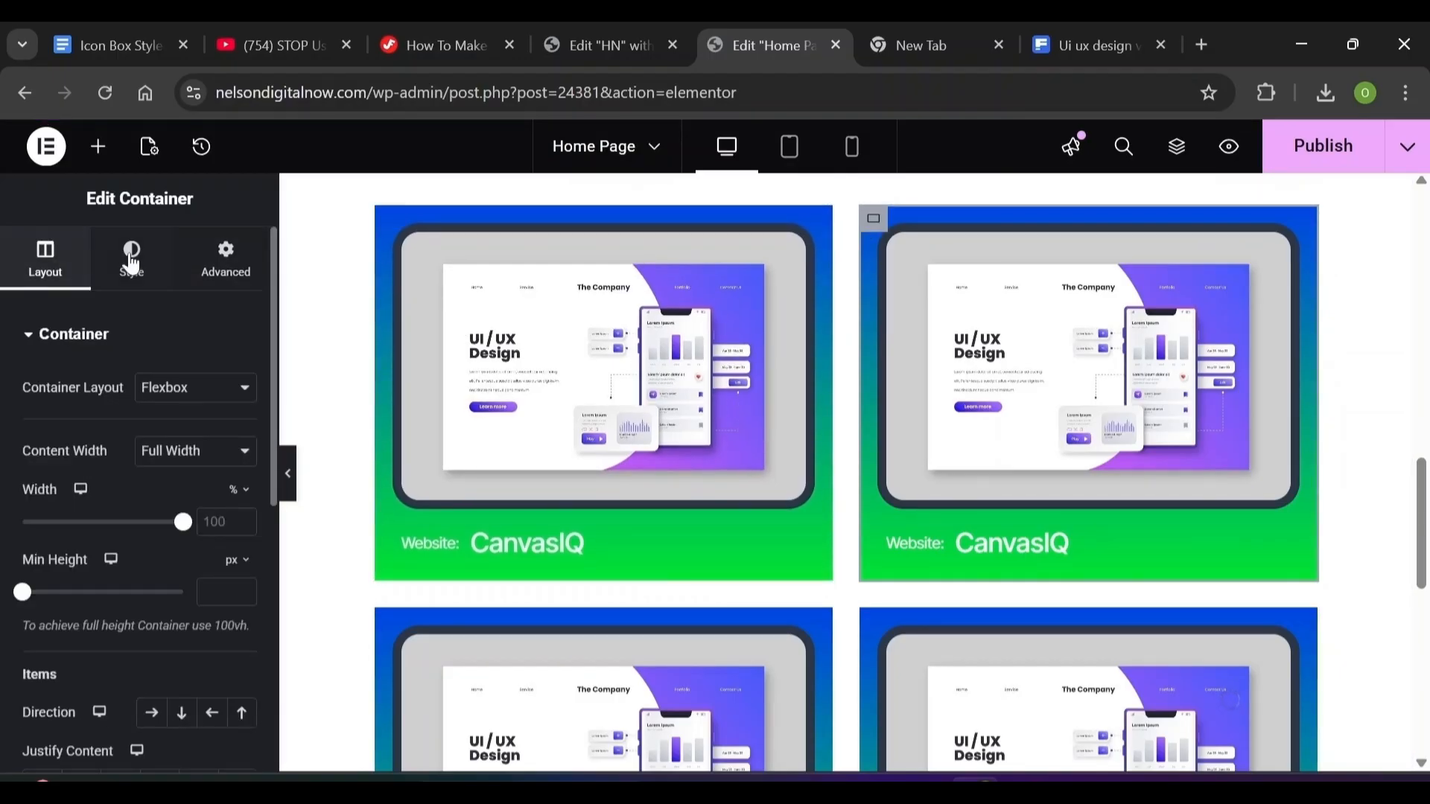
pyautogui.click(131, 260)
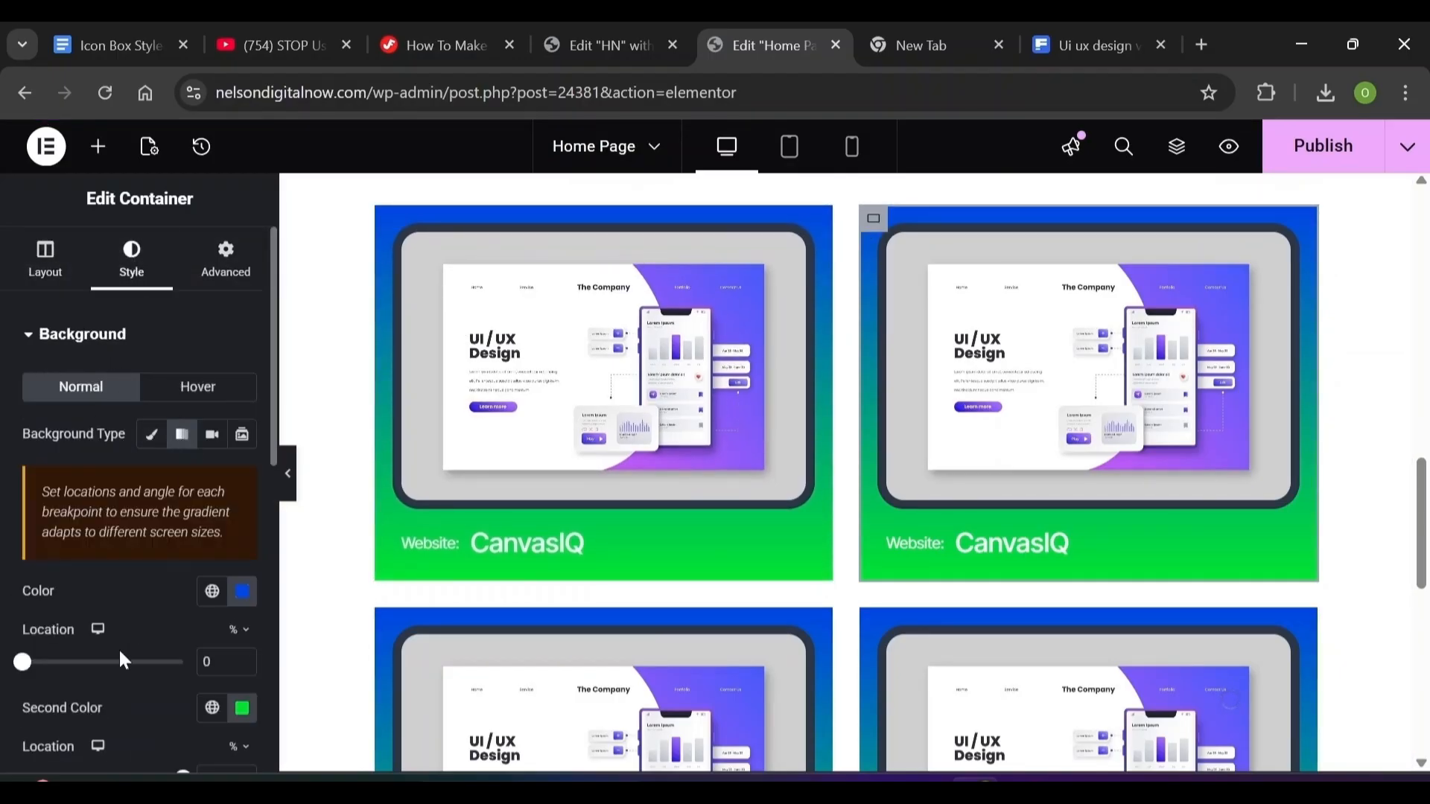
pyautogui.click(242, 594)
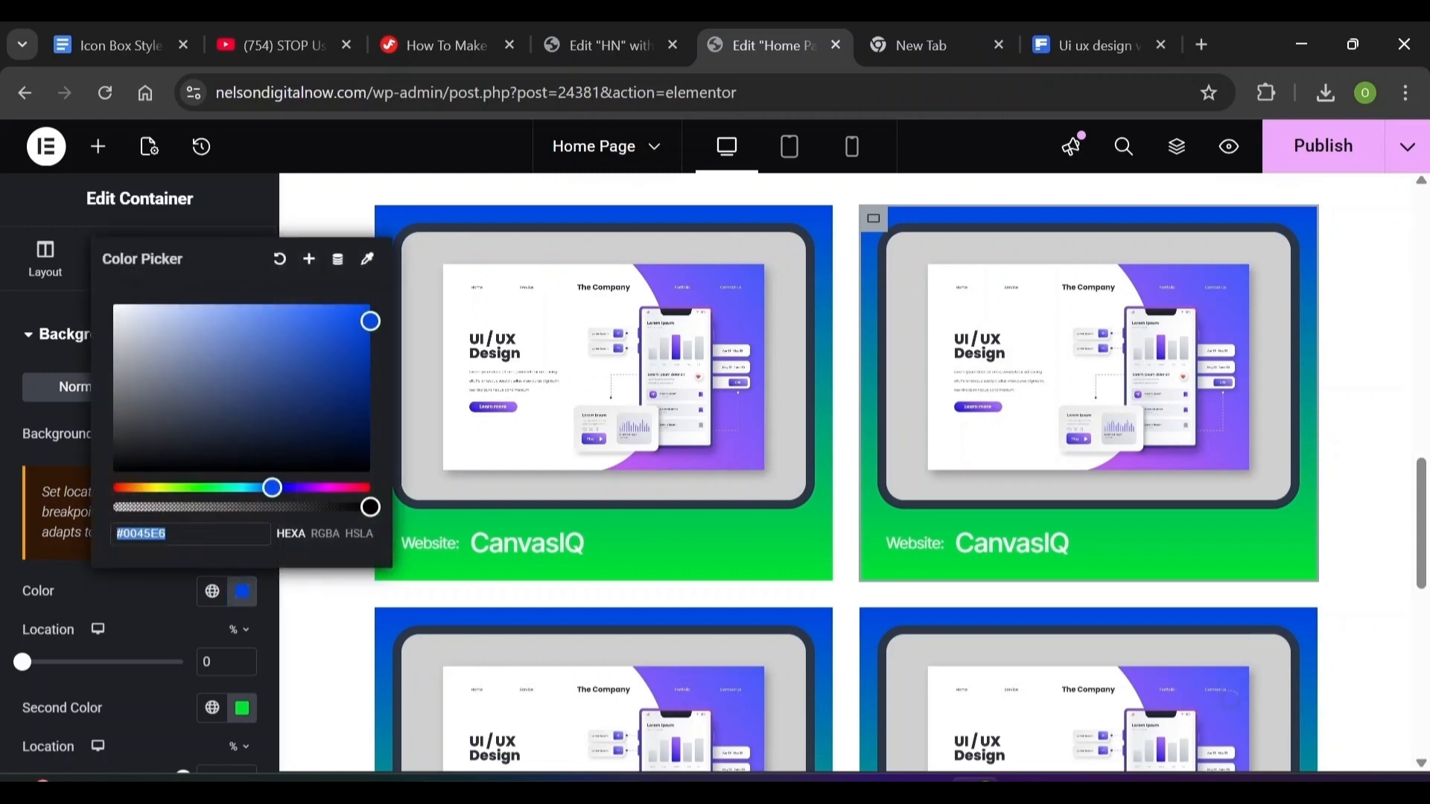
pyautogui.write('ff')
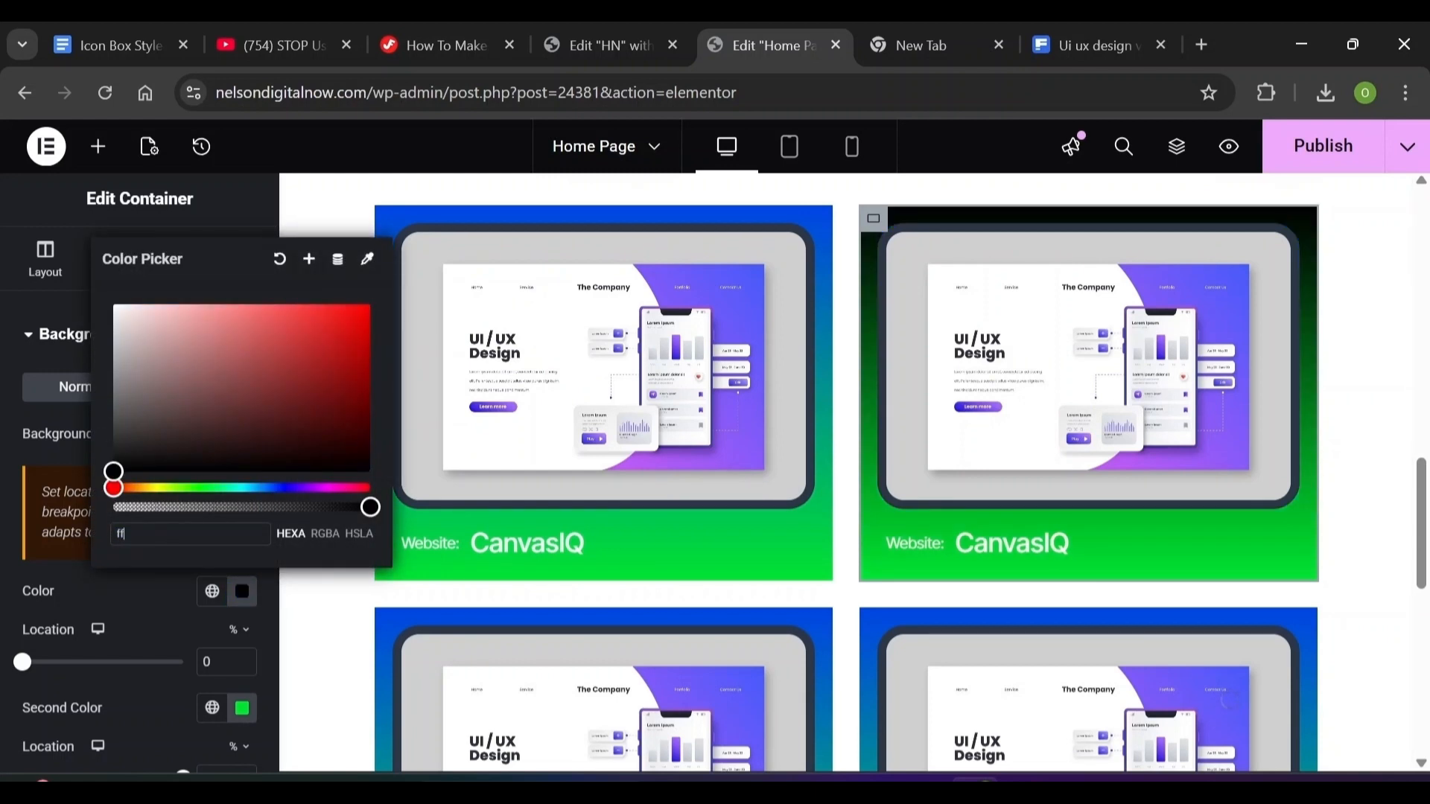
pyautogui.write('cd1b')
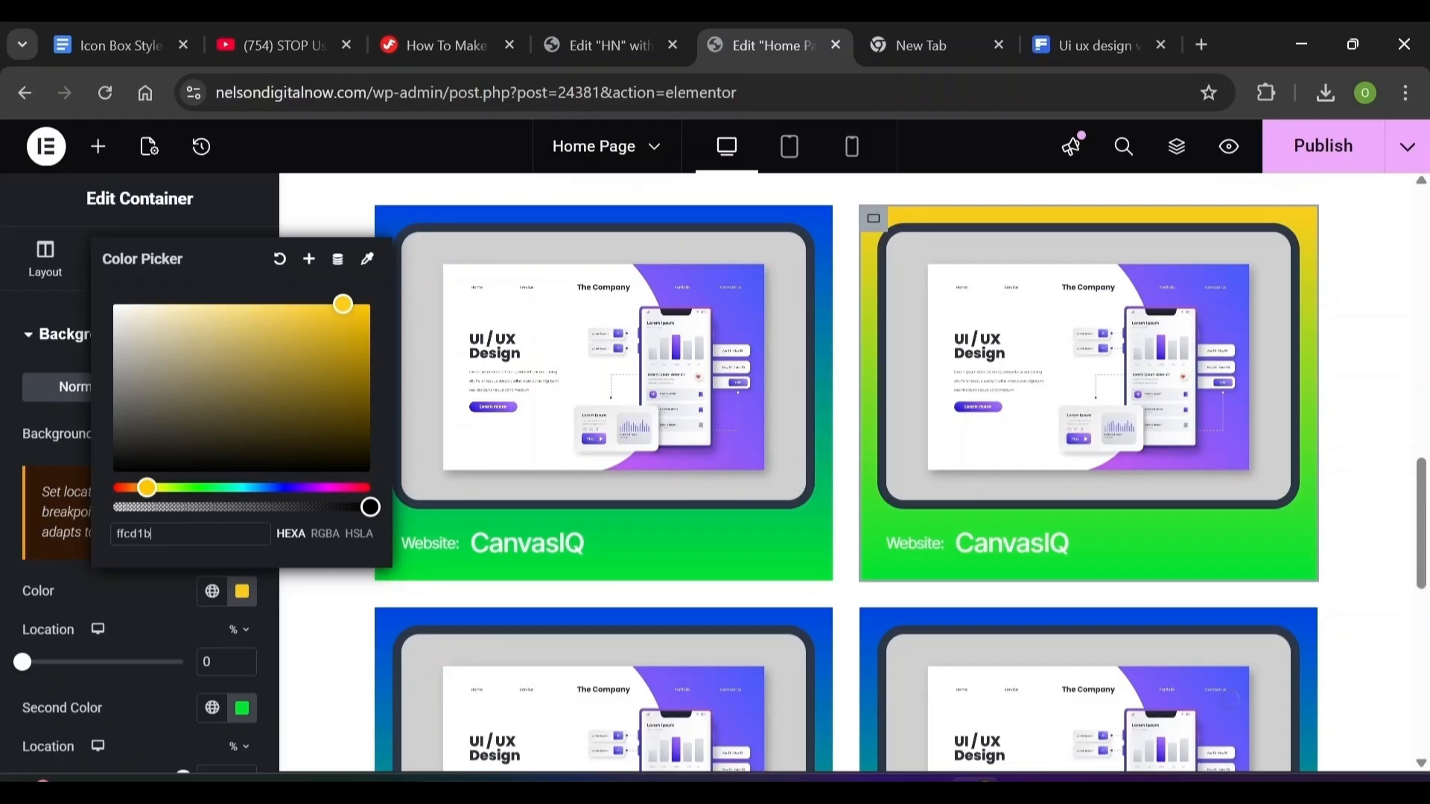
pyautogui.click(241, 707)
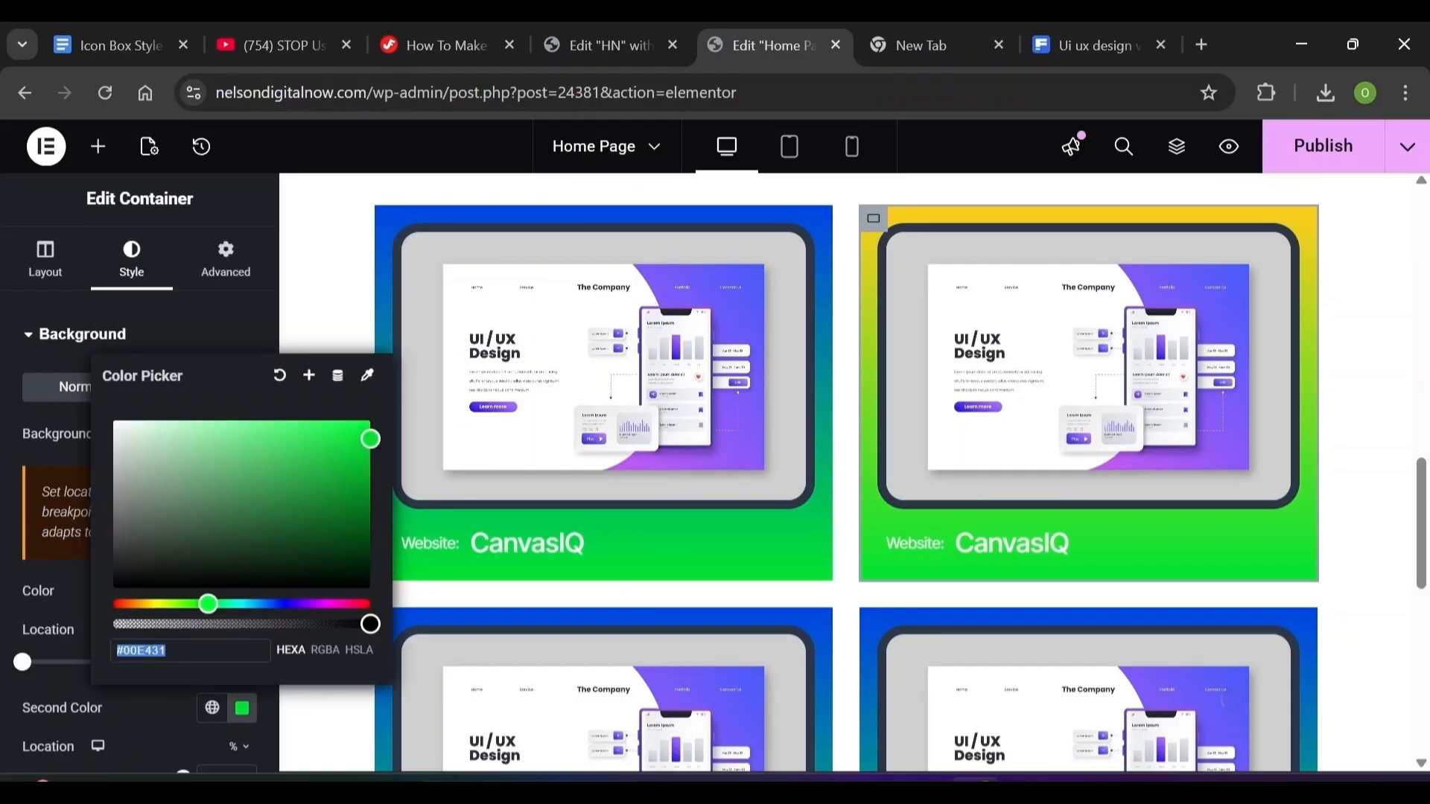
pyautogui.write('417bff')
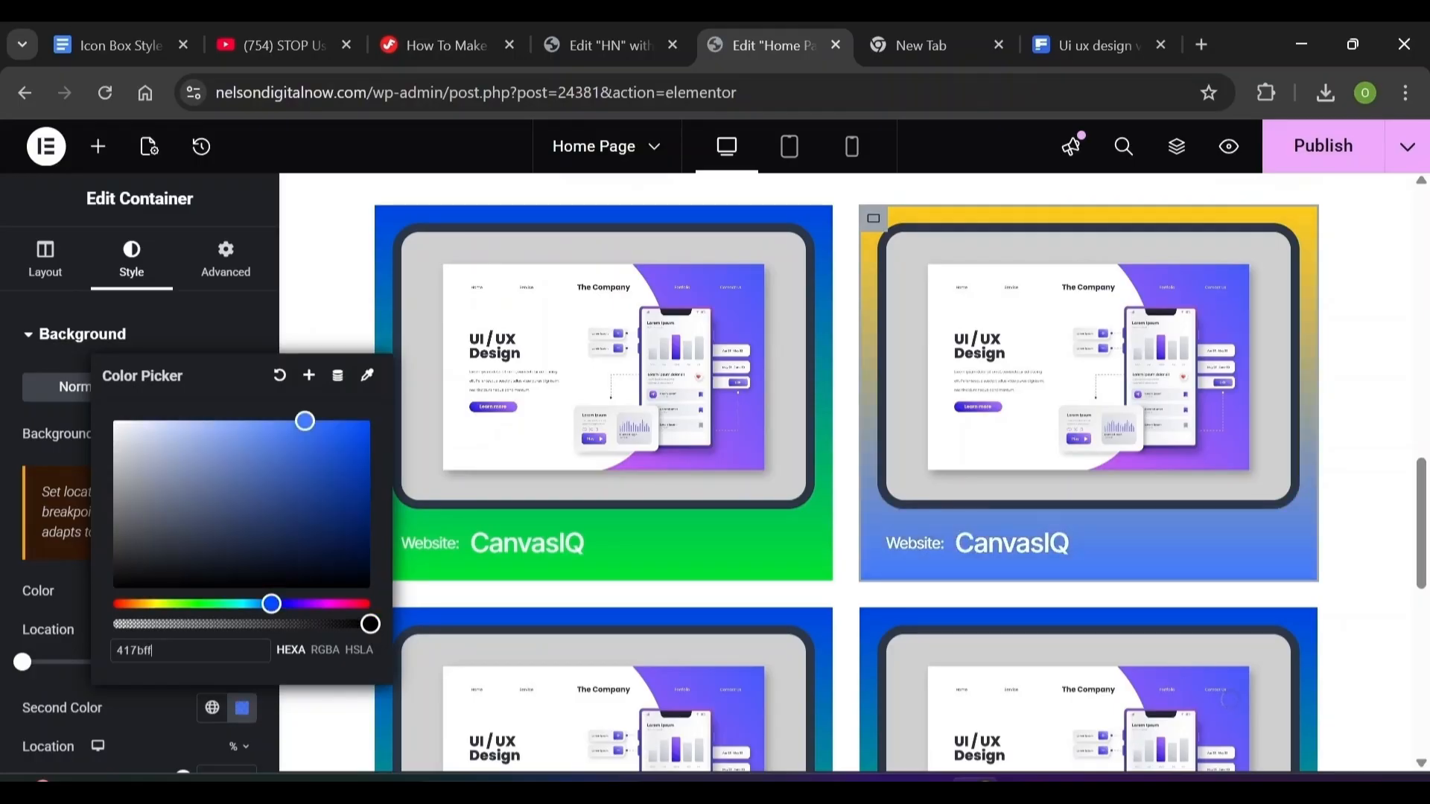
# Swap in the purple landing-page image from the Media Library and caption the card StyleSnap
pyautogui.click(818, 414)
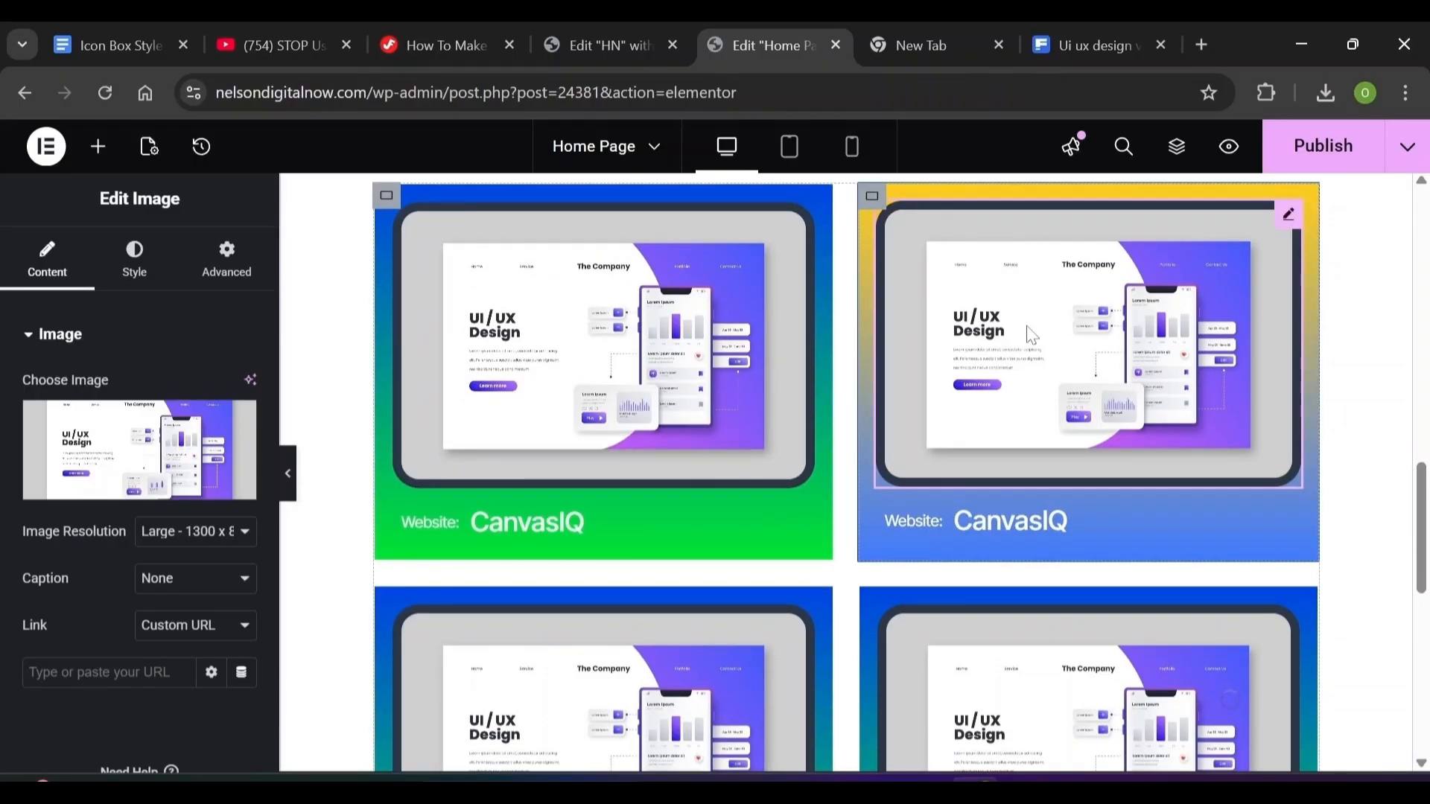
pyautogui.click(106, 499)
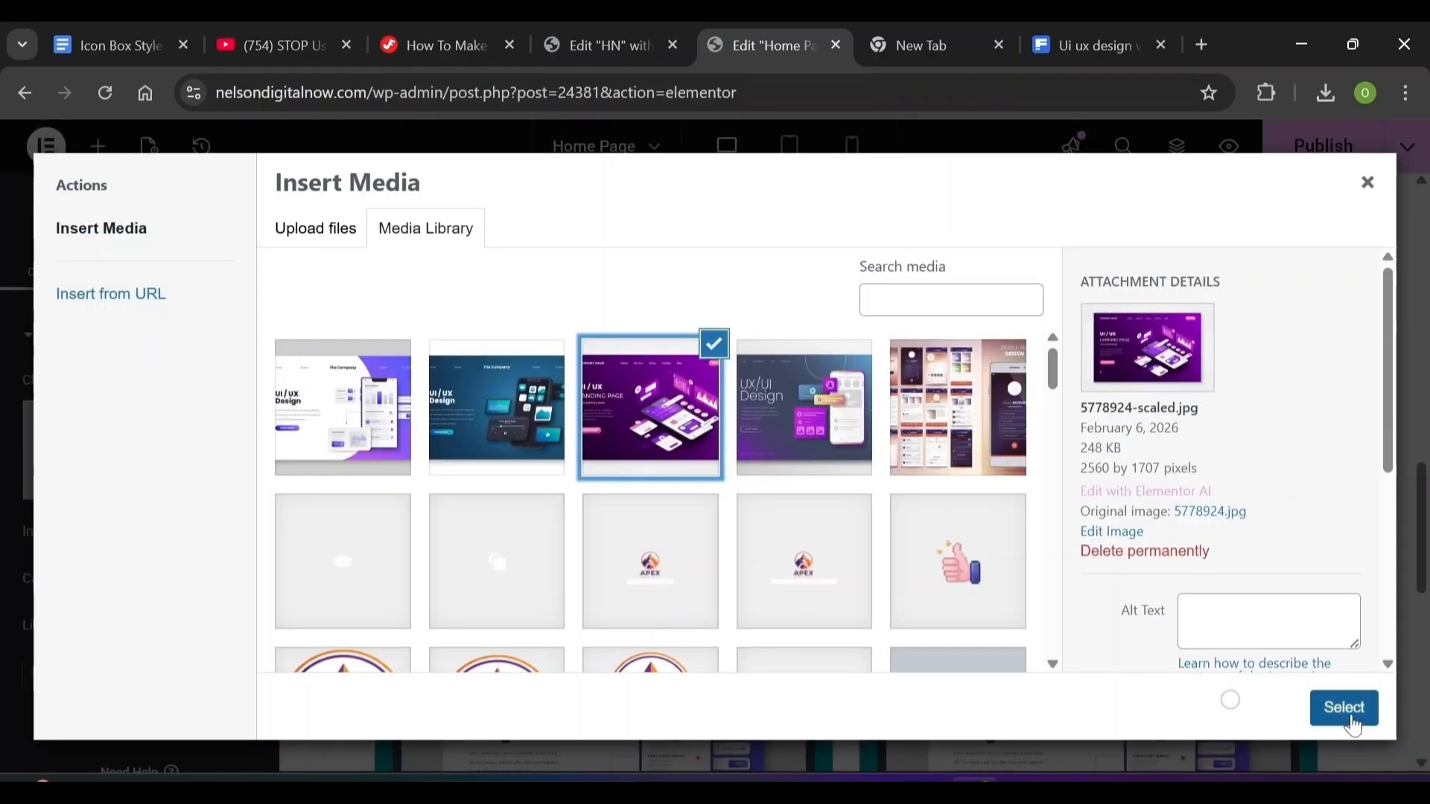
pyautogui.click(1346, 711)
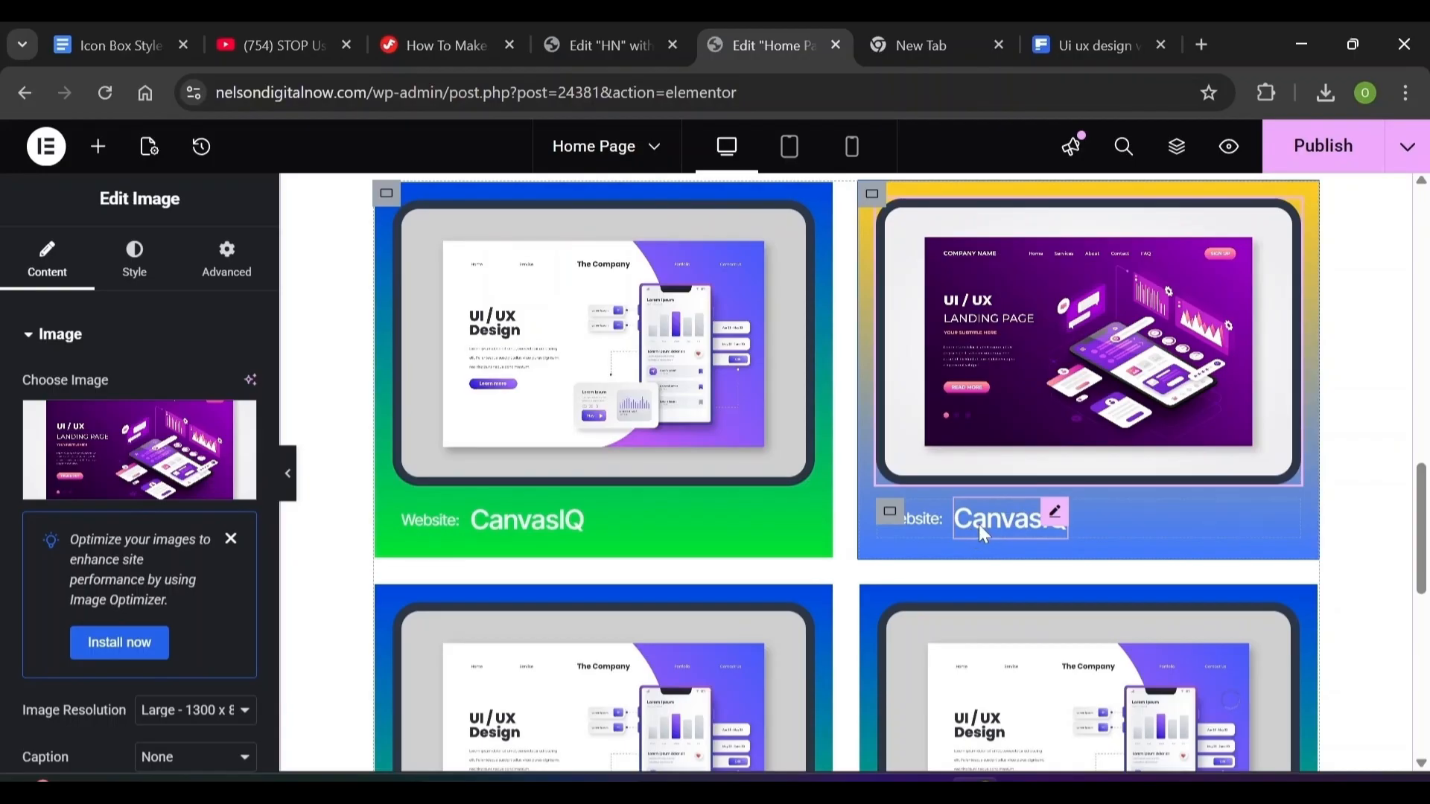
pyautogui.click(978, 524)
pyautogui.click(609, 29)
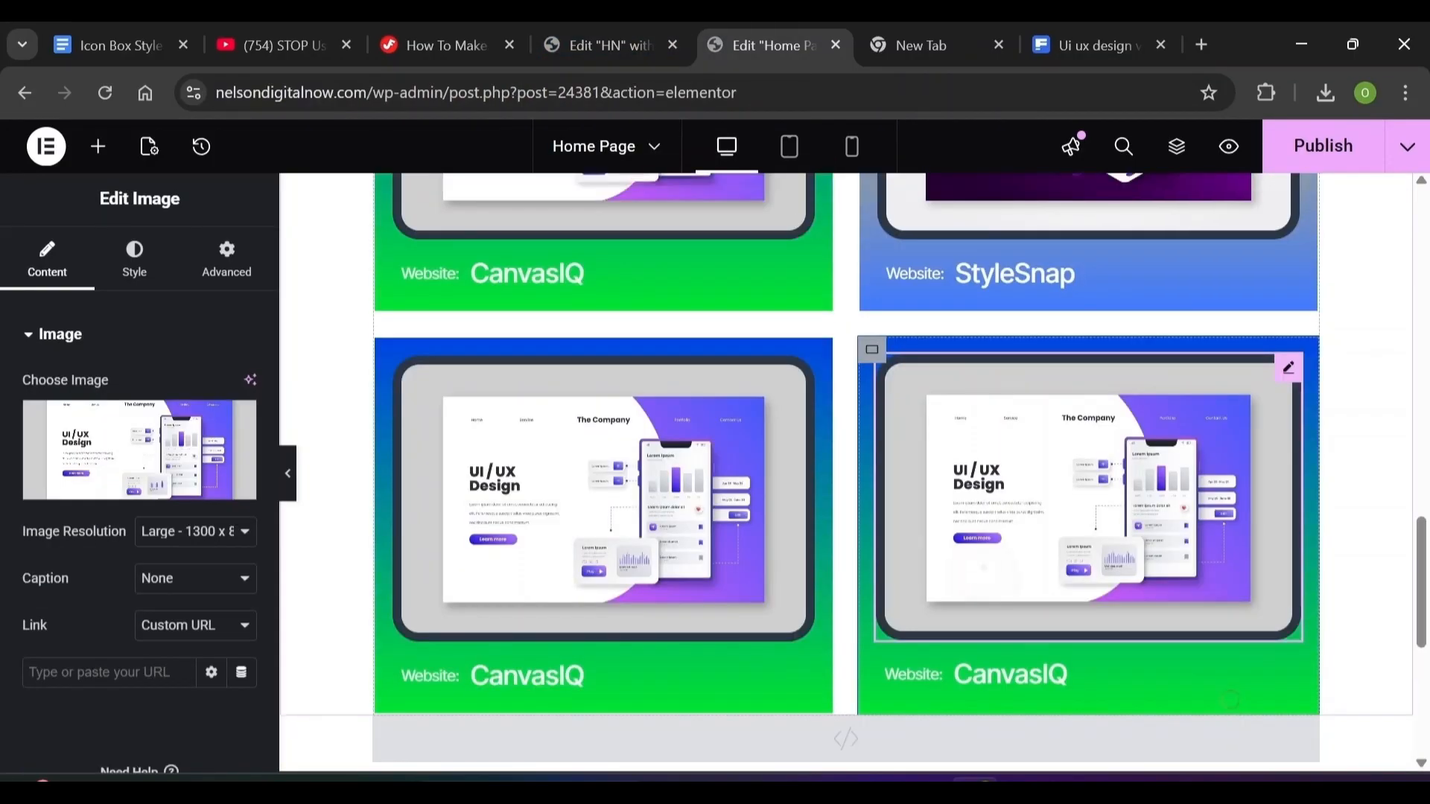
pyautogui.scroll(2, 854, 469)
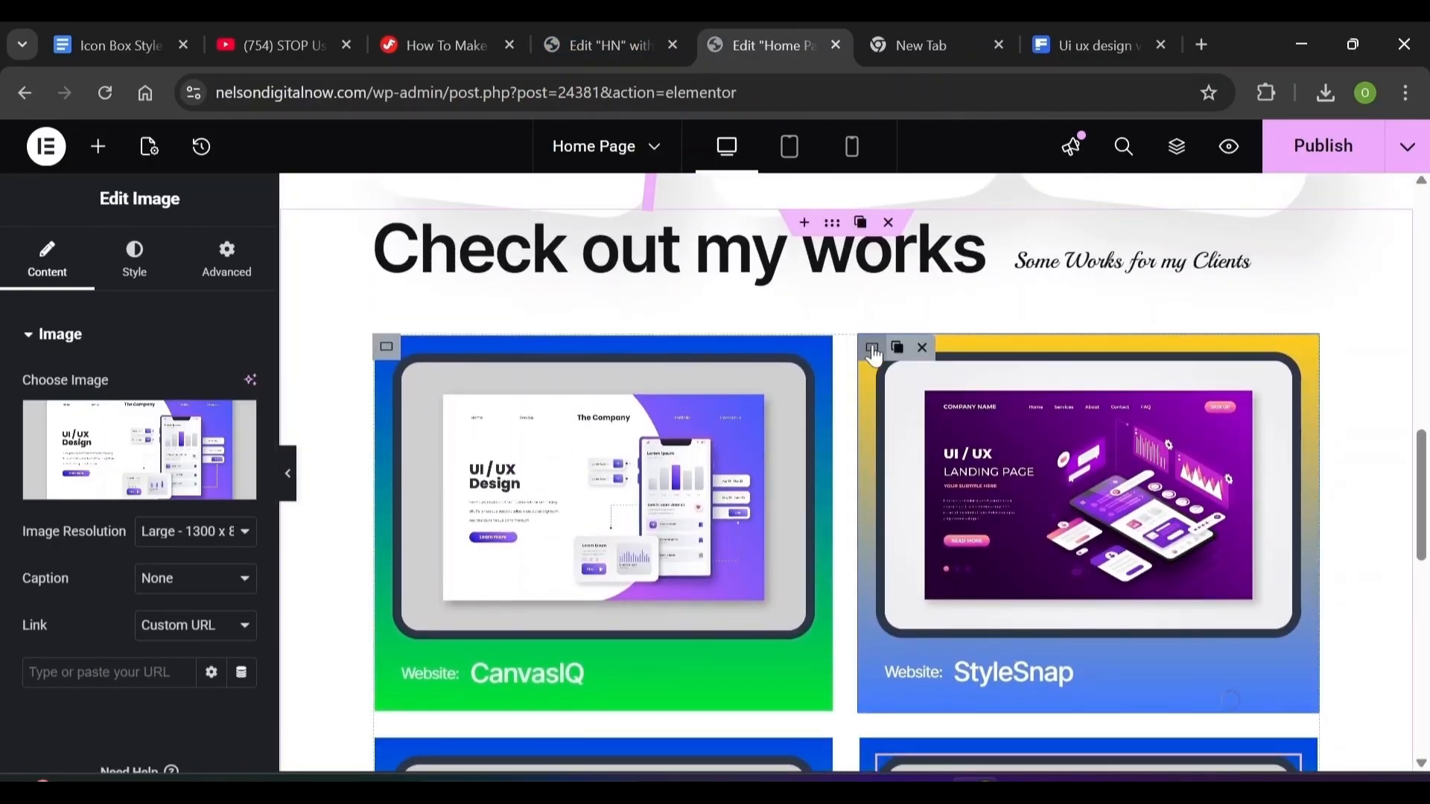
# Give the StyleSnap card container a Fade In Right entrance animation
pyautogui.click(873, 349)
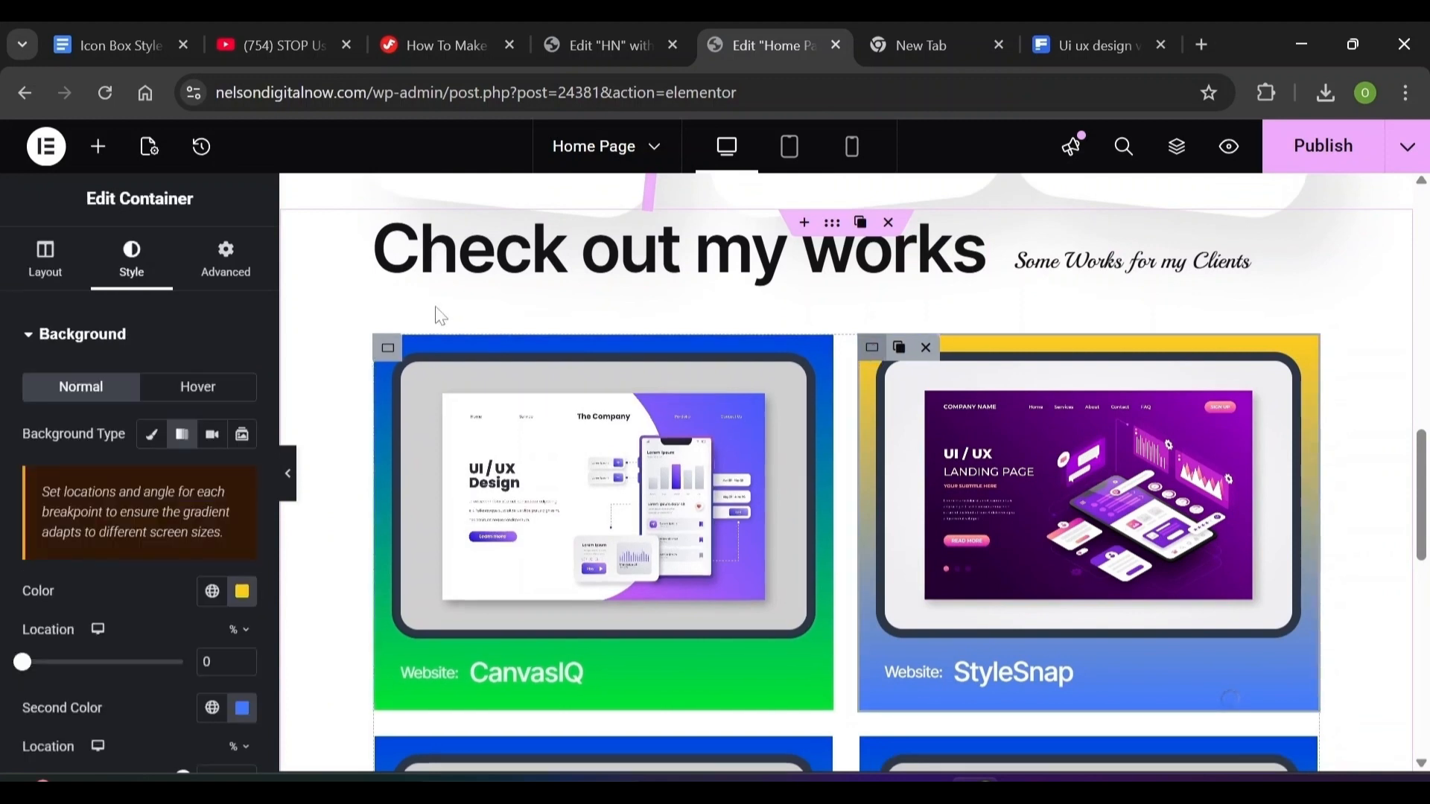
pyautogui.click(233, 283)
pyautogui.scroll(-5, 270, 456)
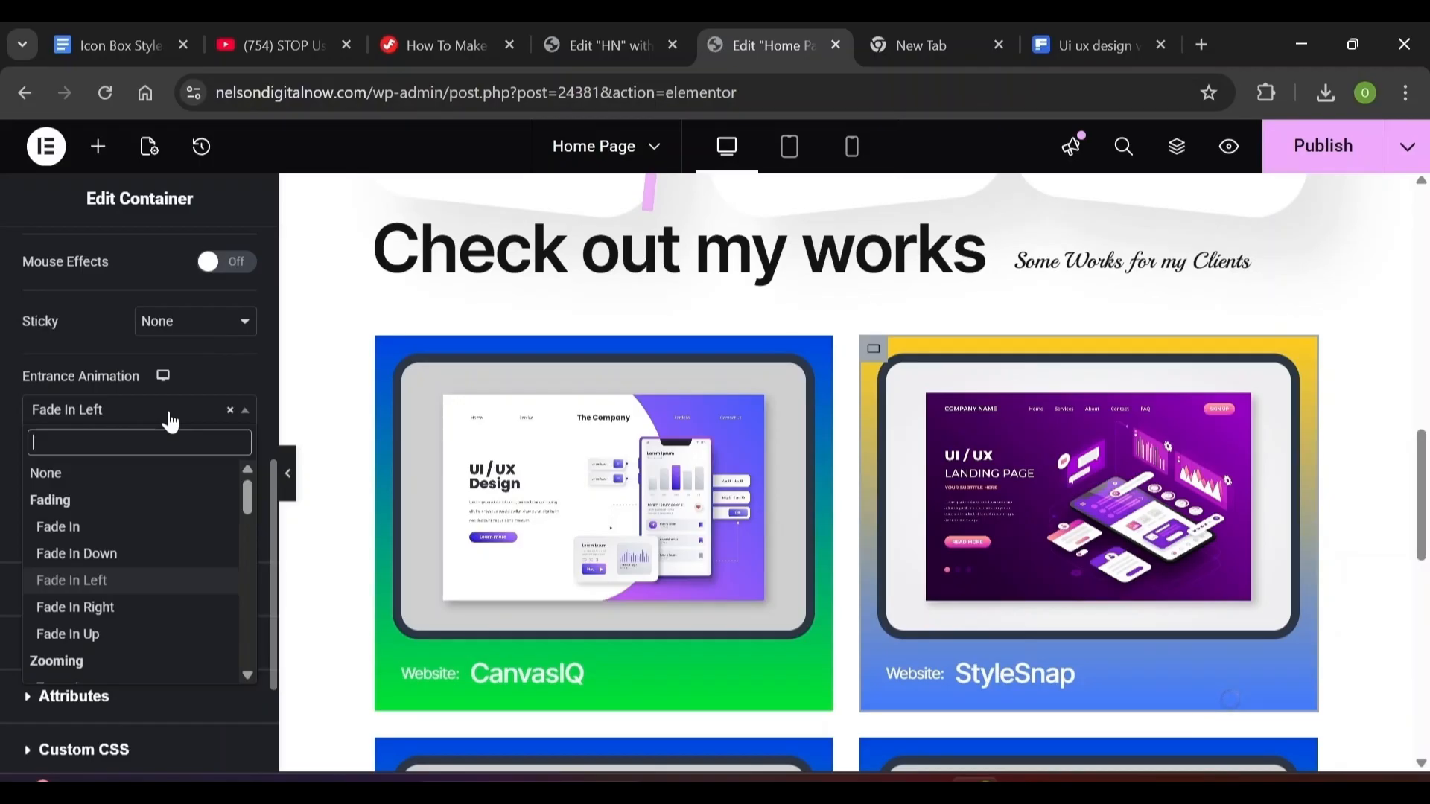
pyautogui.scroll(-1, 127, 558)
pyautogui.click(75, 580)
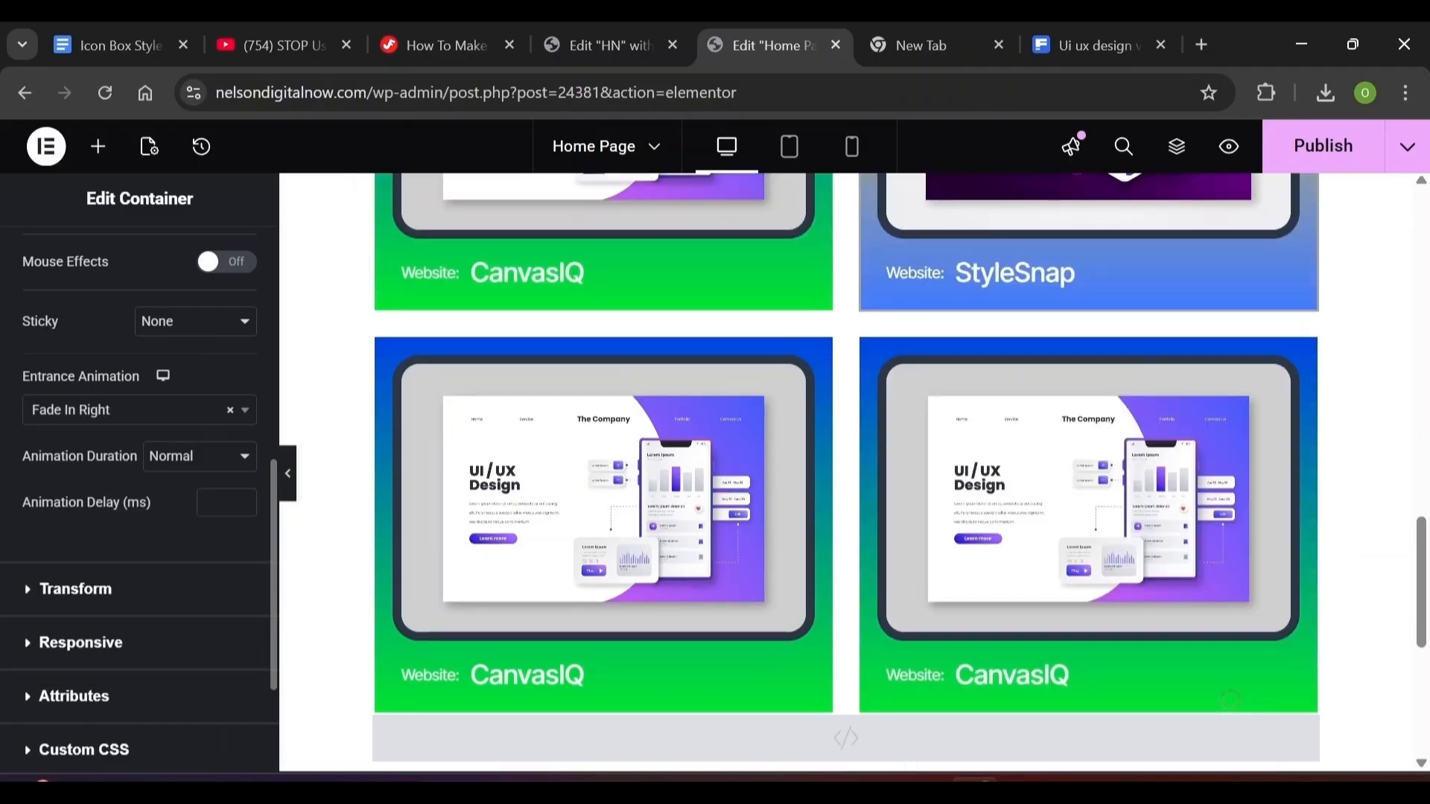
pyautogui.click(390, 353)
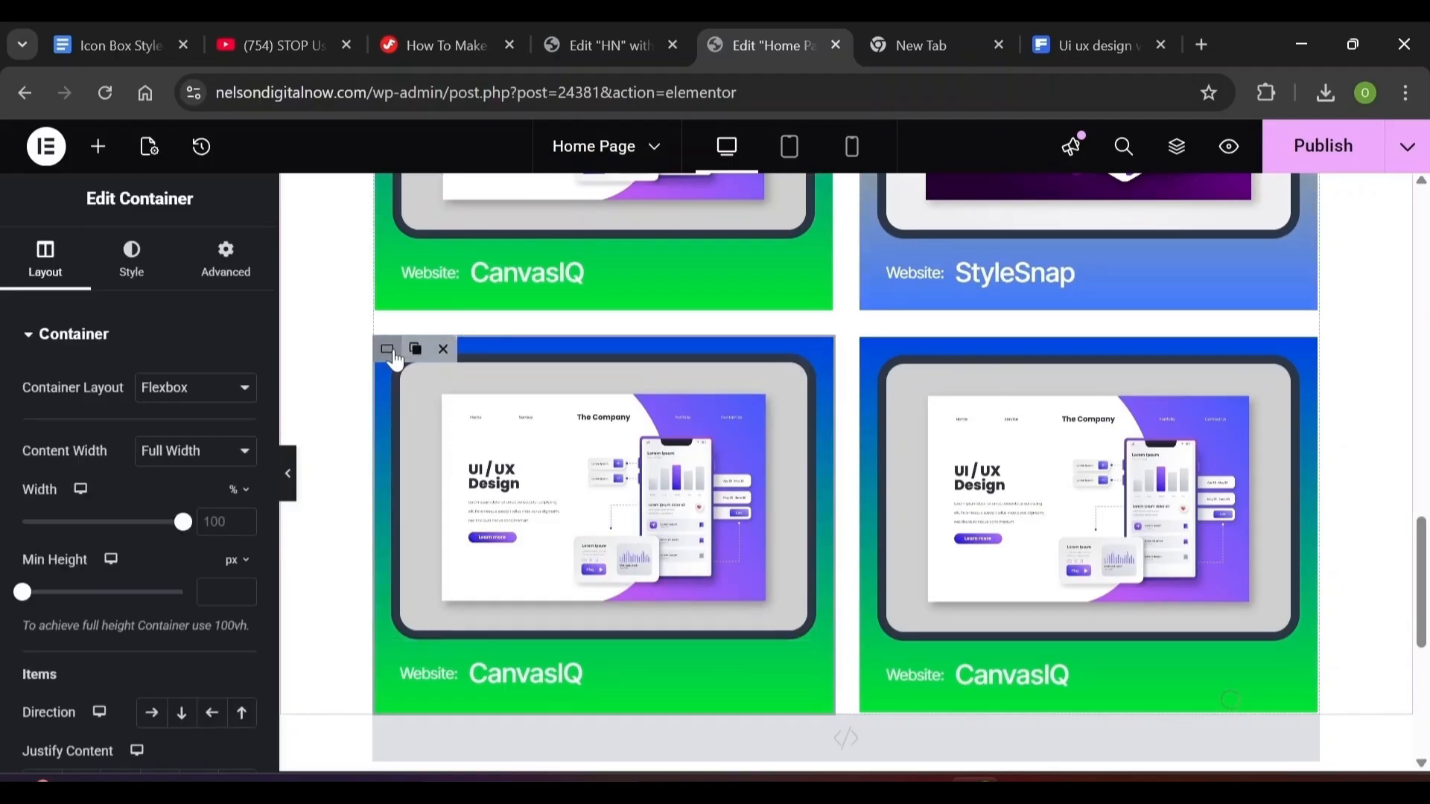
# Set the bottom-left card's gradient colours to #ff0066 and #1a5fff
pyautogui.click(131, 255)
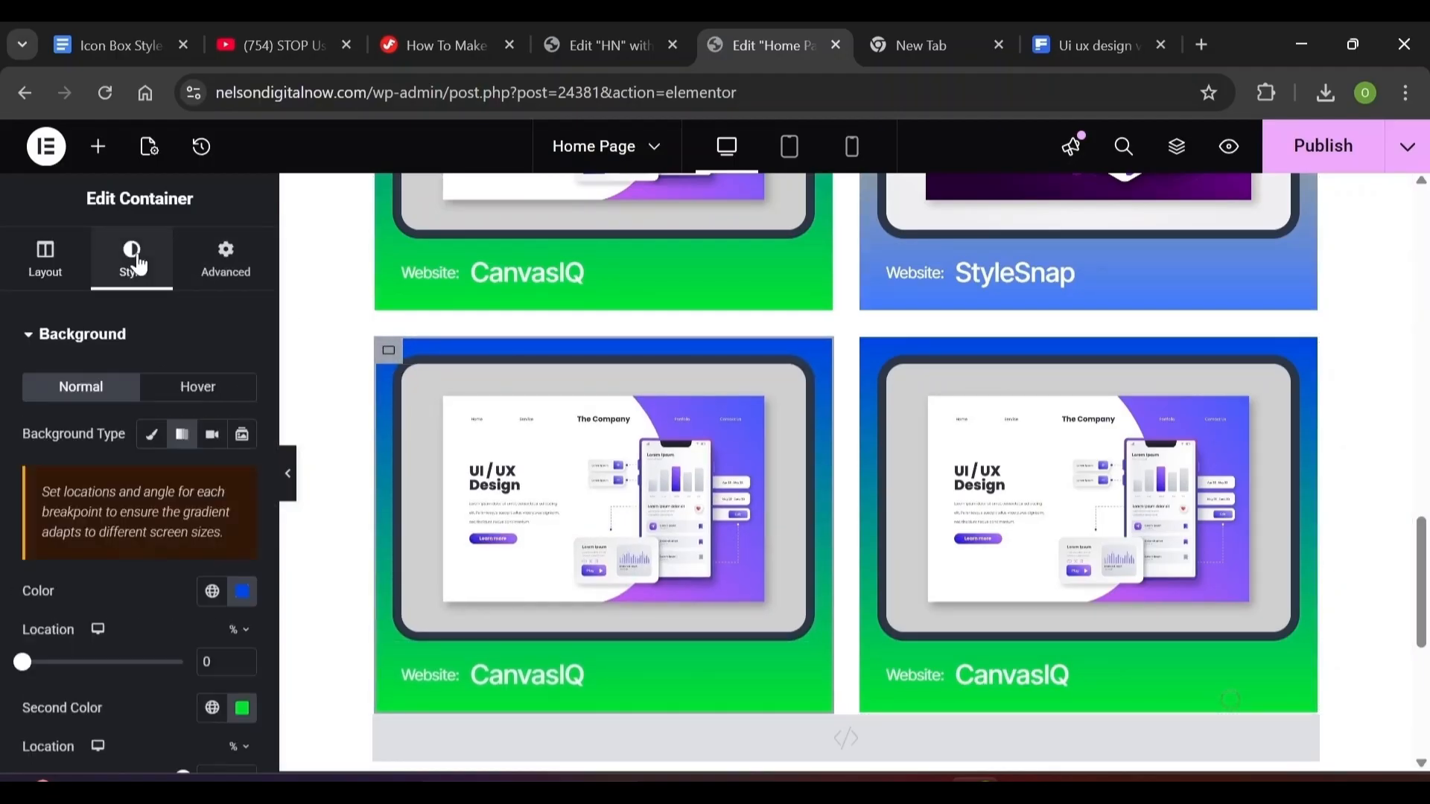
pyautogui.click(235, 596)
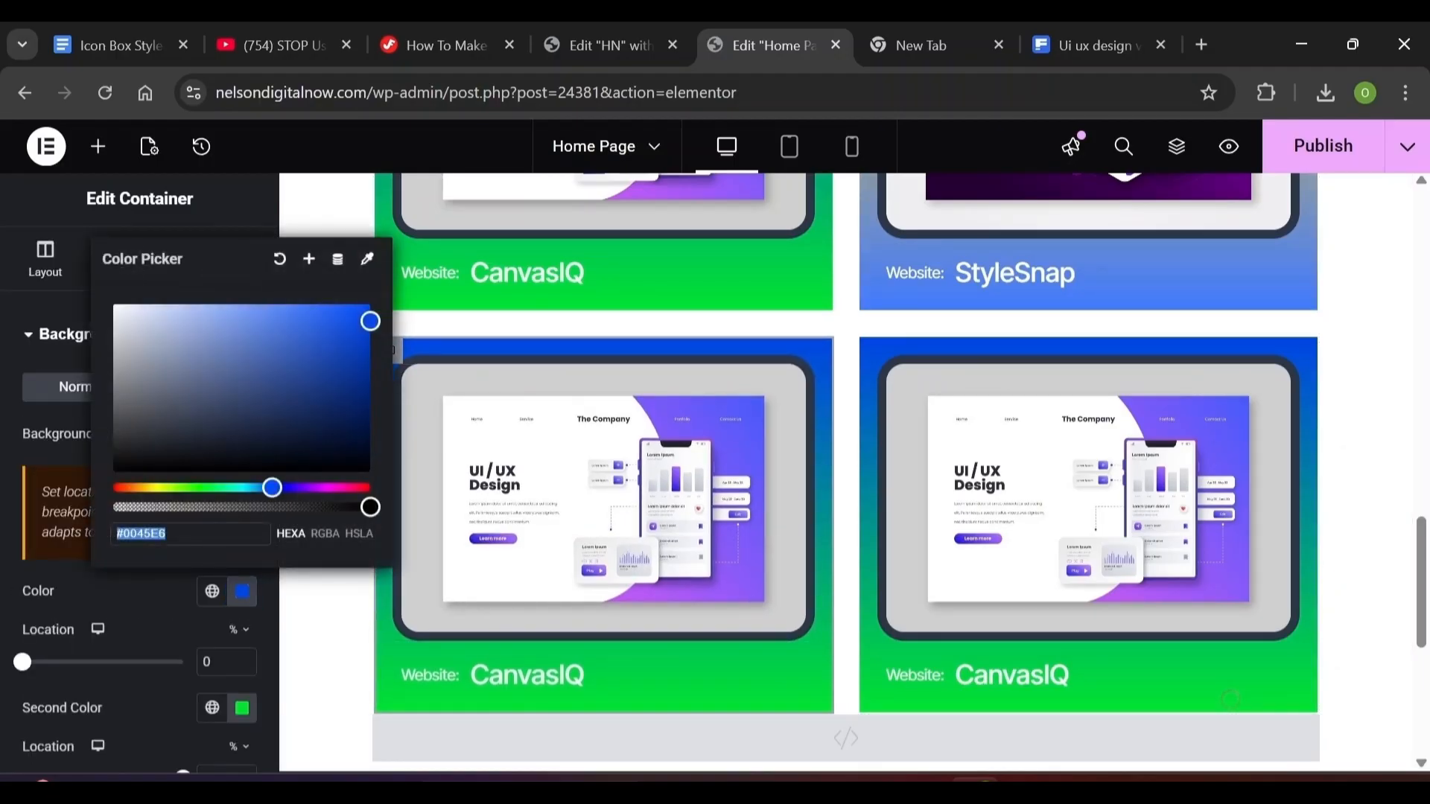
pyautogui.write('ff')
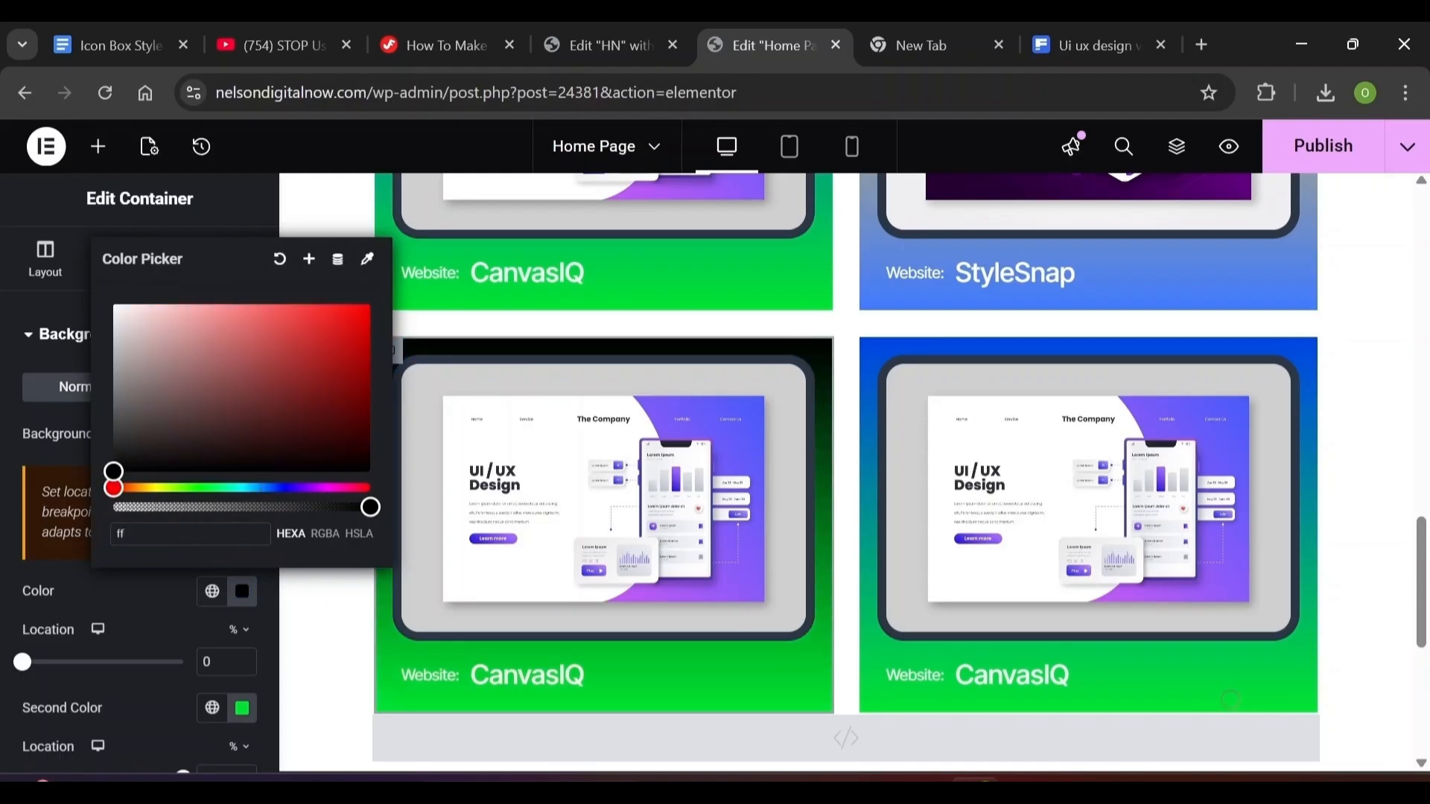
pyautogui.write('00')
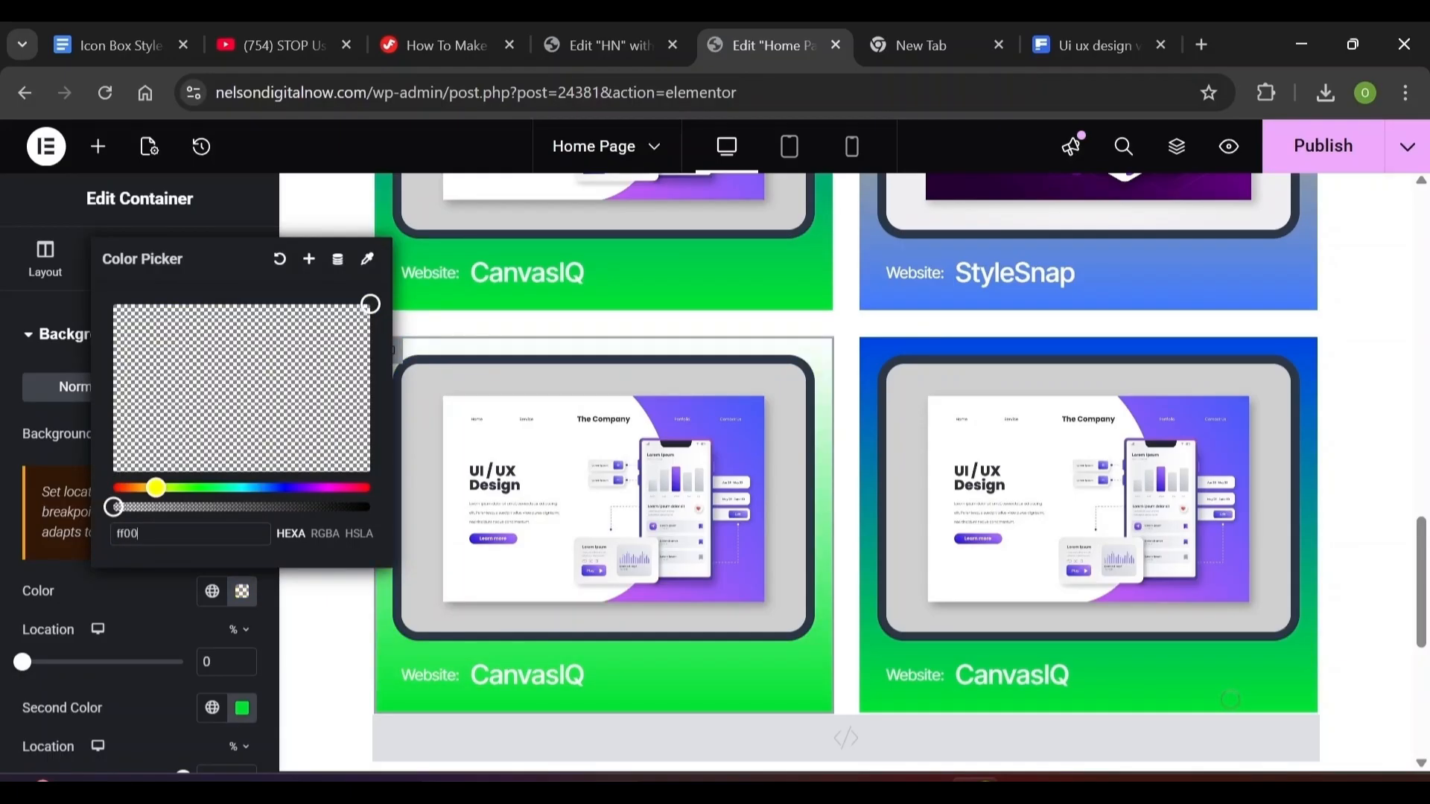
pyautogui.write('66')
pyautogui.click(133, 579)
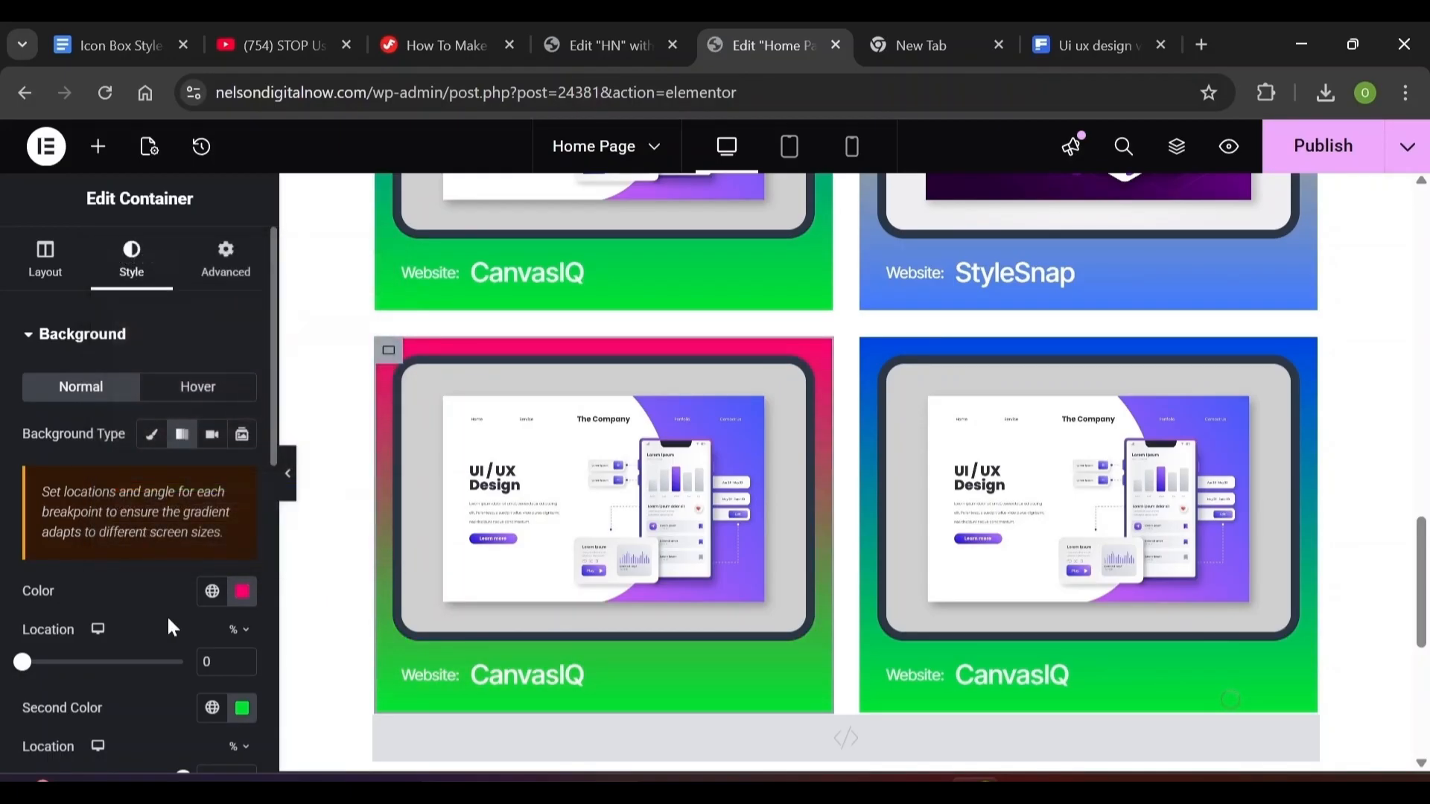
pyautogui.click(244, 709)
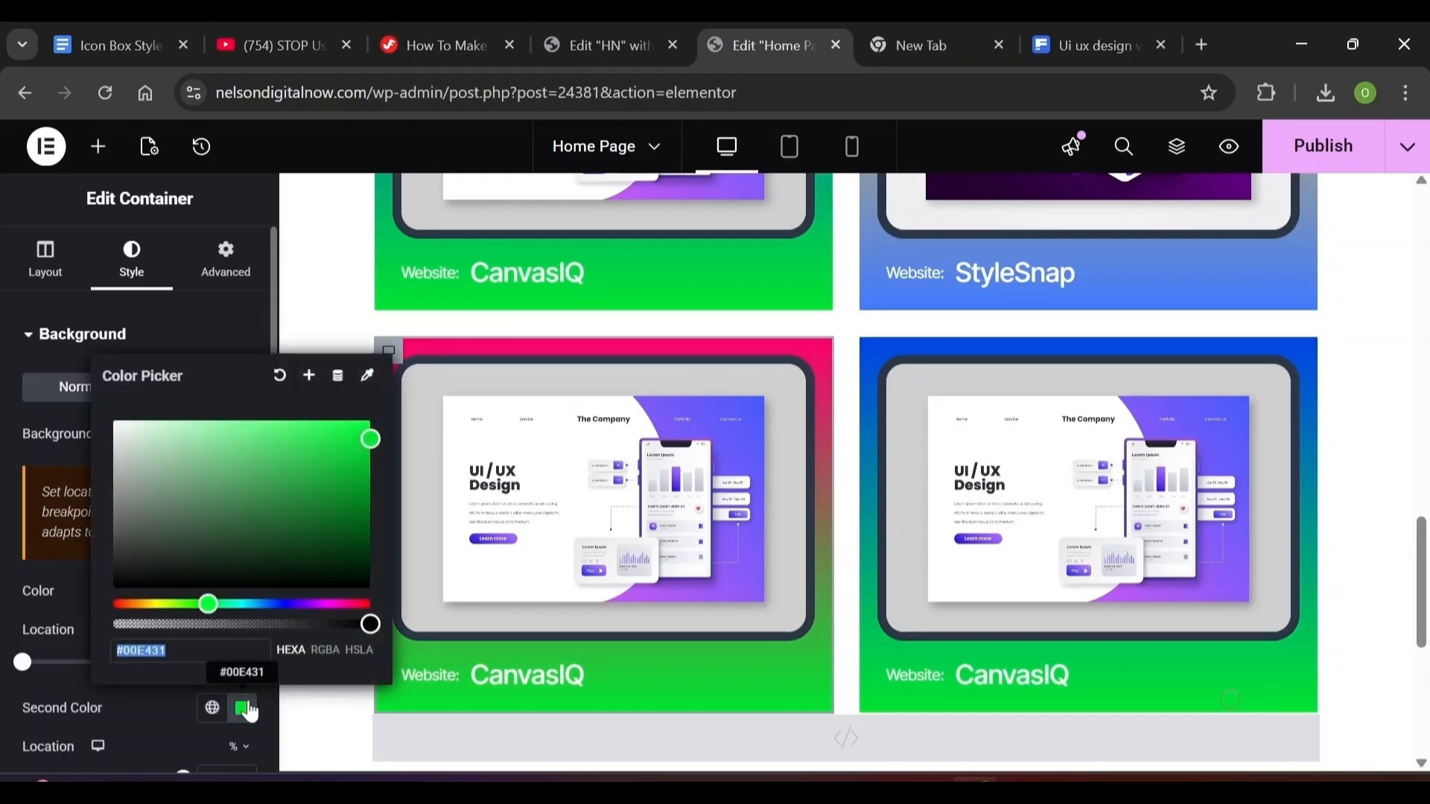
pyautogui.write('1a5')
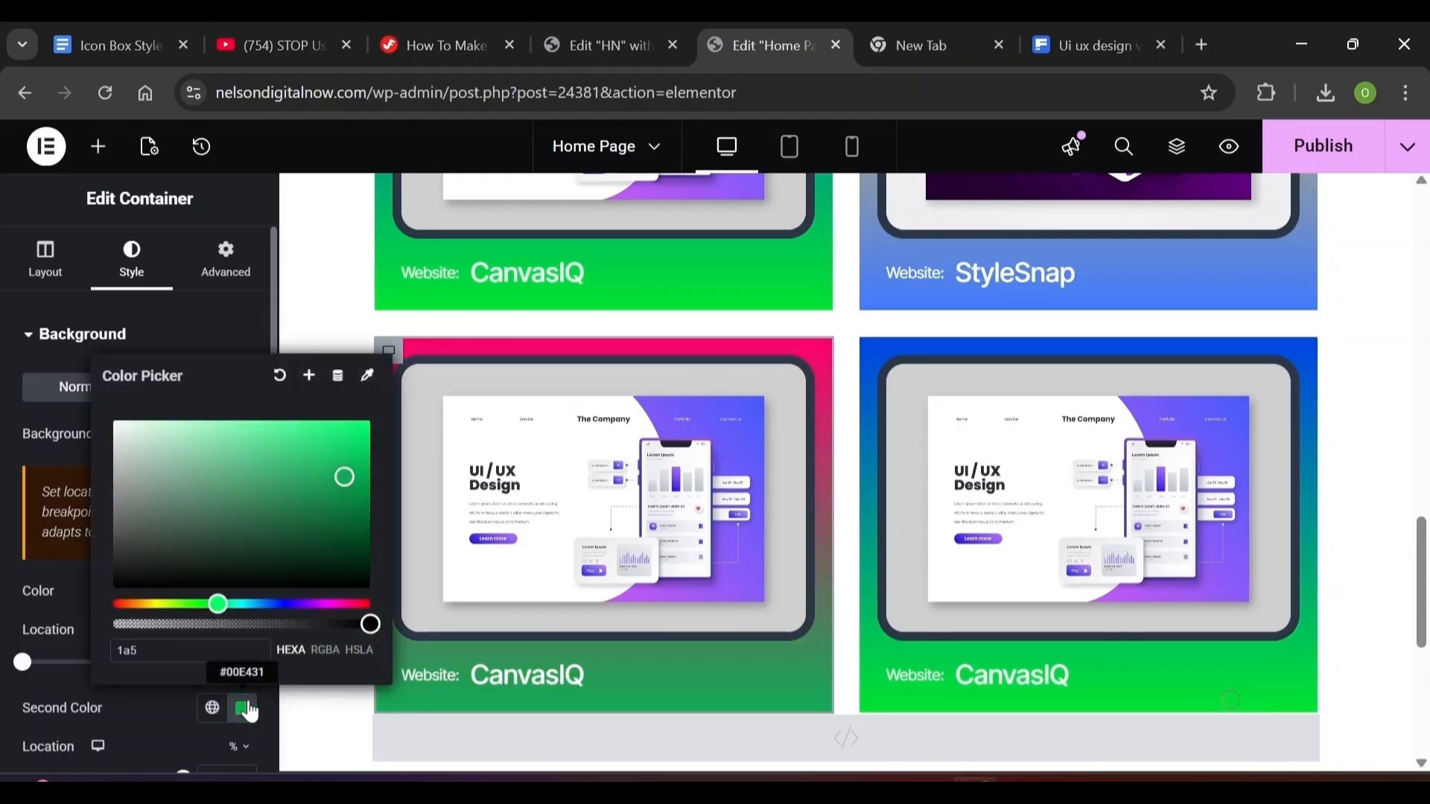
pyautogui.write('fff')
pyautogui.click(1198, 461)
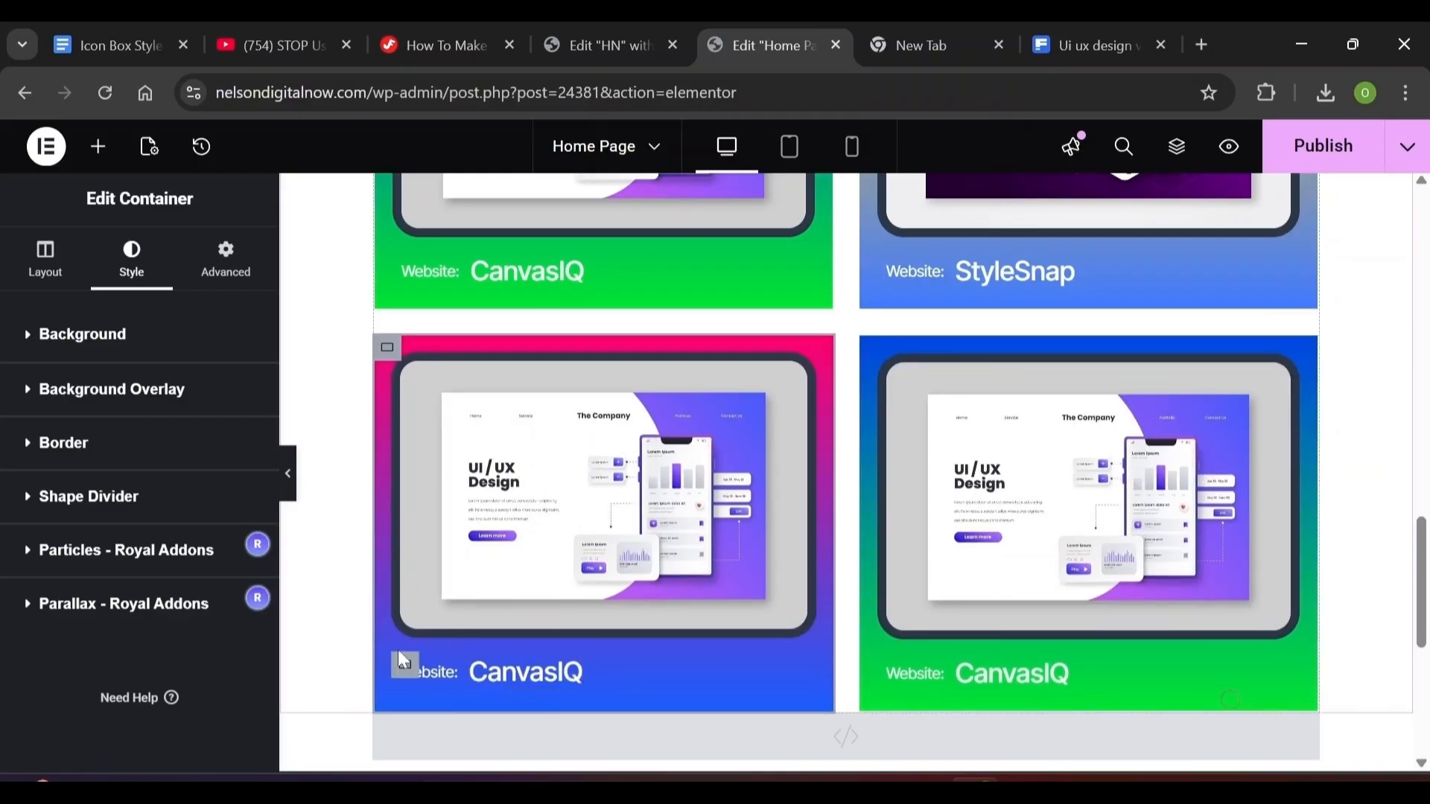
# Set the bottom-right card container's gradient colours to #ff4294 and #ff6c28
pyautogui.click(1078, 412)
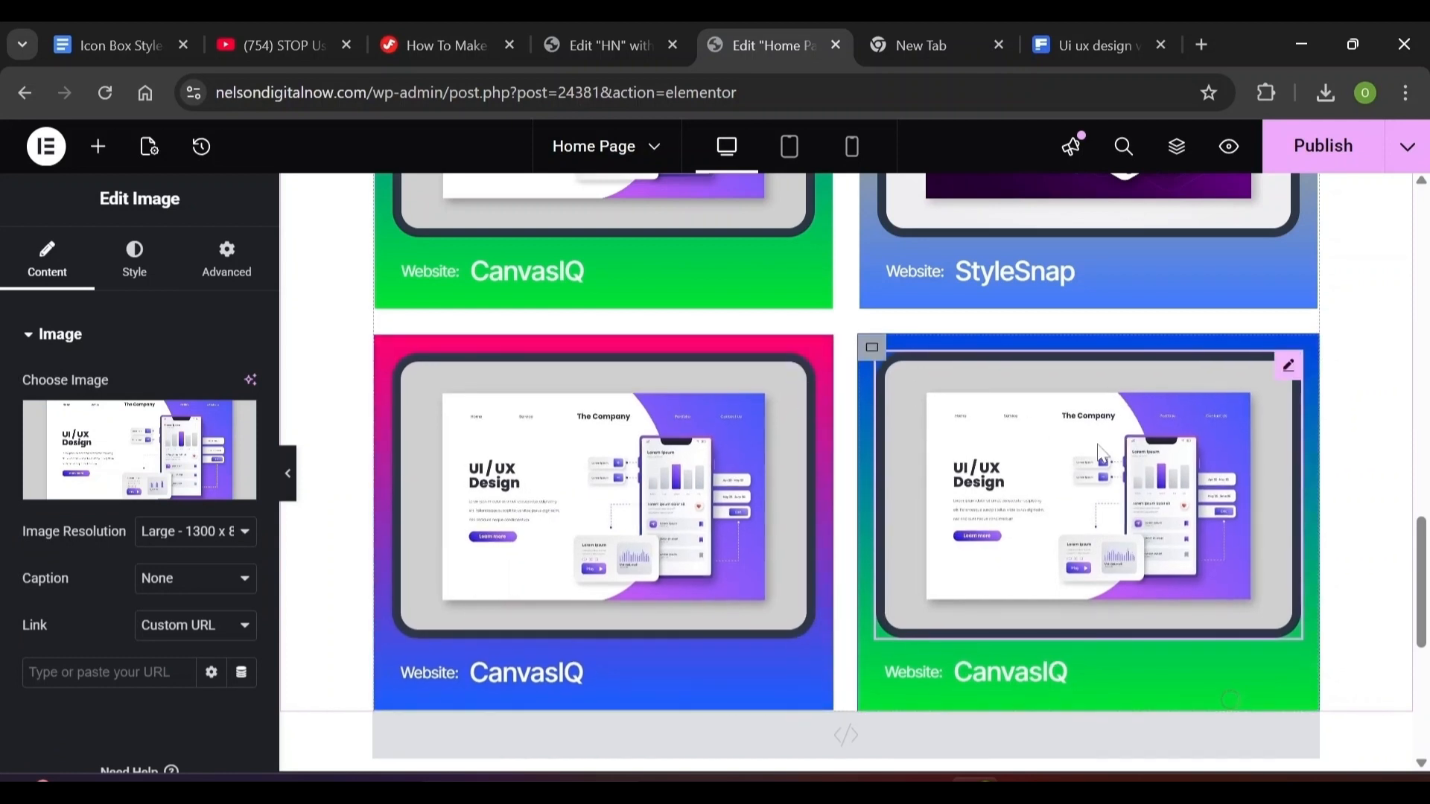
pyautogui.click(873, 355)
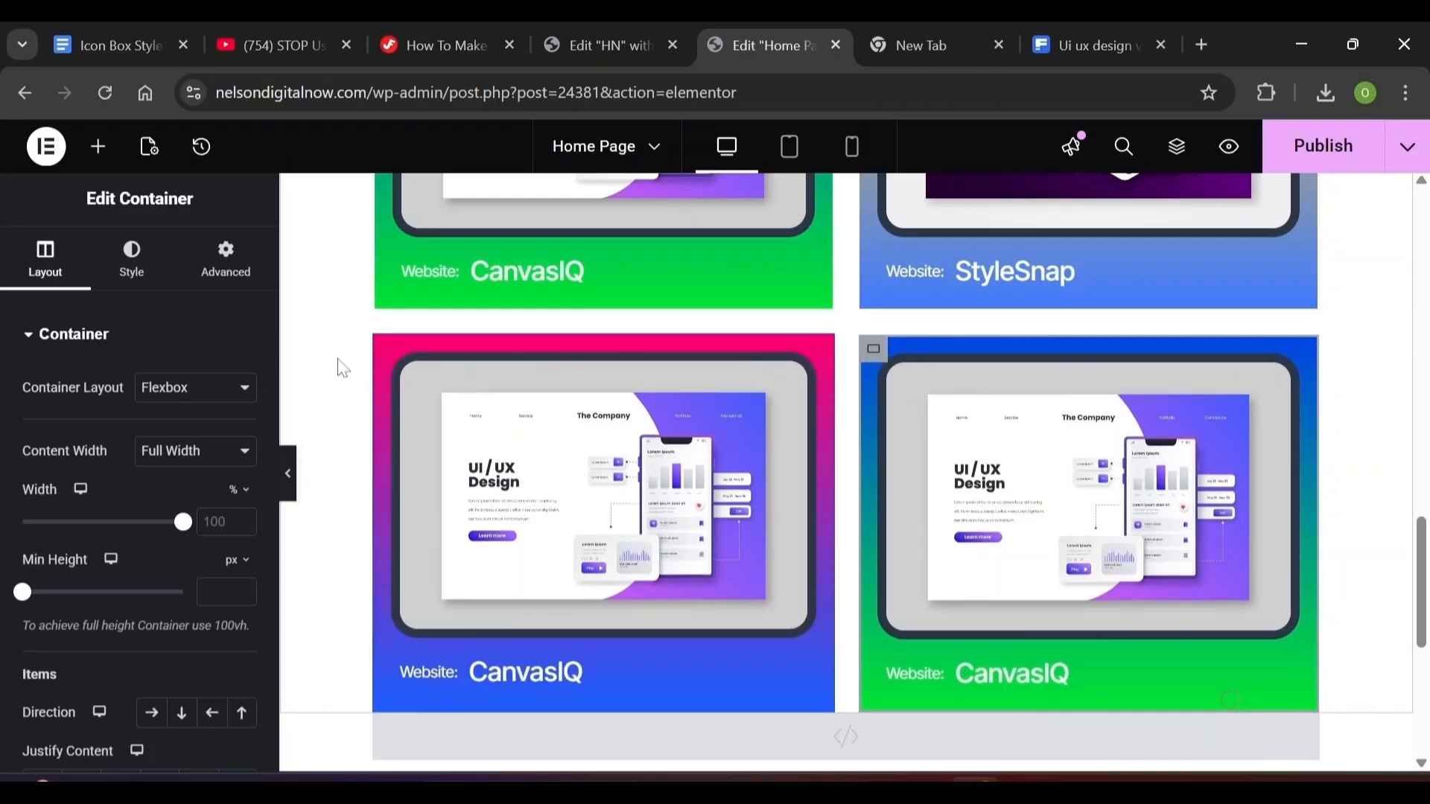
pyautogui.click(151, 275)
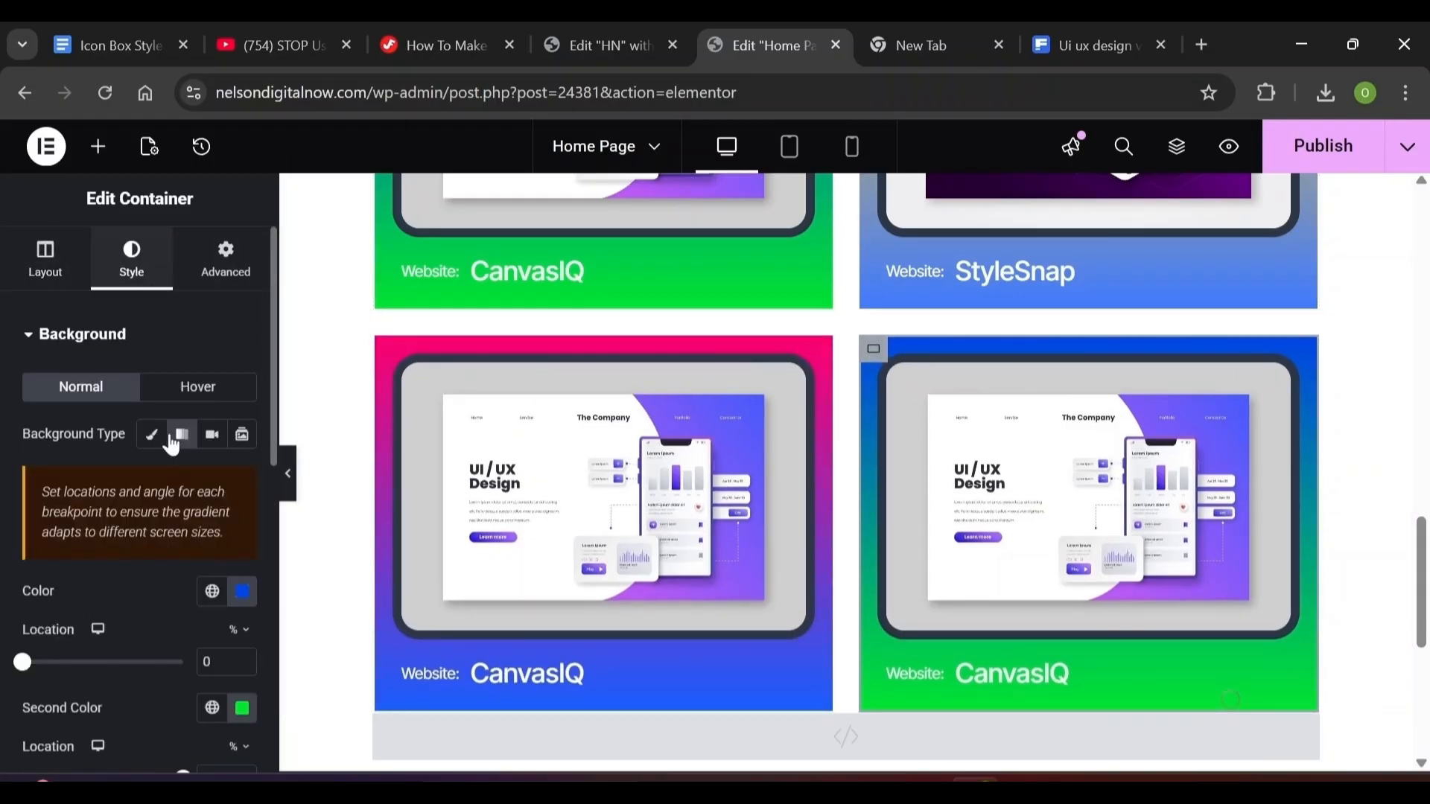
pyautogui.click(241, 592)
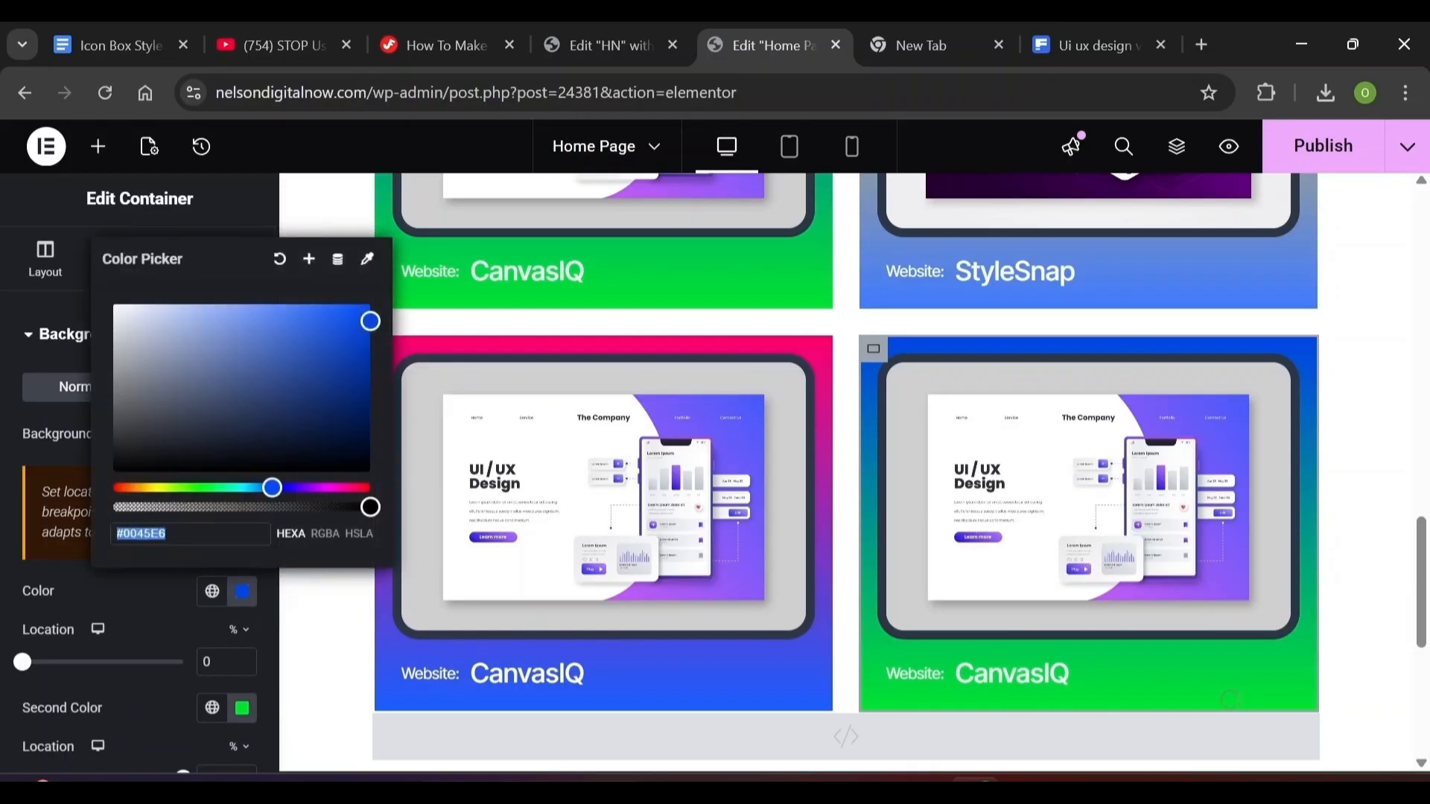
pyautogui.write('ff42')
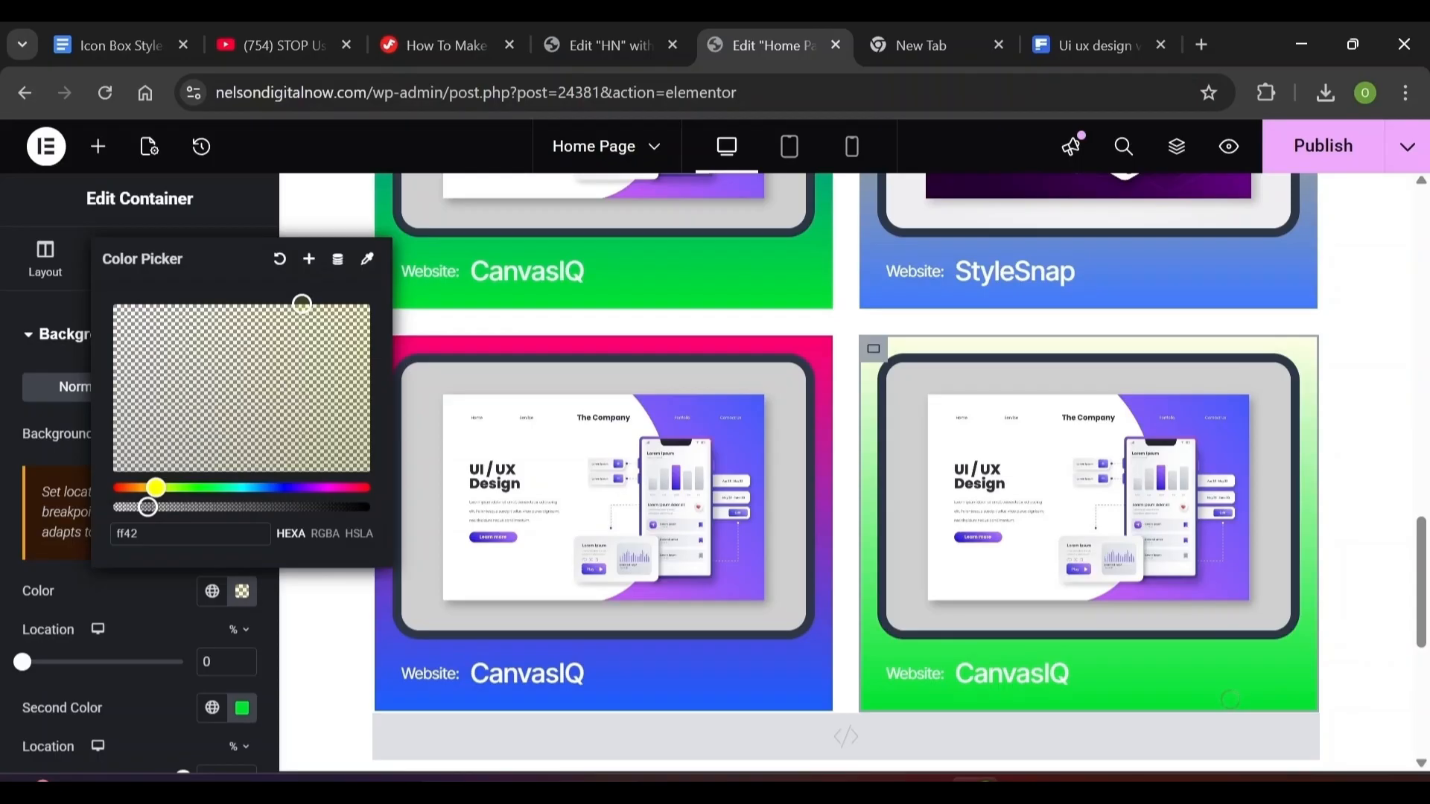
pyautogui.write('94')
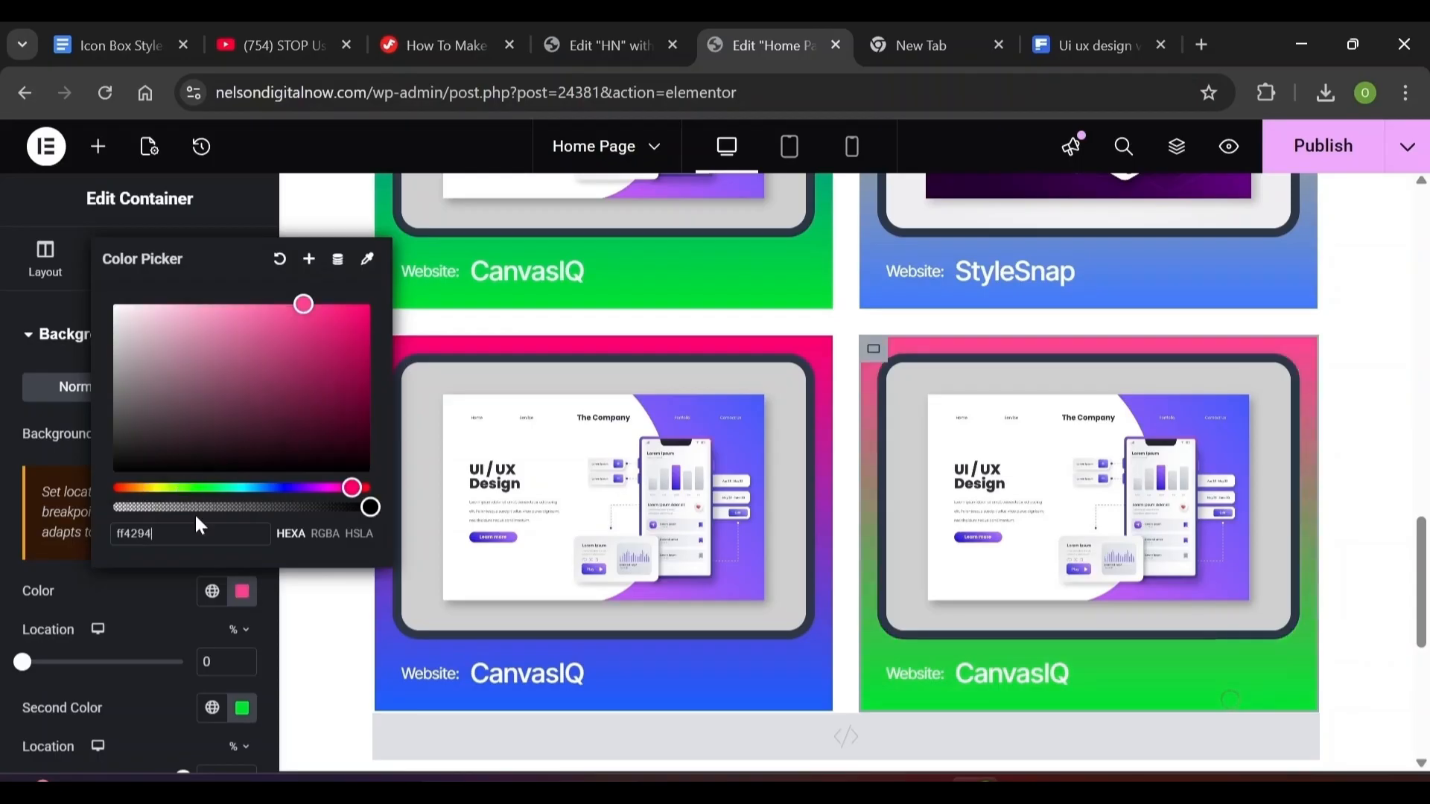
pyautogui.click(156, 637)
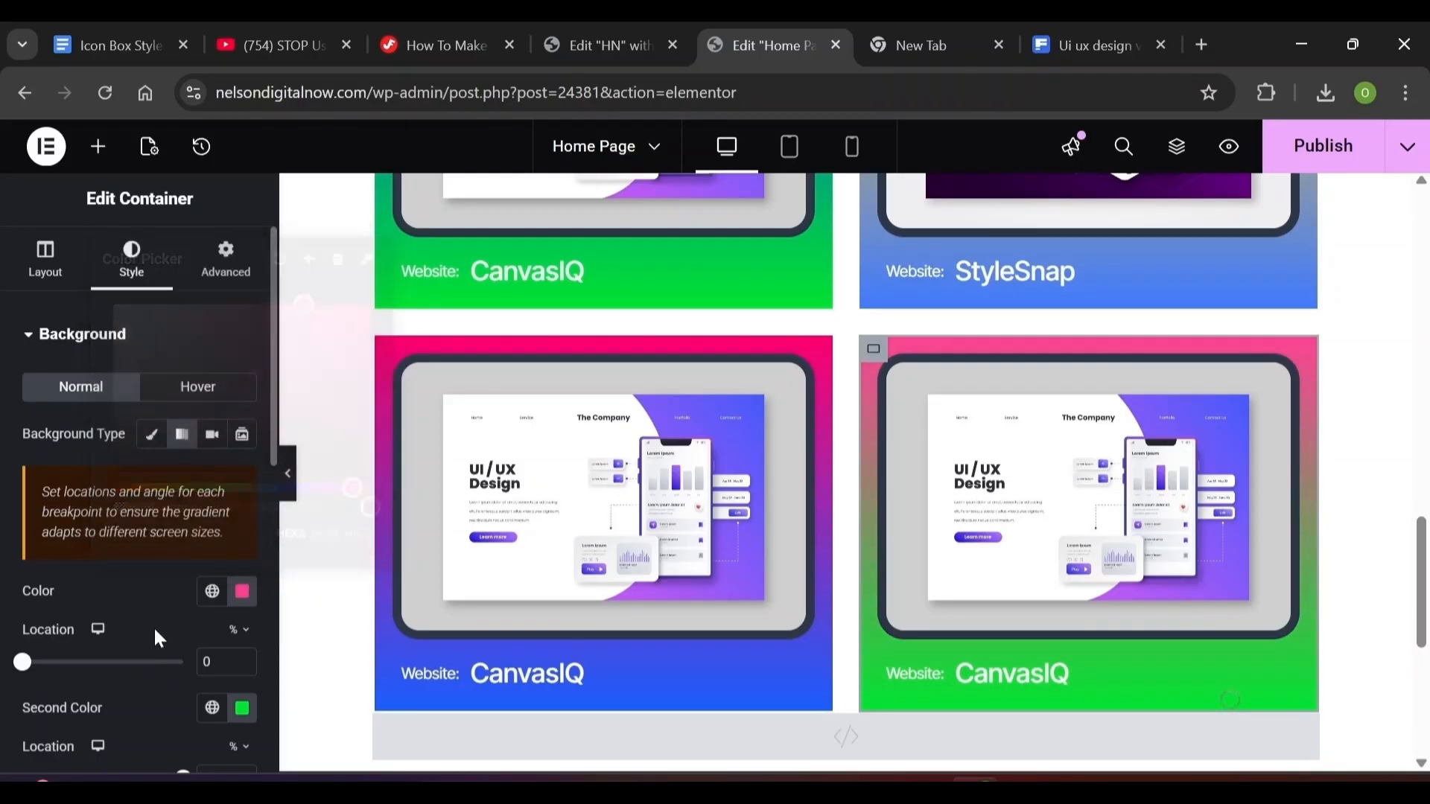
pyautogui.click(242, 708)
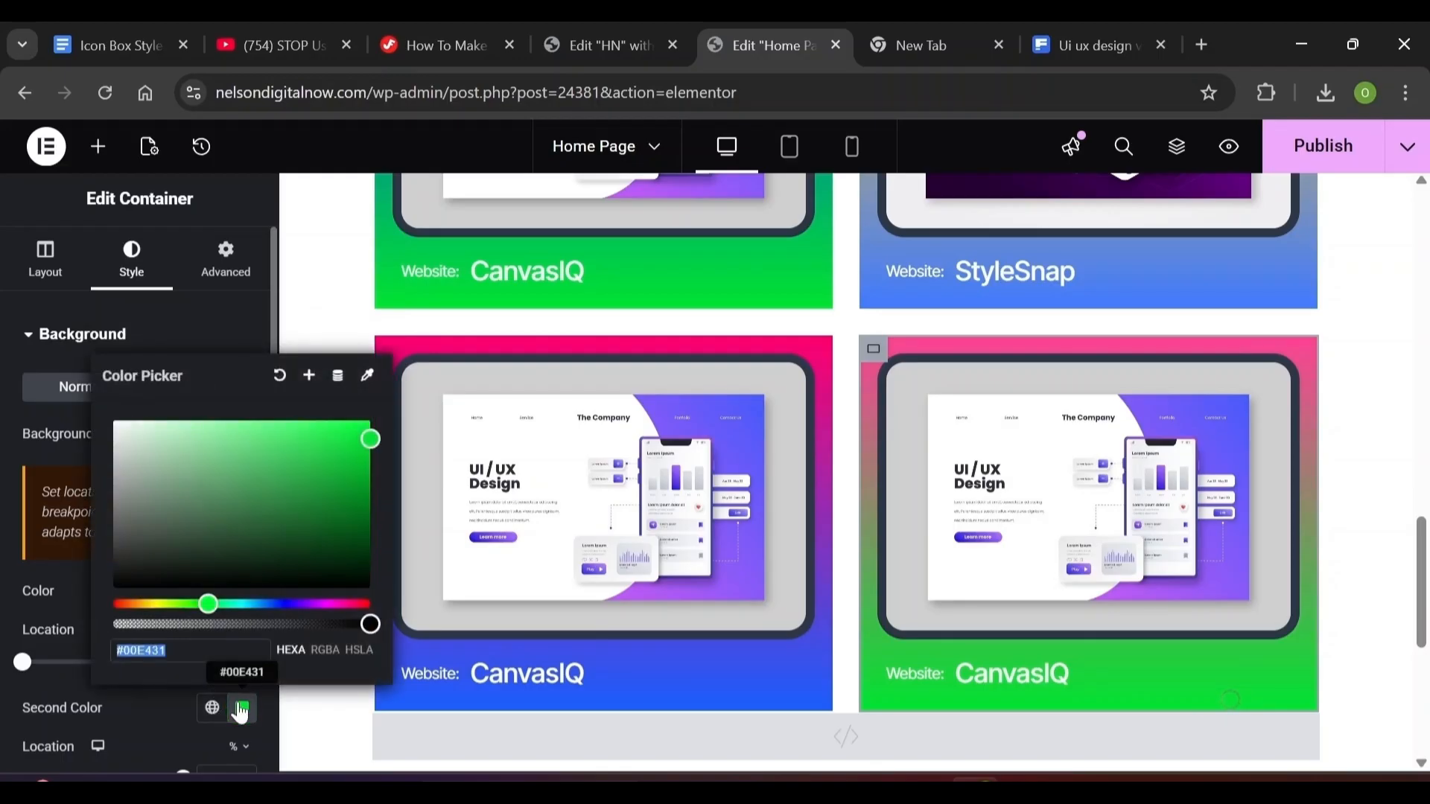
pyautogui.write('ff')
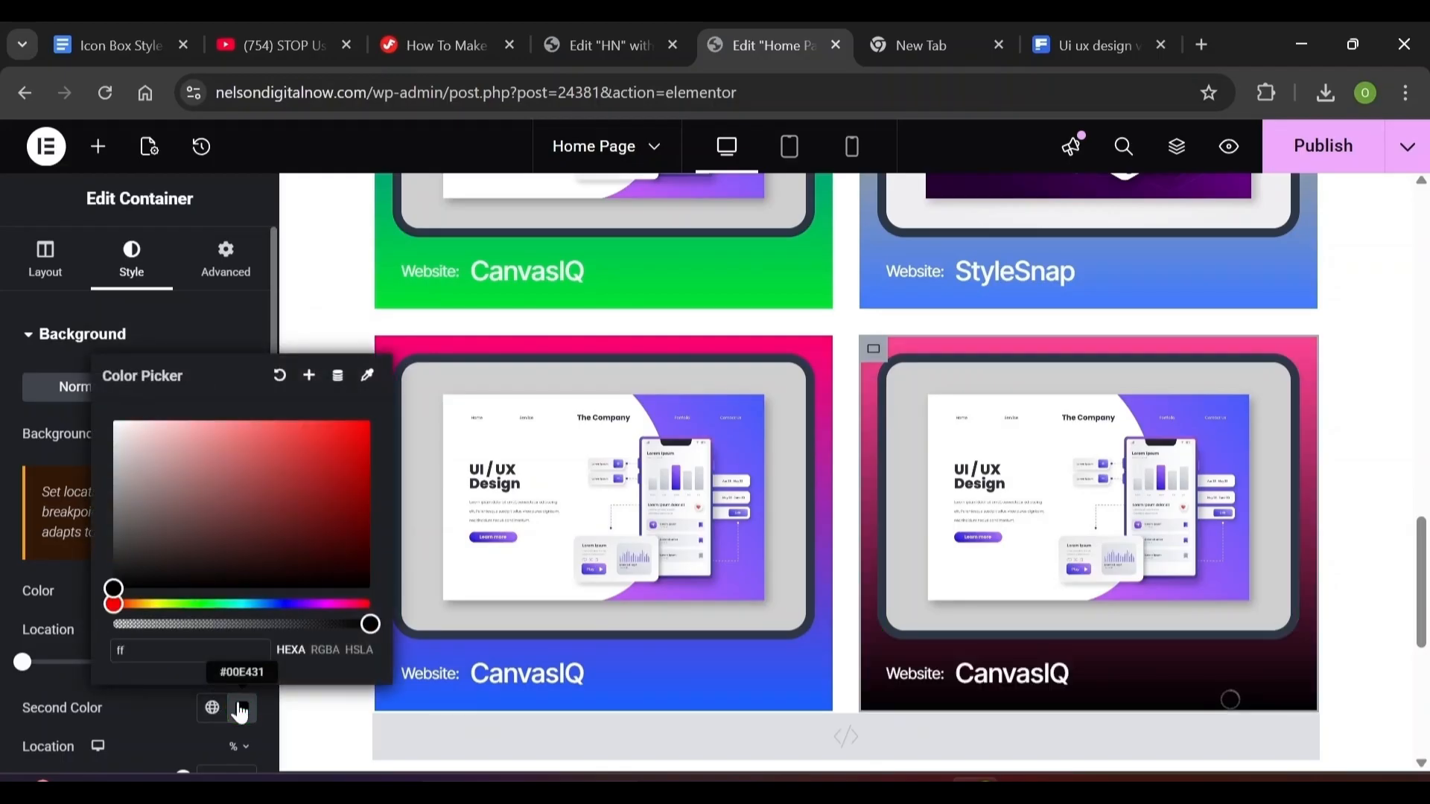
pyautogui.write('6')
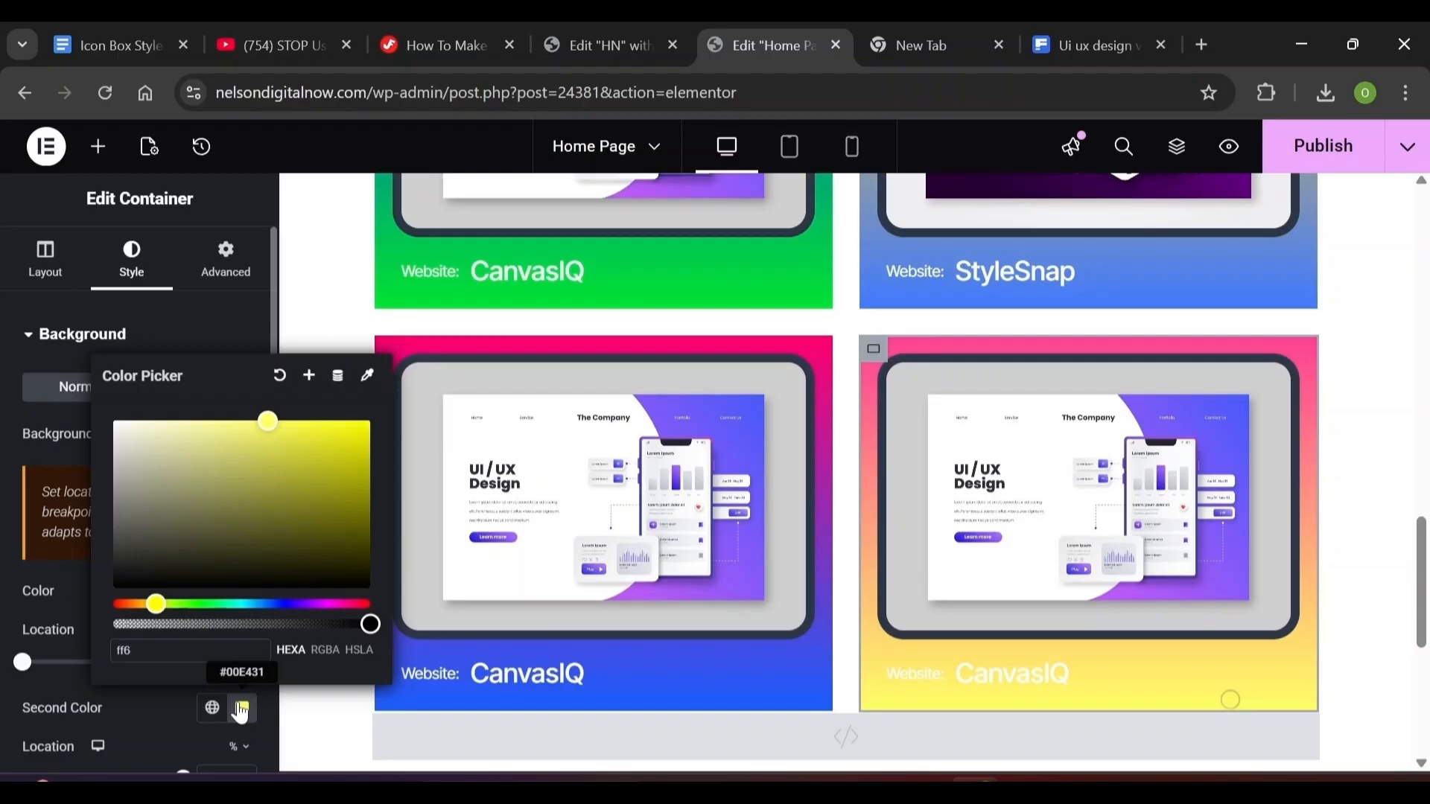
pyautogui.write('c2')
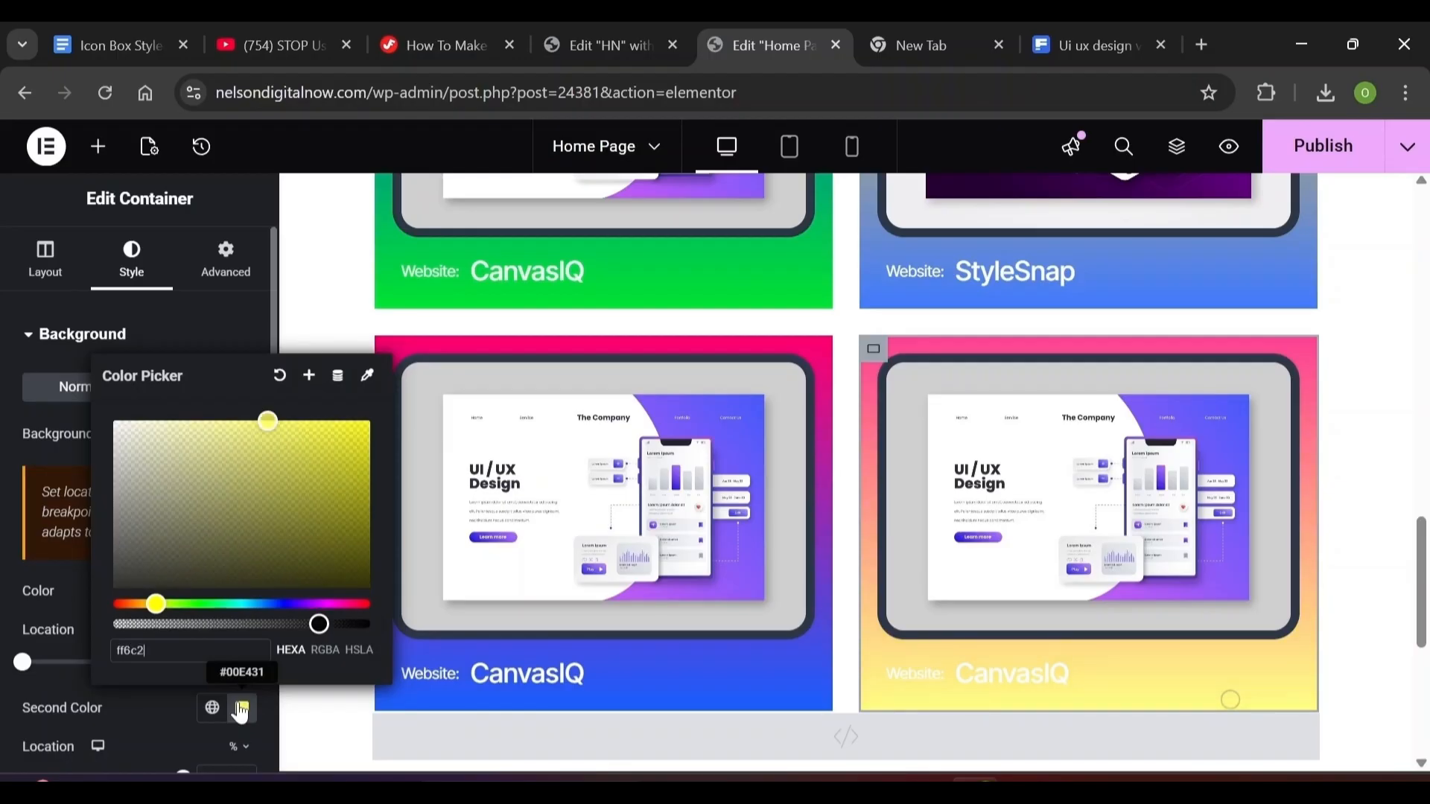
pyautogui.write('8')
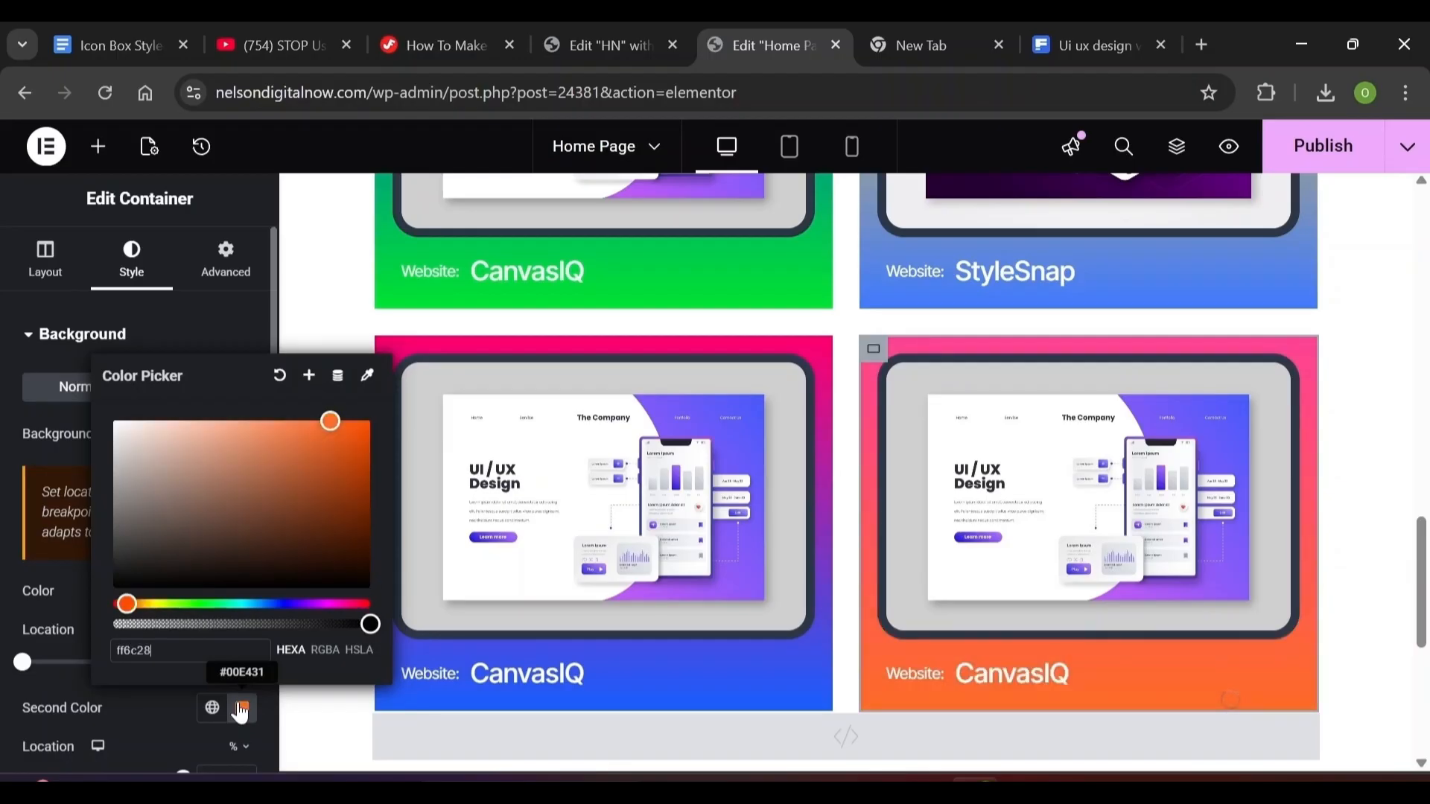
pyautogui.click(336, 314)
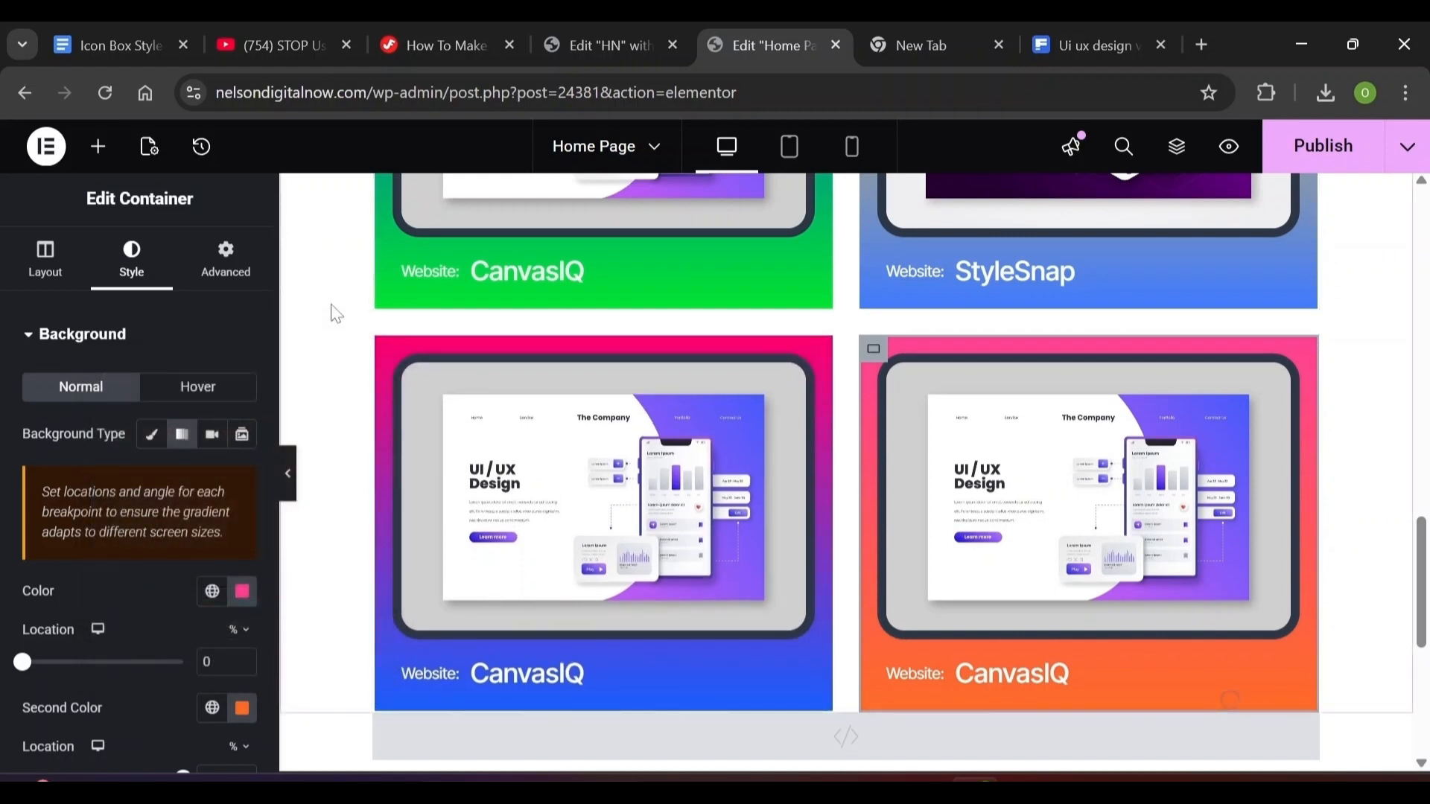
# Replace the fourth card's image with the blue UI/UX design image from the Media Library
pyautogui.scroll(2, 336, 315)
pyautogui.scroll(-1, 336, 314)
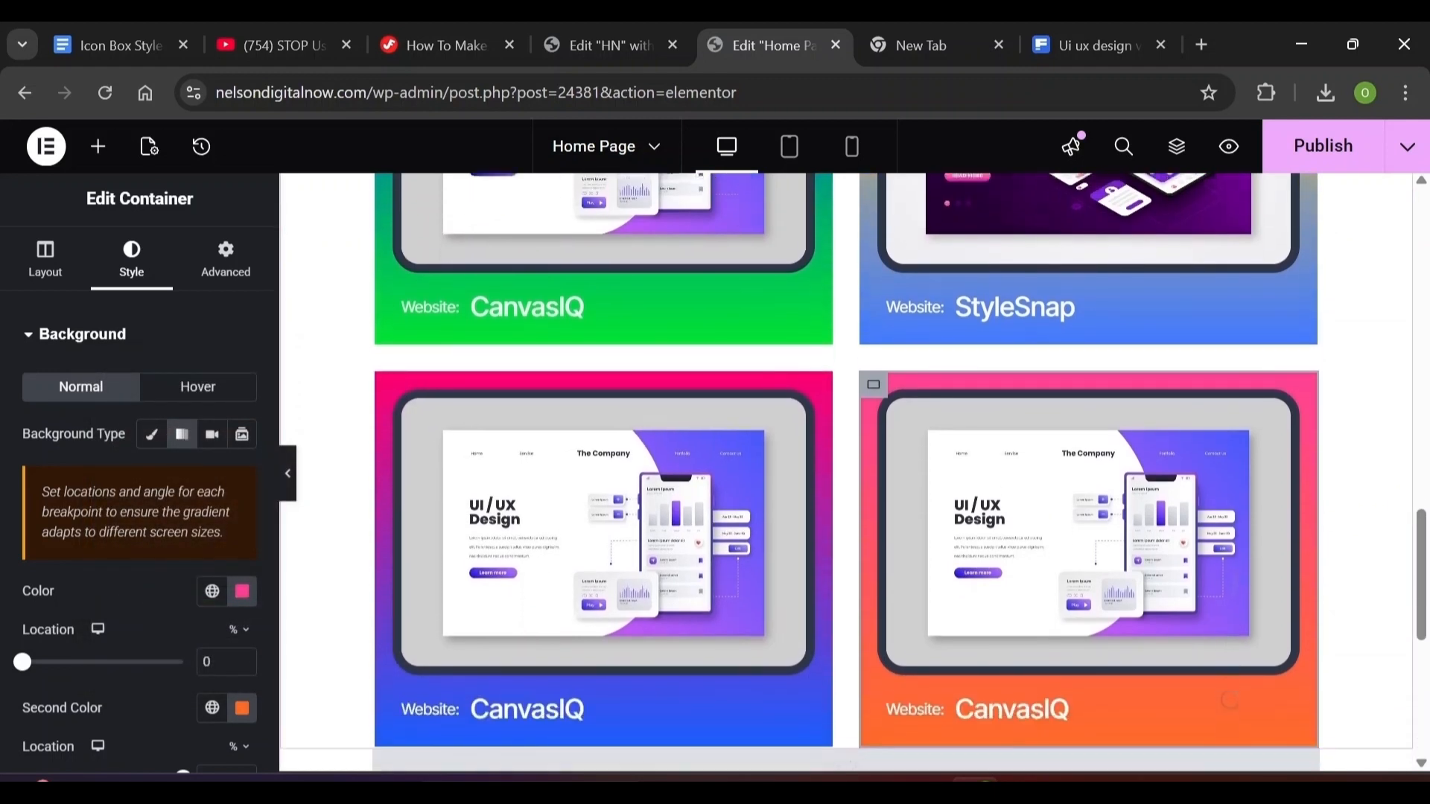
pyautogui.scroll(-1, 847, 472)
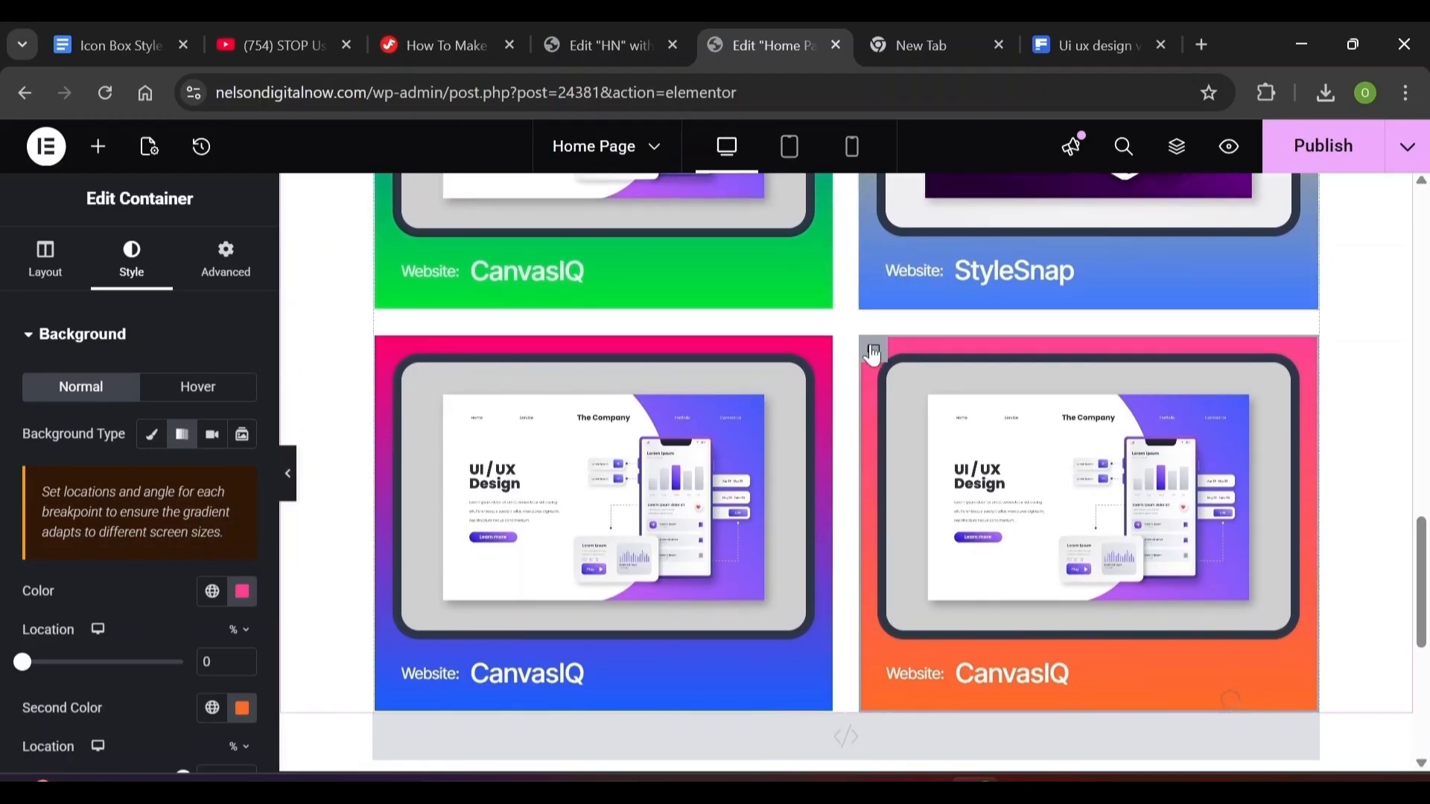
pyautogui.moveTo(873, 359)
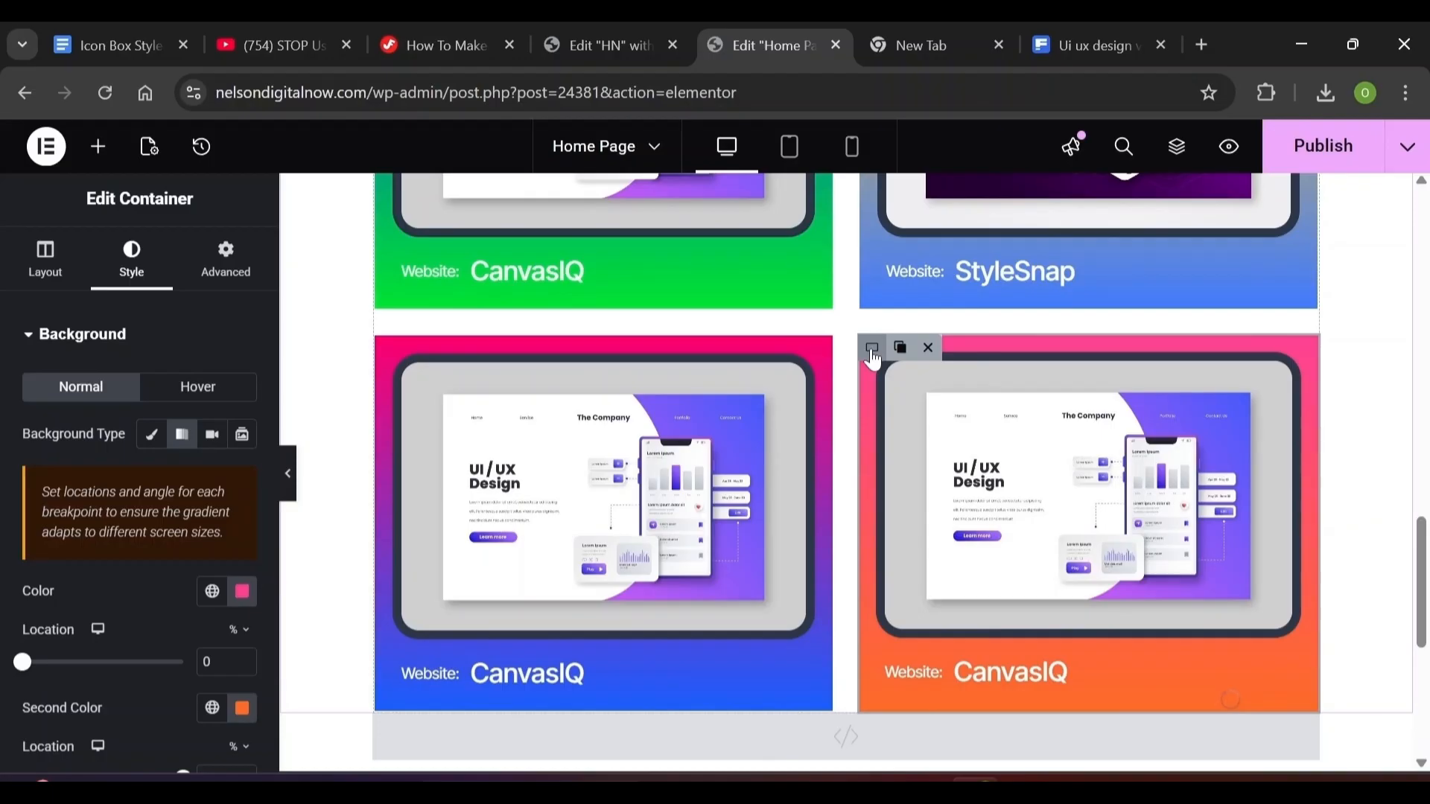
pyautogui.click(894, 380)
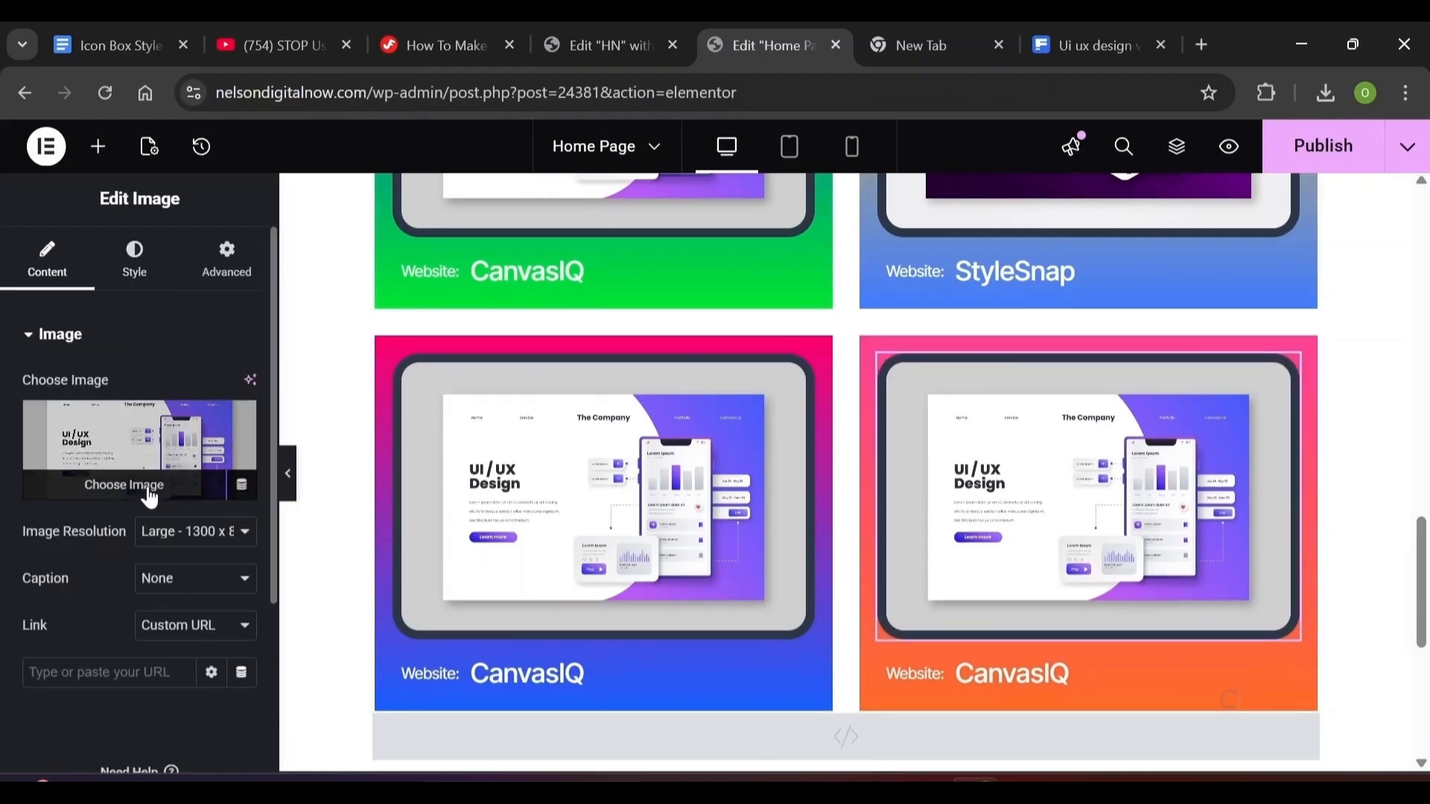
pyautogui.click(149, 493)
pyautogui.click(1340, 706)
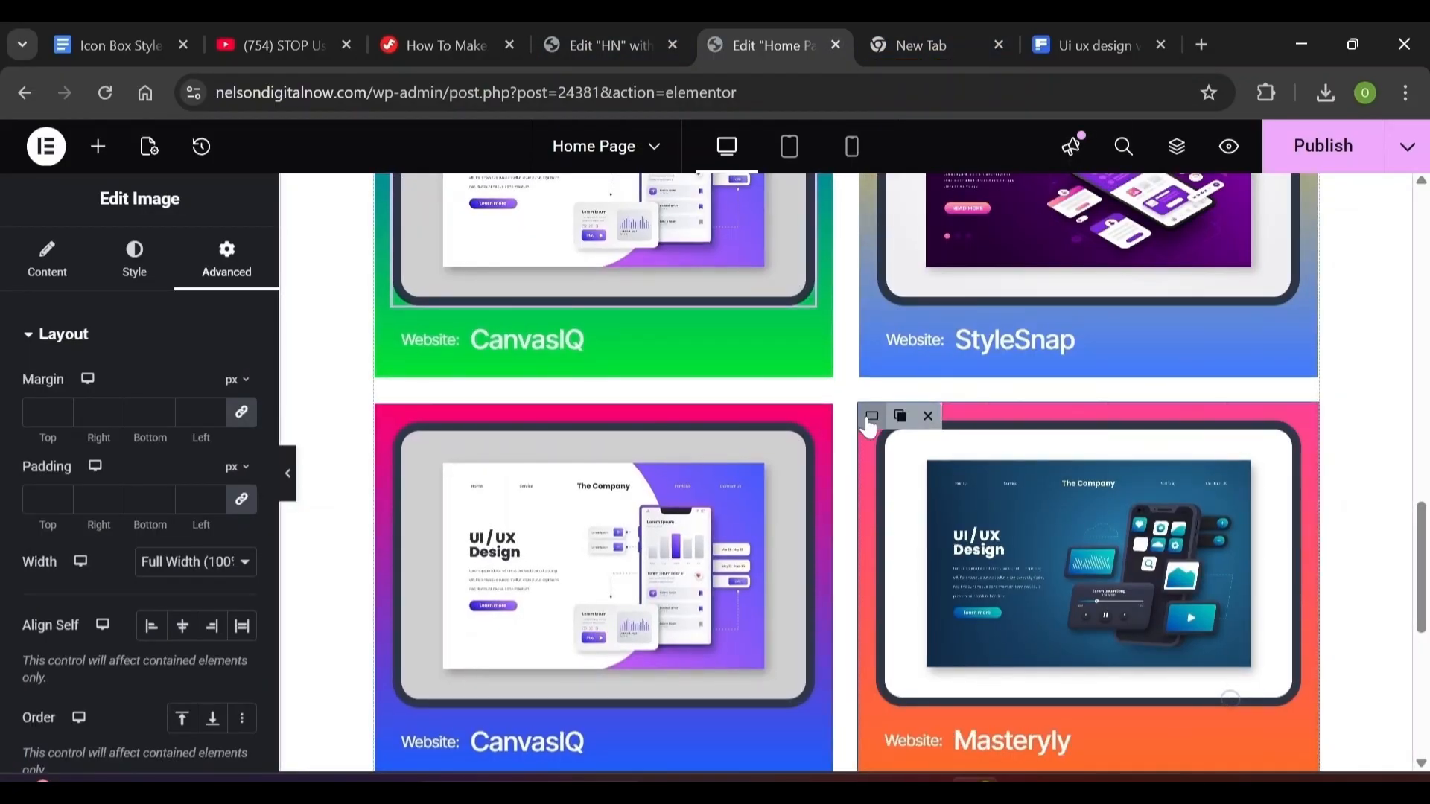
# Give the fourth card's container a Fade In Left entrance animation under Motion Effects
pyautogui.click(870, 417)
pyautogui.click(237, 254)
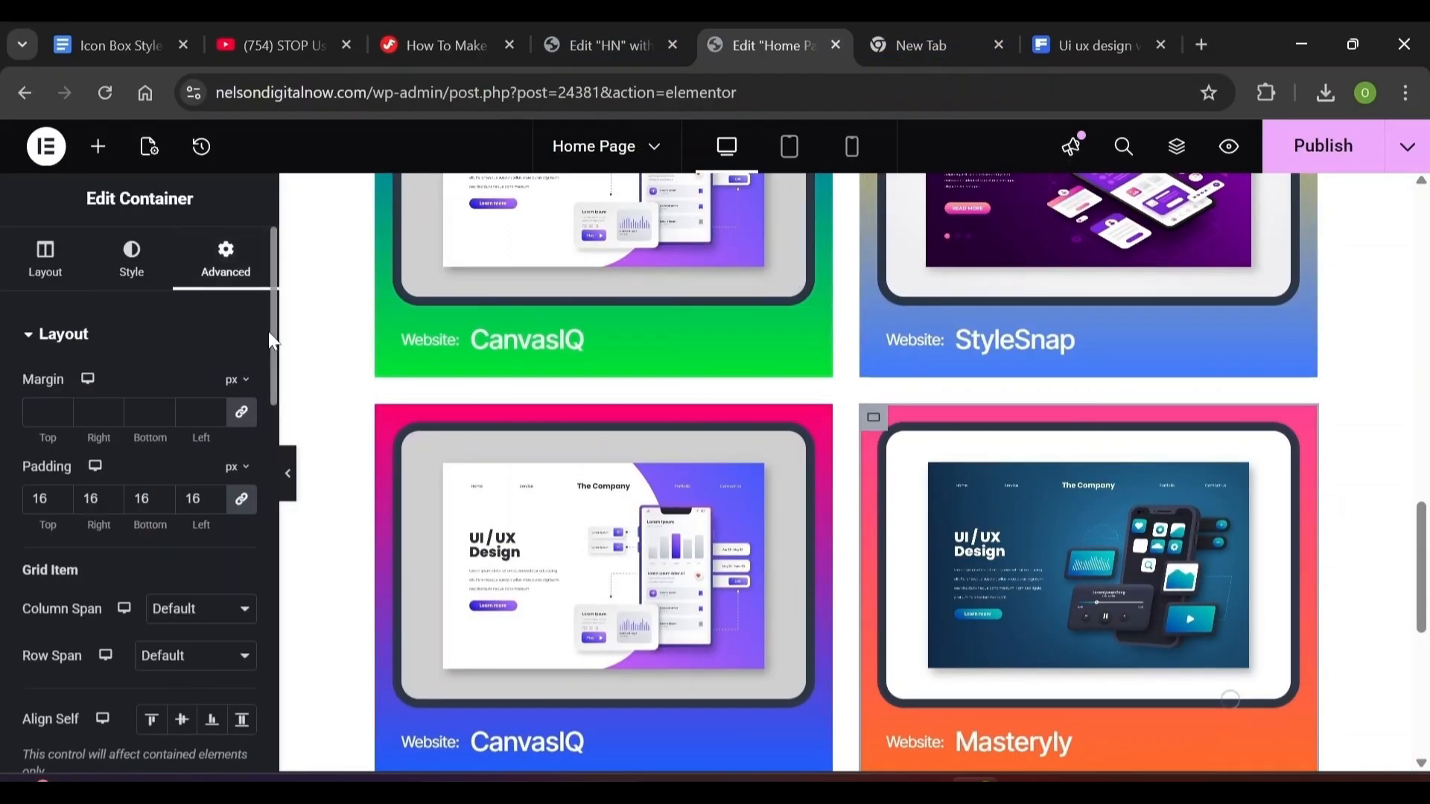
pyautogui.moveTo(268, 332); pyautogui.dragTo(257, 732)
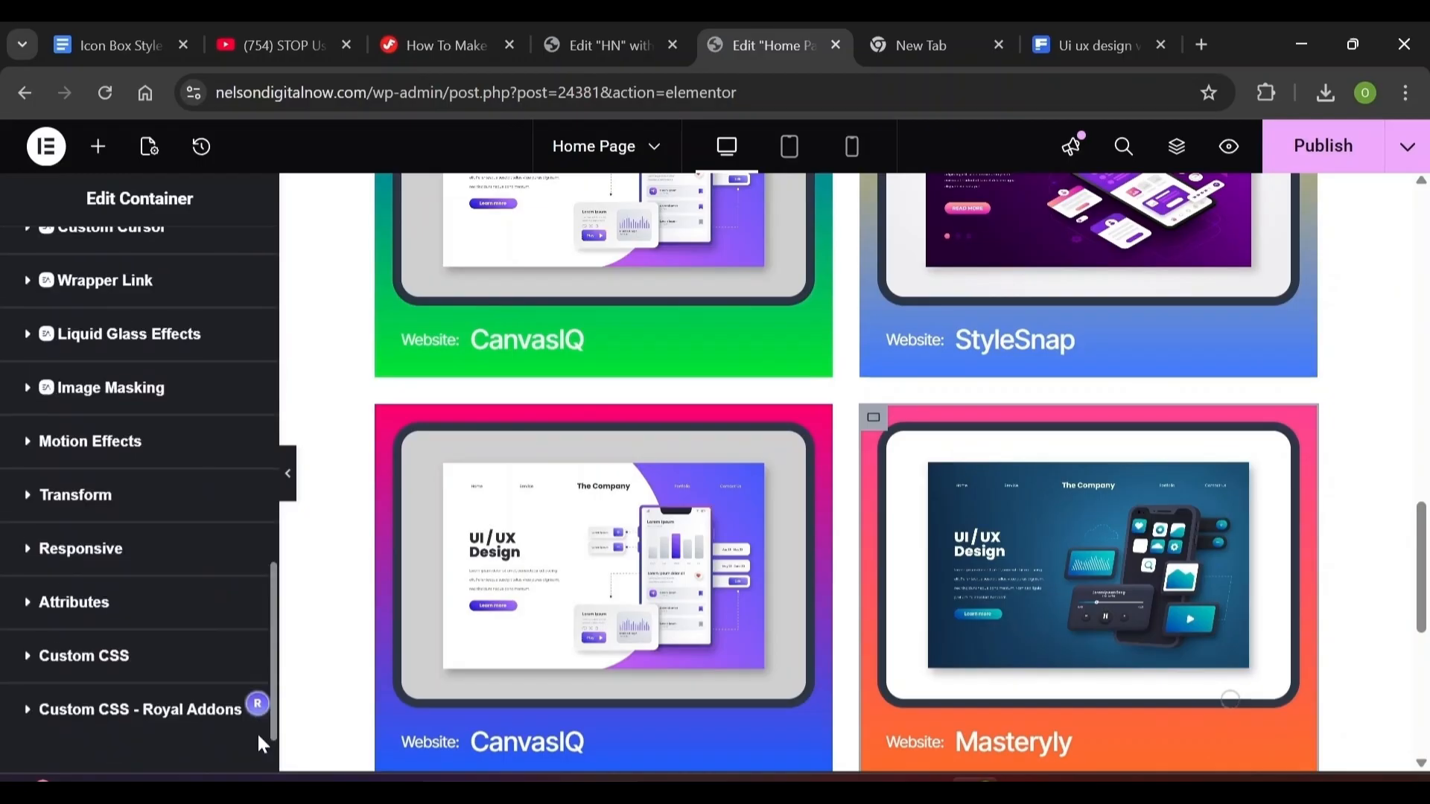
pyautogui.click(64, 435)
pyautogui.scroll(-5, 269, 413)
pyautogui.click(172, 585)
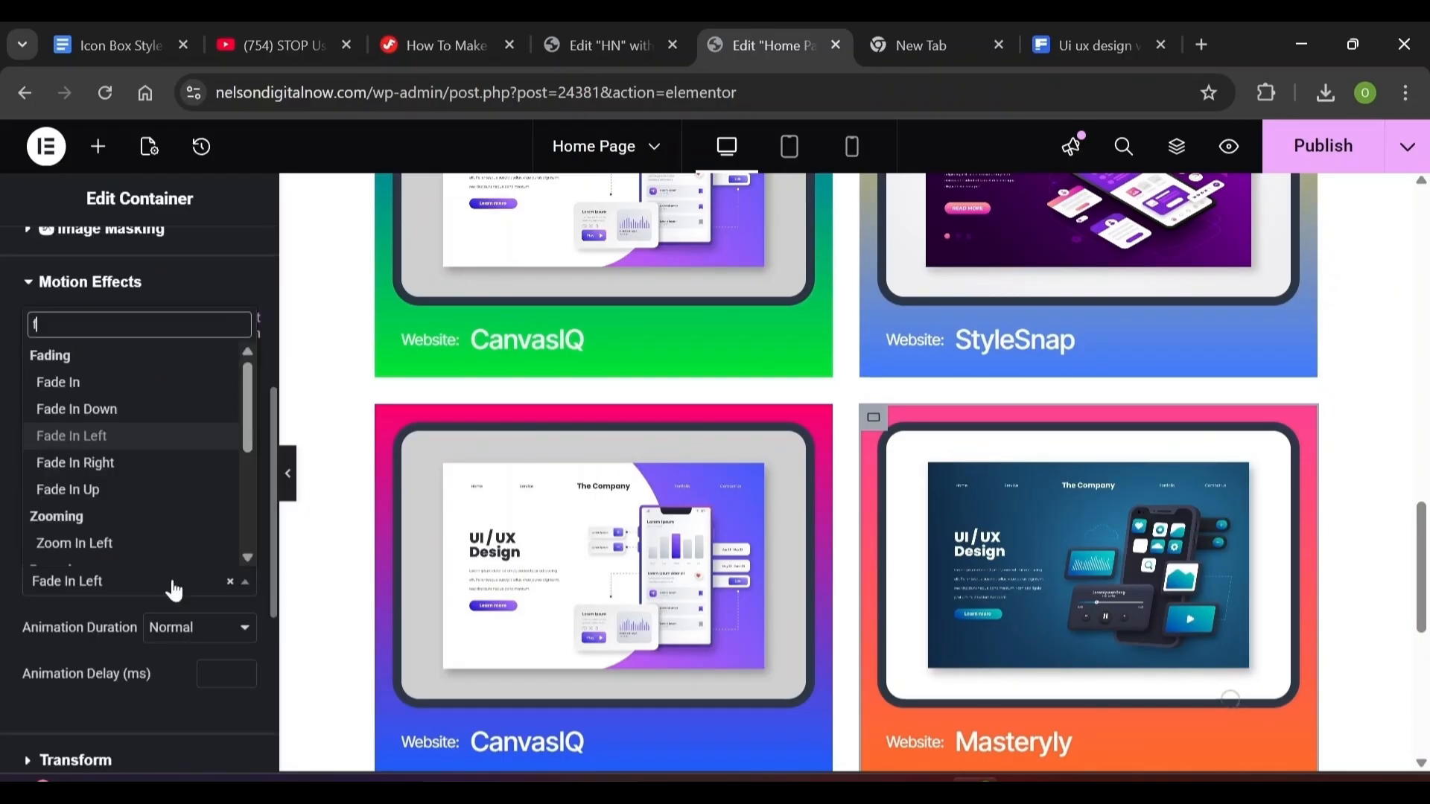
pyautogui.write('fa')
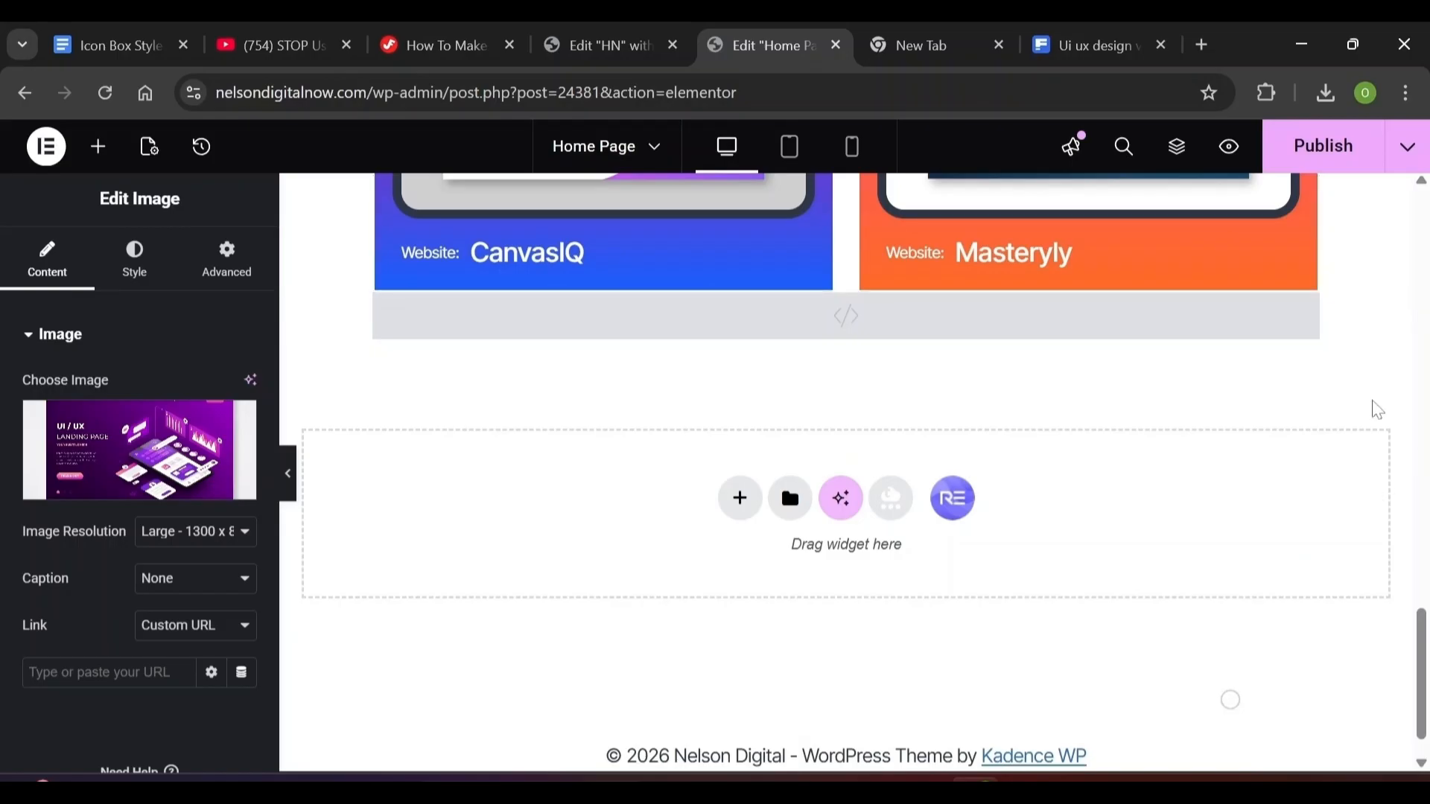
# Copy the hero's Start a Project button and paste it into a new row below the cards
pyautogui.scroll(3, 1334, 313)
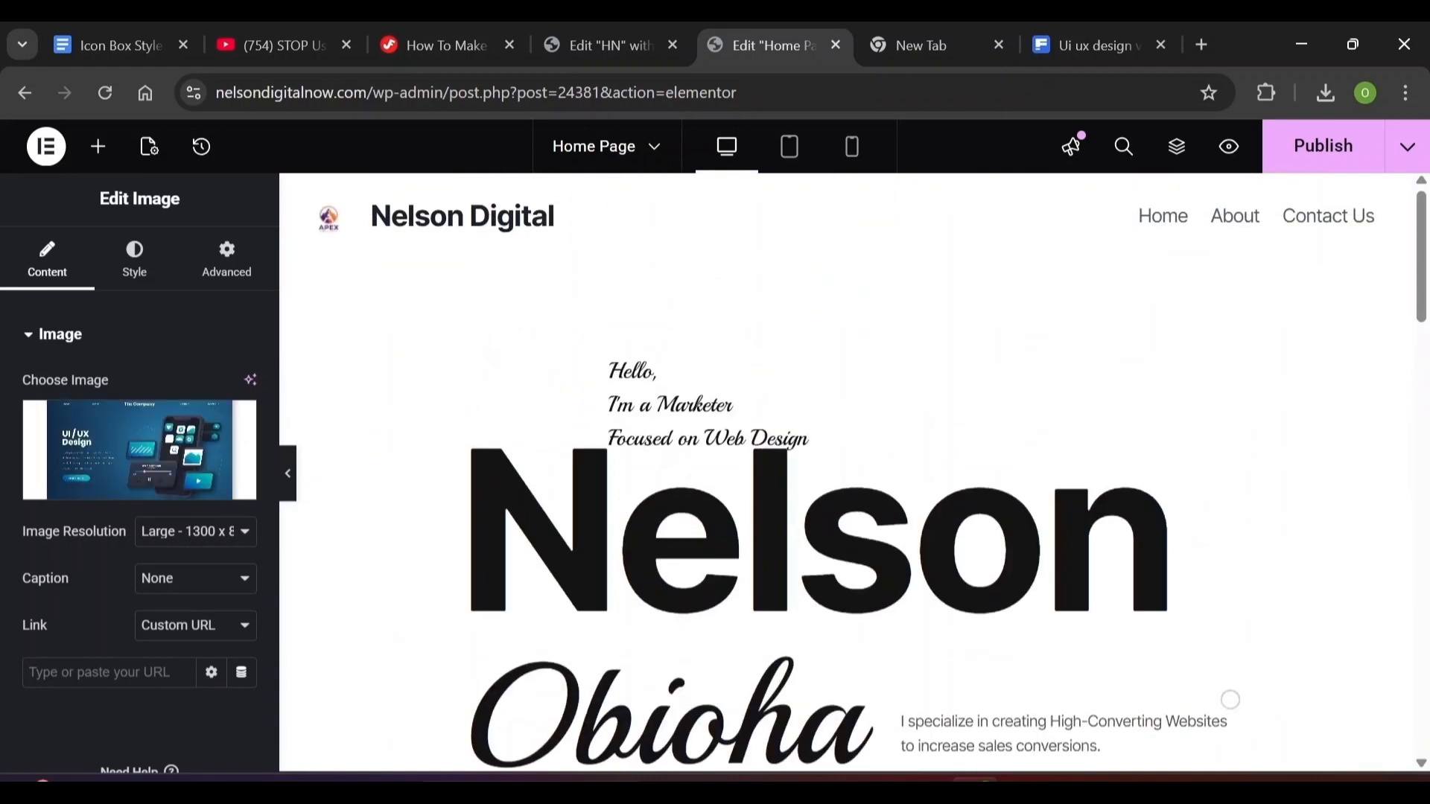
pyautogui.scroll(-5, 1230, 699)
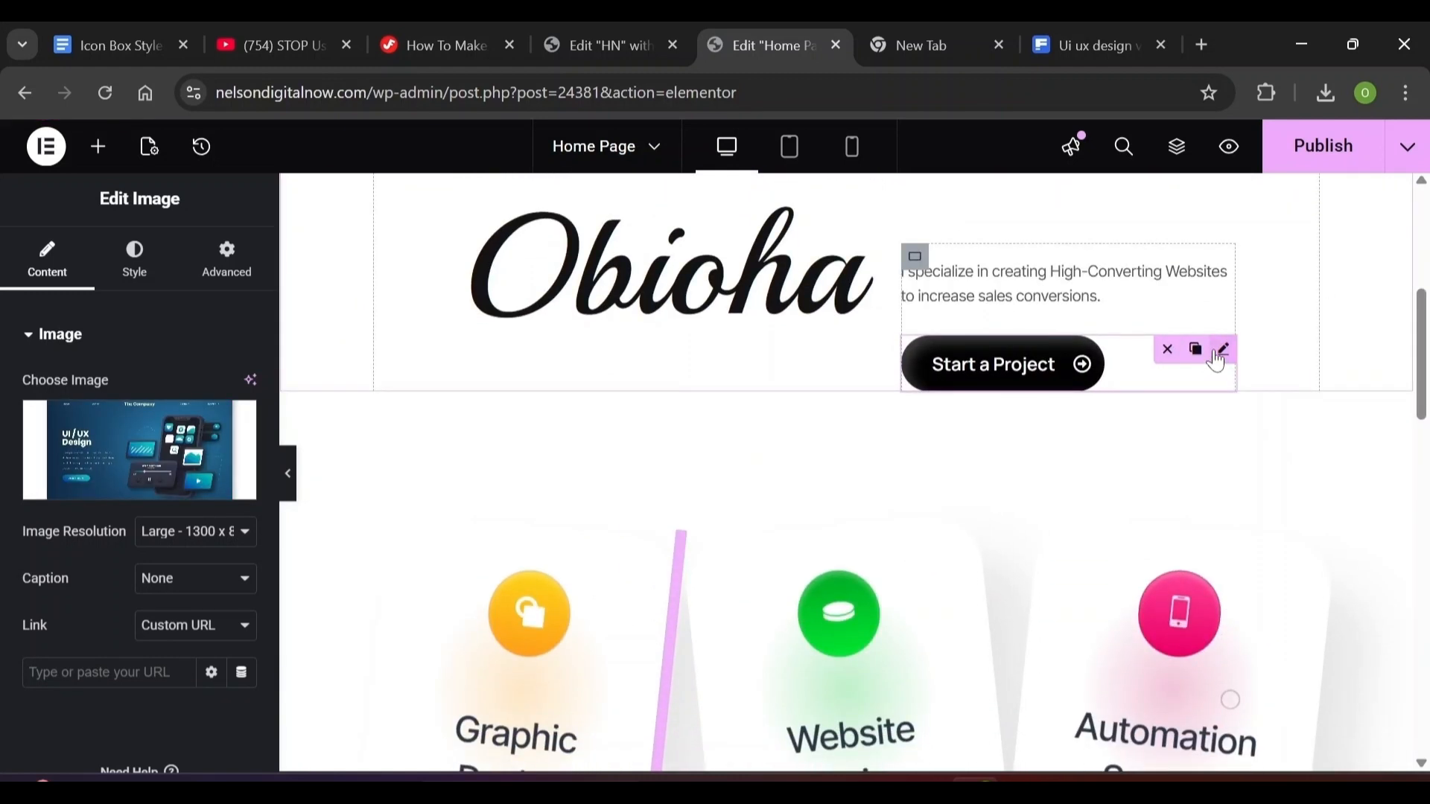
pyautogui.rightClick(1216, 357)
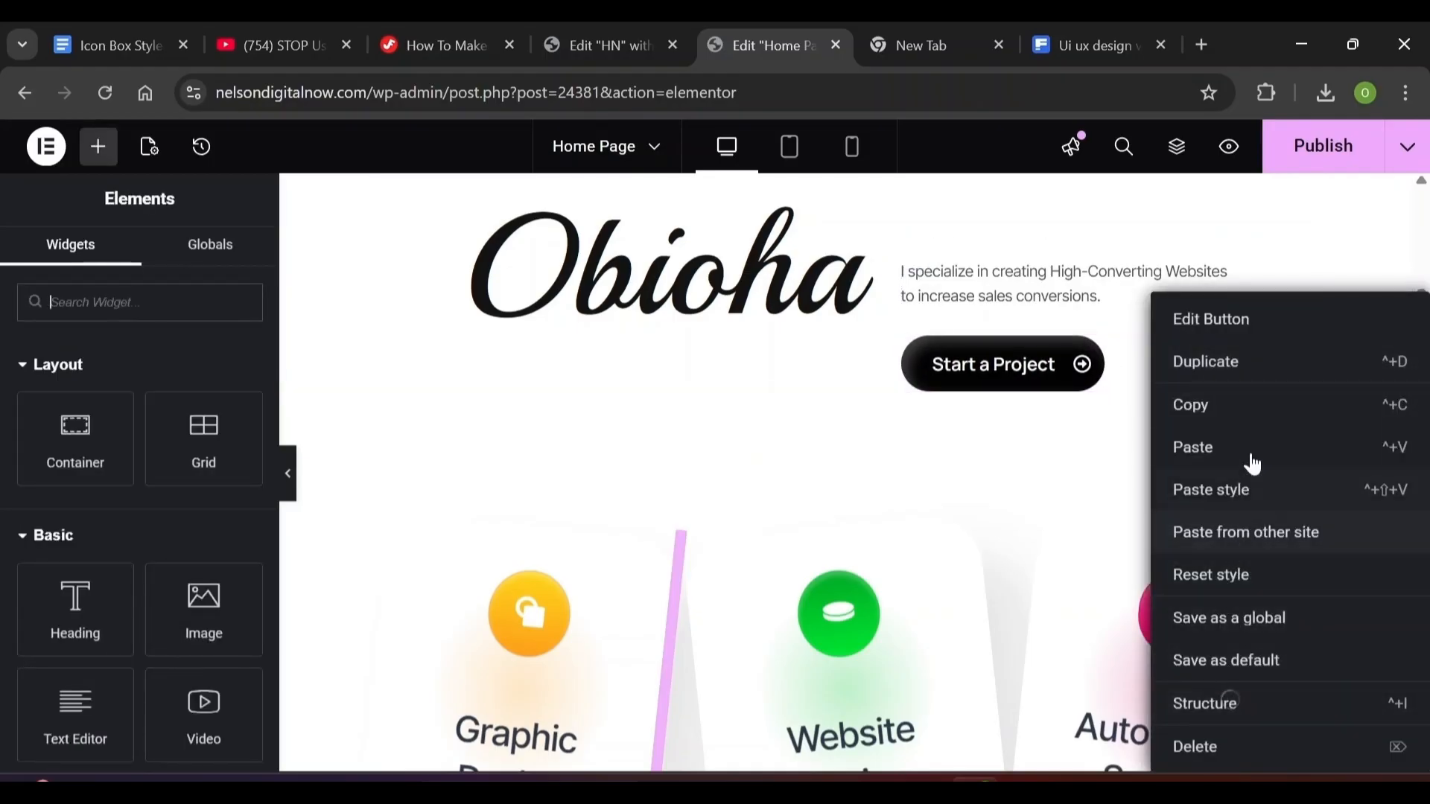
pyautogui.click(1204, 406)
pyautogui.scroll(-15, 846, 469)
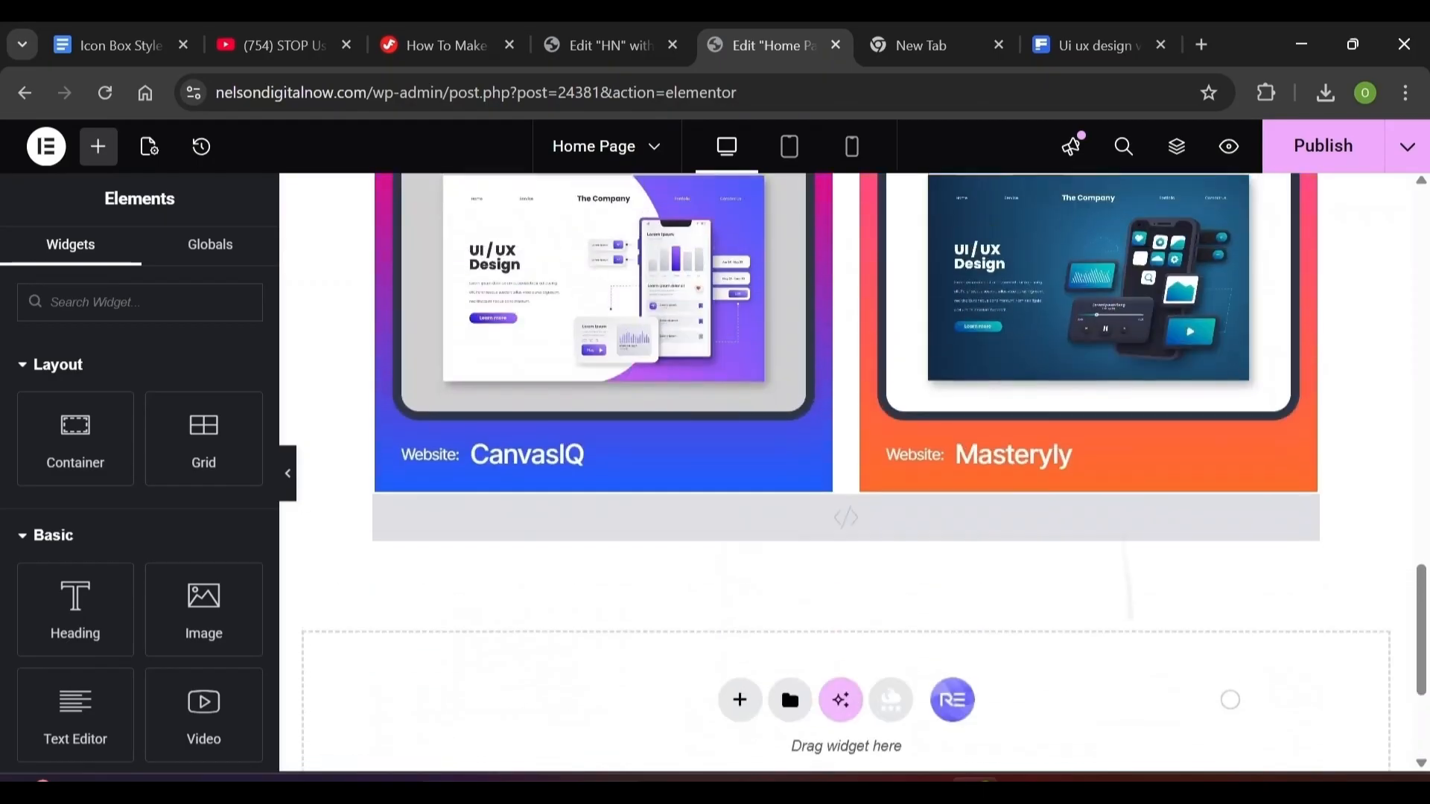
pyautogui.hotkey('ctrl', 'z')
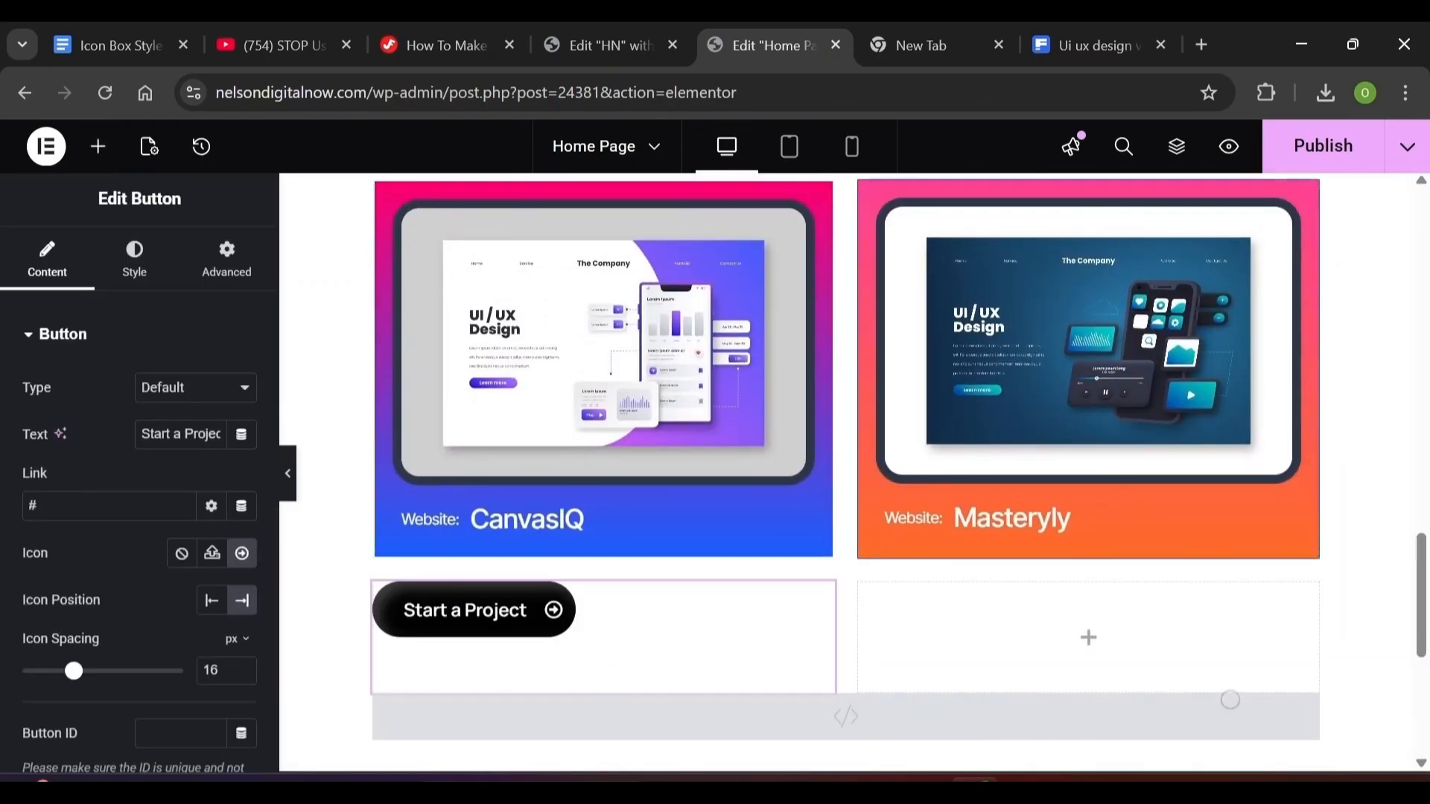
# Relabel the pasted button 'Check Out Projects' and set its position to Center
pyautogui.click(1180, 163)
pyautogui.rightClick(947, 648)
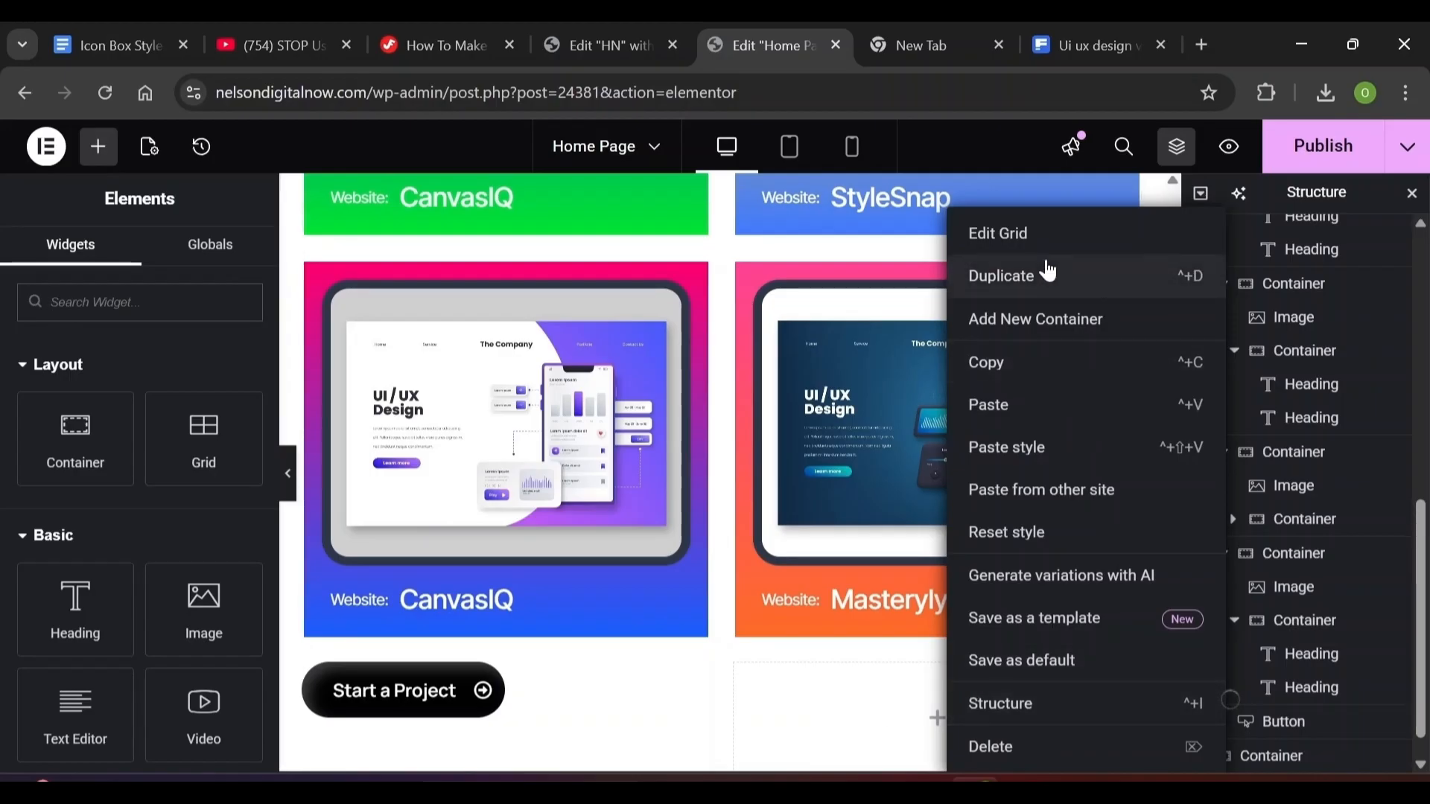
pyautogui.click(1043, 274)
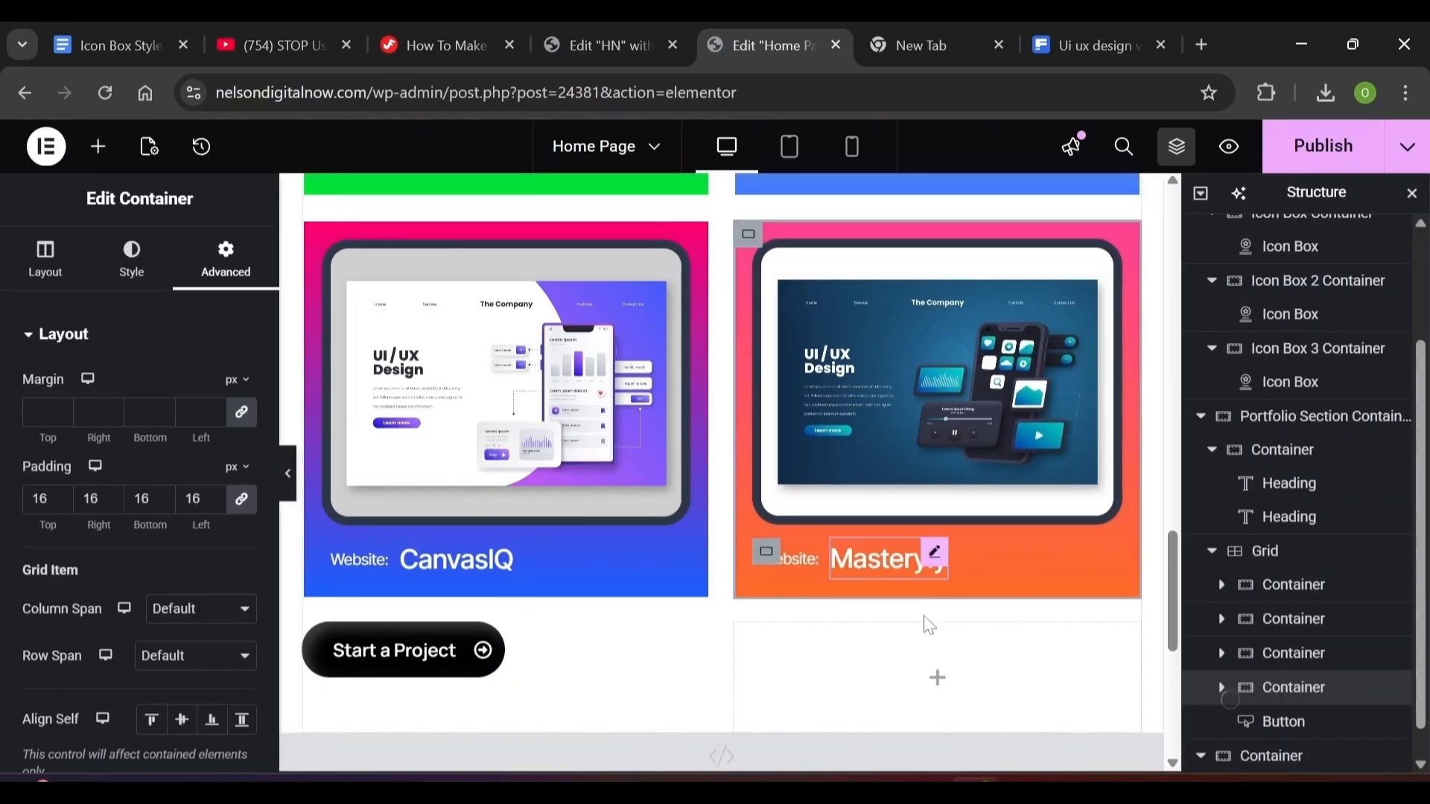
pyautogui.click(402, 650)
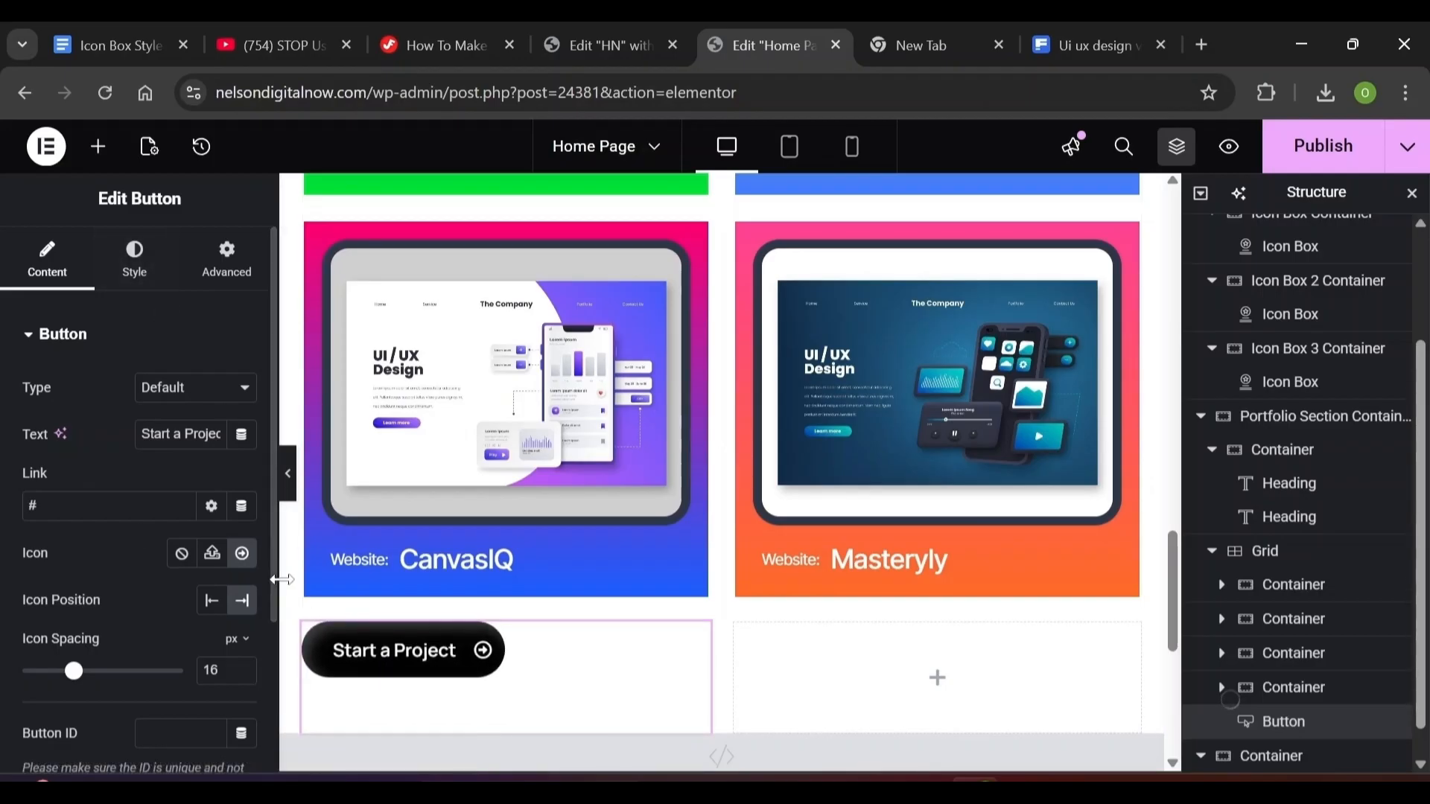
pyautogui.press('BackSpace')
pyautogui.press('BackSpace')
pyautogui.press('BackSpace')
pyautogui.press('BackSpace')
pyautogui.press('BackSpace')
pyautogui.press('BackSpace')
pyautogui.press('BackSpace')
pyautogui.press('BackSpace')
pyautogui.press('BackSpace')
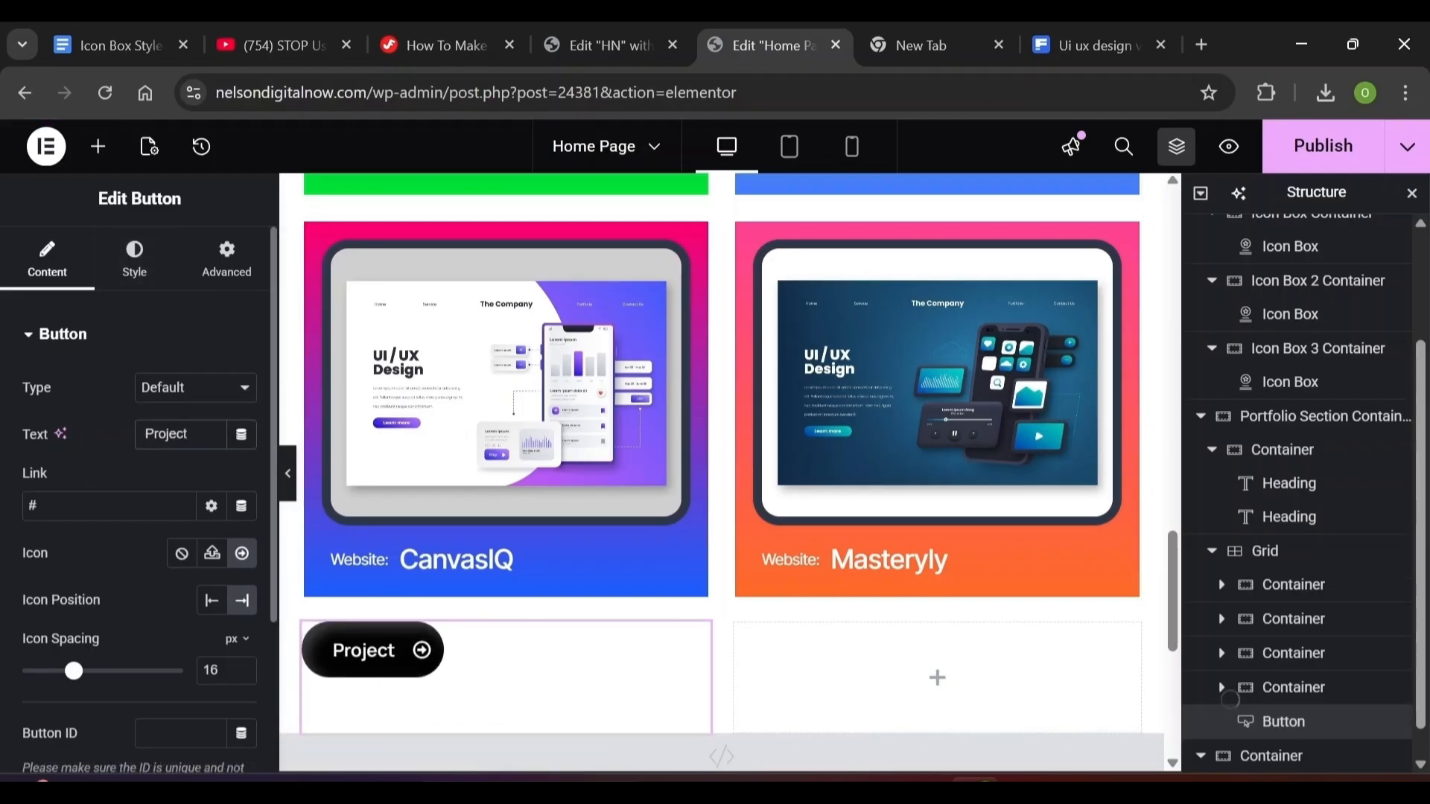
pyautogui.write('Check Out')
pyautogui.press('End')
pyautogui.write('s')
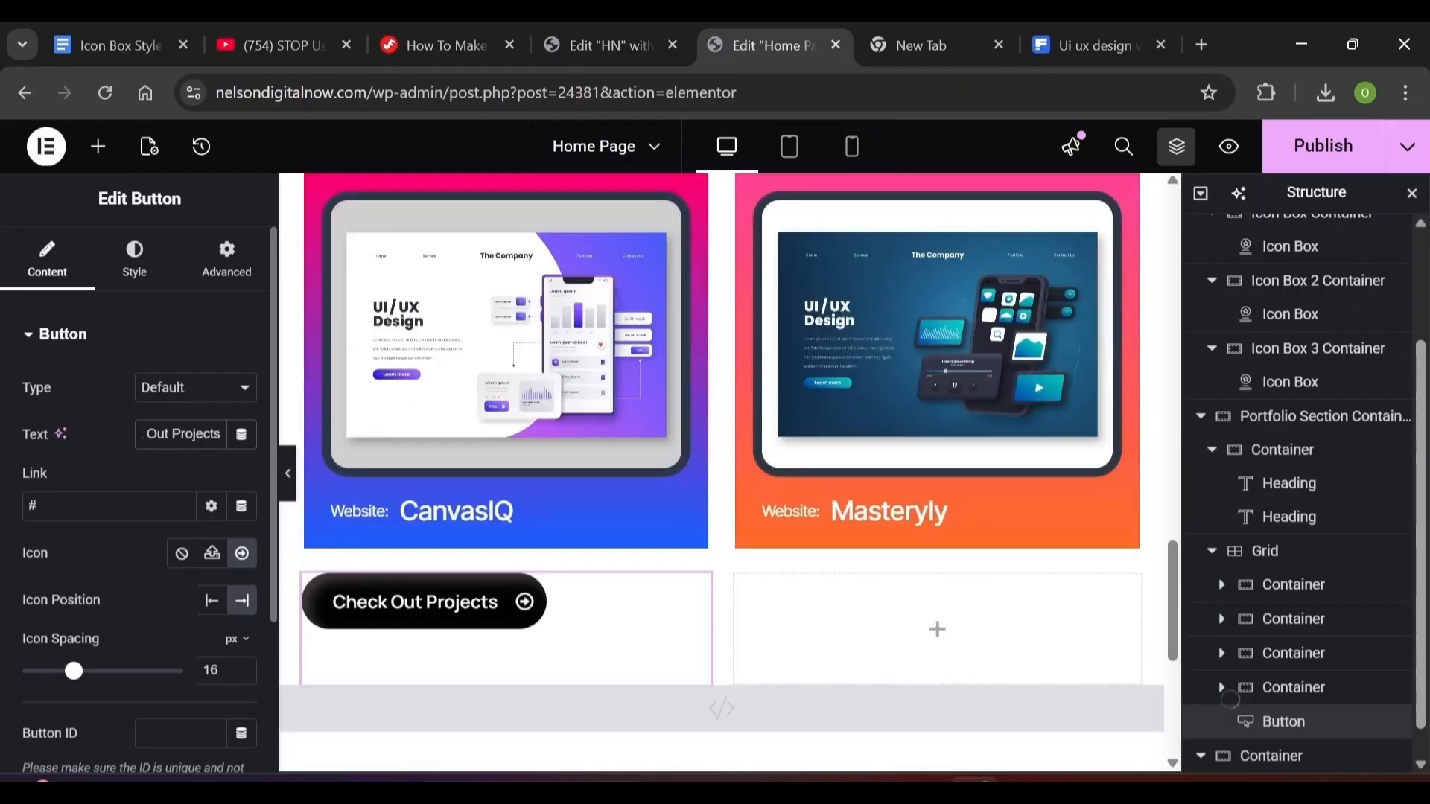
pyautogui.click(142, 281)
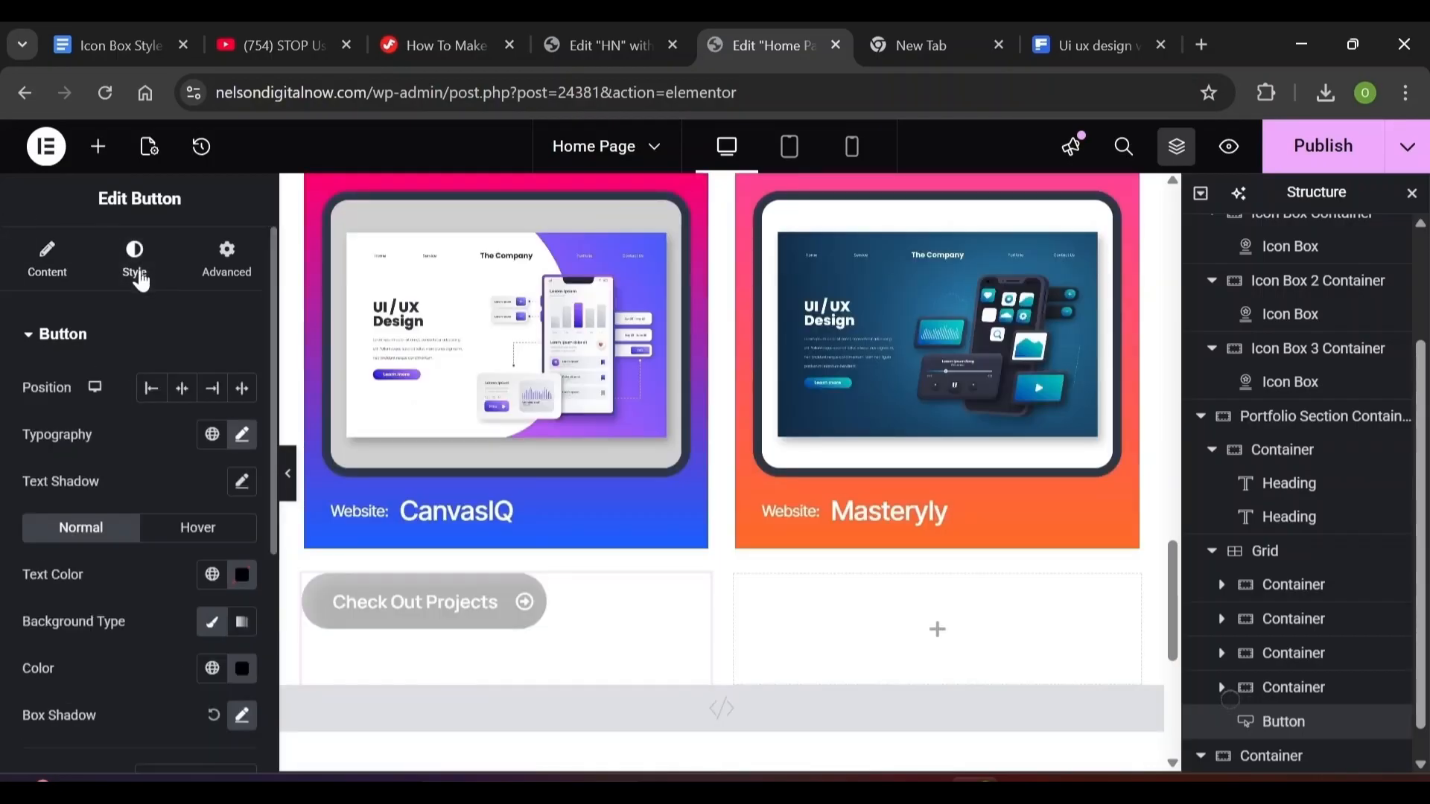
pyautogui.click(181, 390)
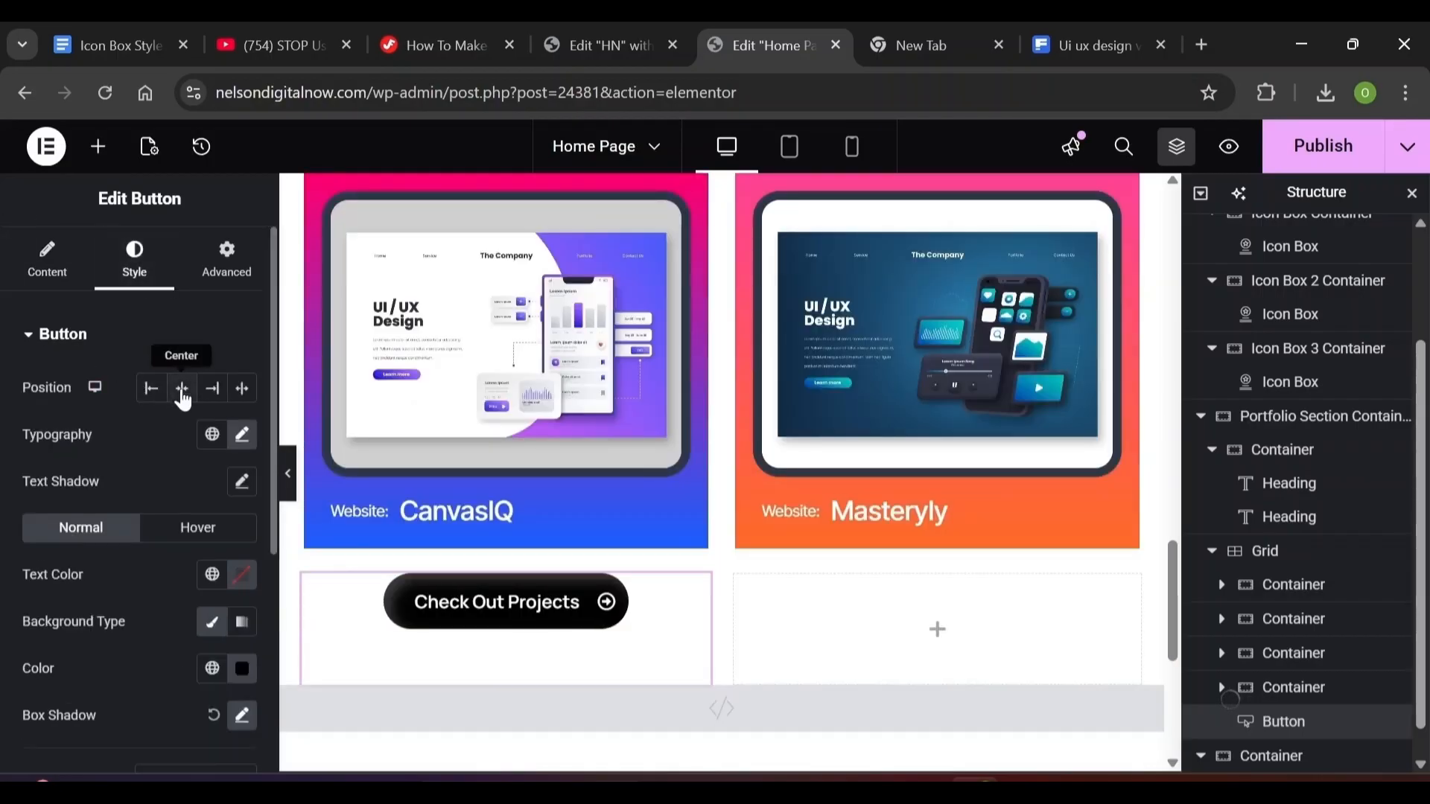
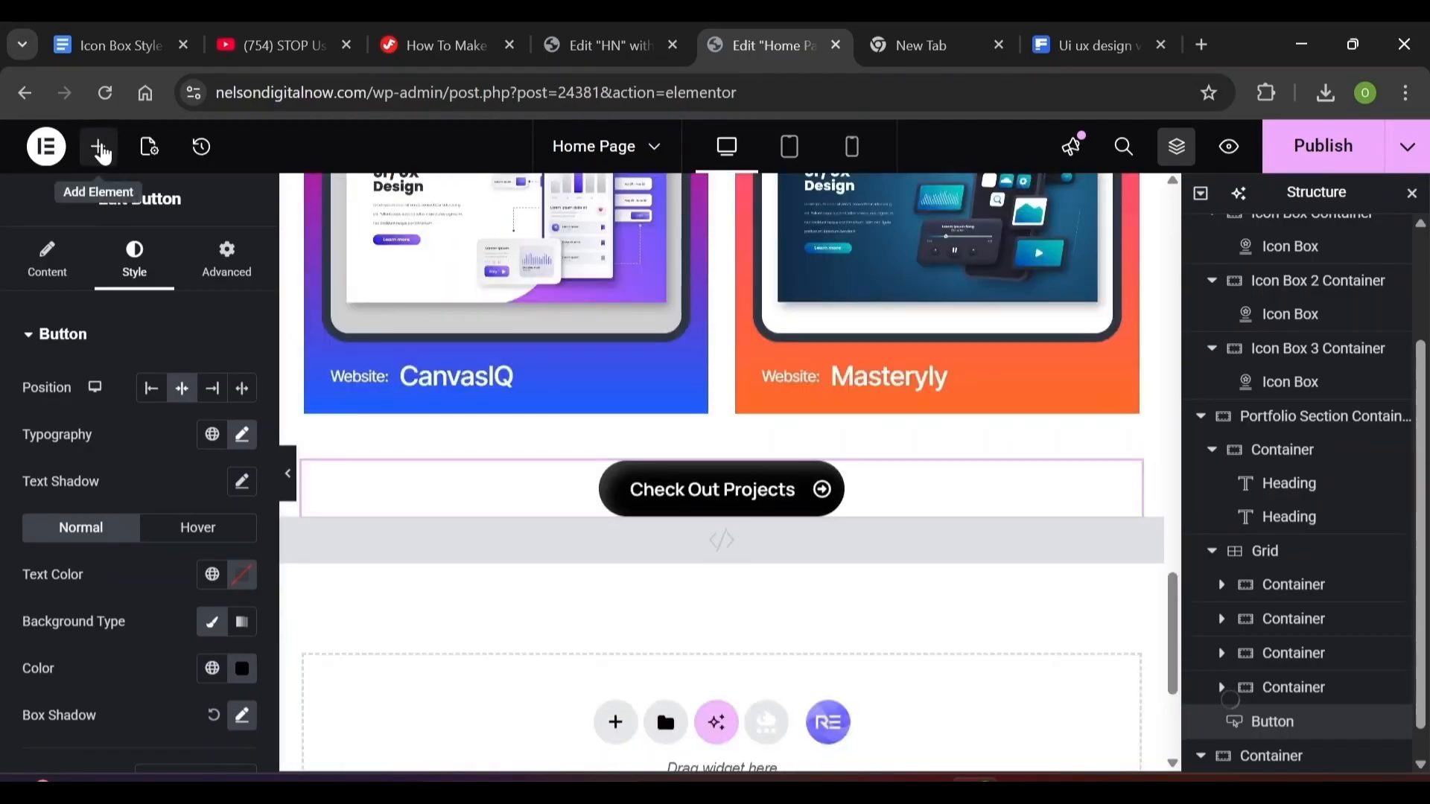
# Add an empty container below the Check Out Projects button with 40 px gaps
pyautogui.click(99, 149)
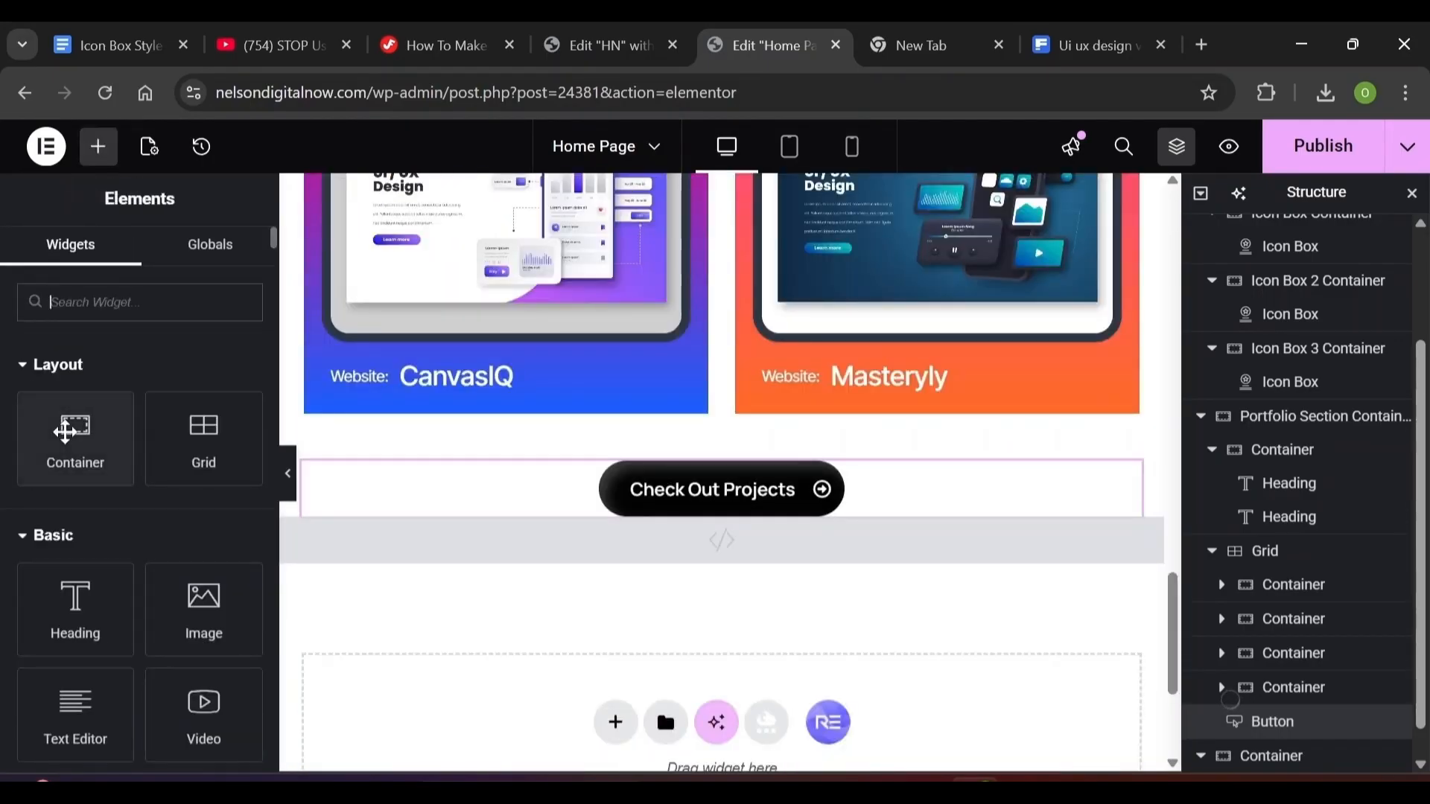
pyautogui.hotkey('ctrl', 'i')
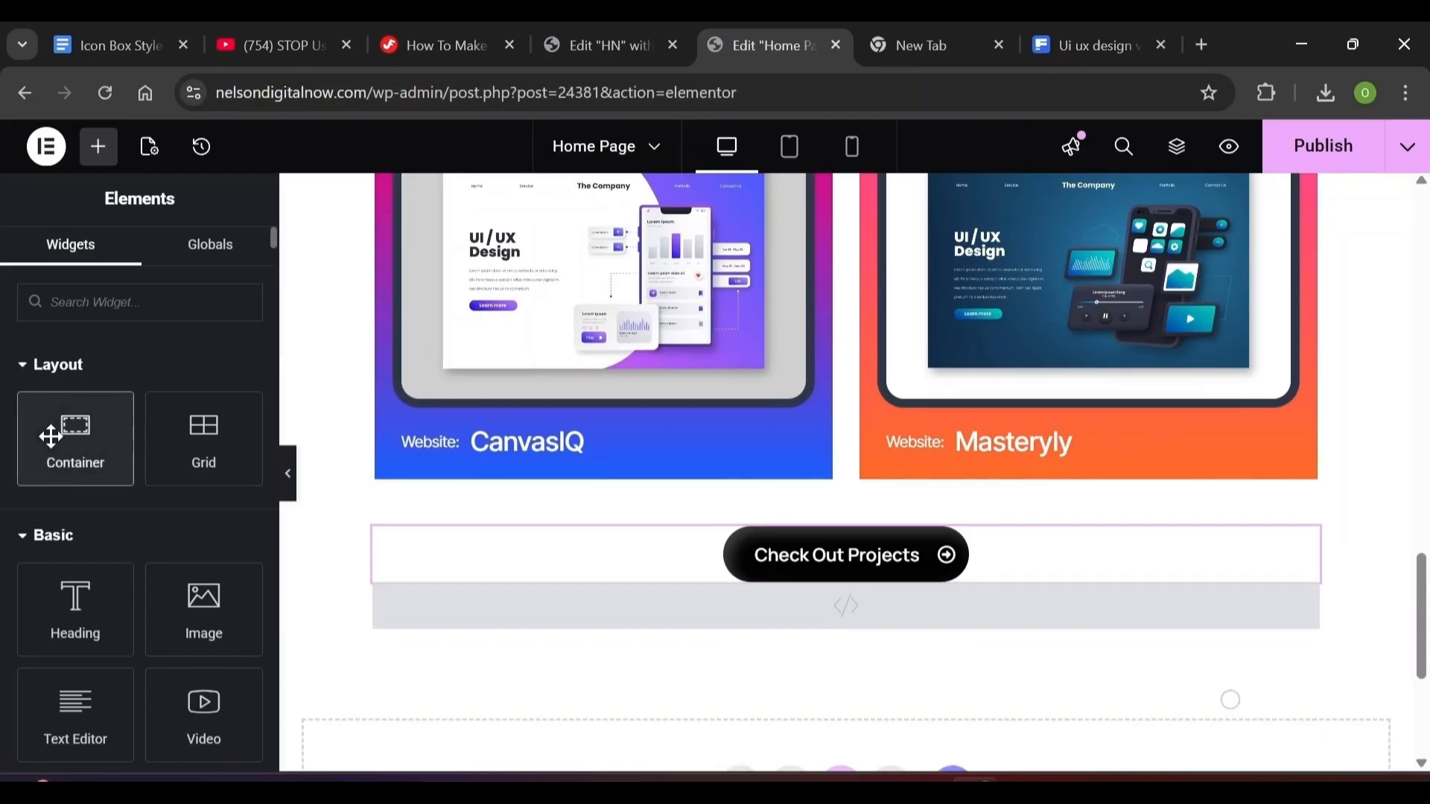
pyautogui.moveTo(51, 437); pyautogui.dragTo(566, 592)
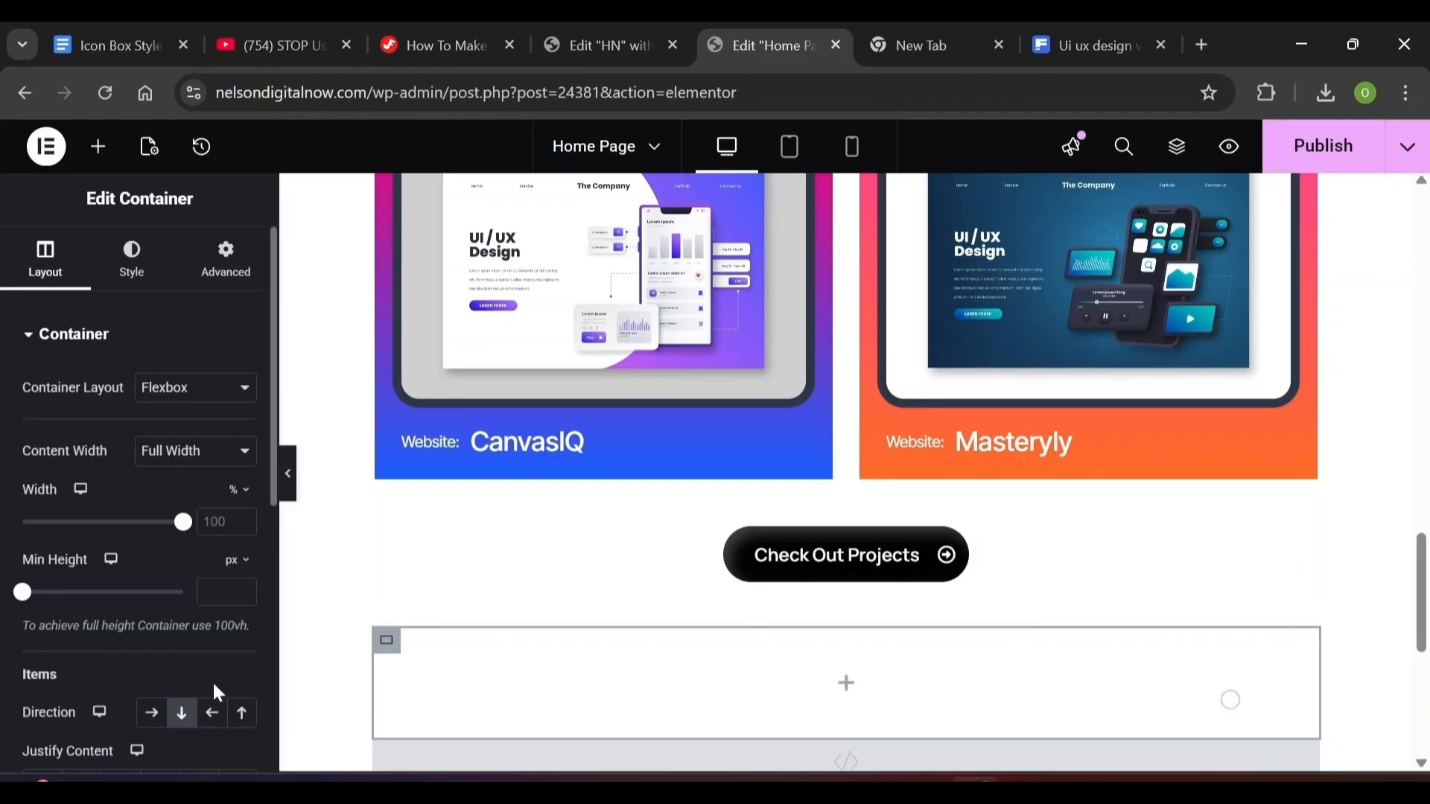
pyautogui.scroll(-5, 252, 679)
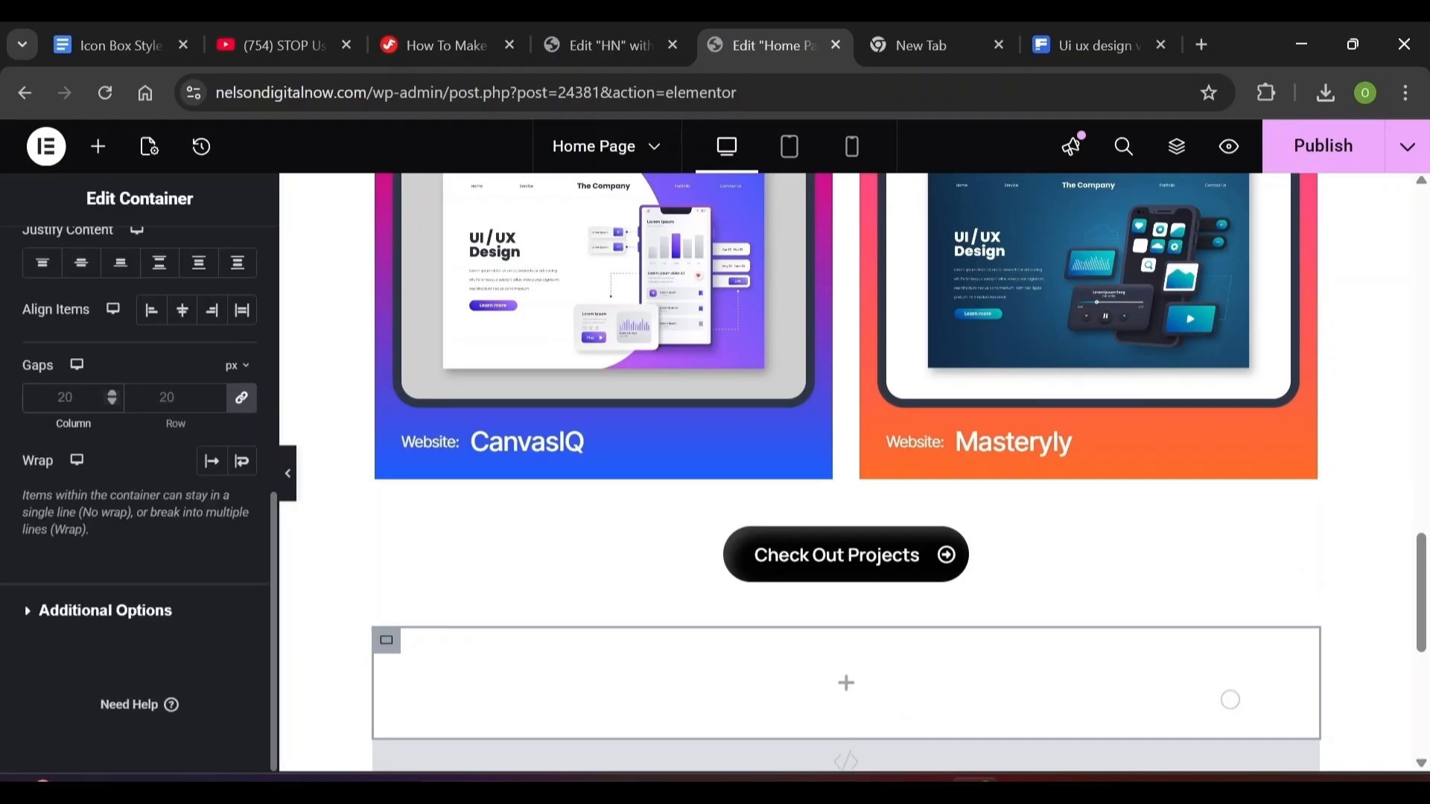
pyautogui.write('0')
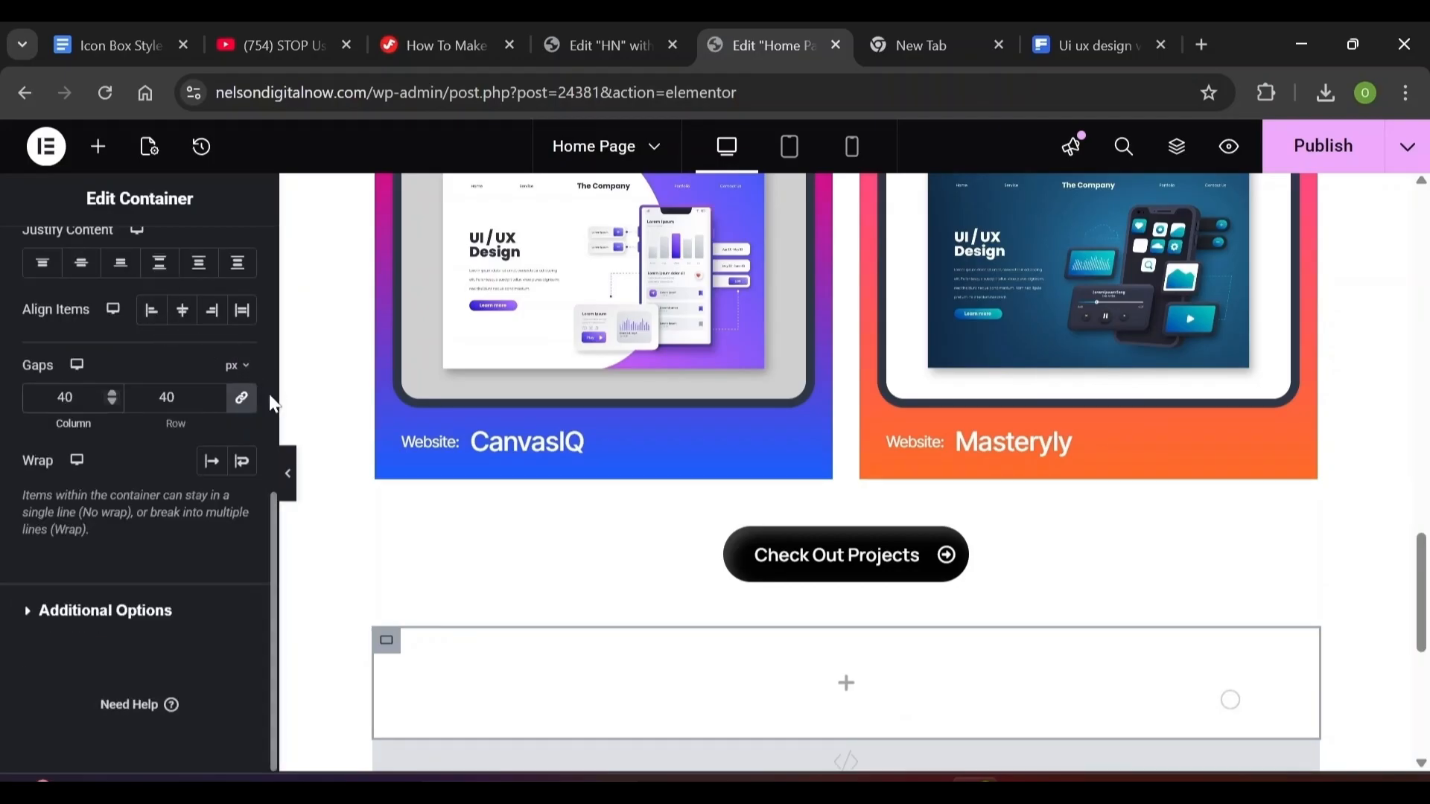
pyautogui.scroll(5, 269, 394)
# Set the container's unlinked padding to 120/20/120/20 px
pyautogui.click(240, 283)
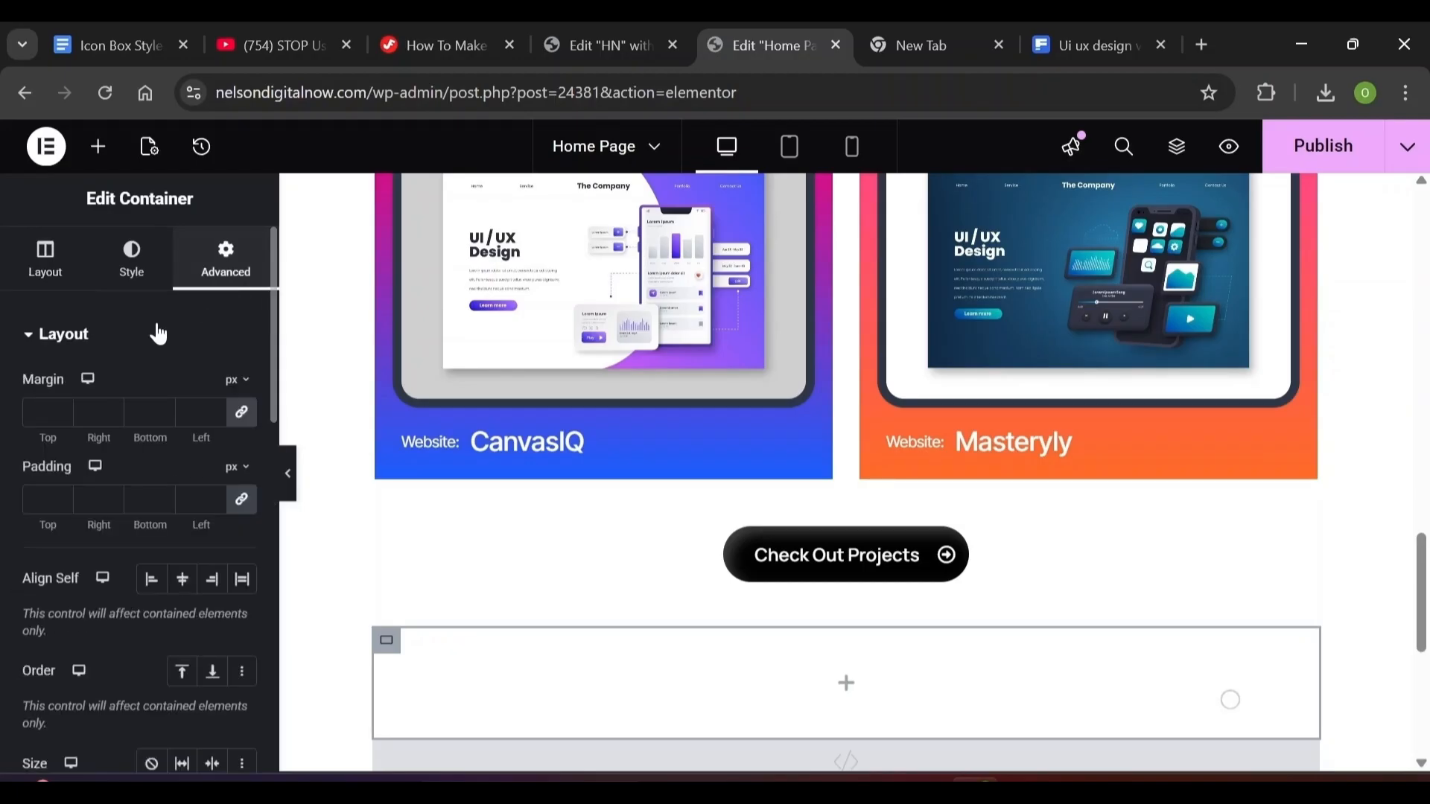
pyautogui.click(241, 499)
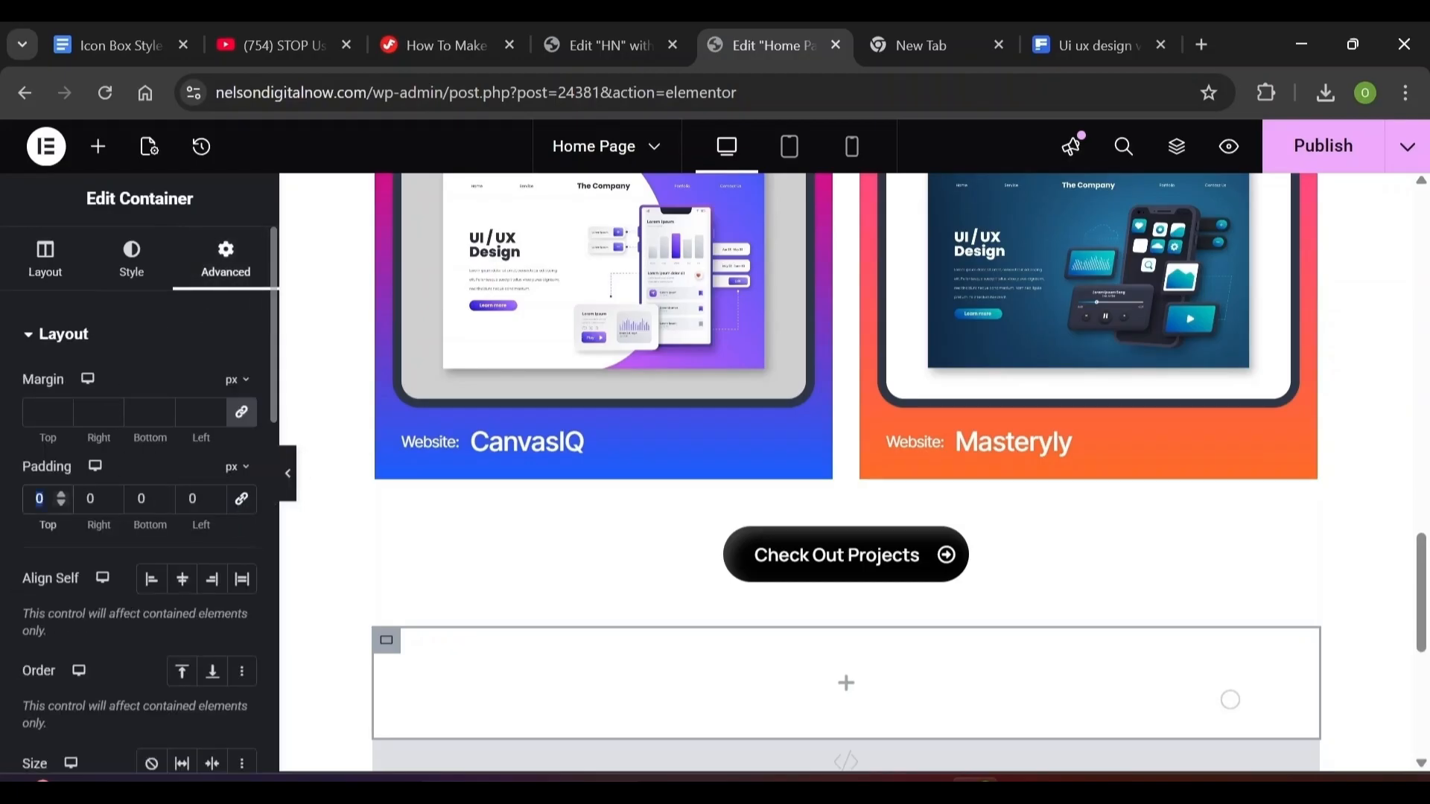
pyautogui.write('120')
pyautogui.press('Tab')
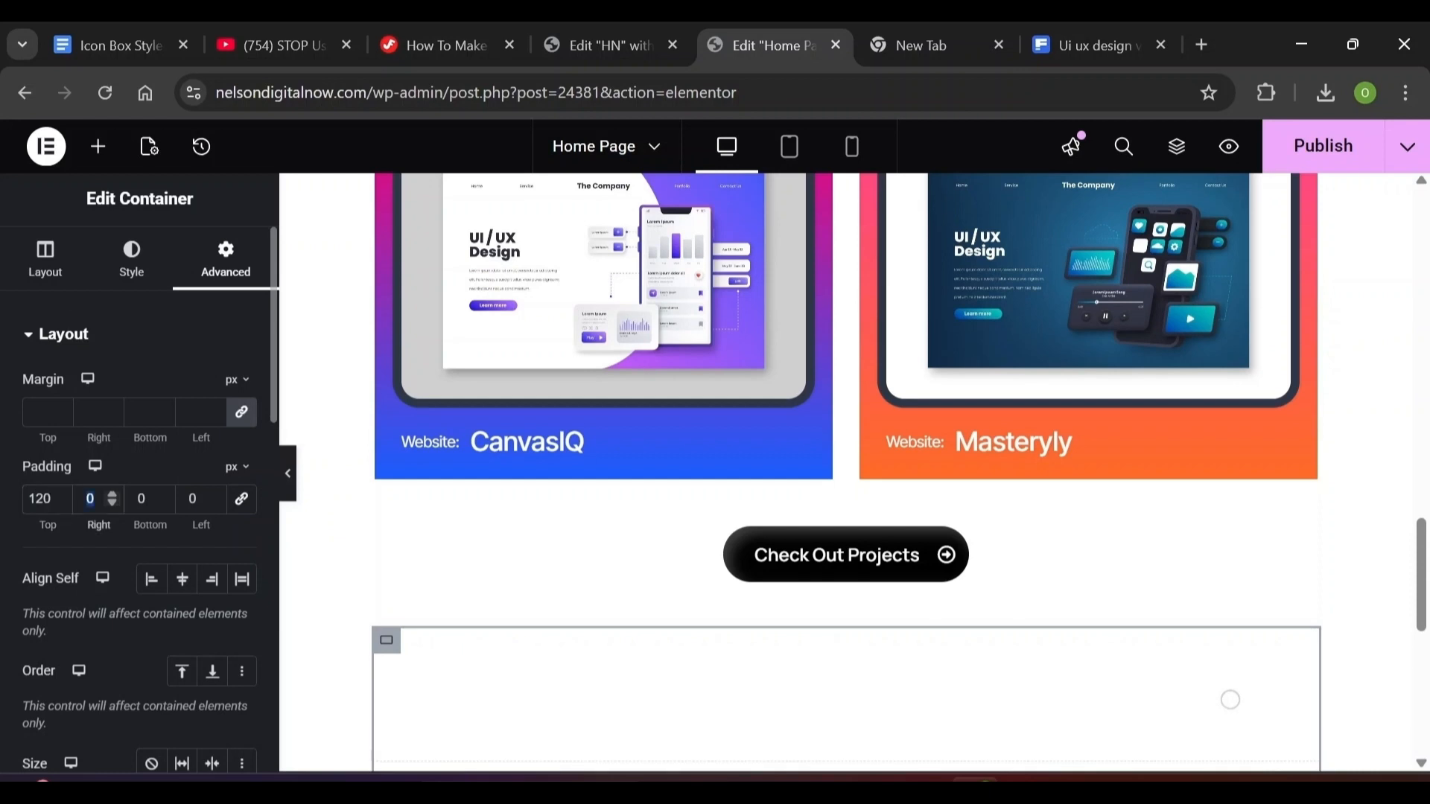
pyautogui.write('20')
pyautogui.press('Tab')
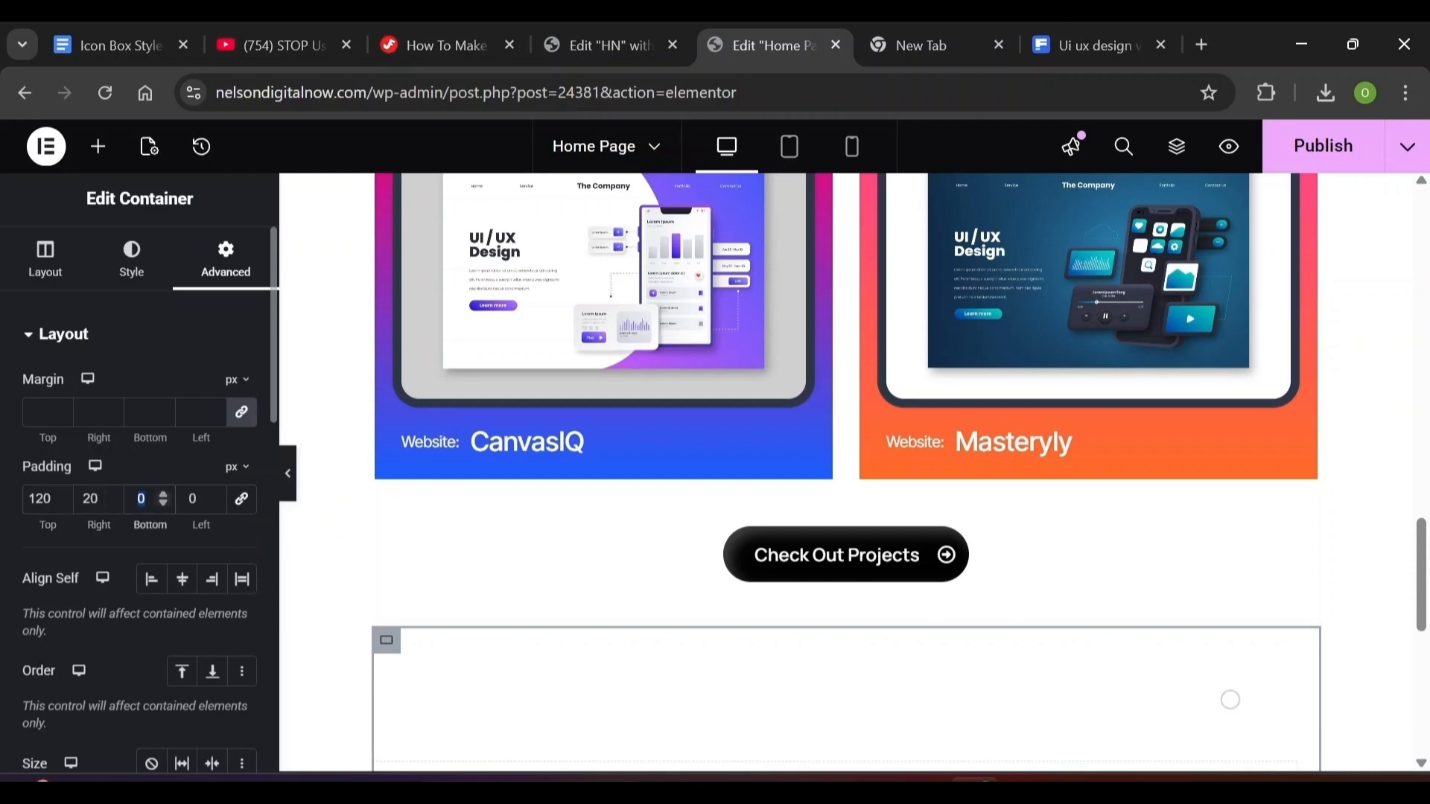
pyautogui.write('120')
pyautogui.press('Tab')
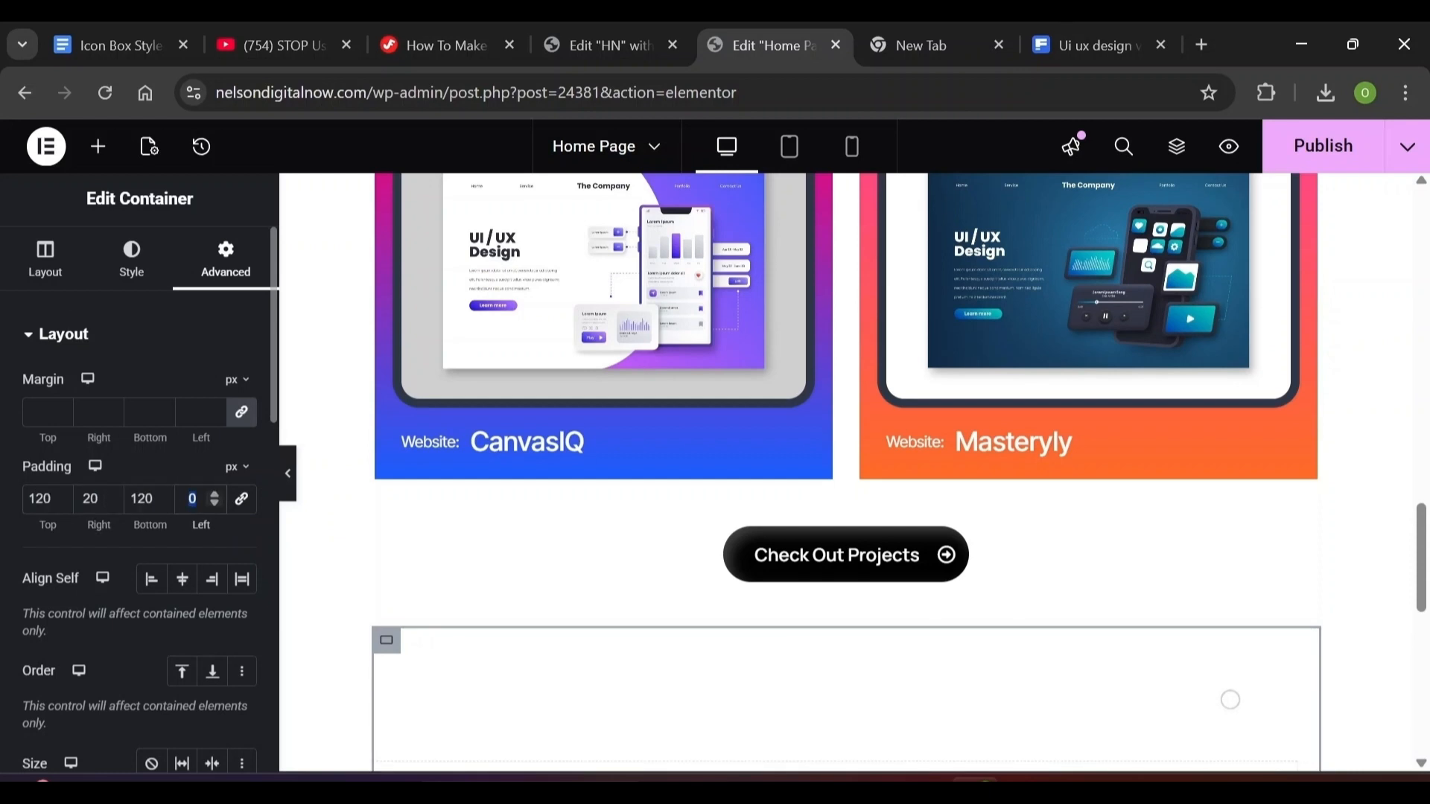
pyautogui.write('20')
pyautogui.scroll(-5, 1231, 700)
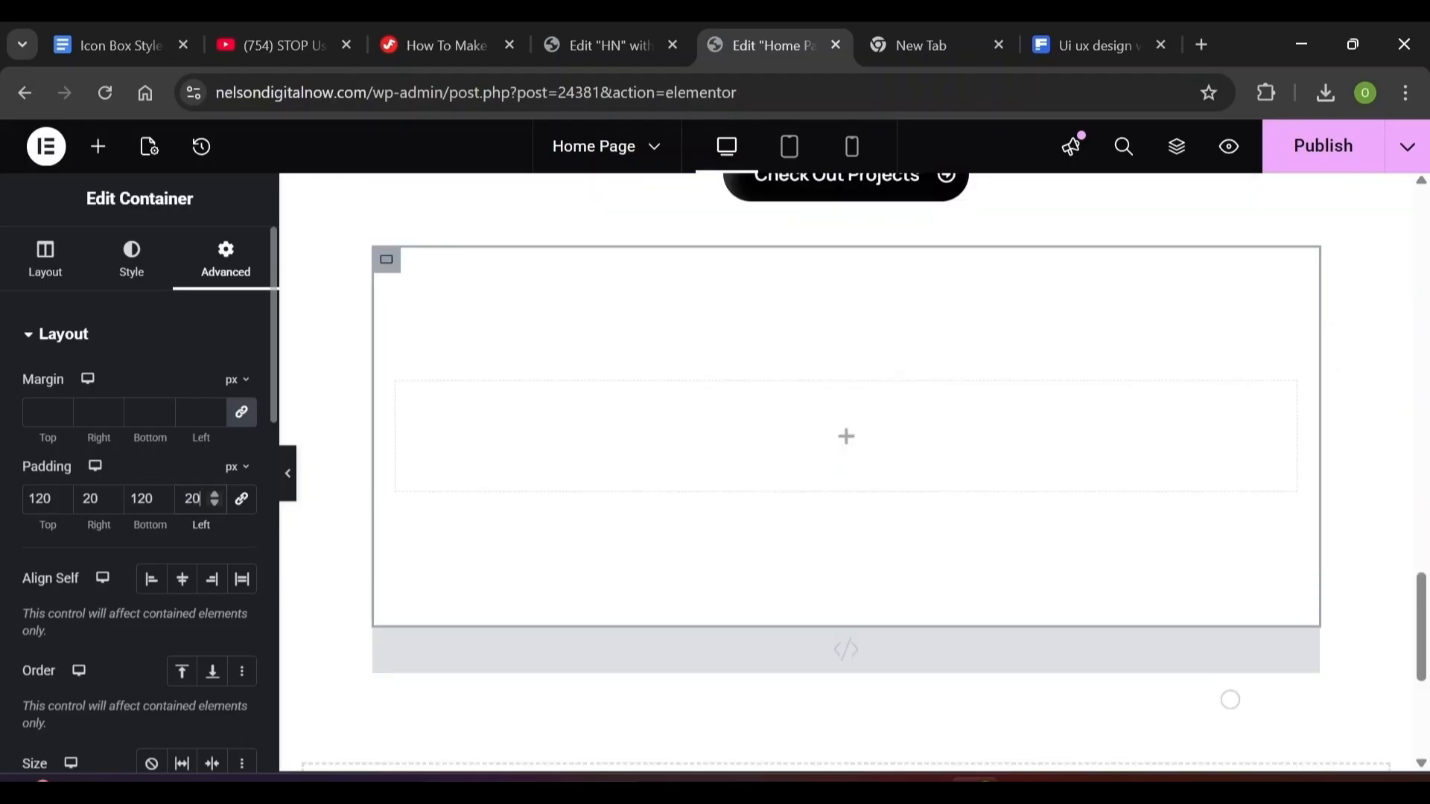
pyautogui.click(54, 268)
pyautogui.click(104, 153)
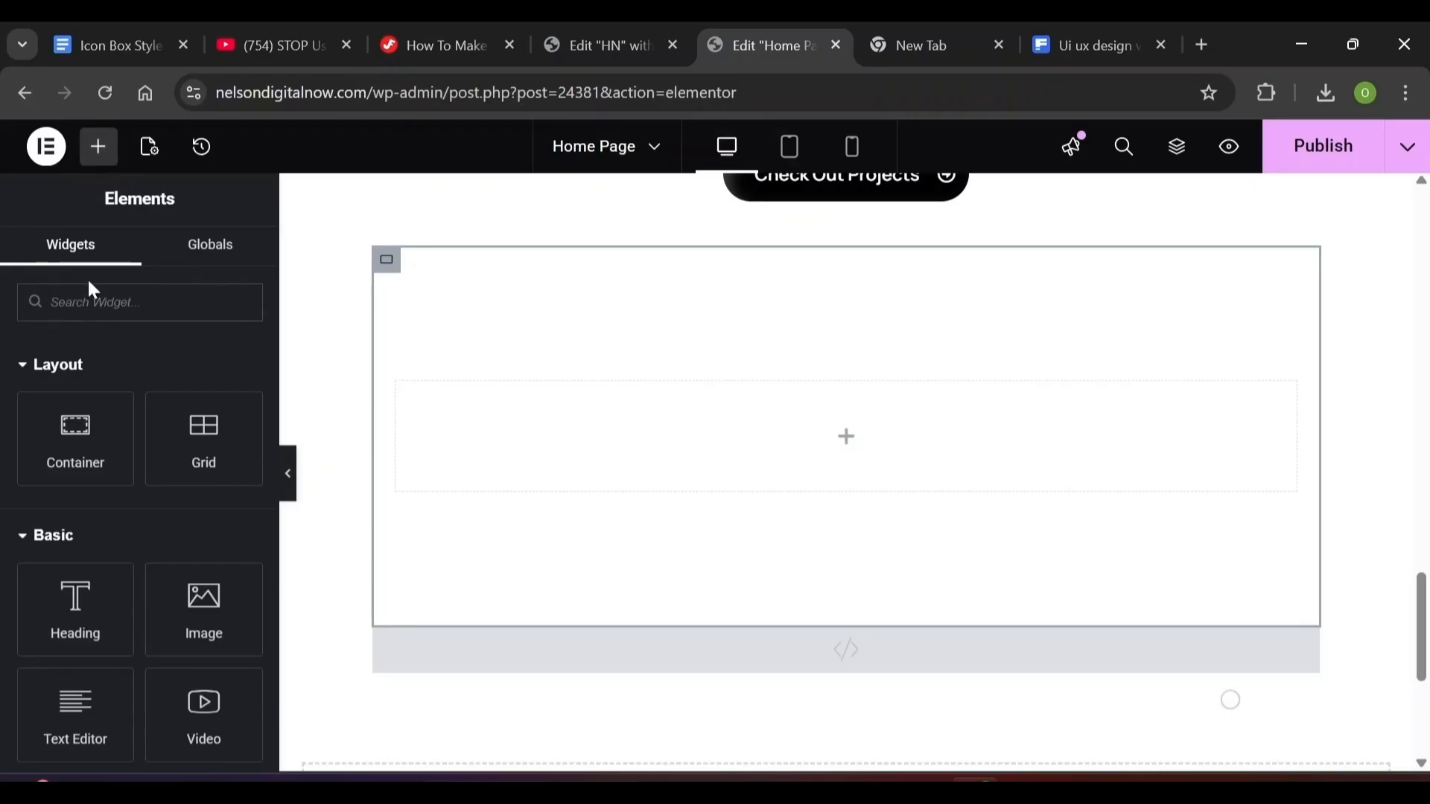
# Drop a Heading widget into the new container and locate the container in the Navigator
pyautogui.moveTo(74, 603); pyautogui.dragTo(603, 456)
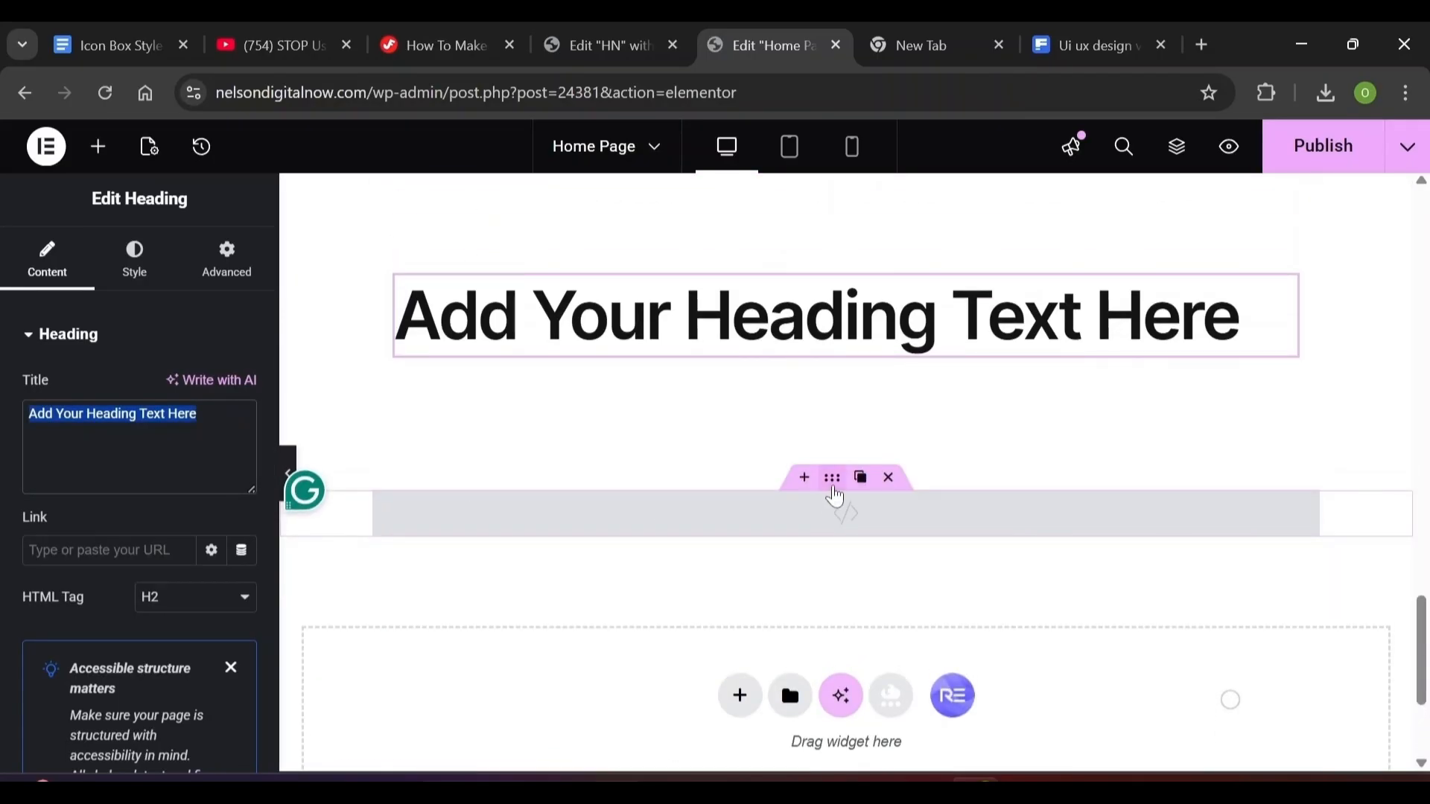
pyautogui.click(834, 496)
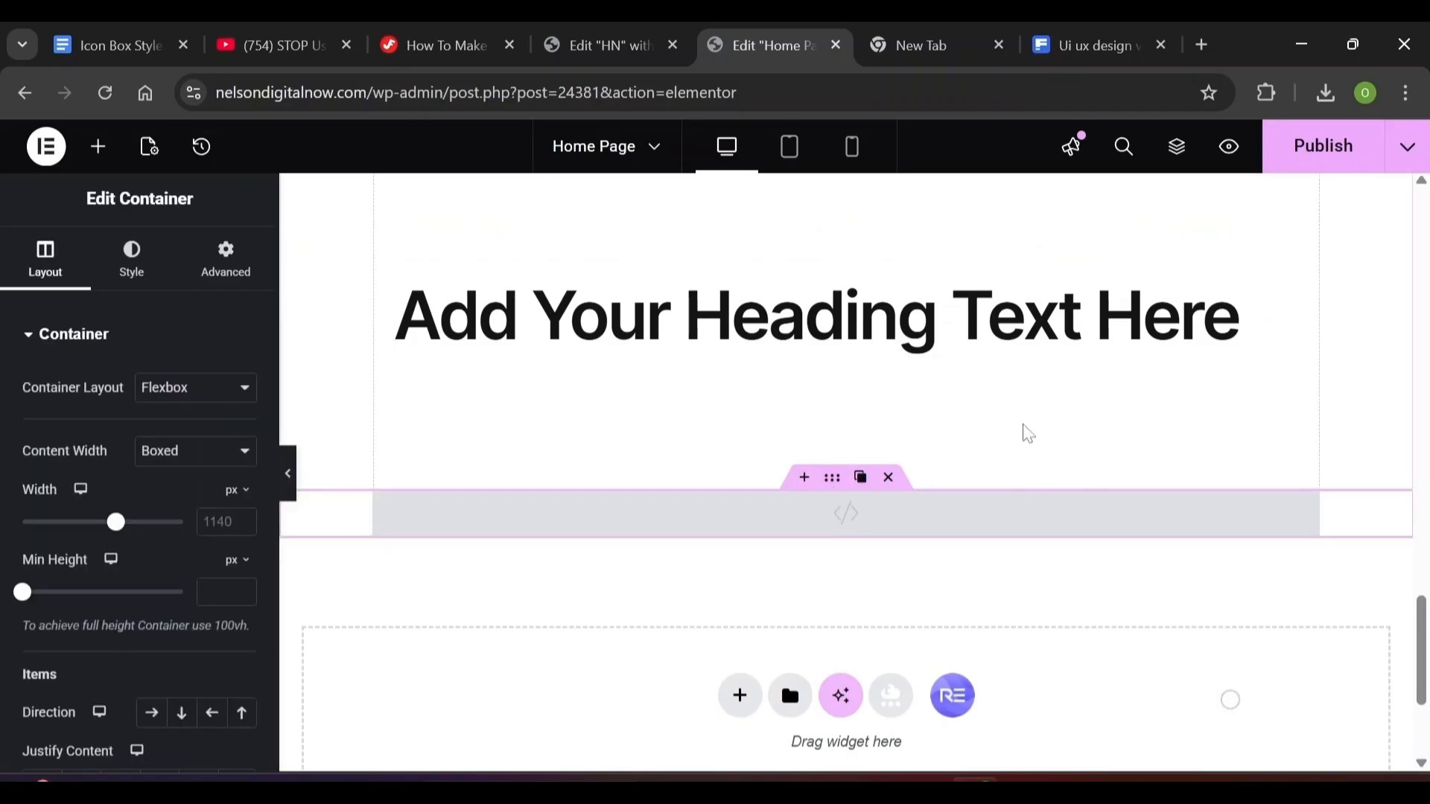
pyautogui.click(1177, 146)
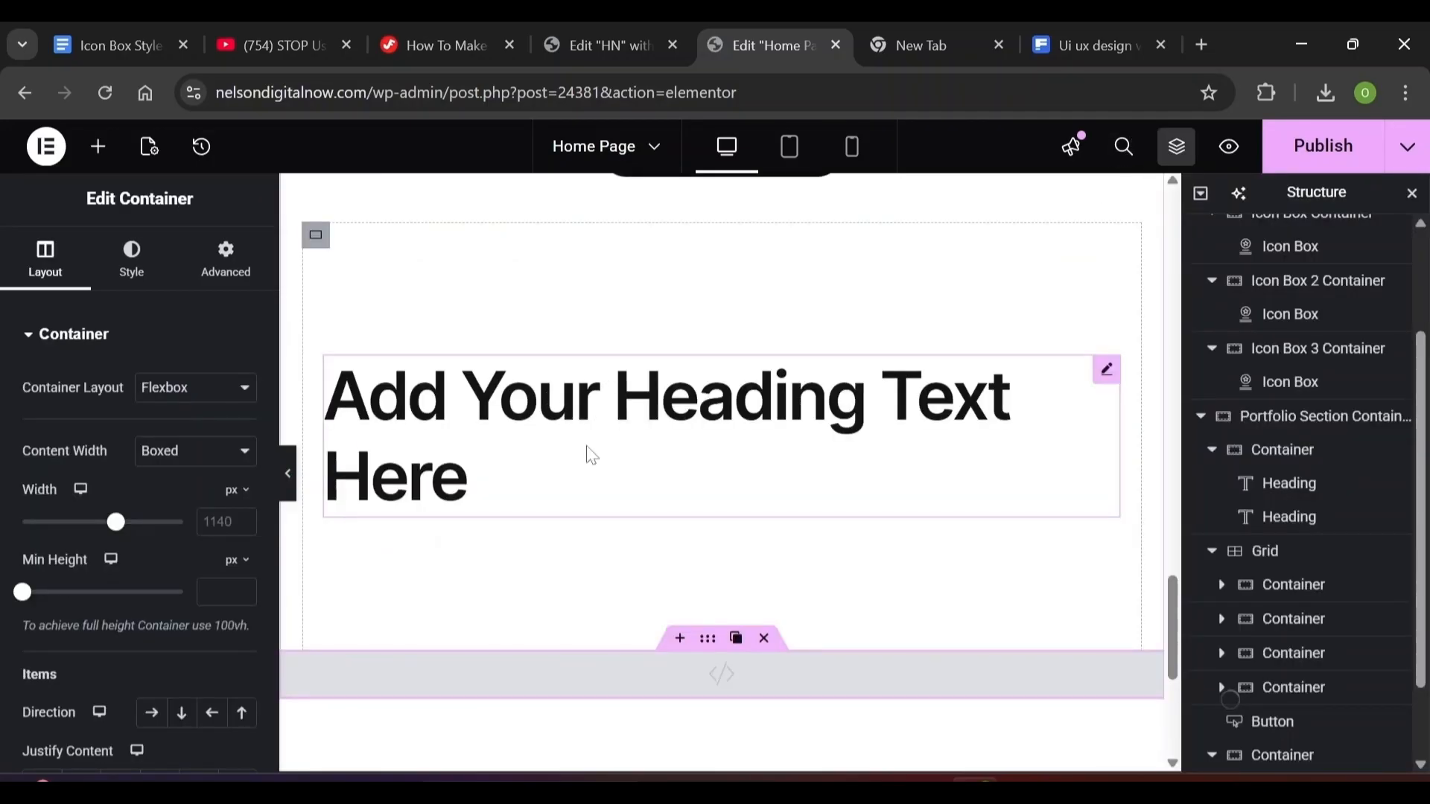
pyautogui.click(1421, 764)
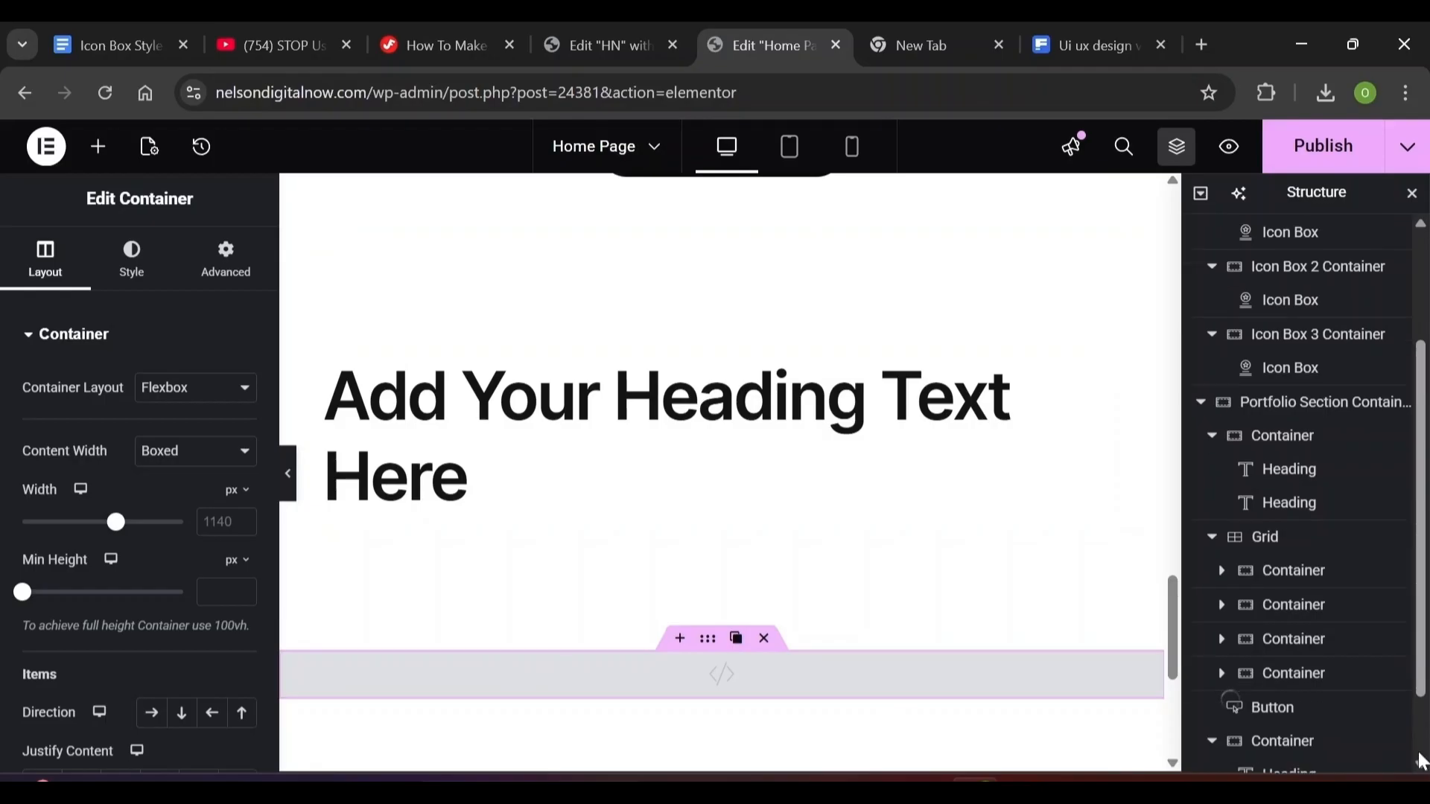
pyautogui.scroll(-1, 1421, 763)
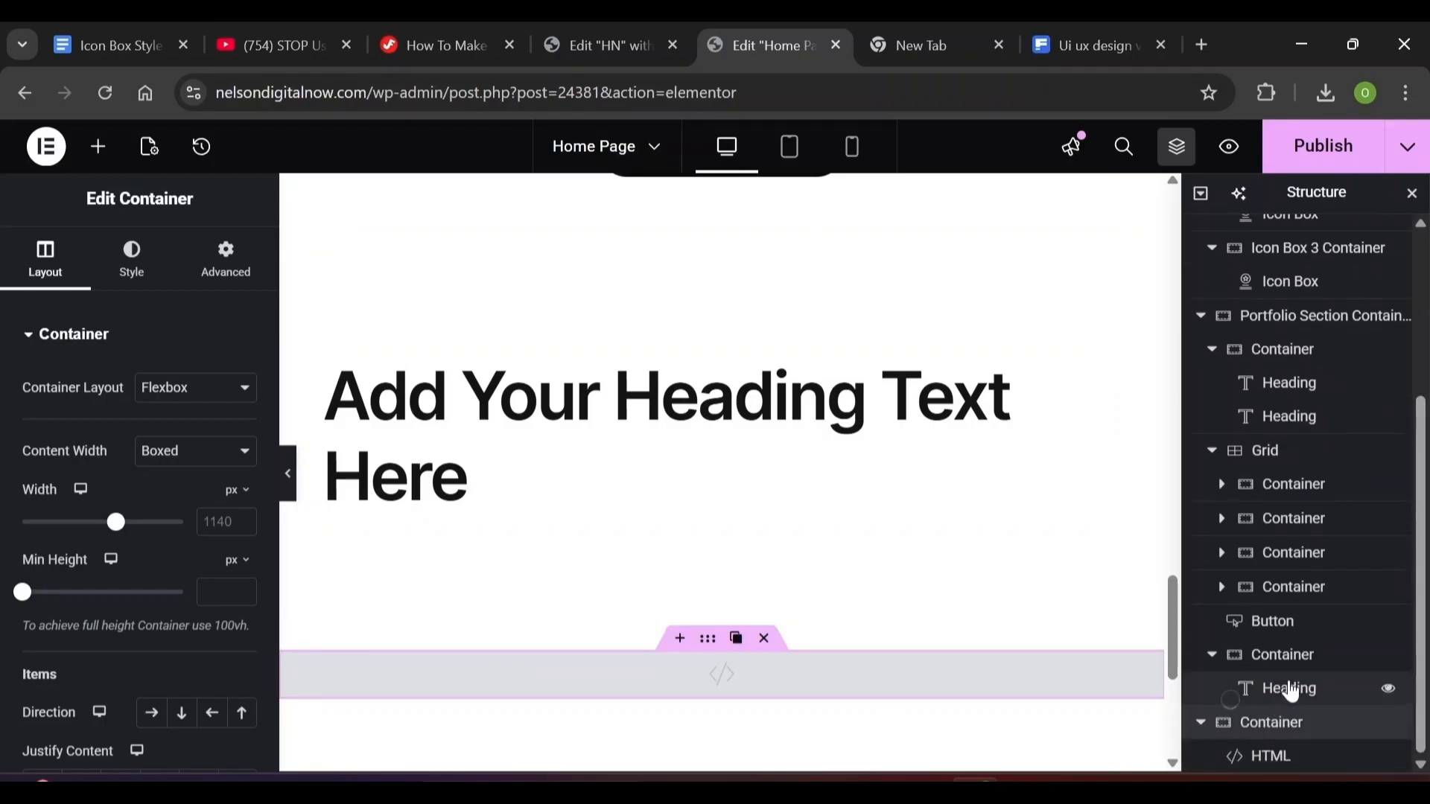
# Rename the container 'Service Section Container'
pyautogui.doubleClick(1284, 656)
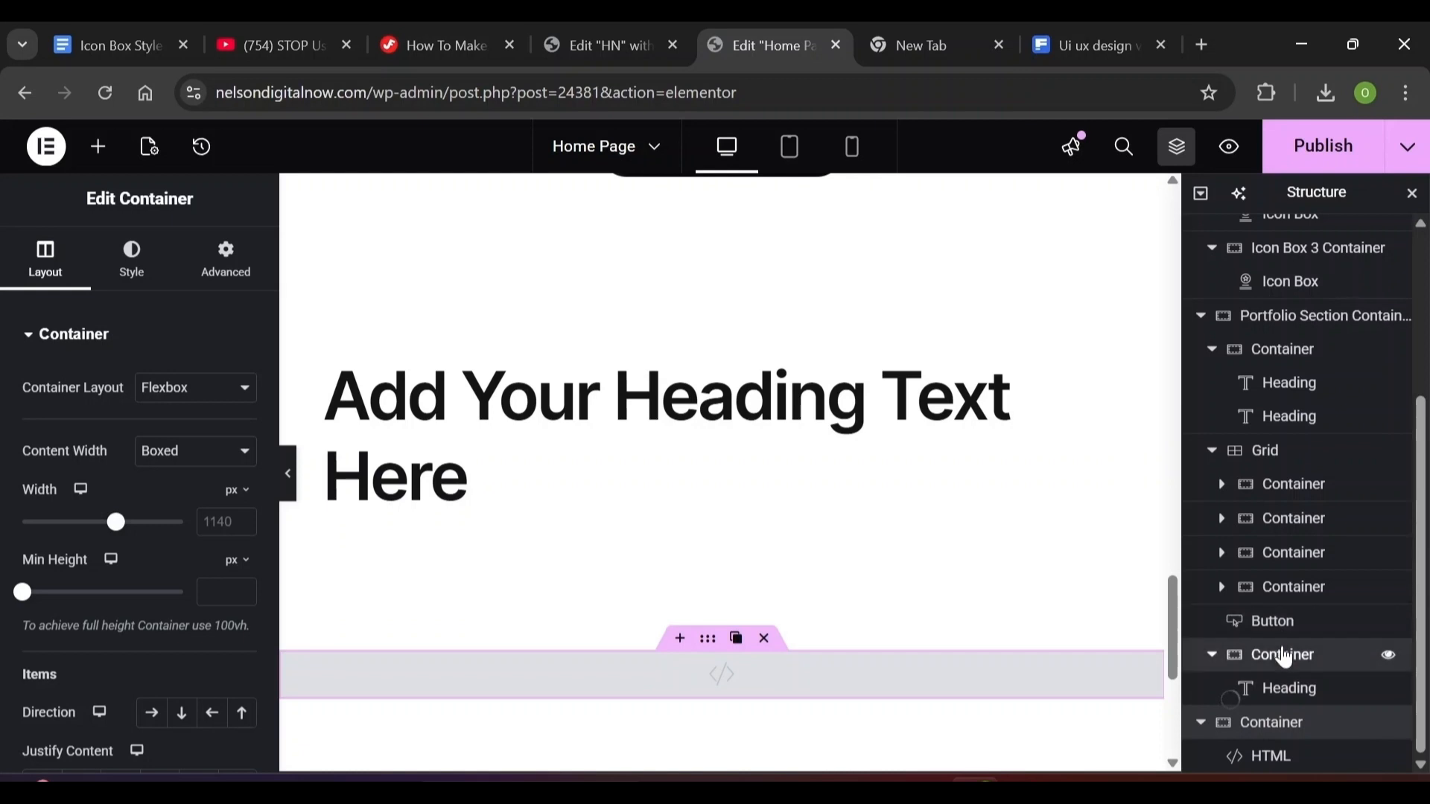
pyautogui.click(1256, 655)
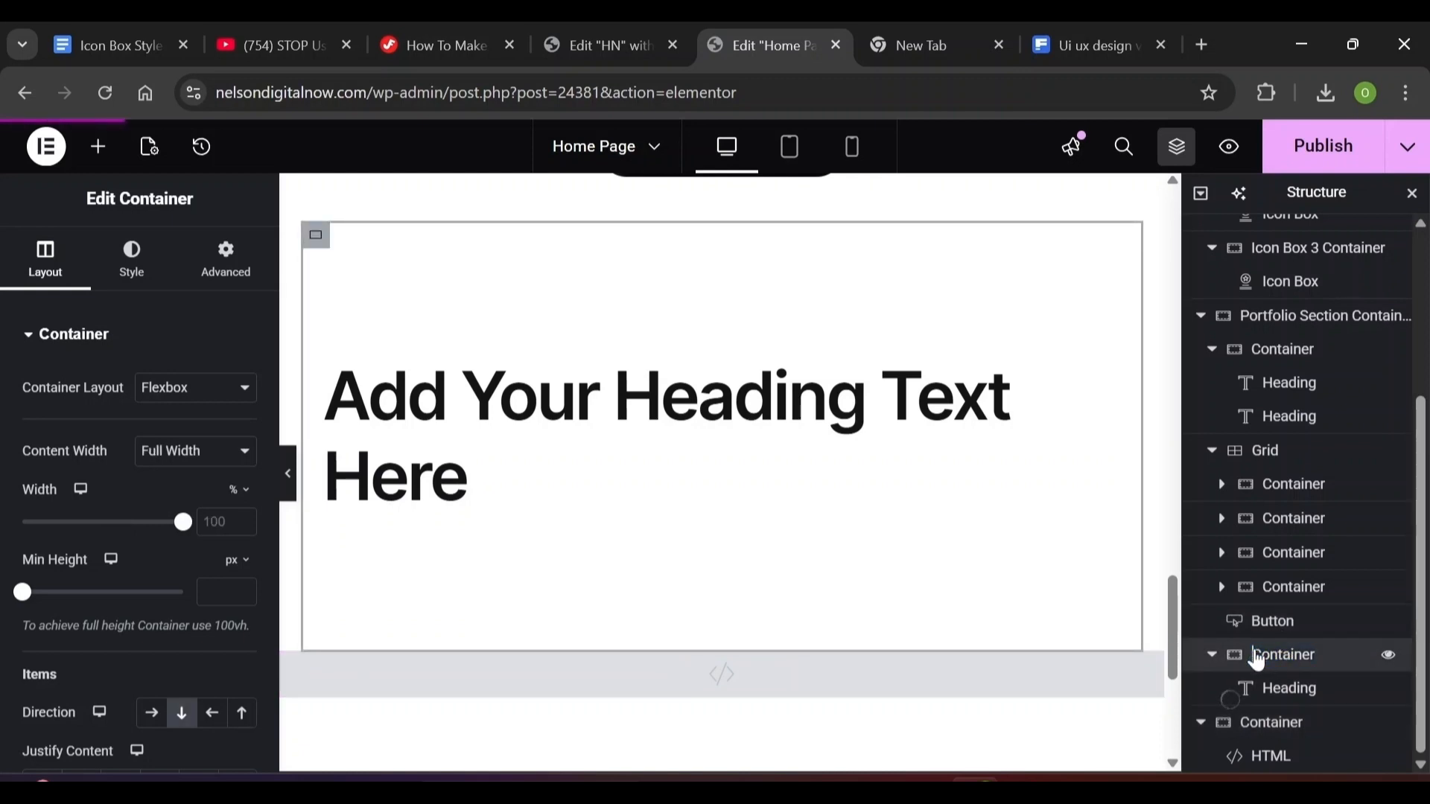
pyautogui.write('Servi')
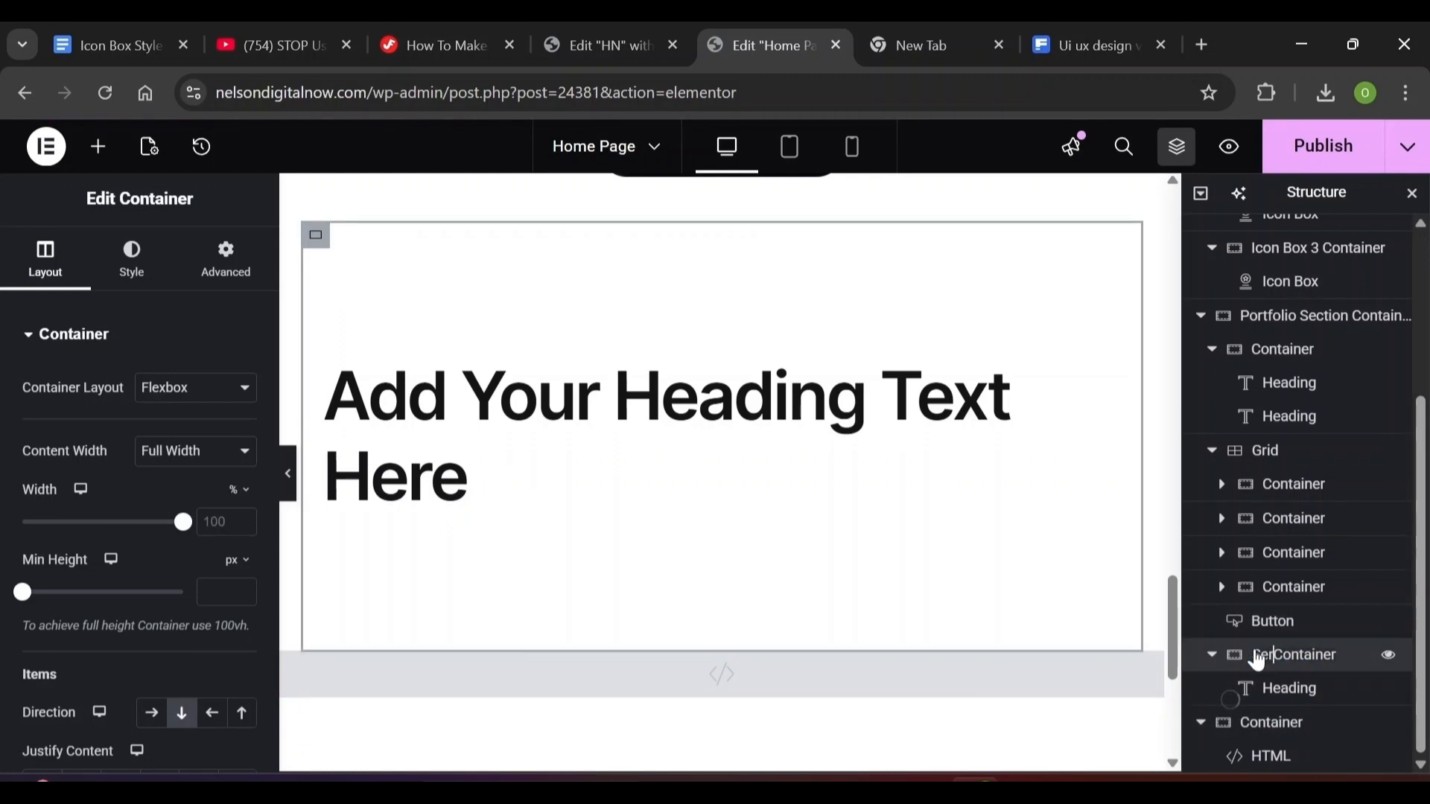
pyautogui.write('ce Section')
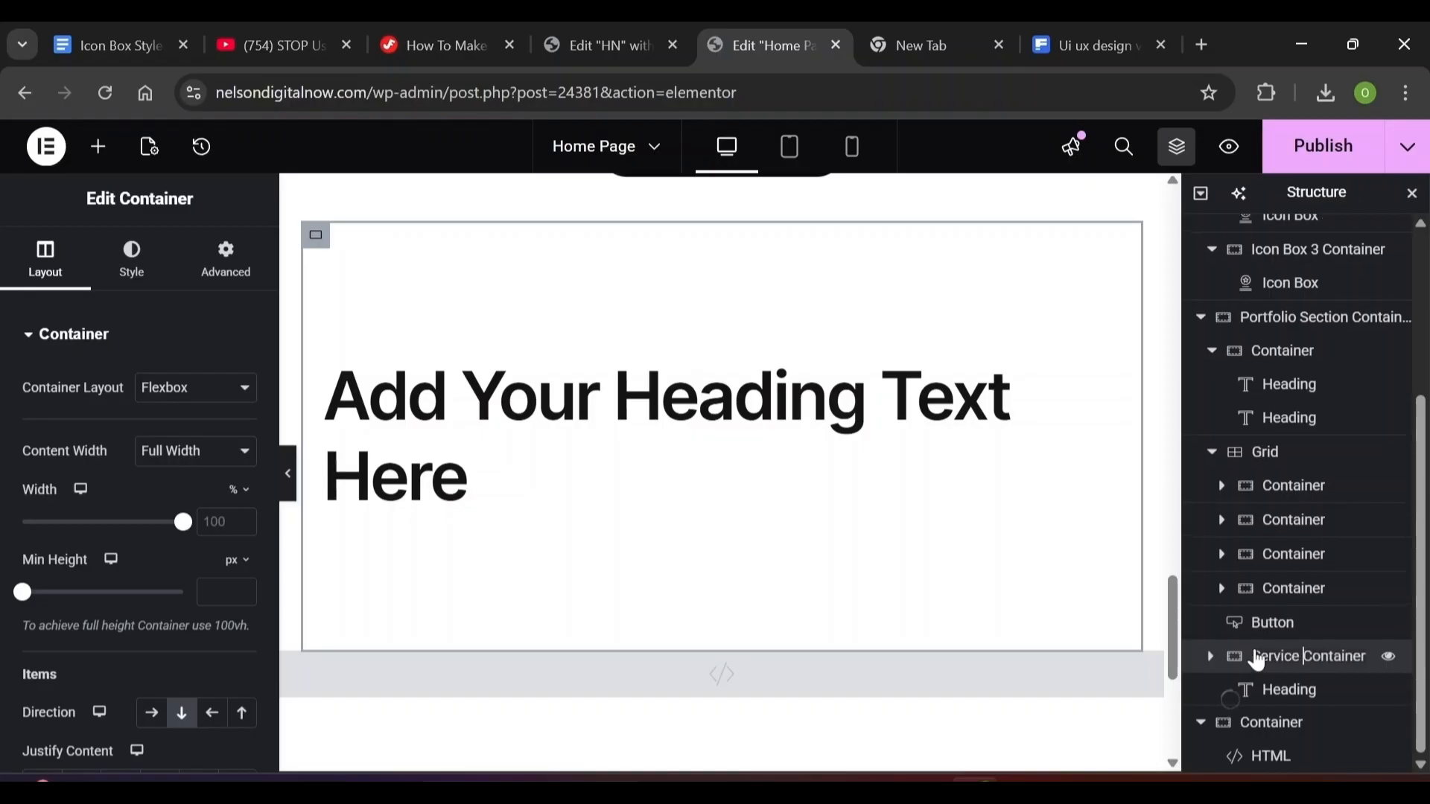
pyautogui.press('Return')
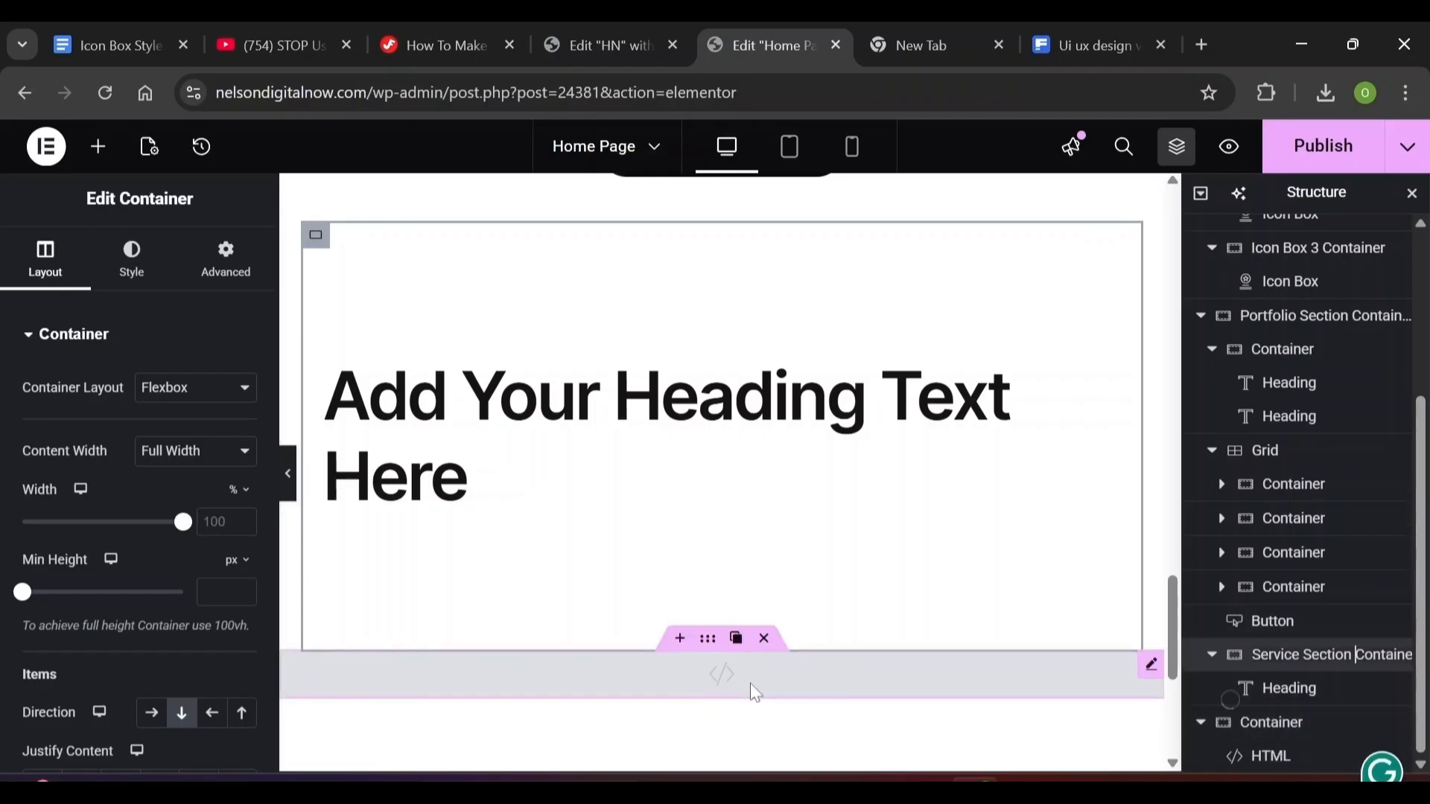
# Change the heading title to 'Here's how I can help you' and center it
pyautogui.click(625, 455)
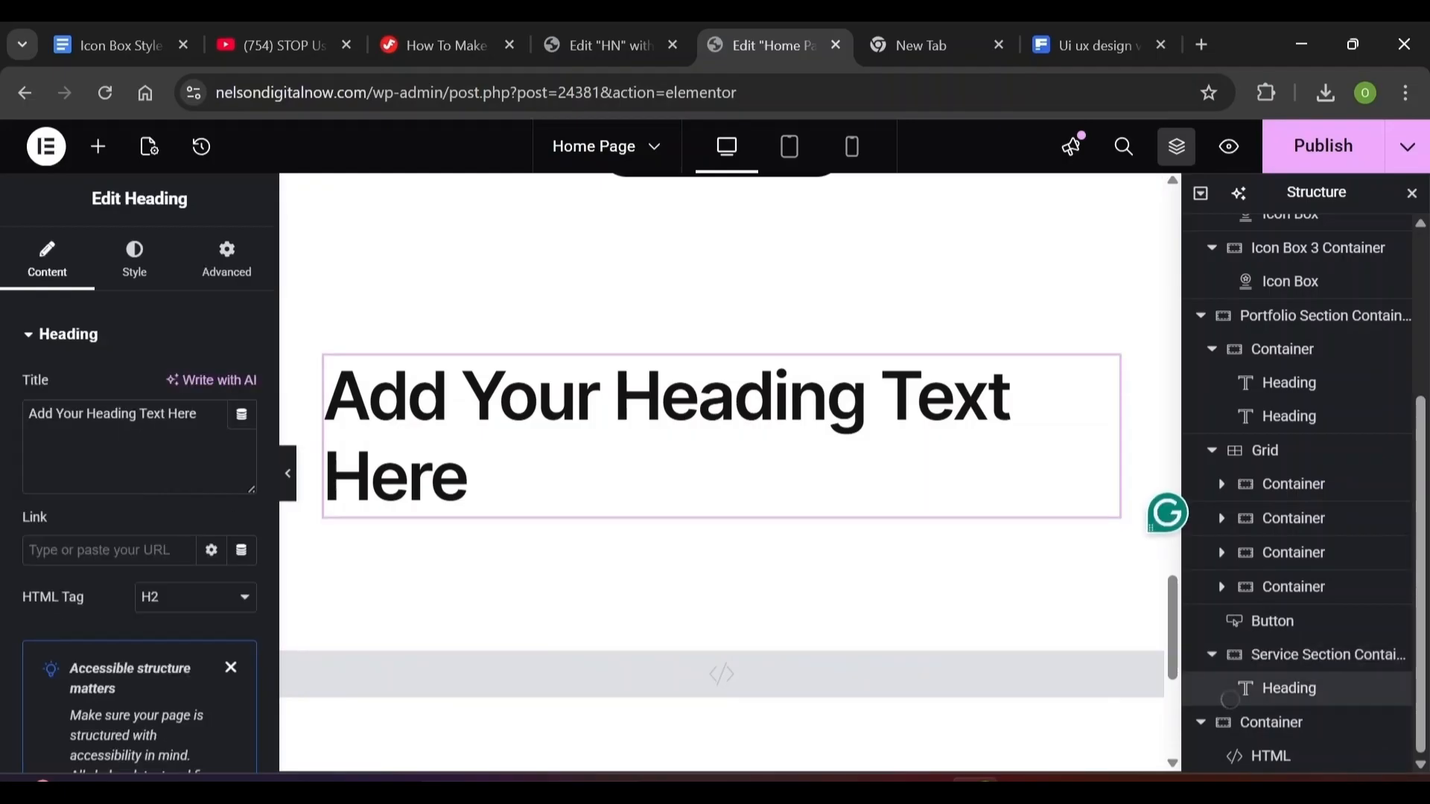
pyautogui.click(196, 414)
pyautogui.hotkey('ctrl', 'a')
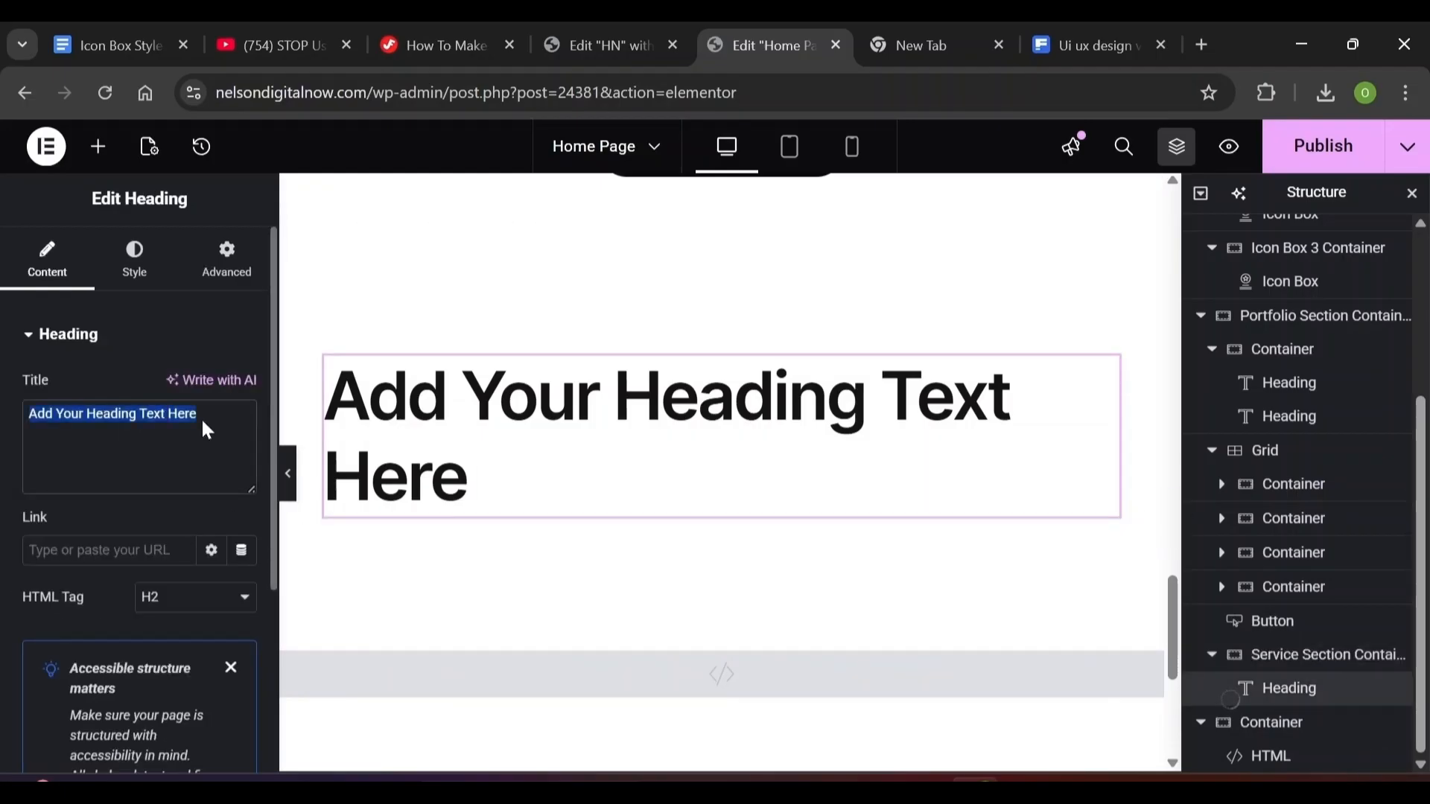
pyautogui.write("Here's how I can help you")
pyautogui.click(1178, 158)
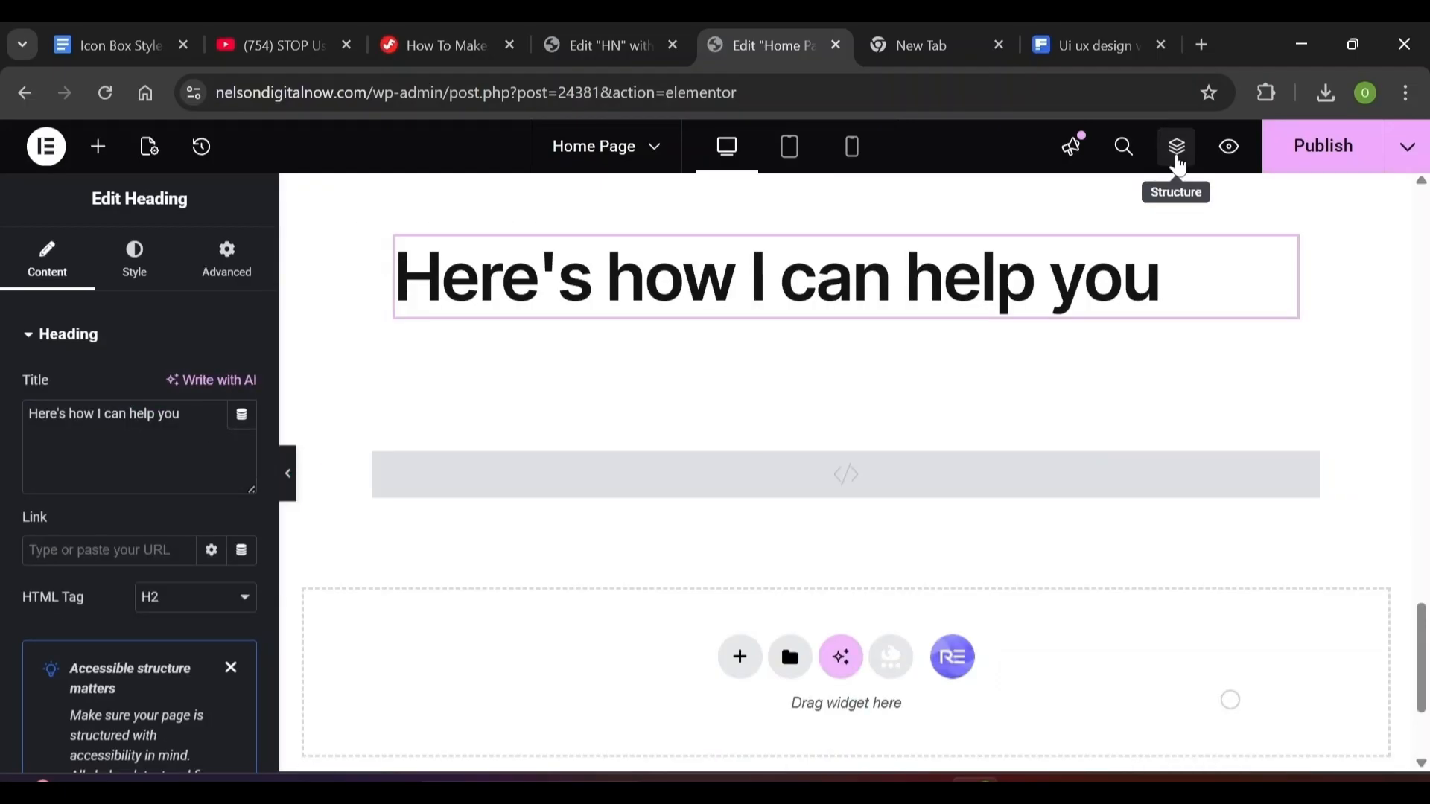
pyautogui.click(159, 276)
pyautogui.click(182, 388)
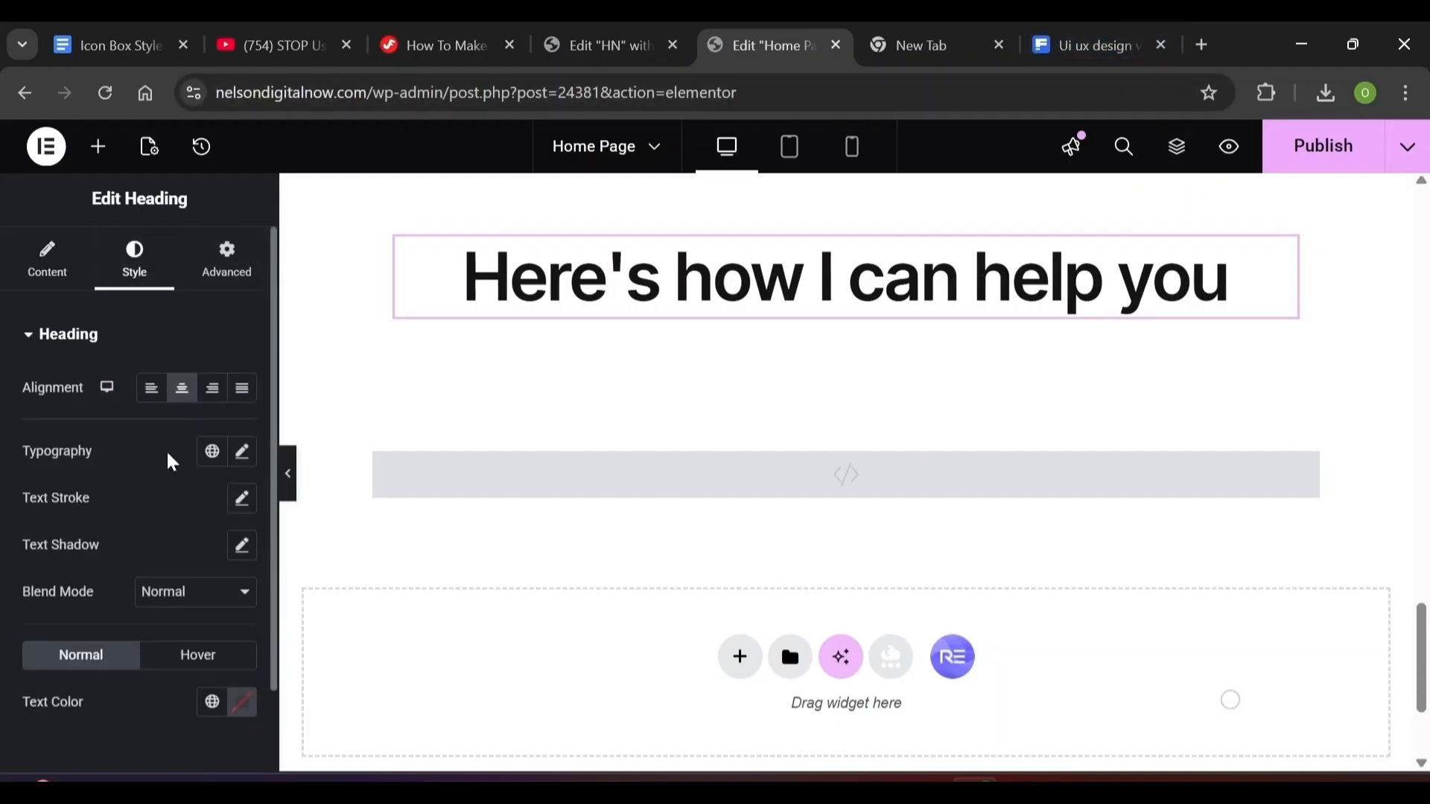
# Give the heading a Fade In Down entrance animation
pyautogui.click(207, 270)
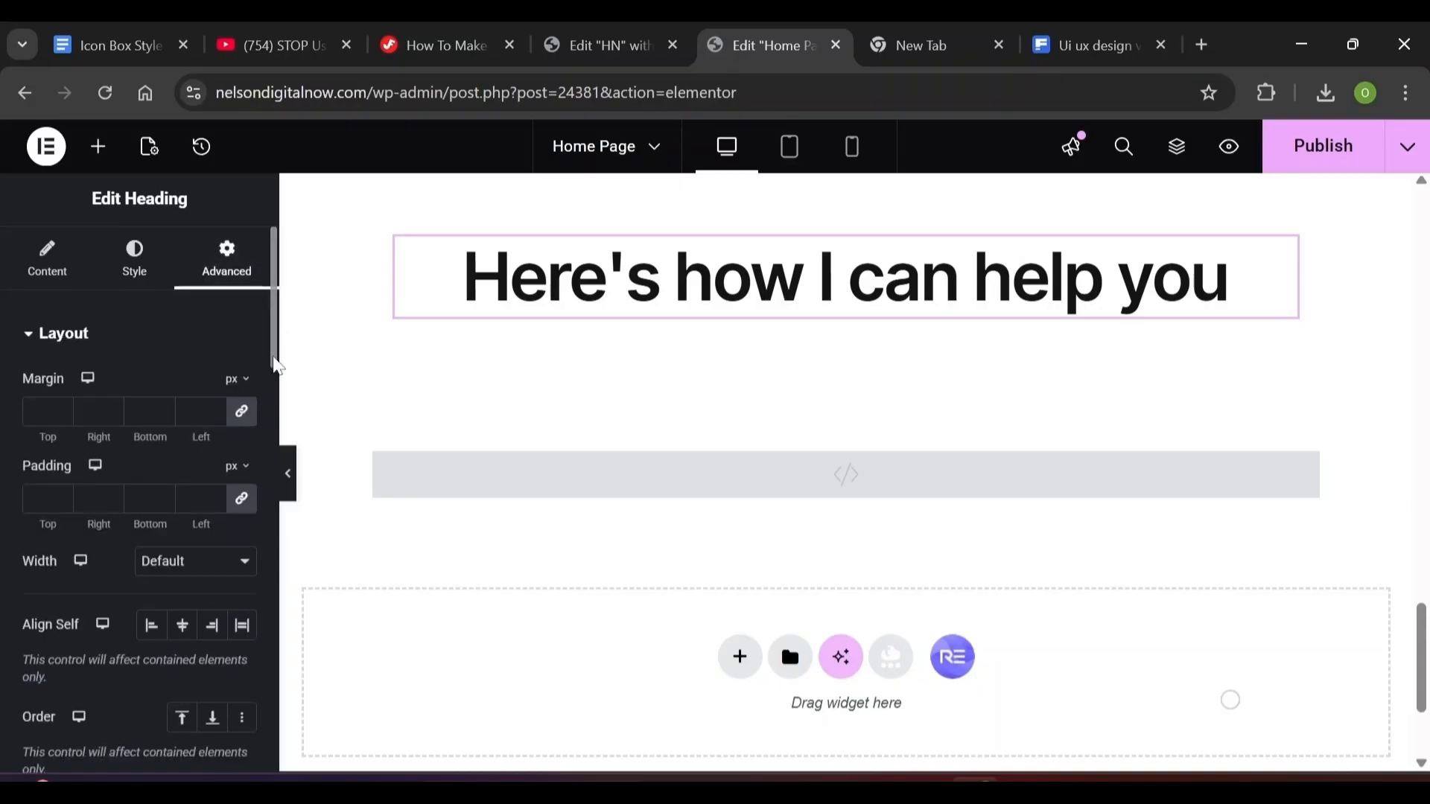
pyautogui.moveTo(276, 364); pyautogui.dragTo(274, 637)
pyautogui.scroll(-6, 57, 373)
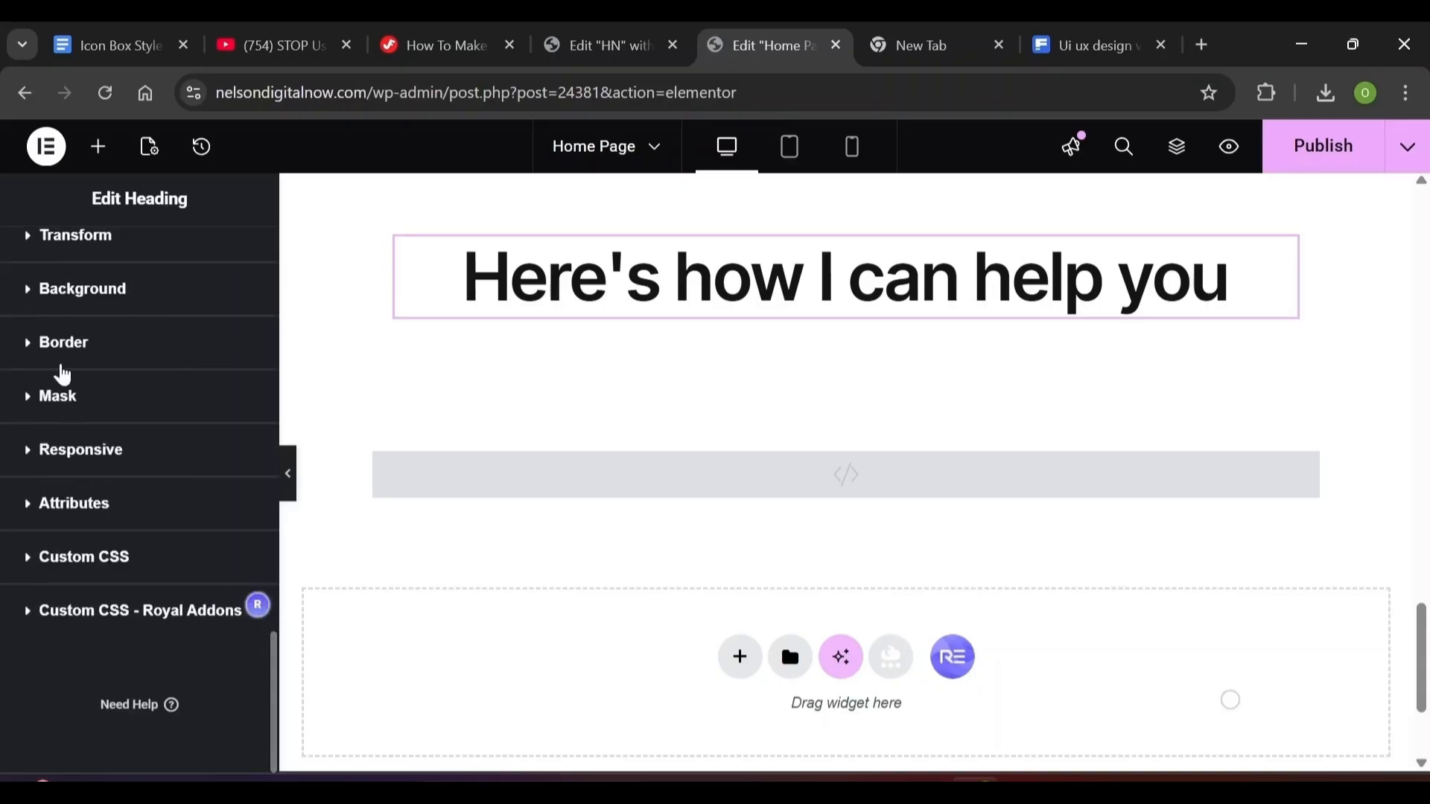
pyautogui.scroll(4, 213, 480)
pyautogui.click(212, 480)
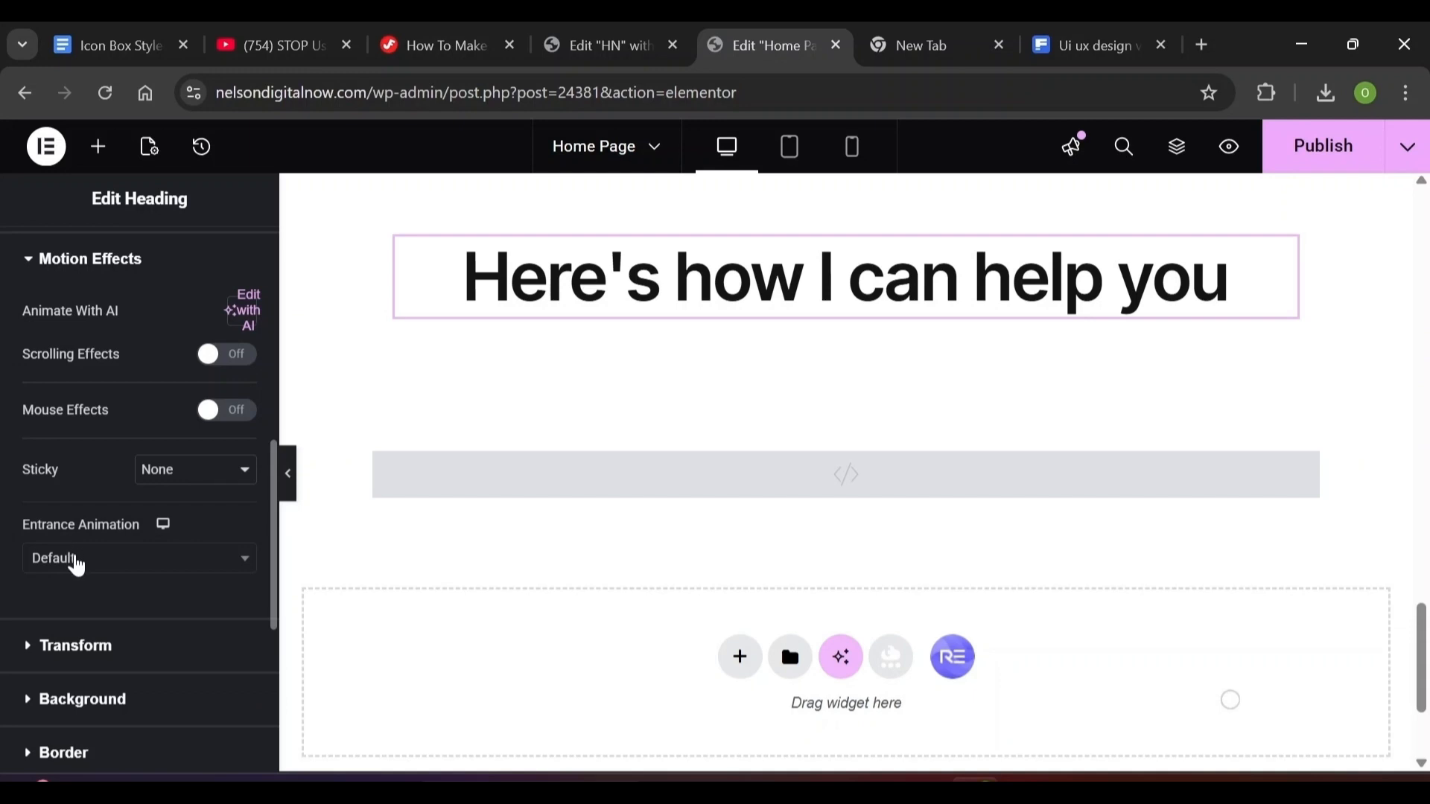
pyautogui.click(77, 566)
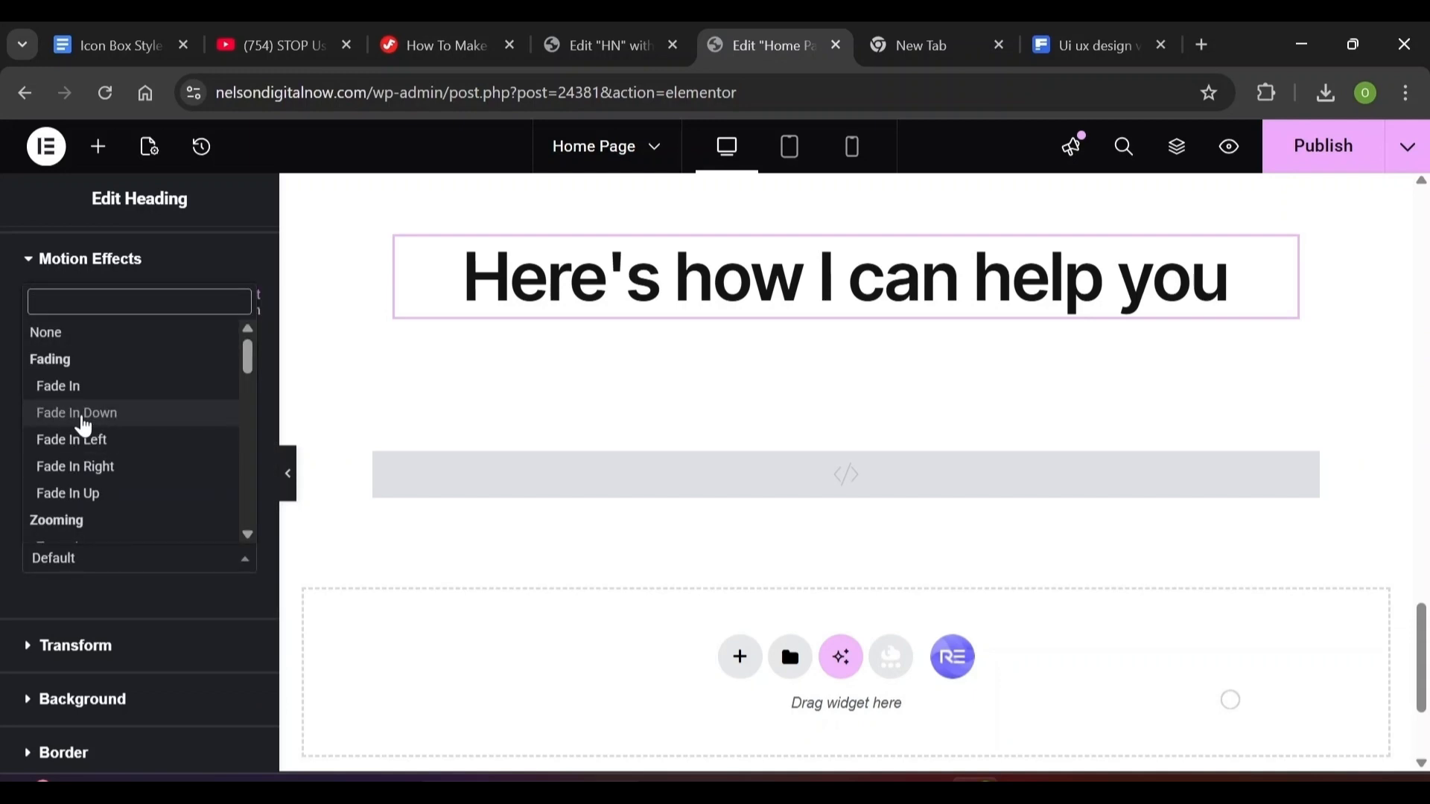
pyautogui.click(84, 422)
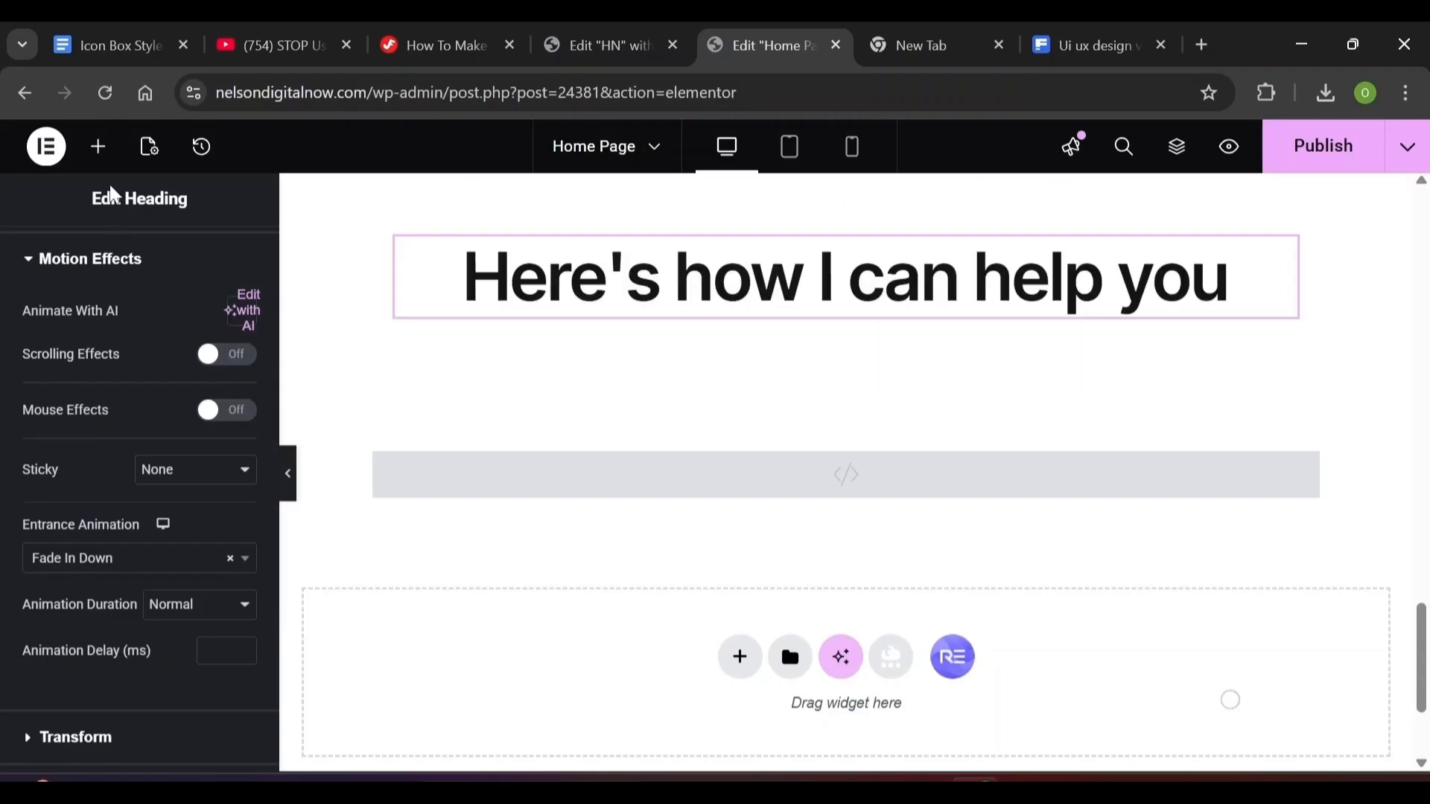
pyautogui.click(96, 152)
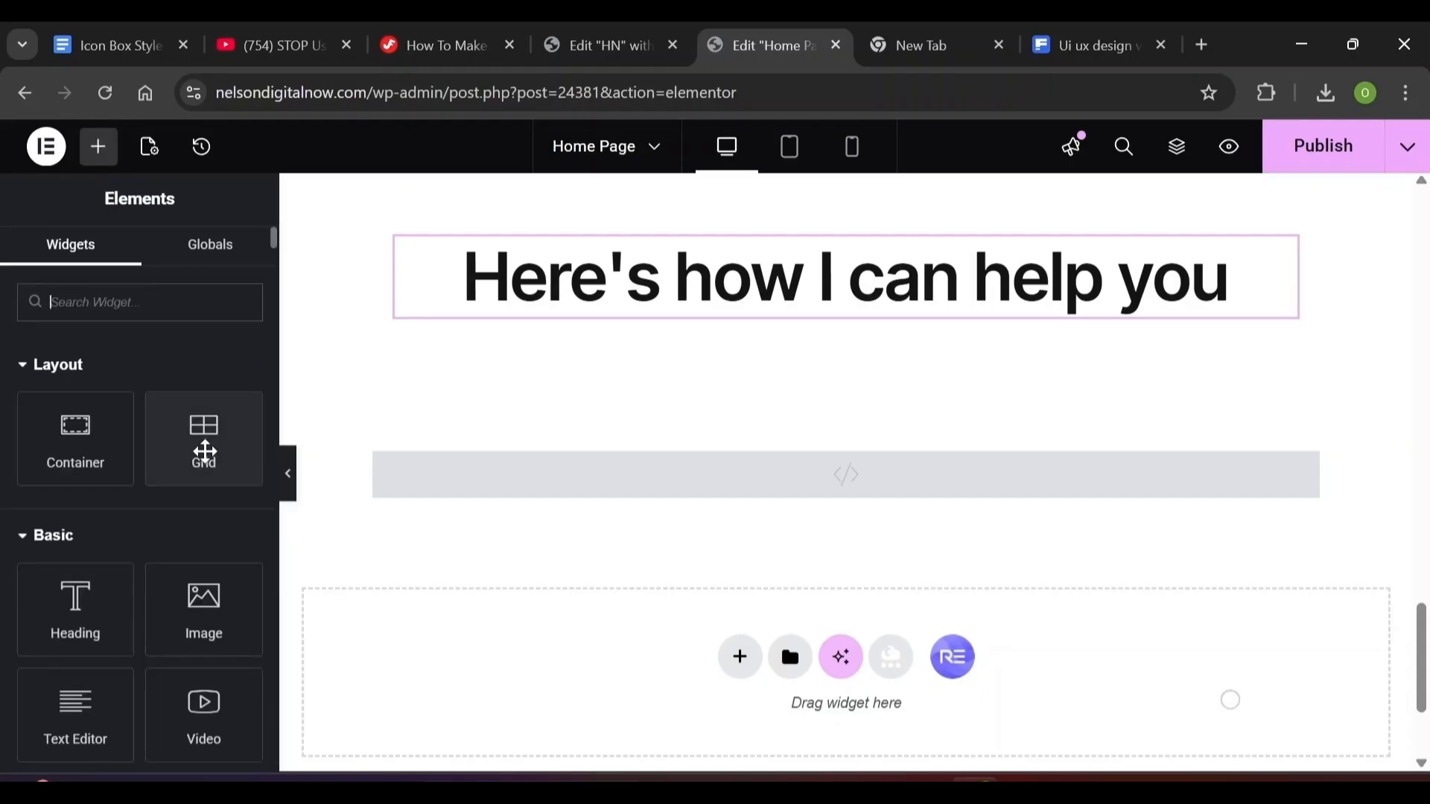
# Add a grid below the heading with 1 row, 25 px gaps and items aligned to the start
pyautogui.moveTo(204, 452); pyautogui.dragTo(518, 318)
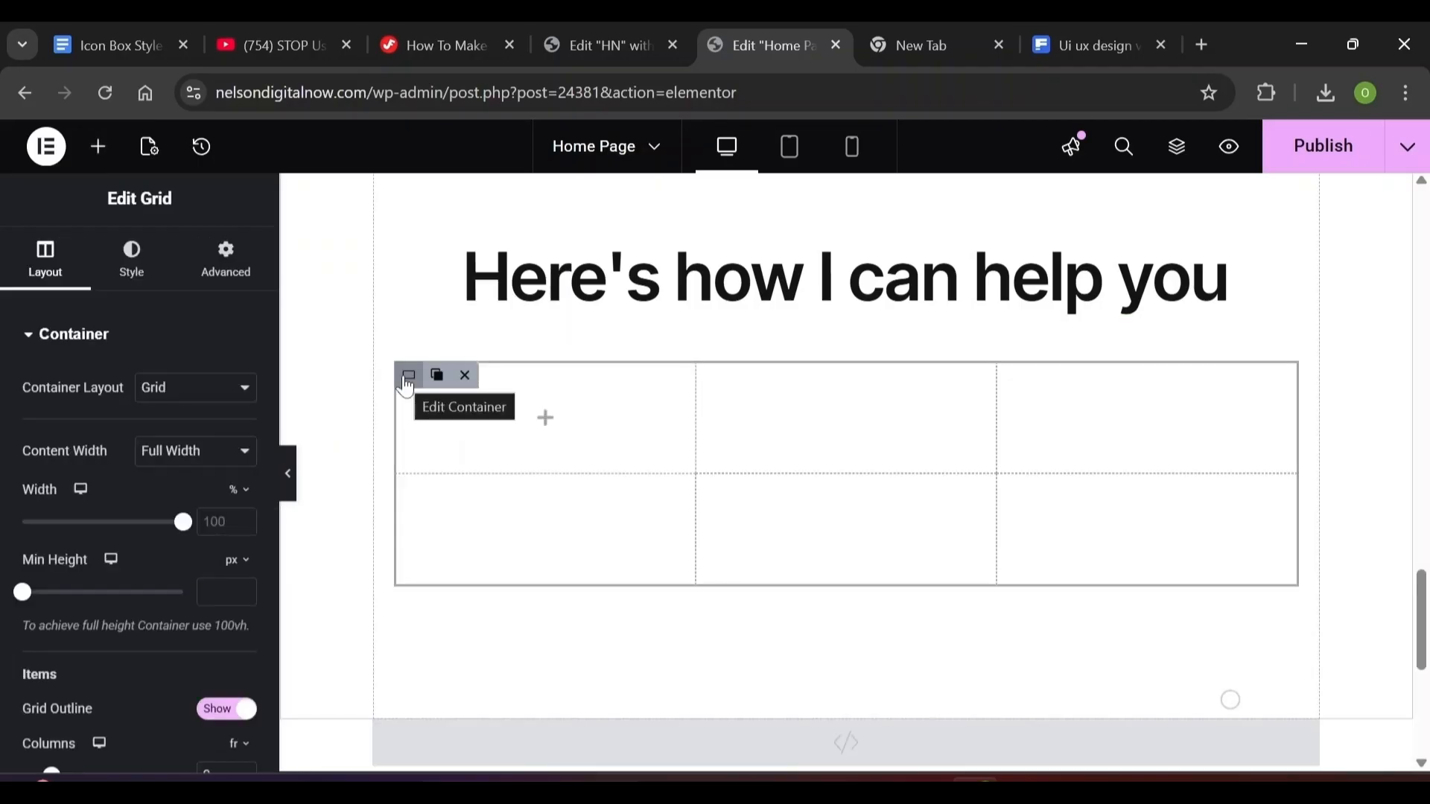
pyautogui.scroll(-5, 139, 484)
pyautogui.doubleClick(208, 490)
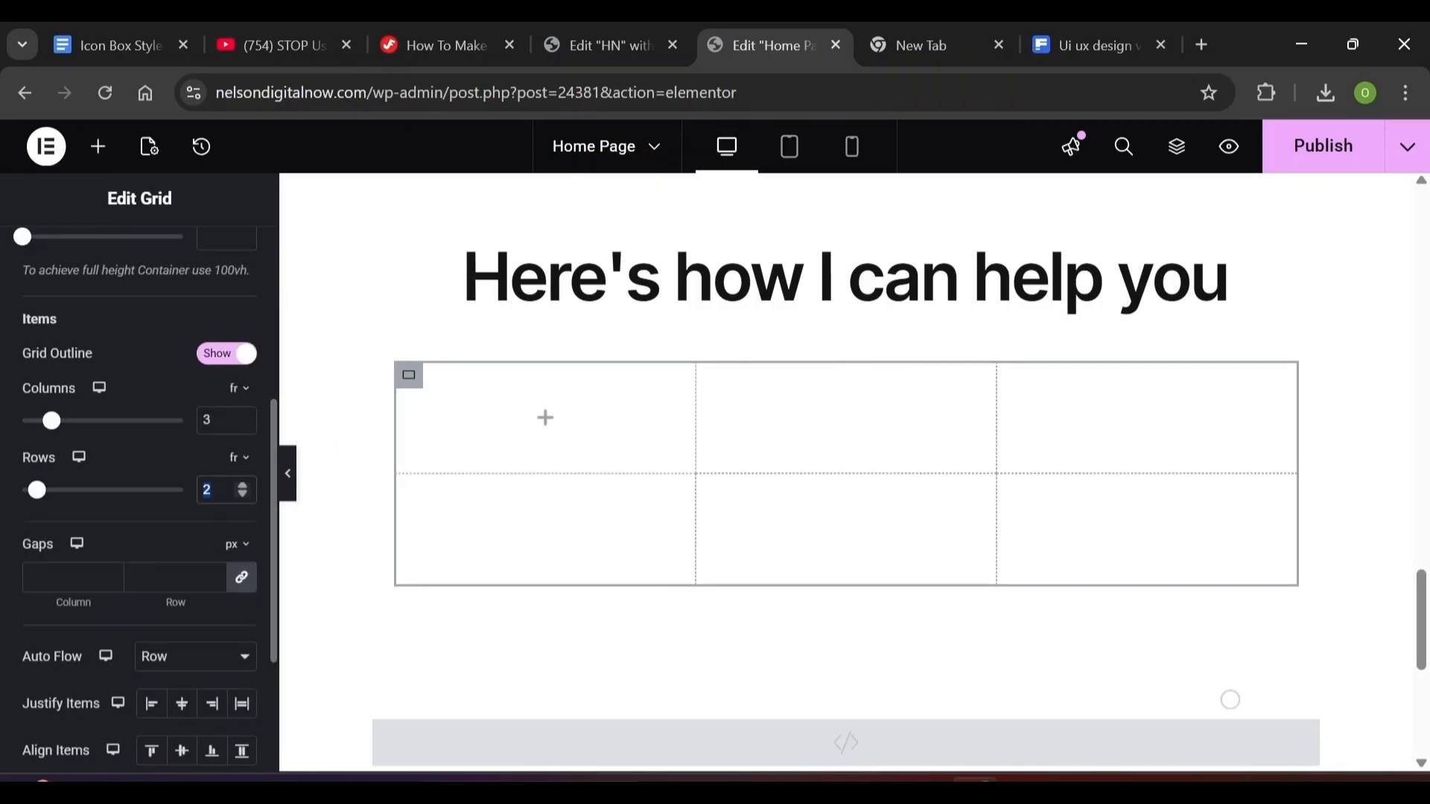
pyautogui.write('1')
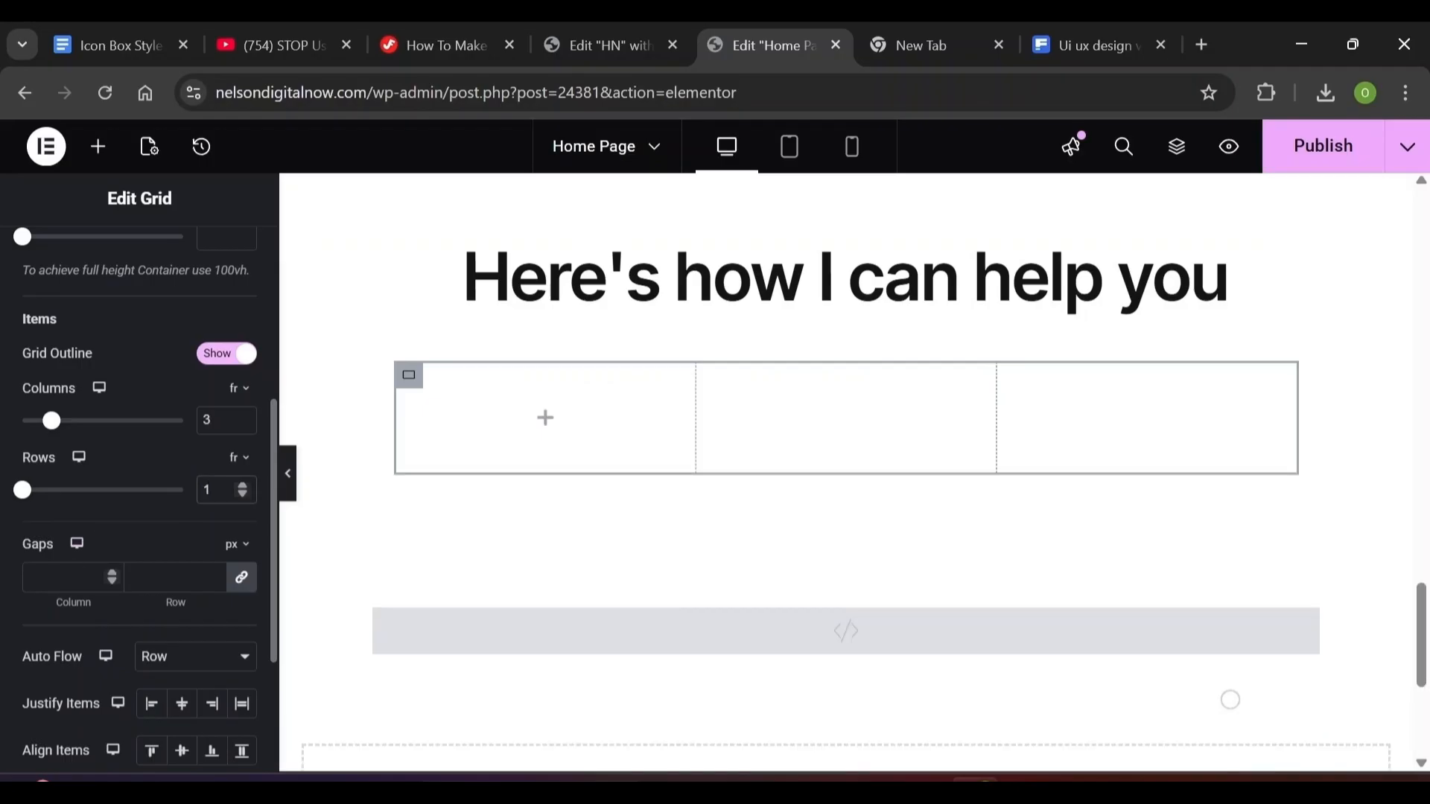
pyautogui.click(67, 577)
pyautogui.write('25')
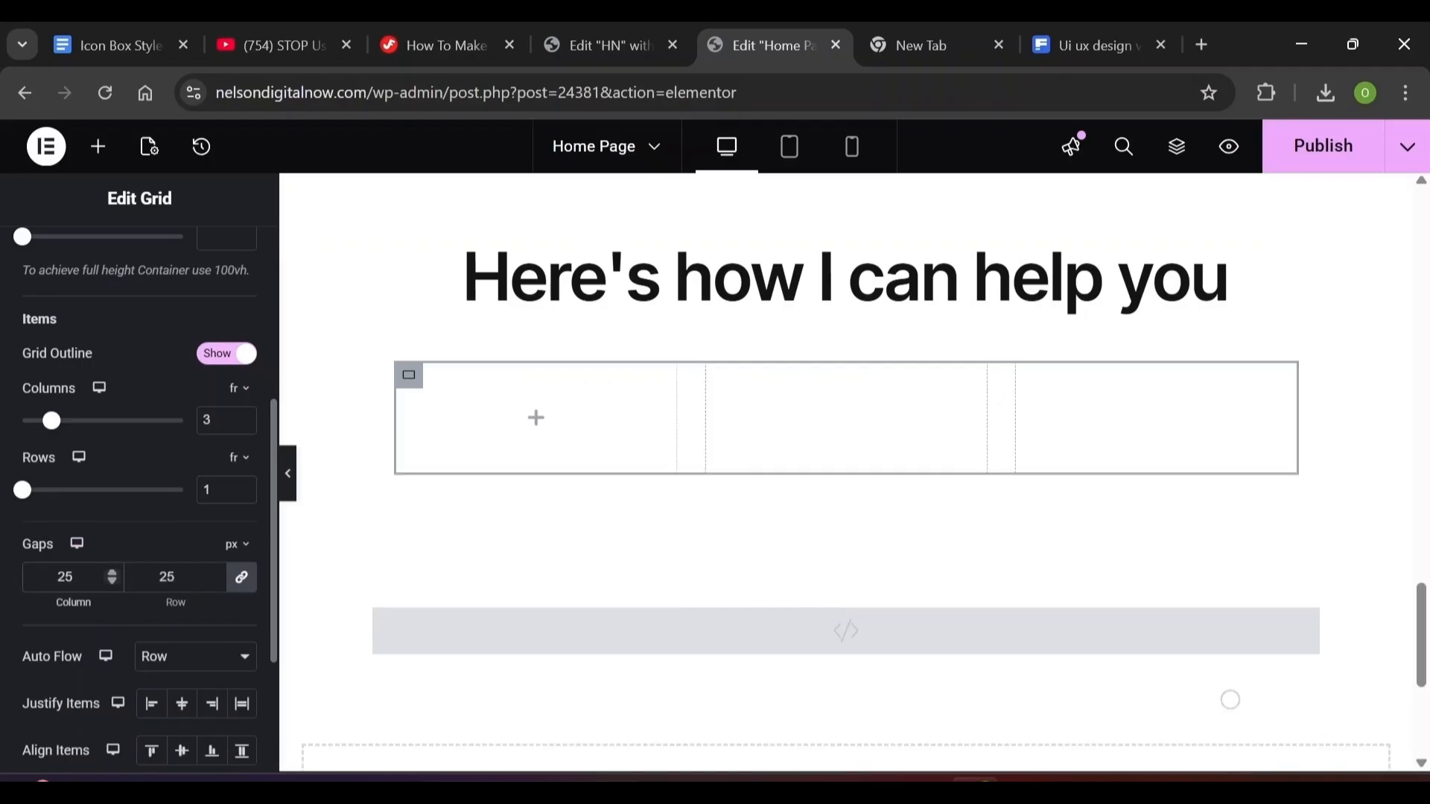
pyautogui.click(151, 751)
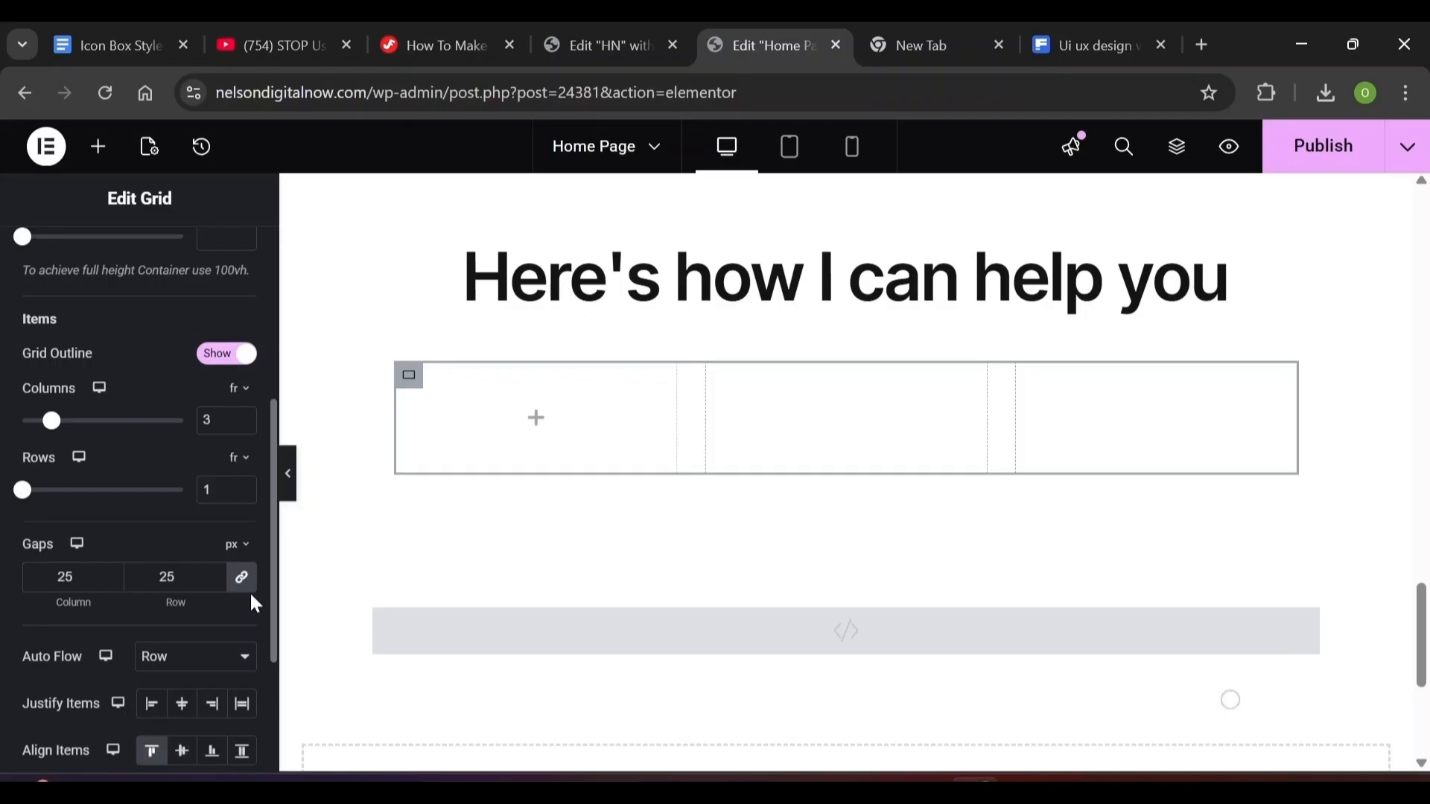
# Give the first grid card a classic white background
pyautogui.click(536, 417)
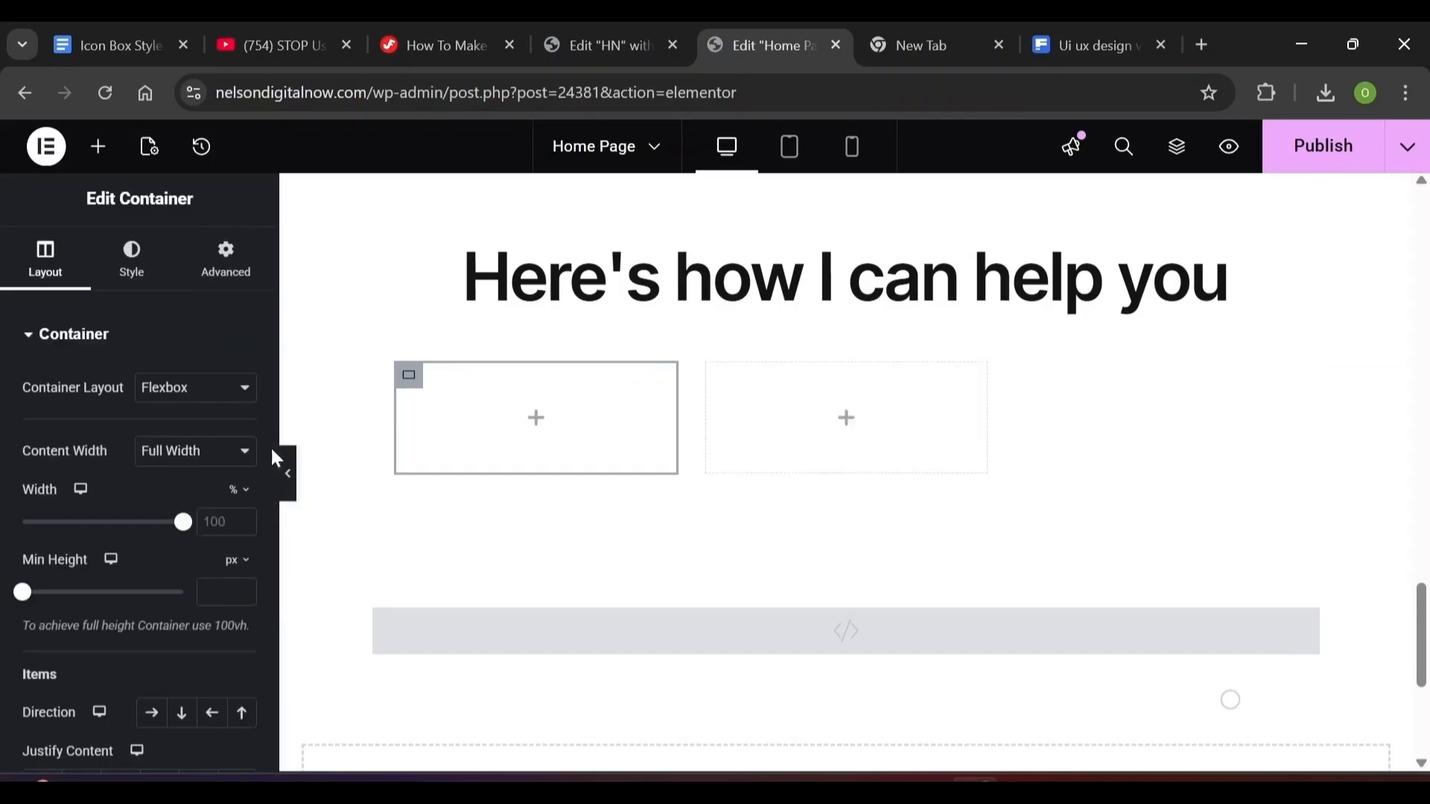
pyautogui.scroll(-5, 262, 449)
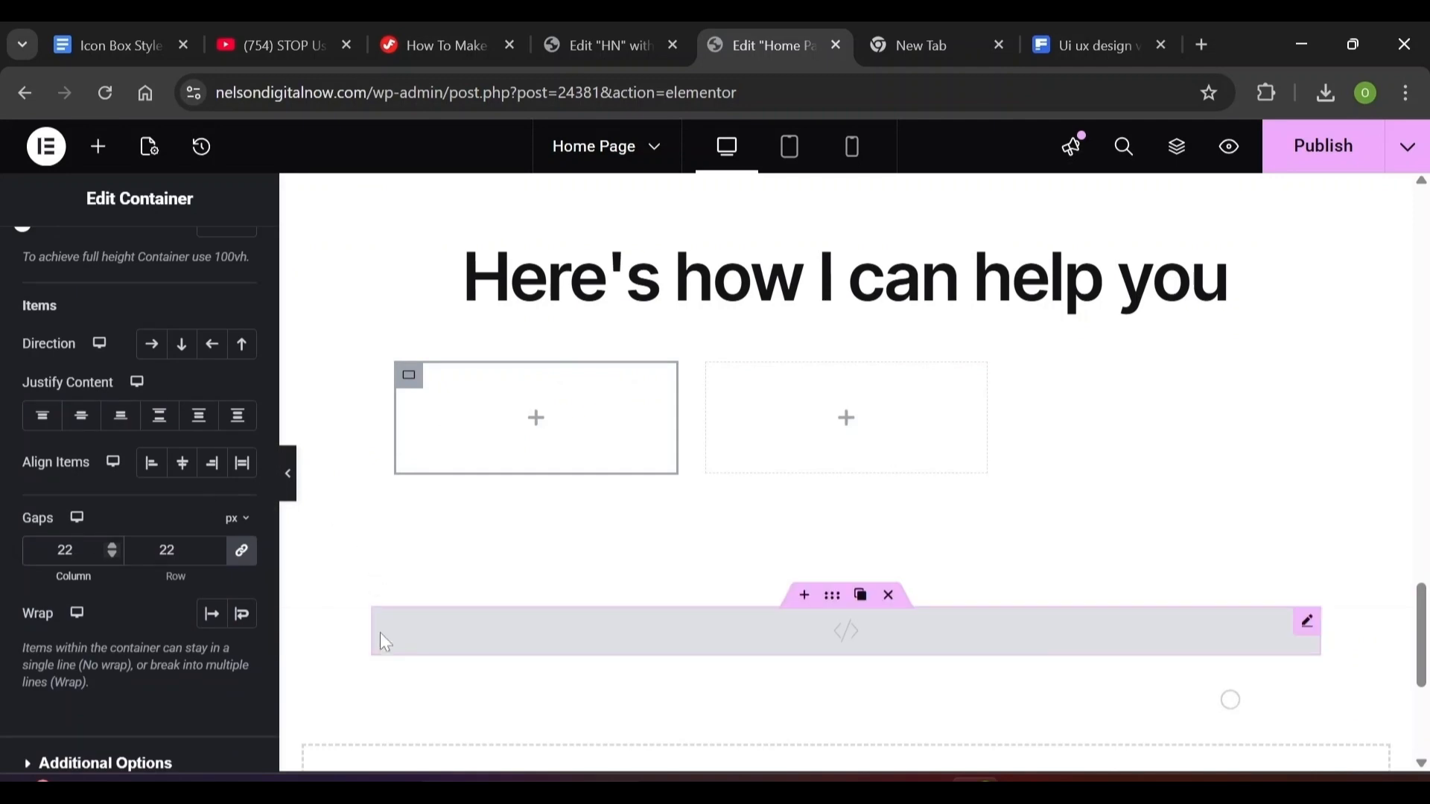
pyautogui.click(132, 261)
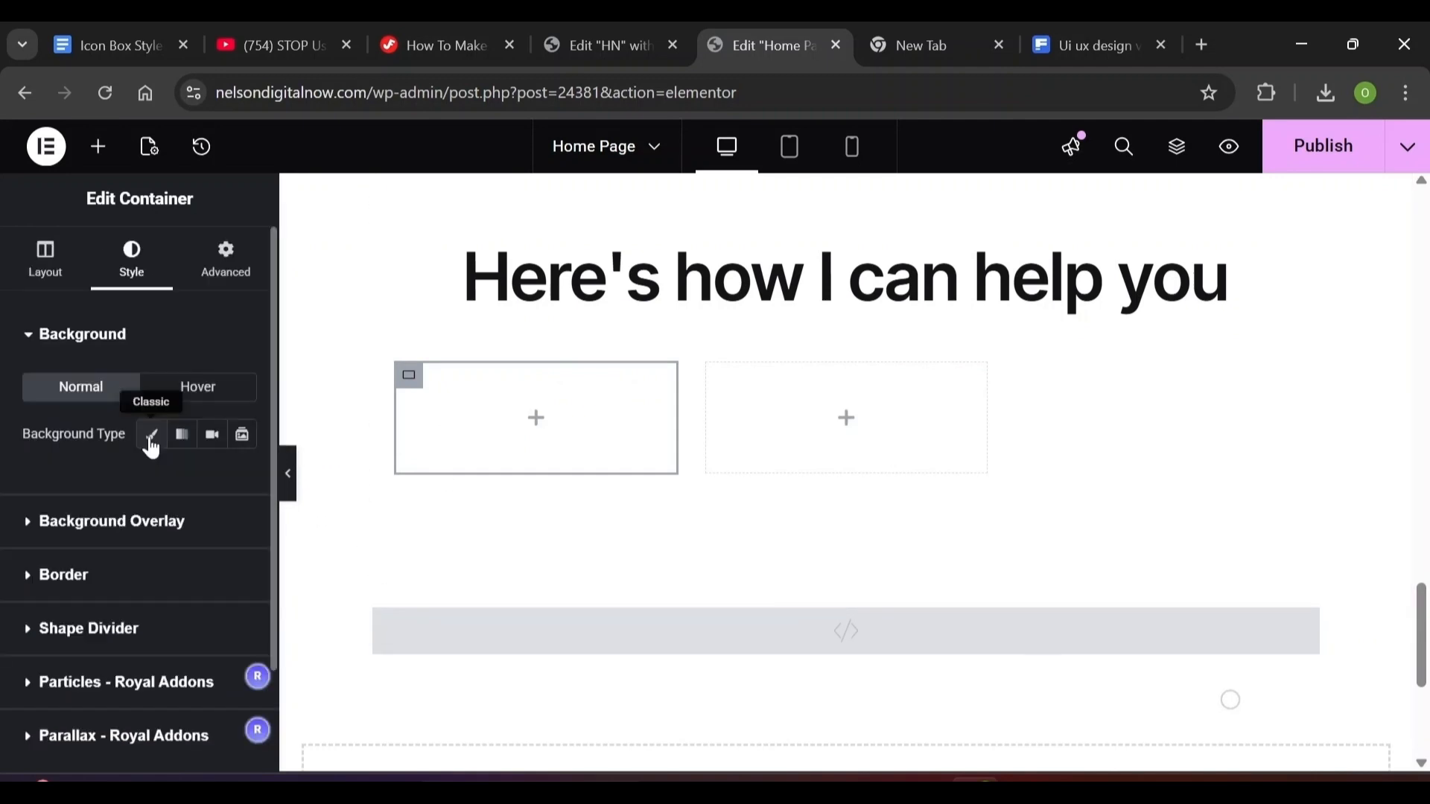
pyautogui.click(151, 439)
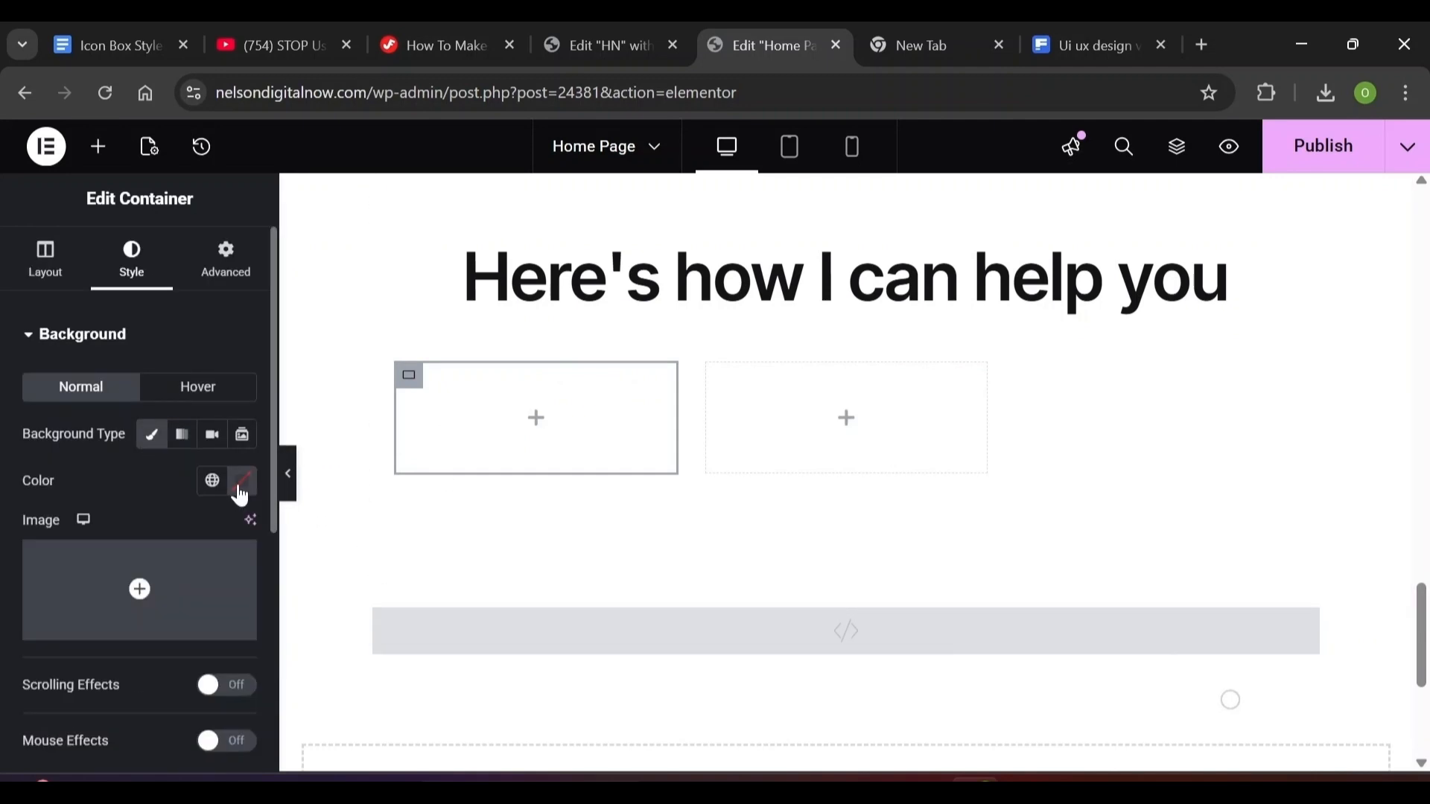
pyautogui.click(240, 492)
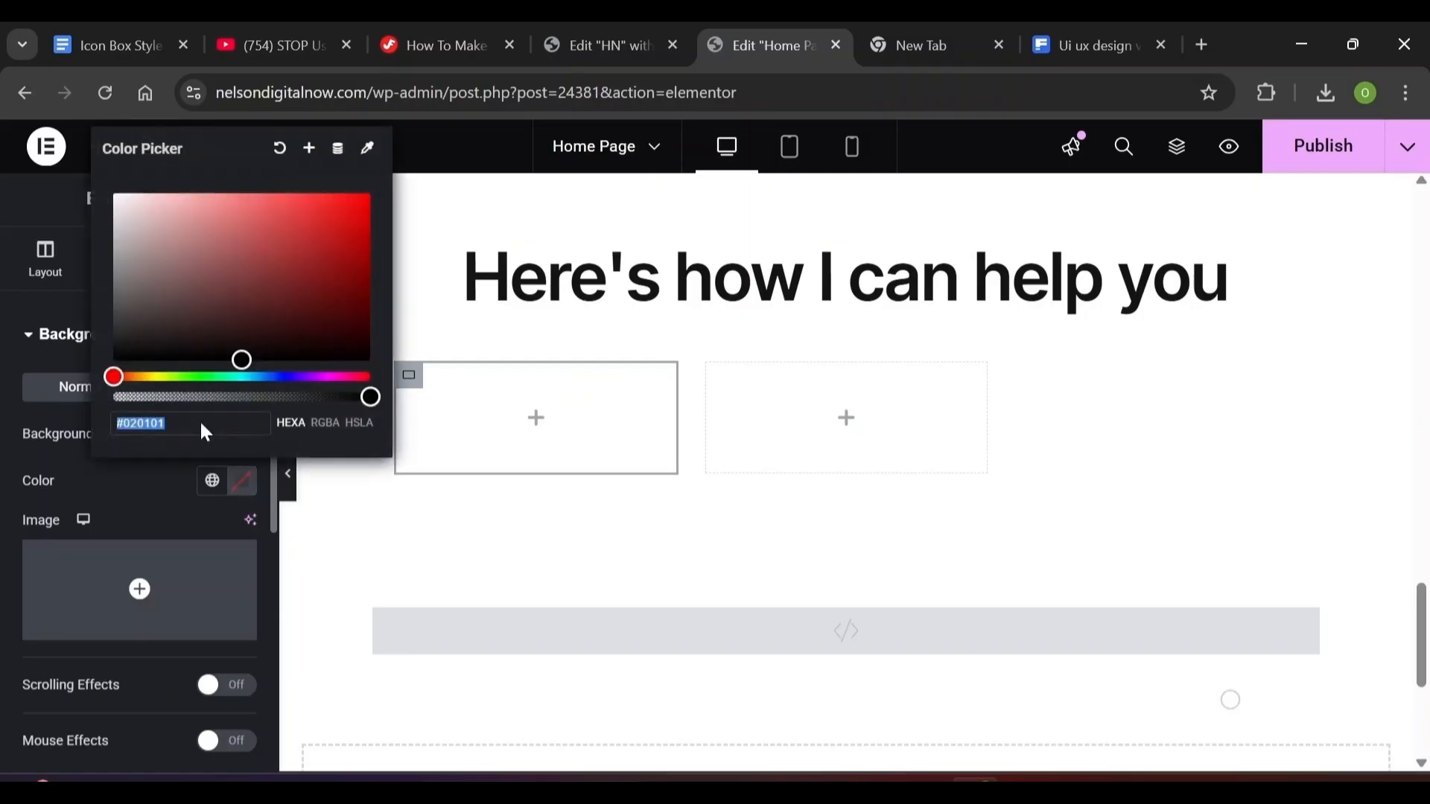
pyautogui.click(203, 441)
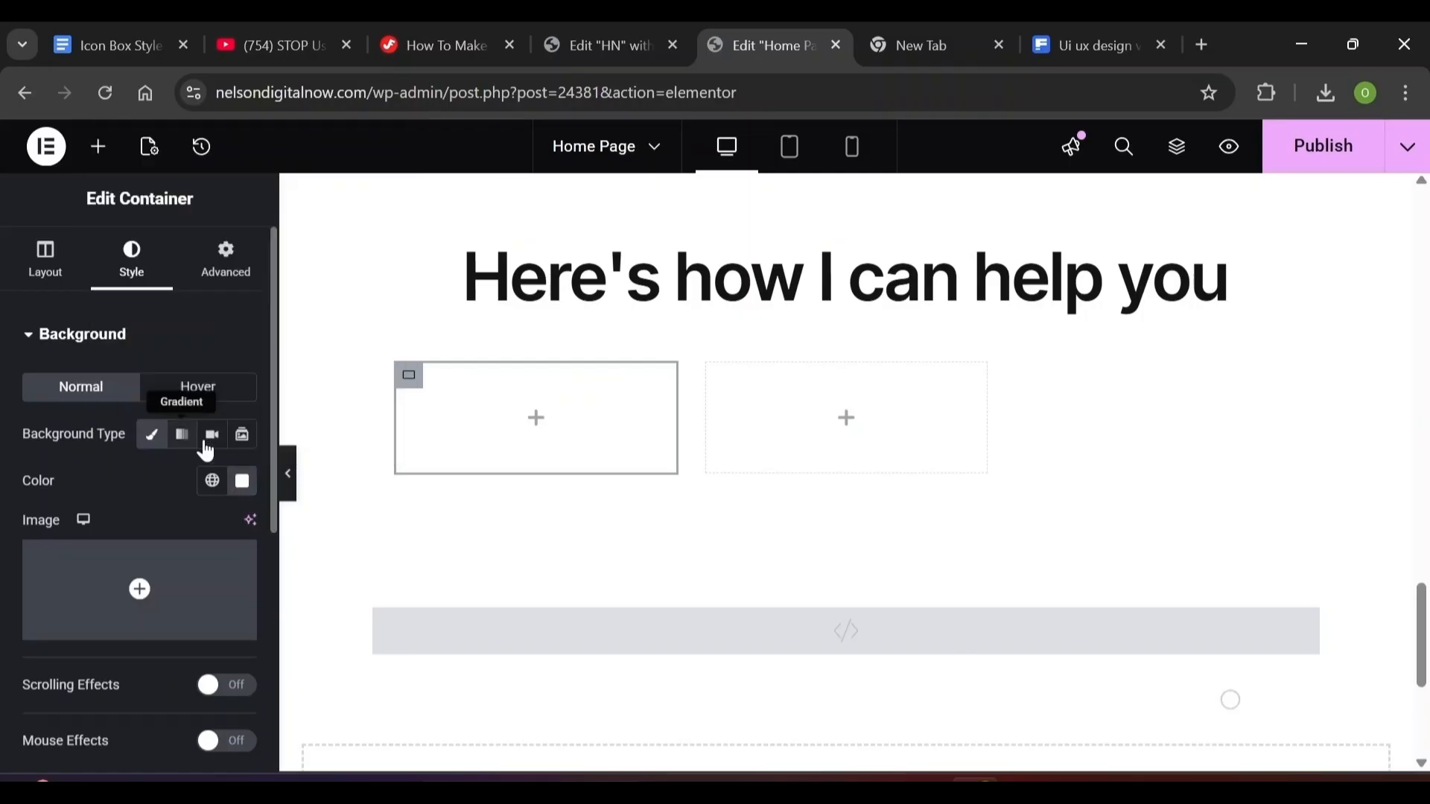
pyautogui.click(33, 339)
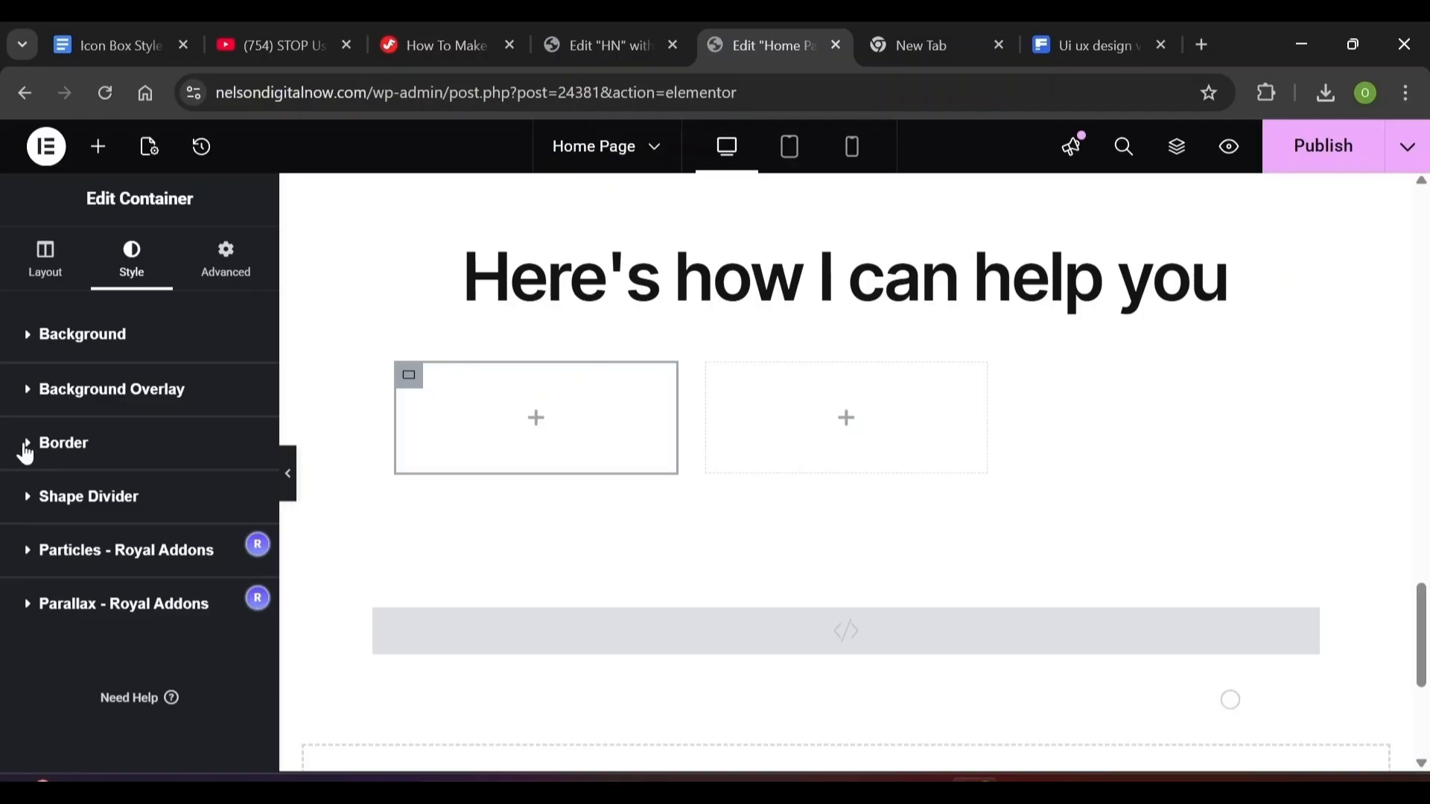
# Give the first card a solid 1 px border, 32 px corner radius and #eaeaea border colour
pyautogui.click(27, 445)
pyautogui.click(149, 359)
pyautogui.click(153, 440)
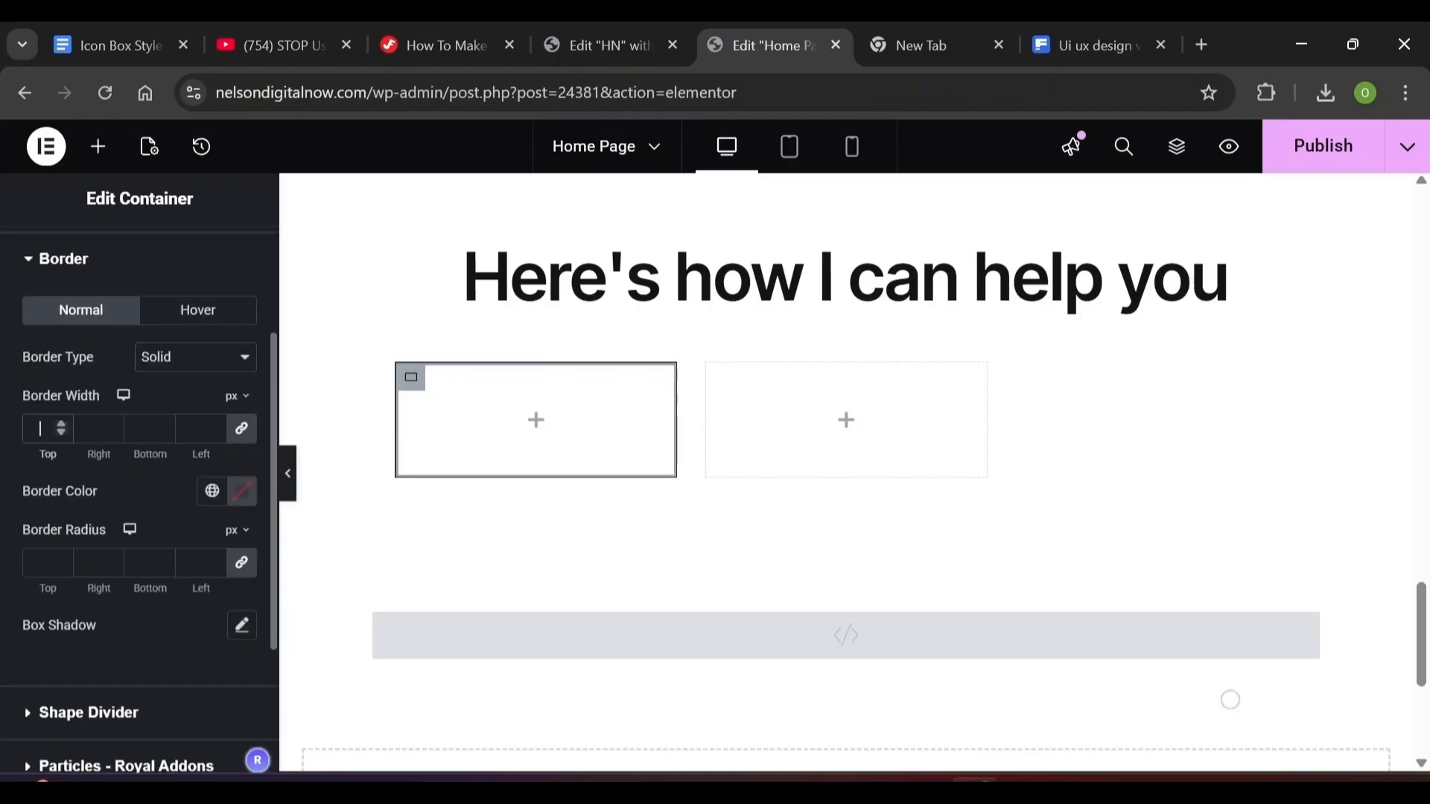
pyautogui.write('1')
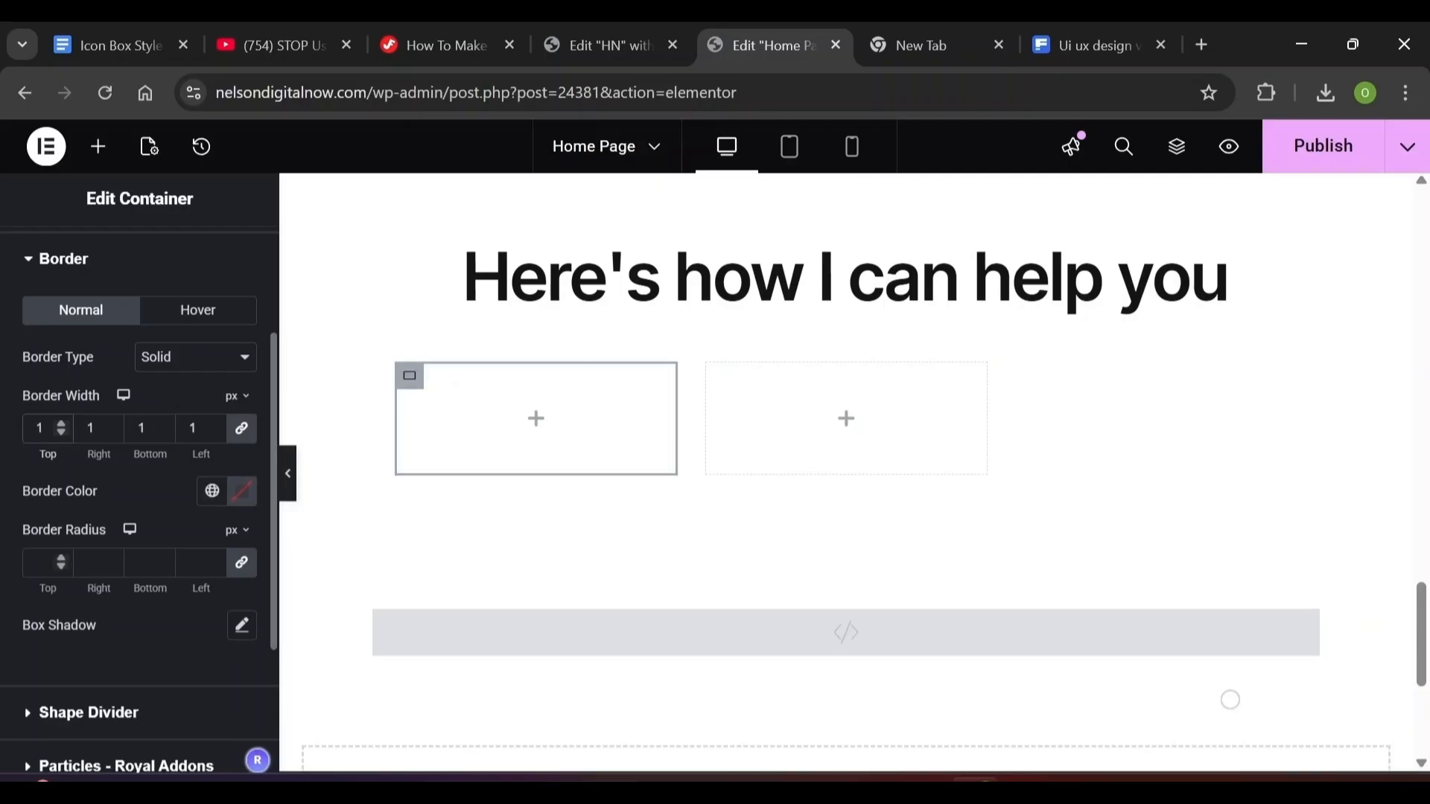
pyautogui.click(41, 562)
pyautogui.write('32')
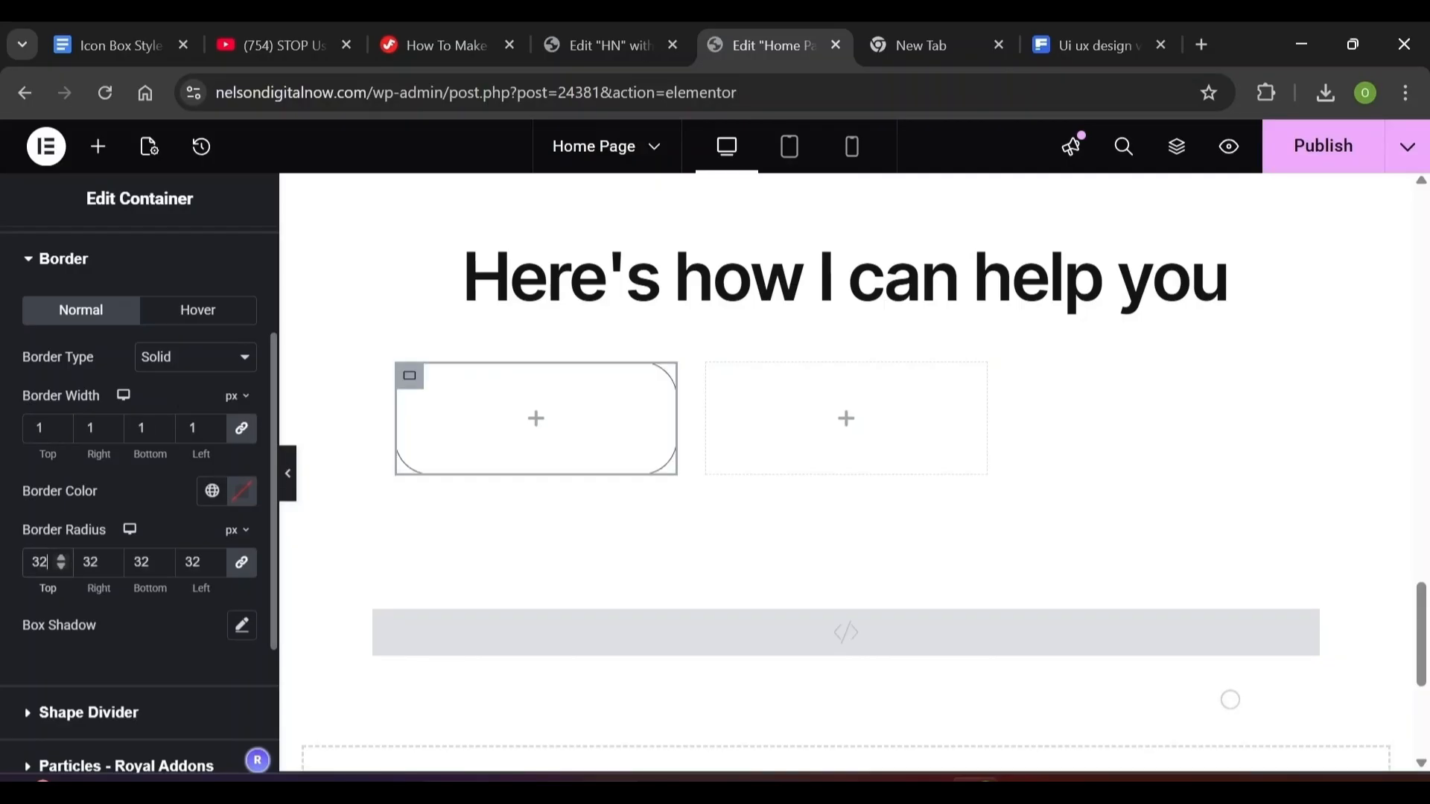
pyautogui.click(241, 500)
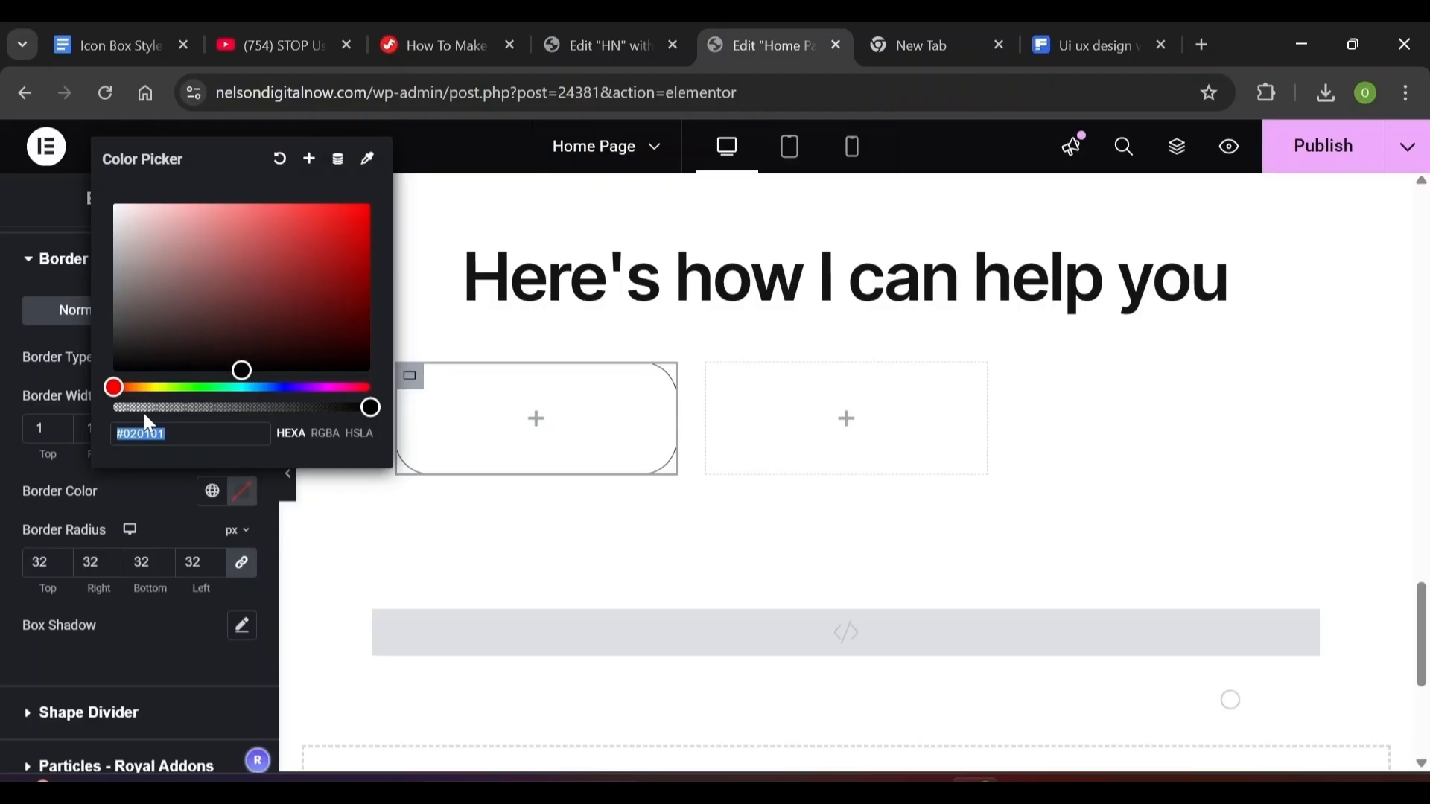
pyautogui.write('eaeaea')
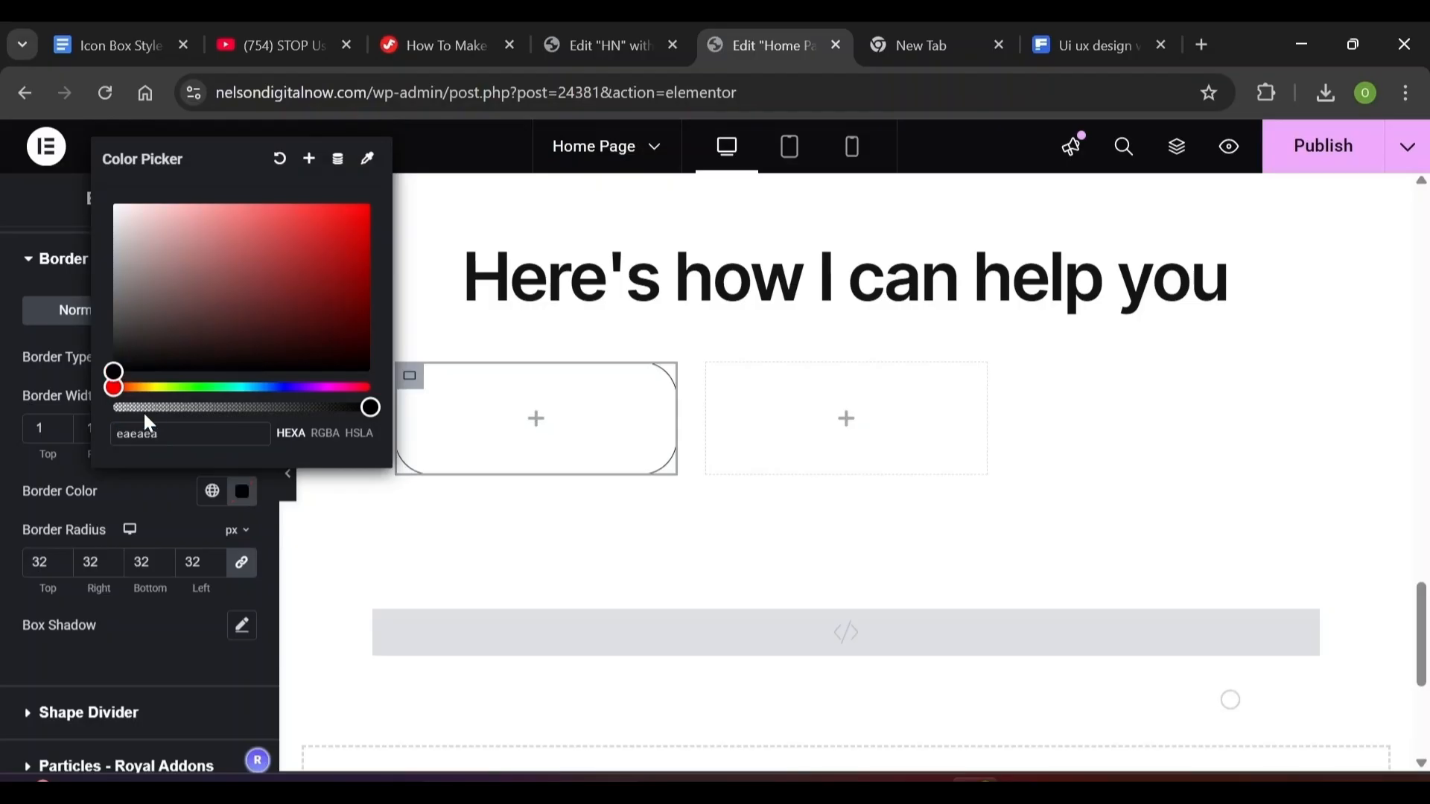
pyautogui.press('Escape')
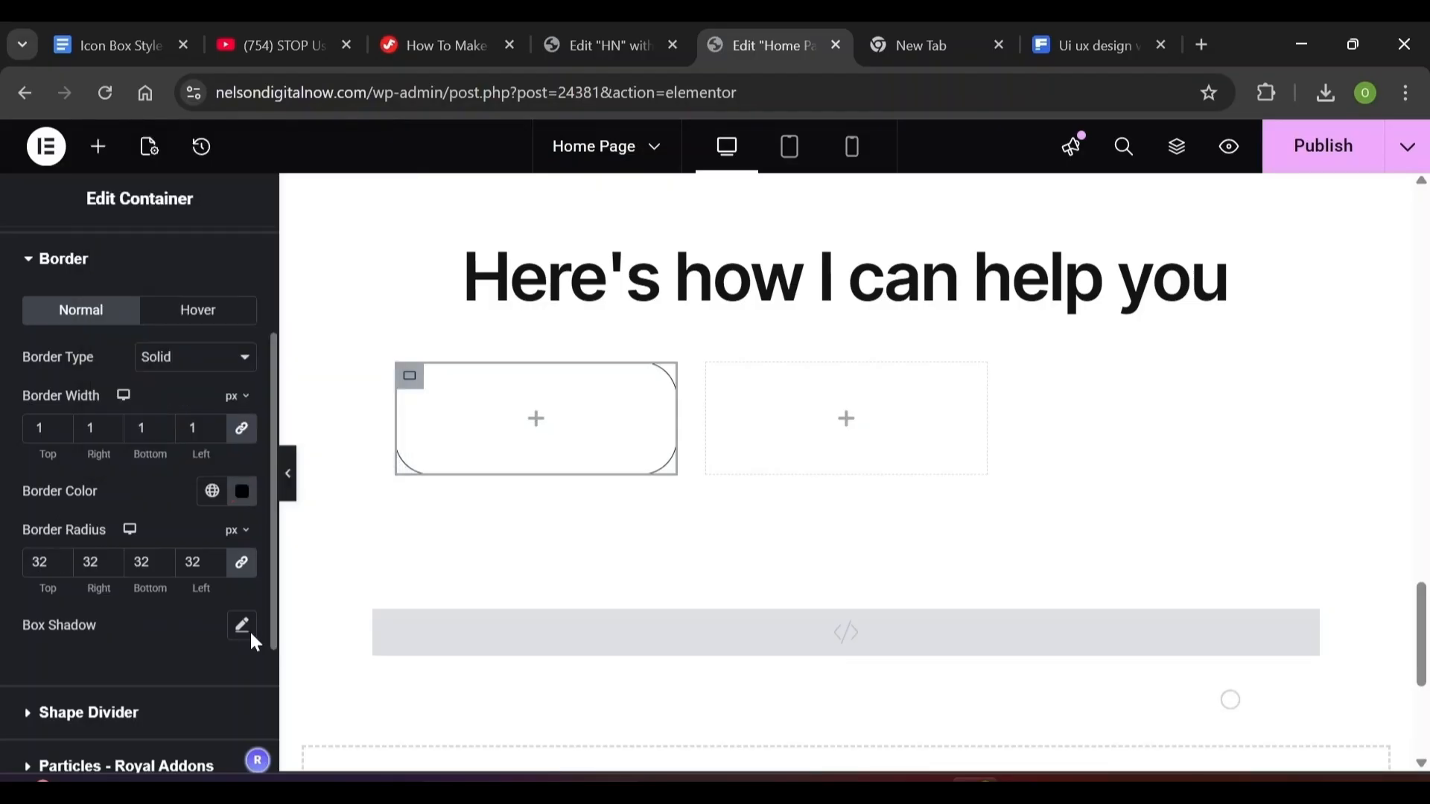
# Set the first card's box shadow to 12 px horizontal and vertical offsets with 24 px blur
pyautogui.click(244, 629)
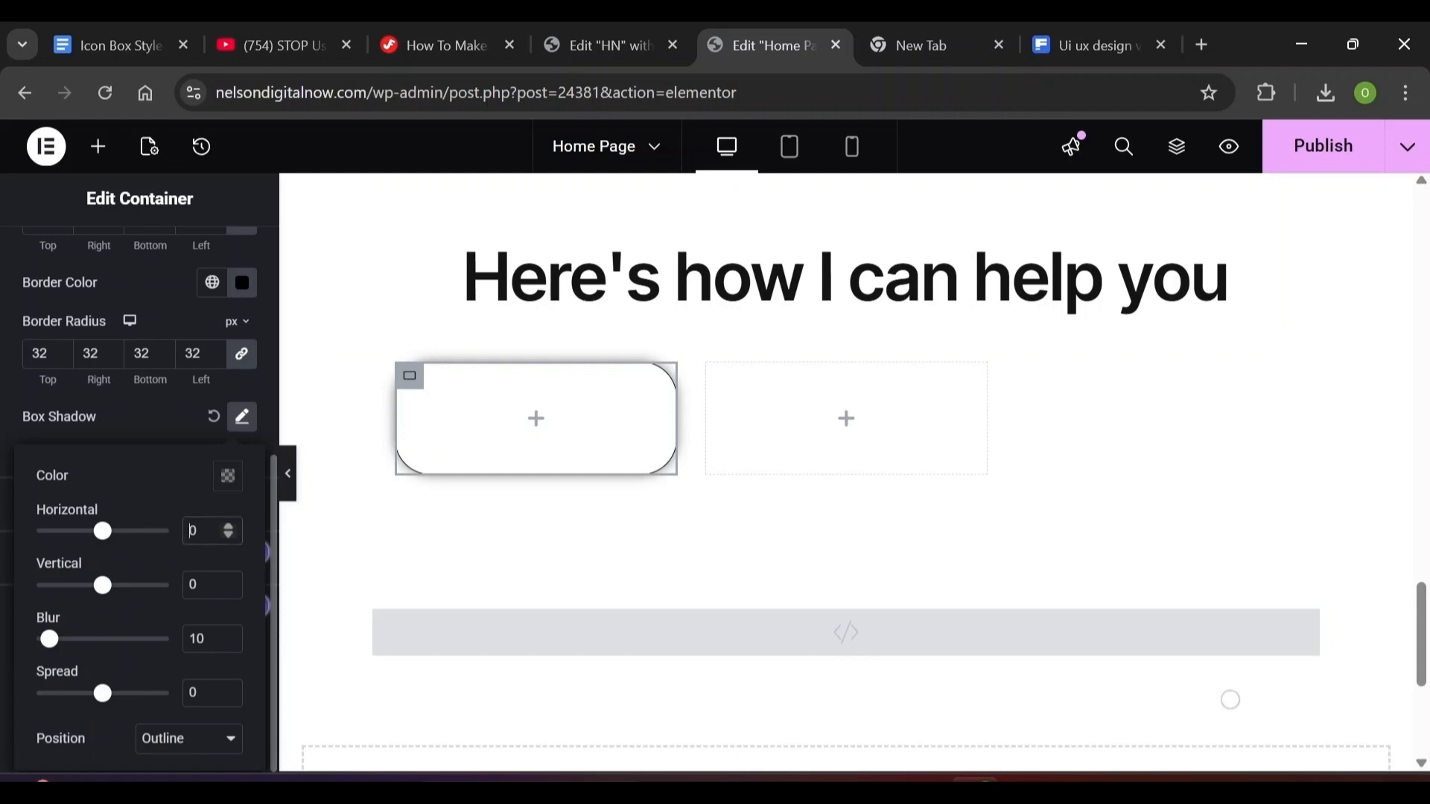
pyautogui.write('12')
pyautogui.press('Tab')
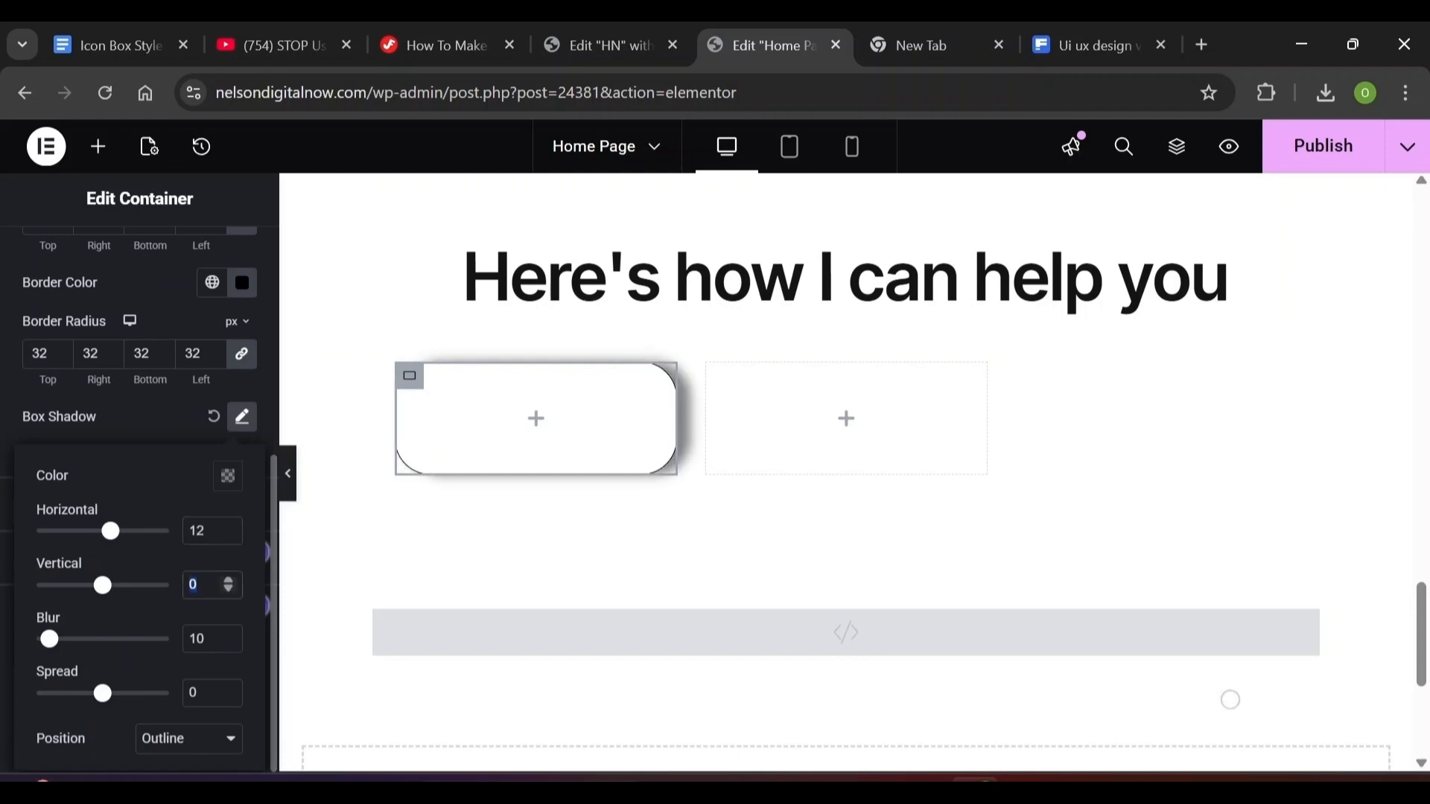
pyautogui.write('12')
pyautogui.press('Tab')
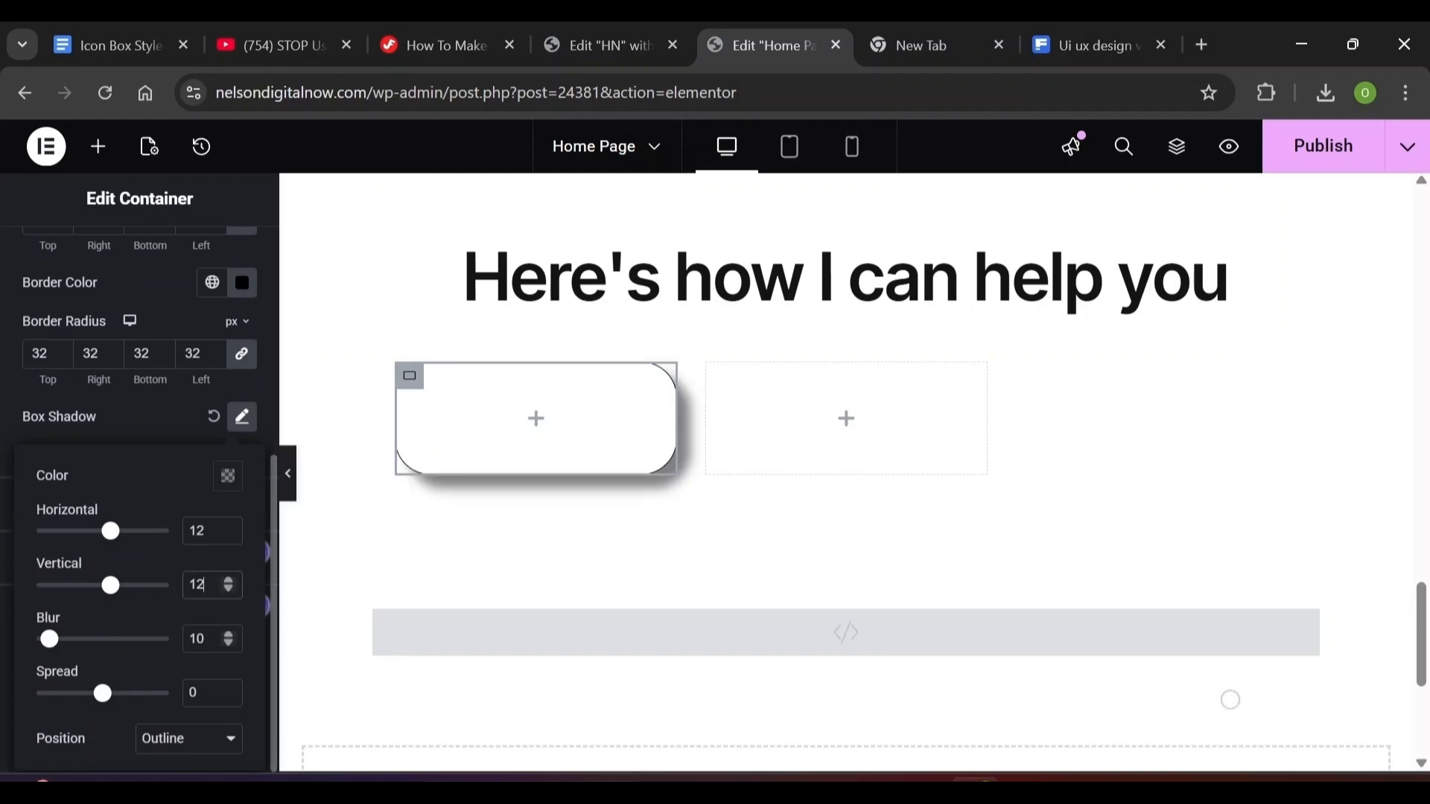
pyautogui.press('Tab')
pyautogui.write('24')
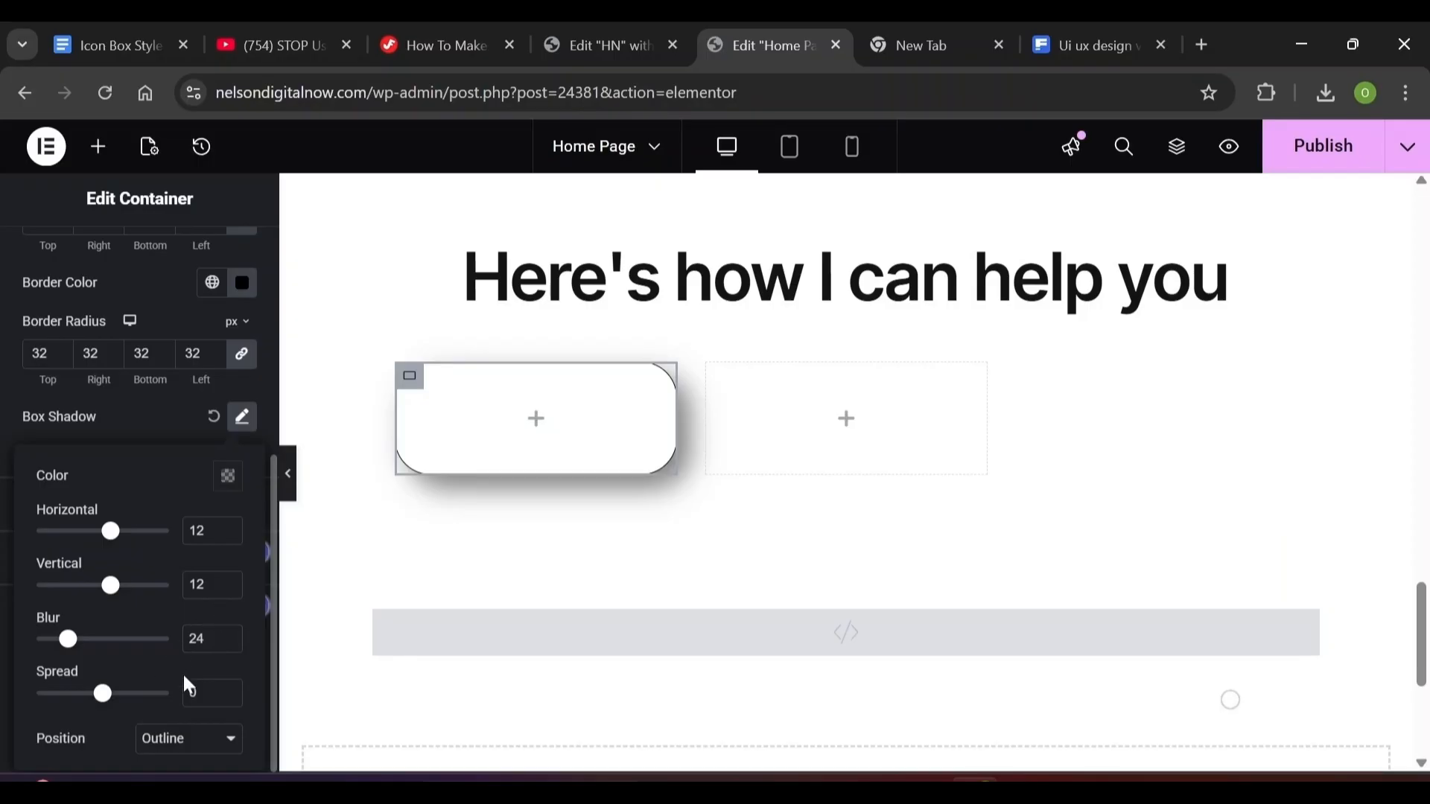
# Set the shadow colour to rgba(20, 20, 20, 0.05)
pyautogui.click(231, 477)
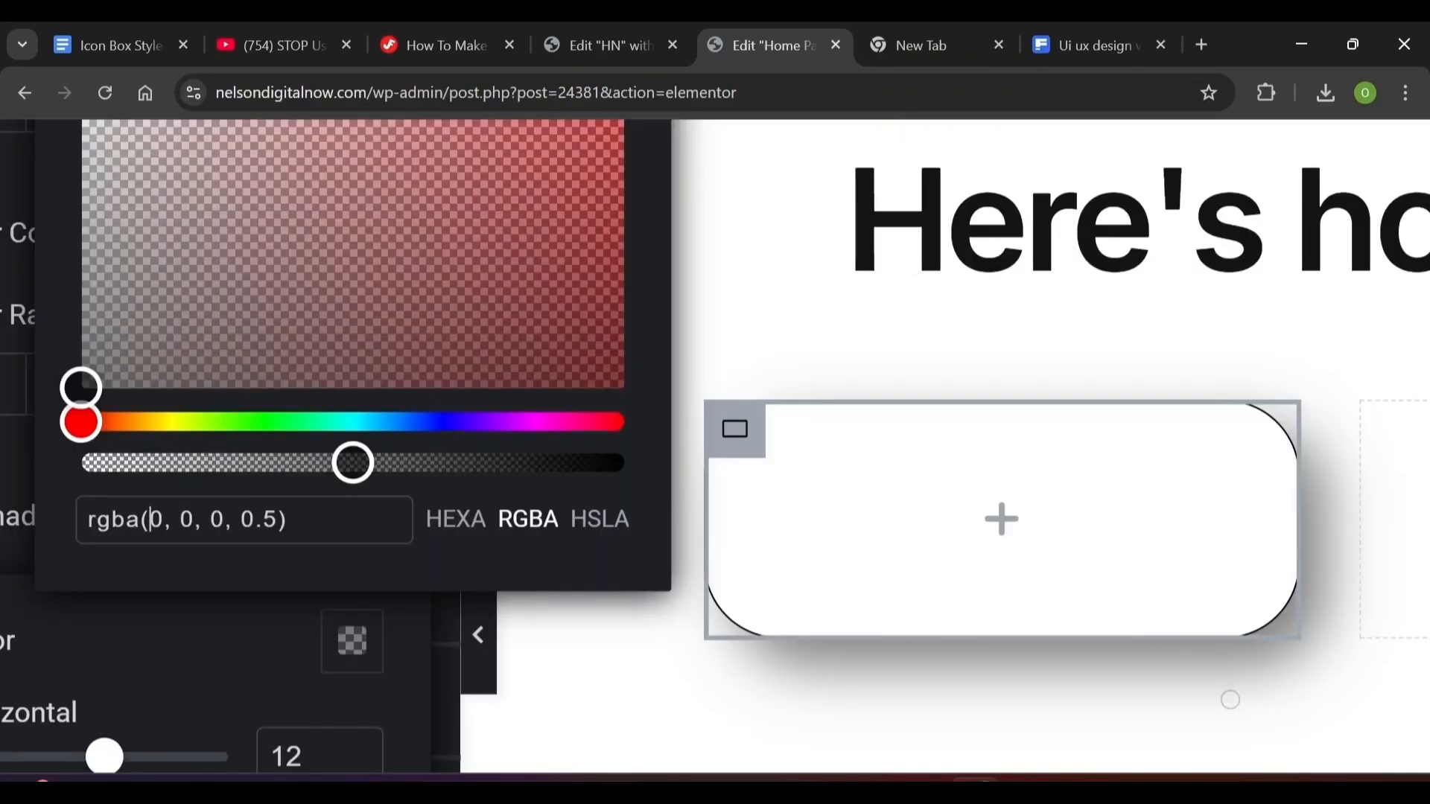
pyautogui.click(356, 344)
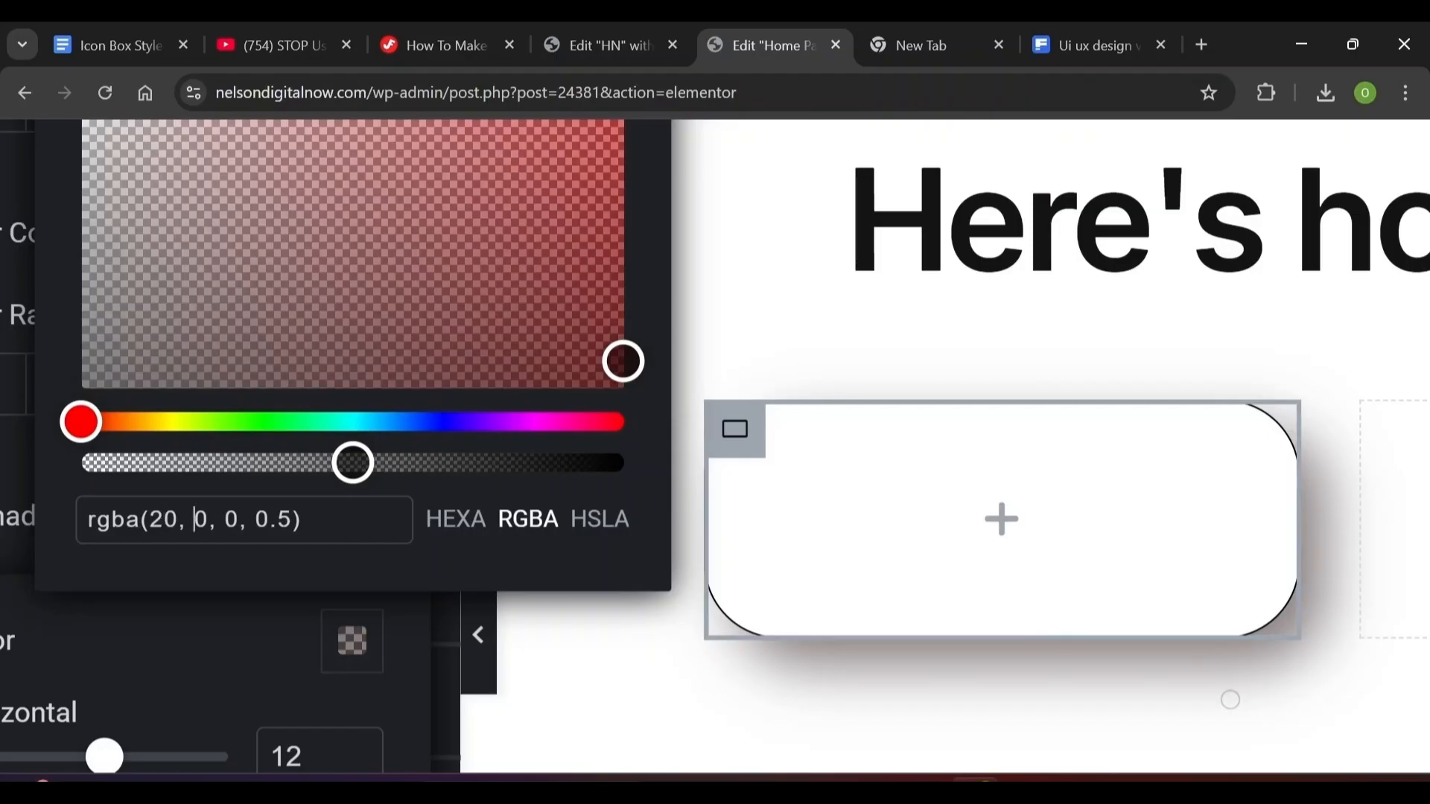
pyautogui.click(171, 421)
pyautogui.write('2')
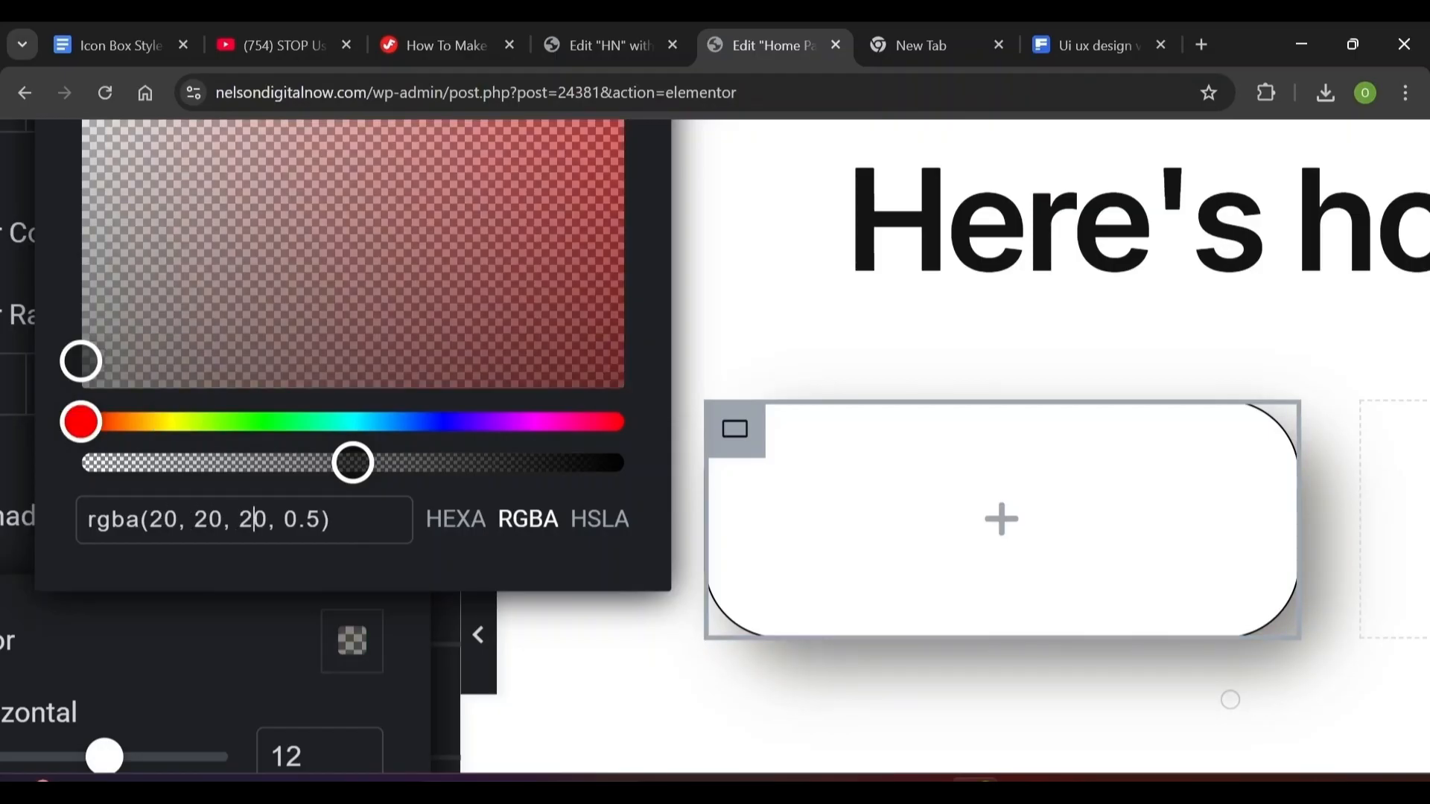
pyautogui.click(306, 519)
pyautogui.click(242, 610)
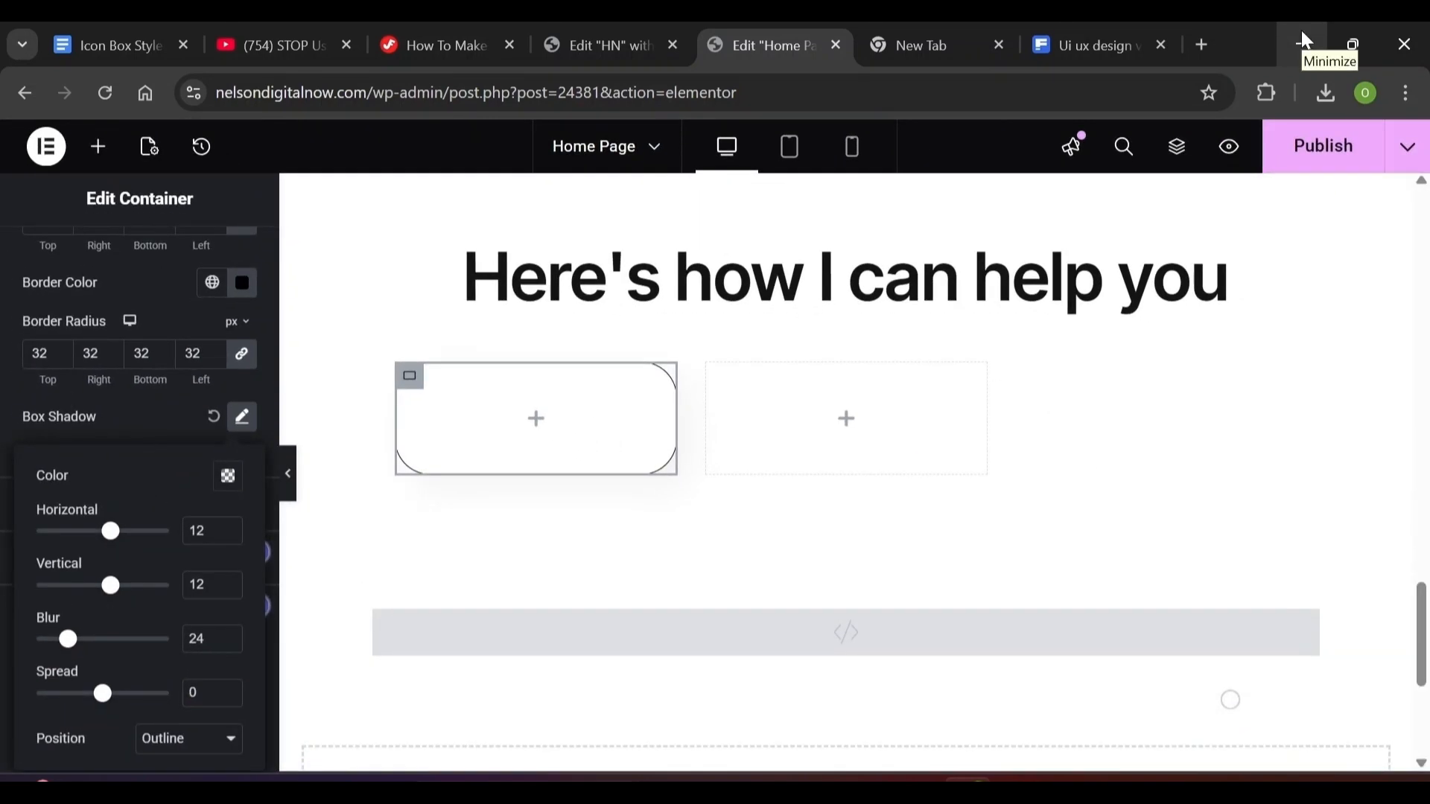
pyautogui.scroll(5, 258, 313)
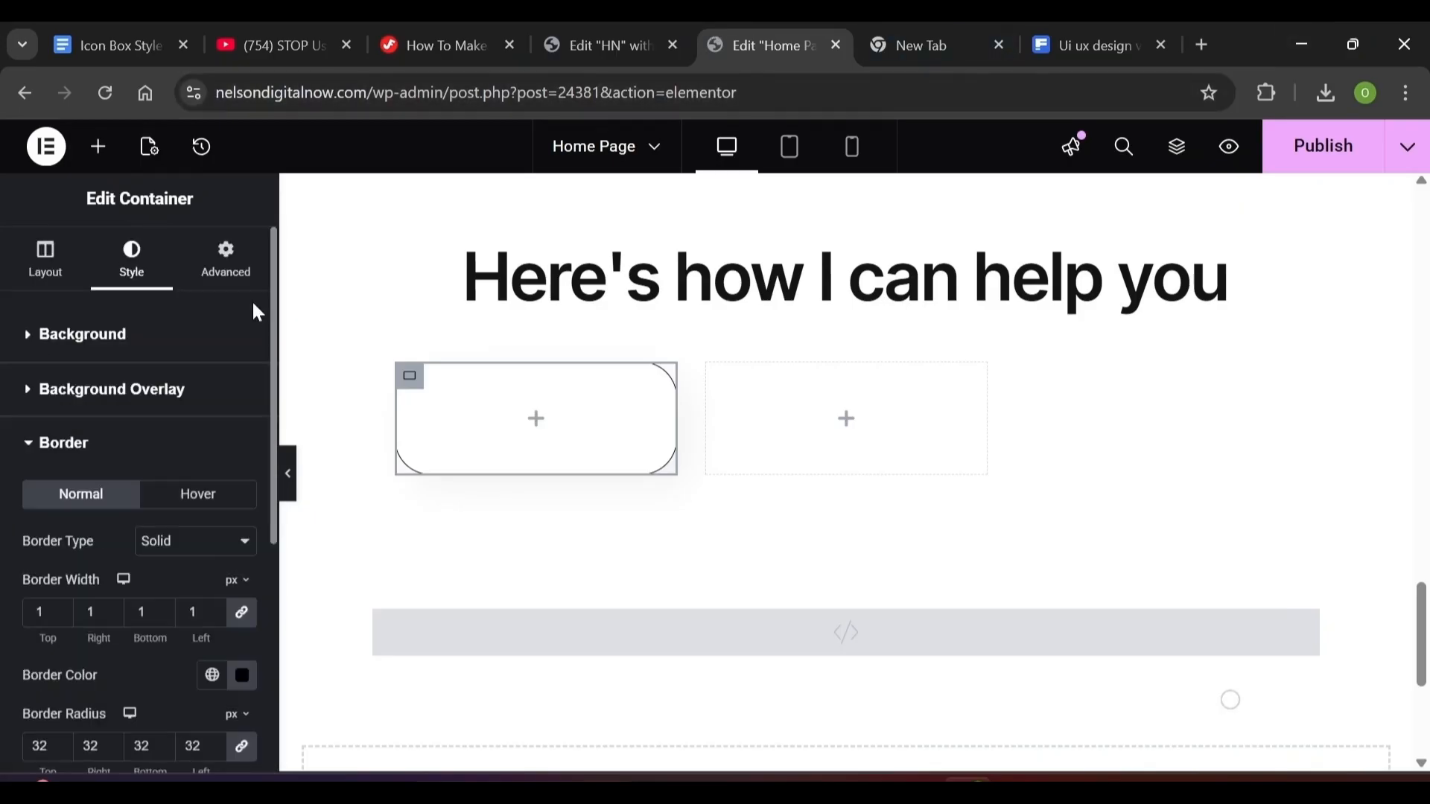
# Give the first card 30 px padding on all sides
pyautogui.click(228, 282)
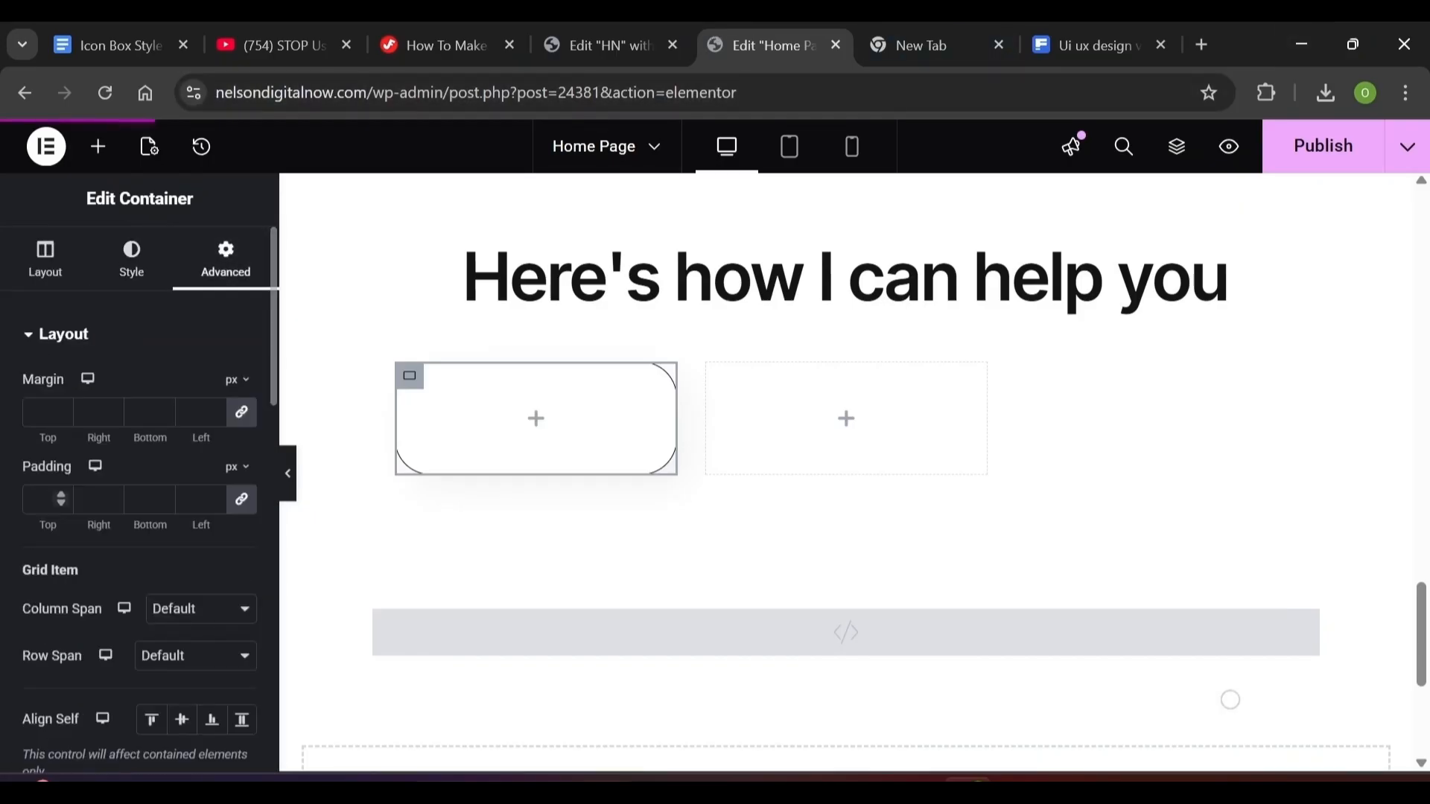
pyautogui.click(65, 503)
pyautogui.write('30')
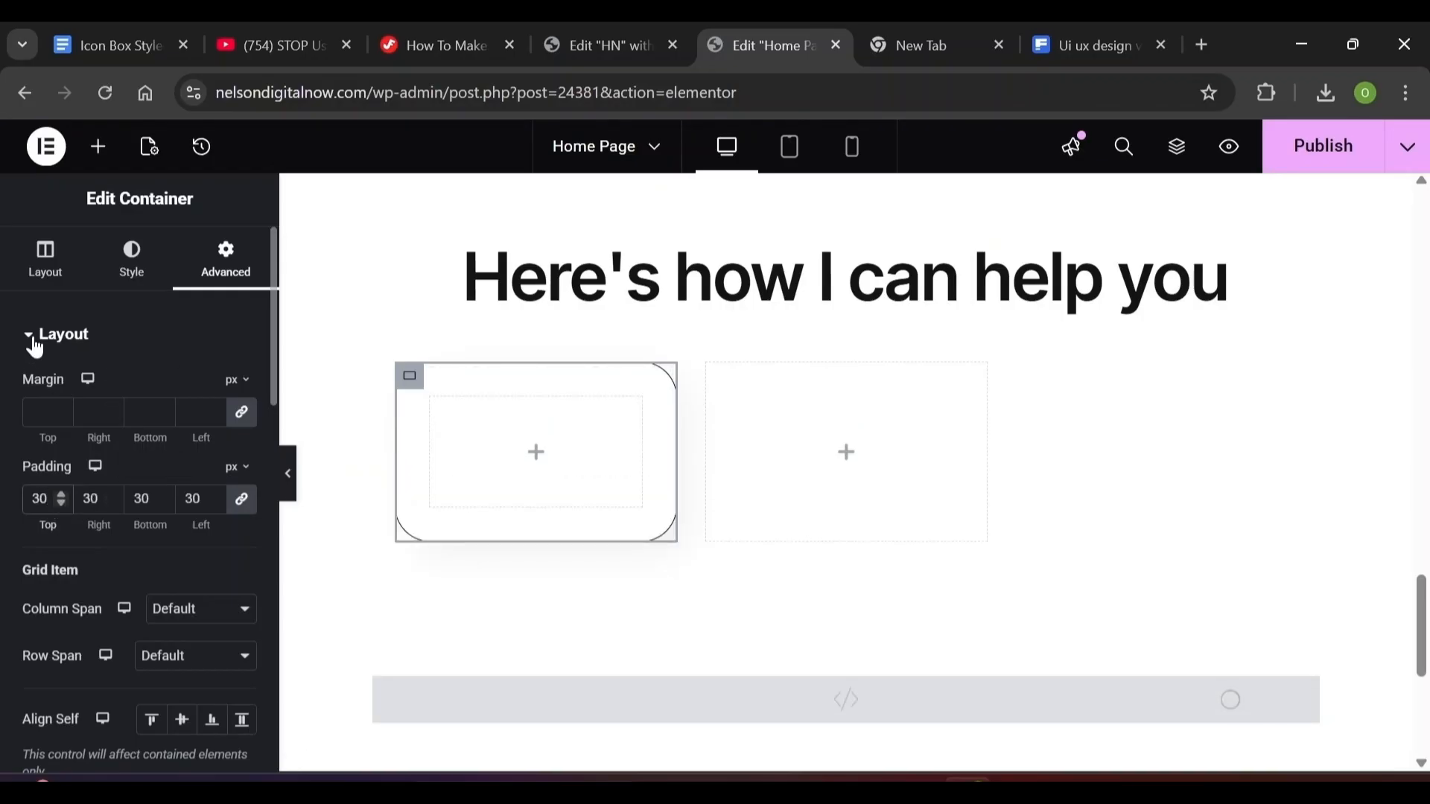
pyautogui.click(35, 344)
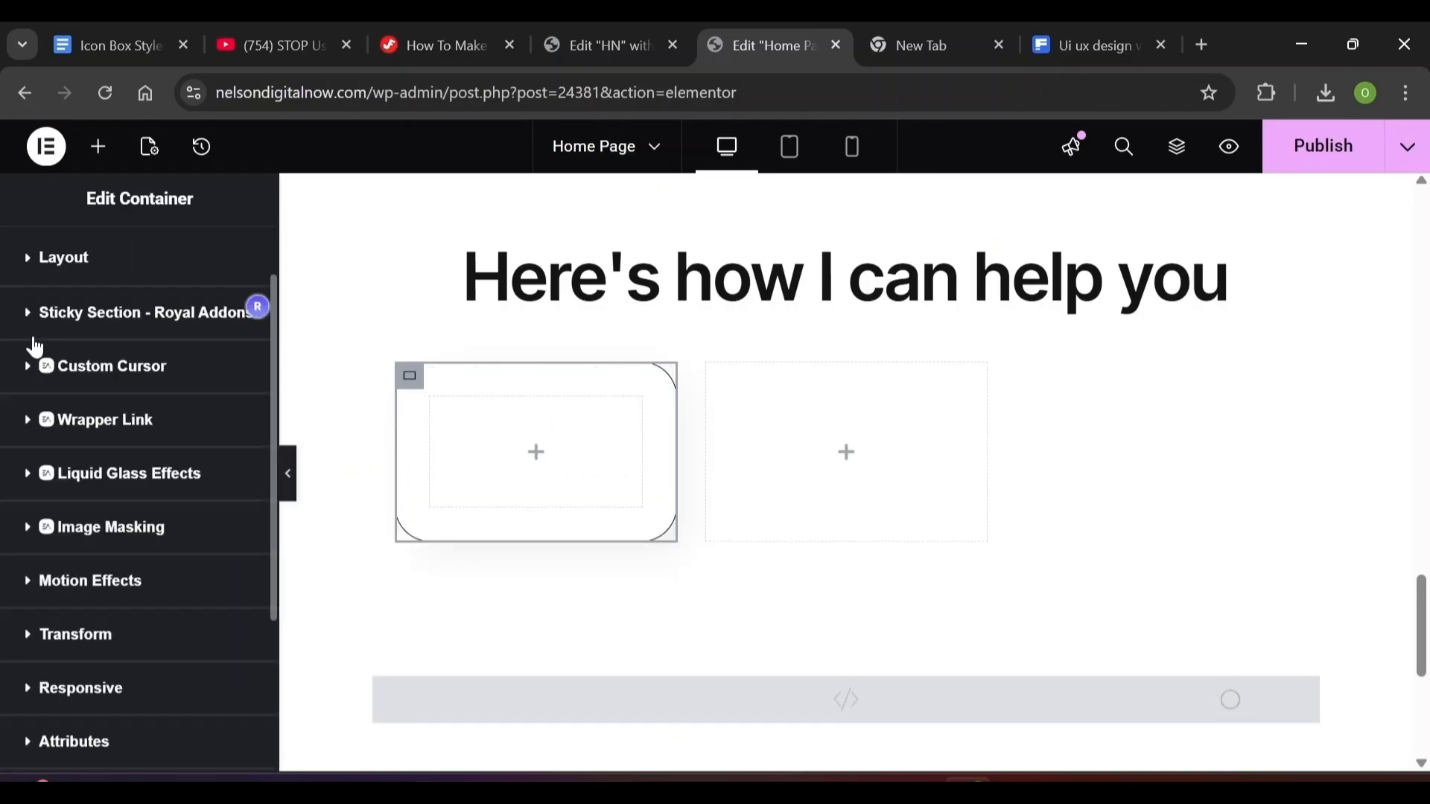
# Give the card a Fade In Left entrance animation
pyautogui.click(27, 589)
pyautogui.click(128, 574)
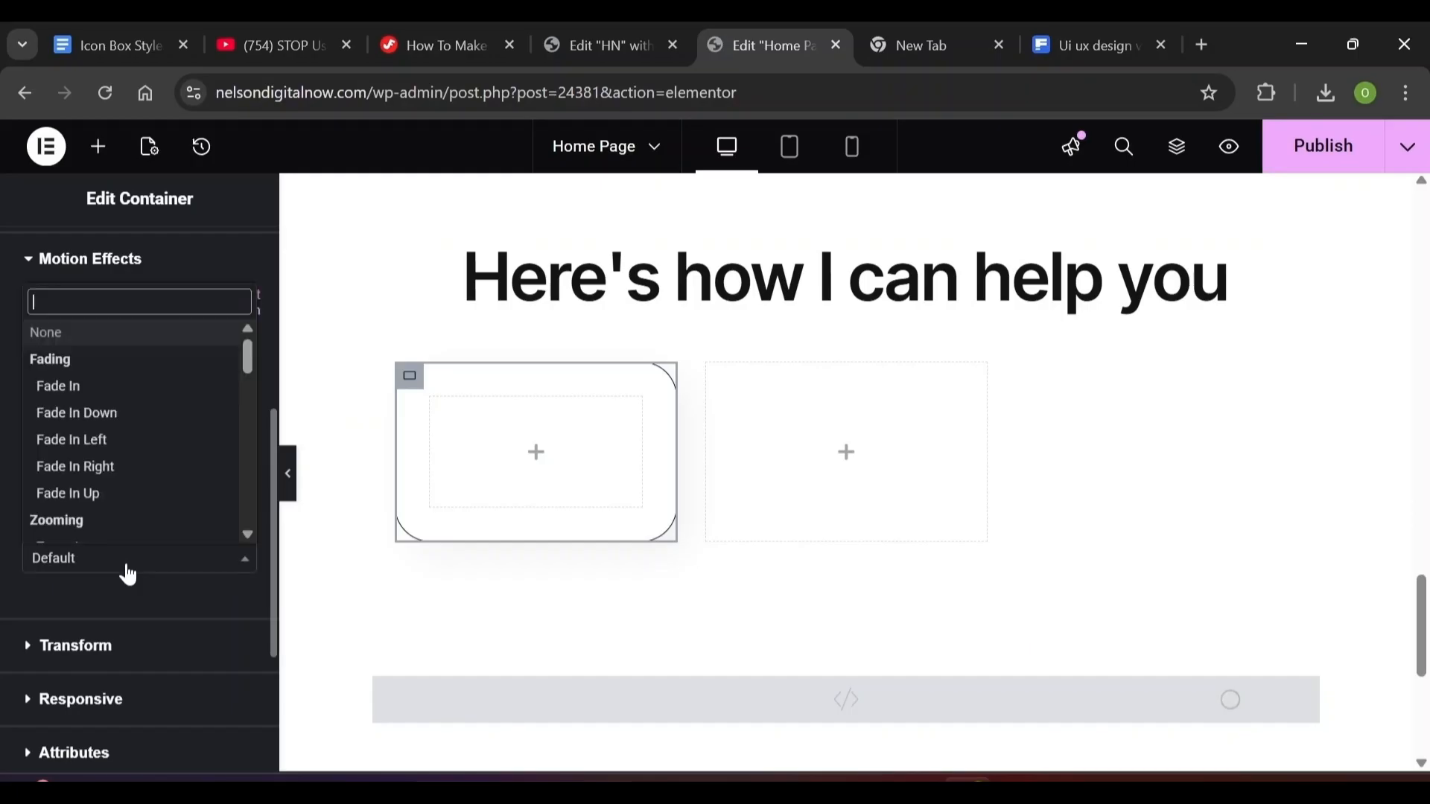
pyautogui.click(109, 439)
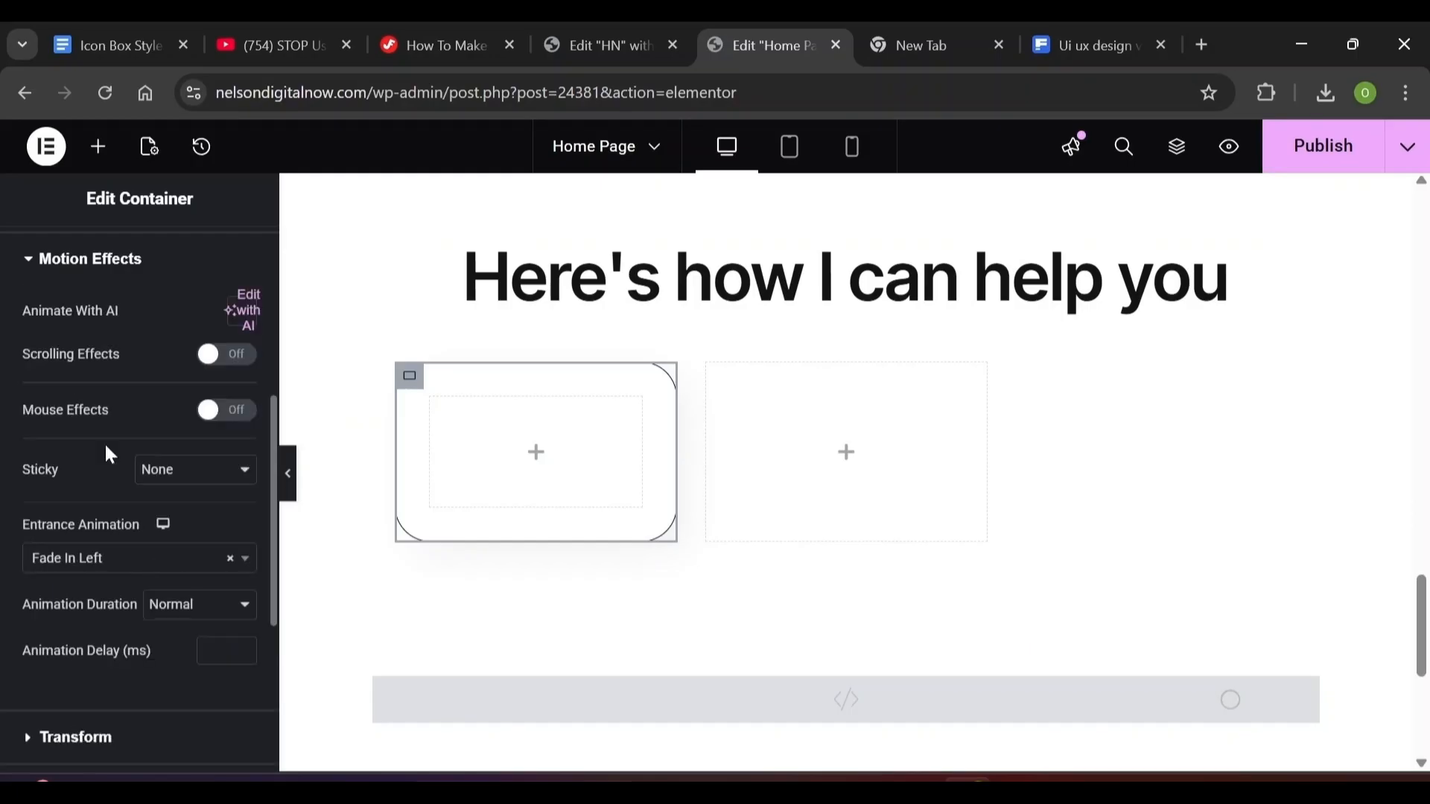
pyautogui.scroll(5, 273, 377)
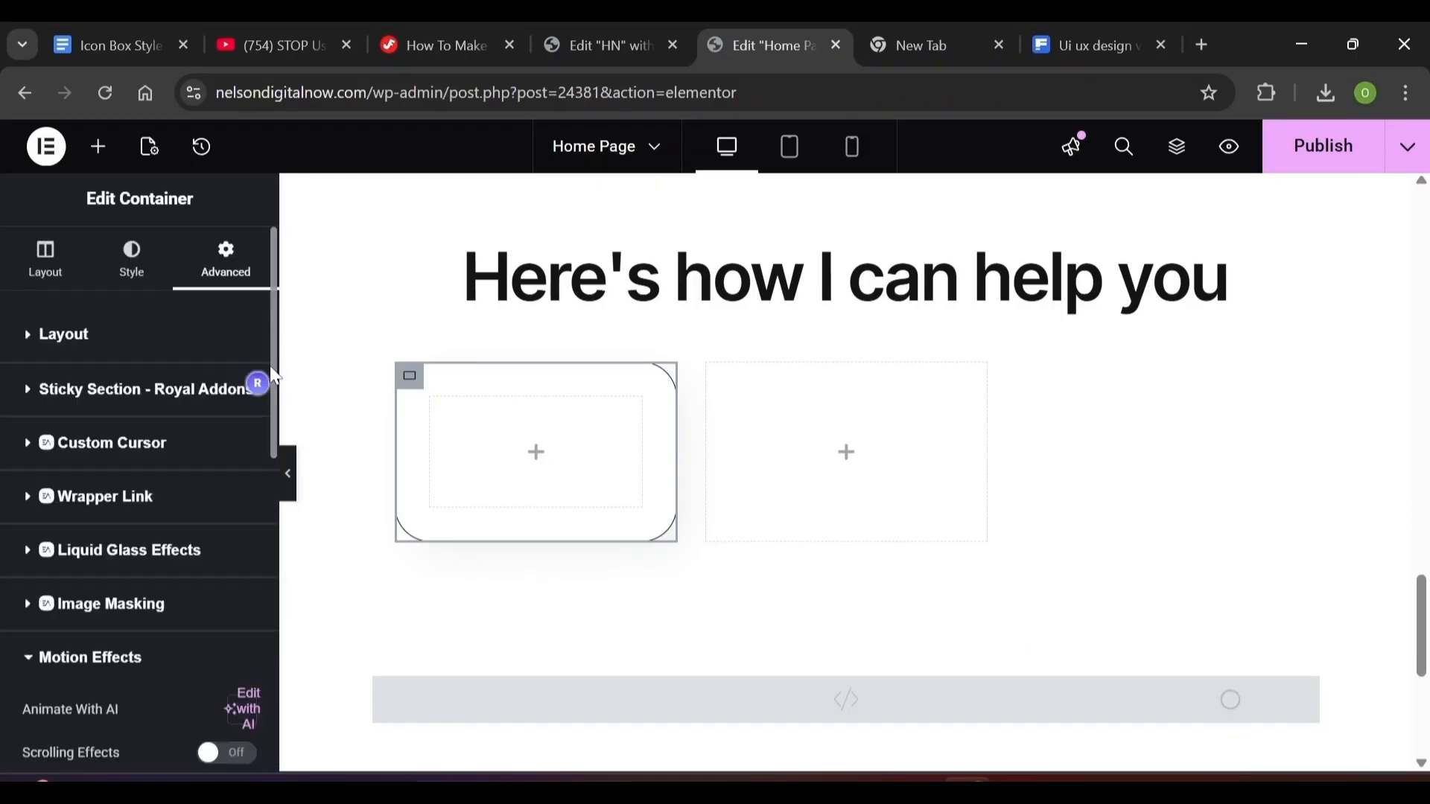
pyautogui.click(99, 161)
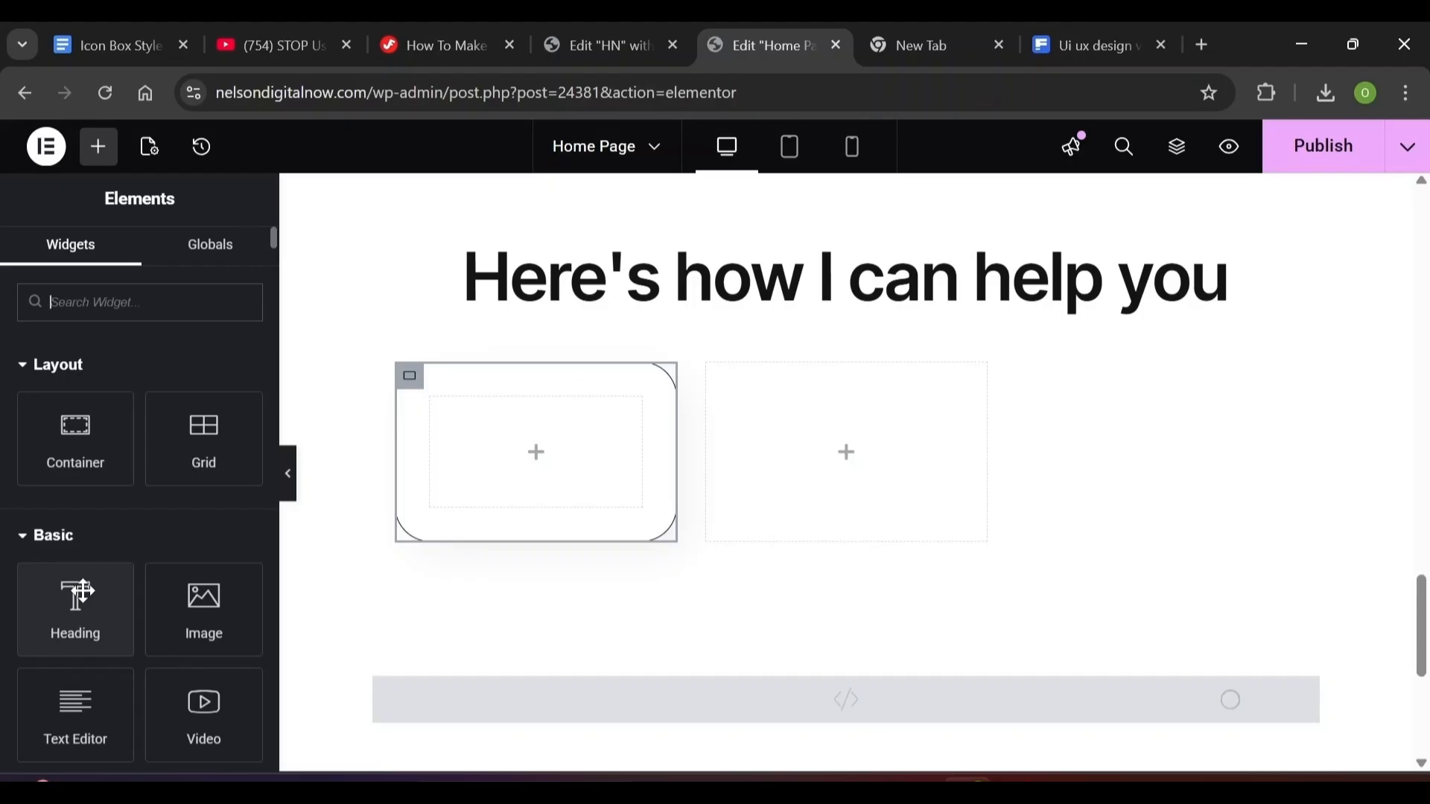
# Add an H5 heading reading 'Website Design' to the left service card
pyautogui.moveTo(82, 596); pyautogui.dragTo(494, 426)
pyautogui.scroll(-3, 495, 426)
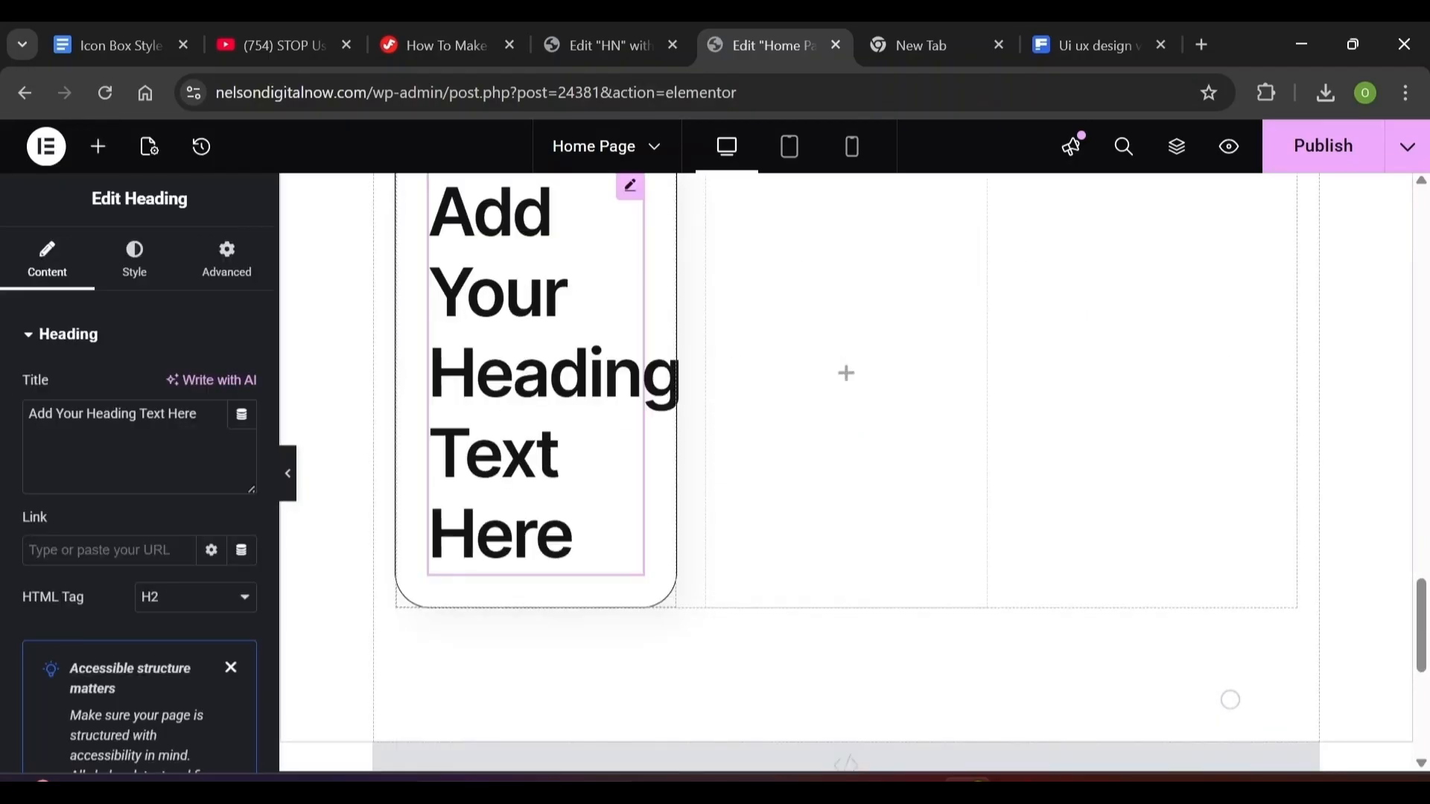
pyautogui.click(134, 446)
pyautogui.hotkey('ctrl', 'a')
pyautogui.write('Website Design')
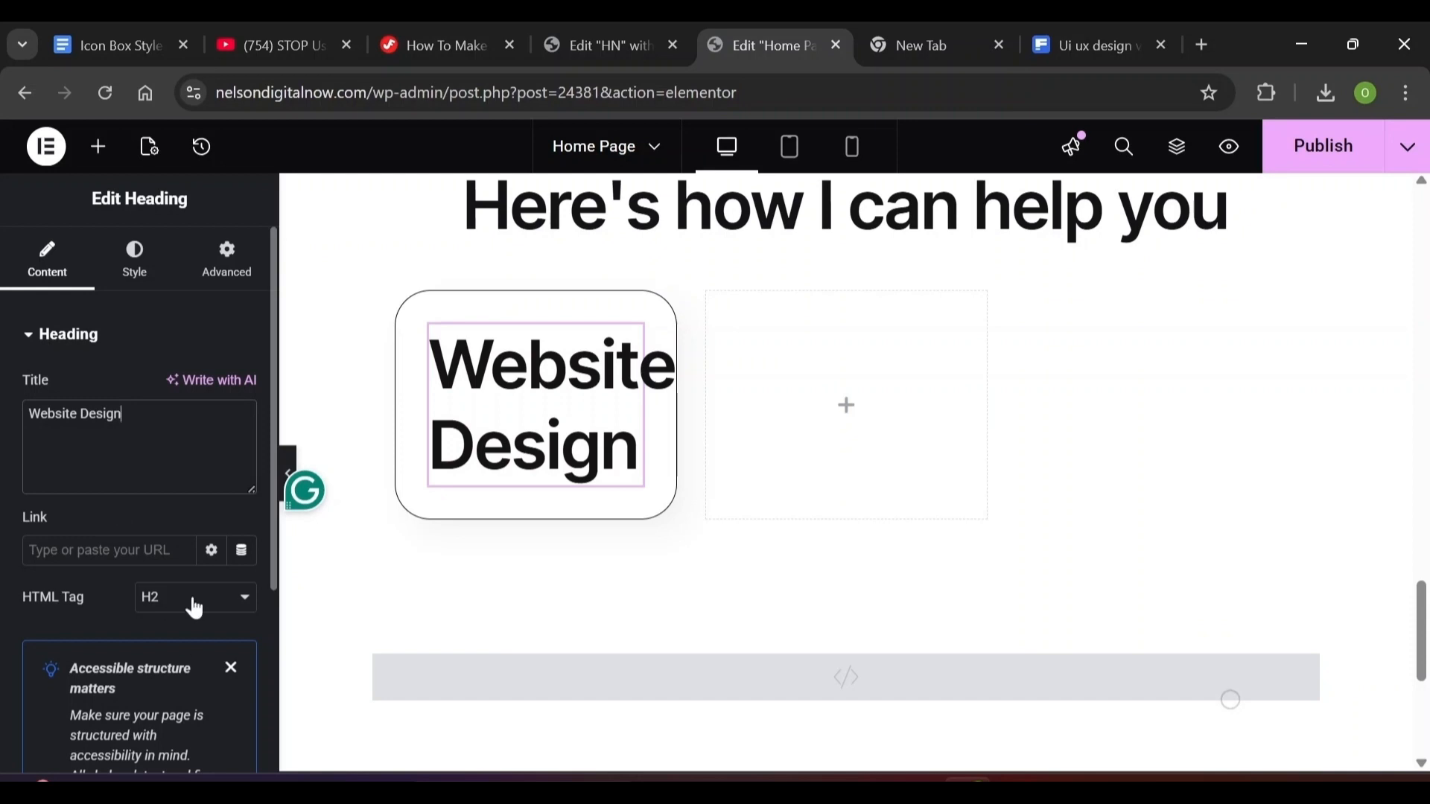
pyautogui.click(195, 604)
pyautogui.click(195, 569)
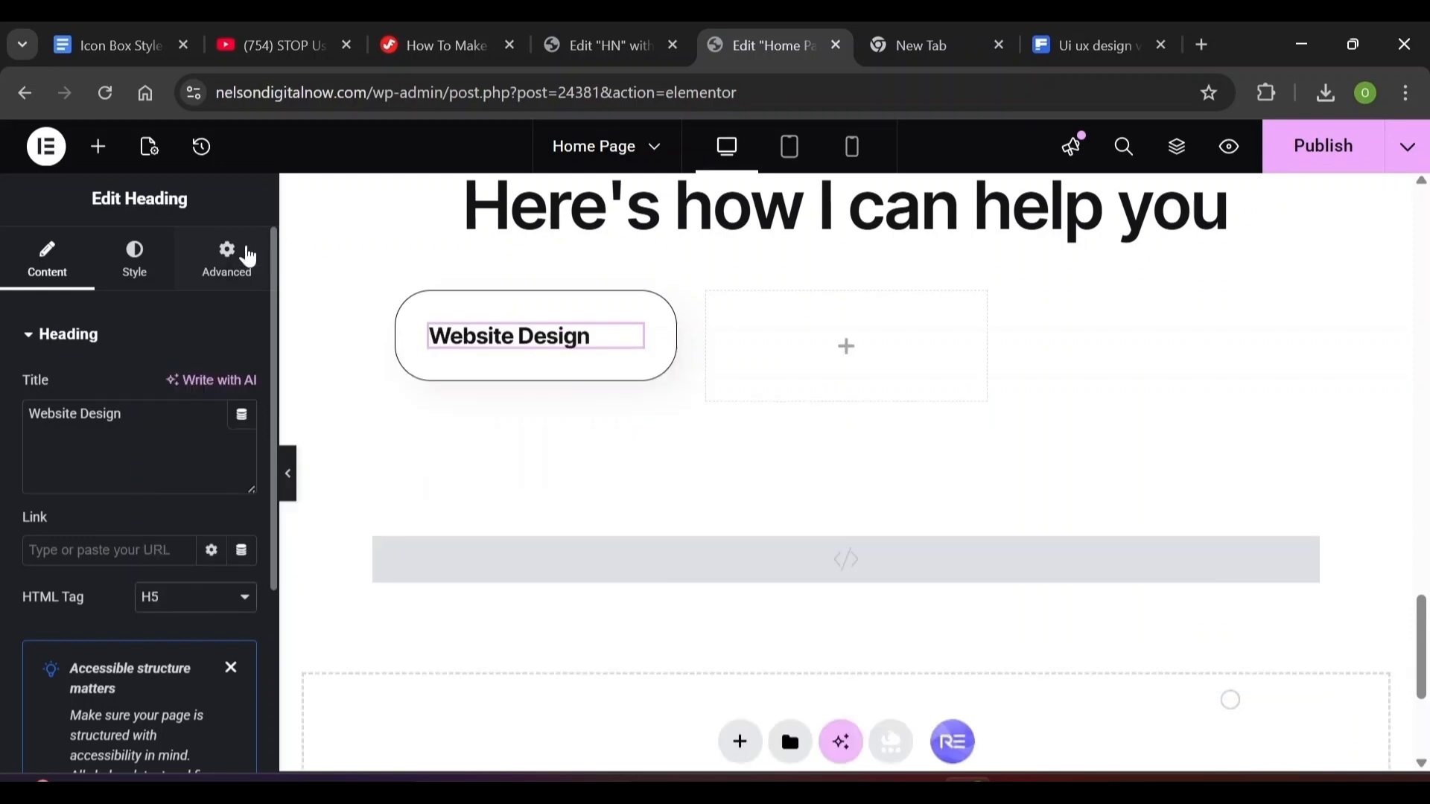
pyautogui.click(135, 257)
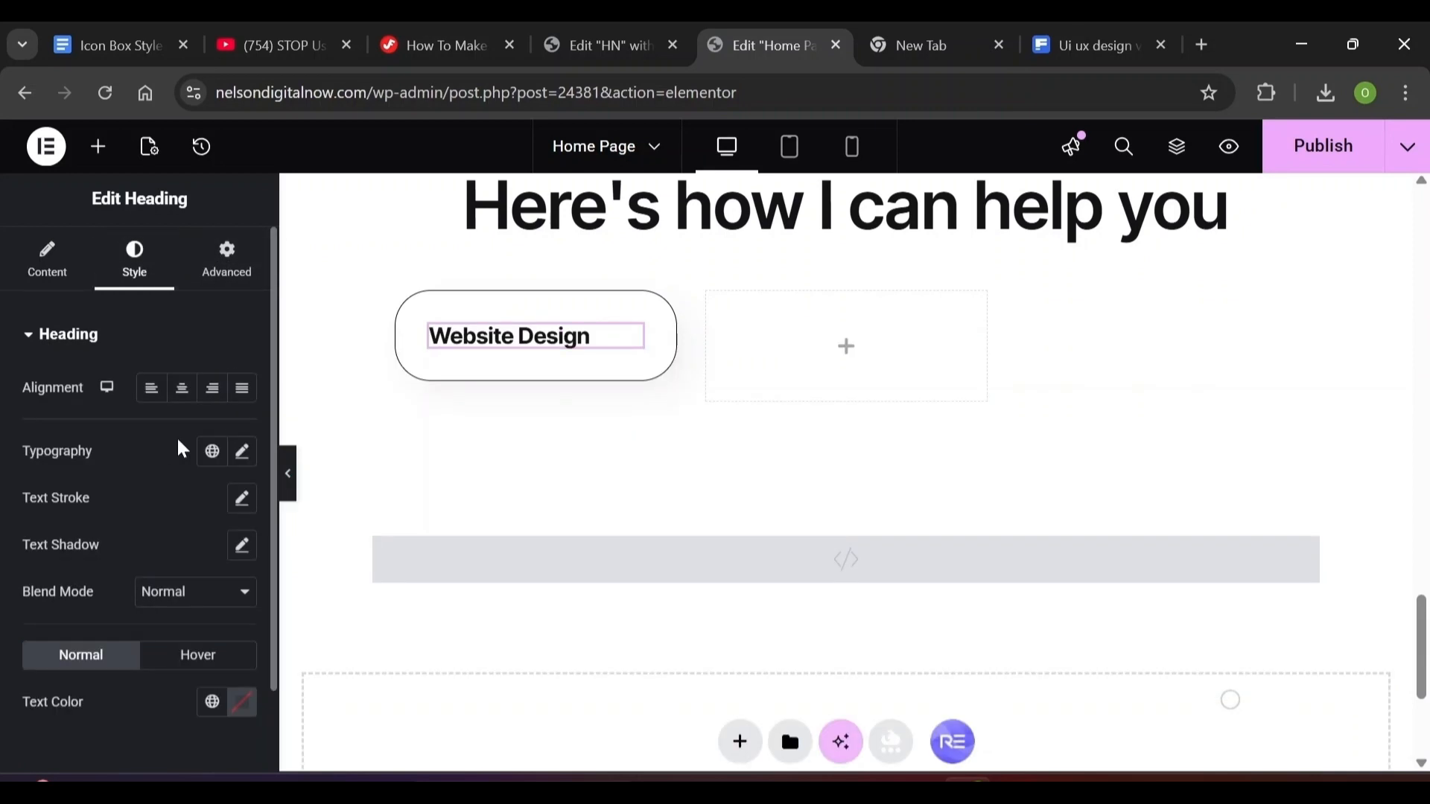
# Set the heading typography to 14 px, weight 400, 22 px line height and 0.01 em letter spacing
pyautogui.click(242, 452)
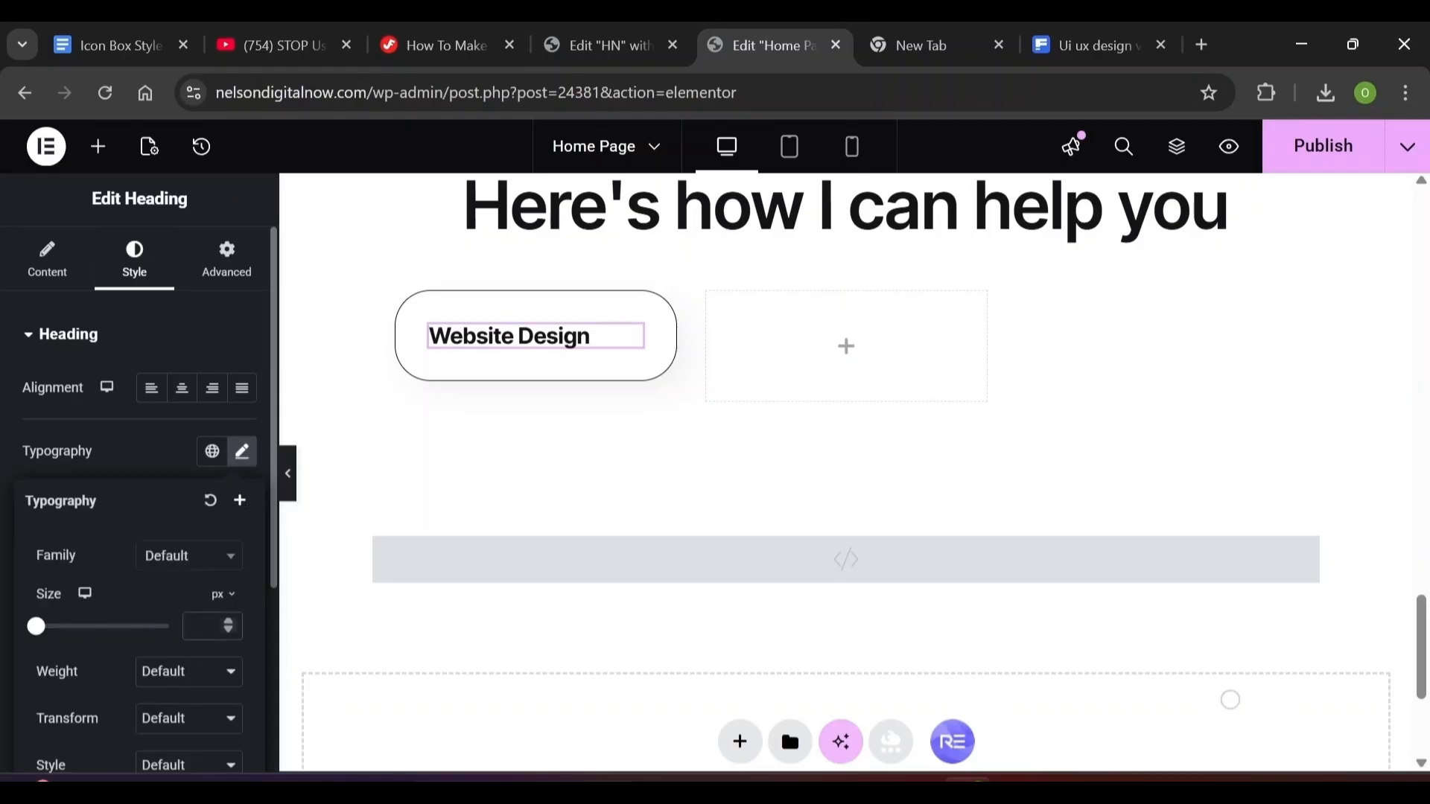
pyautogui.write('14')
pyautogui.click(198, 672)
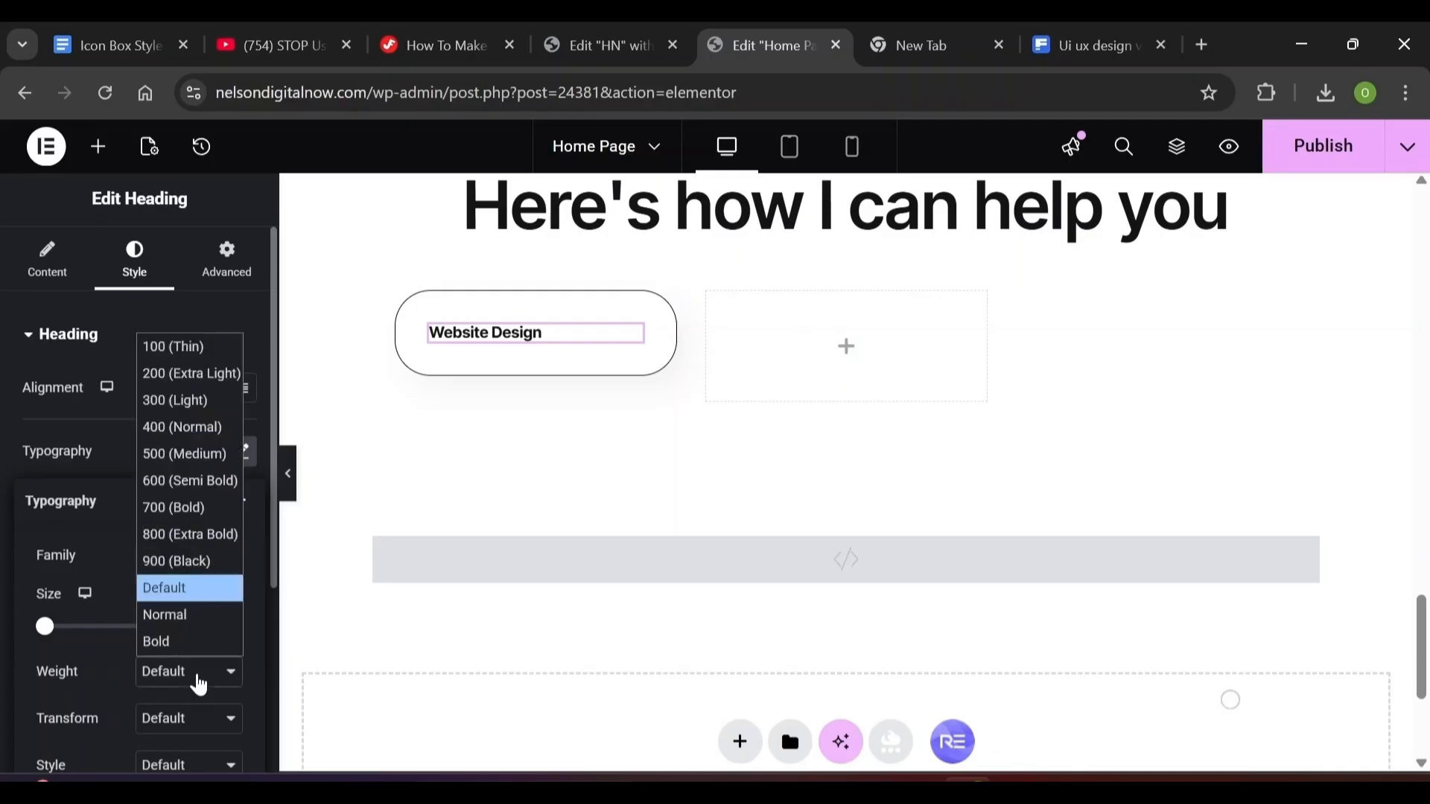
pyautogui.click(170, 427)
pyautogui.scroll(-4, 168, 600)
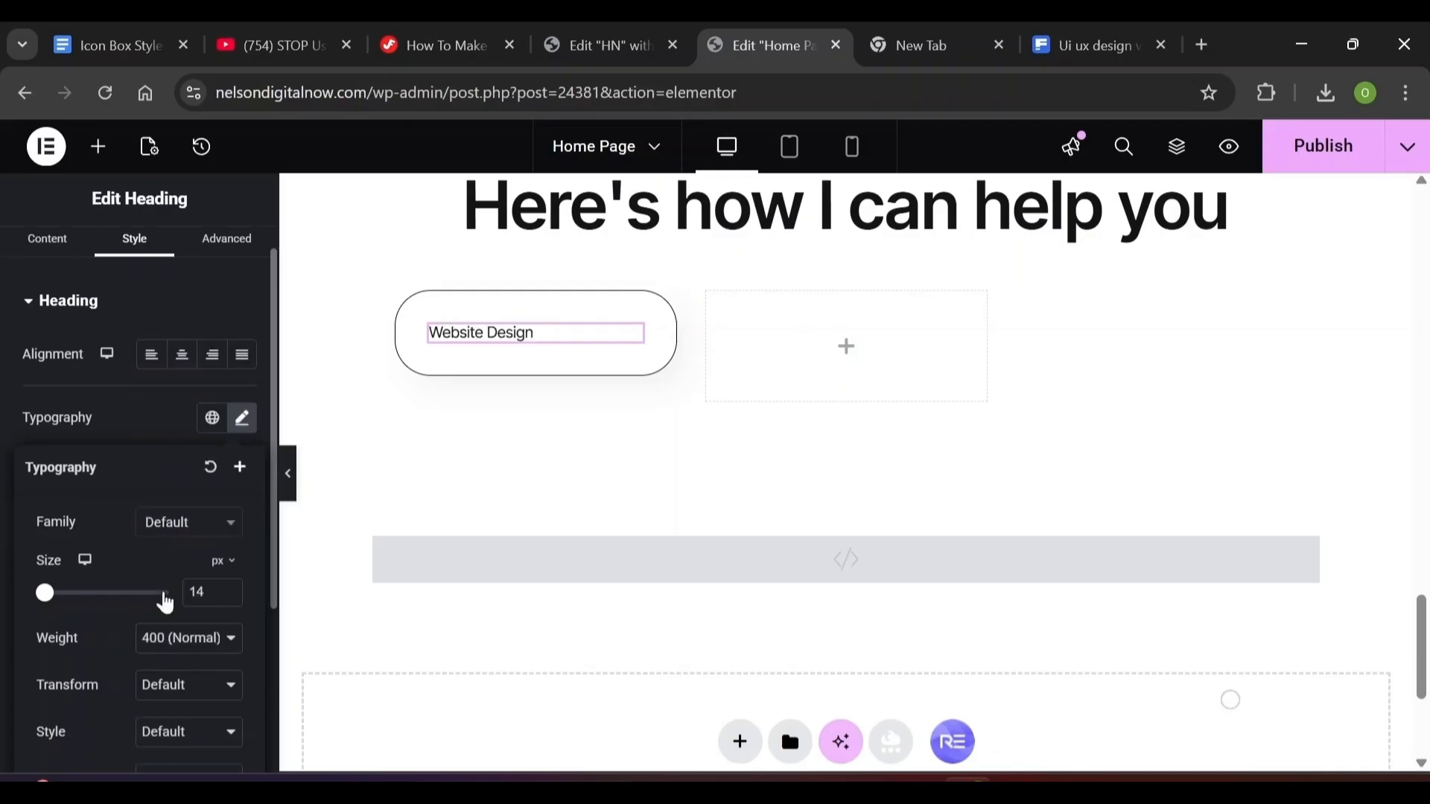
pyautogui.write('22')
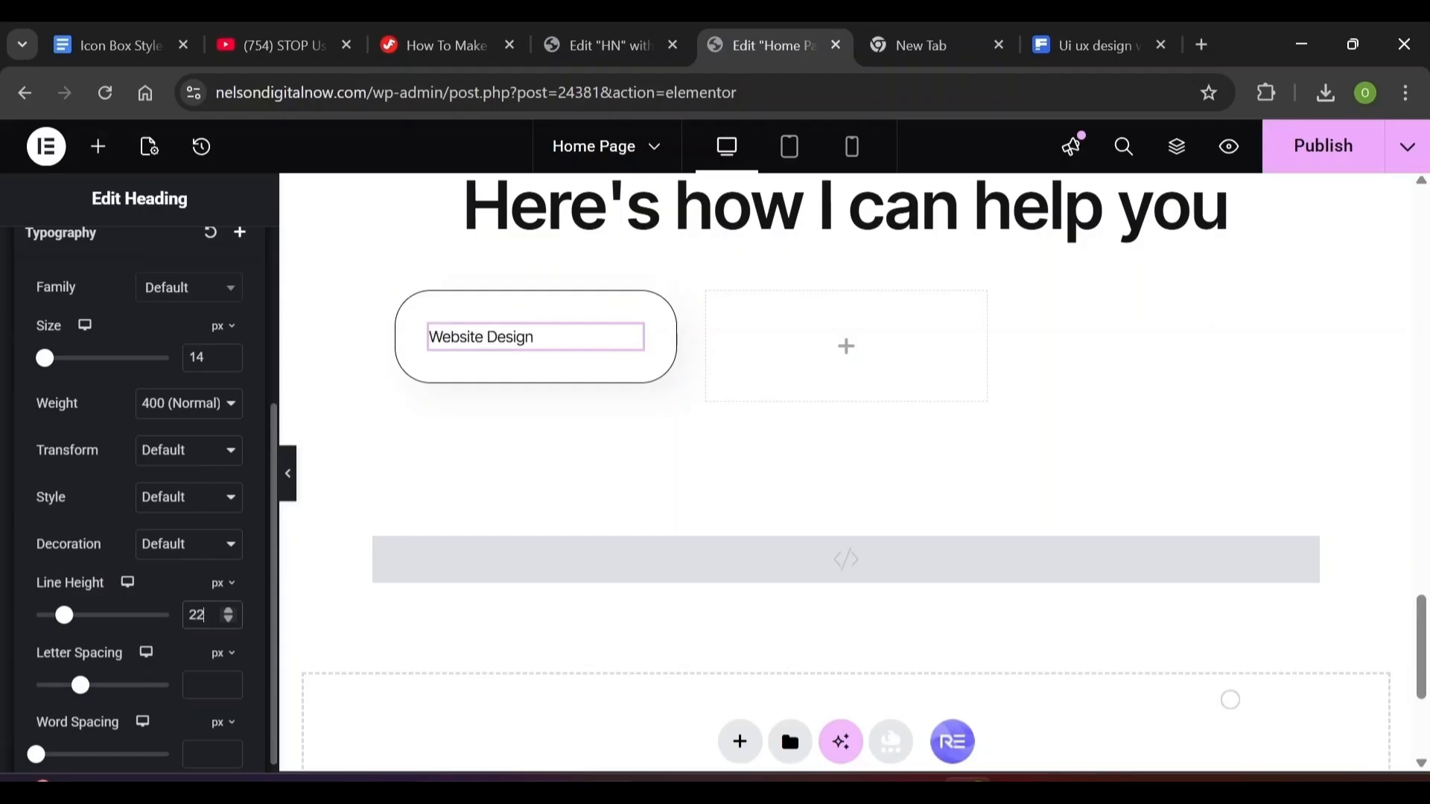
pyautogui.click(203, 685)
pyautogui.write('0.01')
pyautogui.click(222, 655)
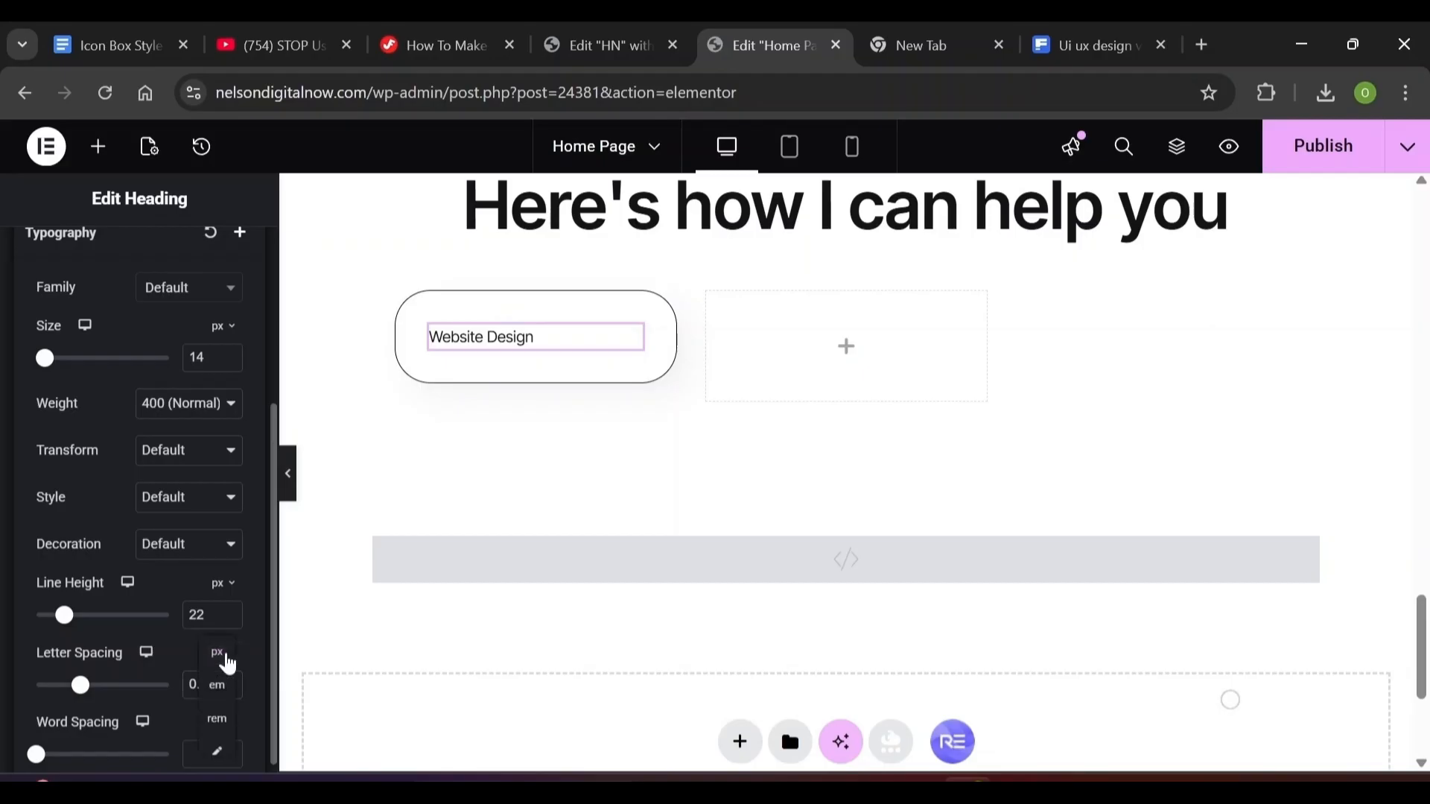
pyautogui.click(223, 689)
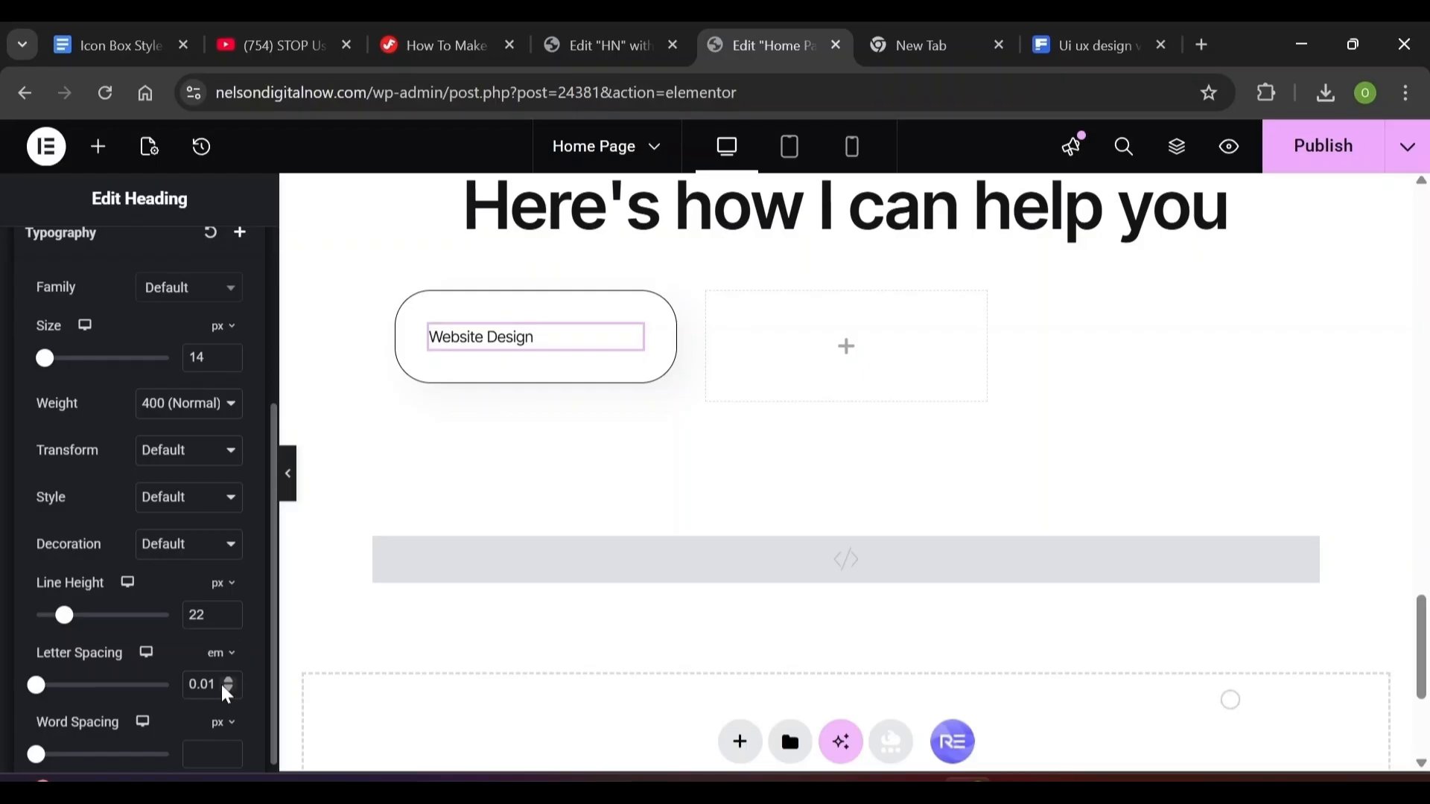
pyautogui.scroll(6, 846, 447)
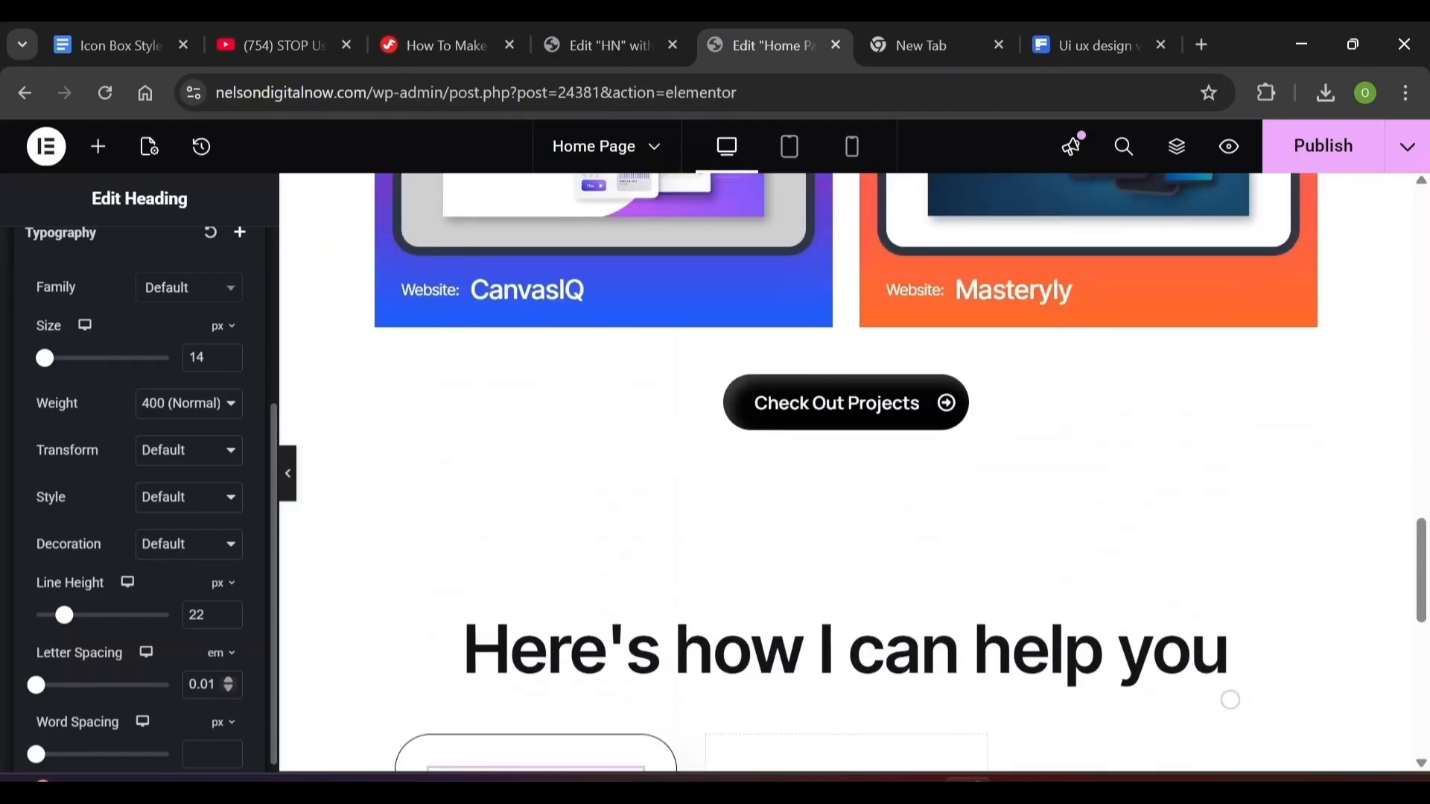
pyautogui.scroll(-5, 1230, 700)
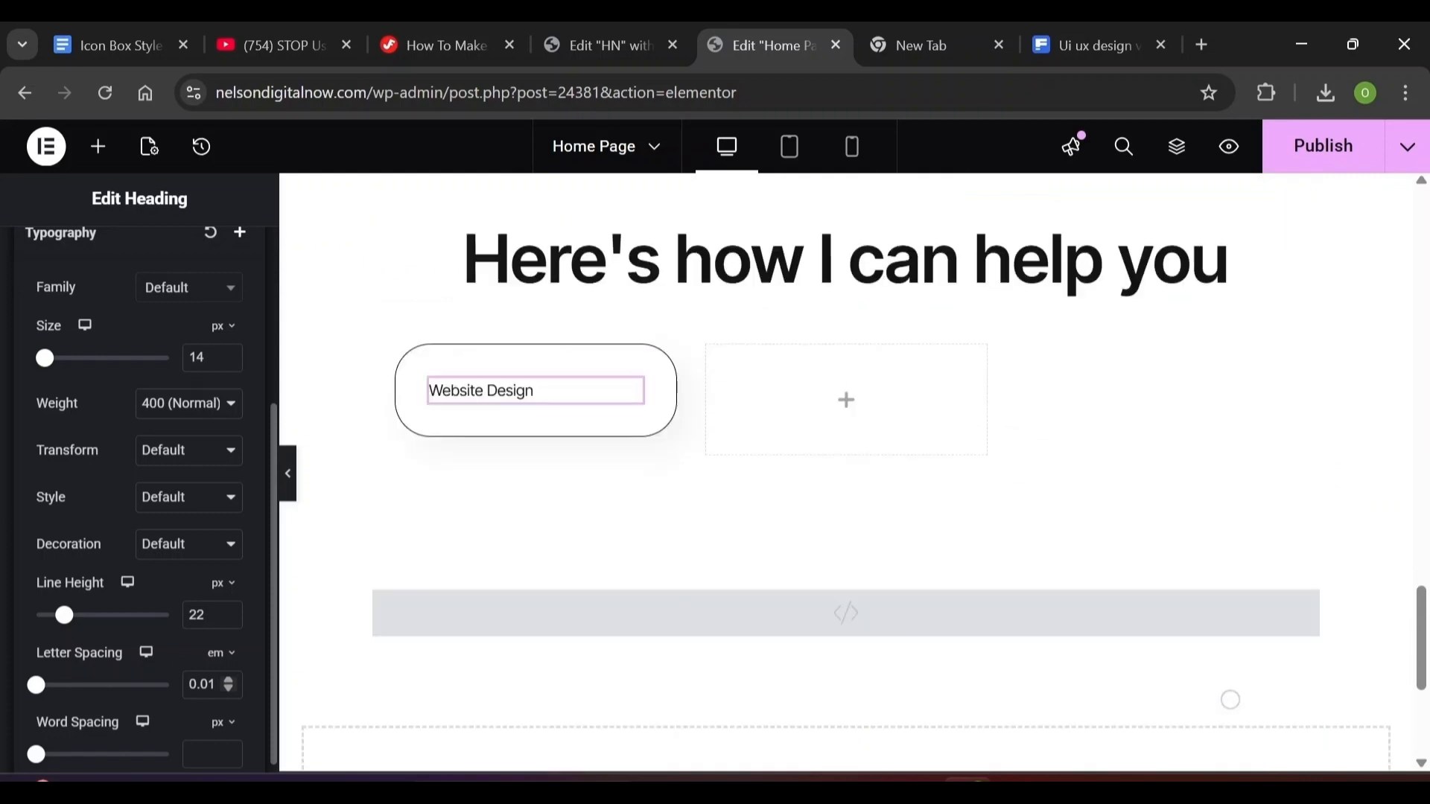
pyautogui.click(6, 295)
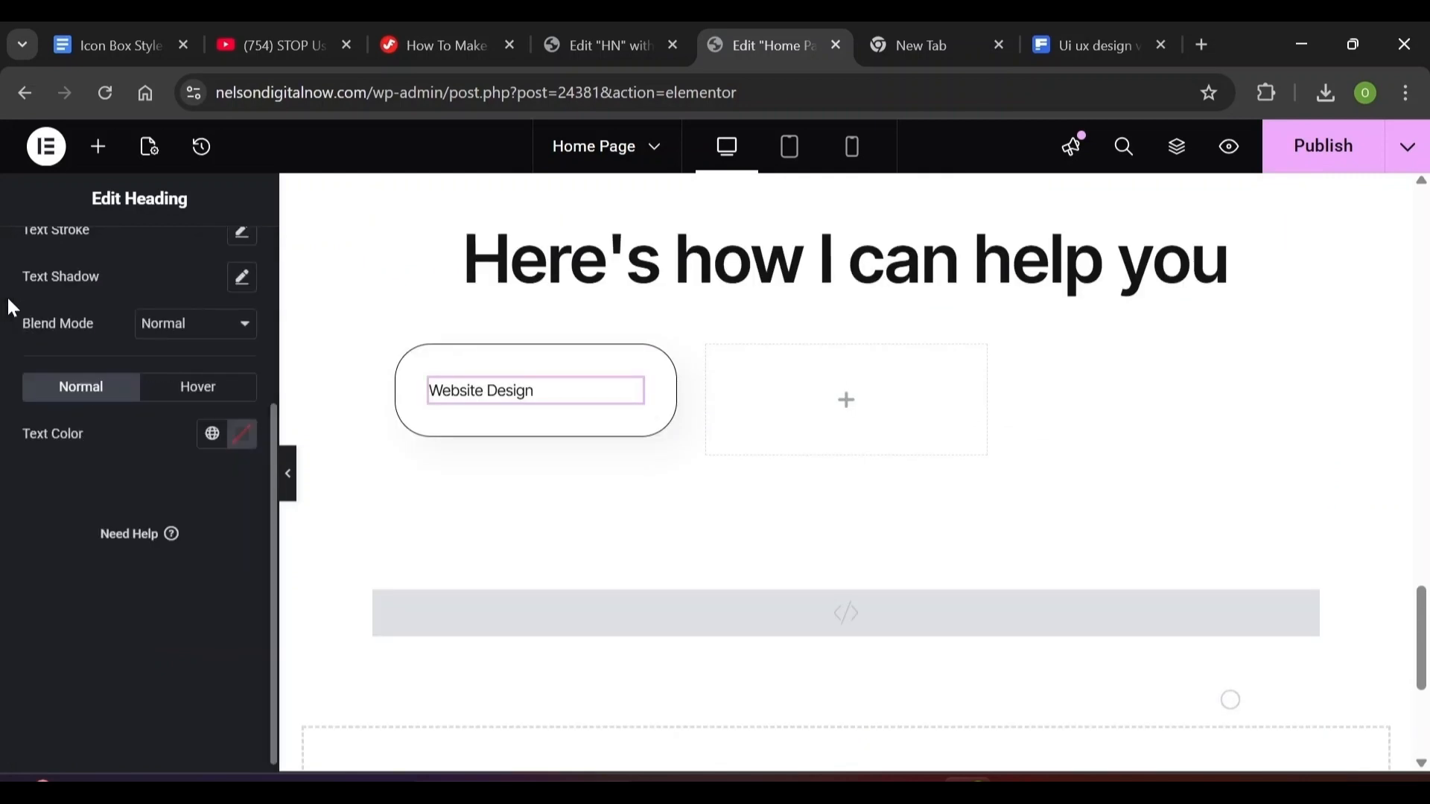
# Apply the global Text colour (#8A8A8A) to the Website Design heading
pyautogui.click(240, 435)
pyautogui.write('8')
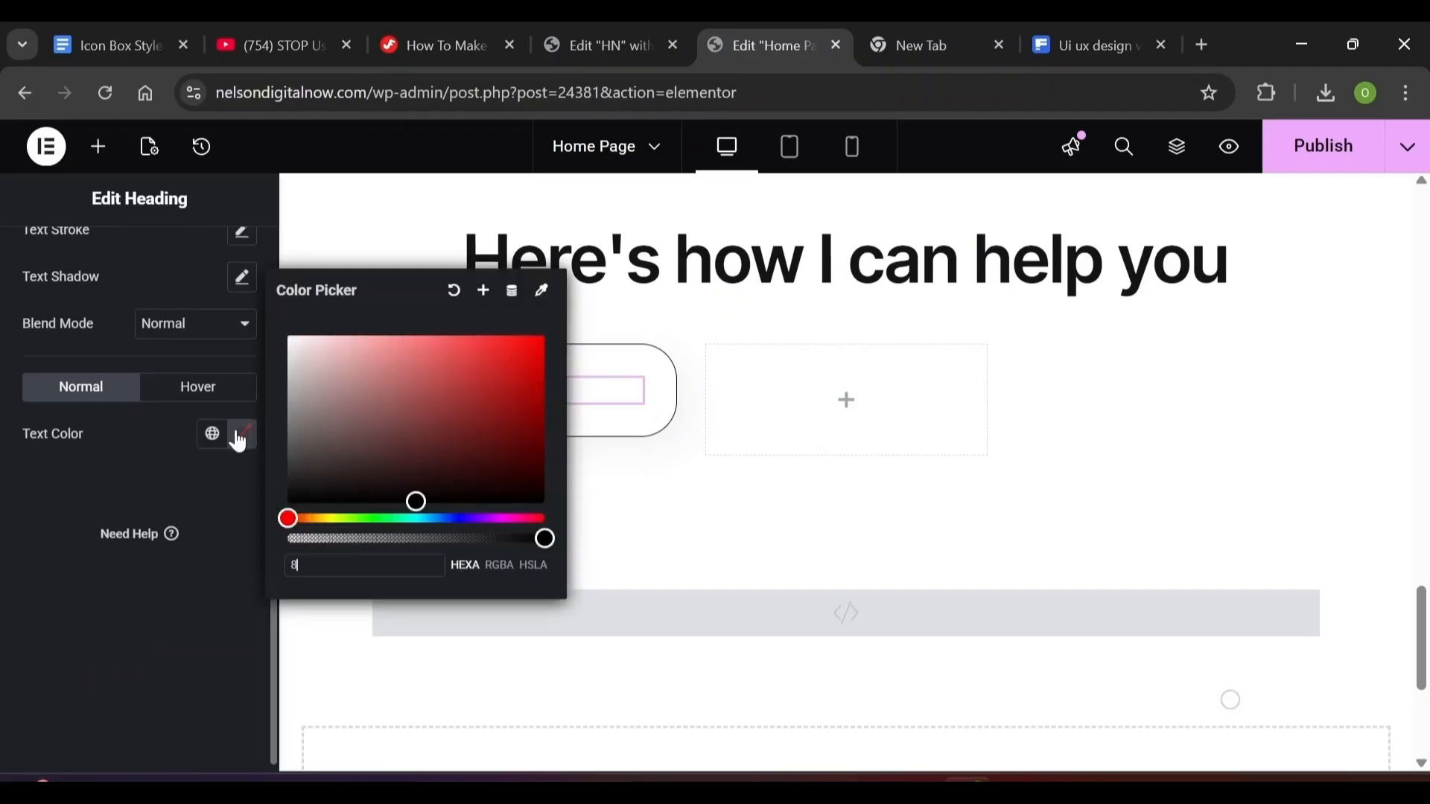
pyautogui.write('a8a8a')
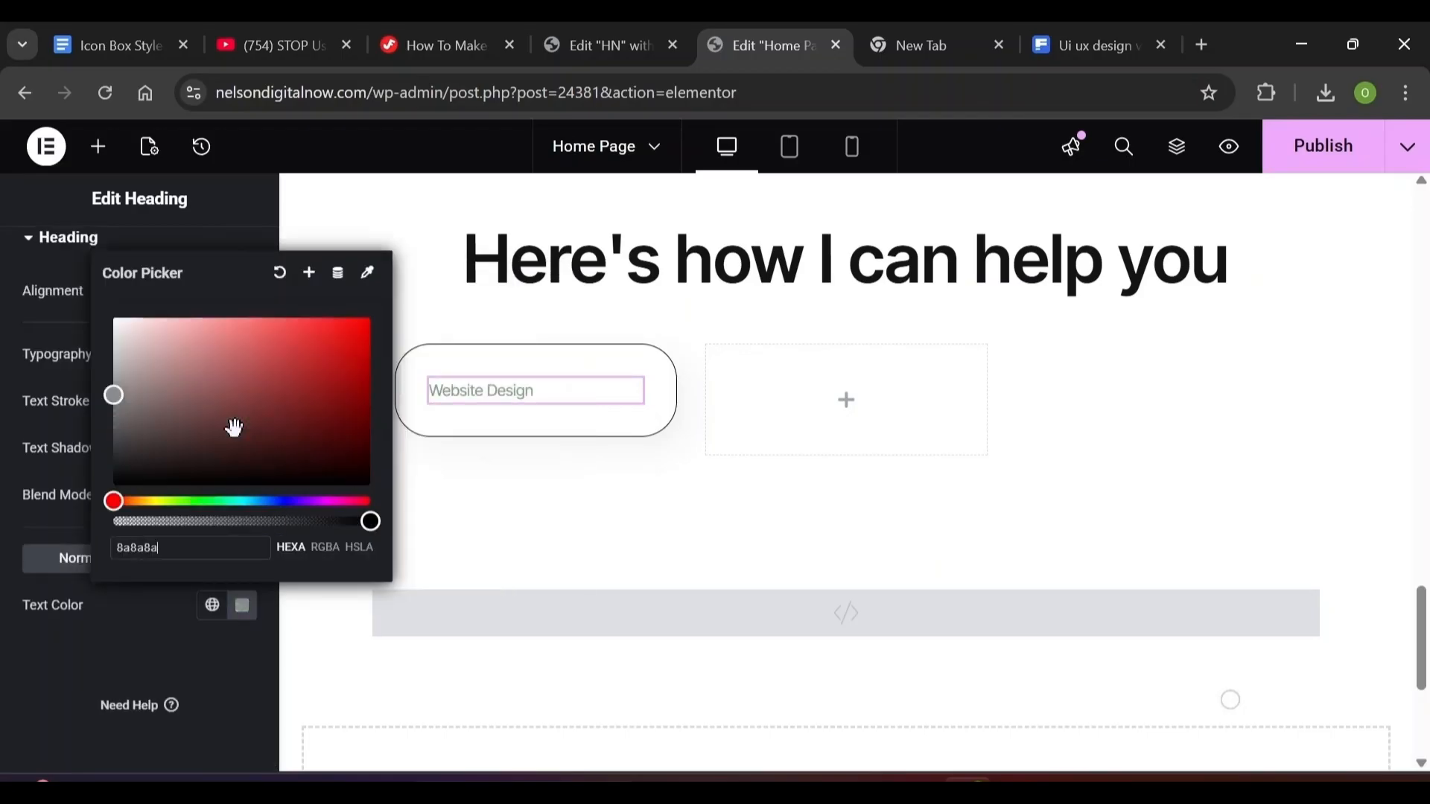
pyautogui.click(143, 620)
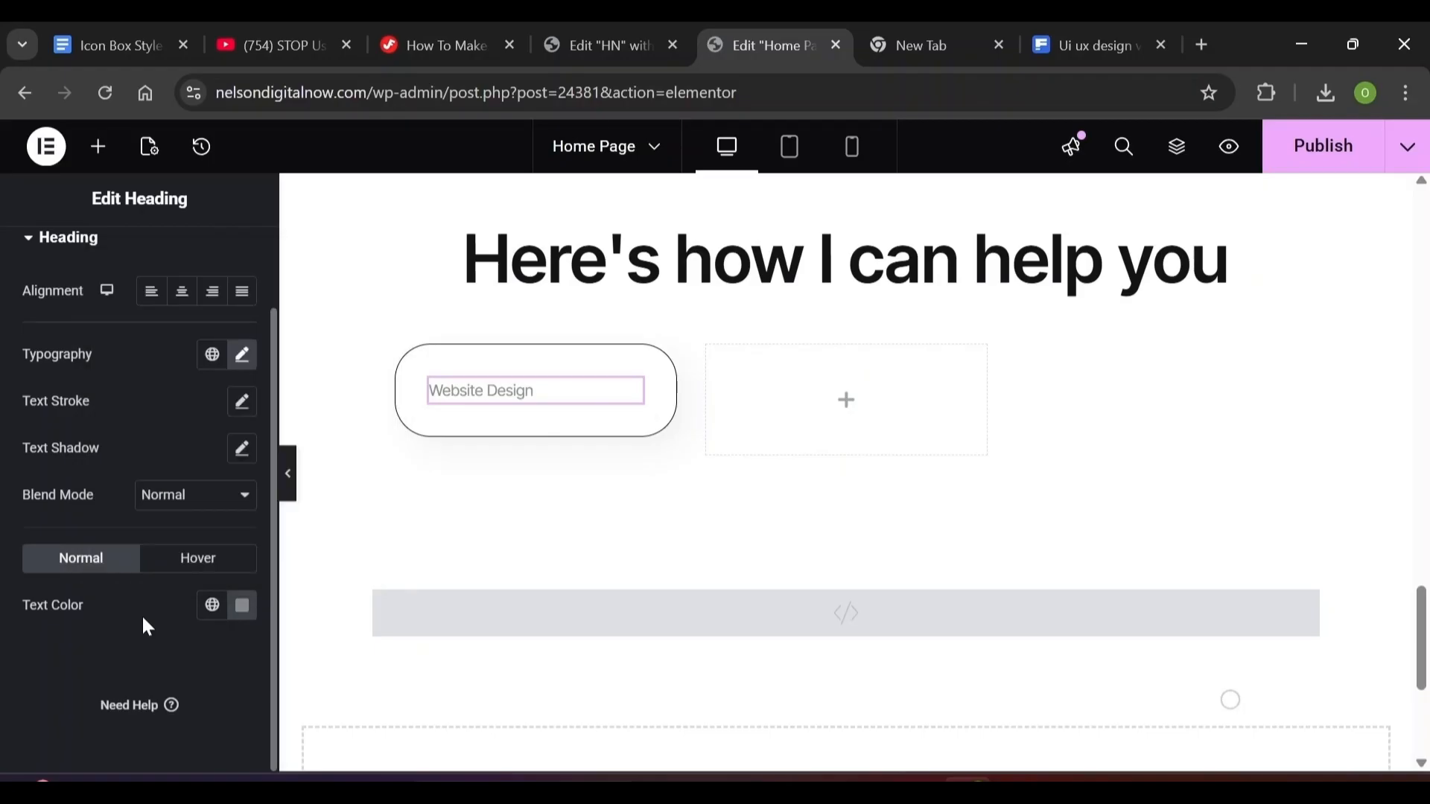
pyautogui.click(212, 605)
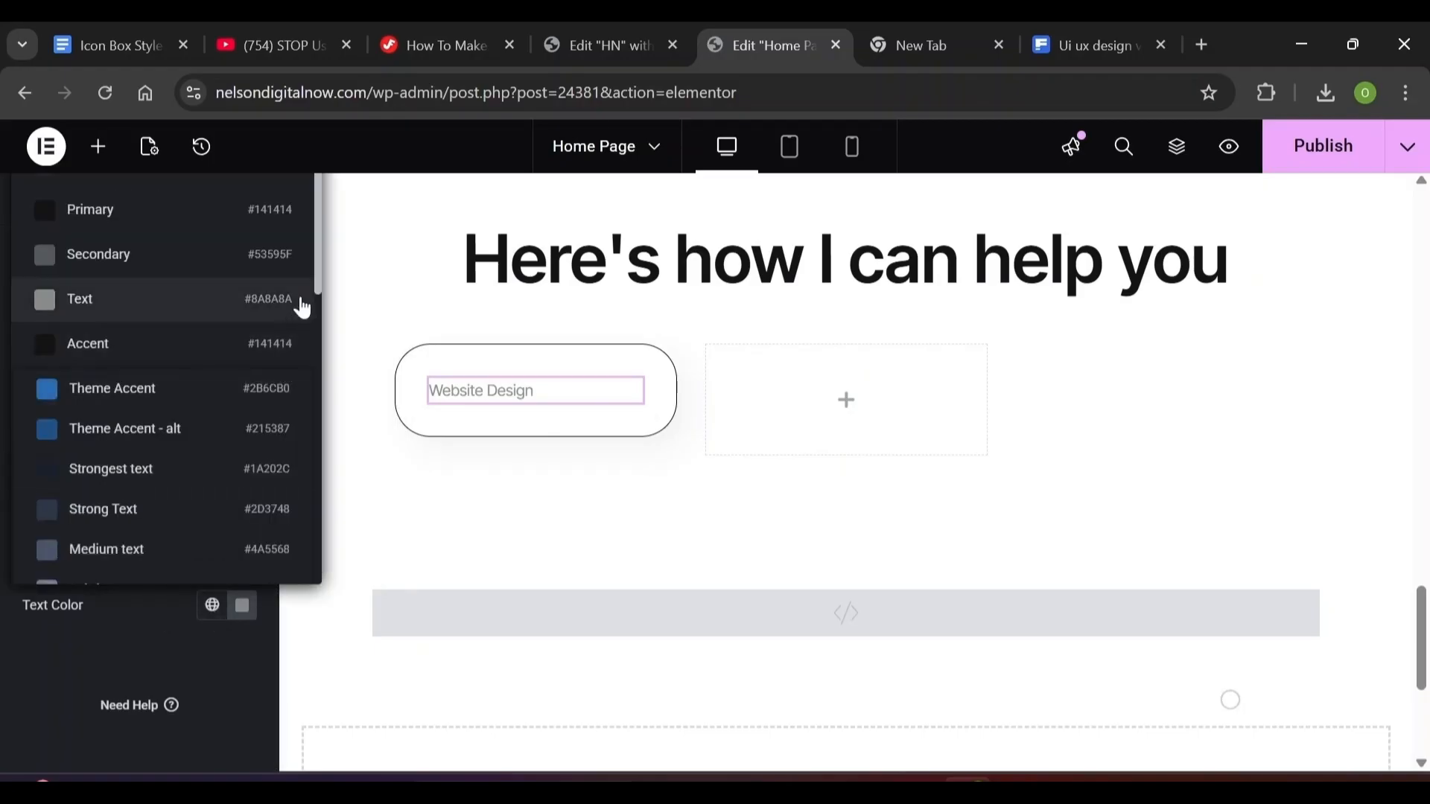
pyautogui.click(215, 304)
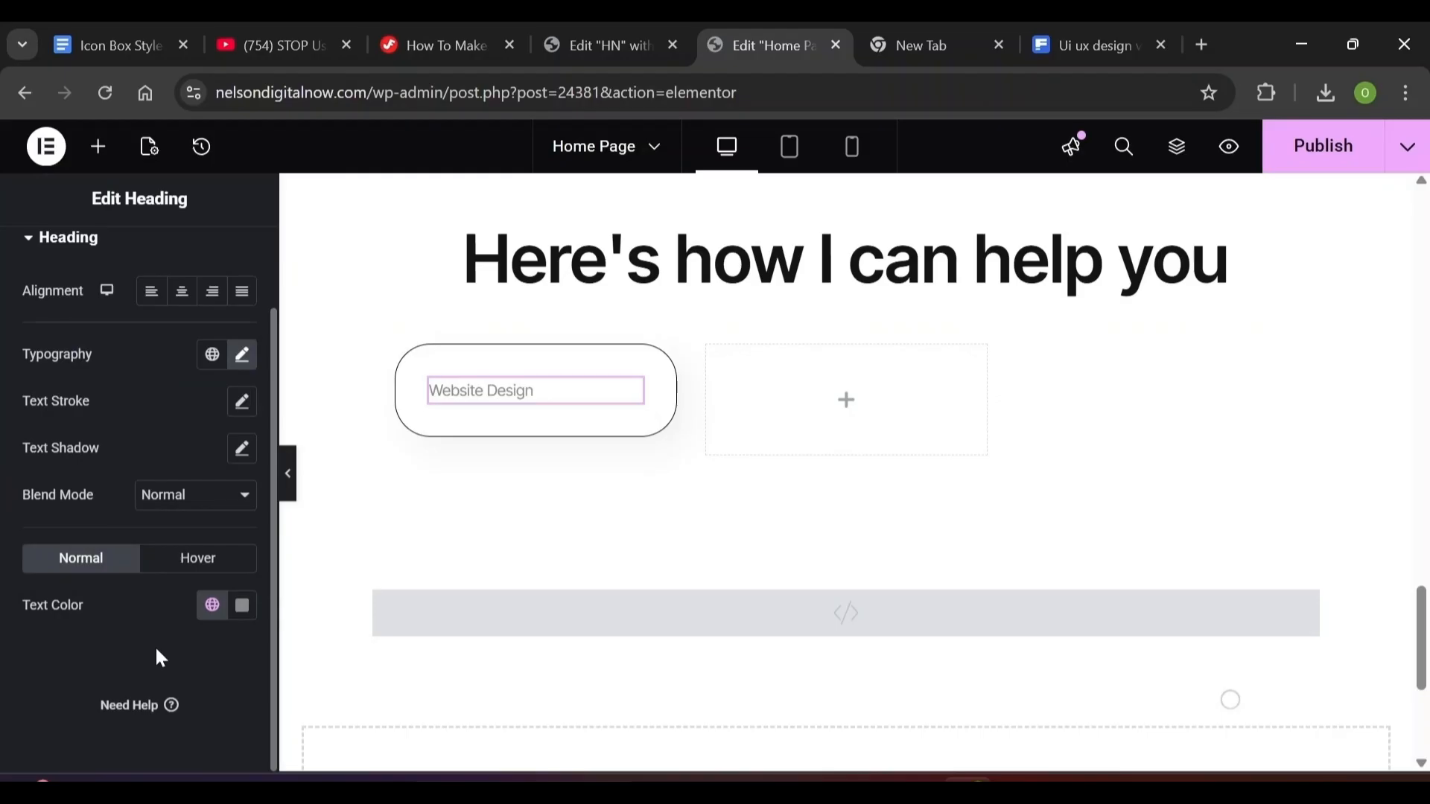
pyautogui.scroll(3, 207, 389)
pyautogui.click(228, 258)
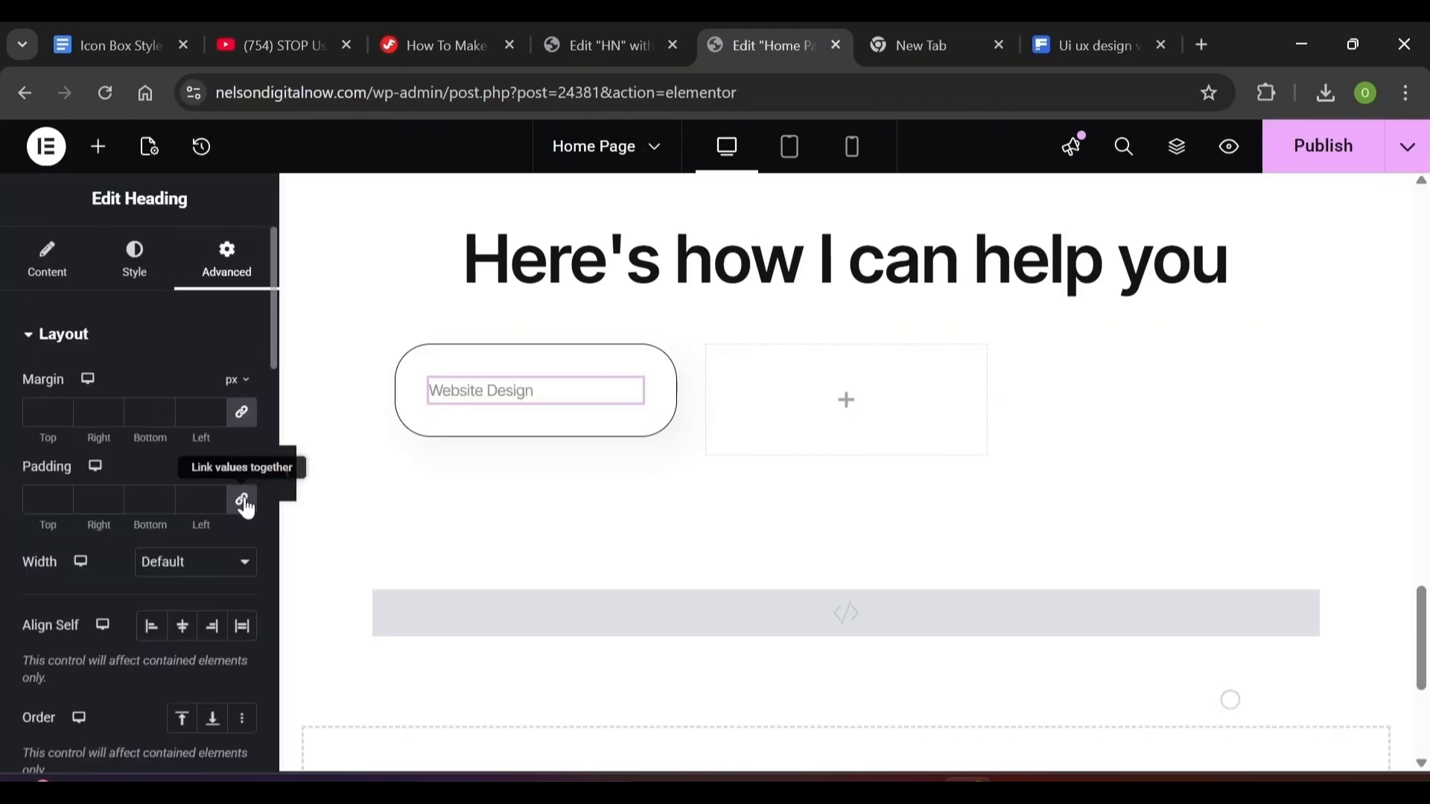
# Set the Website Design heading's padding to 2 px bottom and 0 on the other sides
pyautogui.click(242, 500)
pyautogui.click(143, 499)
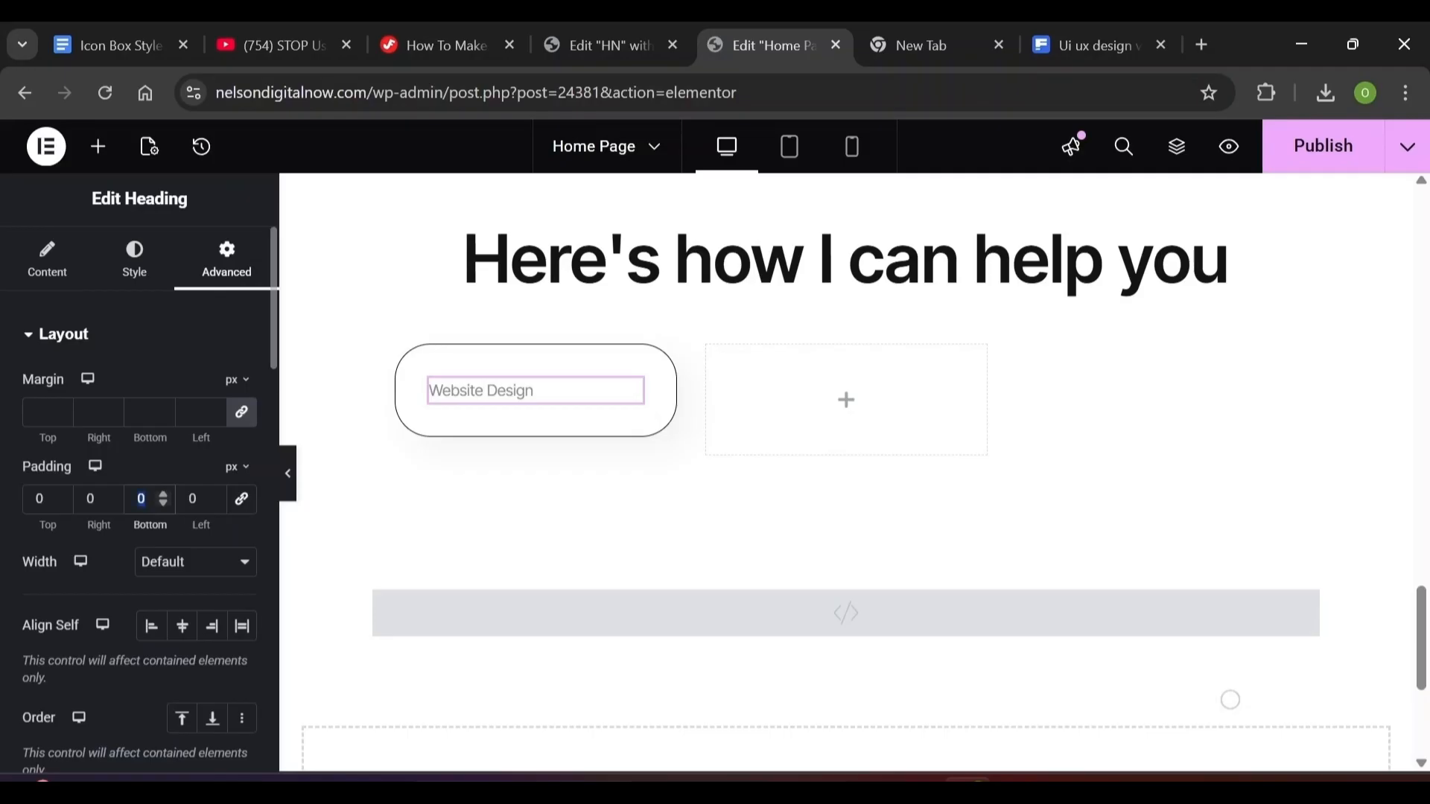
pyautogui.write('2')
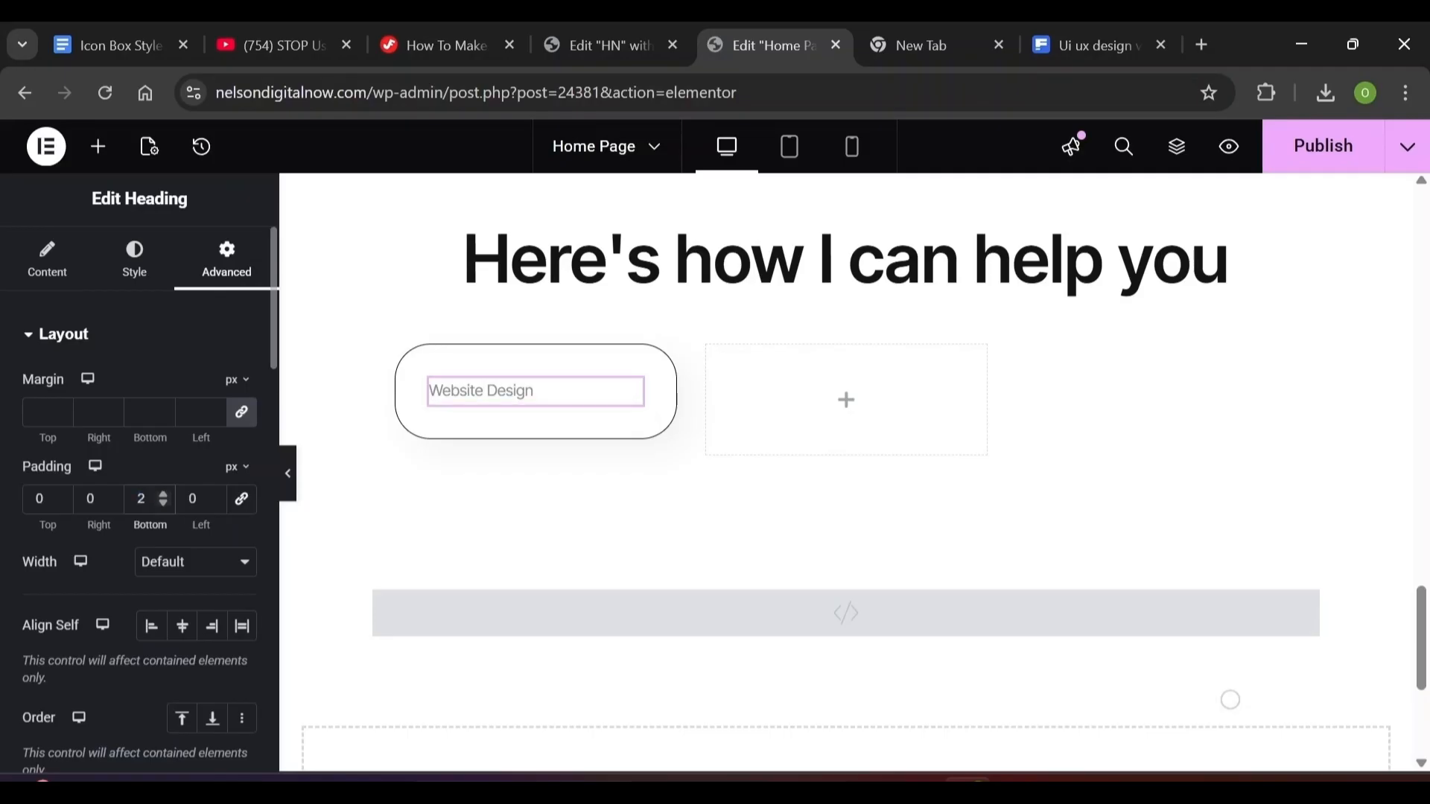
pyautogui.click(102, 146)
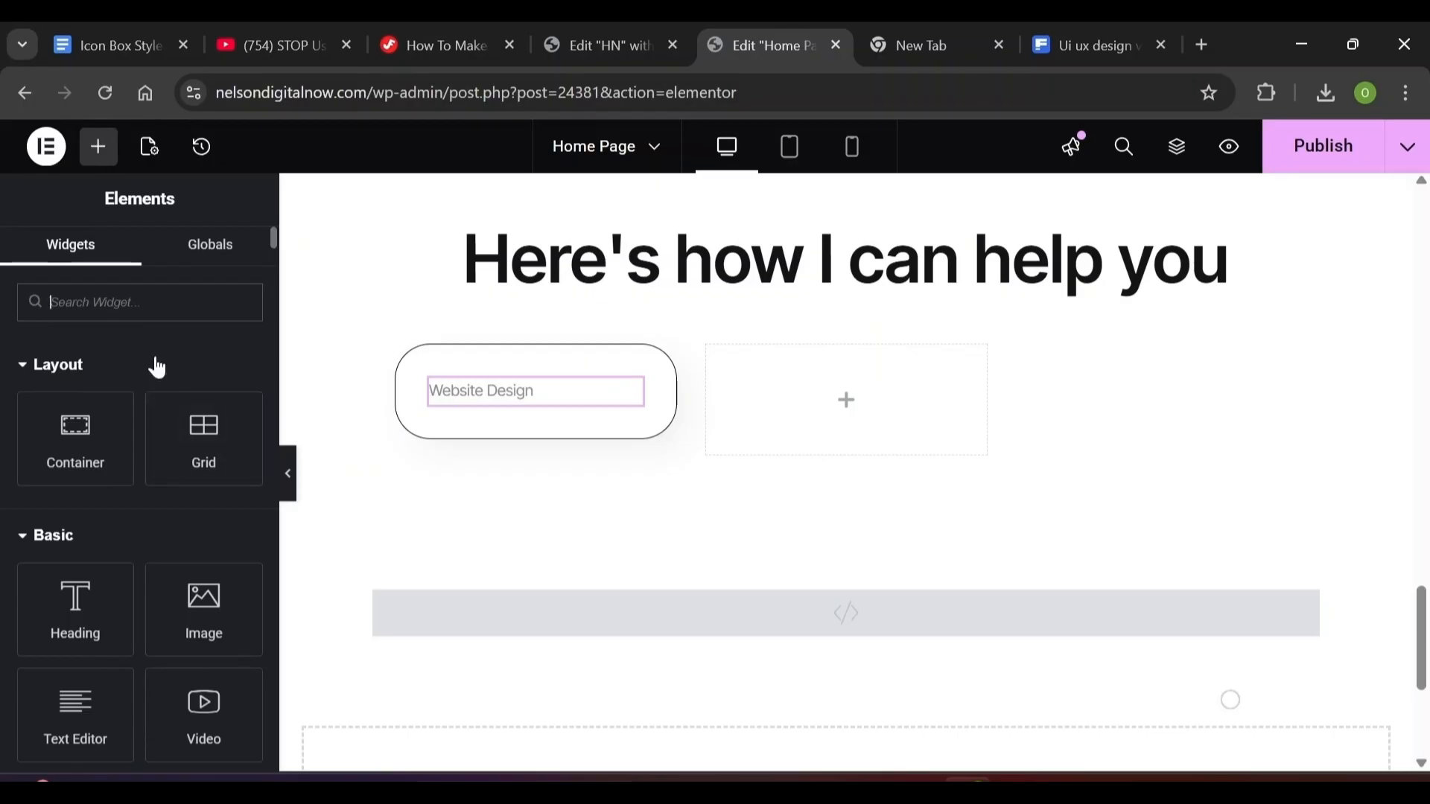
# Search widgets for 'Icon' and drag an Icon Box below the Website Design heading
pyautogui.write('Icon')
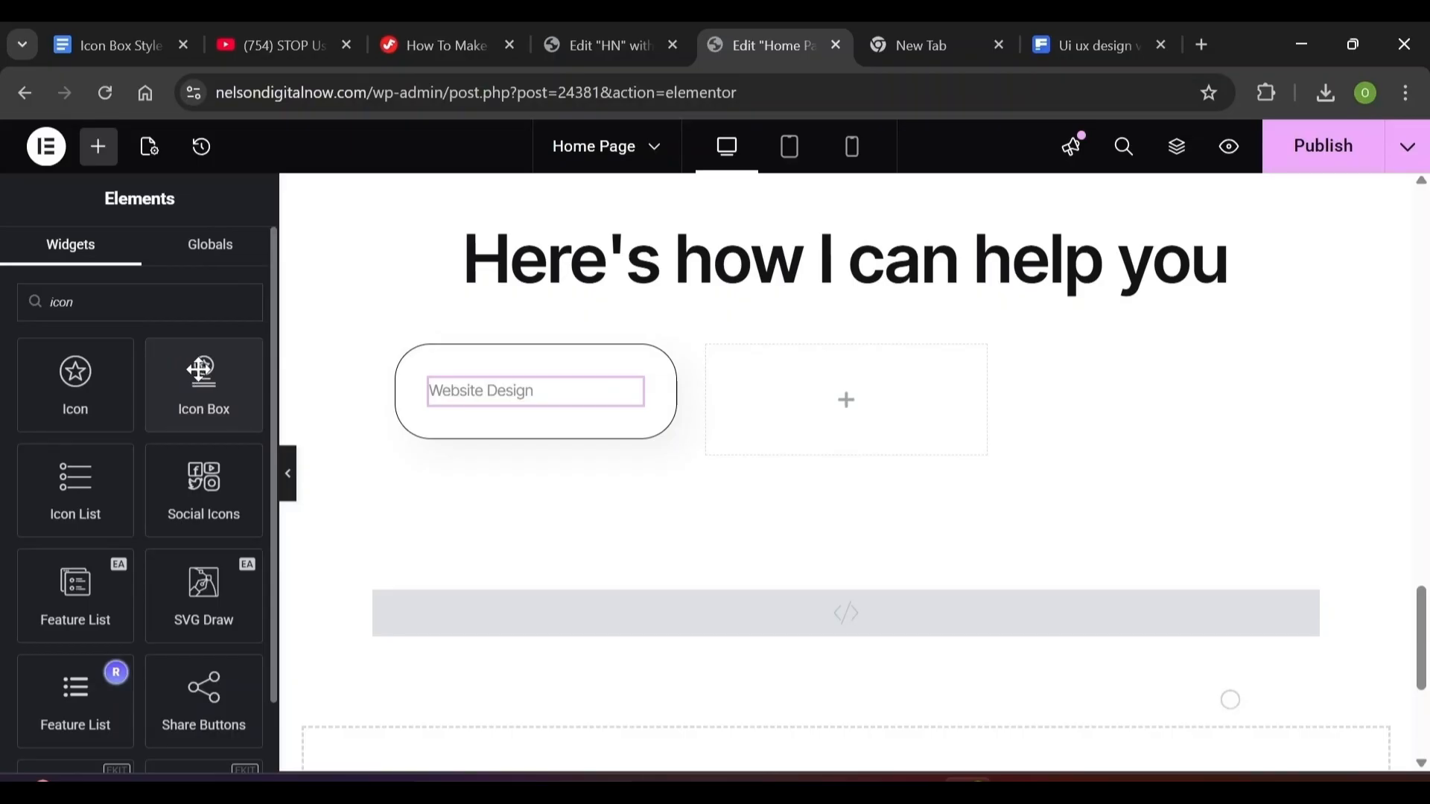
pyautogui.moveTo(192, 374); pyautogui.dragTo(548, 414)
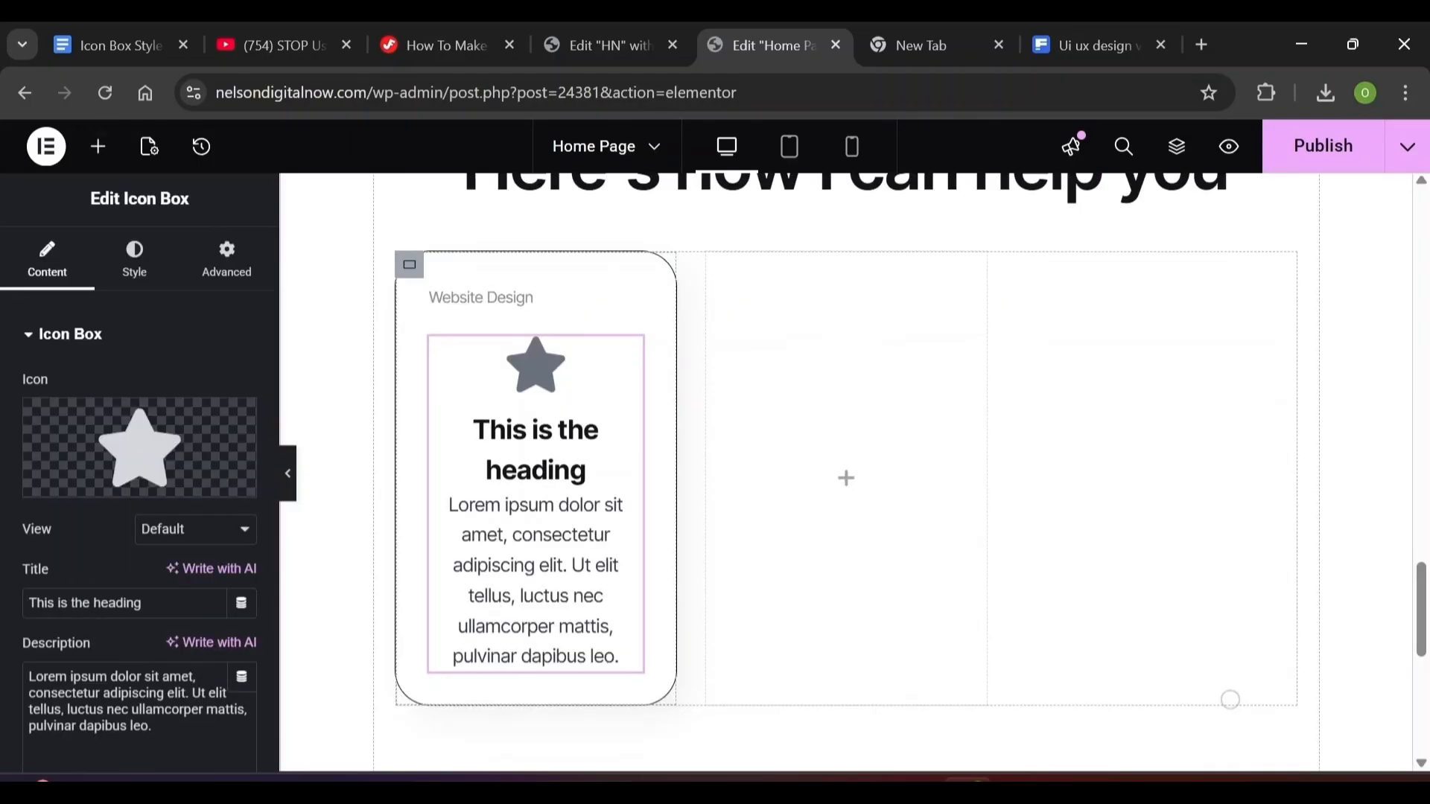
# Upload mingcute-layer-fill.svg and insert it as the icon box's icon in place of the star
pyautogui.moveTo(99, 492)
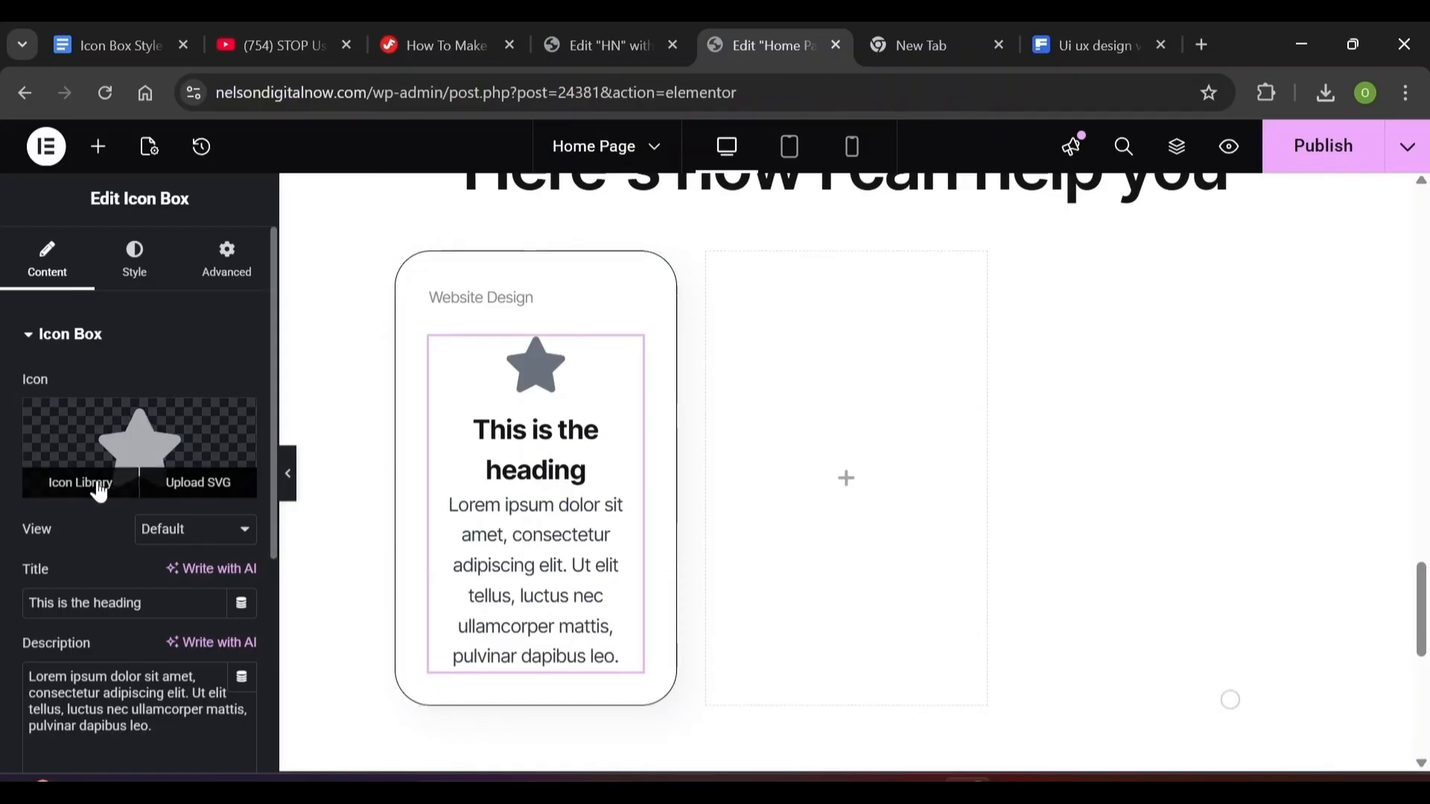
pyautogui.click(99, 489)
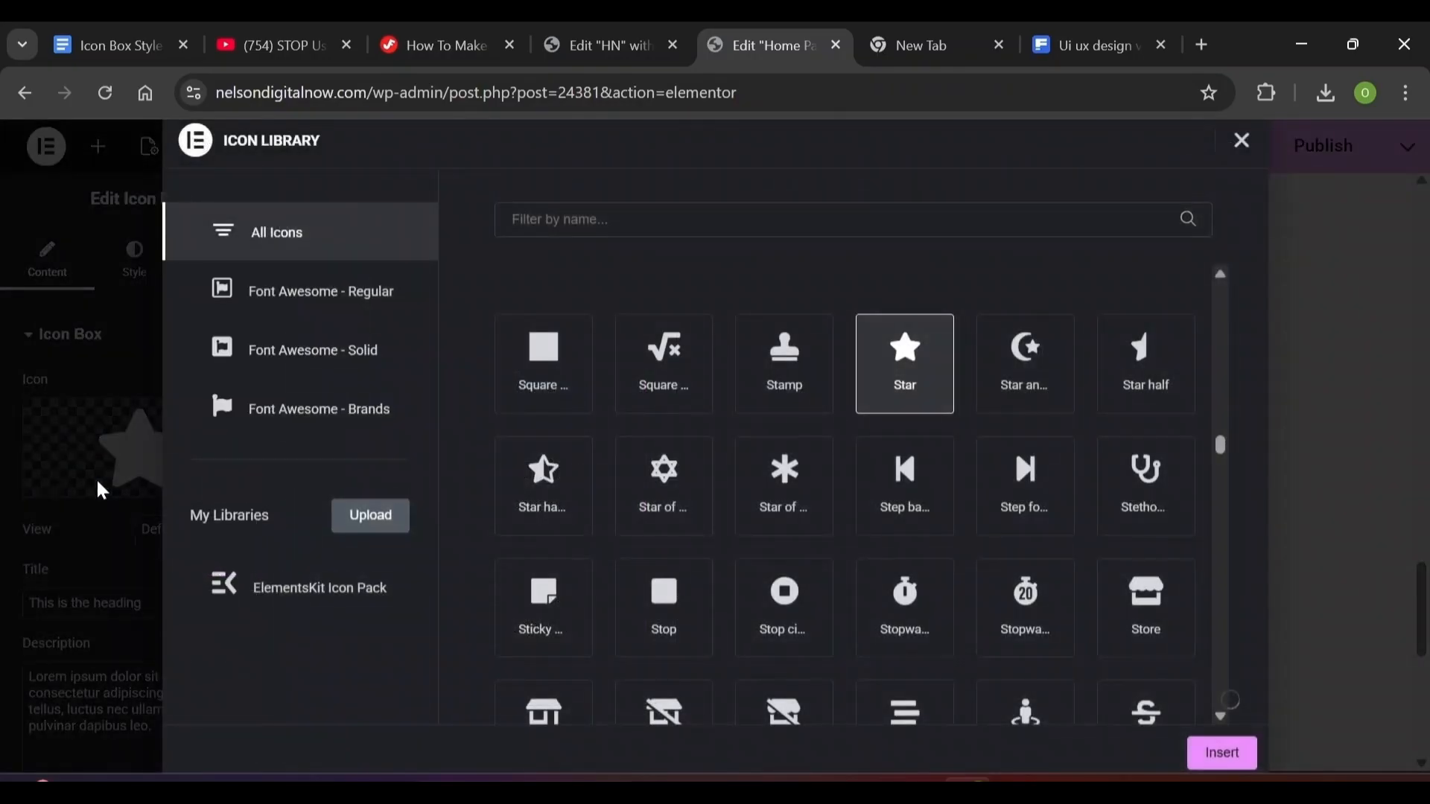
pyautogui.press('Escape')
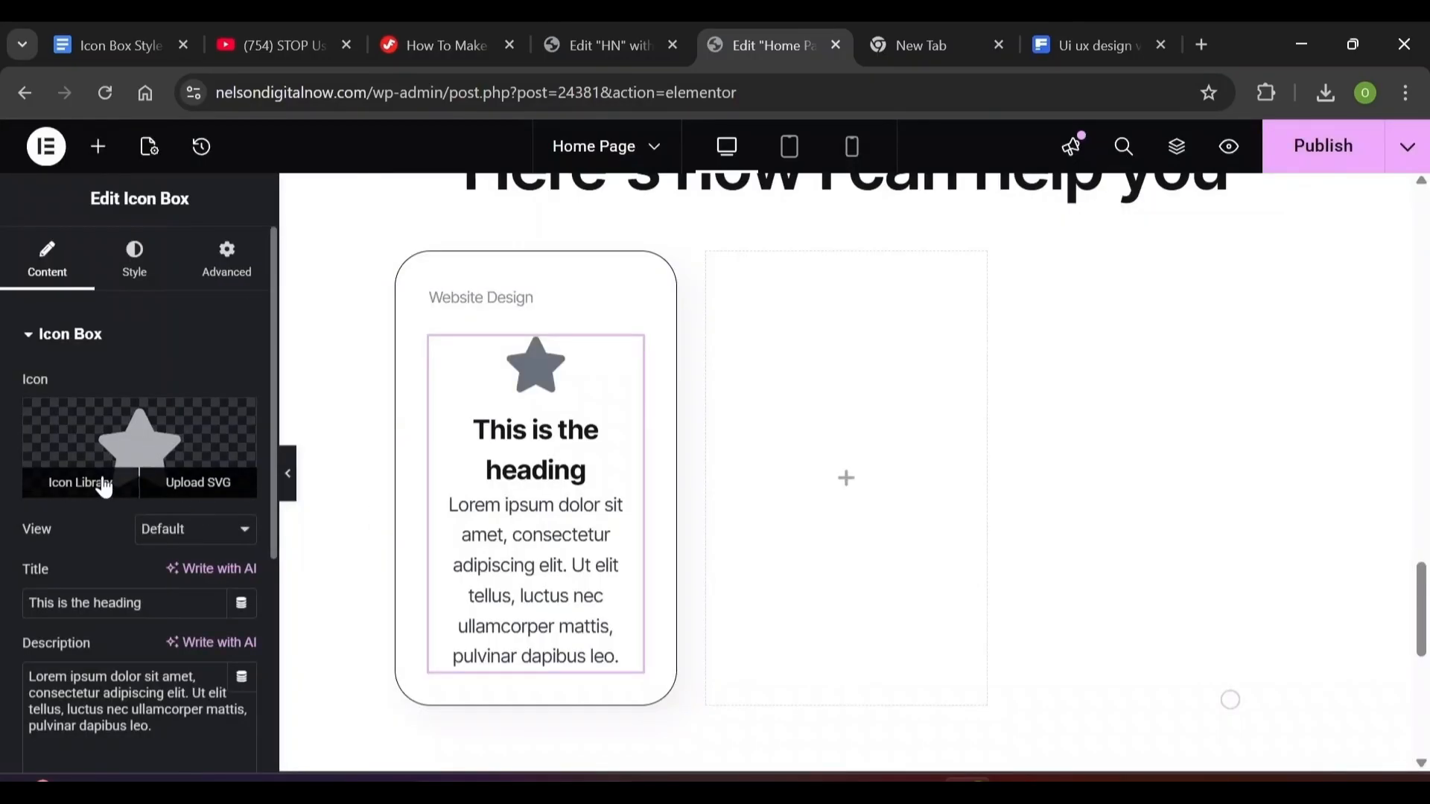
pyautogui.click(180, 498)
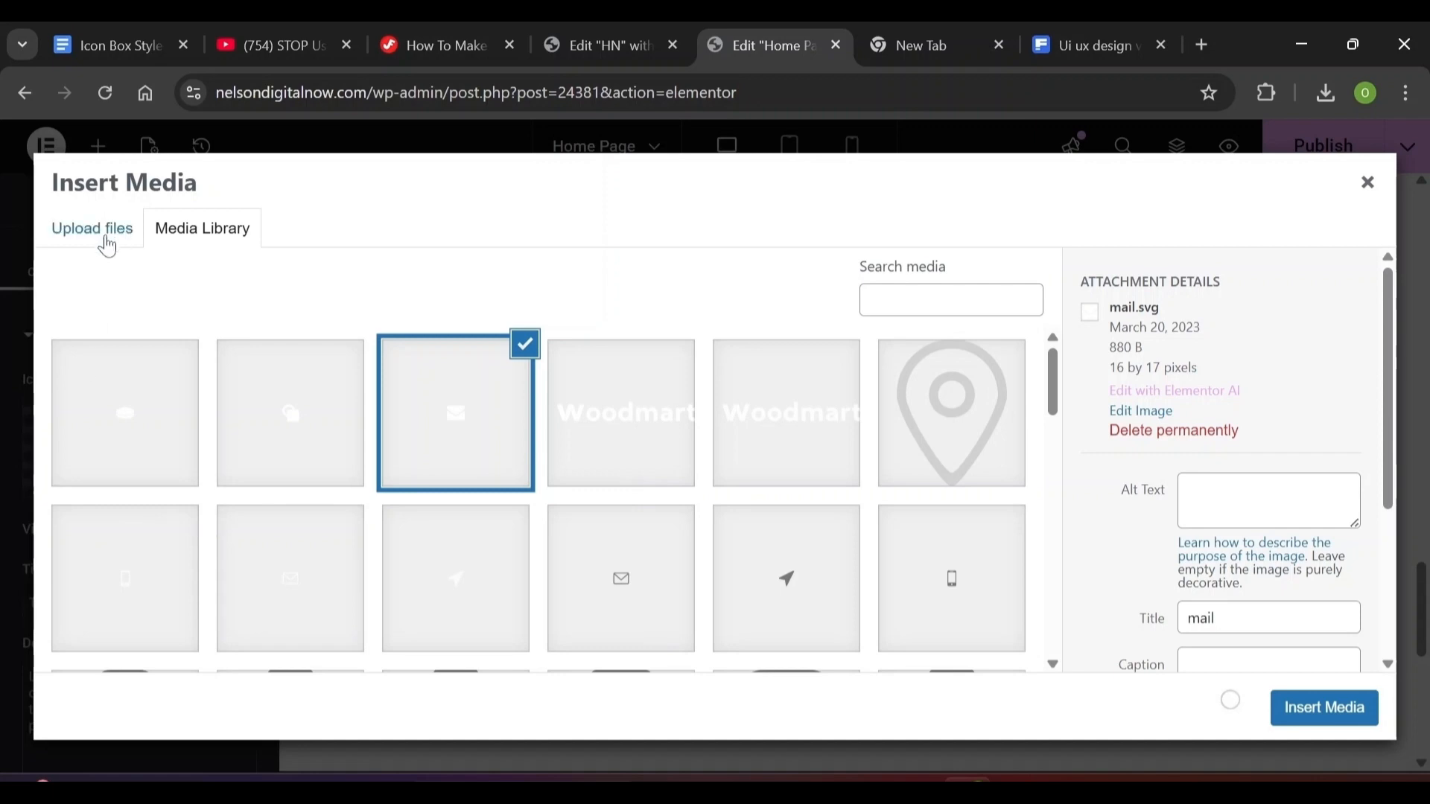
pyautogui.click(104, 237)
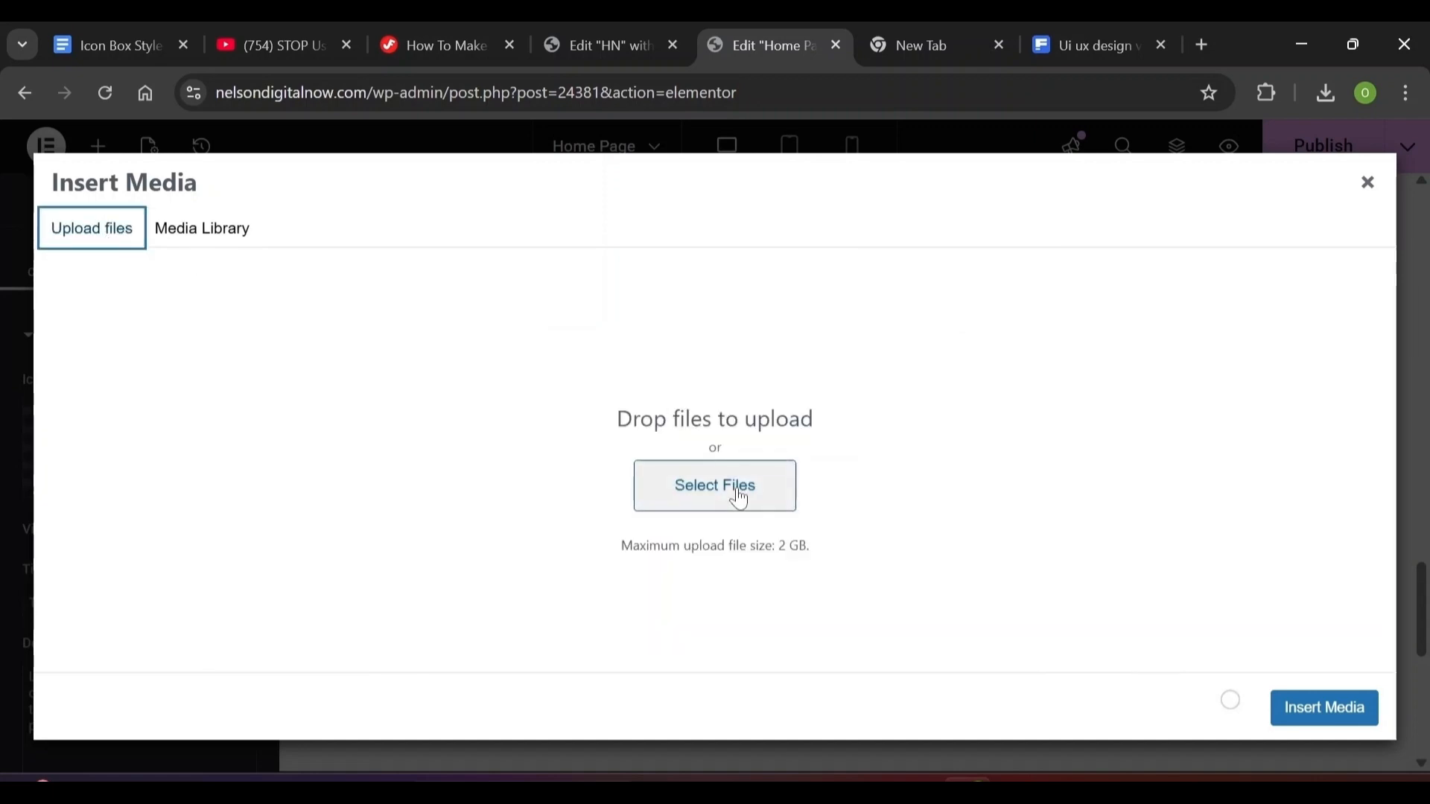
pyautogui.click(742, 497)
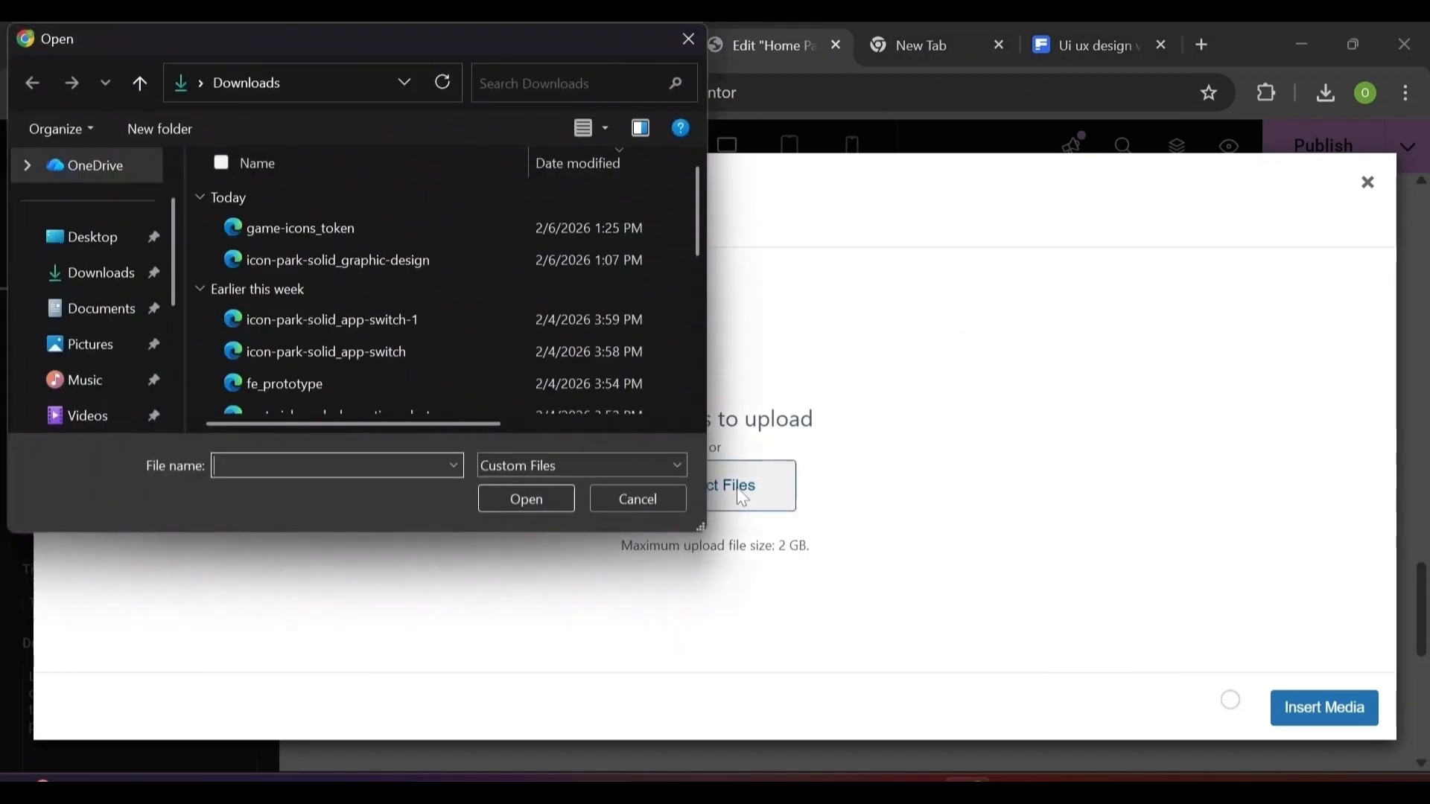
pyautogui.scroll(-2, 596, 336)
pyautogui.click(446, 300)
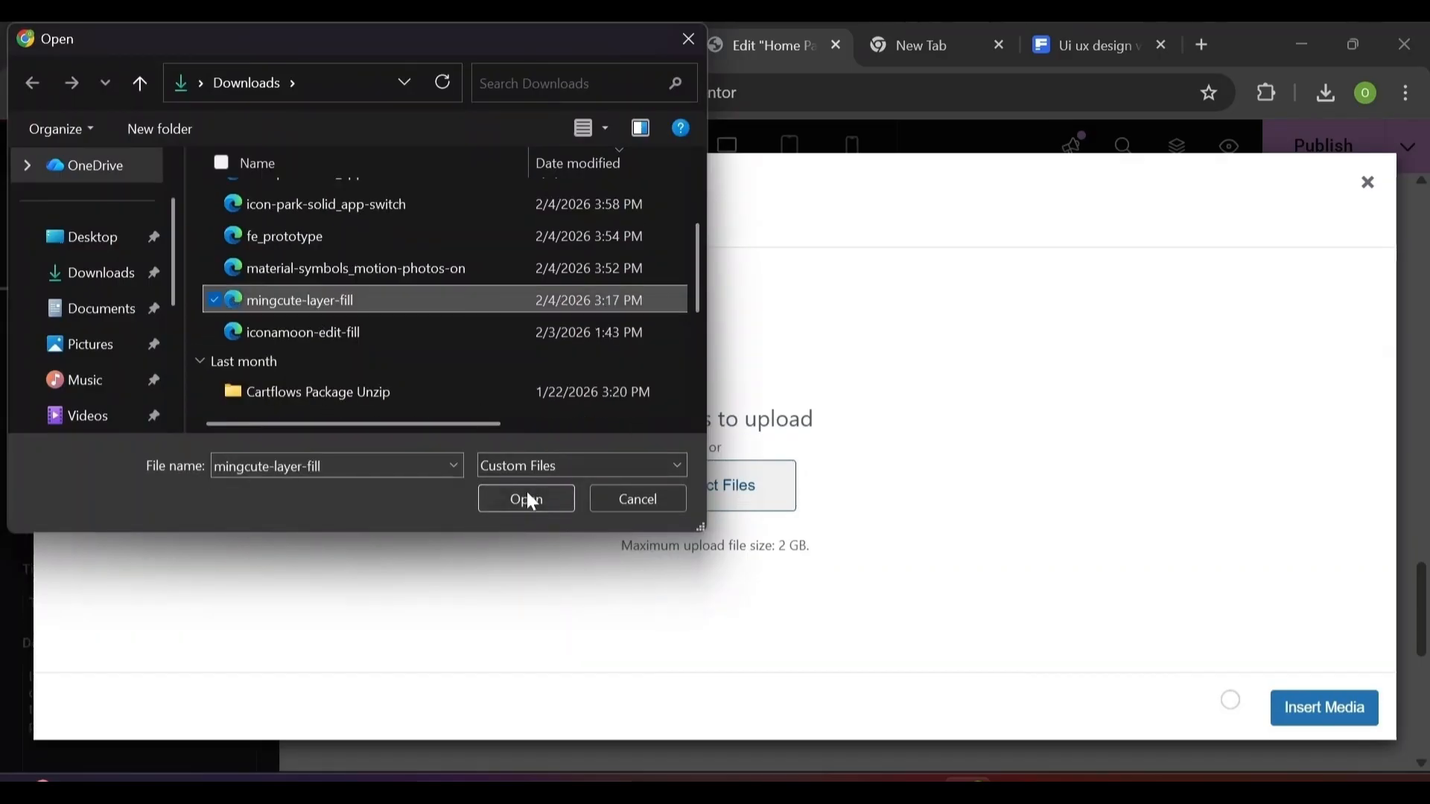
pyautogui.click(528, 495)
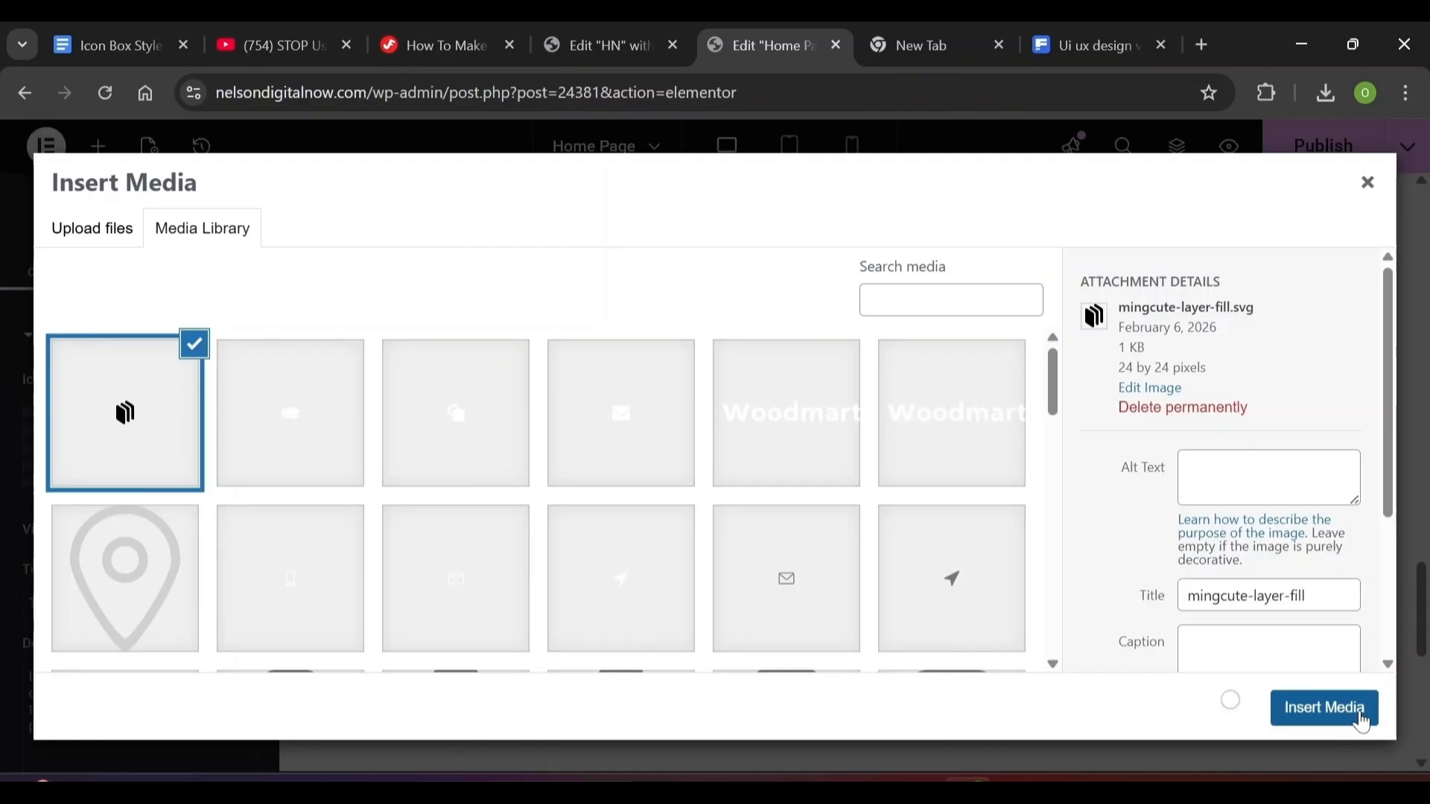
pyautogui.click(1364, 721)
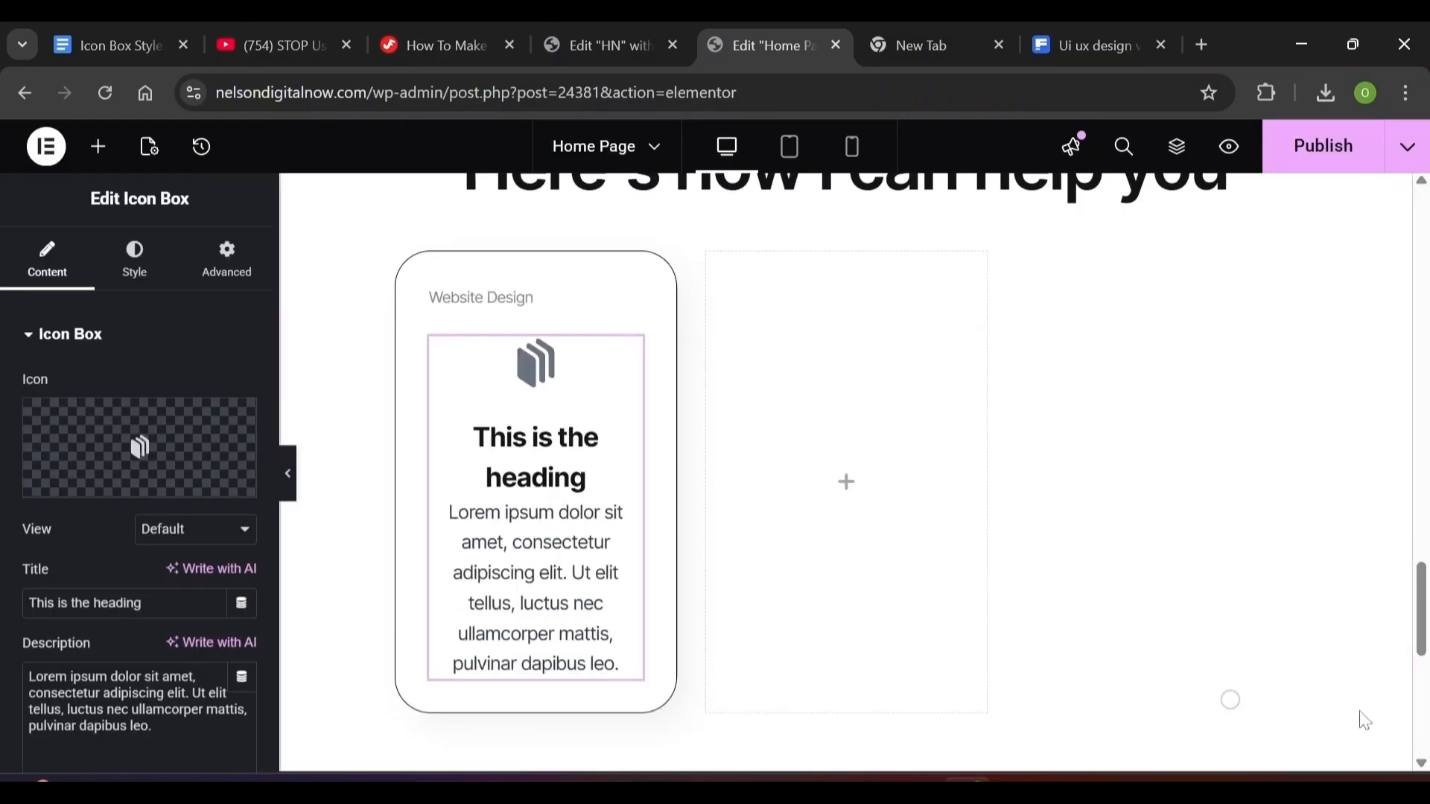
# Clear the icon box description, retitle it 'Sales Page', and set the title HTML tag to div
pyautogui.click(134, 715)
pyautogui.hotkey('ctrl', 'a')
pyautogui.press('Delete')
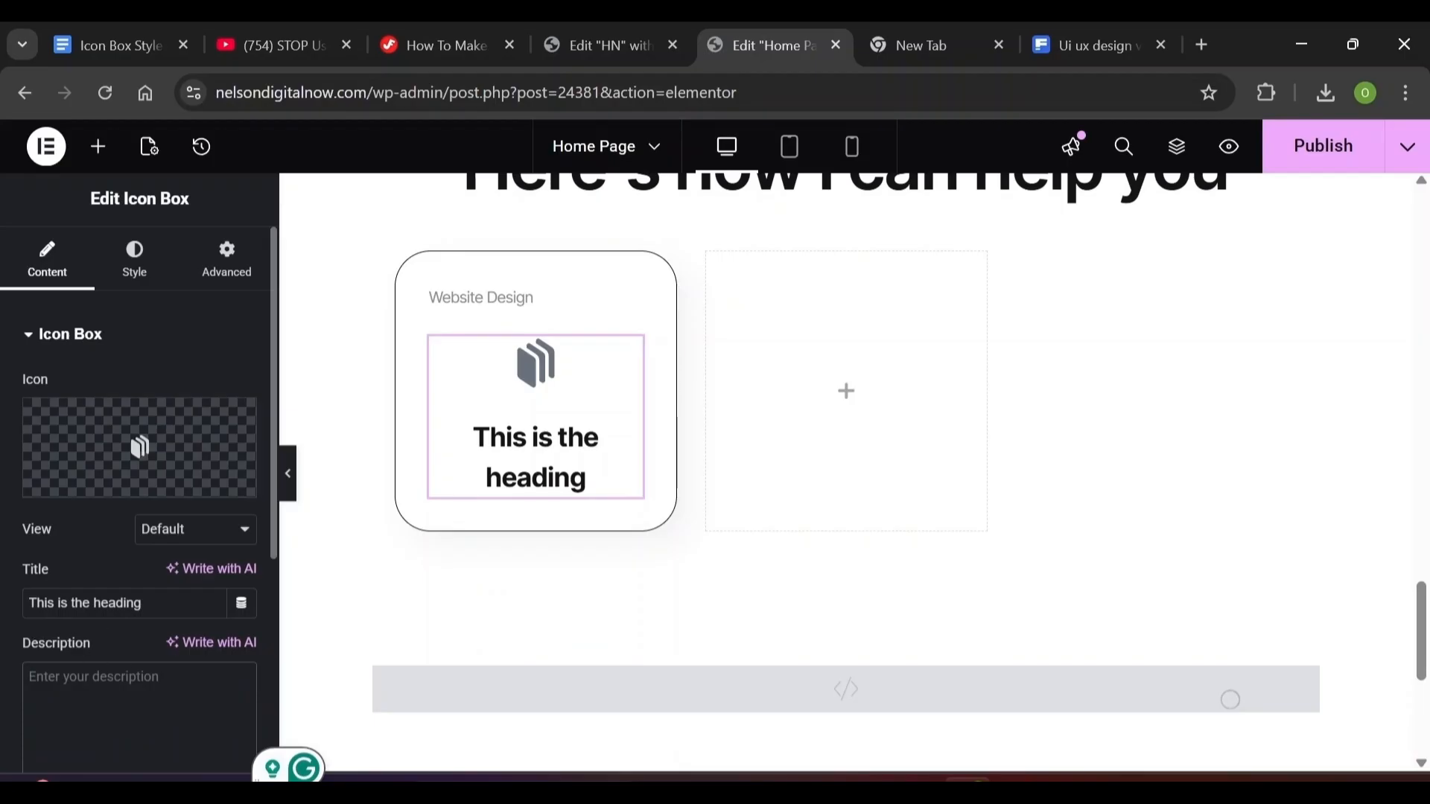
pyautogui.tripleClick(85, 603)
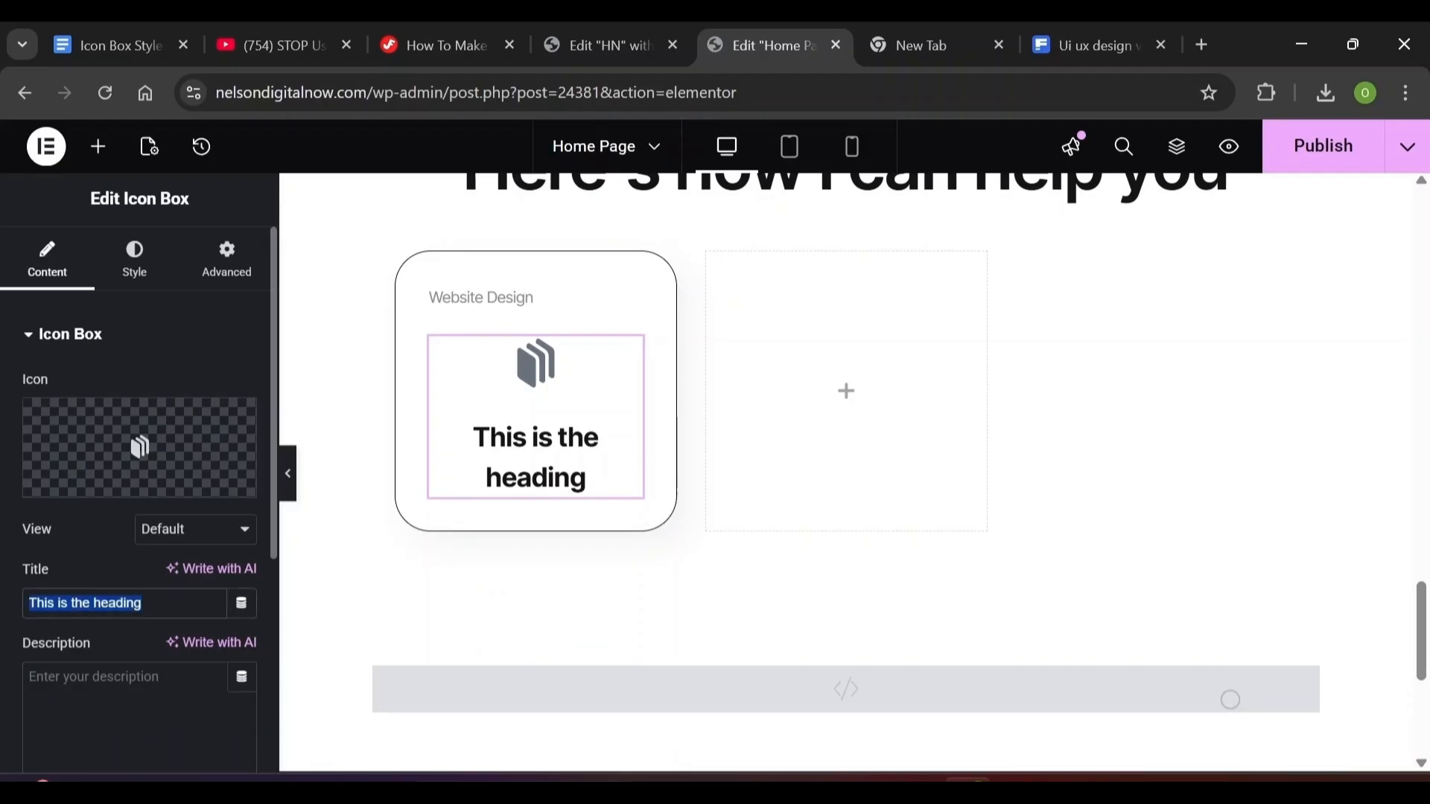
pyautogui.write('Sales Page')
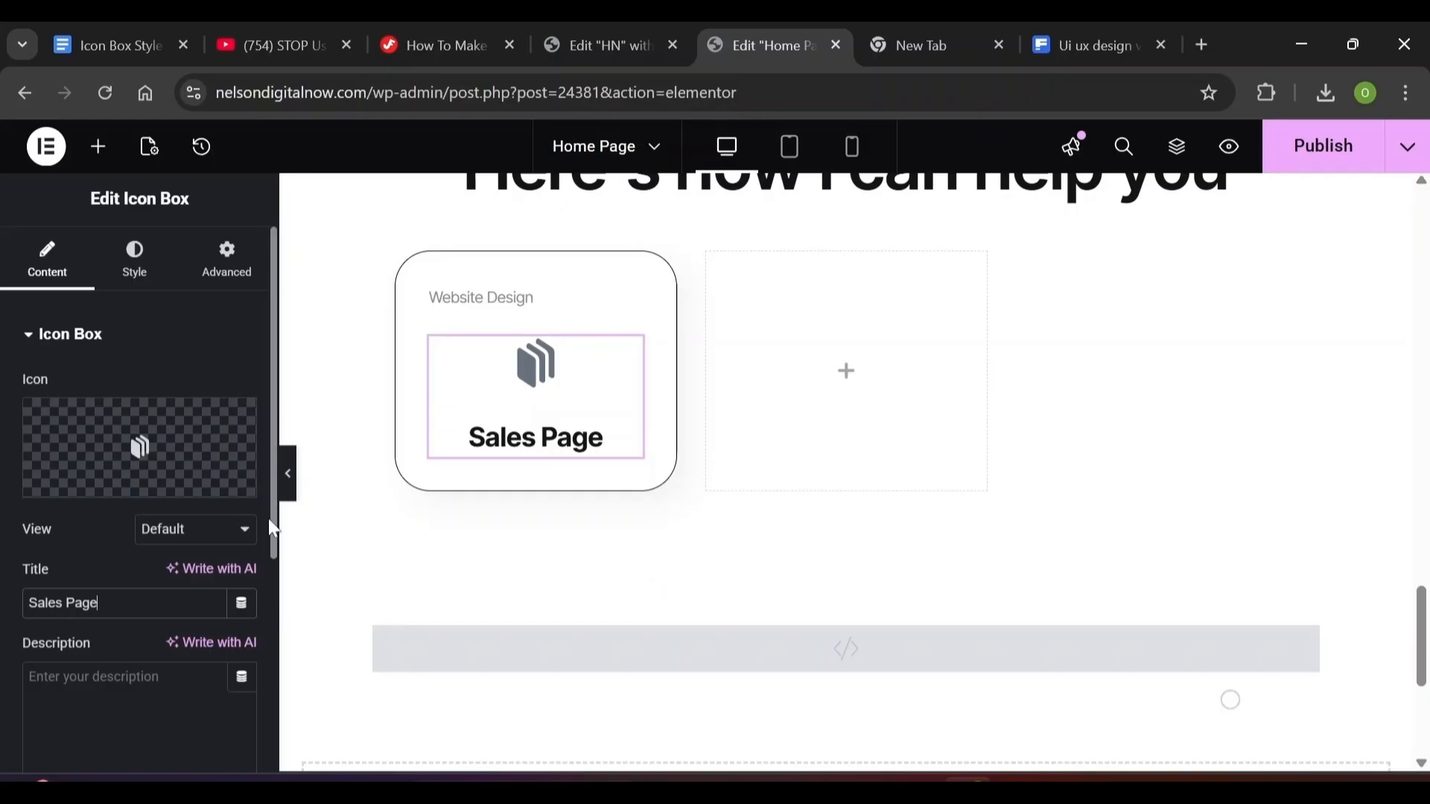
pyautogui.scroll(-5, 268, 521)
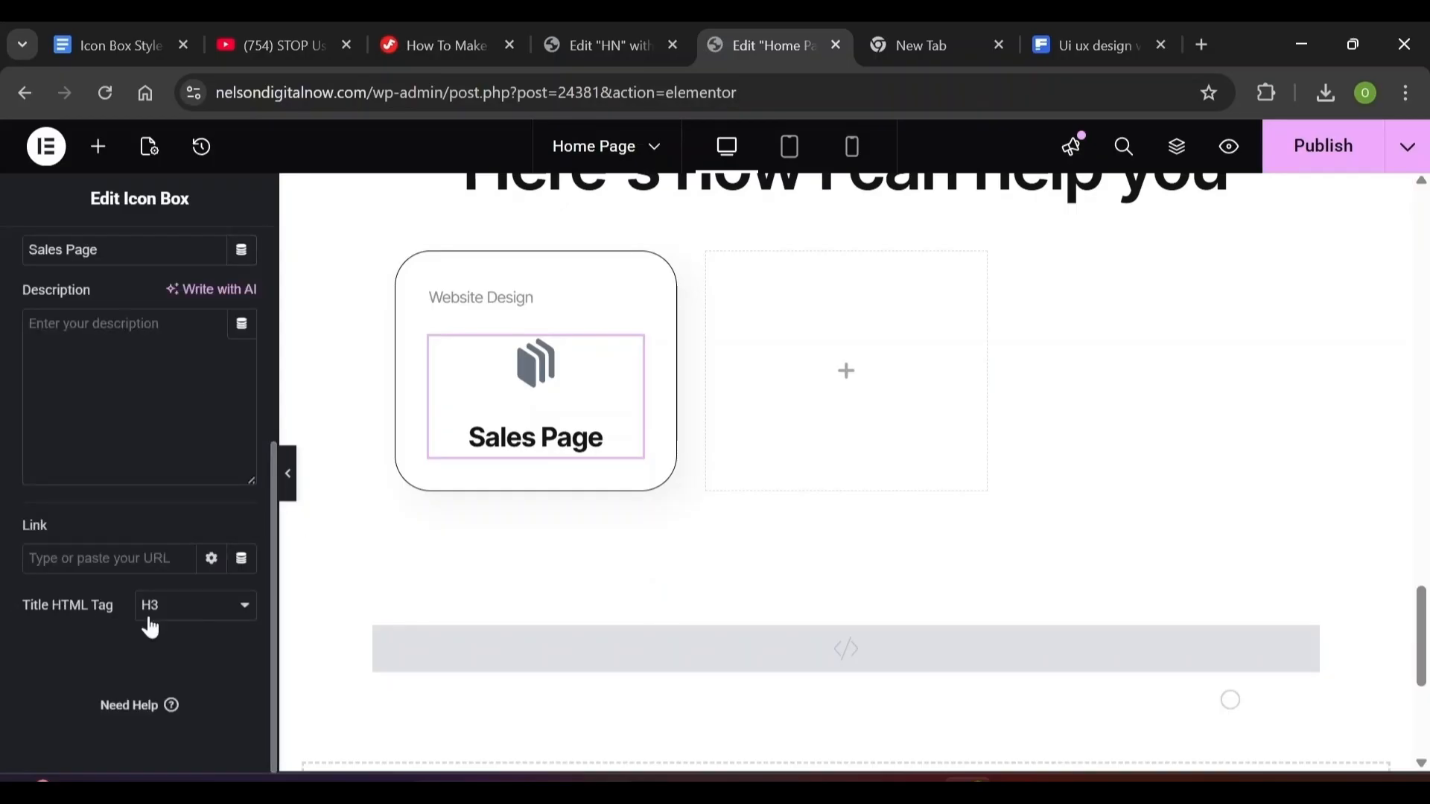
pyautogui.click(164, 619)
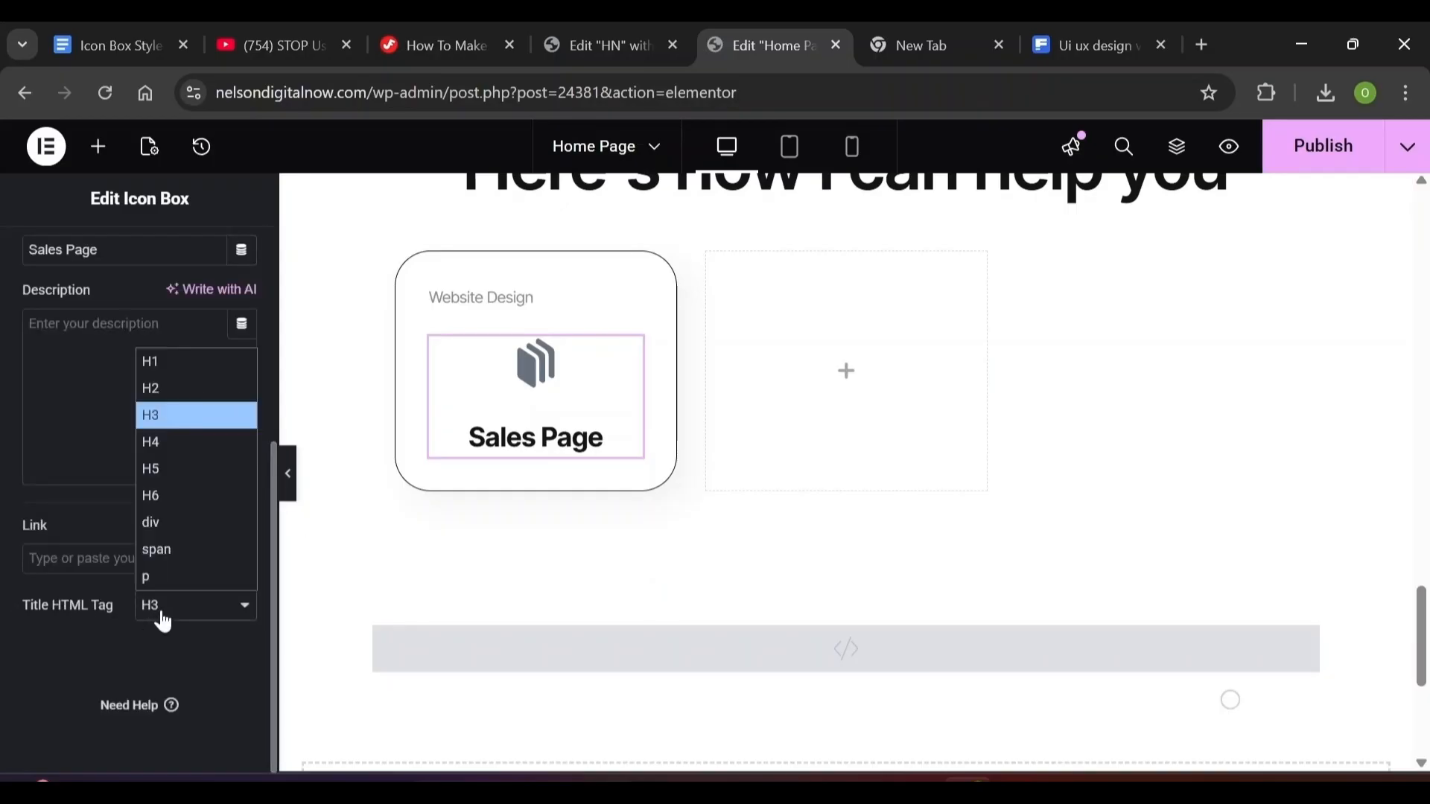
pyautogui.click(177, 526)
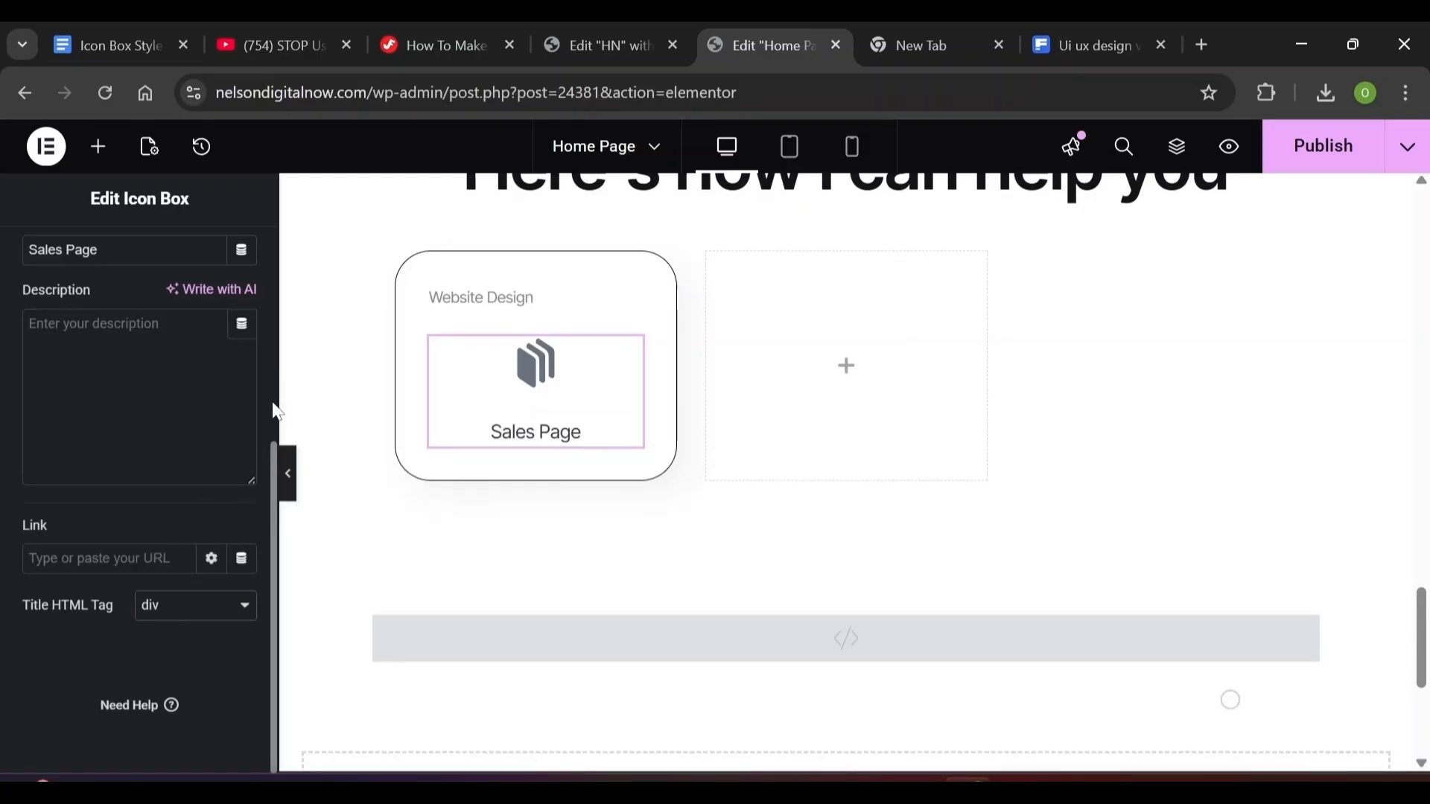
pyautogui.scroll(5, 268, 417)
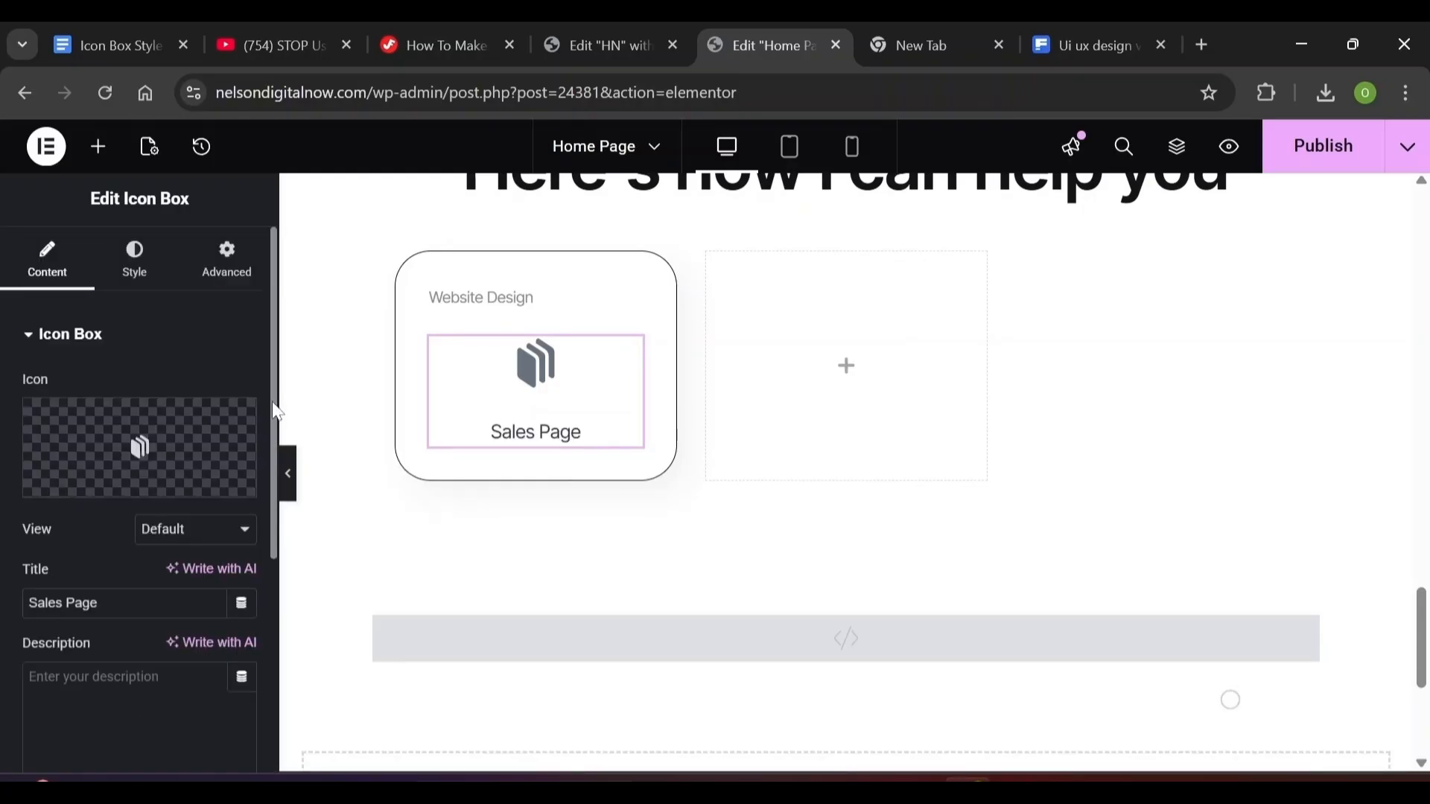
# Set the icon to Start position, Middle vertical alignment, 10 px spacing, and 16 px size
pyautogui.click(141, 295)
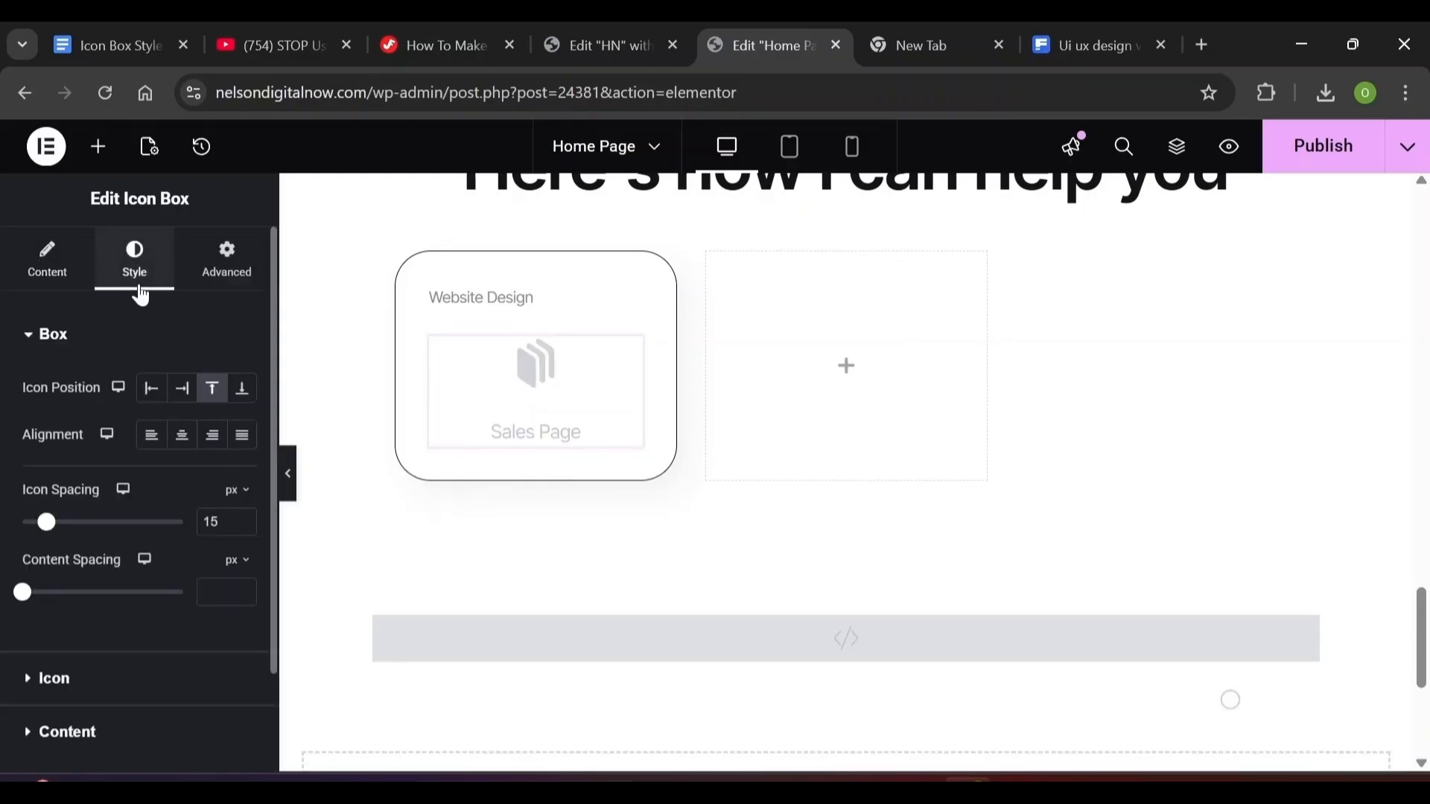
pyautogui.click(152, 396)
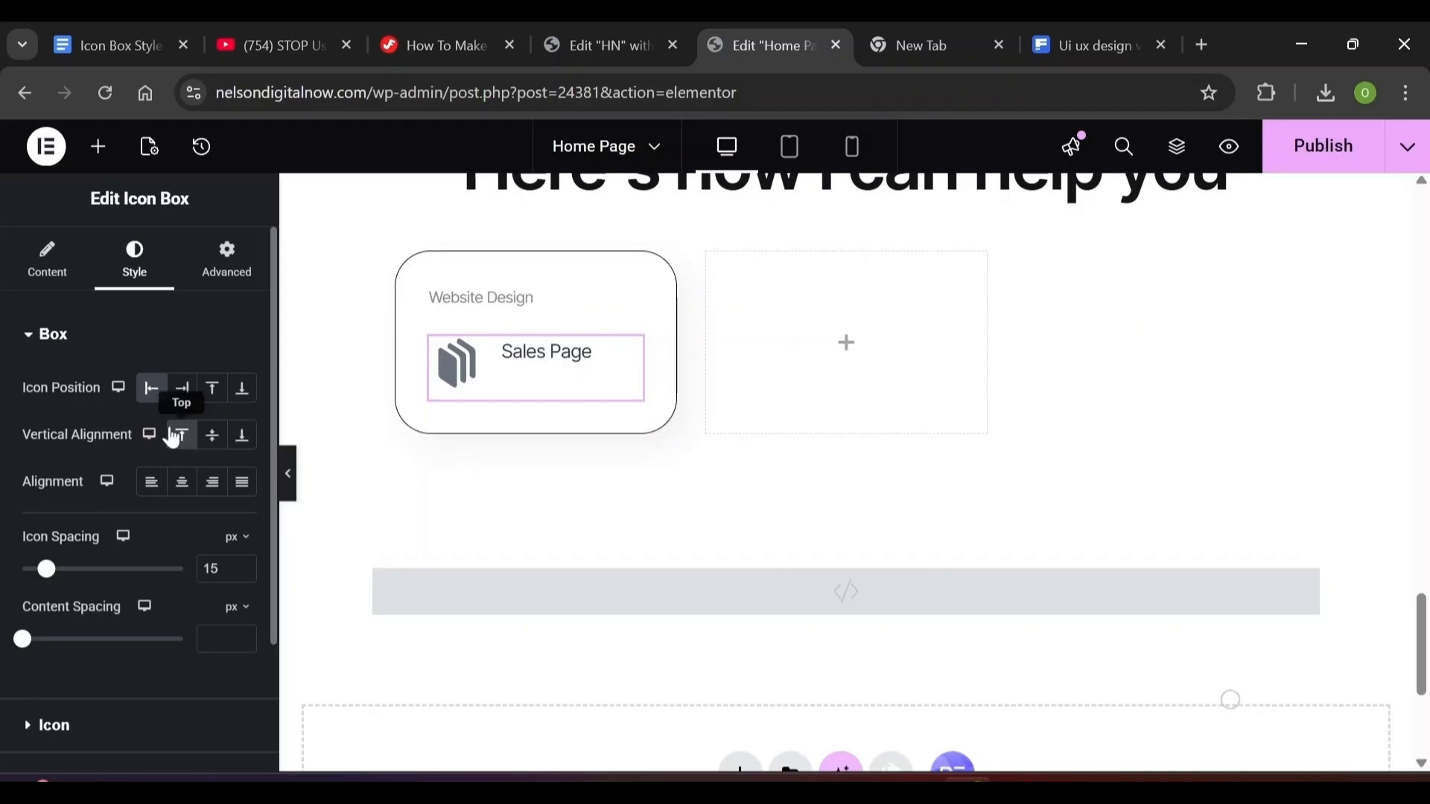
pyautogui.click(210, 438)
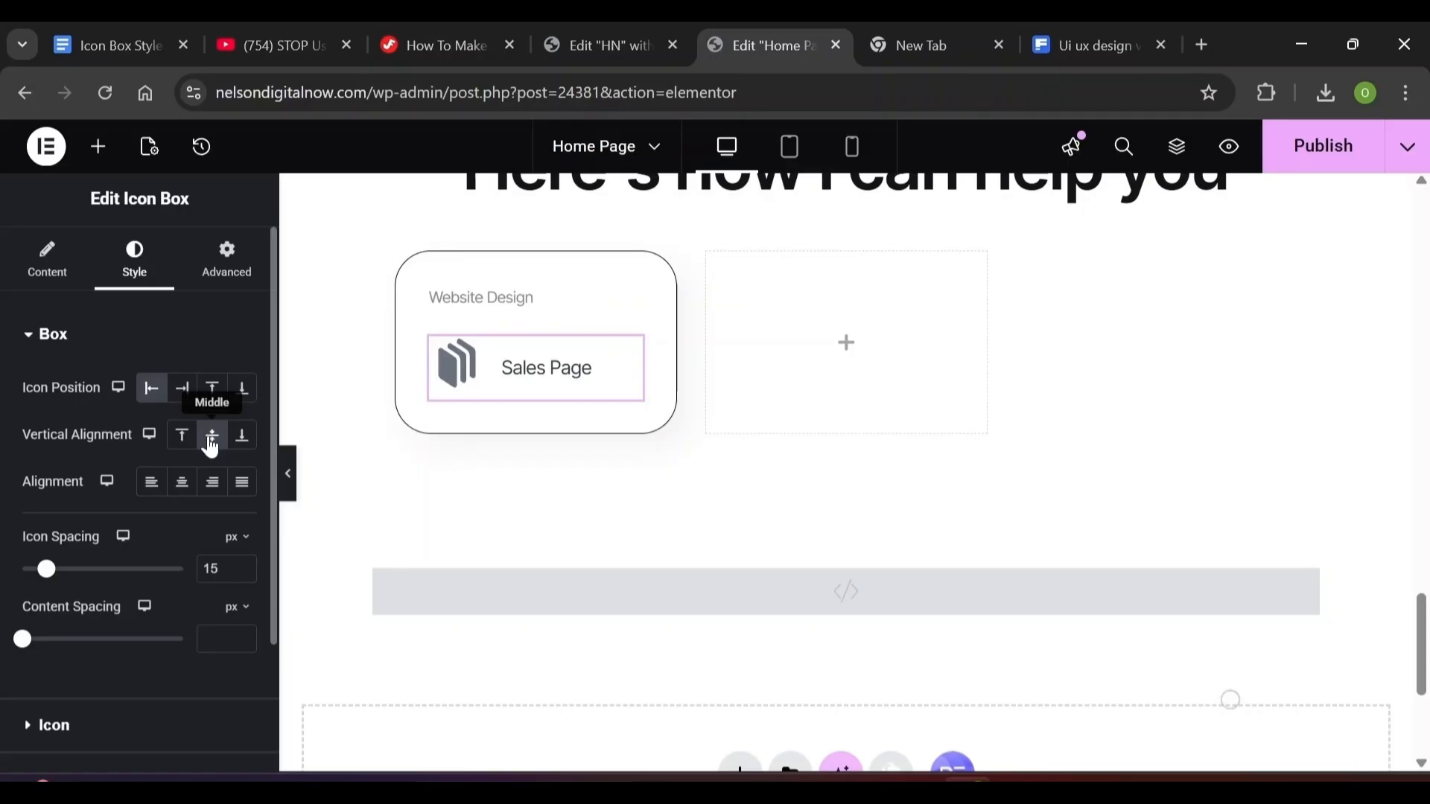
pyautogui.doubleClick(211, 570)
pyautogui.write('10')
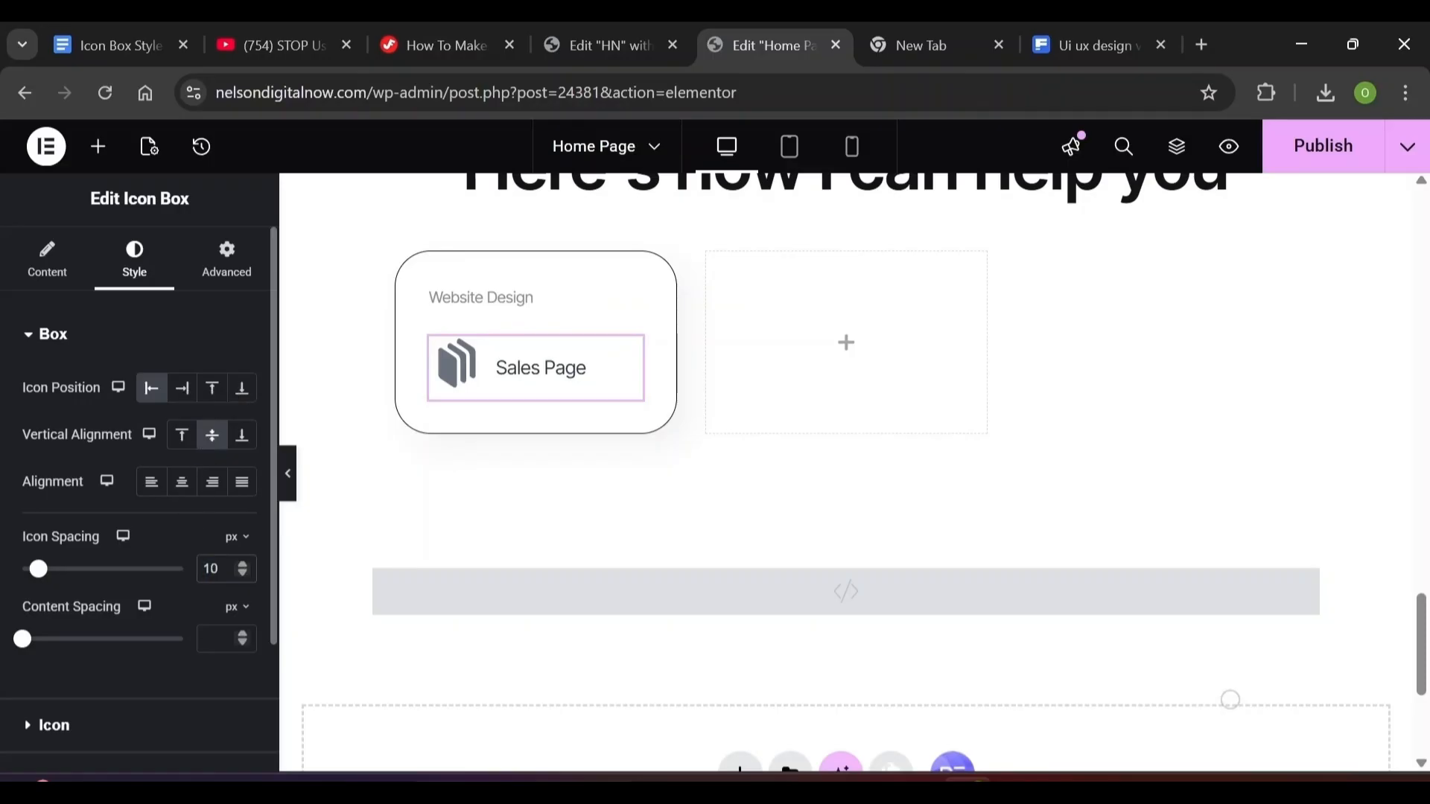
pyautogui.click(49, 334)
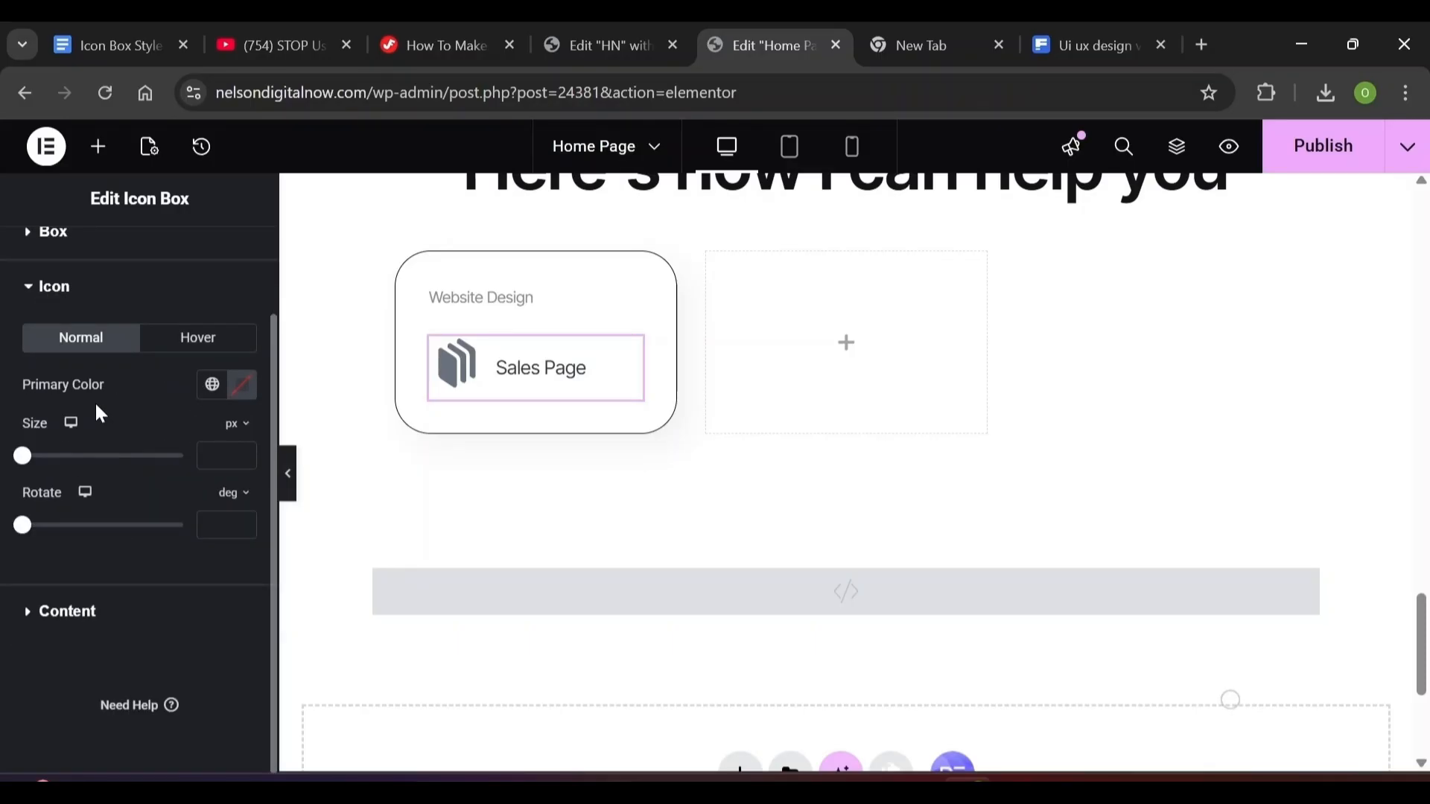
pyautogui.write('16')
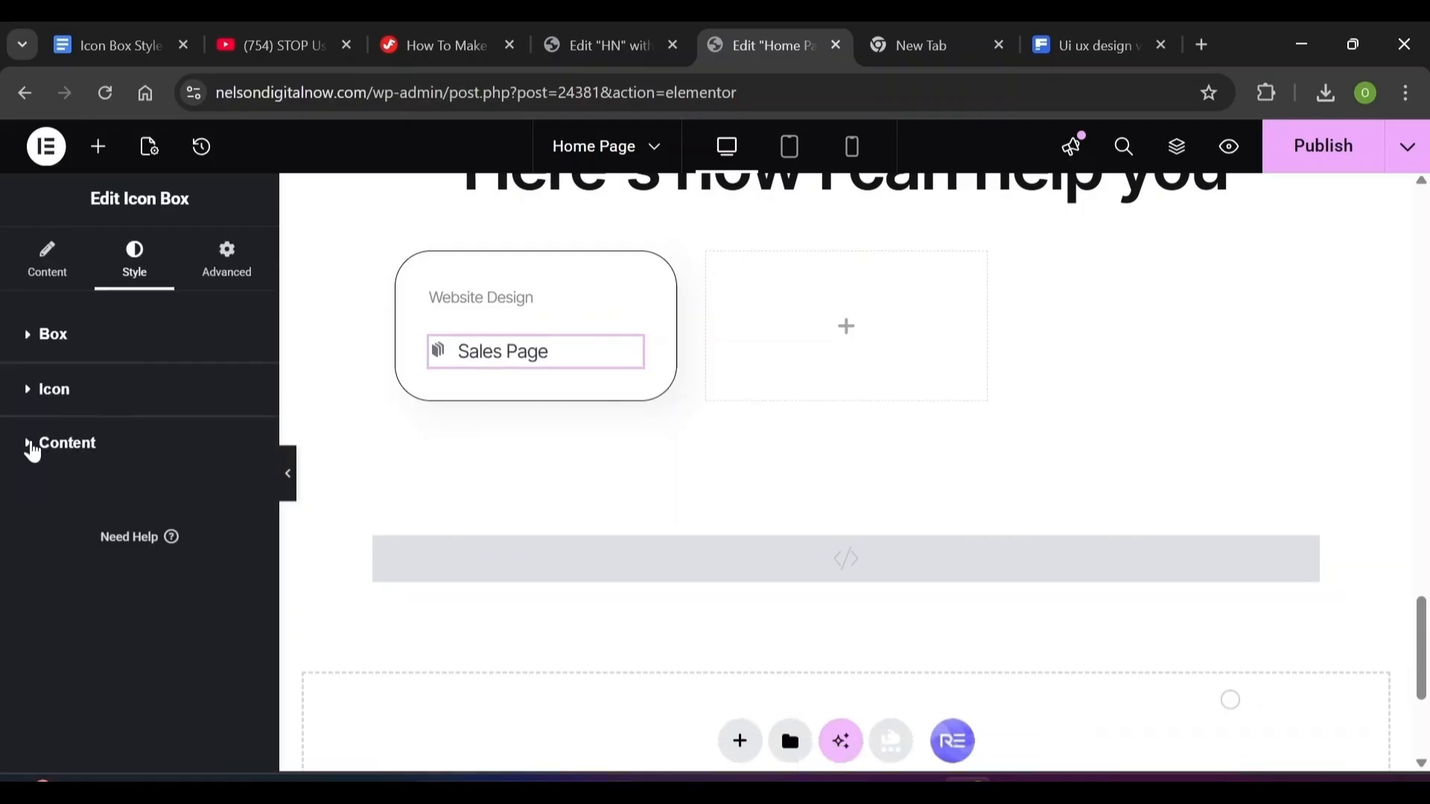
# Set the title typography: size 18, weight 500 (Medium), line height 28, letter spacing in em
pyautogui.click(29, 447)
pyautogui.scroll(-3, 240, 365)
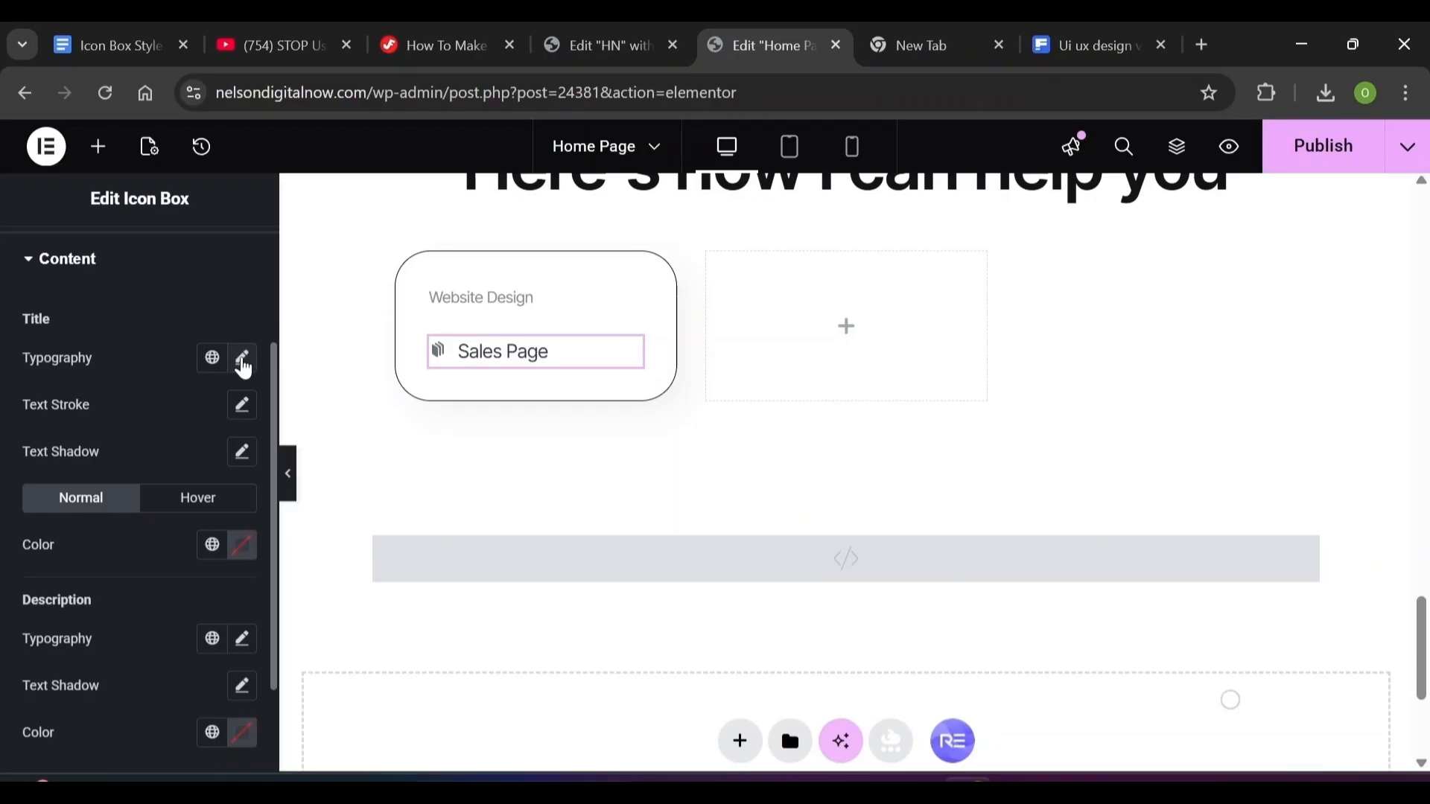
pyautogui.click(243, 362)
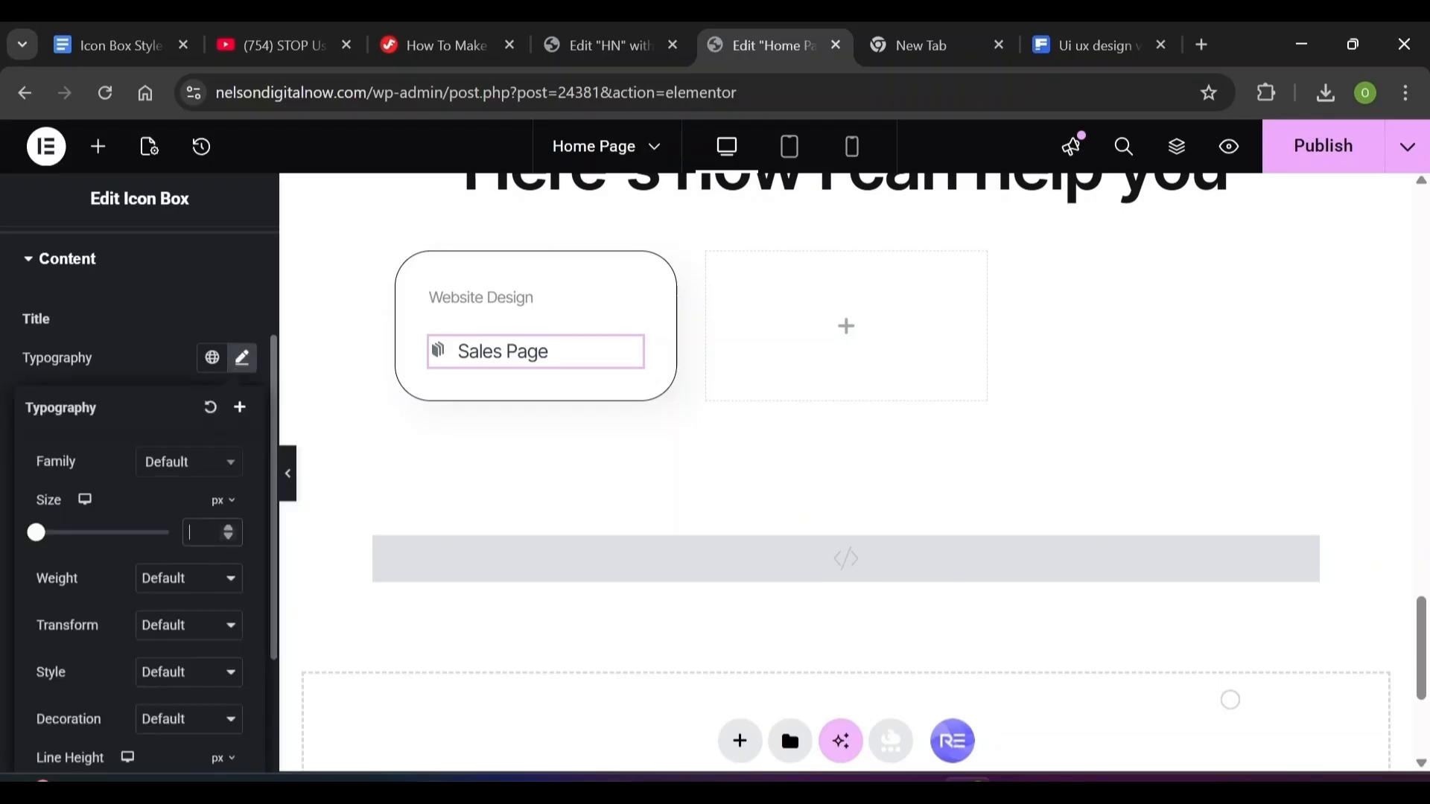
pyautogui.write('18')
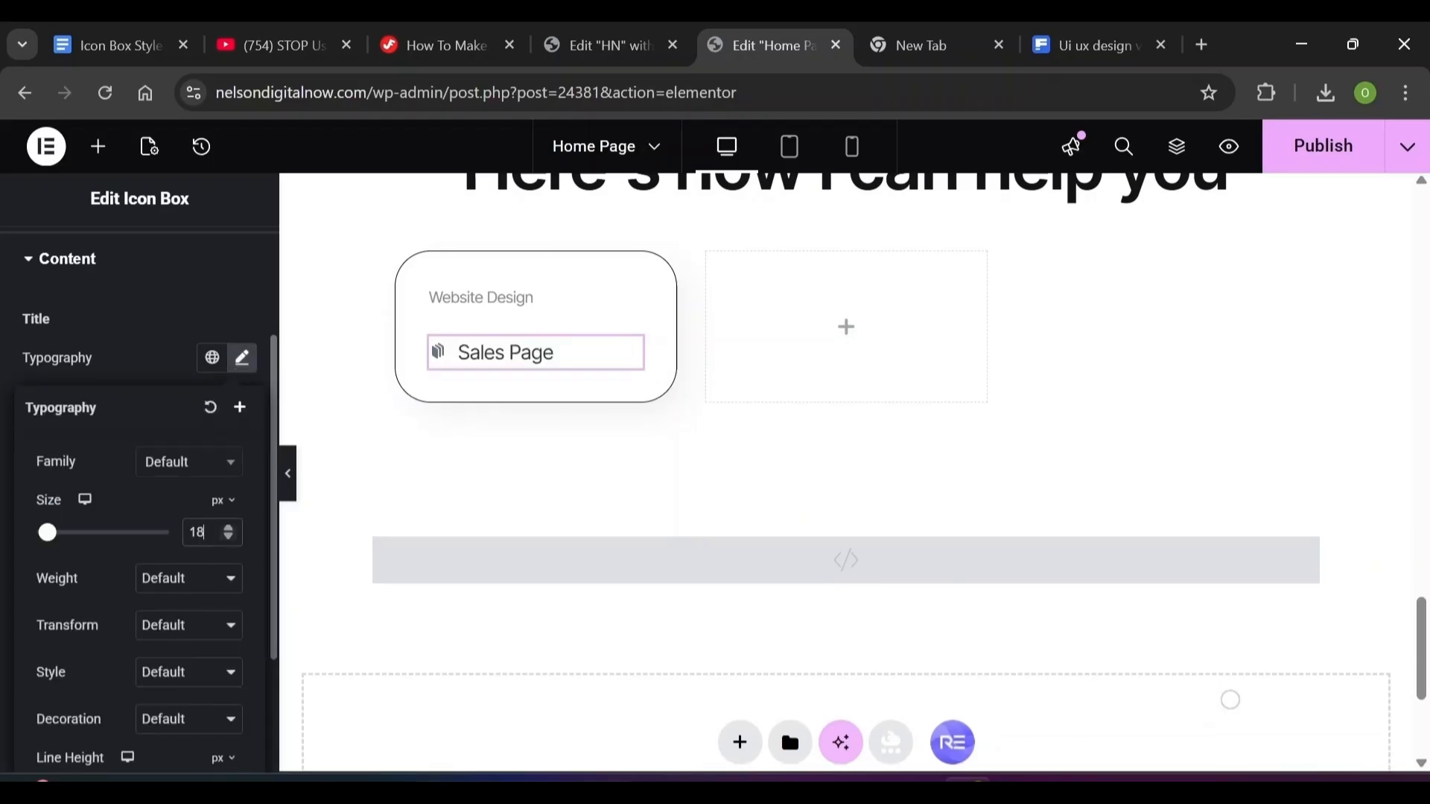
pyautogui.click(156, 579)
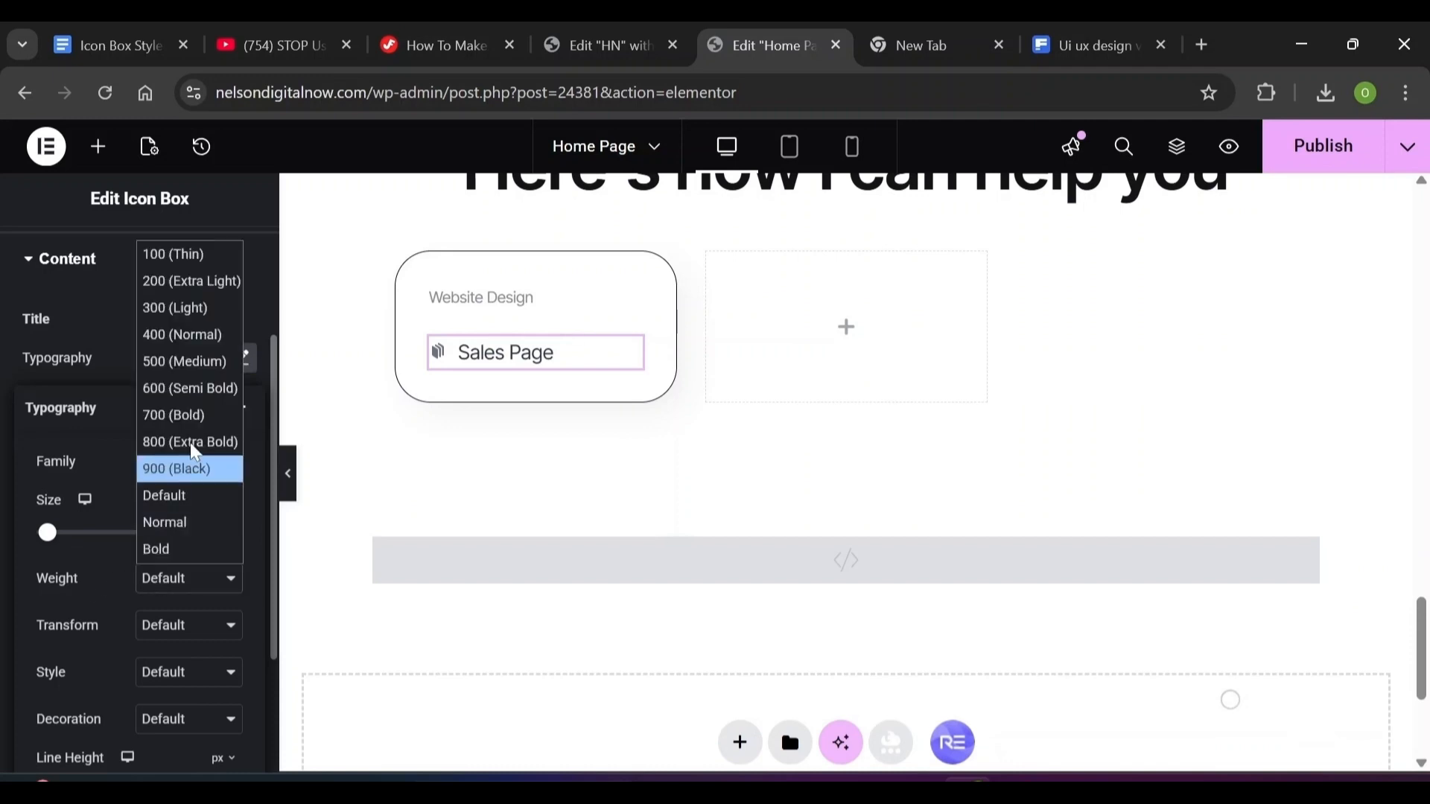
pyautogui.click(210, 363)
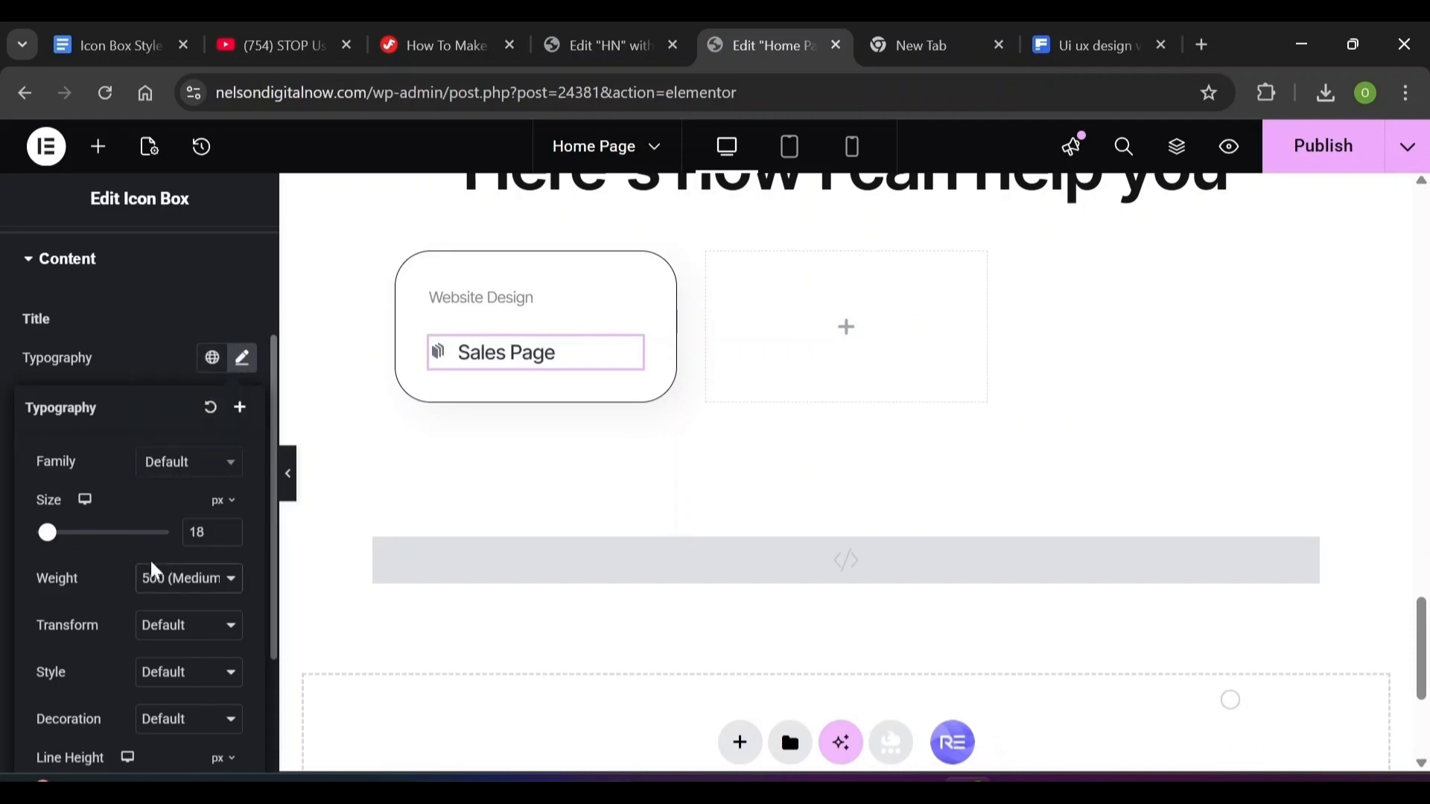
pyautogui.scroll(-3, 95, 611)
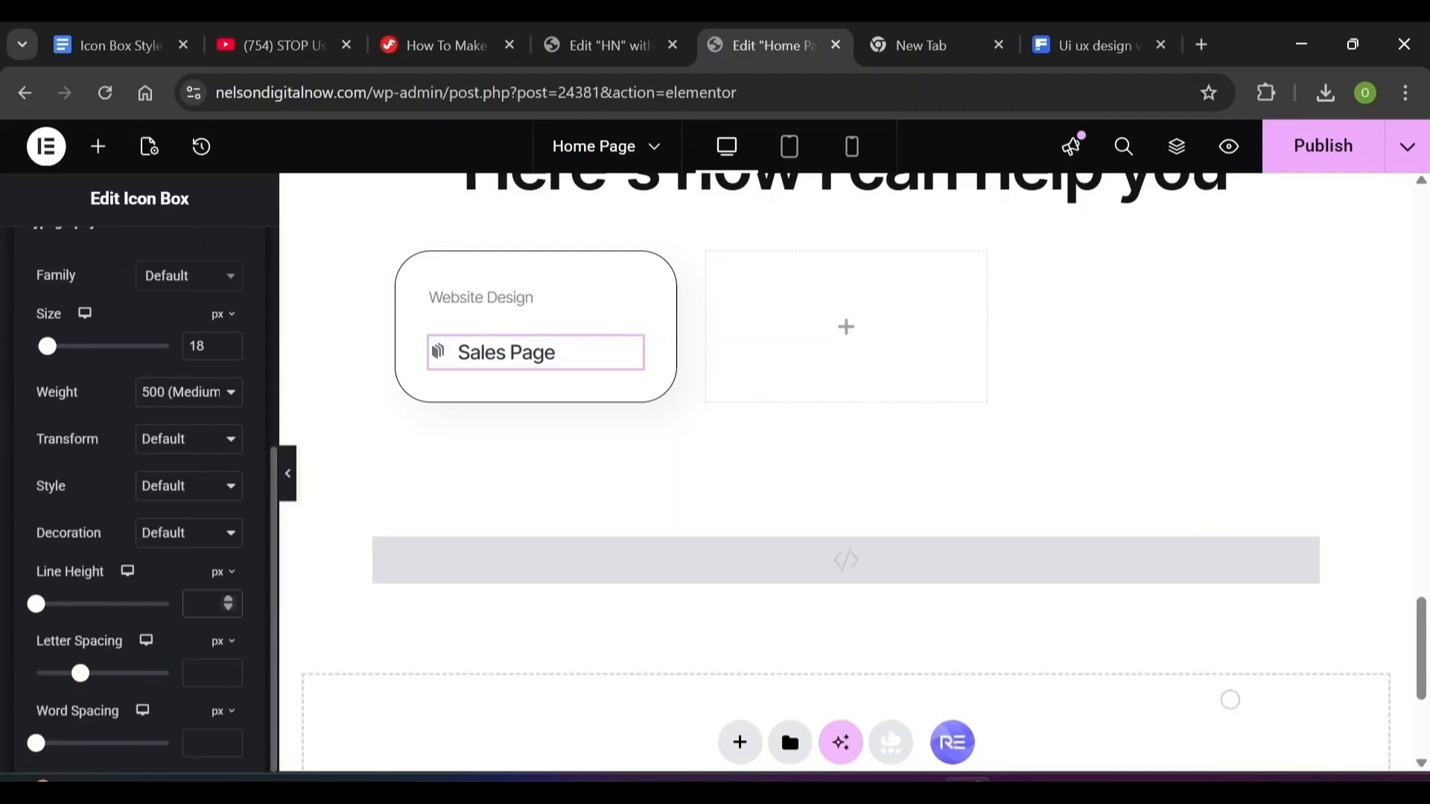
pyautogui.write('28')
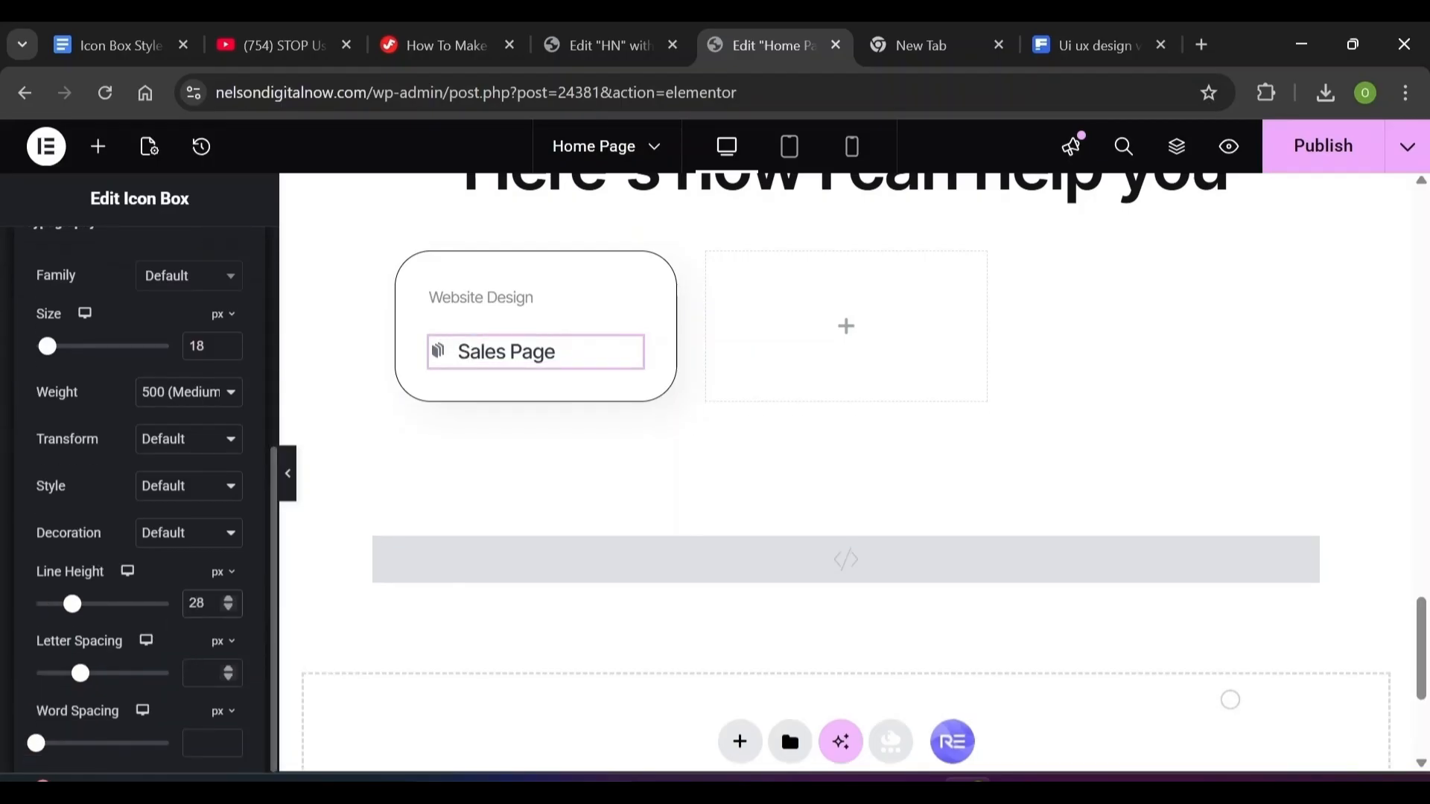
pyautogui.click(196, 673)
pyautogui.click(223, 642)
pyautogui.click(227, 666)
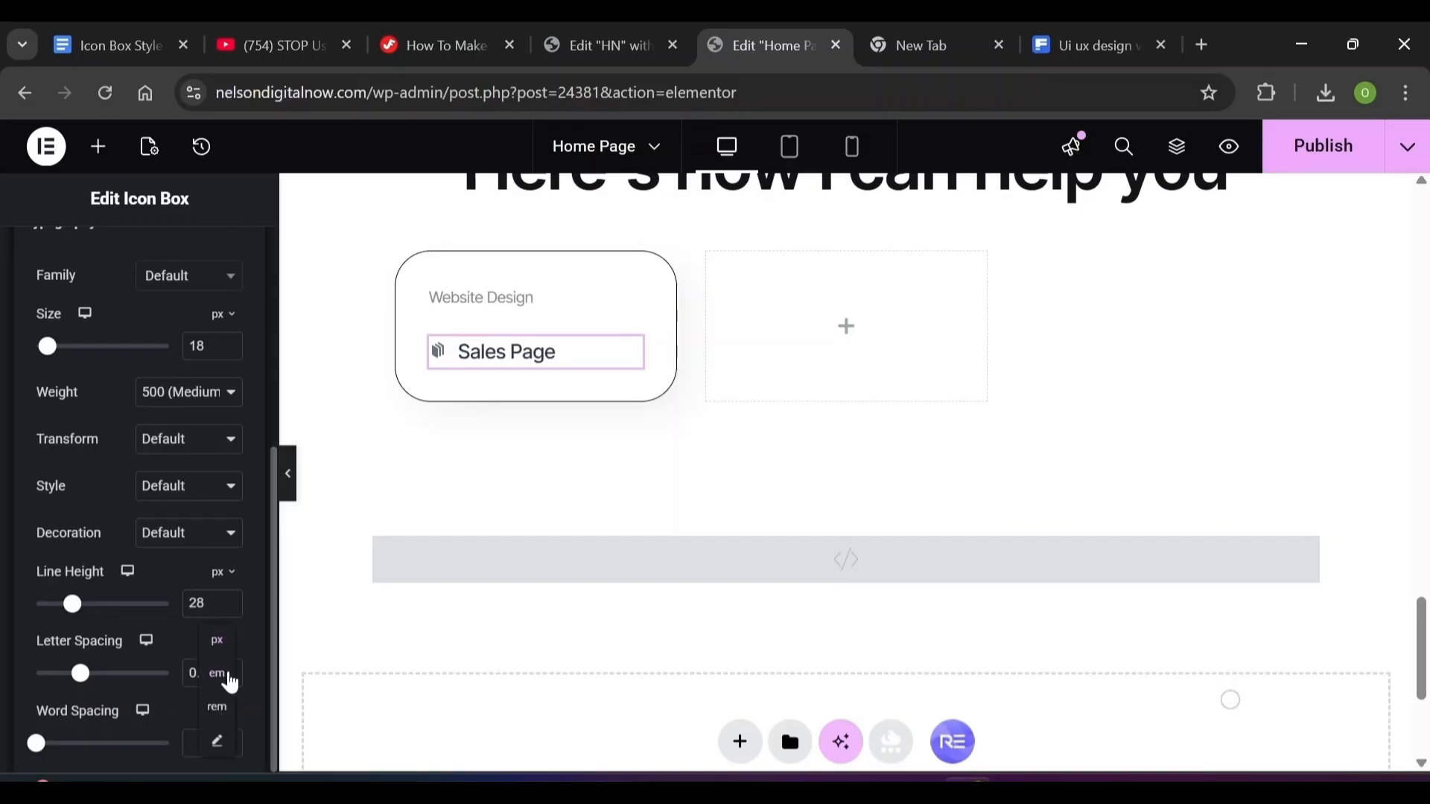
pyautogui.click(6, 368)
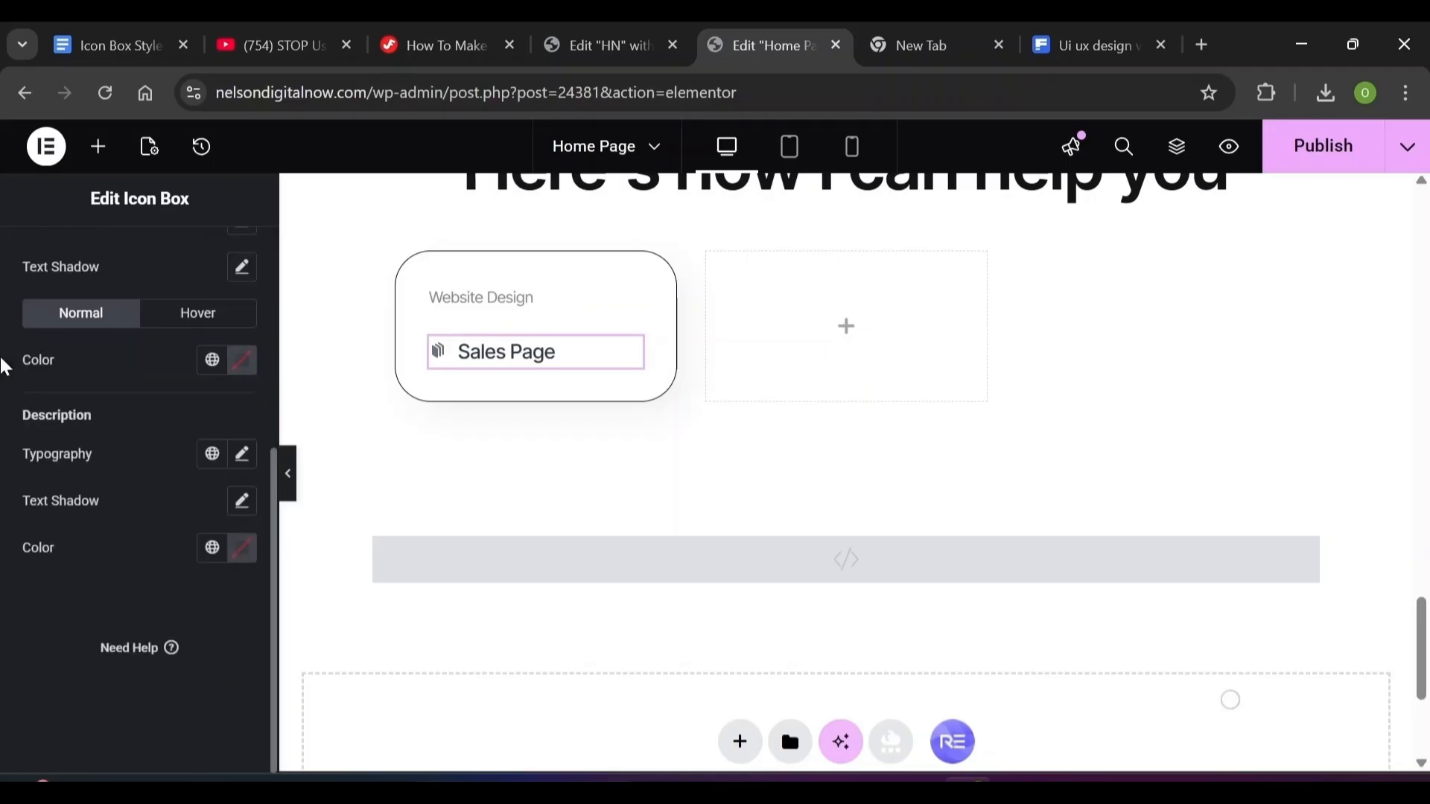
# Colour the title with the global Primary colour and open the HTML block's code below the cards
pyautogui.click(244, 364)
pyautogui.click(214, 362)
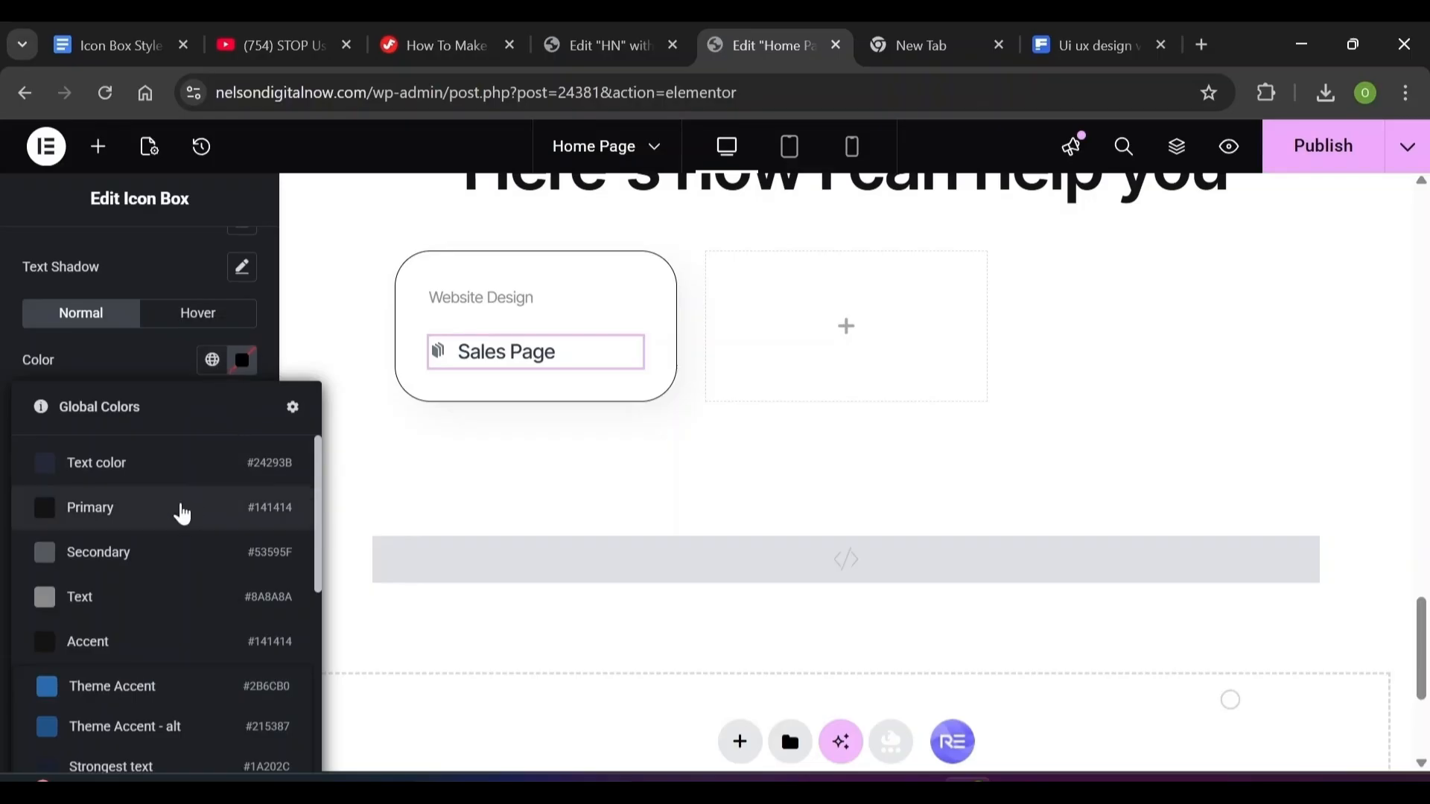
pyautogui.click(182, 510)
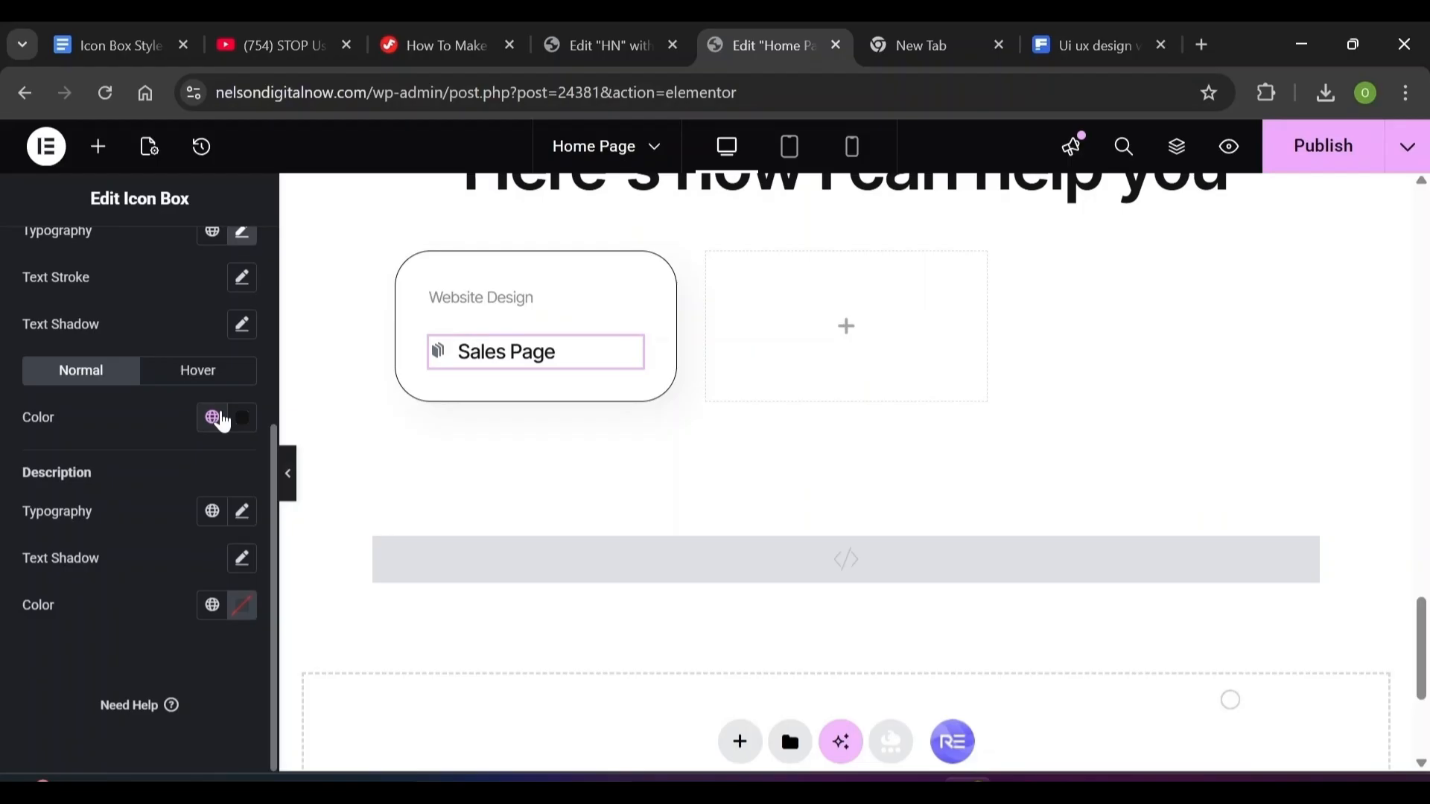
pyautogui.scroll(-3, 849, 470)
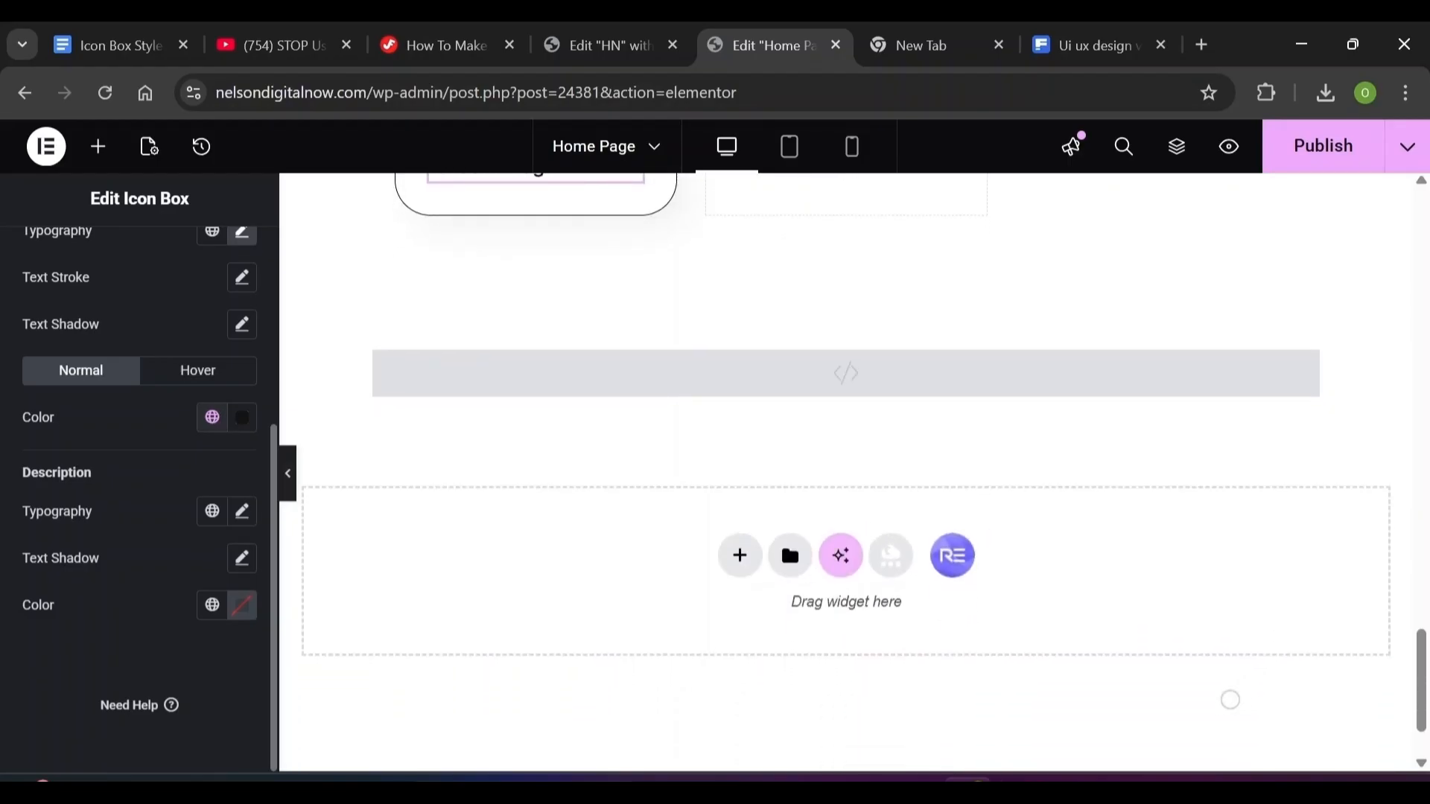
pyautogui.click(447, 391)
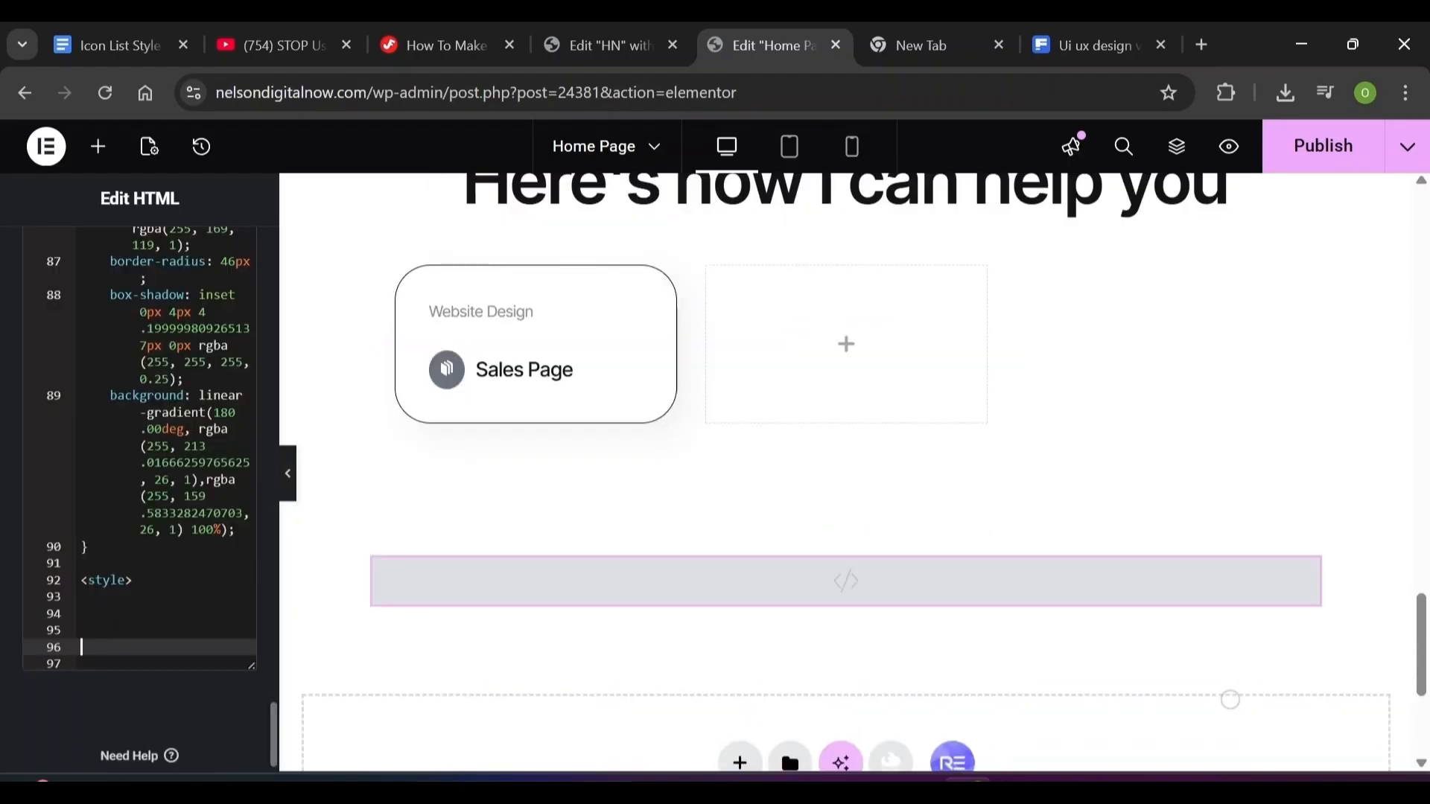
# Check the Icon List Style CSS doc, then select the Sales Page icon box and keep its view Stacked
pyautogui.moveTo(969, 780)
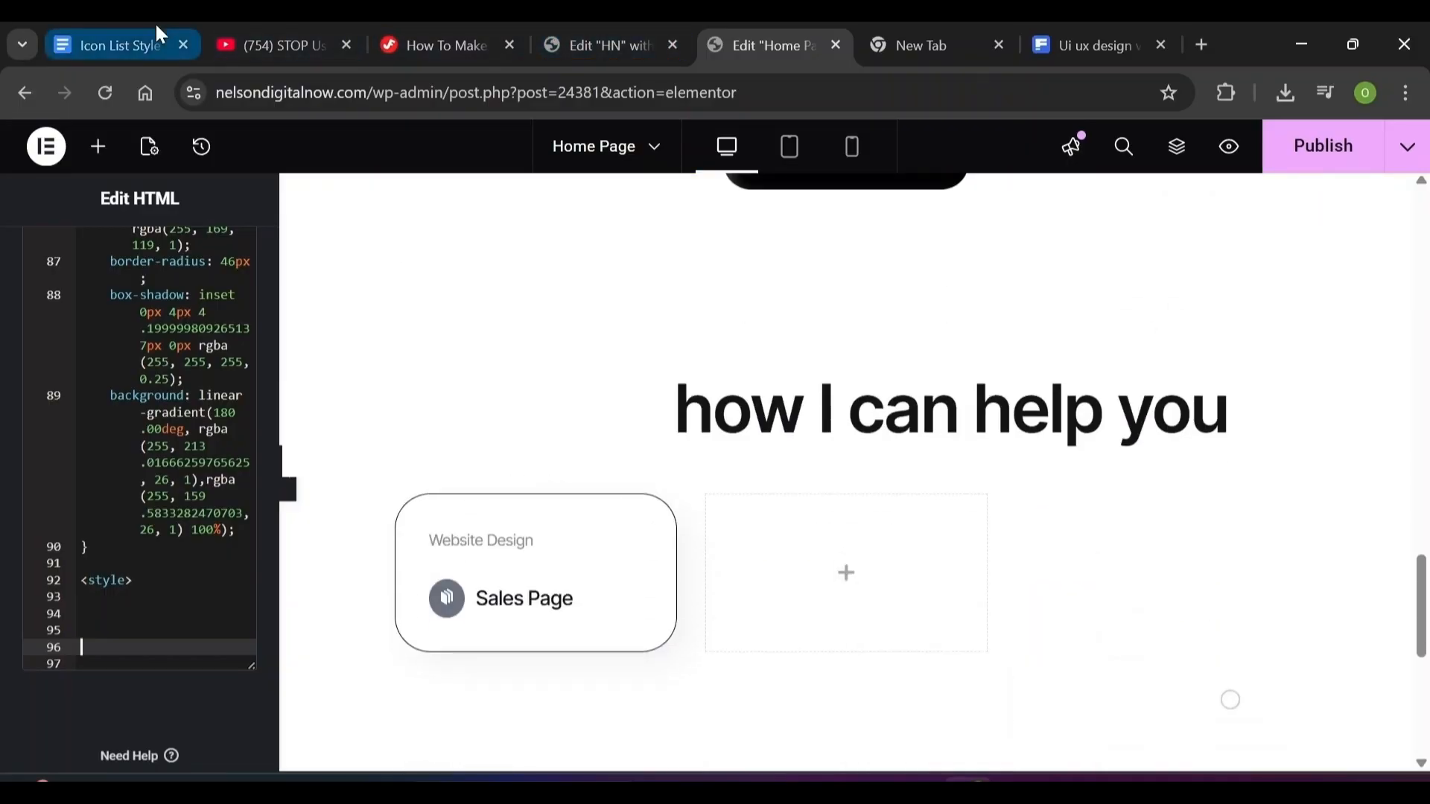
pyautogui.click(131, 32)
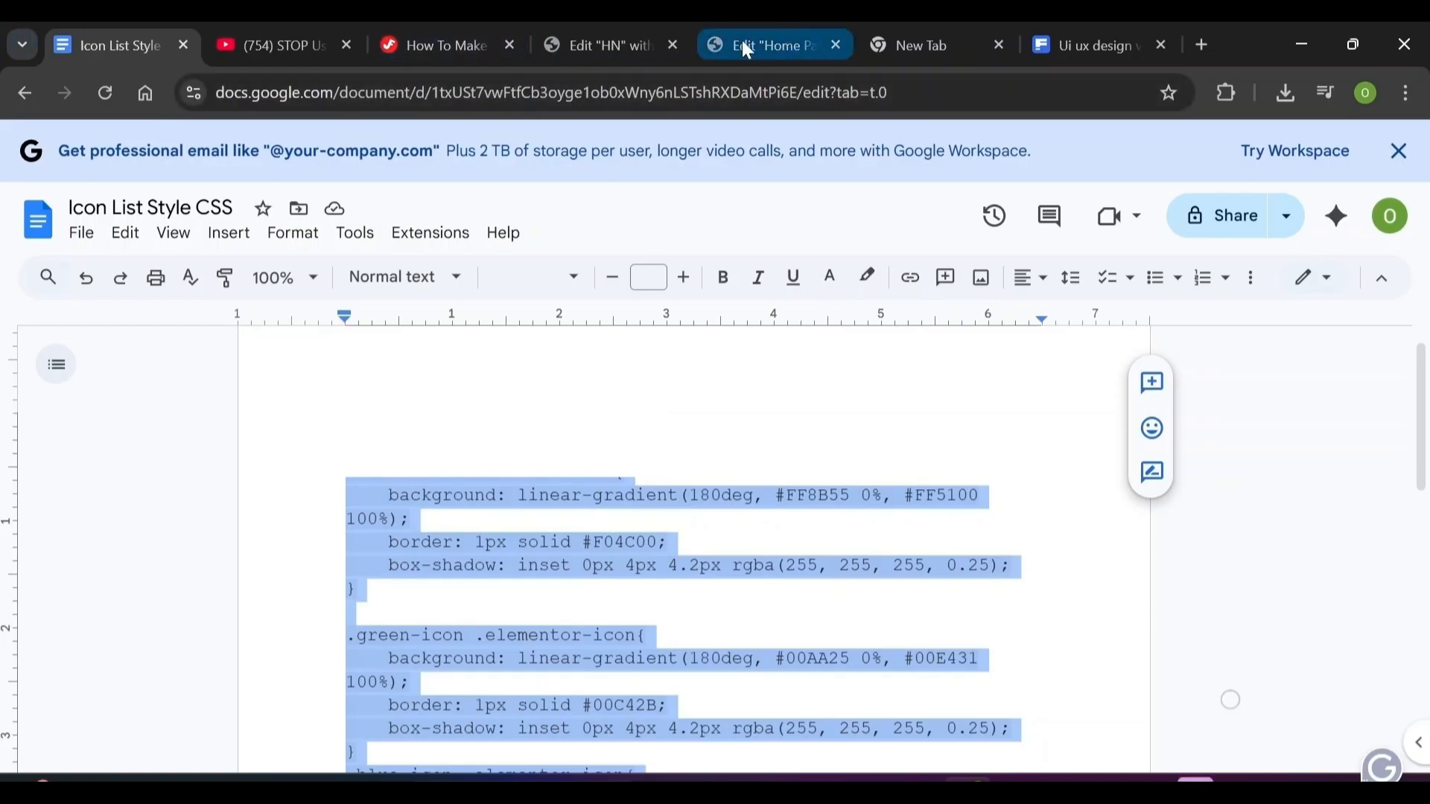
pyautogui.click(773, 36)
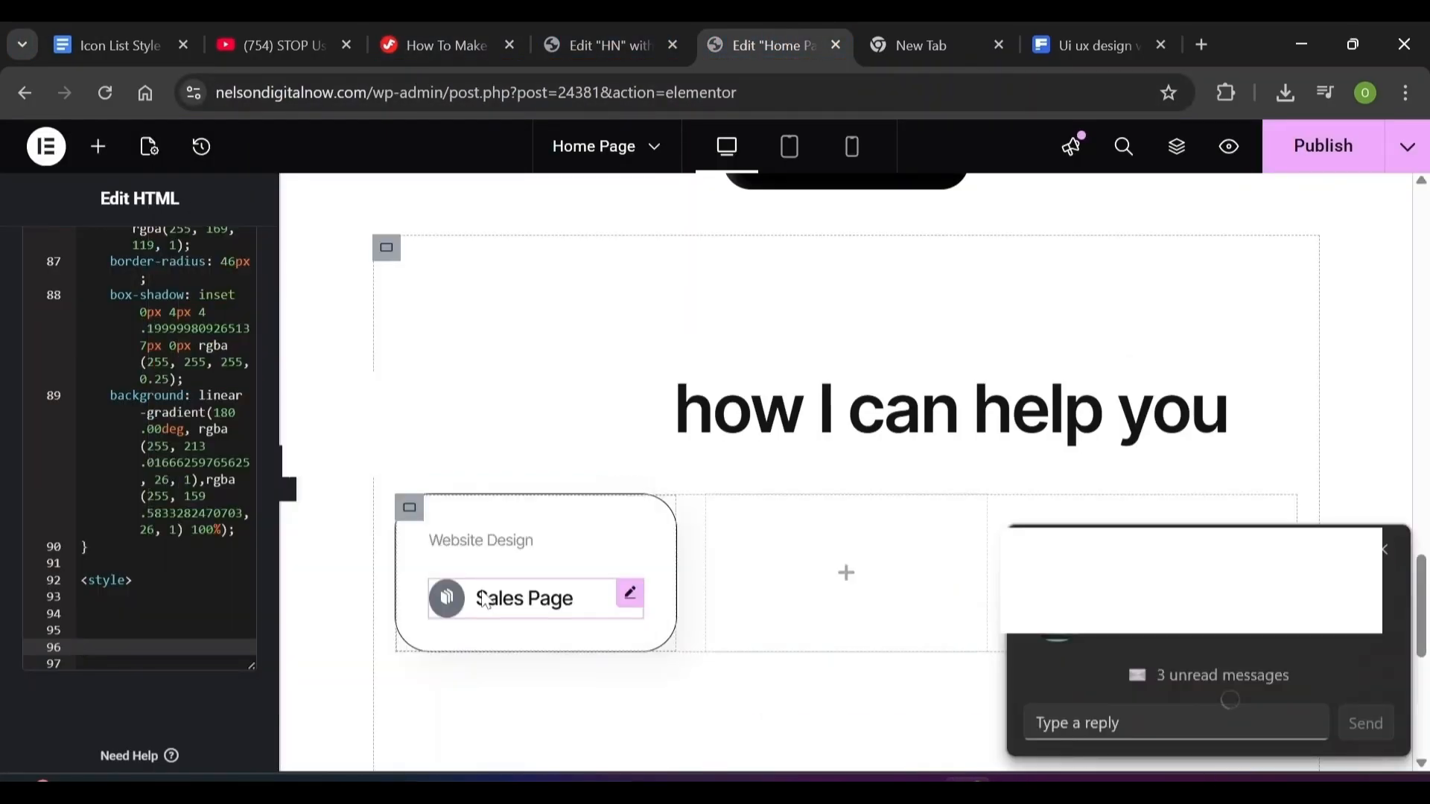
pyautogui.click(486, 602)
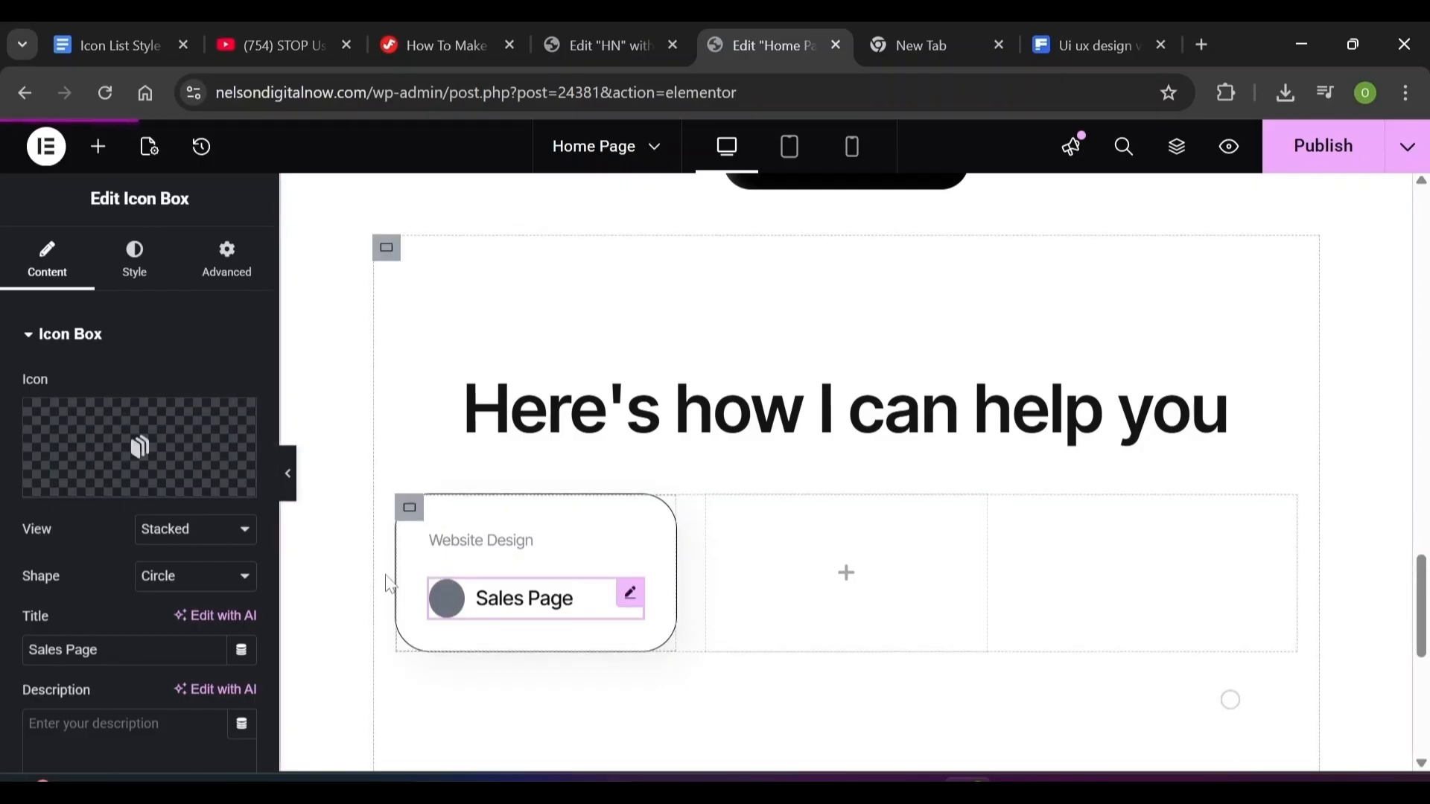
pyautogui.click(188, 530)
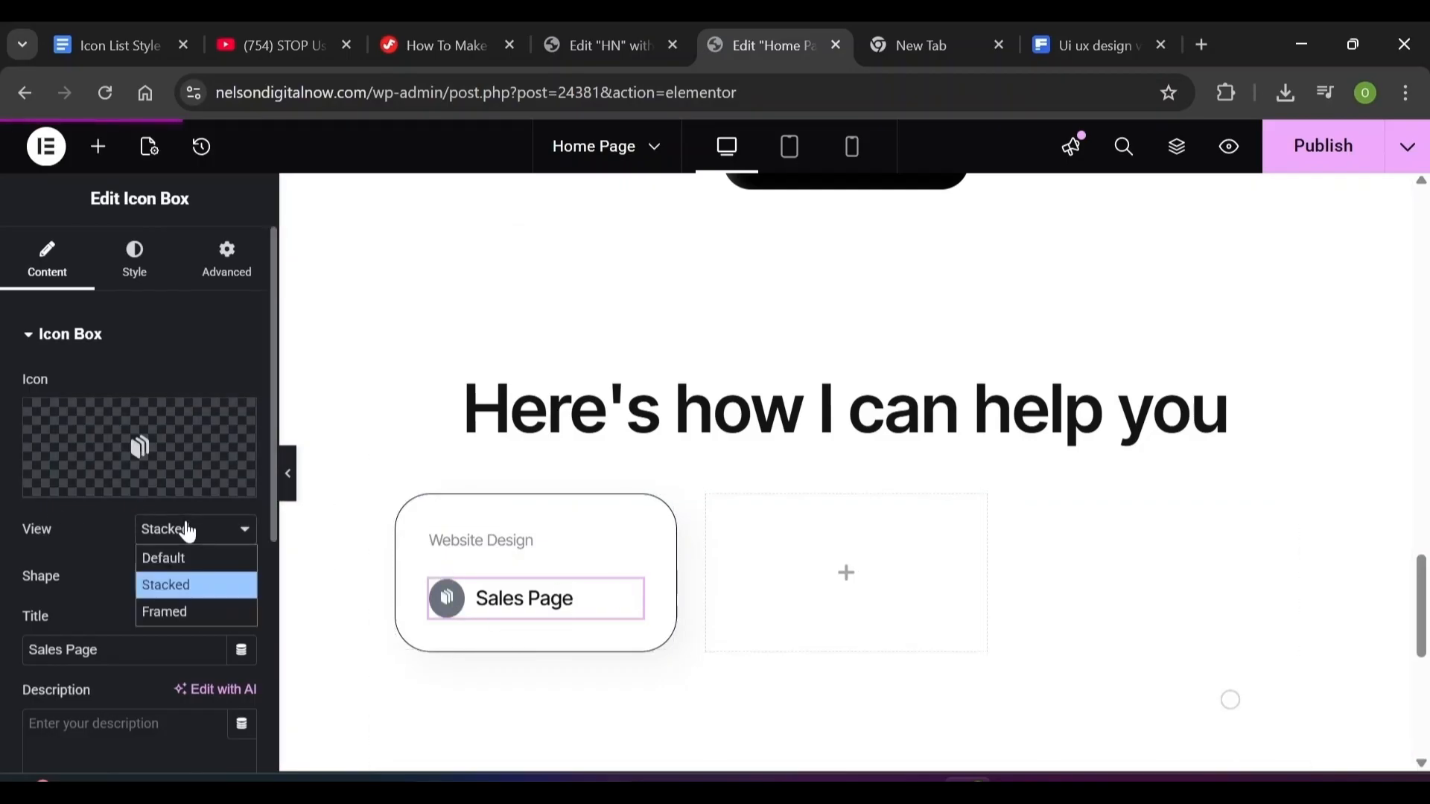
pyautogui.click(201, 580)
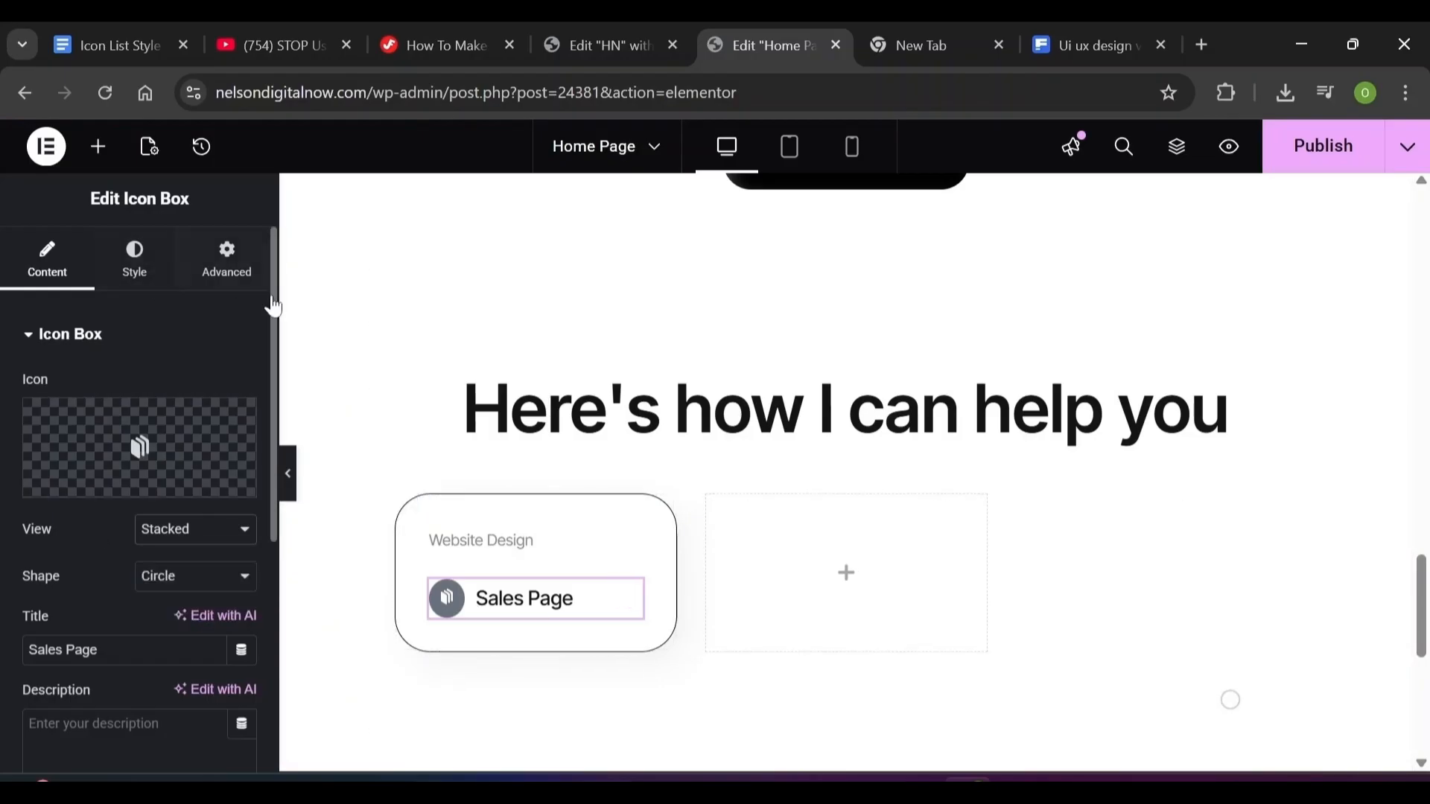
pyautogui.scroll(-1, 503, 549)
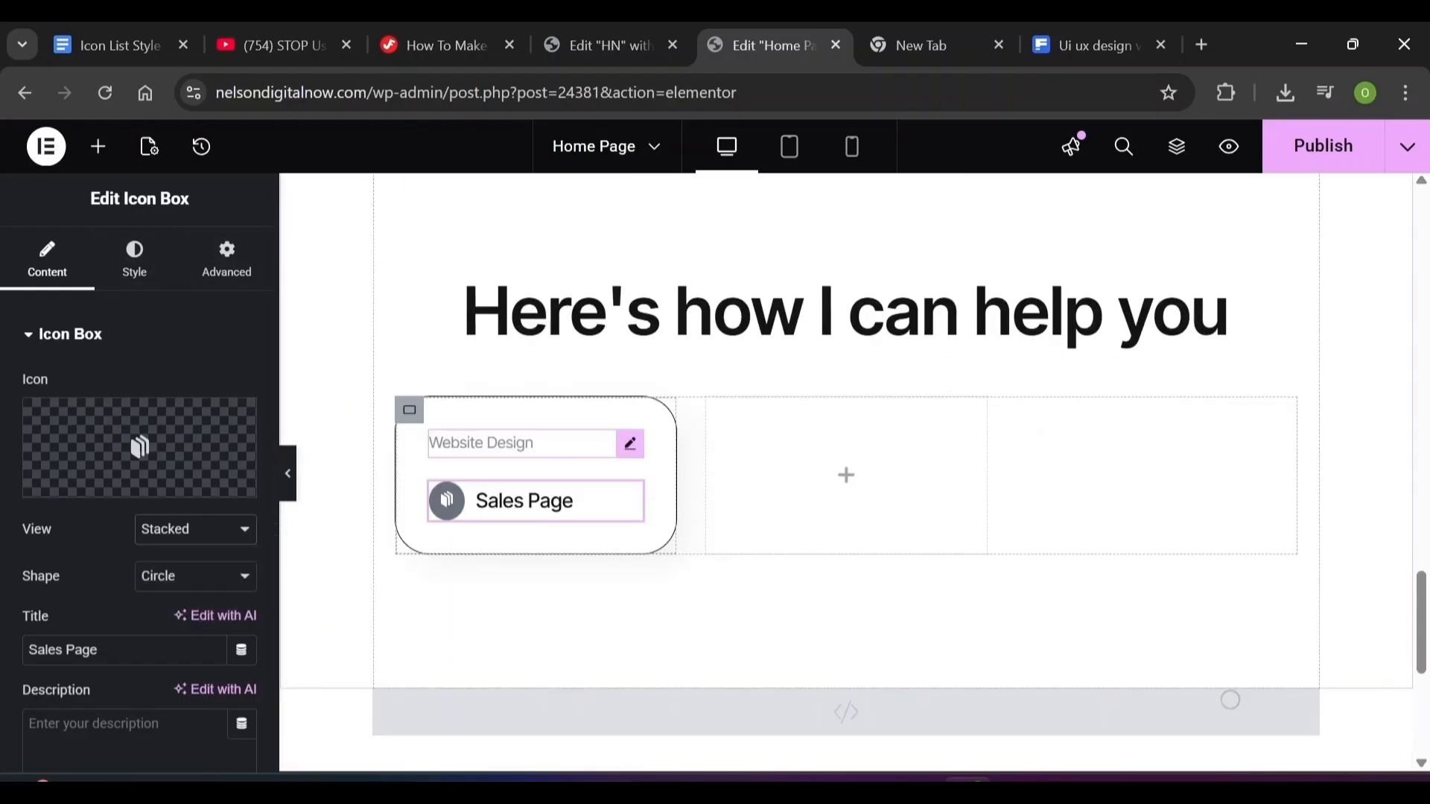
pyautogui.scroll(-4, 747, 368)
# Paste the .icon-box-4 icon CSS rule (1 px border, 46 px rounded corners) into the HTML block
pyautogui.click(749, 403)
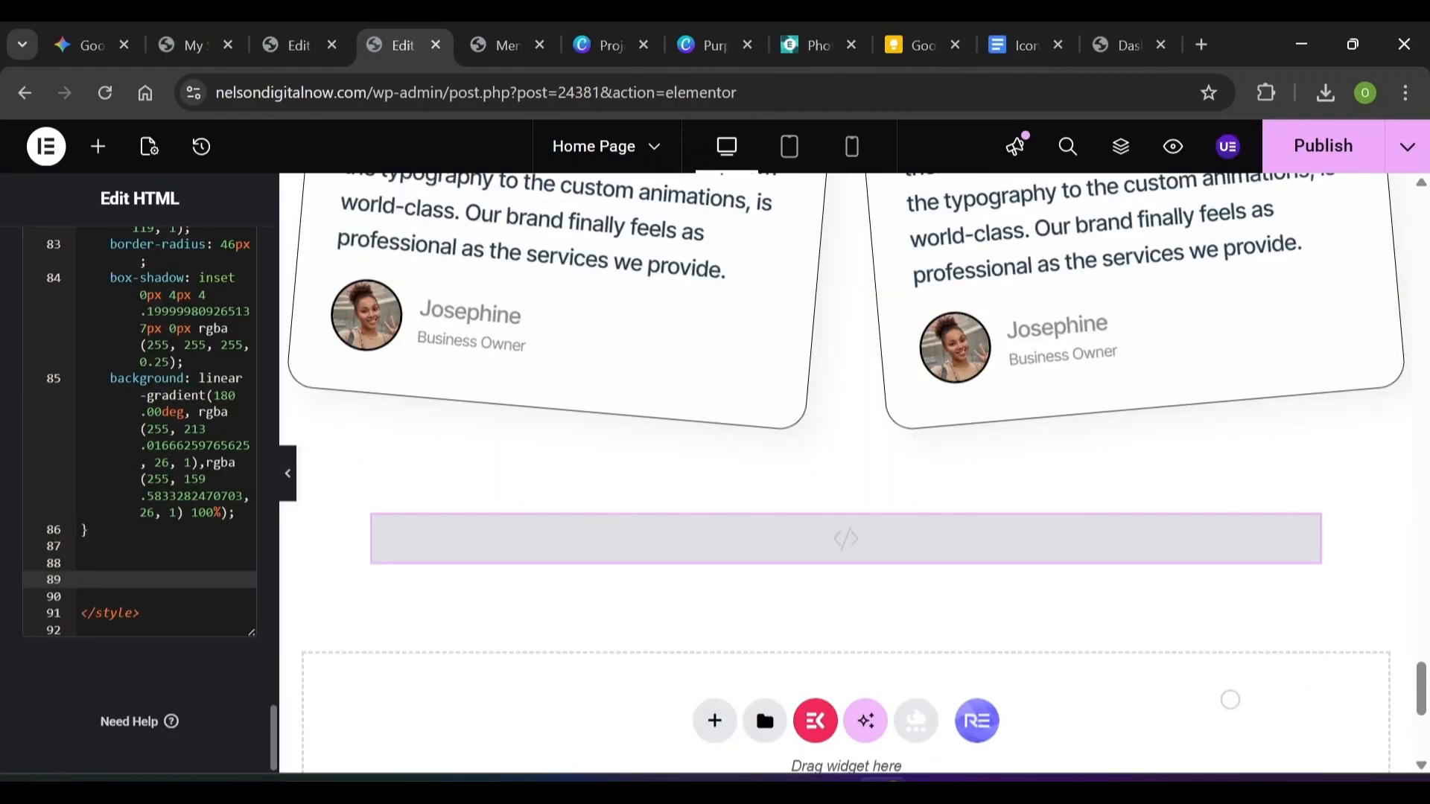
pyautogui.hotkey('ctrl', 'v')
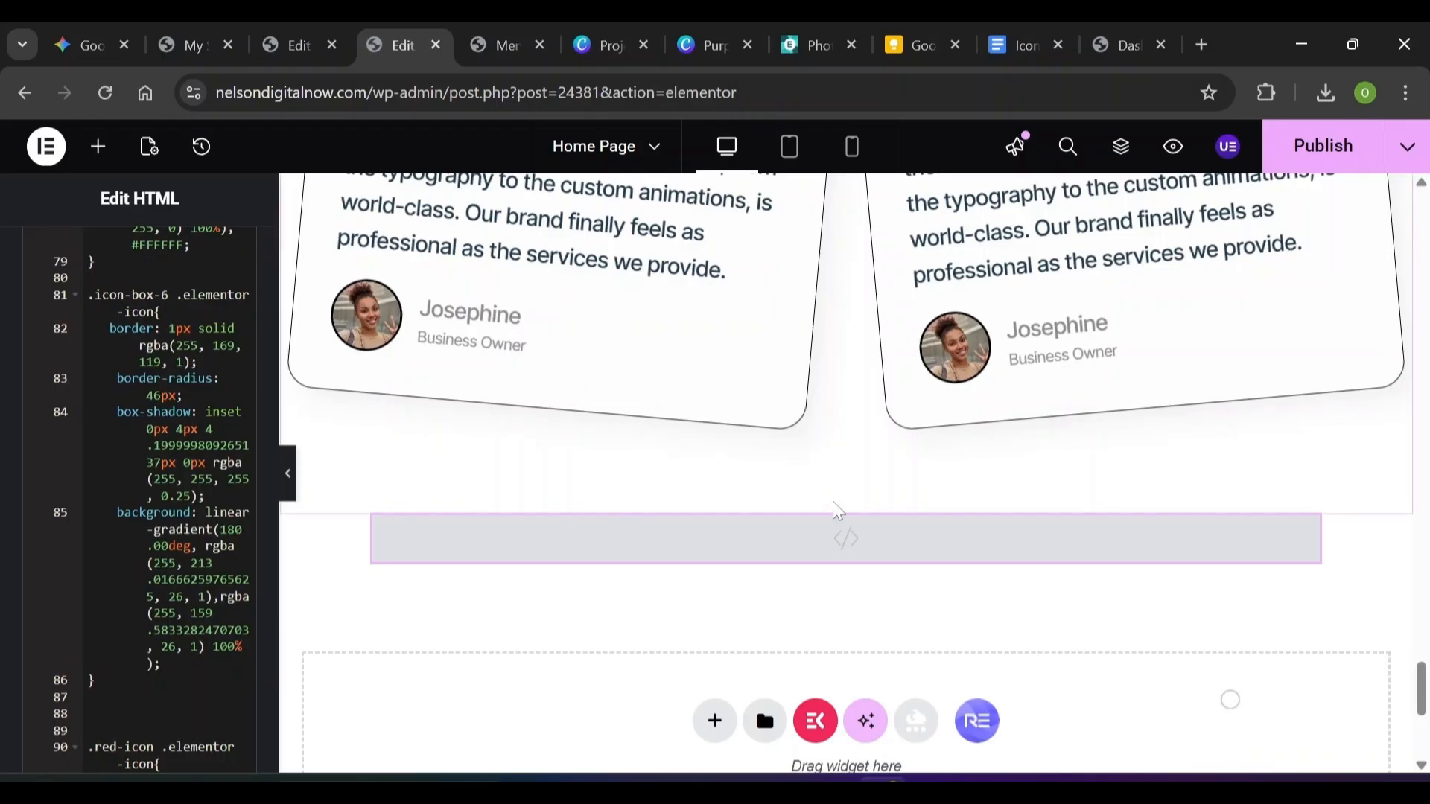
pyautogui.scroll(15, 836, 510)
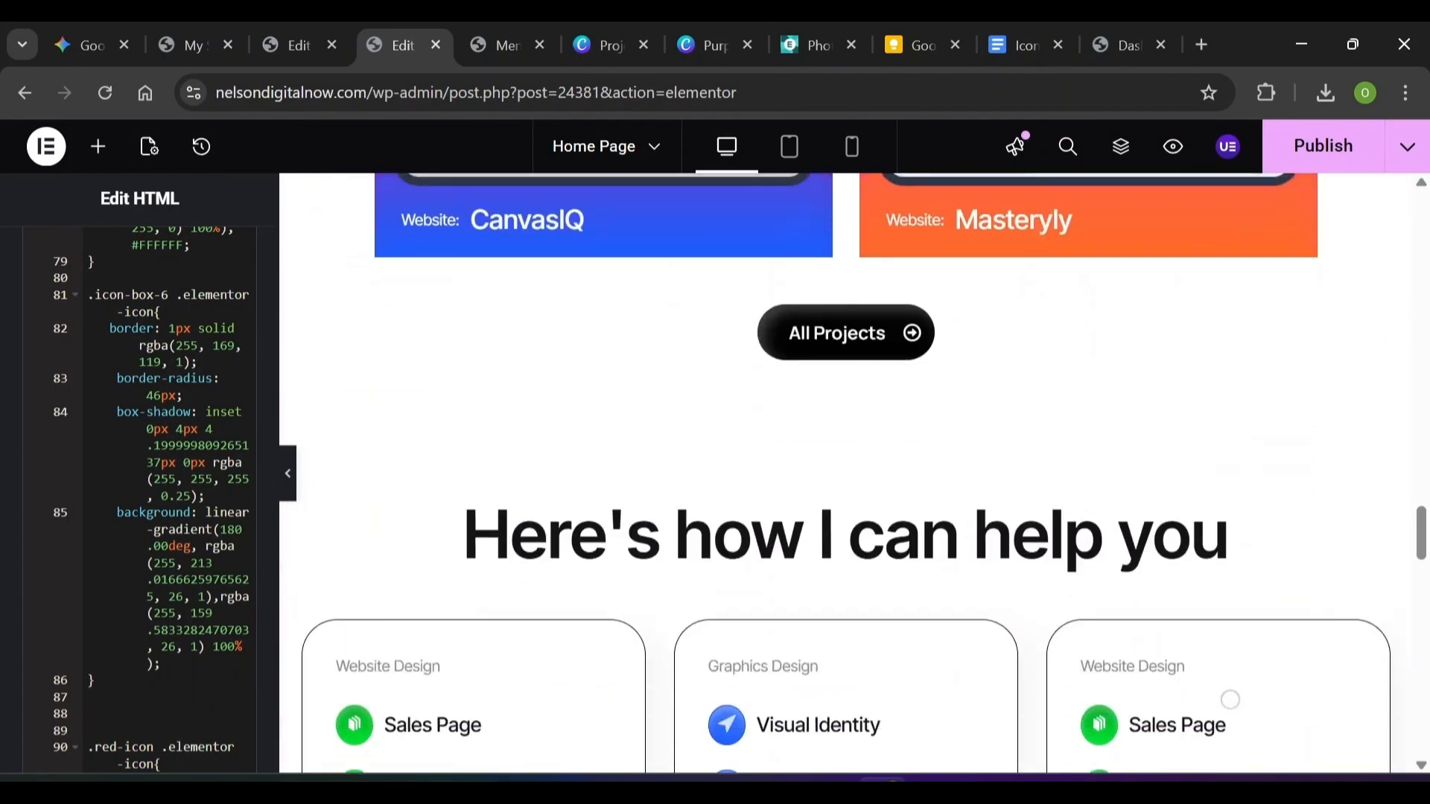
pyautogui.scroll(-4, 972, 490)
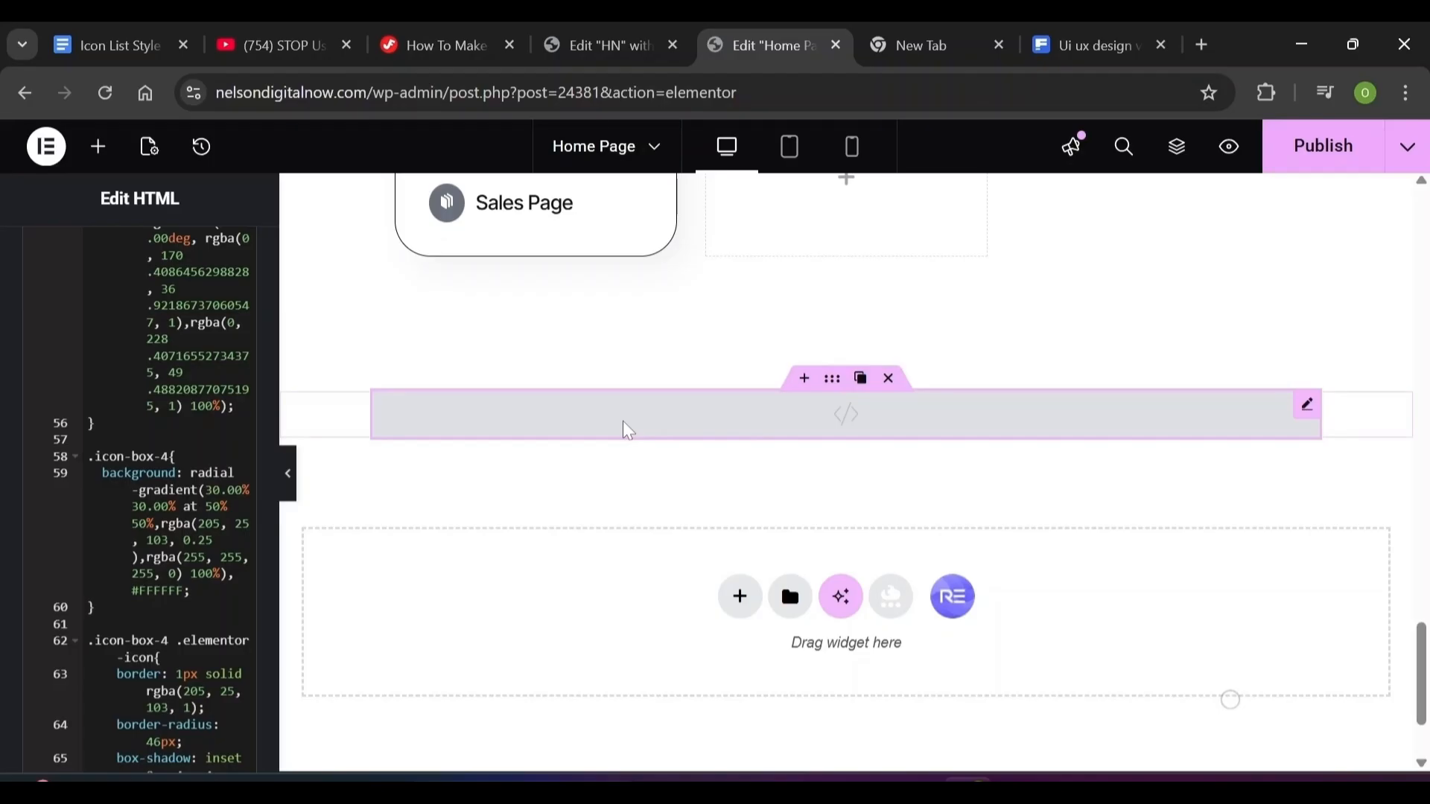
pyautogui.scroll(2, 846, 476)
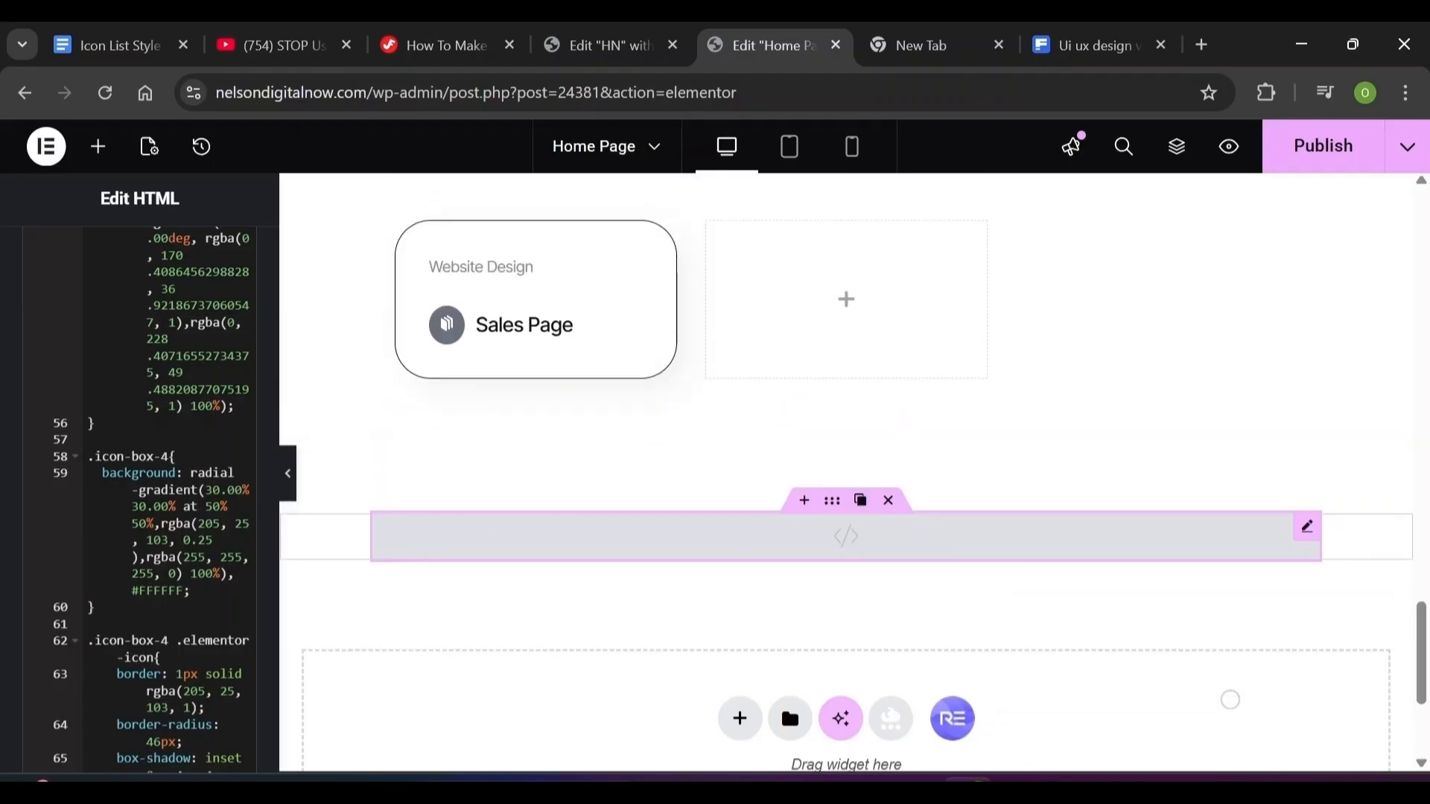
# Open the Sales Page icon box's Advanced settings and copy the green-icon class from the Google Doc
pyautogui.click(522, 328)
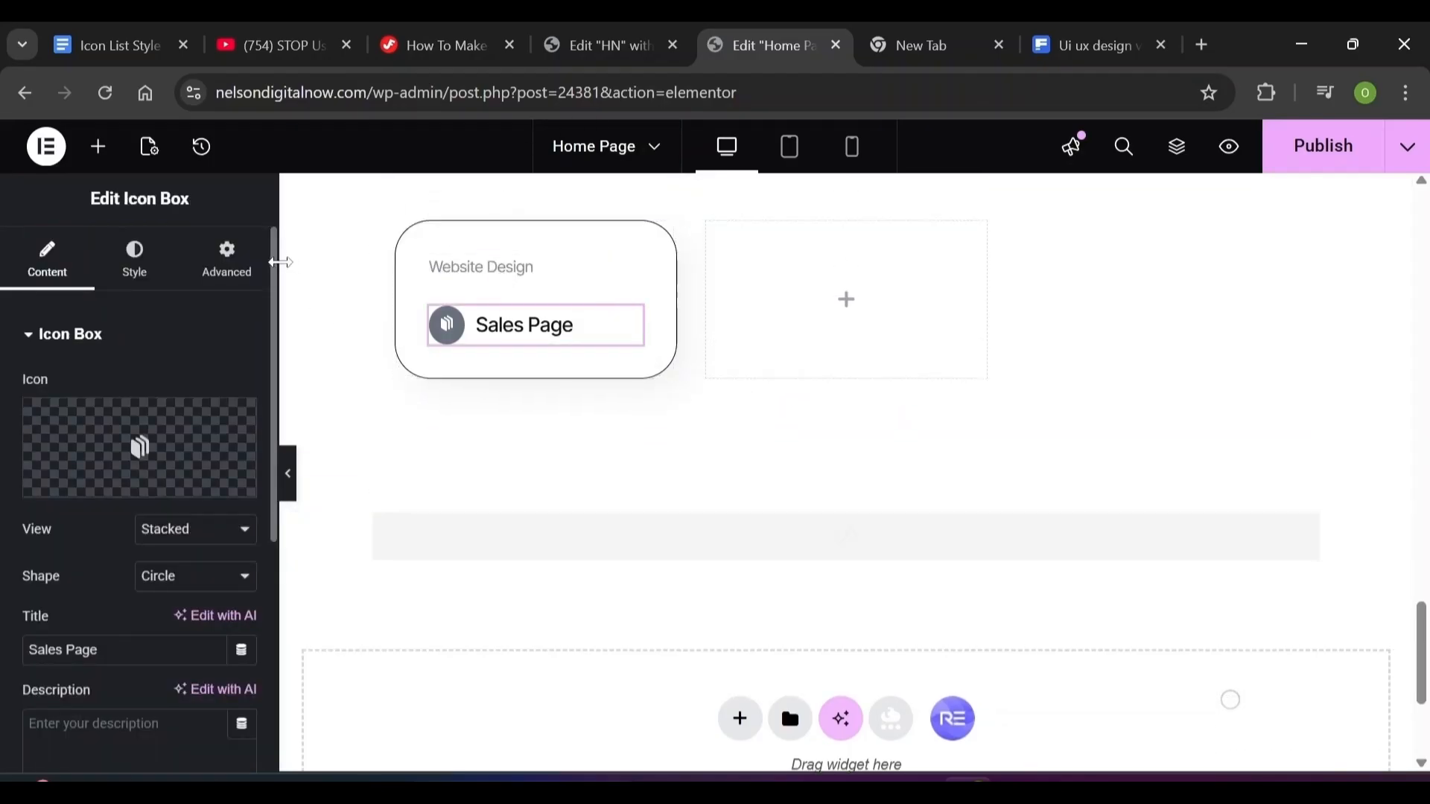
pyautogui.click(225, 263)
pyautogui.scroll(-5, 266, 530)
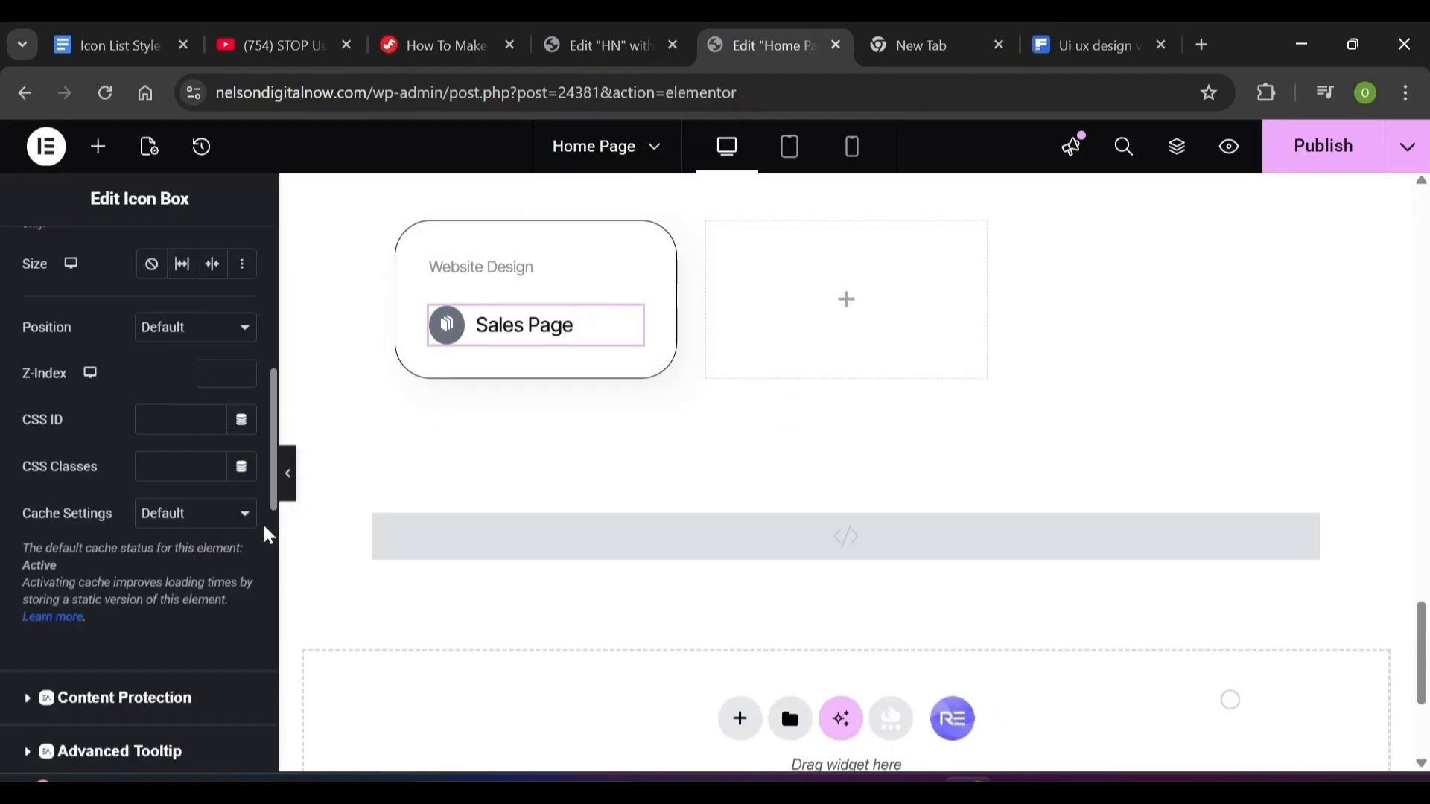
pyautogui.click(137, 51)
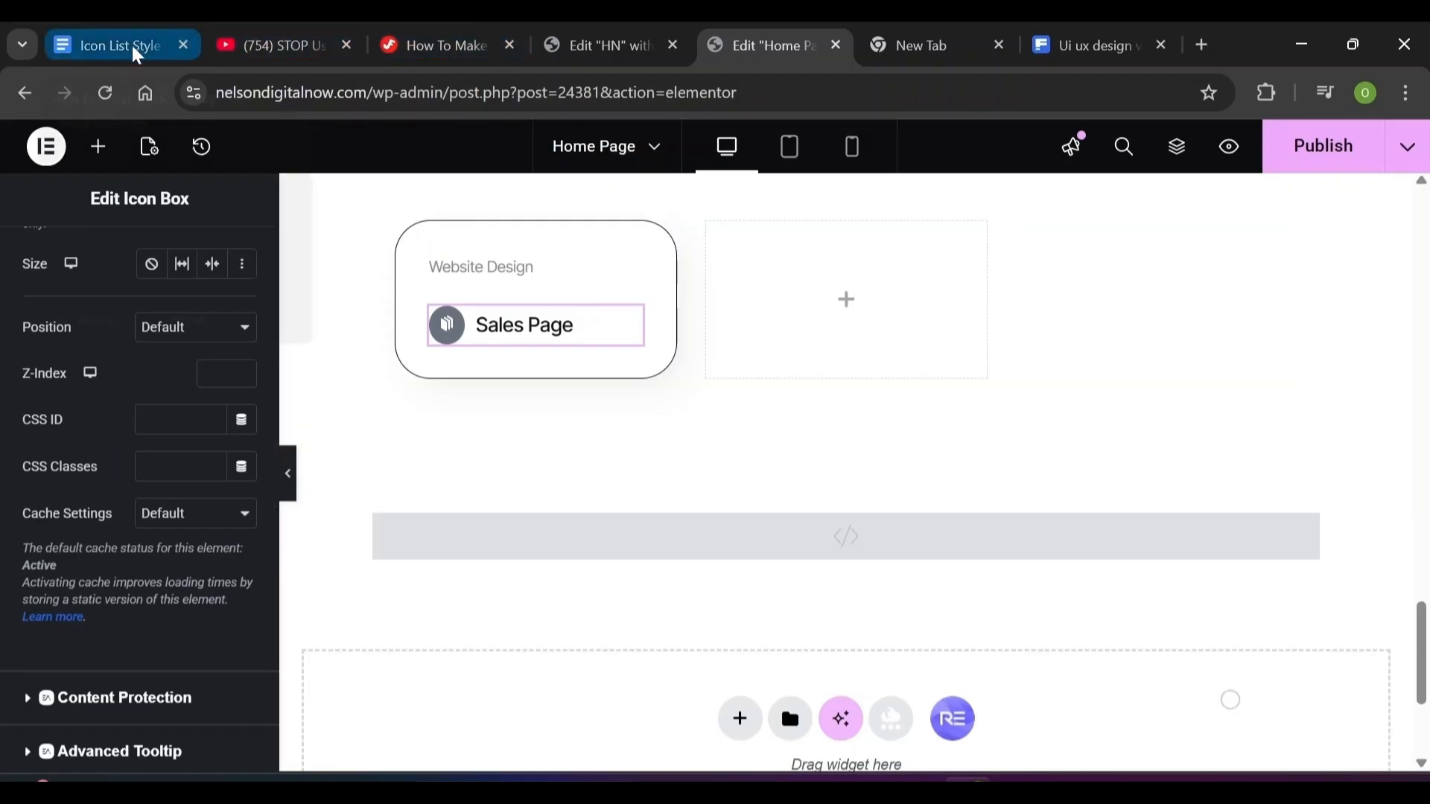
pyautogui.click(24, 93)
pyautogui.scroll(-3, 542, 352)
pyautogui.scroll(-1, 542, 357)
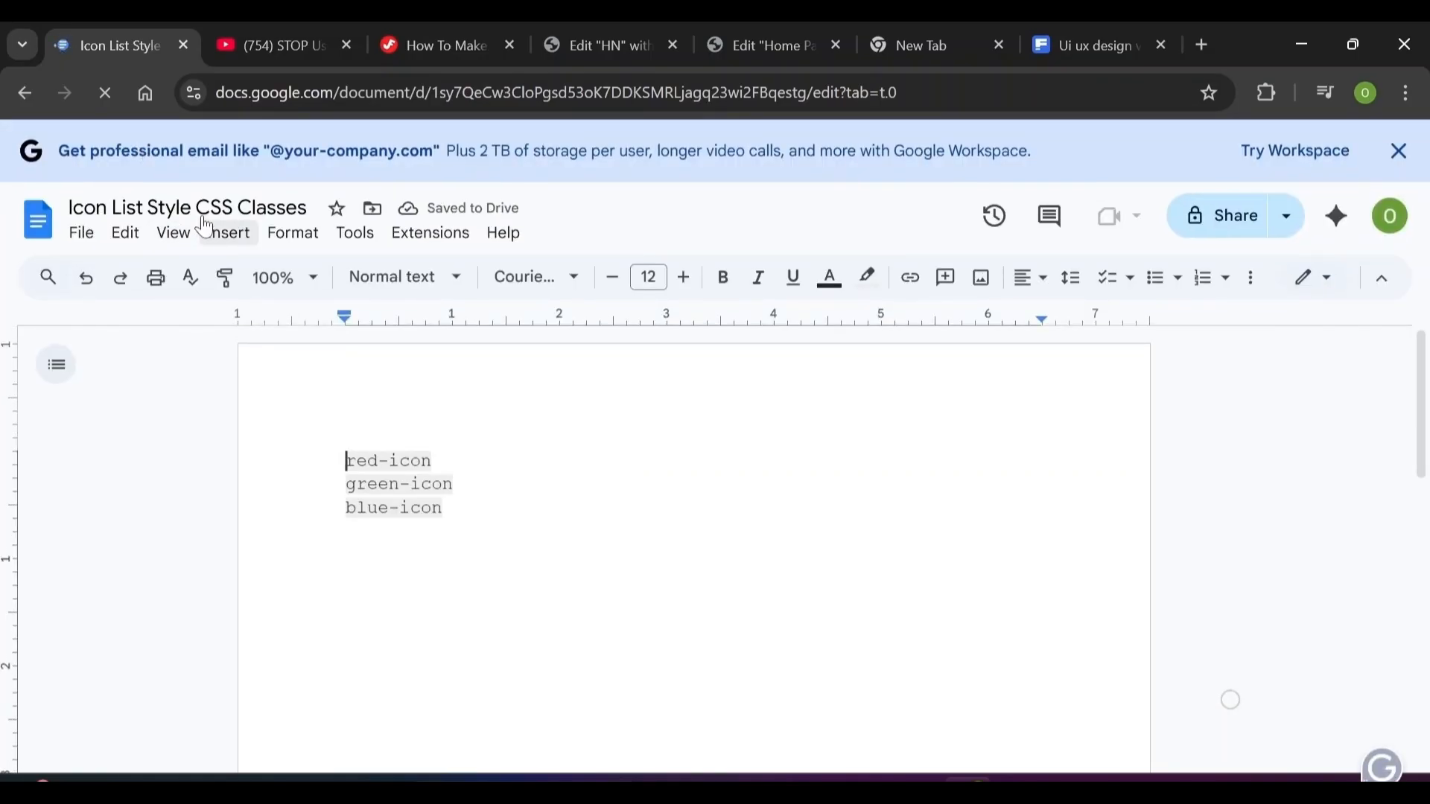
pyautogui.tripleClick(411, 484)
pyautogui.hotkey('ctrl', 'c')
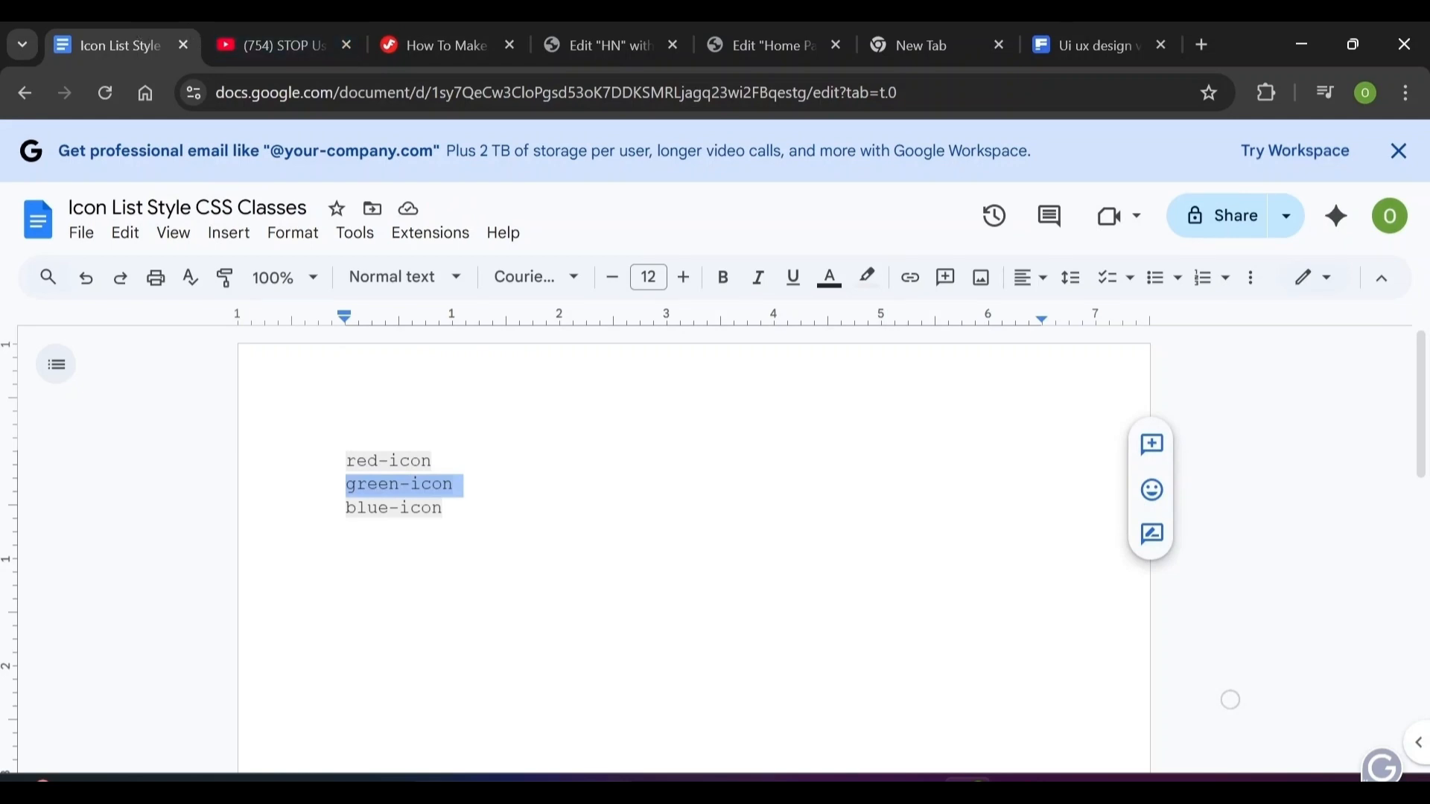
pyautogui.click(759, 45)
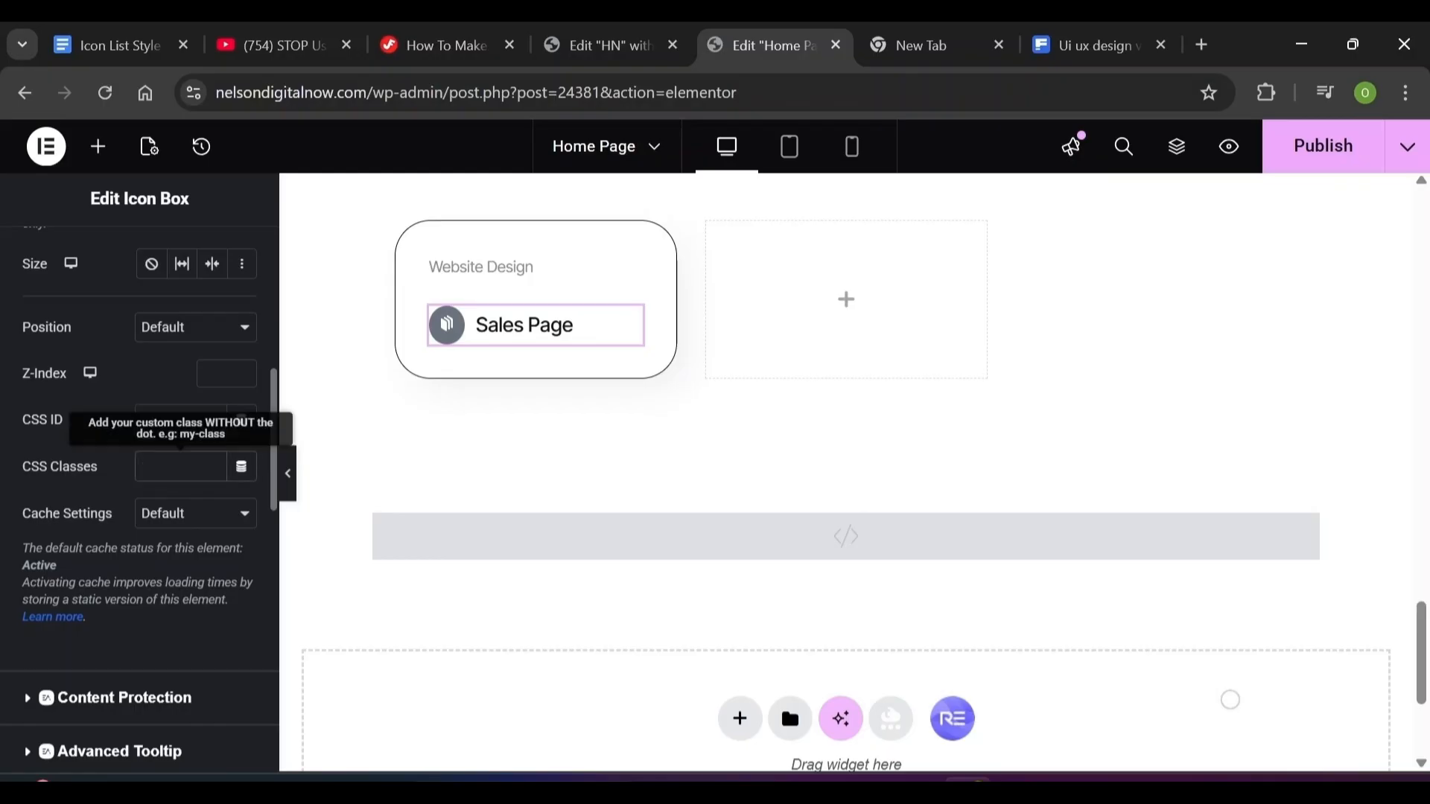
# Paste green-icon into the icon box's CSS Classes field
pyautogui.click(179, 466)
pyautogui.hotkey('ctrl', 'v')
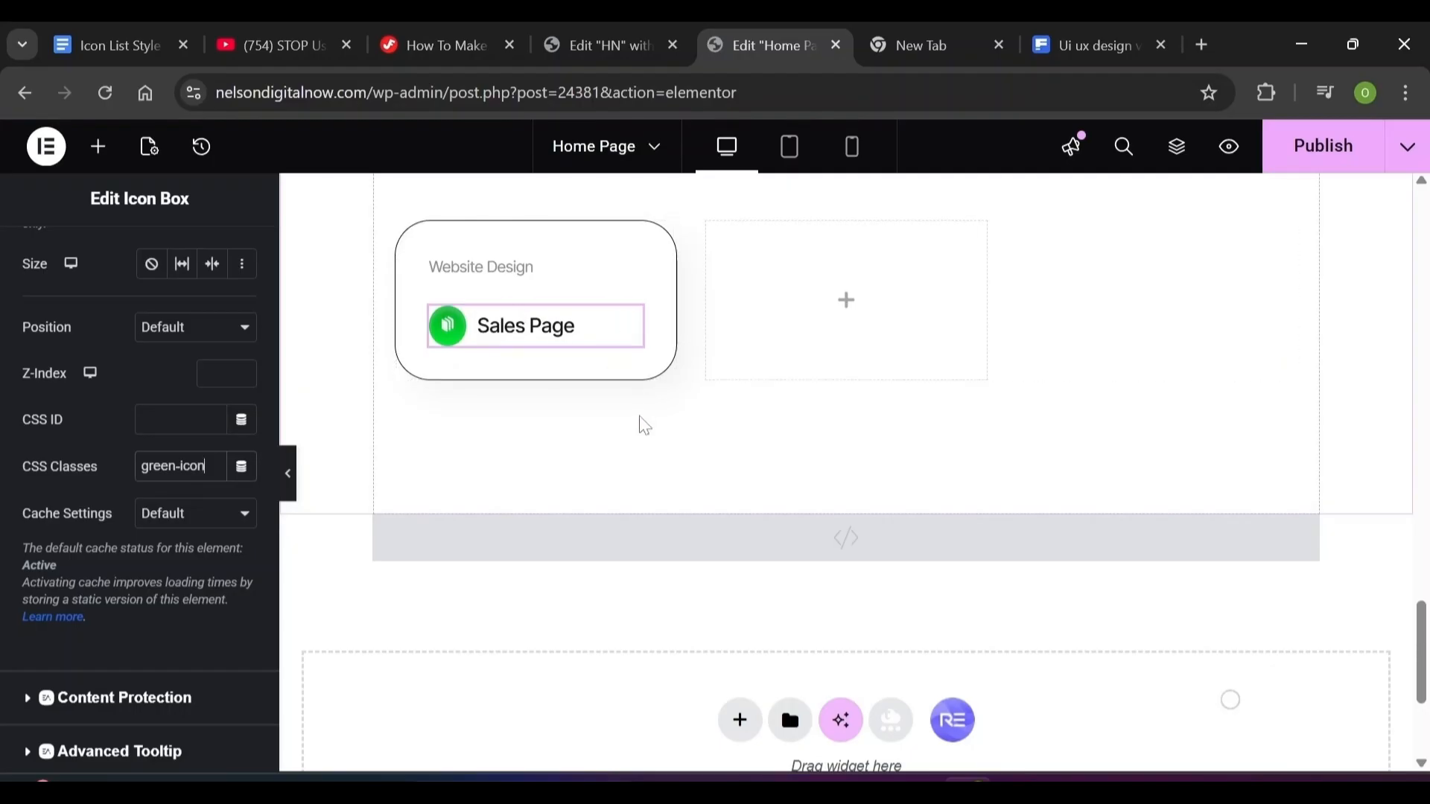
pyautogui.scroll(3, 644, 427)
pyautogui.moveTo(412, 518)
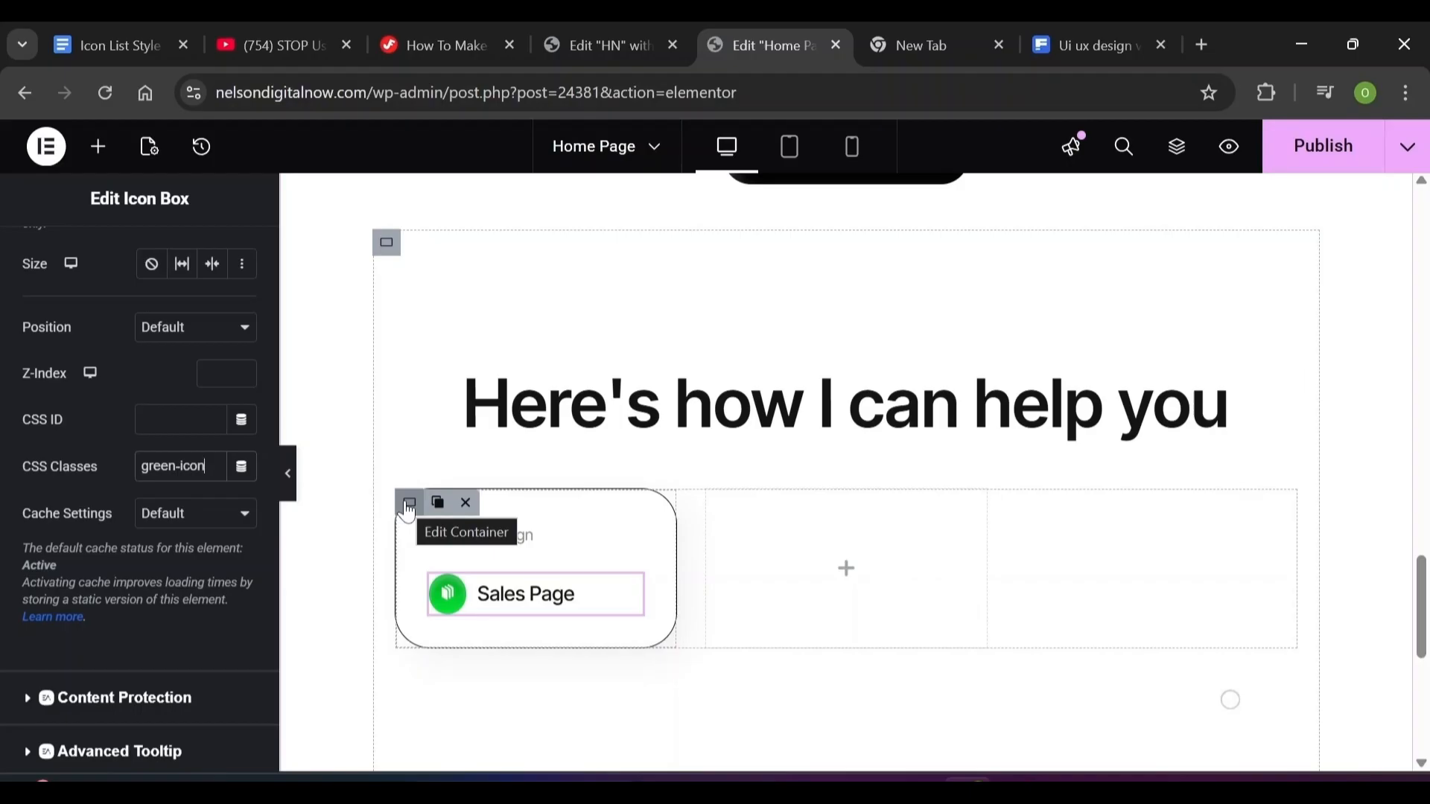
# Duplicate the Website Design card twice to make three service cards
pyautogui.rightClick(408, 506)
pyautogui.click(494, 284)
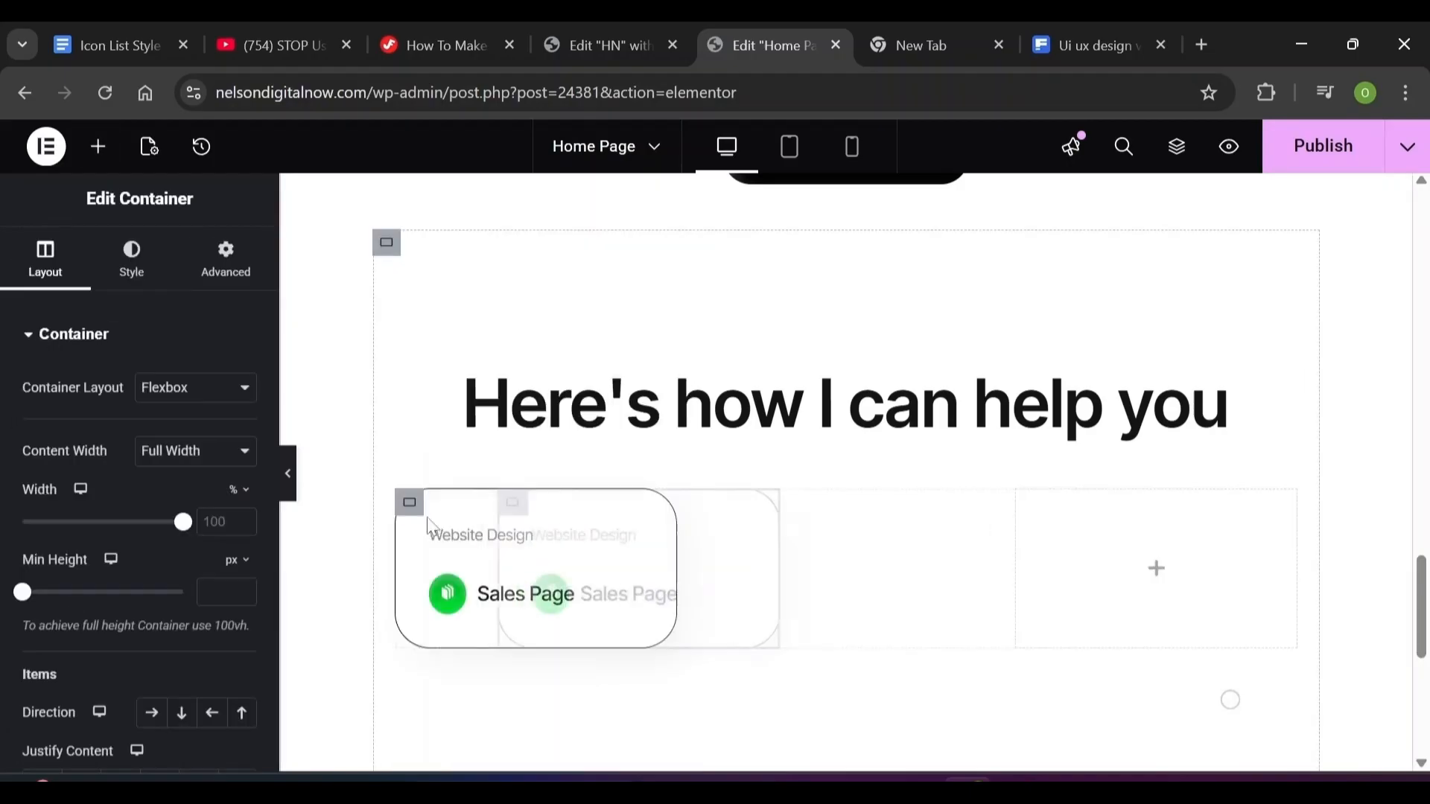
pyautogui.rightClick(415, 515)
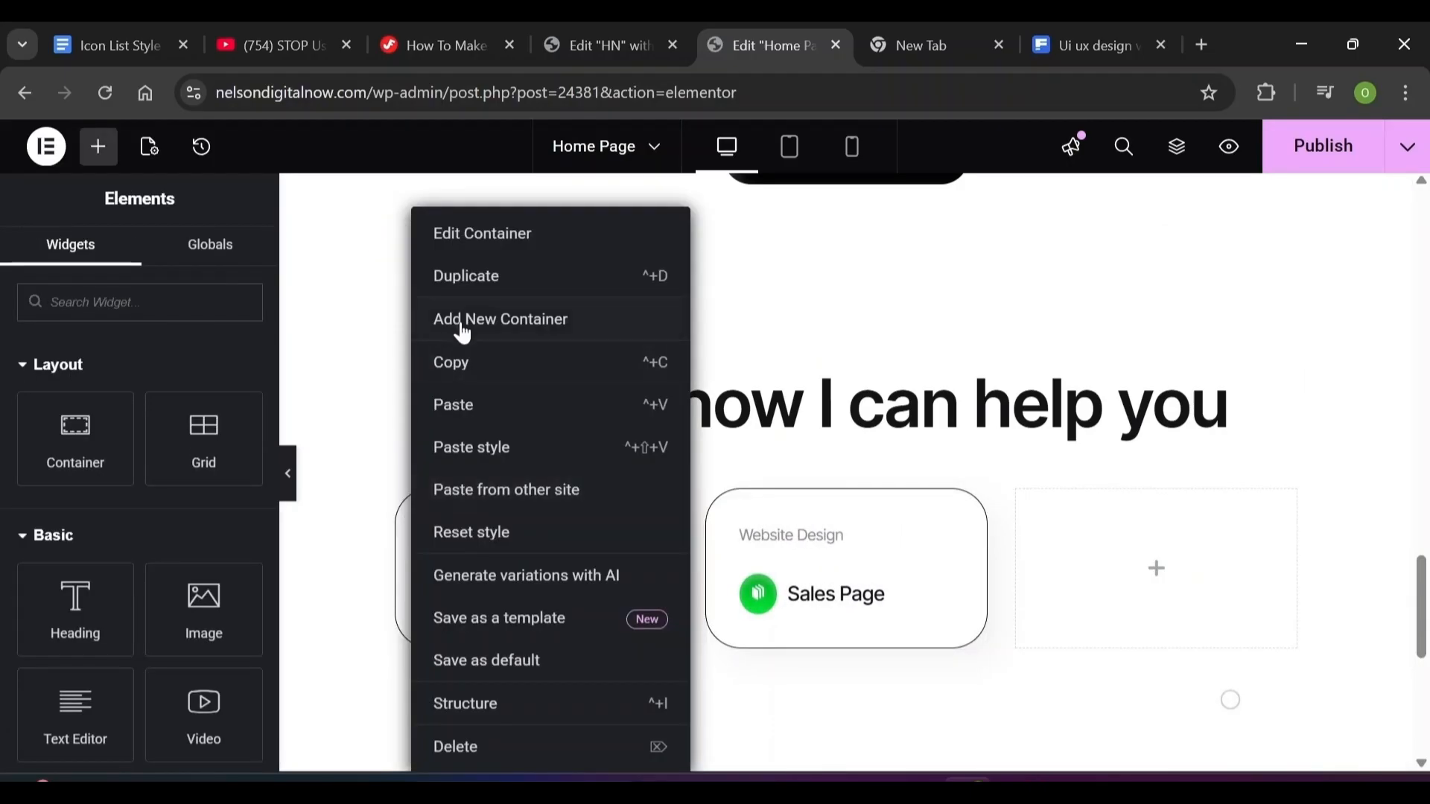
pyautogui.click(499, 287)
# Duplicate the Sales Page item twice inside the first card
pyautogui.click(573, 605)
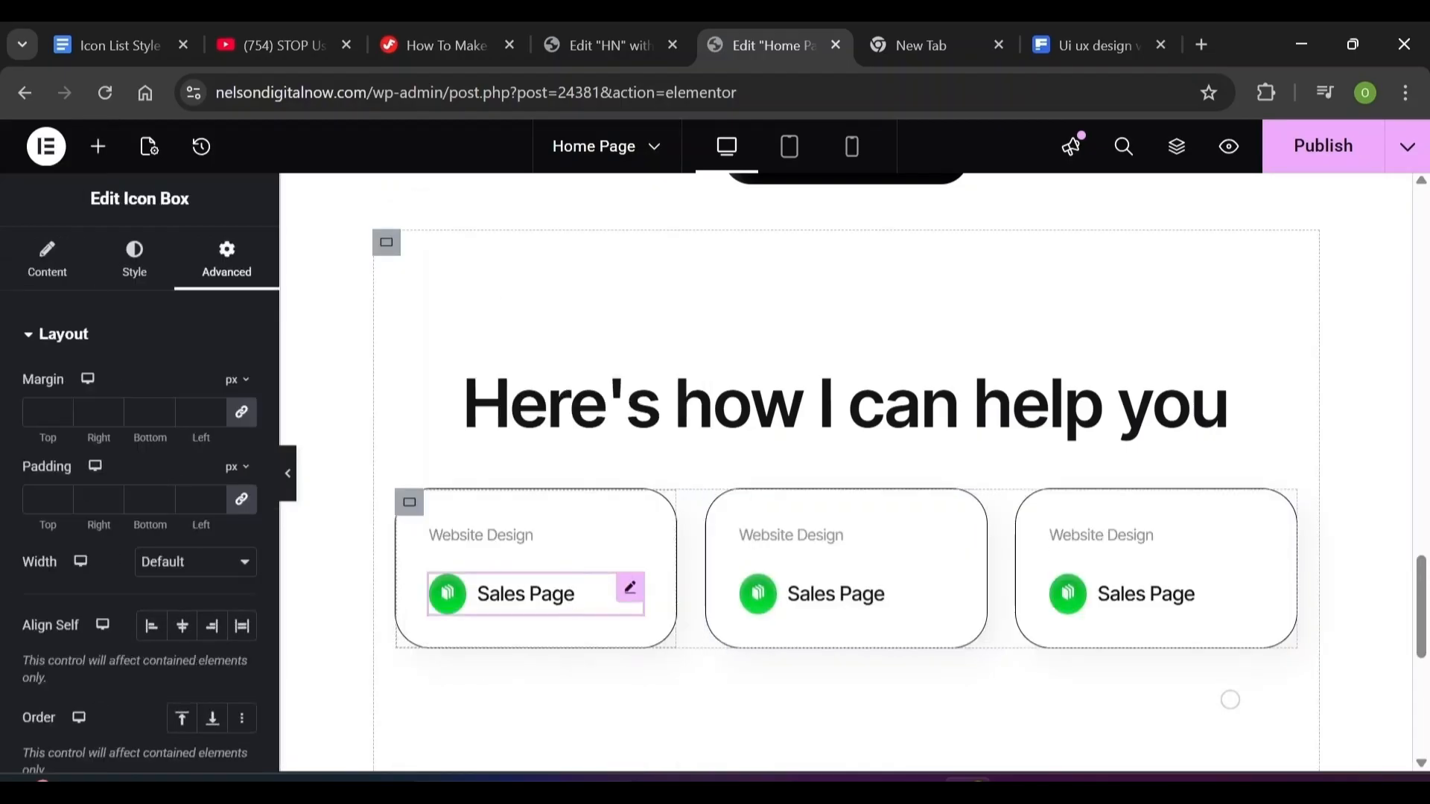
pyautogui.scroll(-2, 1230, 699)
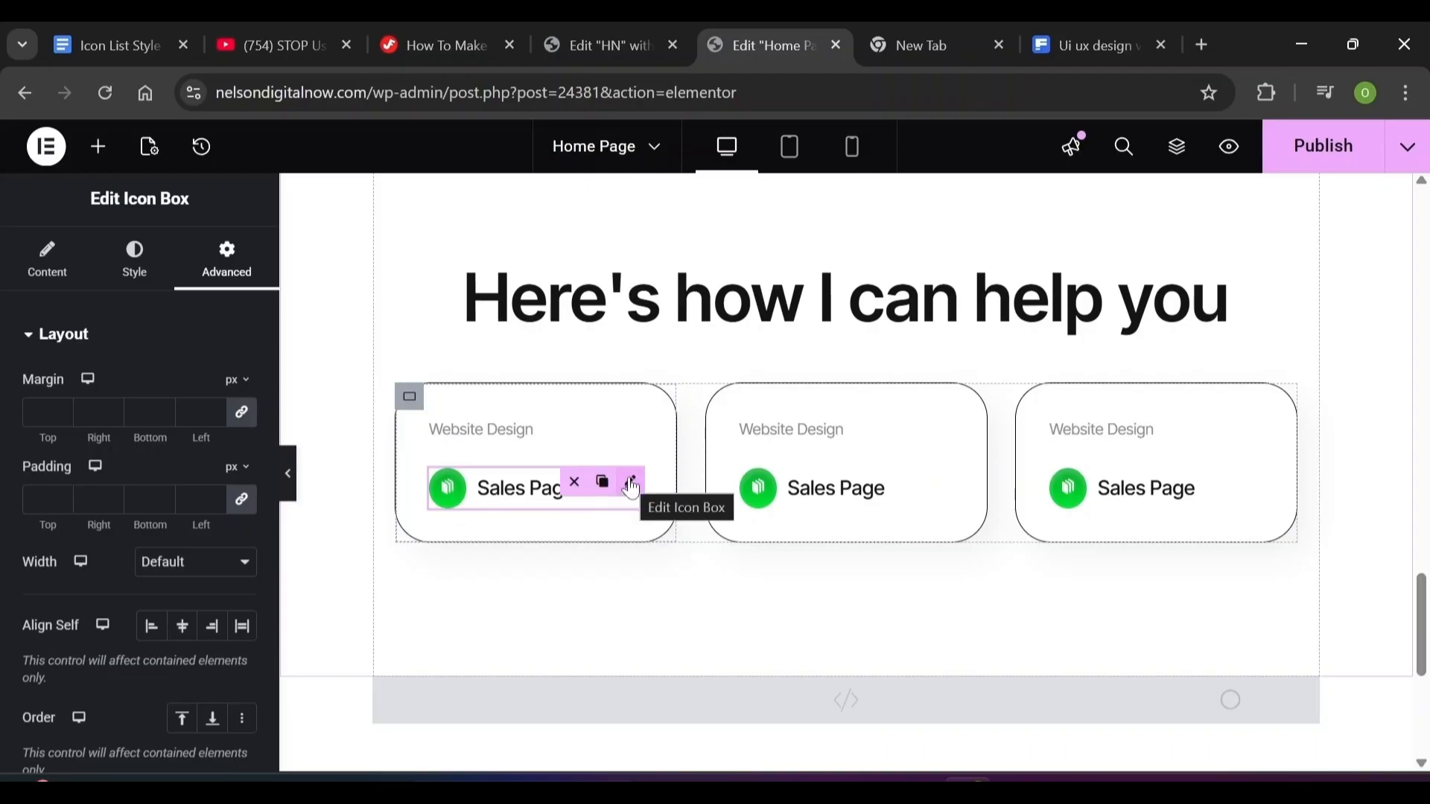
pyautogui.rightClick(631, 488)
pyautogui.click(740, 370)
pyautogui.hotkey('ctrl', 'd')
pyautogui.hotkey('ctrl', 'd')
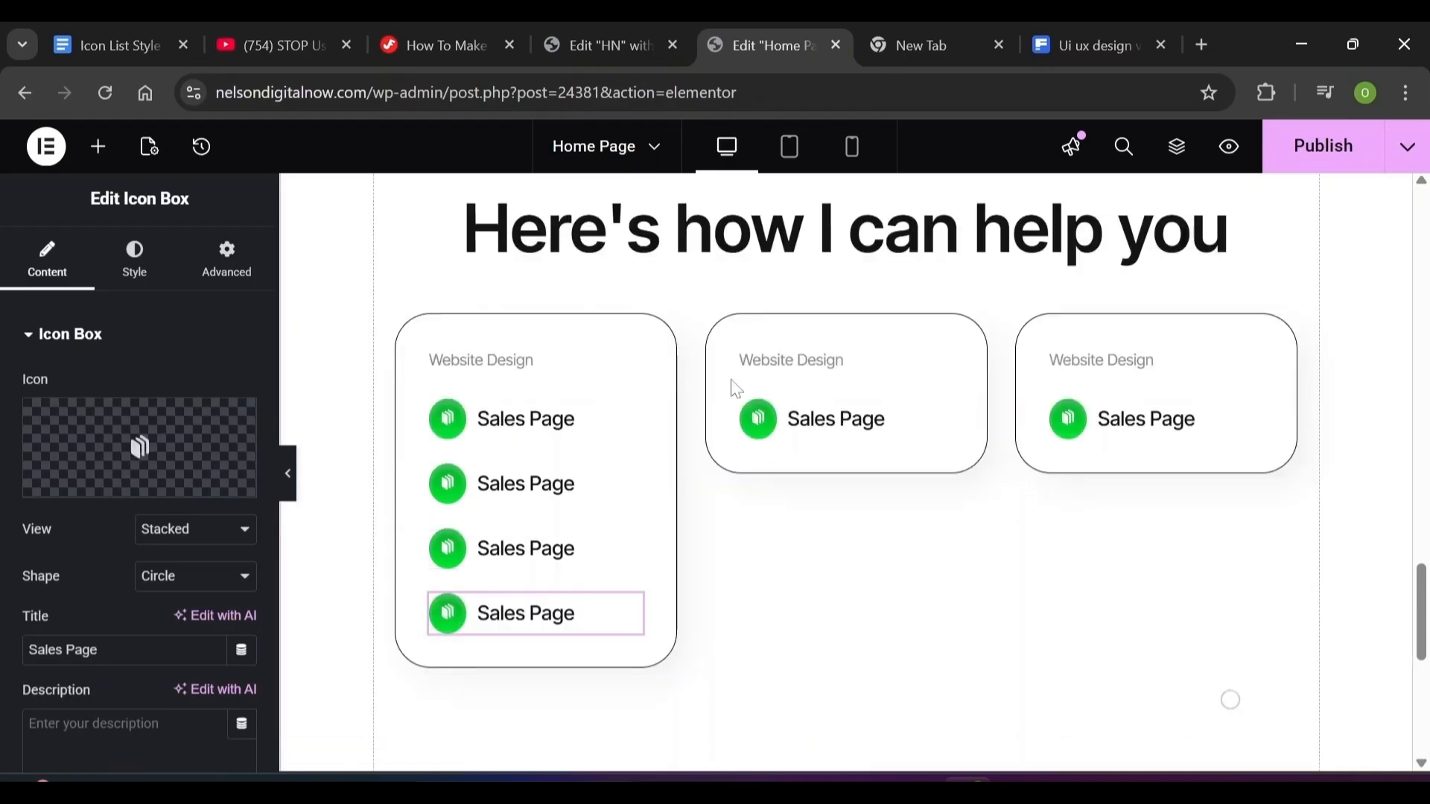
pyautogui.click(587, 499)
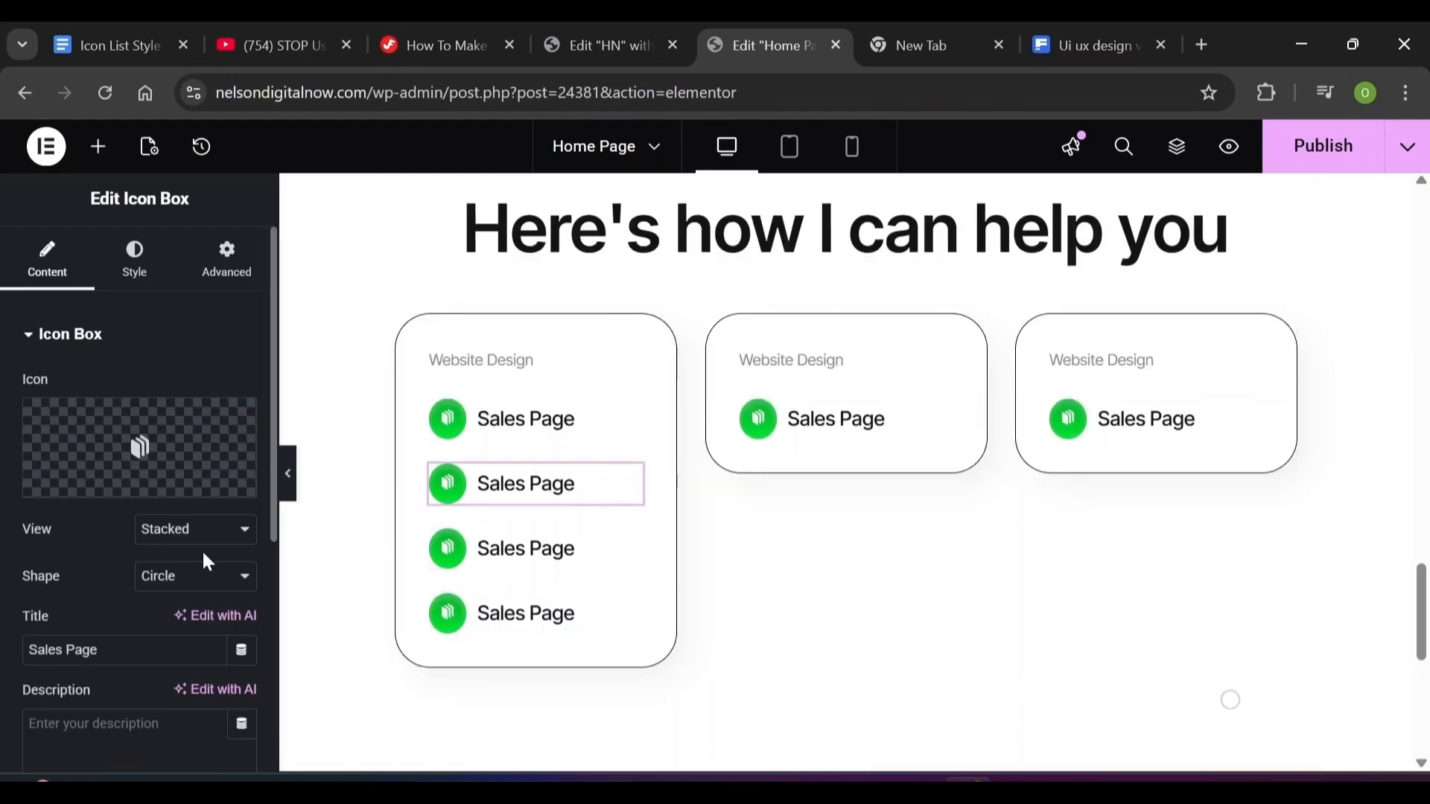
# Retitle the copied items Lead Magnet and User Interface and choose their icons
pyautogui.doubleClick(73, 650)
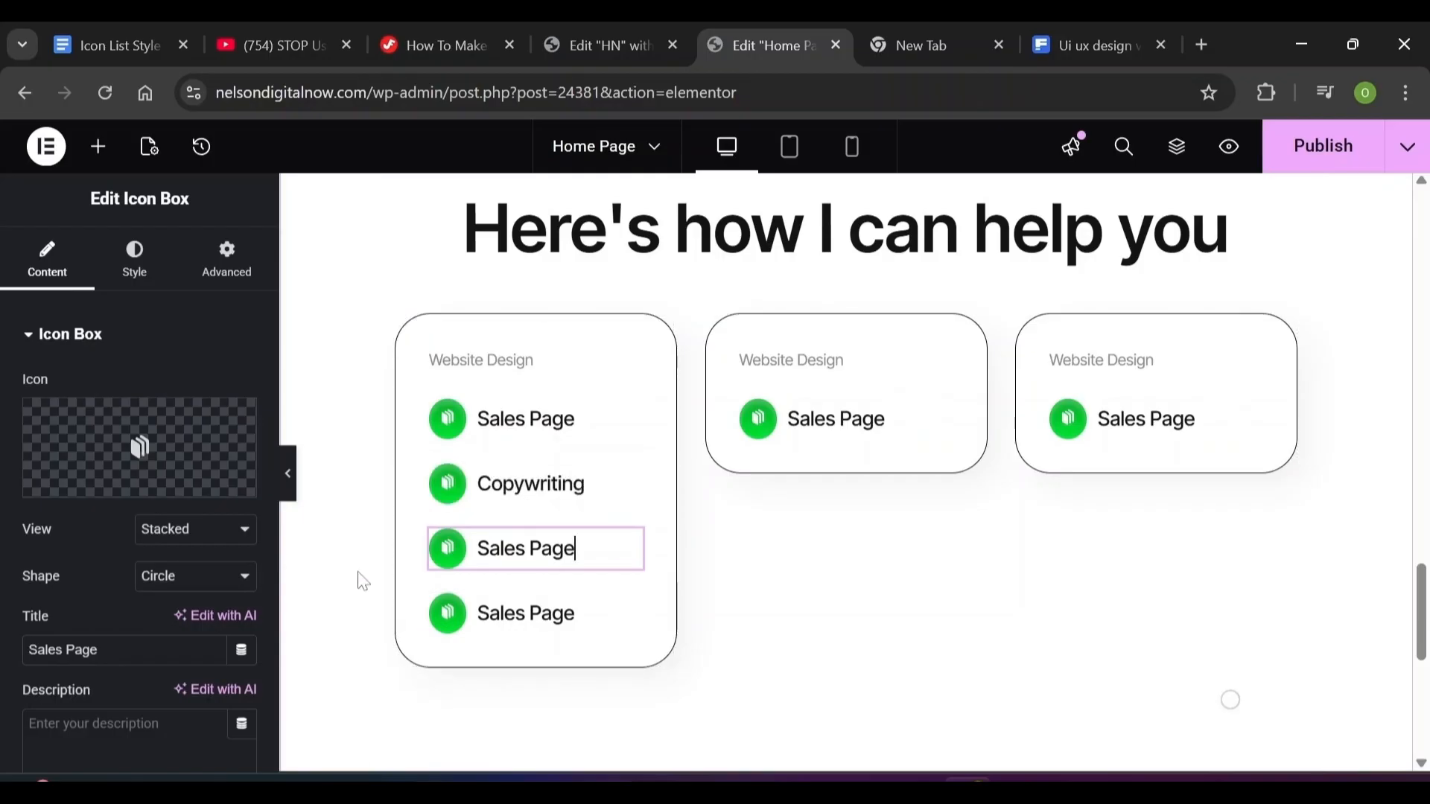
pyautogui.tripleClick(64, 649)
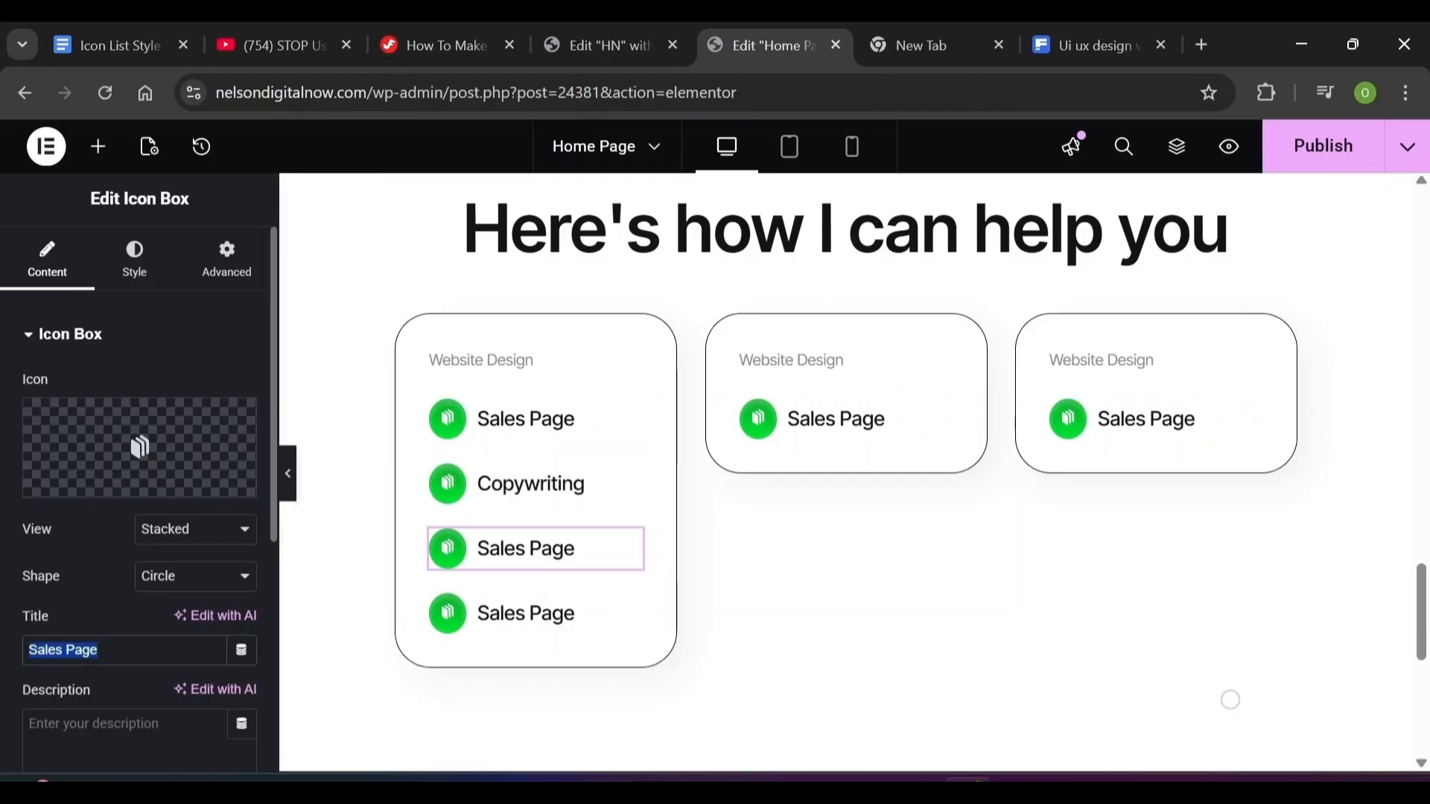
pyautogui.moveTo(134, 450)
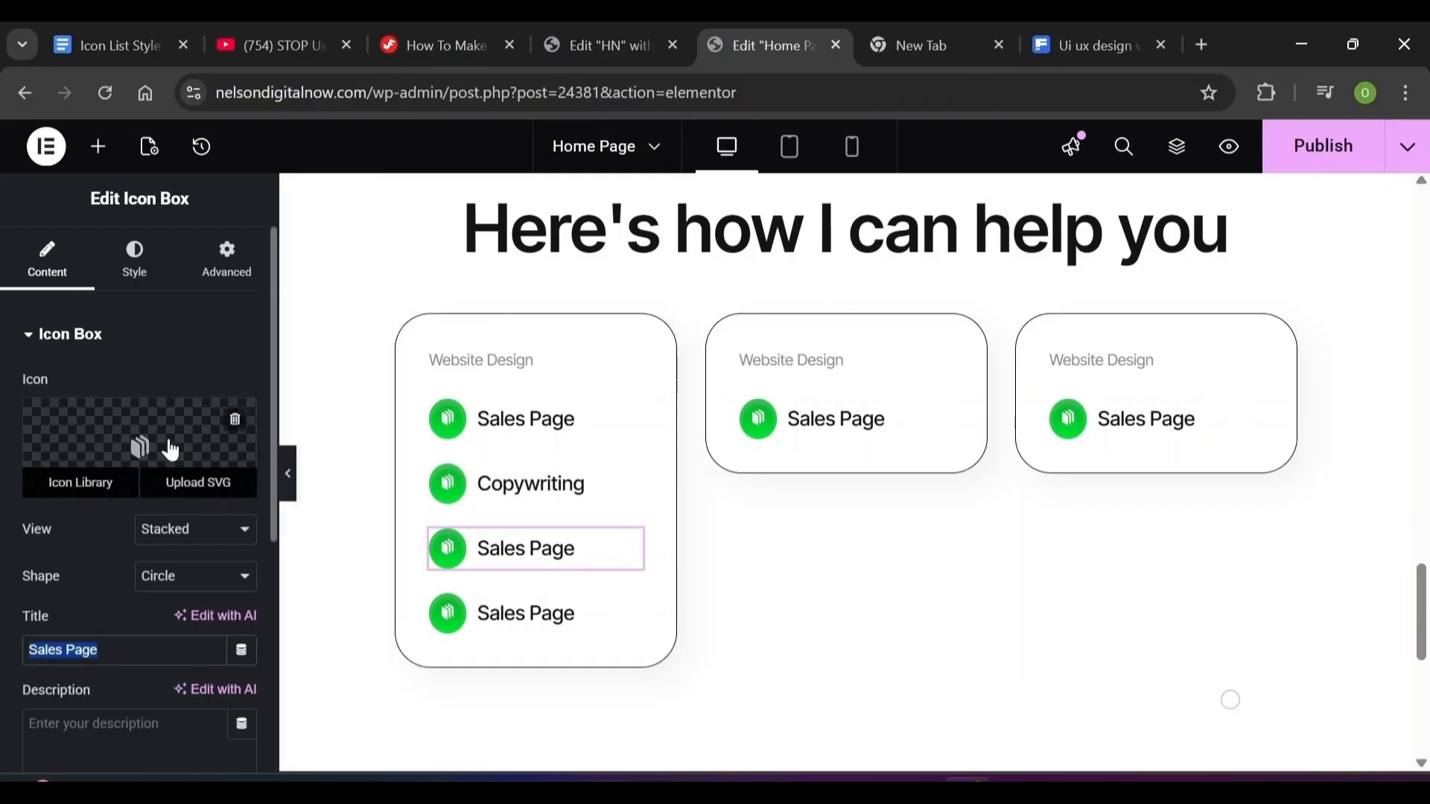
pyautogui.click(83, 498)
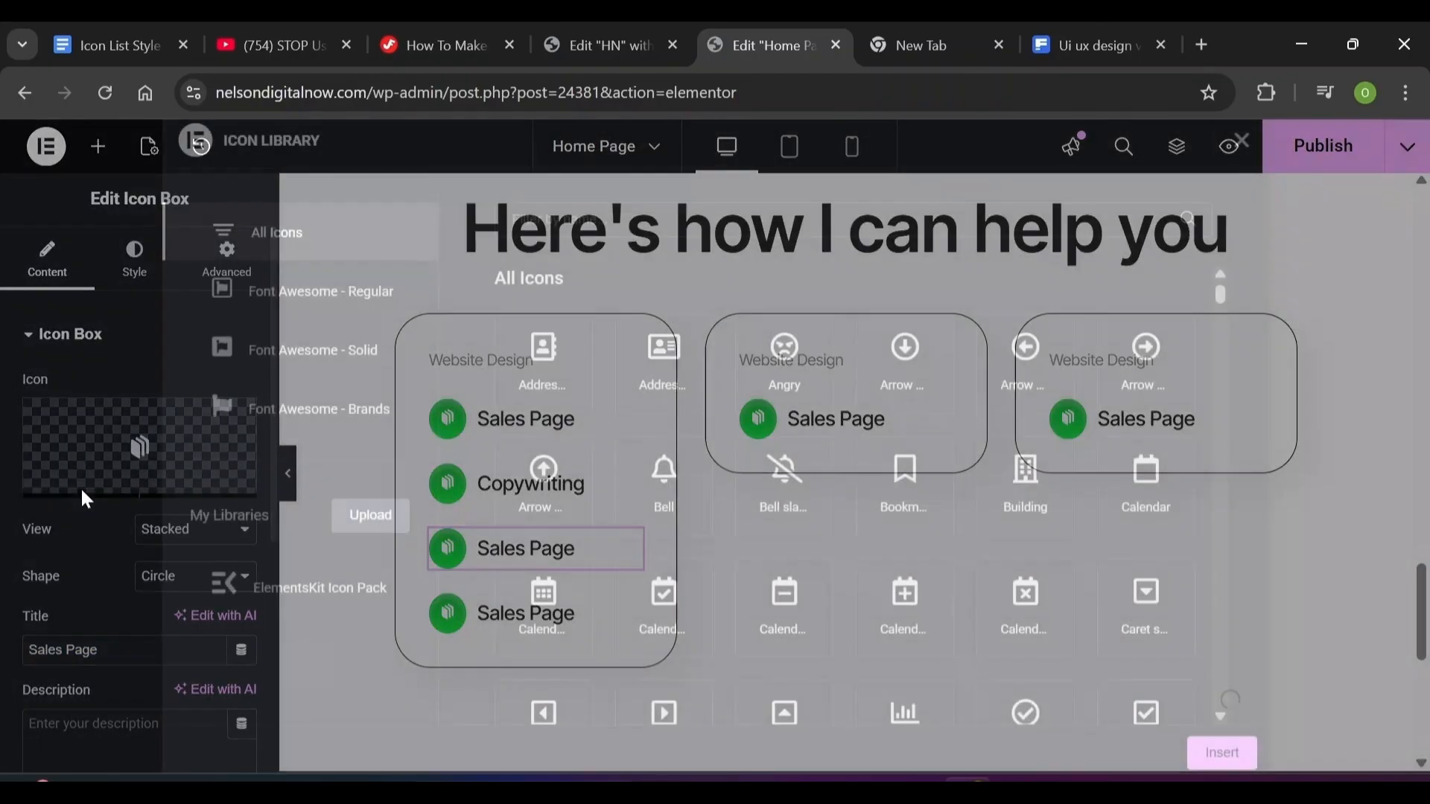
pyautogui.press('Escape')
pyautogui.click(211, 492)
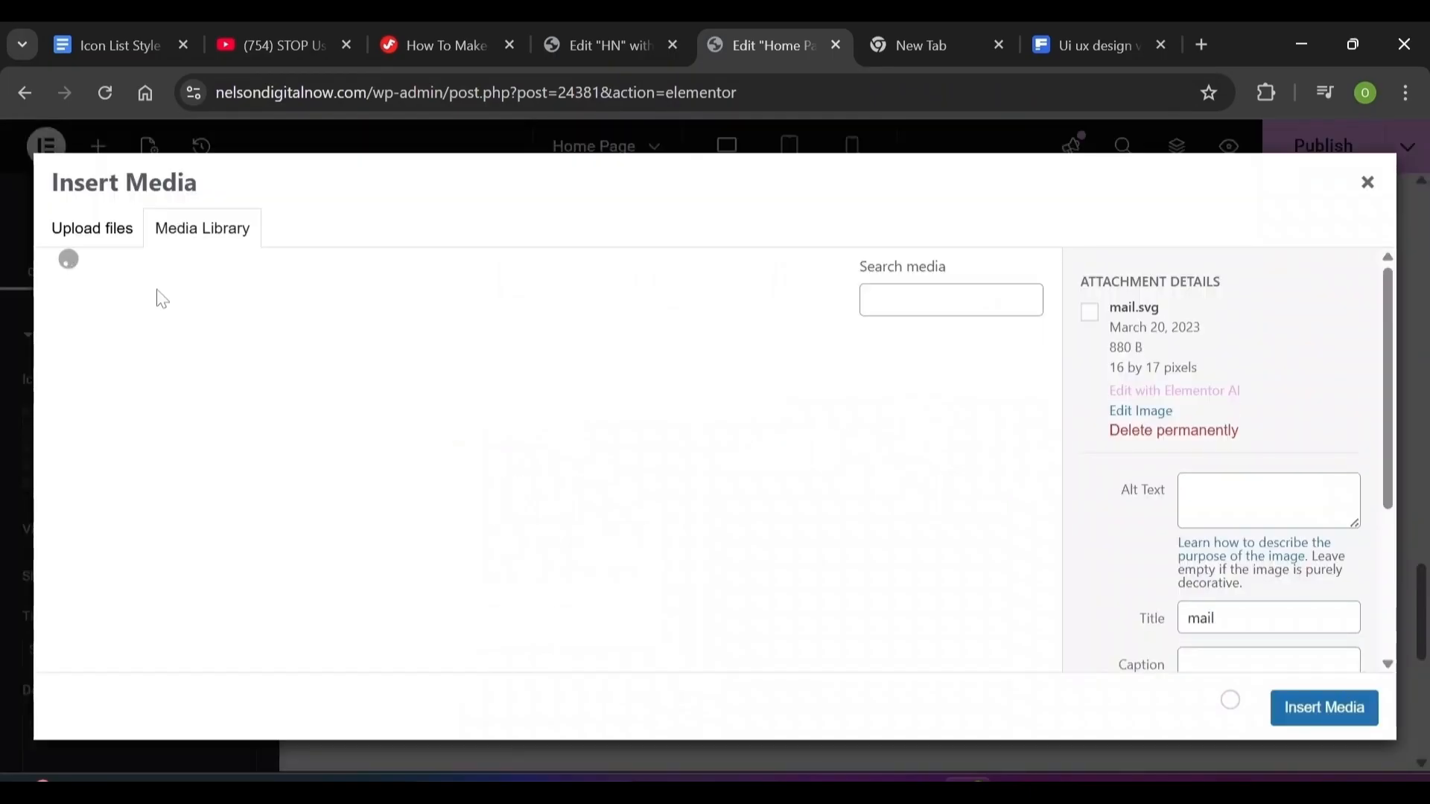
pyautogui.press('Escape')
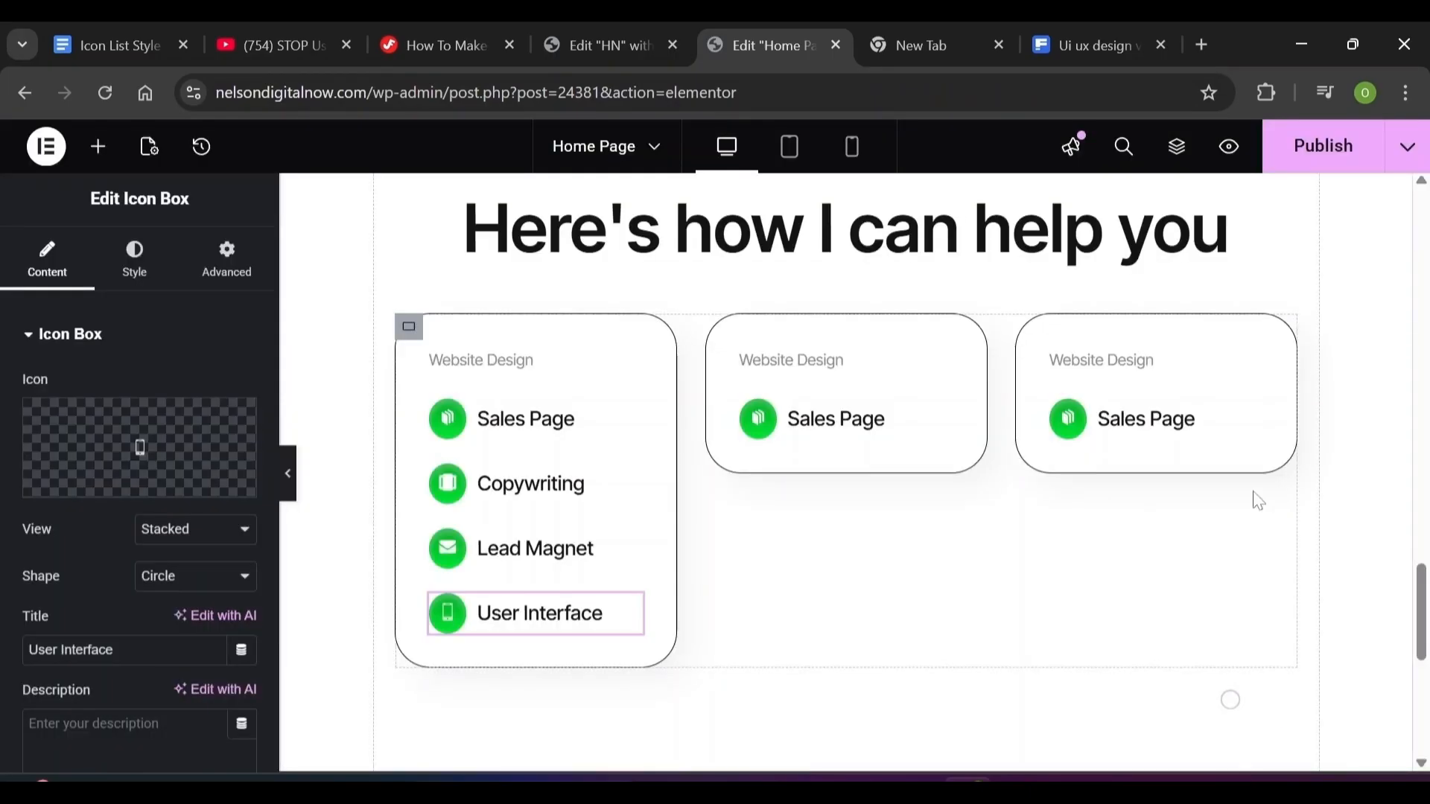
pyautogui.click(830, 367)
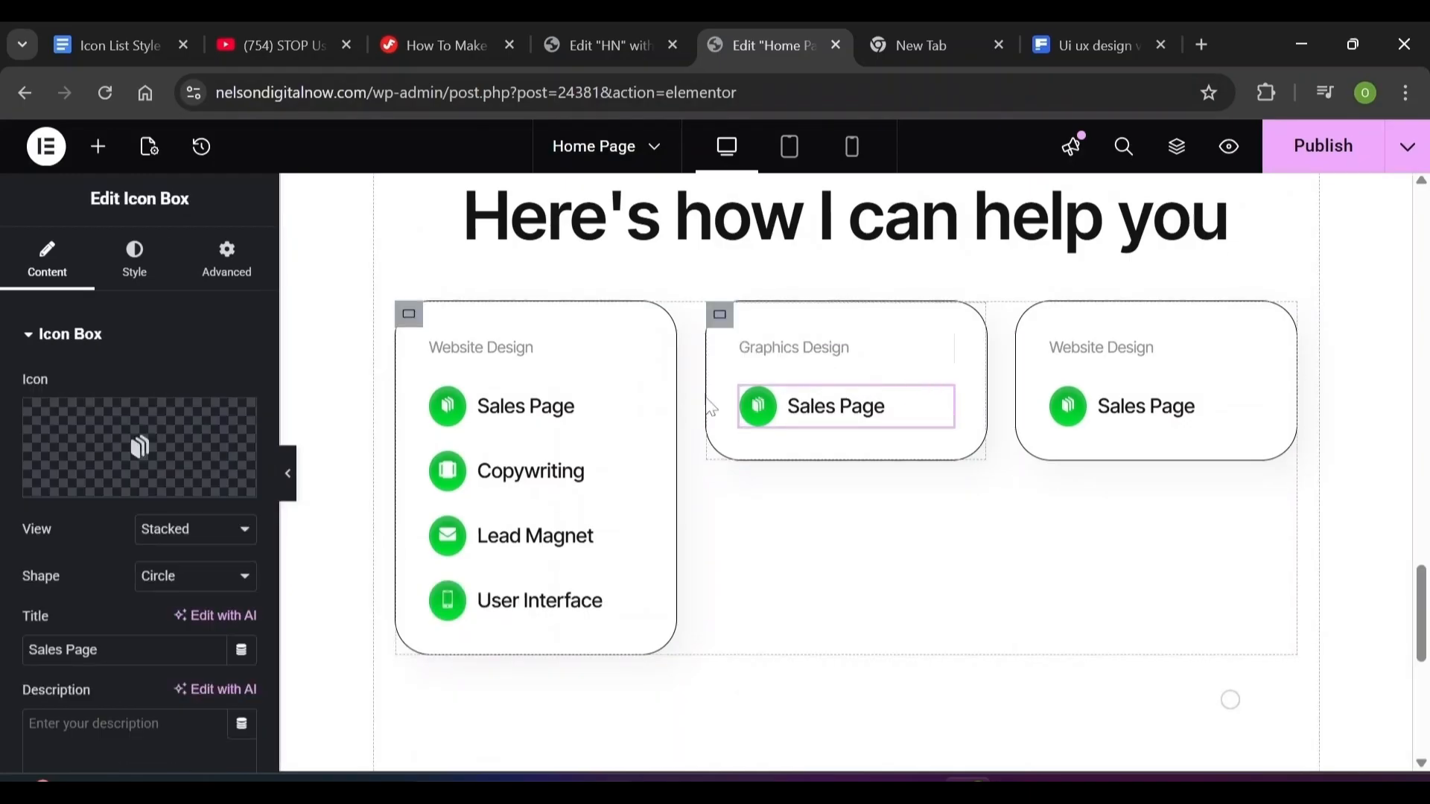
# Change the middle card item's CSS class from green-icon to blue-icon
pyautogui.click(217, 289)
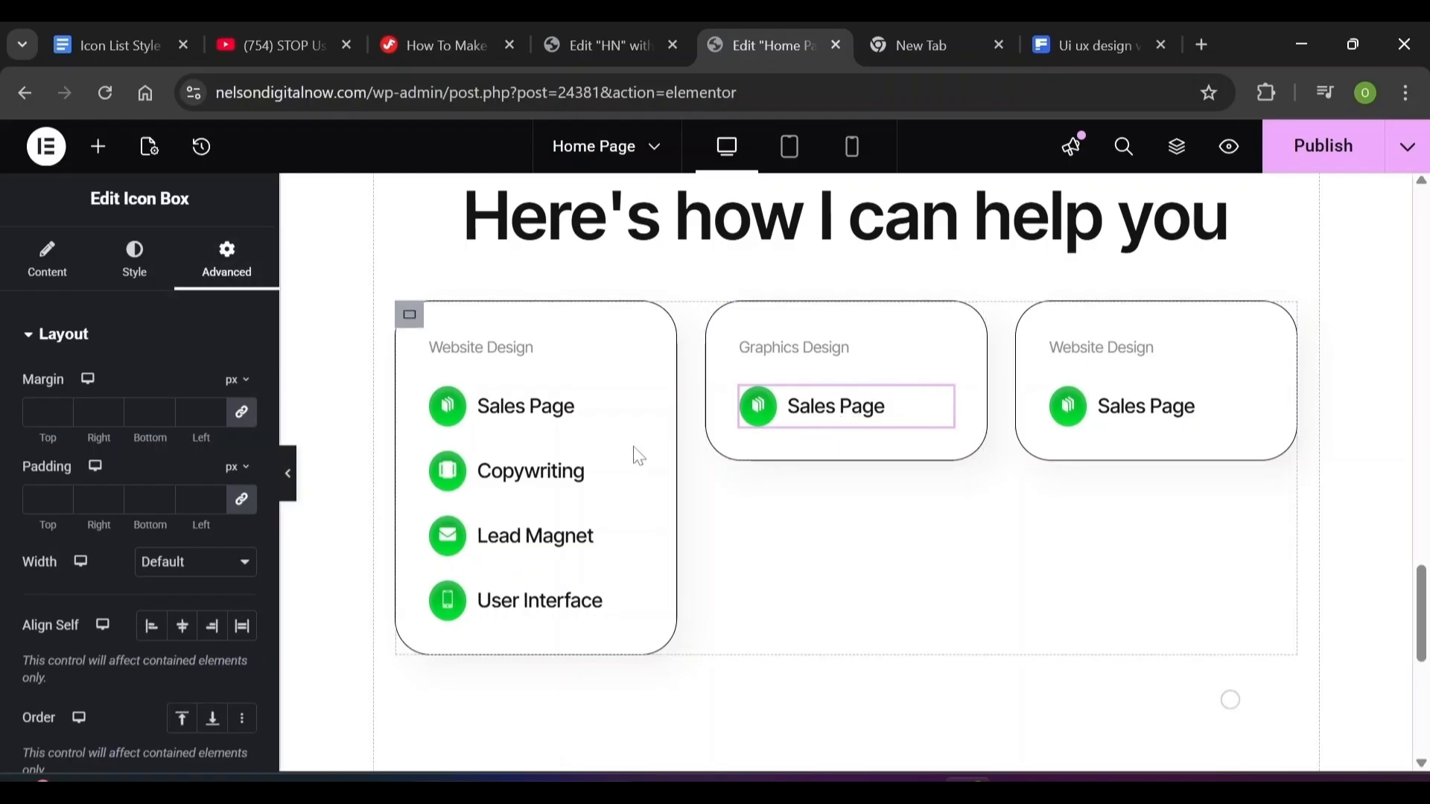
pyautogui.scroll(-6, 268, 445)
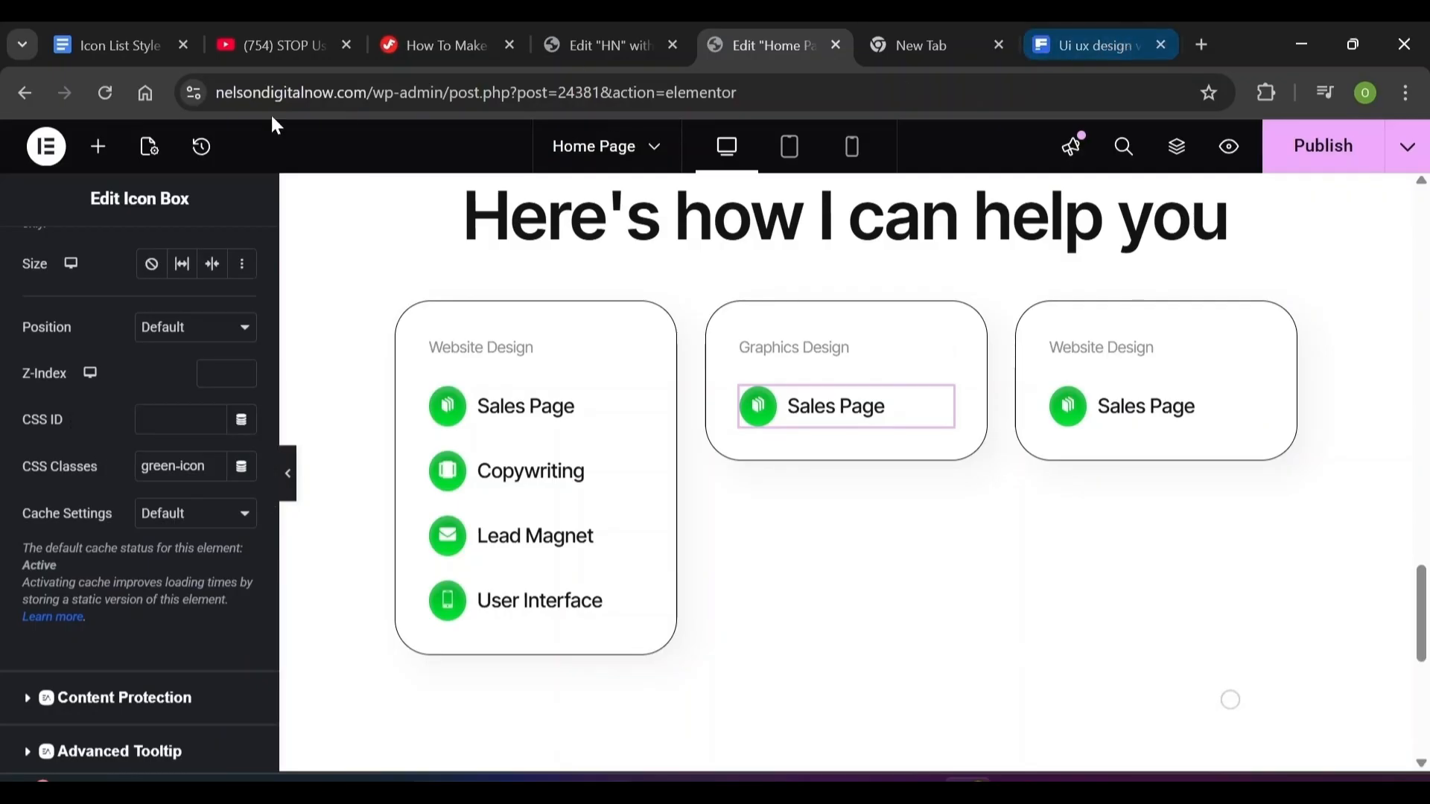
pyautogui.click(125, 43)
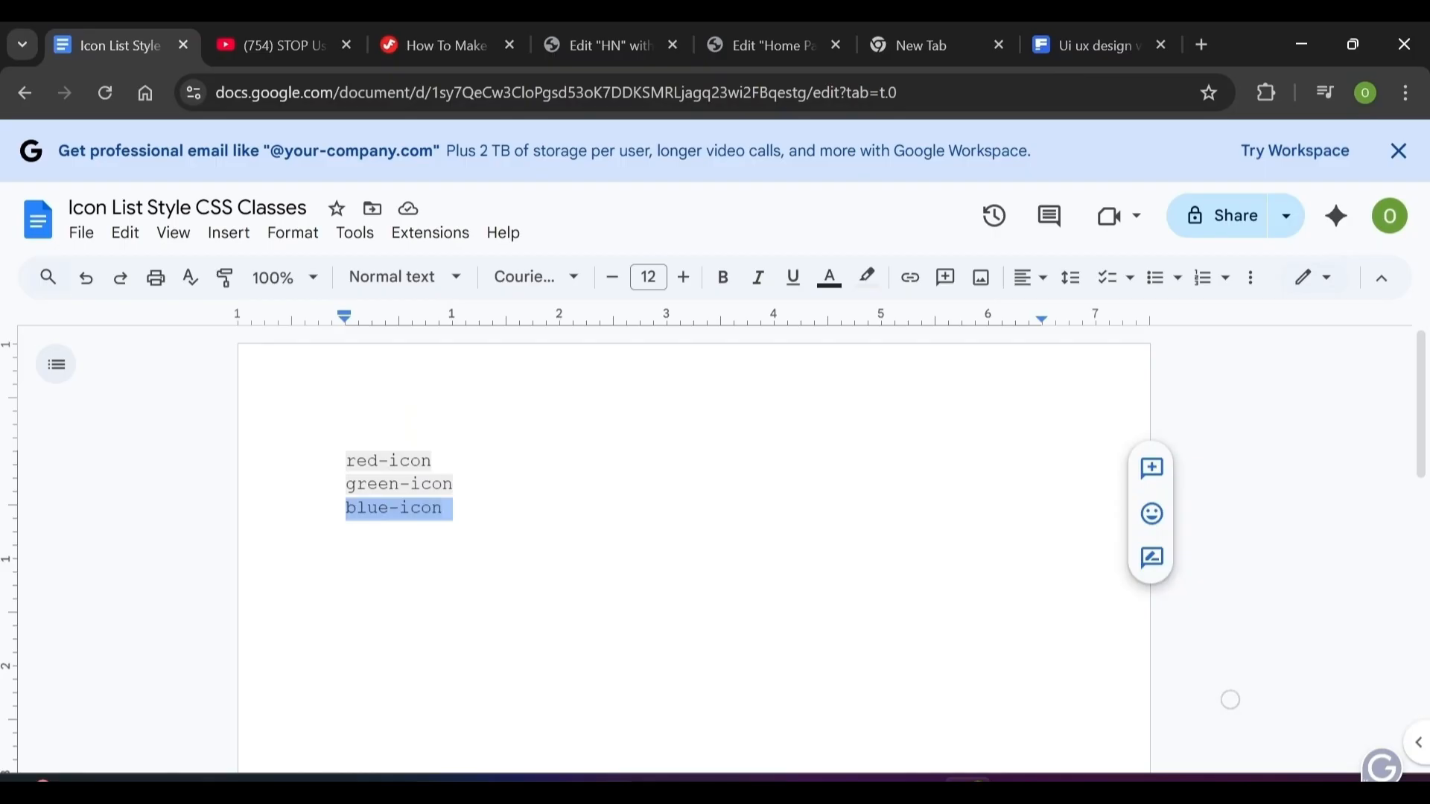
pyautogui.click(775, 46)
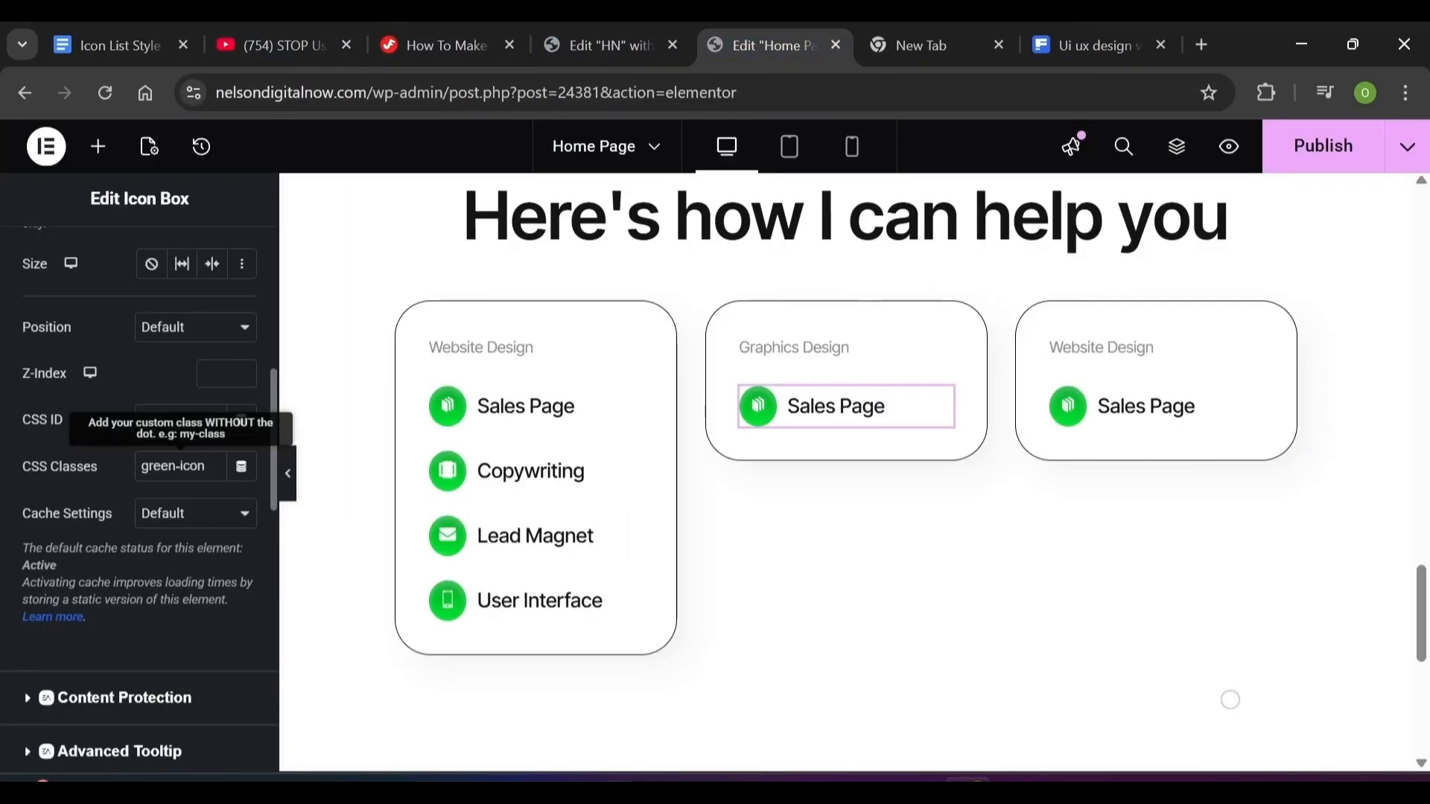
pyautogui.tripleClick(173, 466)
pyautogui.write('blue-icon')
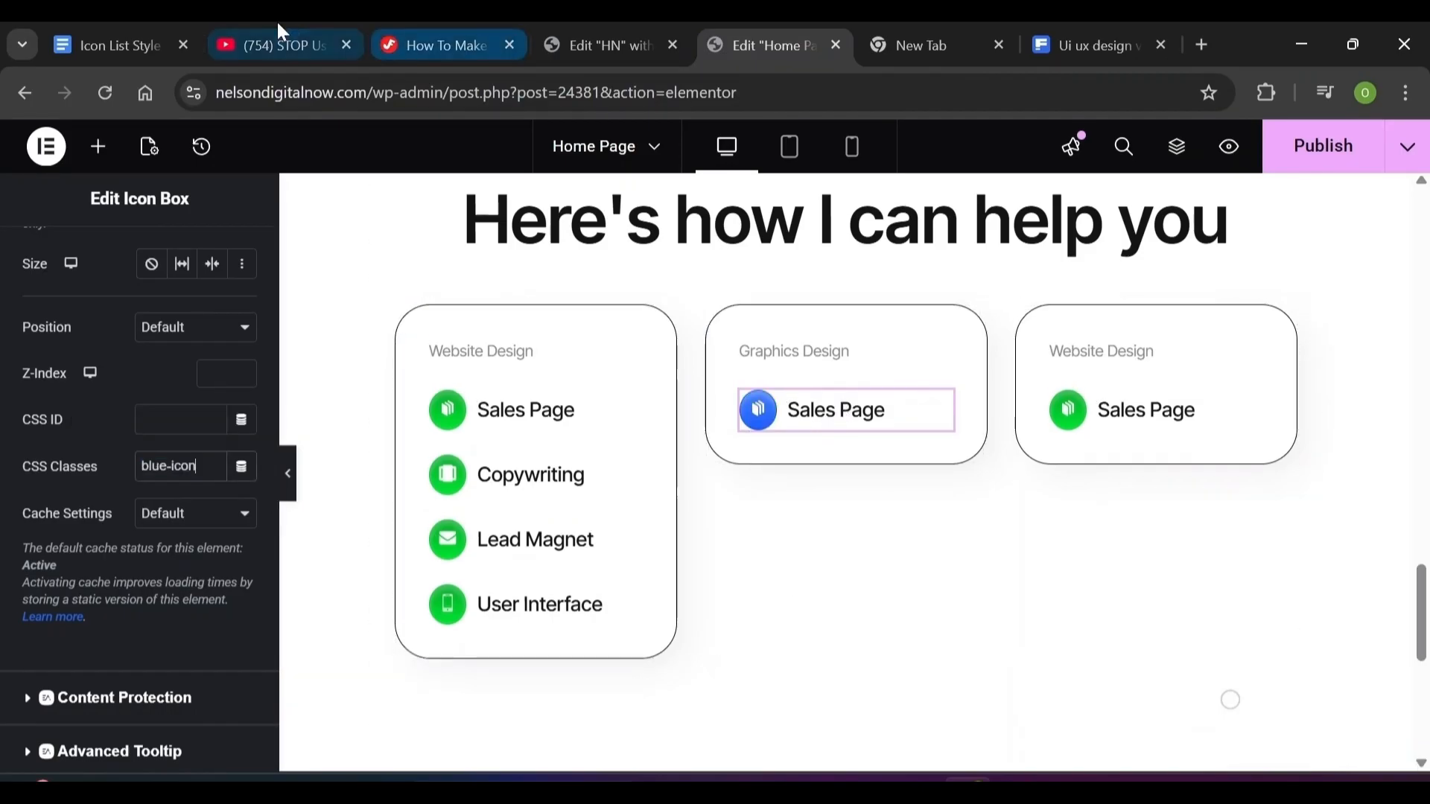
pyautogui.moveTo(257, 46)
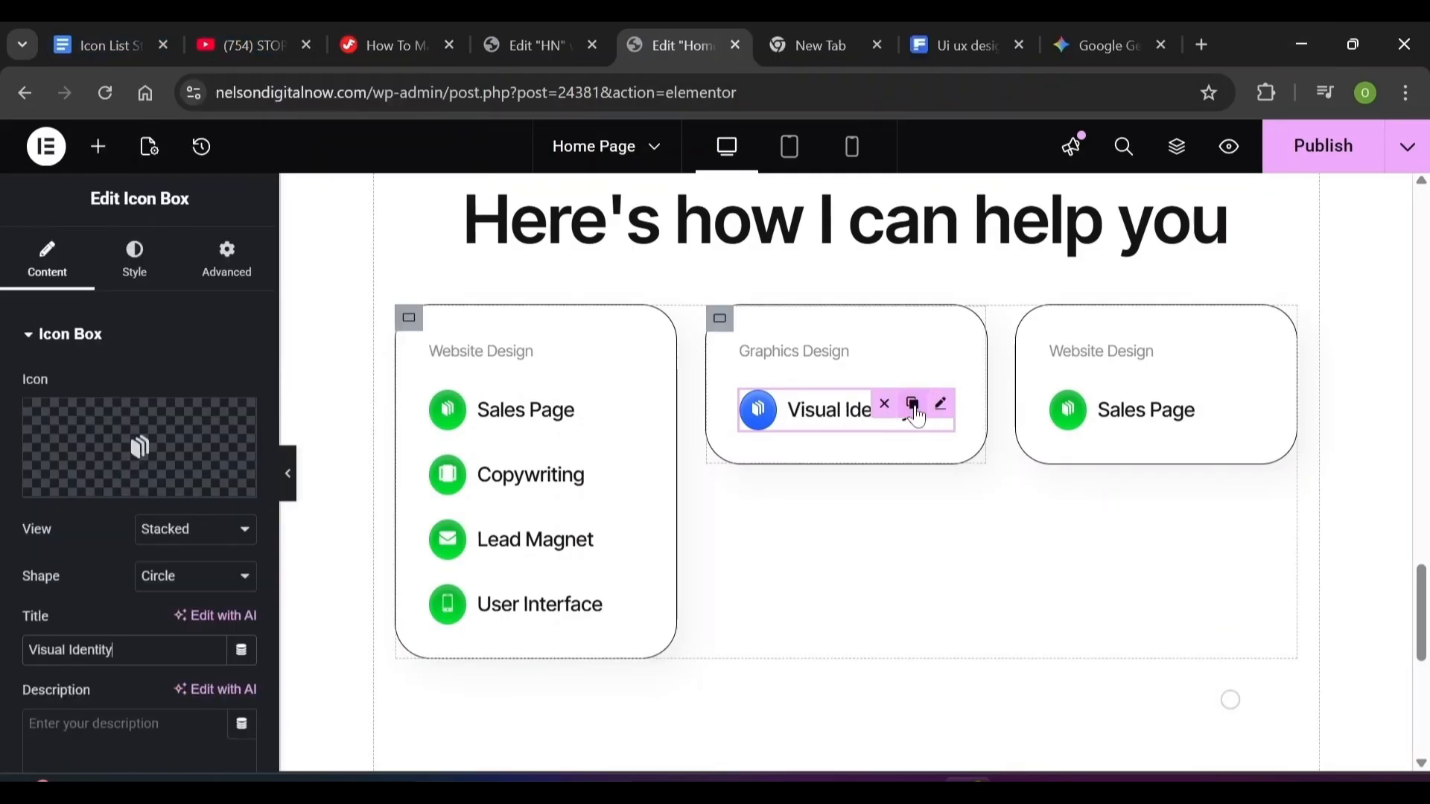
# Duplicate the Visual Identity item four times and rename the copies Motion Graphics, Book Covers, Flyers and User Interface
pyautogui.click(913, 402)
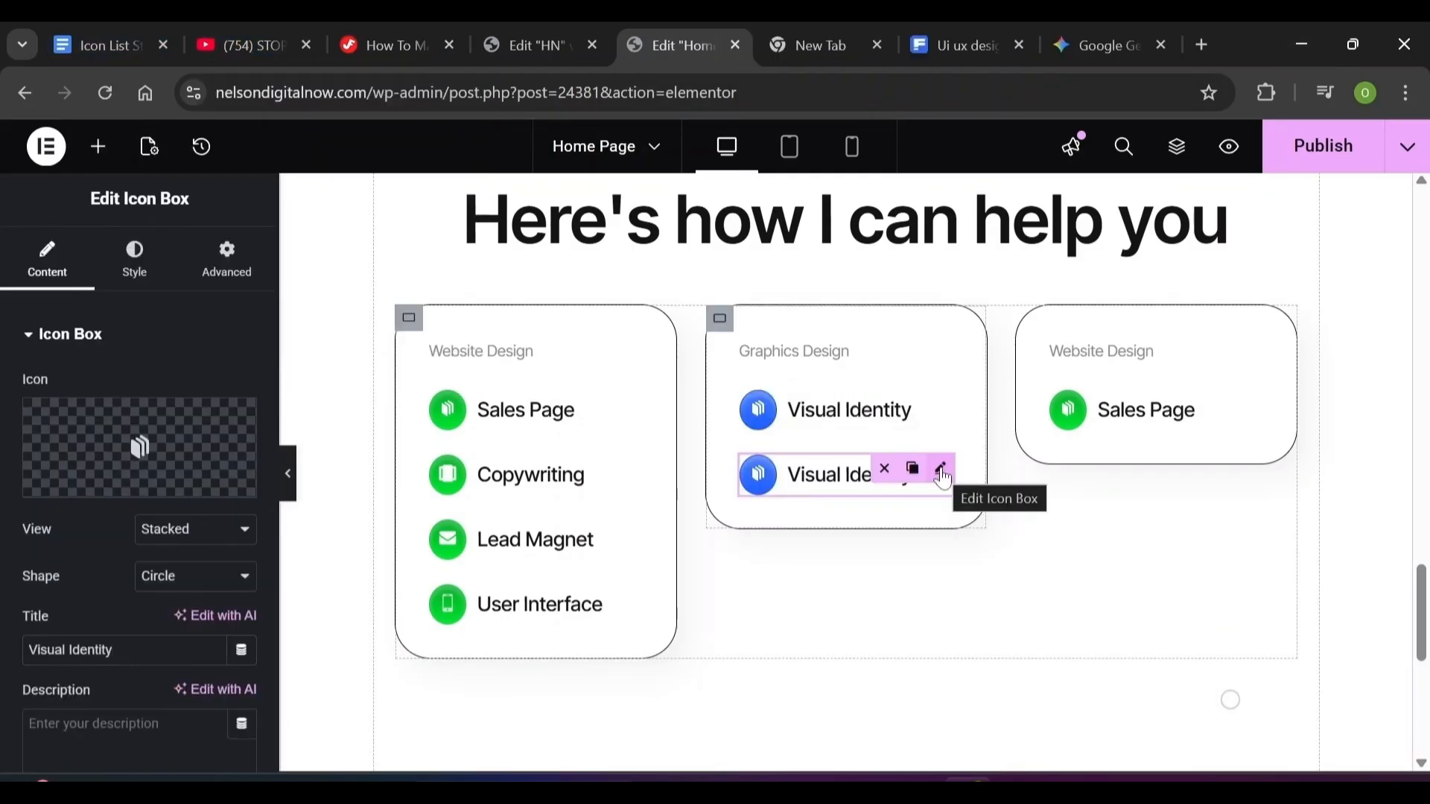
pyautogui.rightClick(942, 479)
pyautogui.click(964, 358)
pyautogui.hotkey('ctrl', 'd')
pyautogui.hotkey('ctrl', 'd')
pyautogui.scroll(-1, 881, 249)
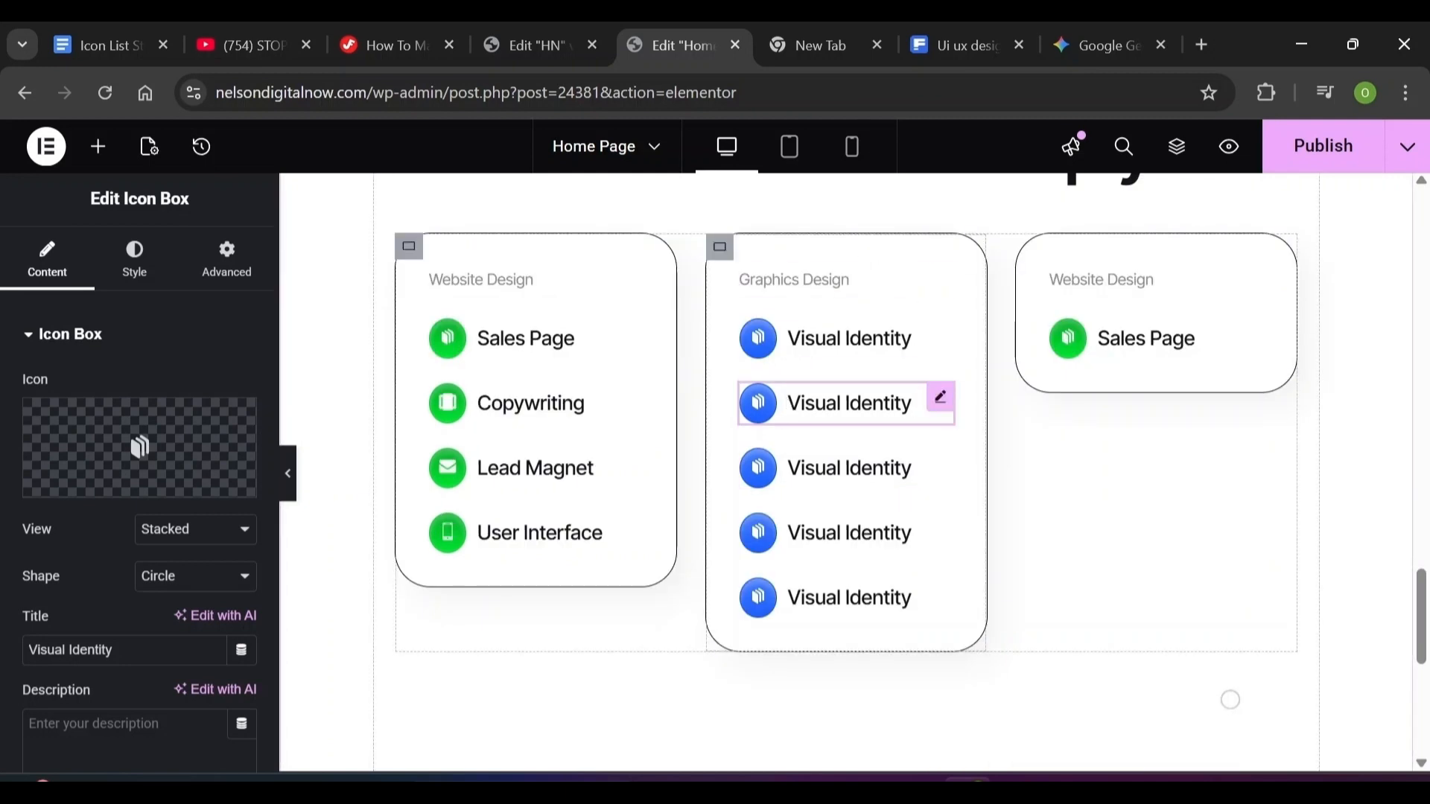
pyautogui.click(857, 403)
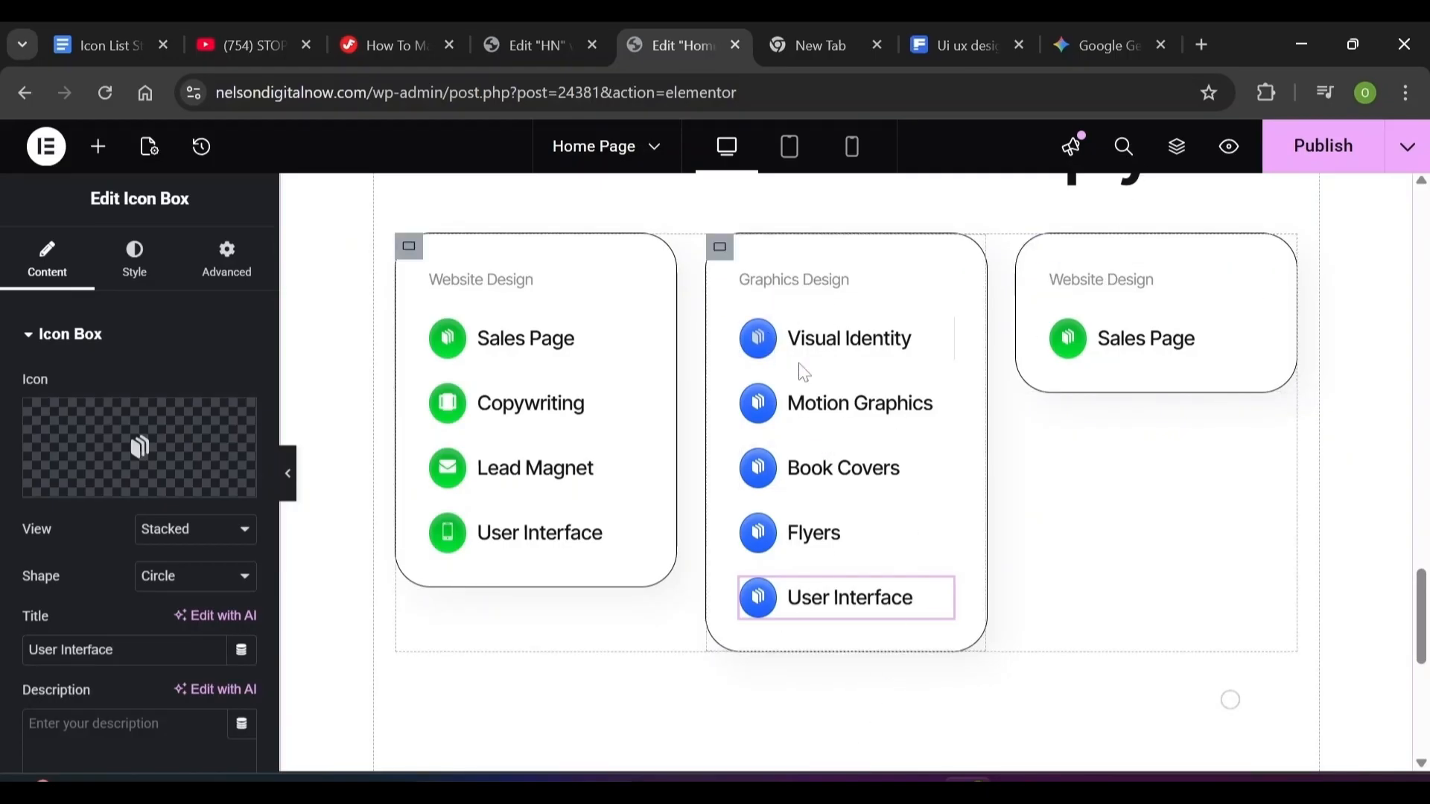
# Give Visual Identity an uploaded SVG arrow icon from the media library
pyautogui.click(763, 347)
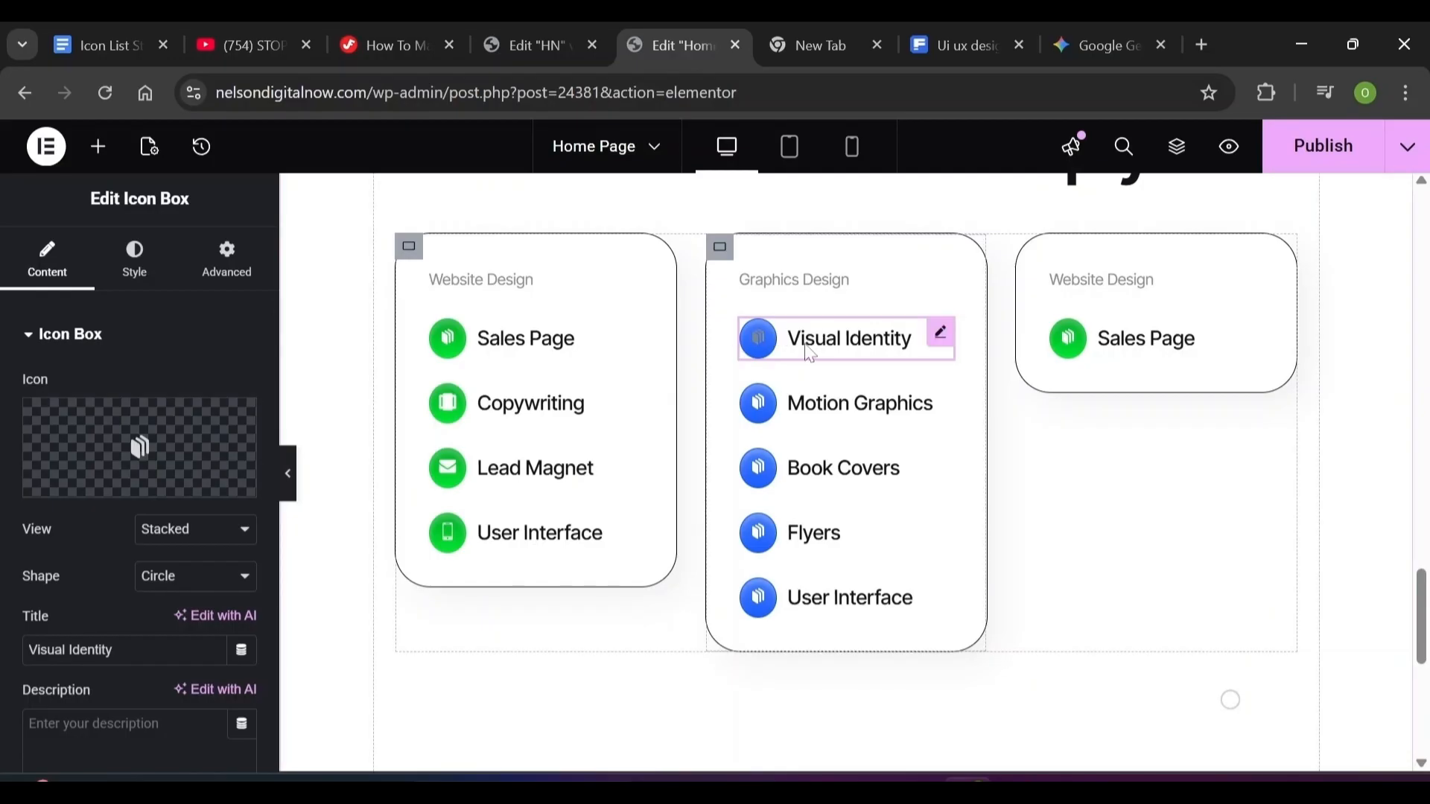
pyautogui.moveTo(68, 448)
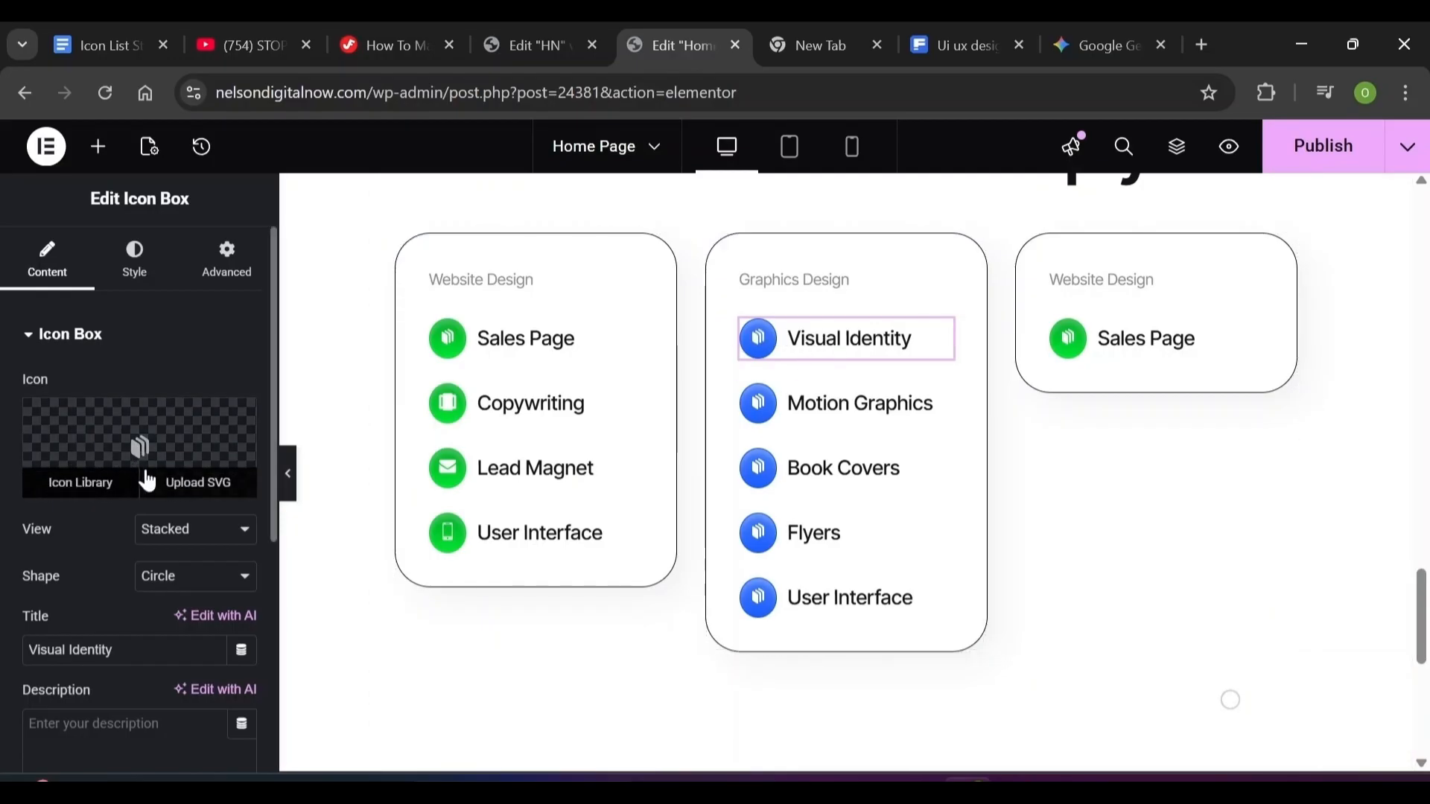
pyautogui.click(187, 496)
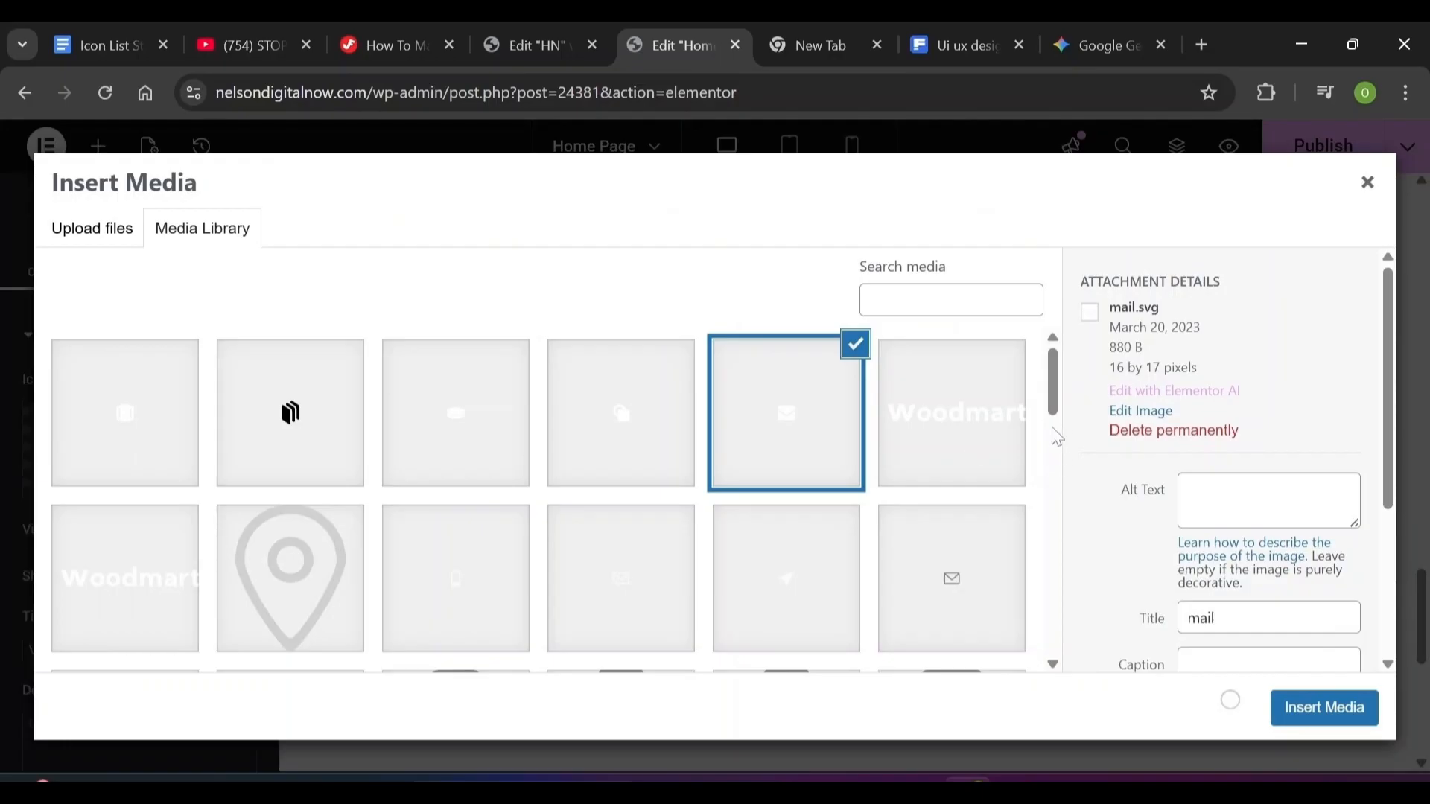
pyautogui.scroll(-1, 1059, 419)
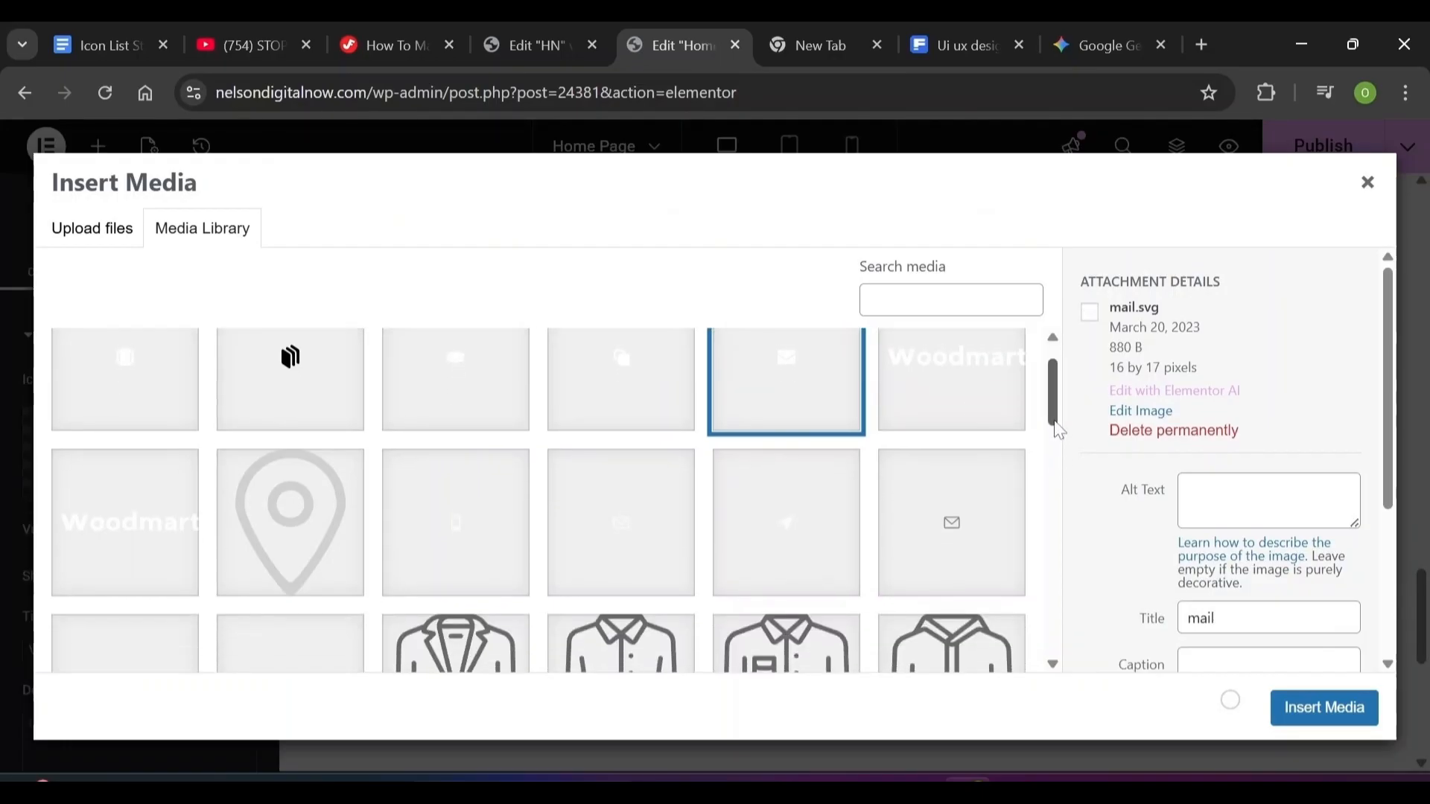
pyautogui.scroll(1, 1059, 413)
pyautogui.click(1291, 711)
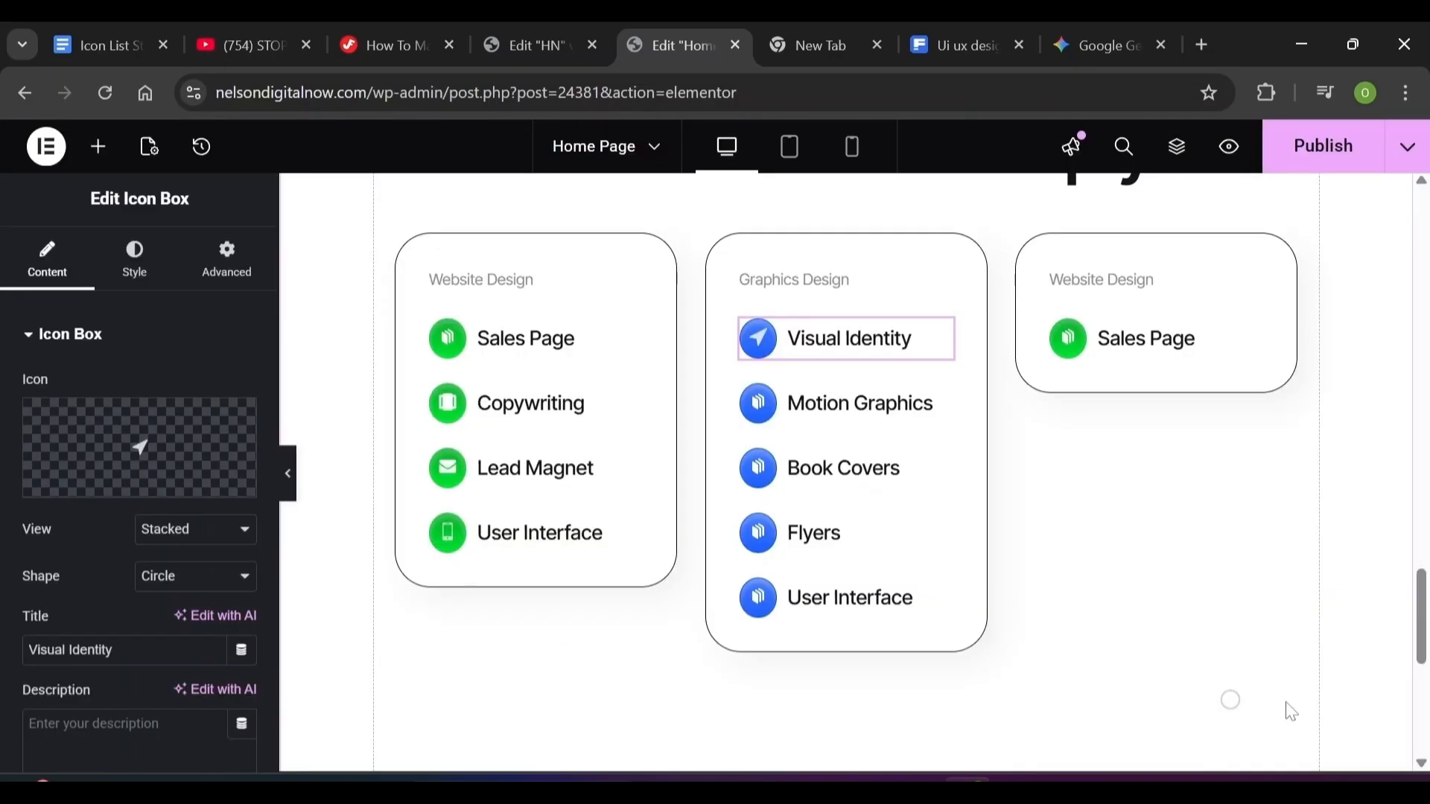
pyautogui.click(860, 403)
pyautogui.scroll(5, 860, 403)
pyautogui.scroll(-2, 629, 655)
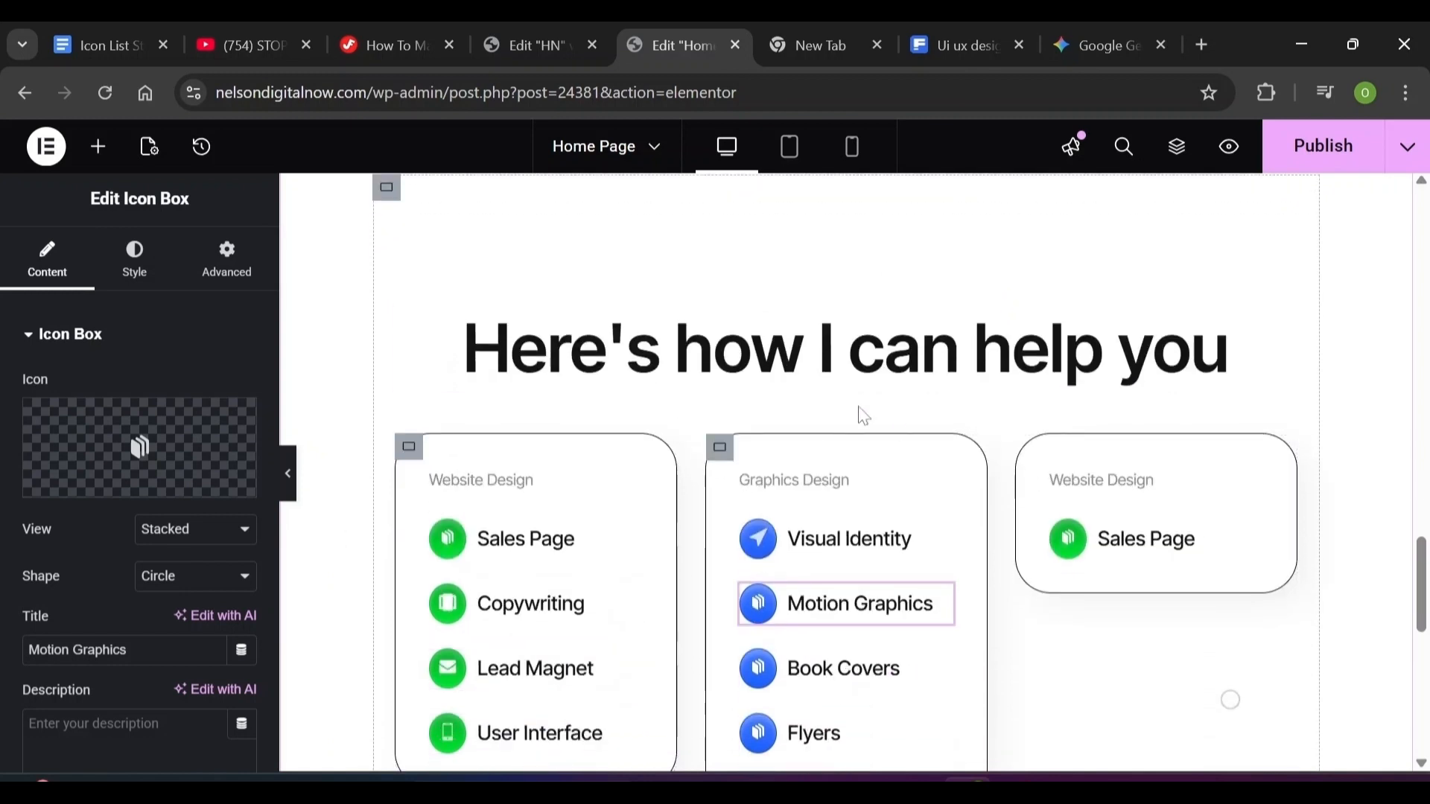
# Set the Graphics Design card's entrance animation to Fade In Up
pyautogui.tripleClick(1120, 479)
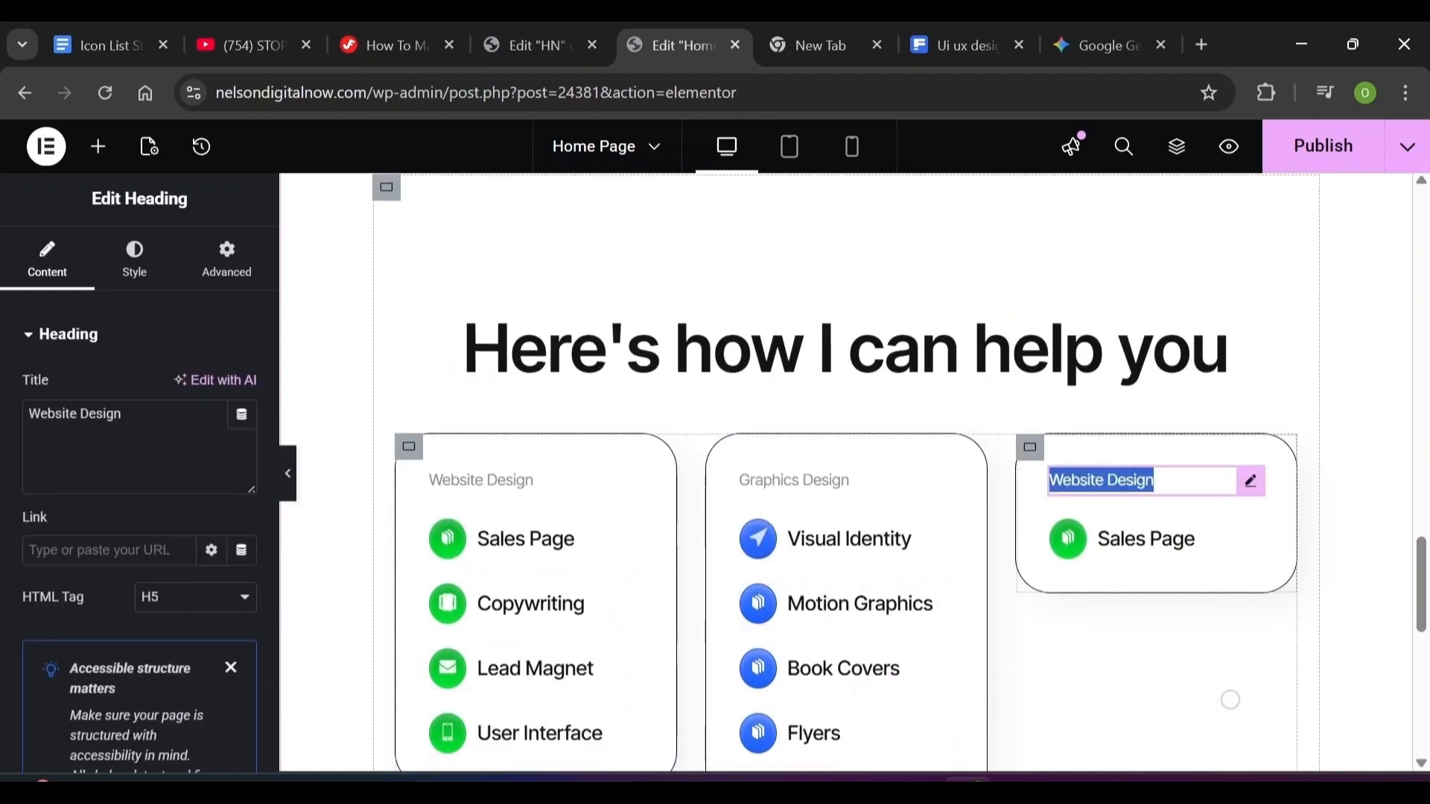
pyautogui.click(905, 273)
pyautogui.scroll(-1, 745, 328)
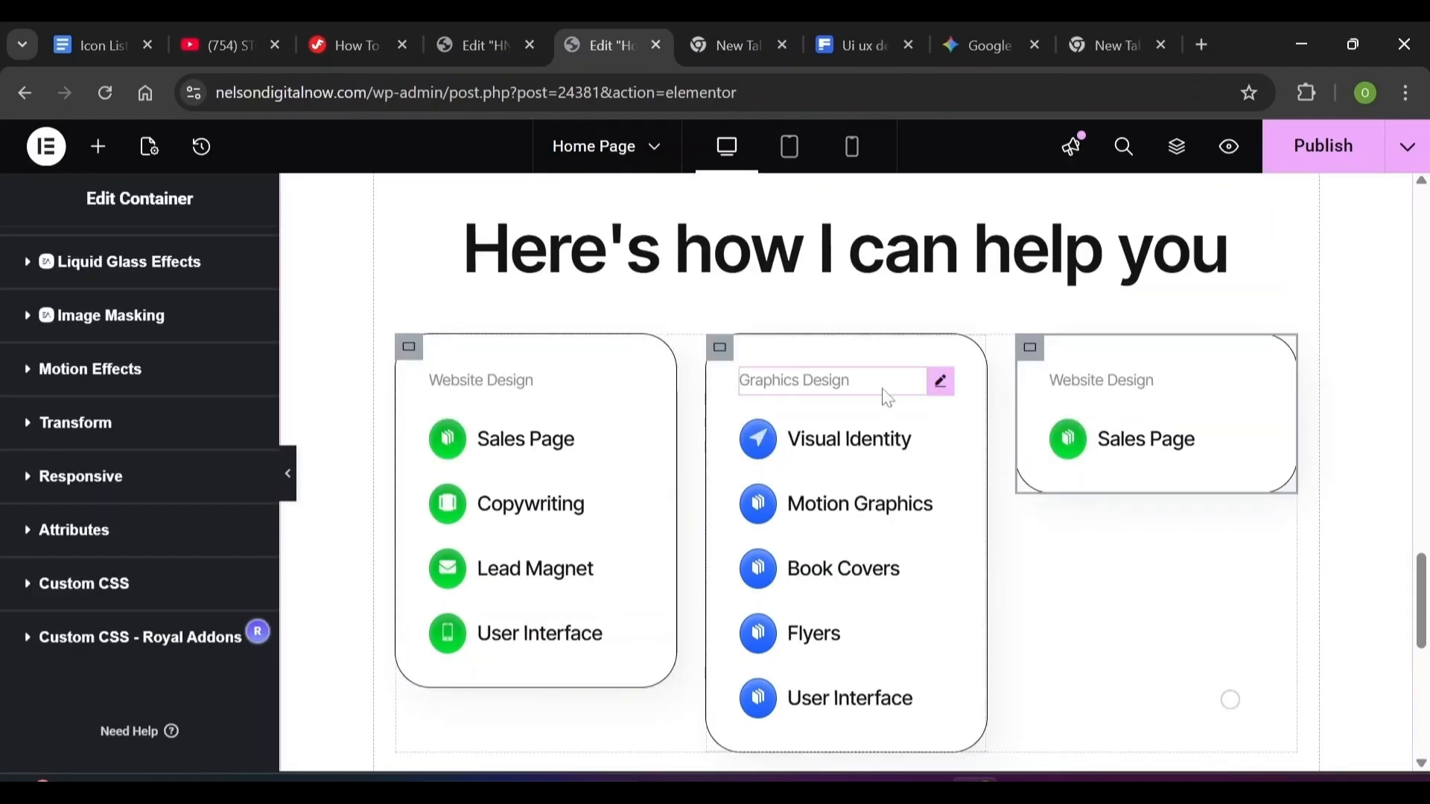
pyautogui.click(718, 350)
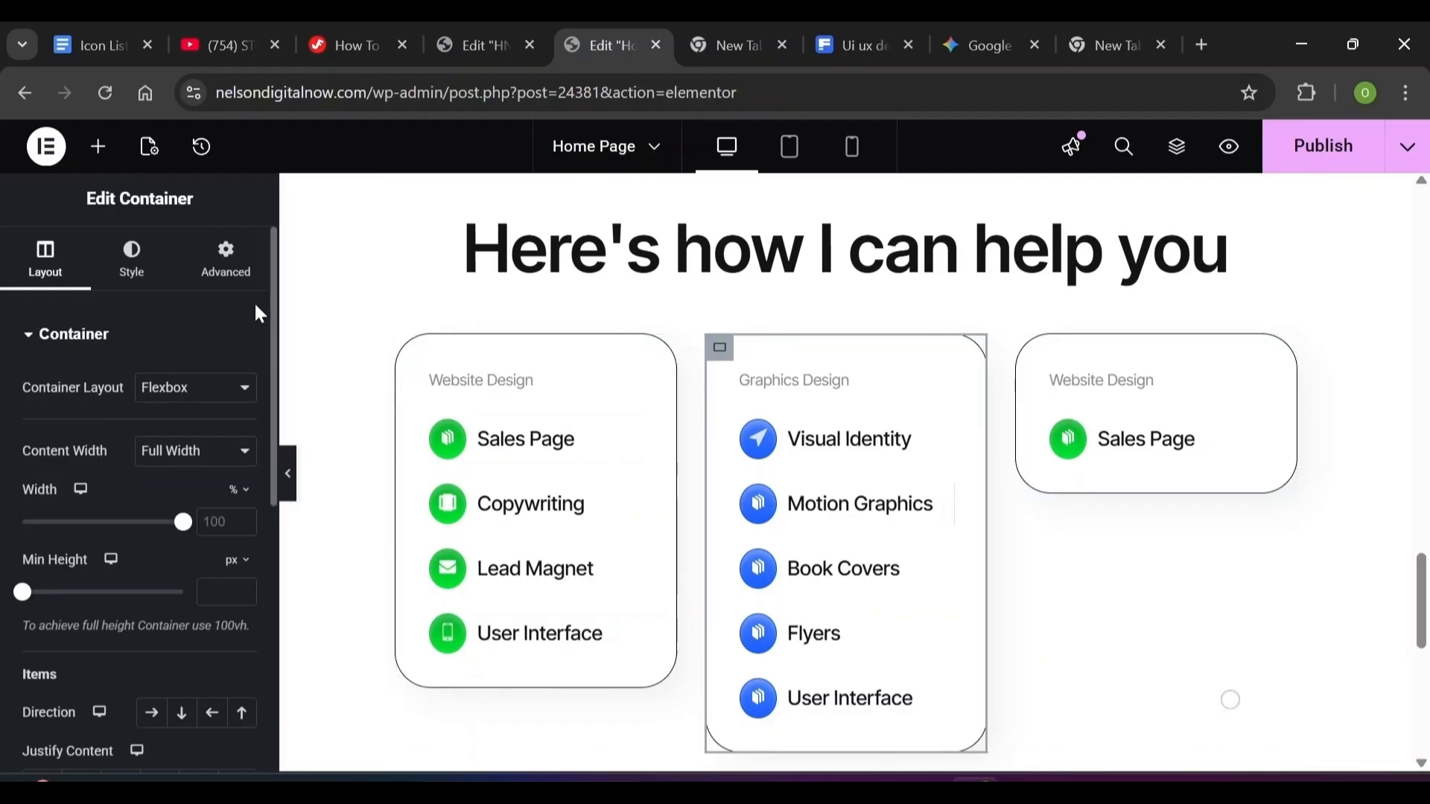
pyautogui.click(228, 260)
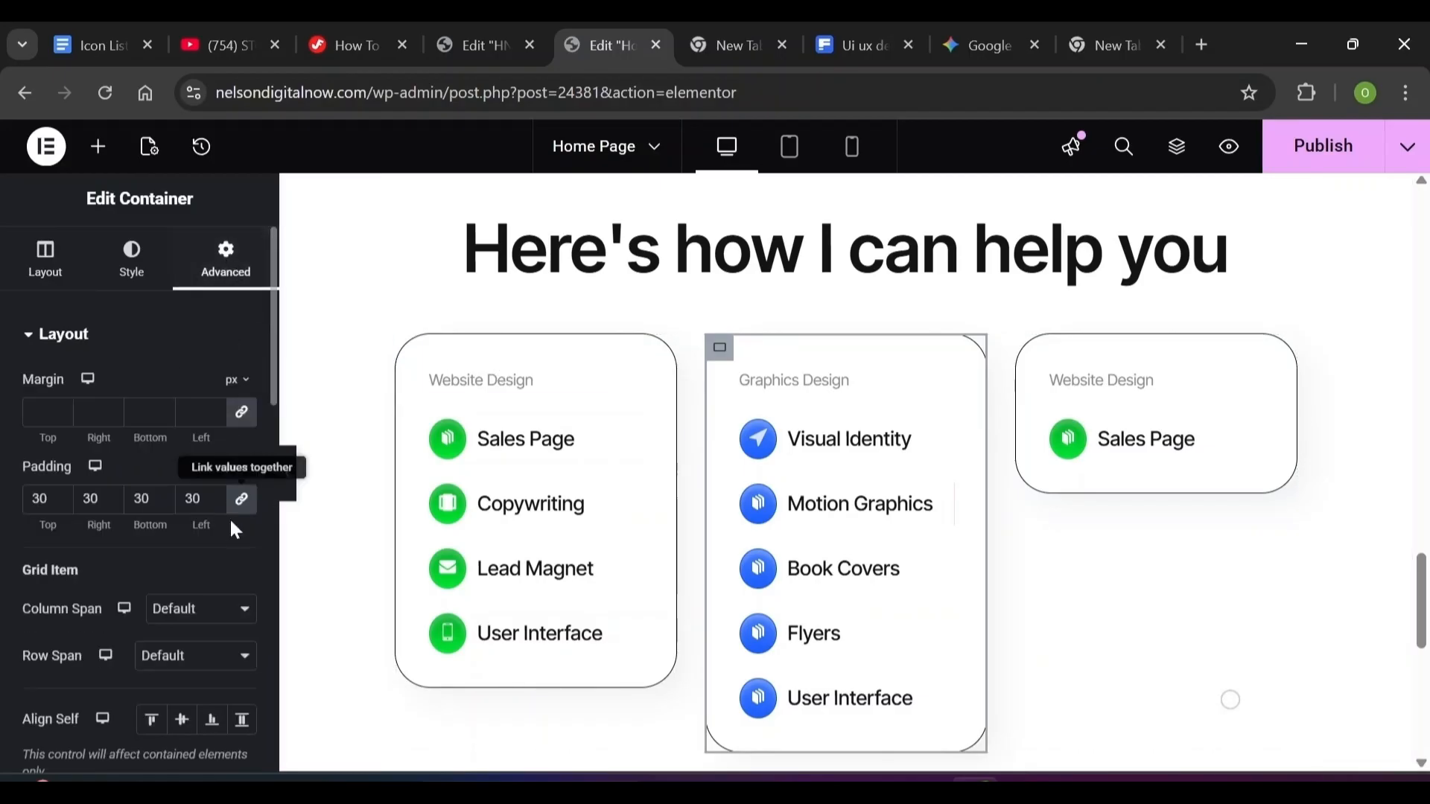
pyautogui.scroll(-5, 264, 513)
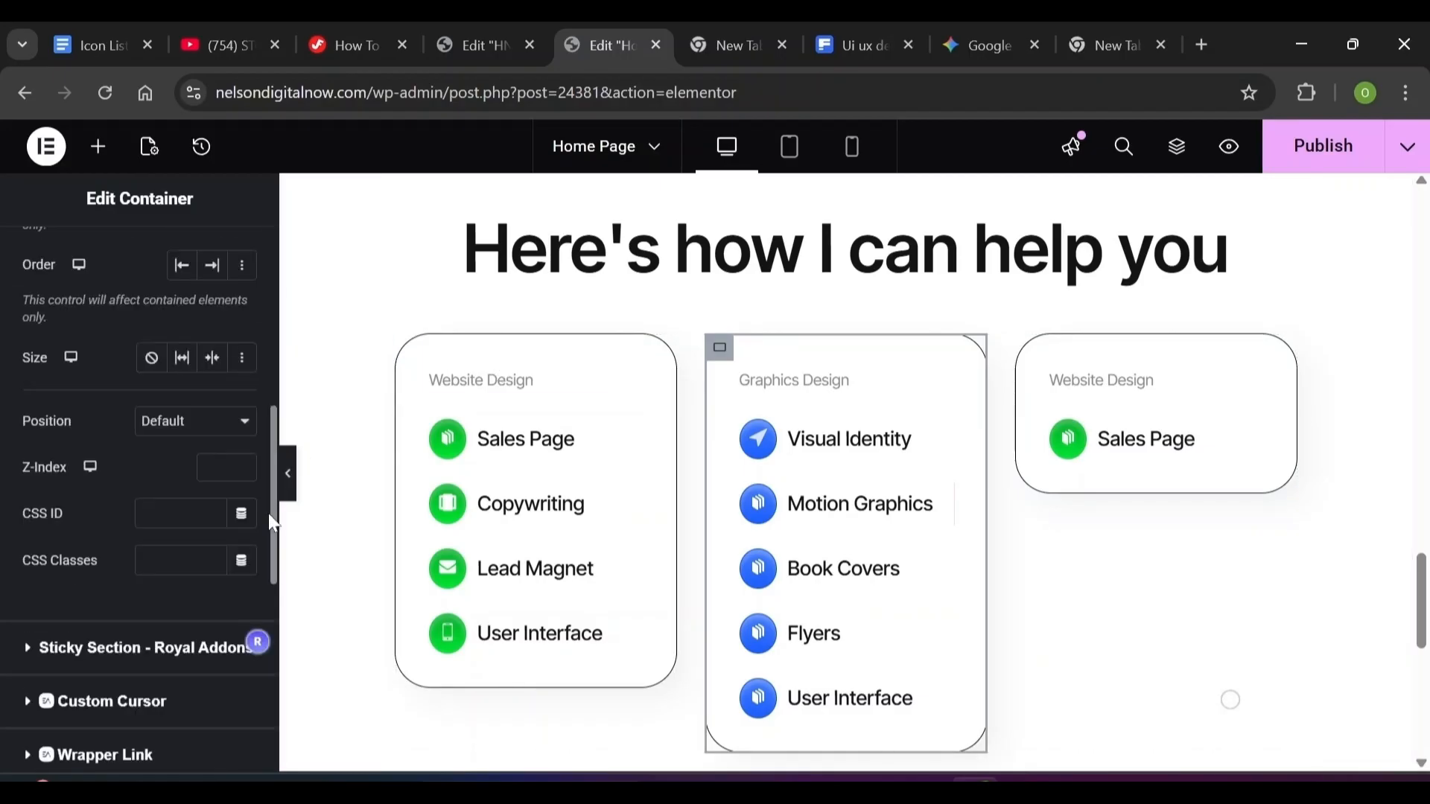
pyautogui.scroll(-5, 179, 517)
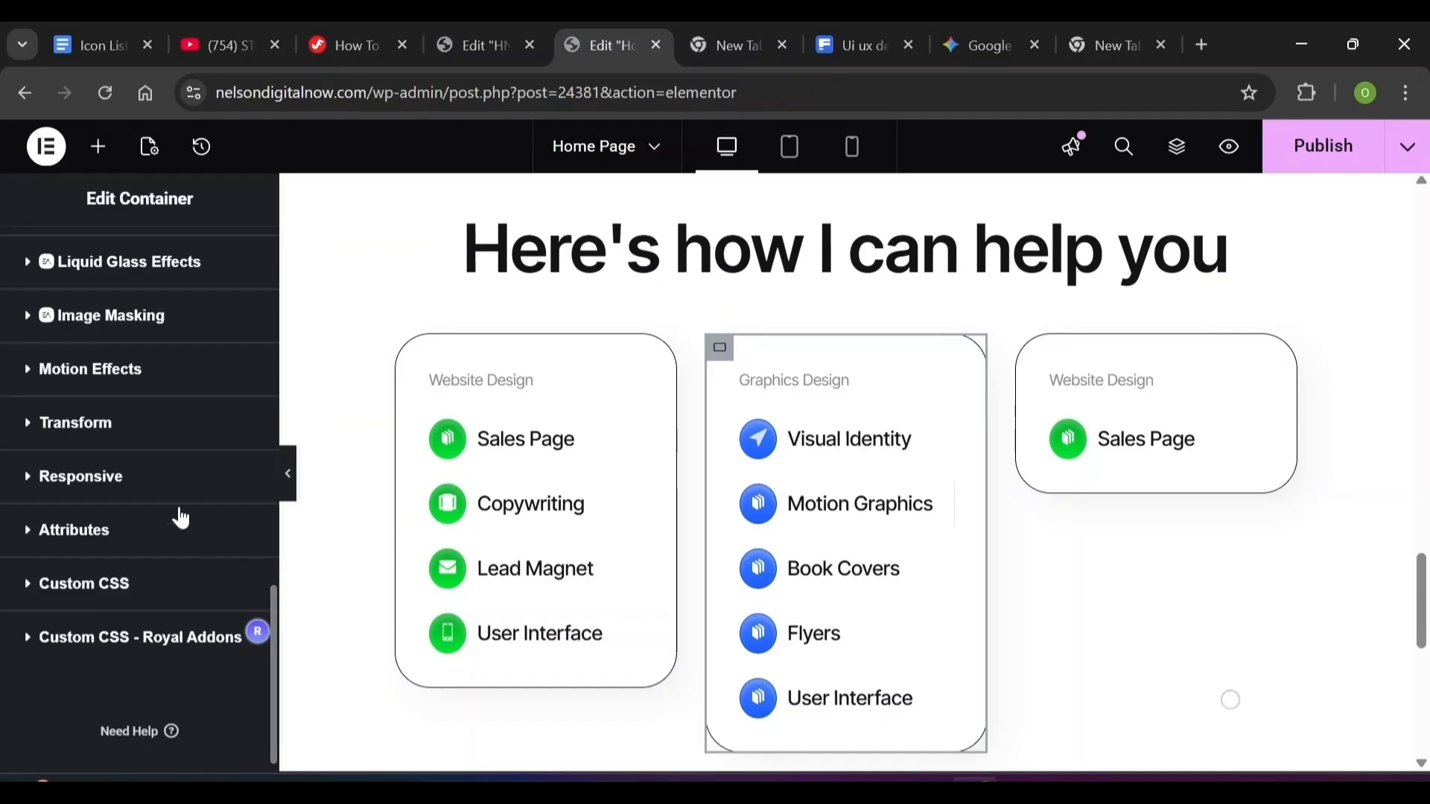
pyautogui.click(70, 376)
pyautogui.scroll(-4, 259, 439)
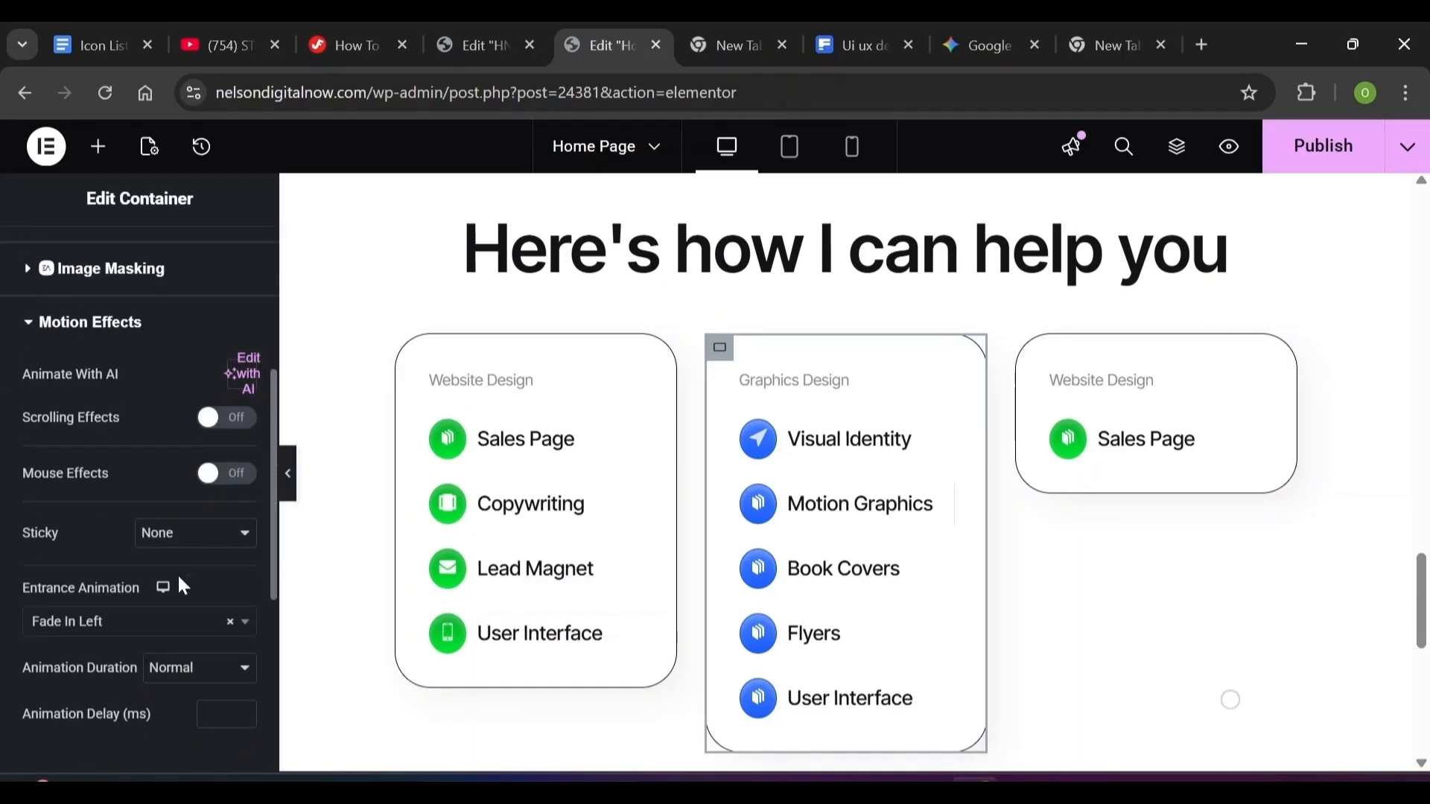
pyautogui.click(74, 618)
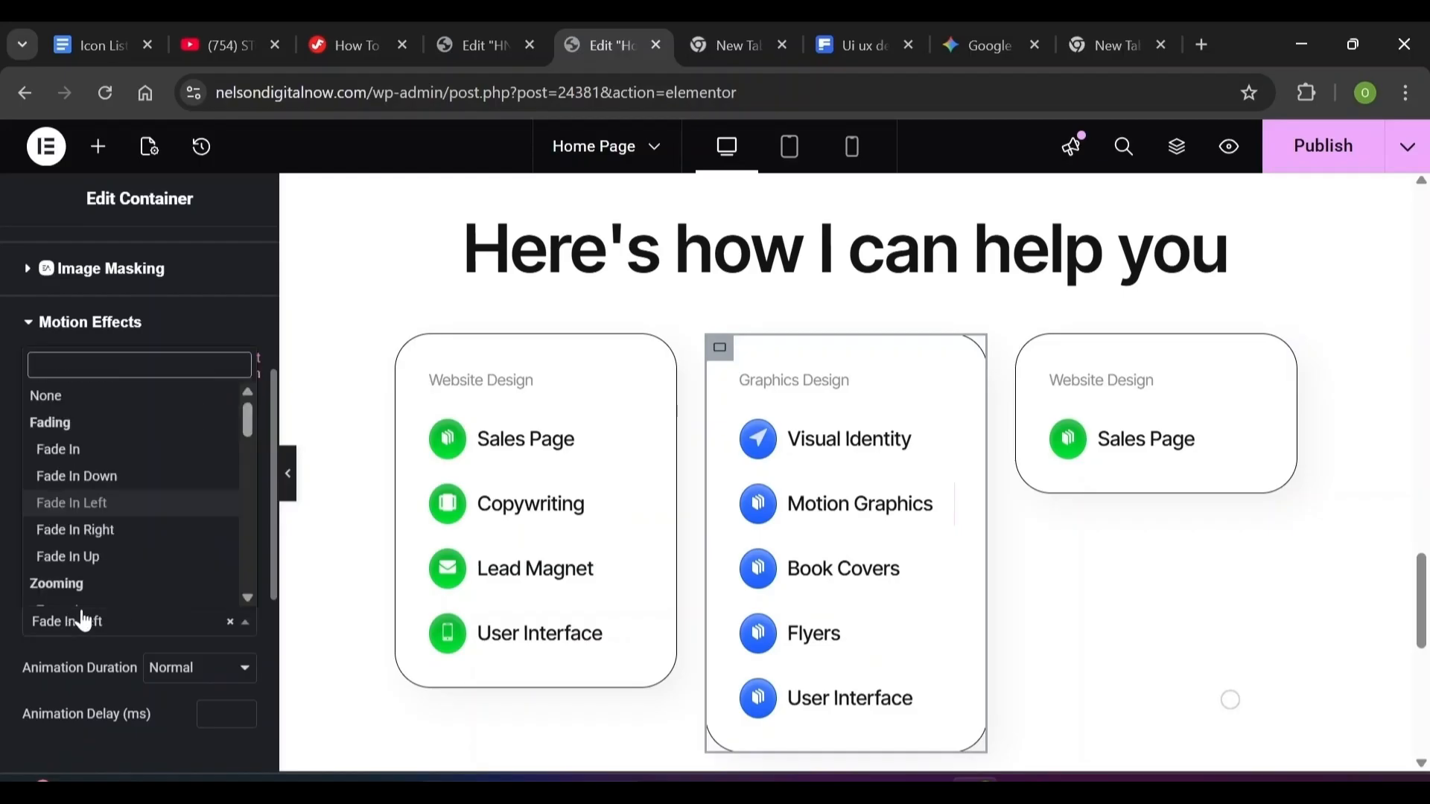
pyautogui.click(69, 556)
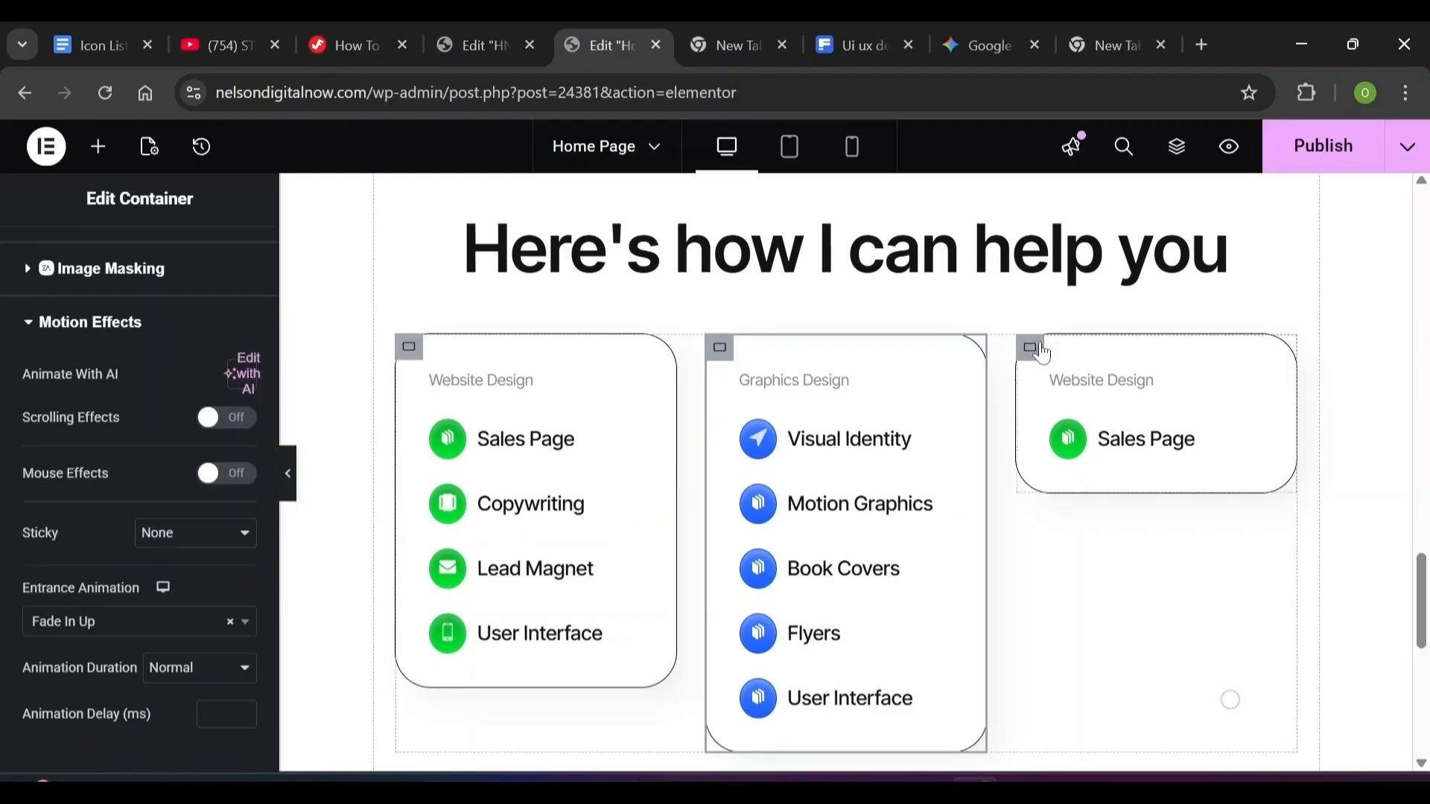
# Change the third service card's entrance animation to Fade In Right
pyautogui.click(1030, 348)
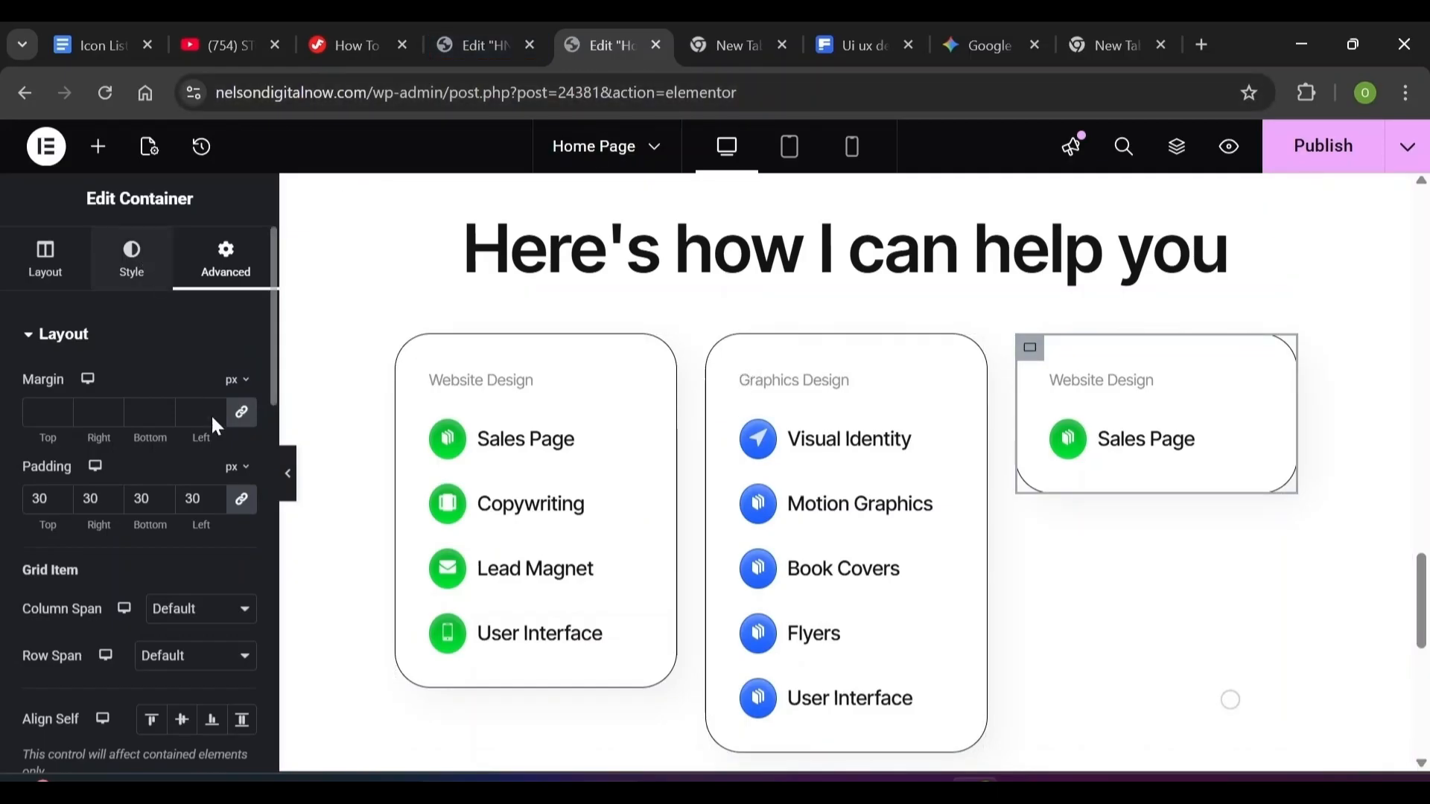
pyautogui.scroll(-7, 267, 426)
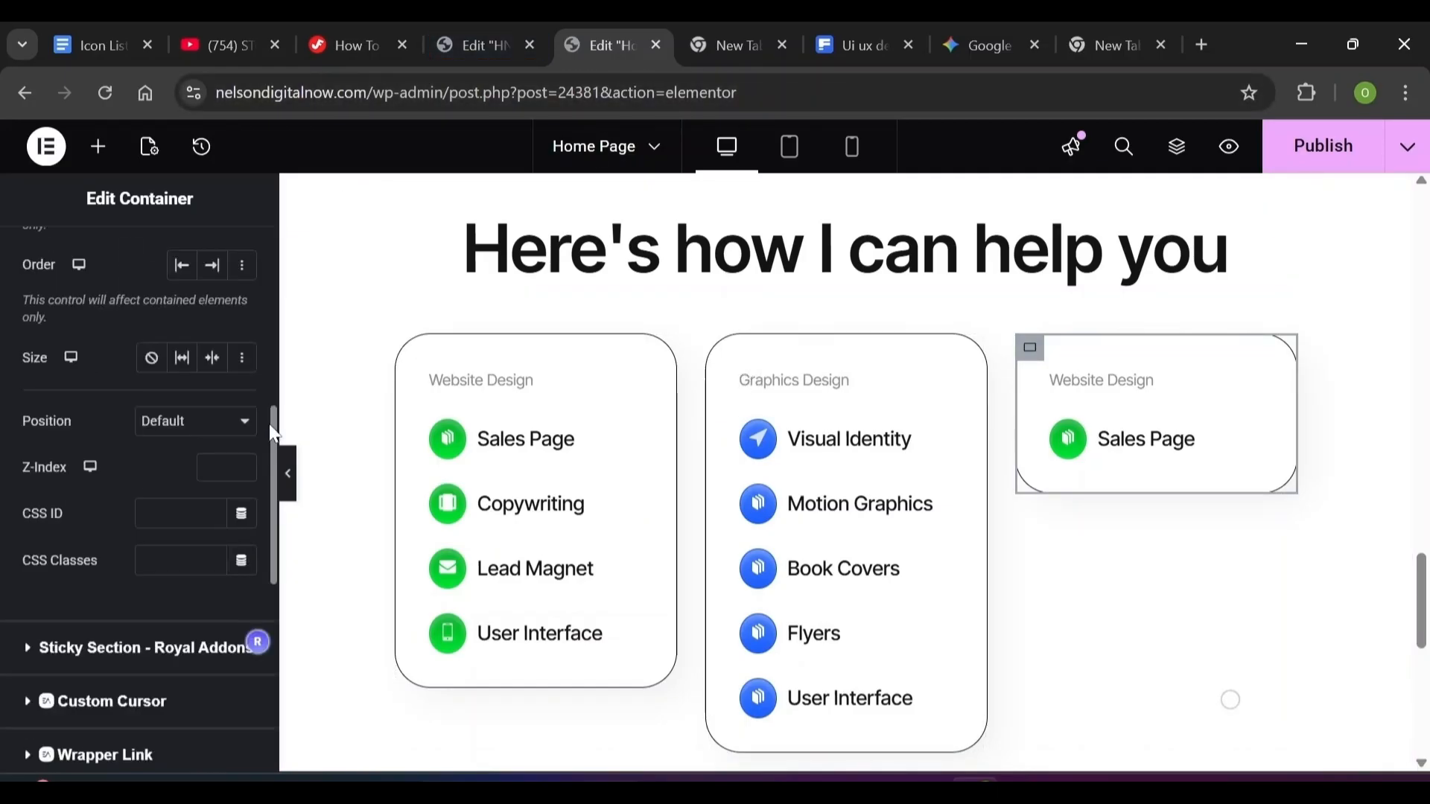
pyautogui.scroll(-5, 274, 617)
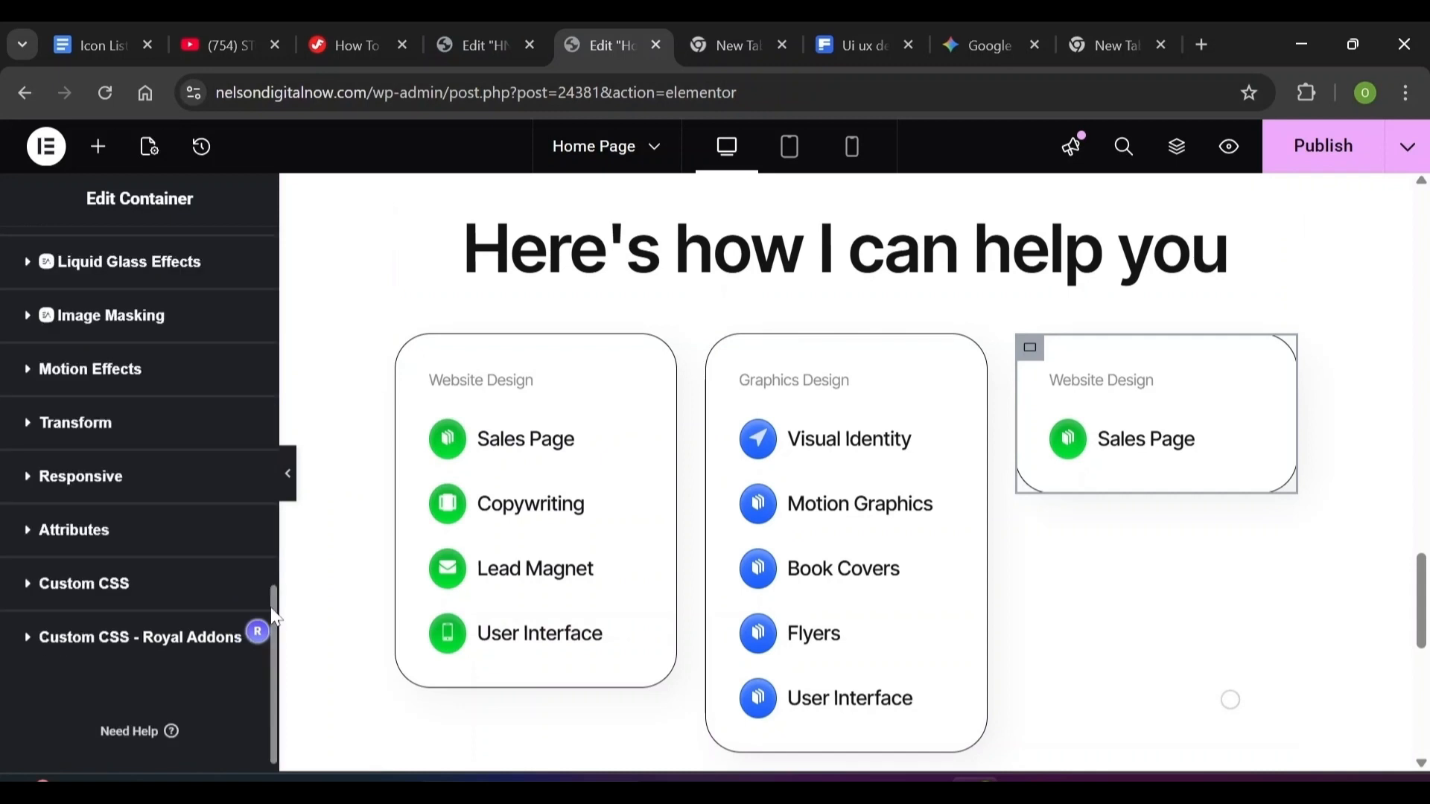
pyautogui.click(35, 381)
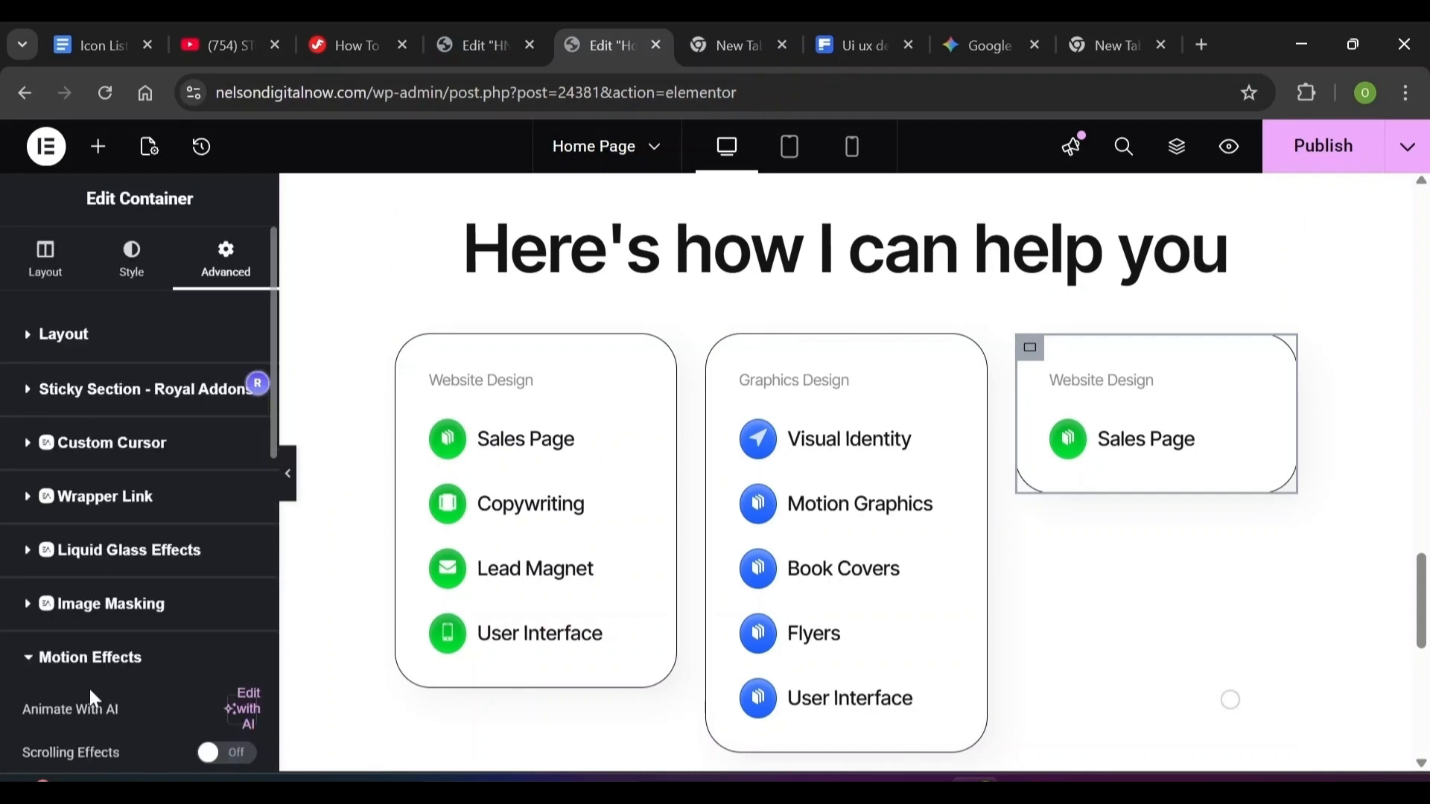
pyautogui.scroll(-6, 272, 600)
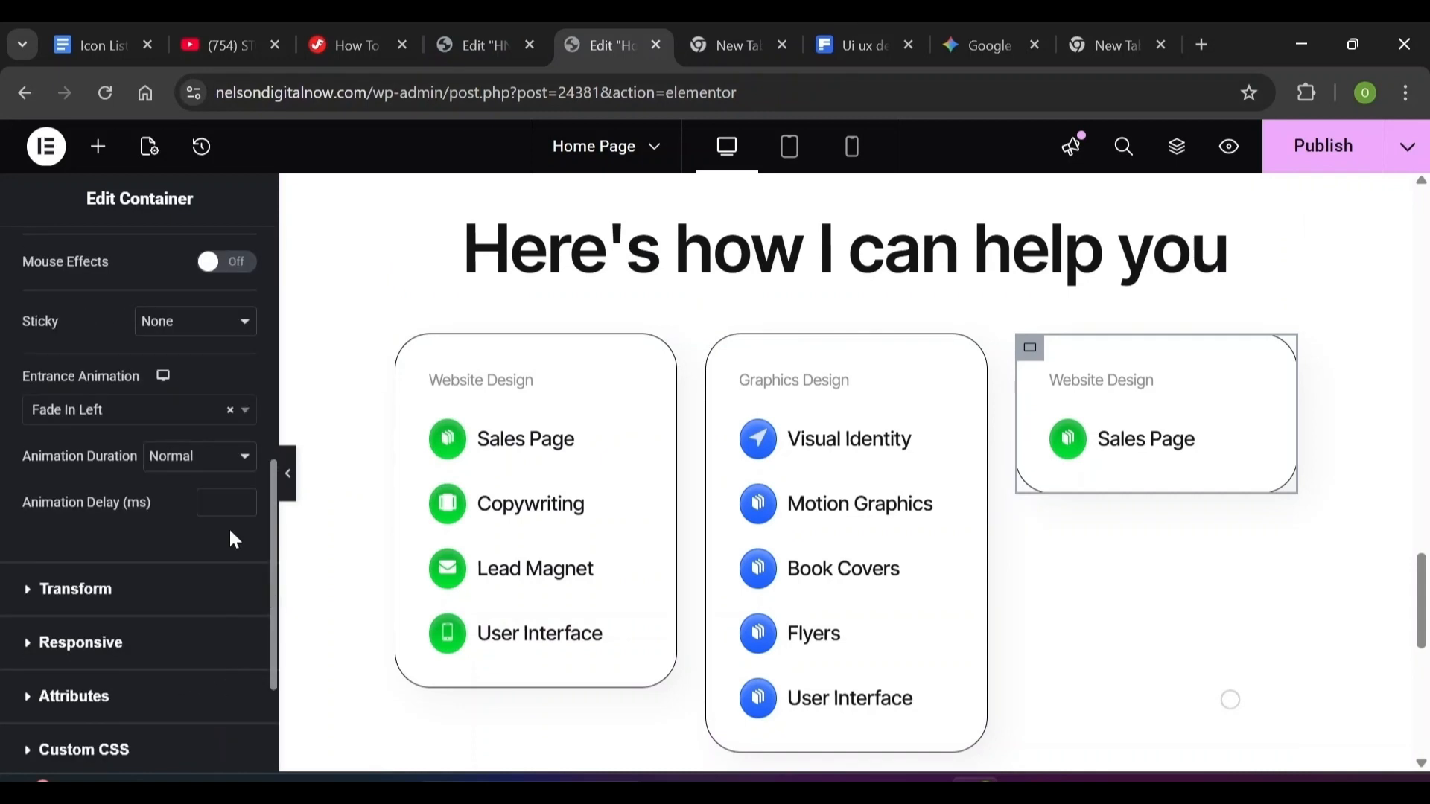
pyautogui.click(185, 417)
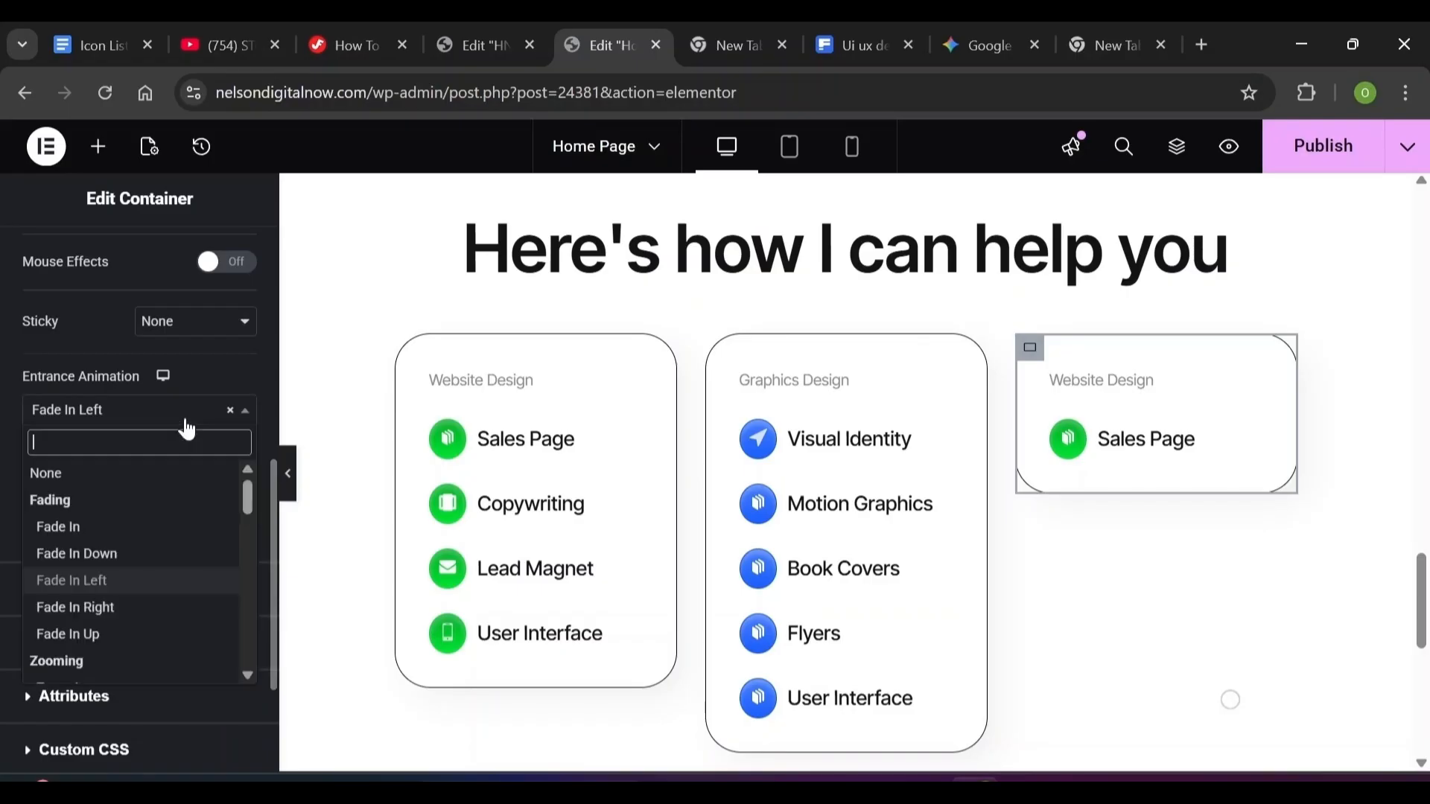
pyautogui.click(140, 609)
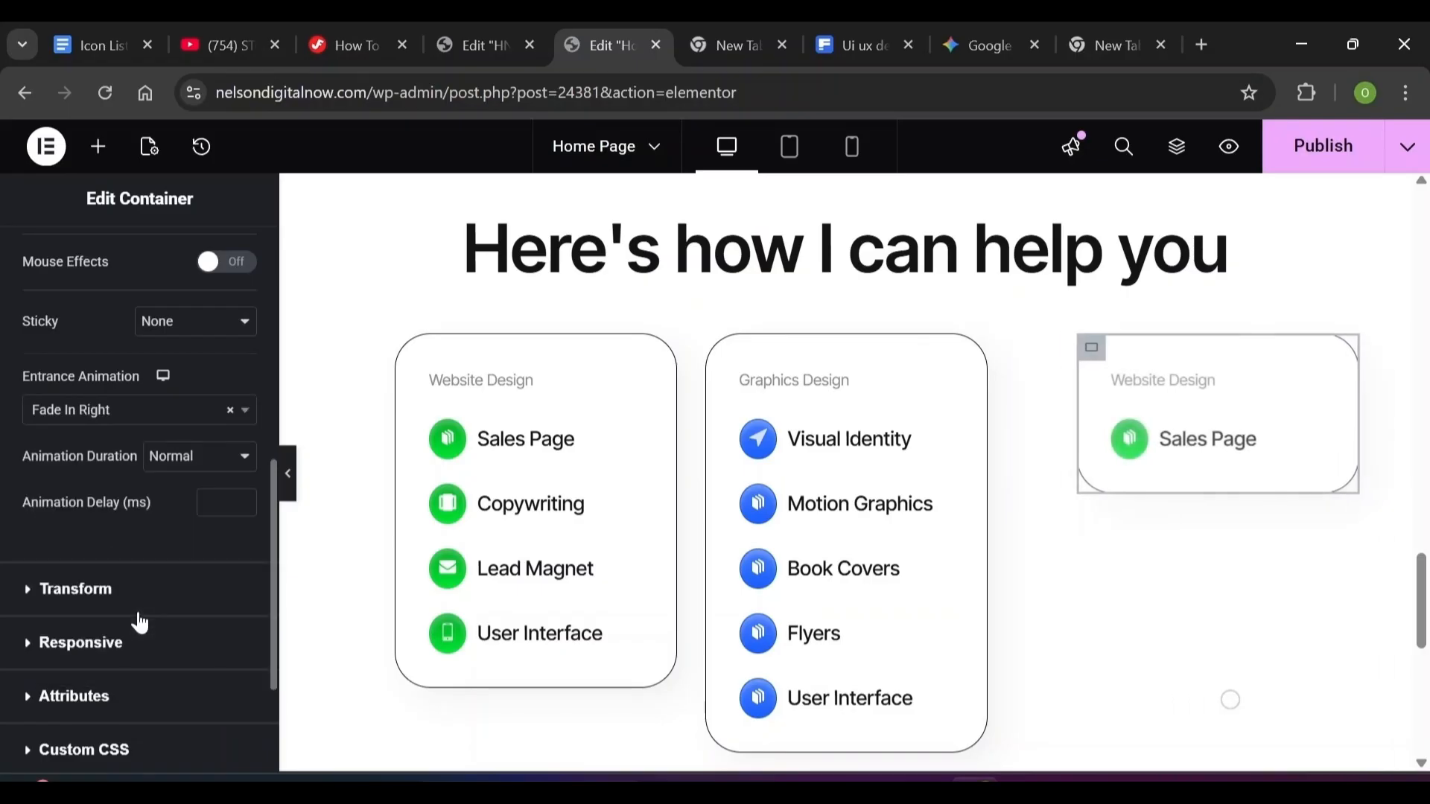
pyautogui.scroll(-3, 579, 672)
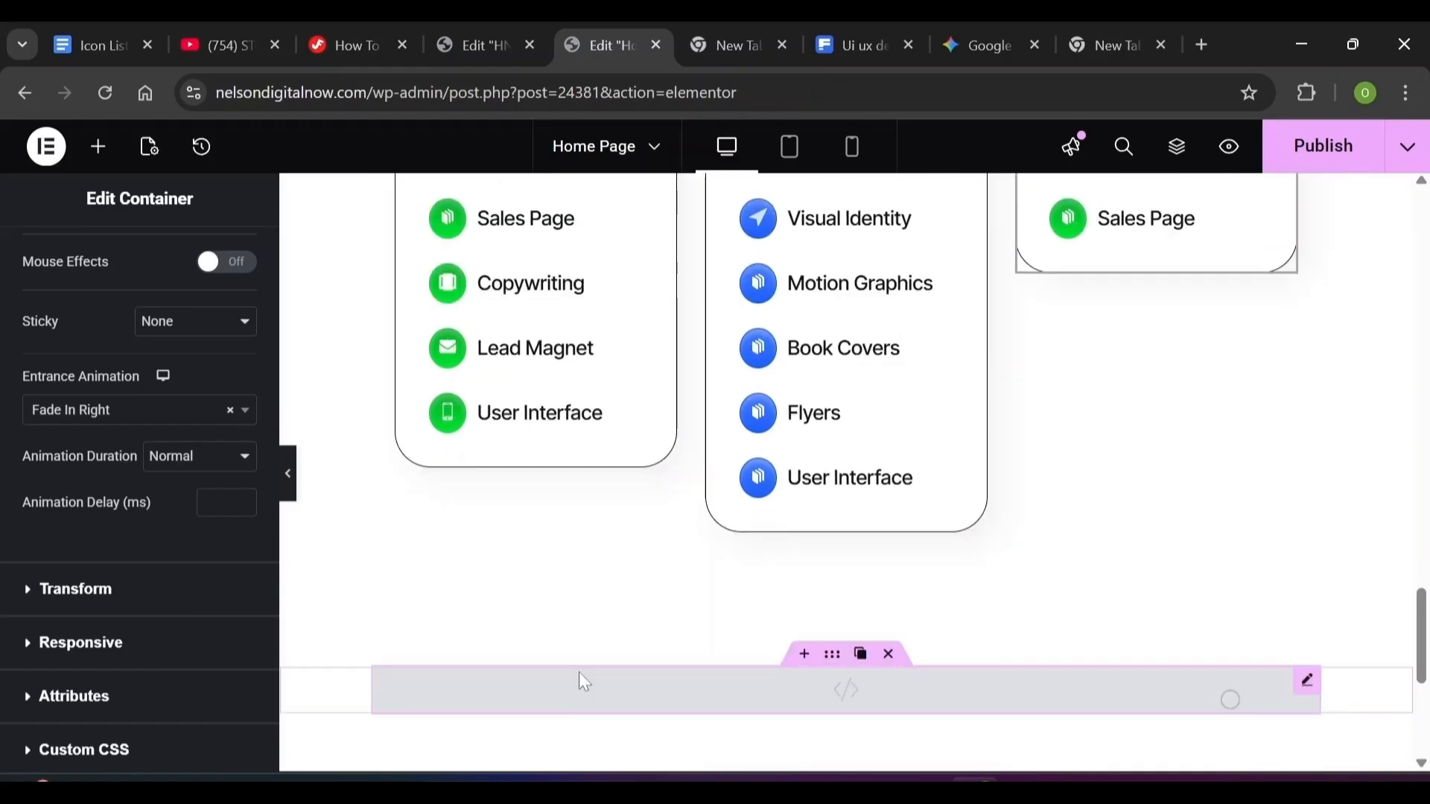
# Drag a Container from the elements panel onto the canvas below the HTML code block
pyautogui.scroll(-1, 579, 672)
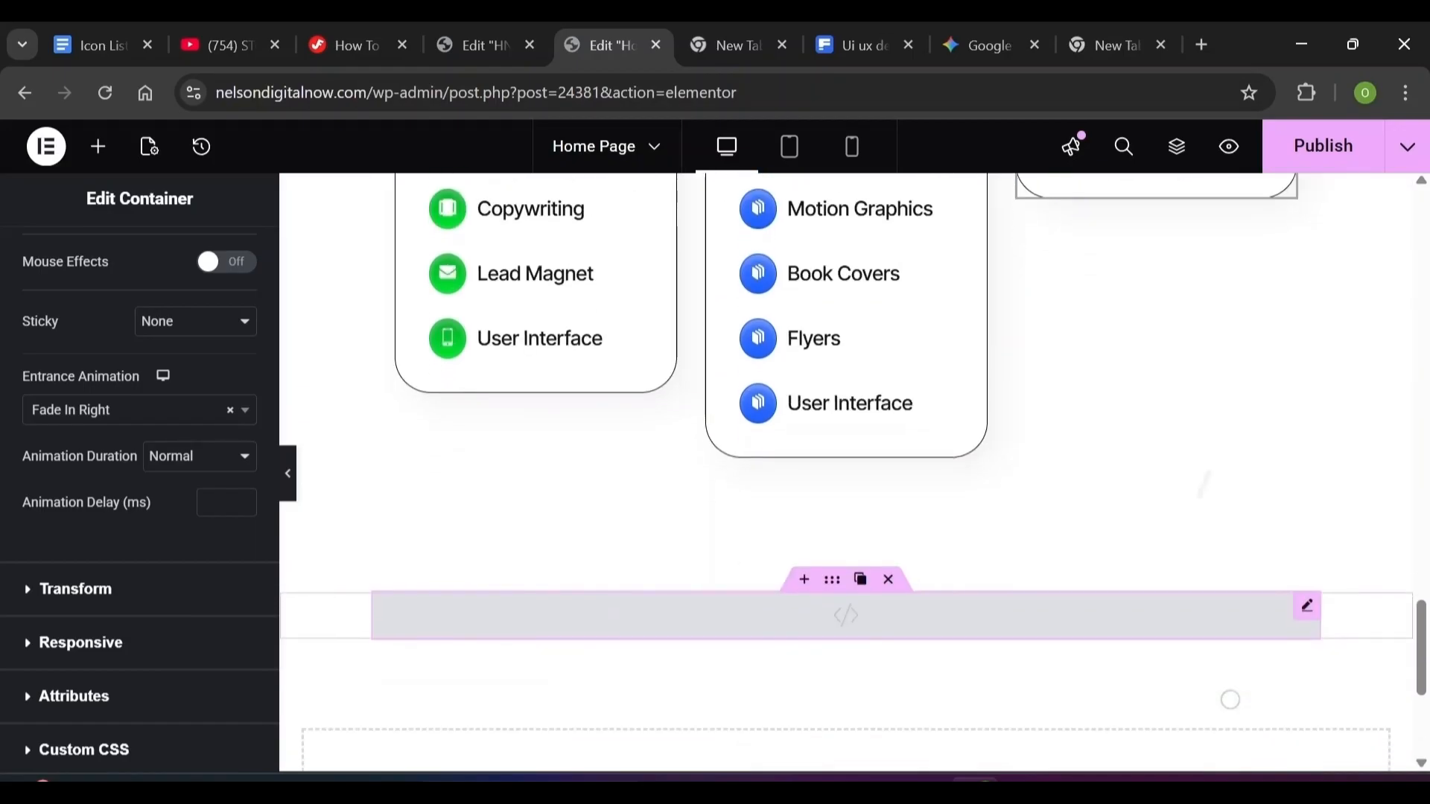
pyautogui.click(95, 151)
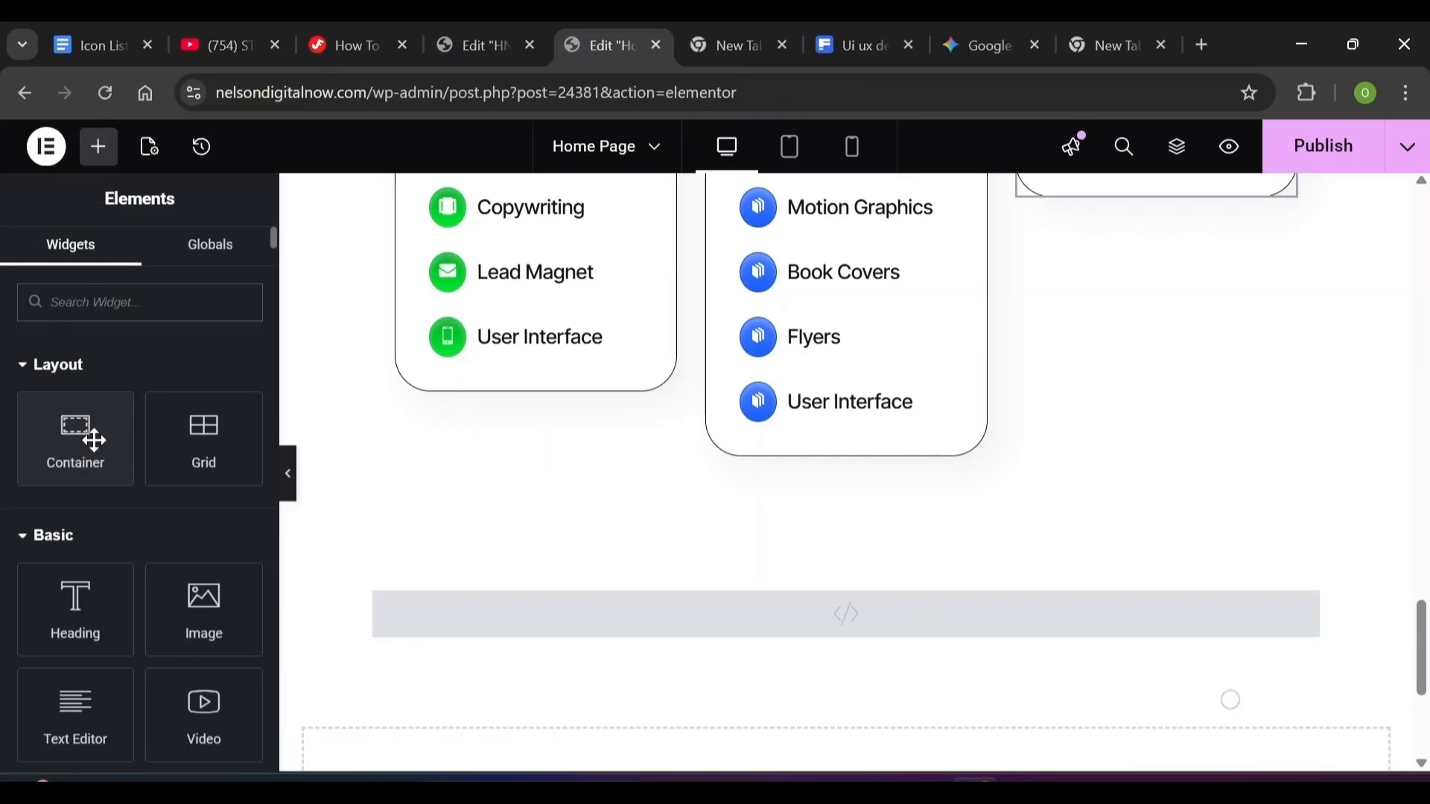
pyautogui.scroll(-3, 551, 521)
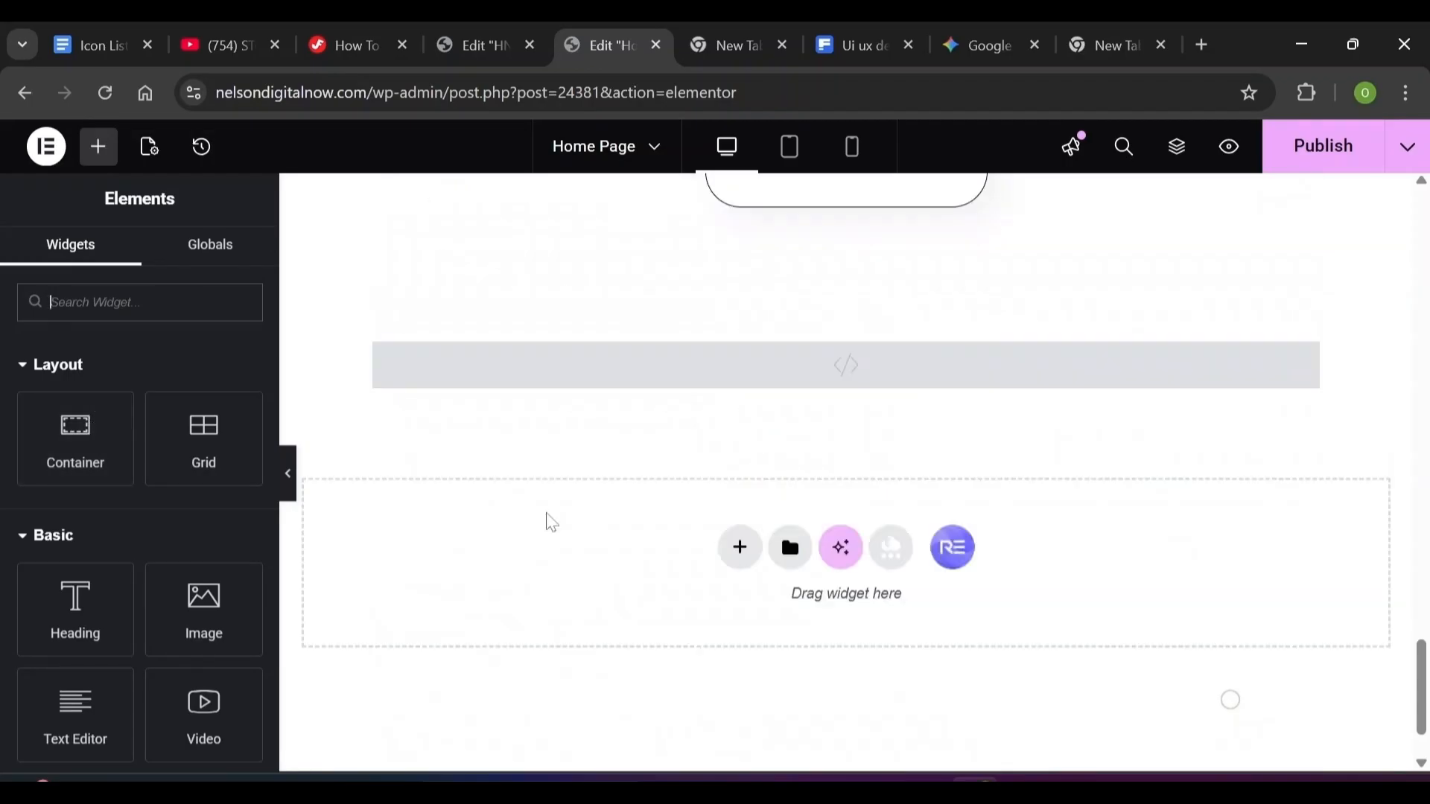
pyautogui.moveTo(81, 429); pyautogui.dragTo(818, 399)
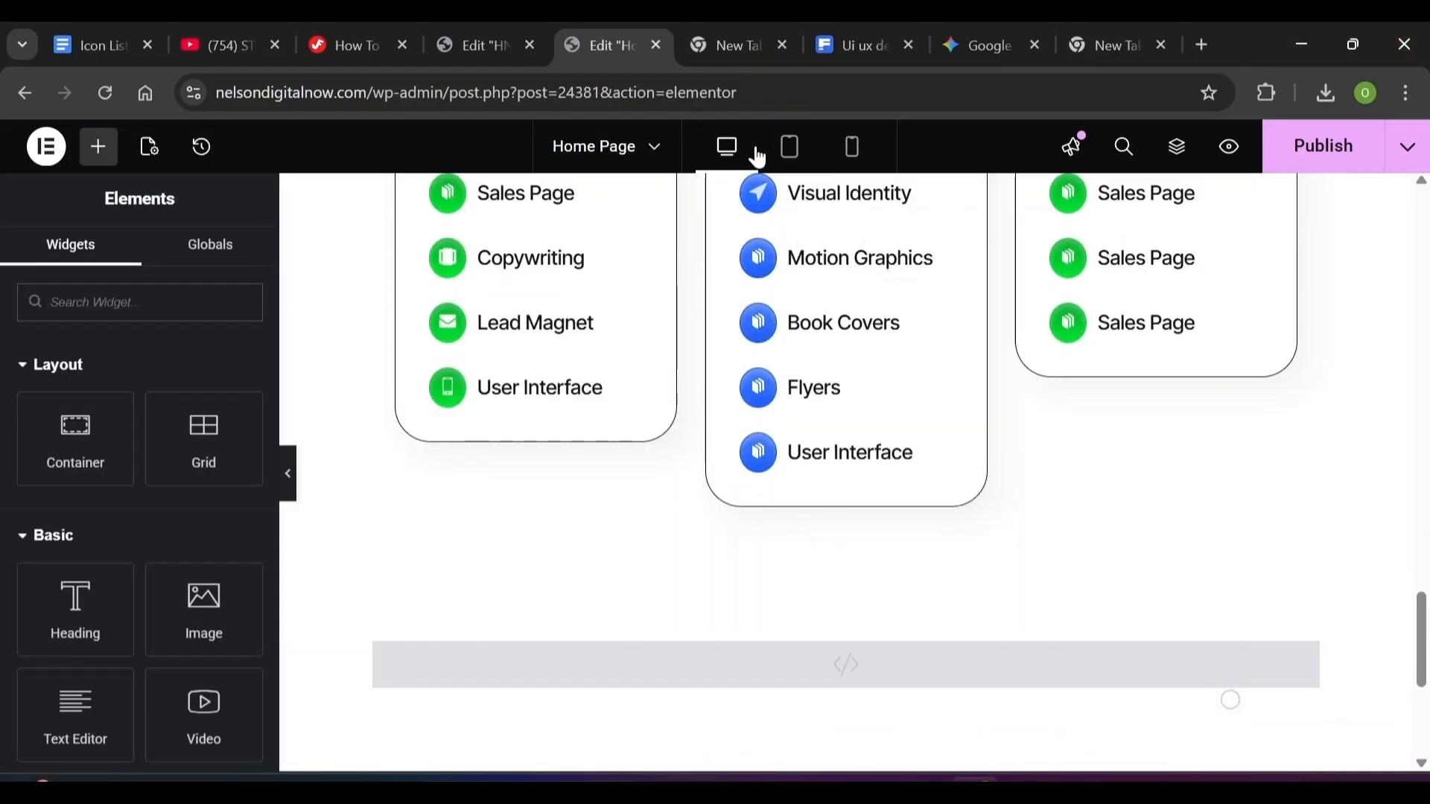
# In Mobile view, select the Service Section Container in the Navigator
pyautogui.click(788, 148)
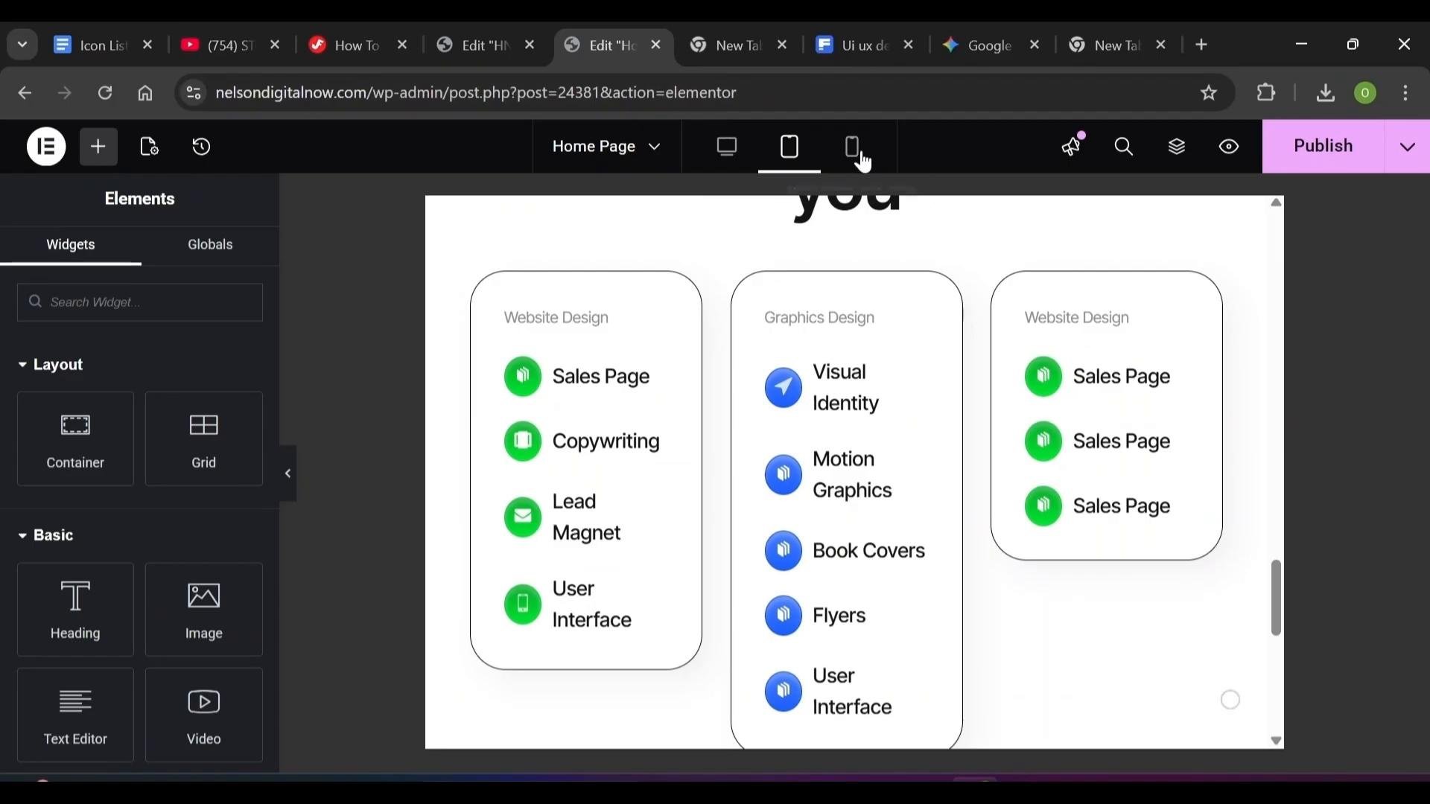
pyautogui.click(864, 163)
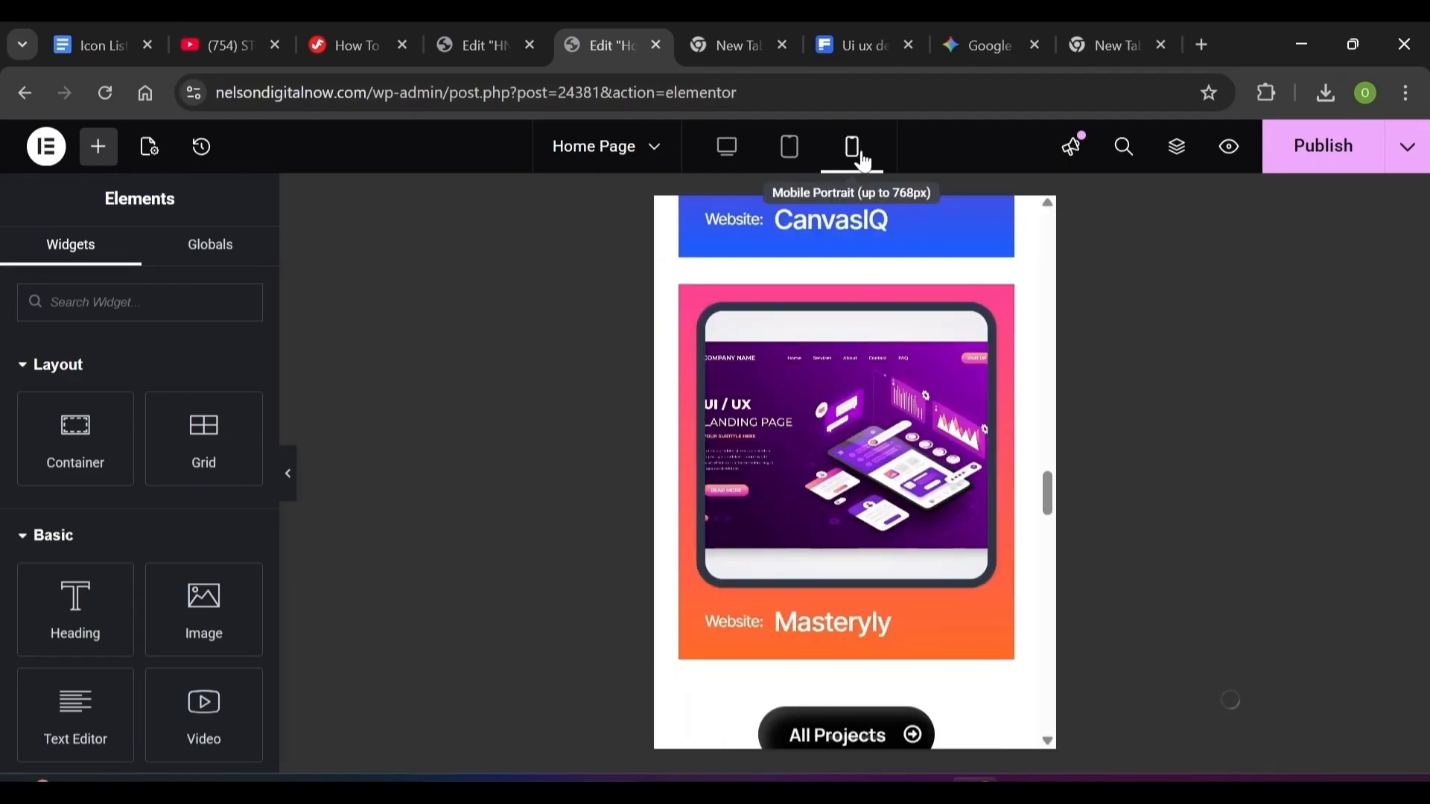
pyautogui.hotkey('ctrl', 'i')
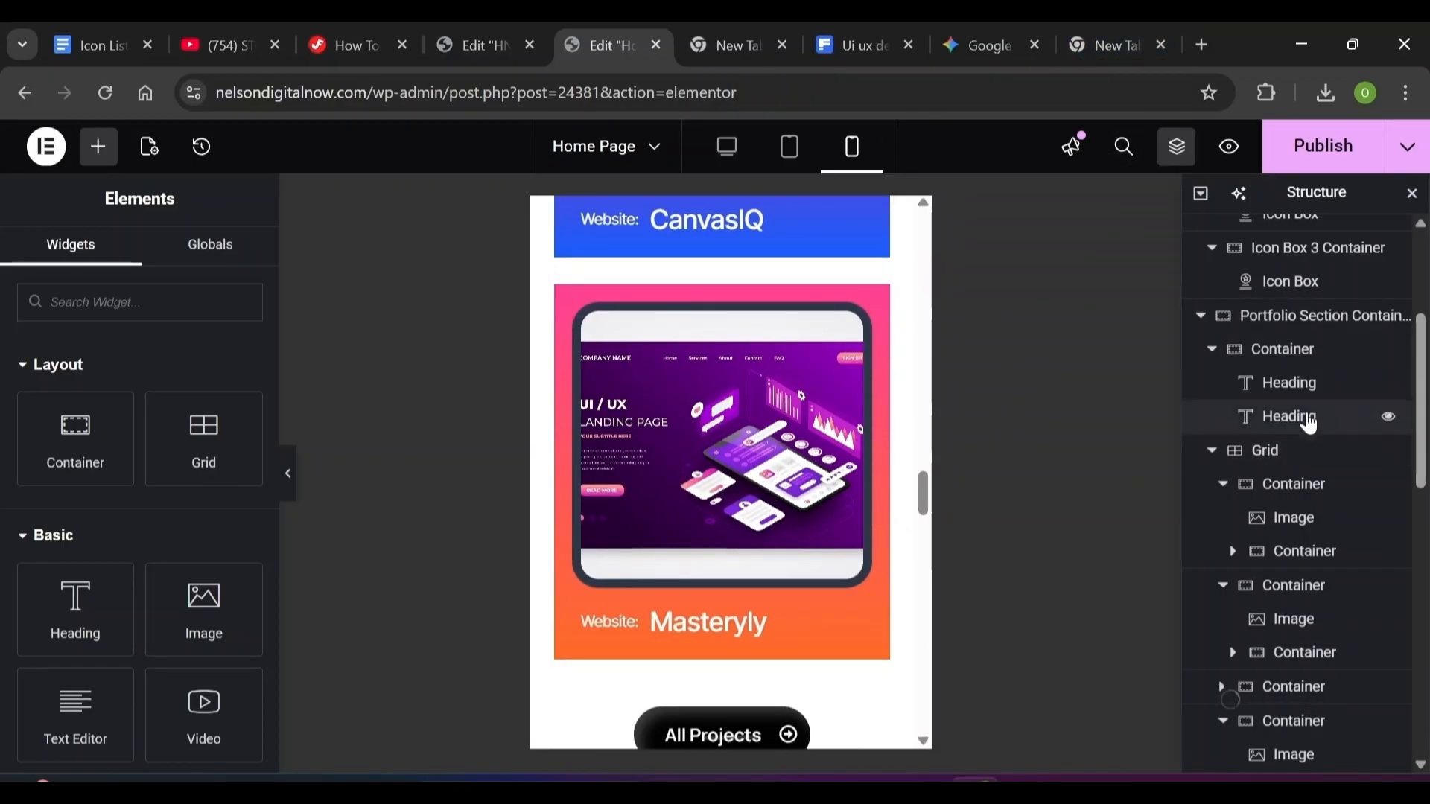
pyautogui.scroll(-5, 1355, 417)
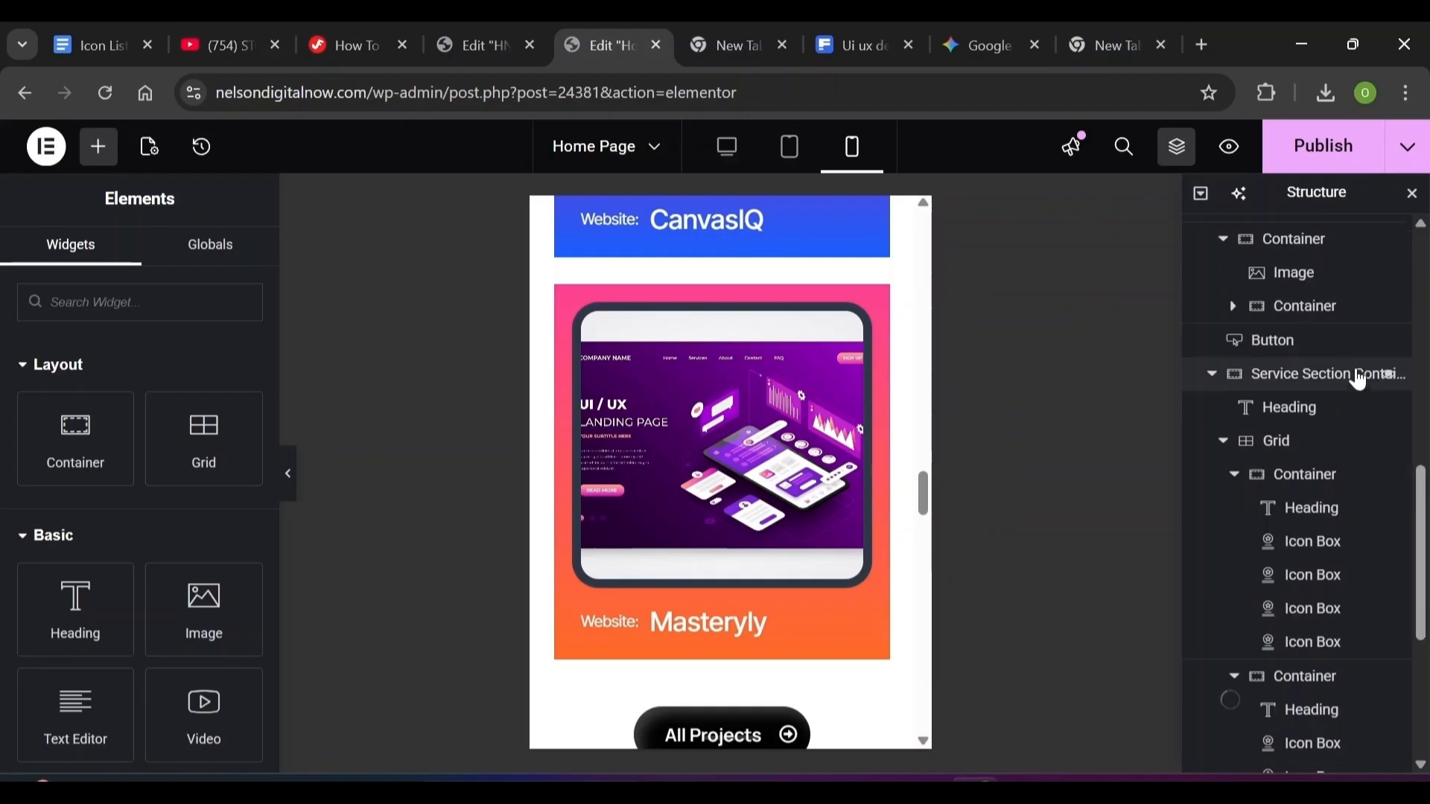
pyautogui.click(1357, 376)
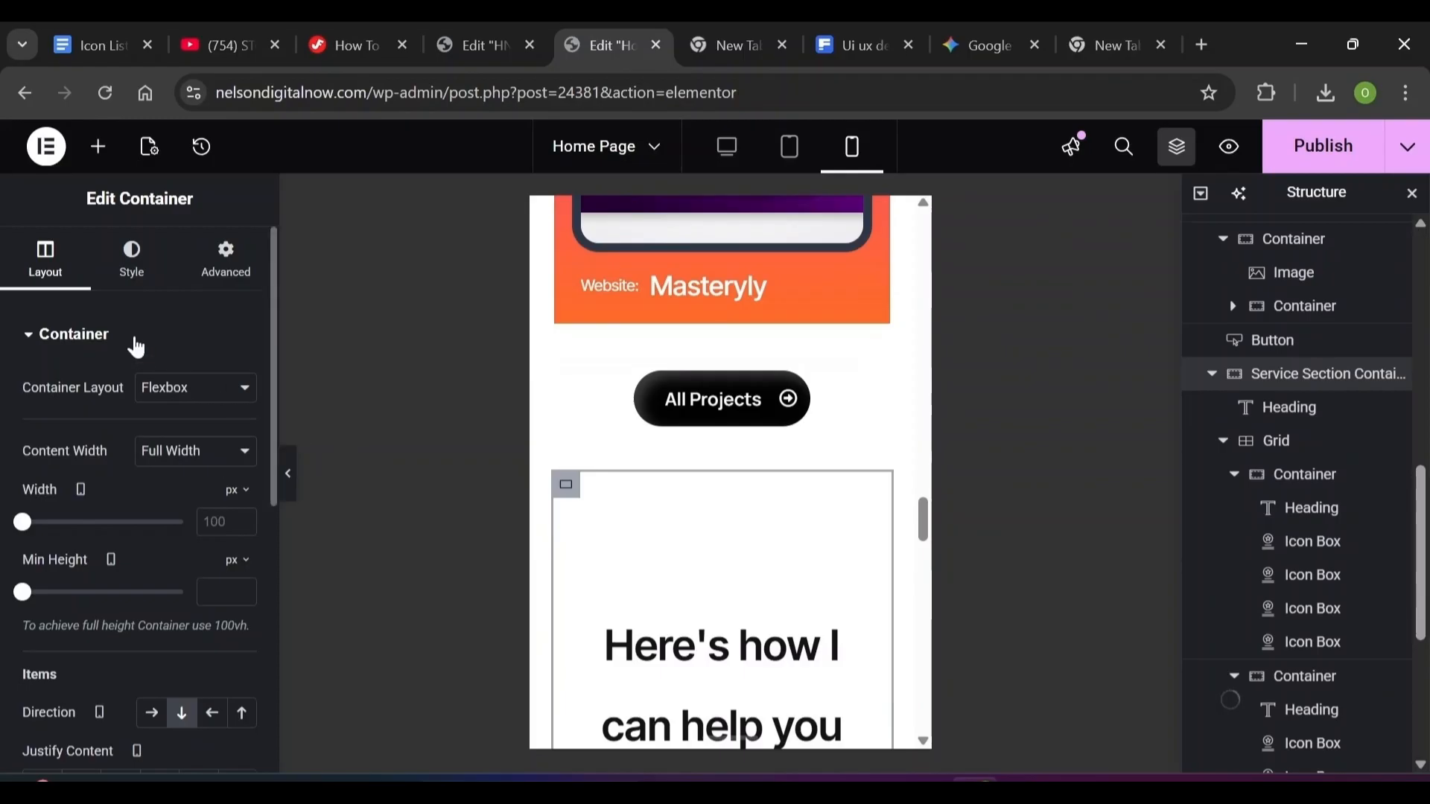
# Unlink the container's padding and set it to 70 top, 20 right, 70 bottom, 20 left
pyautogui.click(226, 263)
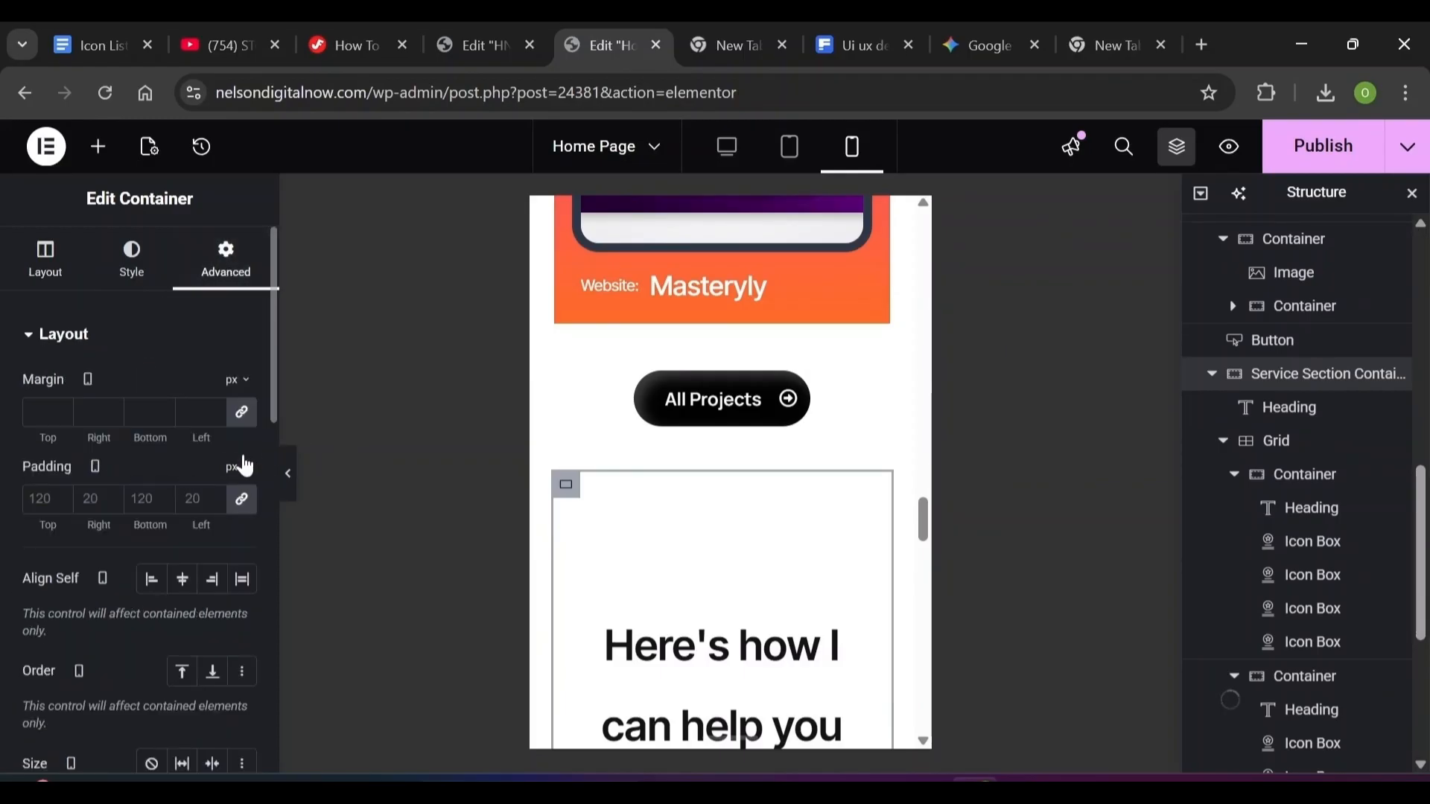
pyautogui.click(244, 501)
pyautogui.click(41, 498)
pyautogui.write('0')
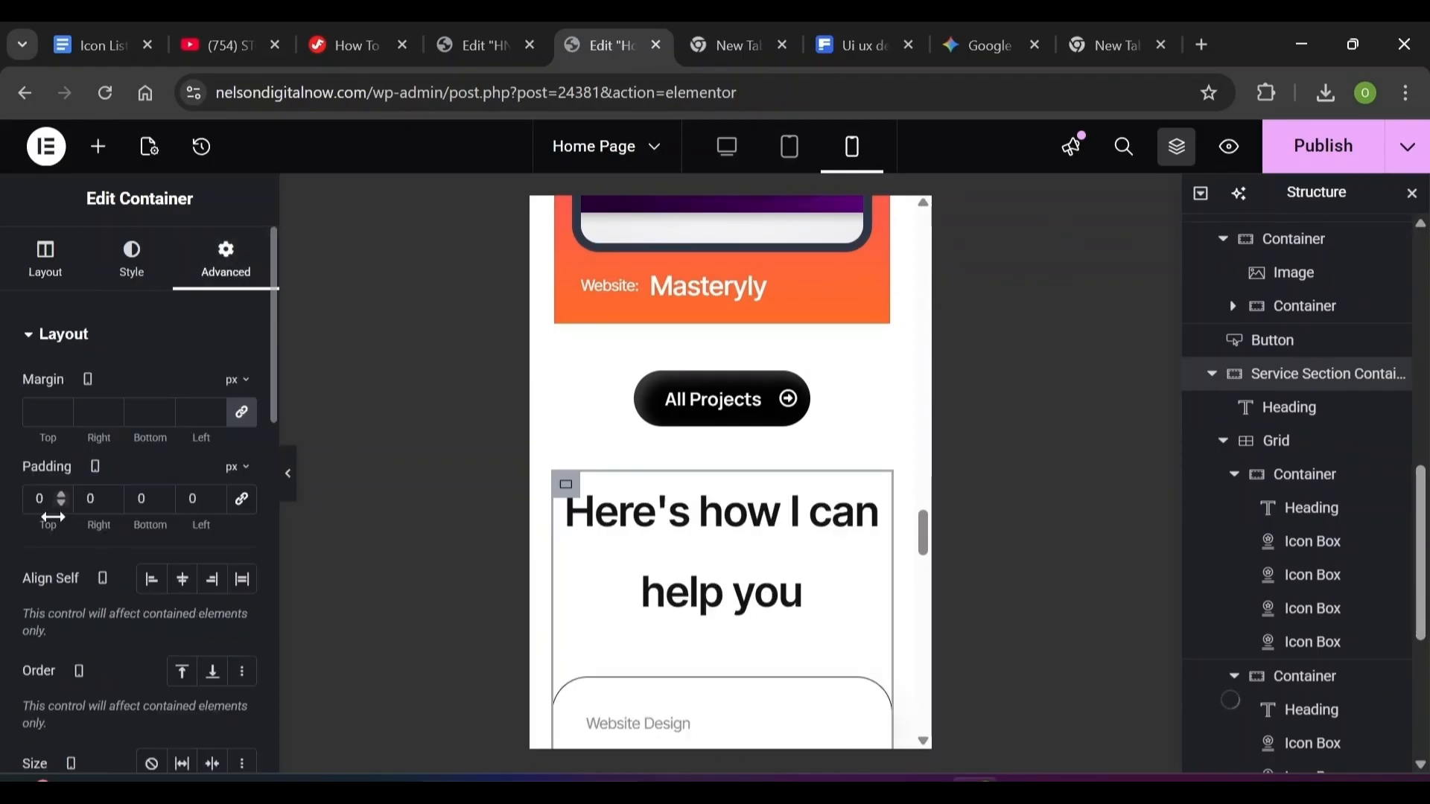
pyautogui.write('70')
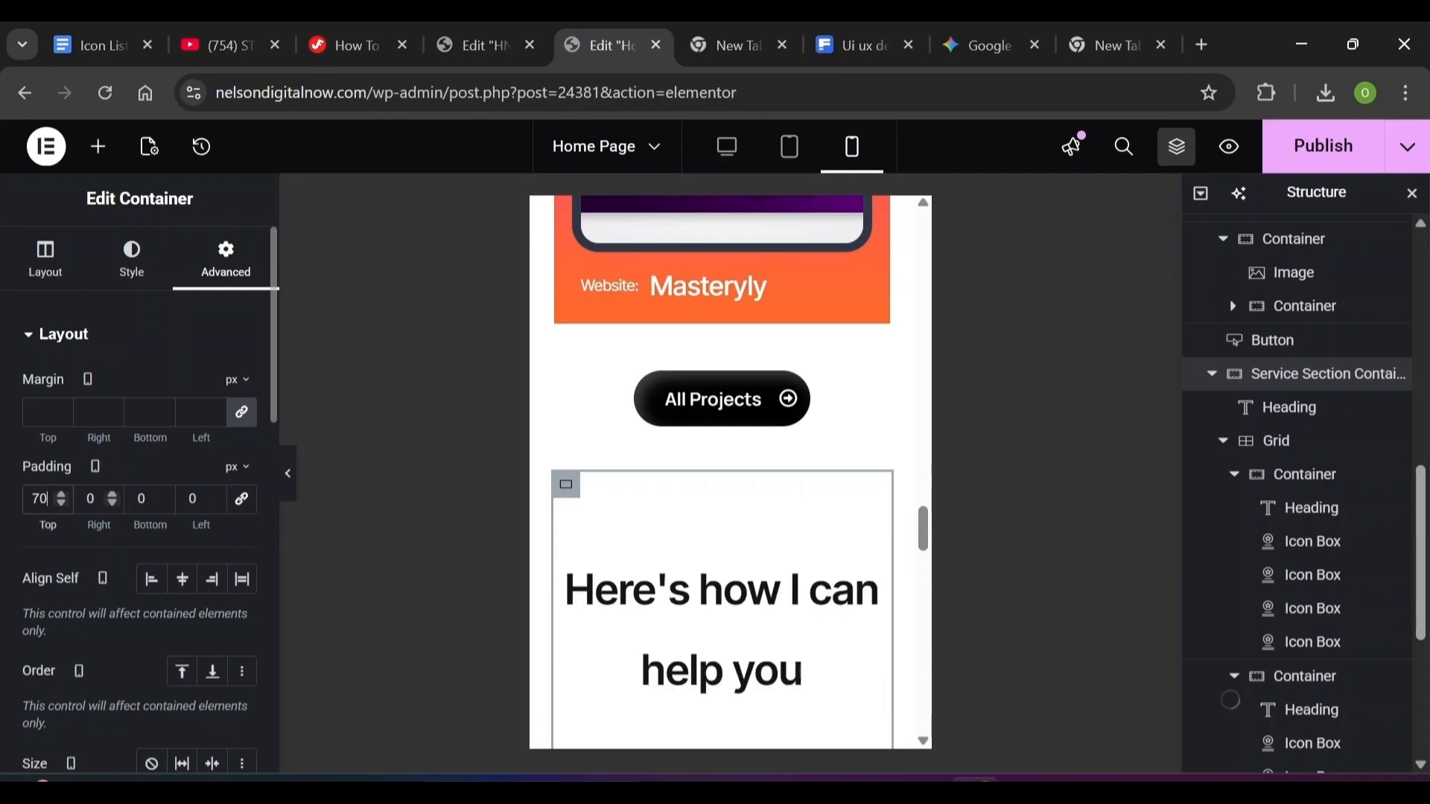
pyautogui.click(89, 499)
pyautogui.write('20')
pyautogui.press('Tab')
pyautogui.write('70')
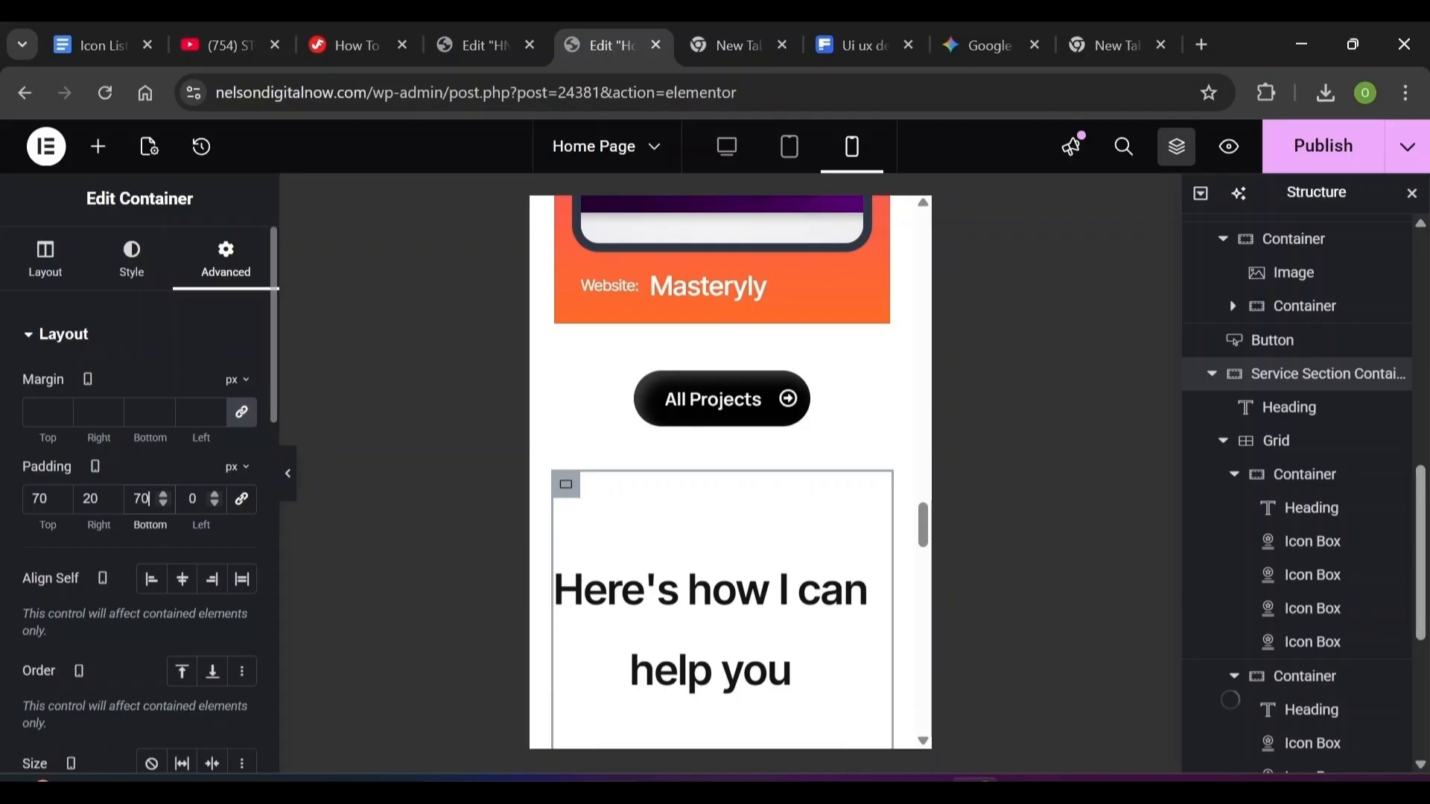
pyautogui.press('Tab')
pyautogui.write('20')
pyautogui.scroll(-10, 730, 473)
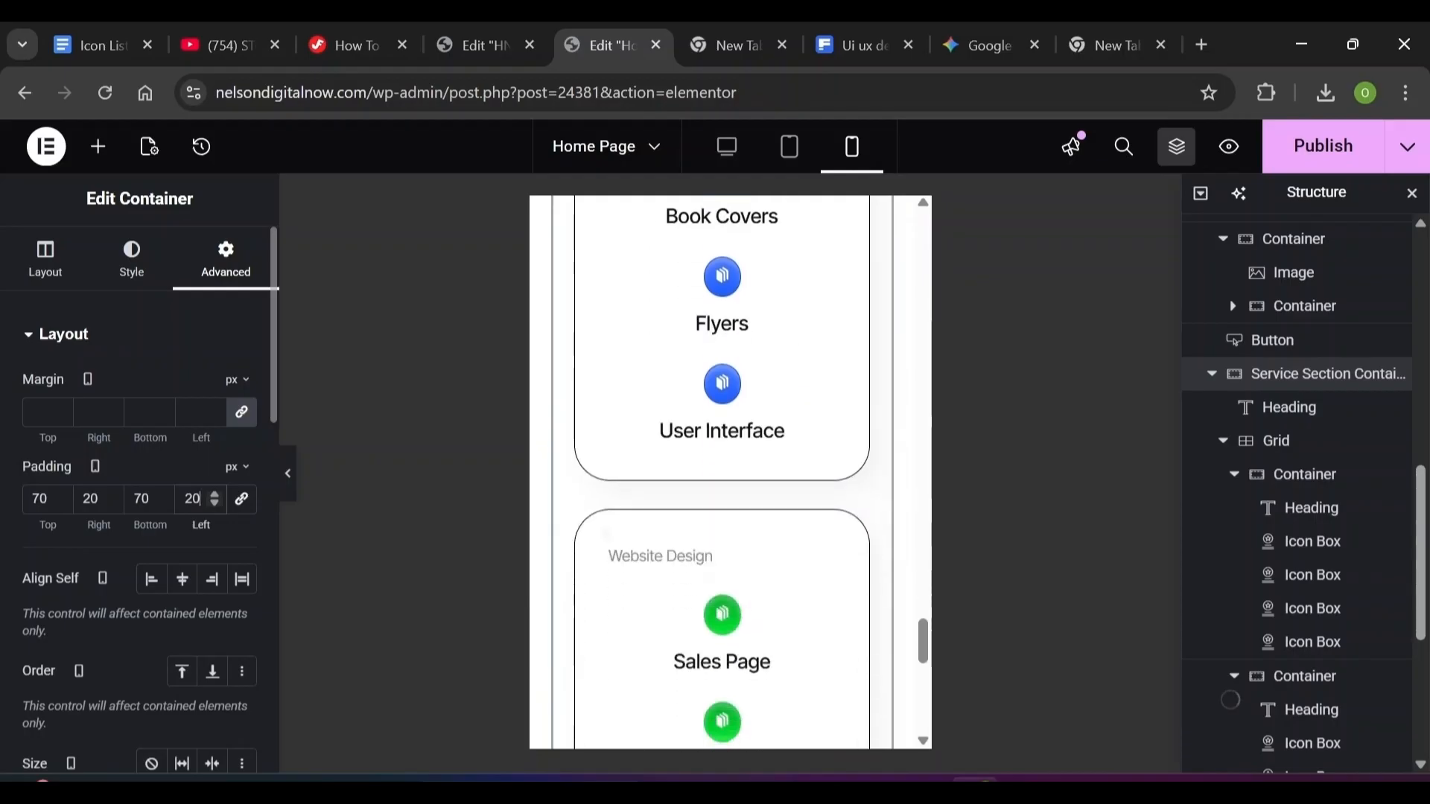
pyautogui.scroll(5, 730, 473)
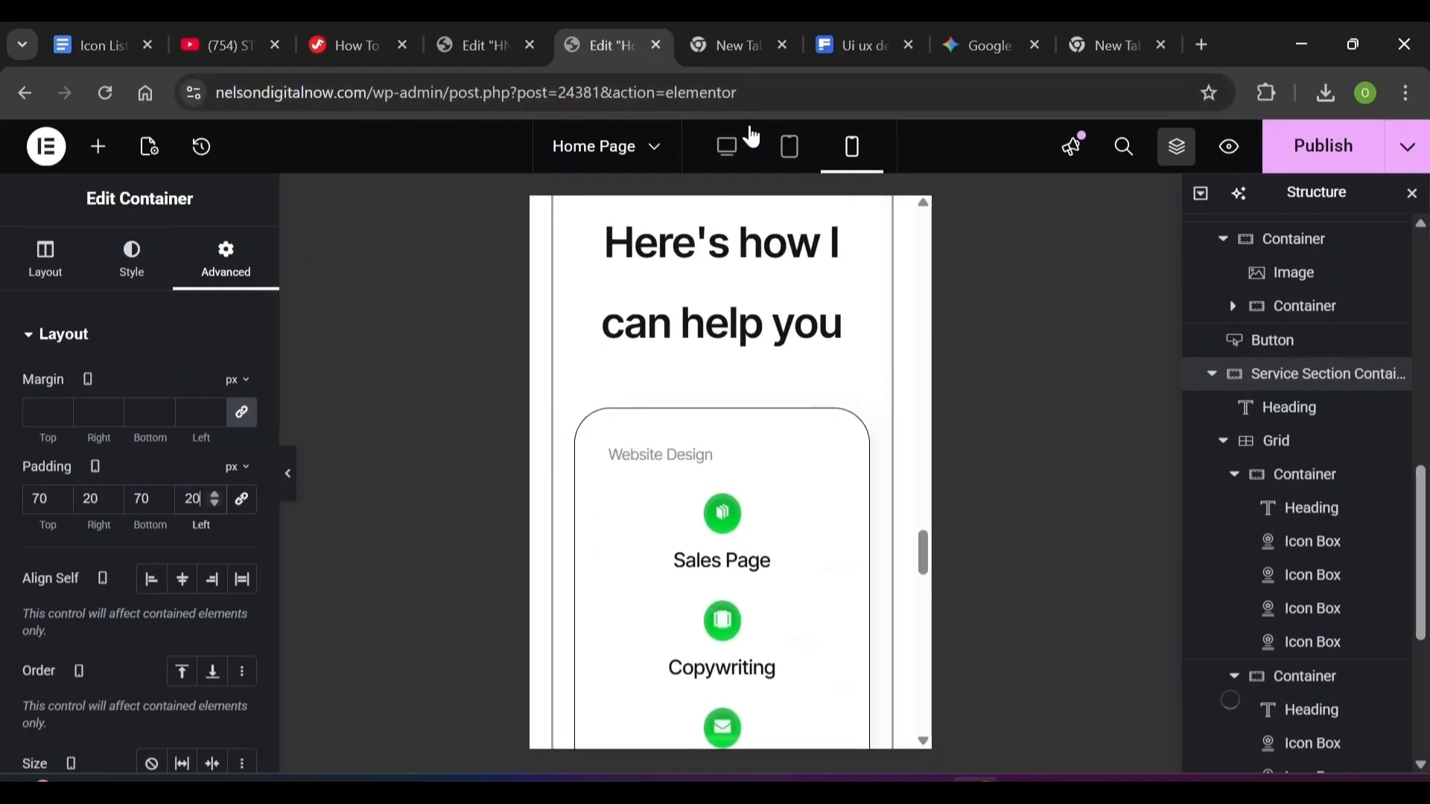
# Return to the Desktop preview and close the Navigator
pyautogui.click(735, 146)
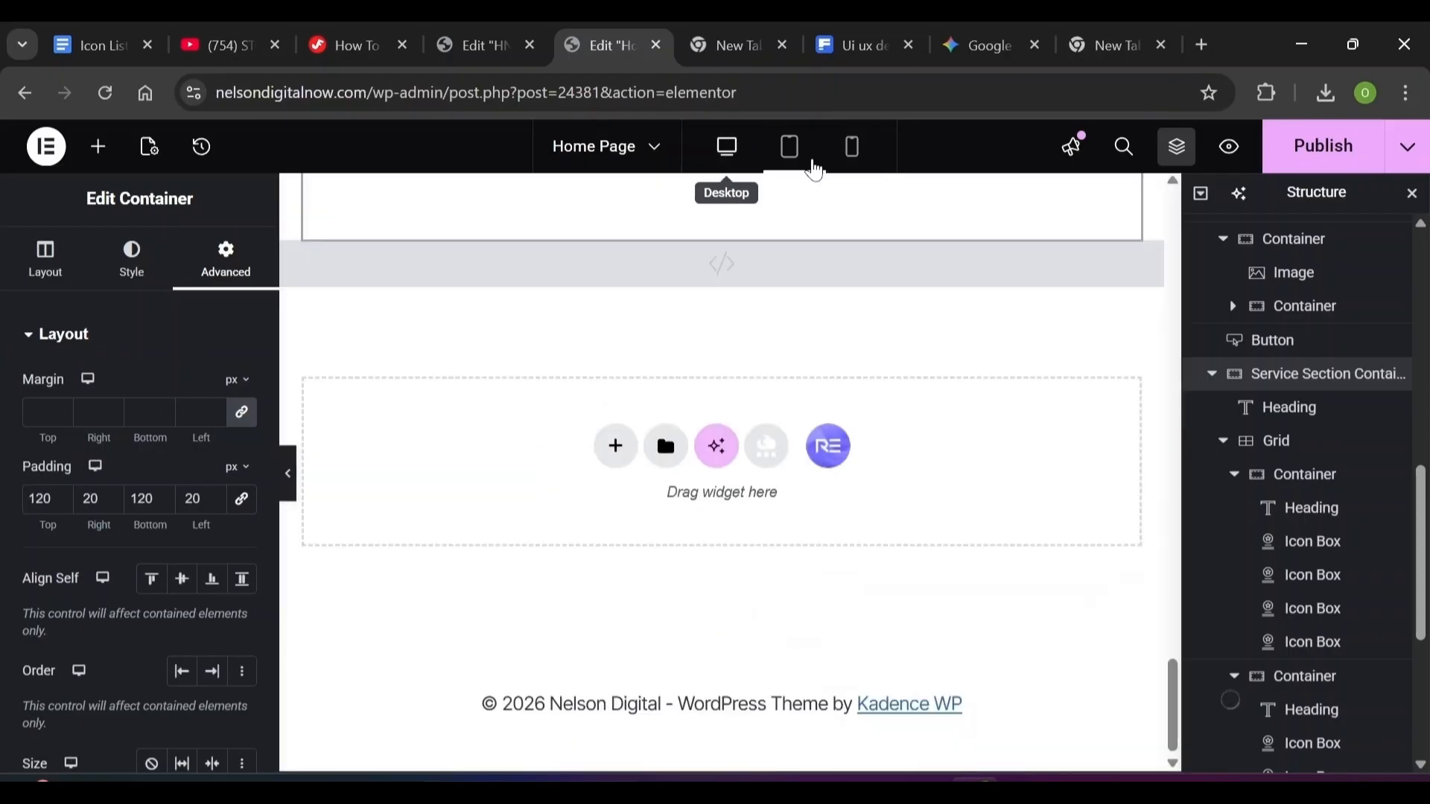
pyautogui.click(810, 166)
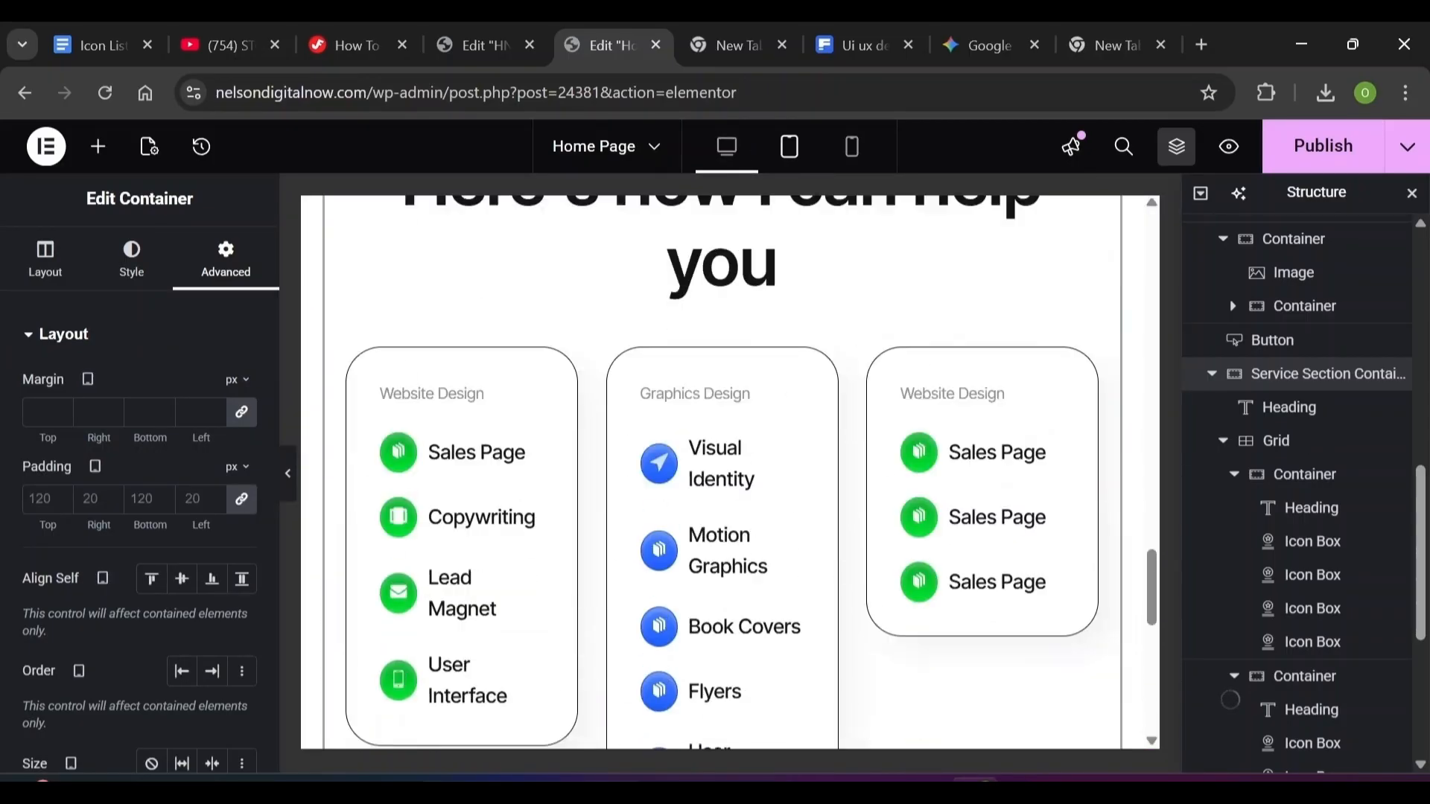
pyautogui.click(727, 147)
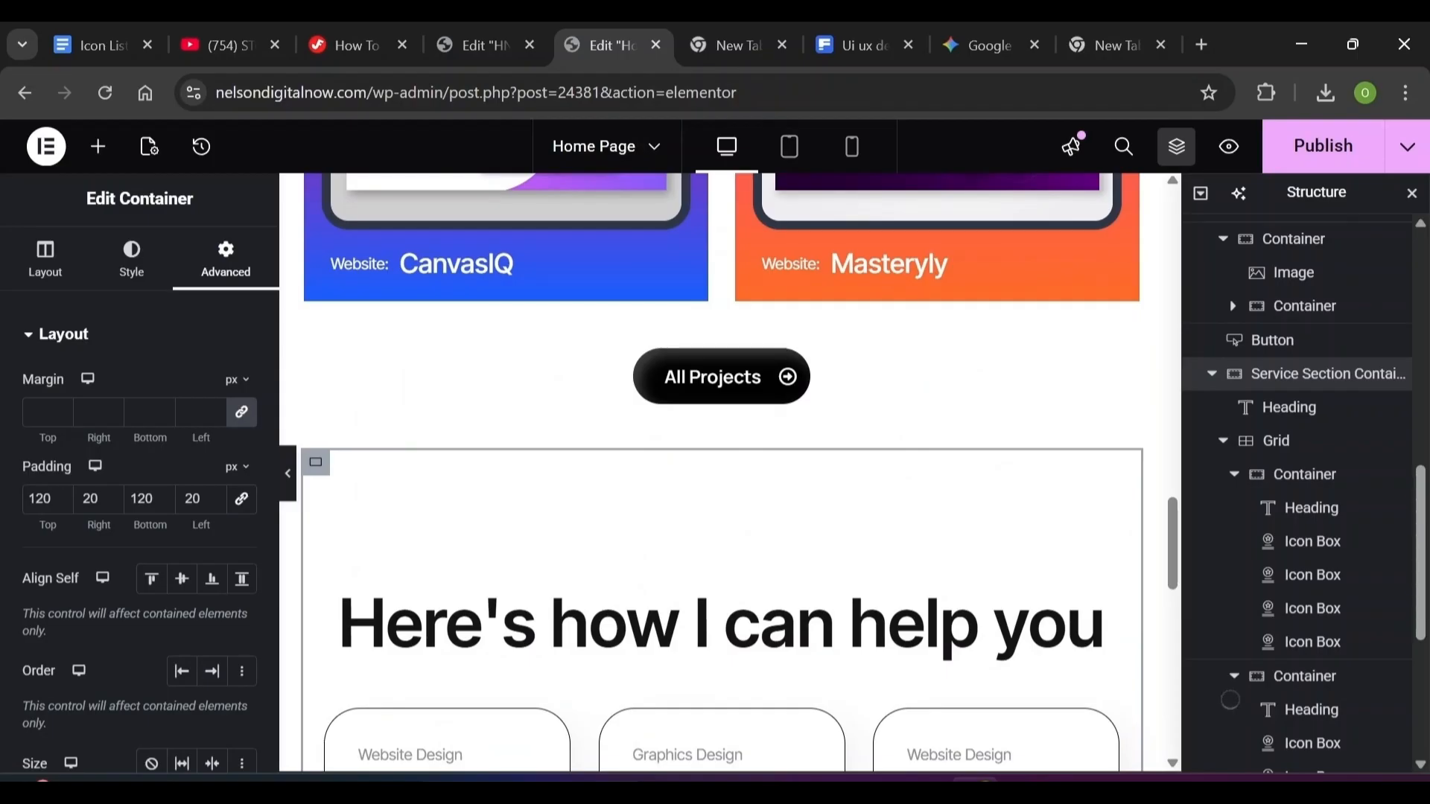
pyautogui.click(106, 158)
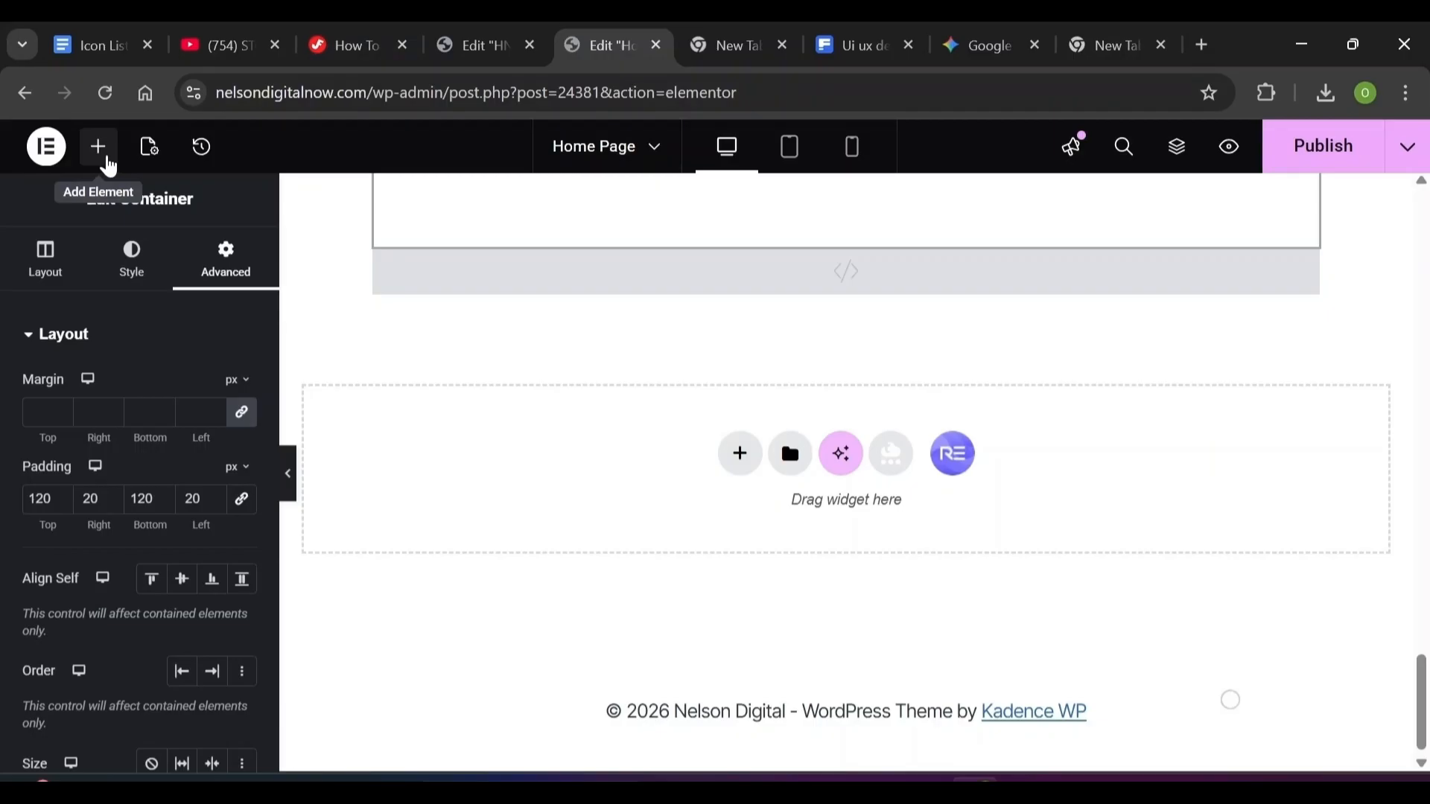
# Add another container at the page bottom and rename it 'Review Section'
pyautogui.click(106, 160)
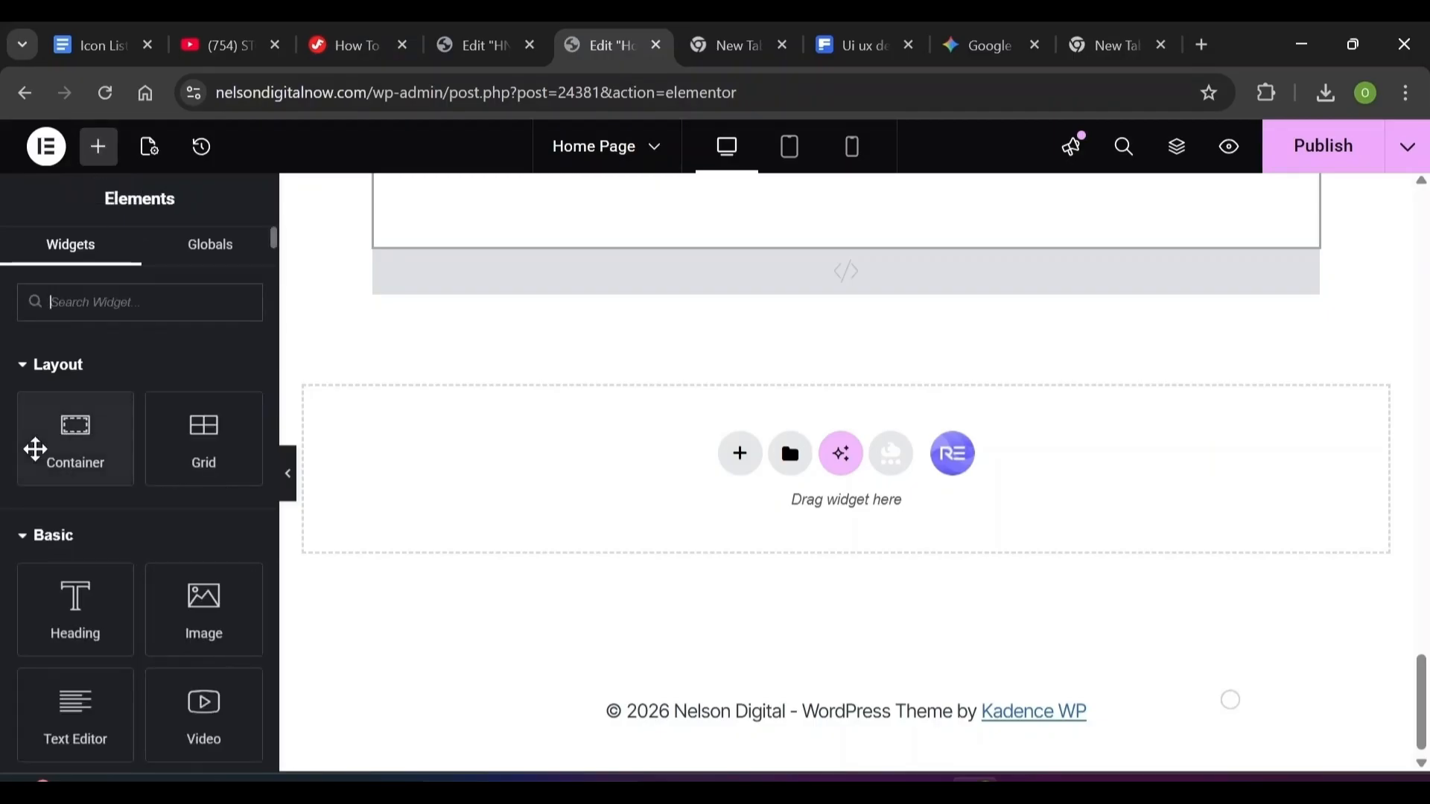
pyautogui.moveTo(35, 449); pyautogui.dragTo(365, 417)
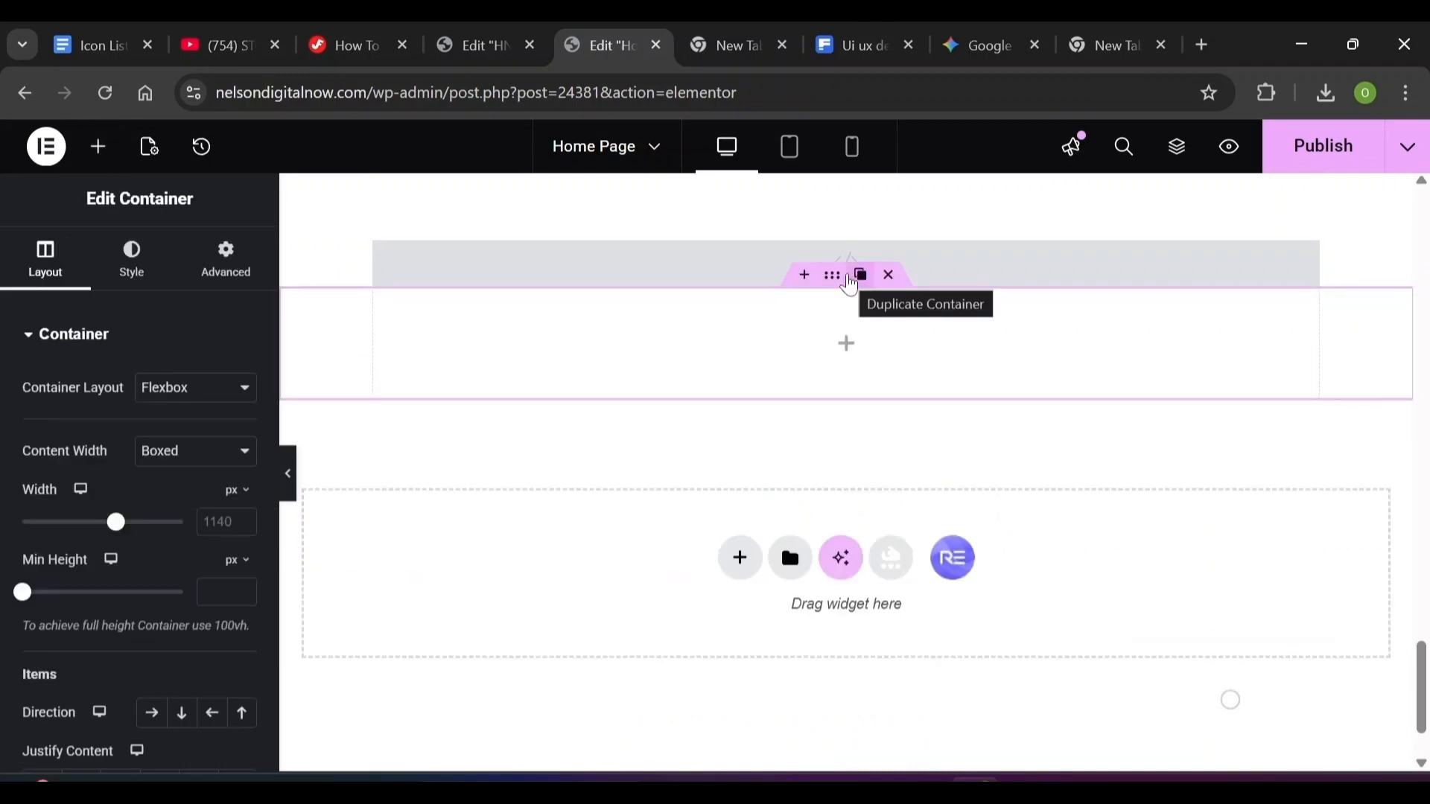
pyautogui.click(1166, 159)
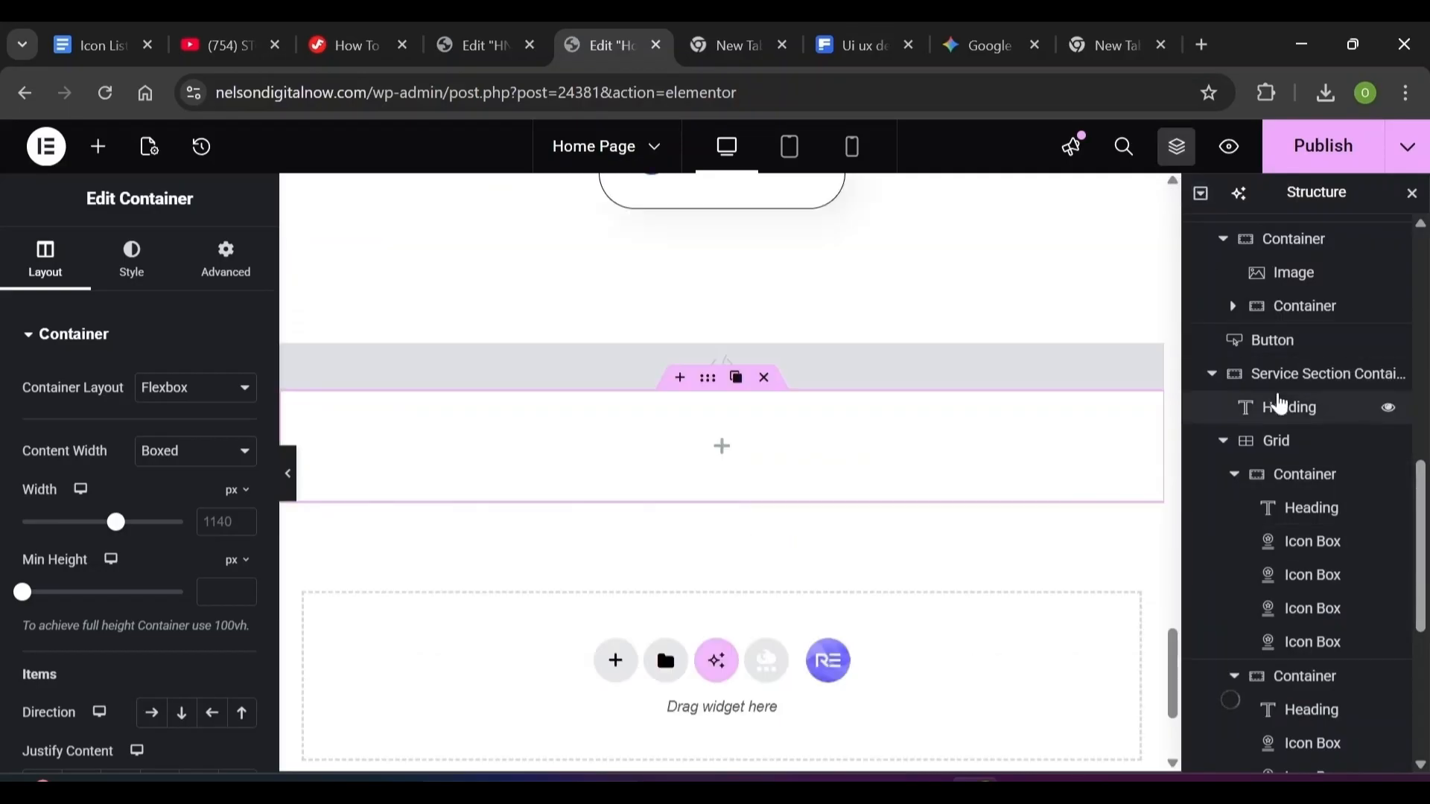
pyautogui.scroll(-5, 1267, 596)
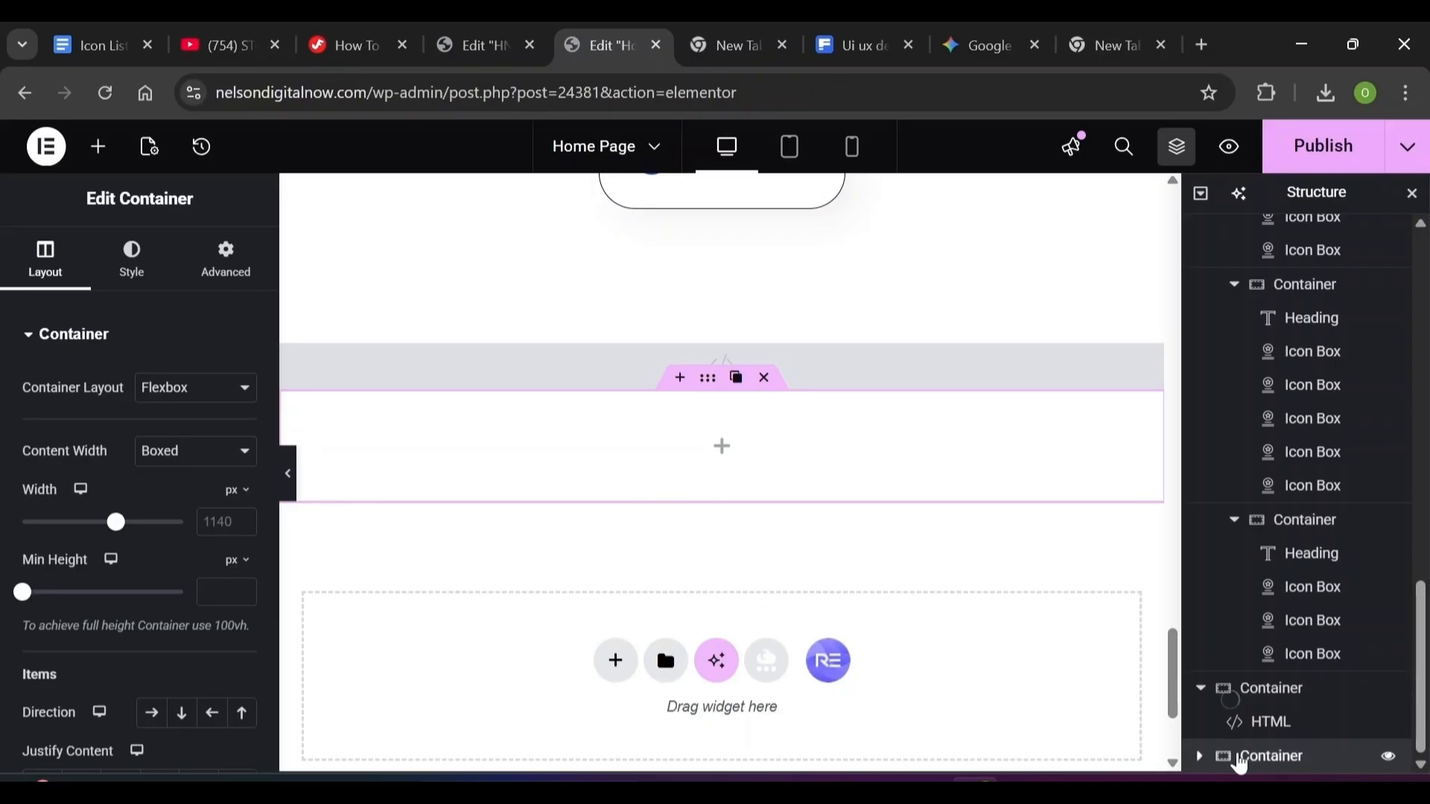
pyautogui.doubleClick(1270, 756)
pyautogui.write('Review Section')
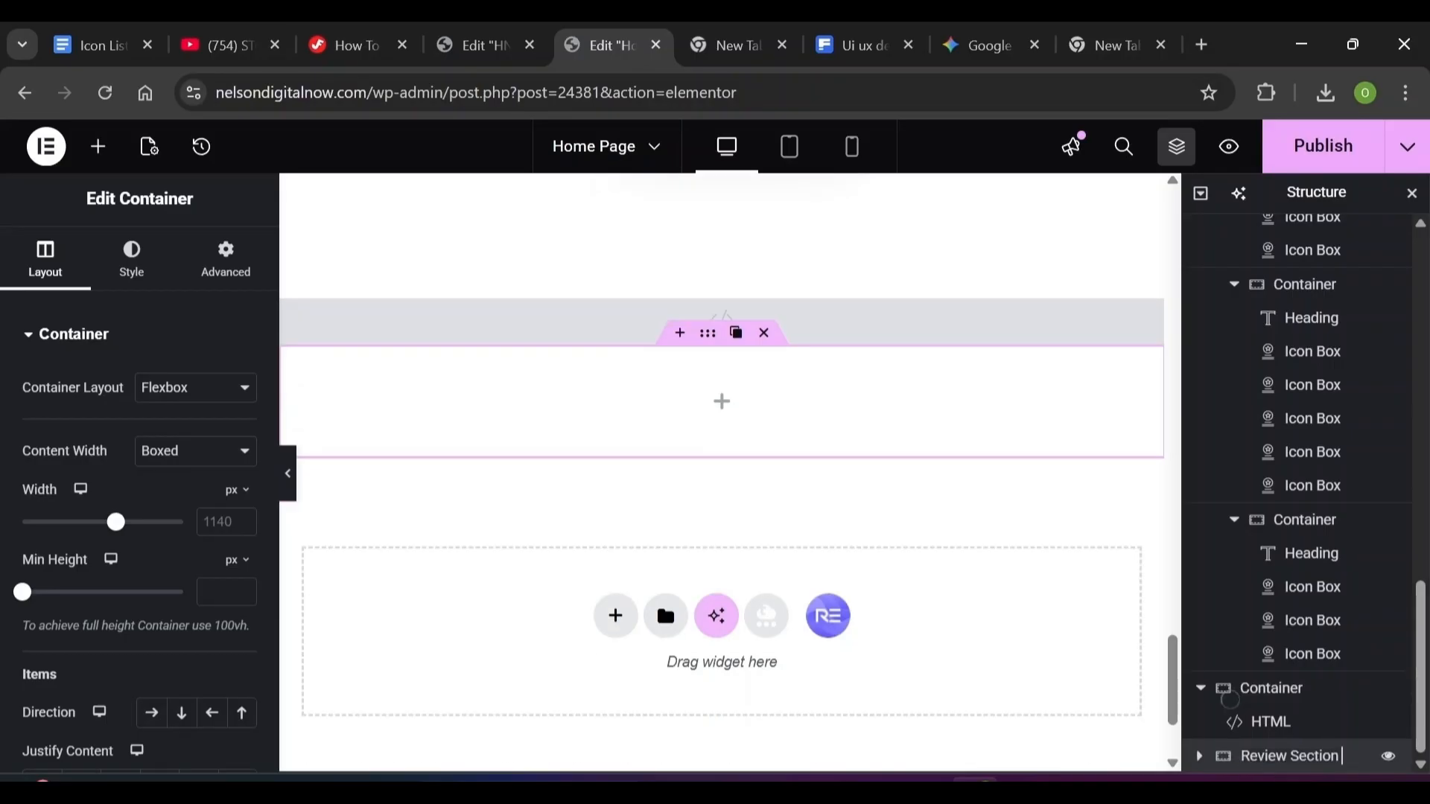
pyautogui.click(1411, 193)
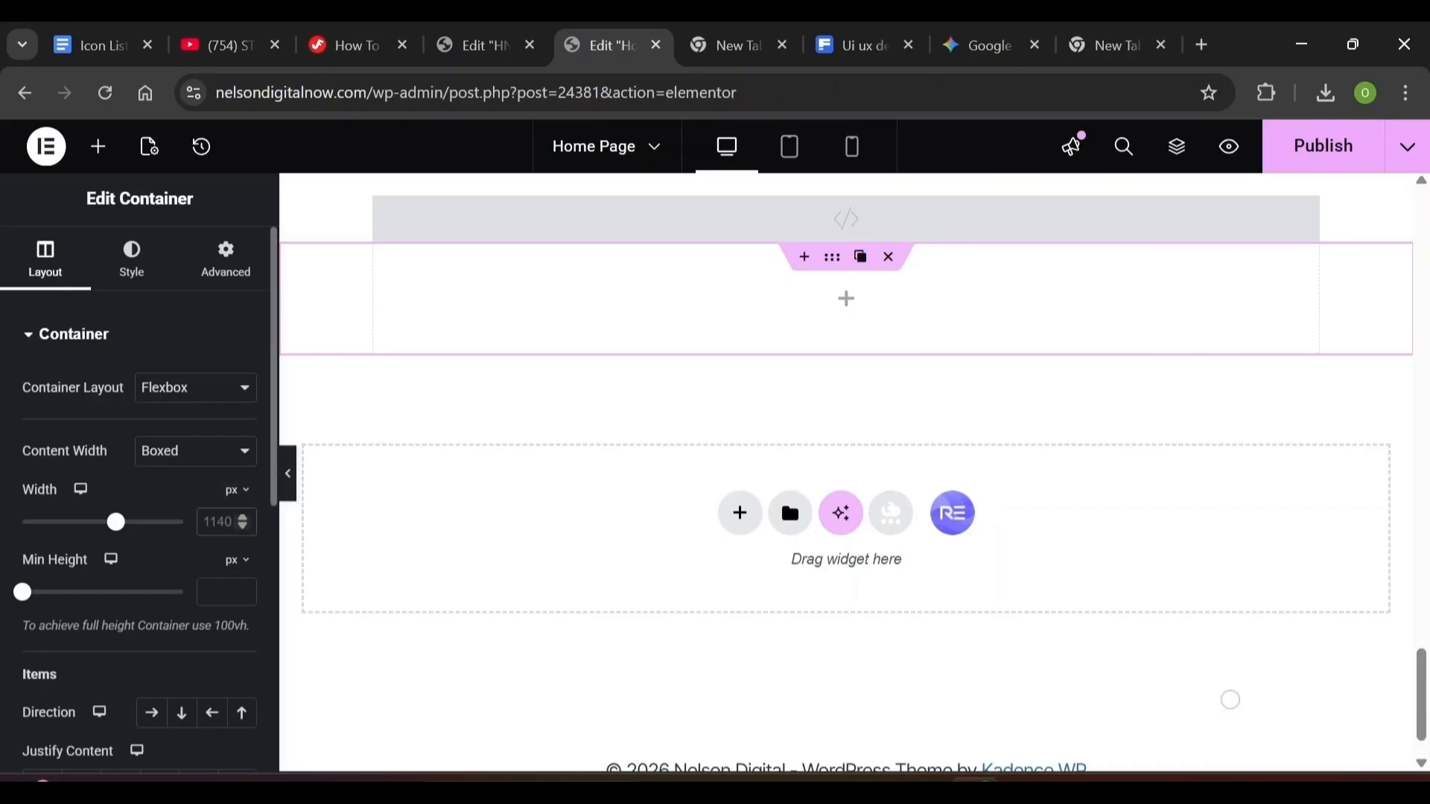
# Set the container's content width to 813 px, Column direction and a 52 px gap
pyautogui.moveTo(115, 522); pyautogui.dragTo(68, 522)
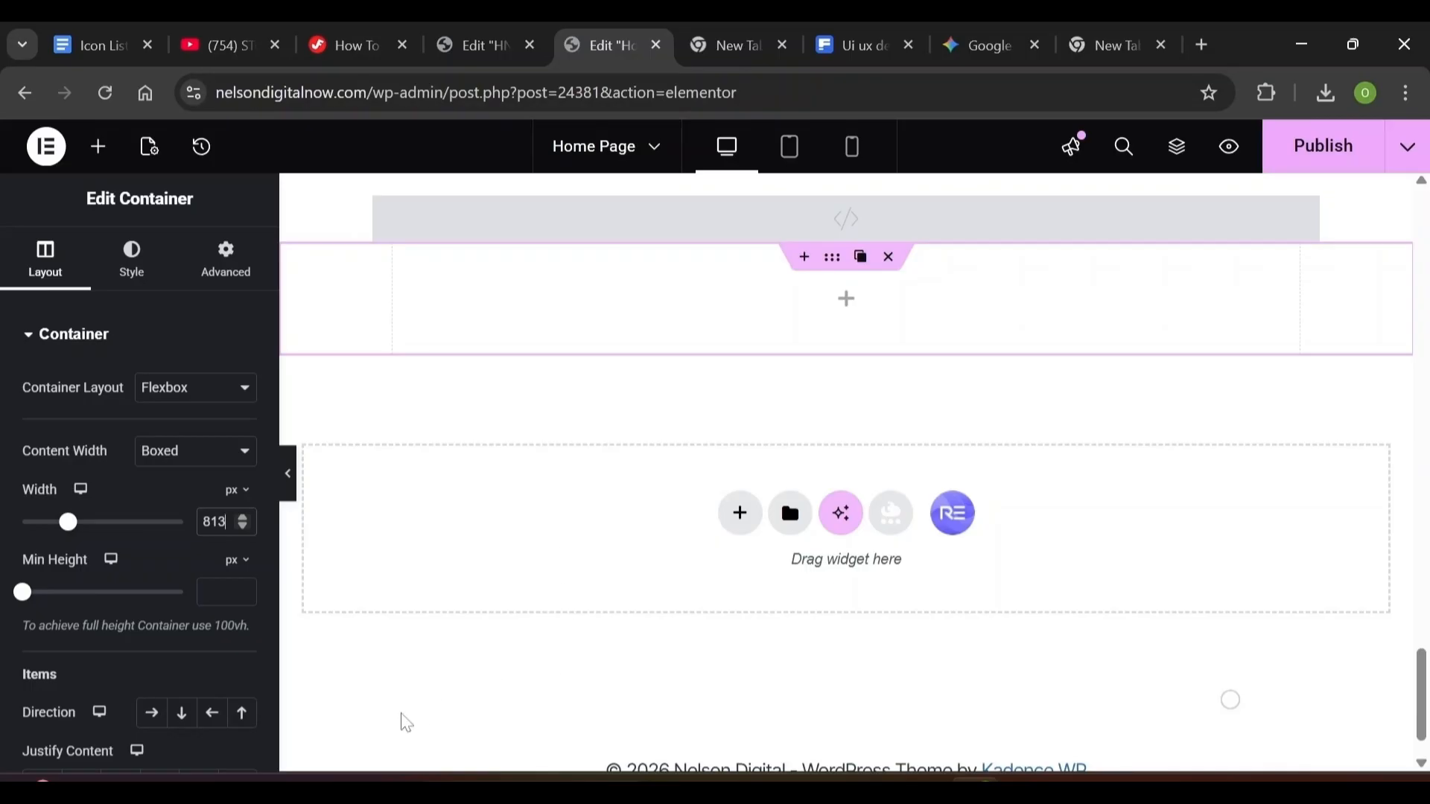
pyautogui.click(181, 720)
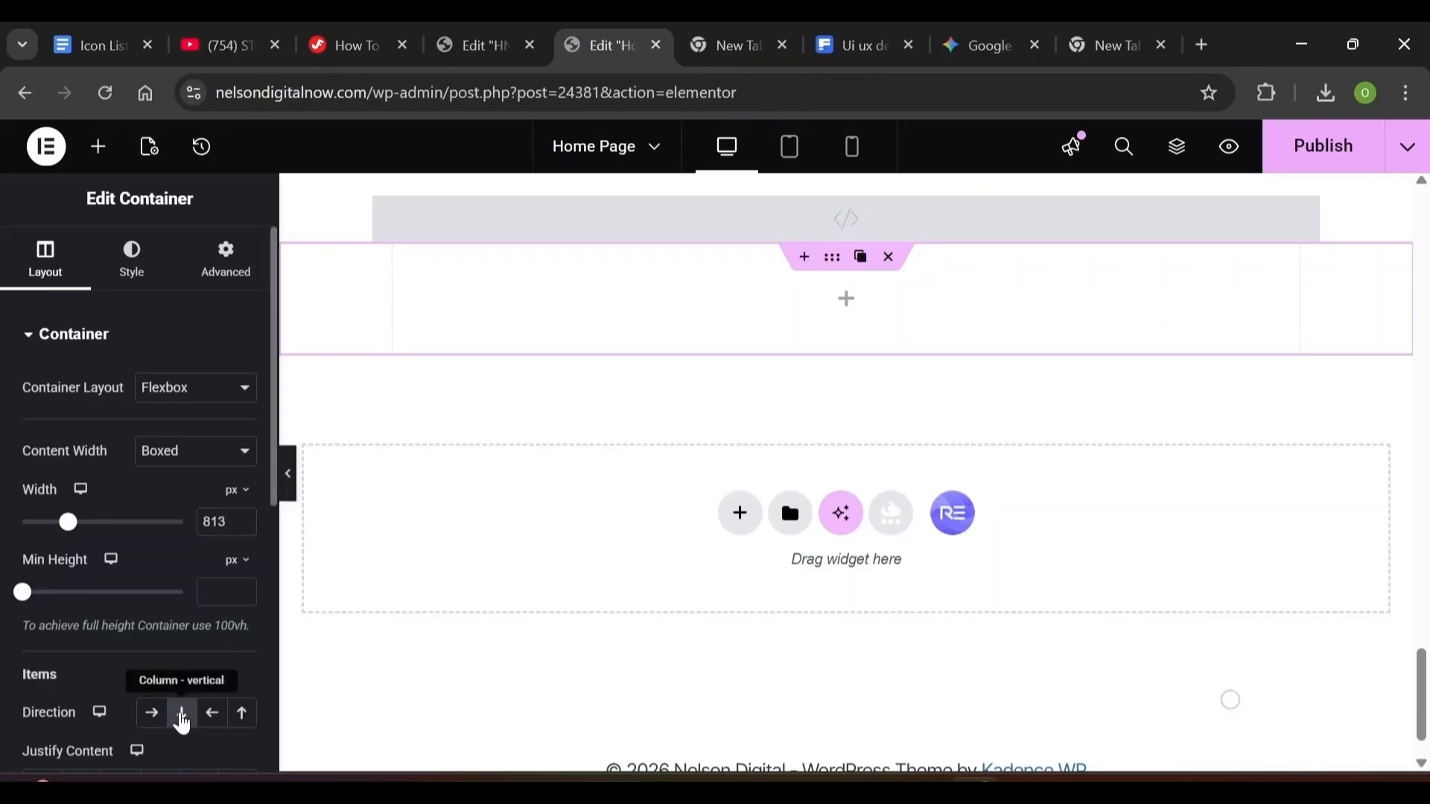
pyautogui.scroll(-5, 245, 673)
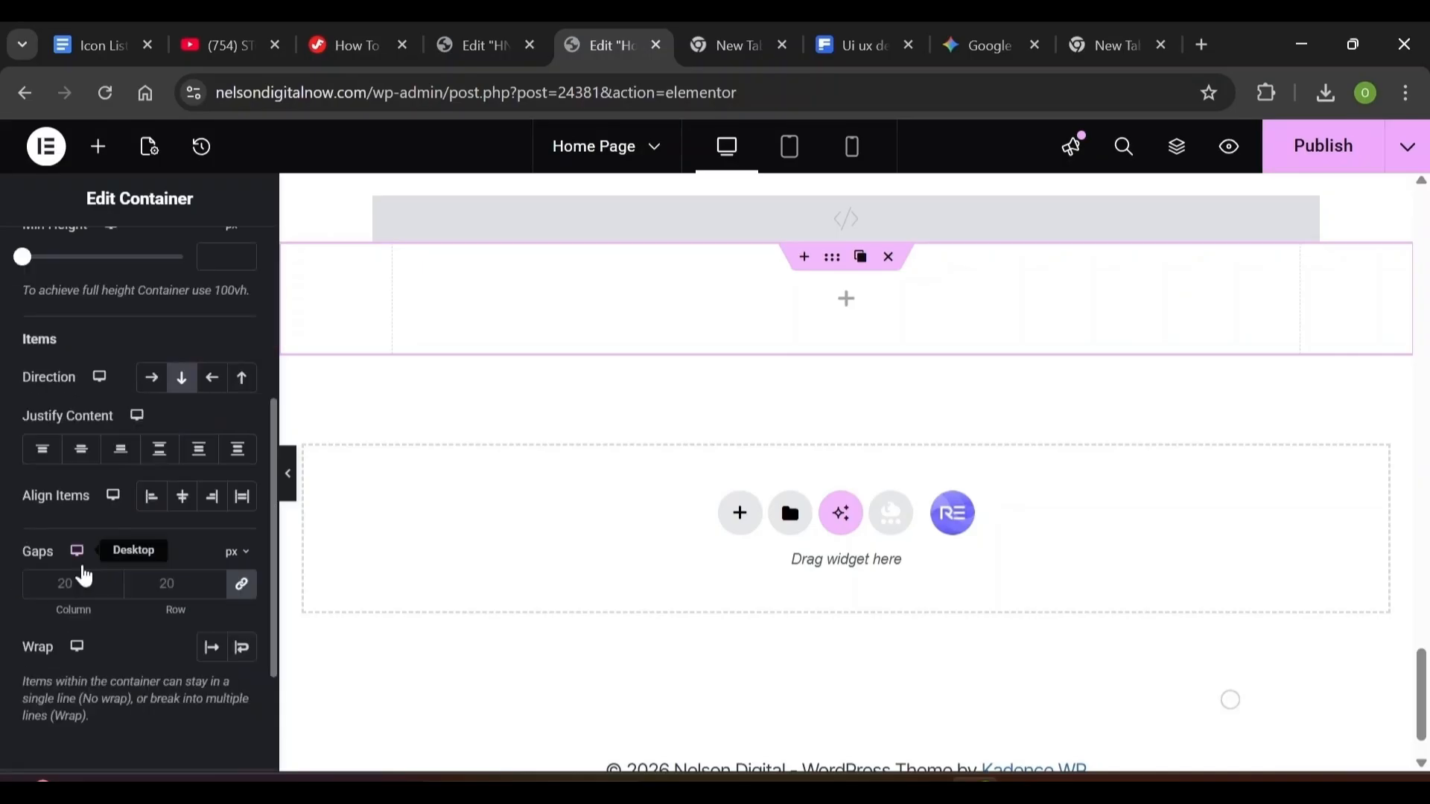
pyautogui.click(66, 584)
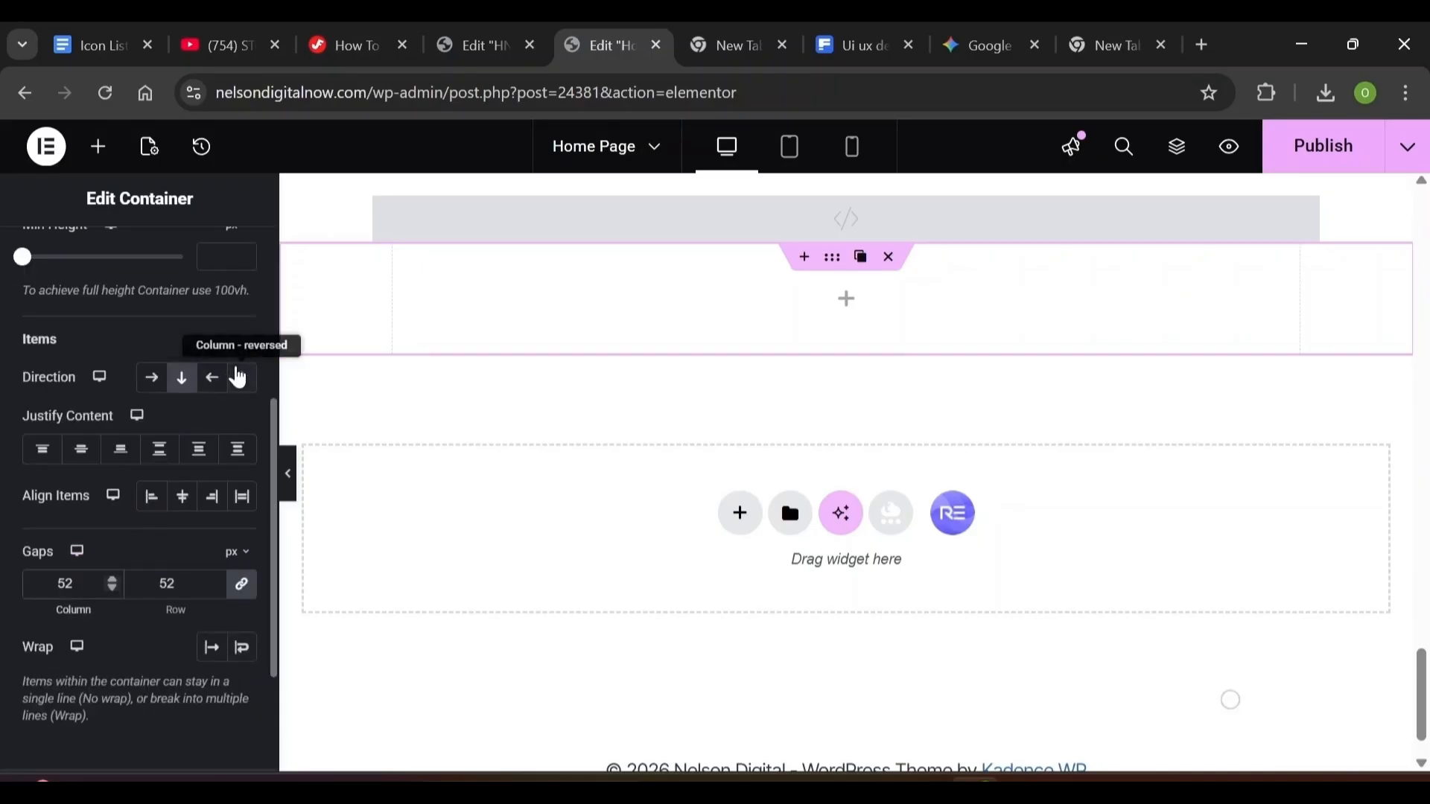
pyautogui.scroll(5, 267, 374)
# Unlink the container's padding and set it to 0 top, 20 right, 95 bottom, 20 left
pyautogui.click(220, 266)
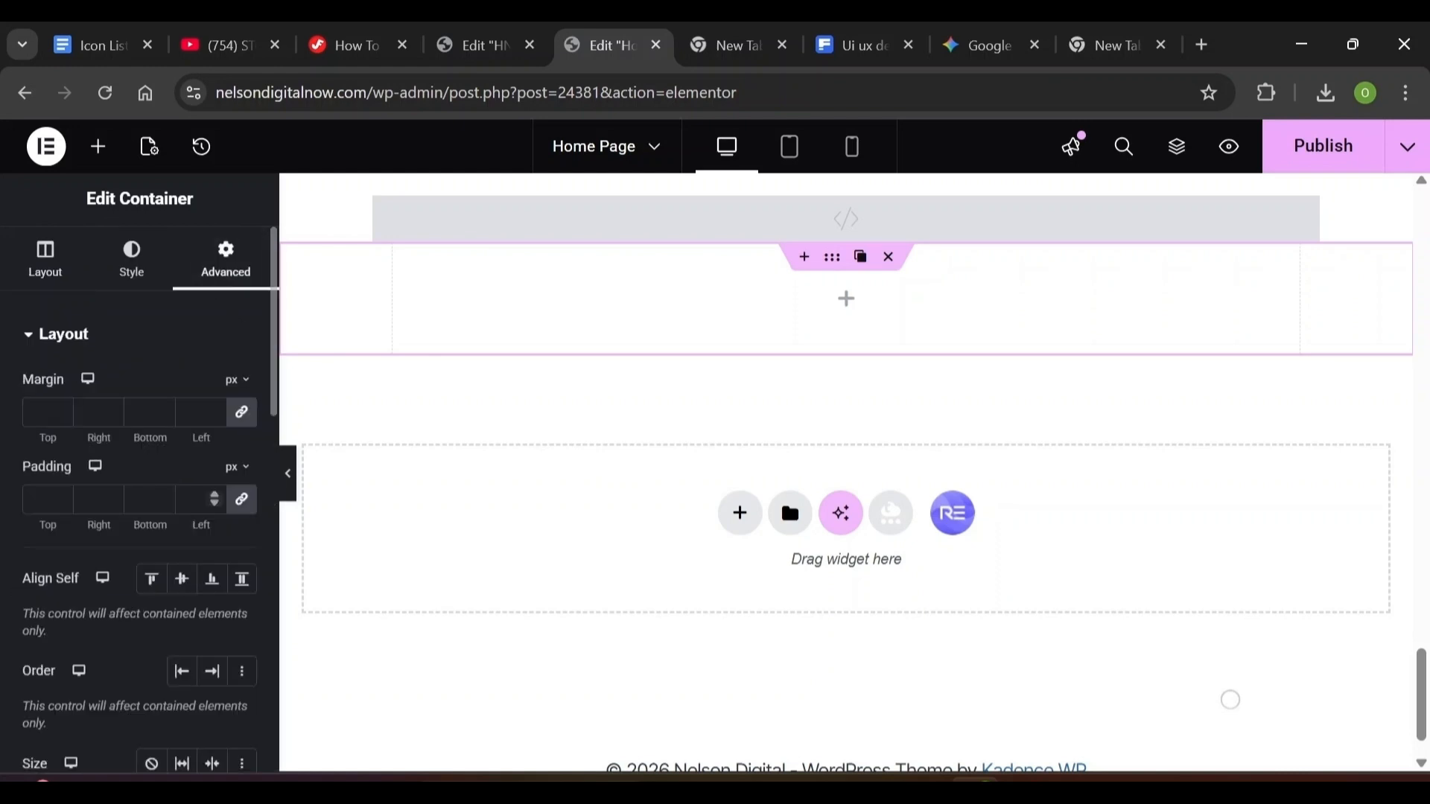
pyautogui.click(241, 499)
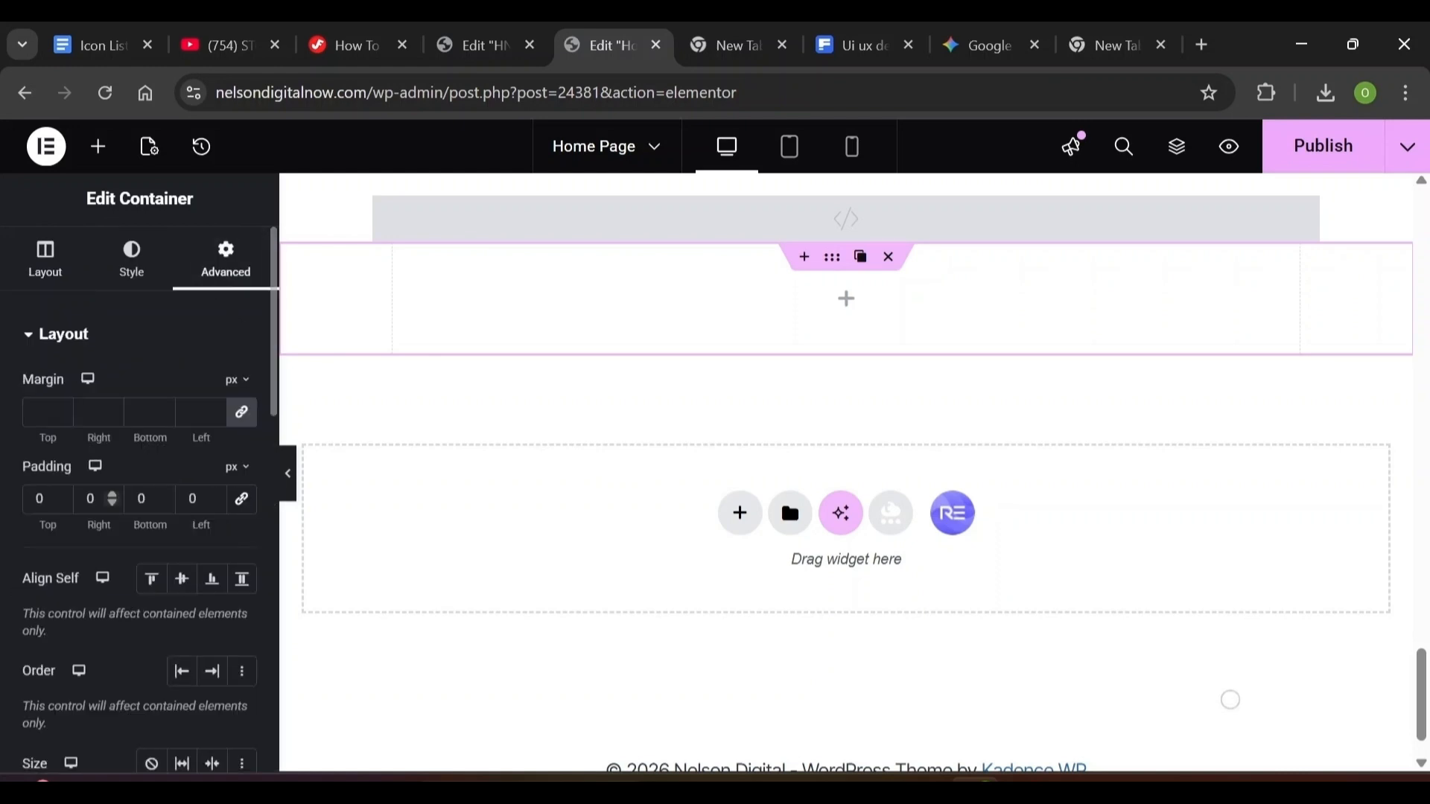
pyautogui.doubleClick(90, 498)
pyautogui.write('20')
pyautogui.press('Tab')
pyautogui.write('95')
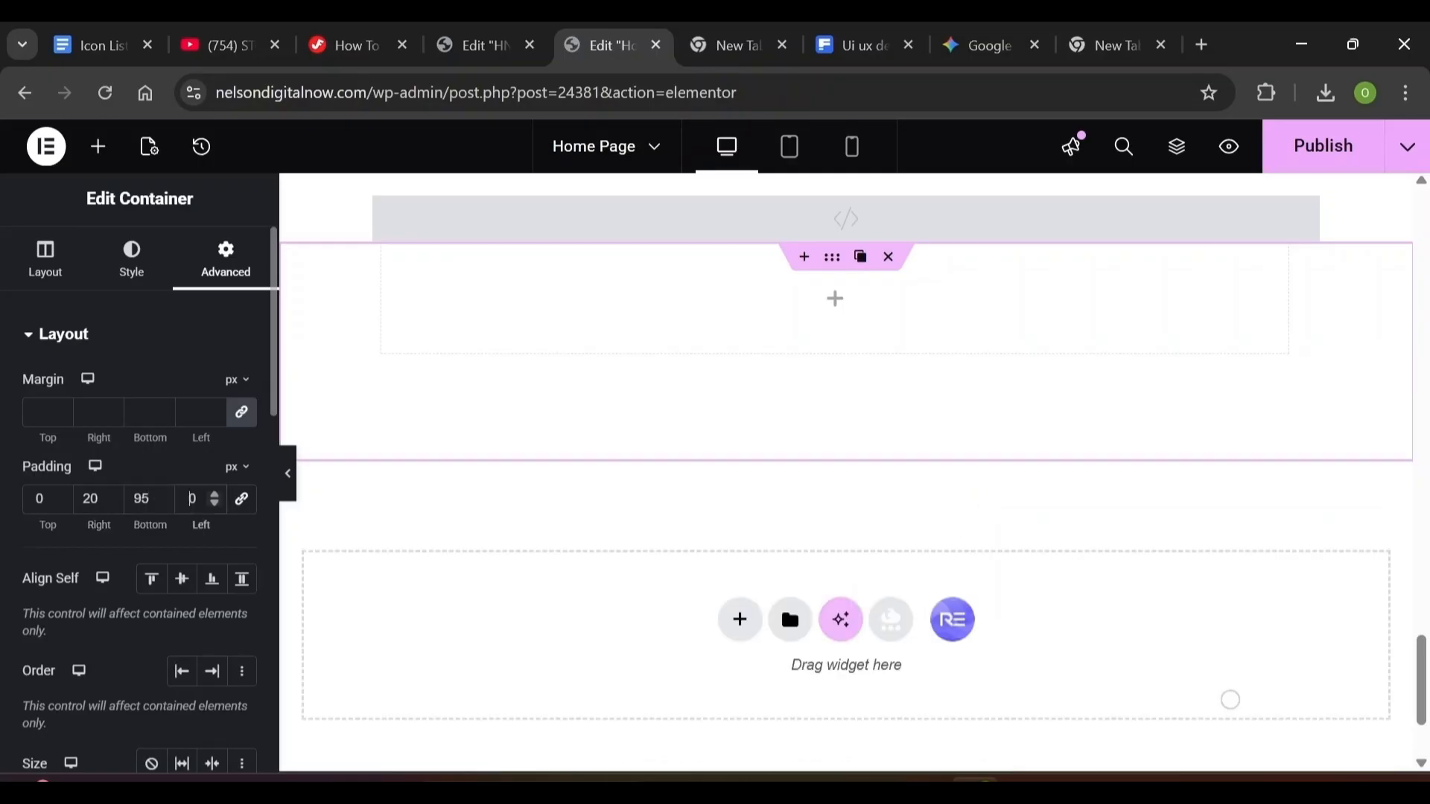
pyautogui.press('Tab')
pyautogui.write('20')
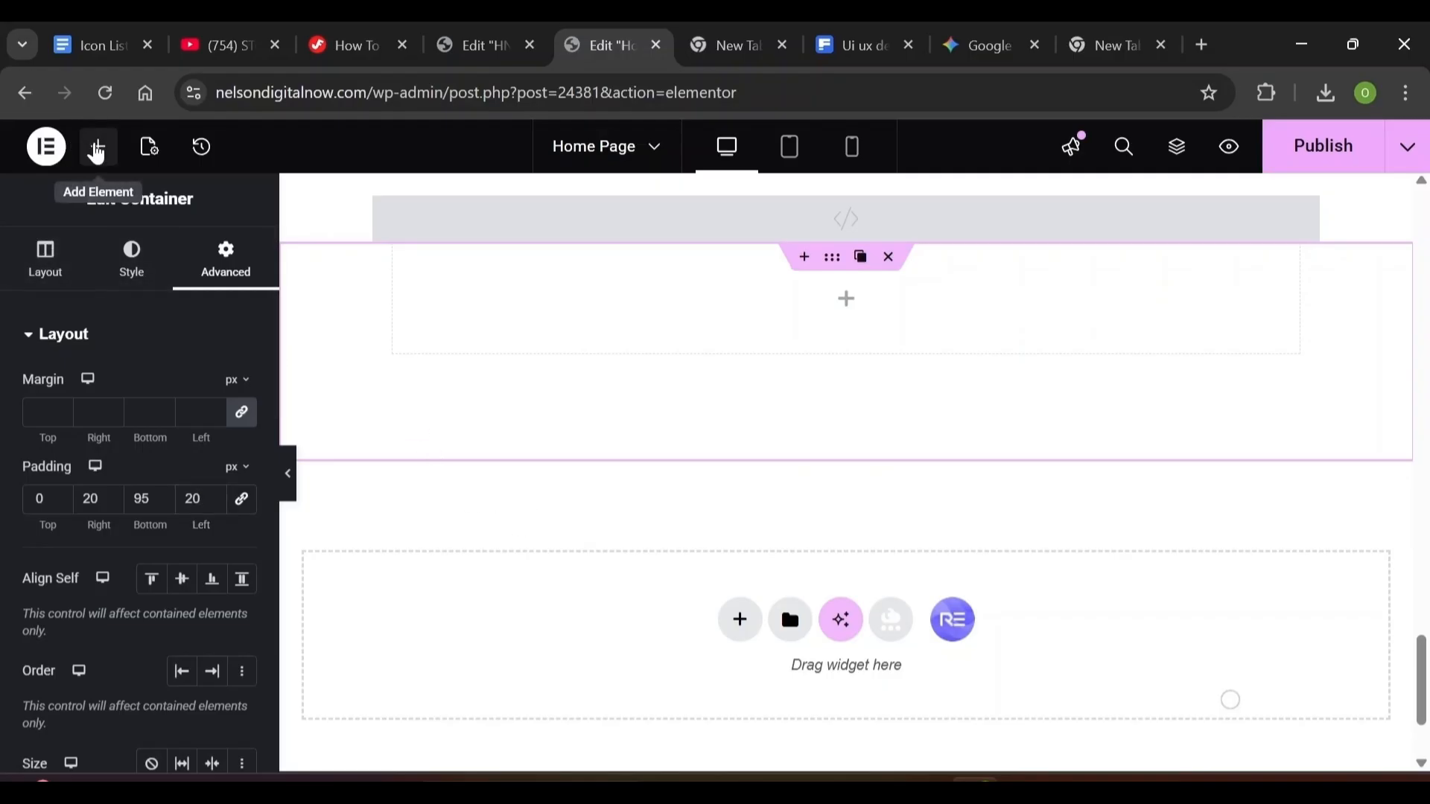
# Add a Heading widget to the container titled 'Testimonials' and center-align it
pyautogui.click(96, 151)
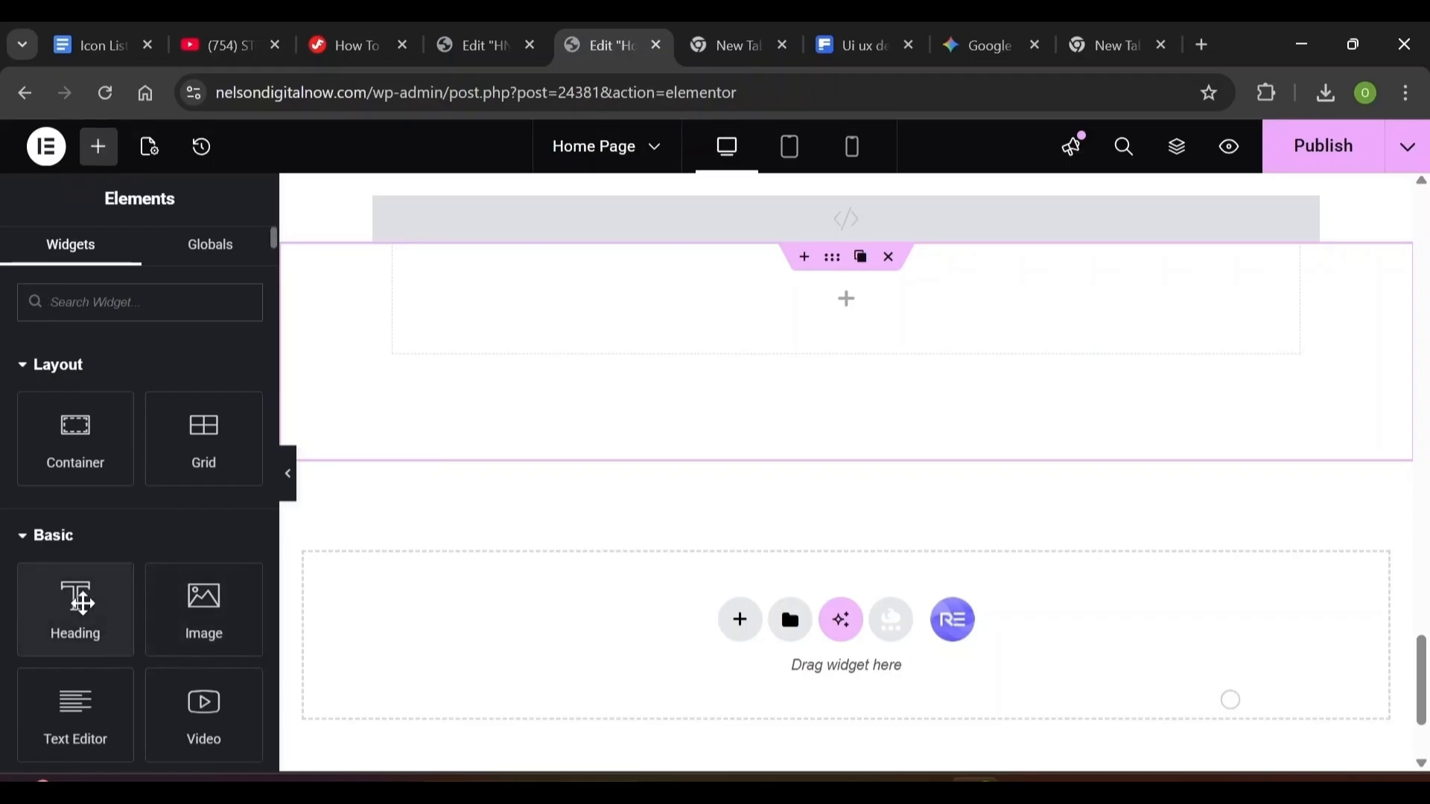
pyautogui.moveTo(77, 596); pyautogui.dragTo(715, 322)
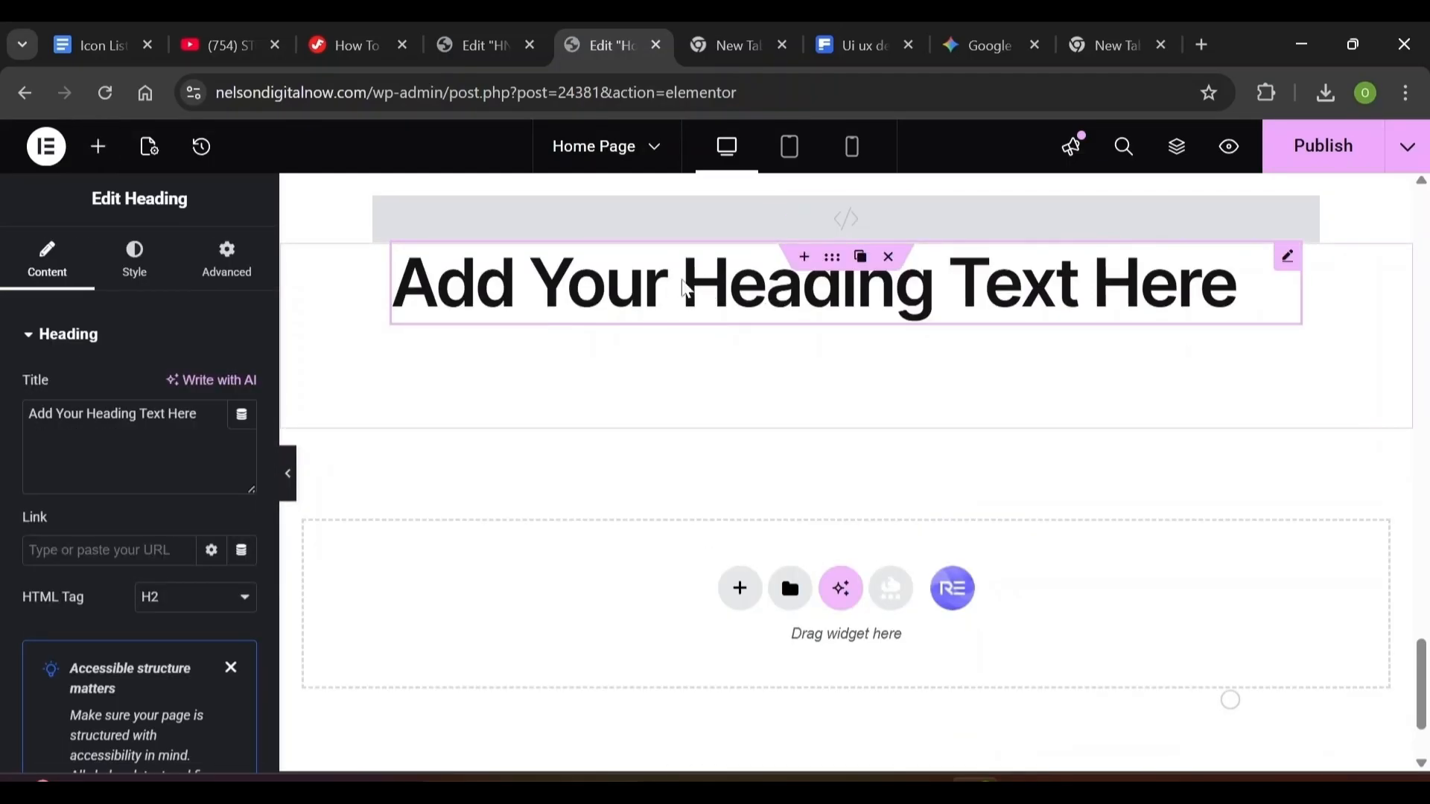
pyautogui.tripleClick(112, 414)
pyautogui.write('Testimonials')
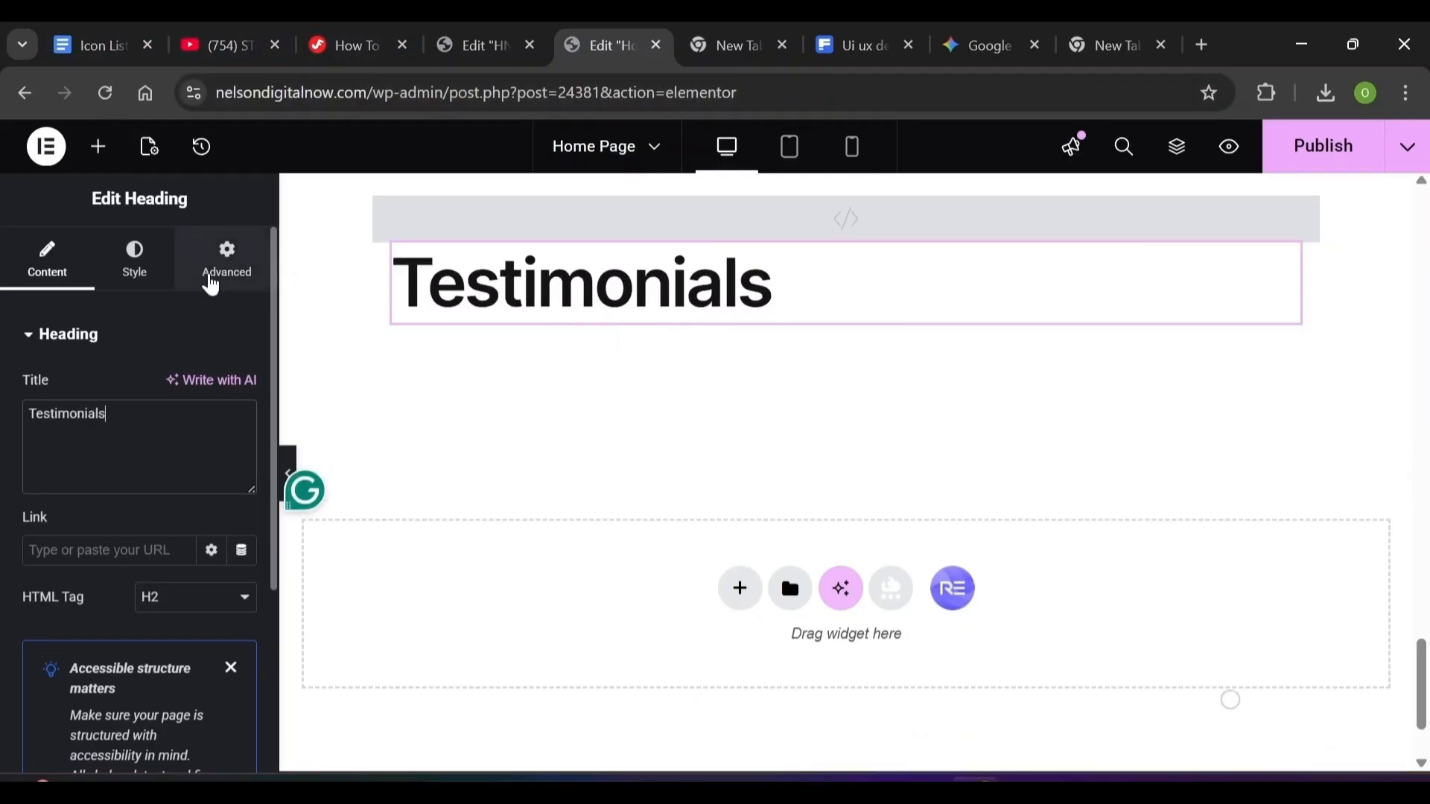
pyautogui.click(167, 274)
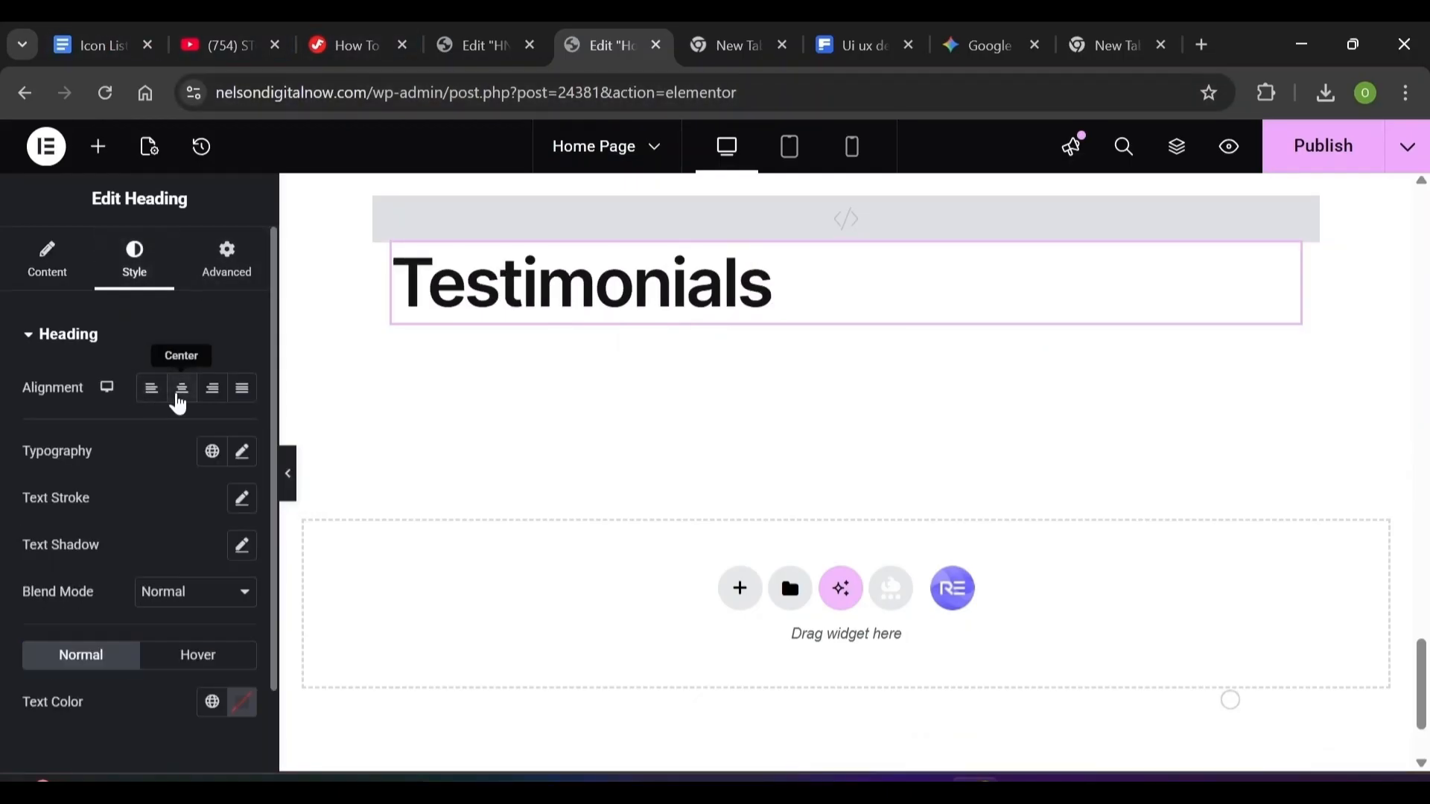
pyautogui.click(179, 402)
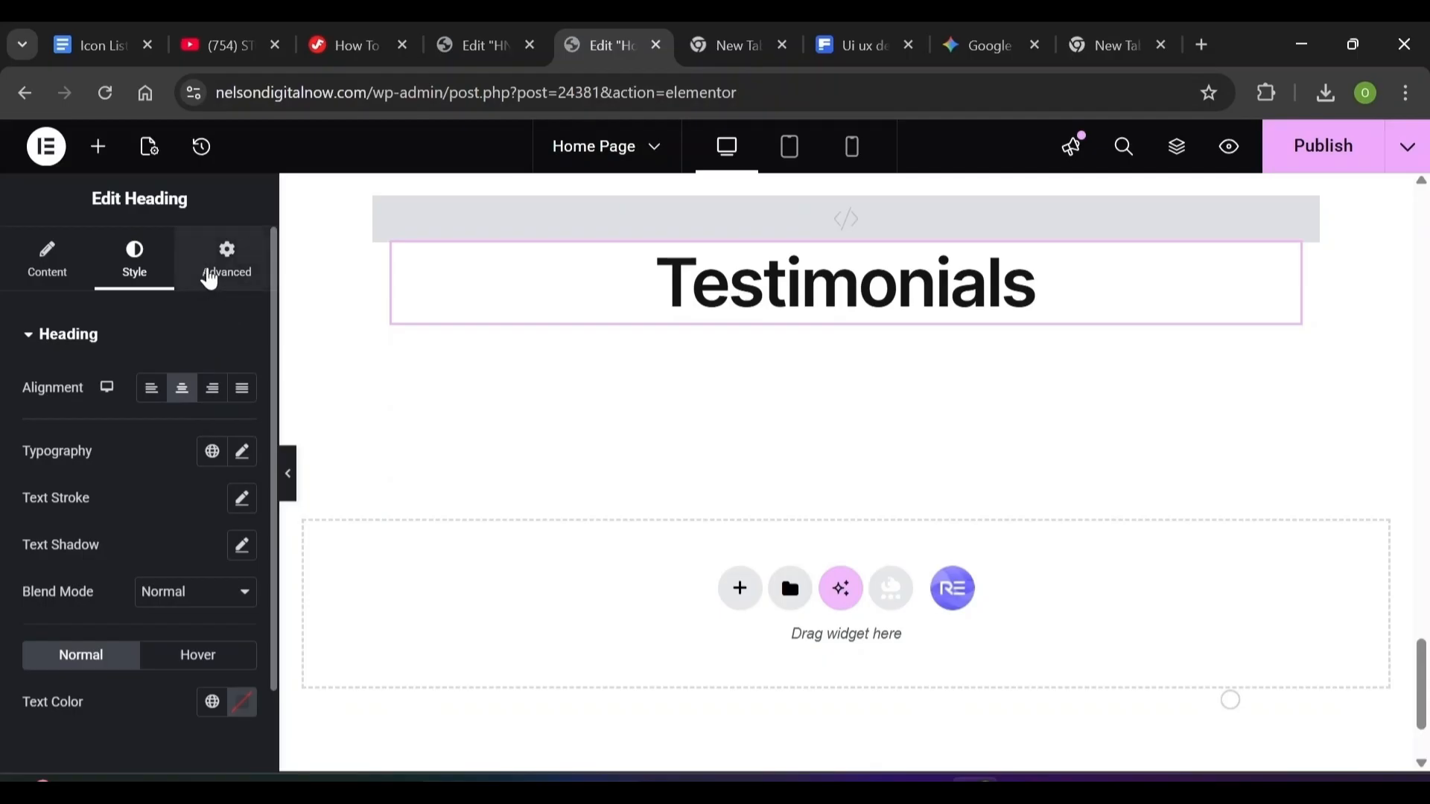
# Set the Testimonials heading's entrance animation to Fade In Up
pyautogui.click(216, 278)
pyautogui.scroll(-10, 269, 377)
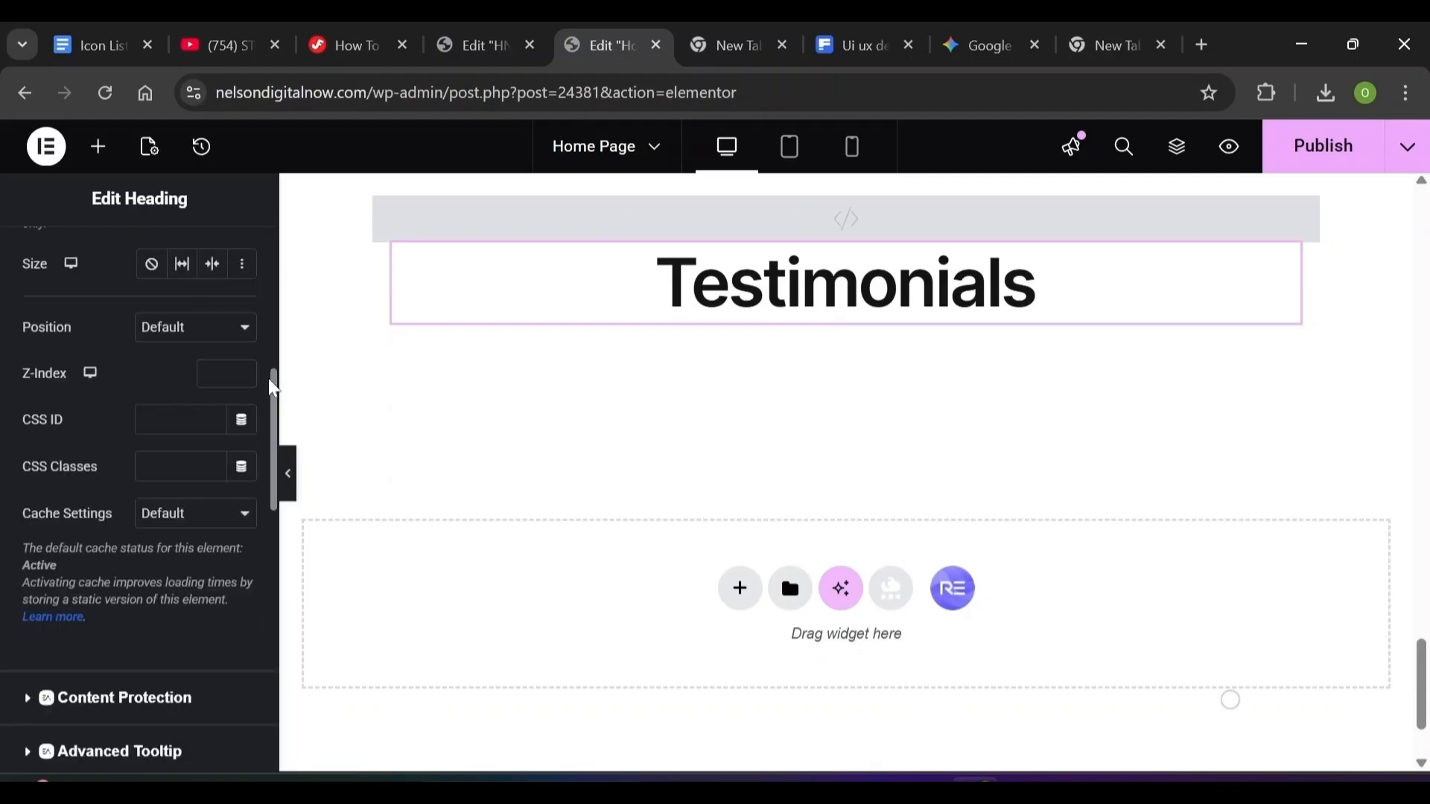
pyautogui.scroll(2, 273, 601)
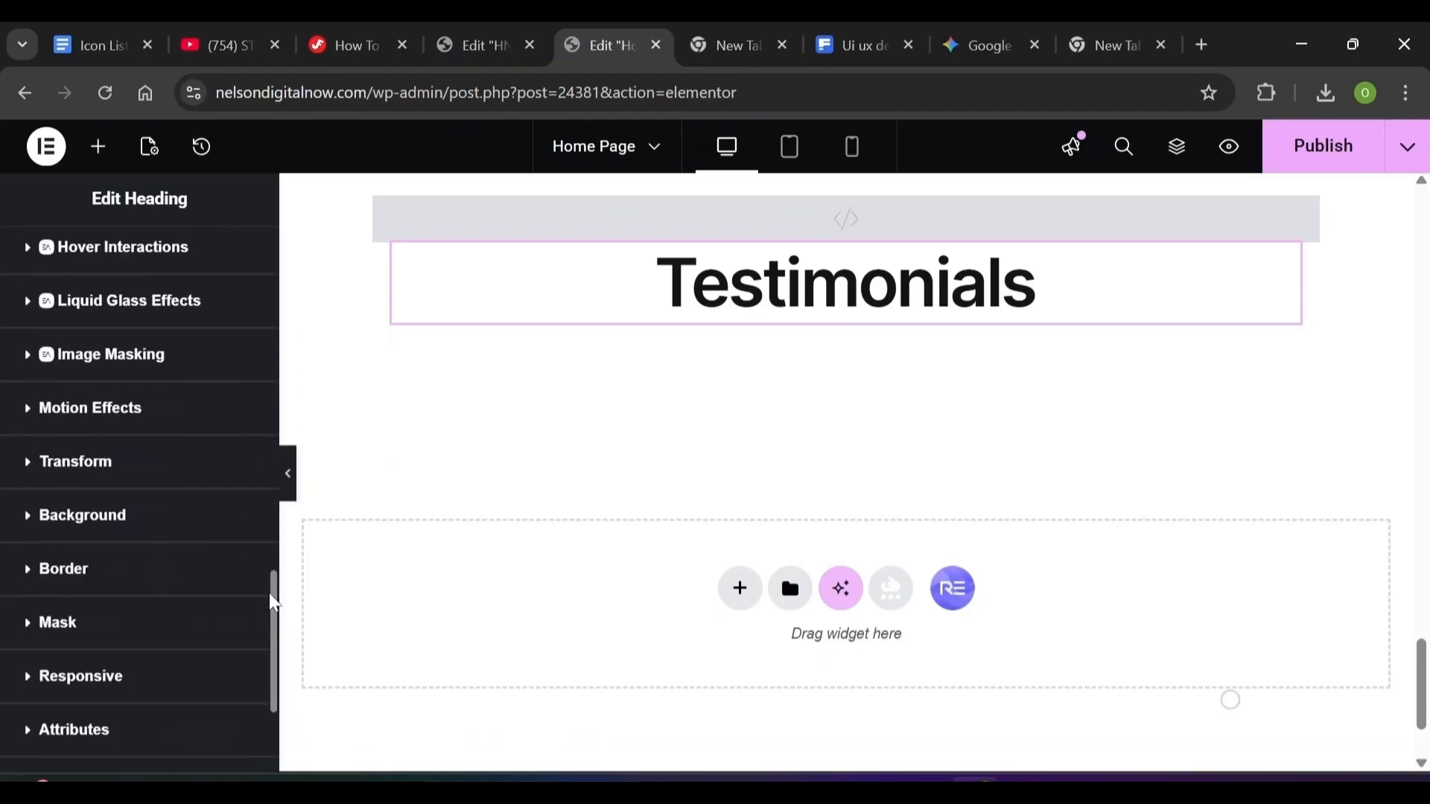
pyautogui.click(90, 408)
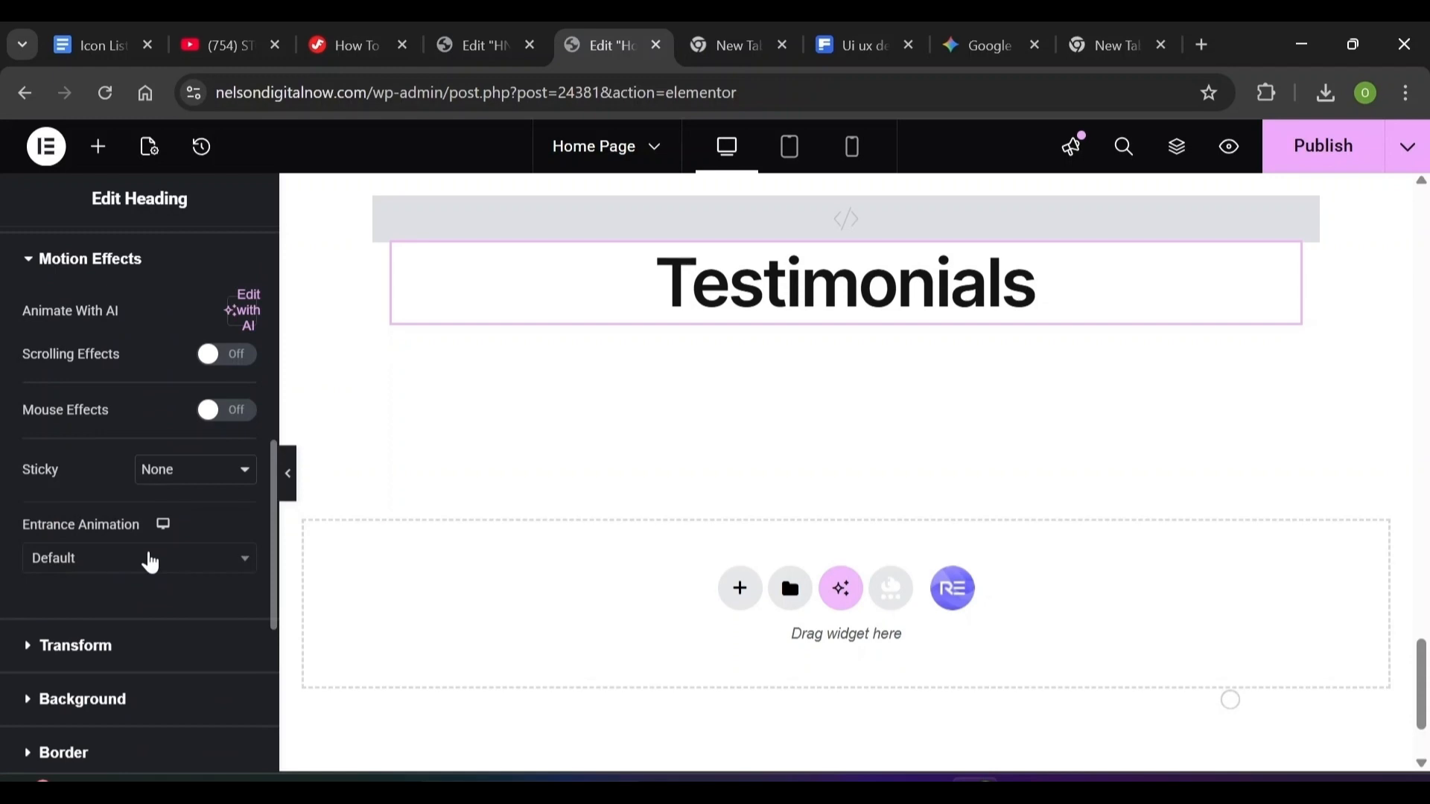
pyautogui.click(151, 564)
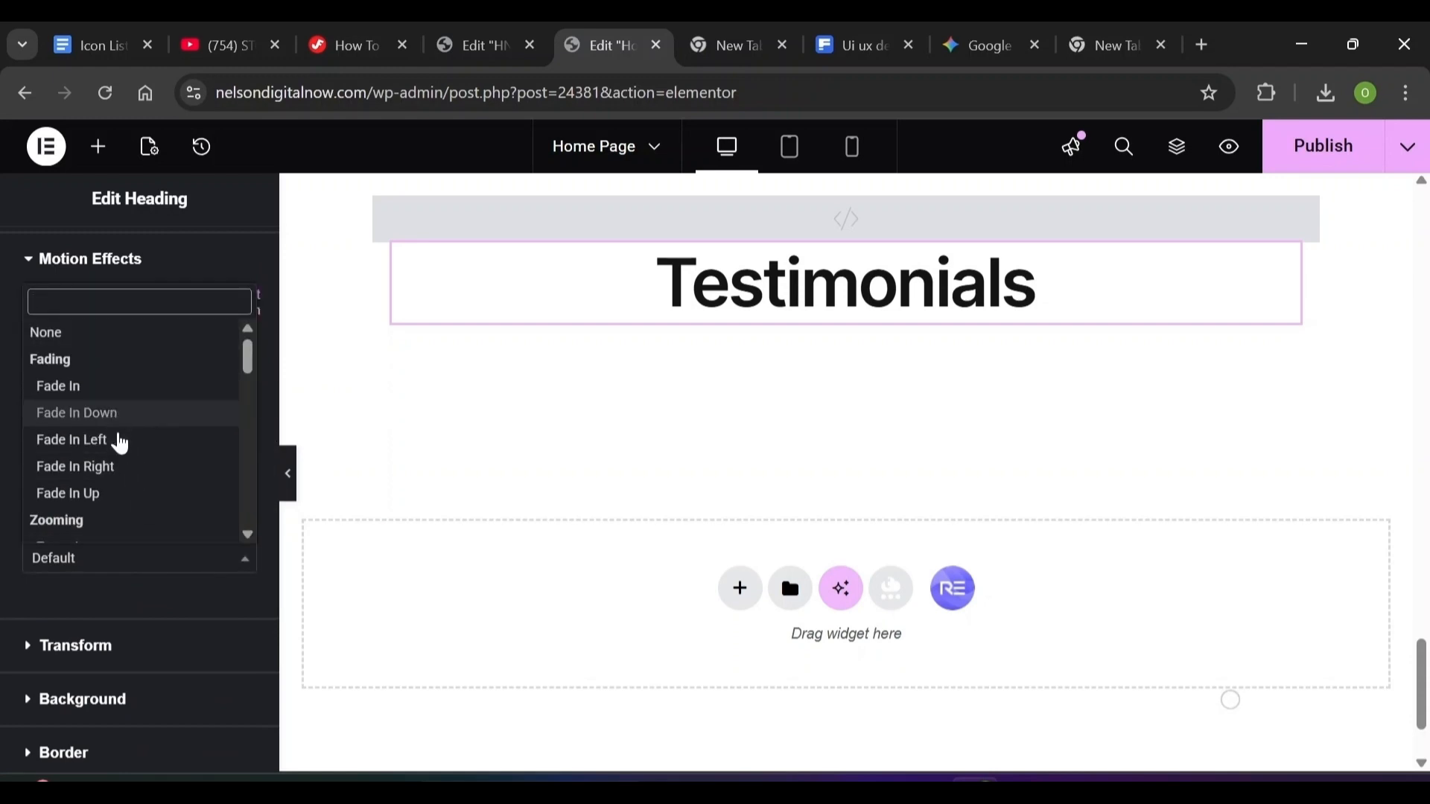
pyautogui.click(118, 498)
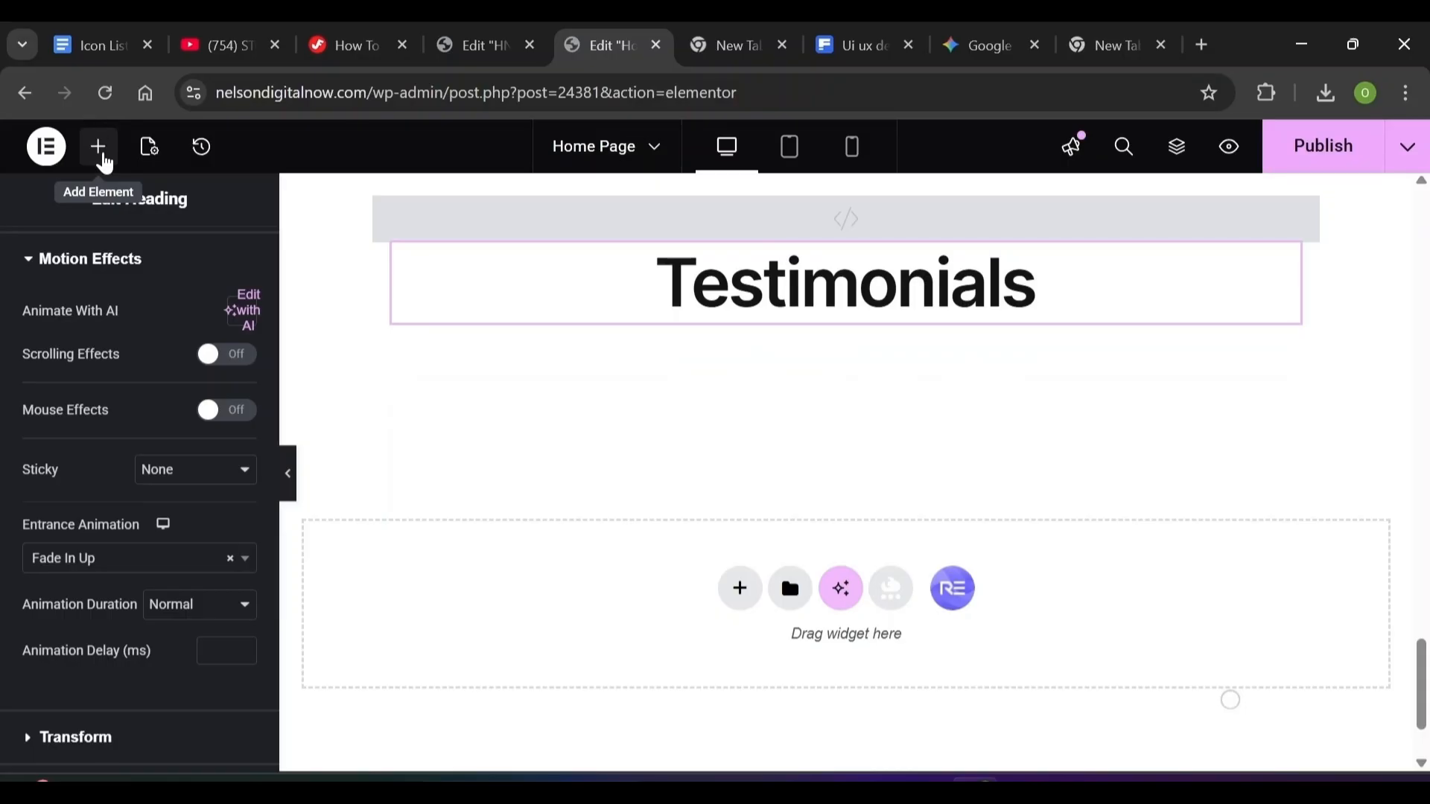
# Place a Grid under the Testimonials heading with 2 columns and 1 row
pyautogui.click(105, 163)
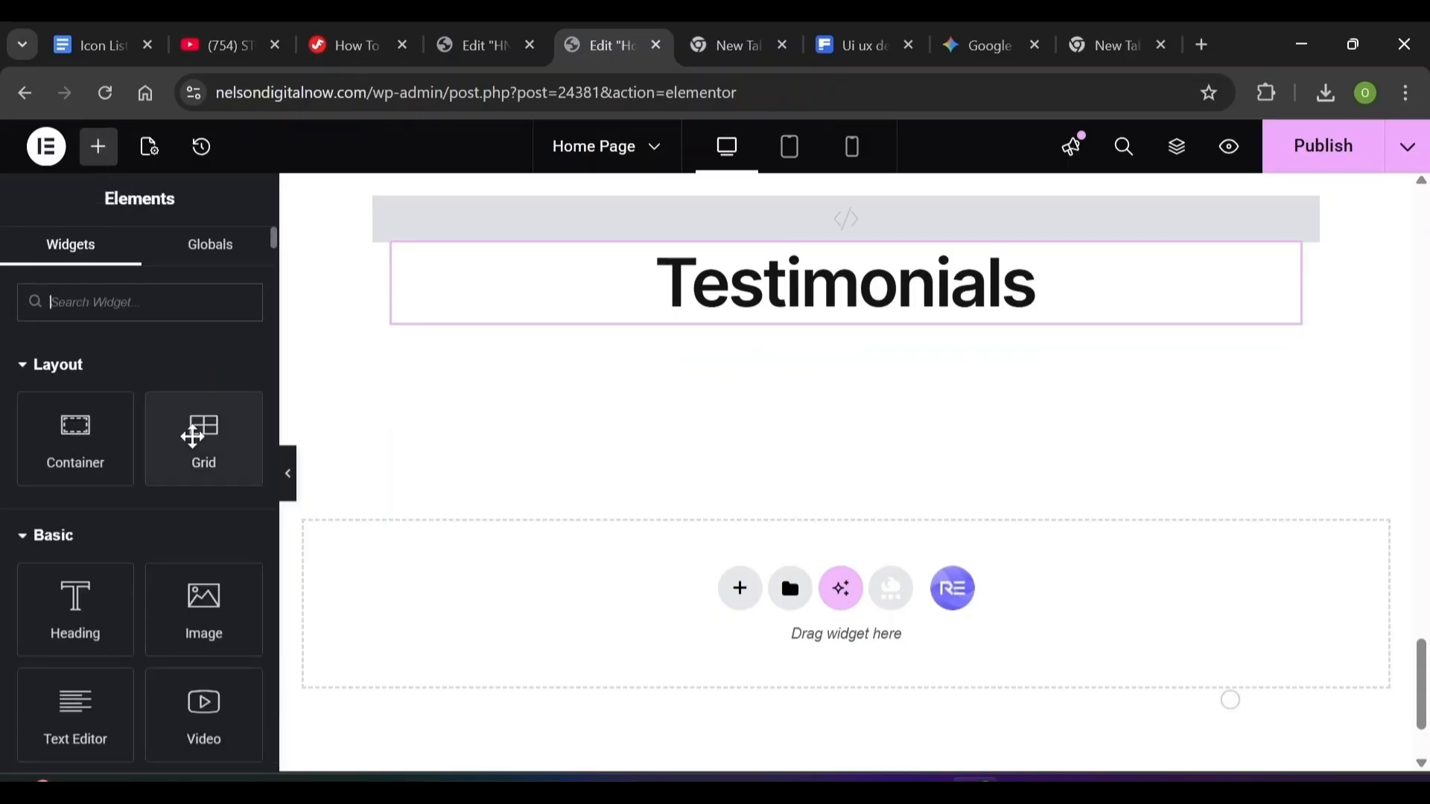
pyautogui.moveTo(192, 437); pyautogui.dragTo(670, 318)
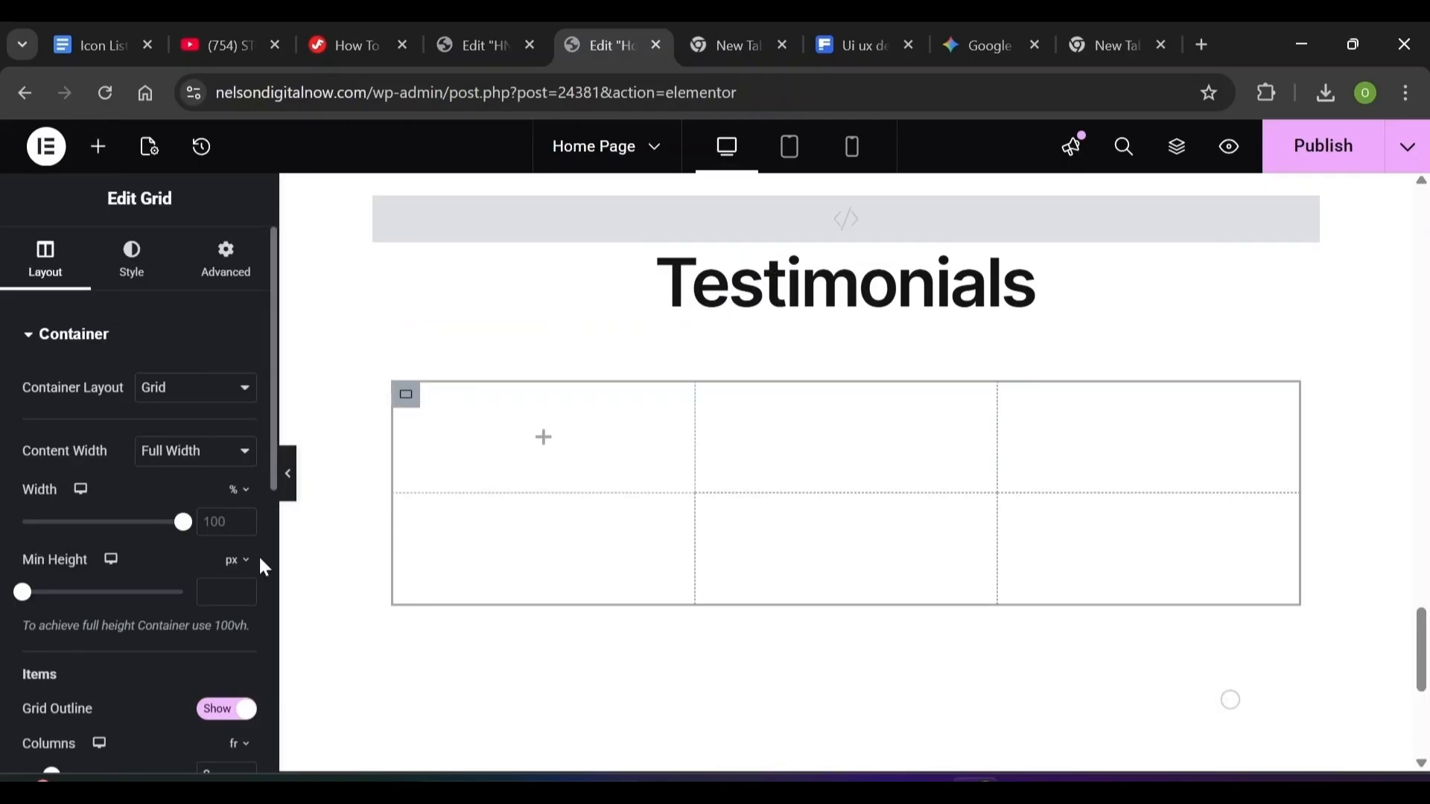
pyautogui.scroll(-7, 262, 561)
pyautogui.scroll(1, 275, 561)
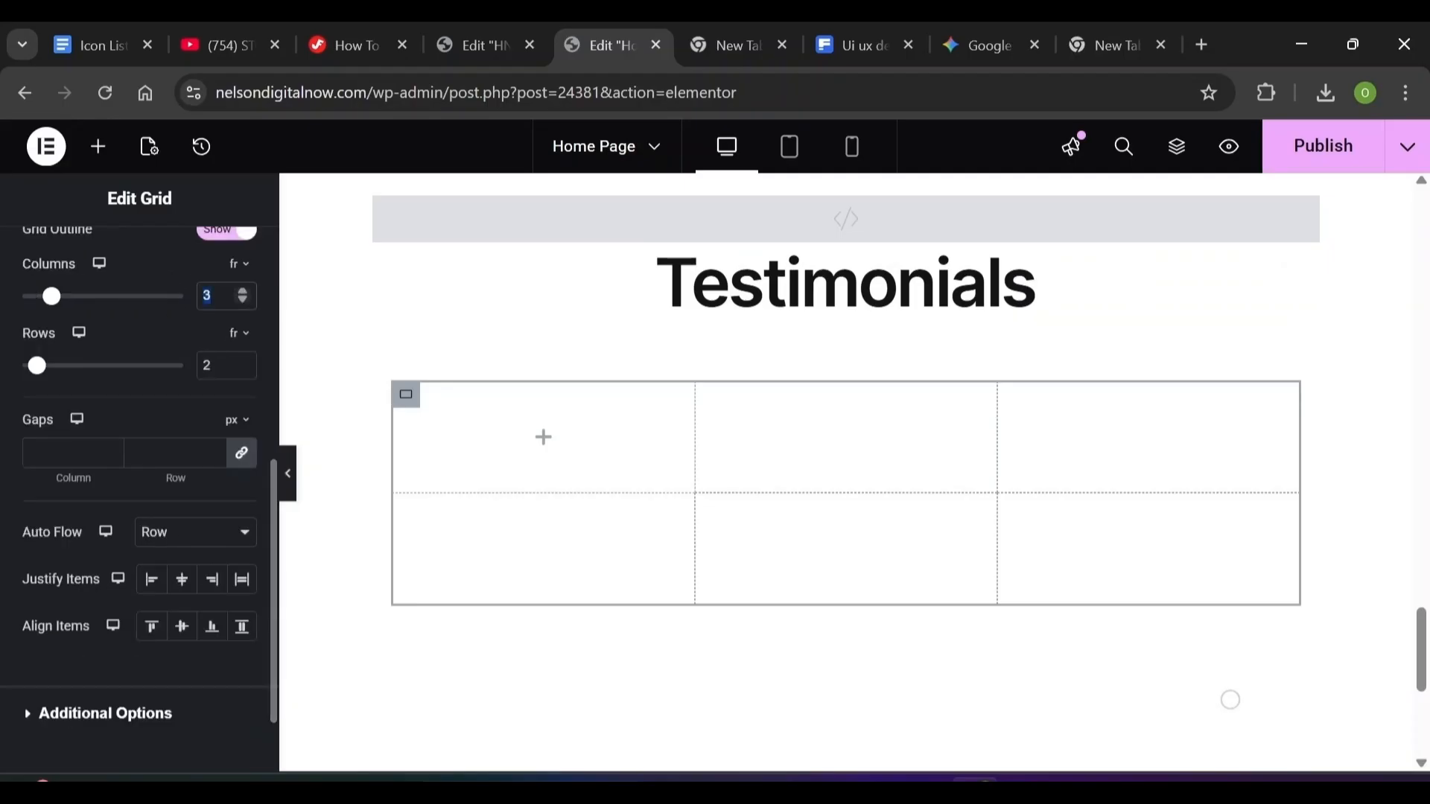
pyautogui.write('2')
pyautogui.click(213, 365)
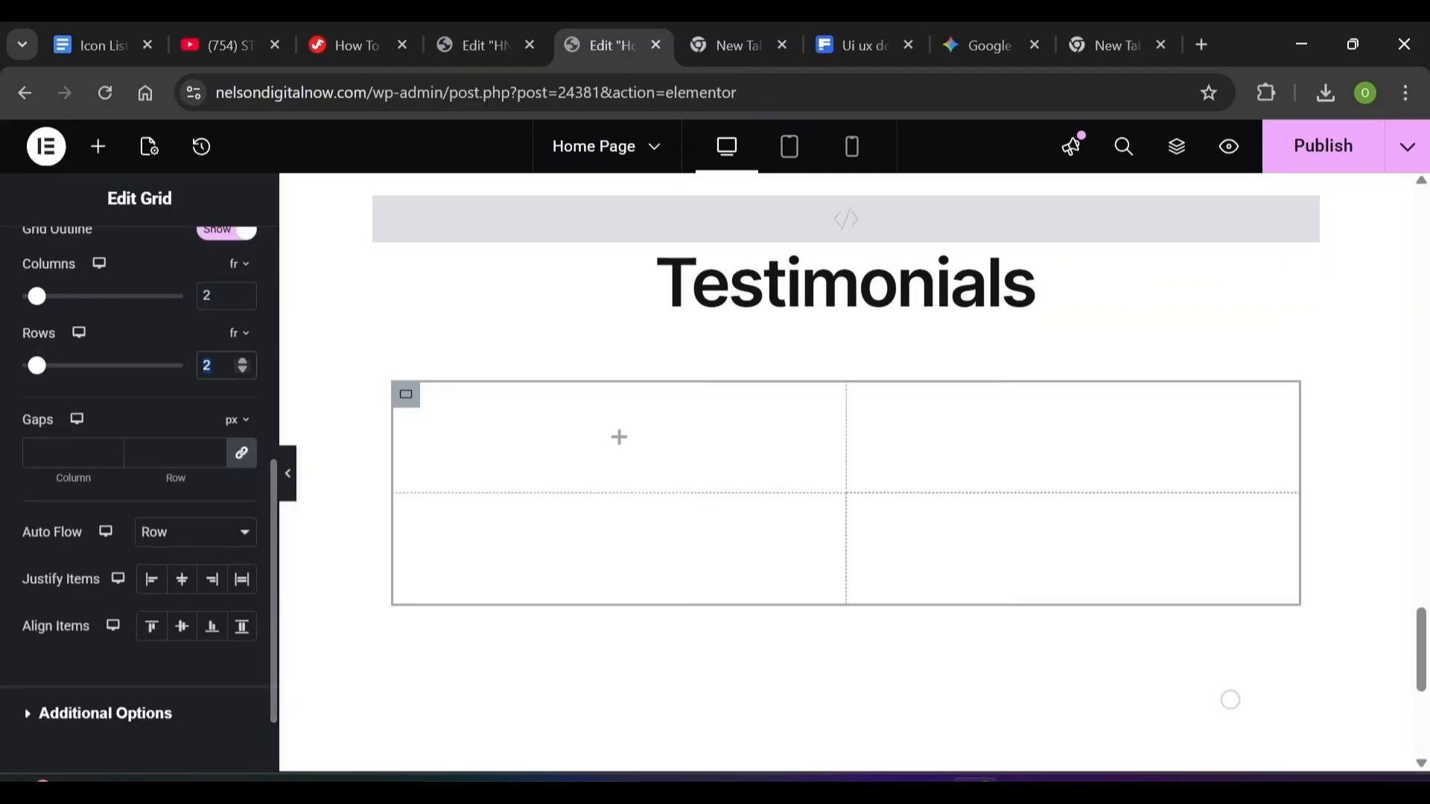
pyautogui.press('BackSpace')
pyautogui.write('1')
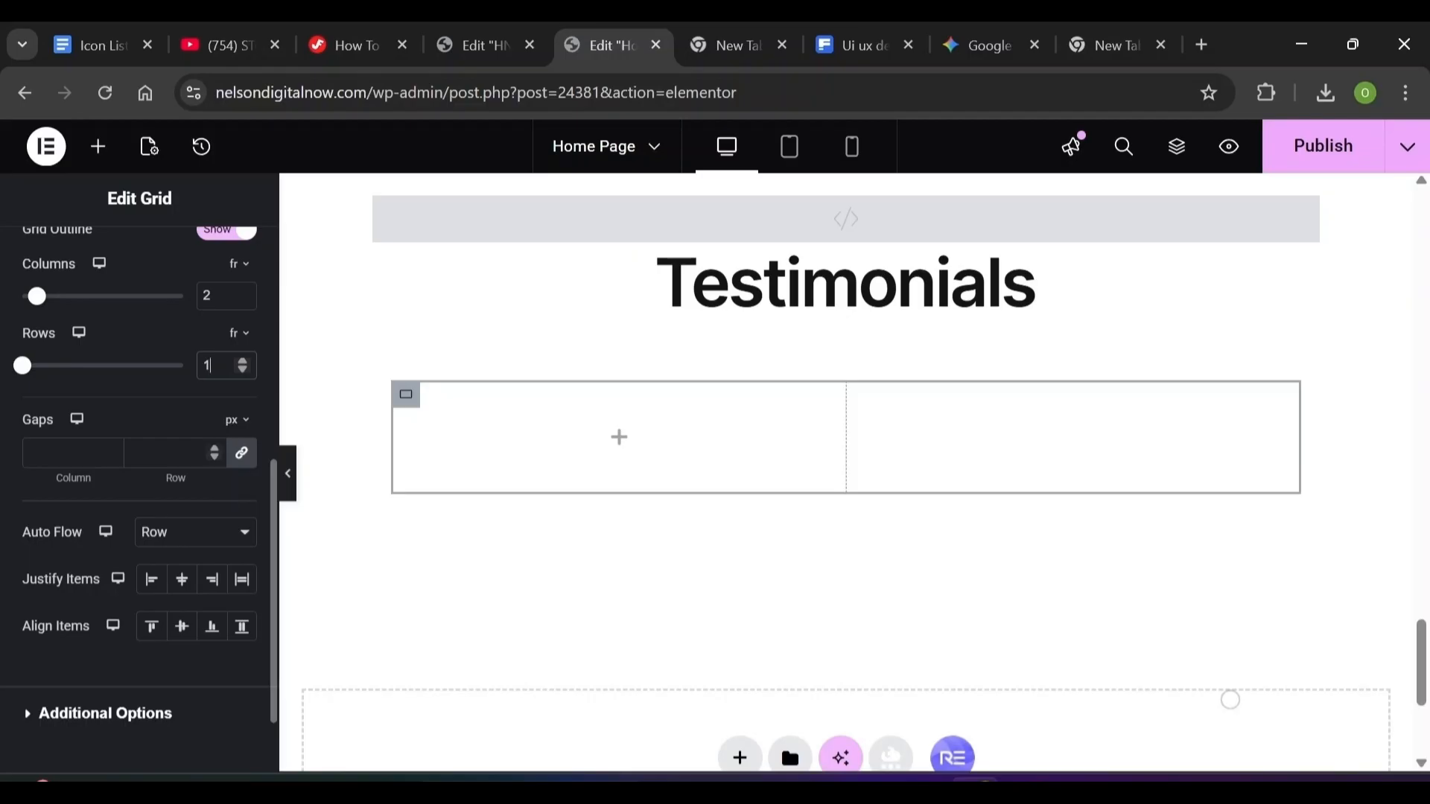
# Unlink the grid gaps and set the column gap to 43 and the row gap to 60
pyautogui.click(243, 458)
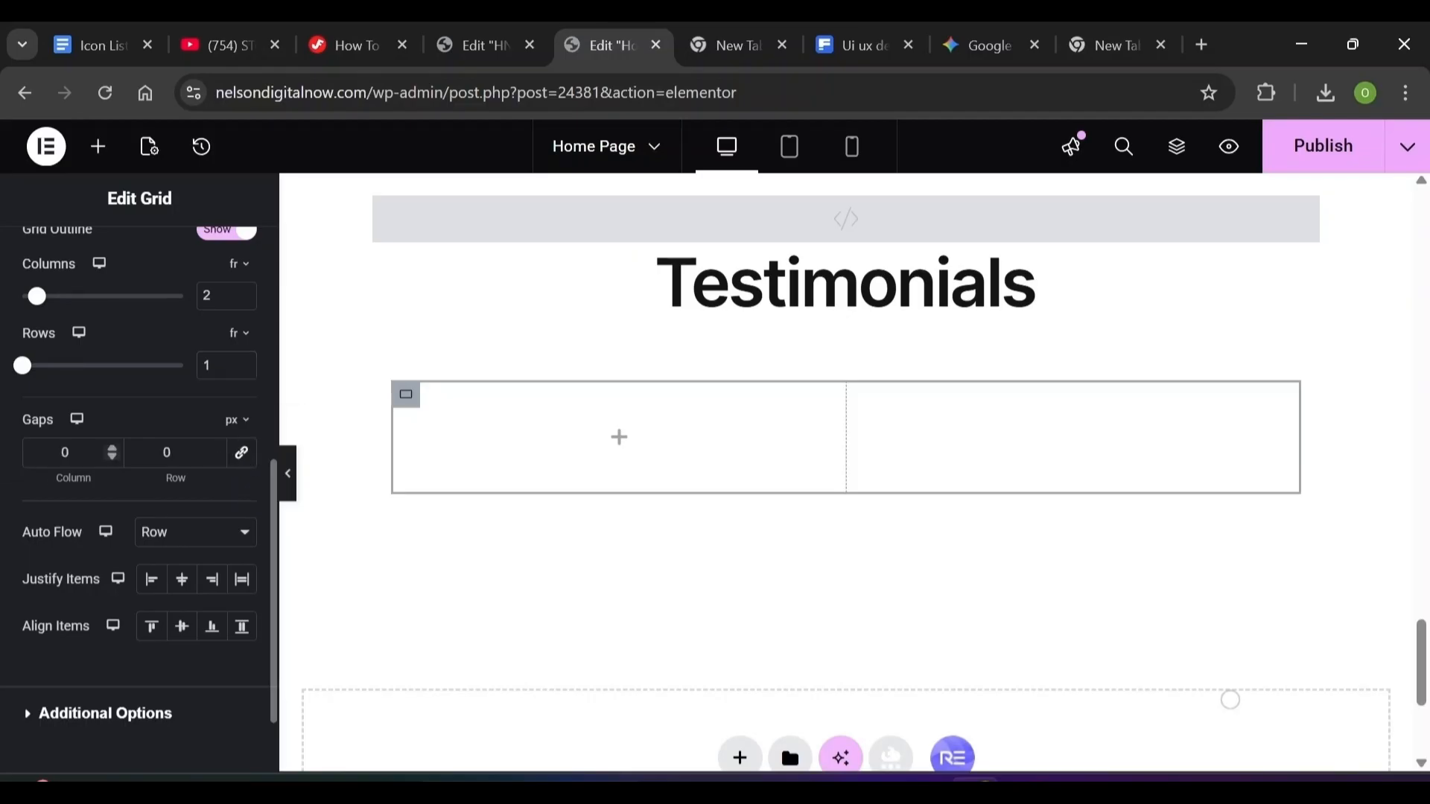
pyautogui.click(65, 452)
pyautogui.write('43')
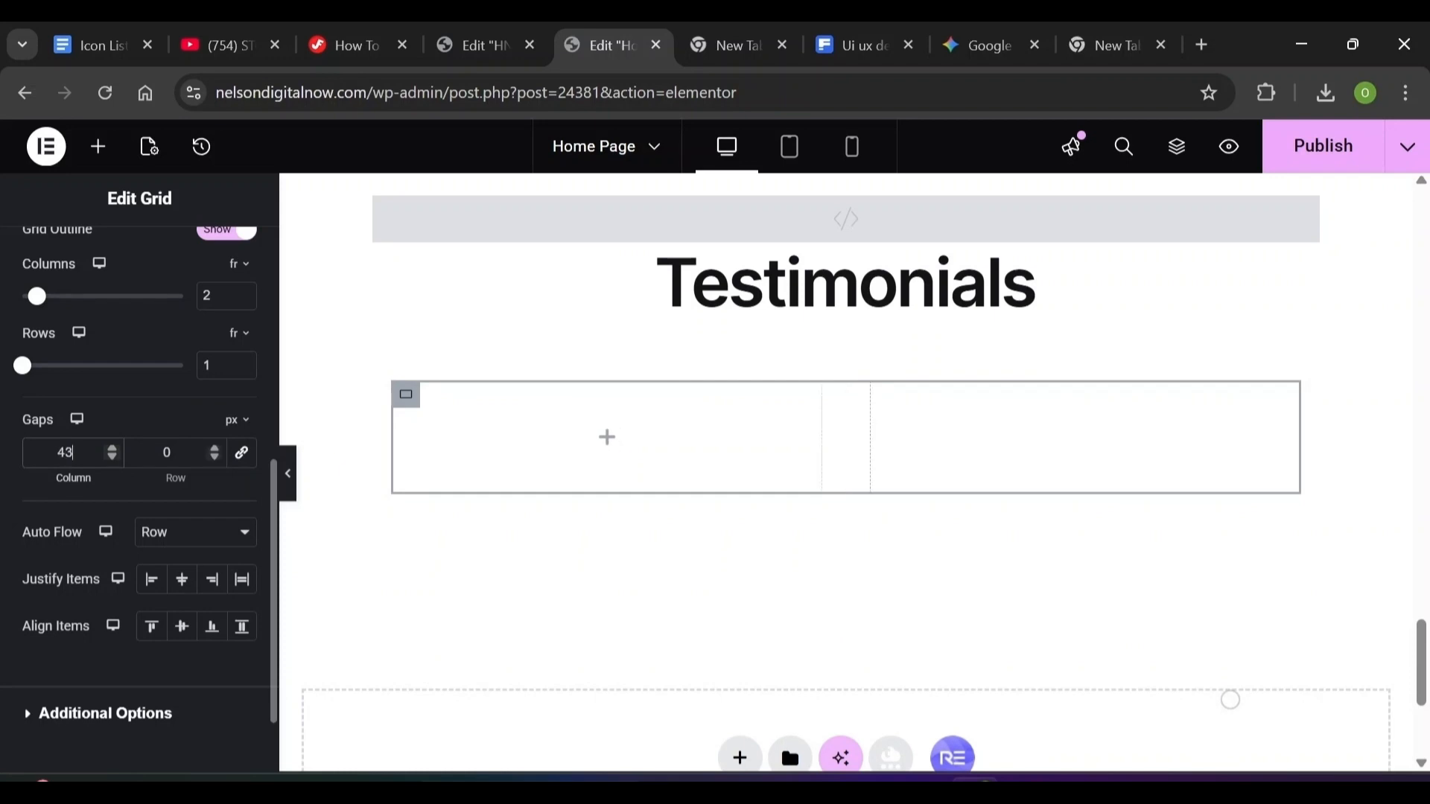
pyautogui.doubleClick(166, 453)
pyautogui.write('60')
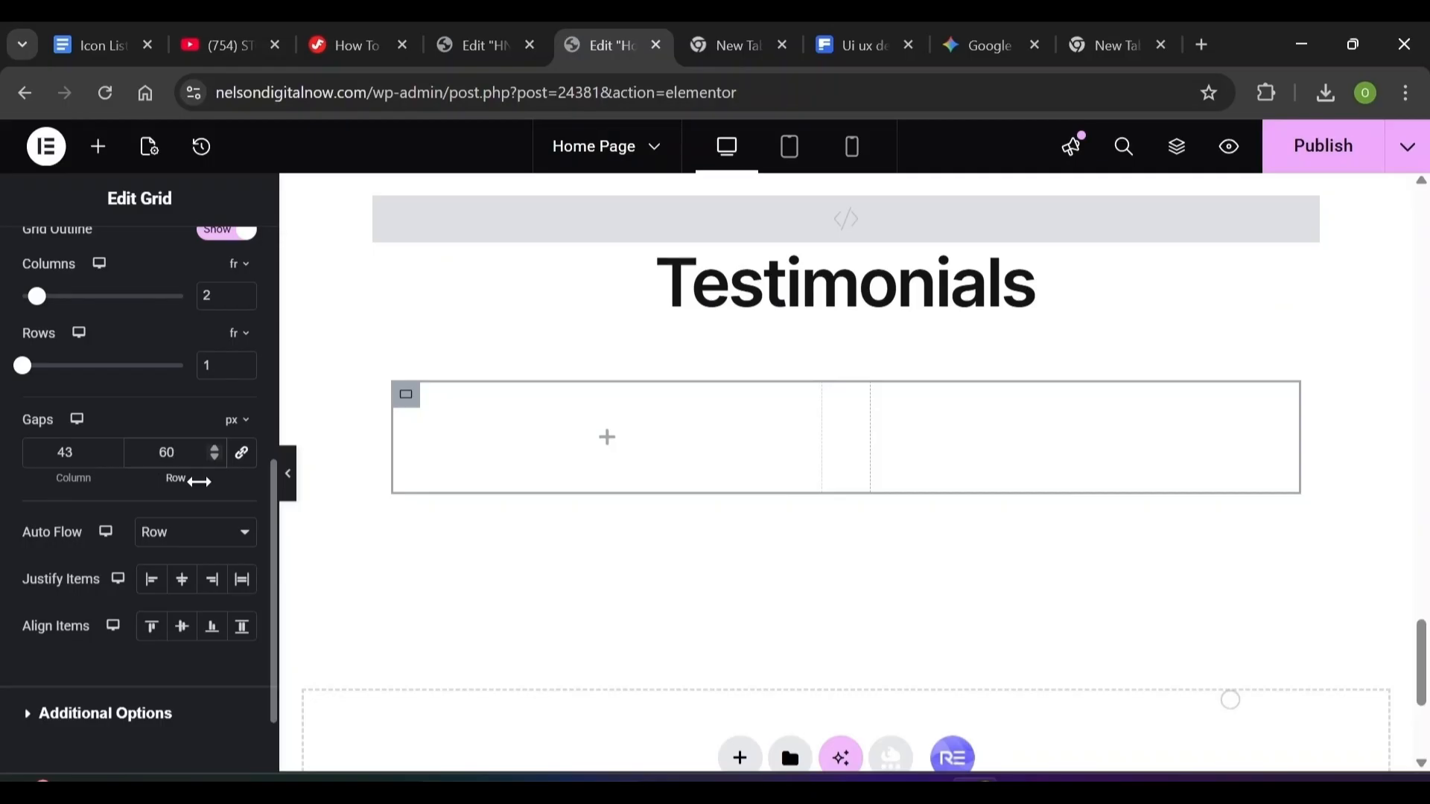
# Drop a container into the first grid cell and give it a classic white background
pyautogui.click(98, 150)
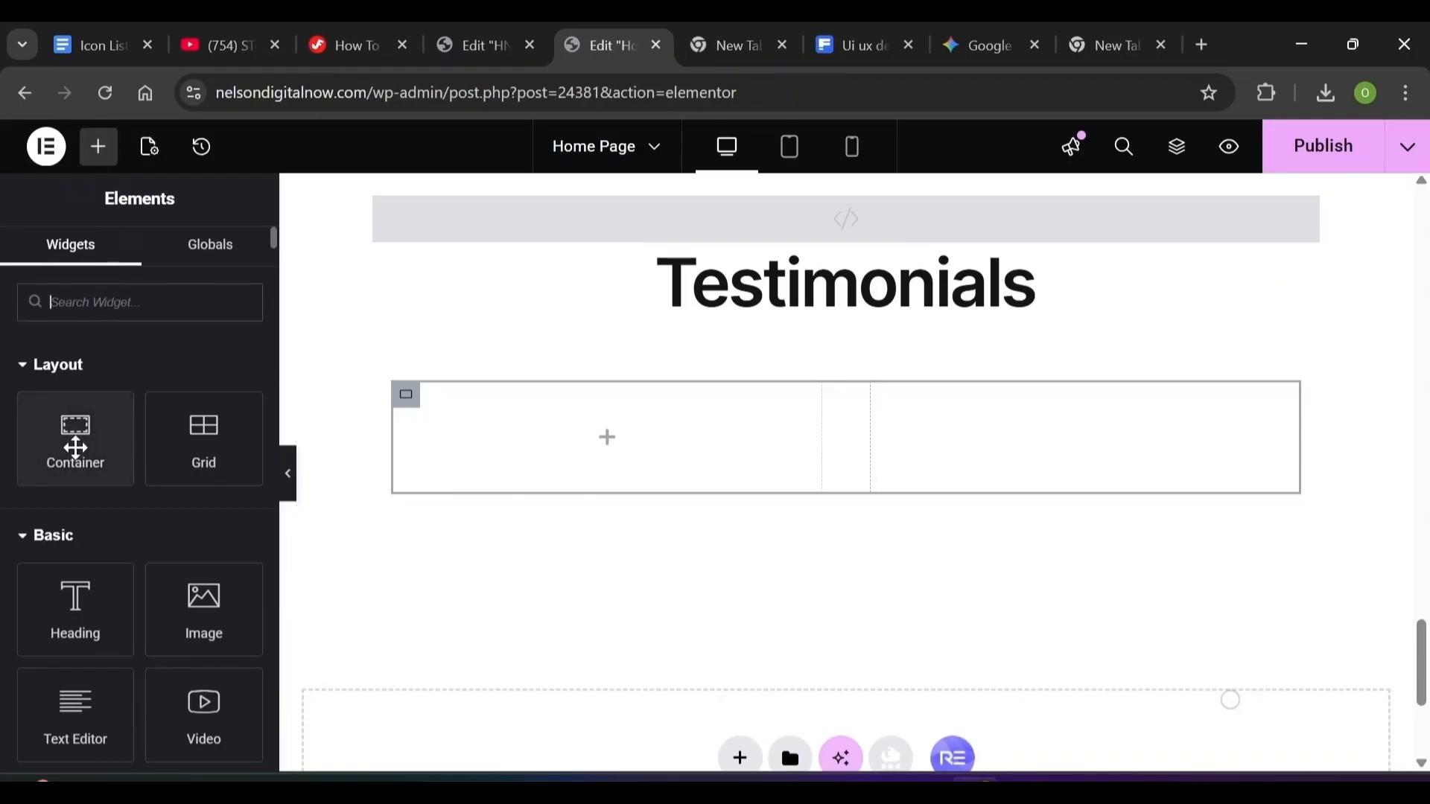
pyautogui.moveTo(71, 447); pyautogui.dragTo(444, 454)
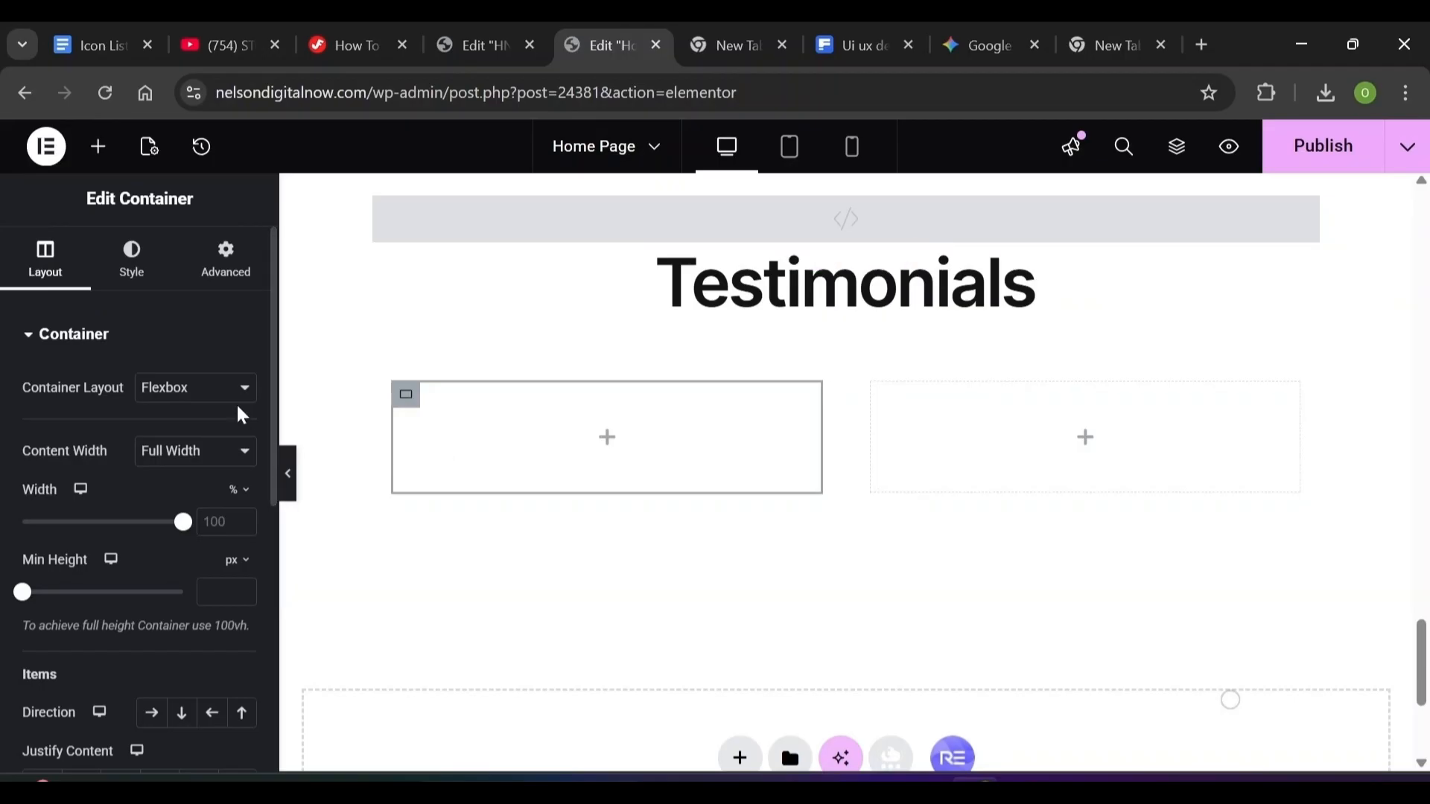
pyautogui.click(138, 257)
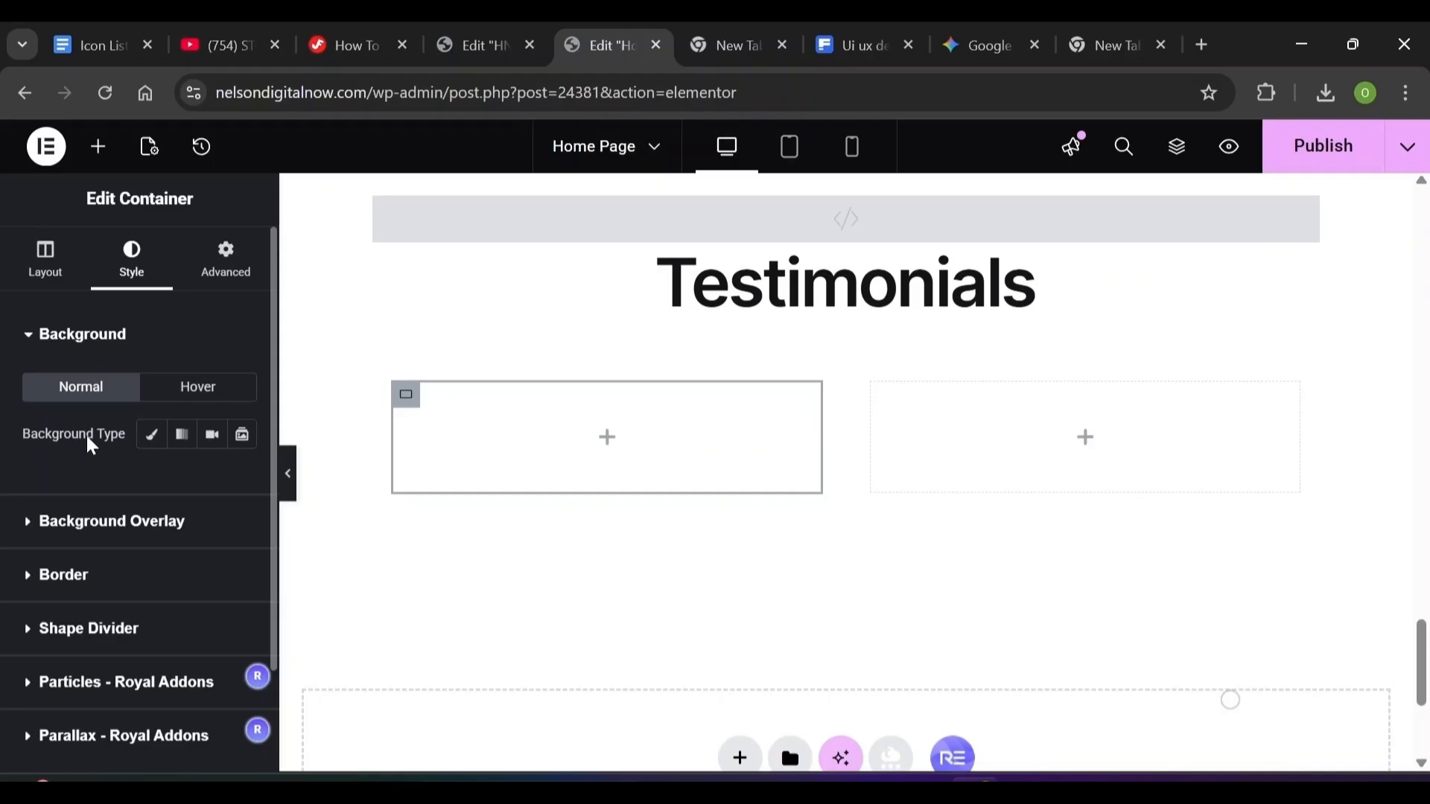
pyautogui.click(152, 438)
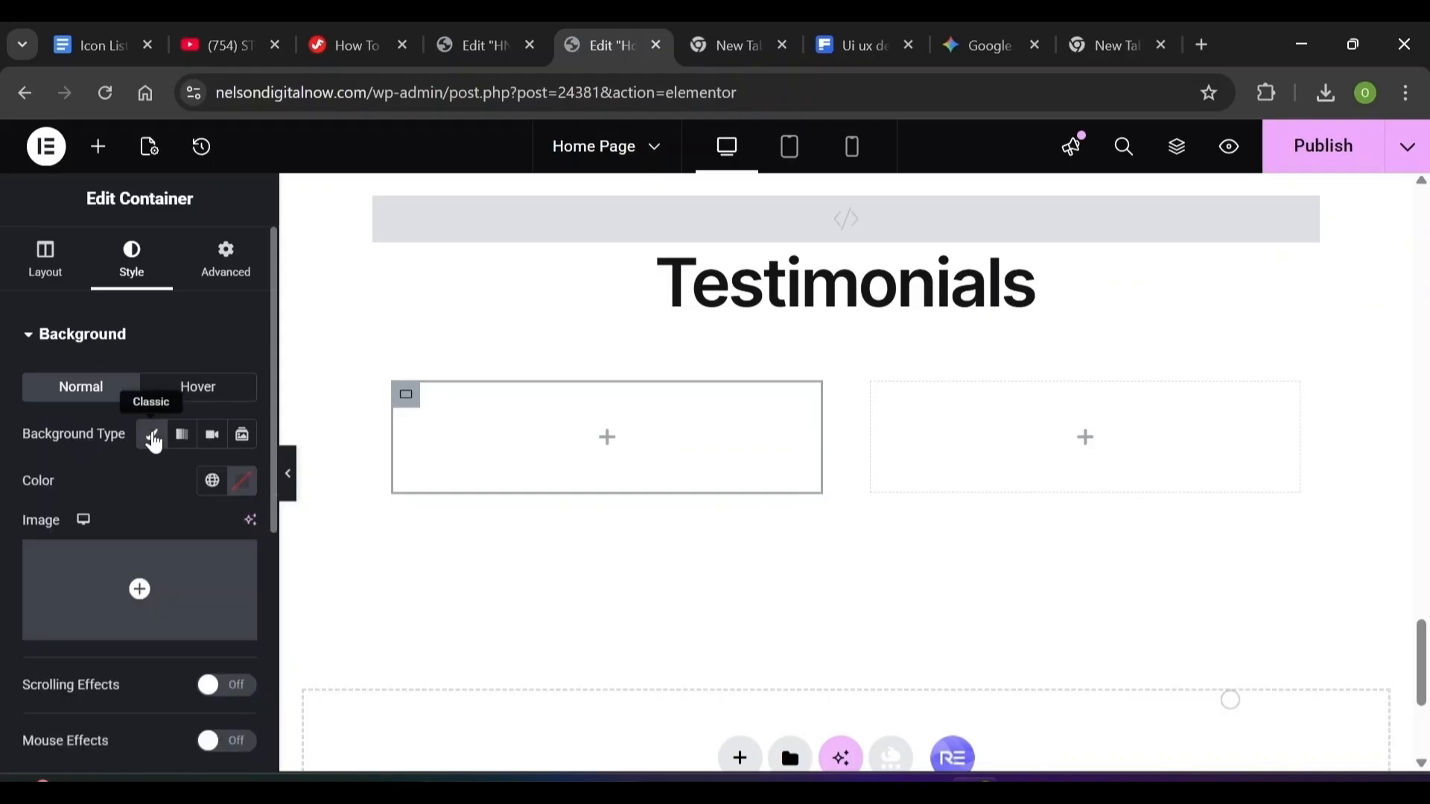
pyautogui.click(248, 485)
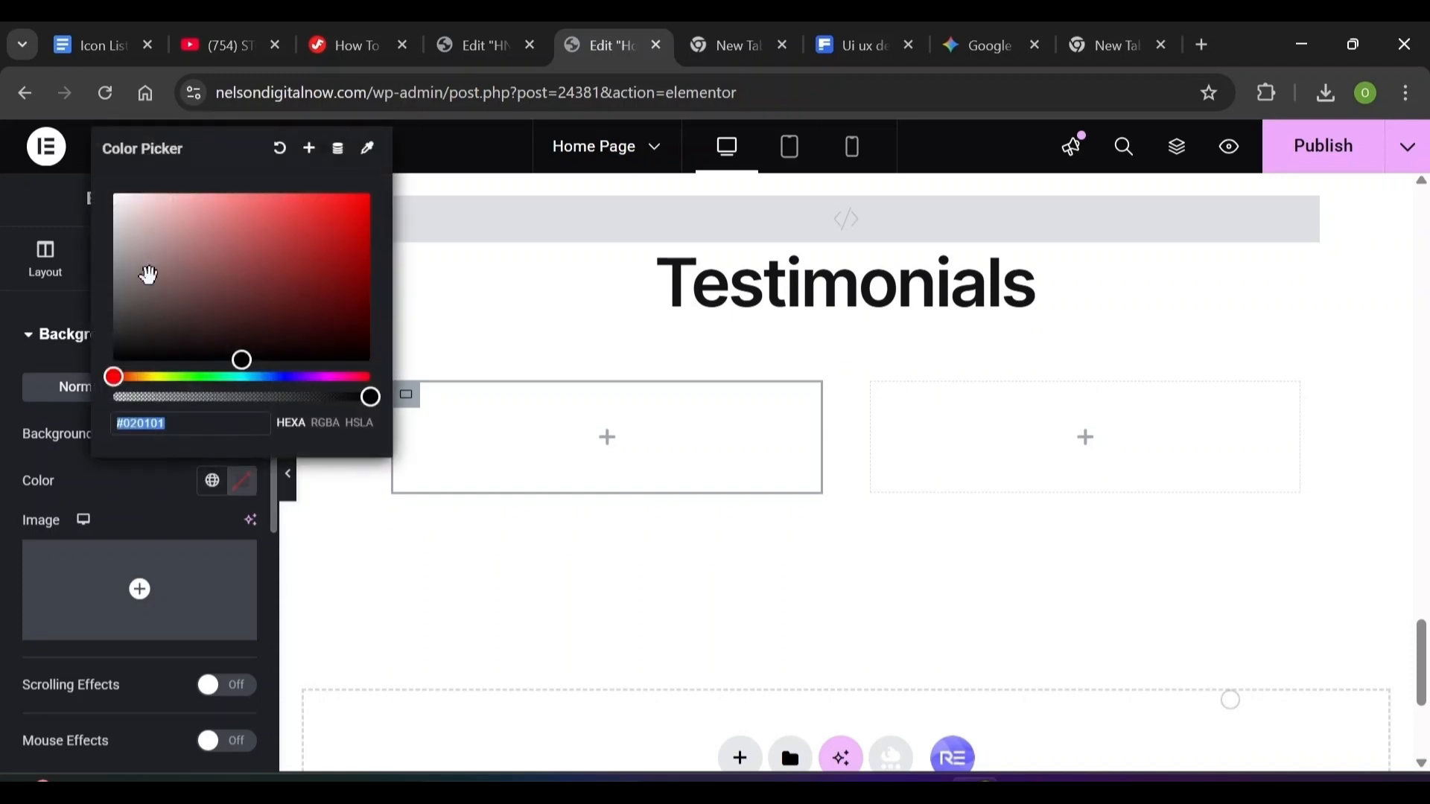
pyautogui.click(132, 195)
pyautogui.click(31, 336)
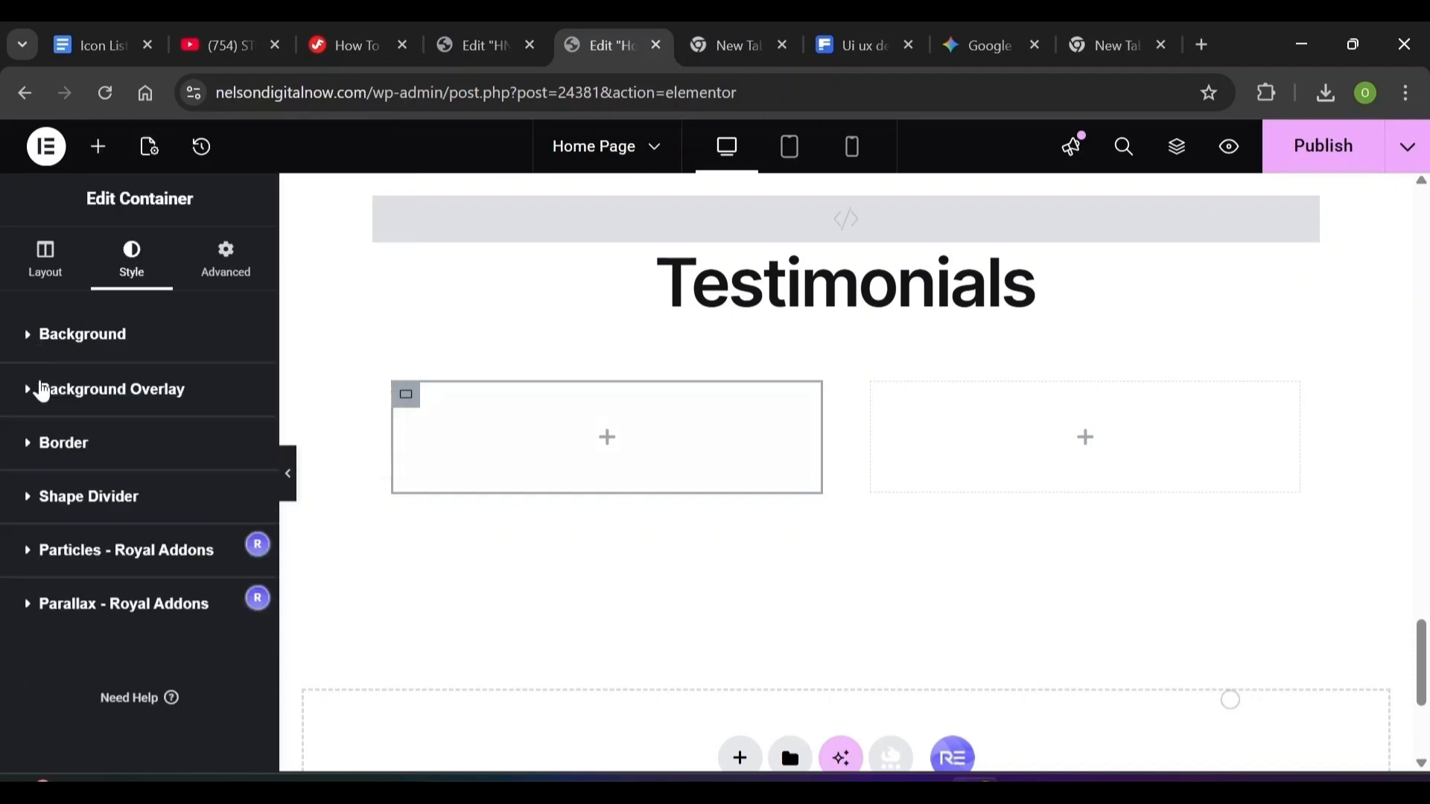
# Give the container a solid 1 px border in black (#000000)
pyautogui.click(37, 444)
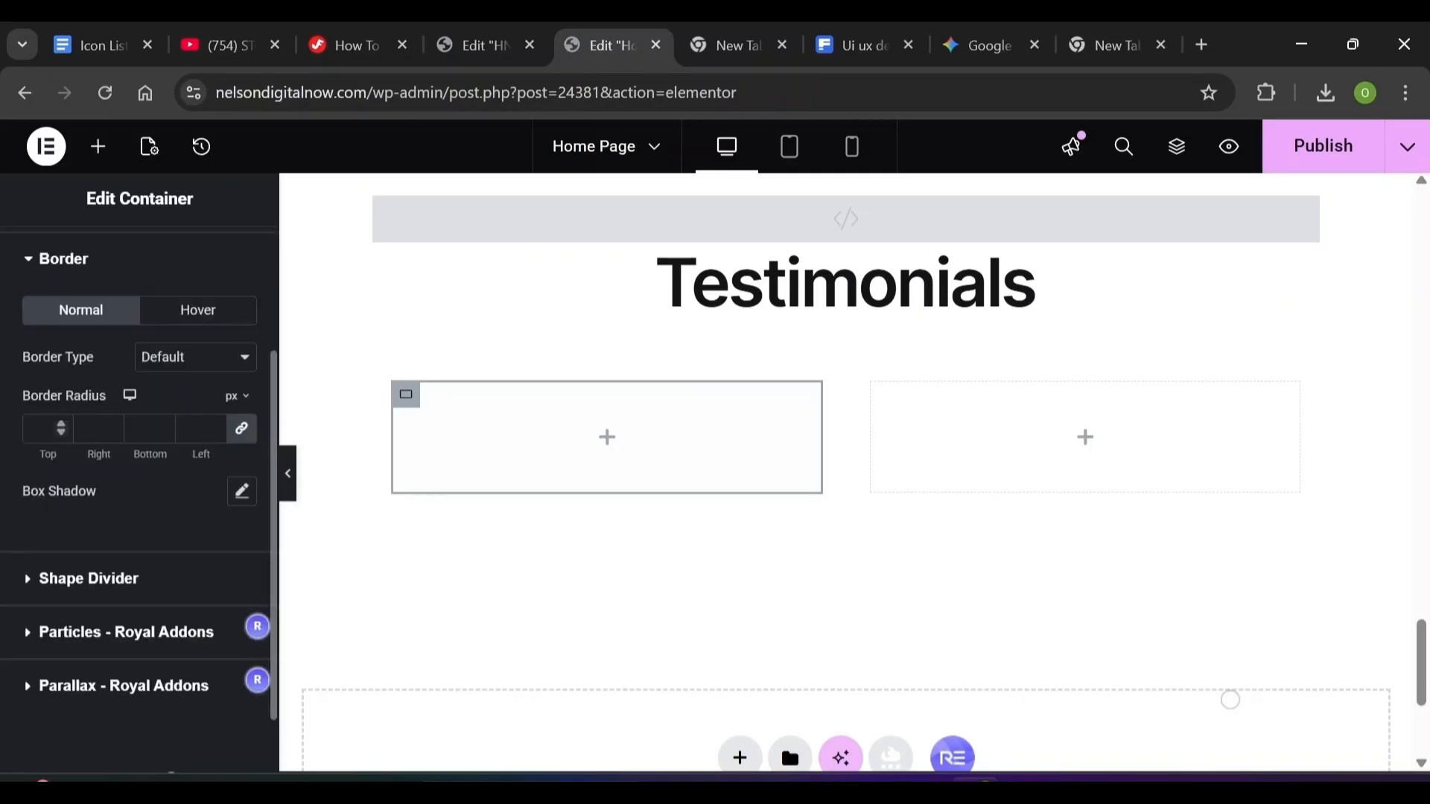
pyautogui.click(228, 369)
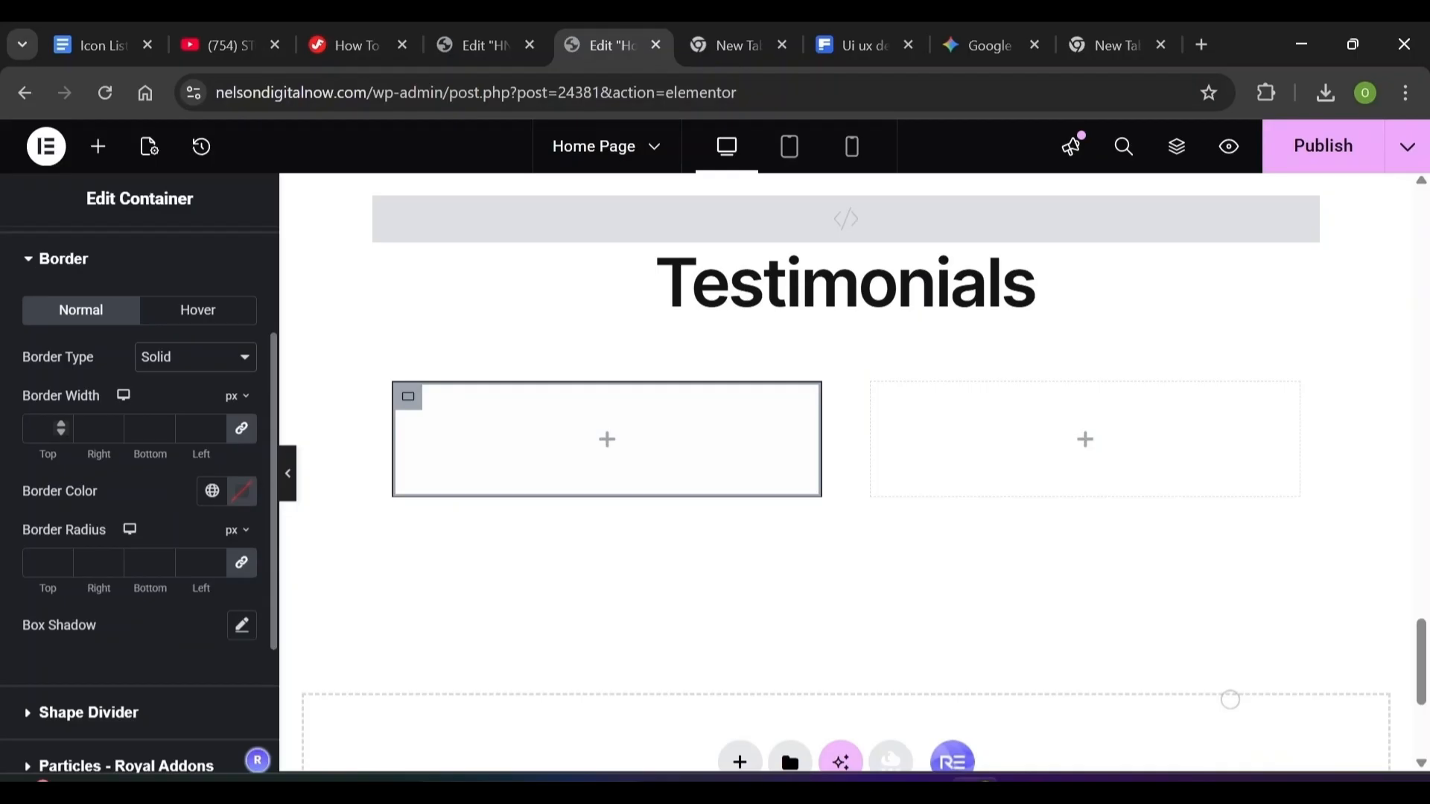
pyautogui.write('1')
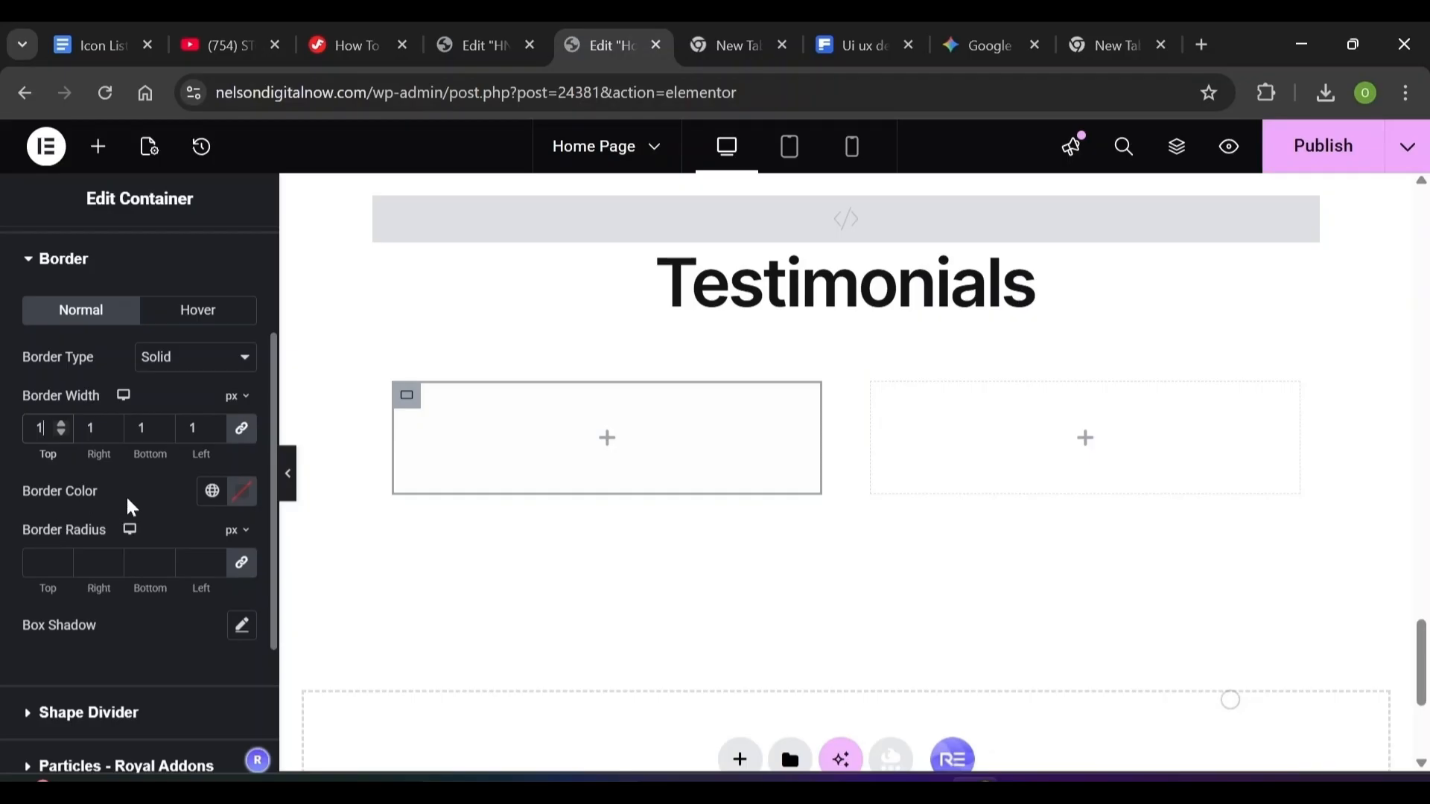
pyautogui.click(240, 492)
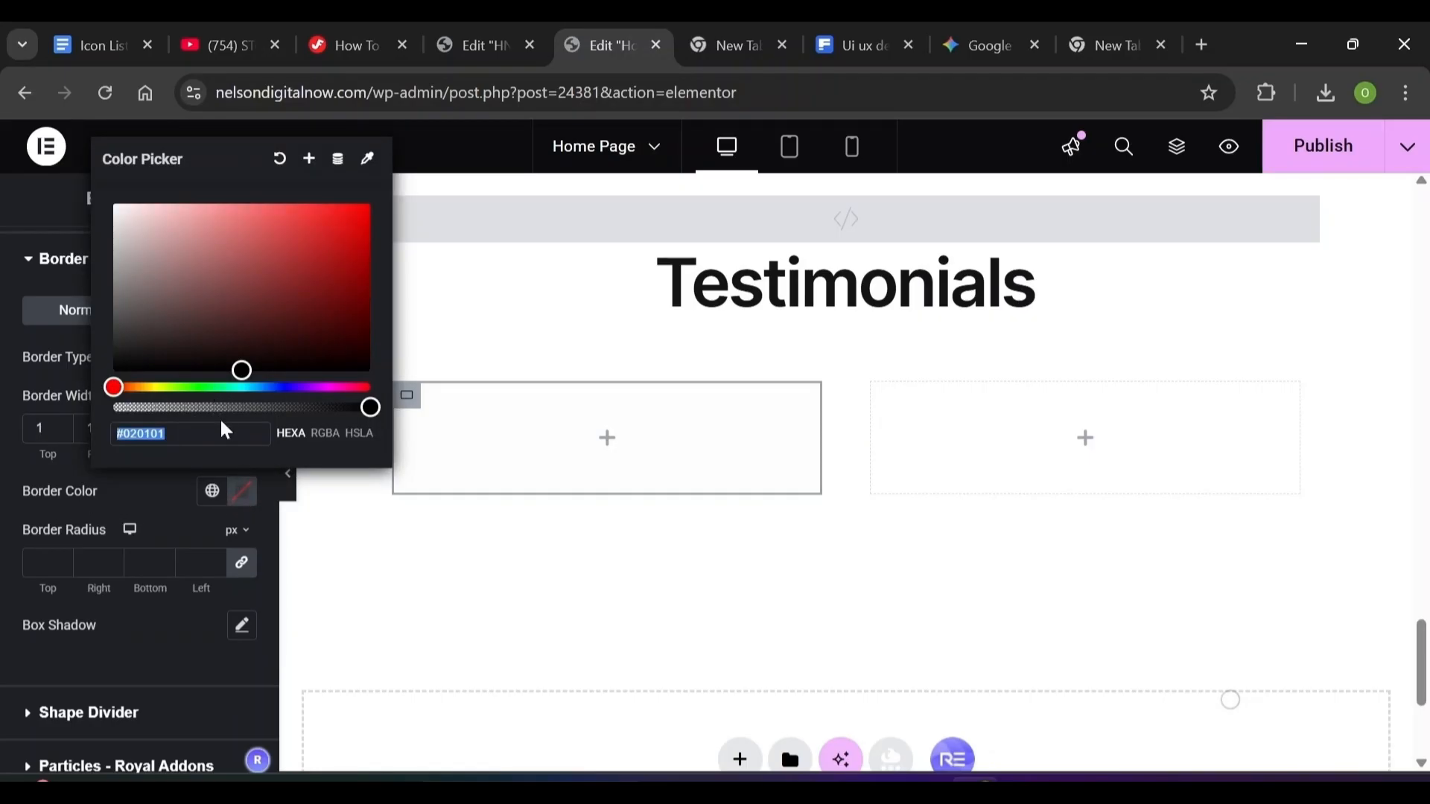
pyautogui.write('000000')
pyautogui.click(167, 490)
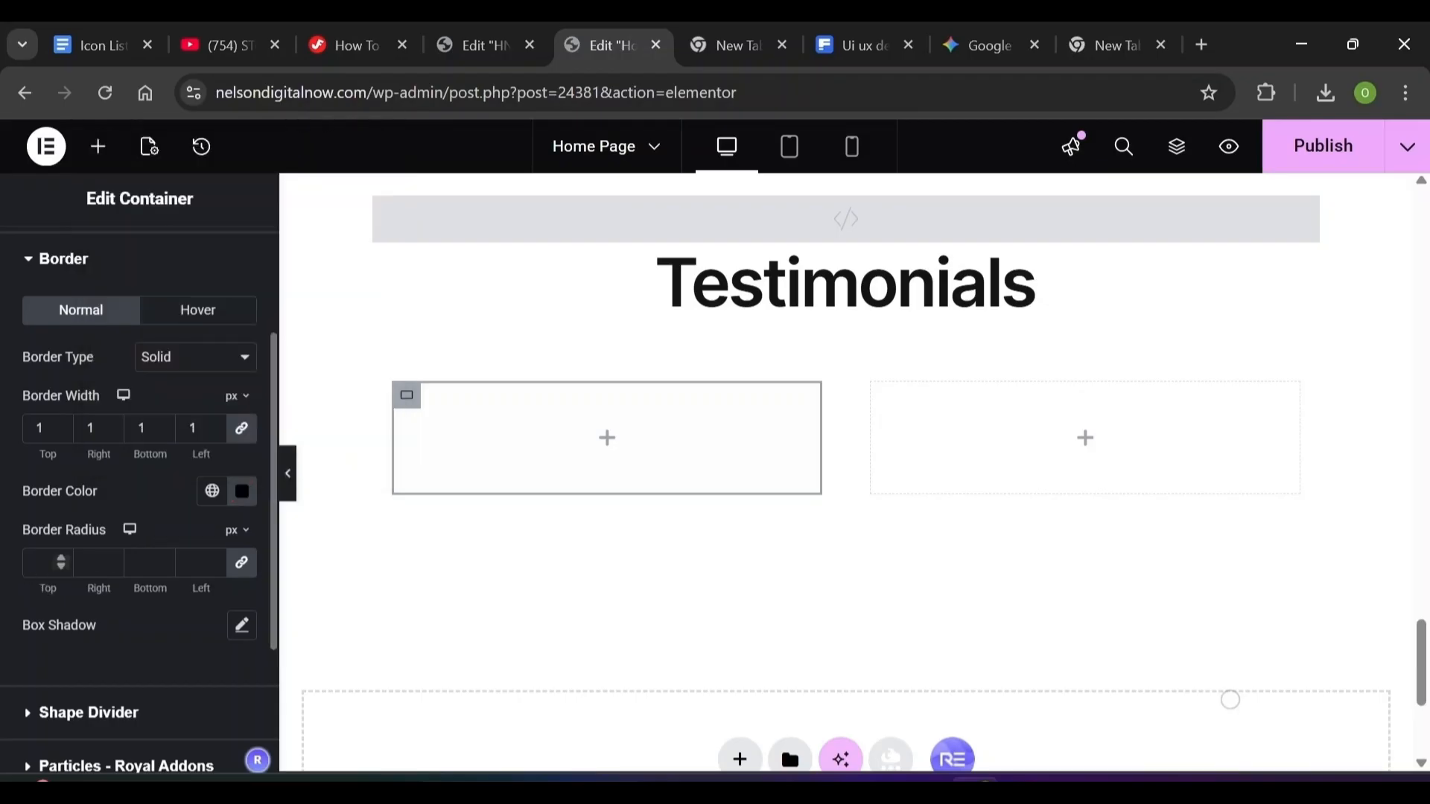
pyautogui.click(61, 563)
# Round the card's corners to 24 and add a box shadow offset 12/12 with blur 21
pyautogui.write('24')
pyautogui.click(242, 626)
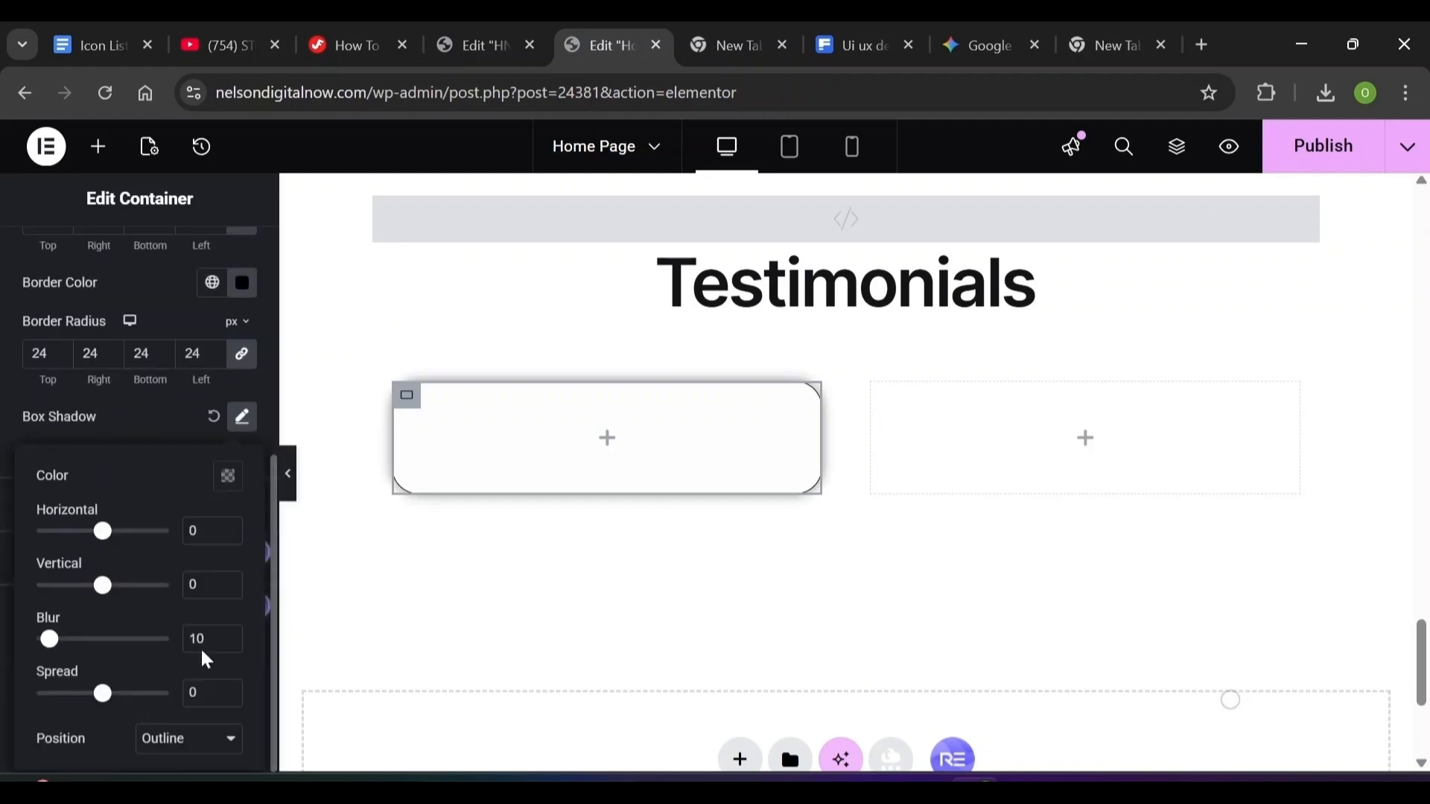
pyautogui.doubleClick(192, 531)
pyautogui.write('12')
pyautogui.doubleClick(194, 585)
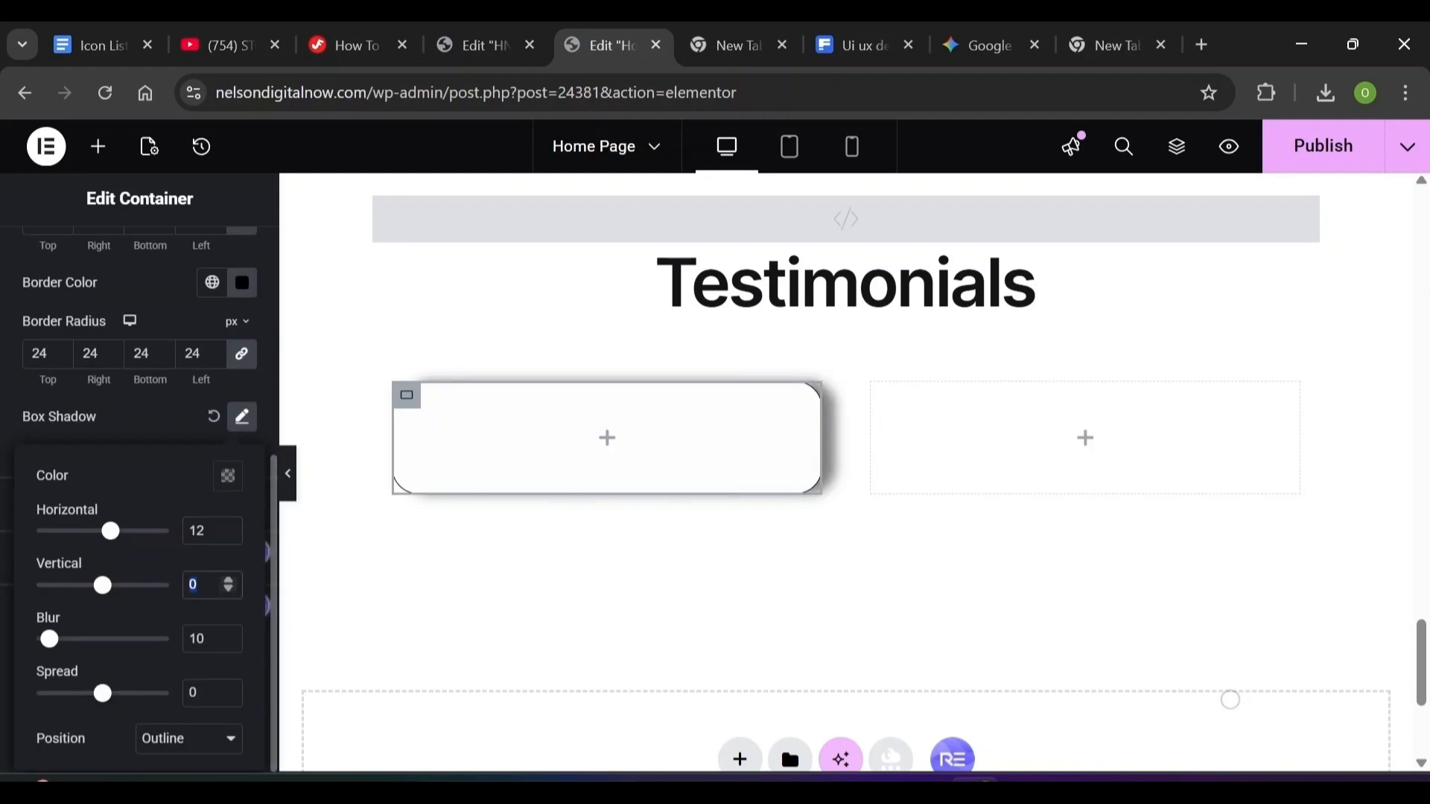
pyautogui.write('12')
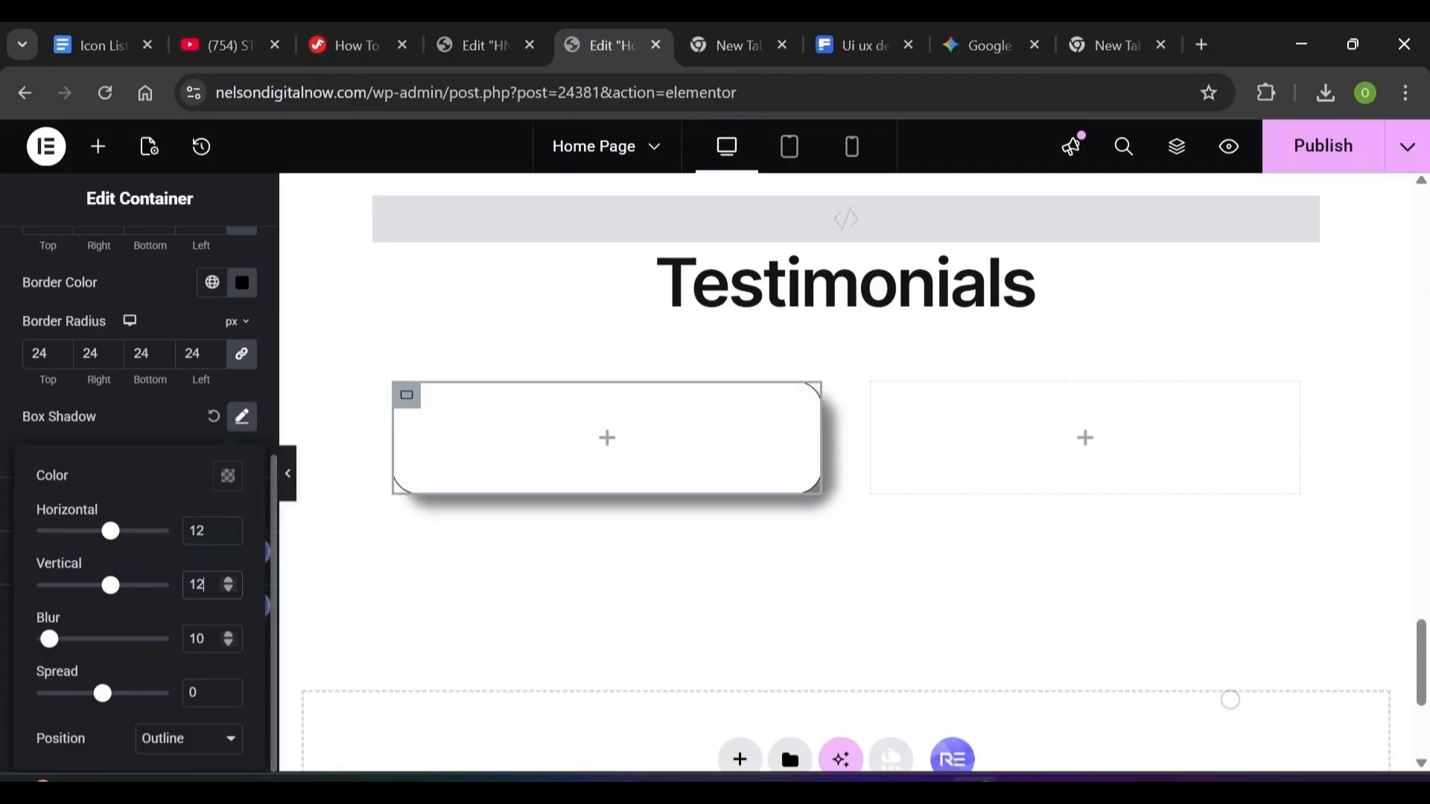
pyautogui.moveTo(49, 639); pyautogui.dragTo(64, 639)
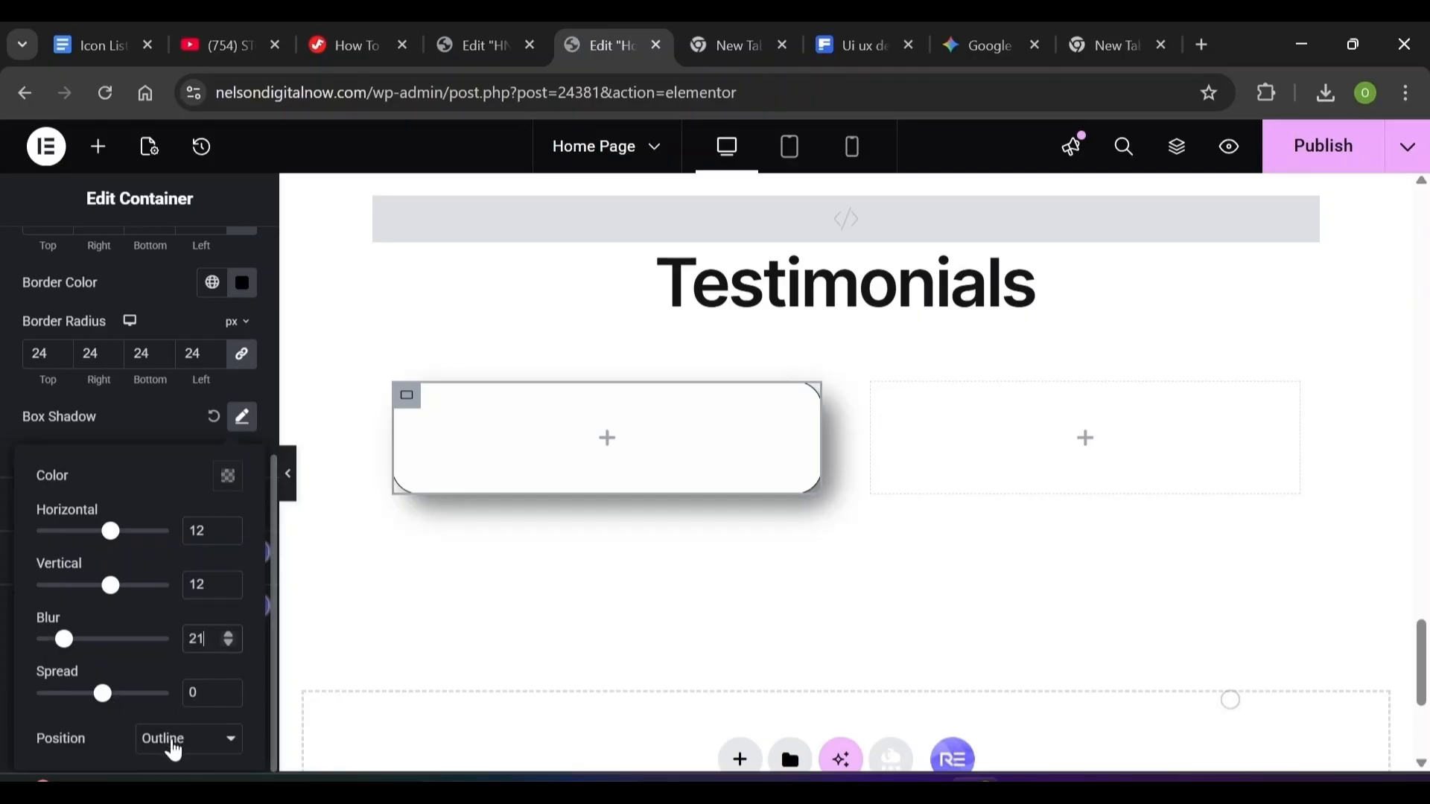
# Set the shadow colour to a faint rgba(20, 20, 20, 0.05)
pyautogui.click(228, 477)
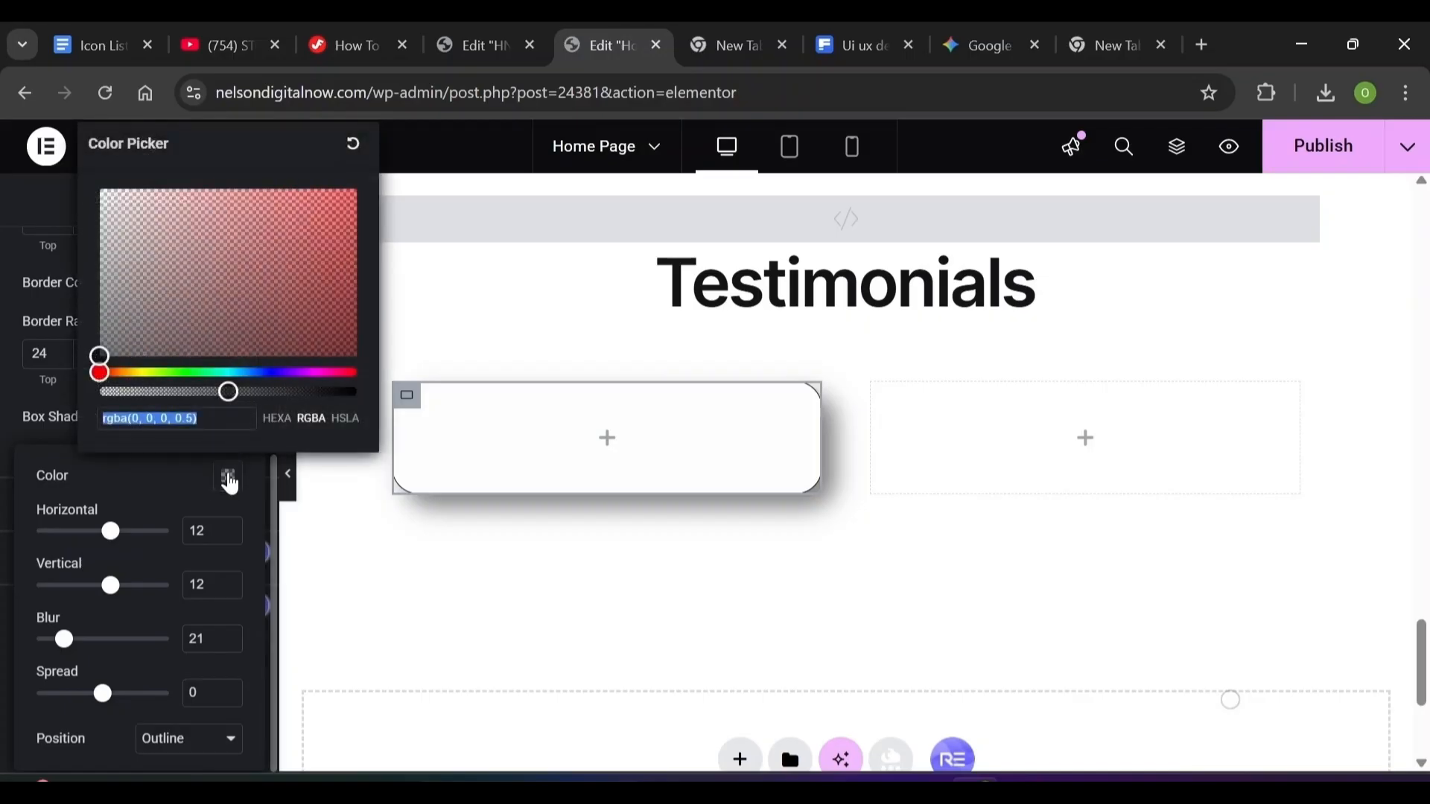
pyautogui.moveTo(356, 290); pyautogui.dragTo(356, 188)
pyautogui.click(153, 418)
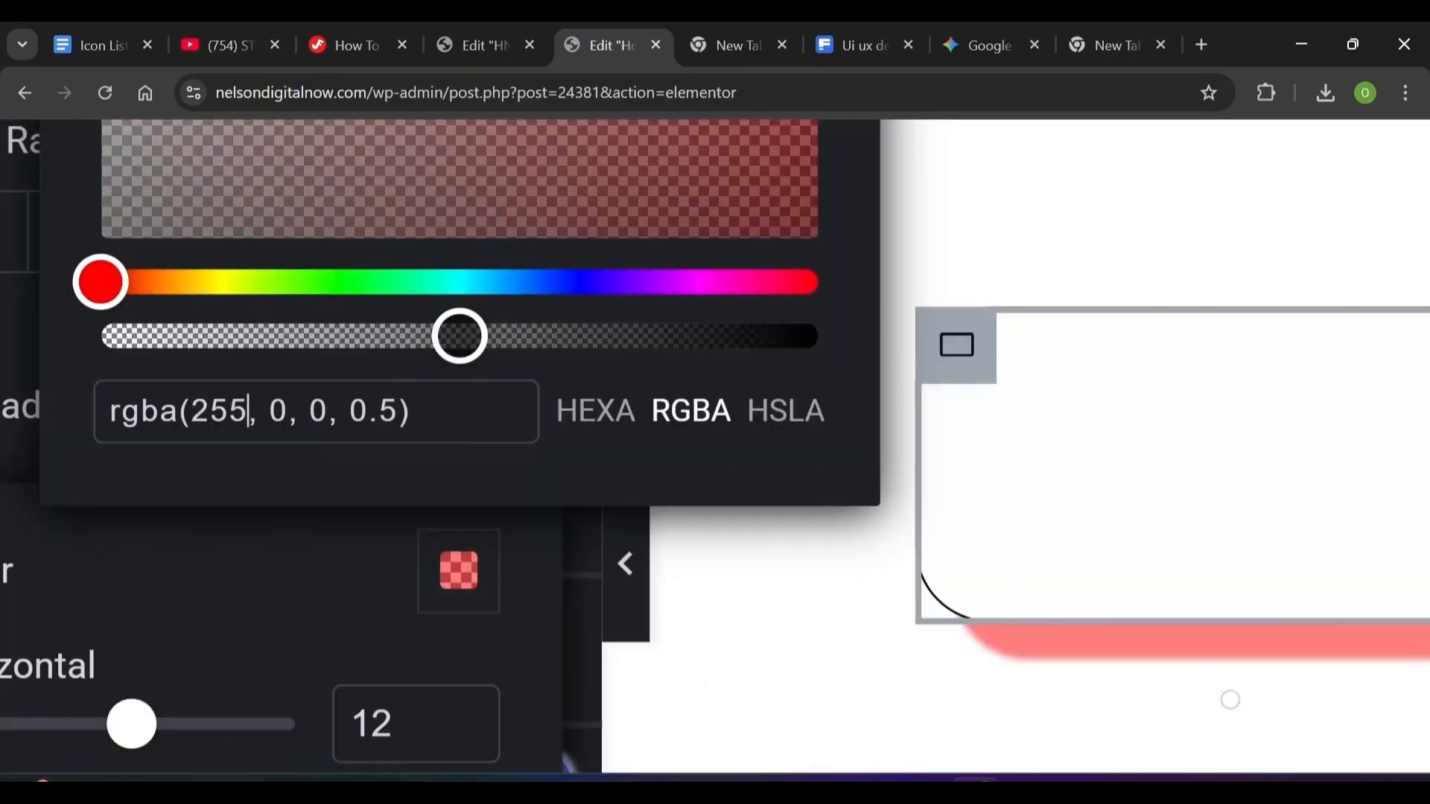
pyautogui.press('BackSpace')
pyautogui.press('BackSpace')
pyautogui.write('0')
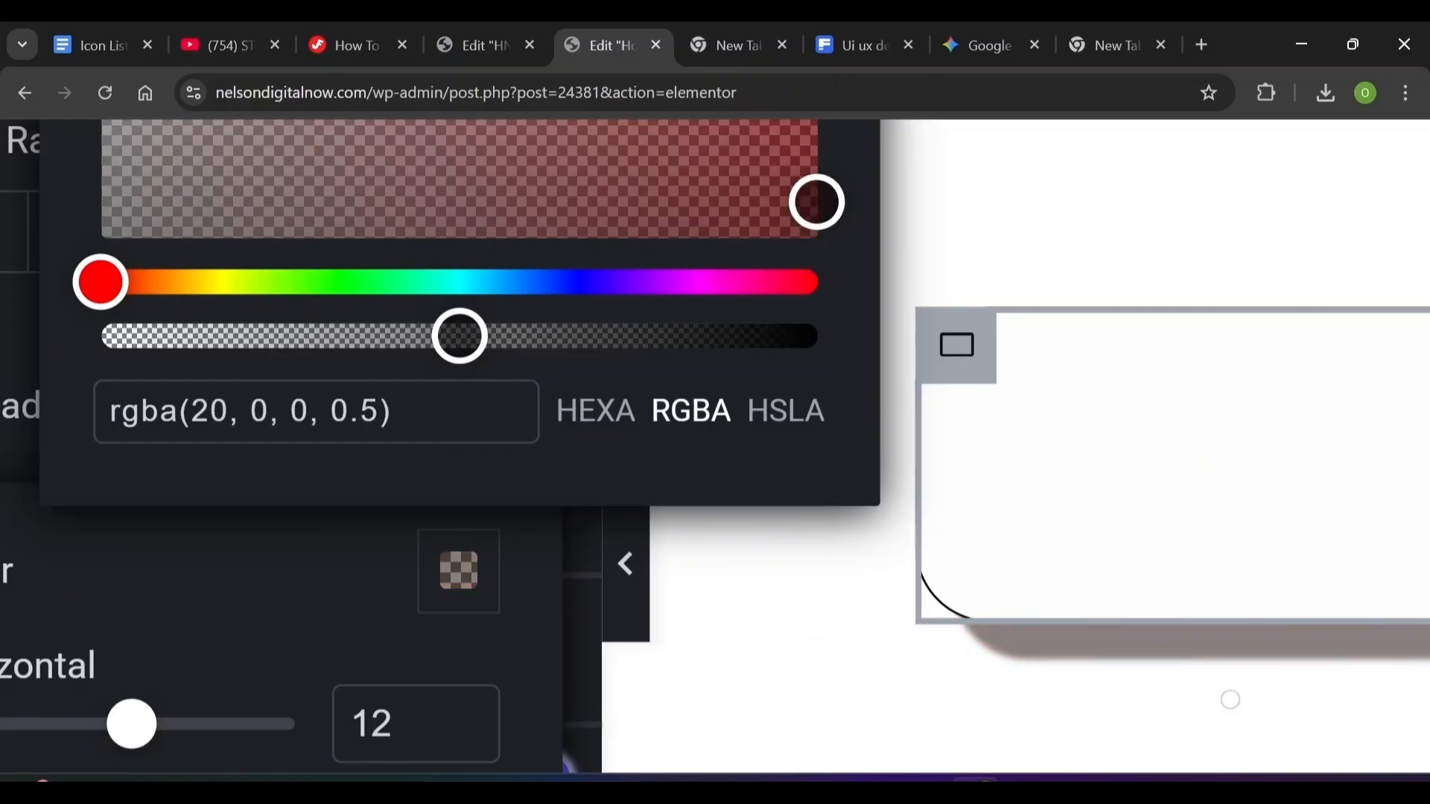
pyautogui.press('Right')
pyautogui.press('Right')
pyautogui.write('2')
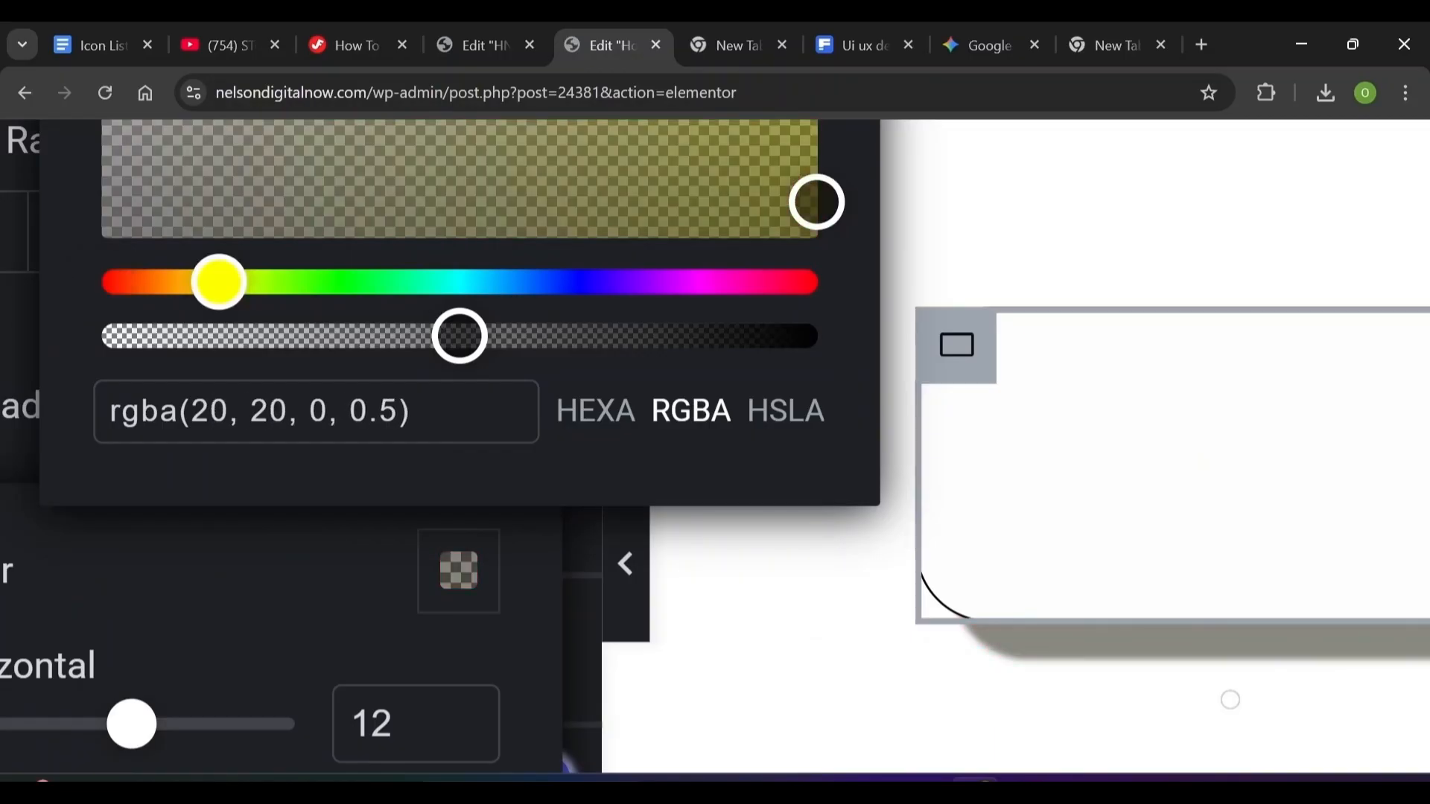
pyautogui.press('Right')
pyautogui.press('Right')
pyautogui.press('Right')
pyautogui.write('2')
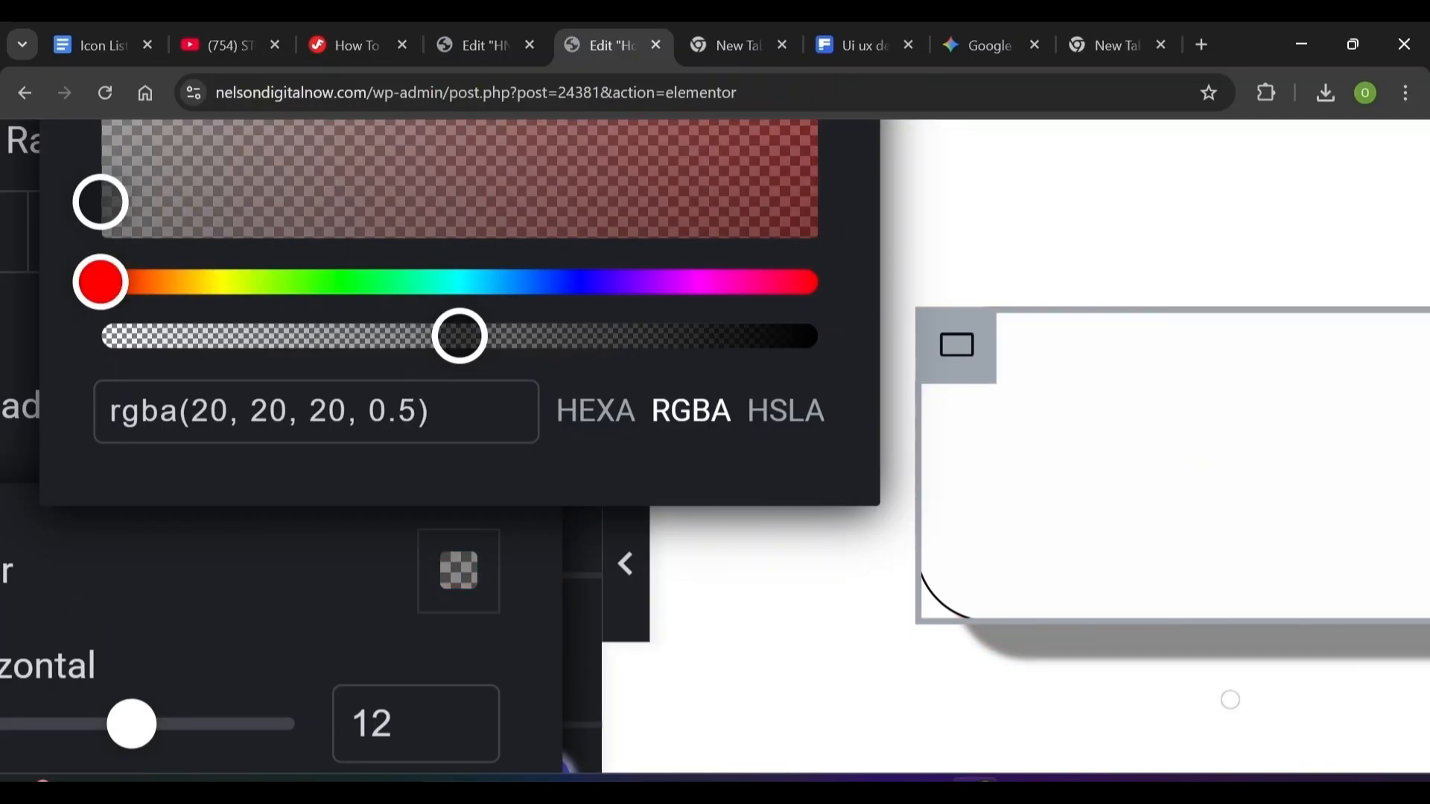
pyautogui.click(398, 411)
pyautogui.write('0')
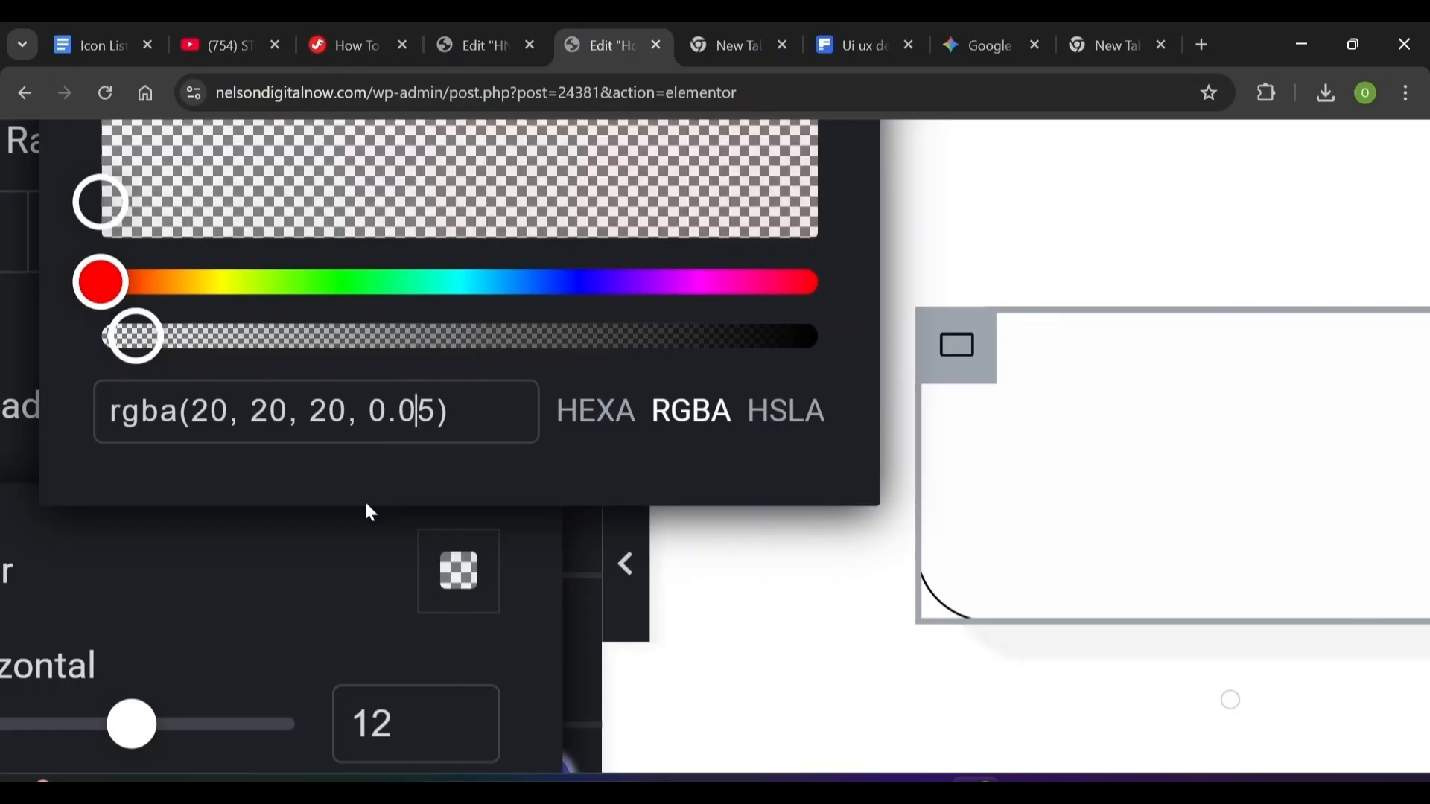
pyautogui.press('Delete')
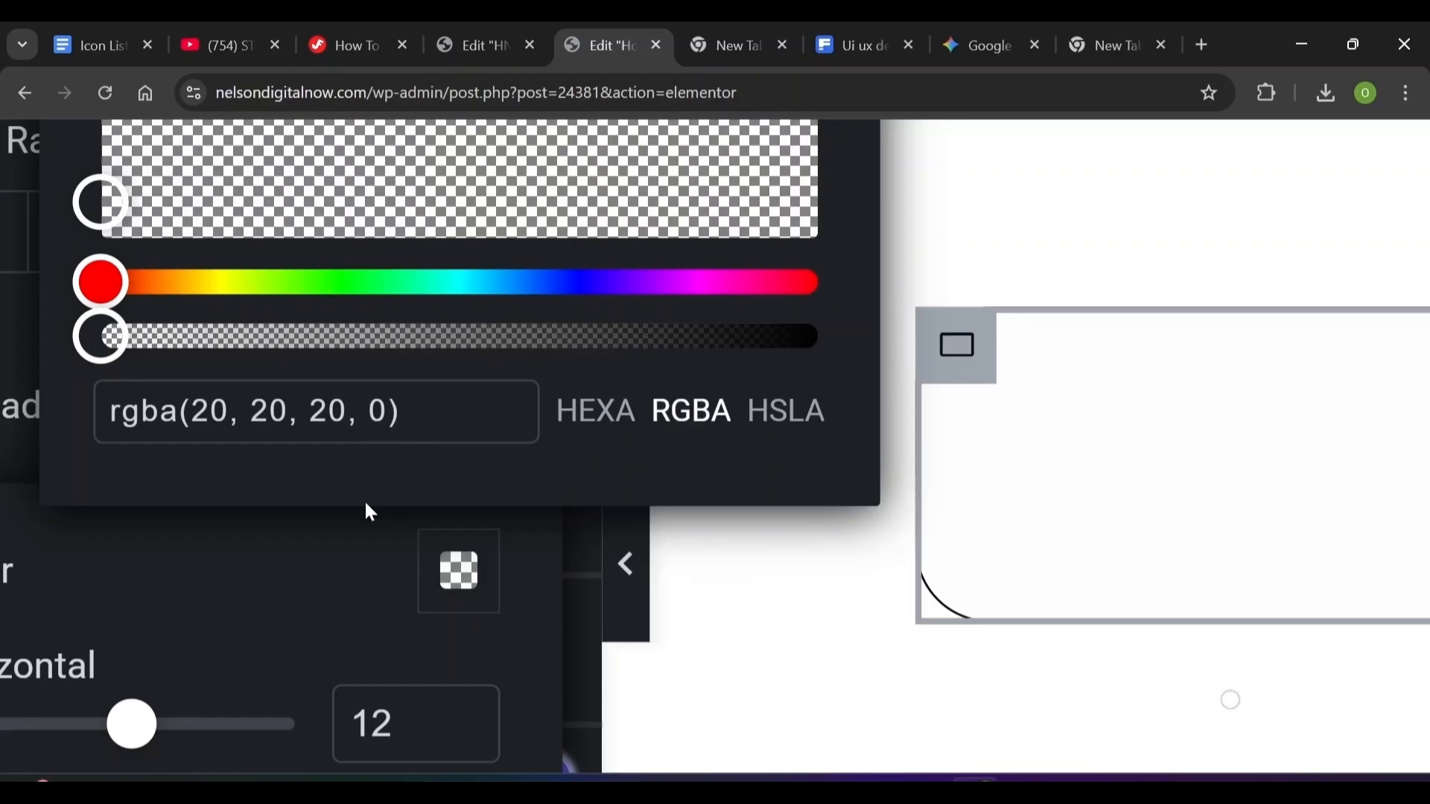
pyautogui.press('Left')
pyautogui.press('Right')
pyautogui.press('Left')
pyautogui.write('0.')
pyautogui.press('Right')
pyautogui.write('5')
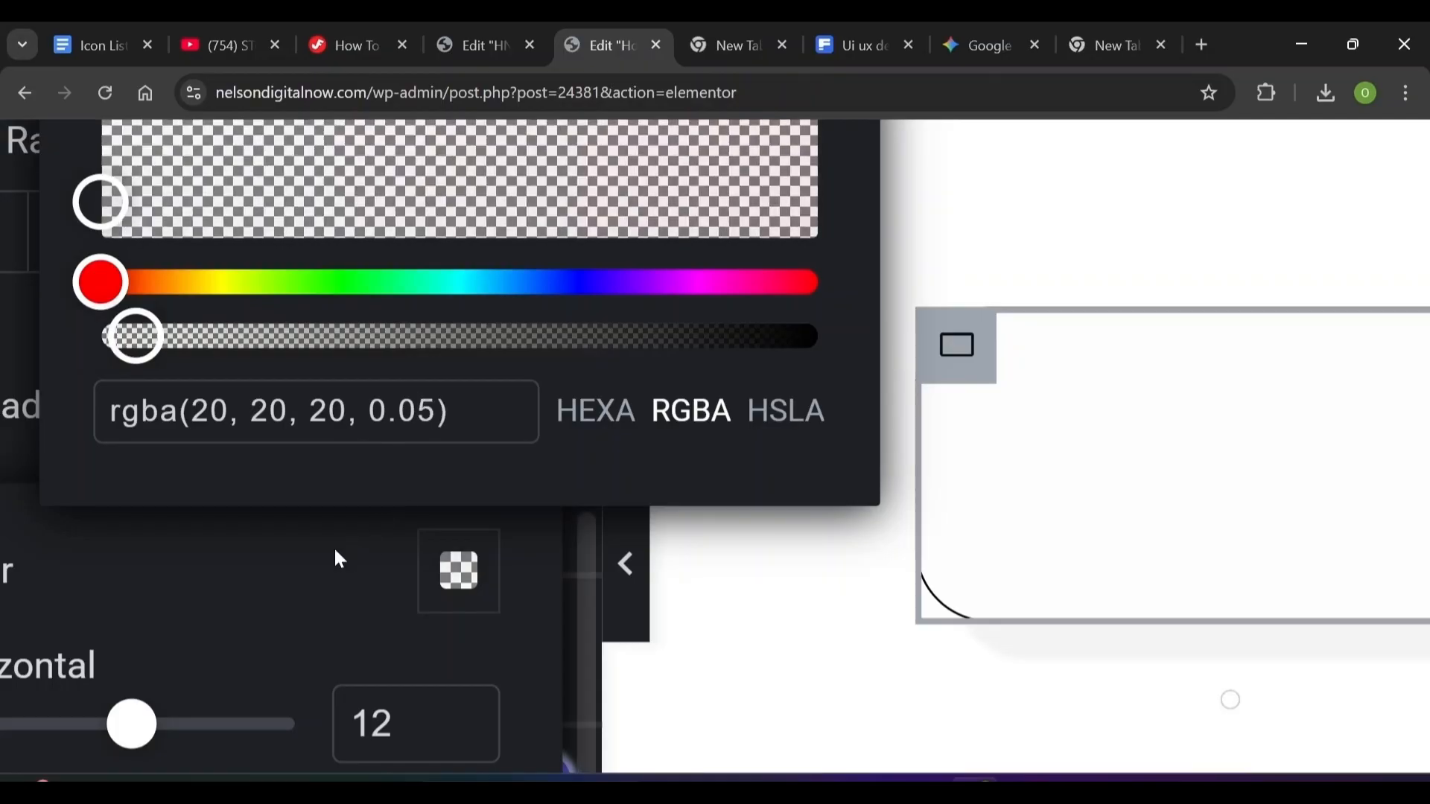
pyautogui.click(333, 565)
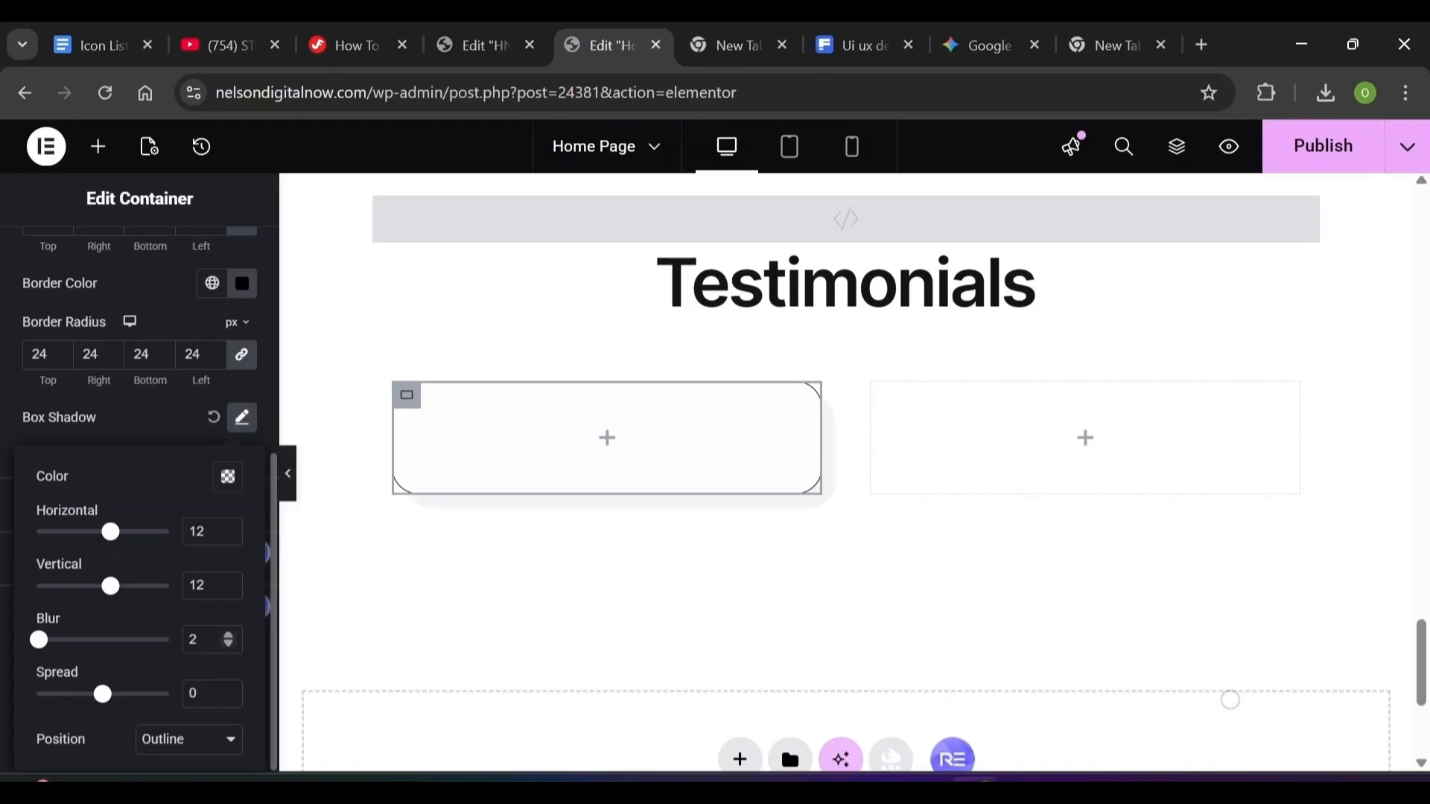
pyautogui.write('1')
pyautogui.click(178, 417)
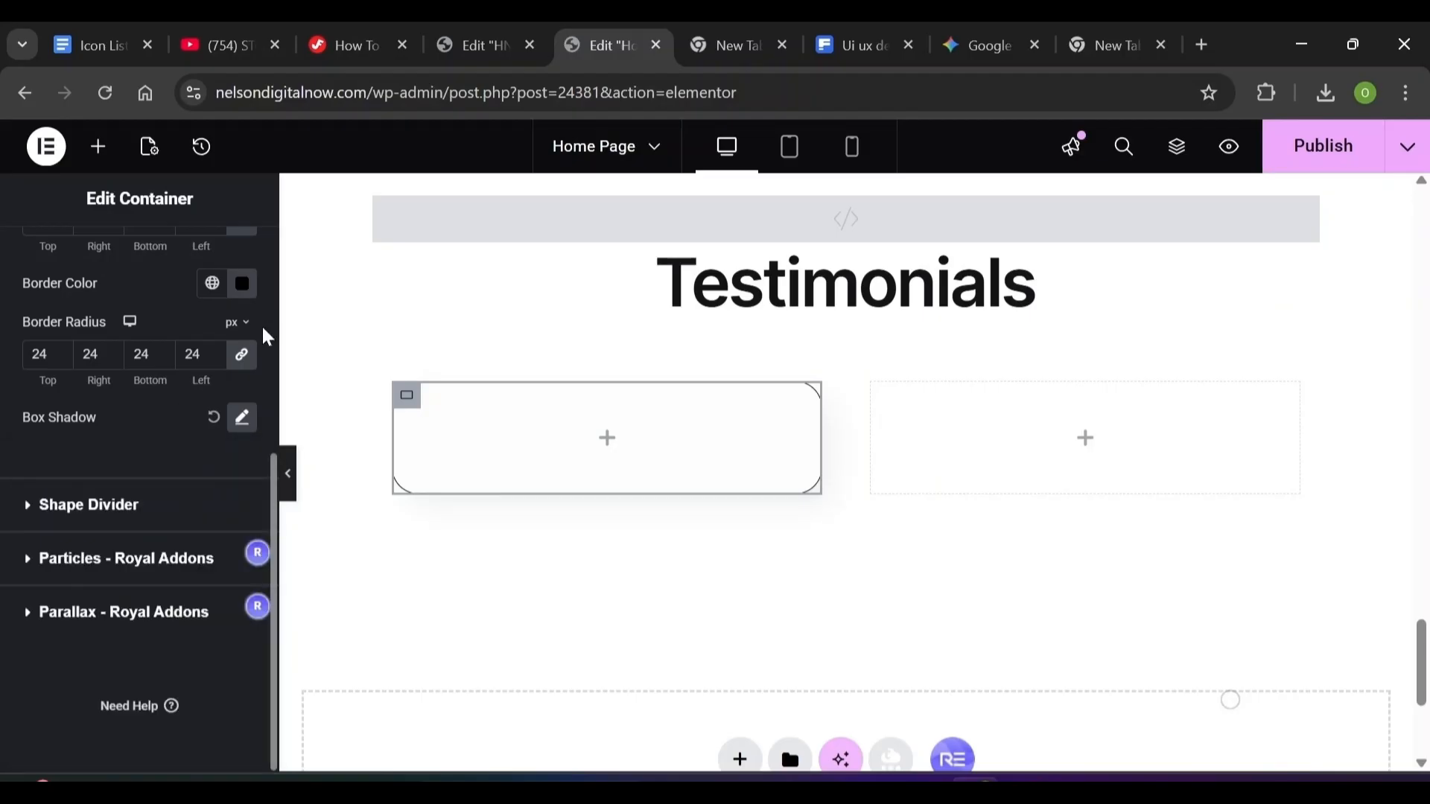
# Give the card 24 spacing in its Advanced settings and rotate it by -5 degrees
pyautogui.scroll(10, 263, 329)
pyautogui.click(236, 283)
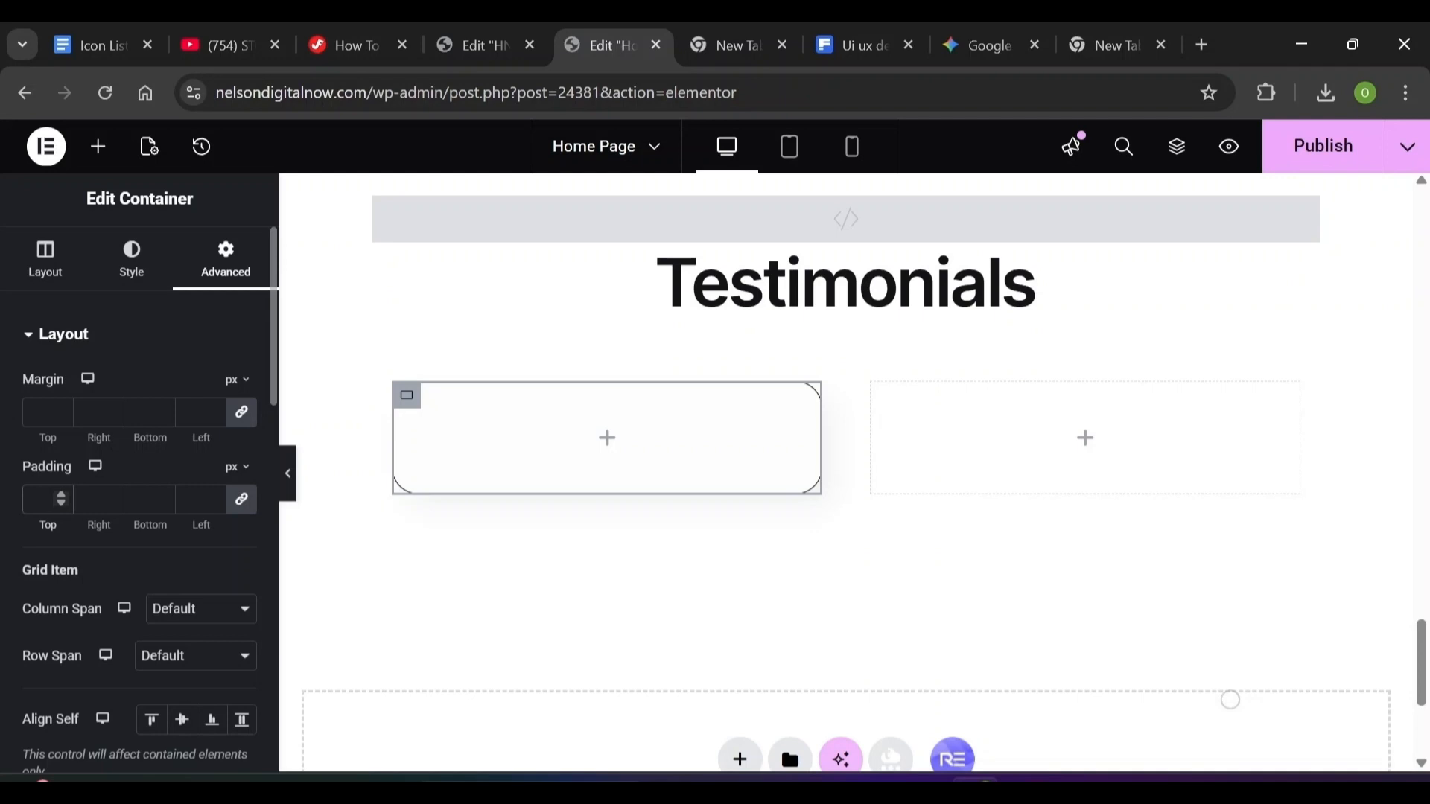
pyautogui.write('24')
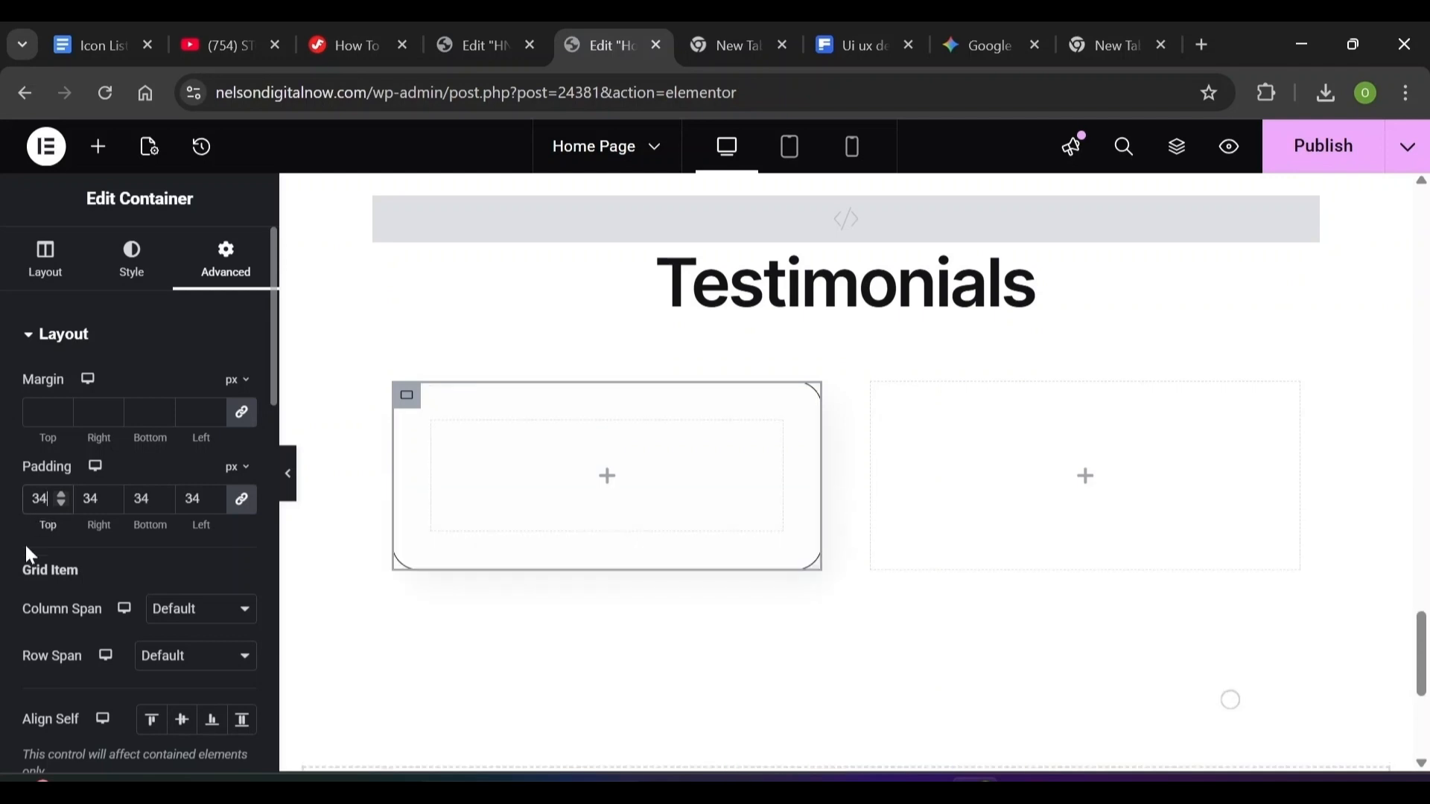
pyautogui.scroll(-2, 26, 549)
pyautogui.scroll(-3, 26, 648)
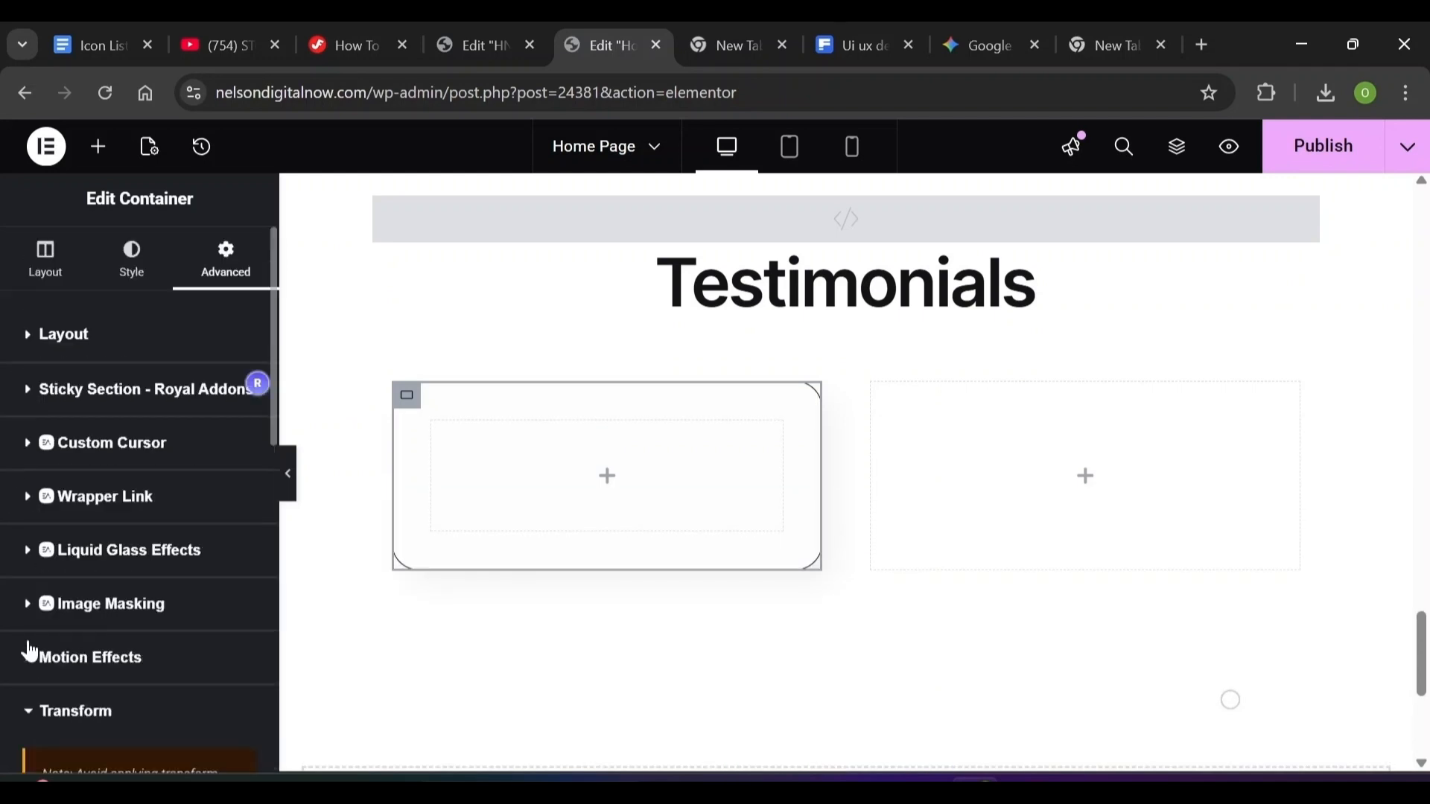
pyautogui.click(27, 397)
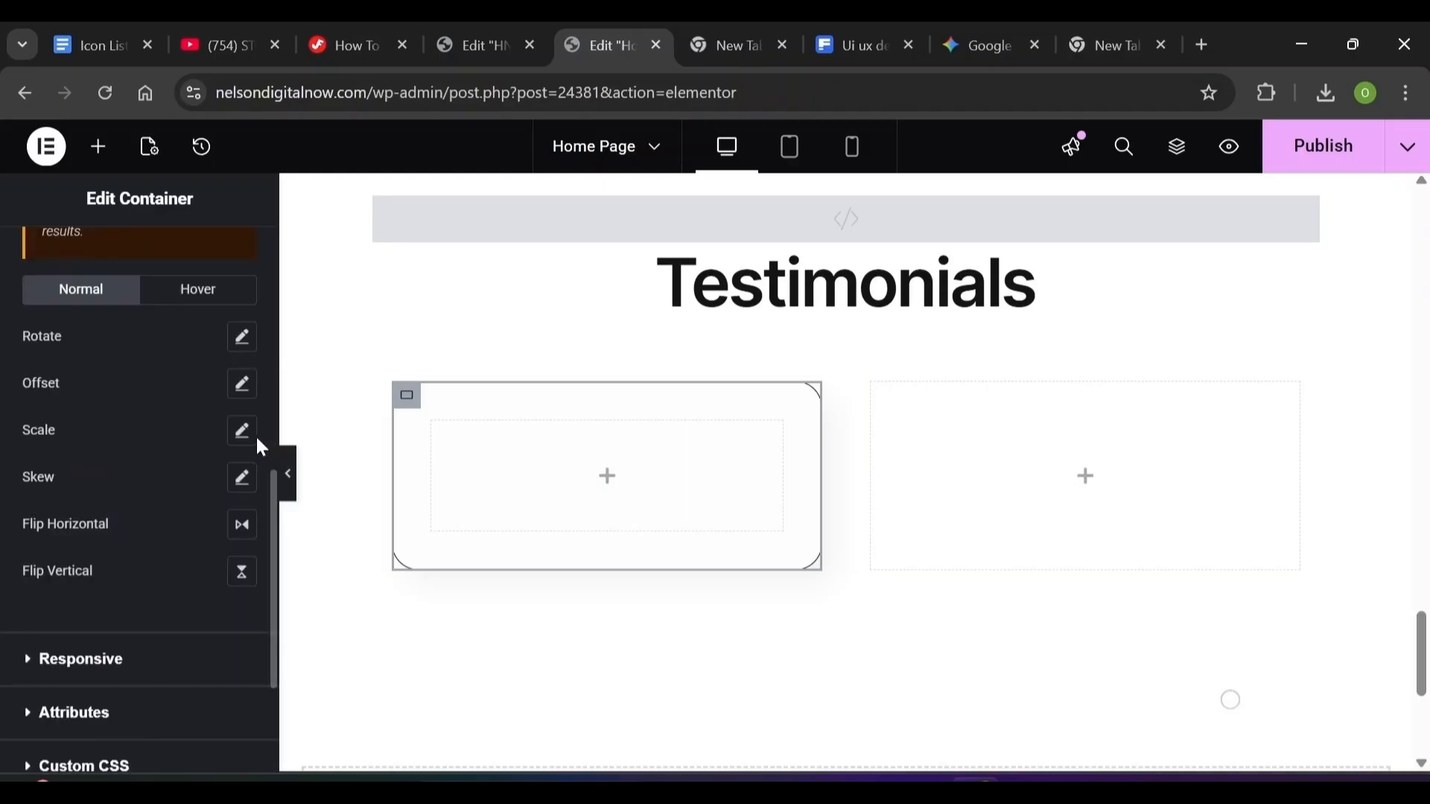
pyautogui.click(242, 340)
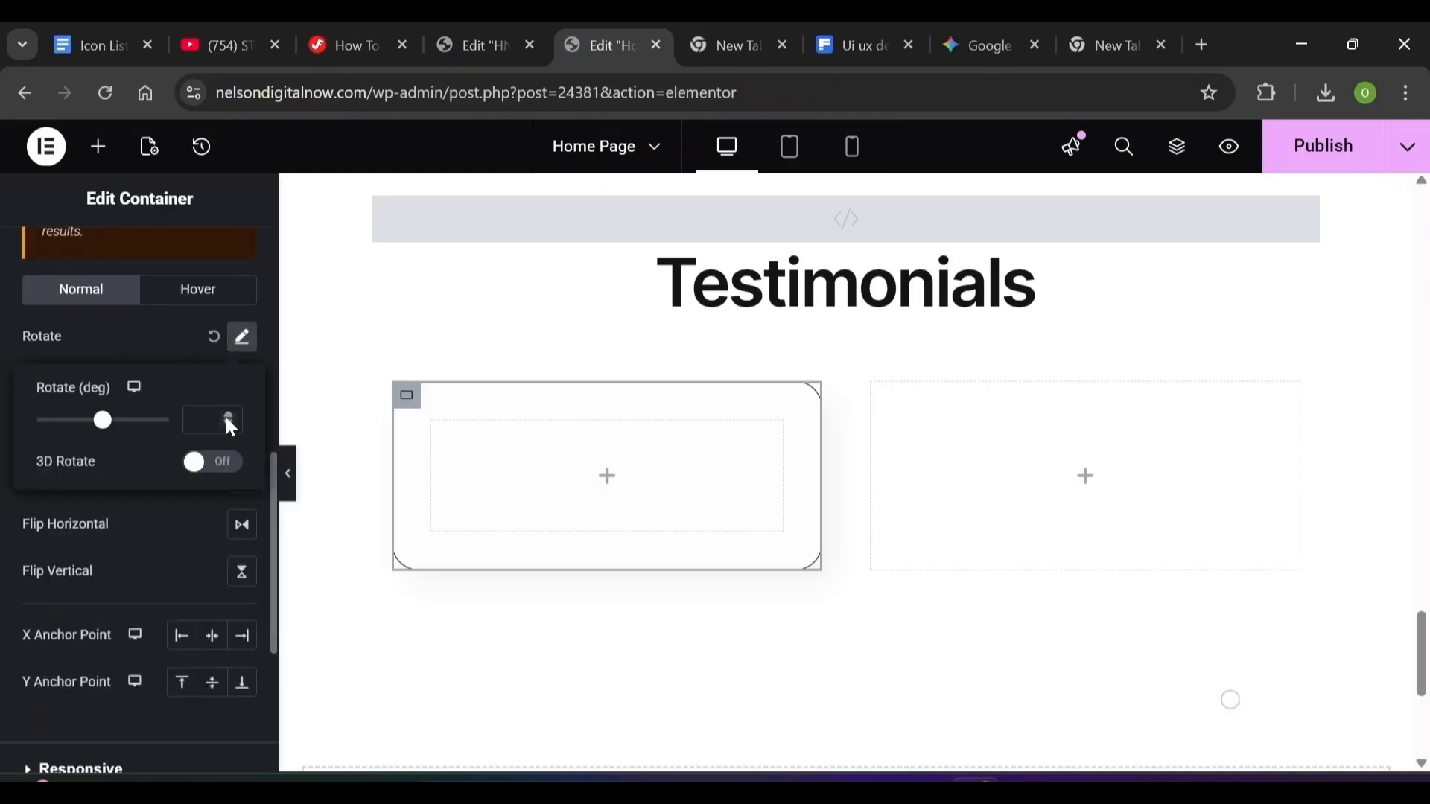
pyautogui.write('-5')
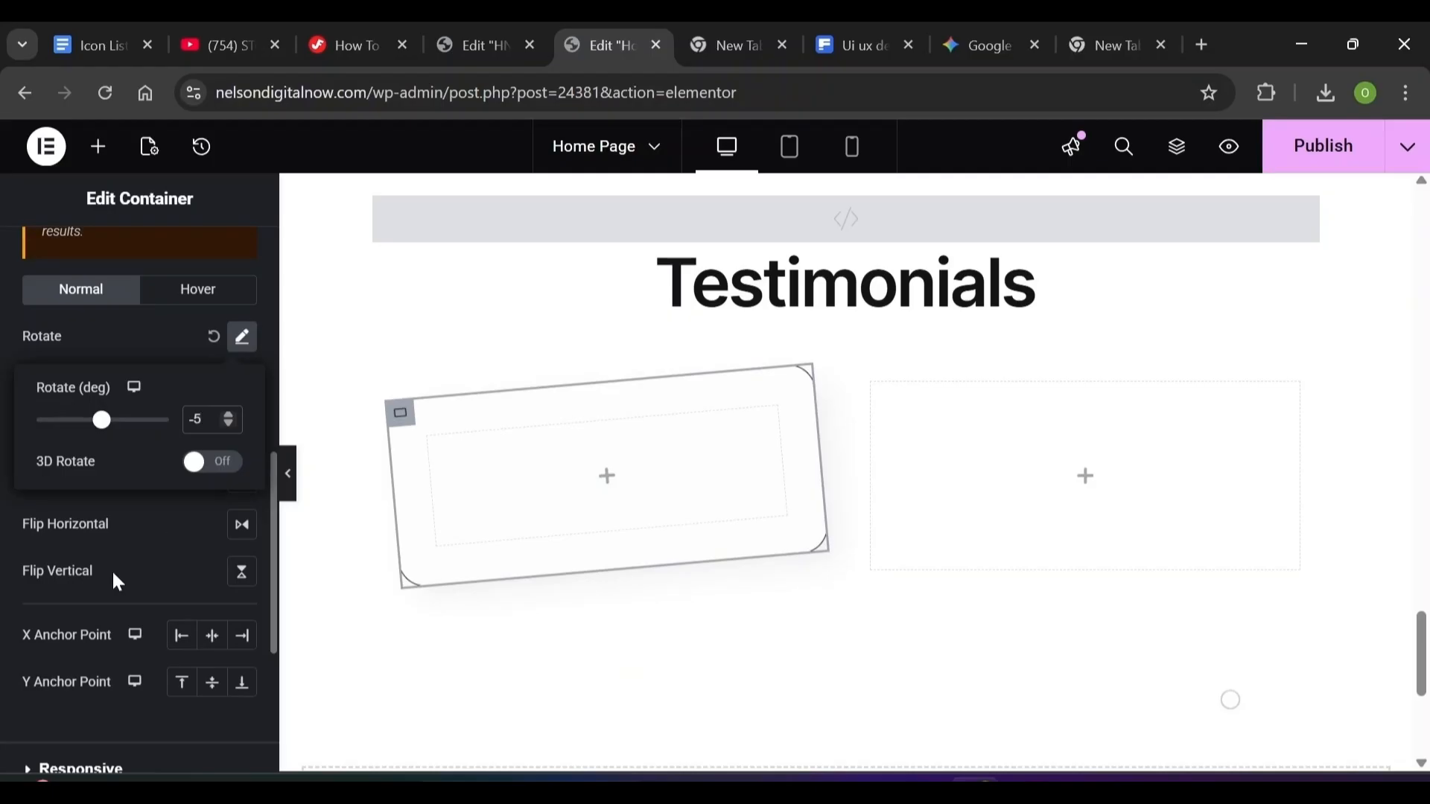
pyautogui.click(196, 330)
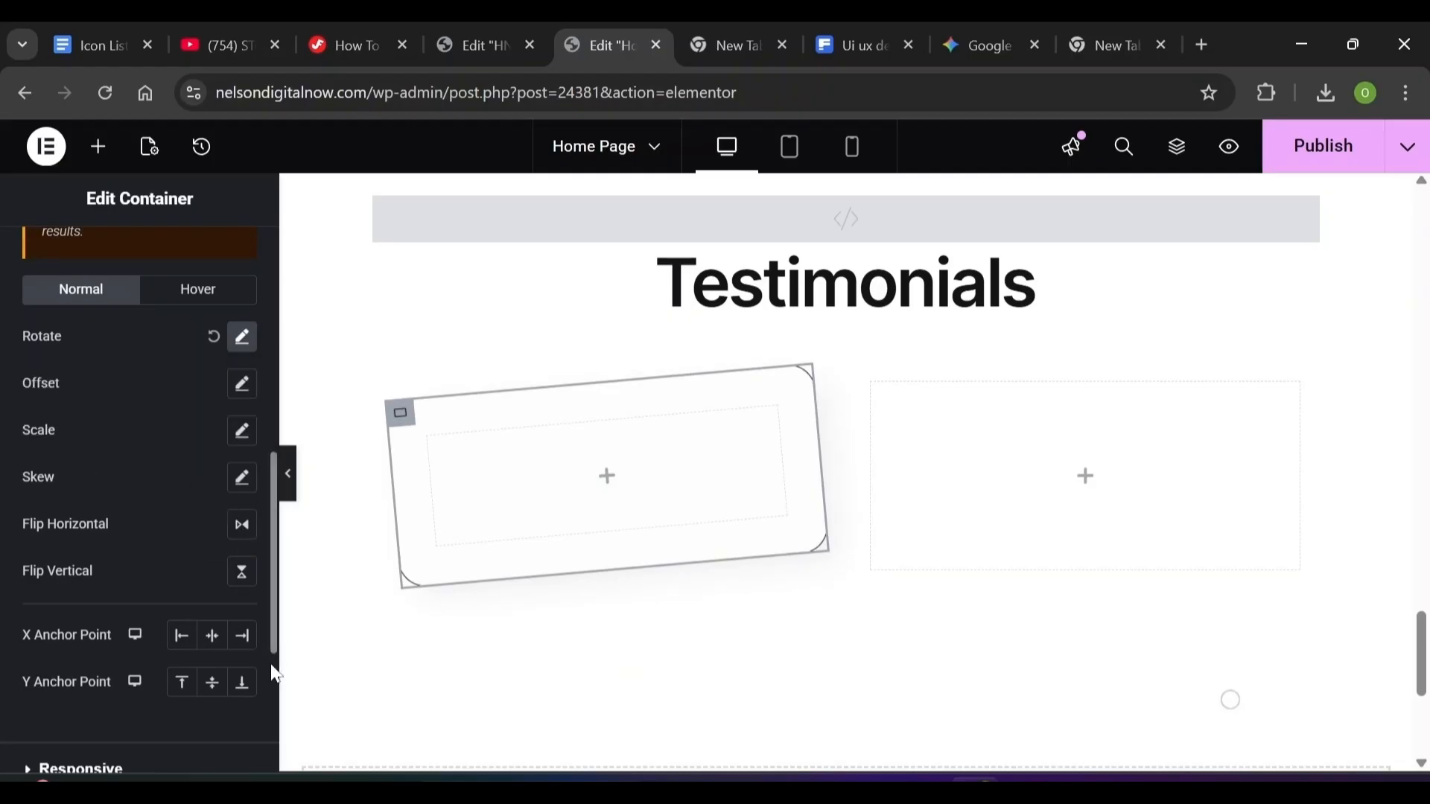
# Give the card a Fade In entrance animation with Slow duration
pyautogui.scroll(-5, 275, 673)
pyautogui.scroll(10, 32, 291)
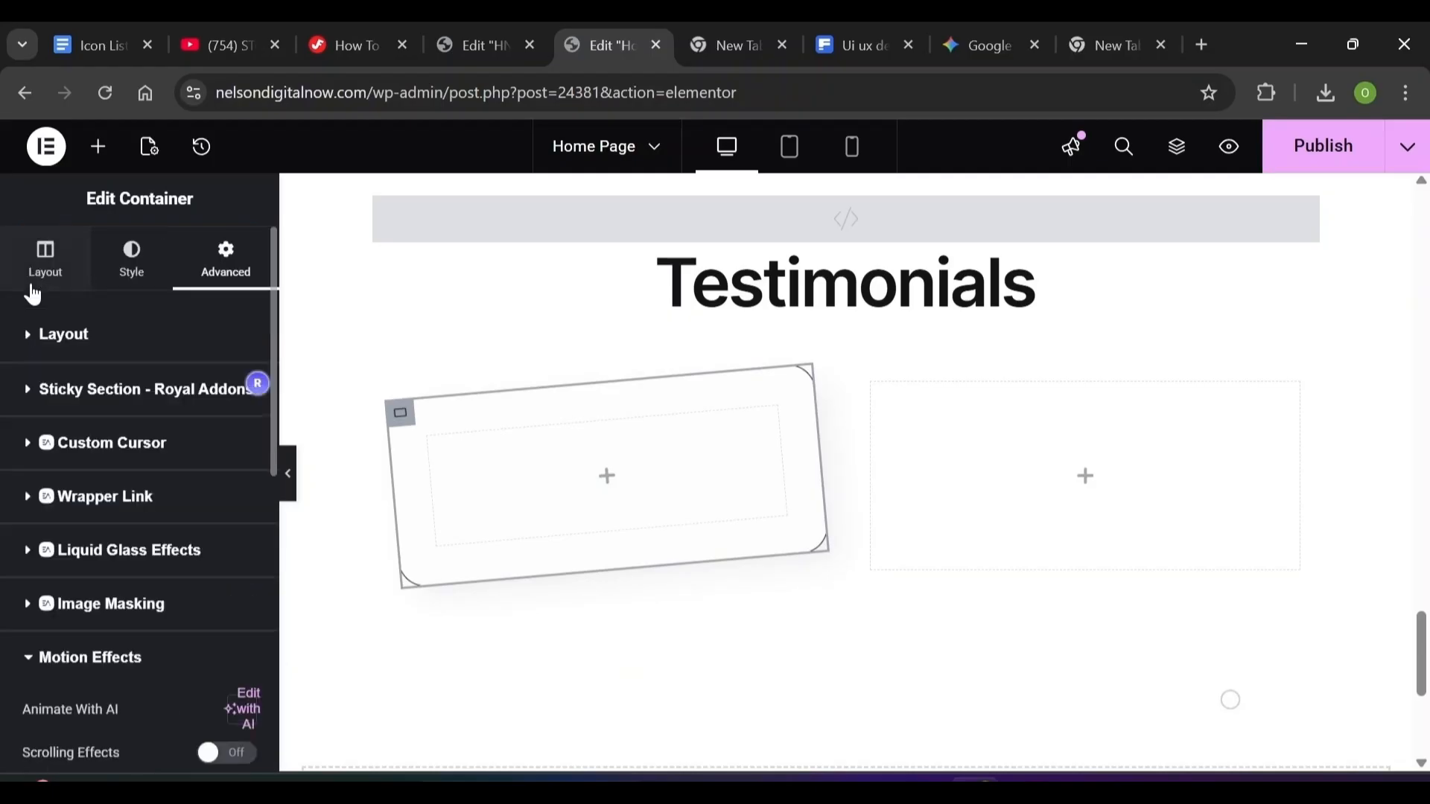
pyautogui.scroll(-5, 149, 522)
pyautogui.click(182, 598)
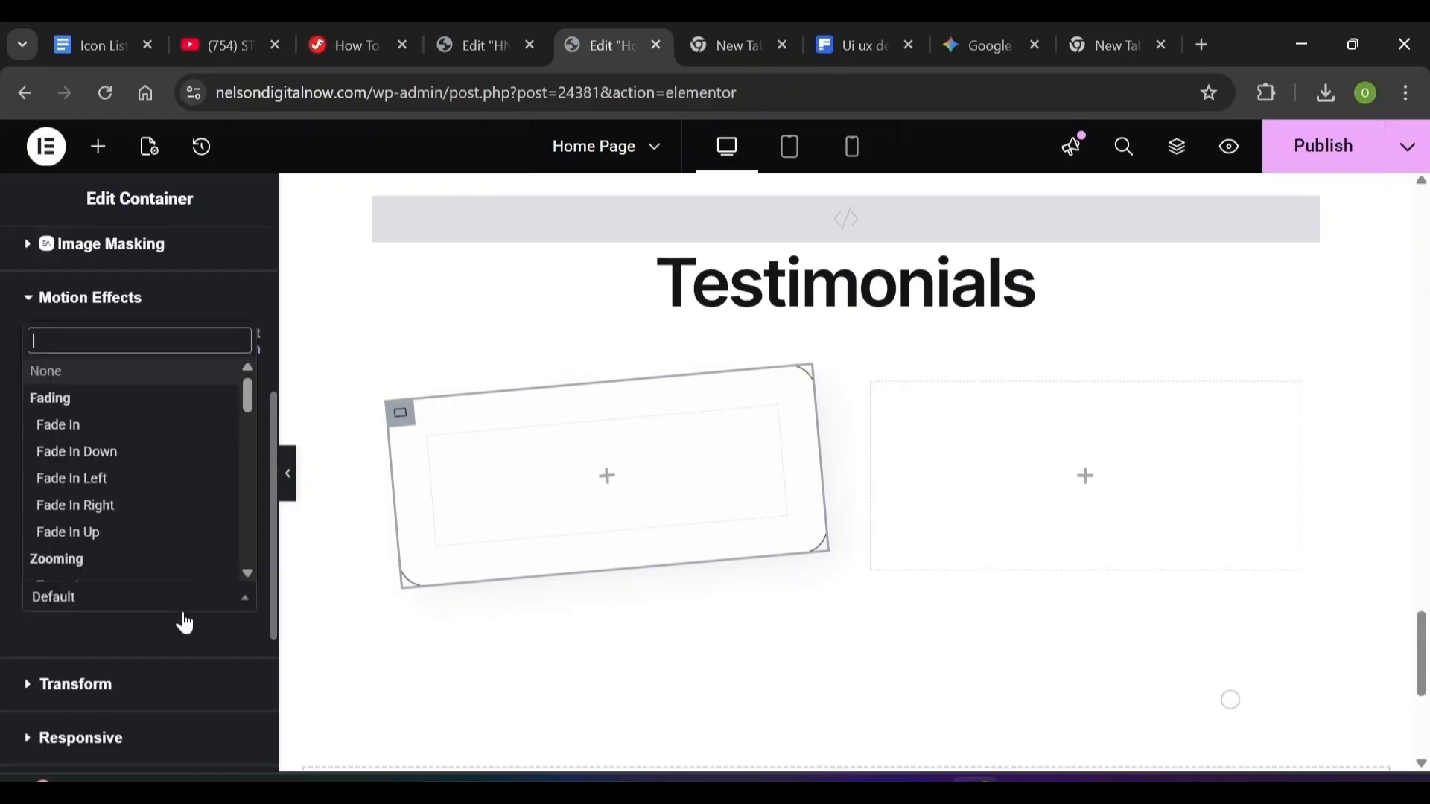
pyautogui.click(128, 427)
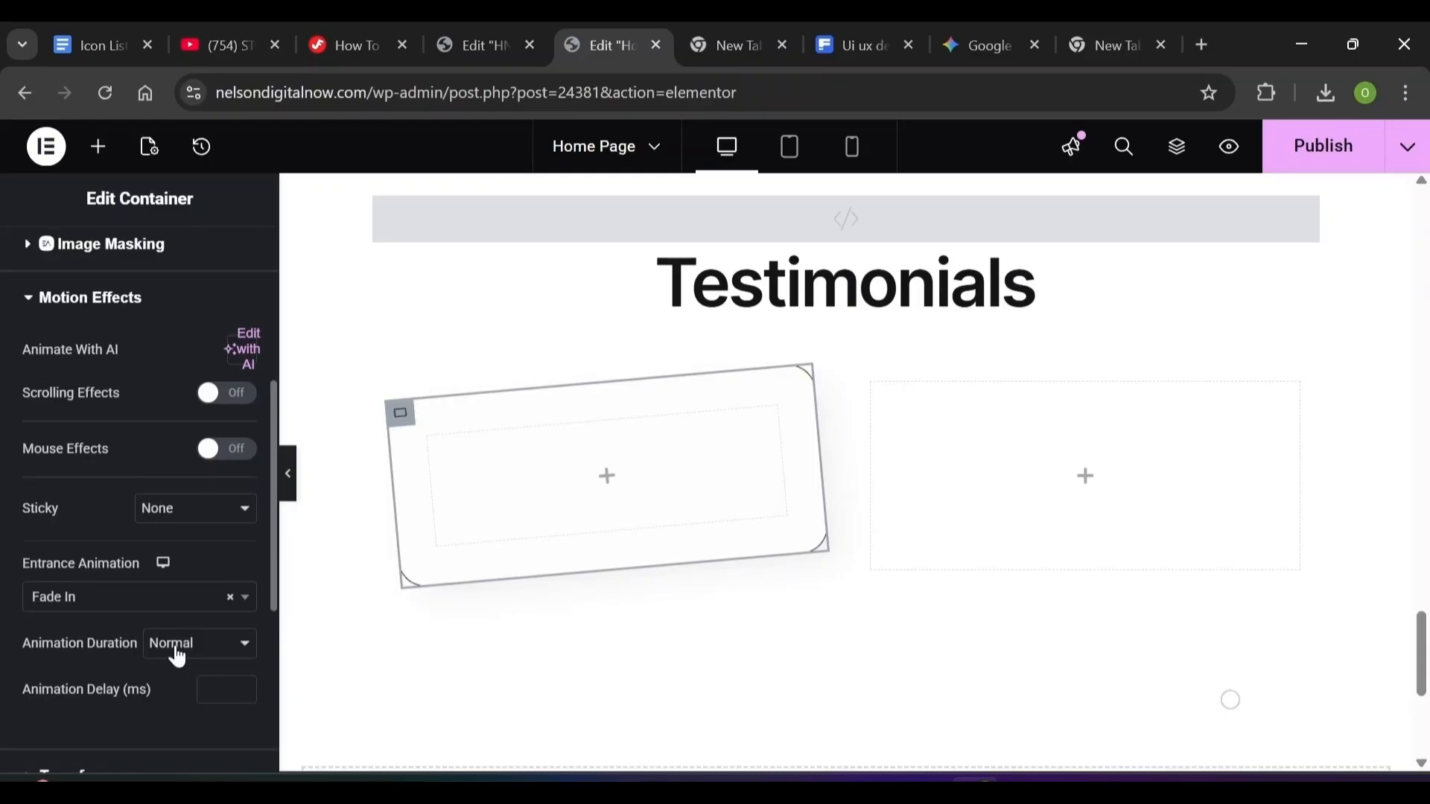
pyautogui.click(178, 657)
pyautogui.click(186, 674)
pyautogui.scroll(5, 246, 339)
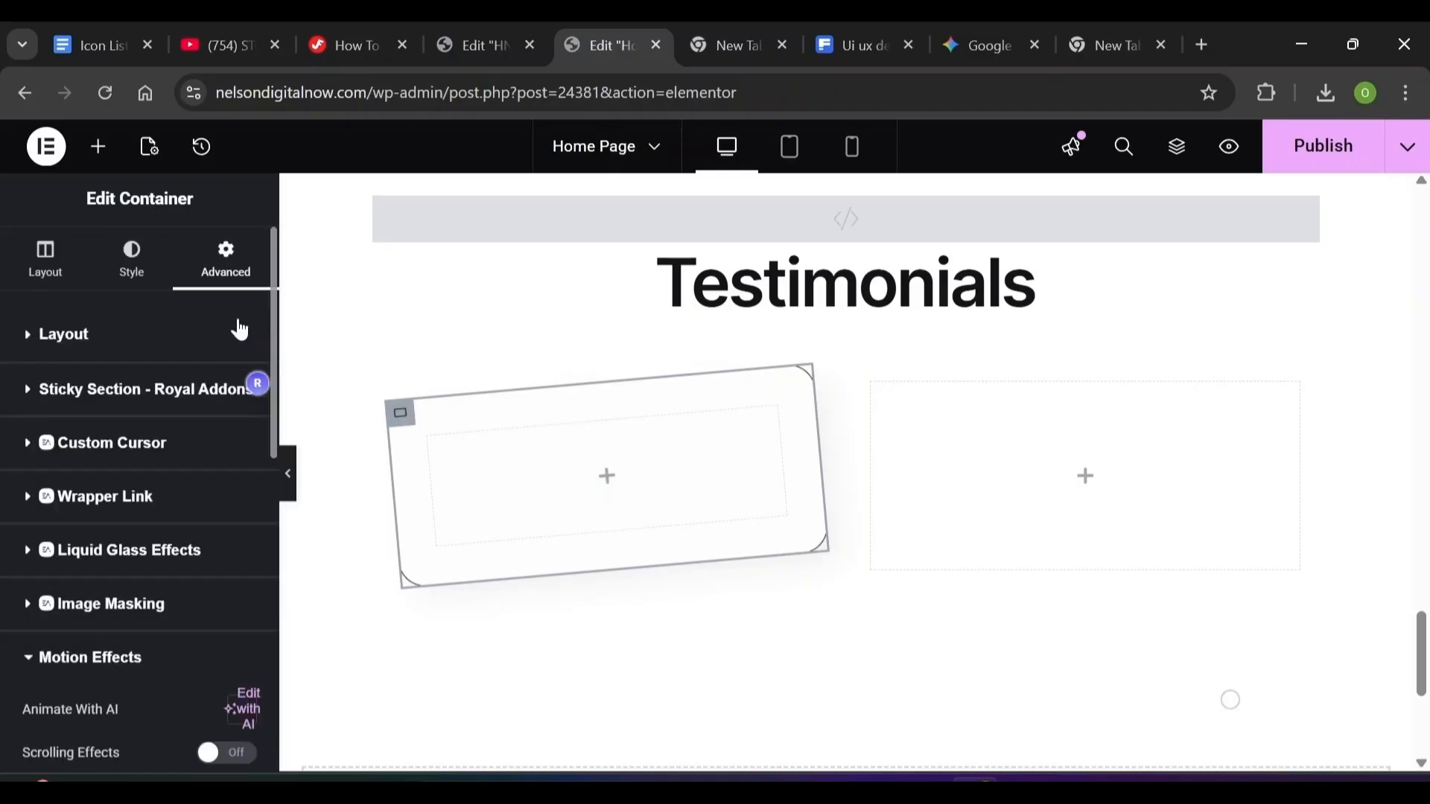
# Search 'testim' and place a Testimonial widget inside the tilted card
pyautogui.click(101, 158)
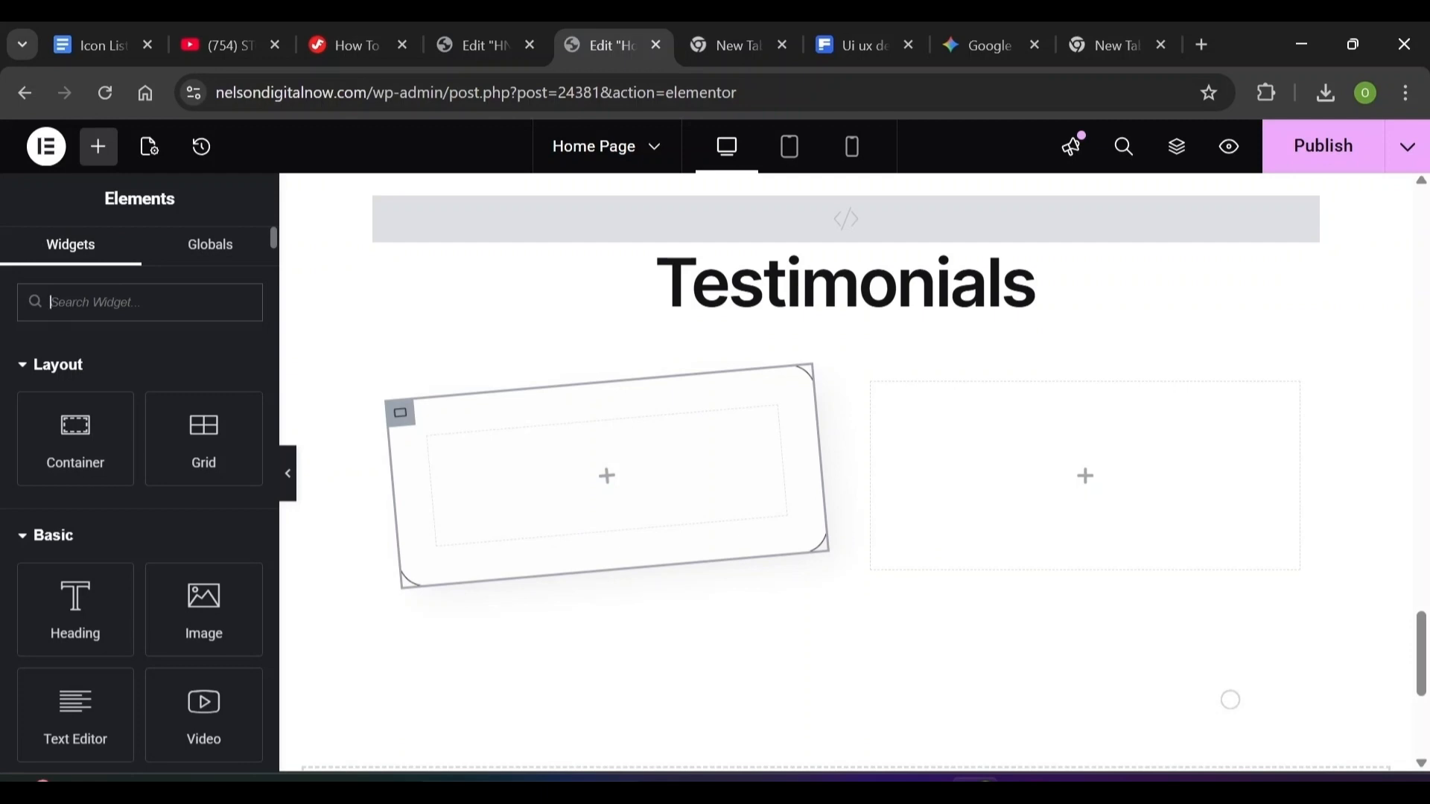
pyautogui.write('test')
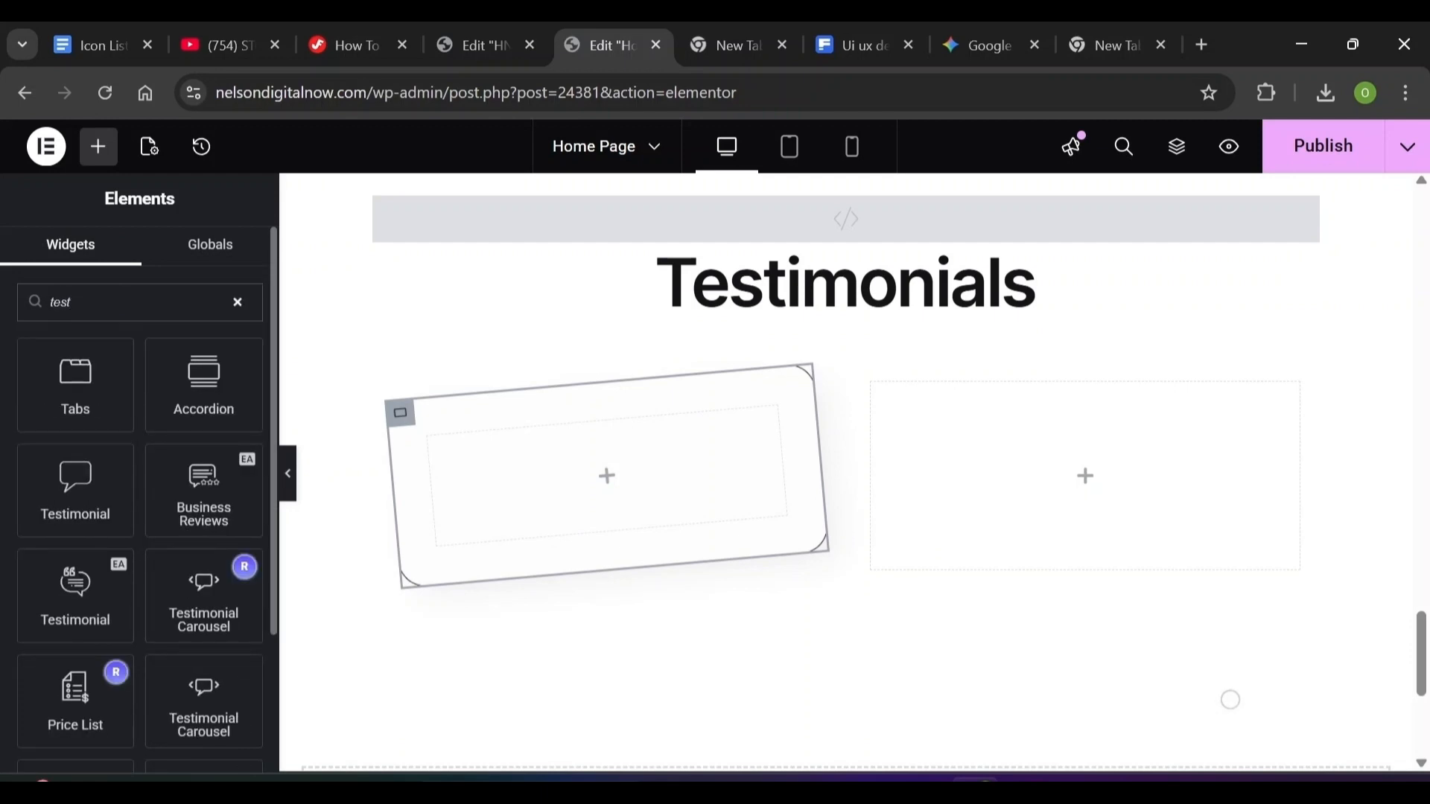
pyautogui.write('im')
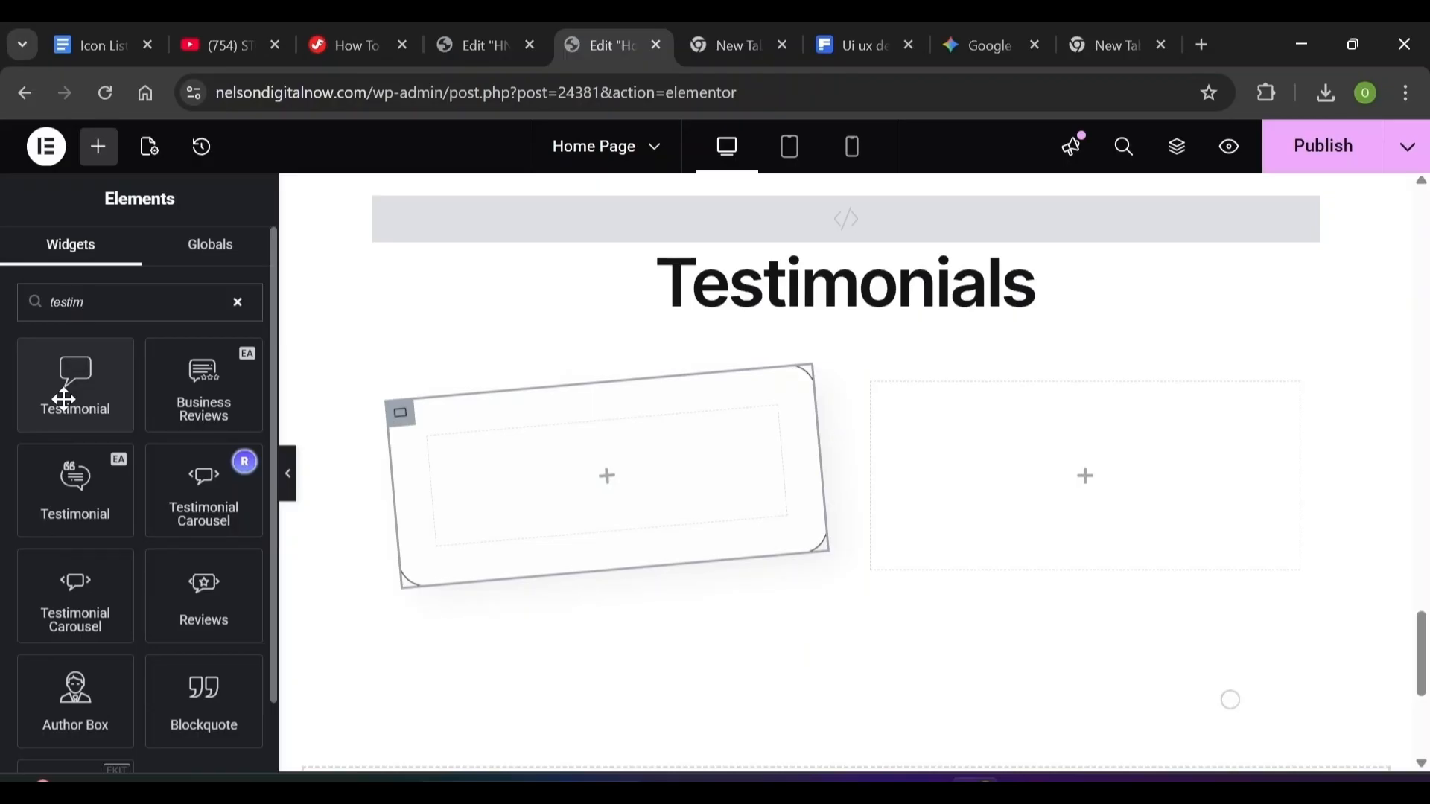
pyautogui.click(64, 400)
pyautogui.moveTo(64, 400); pyautogui.dragTo(506, 478)
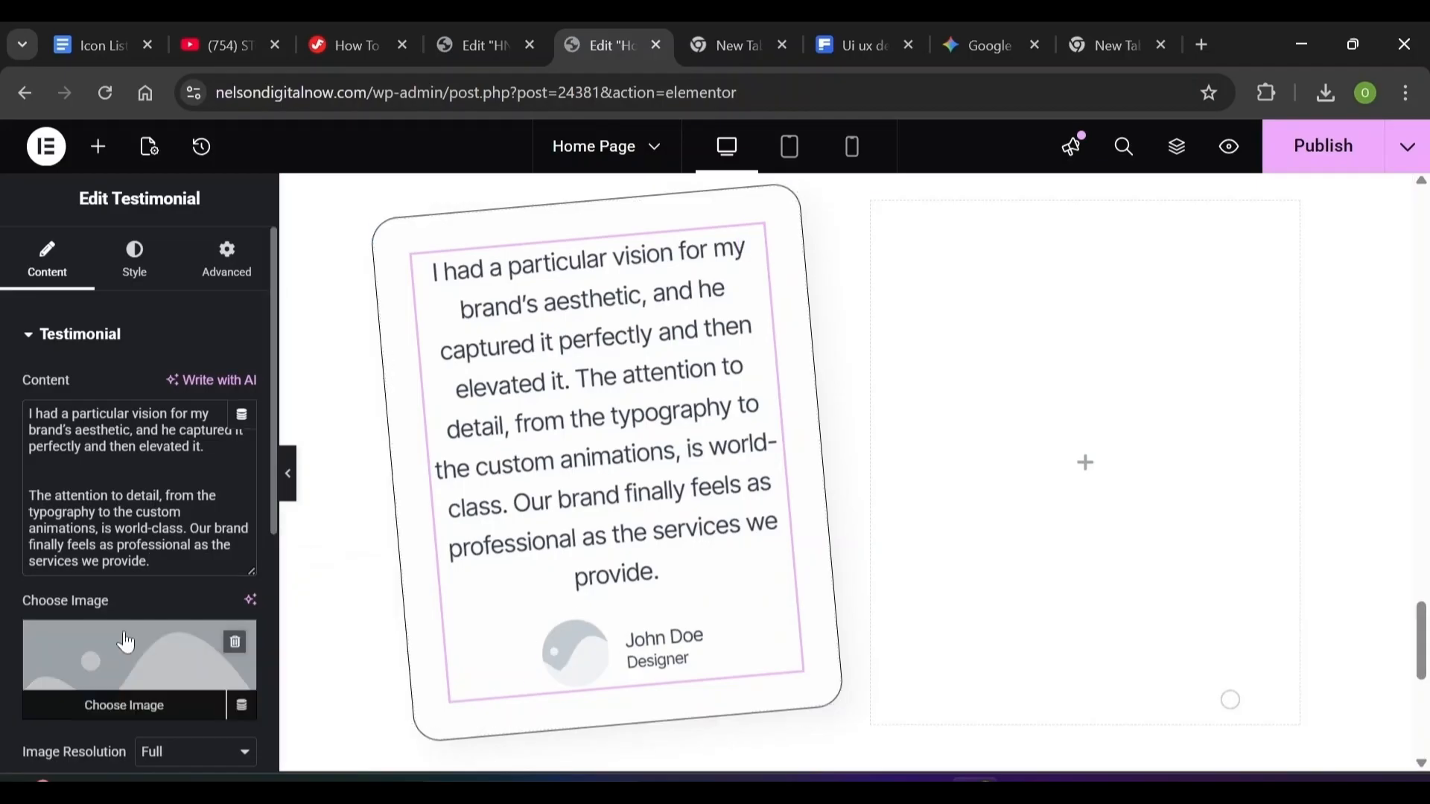
# Upload the curly-haired woman photo and use it as the testimonial image
pyautogui.click(136, 707)
pyautogui.click(332, 226)
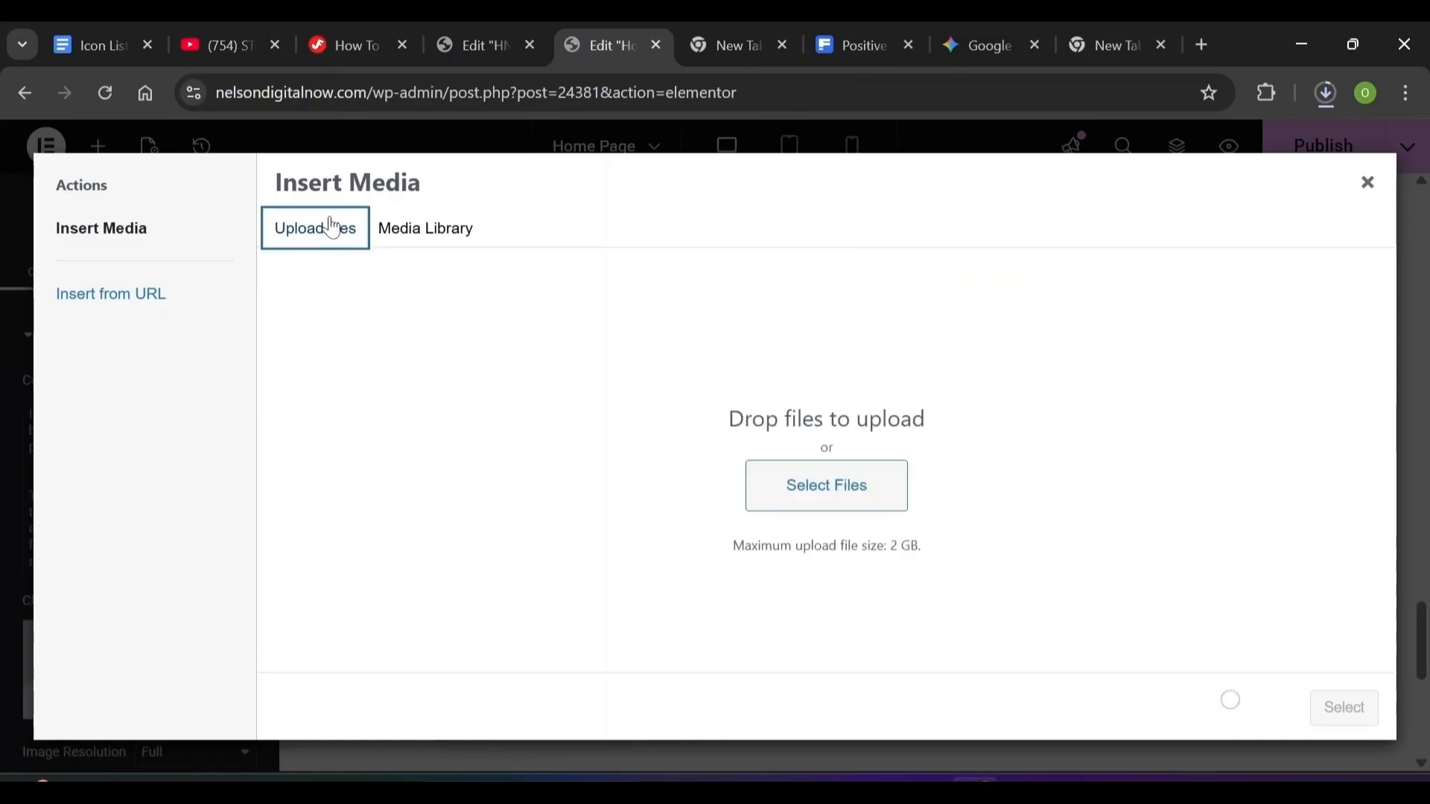
pyautogui.click(804, 501)
pyautogui.click(836, 492)
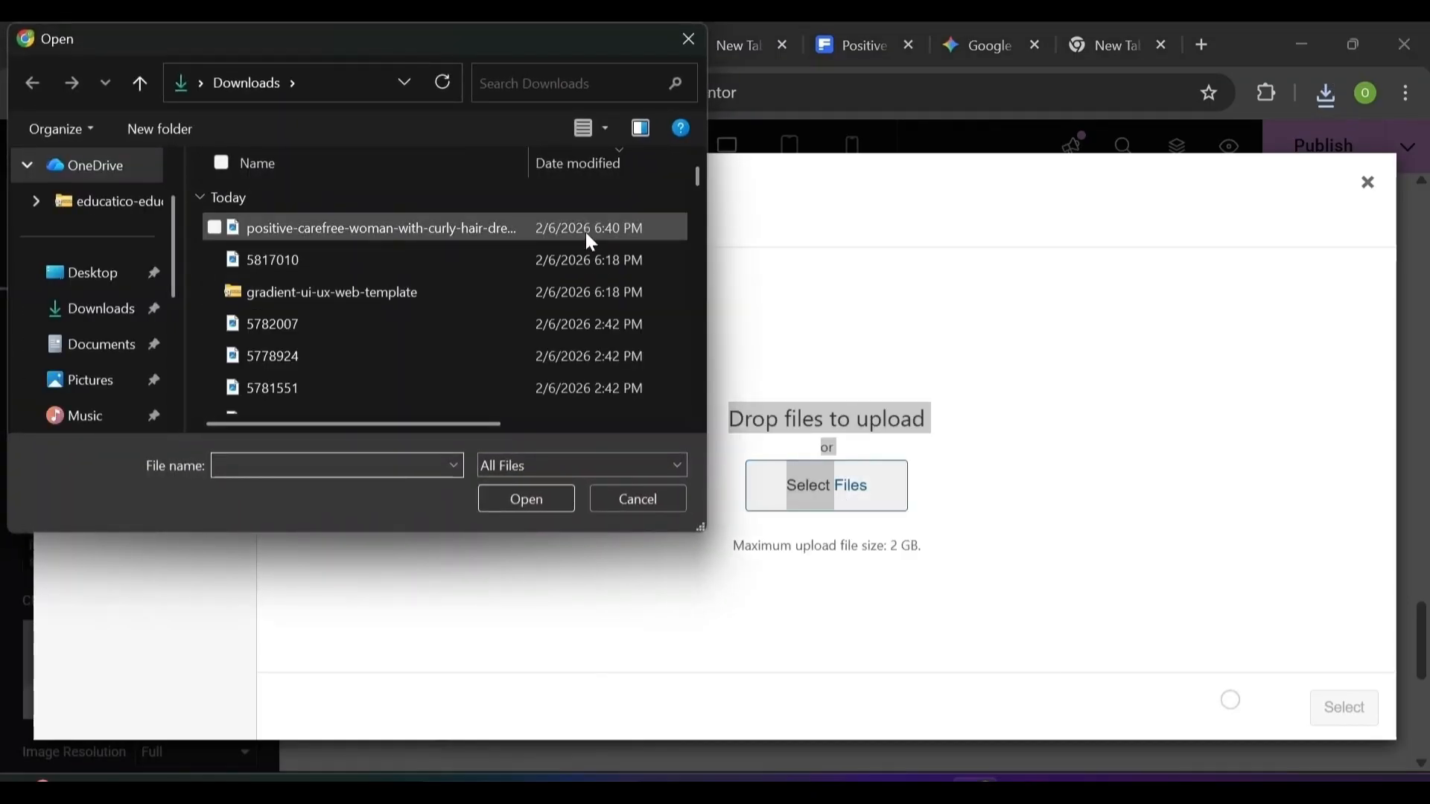
pyautogui.doubleClick(591, 242)
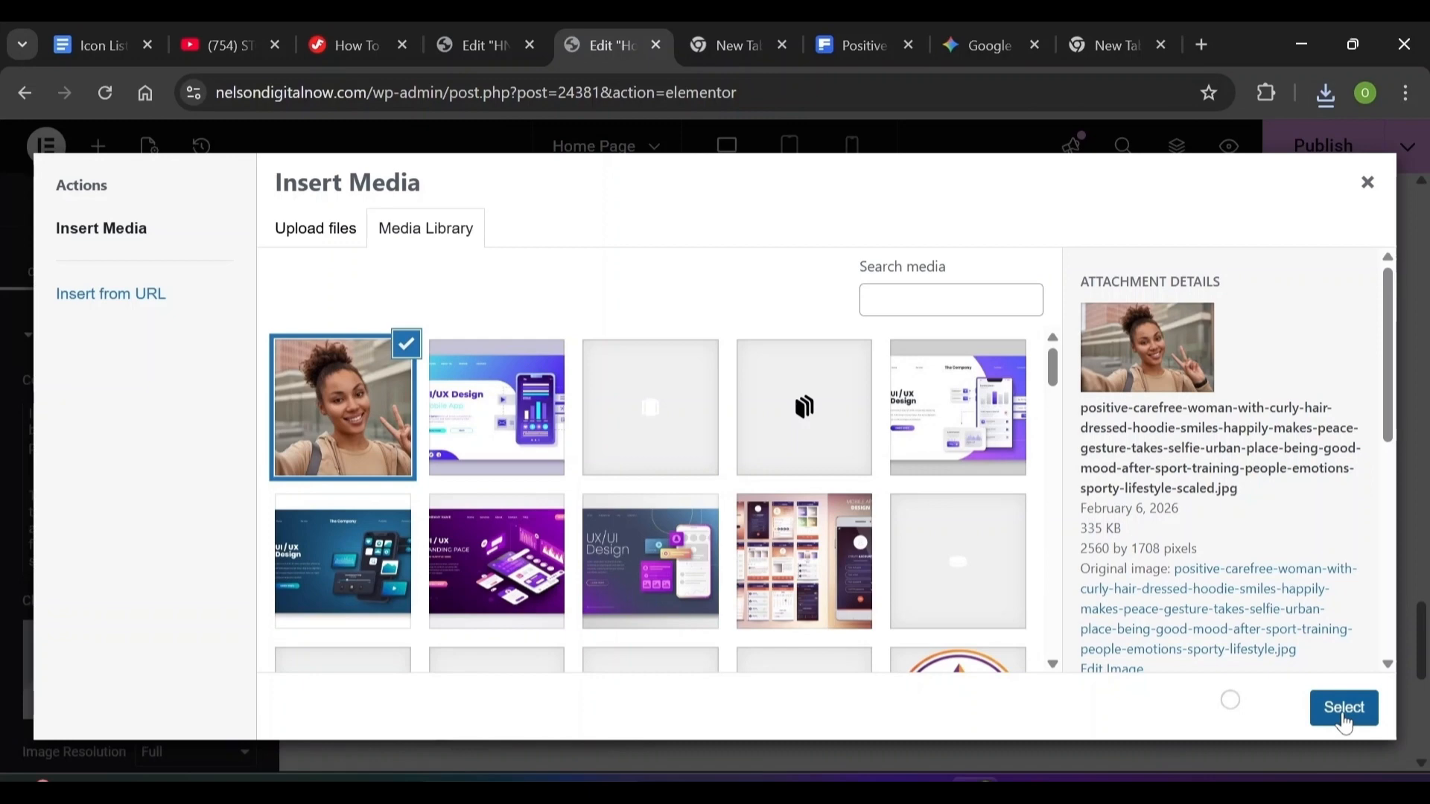
pyautogui.click(1344, 708)
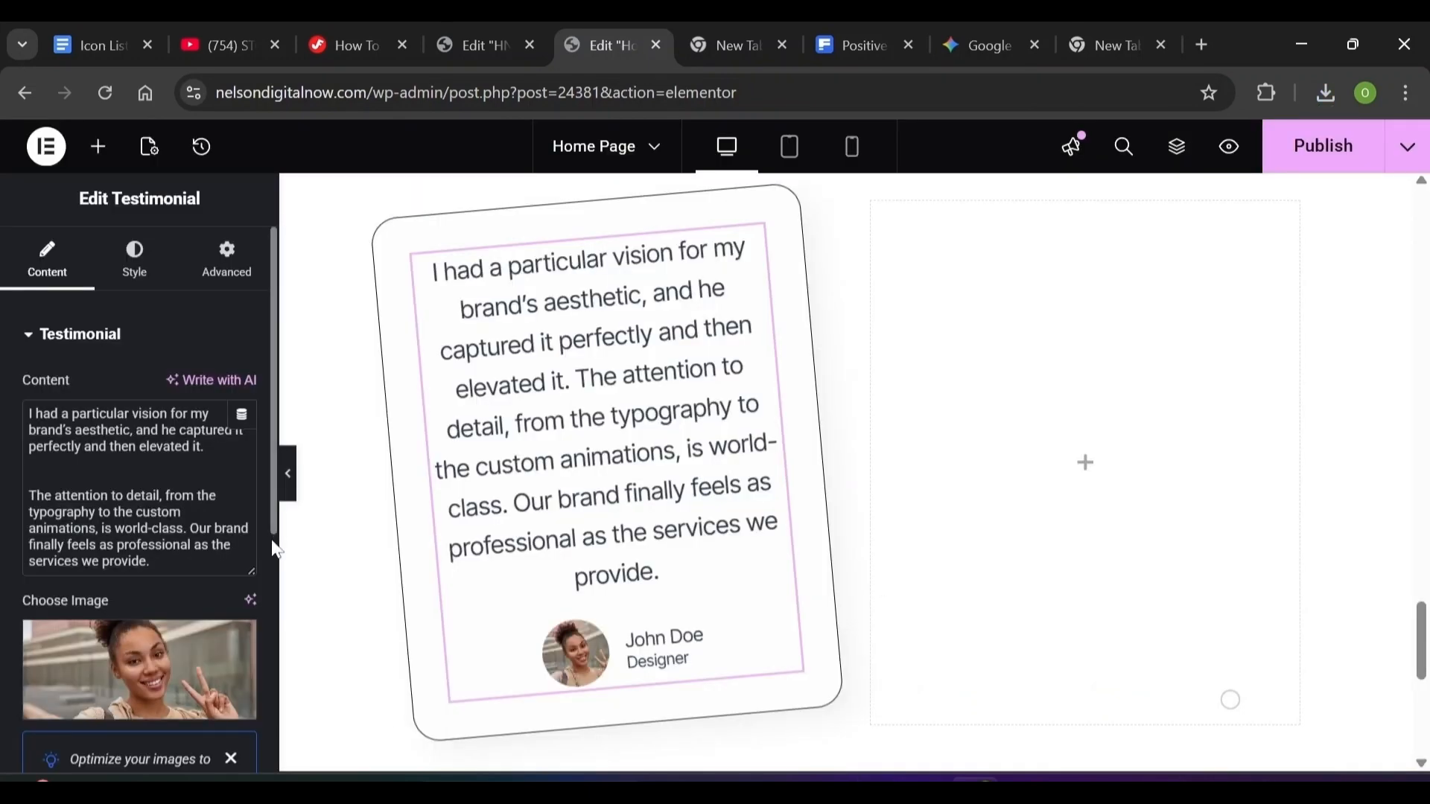
# Enter the reviewer's name, set the title to 'Business Owner', and left-align the testimonial
pyautogui.scroll(-5, 274, 544)
pyautogui.tripleClick(170, 430)
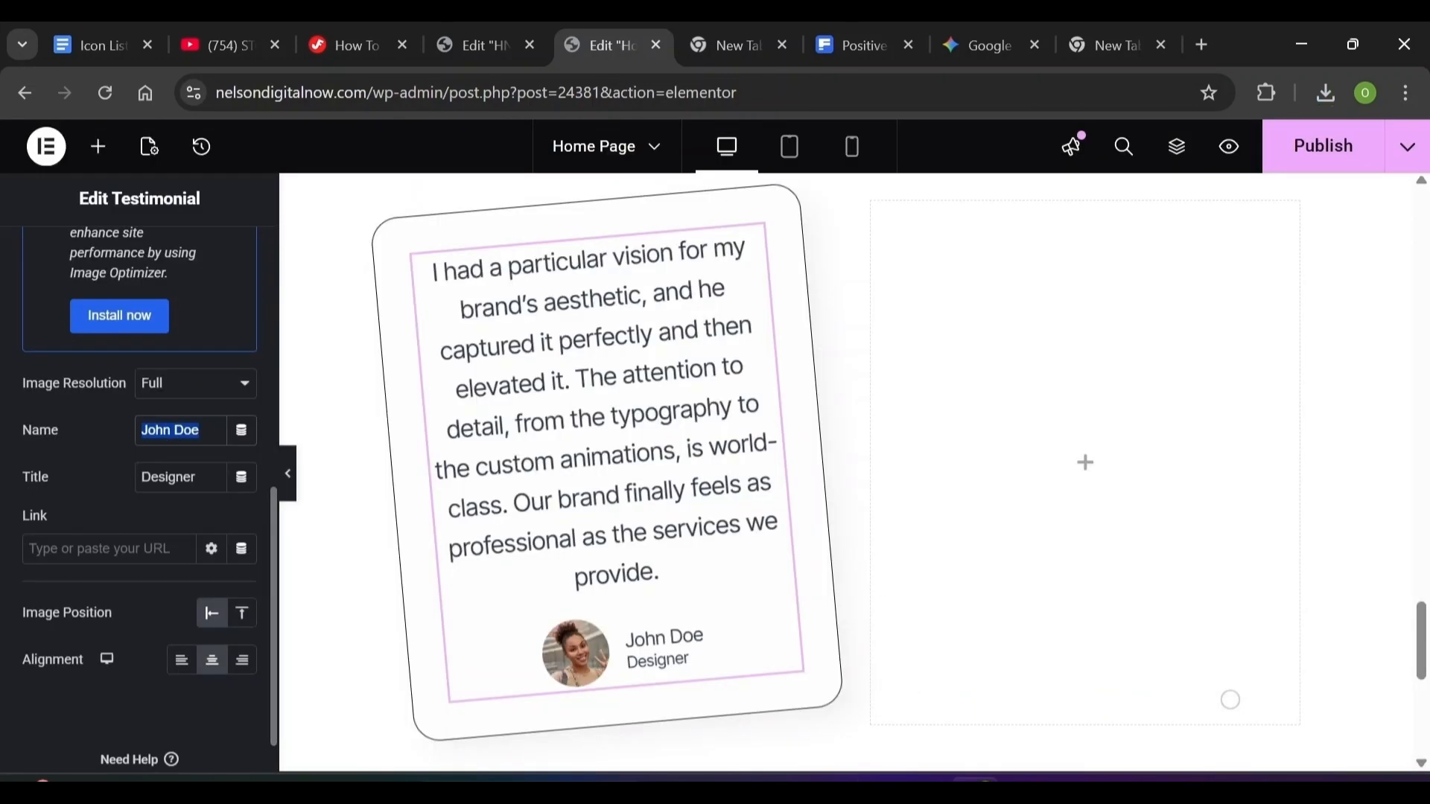
pyautogui.write('Sophia')
pyautogui.press('Tab')
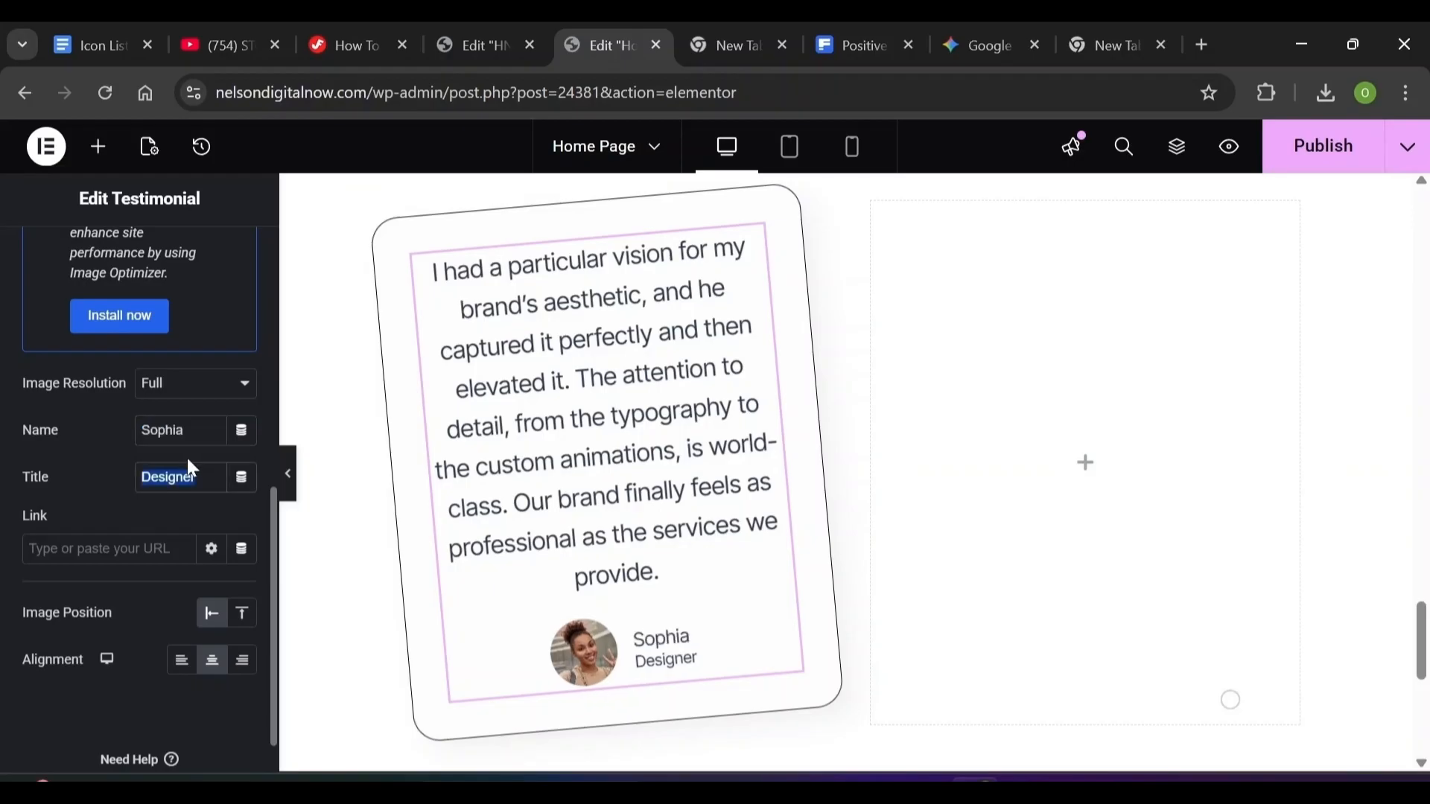
pyautogui.write('Business Owner')
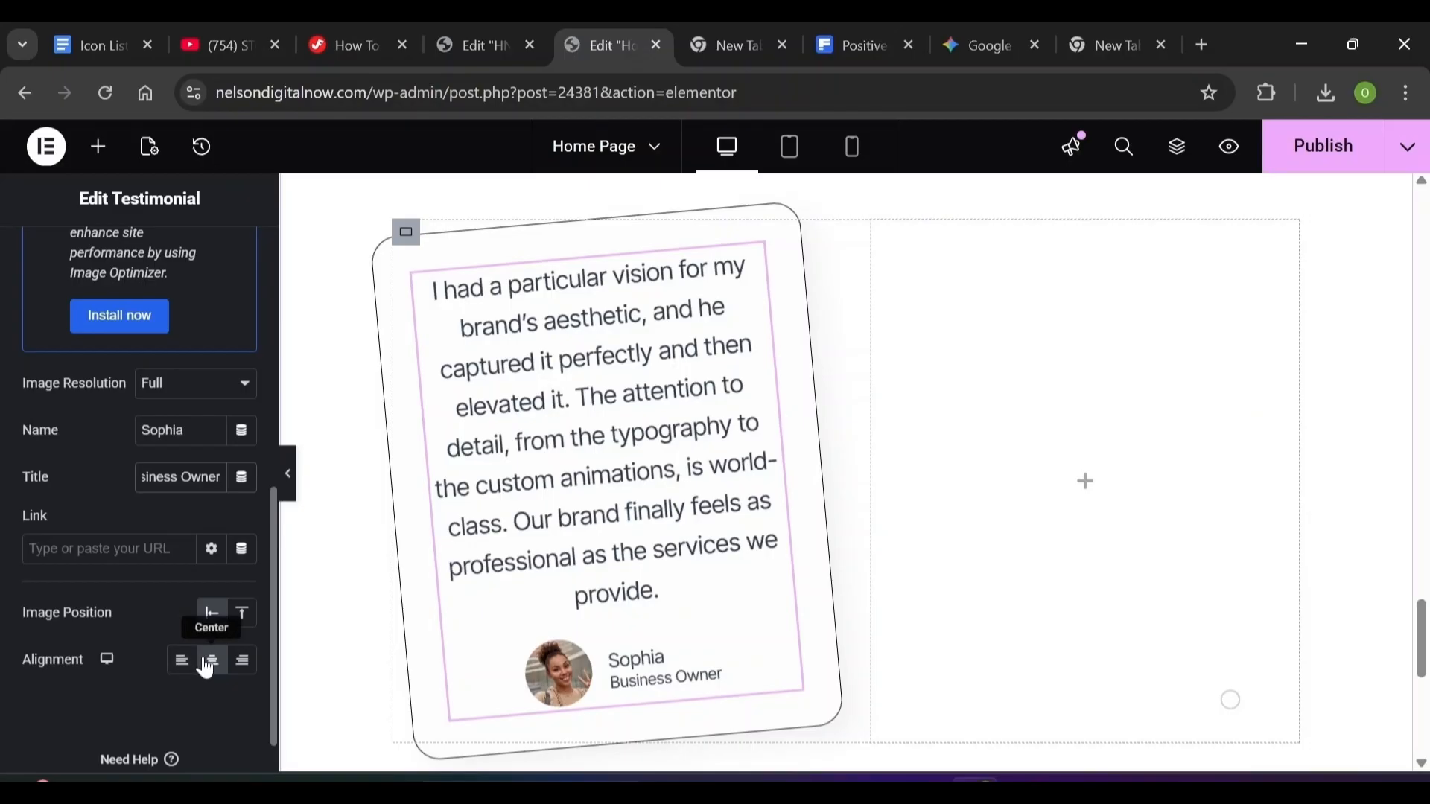
pyautogui.click(182, 673)
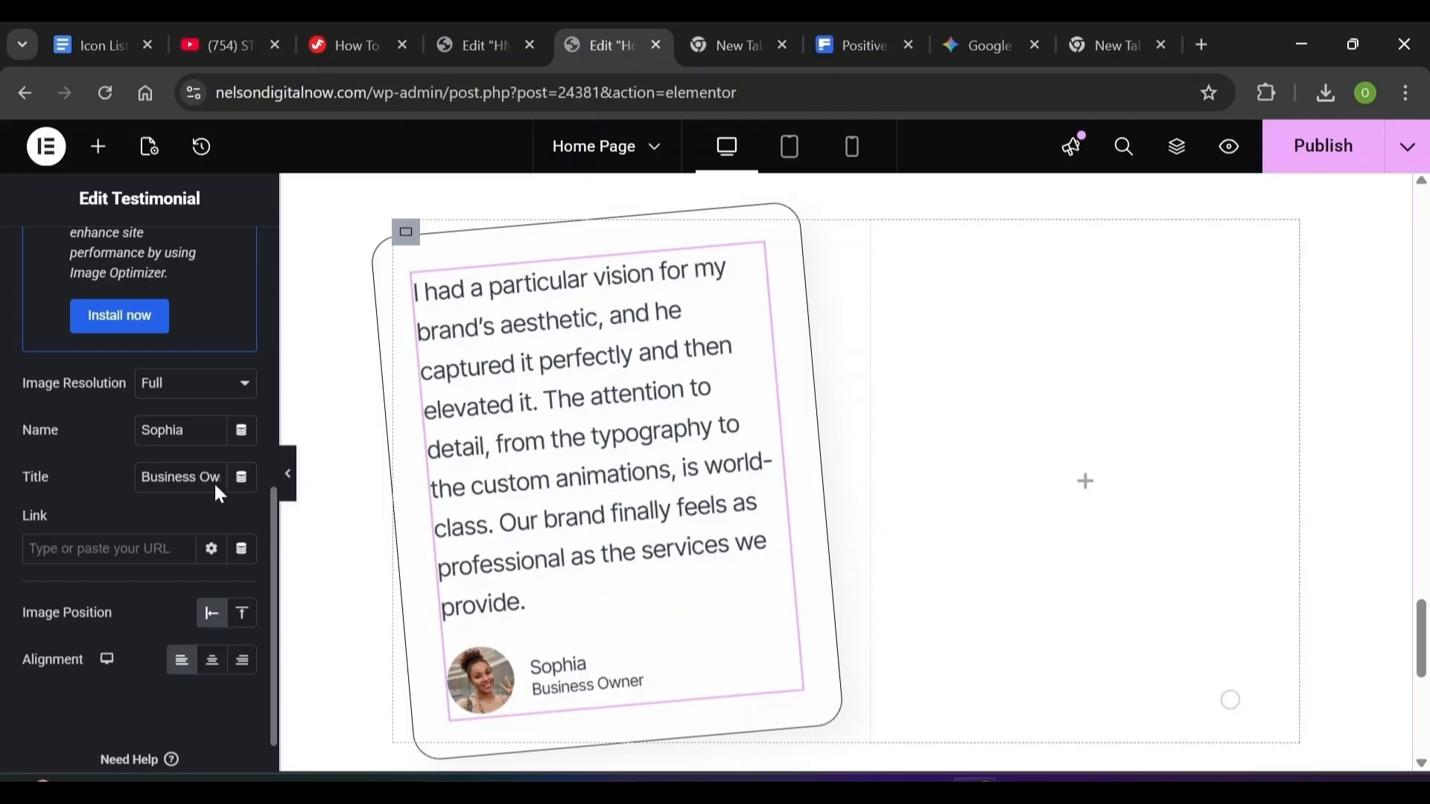
pyautogui.click(270, 427)
pyautogui.click(142, 278)
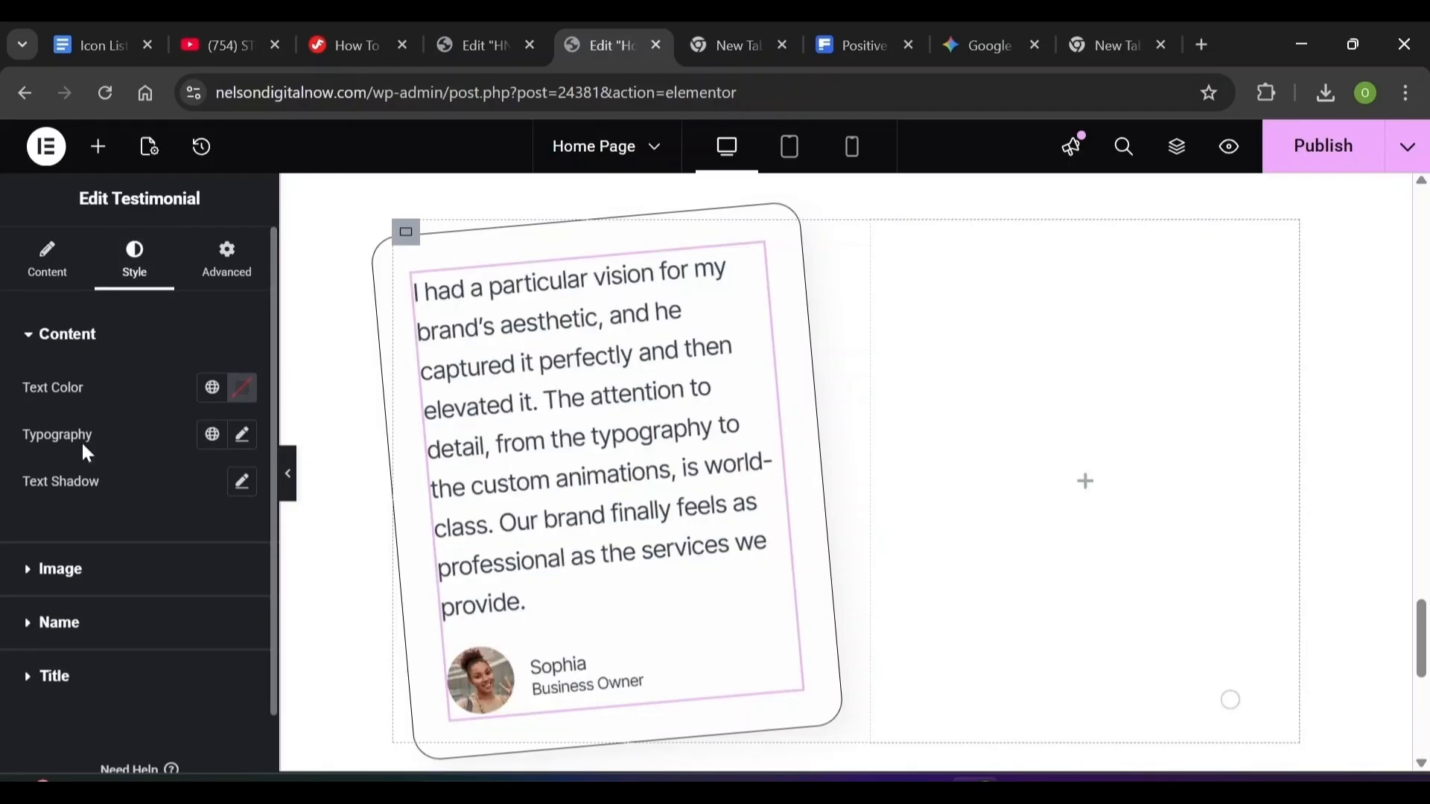
# Colour the quote text #203748 and set its typography to 20 px, 500 weight
pyautogui.click(237, 387)
pyautogui.write('20')
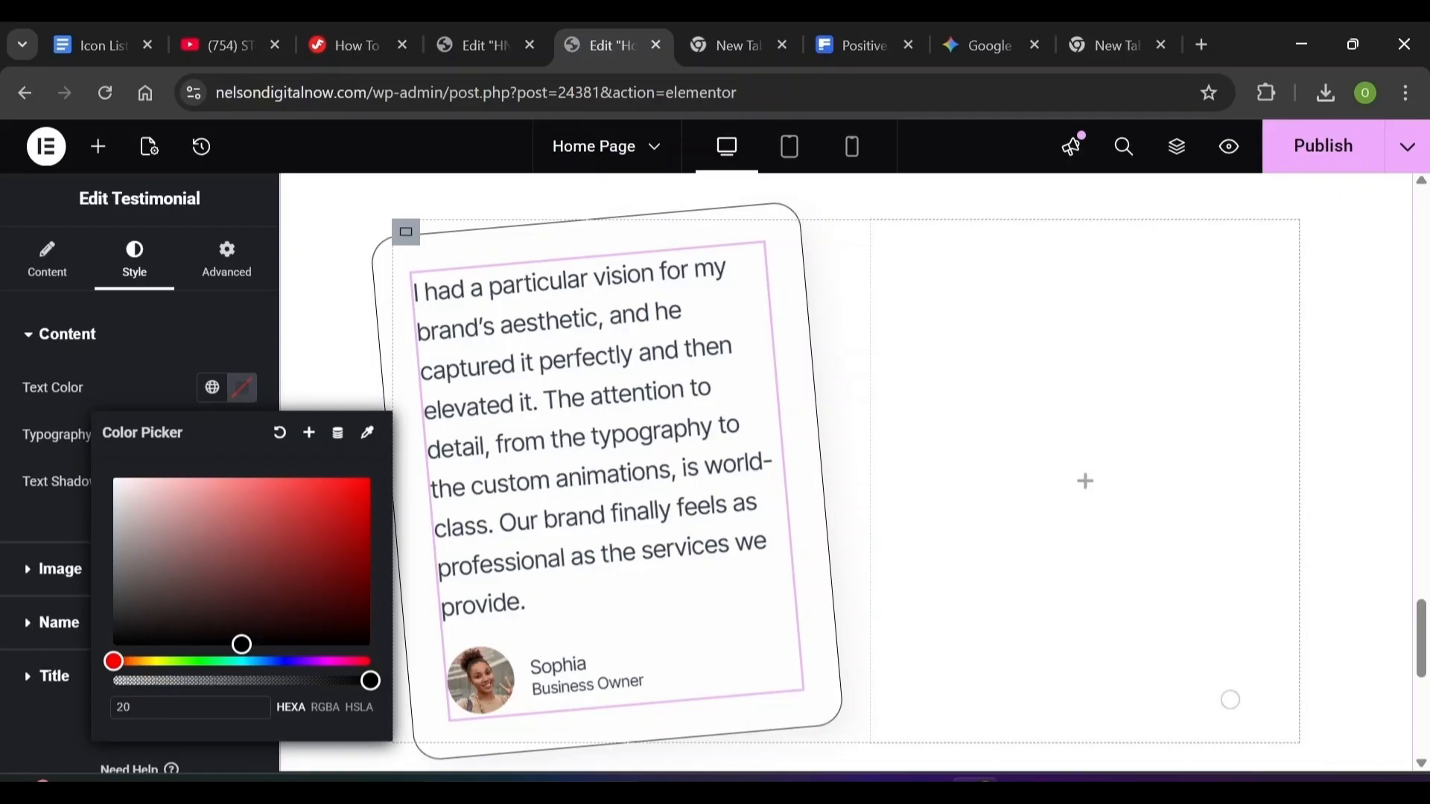
pyautogui.write('37')
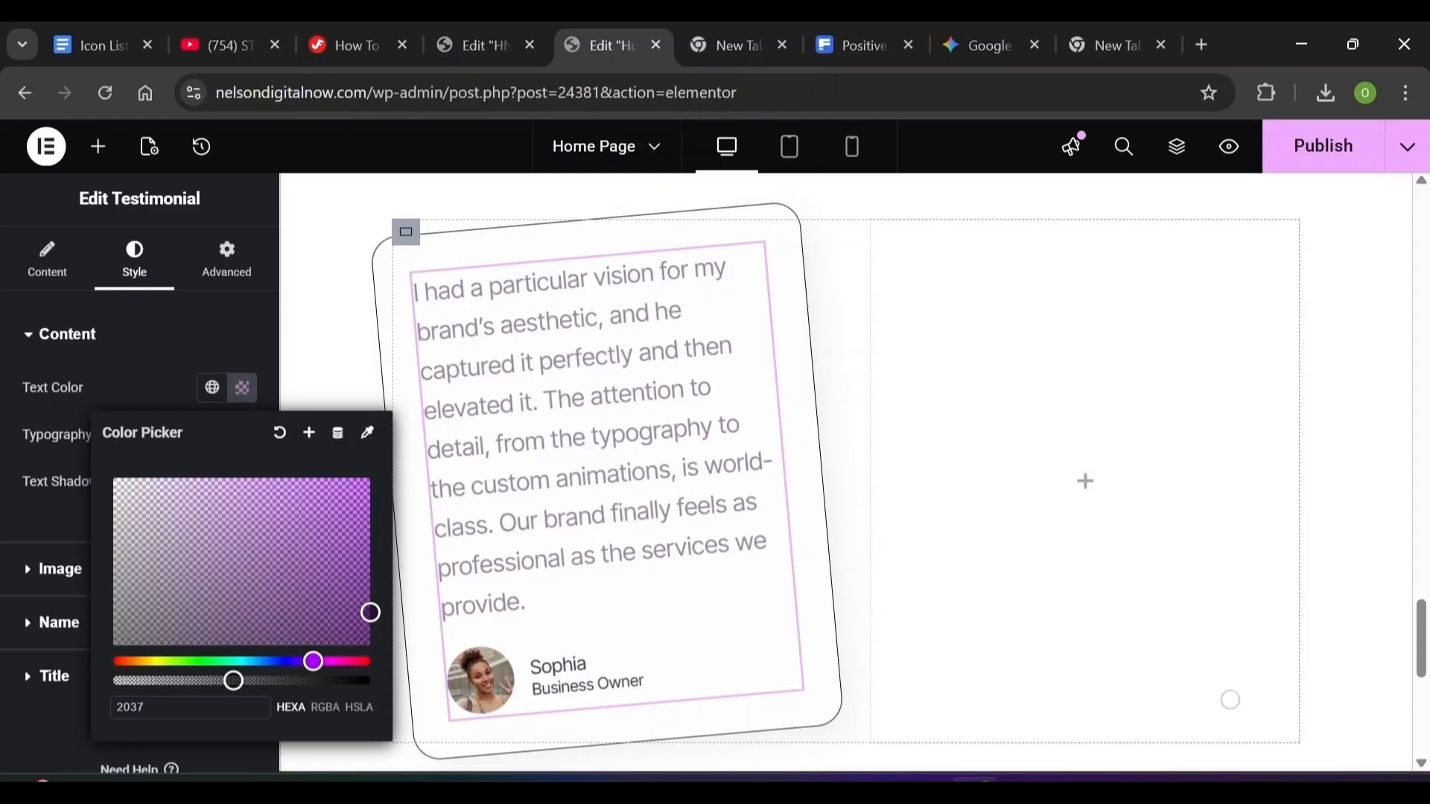
pyautogui.write('48')
pyautogui.click(43, 657)
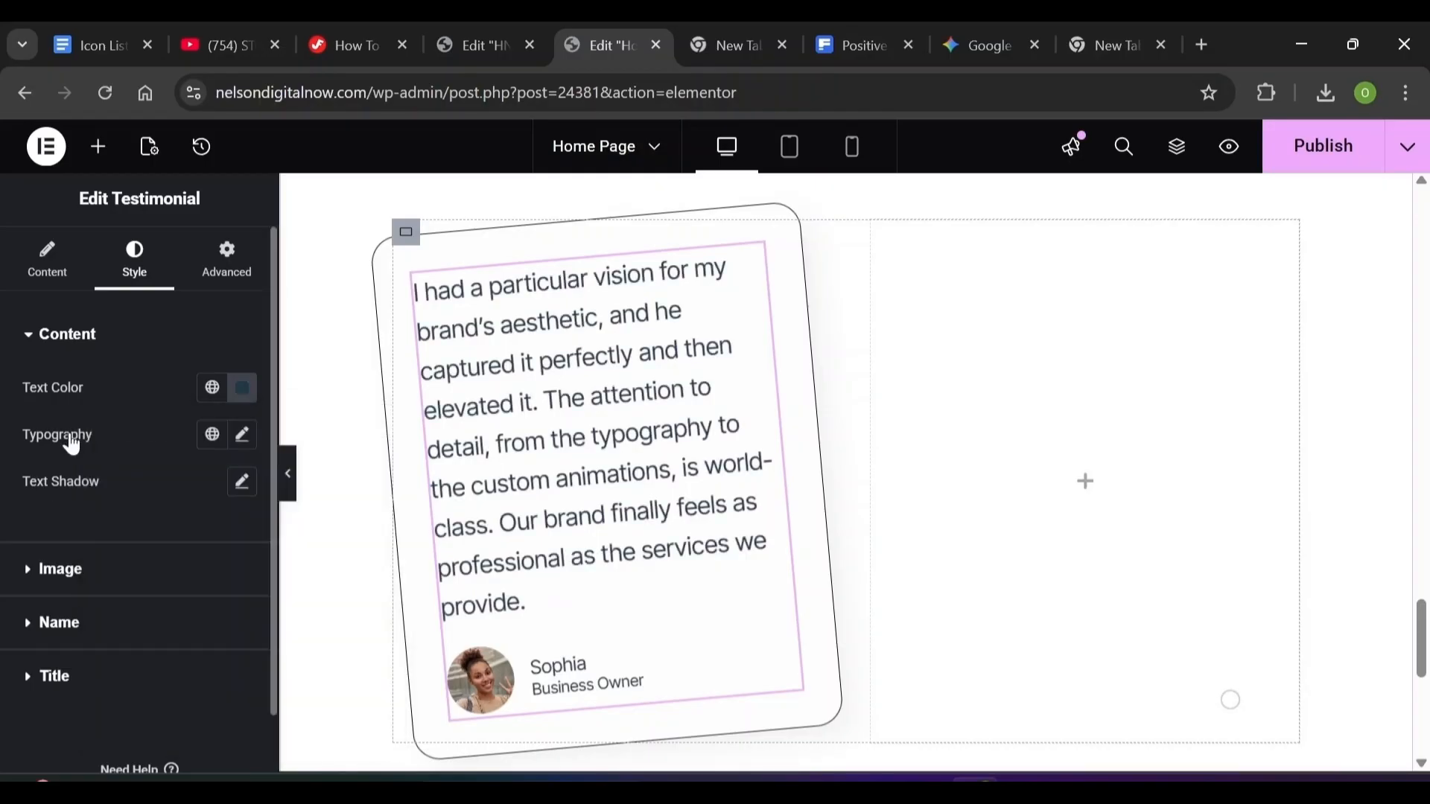
pyautogui.click(242, 435)
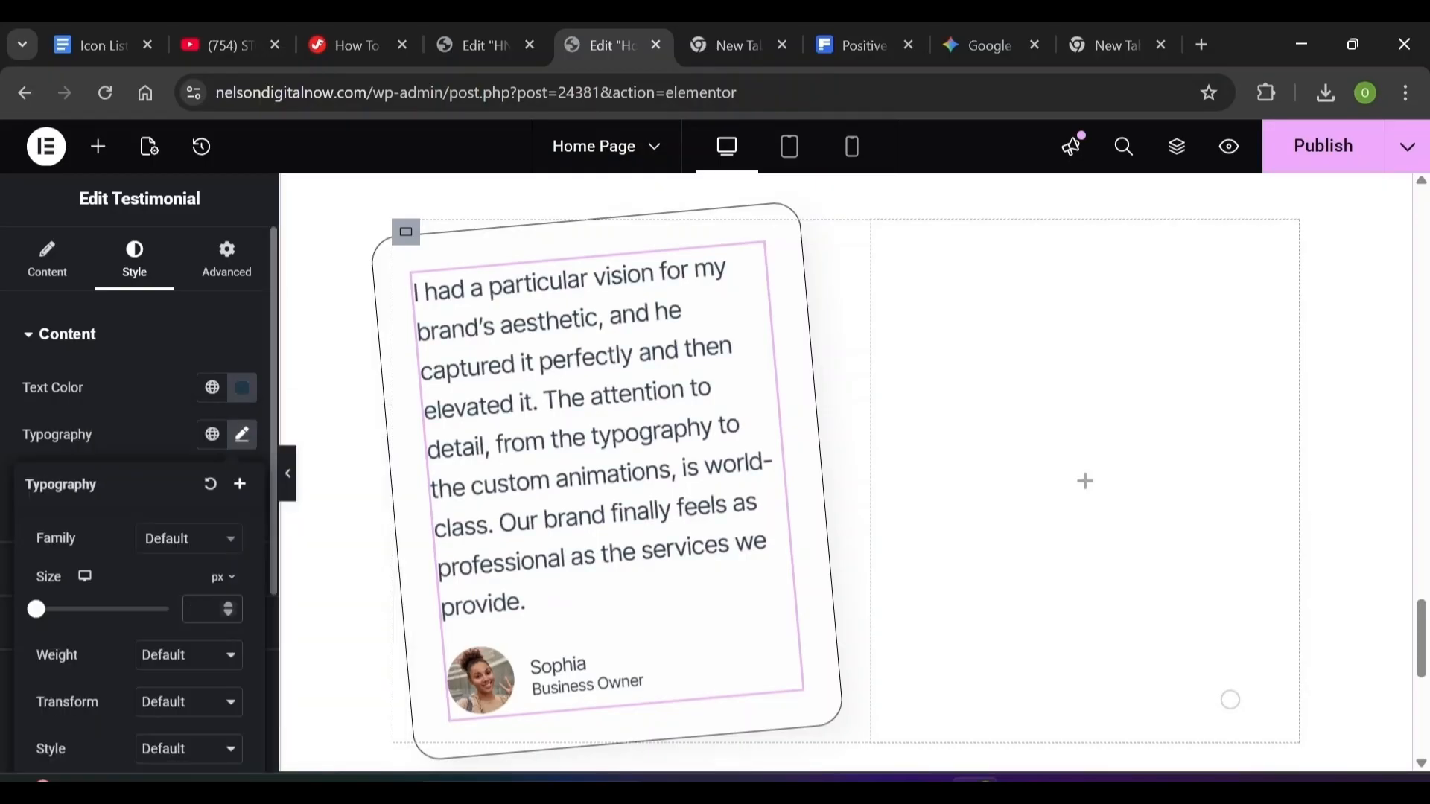
pyautogui.write('20')
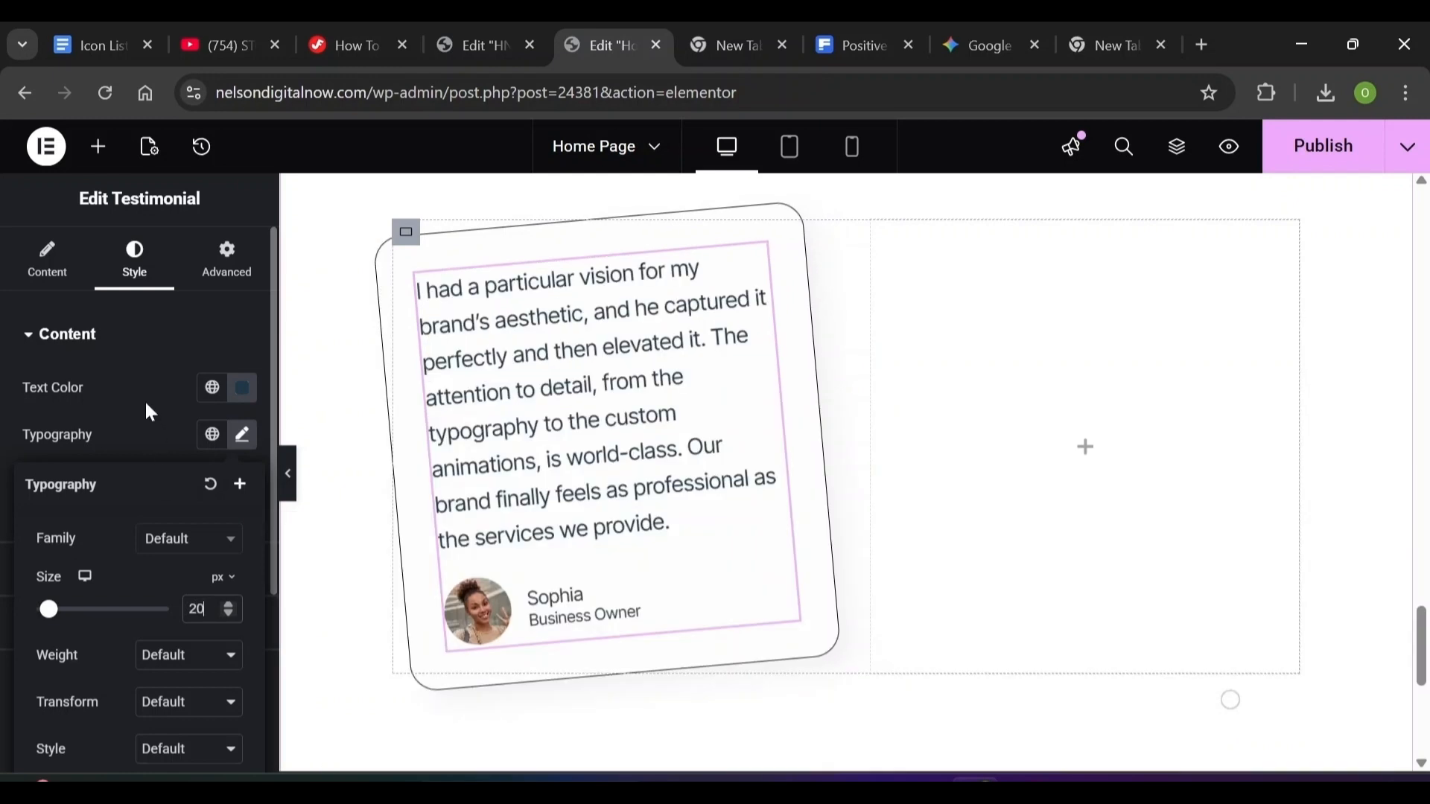
pyautogui.click(158, 655)
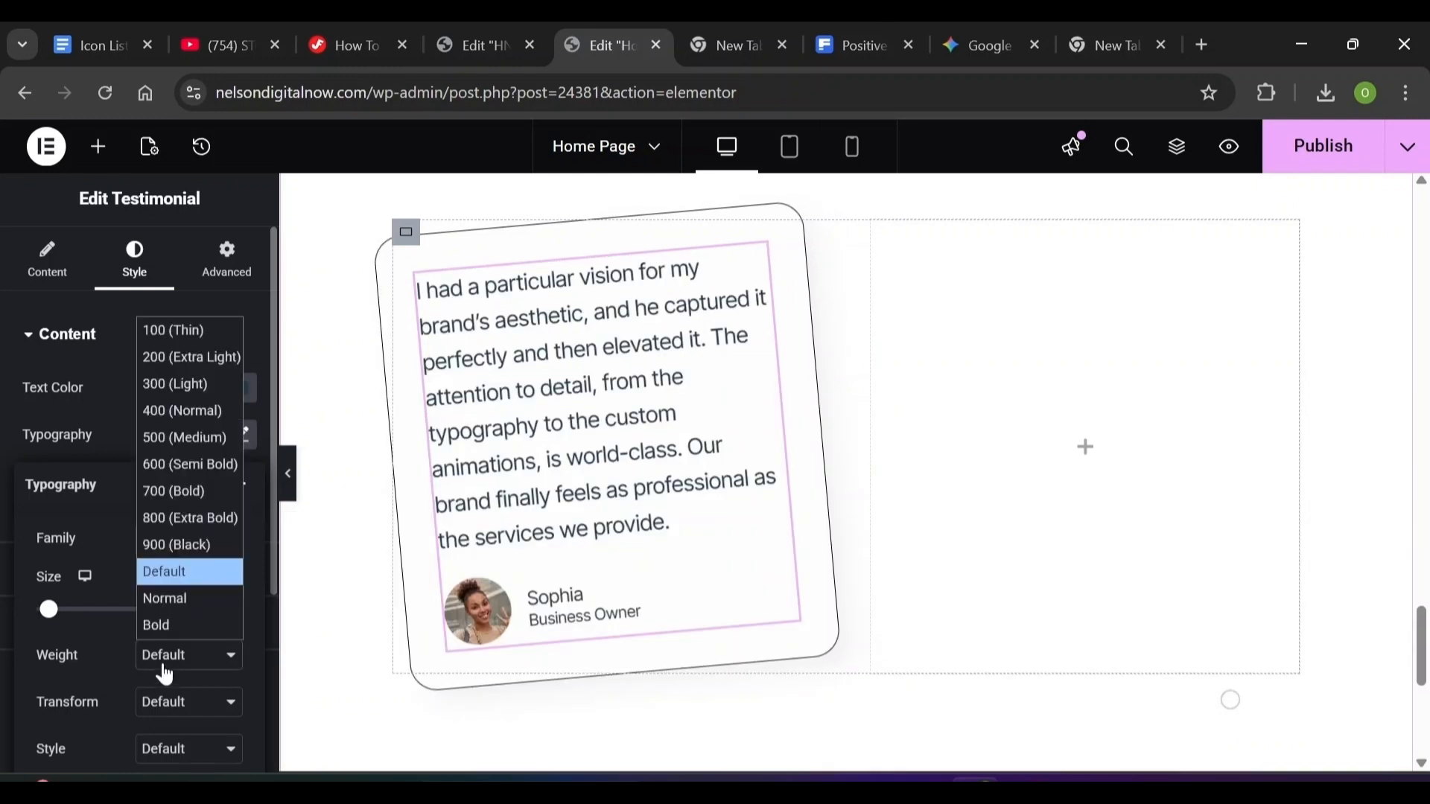
pyautogui.click(185, 440)
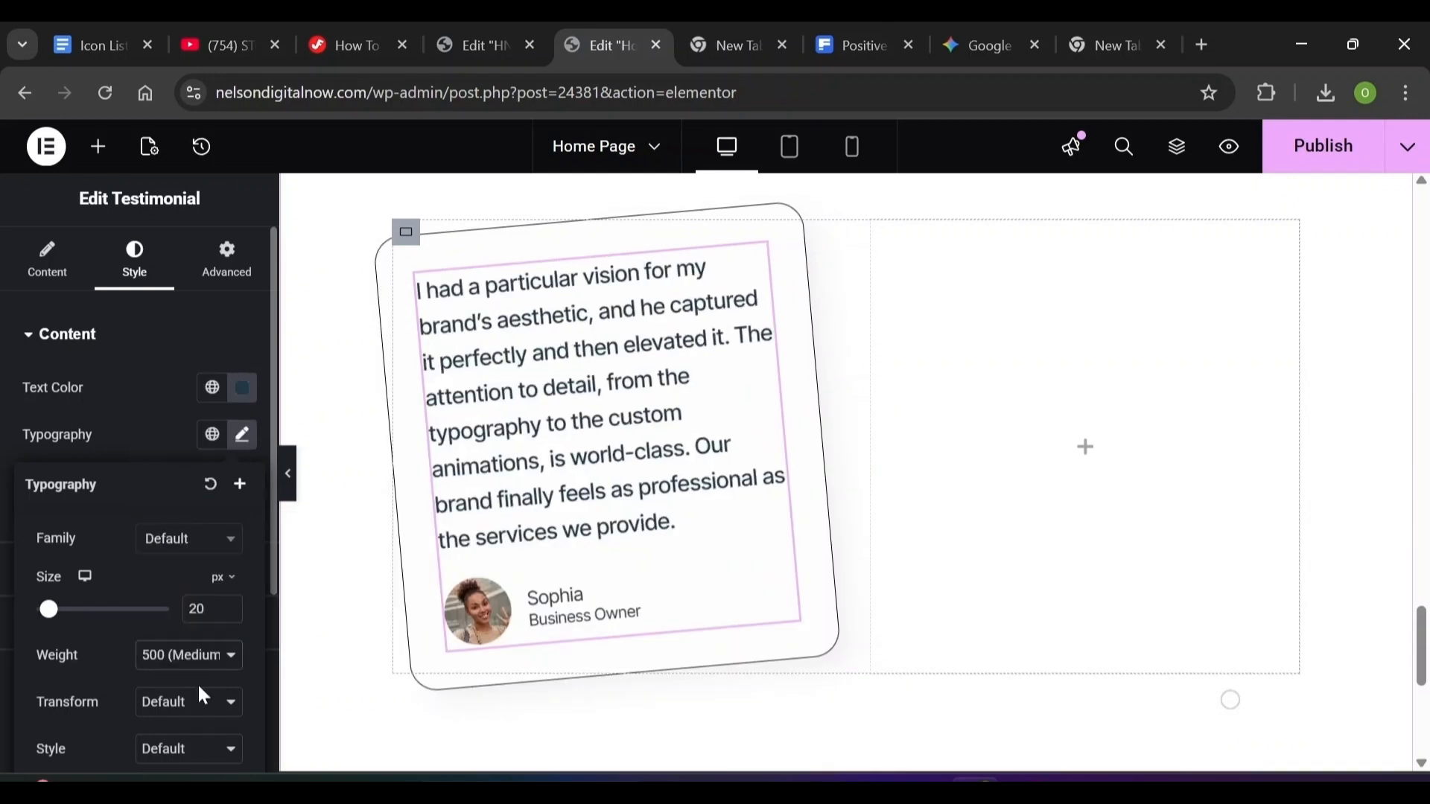
# Replace the quote's oversized 320 line height with a small value
pyautogui.scroll(-3, 243, 662)
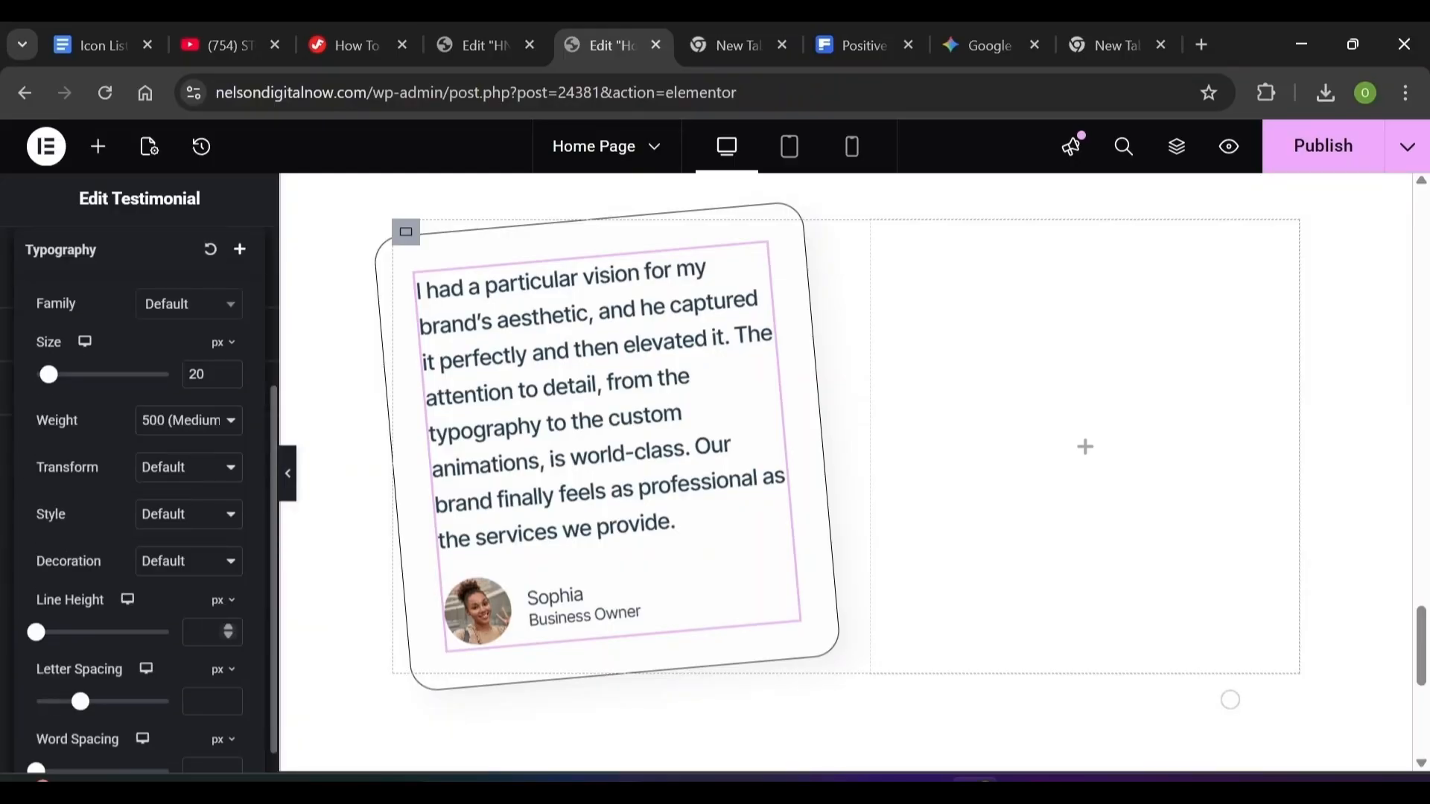
pyautogui.moveTo(36, 633); pyautogui.dragTo(77, 633)
pyautogui.write('0')
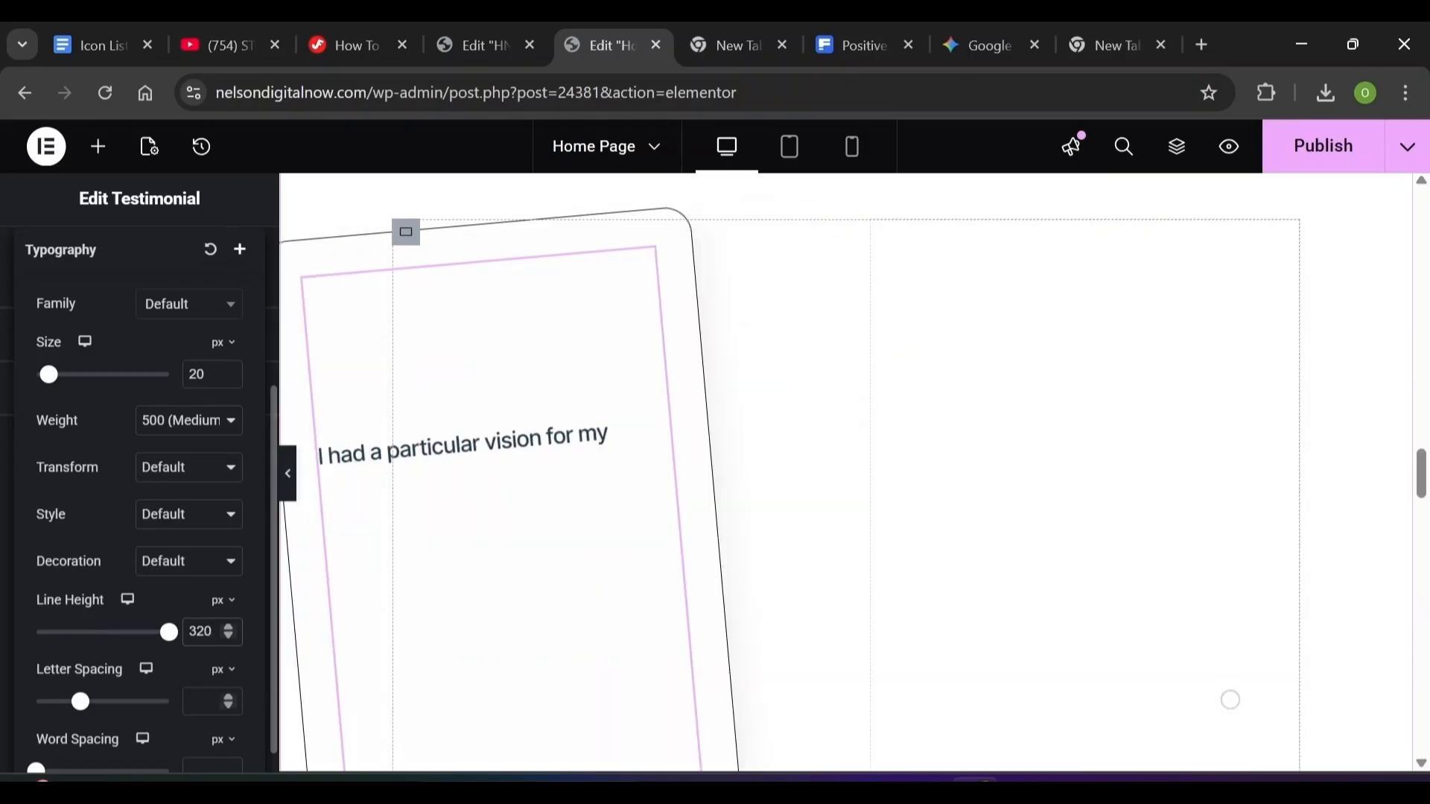
pyautogui.write('.0')
pyautogui.hotkey('ctrl', 'a')
pyautogui.write('0')
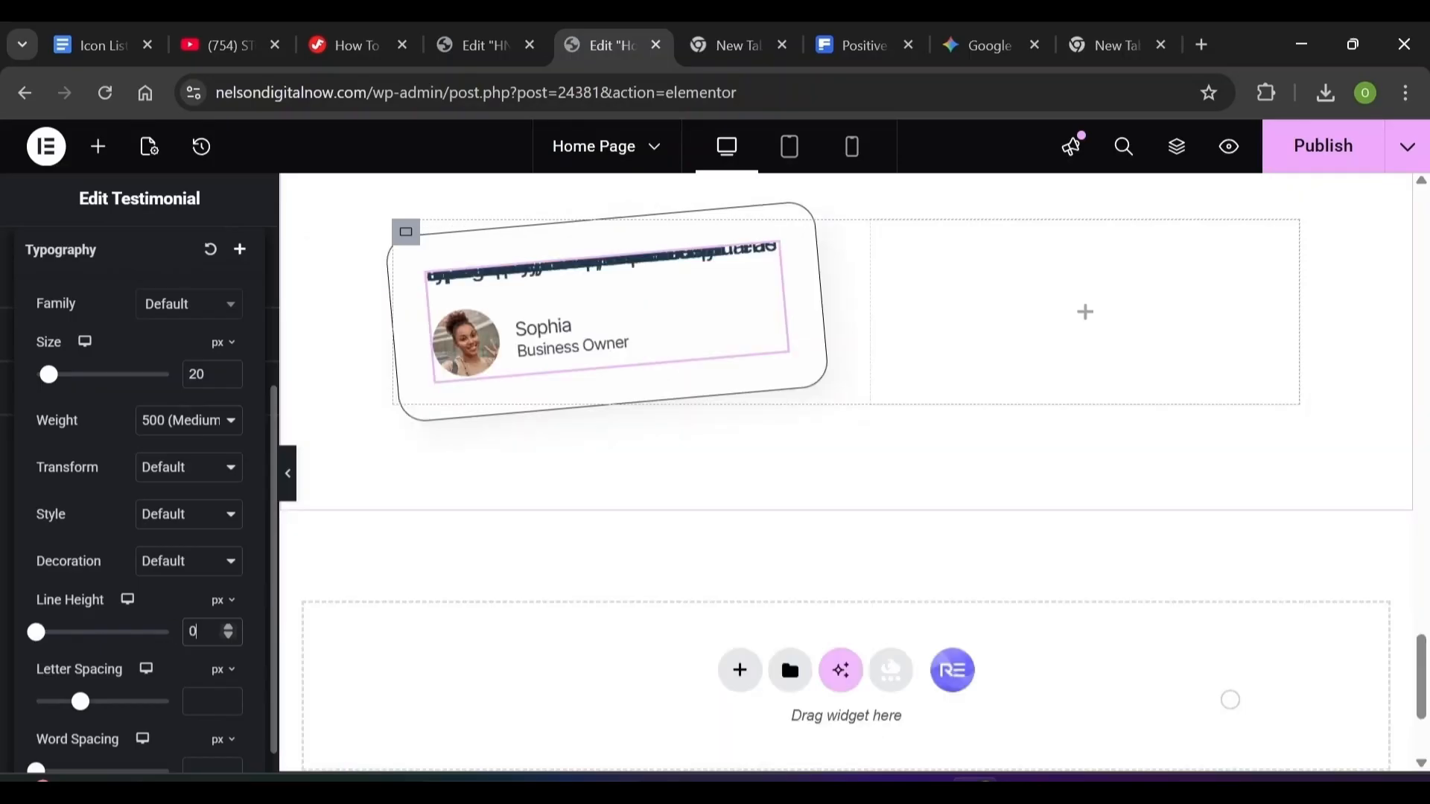
pyautogui.write('01')
pyautogui.click(265, 307)
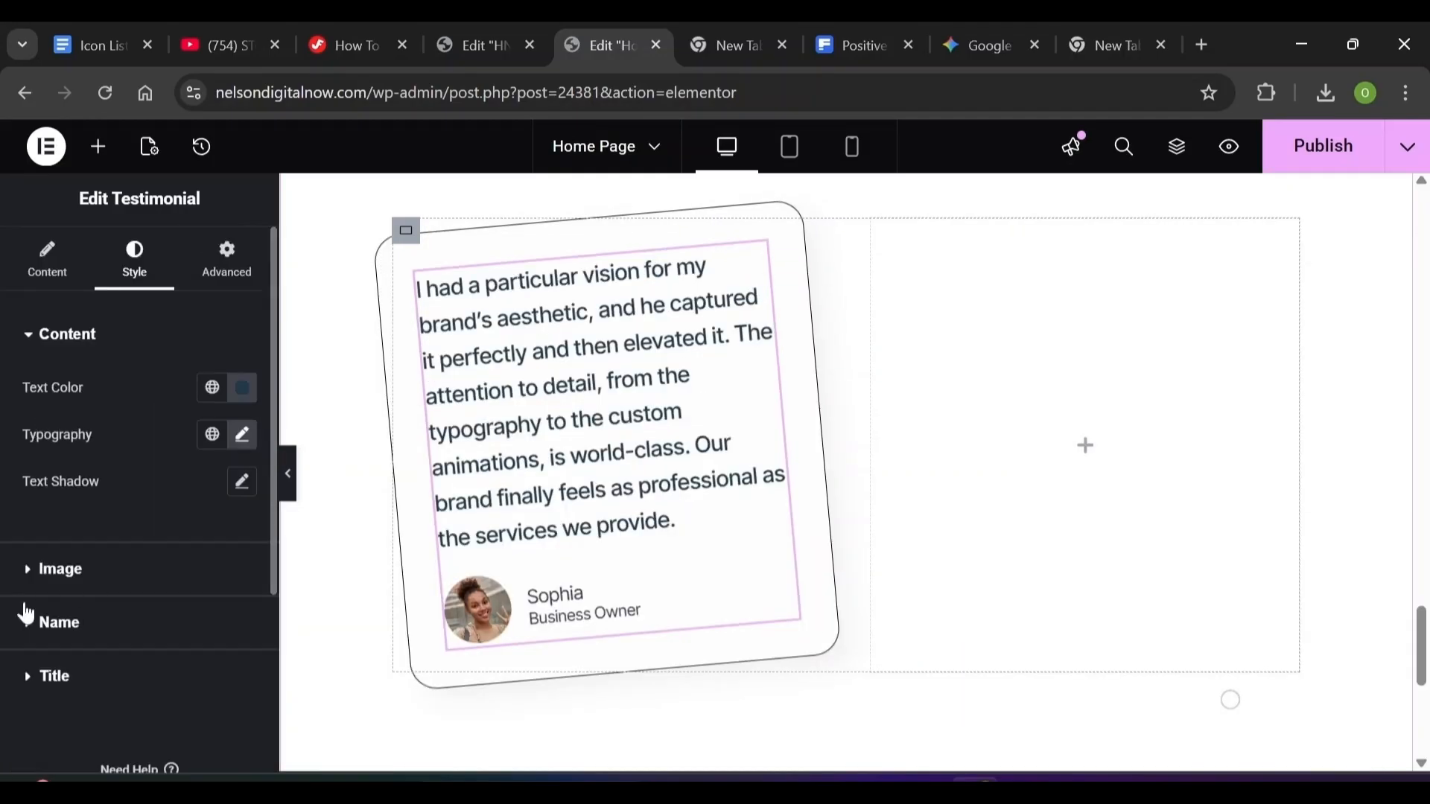
# Make the reviewer photo 64 px with a solid 2 px #eaeaea border
pyautogui.click(37, 583)
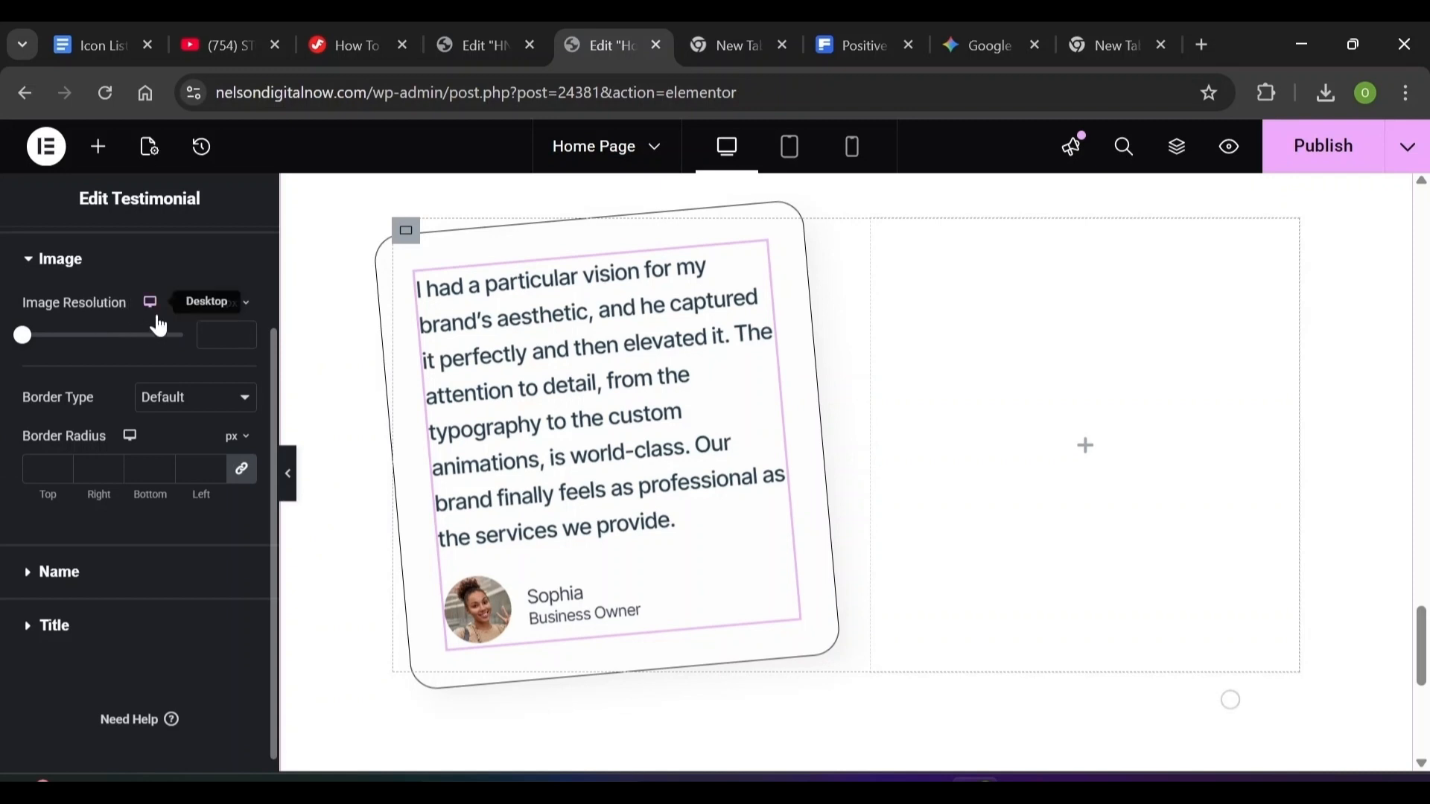
pyautogui.click(216, 335)
pyautogui.write('64')
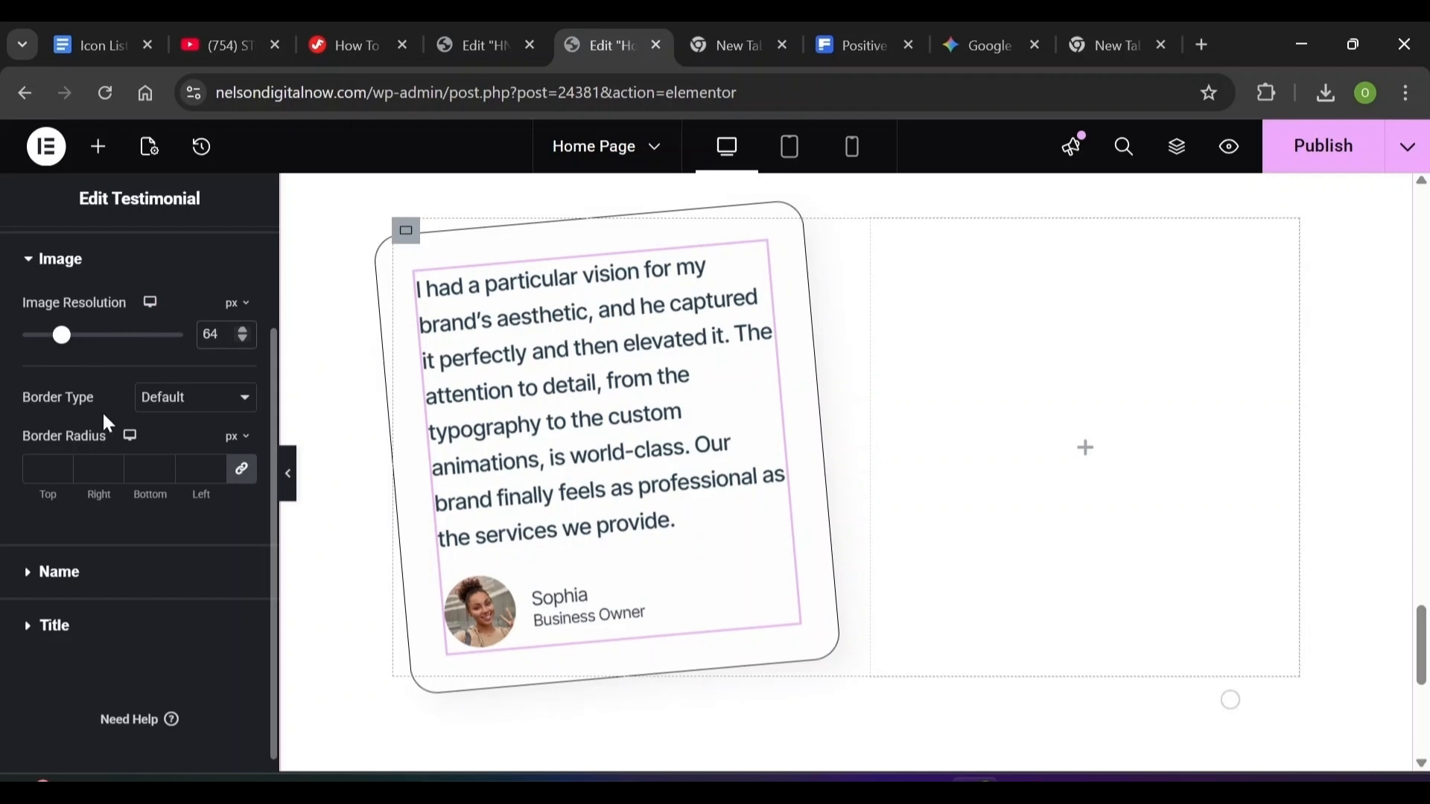
pyautogui.click(182, 389)
pyautogui.click(164, 450)
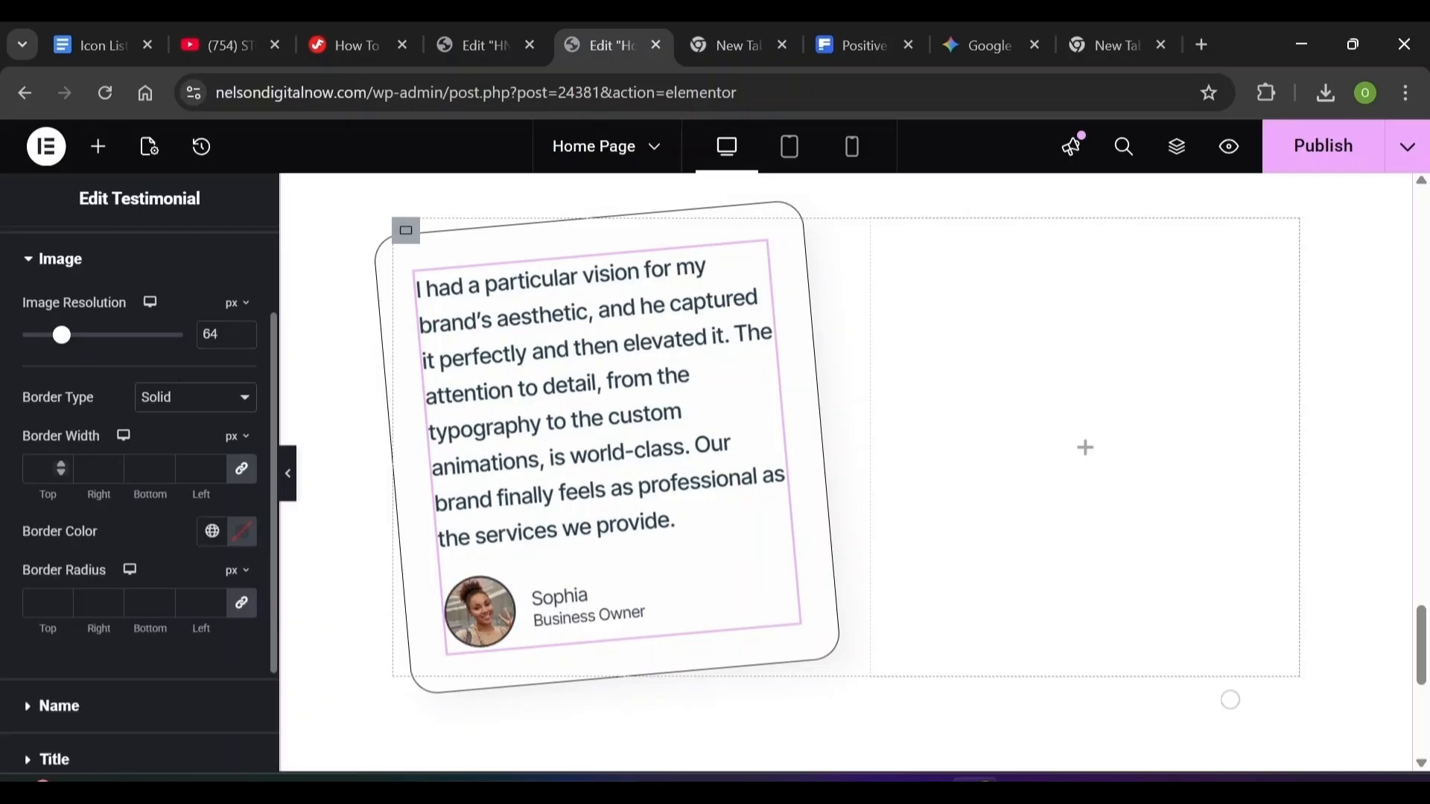
pyautogui.click(43, 469)
pyautogui.write('2')
pyautogui.click(241, 535)
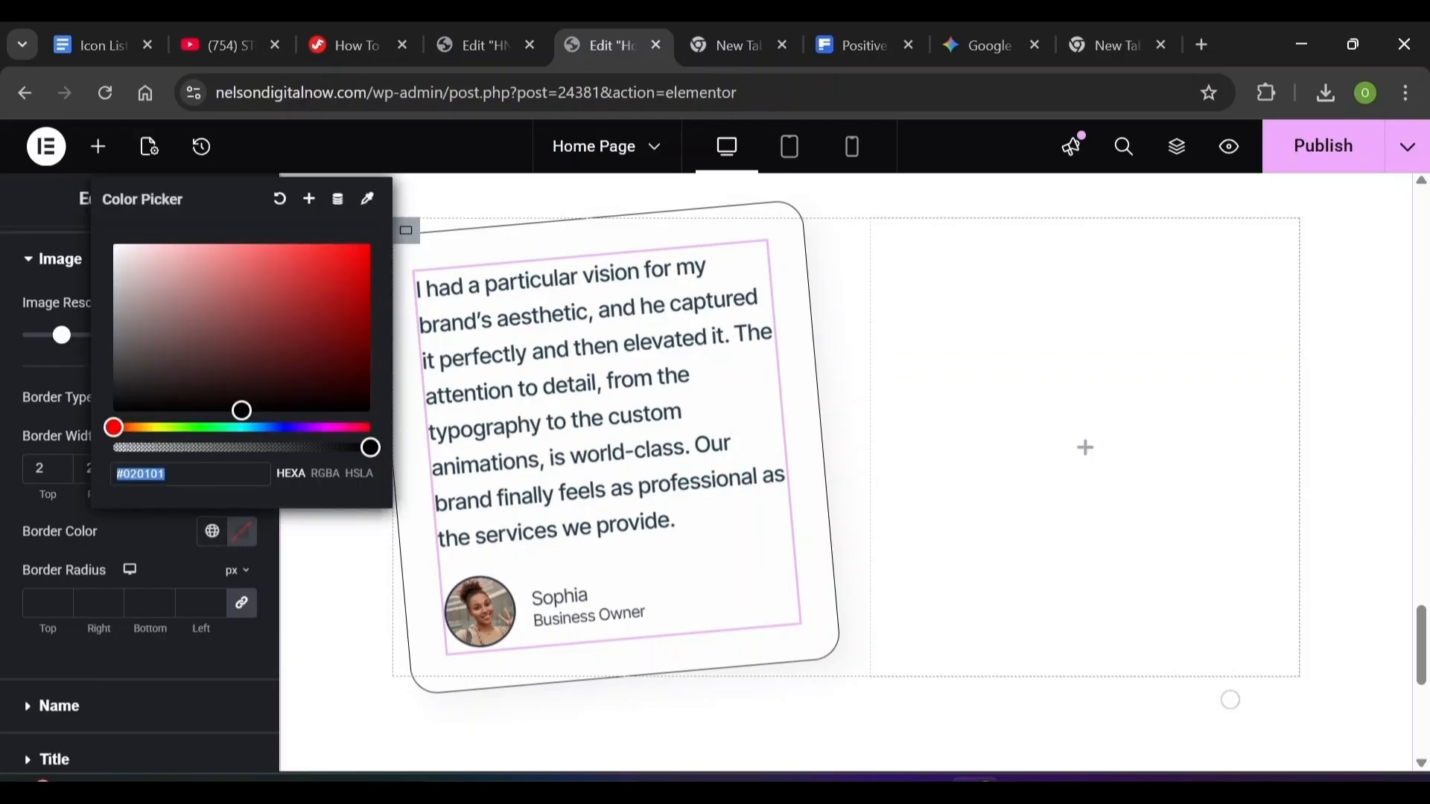
pyautogui.write('eae')
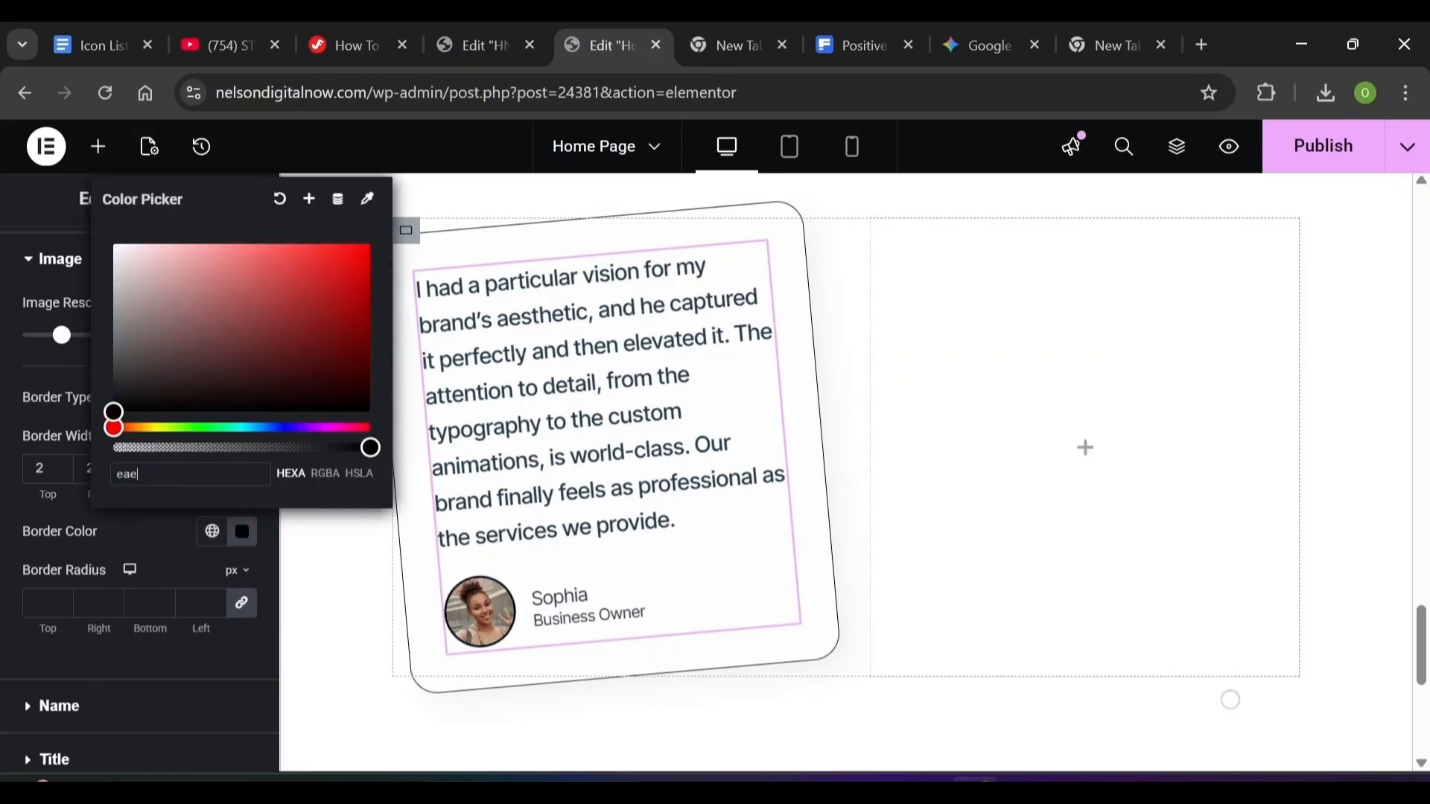
pyautogui.write('aea')
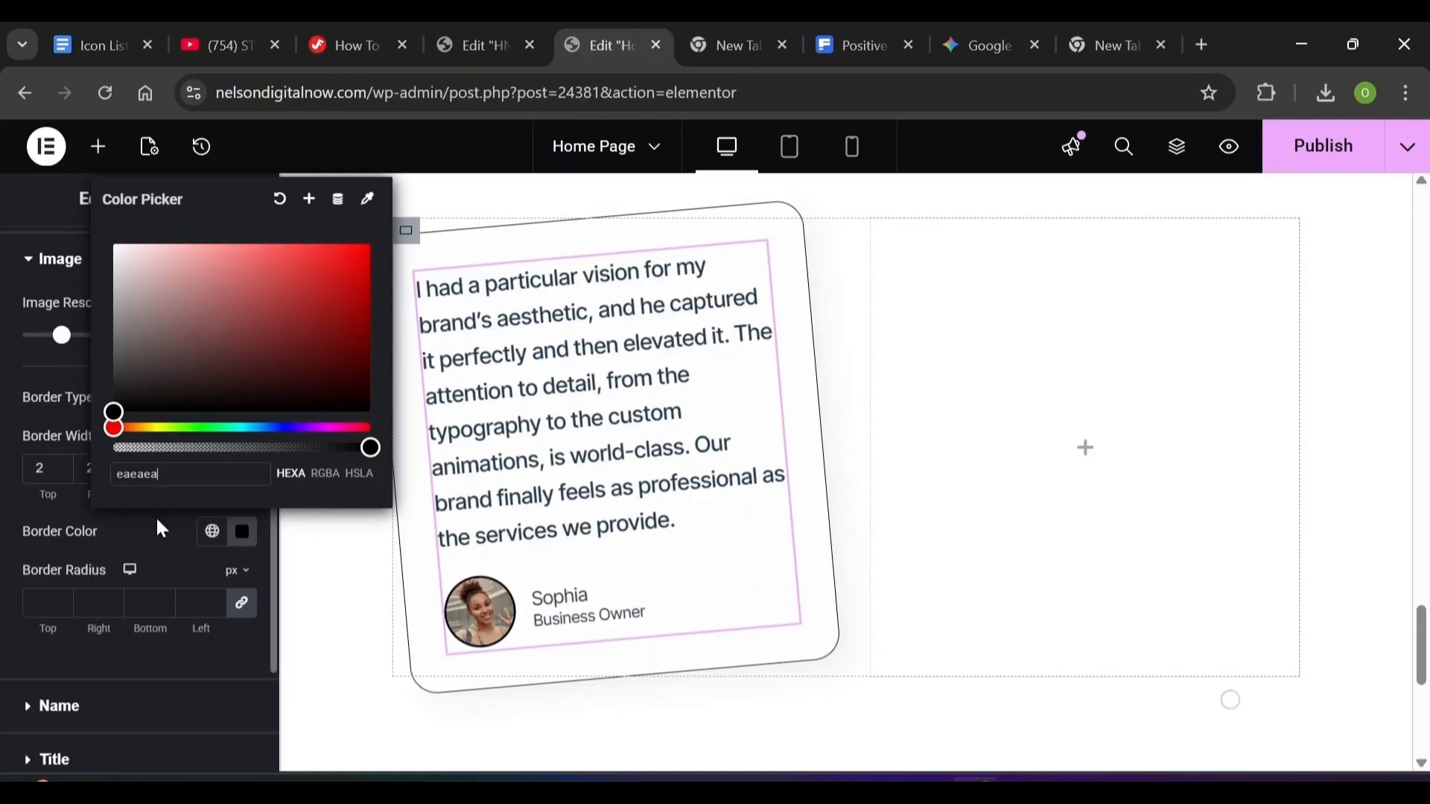
pyautogui.click(156, 520)
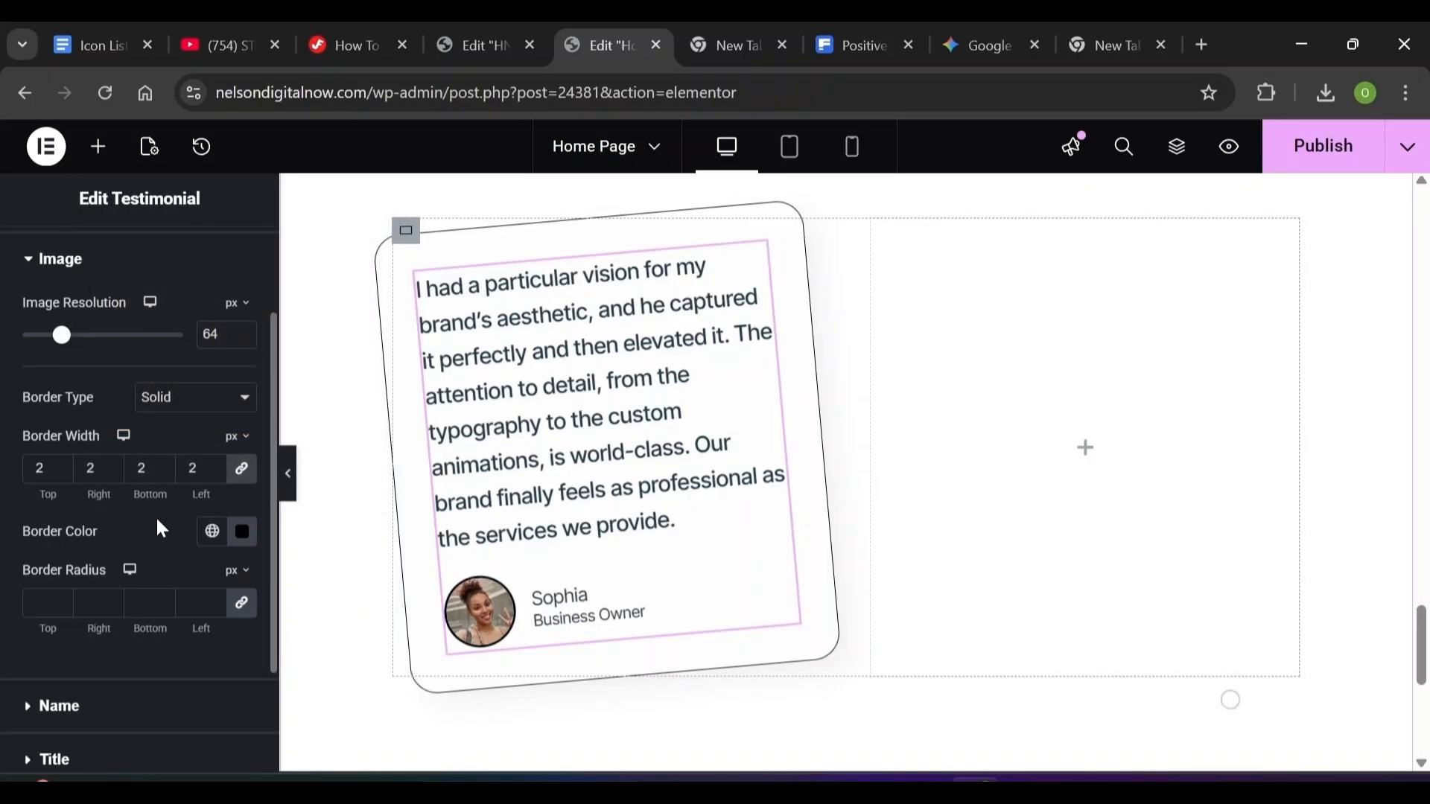
pyautogui.click(30, 261)
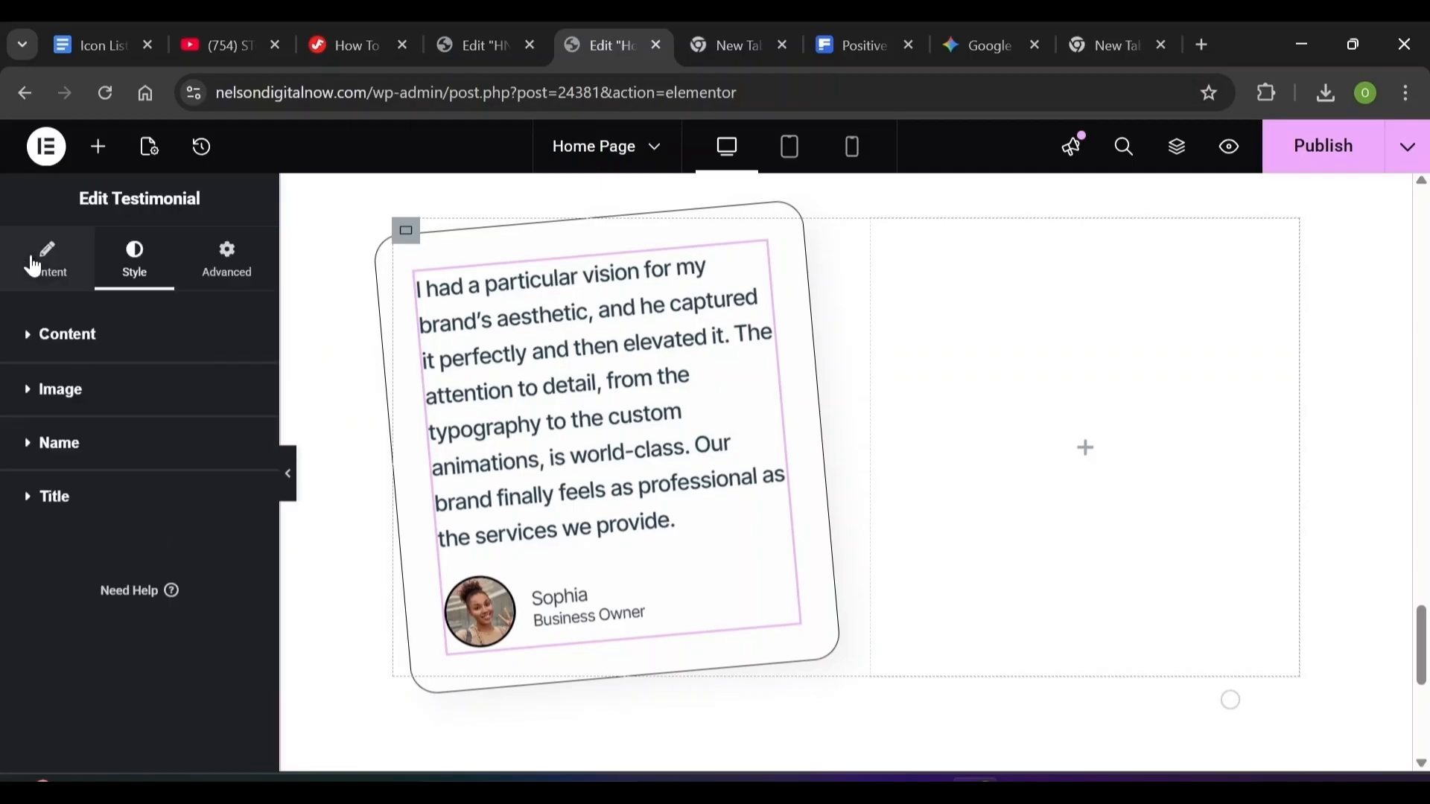
# Apply a global colour to the reviewer's name
pyautogui.click(31, 456)
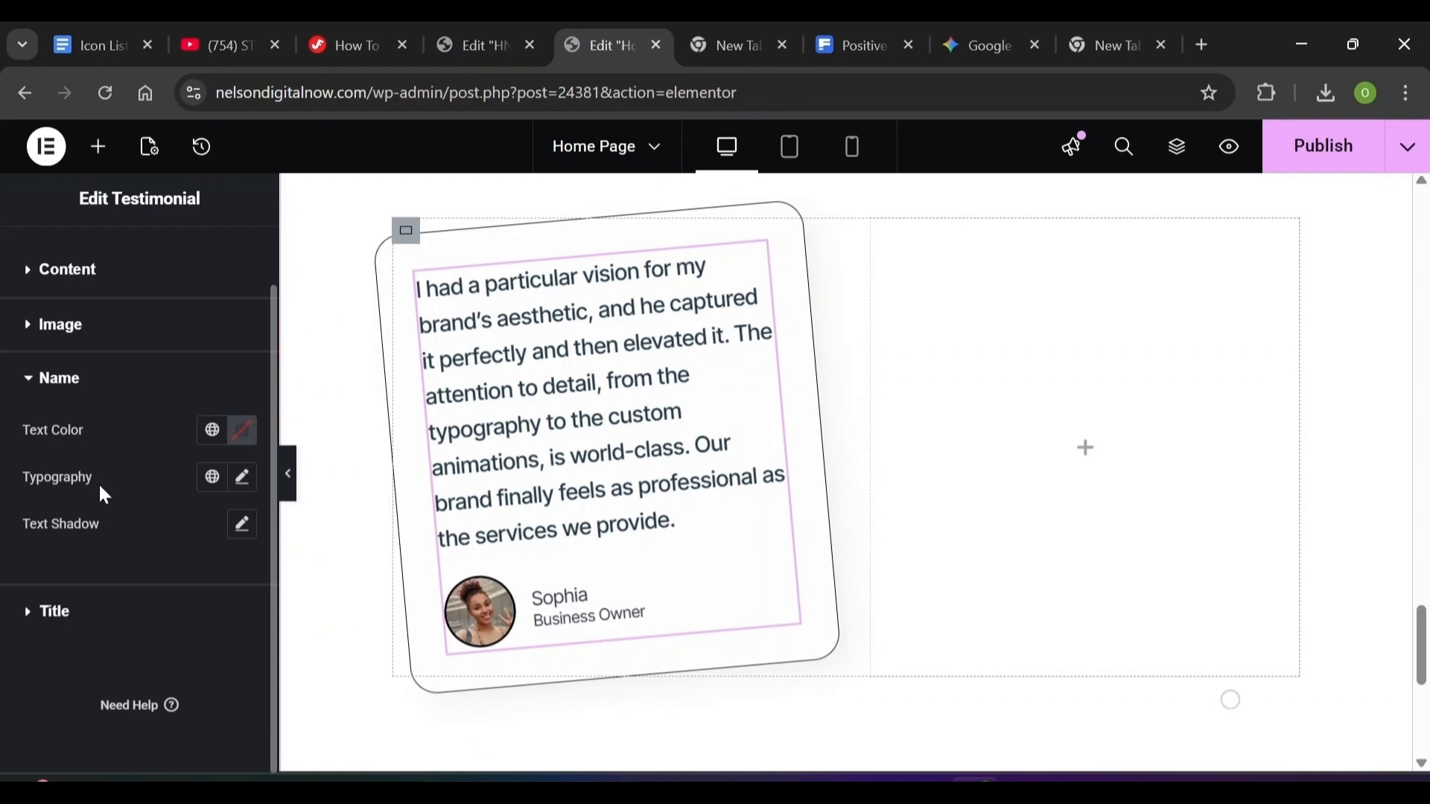
pyautogui.click(243, 430)
pyautogui.click(210, 433)
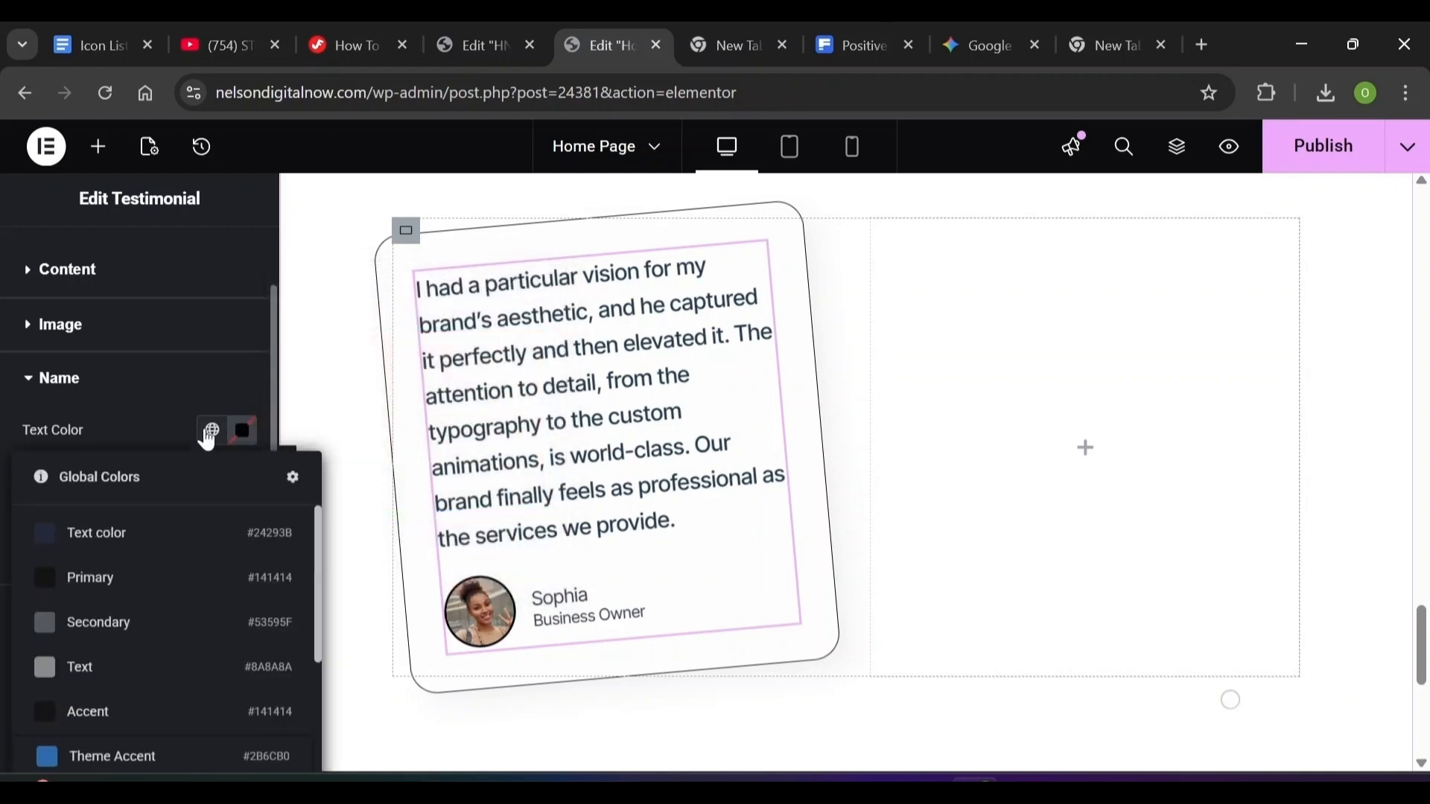
pyautogui.click(131, 594)
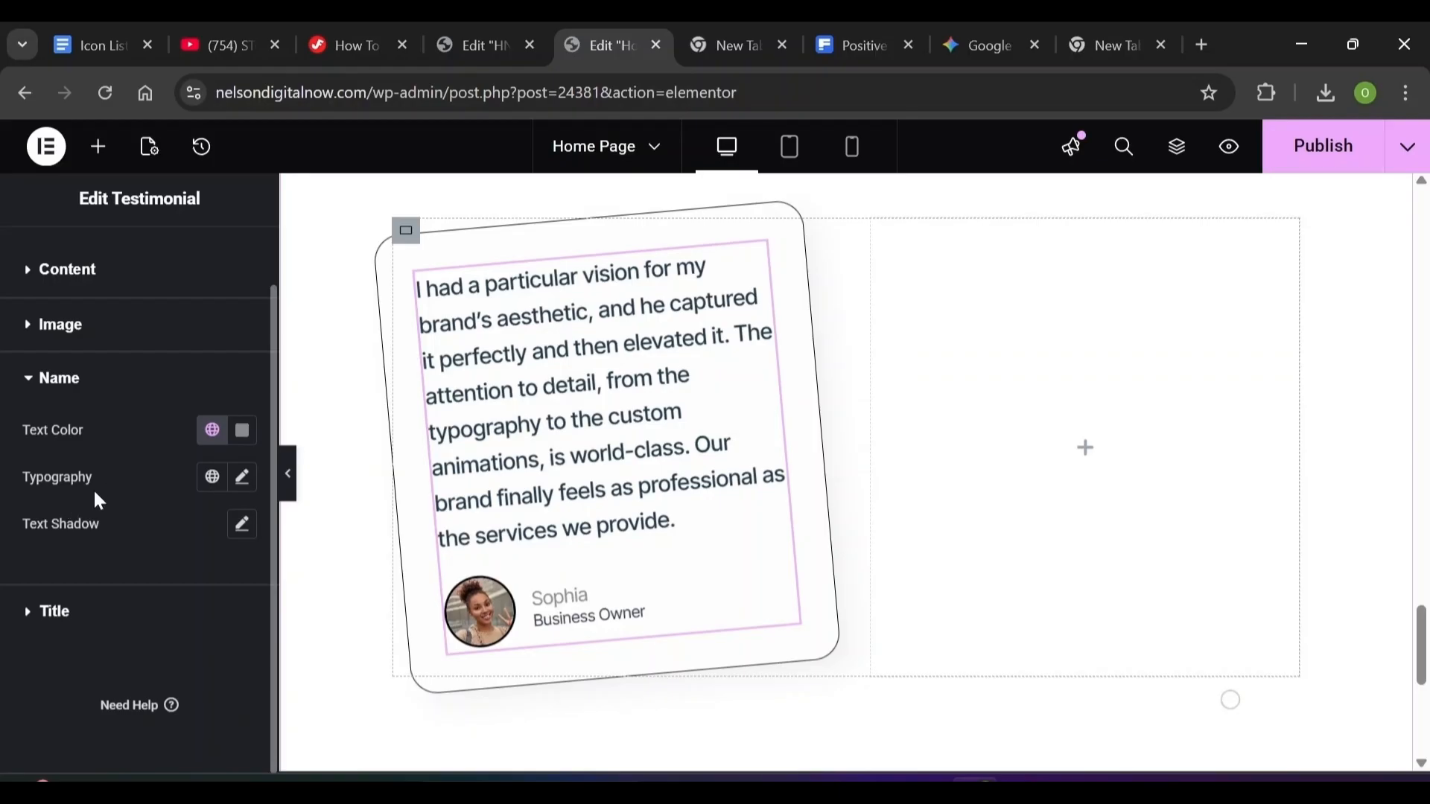
# Set the name's typography to 20 px, 500 weight, 30 line height and 0.02 em spacing
pyautogui.click(243, 477)
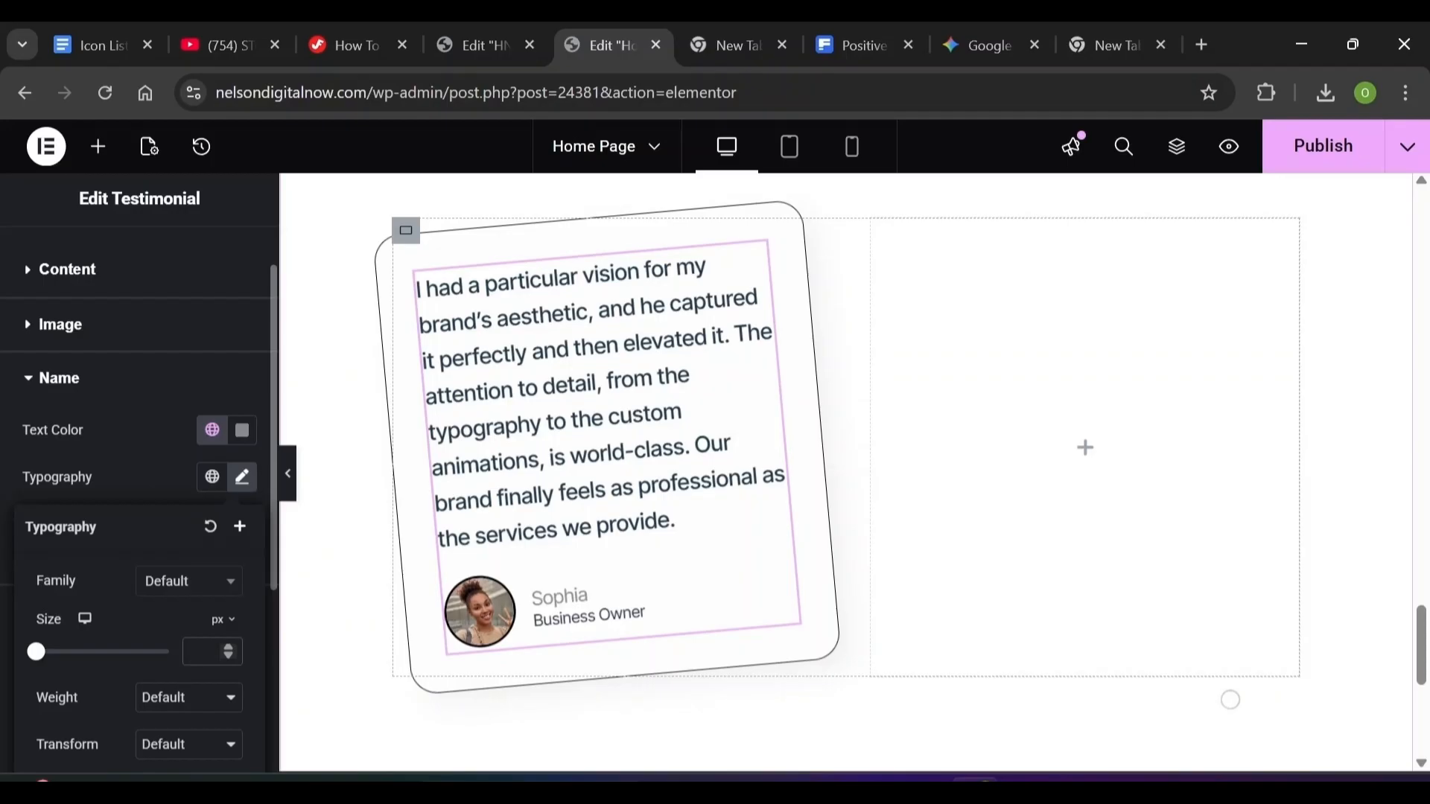
pyautogui.click(204, 653)
pyautogui.write('20')
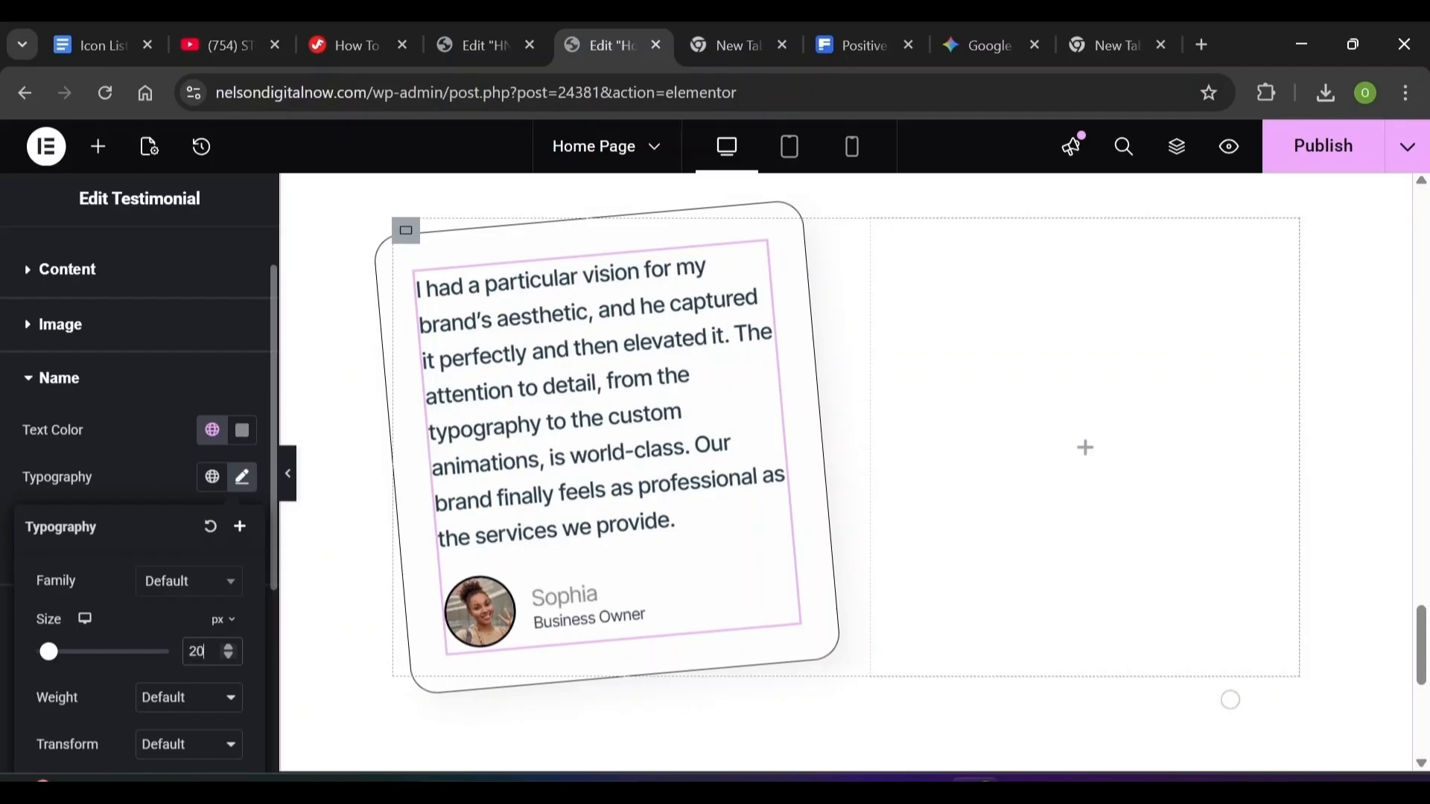
pyautogui.click(206, 704)
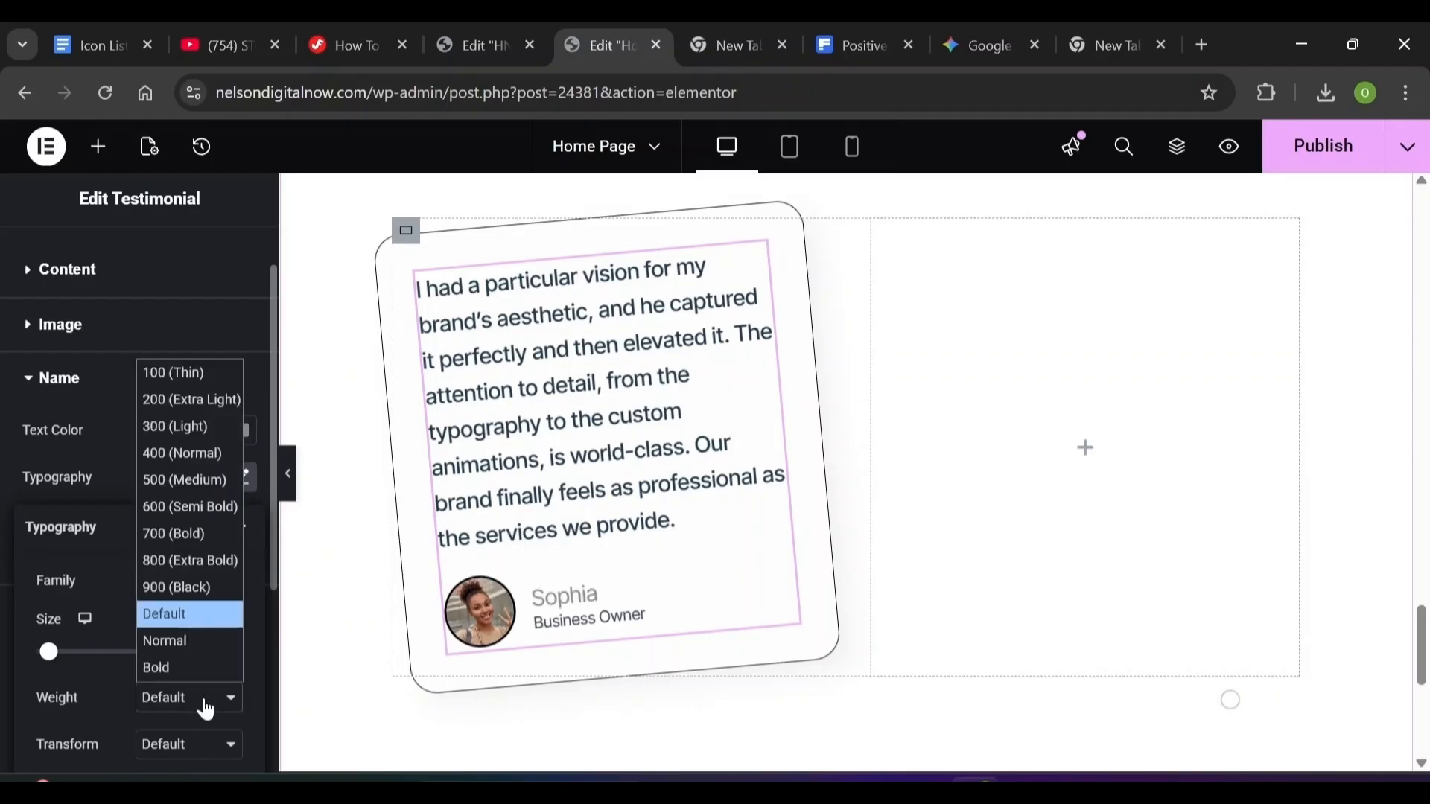
pyautogui.click(184, 480)
pyautogui.scroll(-4, 115, 618)
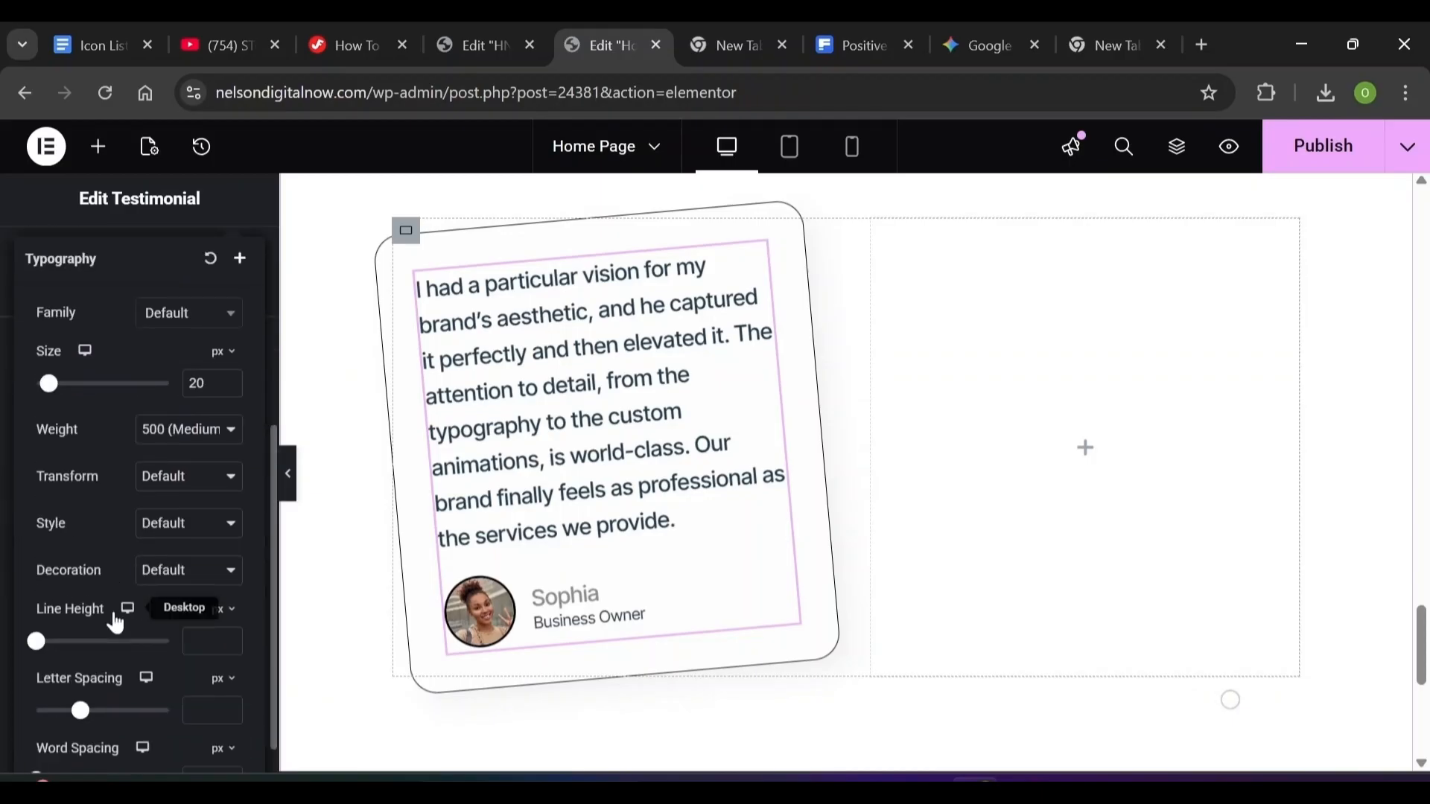
pyautogui.scroll(-1, 115, 624)
pyautogui.click(209, 604)
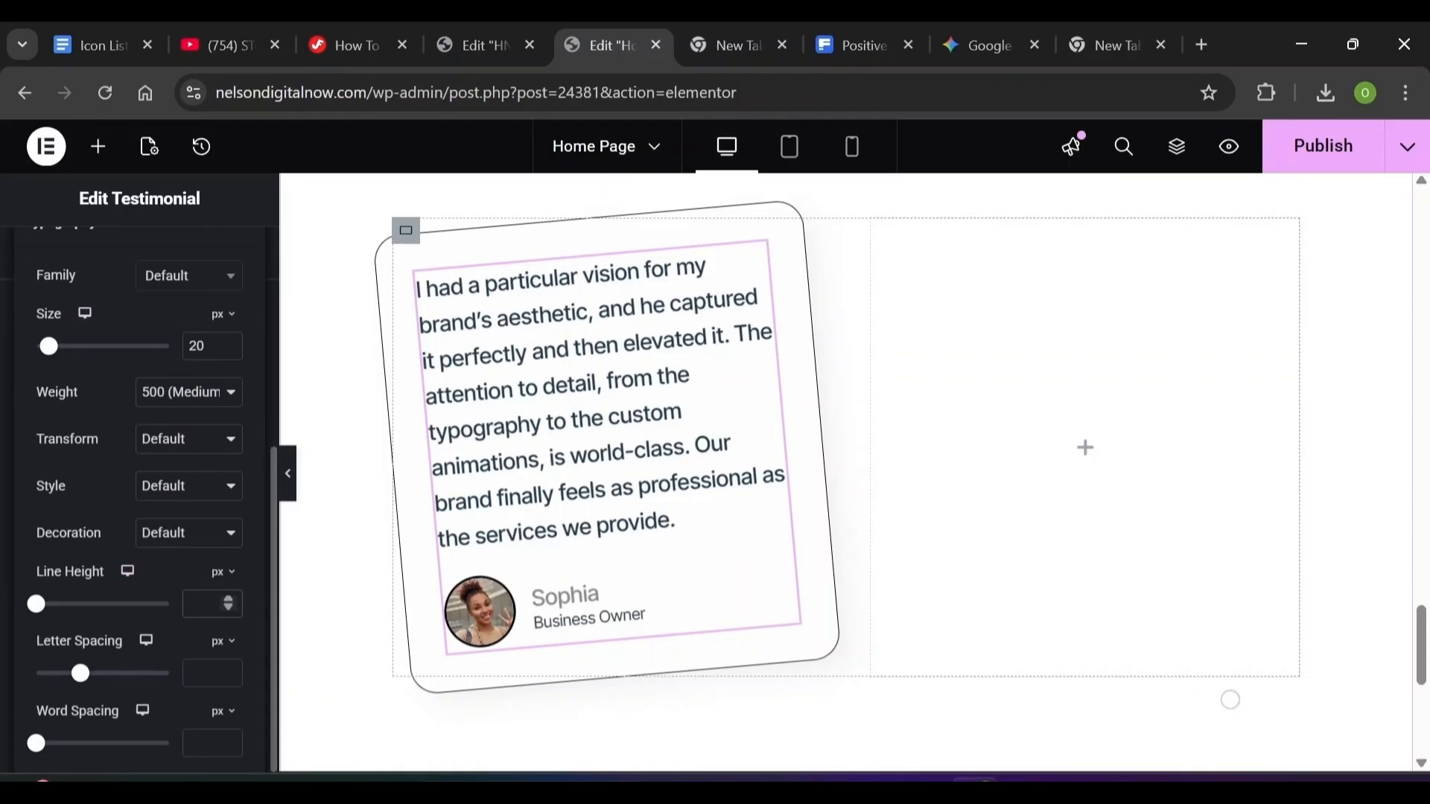
pyautogui.write('30')
pyautogui.click(205, 673)
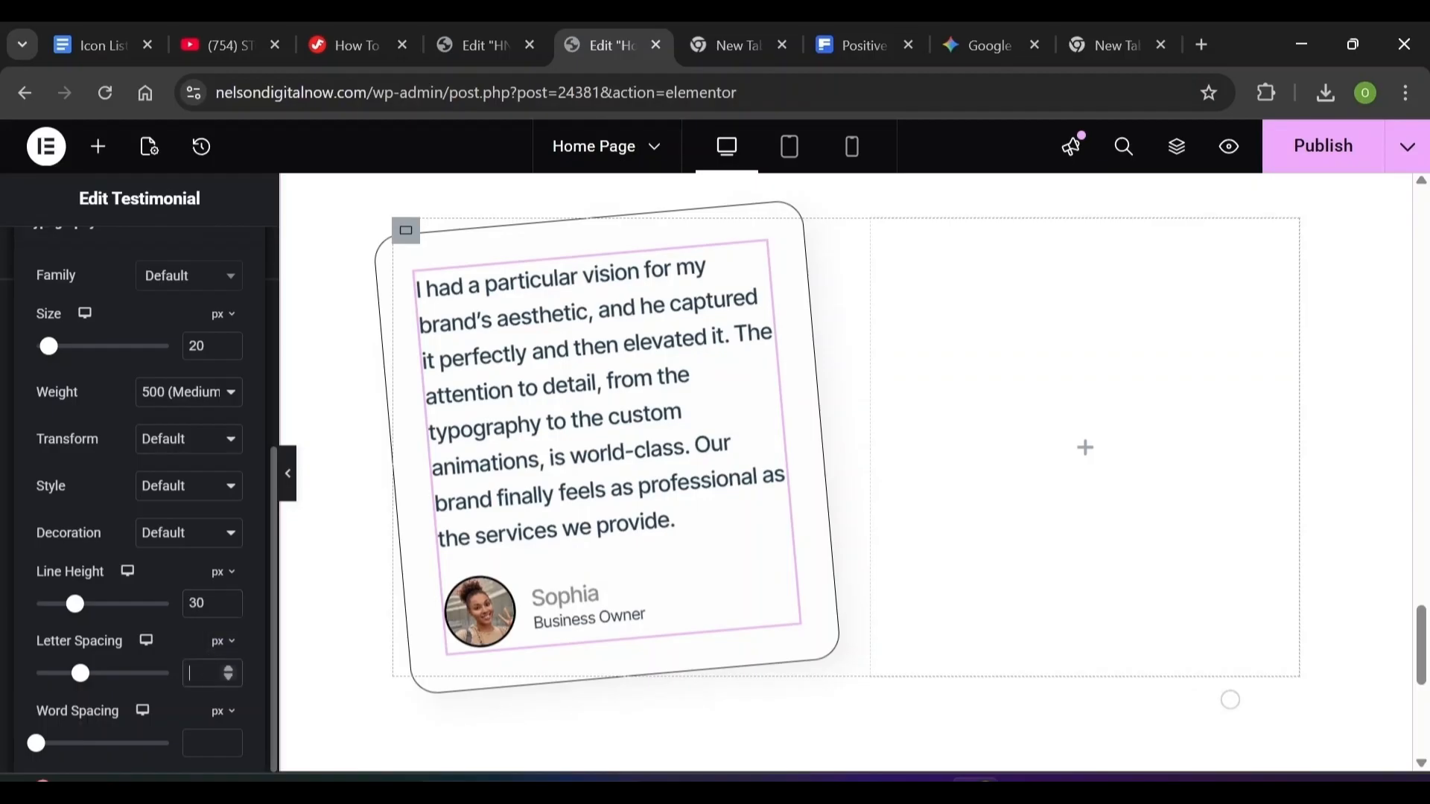
pyautogui.write('0.02')
pyautogui.click(223, 644)
pyautogui.click(218, 675)
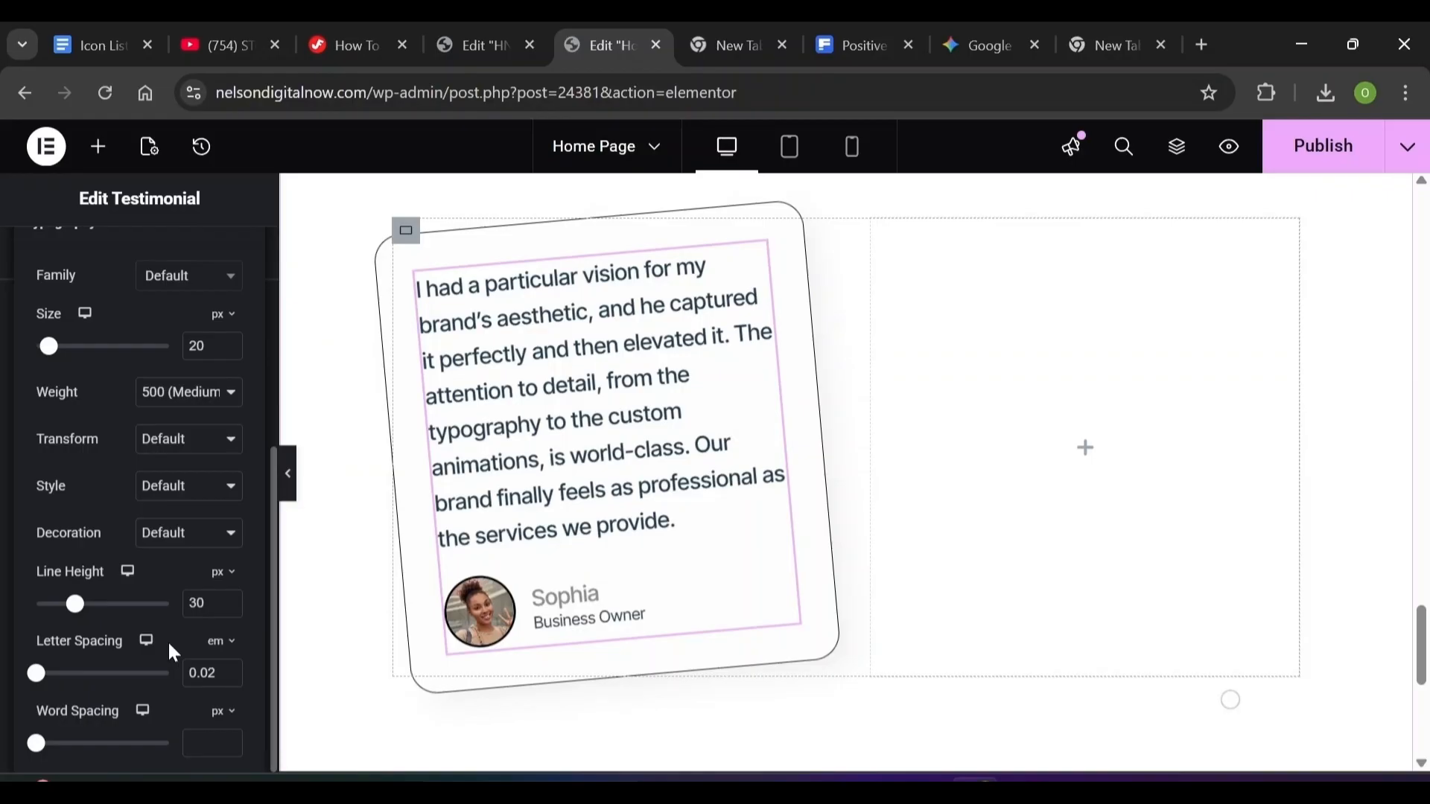
pyautogui.click(3, 534)
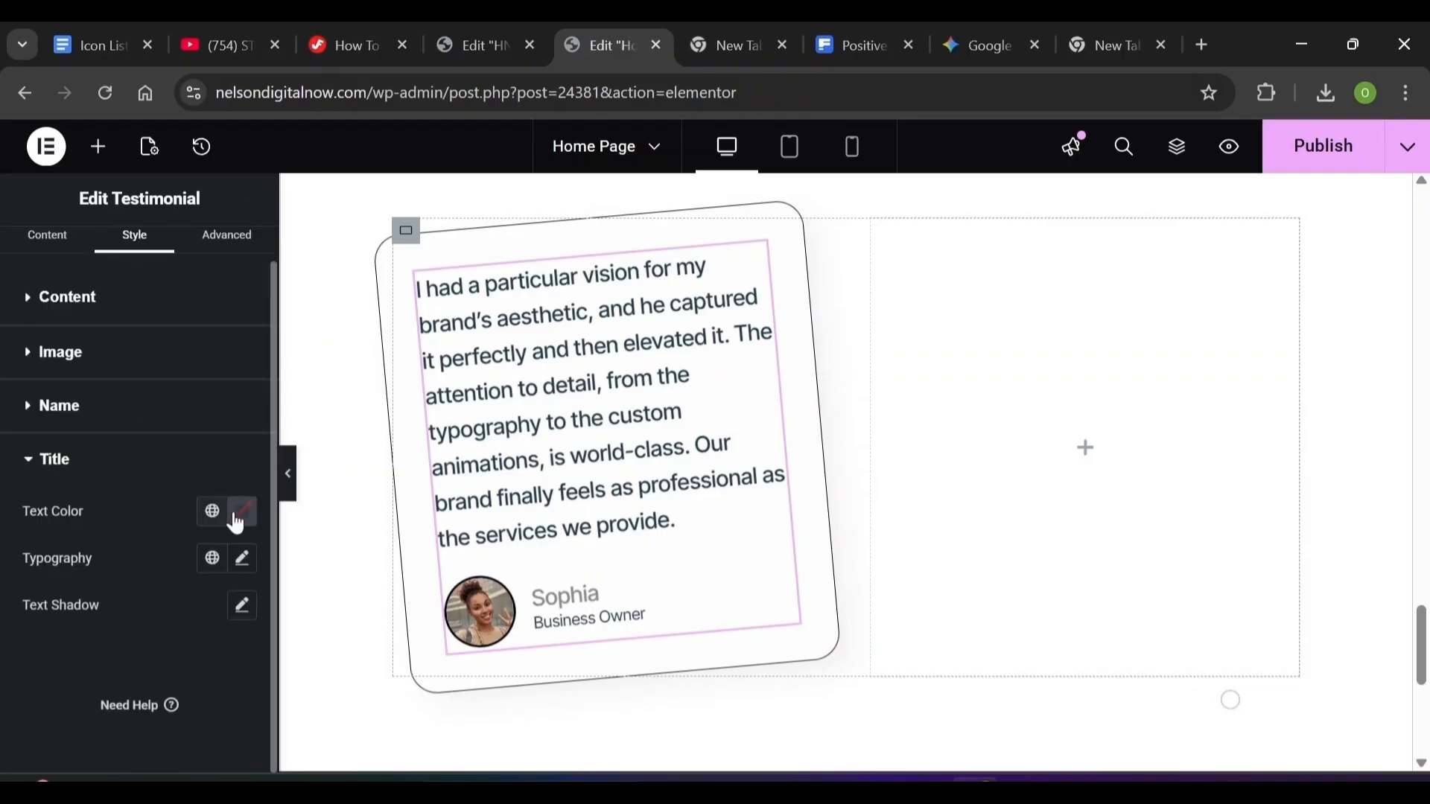
# Give the title the Text global colour, 14 px size, 22 line height and 0.01 letter spacing
pyautogui.click(212, 514)
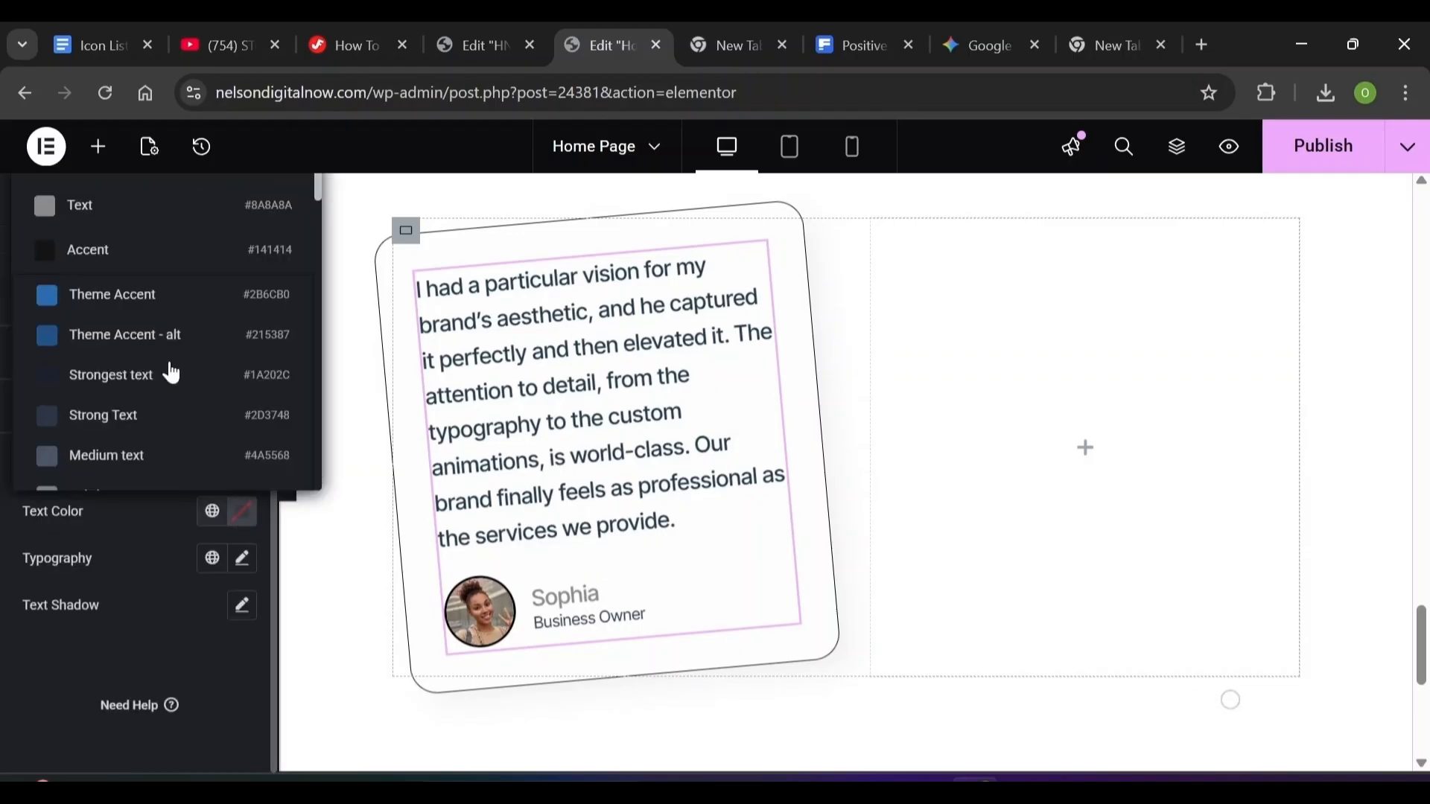
pyautogui.click(150, 214)
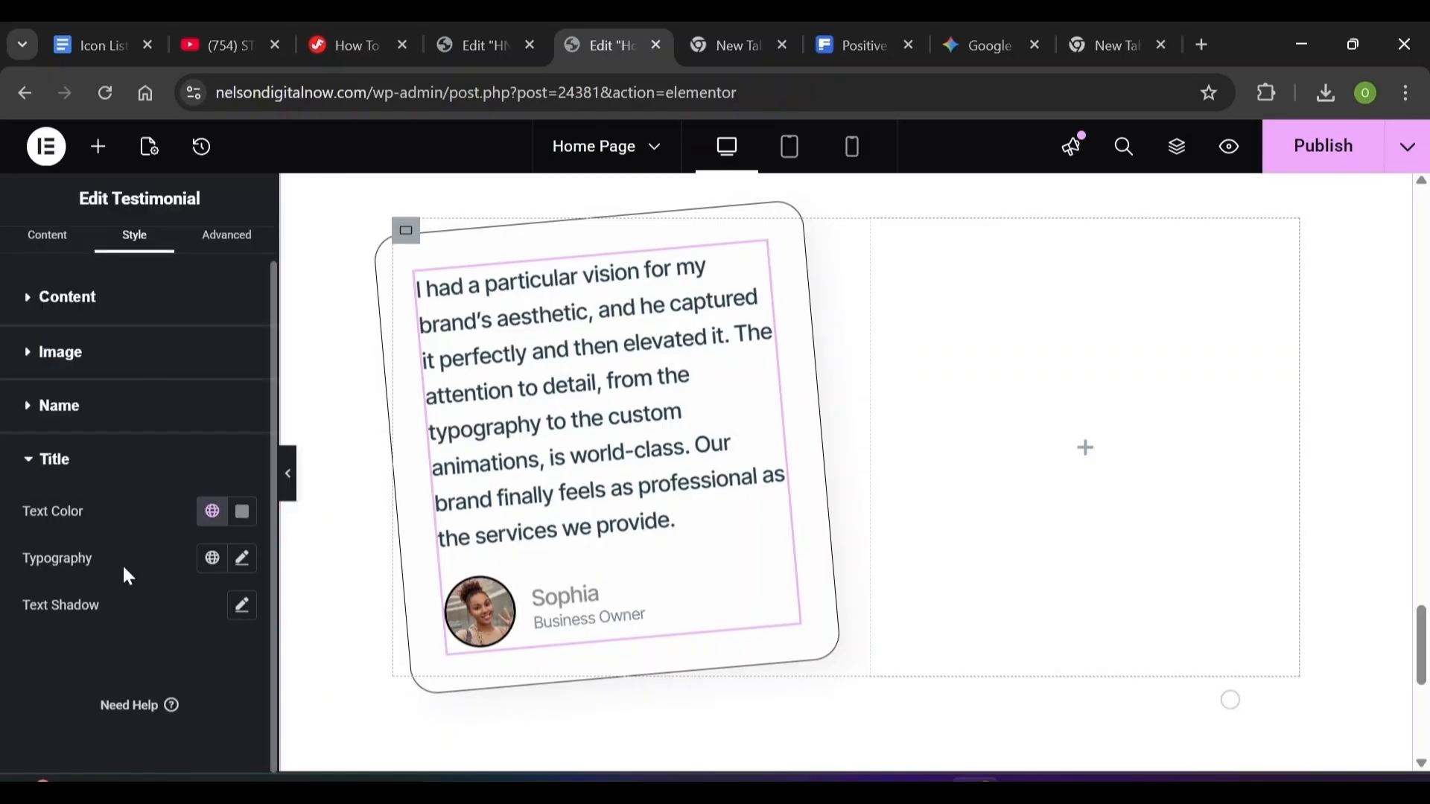
pyautogui.click(242, 565)
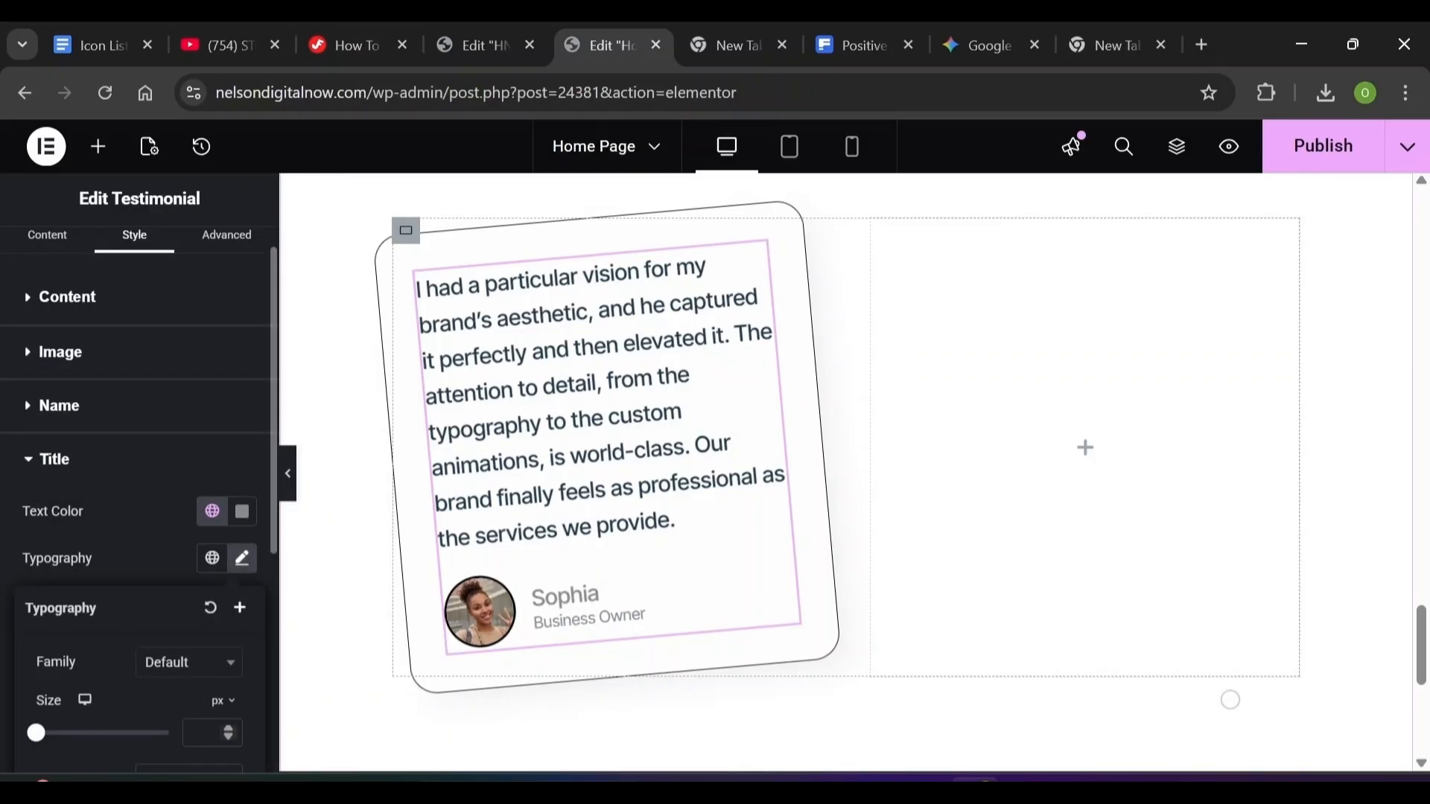
pyautogui.write('14')
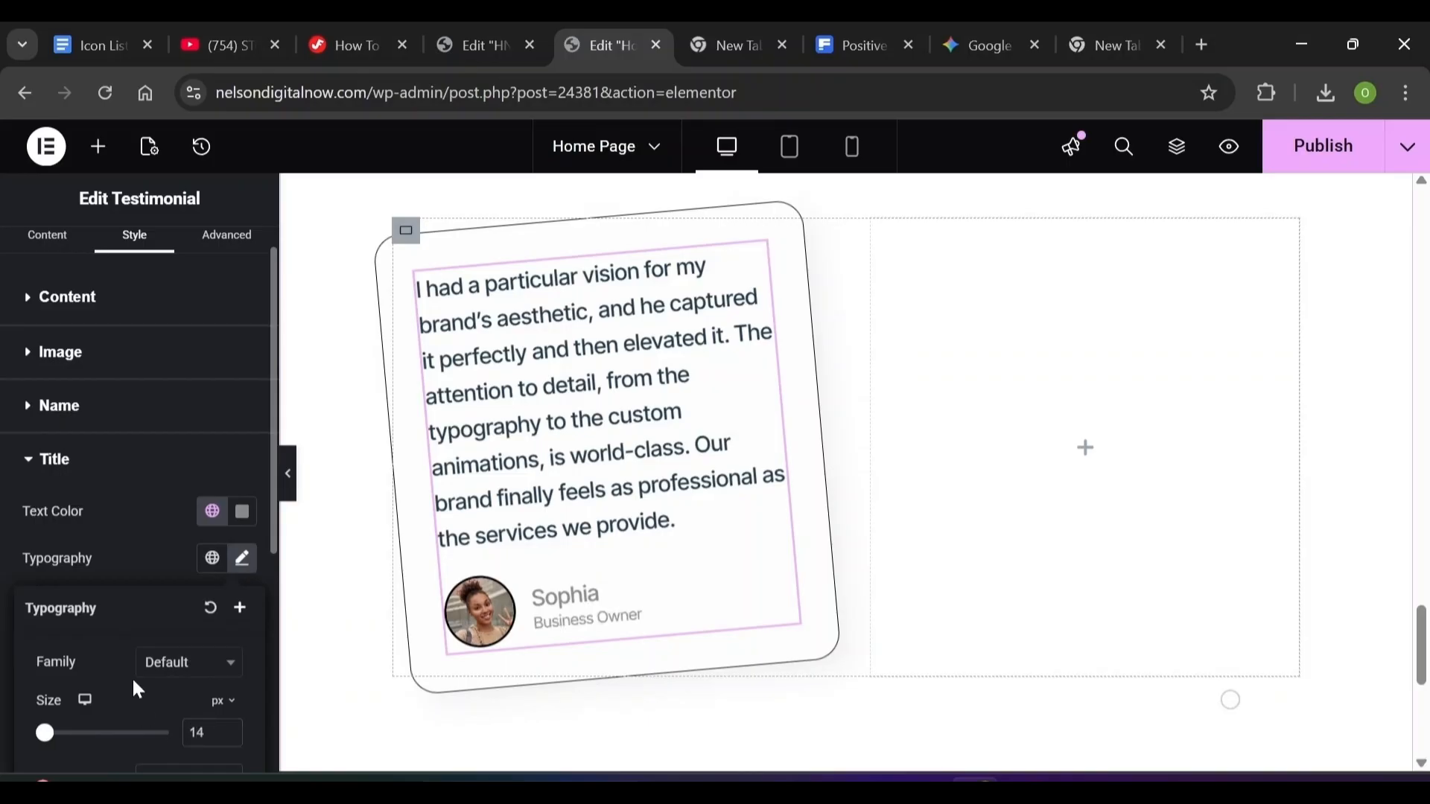
pyautogui.scroll(-5, 138, 690)
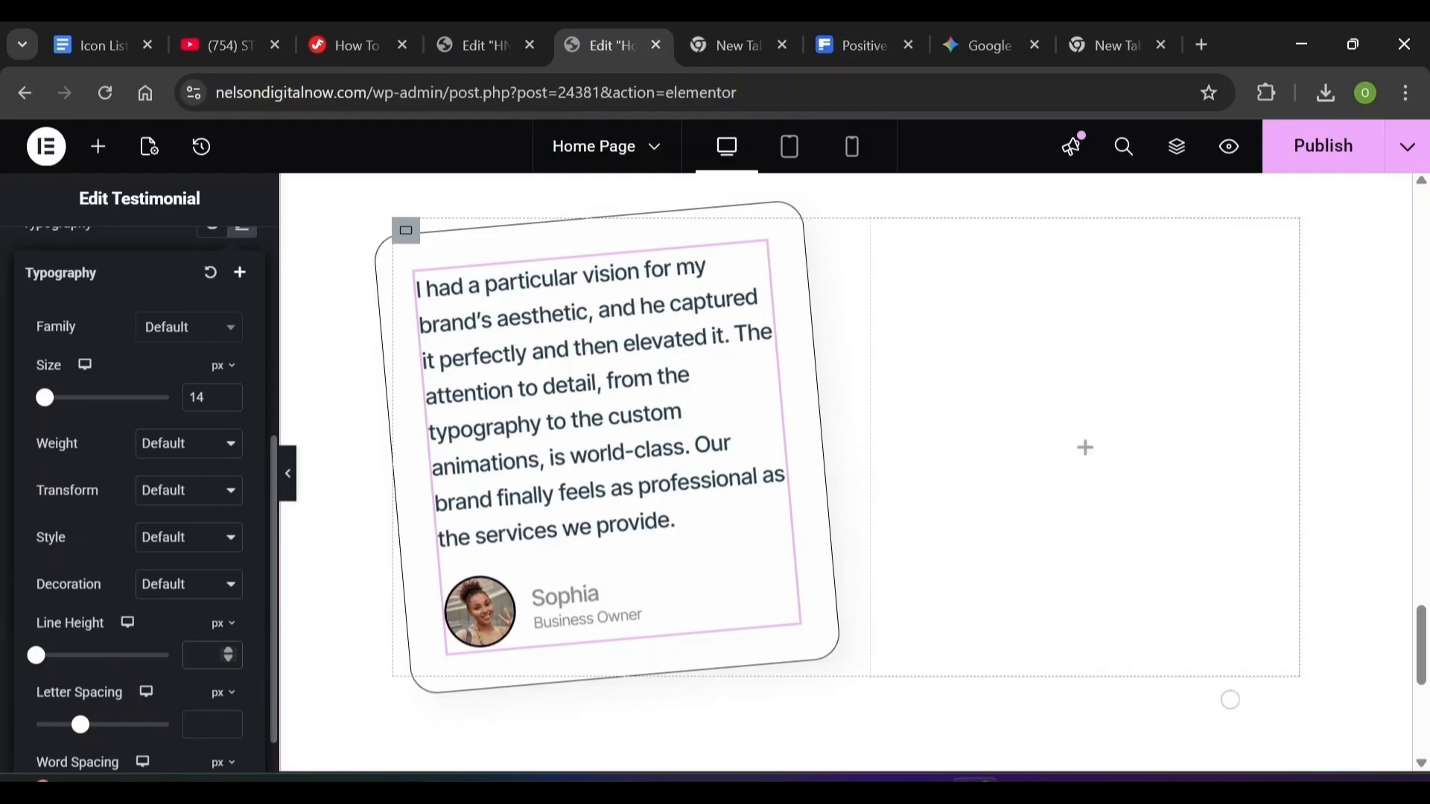
pyautogui.write('22')
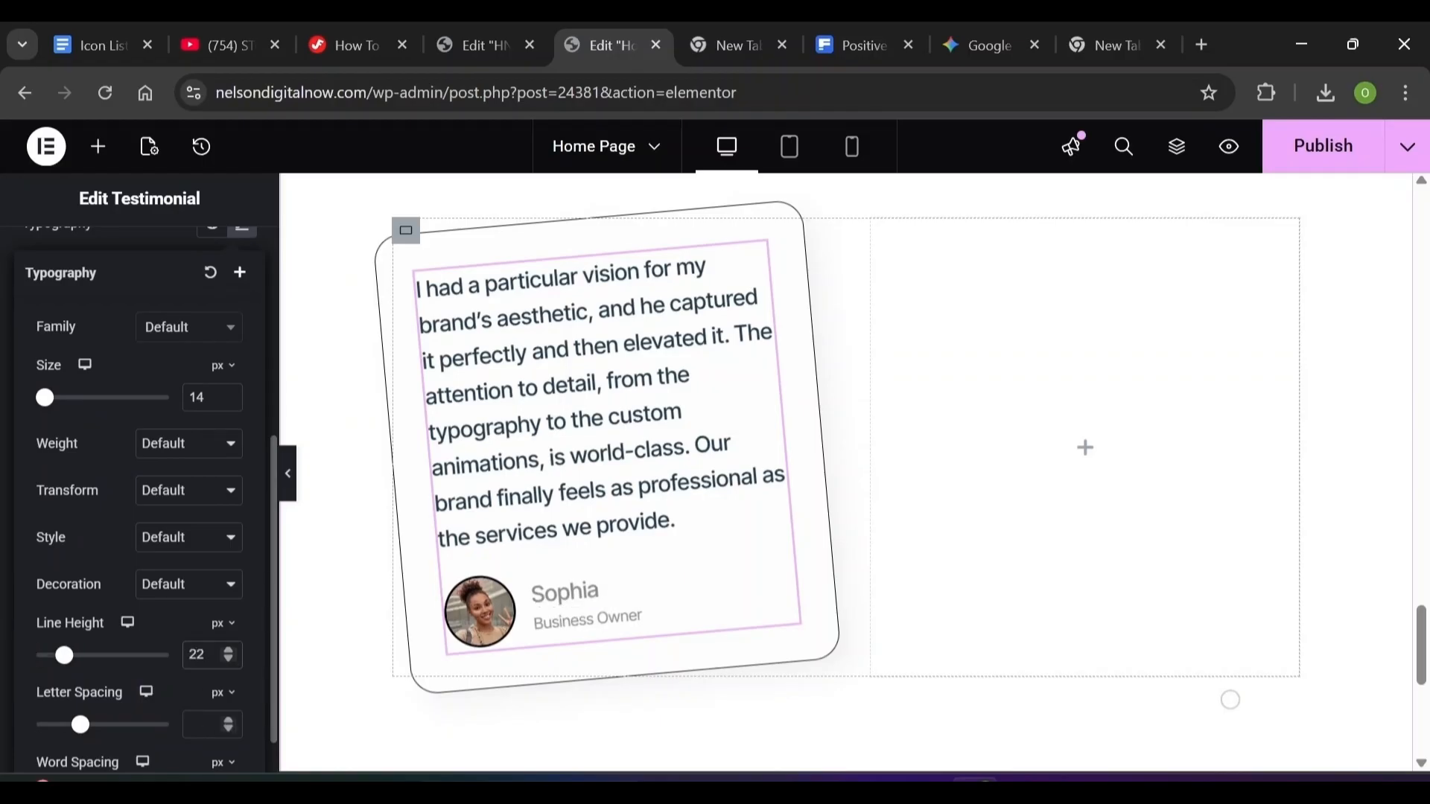
pyautogui.click(228, 720)
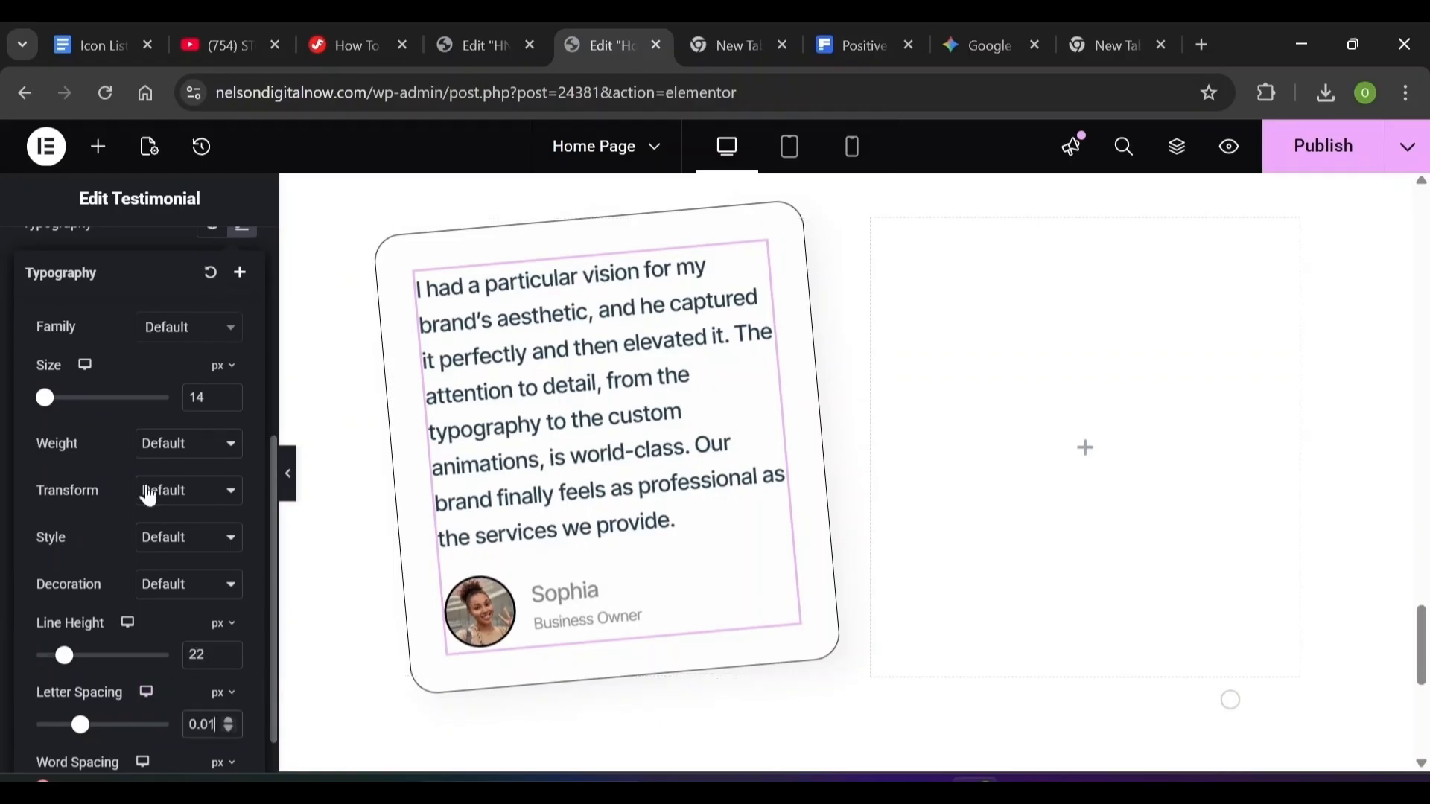
pyautogui.click(106, 235)
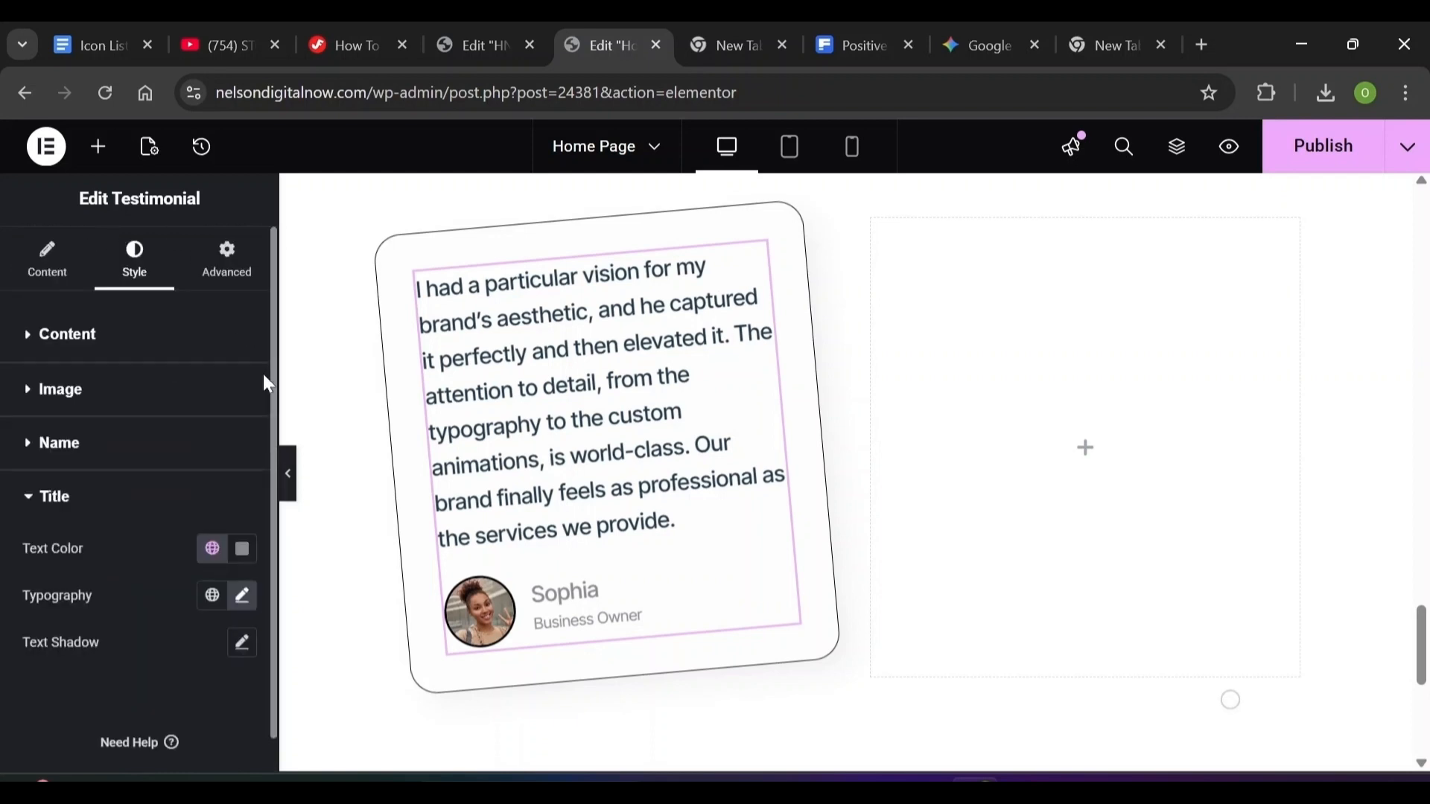
# Zero the testimonial's margins on all four sides, then bring up the card container's context menu
pyautogui.click(234, 284)
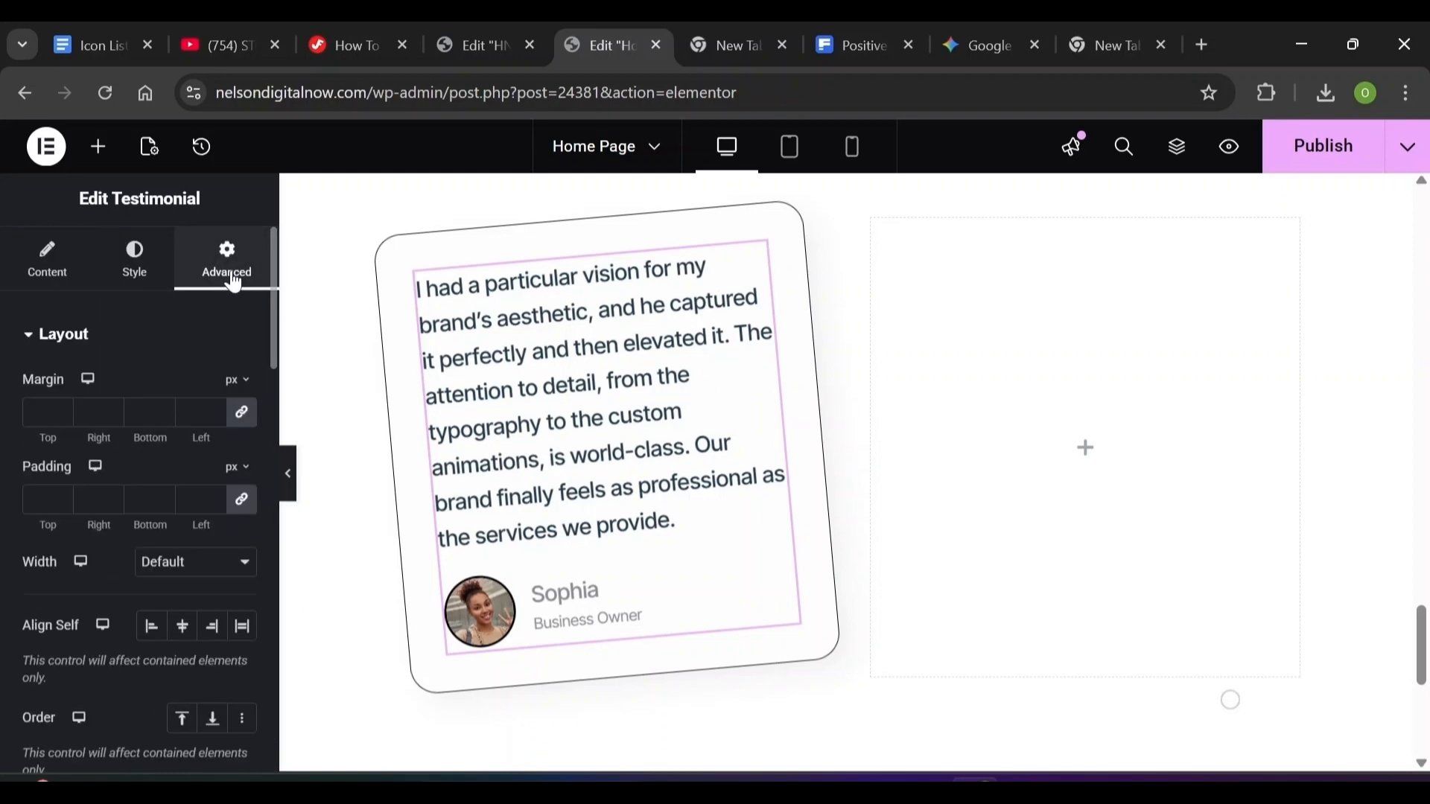
pyautogui.click(243, 416)
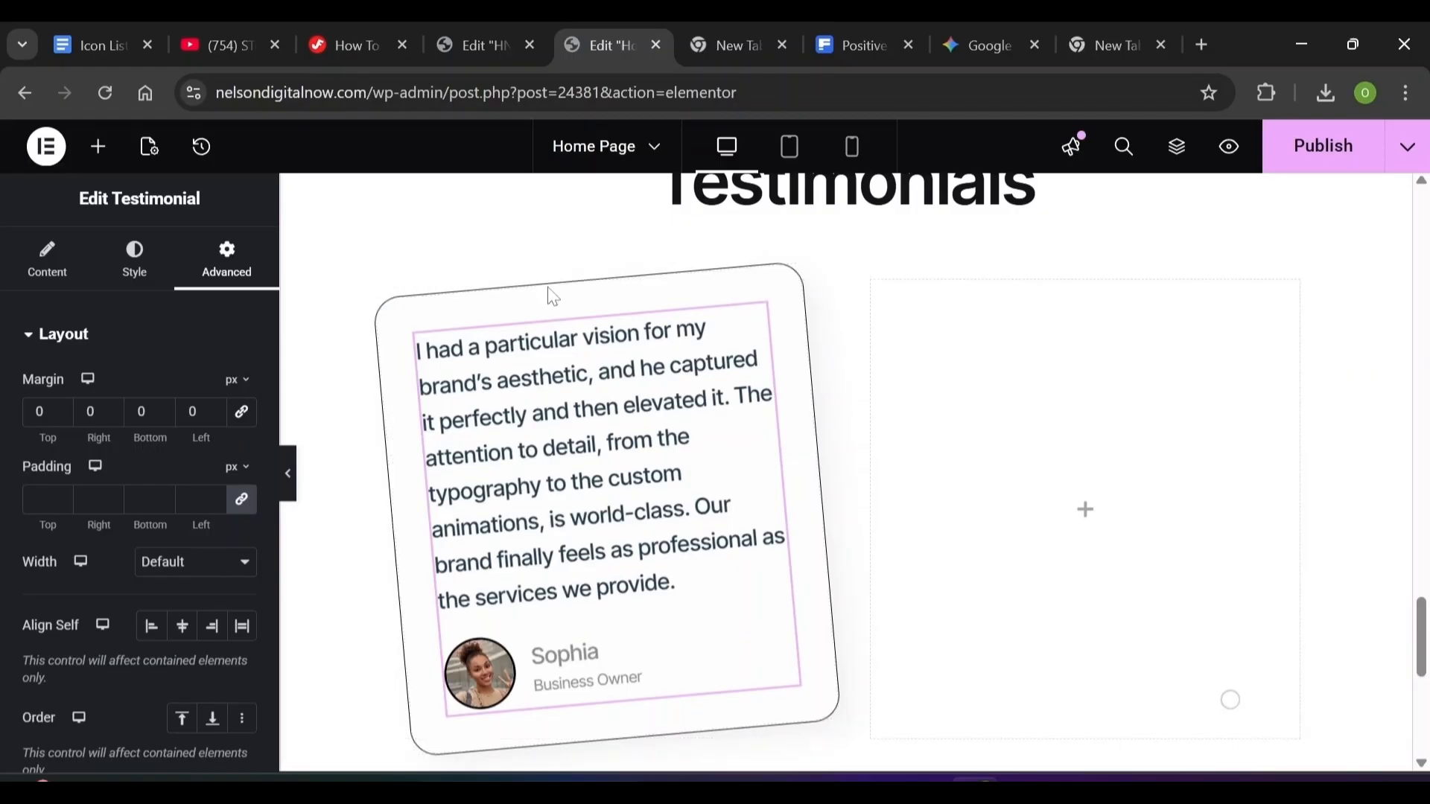
pyautogui.moveTo(391, 321)
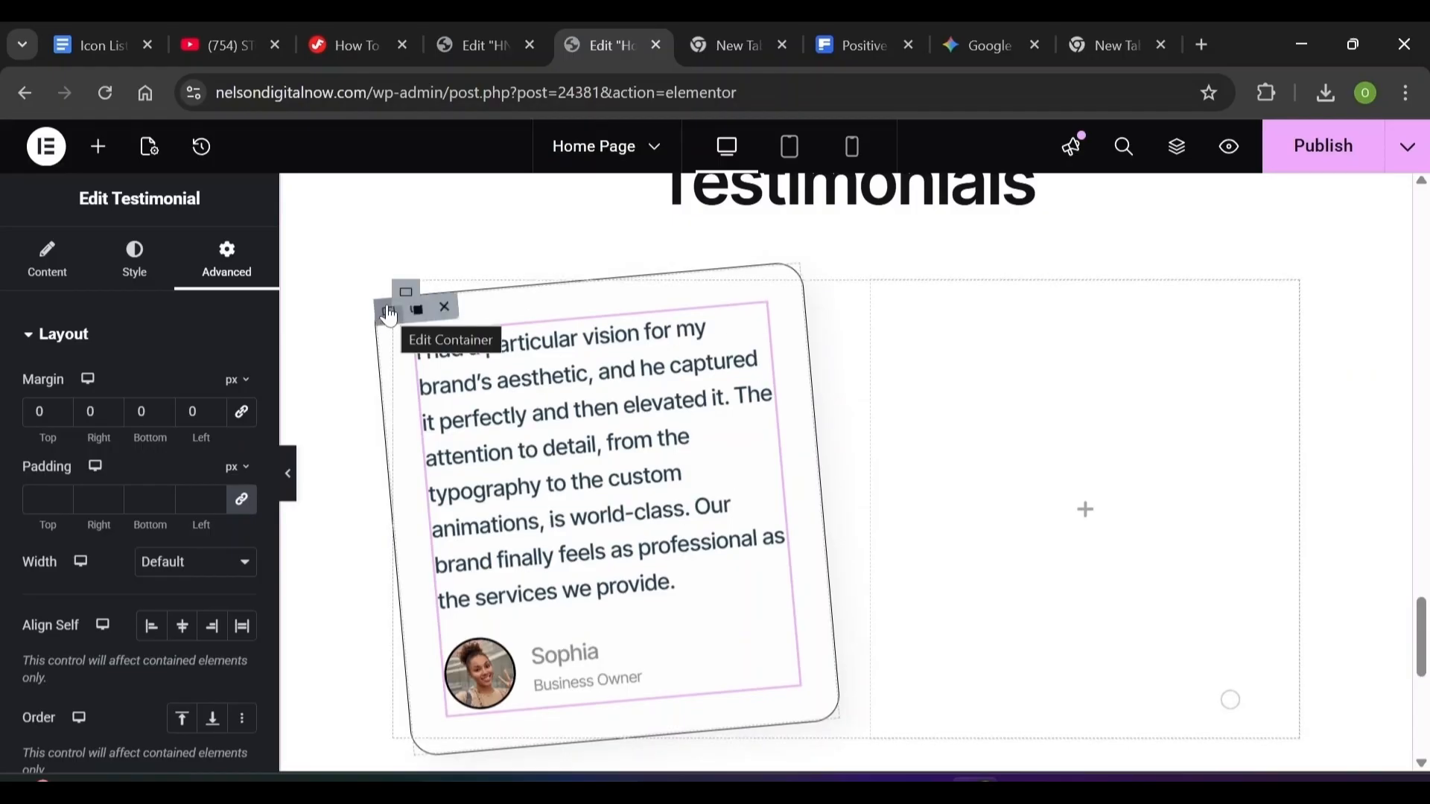
pyautogui.rightClick(391, 318)
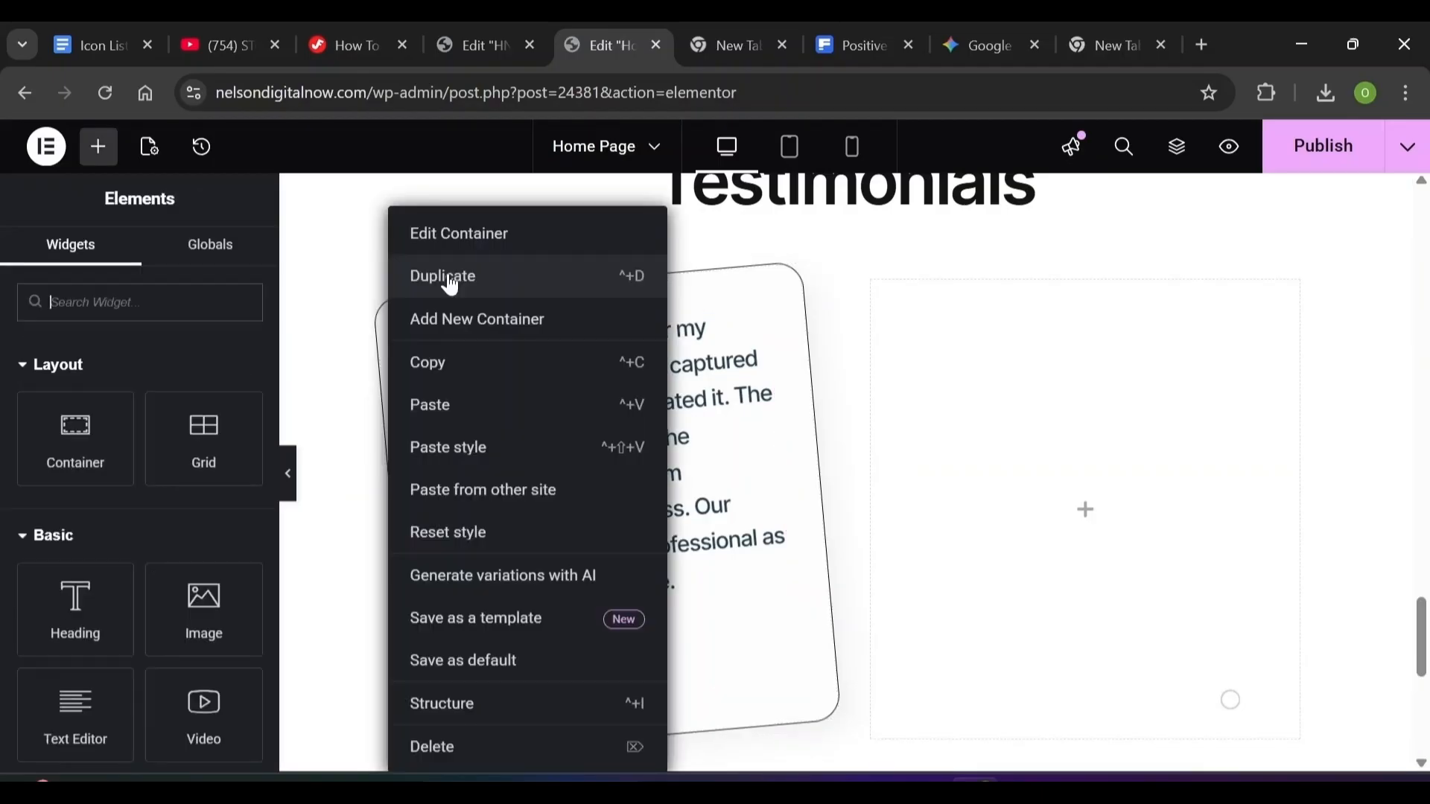
# Duplicate the testimonial card and change the copy's Transform rotation from -5 to 5 degrees
pyautogui.click(450, 279)
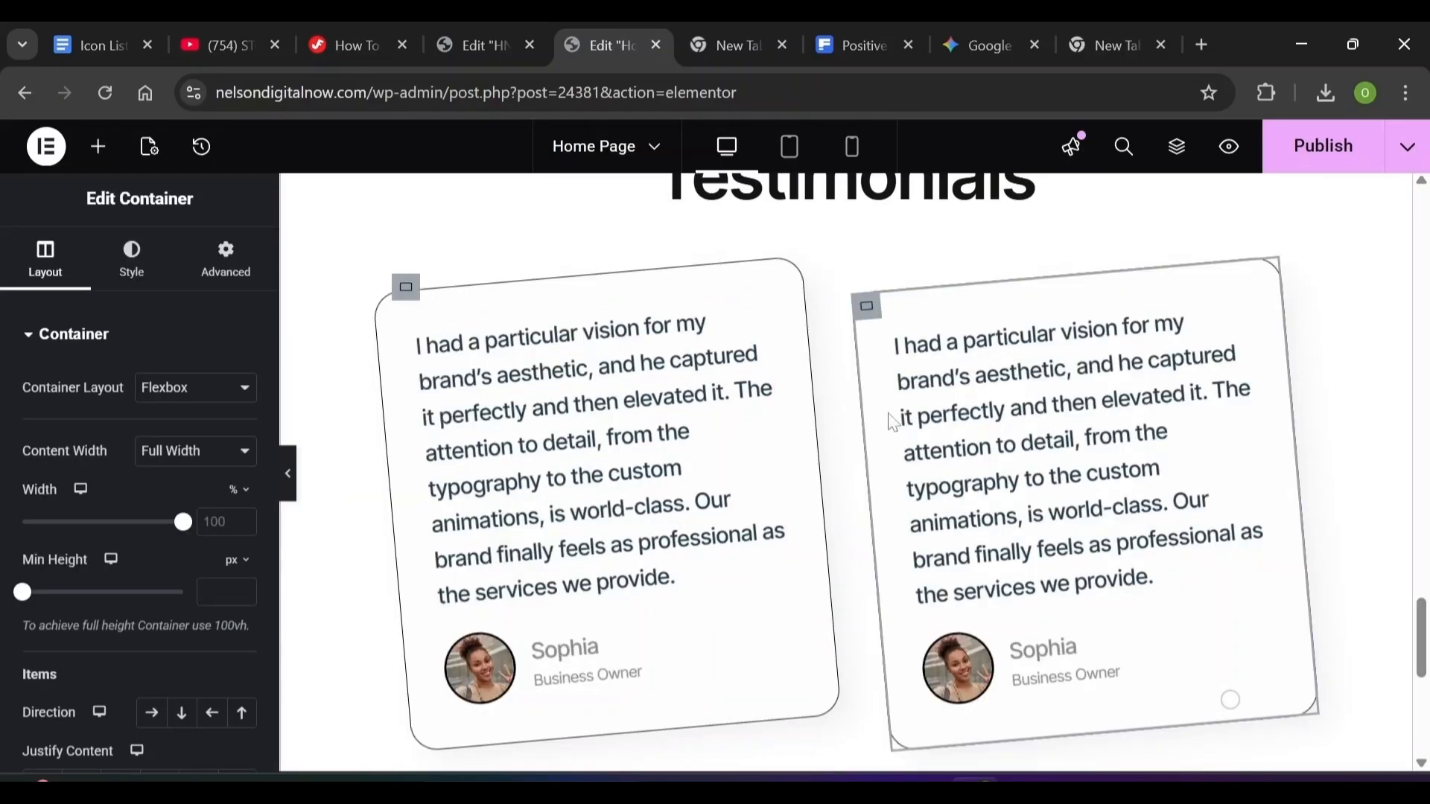
pyautogui.moveTo(858, 307)
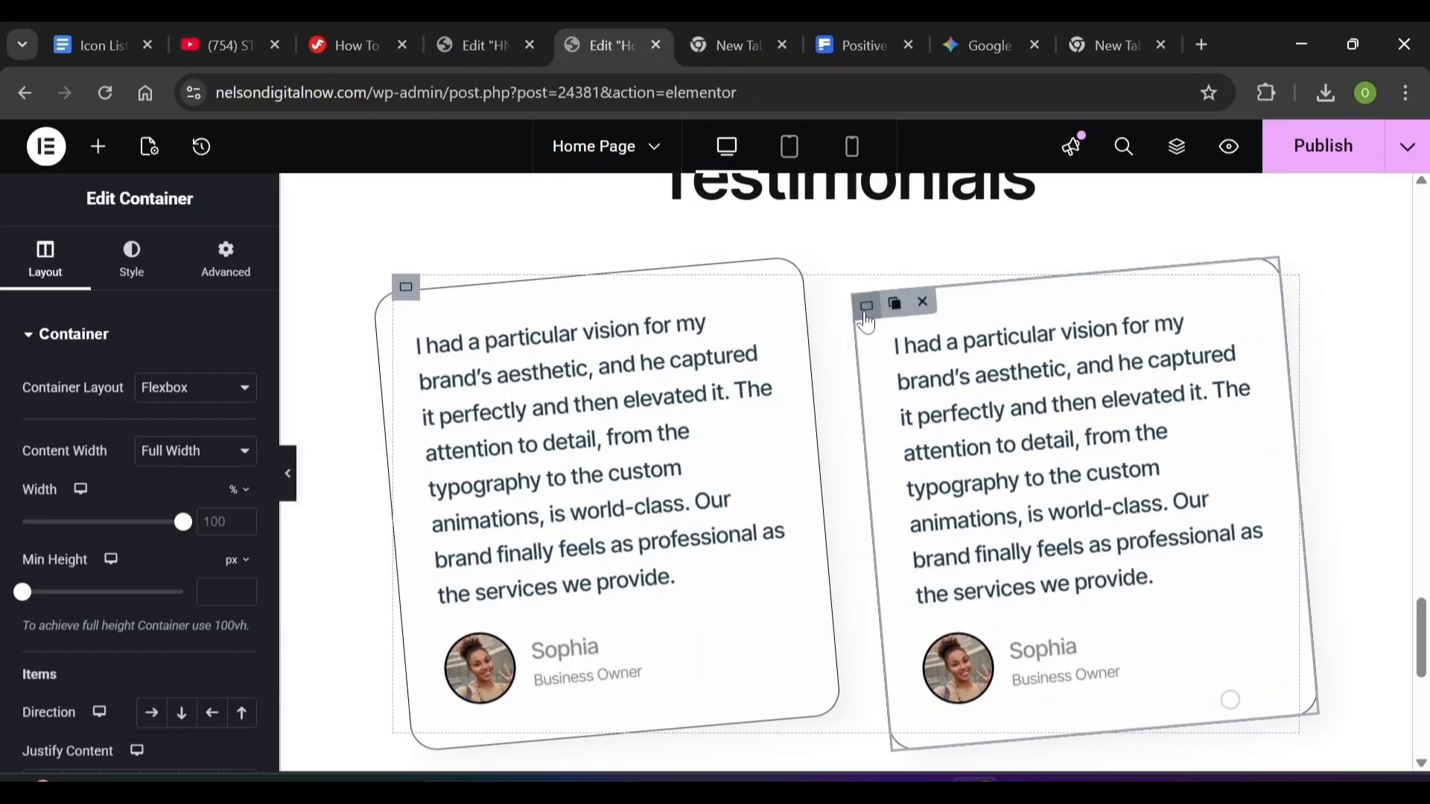
pyautogui.click(216, 255)
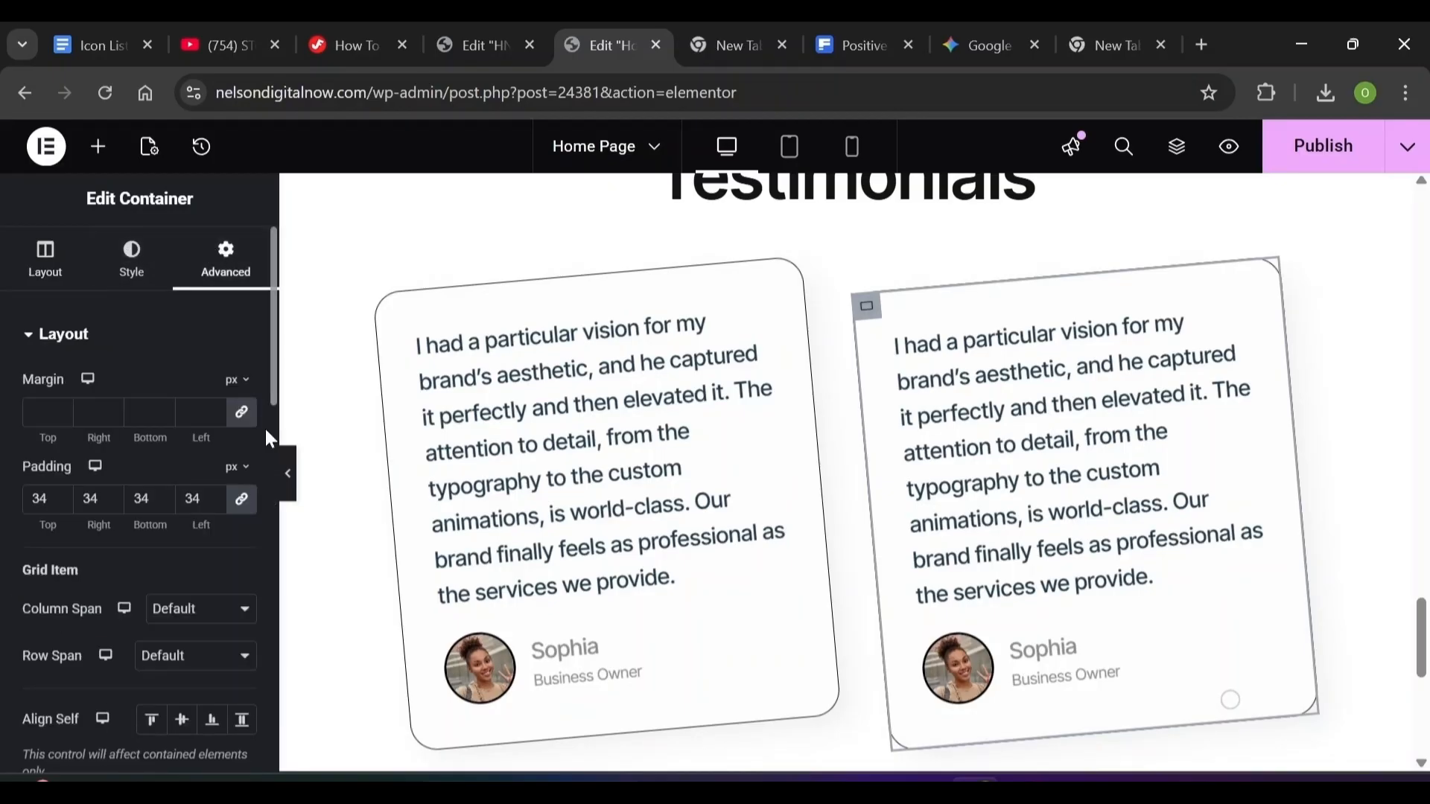
pyautogui.scroll(-5, 266, 431)
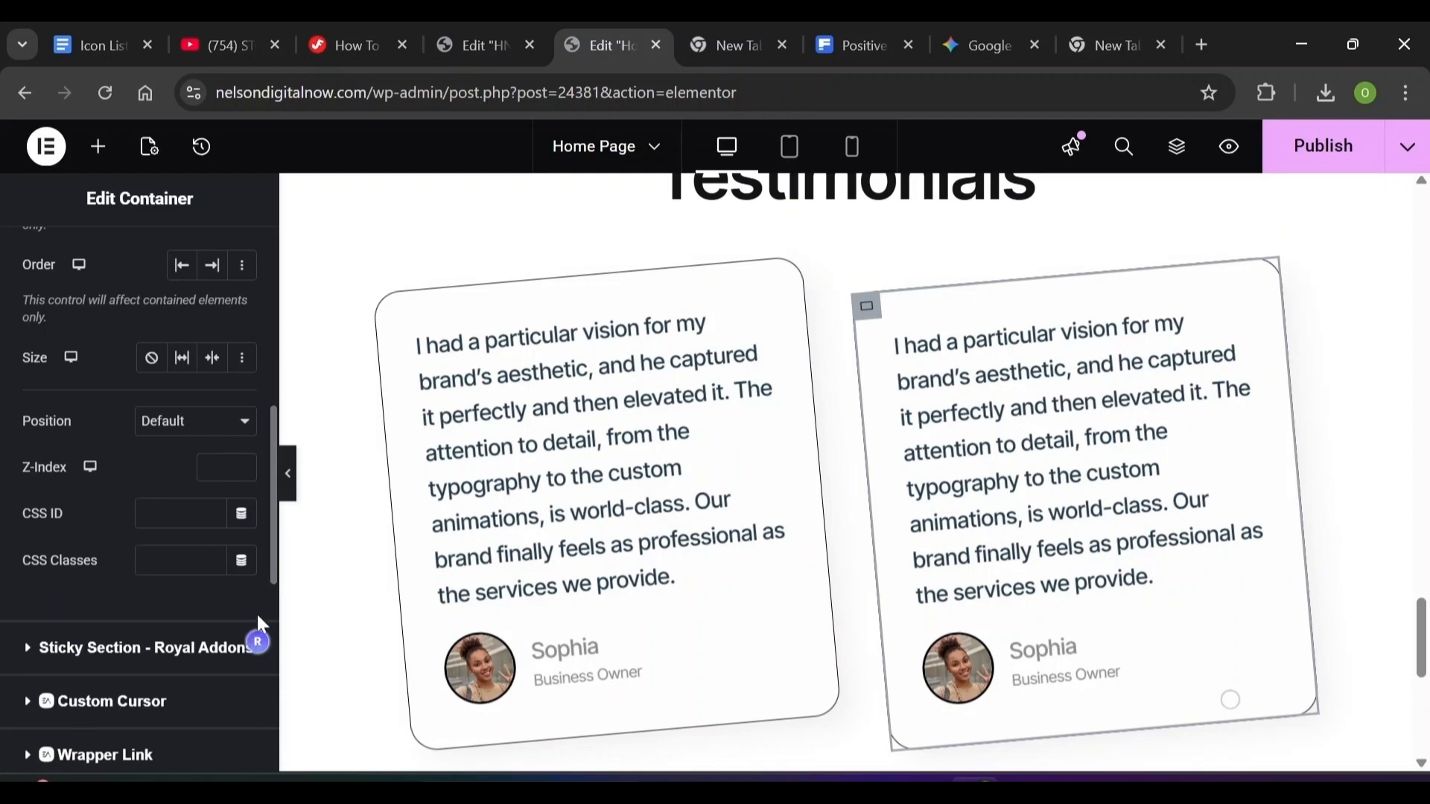
pyautogui.scroll(-5, 269, 602)
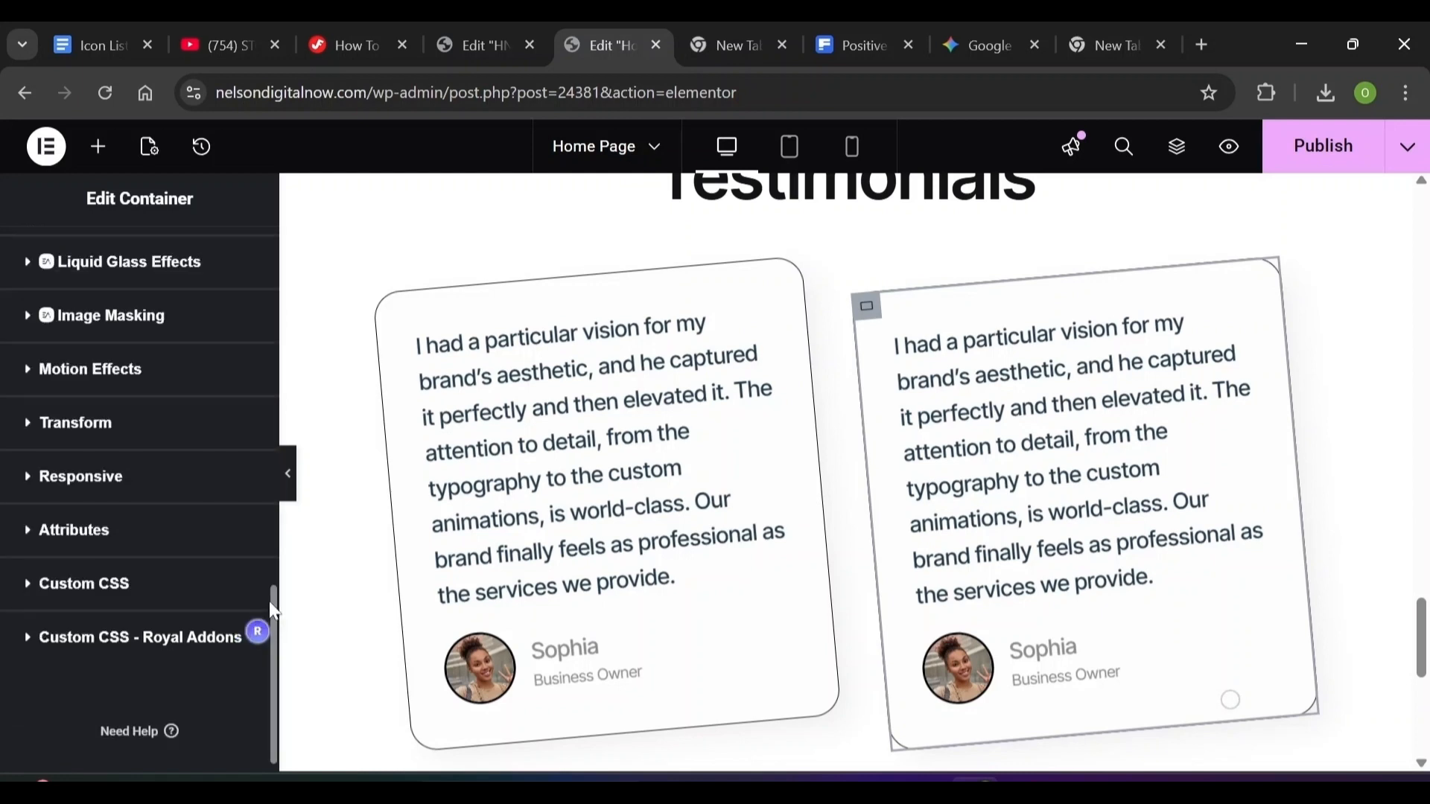
pyautogui.click(28, 431)
pyautogui.scroll(-5, 149, 421)
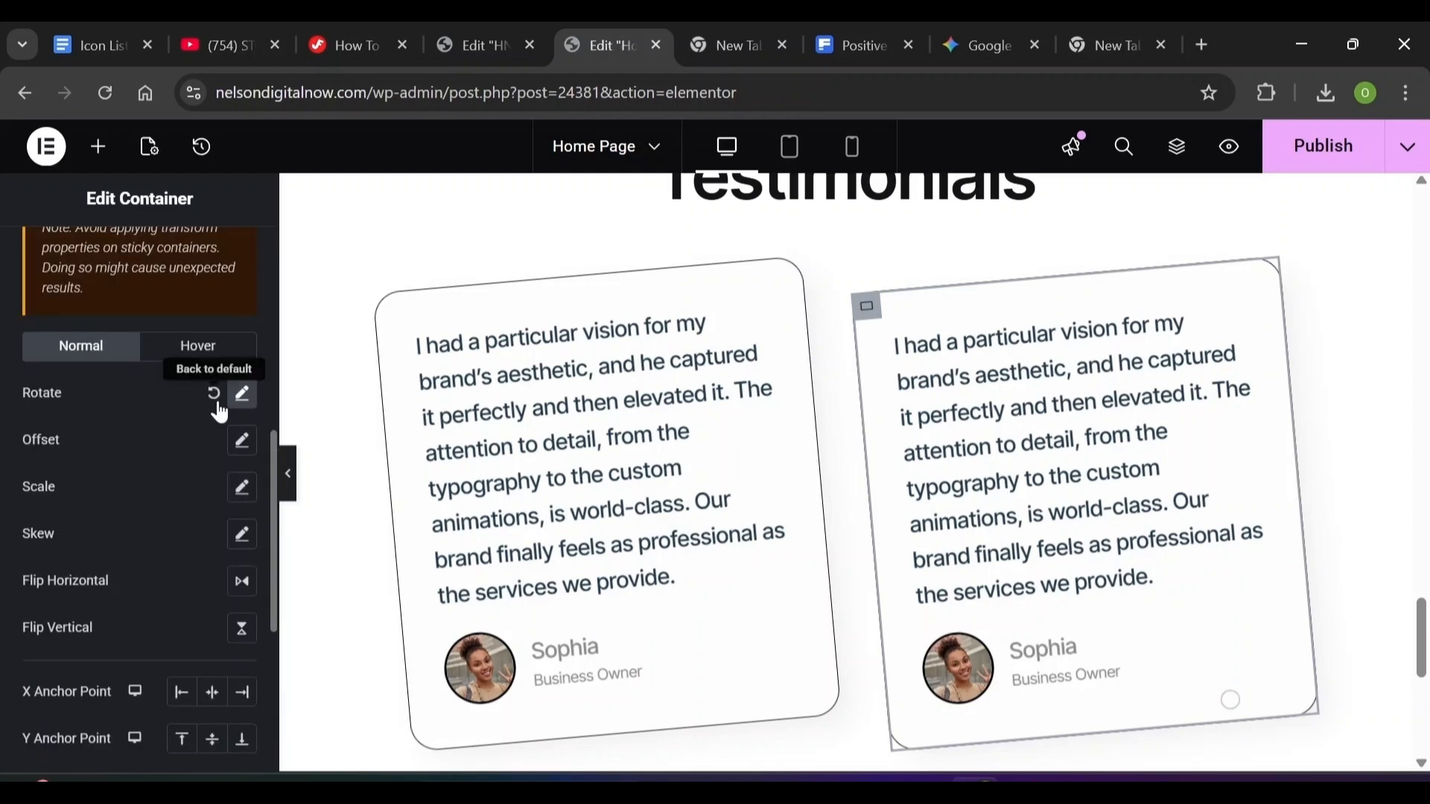
pyautogui.click(240, 398)
pyautogui.click(221, 475)
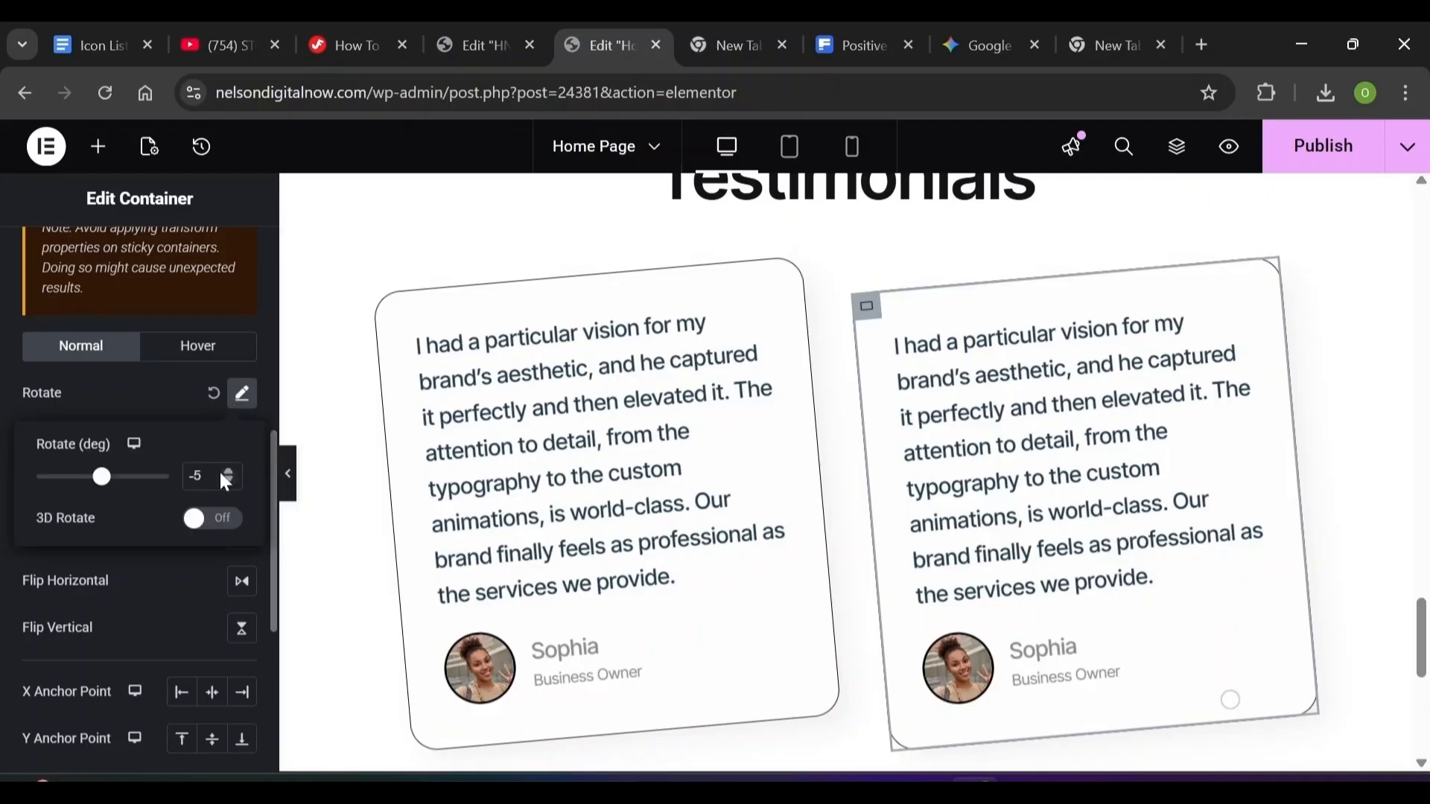
pyautogui.press('BackSpace')
pyautogui.press('BackSpace')
pyautogui.write('5')
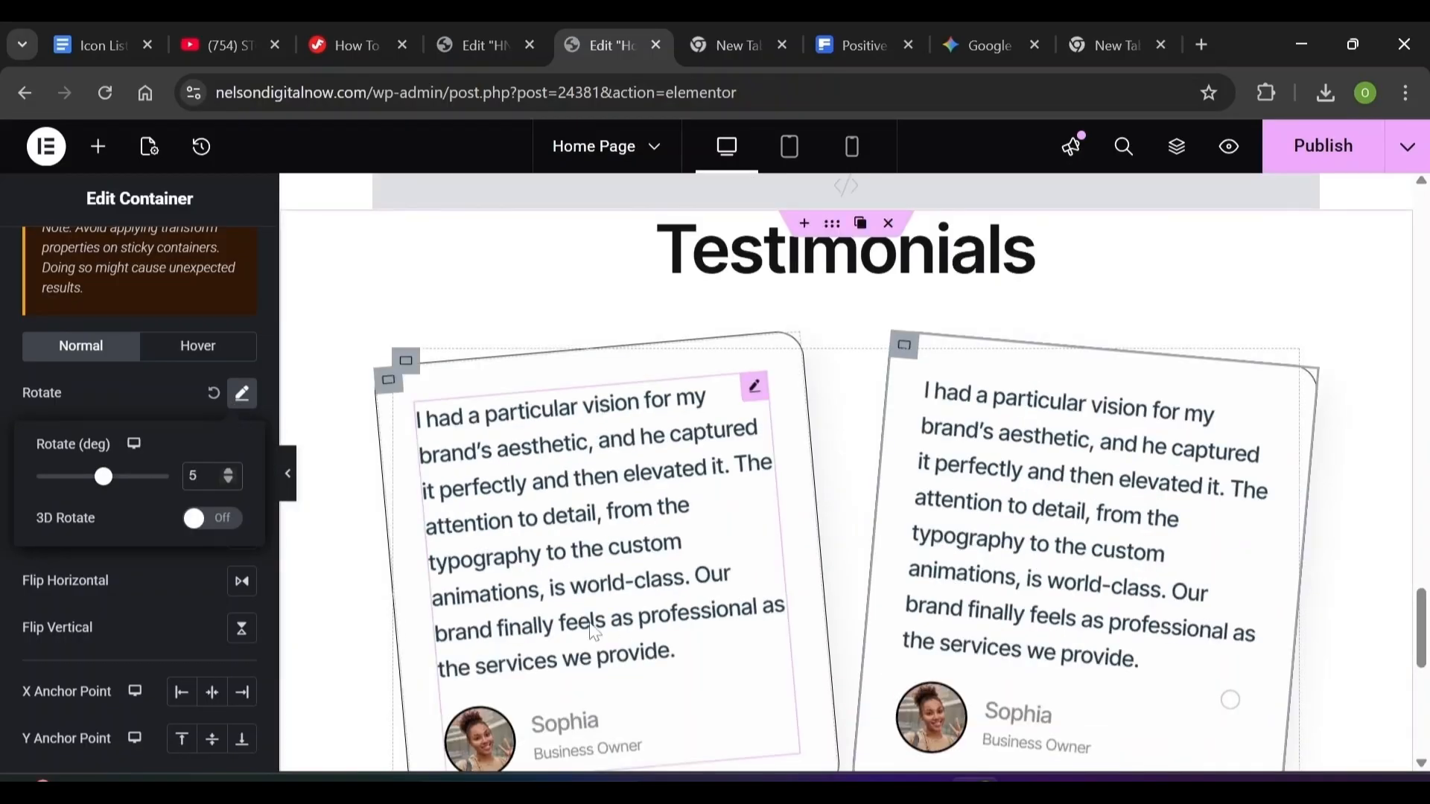
pyautogui.click(983, 492)
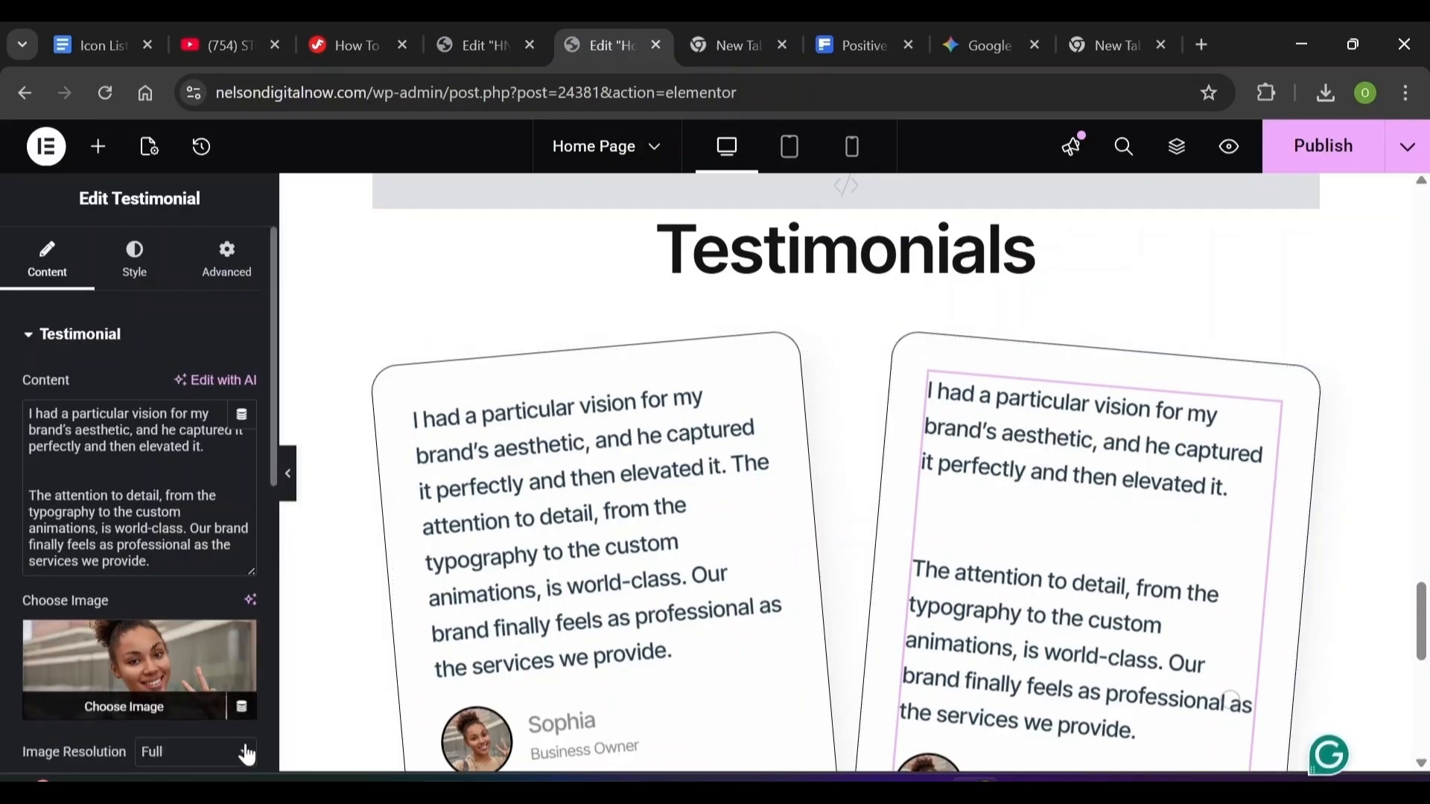
pyautogui.scroll(-4, 1230, 700)
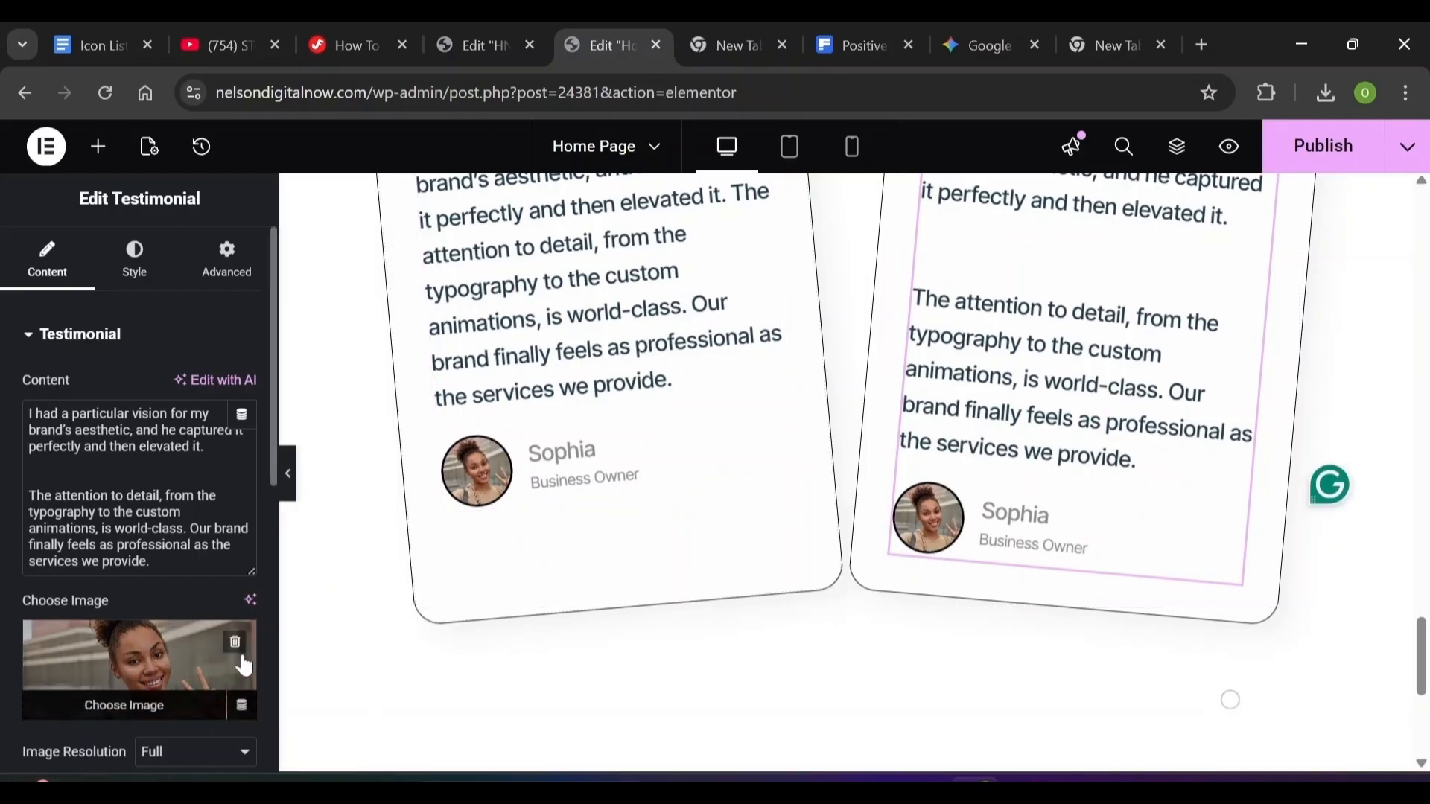
pyautogui.scroll(-5, 265, 658)
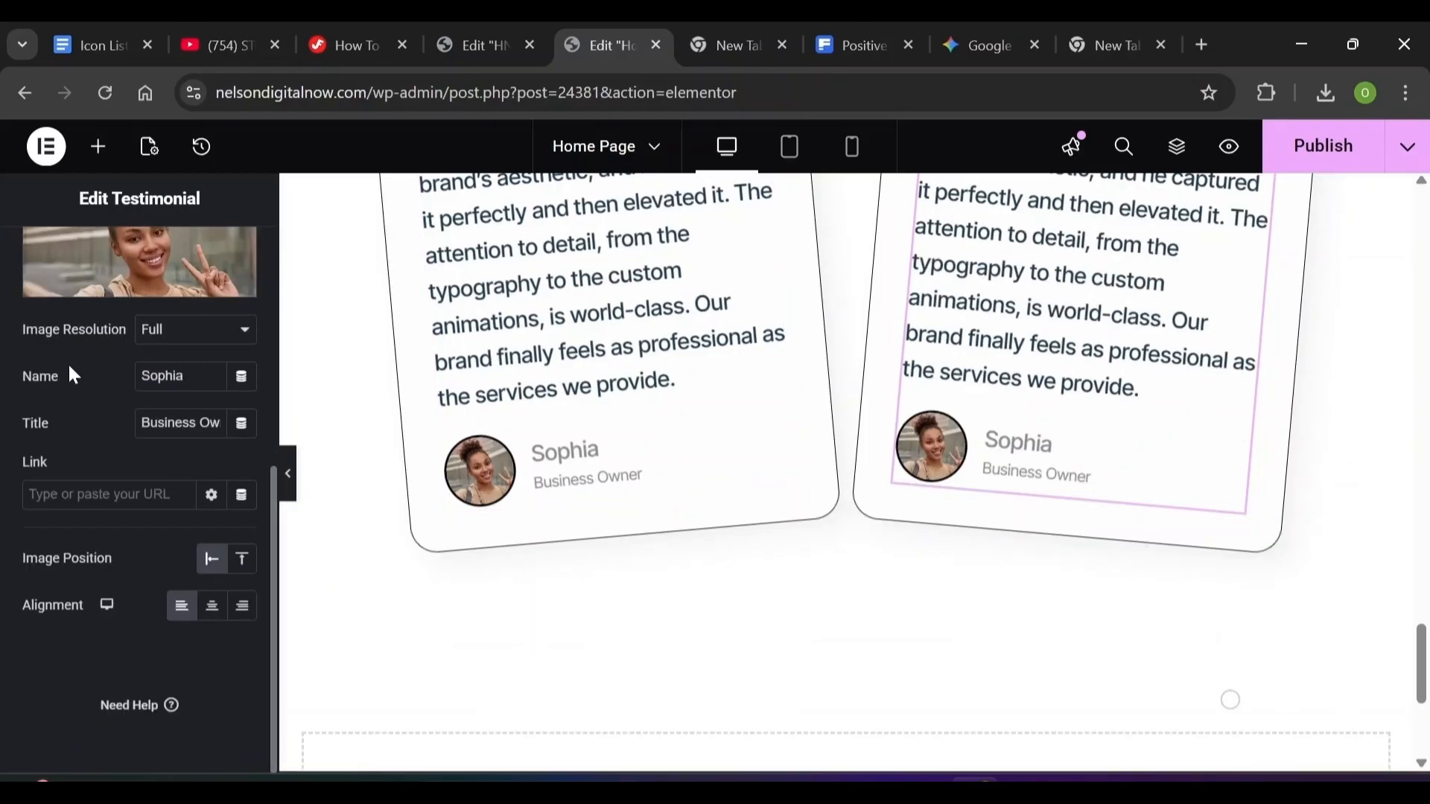
pyautogui.scroll(3, 1231, 700)
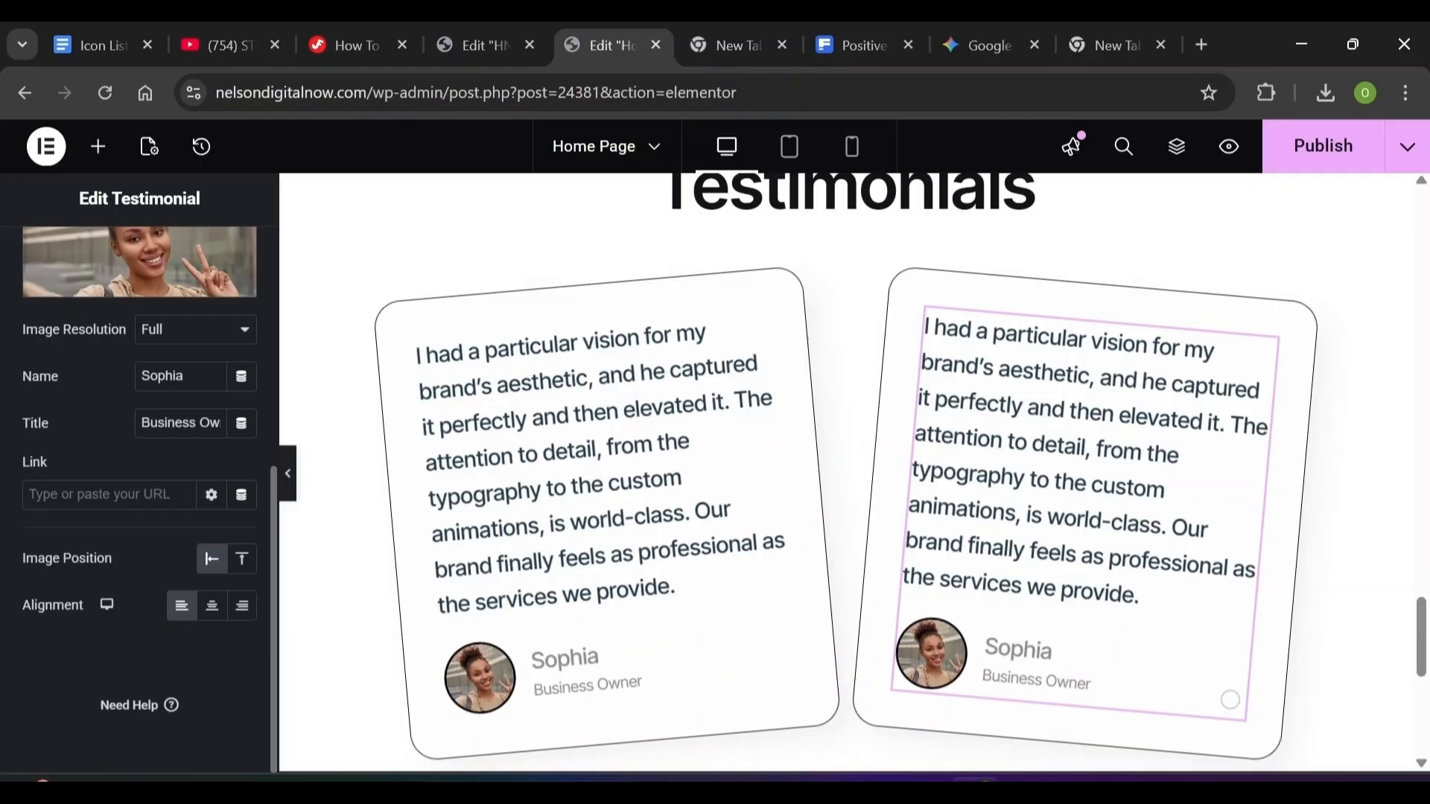
pyautogui.scroll(-2, 1231, 700)
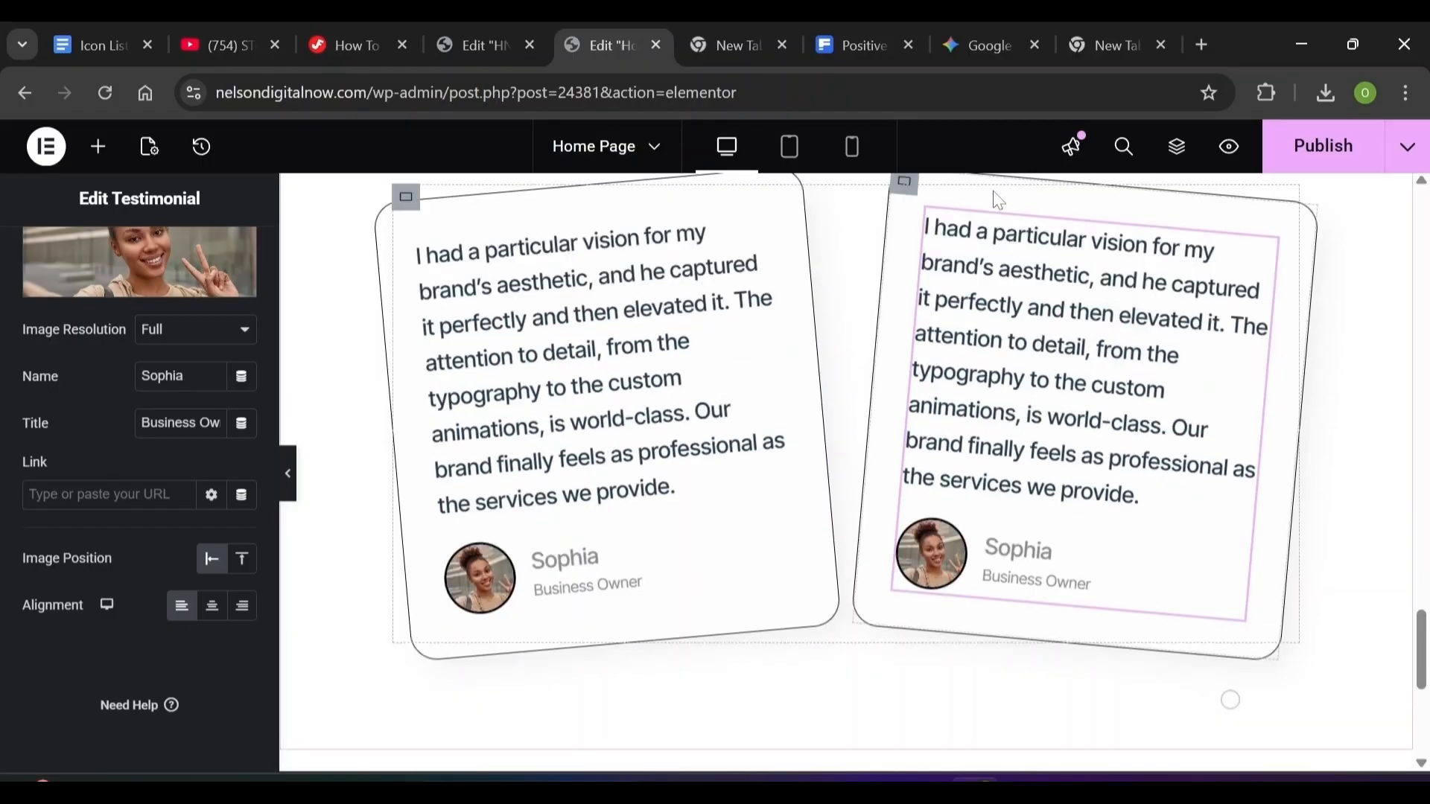
# Duplicate the right card's container to start a second row of testimonial cards
pyautogui.click(908, 187)
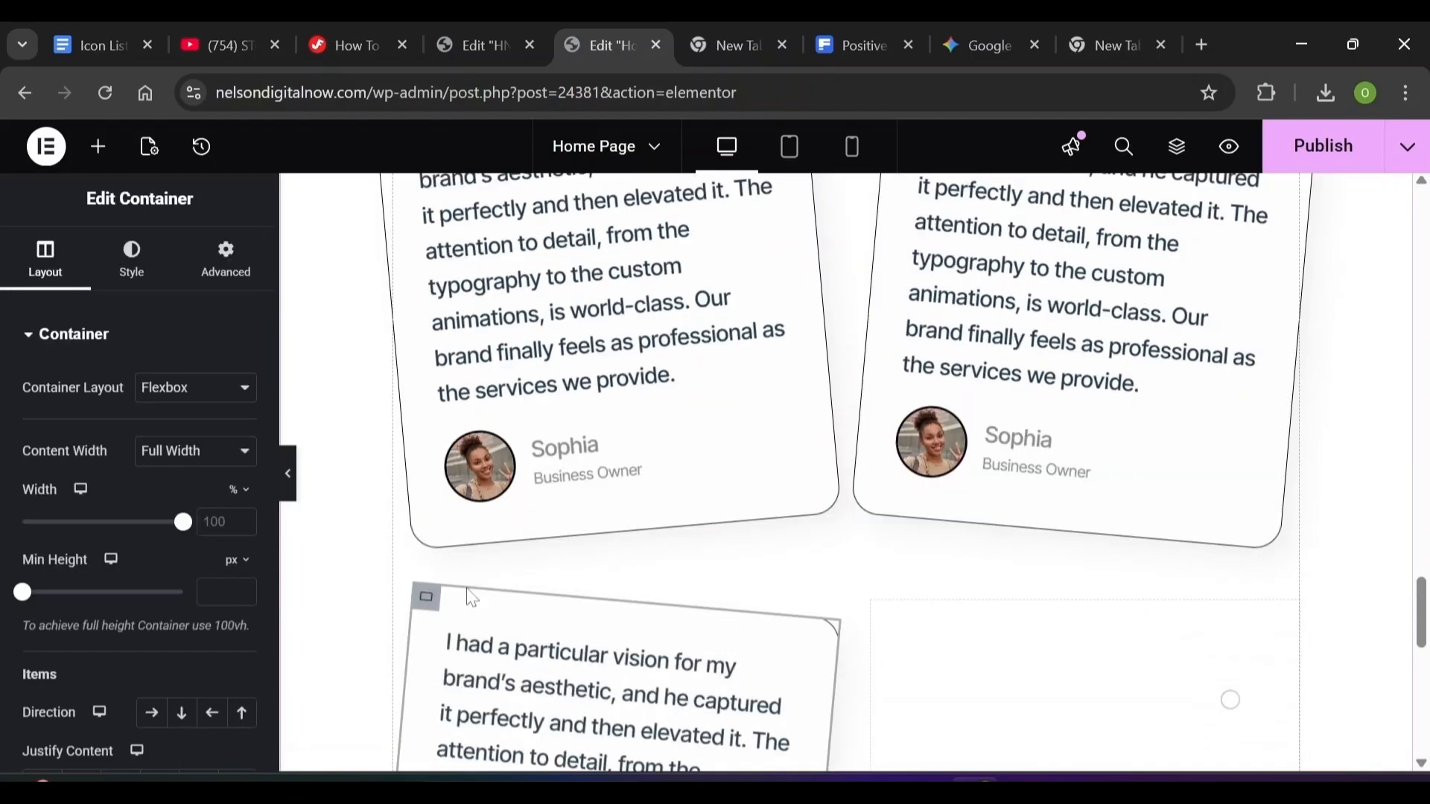
pyautogui.click(454, 598)
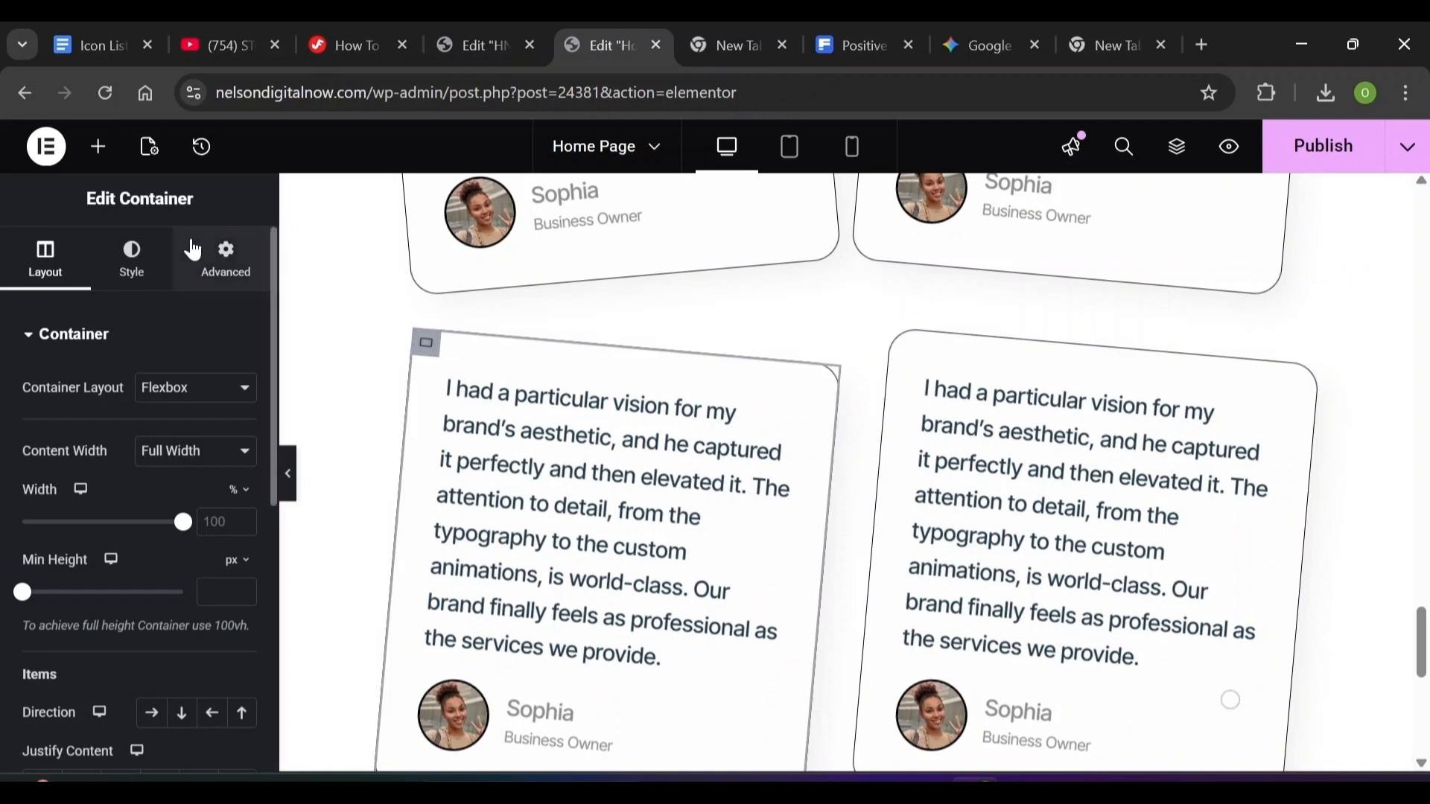
pyautogui.click(224, 257)
pyautogui.scroll(-5, 268, 543)
pyautogui.scroll(-10, 111, 484)
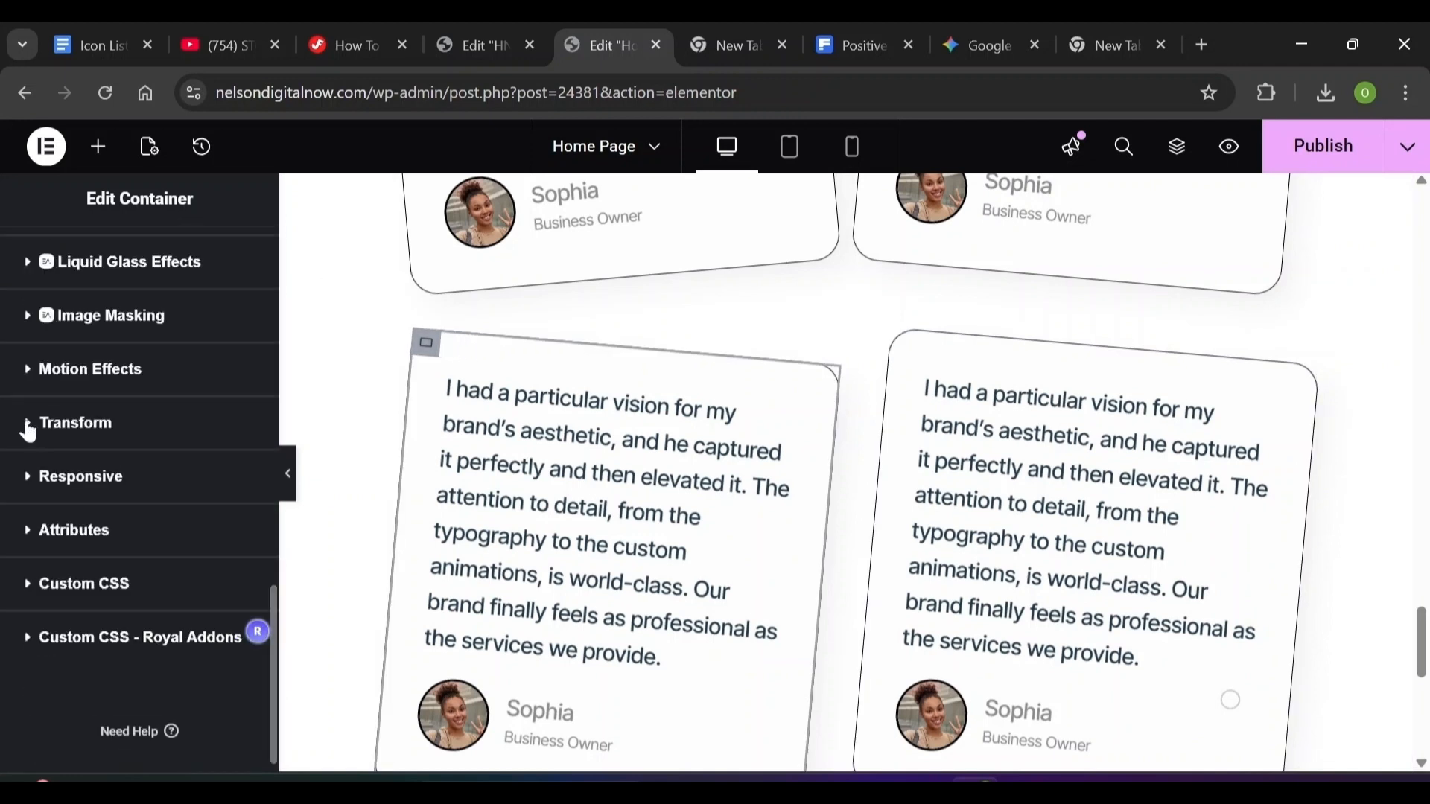
pyautogui.click(32, 423)
pyautogui.scroll(-7, 240, 578)
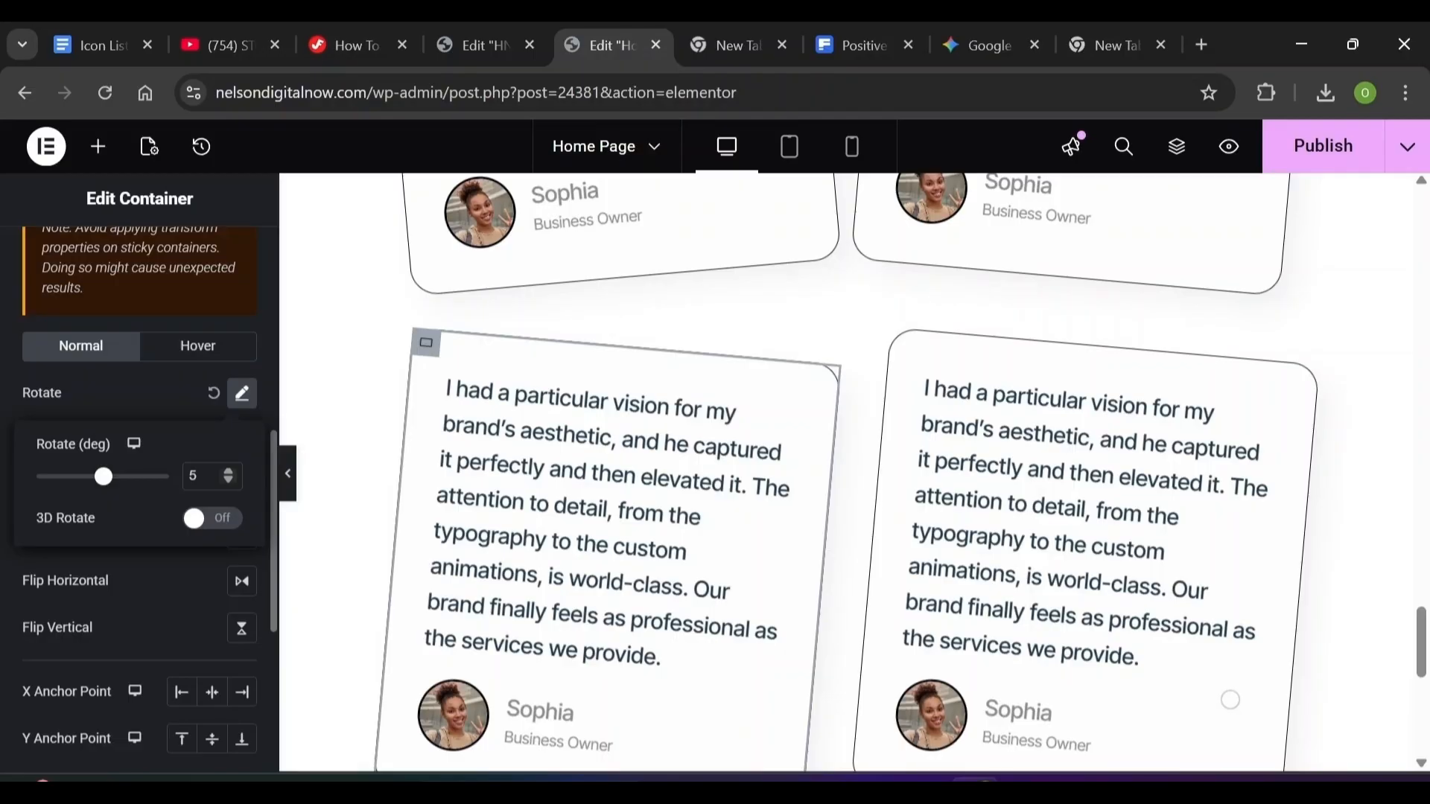
# Tilt the lower-right card to -5 degrees, then preview the page at tablet and mobile widths
pyautogui.click(903, 343)
pyautogui.click(226, 274)
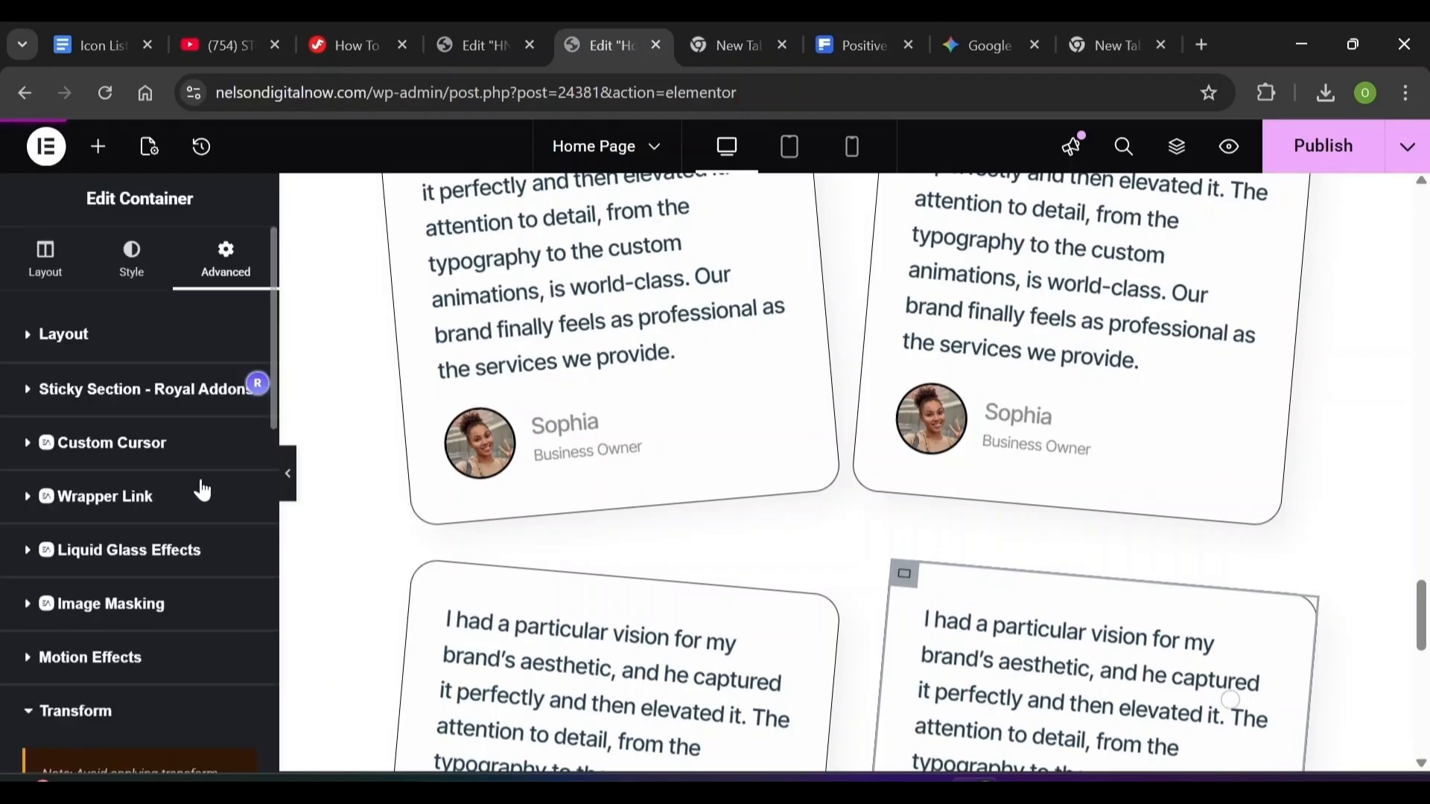
pyautogui.click(269, 475)
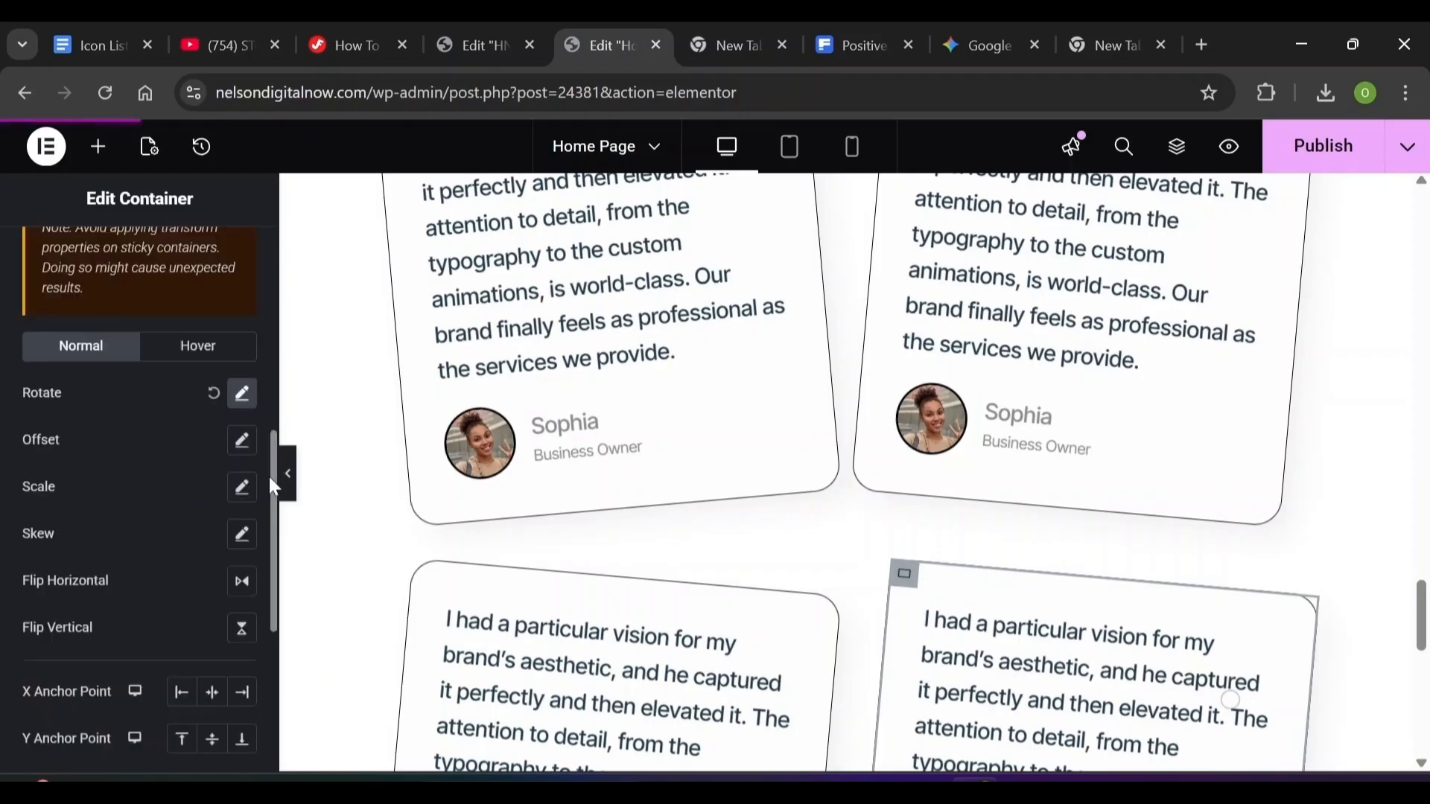
pyautogui.click(235, 400)
pyautogui.scroll(-1, 1230, 700)
pyautogui.scroll(4, 1231, 701)
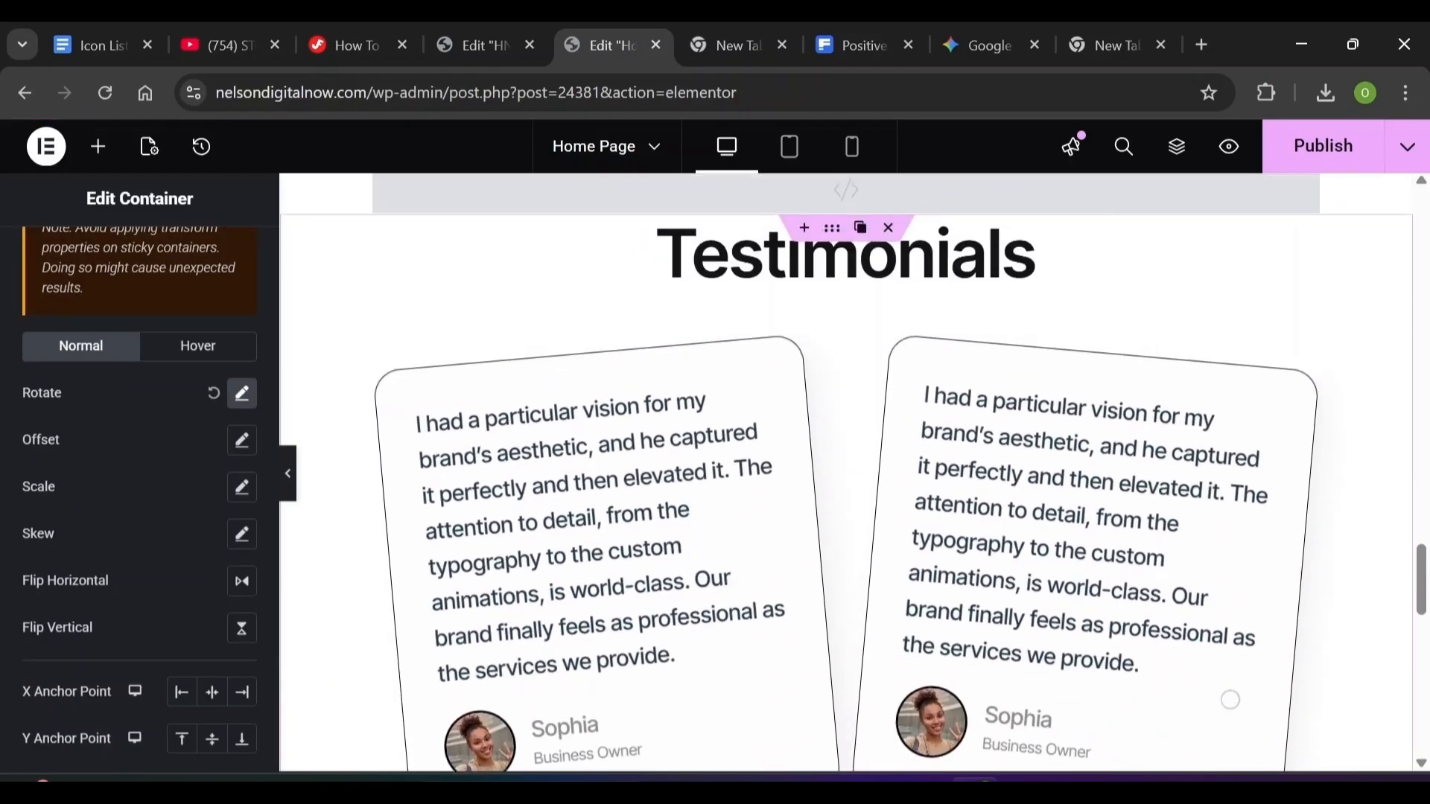
pyautogui.scroll(-4, 1230, 700)
pyautogui.scroll(-1, 1230, 700)
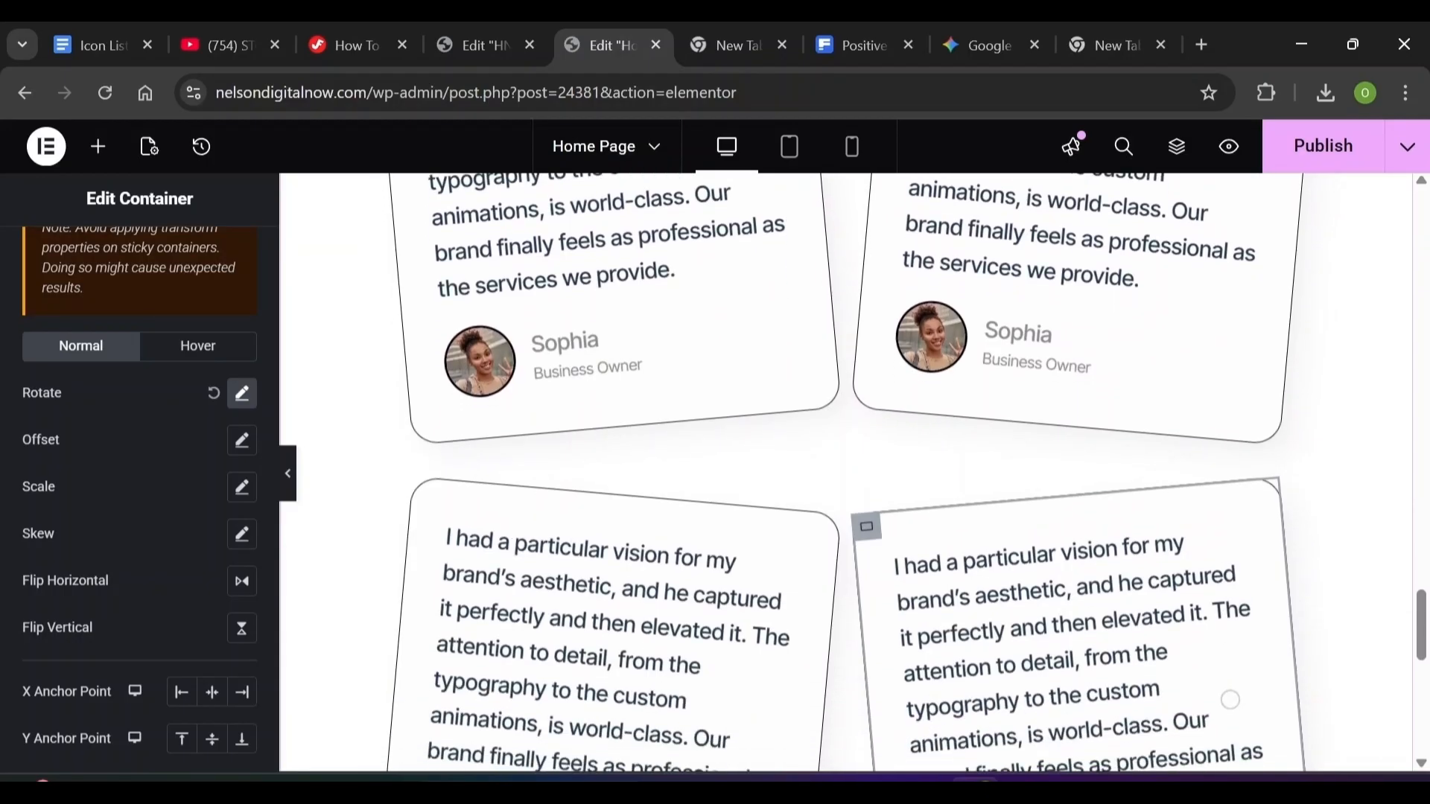
pyautogui.scroll(-2, 1230, 700)
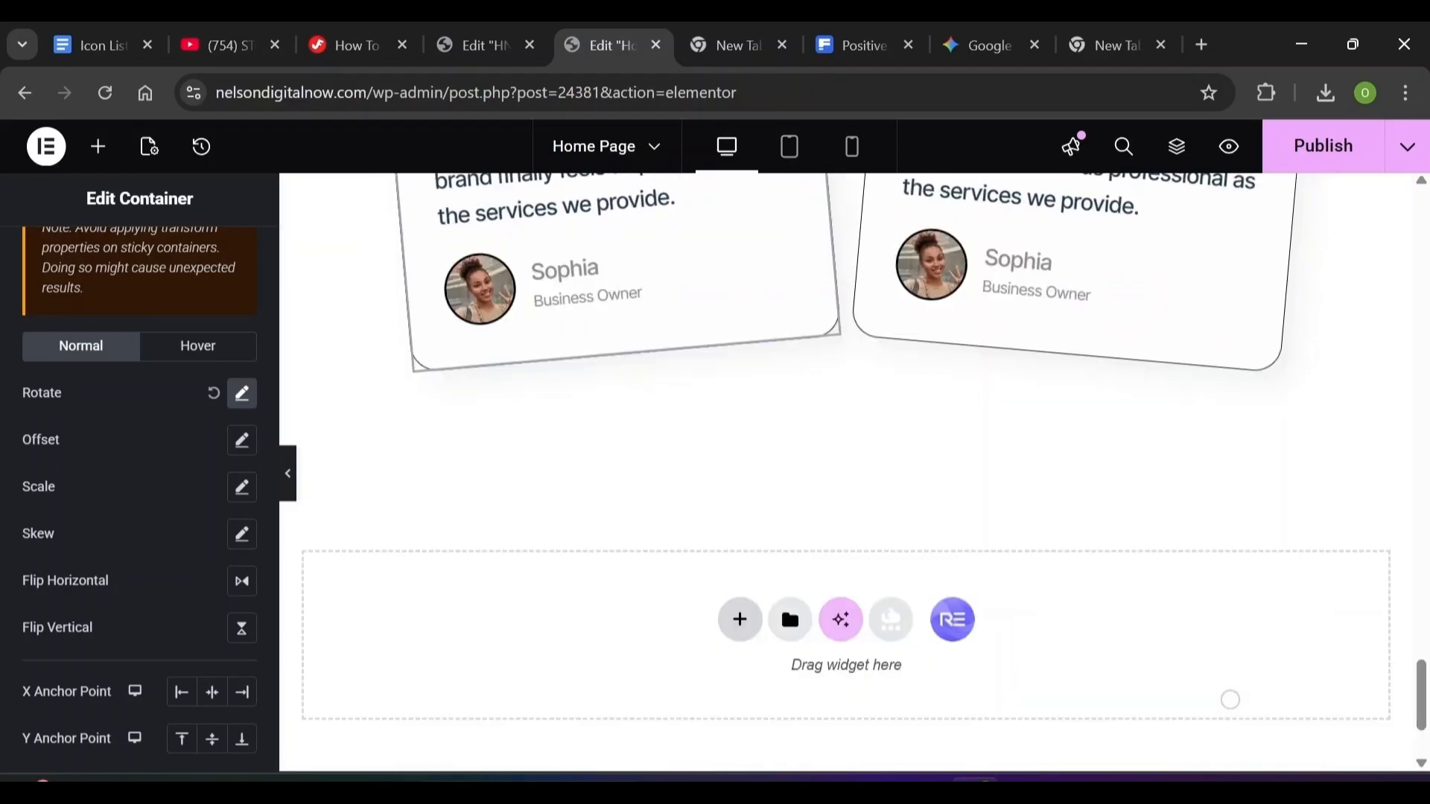
pyautogui.click(789, 147)
pyautogui.click(868, 158)
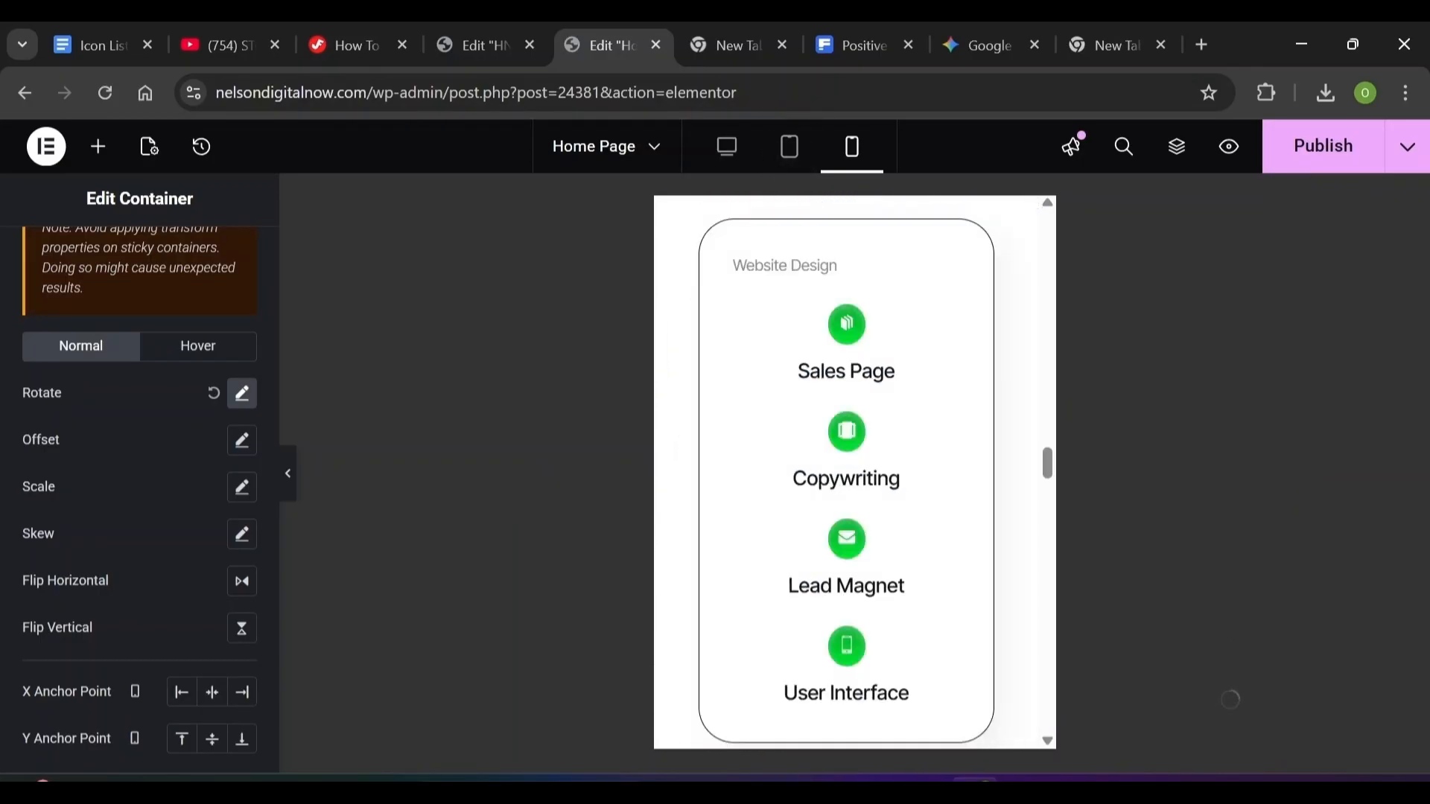
pyautogui.click(726, 147)
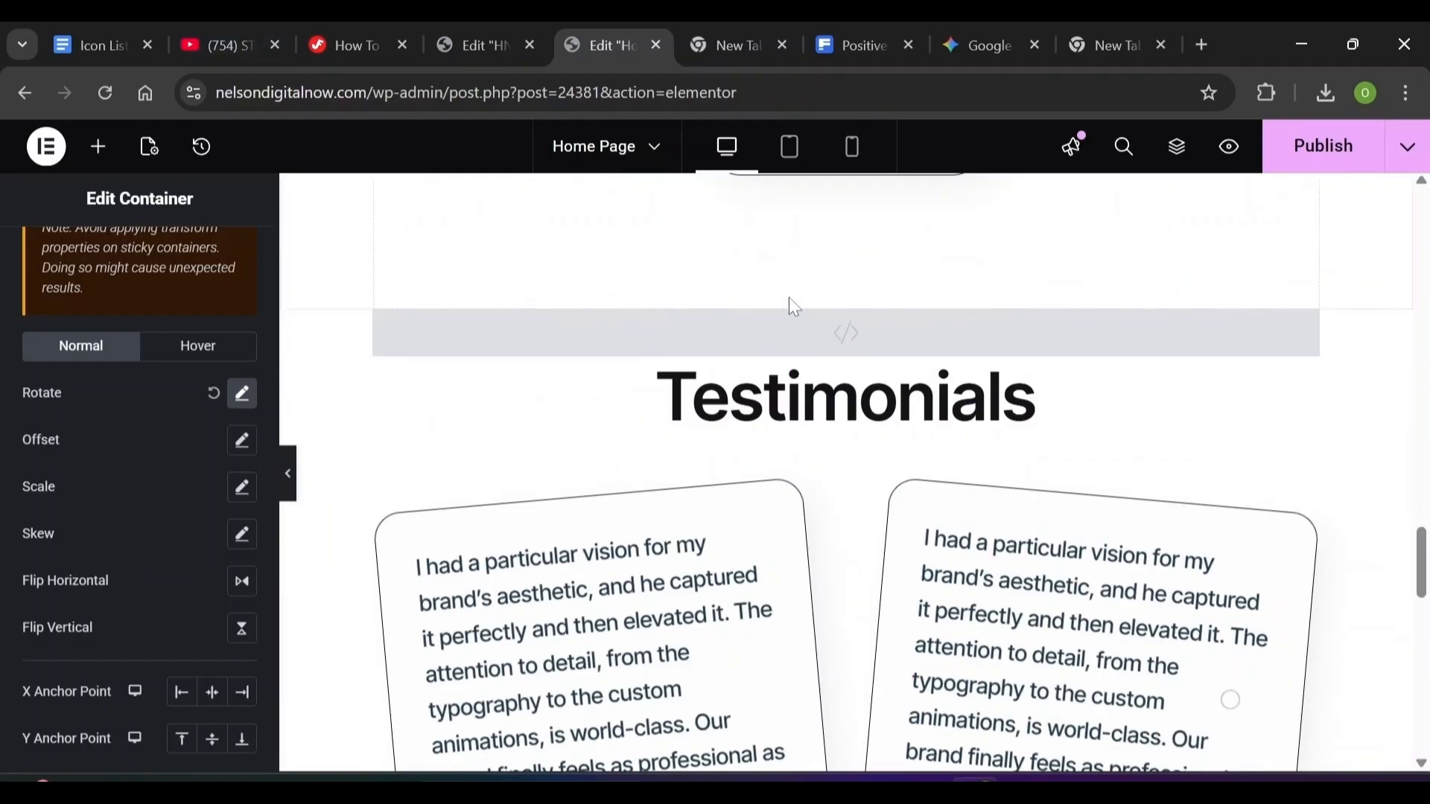
pyautogui.click(1178, 148)
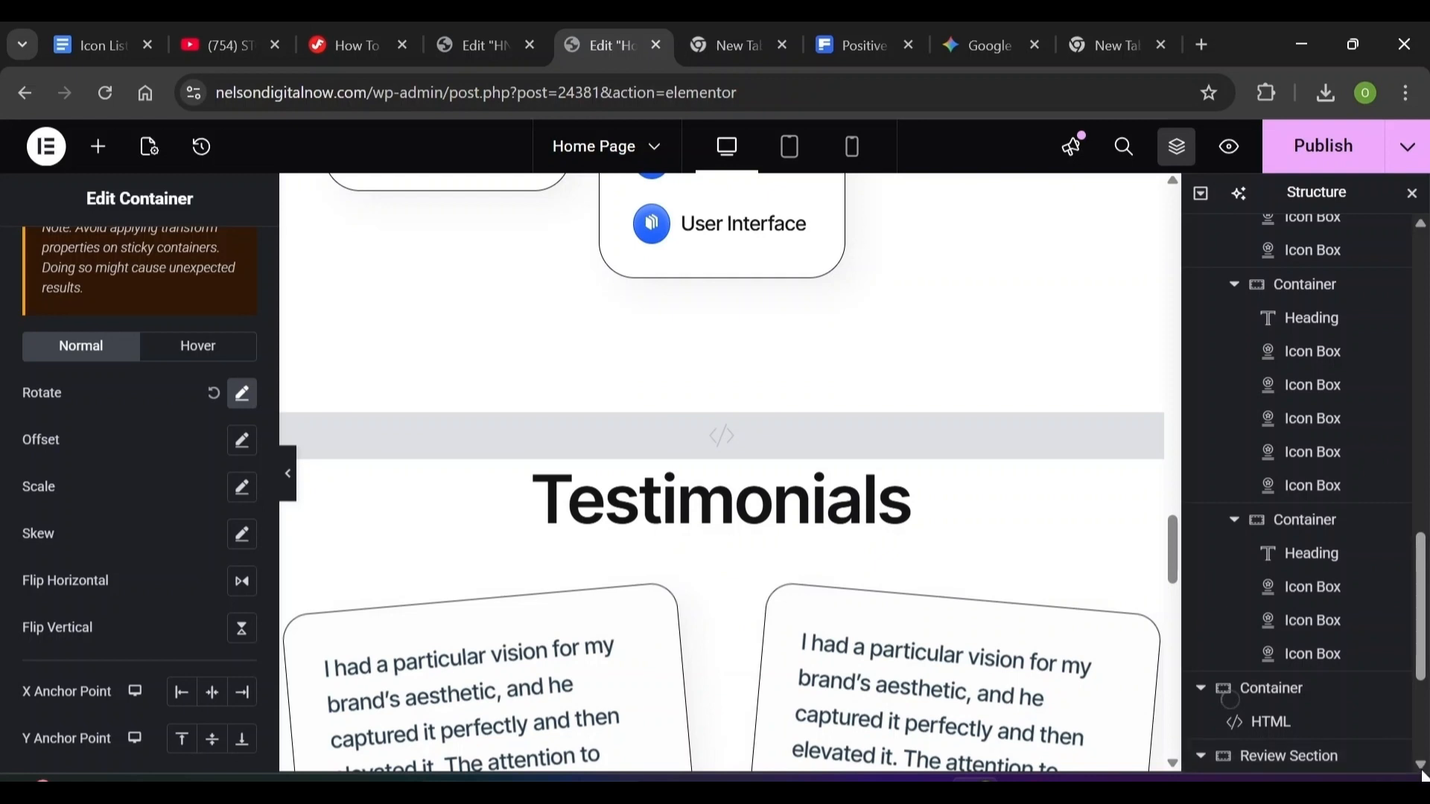
pyautogui.scroll(-4, 1419, 773)
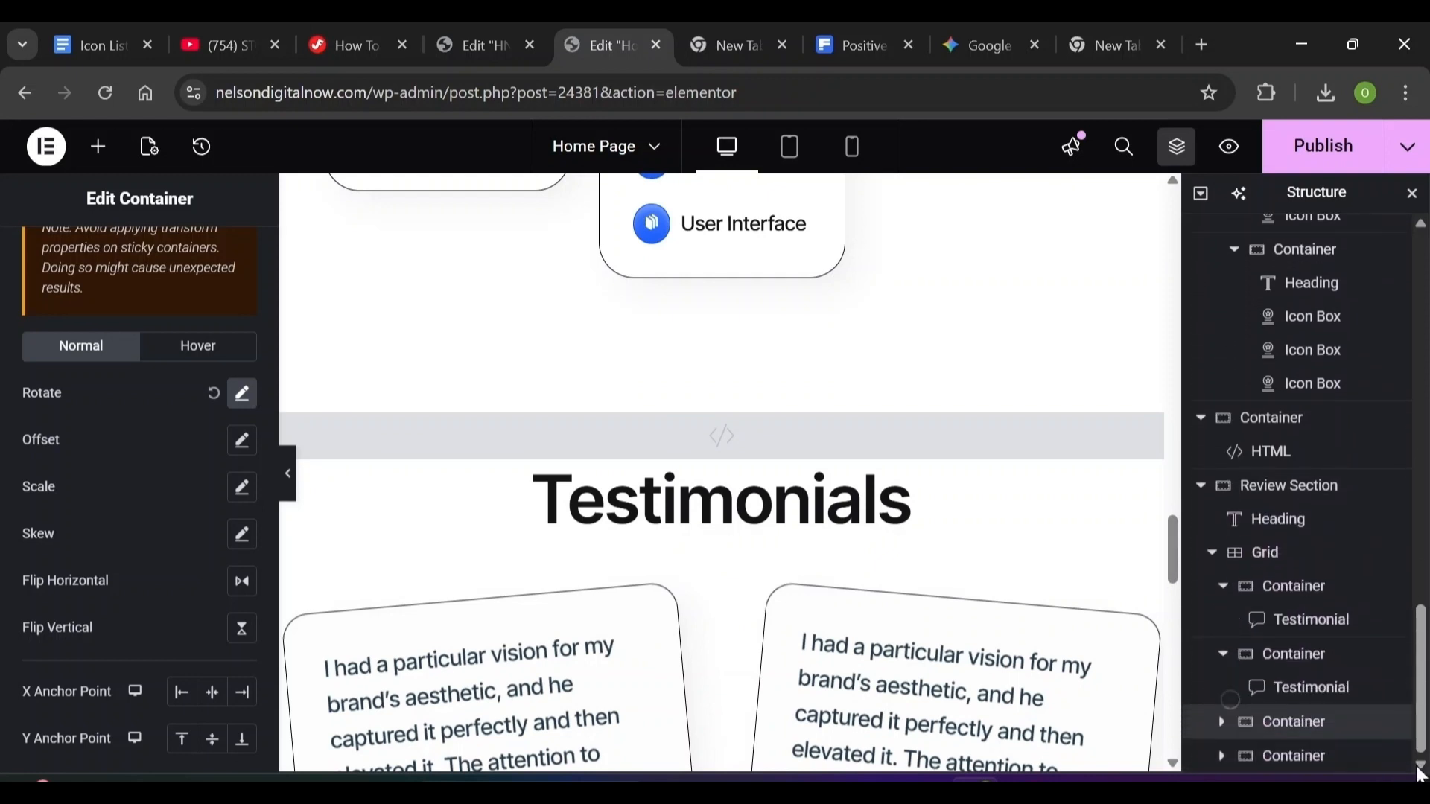
pyautogui.click(1283, 428)
pyautogui.moveTo(1296, 437); pyautogui.dragTo(1274, 709)
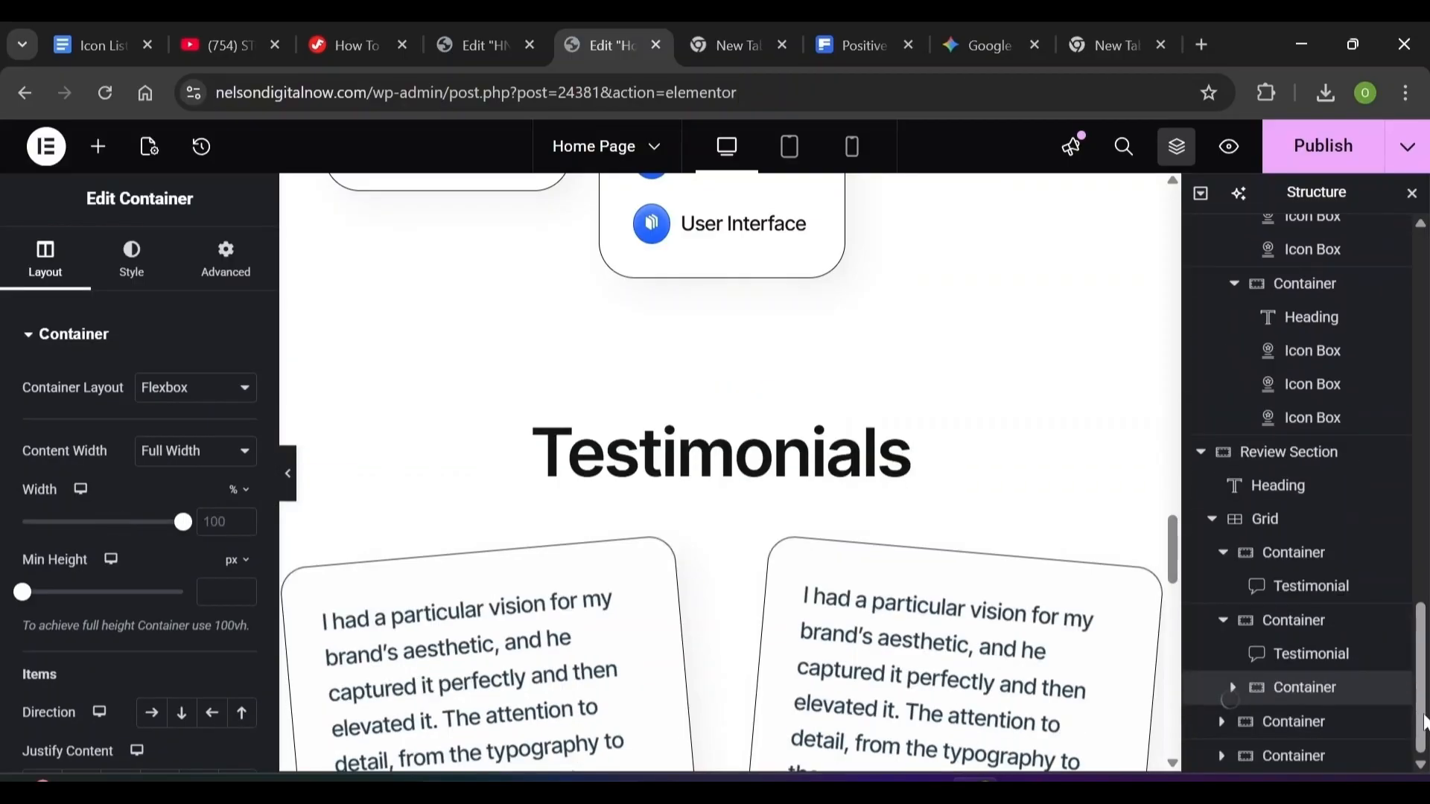
pyautogui.moveTo(1417, 721); pyautogui.dragTo(1304, 687)
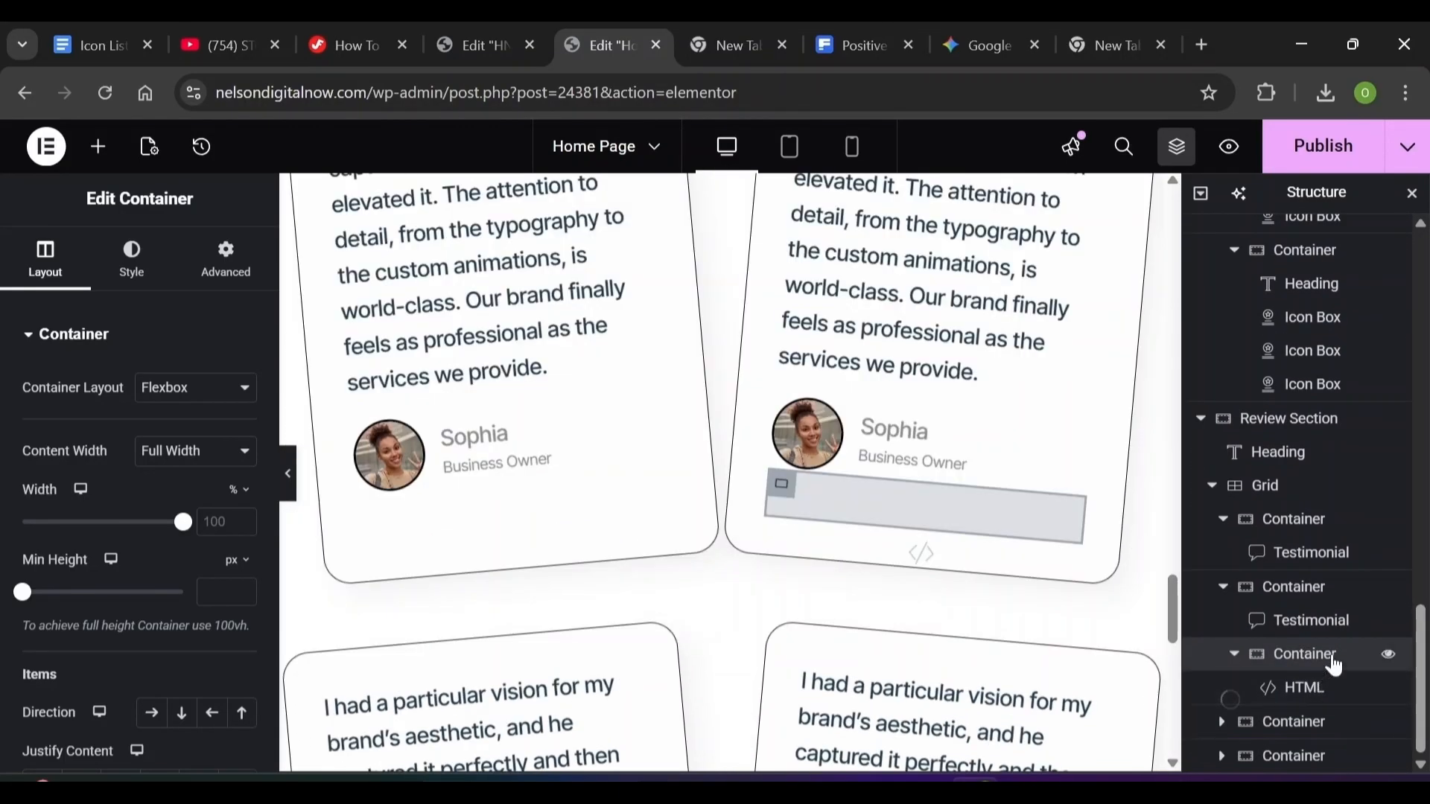
pyautogui.moveTo(1378, 659); pyautogui.dragTo(1322, 772)
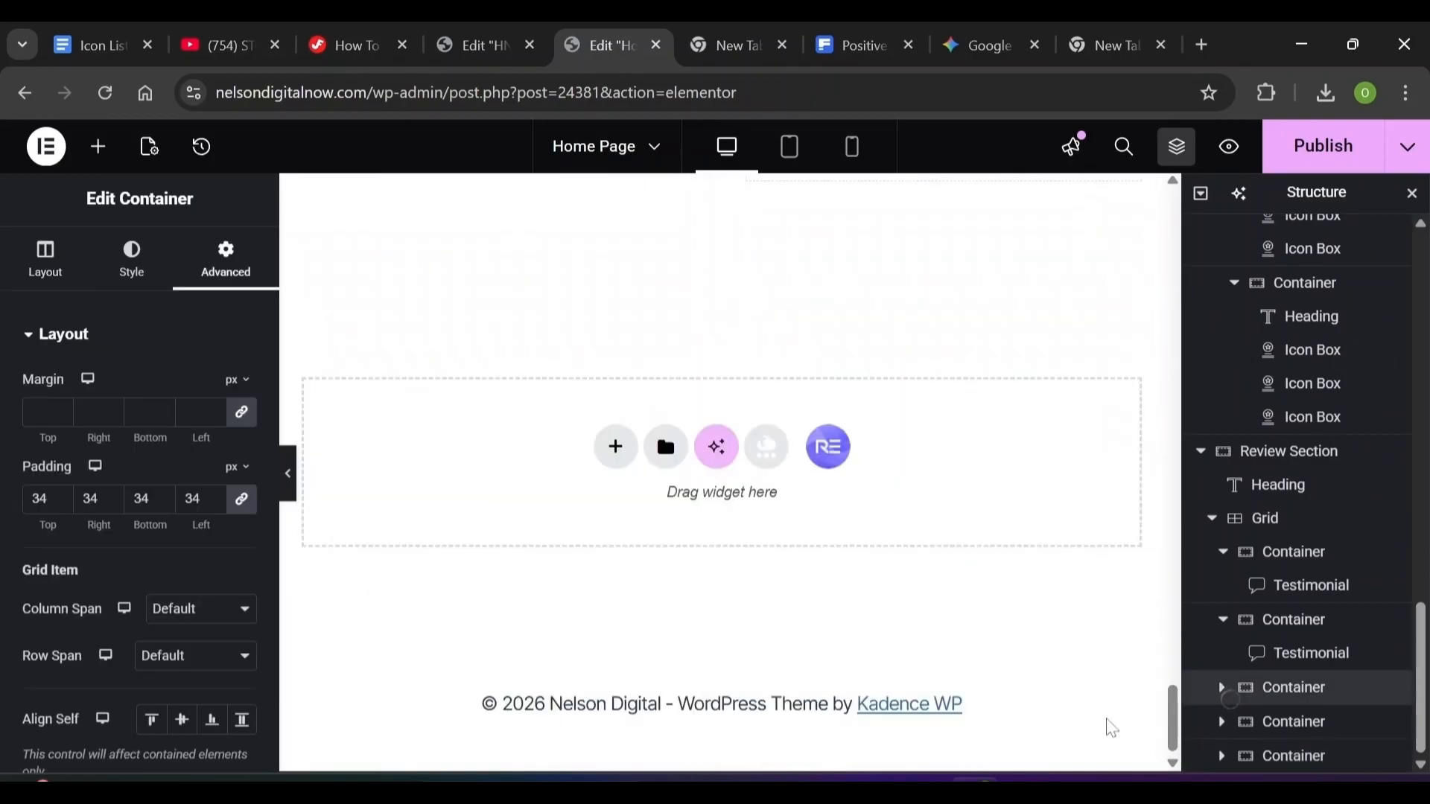
pyautogui.moveTo(1231, 688); pyautogui.dragTo(922, 484)
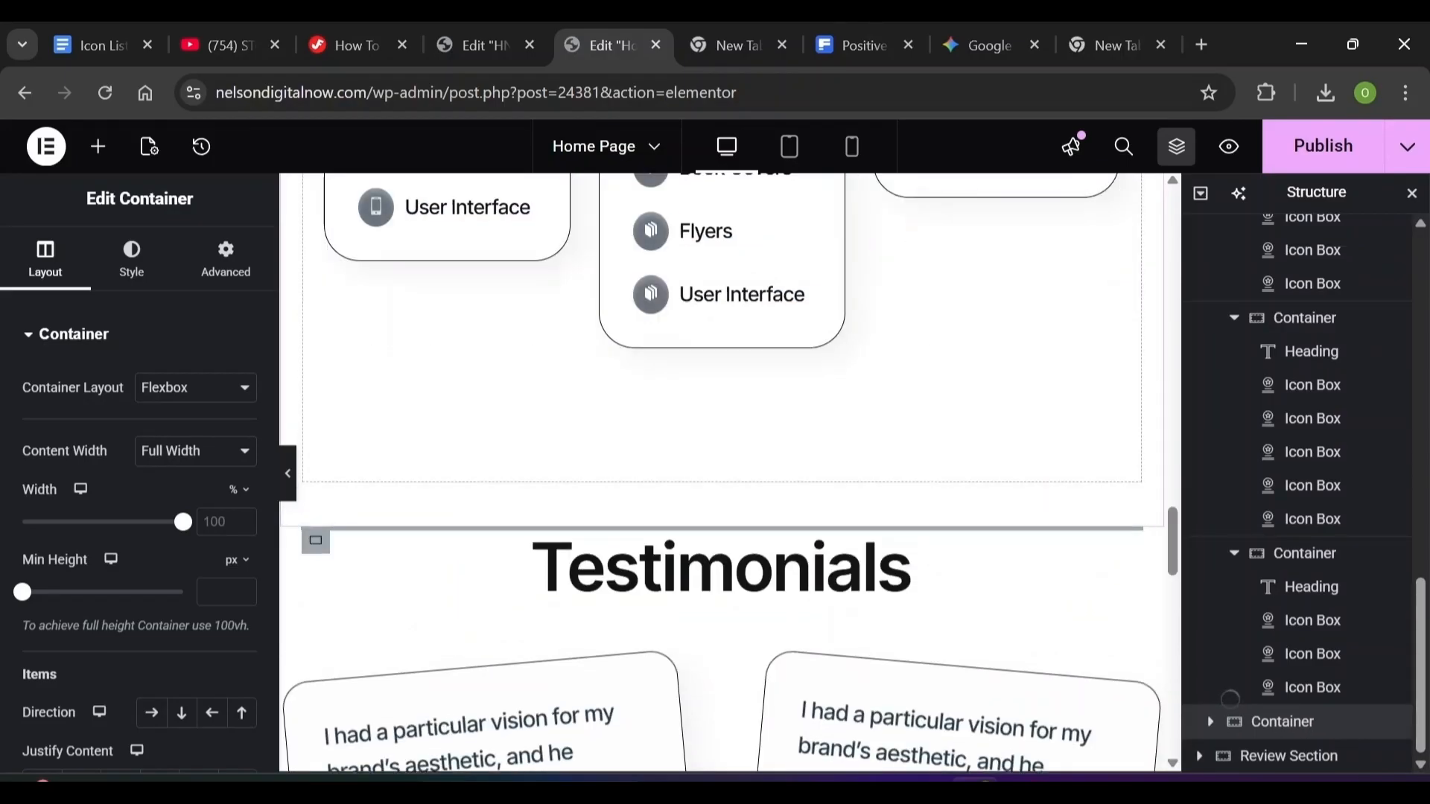
pyautogui.click(1249, 751)
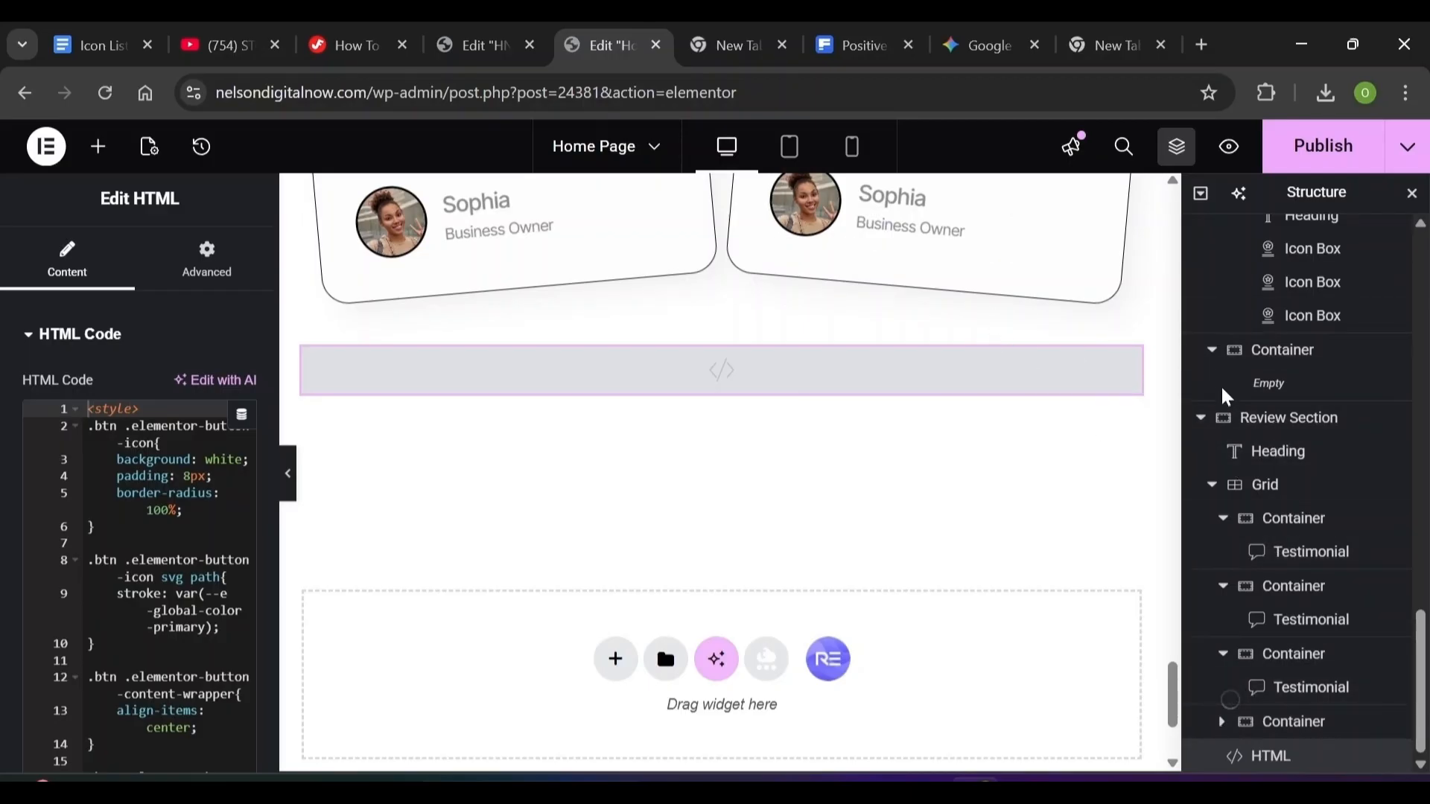
pyautogui.click(1202, 419)
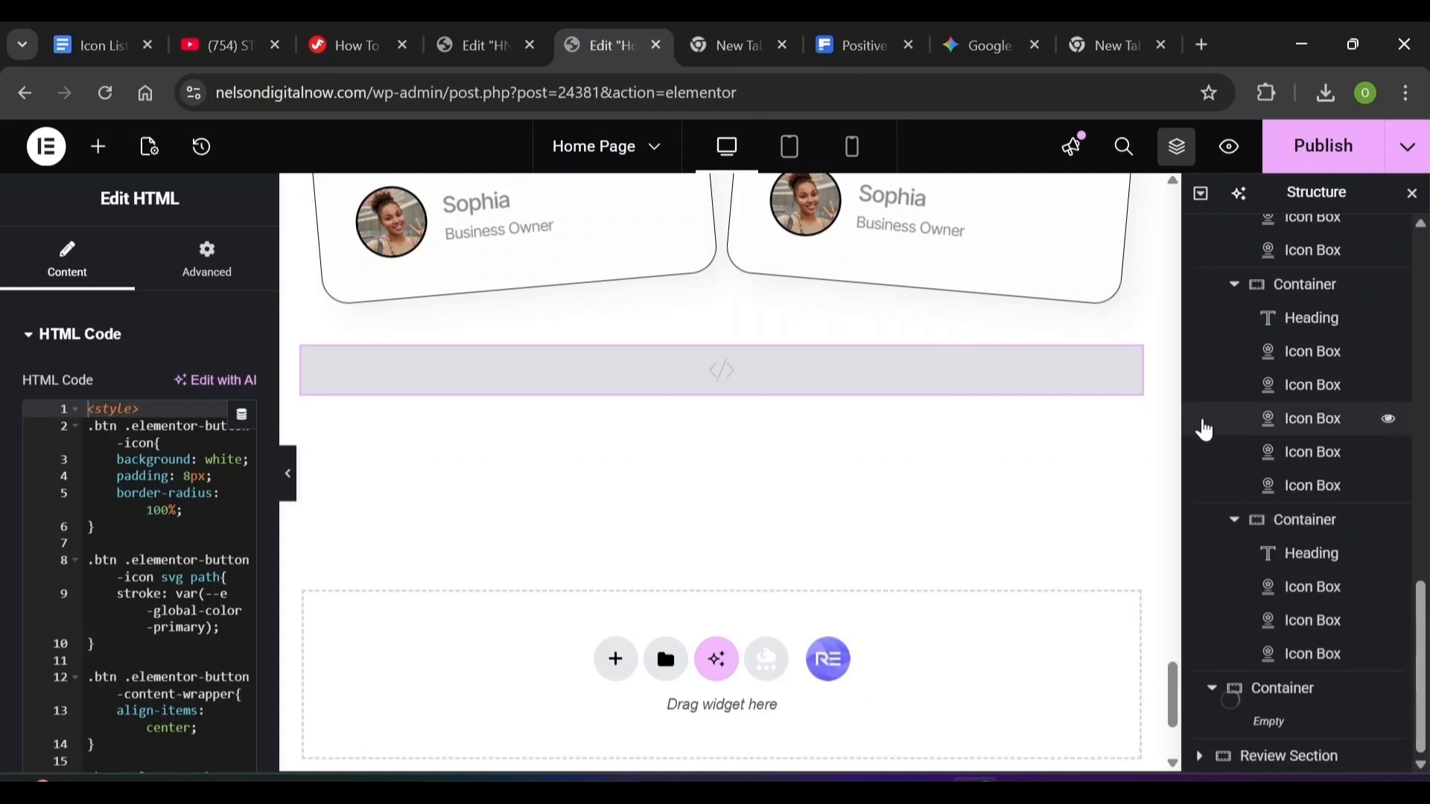
pyautogui.click(1199, 756)
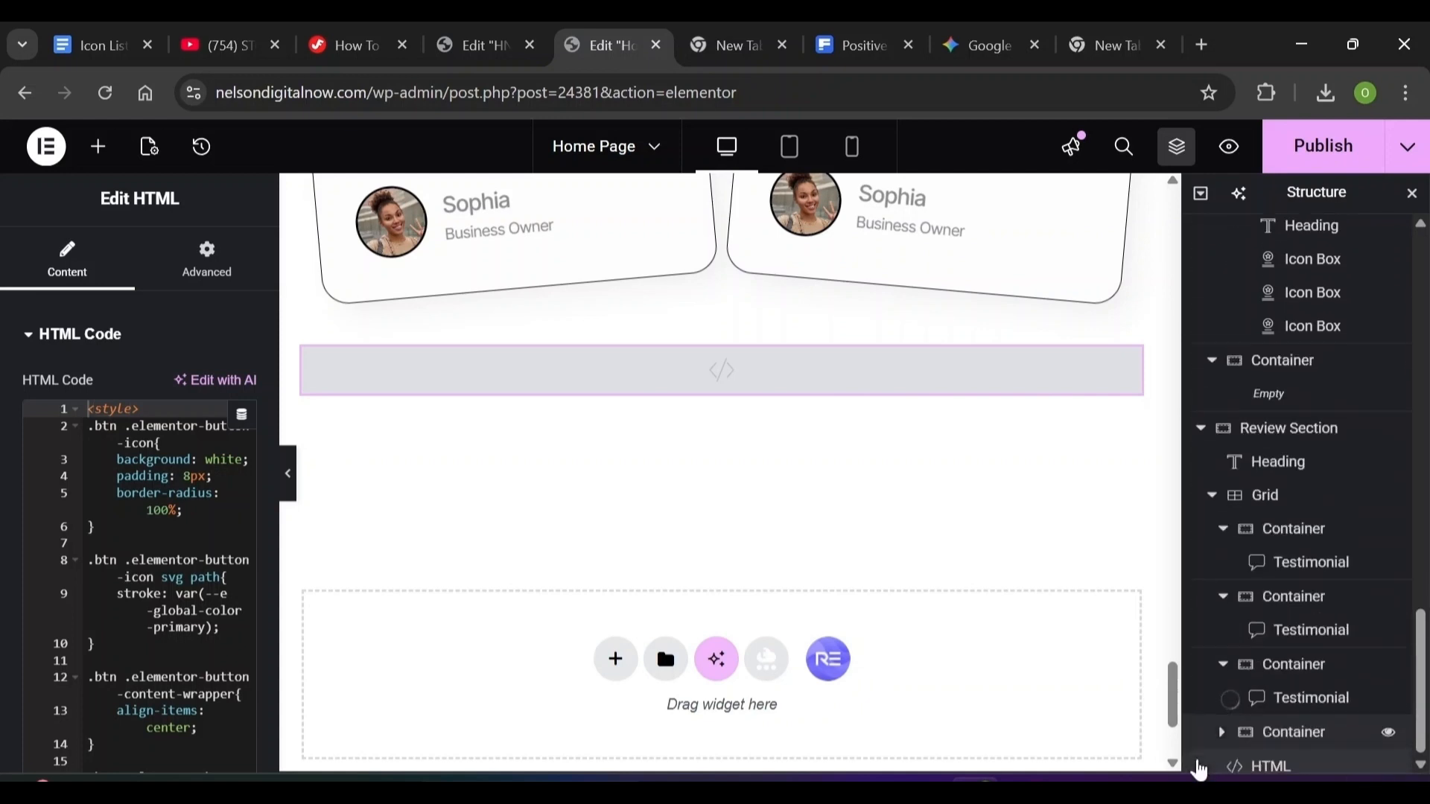
pyautogui.moveTo(1233, 757); pyautogui.dragTo(1131, 782)
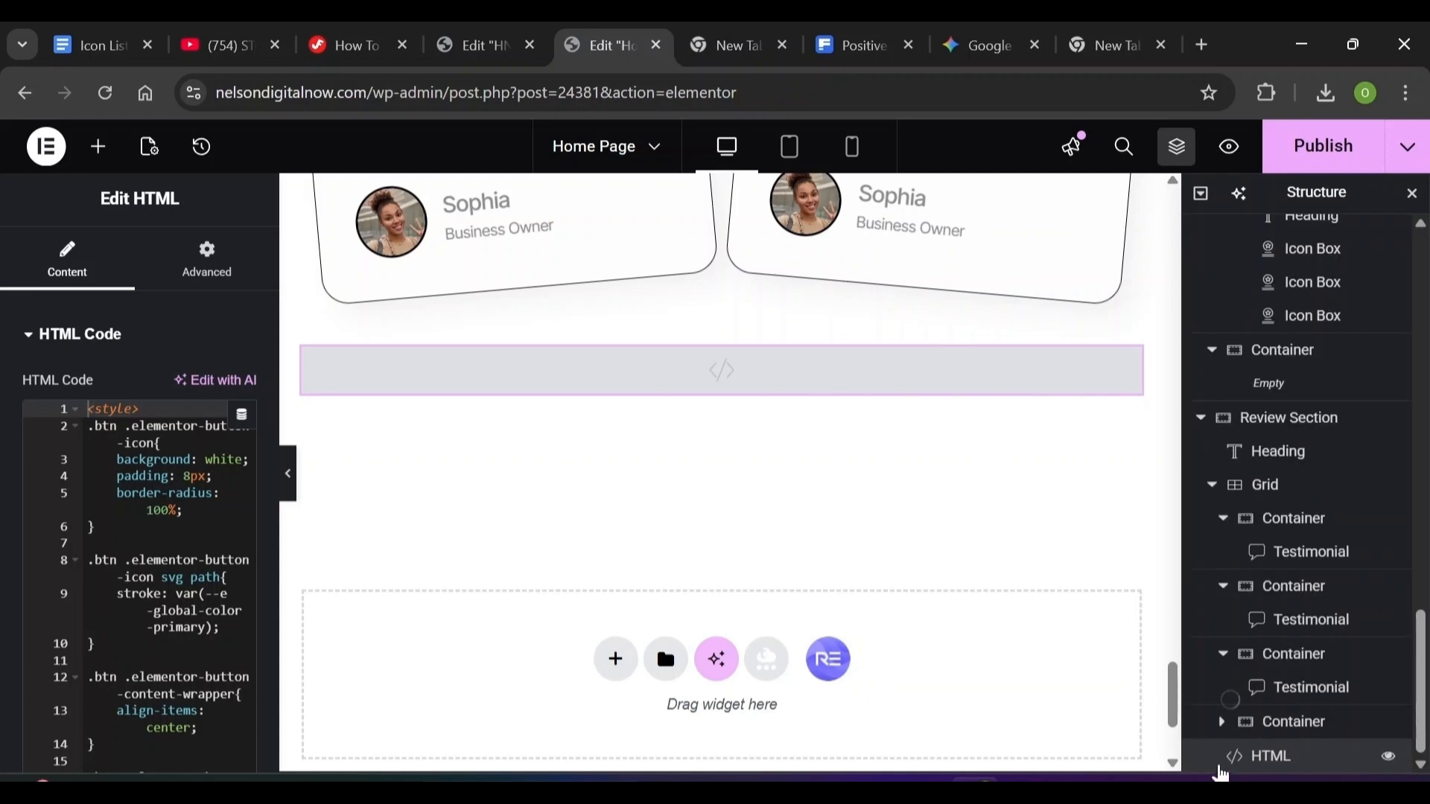
pyautogui.moveTo(1256, 752); pyautogui.dragTo(749, 329)
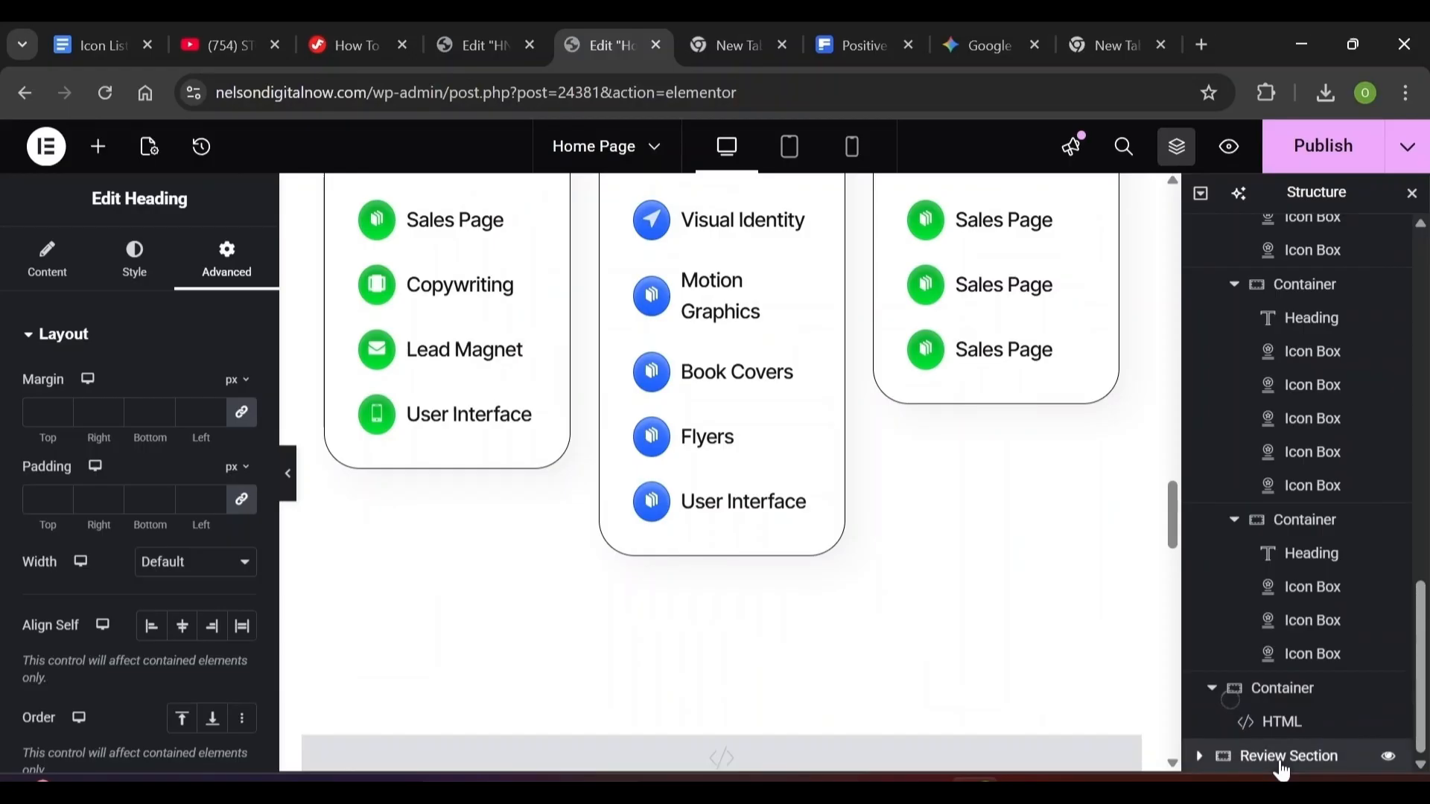
# Select the Review Section container, close the Navigator, and open Add Template on the empty bottom section
pyautogui.click(1283, 758)
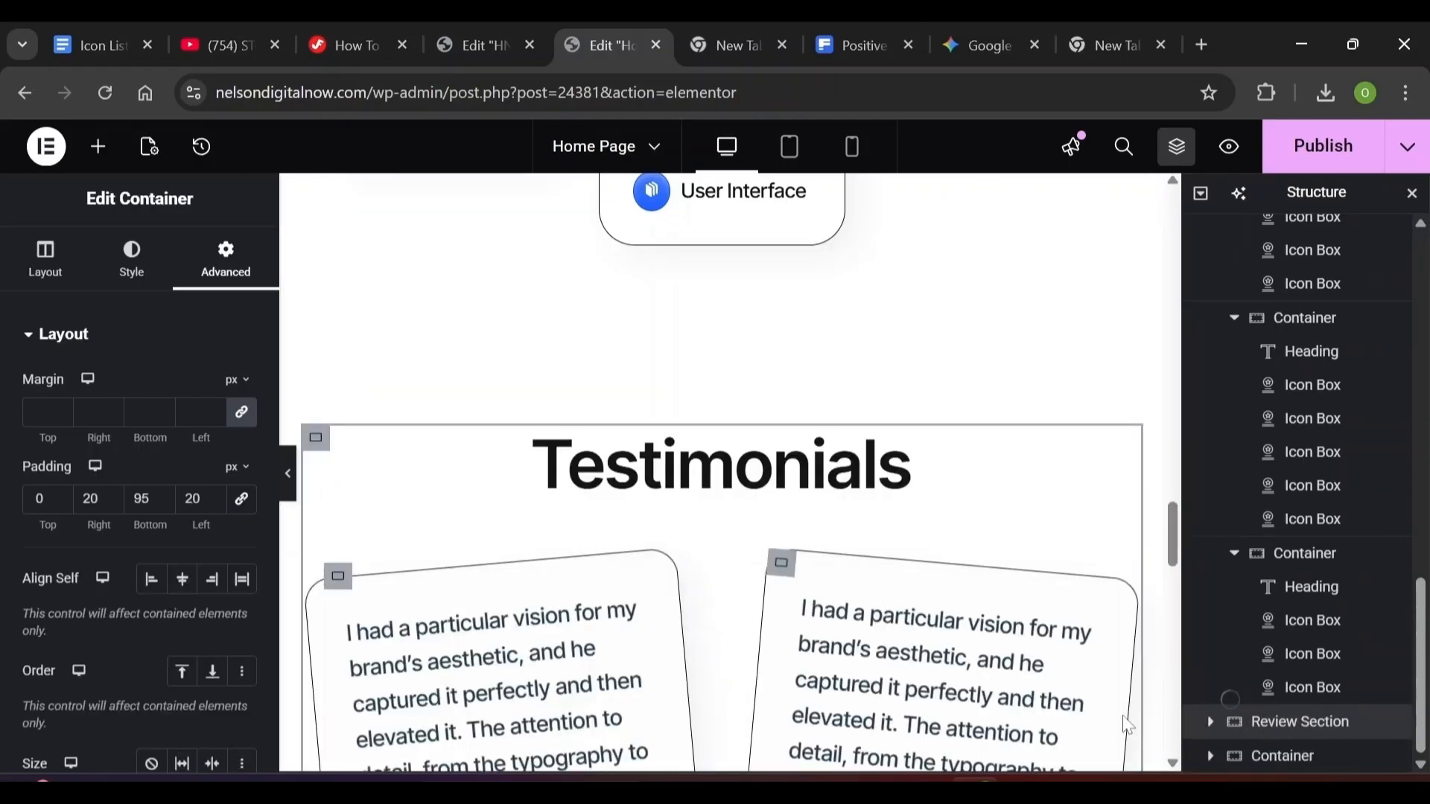
pyautogui.scroll(-10, 722, 477)
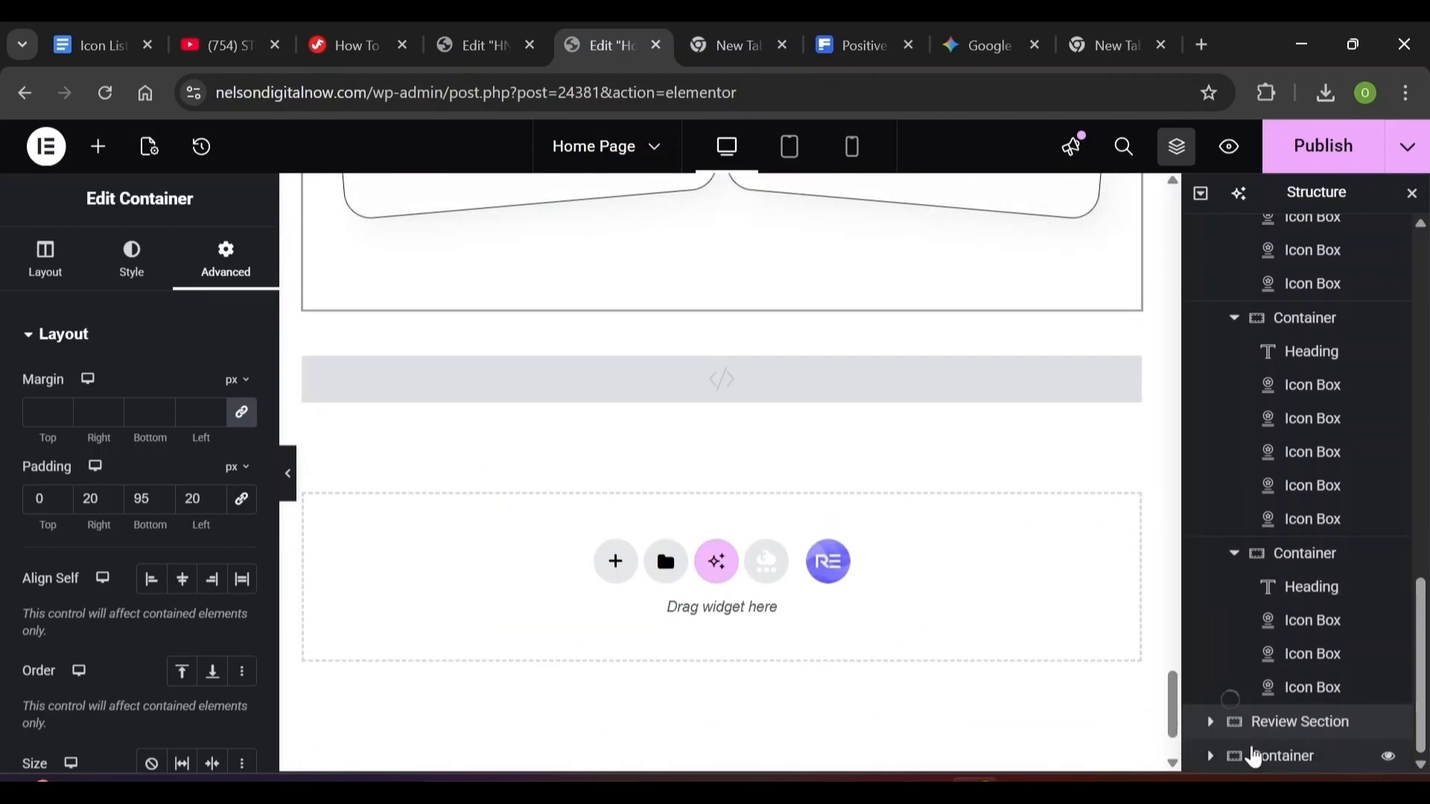
pyautogui.click(1212, 758)
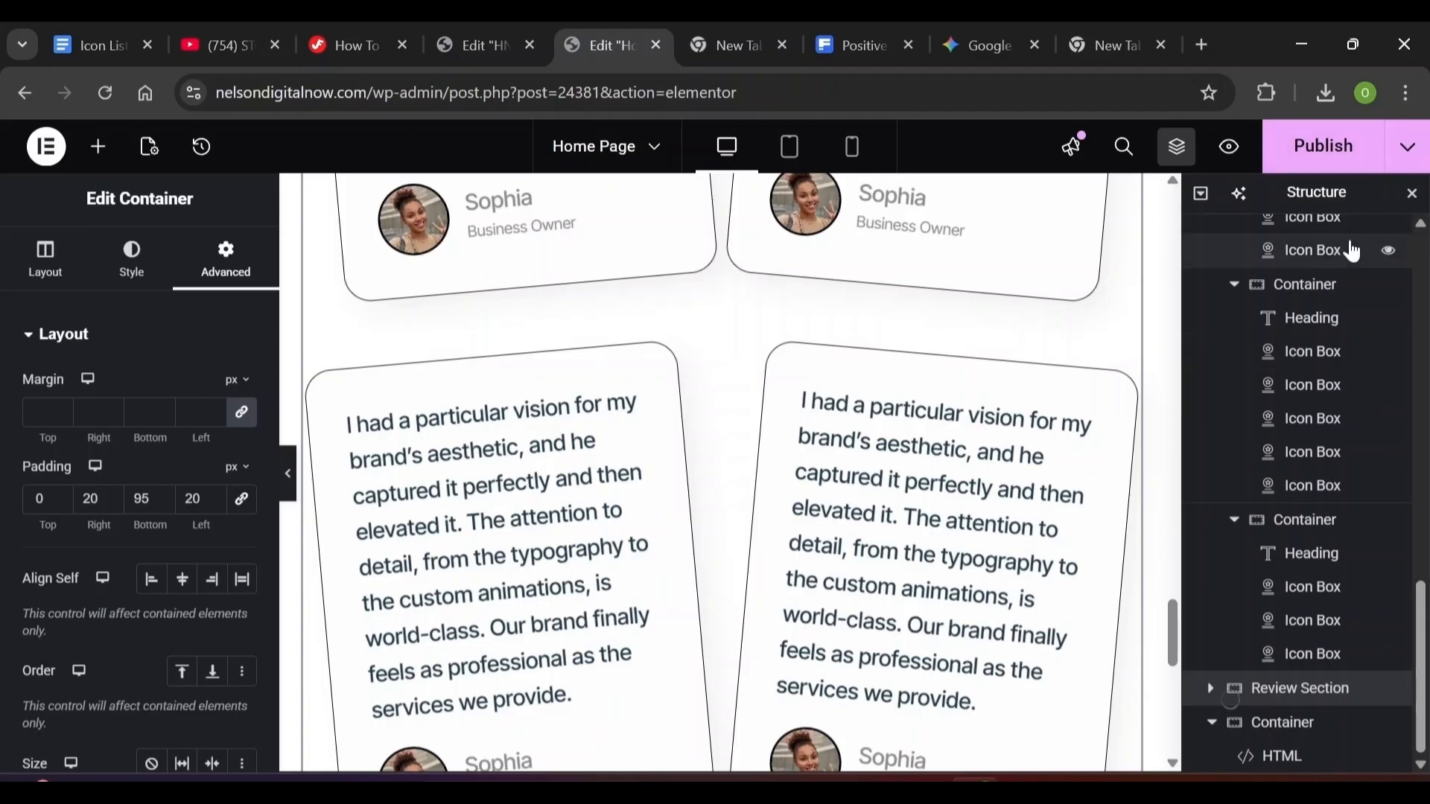
pyautogui.click(1411, 195)
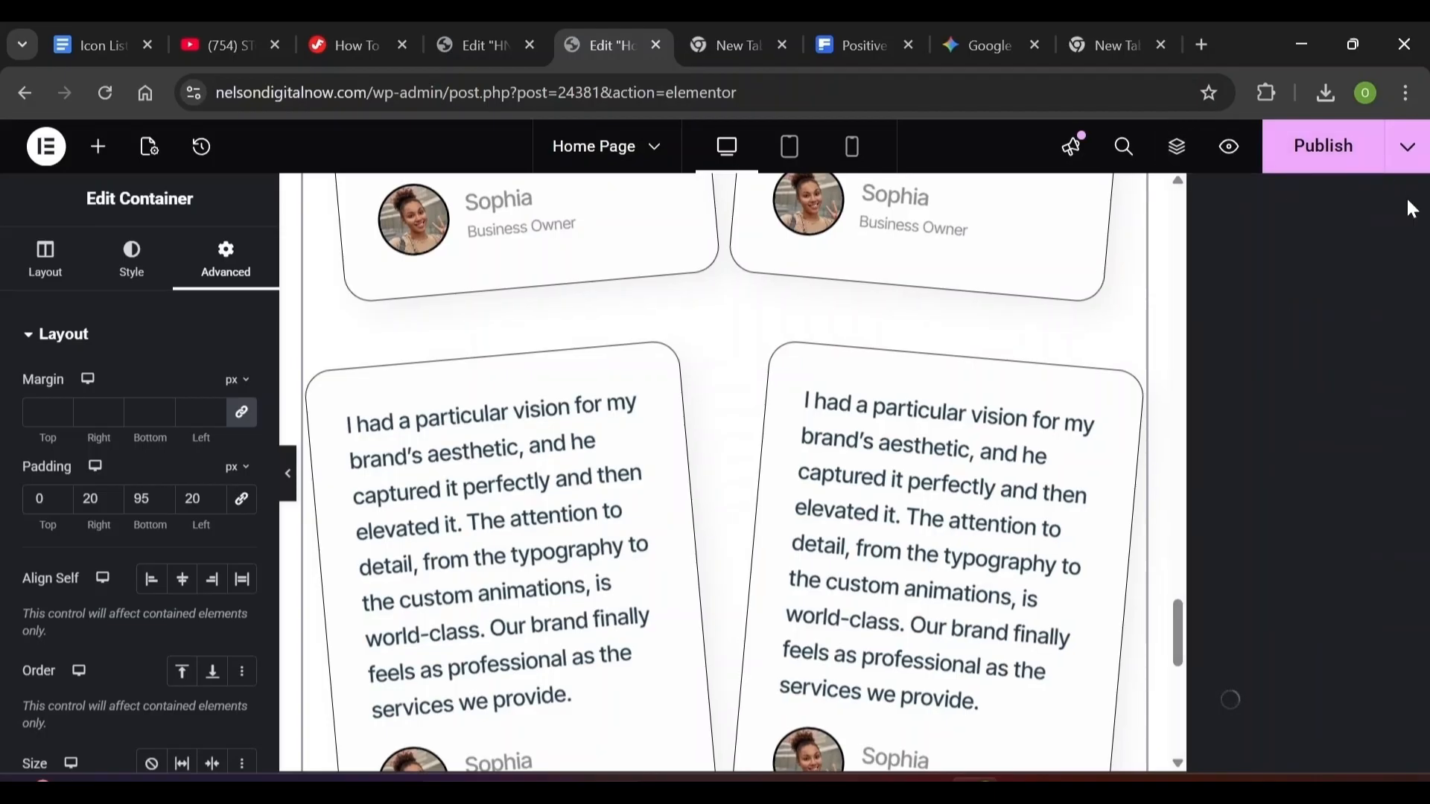
pyautogui.scroll(-10, 1412, 209)
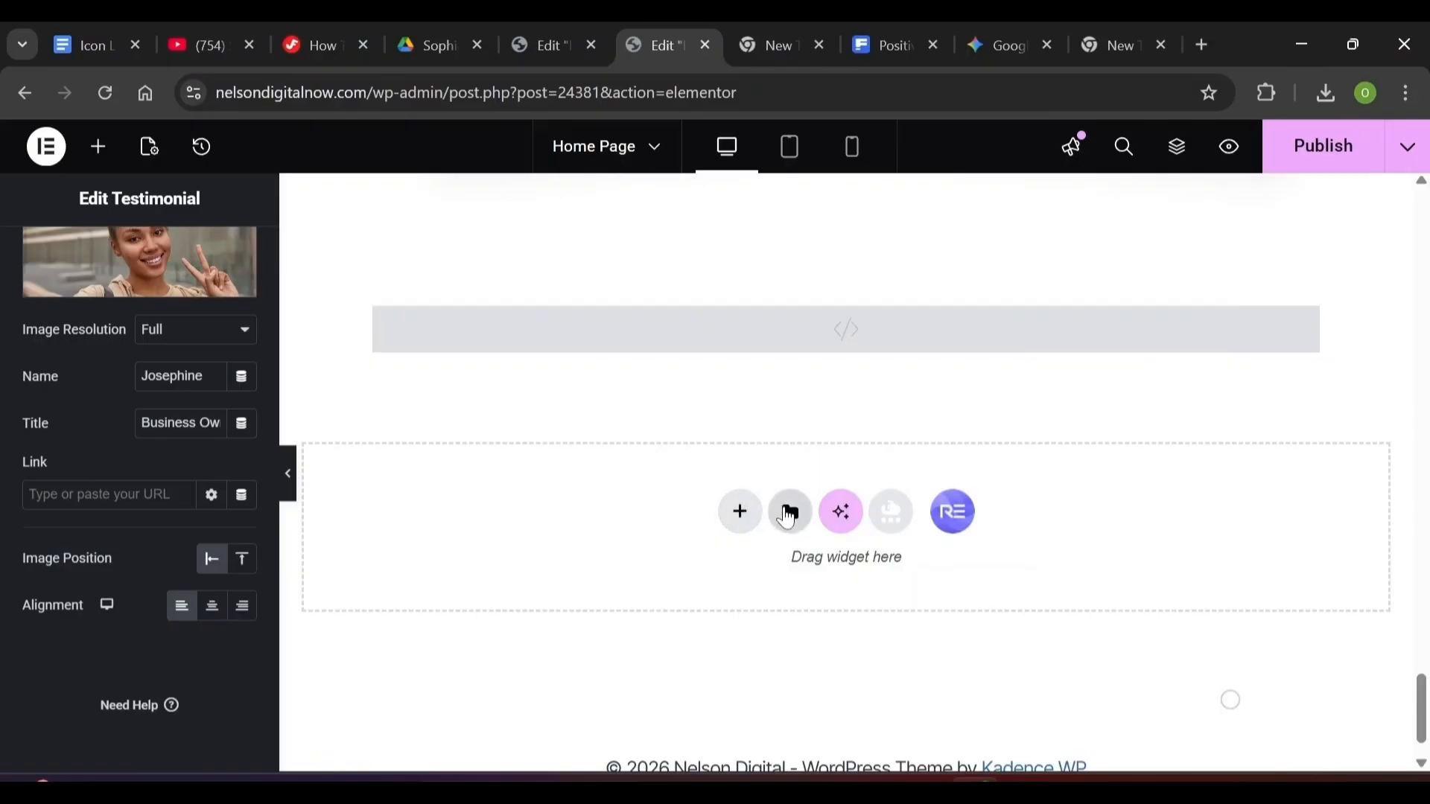
pyautogui.click(789, 521)
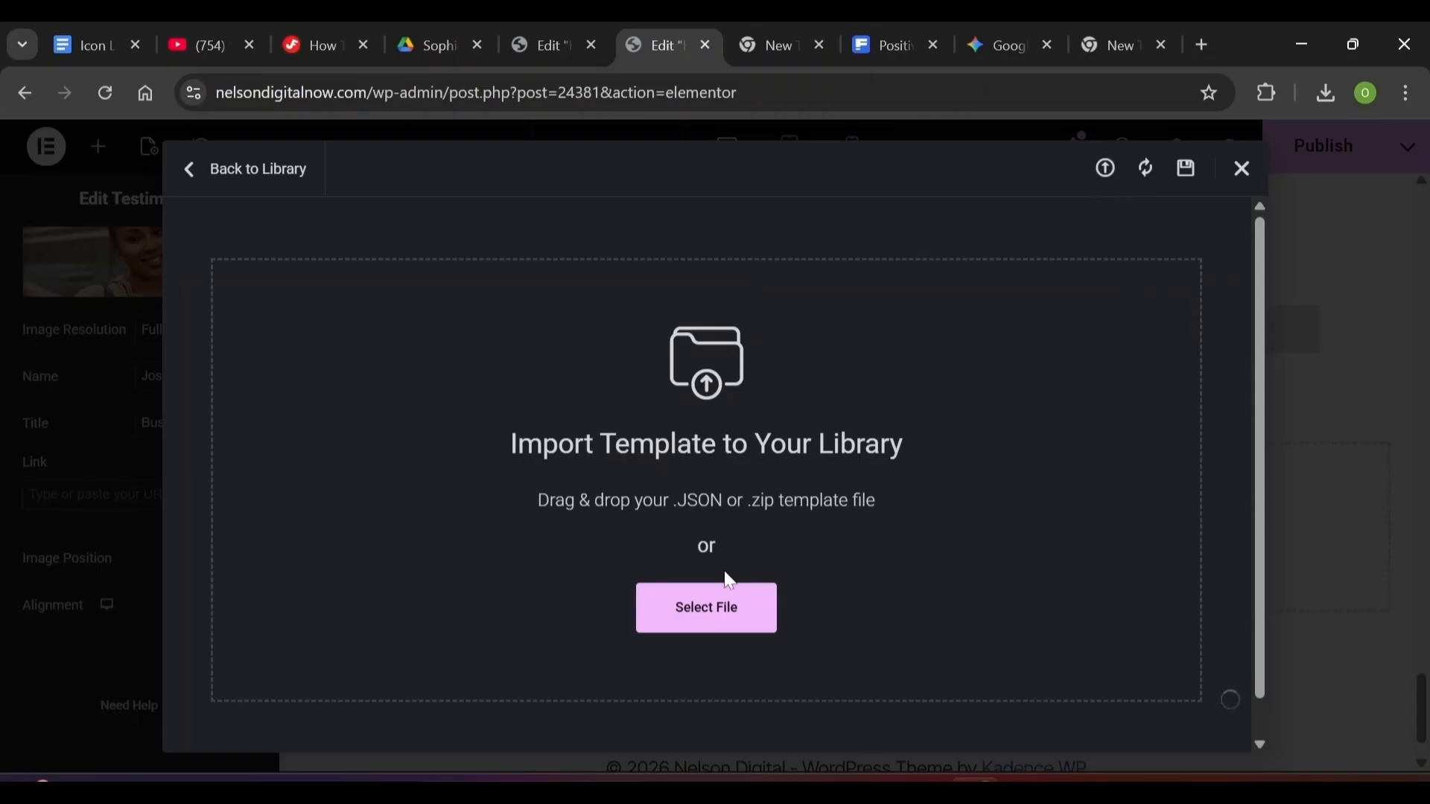
# Import About-Section.json and insert the About Section with its container settings applied
pyautogui.click(729, 621)
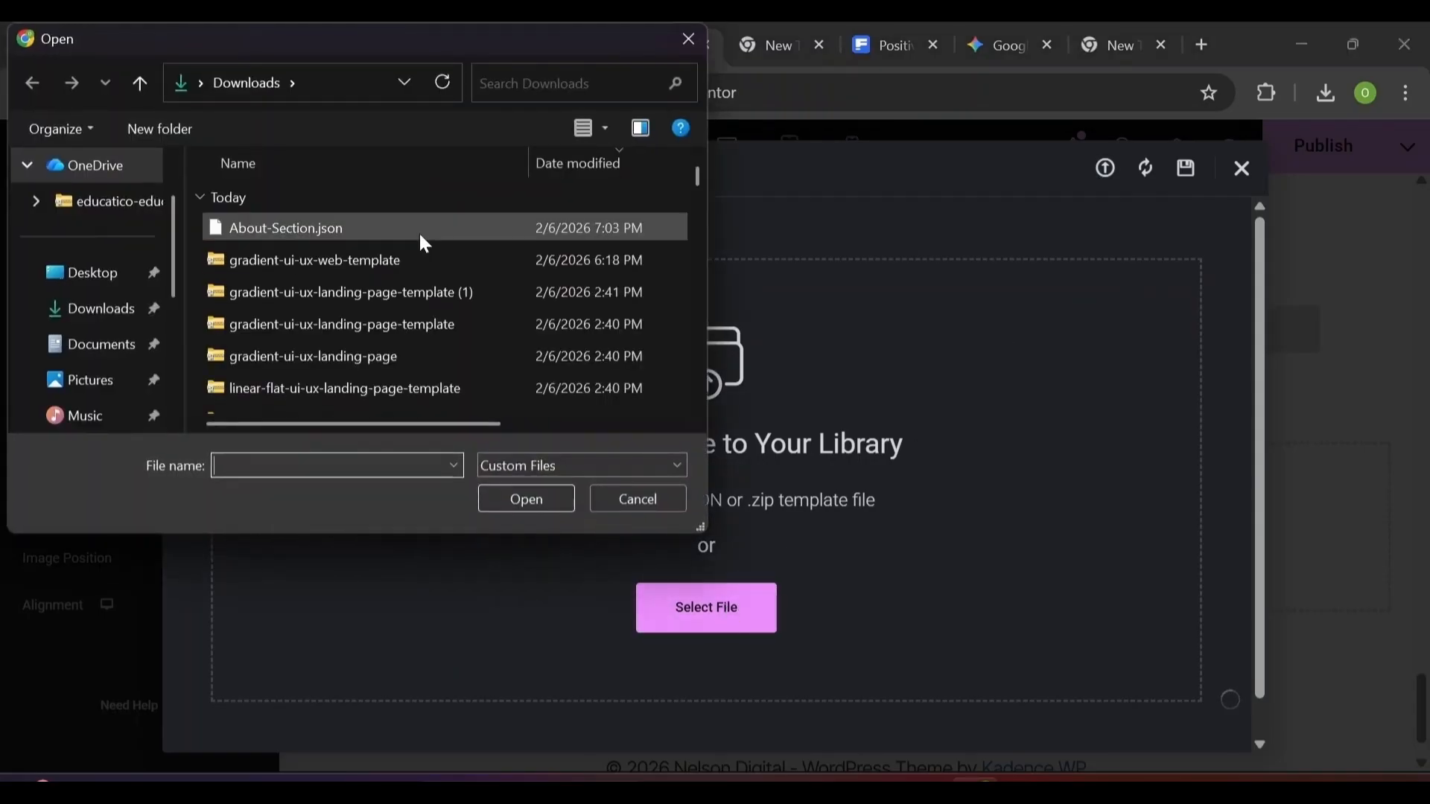
pyautogui.click(419, 229)
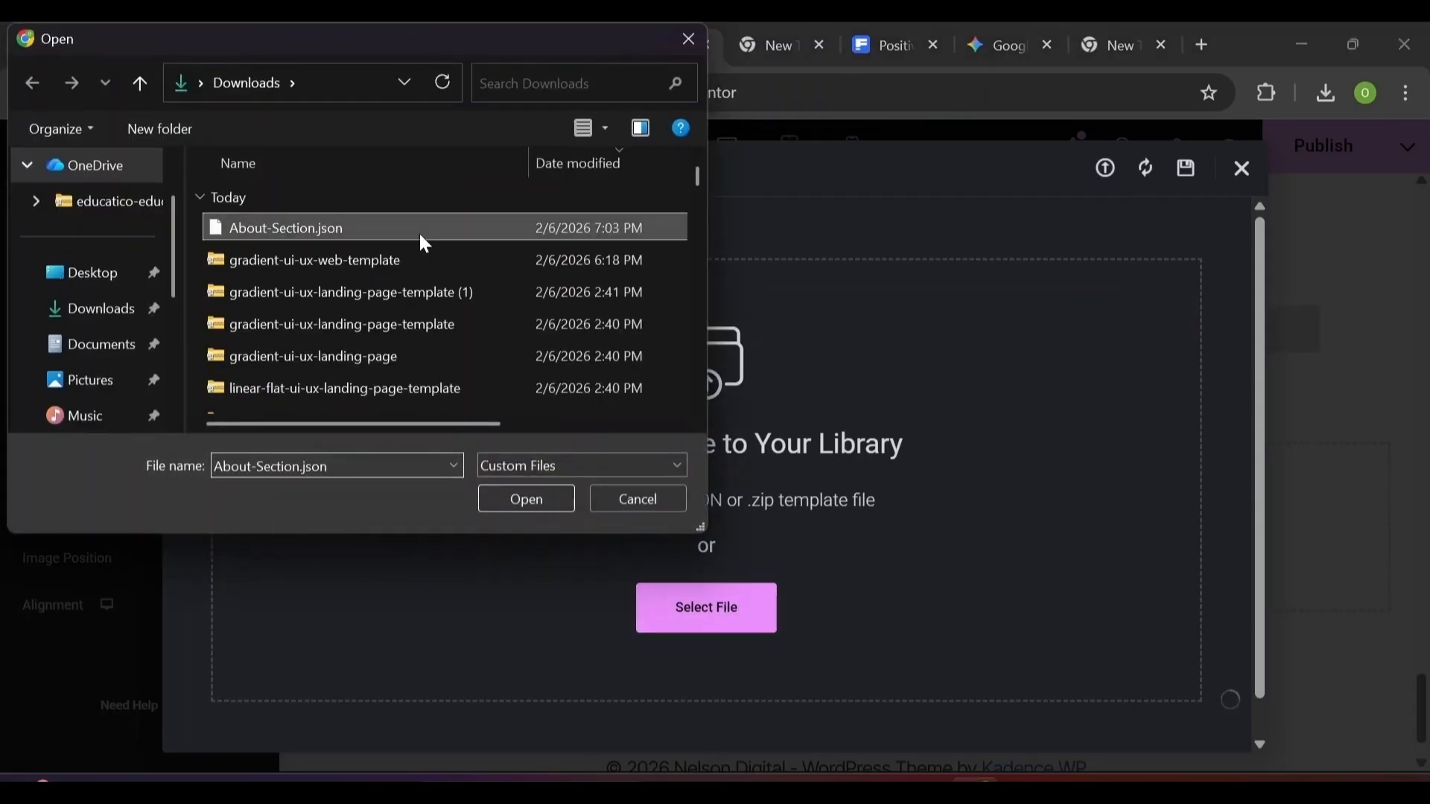
pyautogui.click(512, 493)
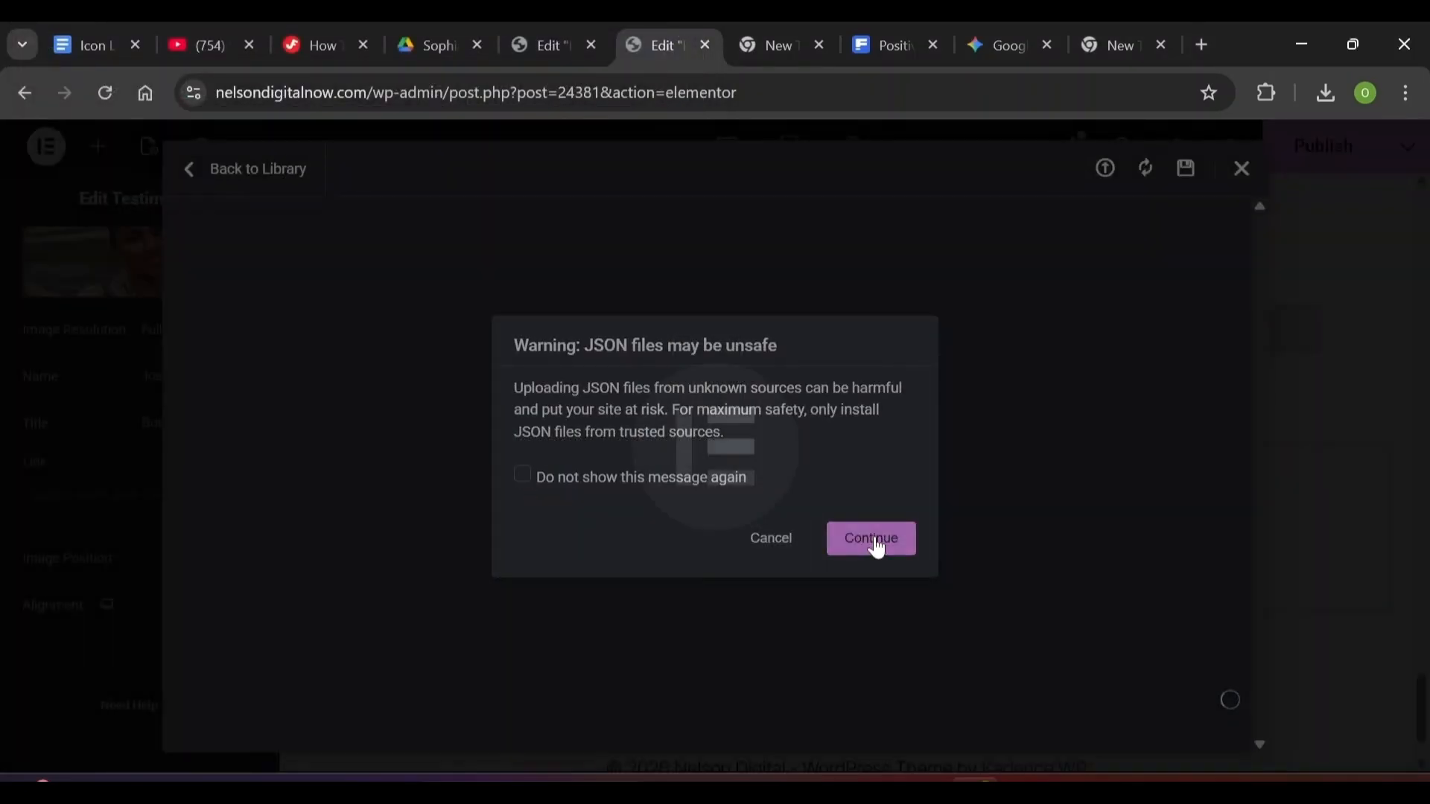
pyautogui.click(872, 540)
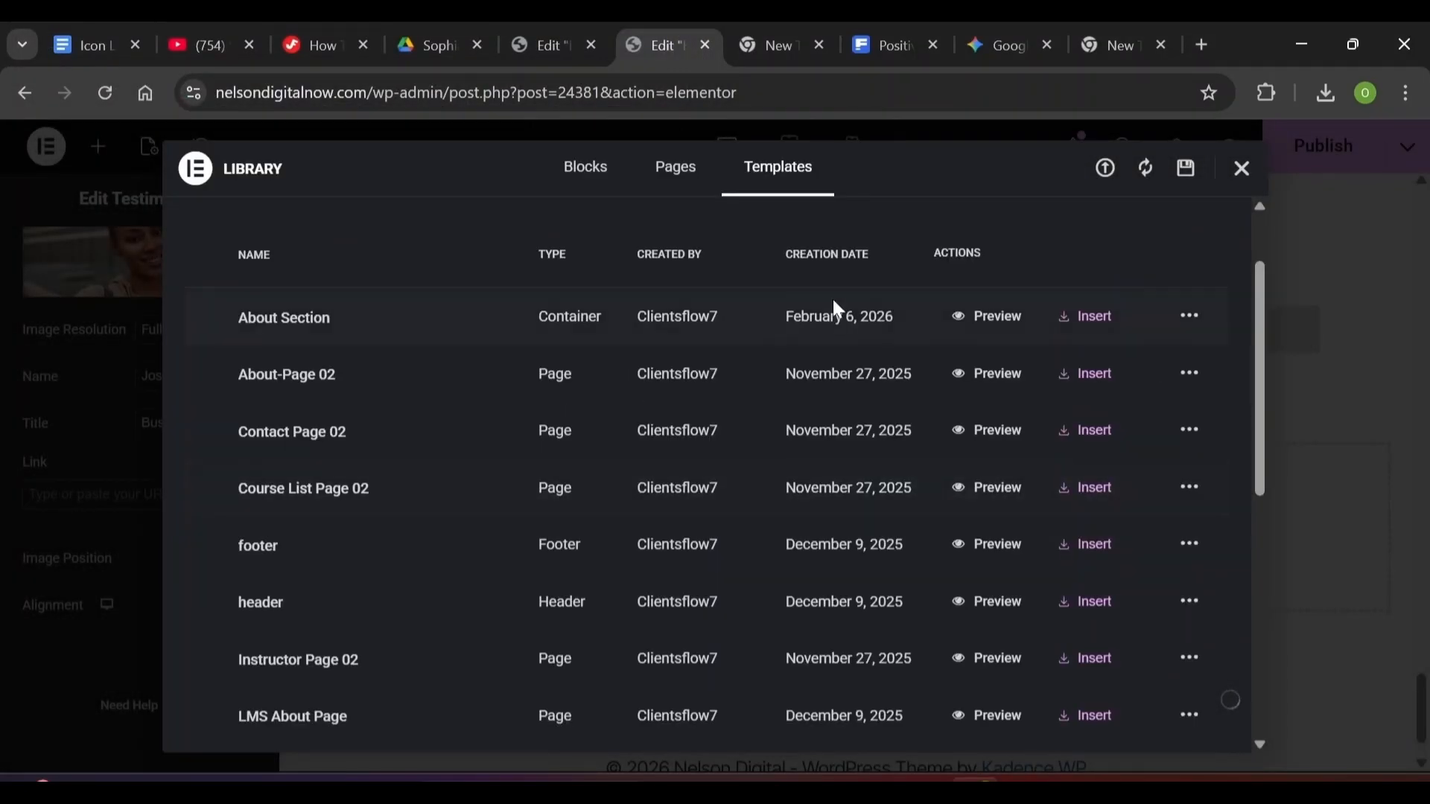
pyautogui.click(1100, 325)
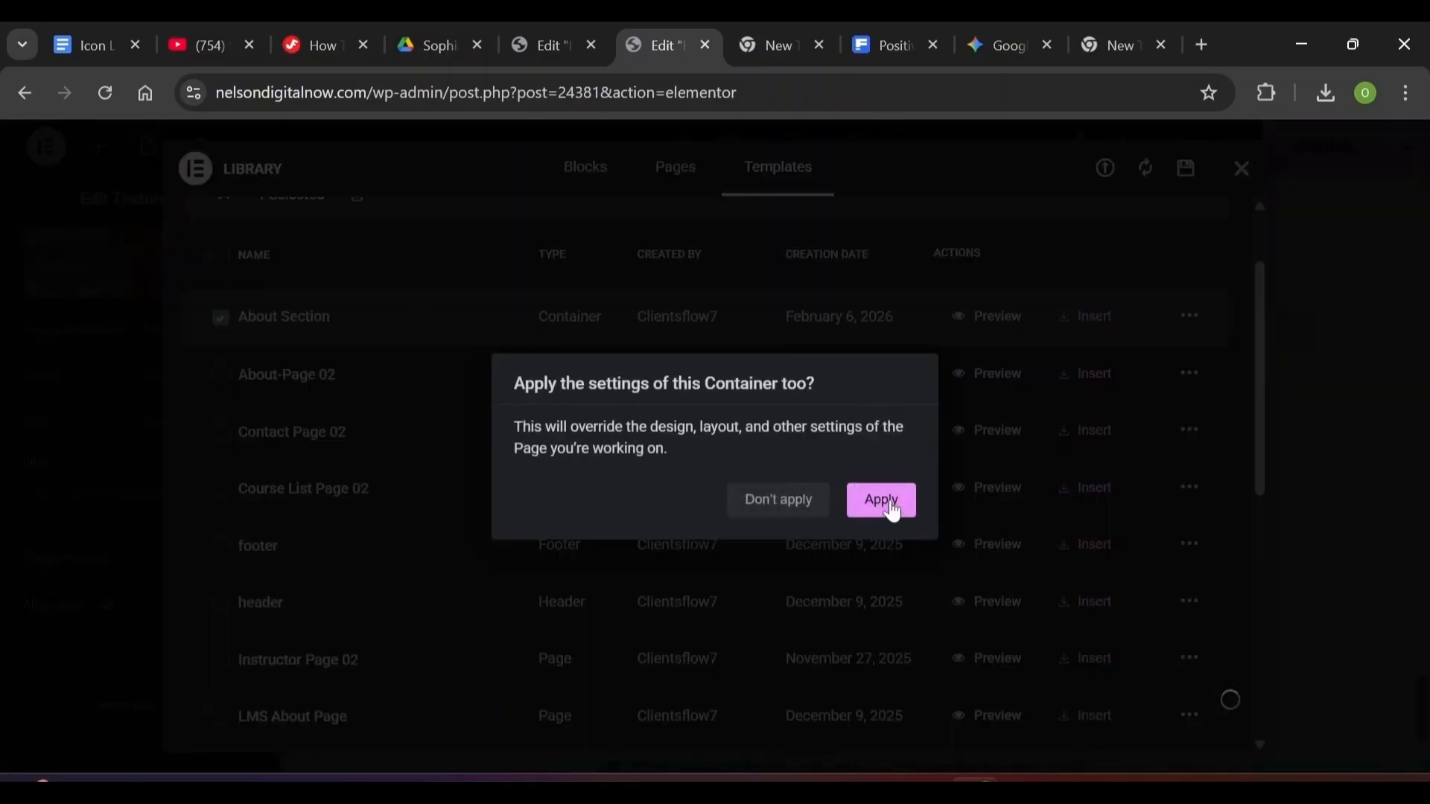
pyautogui.click(881, 501)
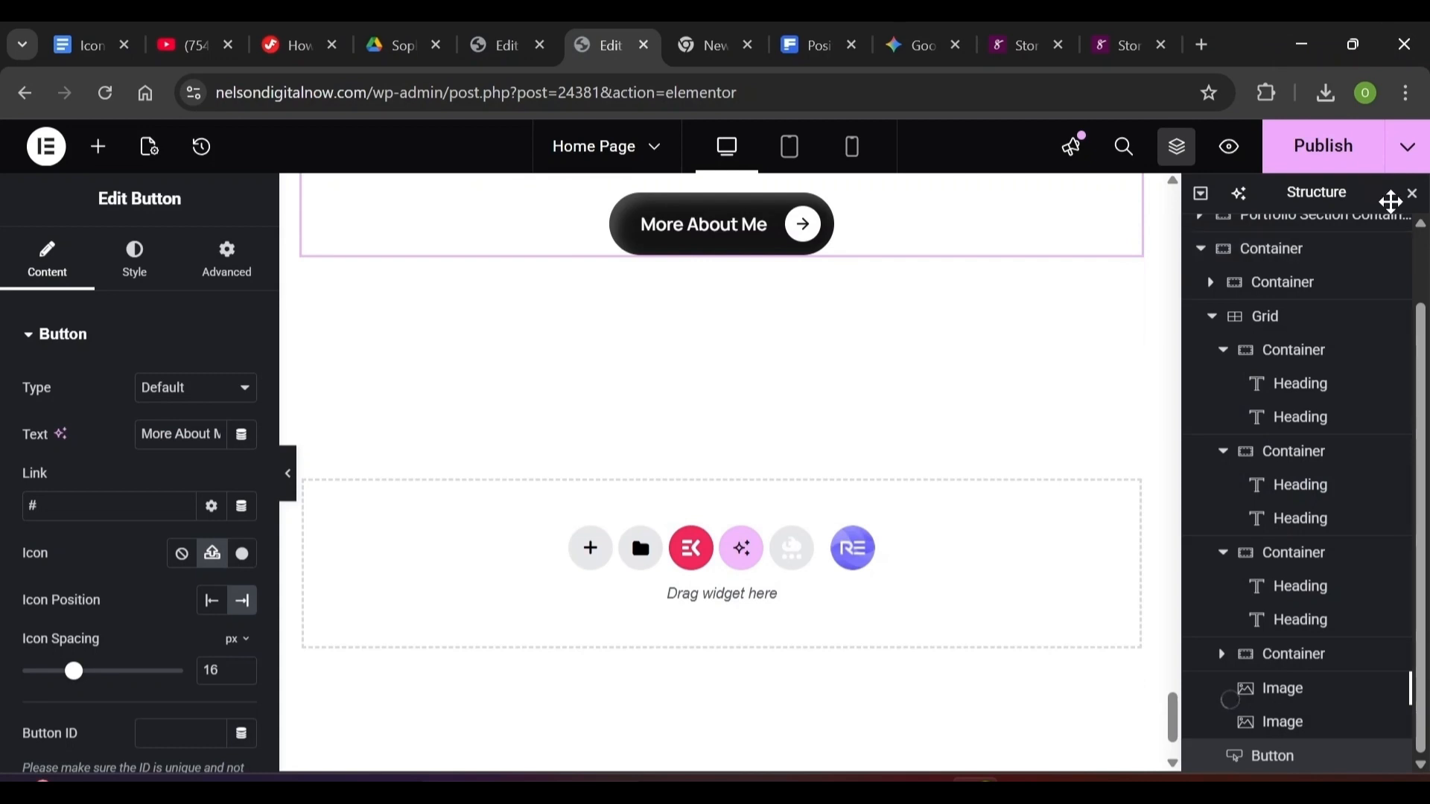
# Reopen the Navigator, select the oval image, then start renaming the about section's outer container
pyautogui.click(1413, 197)
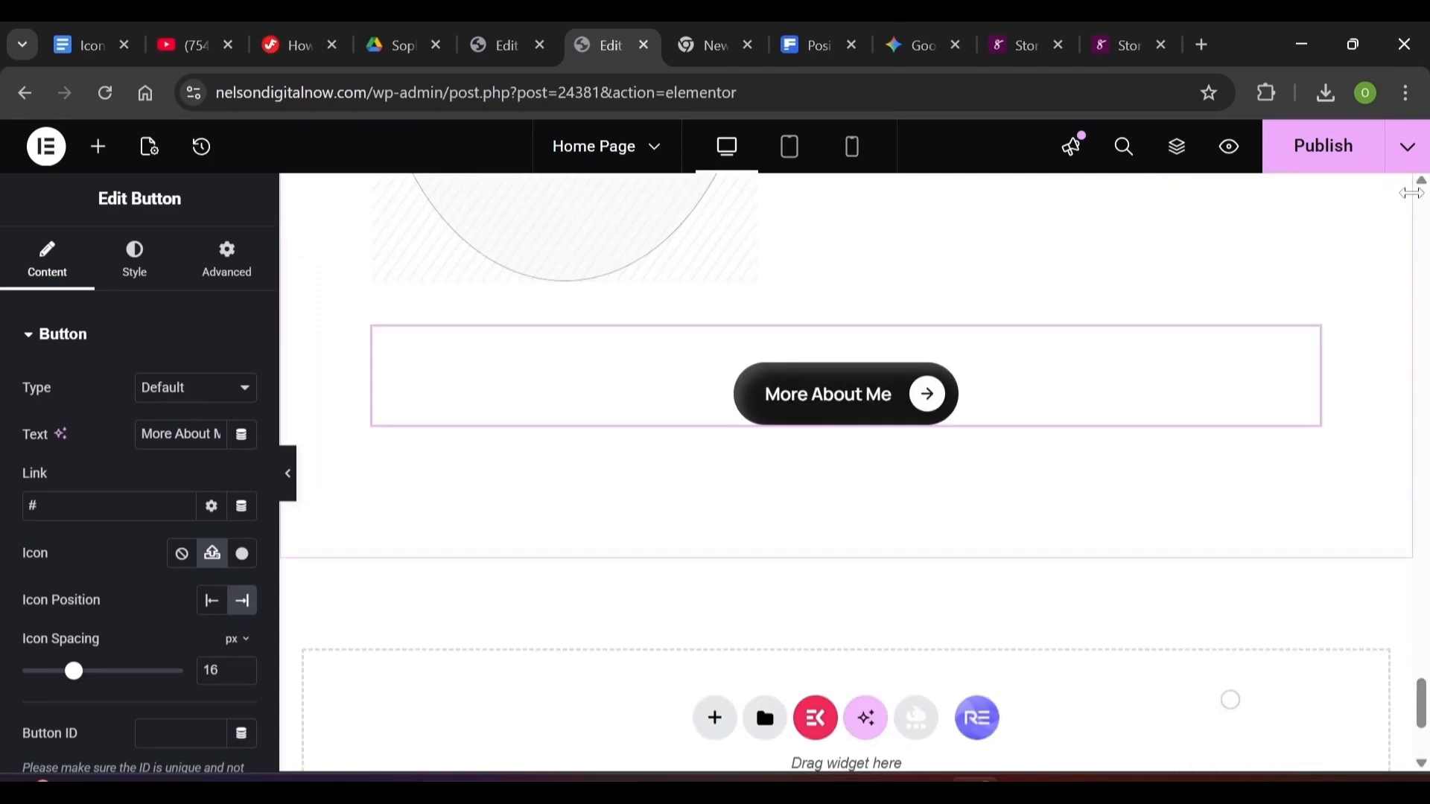
pyautogui.scroll(12, 1231, 699)
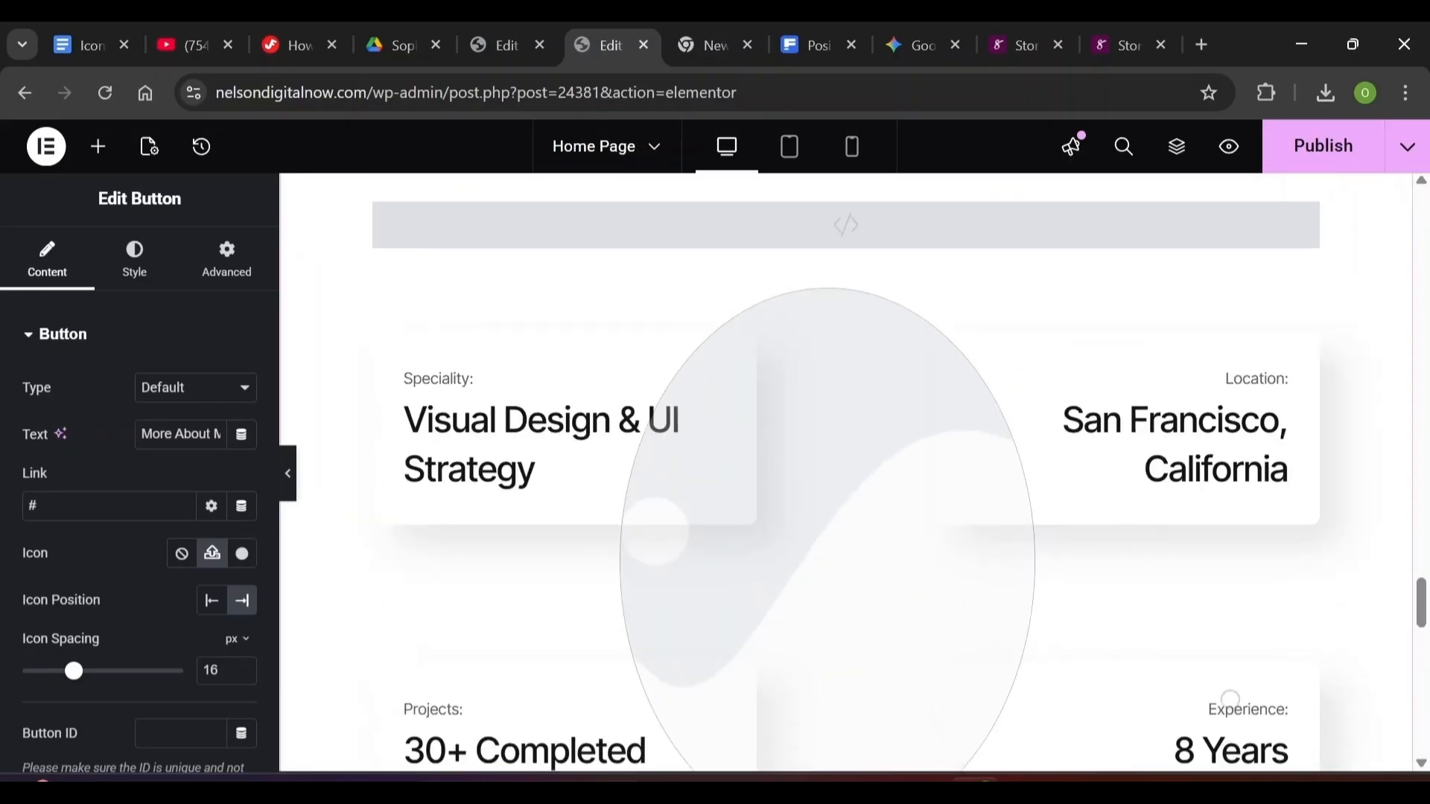
pyautogui.scroll(8, 1231, 698)
pyautogui.scroll(-2, 1231, 700)
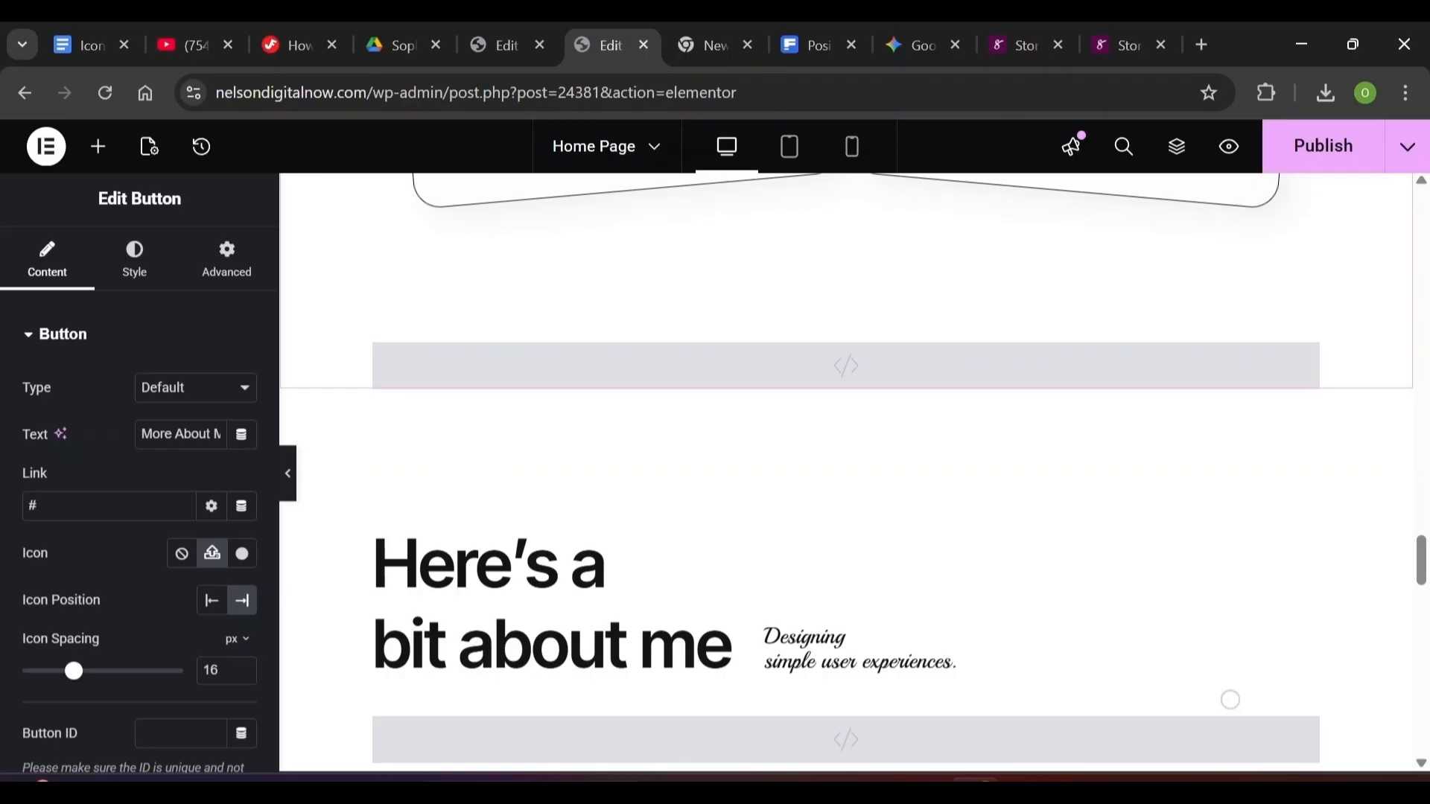
pyautogui.click(1173, 172)
pyautogui.click(1283, 688)
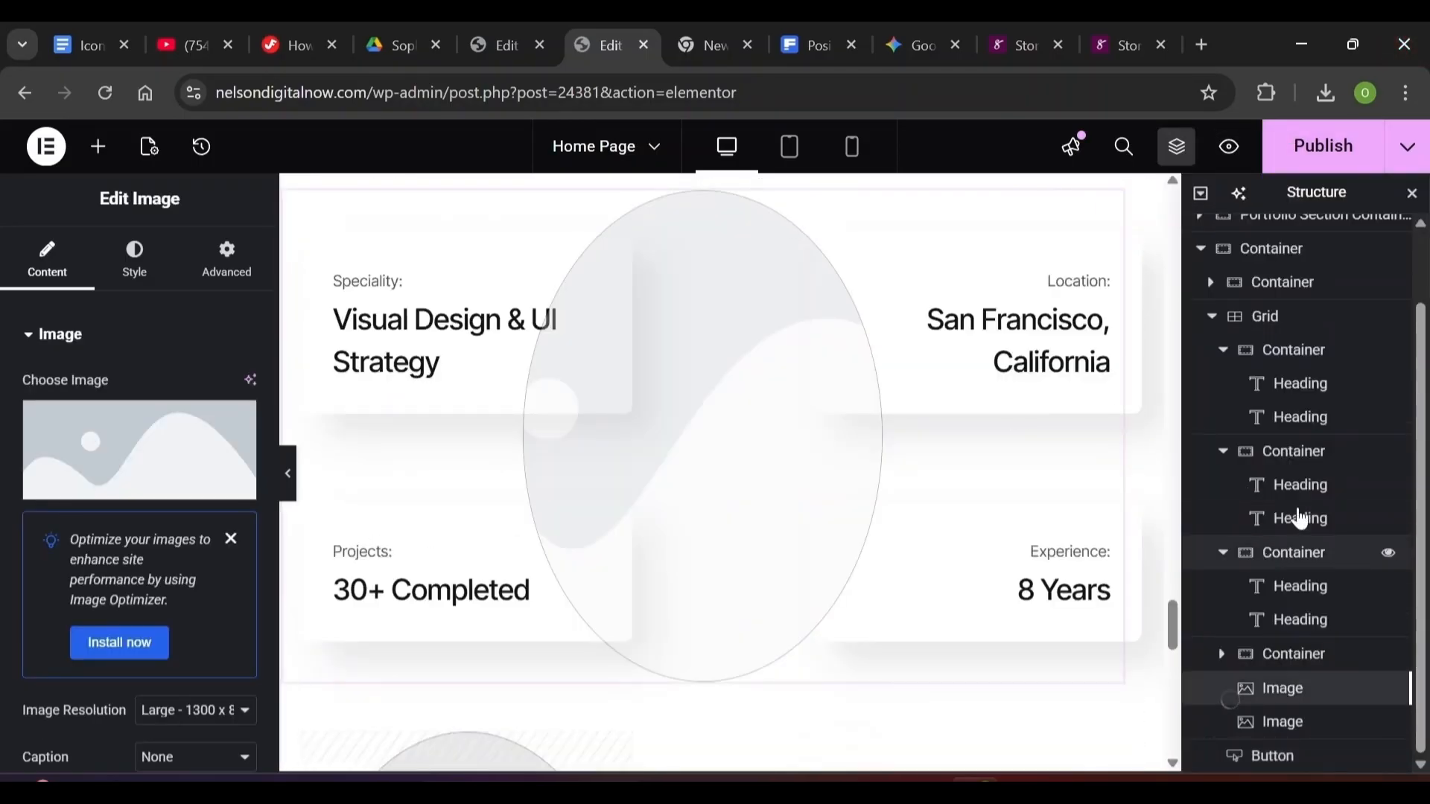
pyautogui.click(1267, 340)
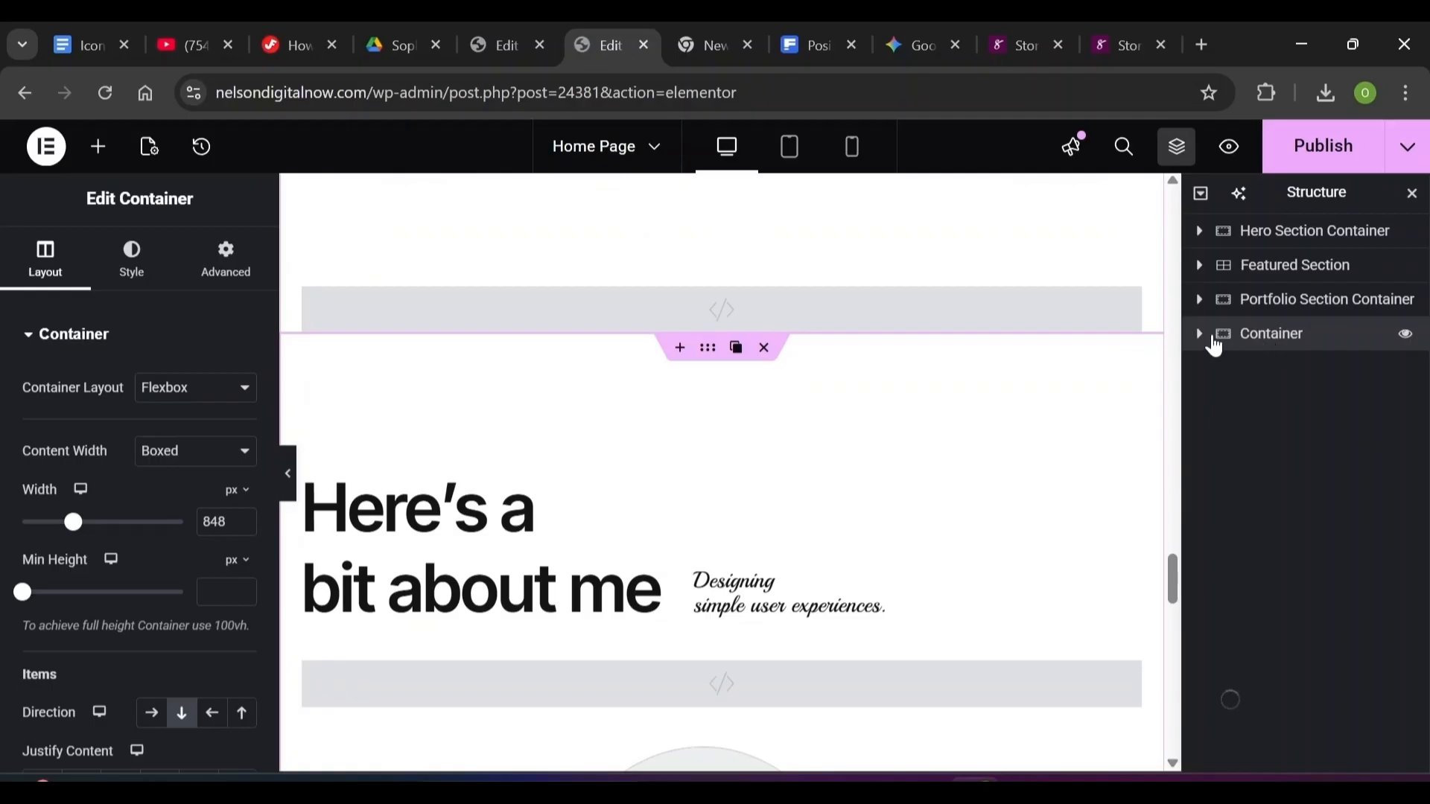
pyautogui.doubleClick(1252, 339)
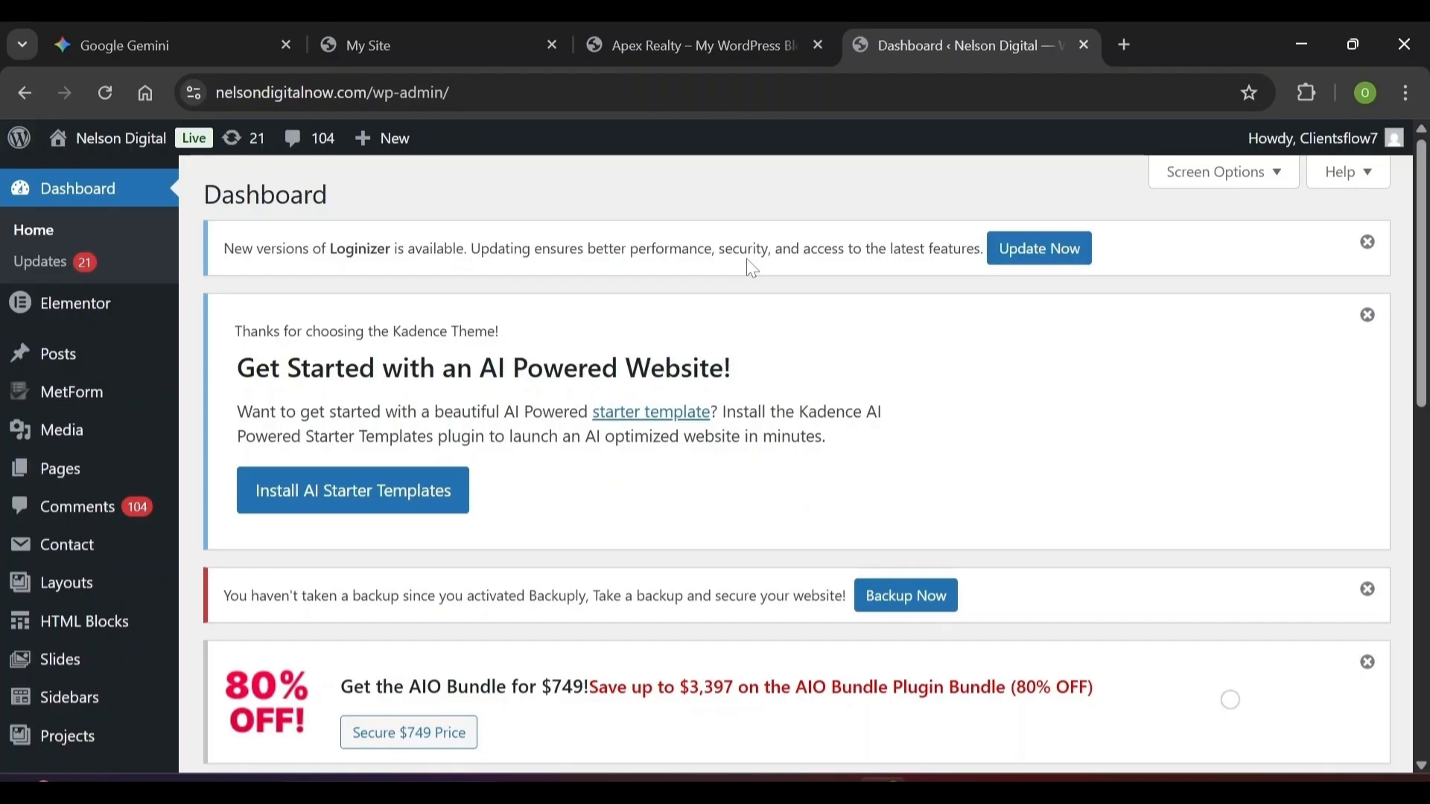
# Search Add Plugins for 'Ultimate Addon' and update Ultimate Addons for Elementor
pyautogui.scroll(-3, 752, 268)
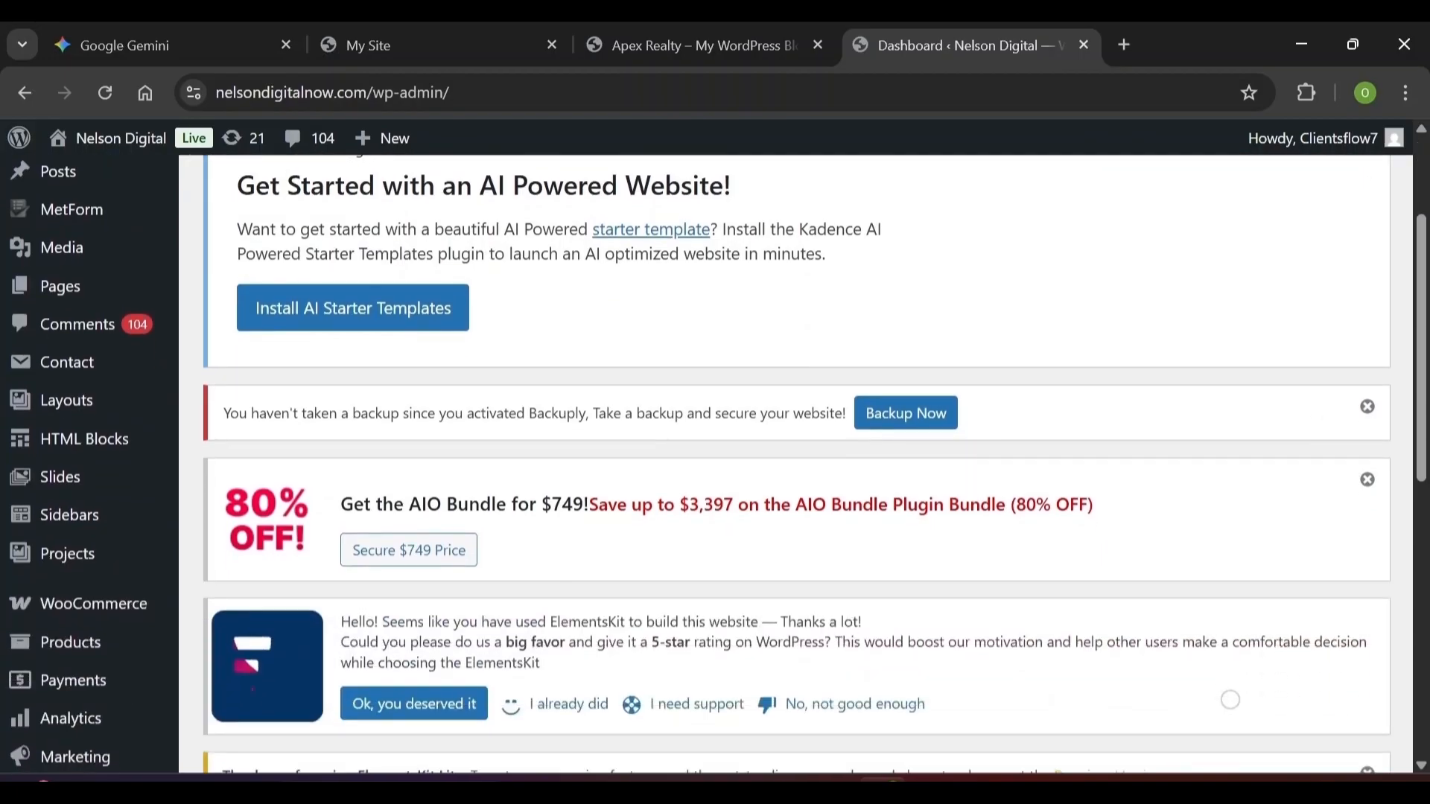
pyautogui.scroll(3, 753, 268)
pyautogui.scroll(-9, 147, 466)
pyautogui.moveTo(147, 466)
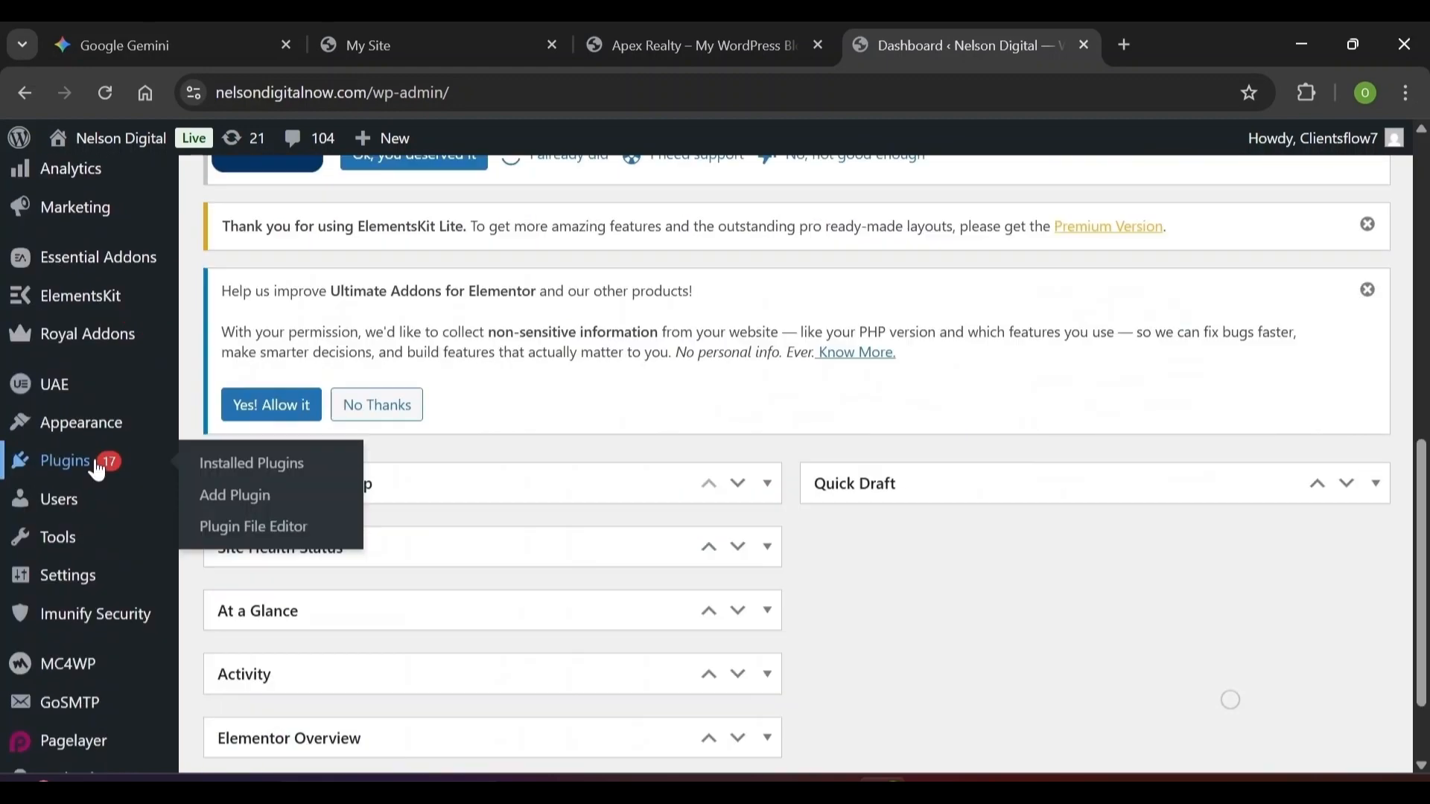
pyautogui.click(221, 496)
pyautogui.scroll(-4, 797, 462)
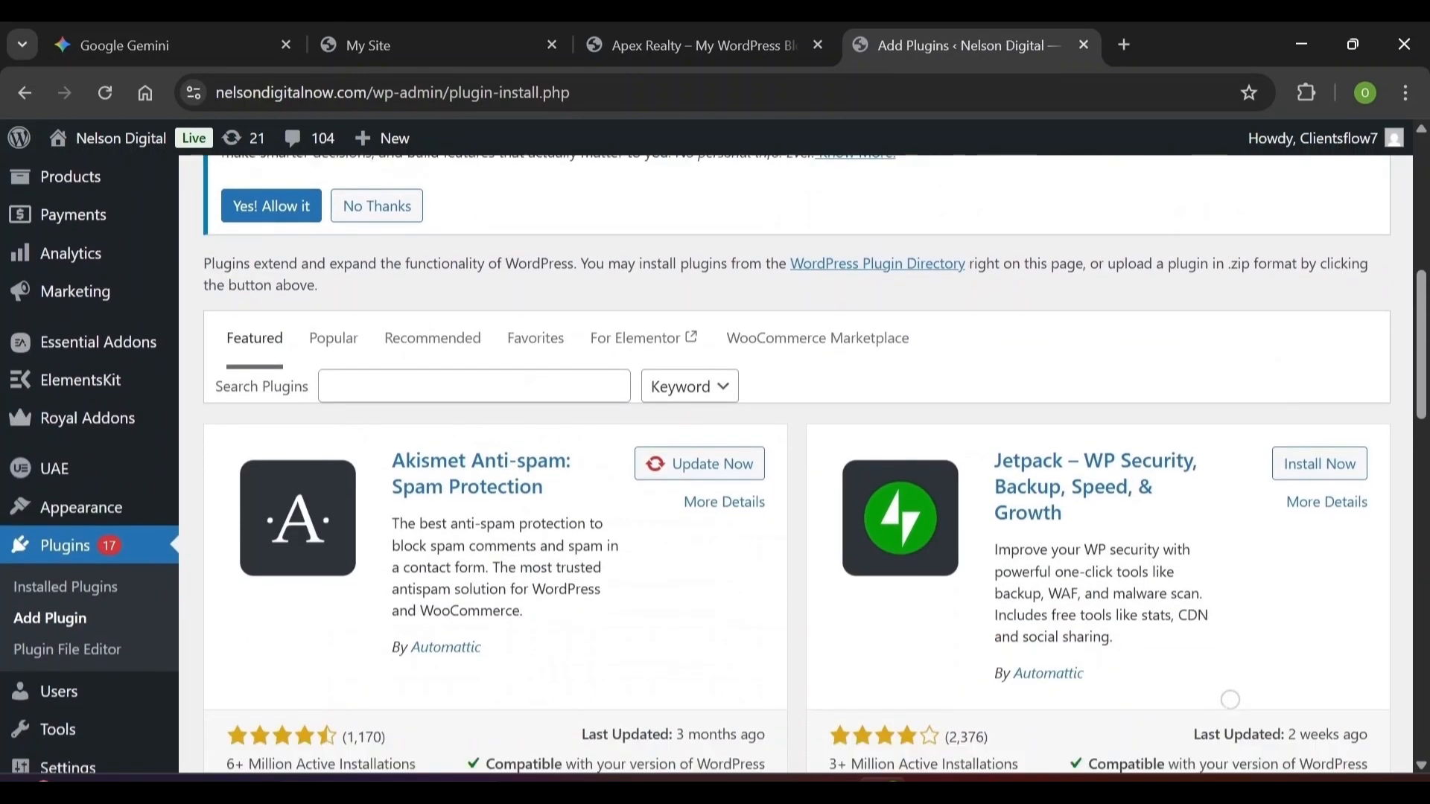
pyautogui.scroll(-1, 1230, 700)
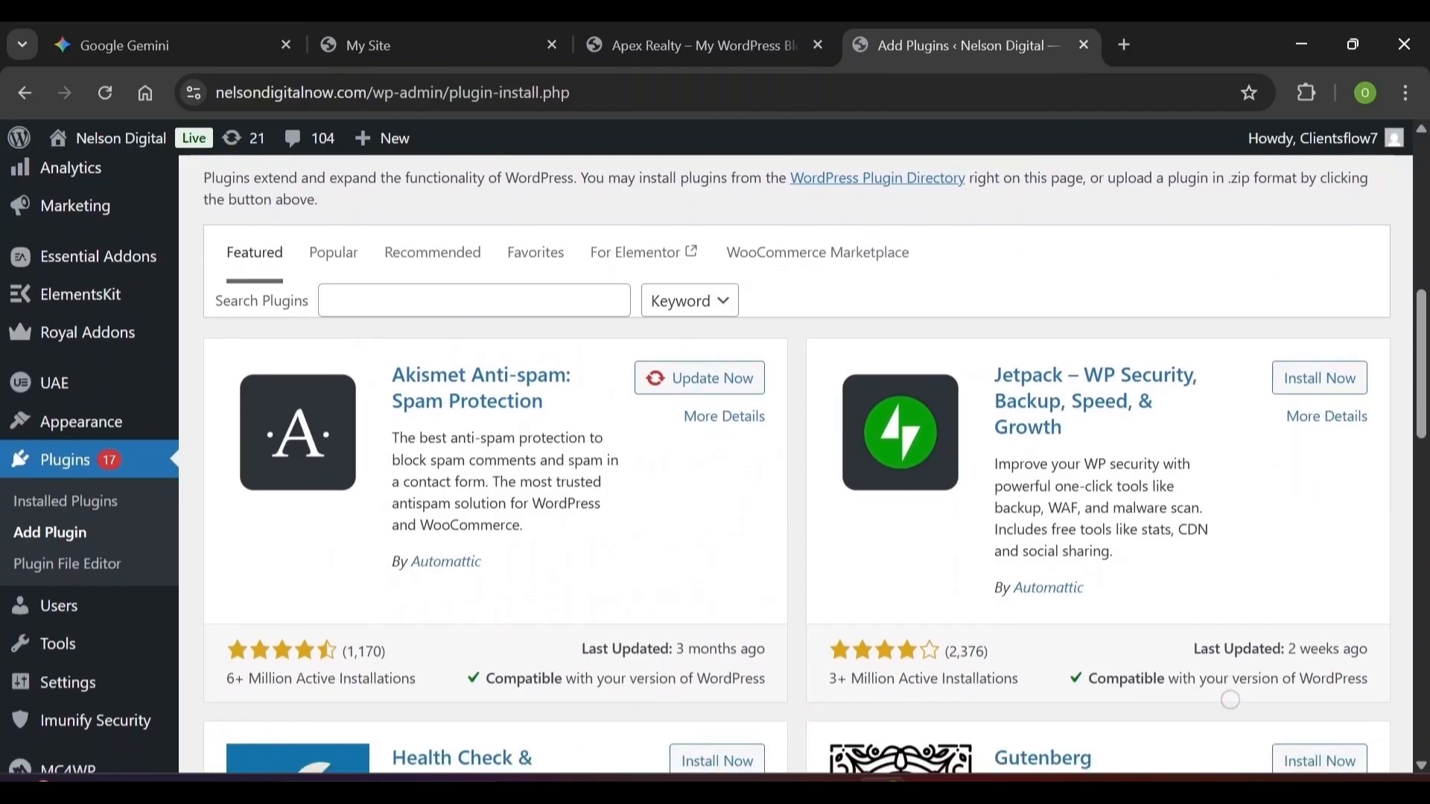
pyautogui.click(452, 301)
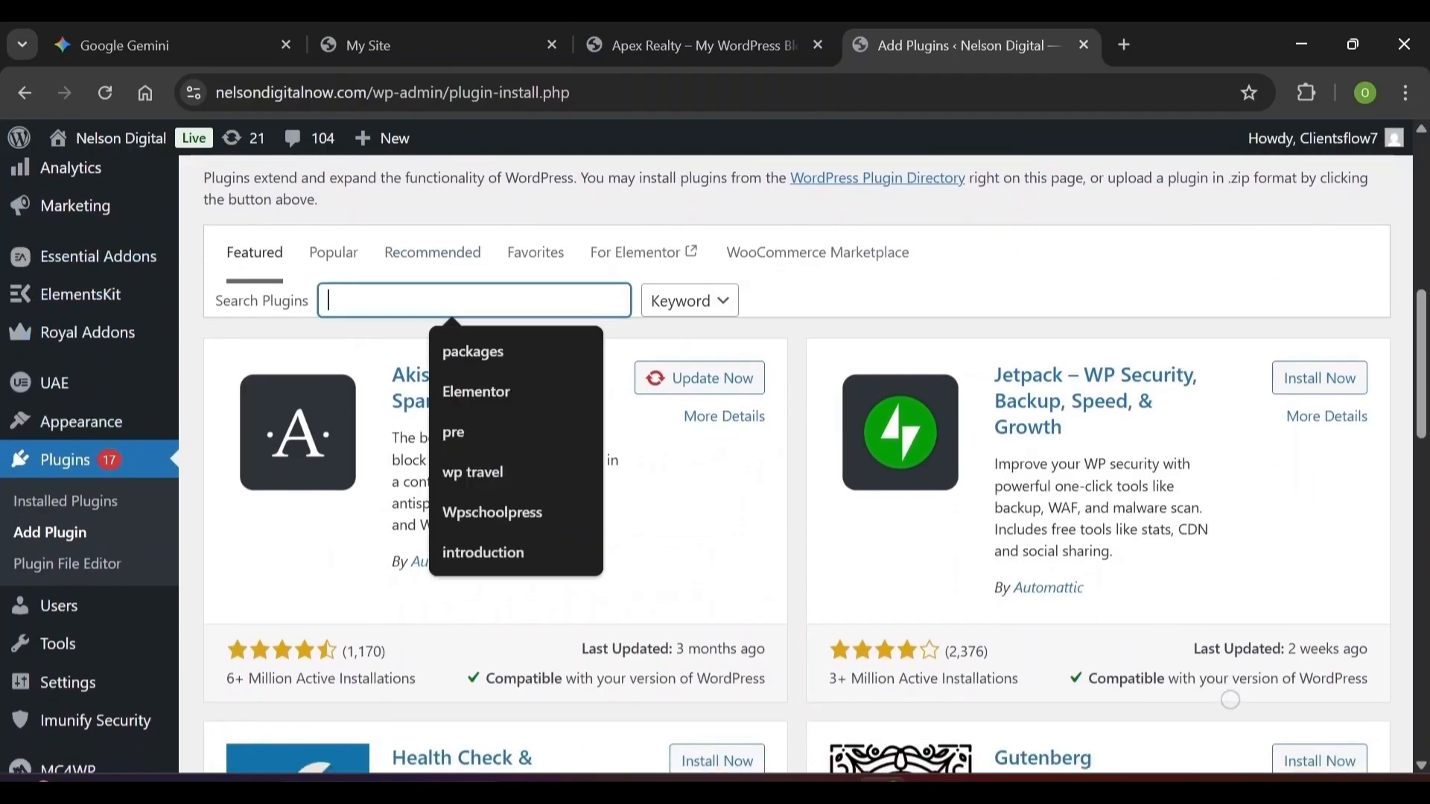
pyautogui.write('Ult')
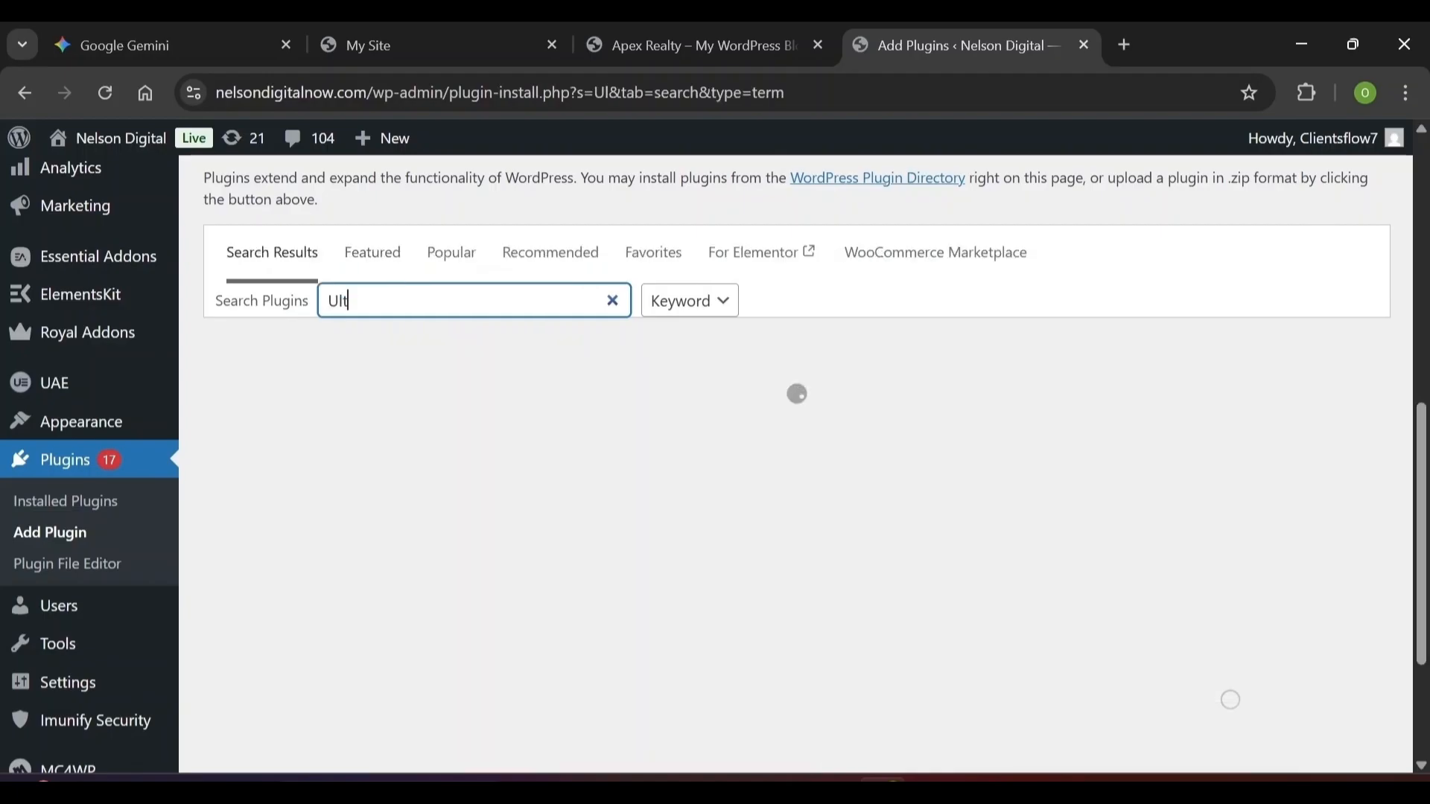
pyautogui.write('imate Ad')
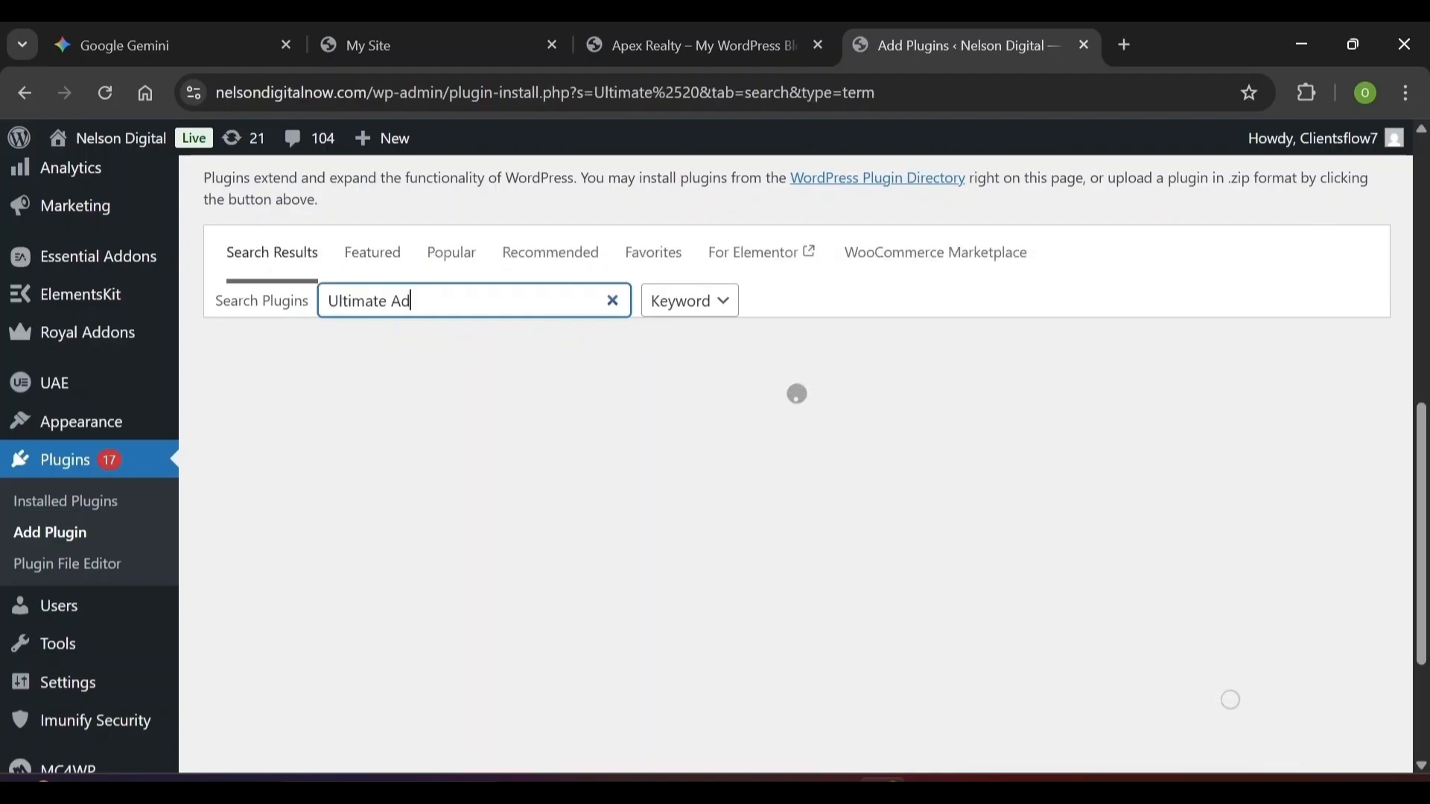
pyautogui.write('don')
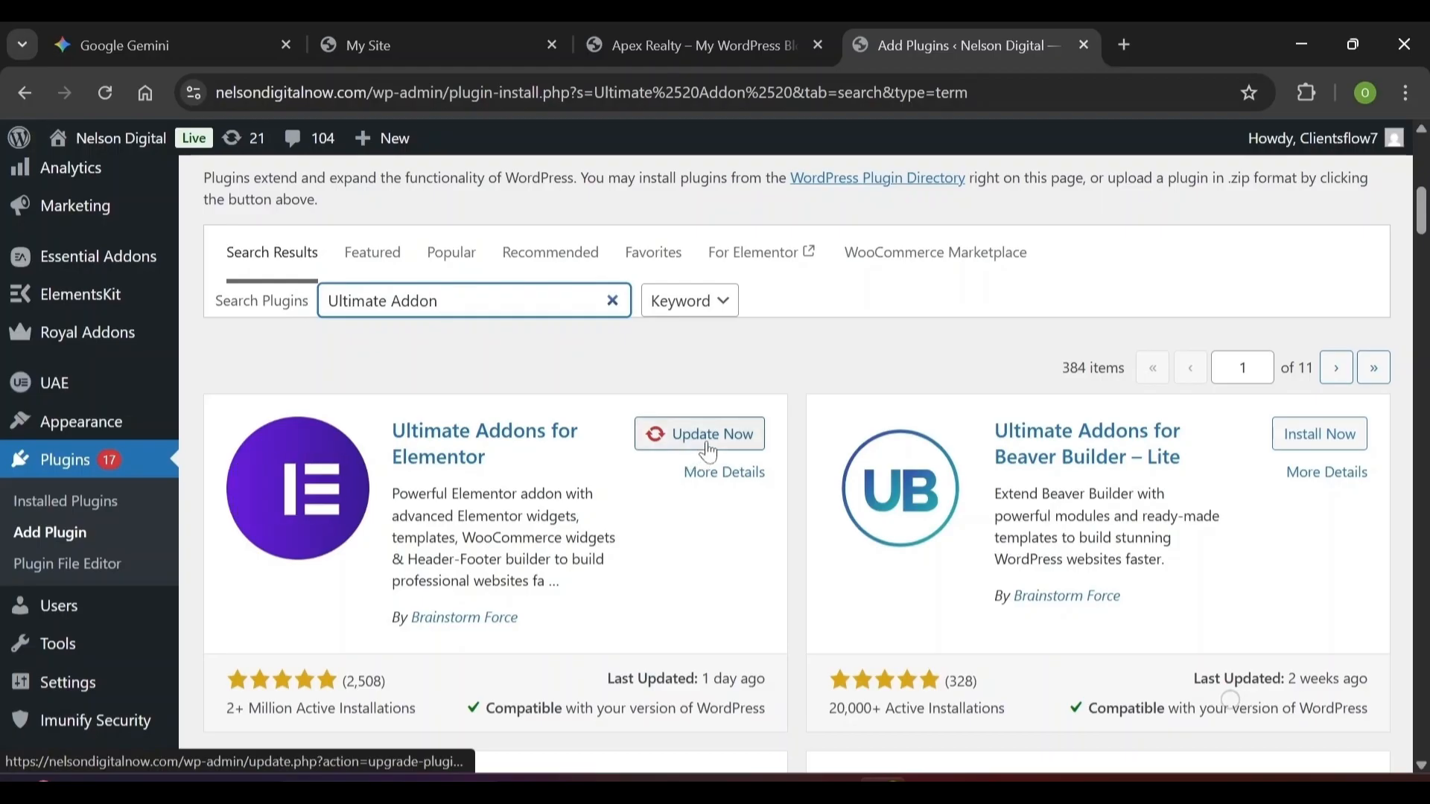
pyautogui.click(709, 453)
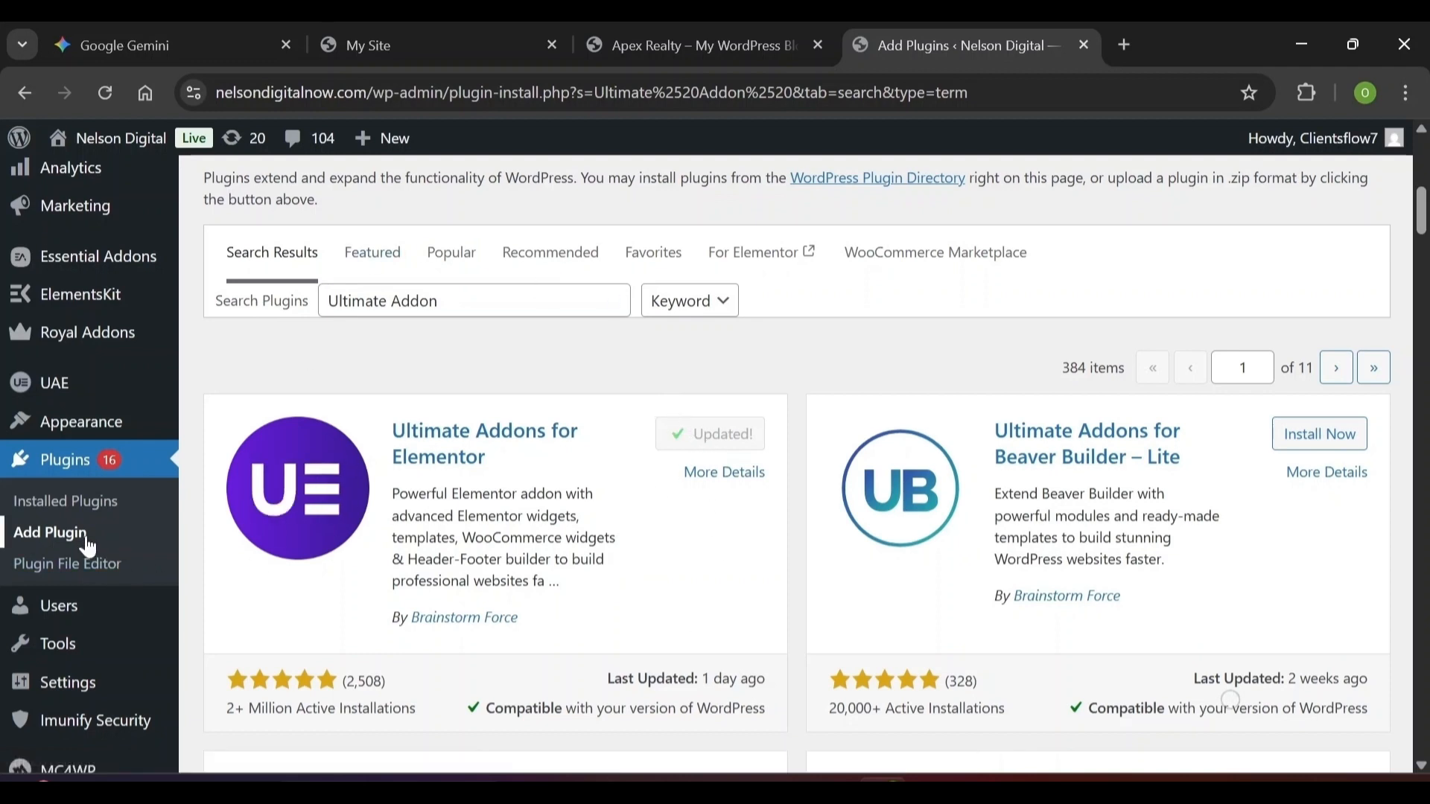
pyautogui.moveTo(53, 391)
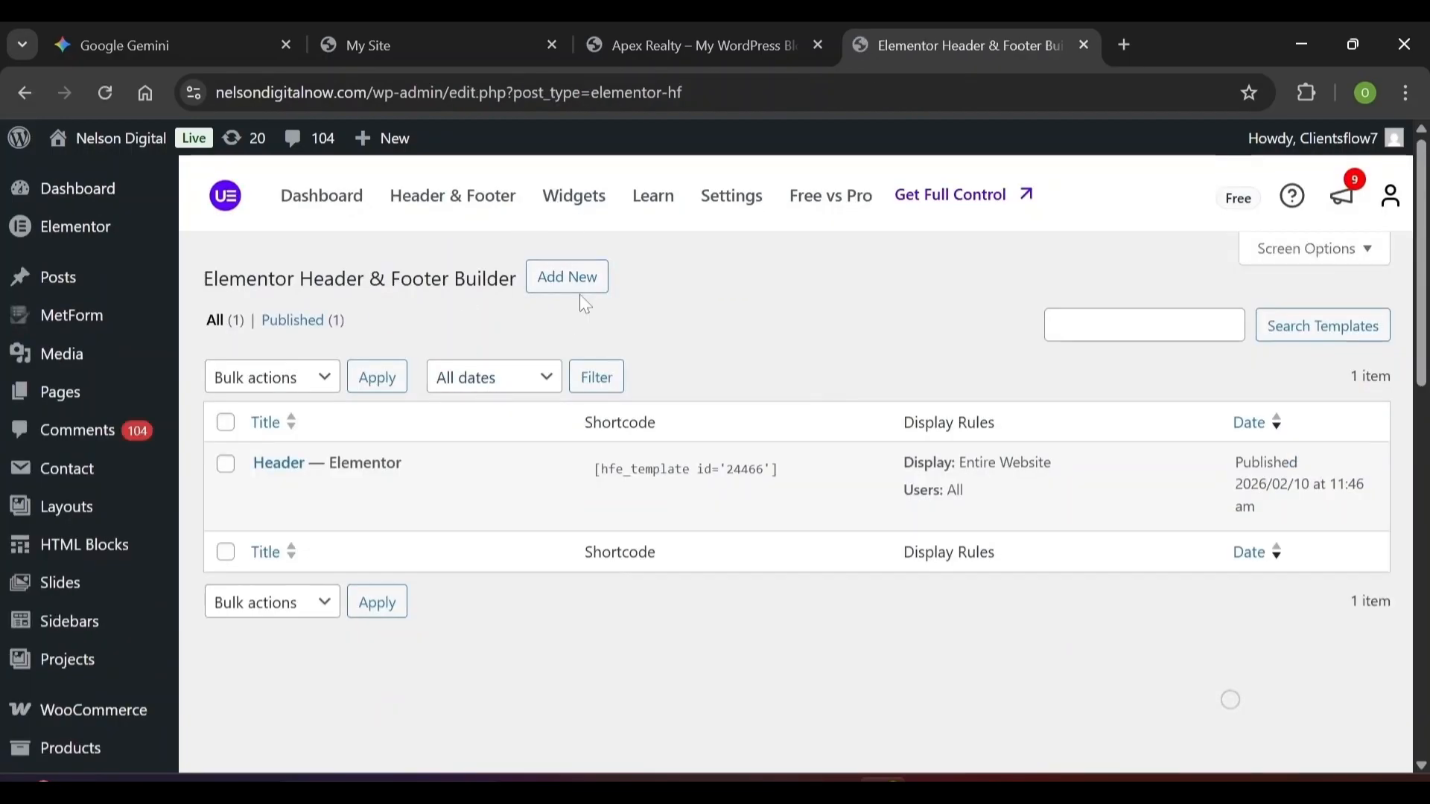
# Create a new template titled 'Header' with template type Header
pyautogui.click(575, 287)
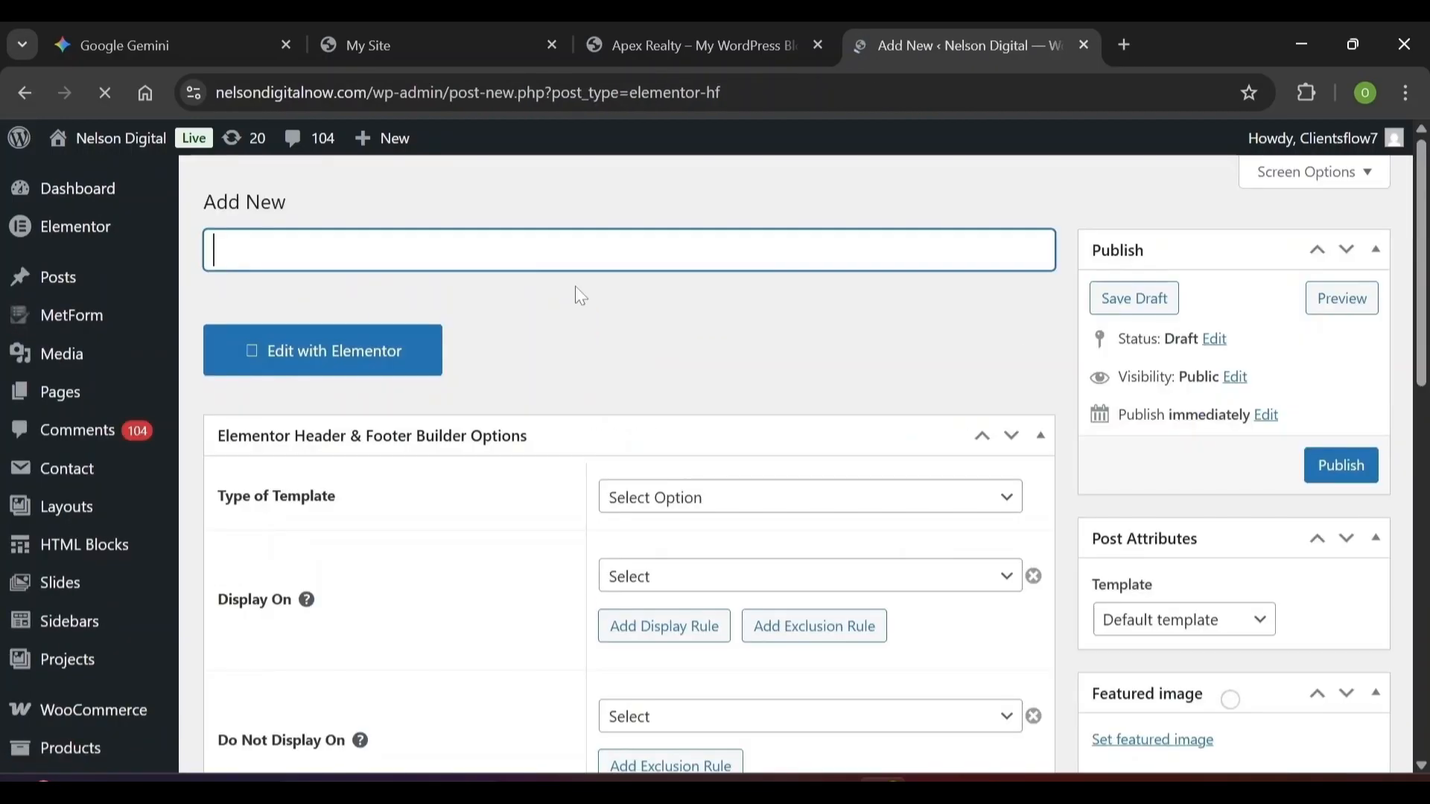
pyautogui.write('H')
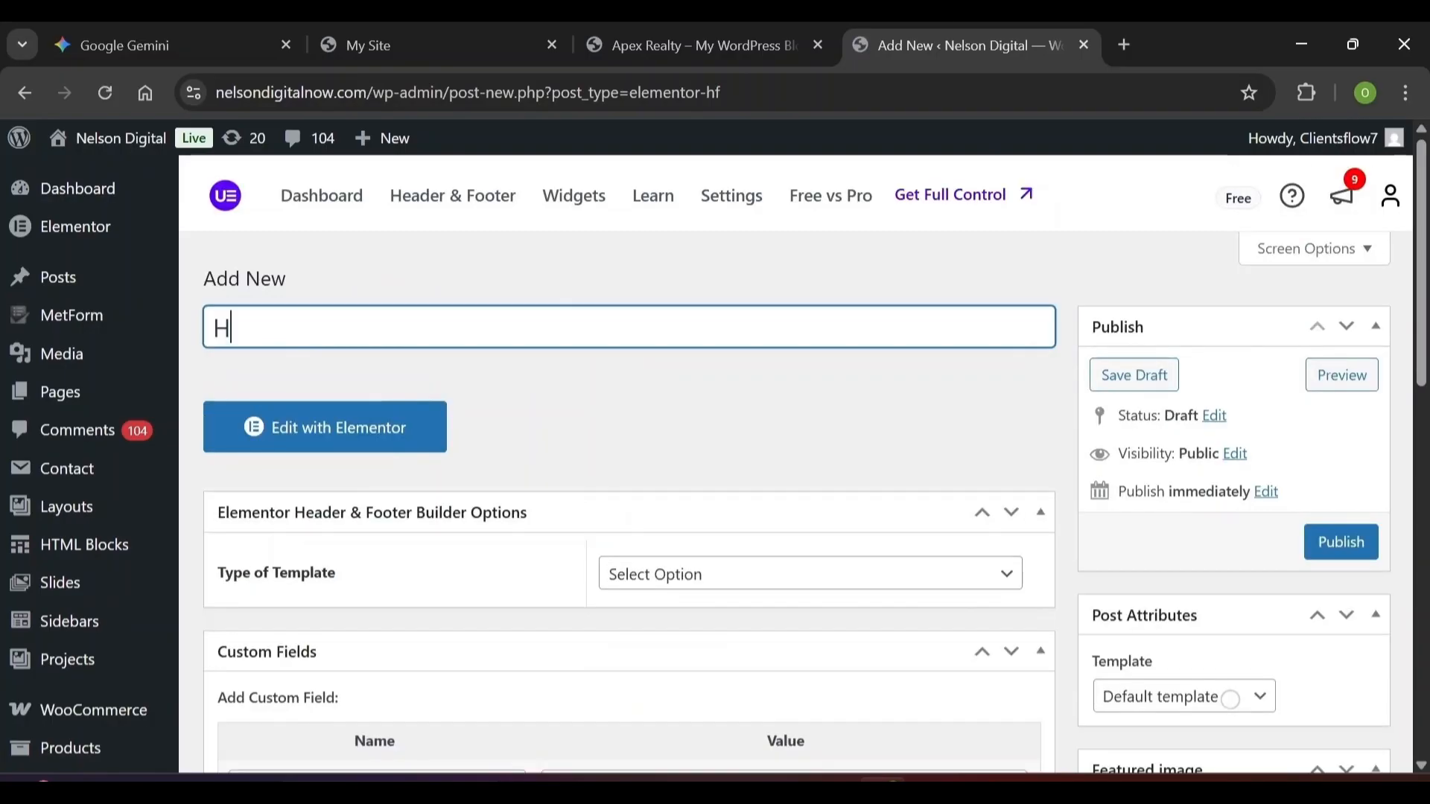
pyautogui.write('eader')
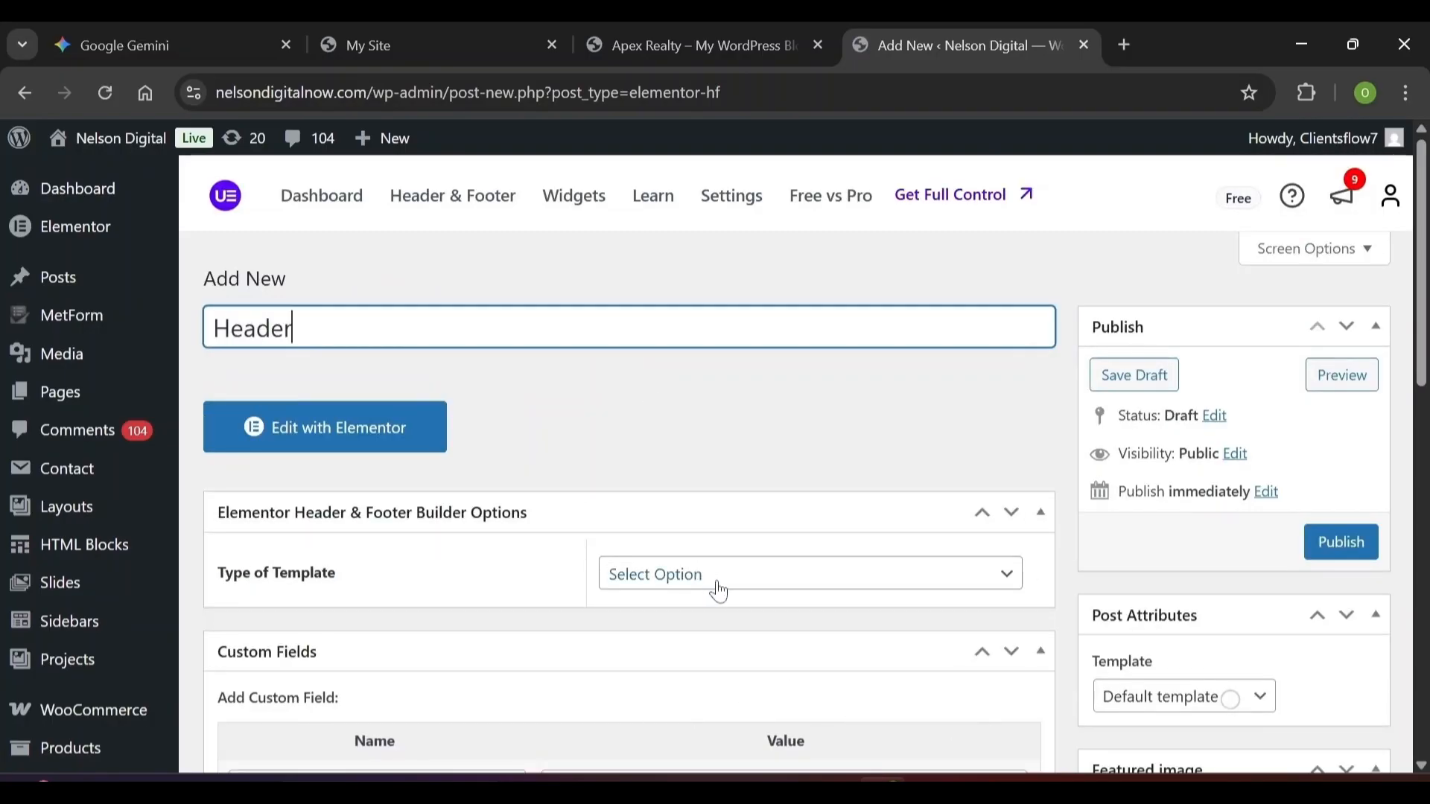
pyautogui.click(719, 590)
pyautogui.click(637, 633)
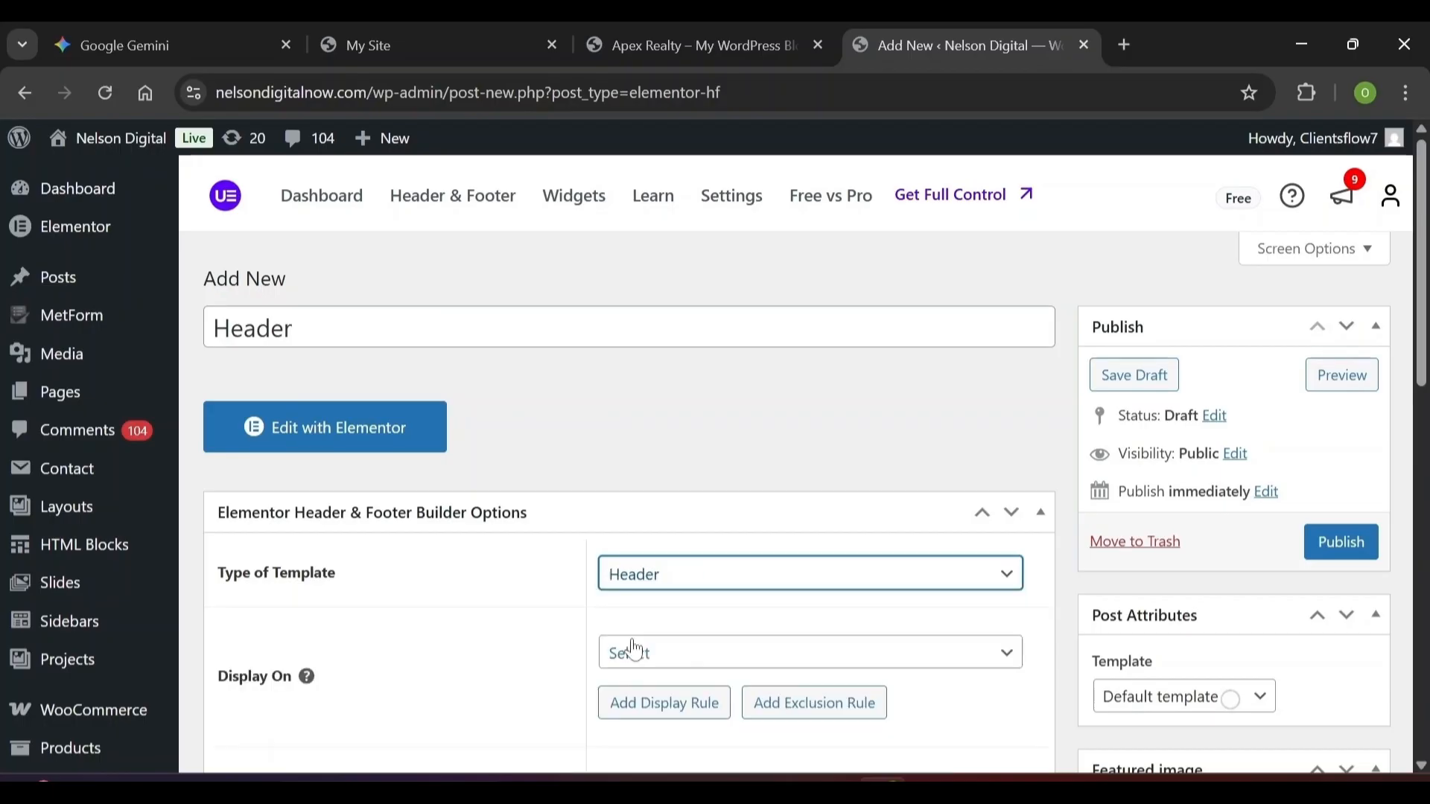
# Display it on the Entire Website for All user roles and edit it with Elementor
pyautogui.scroll(-1, 632, 651)
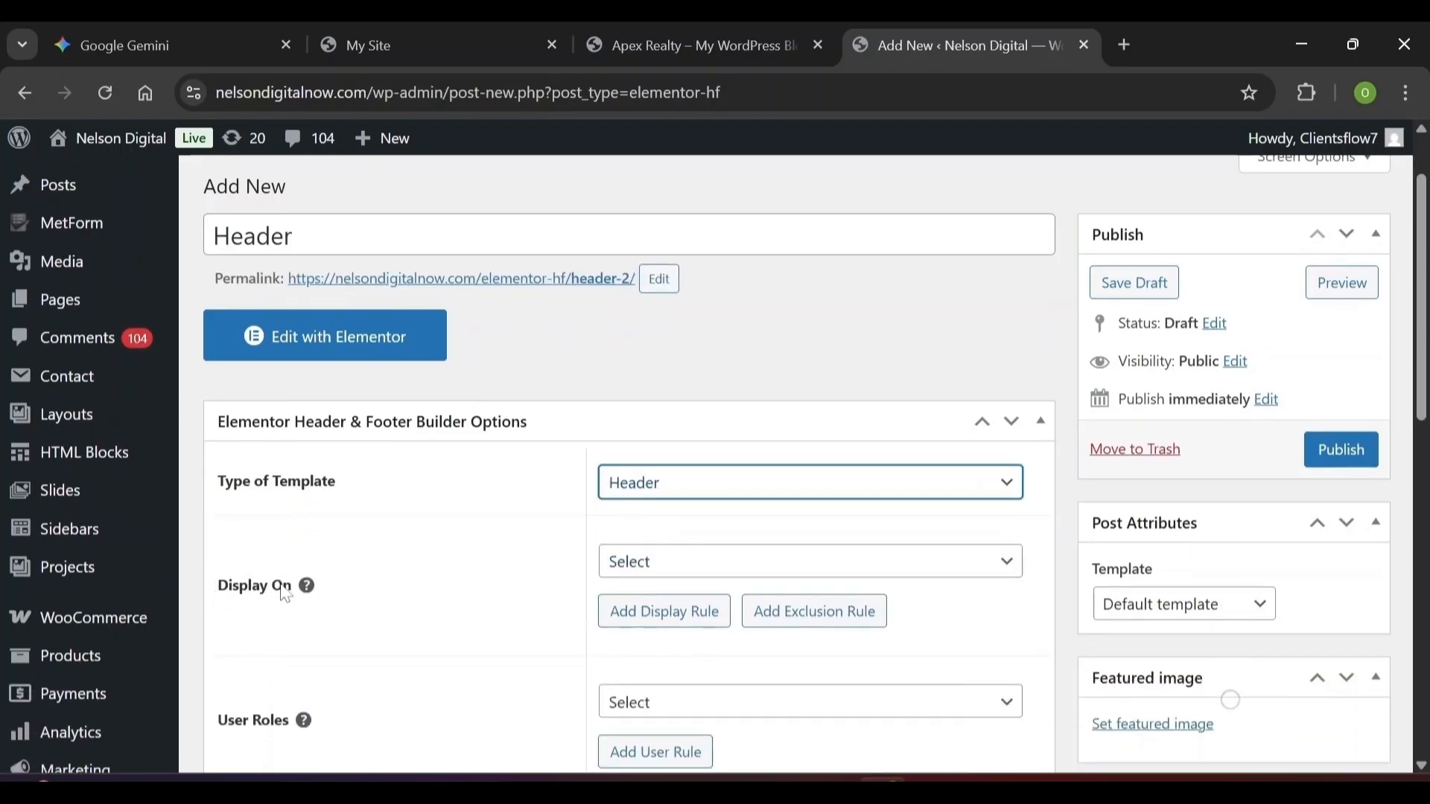
pyautogui.click(668, 571)
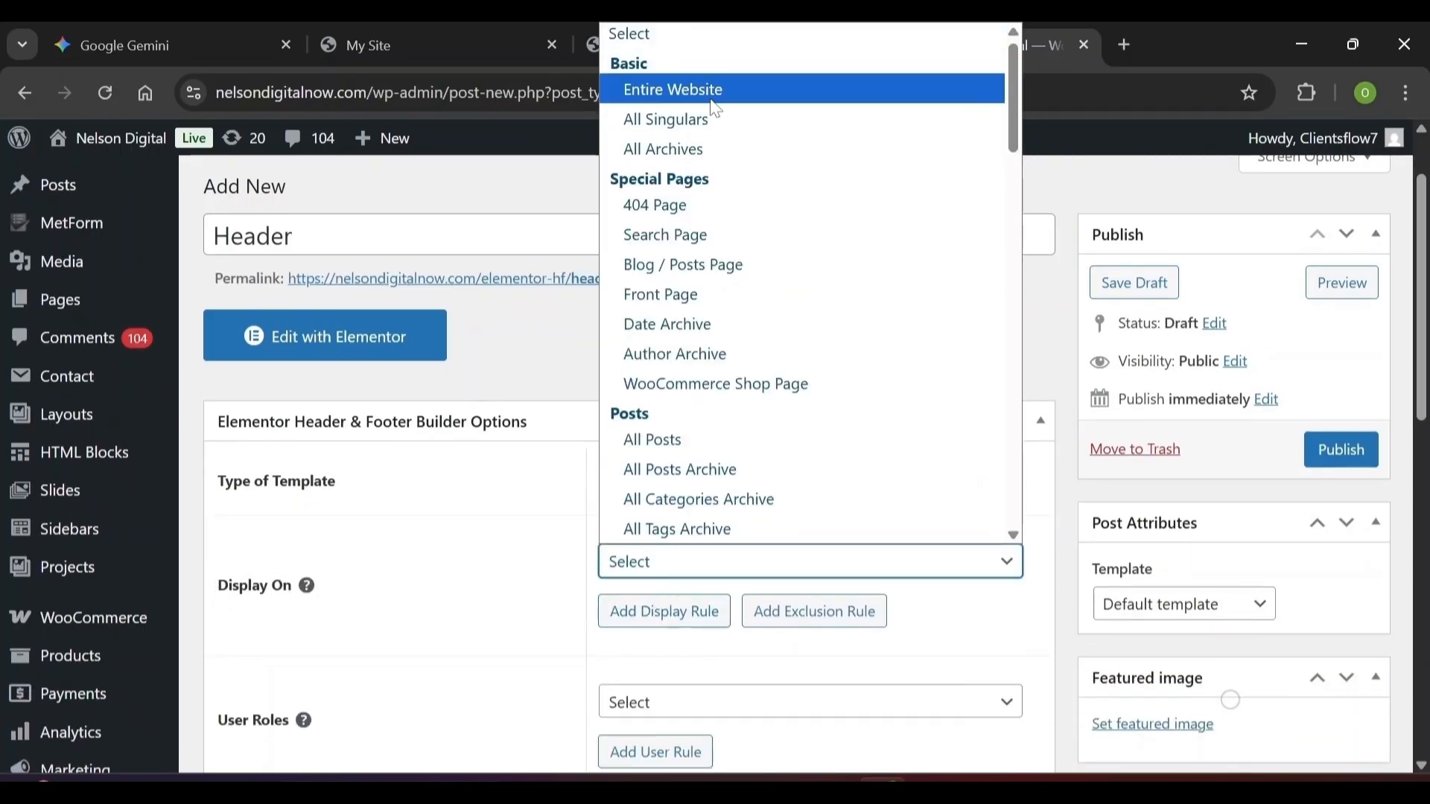
pyautogui.click(712, 101)
pyautogui.scroll(-1, 112, 573)
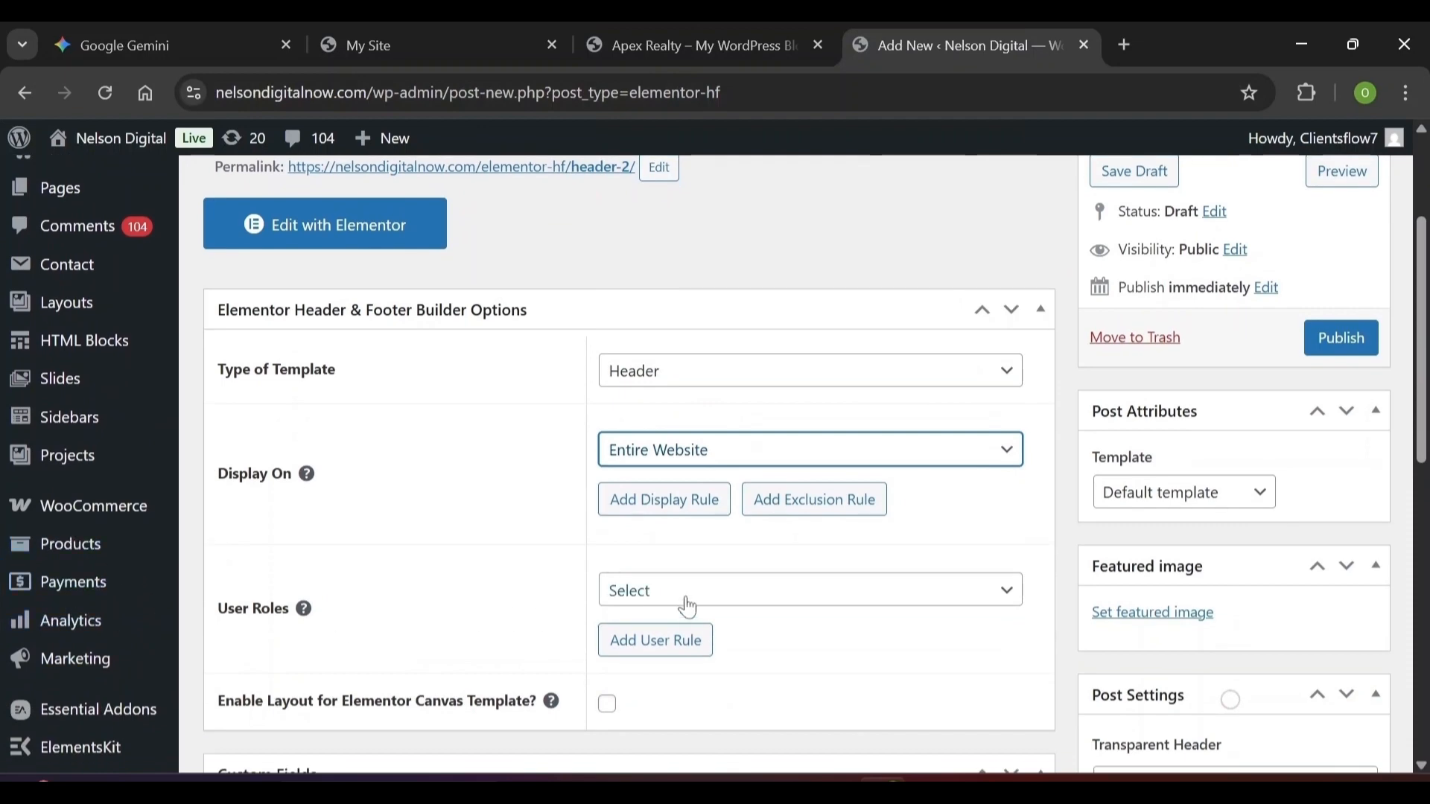
pyautogui.click(722, 589)
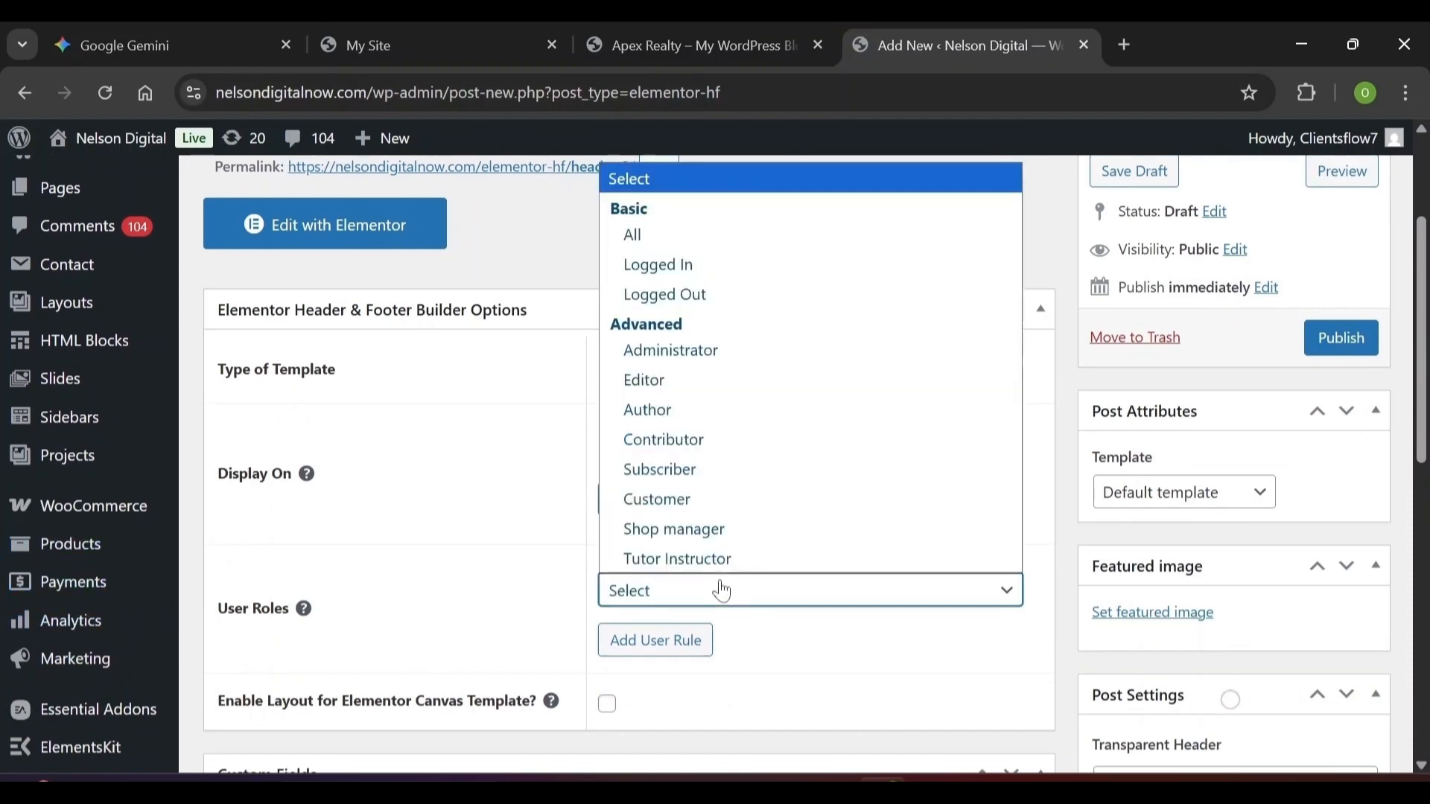
pyautogui.click(702, 235)
pyautogui.scroll(-5, 703, 255)
pyautogui.scroll(6, 1219, 452)
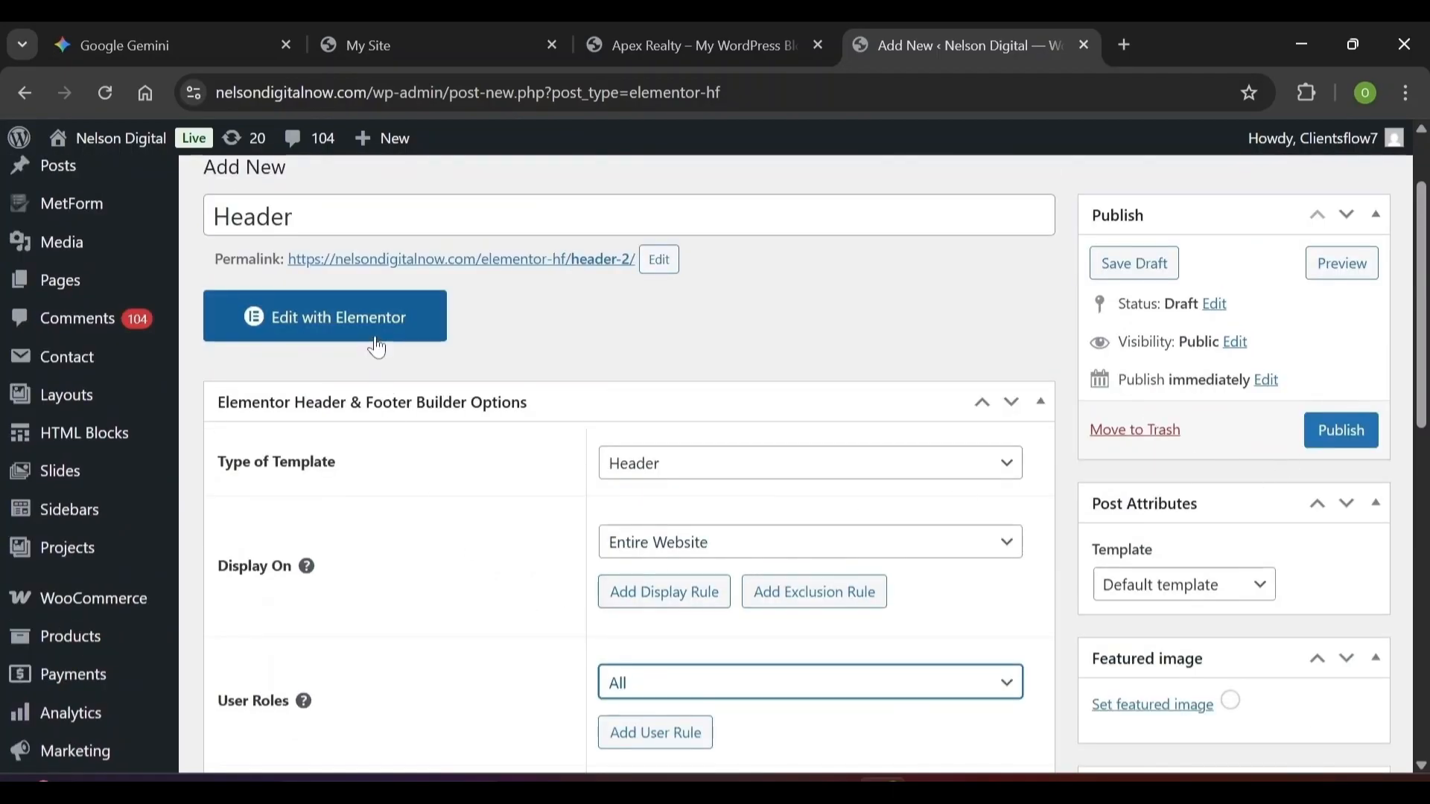
pyautogui.click(369, 334)
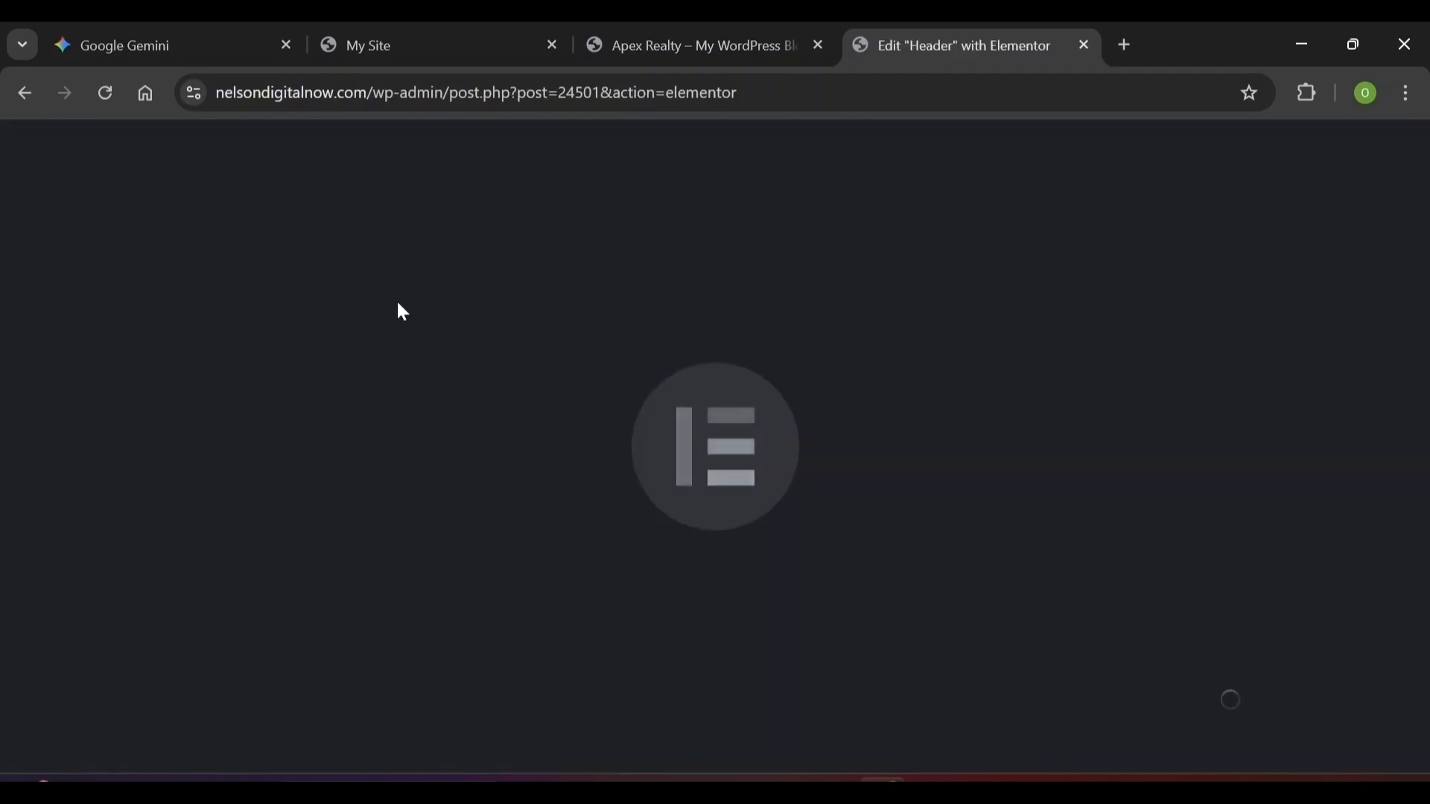
# Open the Elementor Library's Templates list and switch to importing a template file
pyautogui.click(25, 93)
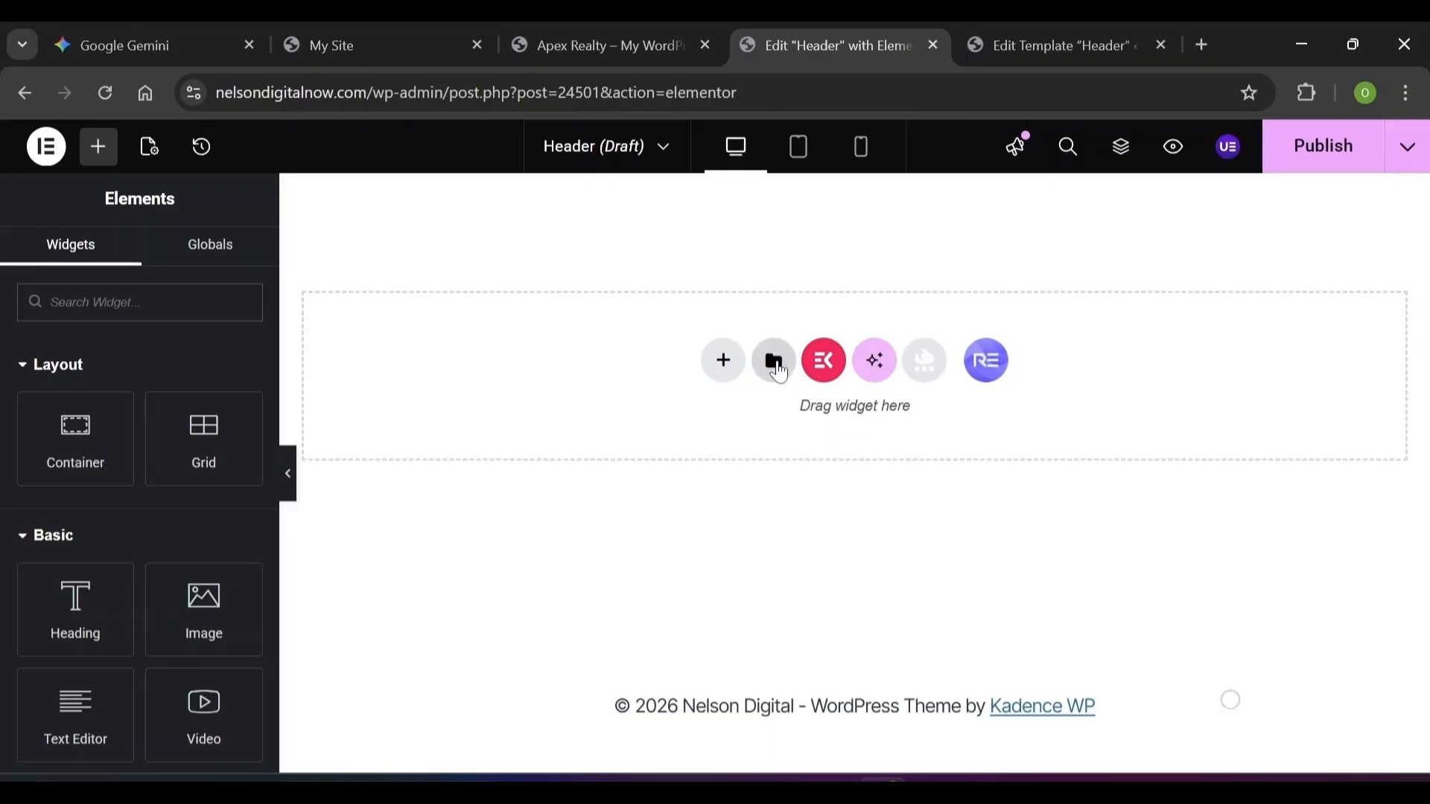
pyautogui.click(780, 371)
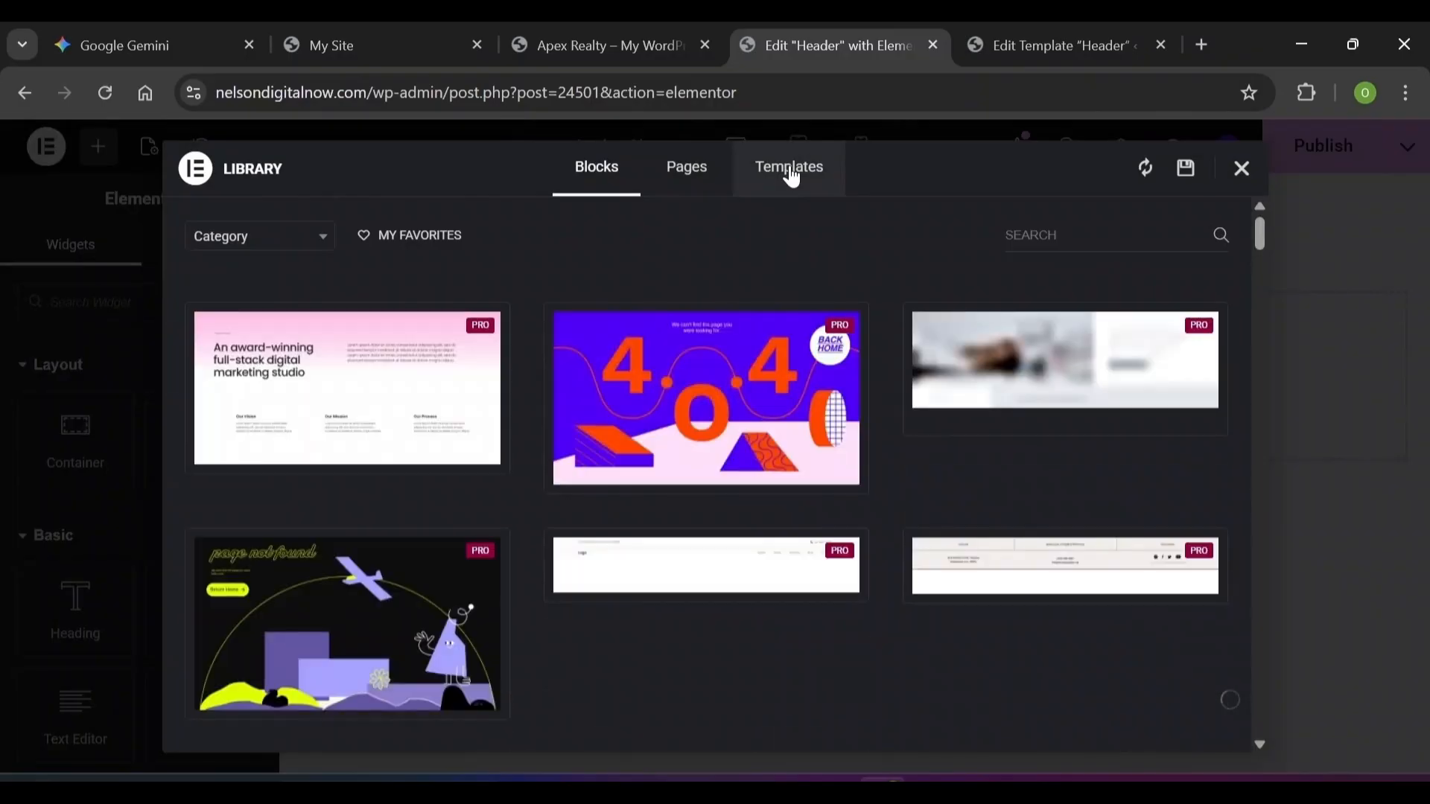
pyautogui.click(791, 171)
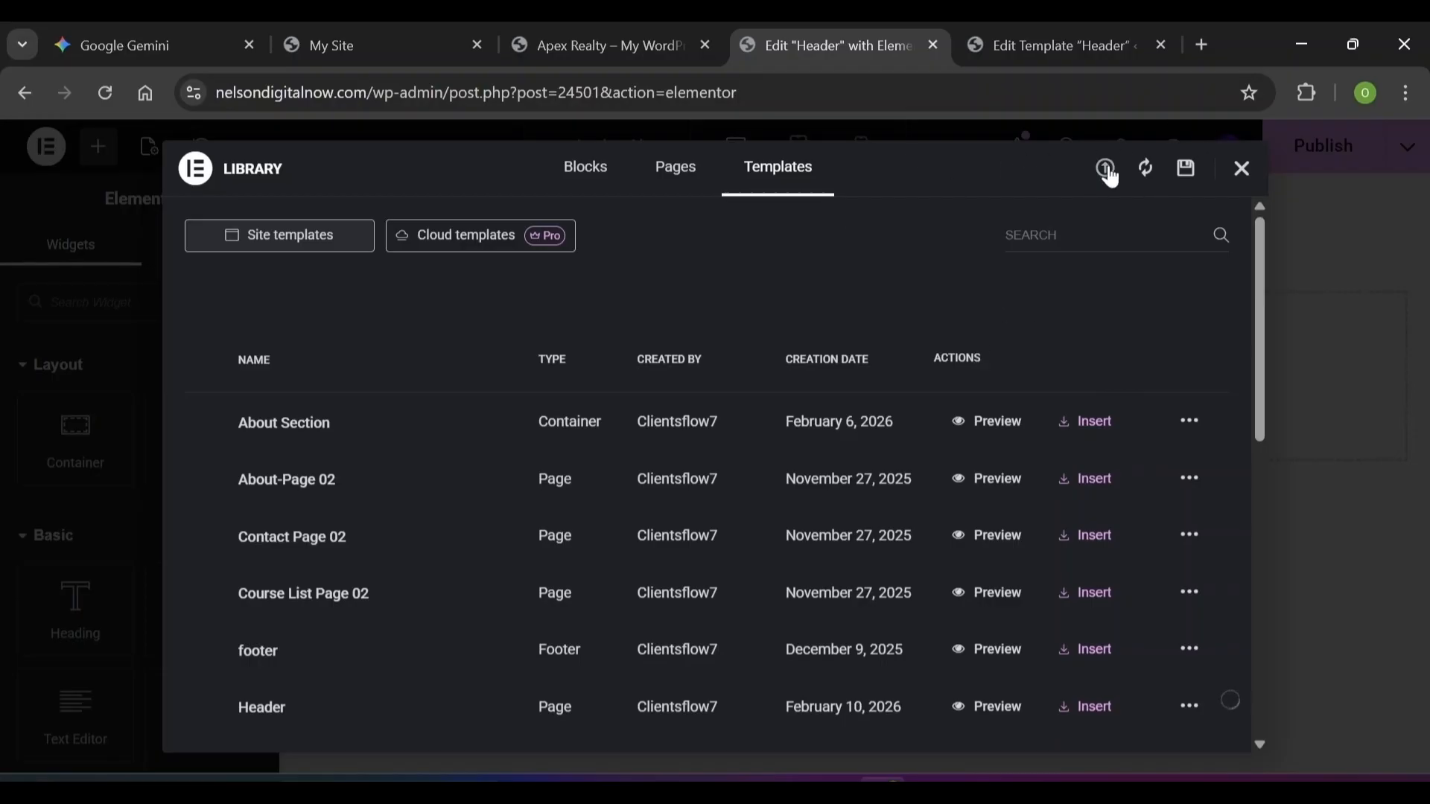
pyautogui.click(1107, 171)
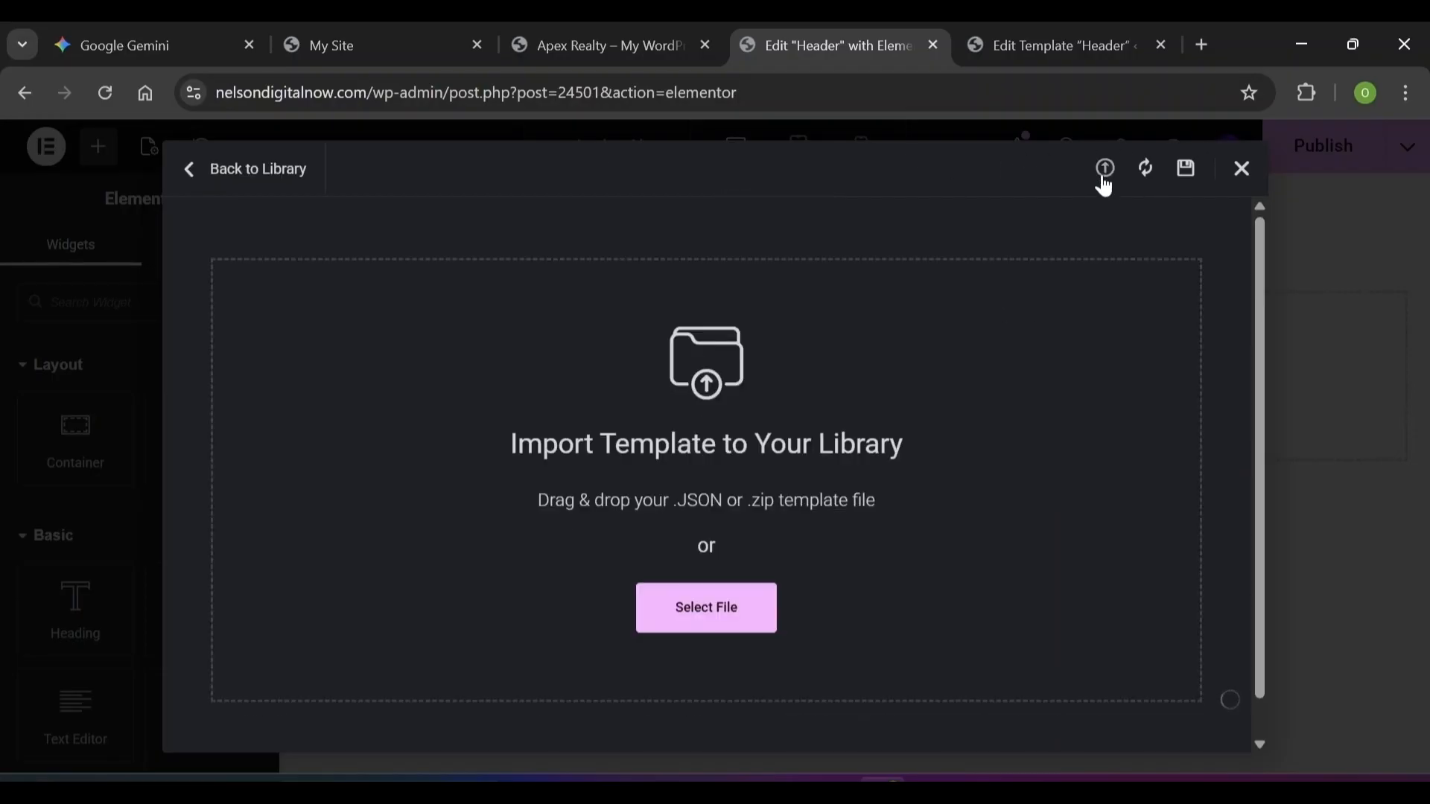
# Import Header.json from Downloads and insert the Header template into the header design
pyautogui.click(686, 615)
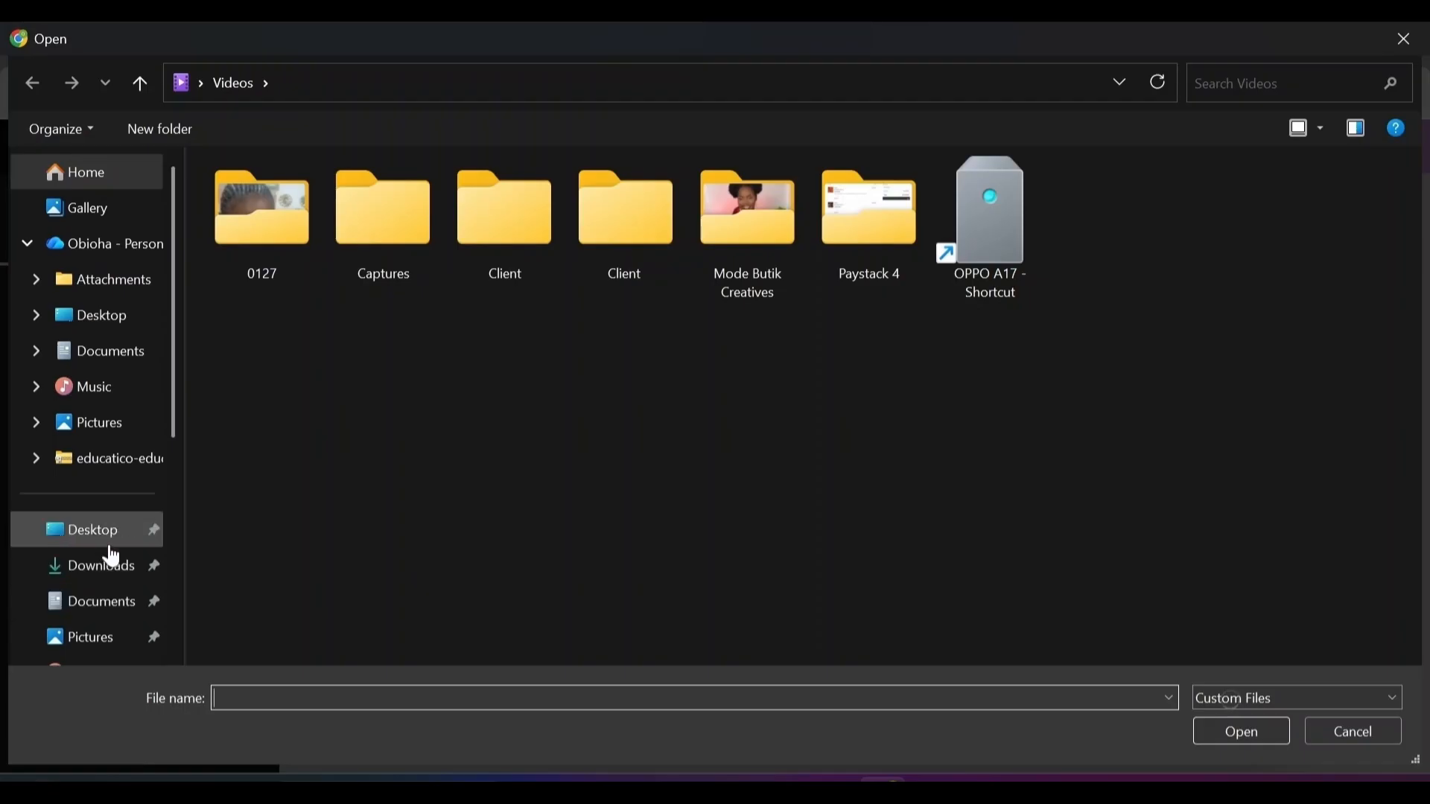
pyautogui.click(119, 571)
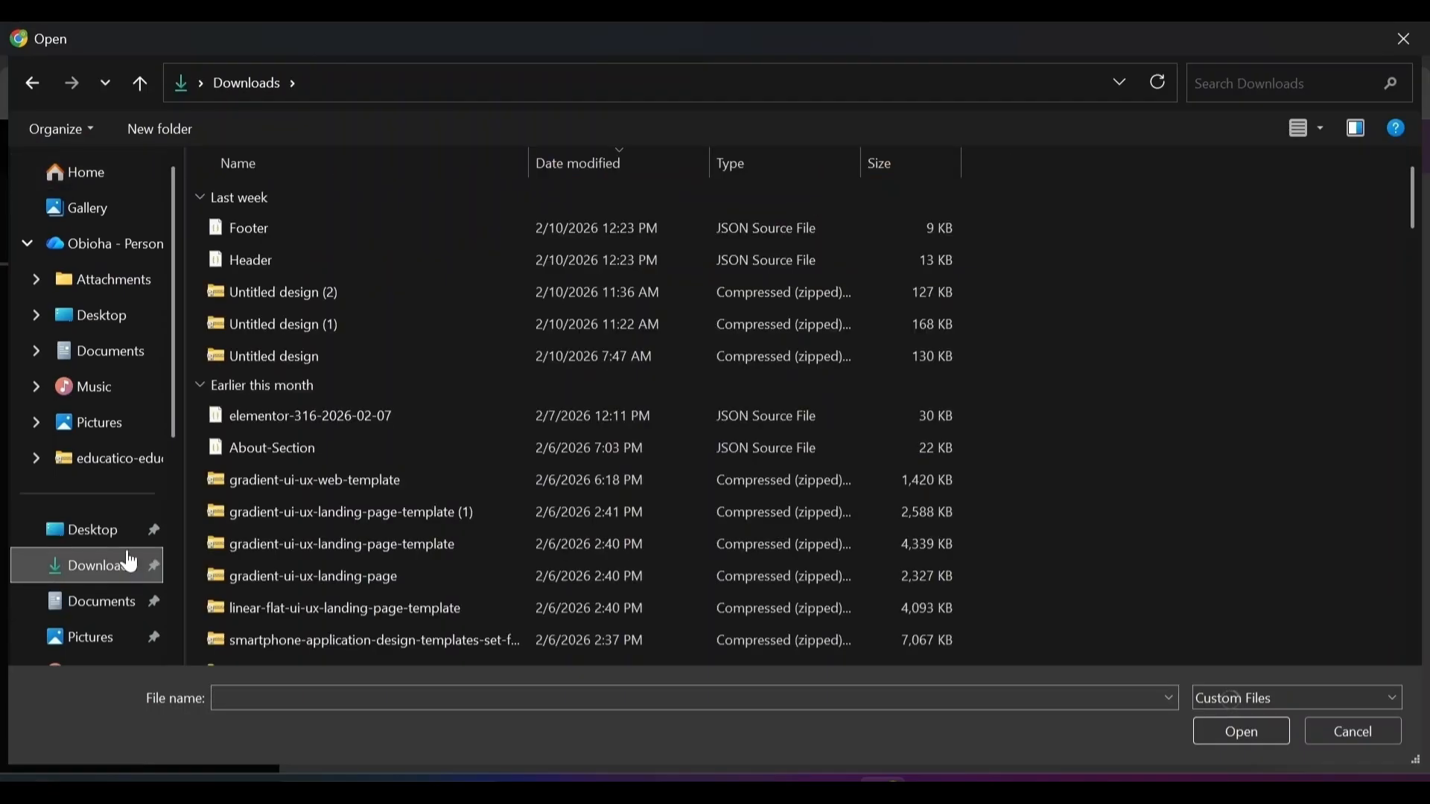
pyautogui.click(305, 272)
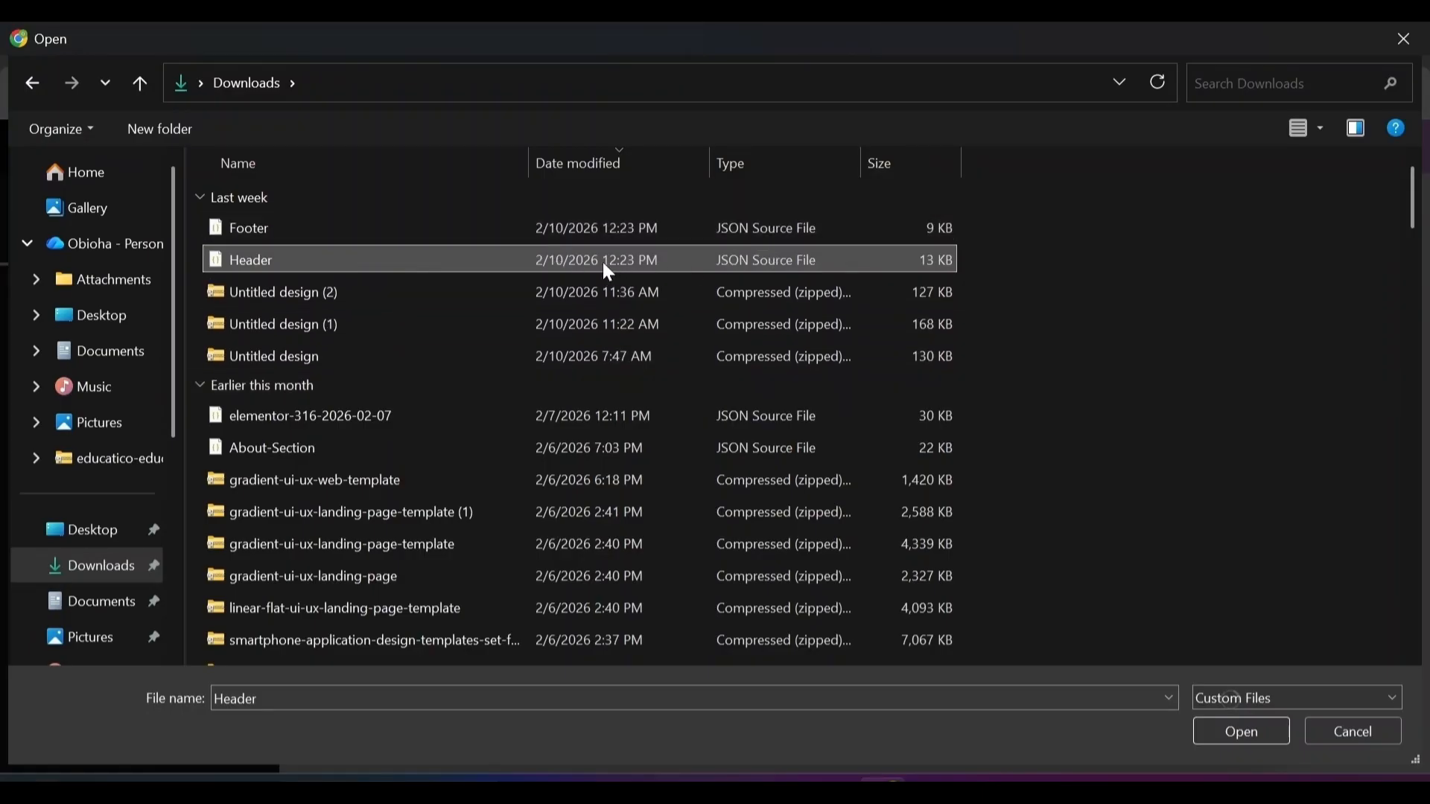
pyautogui.click(299, 261)
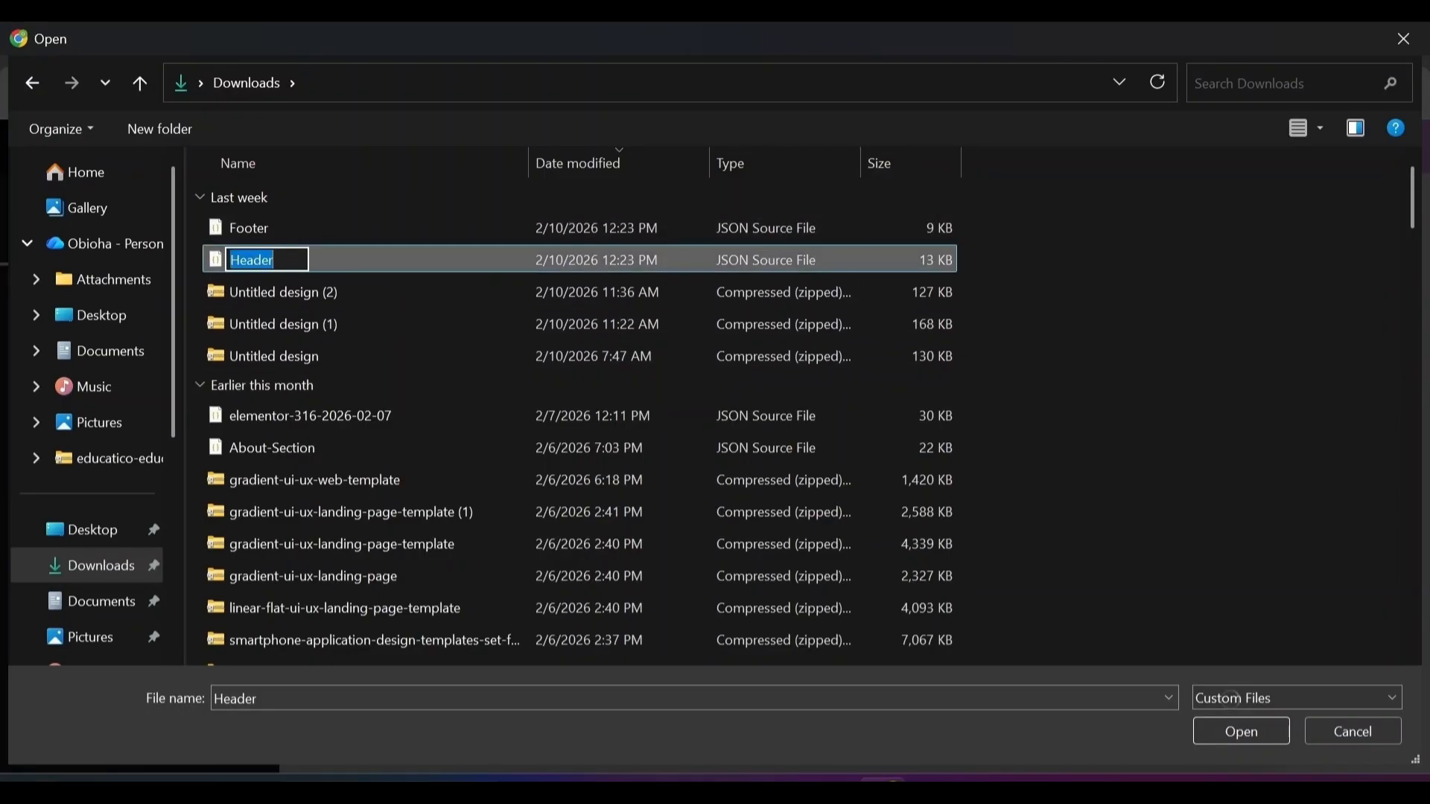
pyautogui.click(346, 252)
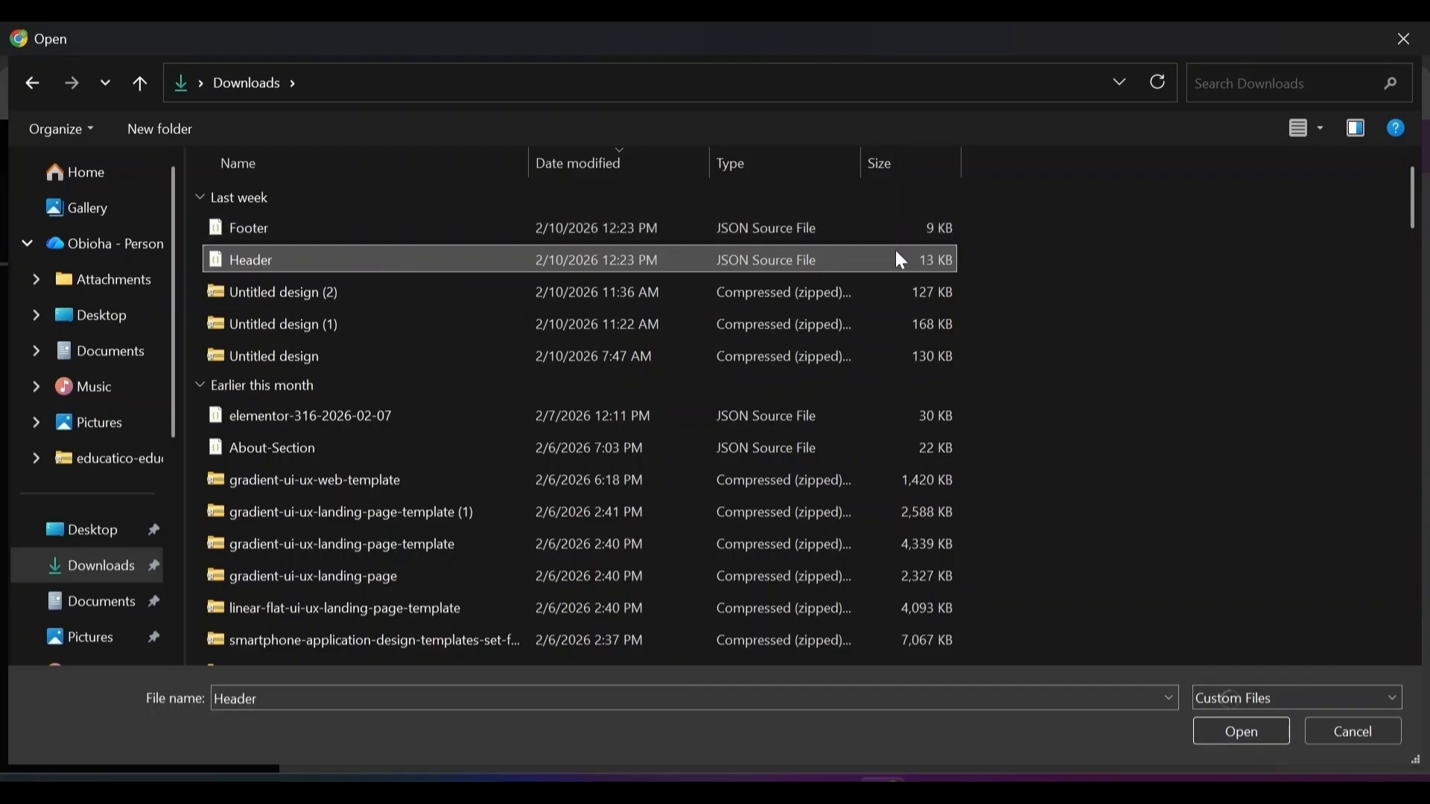
pyautogui.click(306, 265)
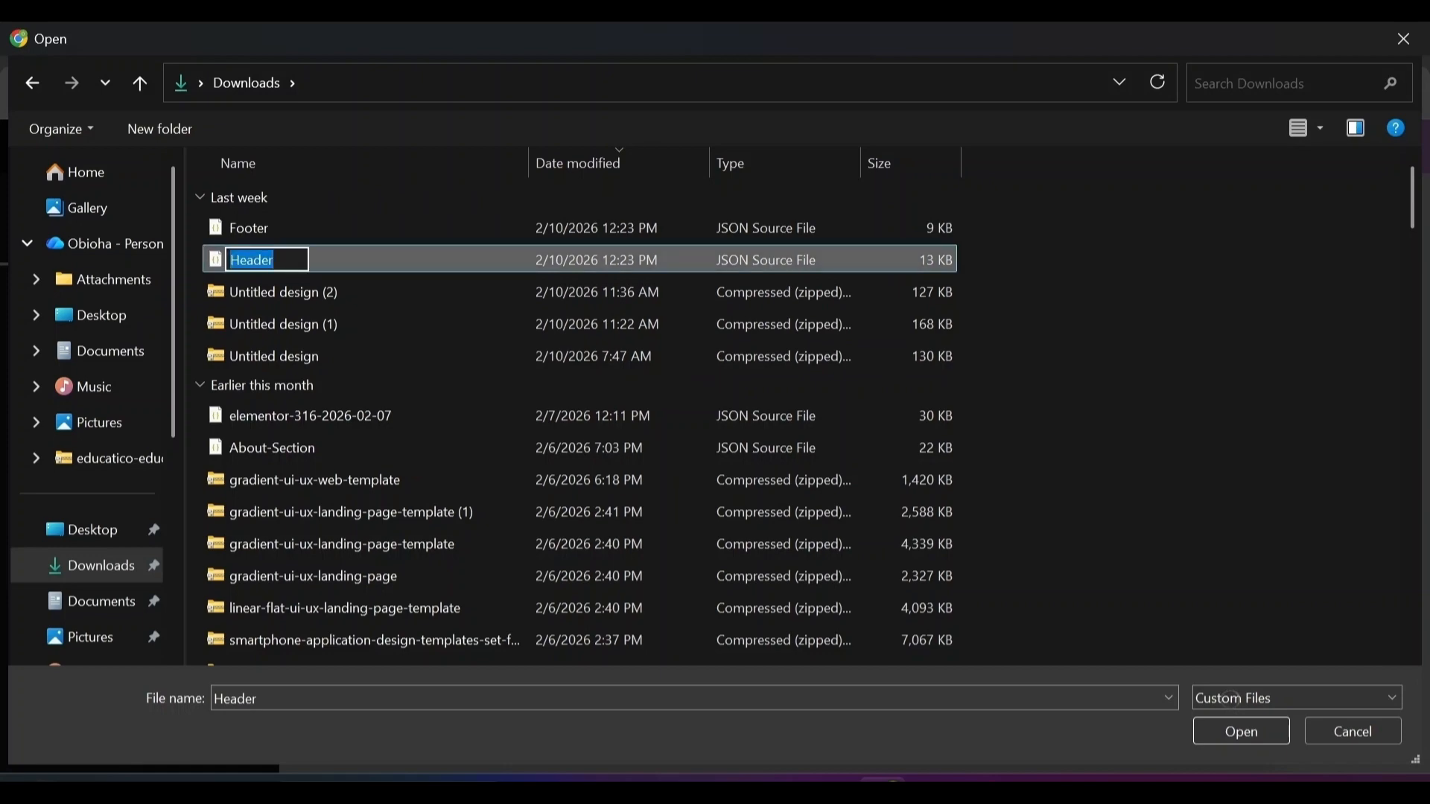
pyautogui.press('Escape')
pyautogui.click(1237, 726)
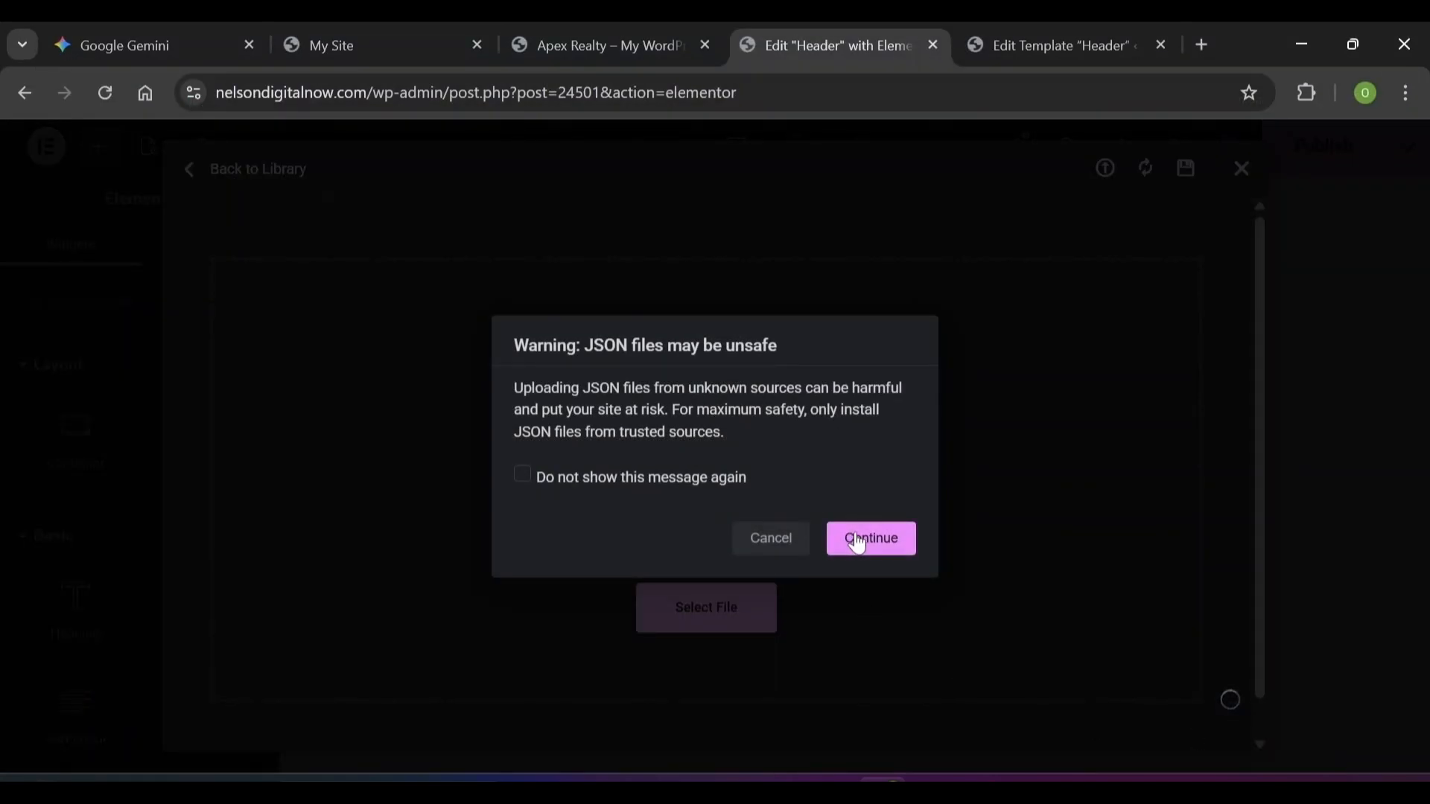
pyautogui.click(863, 549)
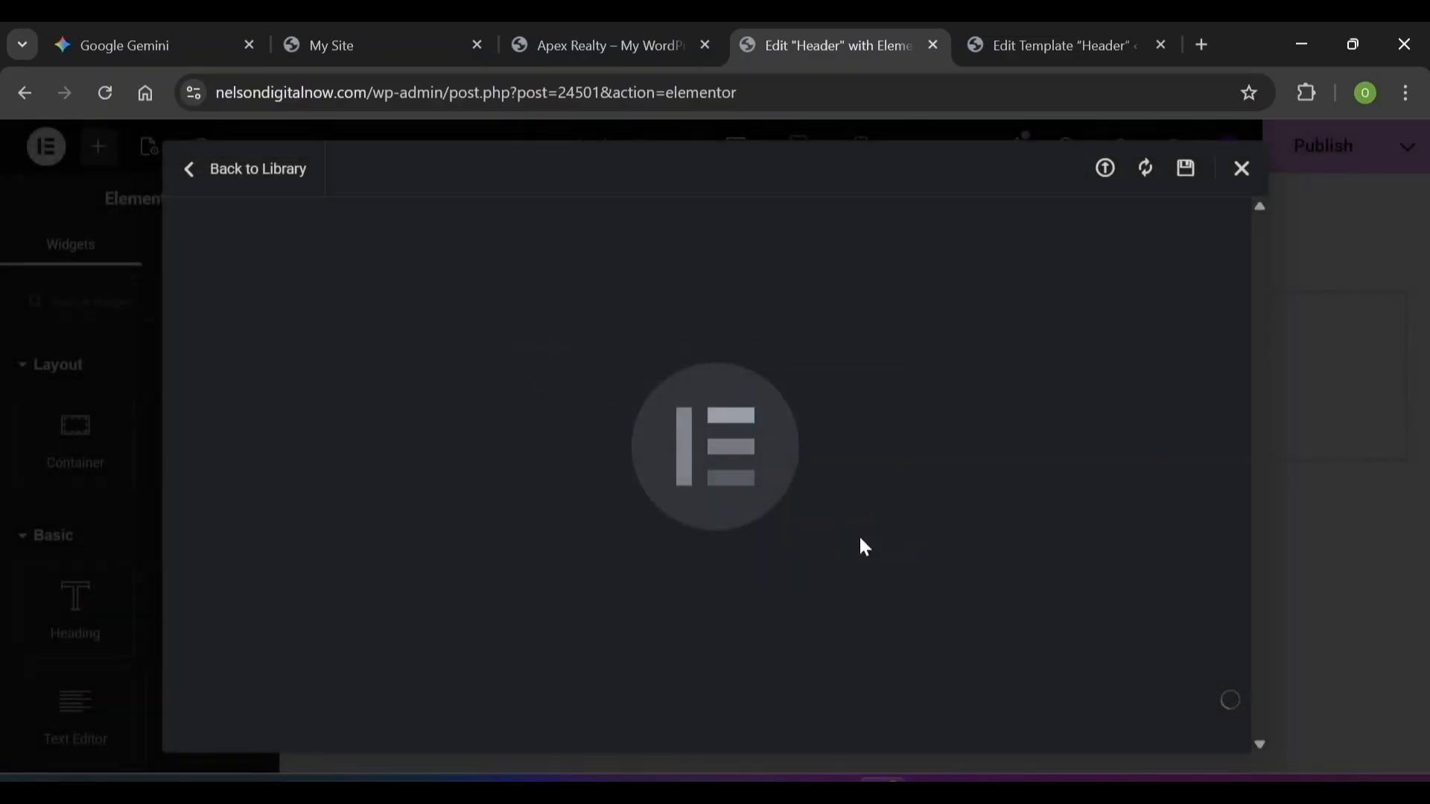
pyautogui.scroll(-1, 499, 749)
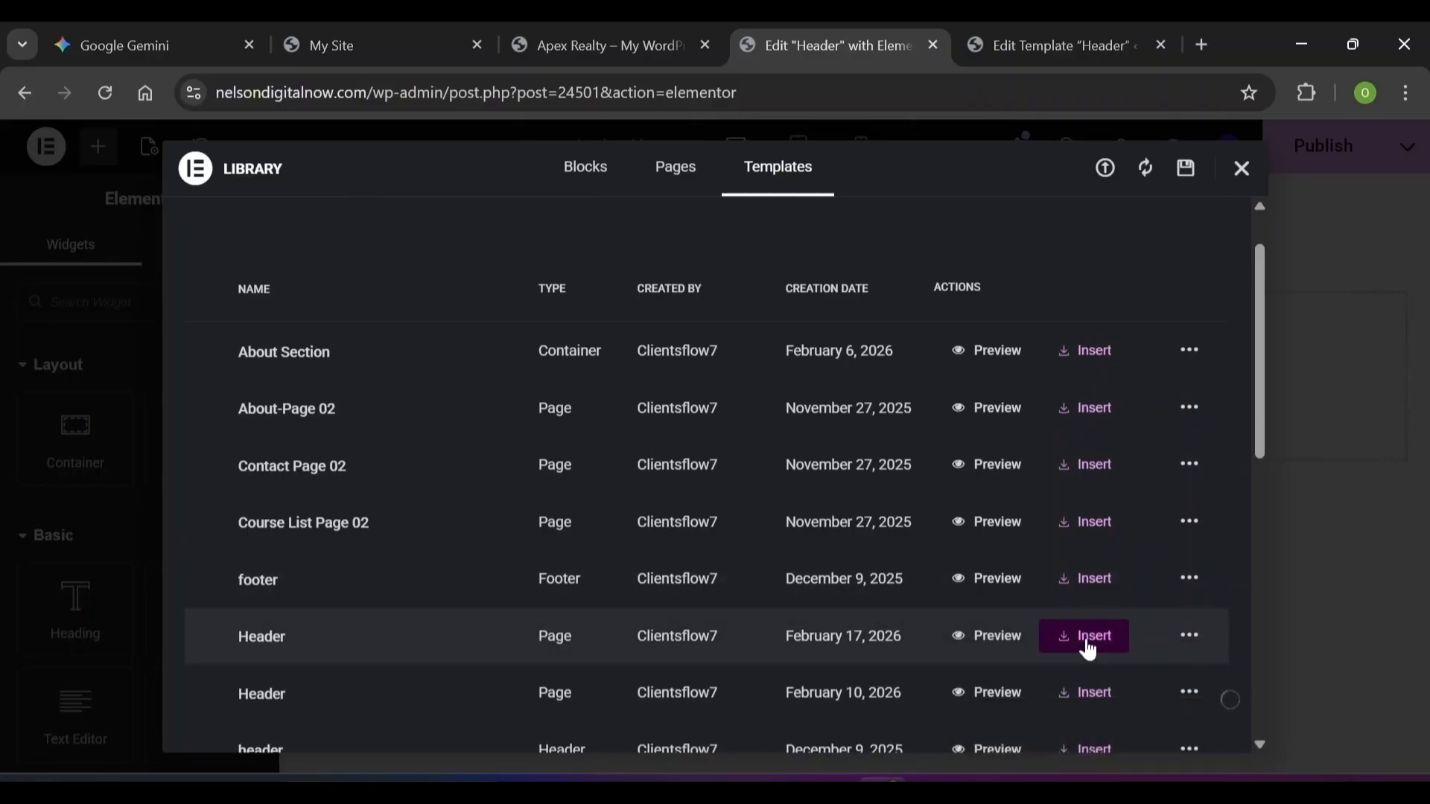
pyautogui.click(1086, 639)
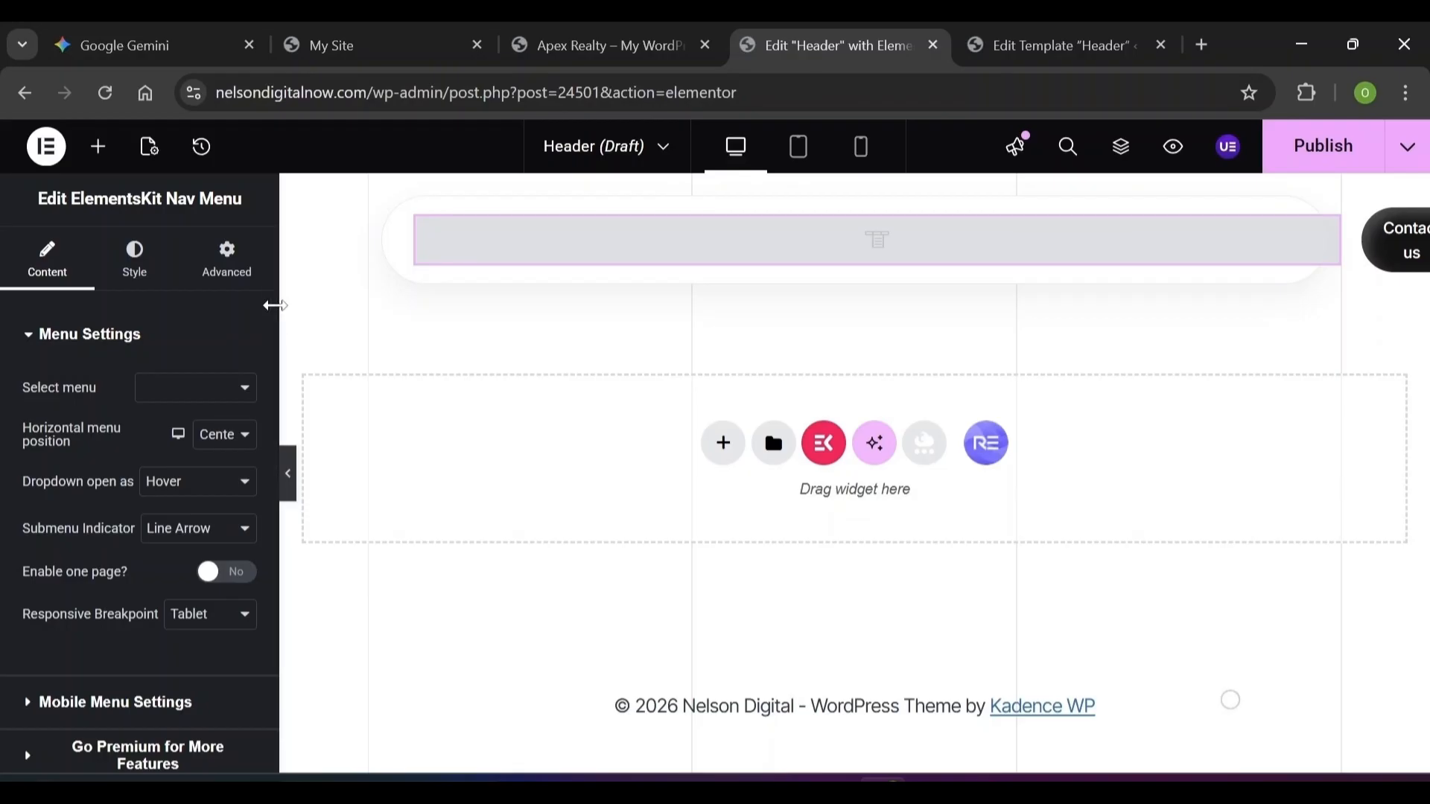
# Select the nav menu widget and check its Select menu list without changing it
pyautogui.moveTo(222, 309); pyautogui.dragTo(395, 227)
pyautogui.click(395, 222)
pyautogui.click(419, 232)
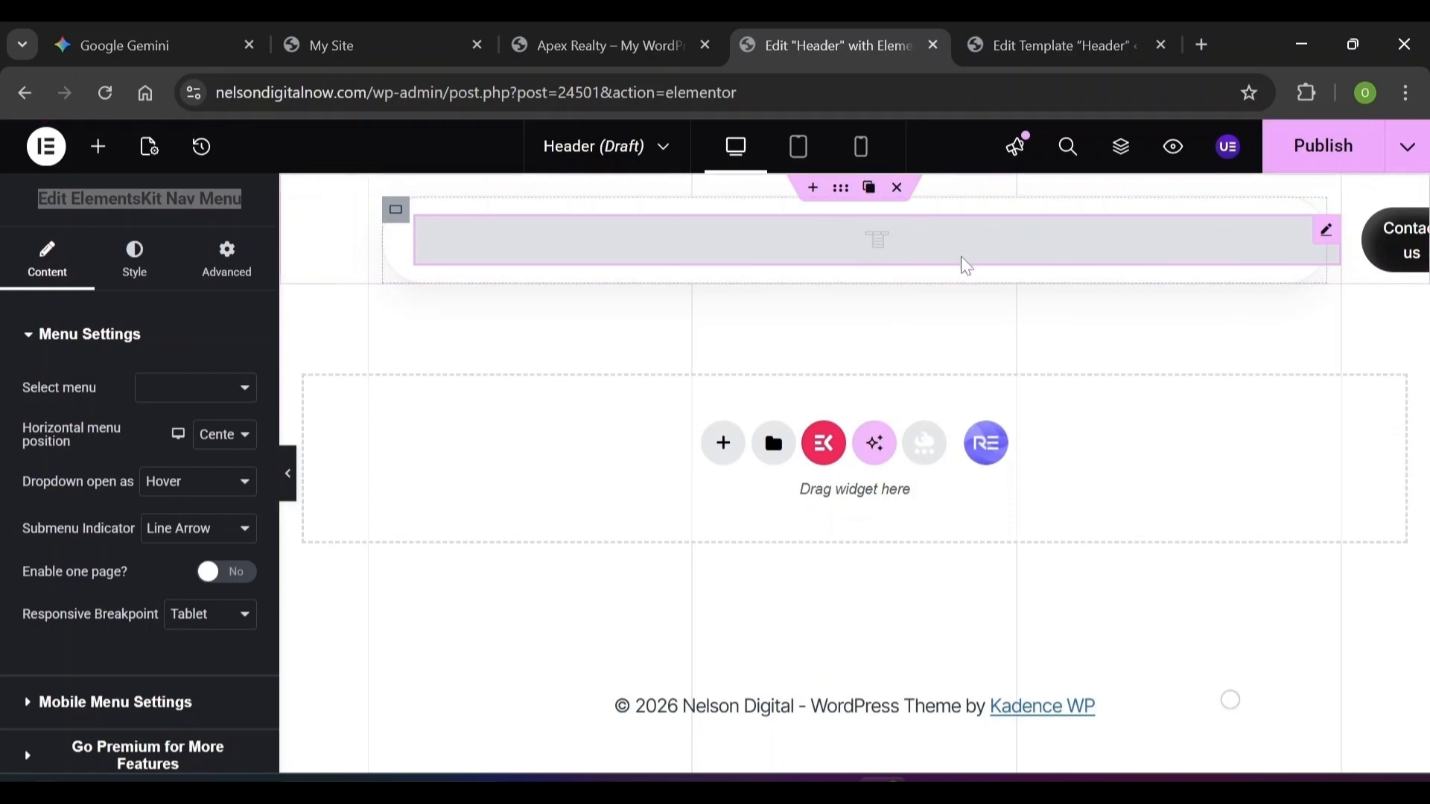
pyautogui.click(181, 388)
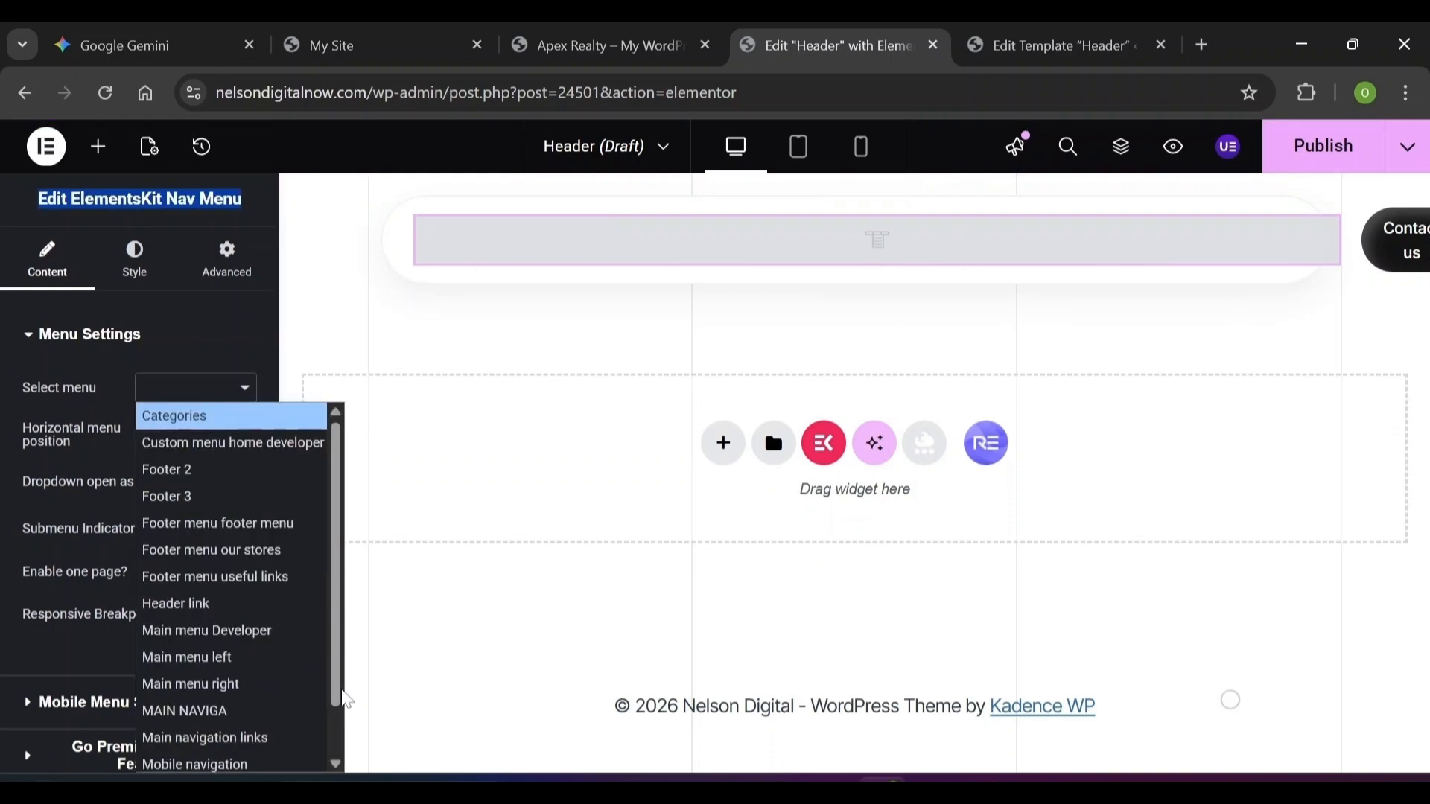
pyautogui.click(181, 327)
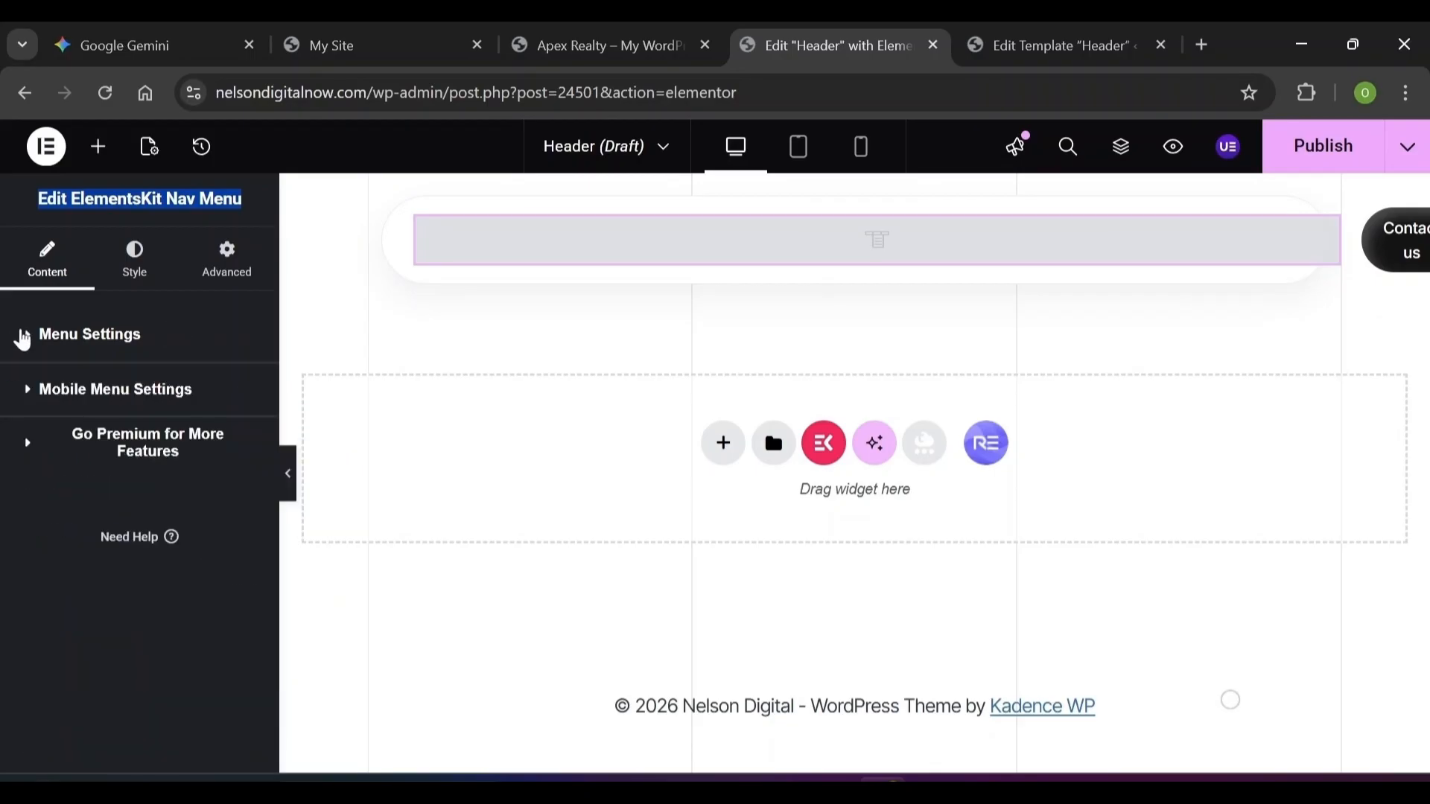
pyautogui.click(23, 337)
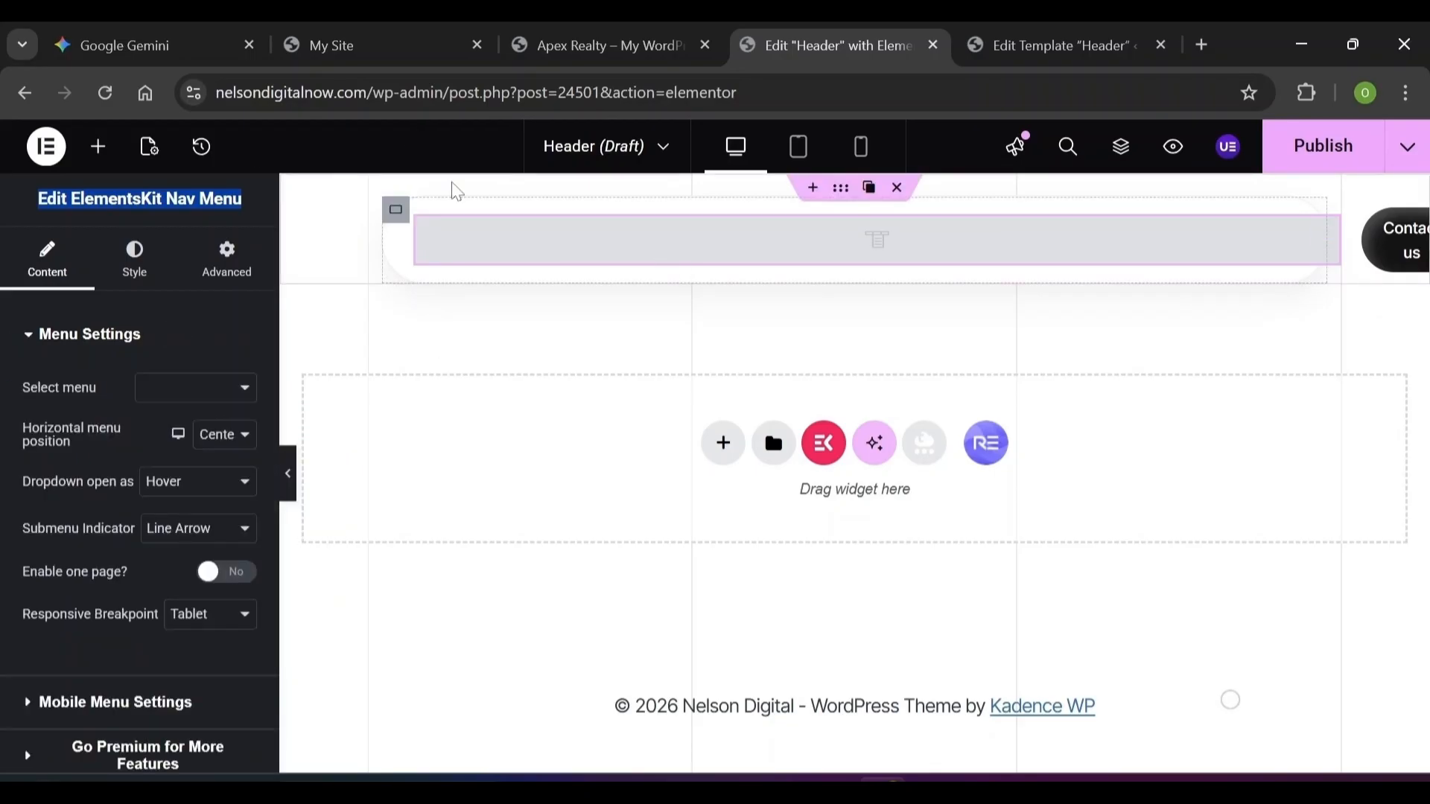
# Switch browser tabs to the Header template's WordPress admin edit page
pyautogui.click(561, 33)
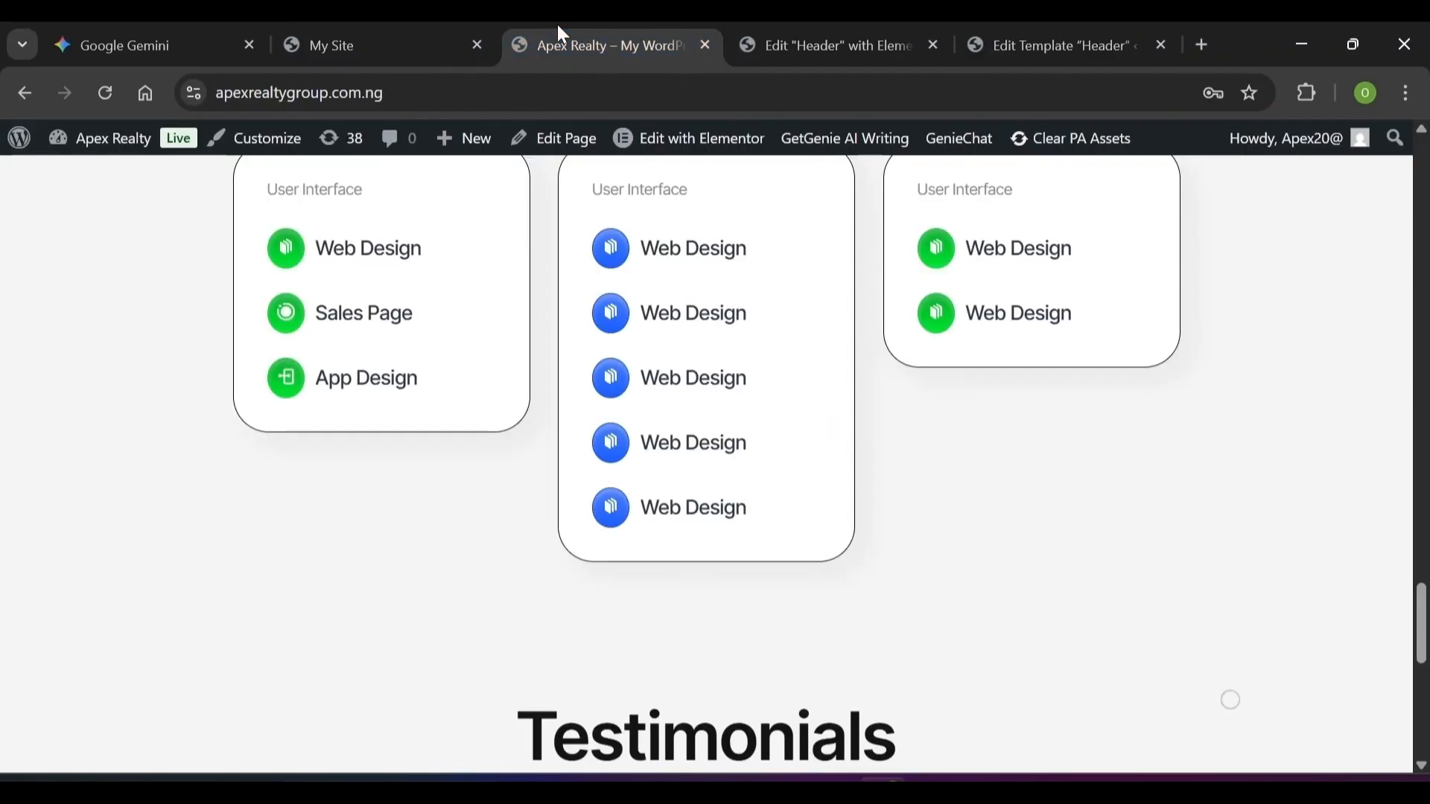
pyautogui.click(851, 41)
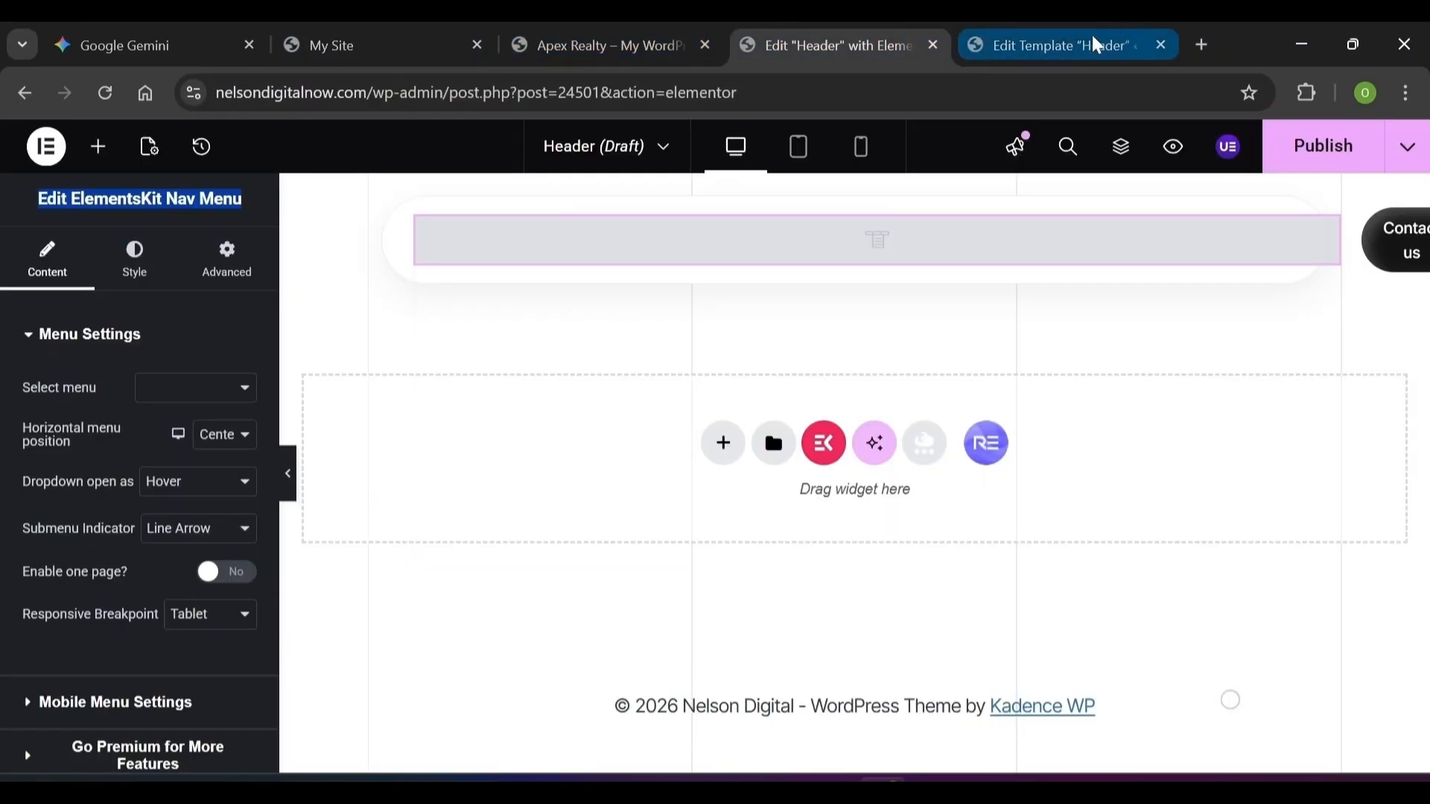
pyautogui.click(1097, 45)
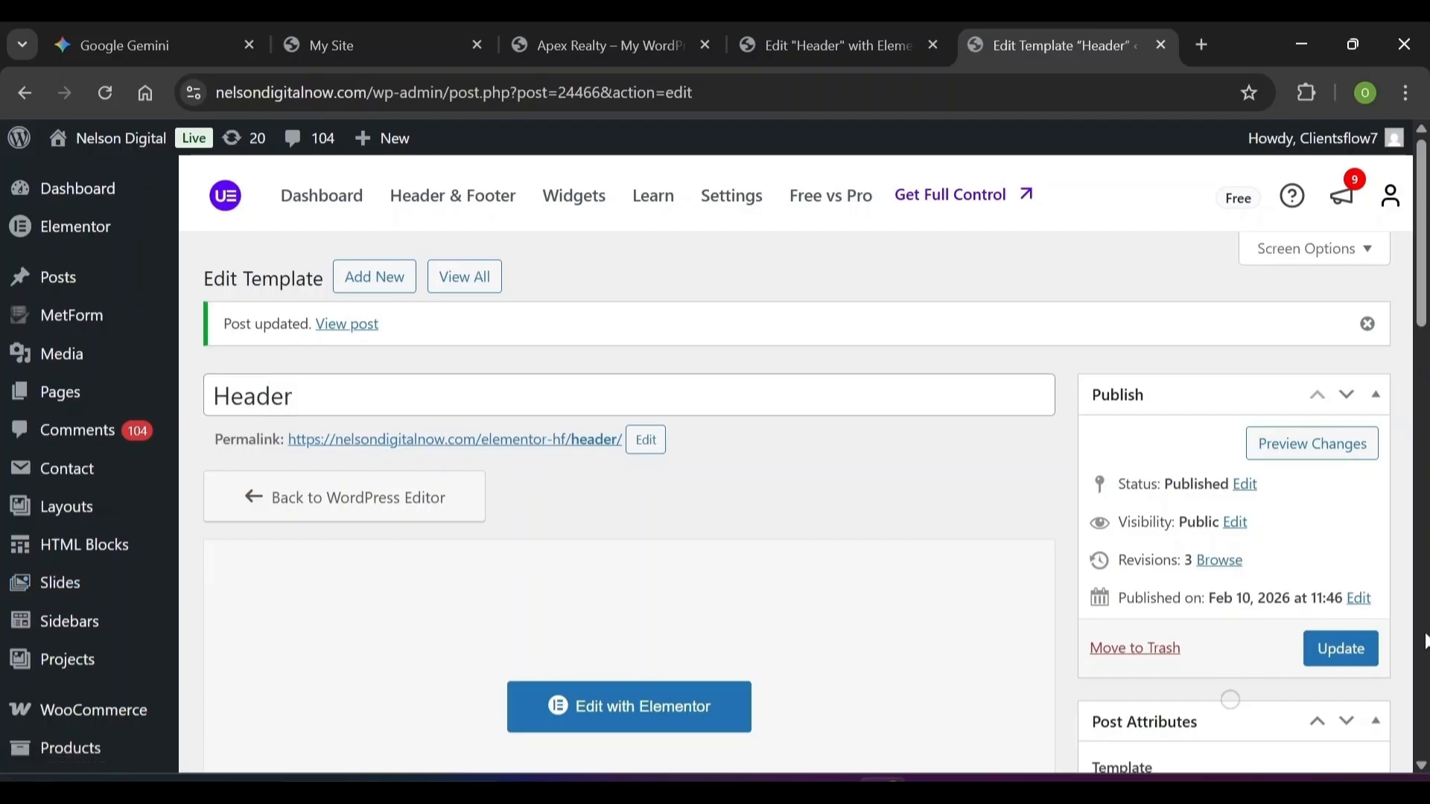
# Go to Appearance > Menus and start creating a new menu
pyautogui.scroll(-10, 1425, 642)
pyautogui.moveTo(128, 315)
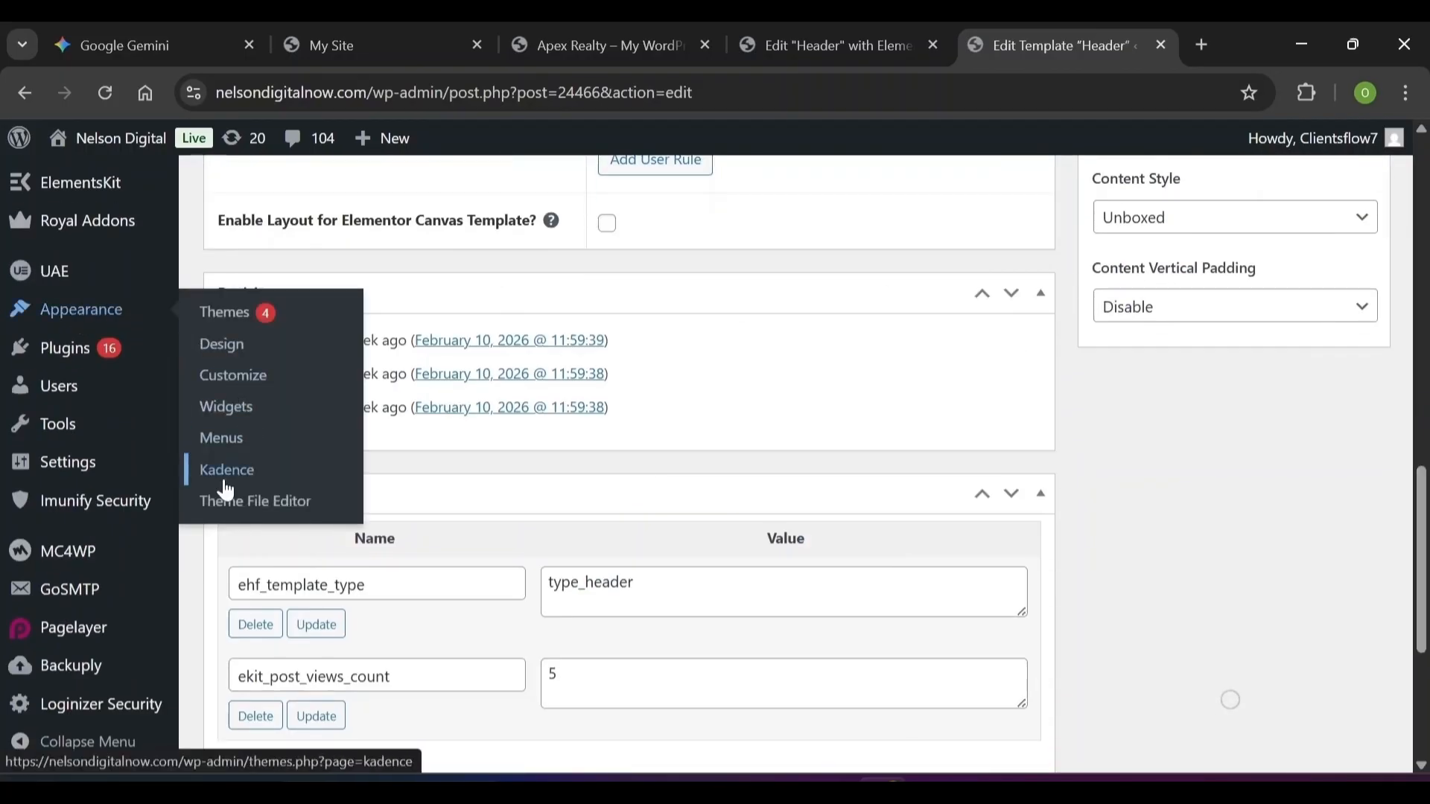
pyautogui.click(227, 440)
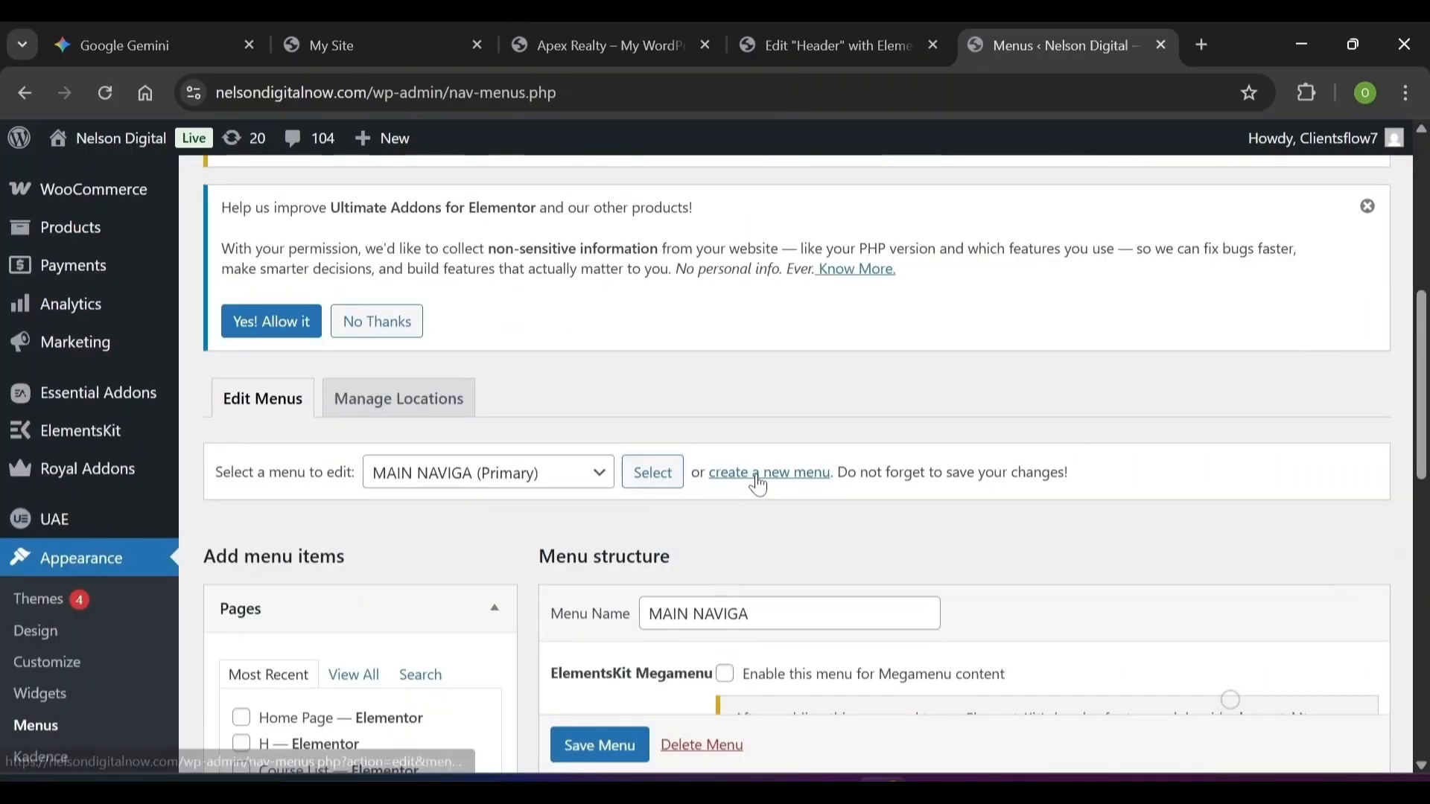
pyautogui.click(759, 477)
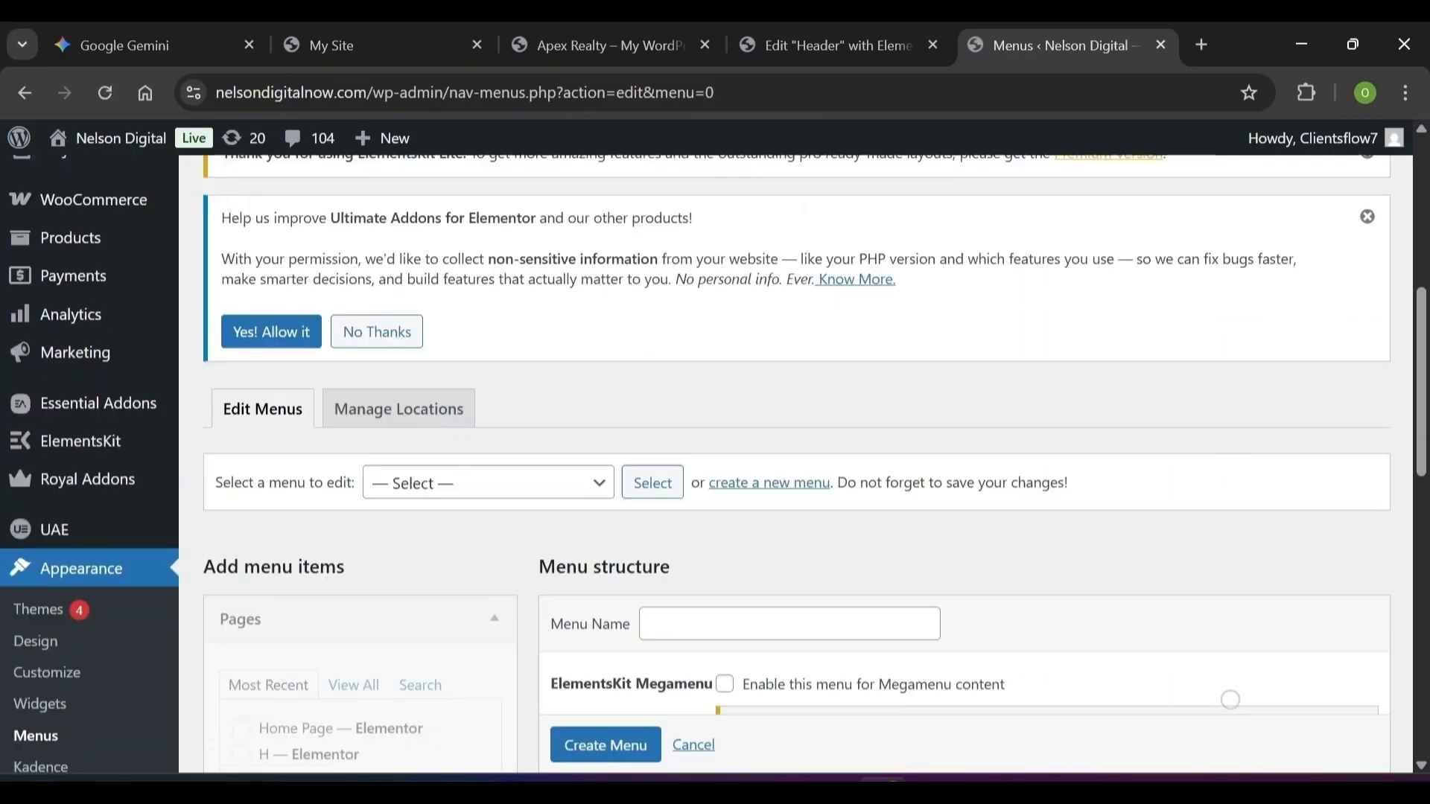
# Name the menu 'Main Menu Gallery' and display it in the Primary and Mobile locations
pyautogui.scroll(1, 1231, 699)
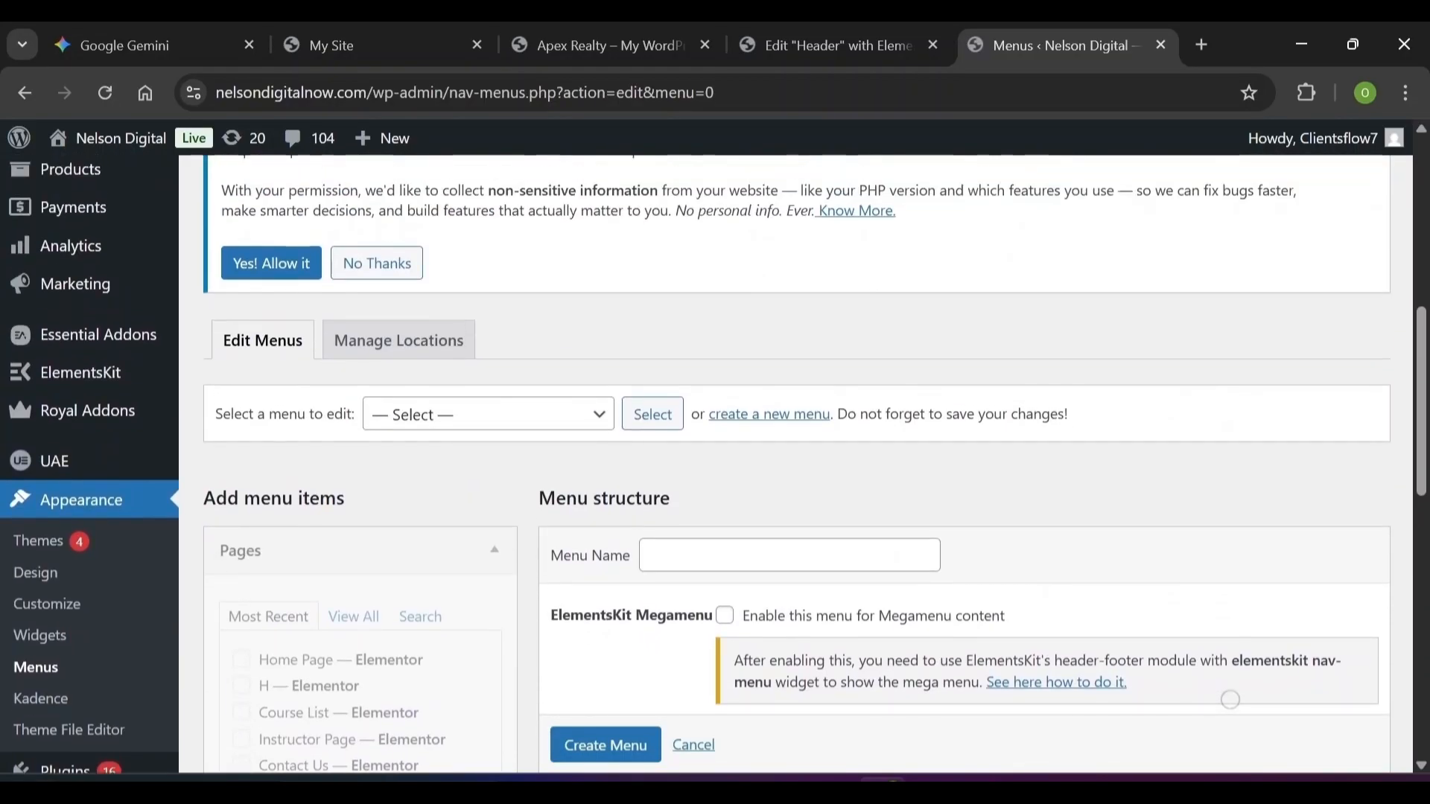
pyautogui.scroll(-3, 488, 484)
pyautogui.click(547, 298)
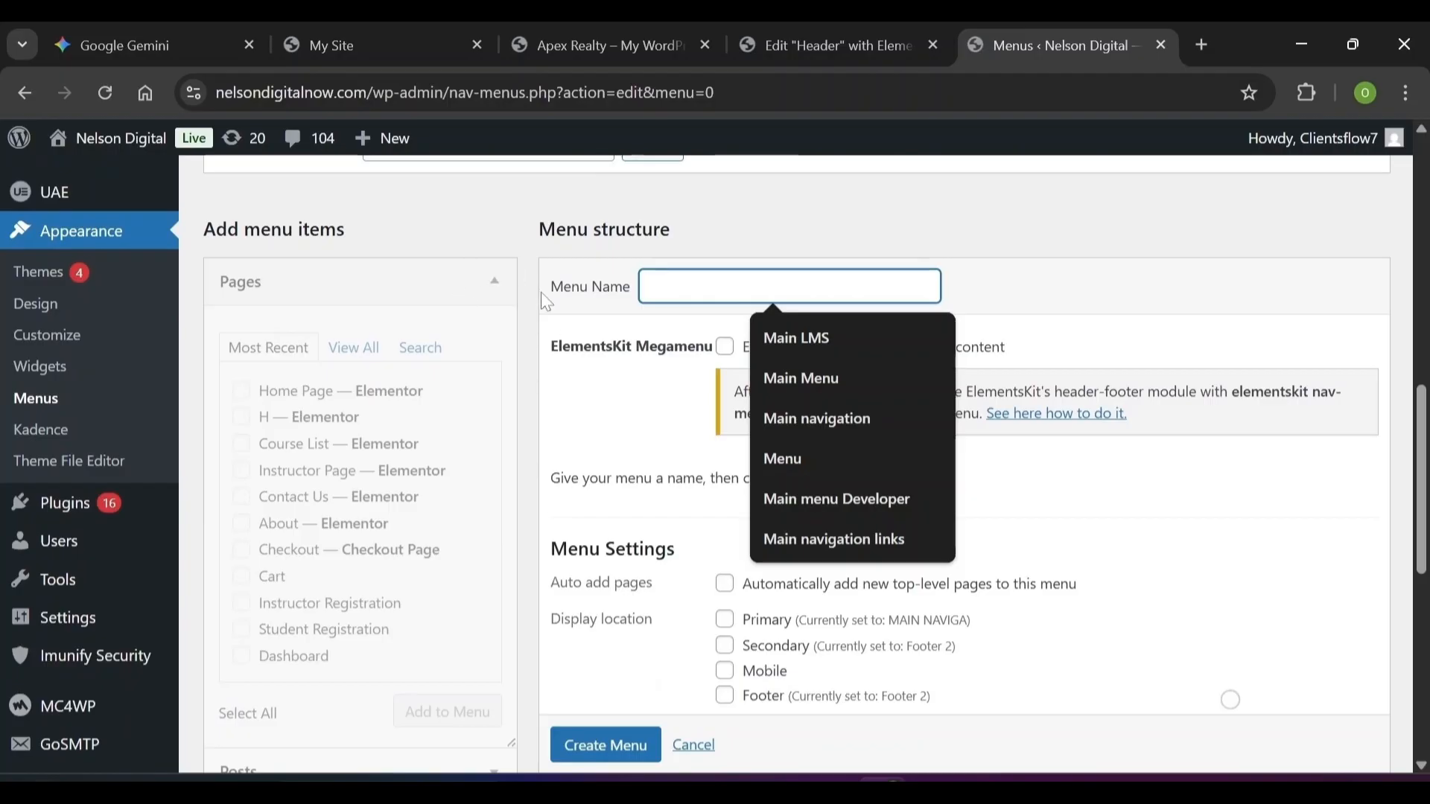
pyautogui.scroll(-2, 784, 317)
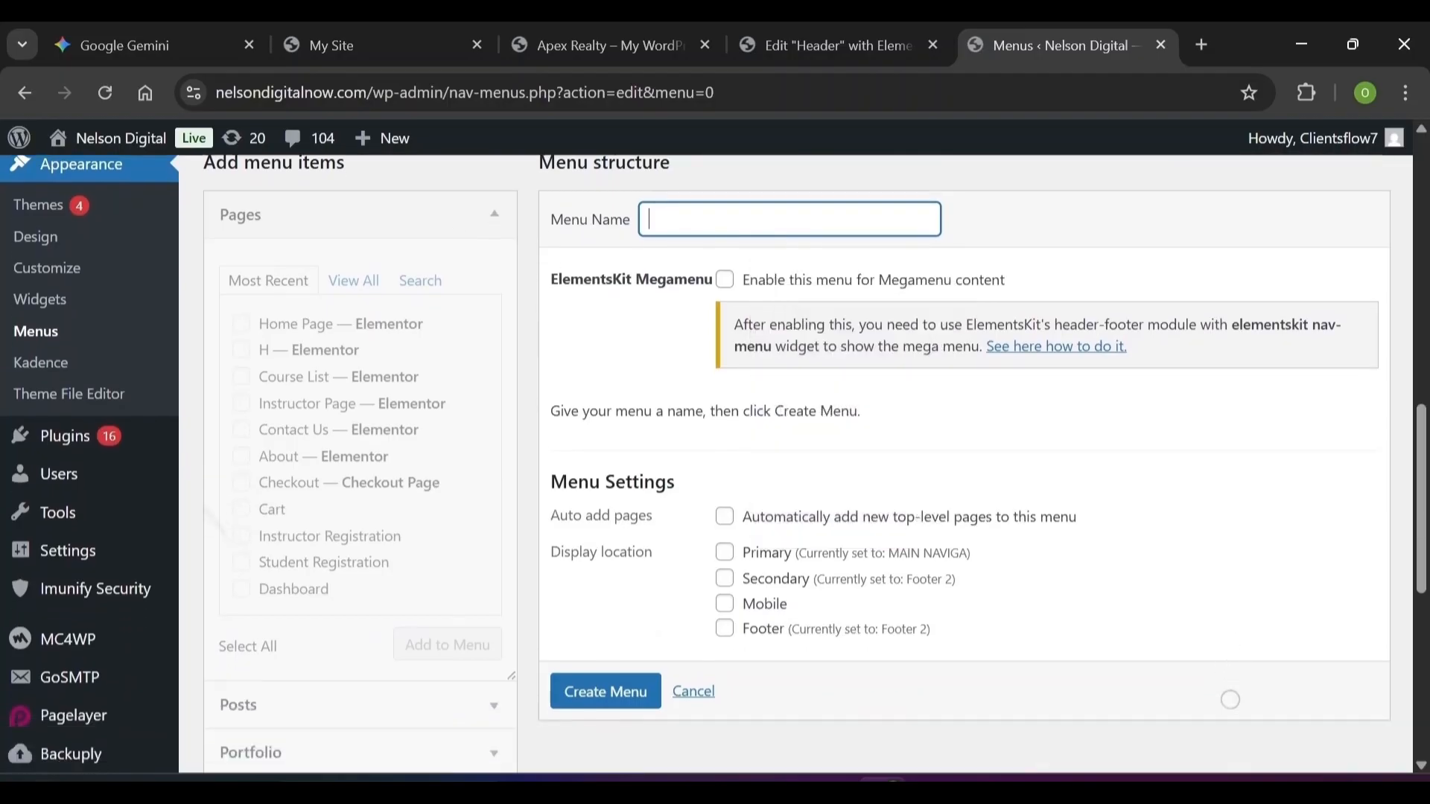
pyautogui.scroll(2, 1230, 699)
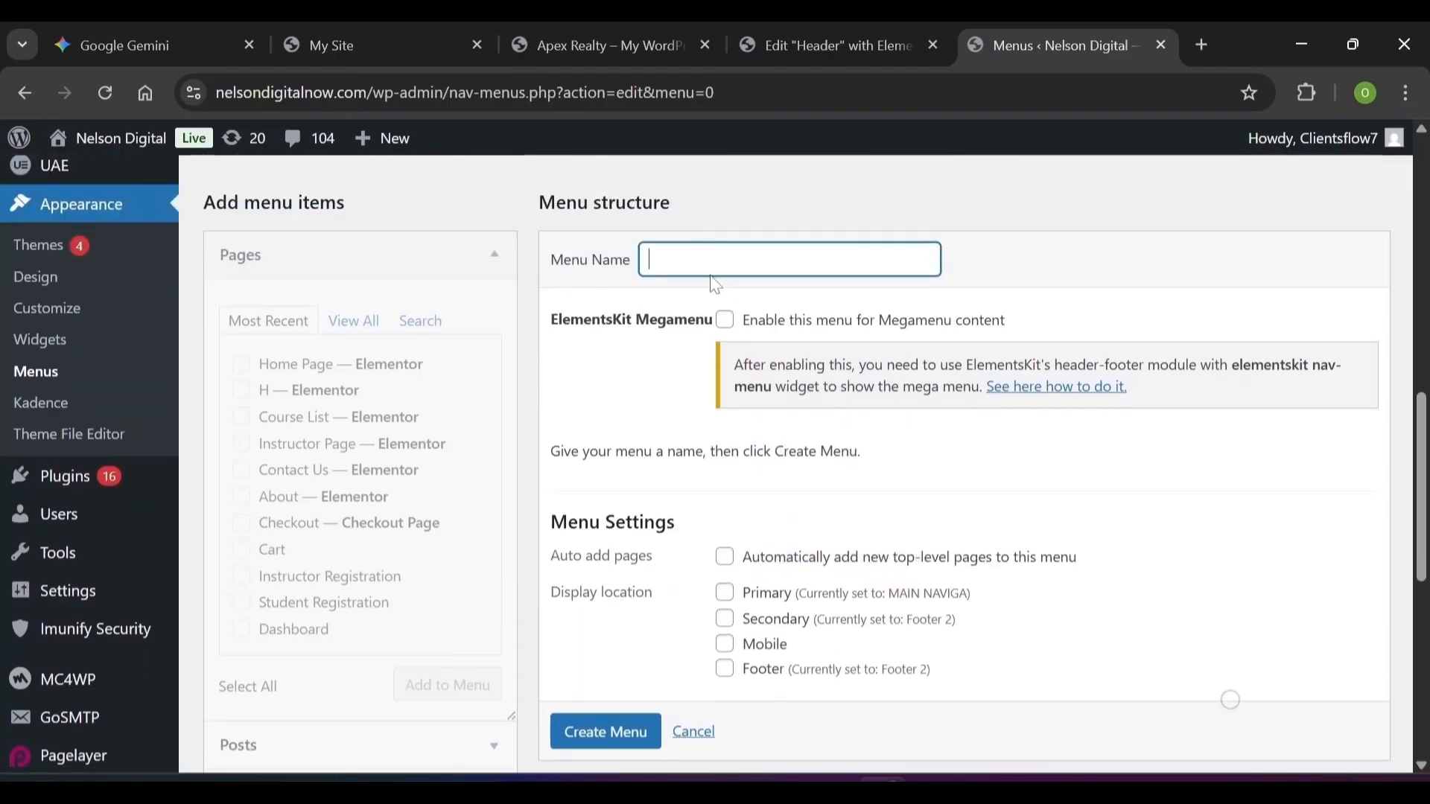
pyautogui.scroll(4, 715, 284)
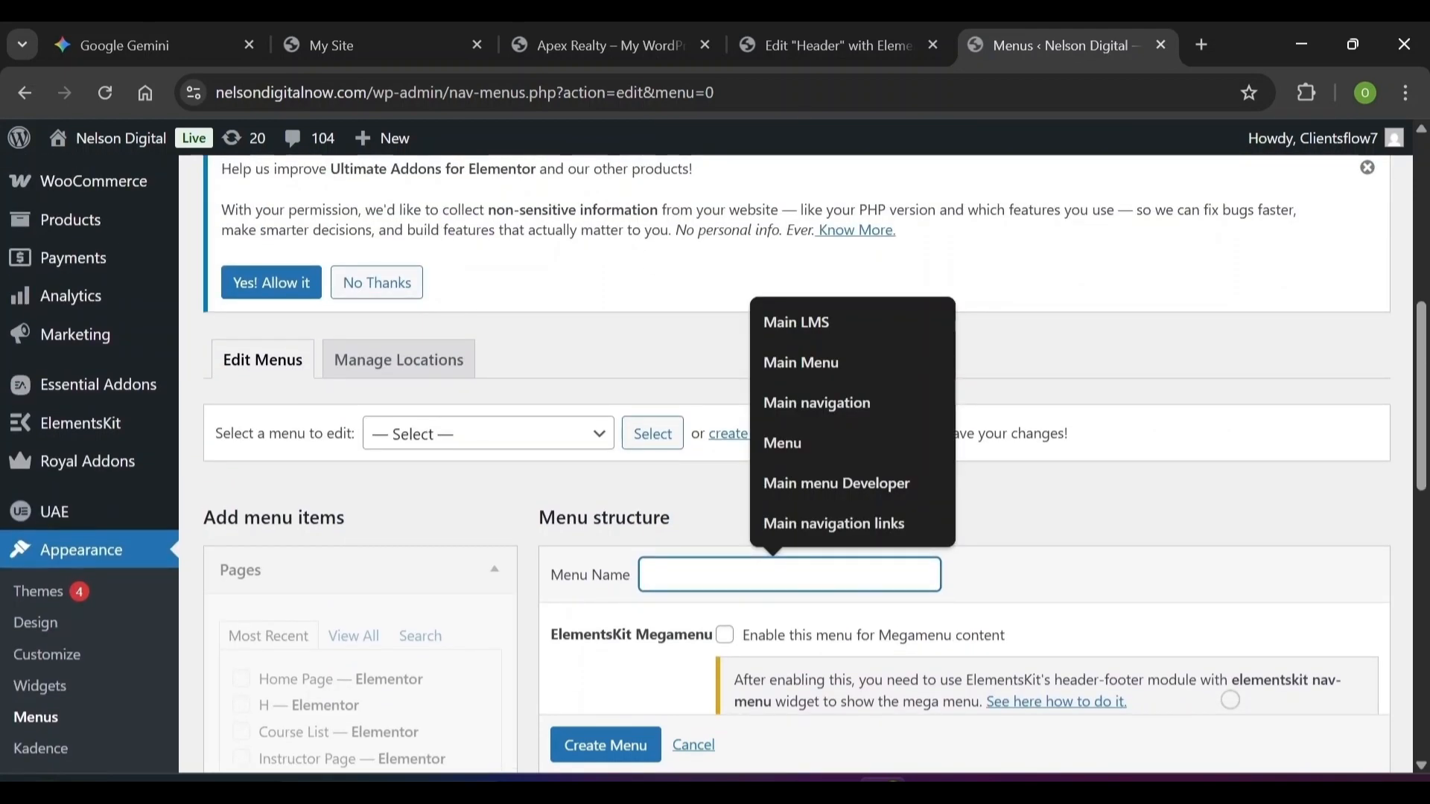
pyautogui.write('Mai')
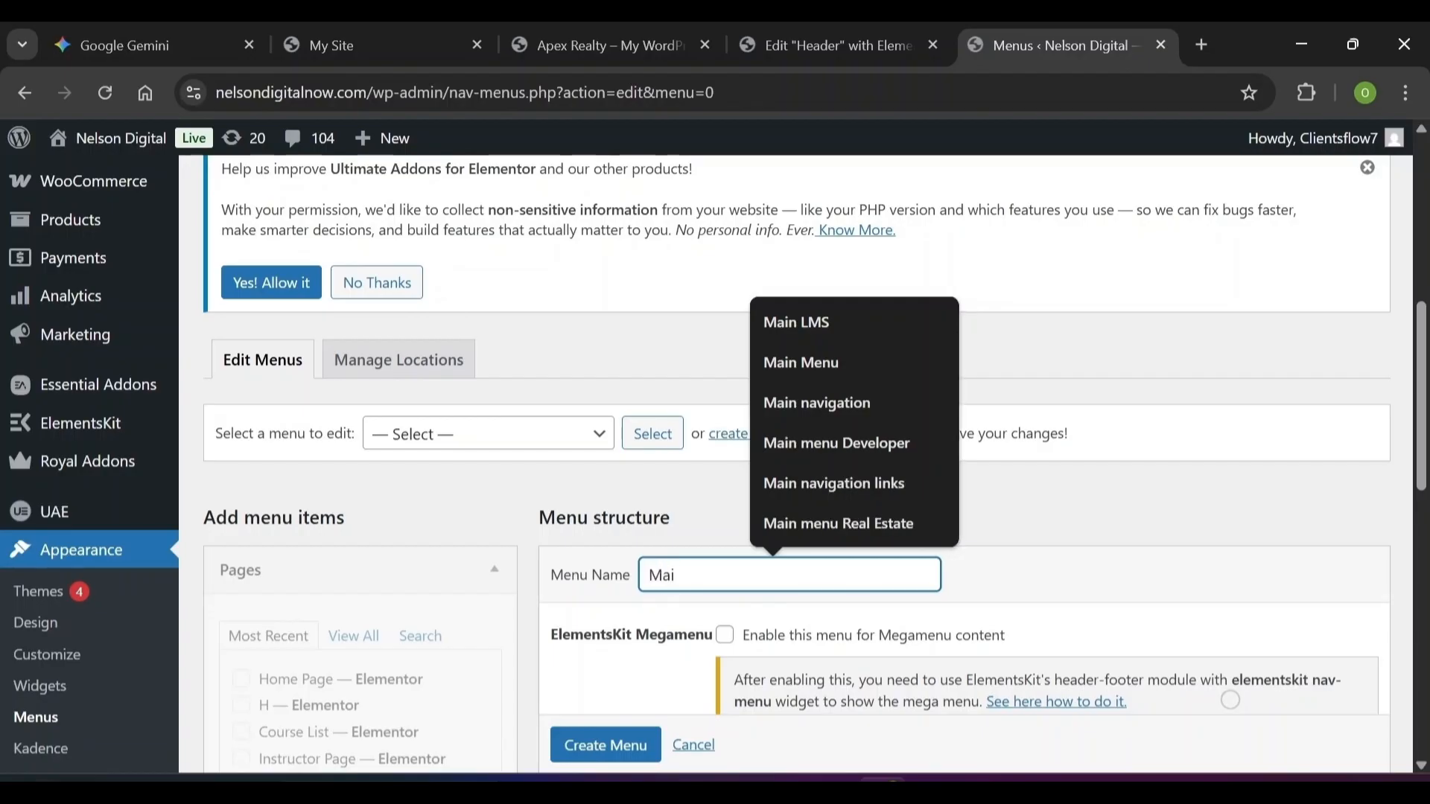
pyautogui.write('n Menu Tab')
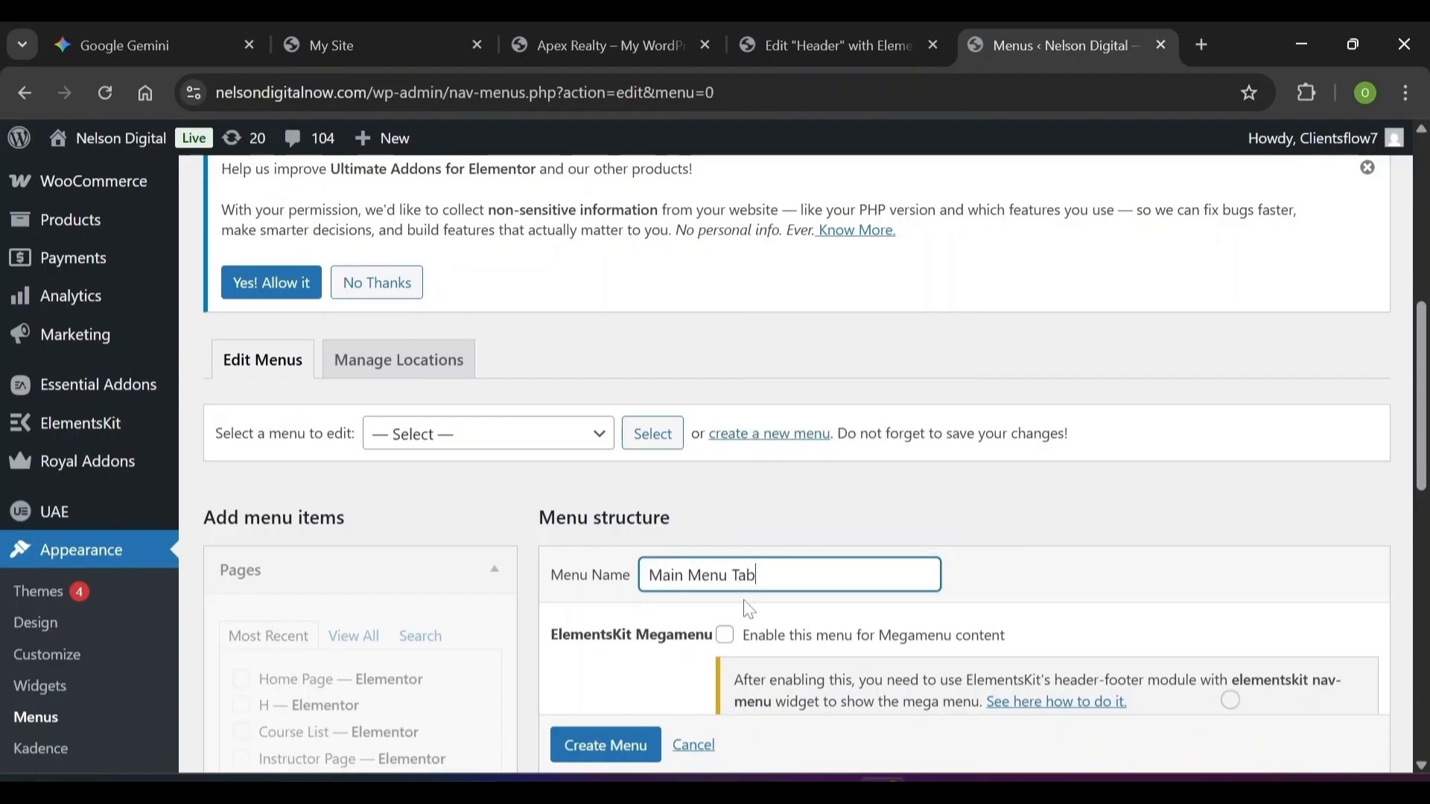
pyautogui.press('BackSpace')
pyautogui.press('BackSpace')
pyautogui.press('BackSpace')
pyautogui.write('Gallery')
pyautogui.scroll(-5, 749, 609)
pyautogui.scroll(-1, 1230, 700)
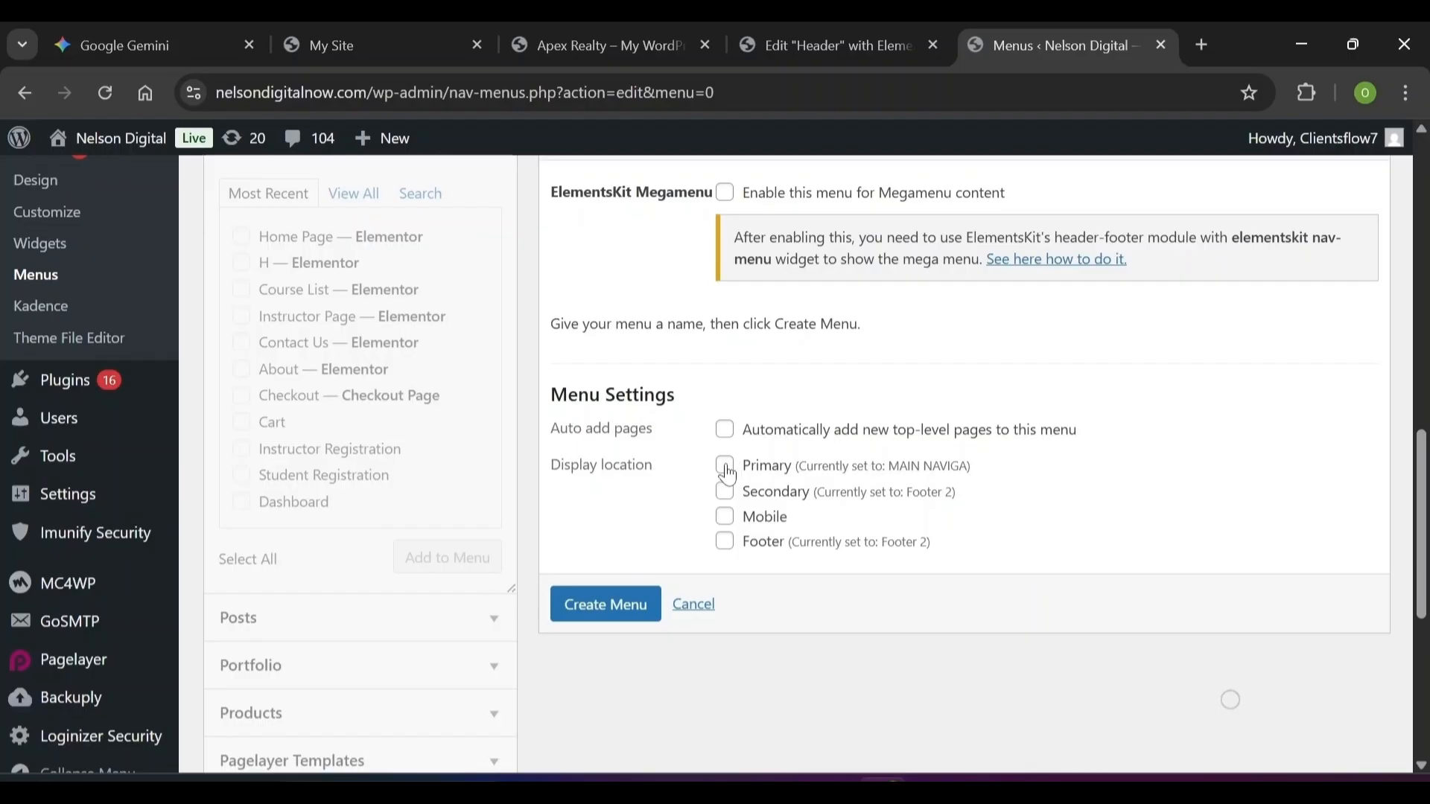
pyautogui.click(727, 522)
# Create and save Main Menu Gallery, keeping it selected for editing
pyautogui.click(633, 630)
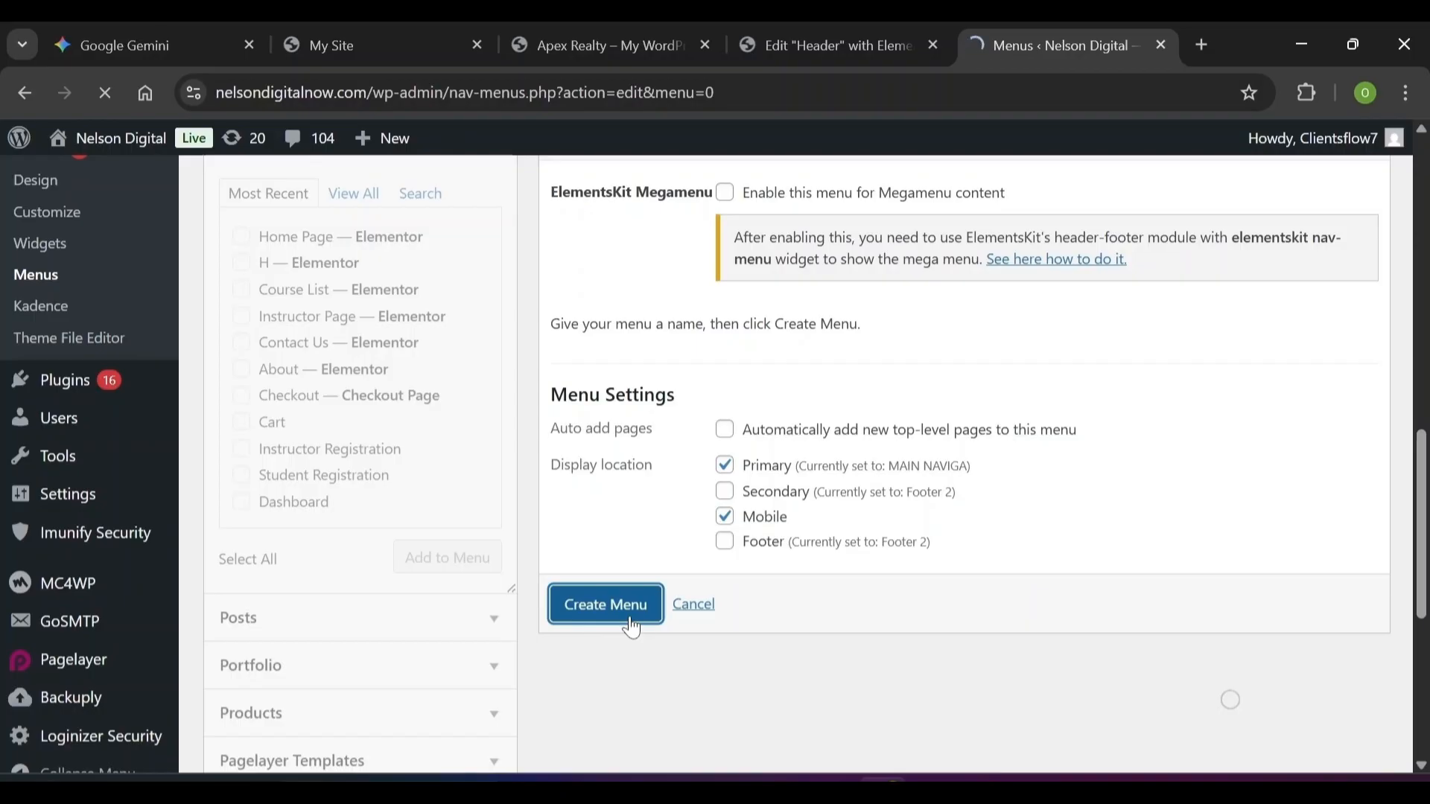
pyautogui.scroll(-1, 597, 495)
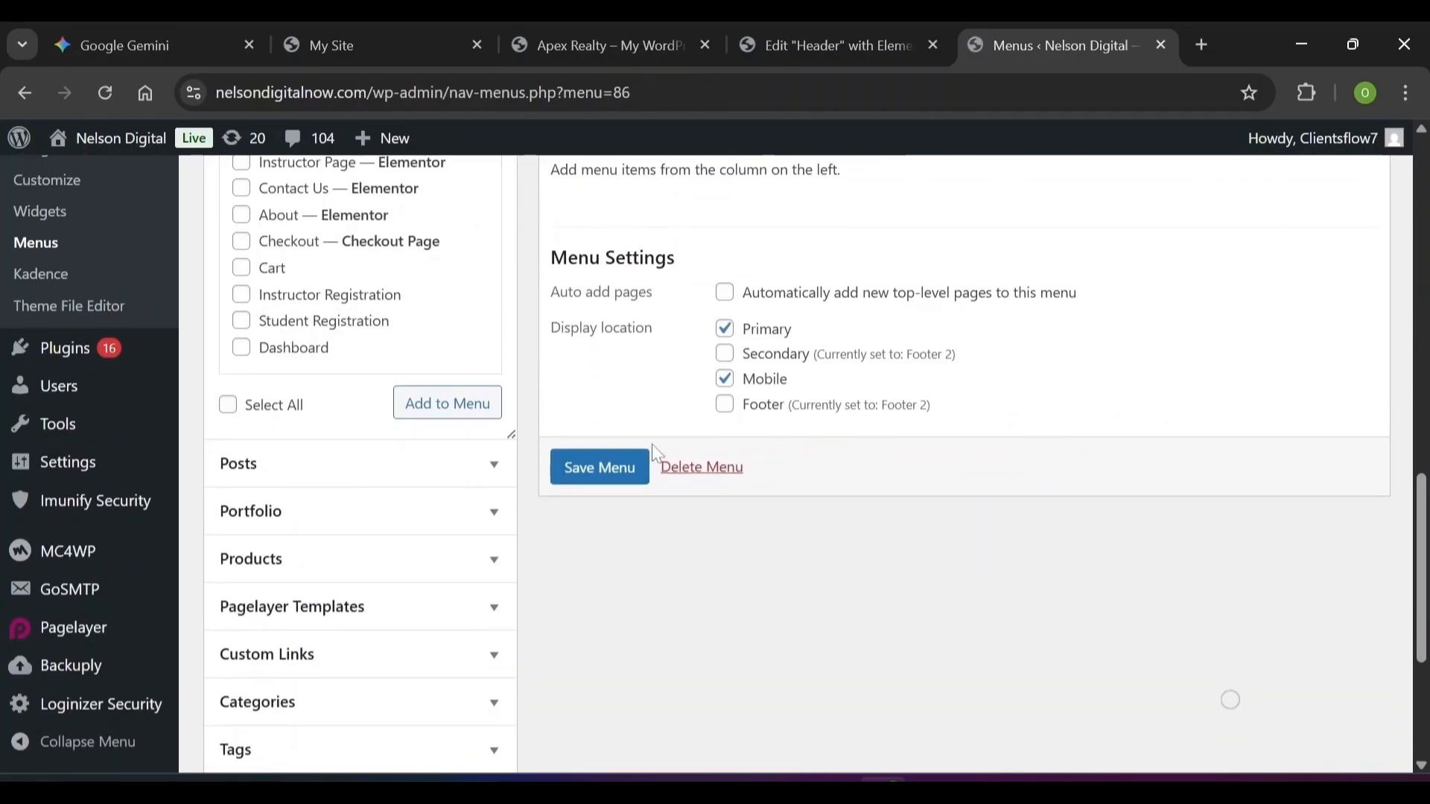
pyautogui.click(600, 468)
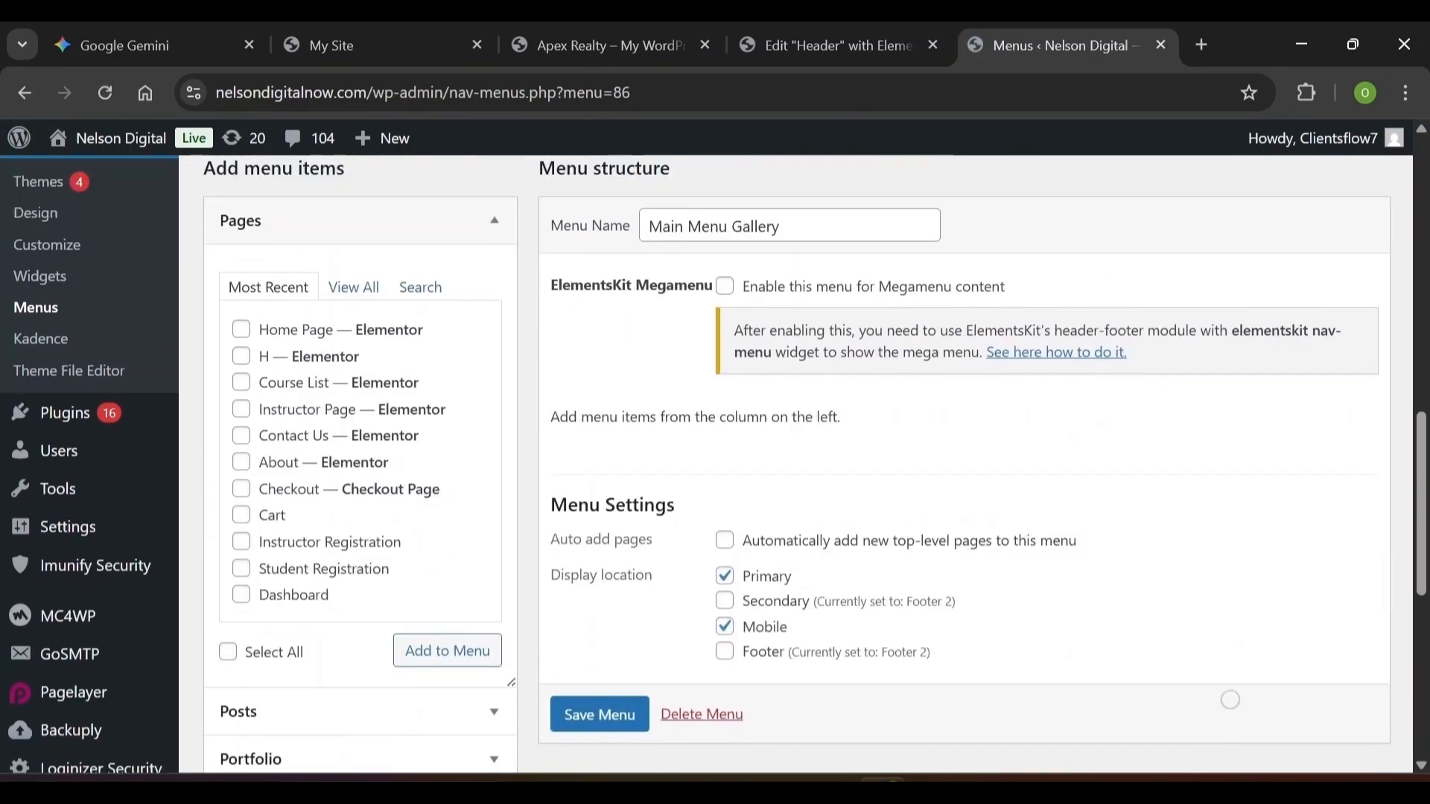
pyautogui.scroll(15, 1230, 700)
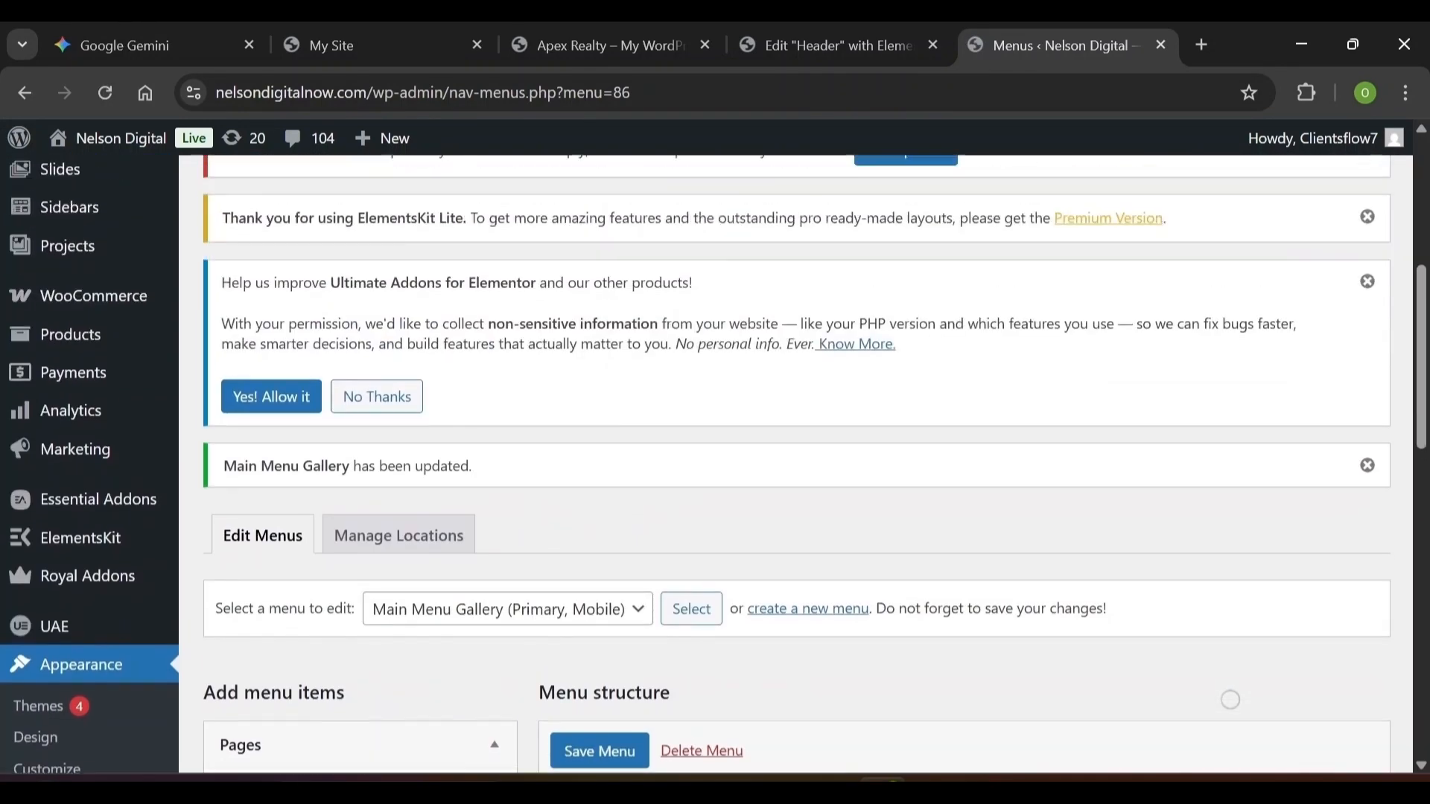
pyautogui.scroll(-10, 713, 481)
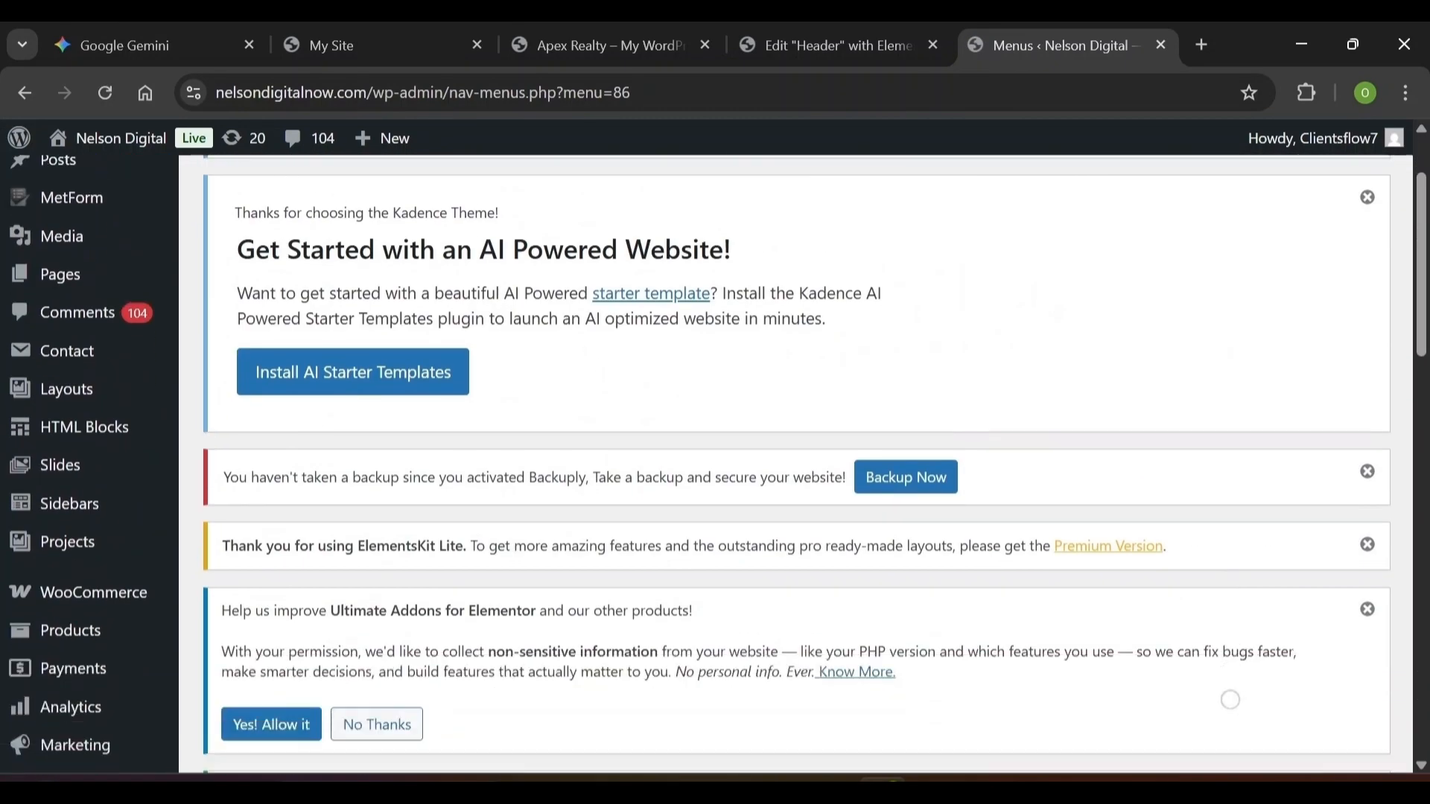
pyautogui.click(406, 335)
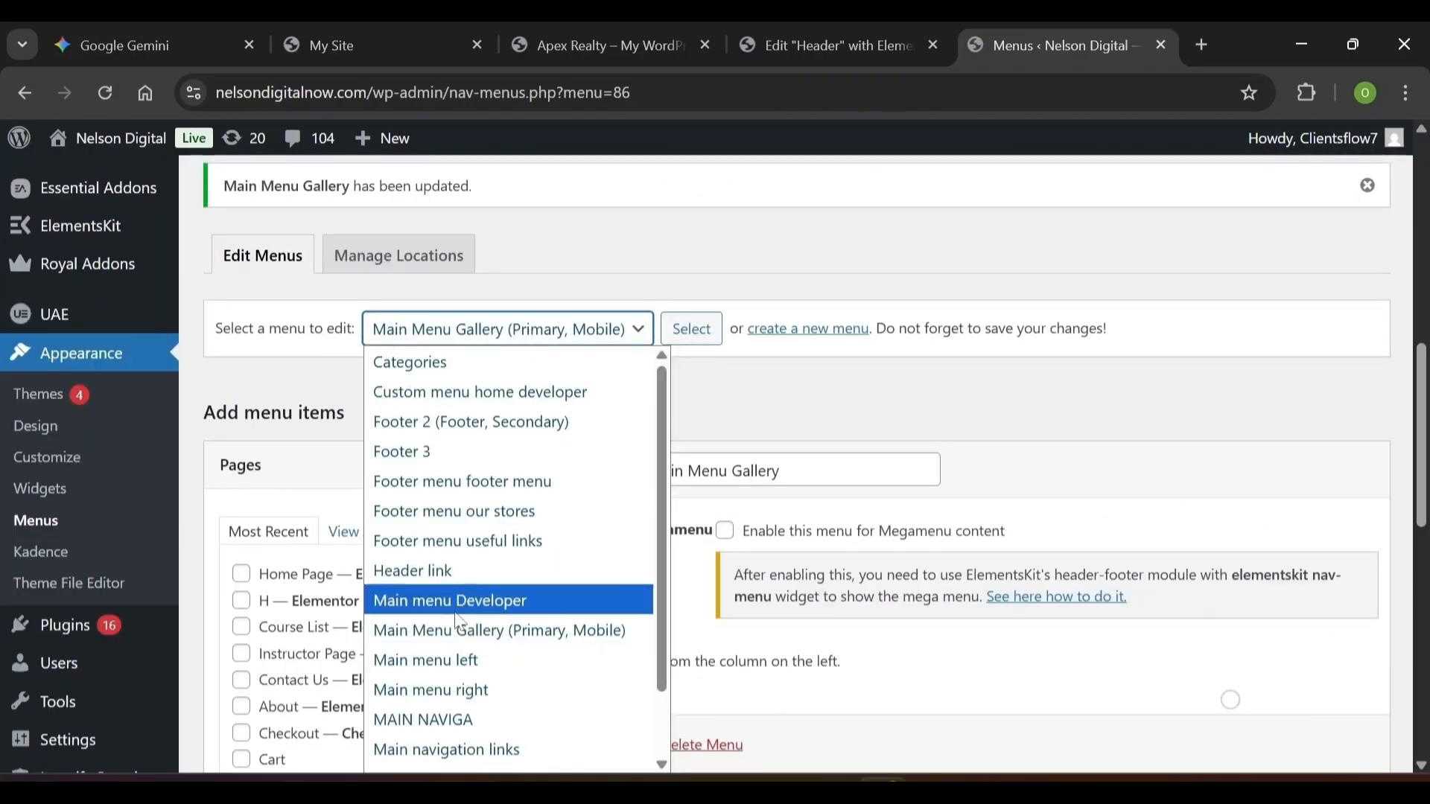
pyautogui.click(449, 645)
# Tick Home Page under Pages and add it to Main Menu Gallery
pyautogui.scroll(-4, 450, 645)
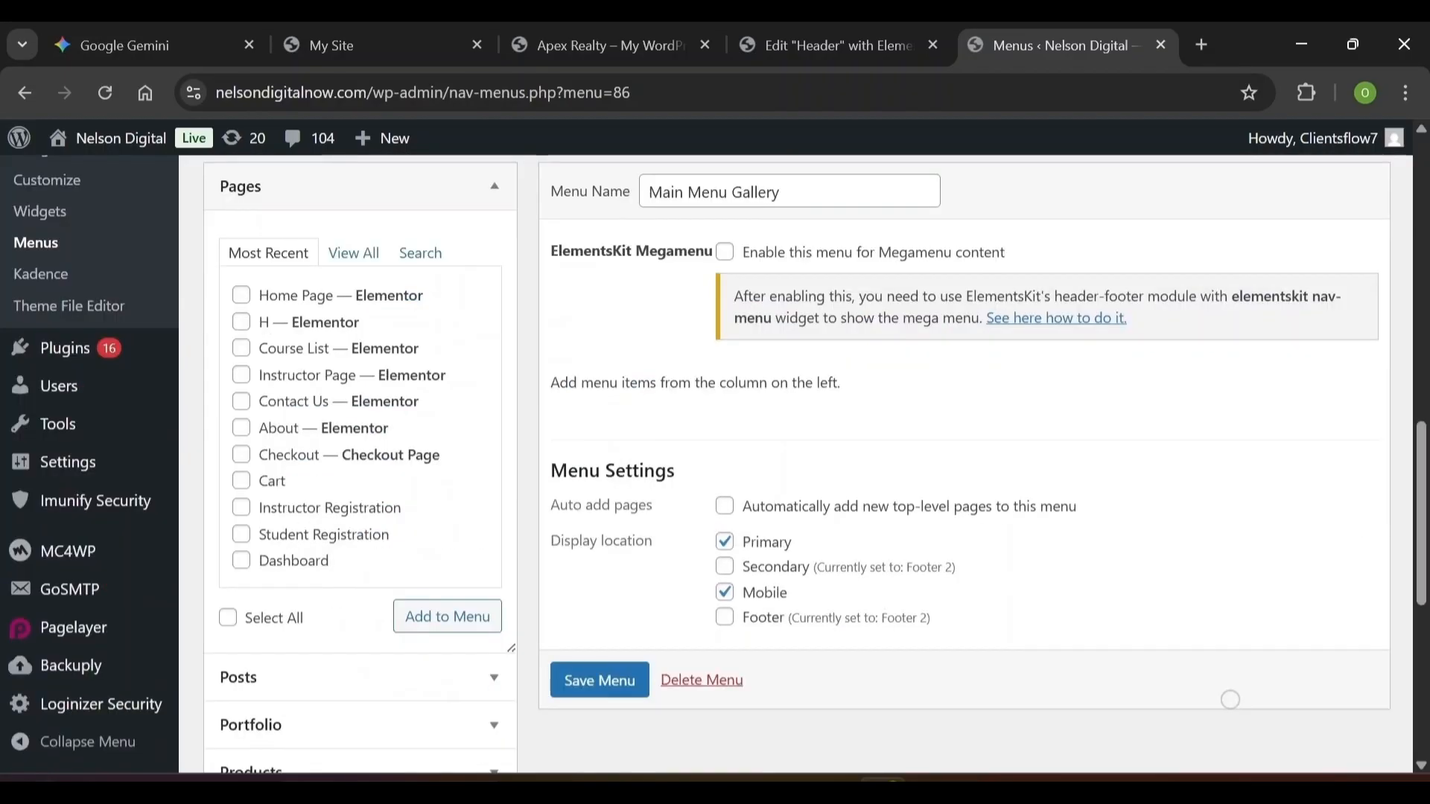
pyautogui.scroll(1, 1230, 700)
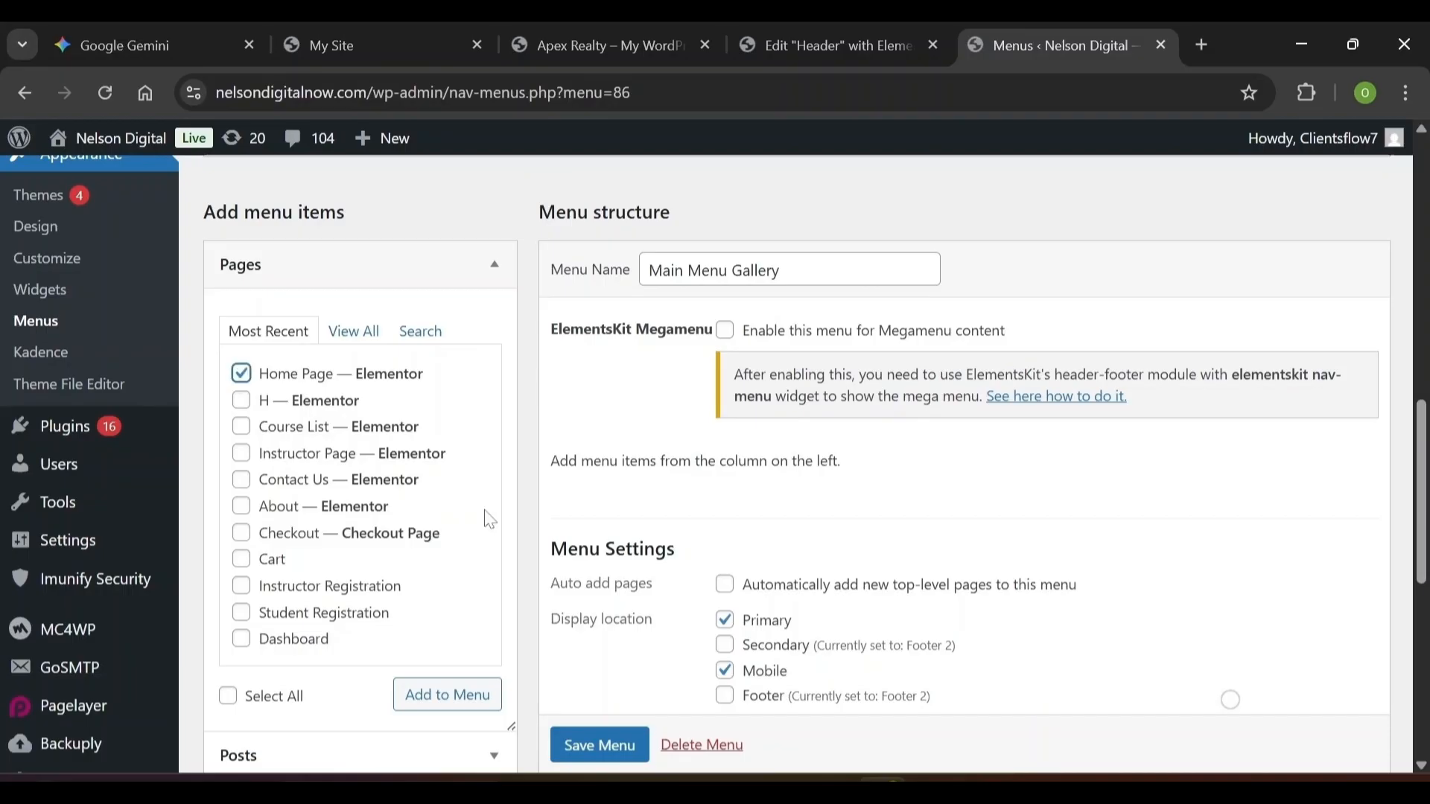
pyautogui.scroll(-1, 489, 519)
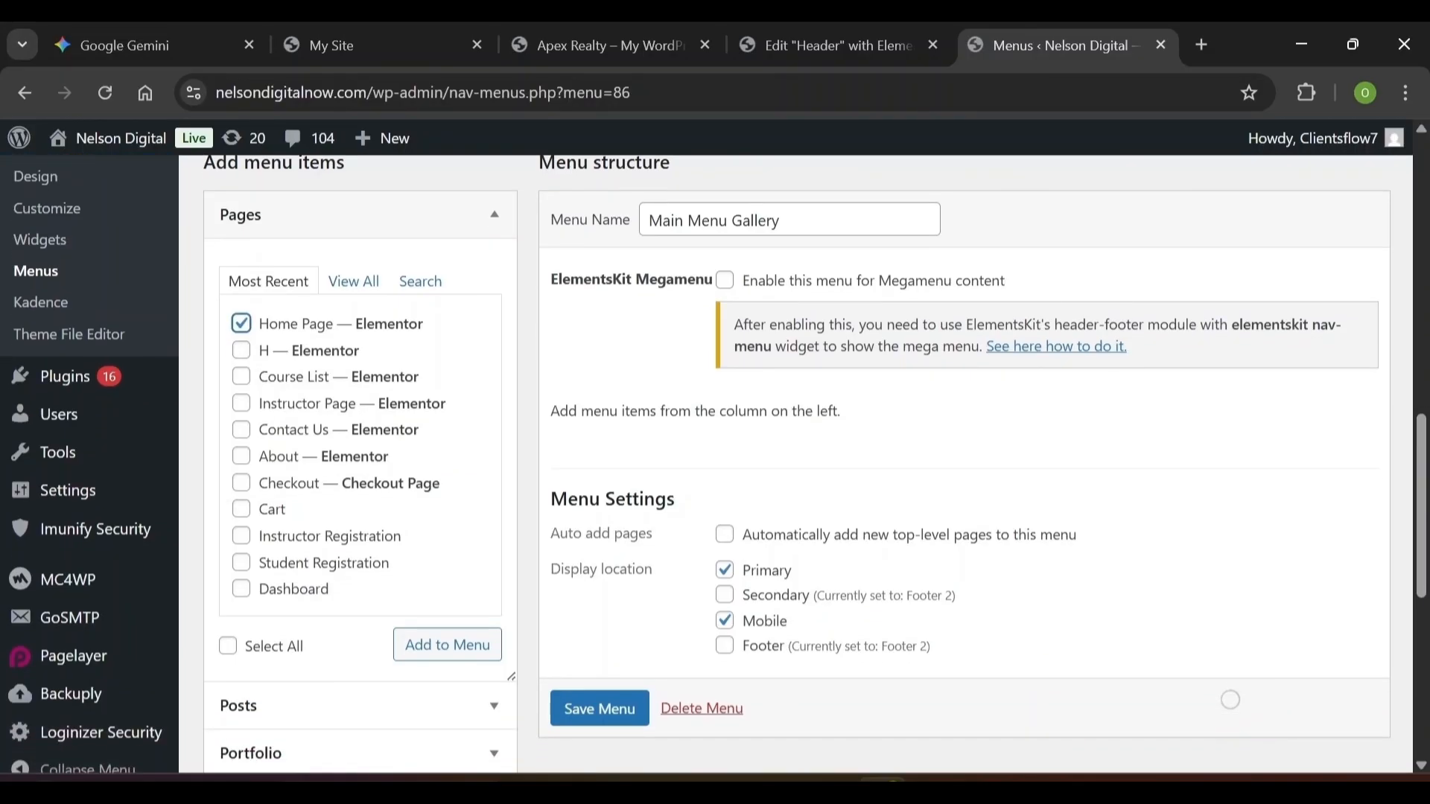
pyautogui.click(243, 463)
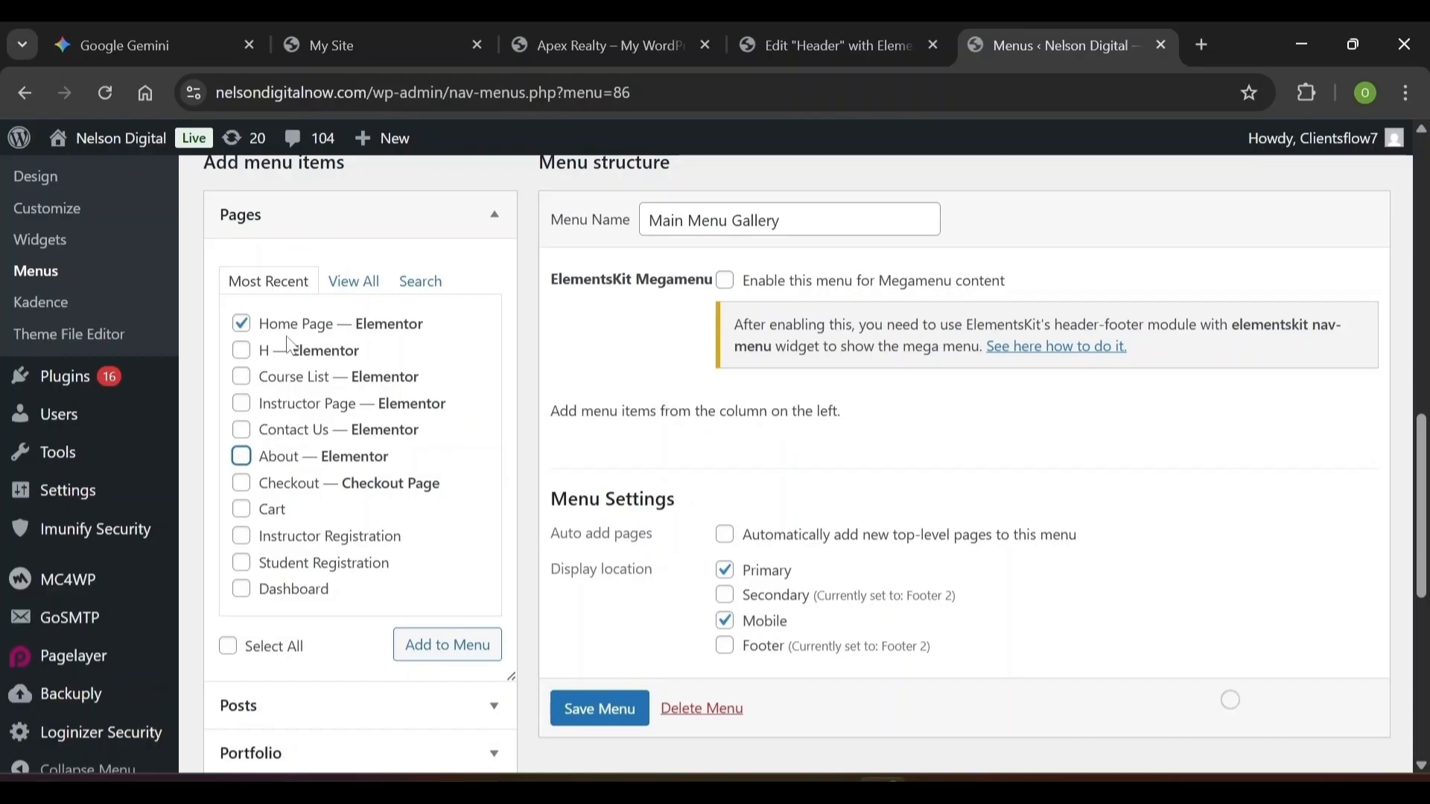
pyautogui.click(447, 647)
pyautogui.scroll(-1, 549, 456)
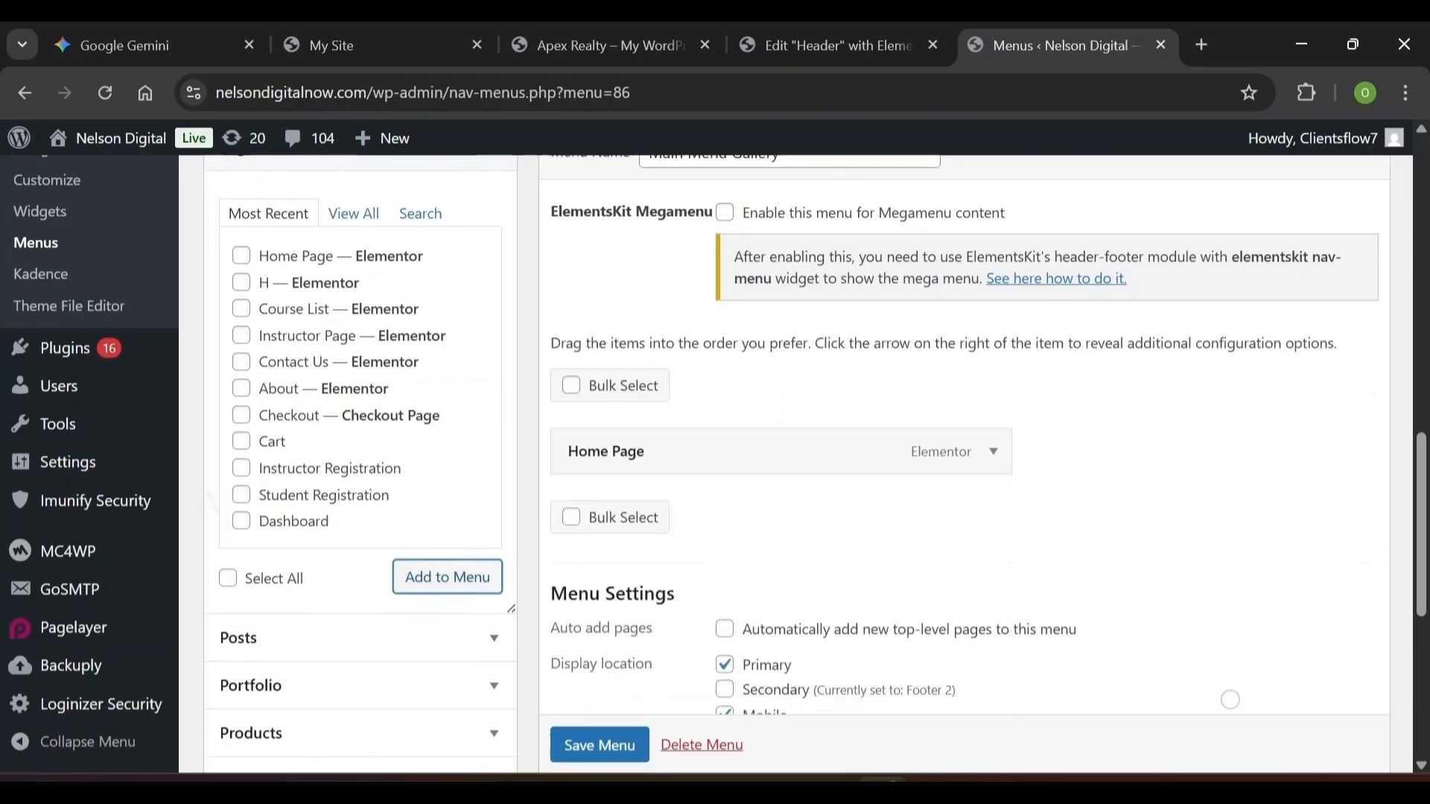
pyautogui.scroll(2, 549, 456)
pyautogui.scroll(-4, 549, 456)
pyautogui.scroll(2, 550, 456)
pyautogui.scroll(5, 1230, 700)
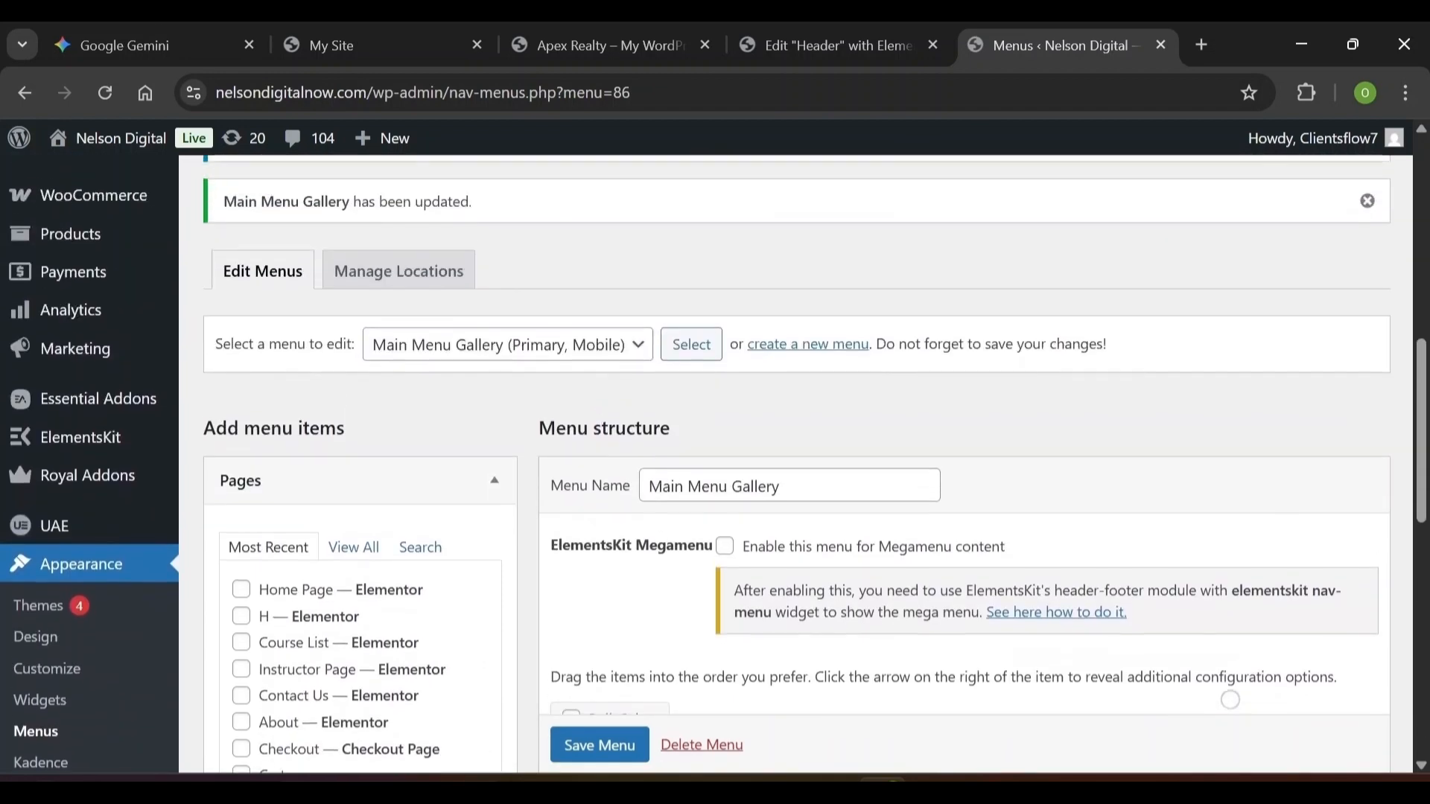
# Choose Pages > Add Page and confirm leaving the Menus screen
pyautogui.scroll(-1, 1231, 700)
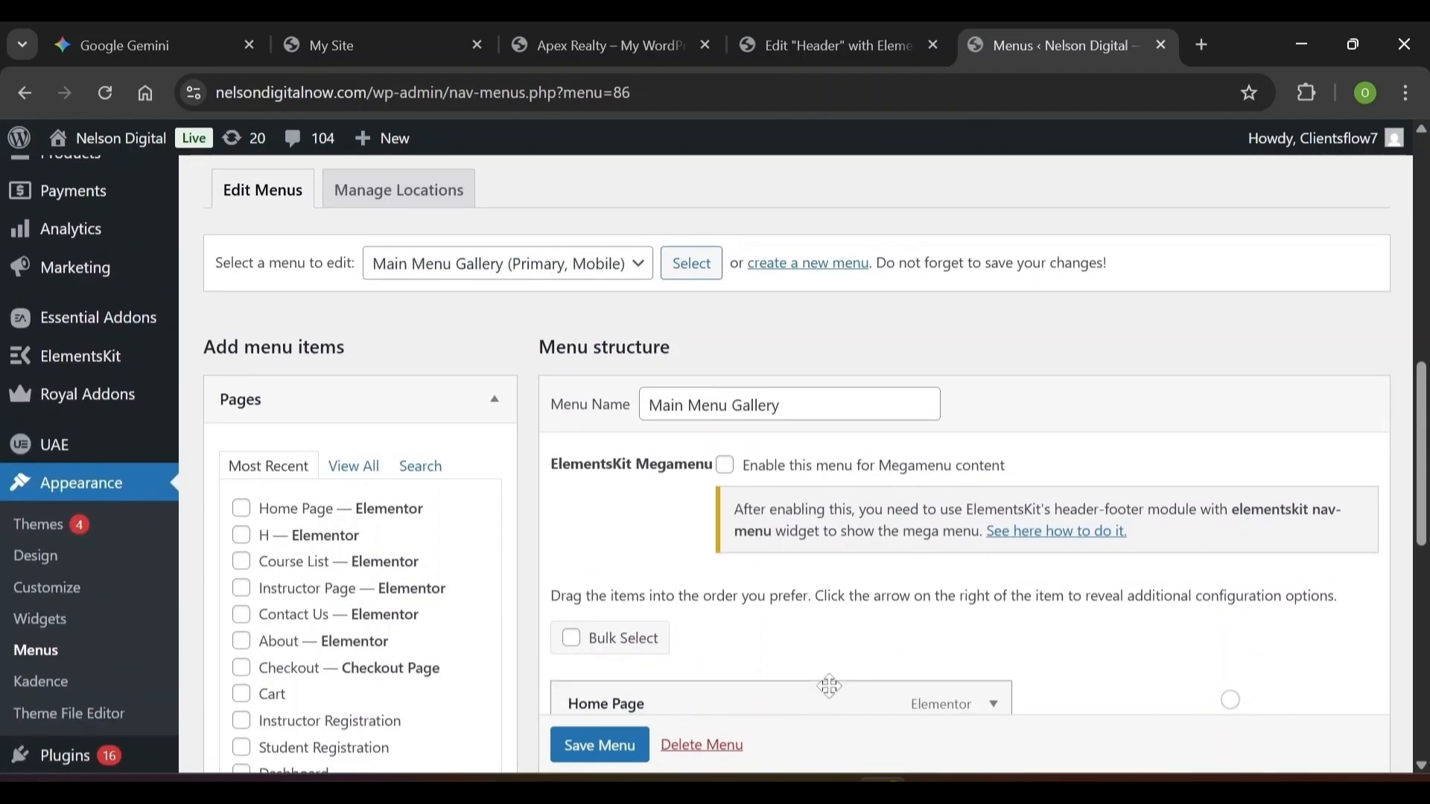
pyautogui.scroll(-2, 819, 684)
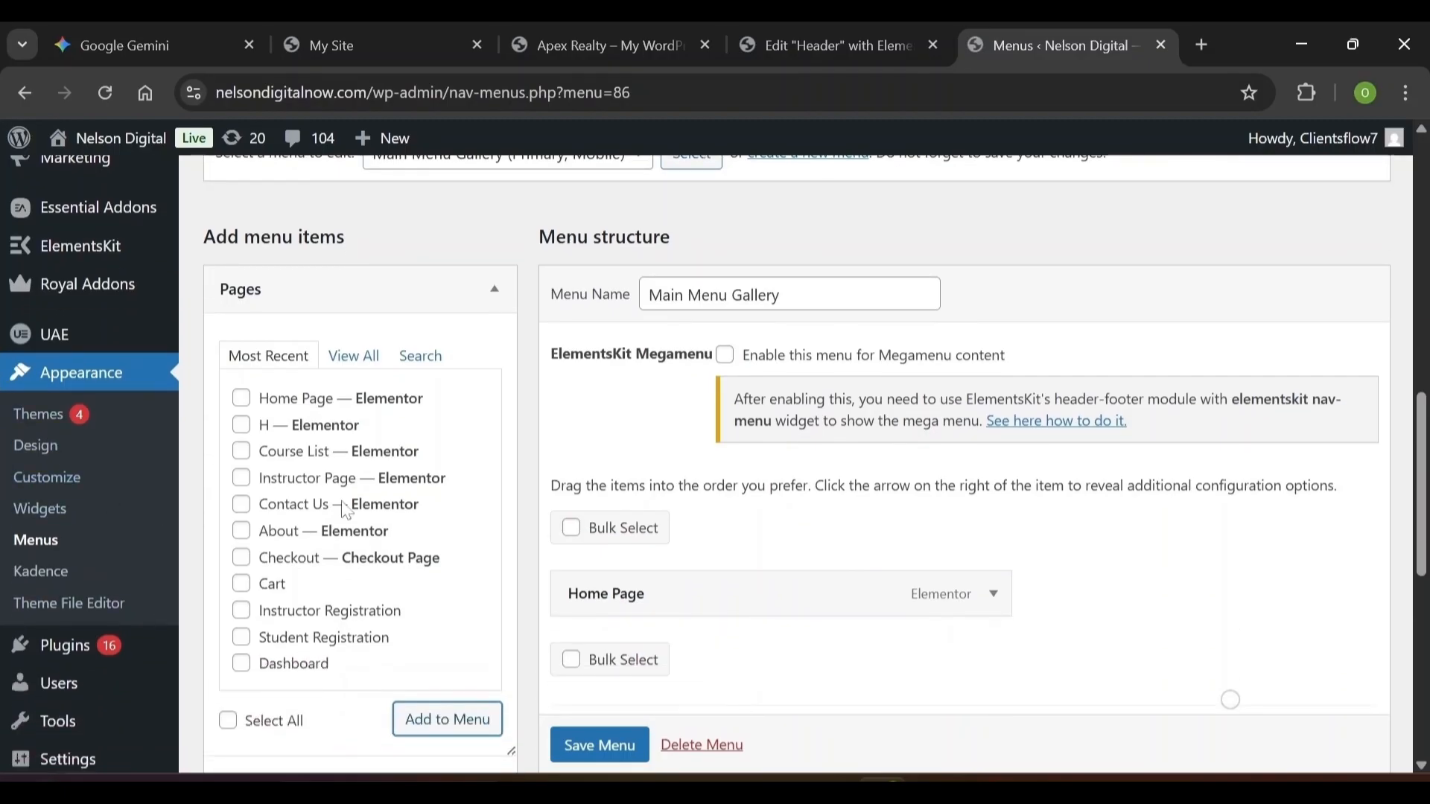
pyautogui.moveTo(81, 284)
pyautogui.scroll(3, 78, 333)
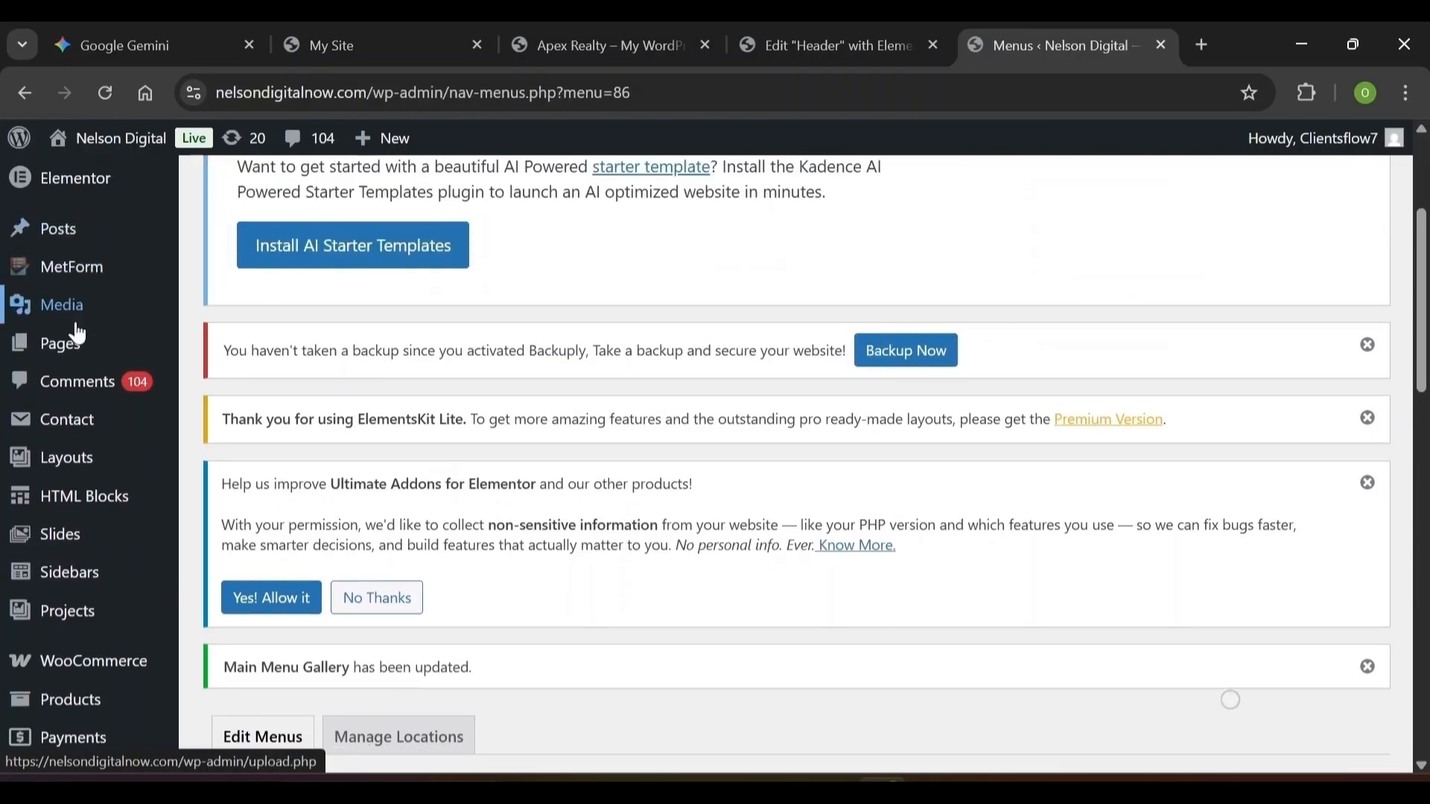
pyautogui.moveTo(74, 351)
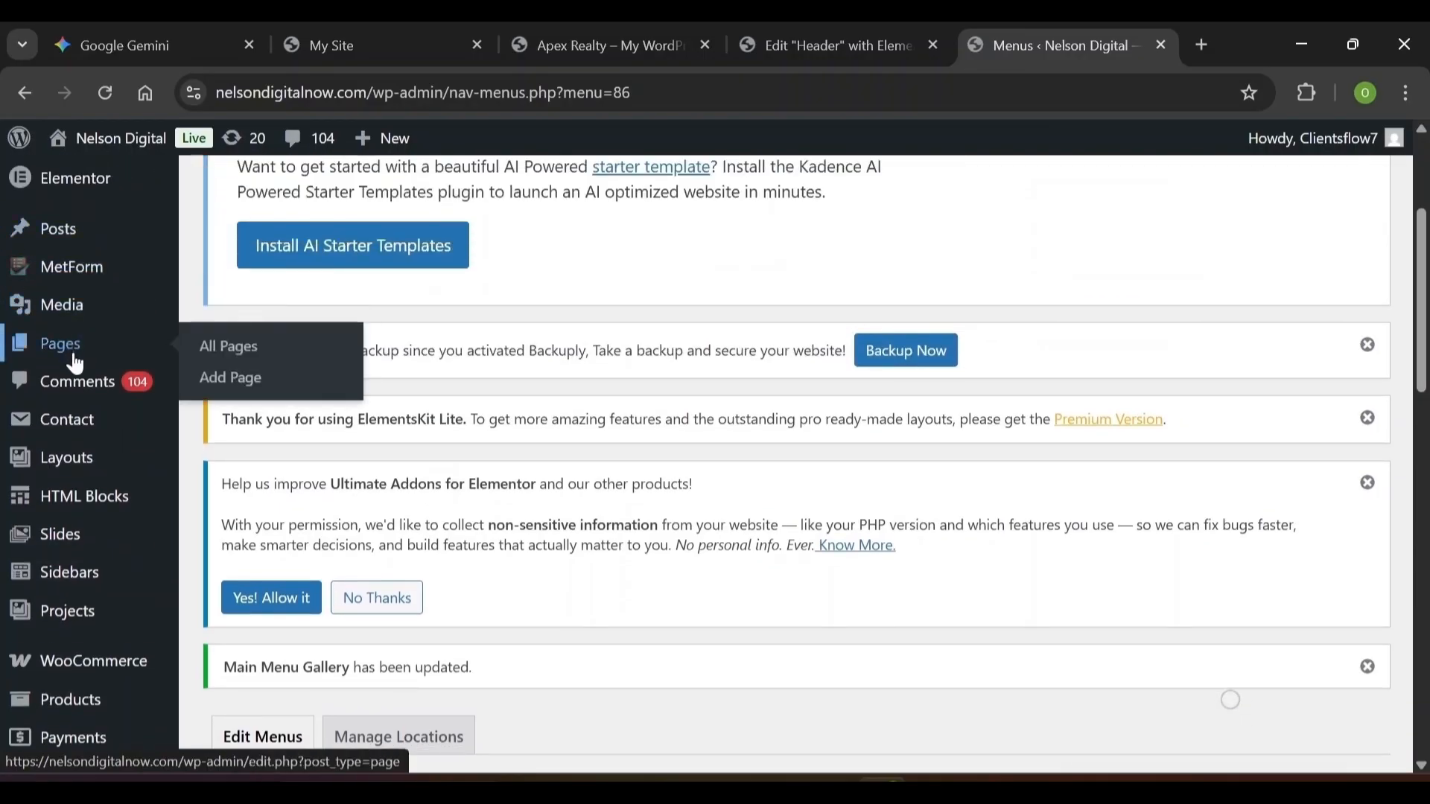
pyautogui.click(220, 386)
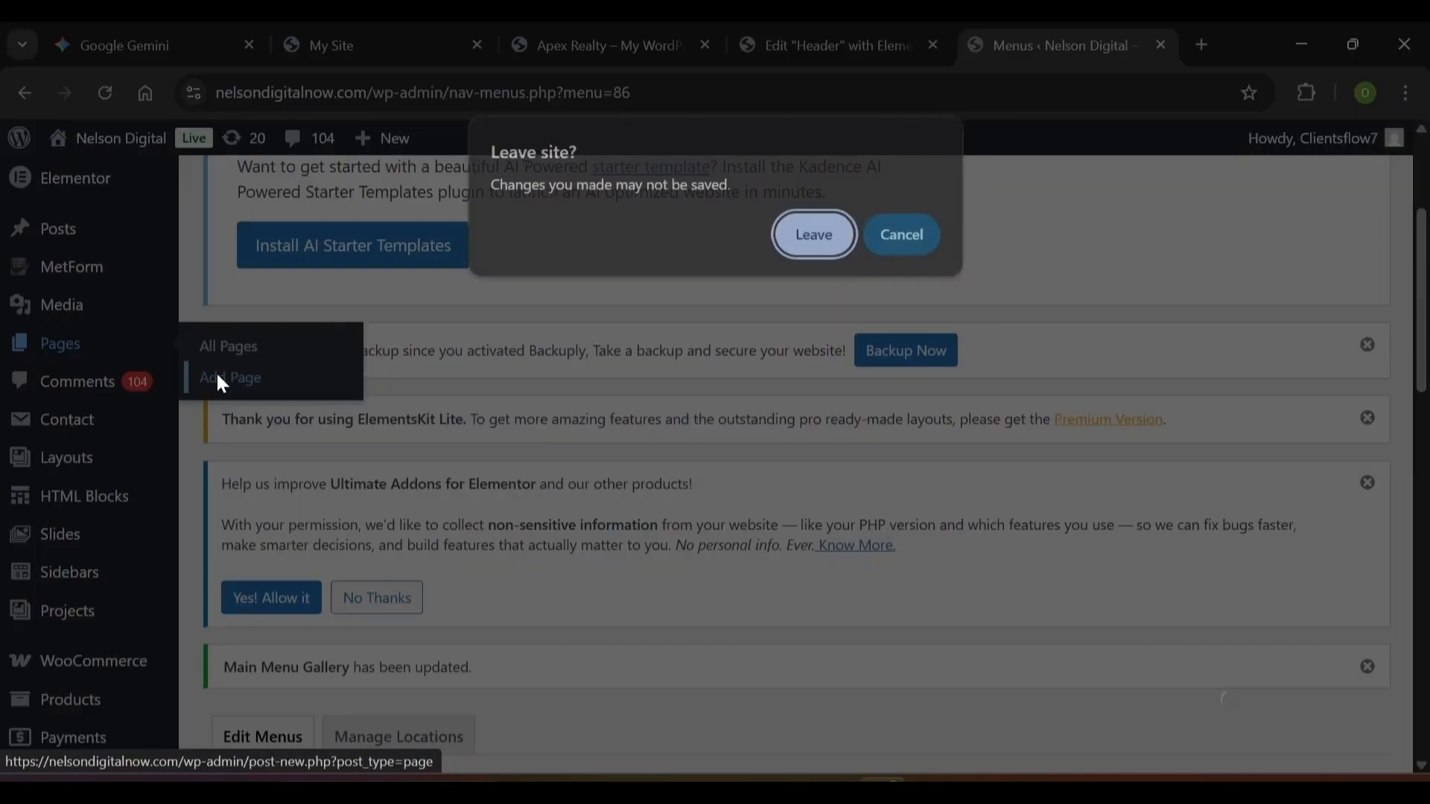
pyautogui.press('Return')
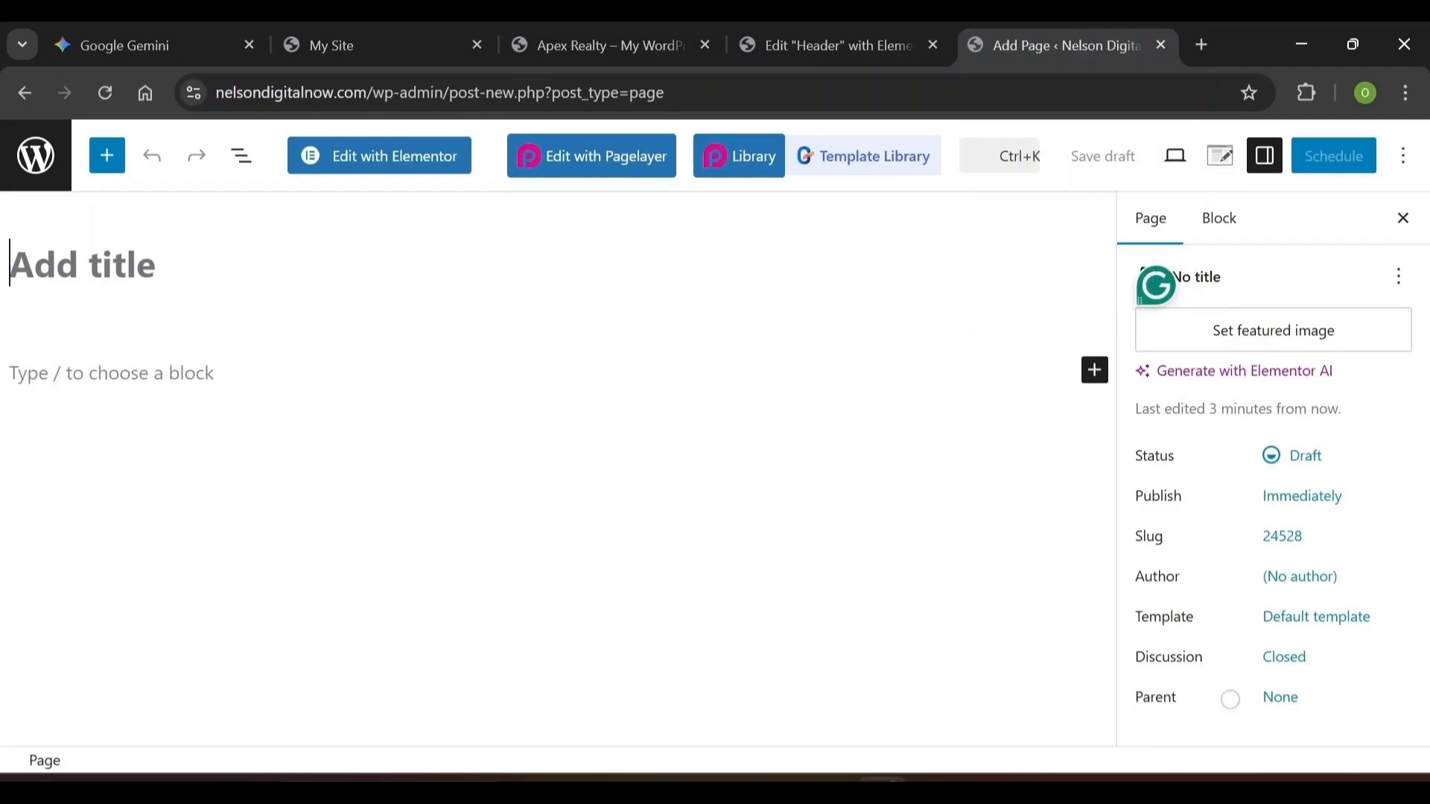
# Title the new page 'Service', hide the settings sidebar, and edit it with Elementor
pyautogui.write('Service')
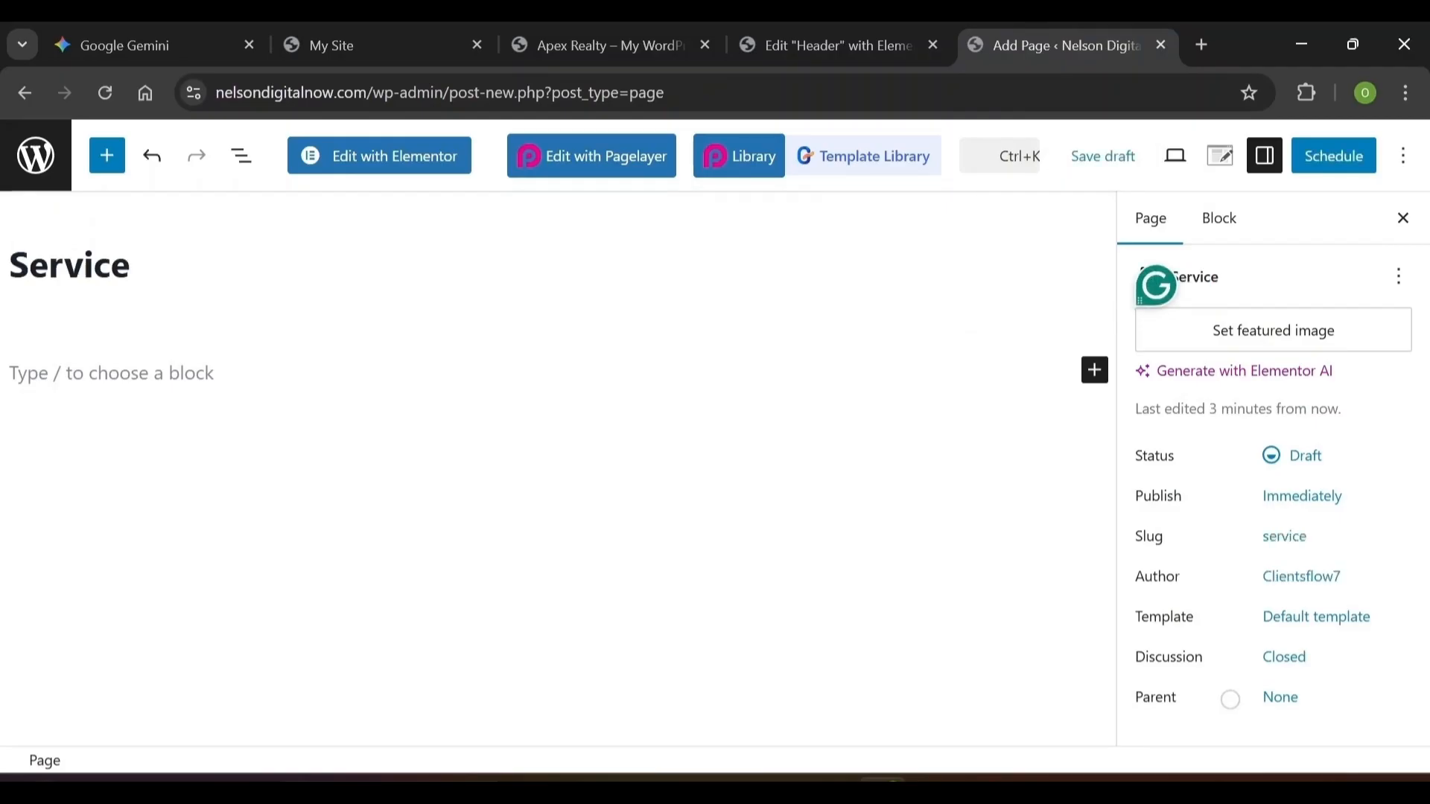
pyautogui.press('Return')
pyautogui.click(1404, 156)
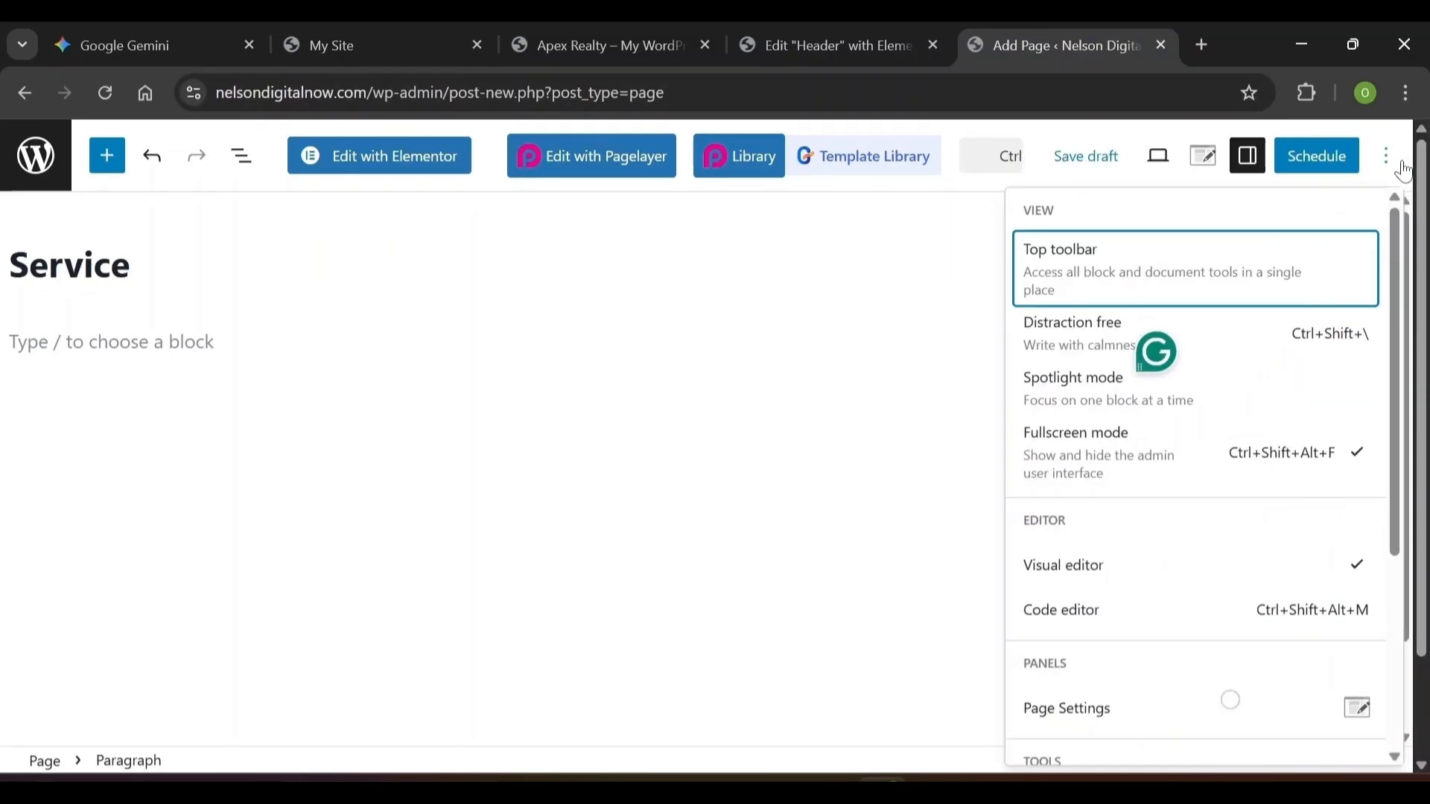
pyautogui.click(1259, 166)
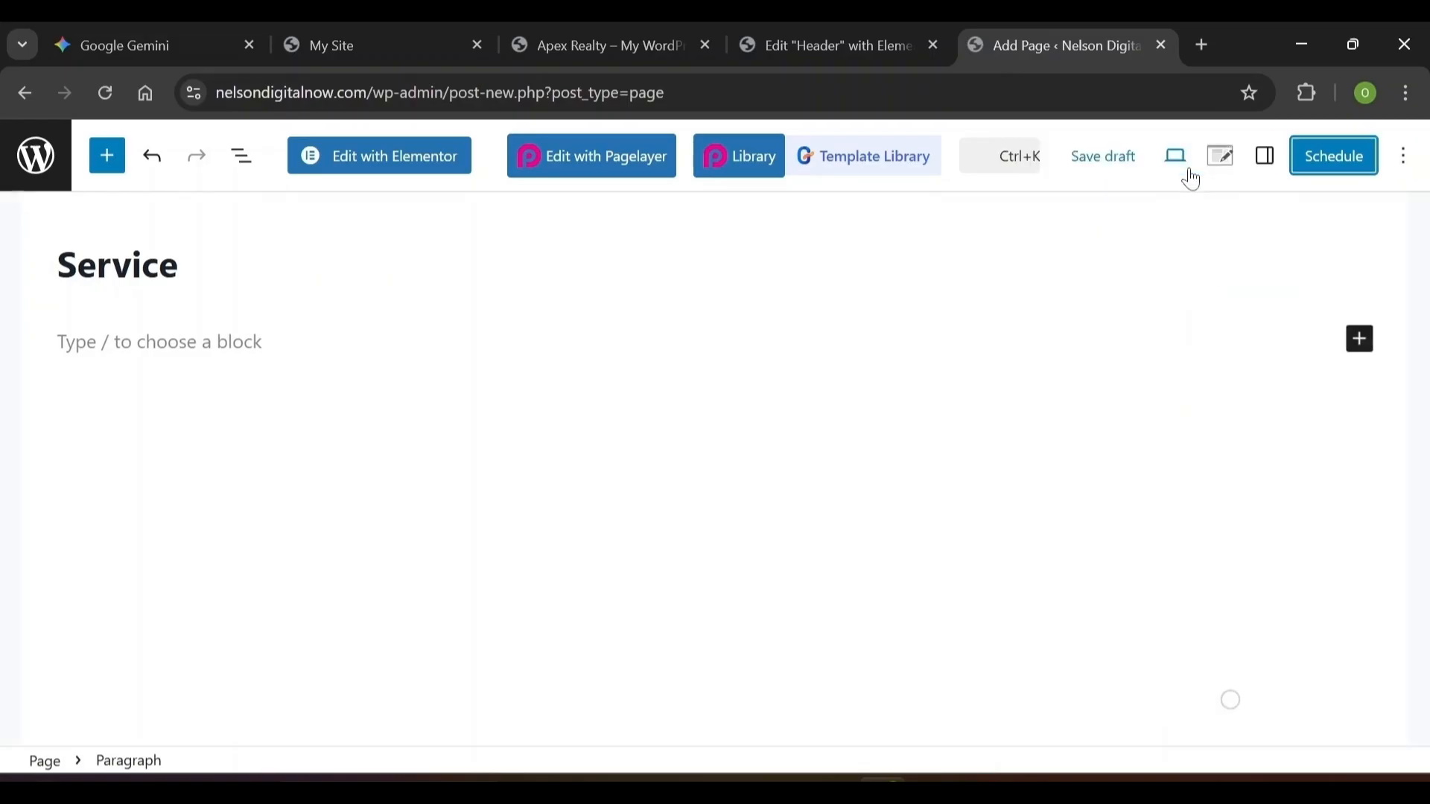
pyautogui.click(415, 159)
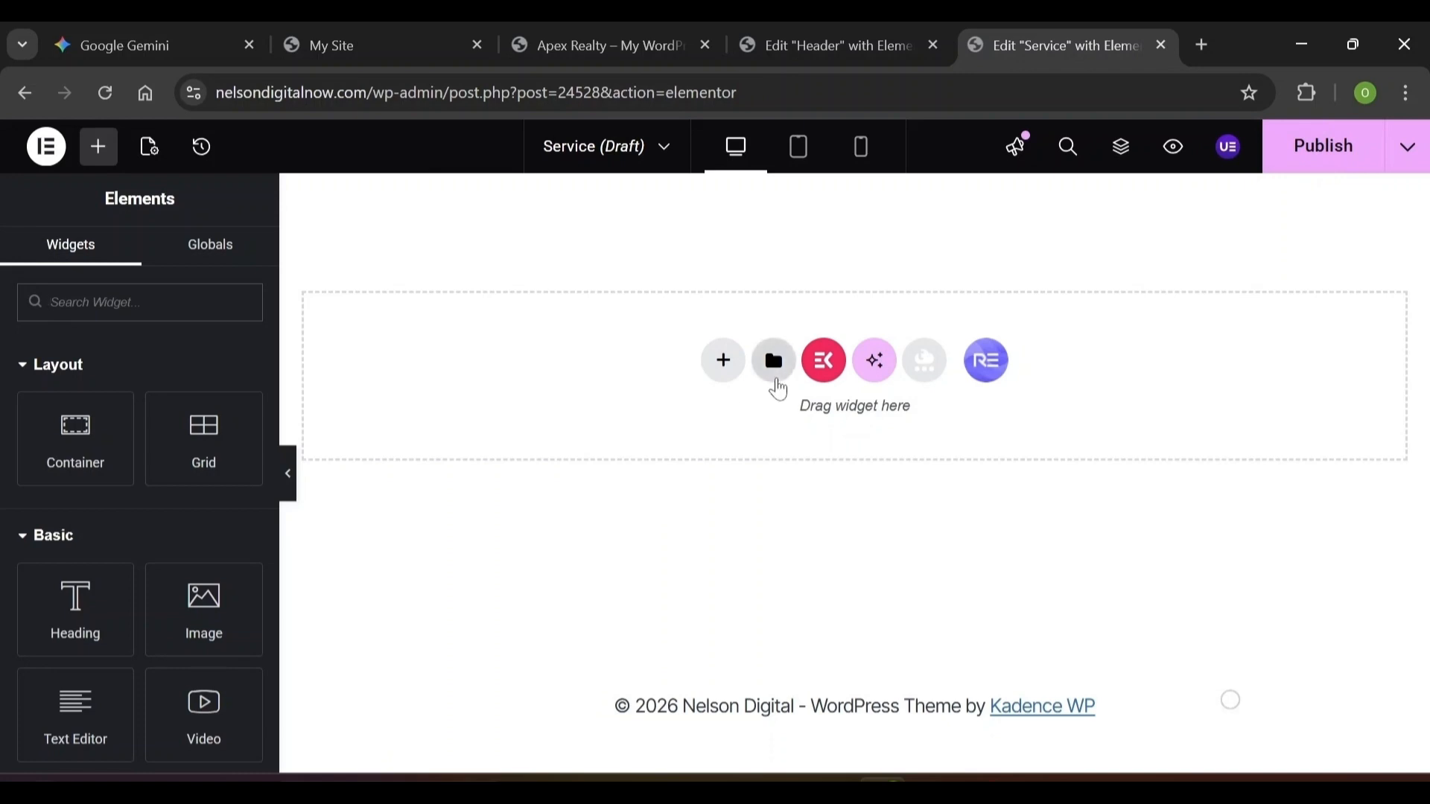
# Browse the Elementor template library, close it, and publish the empty Service page
pyautogui.click(774, 363)
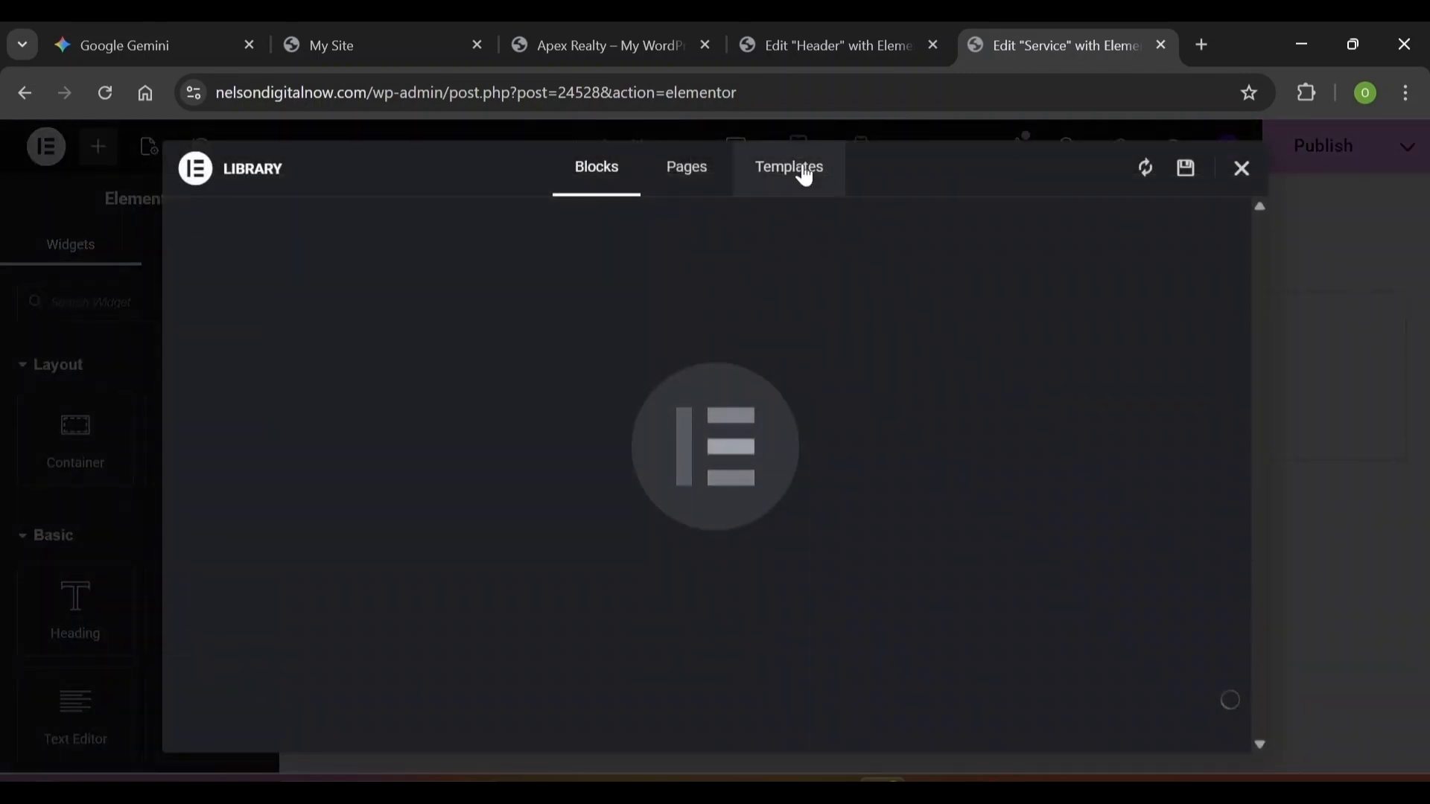
pyautogui.click(802, 176)
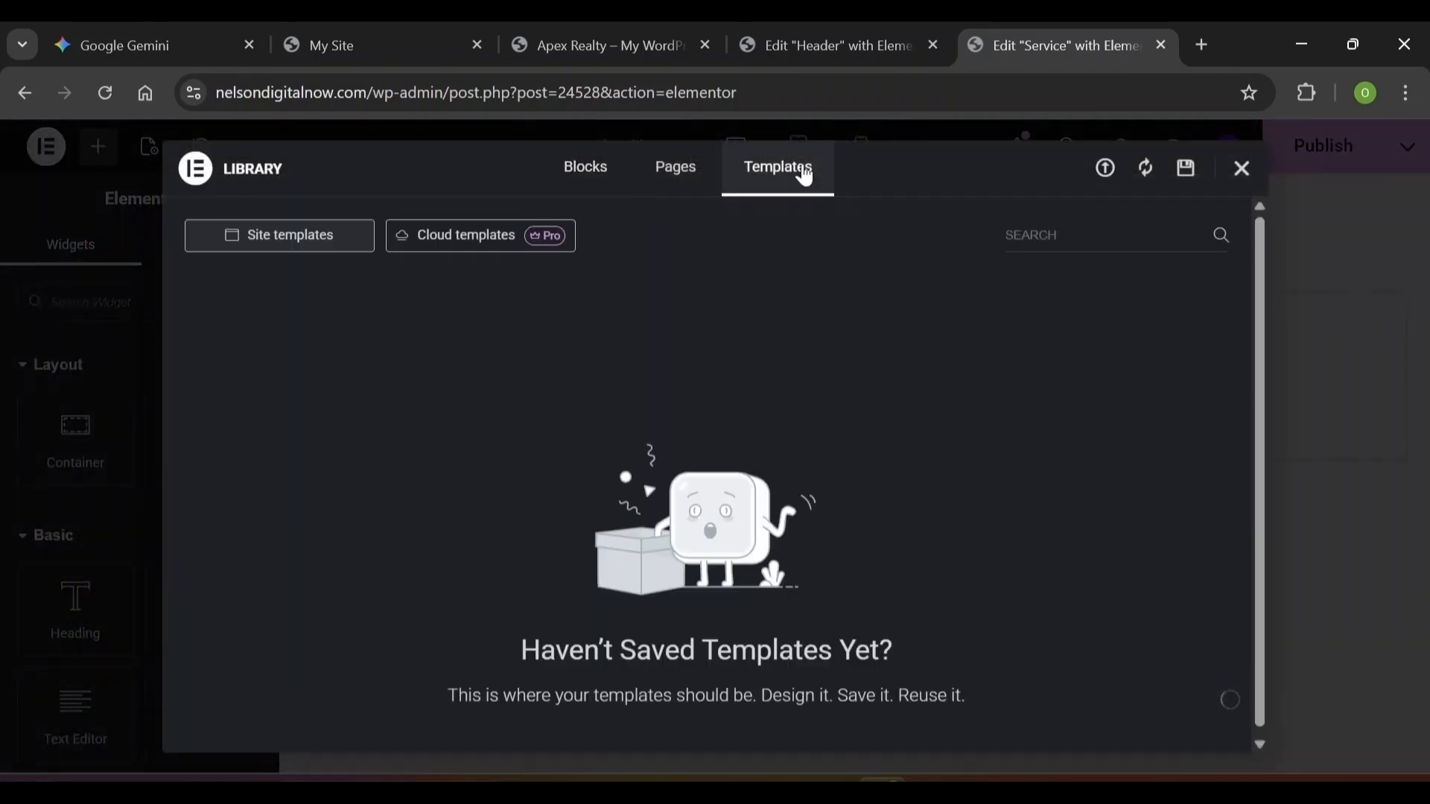
pyautogui.click(1103, 167)
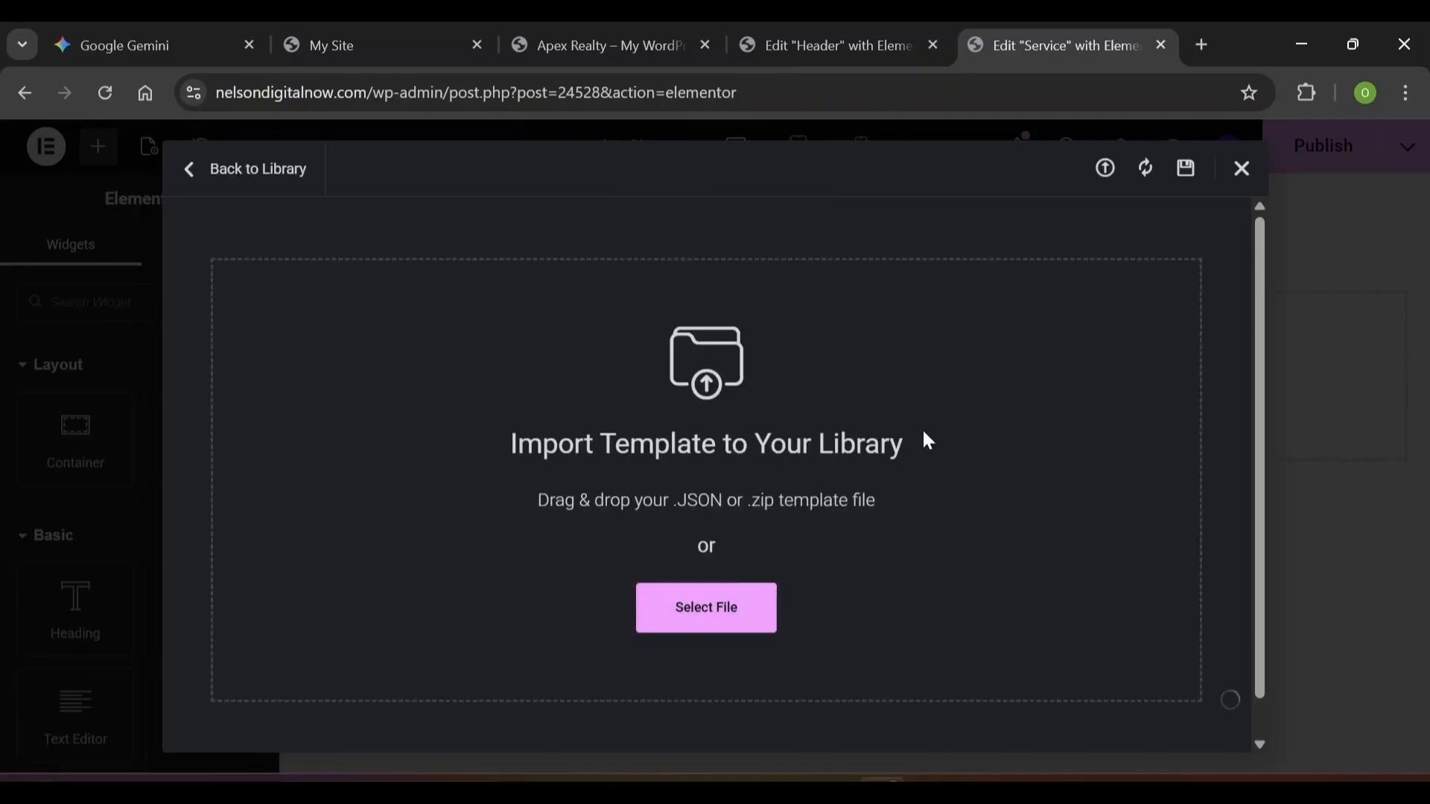
pyautogui.click(1245, 171)
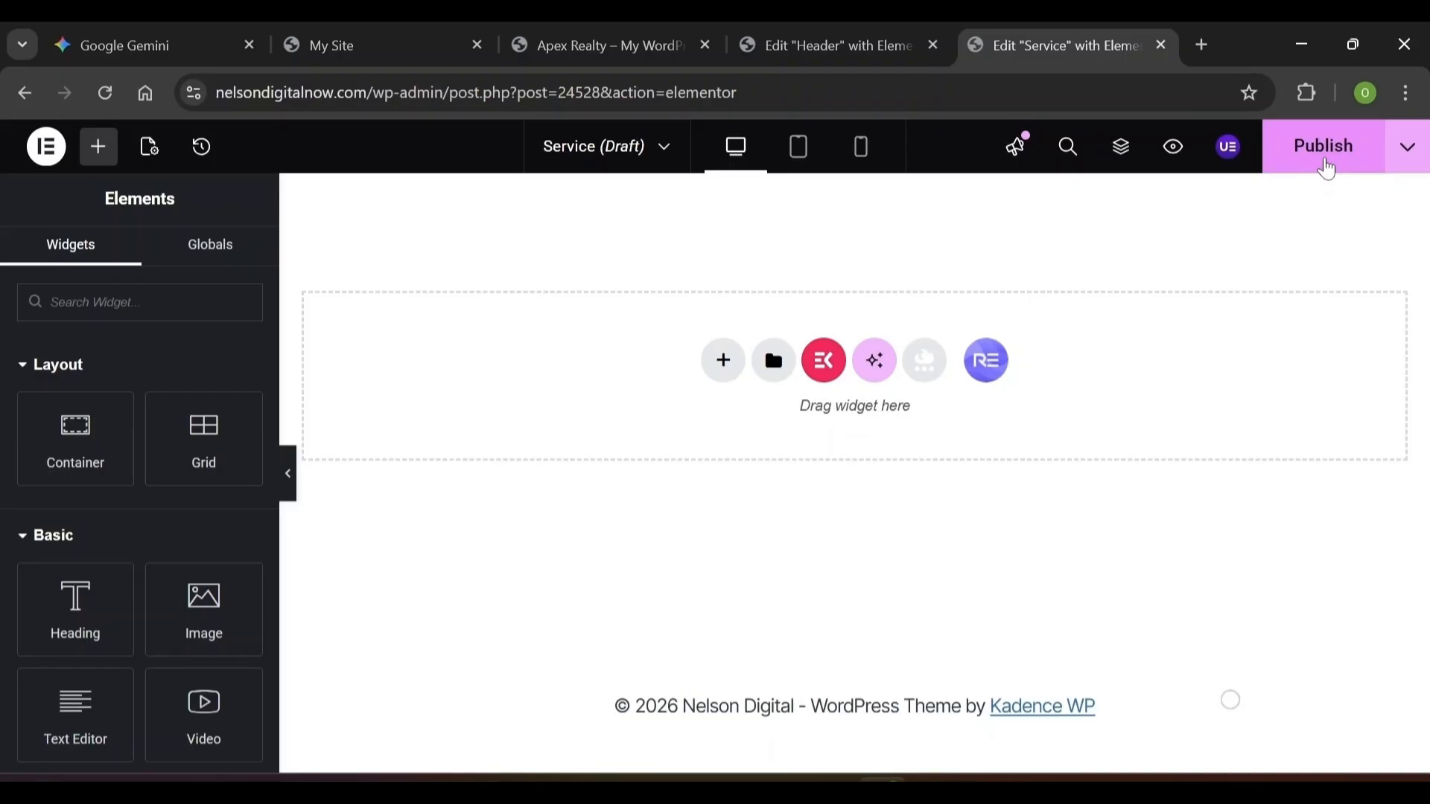
pyautogui.click(1327, 168)
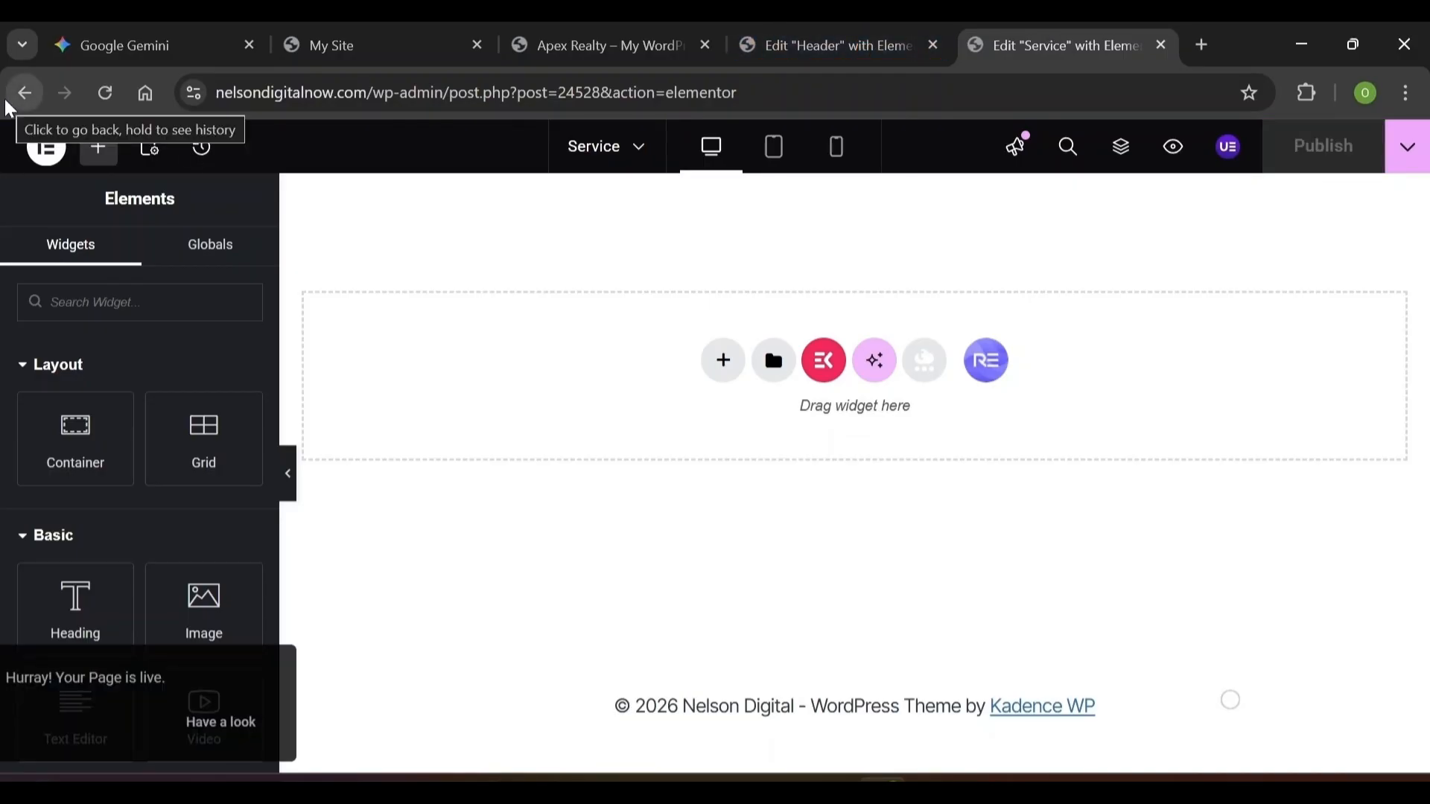
# Exit Elementor to WordPress, publish the empty Gallery page, and return to the Header template tab
pyautogui.click(46, 146)
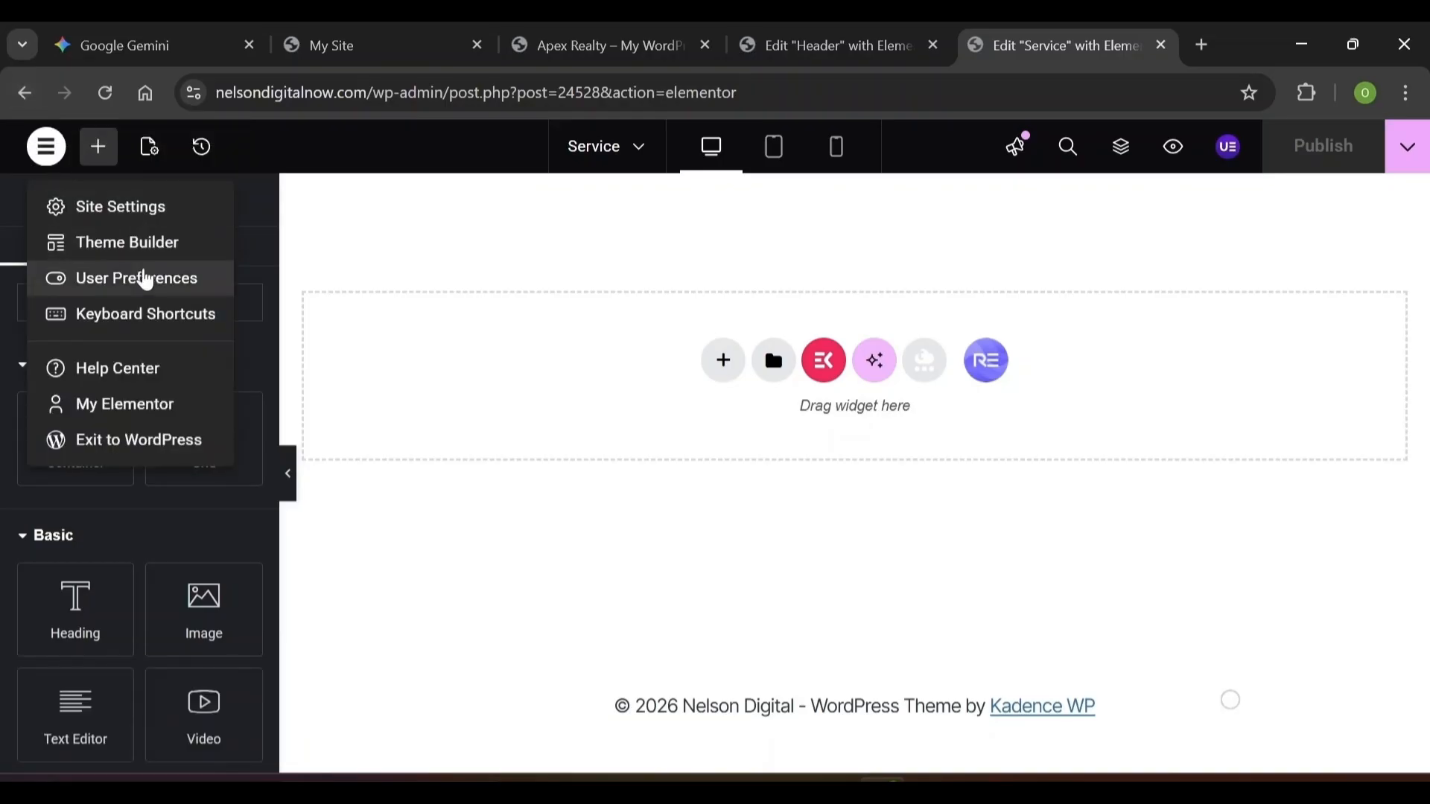
pyautogui.click(118, 445)
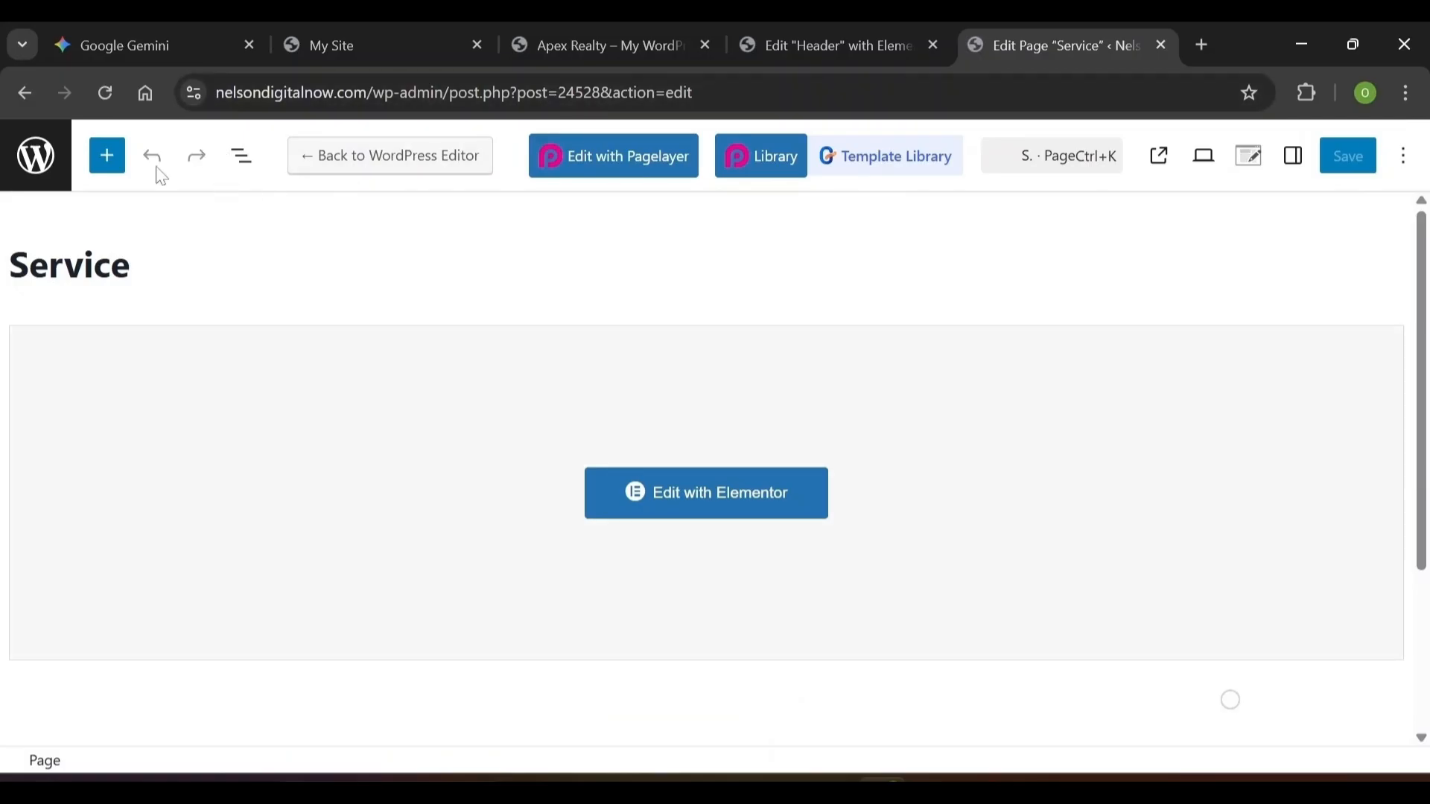
pyautogui.click(36, 168)
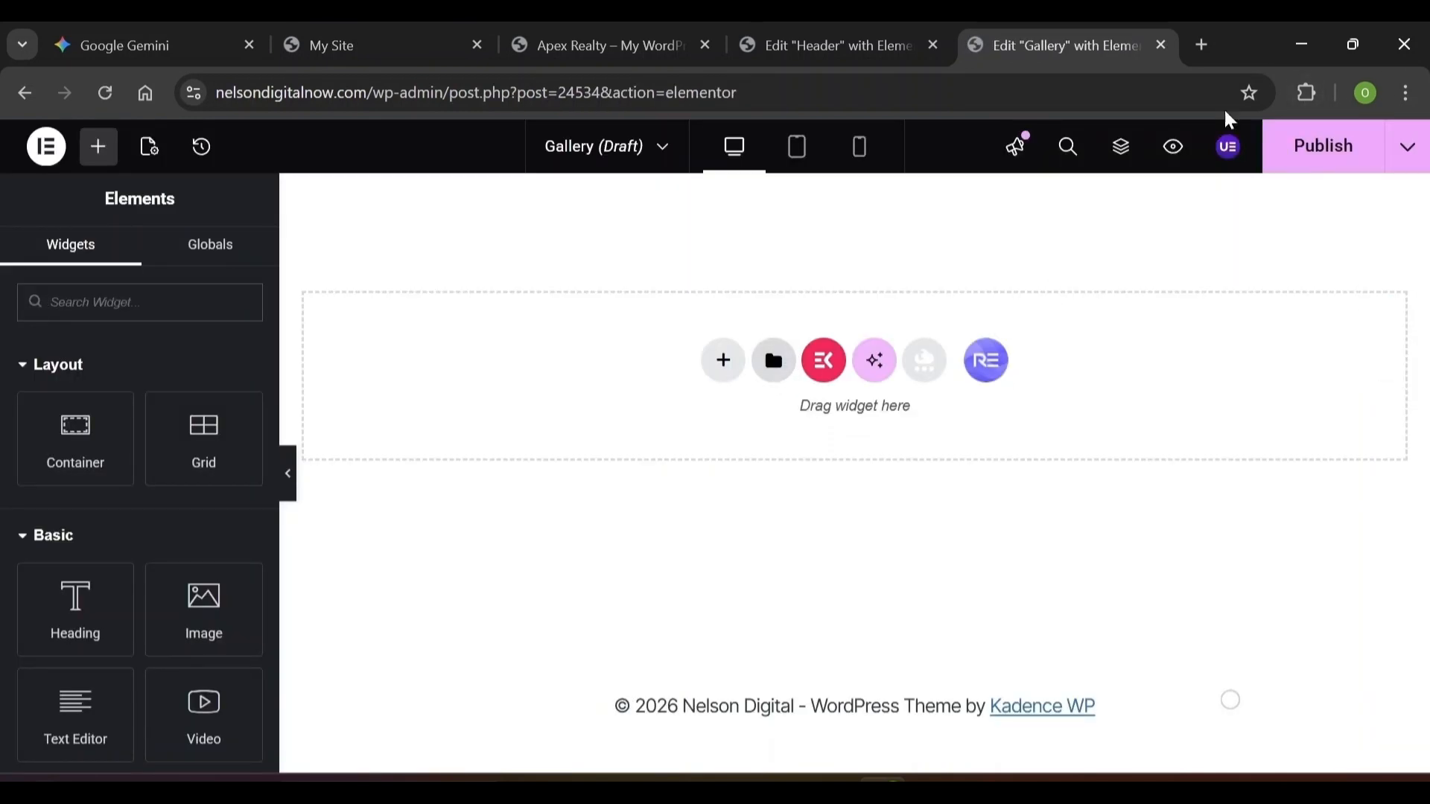
pyautogui.click(1315, 168)
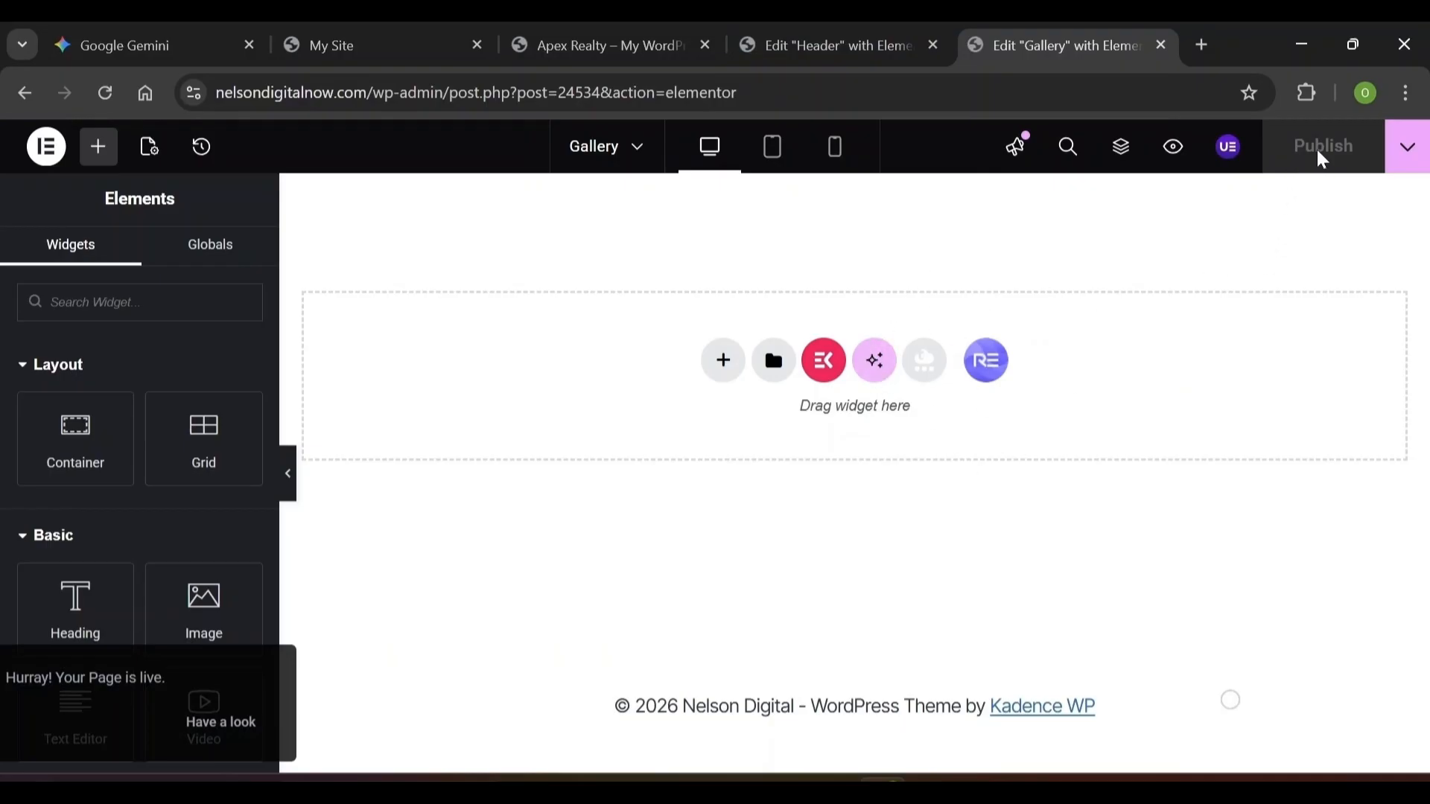
pyautogui.click(835, 32)
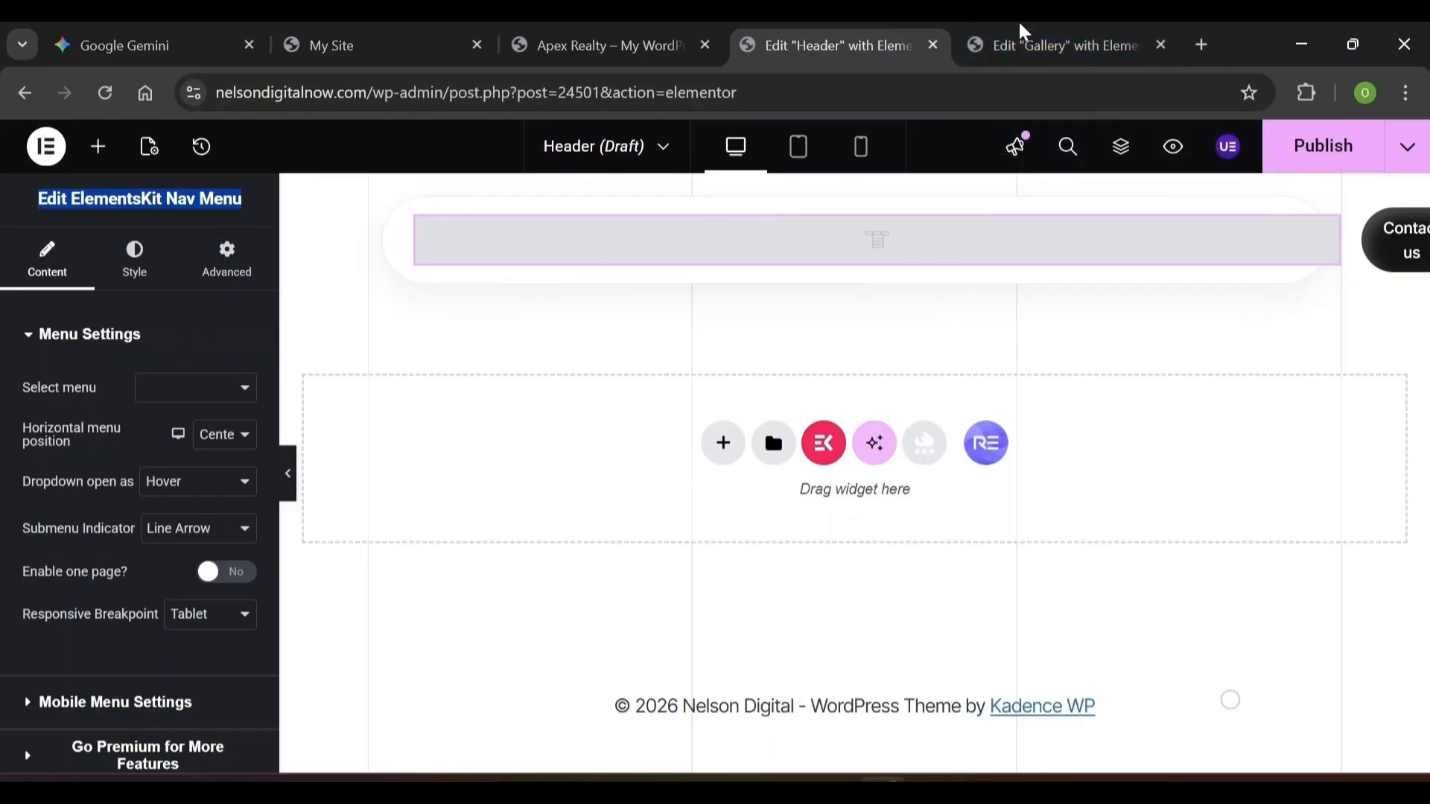
pyautogui.click(1047, 41)
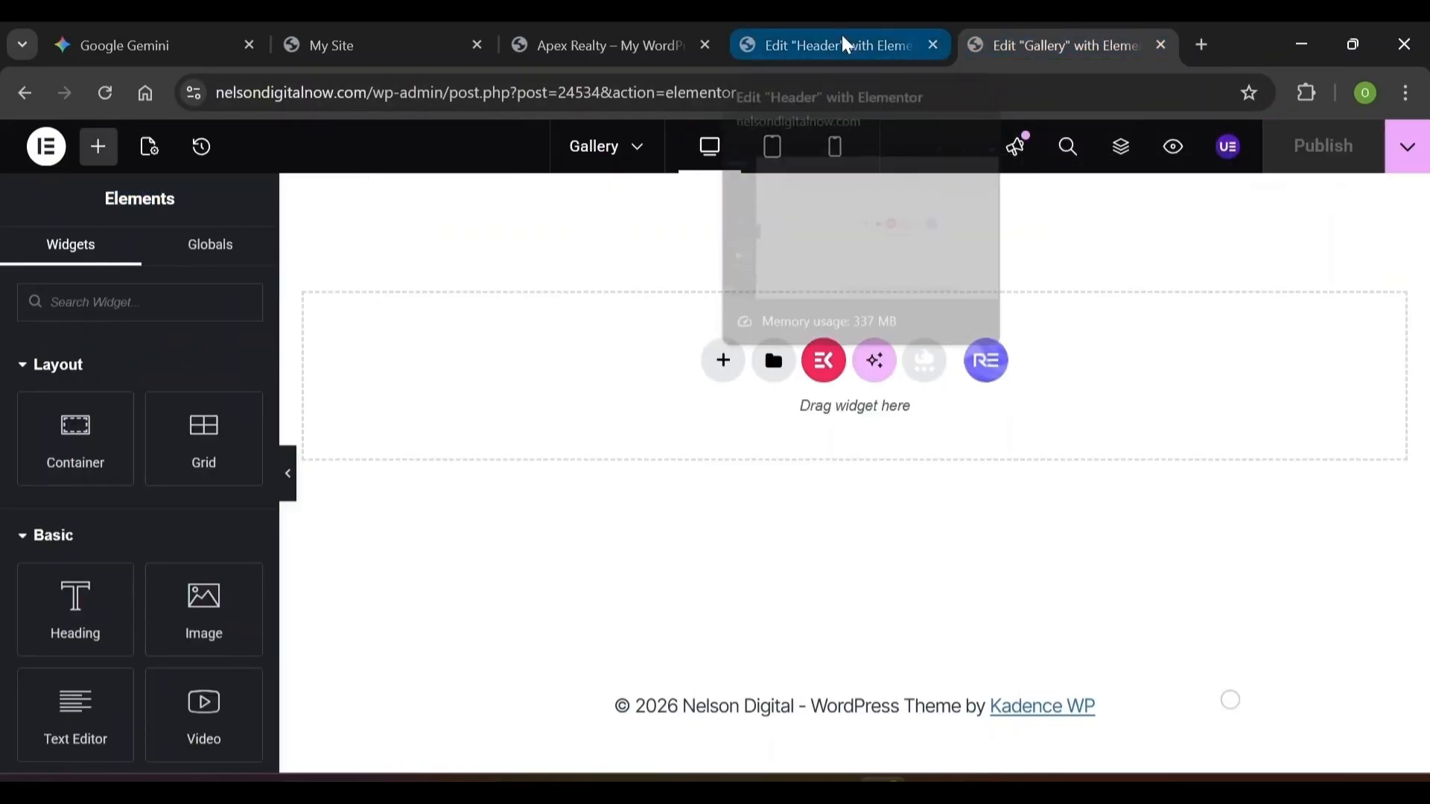
pyautogui.click(845, 44)
# In Menus, tick the Service and About pages and add them to Main Menu Gallery
pyautogui.hotkey('ctrl', 'Tab')
pyautogui.moveTo(112, 606)
pyautogui.scroll(-4, 111, 596)
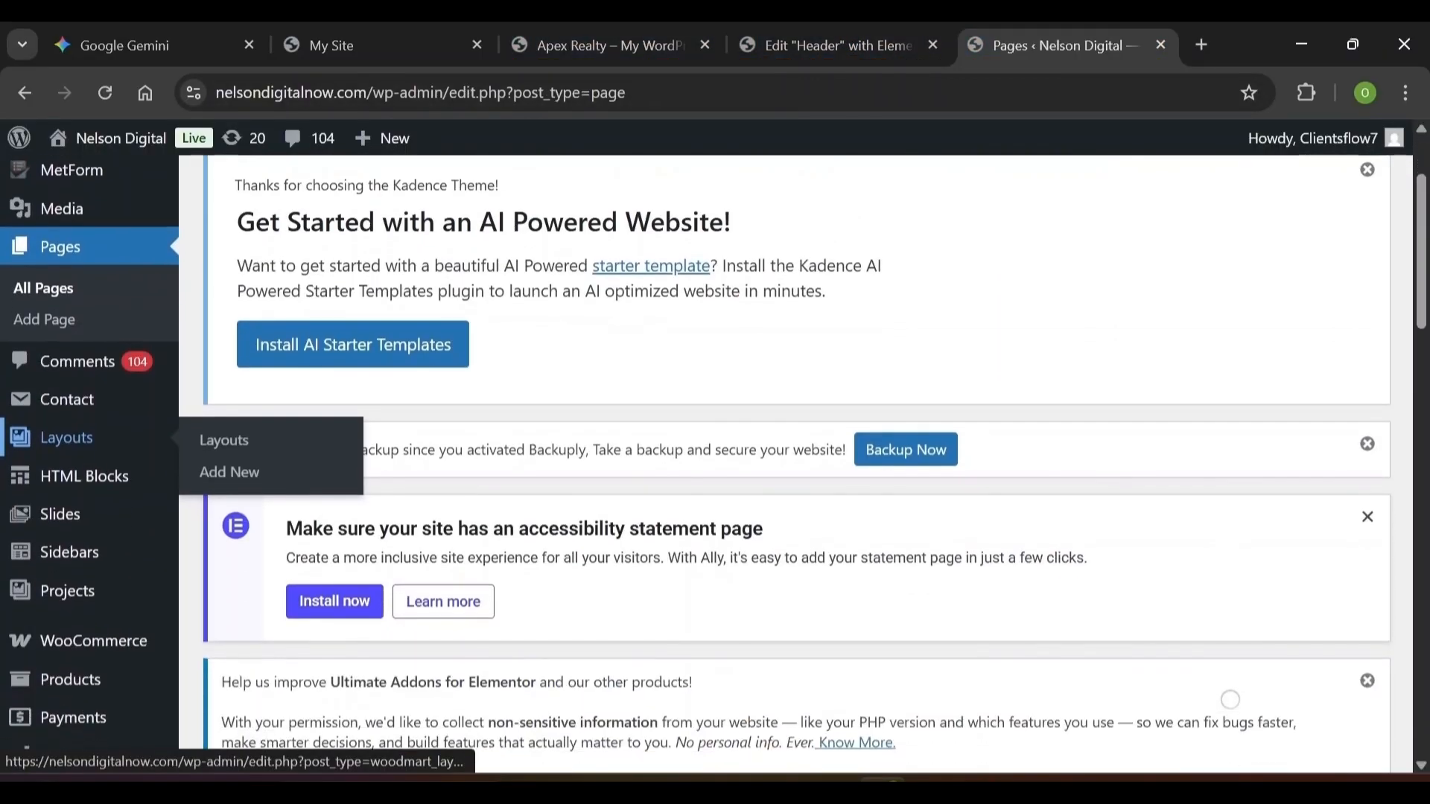
pyautogui.scroll(-4, 112, 557)
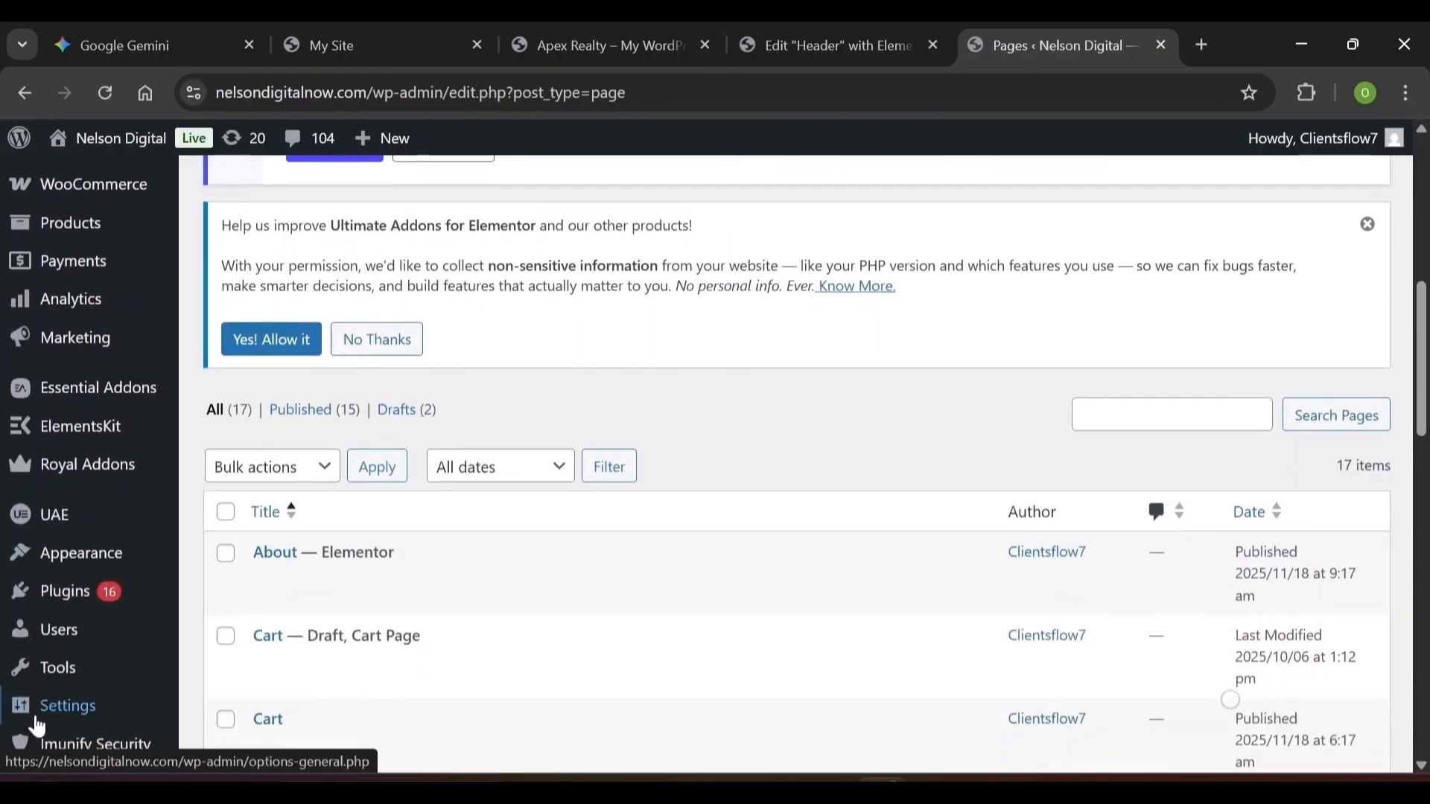
pyautogui.moveTo(112, 558)
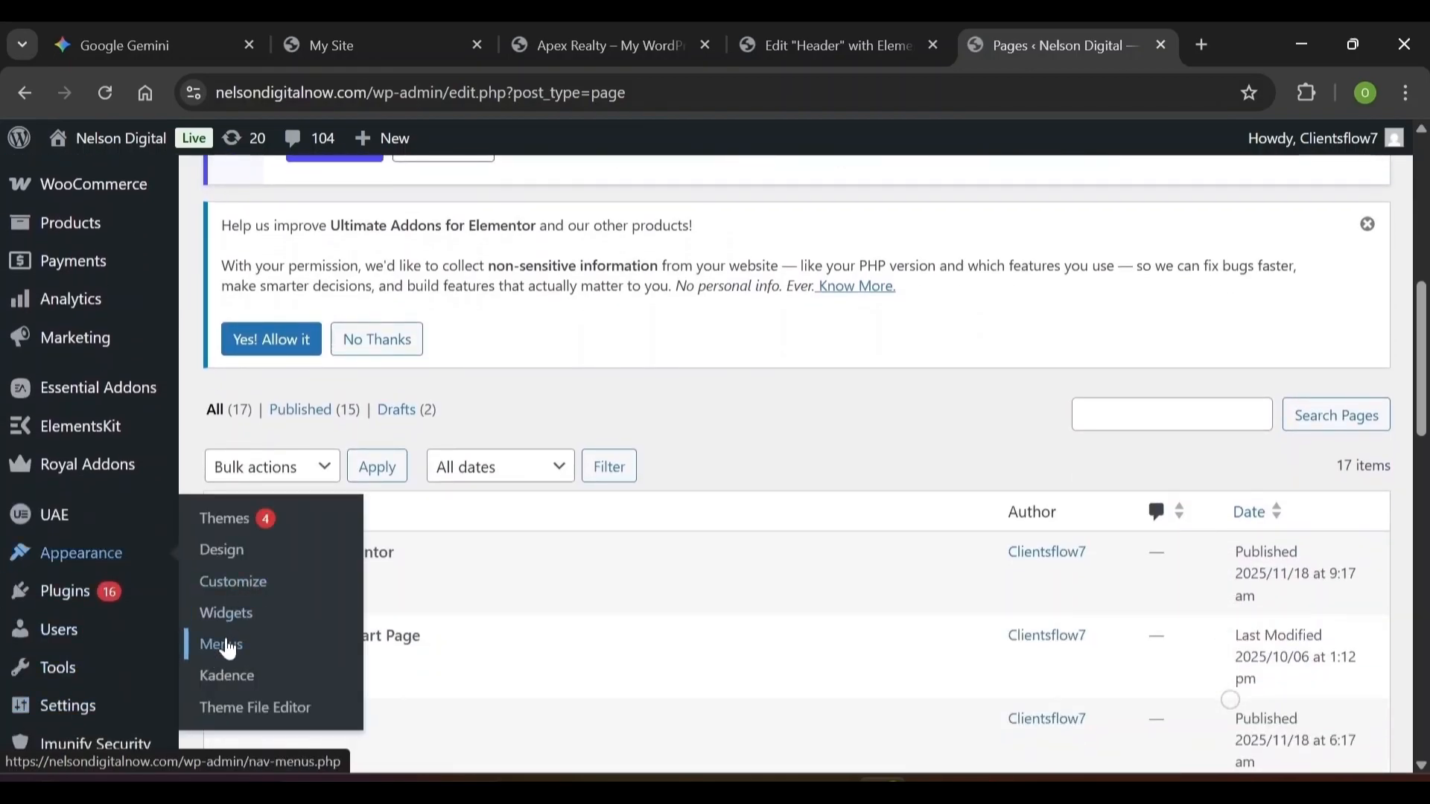
pyautogui.click(229, 646)
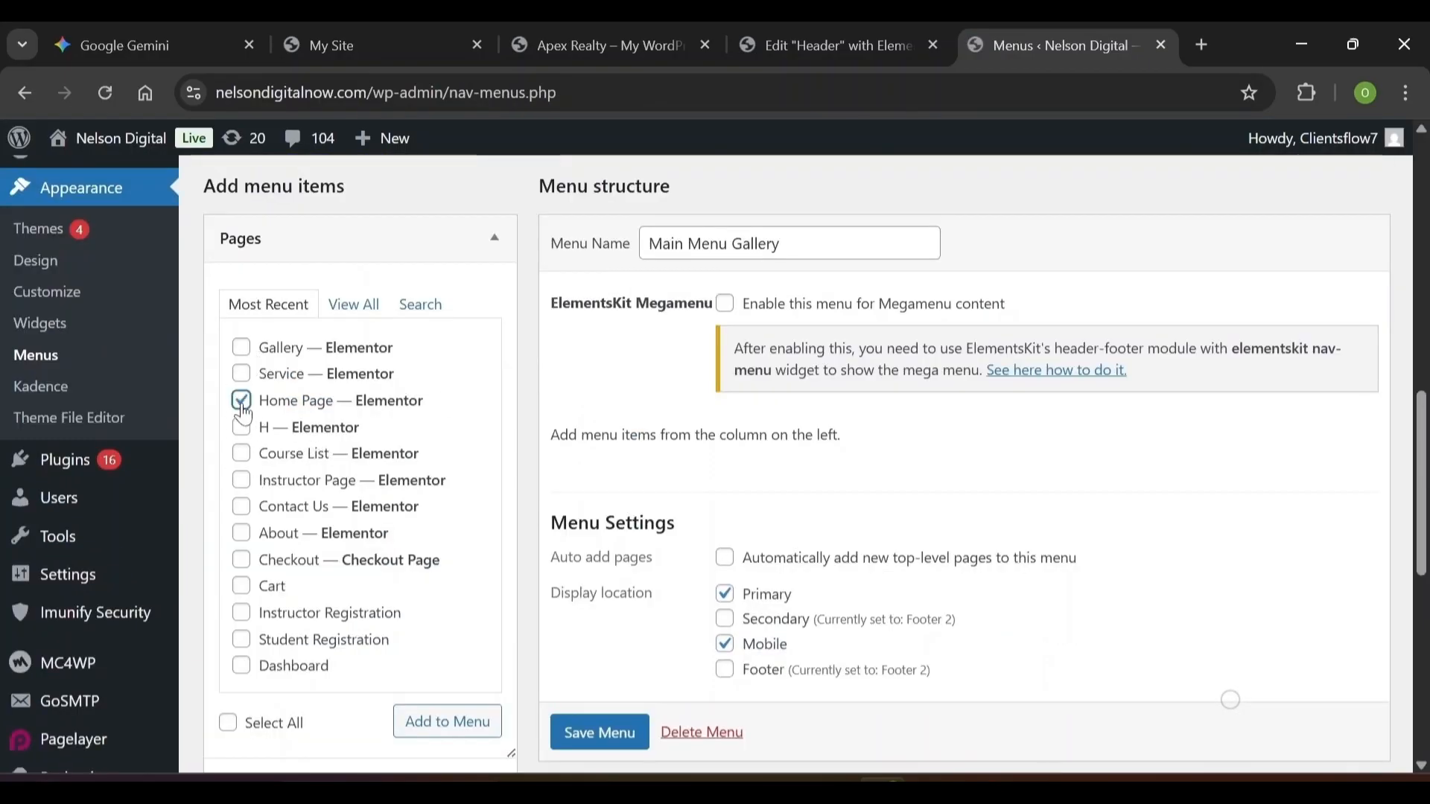
pyautogui.click(242, 375)
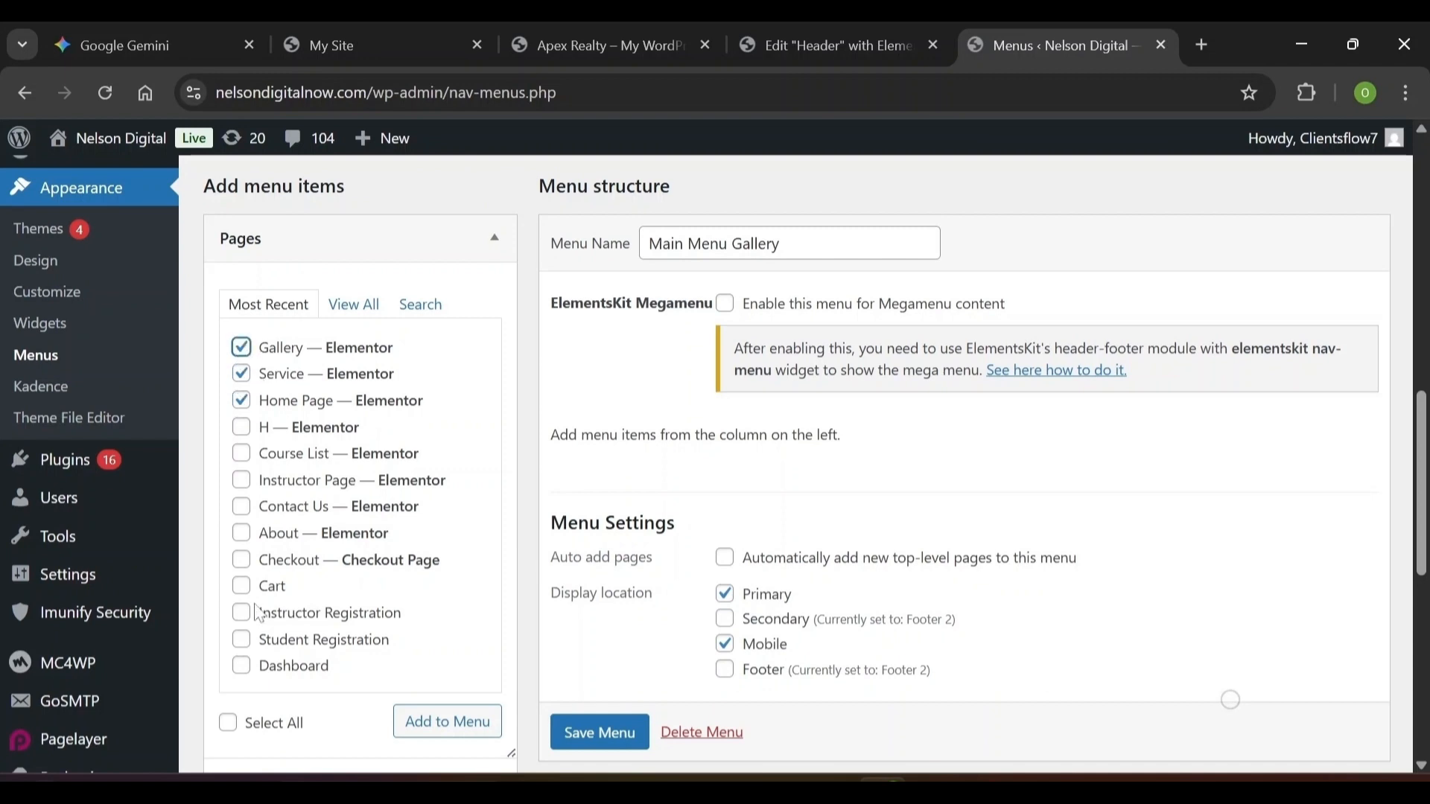
pyautogui.click(240, 533)
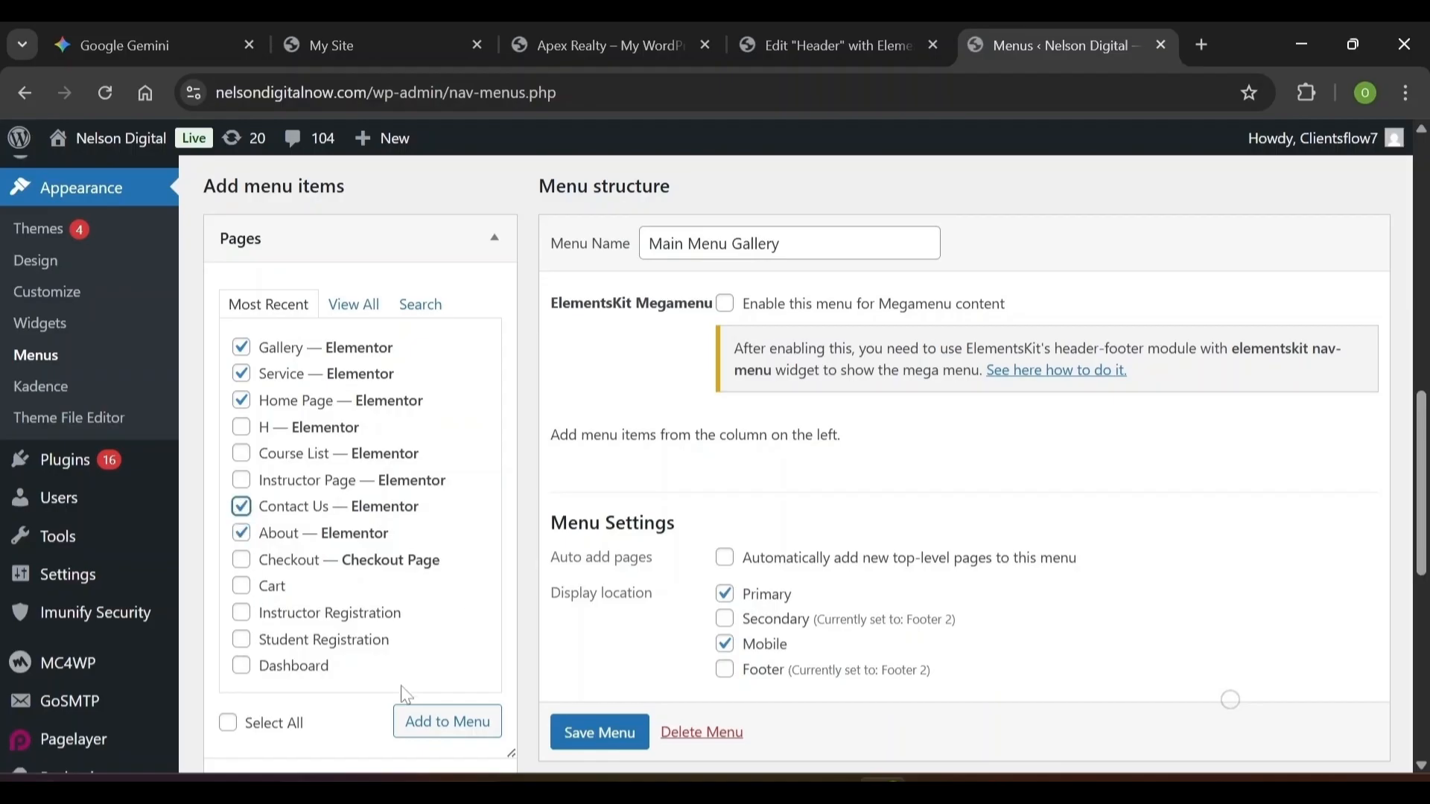
pyautogui.click(467, 732)
# Reorder the items to Home Page, Service, Gallery, About, Contact Us and save the menu
pyautogui.scroll(-2, 992, 412)
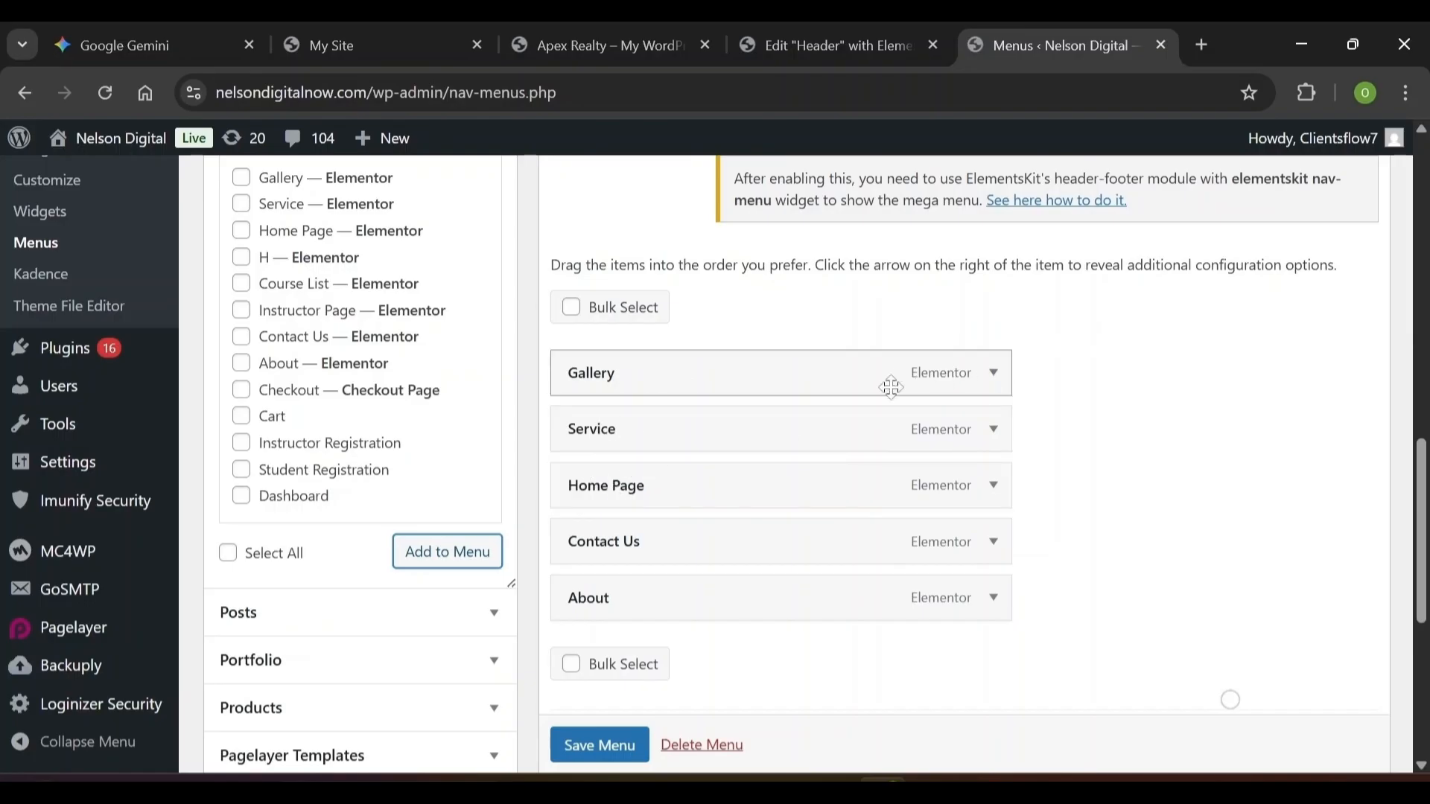
pyautogui.scroll(1, 890, 383)
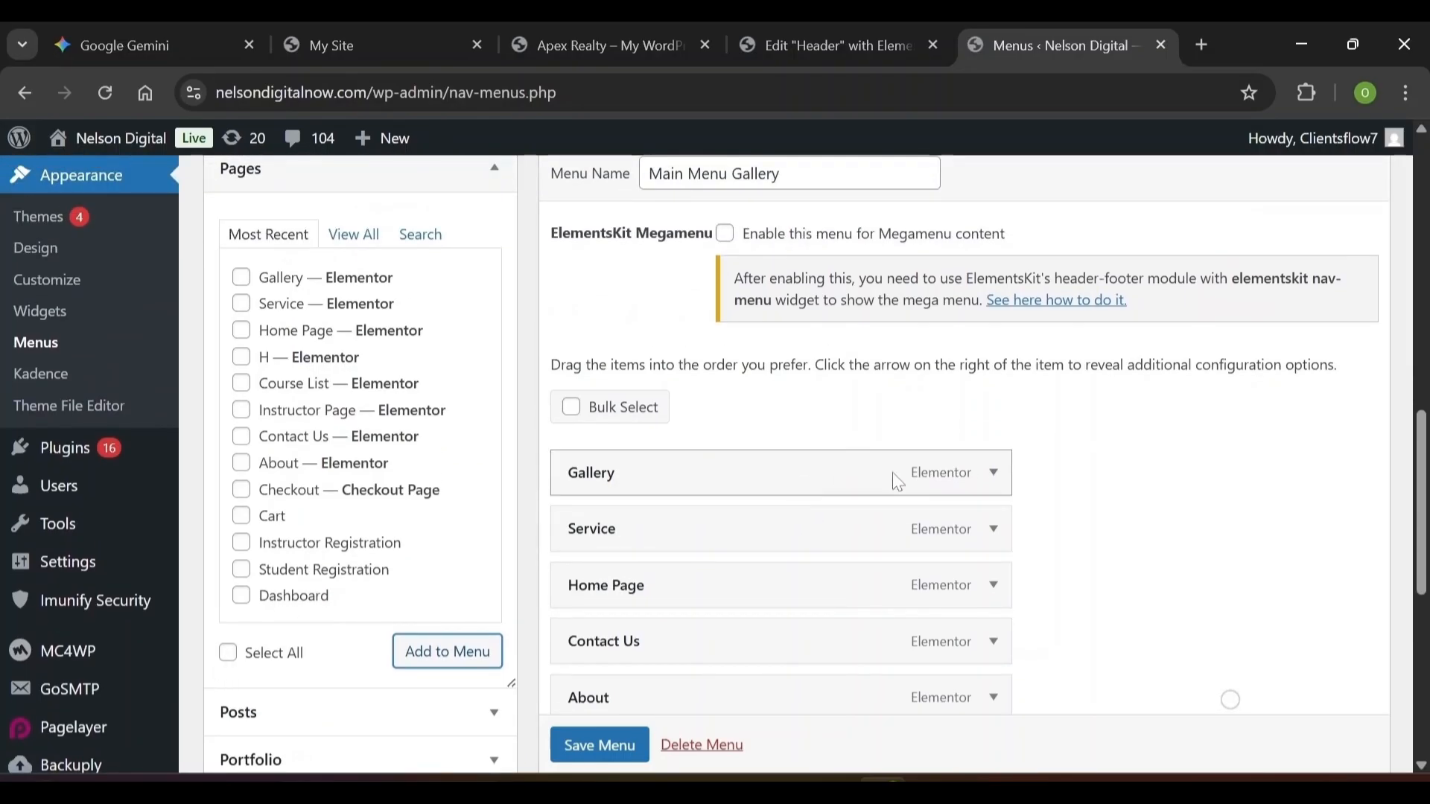
pyautogui.scroll(-1, 983, 470)
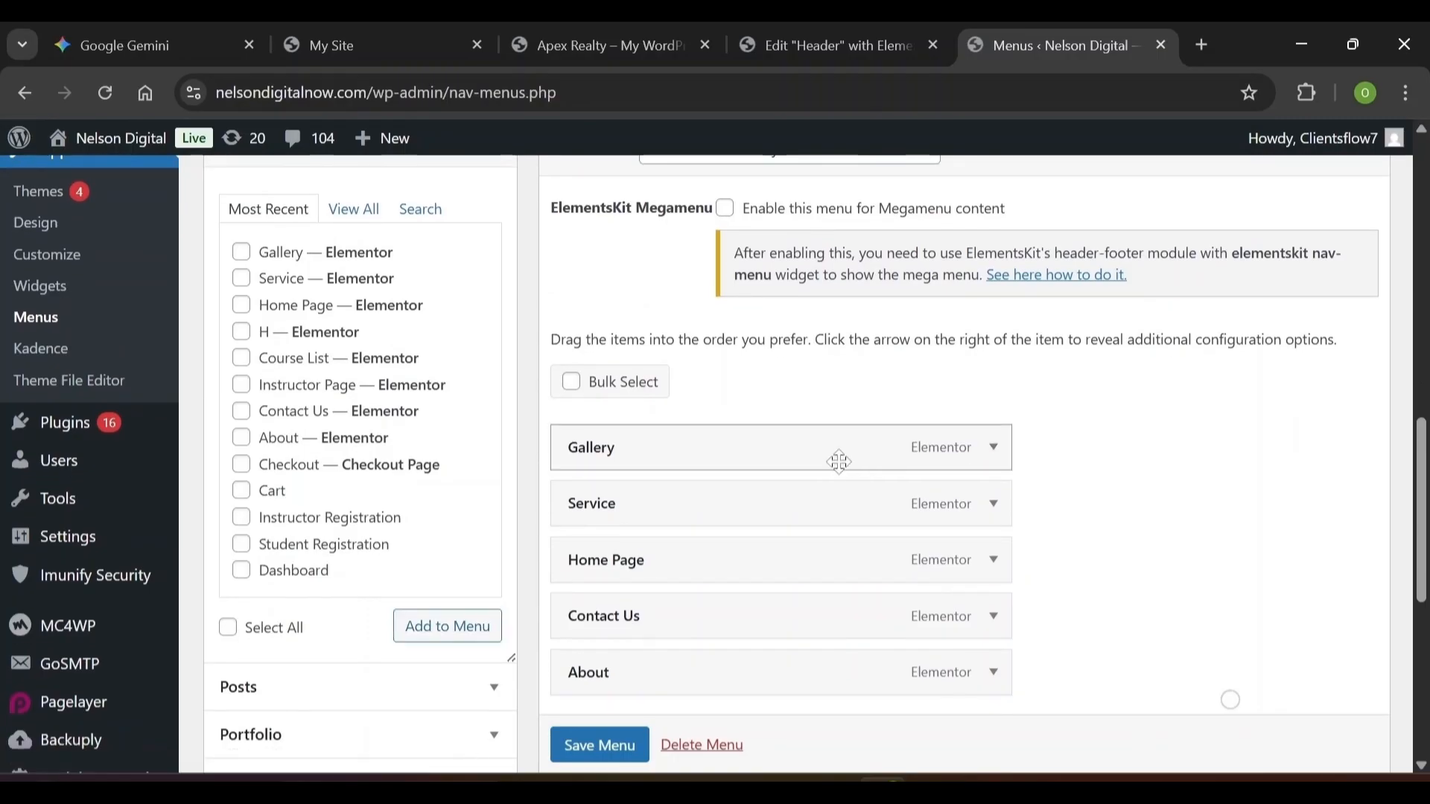
pyautogui.moveTo(822, 459); pyautogui.dragTo(839, 519)
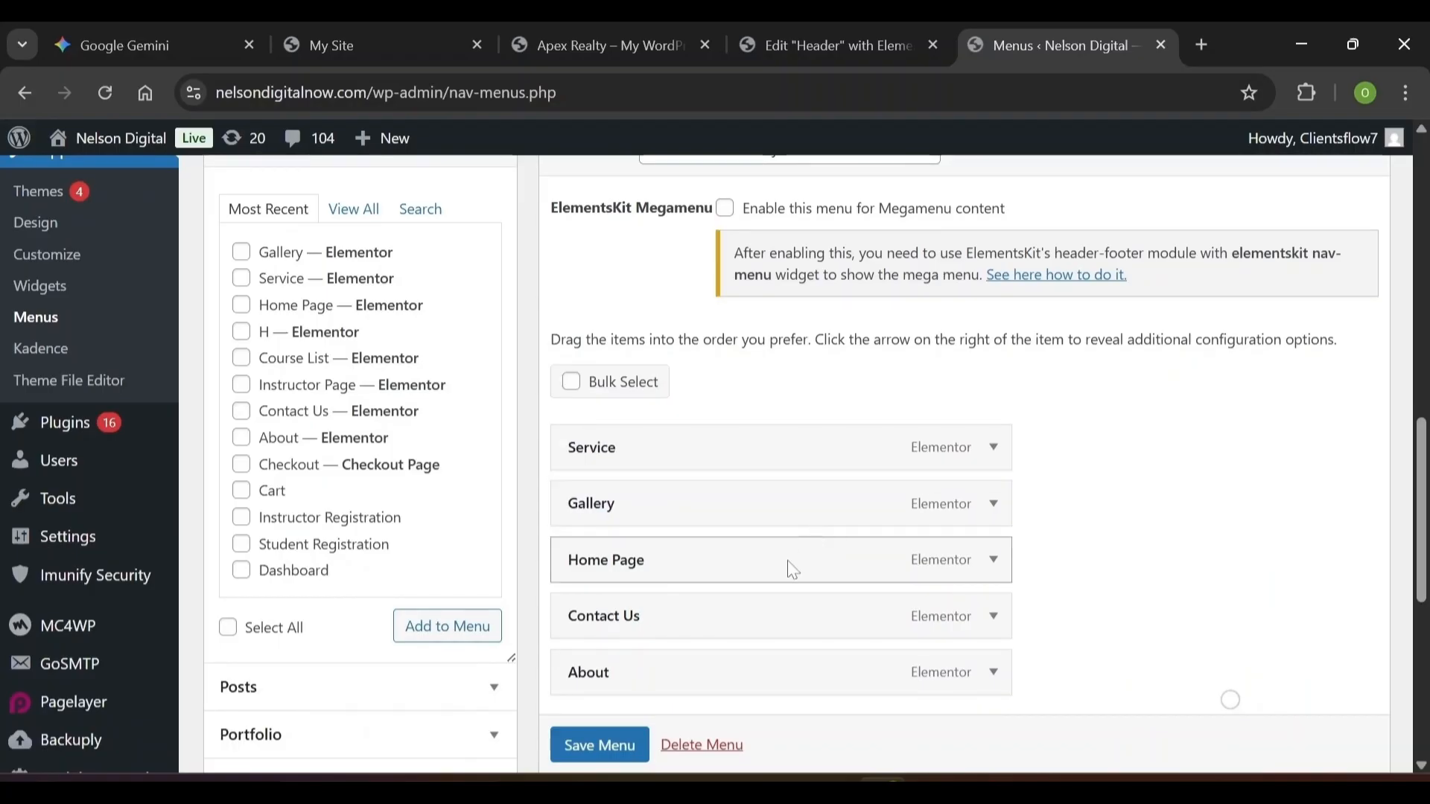
pyautogui.moveTo(793, 571); pyautogui.dragTo(809, 441)
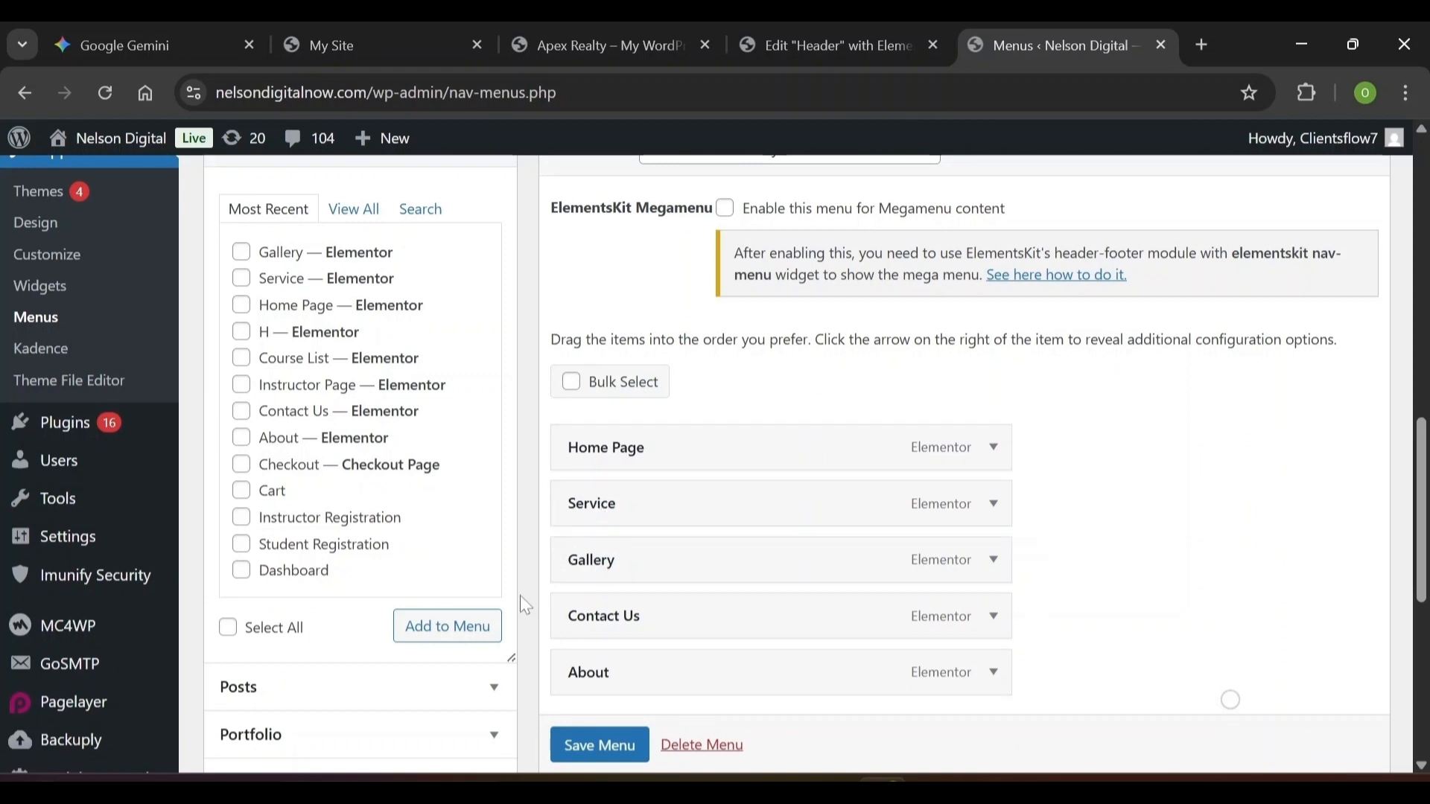
pyautogui.moveTo(632, 676); pyautogui.dragTo(631, 602)
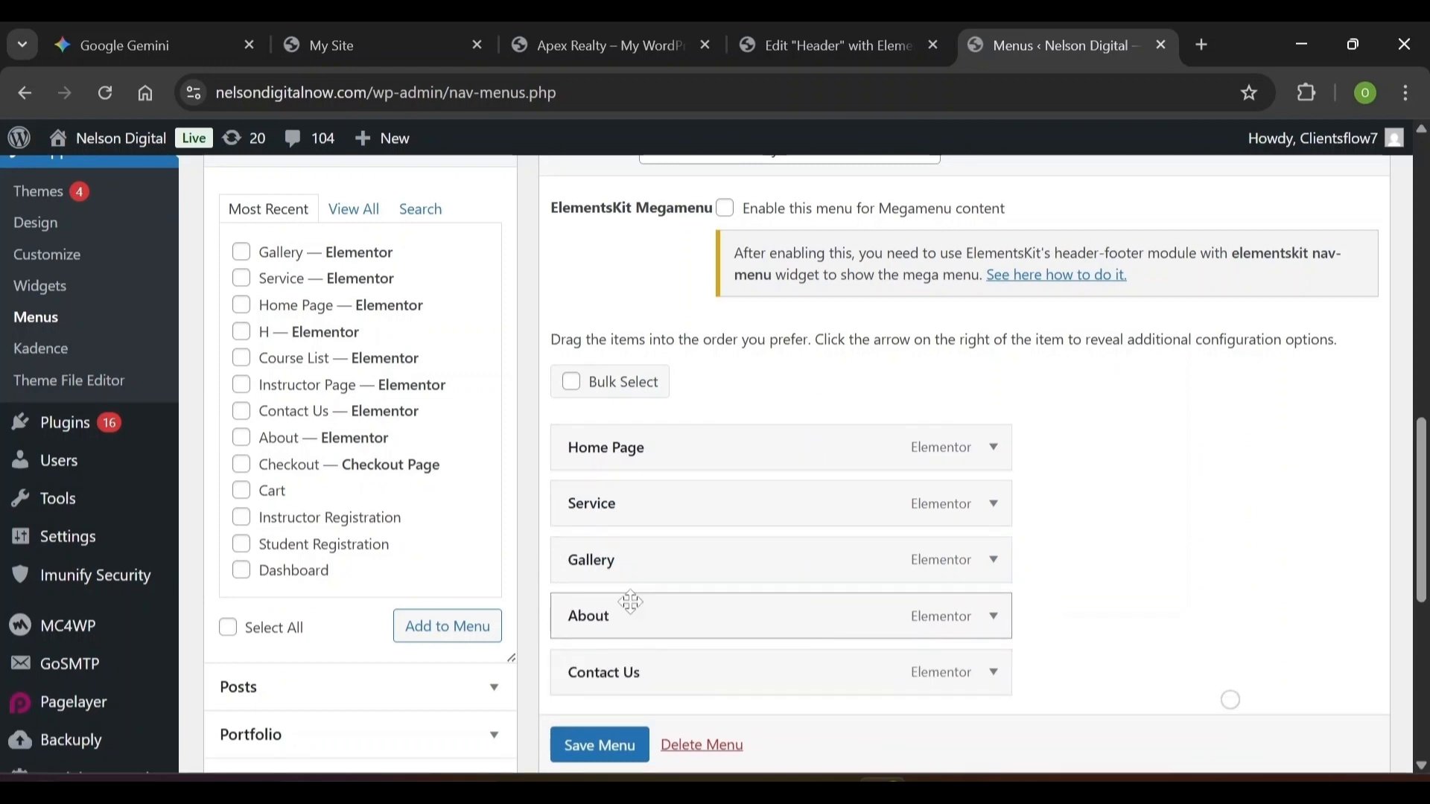
pyautogui.click(614, 757)
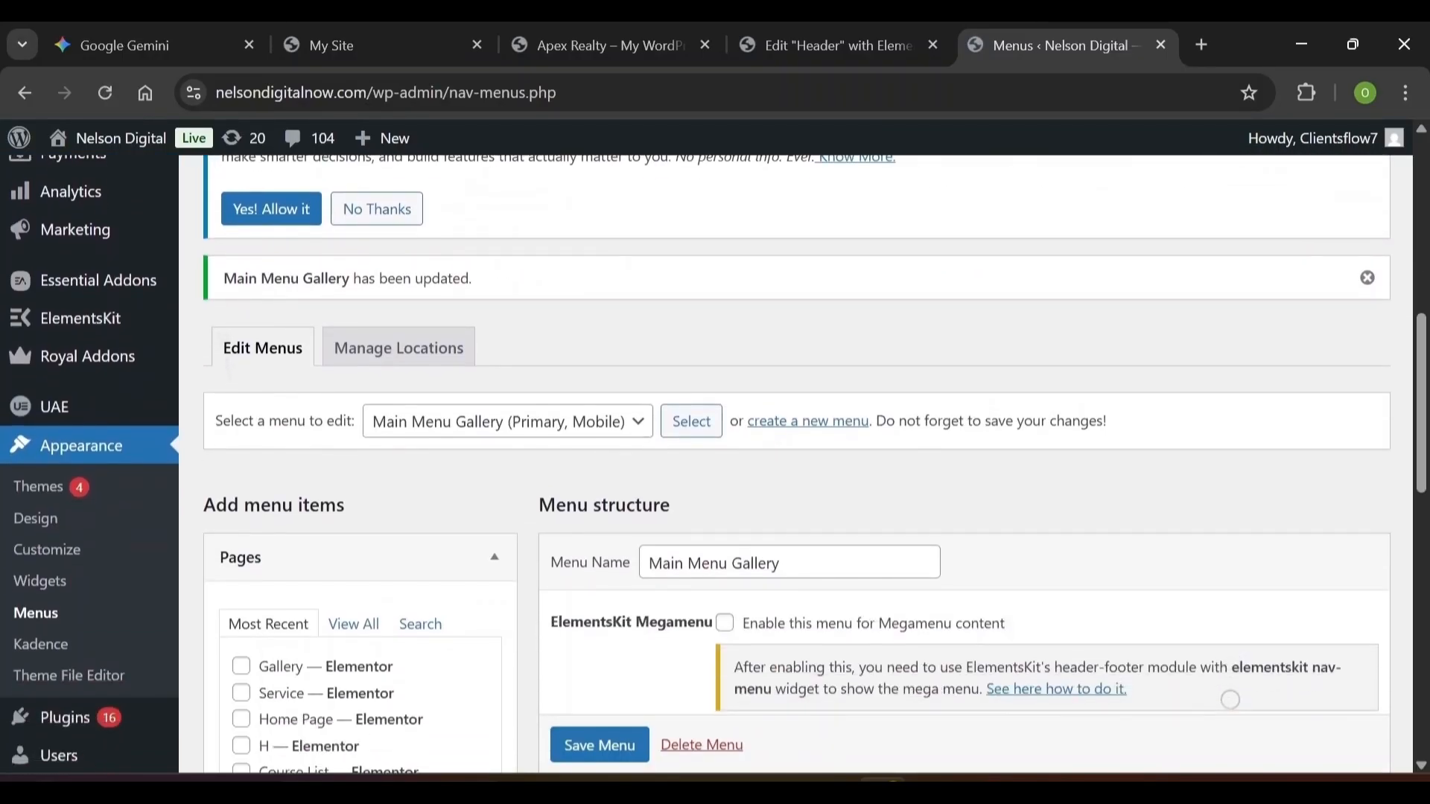
pyautogui.scroll(15, 657, 385)
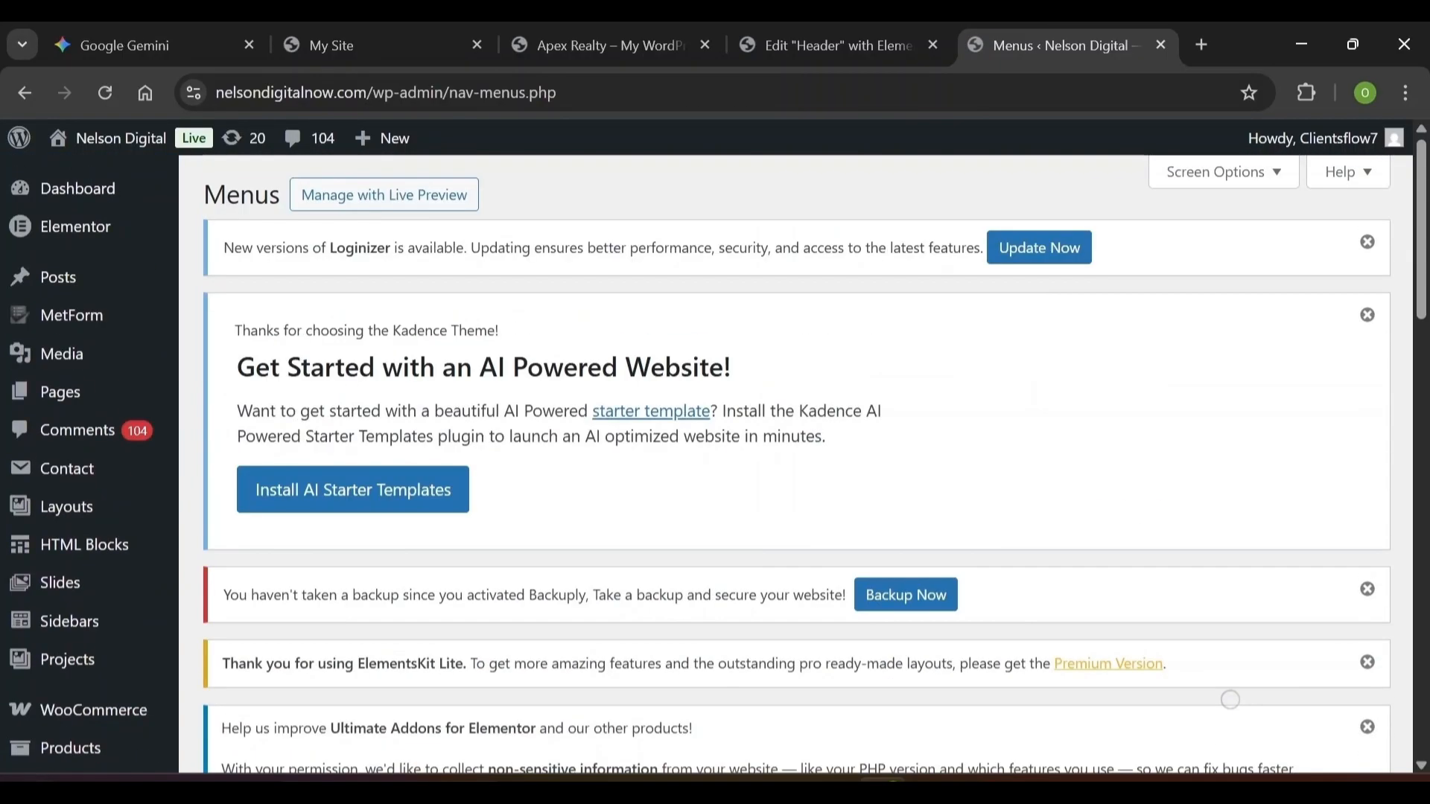
# Reload the Header template and set the ElementsKit Nav Menu widget to Main Menu Gallery
pyautogui.click(869, 37)
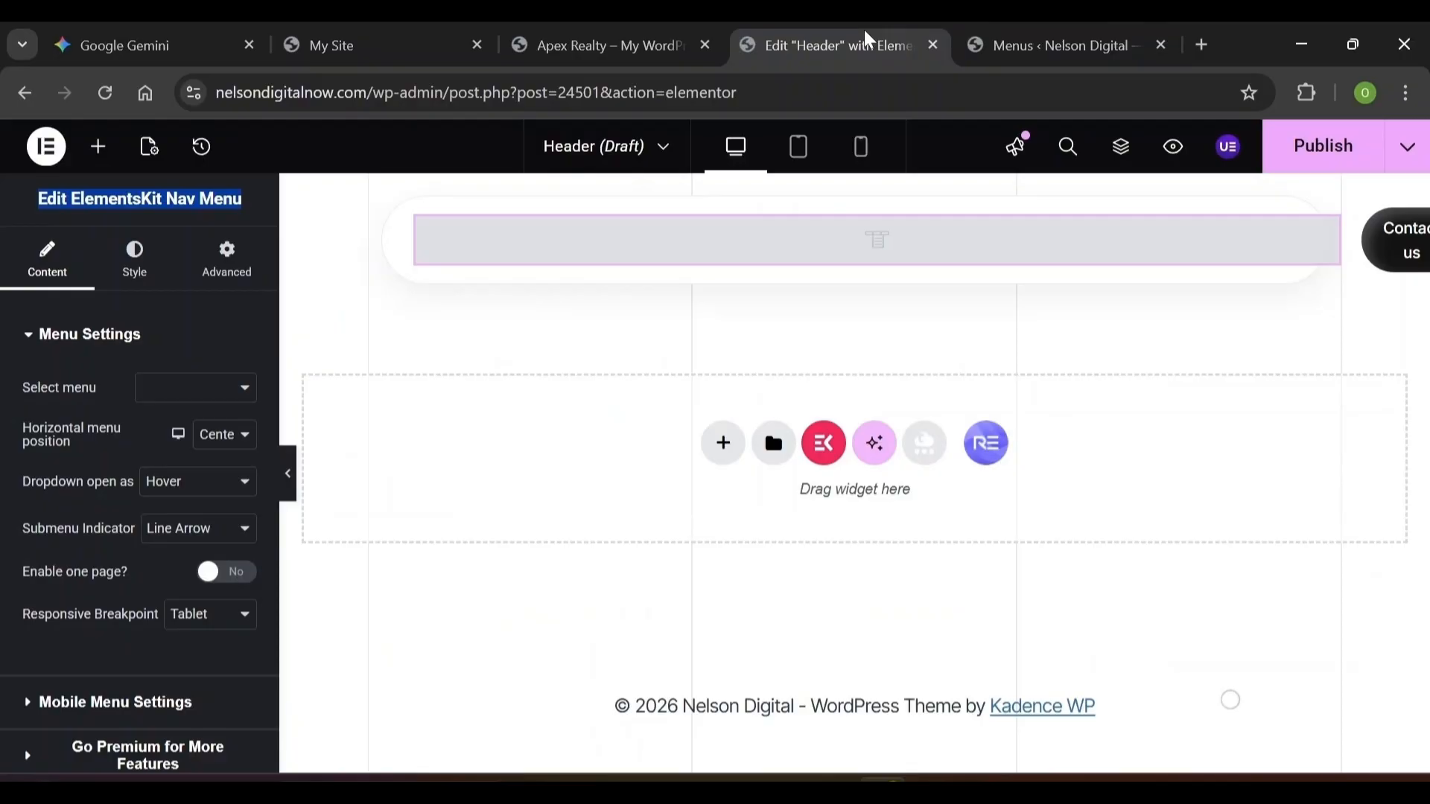
pyautogui.click(105, 94)
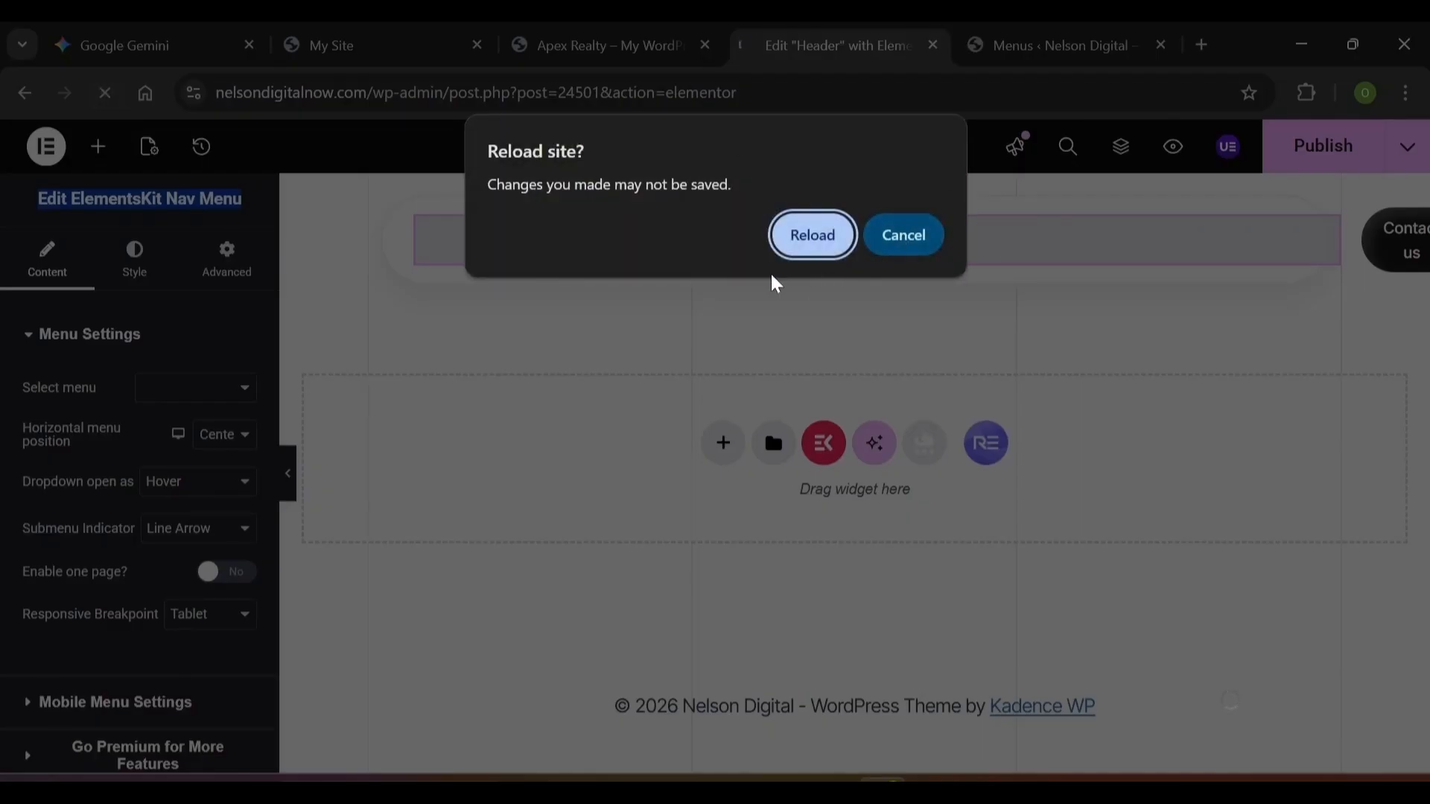
pyautogui.click(813, 237)
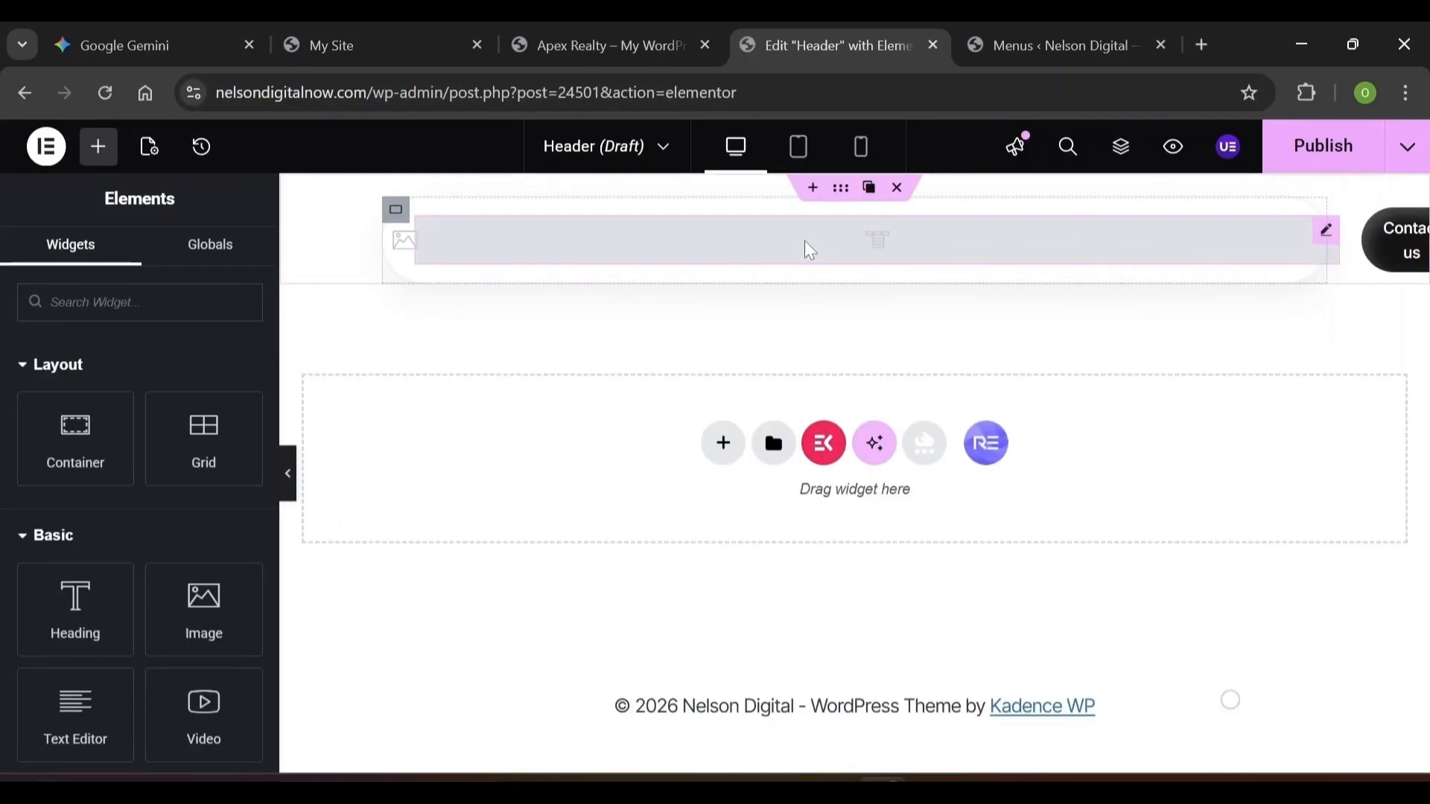
pyautogui.click(810, 251)
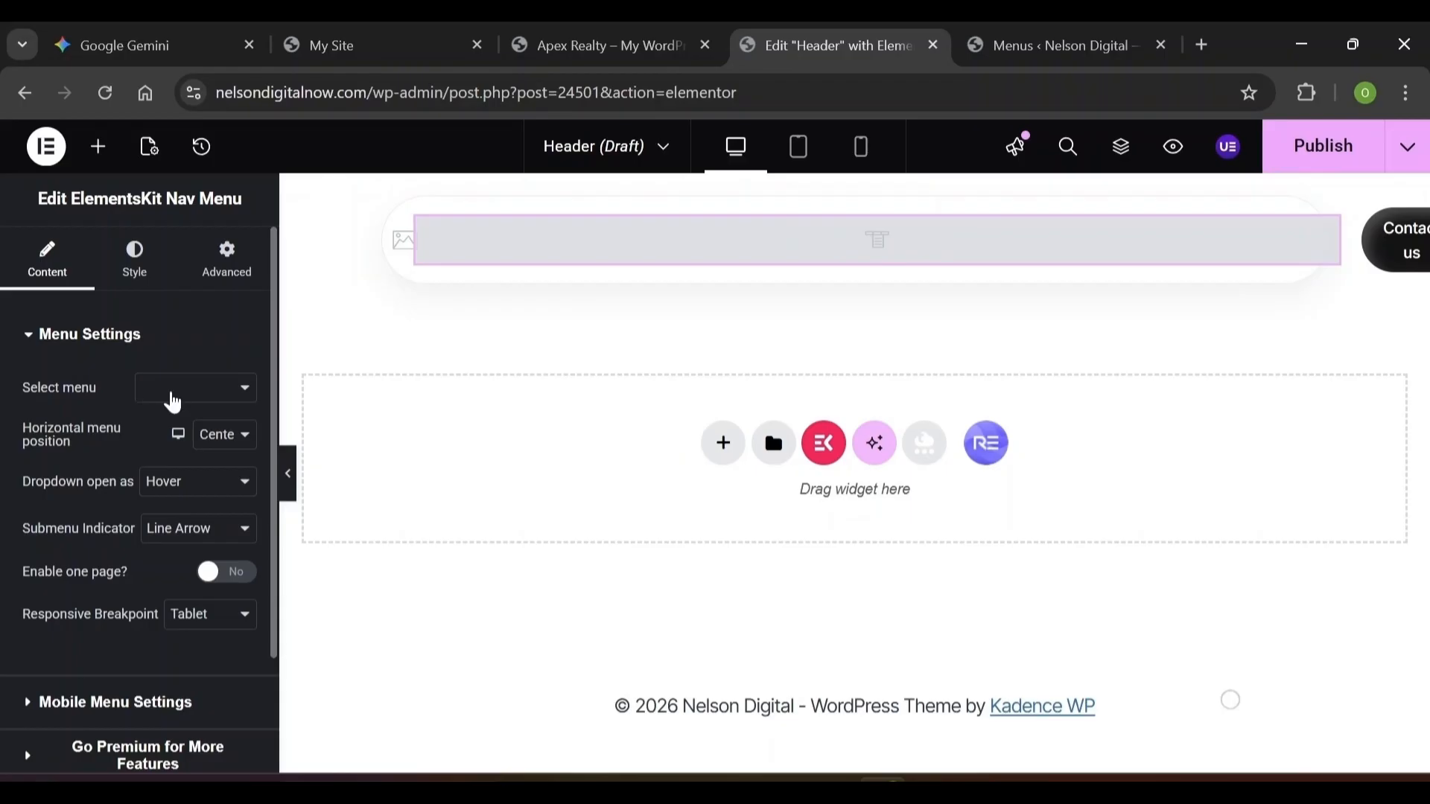
pyautogui.click(171, 393)
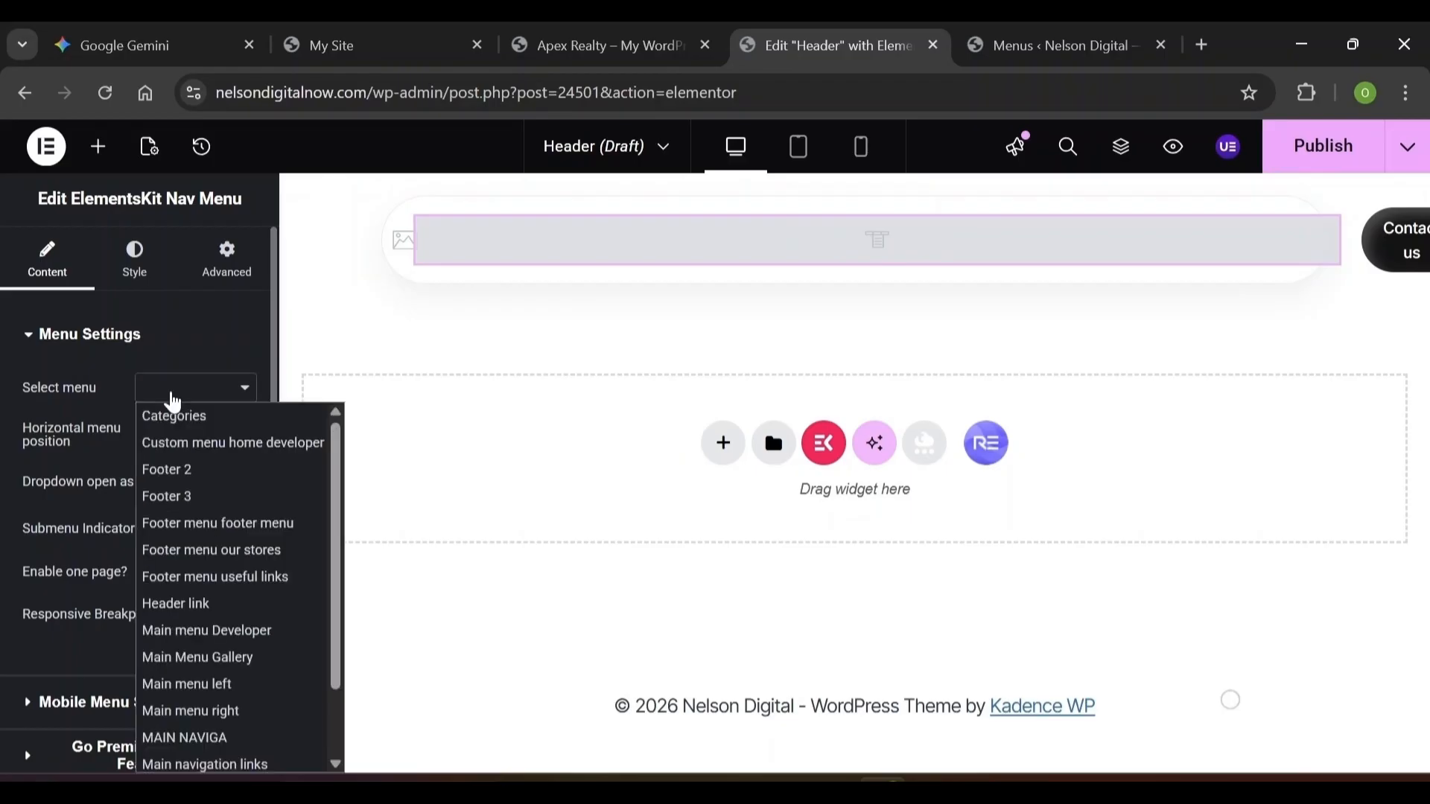
pyautogui.click(195, 657)
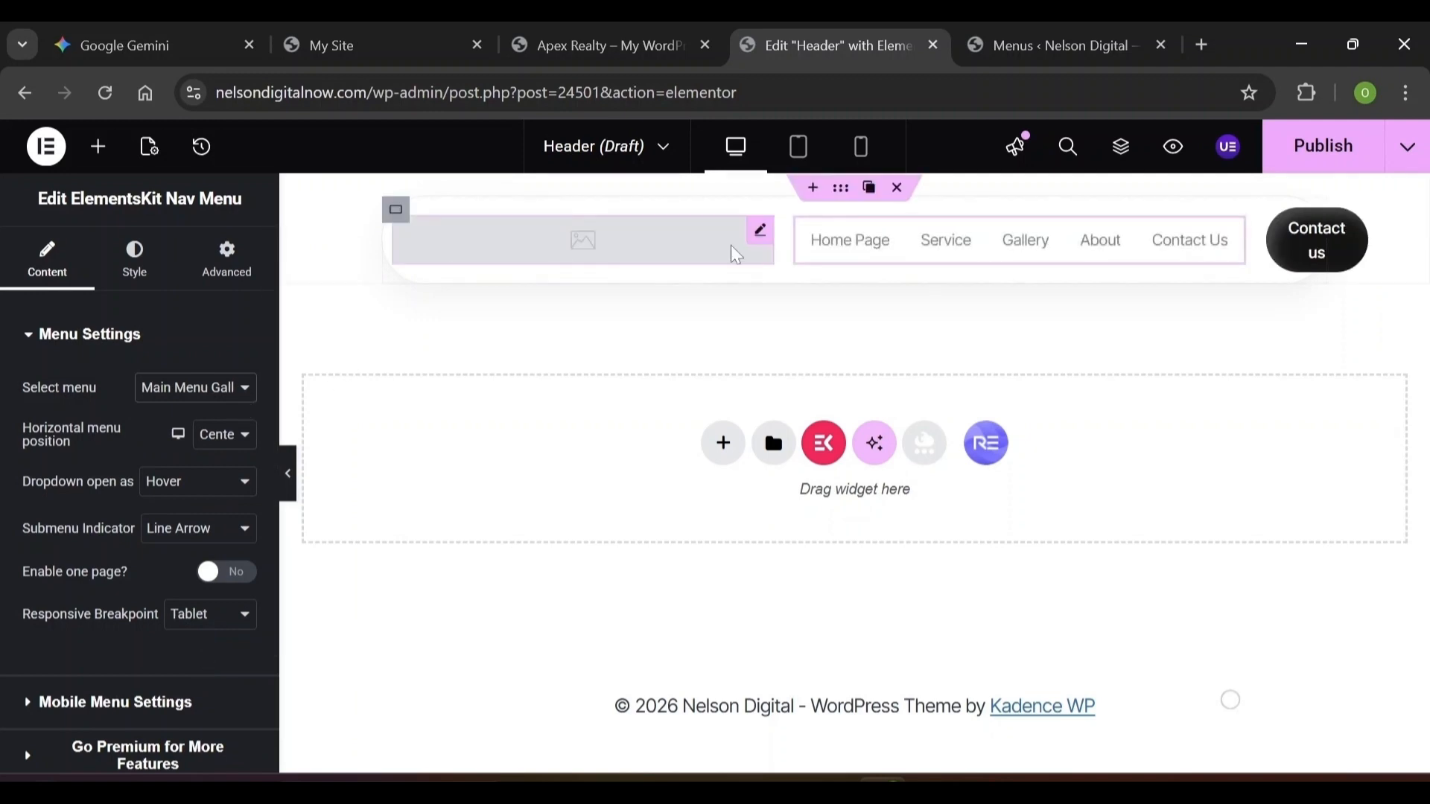
pyautogui.click(491, 241)
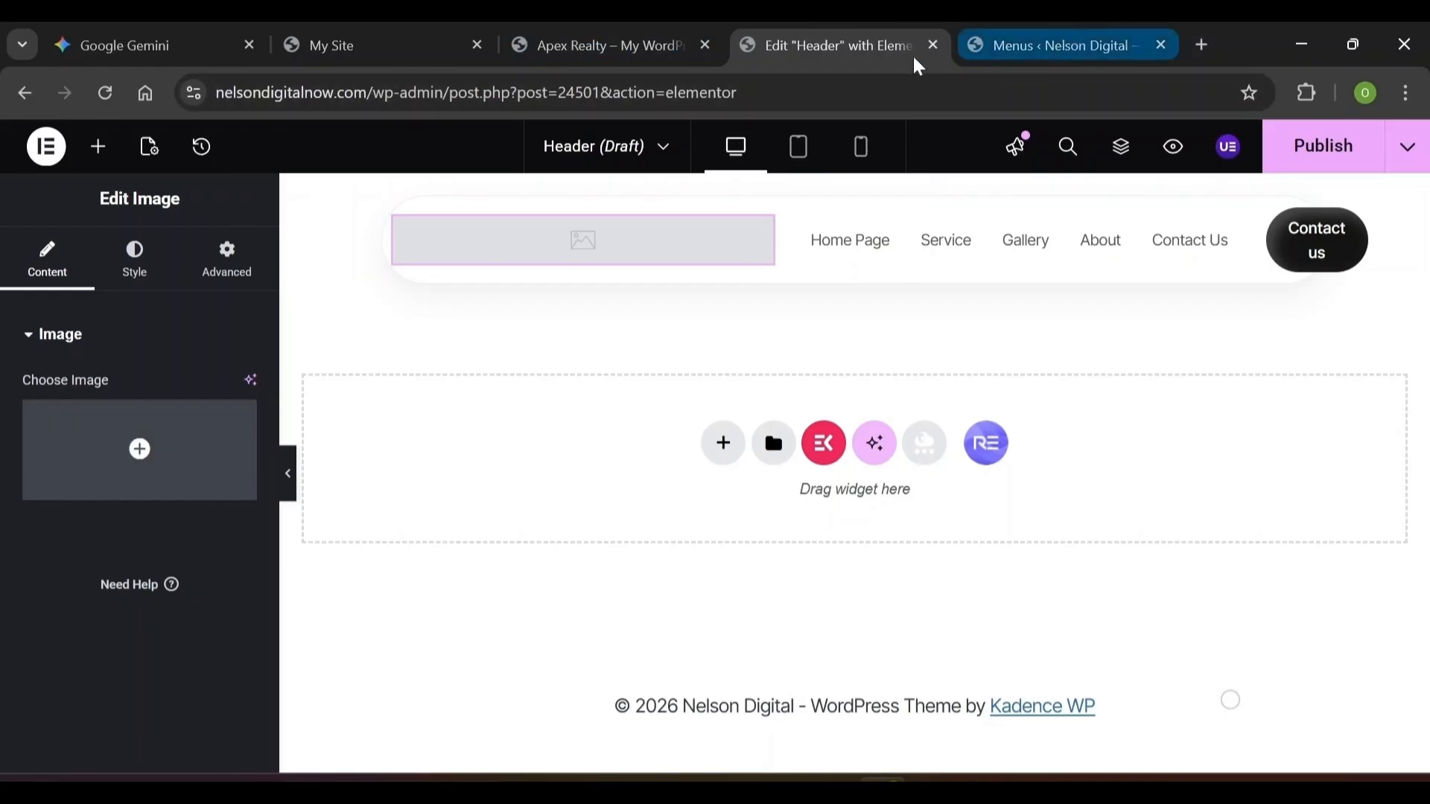
# Upload the purple logo PNG into the header image, then select the Contact us button's /contact/ link
pyautogui.click(1201, 45)
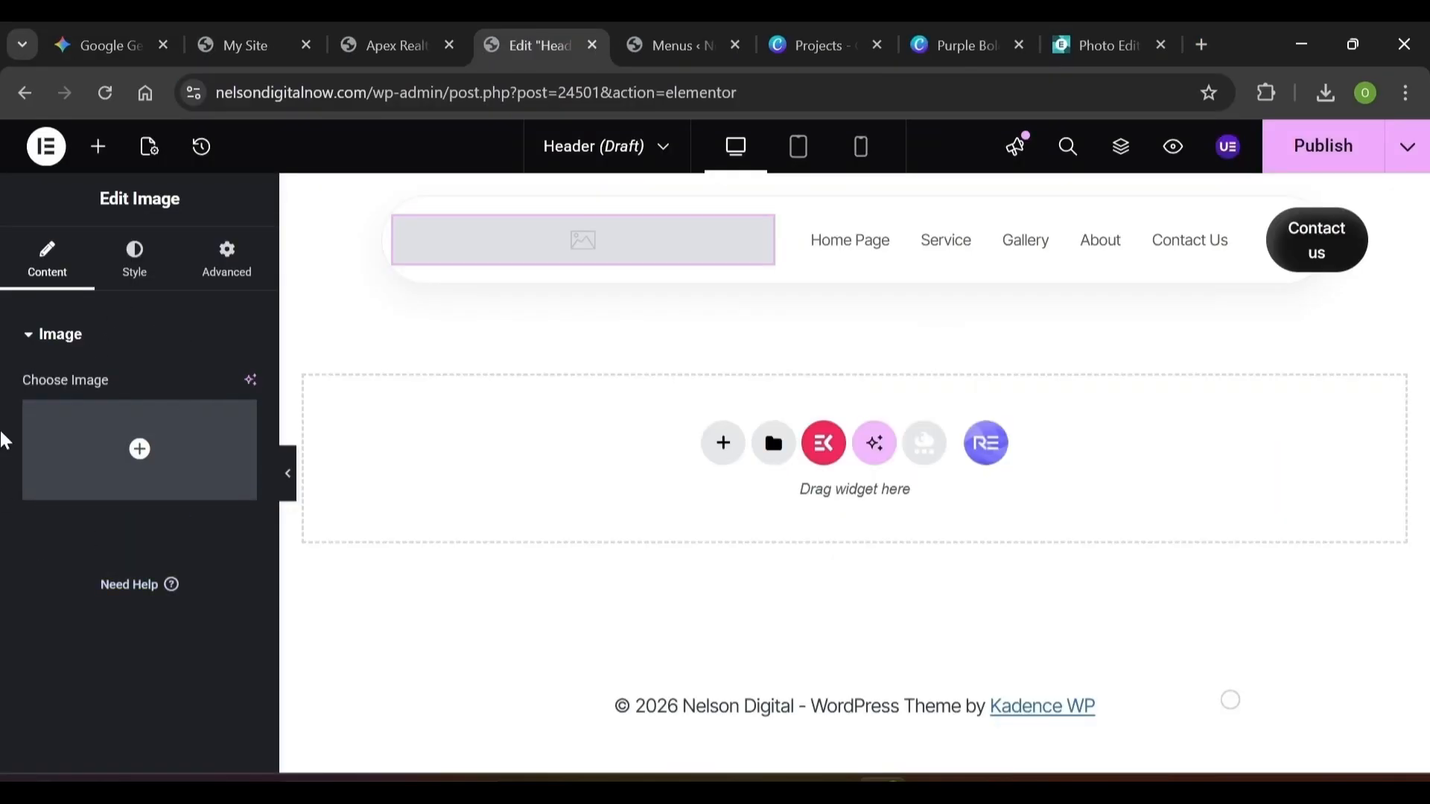
pyautogui.click(131, 496)
pyautogui.click(327, 228)
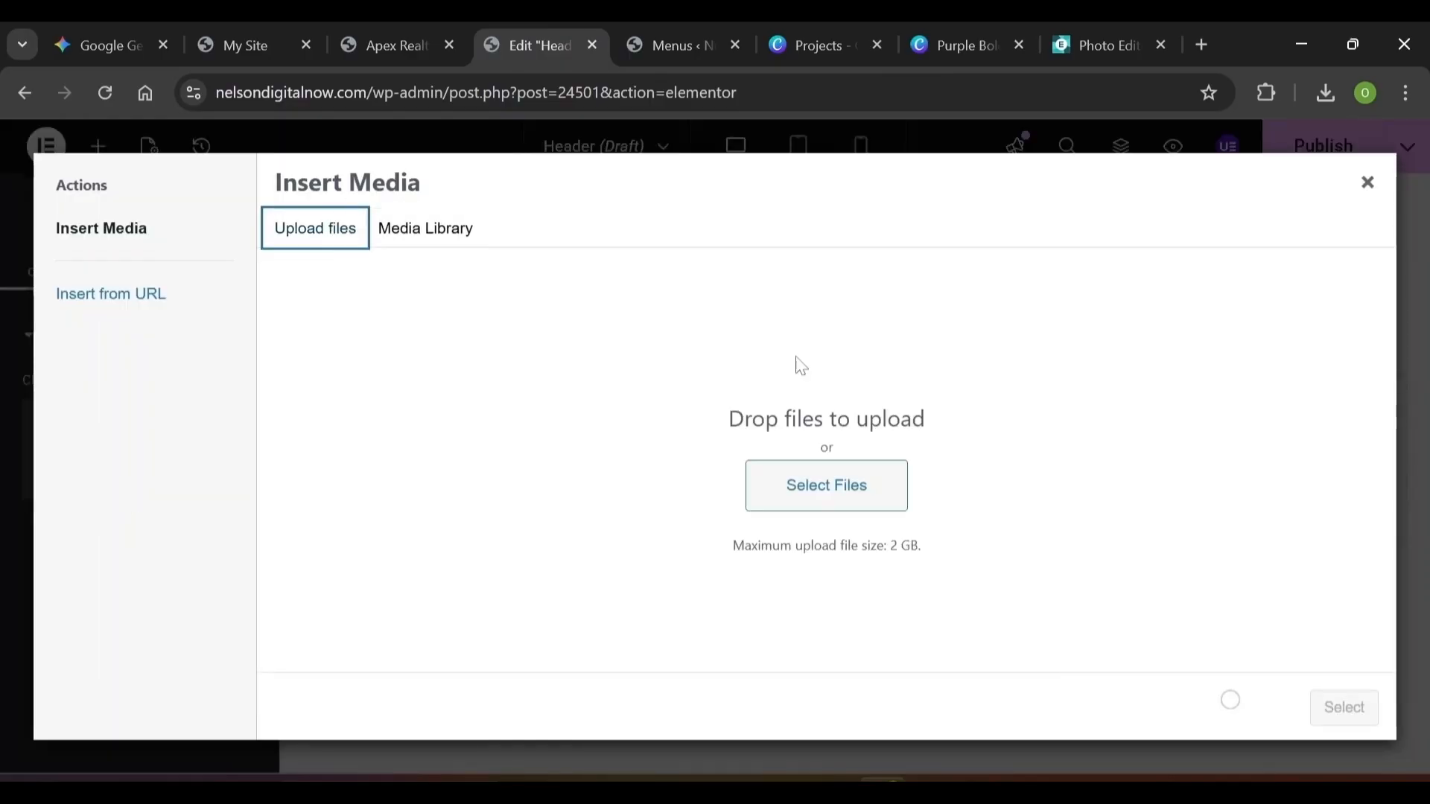
pyautogui.click(827, 507)
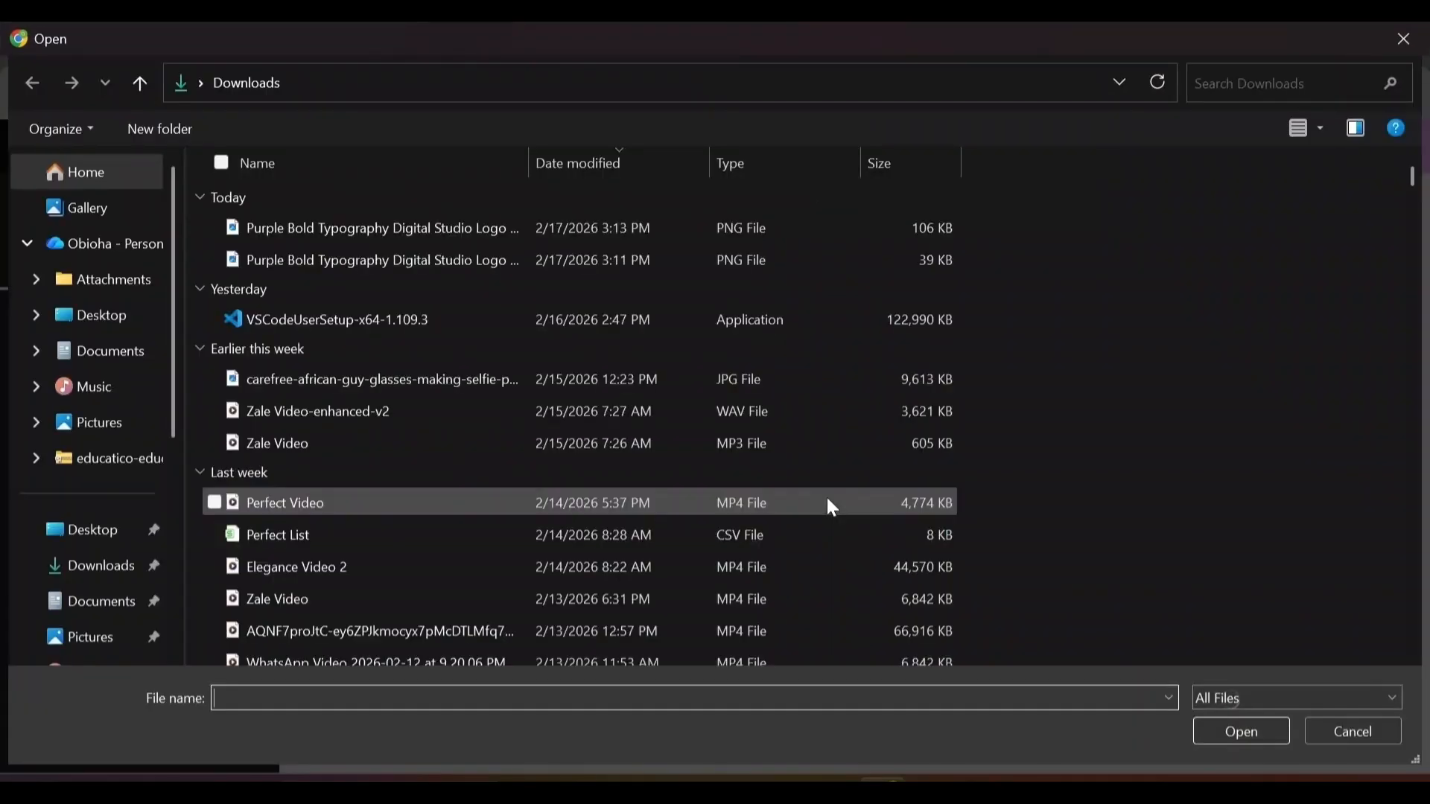
pyautogui.click(458, 231)
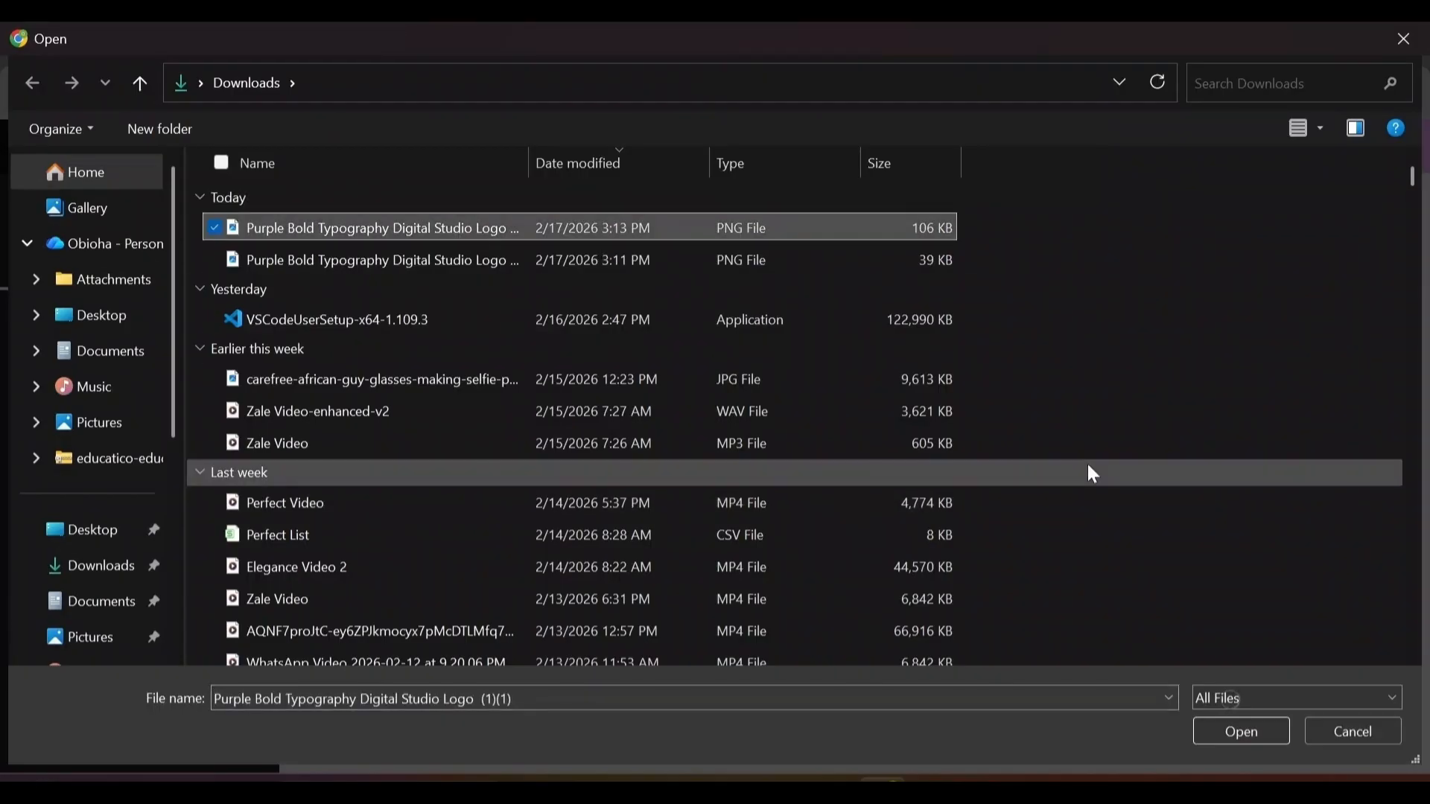
pyautogui.click(1252, 731)
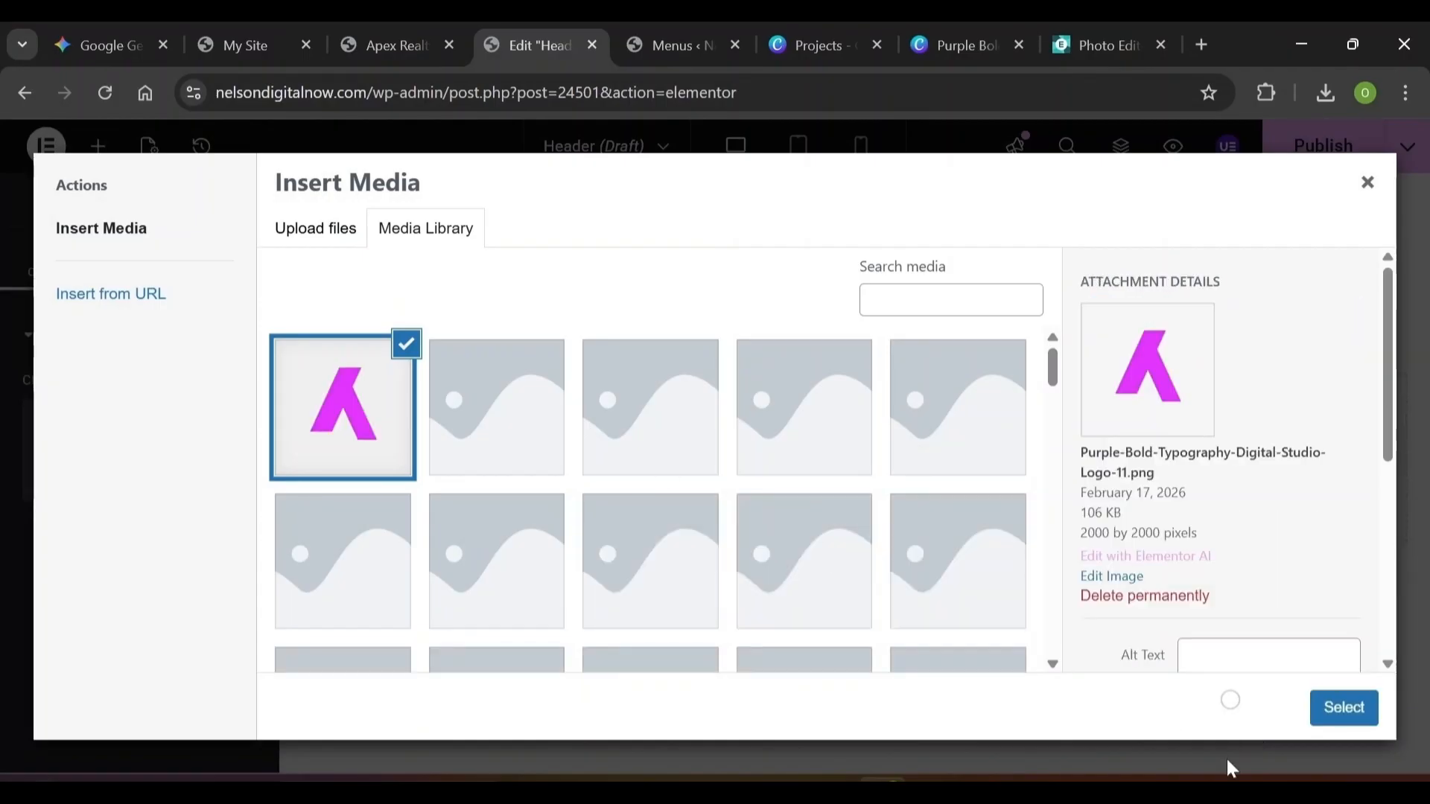
pyautogui.click(1344, 707)
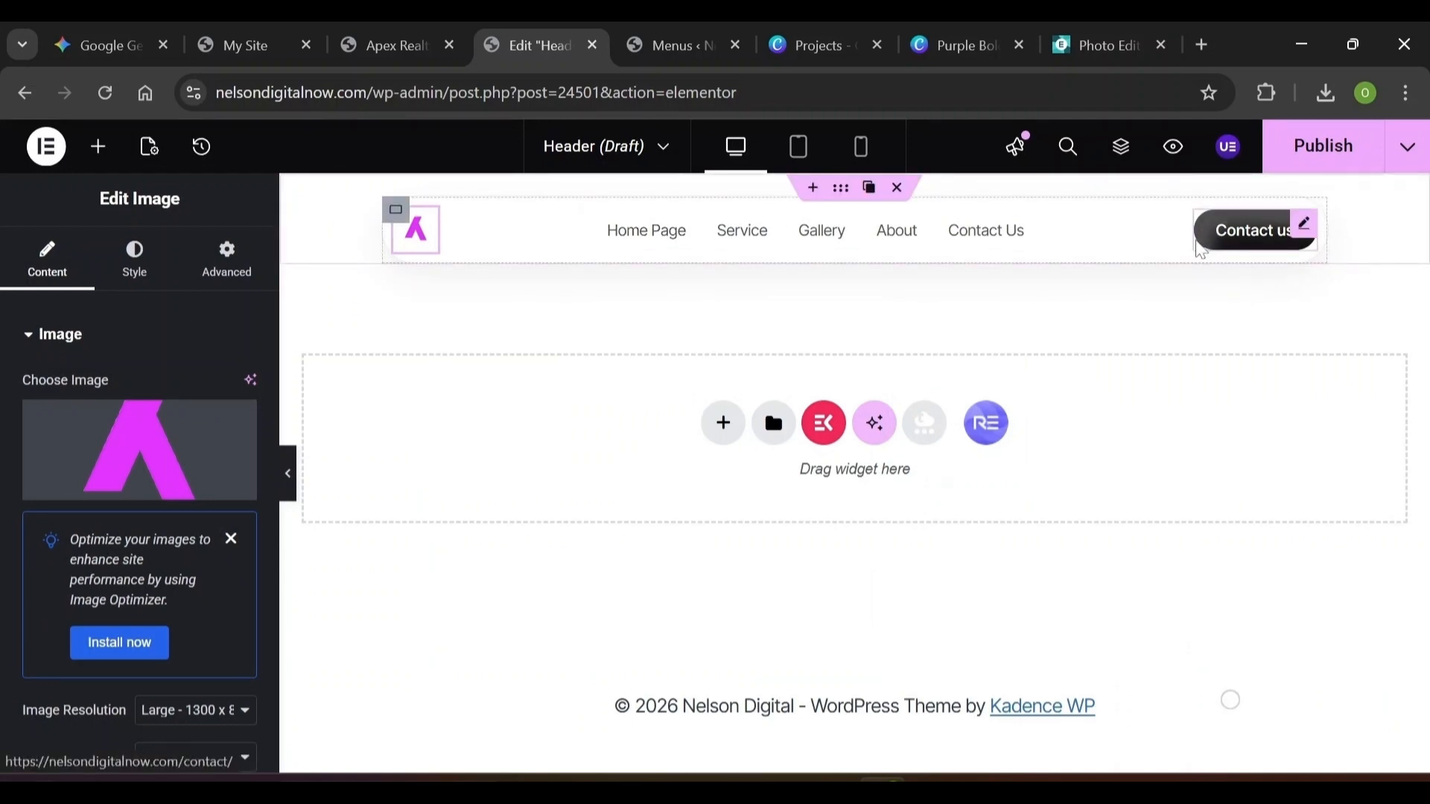
pyautogui.click(1200, 249)
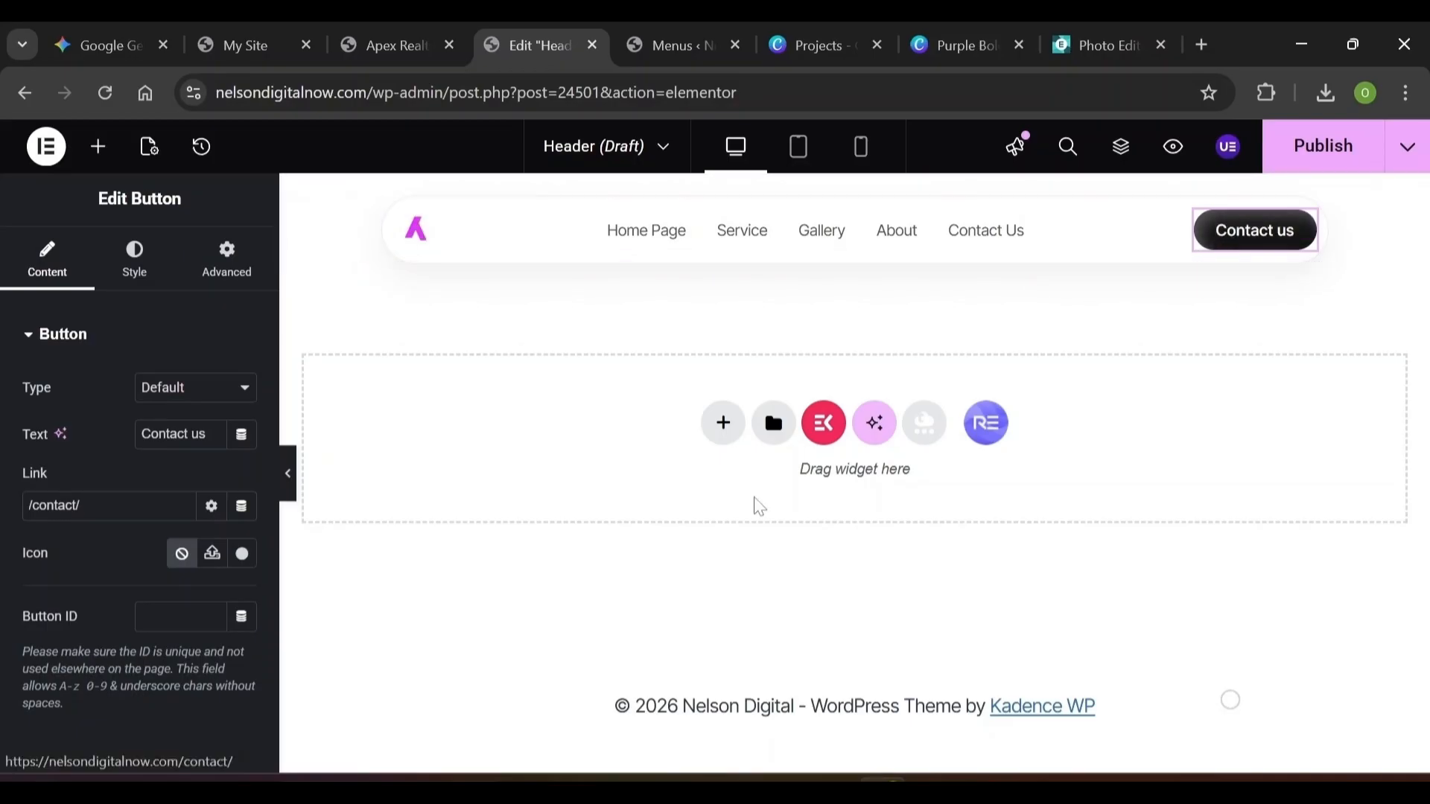
pyautogui.tripleClick(57, 506)
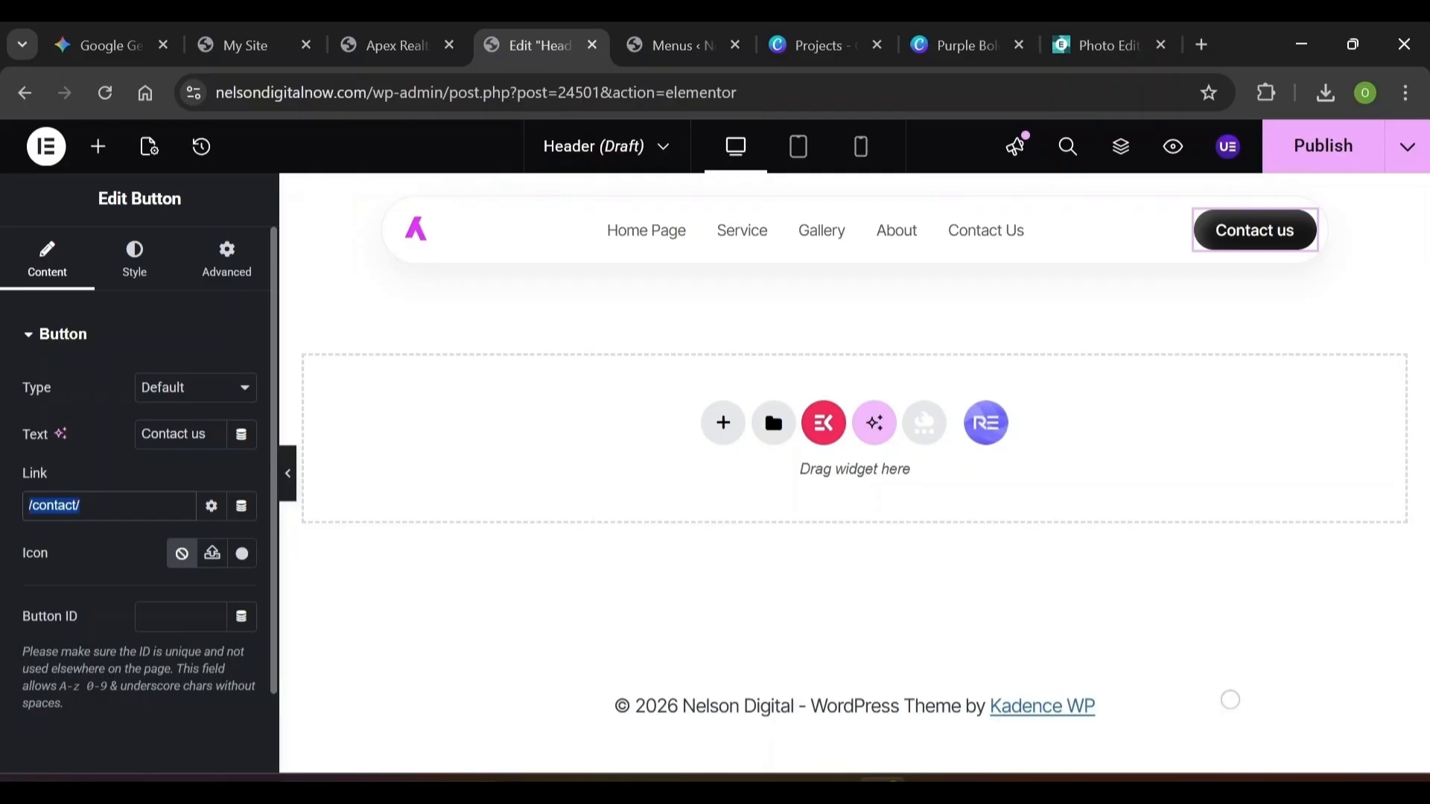
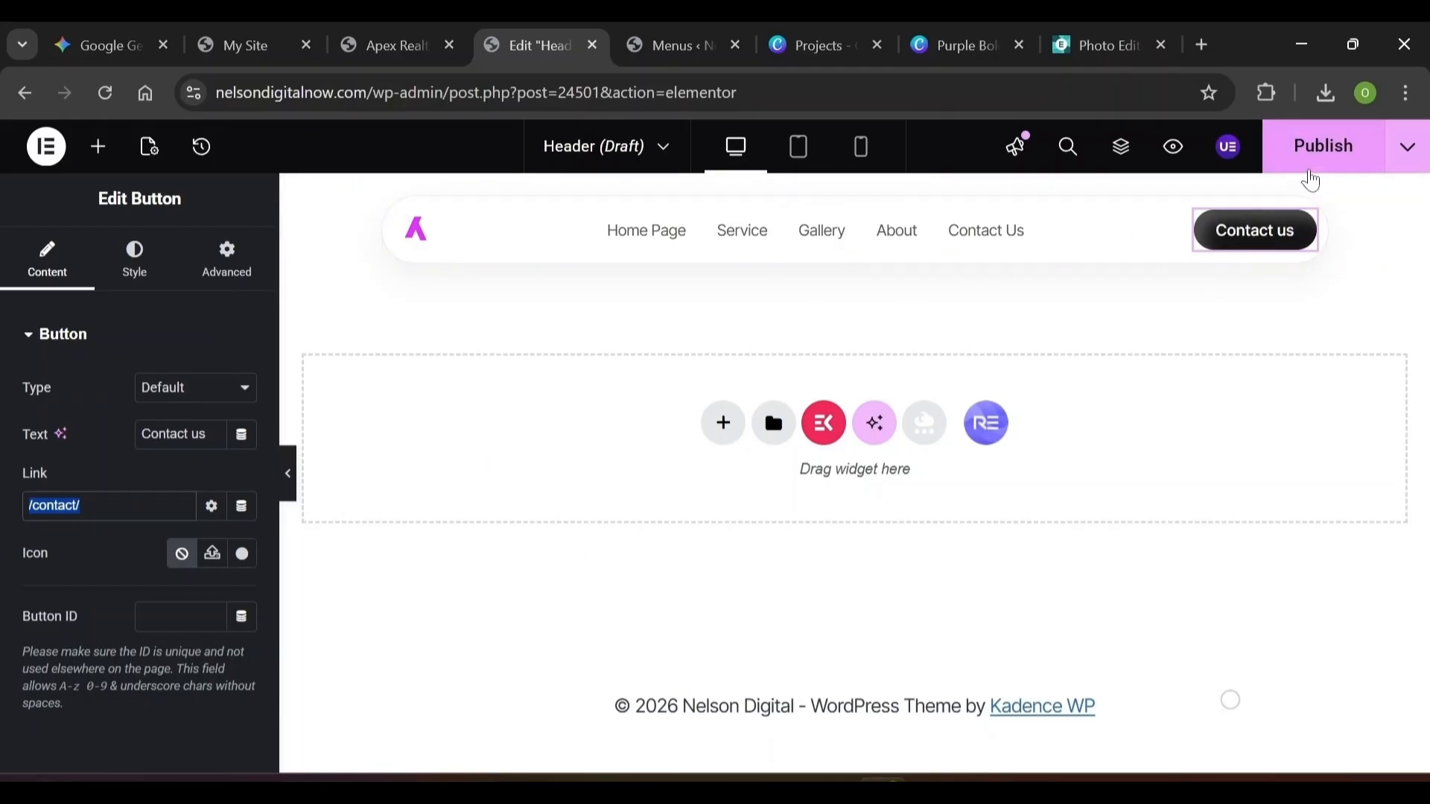
# Publish the header template and exit to its WordPress settings page
pyautogui.click(1315, 168)
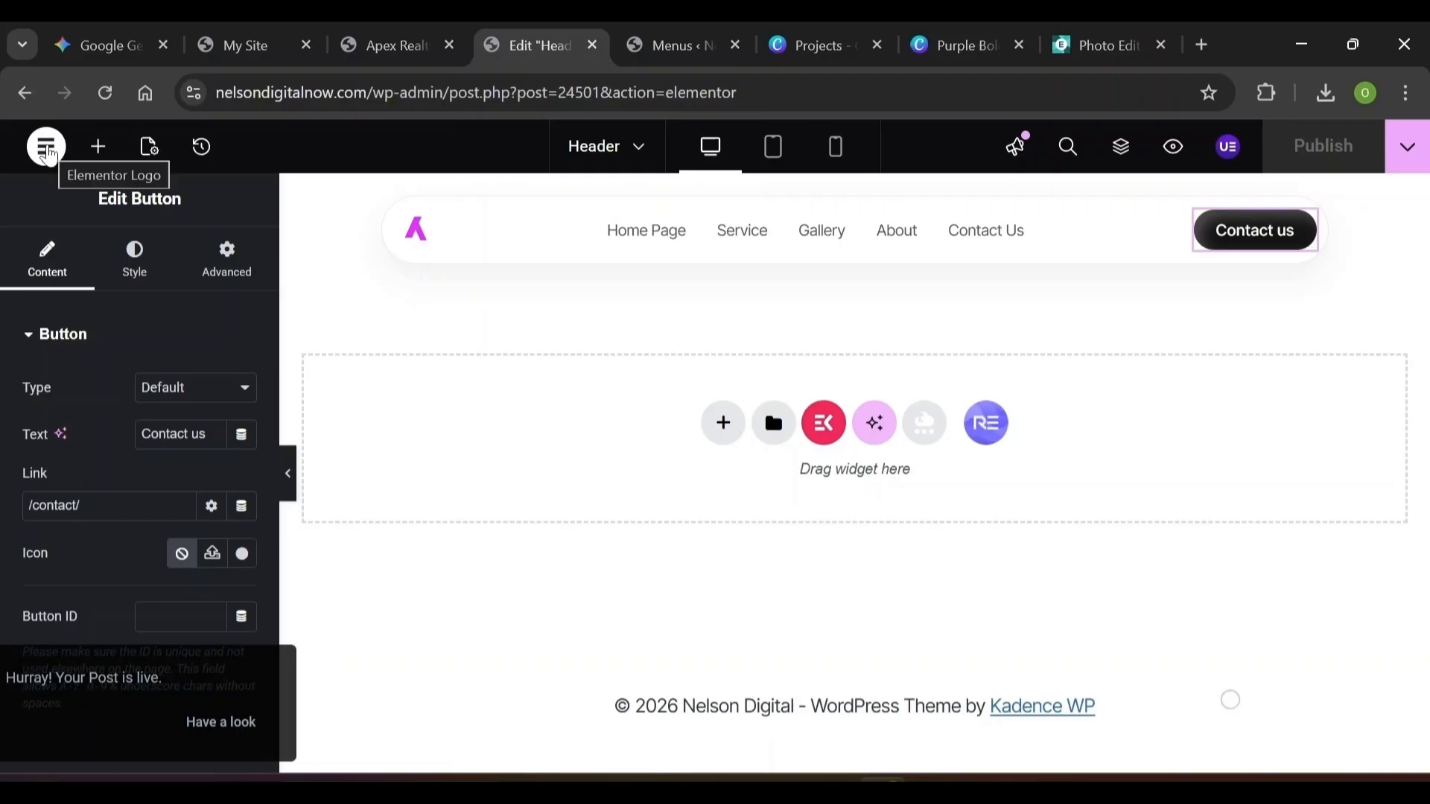
pyautogui.click(47, 149)
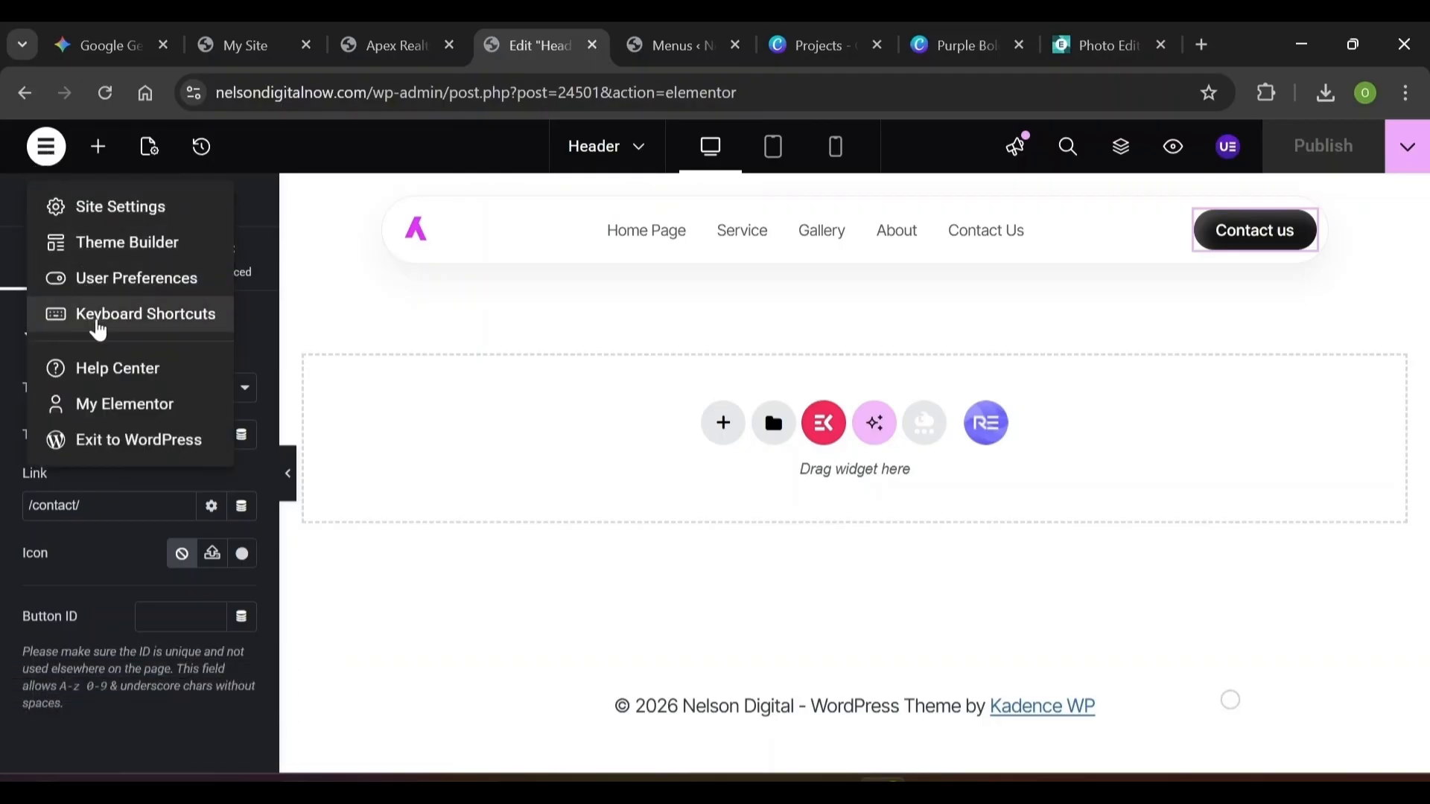
pyautogui.click(112, 441)
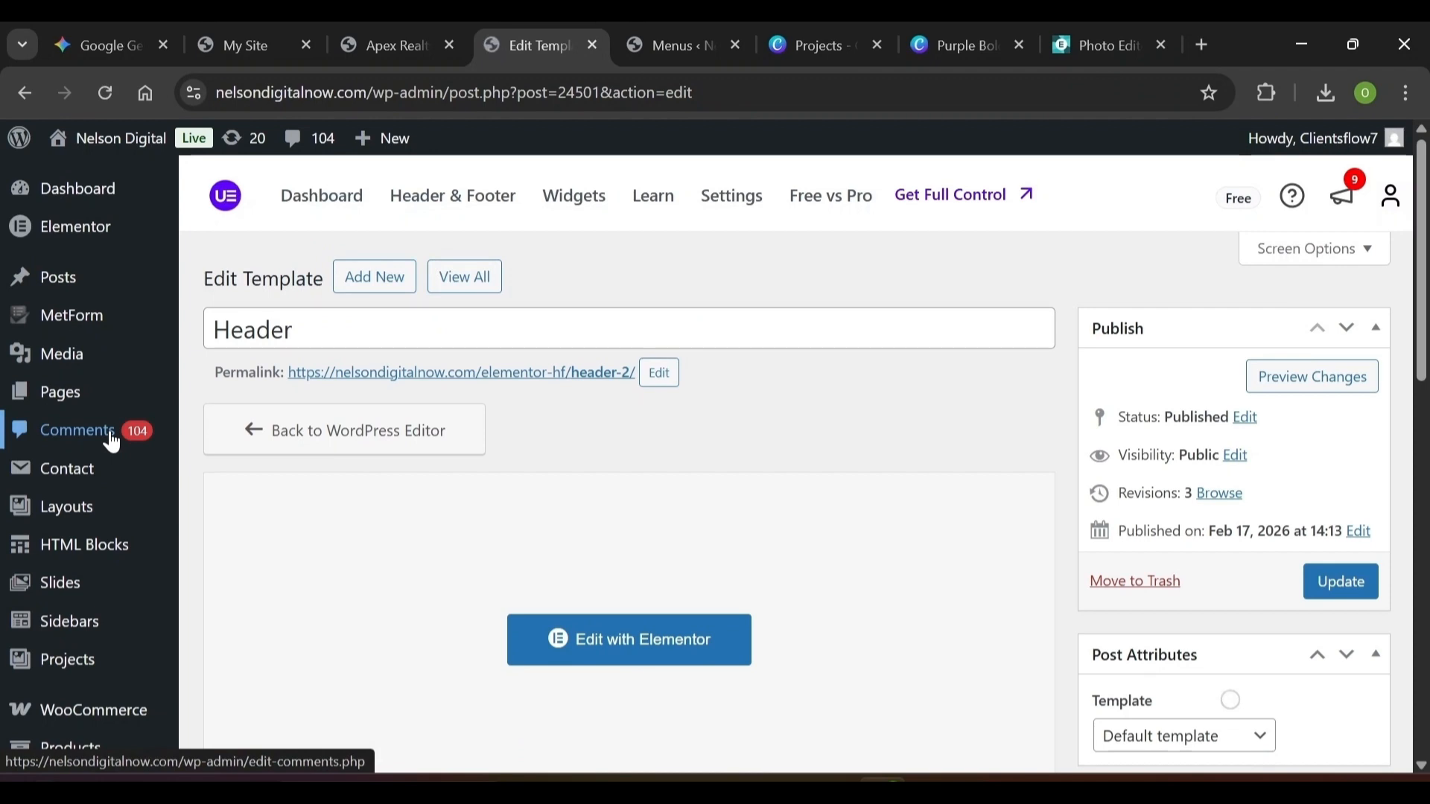
pyautogui.scroll(-6, 446, 372)
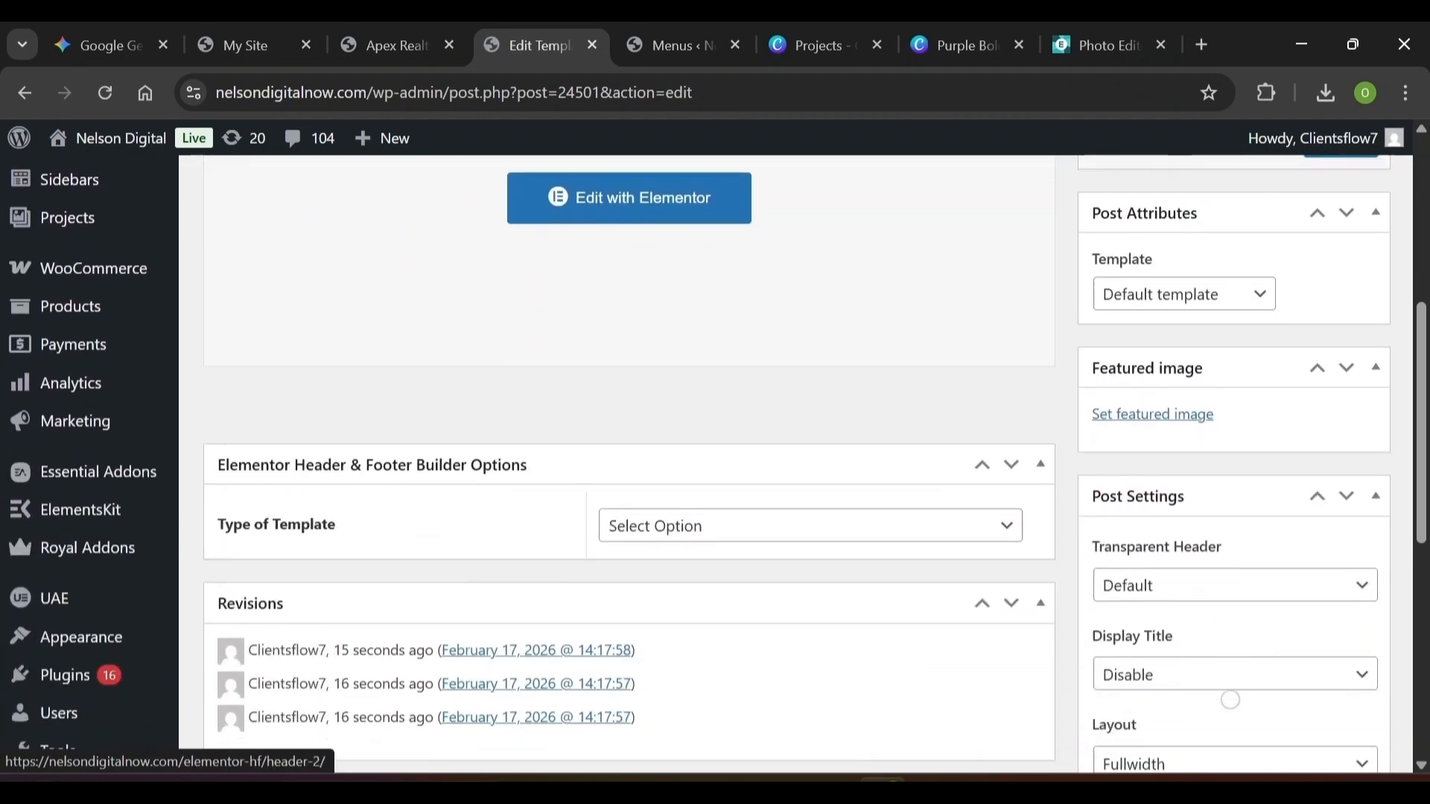
pyautogui.scroll(-1, 248, 479)
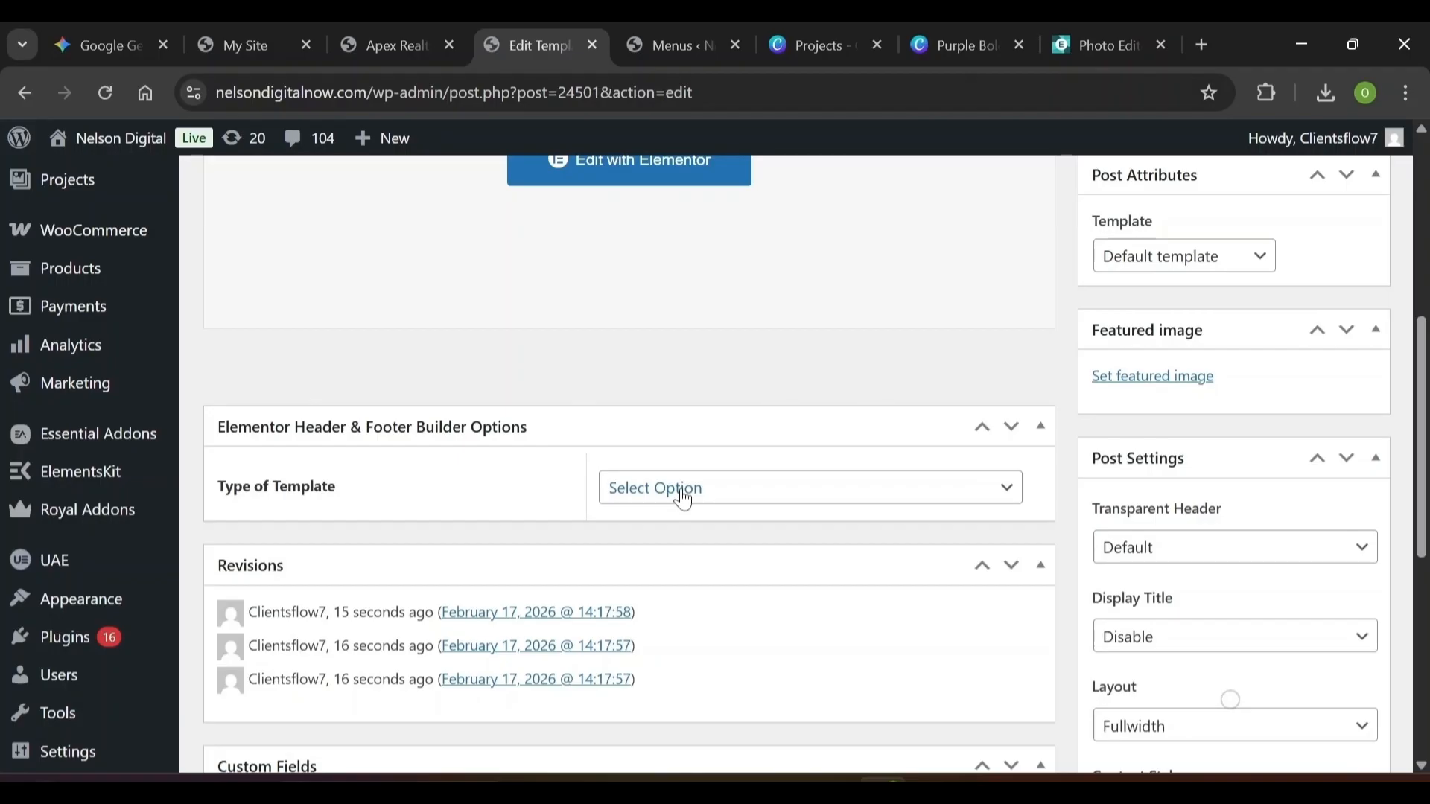
pyautogui.scroll(10, 684, 499)
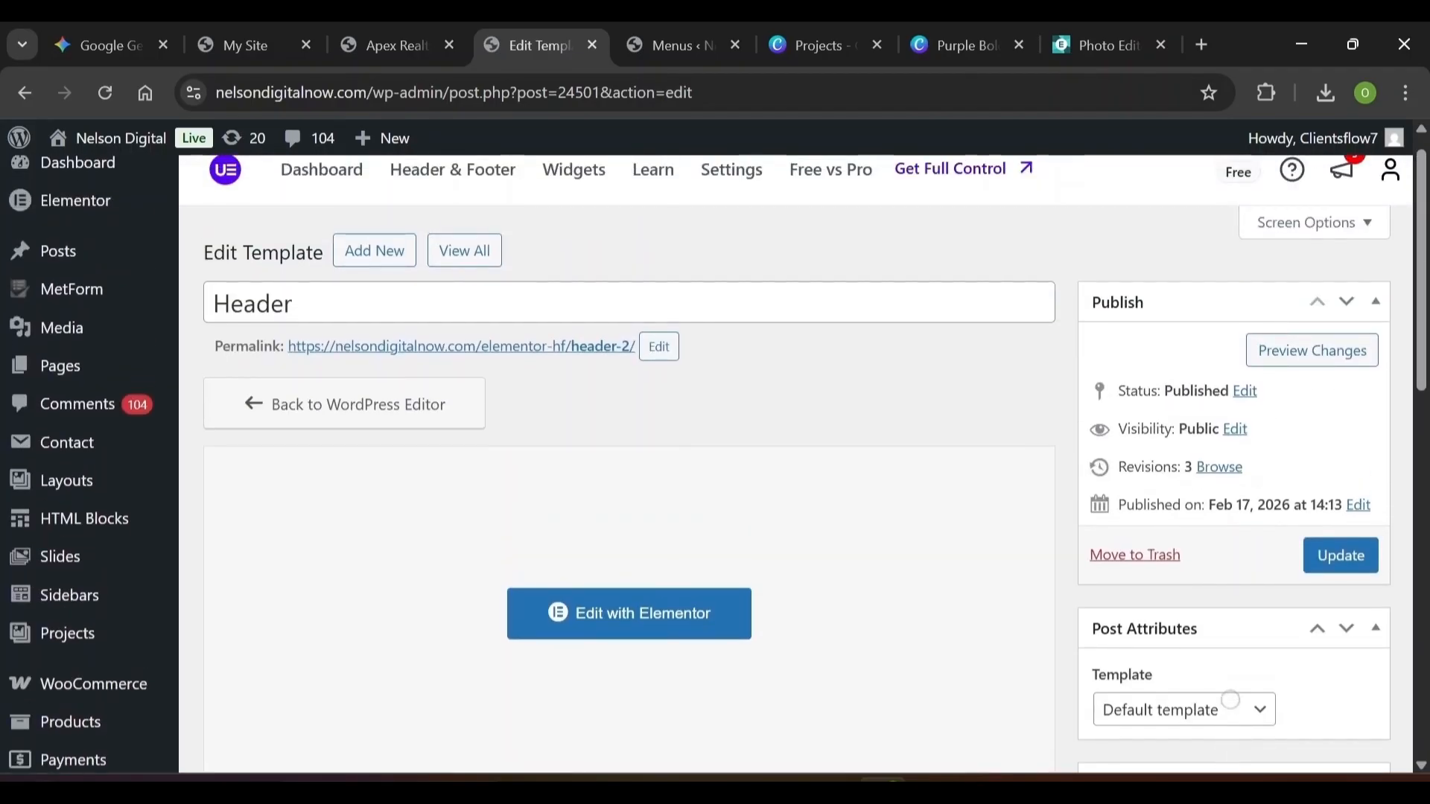
pyautogui.scroll(-6, 690, 478)
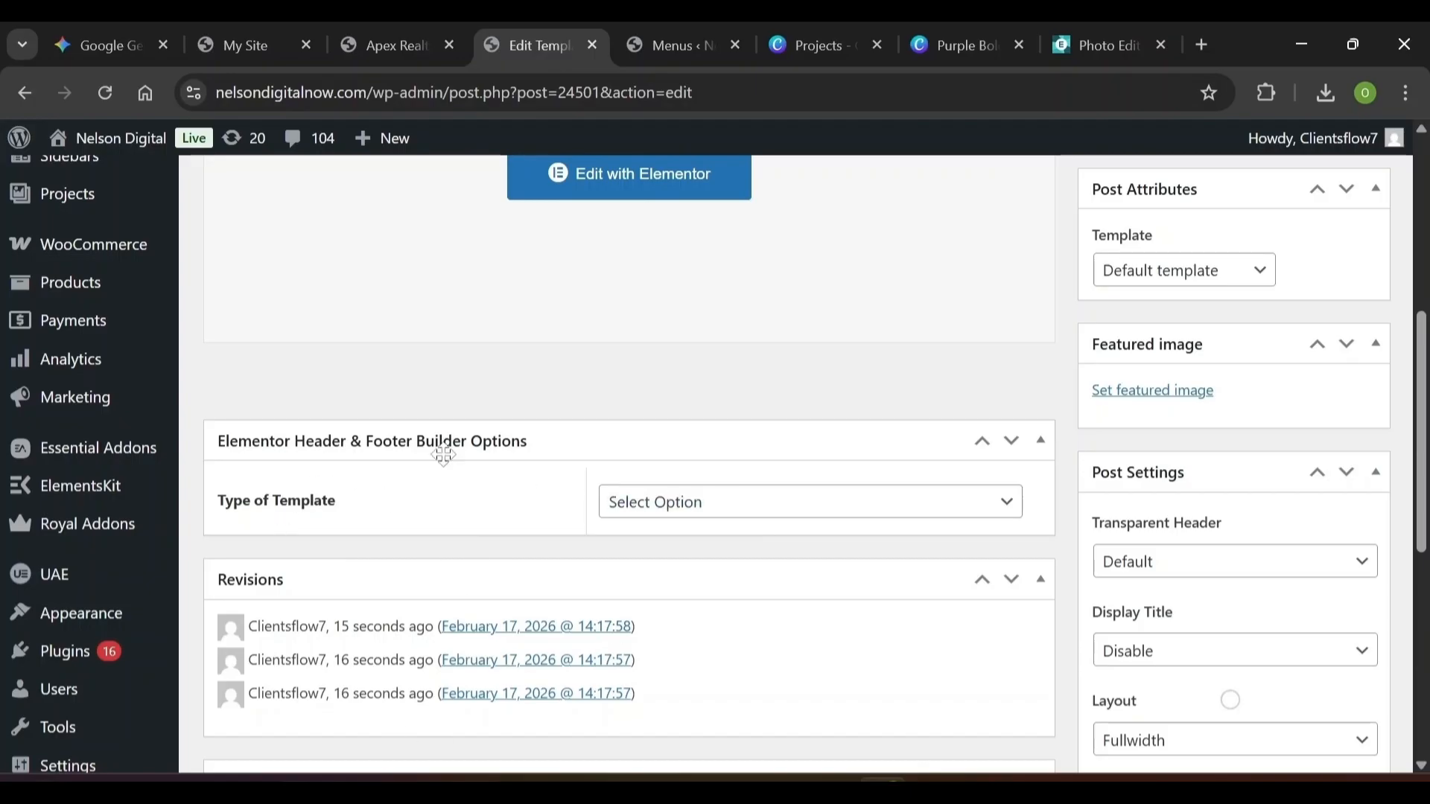
# Set the template type to Header, Display On Entire Website, User Roles All, and update
pyautogui.click(665, 513)
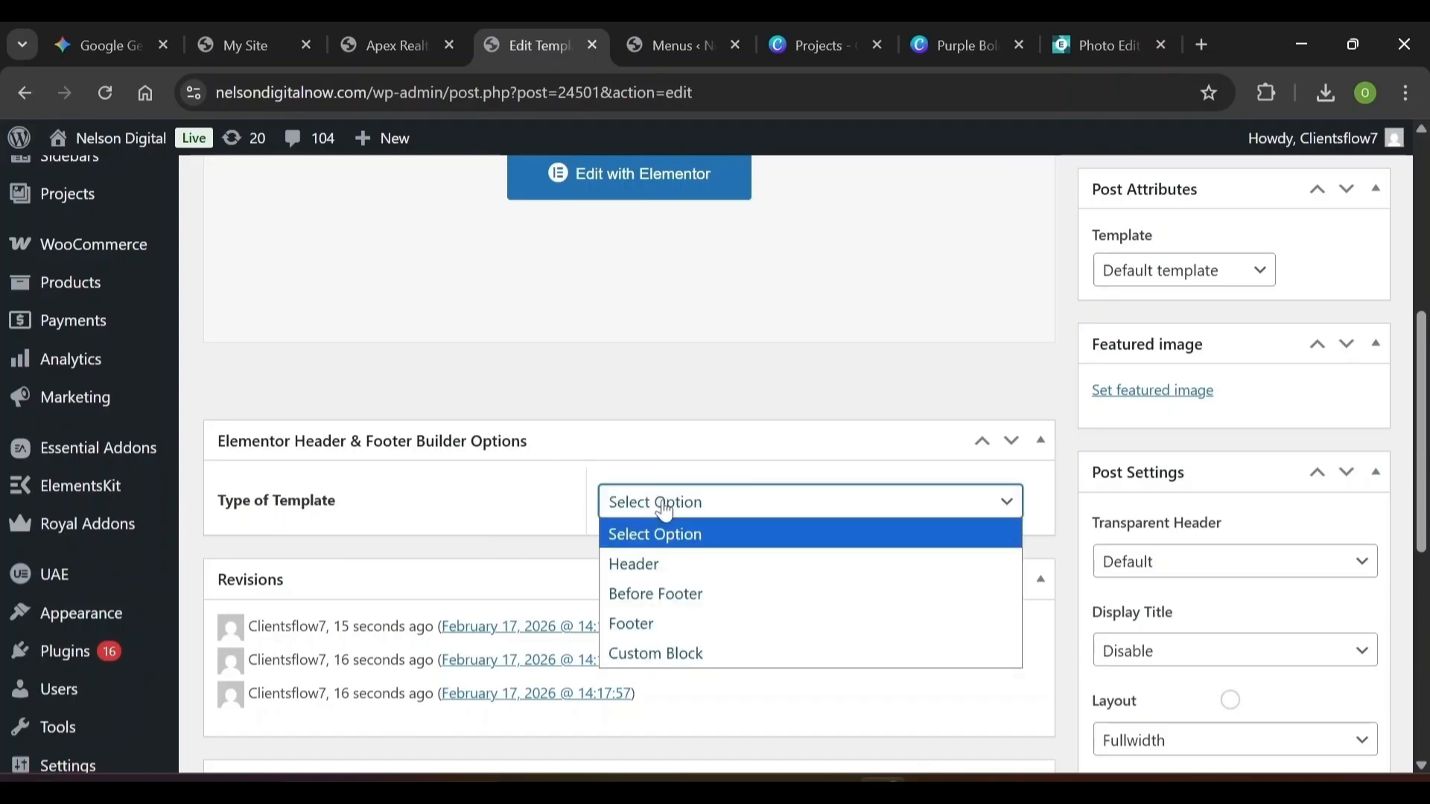
pyautogui.click(656, 560)
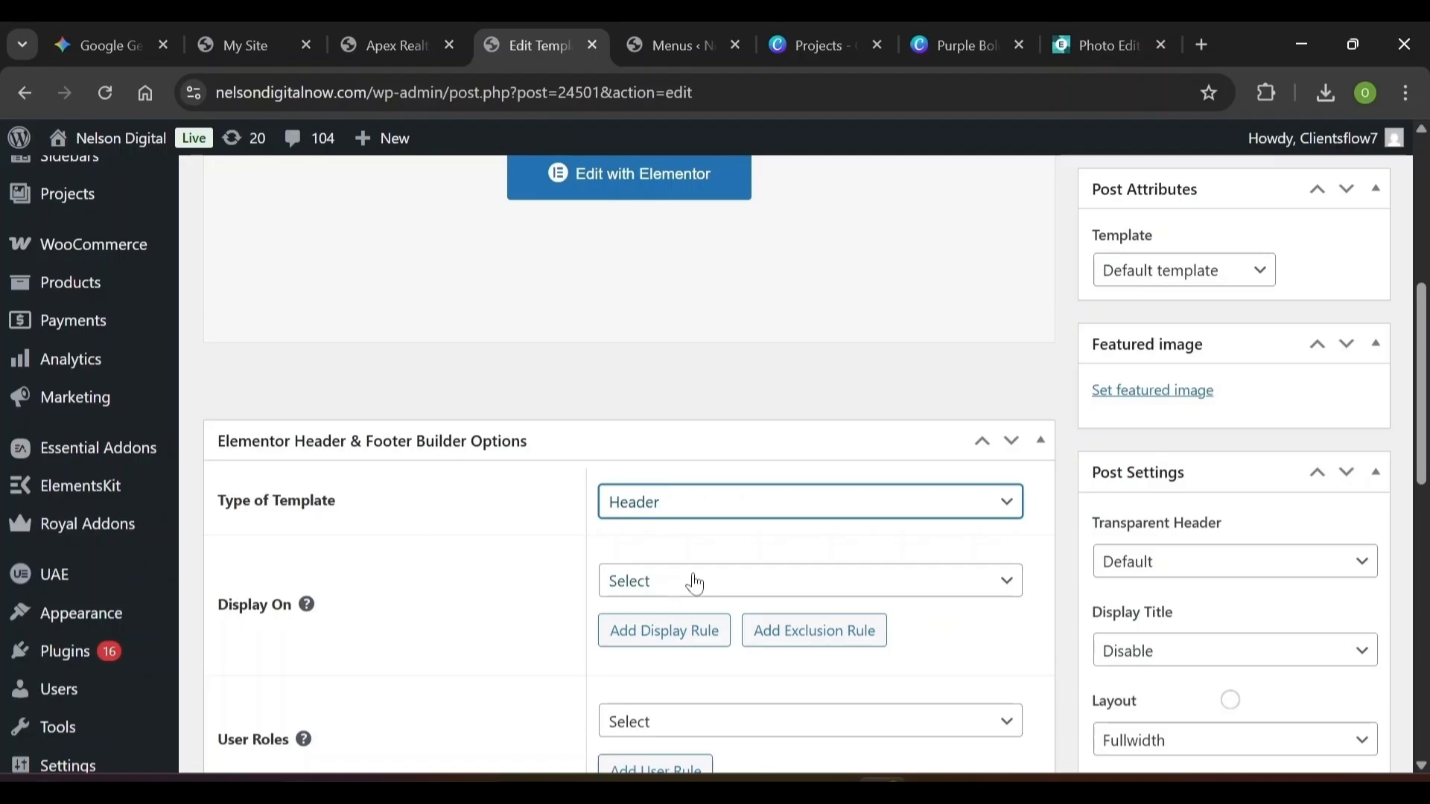
pyautogui.scroll(-2, 474, 596)
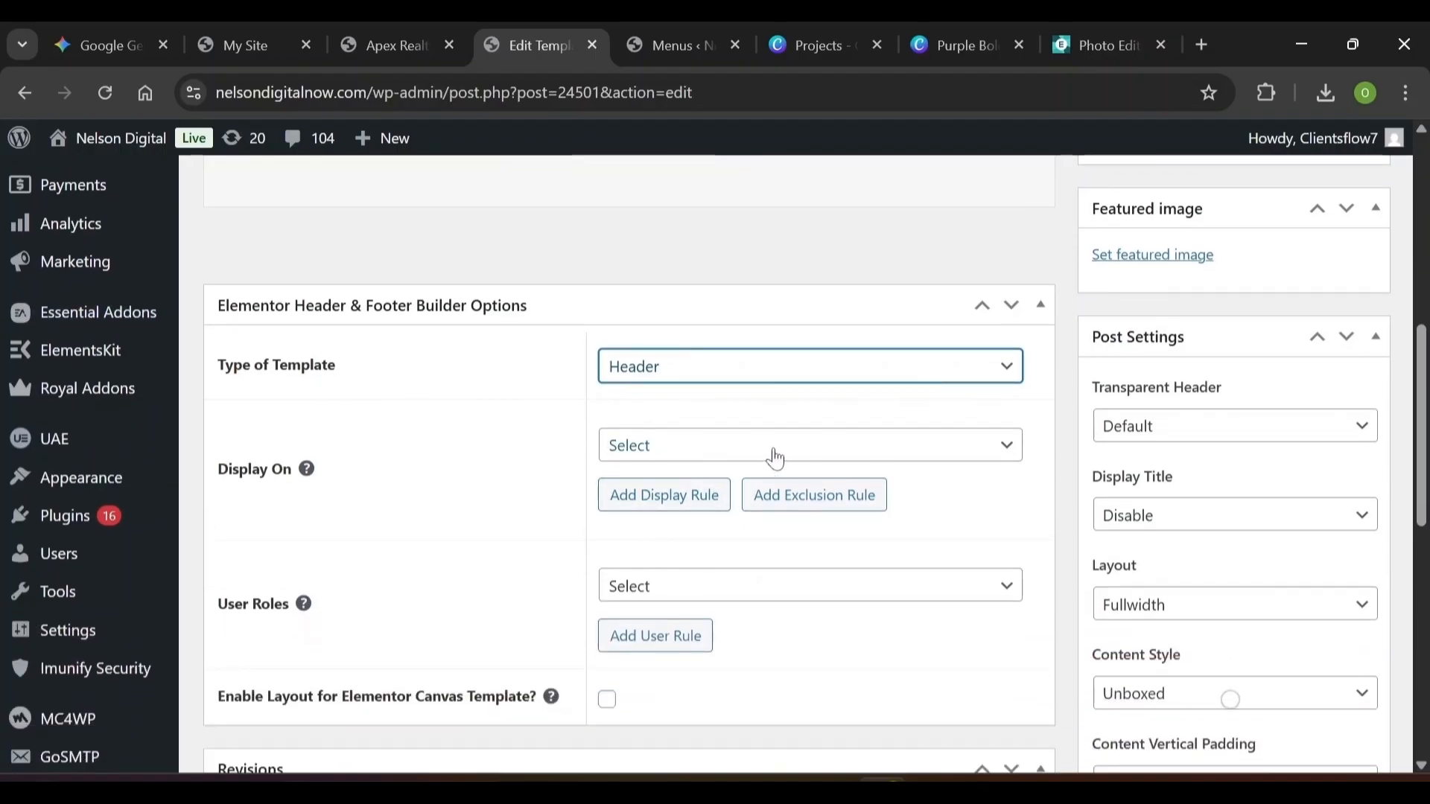
pyautogui.click(775, 456)
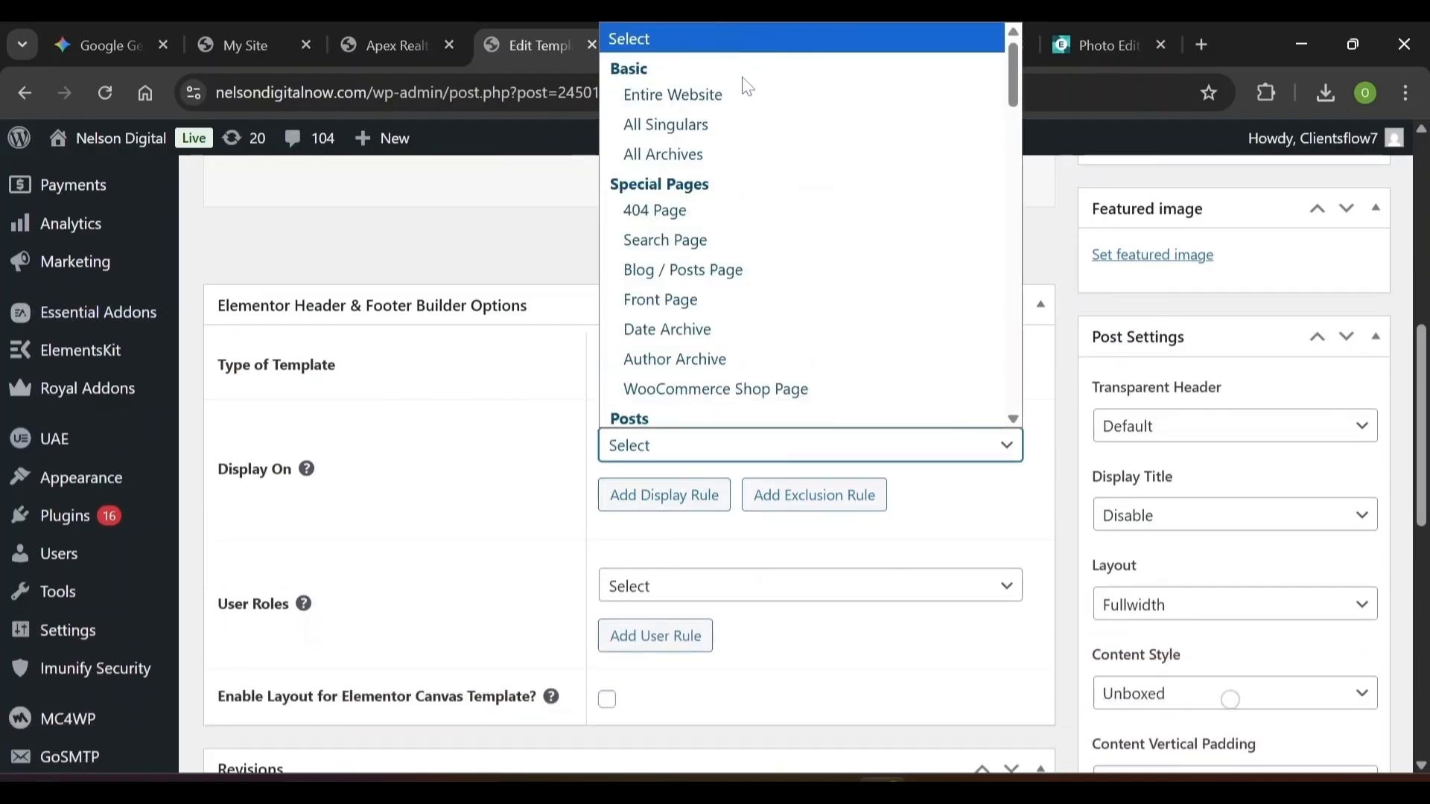
pyautogui.click(715, 94)
pyautogui.click(665, 592)
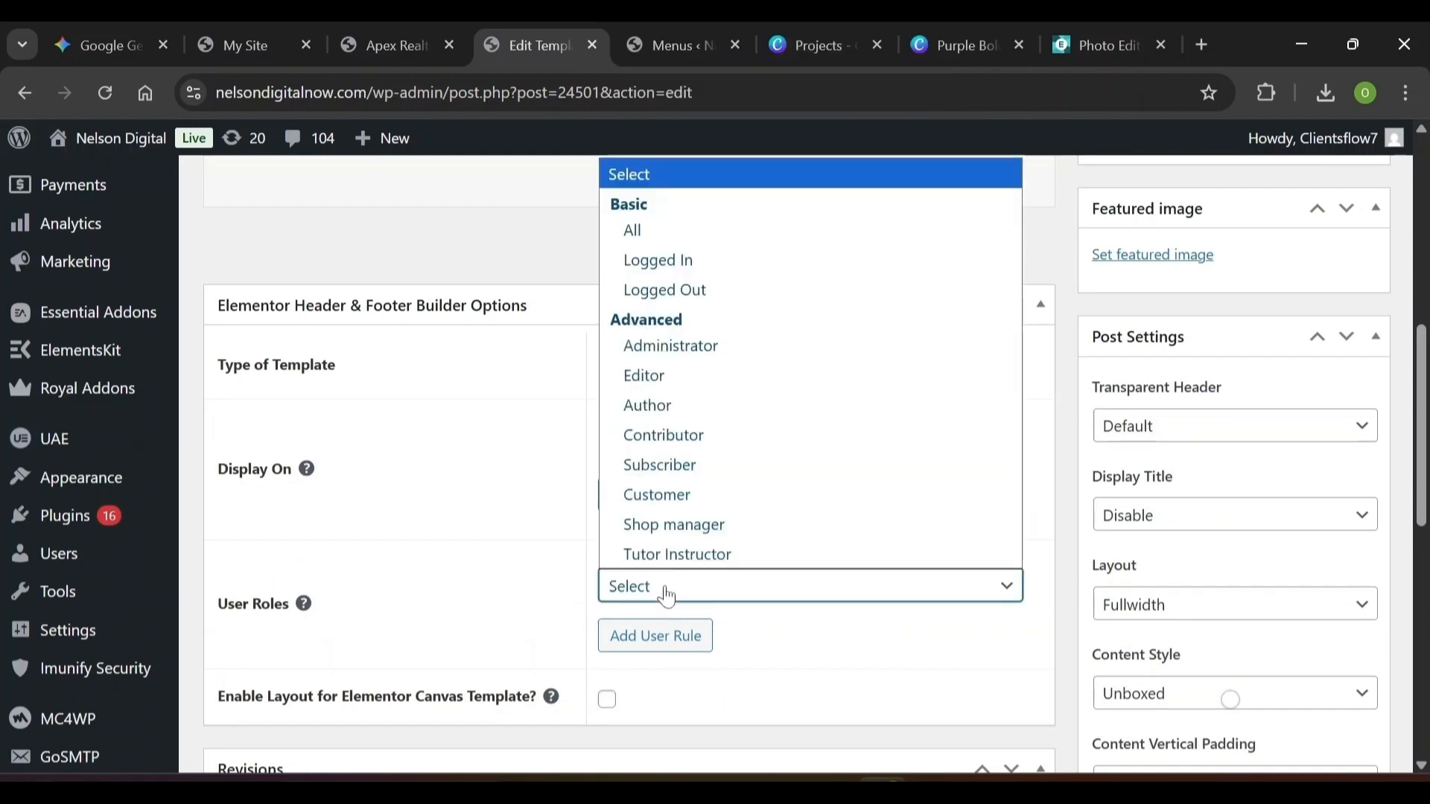
pyautogui.click(686, 230)
pyautogui.scroll(4, 686, 230)
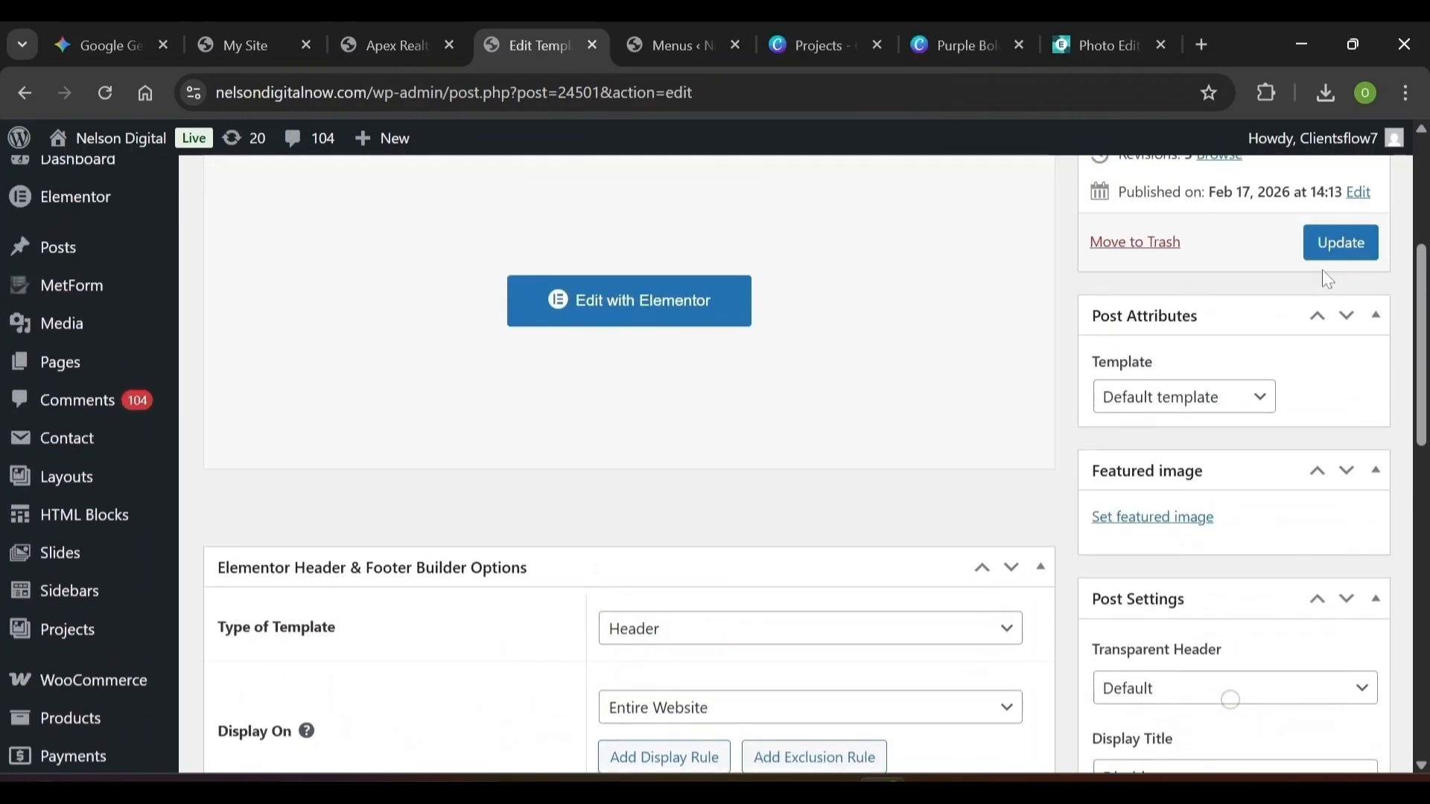
pyautogui.click(1336, 258)
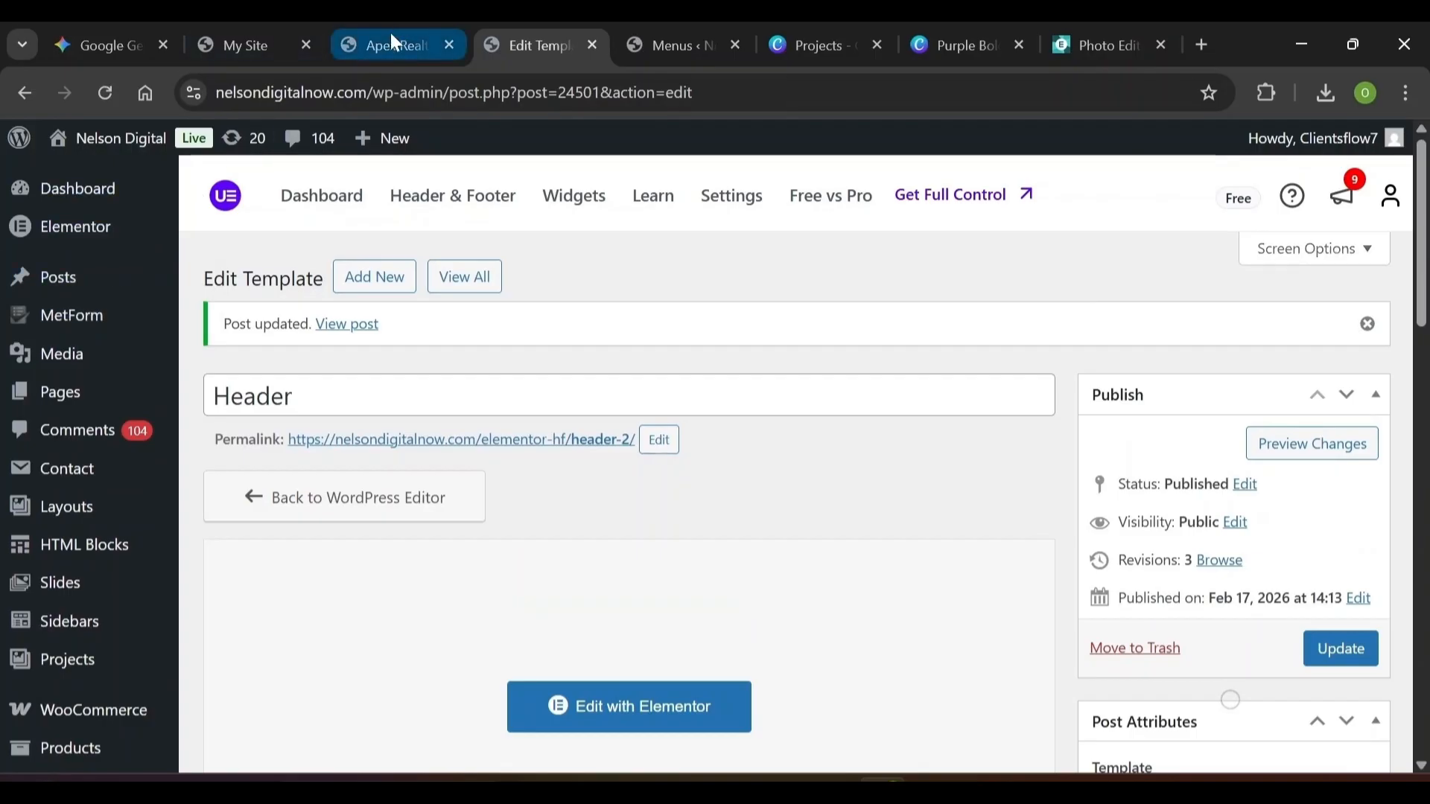
# View the live Home Page from All Pages, then return to the pages list
pyautogui.moveTo(52, 391)
pyautogui.click(239, 401)
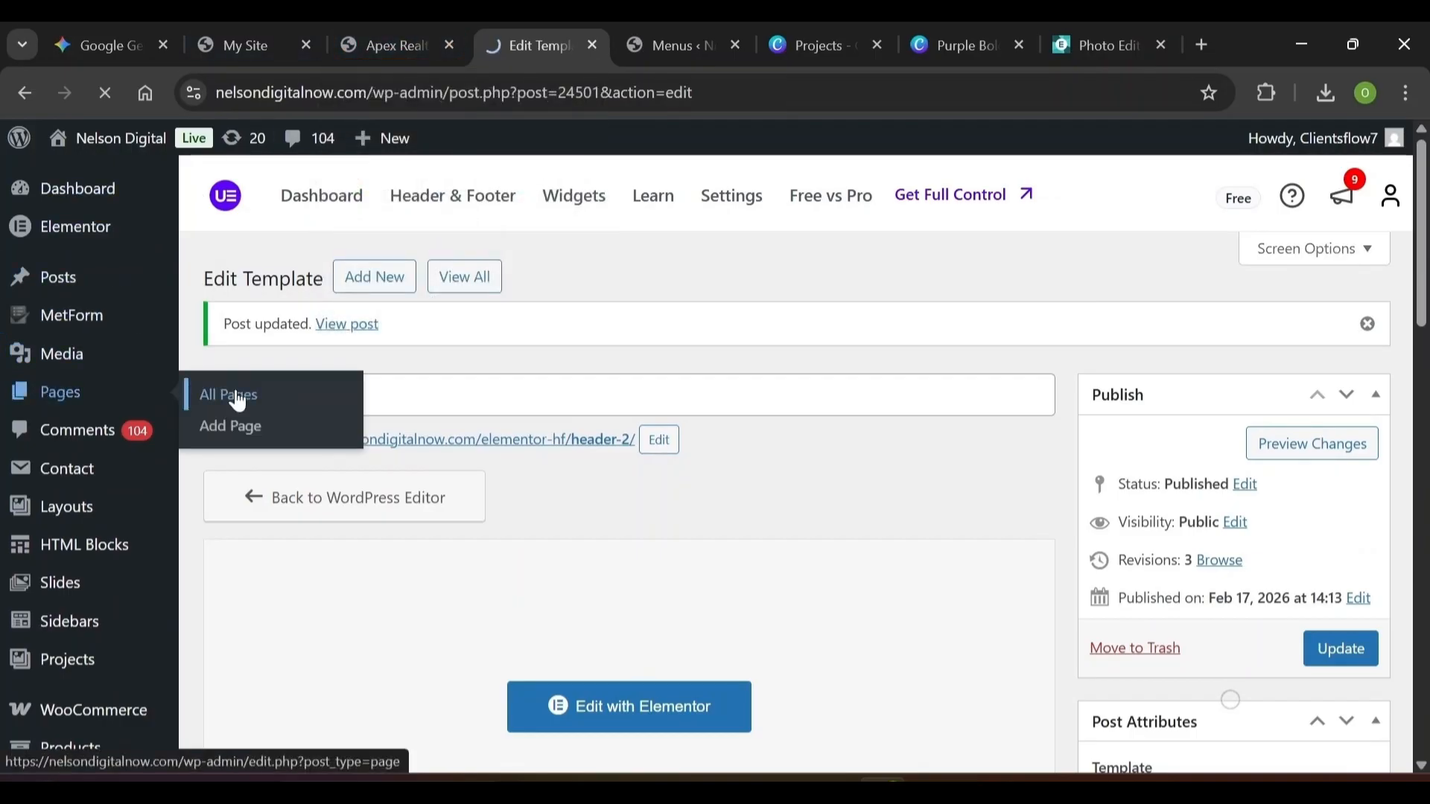
pyautogui.scroll(-10, 424, 549)
pyautogui.click(425, 550)
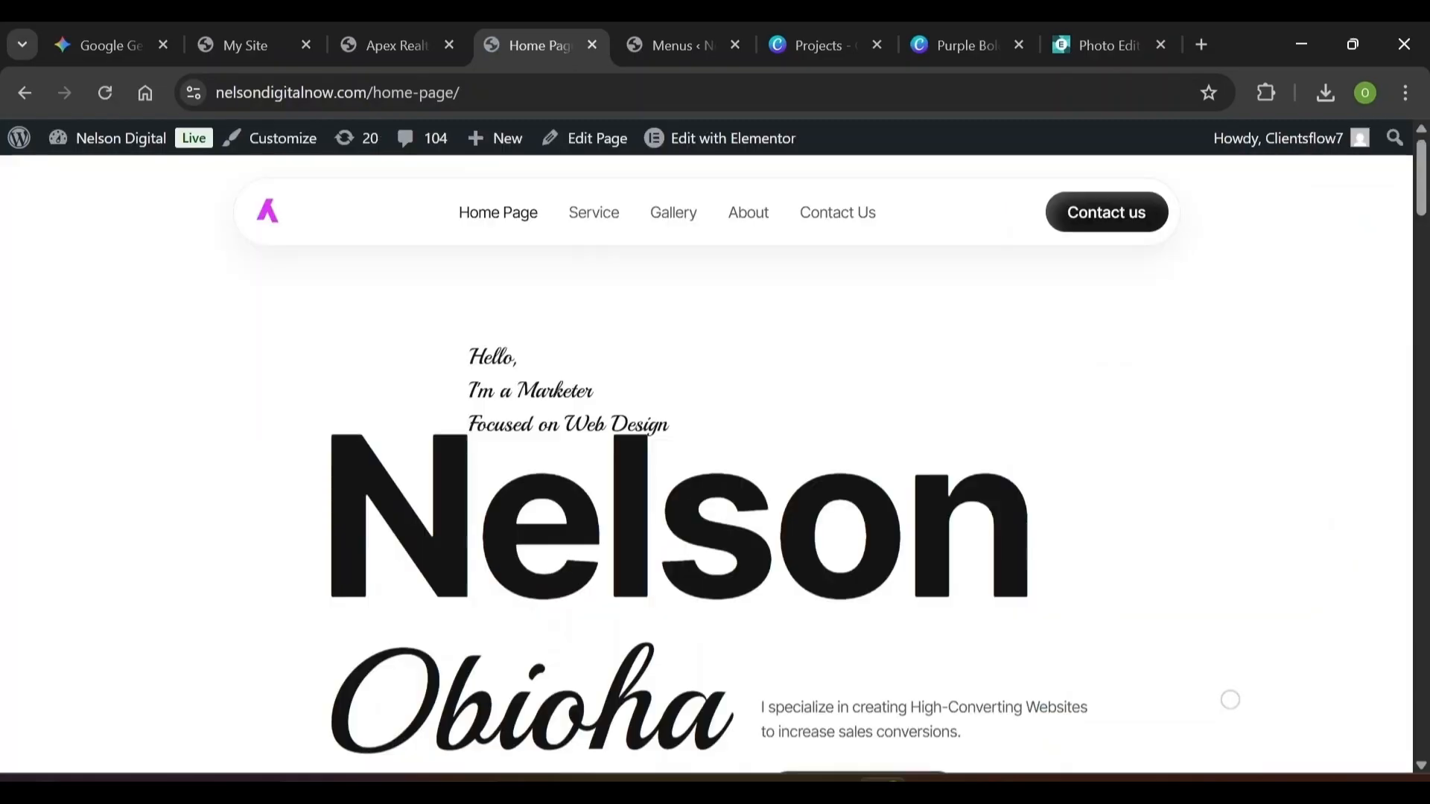
pyautogui.hotkey('alt', 'Left')
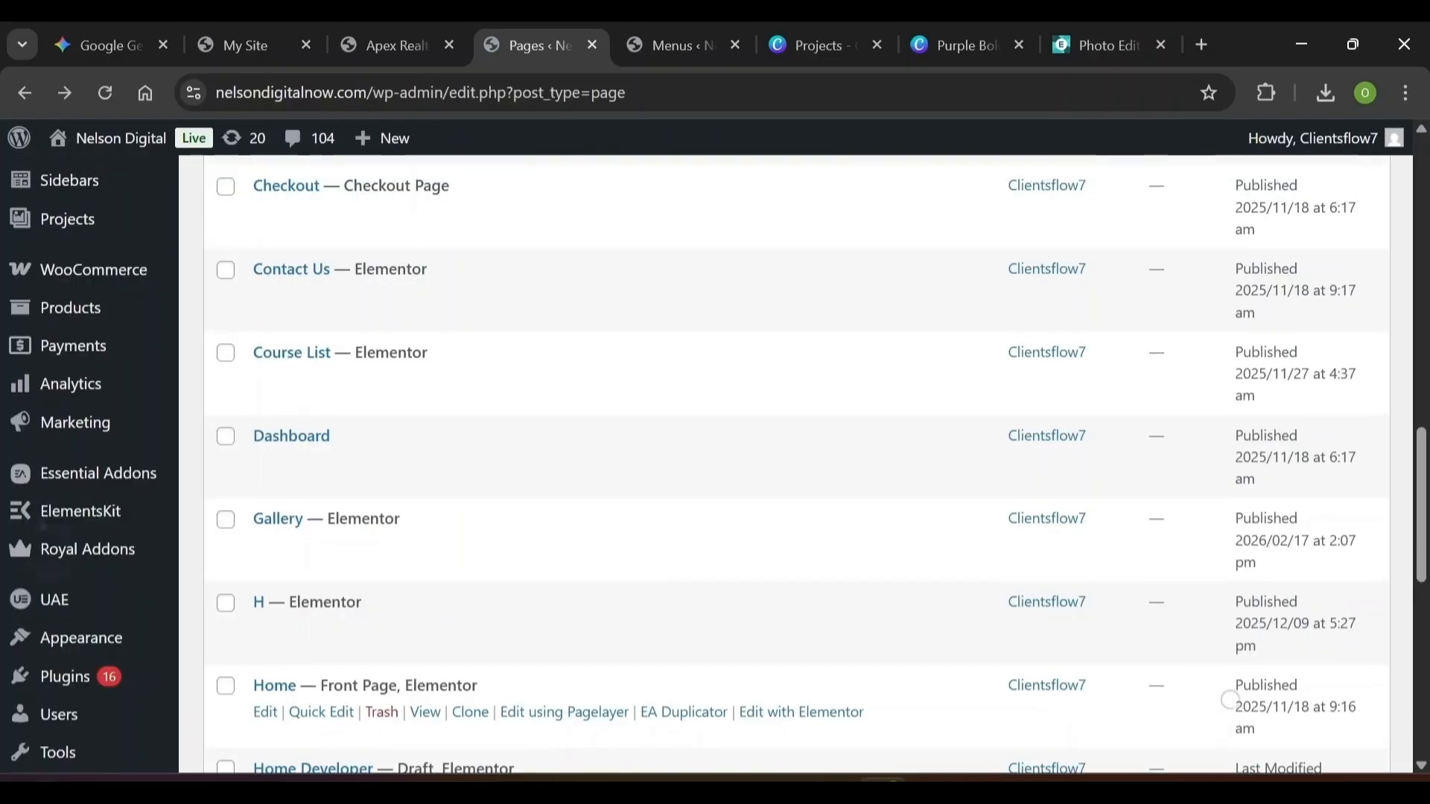
# Open the UAE Header & Footer Builder template list
pyautogui.scroll(5, 1230, 701)
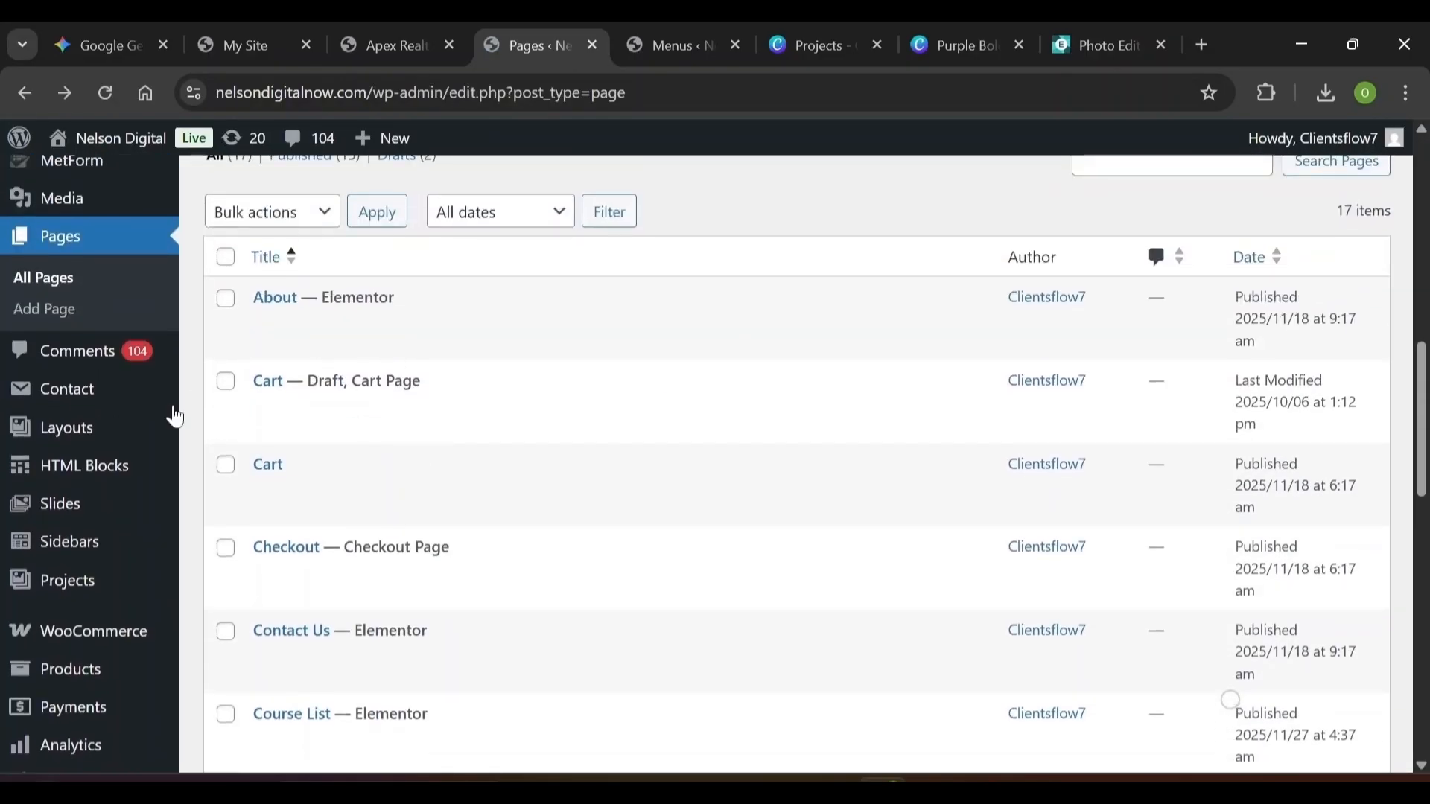
pyautogui.scroll(5, 166, 485)
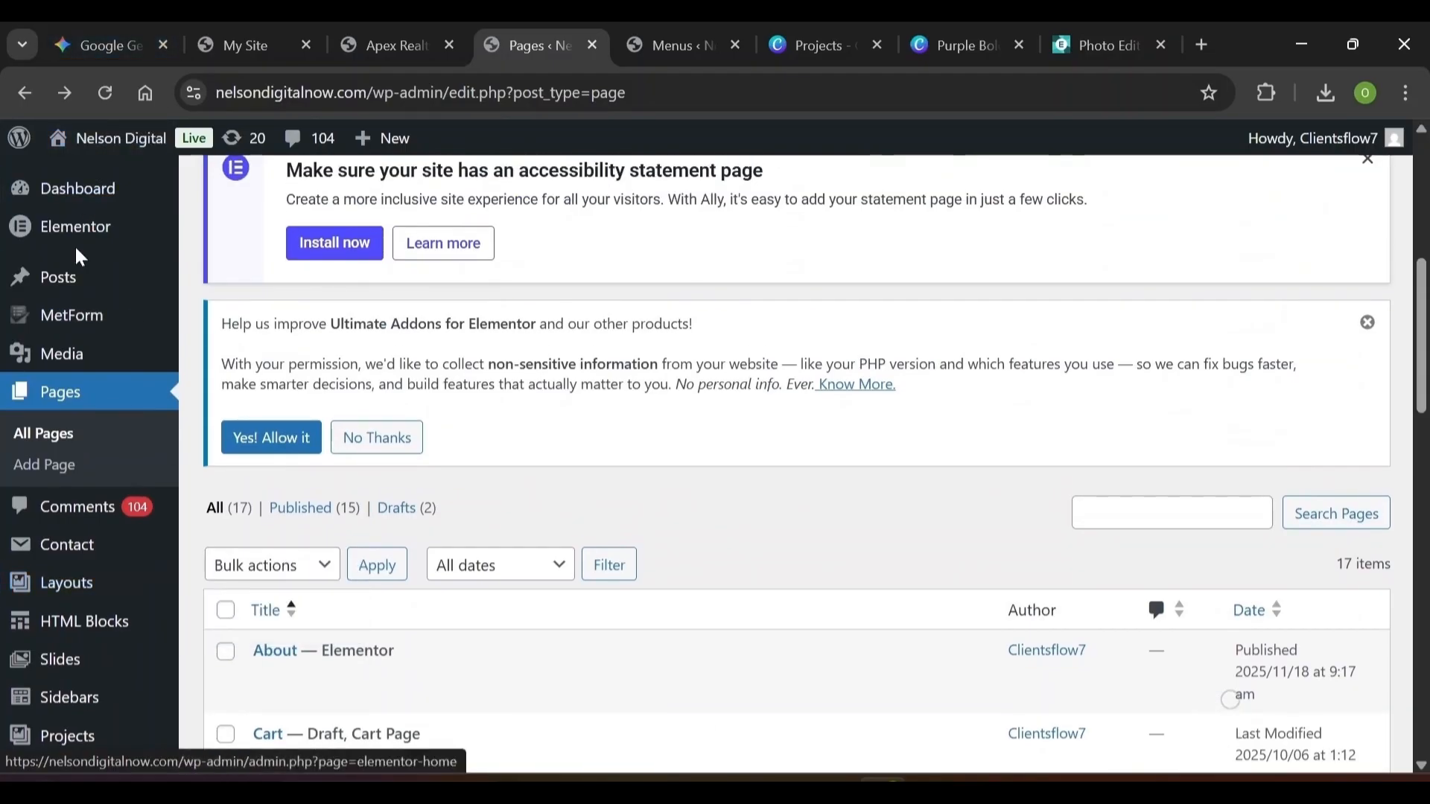
pyautogui.moveTo(59, 549)
pyautogui.scroll(-7, 112, 550)
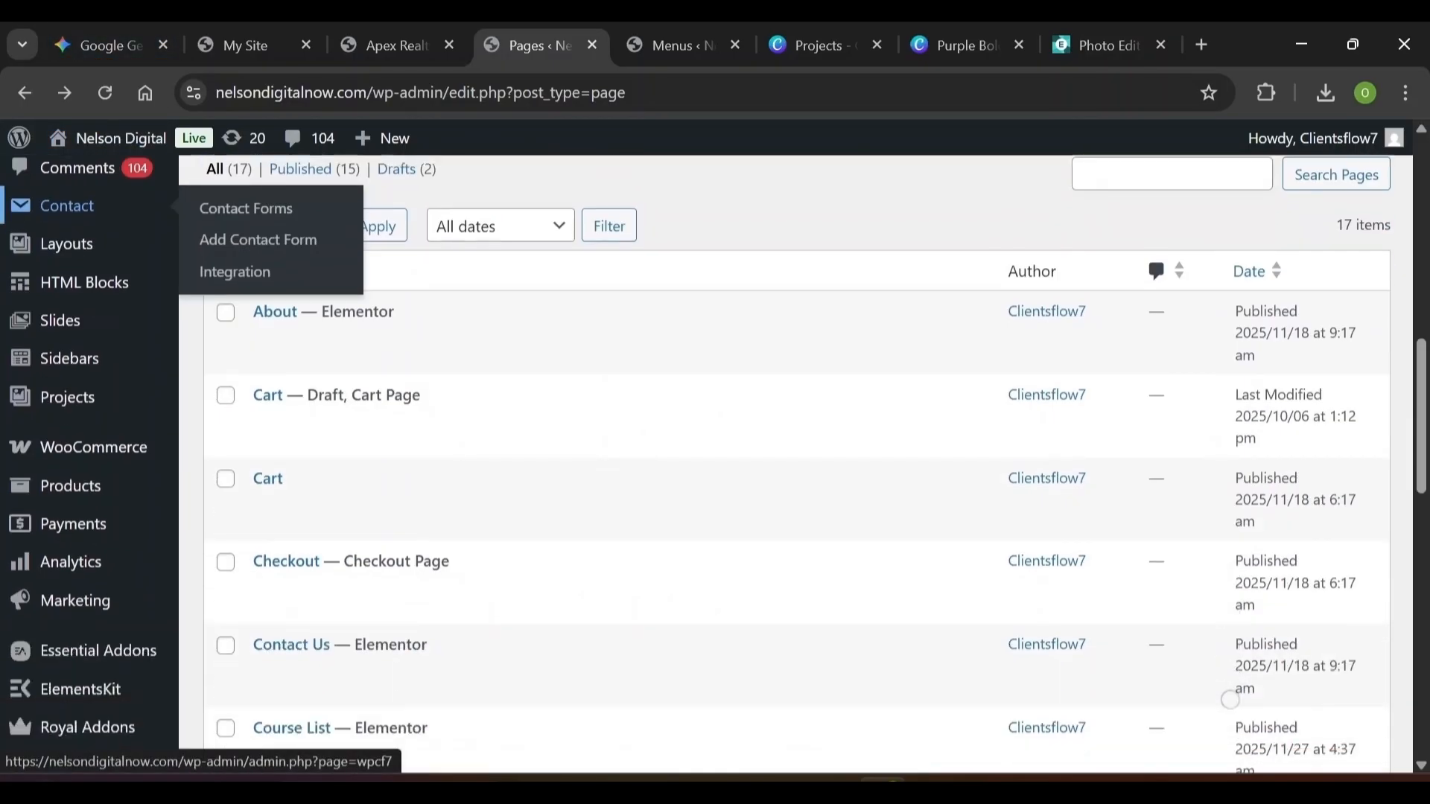
pyautogui.moveTo(82, 521)
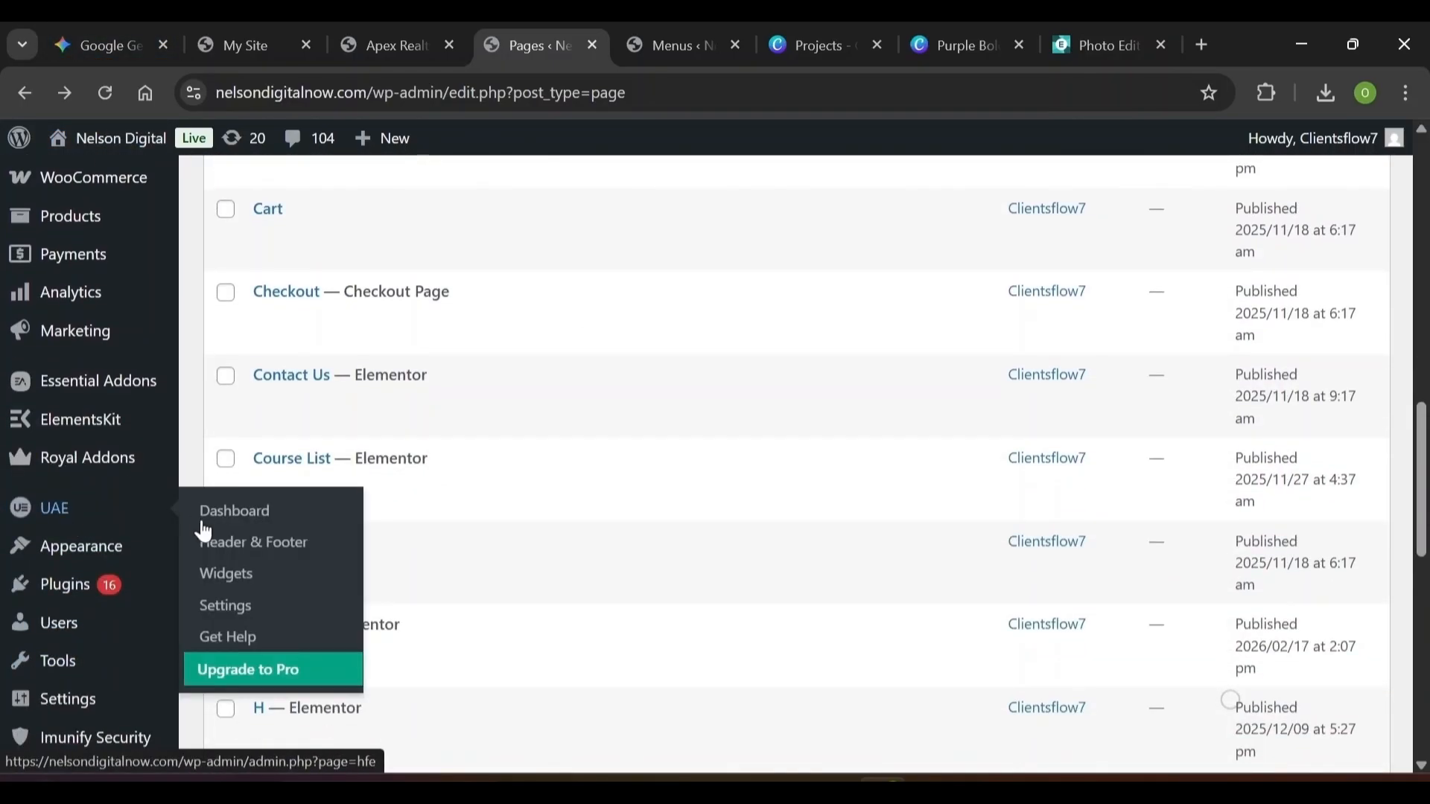
pyautogui.click(242, 557)
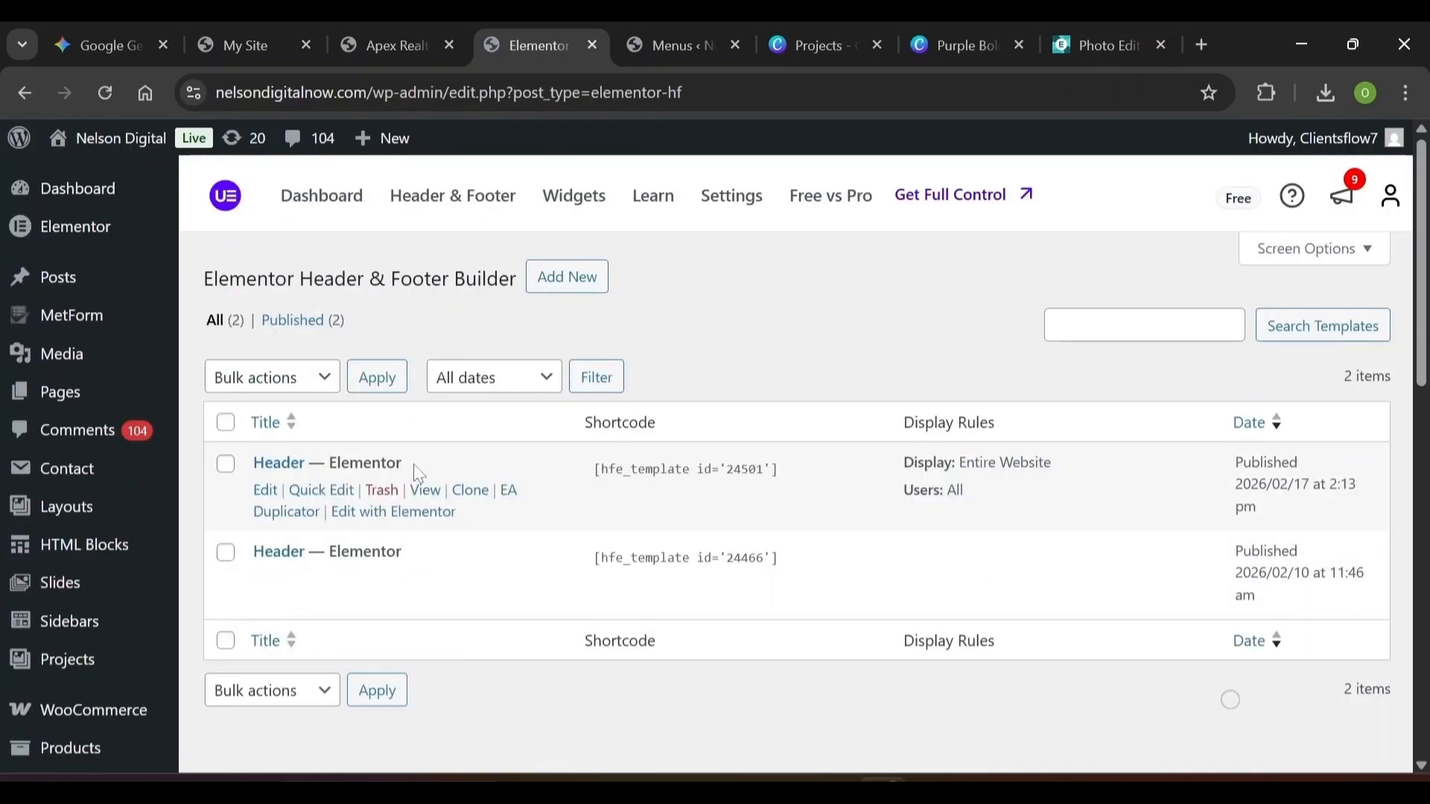
# Create a new template titled 'footer' with template type Footer
pyautogui.click(595, 294)
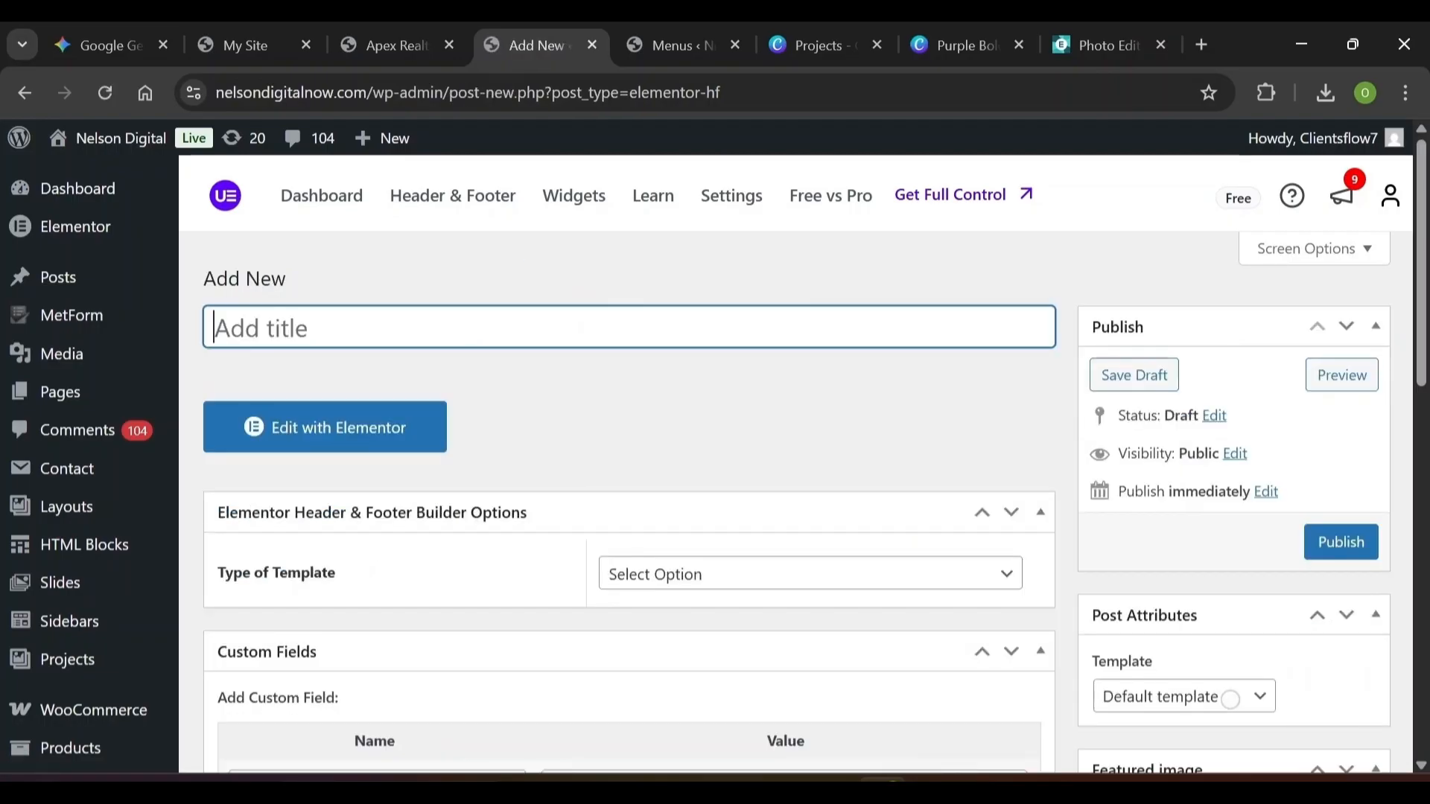
pyautogui.write('footer')
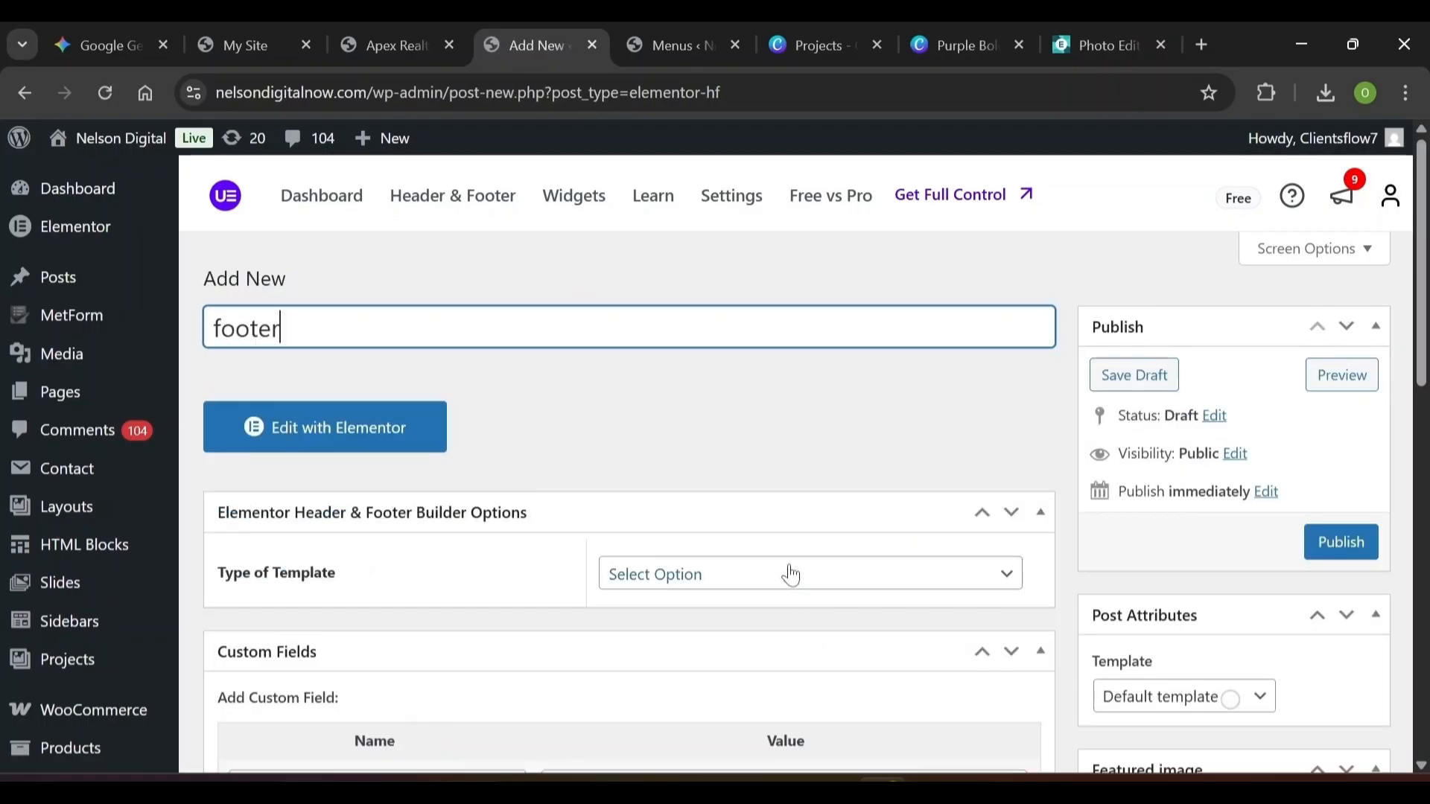
pyautogui.click(790, 574)
pyautogui.click(733, 694)
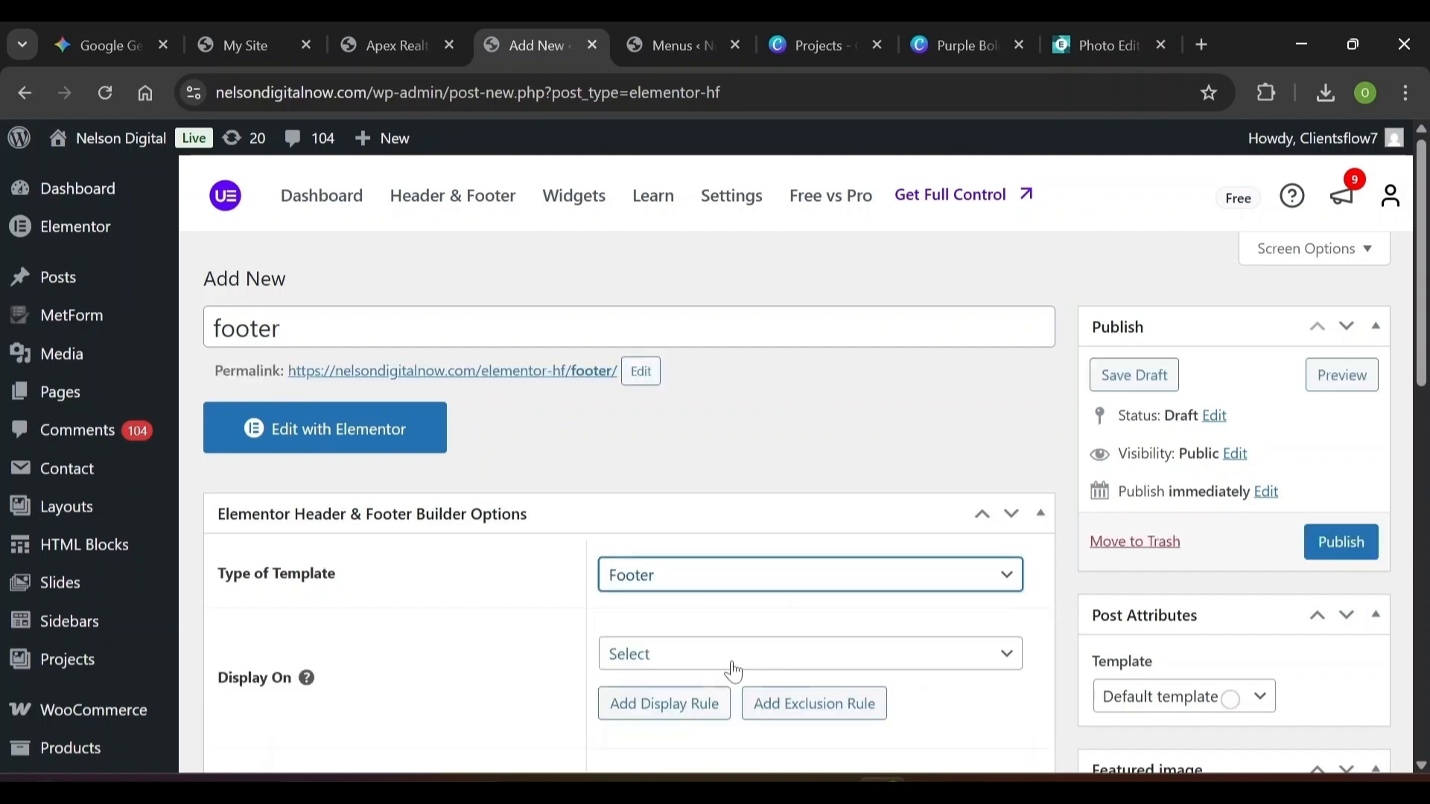
# Check the Display On list unchanged, then open the footer template in Elementor
pyautogui.scroll(-2, 733, 672)
pyautogui.click(702, 490)
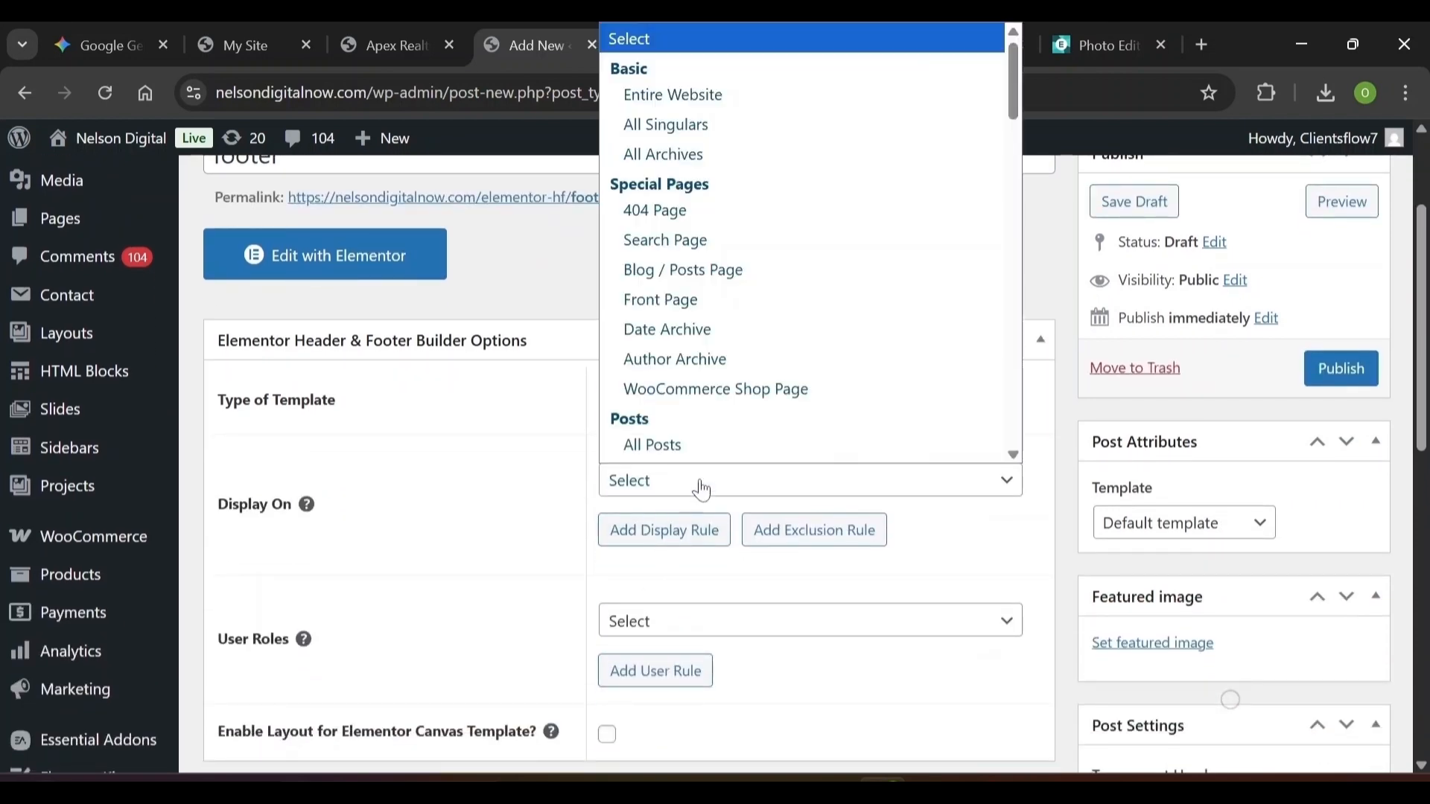
pyautogui.click(702, 491)
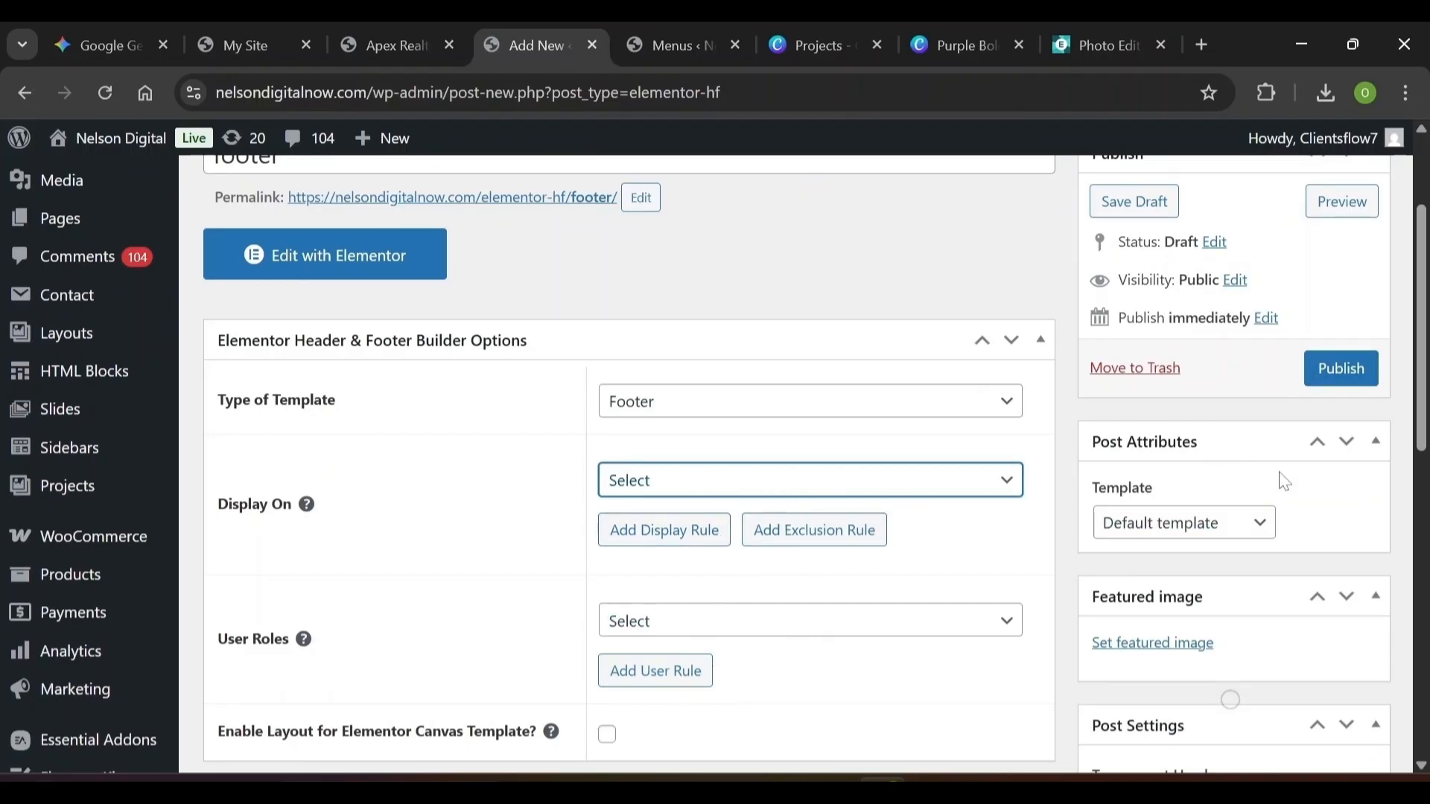
pyautogui.scroll(2, 1280, 481)
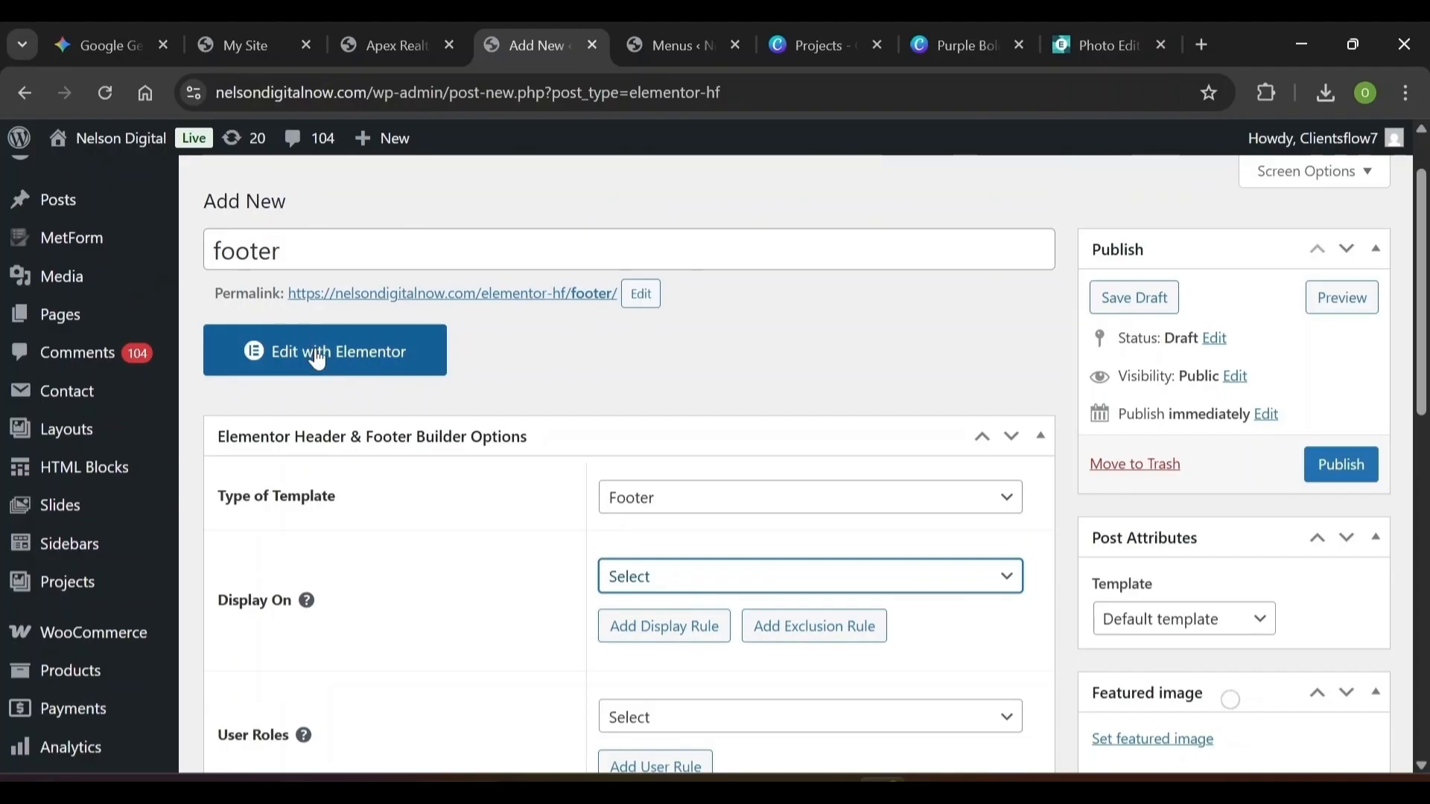
pyautogui.click(319, 354)
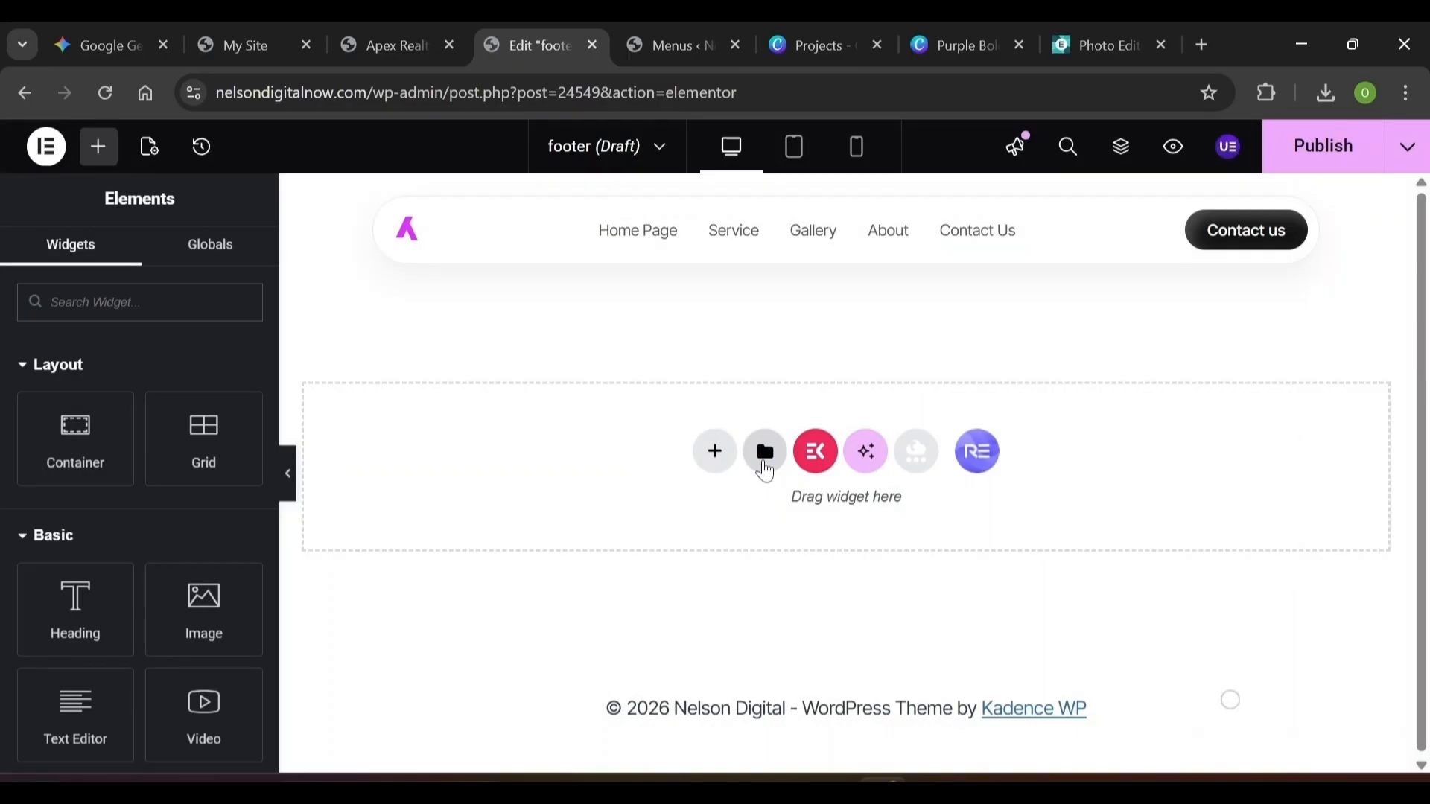
# Import Footer.json into the template library and insert the Footer template into the draft
pyautogui.click(765, 453)
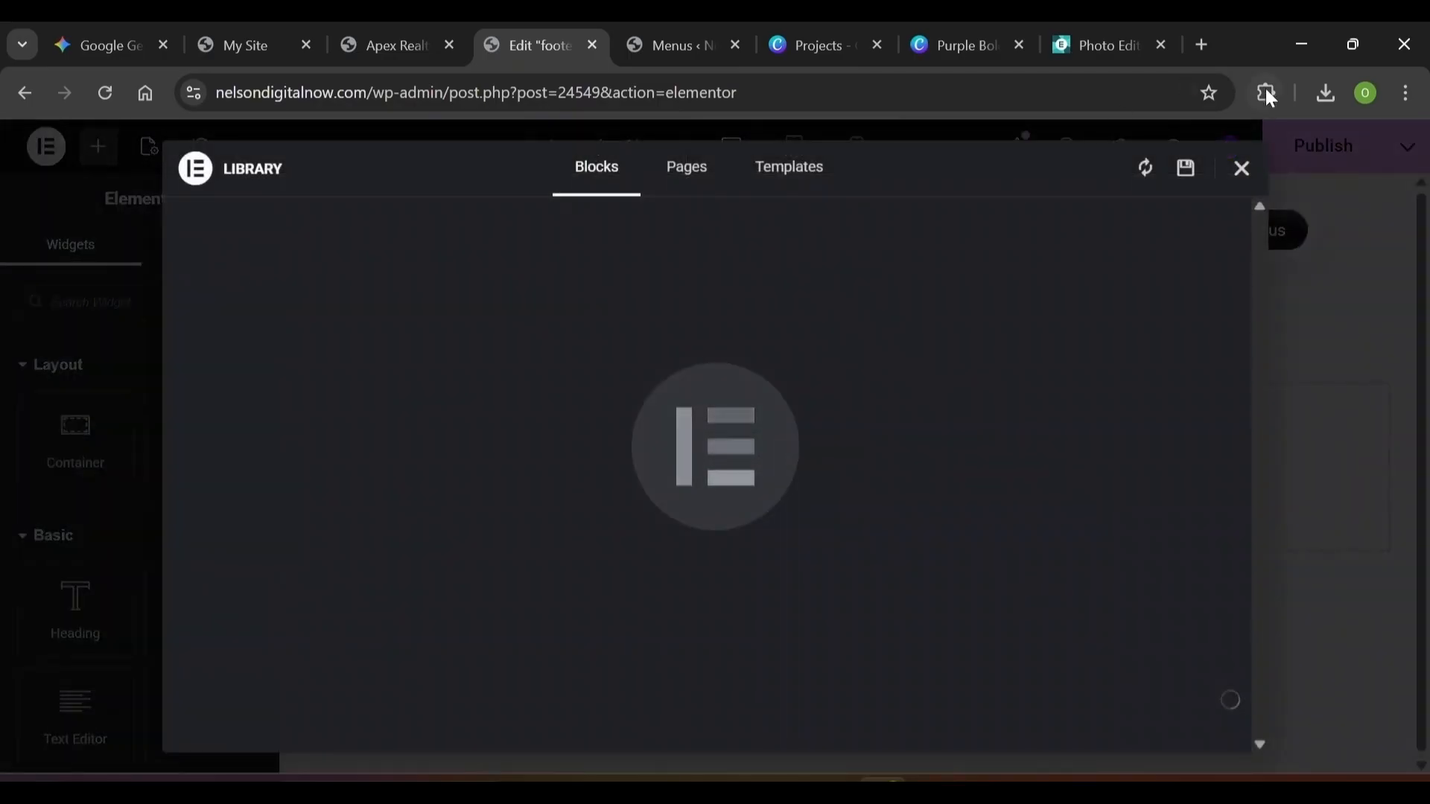
pyautogui.click(808, 179)
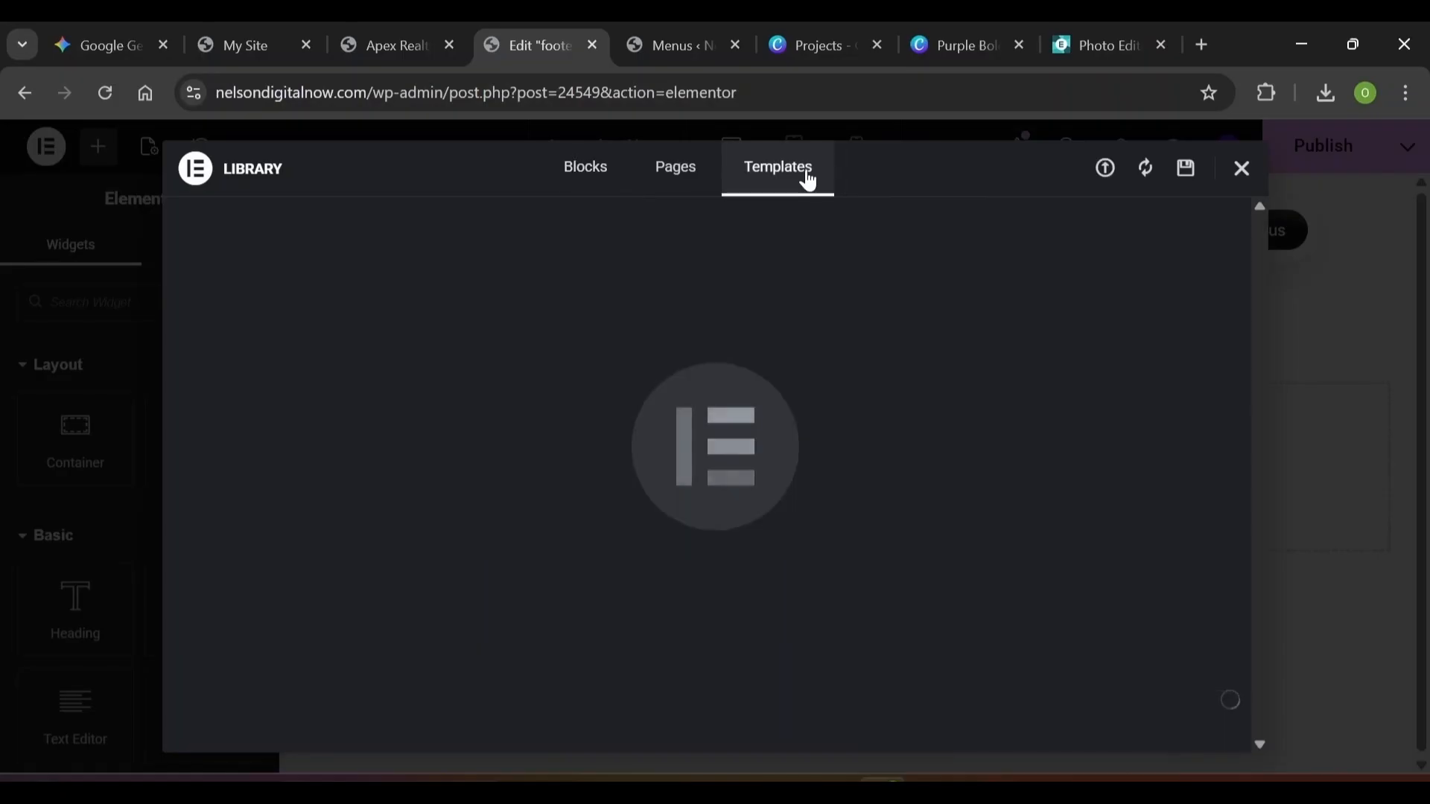
pyautogui.click(1107, 172)
pyautogui.click(737, 617)
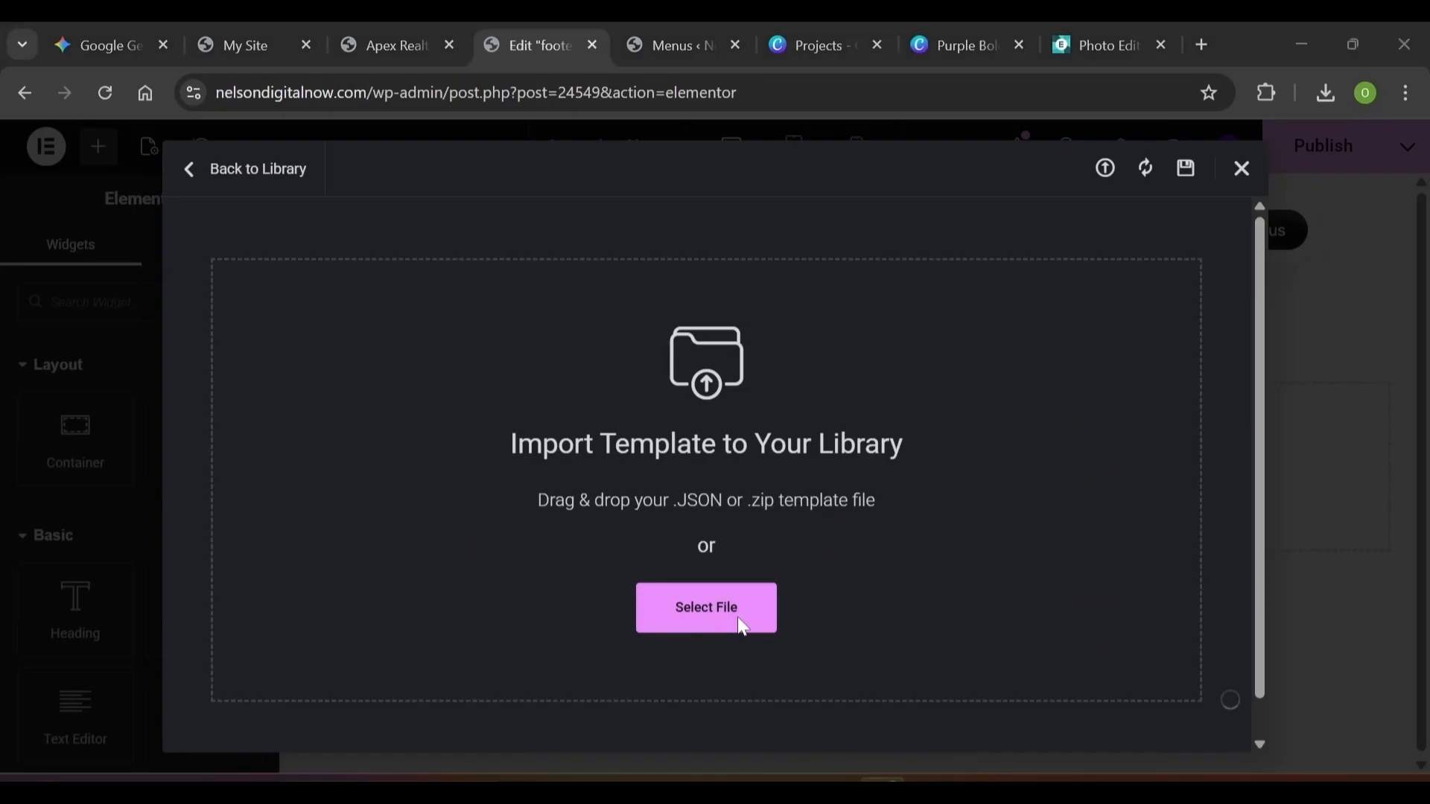
pyautogui.click(593, 225)
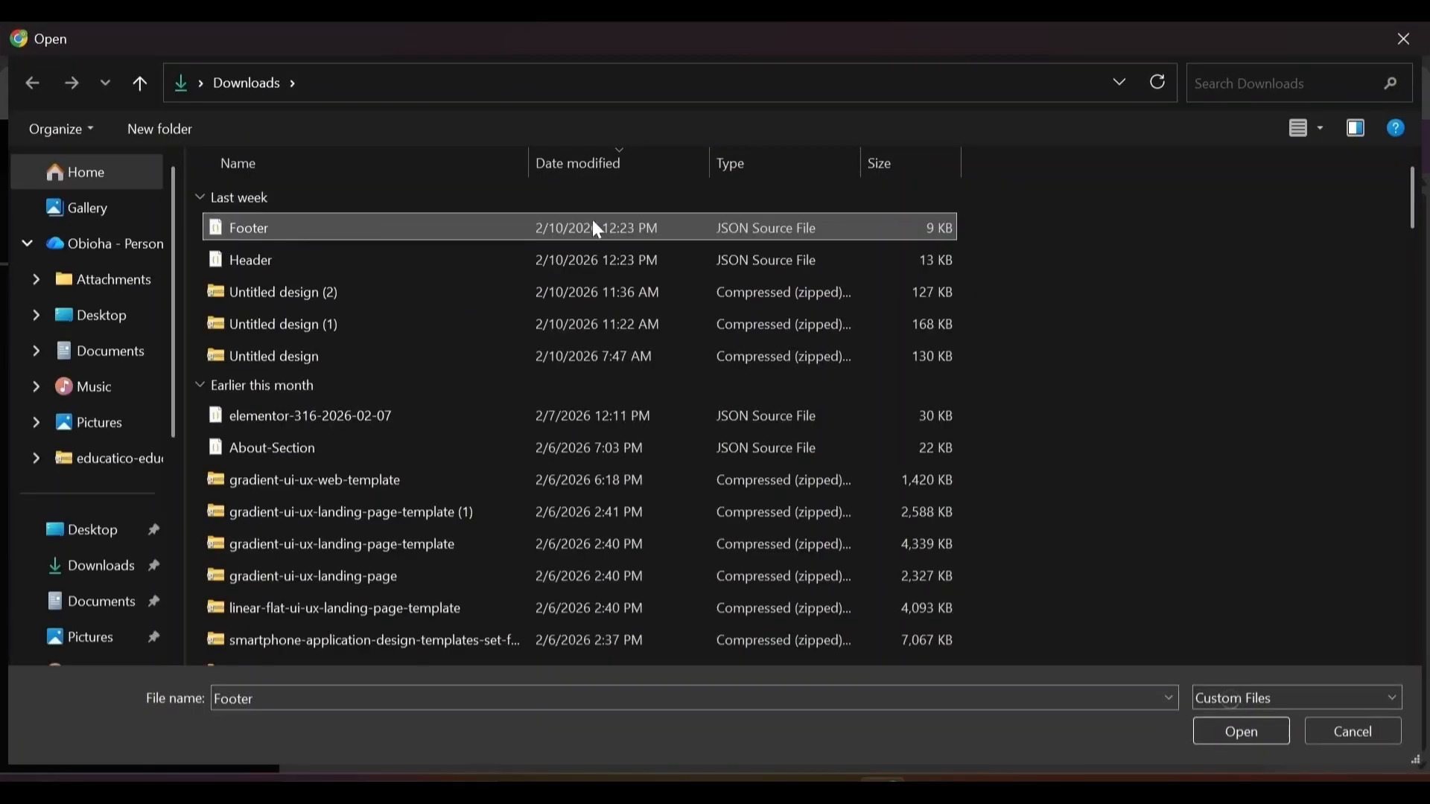
pyautogui.click(1249, 728)
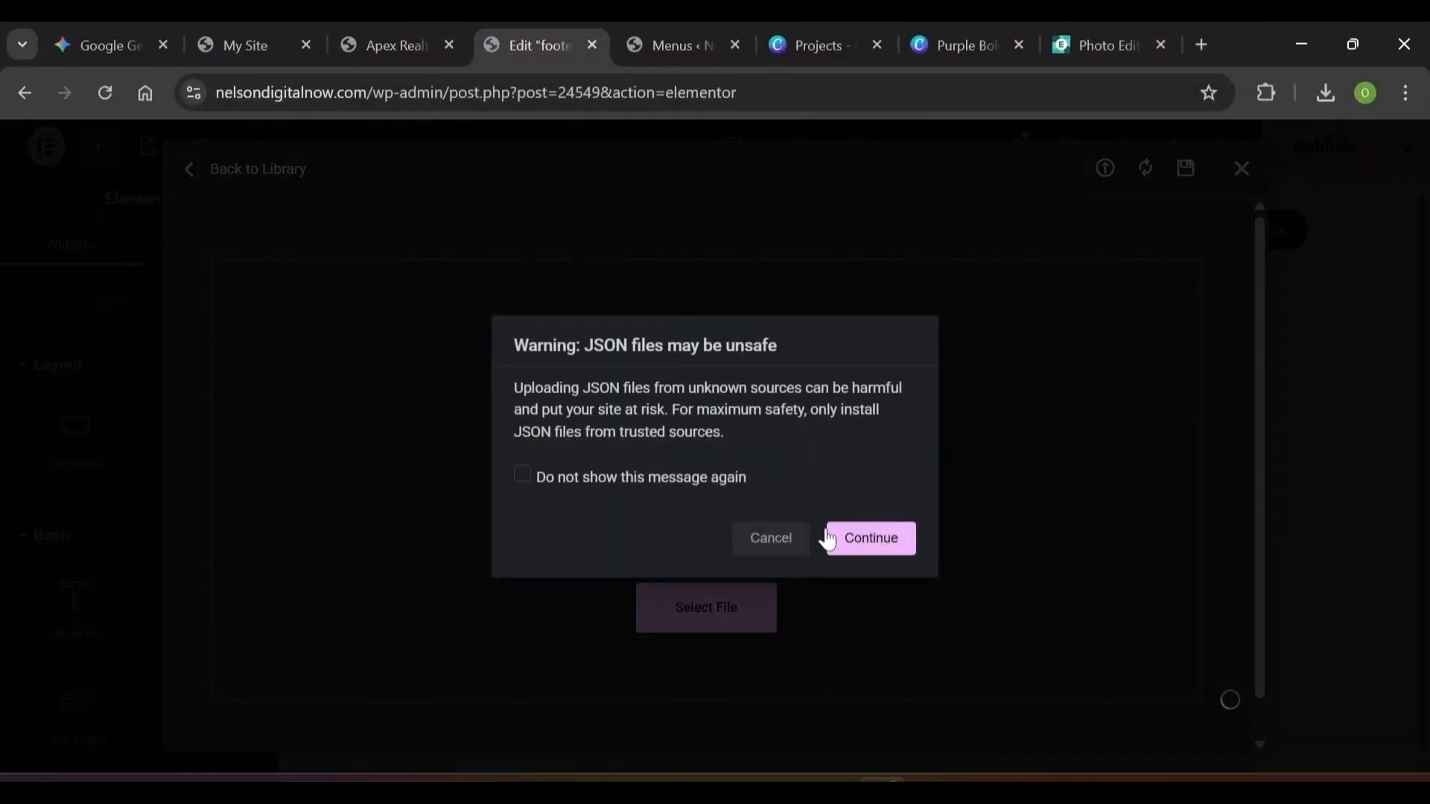
pyautogui.click(845, 538)
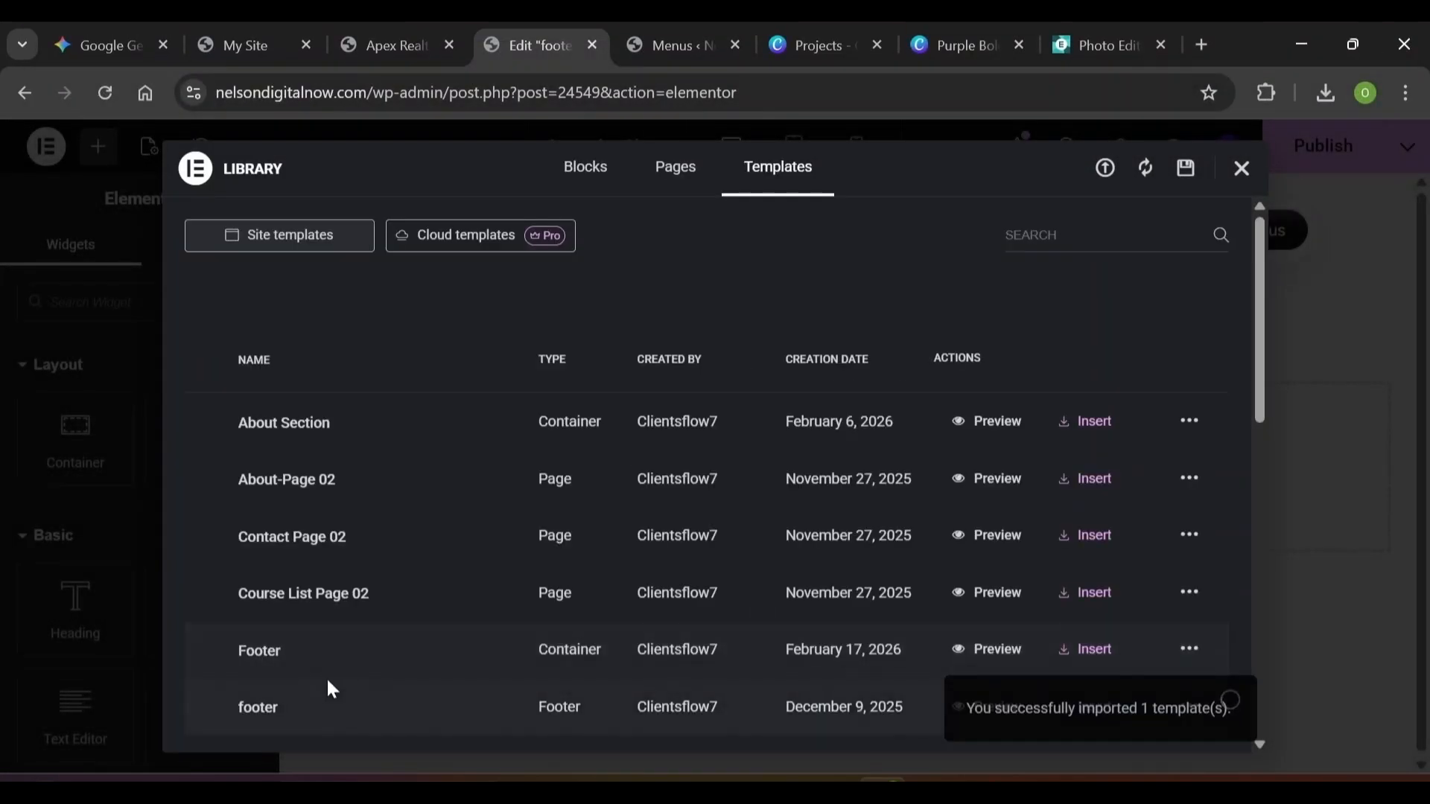
pyautogui.click(1079, 653)
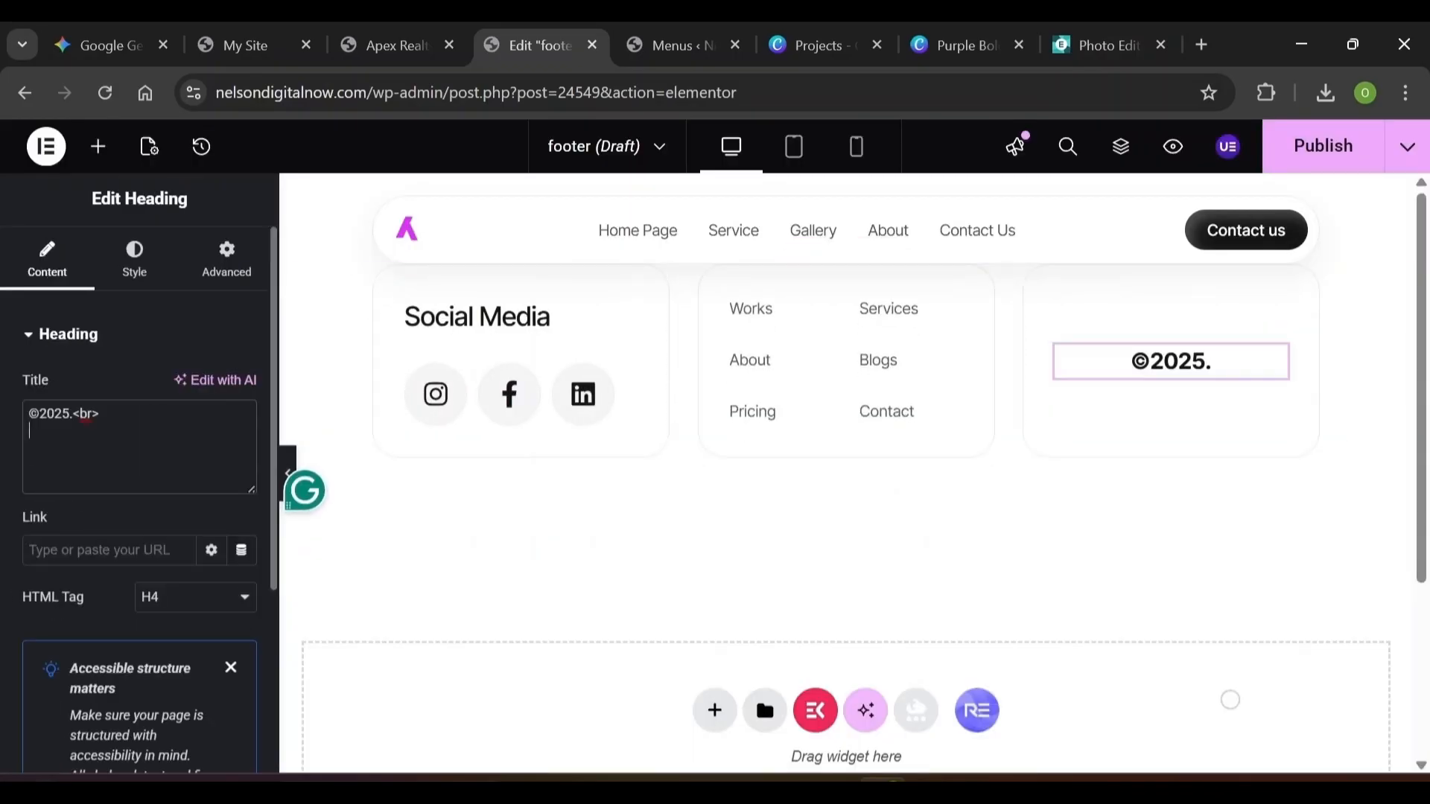
# Add the owner's name on a second copyright line and change 2025 to 2026
pyautogui.write('NE')
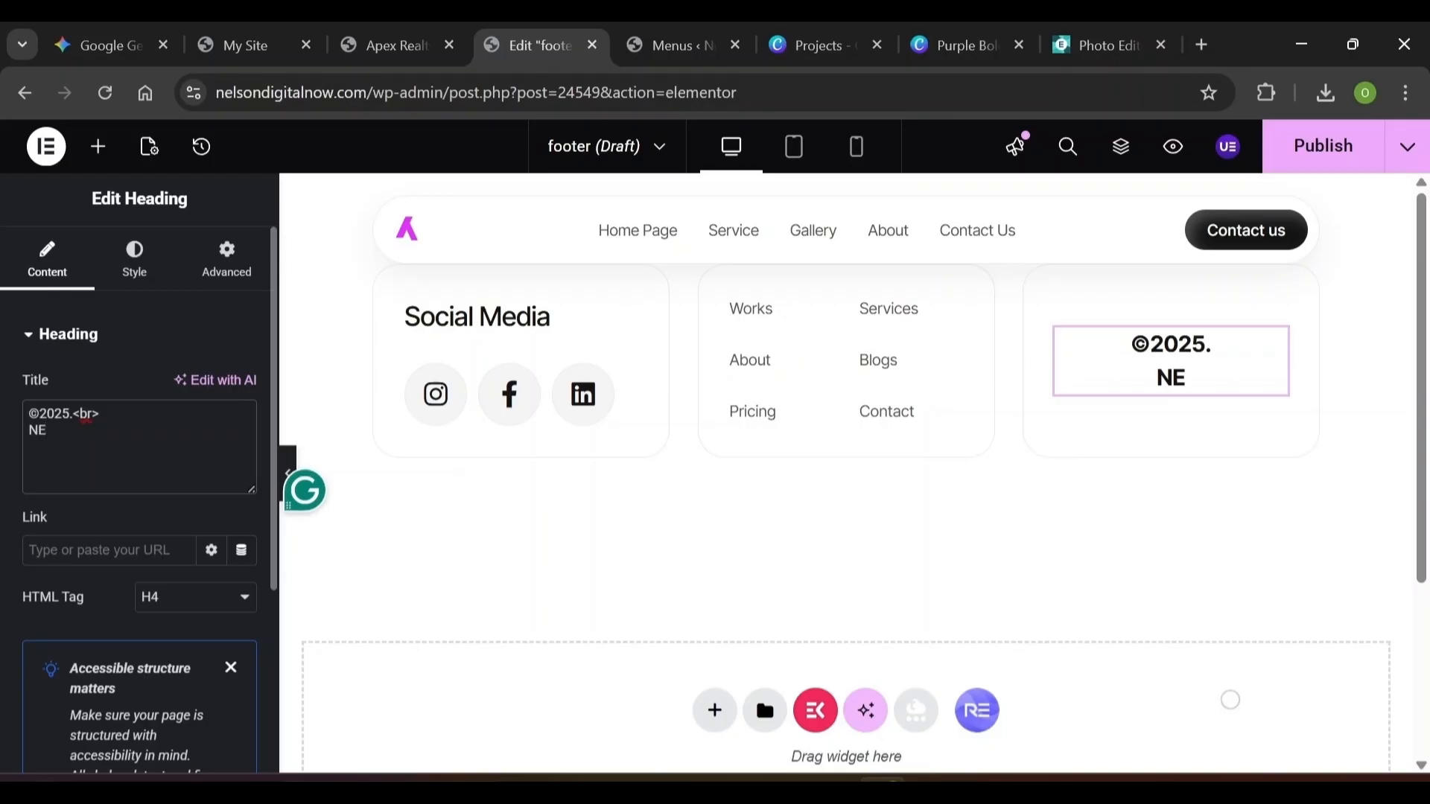
pyautogui.press('BackSpace')
pyautogui.press('BackSpace')
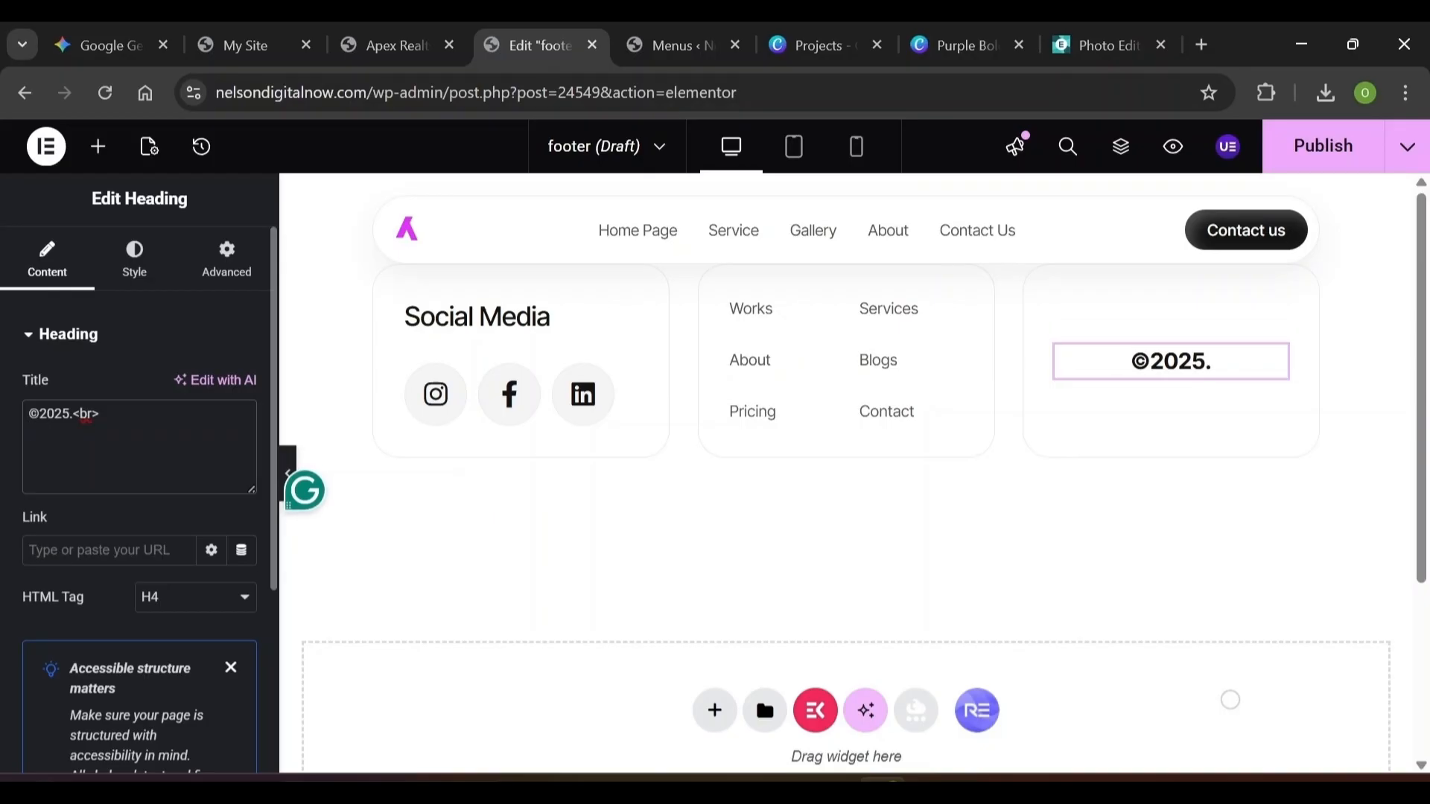
pyautogui.write('Nelson')
pyautogui.click(477, 317)
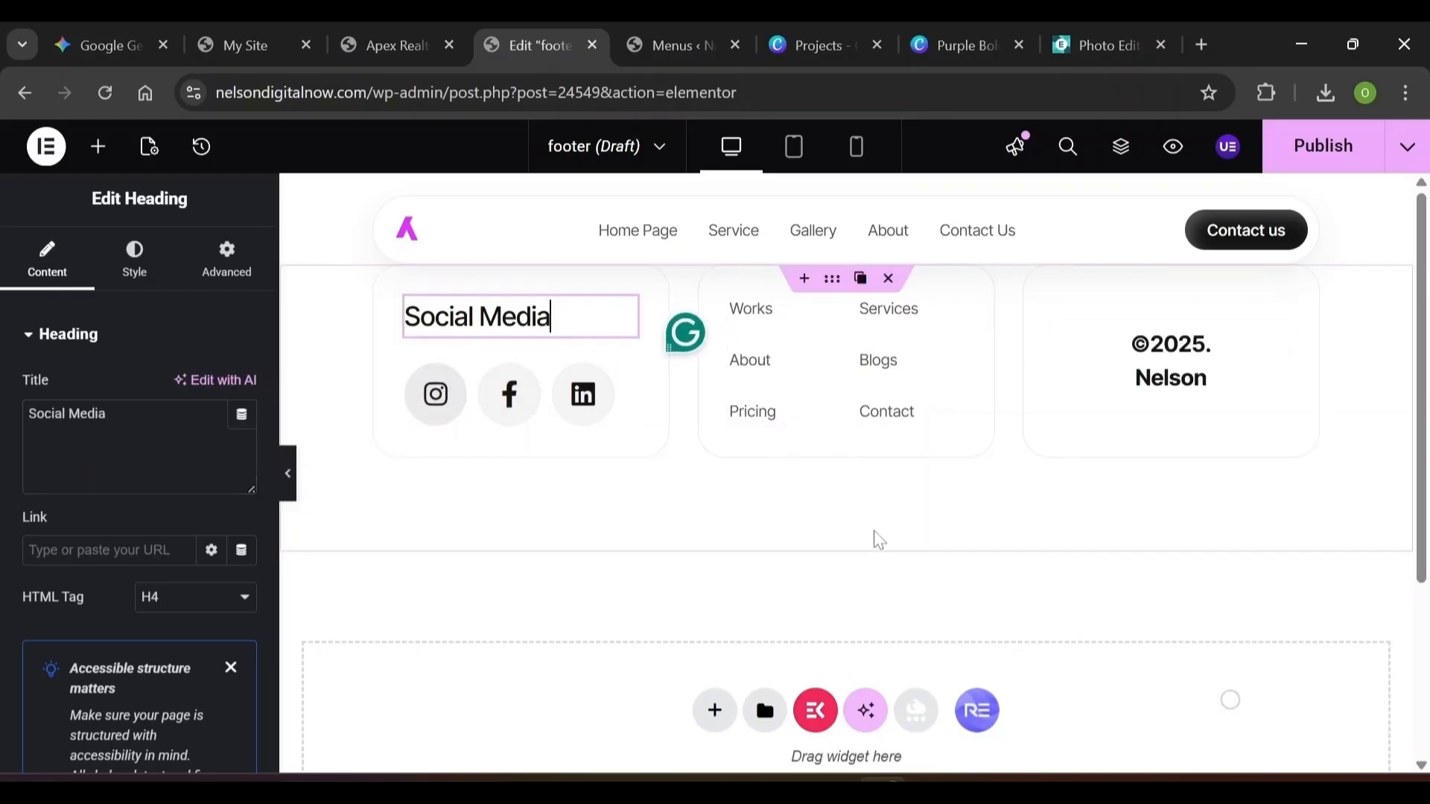
pyautogui.click(1200, 344)
pyautogui.press('BackSpace')
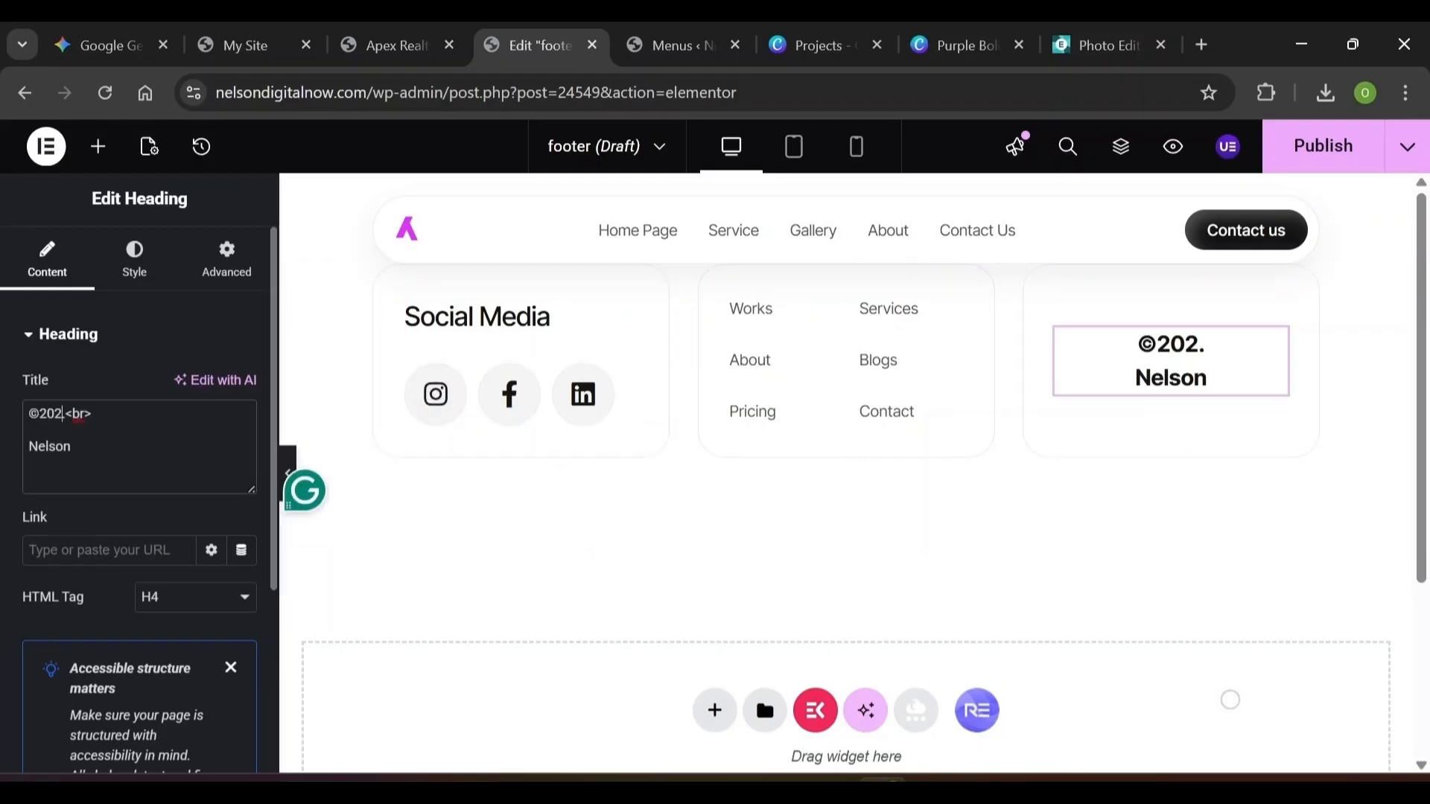
pyautogui.write('6')
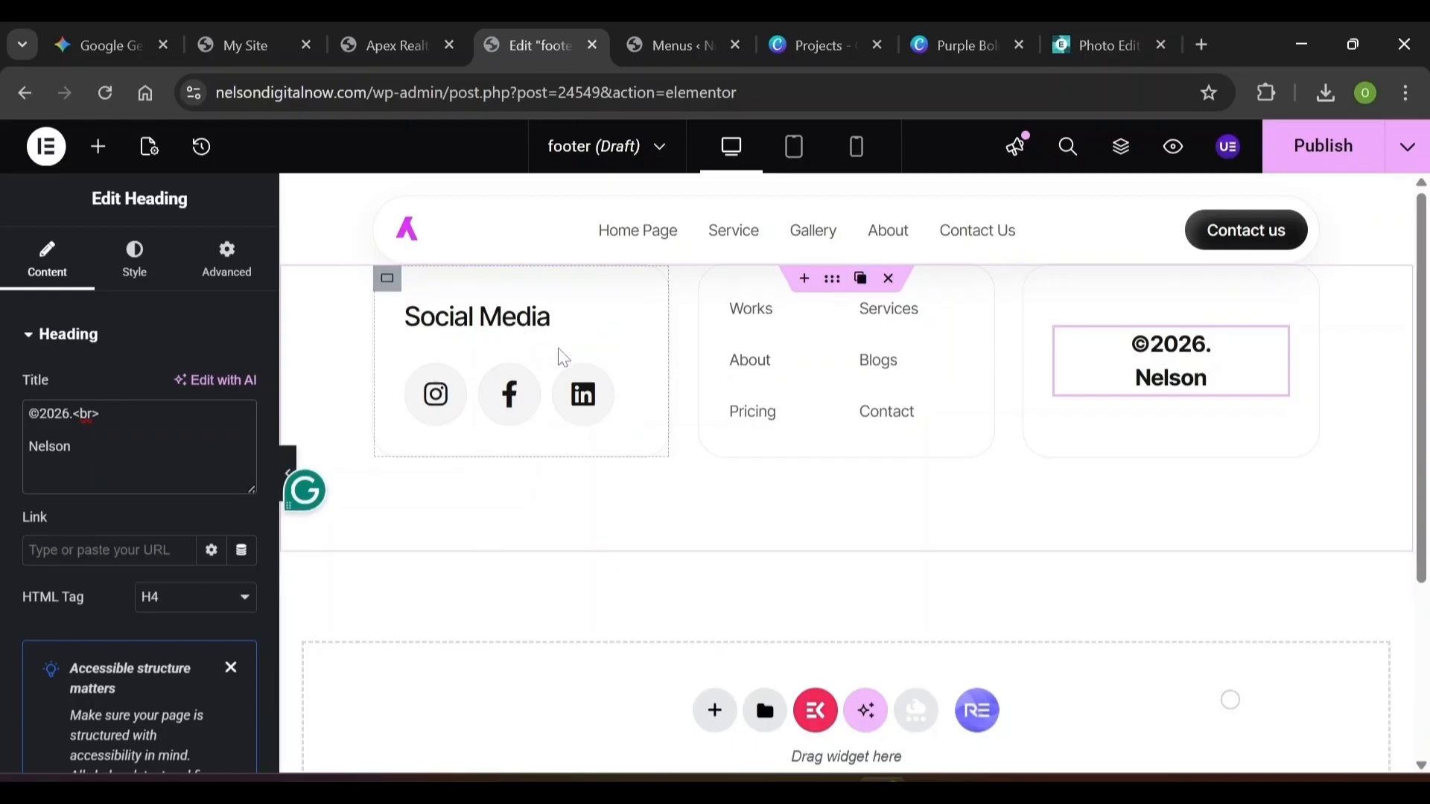
pyautogui.click(437, 411)
# Review the Instagram, Facebook and LinkedIn social icon items
pyautogui.click(102, 416)
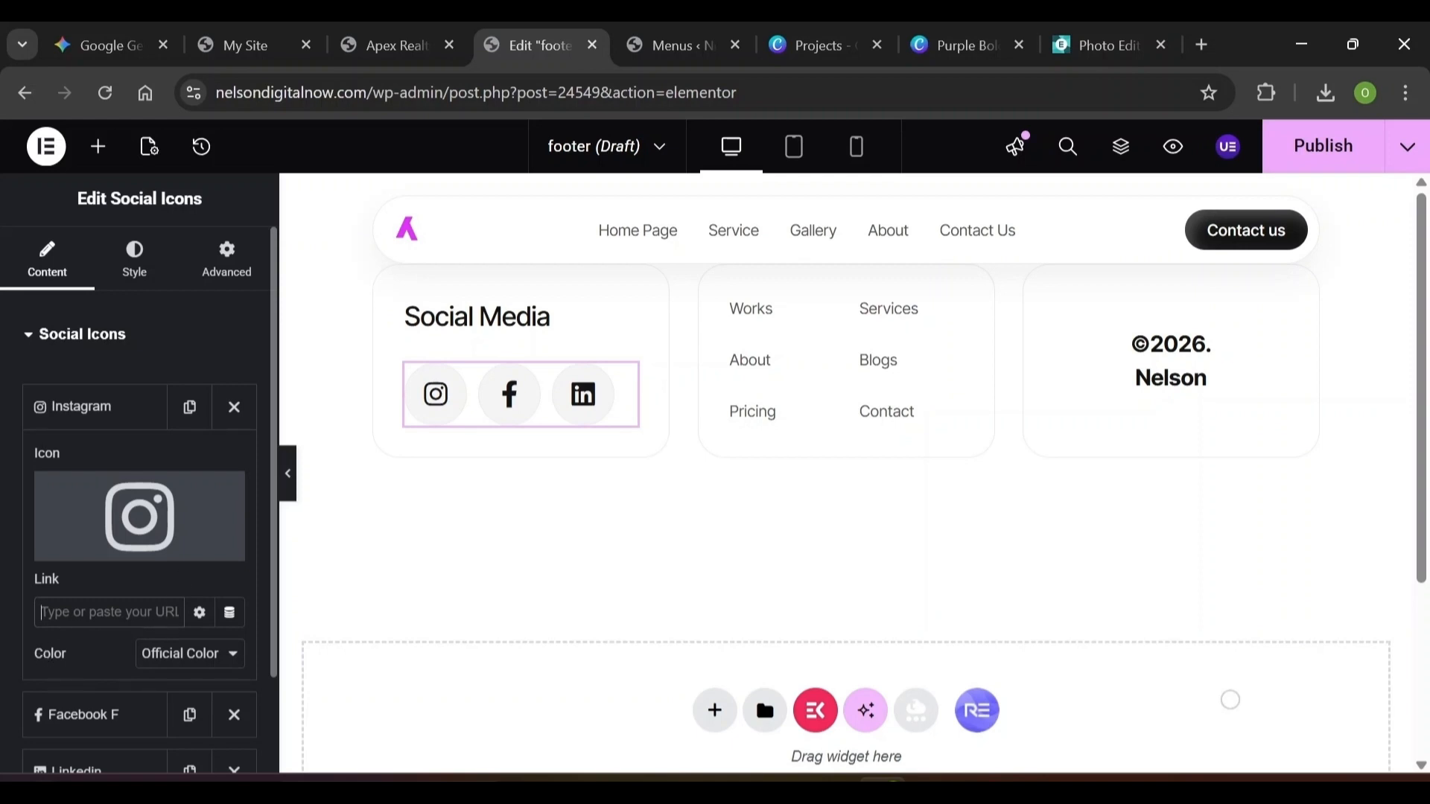
pyautogui.scroll(-5, 271, 677)
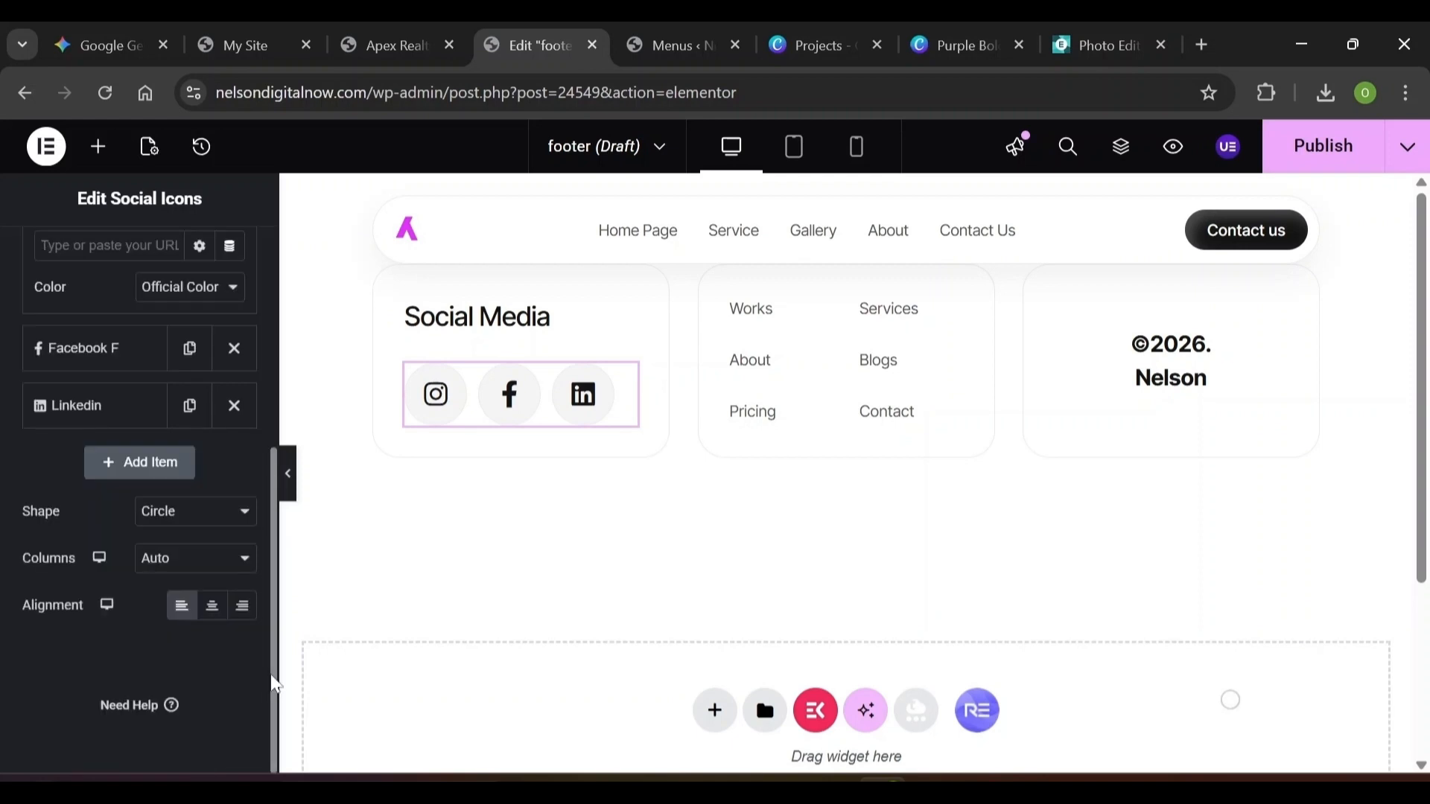
pyautogui.click(102, 349)
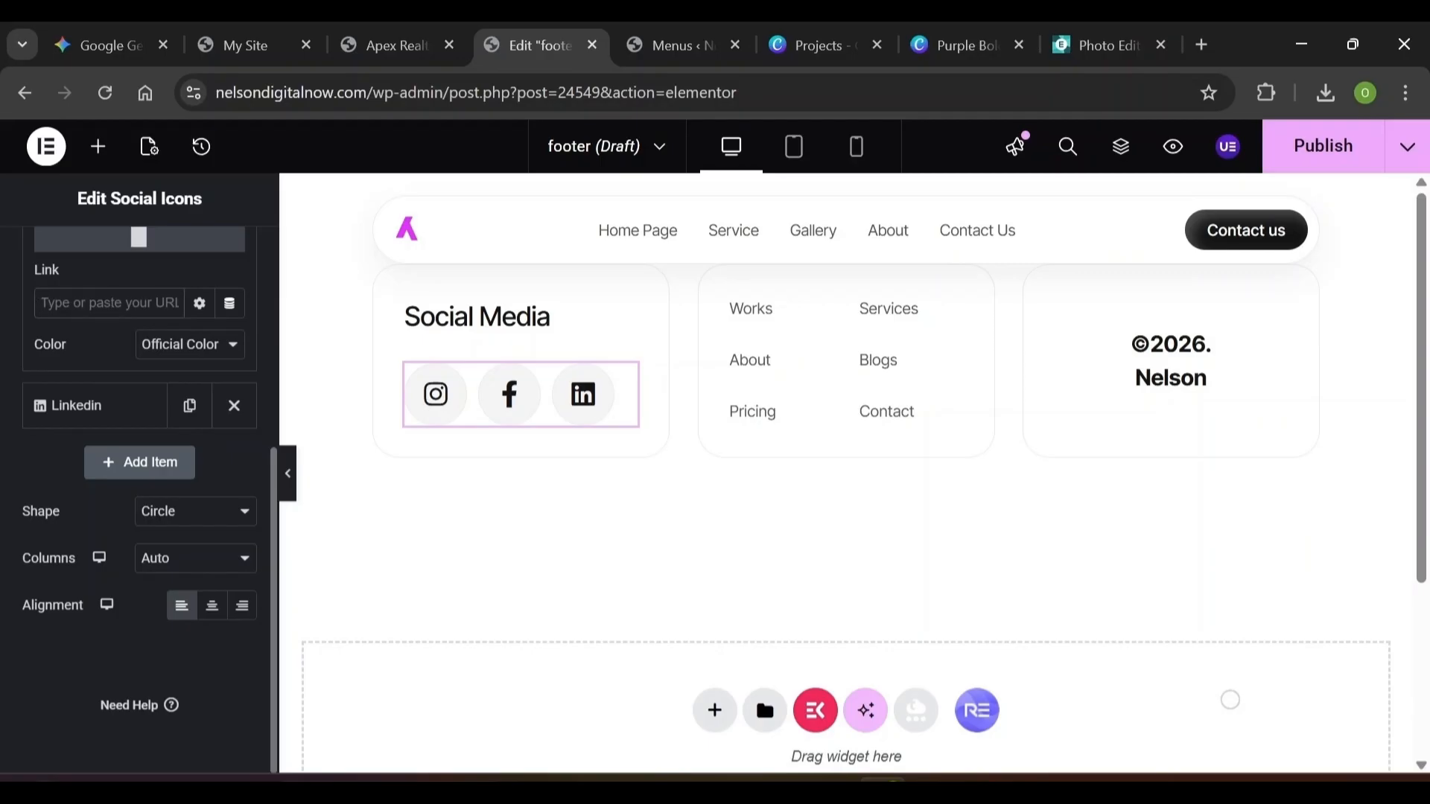
pyautogui.click(105, 408)
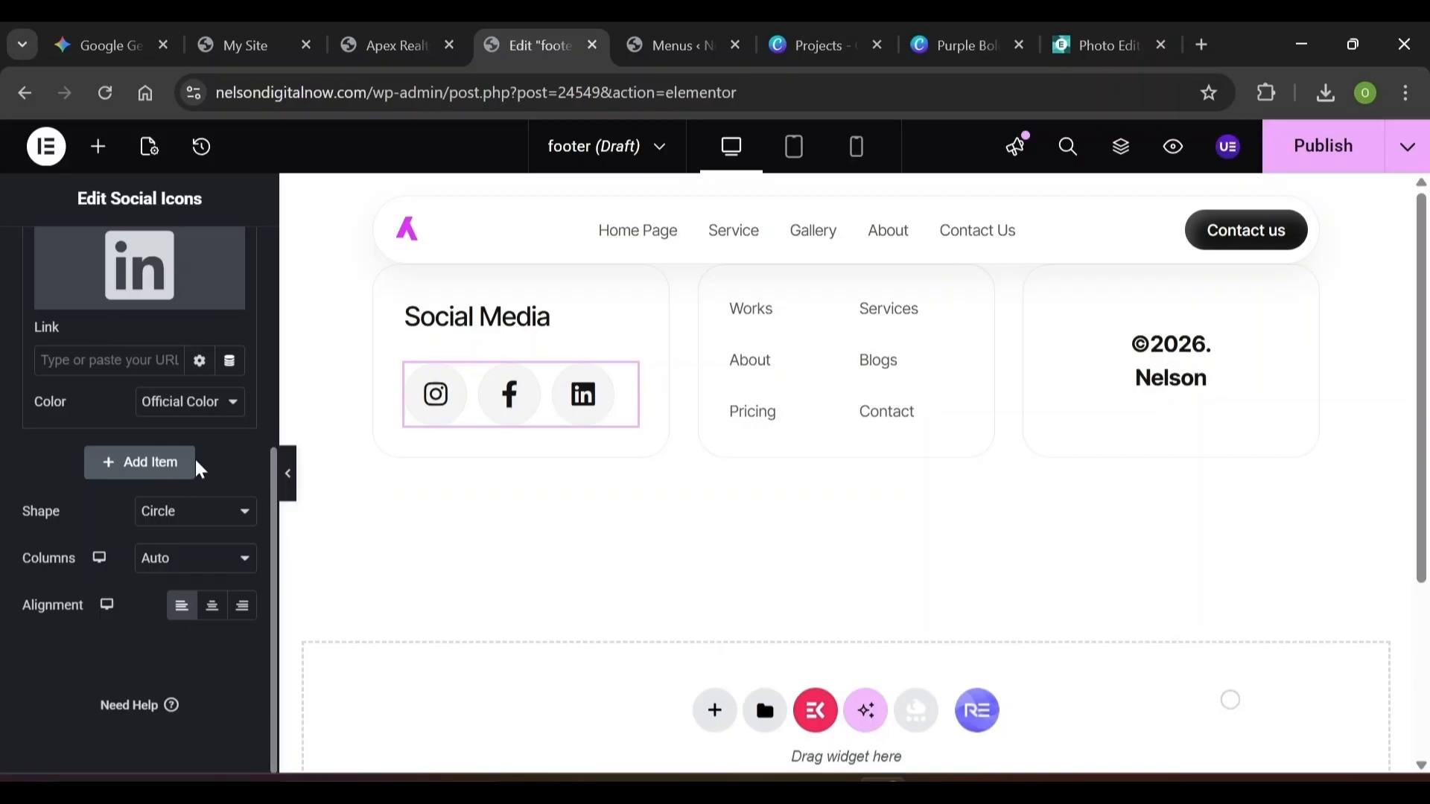
# Add a fourth social icon item using the WhatsApp icon
pyautogui.click(175, 474)
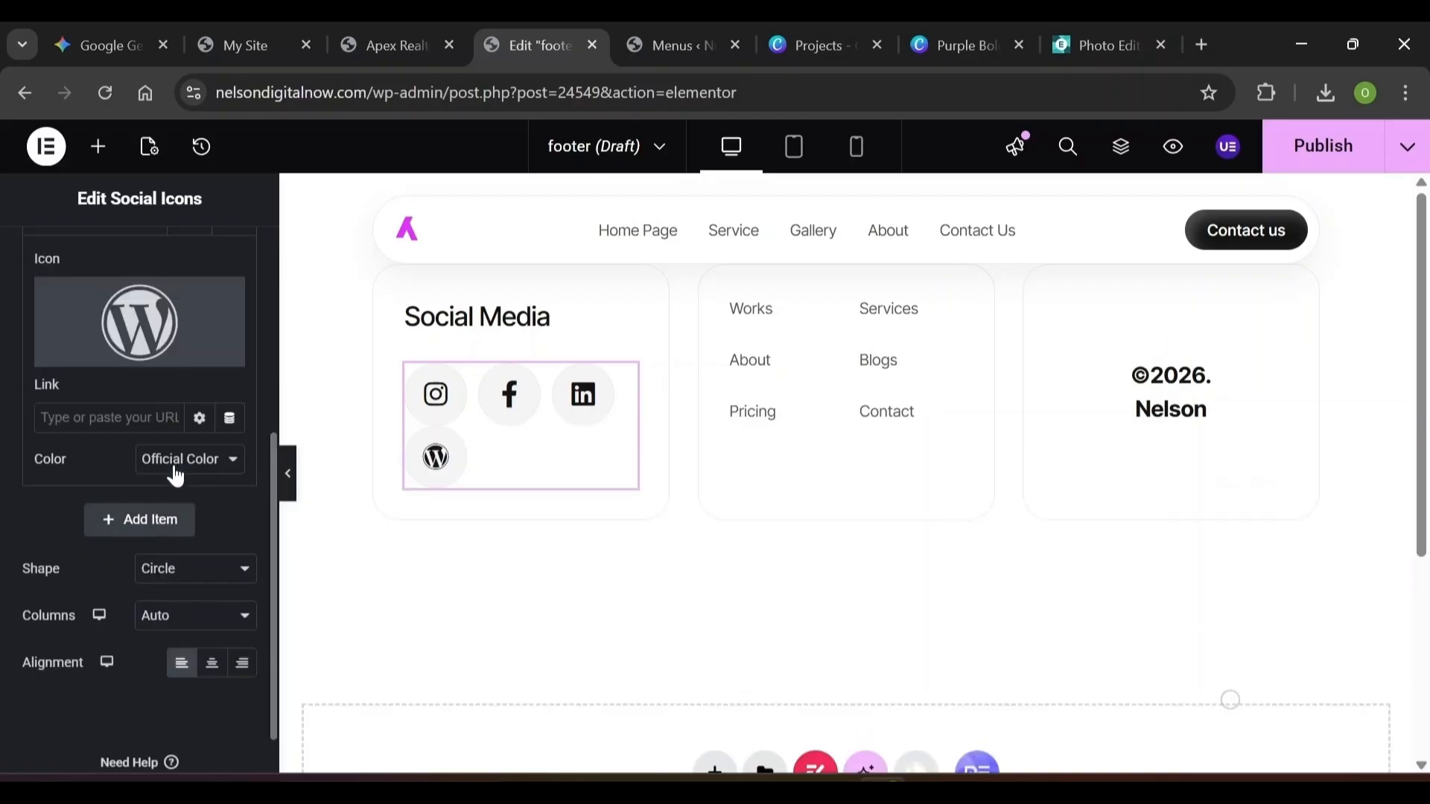
pyautogui.moveTo(140, 316)
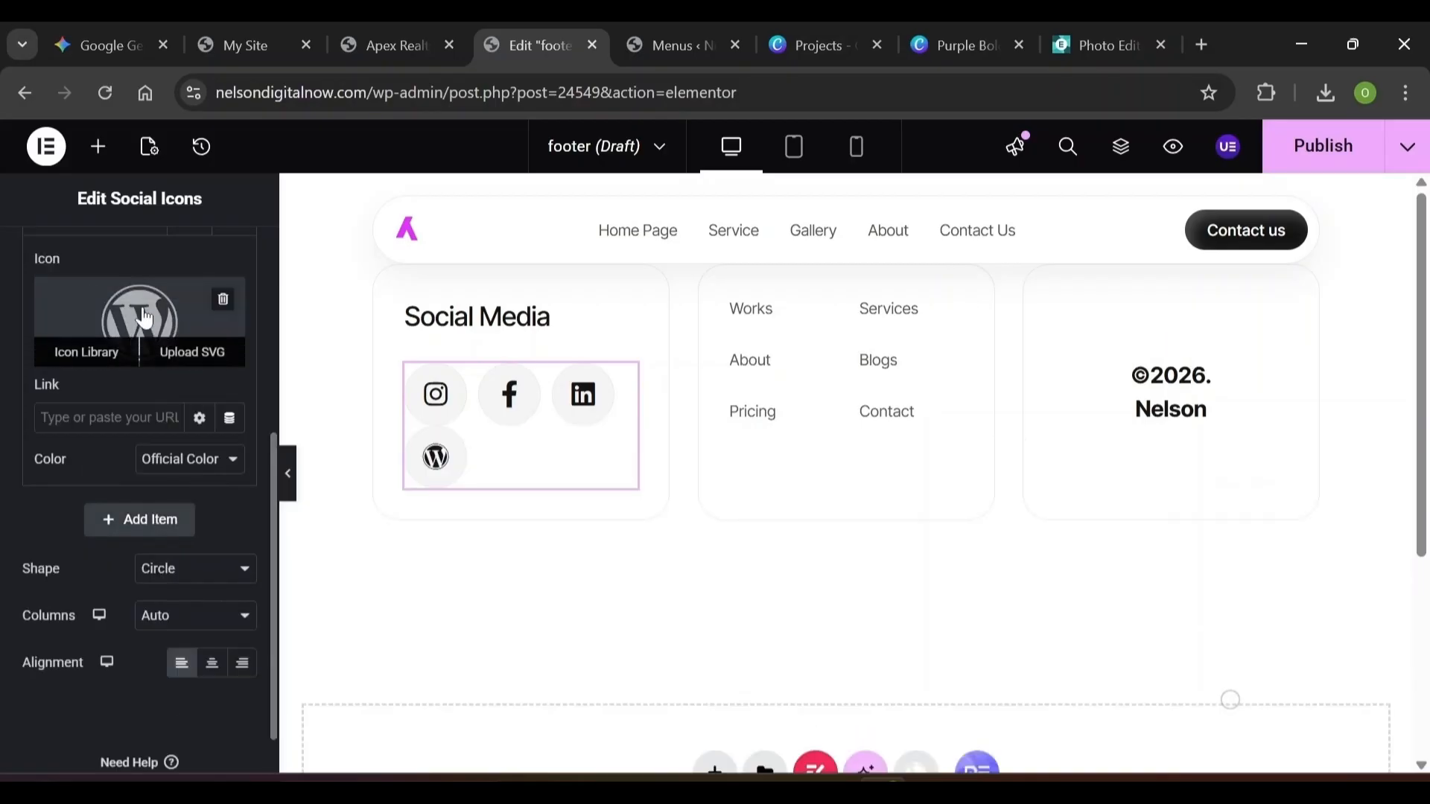
pyautogui.click(97, 353)
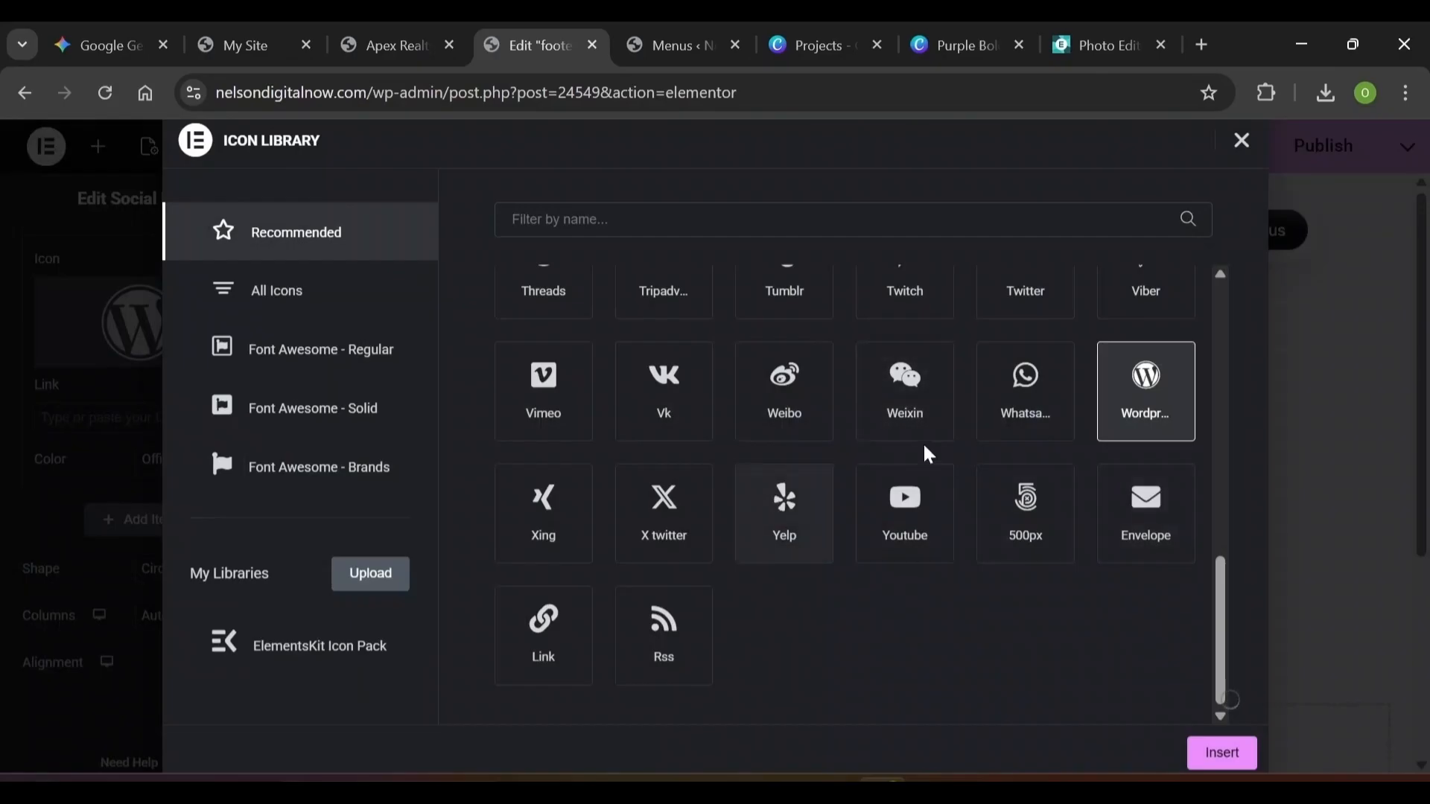
pyautogui.click(1020, 400)
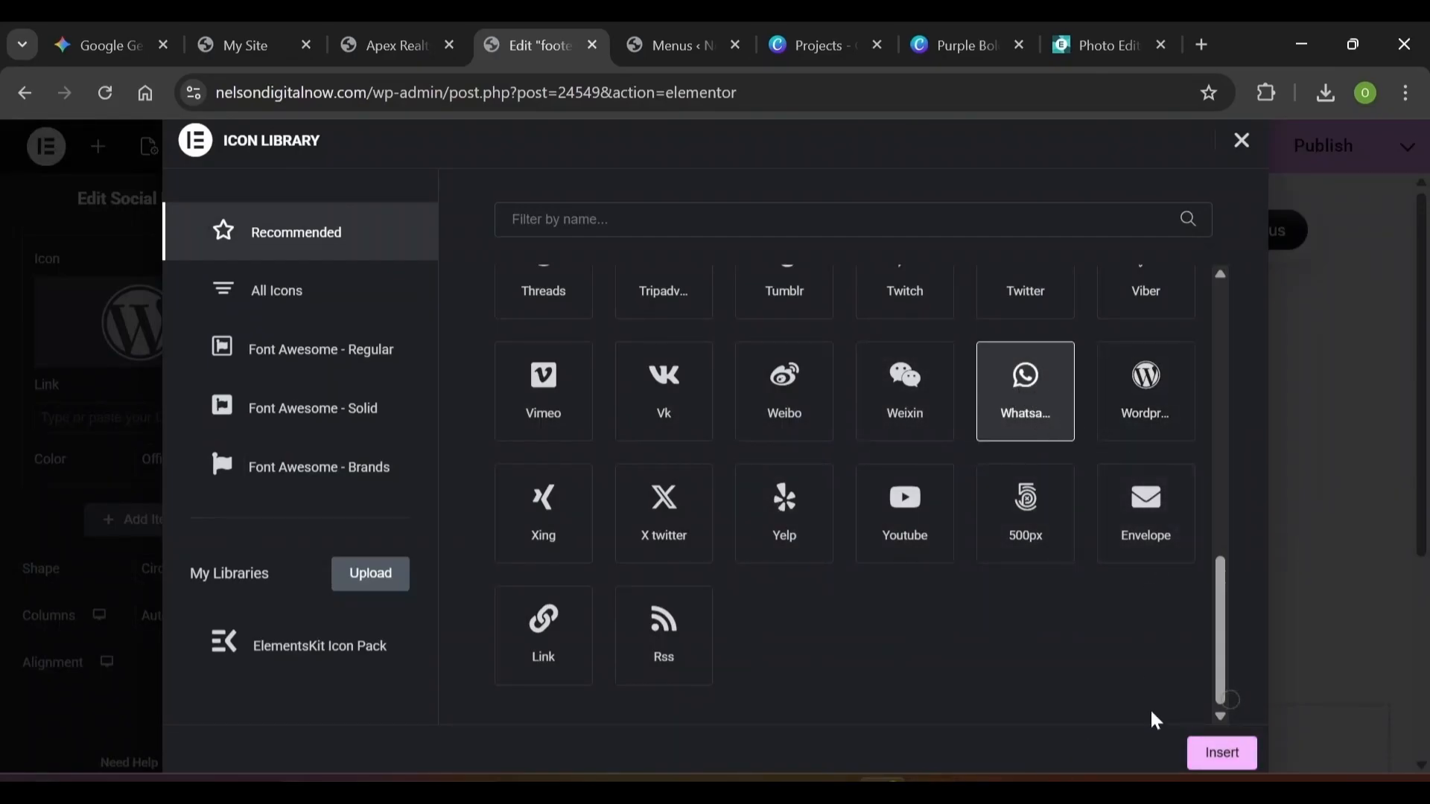
pyautogui.click(1208, 764)
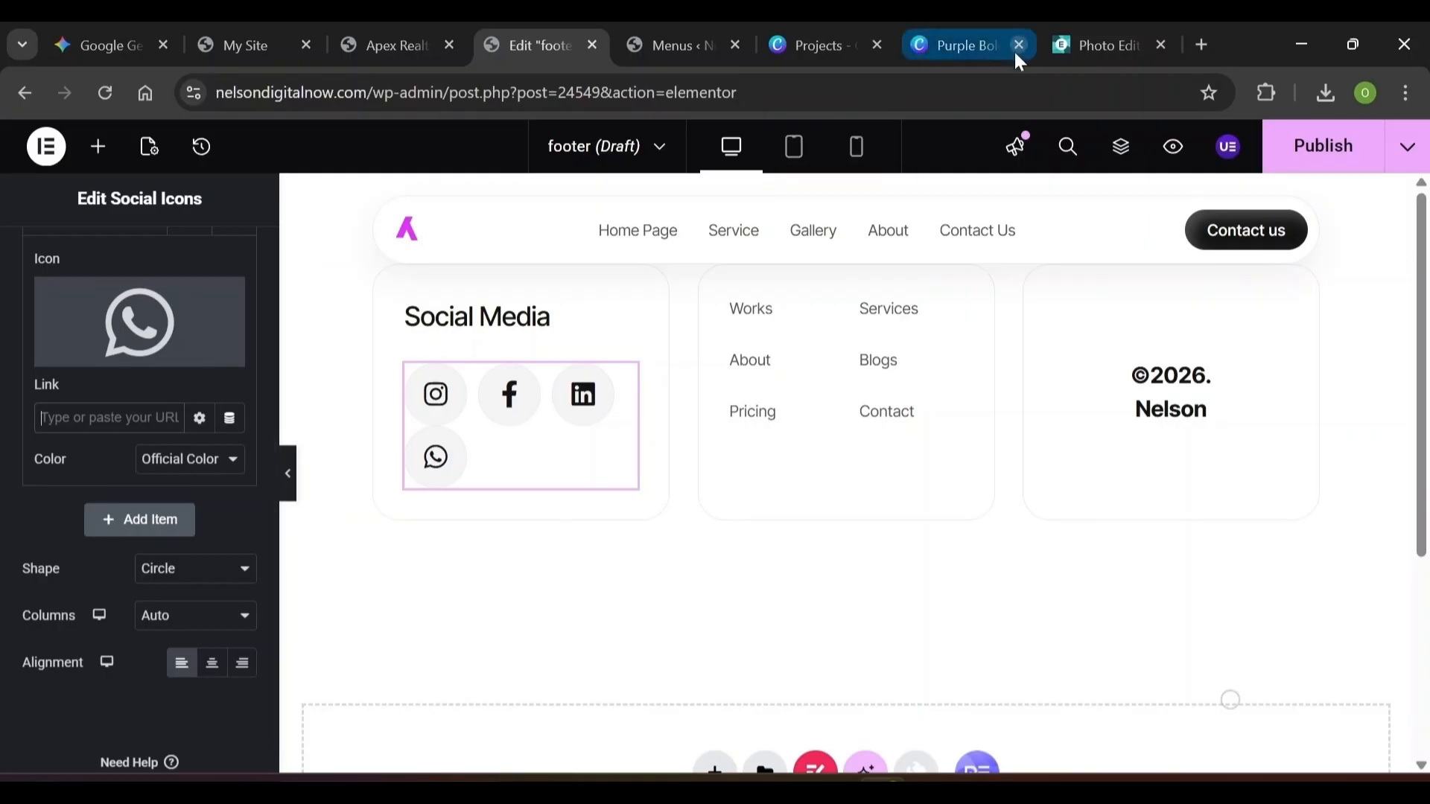
# Paste the wa.link chat URL into the WhatsApp item's Link field
pyautogui.click(1212, 47)
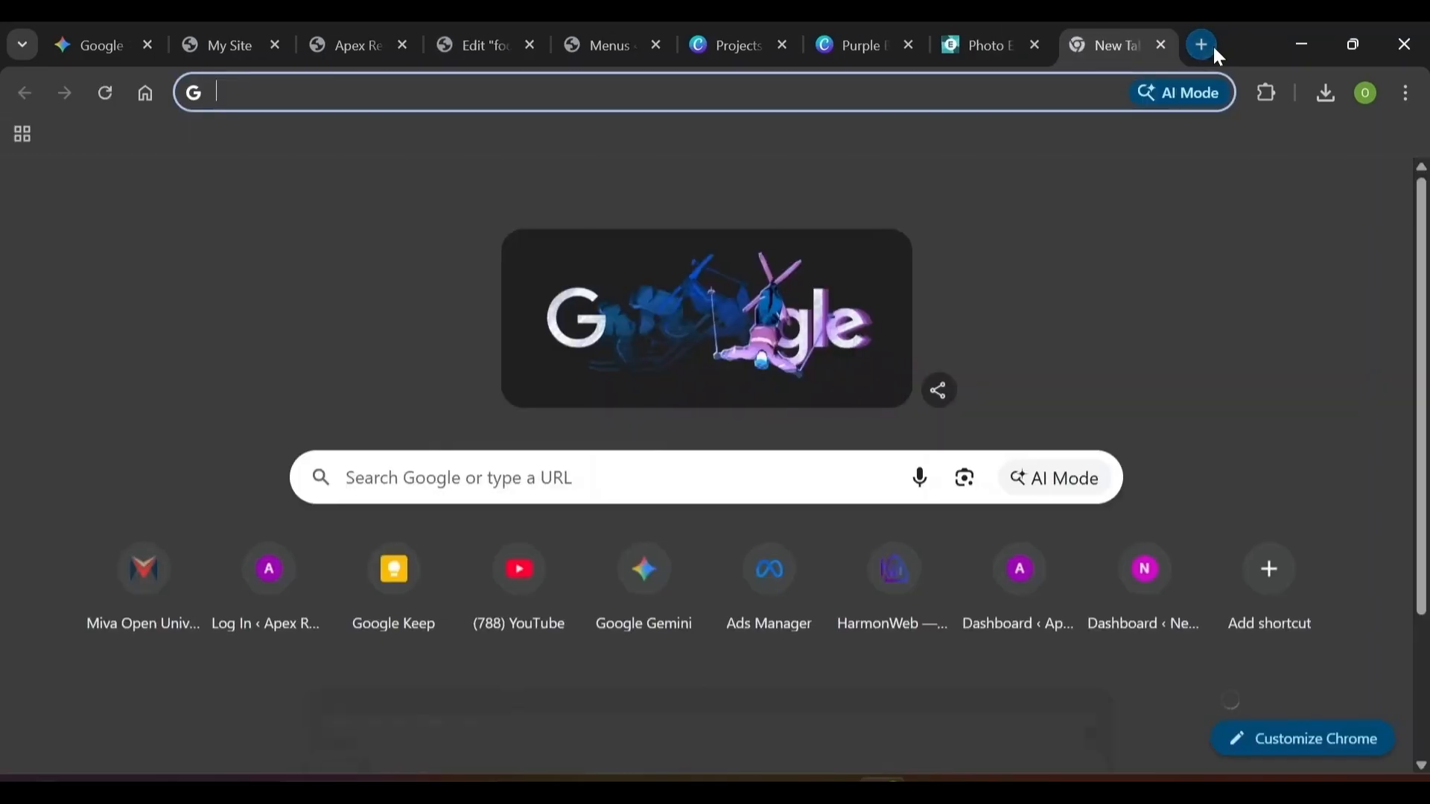
pyautogui.click(410, 590)
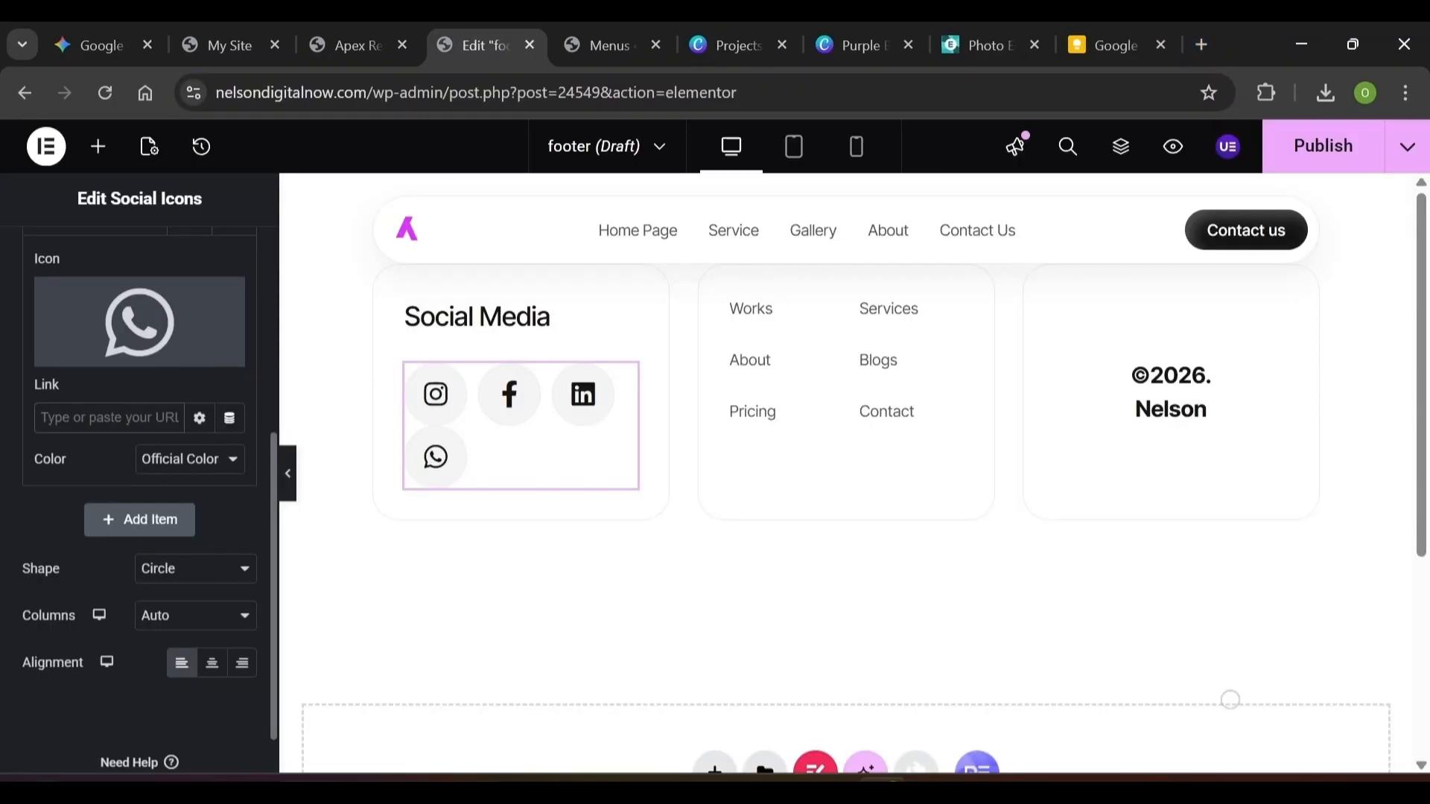
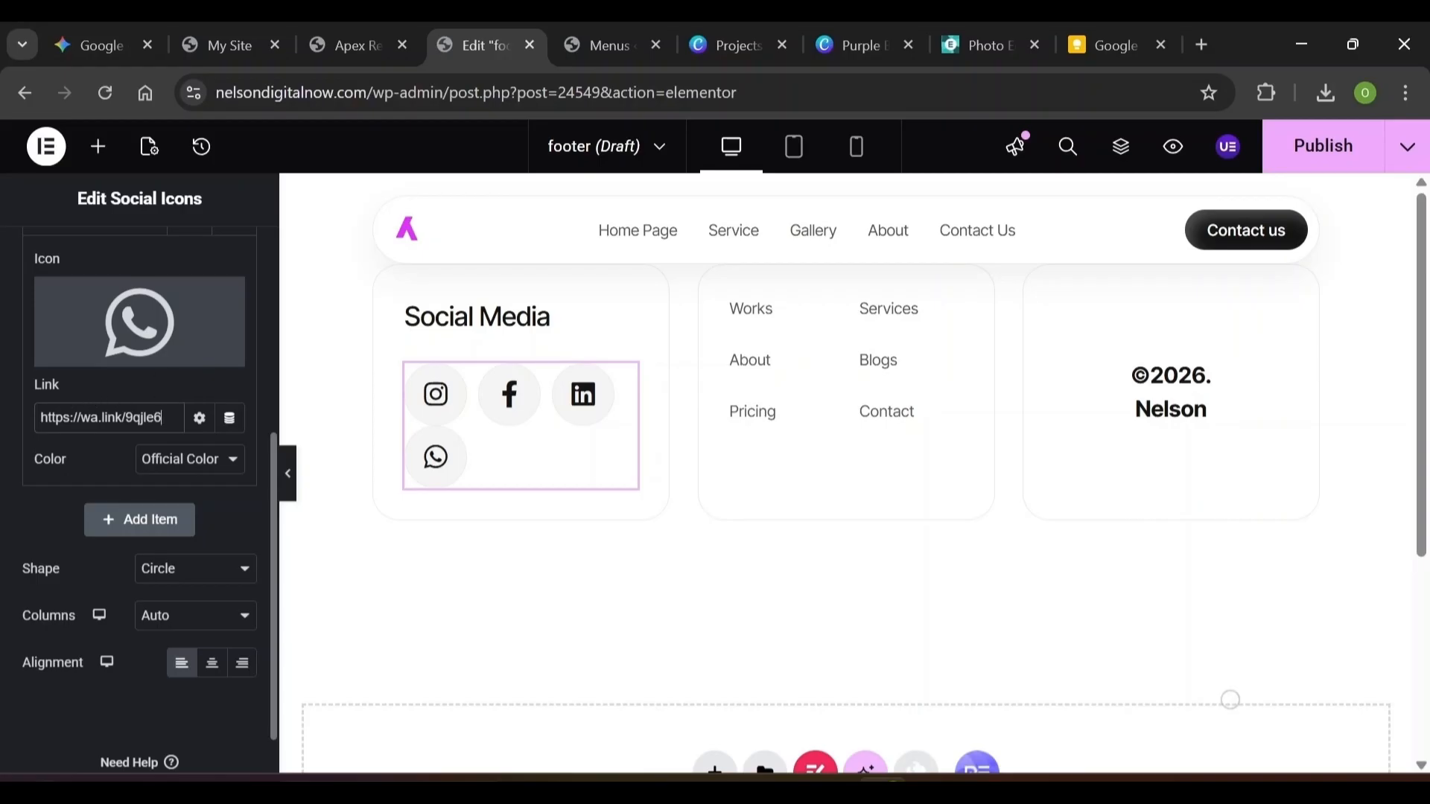
pyautogui.tripleClick(43, 418)
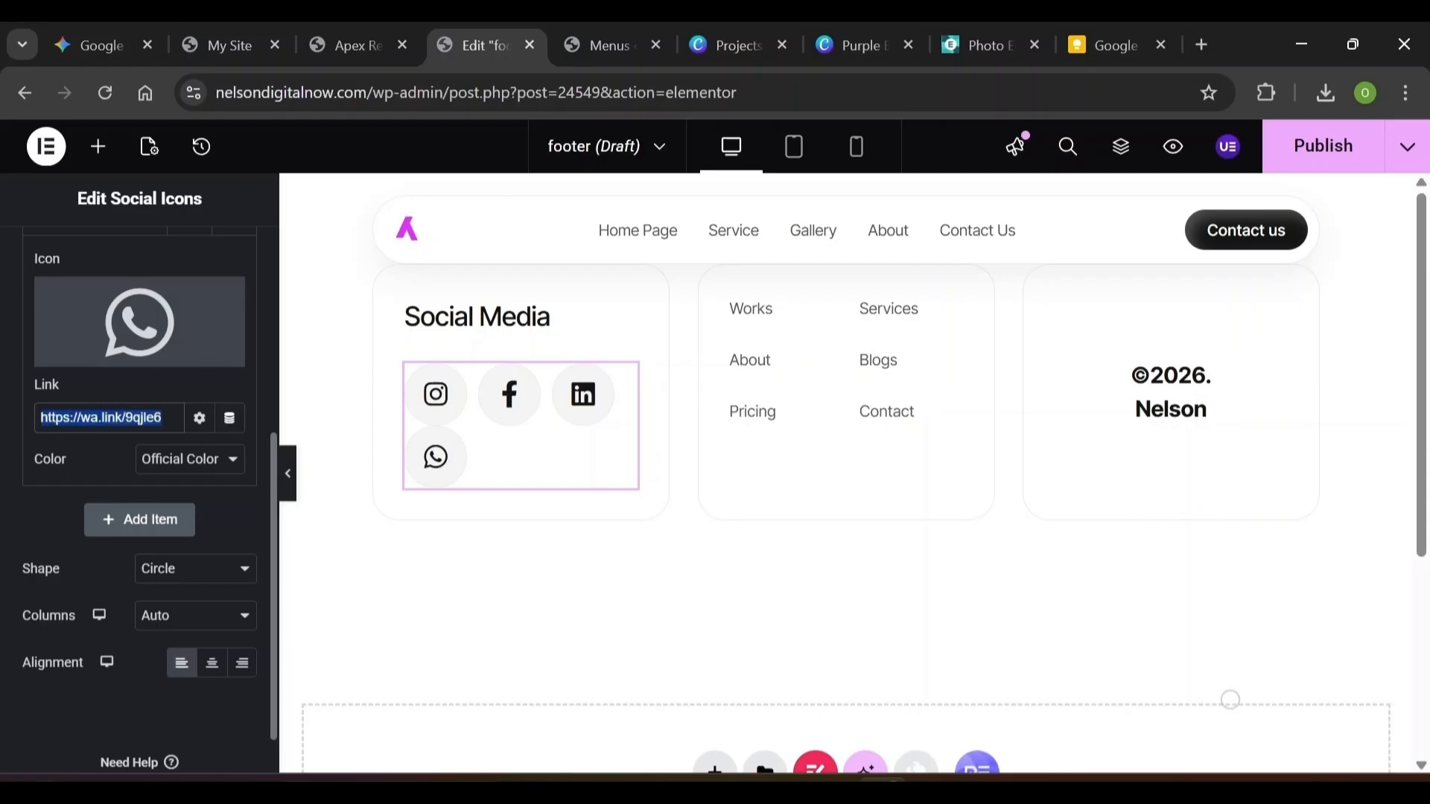
pyautogui.click(42, 499)
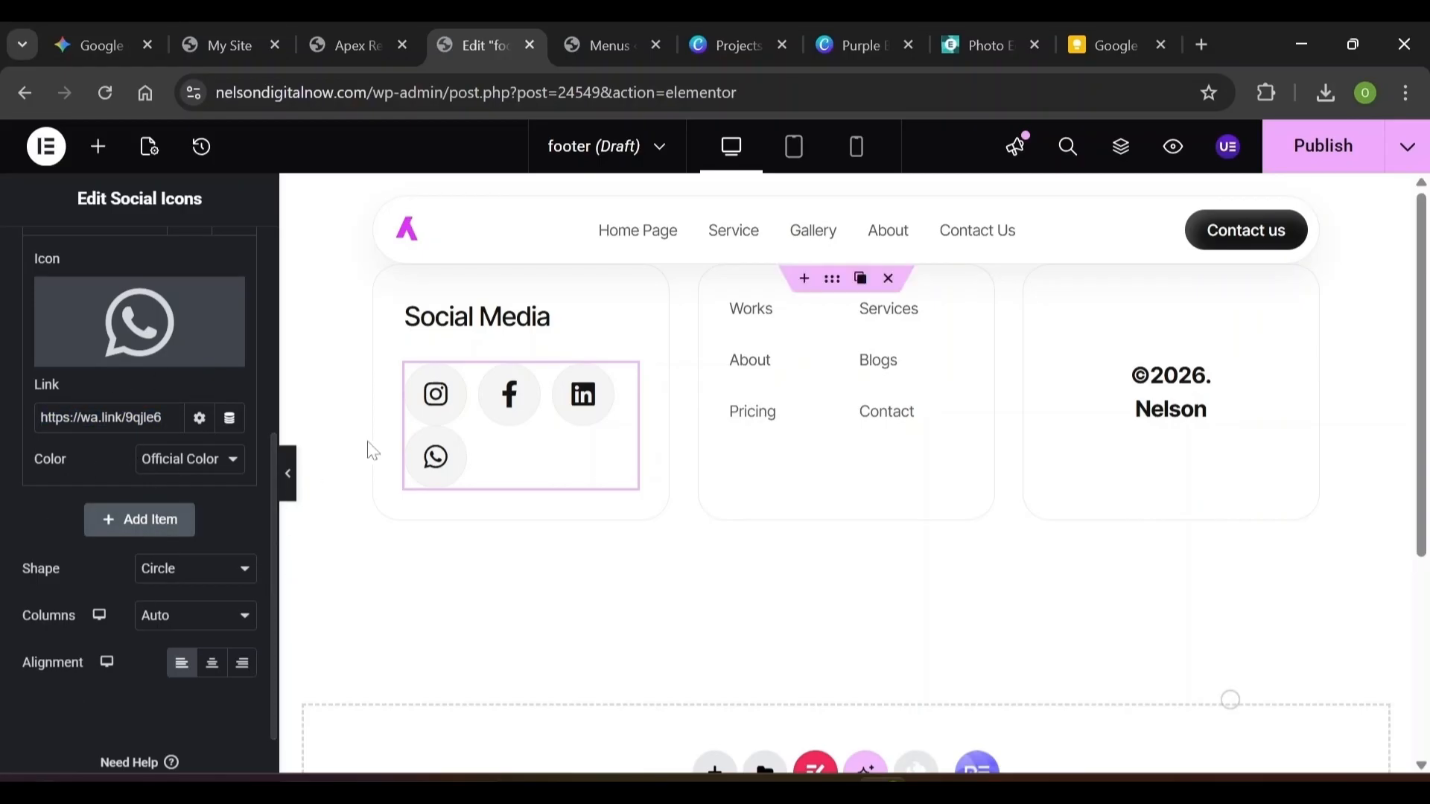
# Delete the LinkedIn item from the social icons and publish the footer
pyautogui.moveTo(160, 335)
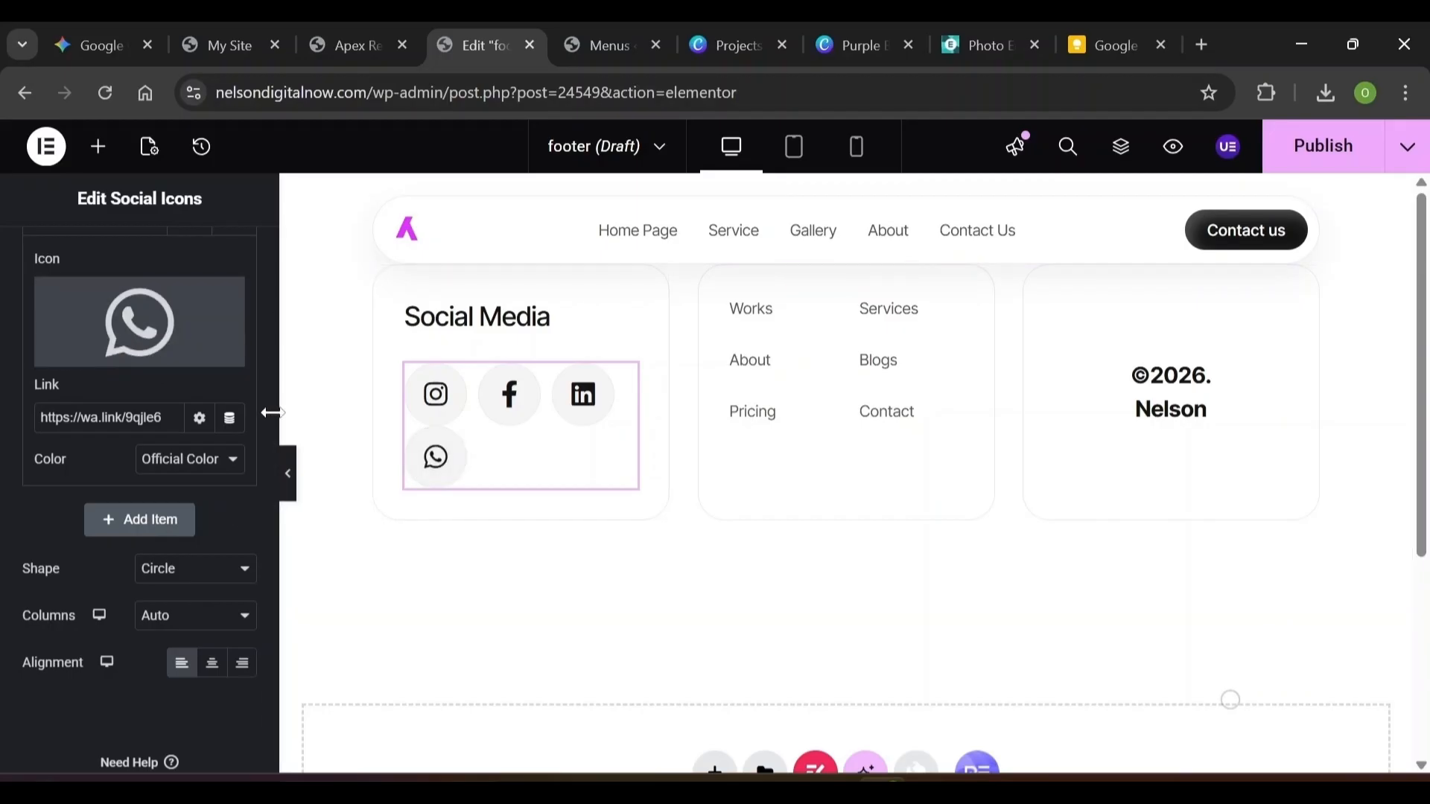
pyautogui.scroll(5, 267, 414)
pyautogui.moveTo(267, 414); pyautogui.dragTo(238, 421)
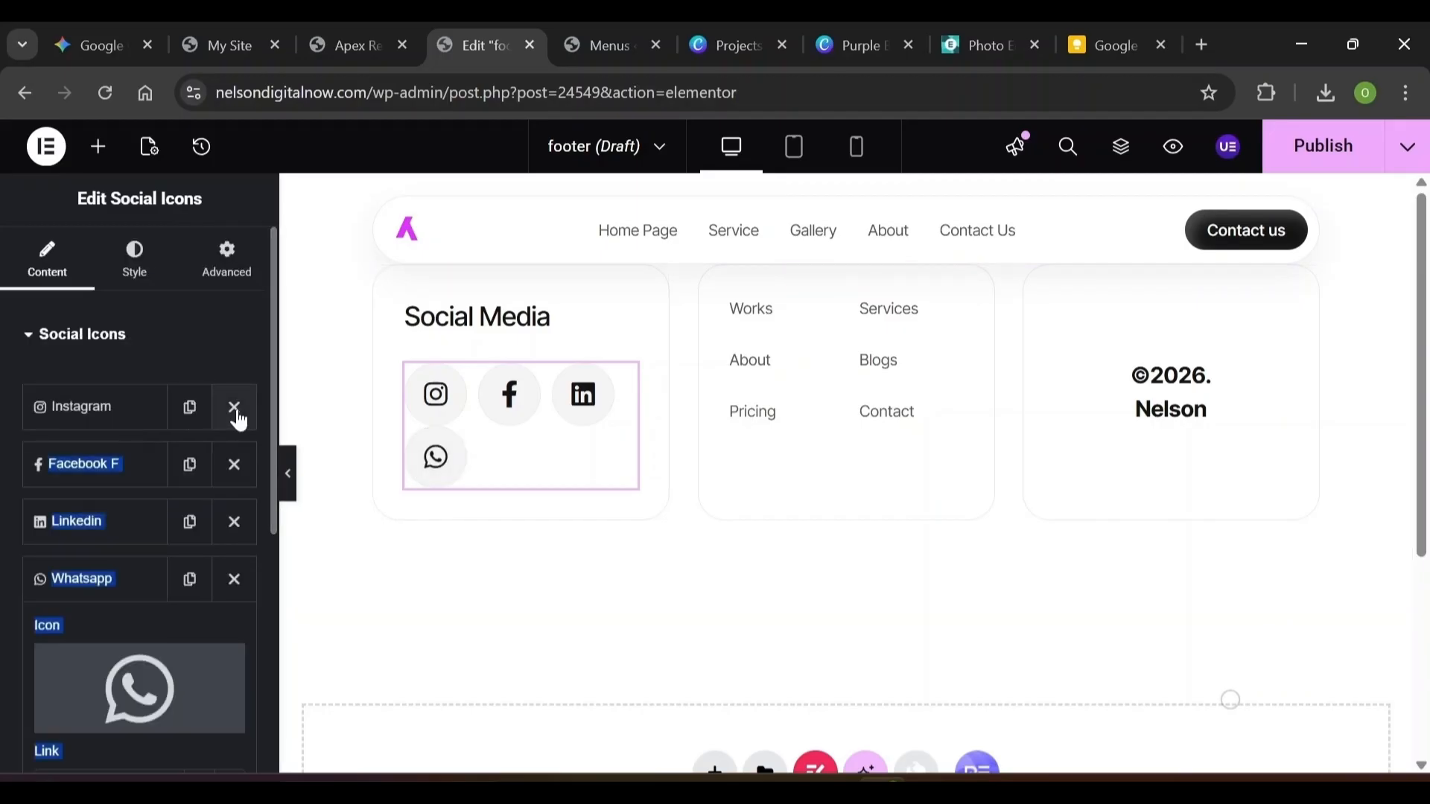
pyautogui.click(233, 526)
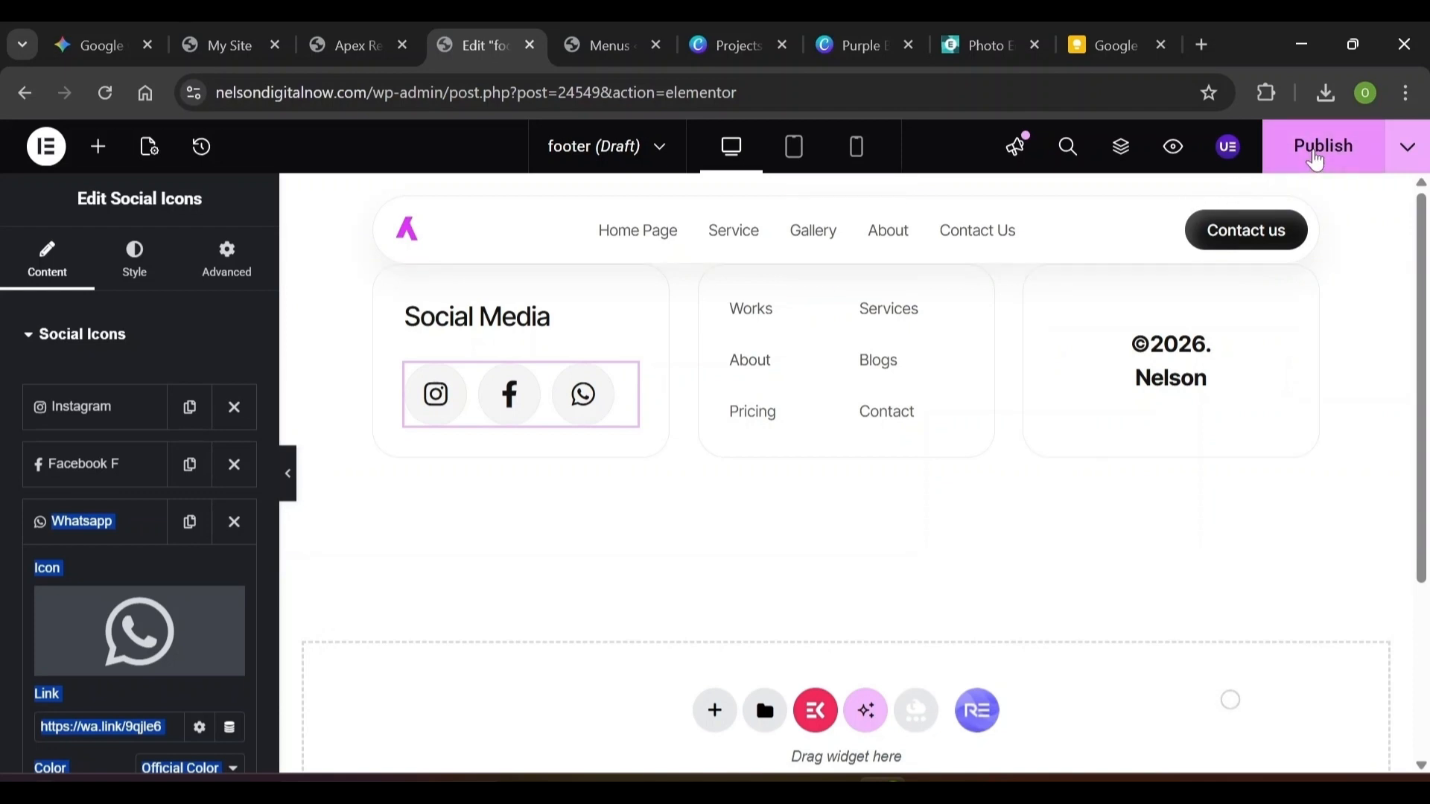
pyautogui.click(1316, 162)
# Remove Works from the Works, About, Pricing link list
pyautogui.click(757, 321)
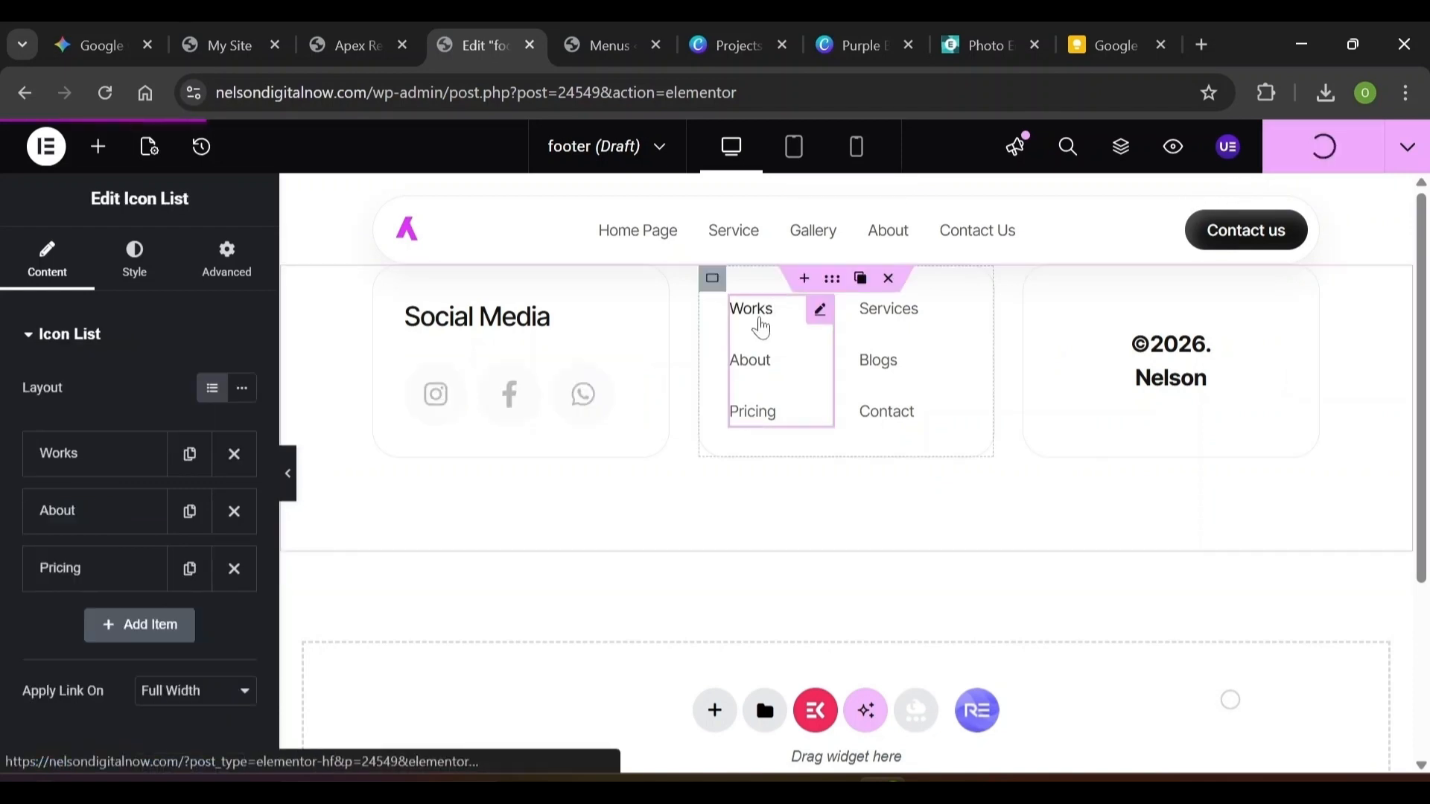
pyautogui.click(76, 473)
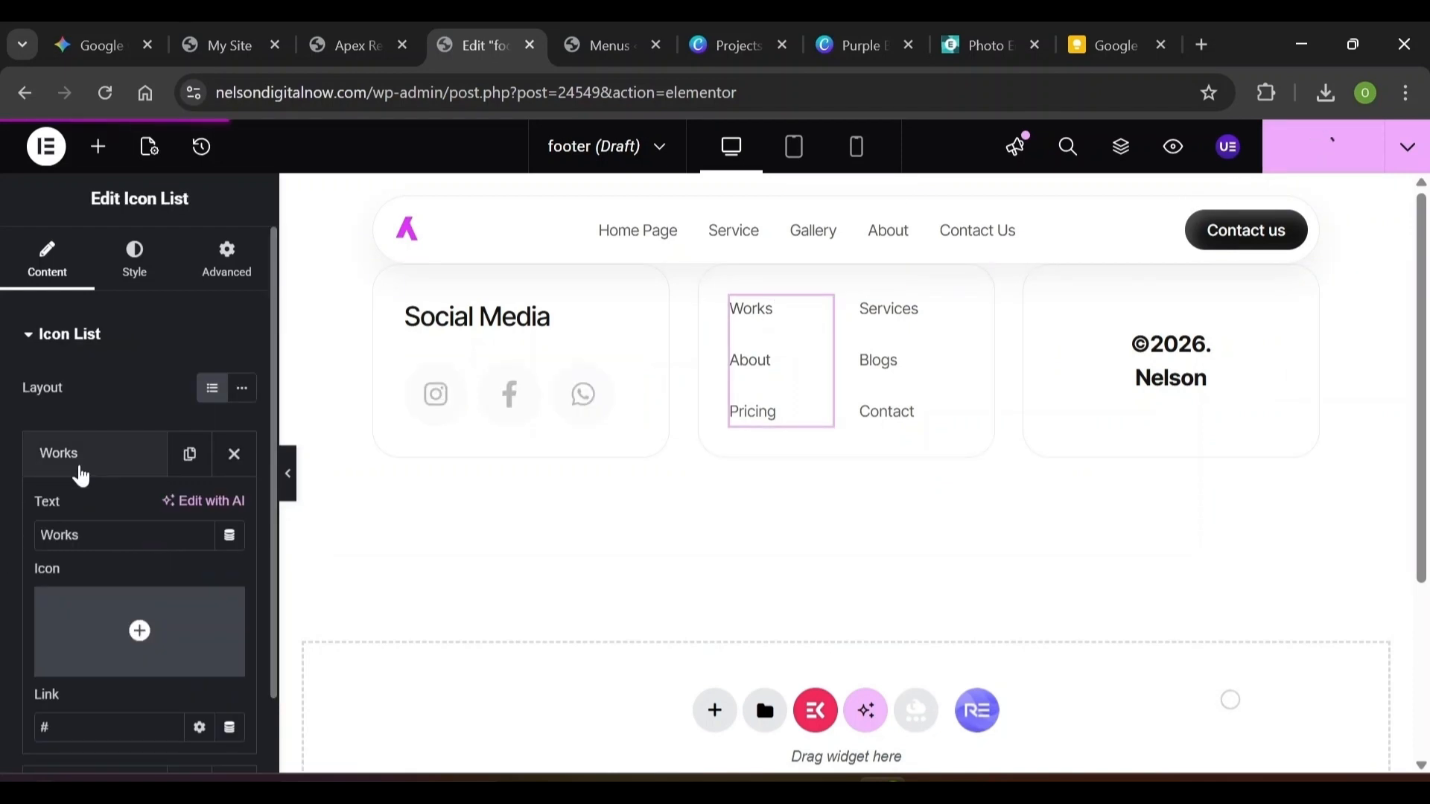
pyautogui.doubleClick(45, 728)
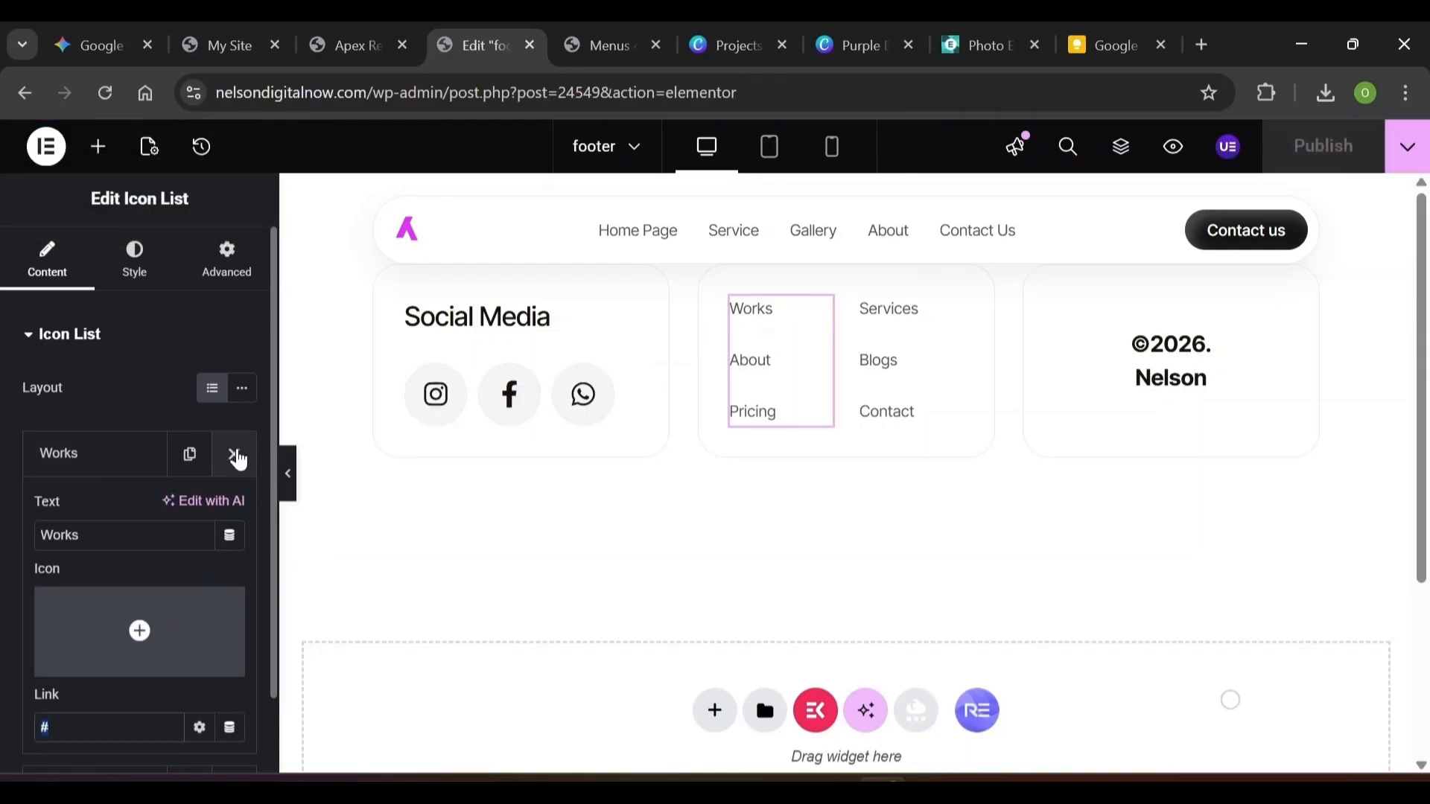
pyautogui.click(235, 455)
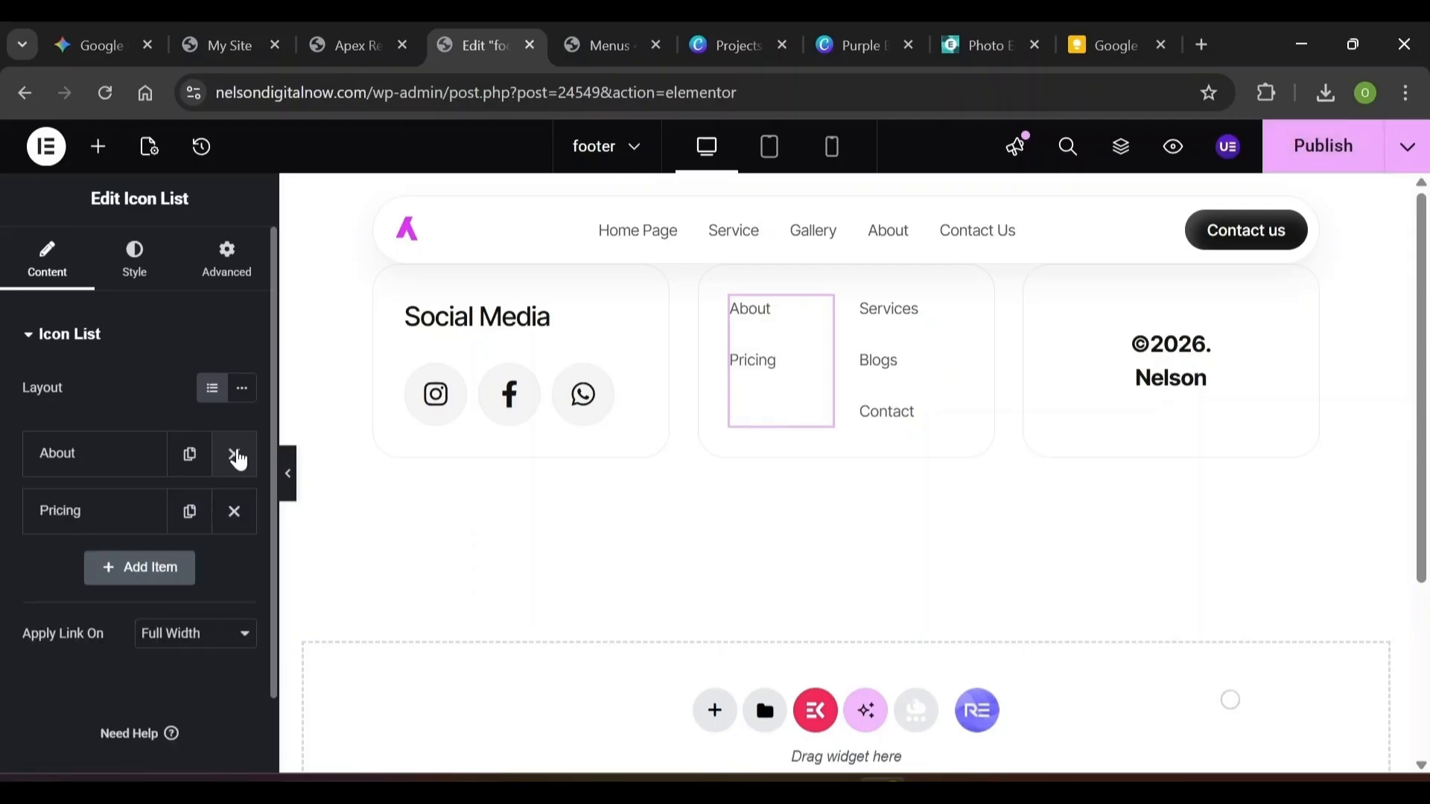
pyautogui.click(107, 459)
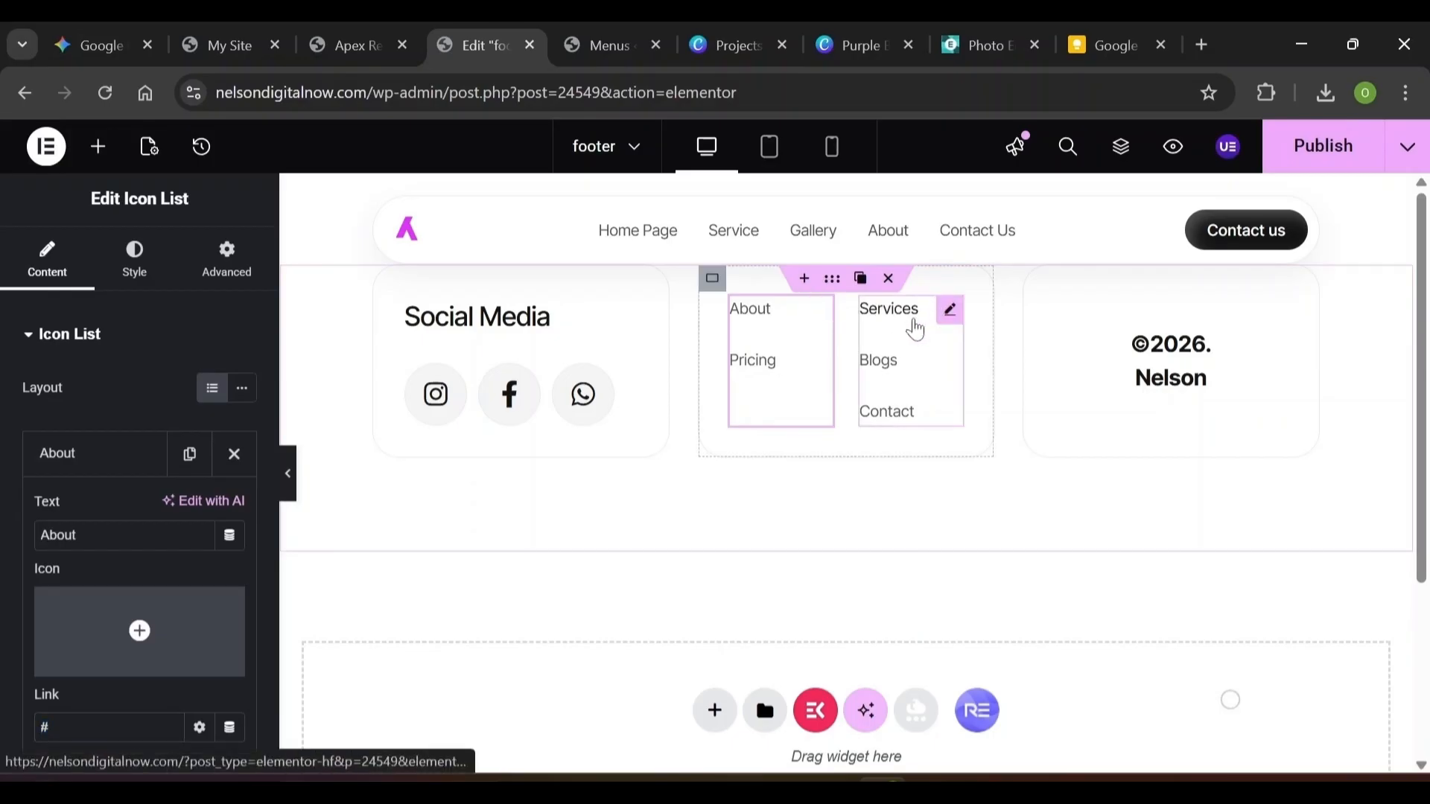
# Remove Blogs from the Services, Blogs, Contact list and publish the footer
pyautogui.click(916, 329)
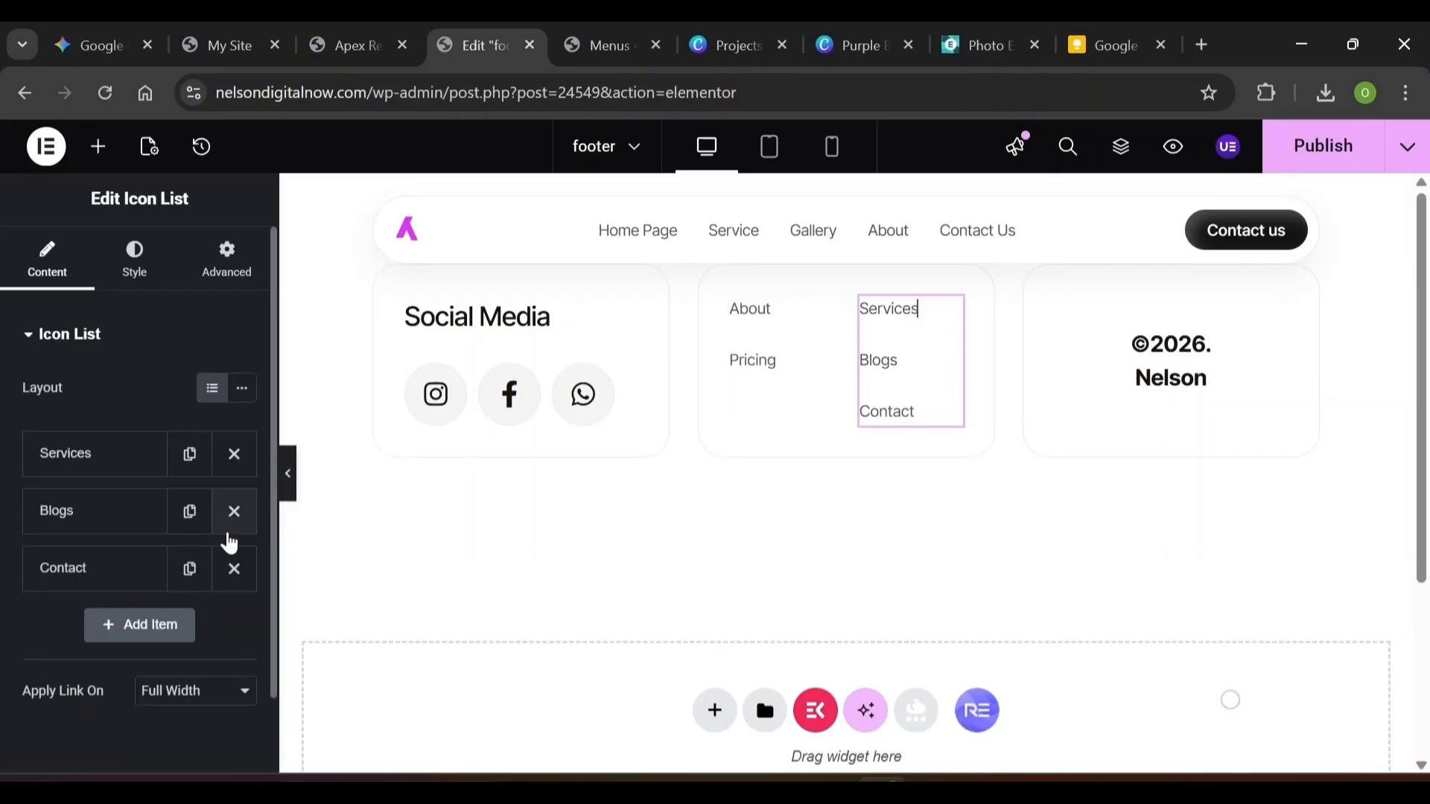
pyautogui.click(234, 511)
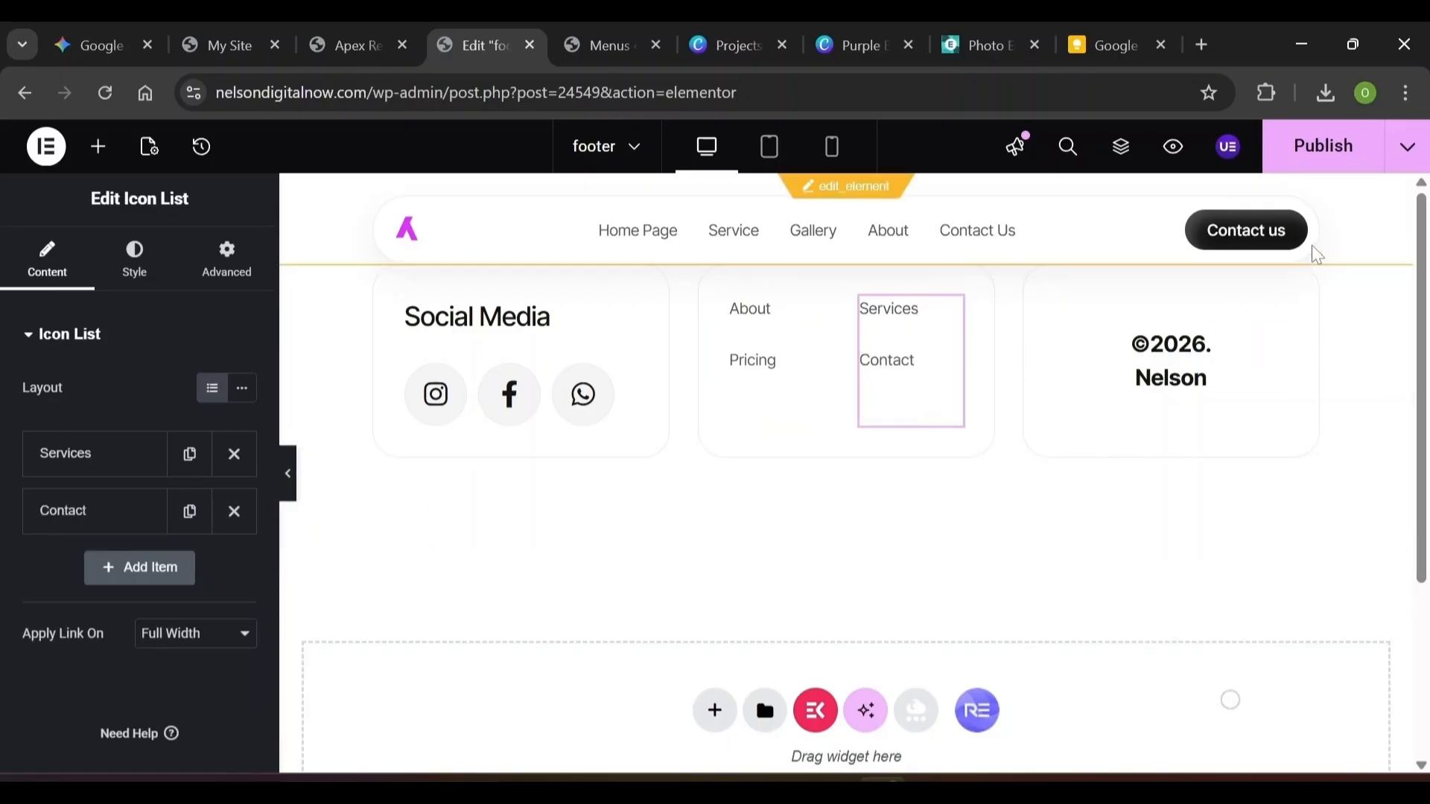
pyautogui.click(1323, 165)
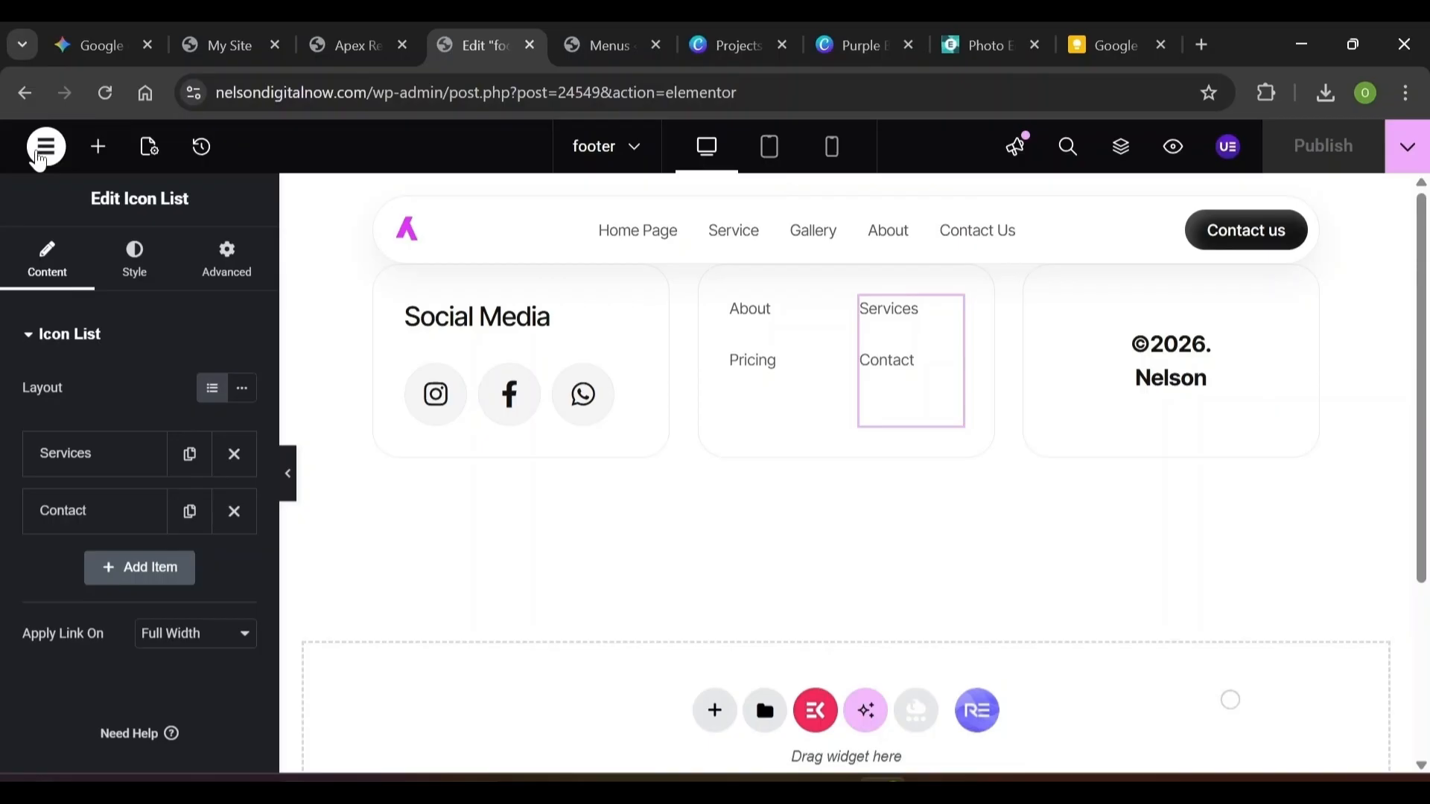
# Exit the Elementor editor to the footer template's WordPress edit page
pyautogui.click(41, 155)
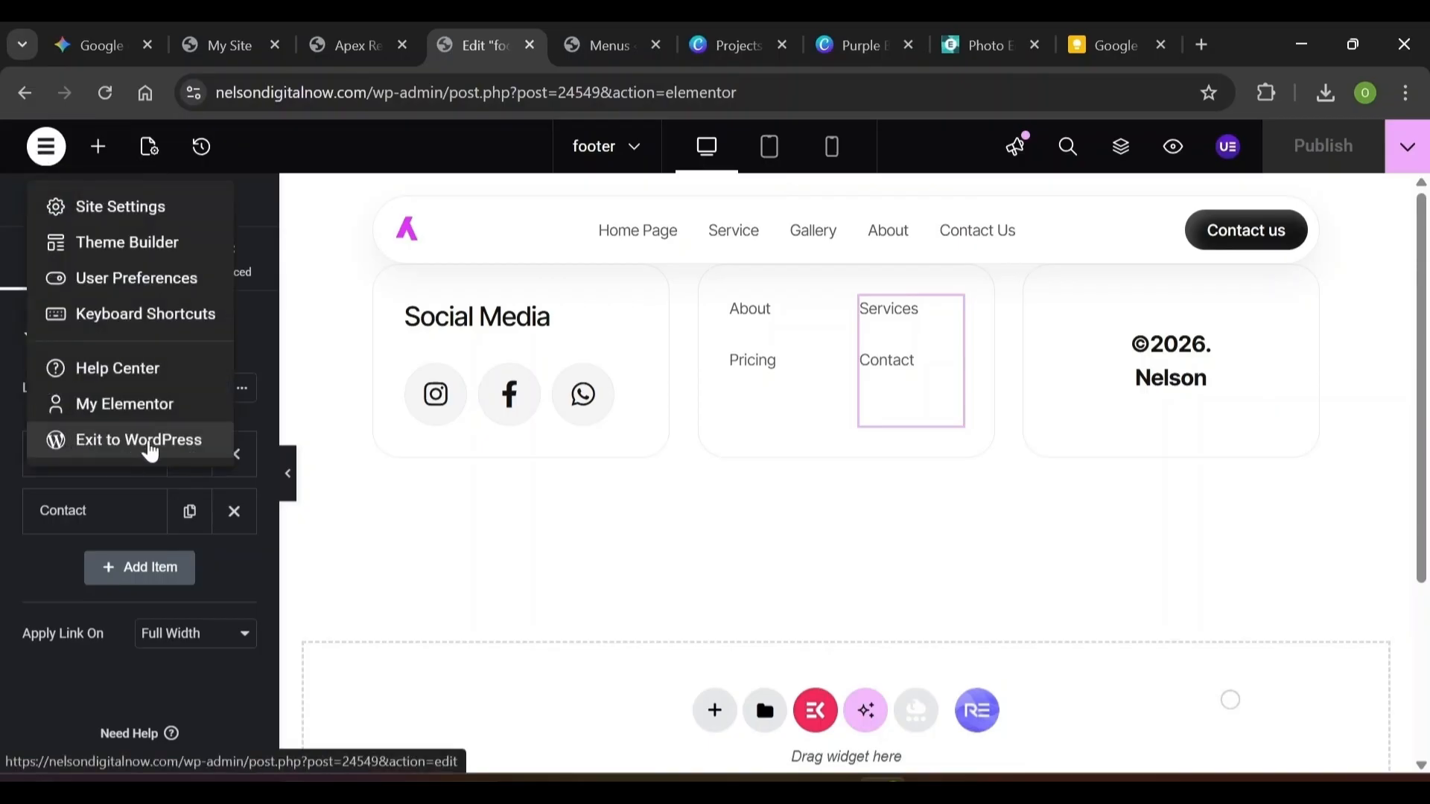
pyautogui.click(150, 450)
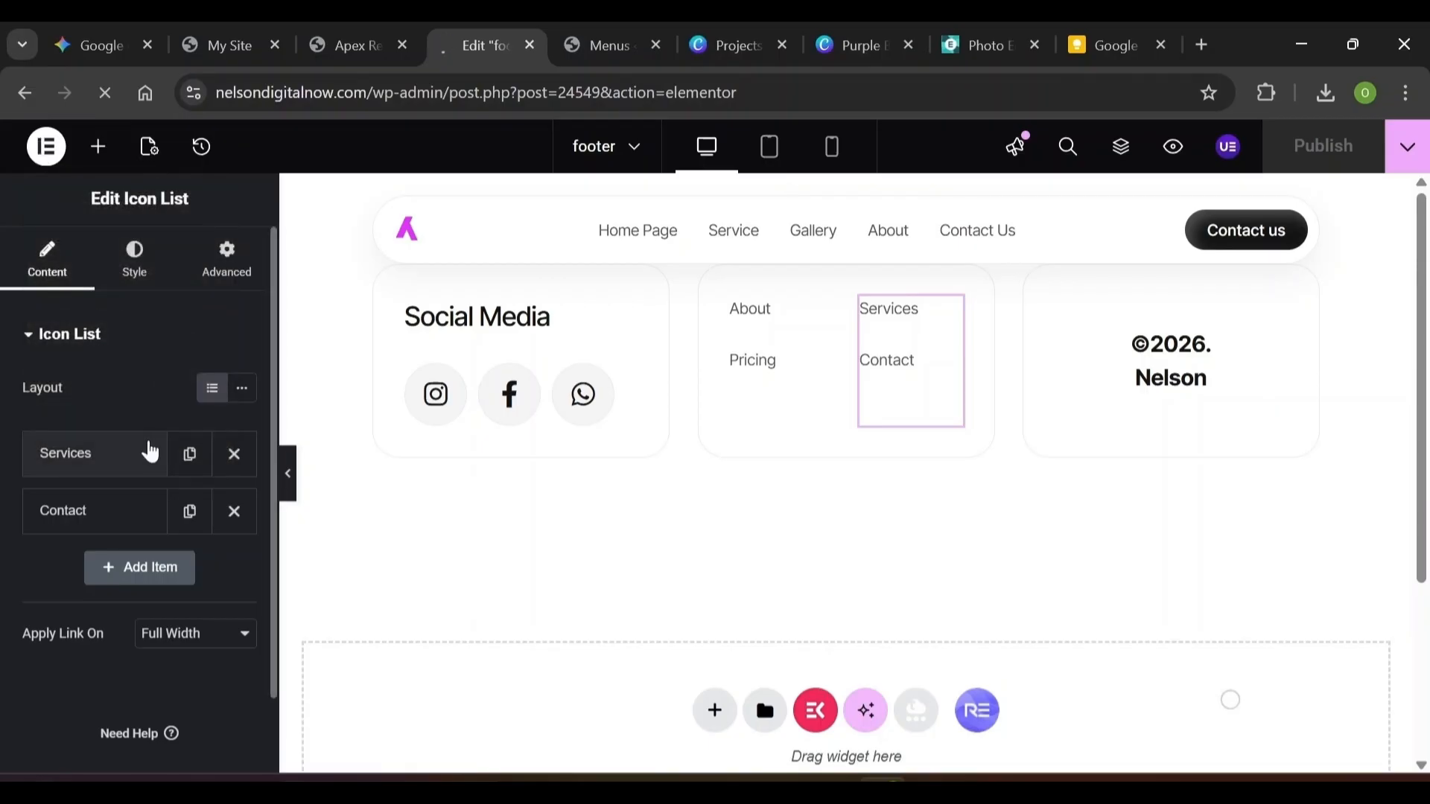
pyautogui.scroll(-8, 150, 450)
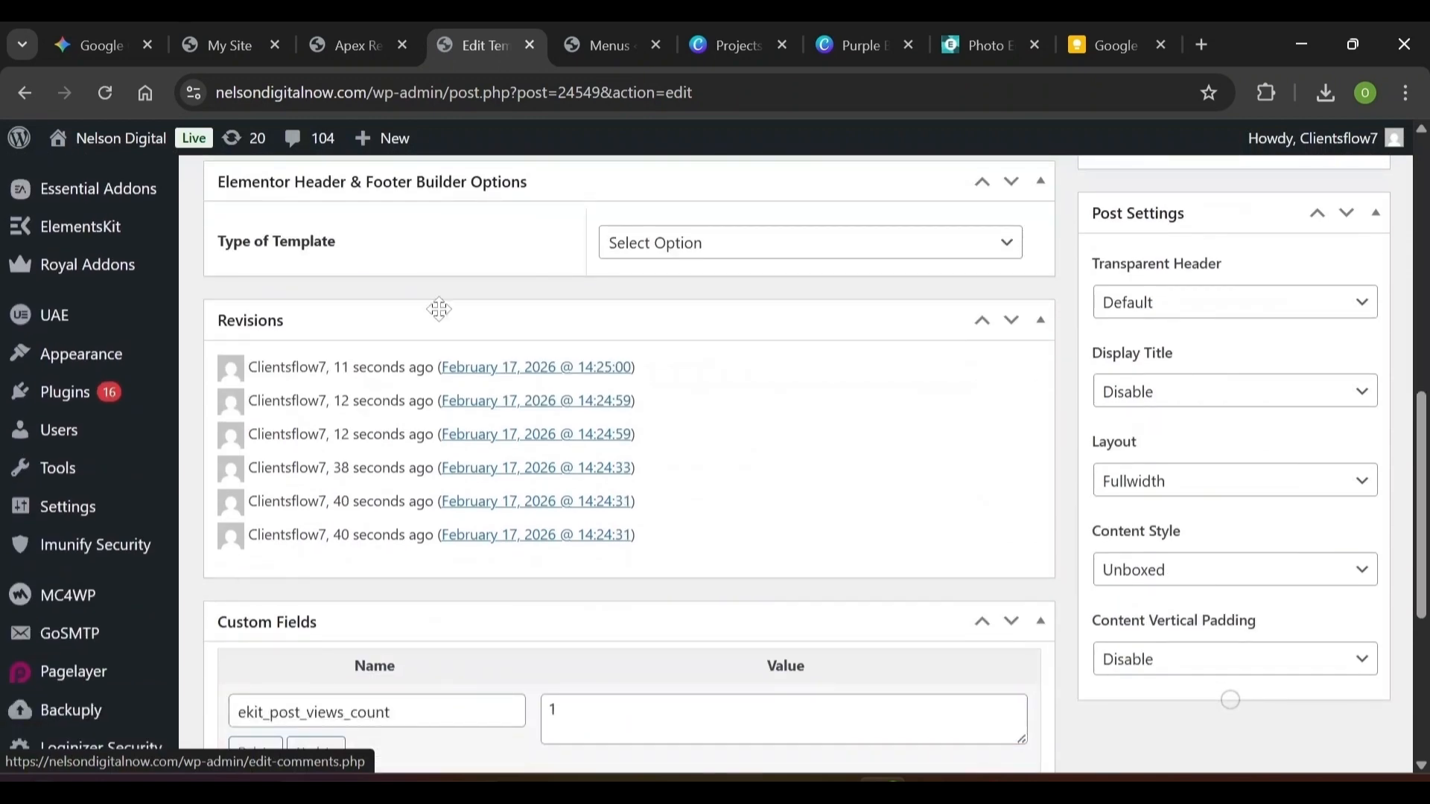
pyautogui.scroll(3, 305, 295)
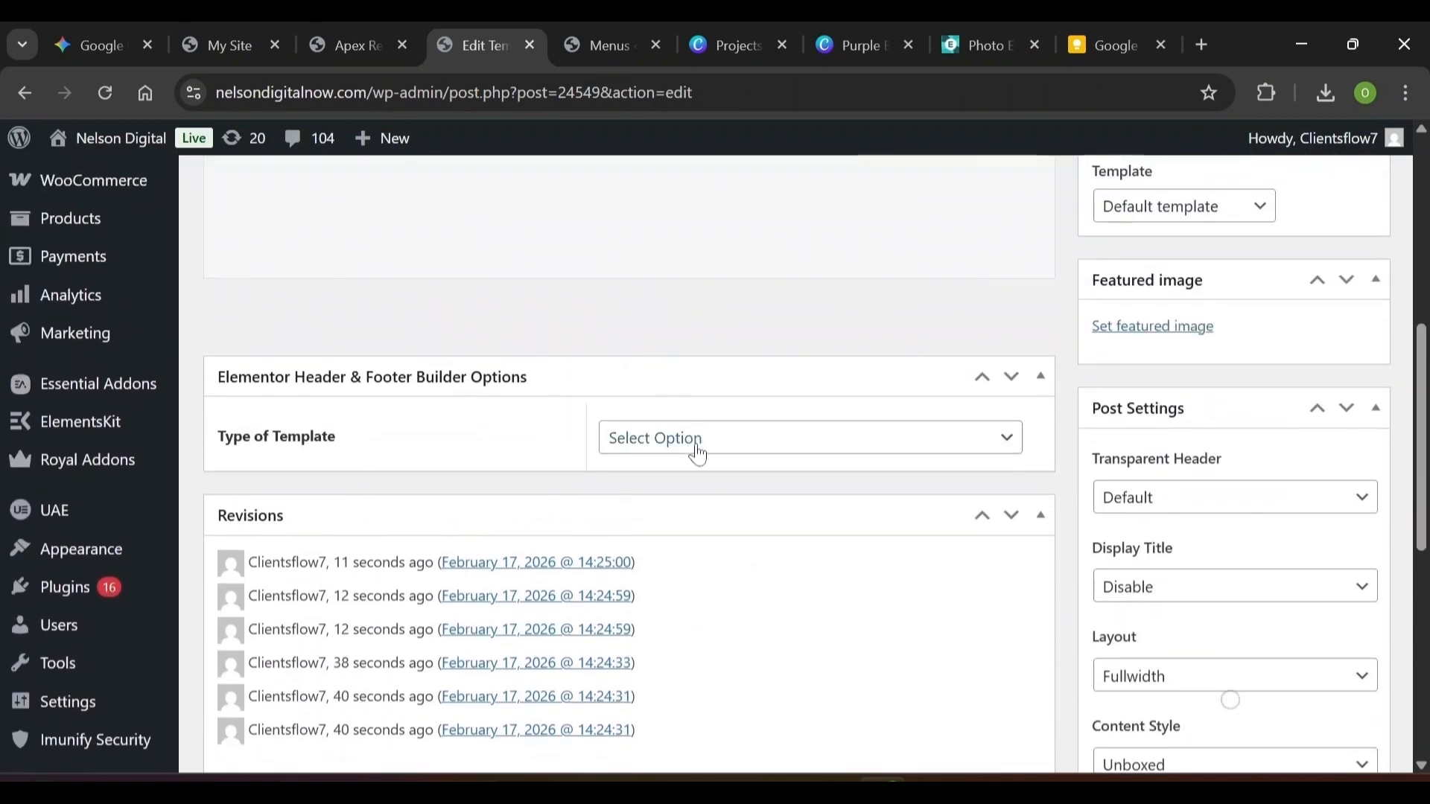
# Set the template type to Footer, Display On Entire Website, User Roles All, and update
pyautogui.click(698, 454)
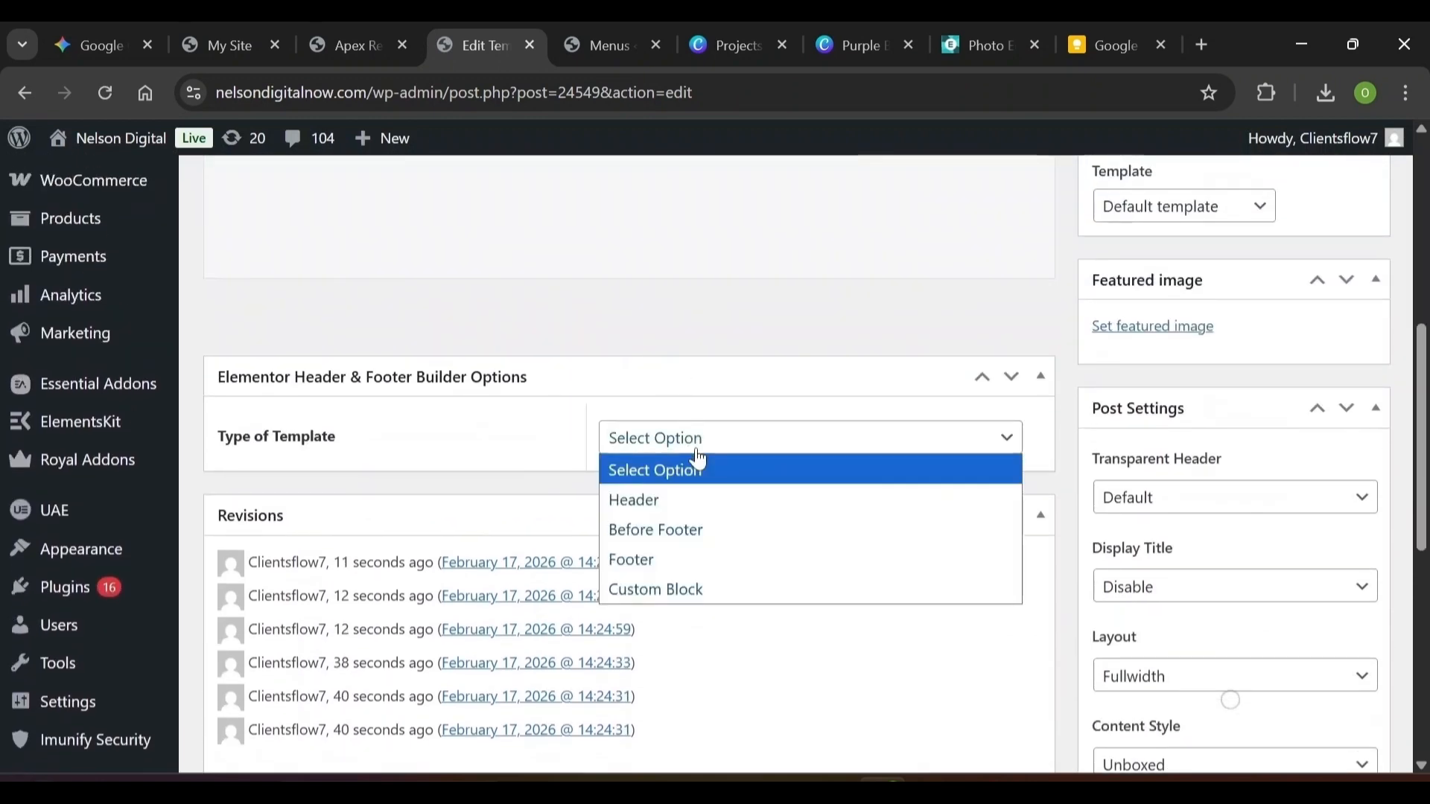
pyautogui.click(686, 572)
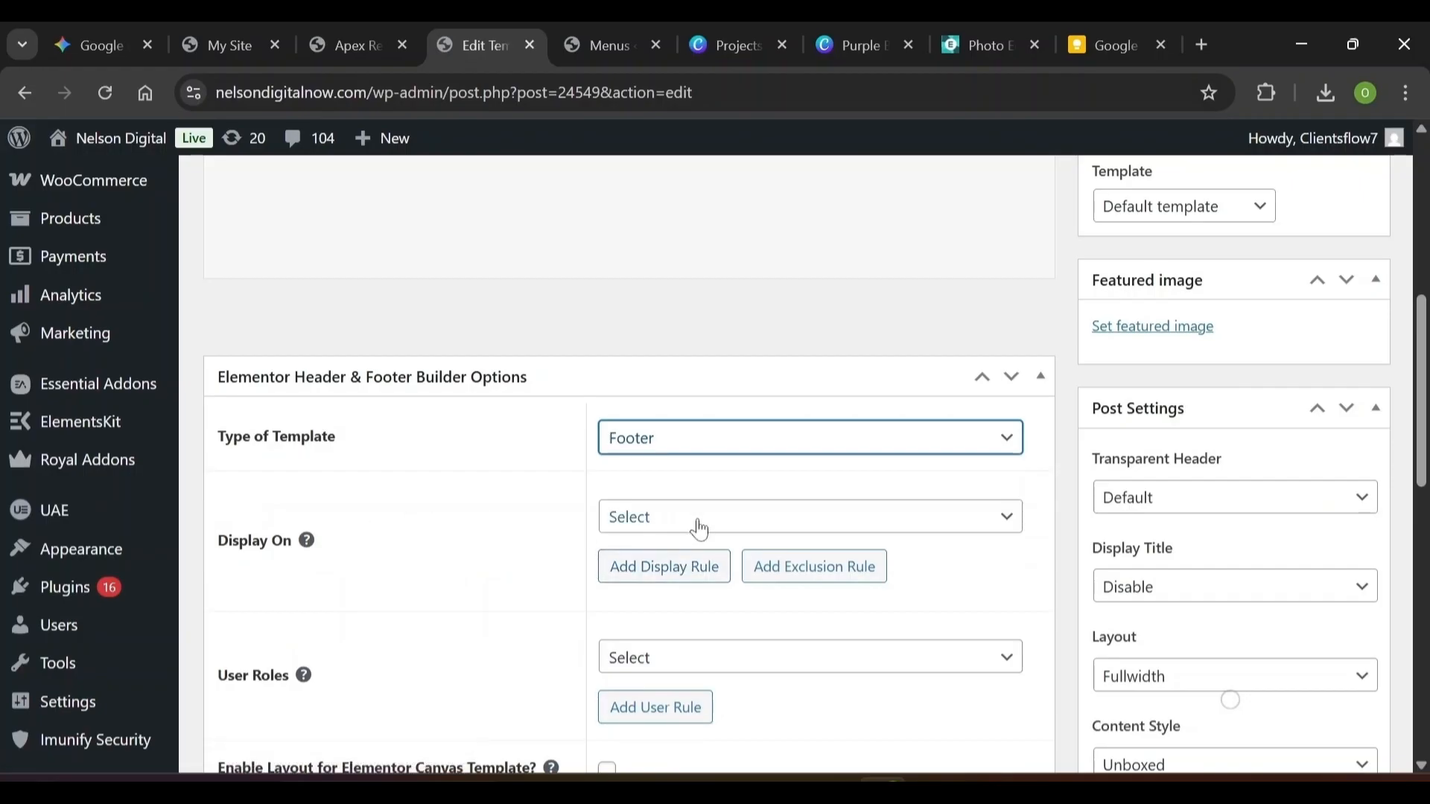
pyautogui.click(700, 519)
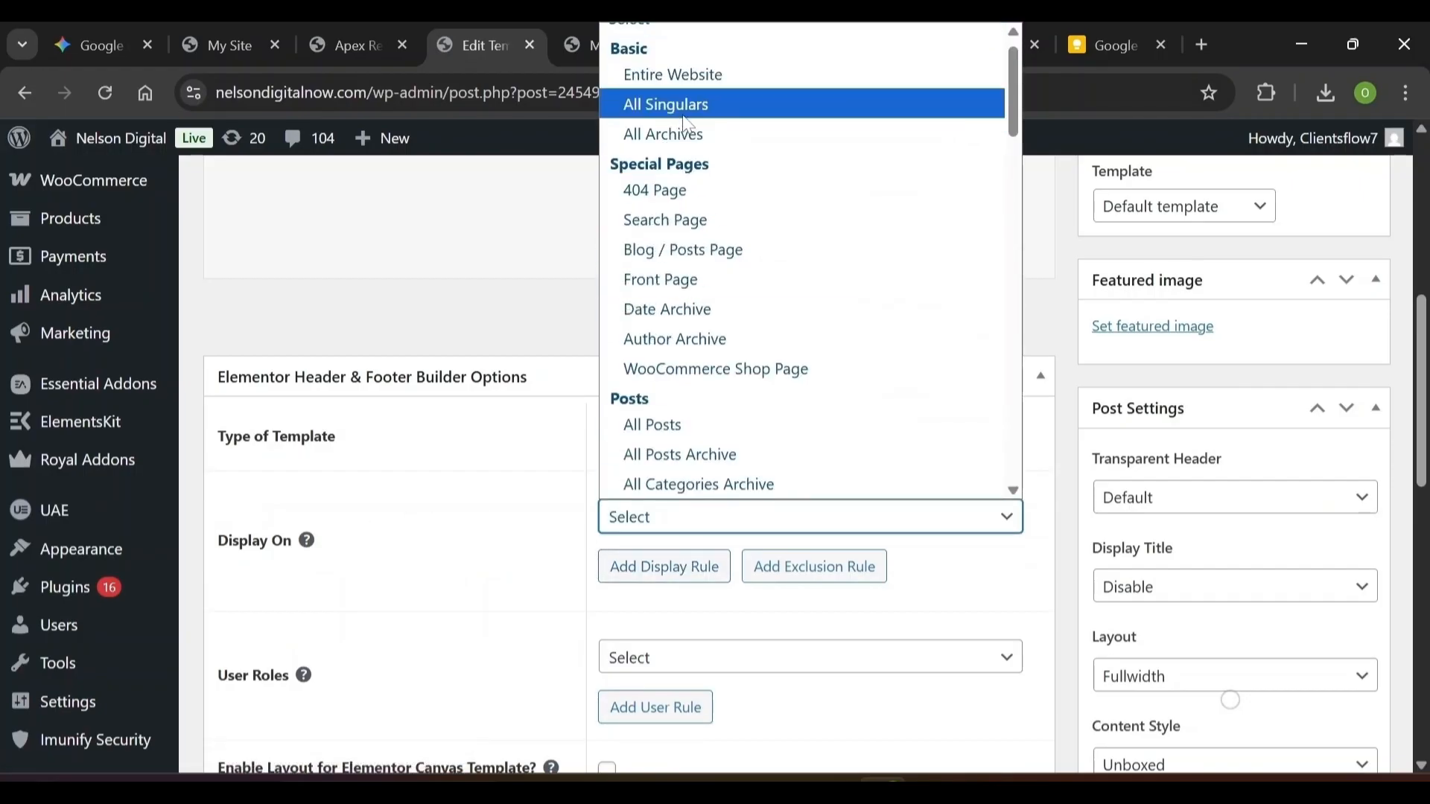
pyautogui.click(674, 75)
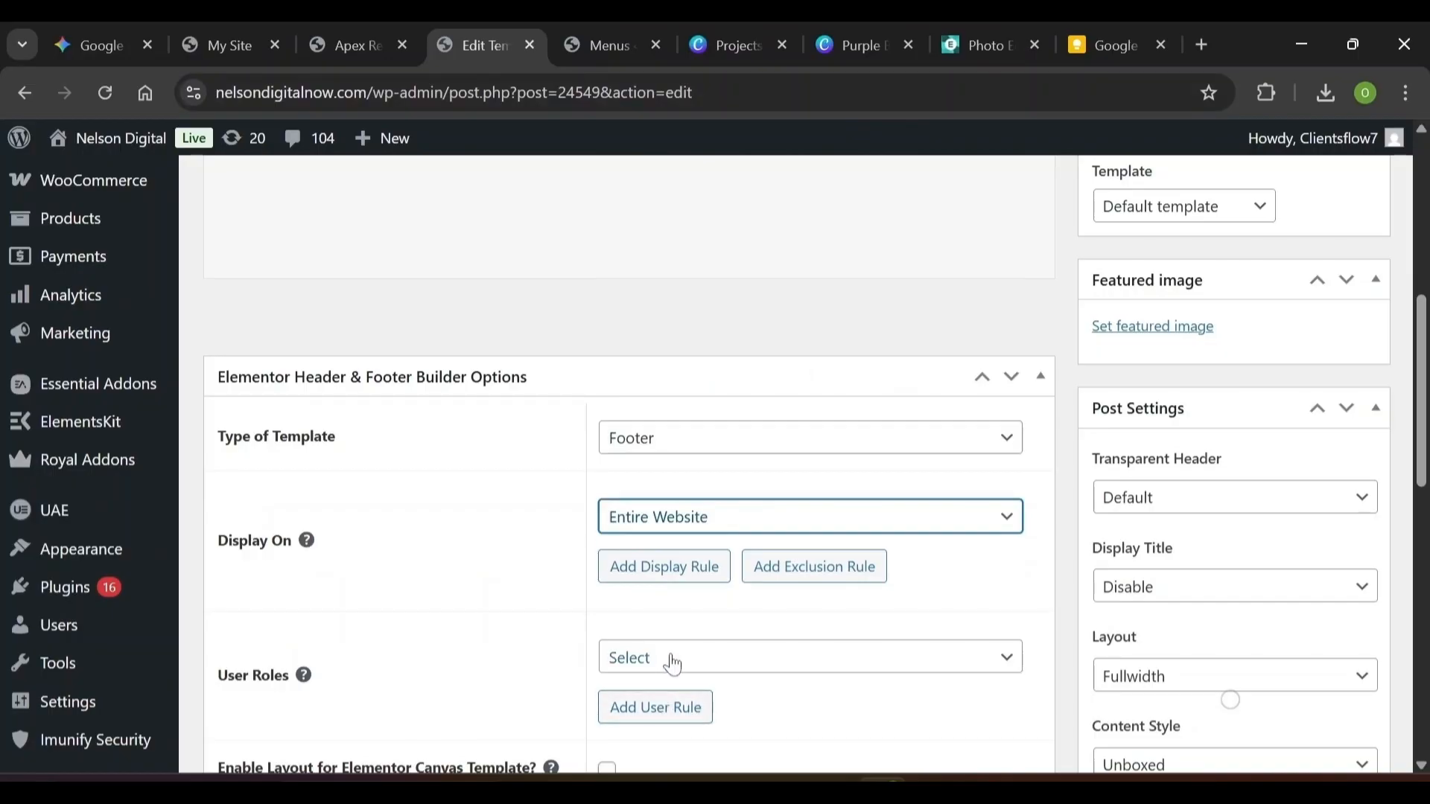
pyautogui.click(672, 659)
pyautogui.click(632, 302)
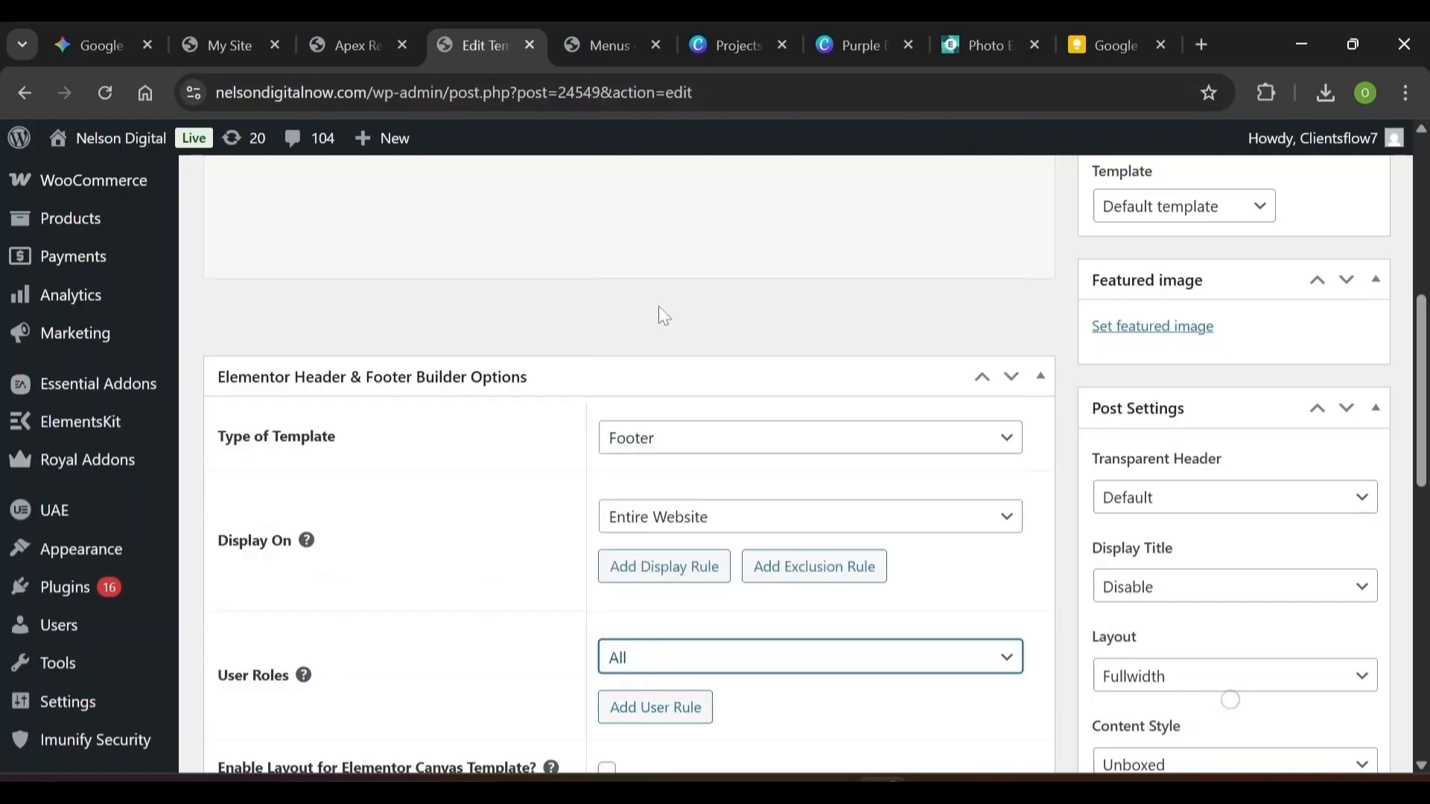
pyautogui.scroll(7, 1328, 726)
pyautogui.click(1334, 596)
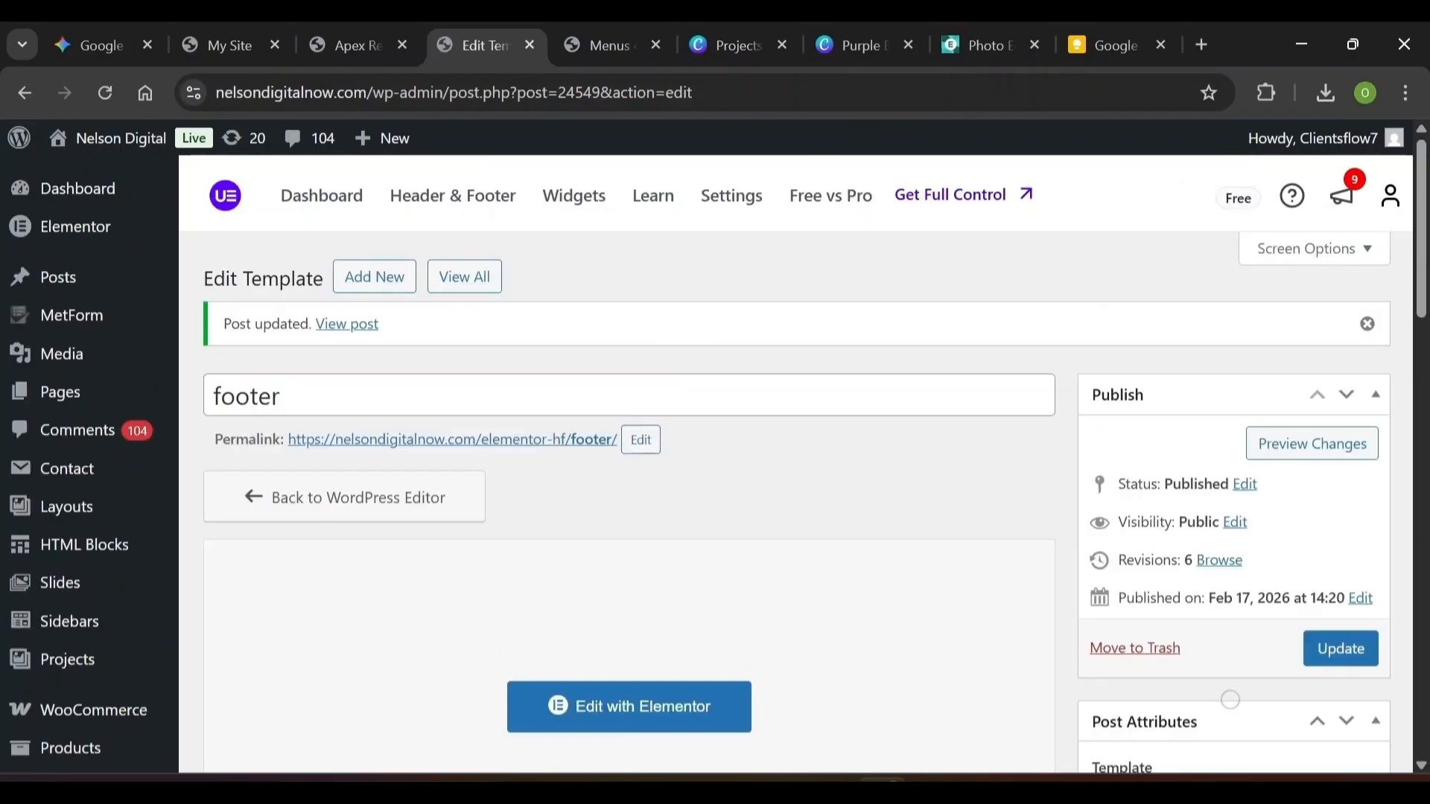
pyautogui.moveTo(96, 402)
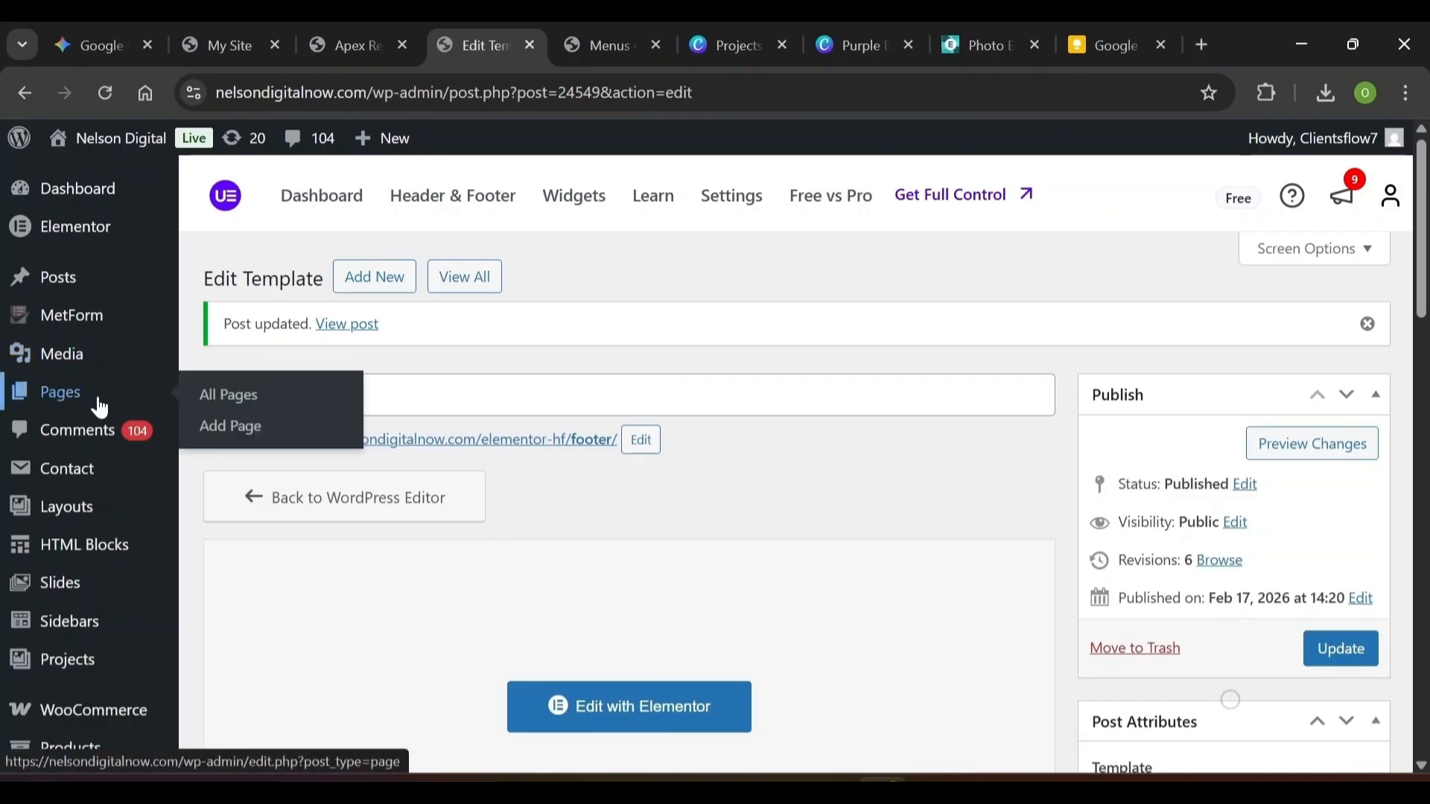
# Return to the admin area and scroll the sidebar down to the Settings menu
pyautogui.click(235, 411)
pyautogui.scroll(-15, 234, 412)
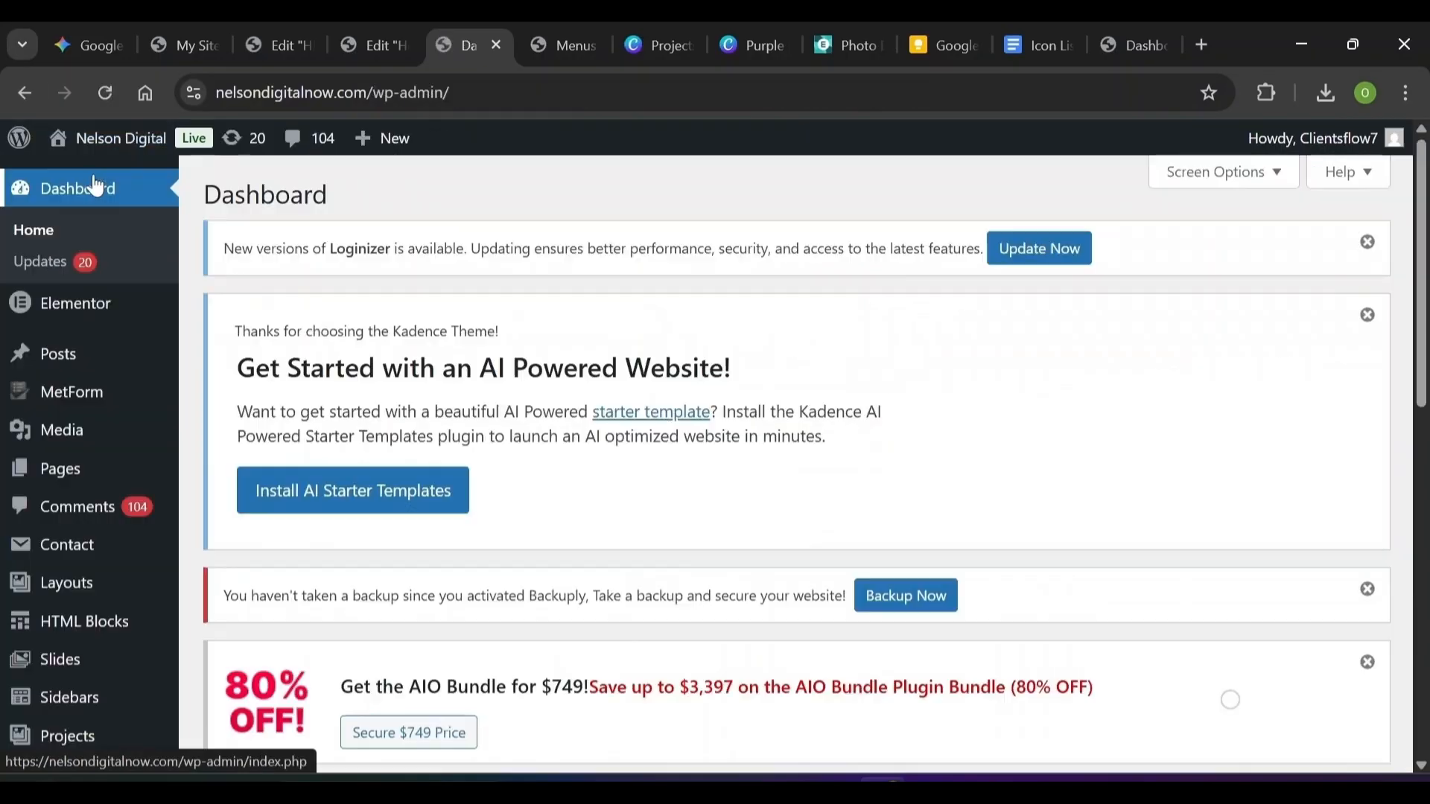
pyautogui.scroll(-7, 52, 403)
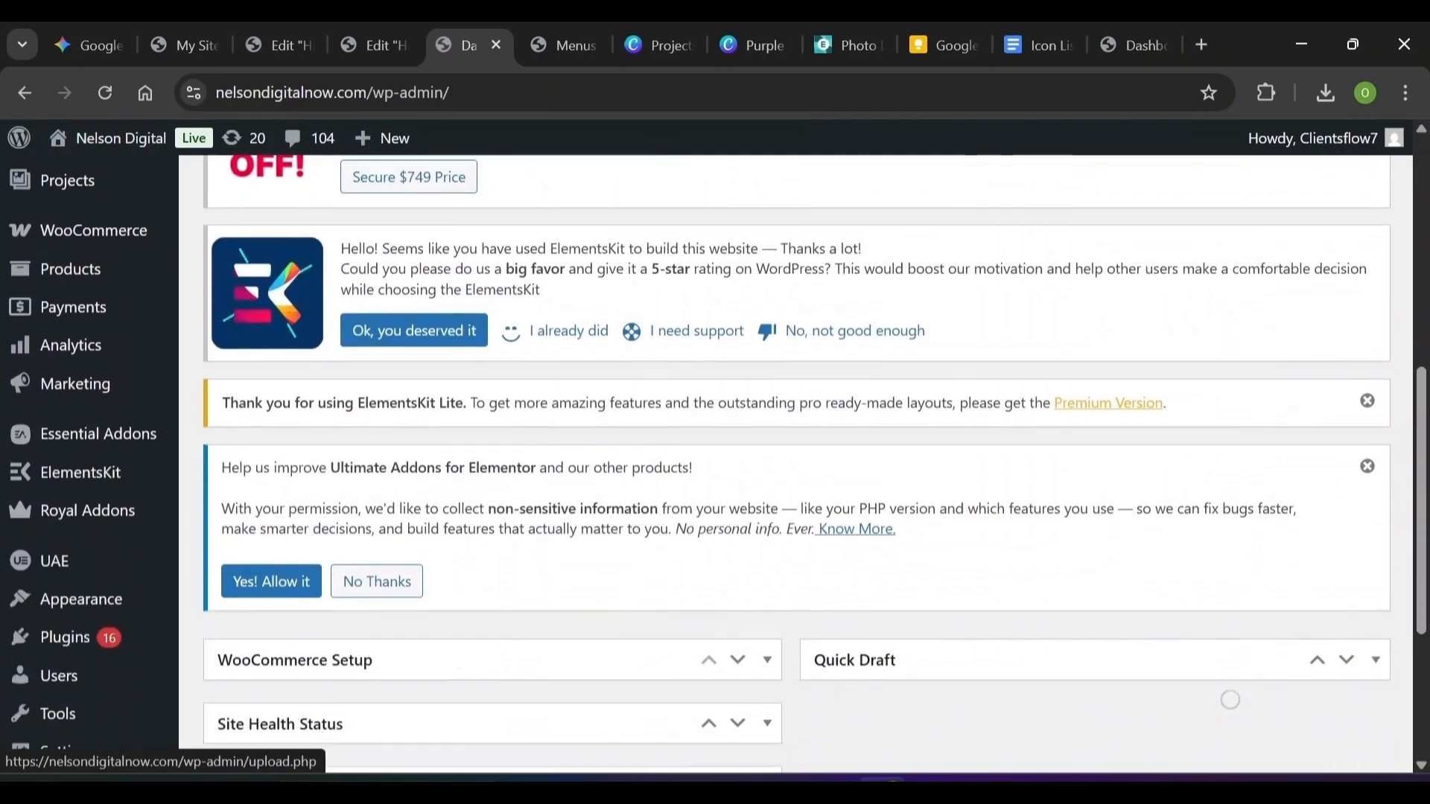
pyautogui.scroll(-4, 70, 415)
pyautogui.moveTo(82, 410)
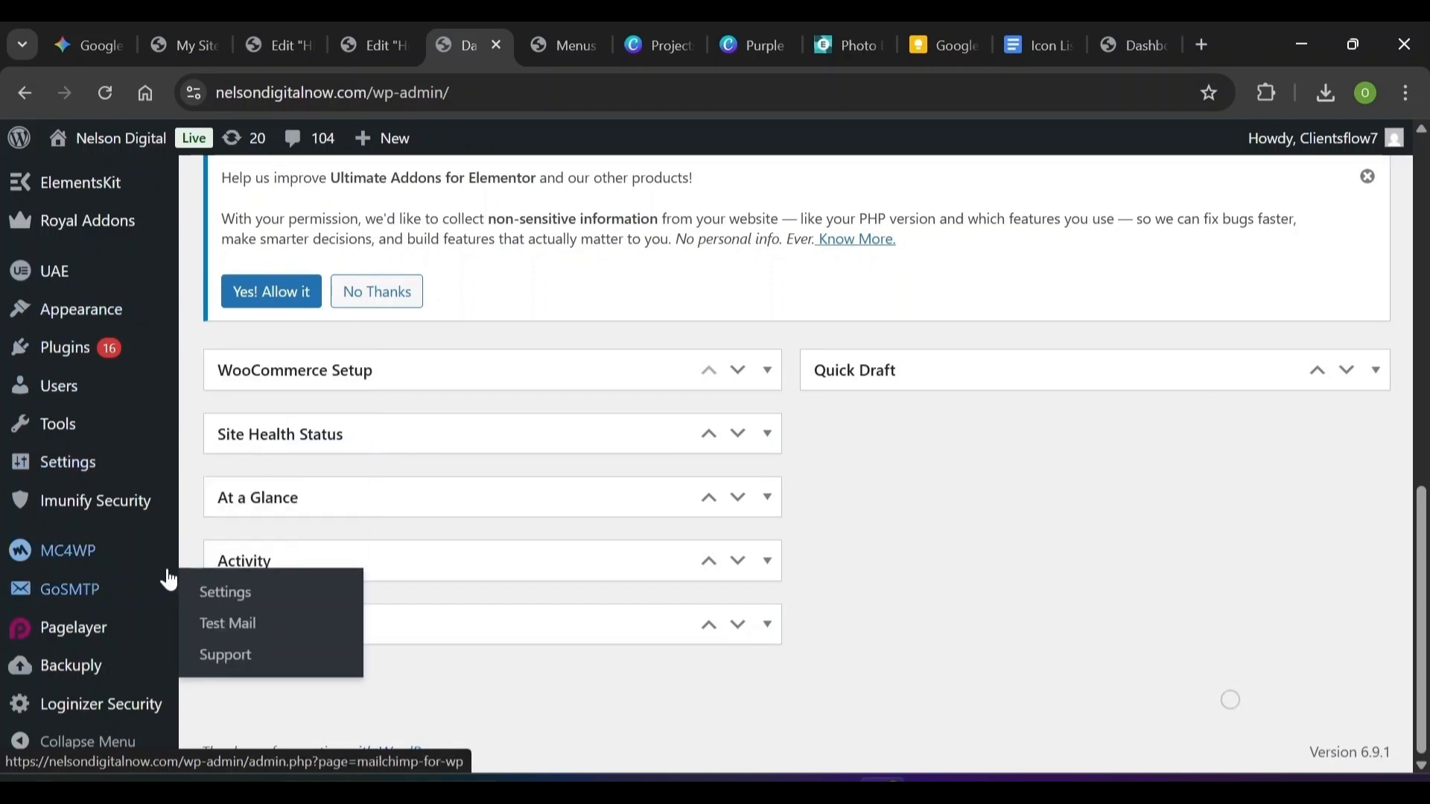
pyautogui.moveTo(52, 468)
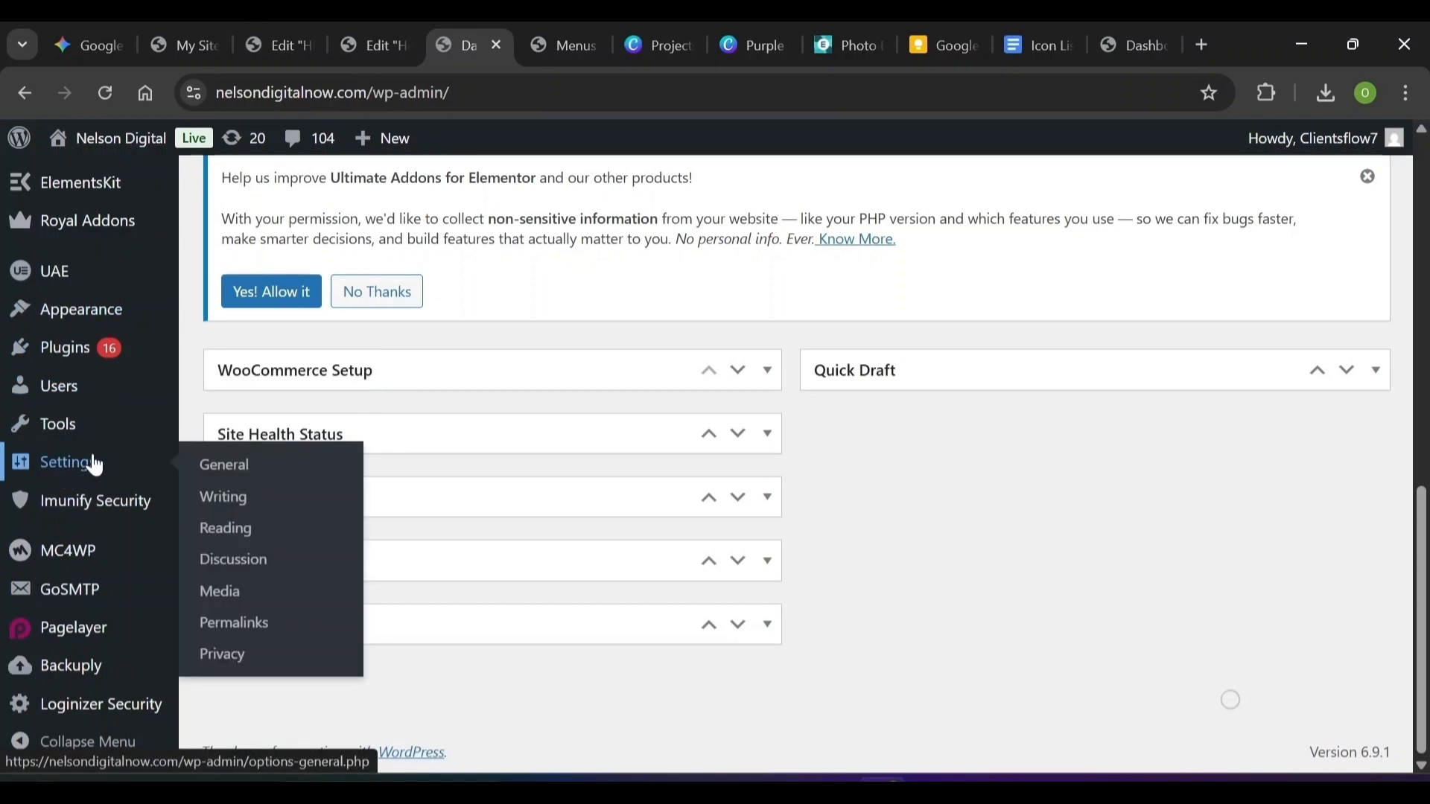
# In Reading Settings, set the static homepage to 'Home Page' and save the changes
pyautogui.click(233, 533)
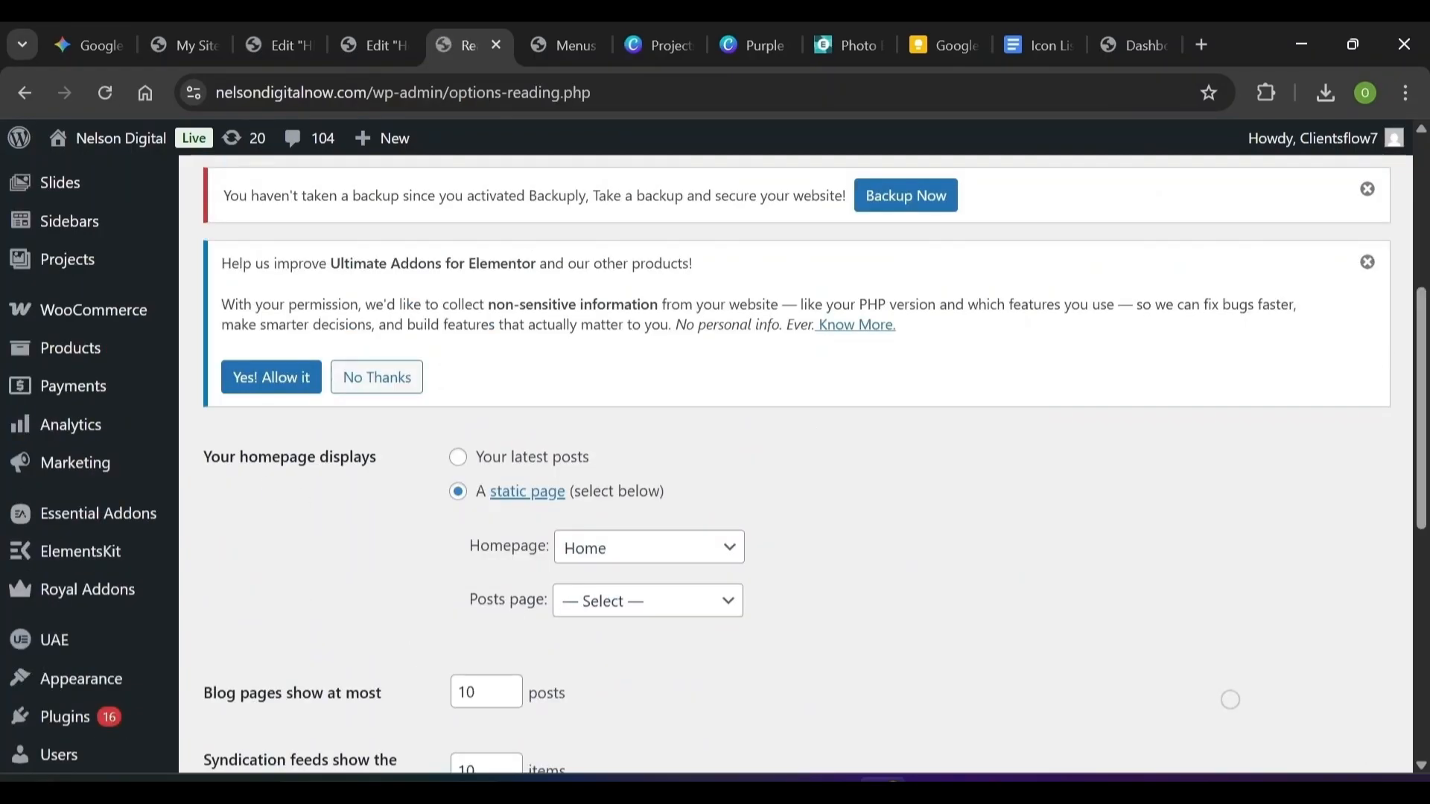
pyautogui.click(612, 555)
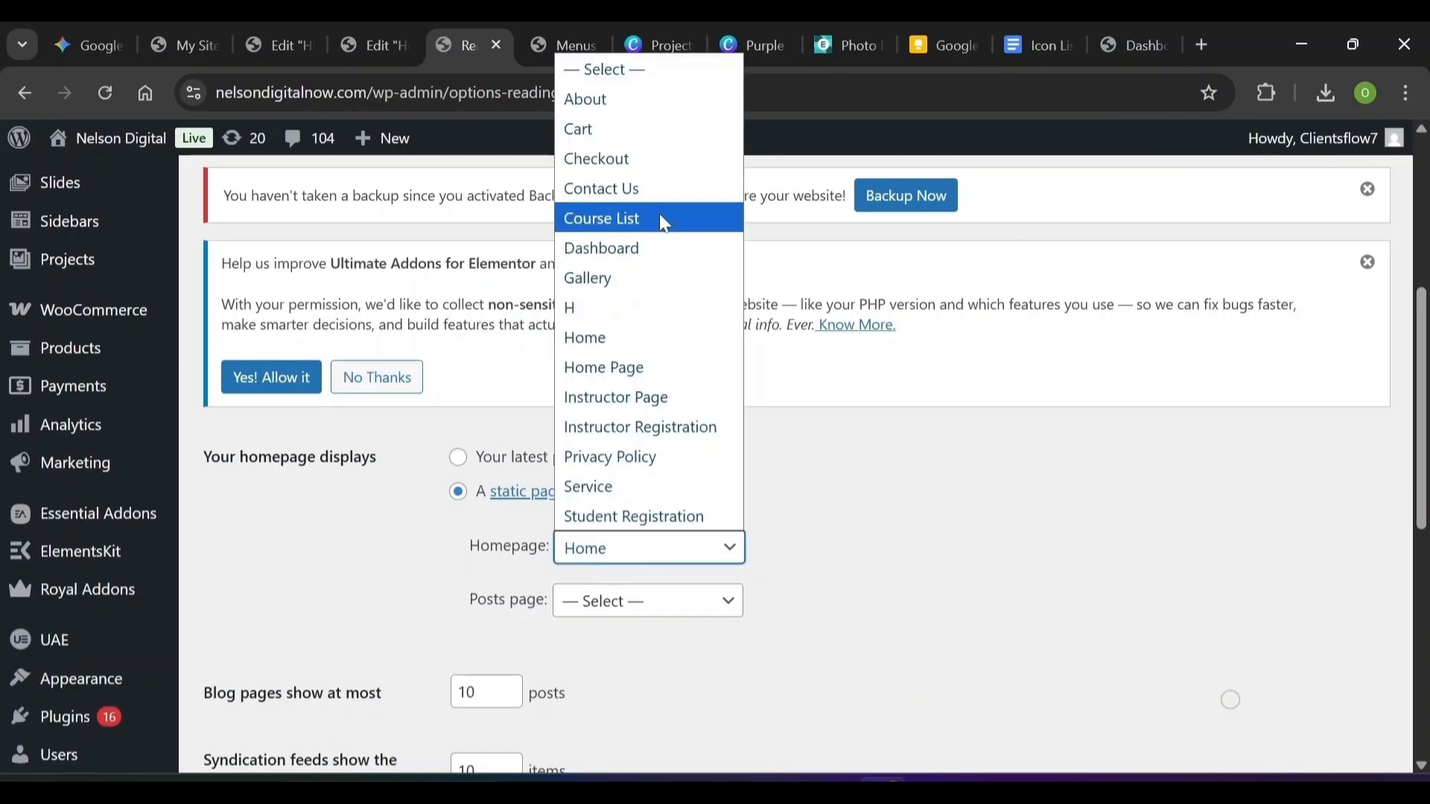
pyautogui.click(650, 384)
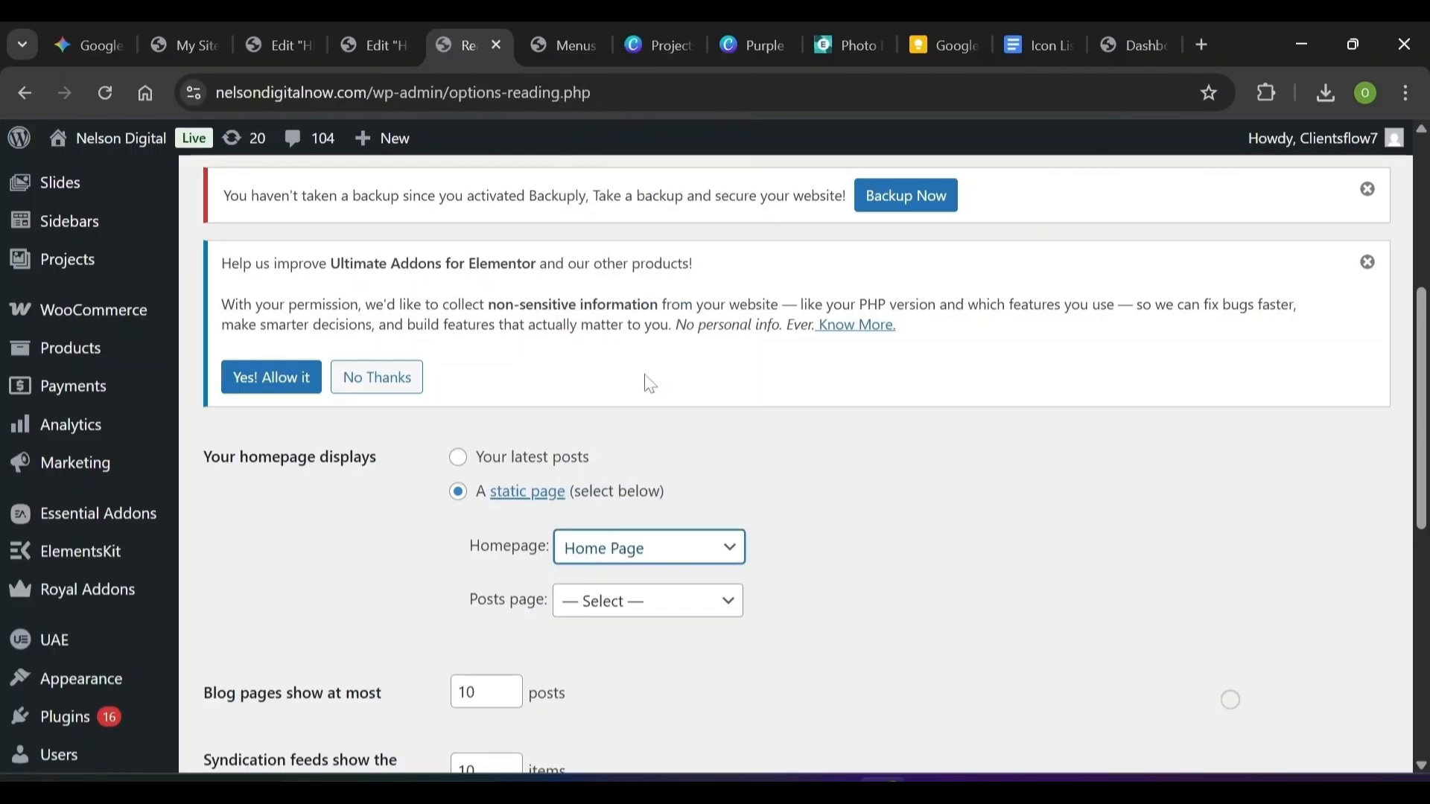
pyautogui.scroll(-8, 629, 413)
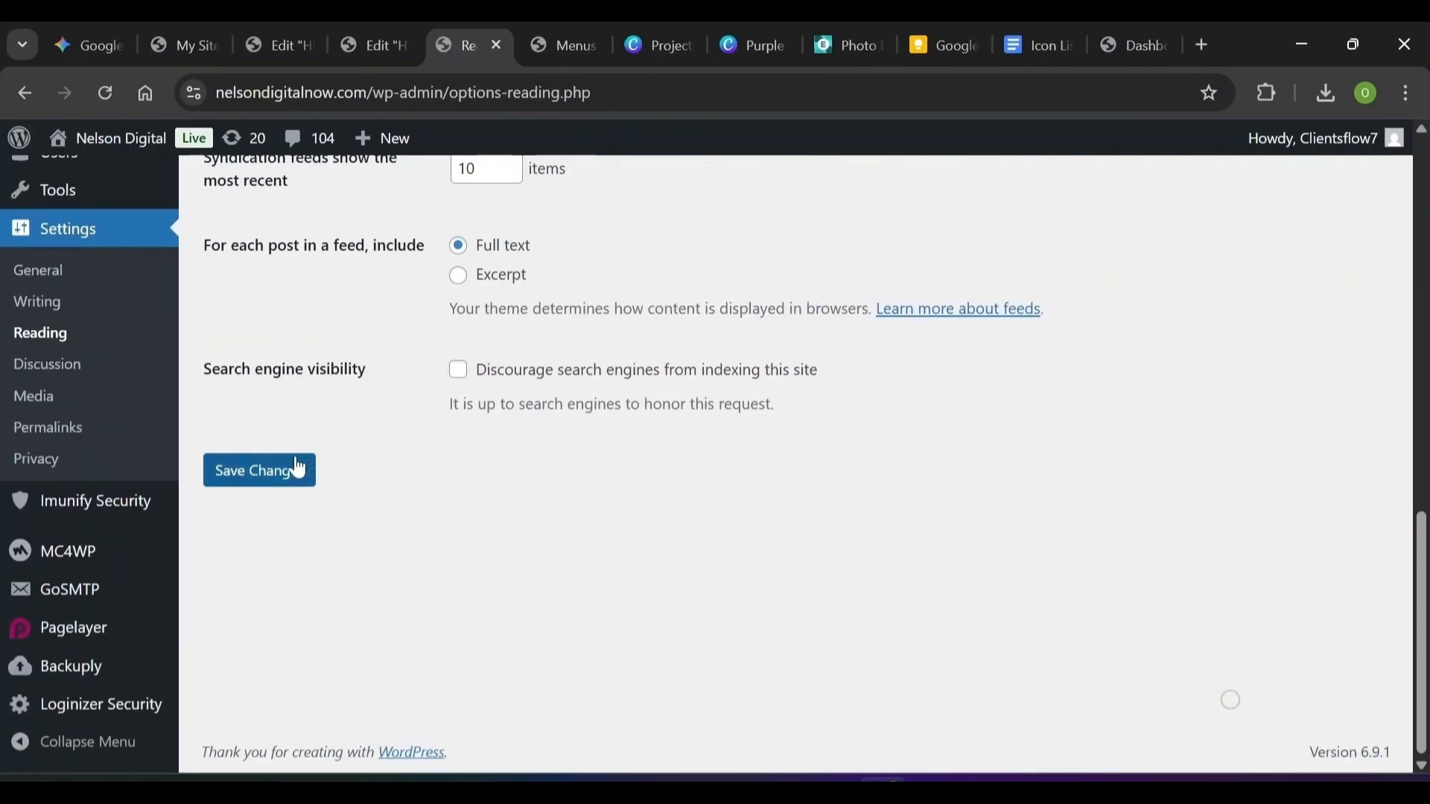
pyautogui.click(264, 475)
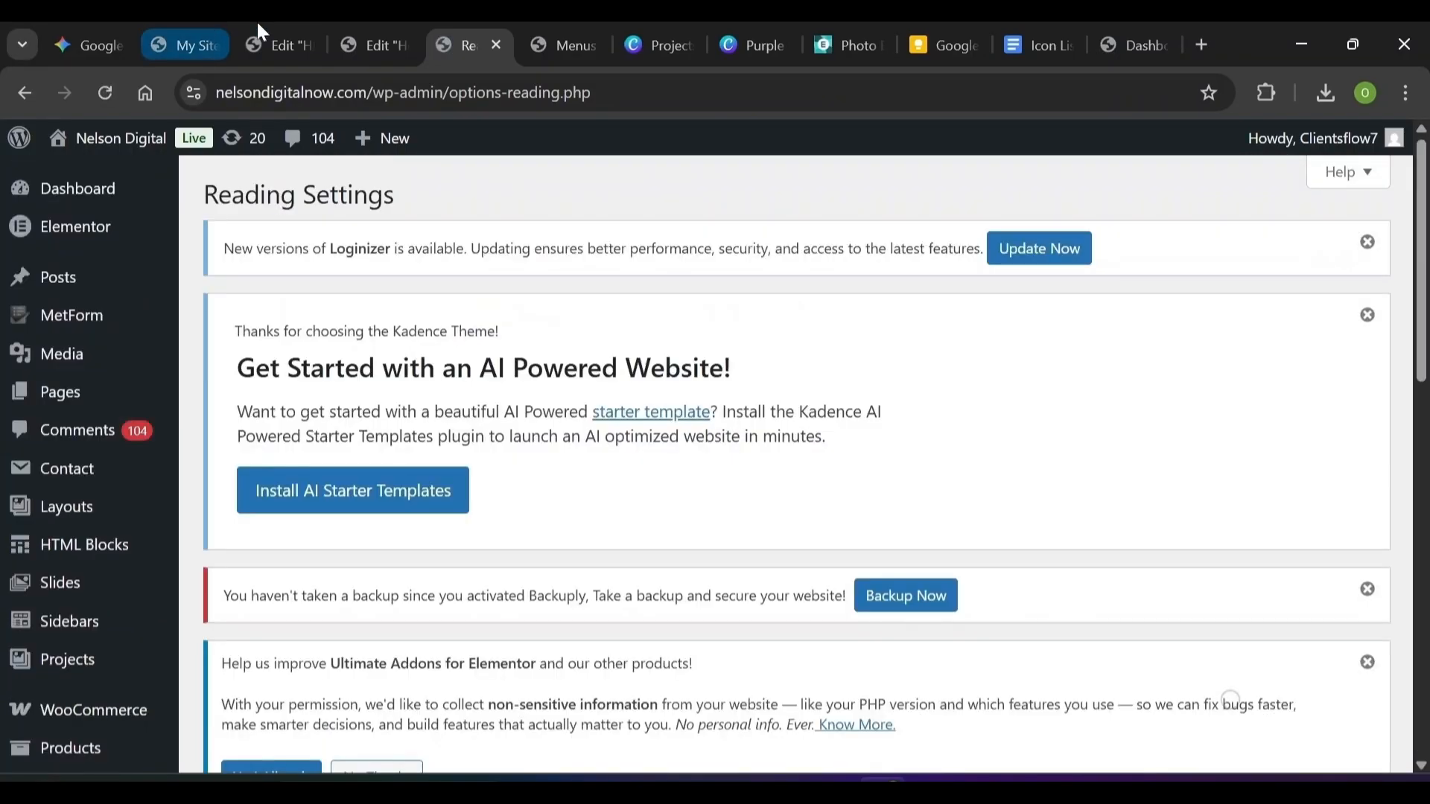
# Close the leftover apexrealtygroup Elementor editor tab
pyautogui.click(399, 31)
pyautogui.click(477, 37)
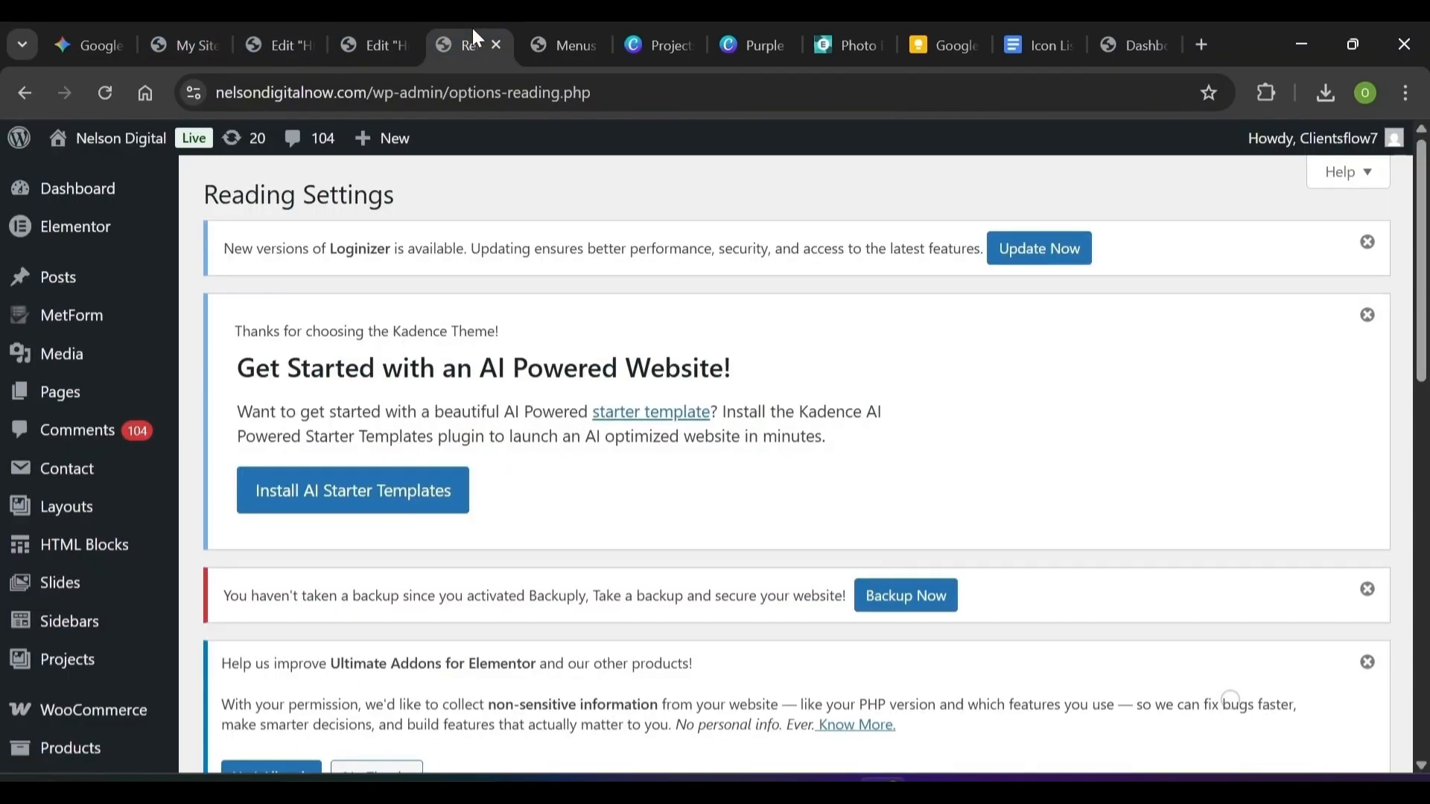
pyautogui.moveTo(32, 154)
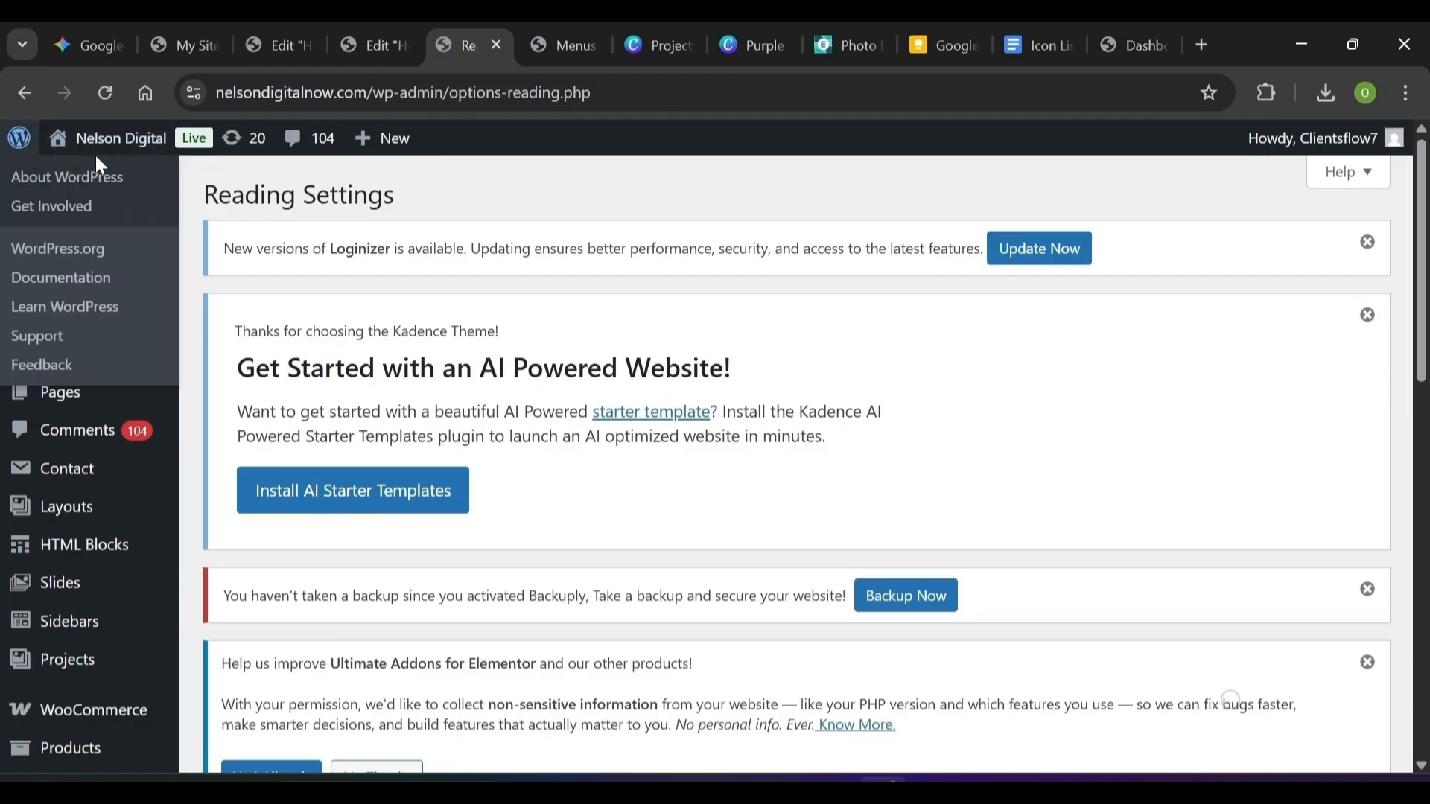
pyautogui.moveTo(96, 149)
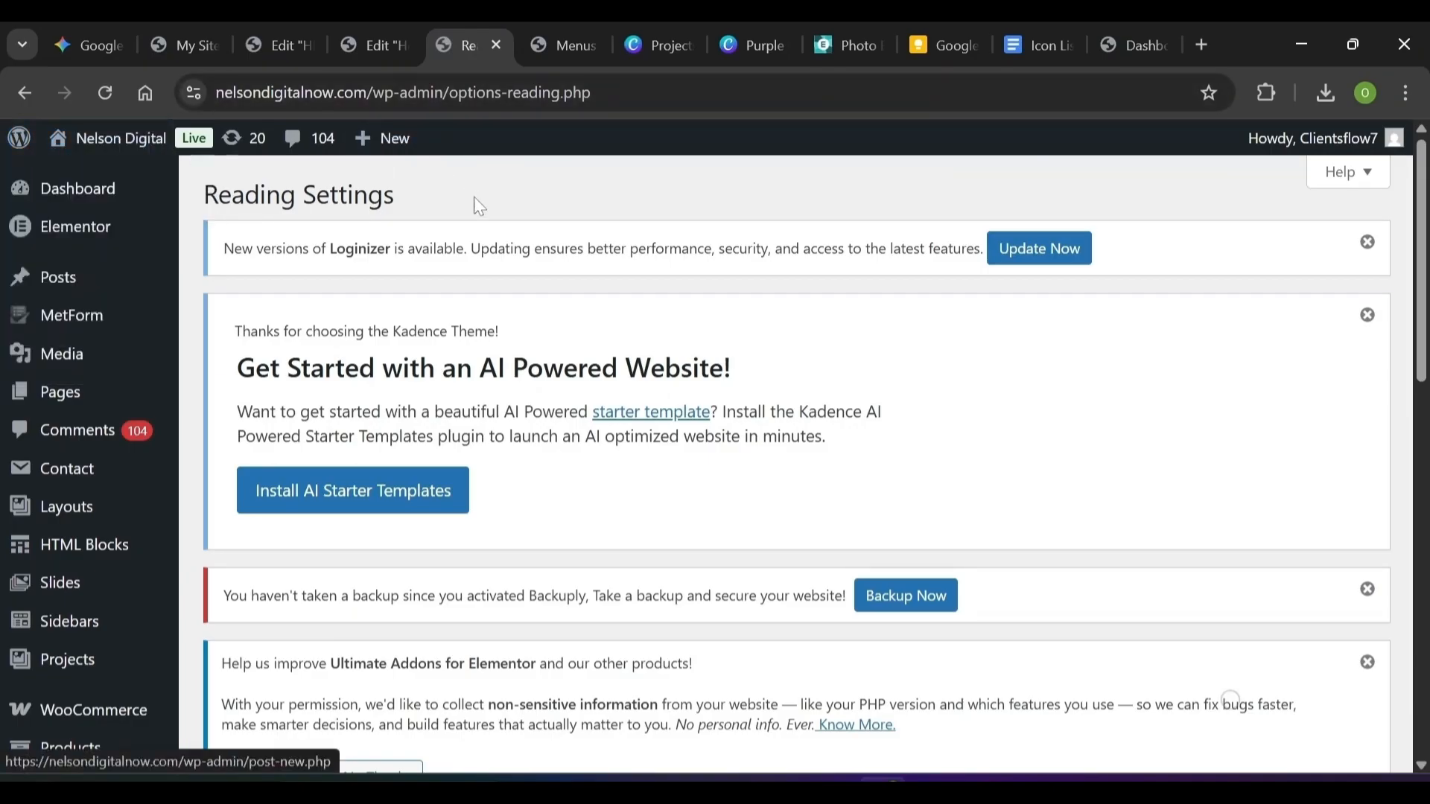
pyautogui.click(306, 43)
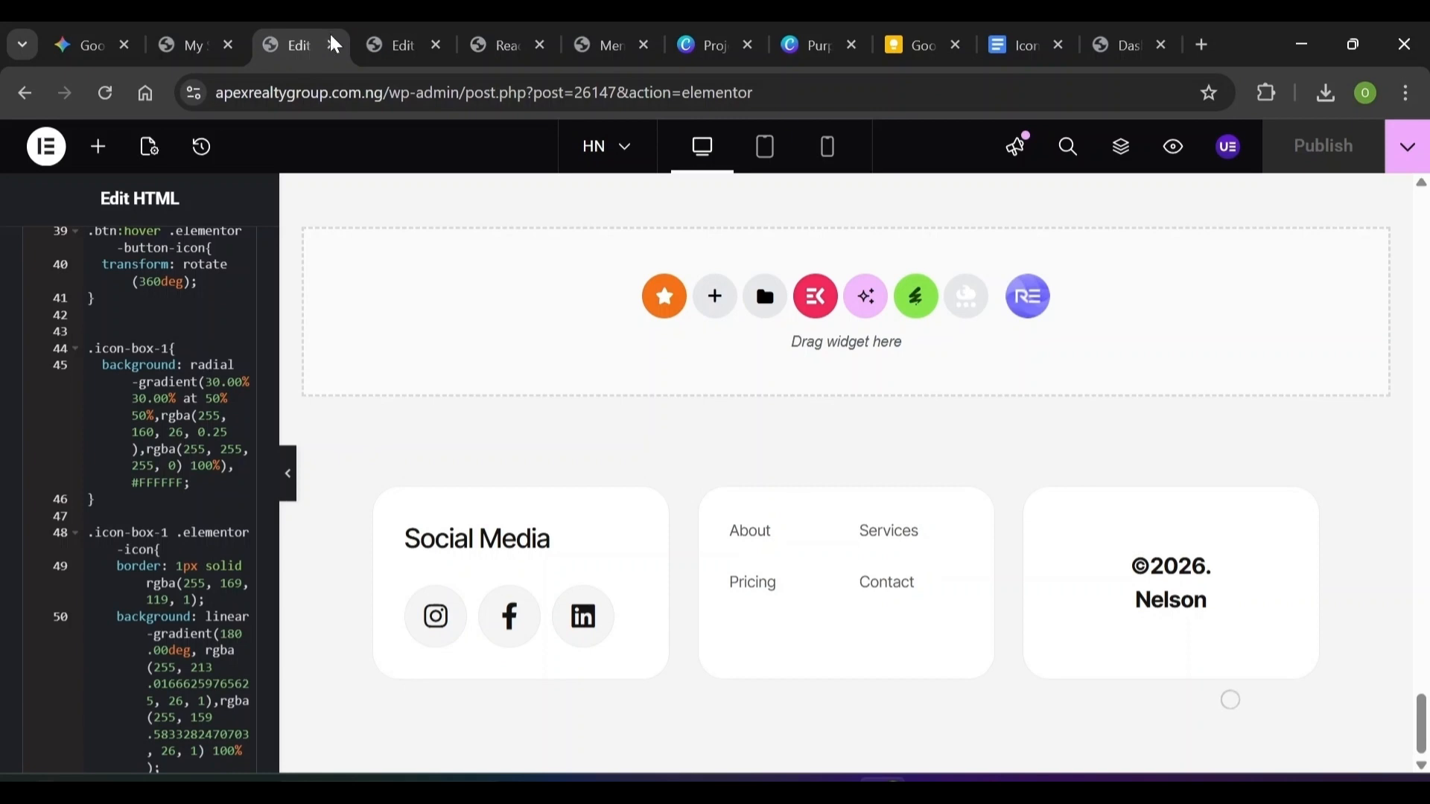
pyautogui.click(333, 46)
# Visit the live site's front page and scroll down to check the Social Media footer
pyautogui.moveTo(111, 142)
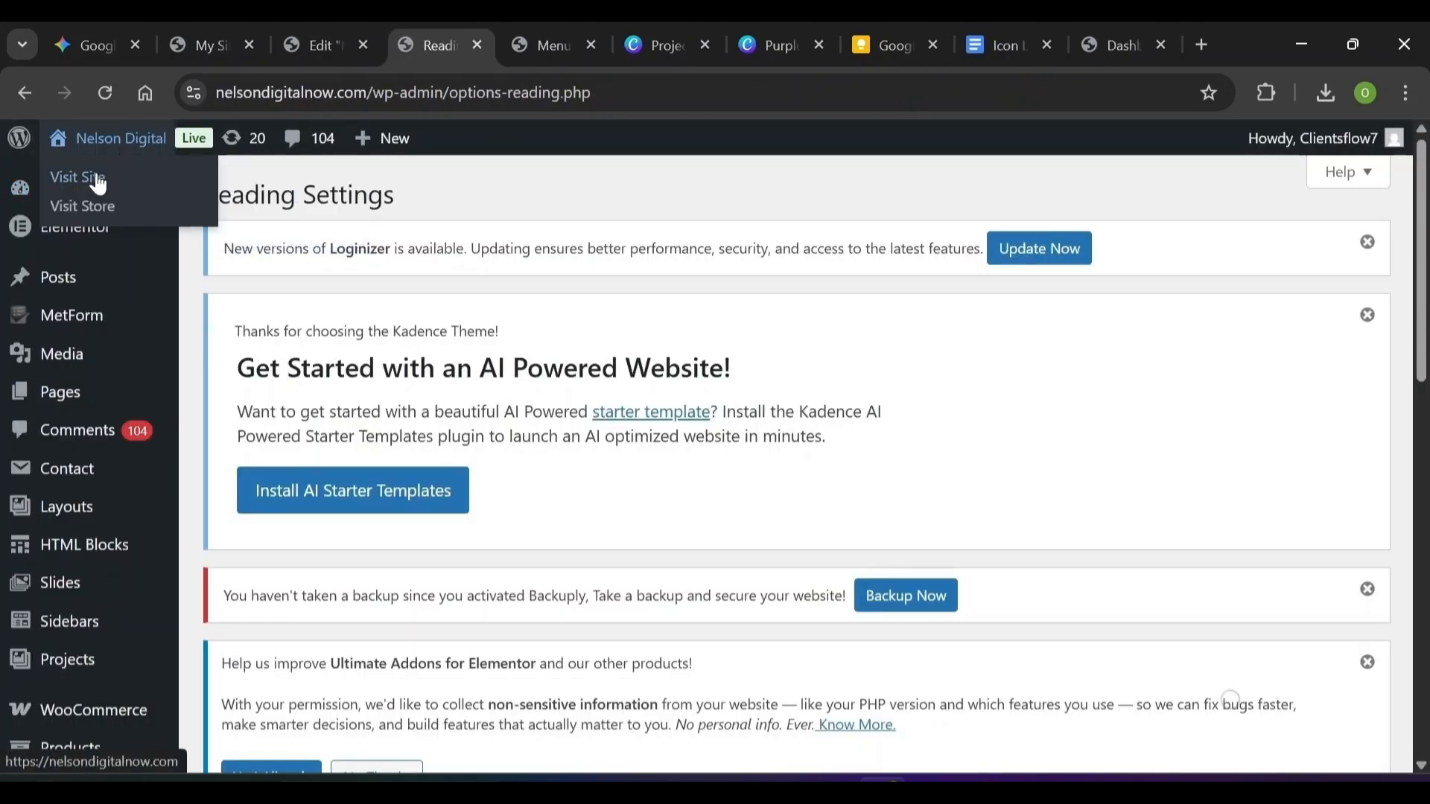
pyautogui.click(97, 179)
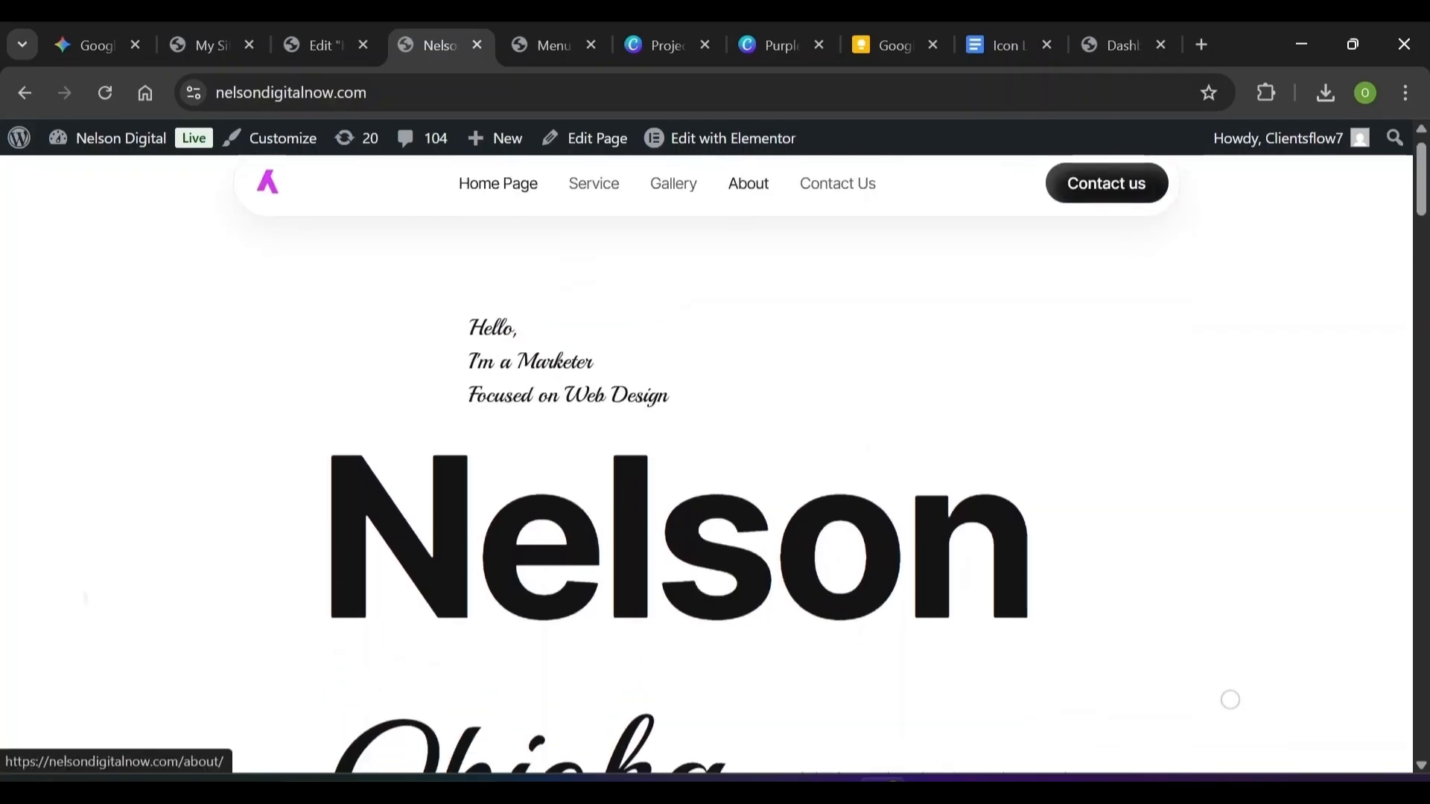
pyautogui.scroll(-10, 745, 256)
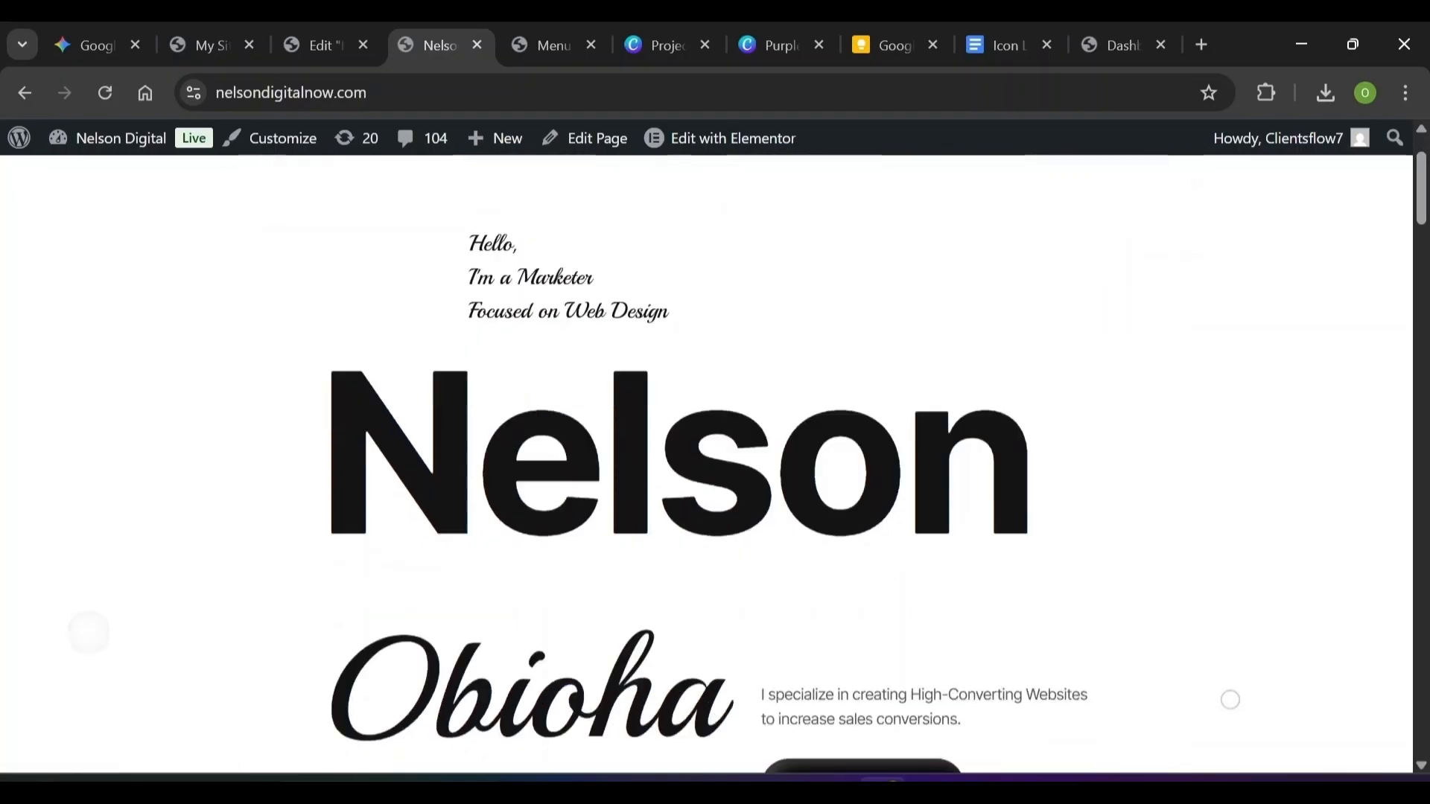
pyautogui.scroll(-15, 1231, 700)
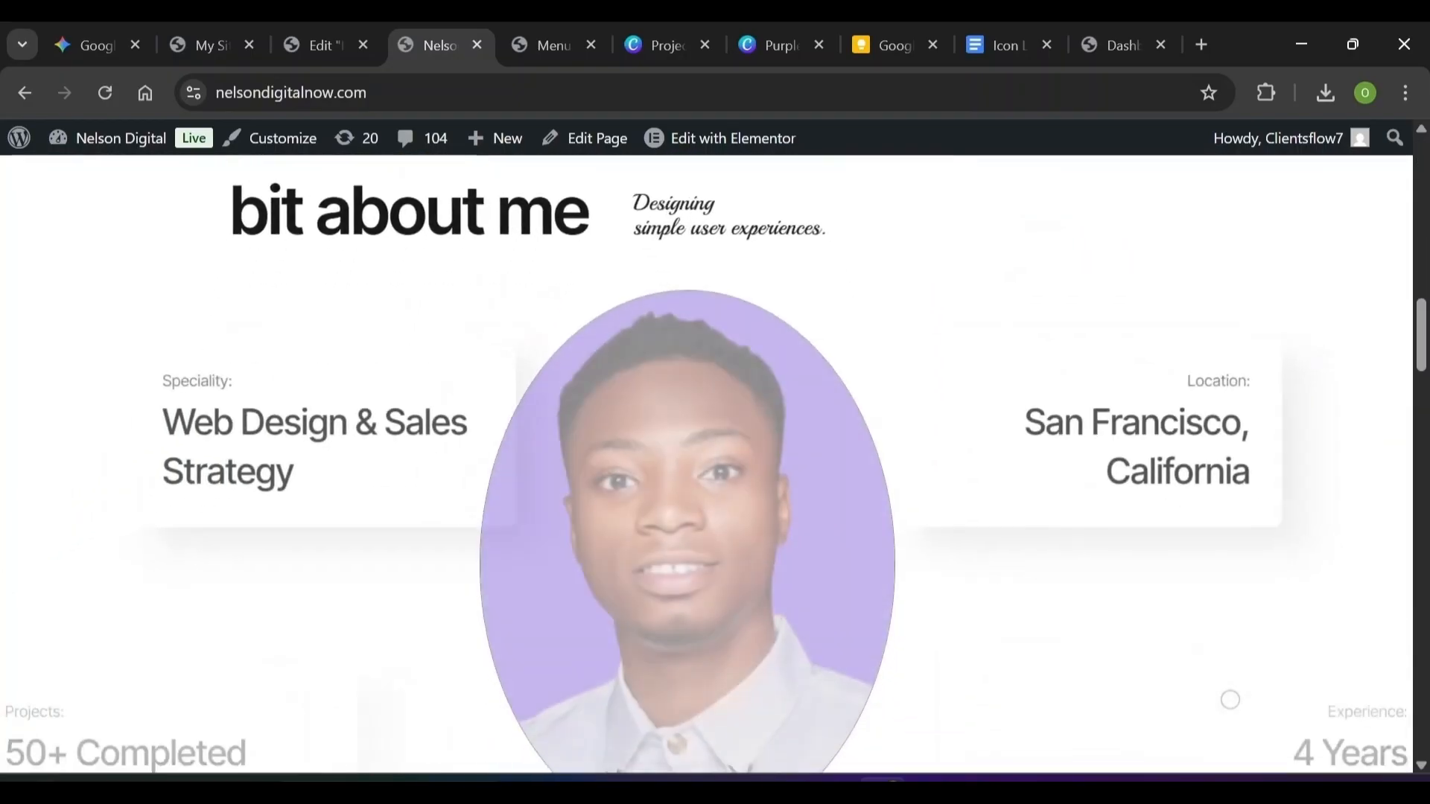
pyautogui.scroll(-15, 1231, 700)
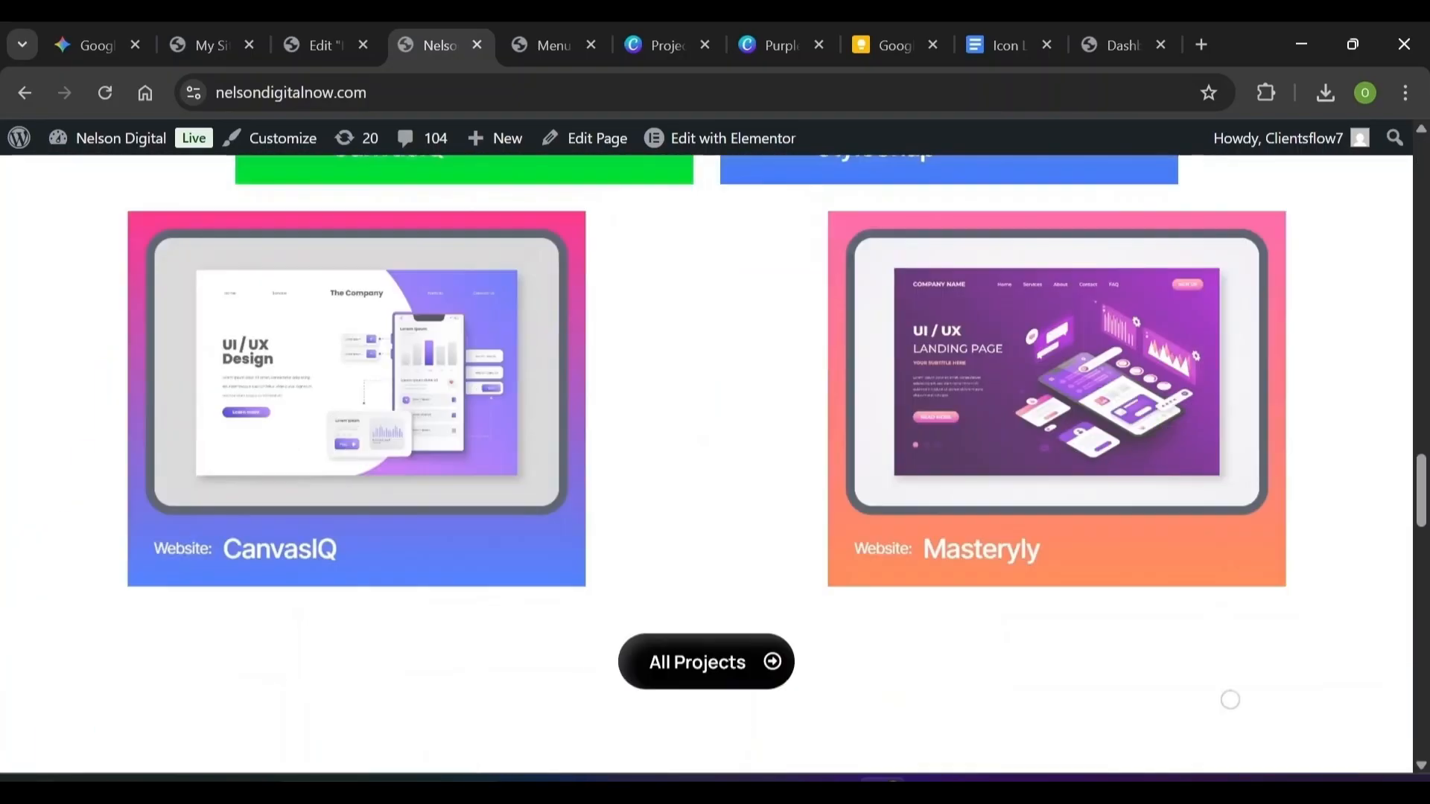
pyautogui.scroll(-8, 1230, 700)
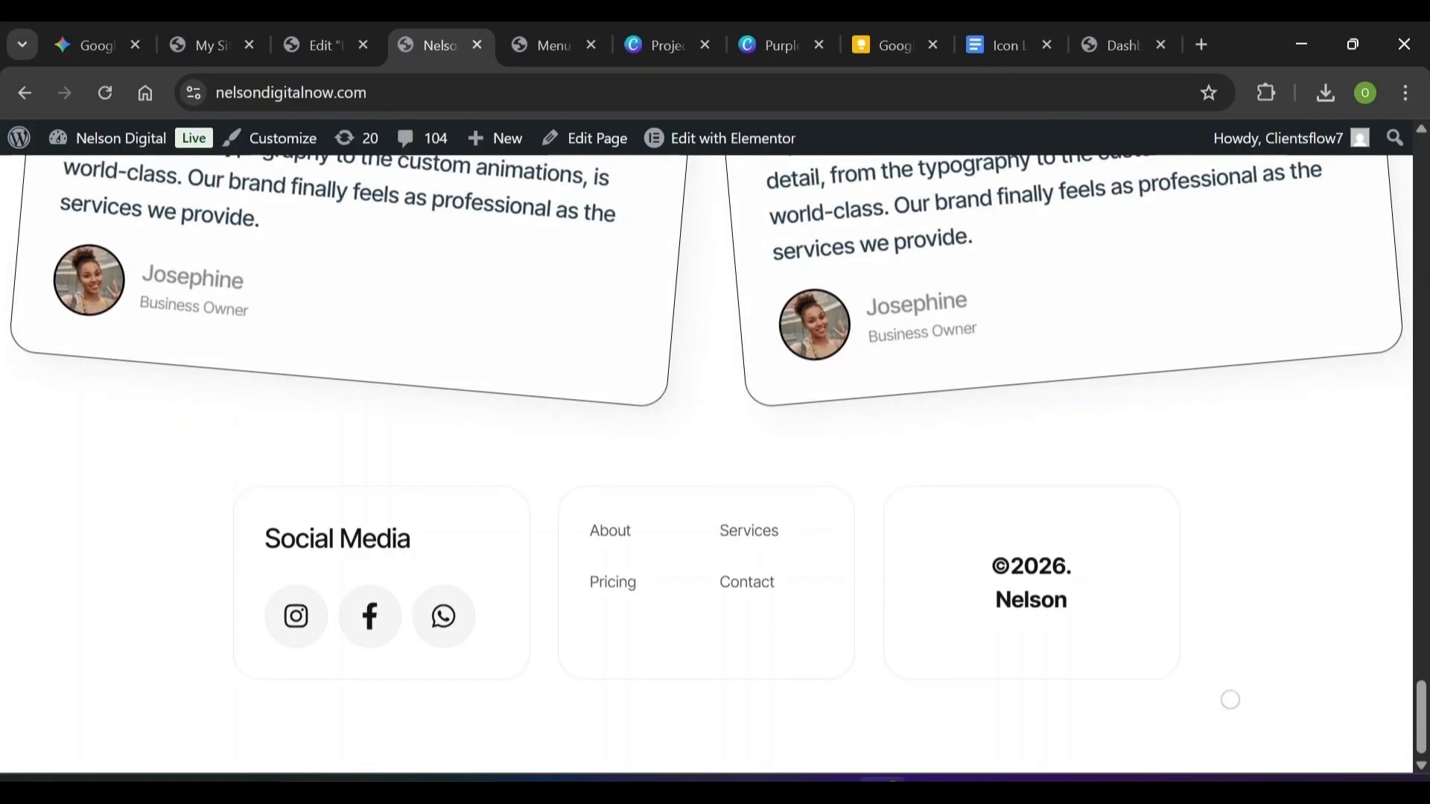
pyautogui.scroll(12, 1231, 700)
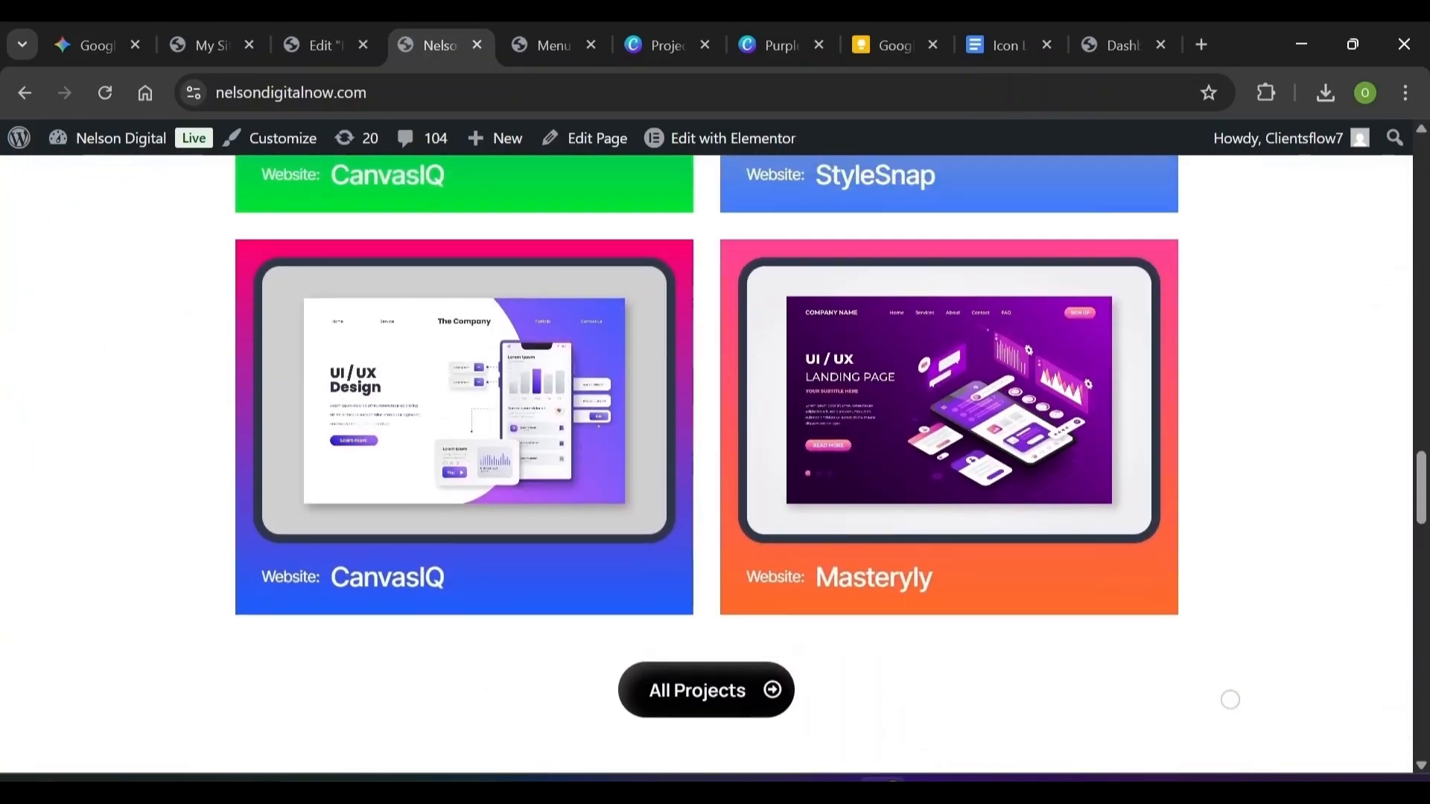
pyautogui.scroll(-10, 1230, 700)
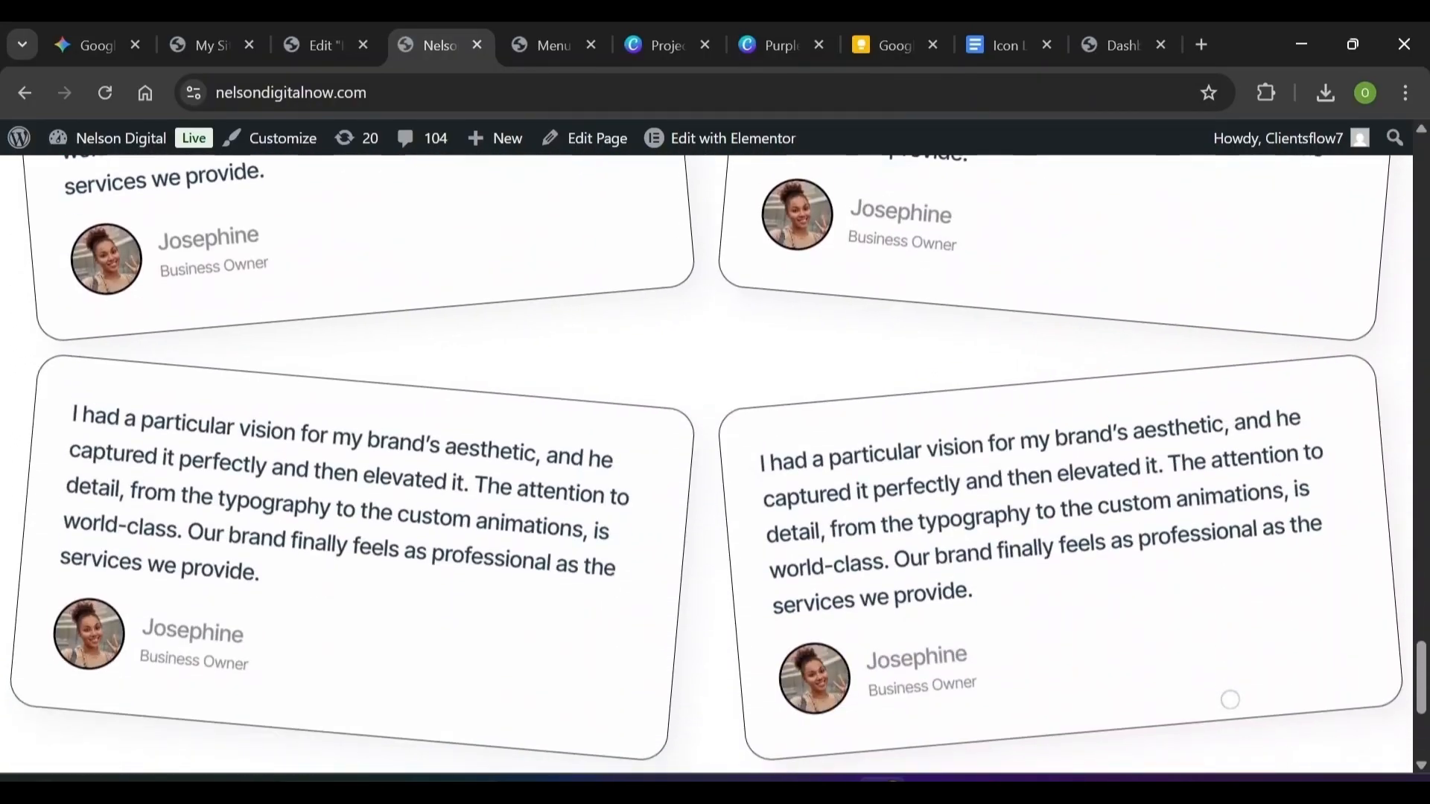
pyautogui.scroll(15, 1231, 700)
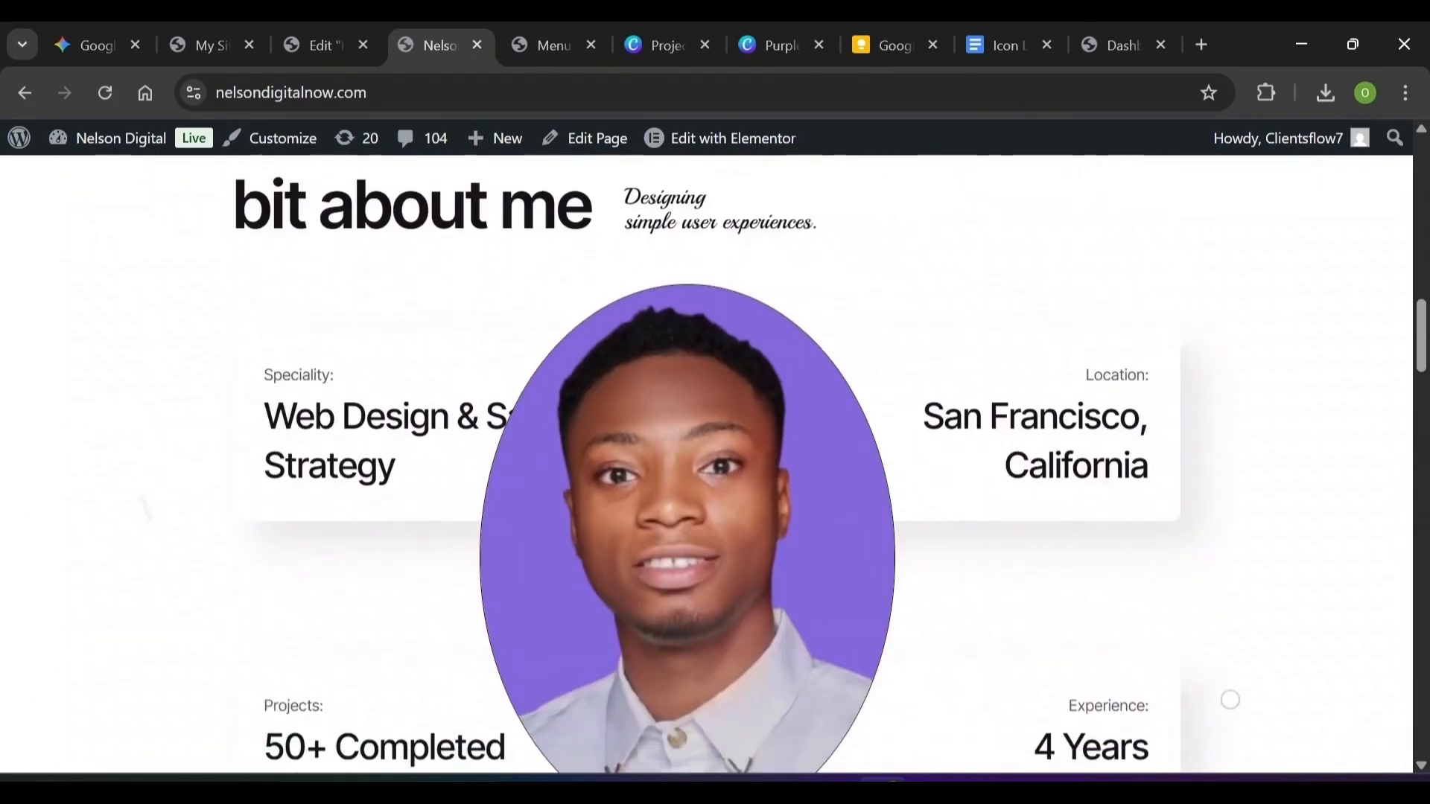
pyautogui.scroll(2, 1230, 699)
# Scroll back up the live page and close the Elementor 'Edit Home Page' tab
pyautogui.scroll(-2, 1230, 699)
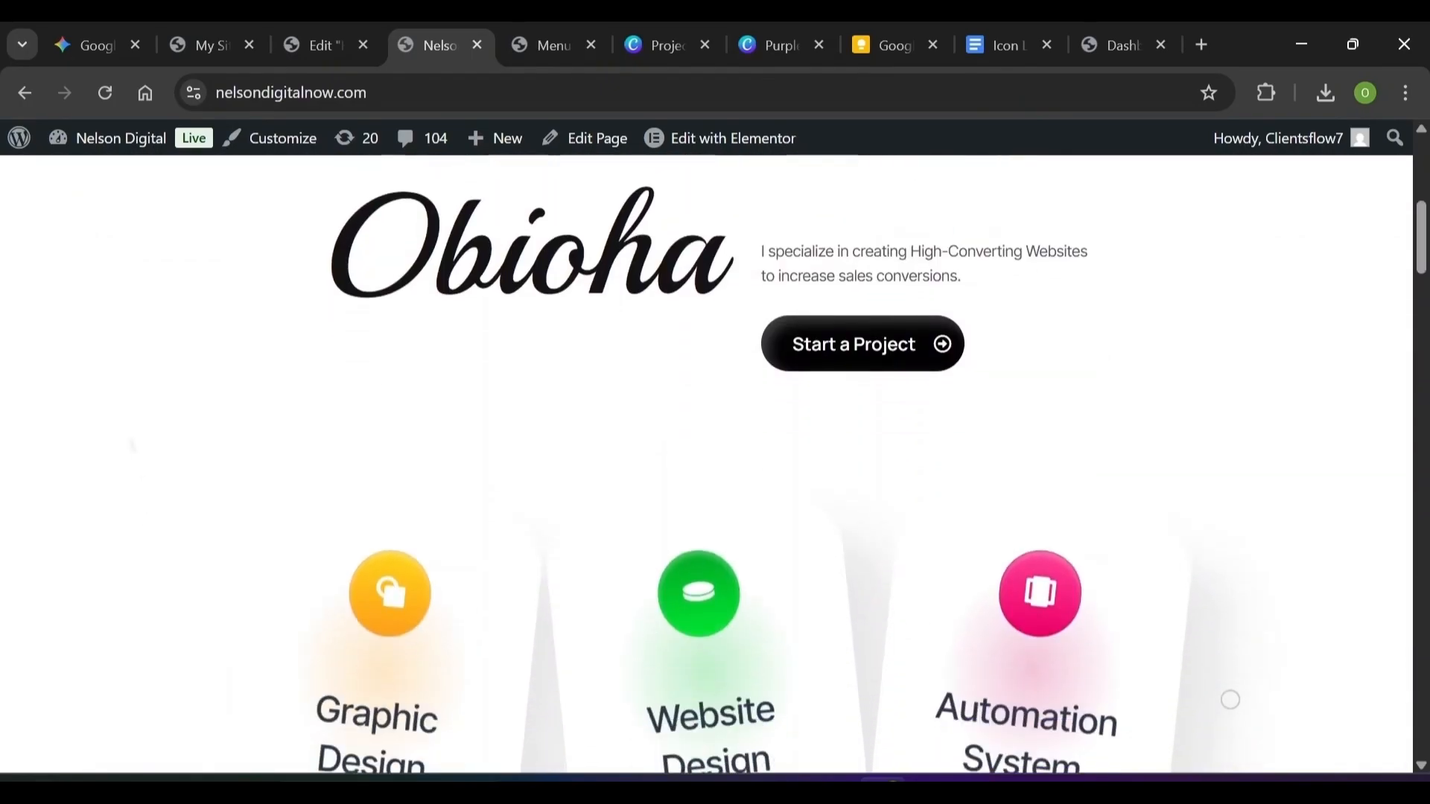
pyautogui.scroll(6, 1230, 699)
pyautogui.scroll(1, 1230, 700)
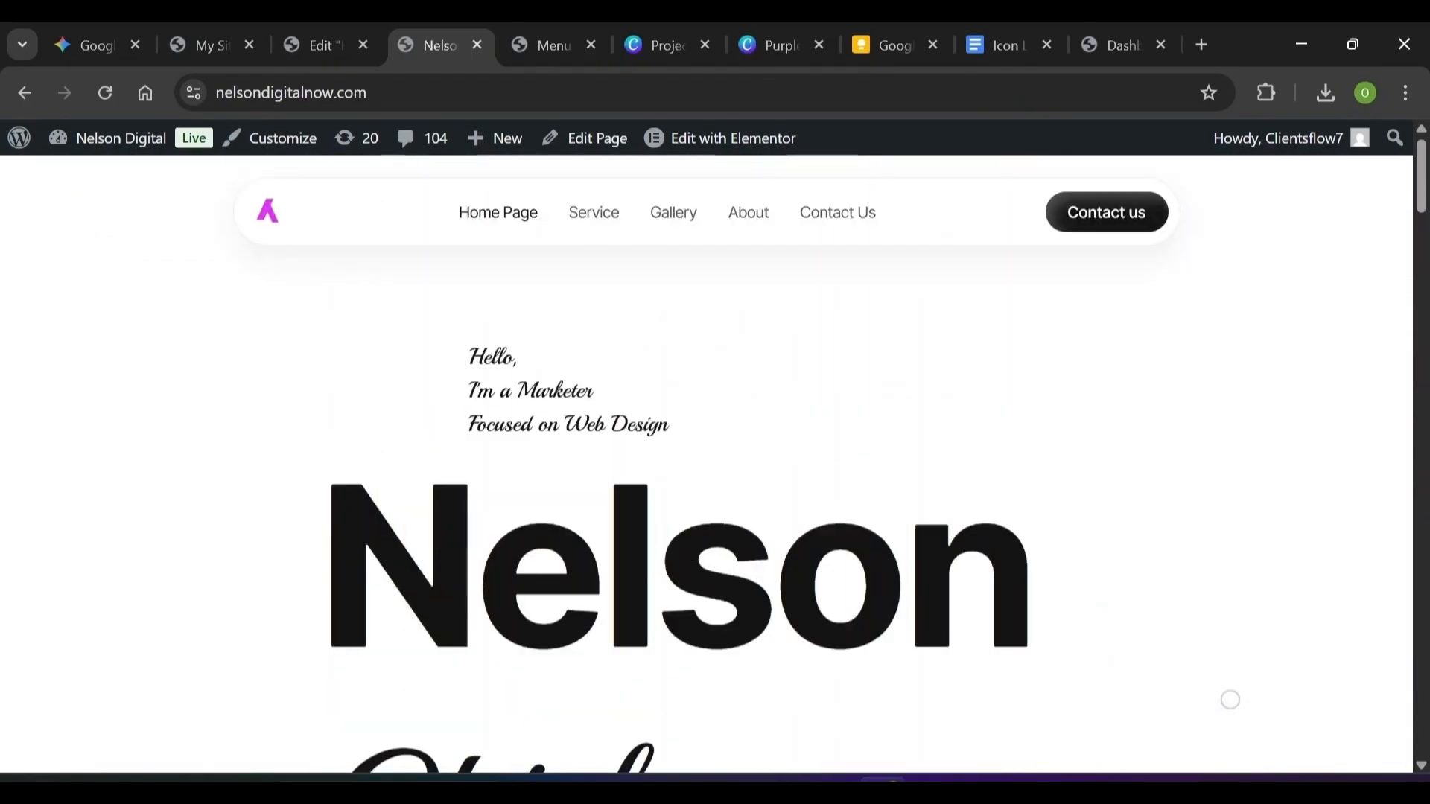
pyautogui.click(317, 38)
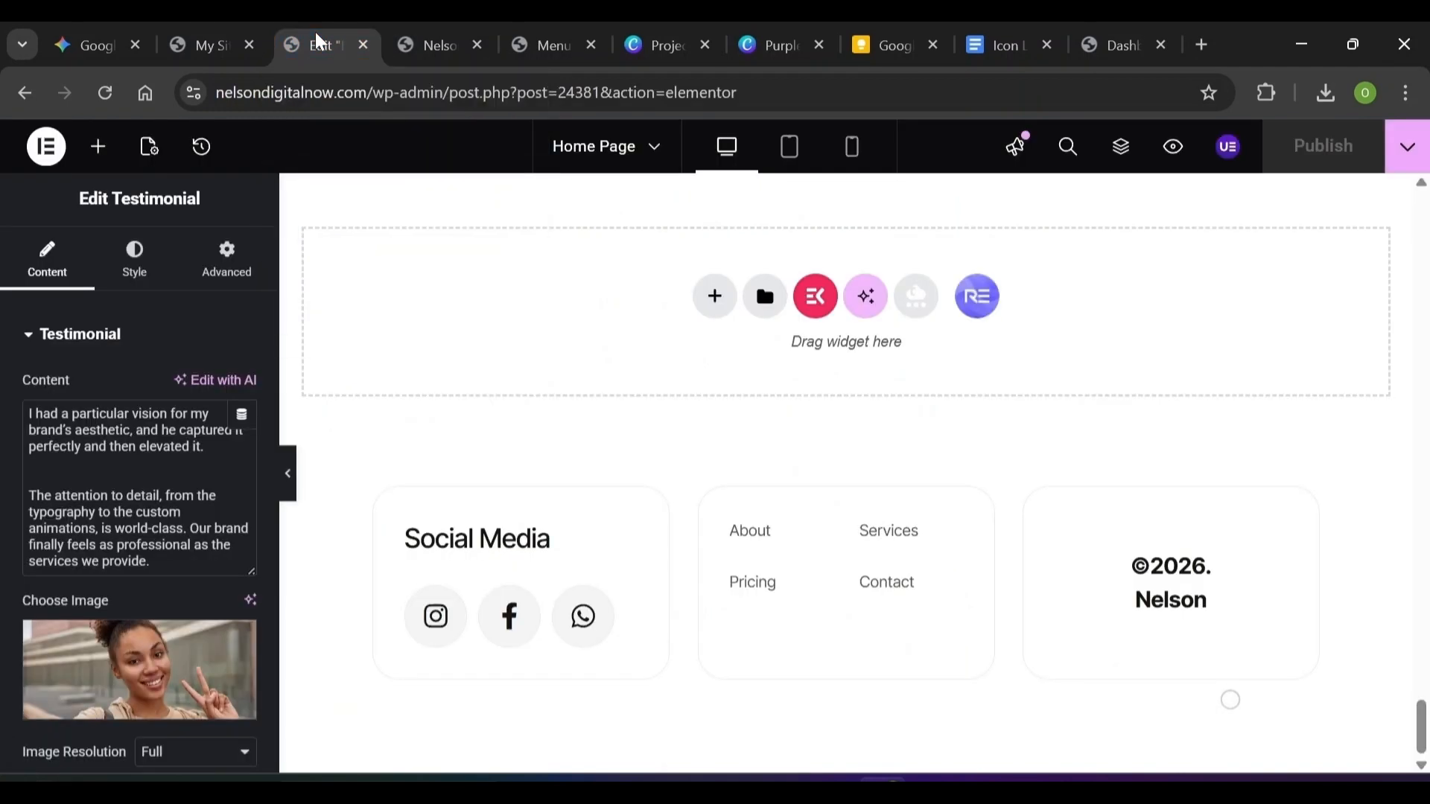
pyautogui.click(365, 46)
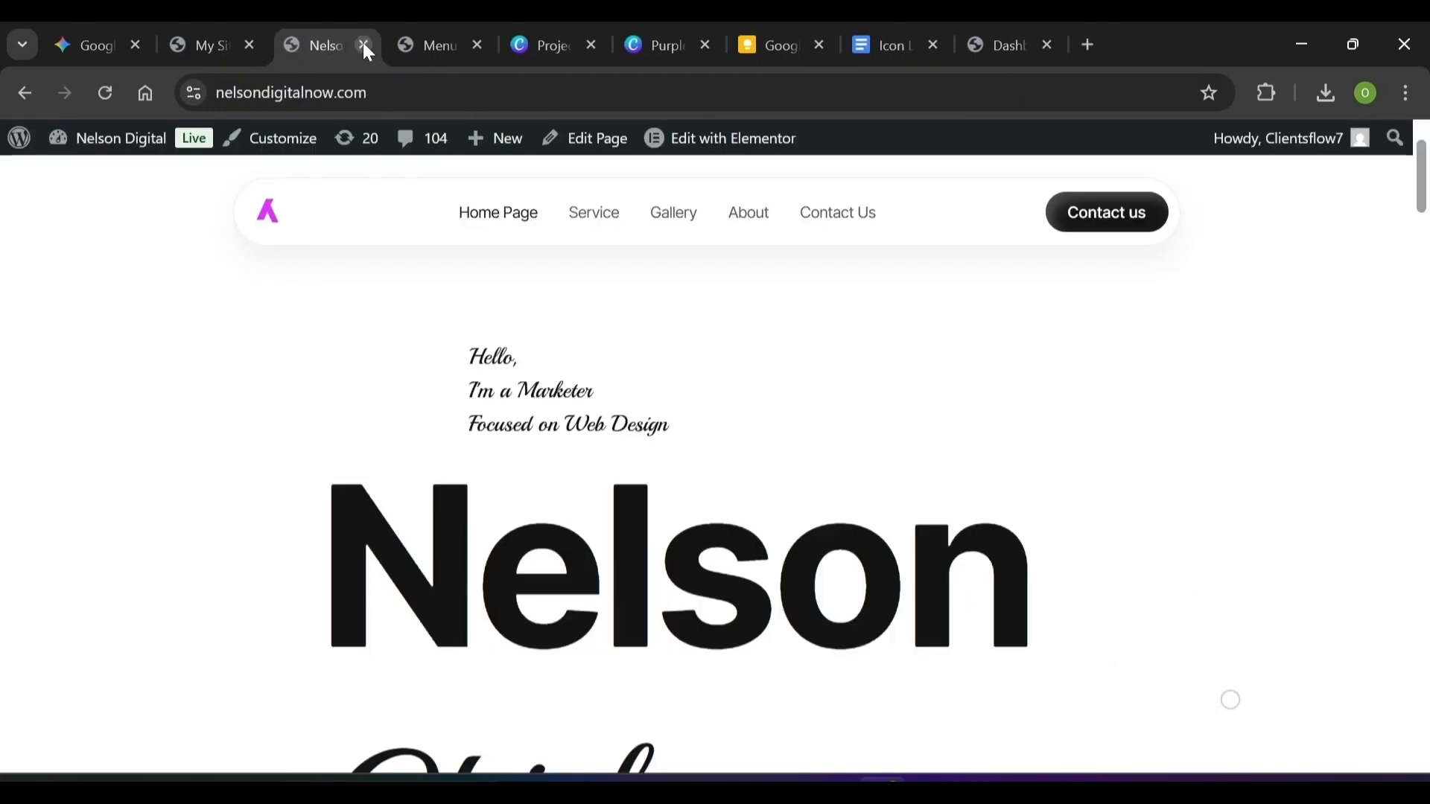